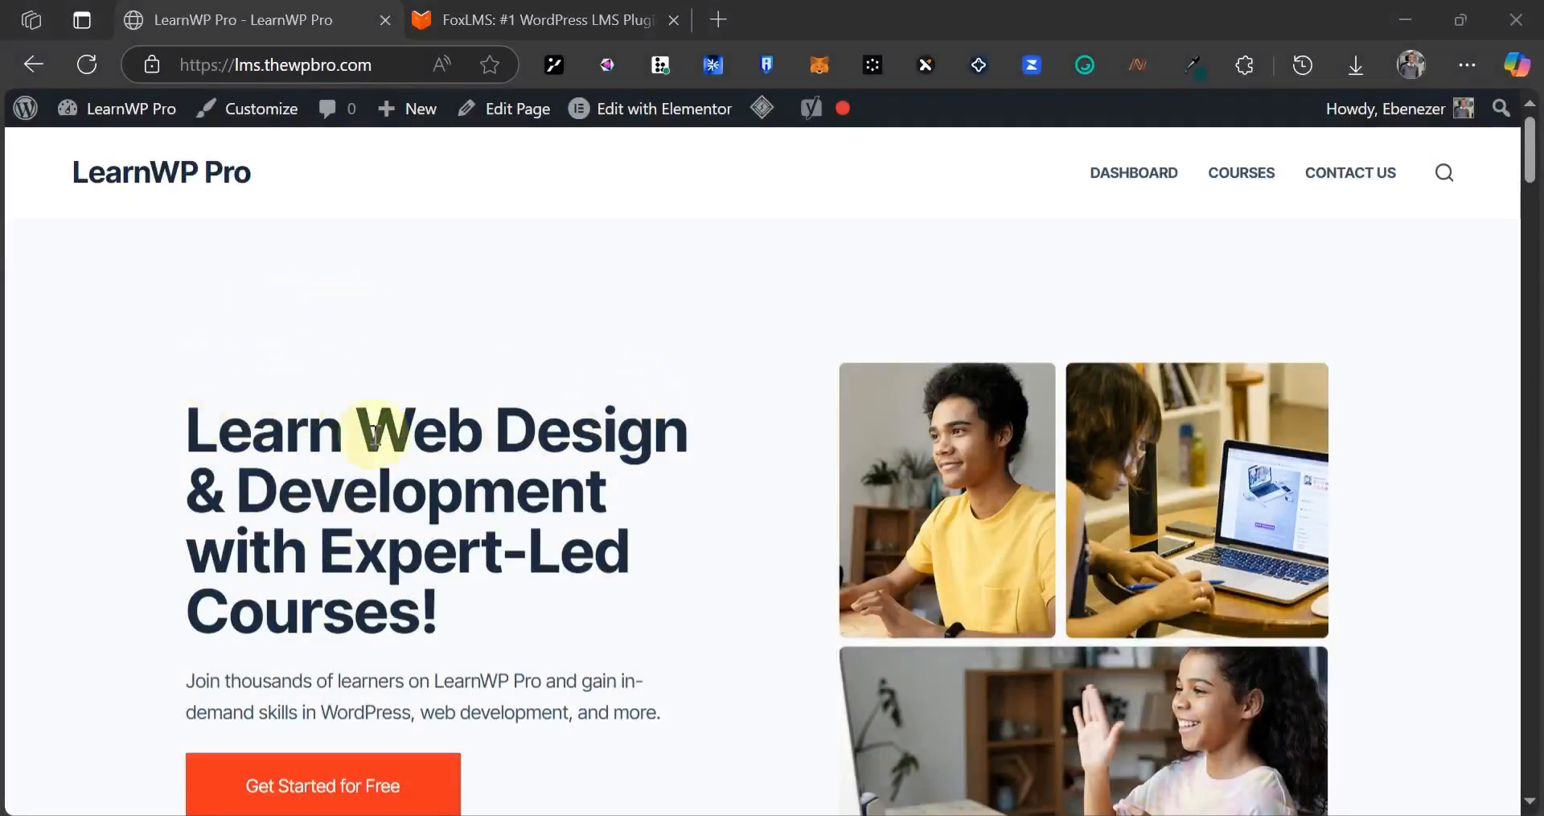
- Review the home page's hero section and the feature cards under Why Choose Us
drag(202, 427, 386, 563)
drag(300, 684, 274, 689)
scroll(110, 711, down, 3)
click(162, 645)
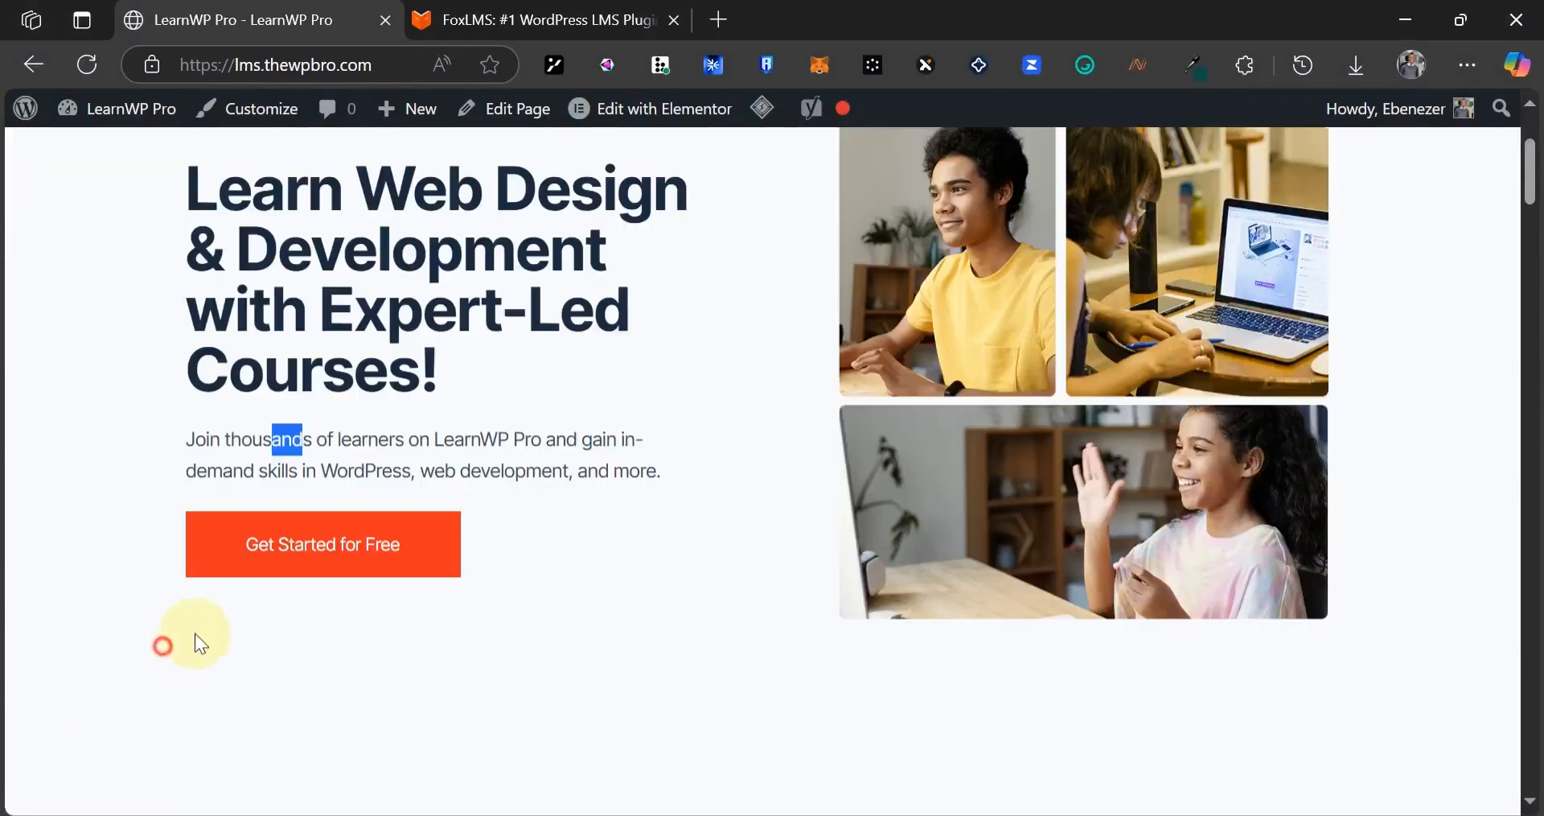
click(890, 553)
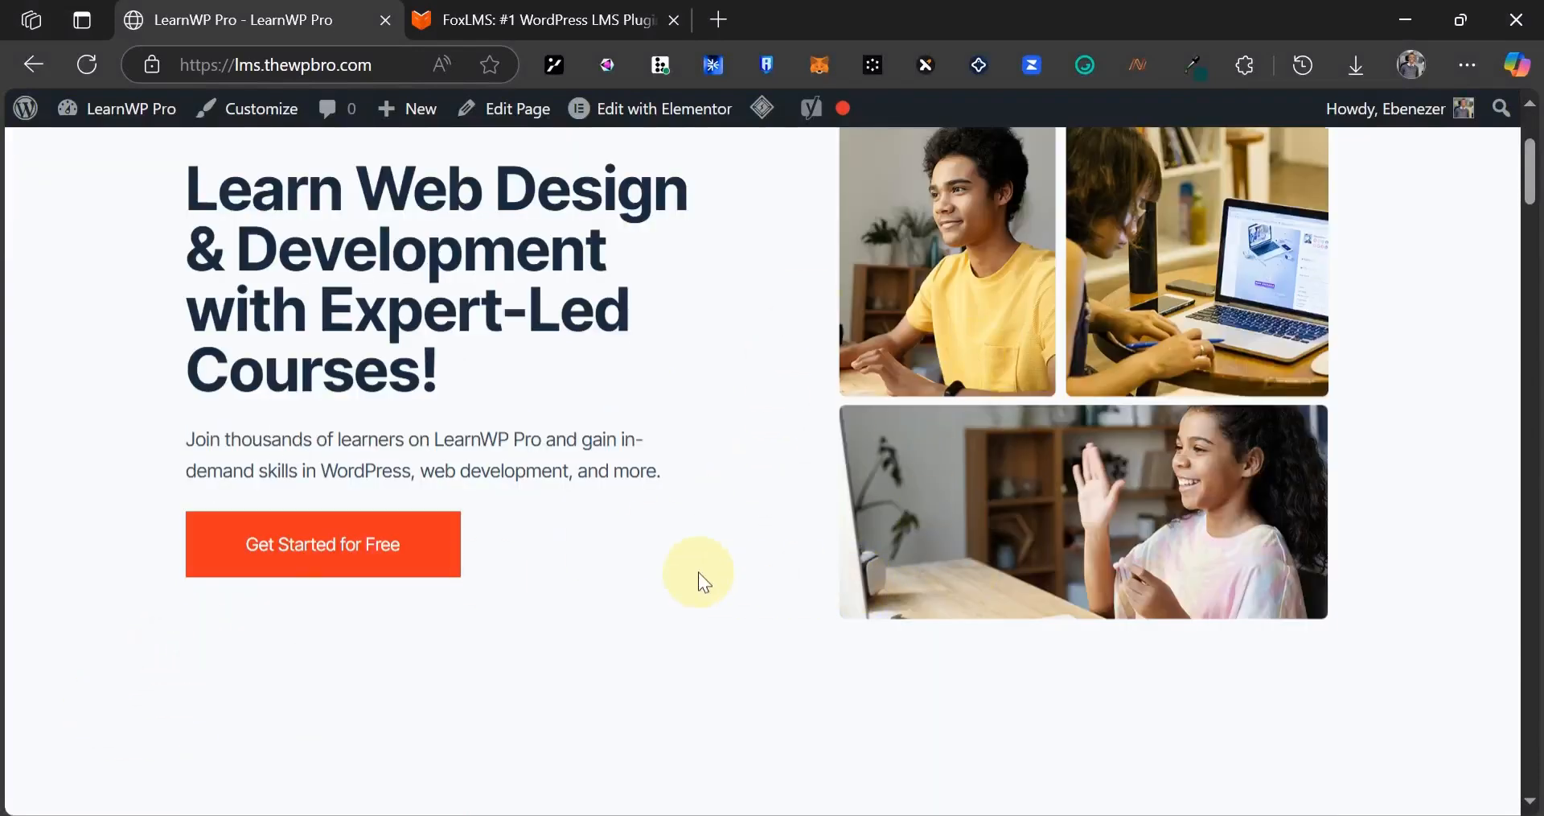
scroll(698, 572, down, 6)
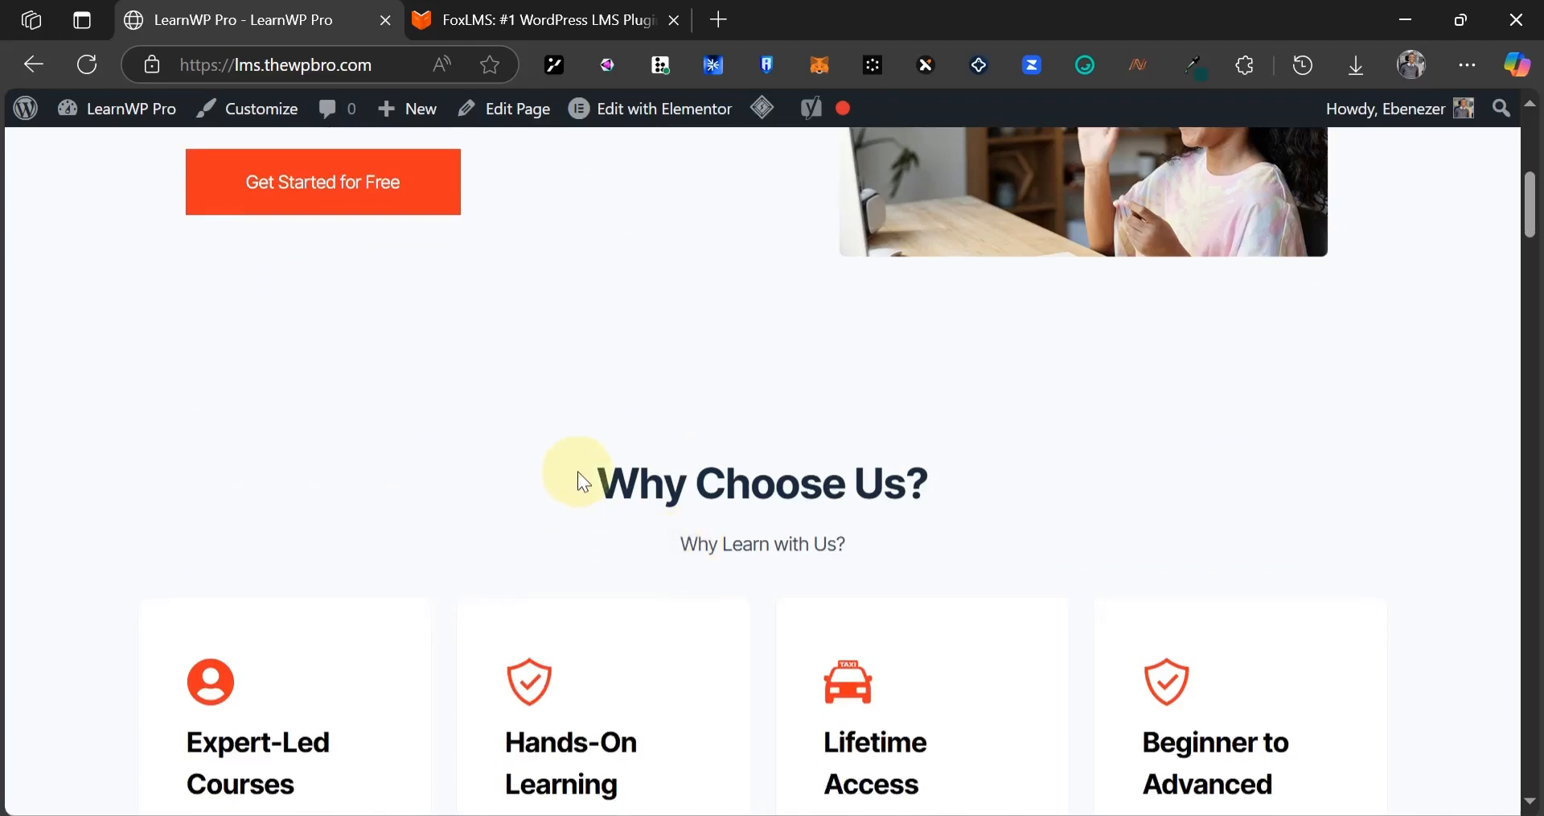
drag(605, 366, 914, 362)
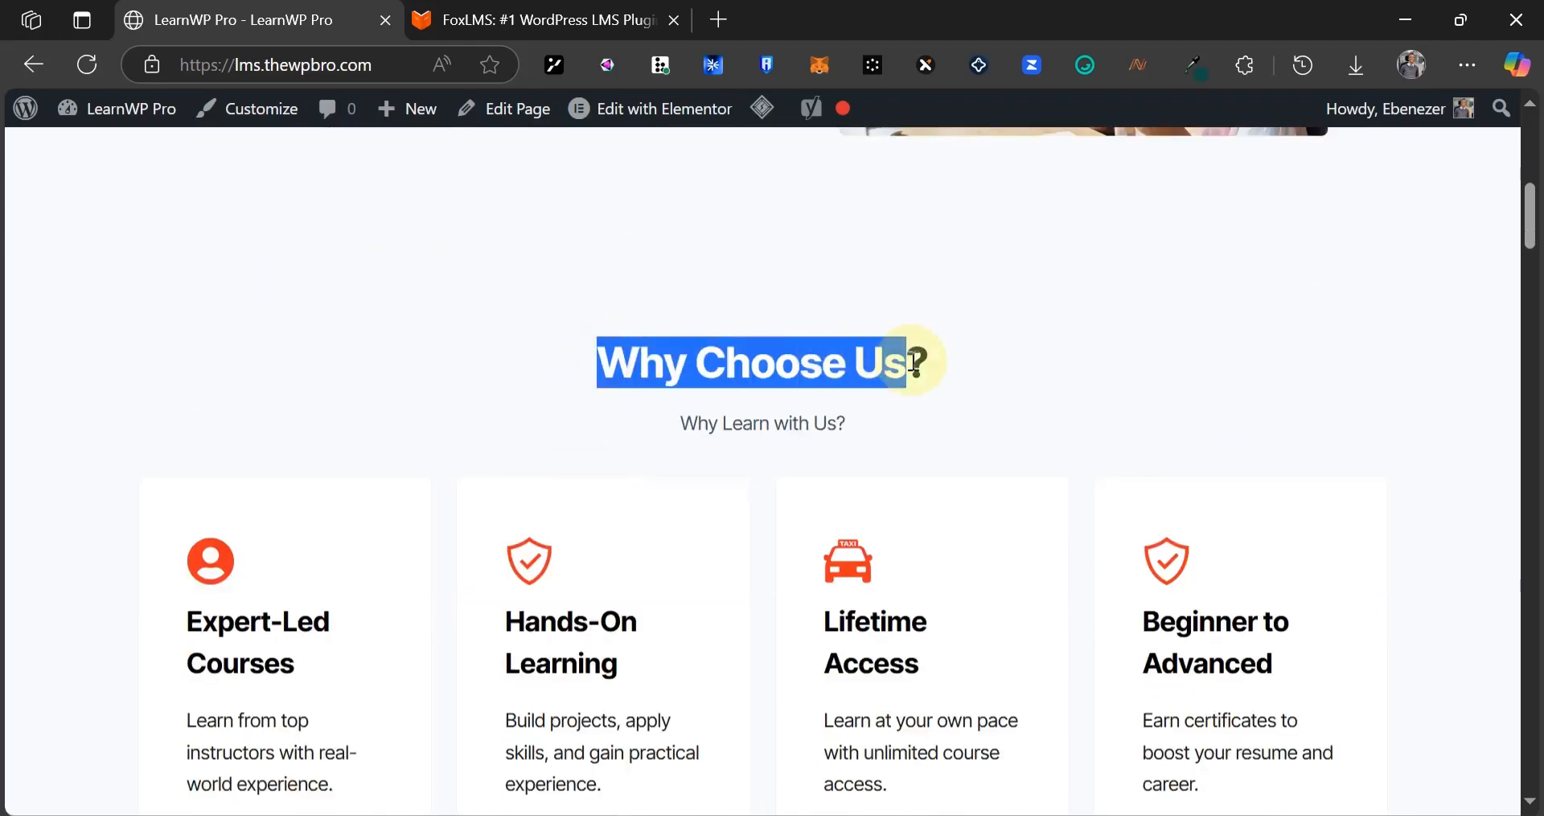
click(797, 367)
scroll(515, 370, down, 3)
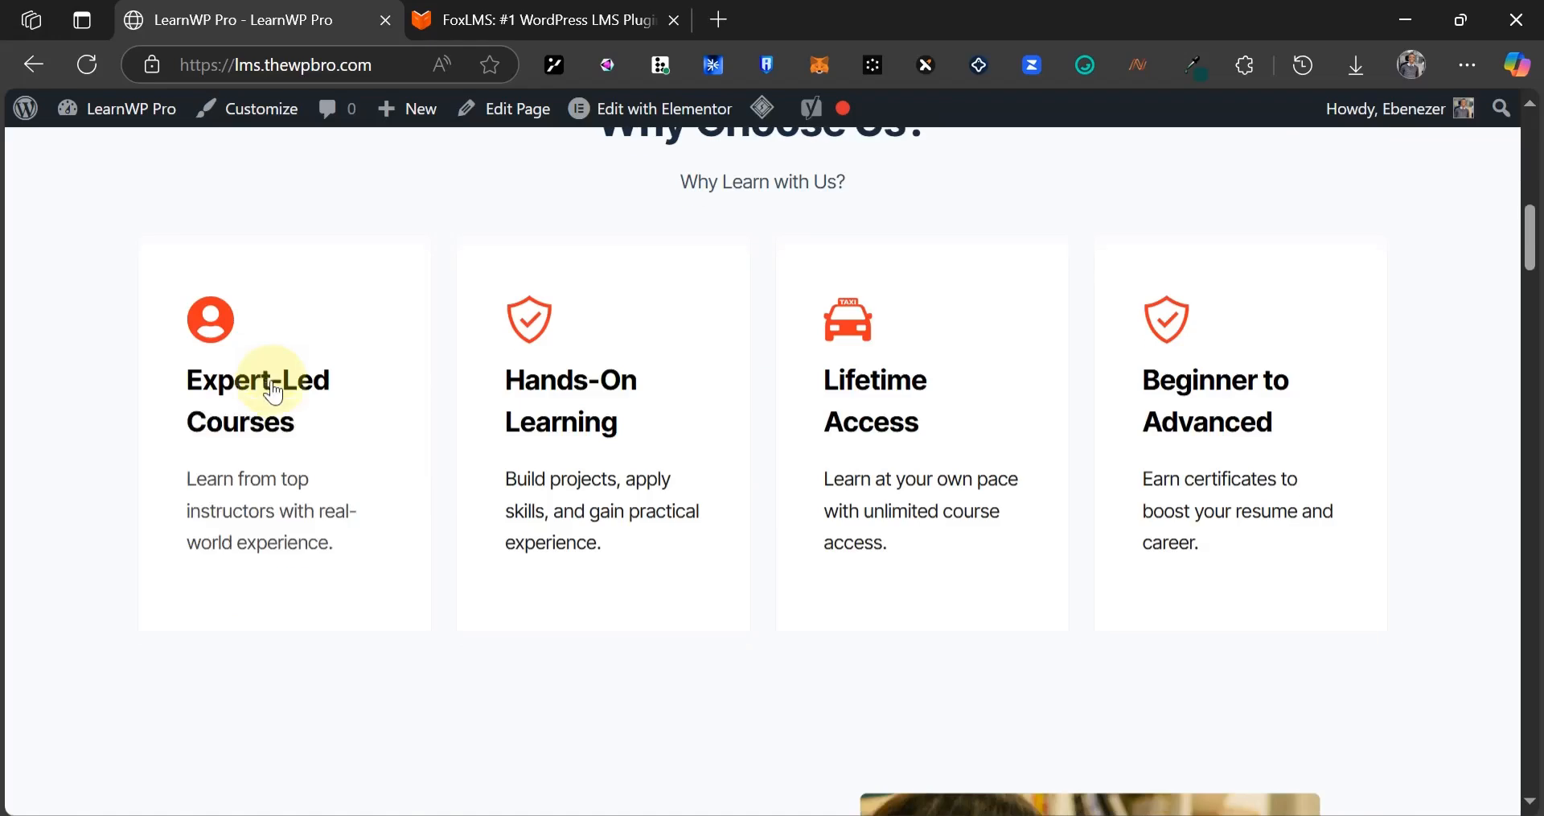
scroll(499, 493, down, 2)
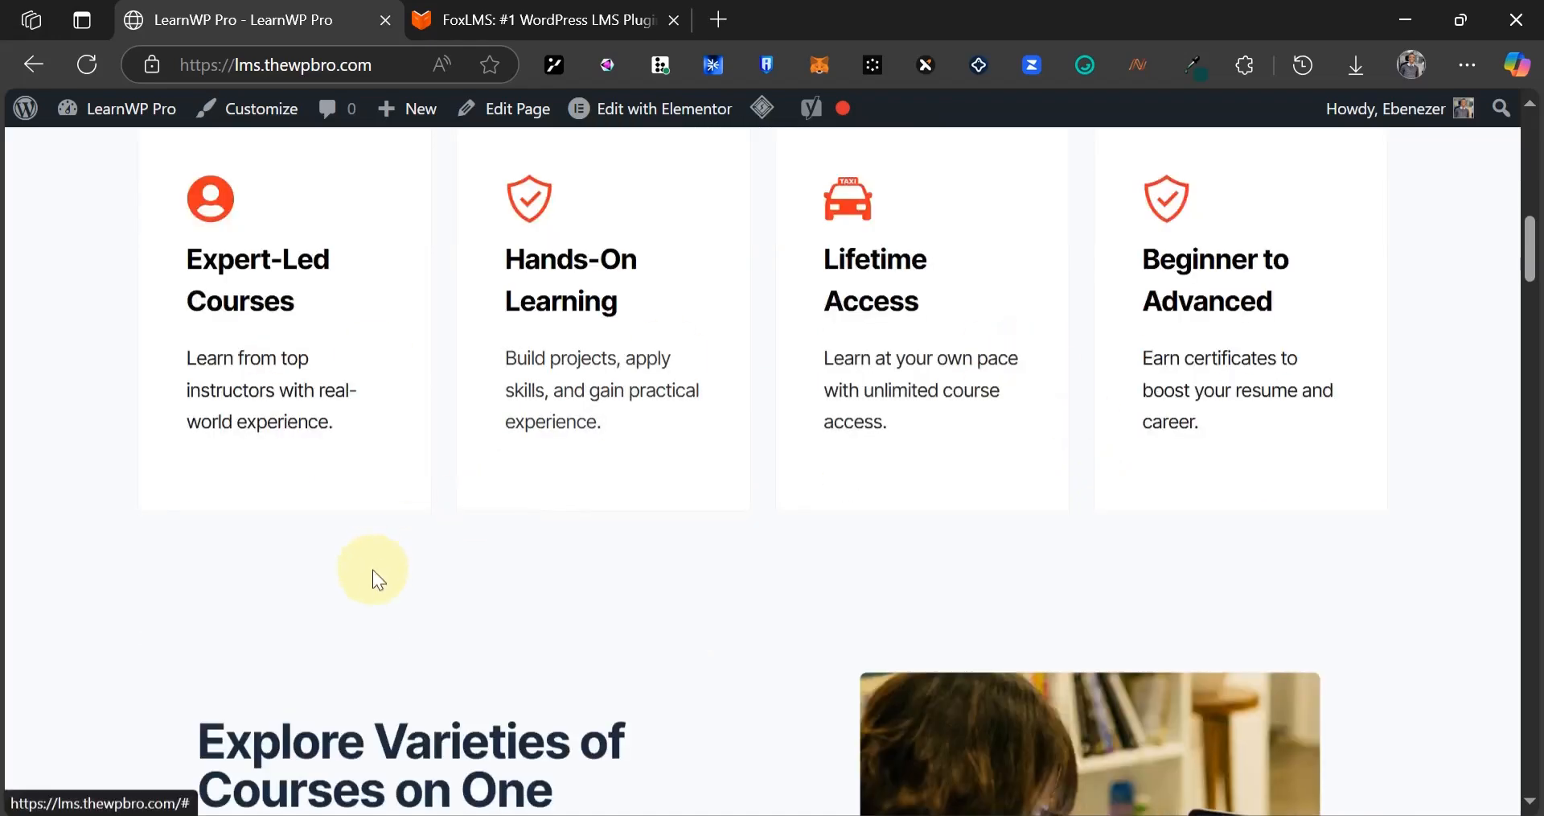
scroll(748, 402, up, 2)
- Examine the home page's Explore Varieties of Courses section and the course cards under Courses Picked Just For You
scroll(668, 407, down, 8)
scroll(432, 314, up, 3)
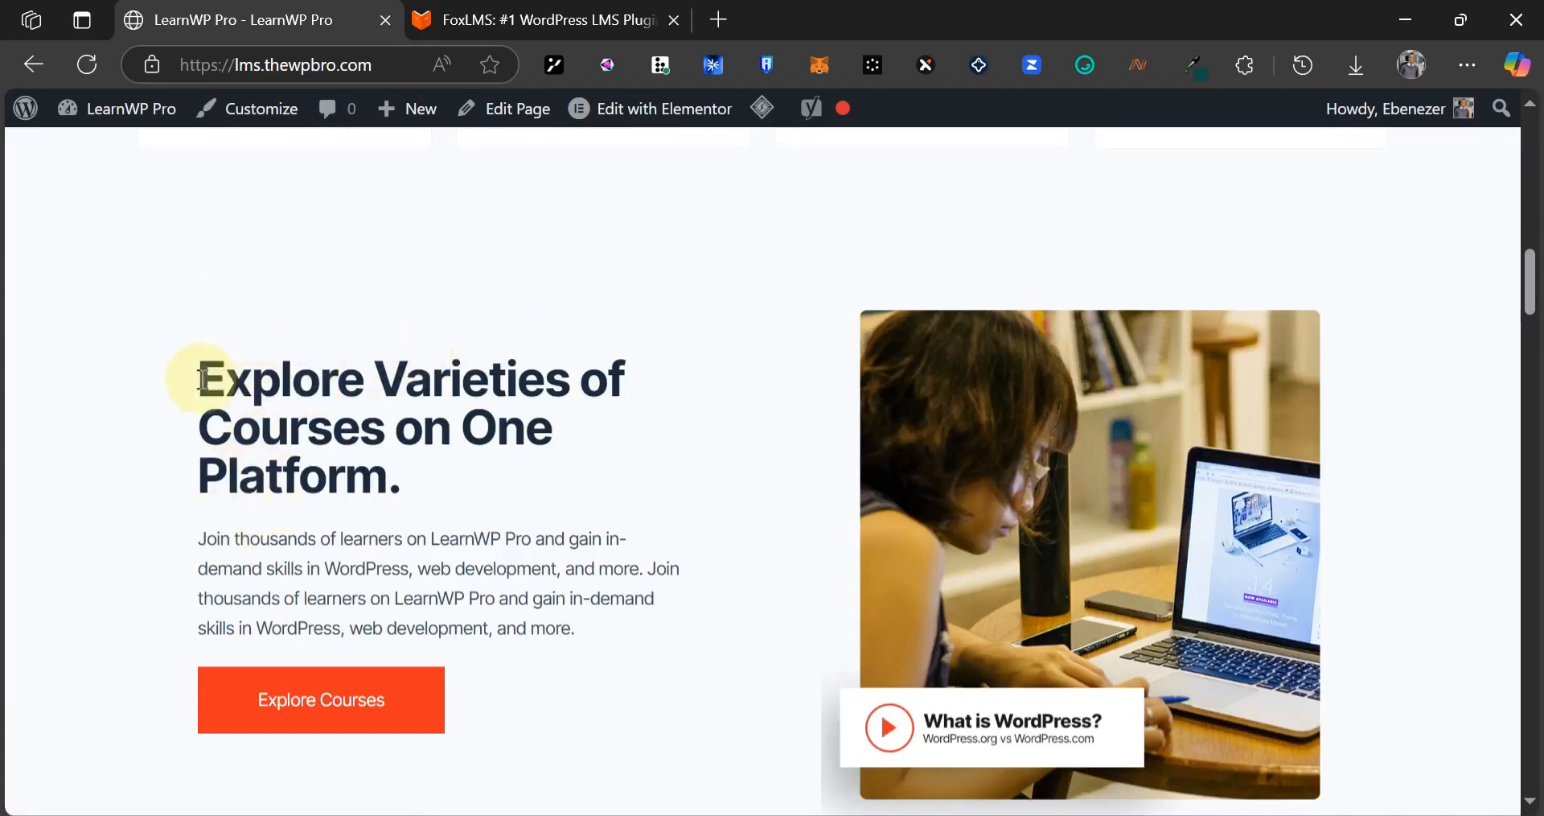
drag(214, 378, 441, 499)
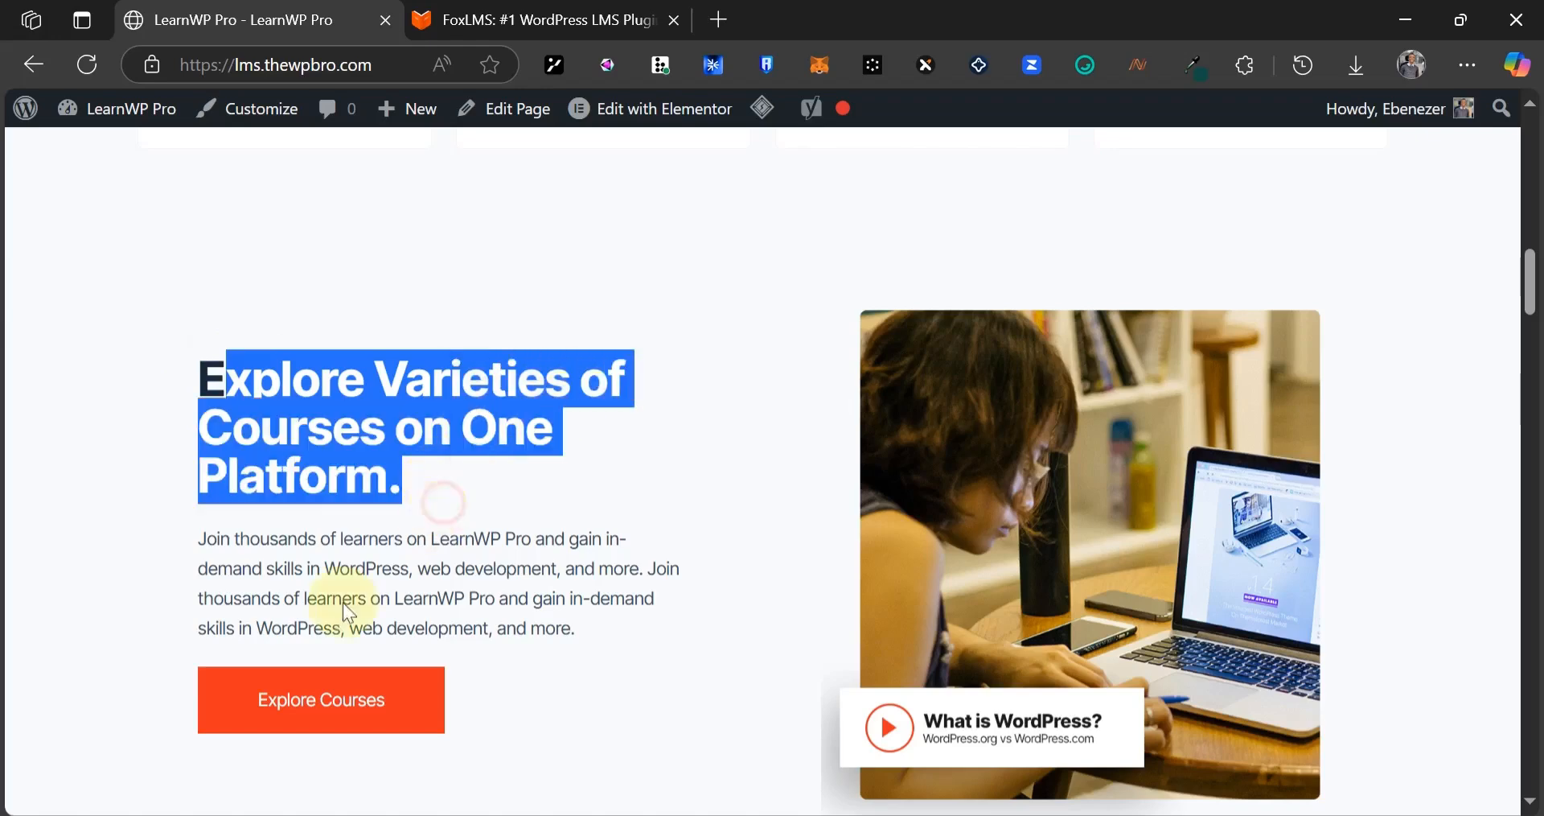
scroll(321, 587, down, 1)
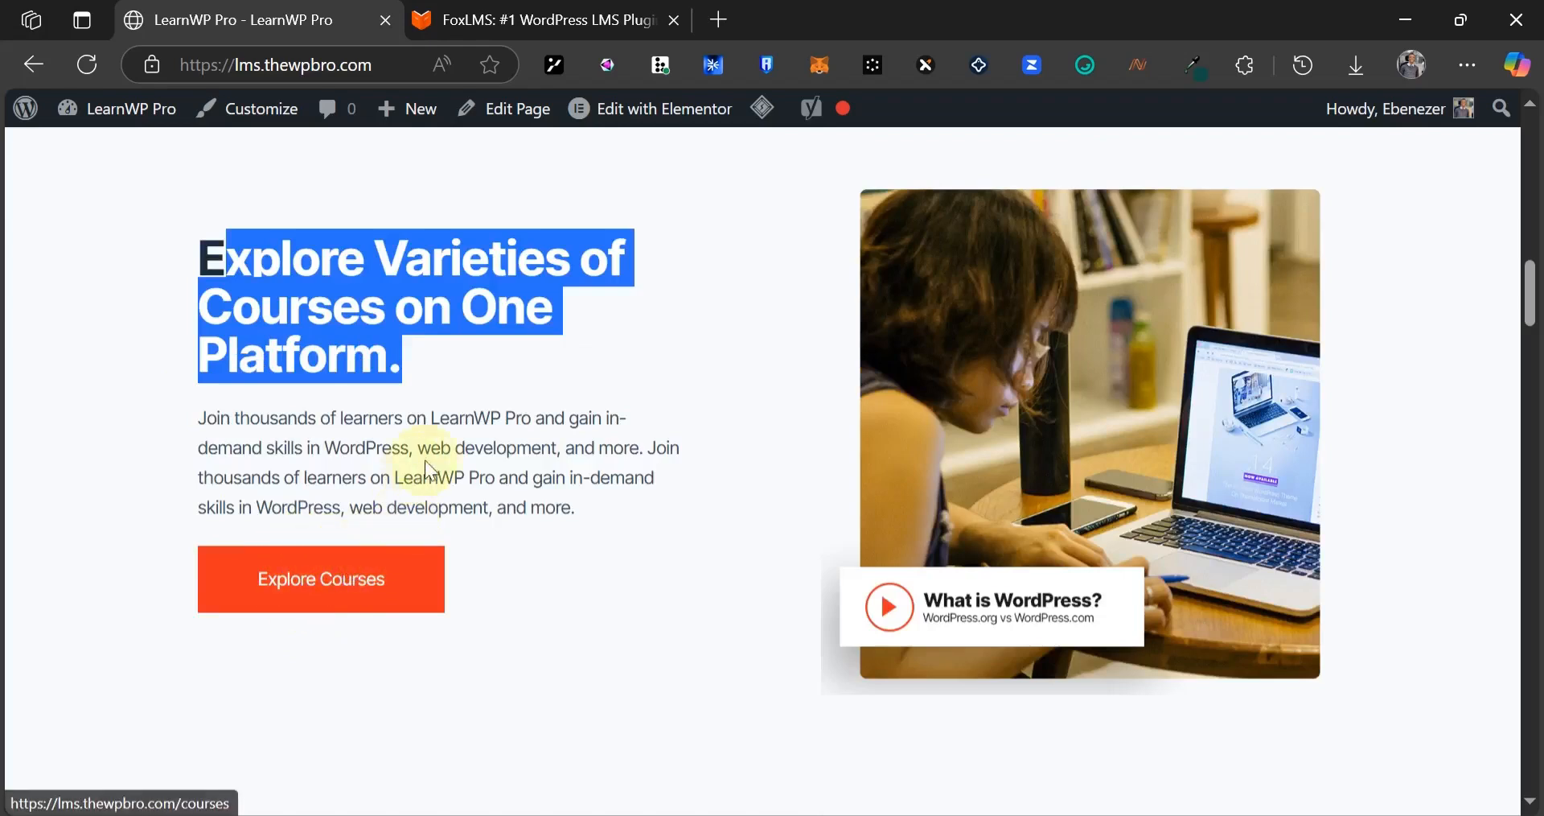
scroll(562, 466, down, 5)
scroll(231, 316, down, 3)
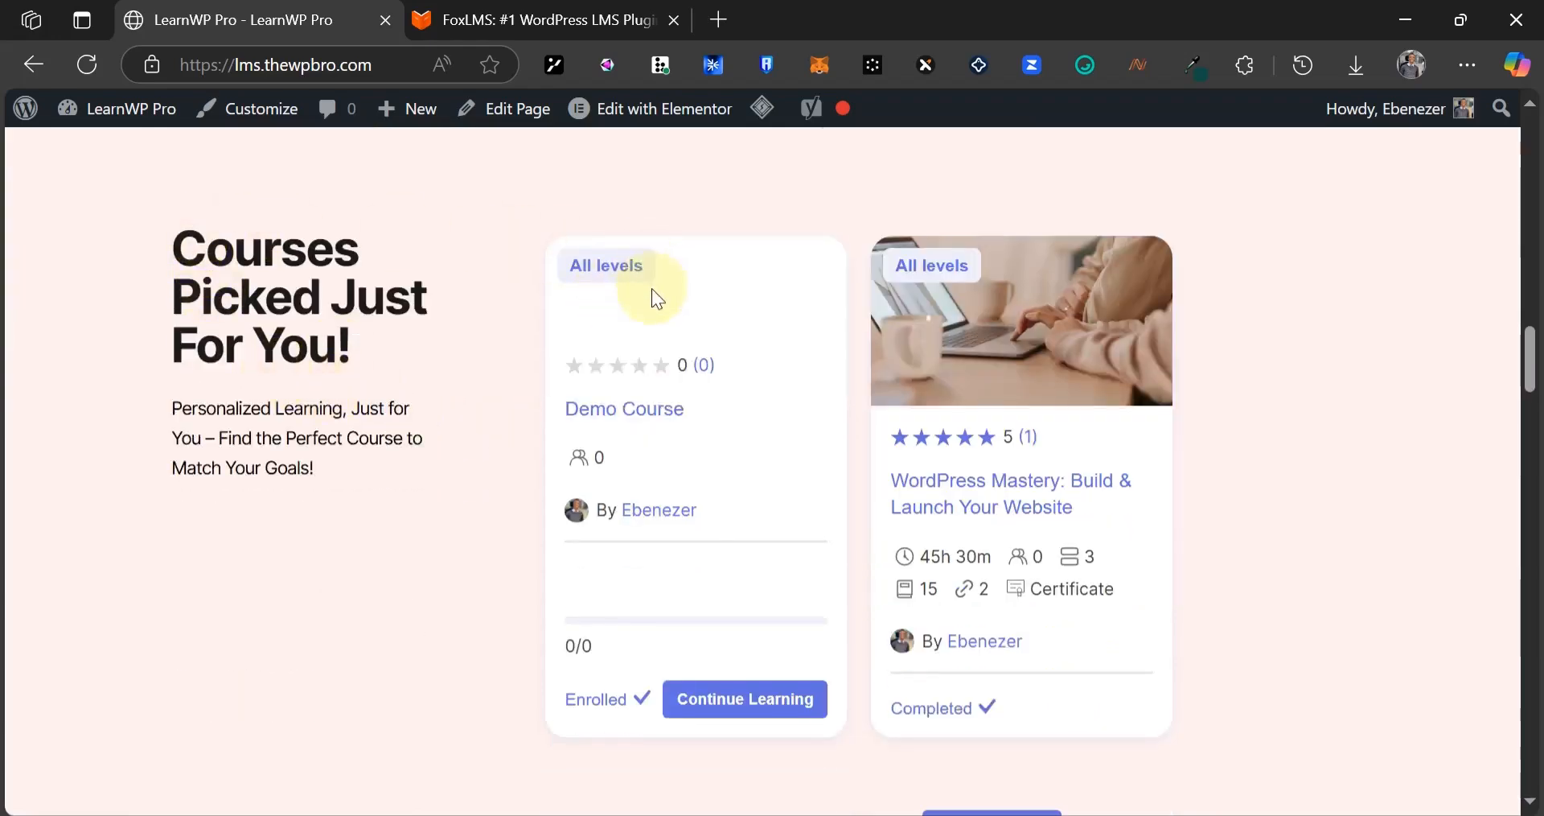
- Look through the Success Stories & Testimonials carousel and the Latest from Our Blog section
scroll(1054, 556, down, 8)
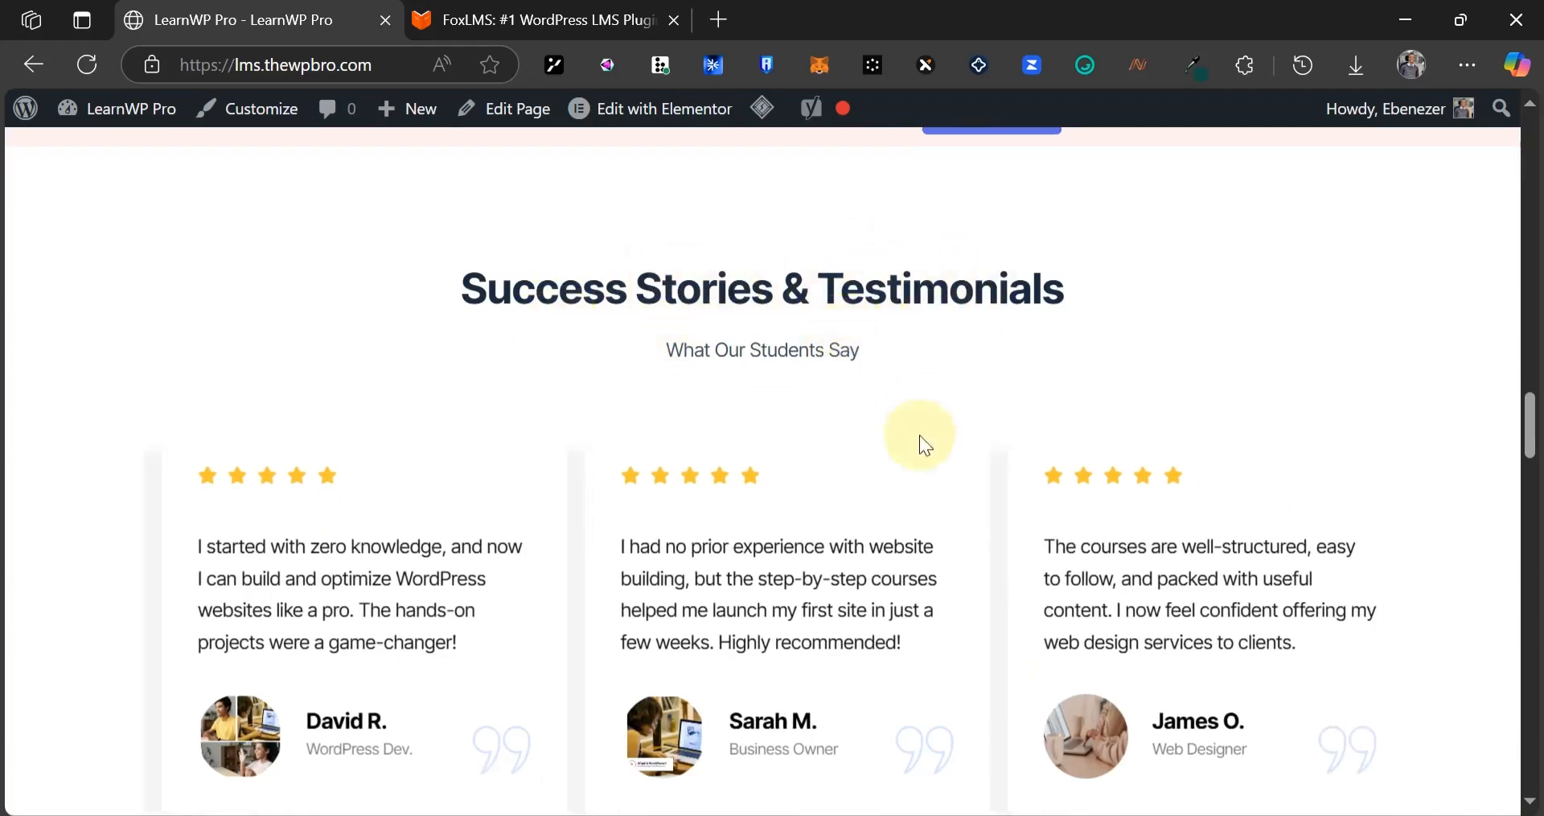
scroll(917, 437, down, 5)
scroll(768, 547, up, 2)
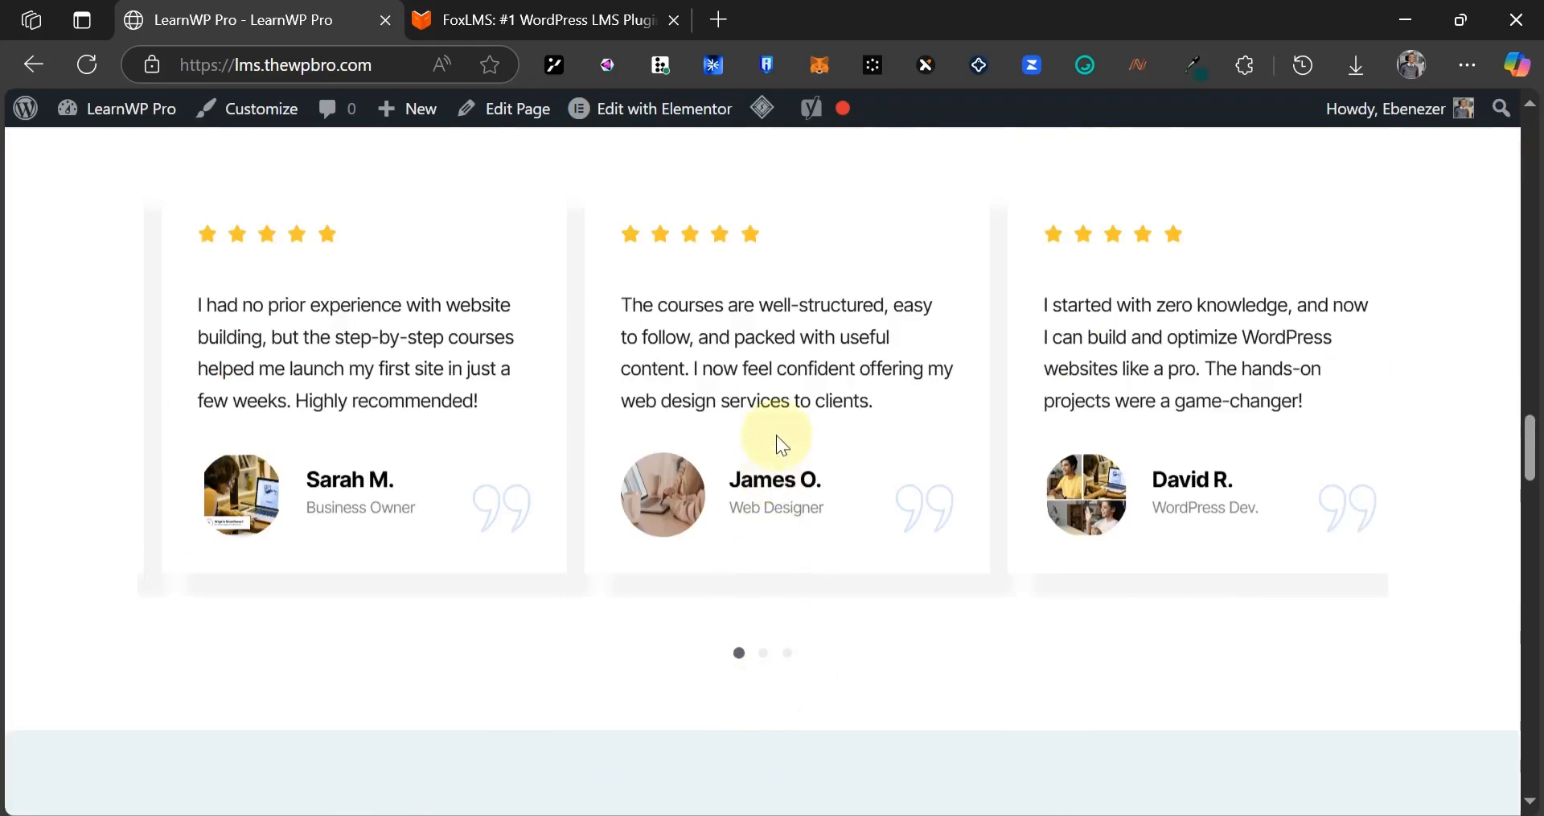
scroll(797, 444, down, 5)
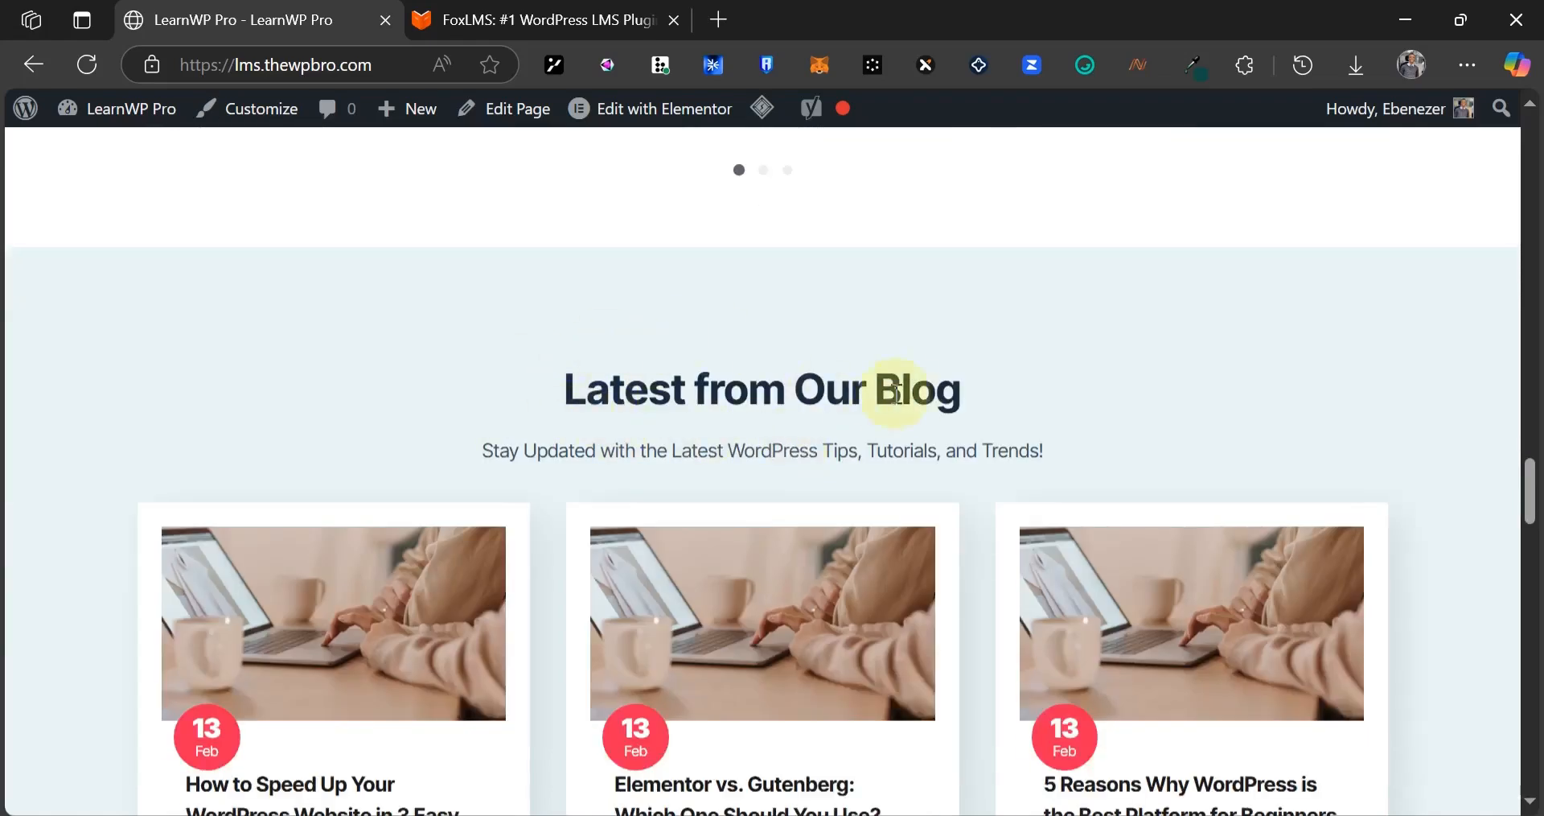
scroll(892, 402, down, 3)
- Review the rest of the home page from the instructor invitation through the FAQ to the footer, and return to its header
scroll(841, 619, down, 8)
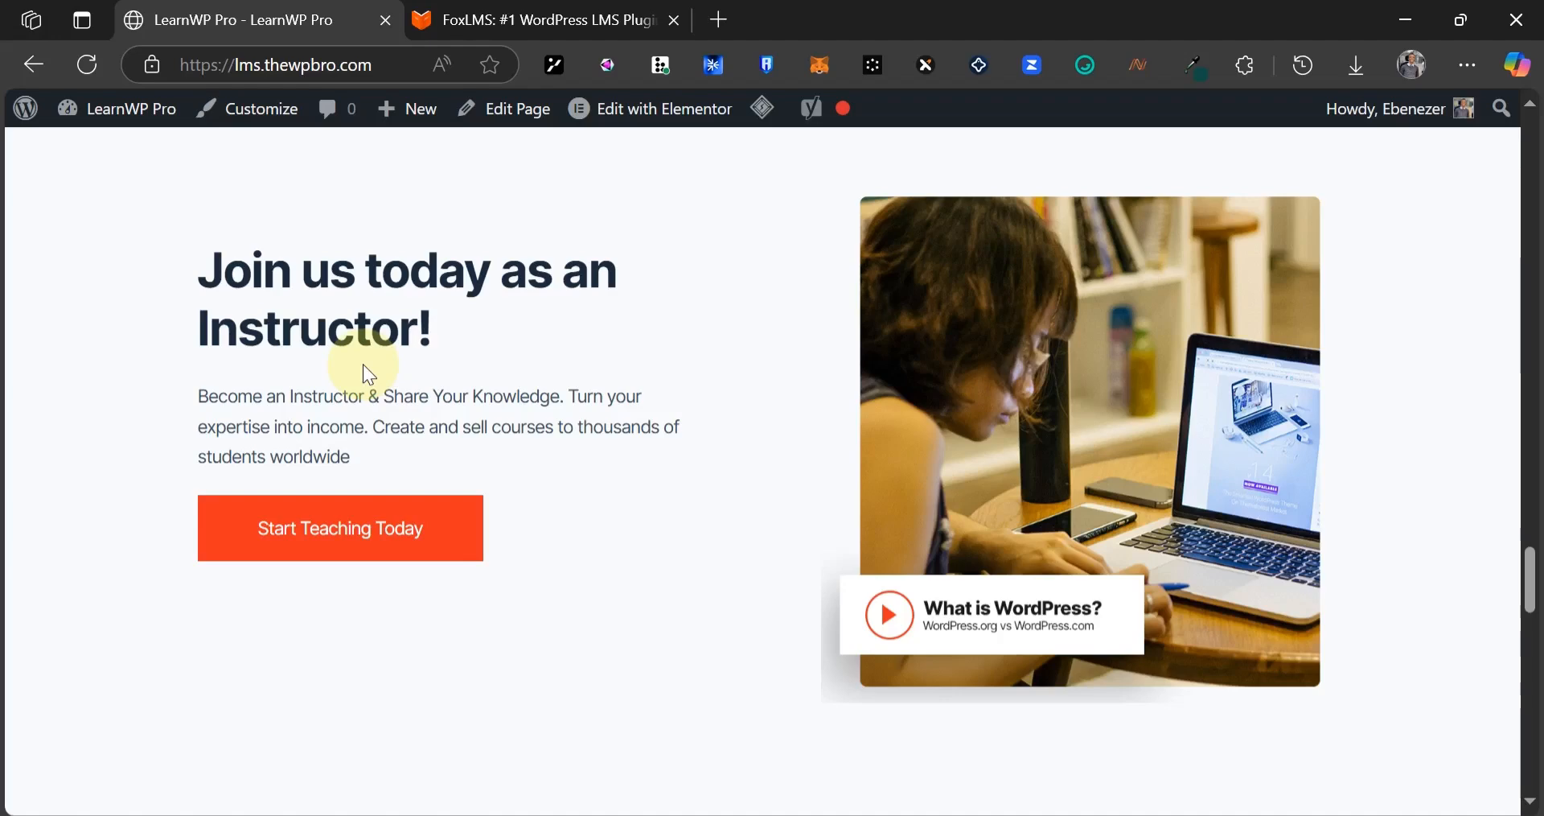
scroll(364, 364, down, 7)
drag(513, 251, 738, 272)
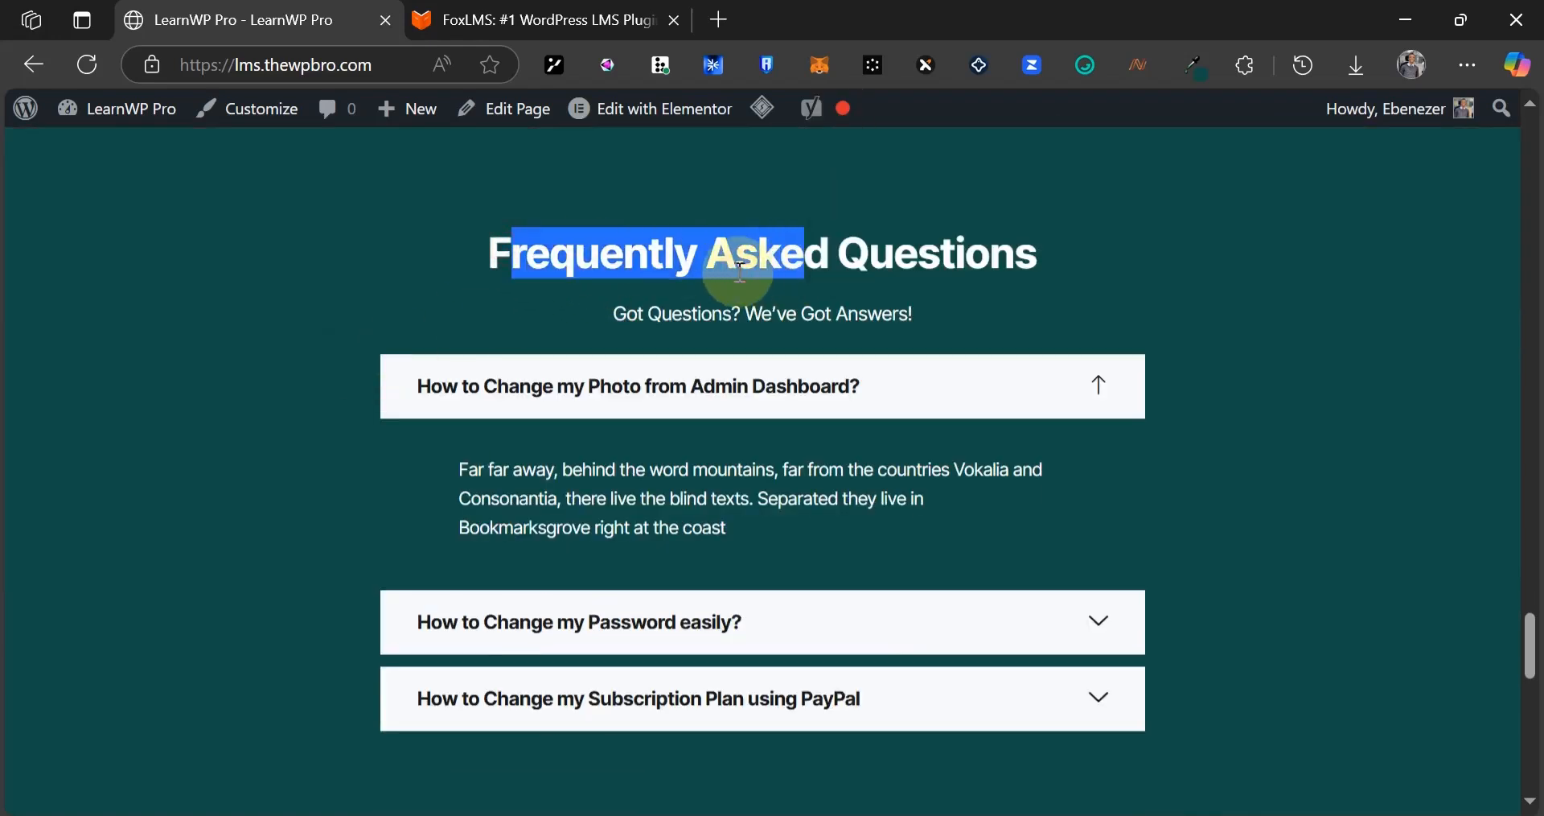
click(738, 251)
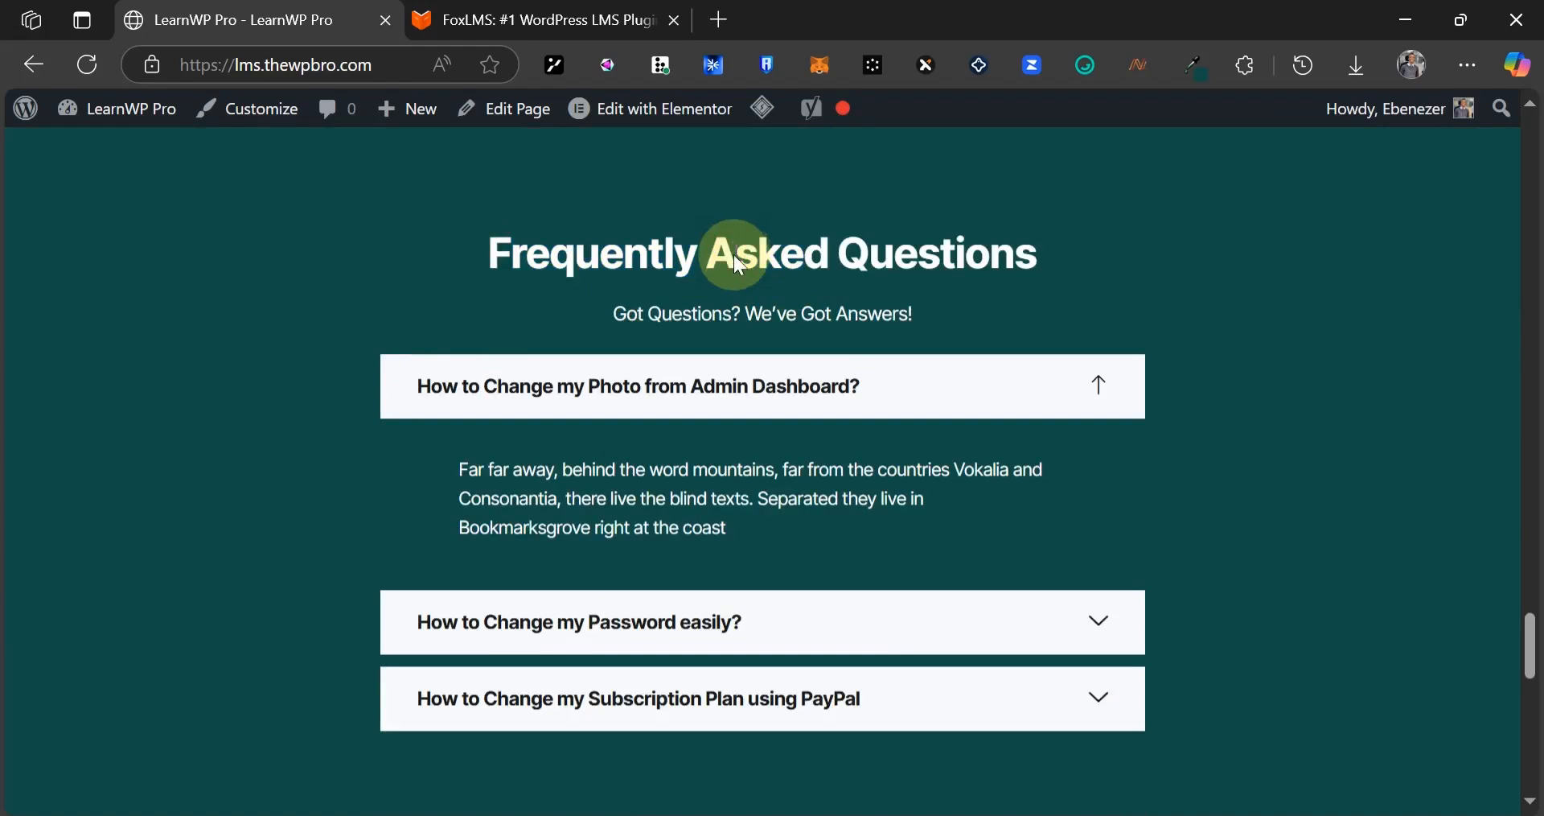
scroll(734, 255, down, 8)
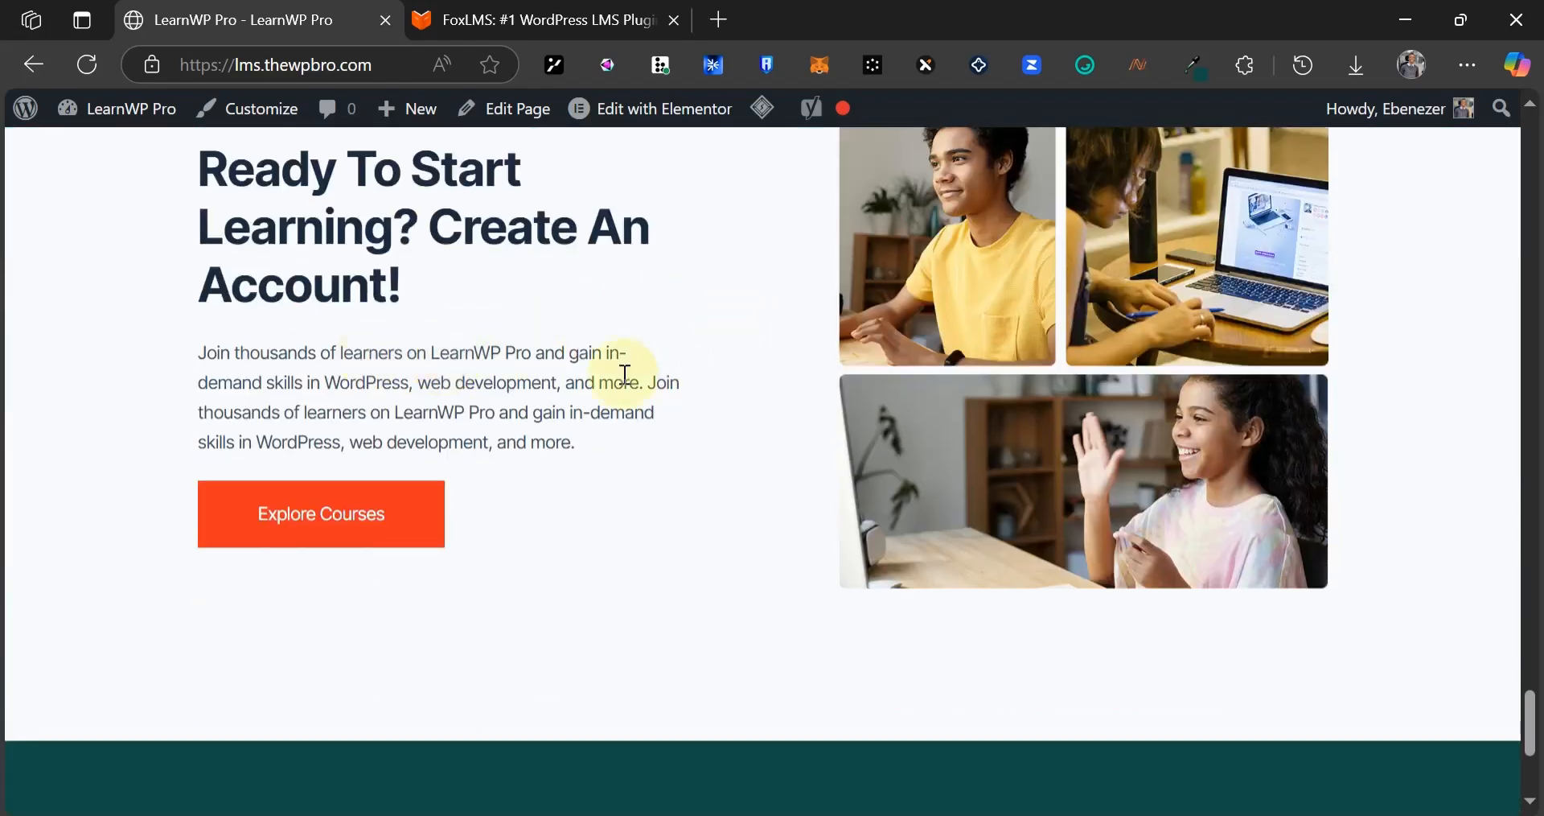
scroll(625, 374, up, 1)
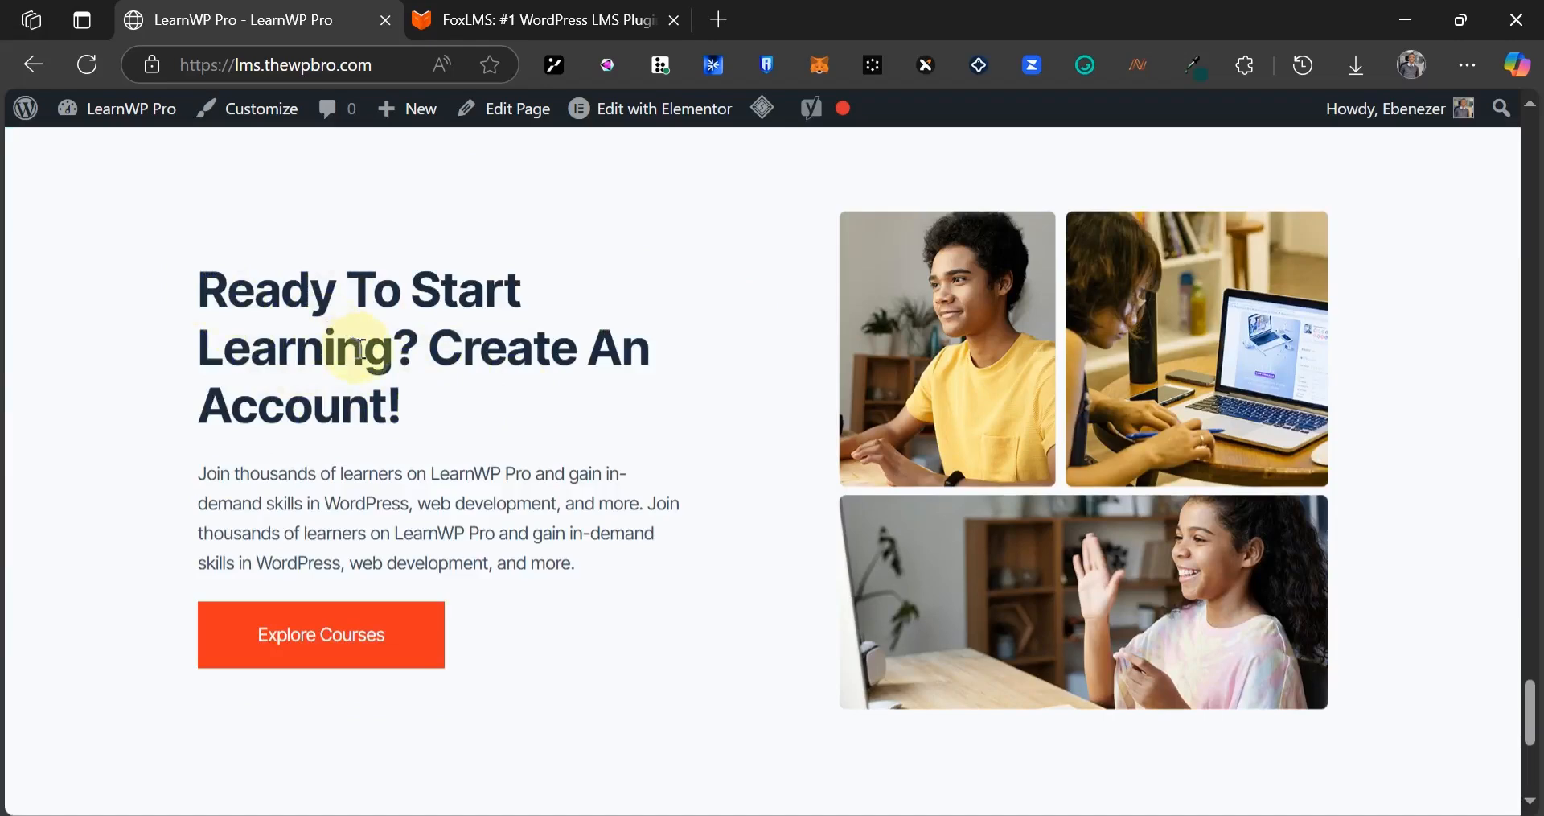
scroll(576, 426, down, 5)
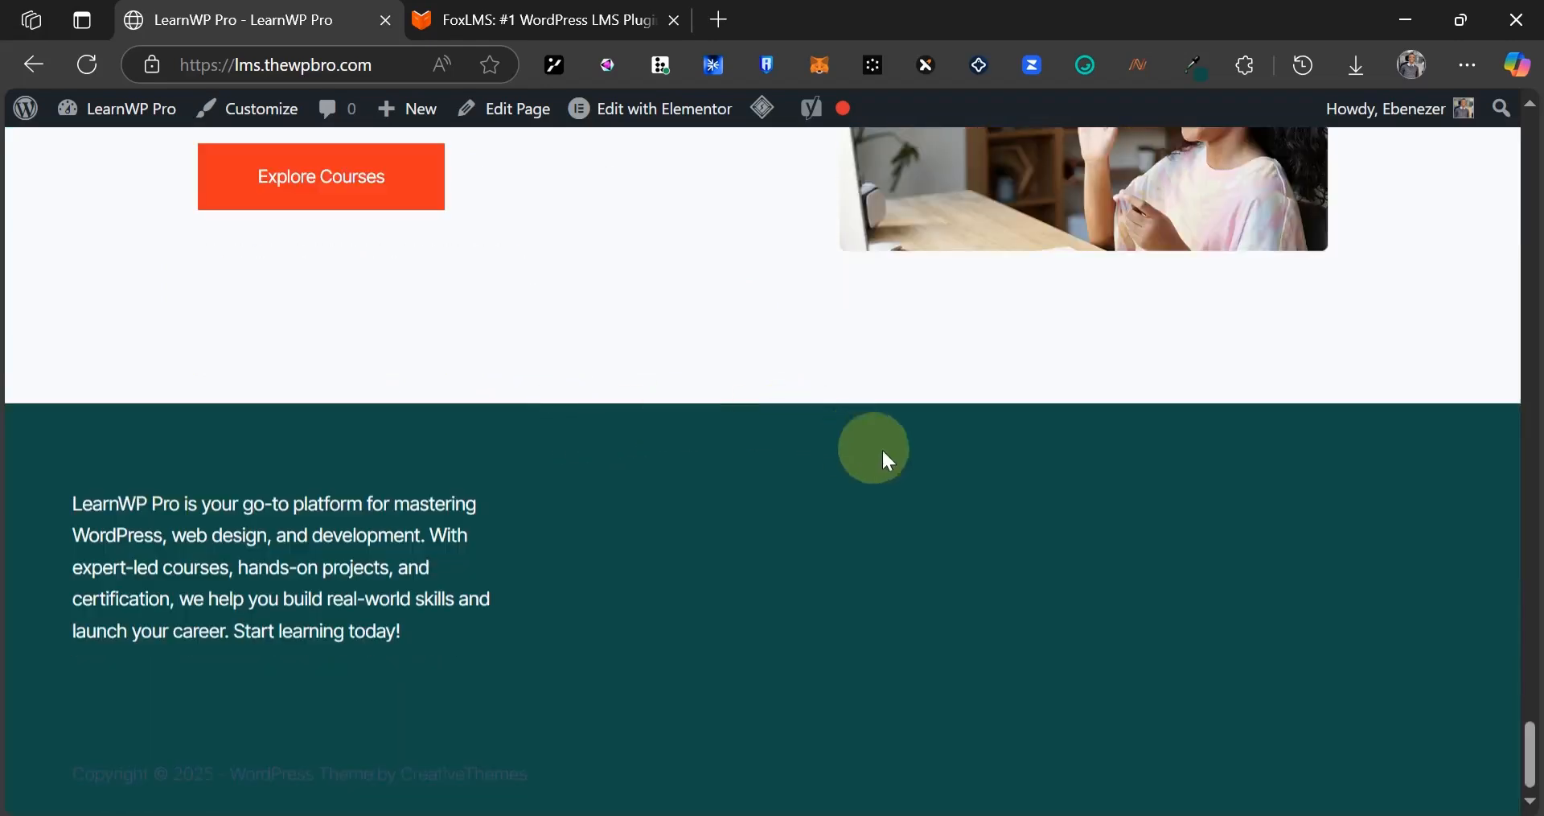
scroll(978, 465, up, 20)
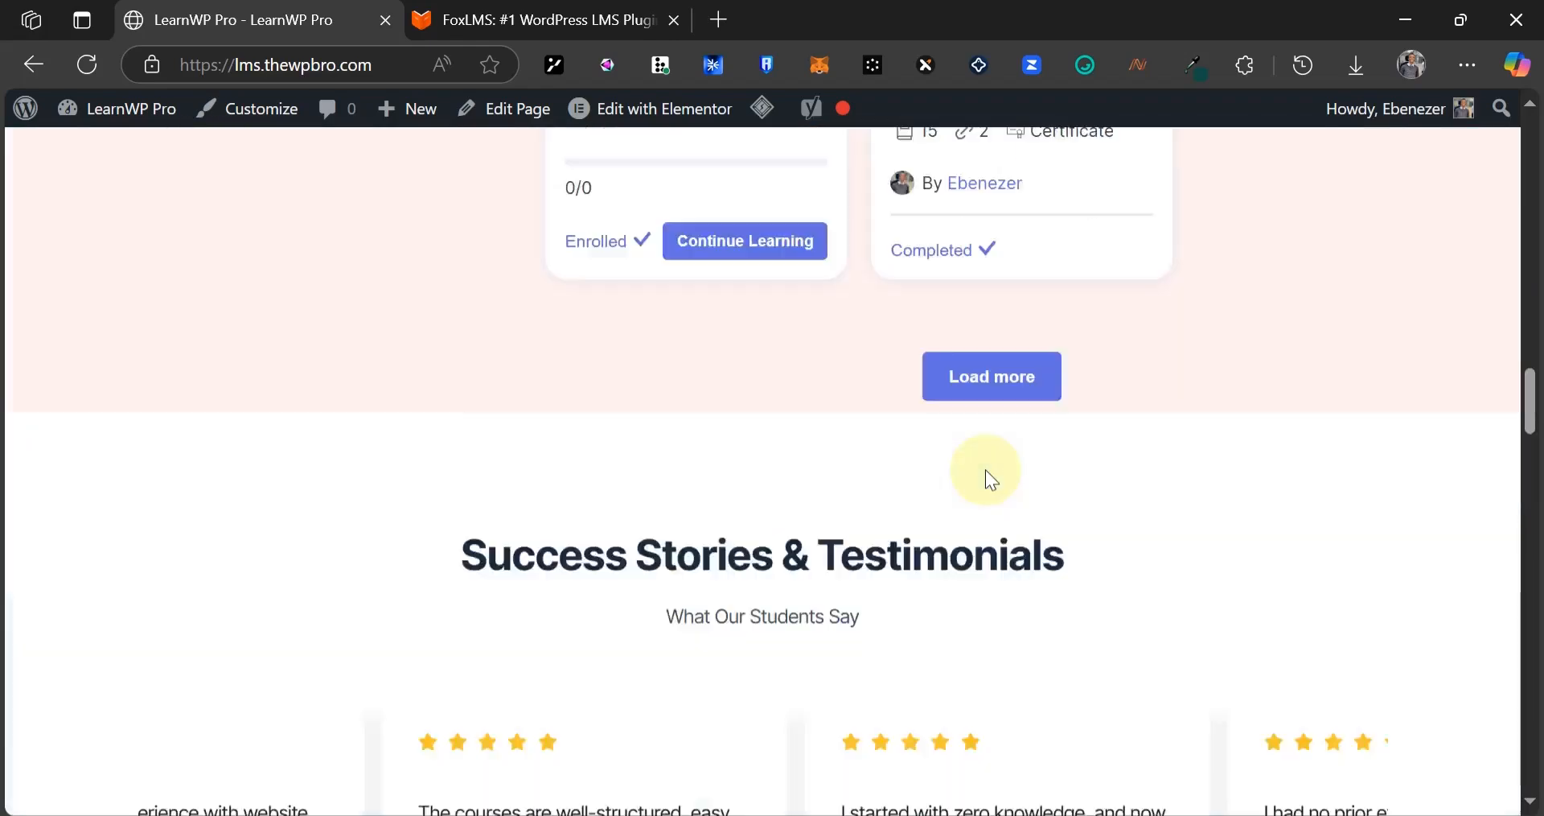
scroll(986, 470, up, 20)
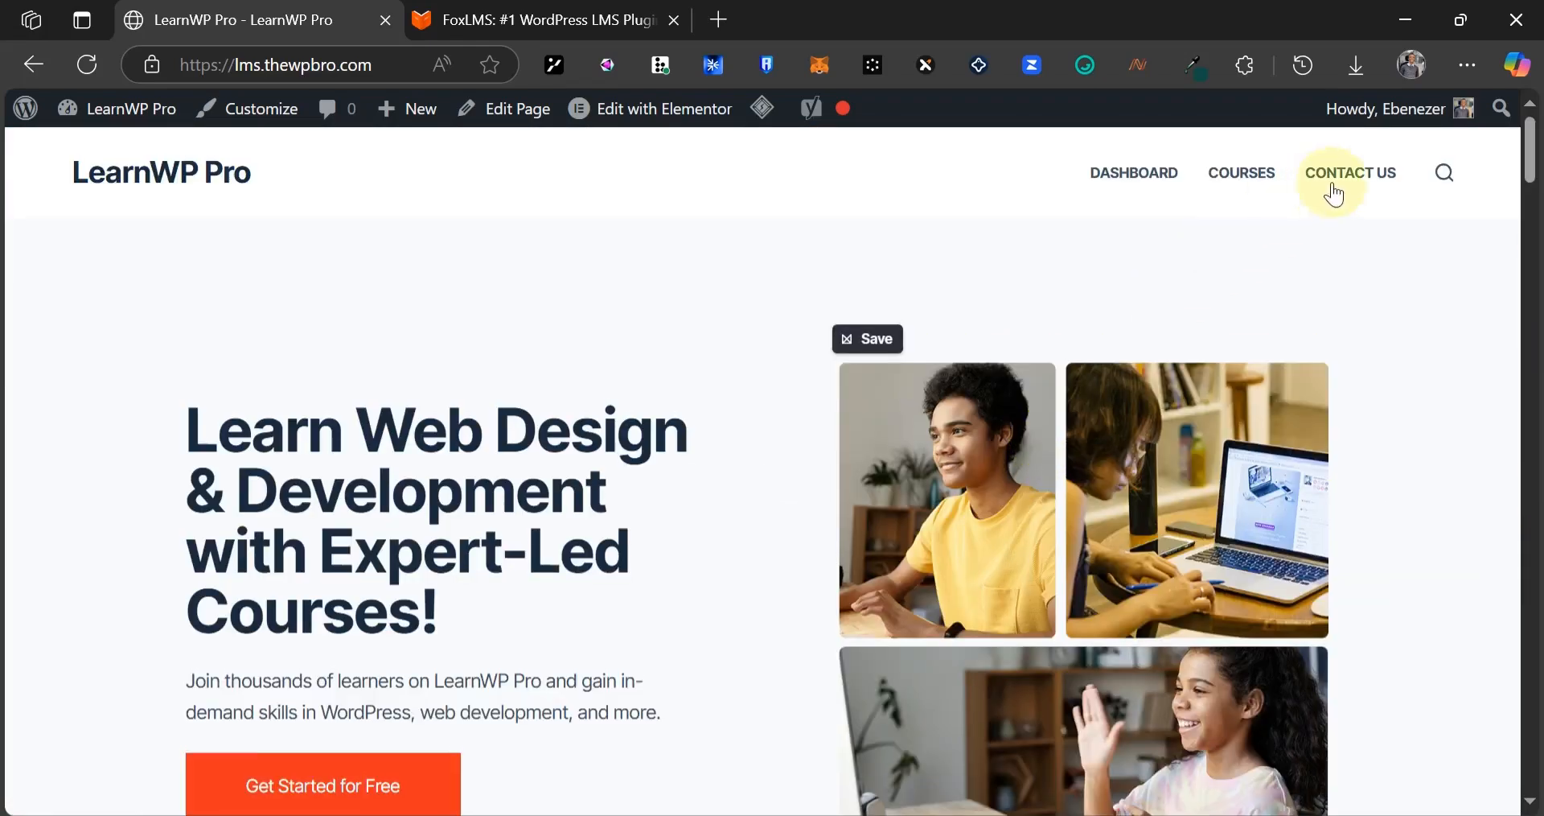
- Open the Contact Us page and review its contact details and message form
click(1332, 187)
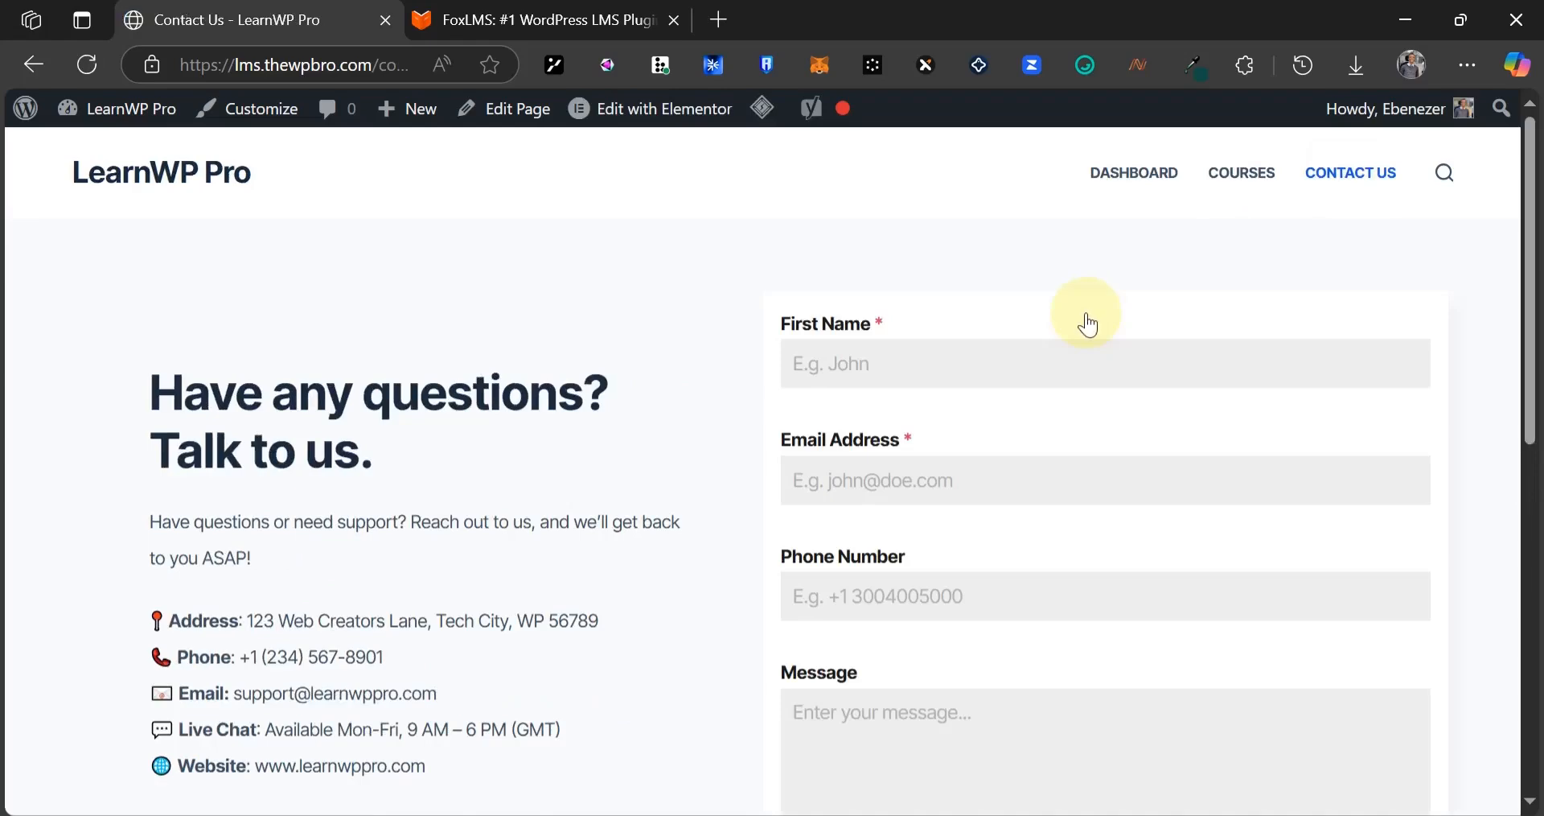
scroll(510, 471, down, 3)
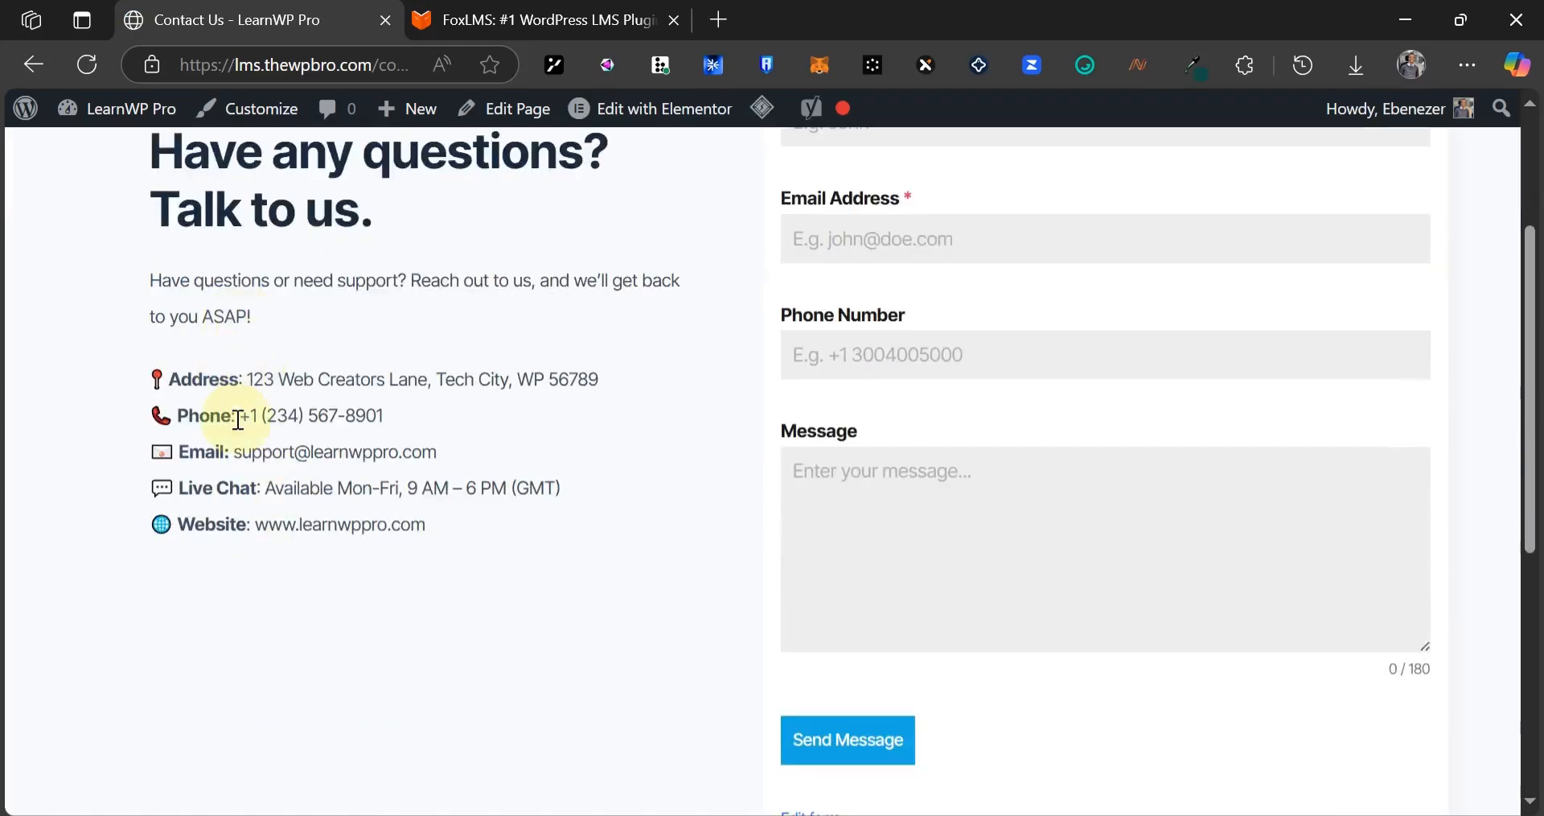
scroll(853, 338, up, 2)
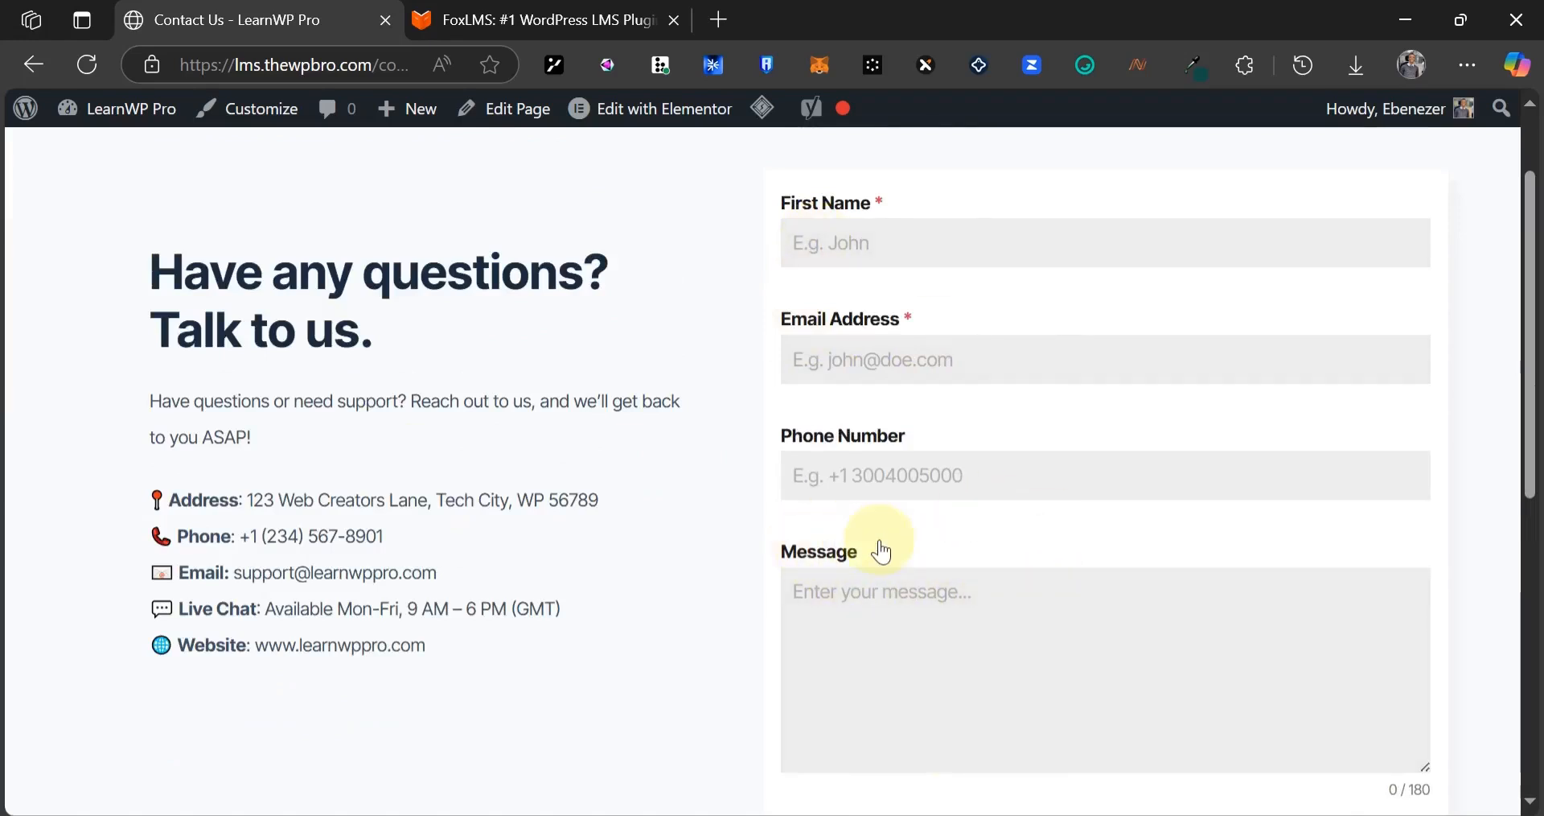
scroll(882, 551, up, 2)
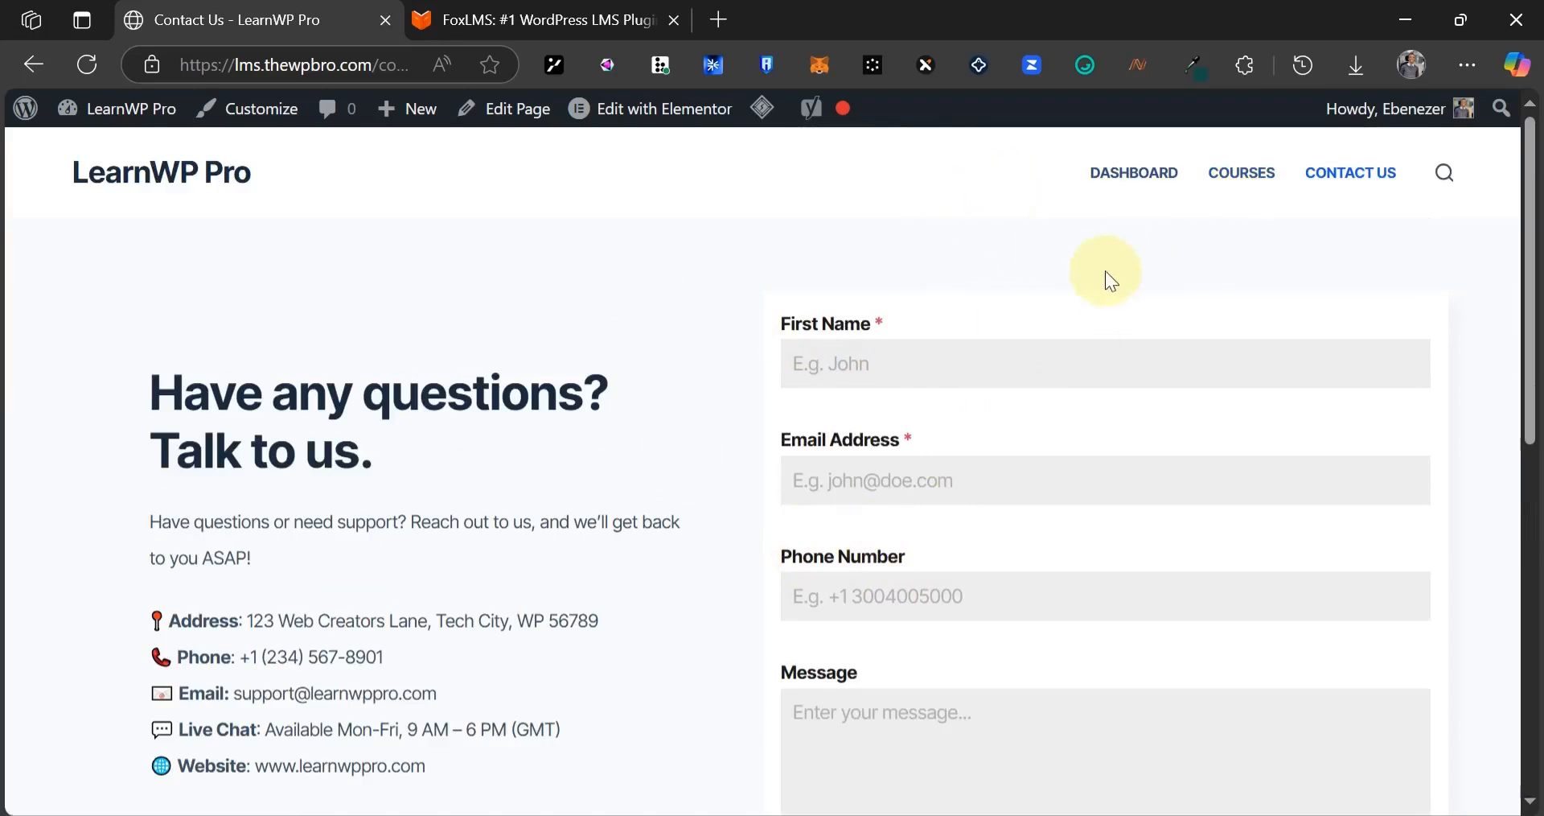
- Open the user dashboard and examine its course overview and Quiz Attempts table
click(1120, 183)
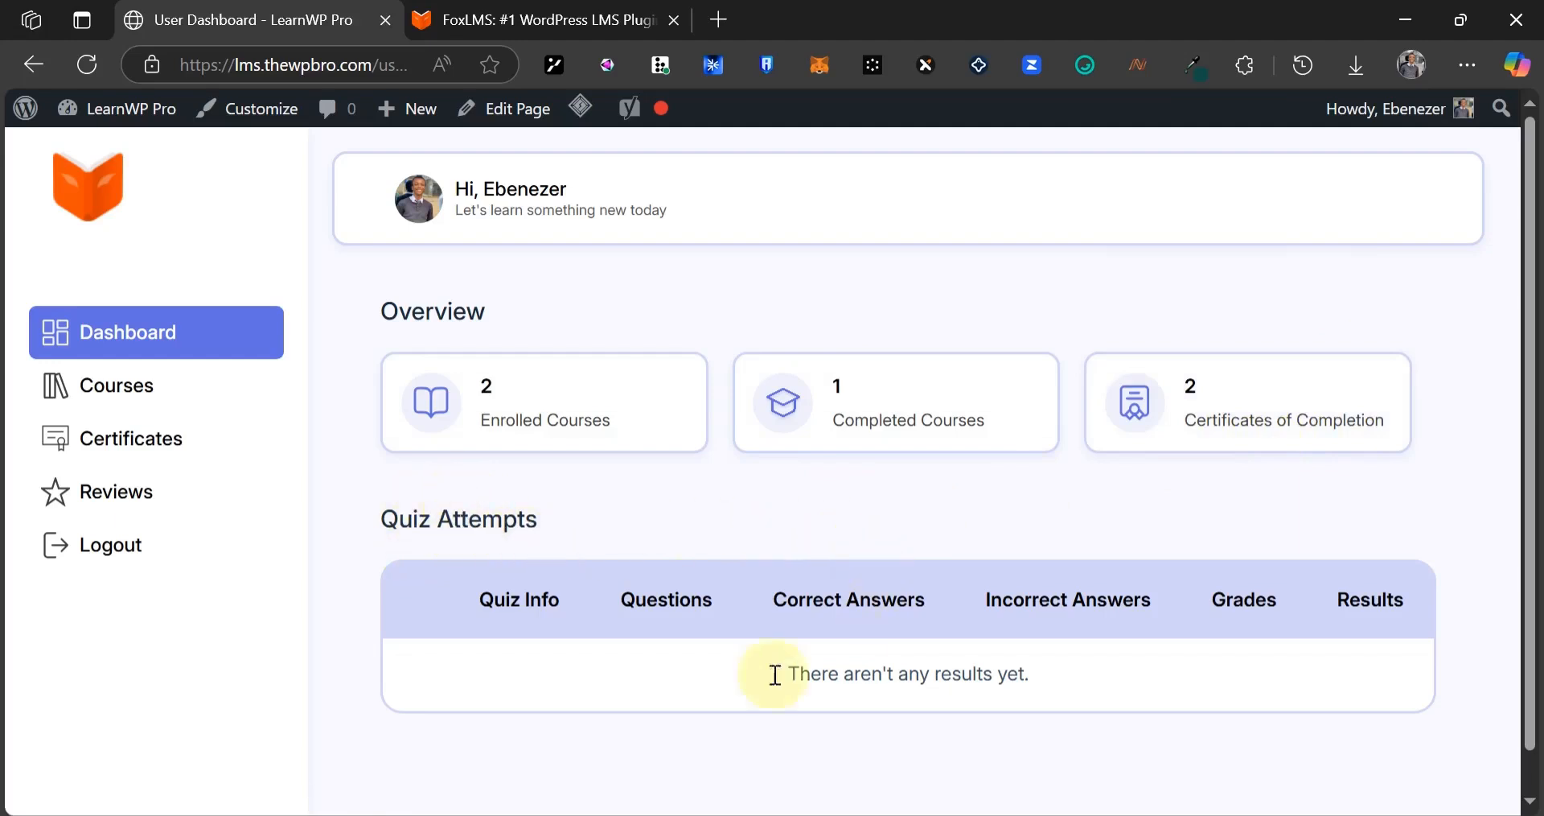
scroll(514, 645, down, 1)
scroll(514, 645, down, 1)
drag(456, 625, 1074, 641)
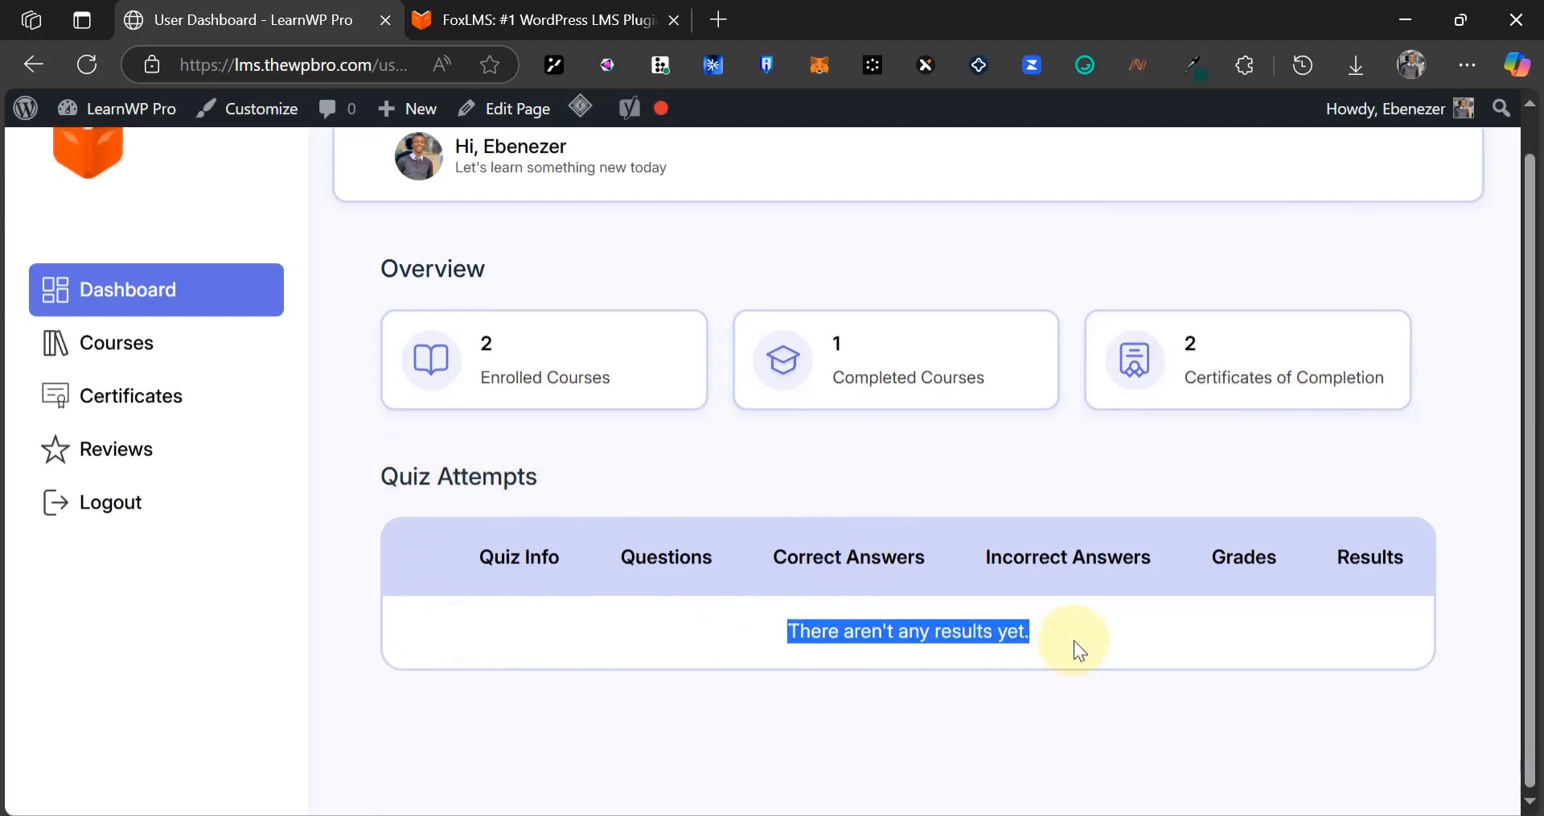
click(1036, 712)
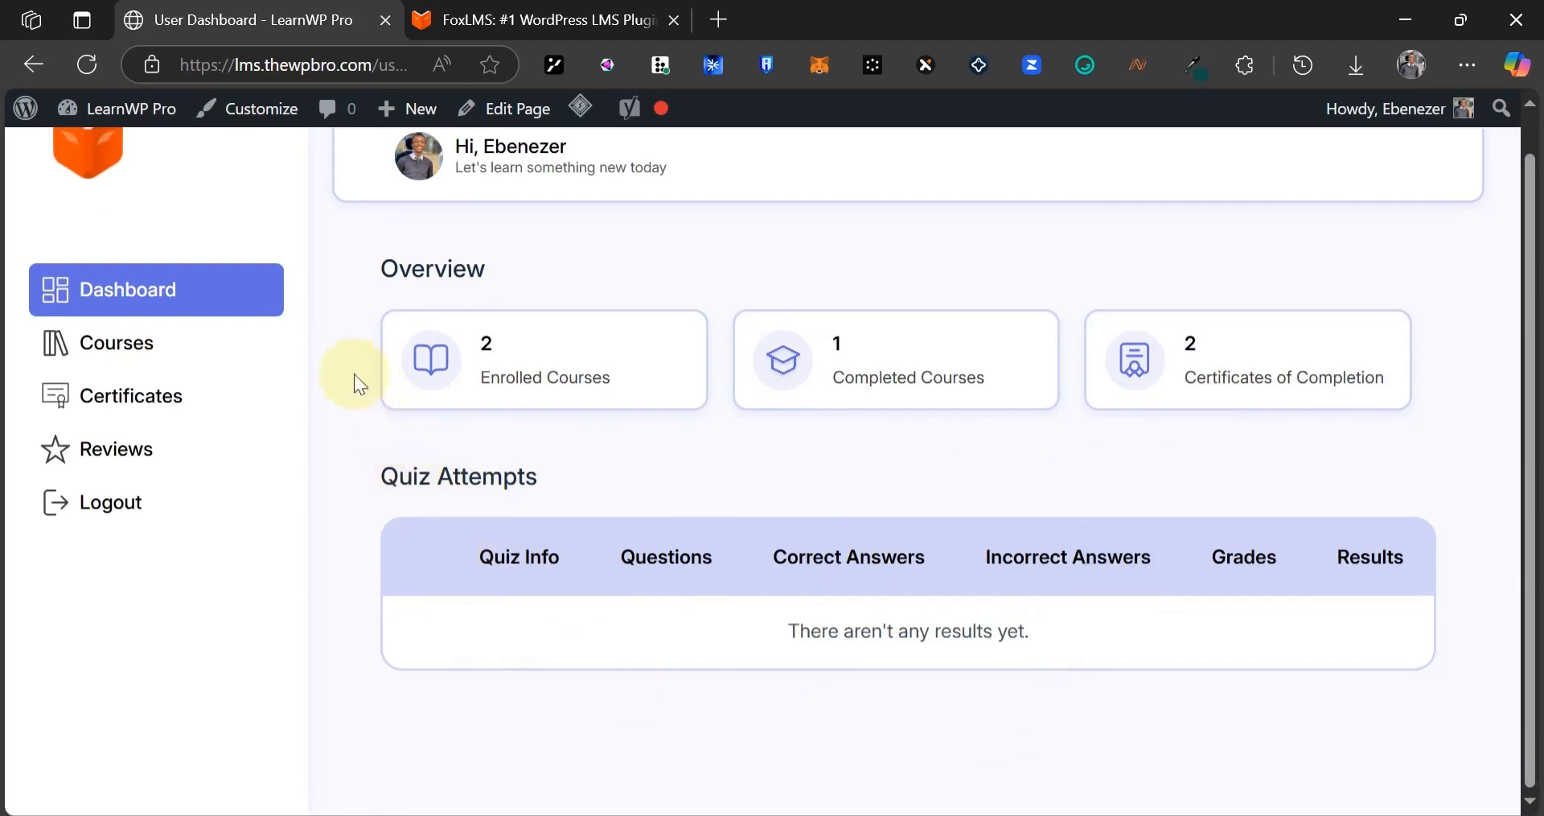
- Open the dashboard's Courses page and review the enrolled and the completed courses
click(158, 344)
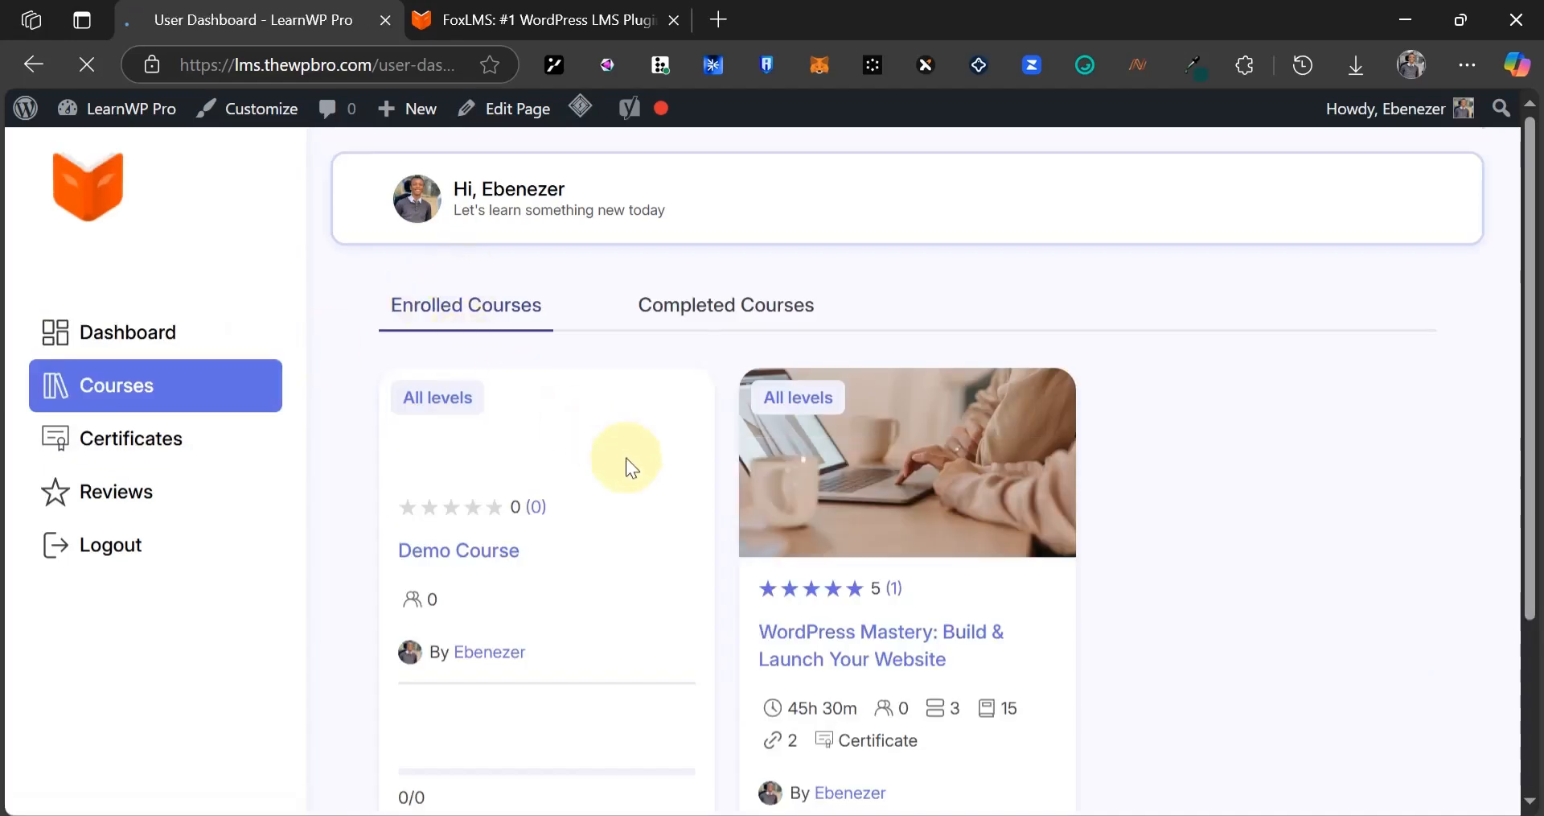
scroll(805, 450, down, 3)
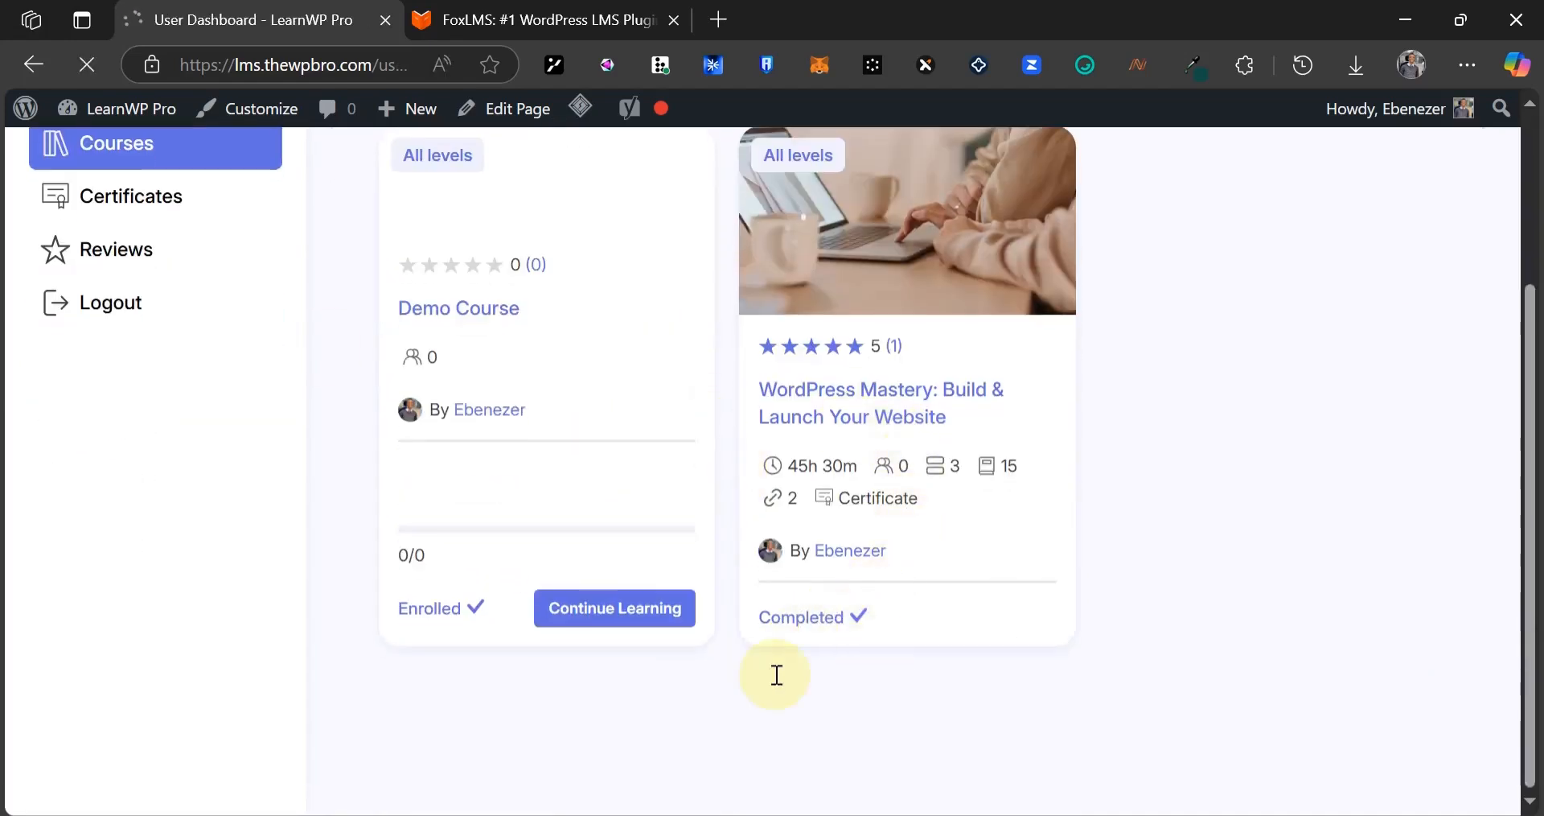
click(700, 304)
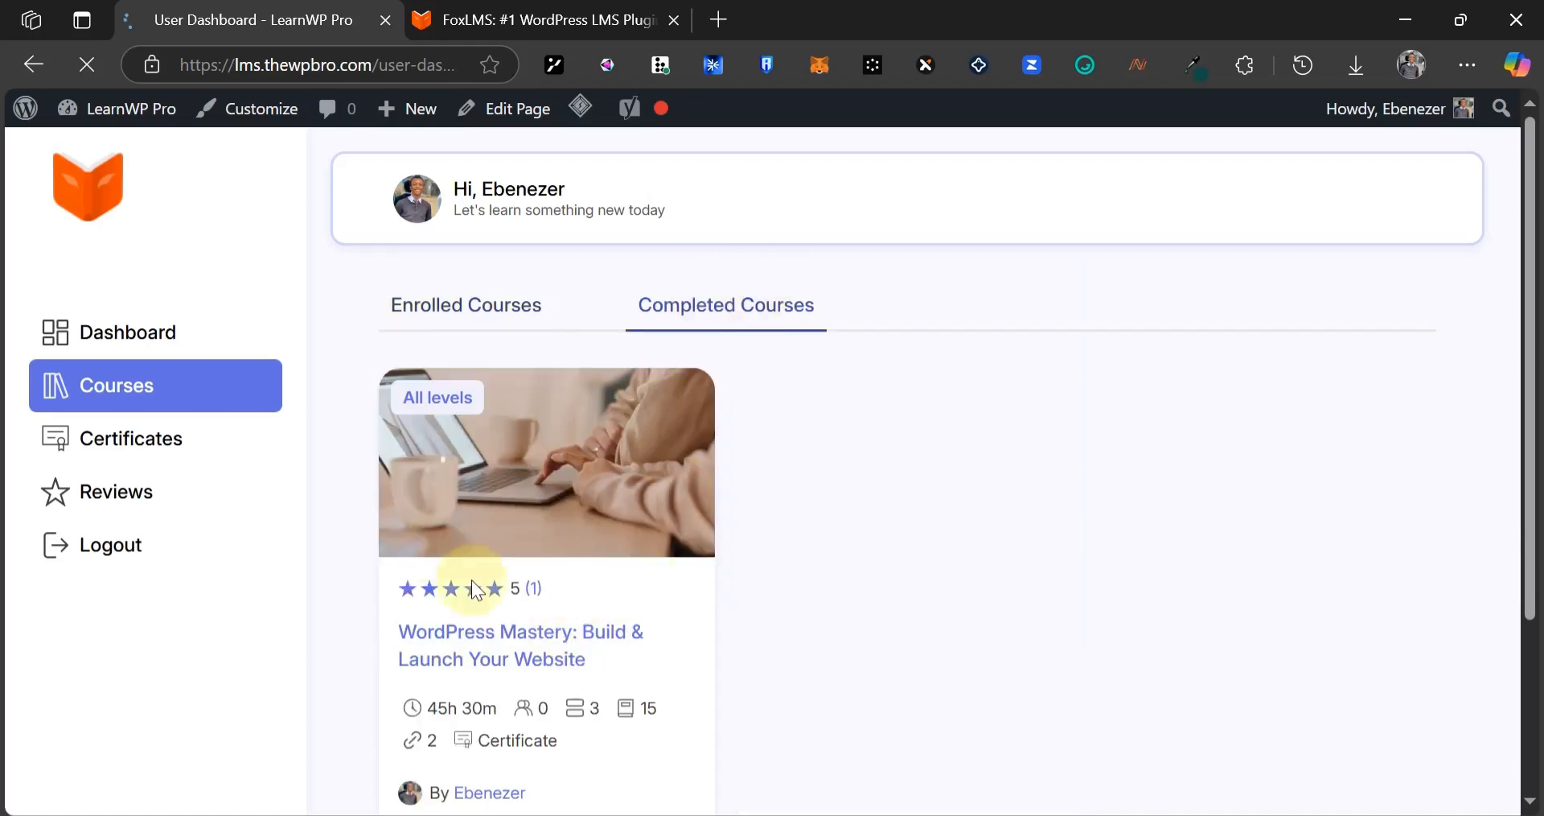
scroll(498, 587, down, 3)
scroll(439, 452, up, 3)
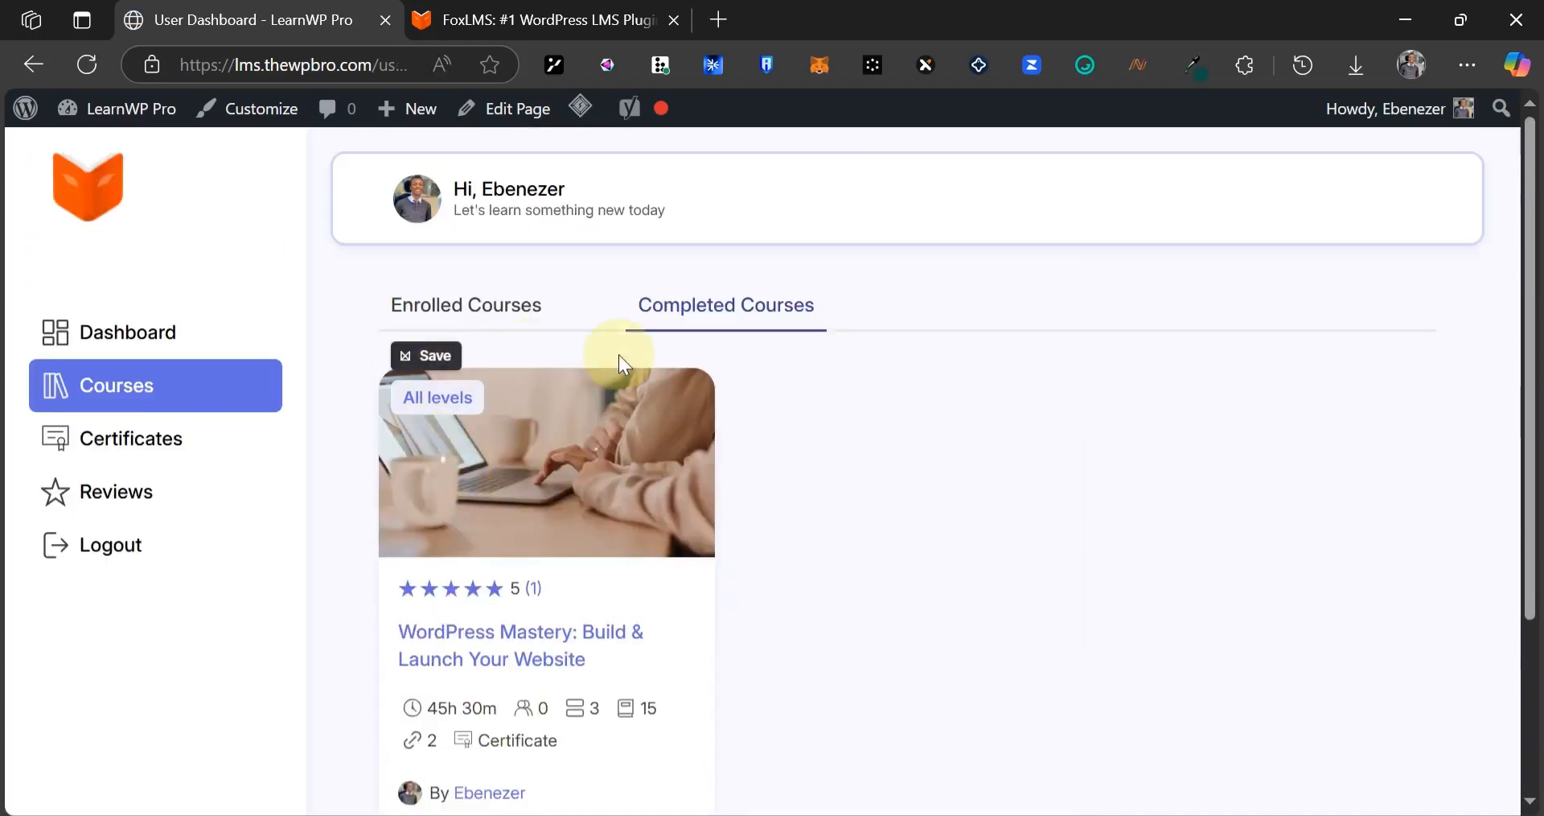
scroll(921, 512, down, 3)
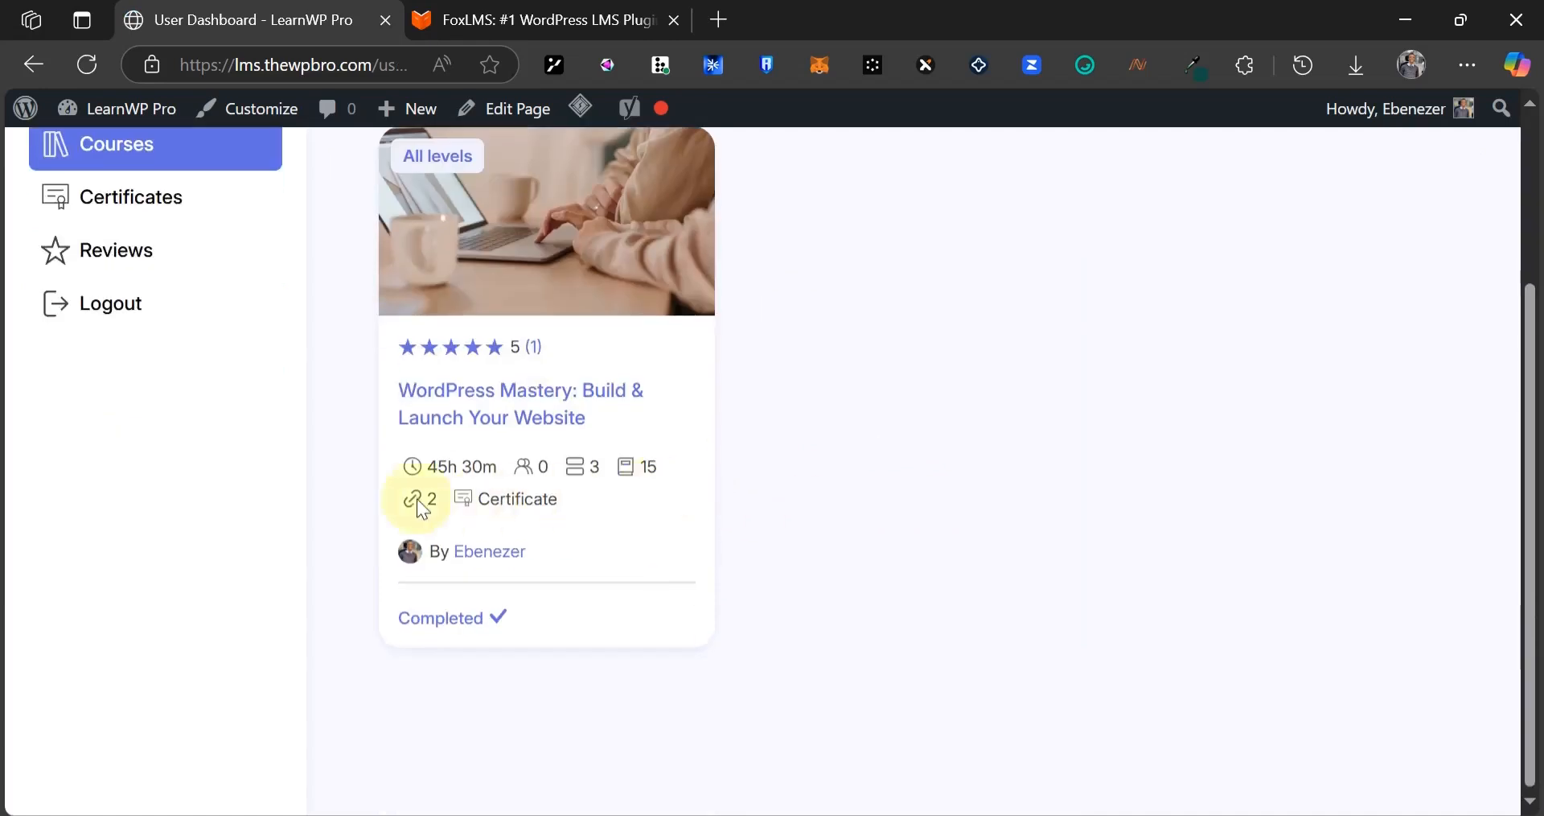
- Open the dashboard's Certificates page to view the earned certificates
click(197, 197)
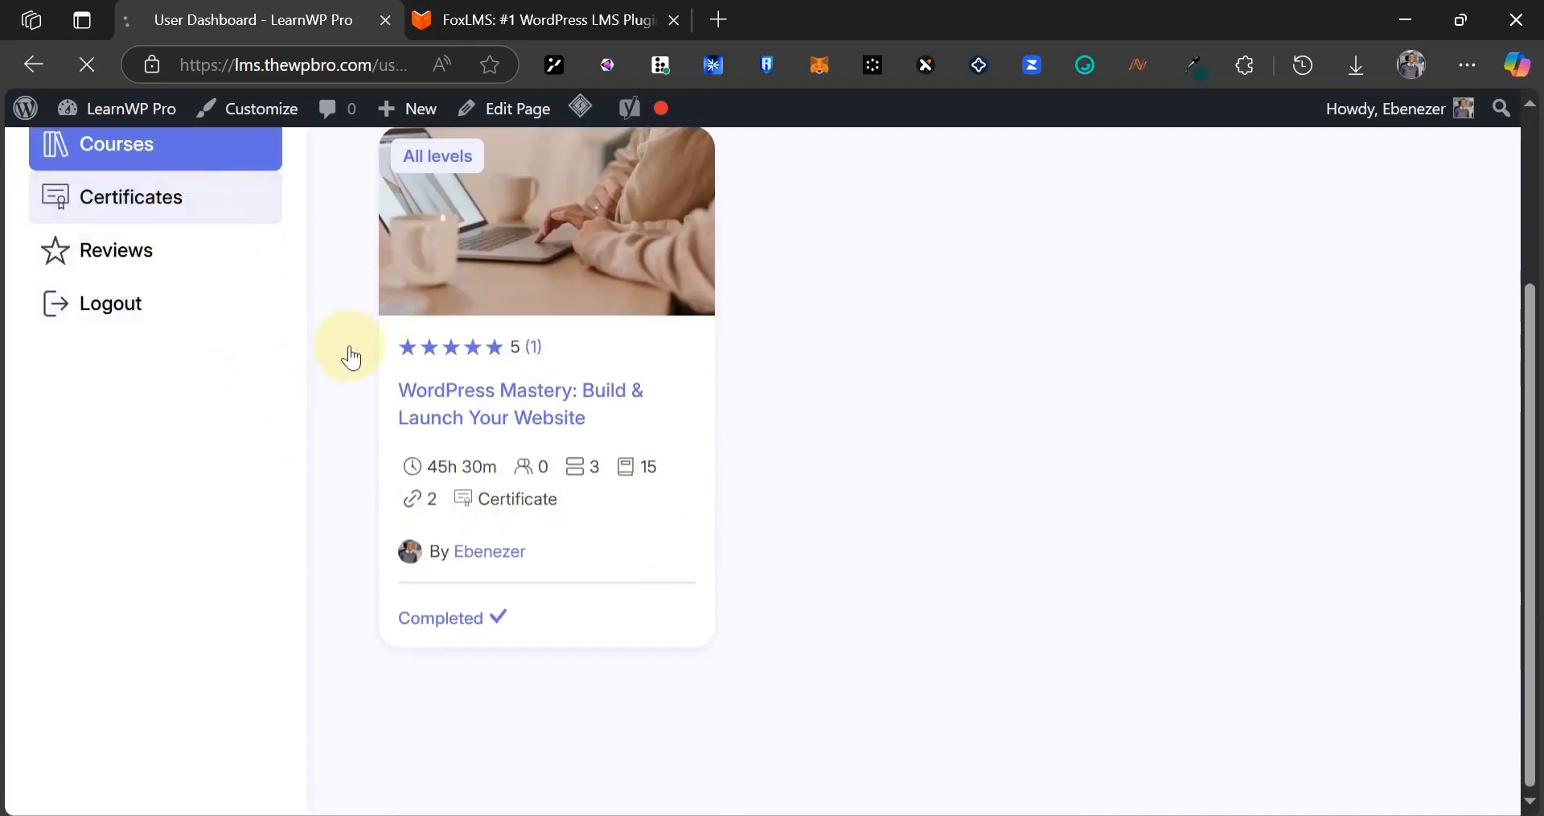
scroll(358, 351, up, 3)
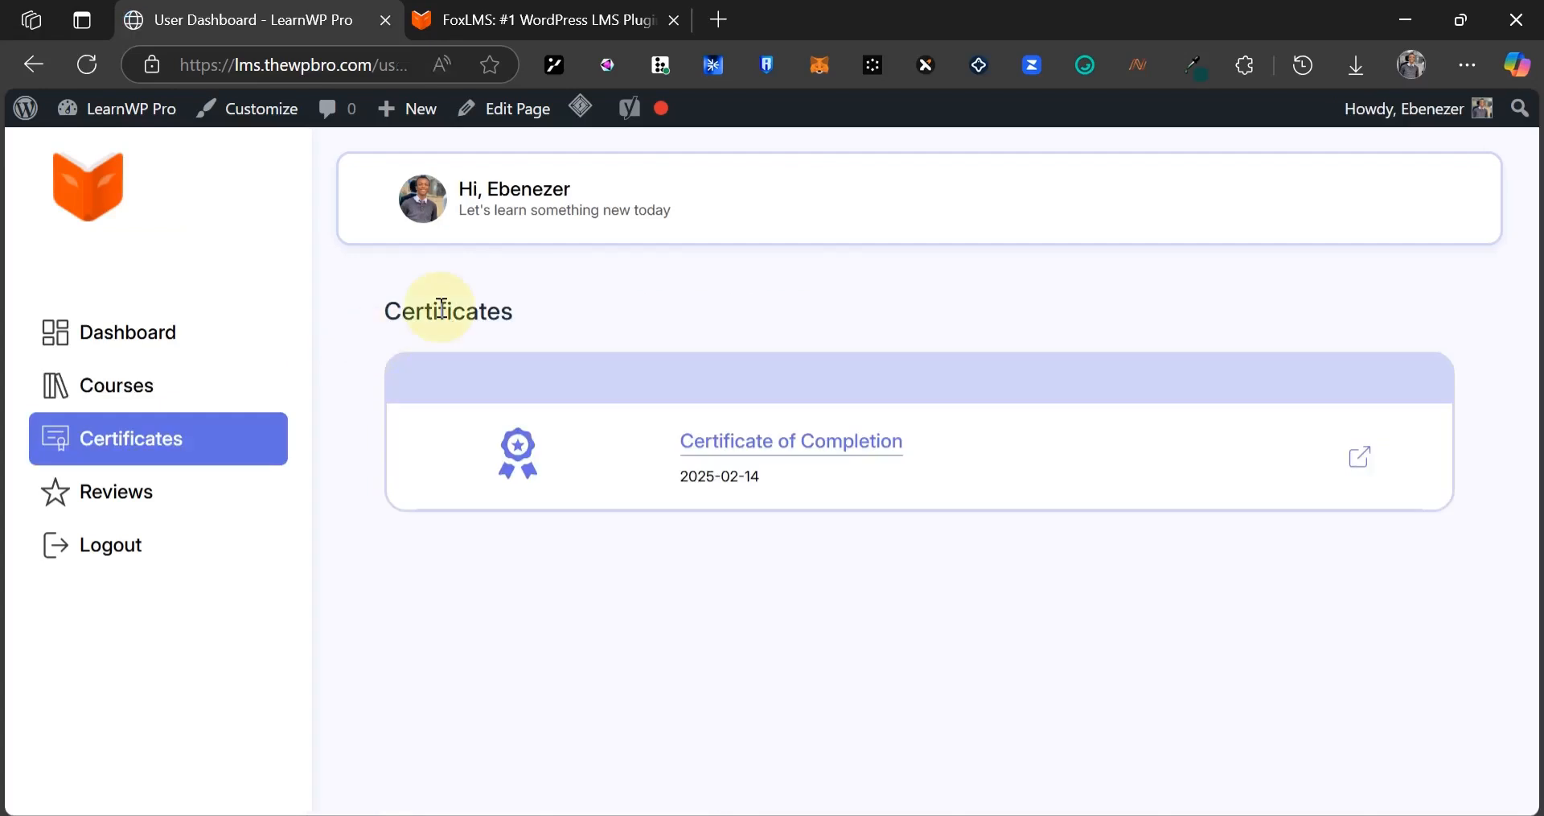
- Open the dashboard's Reviews page and examine the submitted course review's date, rating and comment
click(99, 505)
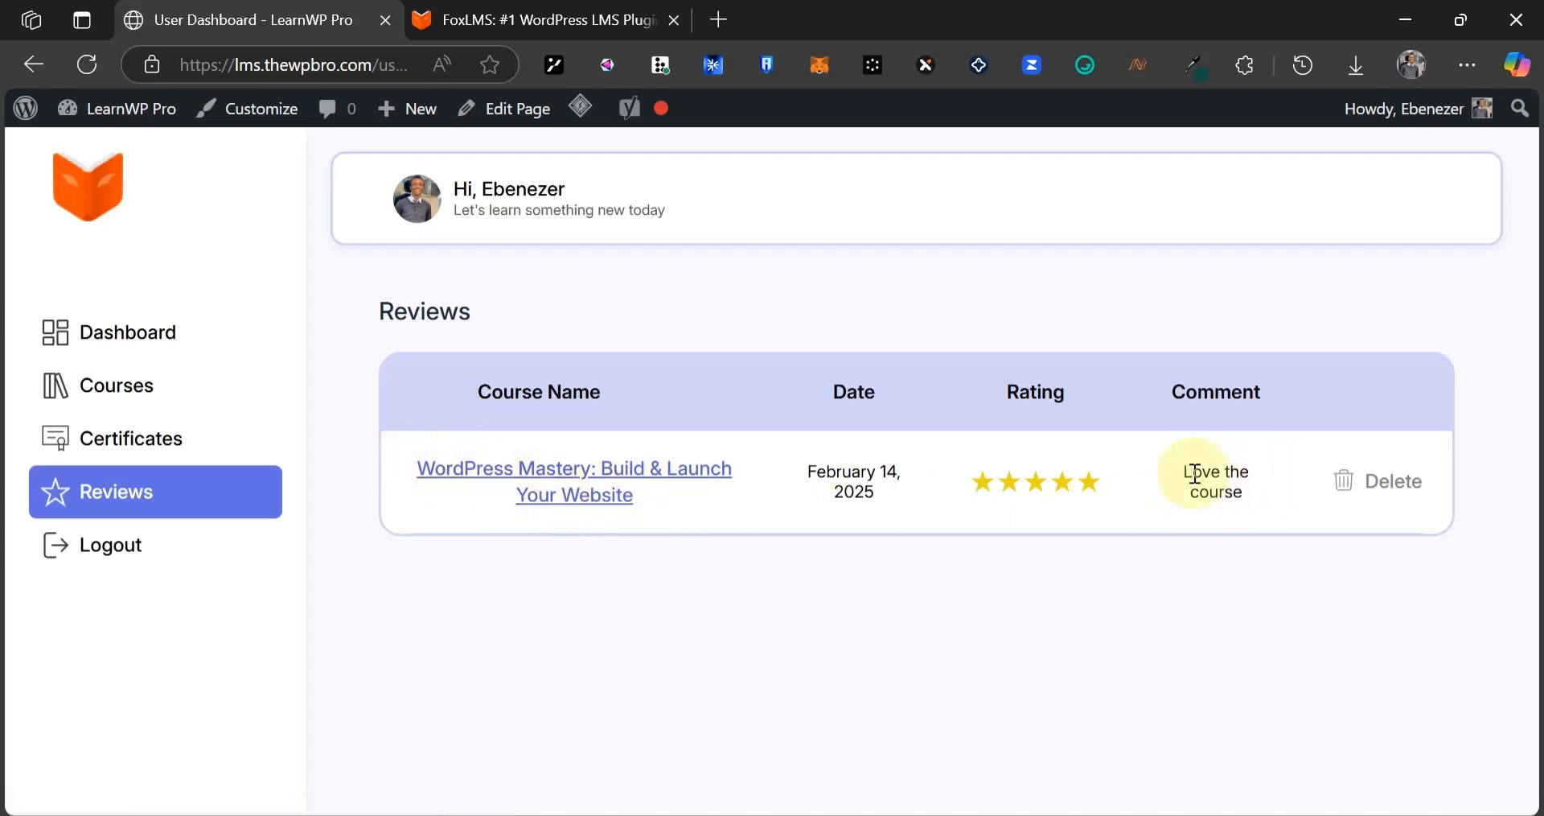
drag(1193, 467, 1182, 571)
click(1151, 593)
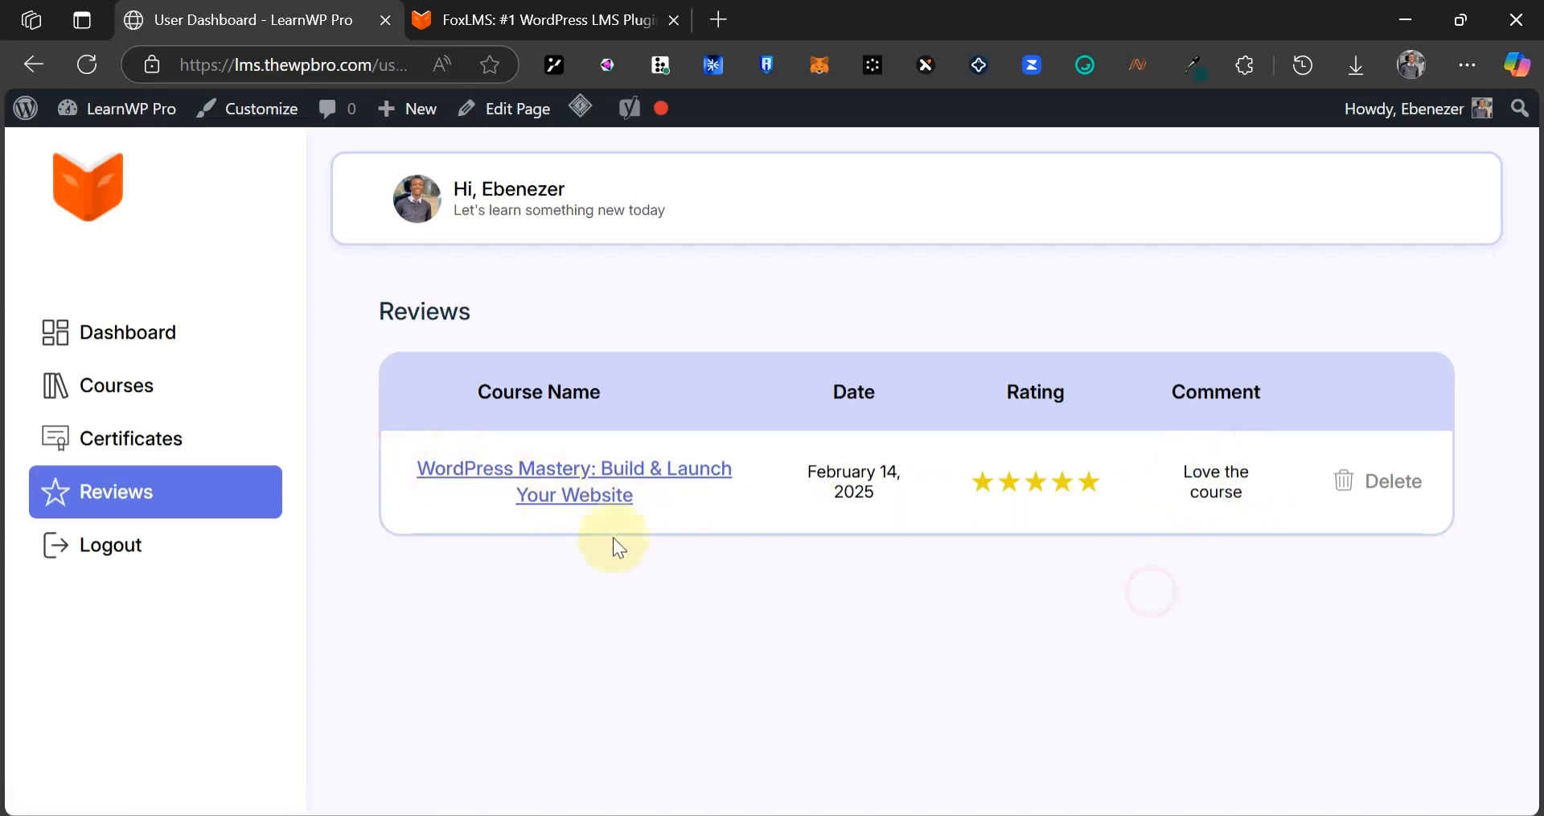
- Open the "WordPress Mastery: Build & Launch Your Website" course page and read its title and description
click(567, 473)
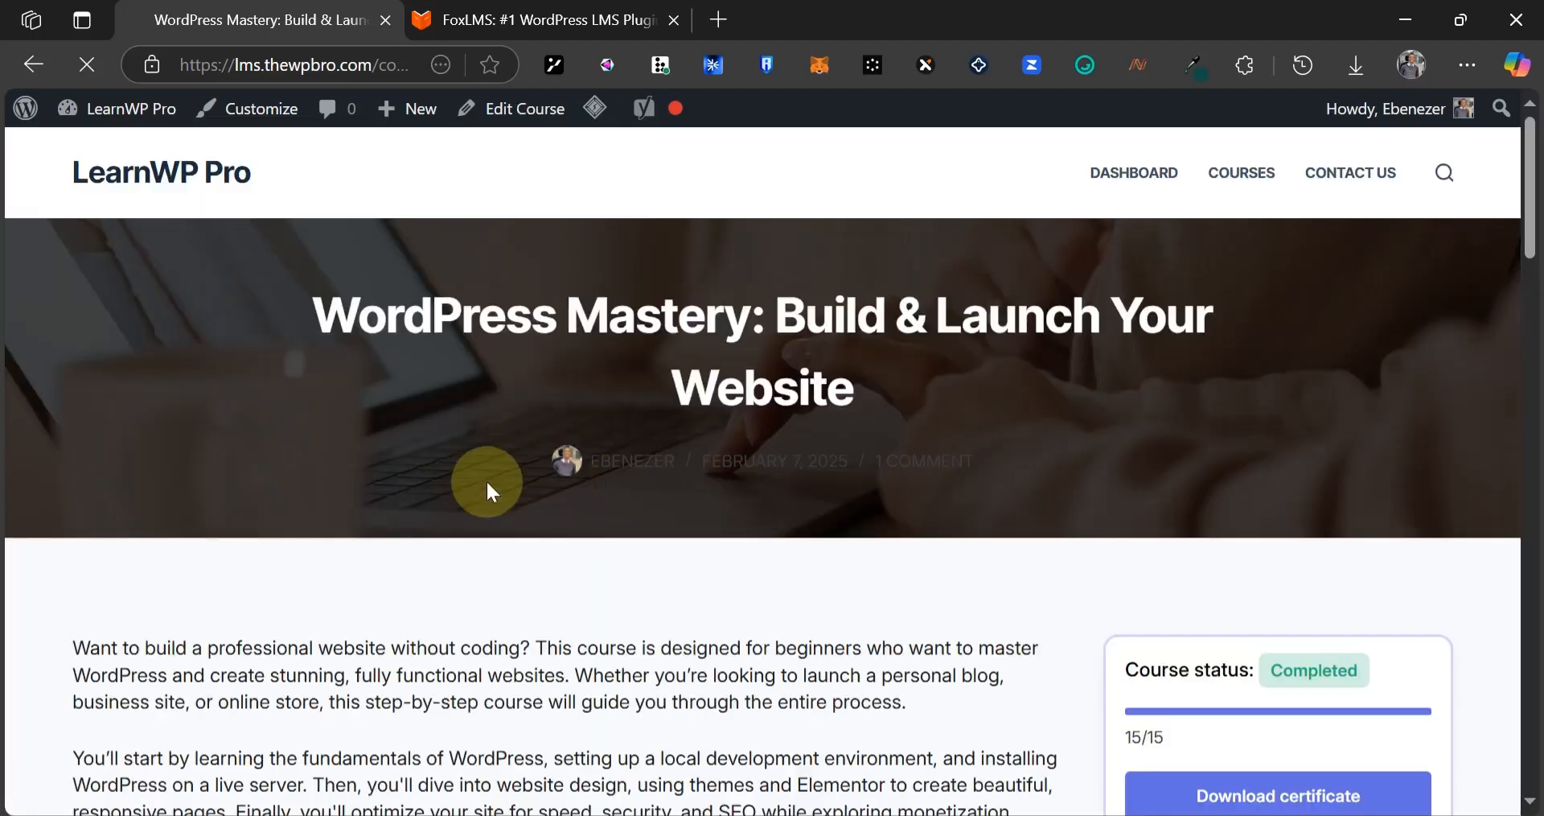
drag(360, 315, 680, 313)
click(331, 615)
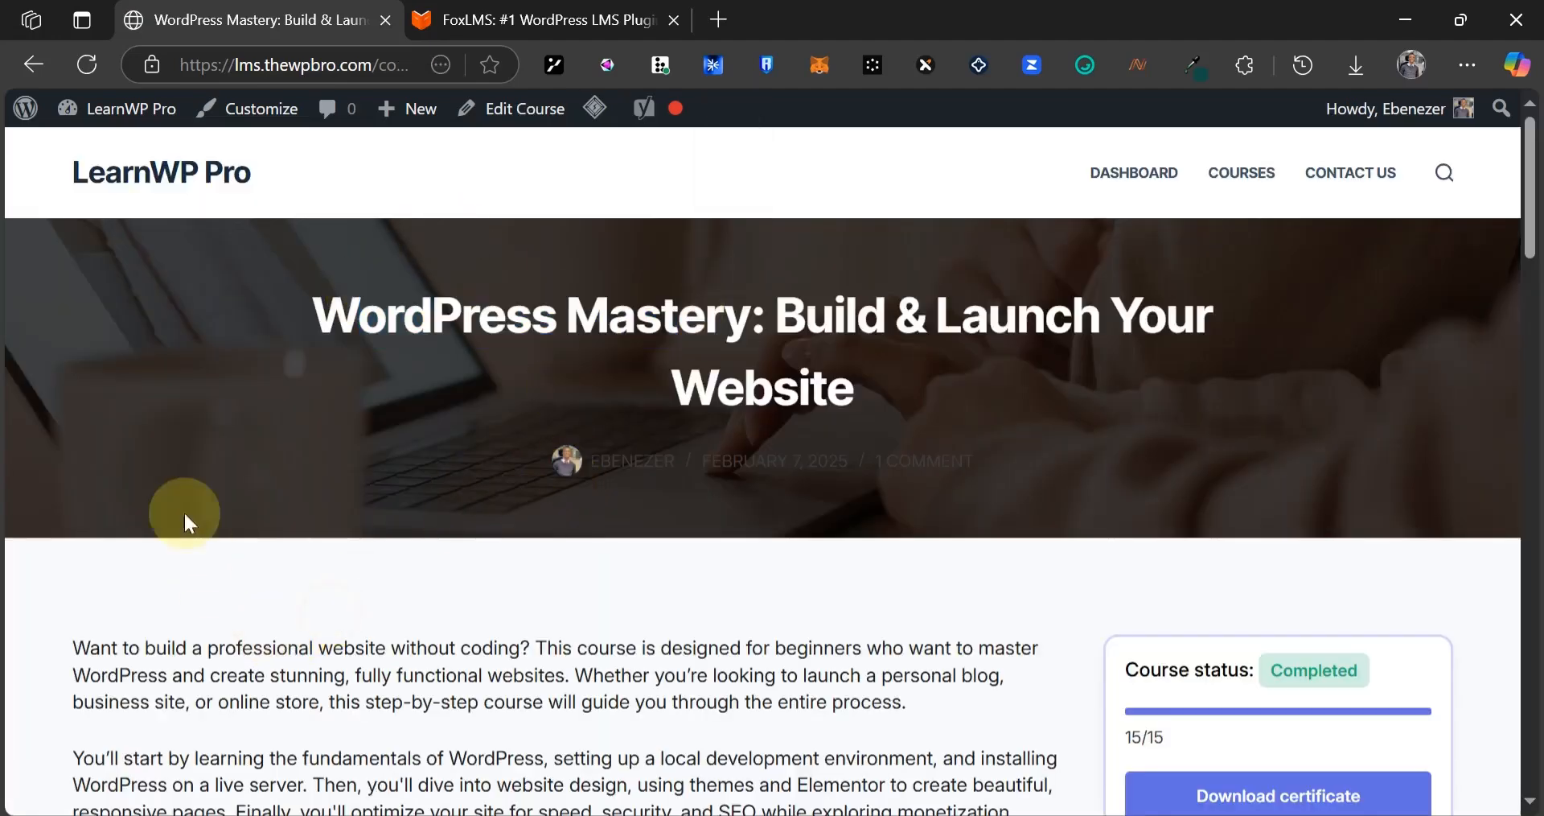
scroll(183, 482, down, 3)
drag(181, 477, 463, 535)
scroll(1070, 465, down, 2)
scroll(1069, 465, down, 1)
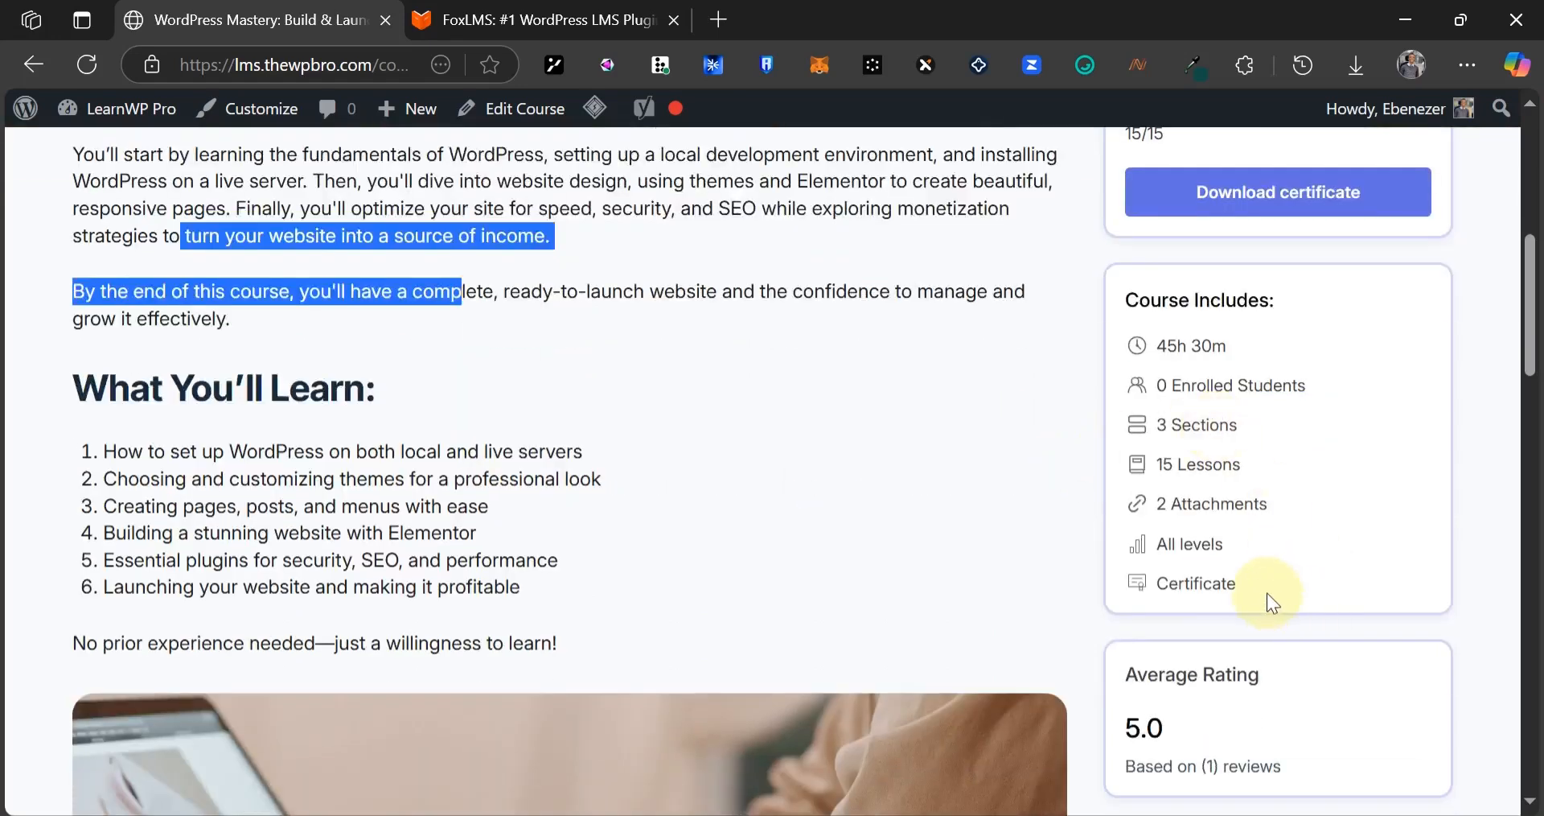
- Examine the Course Includes card, covering duration, enrolled students, sections, lessons and attachments
drag(1259, 591, 1191, 365)
click(1009, 424)
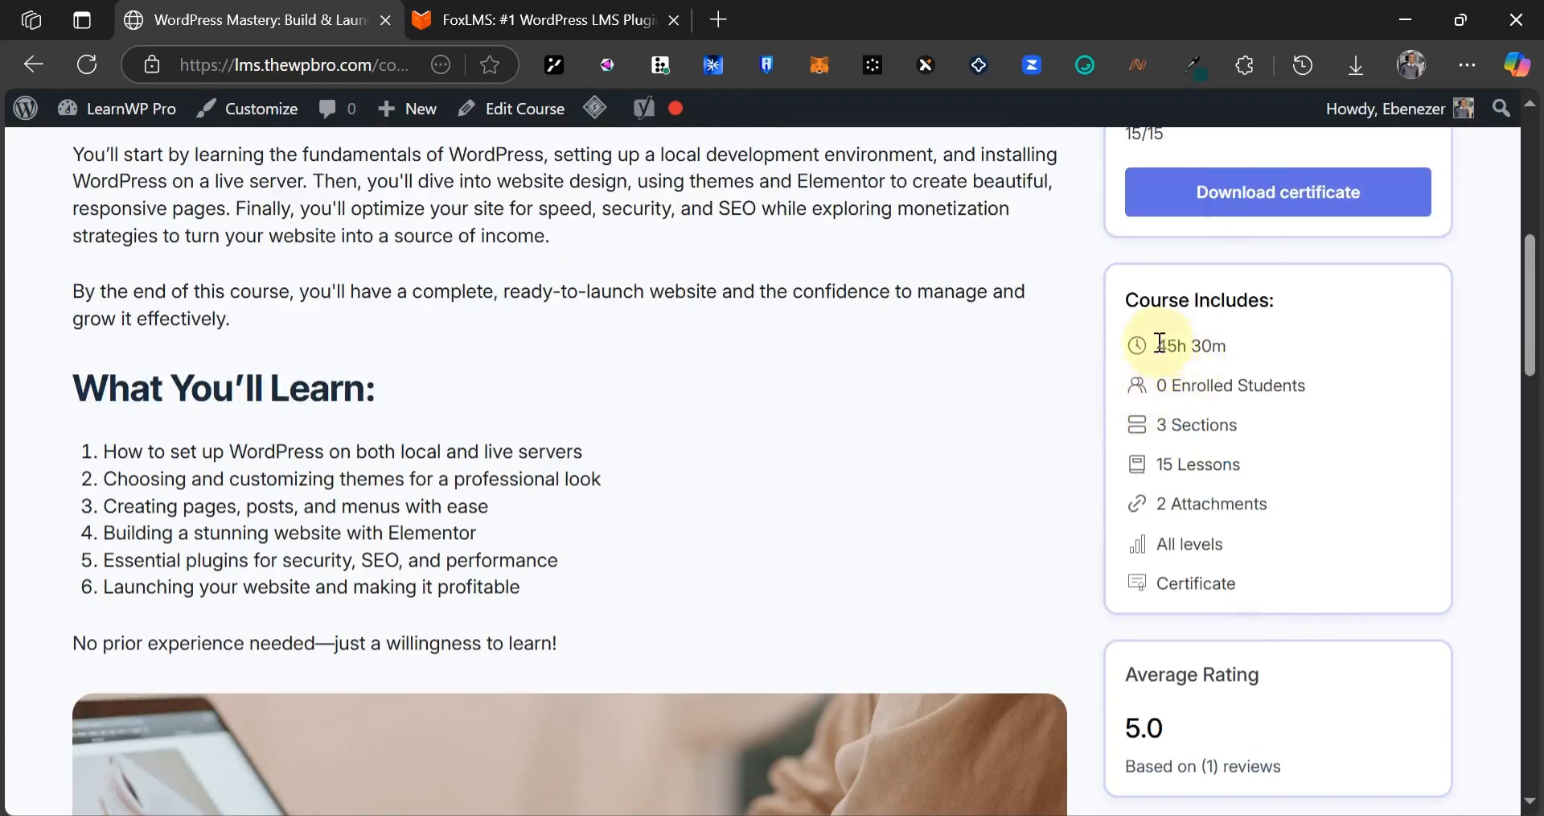
drag(1159, 345, 1245, 347)
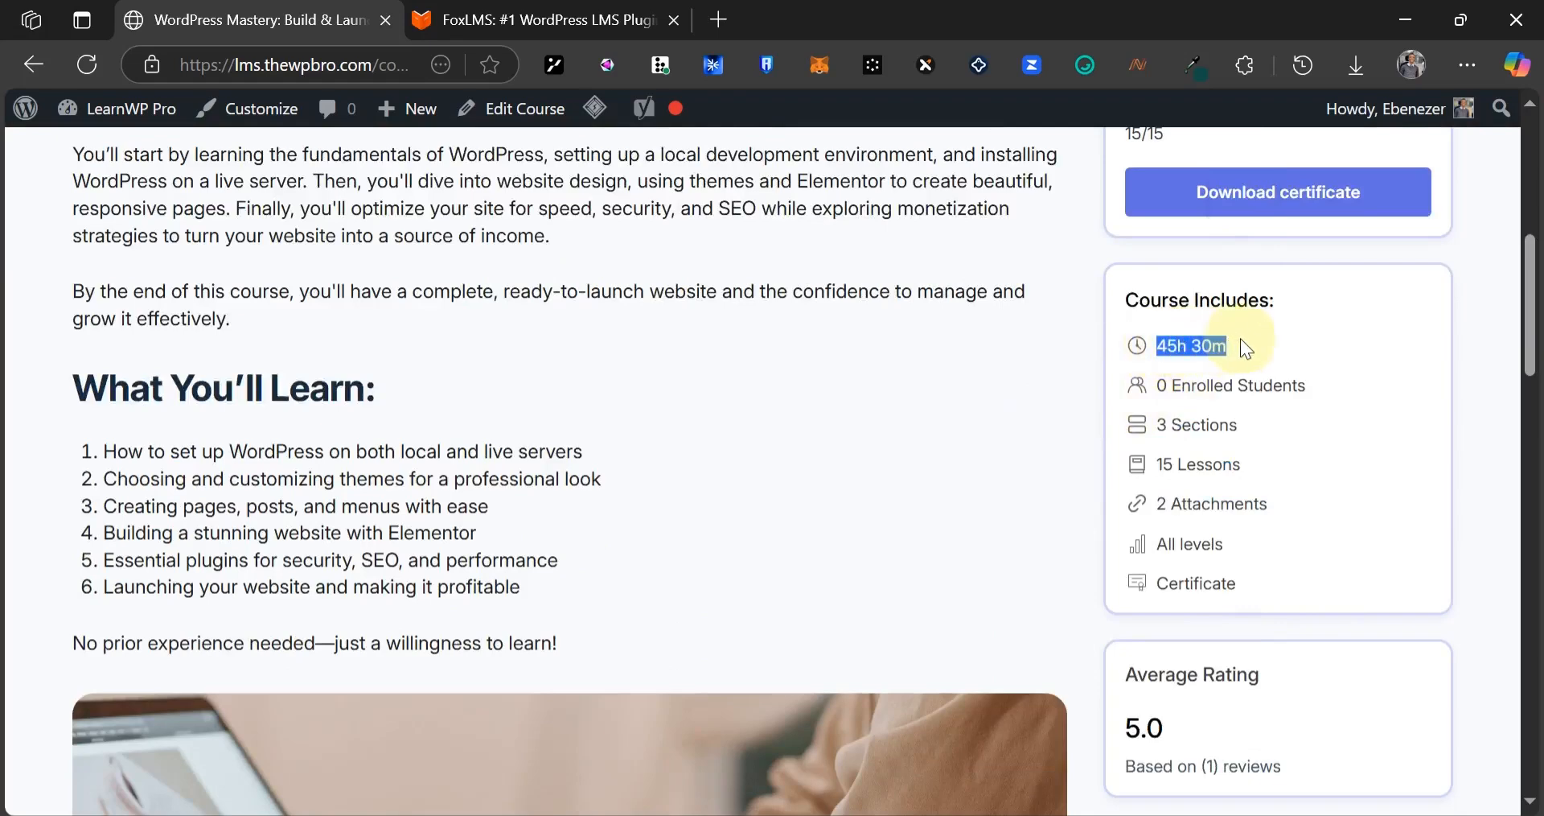
click(1248, 420)
drag(1160, 392, 1308, 384)
drag(1279, 431, 1293, 492)
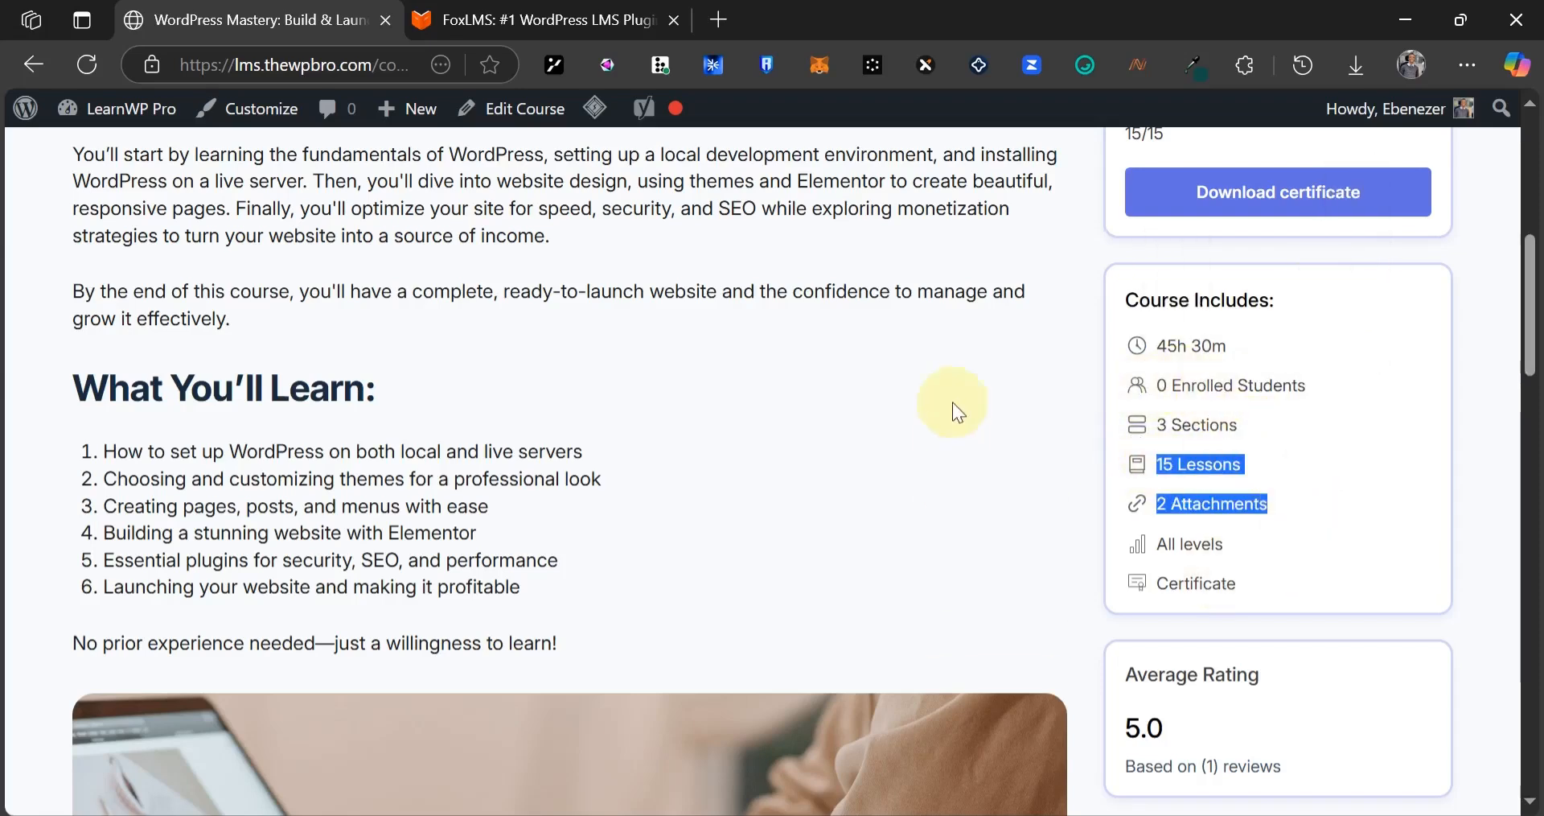
- Check the course's Average Rating card and the number of reviews behind it
scroll(952, 412, down, 5)
click(1182, 640)
drag(1139, 306, 1204, 408)
click(1292, 532)
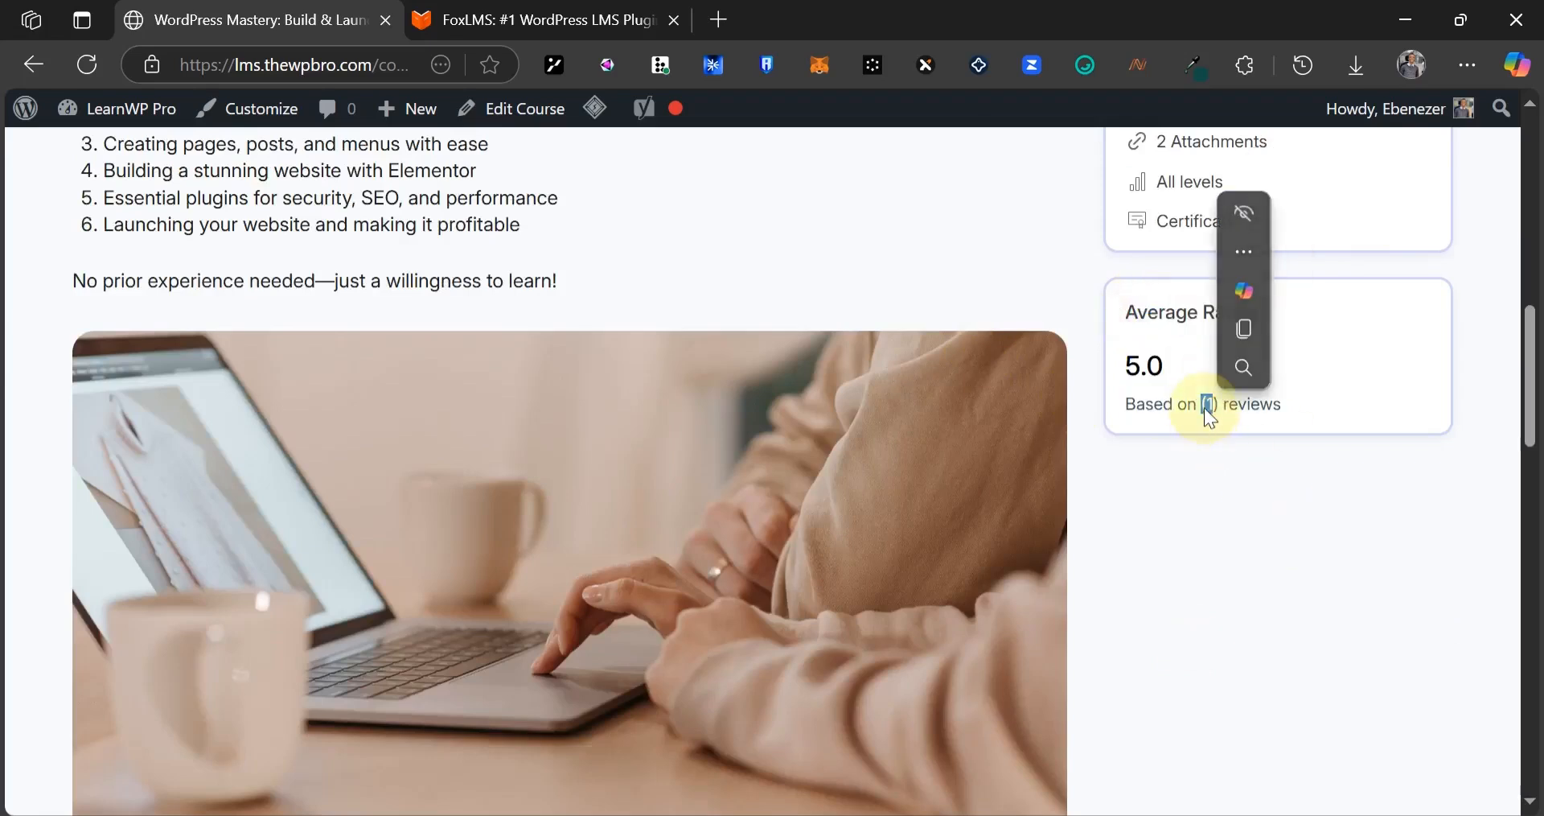
click(1205, 492)
- Review the Course Content lessons, expanding the "Building & Designing Your Website" section, through to the sharing options
scroll(885, 490, down, 8)
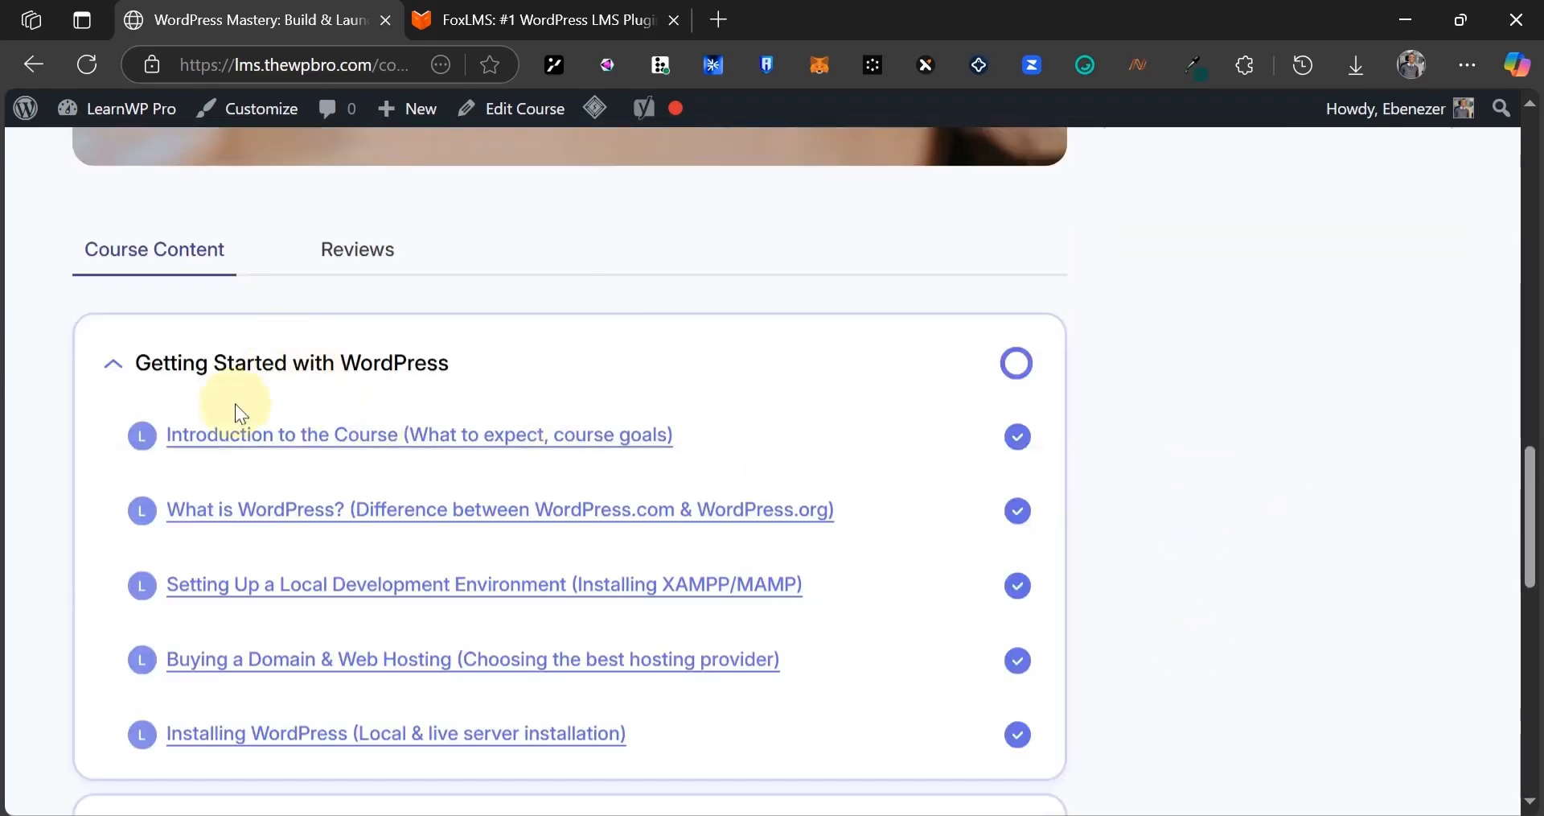
scroll(193, 446, down, 3)
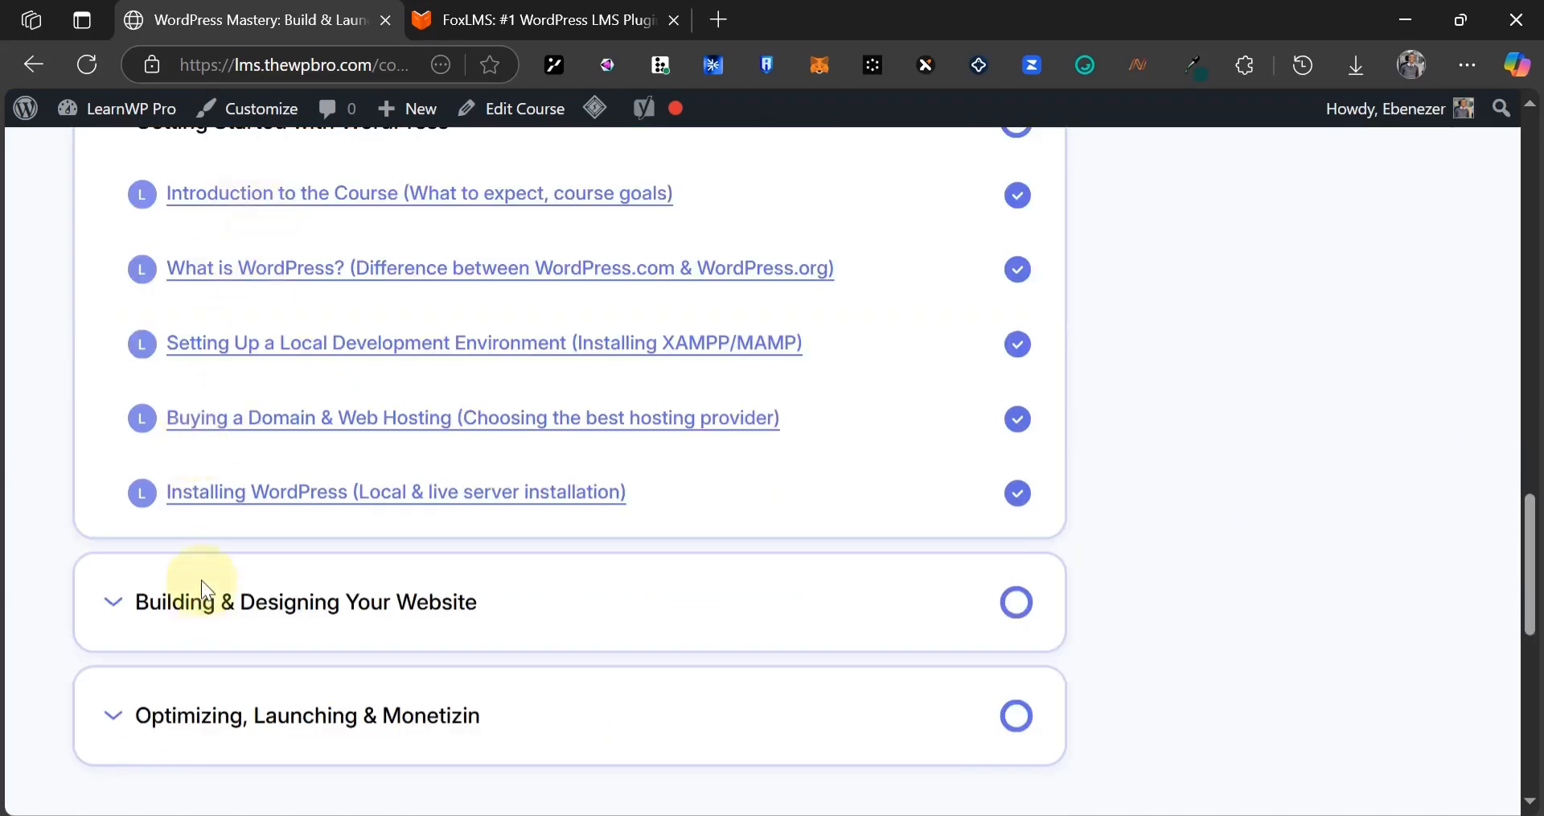
click(197, 602)
scroll(402, 529, down, 9)
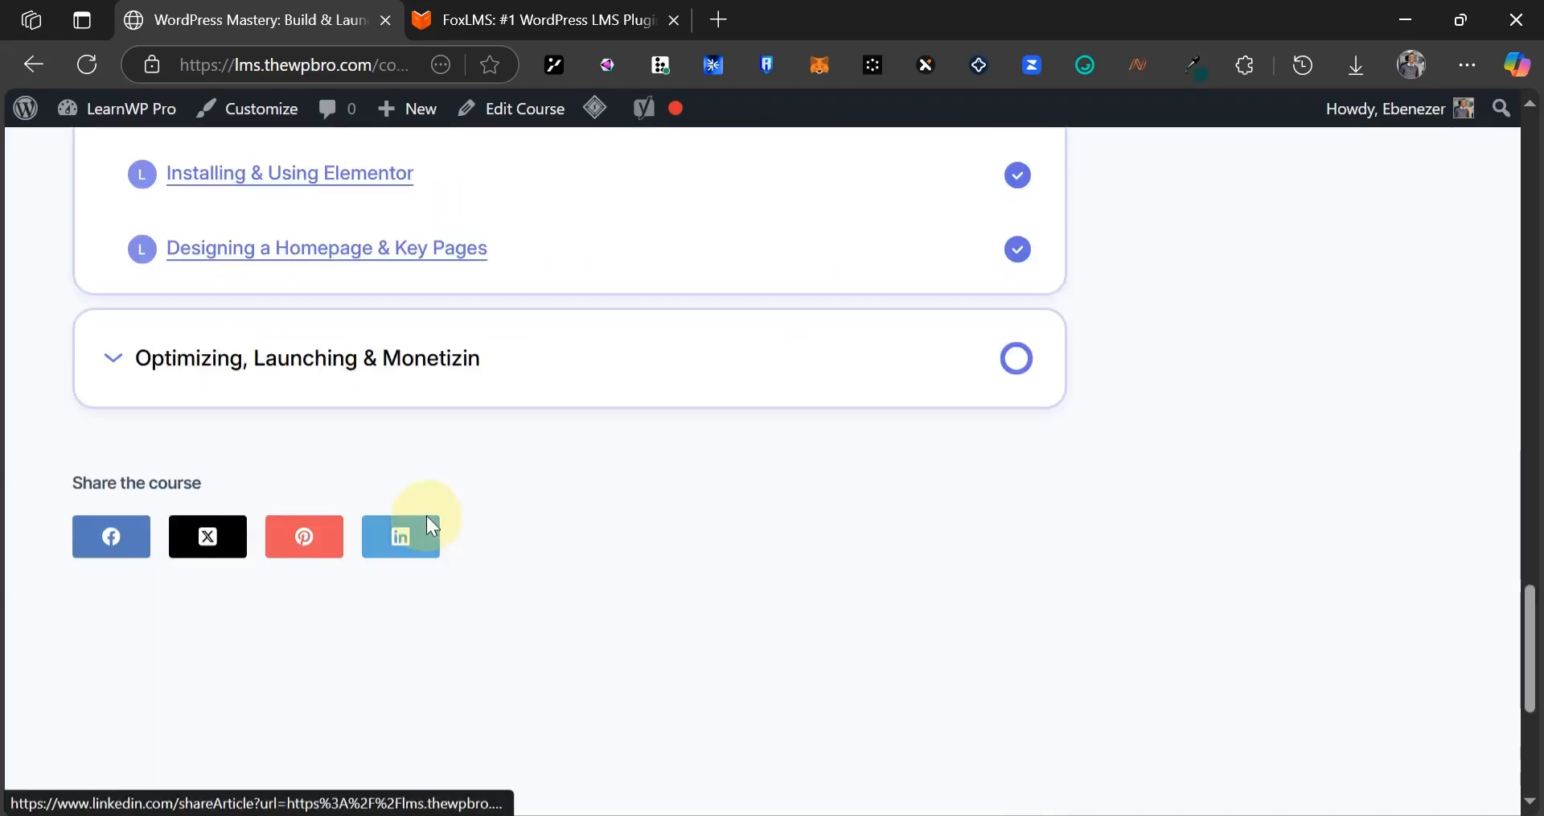
- Show the course's Reviews section and examine the rating breakdown and the student review's comment and date
scroll(276, 225, up, 15)
click(335, 249)
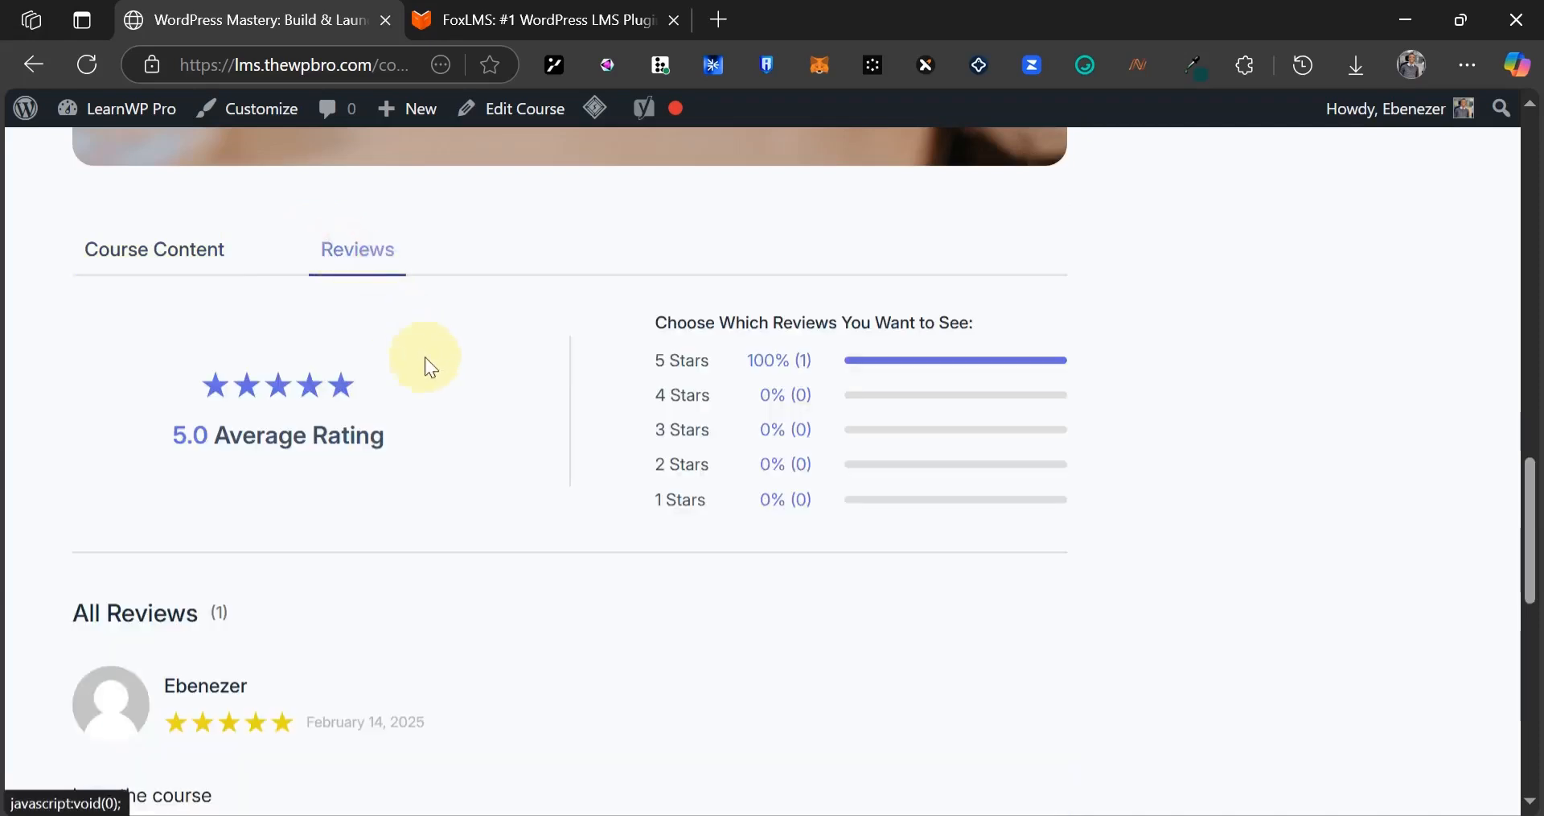
scroll(211, 557, down, 3)
drag(216, 562, 84, 561)
click(313, 544)
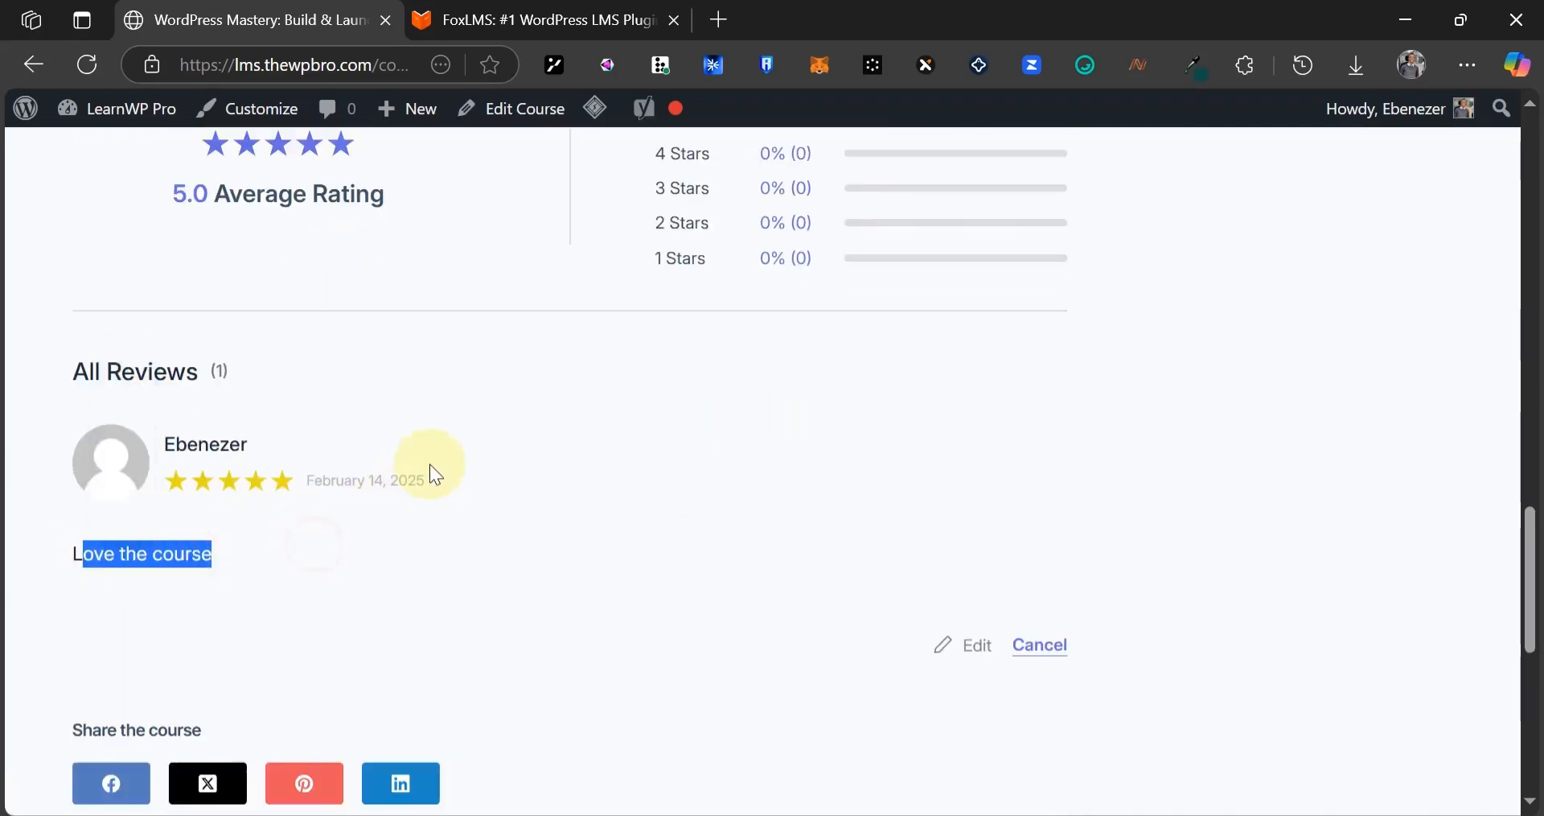
drag(431, 480, 370, 480)
click(324, 532)
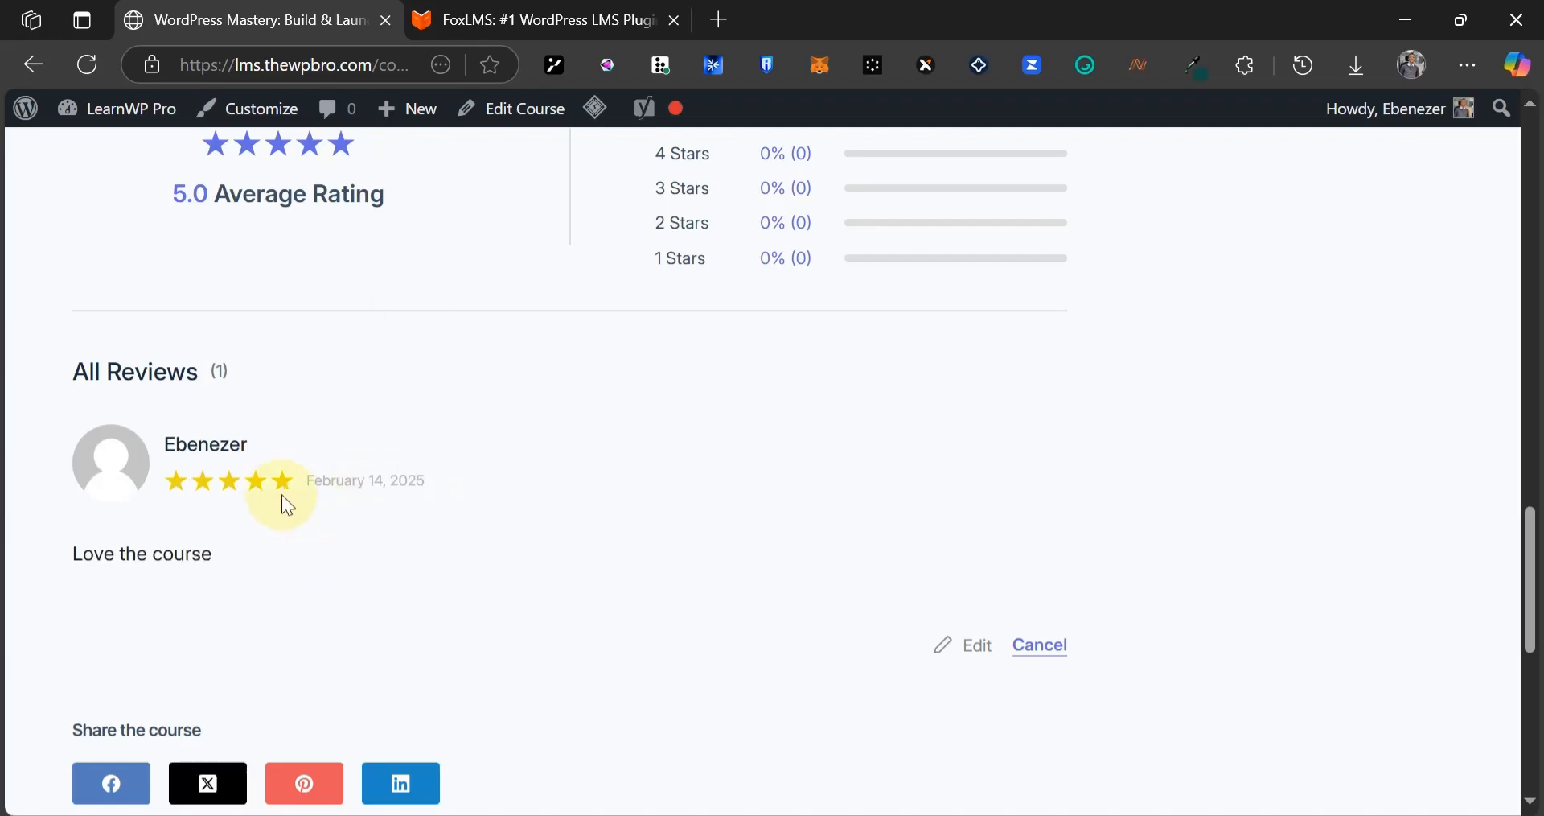
- Open the completed course's downloadable certificate and examine its title
scroll(571, 517, up, 20)
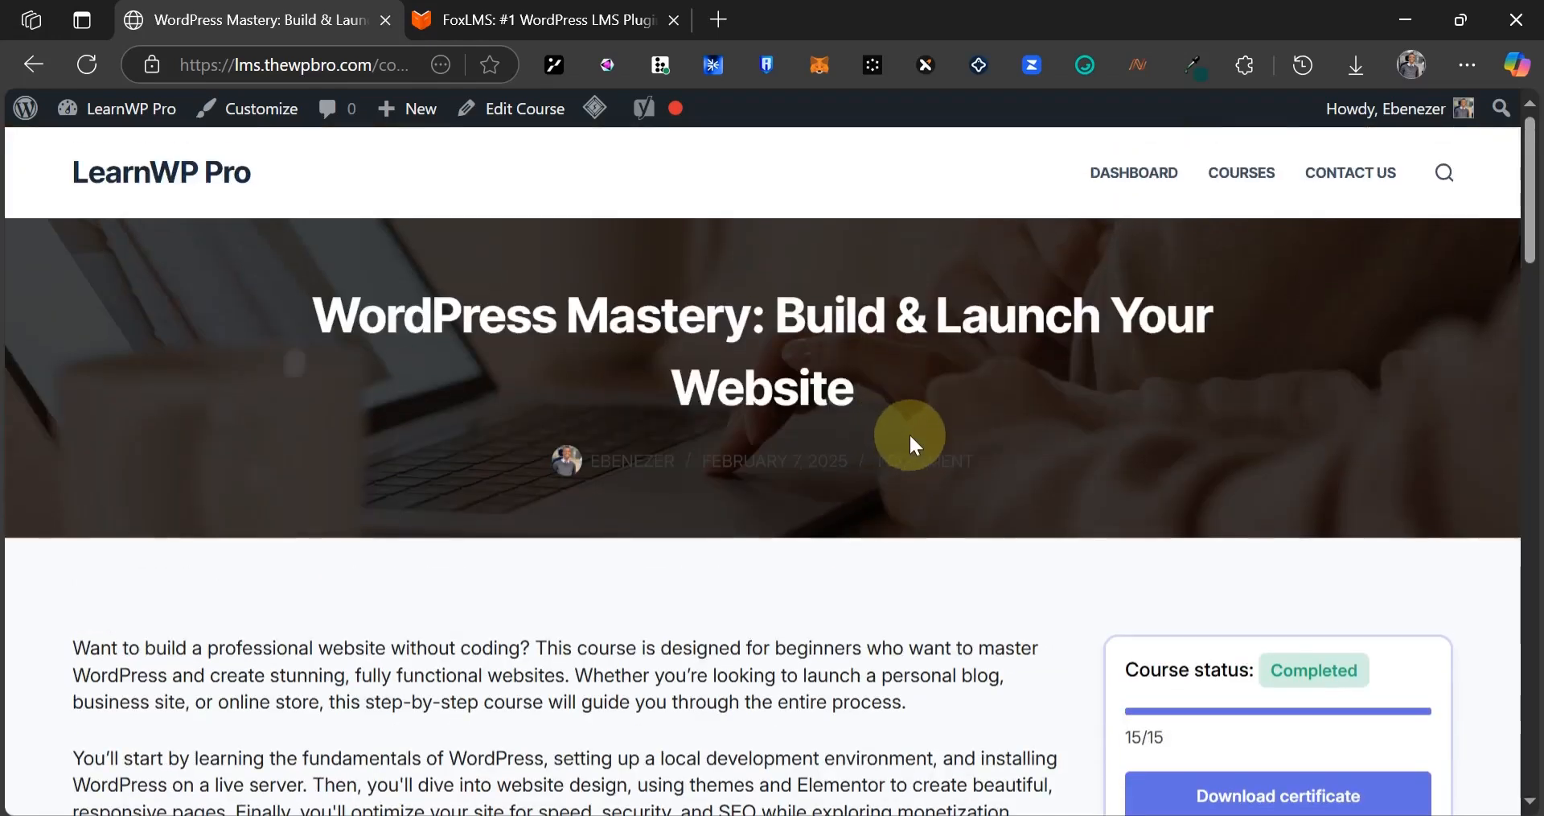
scroll(909, 432, down, 5)
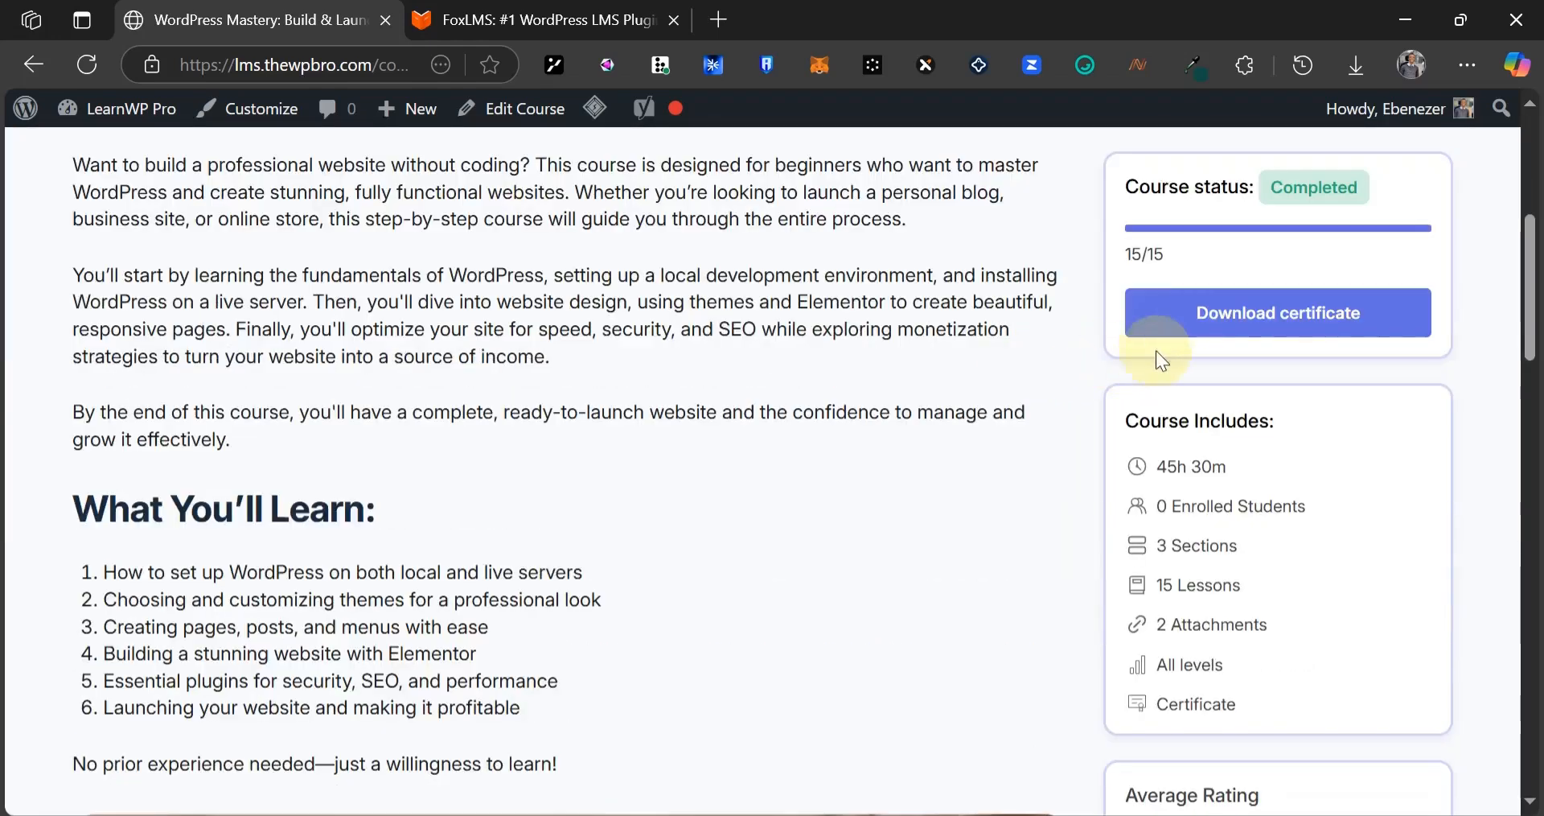
click(1235, 320)
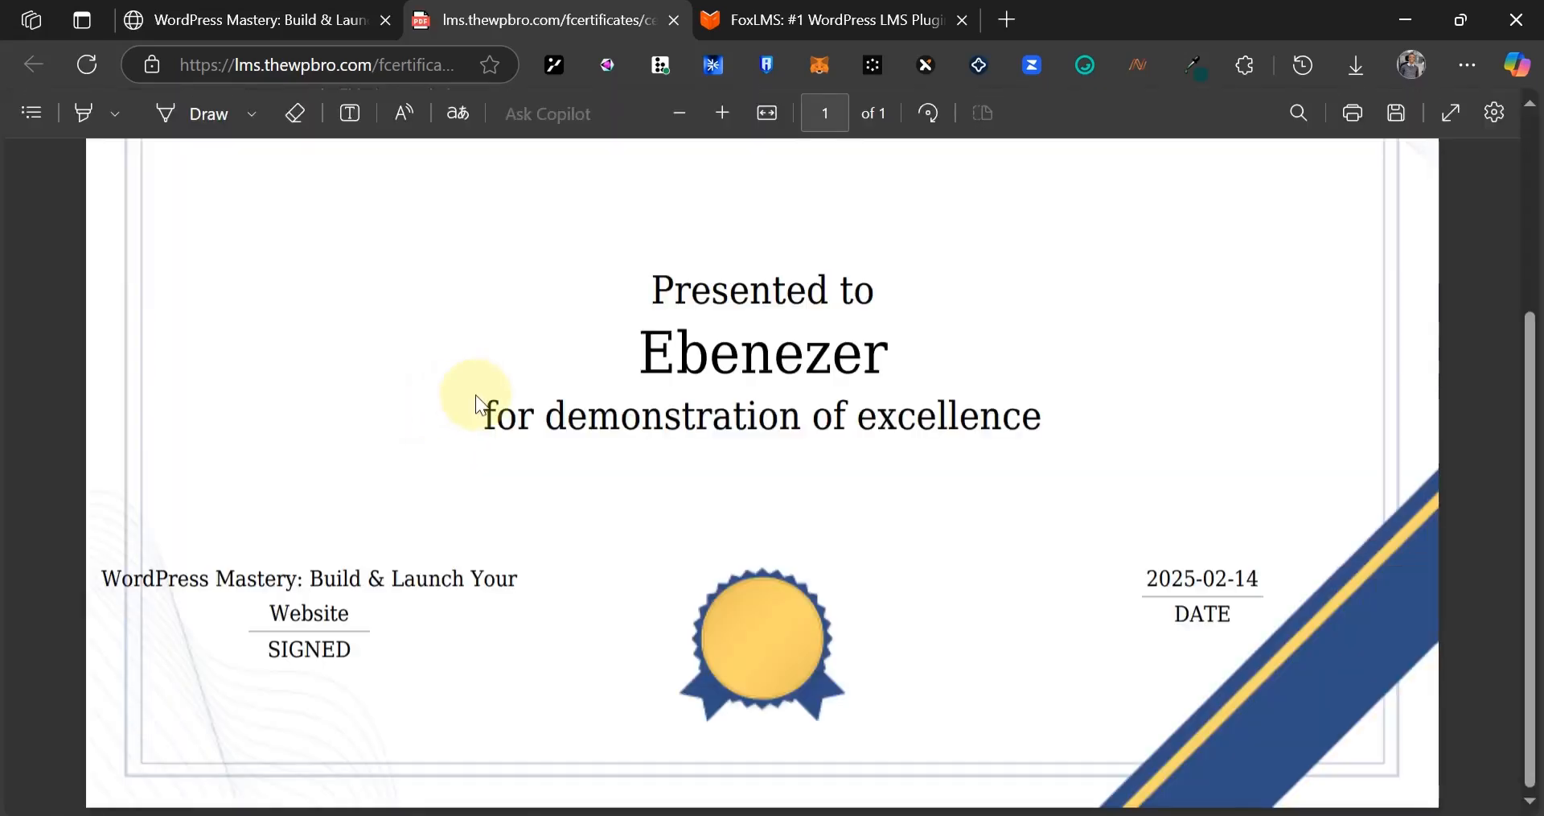
scroll(667, 438, up, 3)
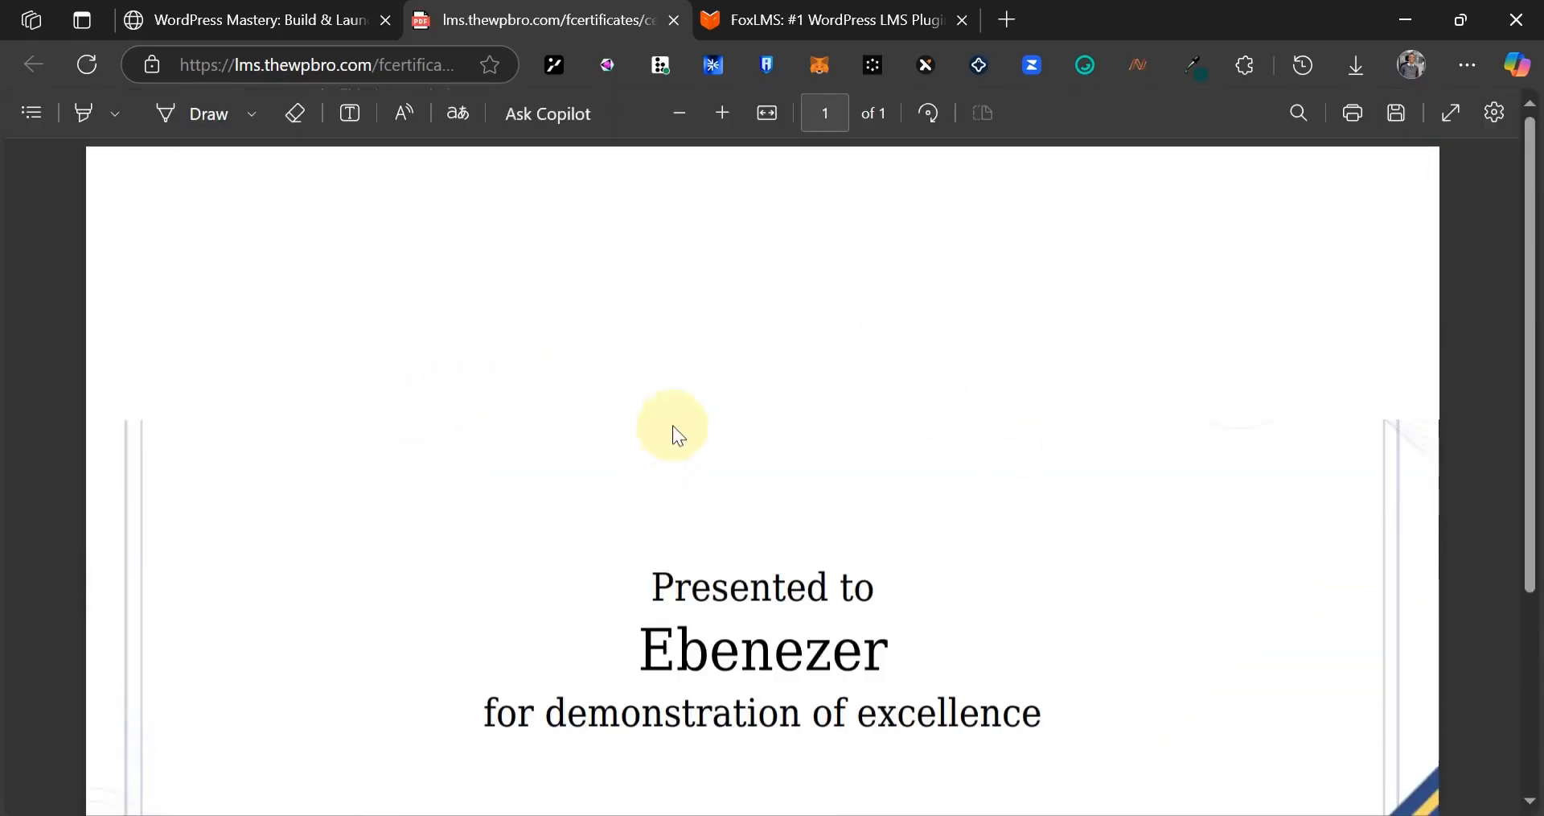
drag(414, 346, 824, 396)
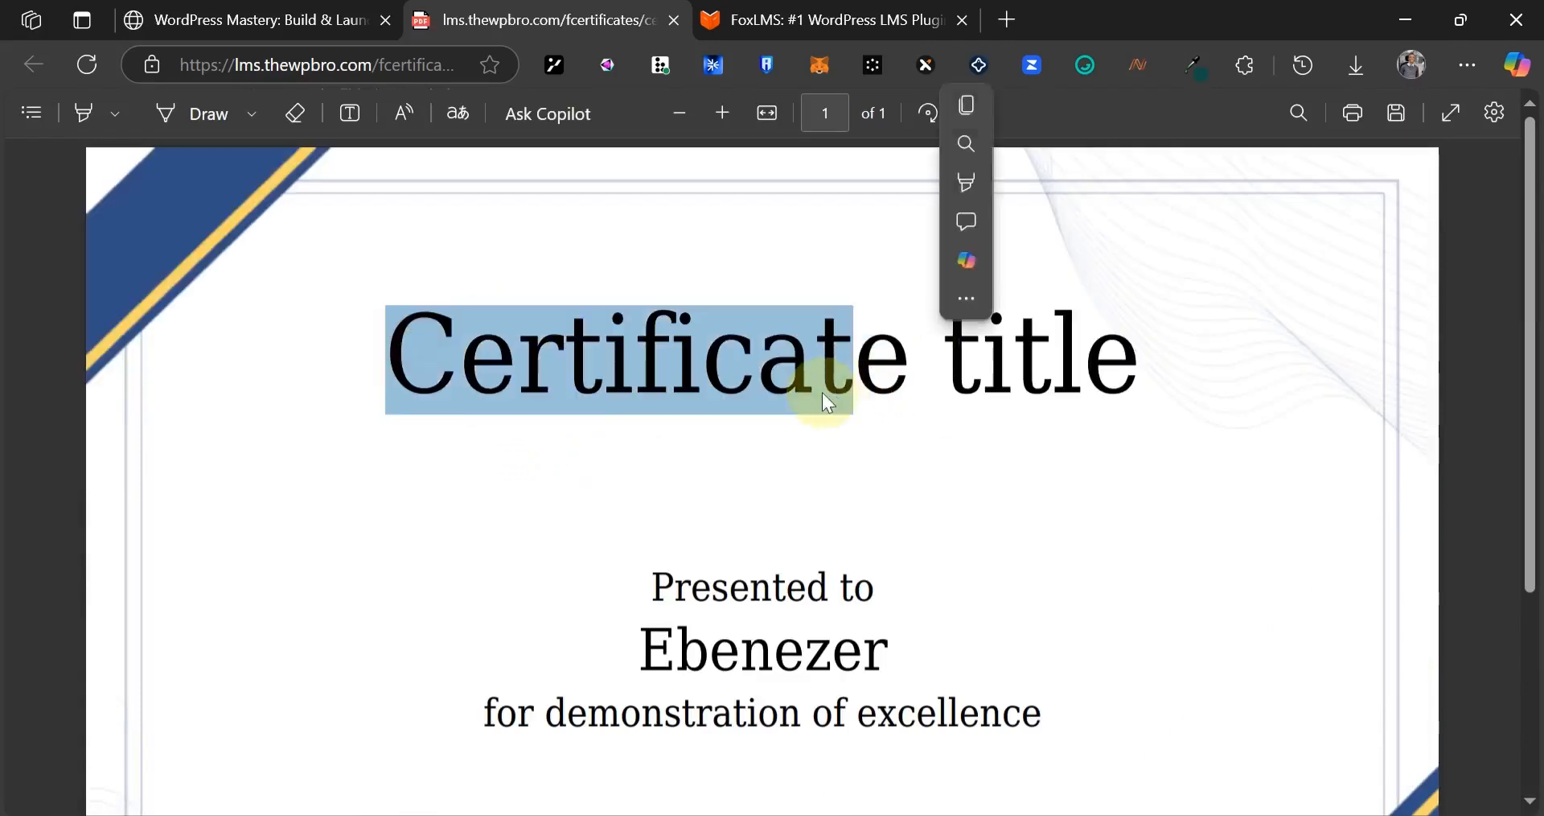
click(827, 402)
drag(414, 355, 889, 347)
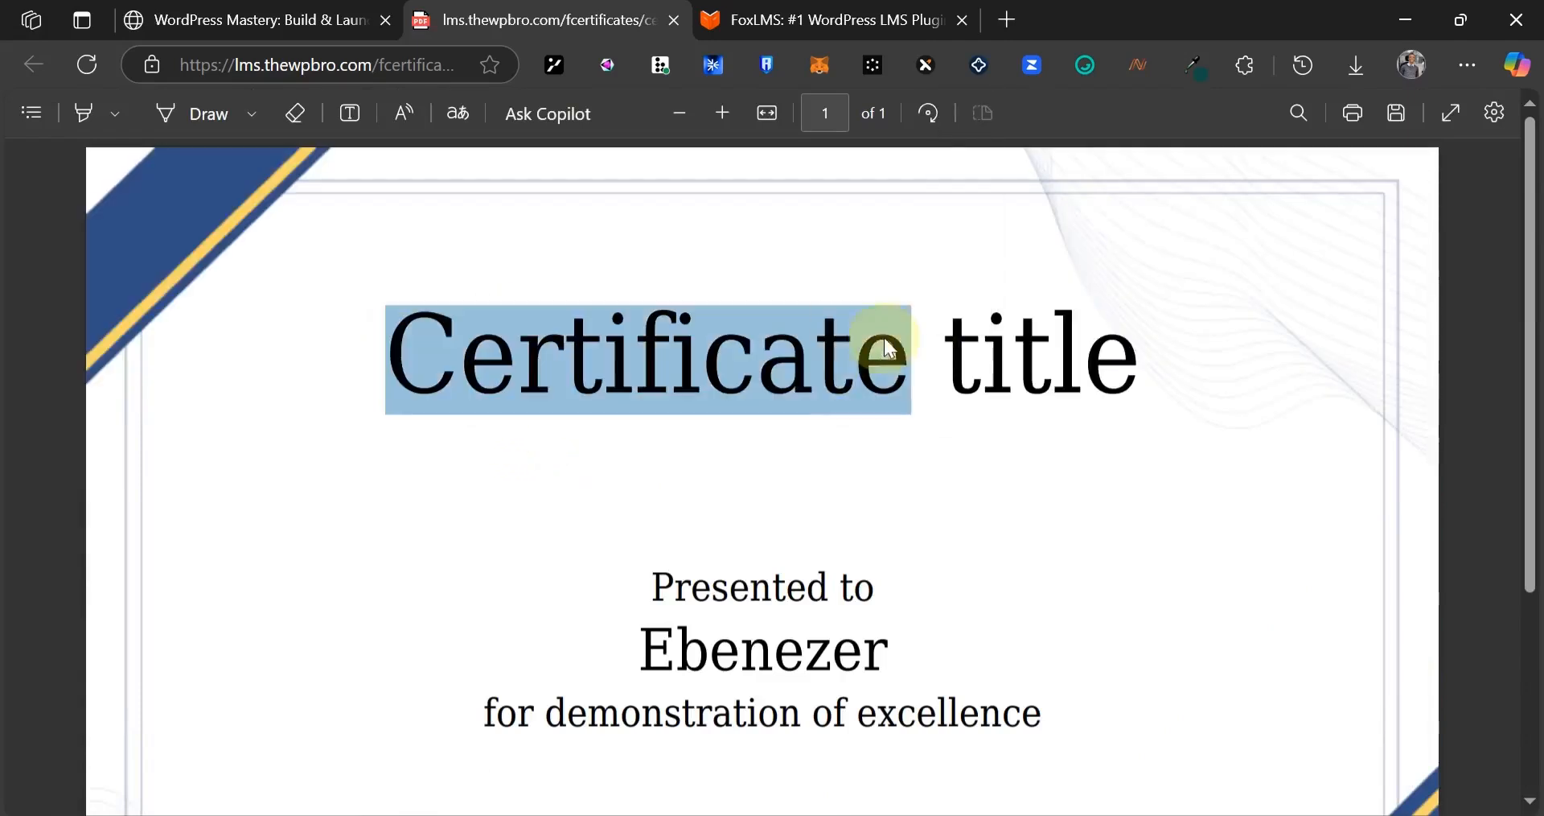
click(755, 388)
- Check the recipient, course name and date on the certificate, close it and return to the start of the course page
scroll(731, 406, down, 3)
click(653, 349)
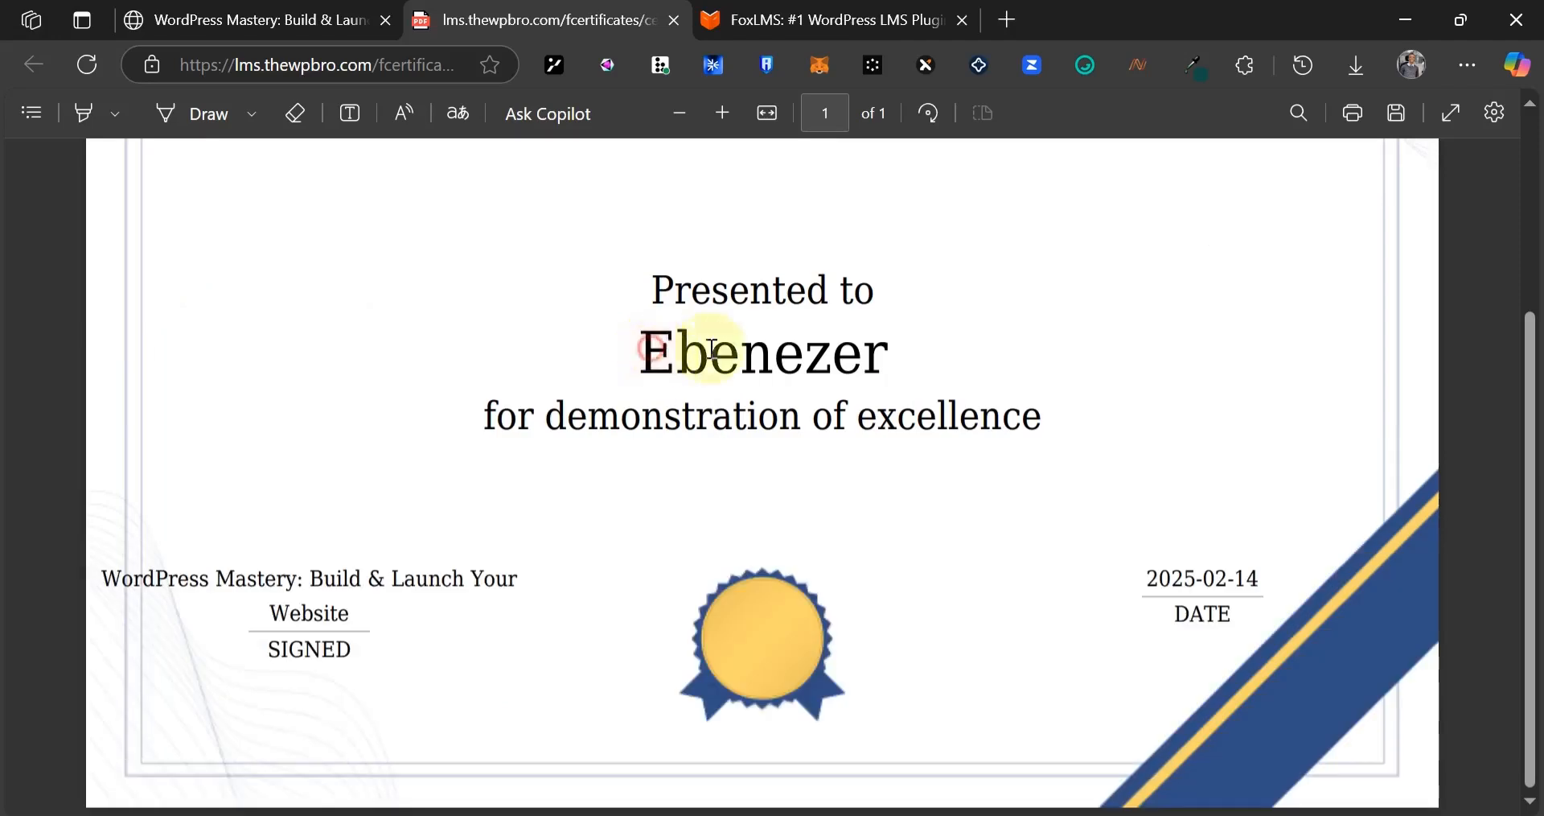
drag(712, 350, 896, 346)
click(349, 640)
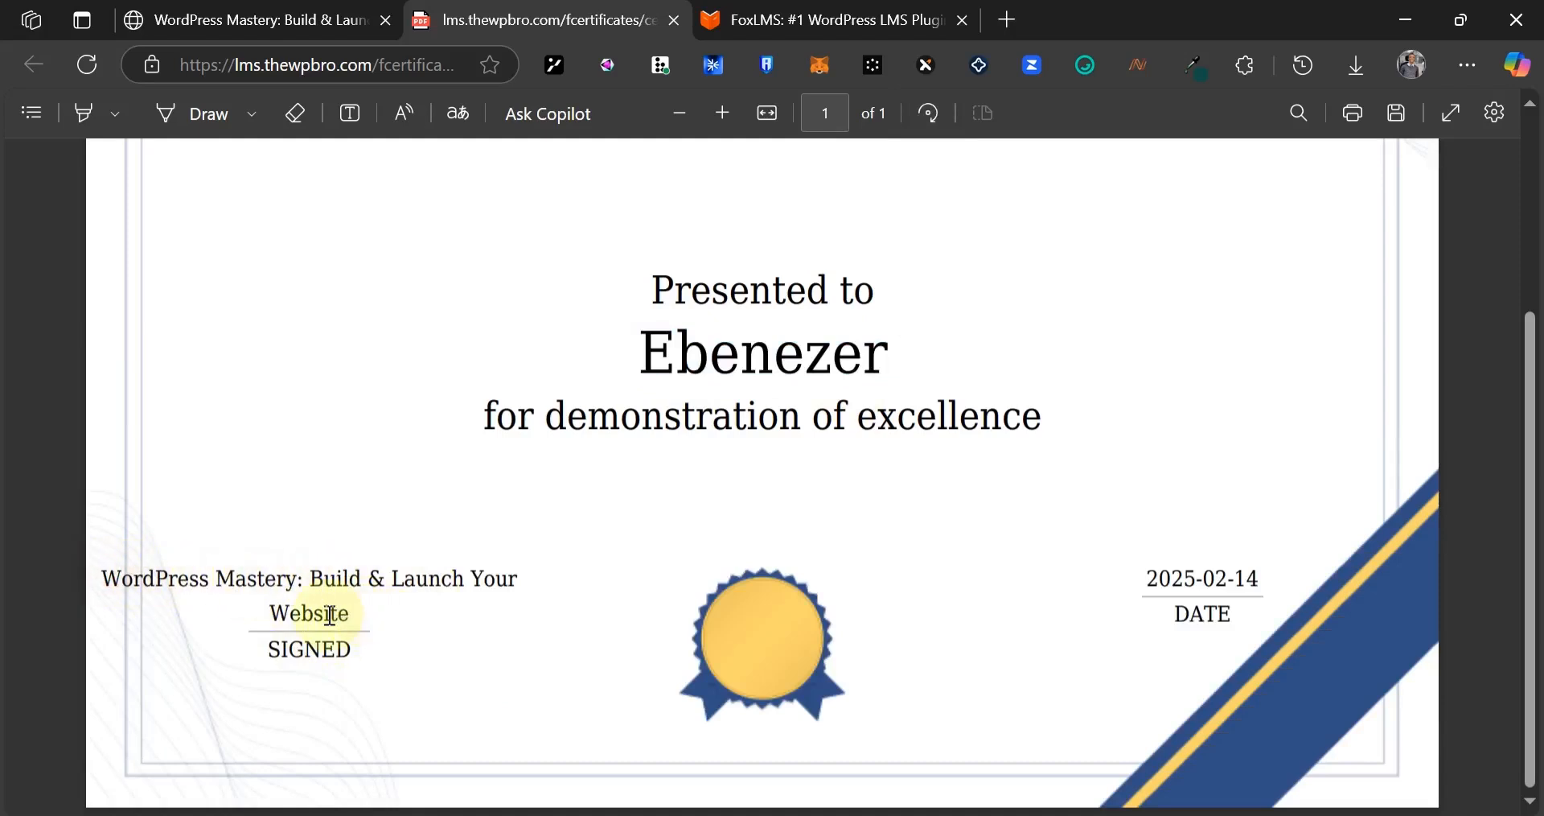
drag(1150, 576, 1265, 558)
click(1101, 603)
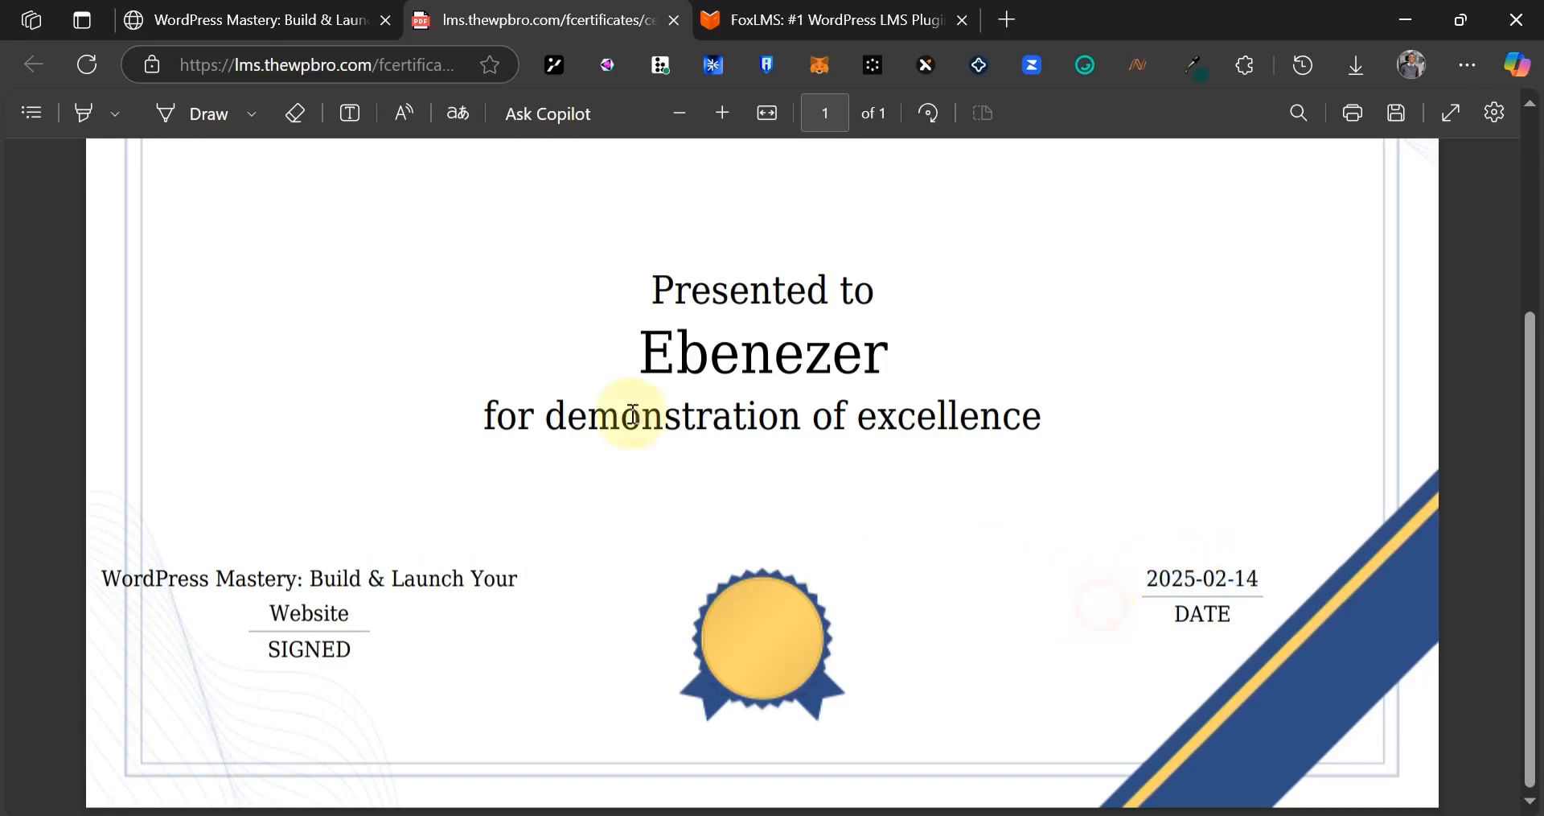
click(673, 22)
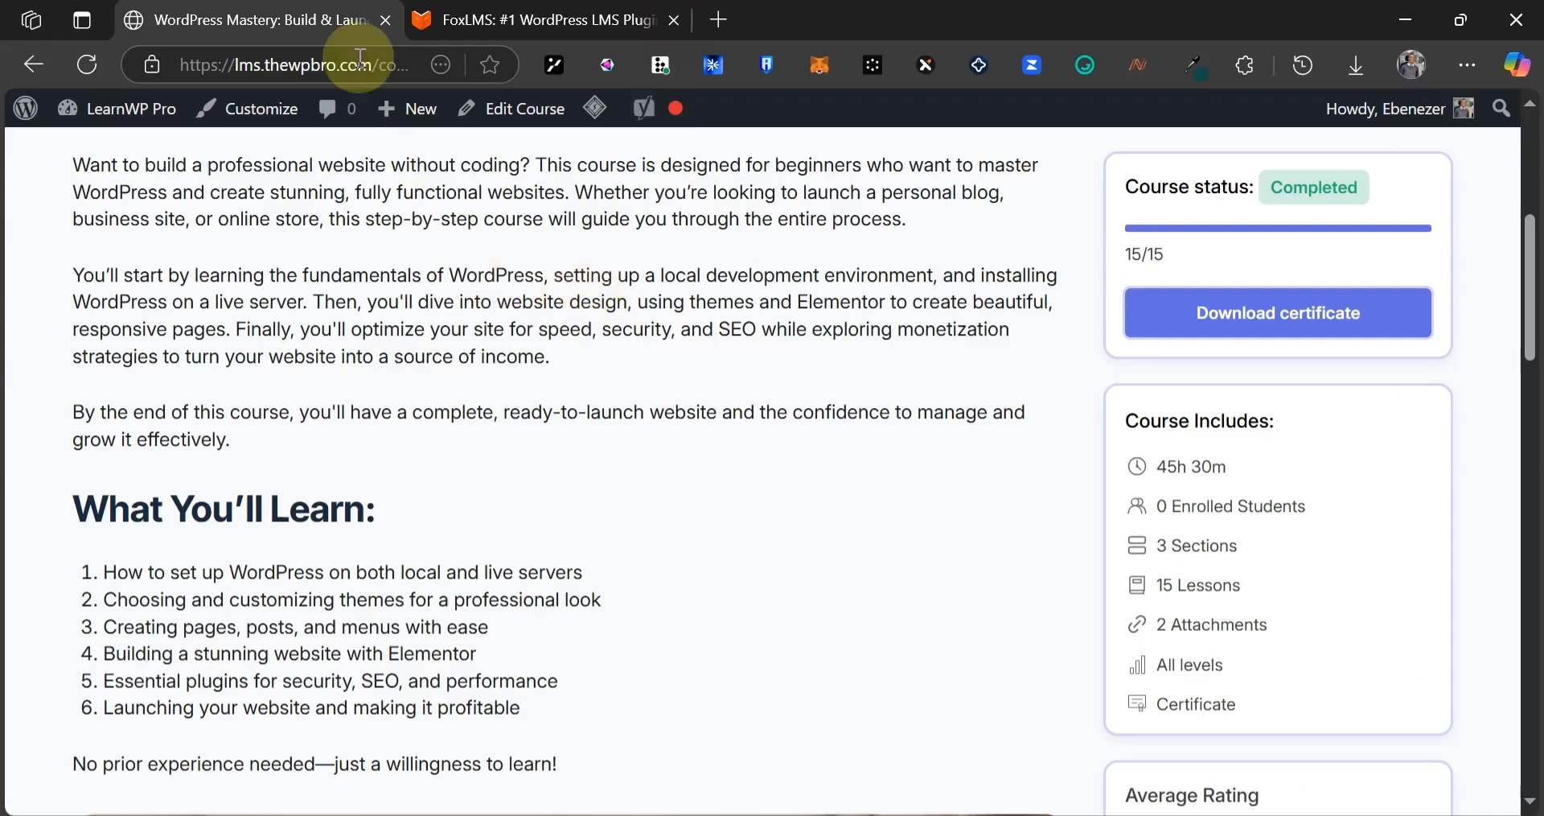
scroll(1255, 289, up, 5)
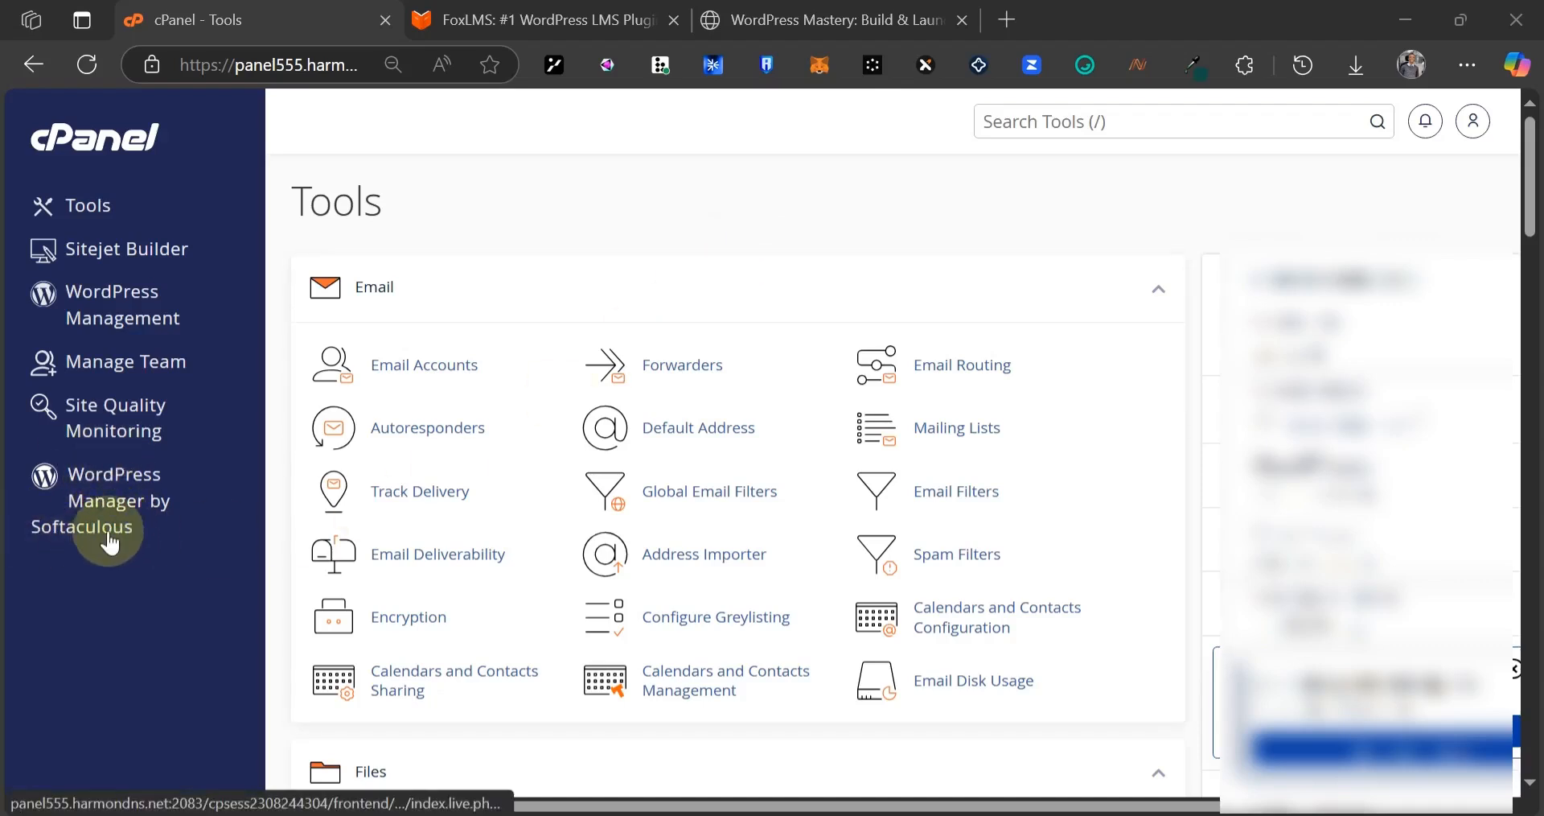
- Open the WordPress installation form through cPanel's WordPress Manager by Softaculous
click(1006, 134)
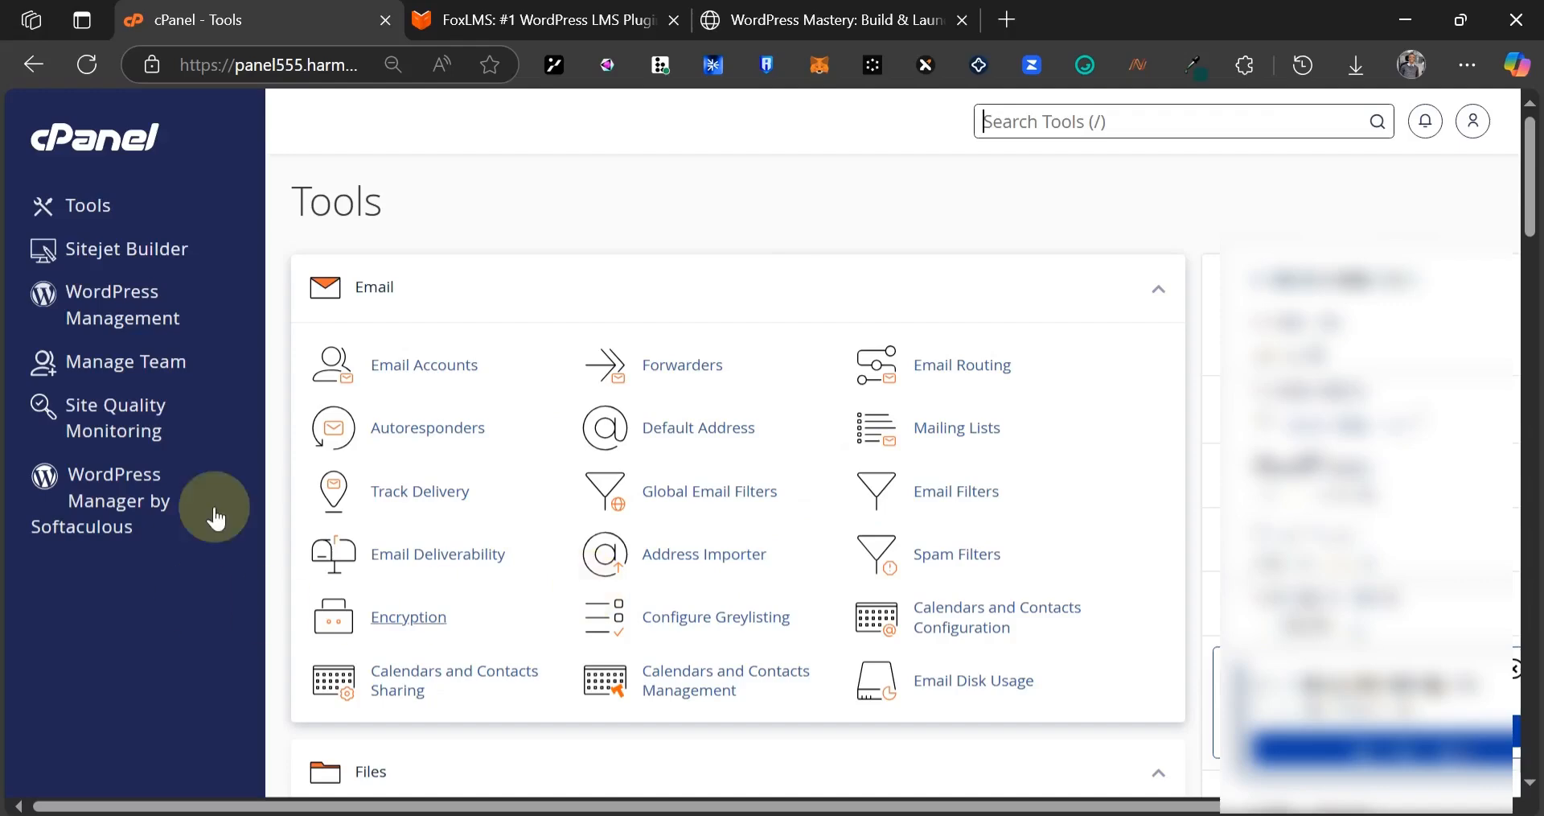
click(127, 507)
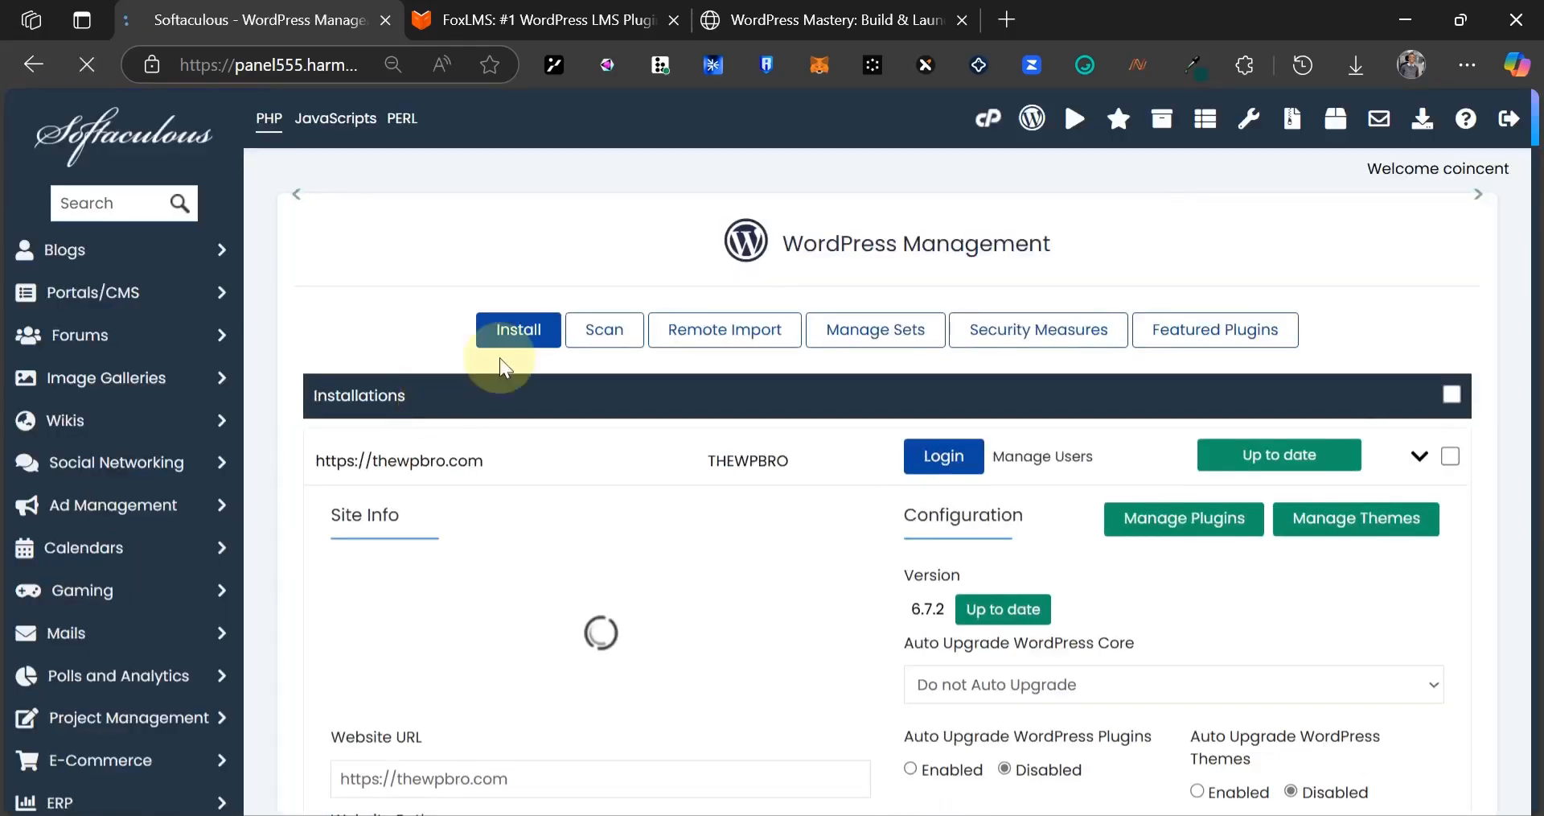
click(520, 442)
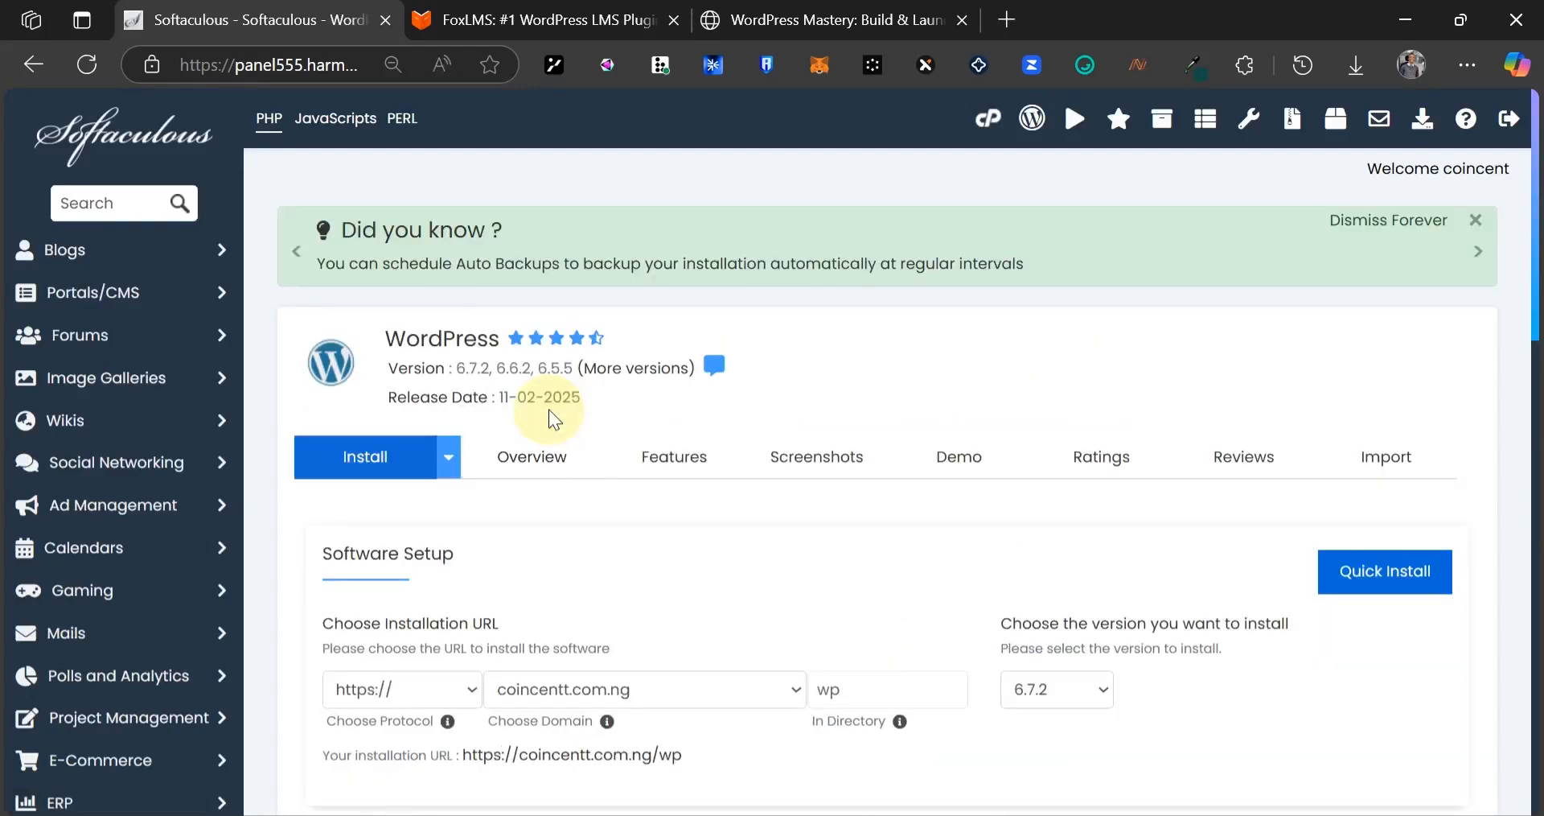
- Set the installation domain to lms.dotifyszn.com and clear the installation directory
scroll(552, 420, down, 3)
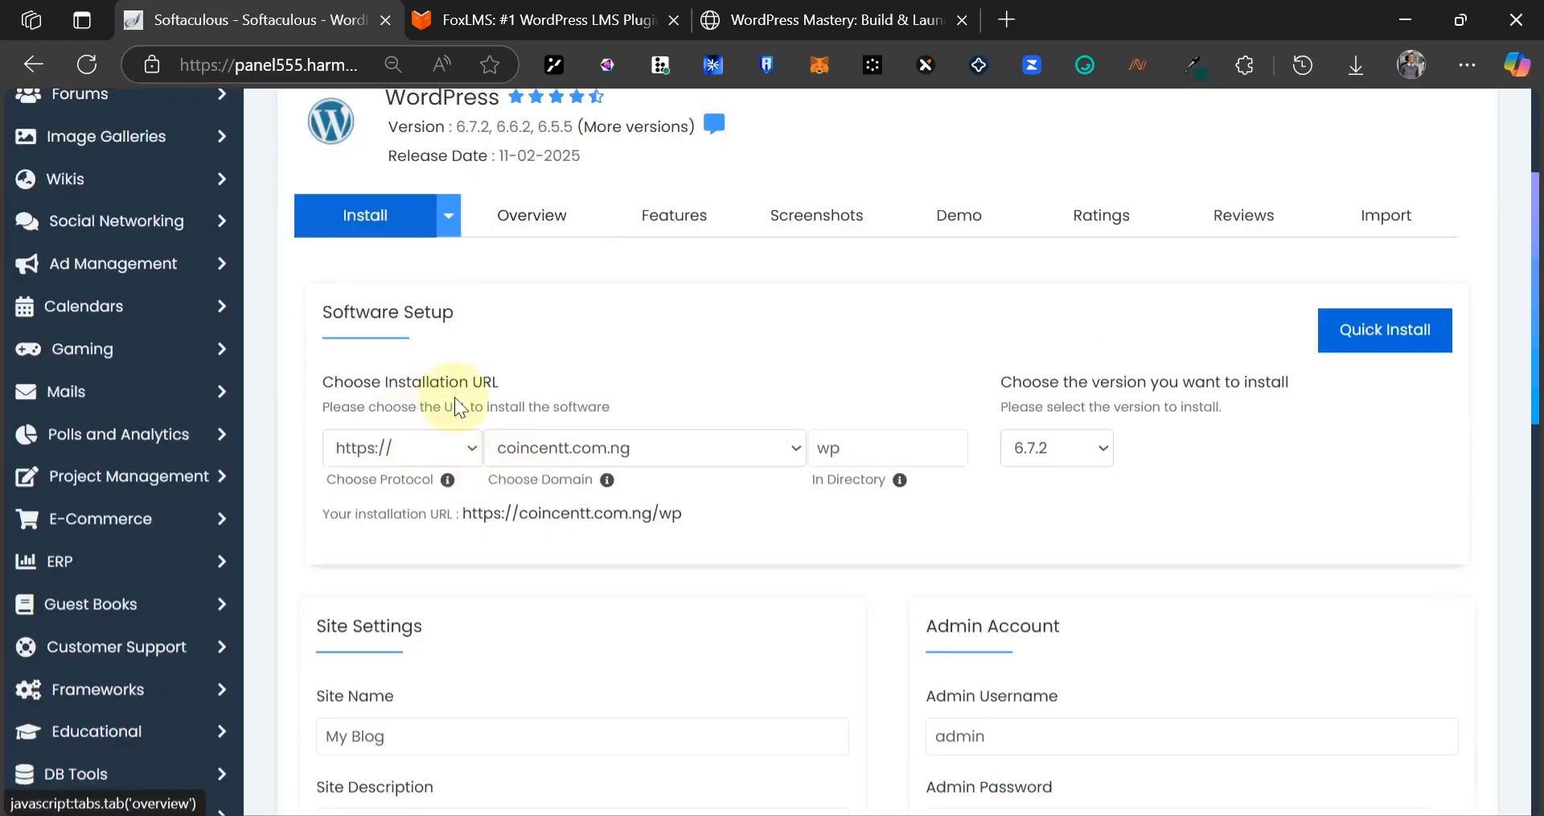
click(627, 442)
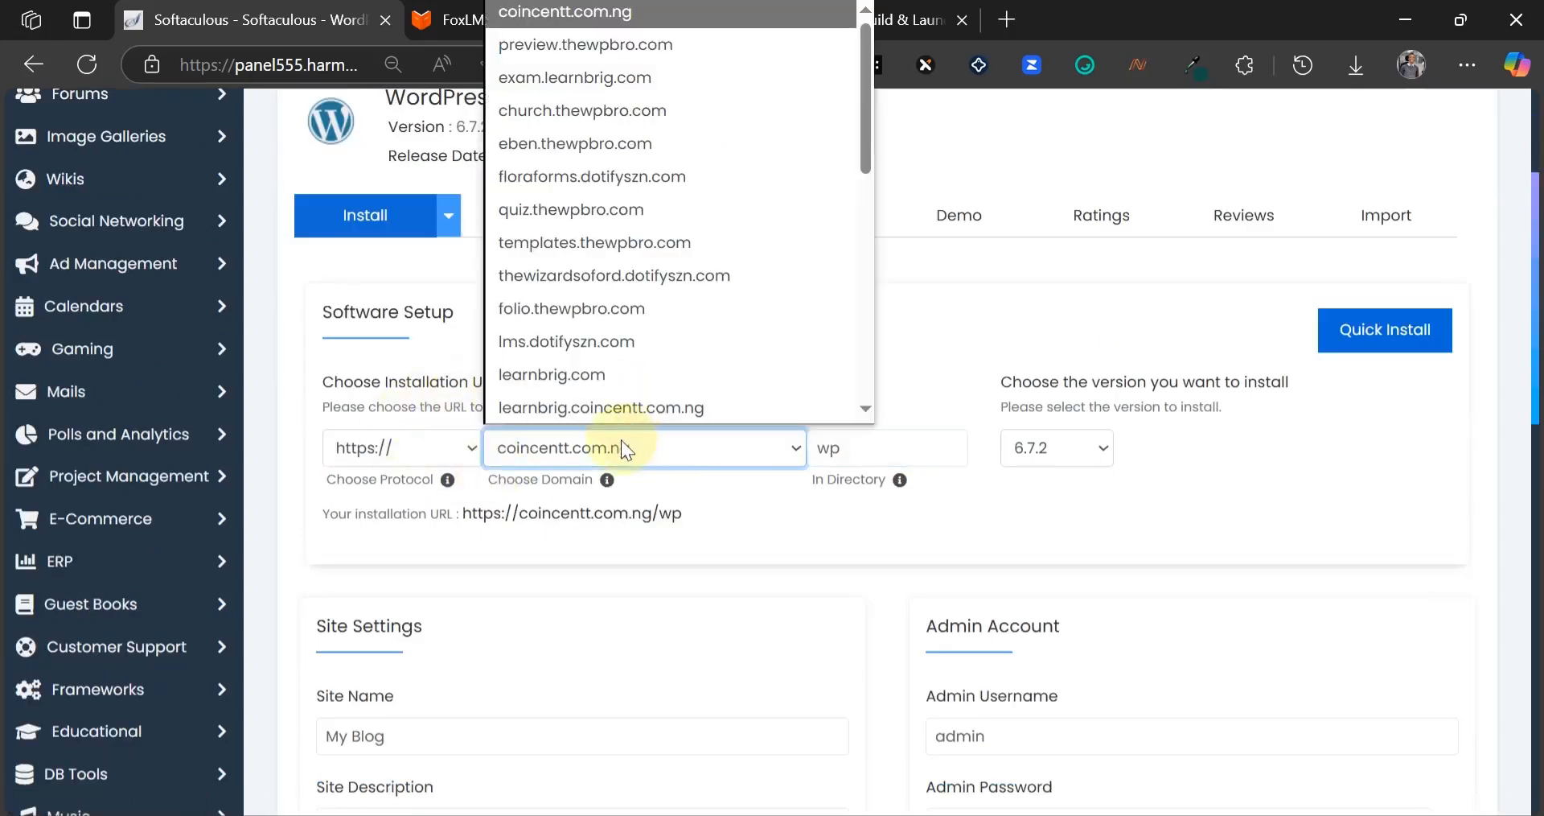
click(537, 338)
drag(865, 448, 807, 456)
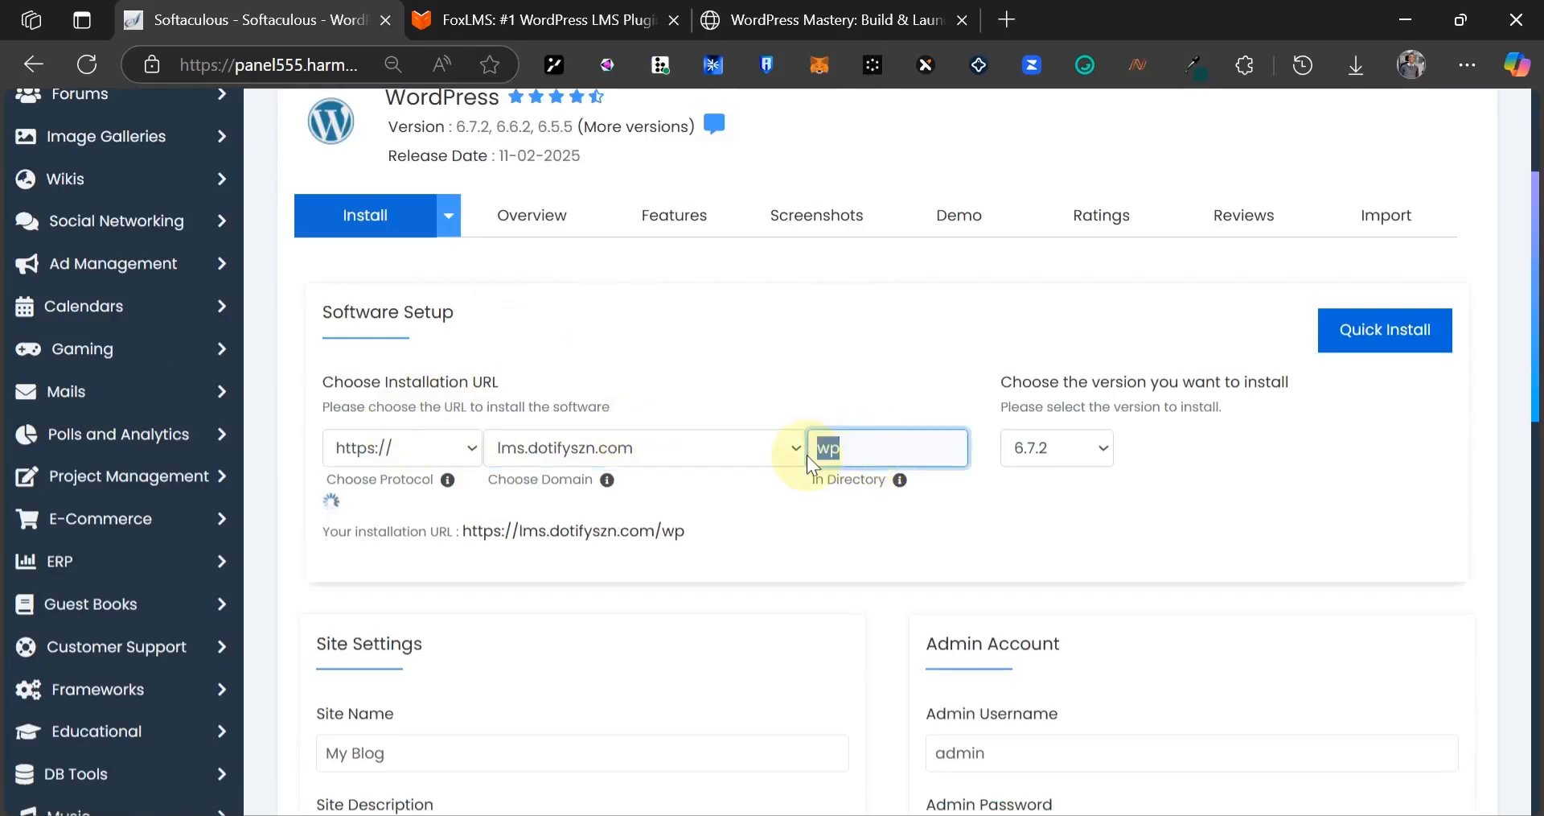
key(BackSpace)
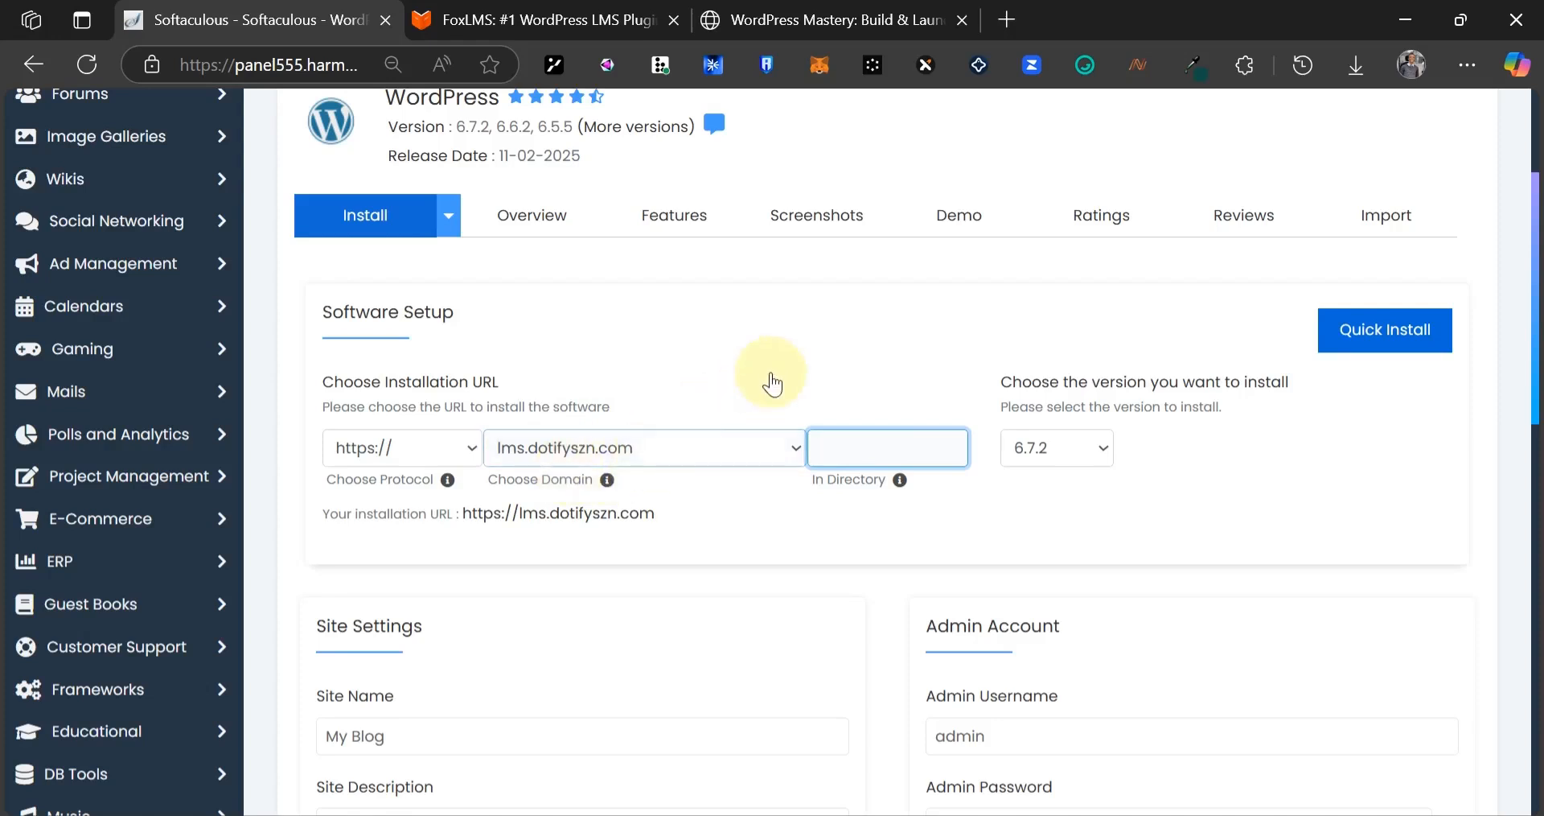
- Set the site name to Learn WP in the WordPress installation form and select the site description text
scroll(431, 427, down, 3)
triple_click(413, 492)
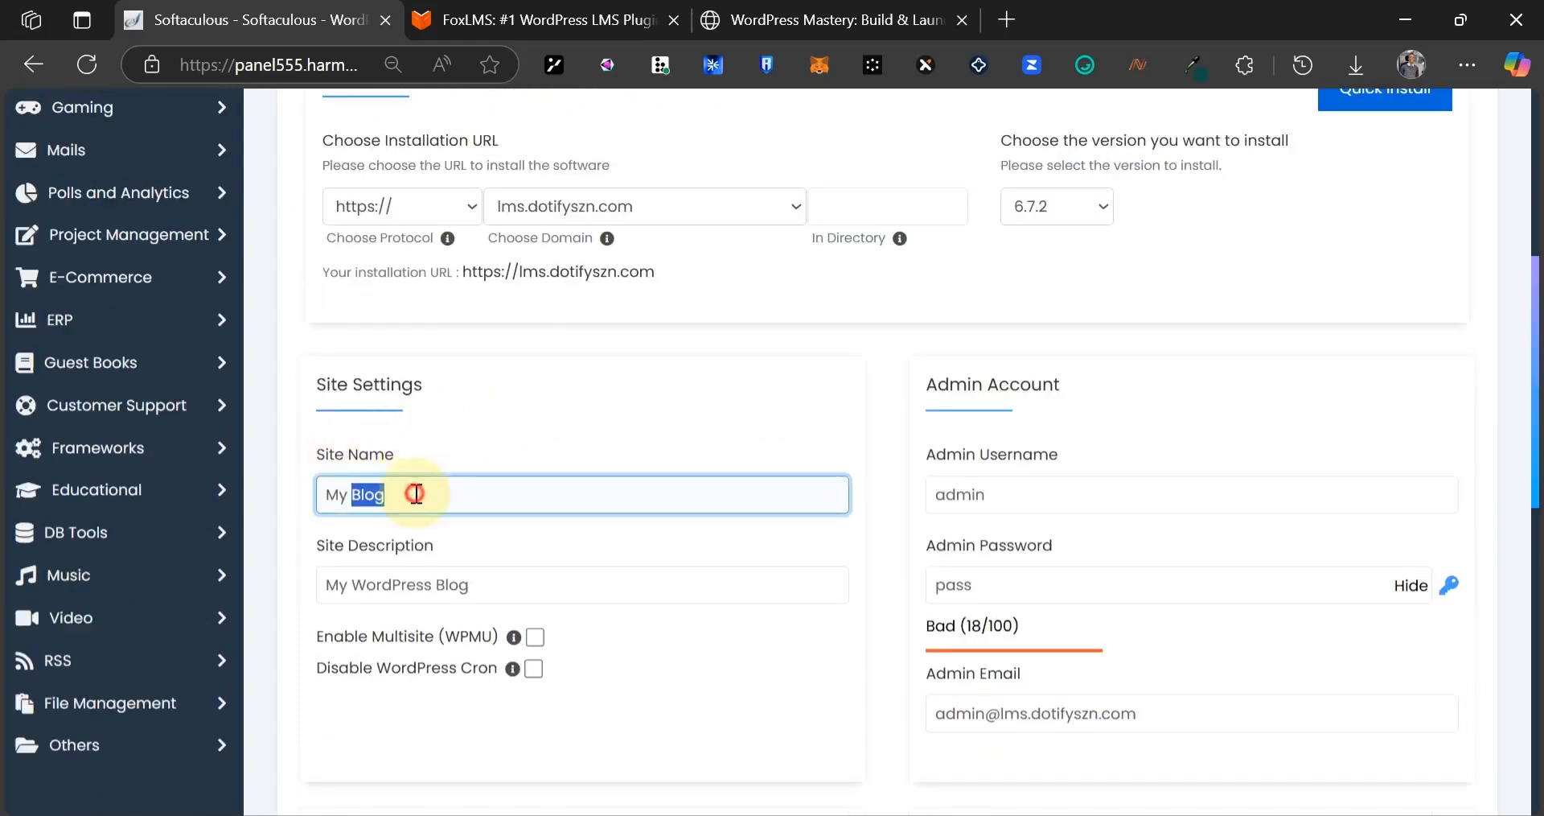
text(Learn)
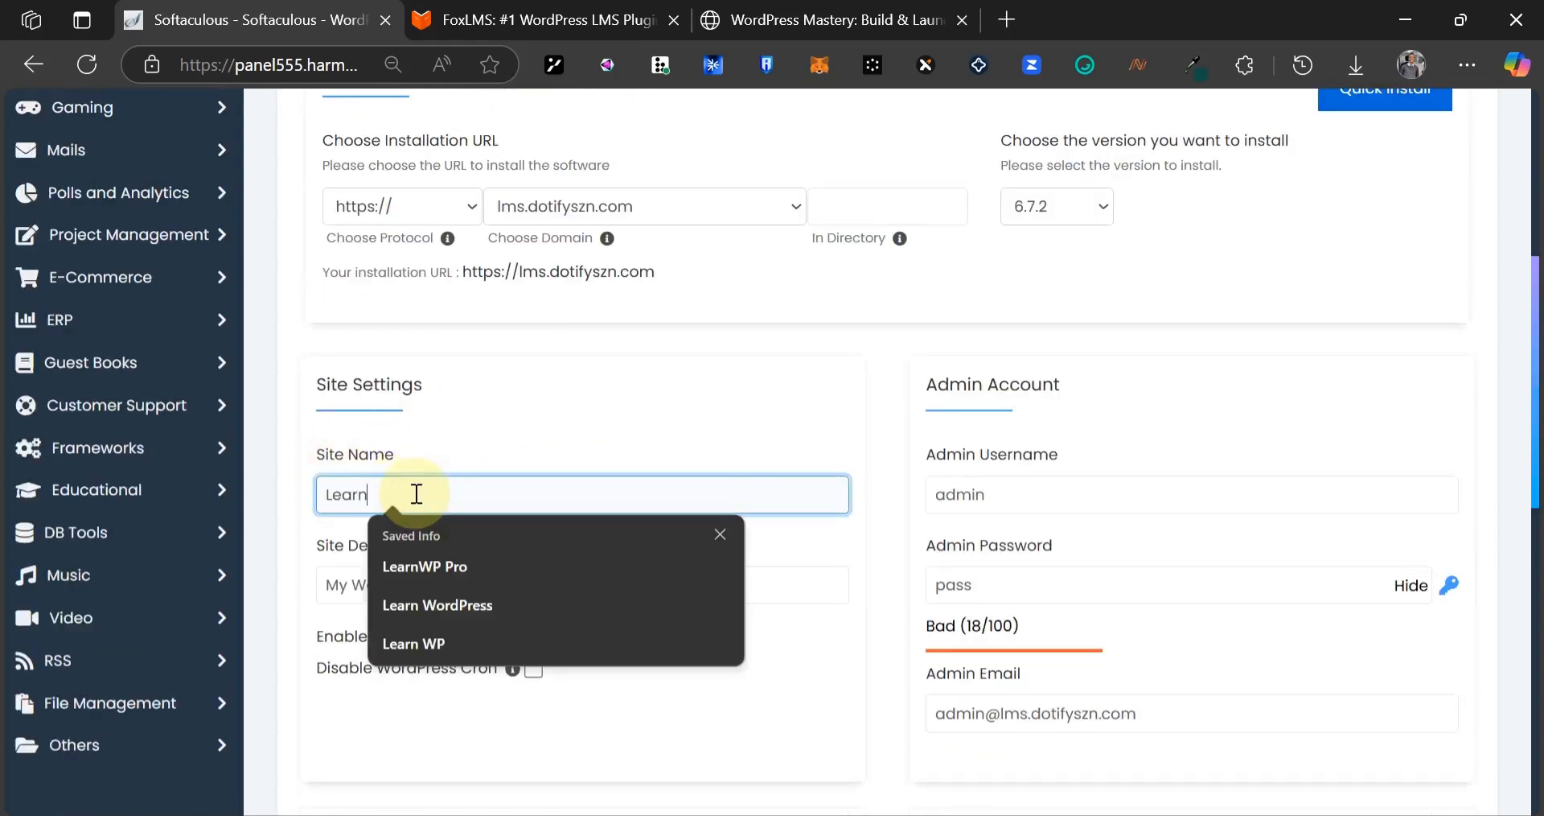
text( WOP)
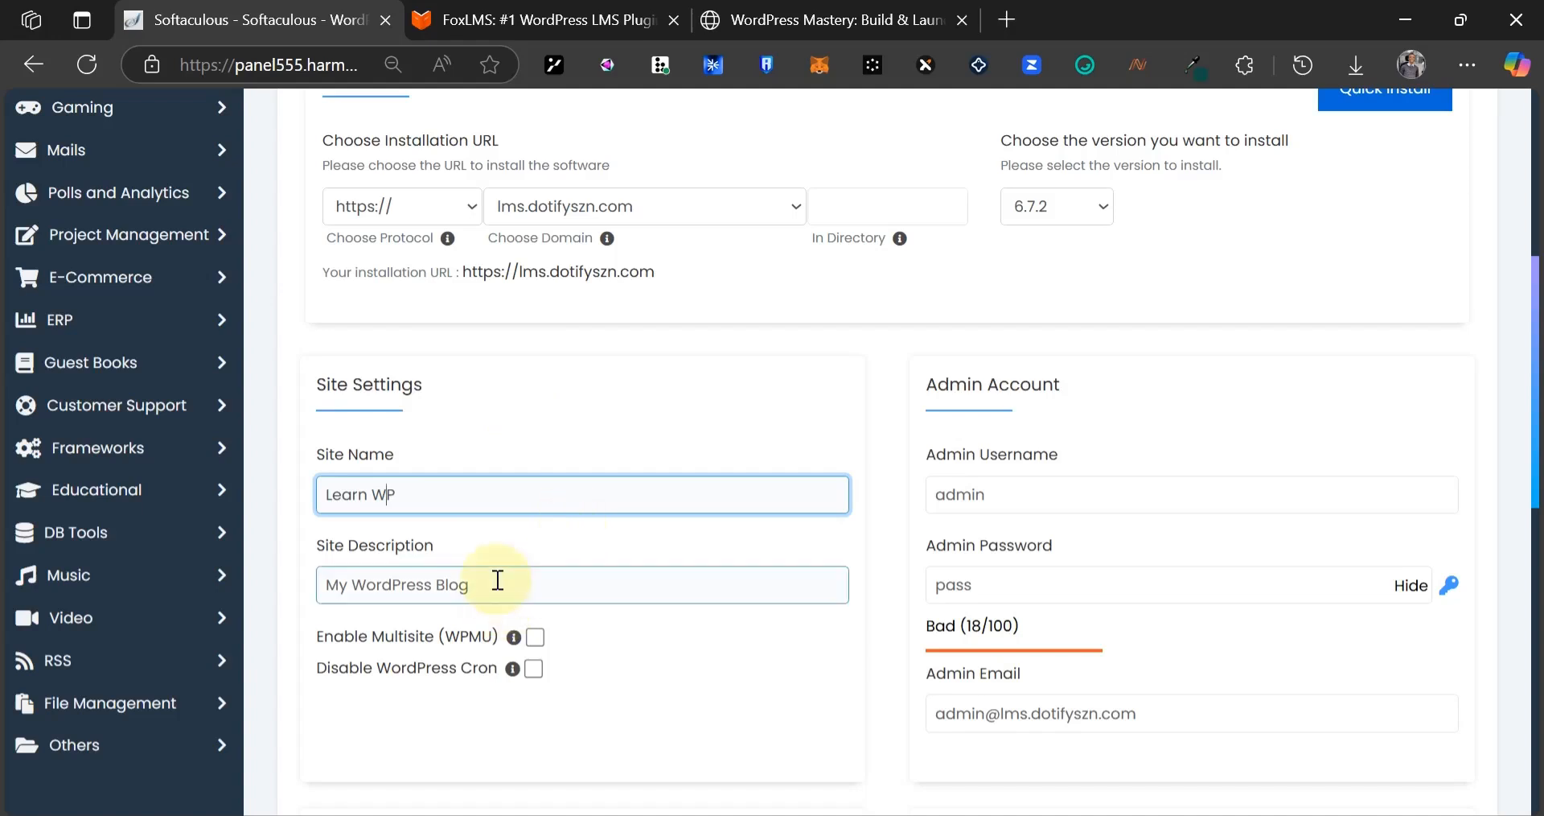
drag(482, 585, 322, 578)
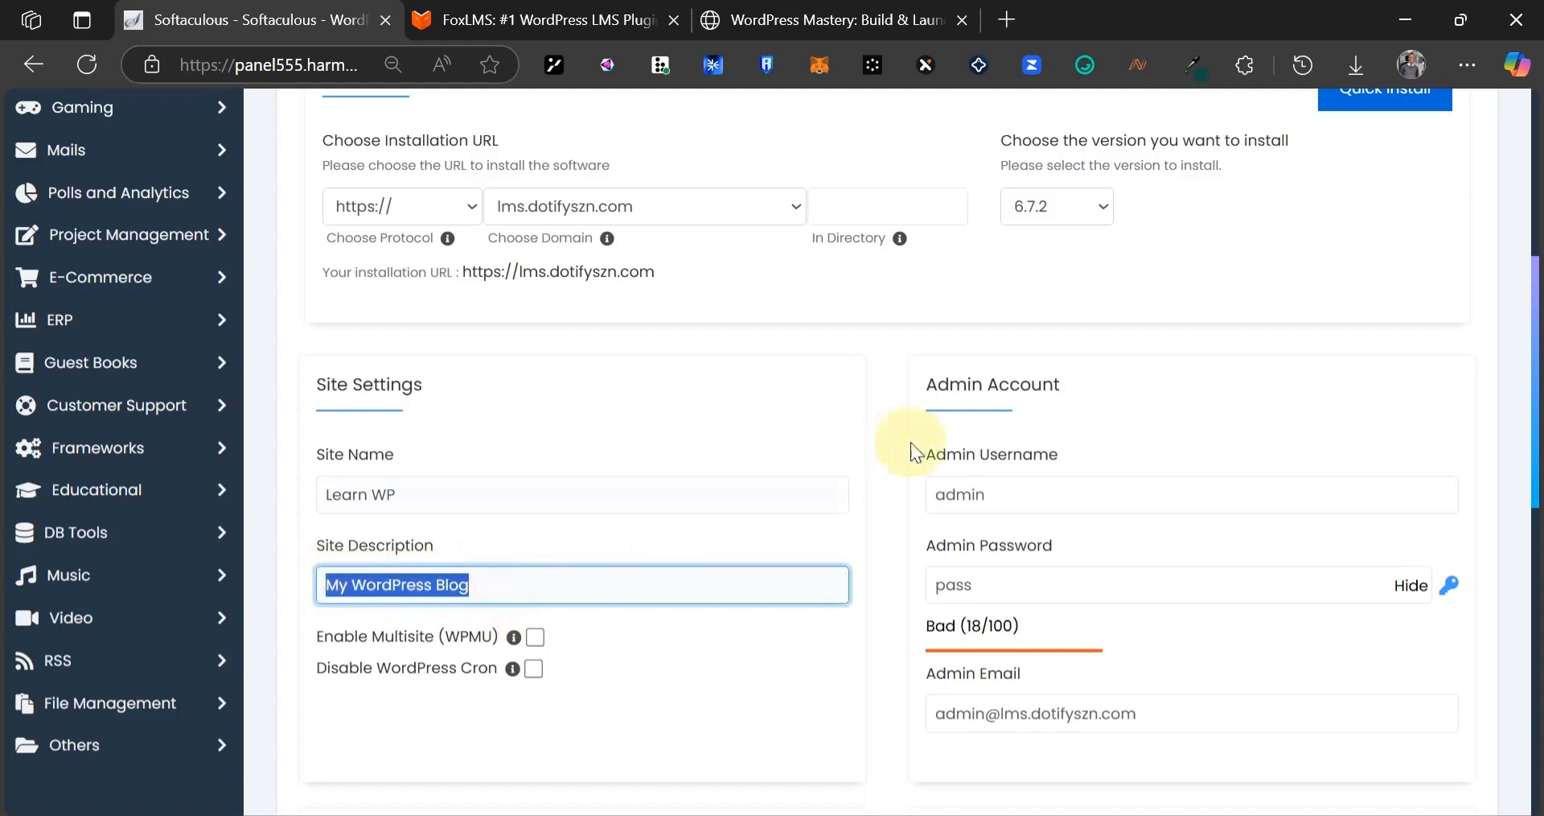
- Set the admin username to Thewpbro, mask the admin password and enter a new one
double_click(1031, 502)
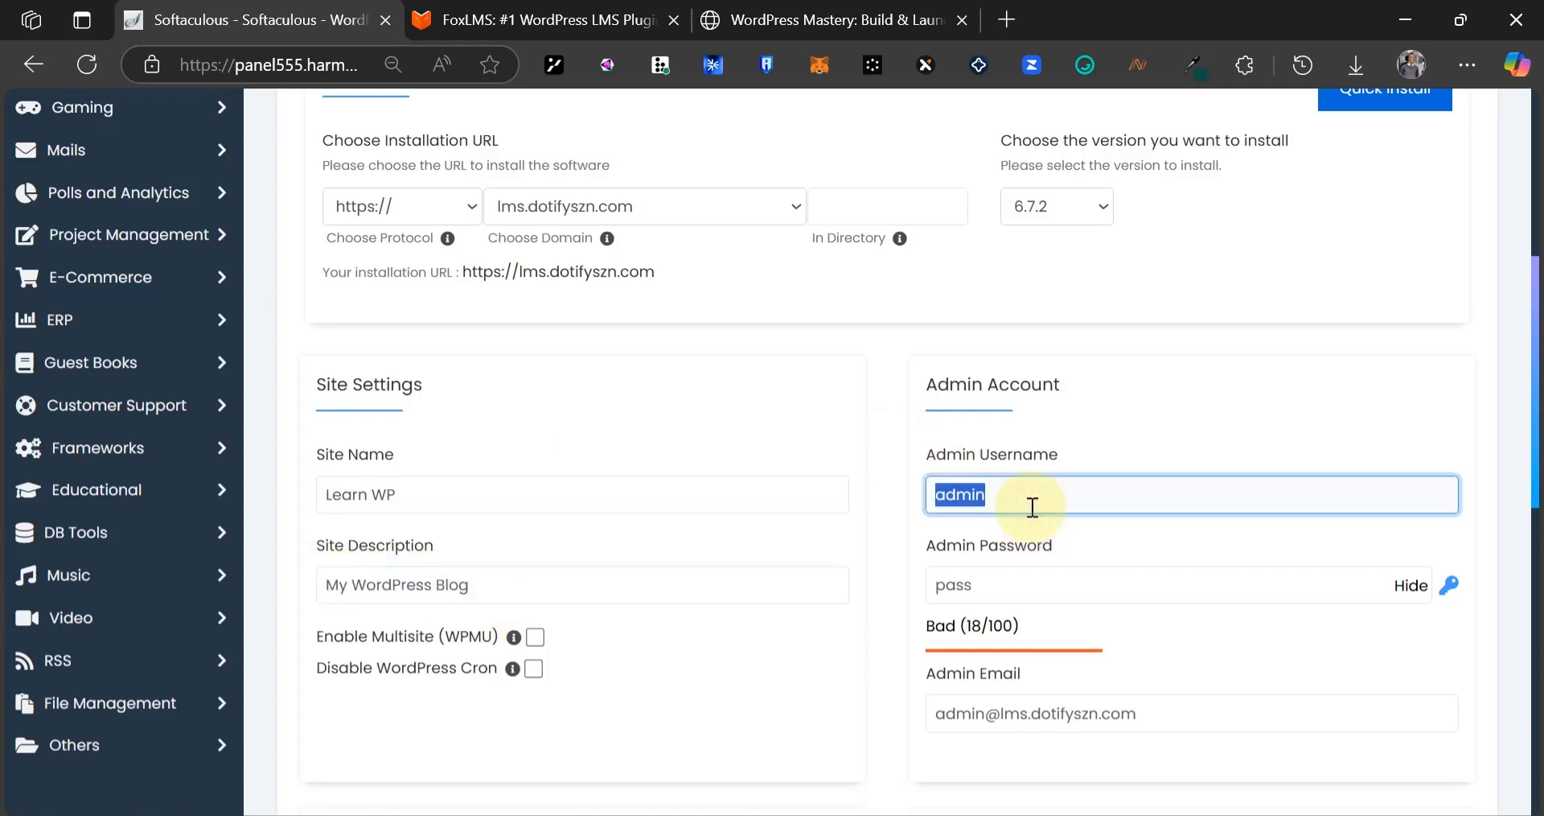
text(Thewpbro)
key(Tab)
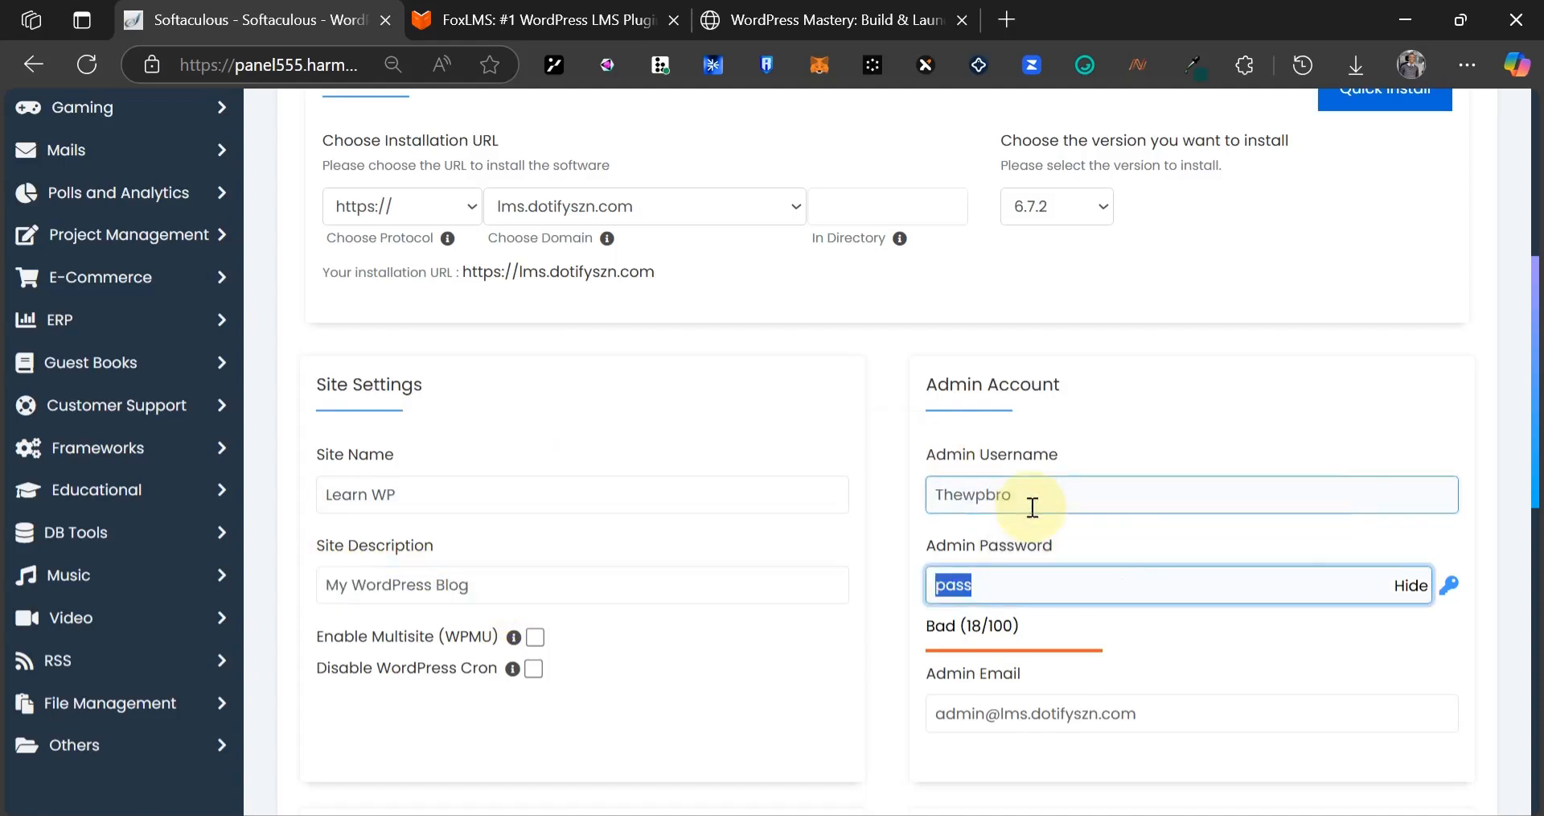
click(1409, 593)
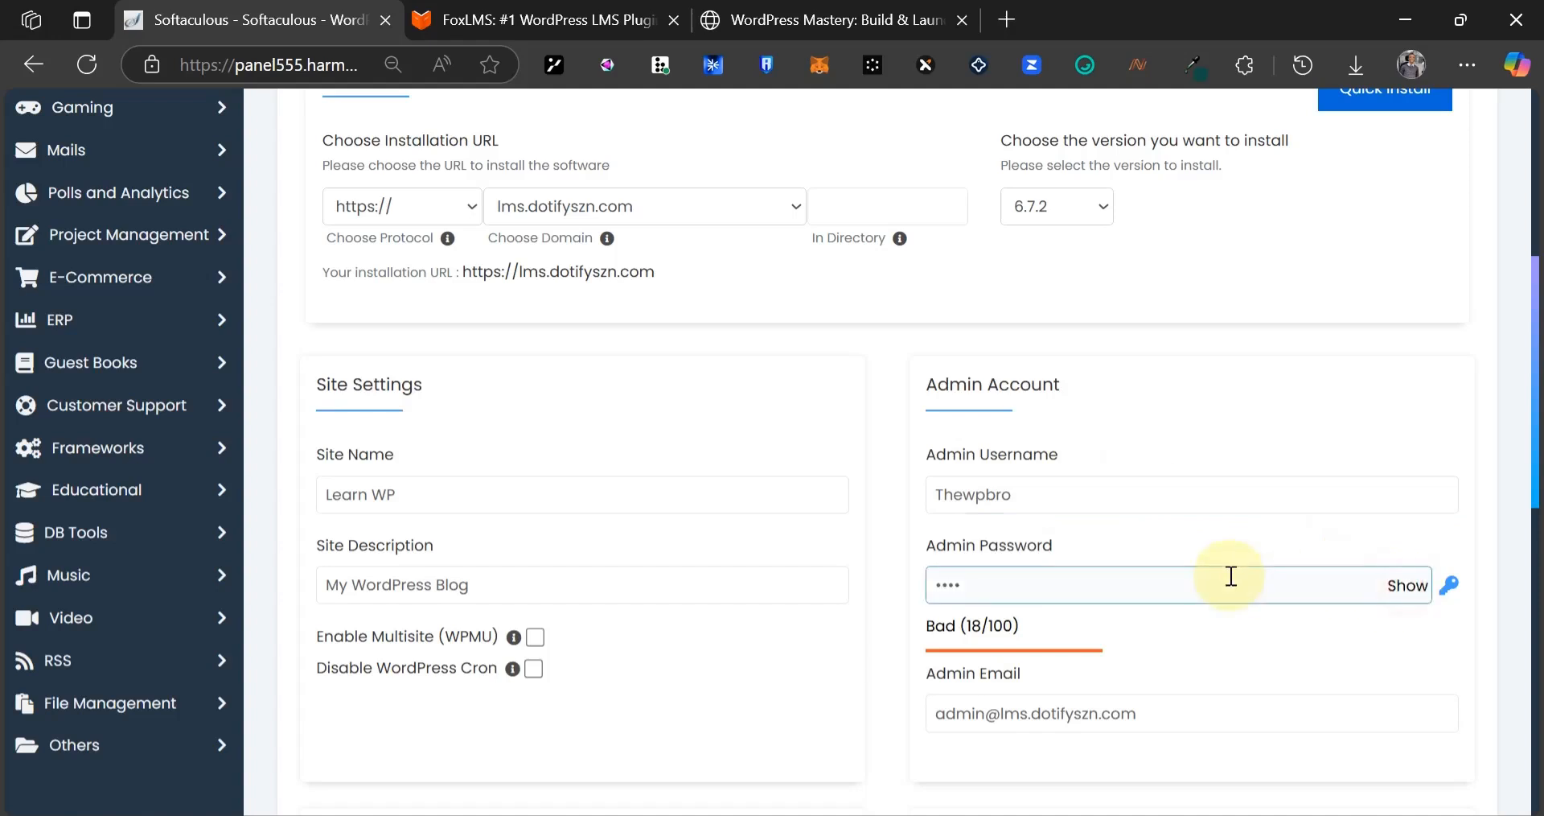
double_click(1231, 578)
text(••••)
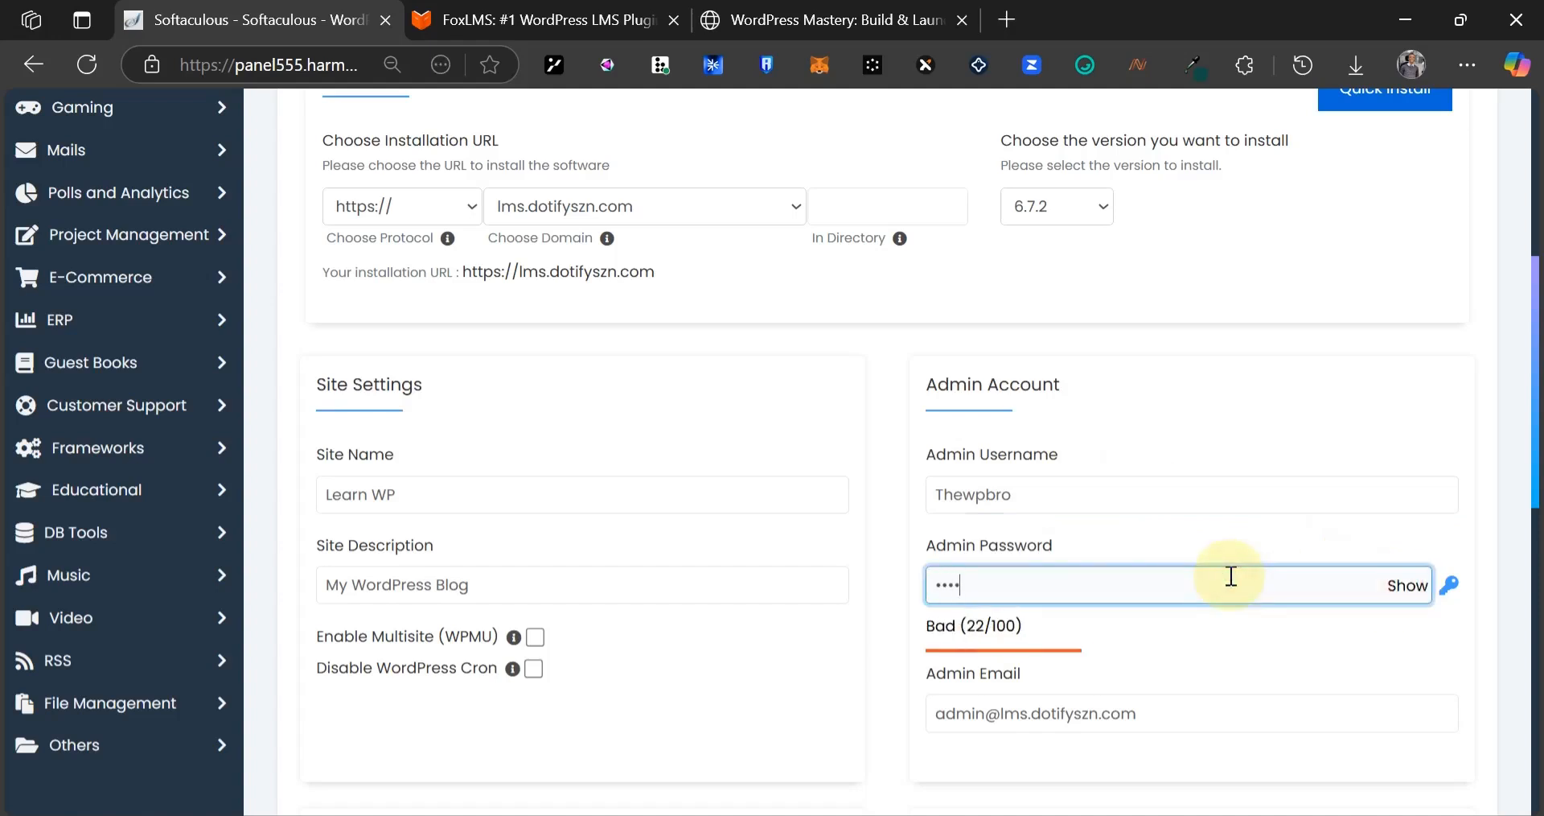
text(•••••••)
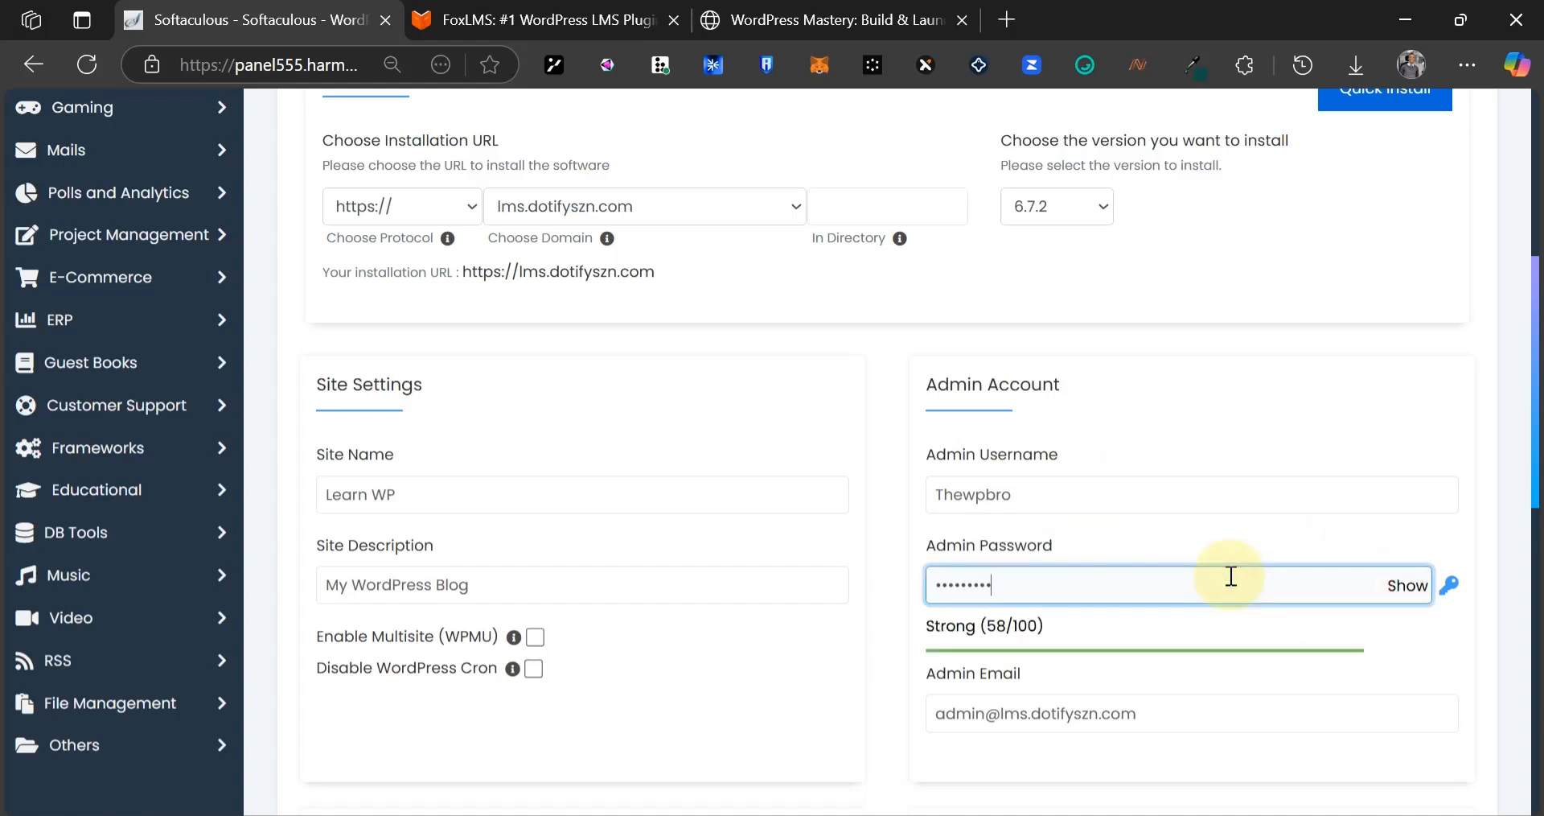
text(••)
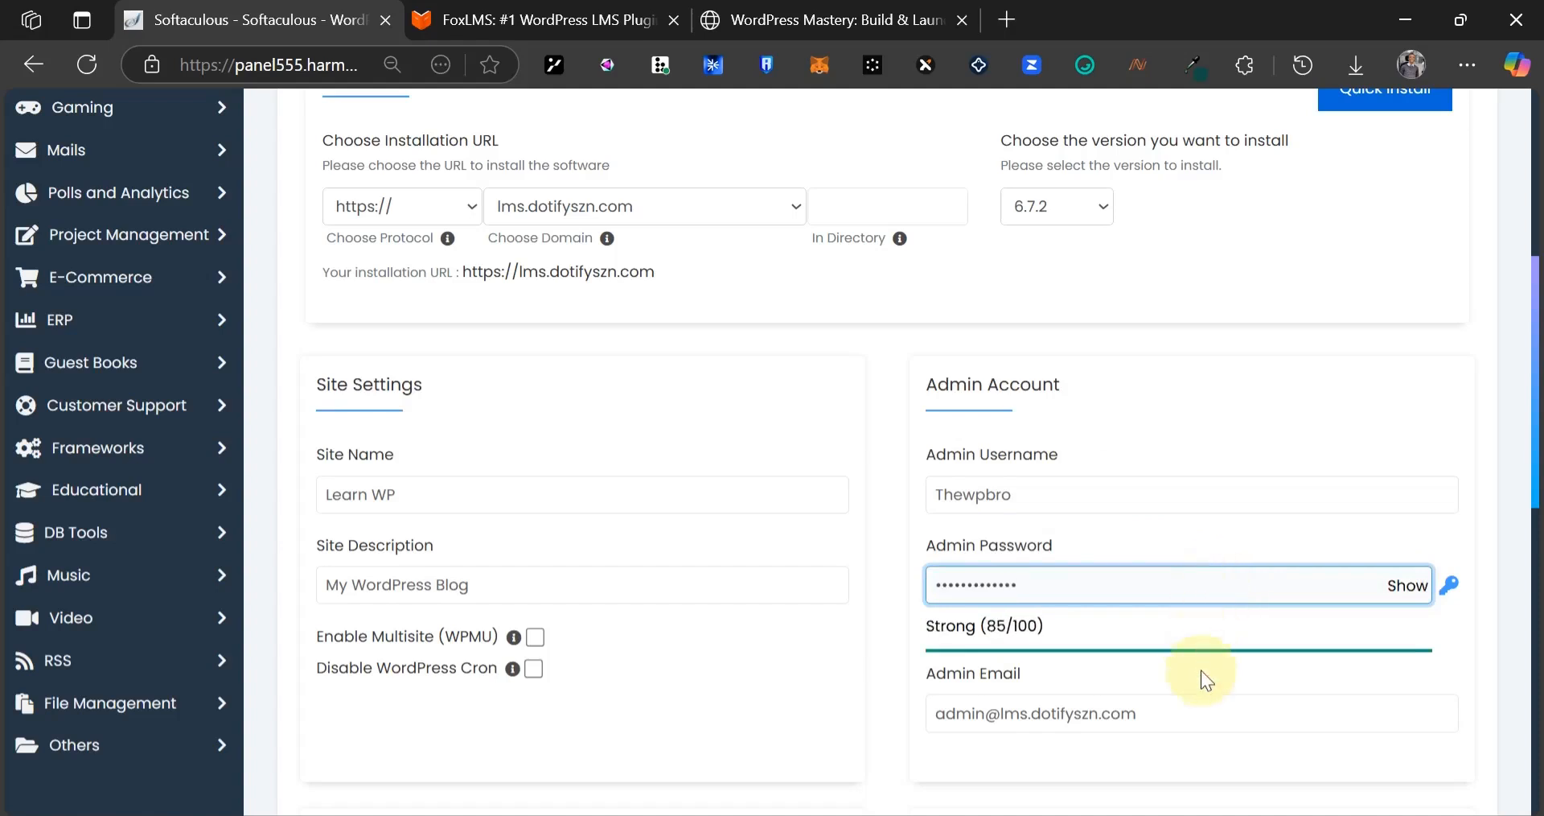
- Replace the default admin email with the administrator's last-used saved email address
triple_click(1196, 724)
key(BackSpace)
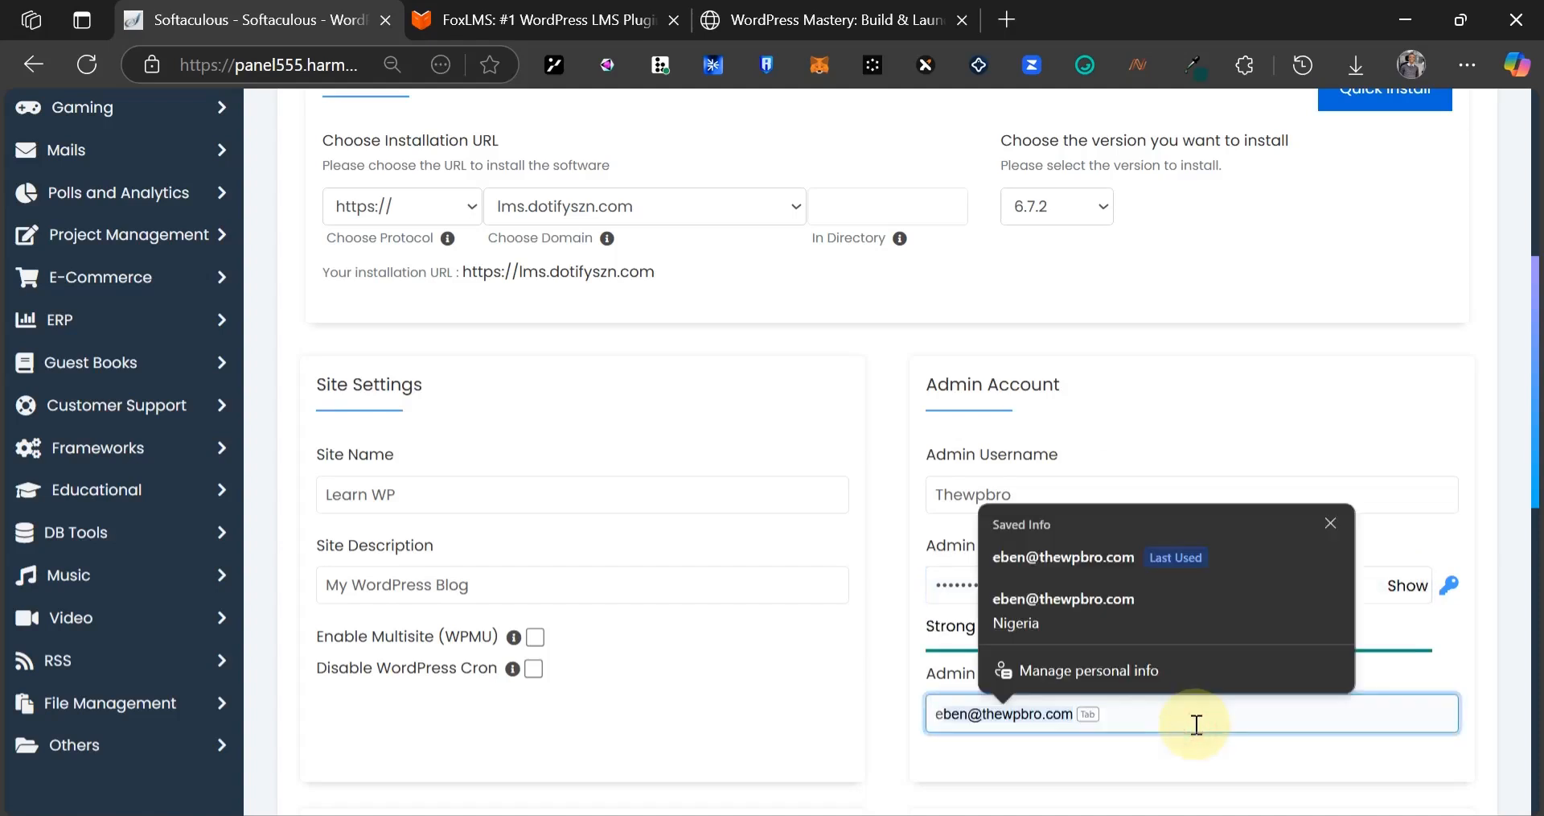
click(1152, 563)
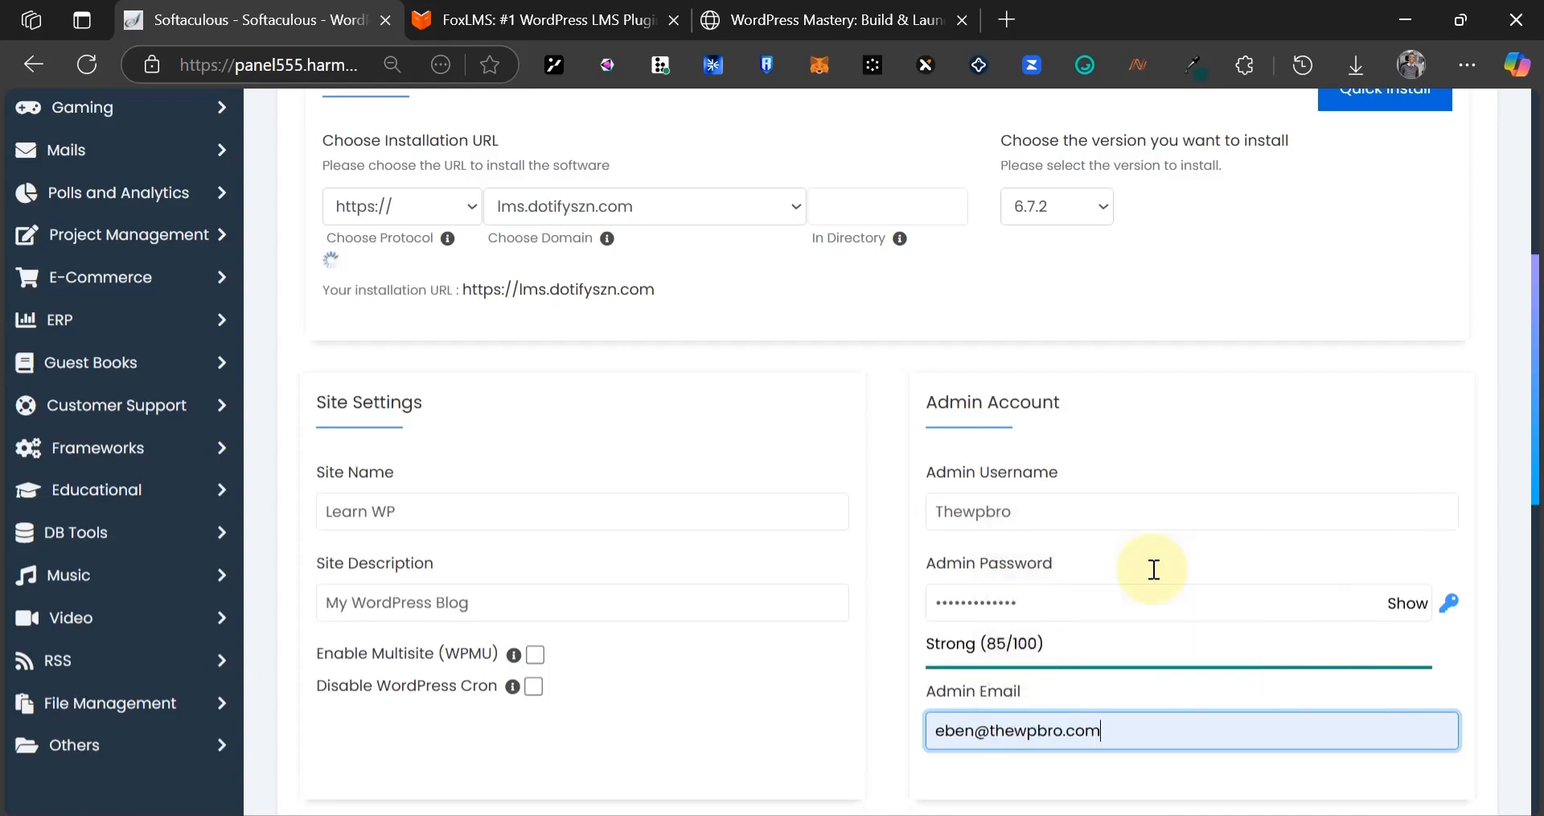
- Deselect the bundled SoftWP, Backuply, SpeedyCache, SiteSEO, Loginizer, Pagelayer and GoSMTP plugins
scroll(1150, 567, down, 5)
click(523, 441)
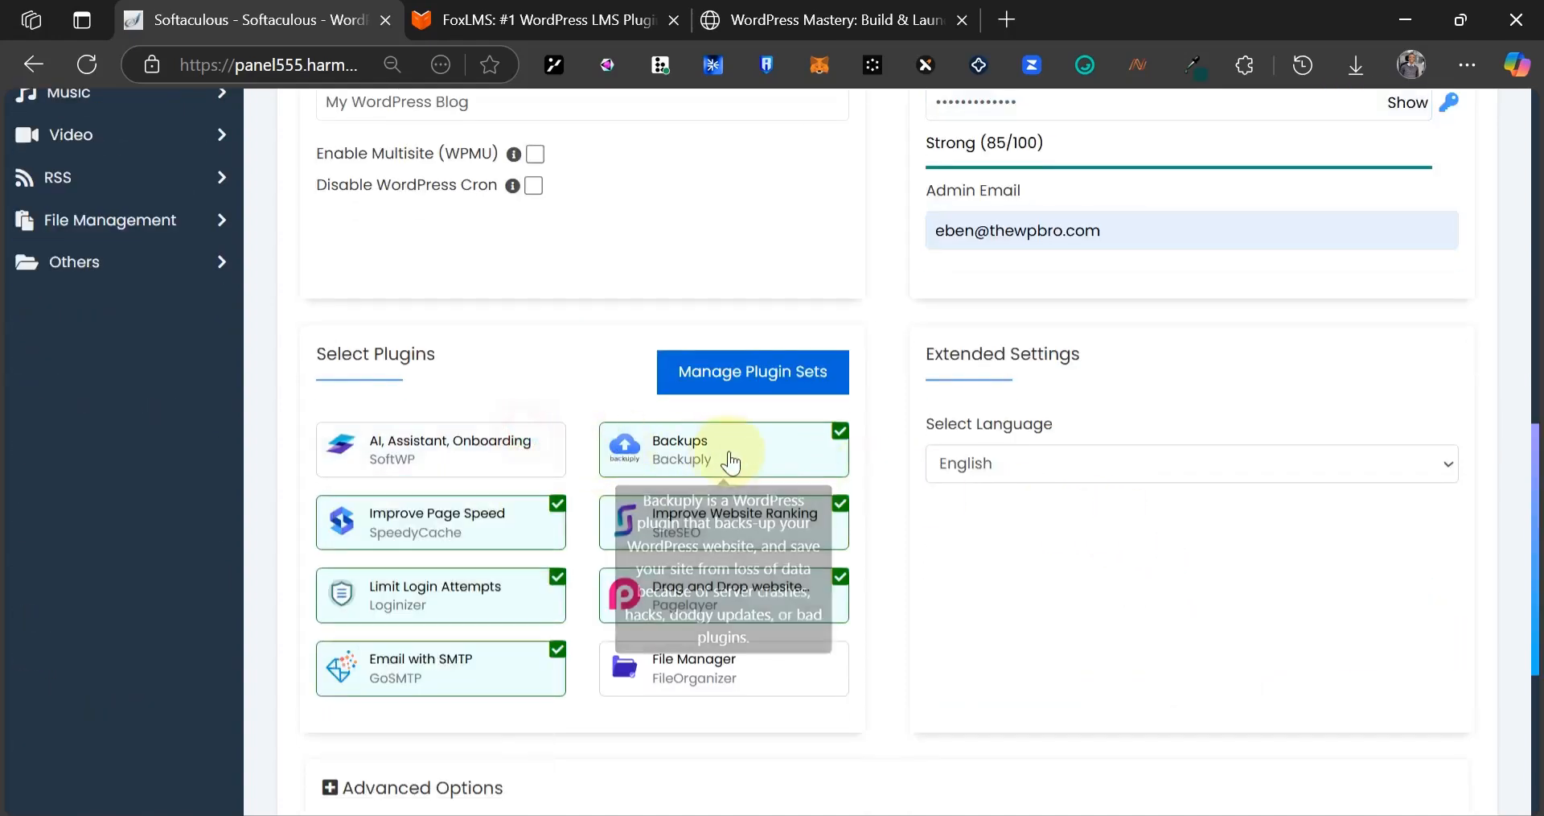
click(728, 455)
click(553, 546)
click(655, 534)
click(517, 593)
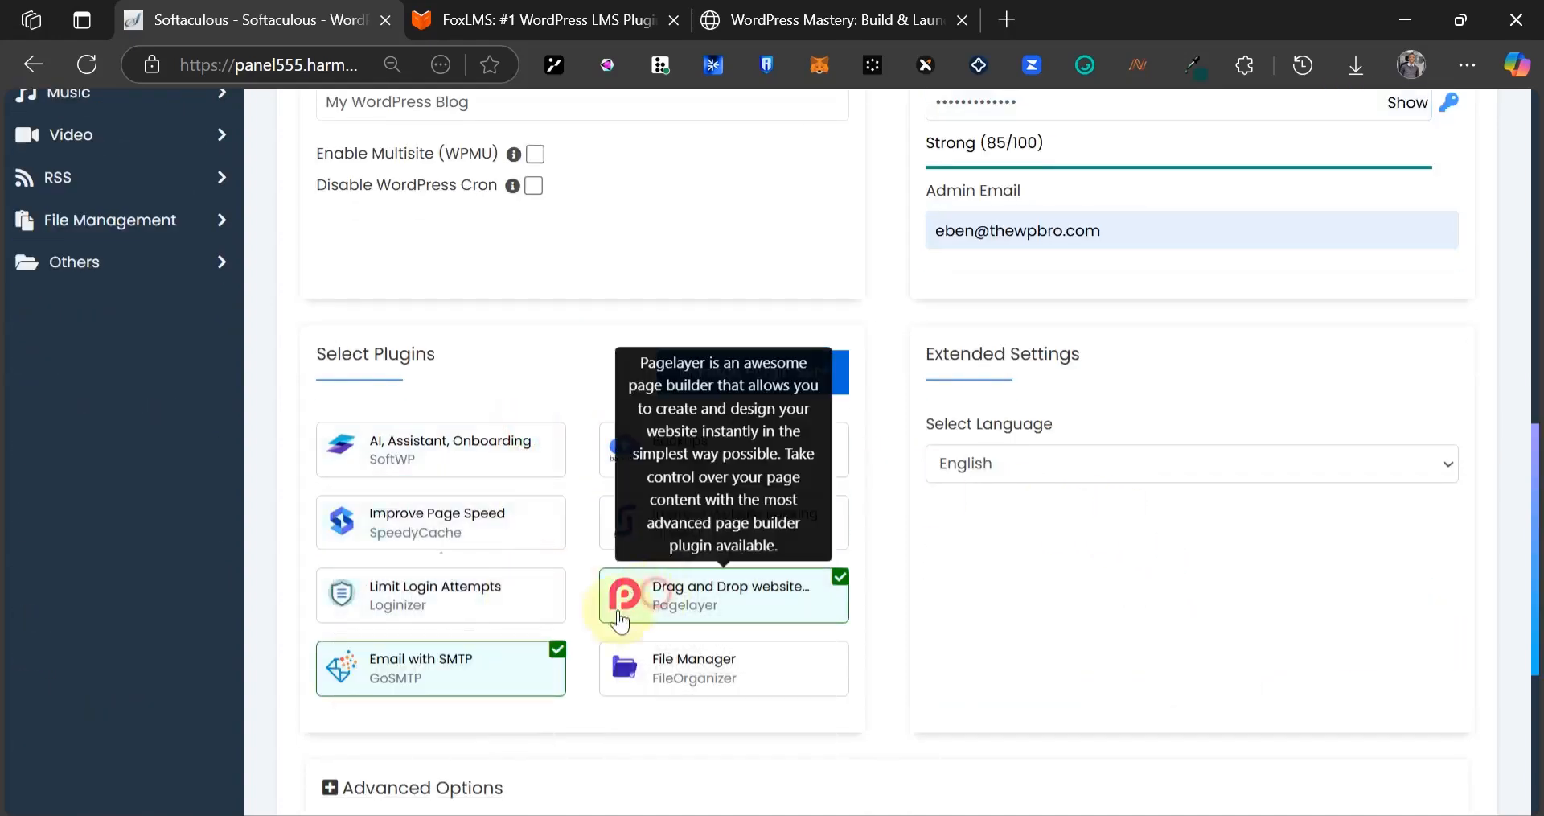
click(620, 604)
click(460, 661)
- Run the WordPress installation and read the message it reports
scroll(1018, 623, down, 3)
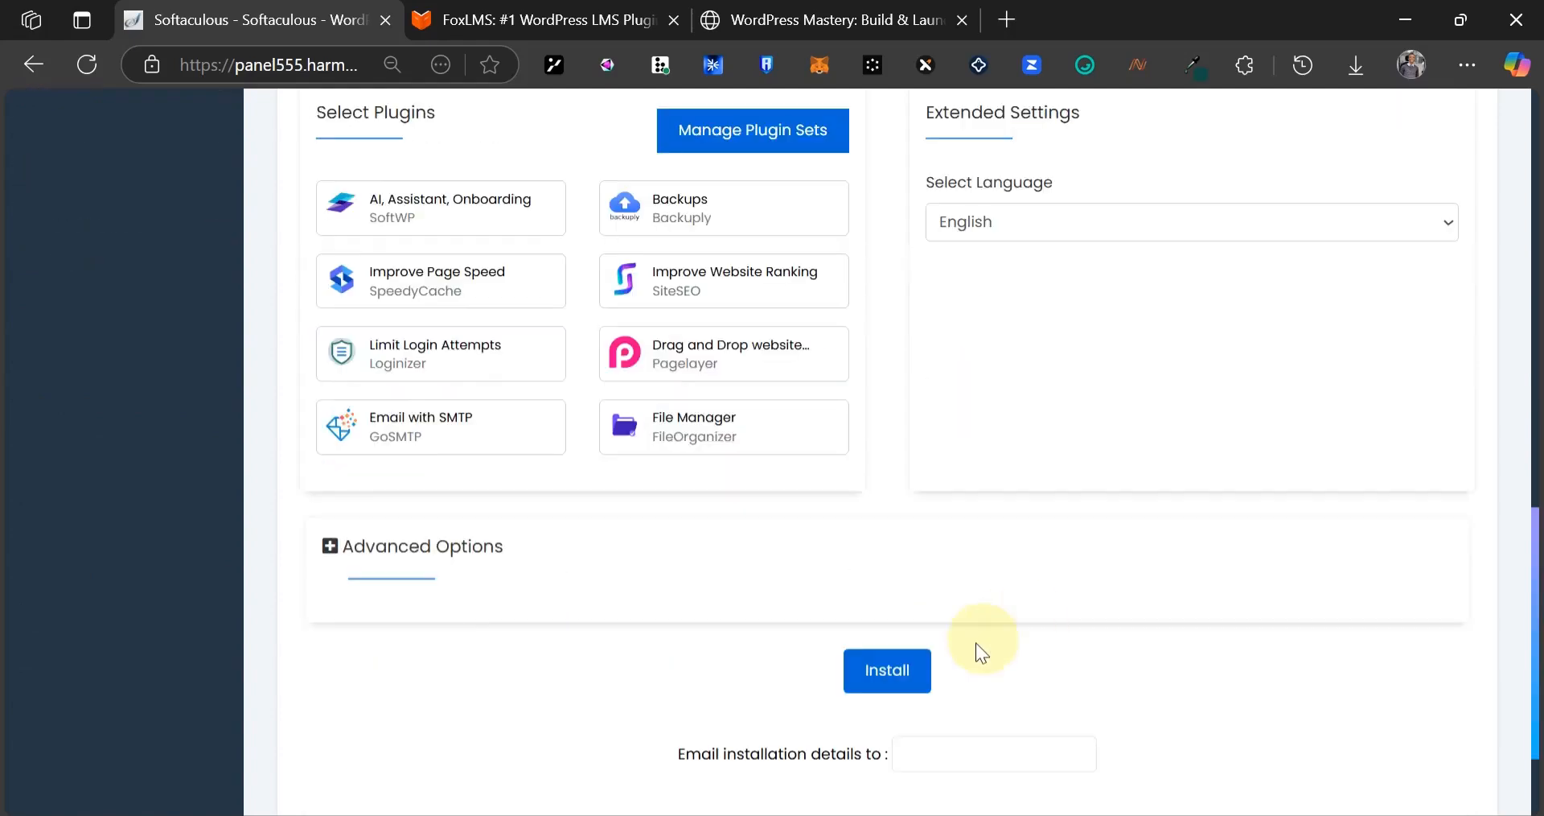
scroll(828, 528, down, 2)
click(903, 513)
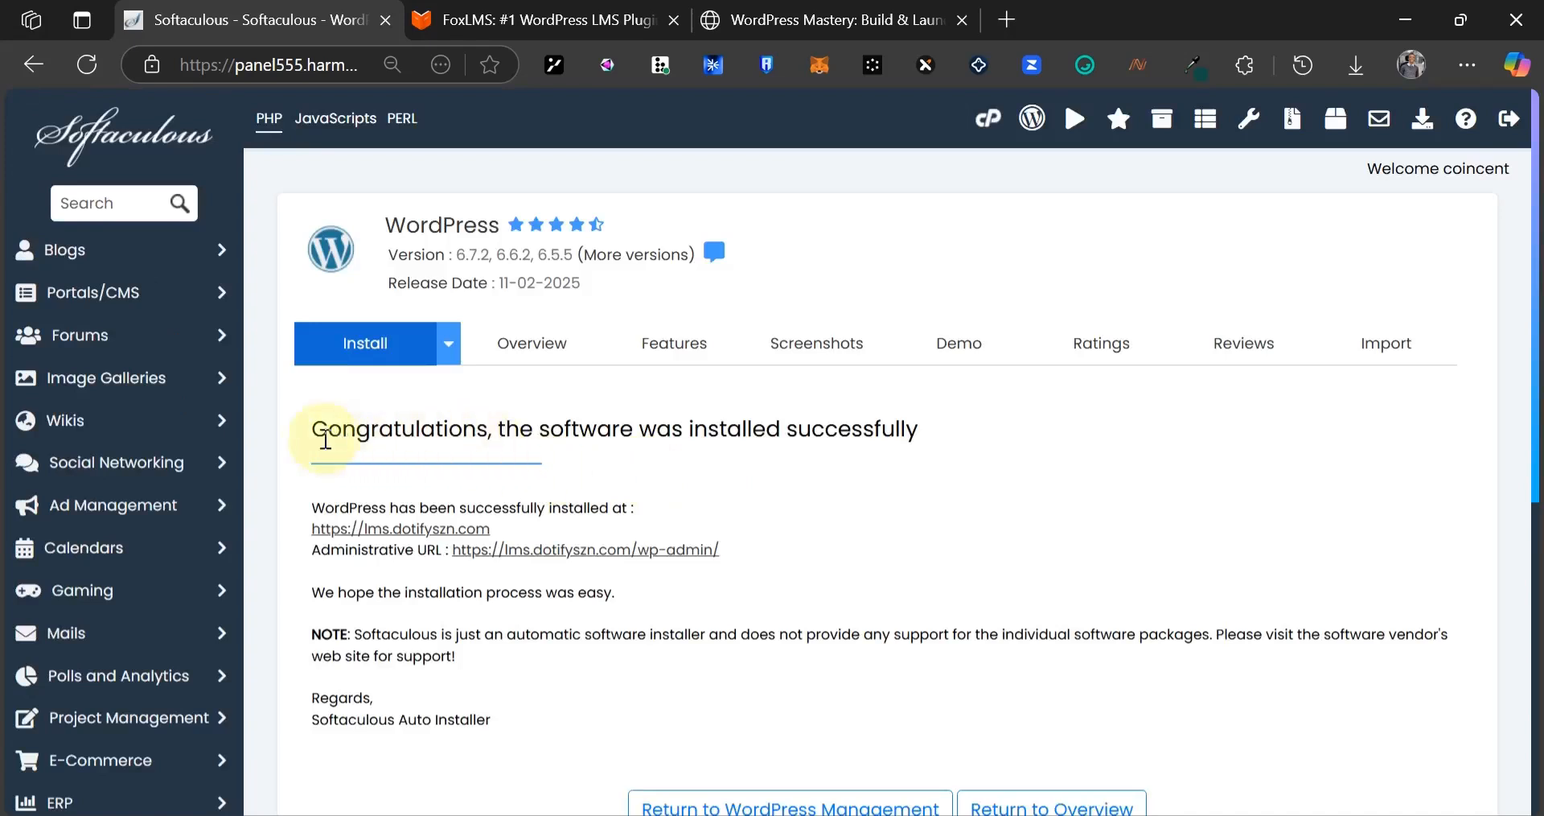
drag(315, 429, 611, 431)
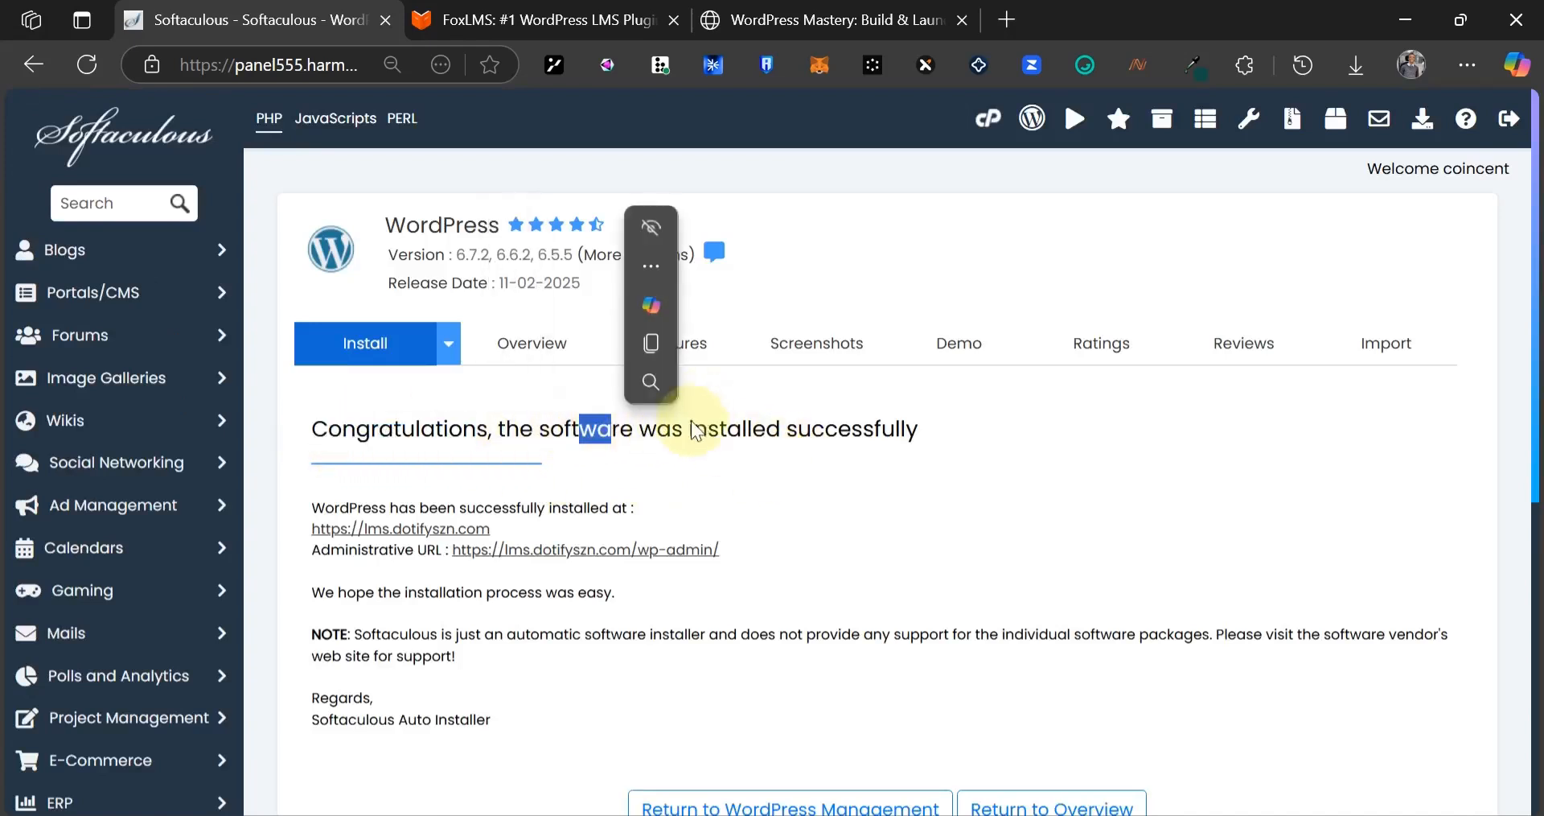
drag(695, 430, 749, 435)
click(749, 441)
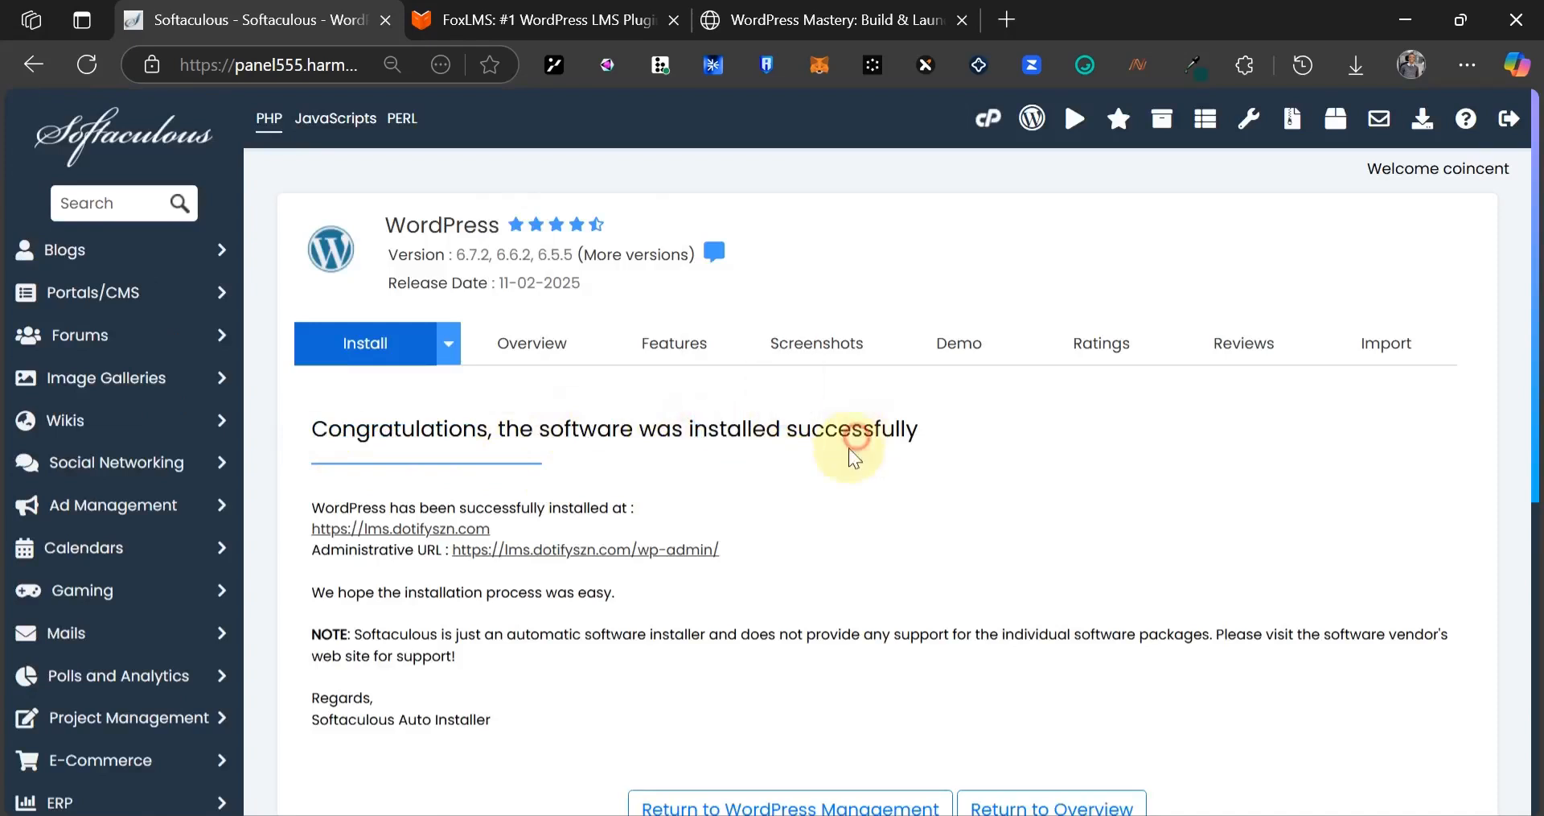
- Open the new site at lms.dotifyszn.com and compare it with the finished LearnWP Pro course page
click(385, 529)
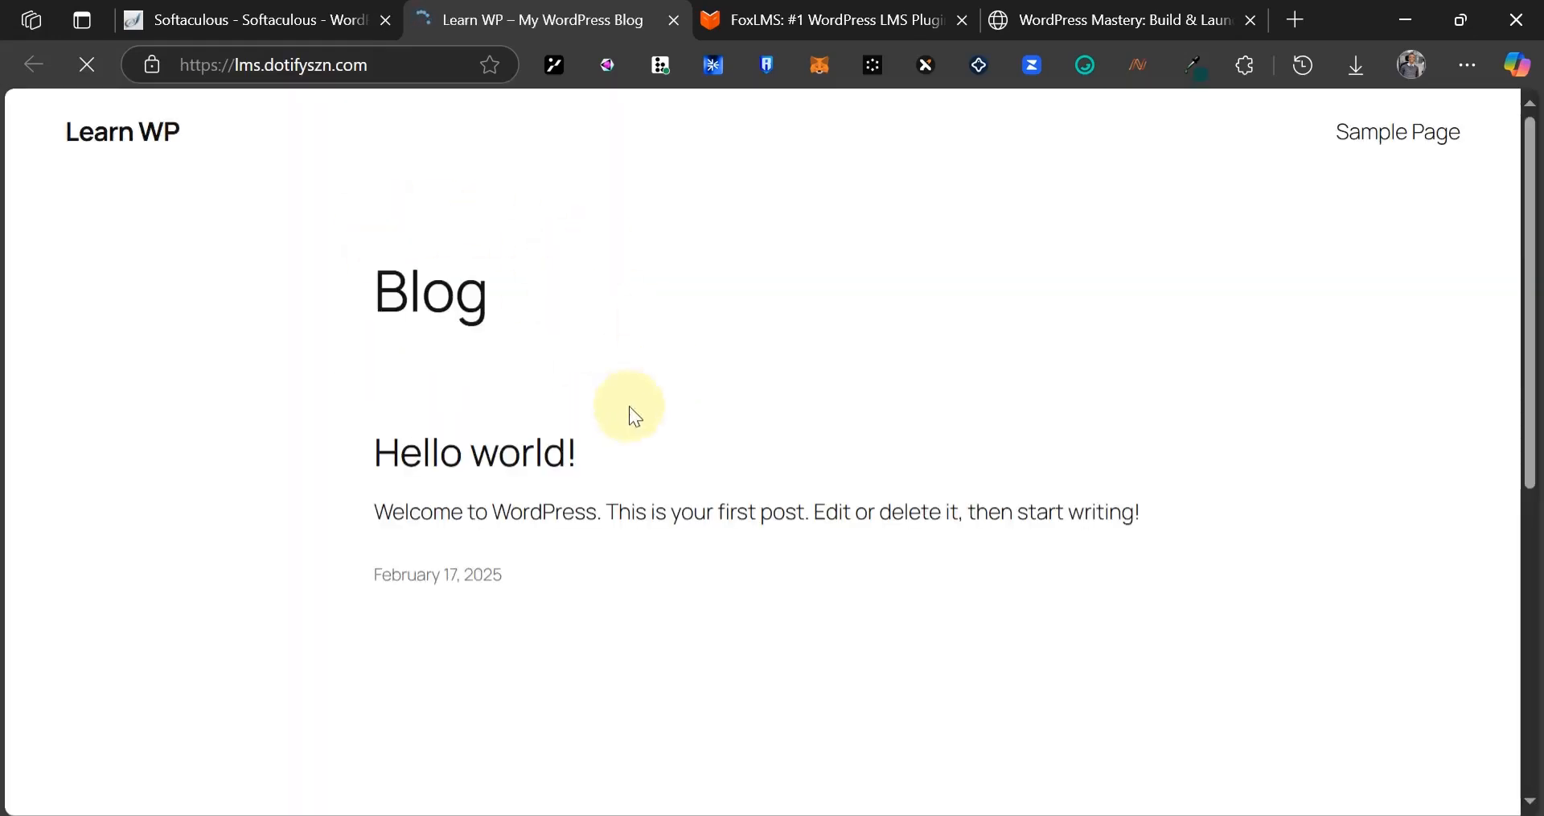
scroll(676, 412, down, 5)
scroll(1005, 193, up, 5)
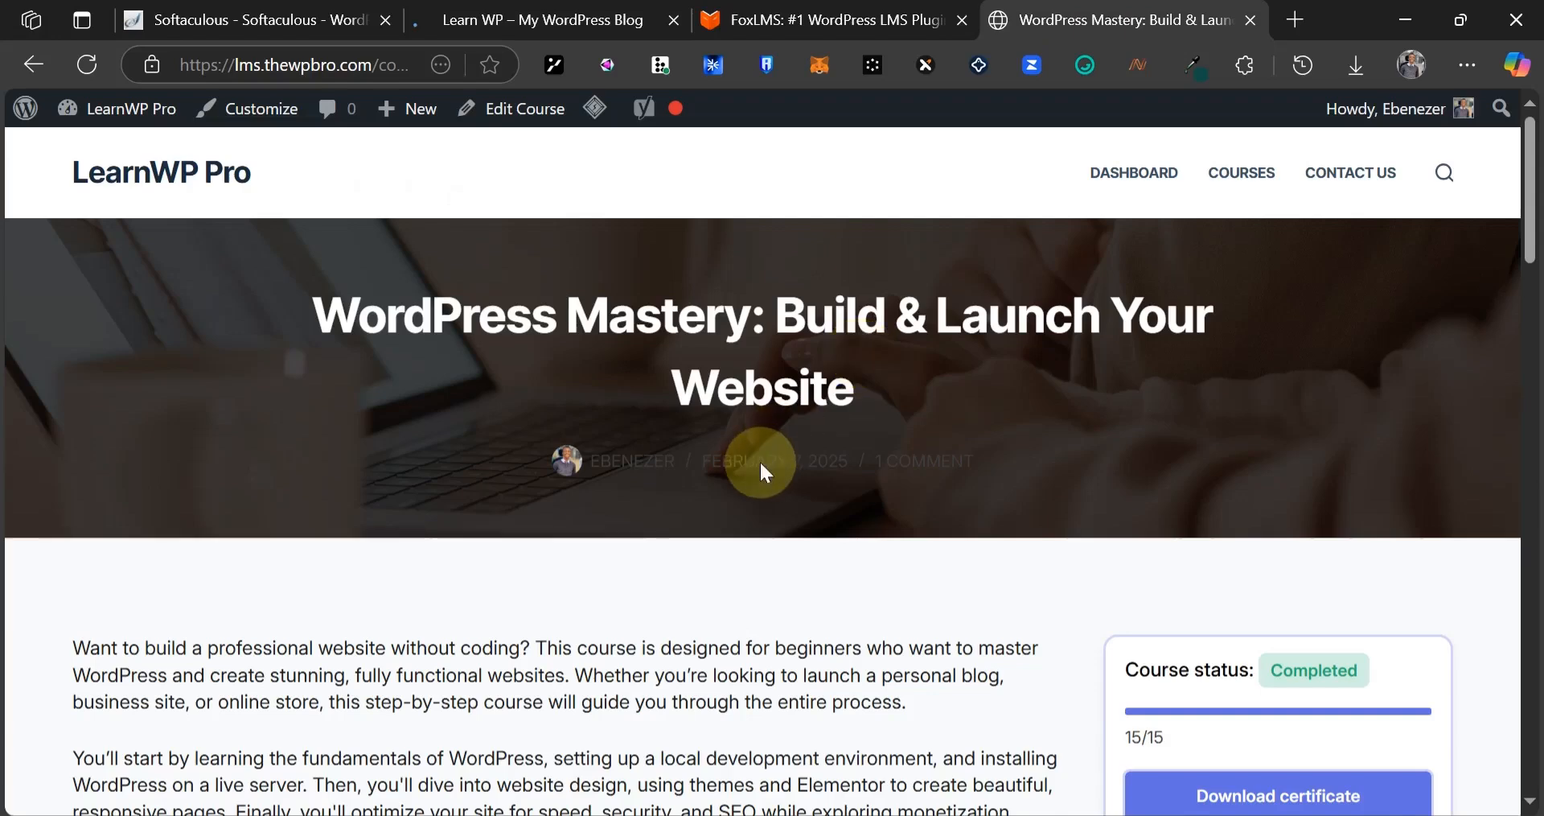
scroll(765, 459, down, 5)
scroll(379, 97, up, 4)
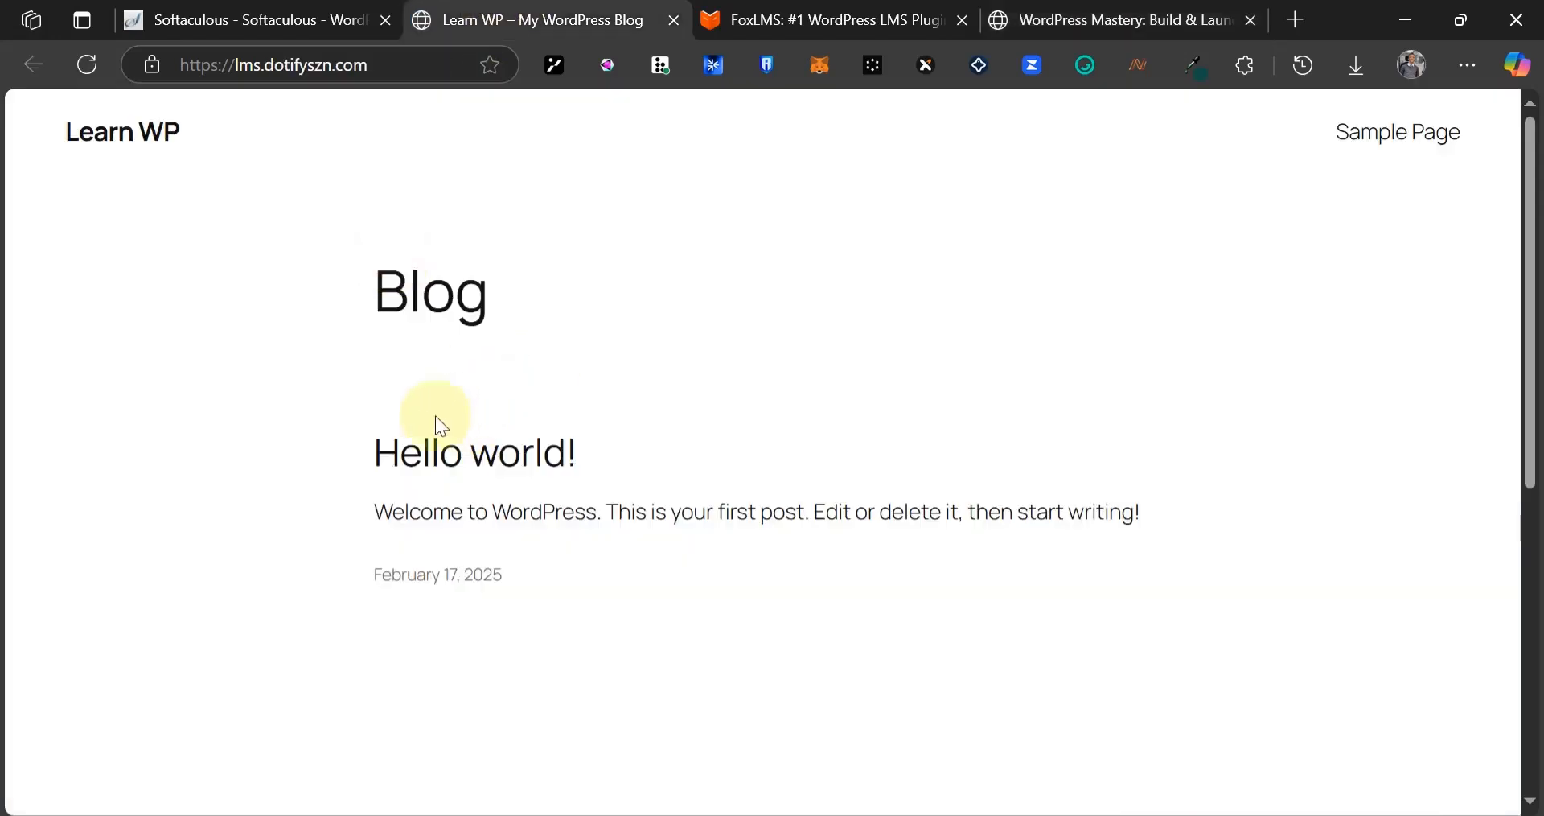
- Return to the installation result and open the new site's WordPress dashboard through its administrative URL
click(336, 20)
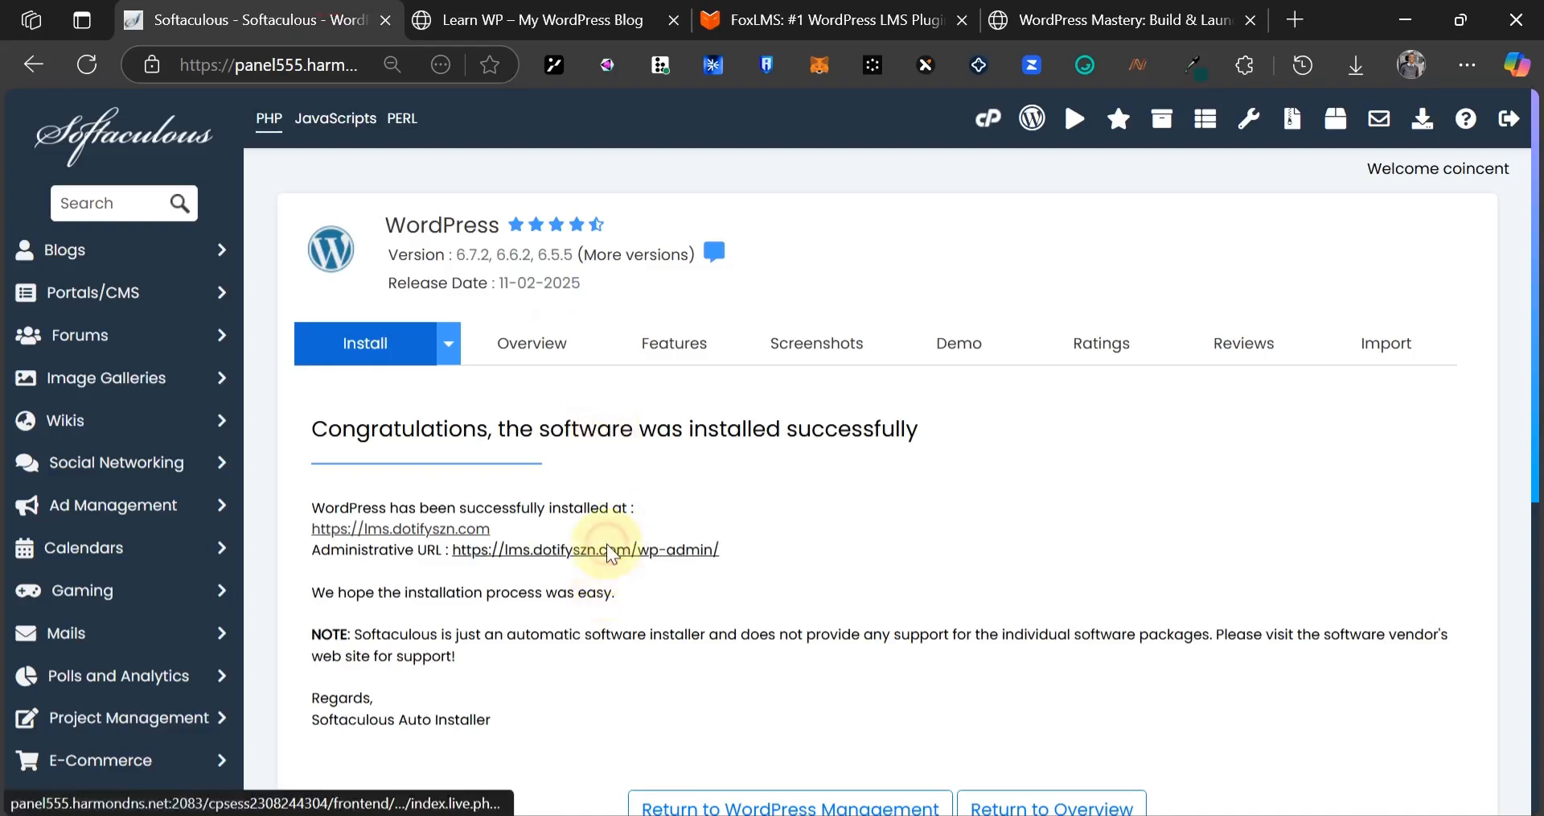
click(608, 551)
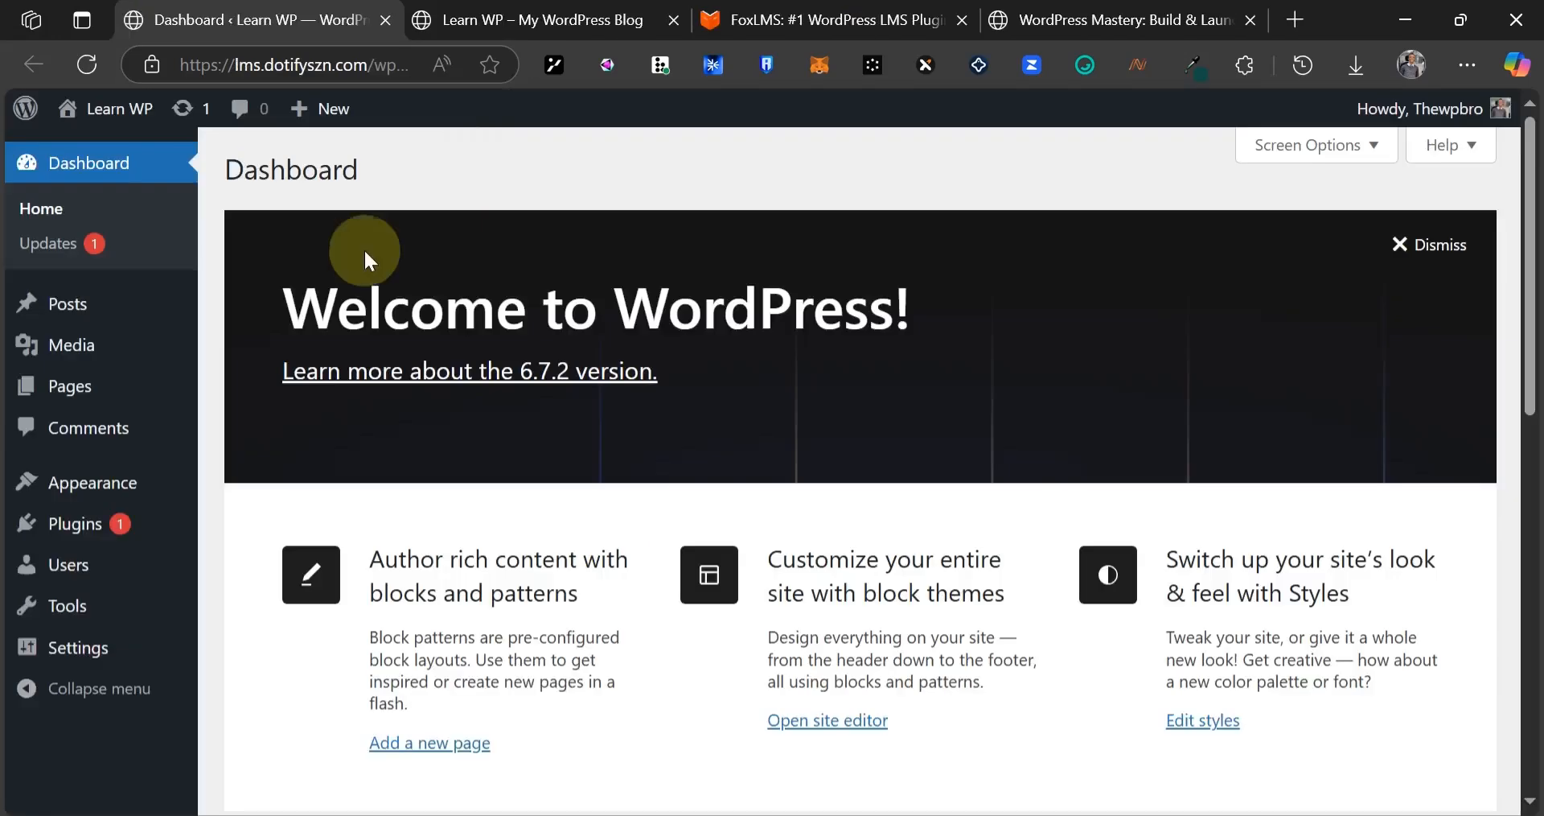
drag(374, 273, 753, 281)
click(943, 349)
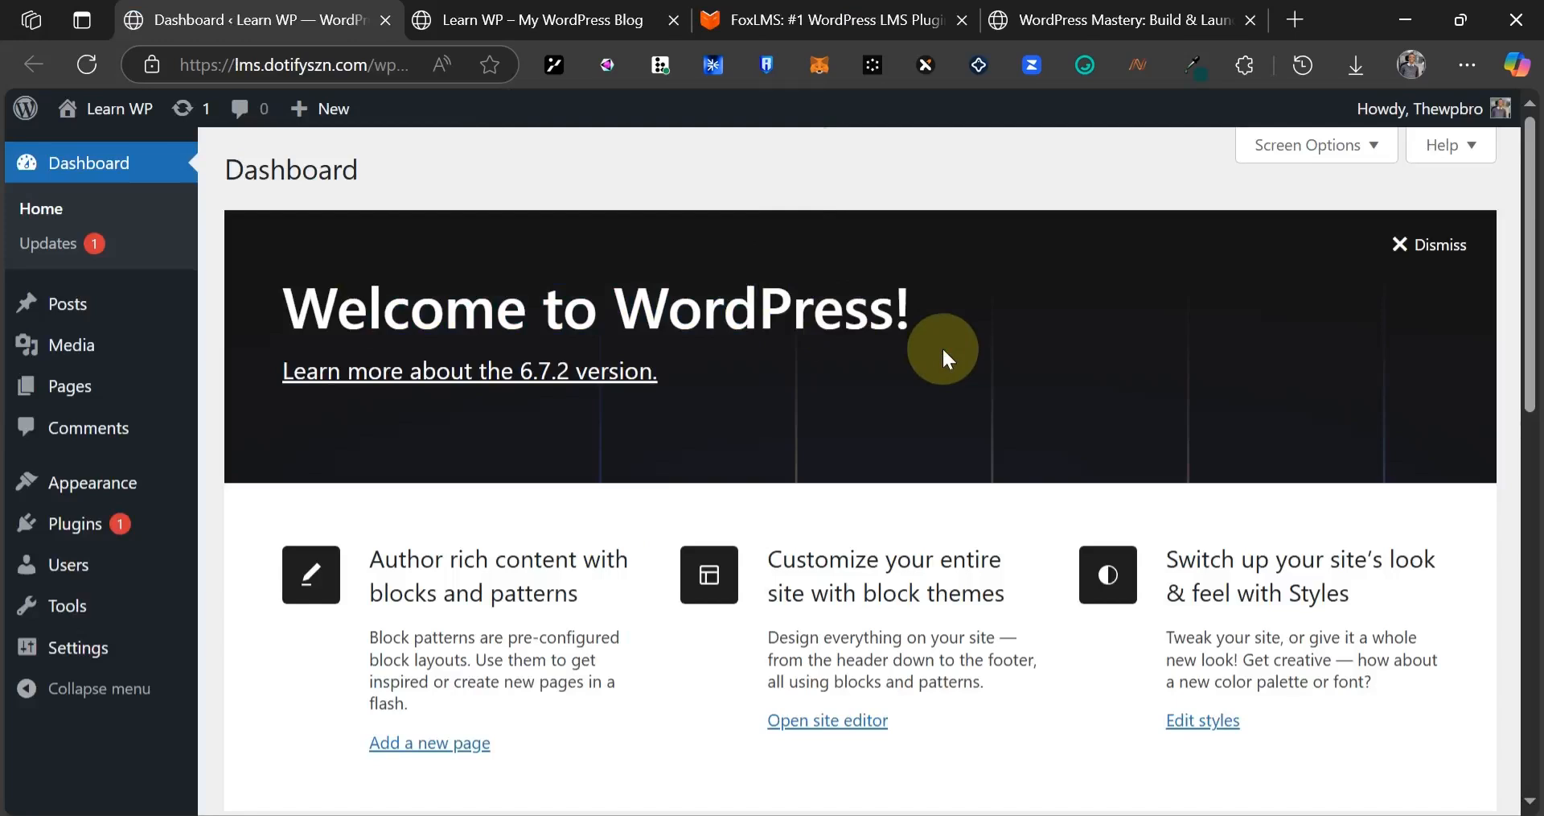
- Hide the Site Health Status, At a Glance, Activity, Quick Draft, WordPress Events and News, and Welcome boxes from the dashboard
click(1313, 161)
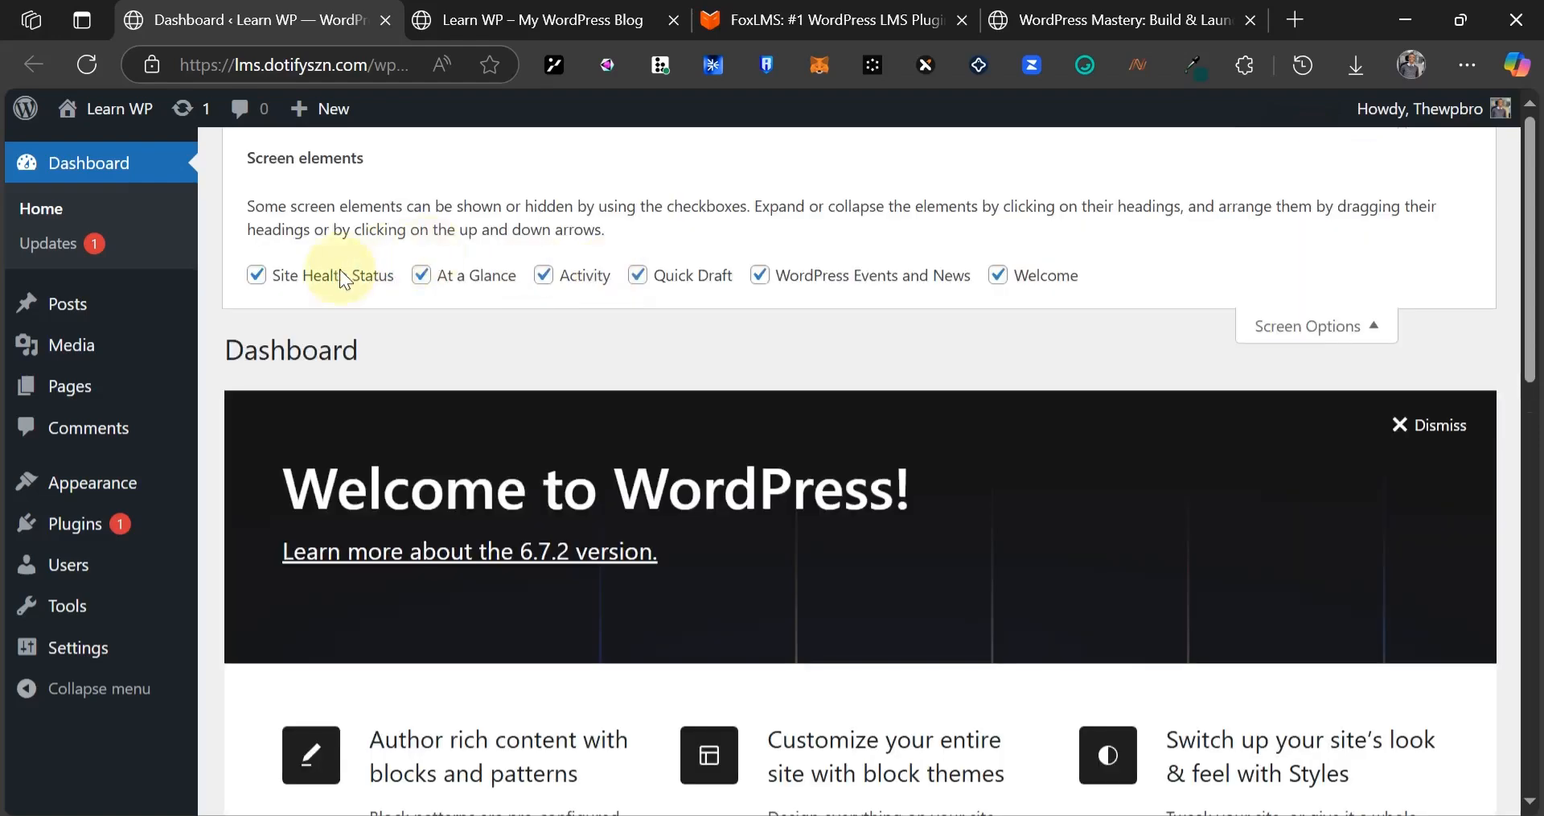
click(341, 275)
click(456, 276)
click(607, 277)
click(676, 279)
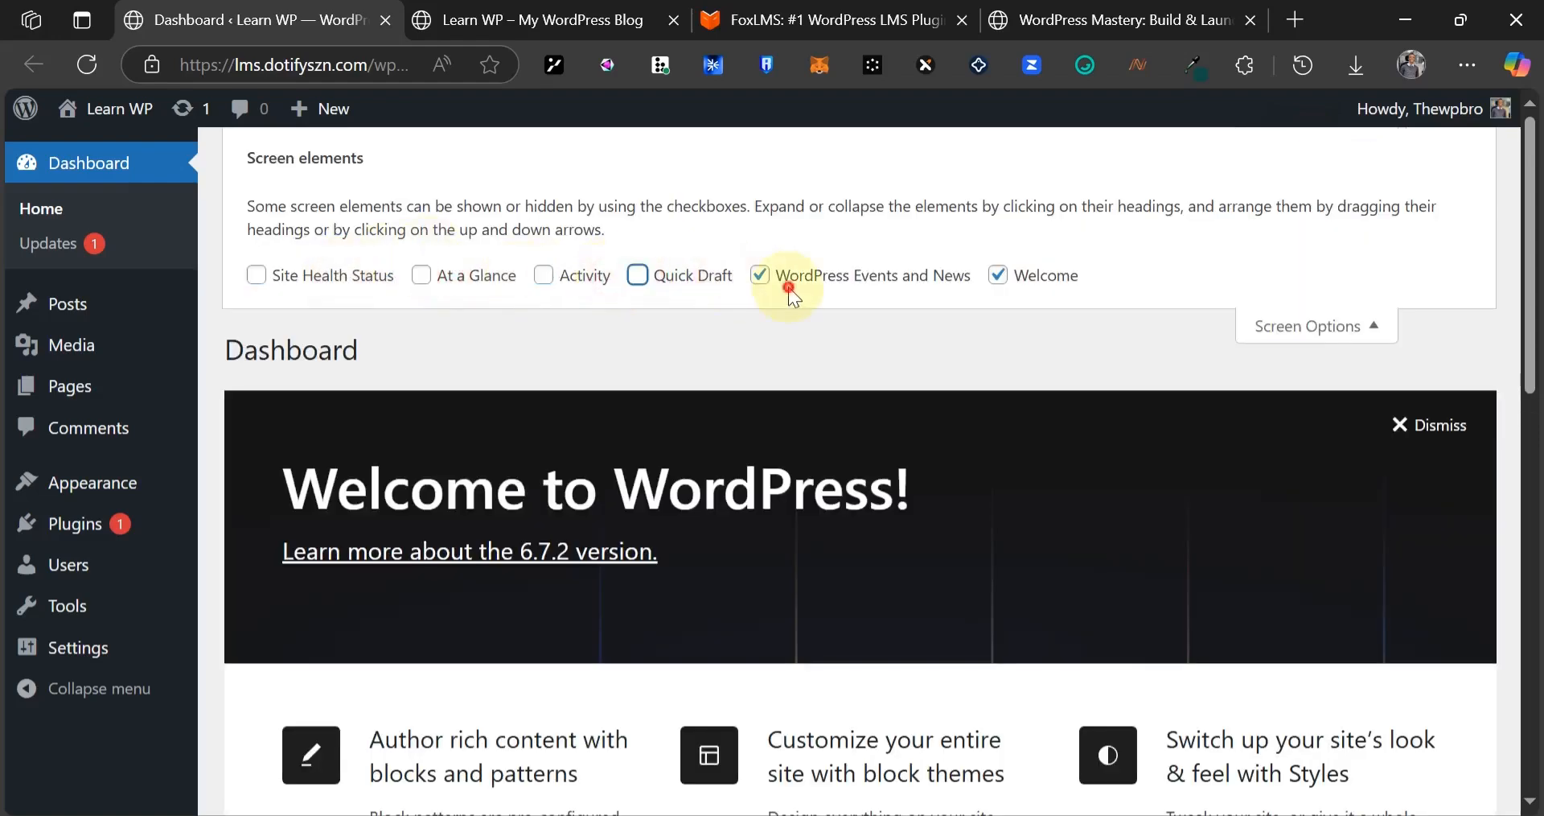
click(790, 291)
click(1033, 285)
click(1287, 328)
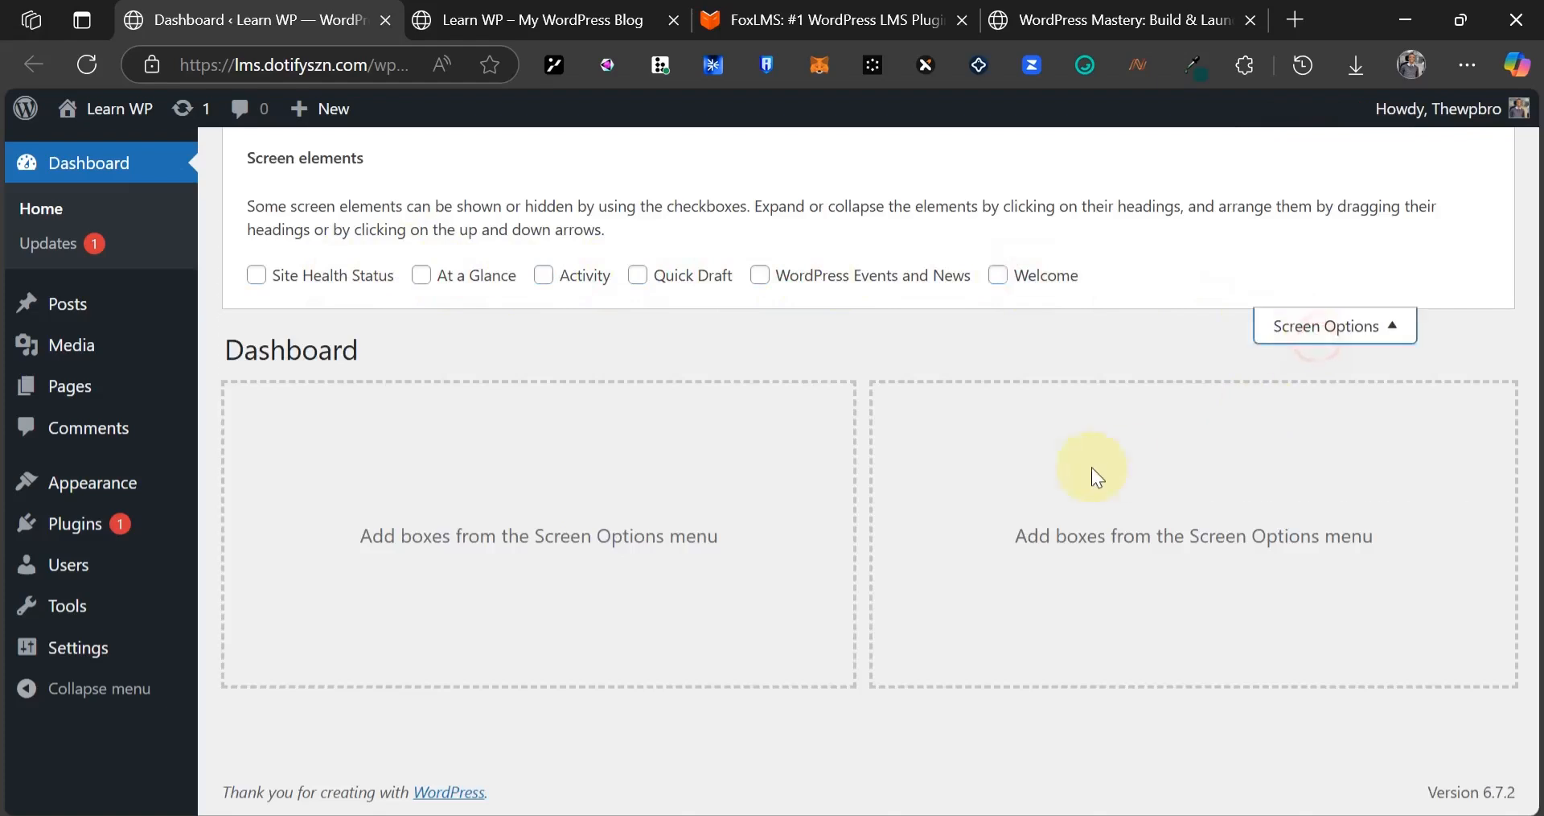
- Set the site's tagline to "My Online Course Website" in the General settings
mouse_move(159, 653)
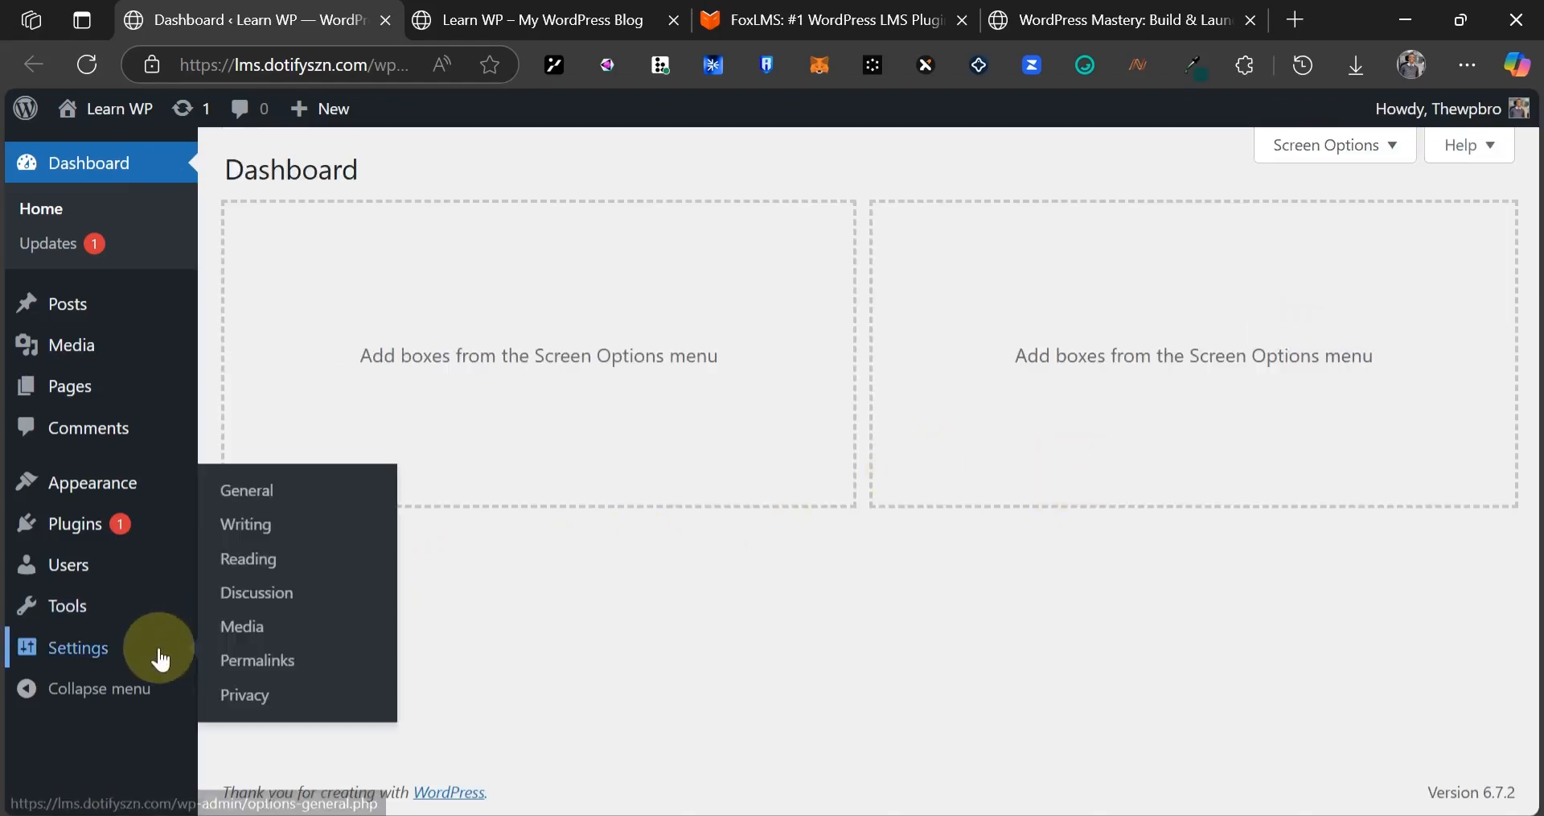
click(269, 499)
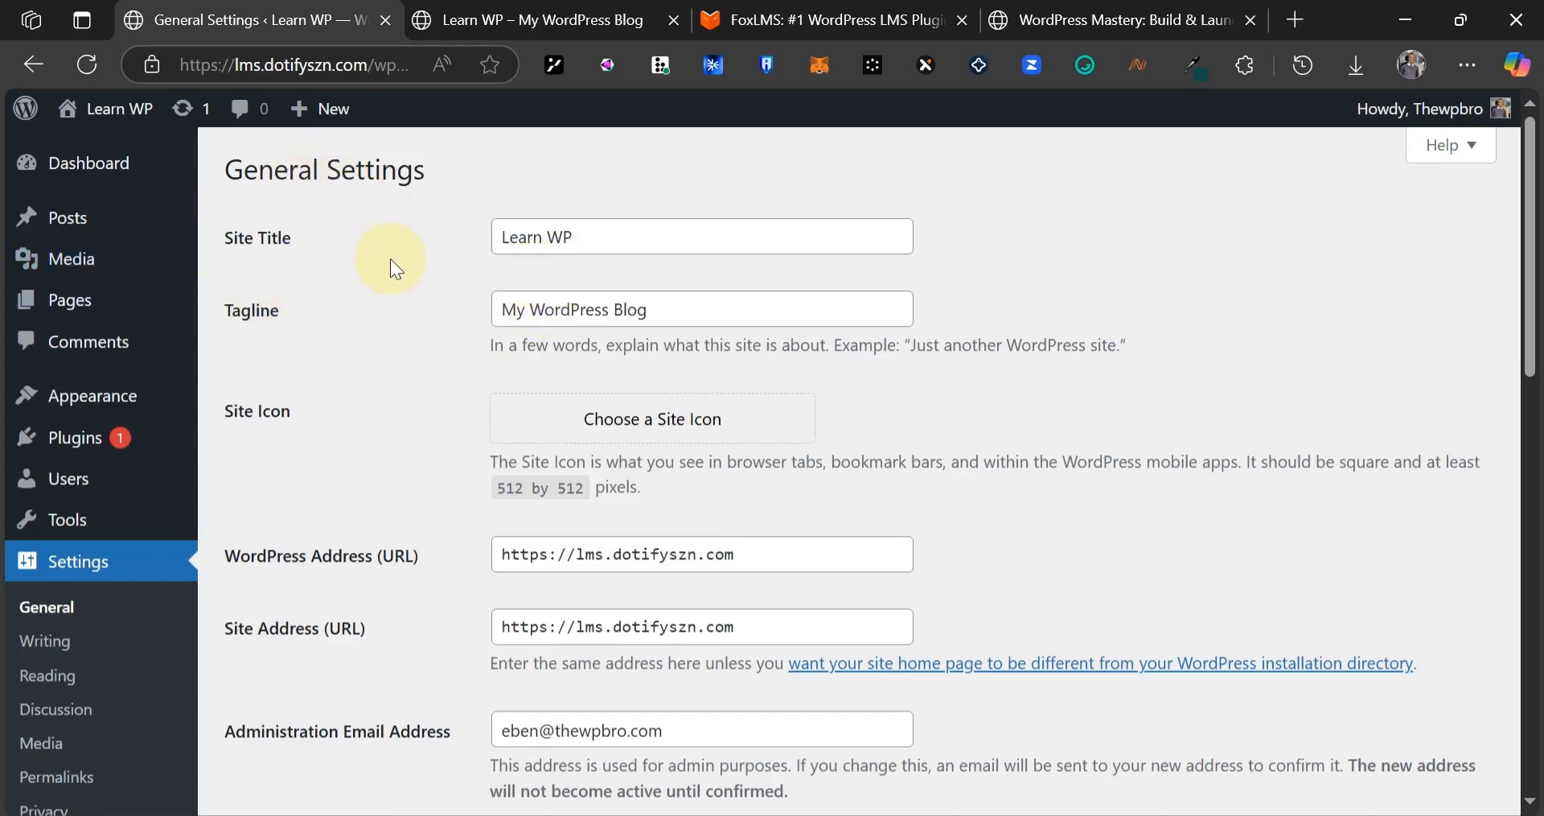
triple_click(539, 310)
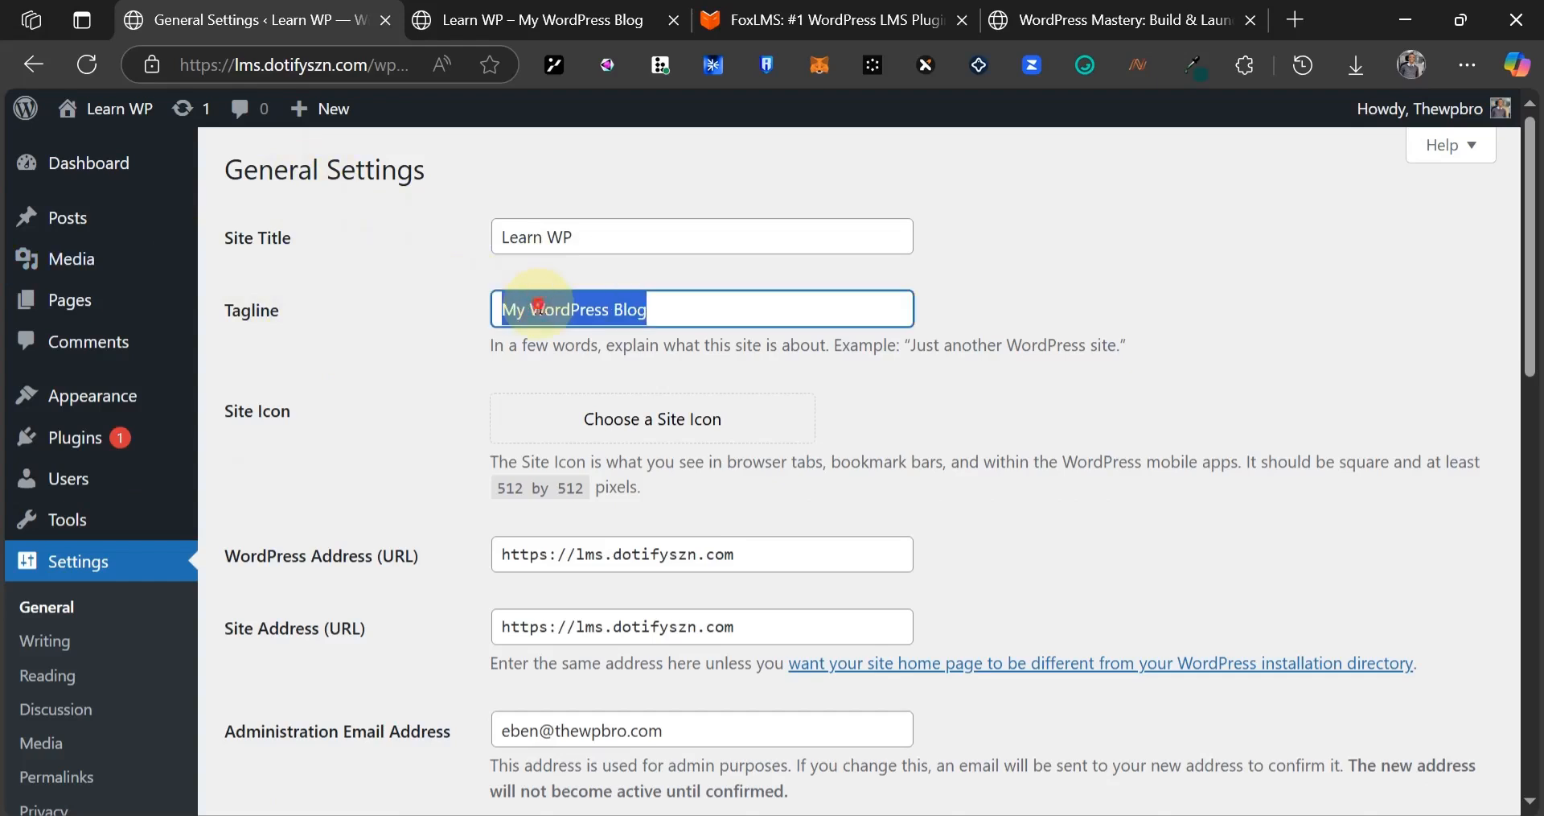
double_click(539, 308)
text(ine)
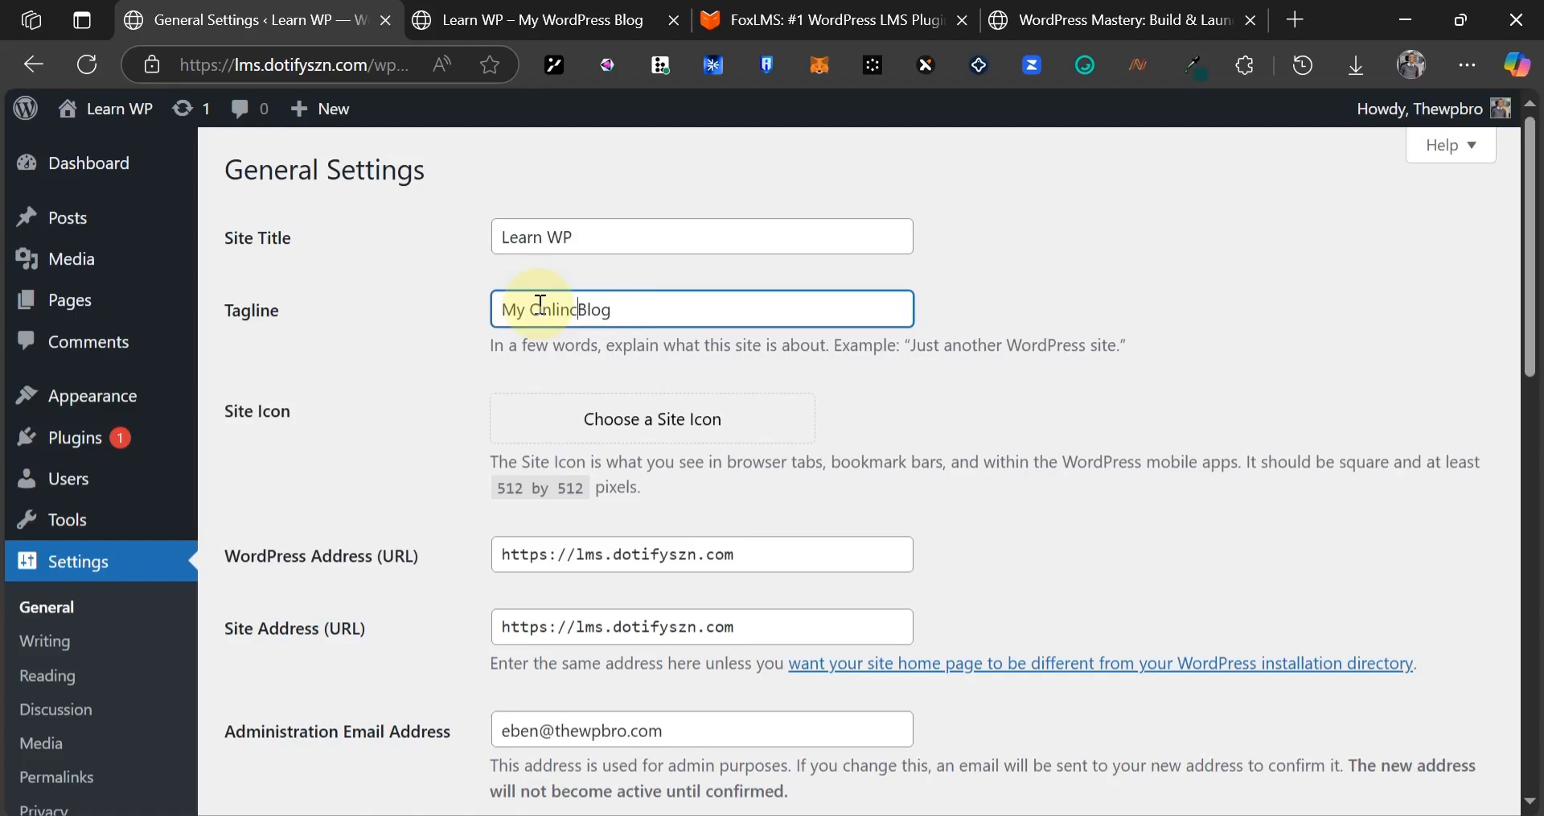
text( COurse Website)
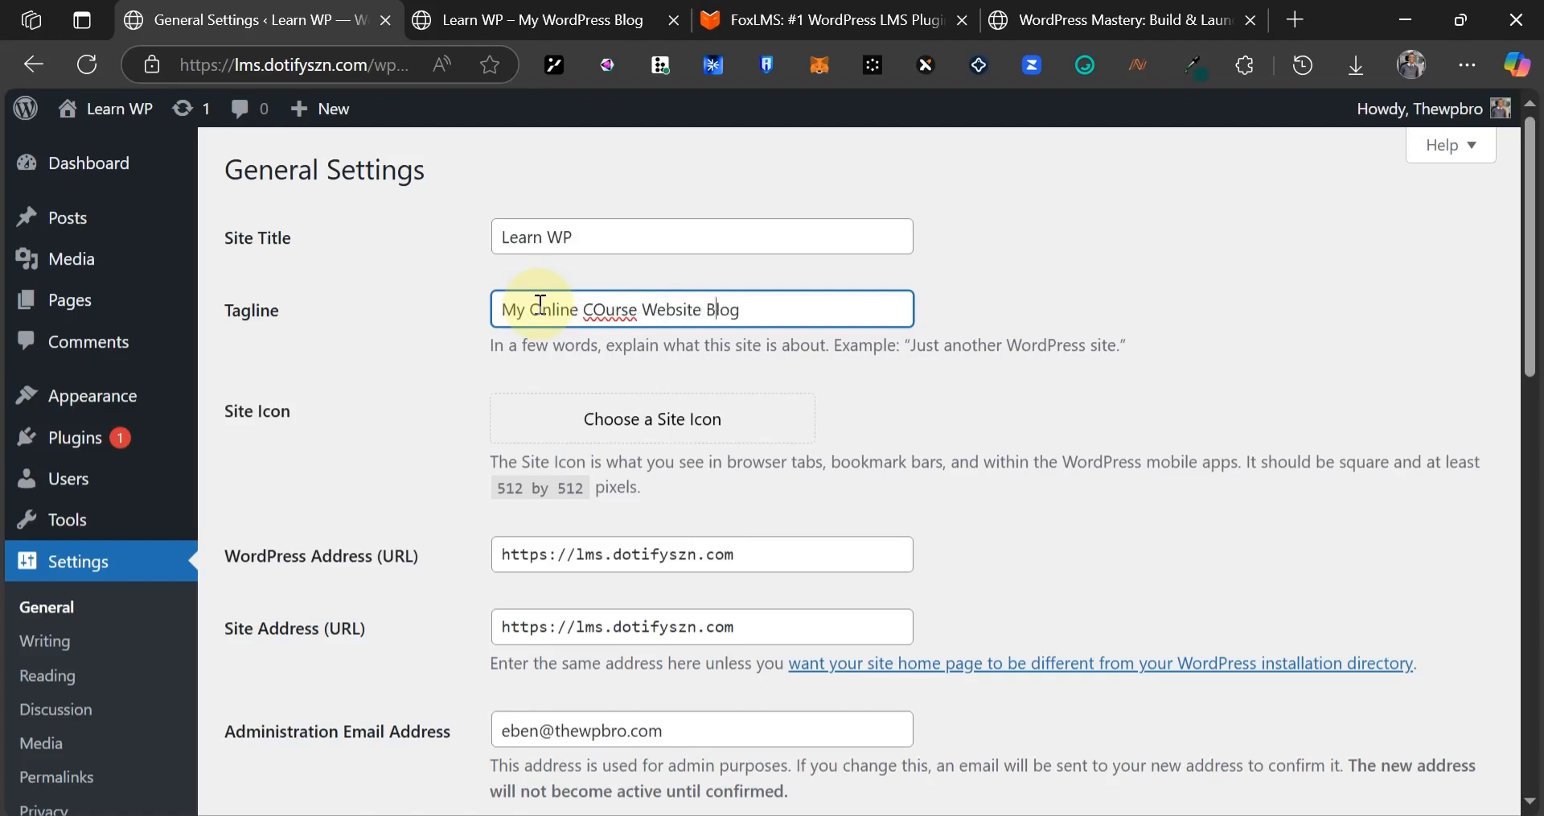
key(BackSpace)
key(BackSpace)
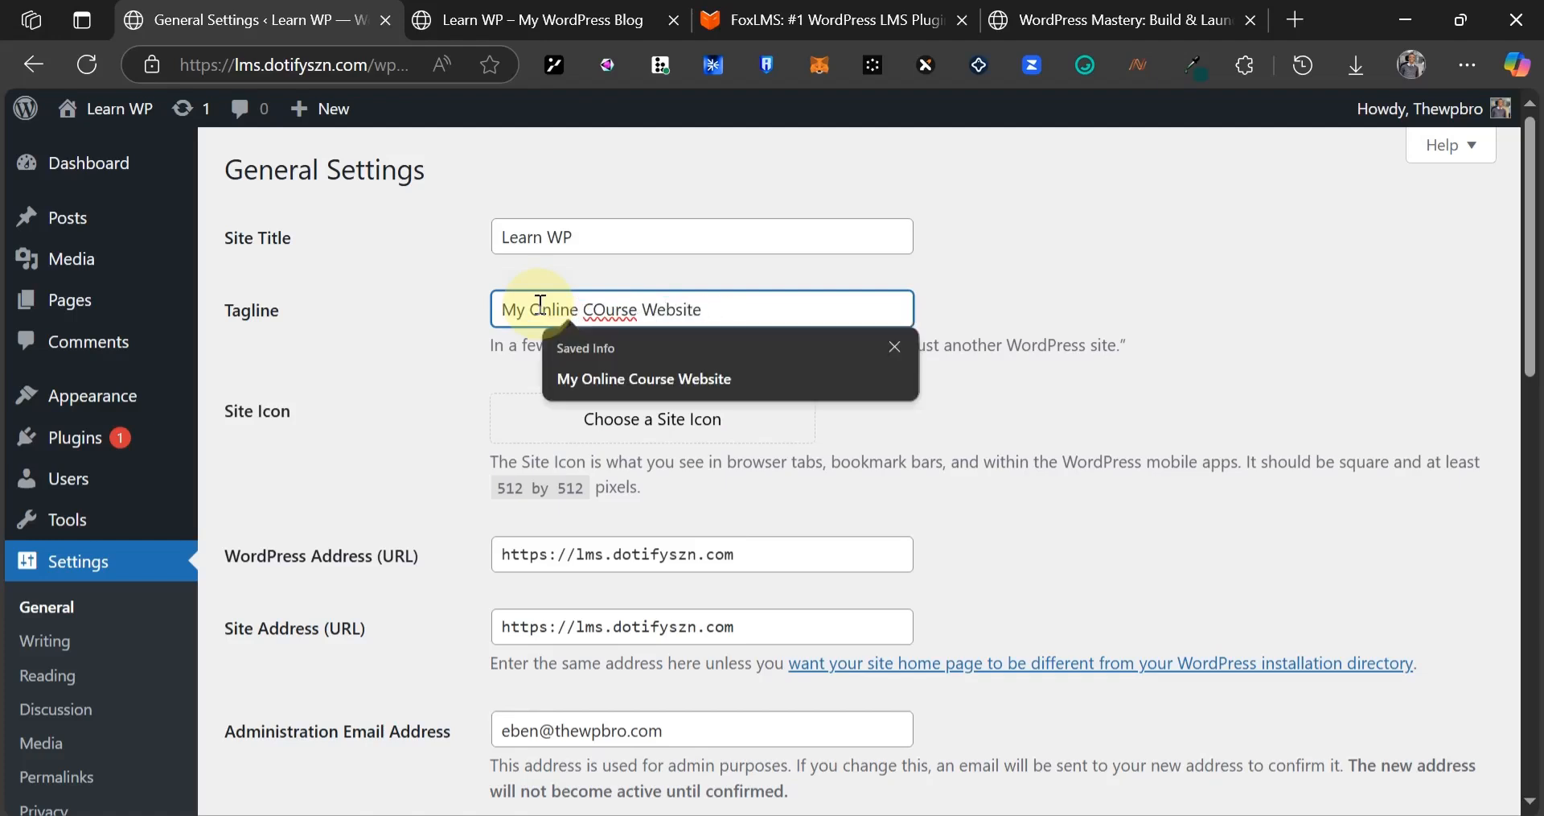
click(615, 388)
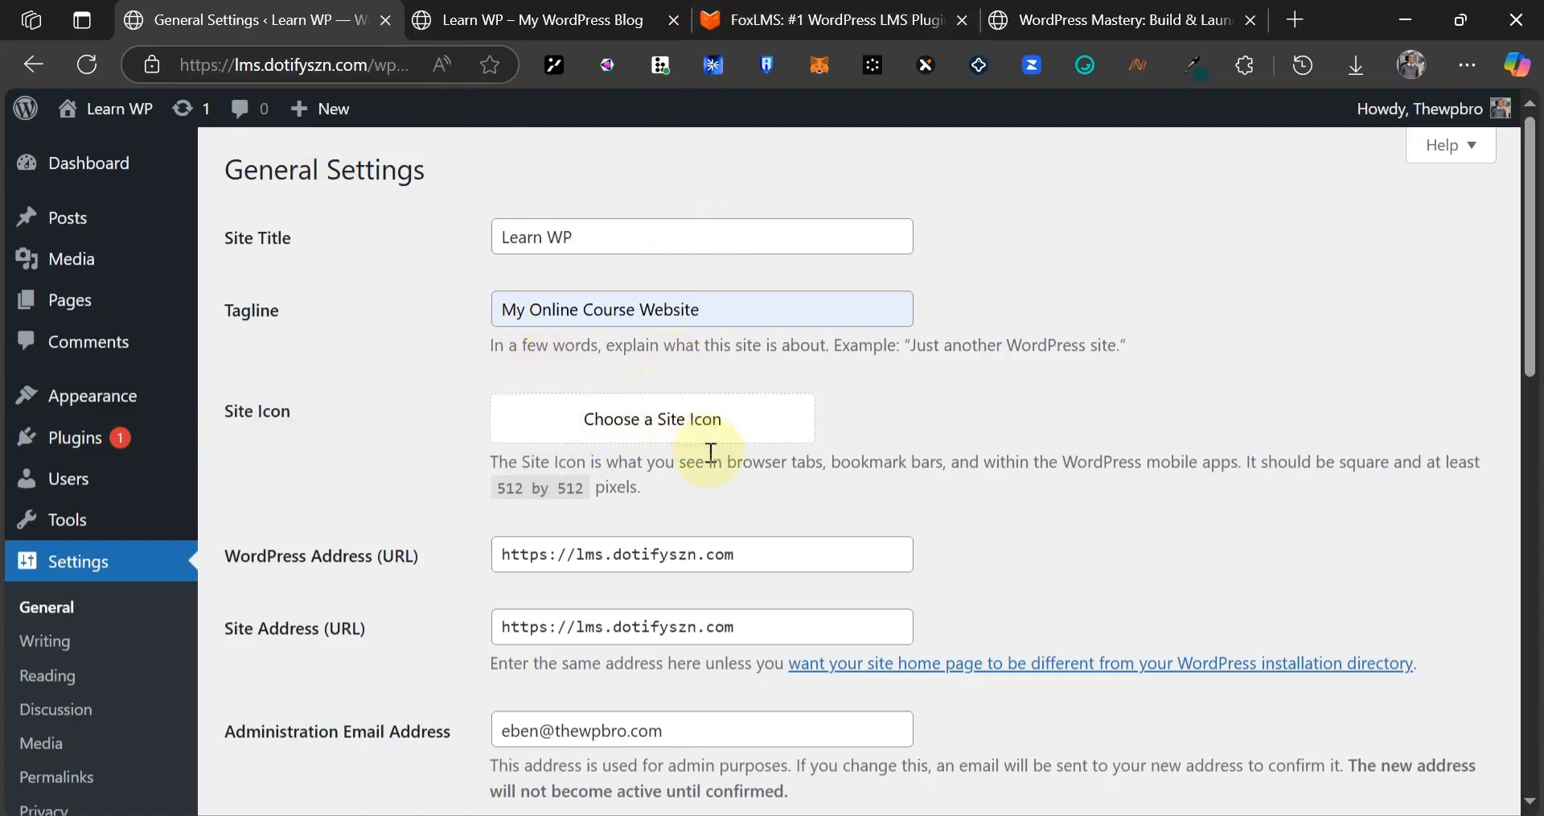
scroll(655, 437, down, 7)
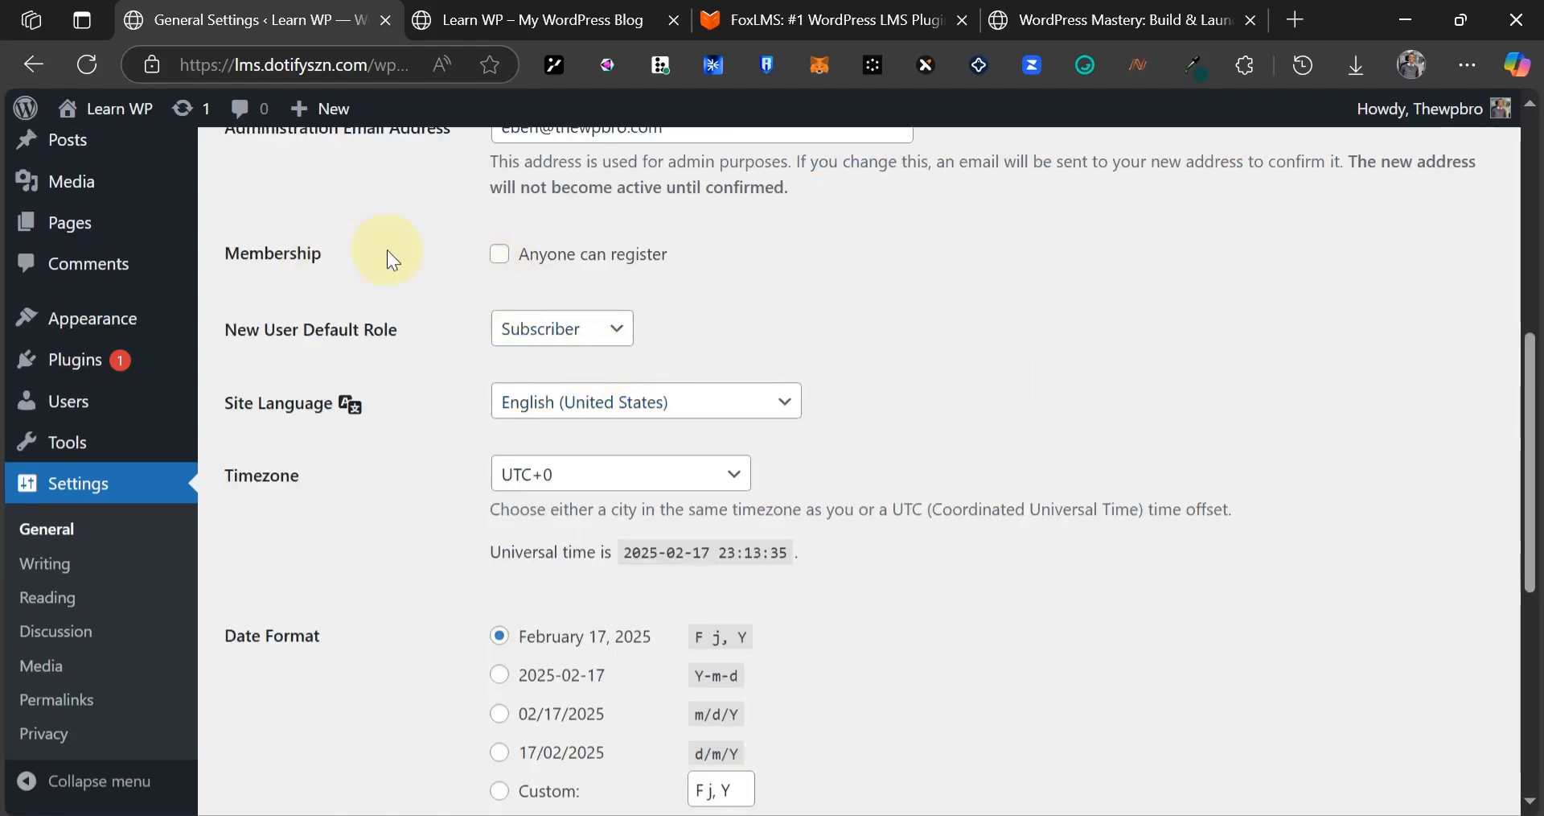
- Allow anyone to register as a member in the General settings and save the changes
click(498, 255)
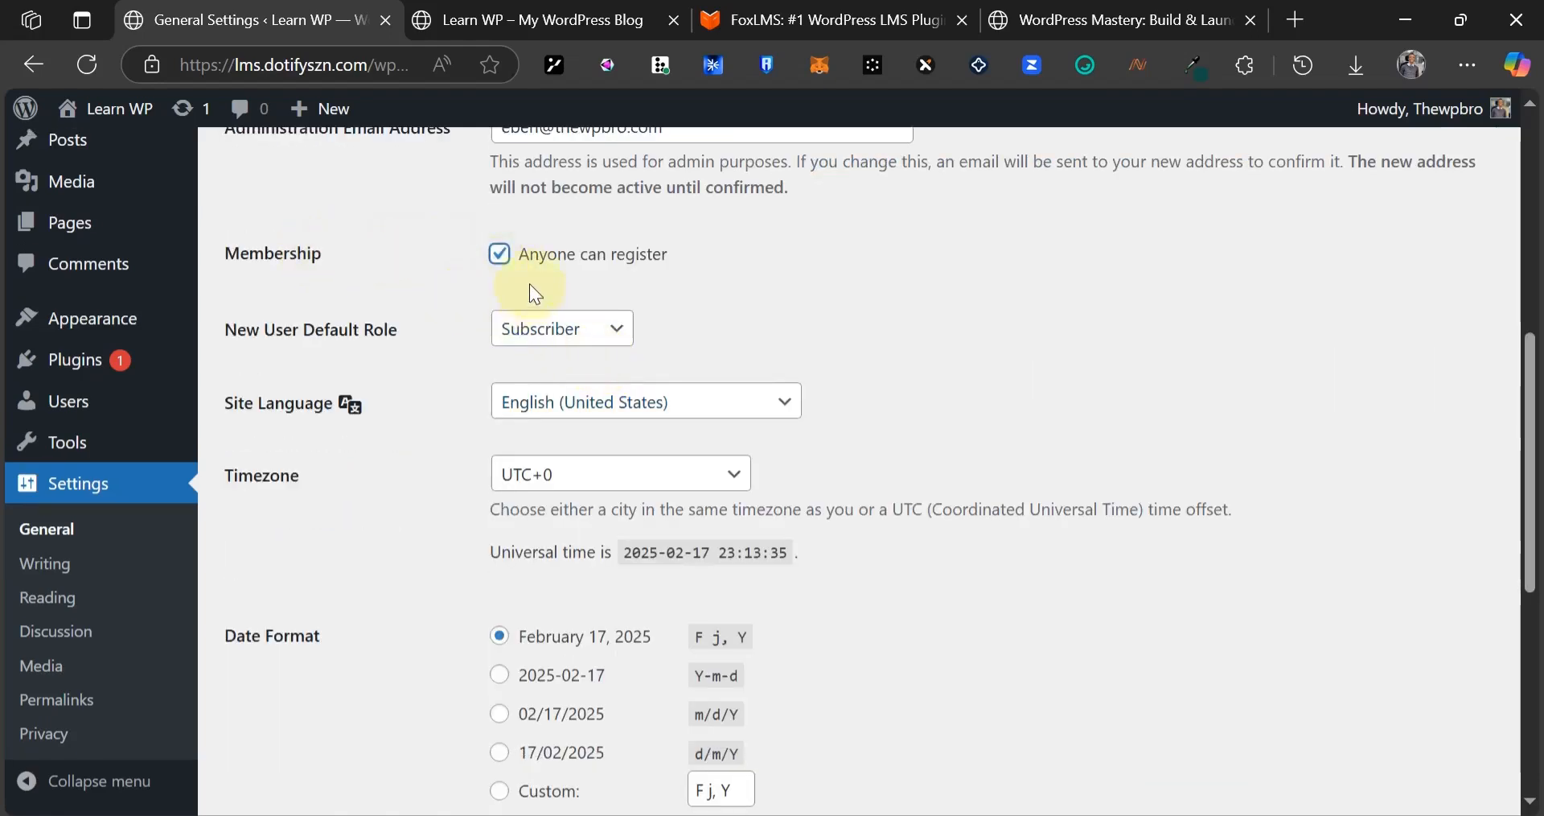
scroll(758, 338, down, 5)
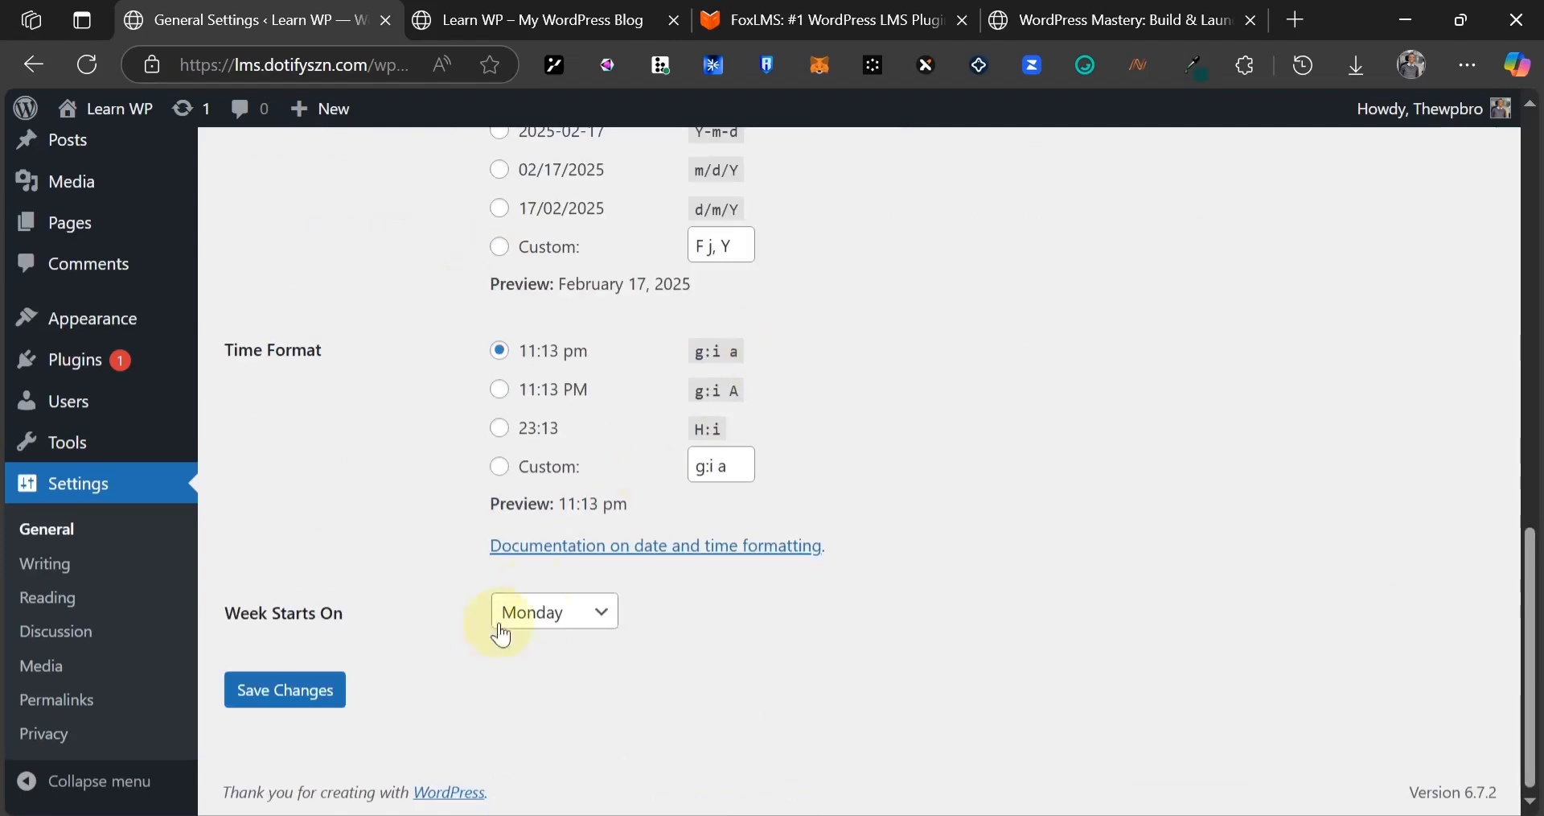
click(325, 688)
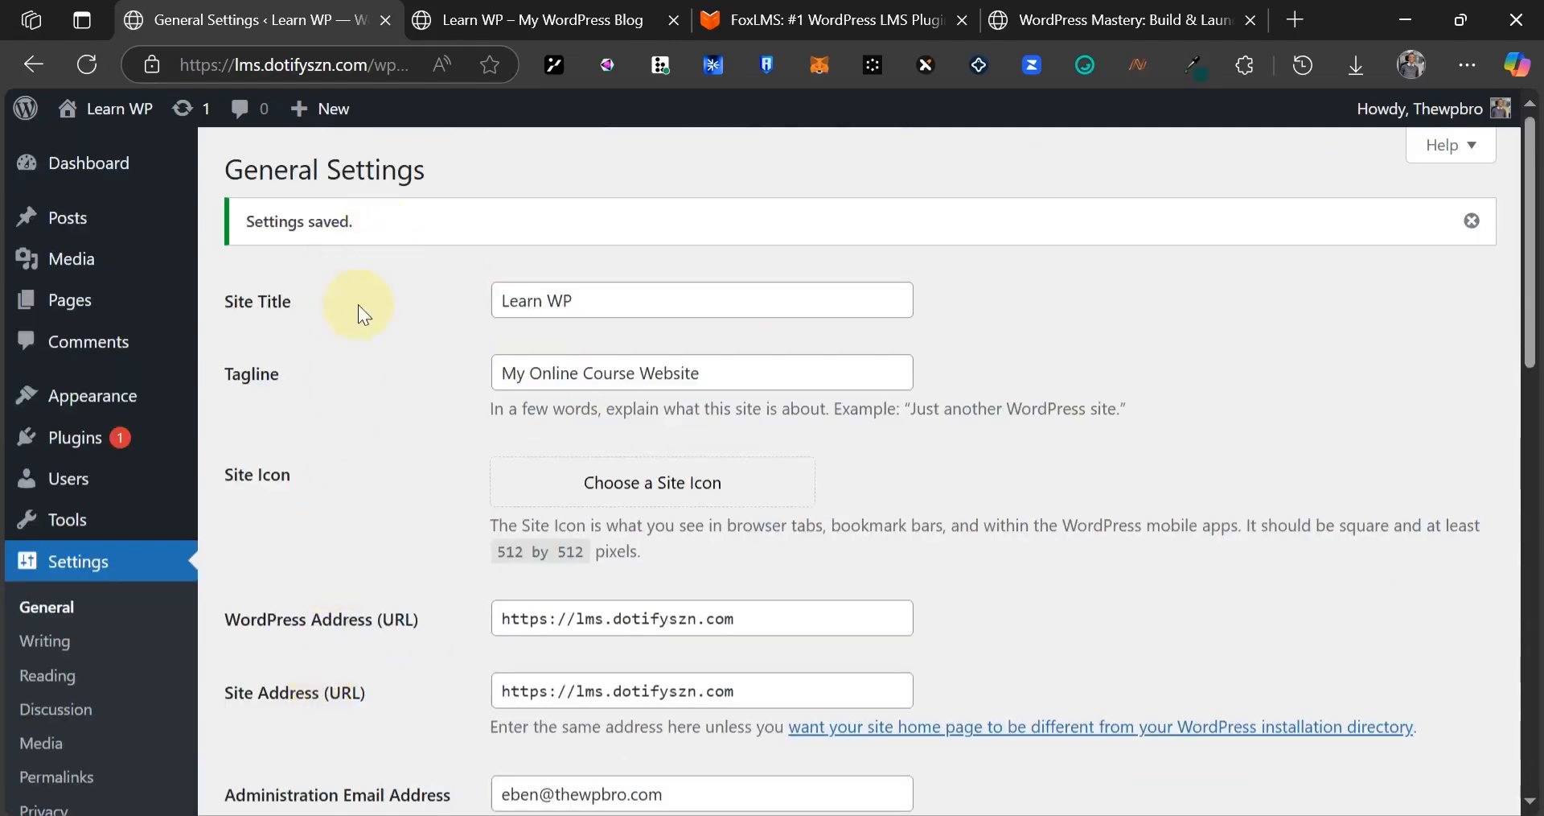
- Set the site's permalink structure to Post name and save the changes
scroll(138, 585, down, 4)
click(55, 697)
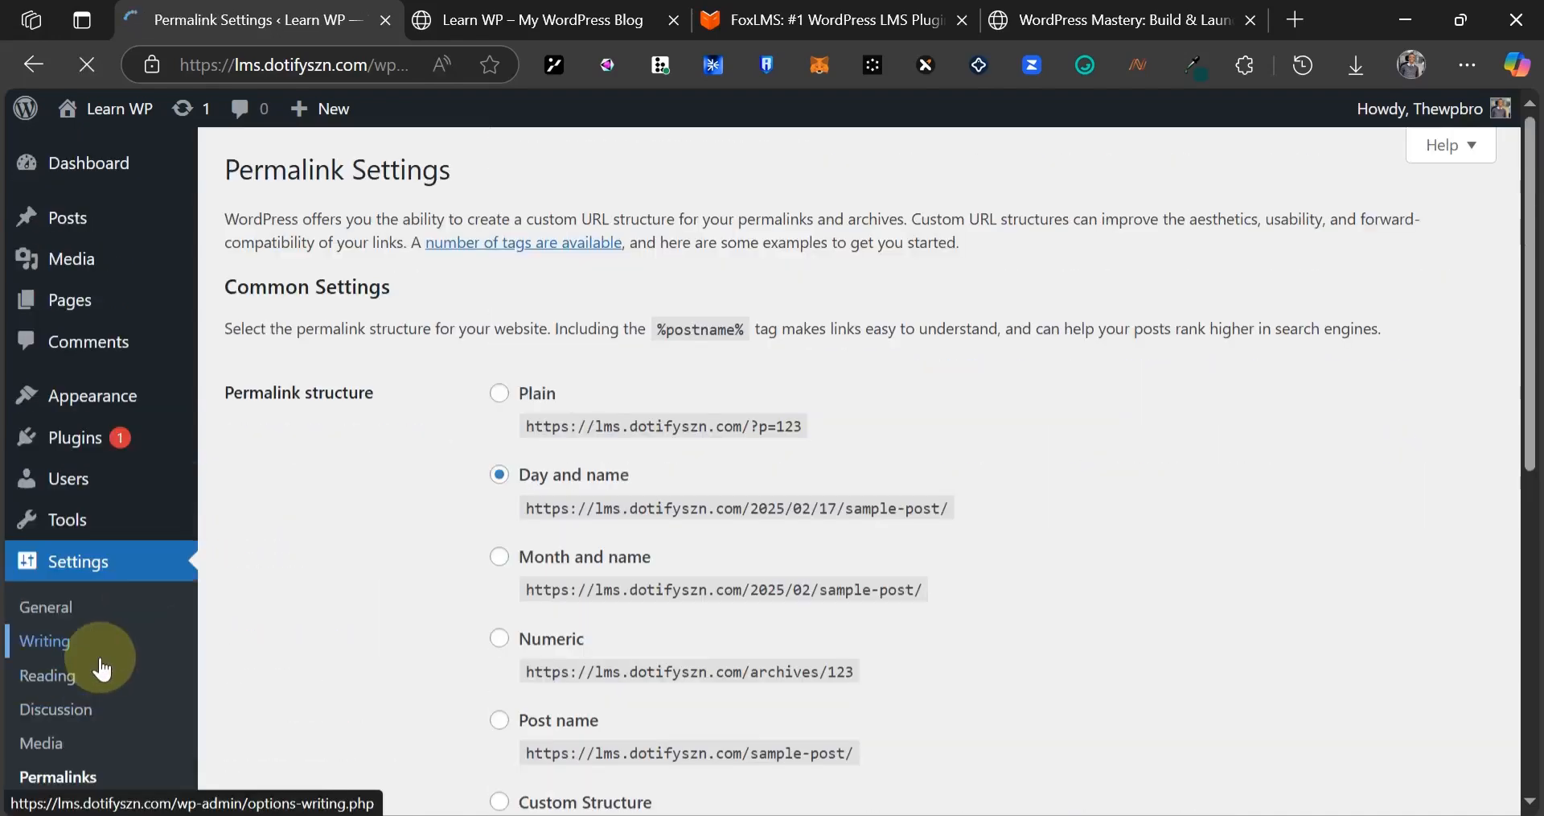
click(499, 720)
scroll(482, 692, down, 6)
scroll(451, 664, down, 3)
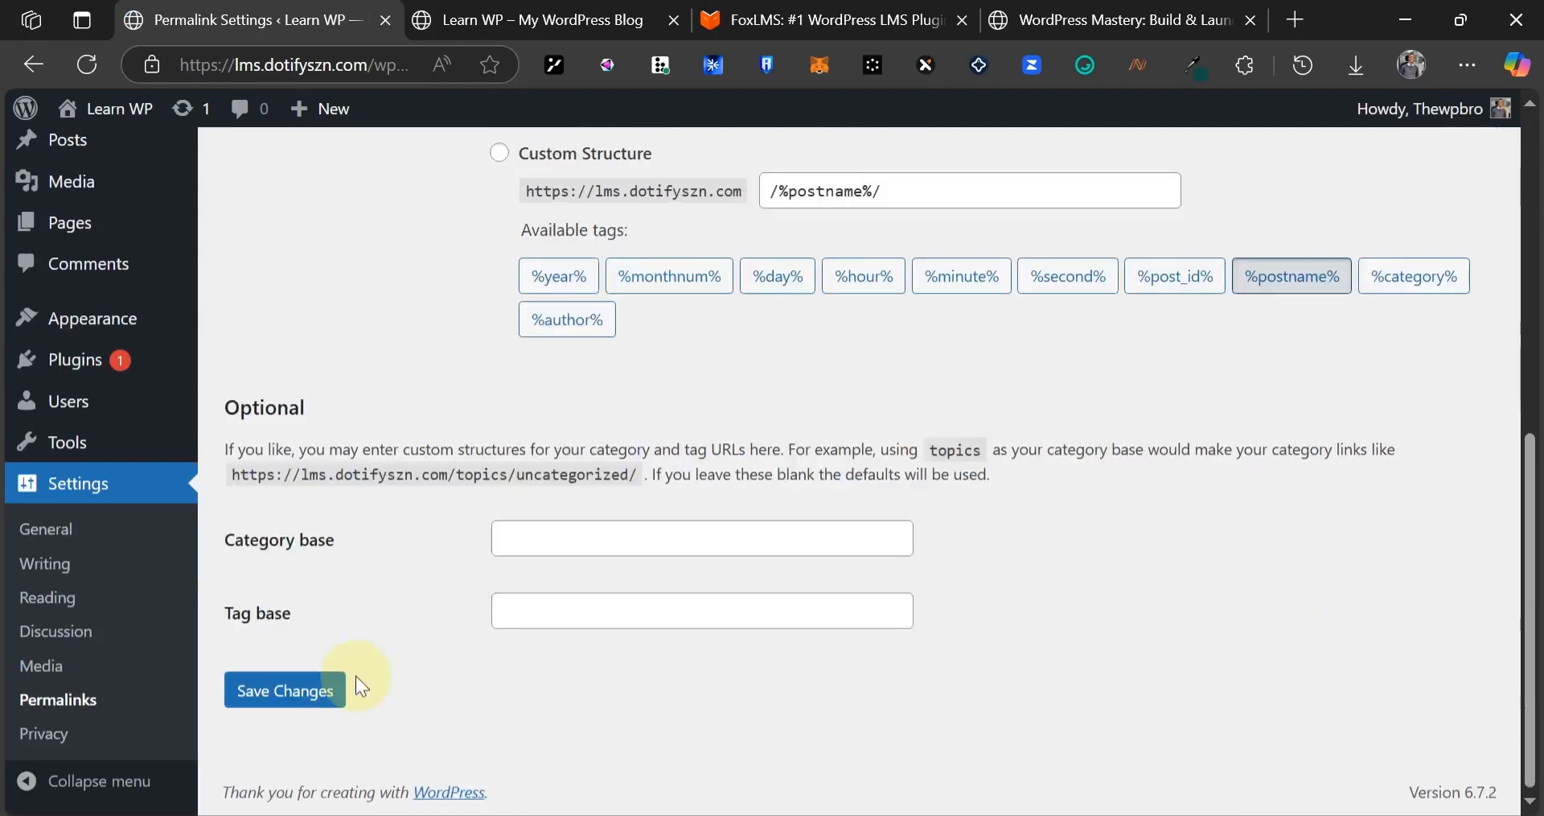
click(307, 706)
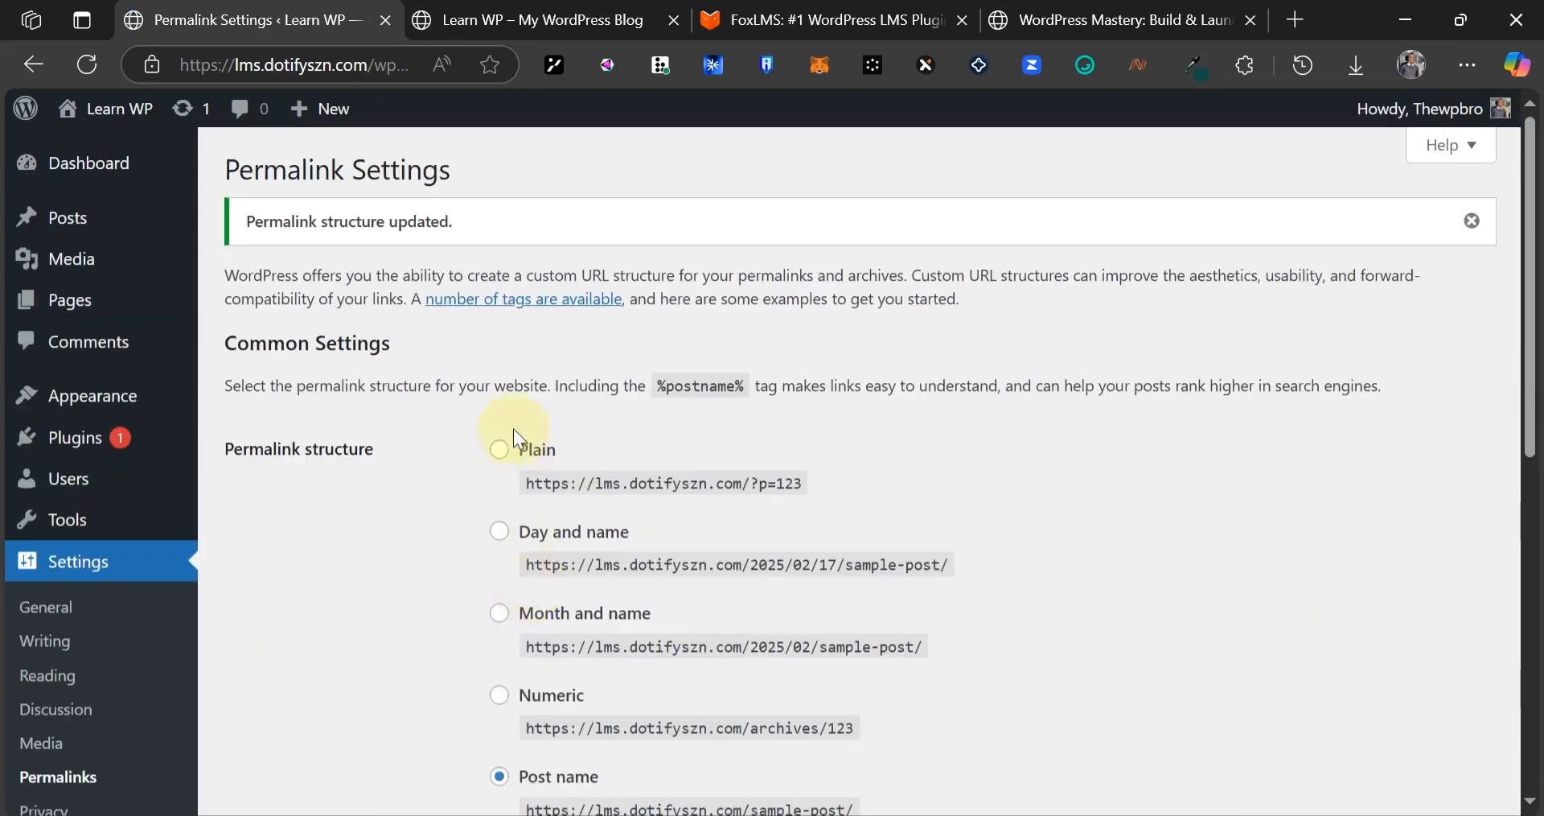
- Search the theme directory for "blocksy", then install and activate the Blocksy theme
mouse_move(155, 400)
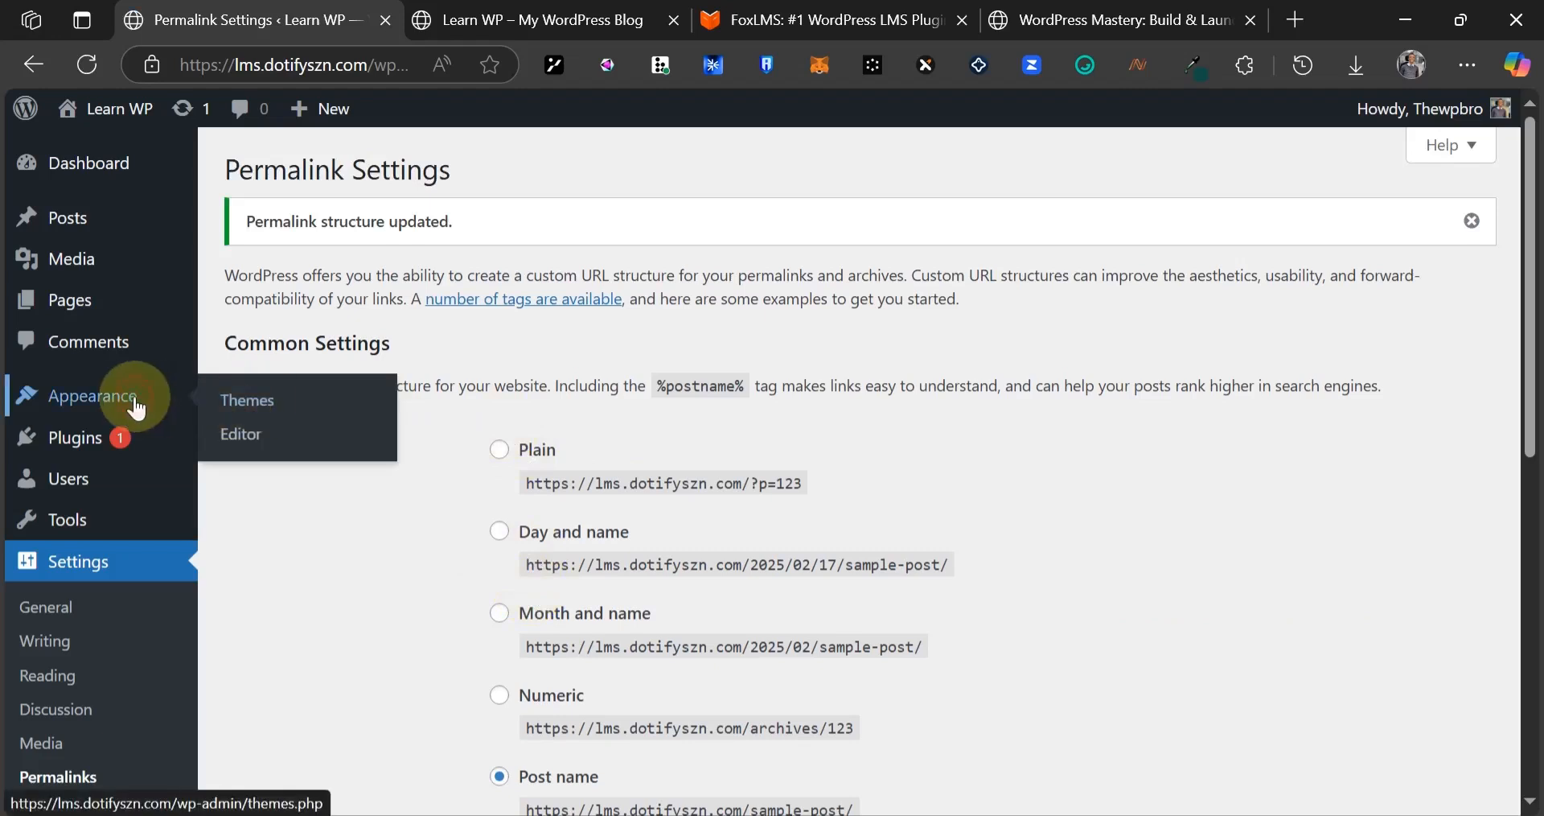
click(213, 398)
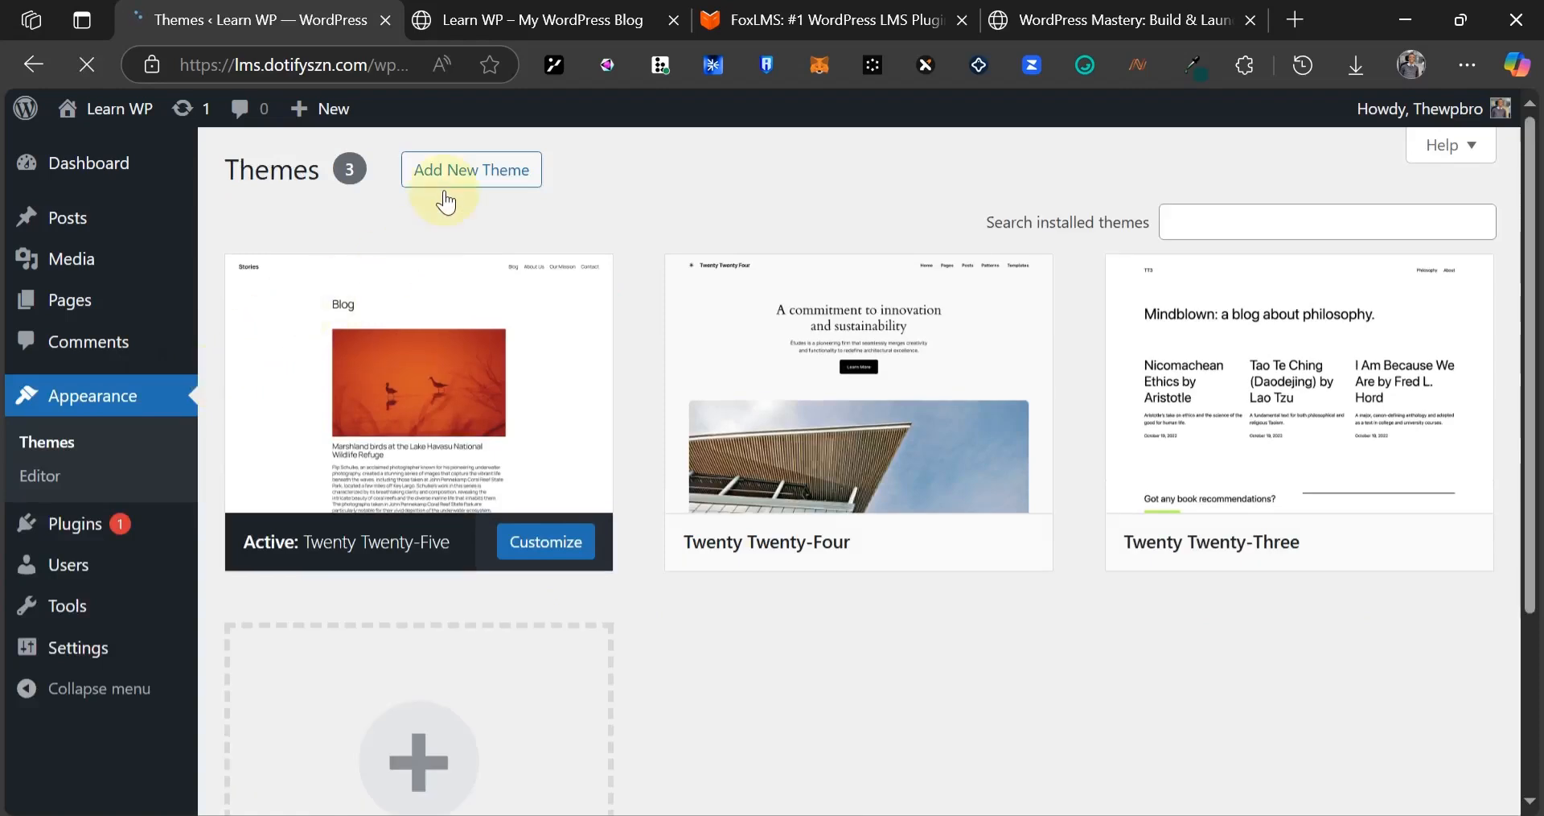
click(426, 170)
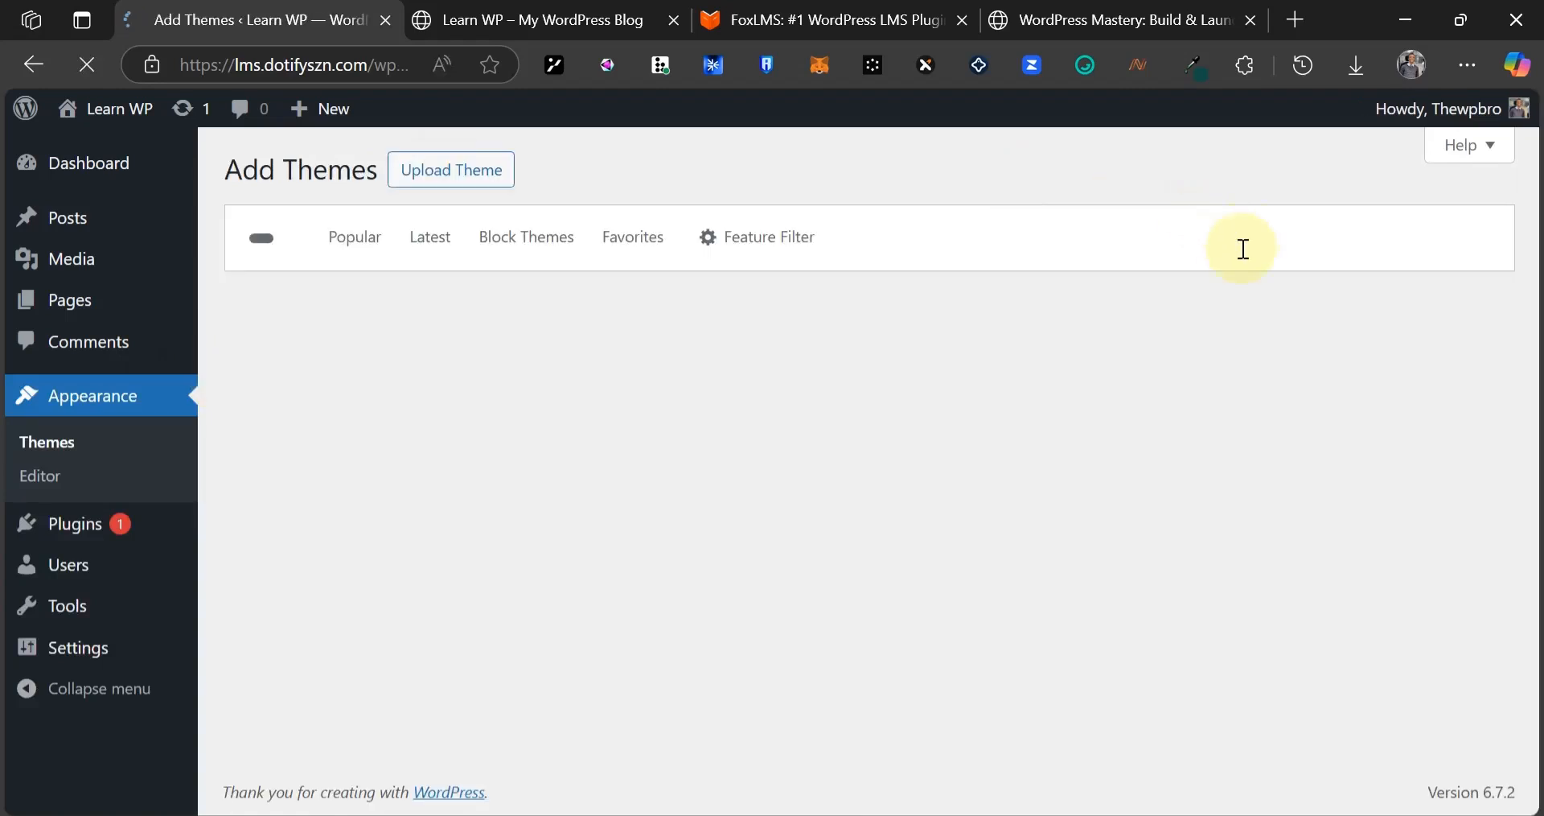
click(1248, 234)
text(blocksy)
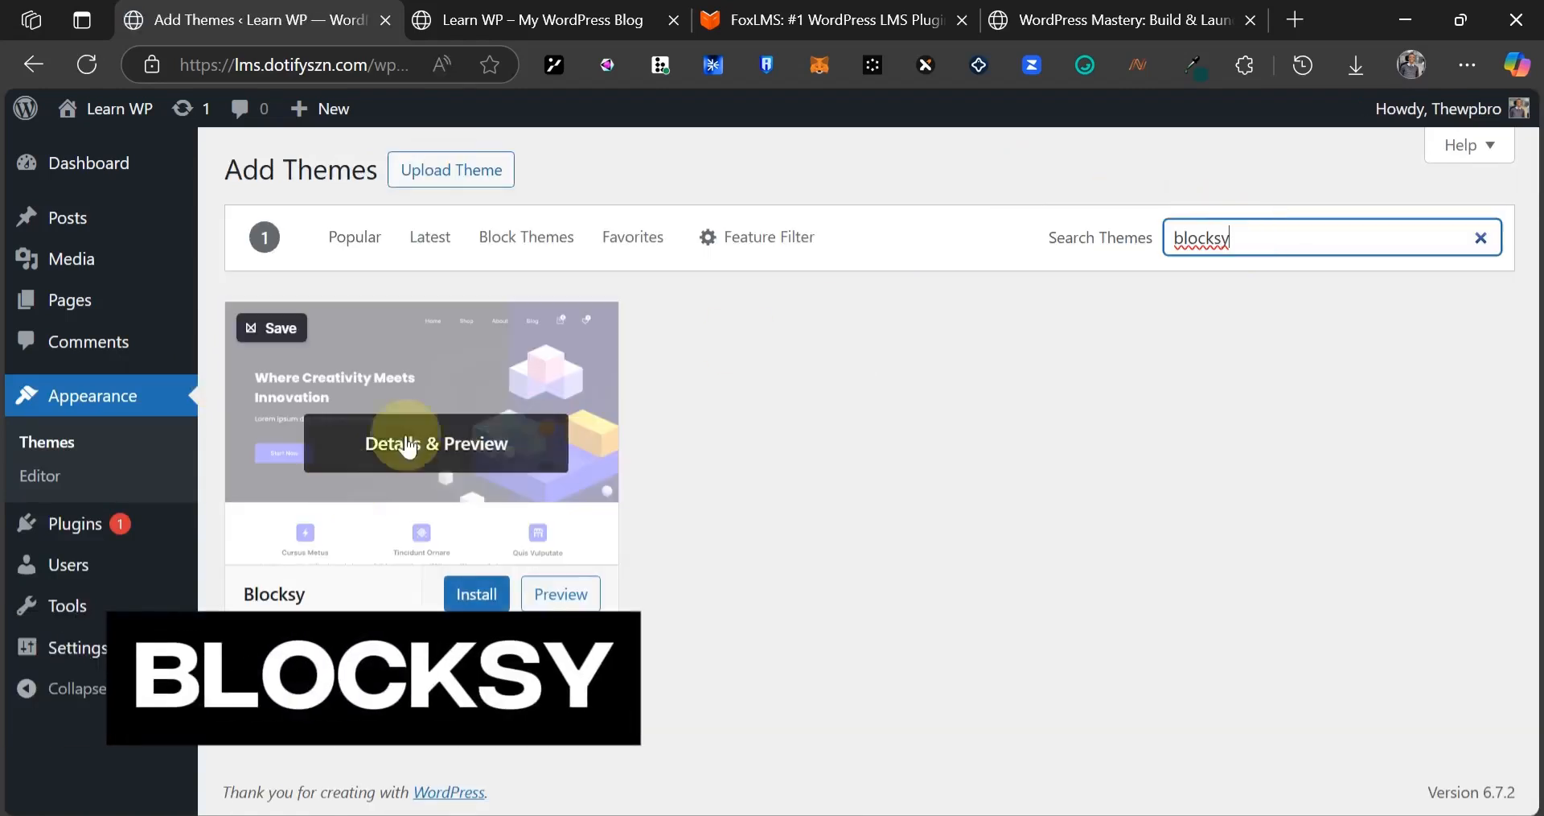
click(474, 596)
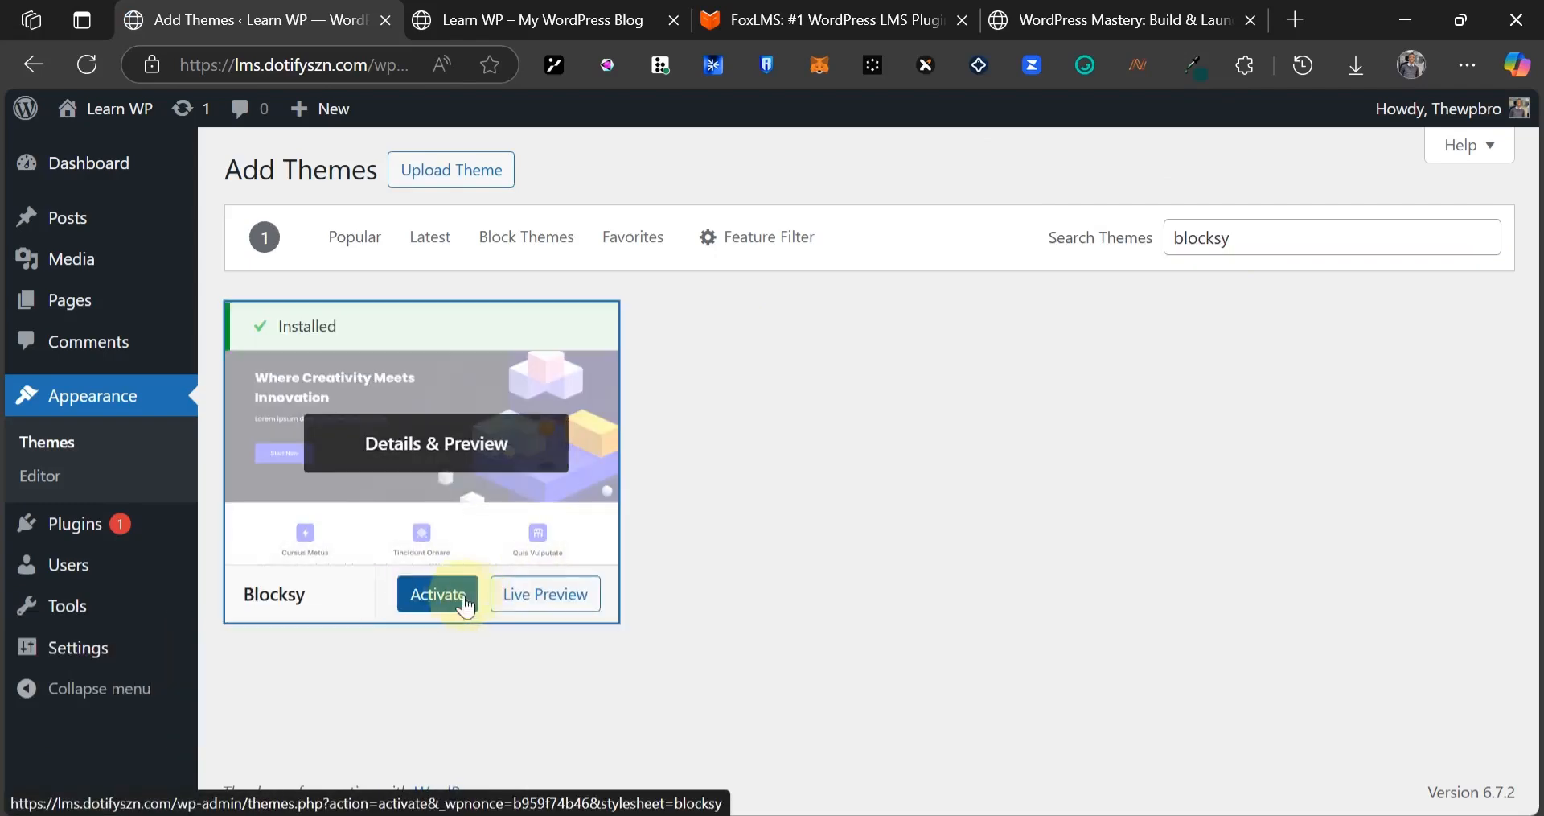
click(439, 596)
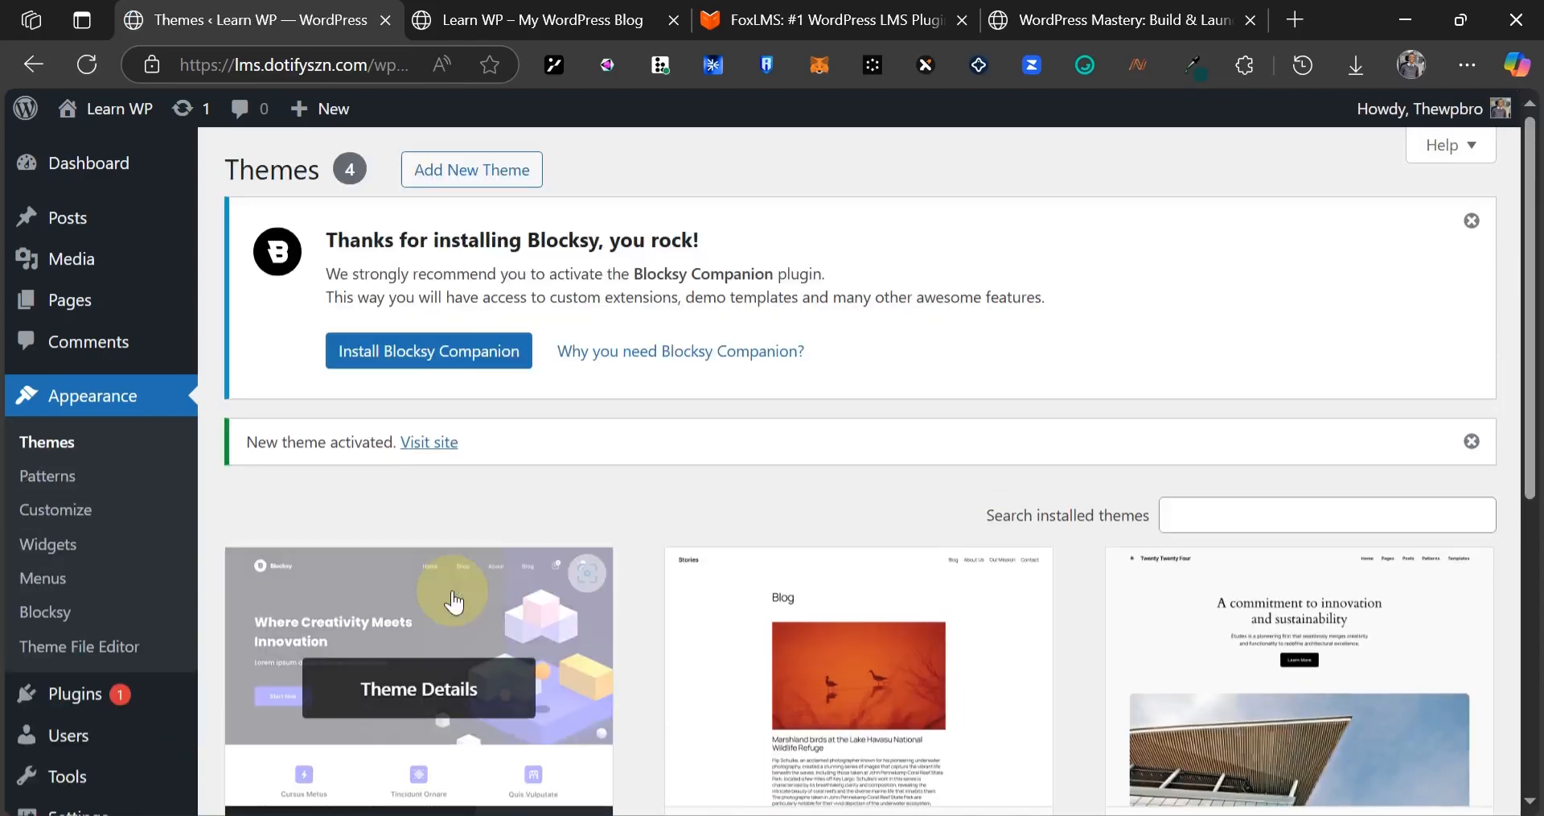
- Reload the site's front page to view its design with the newly activated theme
click(703, 556)
key(ctrl+Tab)
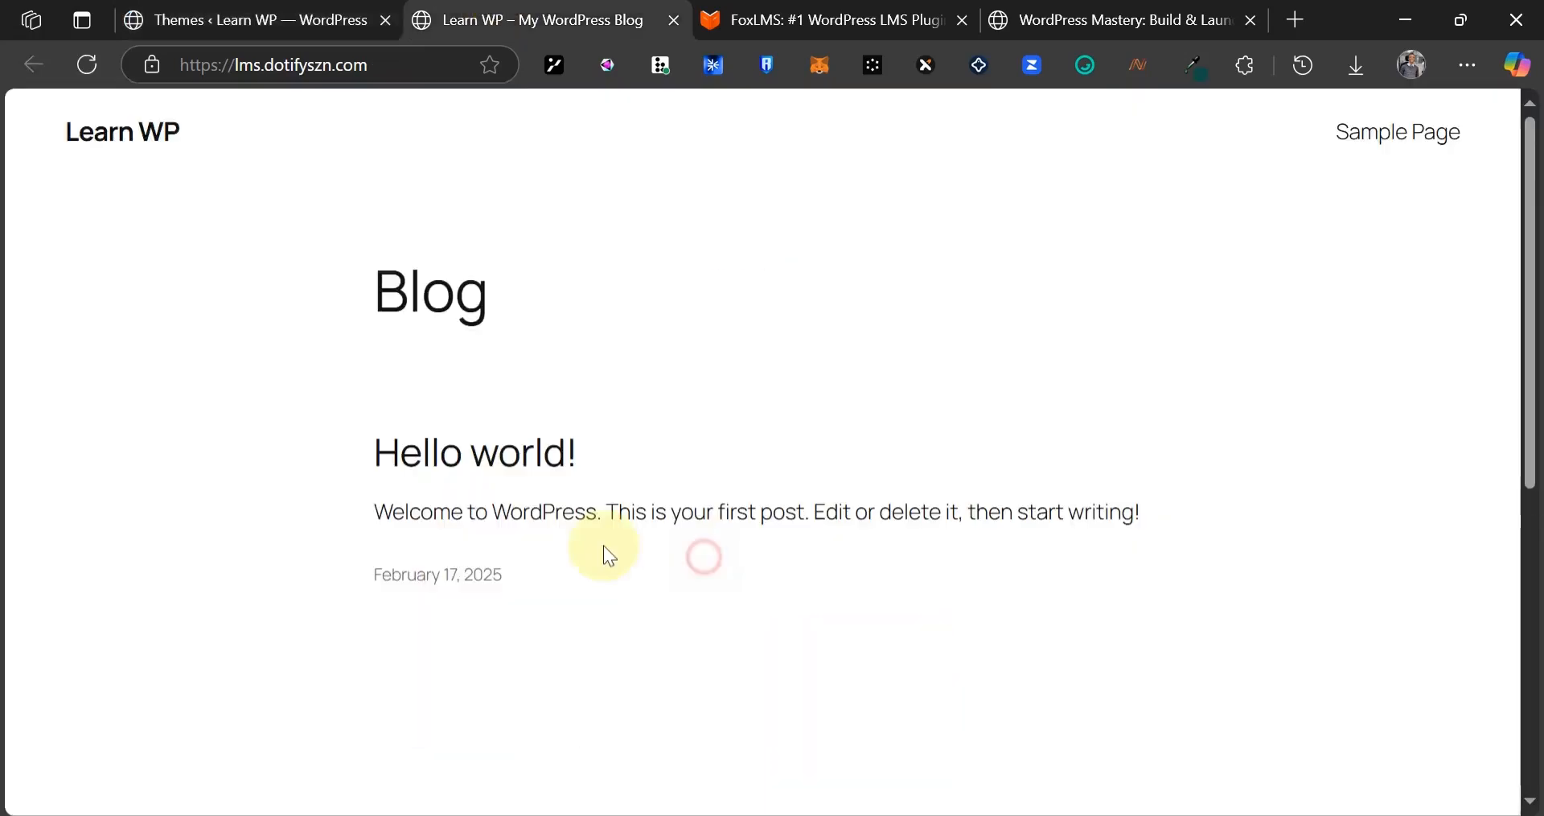
click(97, 66)
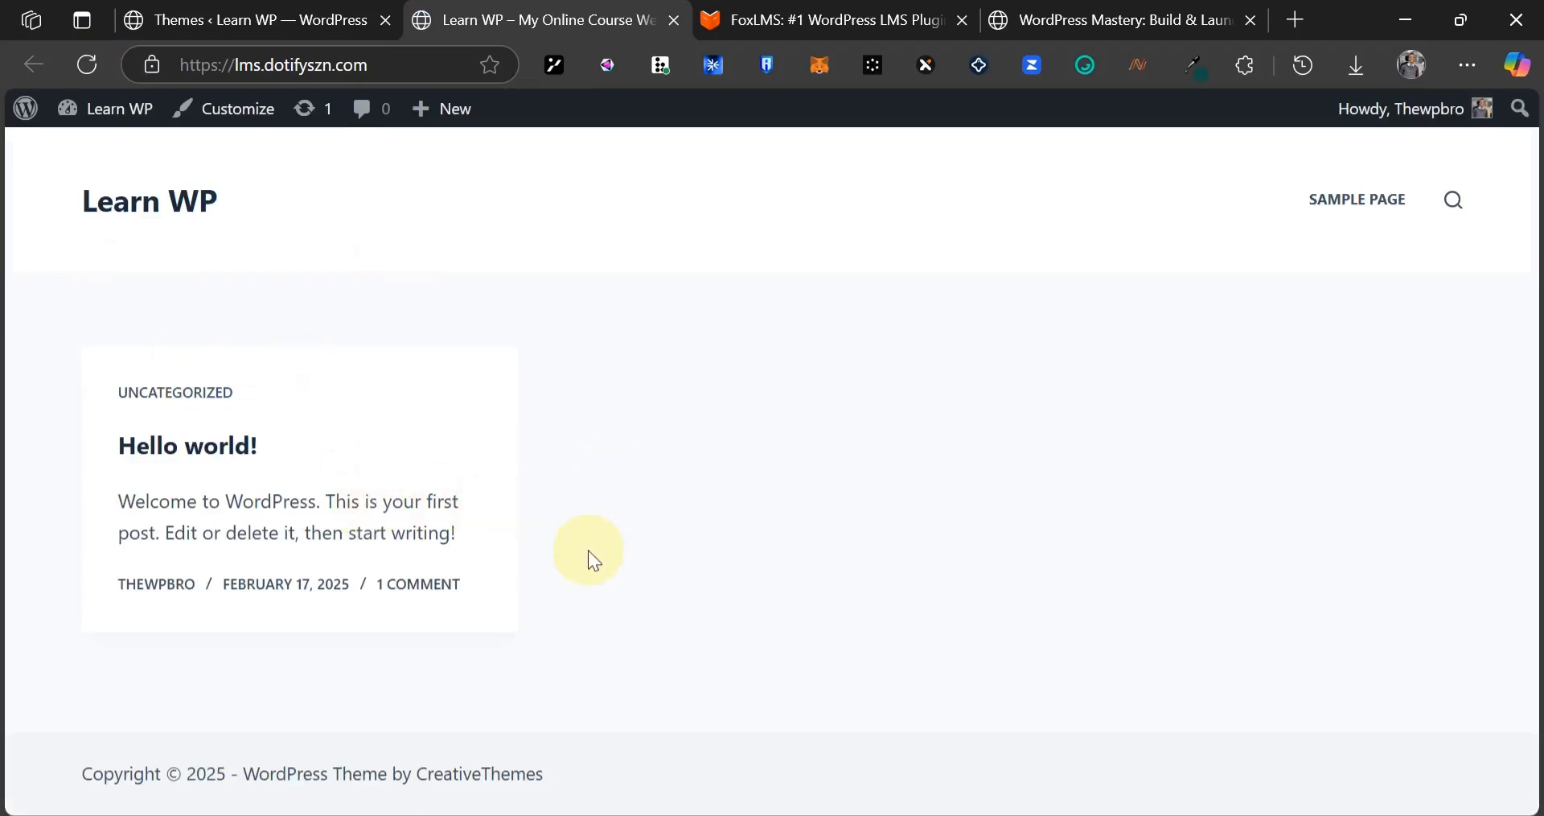
- Return to the Themes page and install the recommended Blocksy Companion plugin
click(266, 19)
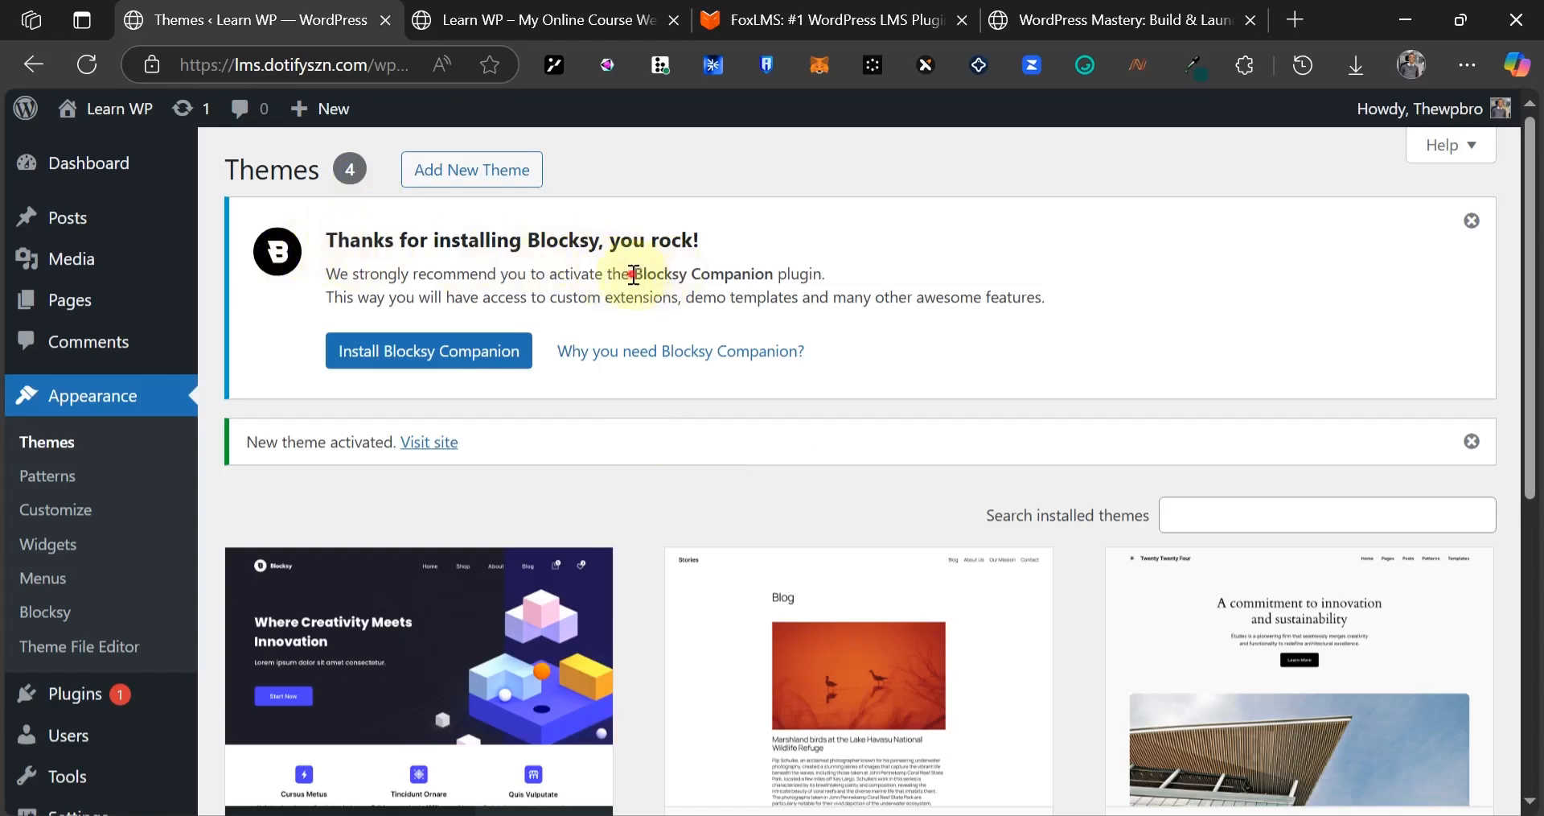
drag(634, 274, 774, 278)
click(620, 296)
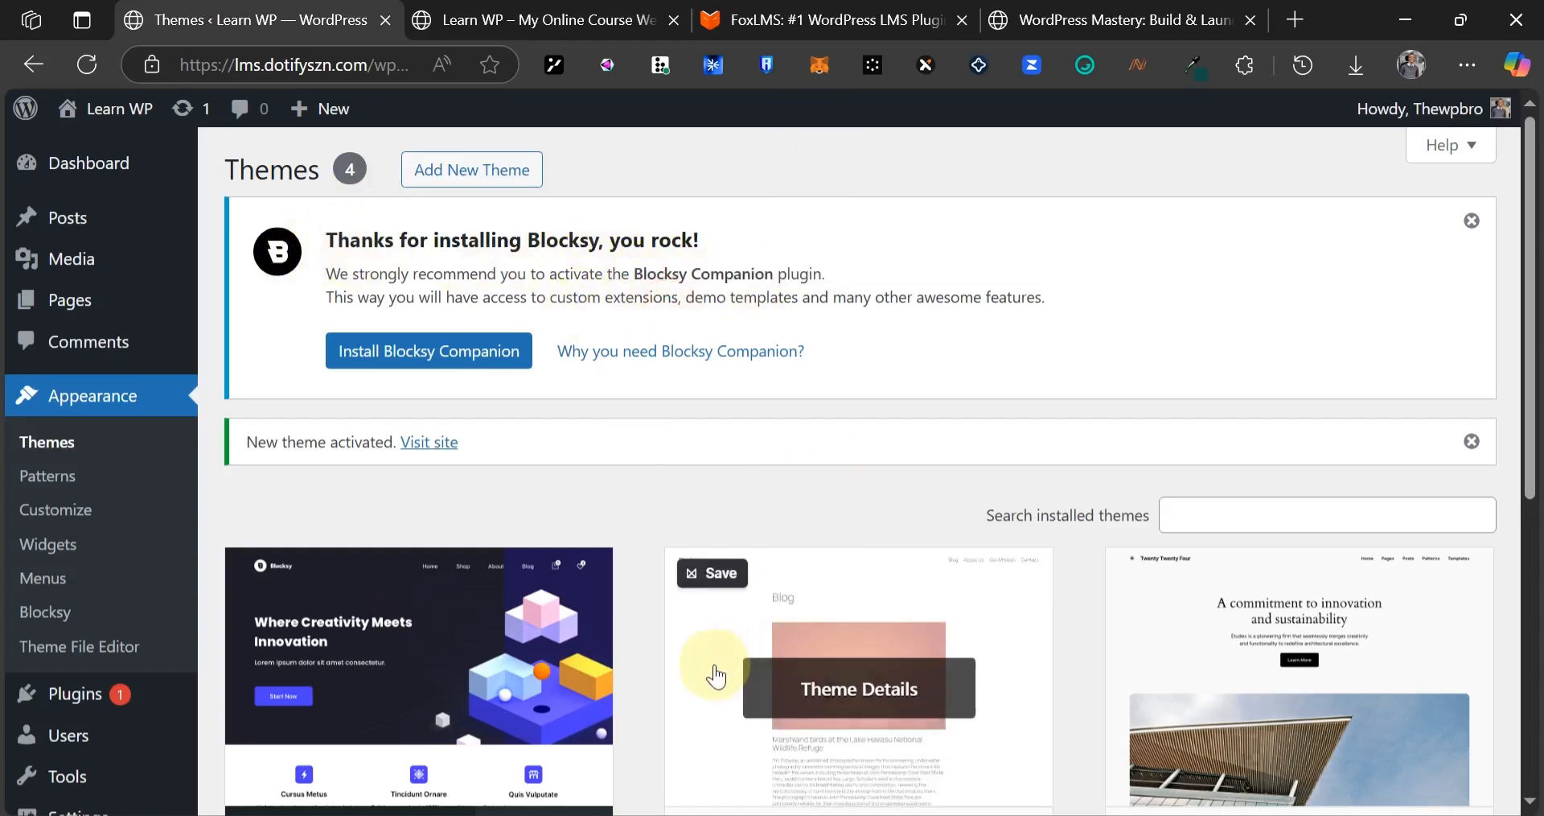
click(431, 361)
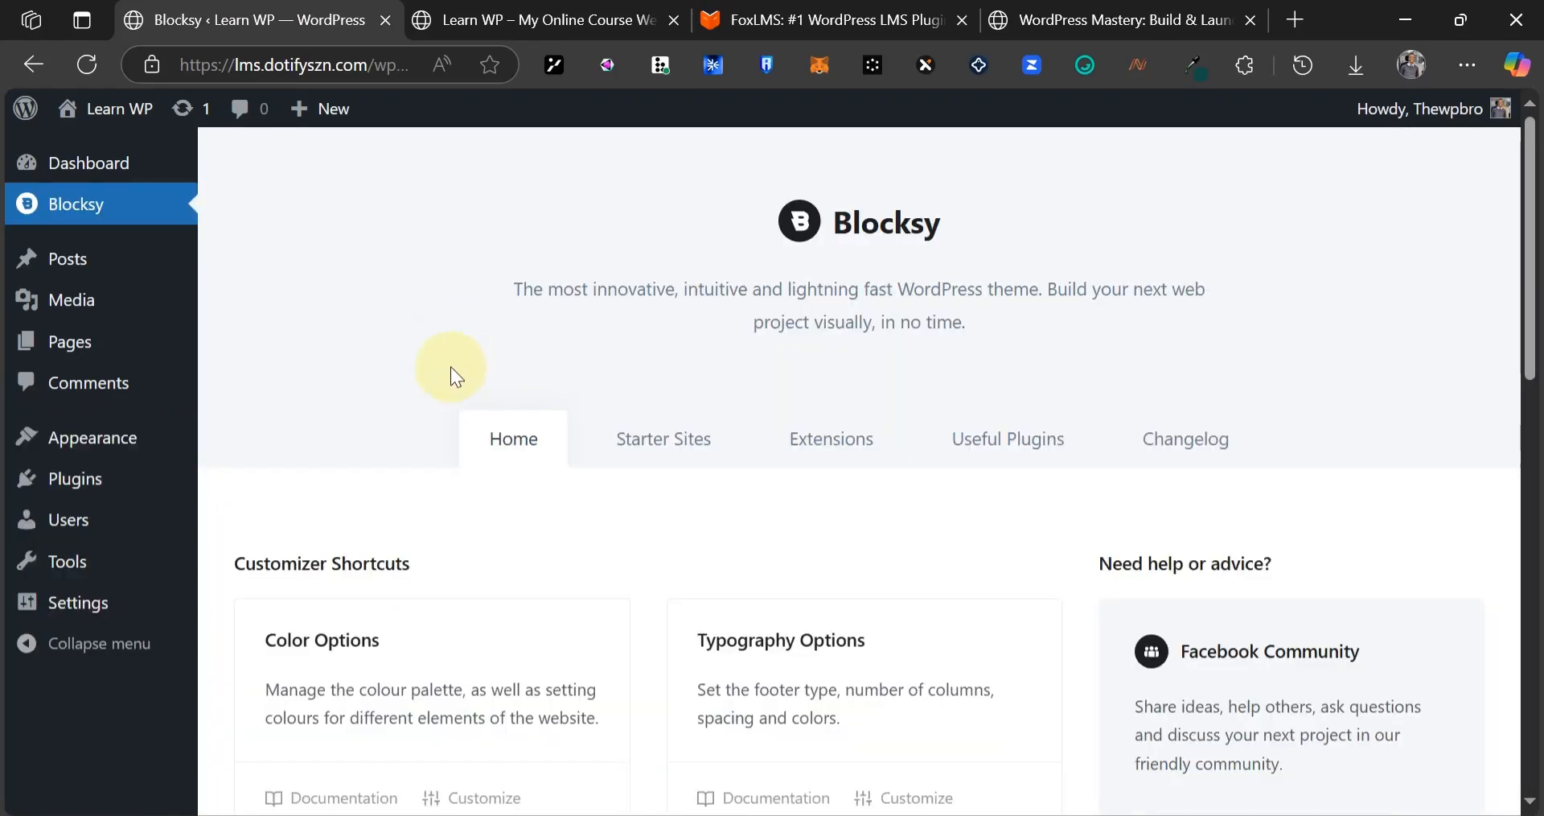
- Look over the Blocksy dashboard's customizer shortcuts and open the page for adding new plugins
scroll(534, 417, down, 10)
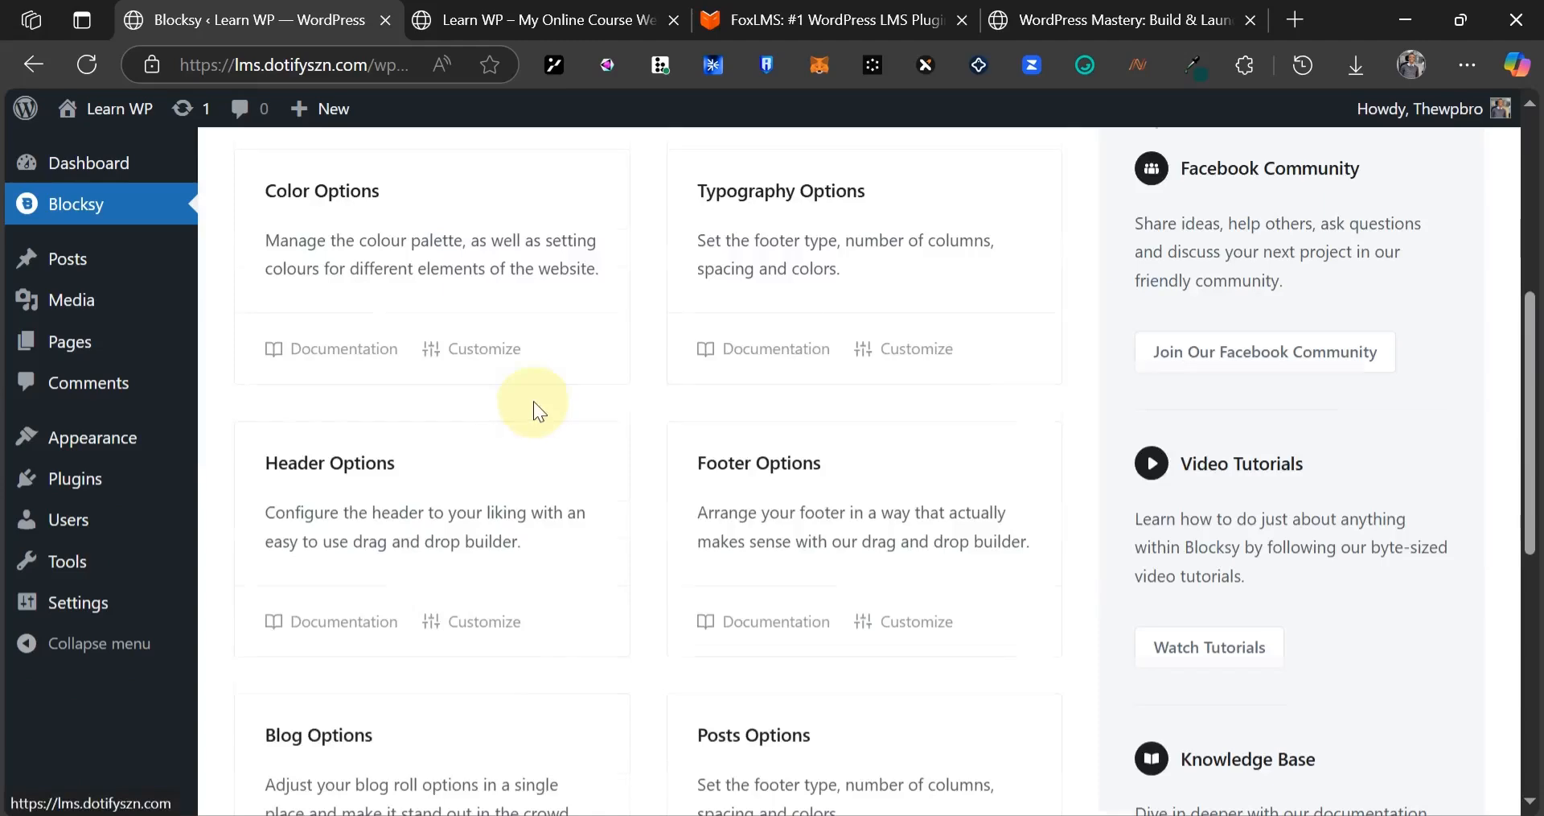
scroll(534, 406, up, 10)
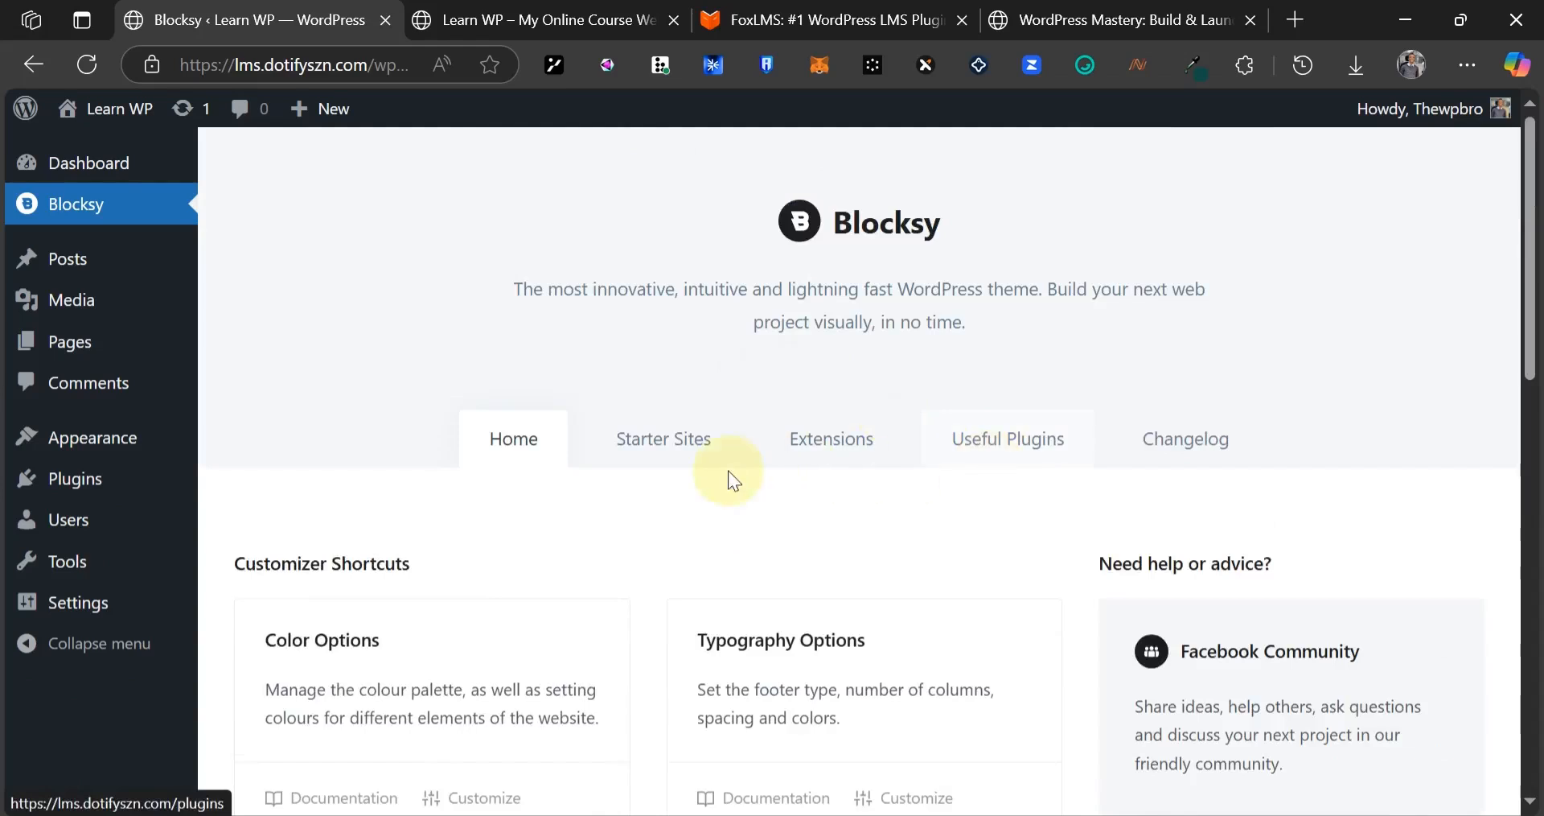
mouse_move(97, 483)
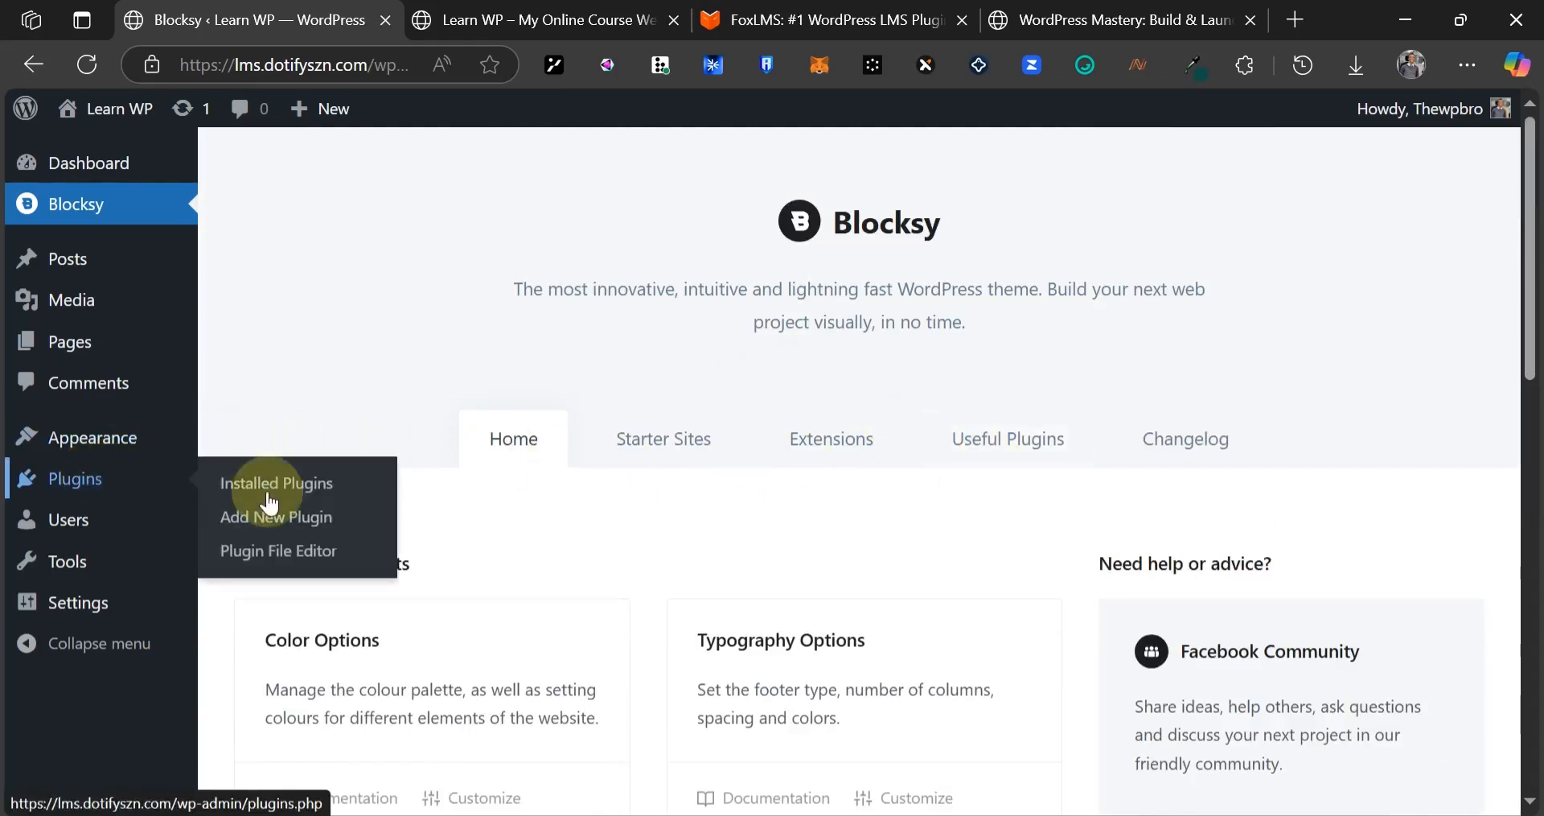
click(292, 527)
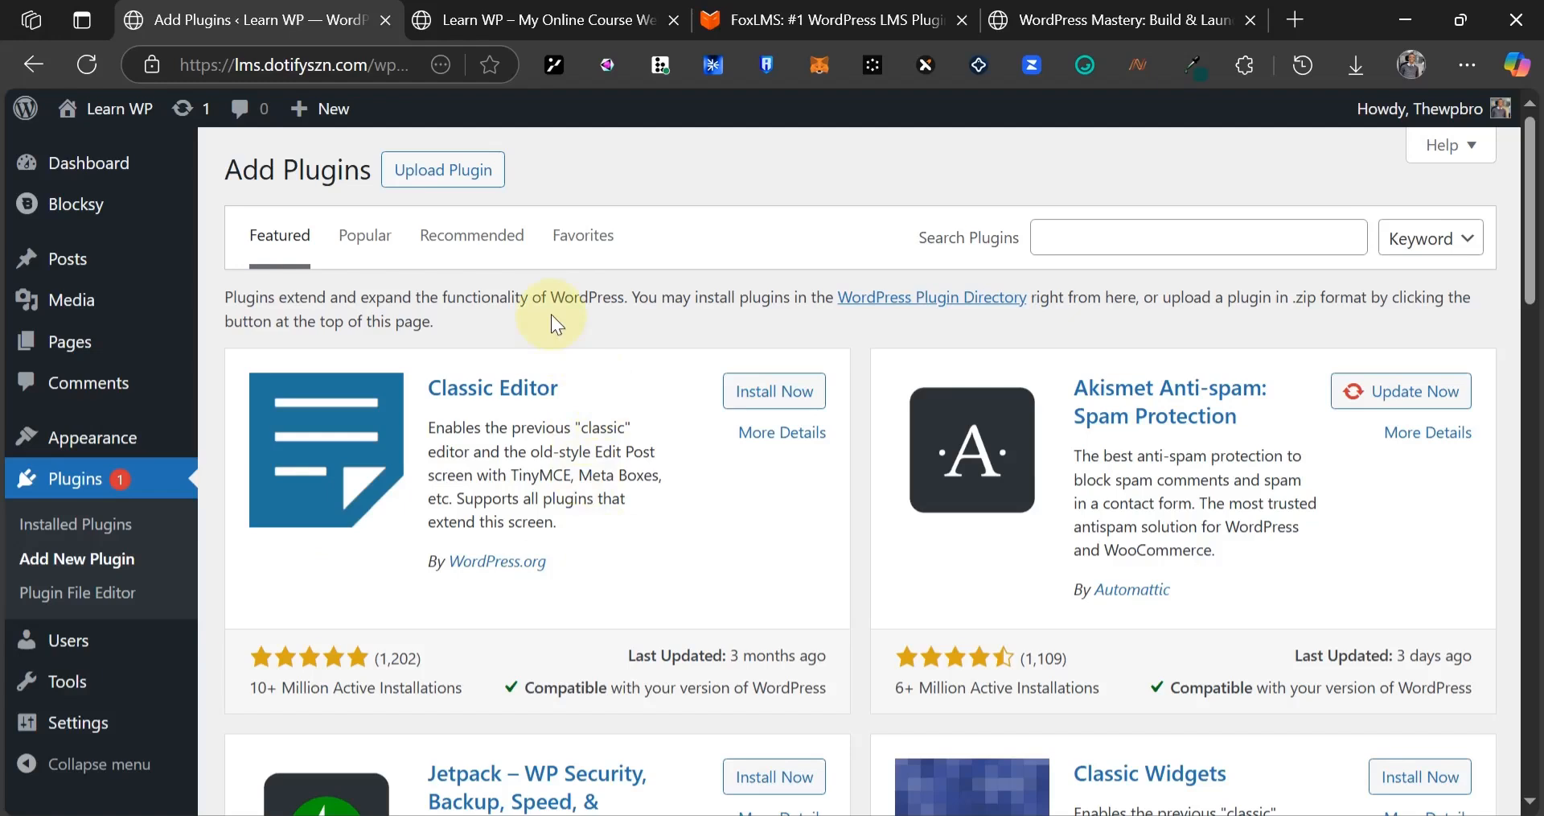
- Examine the foxlms.com home page, including its use cases, key features, free trial, reviews and frequently asked questions
click(894, 18)
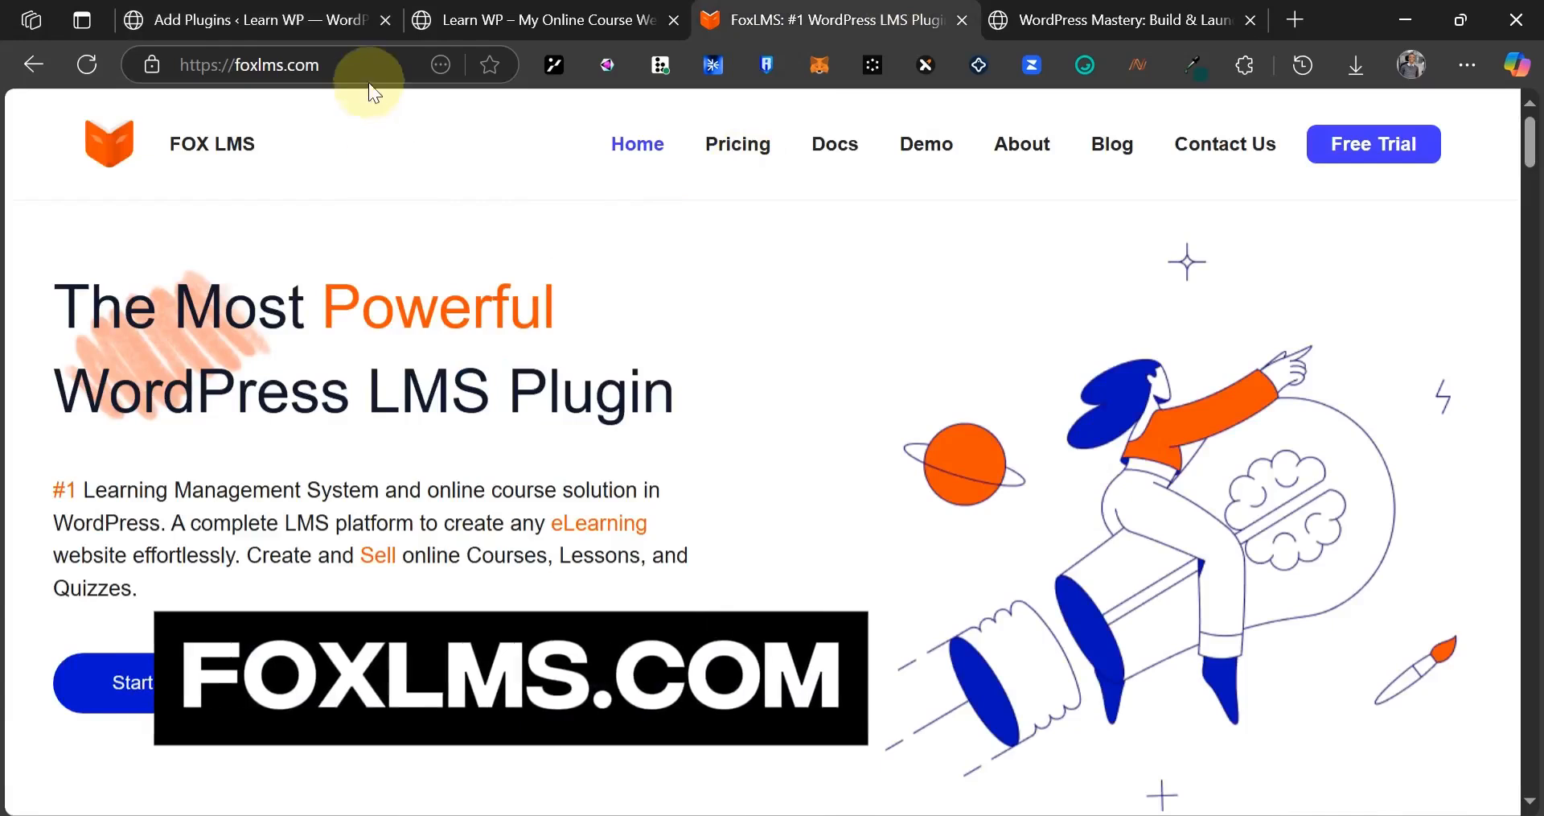
click(244, 66)
double_click(244, 66)
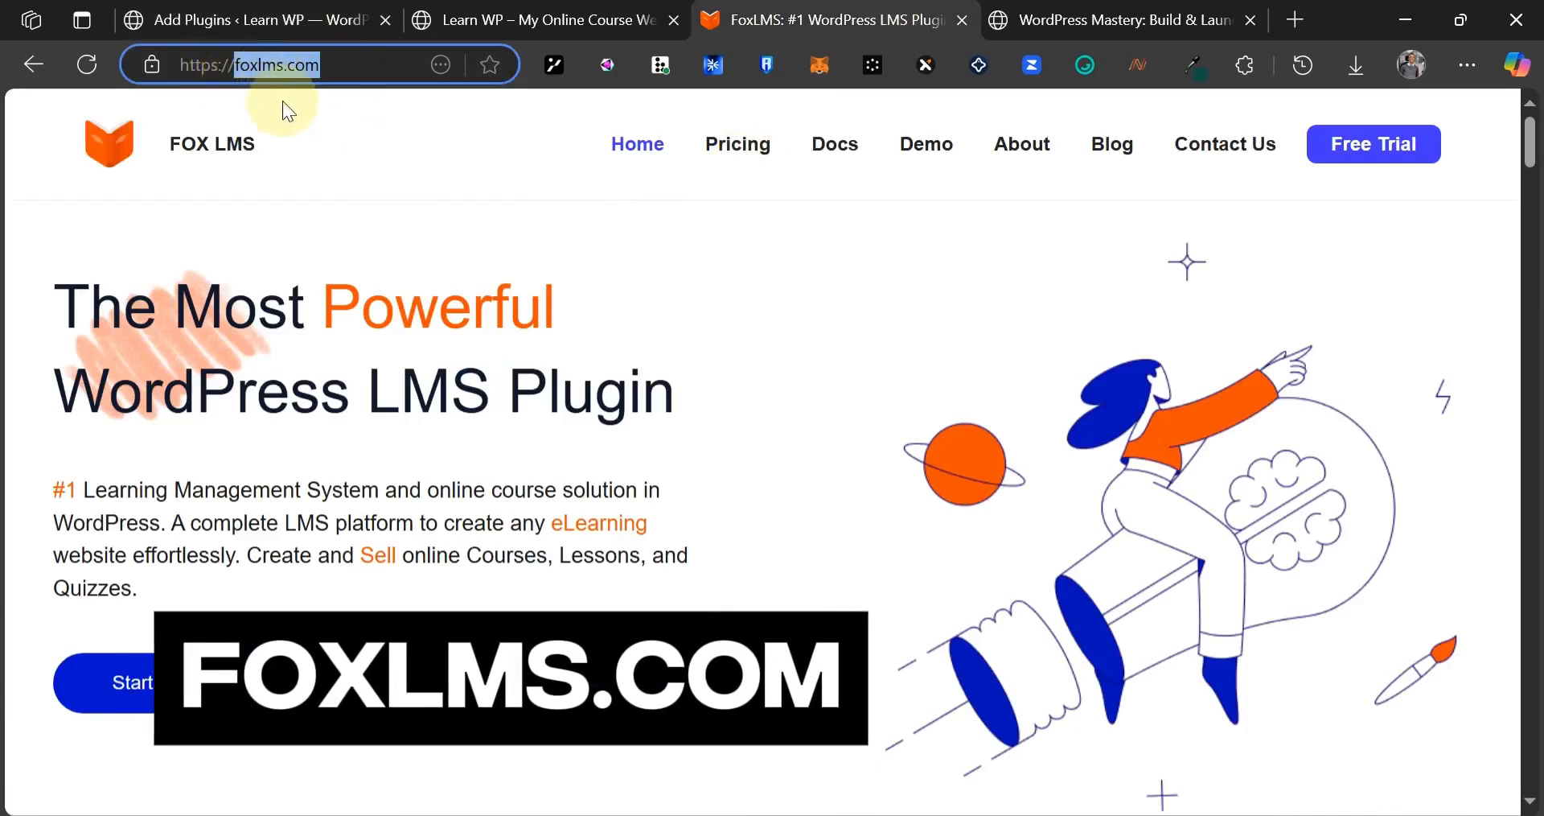
click(777, 346)
scroll(777, 354, down, 15)
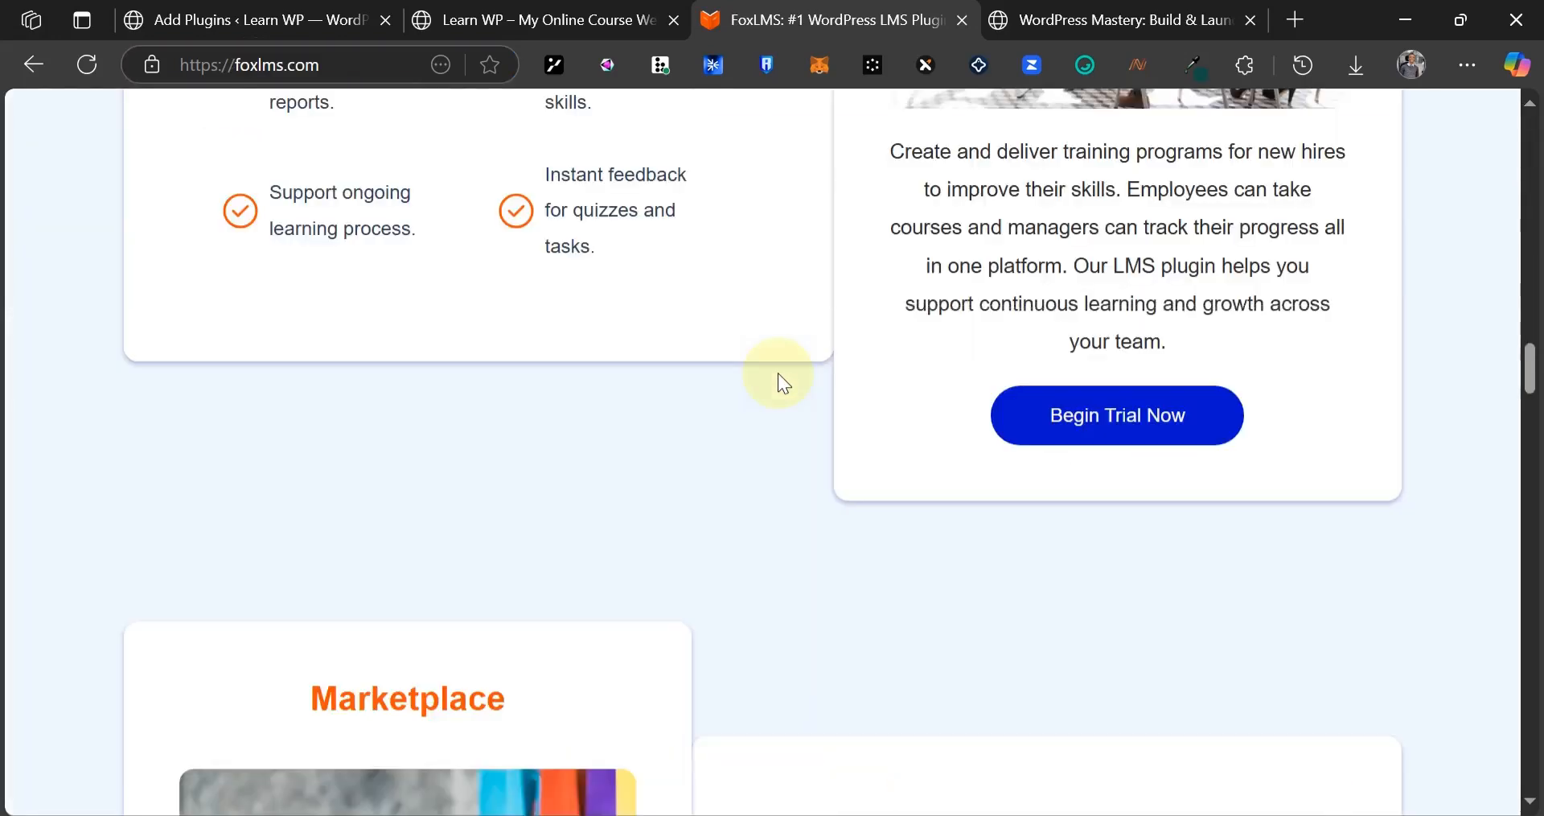
scroll(778, 374, down, 20)
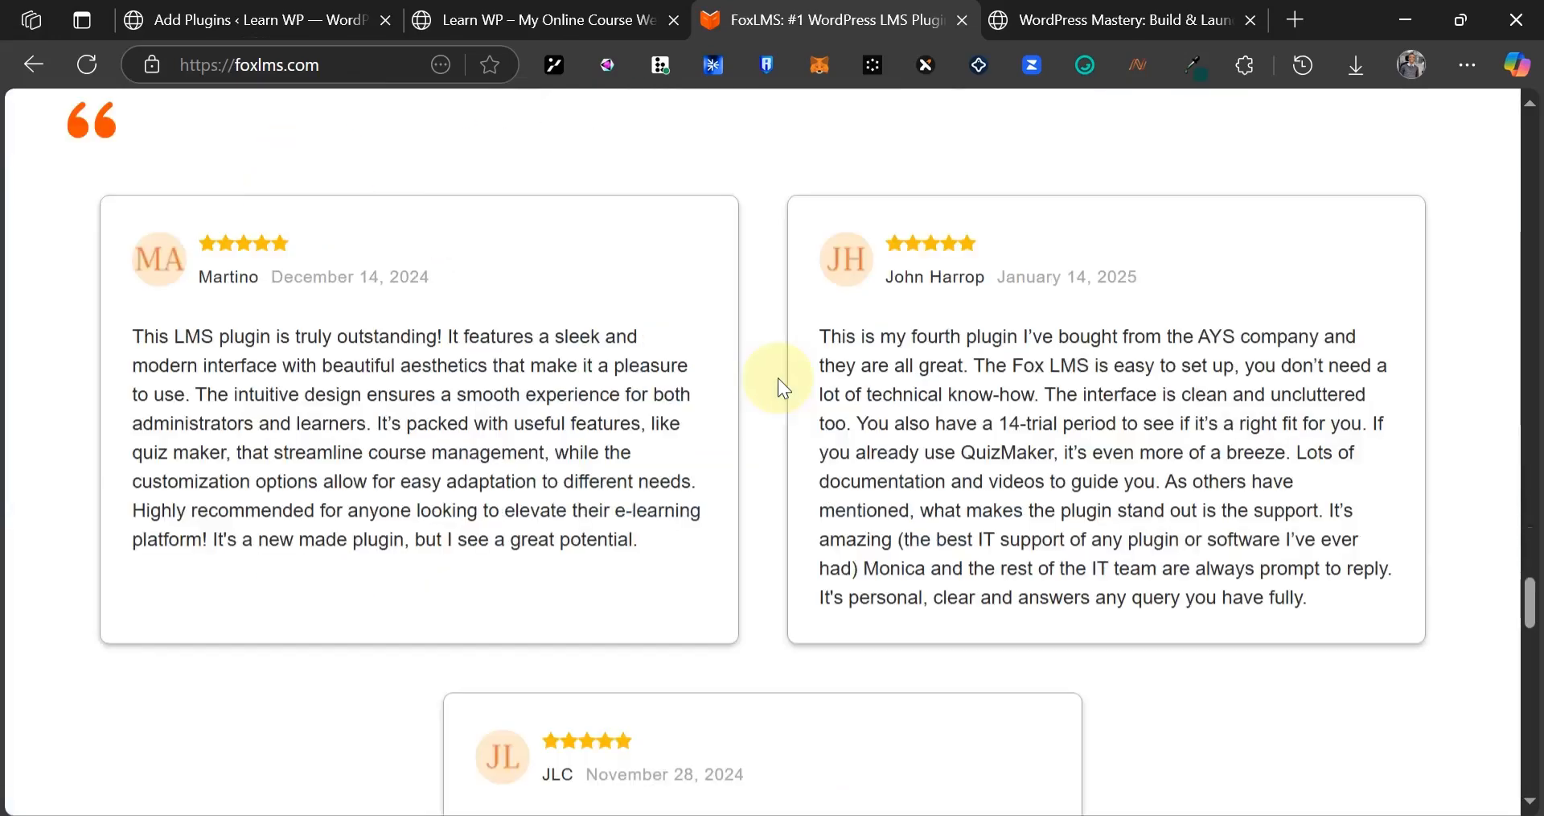
scroll(778, 378, down, 15)
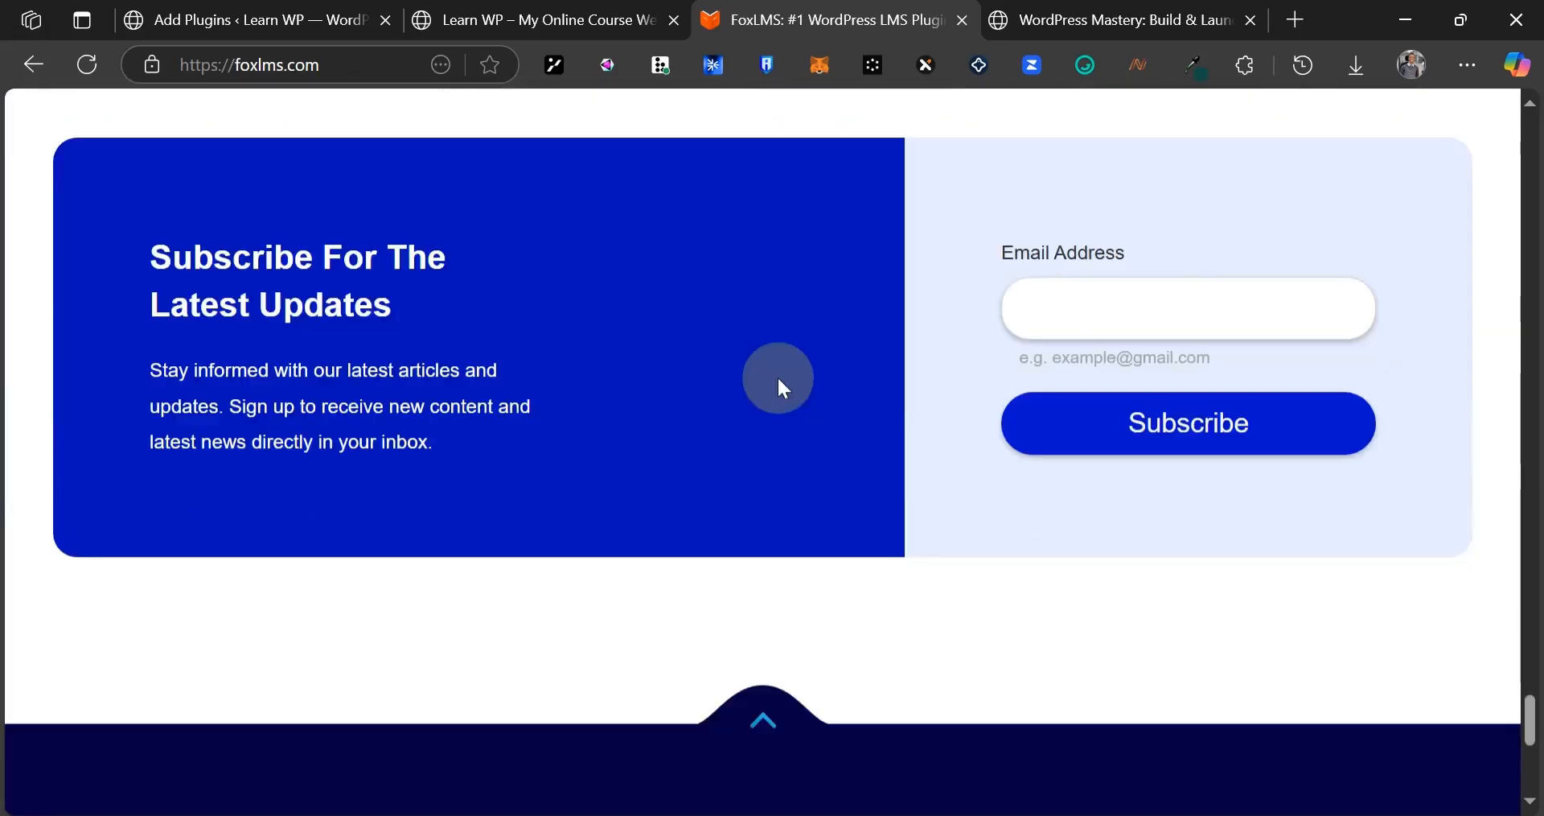
scroll(777, 375, up, 12)
scroll(777, 378, down, 9)
scroll(775, 375, up, 5)
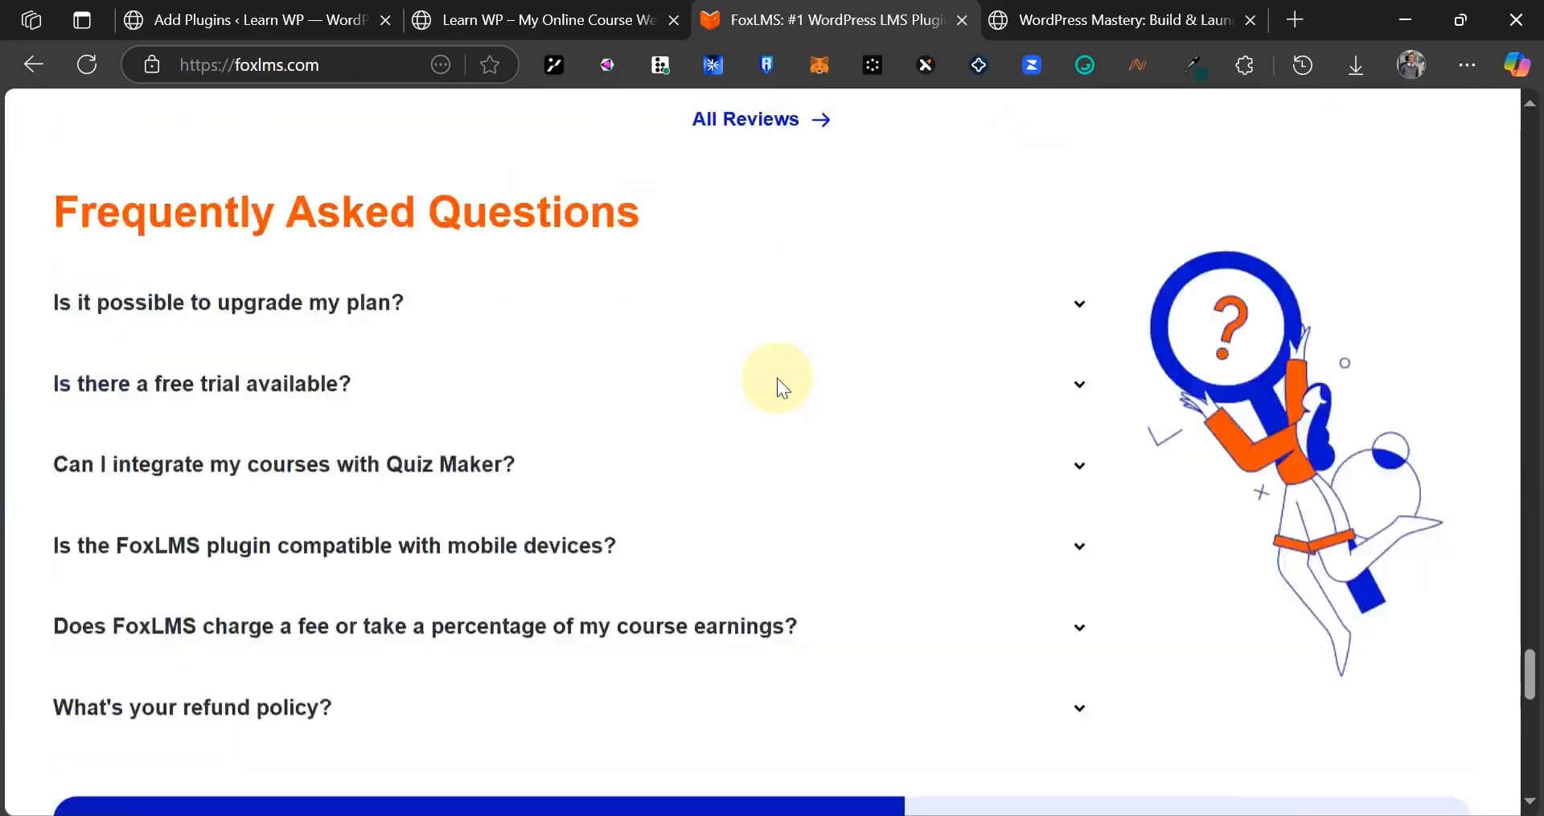
scroll(777, 378, up, 15)
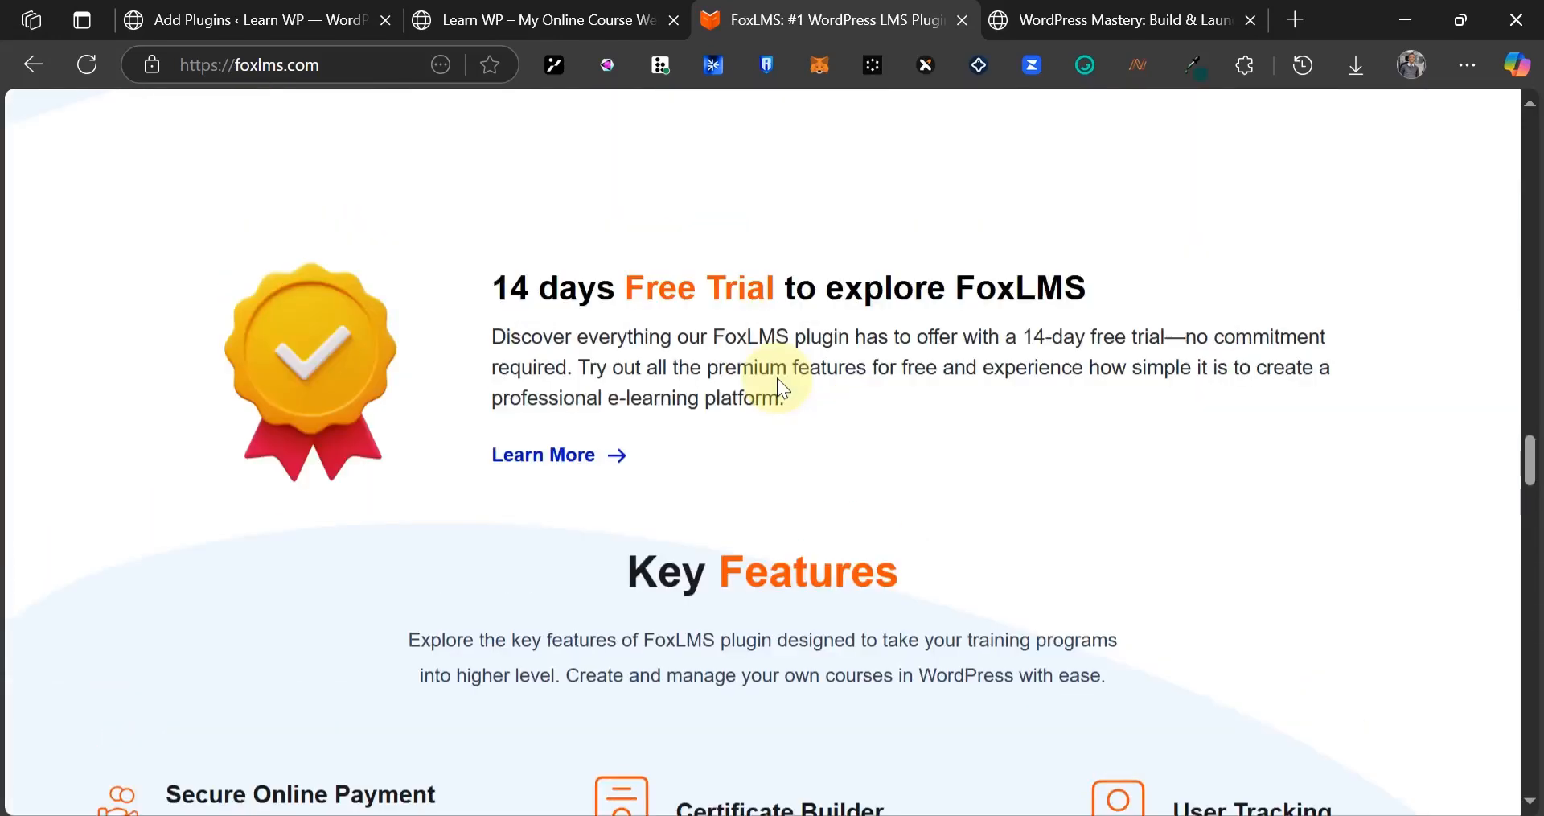
scroll(778, 386, up, 20)
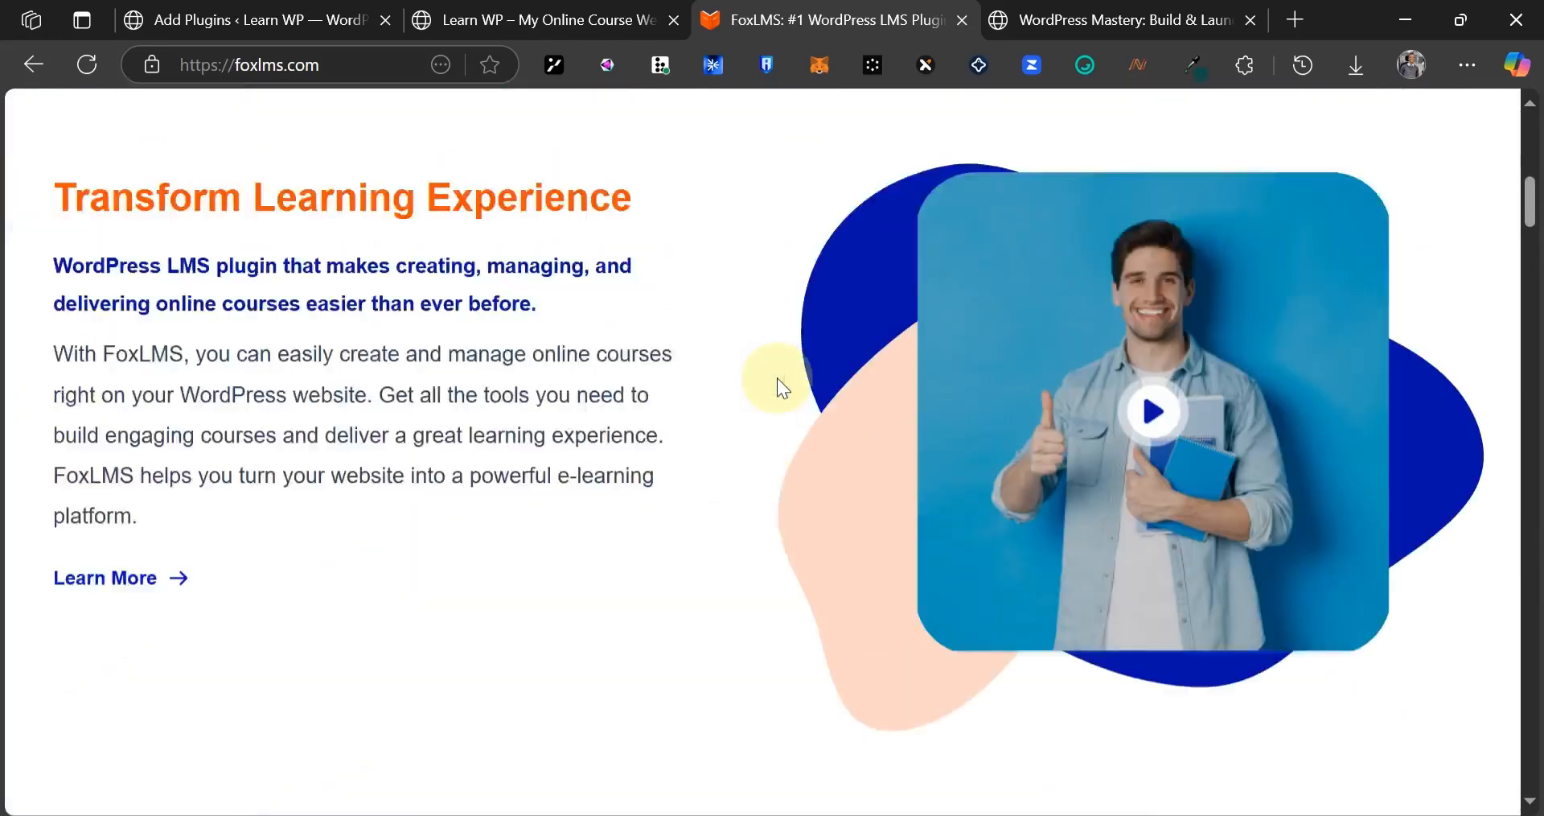
scroll(777, 378, up, 9)
- Open the FoxLMS pricing page and compare the annual Business, Developer and Agency prices and the Business plan's features
click(751, 141)
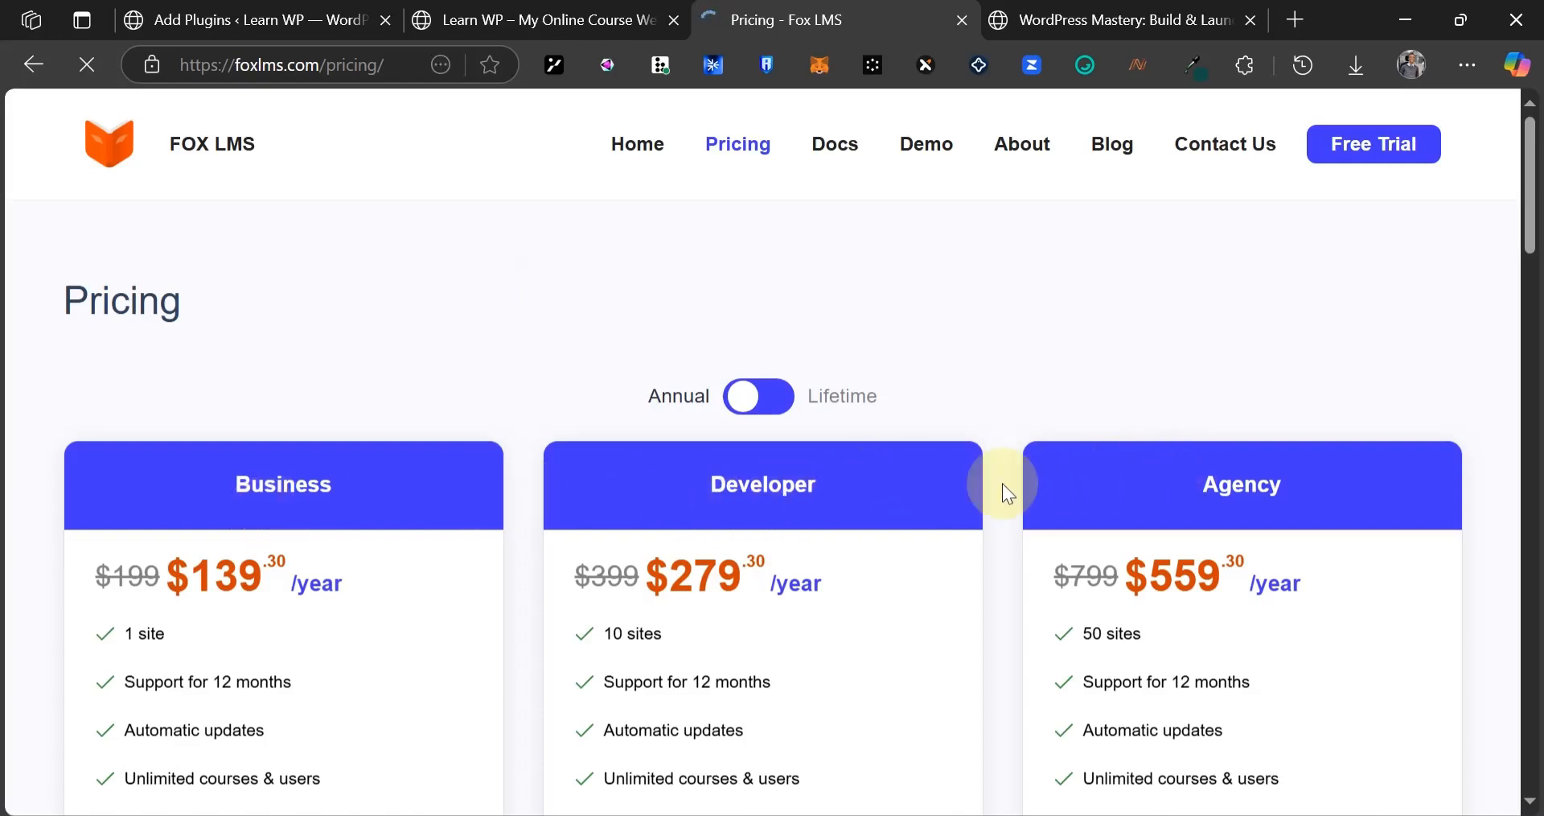
scroll(373, 270, down, 3)
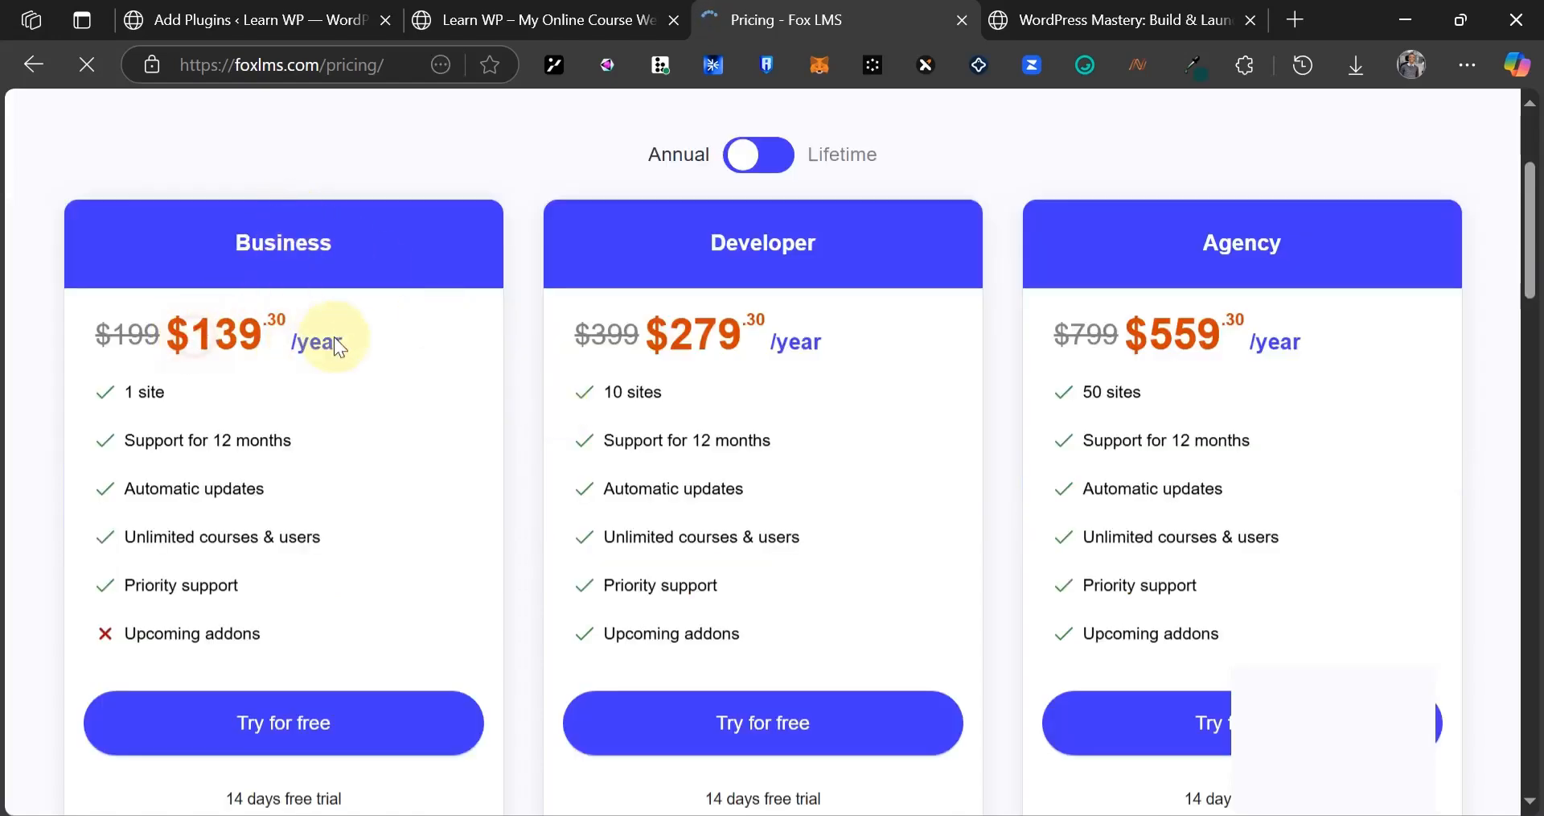
drag(670, 334, 809, 348)
click(1183, 269)
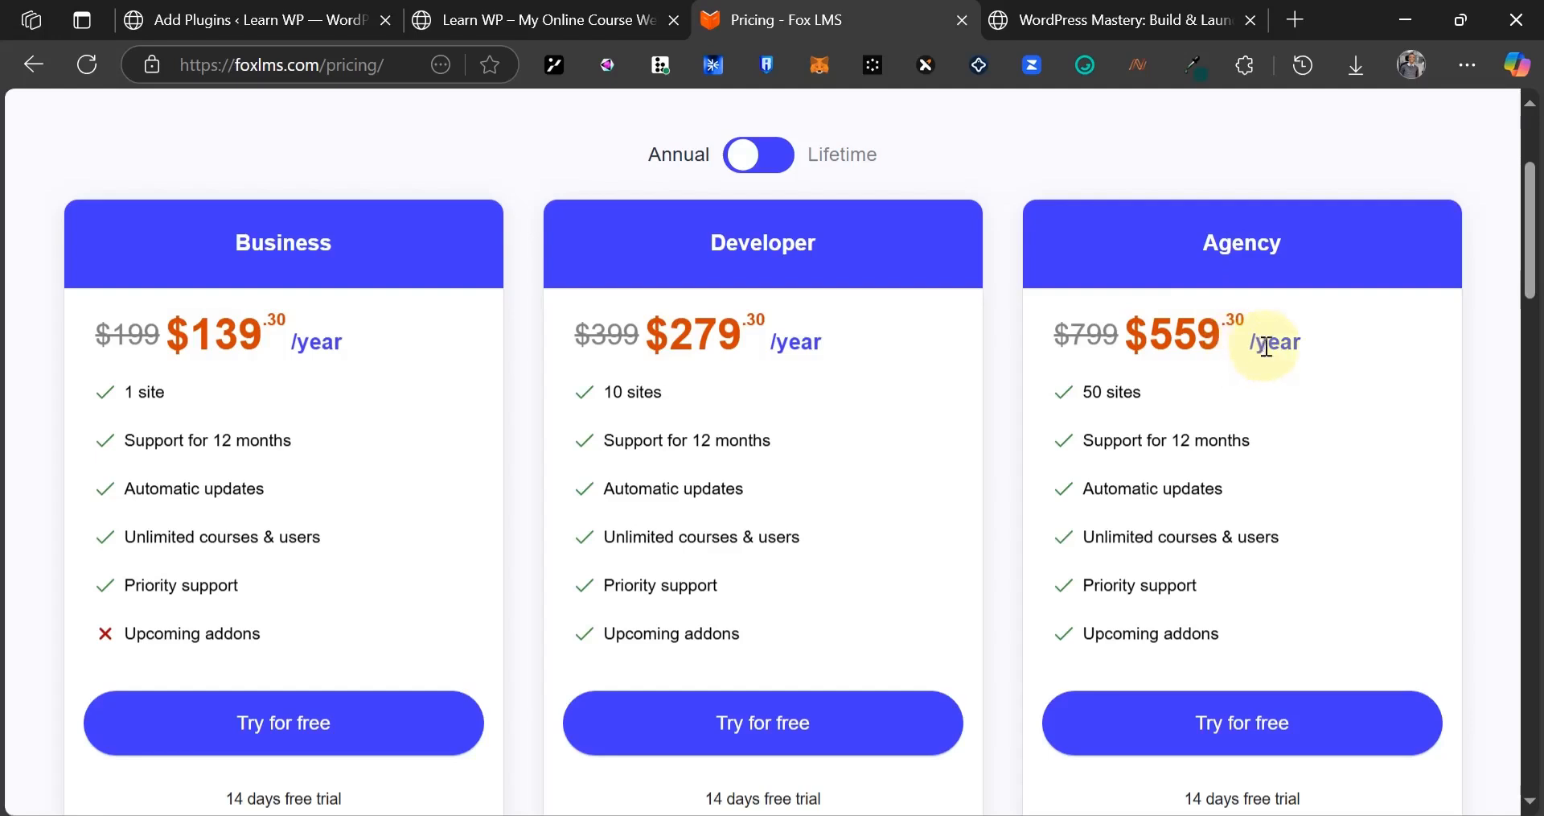
scroll(132, 267, down, 1)
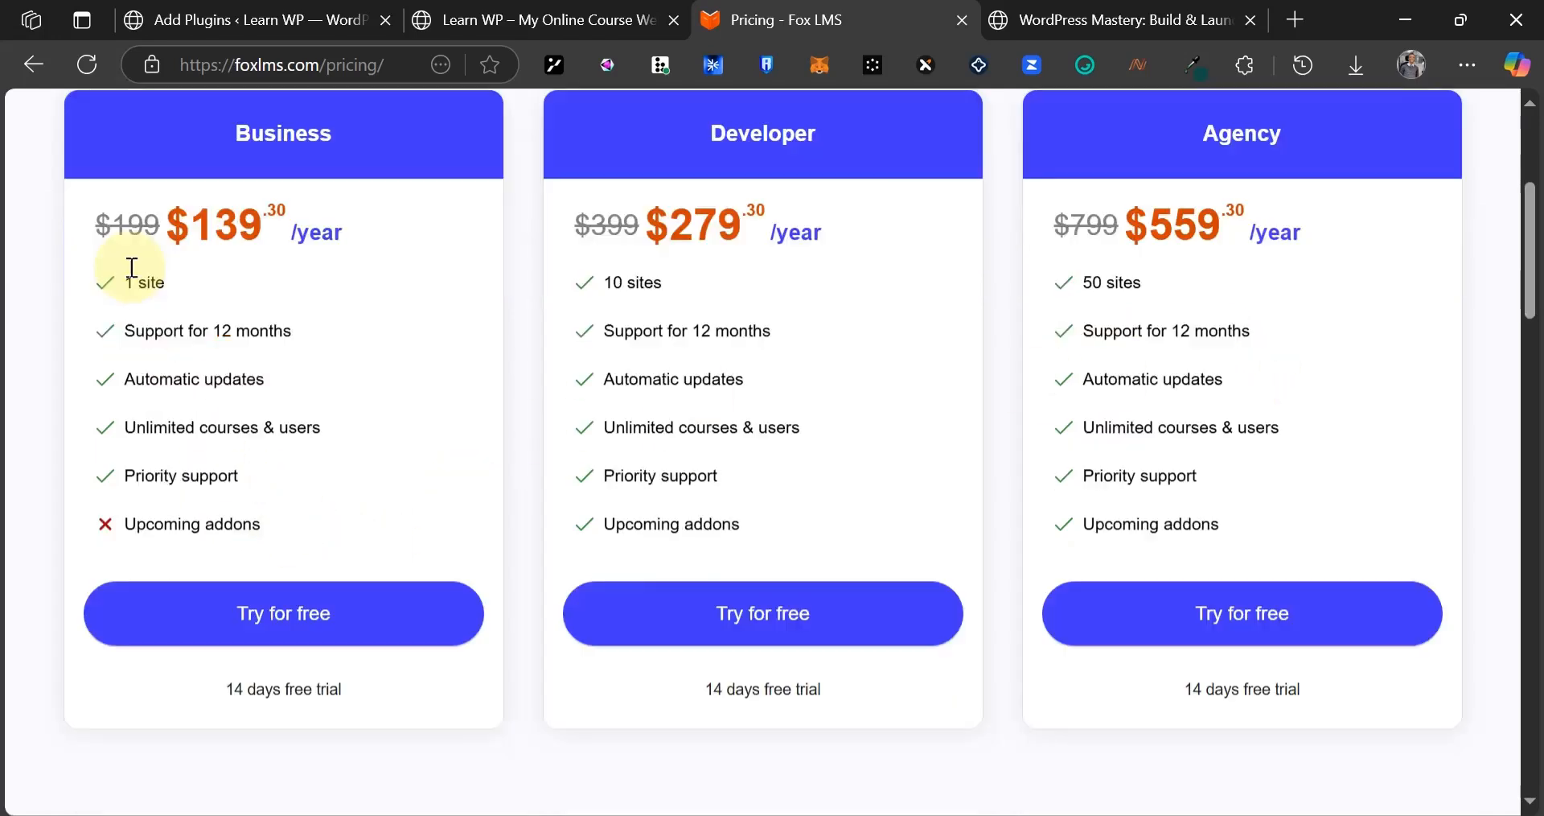
scroll(132, 265, down, 1)
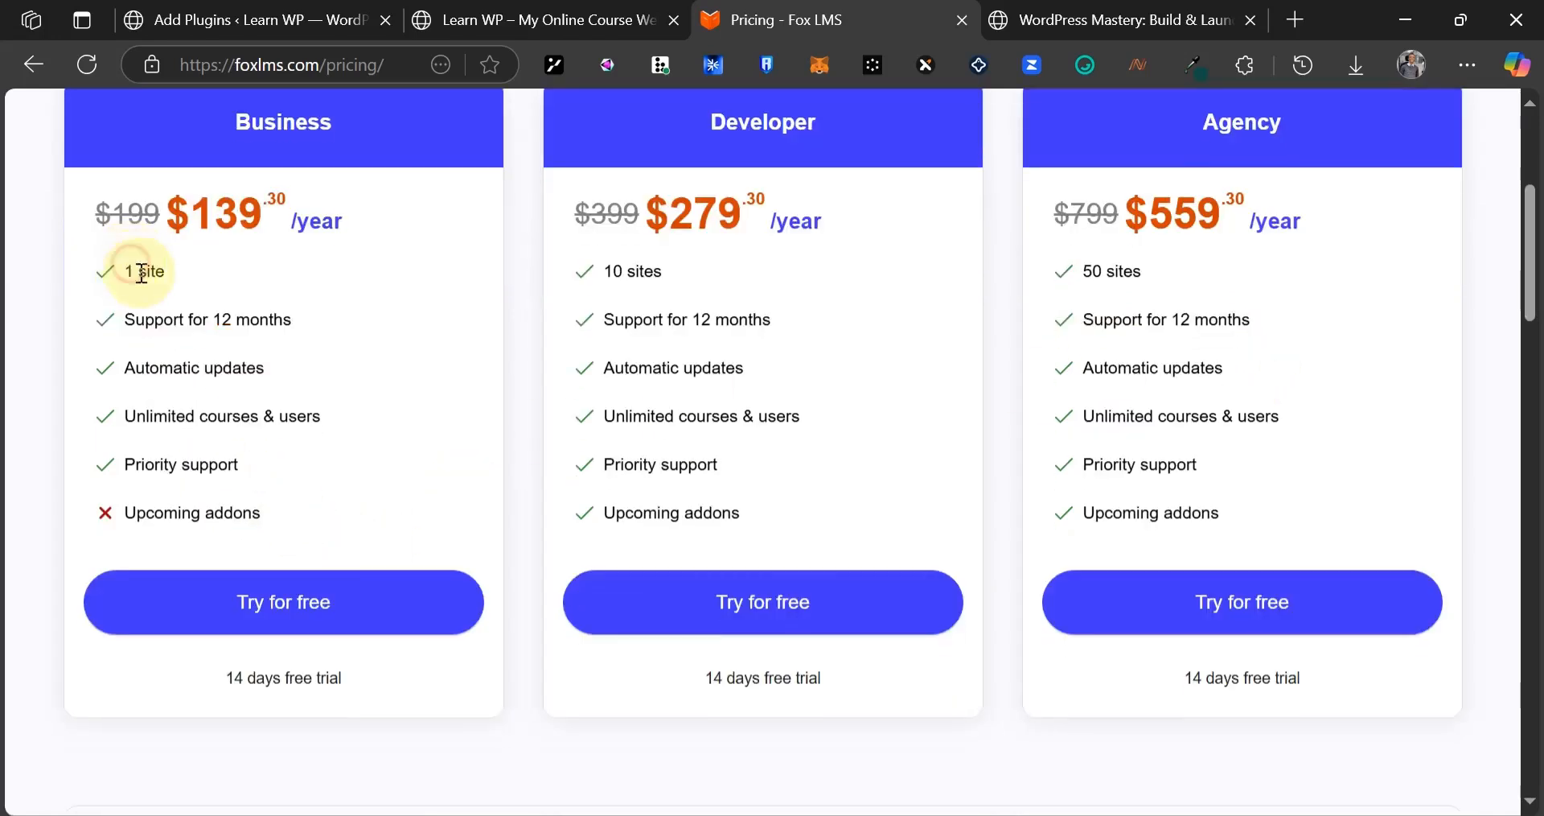
double_click(139, 271)
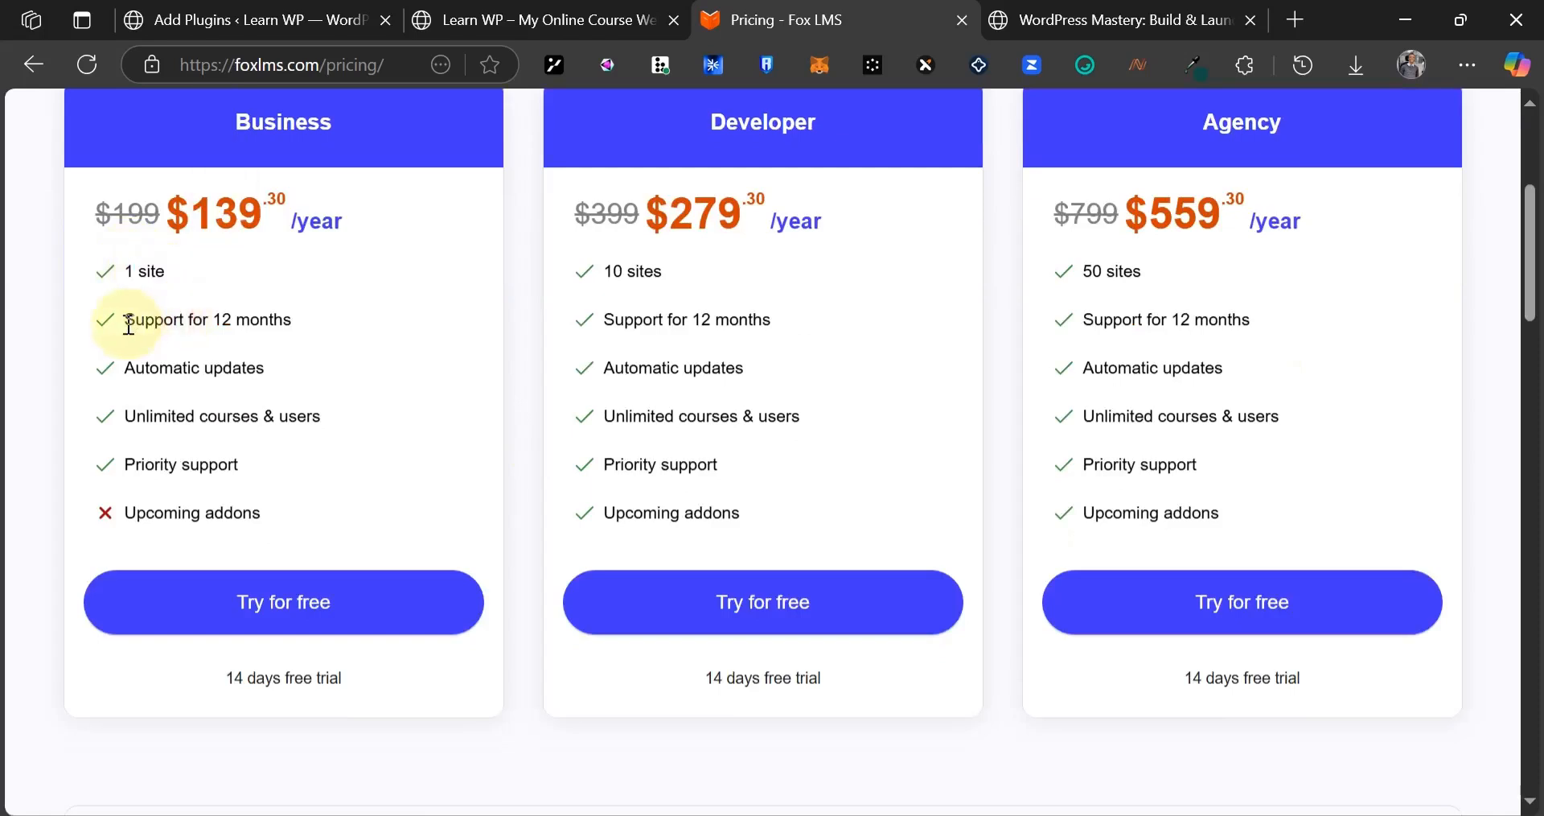
drag(126, 320, 246, 321)
click(201, 368)
drag(185, 368, 338, 450)
triple_click(278, 483)
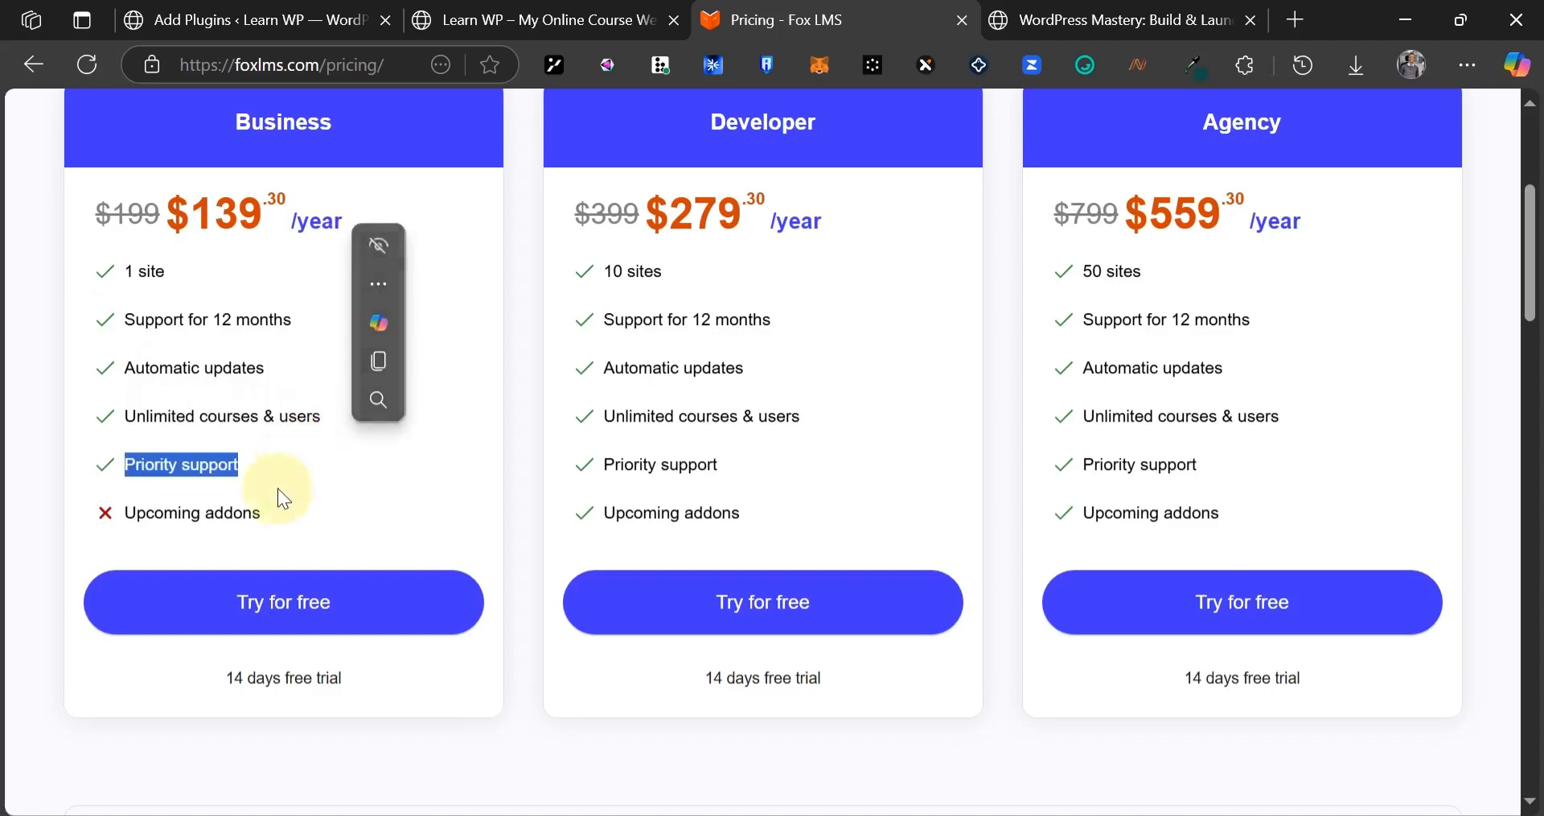
click(273, 491)
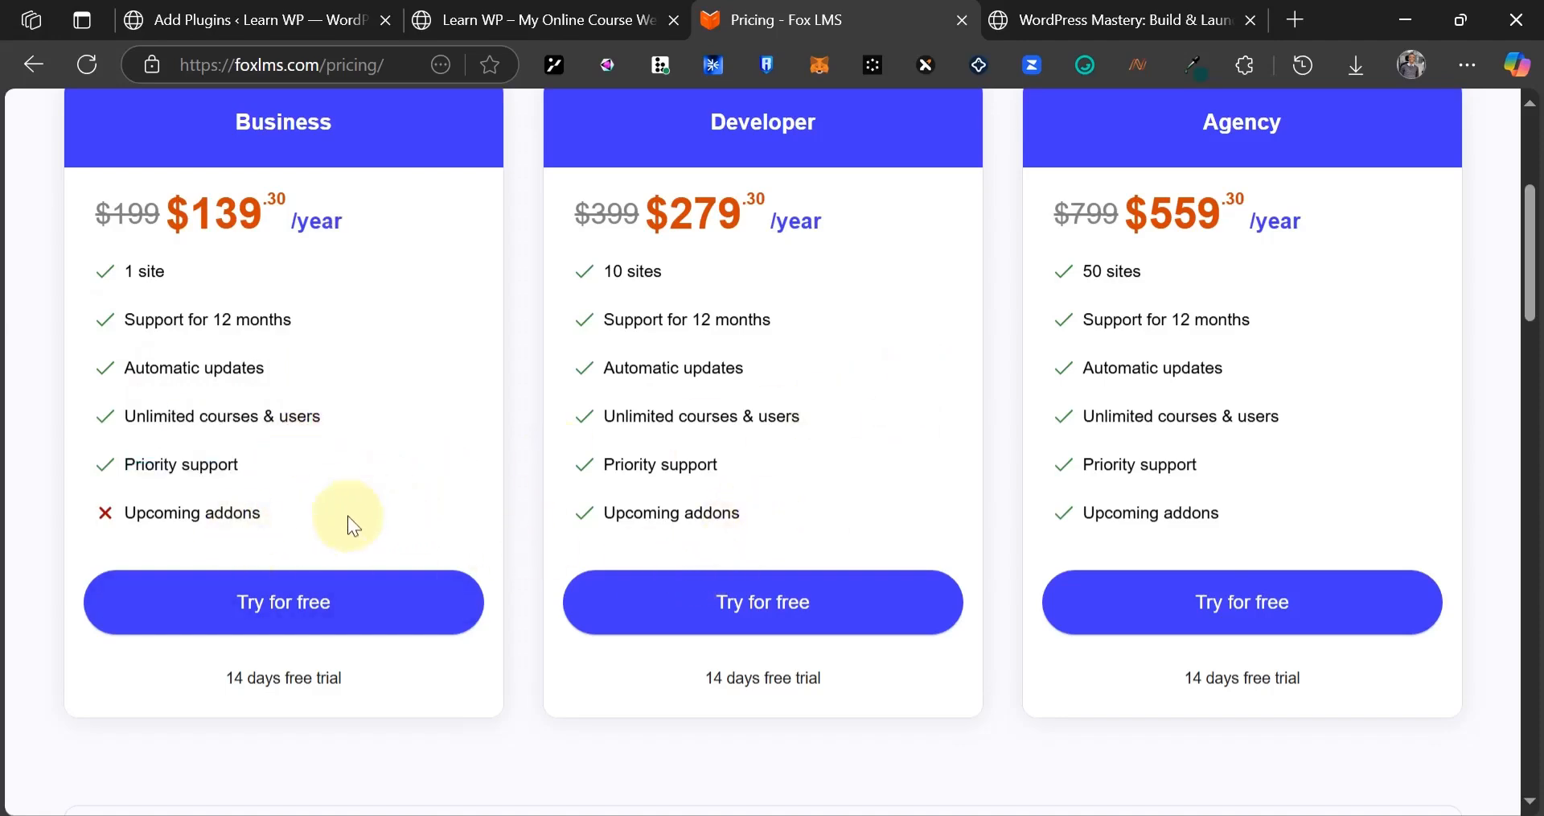
- Look over the rest of the pricing page, including the free trial offered with the annual plans
scroll(366, 515, down, 2)
scroll(379, 518, up, 5)
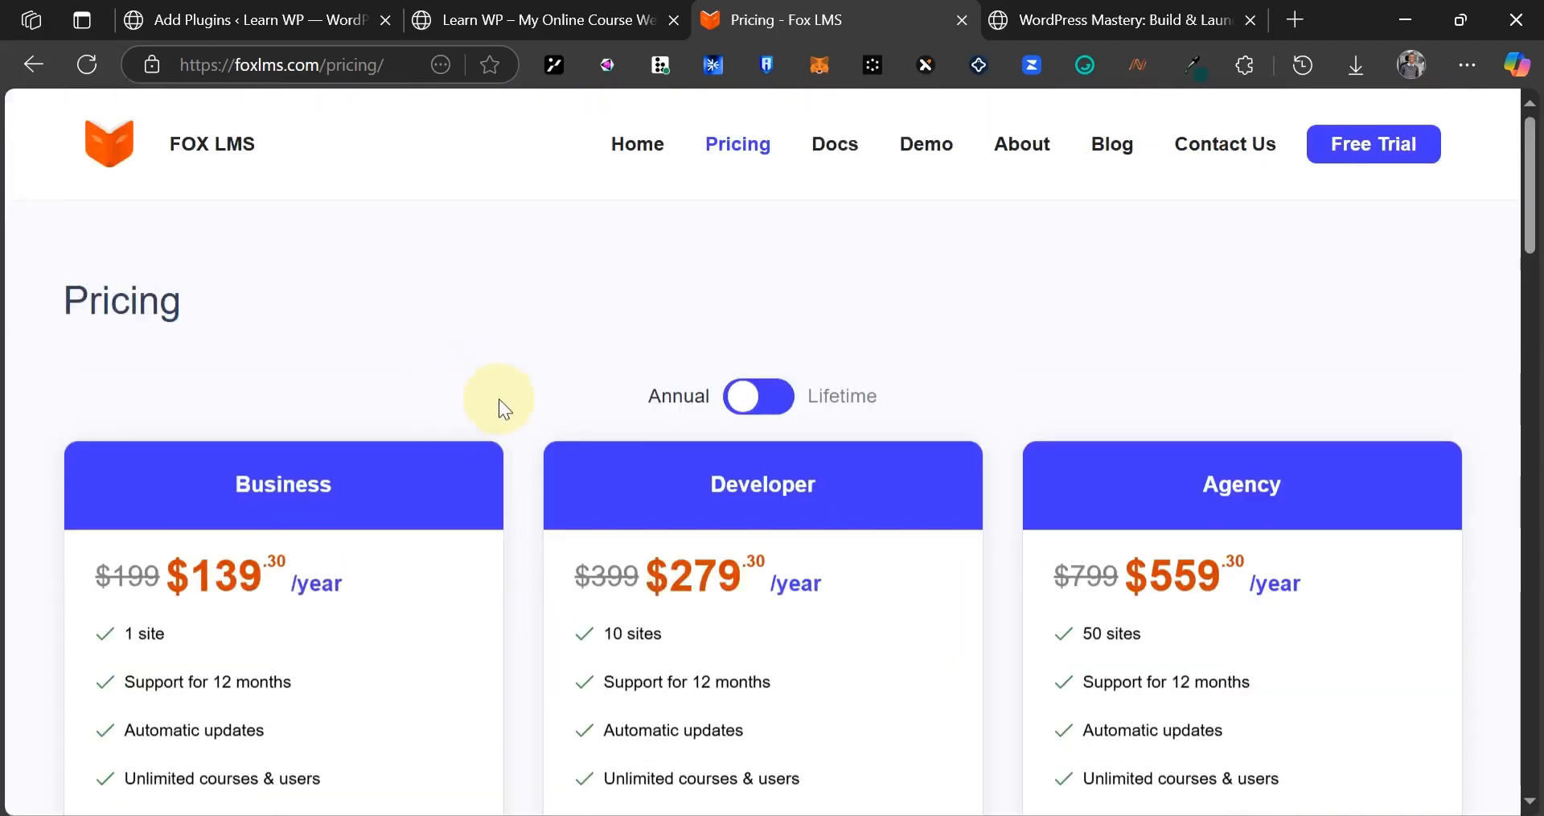
scroll(501, 402, down, 8)
scroll(509, 386, up, 7)
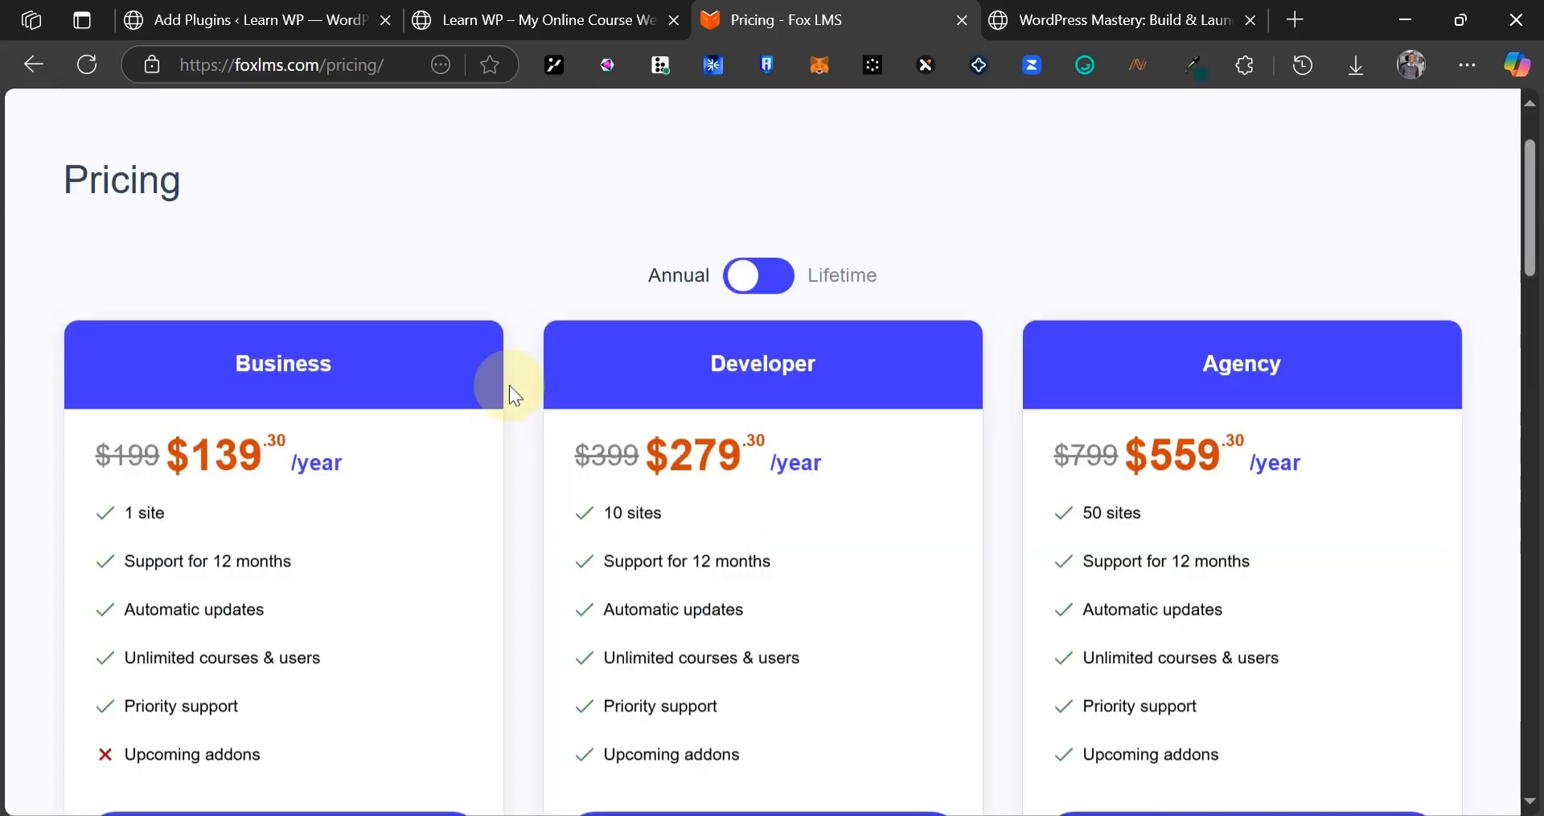
scroll(510, 385, down, 8)
drag(225, 194, 360, 226)
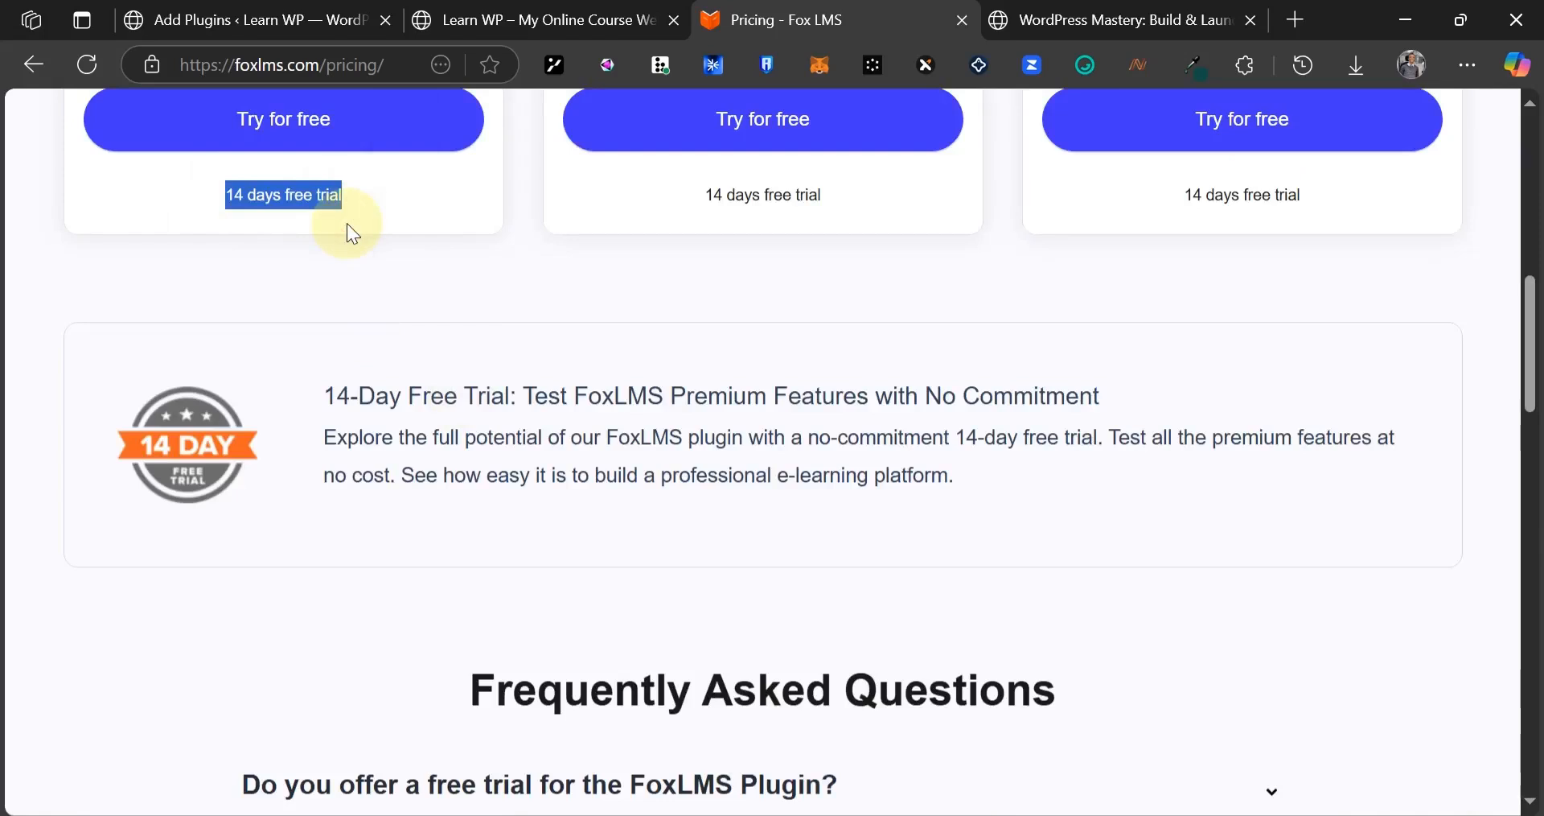
click(346, 224)
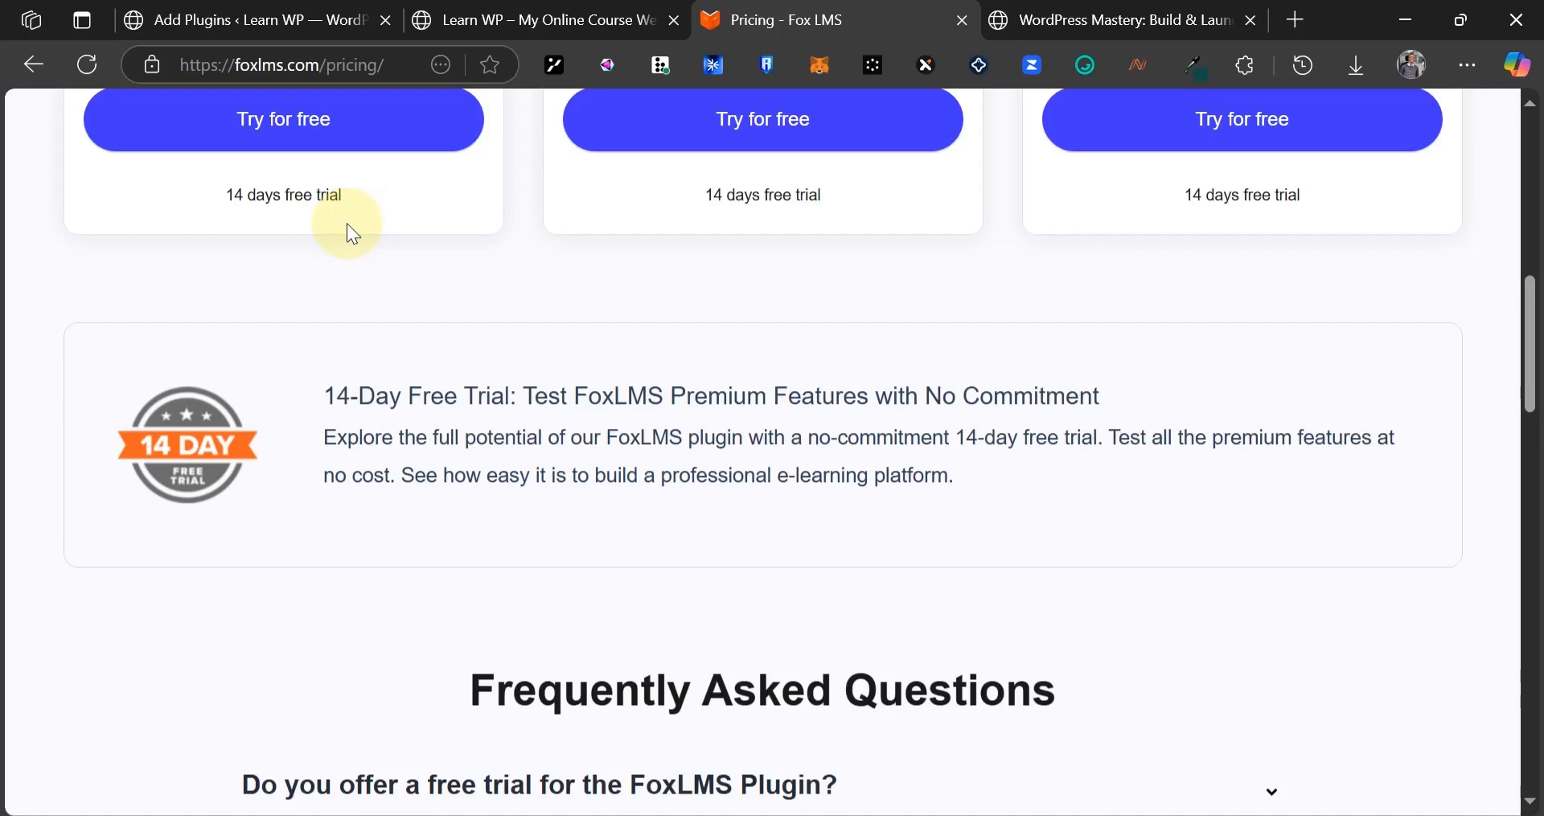
- Switch the pricing from Annual to Lifetime and examine the one-time prices and features of all three plans
scroll(345, 224, up, 8)
click(661, 274)
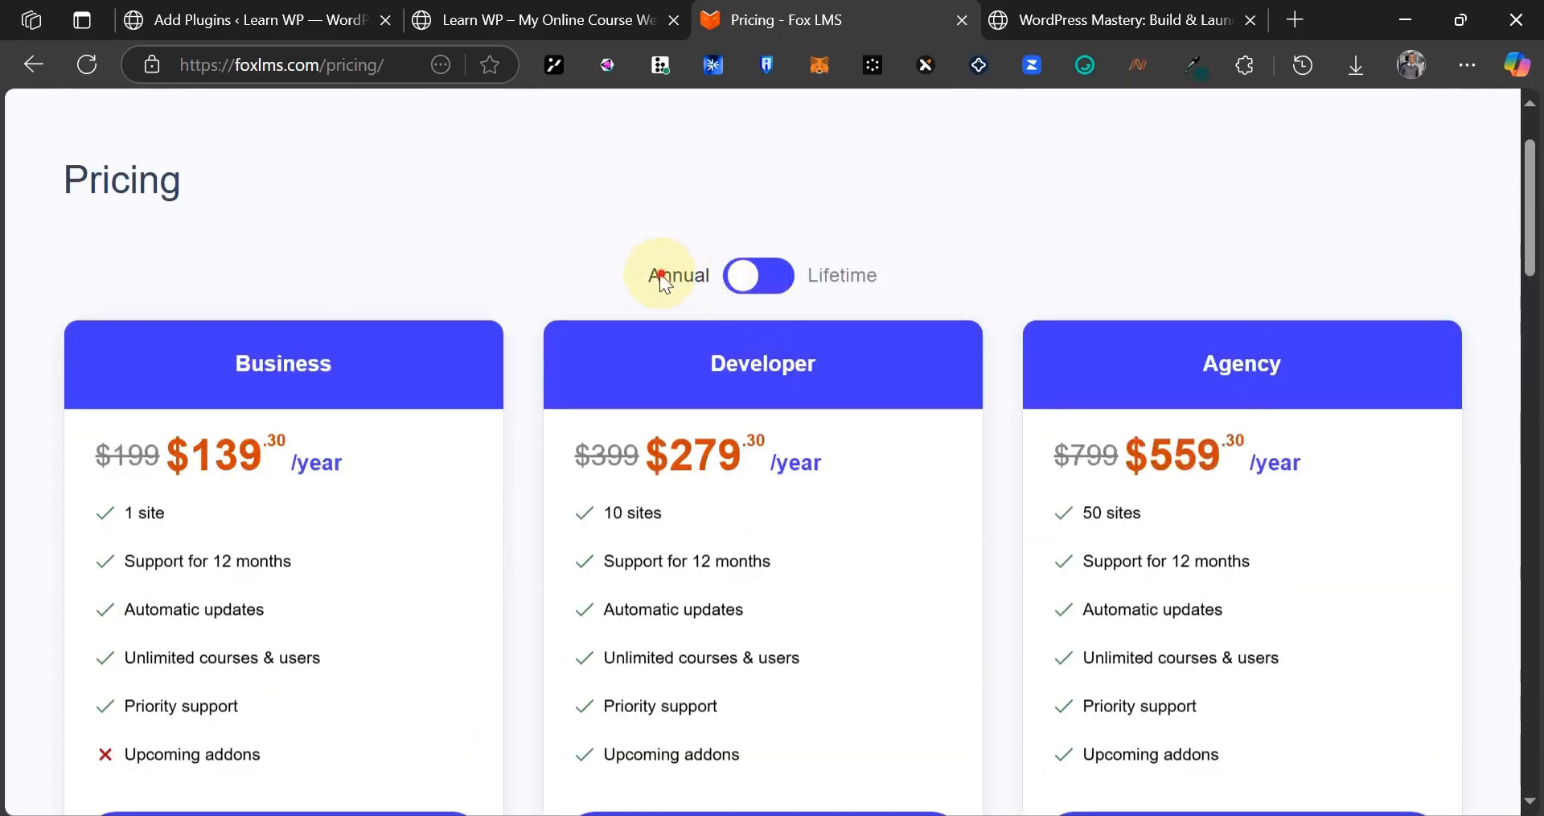
click(858, 275)
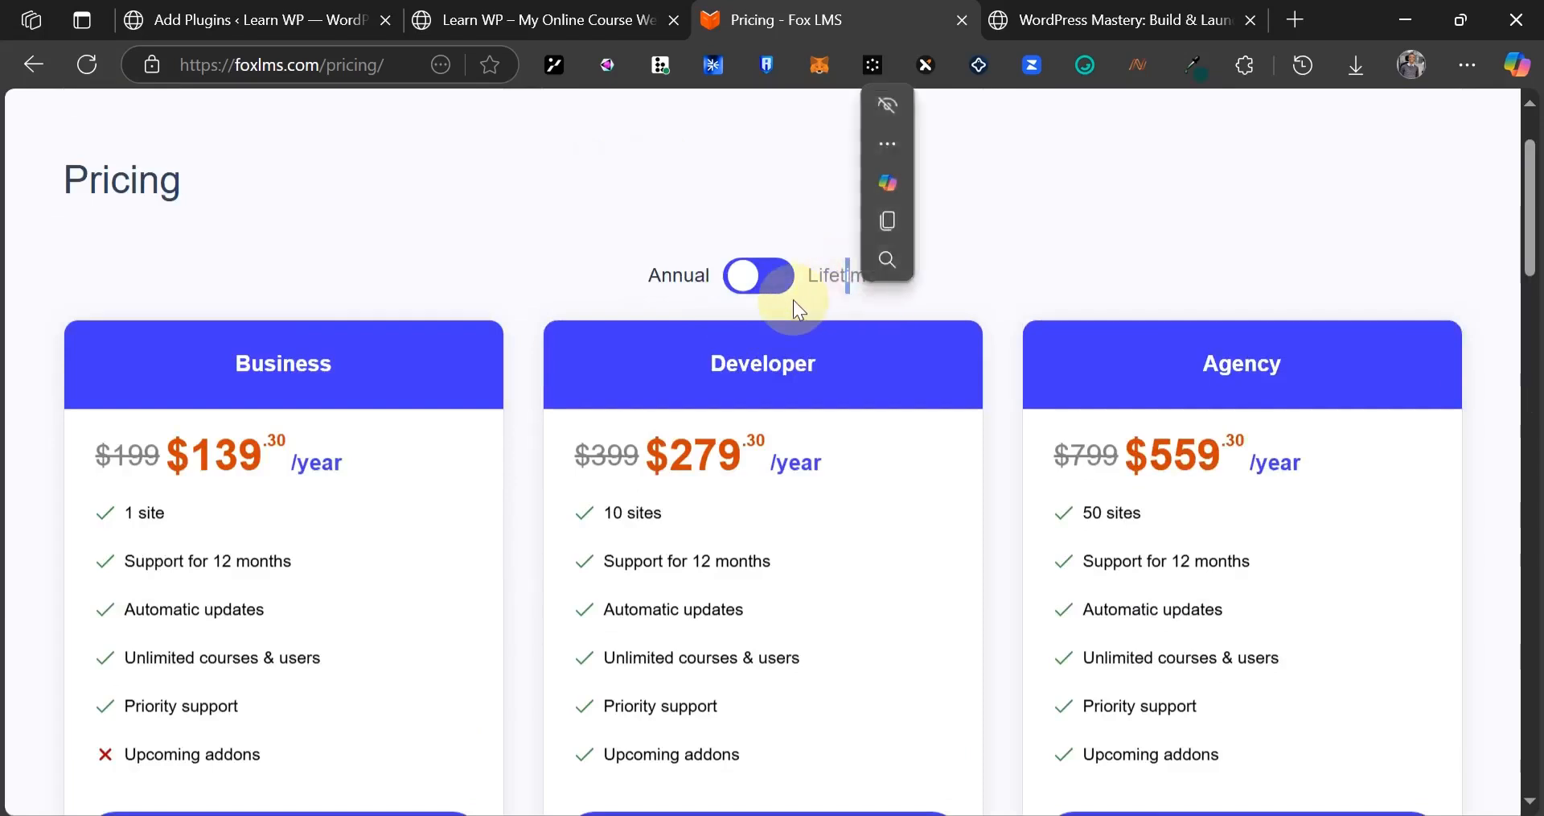
click(748, 275)
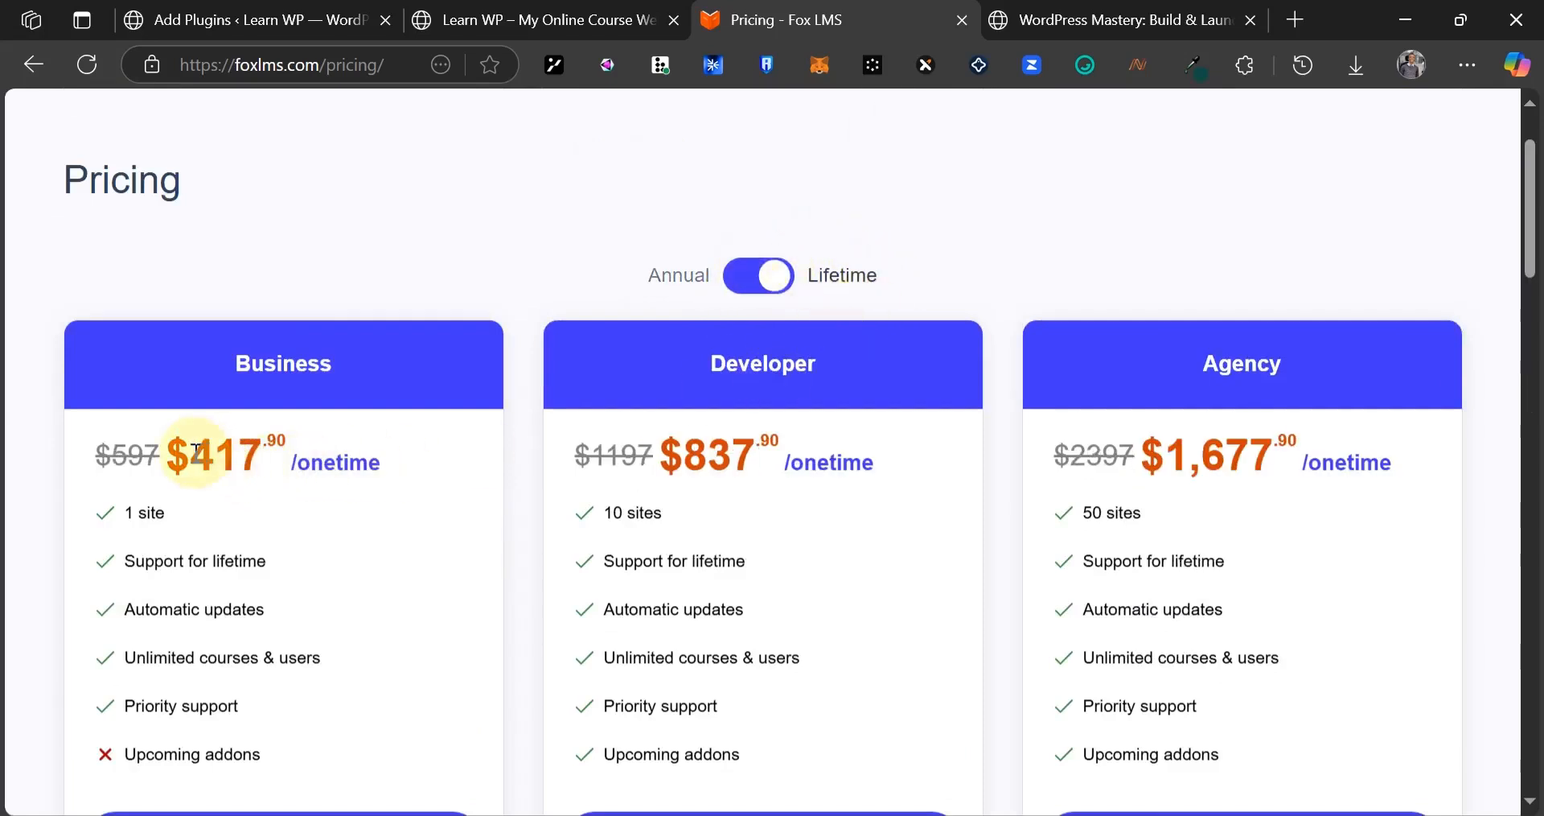
drag(191, 457, 285, 452)
click(336, 440)
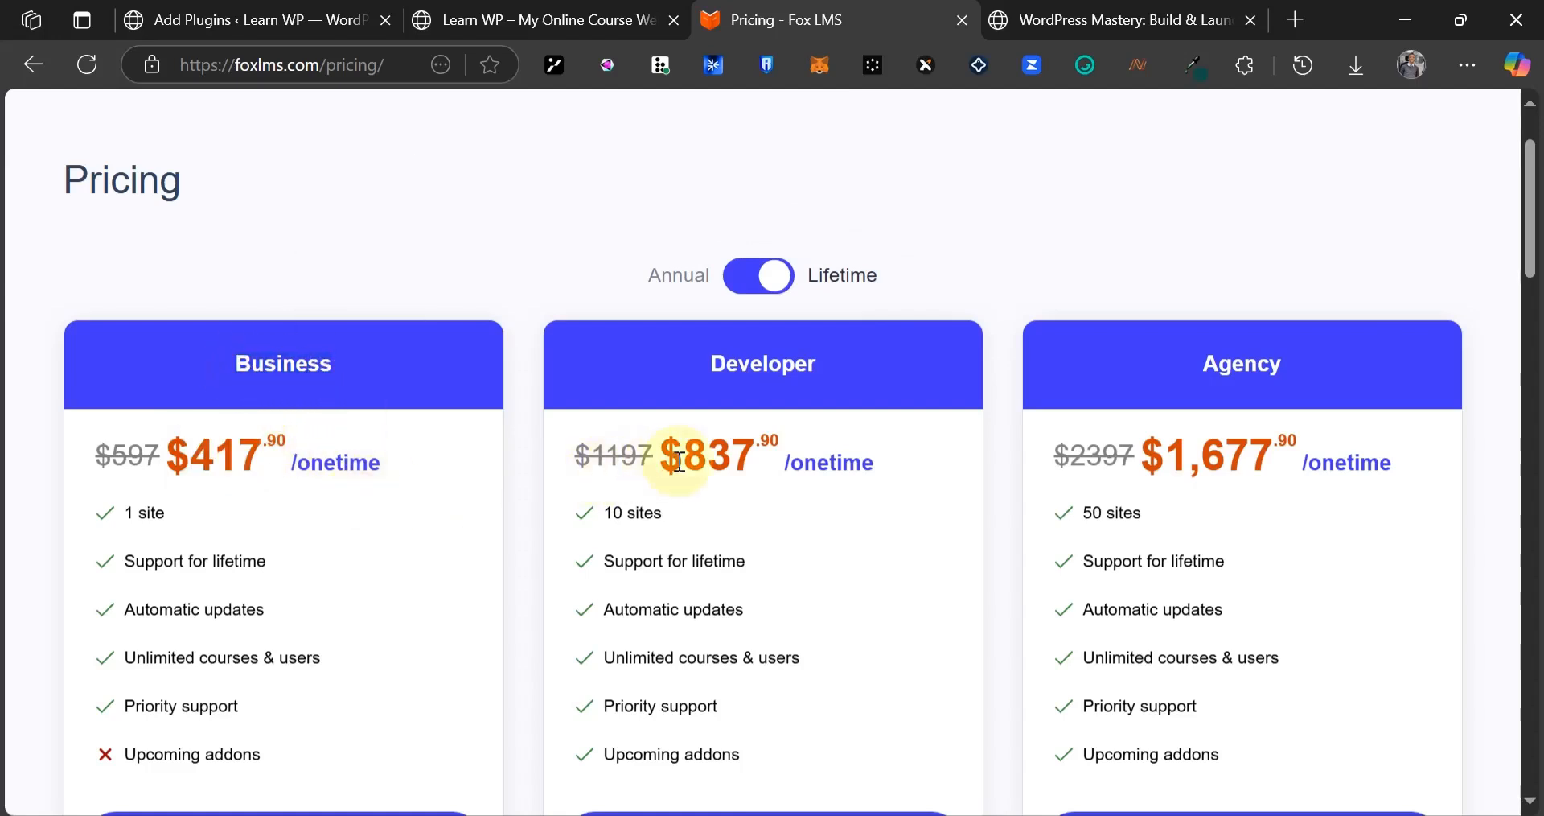
drag(682, 457, 752, 479)
click(765, 524)
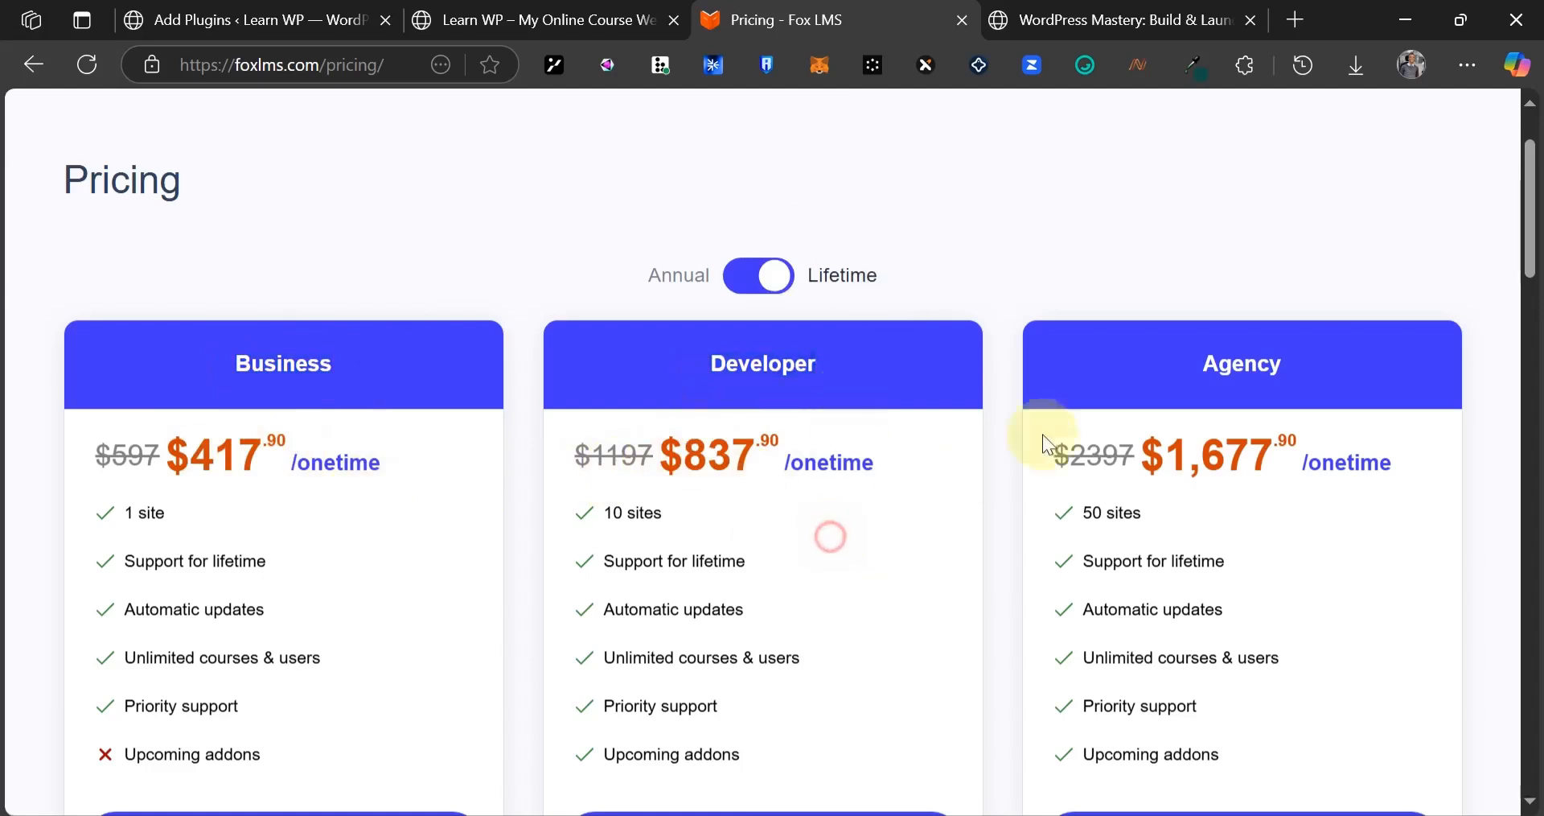
drag(1166, 456, 1268, 459)
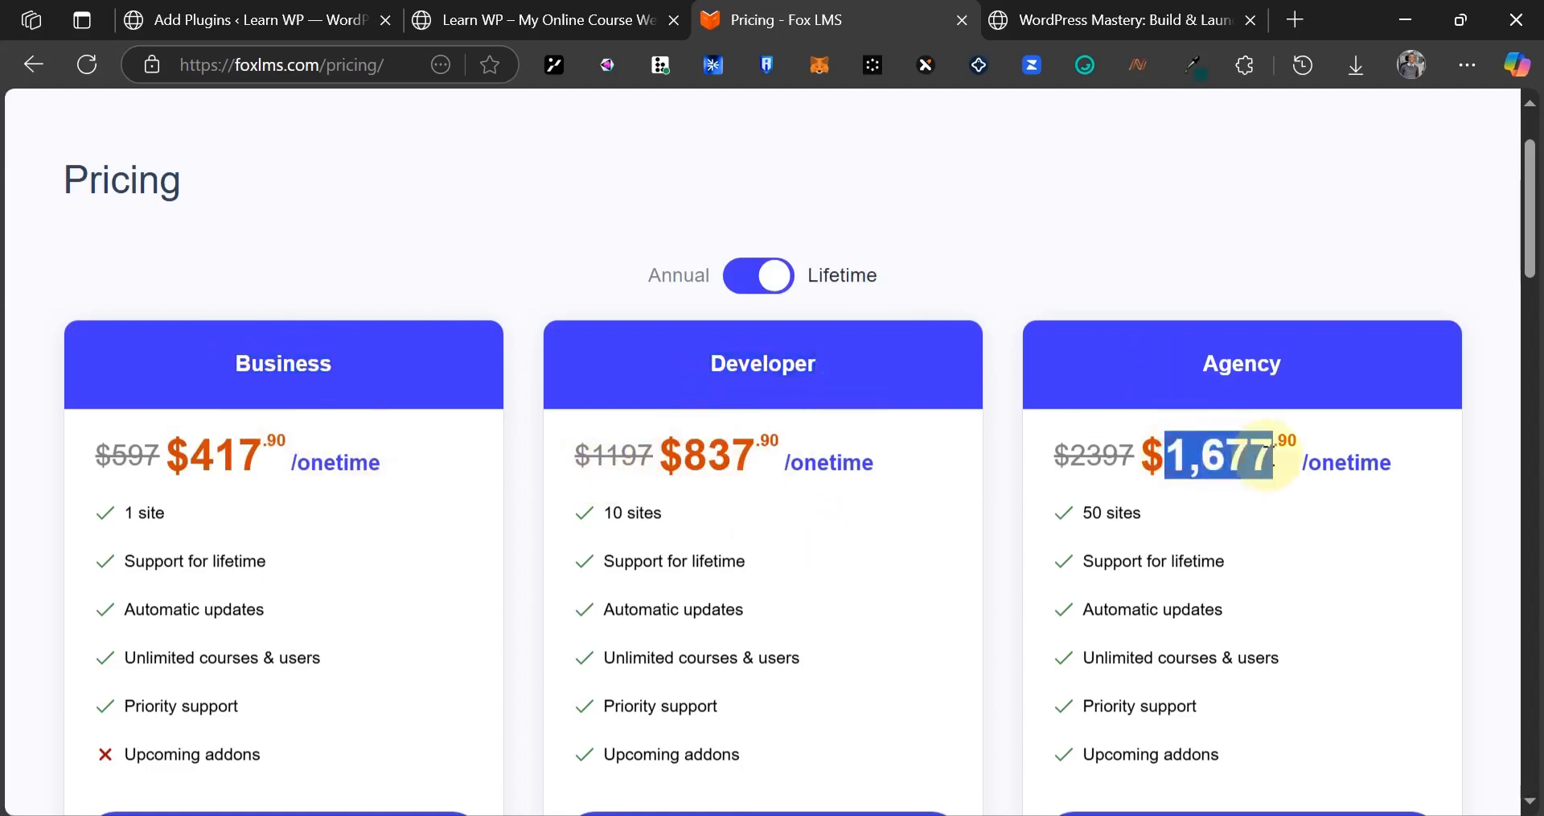
click(1247, 510)
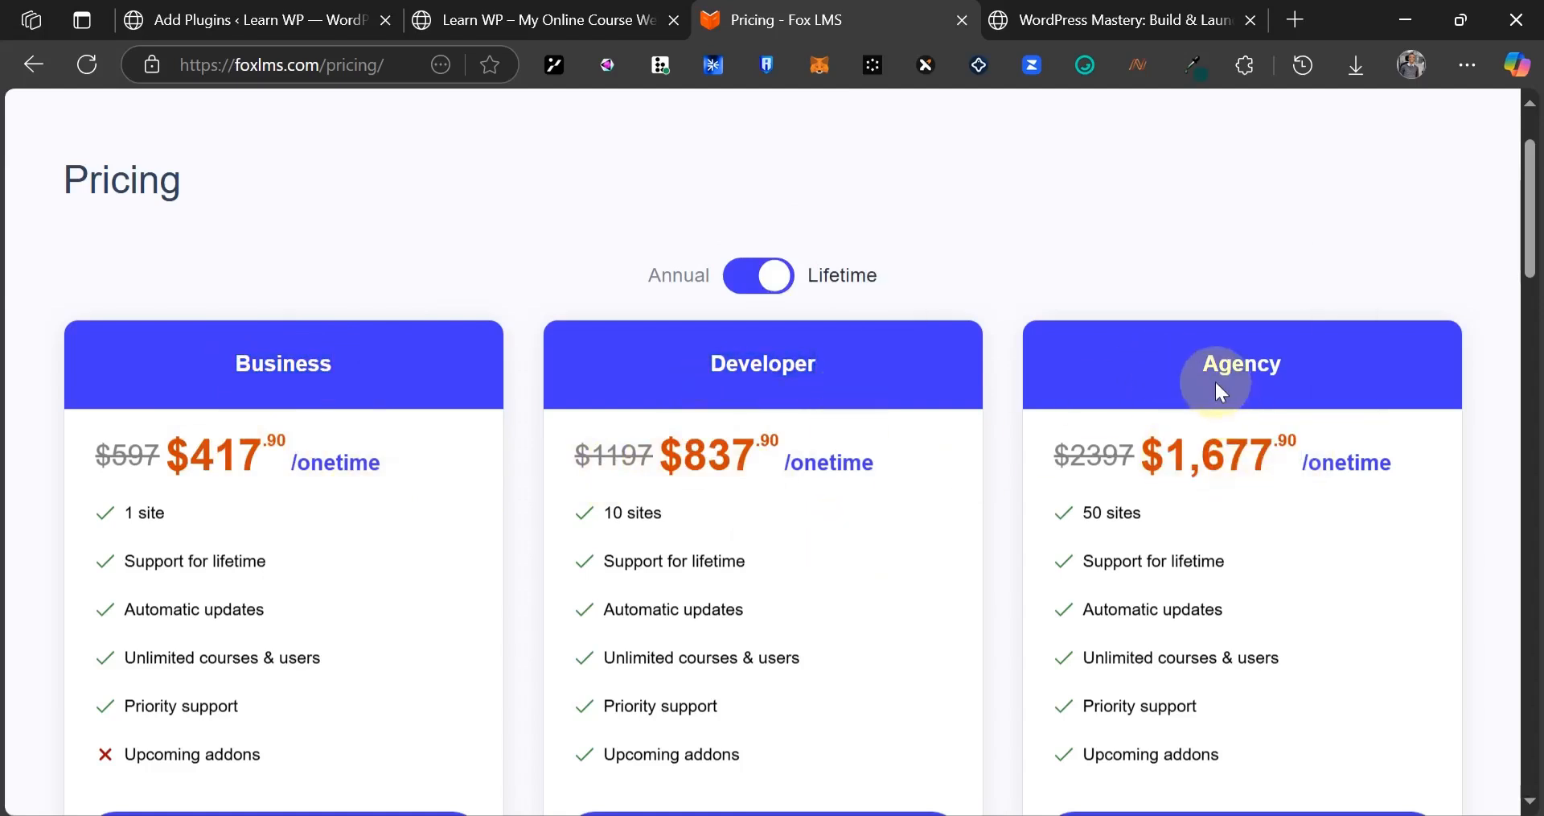
click(1303, 512)
scroll(1344, 476, down, 4)
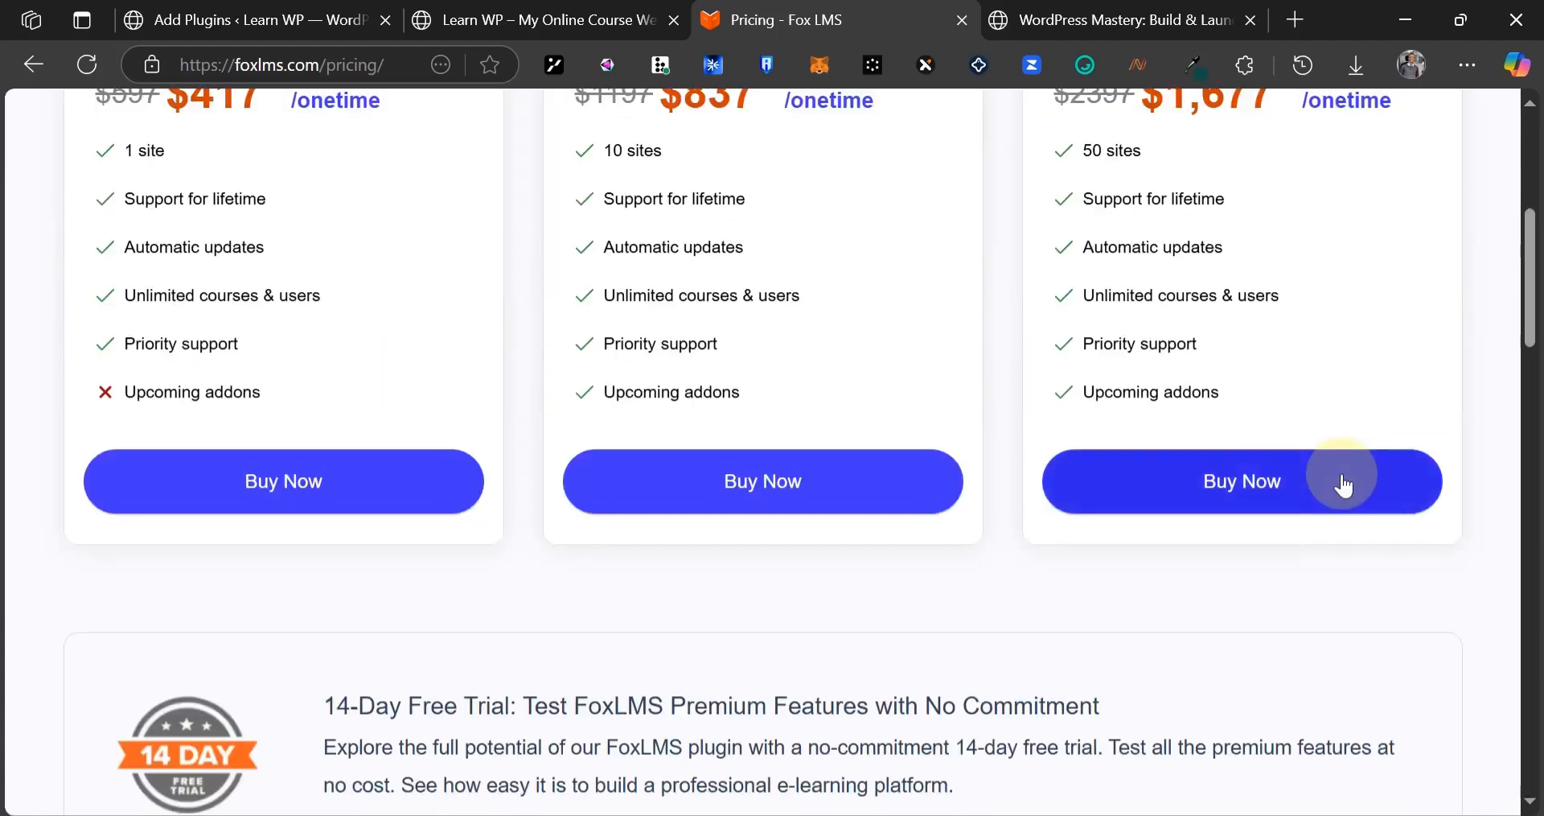
scroll(1344, 484, up, 5)
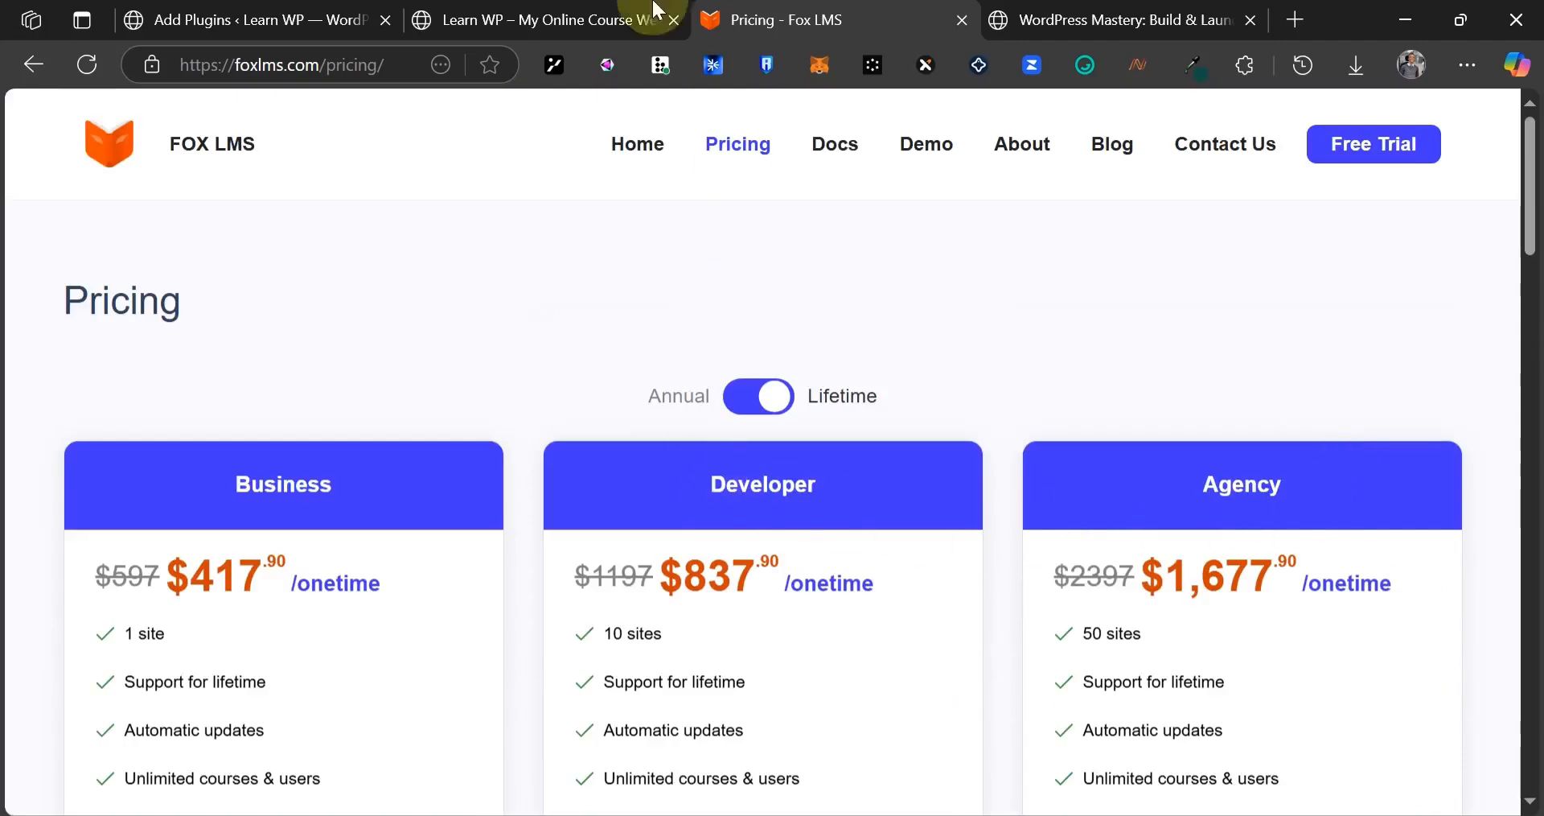
- Return to the WordPress Add Plugins page, then upload and install the plugin file fox-lms-v7.0.1.3.zip
click(268, 10)
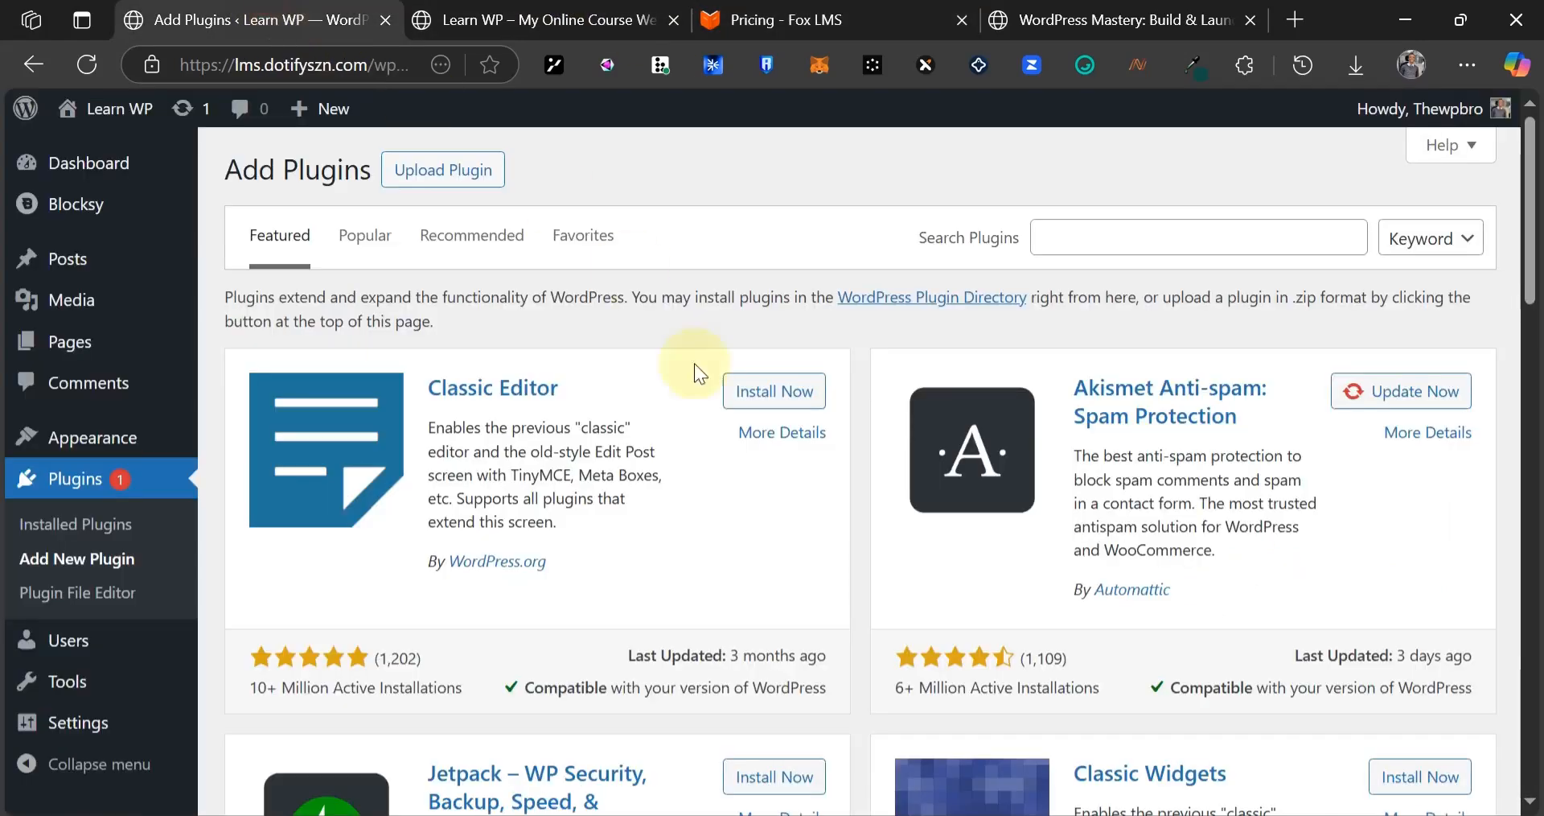
click(480, 177)
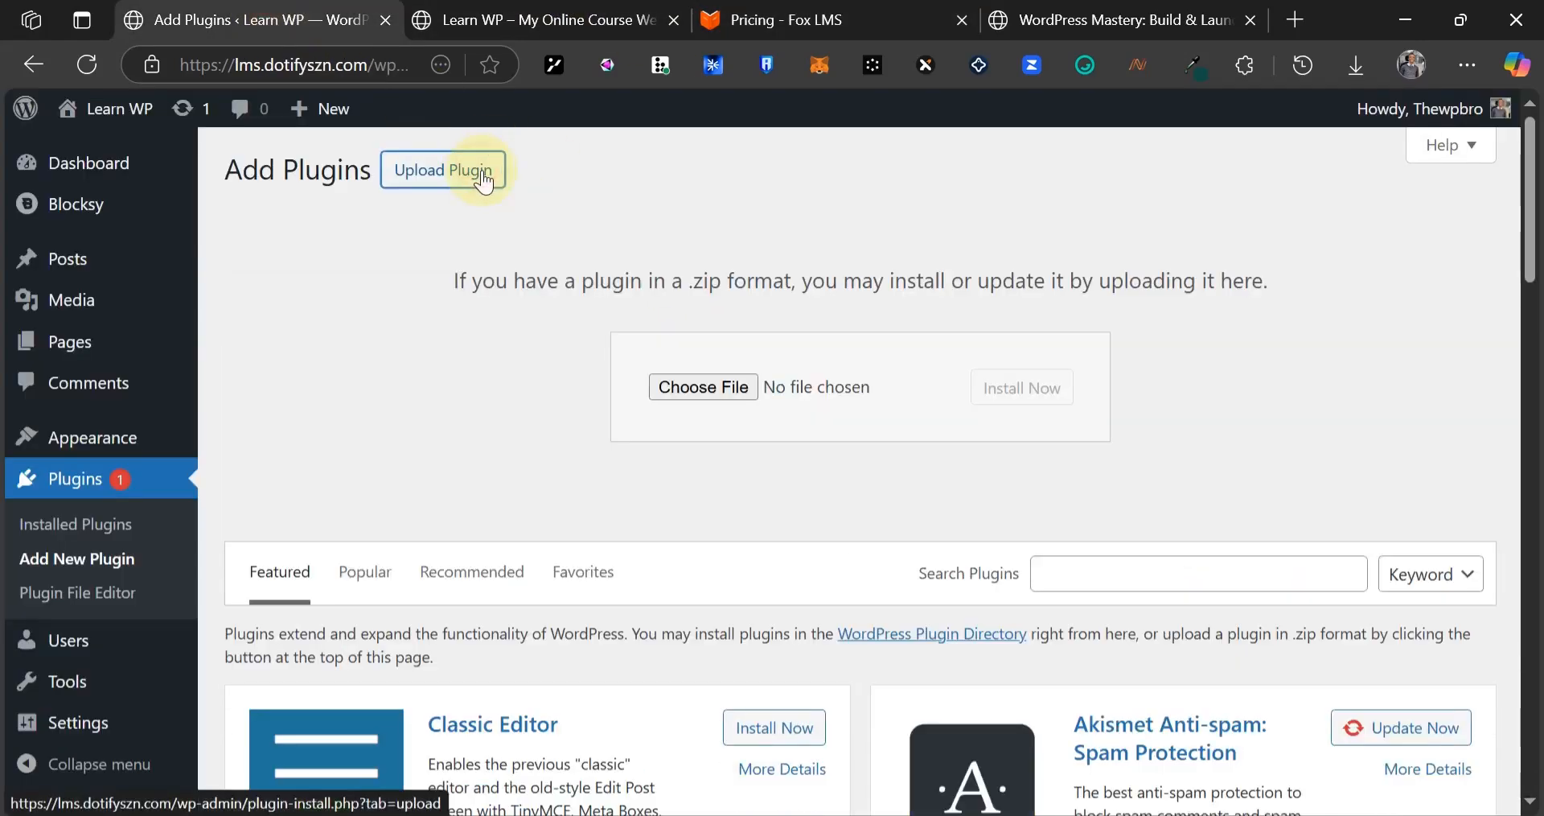
click(736, 390)
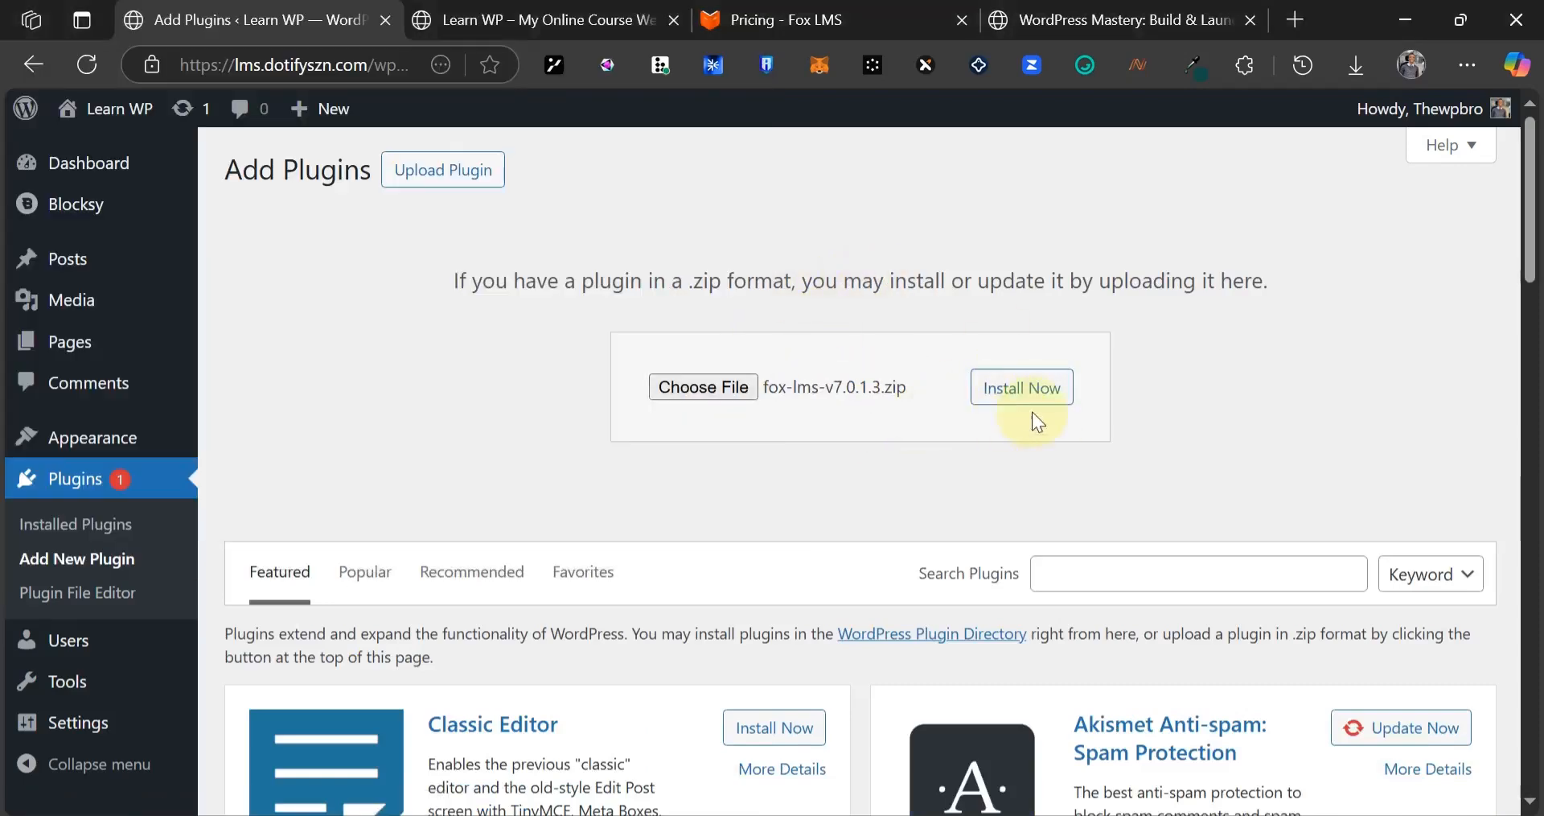
click(1020, 389)
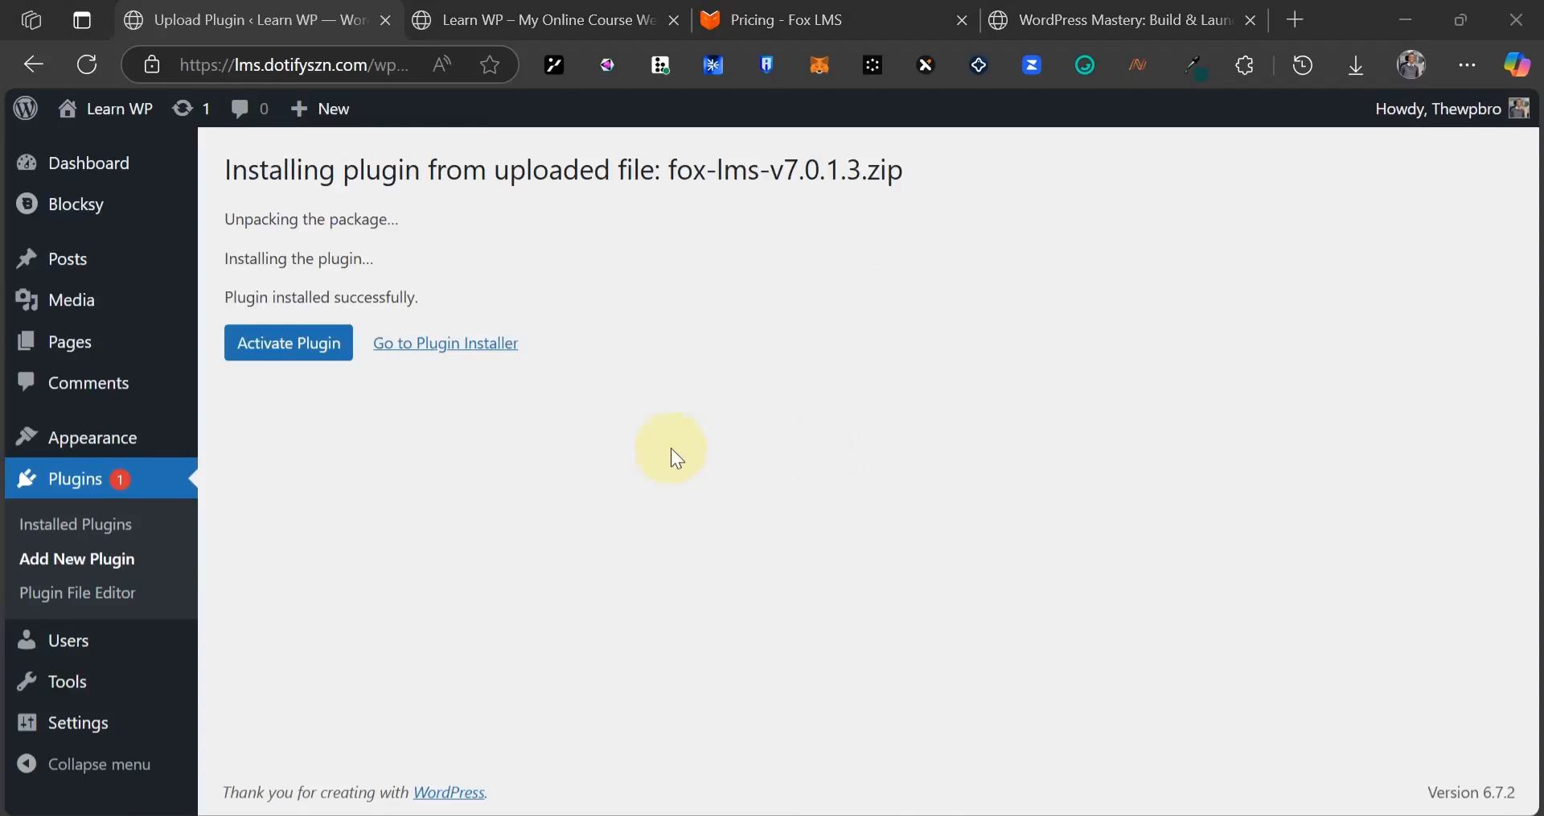
drag(304, 242, 378, 261)
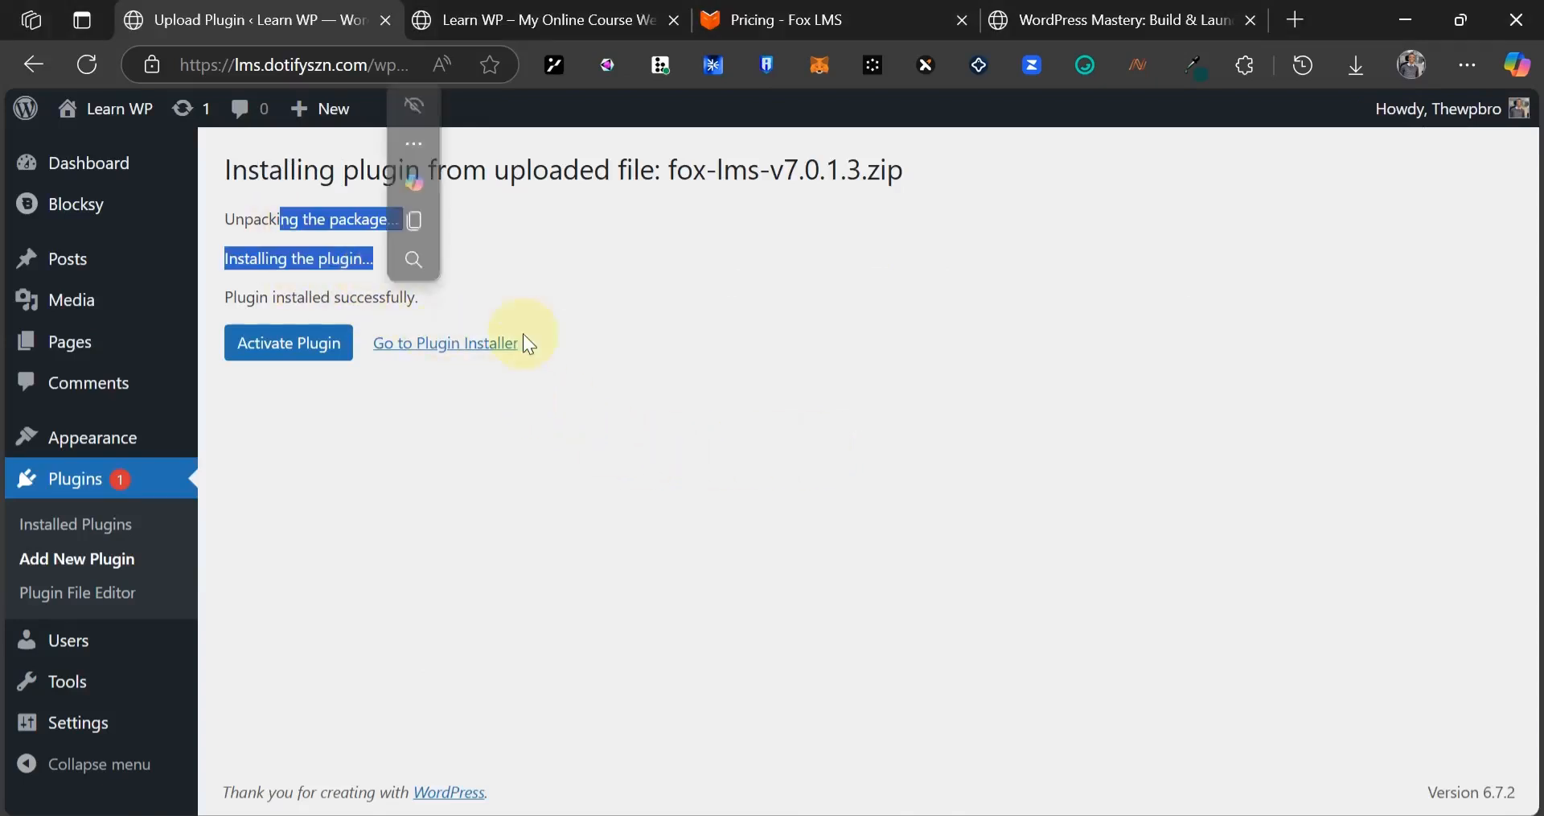
click(594, 335)
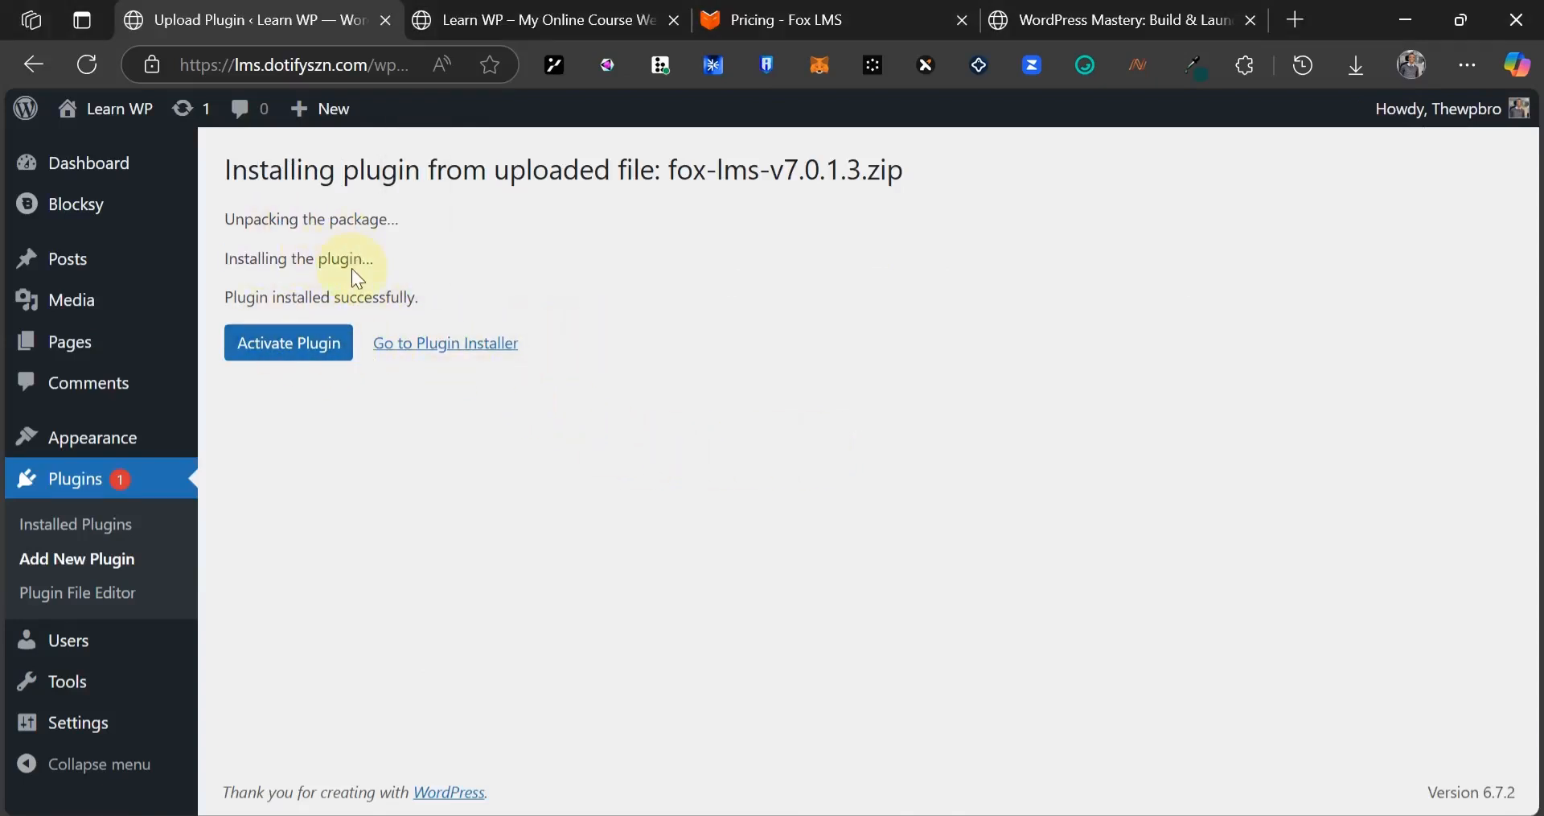
- Go back to the plugin installer, then upload and install the fox-lms-certificate-builder-addon archive
click(485, 349)
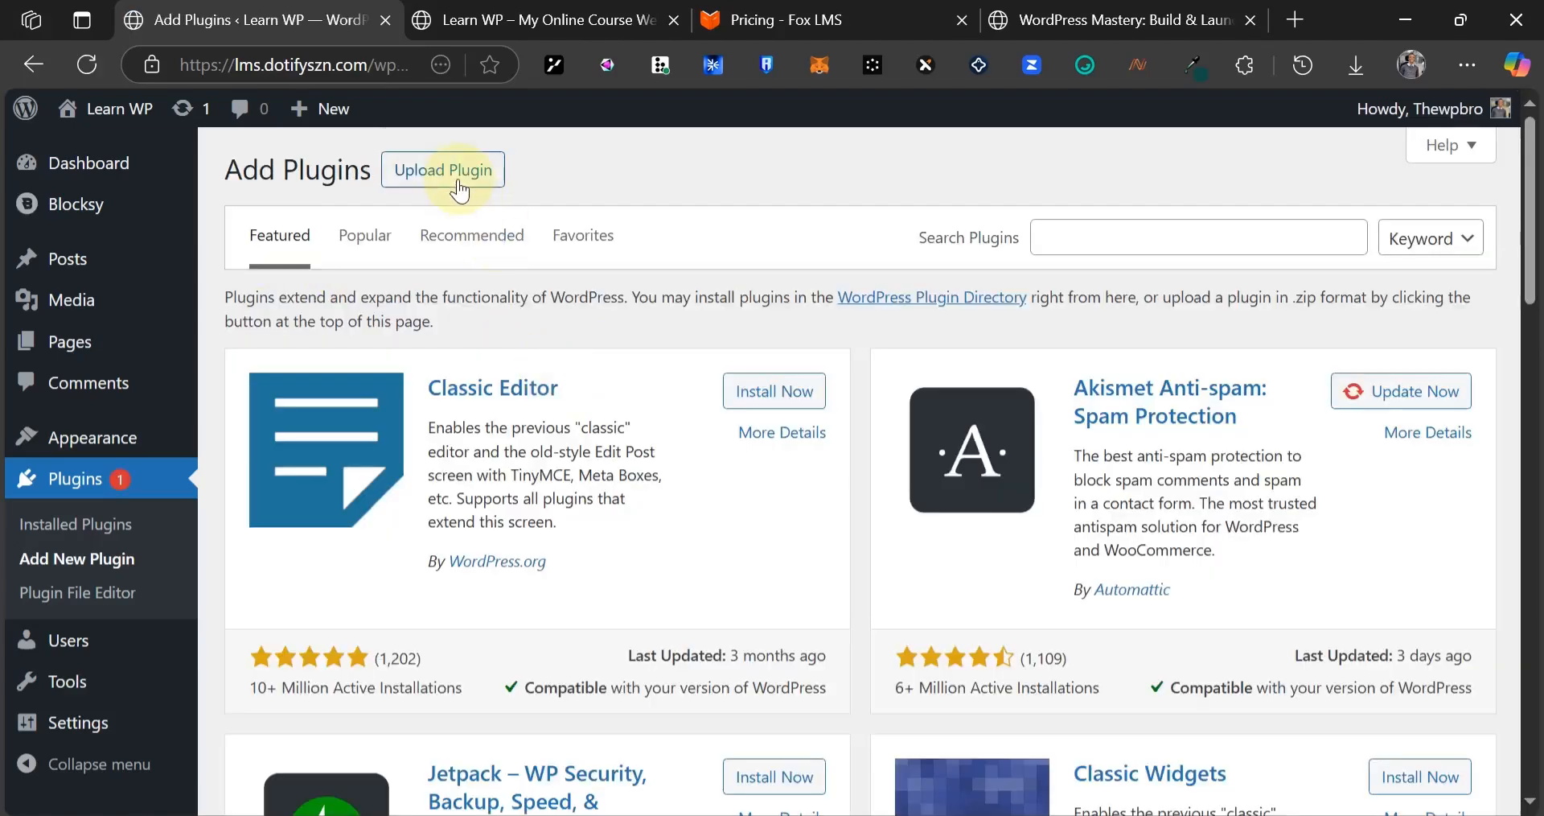
click(460, 187)
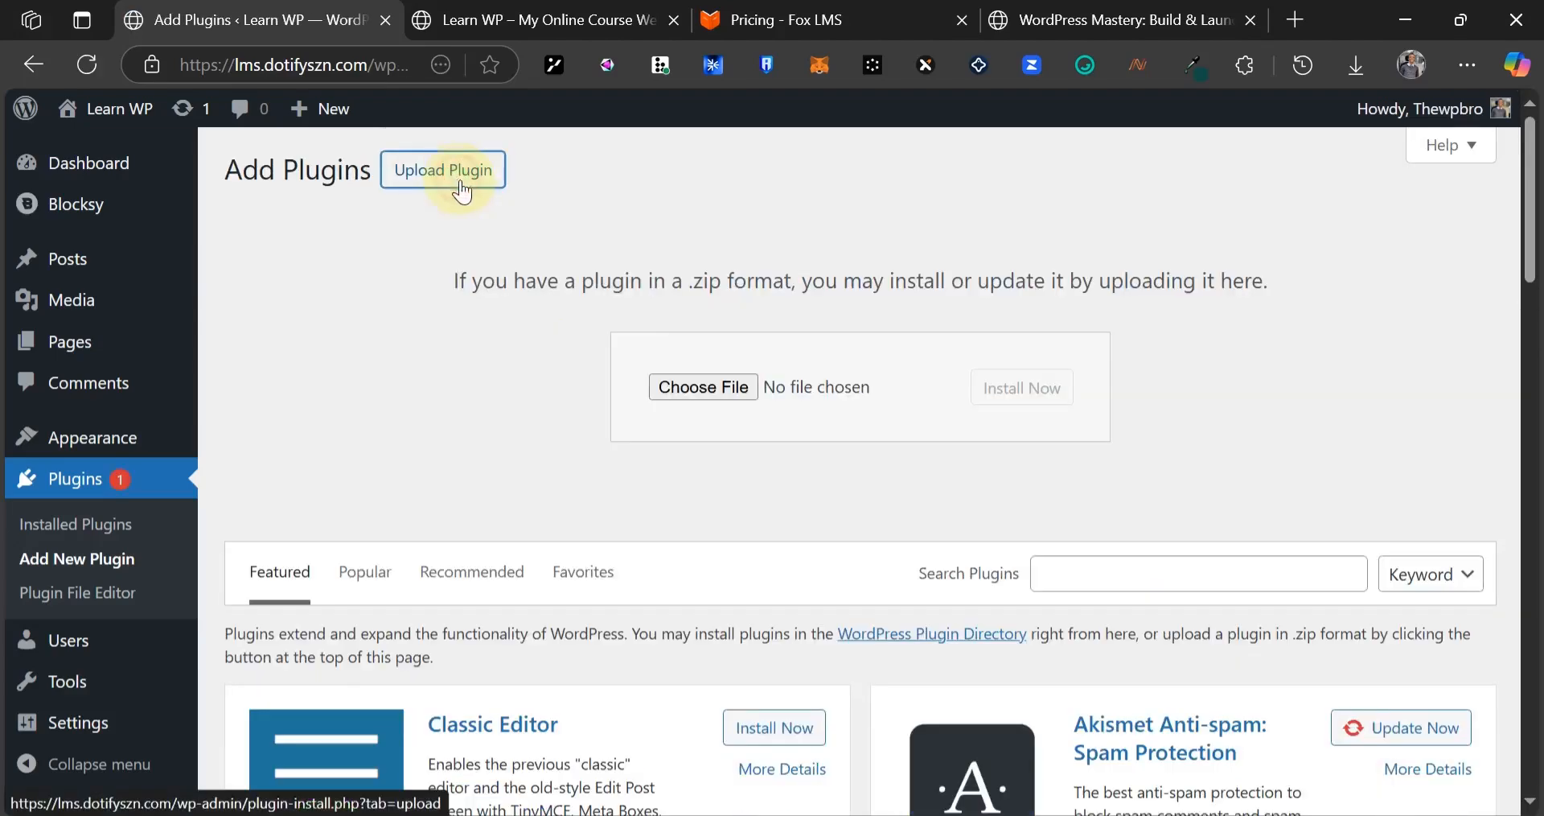
click(664, 395)
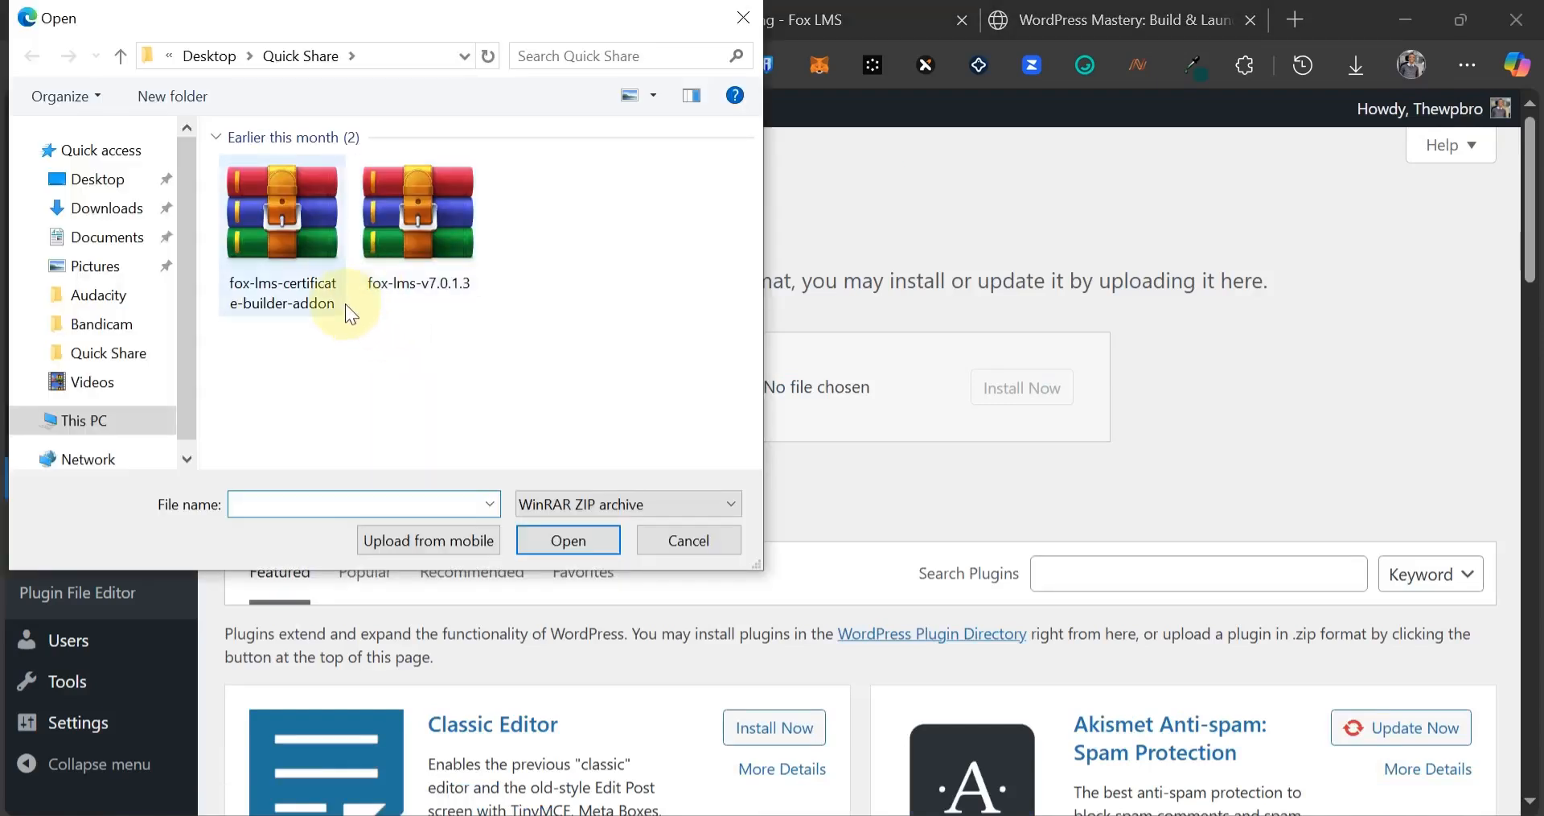
click(276, 313)
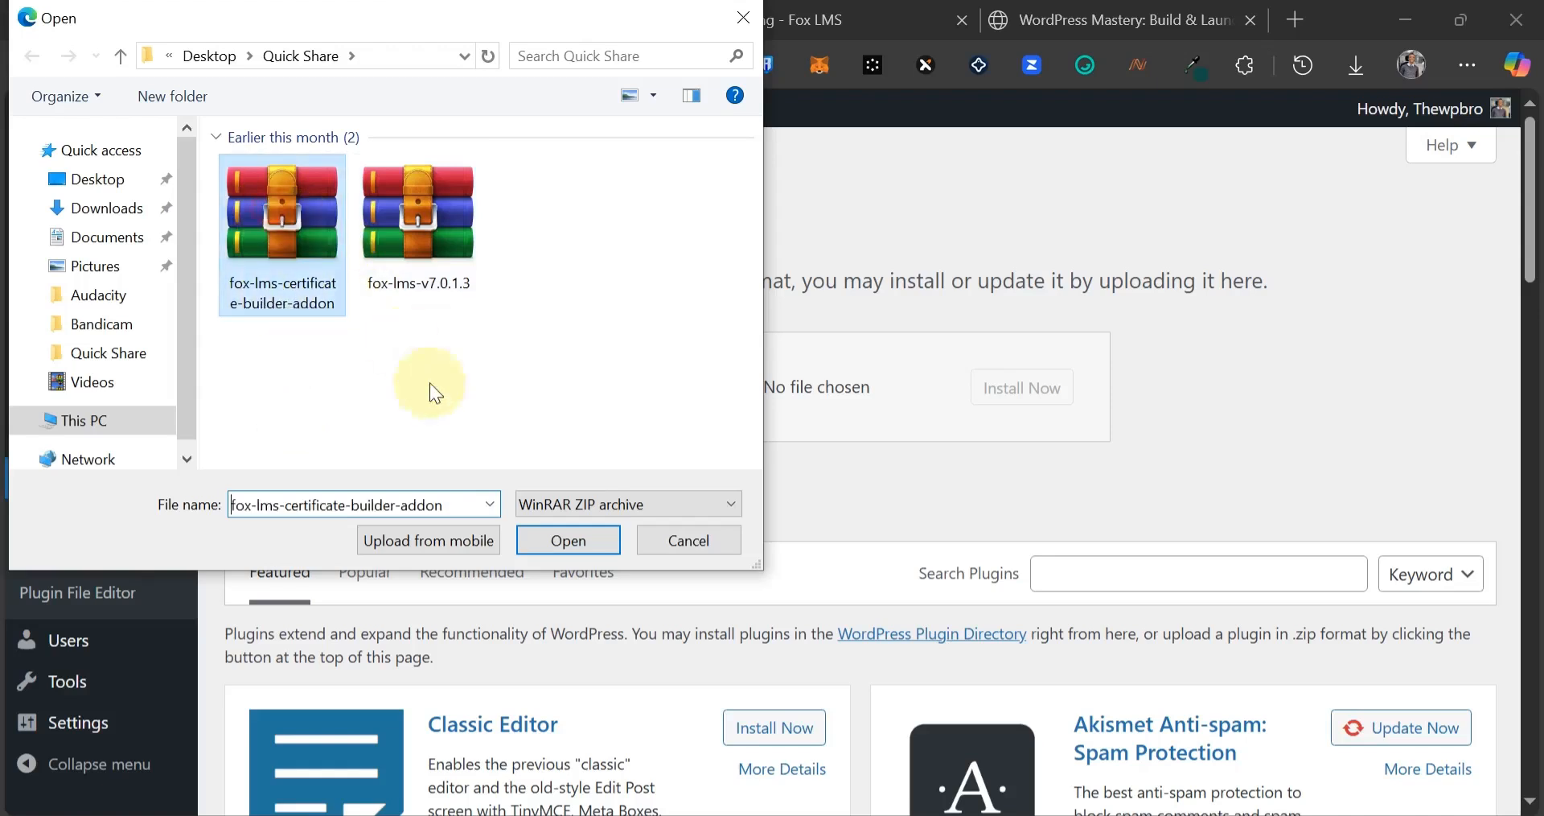
click(566, 536)
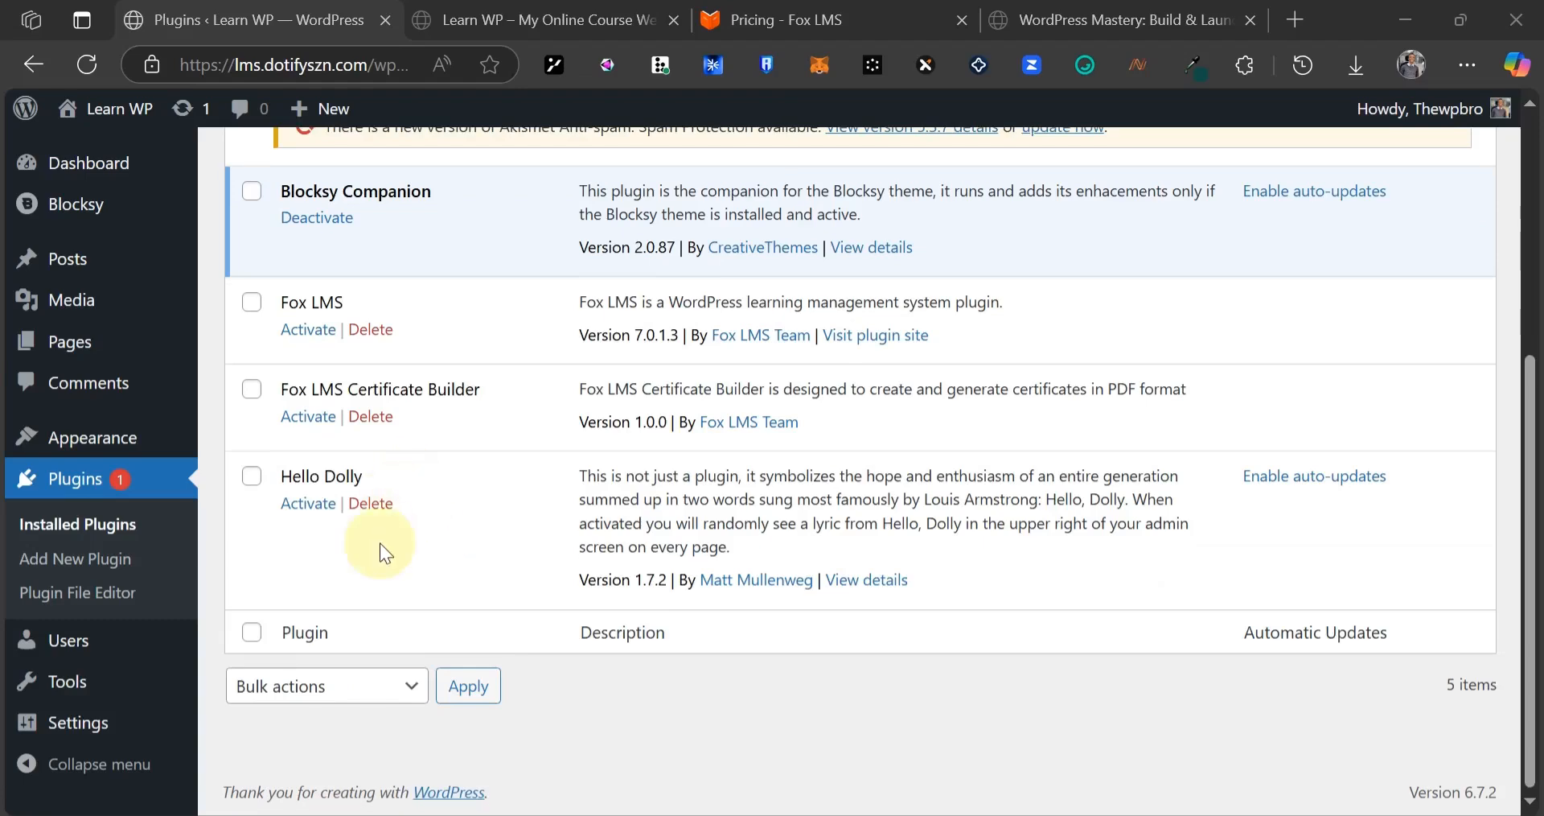
drag(374, 388, 457, 378)
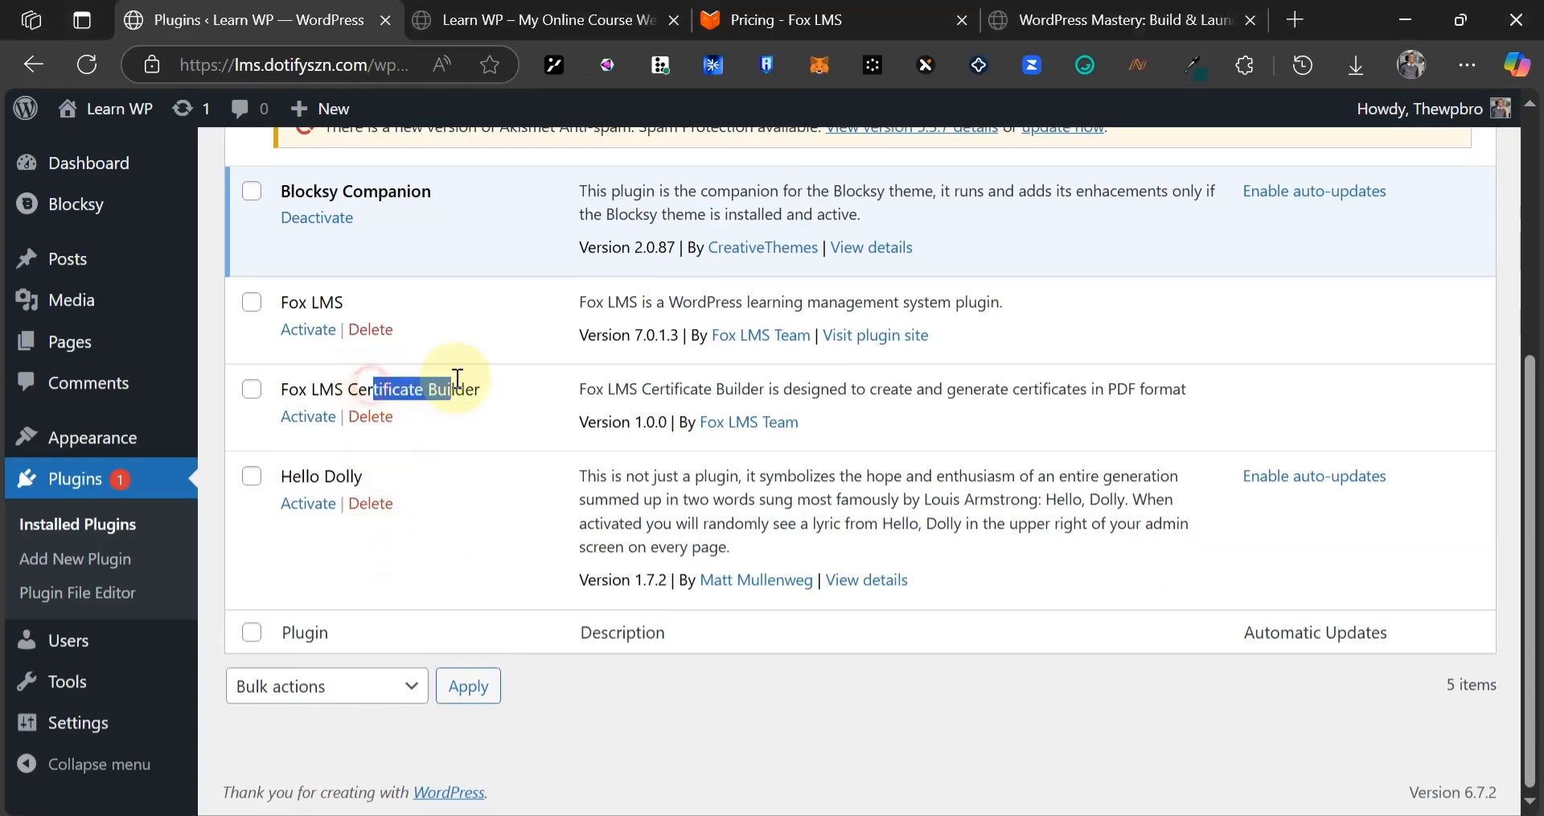
click(389, 441)
- Go to the Add Plugins page, search the directory for "quiz maker", and check the author of the Quiz Maker plugin
scroll(486, 444, up, 5)
click(443, 219)
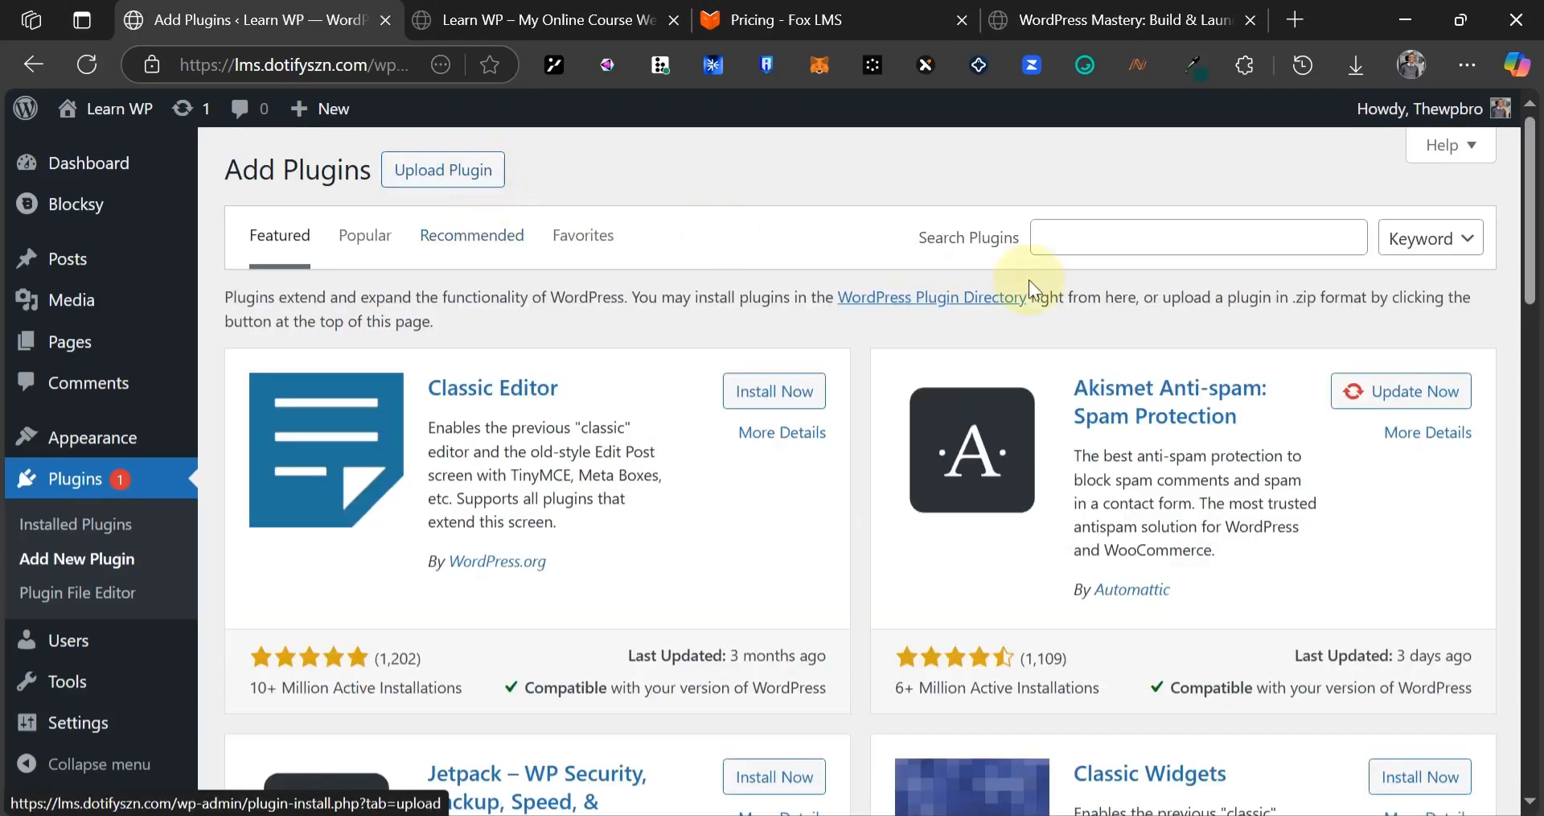
click(1075, 245)
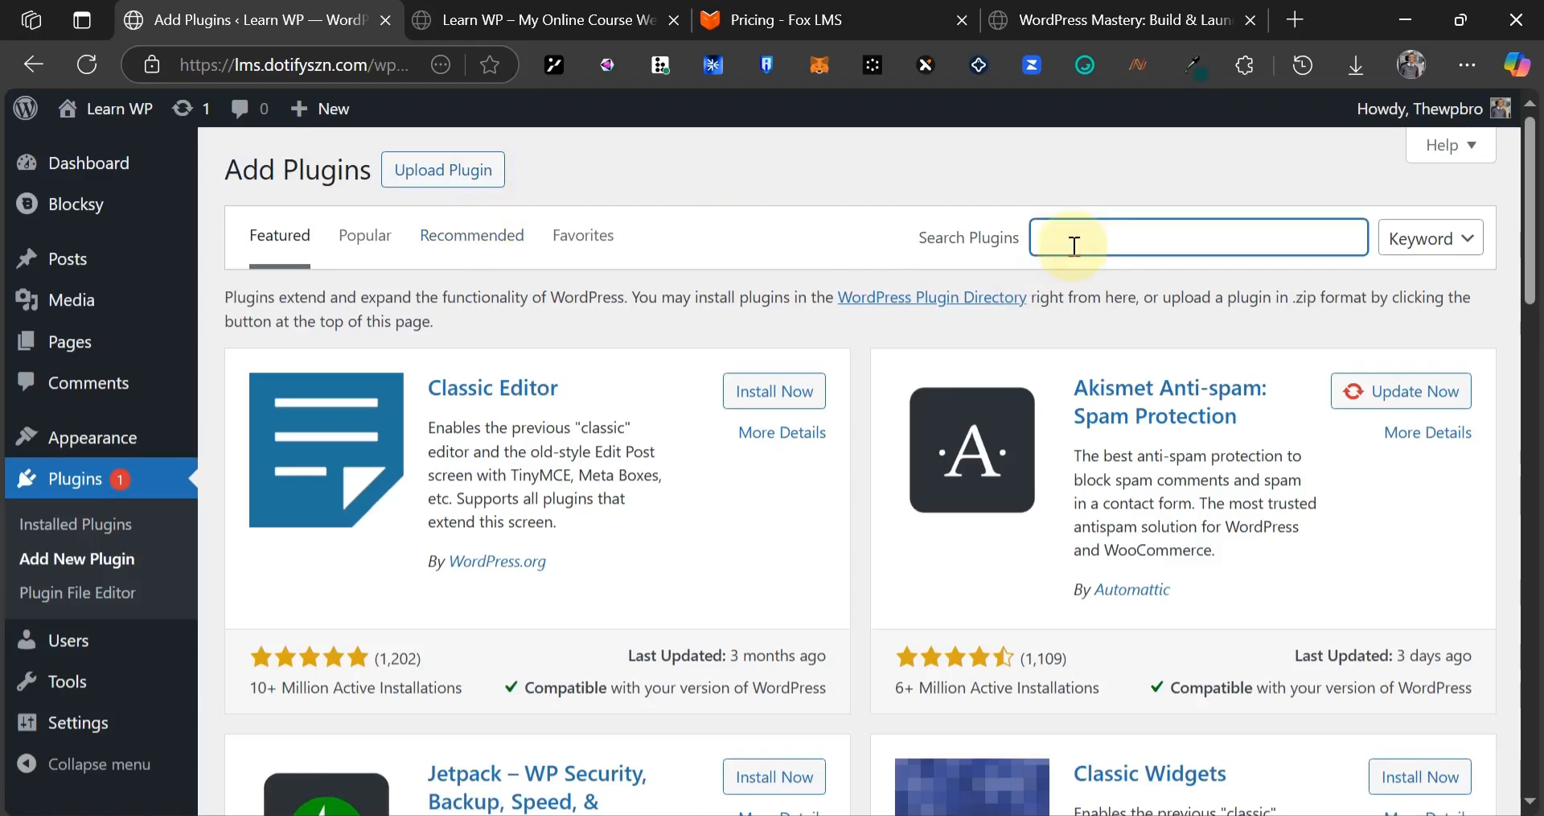
text(quiz maker)
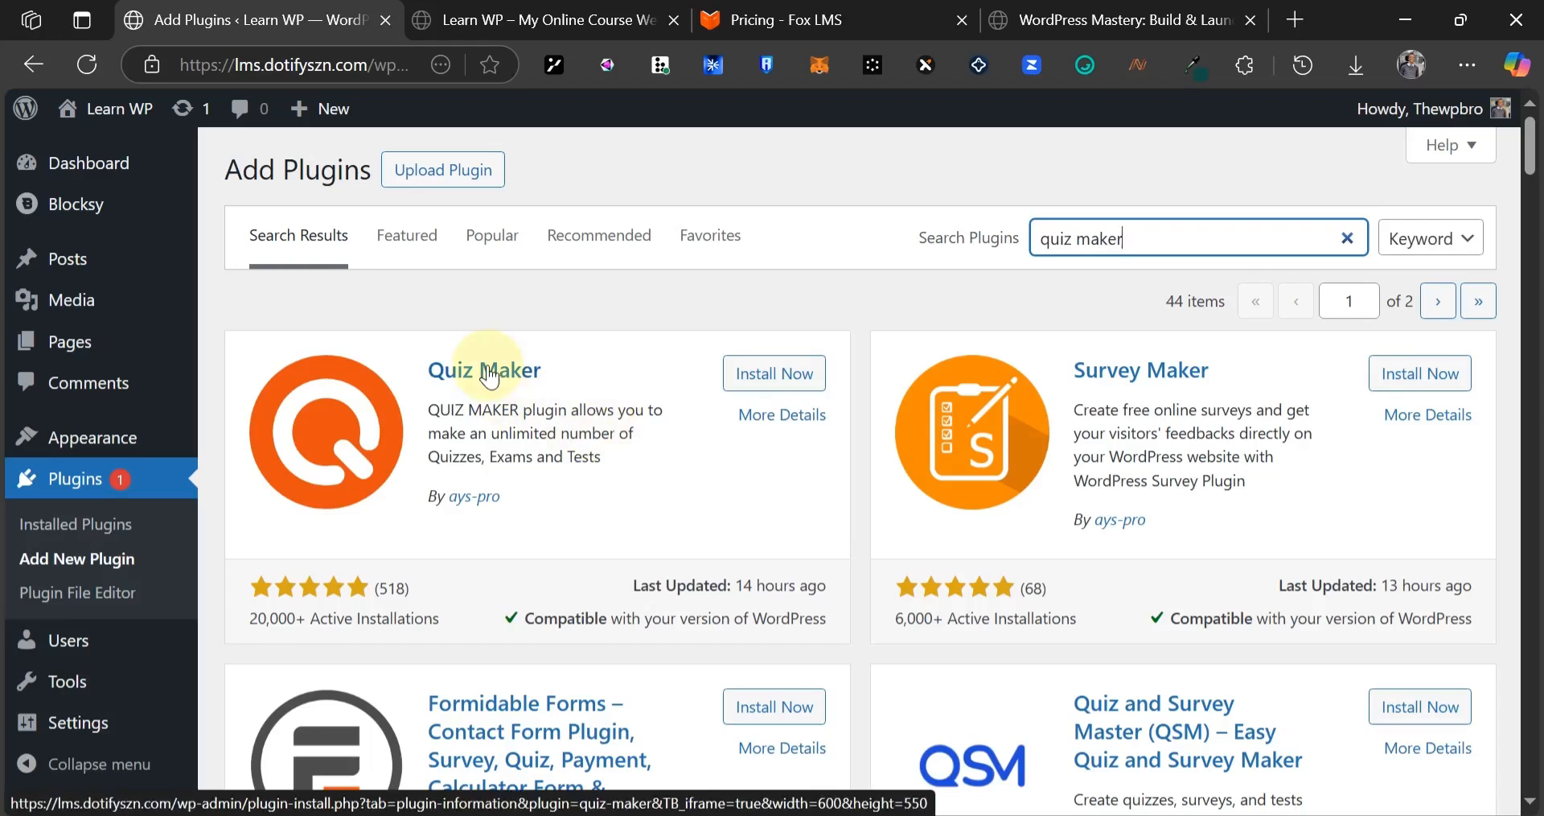
drag(513, 497, 452, 510)
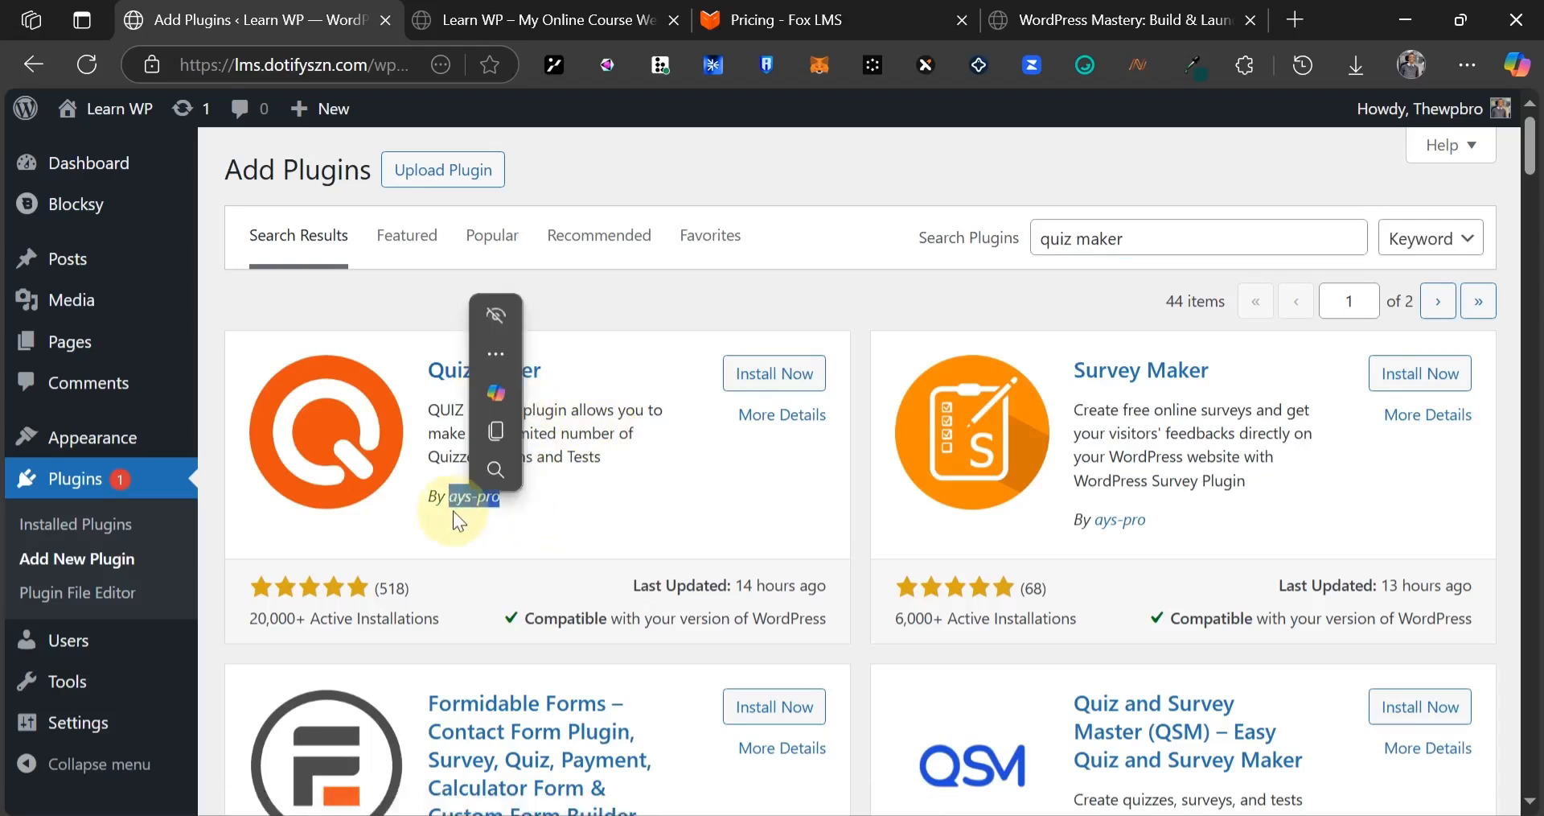
click(522, 539)
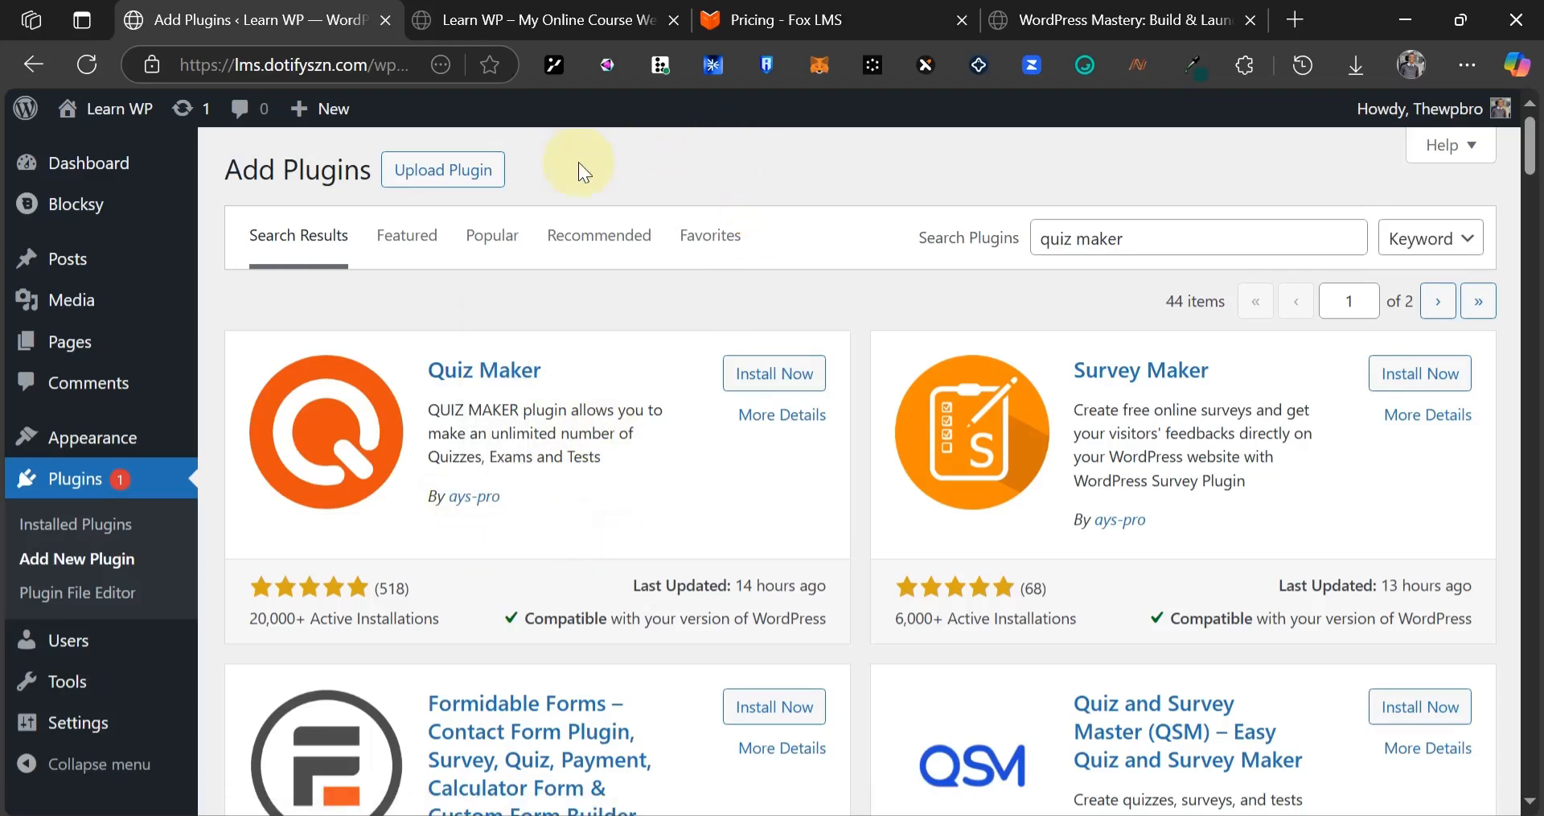
- Upload and install the plugin file quiz-maker-31.8.1.zip
click(487, 171)
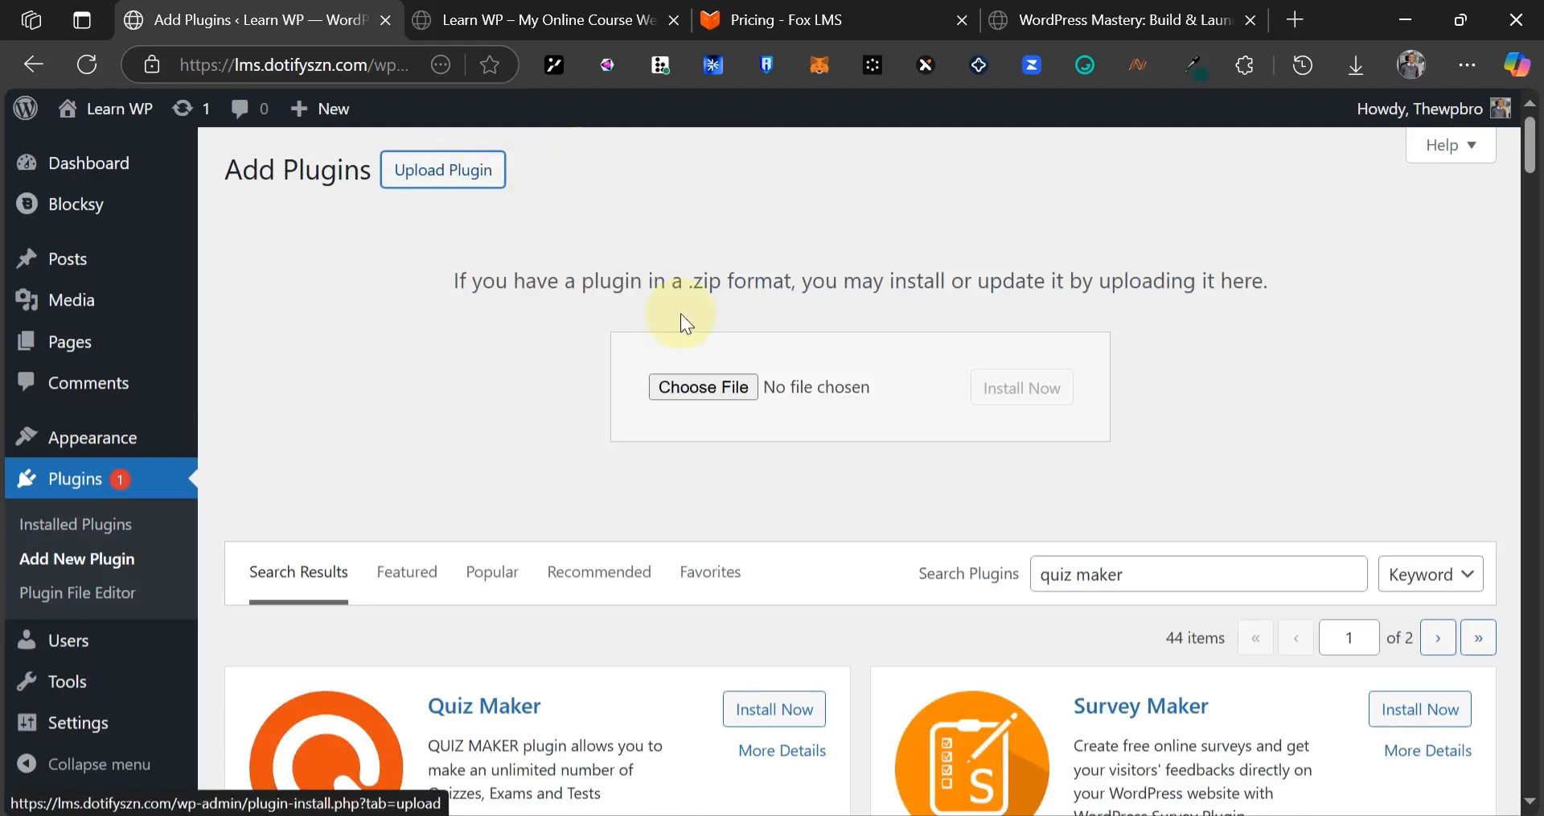
click(703, 389)
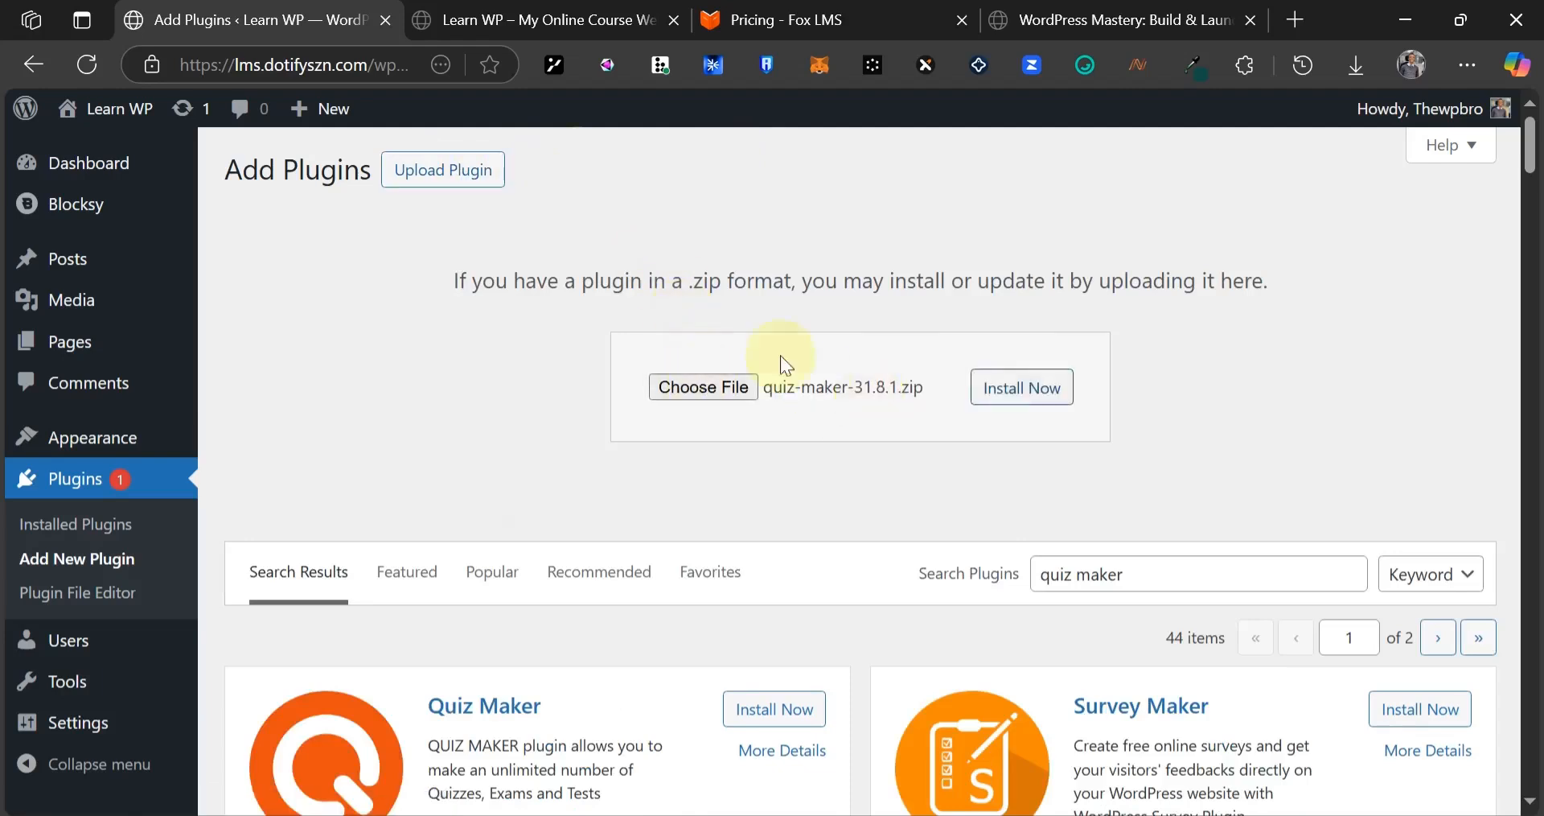
click(1072, 401)
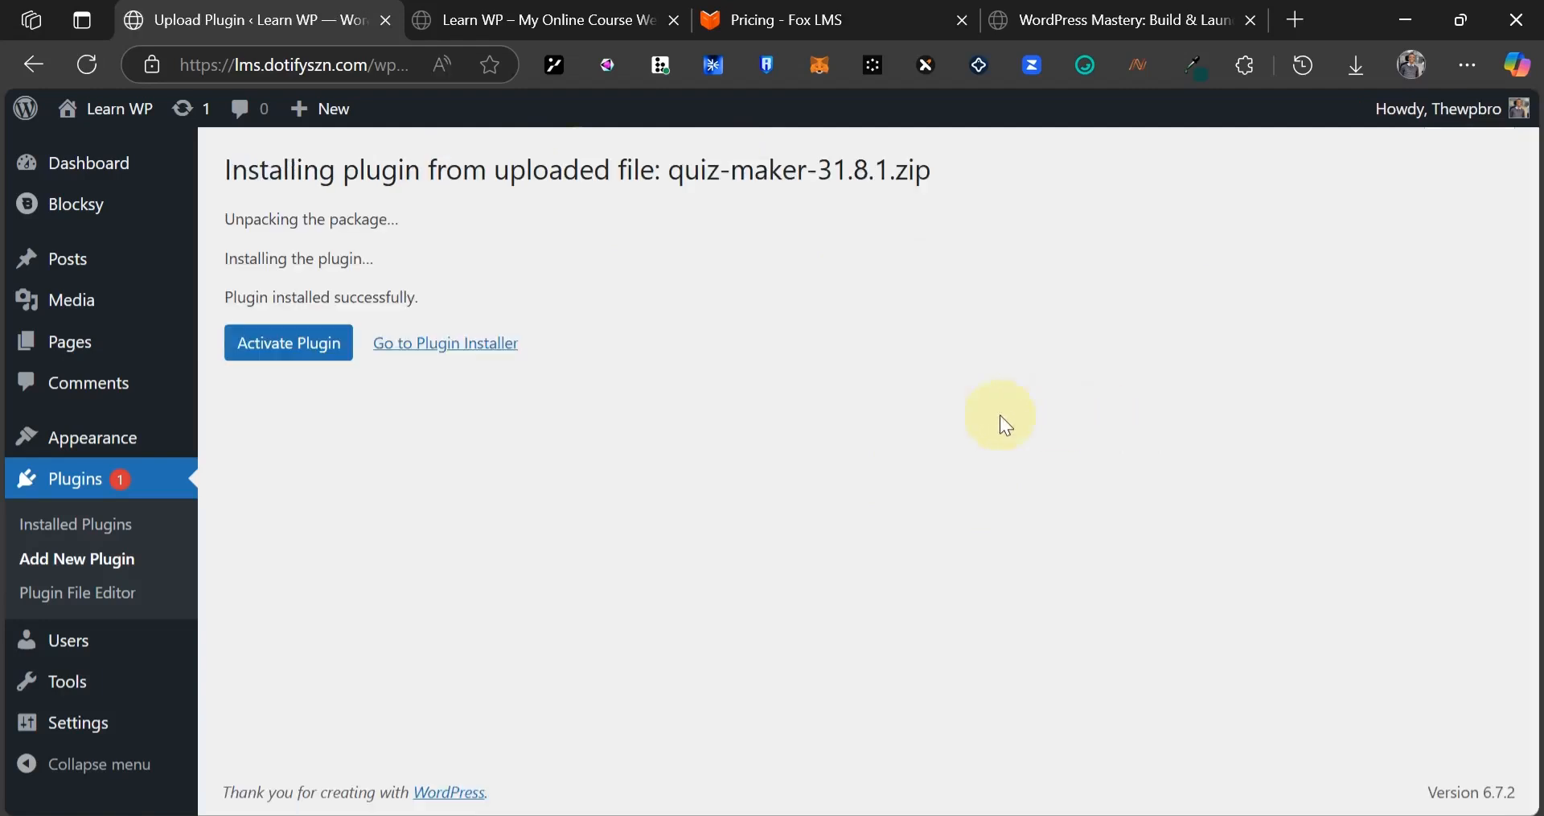
drag(255, 297, 383, 299)
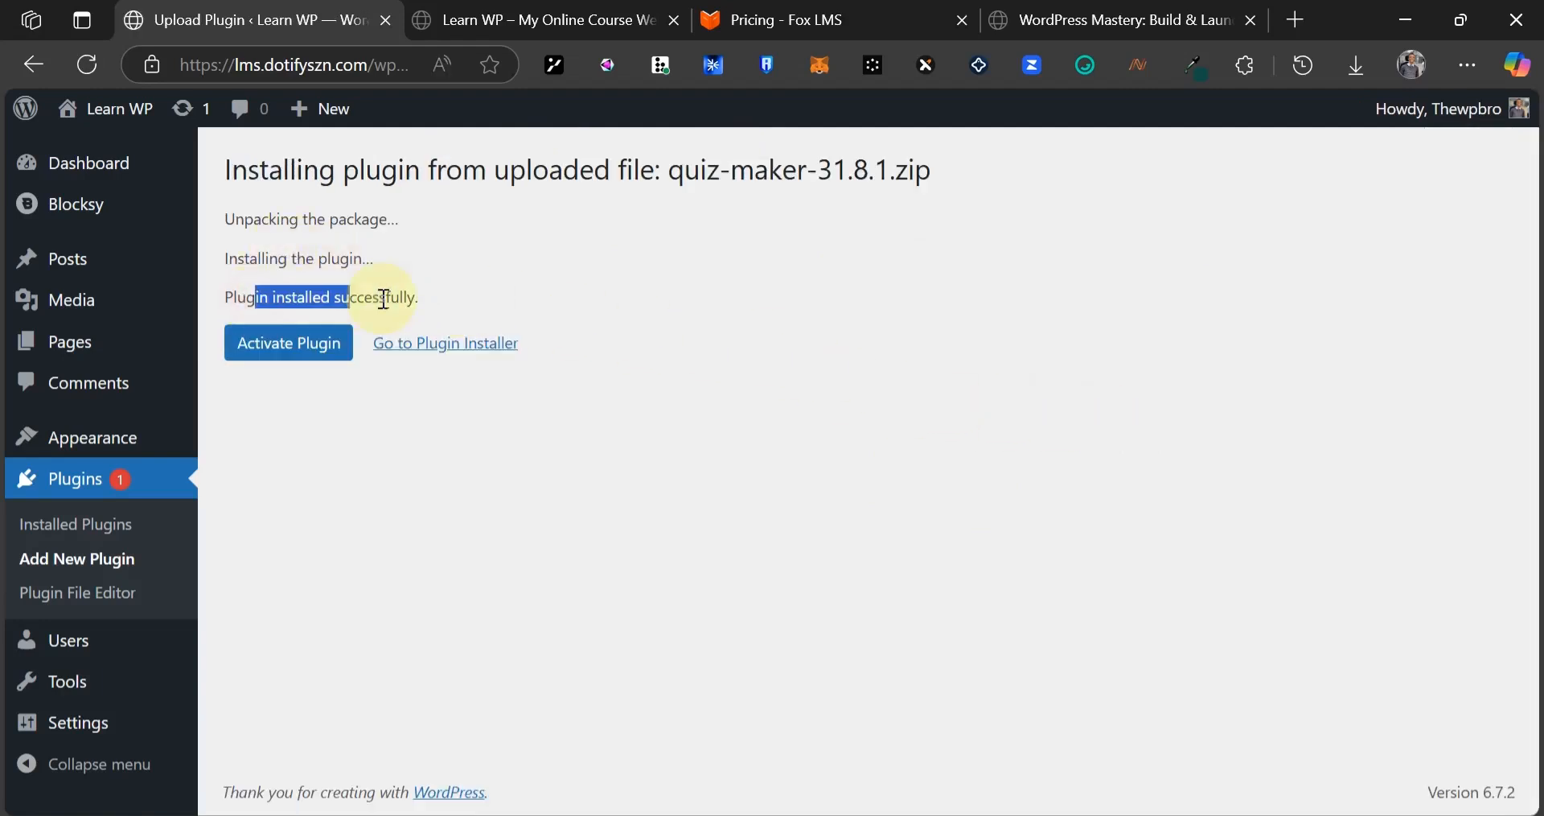
click(424, 437)
- Return to the plugin installer, search for "elementor", and install Elementor Website Builder and ElementsKit Elementor addons
click(438, 354)
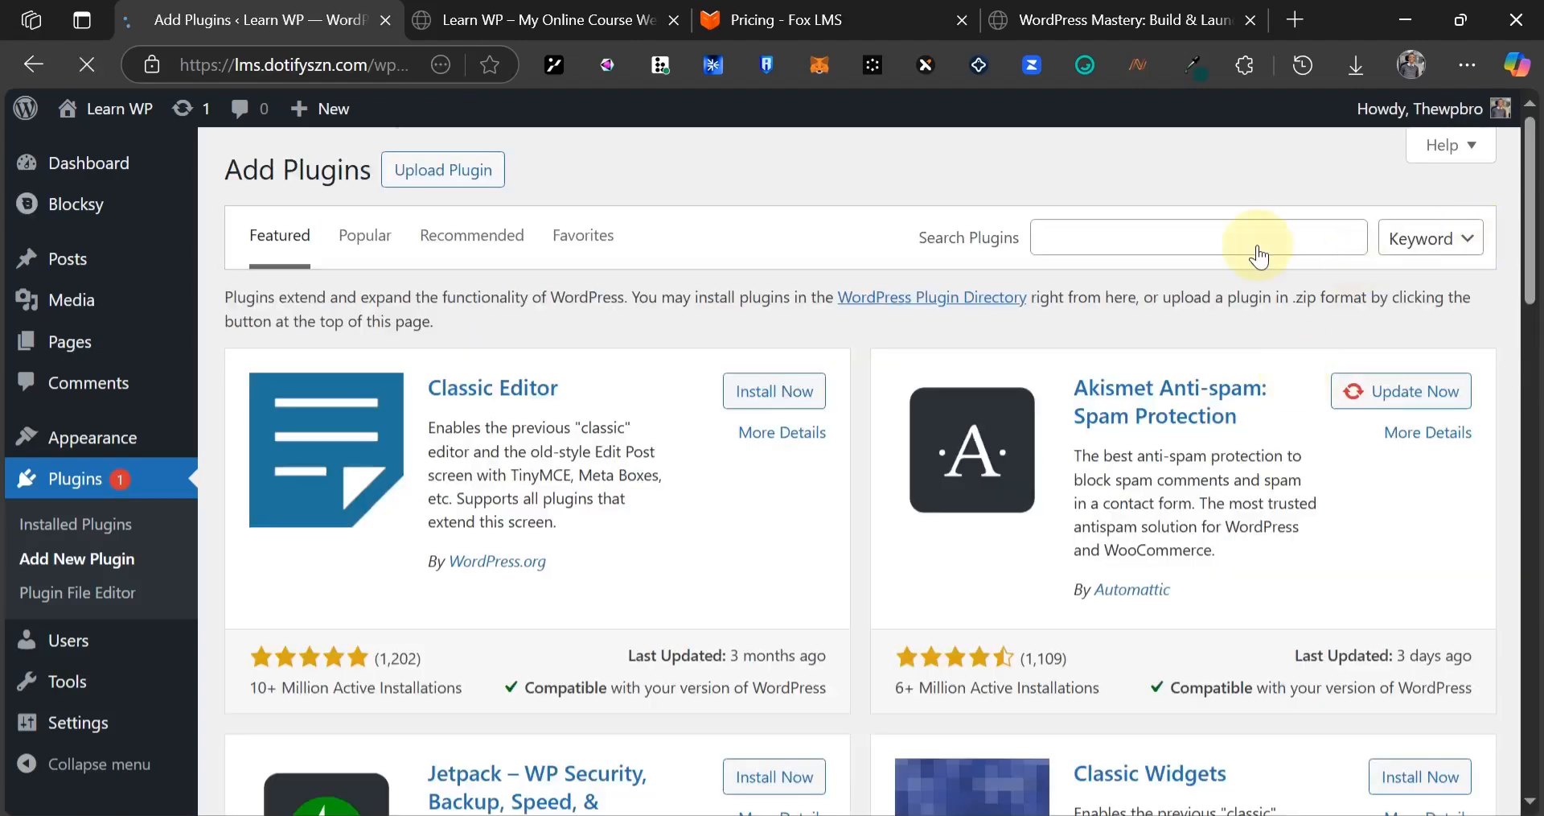
click(1108, 234)
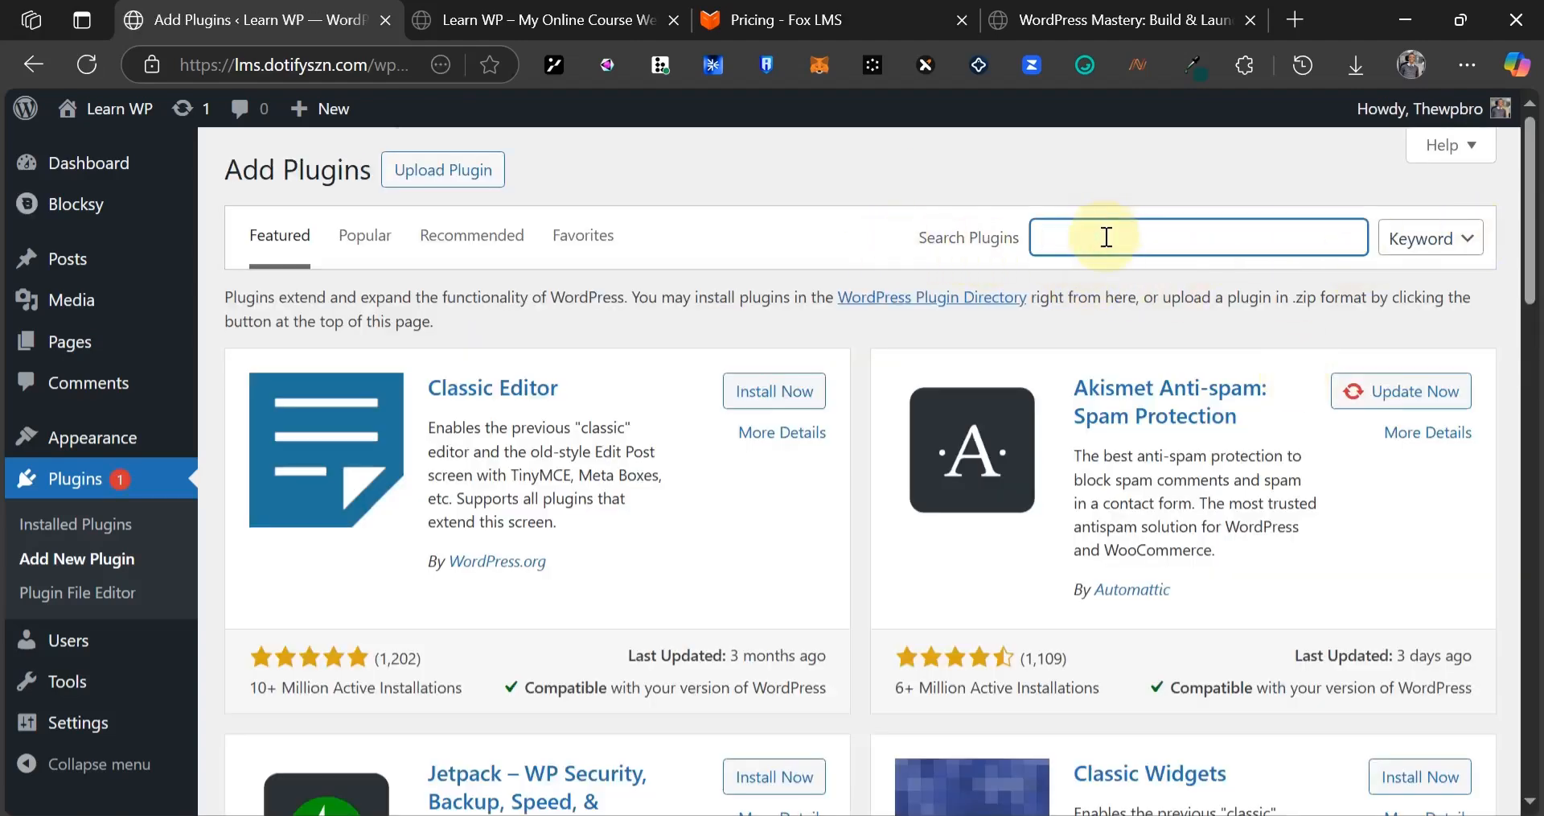
text(elementor)
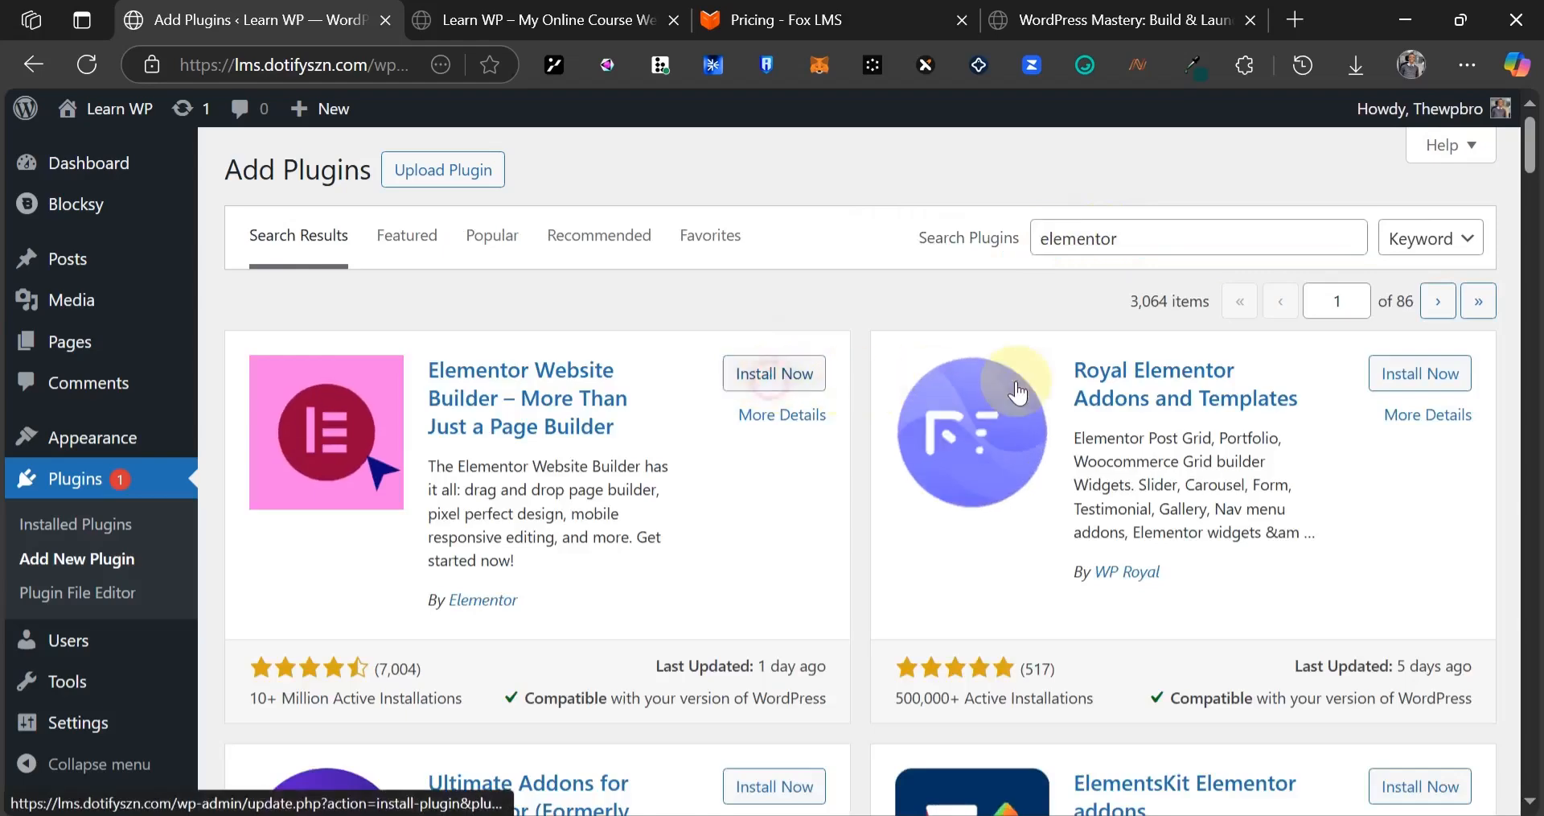
scroll(1126, 483, down, 3)
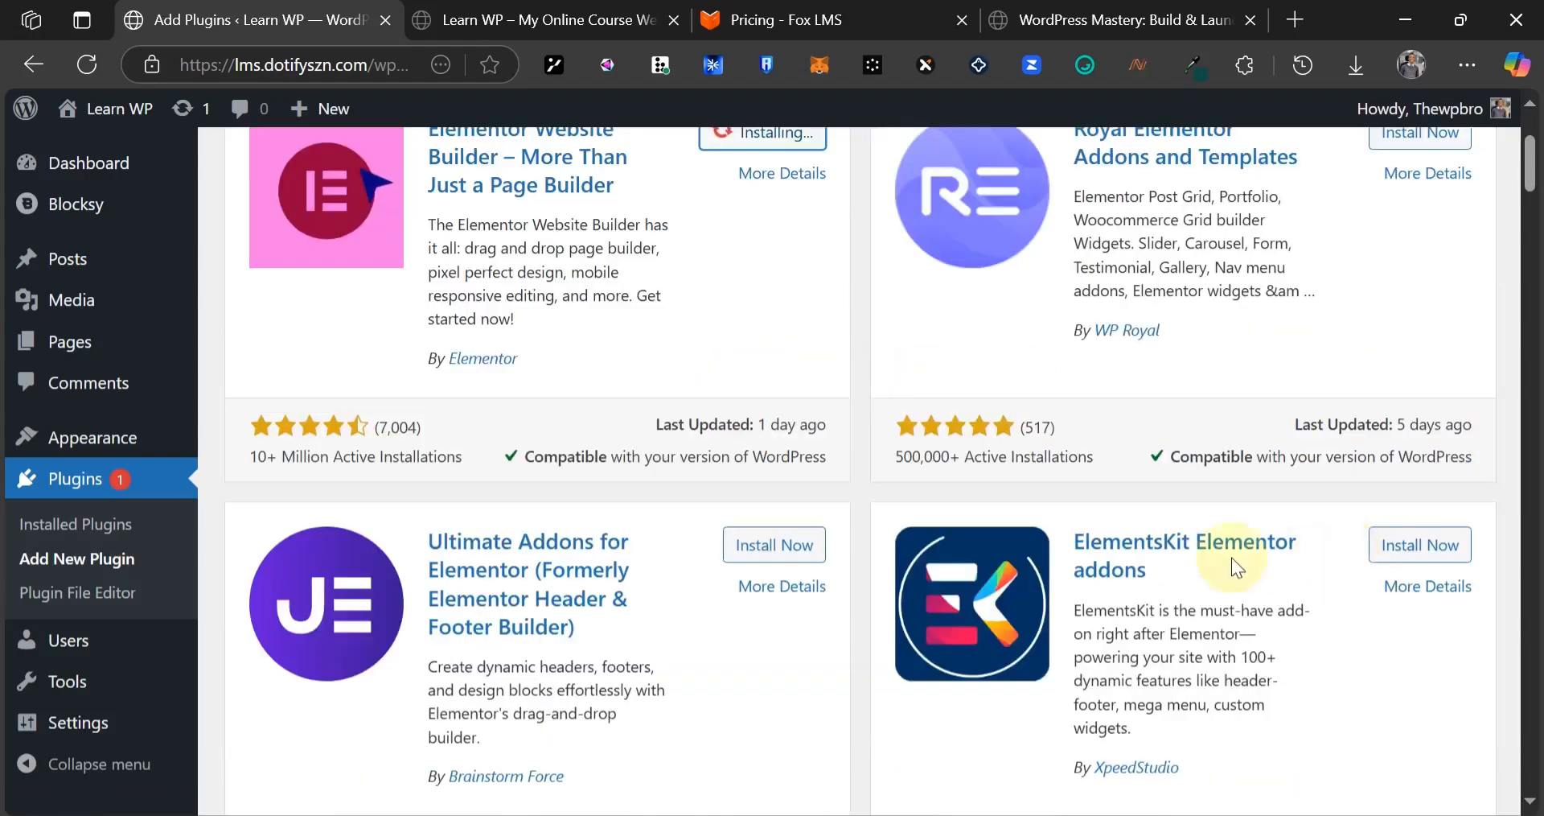
click(1406, 555)
scroll(1163, 226, up, 3)
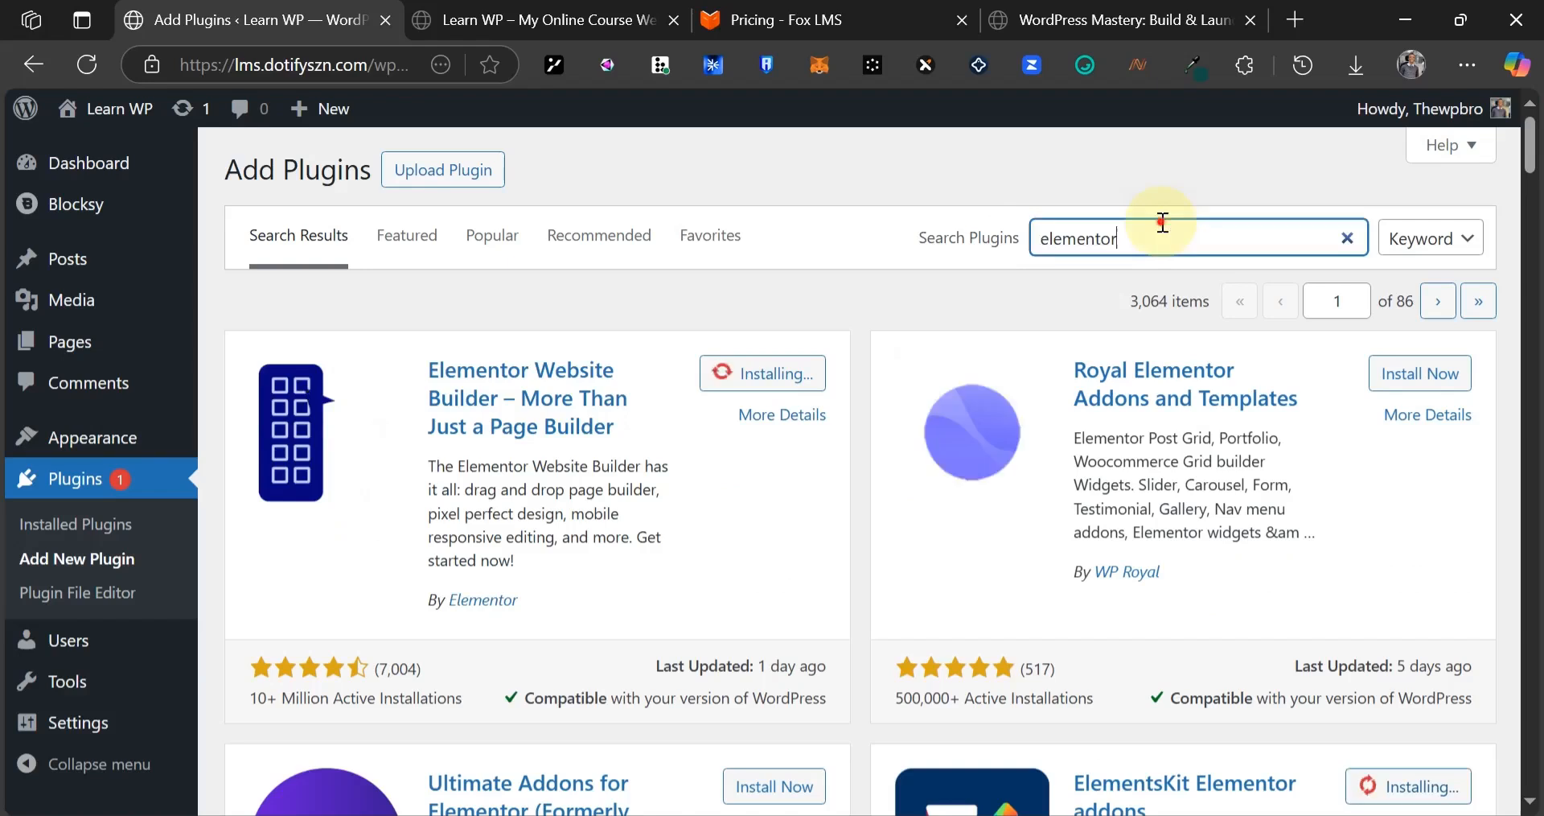
- Search for "forminator" and "solid security" in turn, installing Forminator Forms and Solid Security from the plugin directory
double_click(1163, 223)
text(formin)
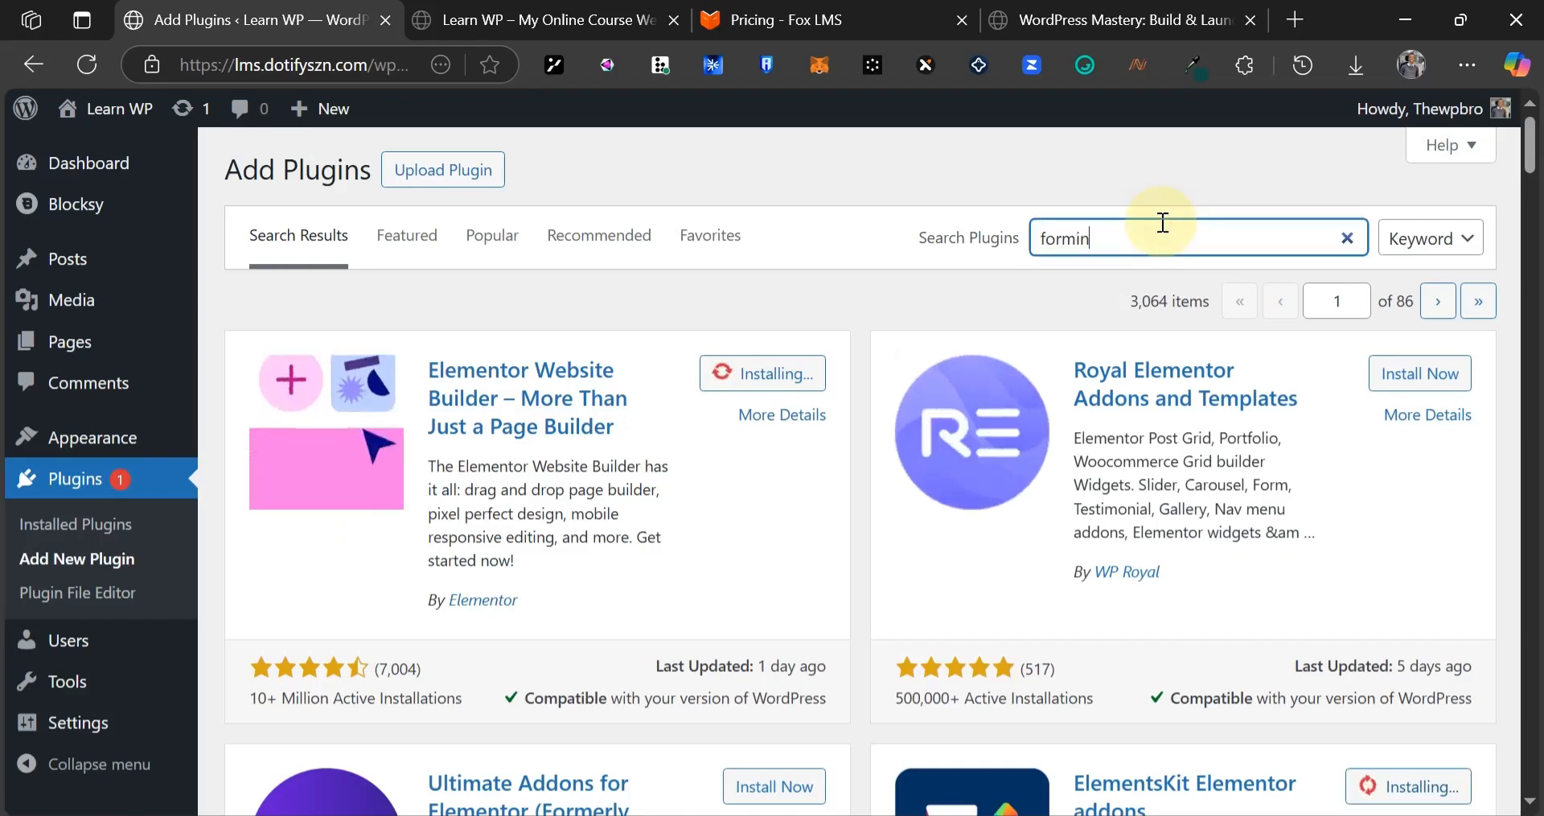
text(ator)
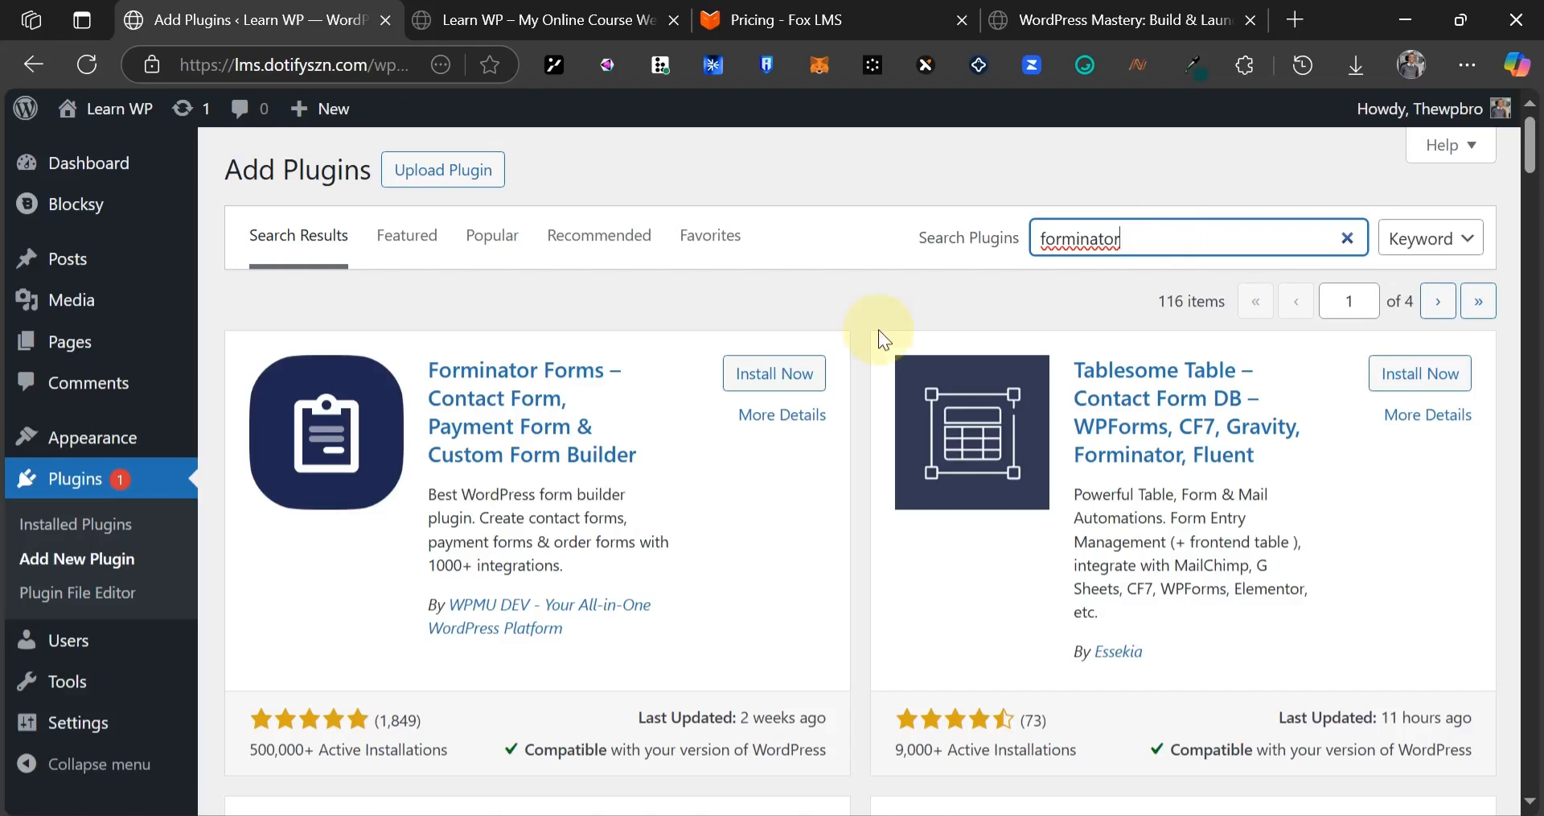
click(785, 375)
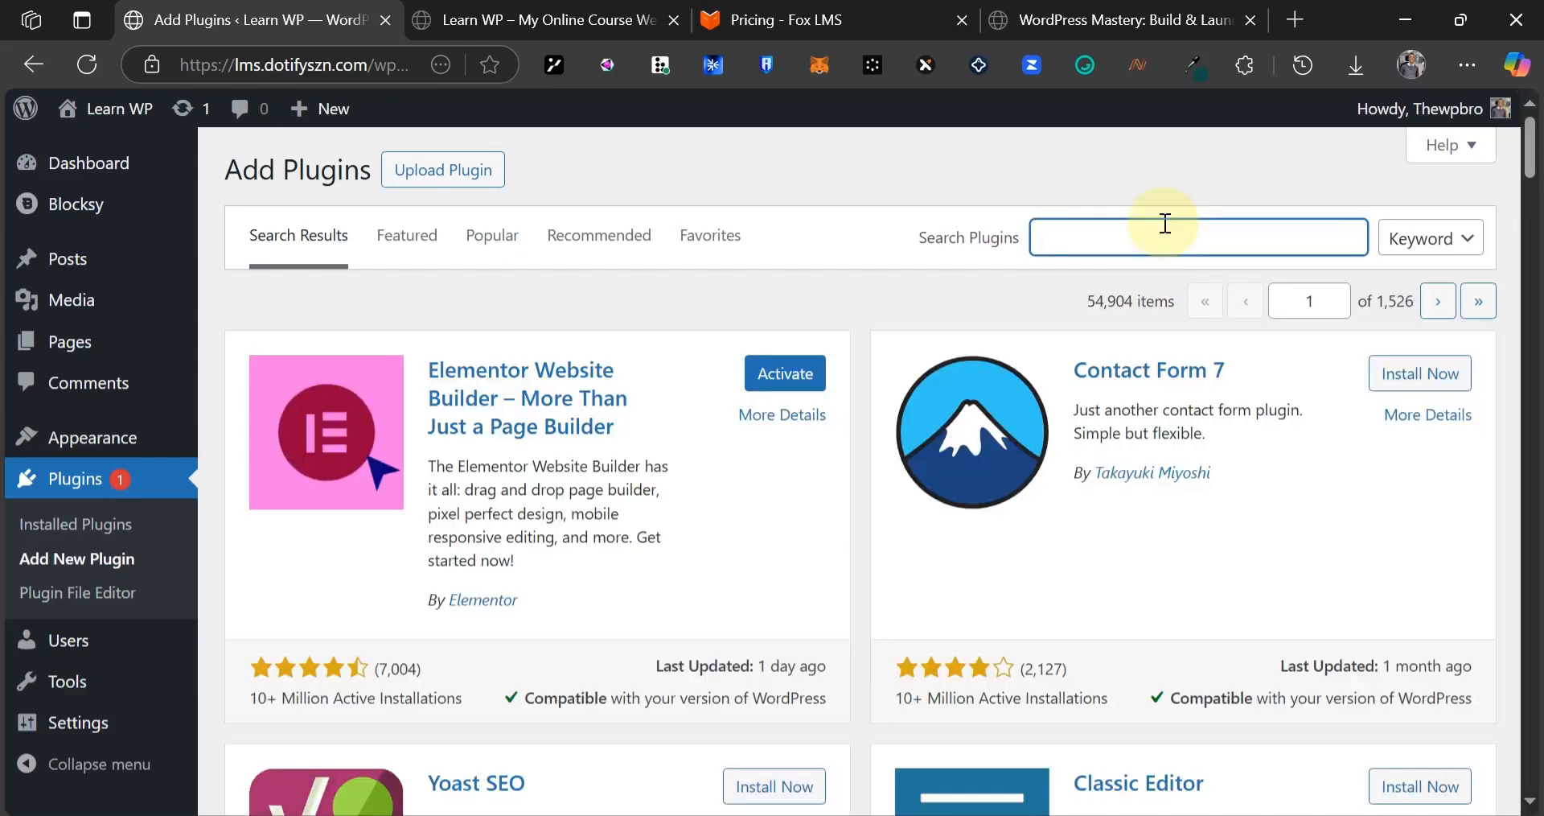
text(solid security)
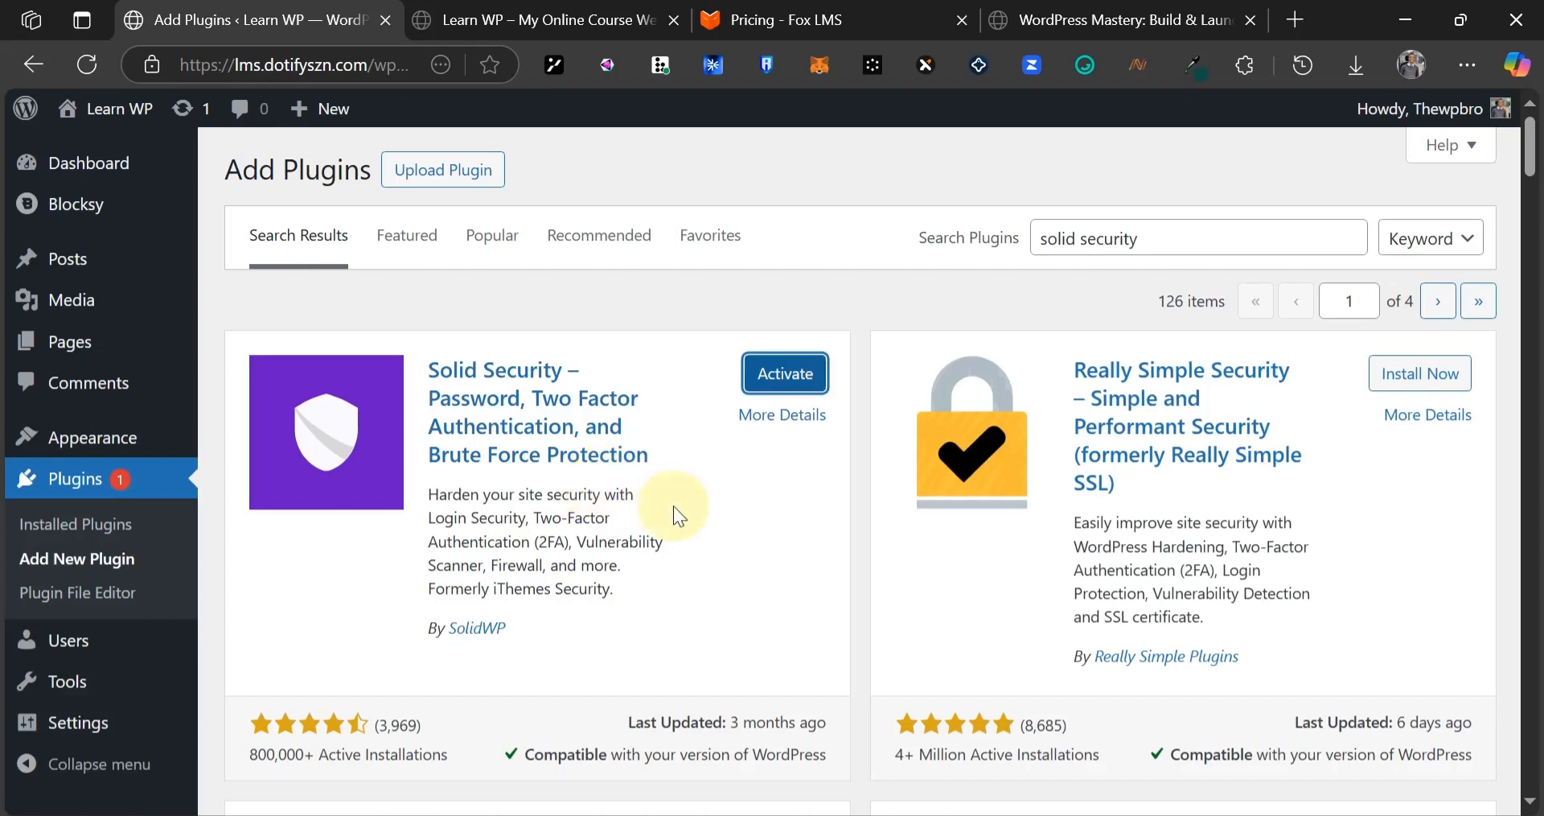
- Search the plugin directory for "nexter blocks" and install Nexter Blocks
triple_click(1174, 239)
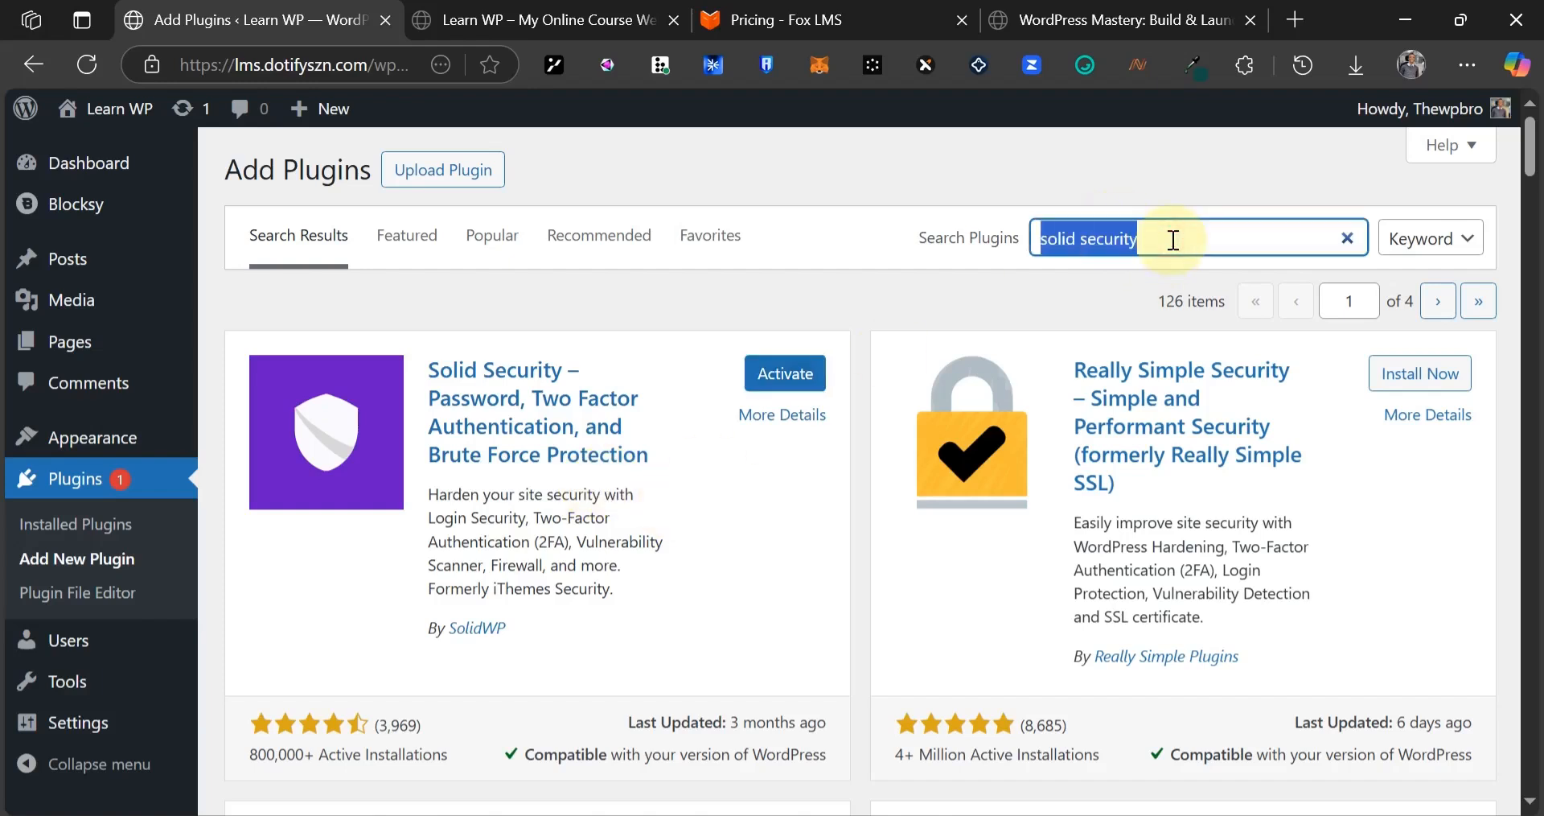
text(nexter blocks)
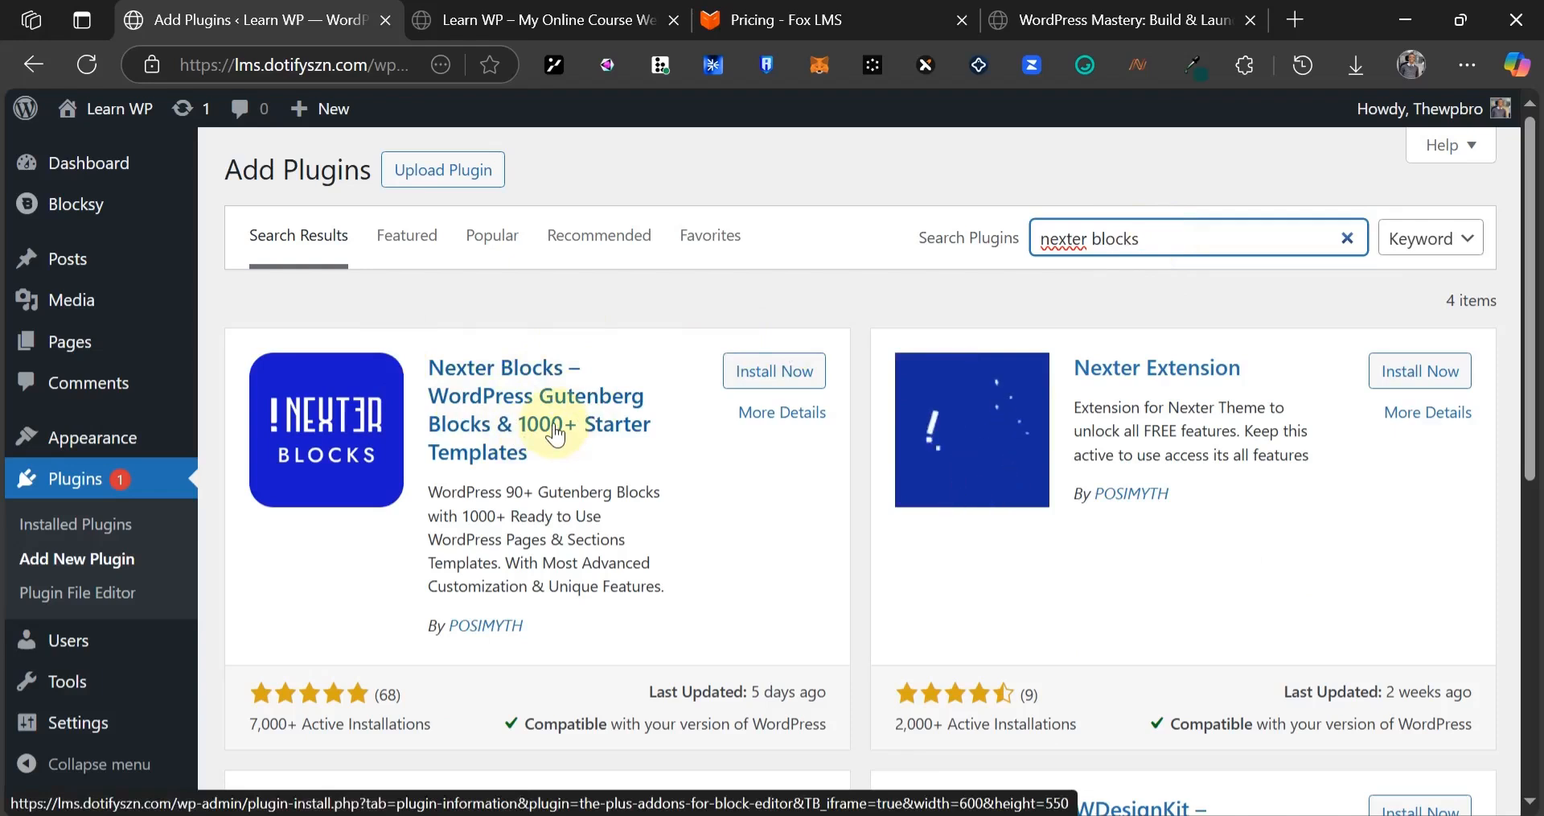
click(774, 368)
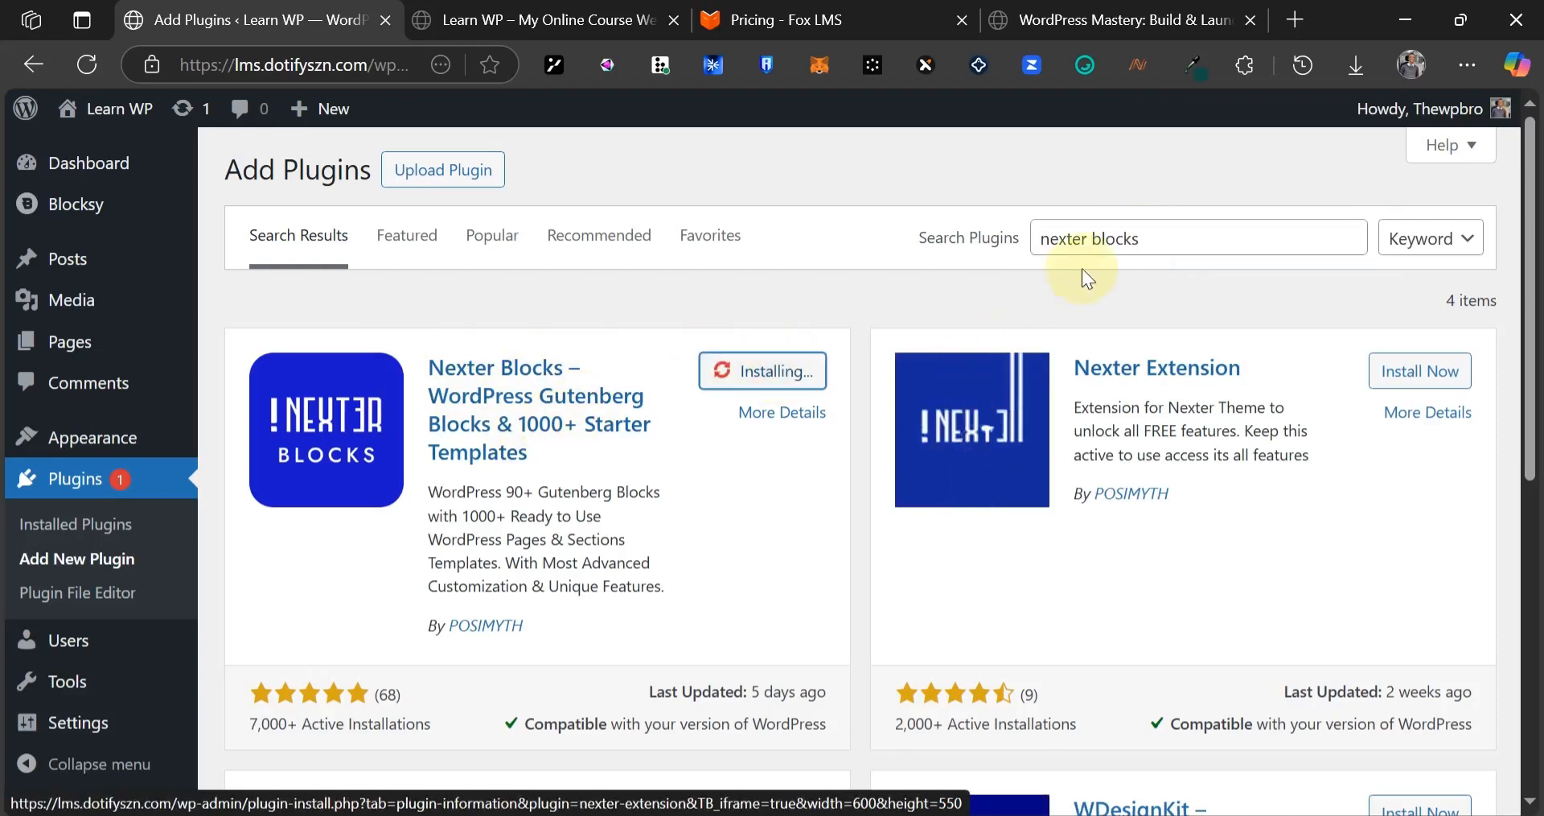
- Search the plugin directory for "user menus" and install User Menus – Nav Menu Visibility
triple_click(1157, 236)
text(u)
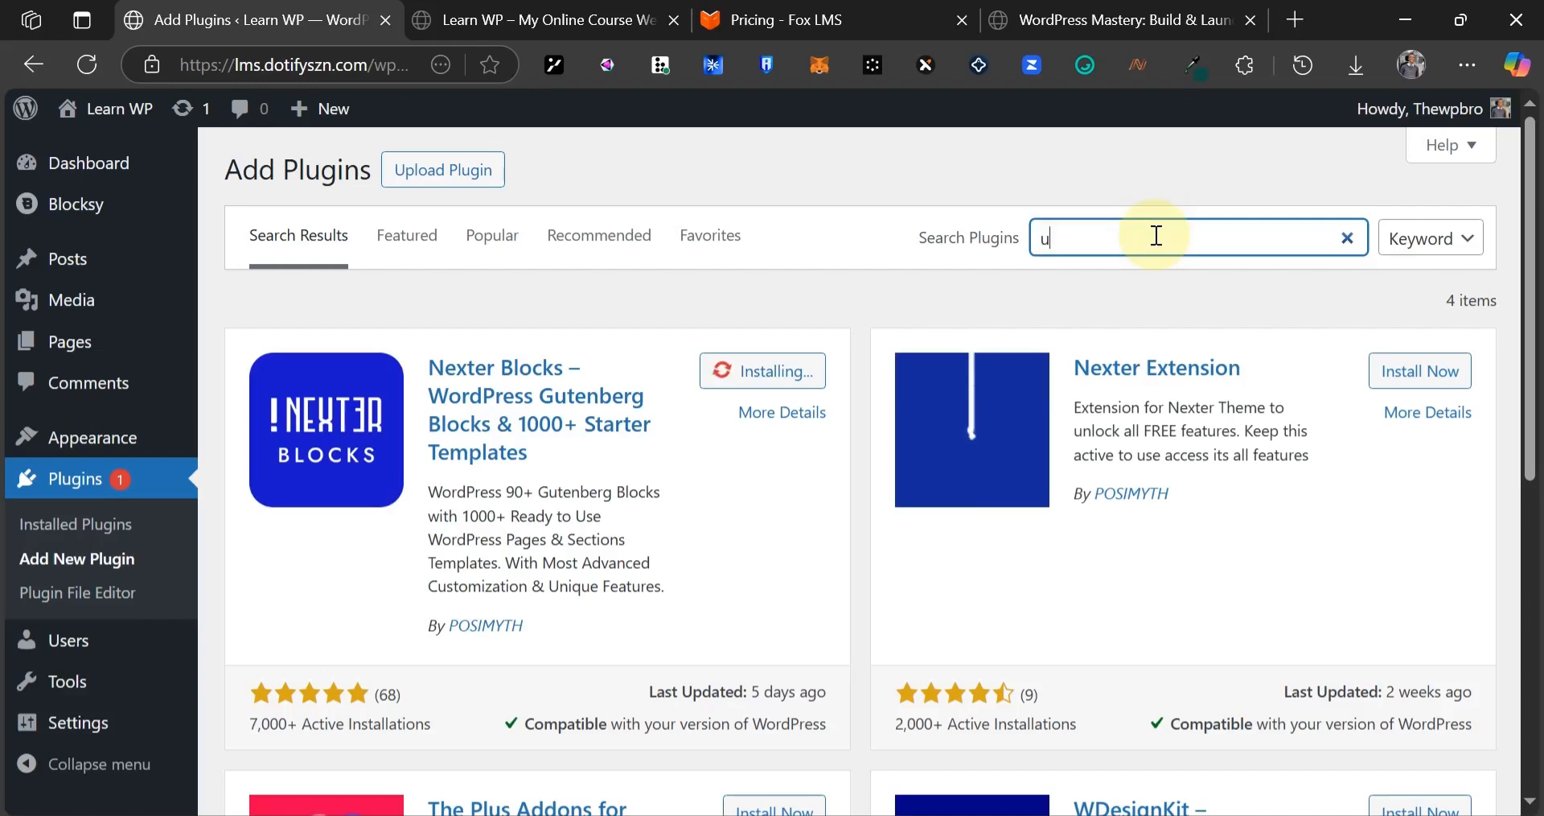
text(ser menus)
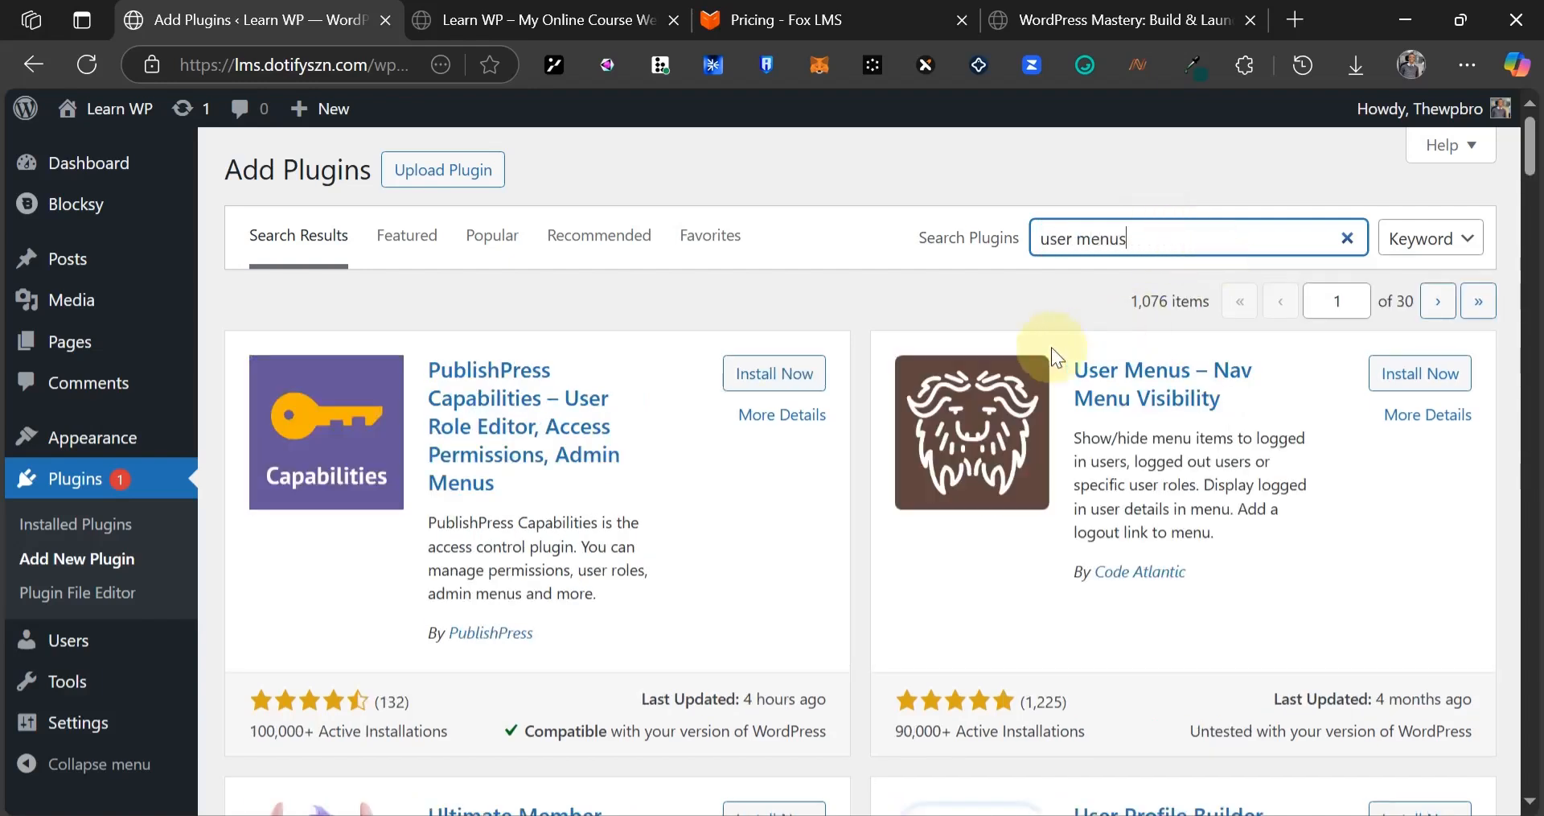
click(1417, 373)
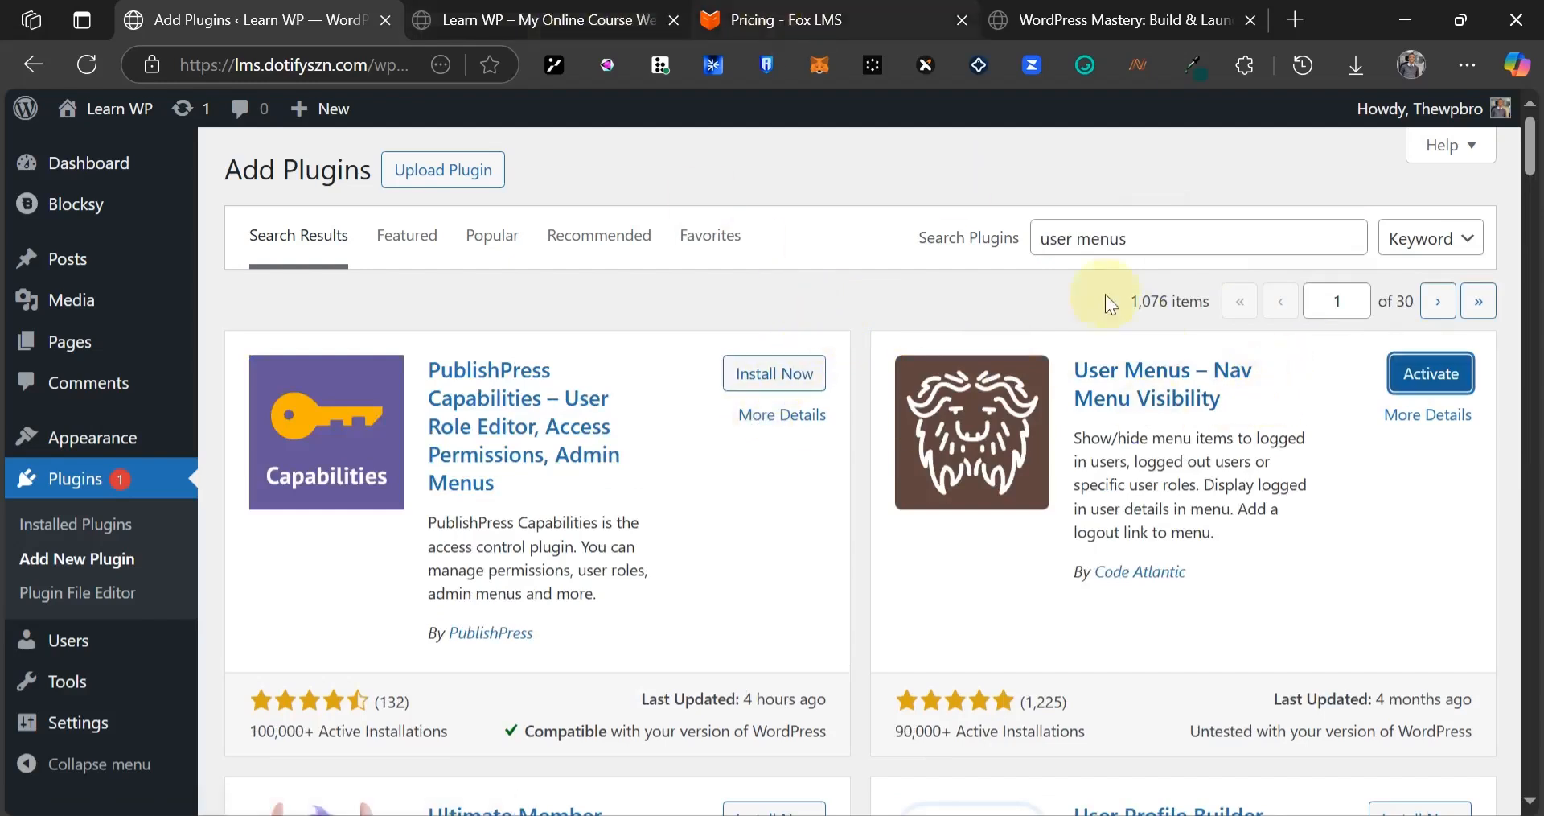
- Search the plugin directory for "presto player" and install The Ultimate Video Player For WordPress by Presto Player
triple_click(1189, 247)
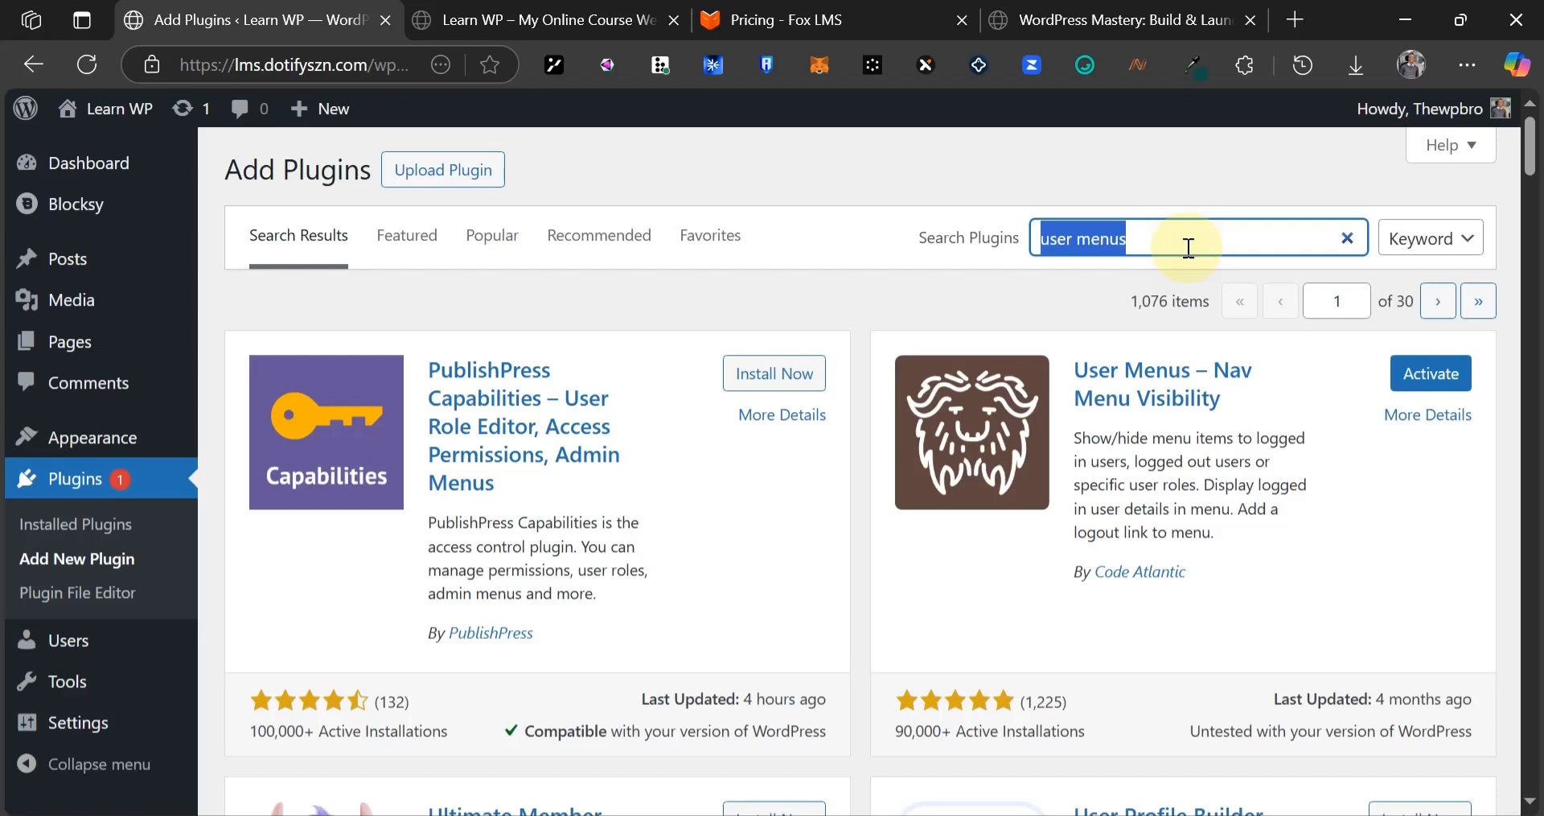
text(presto player)
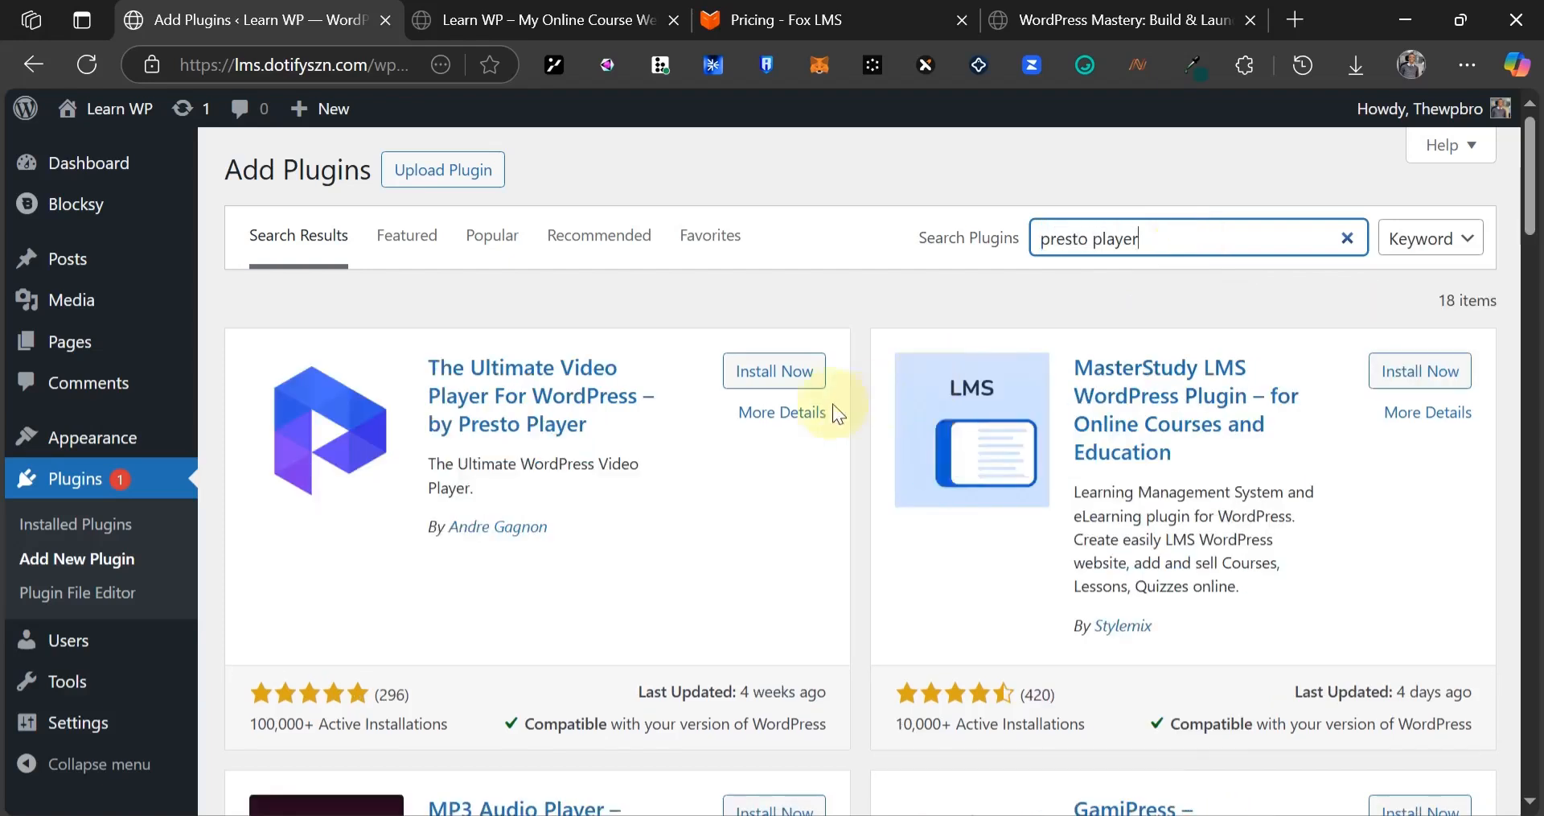
click(772, 371)
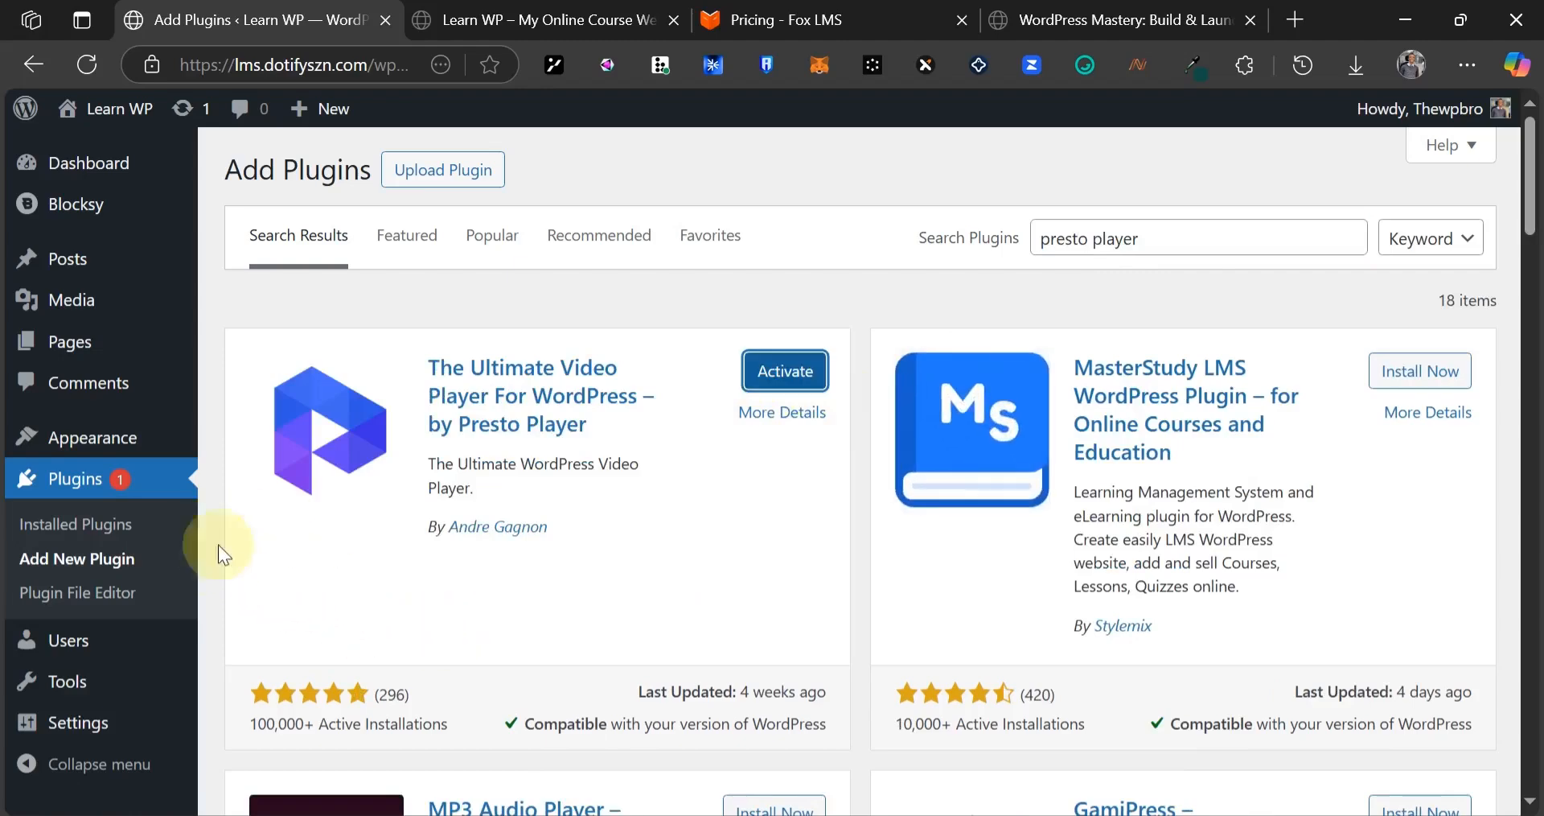
- Open the installed plugins list and delete the Akismet Anti-spam and Hello Dolly plugins
click(95, 531)
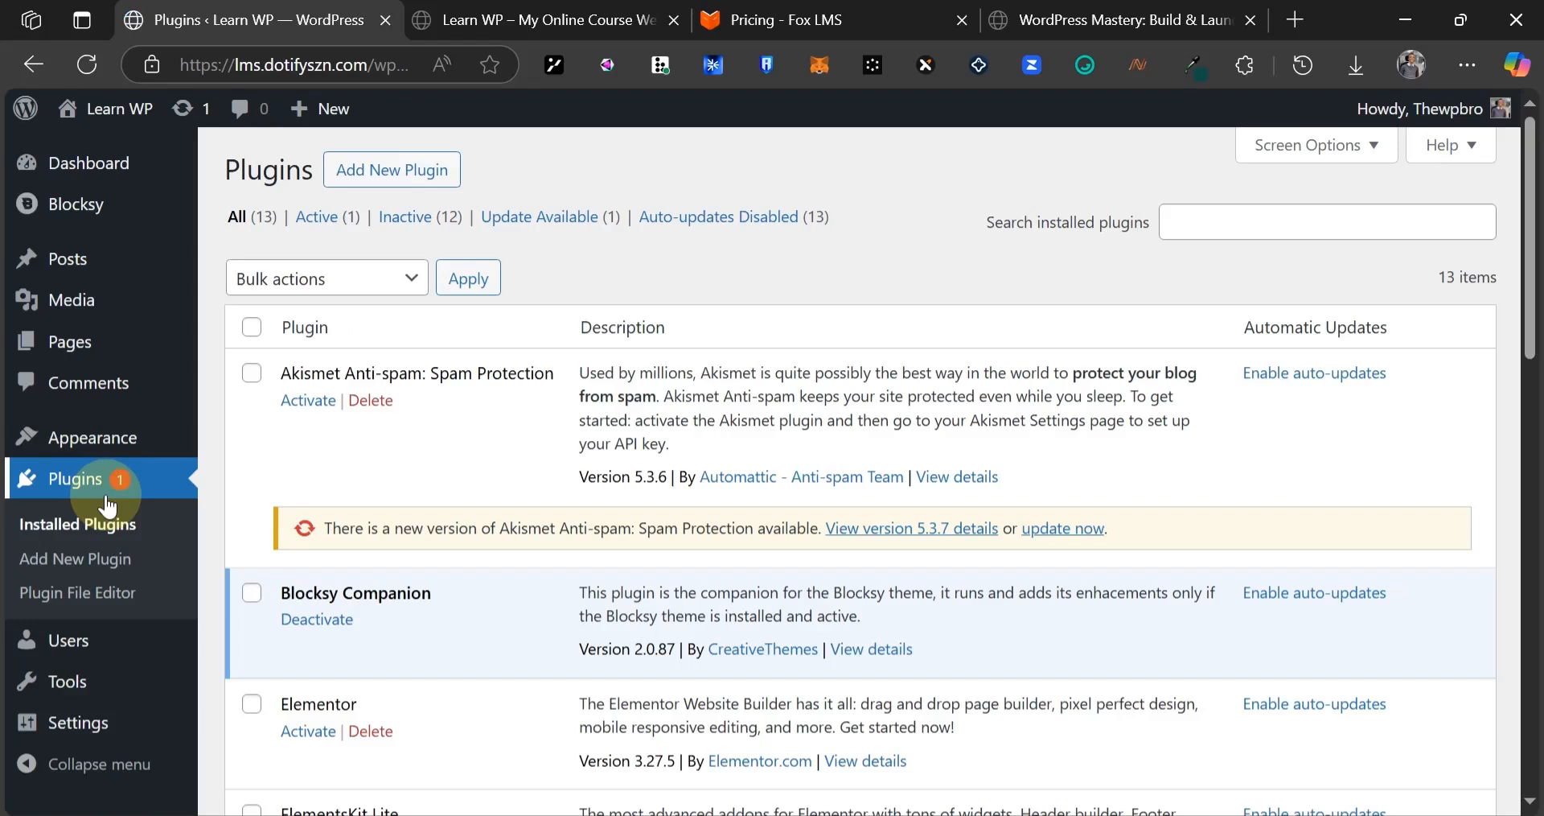
click(370, 404)
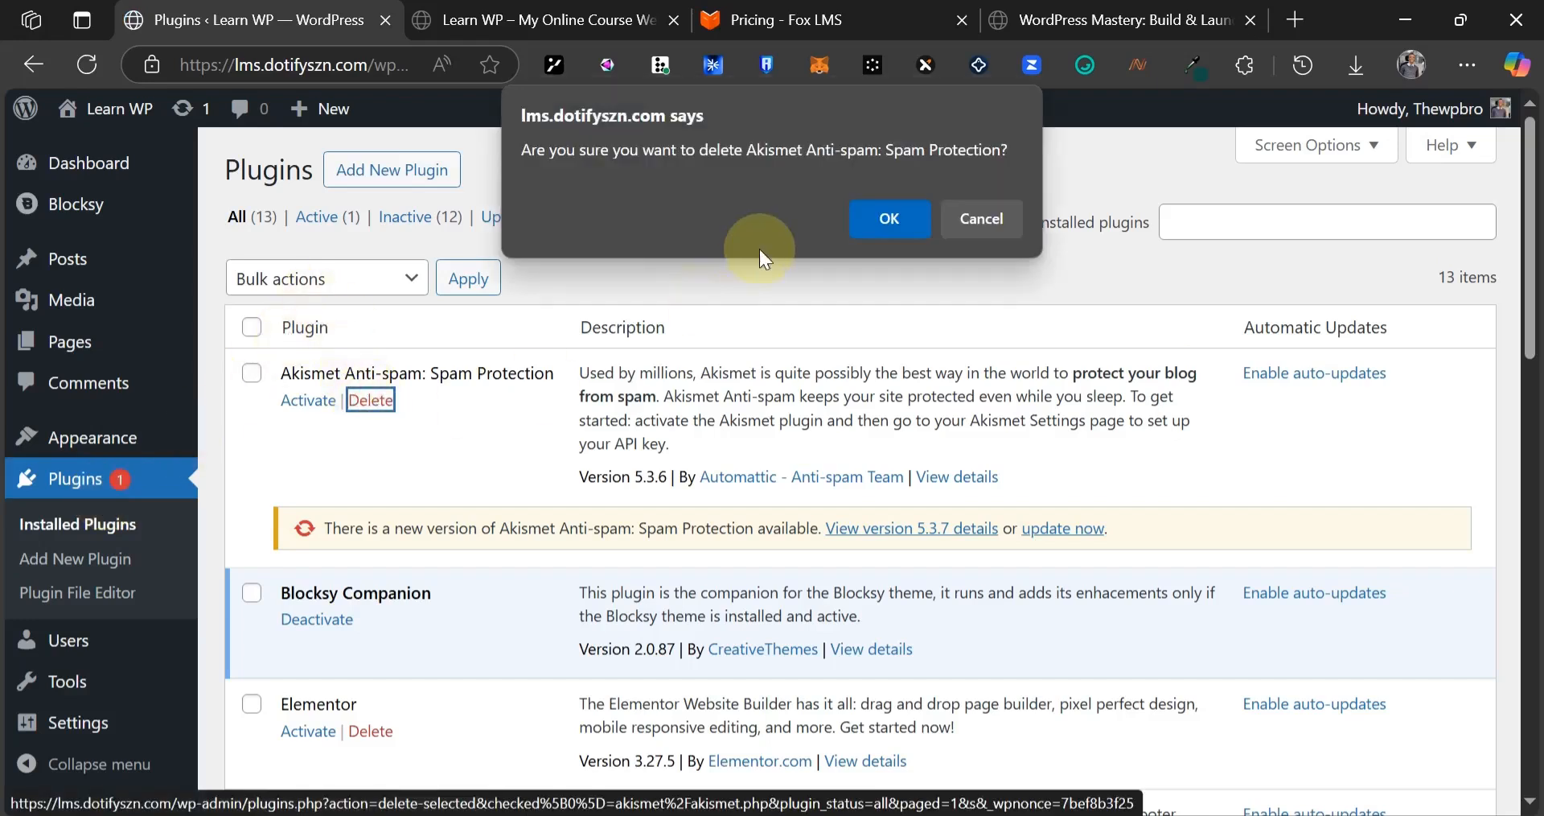
click(878, 219)
scroll(373, 480, down, 15)
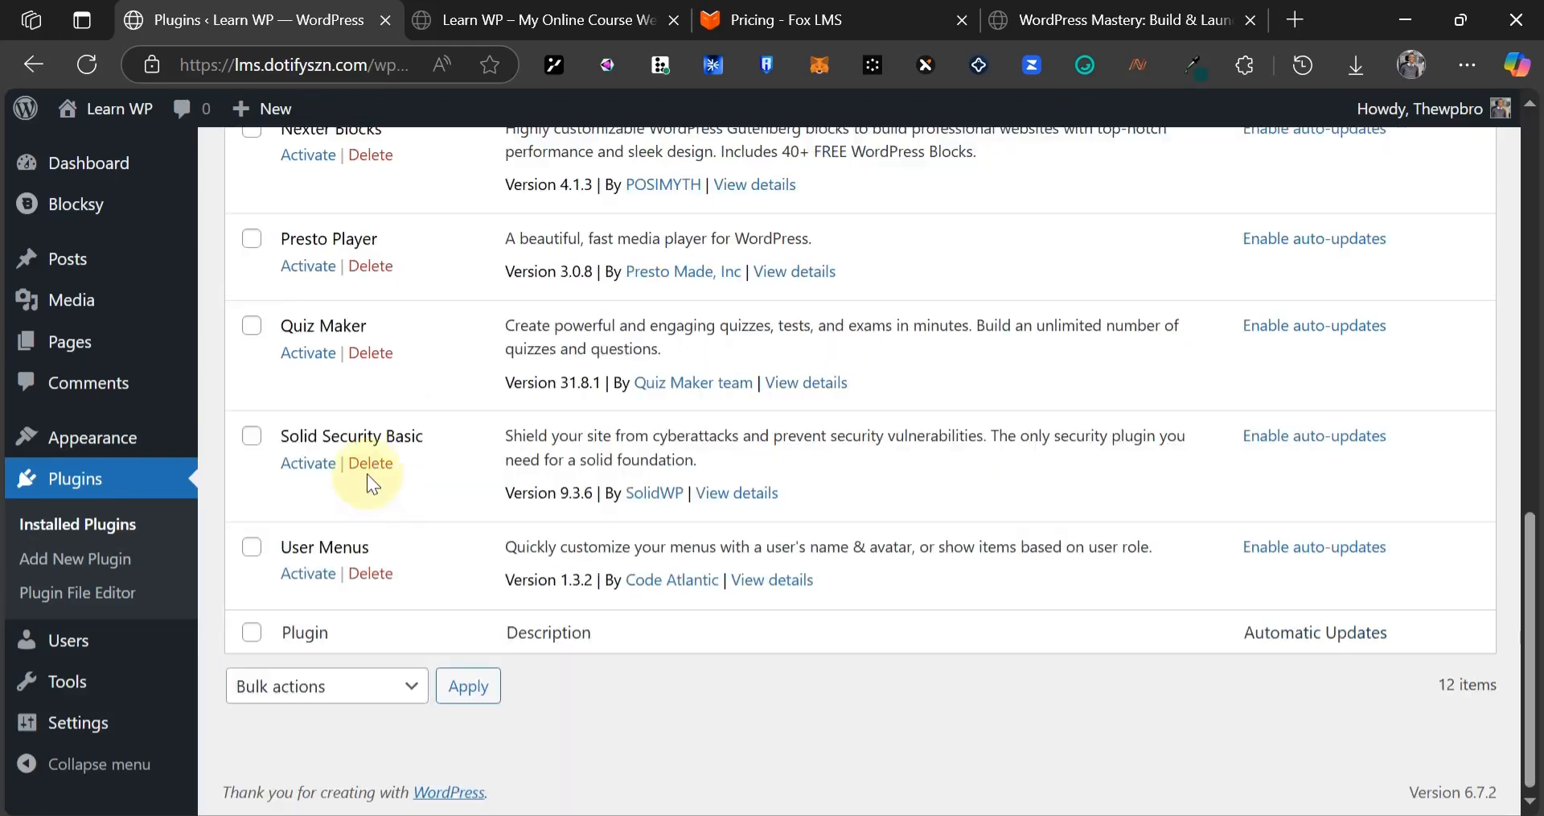
scroll(367, 474, up, 1)
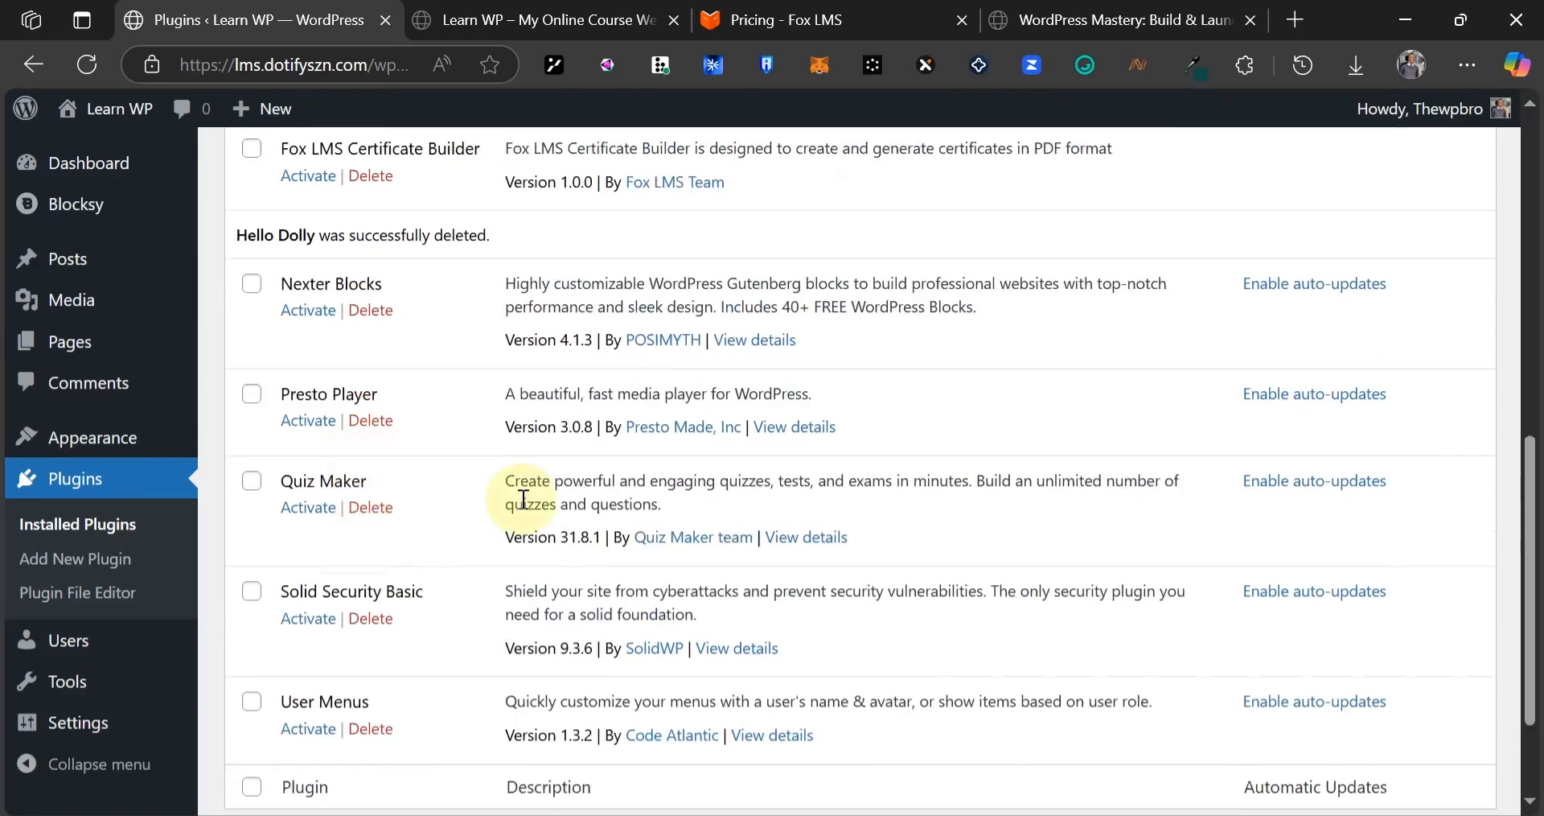
scroll(523, 498, up, 10)
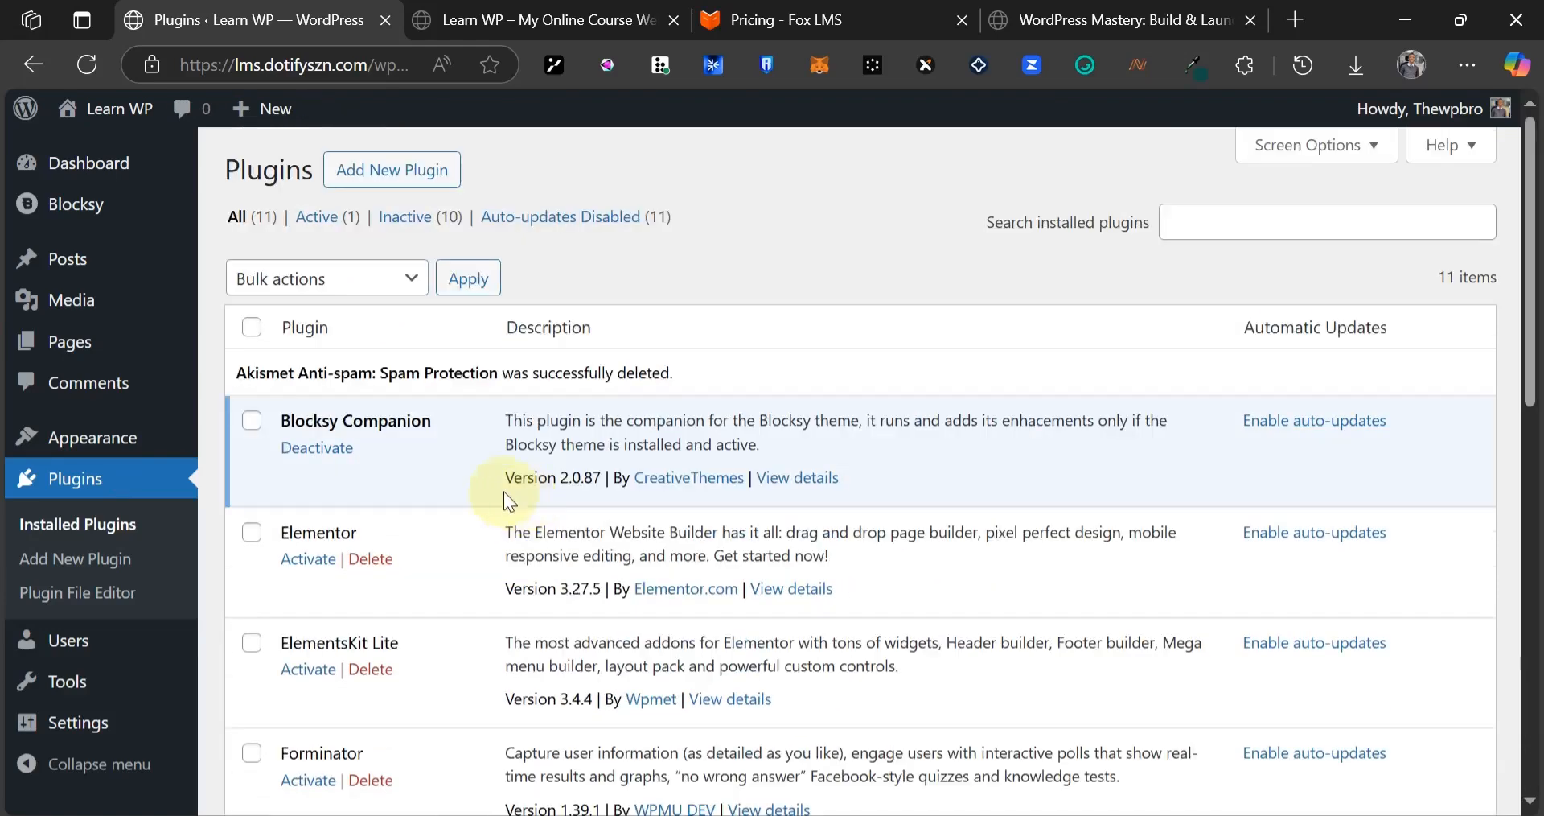
- Activate all installed plugins except the already active Blocksy Companion in one bulk action
click(251, 325)
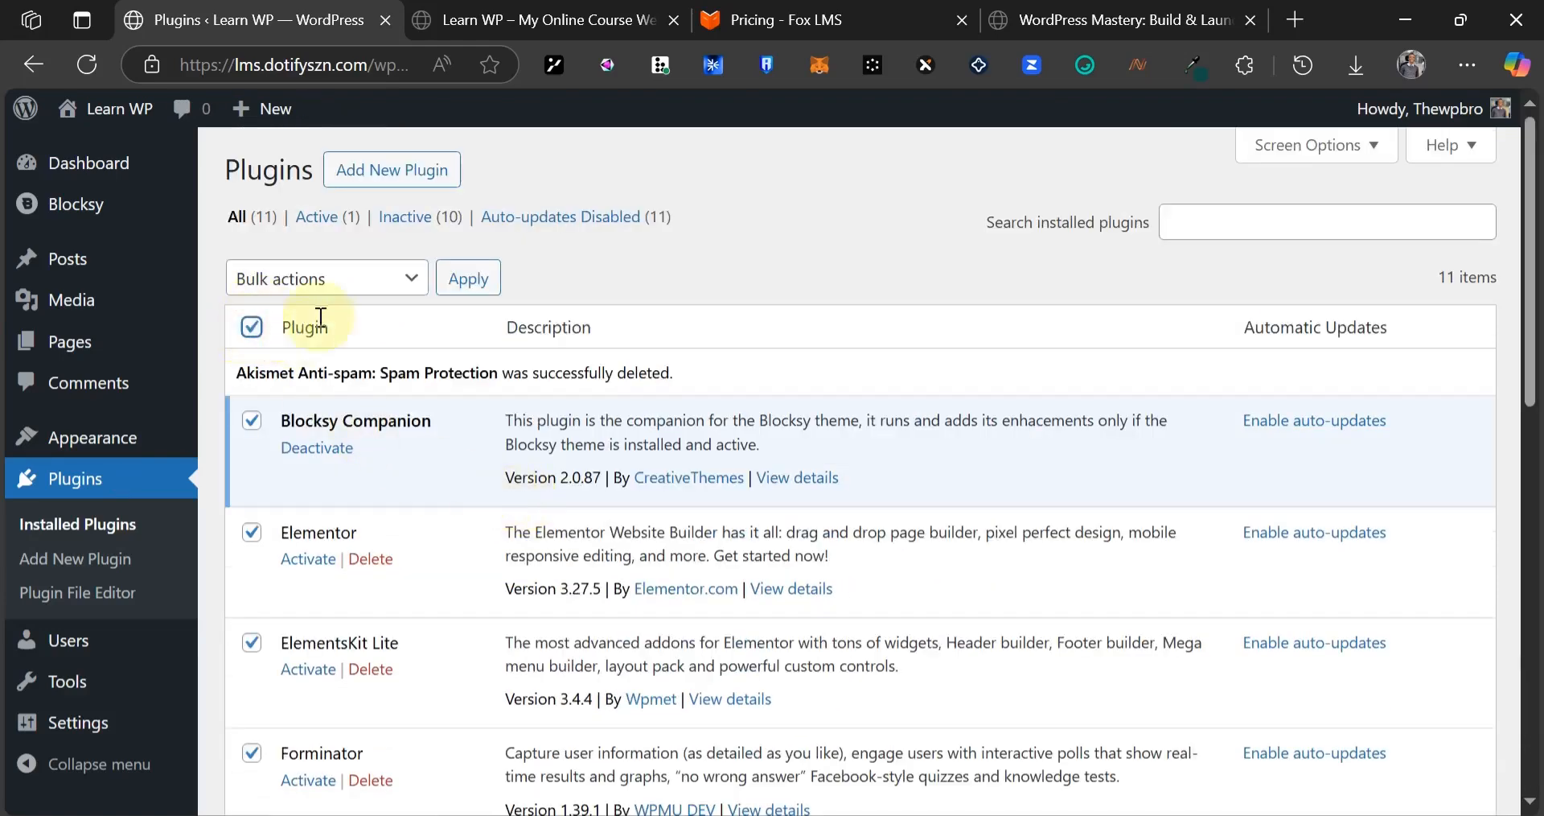
click(251, 423)
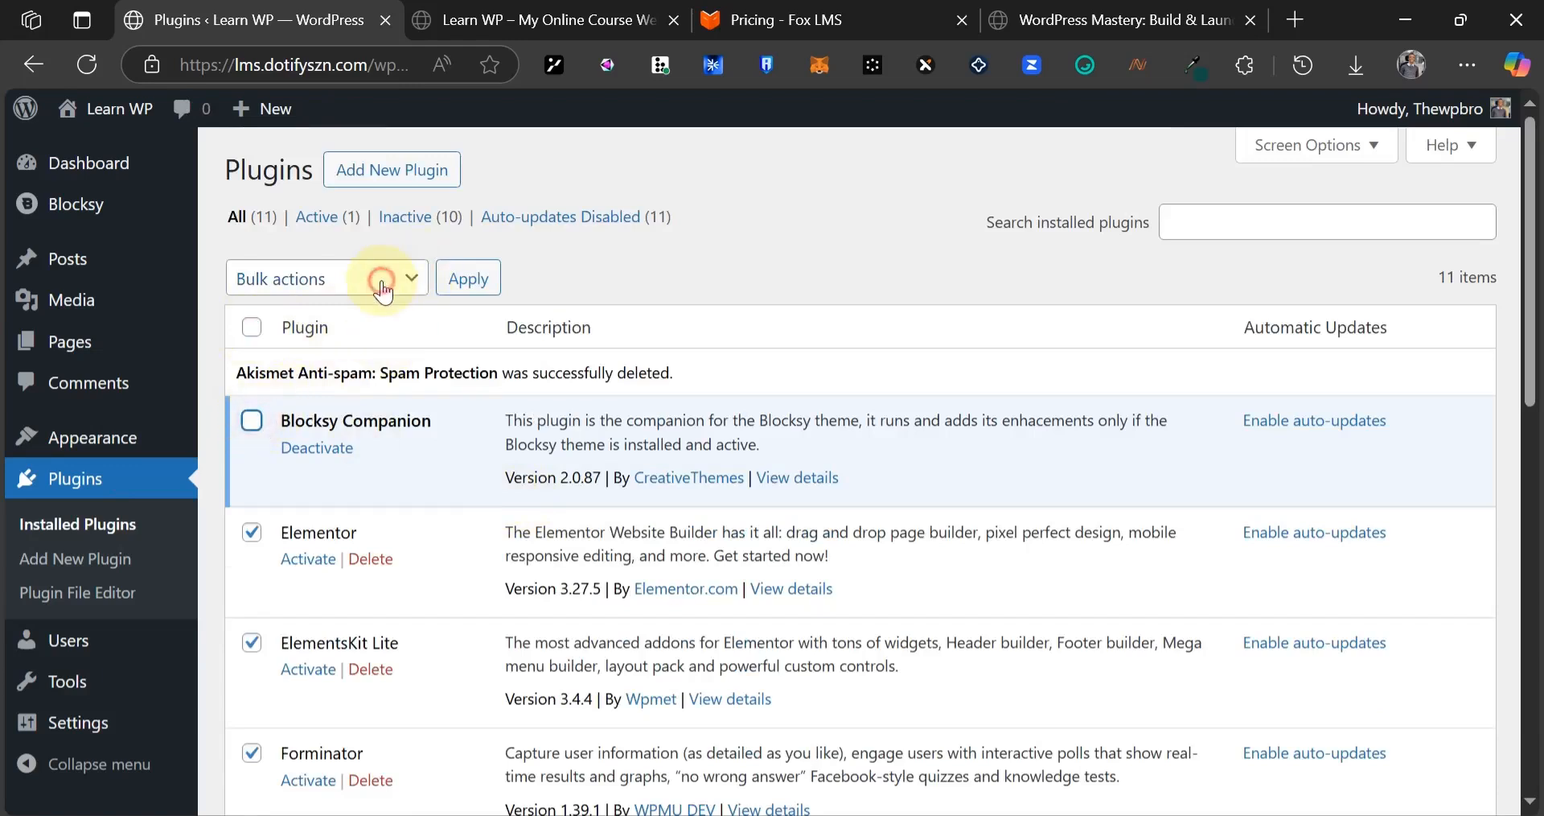
click(378, 281)
click(334, 351)
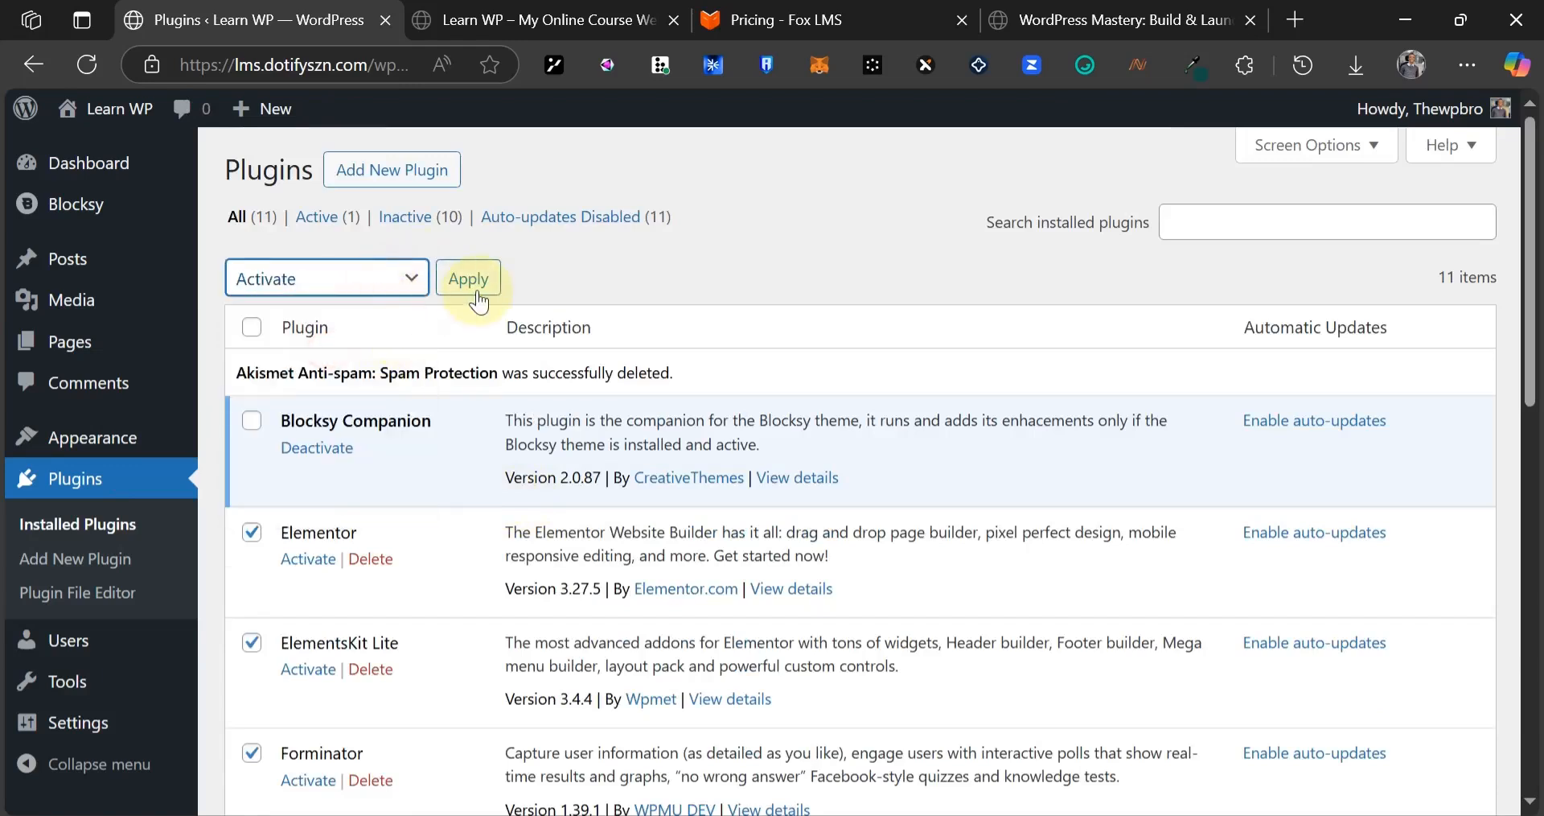
click(480, 288)
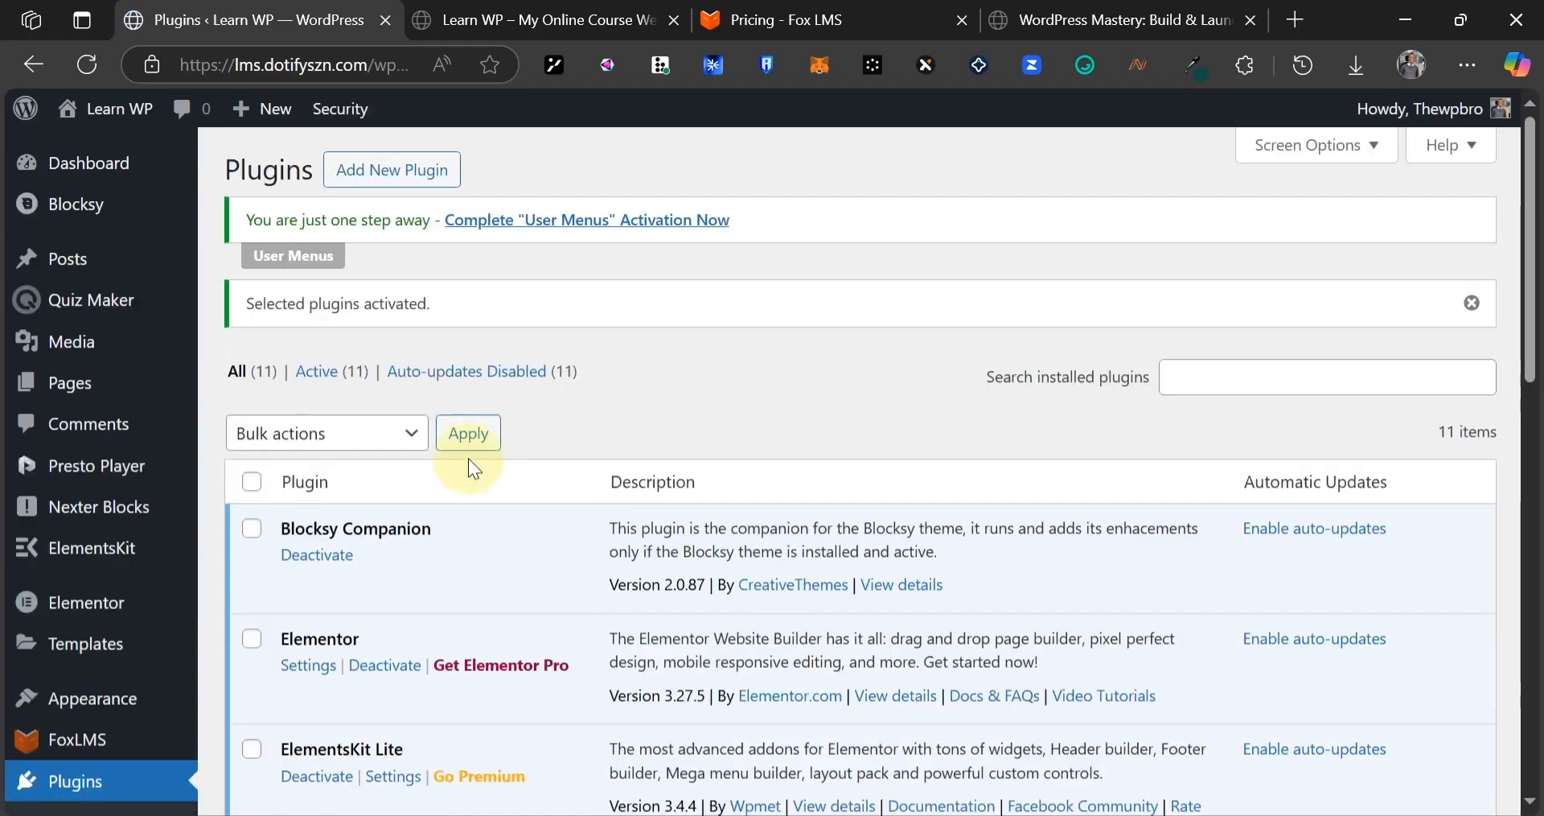
scroll(468, 459, down, 10)
scroll(466, 464, up, 4)
scroll(491, 447, up, 1)
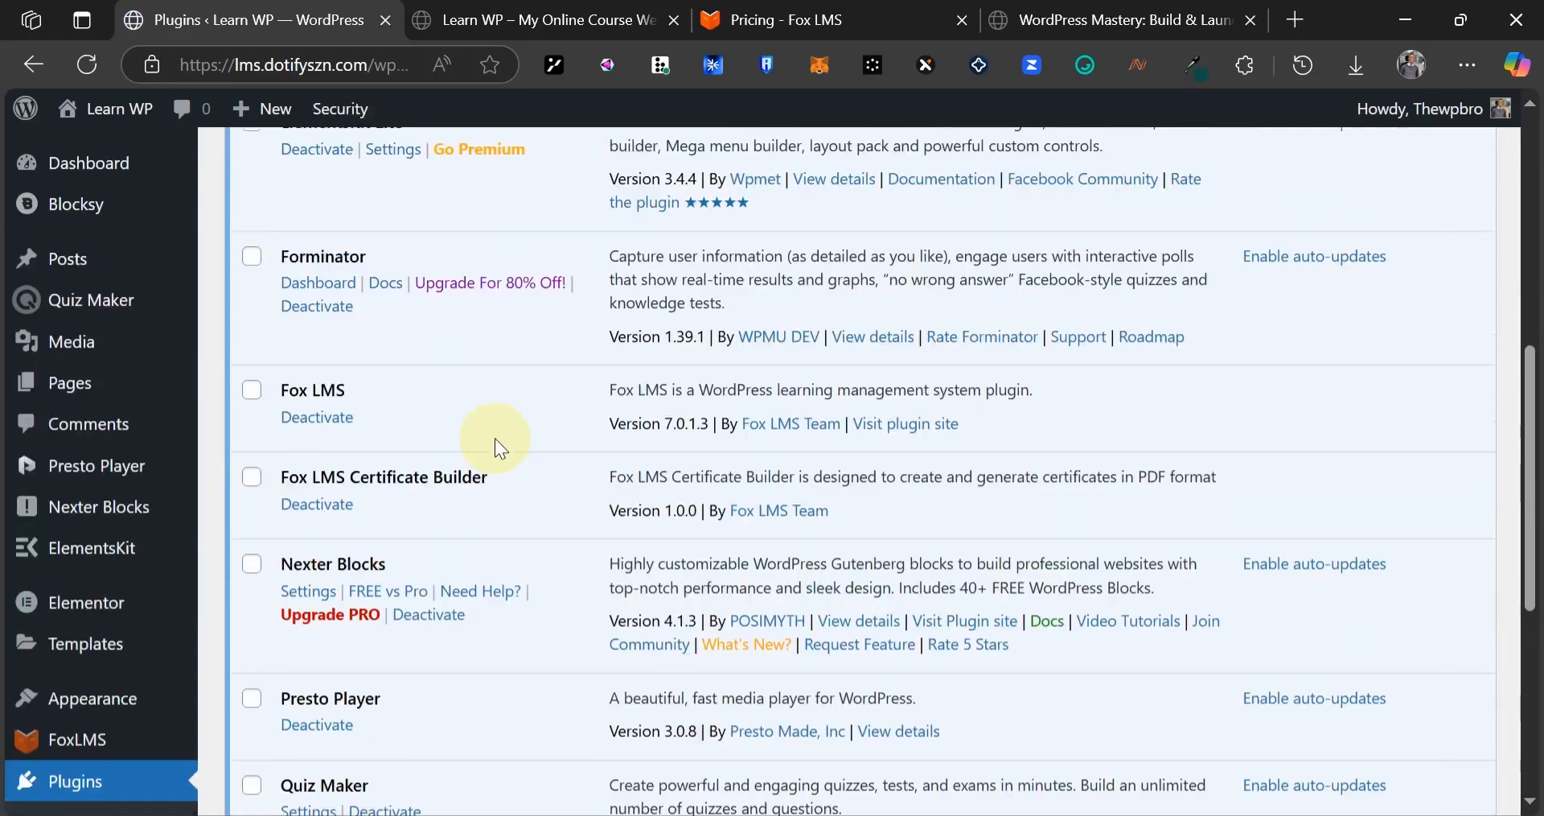
scroll(499, 446, down, 4)
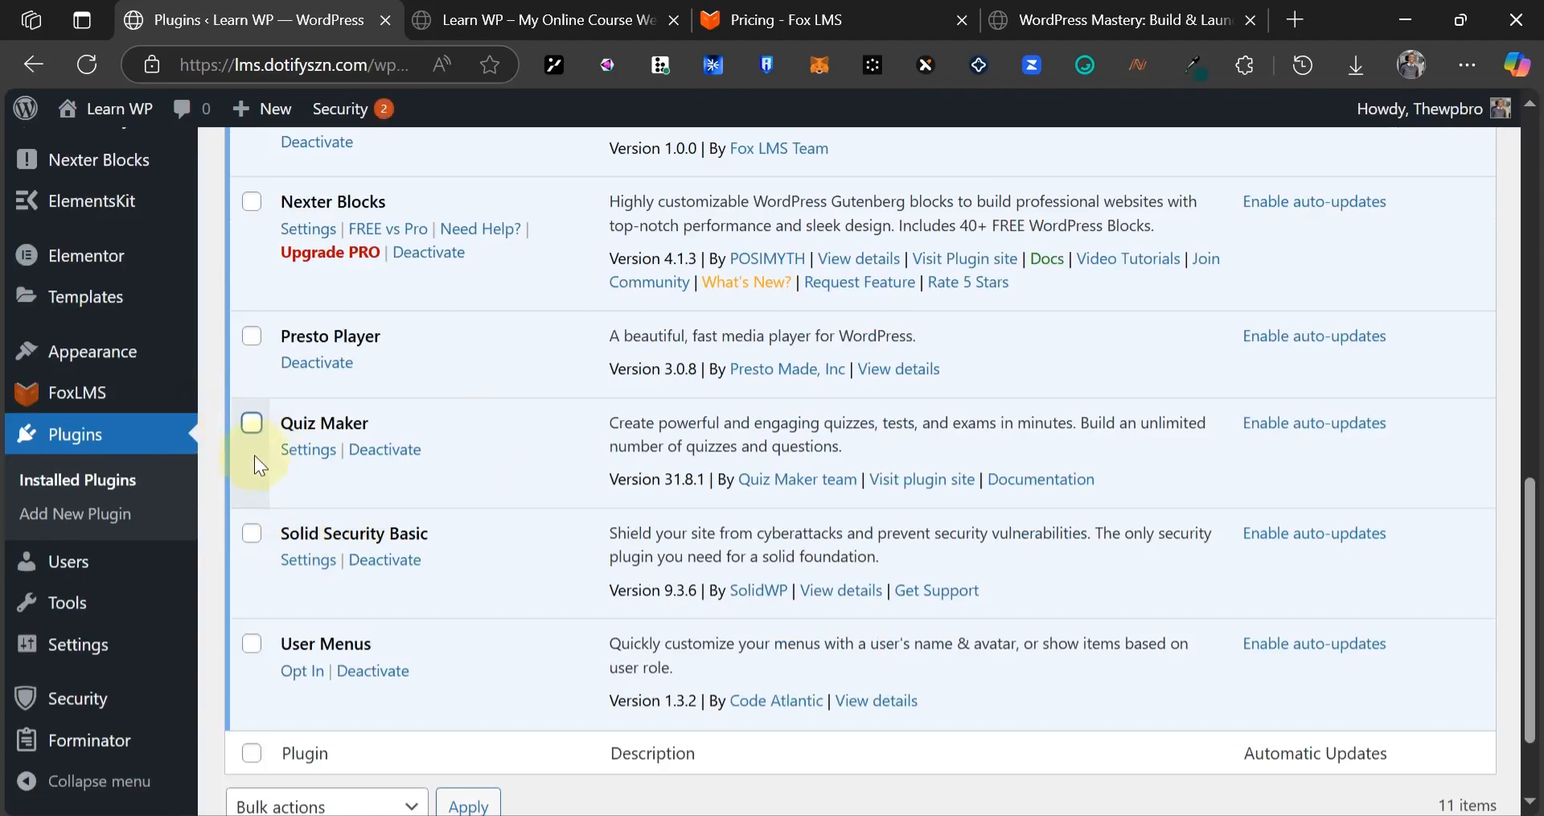
- Open the FoxLMS general settings and review the excerpt word count and administrator options
mouse_move(107, 402)
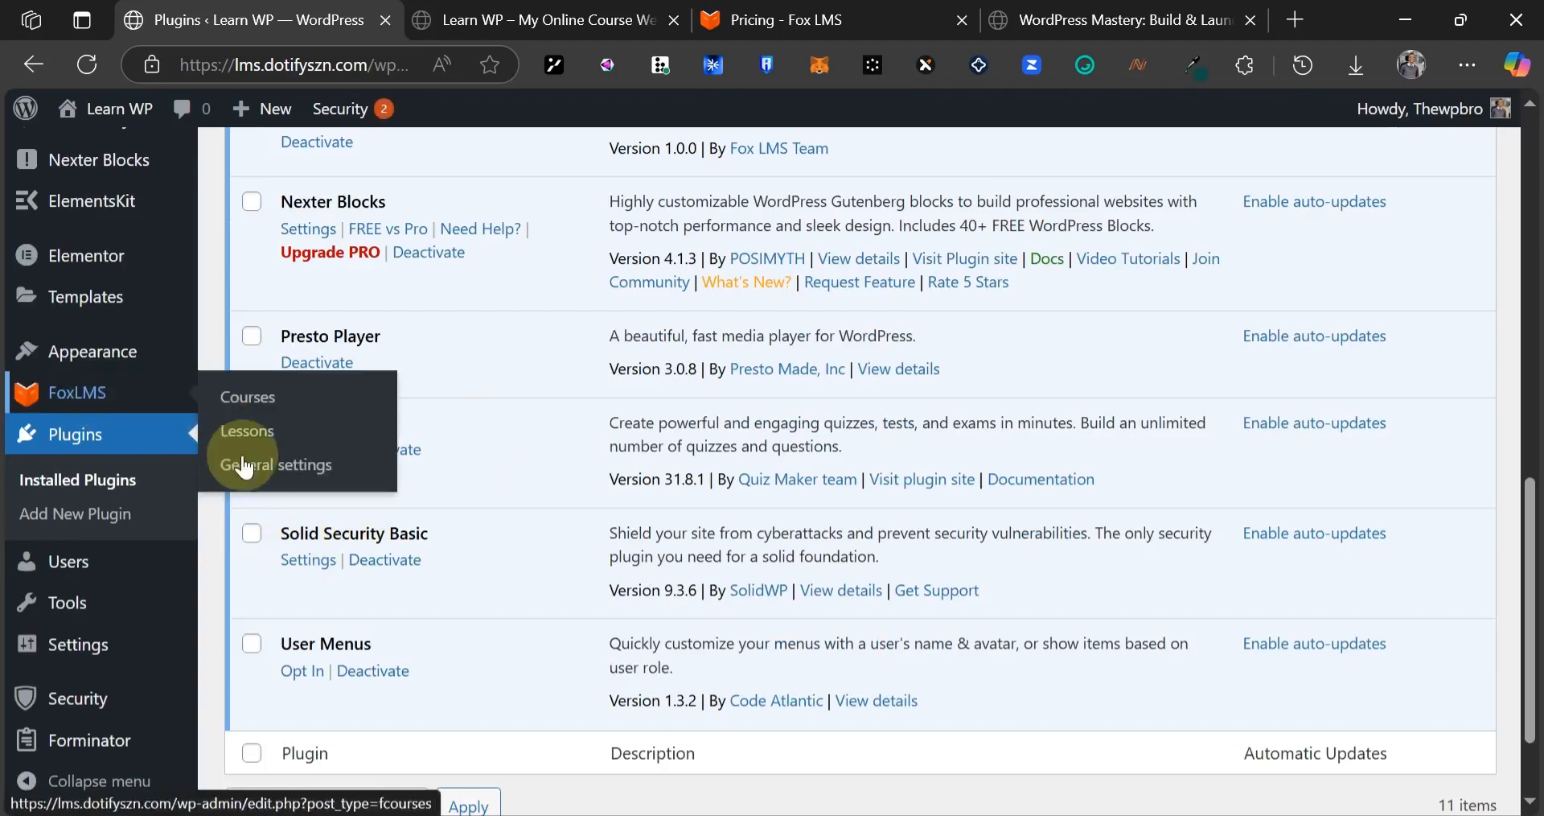
click(274, 468)
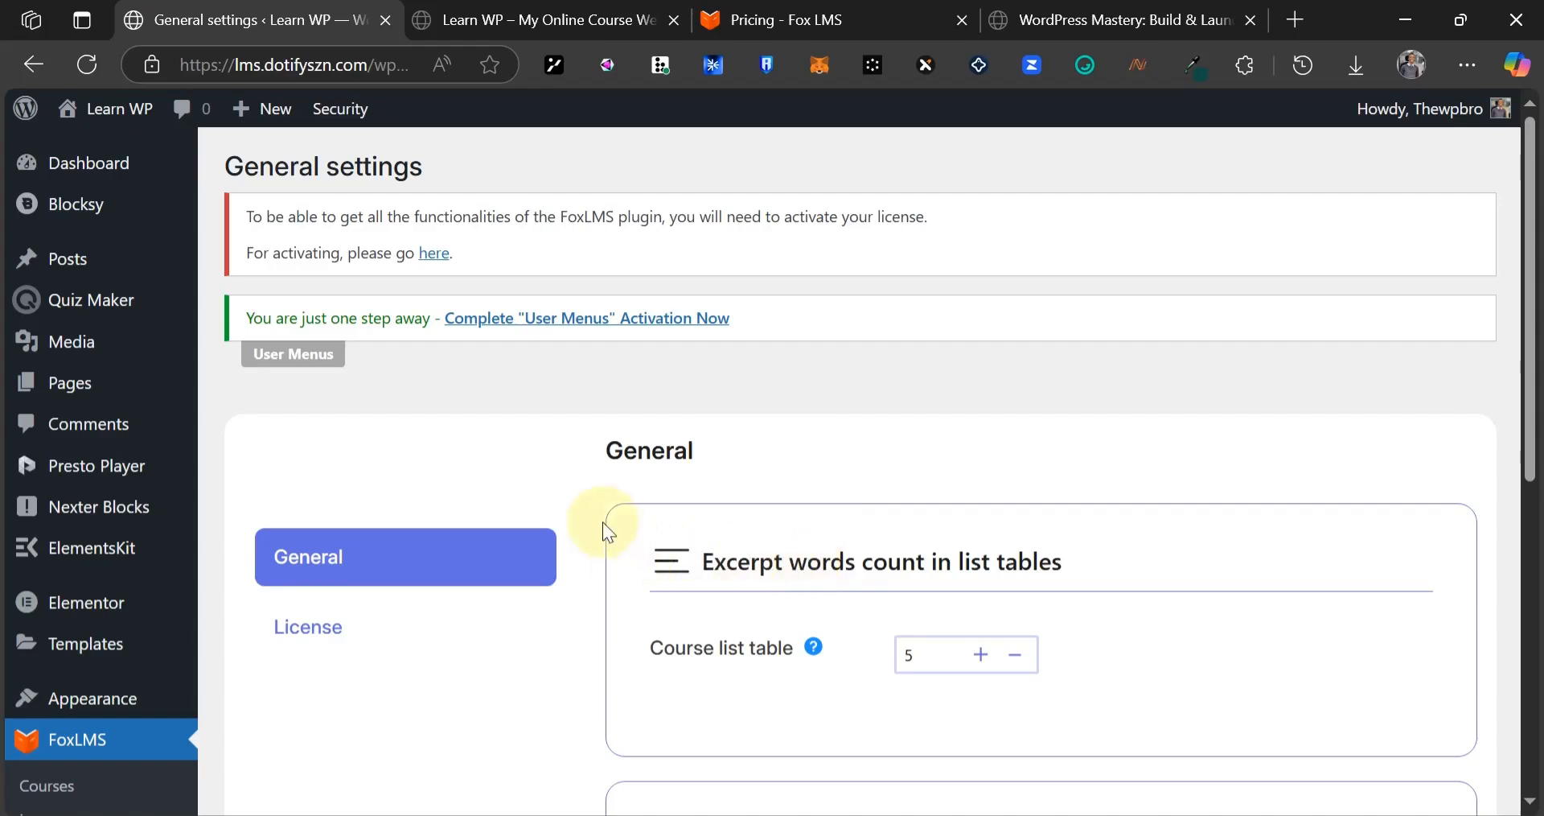
scroll(708, 491, down, 5)
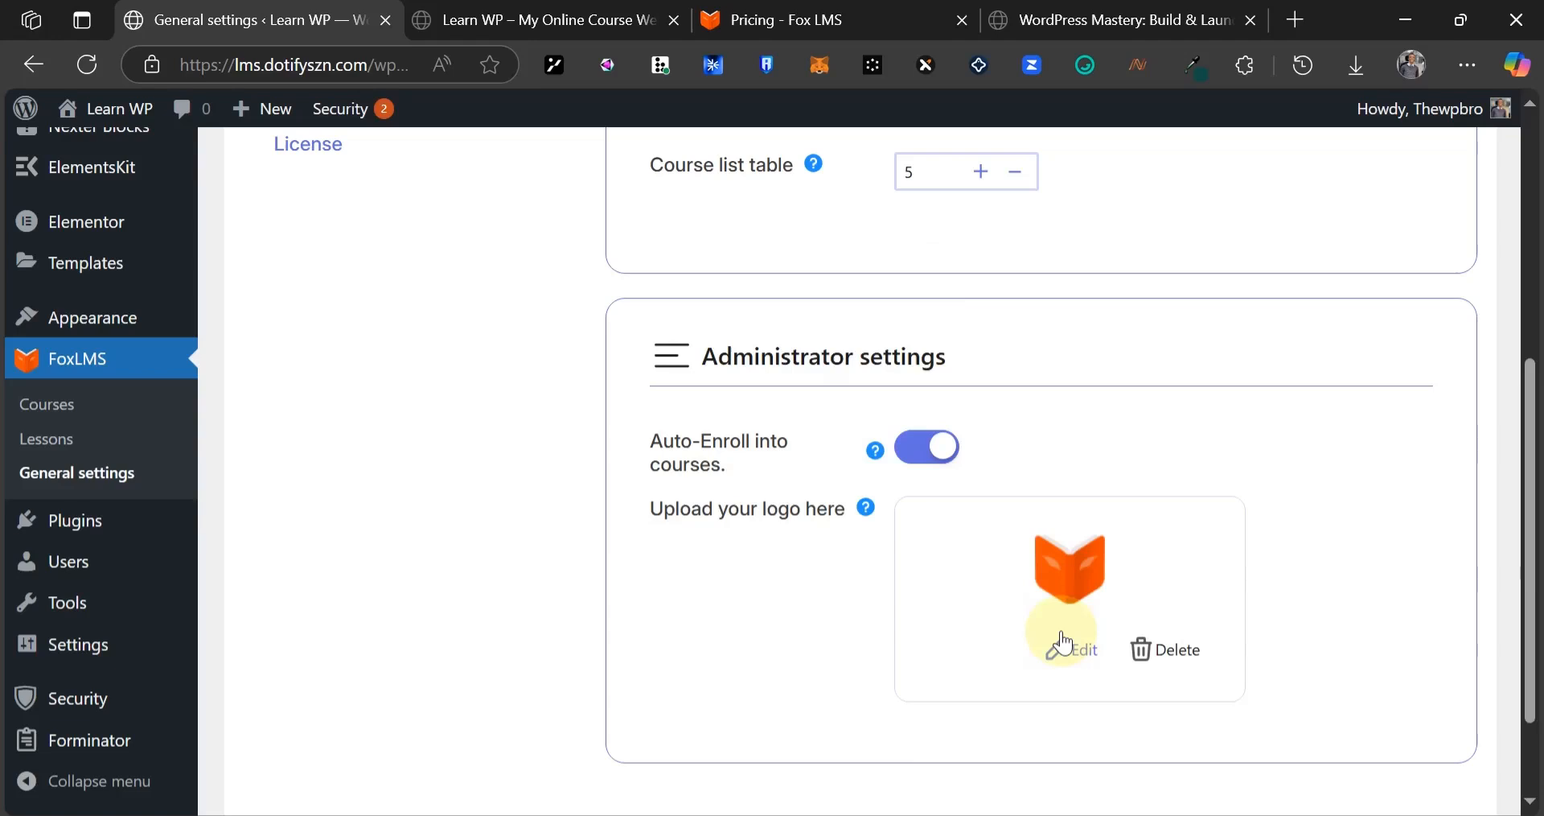
scroll(762, 539, up, 5)
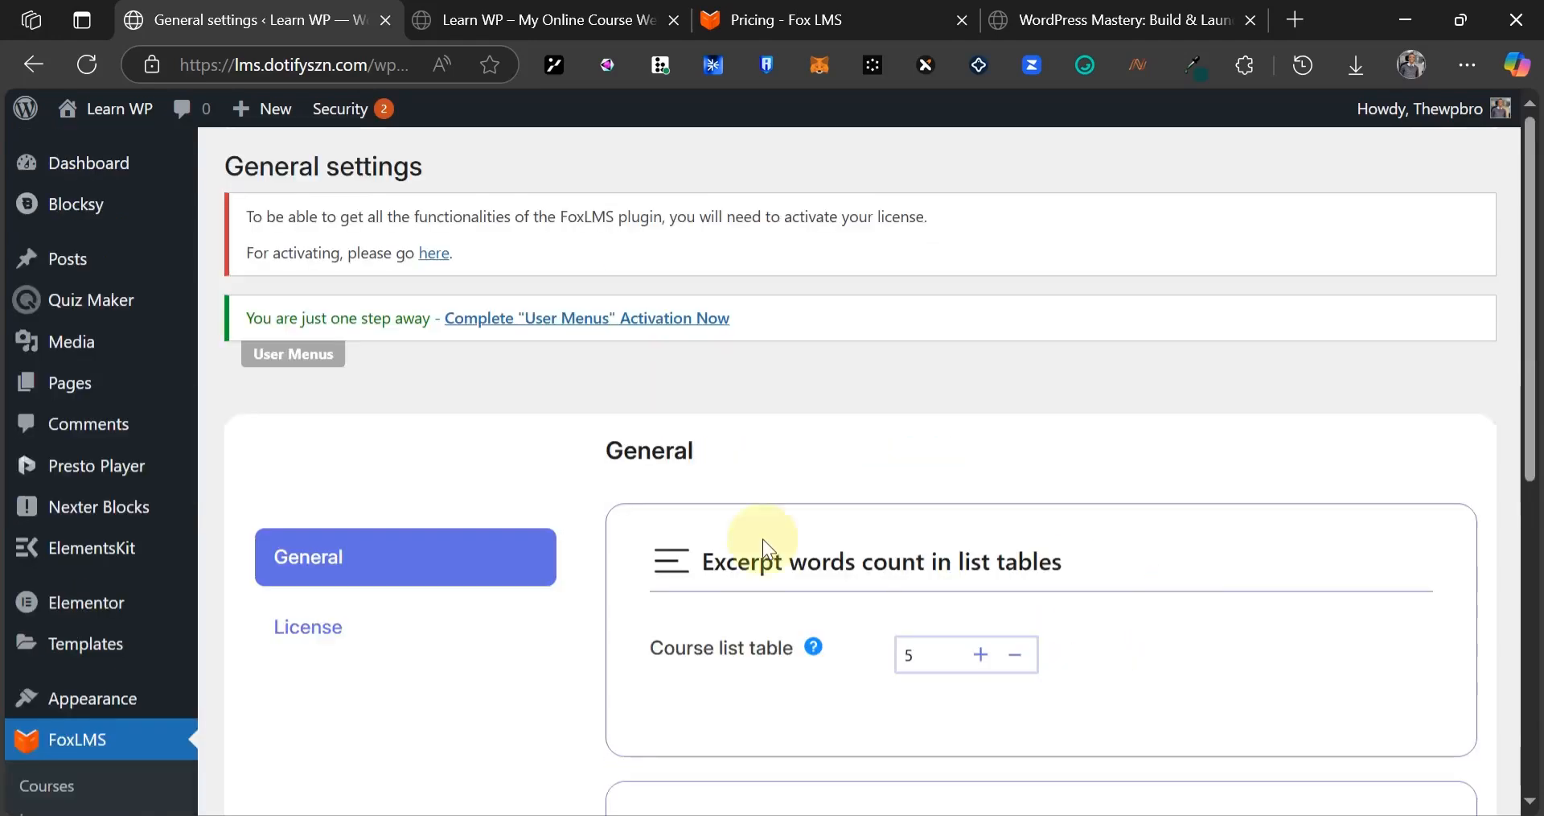
scroll(555, 450, down, 3)
- Enter the license key in the FoxLMS license settings and activate it
click(330, 391)
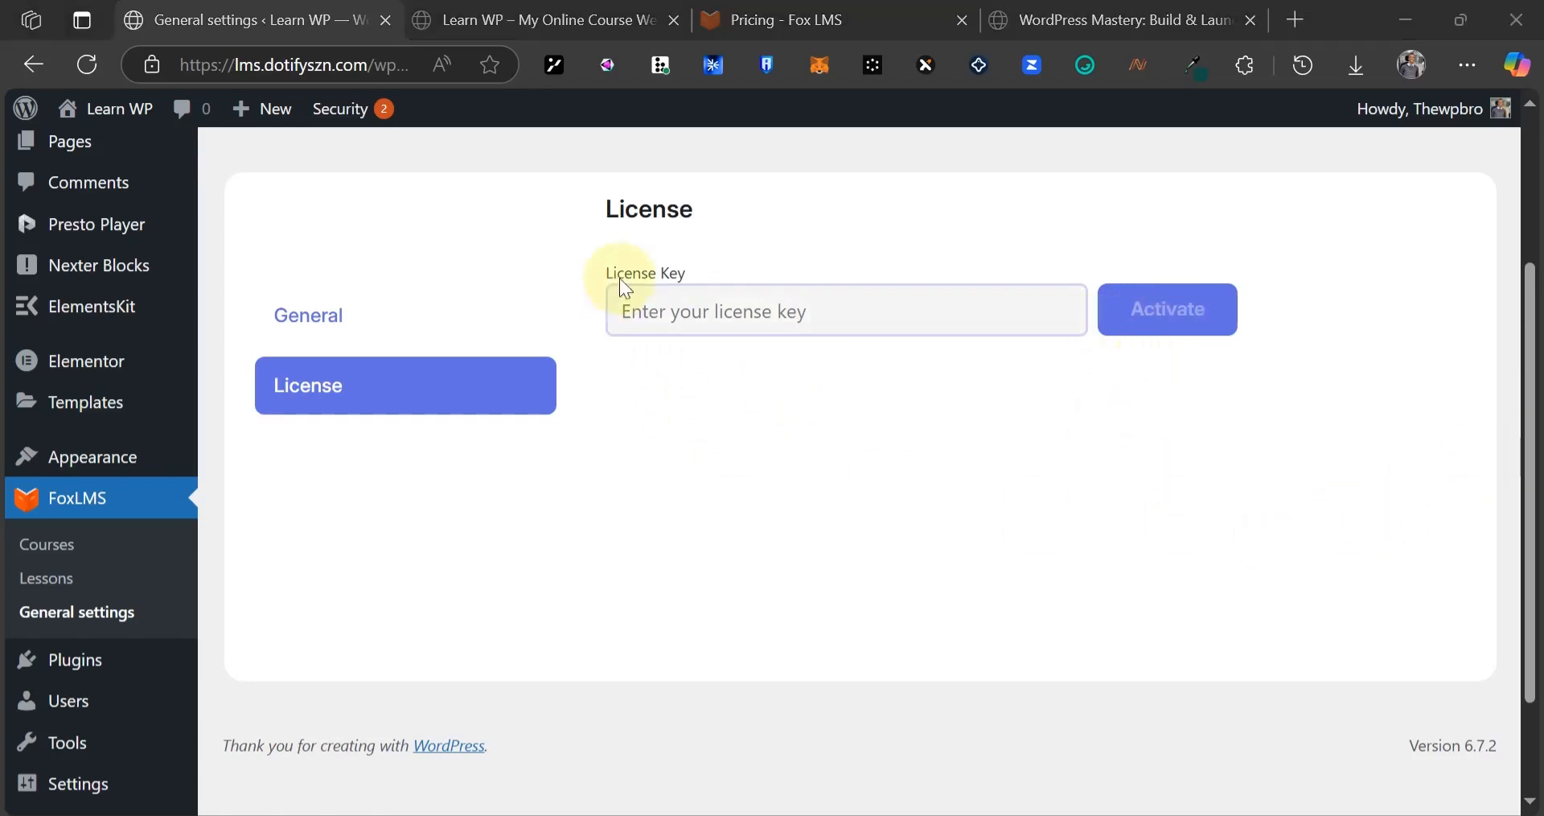
click(673, 302)
key(ctrl+v)
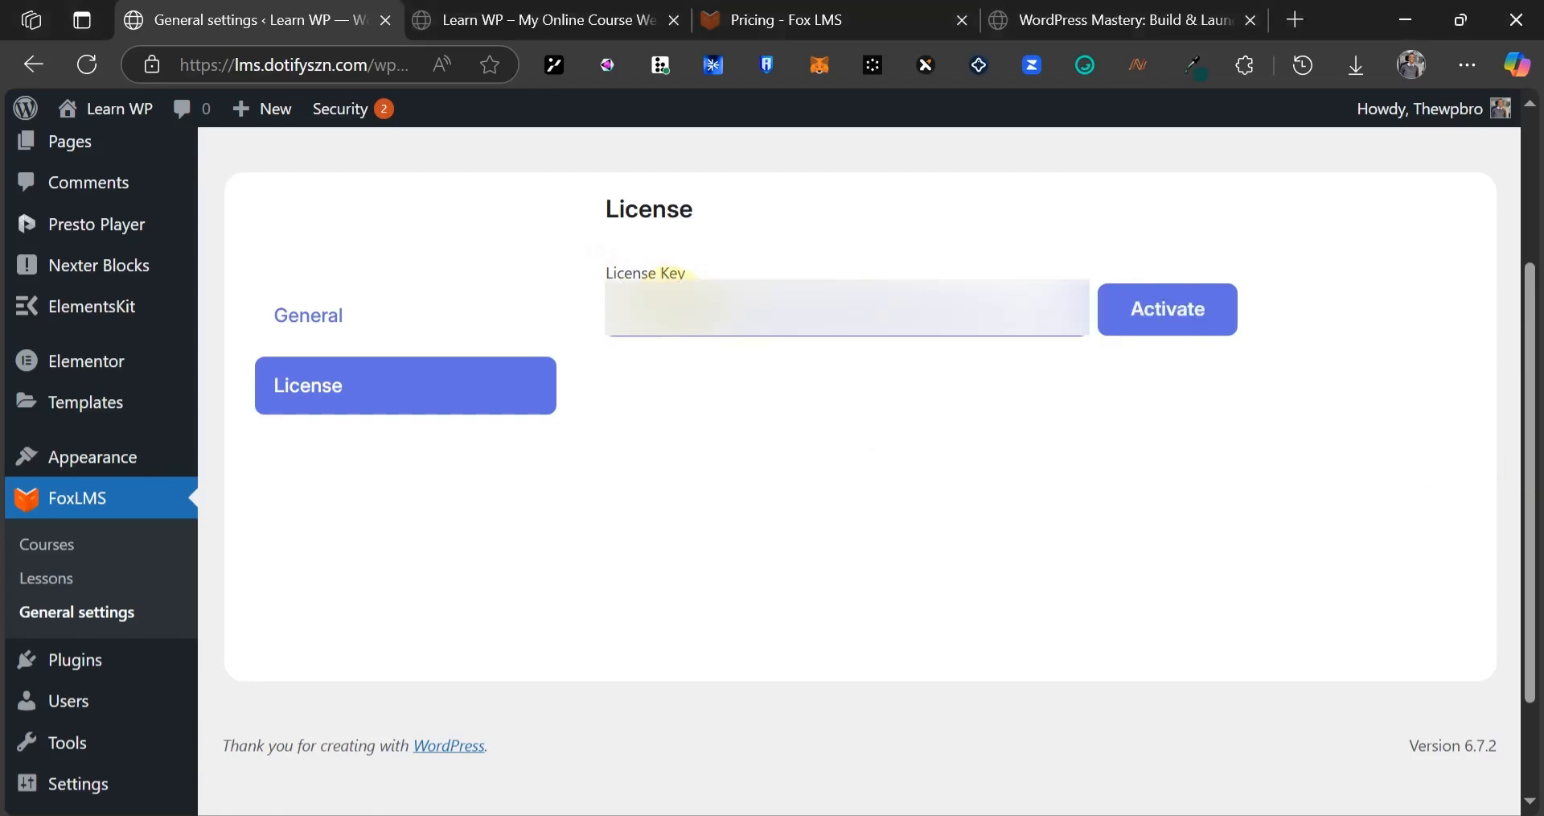
click(1176, 314)
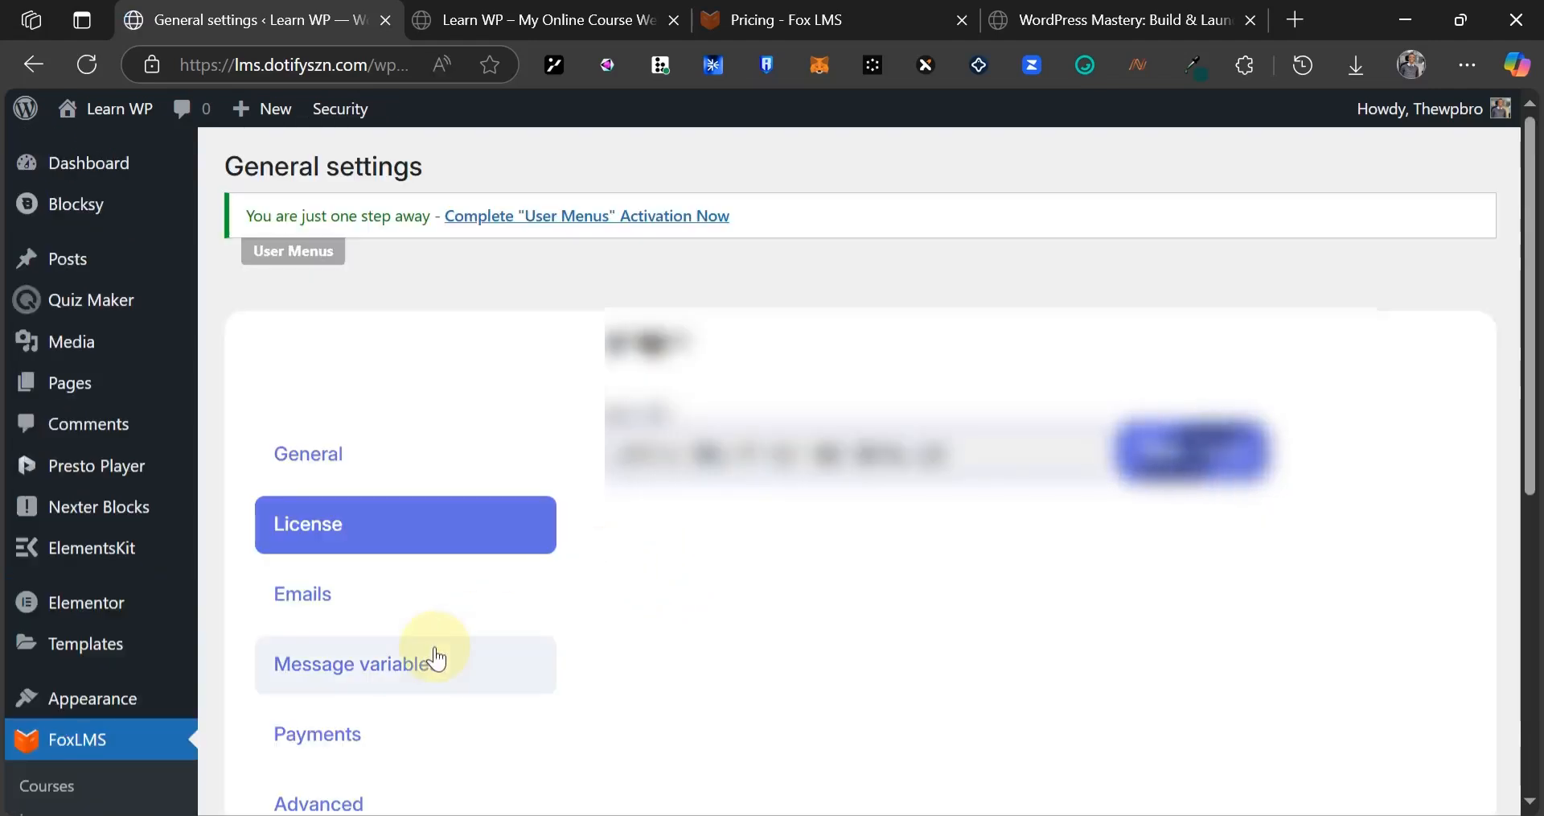
- Open the FoxLMS email settings and set the From Name to "Learn WP"
scroll(412, 502, down, 2)
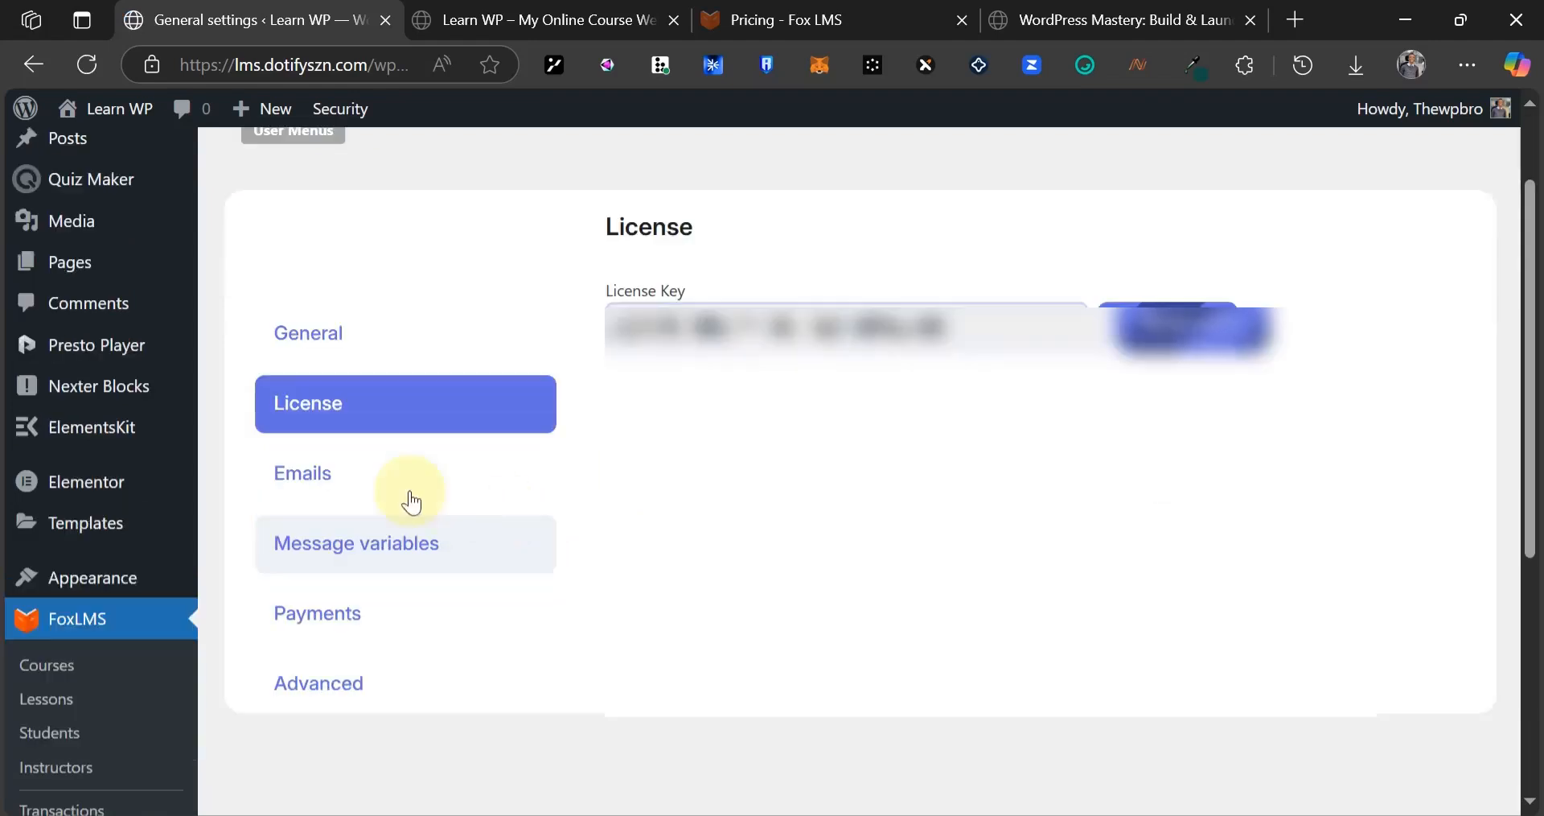
click(346, 479)
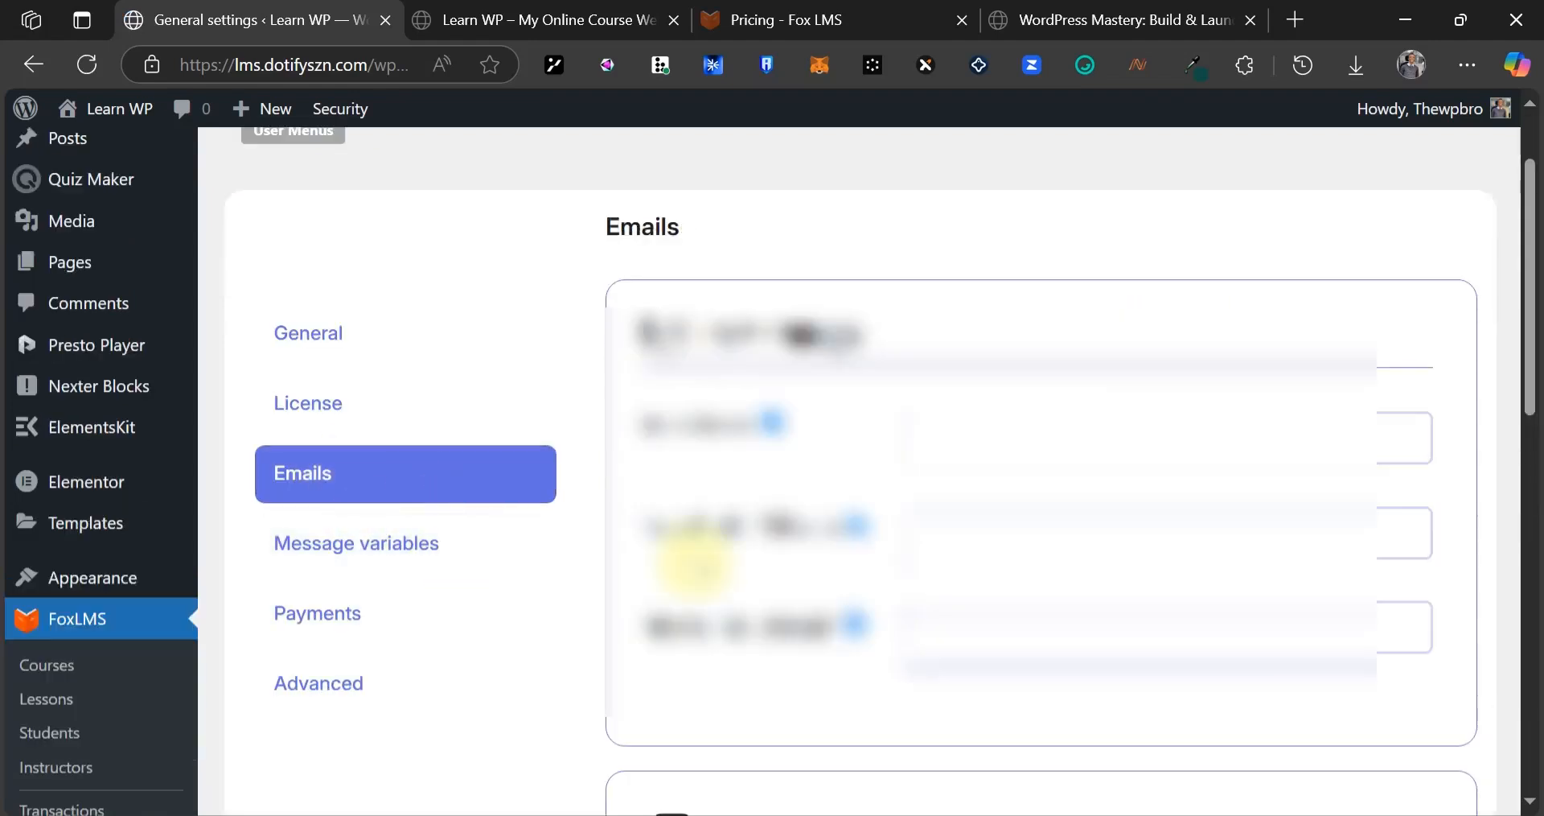
double_click(705, 342)
click(796, 414)
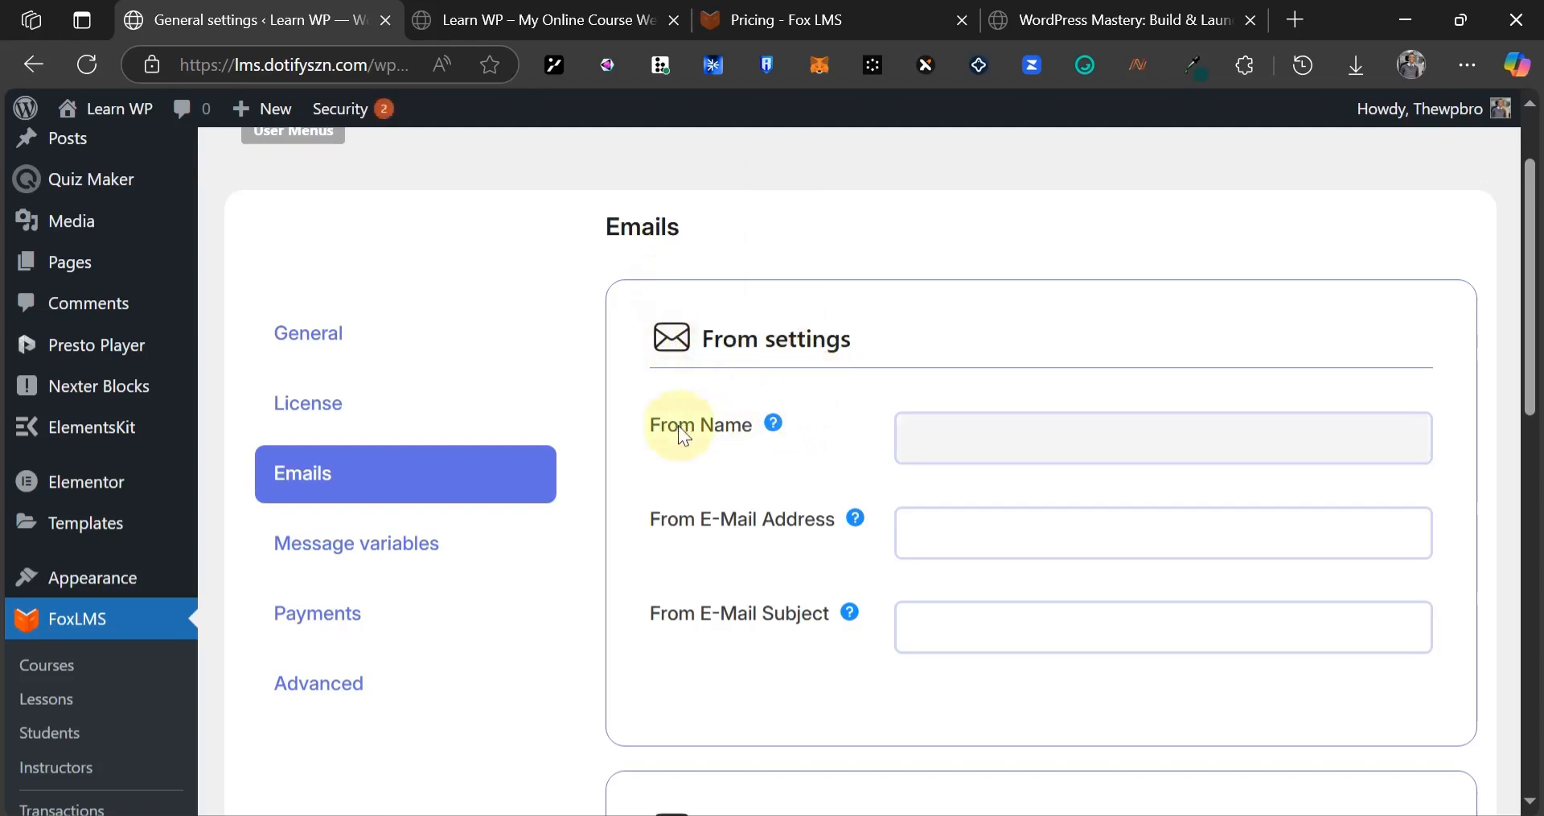
click(942, 438)
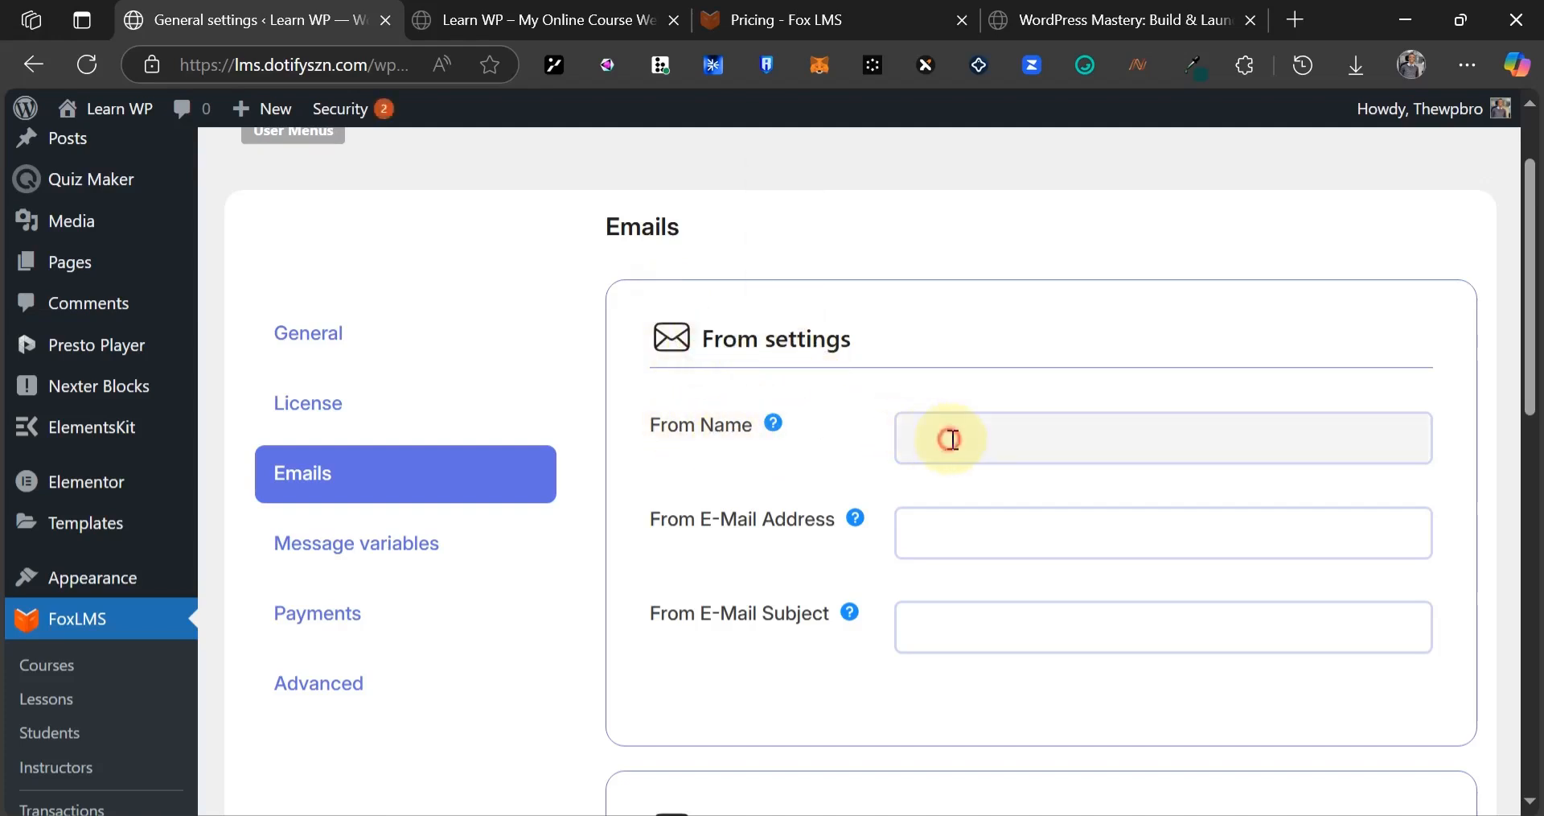
text(Thewpbro)
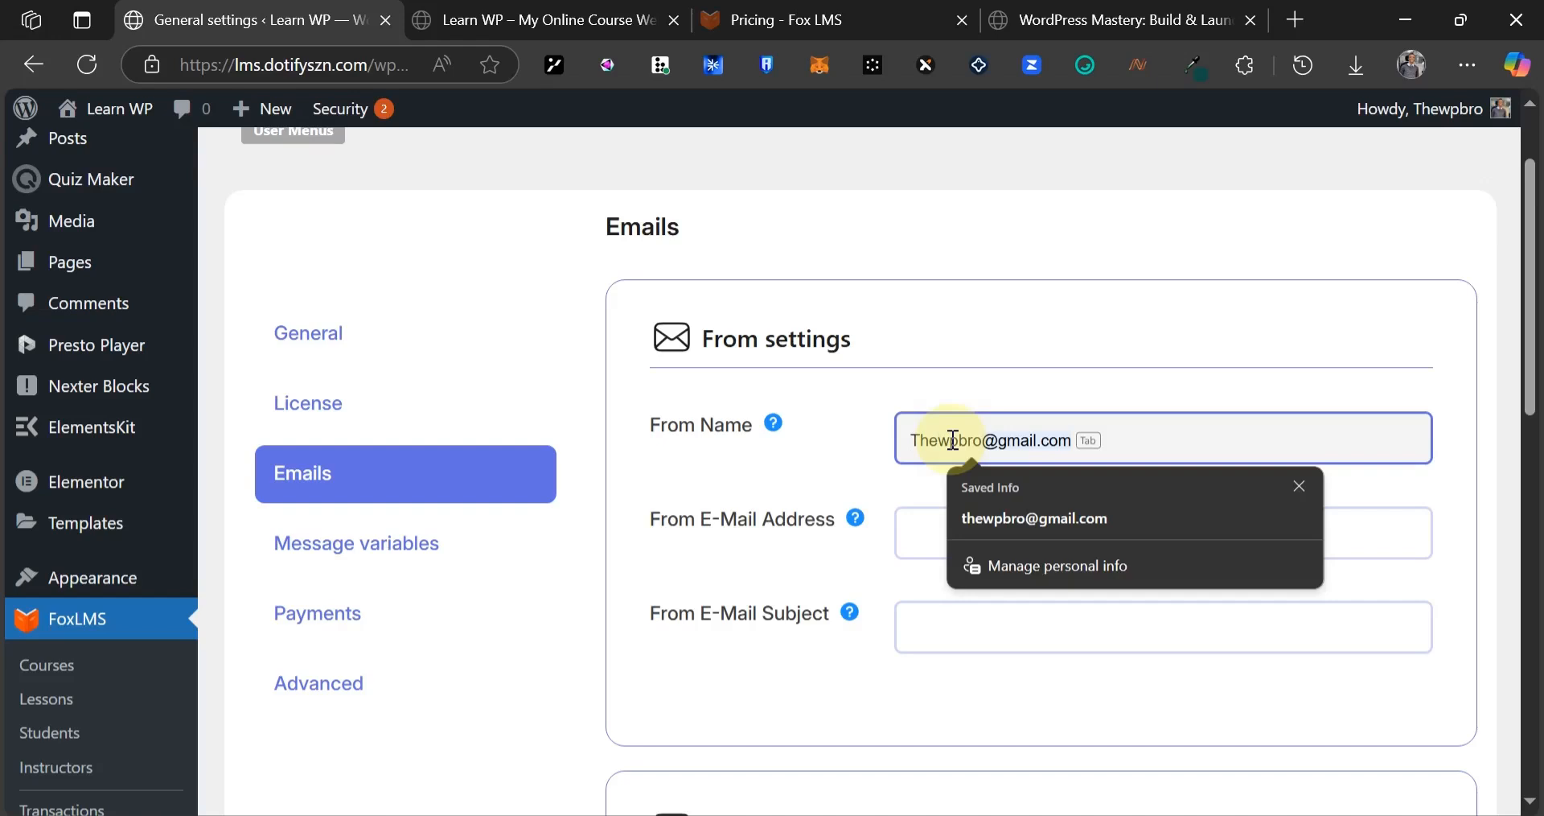
key(BackSpace)
text(Learn)
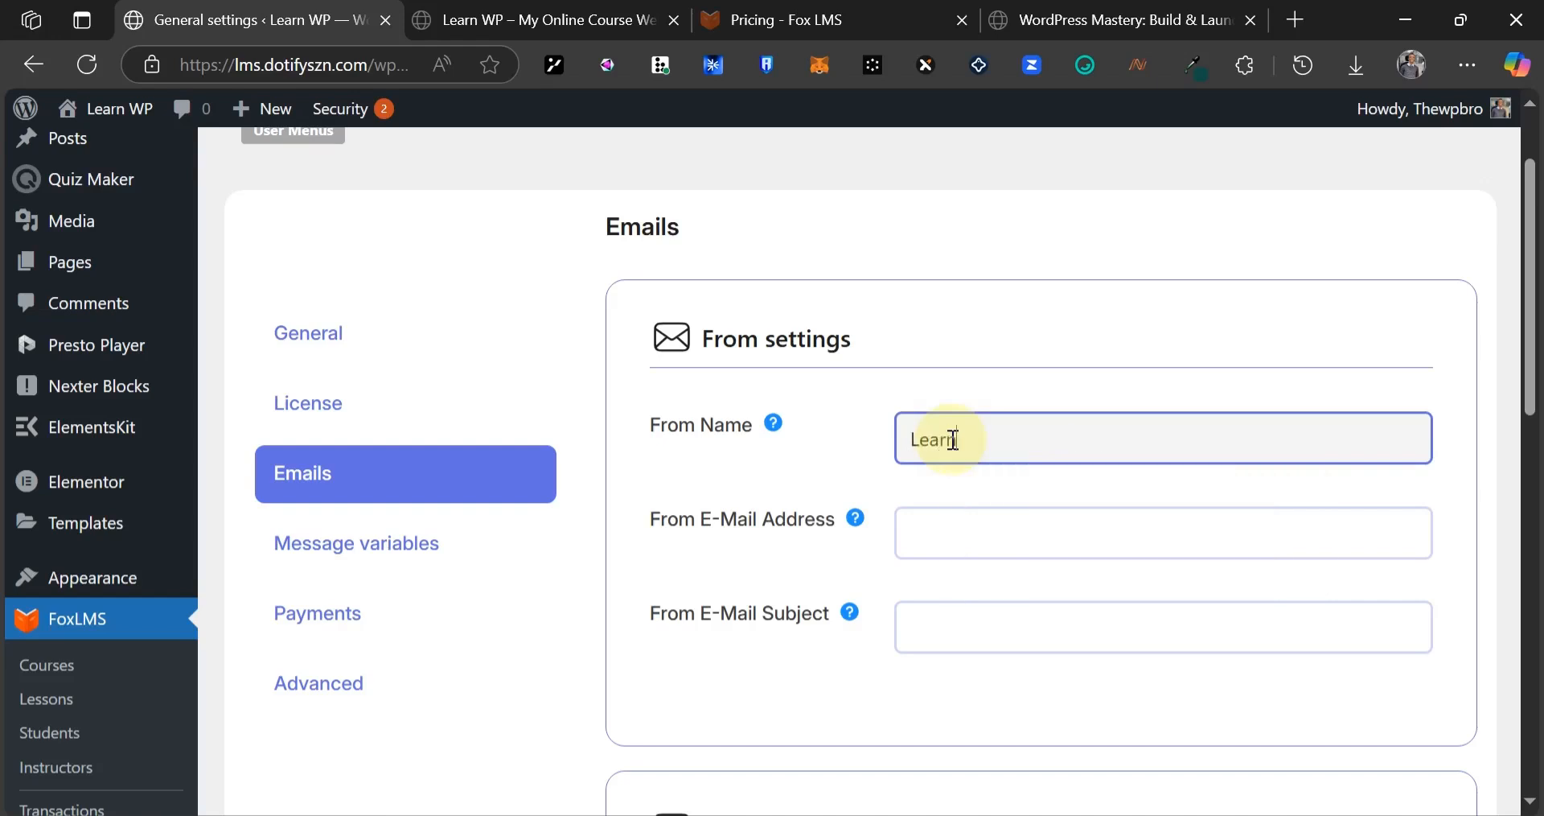
text( WP)
- Fill in the sender's e-mail address under From settings and leave the From E-Mail Subject empty
click(941, 531)
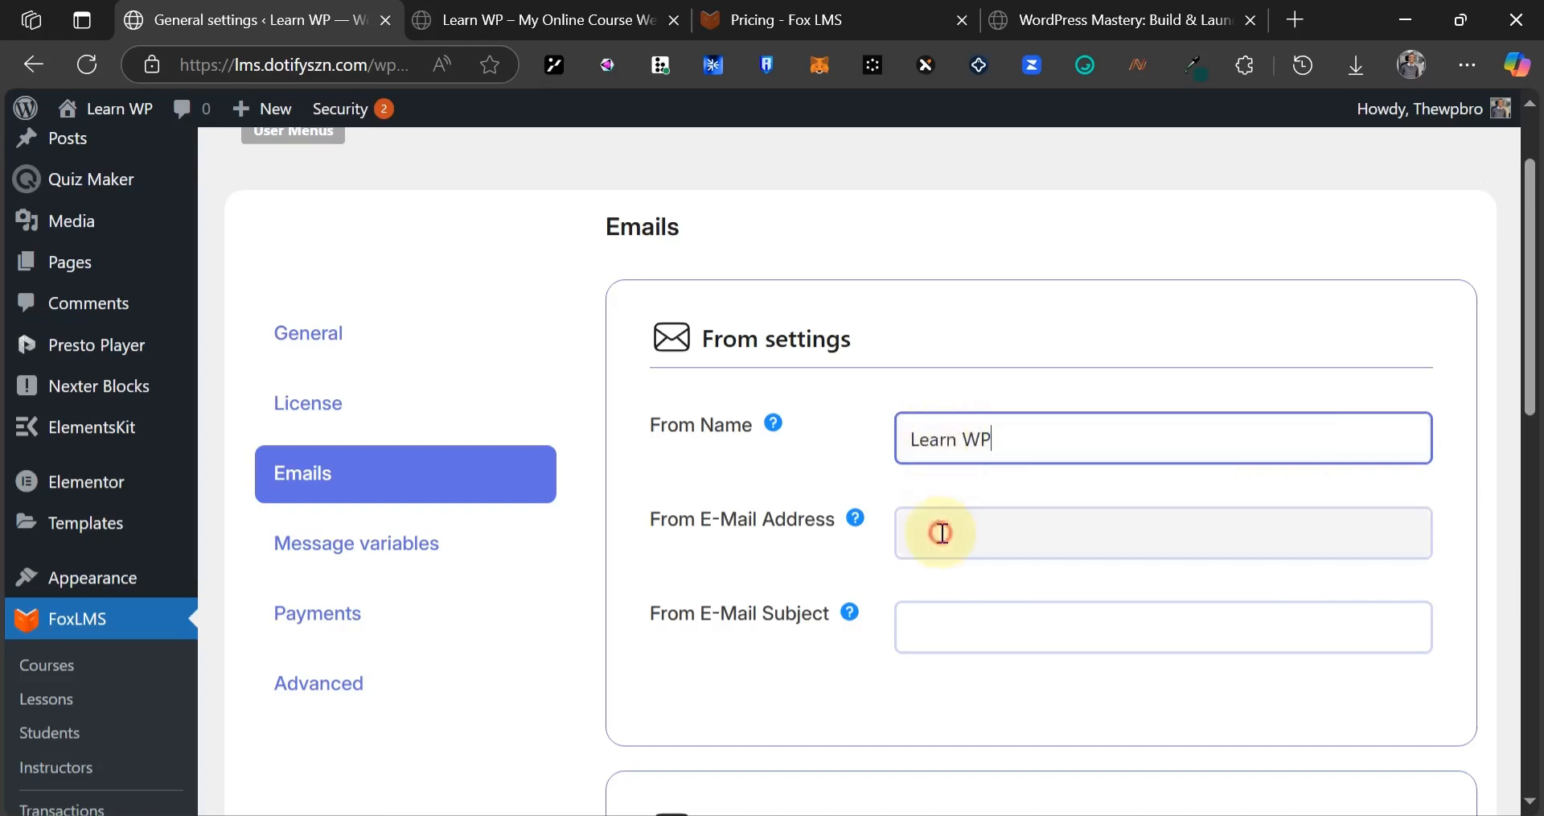
scroll(1005, 322, down, 1)
click(1006, 281)
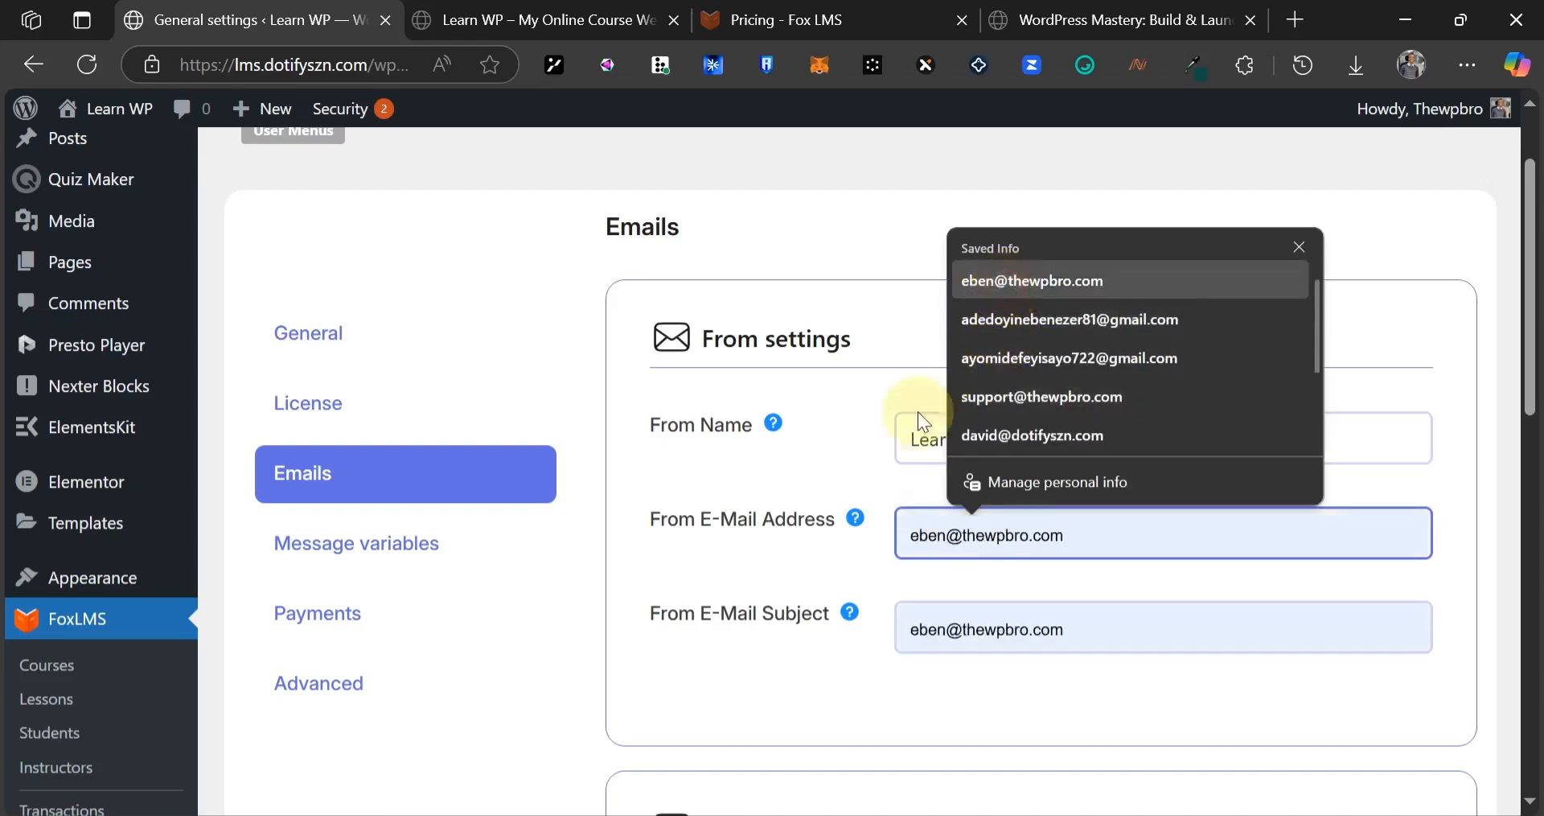
click(923, 630)
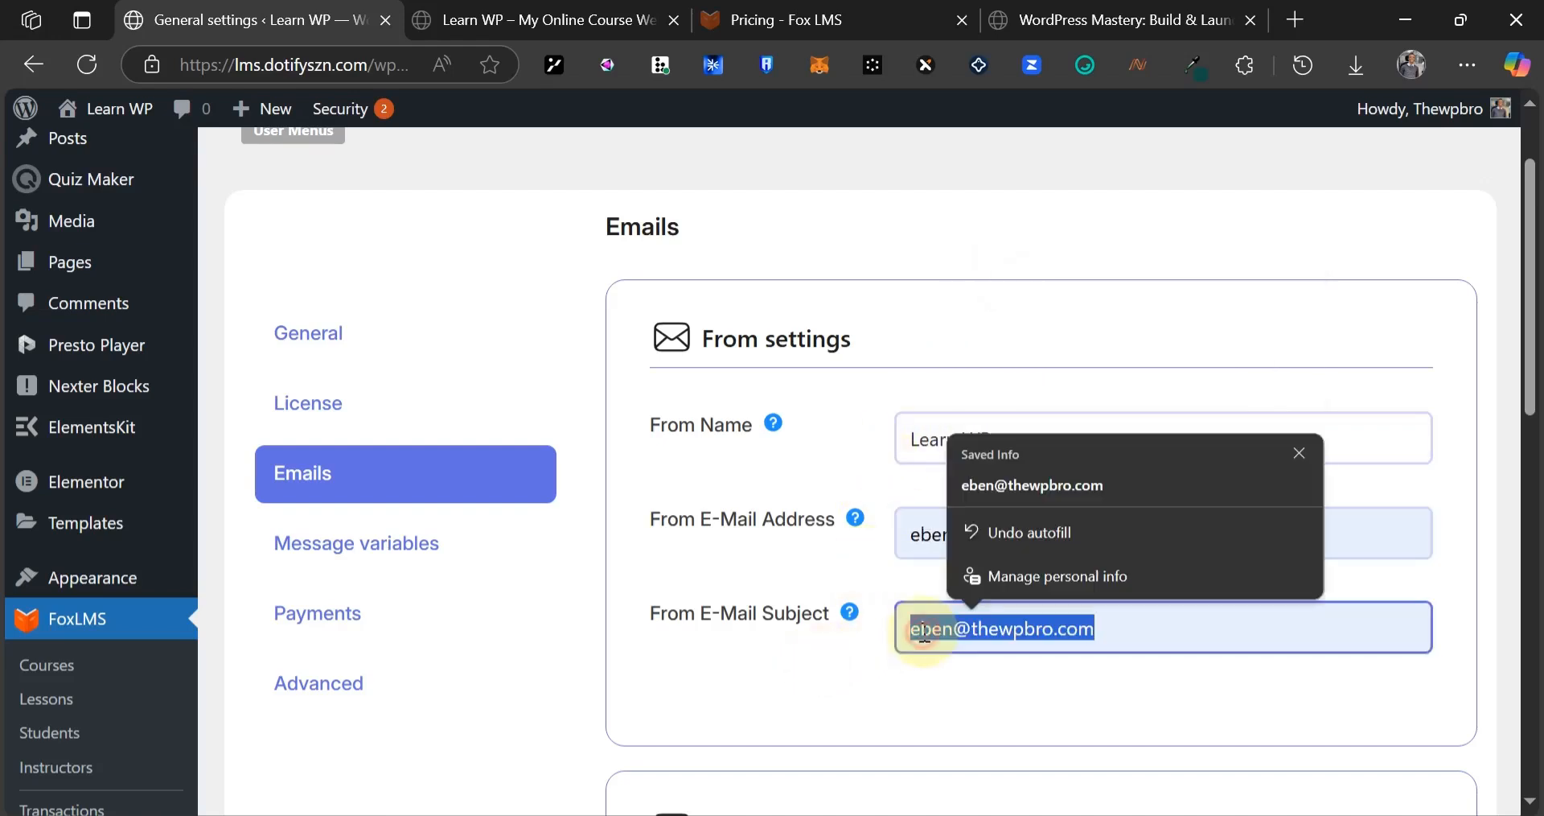
key(BackSpace)
click(988, 712)
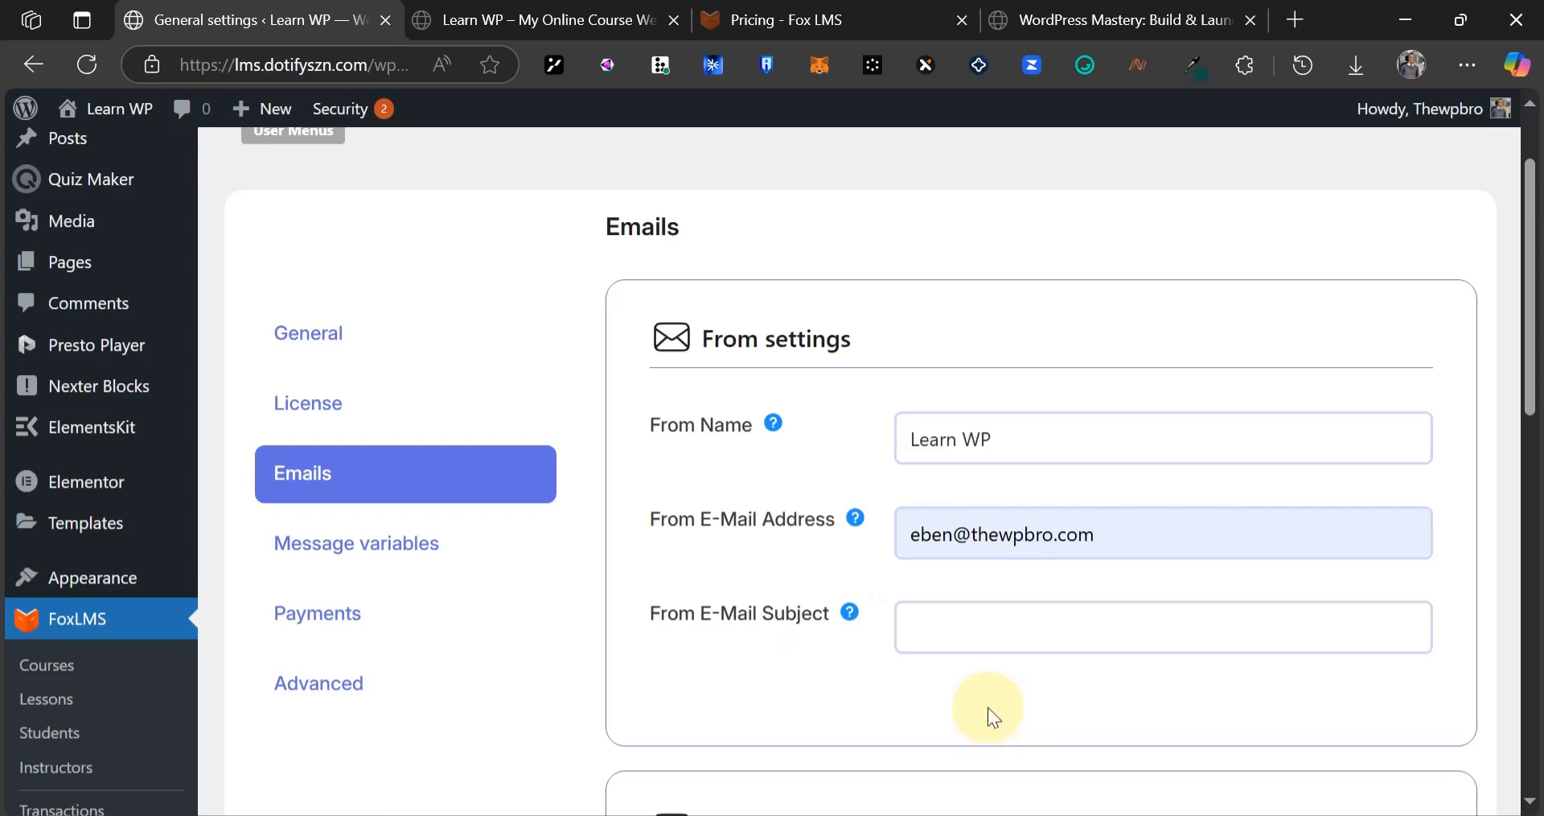
- Enable the "Course enrolled" notification under Email to Students
scroll(987, 707, down, 7)
drag(783, 229, 903, 216)
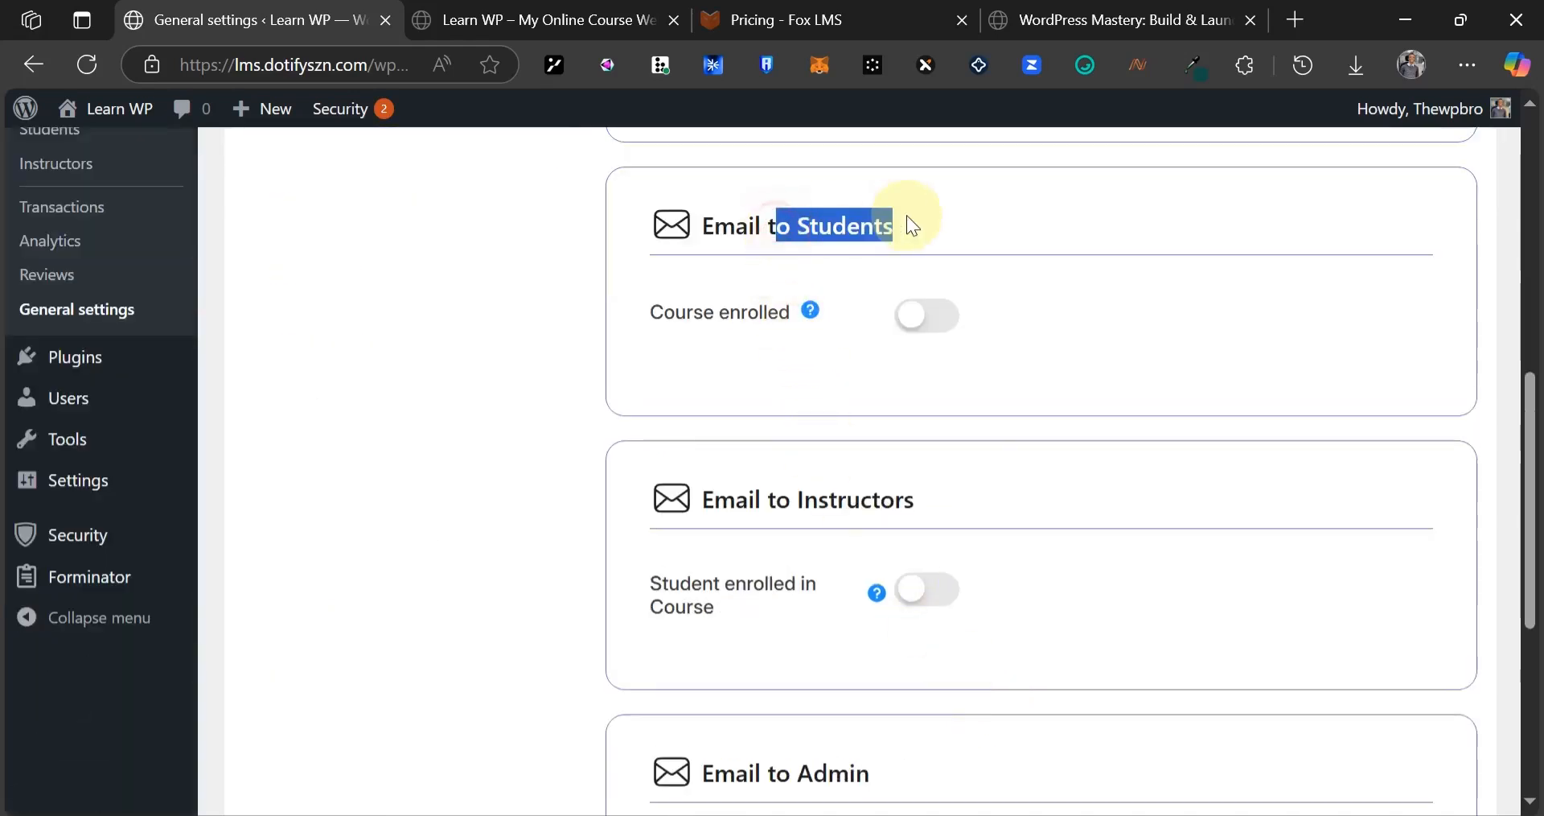
click(590, 283)
click(925, 316)
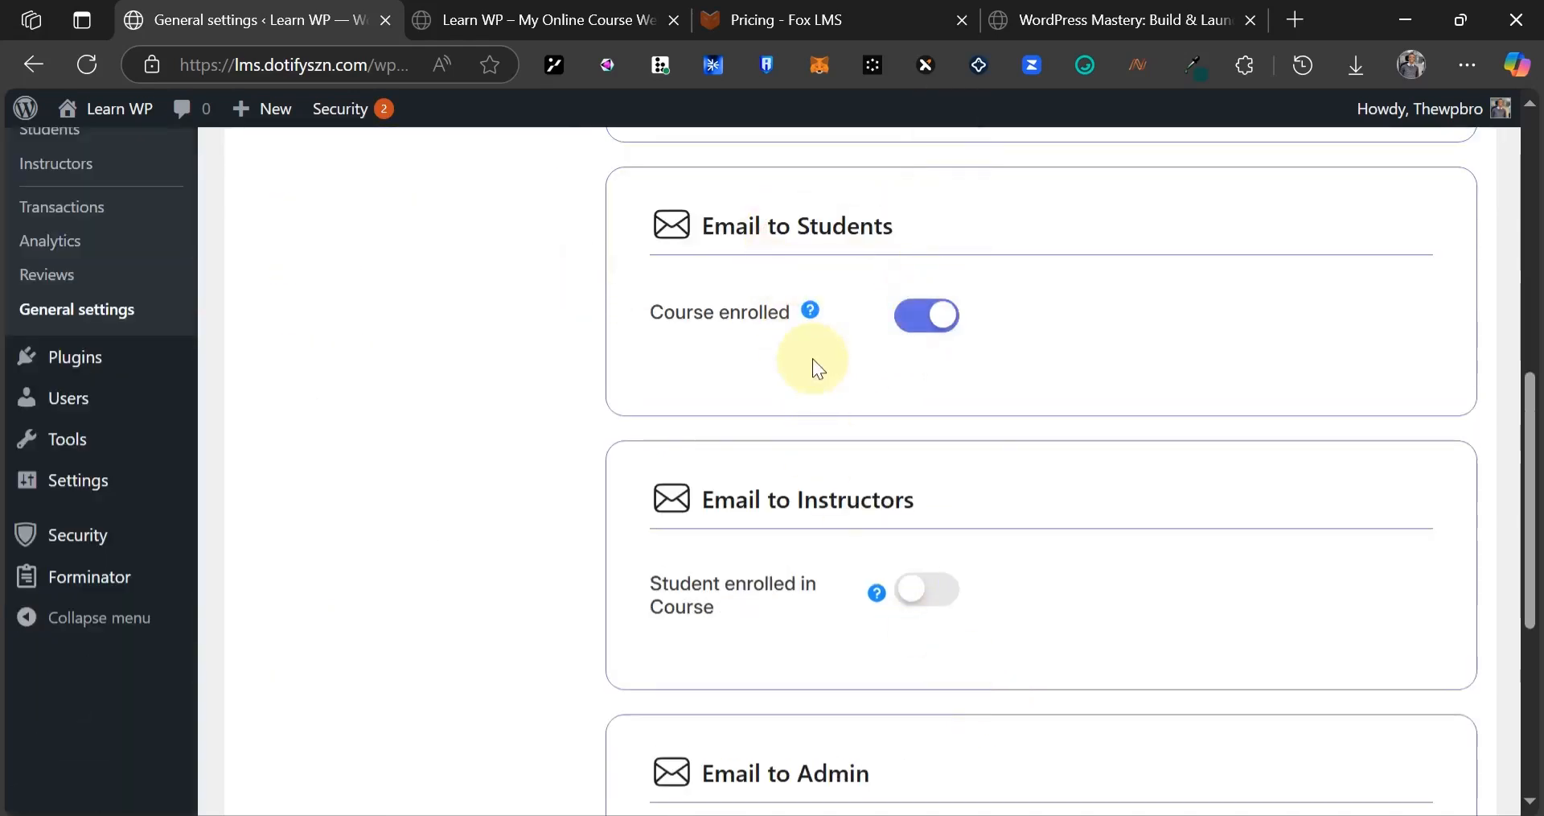
drag(714, 223, 819, 249)
click(726, 325)
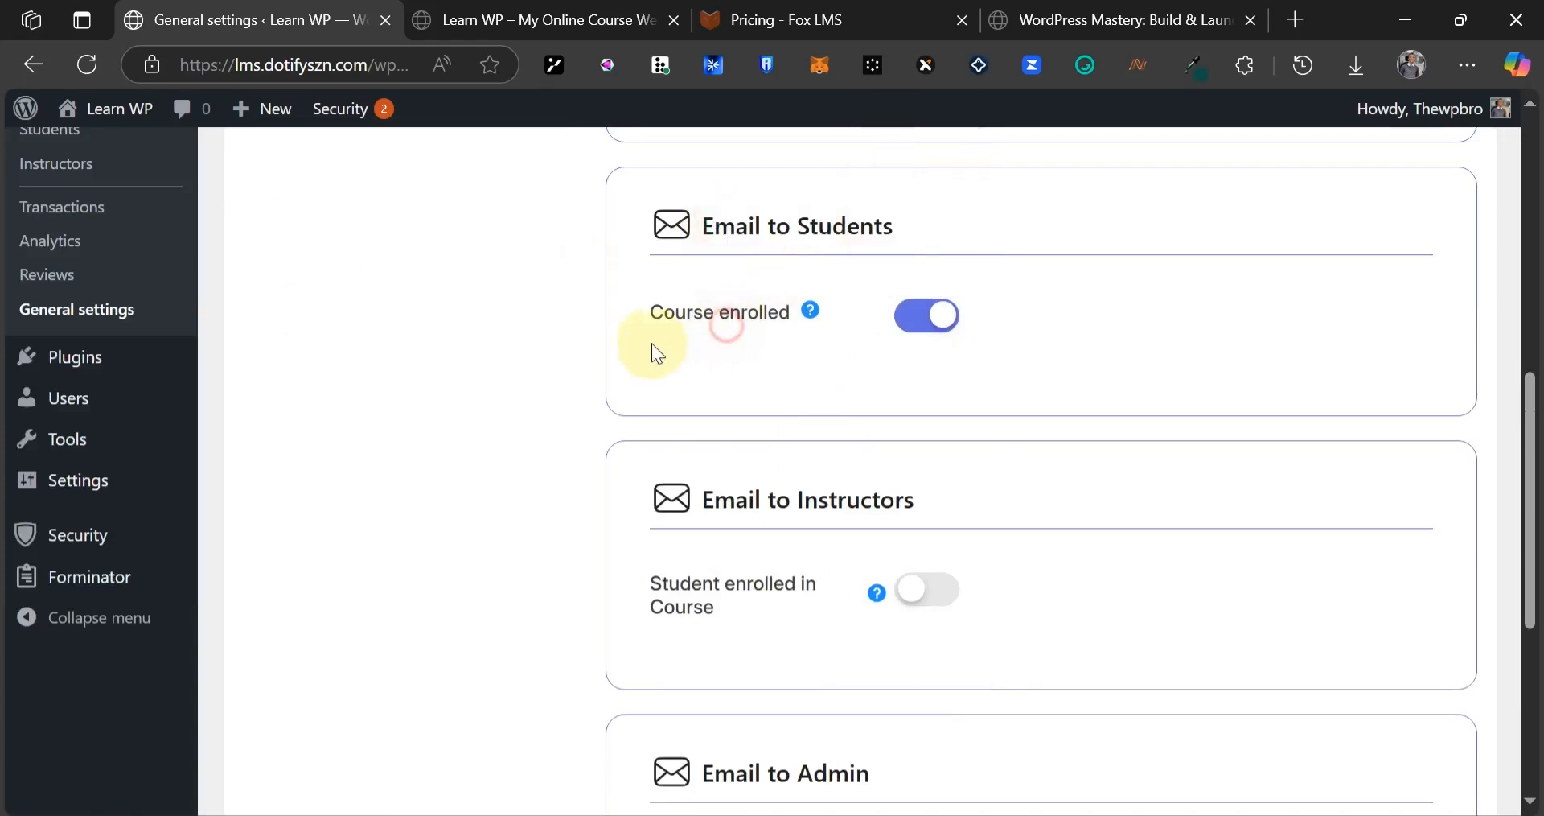
drag(648, 311, 757, 310)
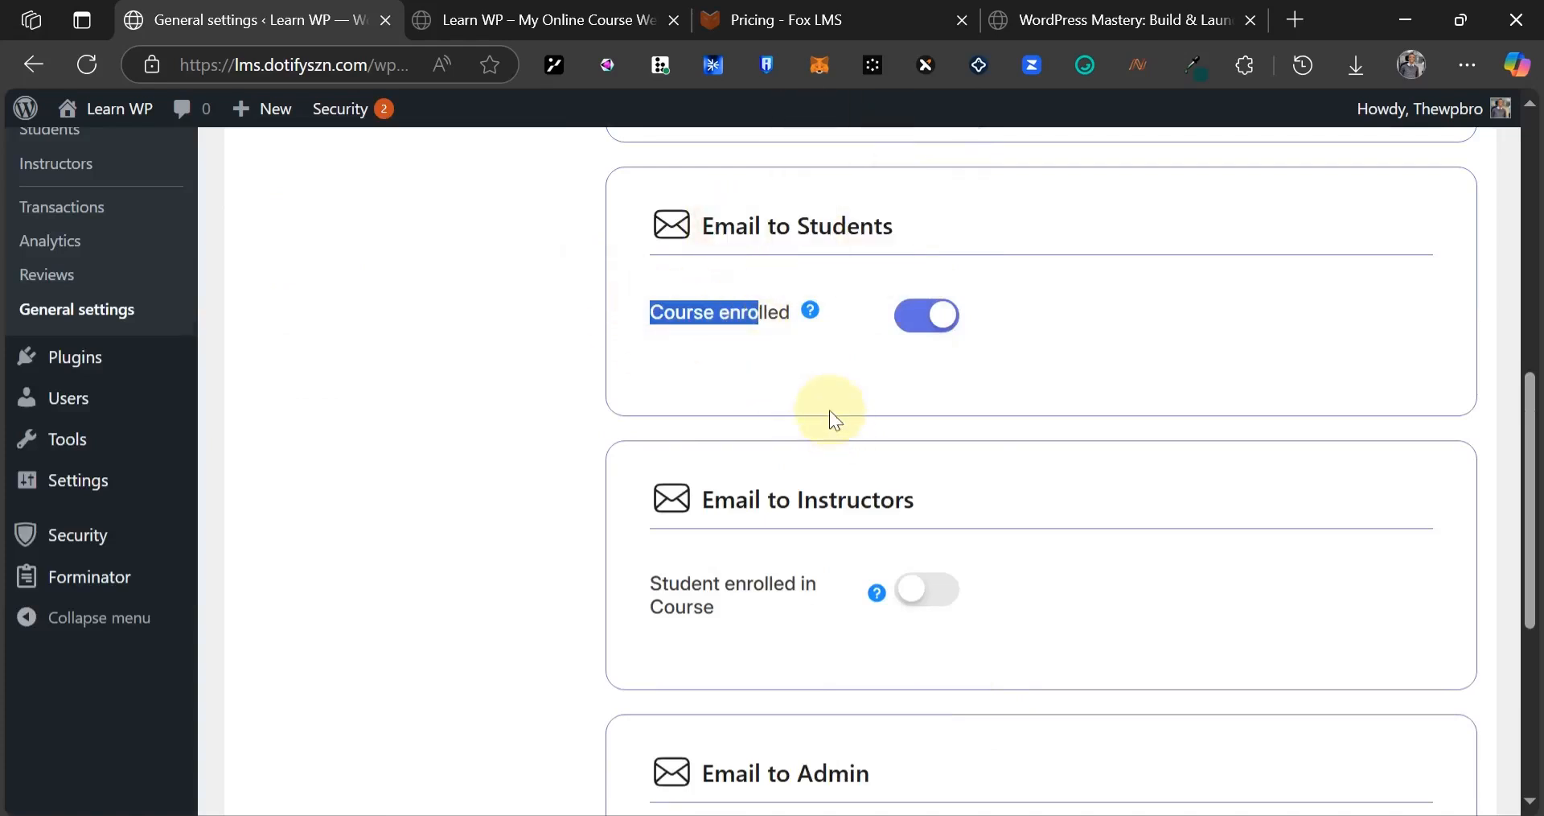
- Enable the "Student enrolled in Course" notification under Email to Instructors
scroll(829, 410, down, 3)
drag(748, 257, 872, 258)
click(744, 358)
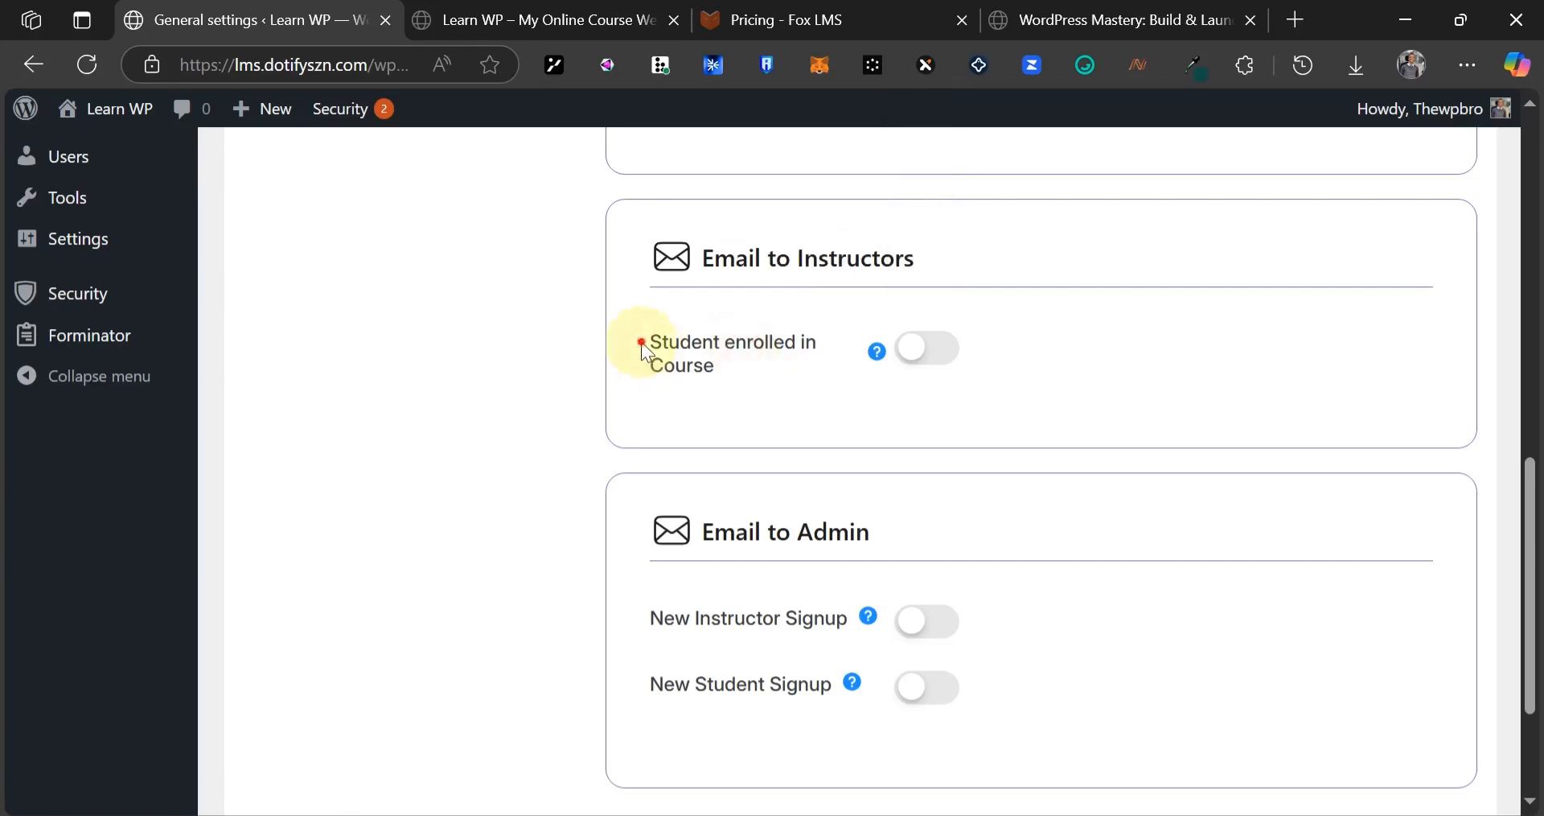
drag(638, 338, 740, 355)
click(936, 353)
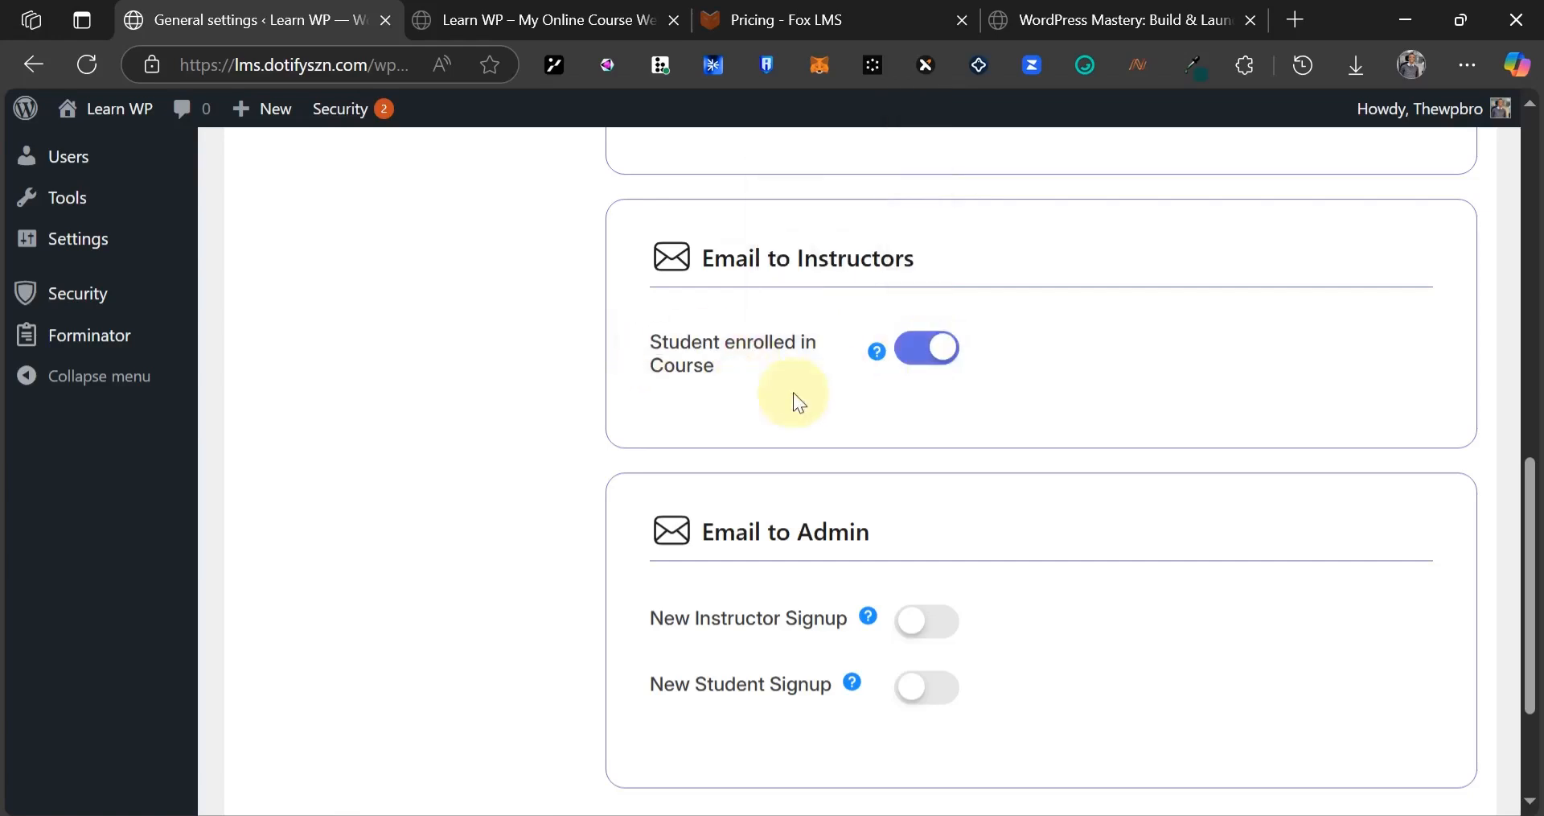
- Enable the New Instructor Signup and New Student Signup notifications under Email to Admin
scroll(708, 492, down, 3)
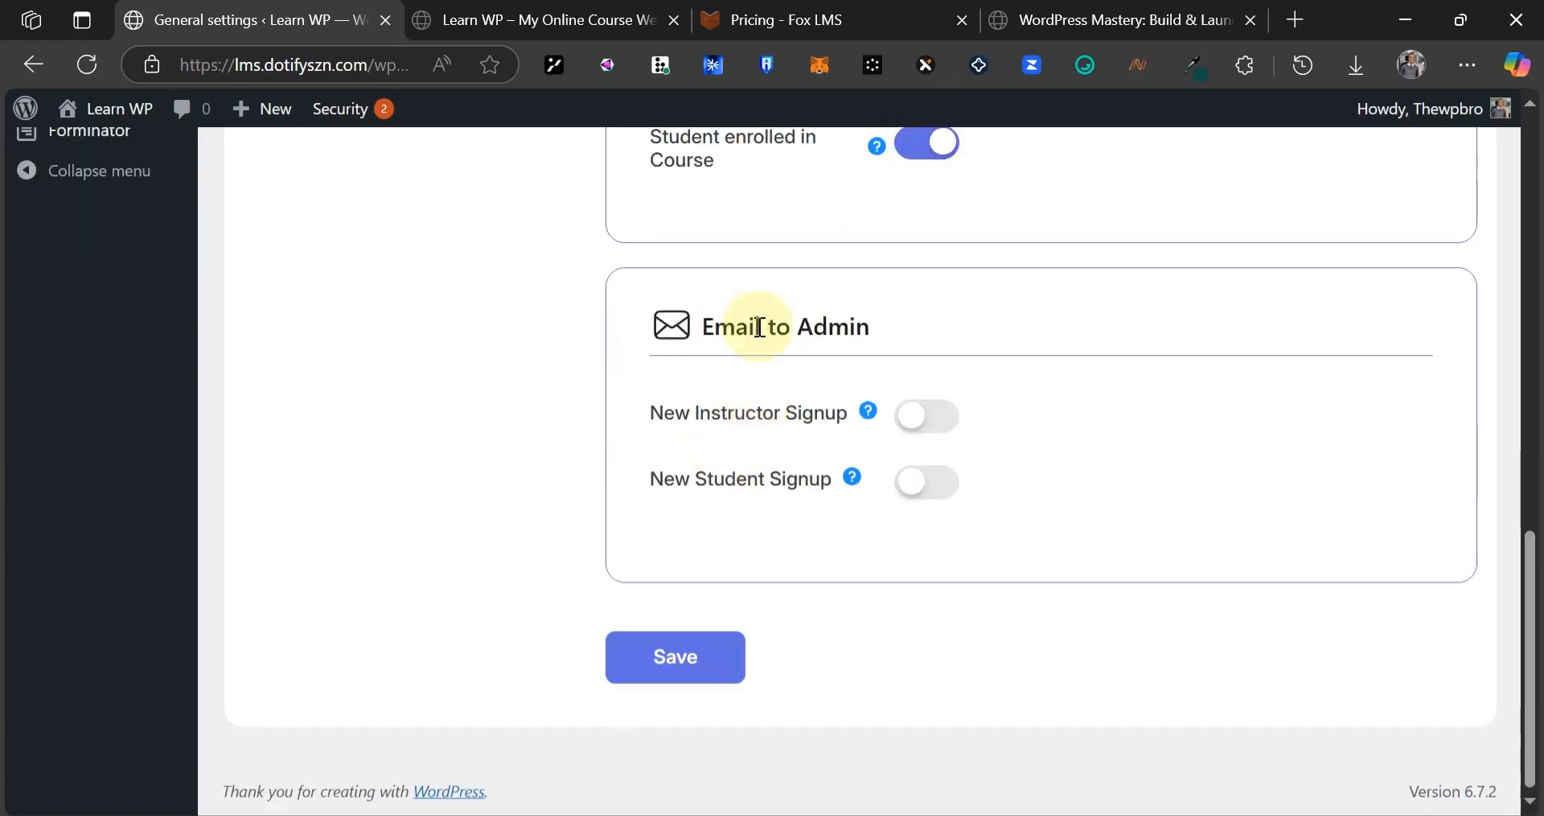
drag(749, 327, 856, 328)
click(663, 417)
drag(664, 413, 774, 416)
drag(655, 479, 736, 484)
click(771, 508)
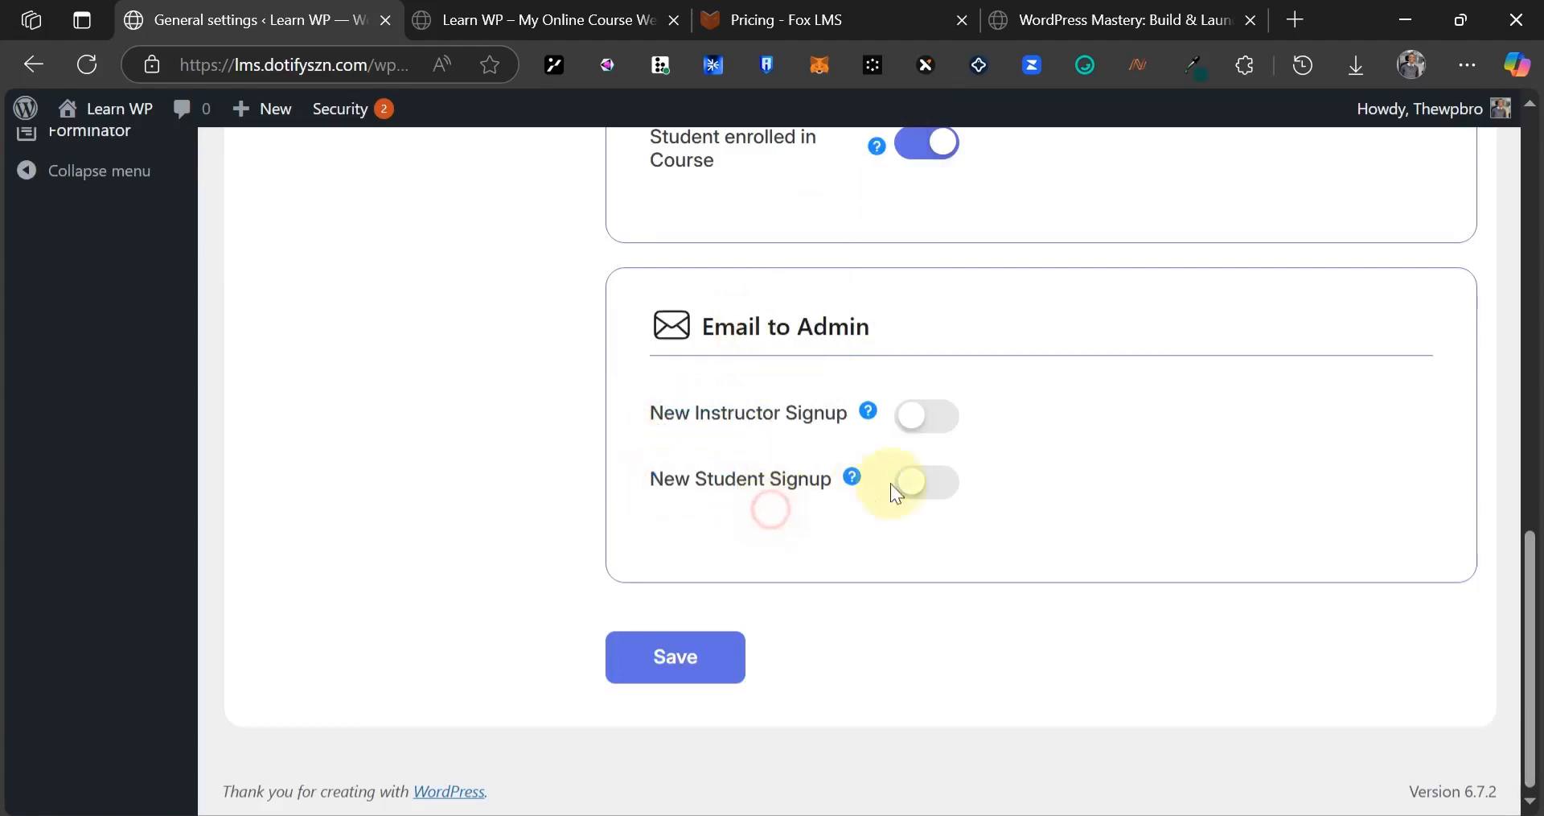
click(933, 420)
click(923, 420)
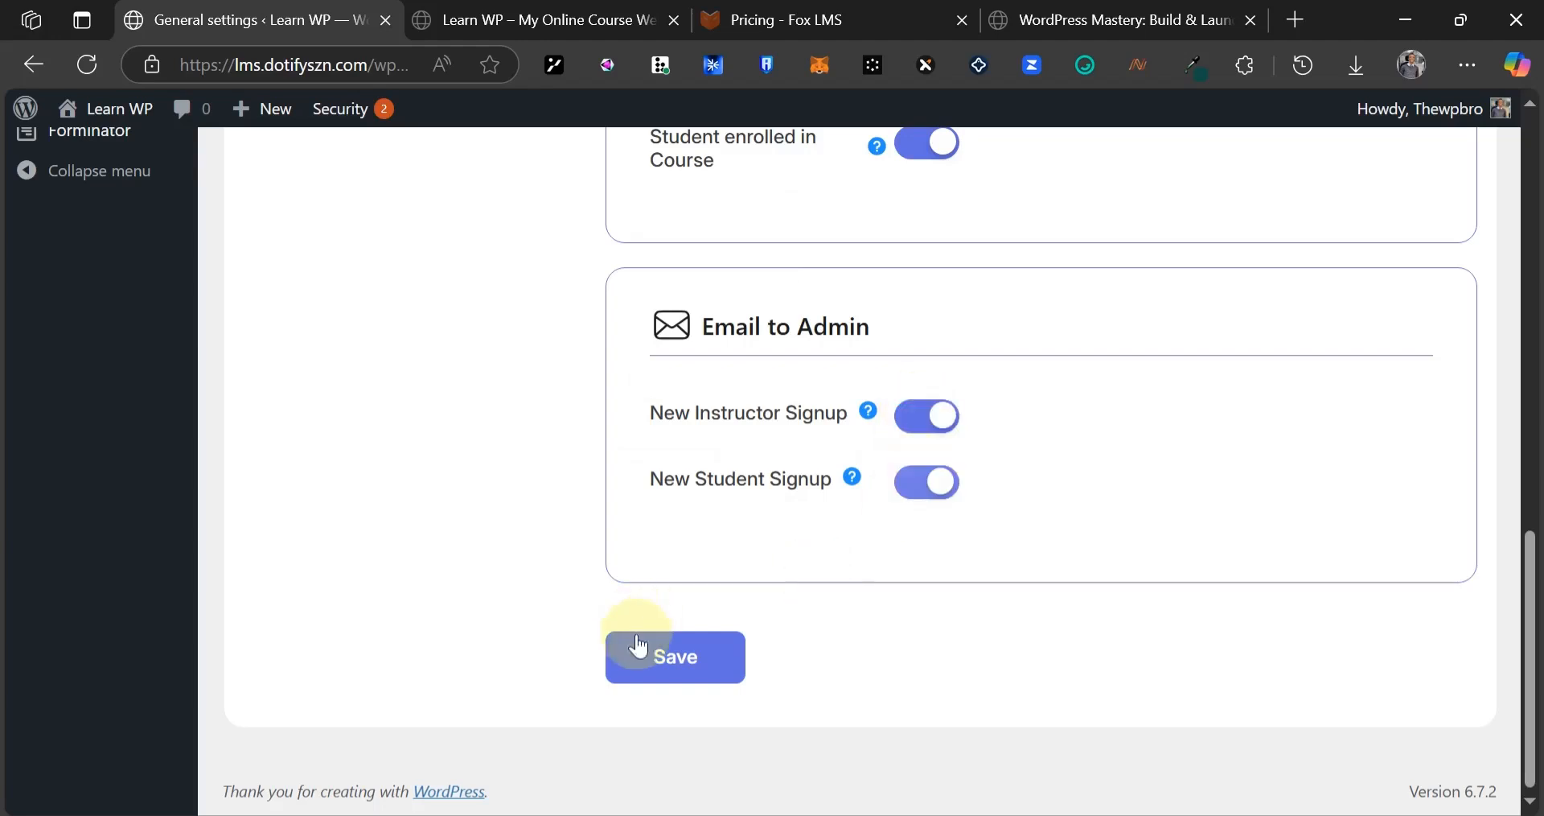
- Review and save the FoxLMS email settings, and open the list of general message variables
scroll(885, 402, up, 10)
scroll(880, 387, up, 4)
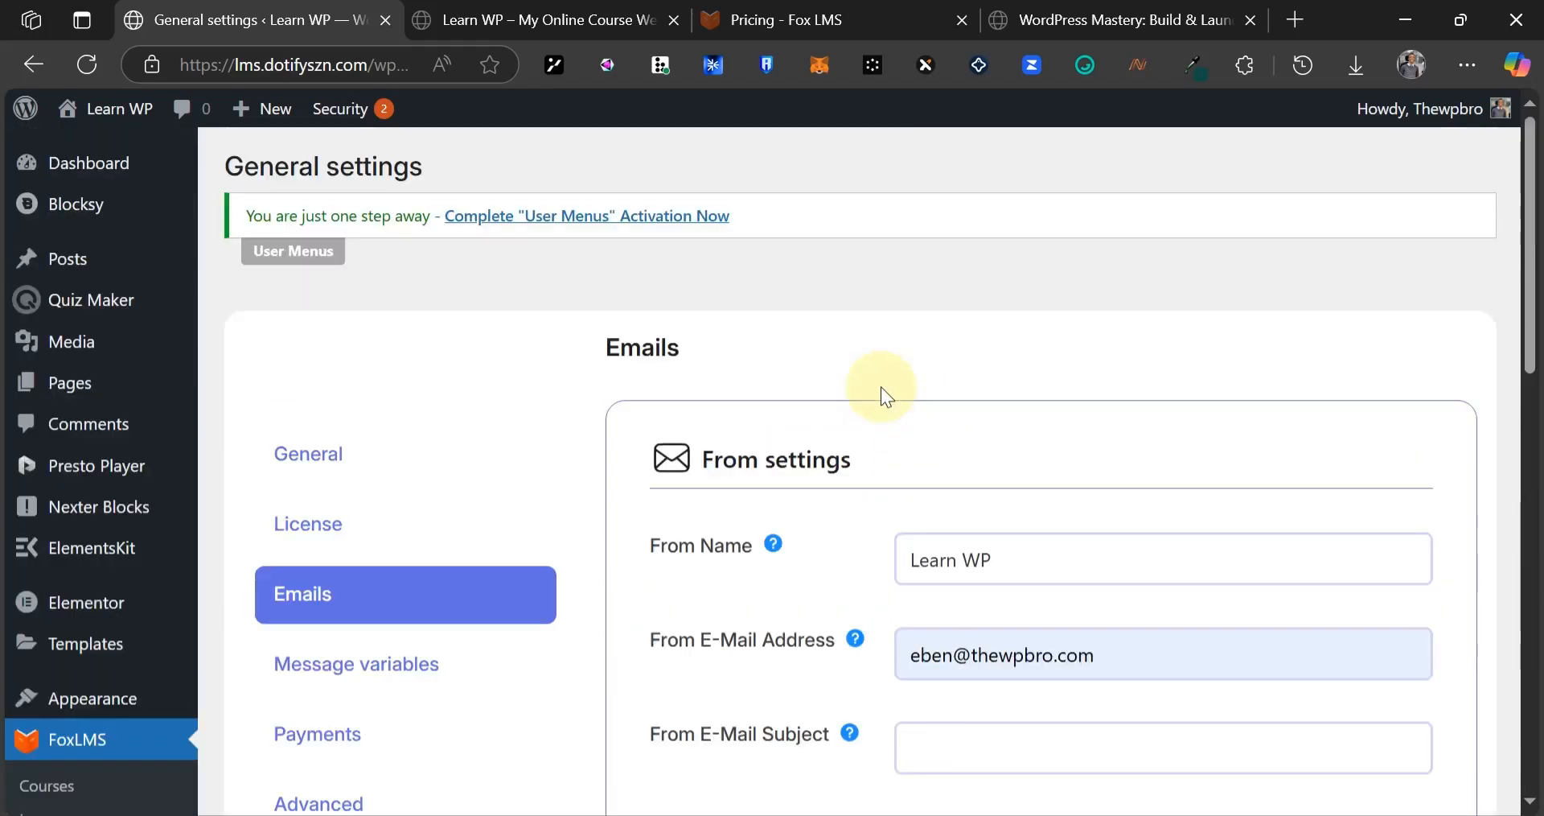
scroll(881, 389, down, 12)
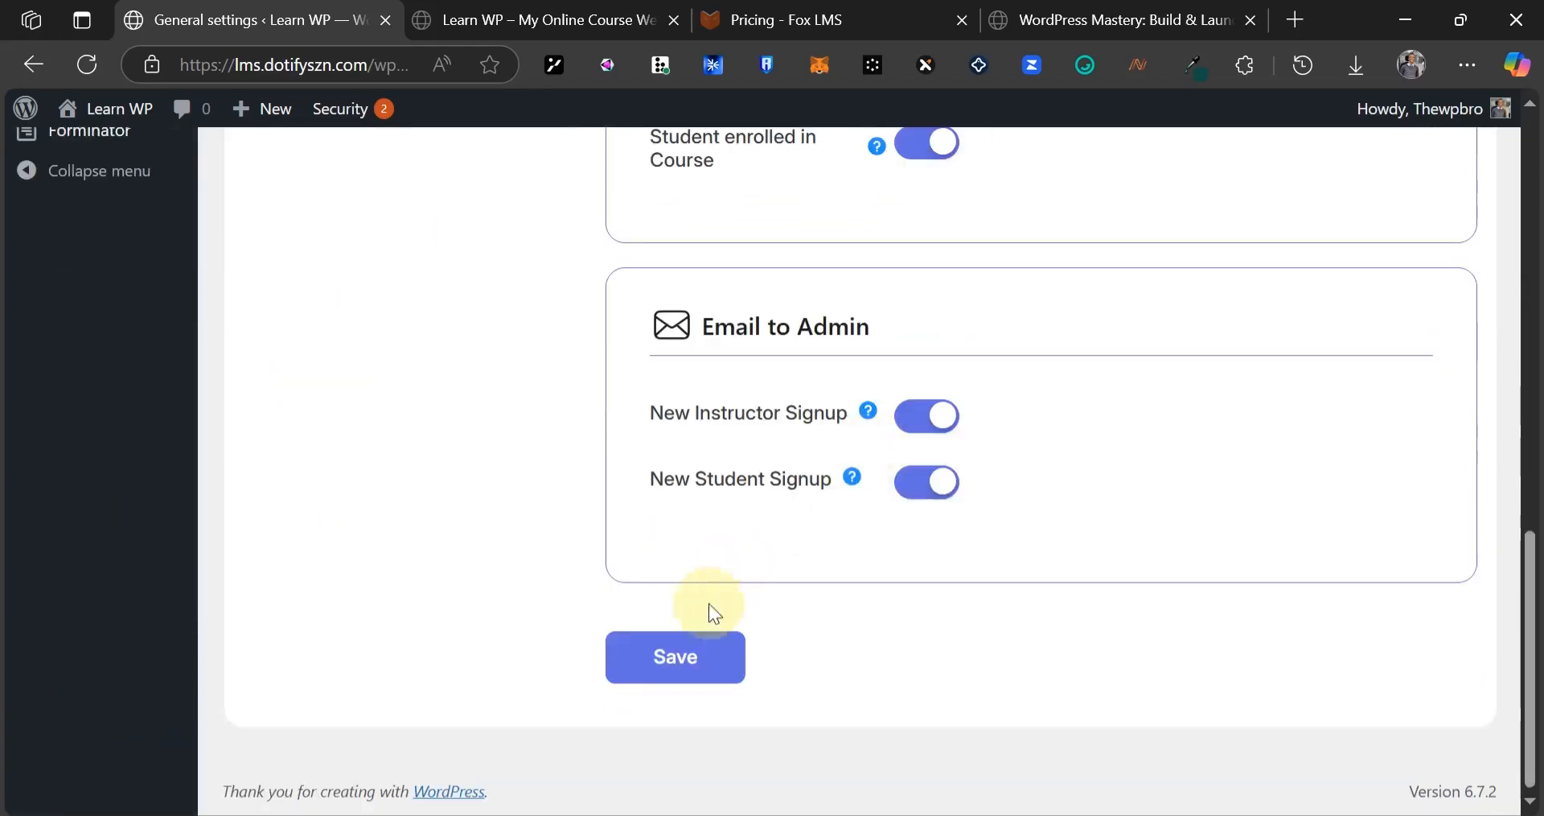
click(691, 655)
scroll(514, 522, down, 2)
scroll(445, 394, down, 1)
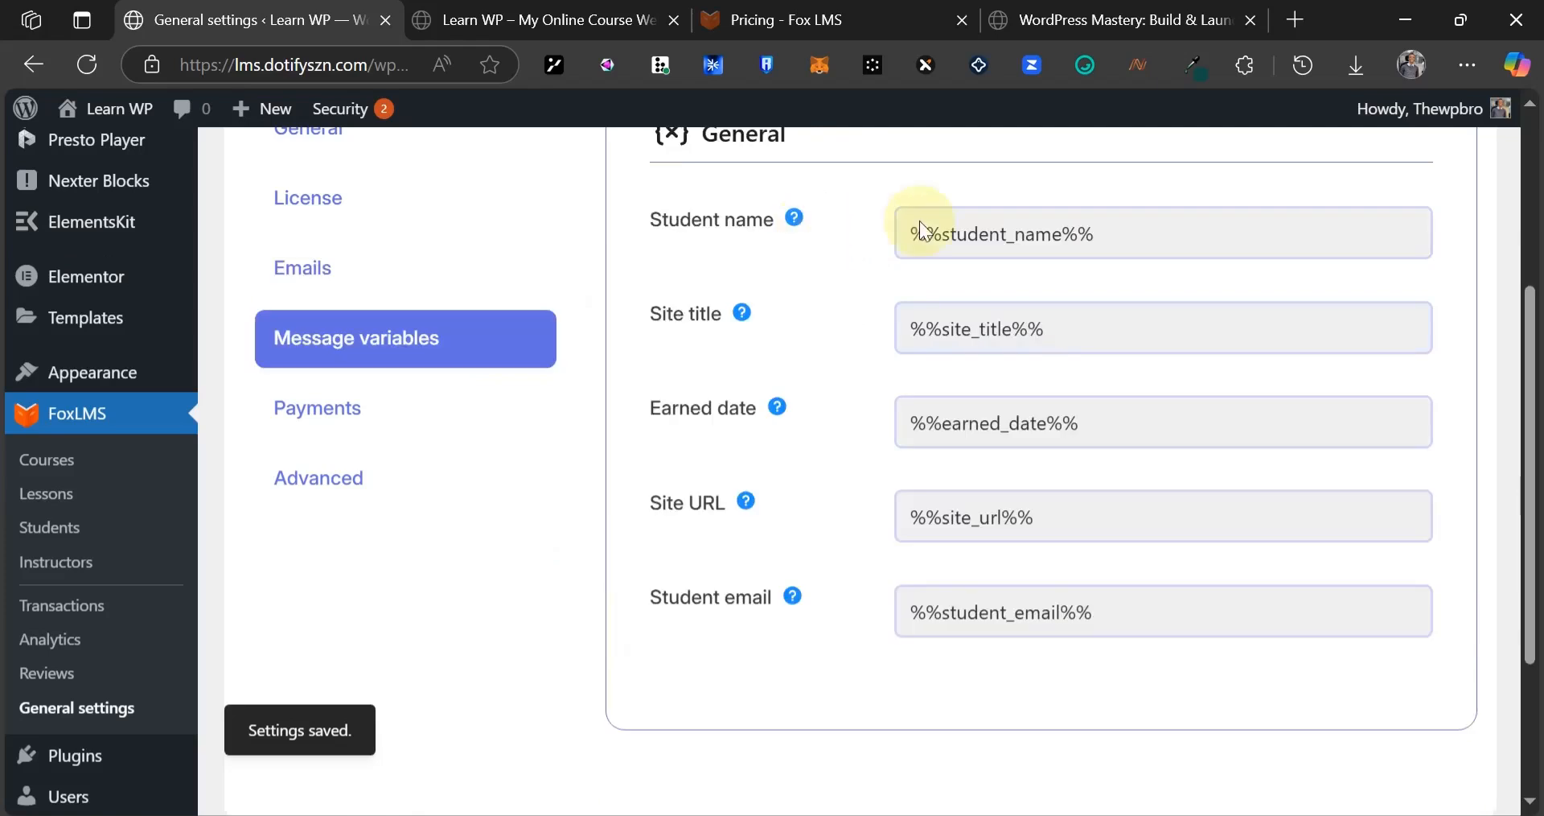
- Examine the student name placeholder in the general message variables
drag(906, 235, 1082, 234)
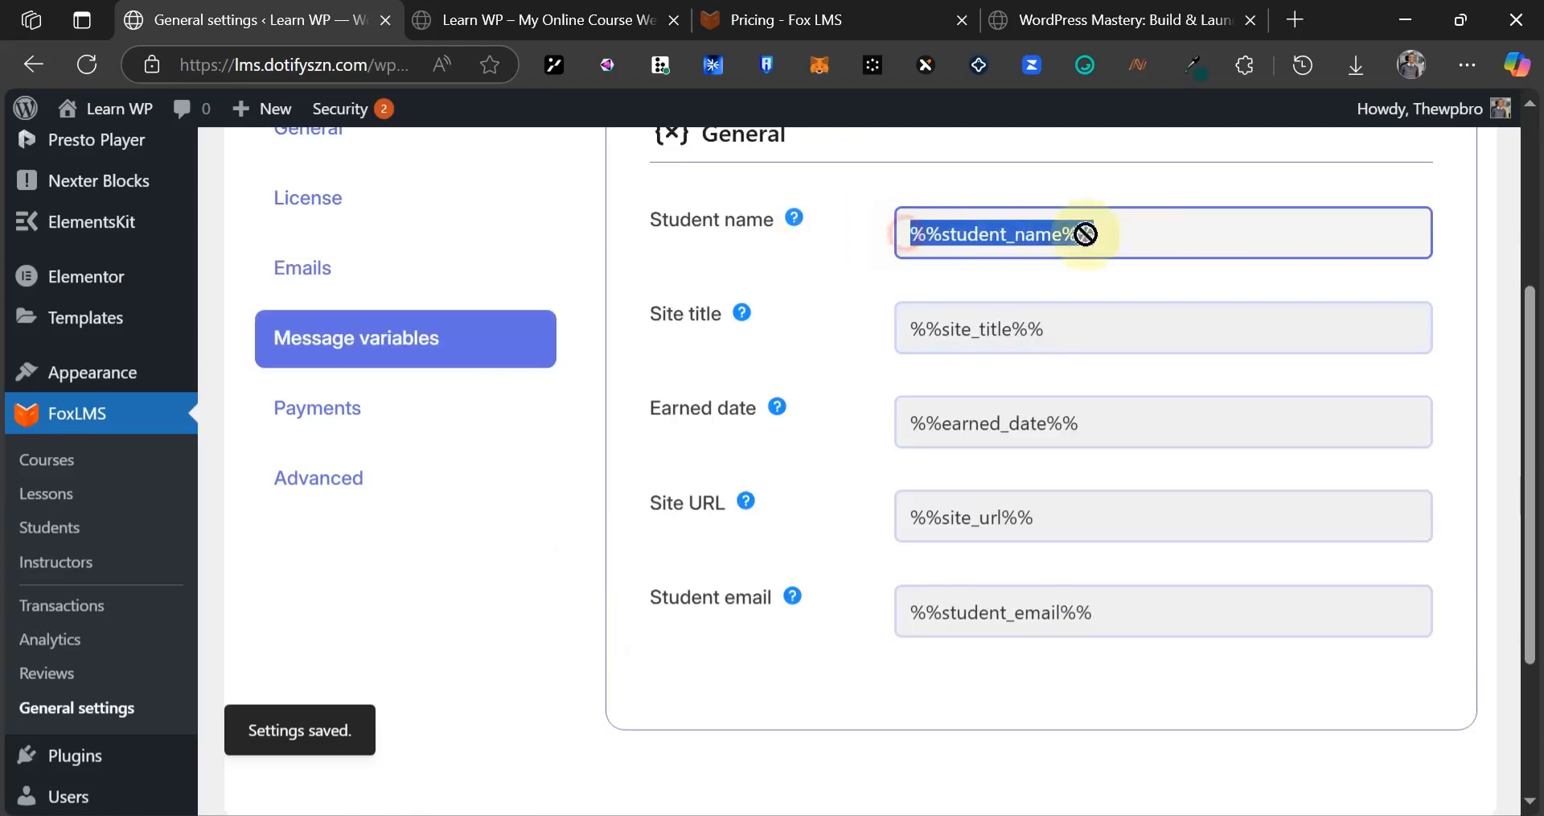
click(829, 297)
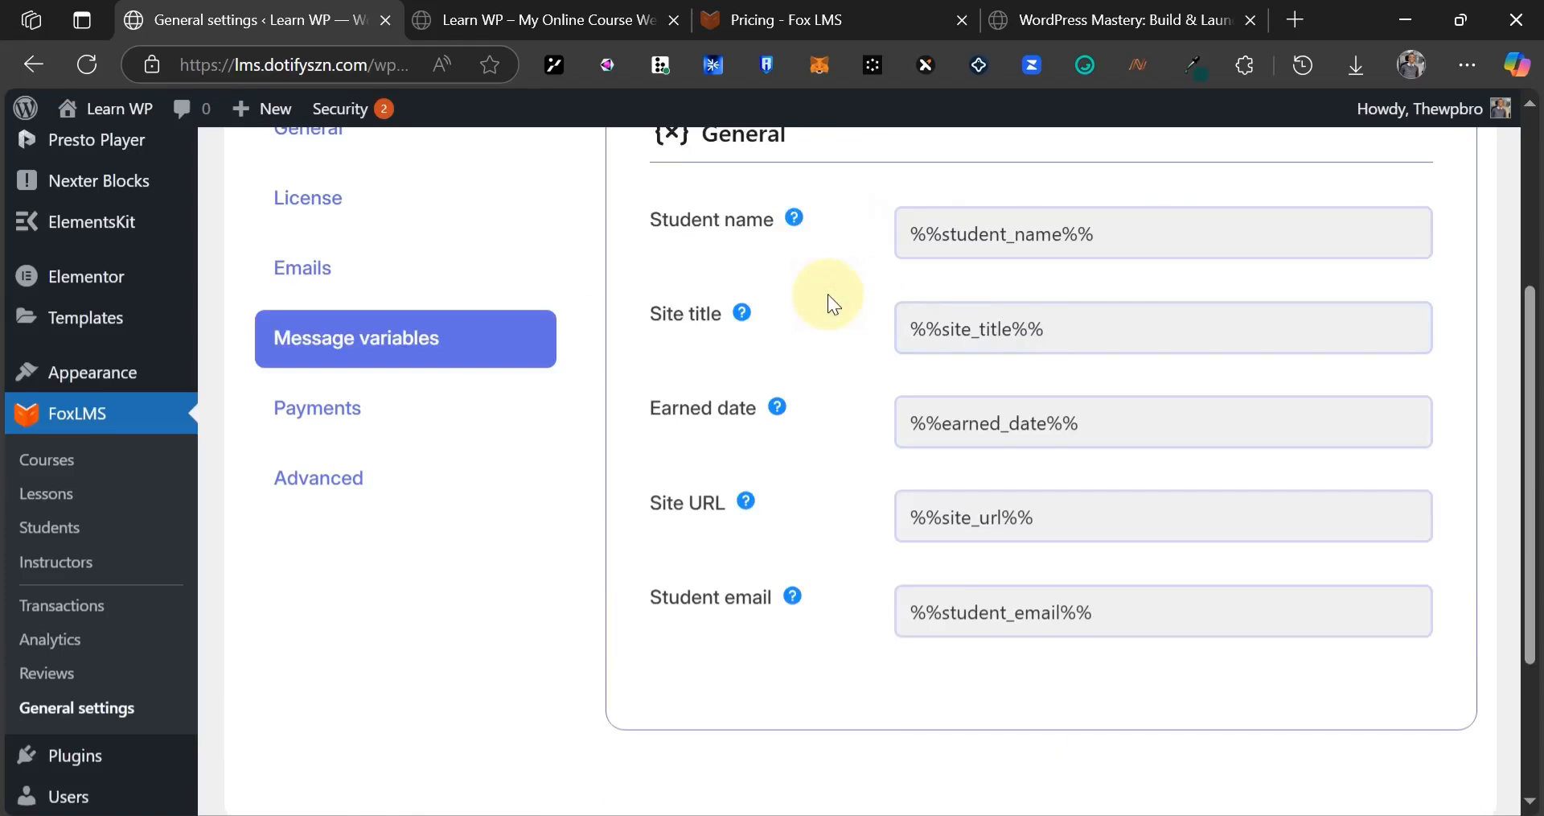
- Enable PayPal as a payment method in the FoxLMS payment settings
click(338, 420)
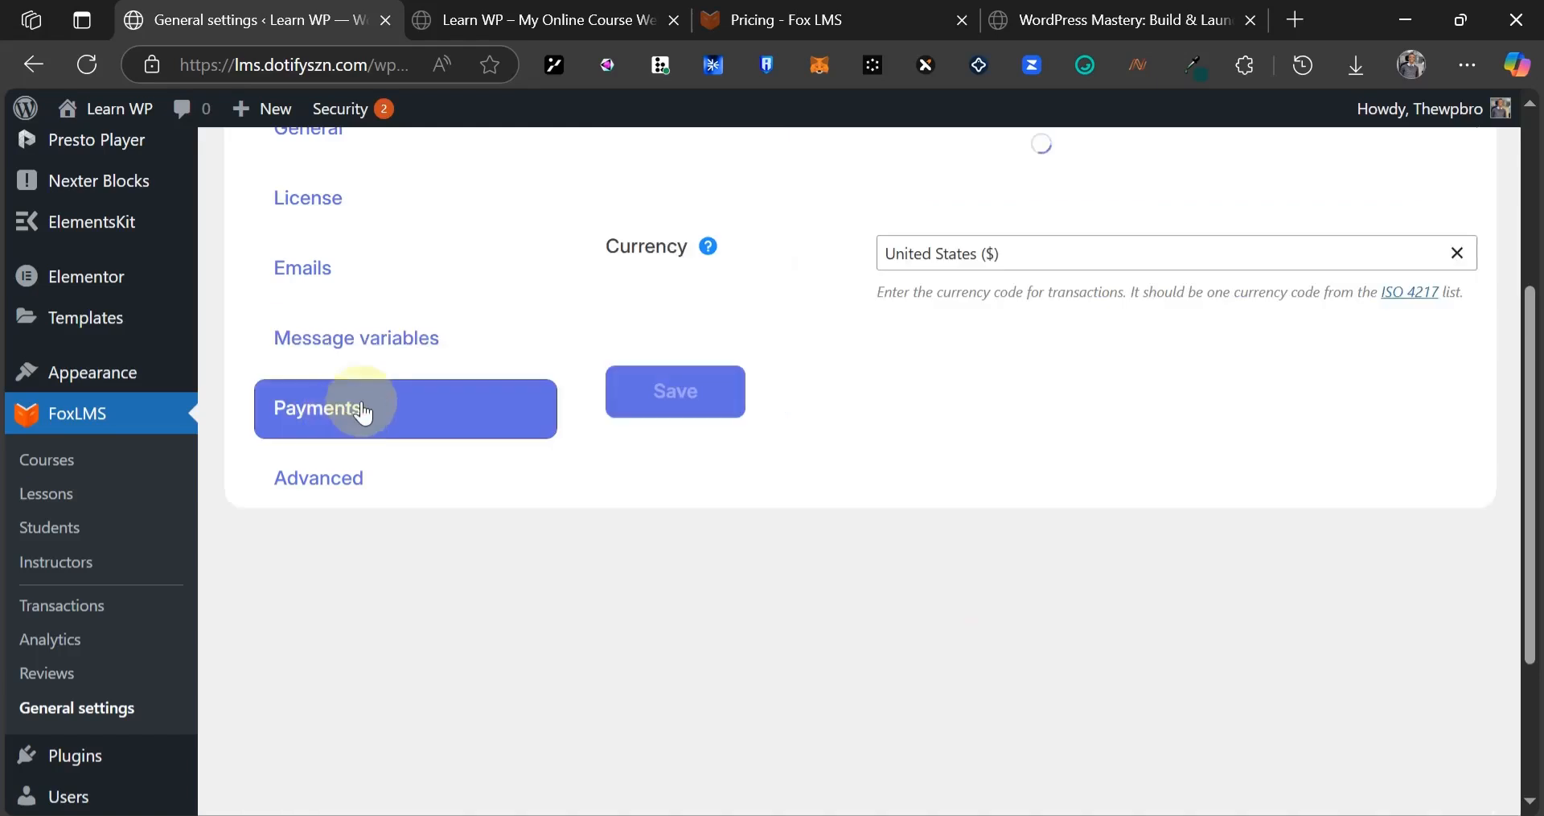
scroll(1147, 438, up, 4)
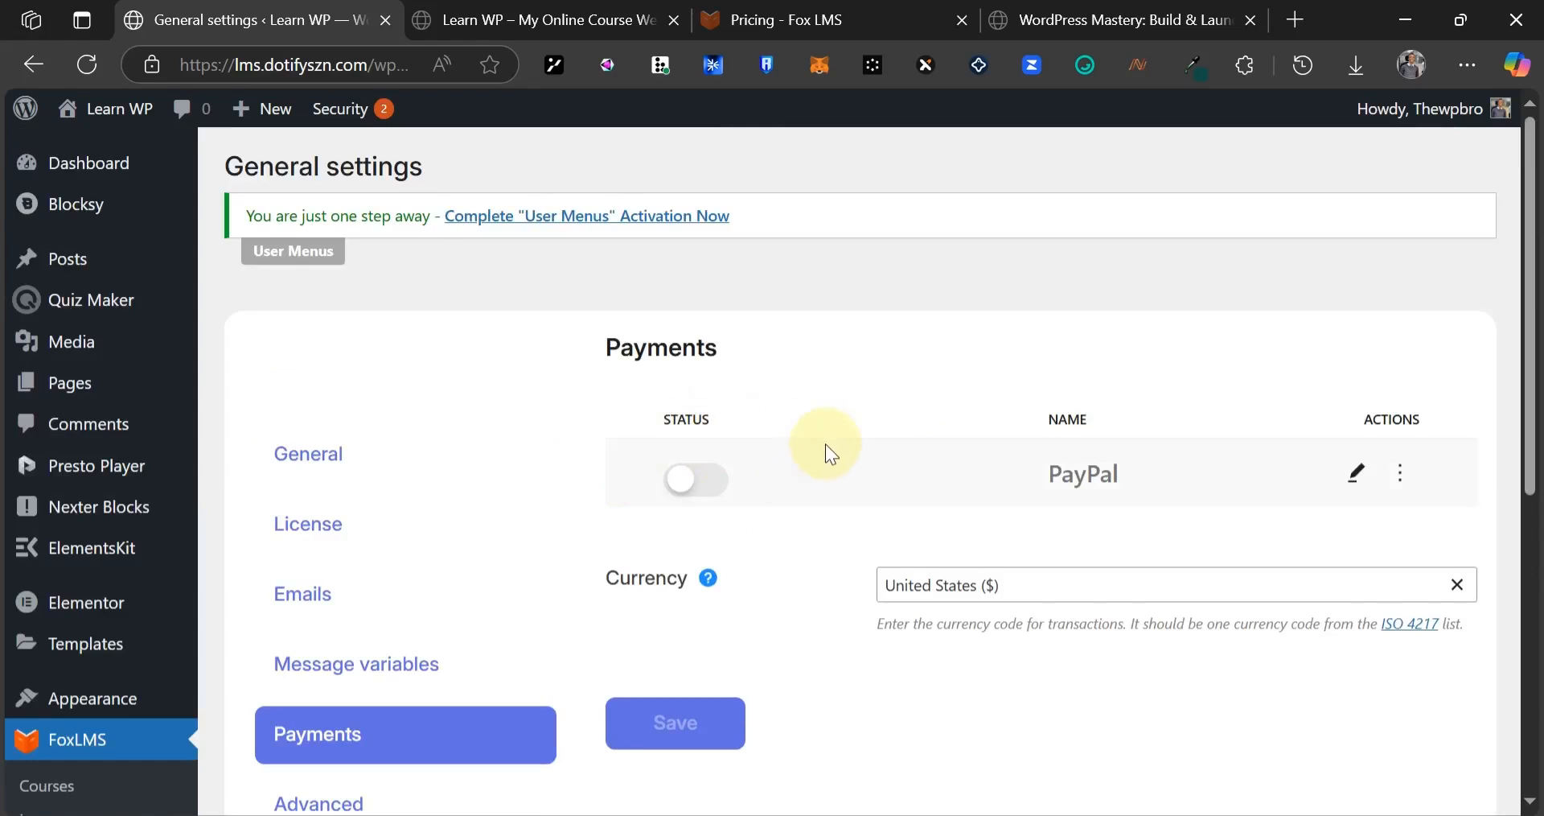
click(695, 482)
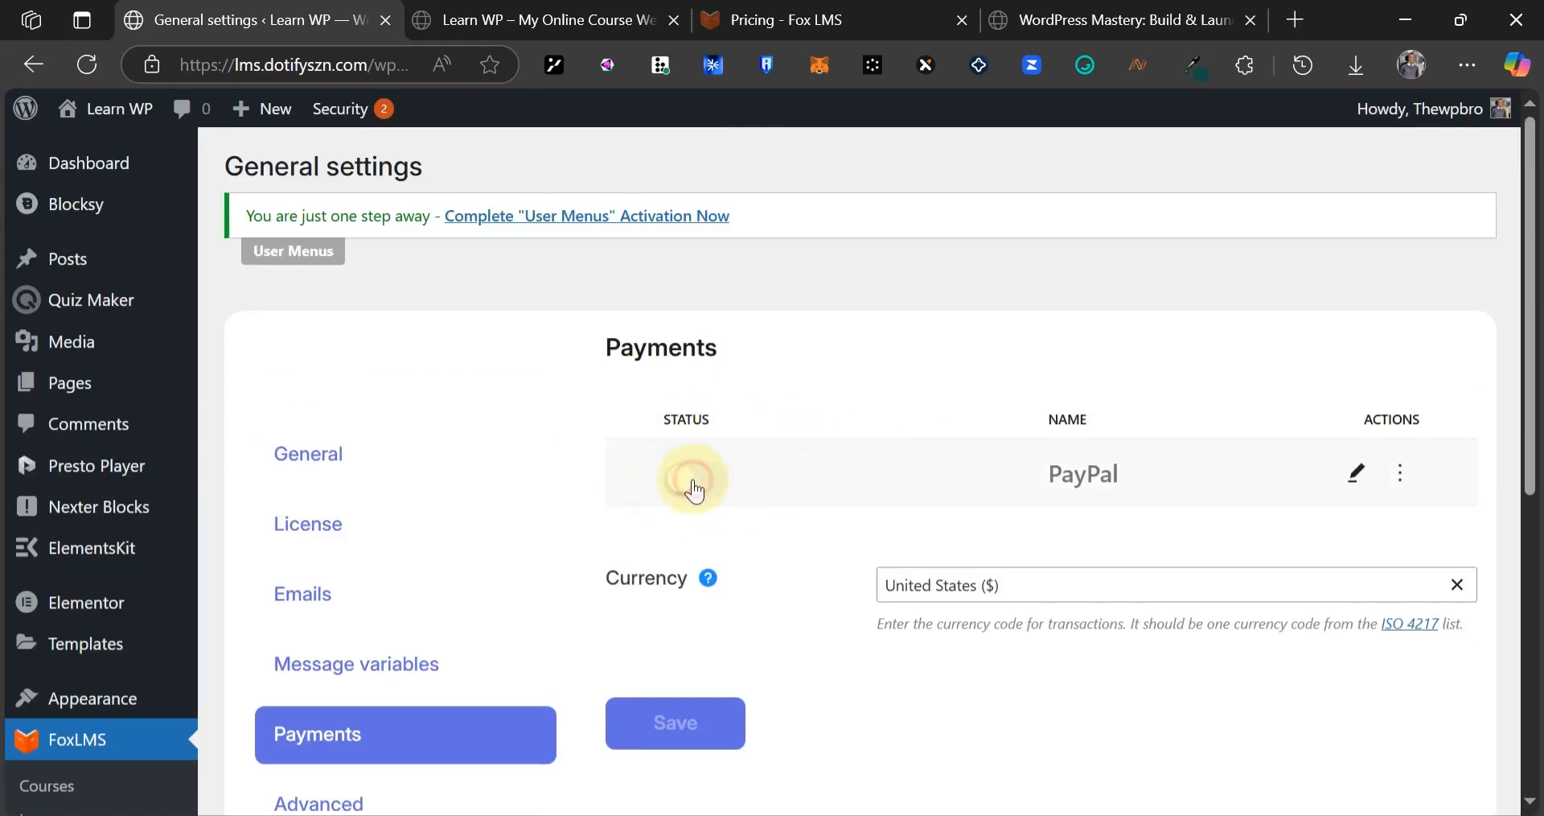
- Open the PayPal configuration and look over the PayPal Email, Client ID and Secret Key fields
click(1358, 473)
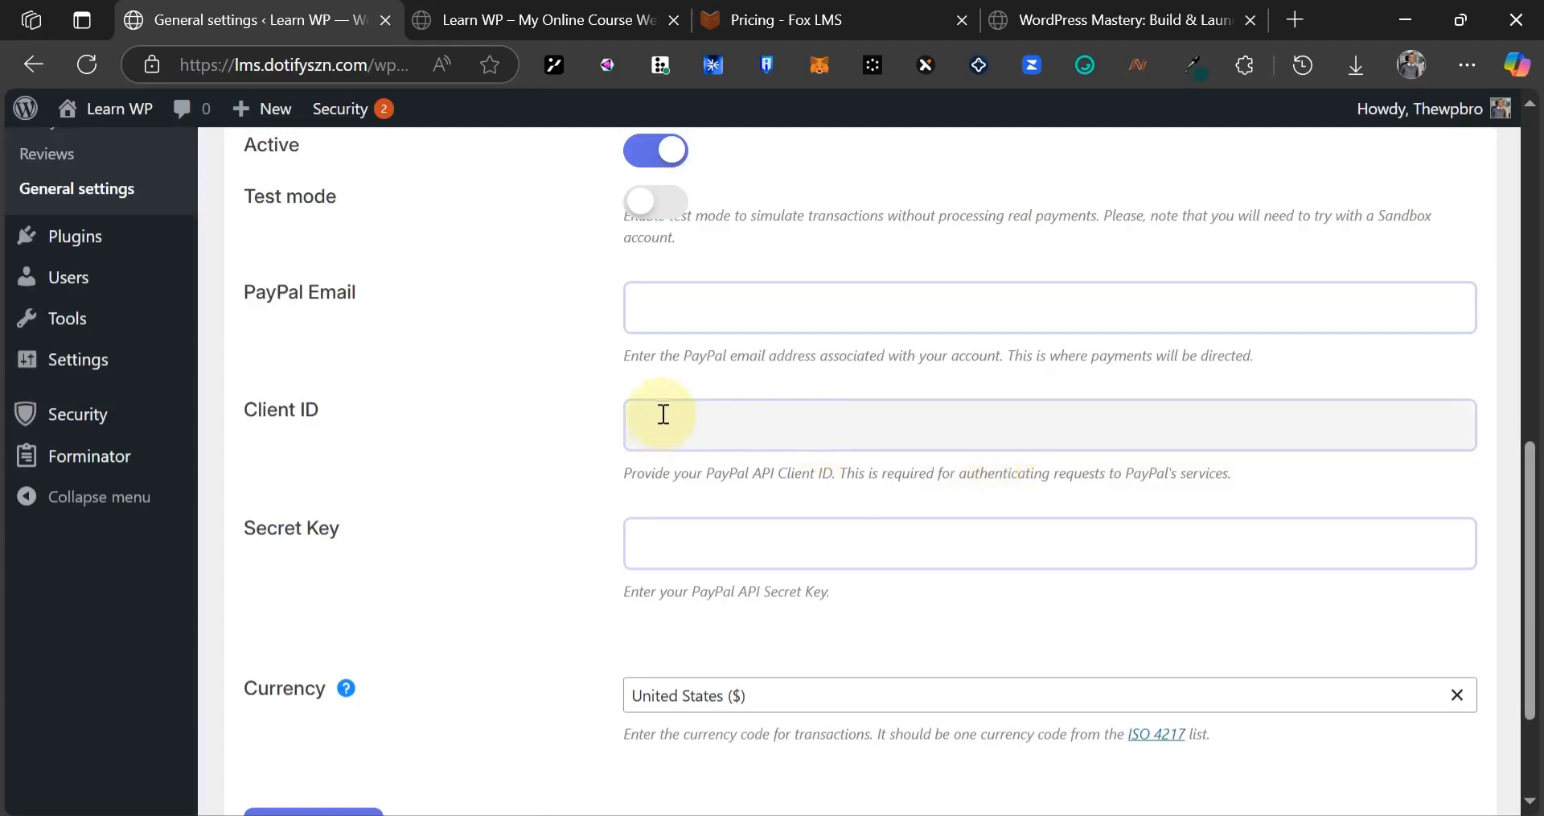
click(256, 292)
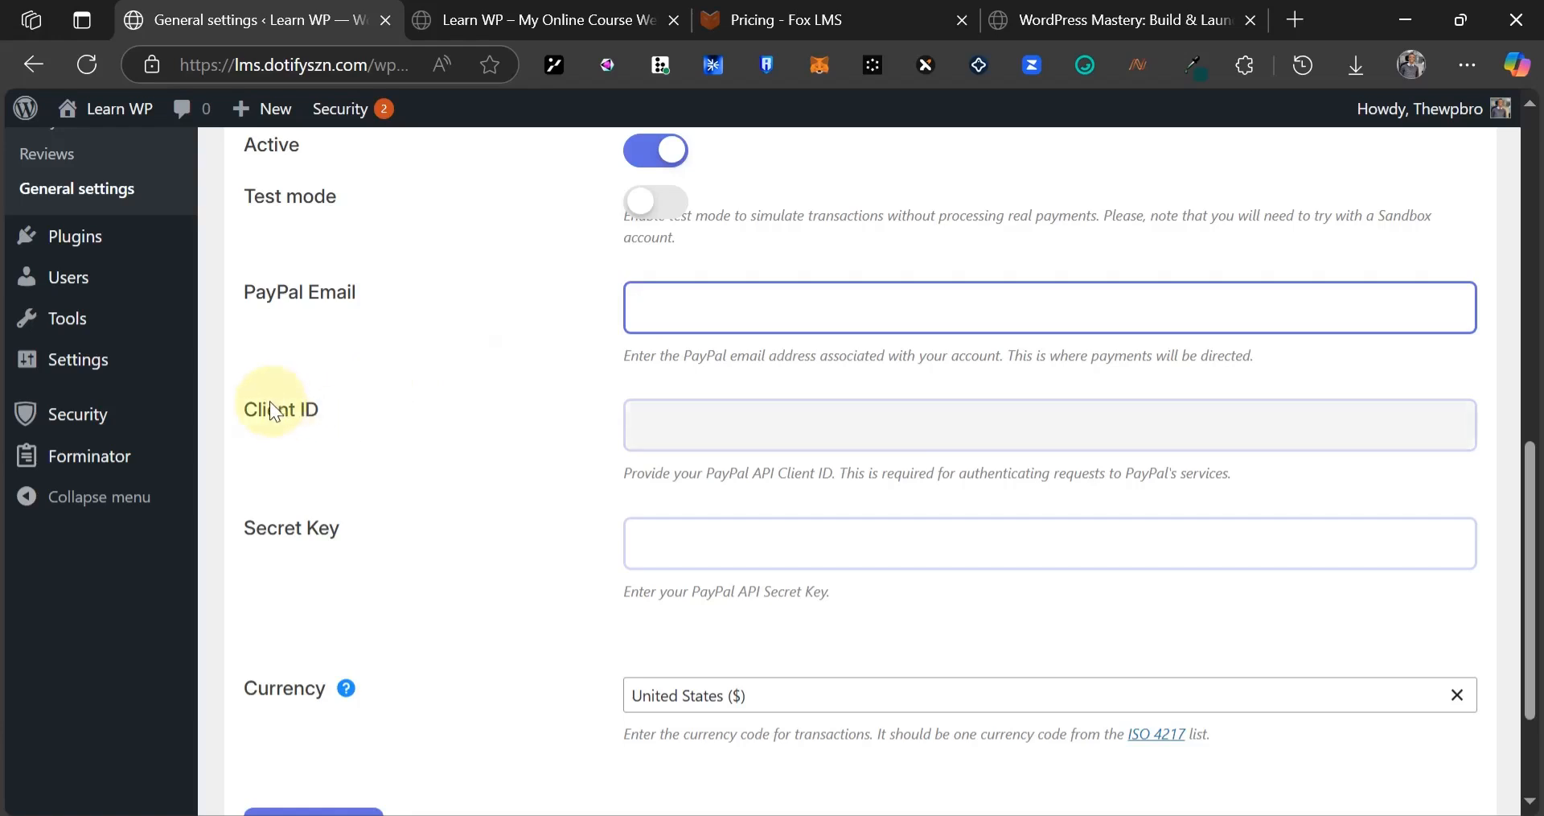
click(710, 415)
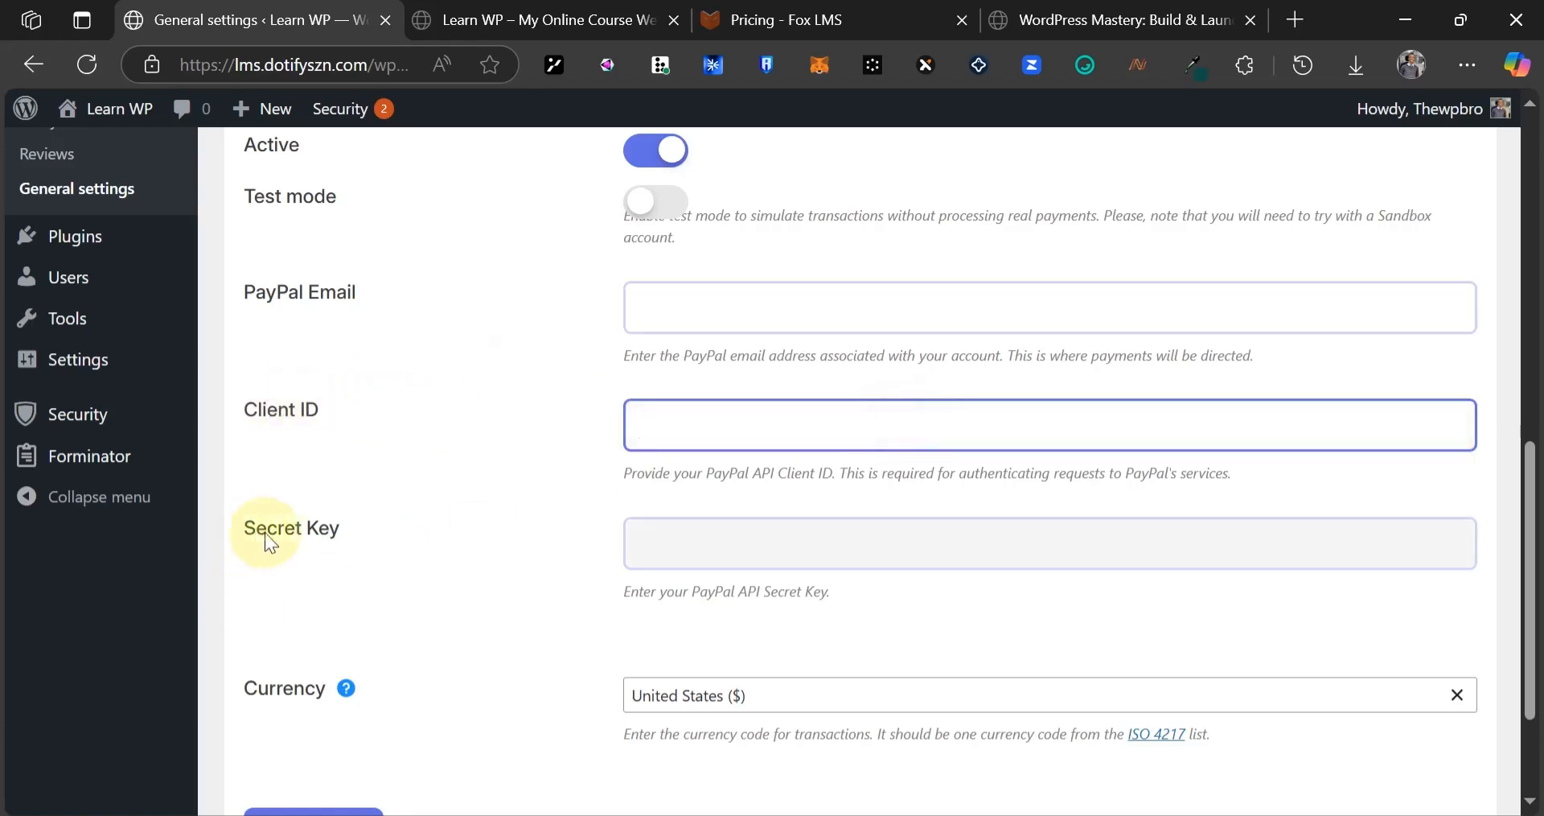
click(632, 542)
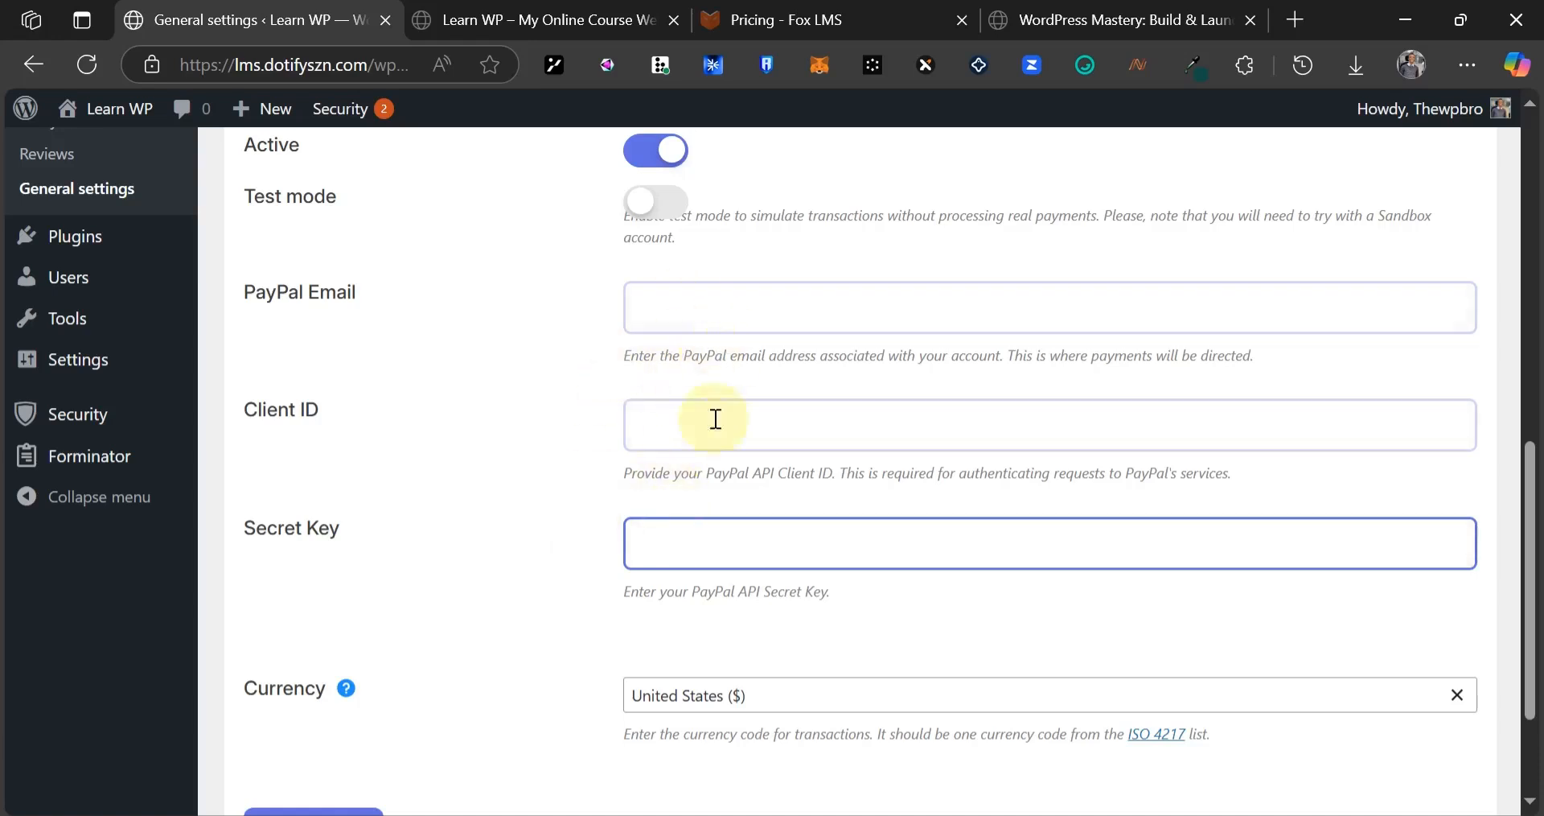
- Turn on test mode for PayPal and save the payment settings
scroll(499, 411, up, 3)
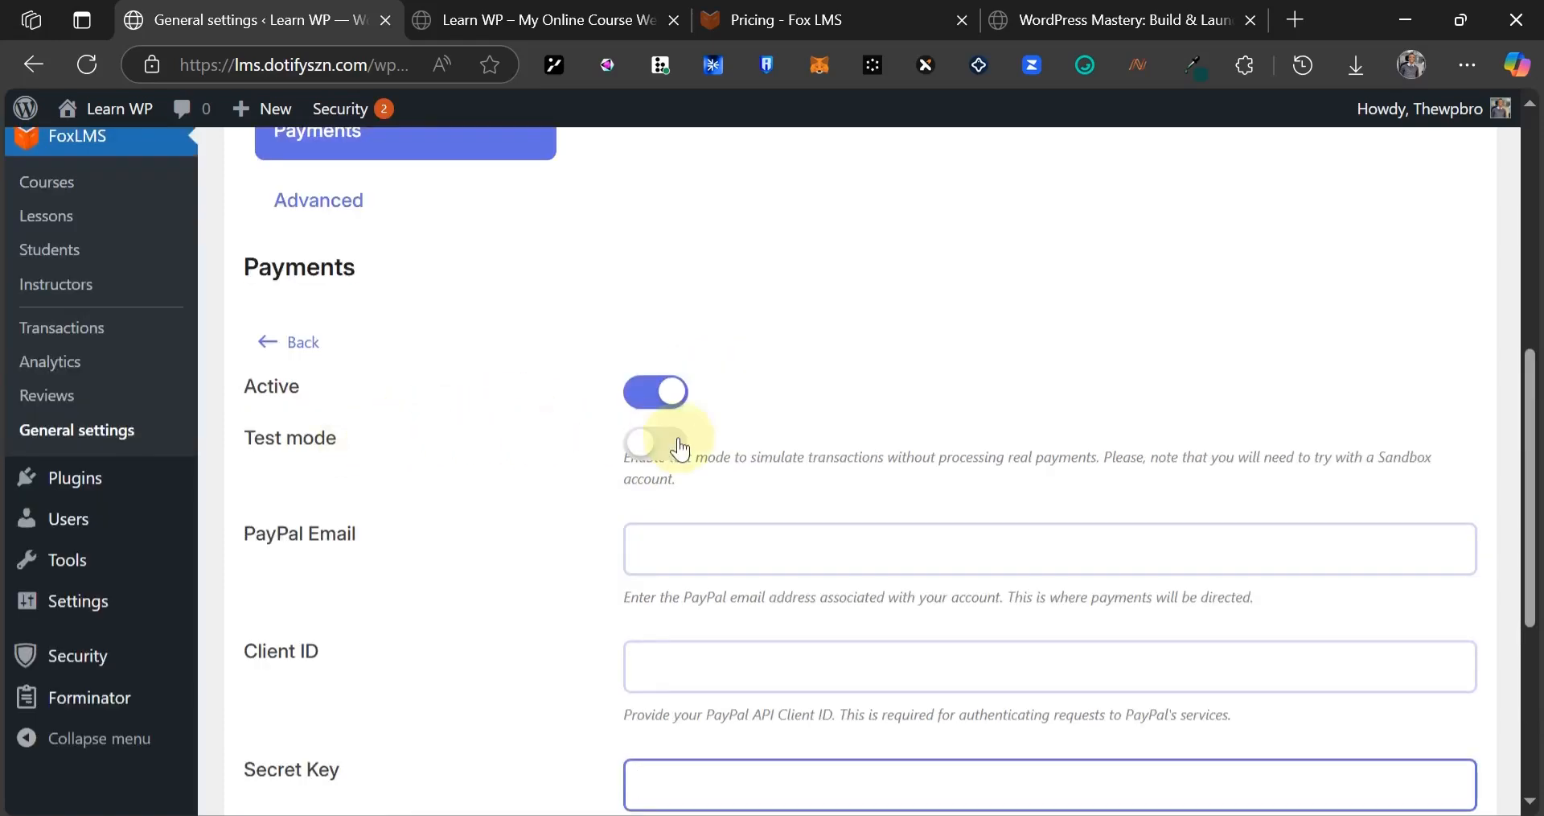
click(657, 454)
scroll(638, 493, down, 5)
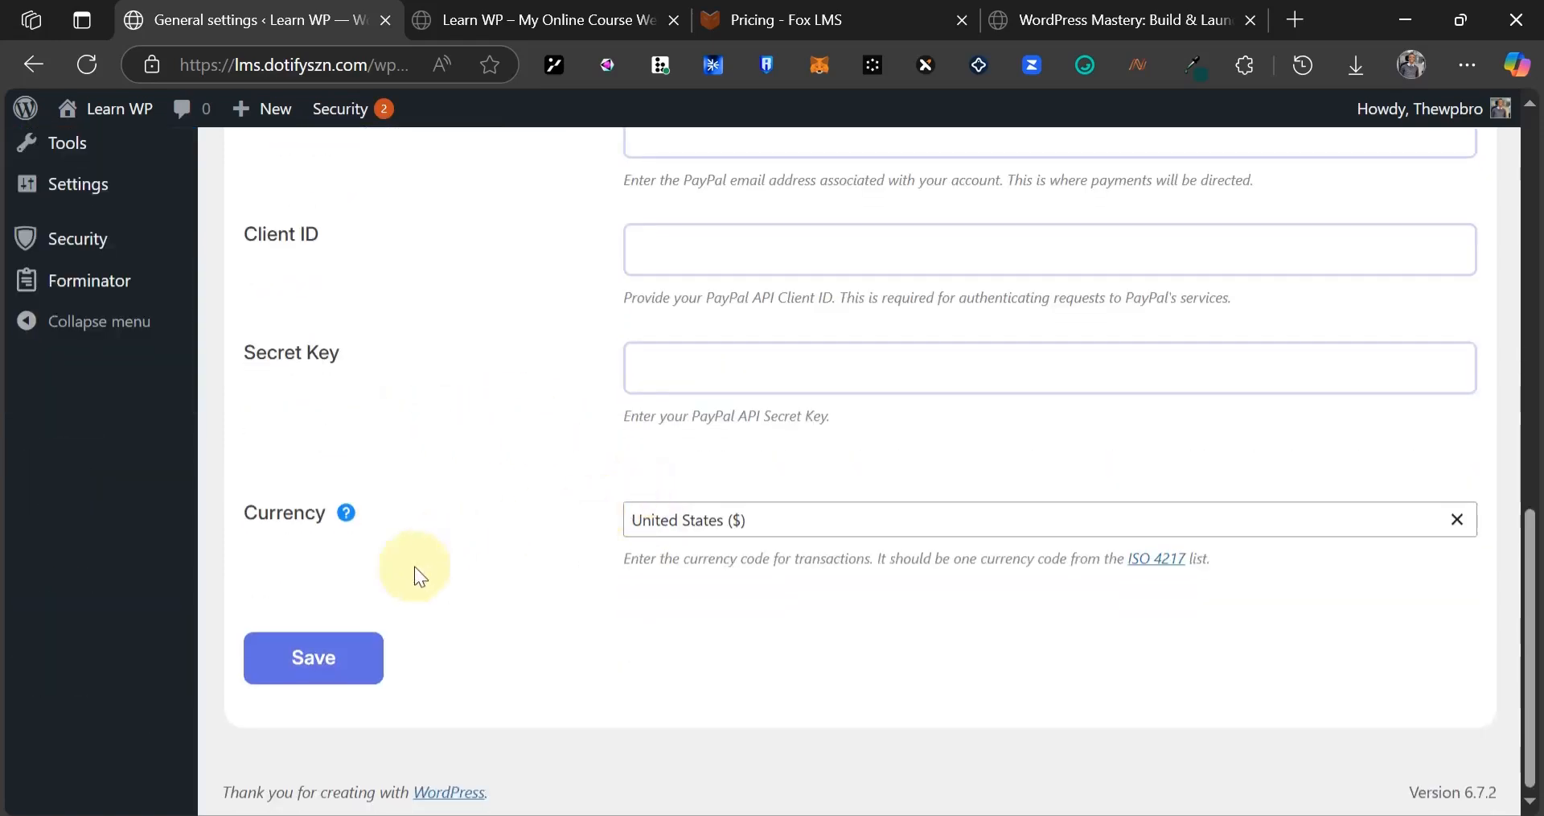
click(350, 672)
- Open the advanced FoxLMS settings to view the options for hiding course includes and reviews data
scroll(631, 354, up, 10)
scroll(562, 373, down, 3)
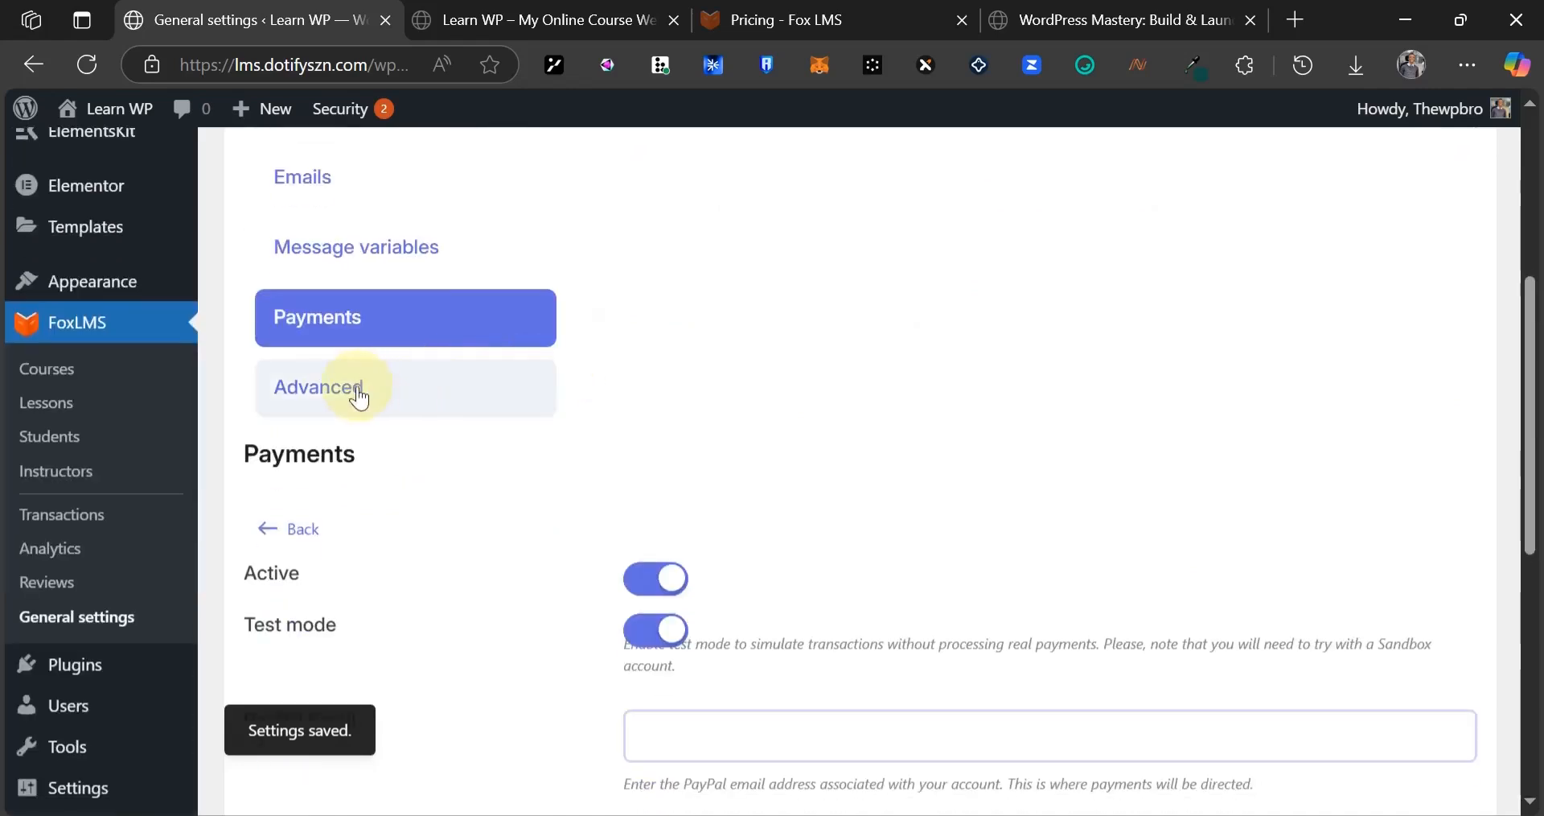
click(358, 396)
scroll(523, 410, up, 5)
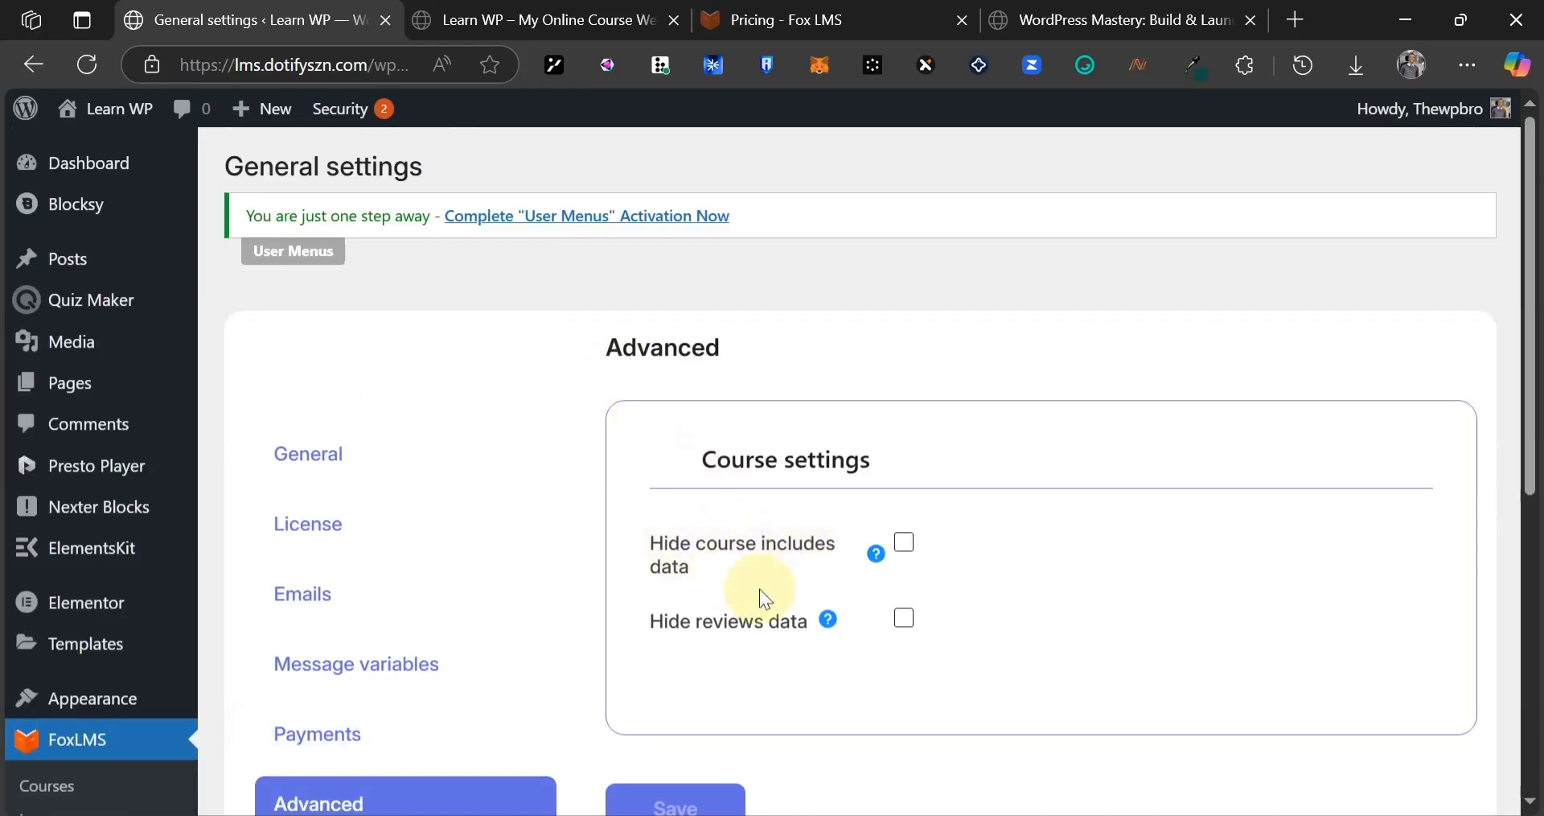
- Examine the Course Includes box on the WordPress Mastery sample course page and return to the advanced settings
click(1017, 10)
scroll(1150, 466, down, 3)
scroll(1153, 446, down, 3)
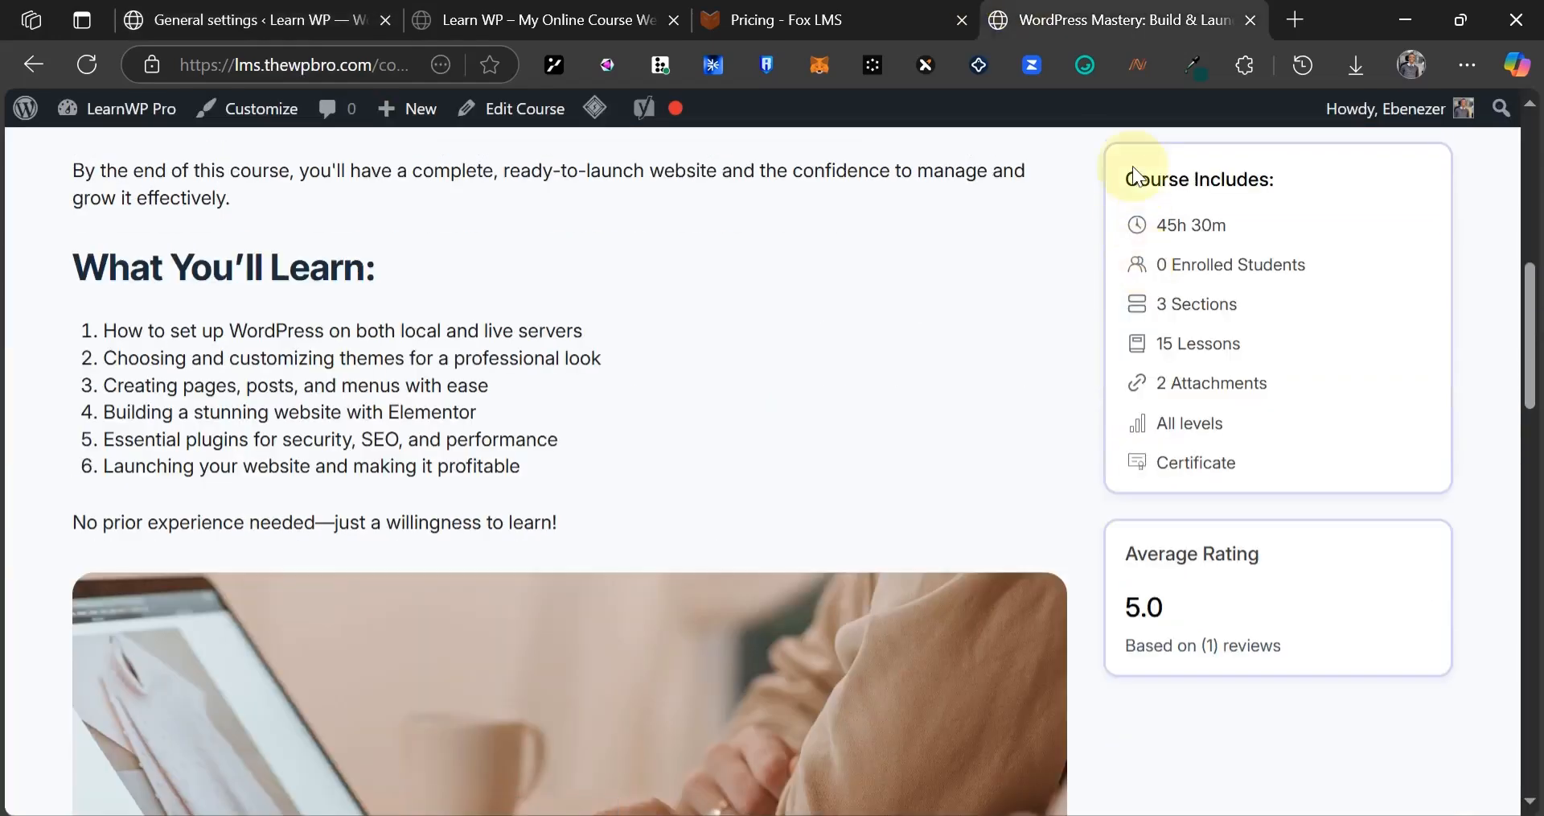
drag(1132, 166, 1300, 479)
click(1131, 506)
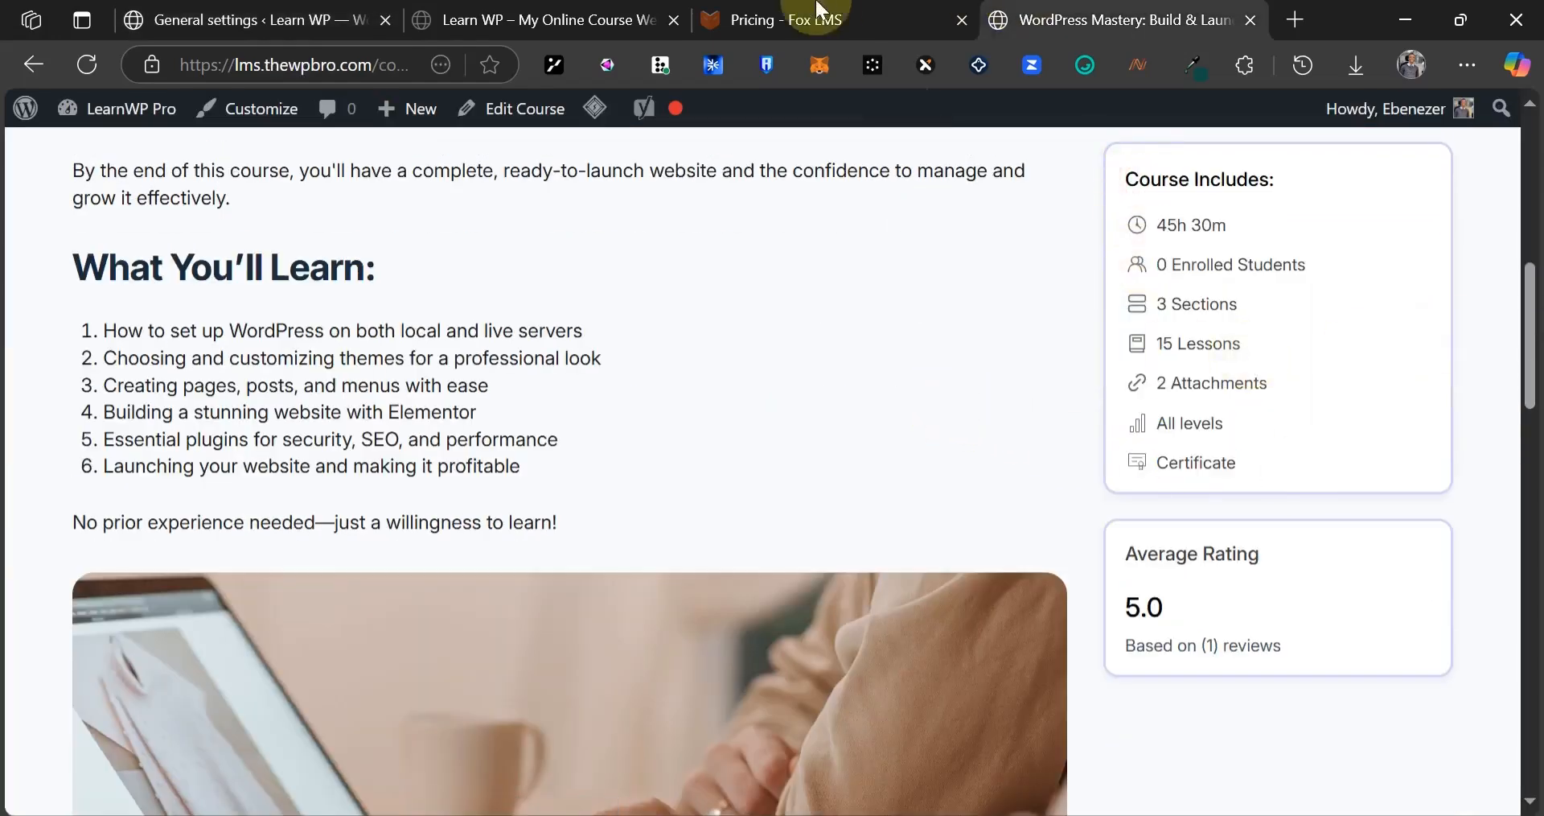
click(273, 19)
scroll(746, 600, down, 2)
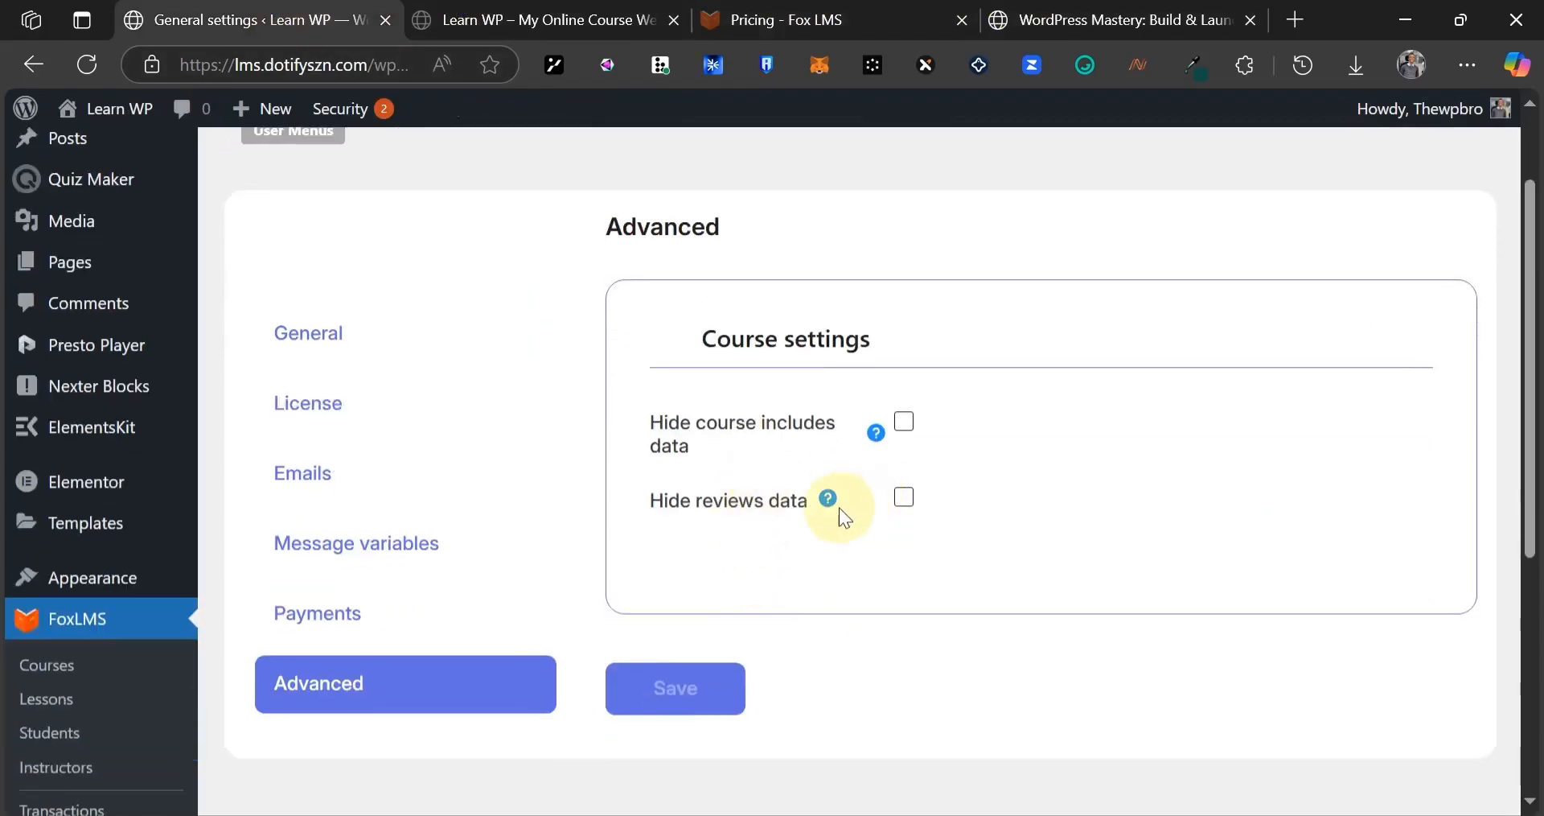
- Examine the reviews section of the sample course page against the "Hide reviews data" setting
click(1009, 18)
scroll(317, 535, down, 8)
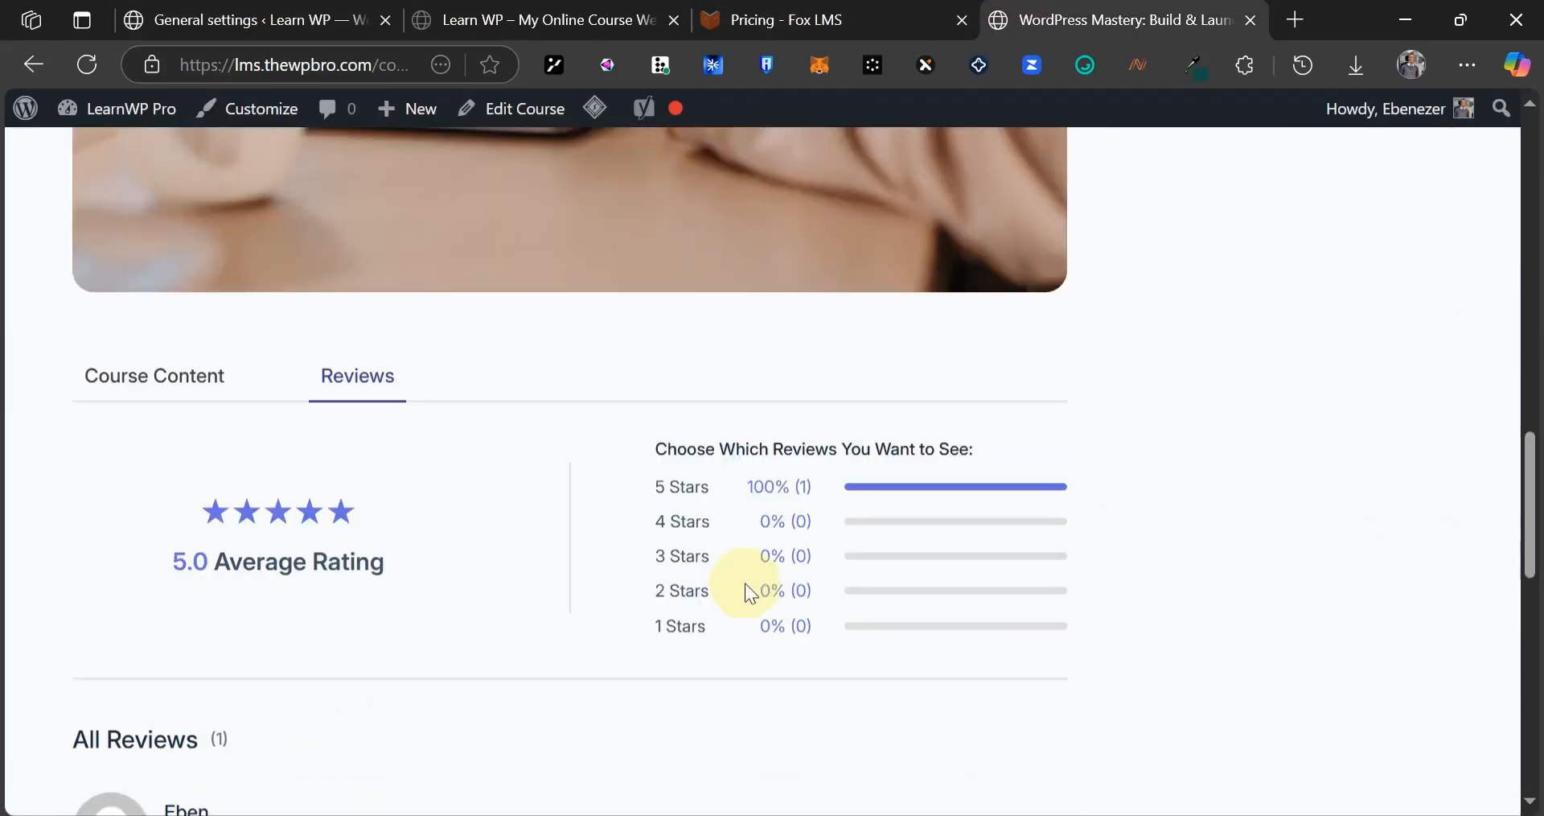
scroll(749, 594, down, 5)
click(210, 17)
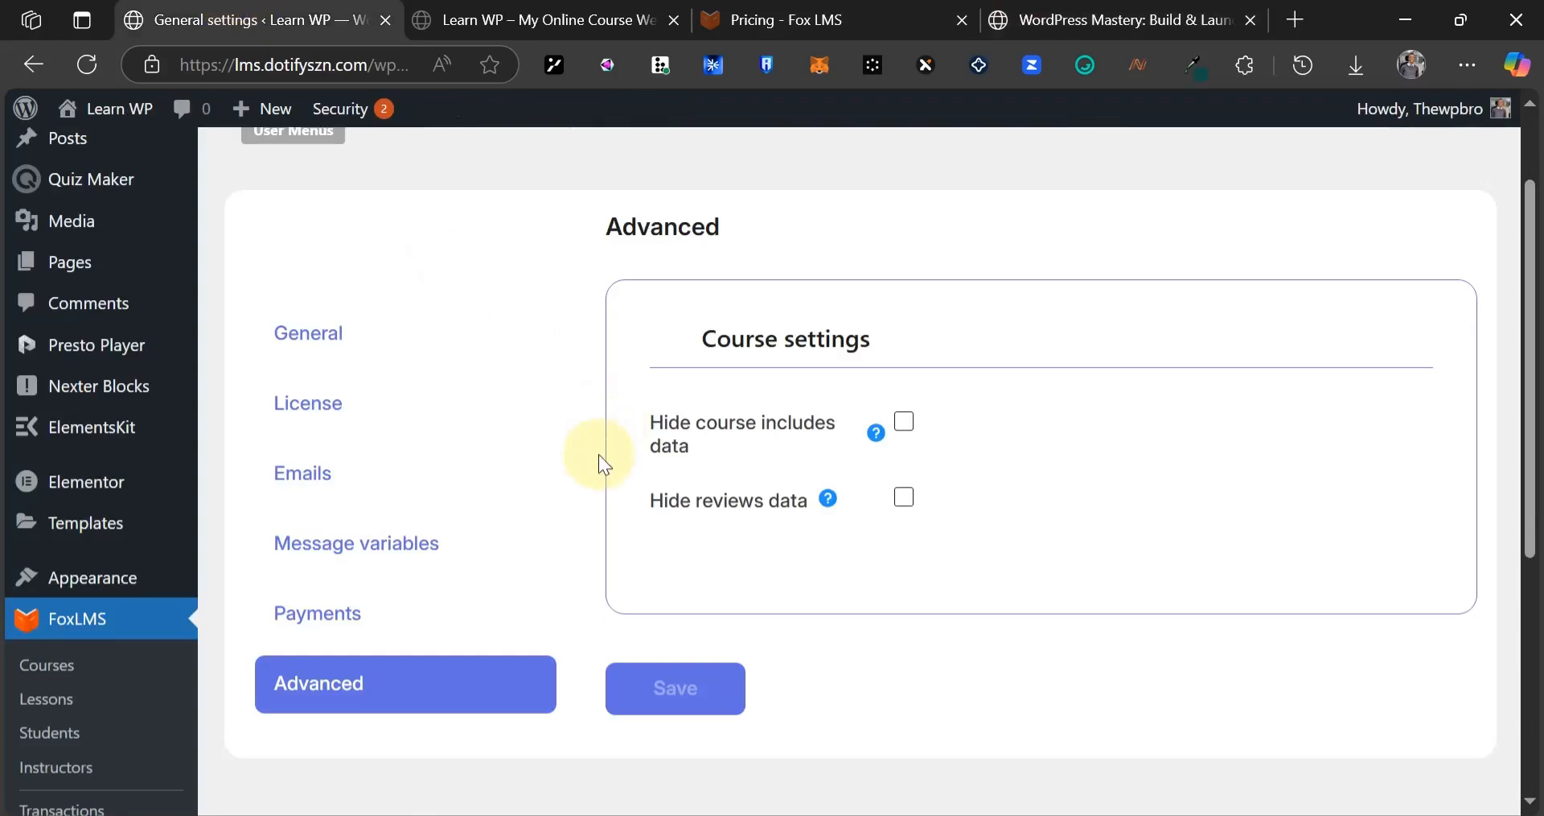
- Open the FoxLMS analytics and examine the overview figures for students, instructors, courses, daily enrollment and lessons
scroll(559, 524, down, 5)
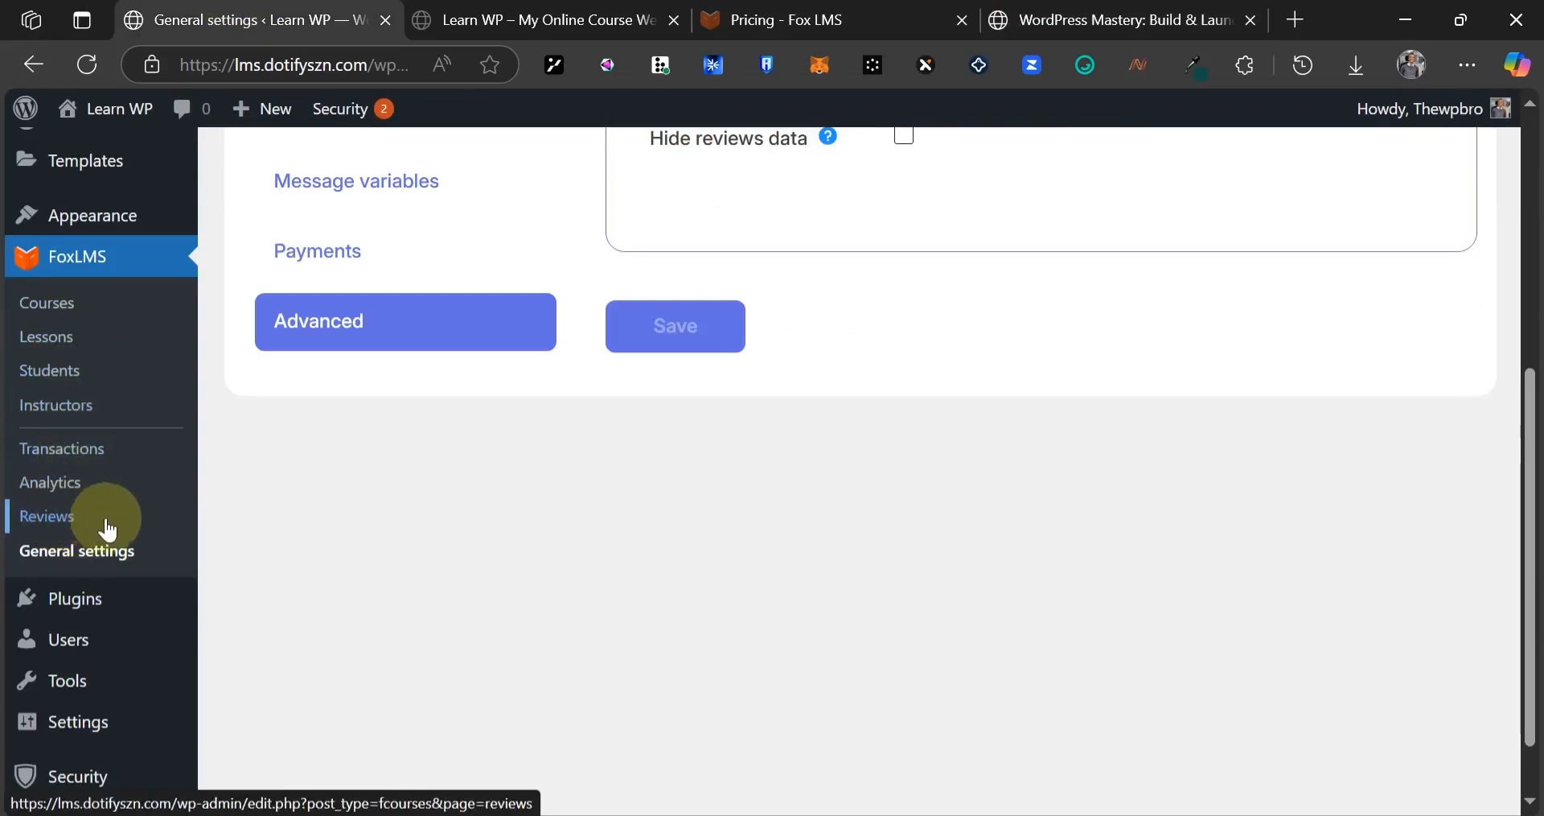
click(53, 494)
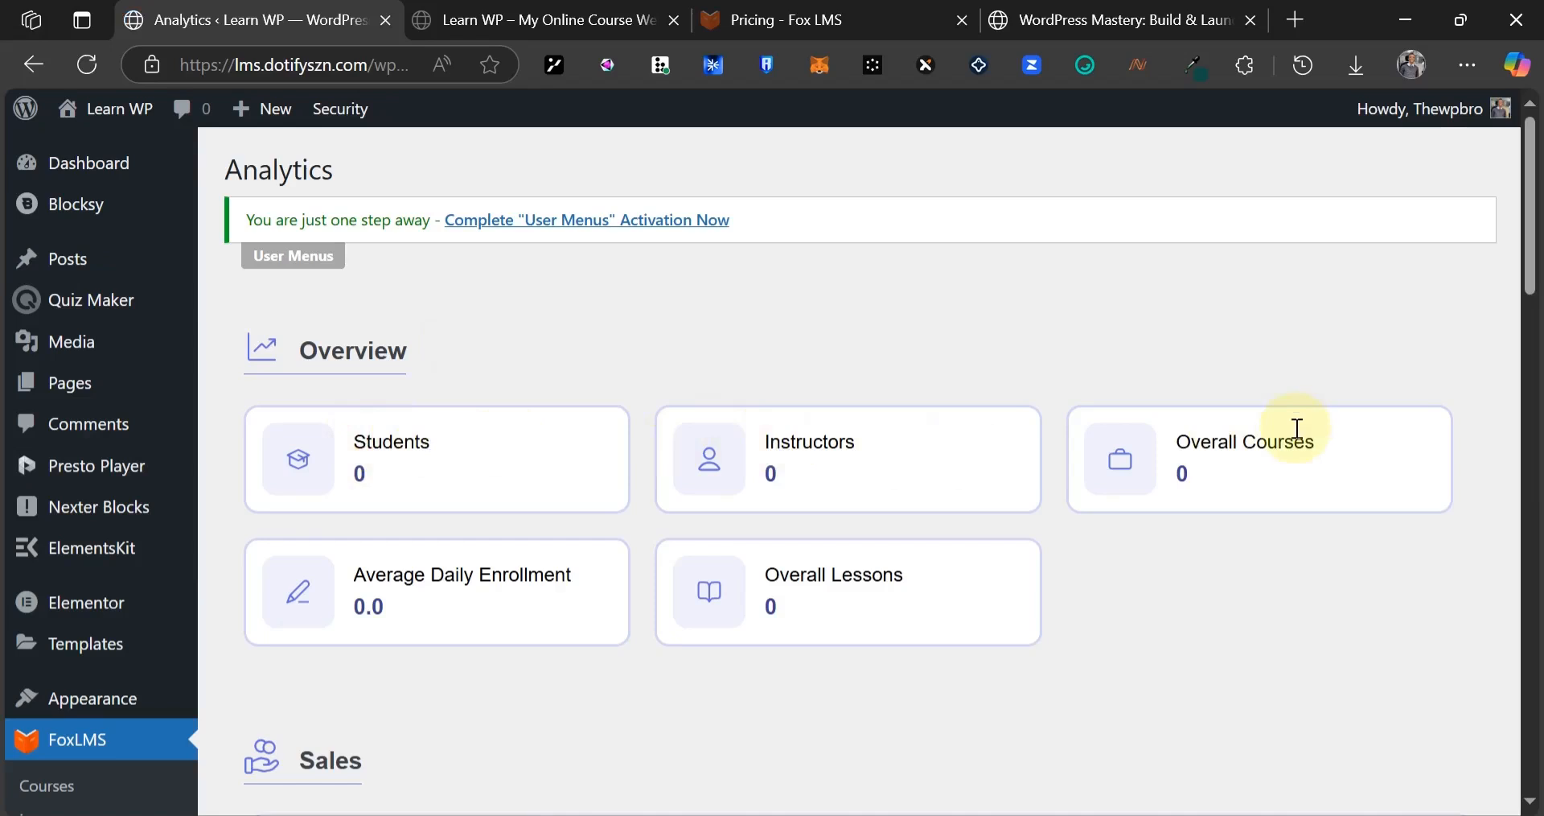
drag(363, 442, 430, 442)
drag(391, 574, 576, 585)
click(587, 585)
drag(784, 579, 924, 593)
click(711, 592)
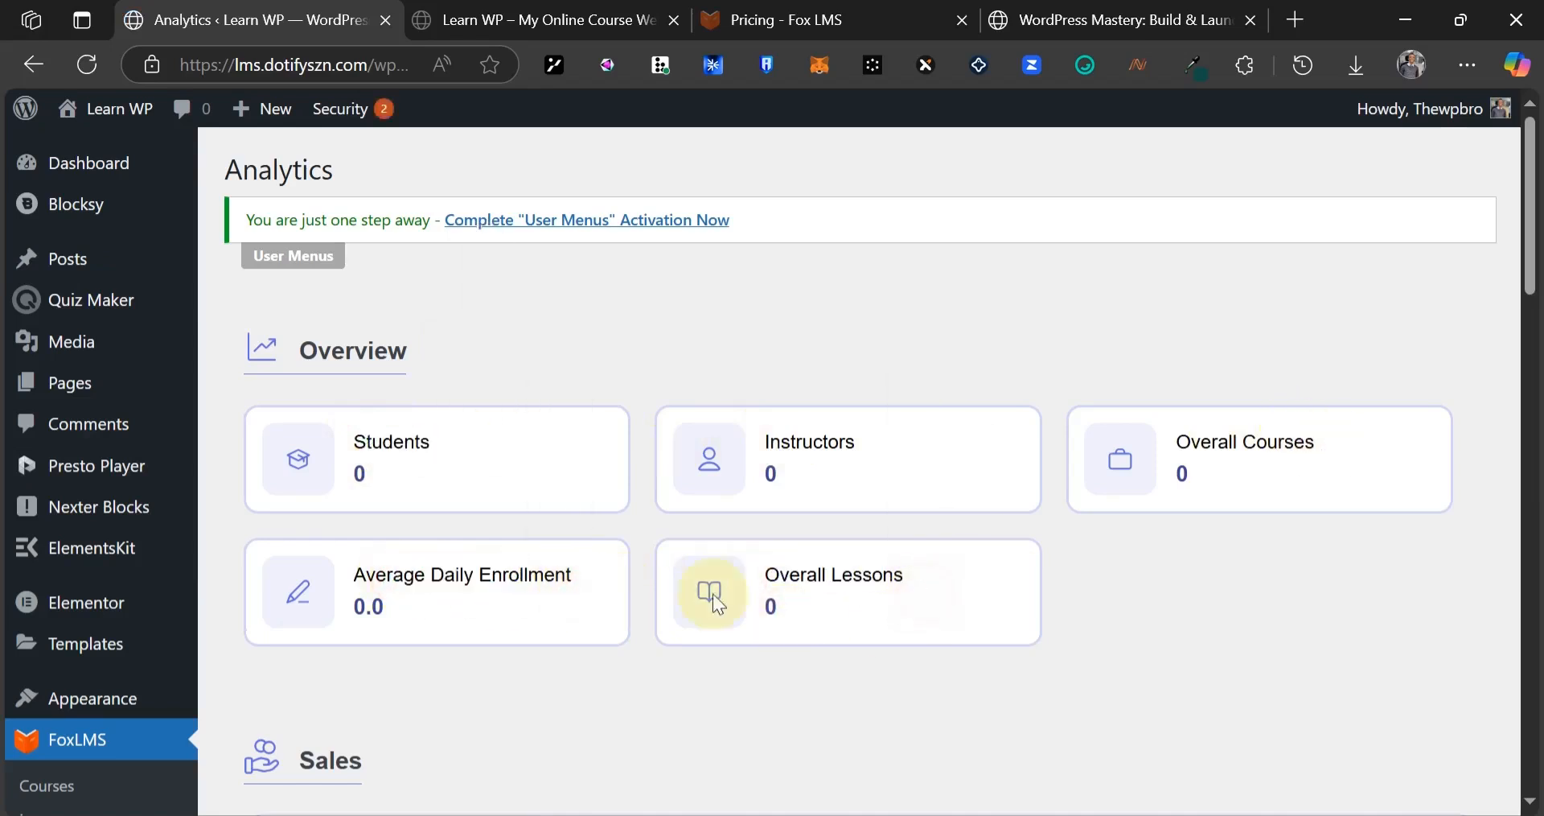
- Examine the sales, quizzes, course data and reviews sections of the FoxLMS analytics
scroll(413, 493, down, 6)
scroll(402, 595, down, 1)
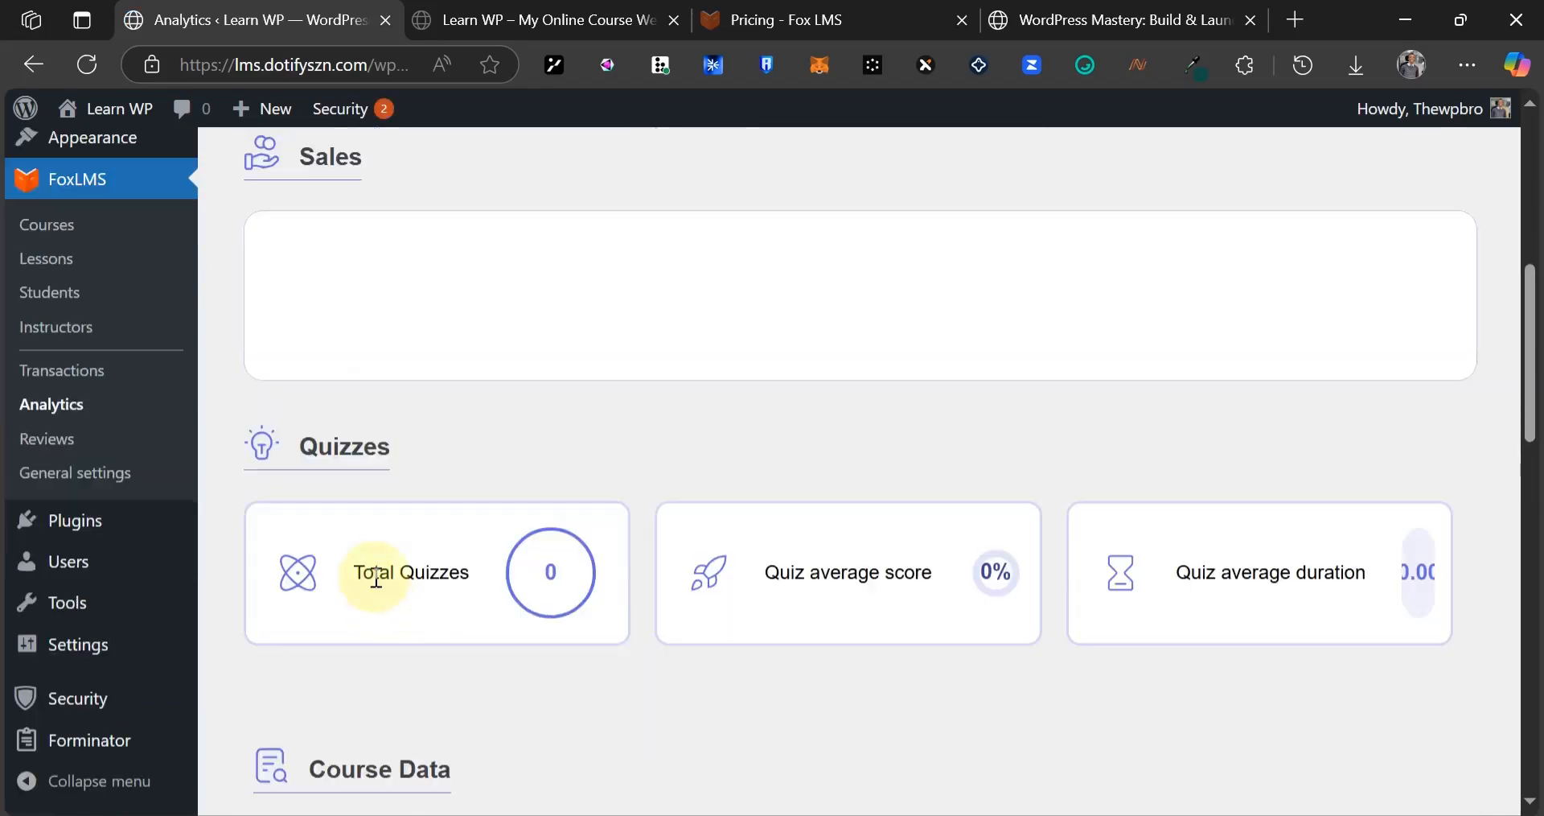
drag(501, 574, 640, 568)
scroll(579, 587, down, 5)
scroll(643, 547, down, 2)
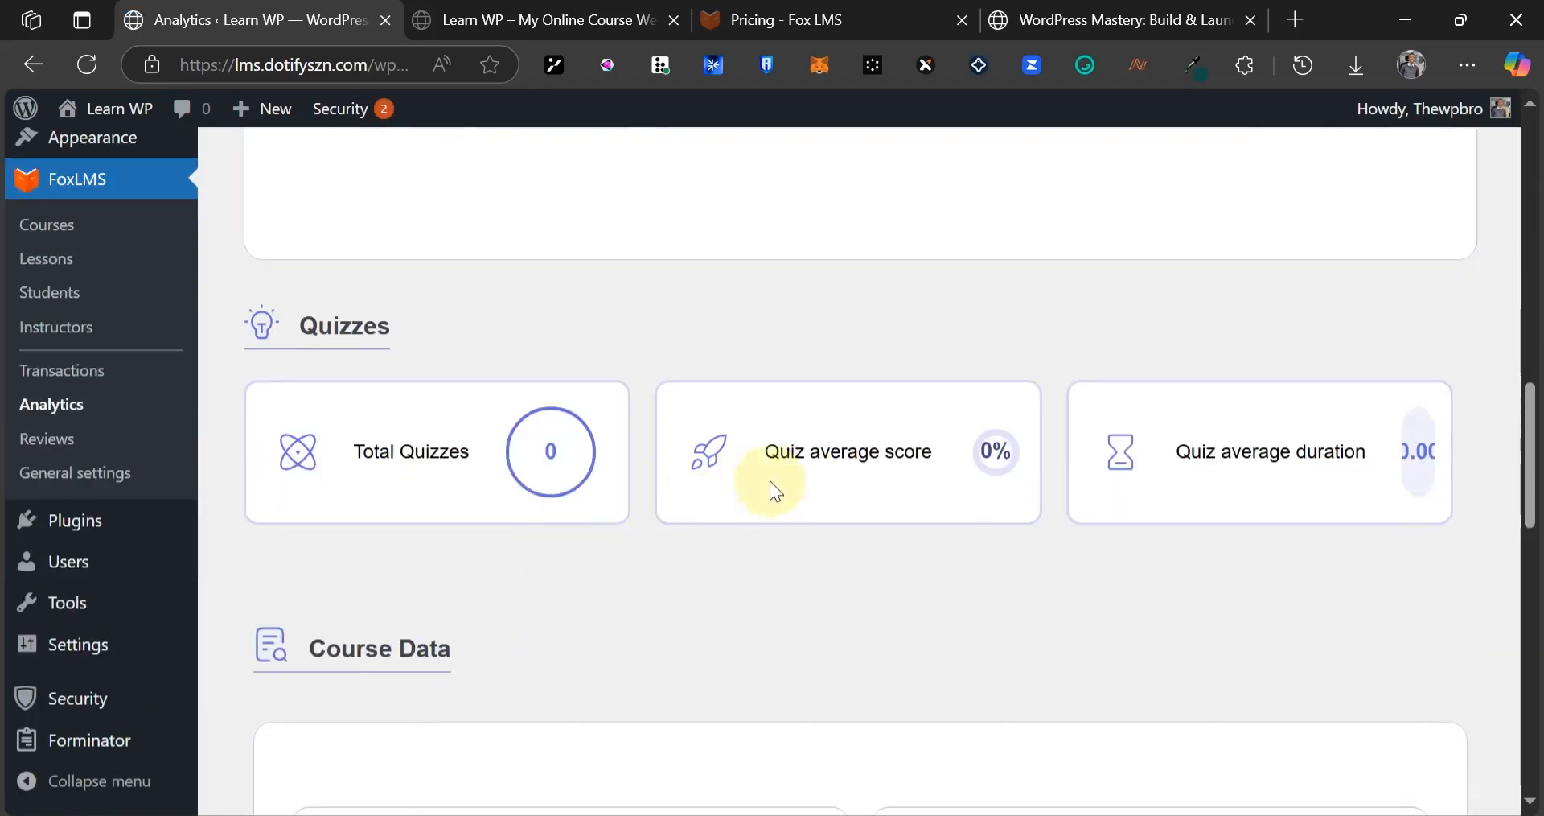
drag(820, 443, 1038, 510)
drag(1216, 451, 1318, 458)
scroll(904, 474, down, 12)
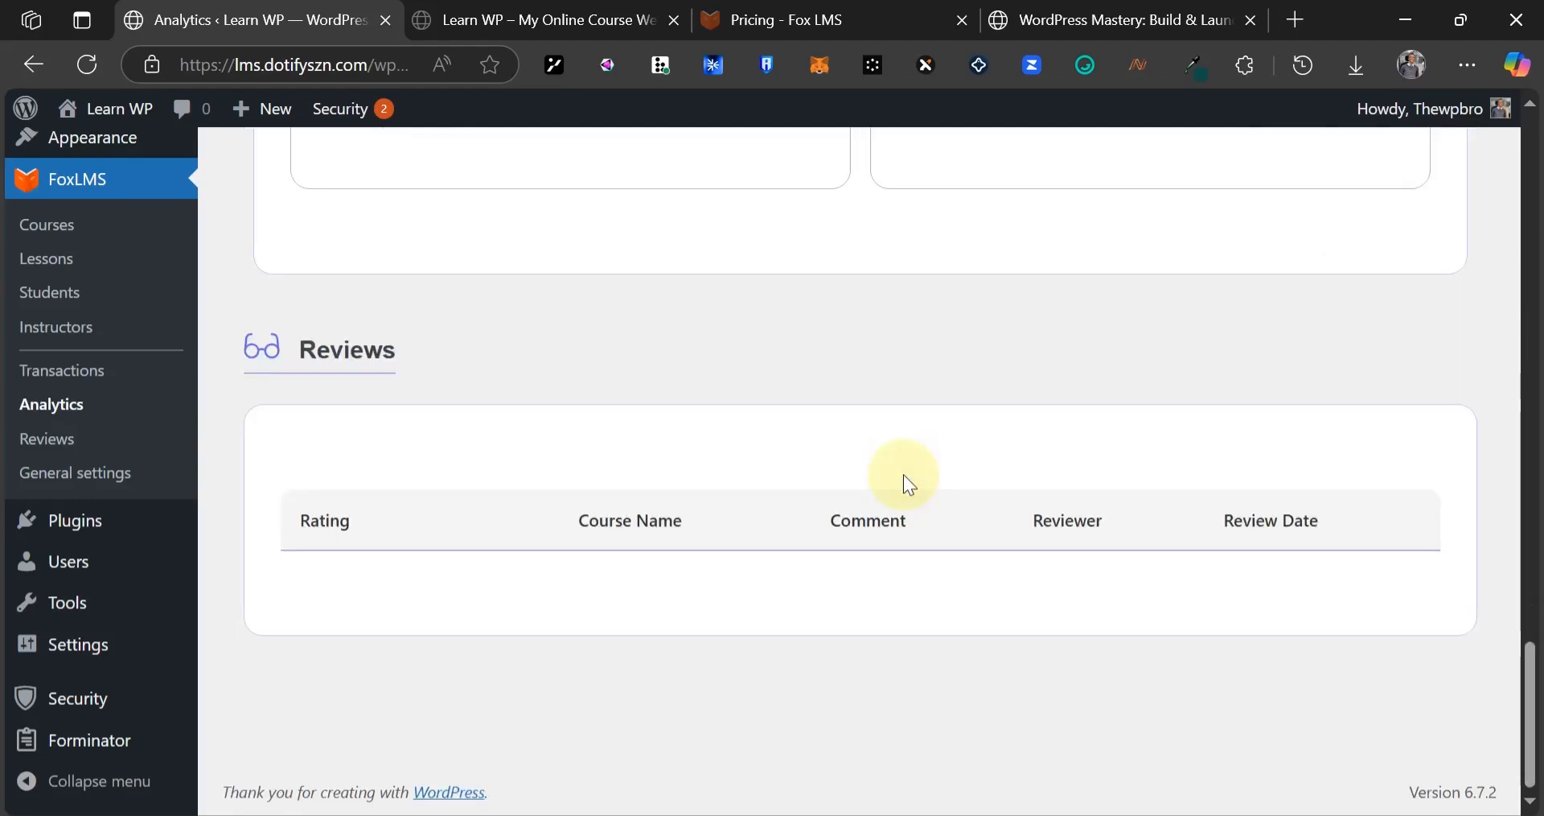
scroll(904, 474, up, 8)
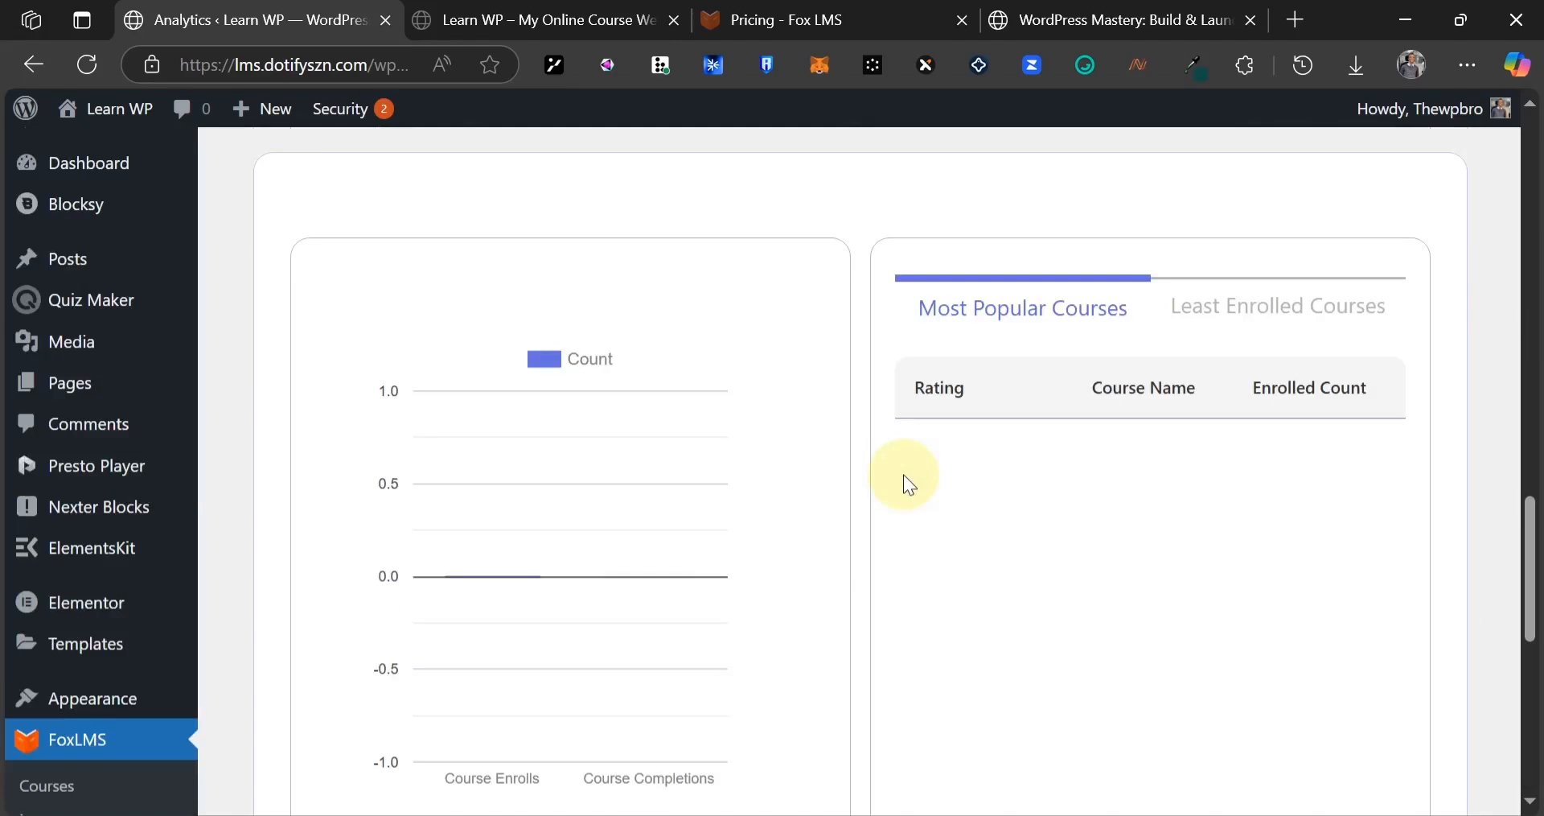
scroll(375, 538, down, 10)
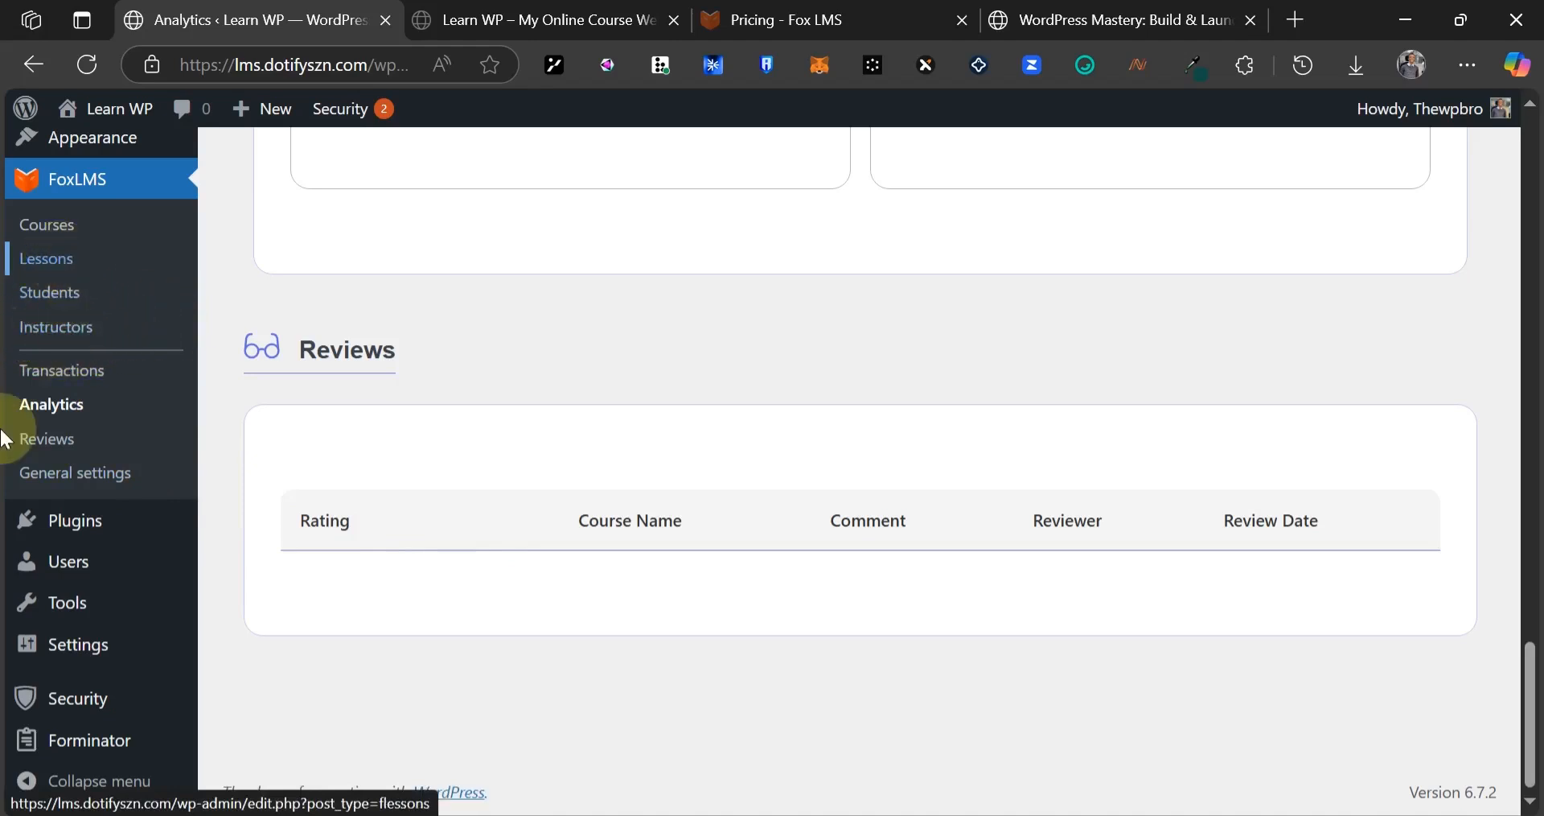
- Add a new FoxLMS course and title it "WordPress Mastery: Build & Launch Your Website", copied from the sample course page
click(60, 236)
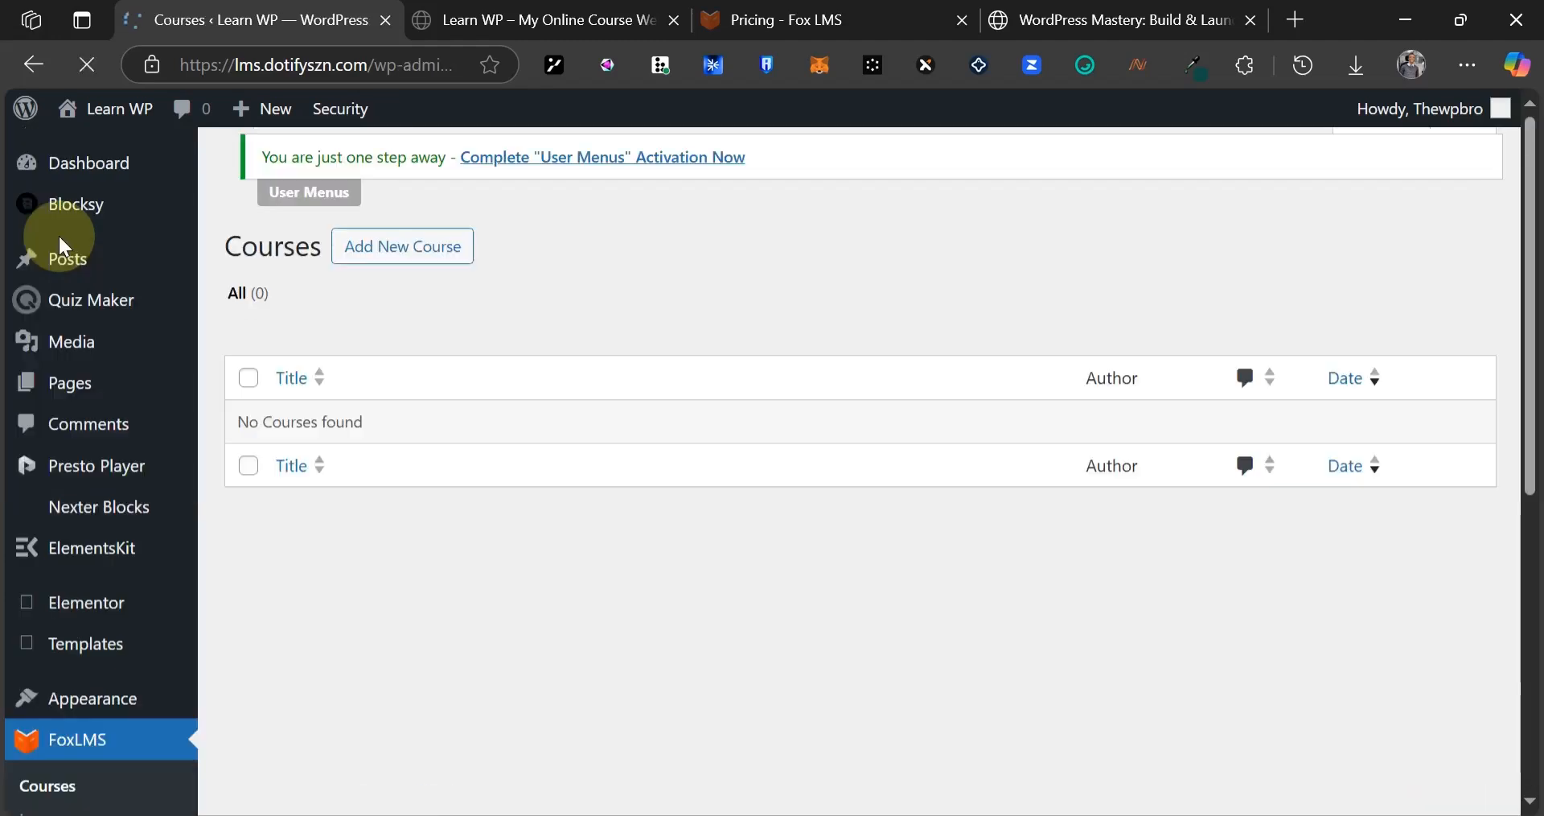
click(344, 167)
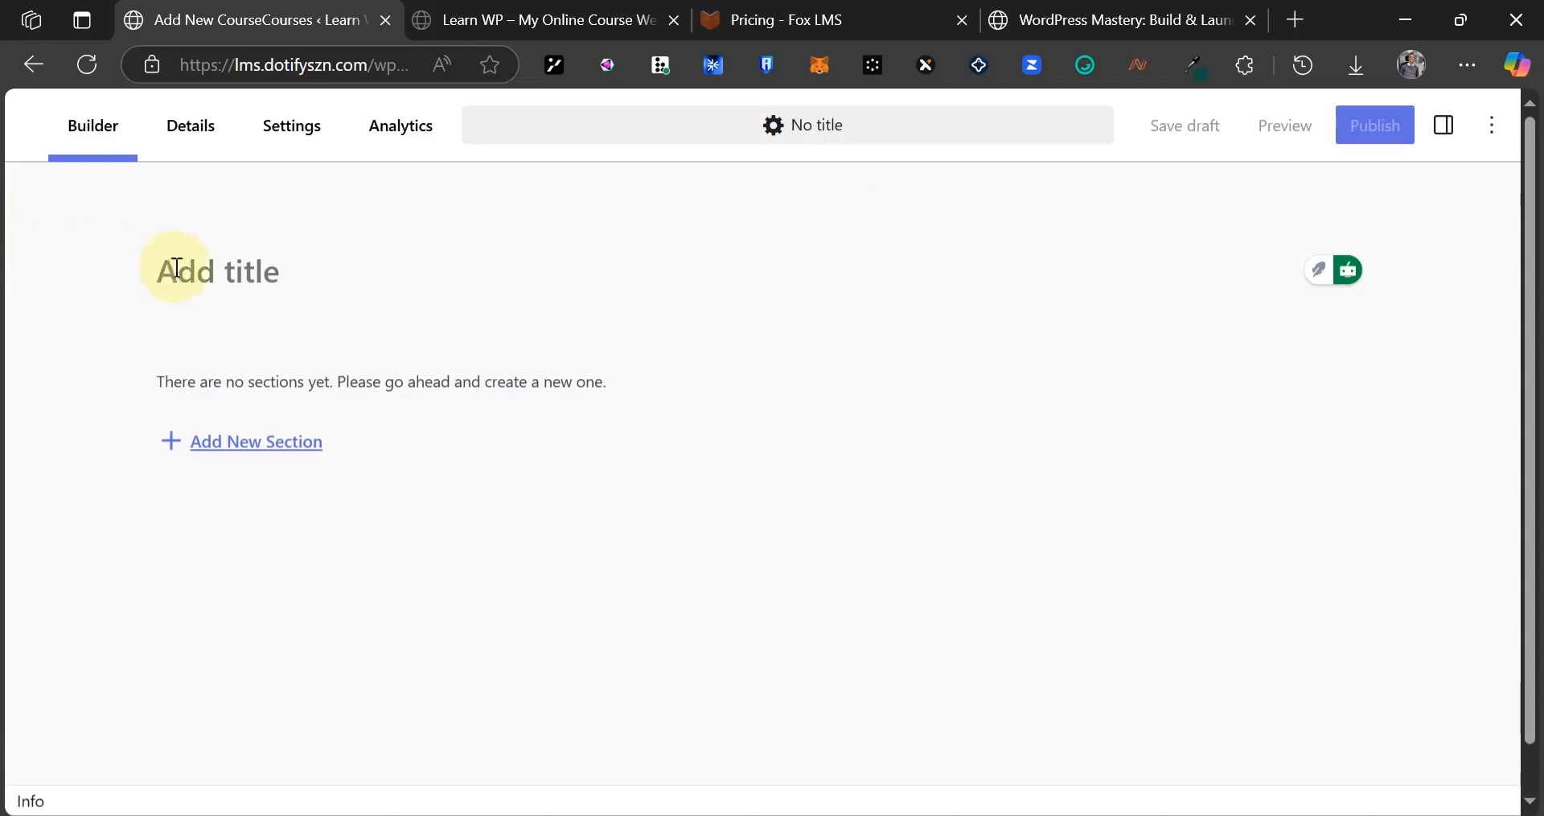
drag(1045, 8, 482, 6)
scroll(361, 282, up, 10)
scroll(360, 282, up, 4)
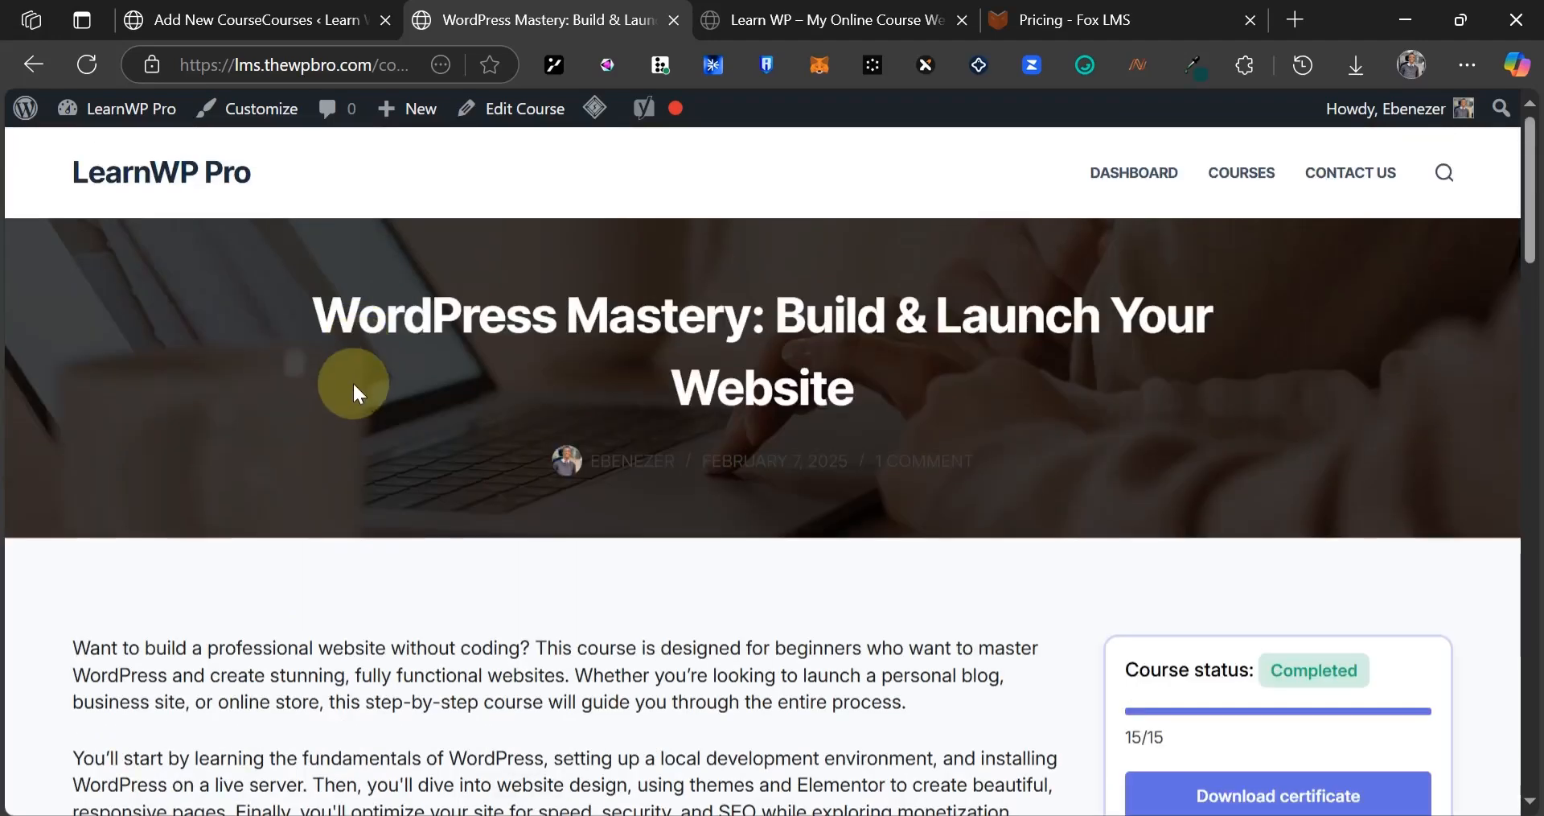
triple_click(361, 316)
key(ctrl+c)
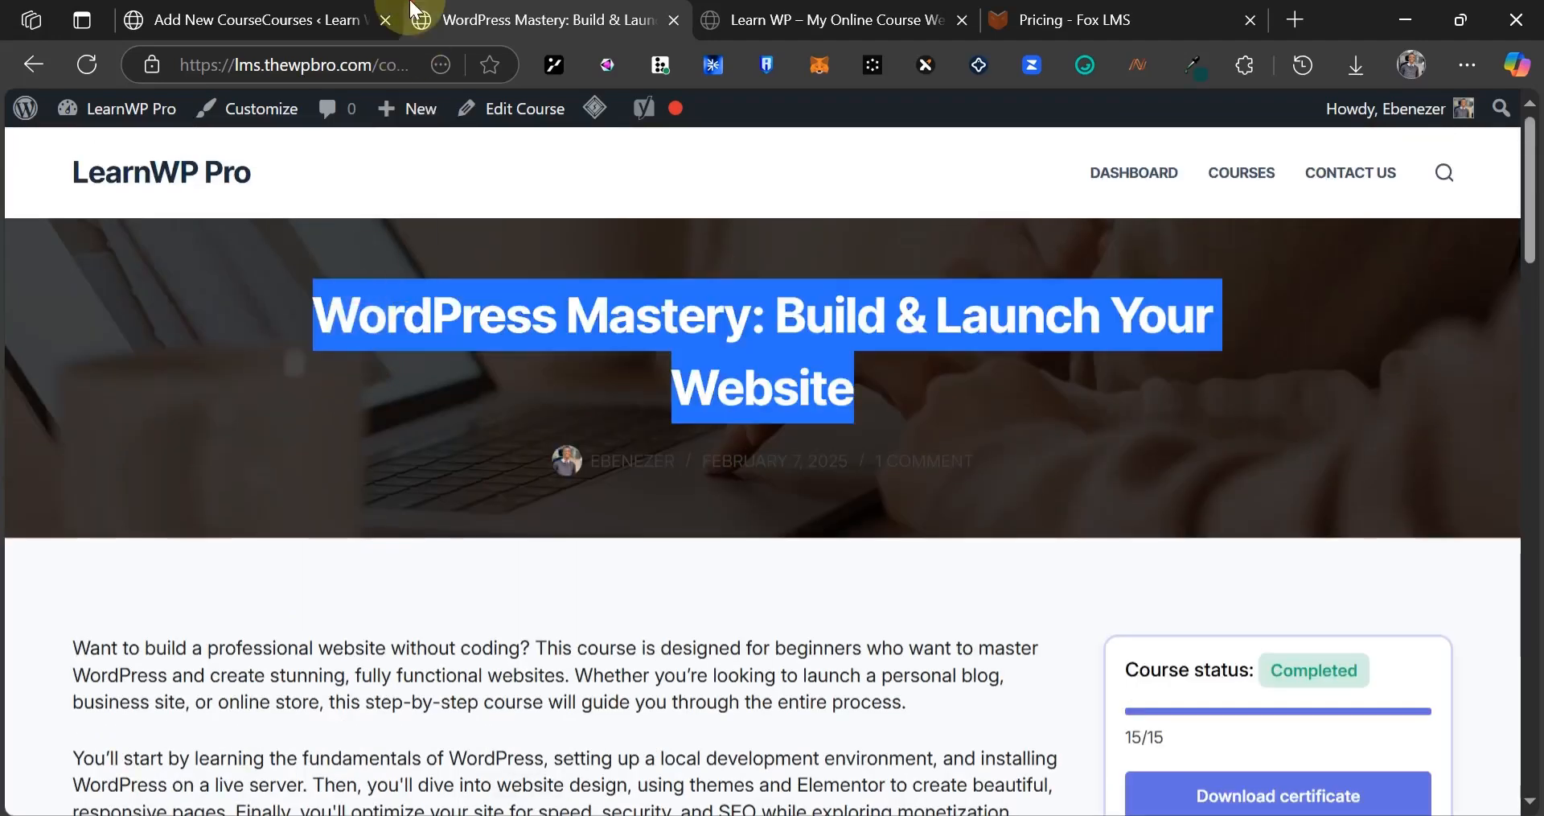
click(366, 17)
click(300, 276)
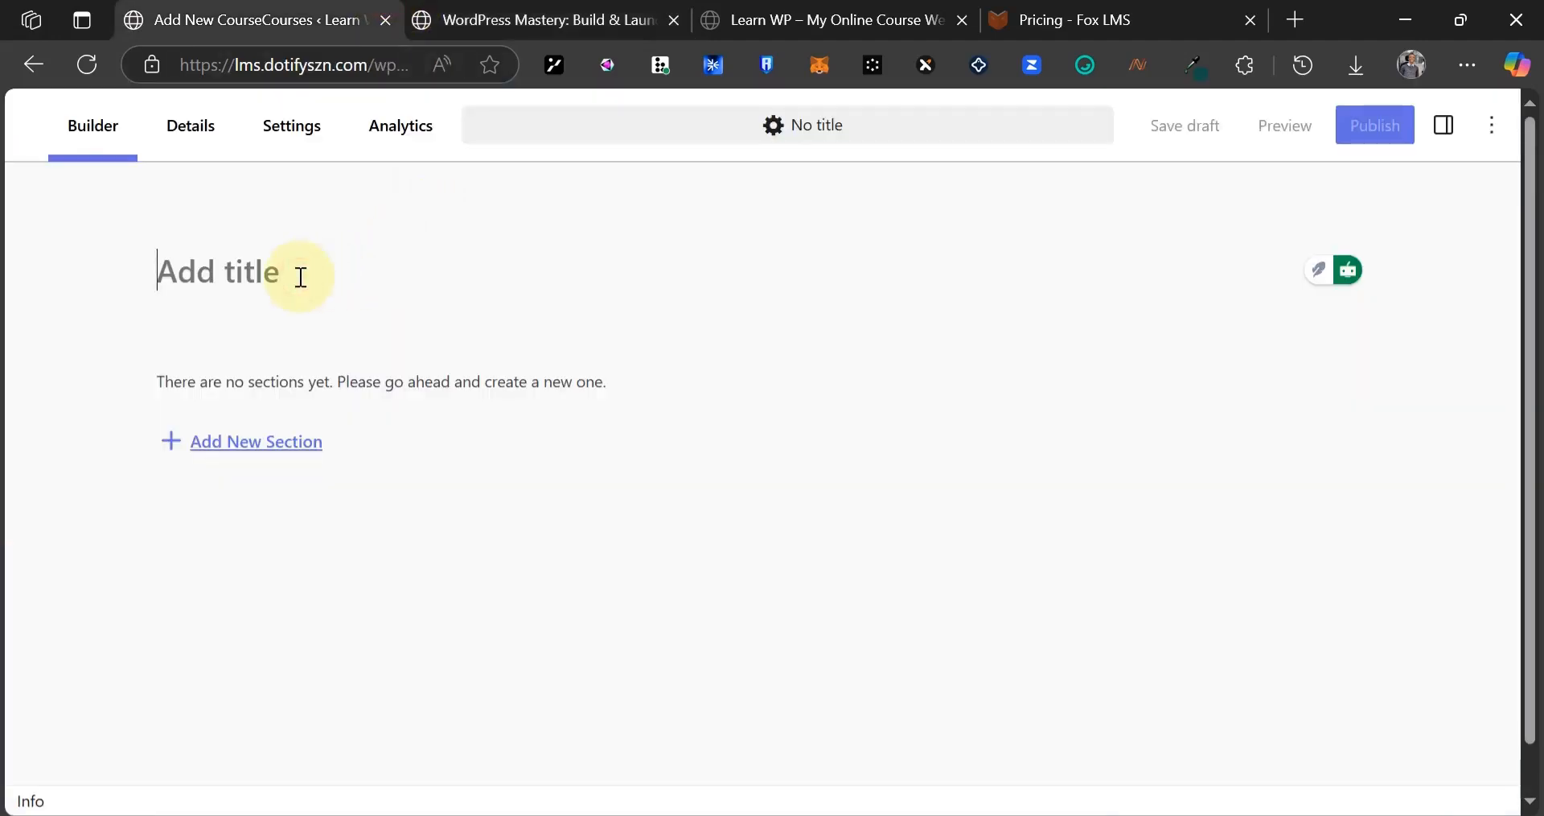
key(ctrl+v)
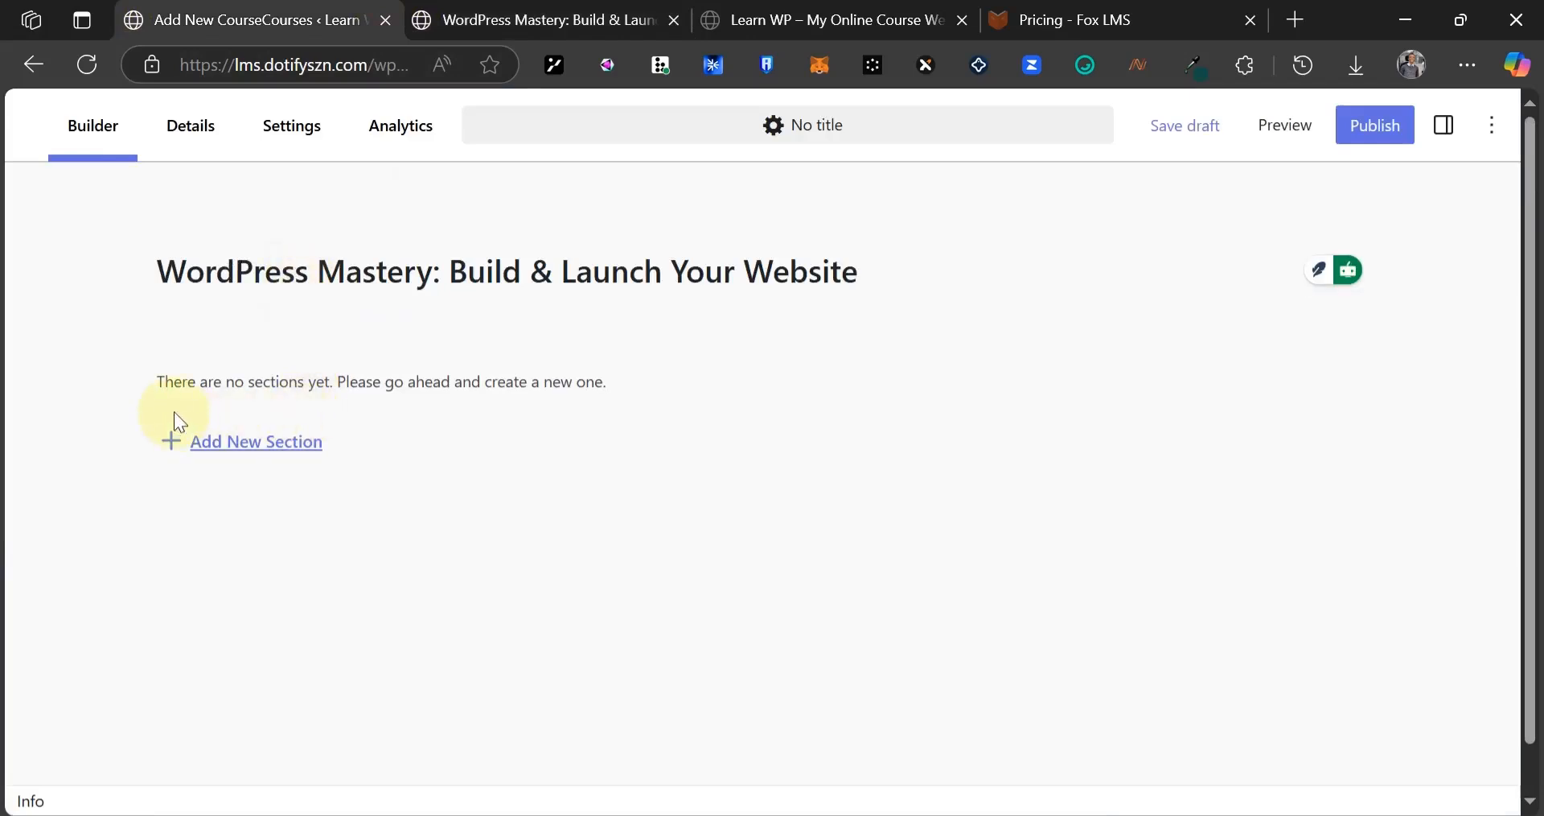
- Show the course content outline on the sample course page to see its sections and lessons
click(447, 10)
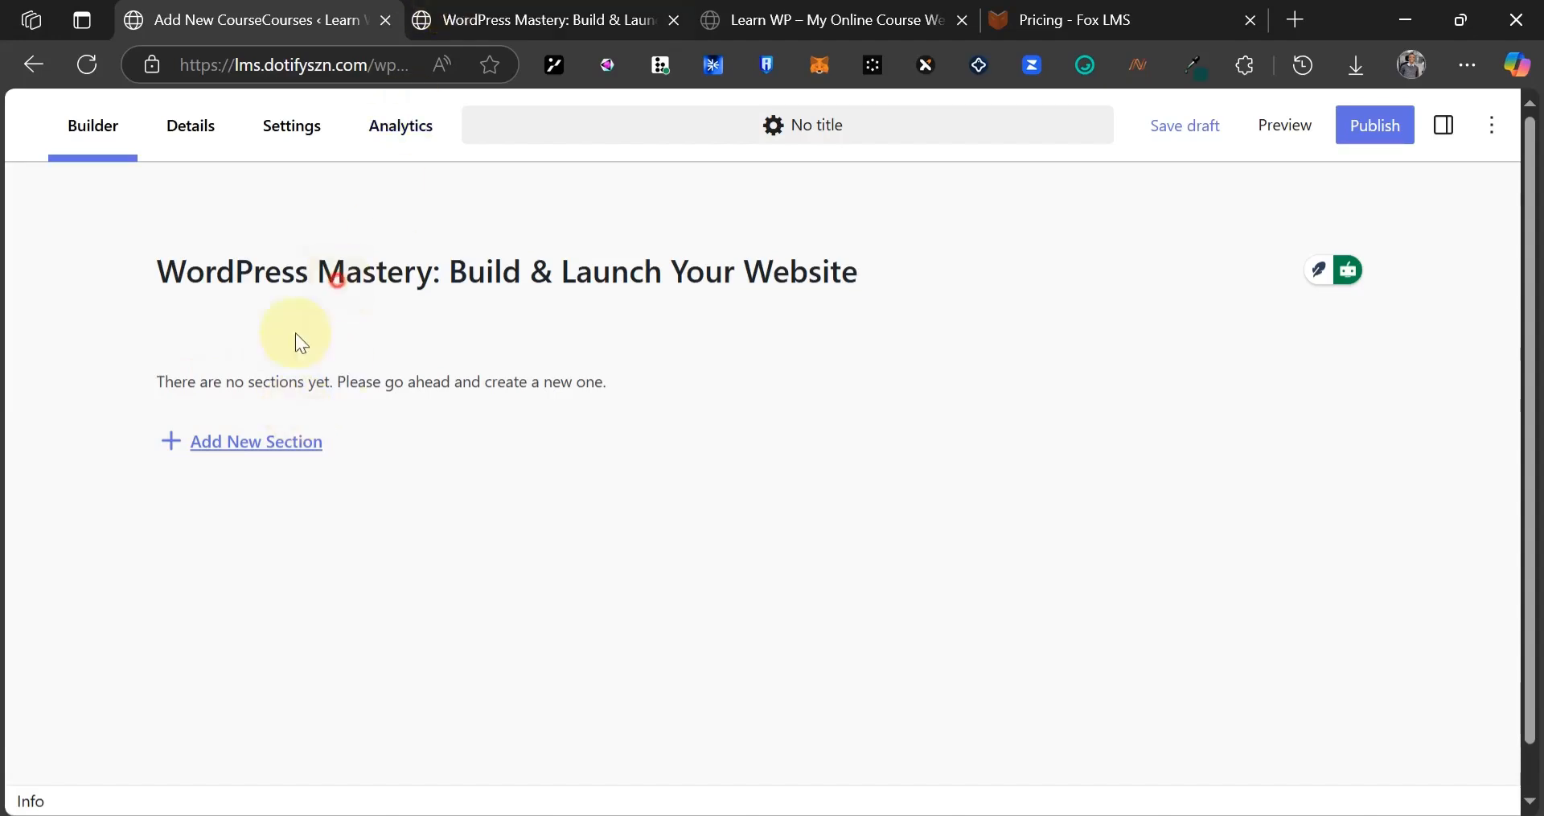
scroll(212, 470, down, 15)
scroll(204, 474, down, 2)
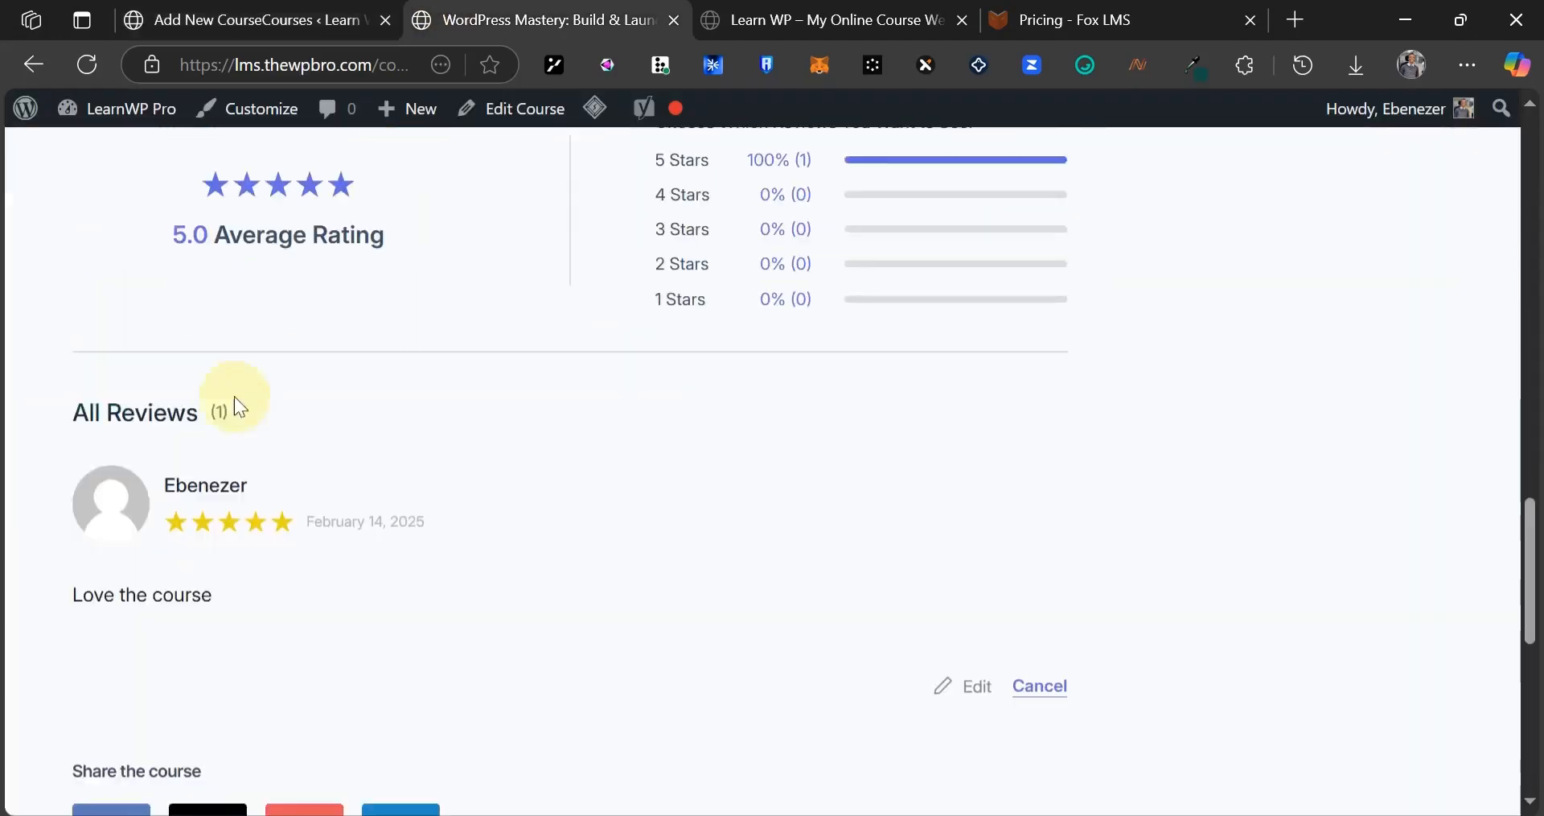
scroll(241, 382, up, 5)
click(181, 320)
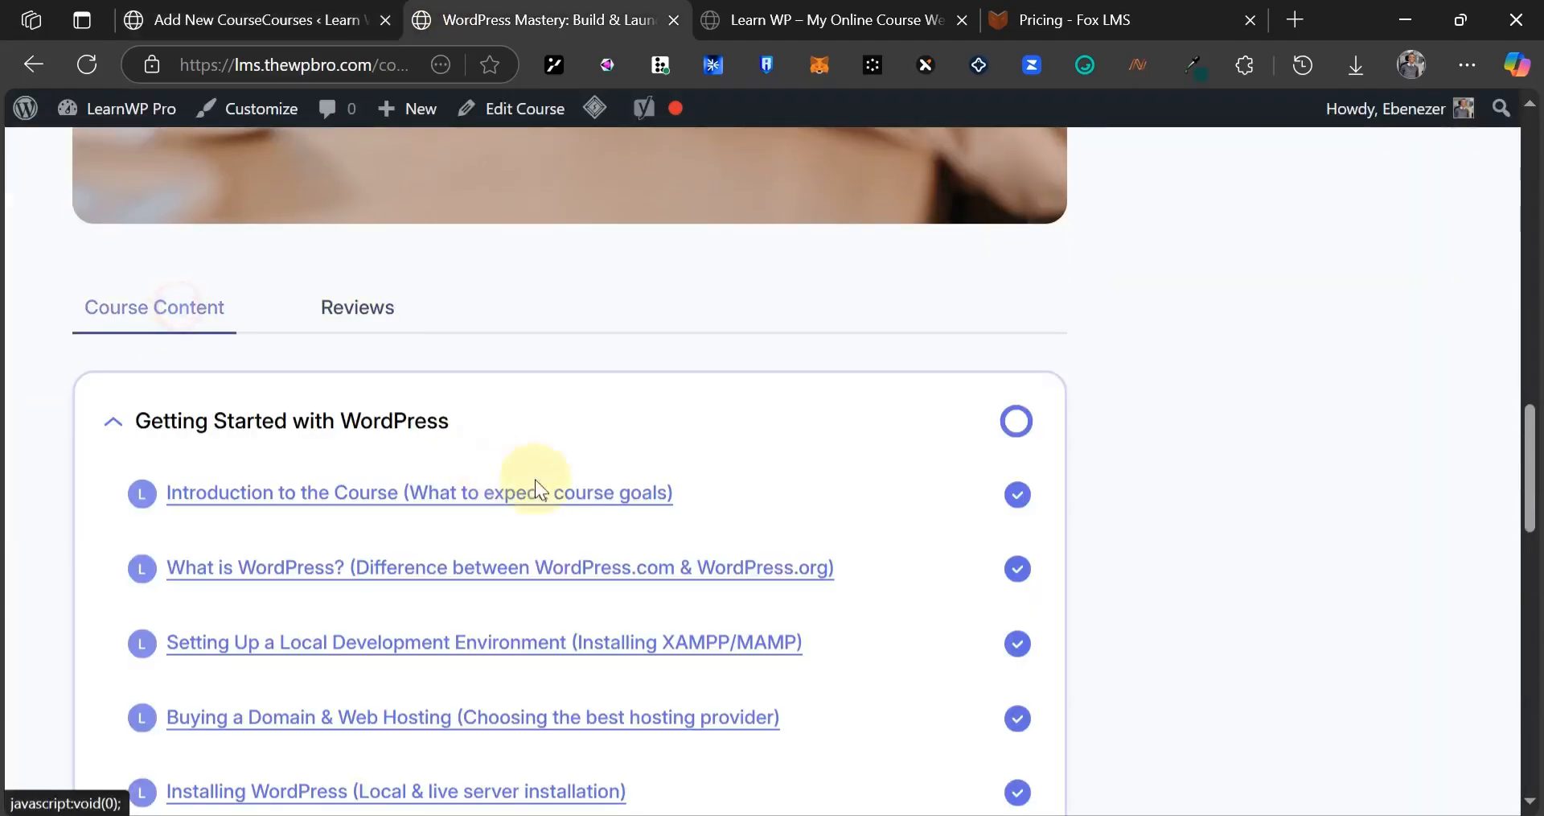
- Add a first section to the new course and name it "Getting Started with WordPress", copied from the sample course page
scroll(345, 491, down, 2)
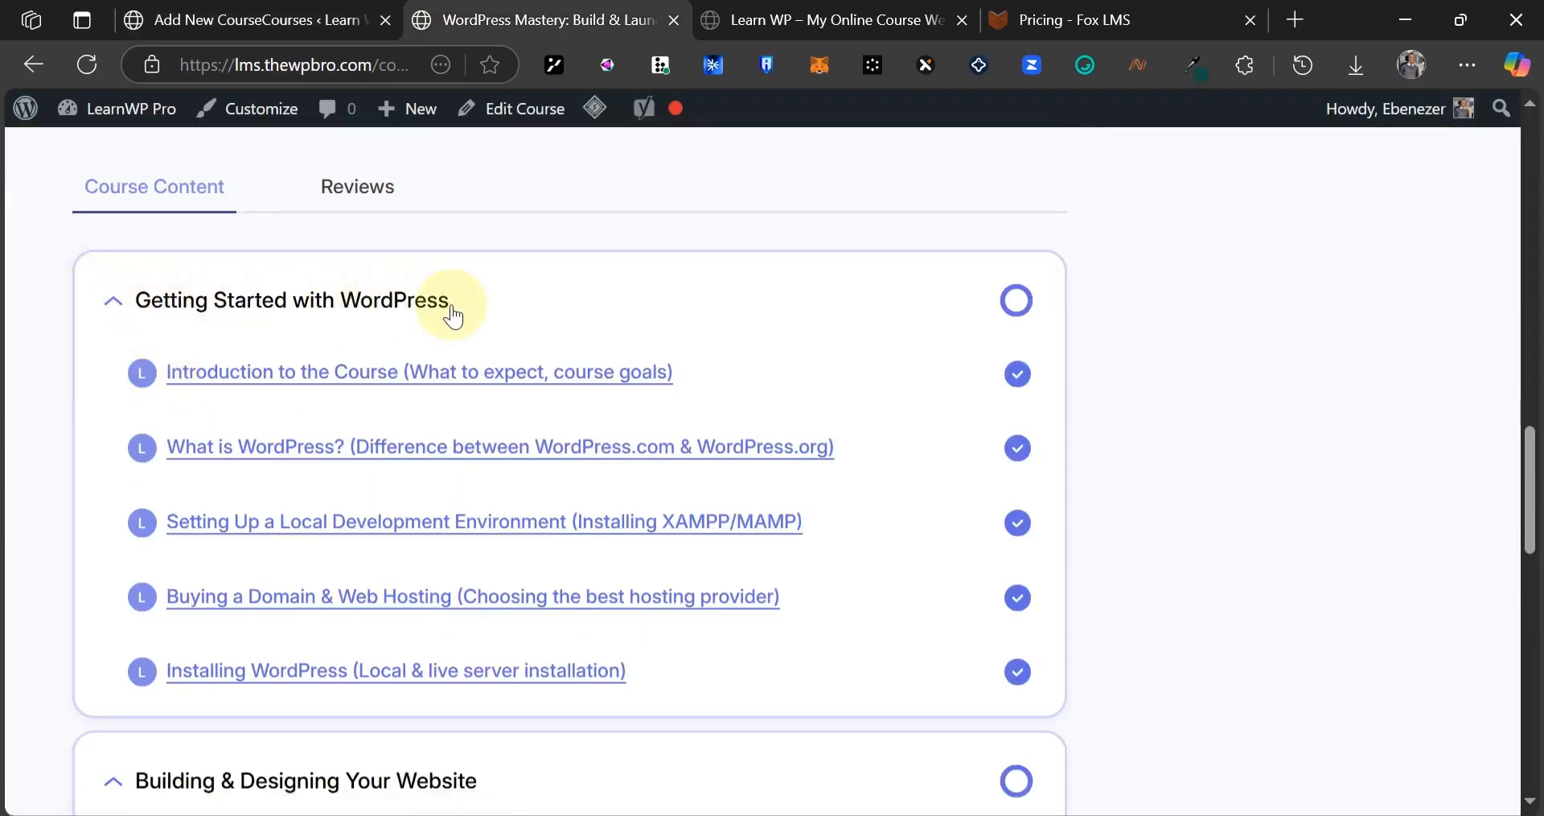
drag(447, 310, 138, 319)
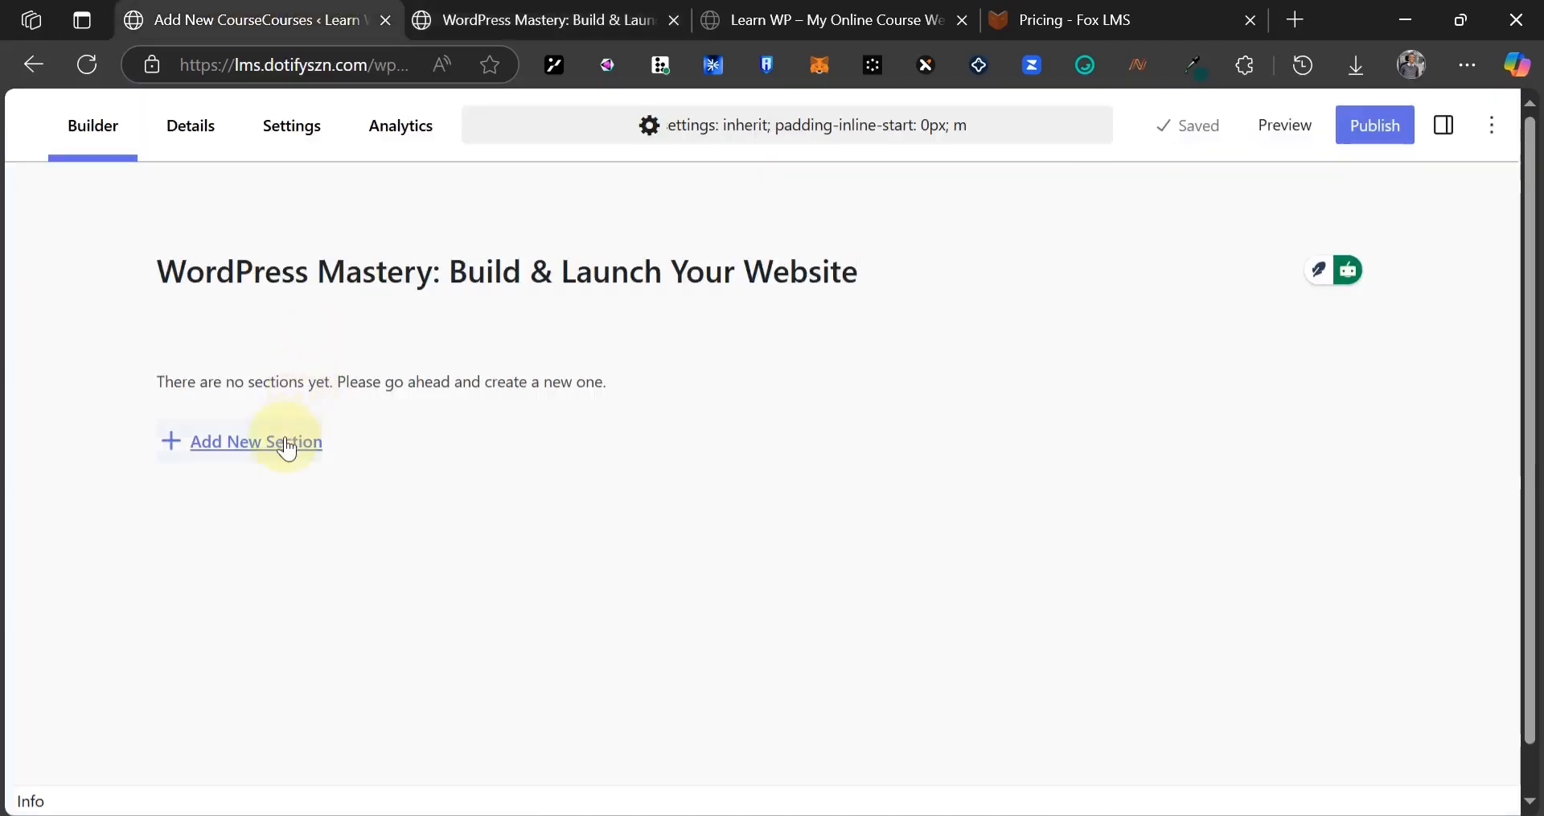
click(276, 442)
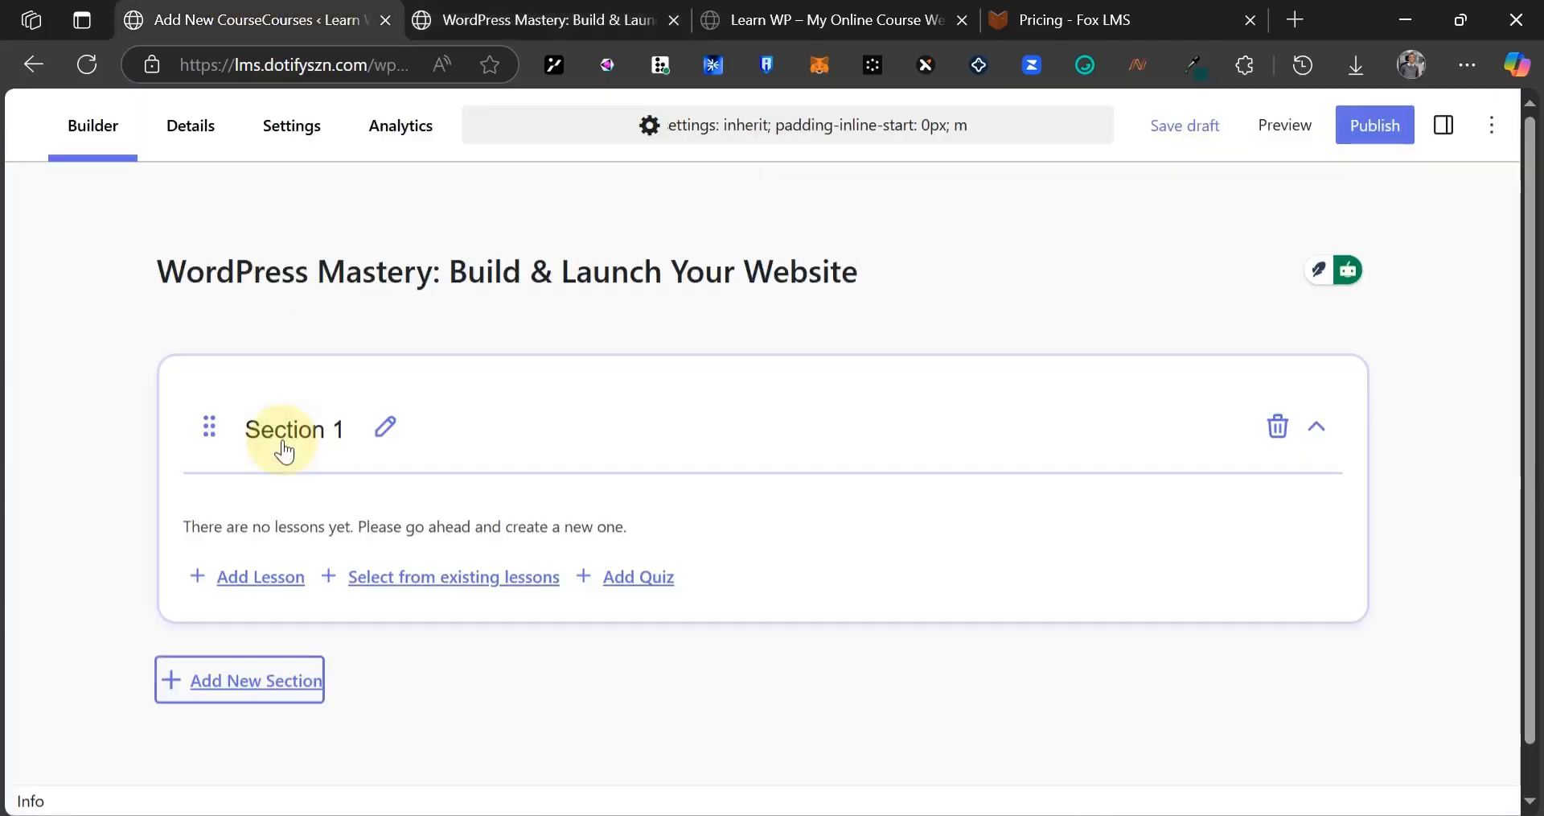
click(387, 428)
triple_click(397, 427)
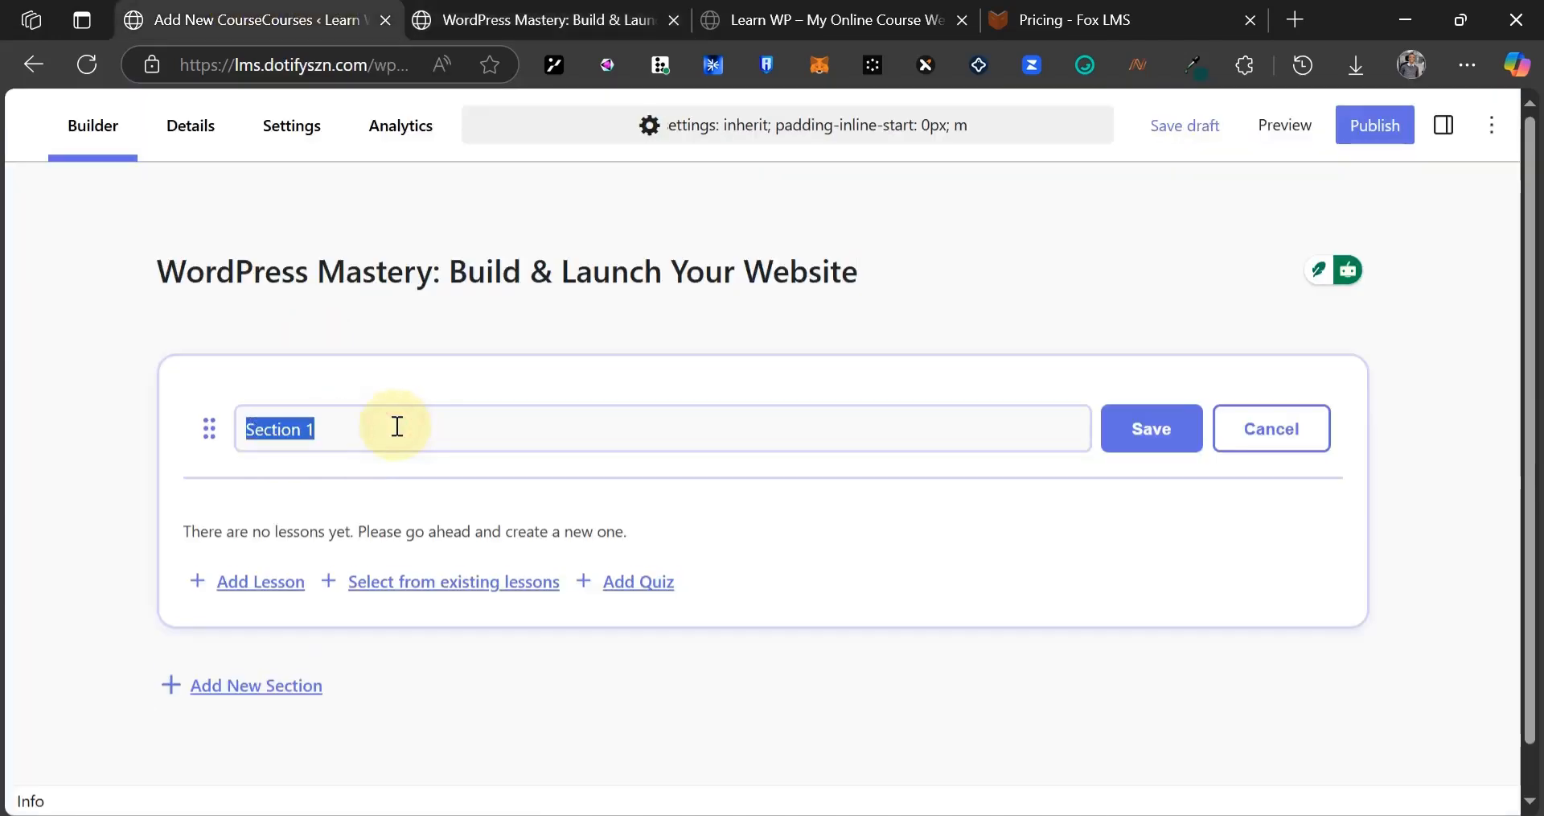
key(ctrl+v)
click(1159, 426)
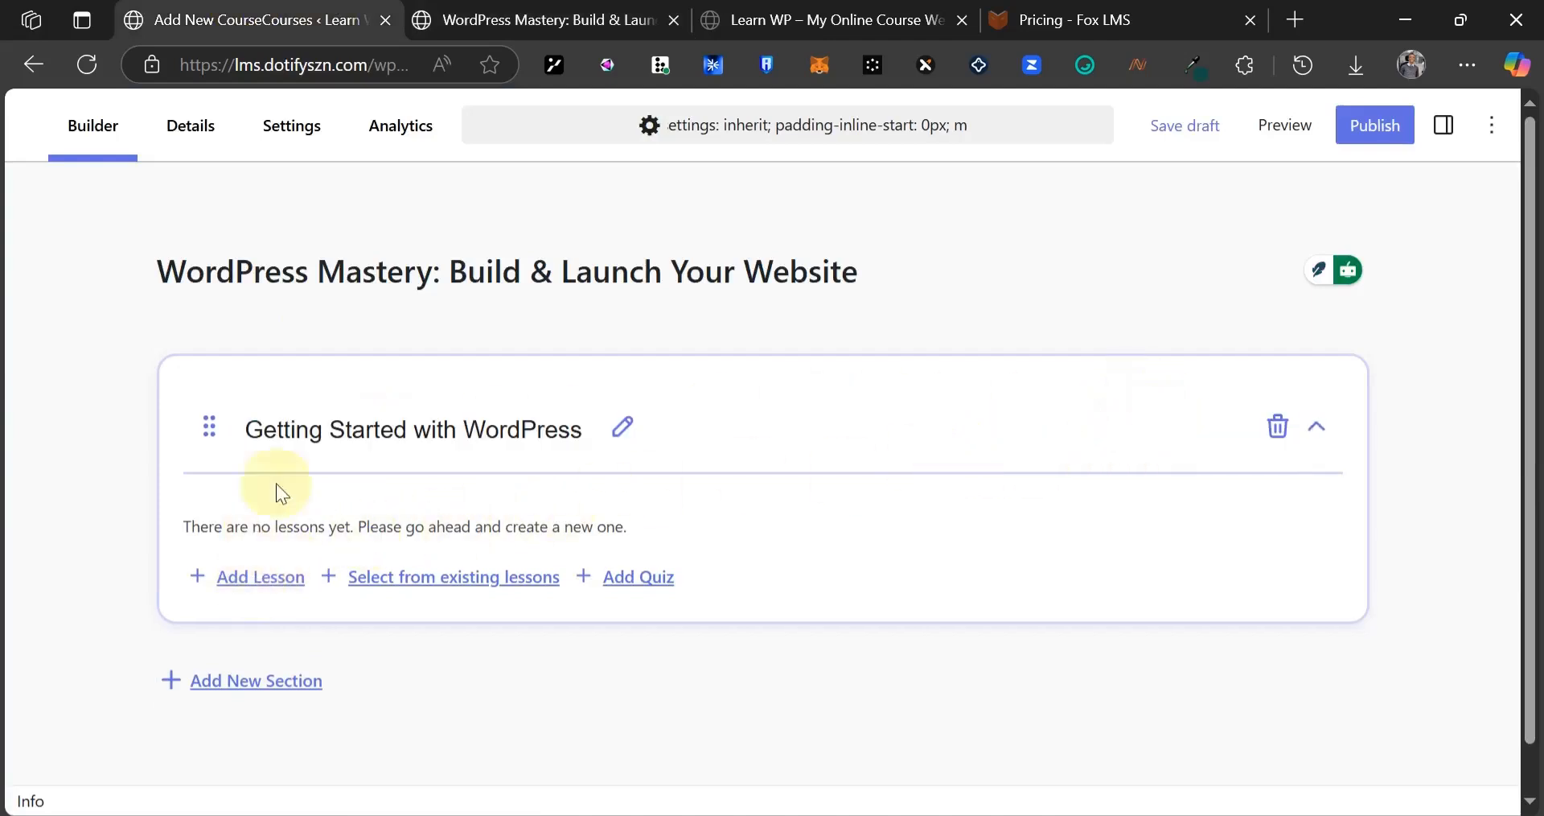
- Add the lesson "Overview of the WordPress Dashboard" to the Getting Started with WordPress section, copying its title from the sample course
key(ctrl+Tab)
drag(541, 509, 219, 519)
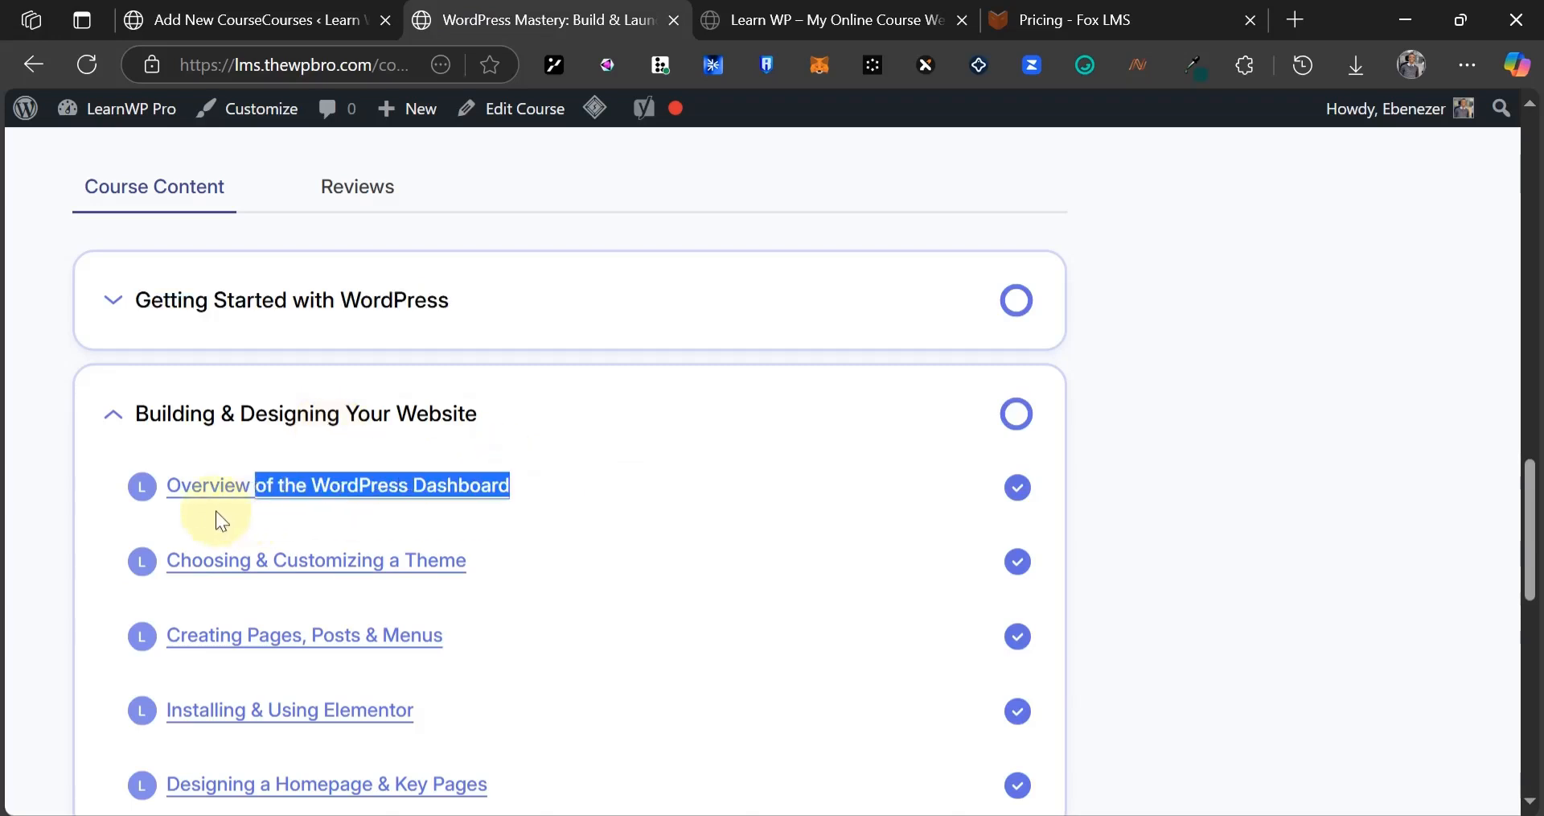
click(202, 19)
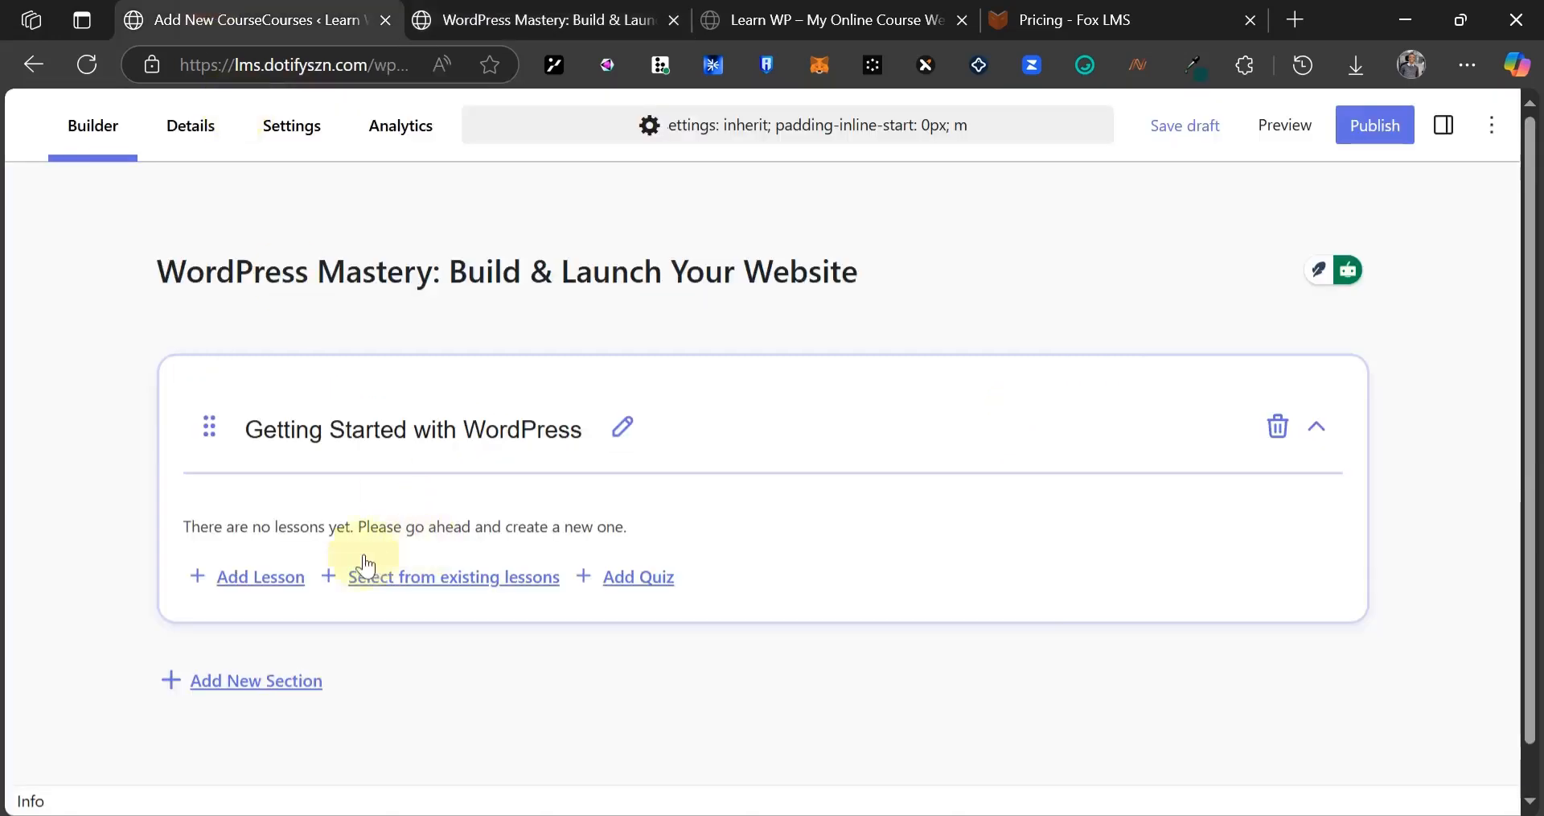
click(273, 578)
key(ctrl+v)
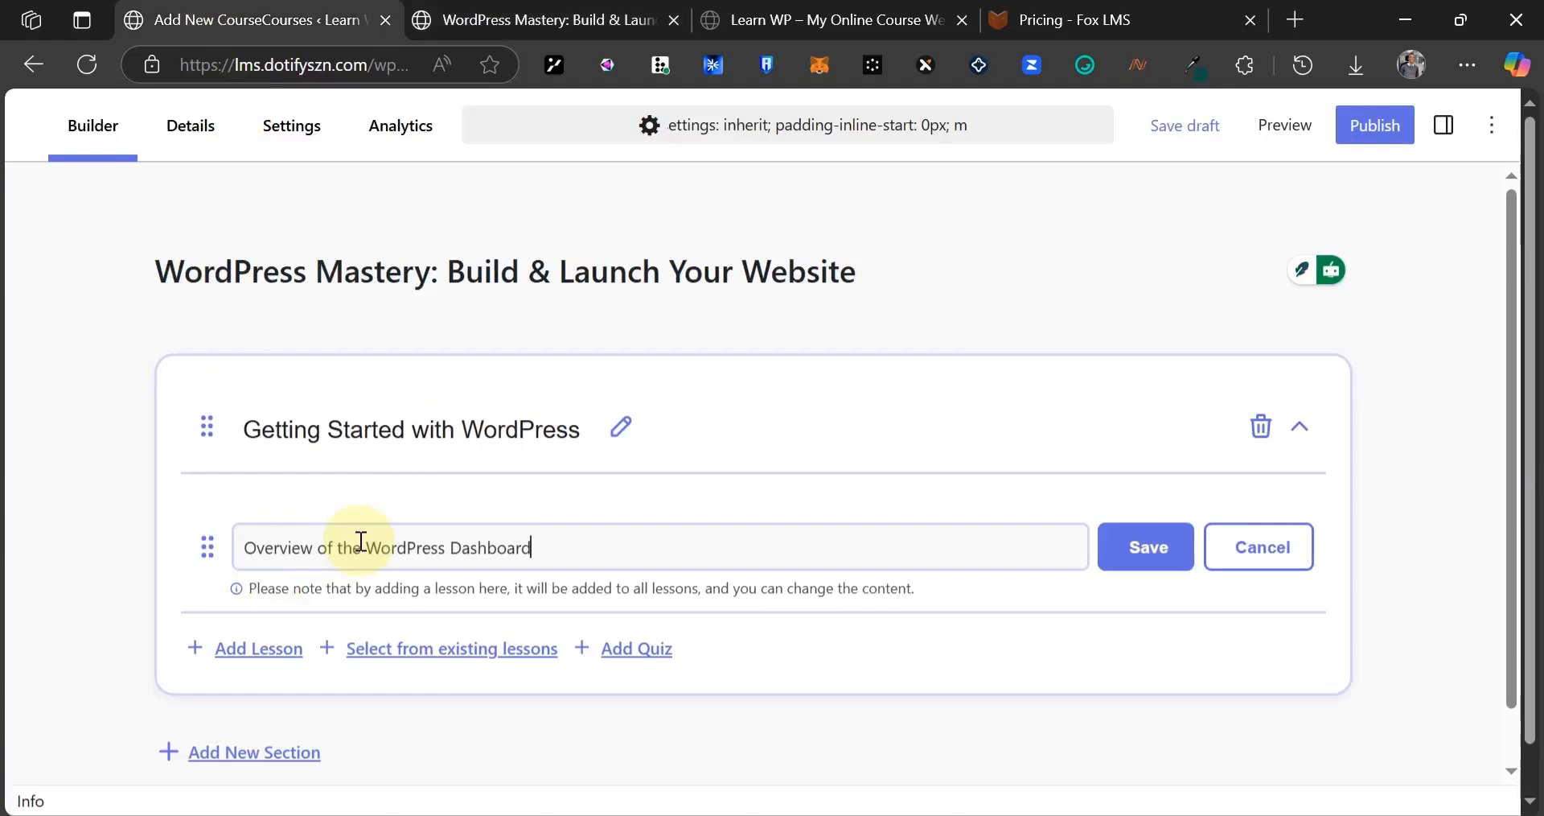
click(1114, 557)
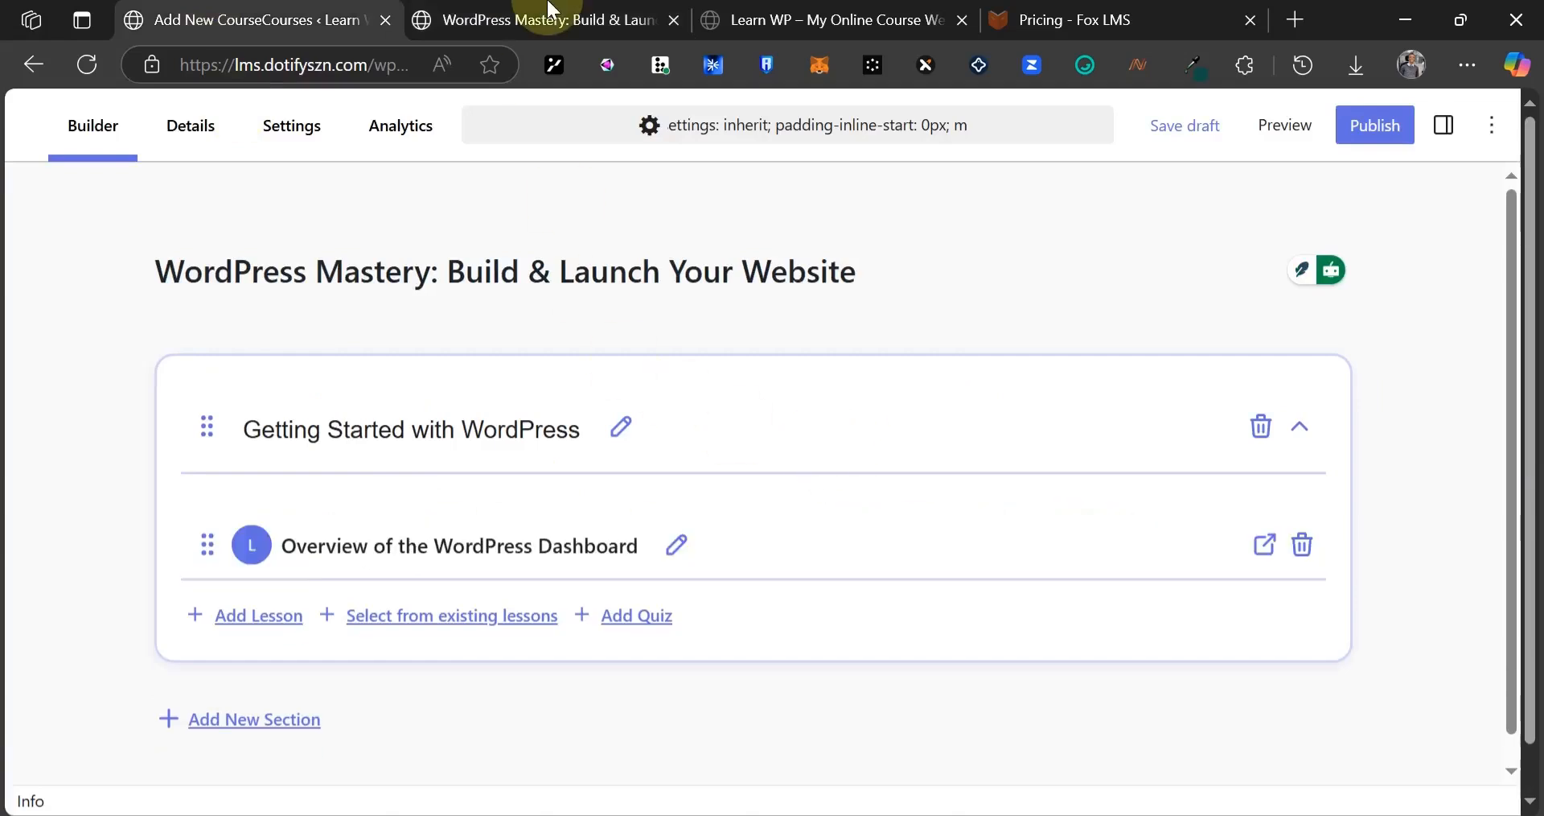
- Add a second course section and enter the name "Building & Designing Your Website", copied from the sample course page
click(214, 719)
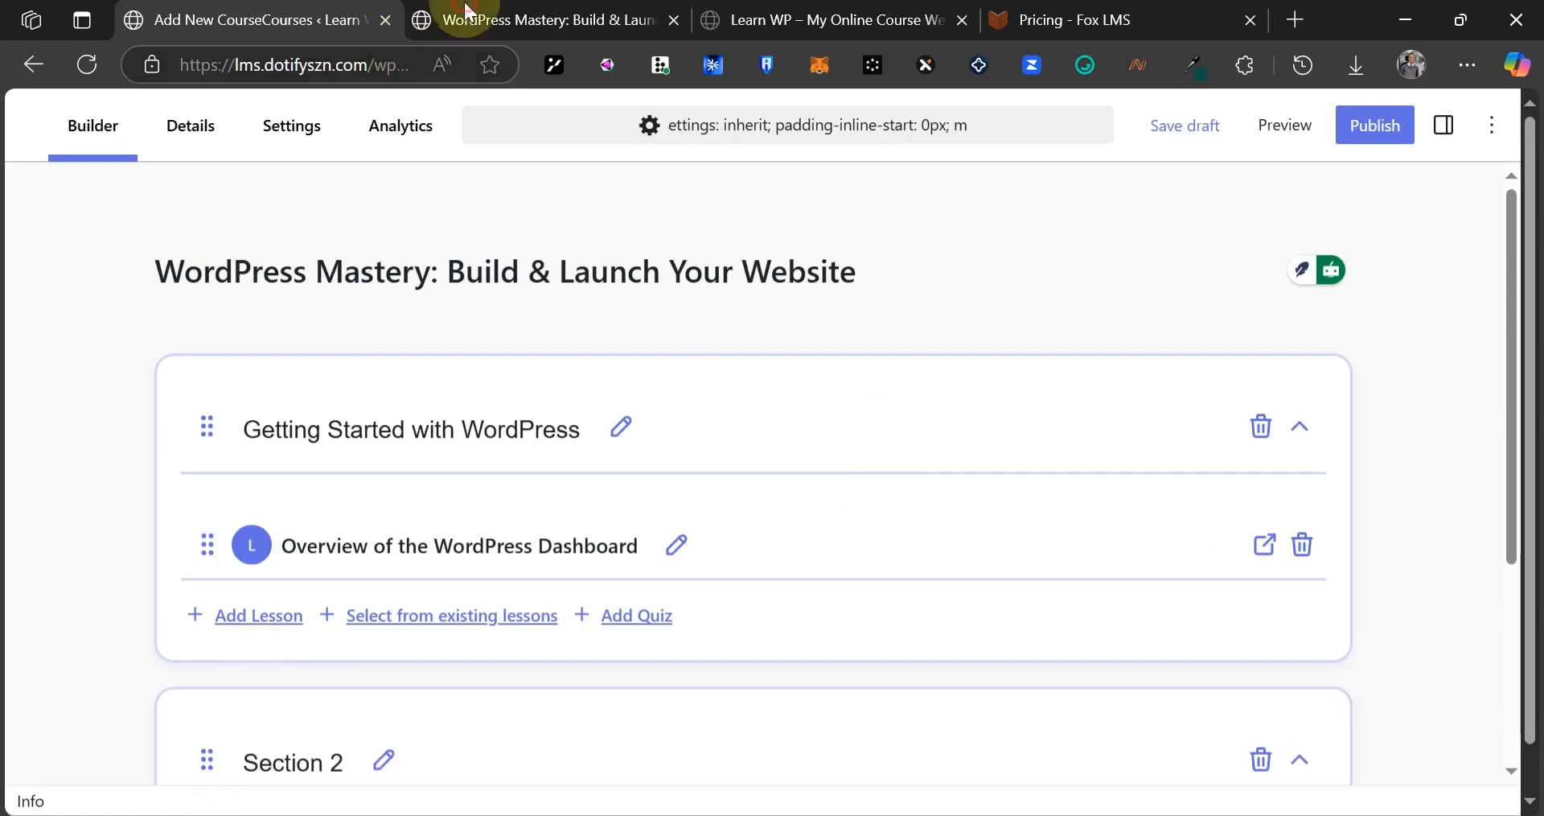
click(450, 19)
scroll(346, 379, down, 5)
scroll(314, 378, up, 4)
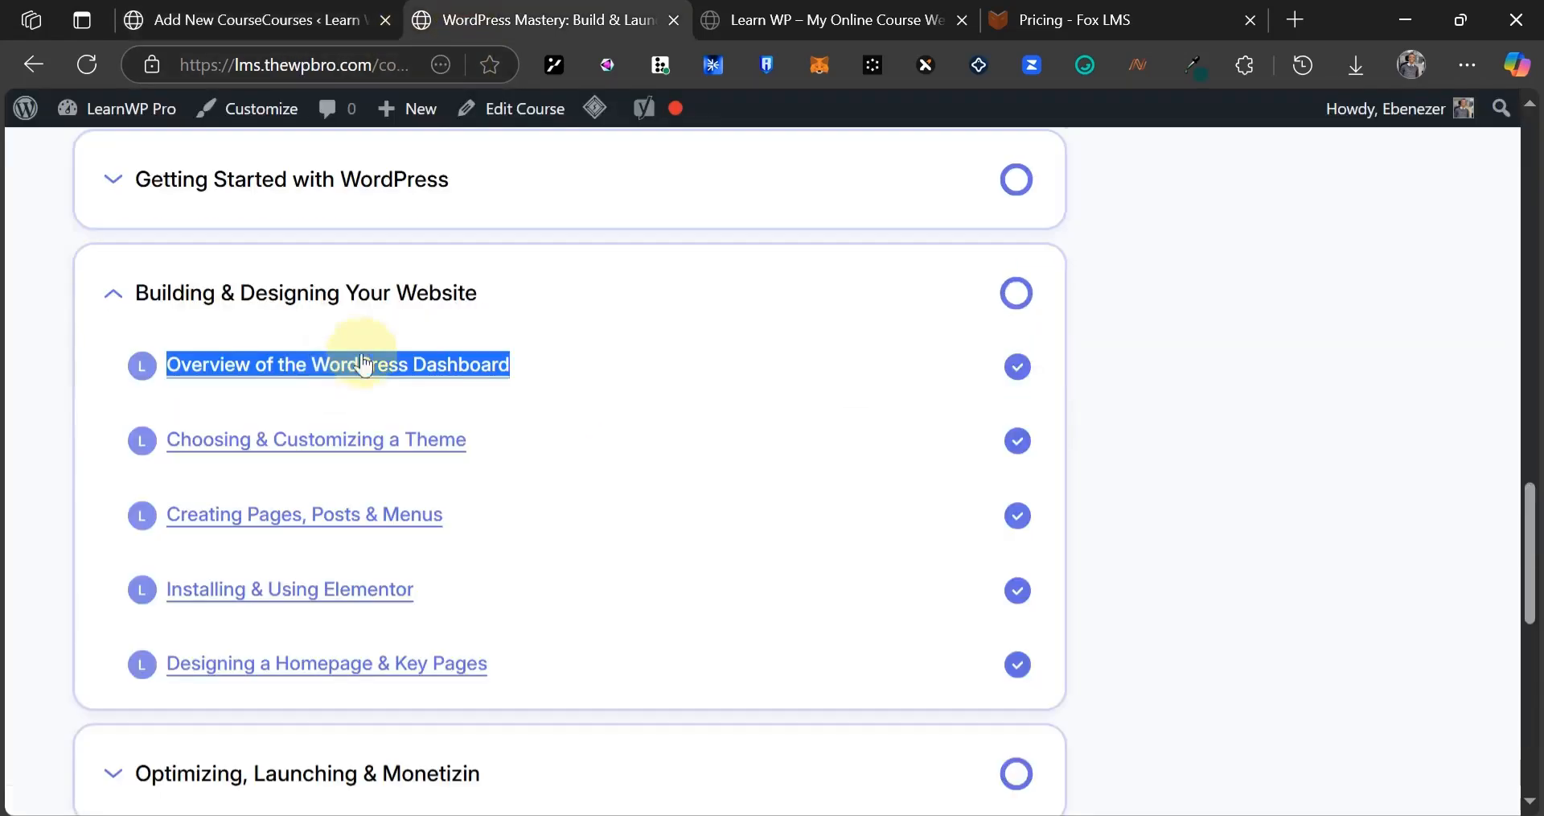
drag(479, 288, 143, 310)
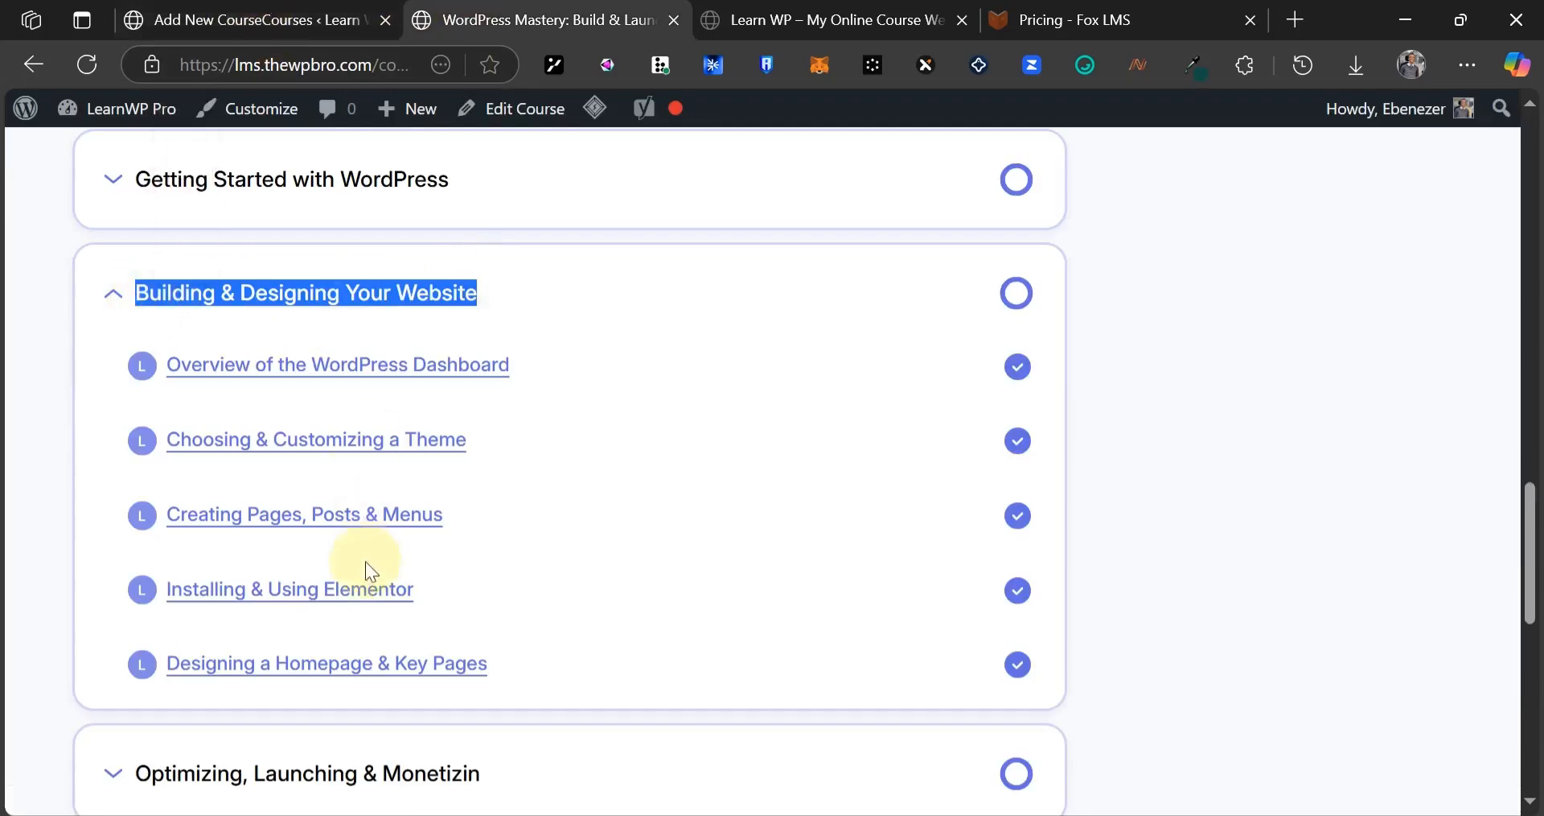
click(304, 11)
scroll(331, 555, down, 4)
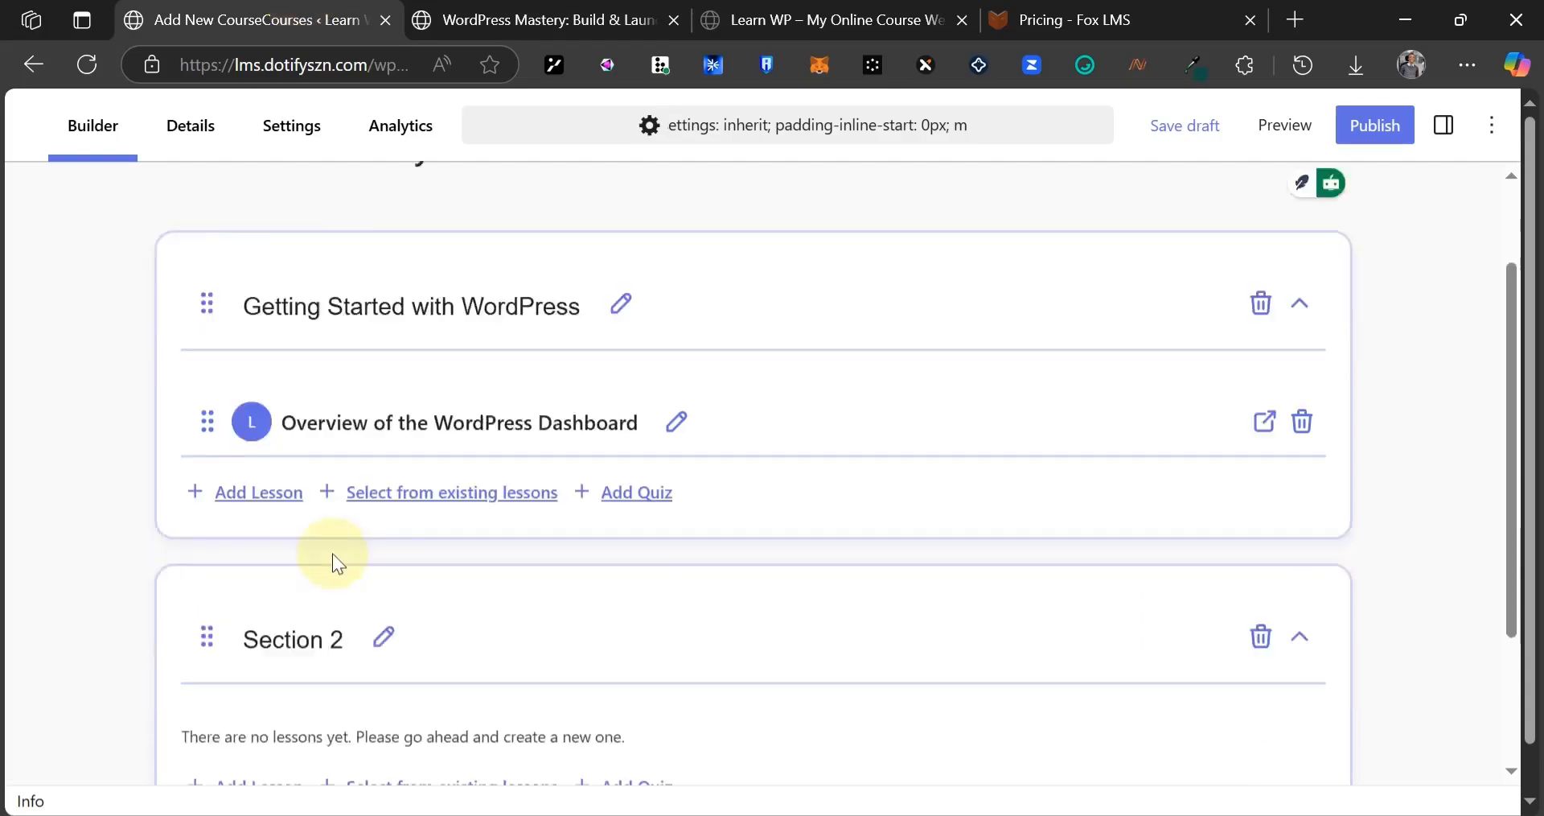
click(382, 442)
triple_click(343, 454)
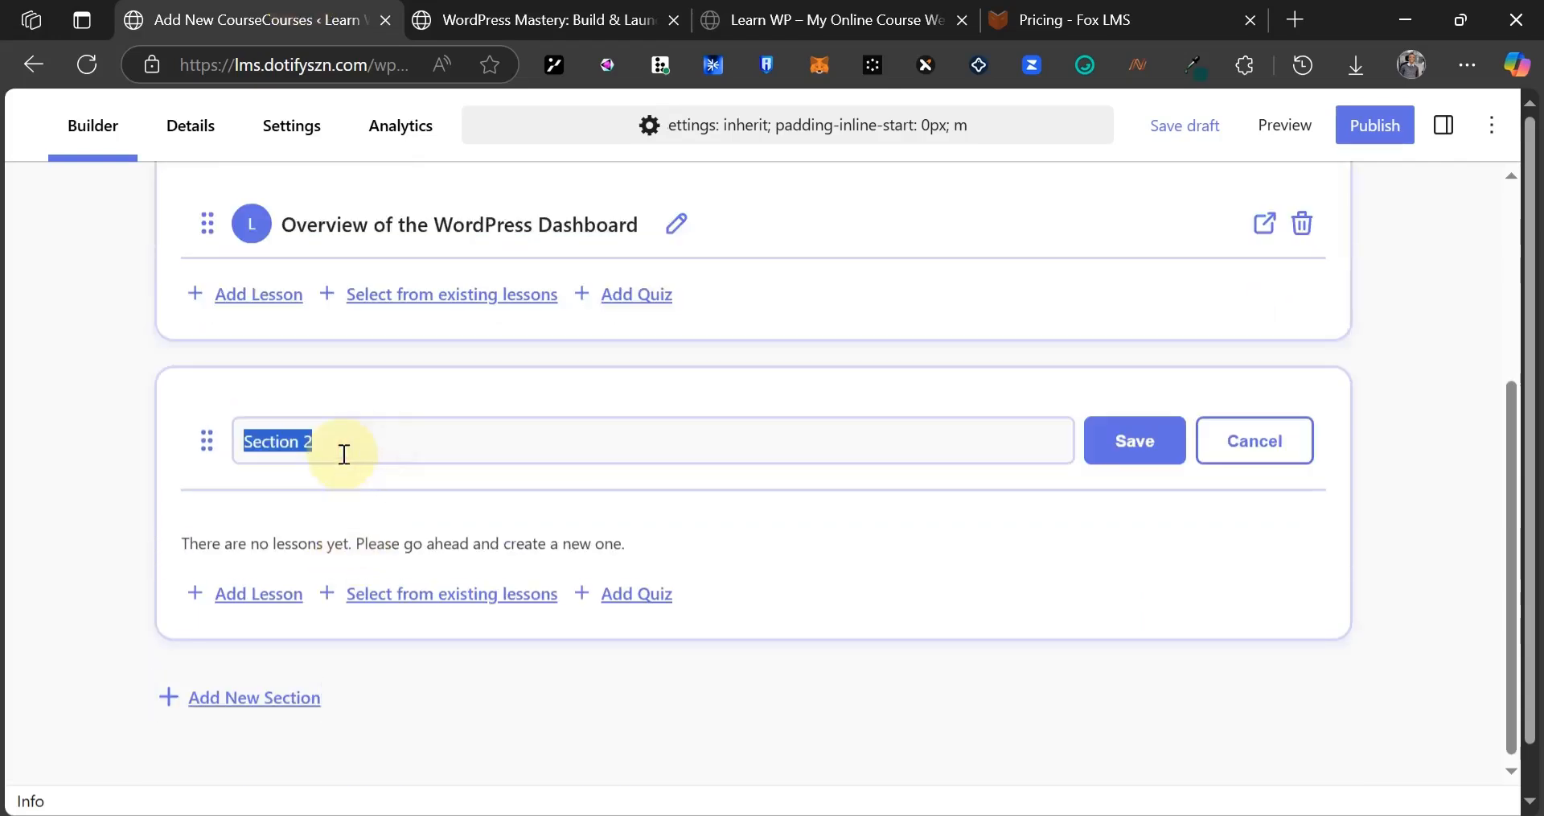
key(ctrl+v)
- Add the lesson "Choosing & Customizing a Theme", copied from the sample course, to the second section and save both the section name and lesson
click(499, 19)
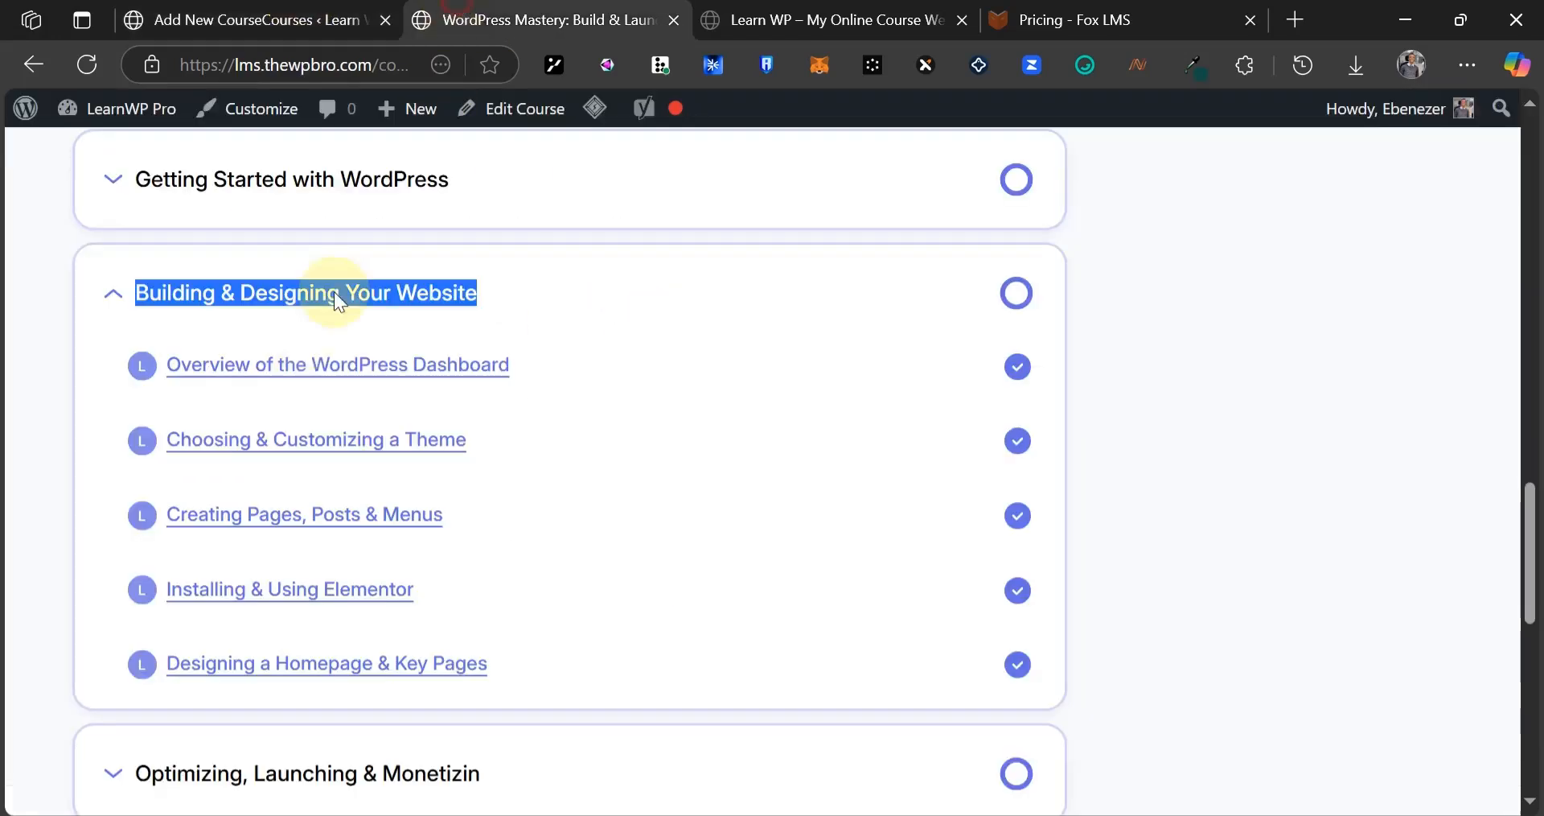
drag(485, 435, 144, 441)
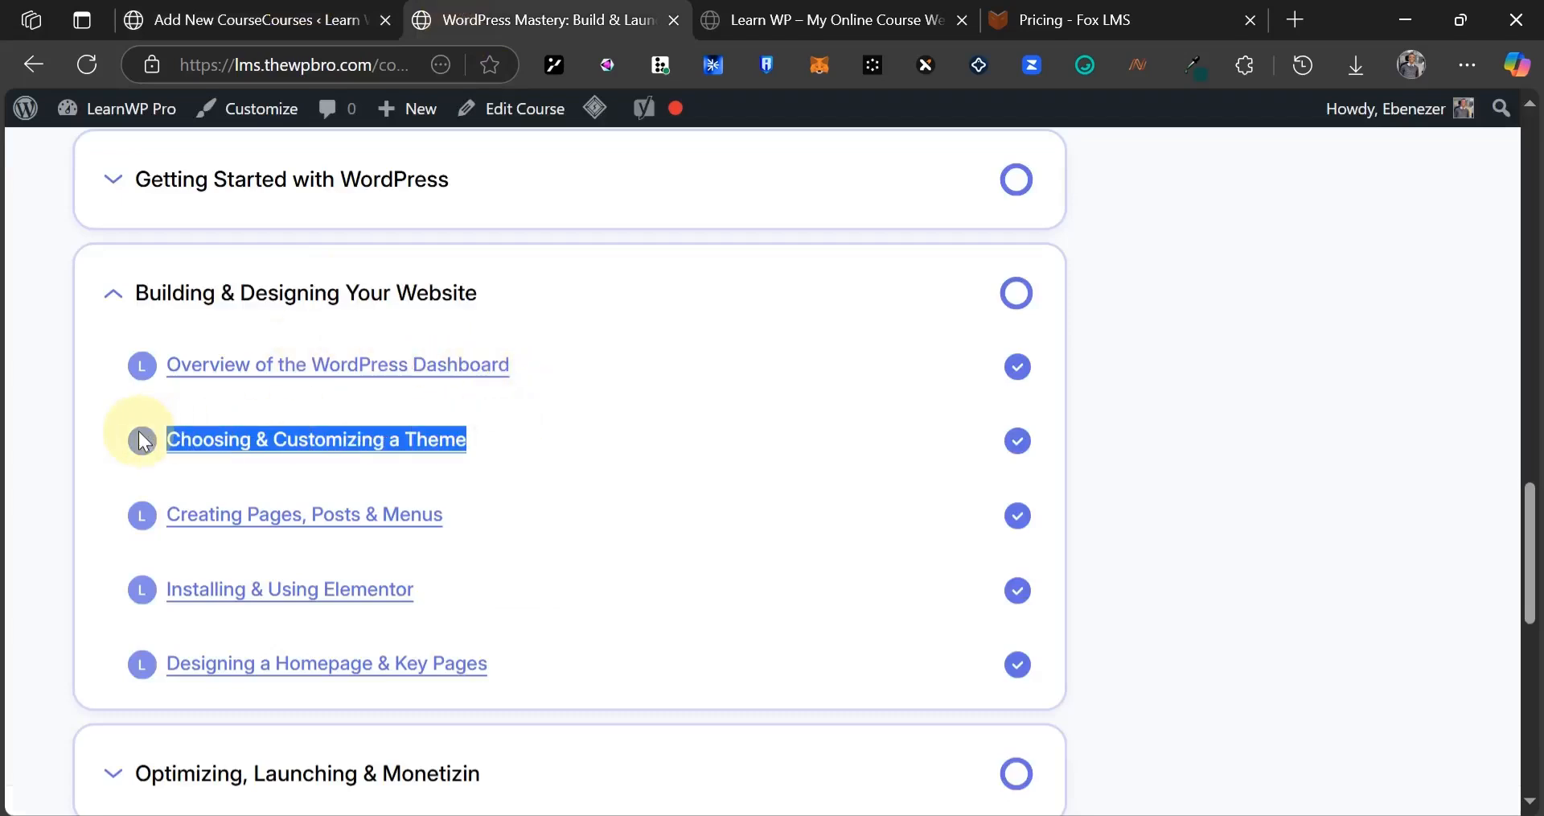
click(181, 18)
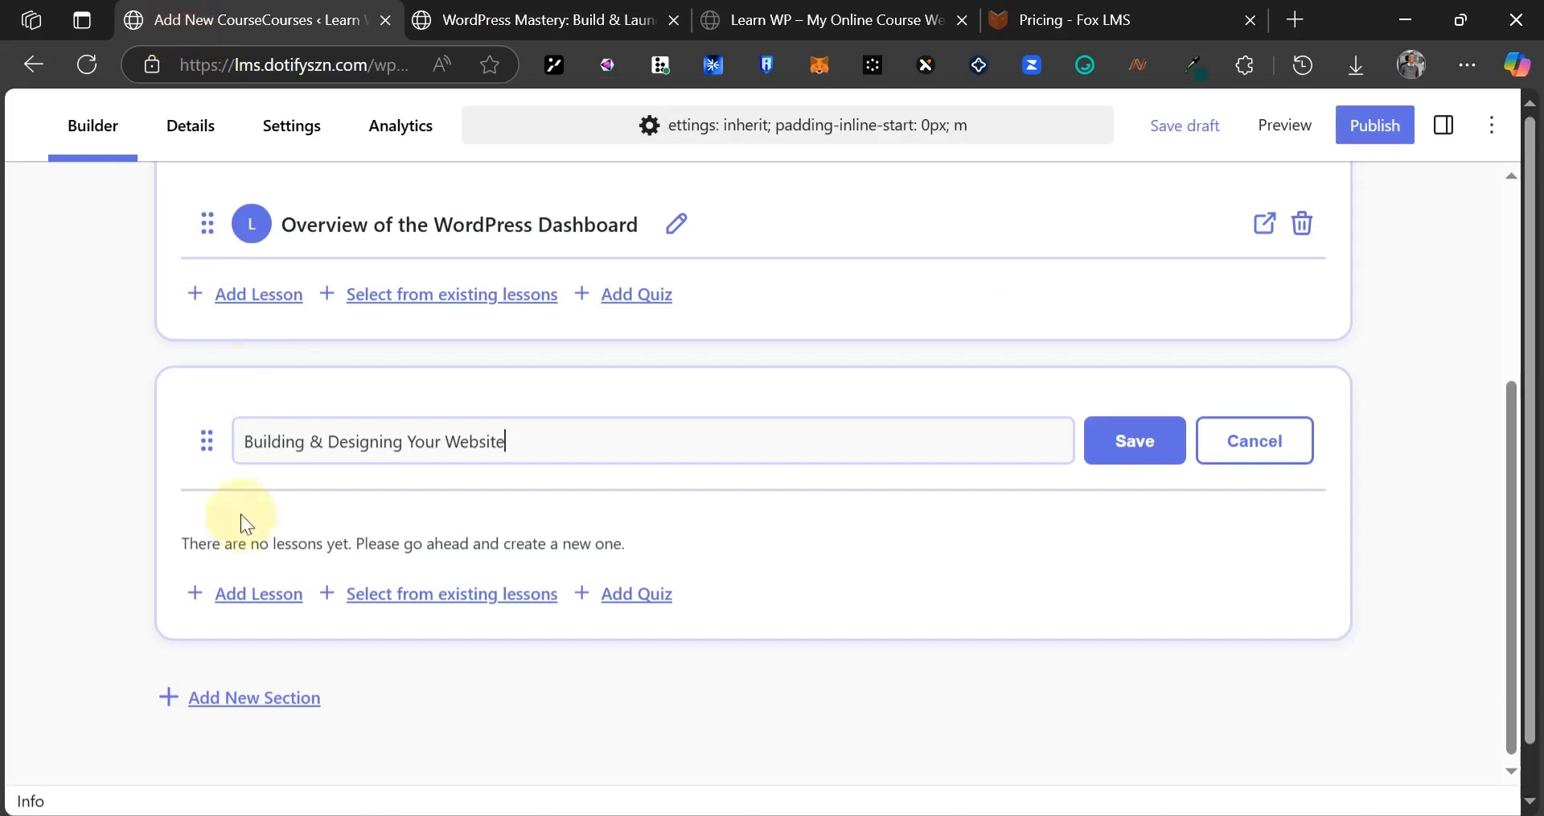
click(269, 592)
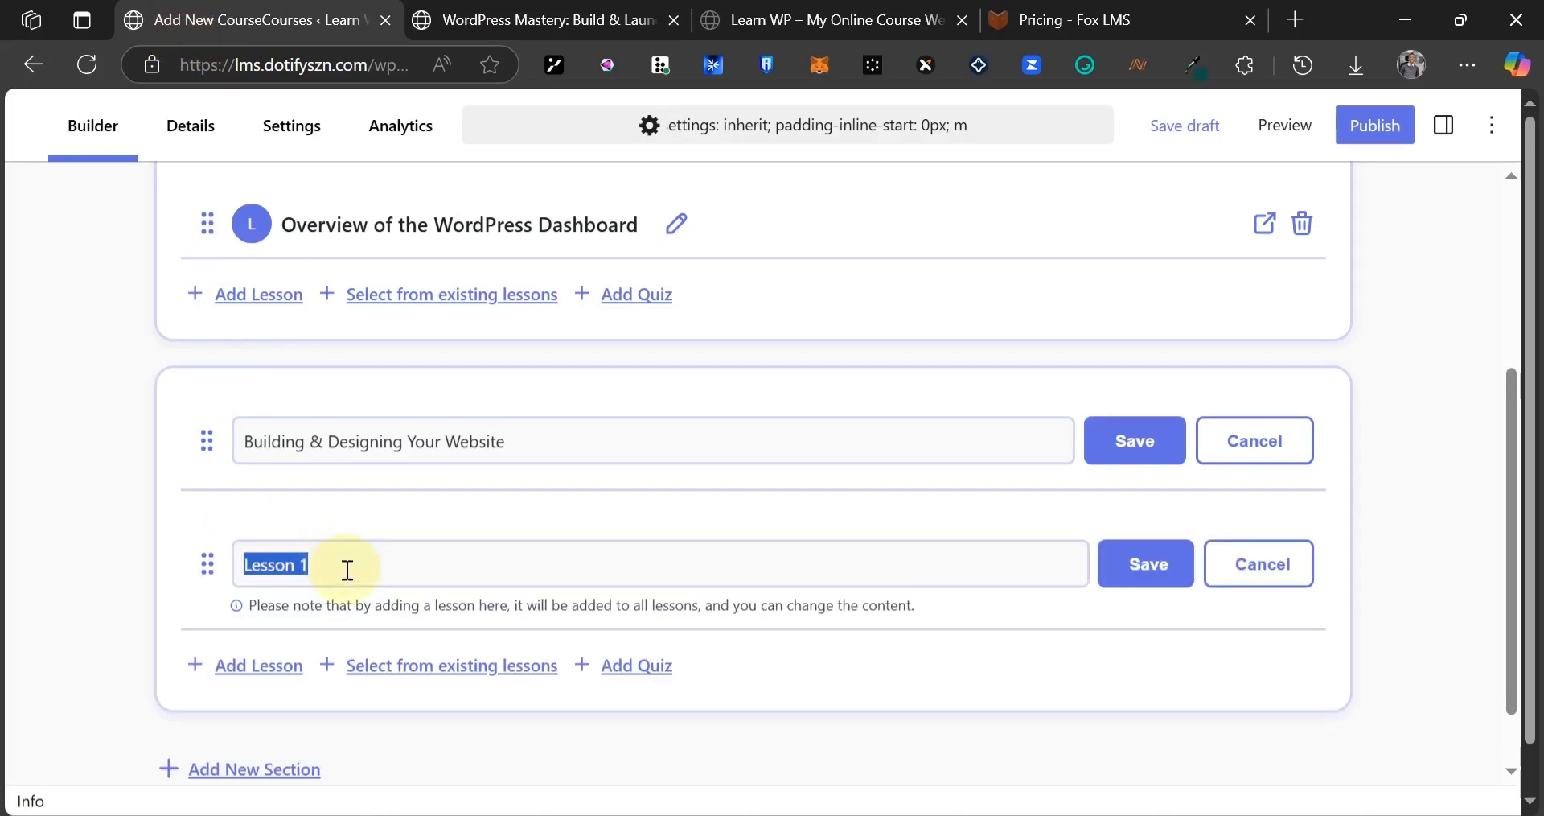
key(ctrl+v)
click(1129, 439)
click(1110, 555)
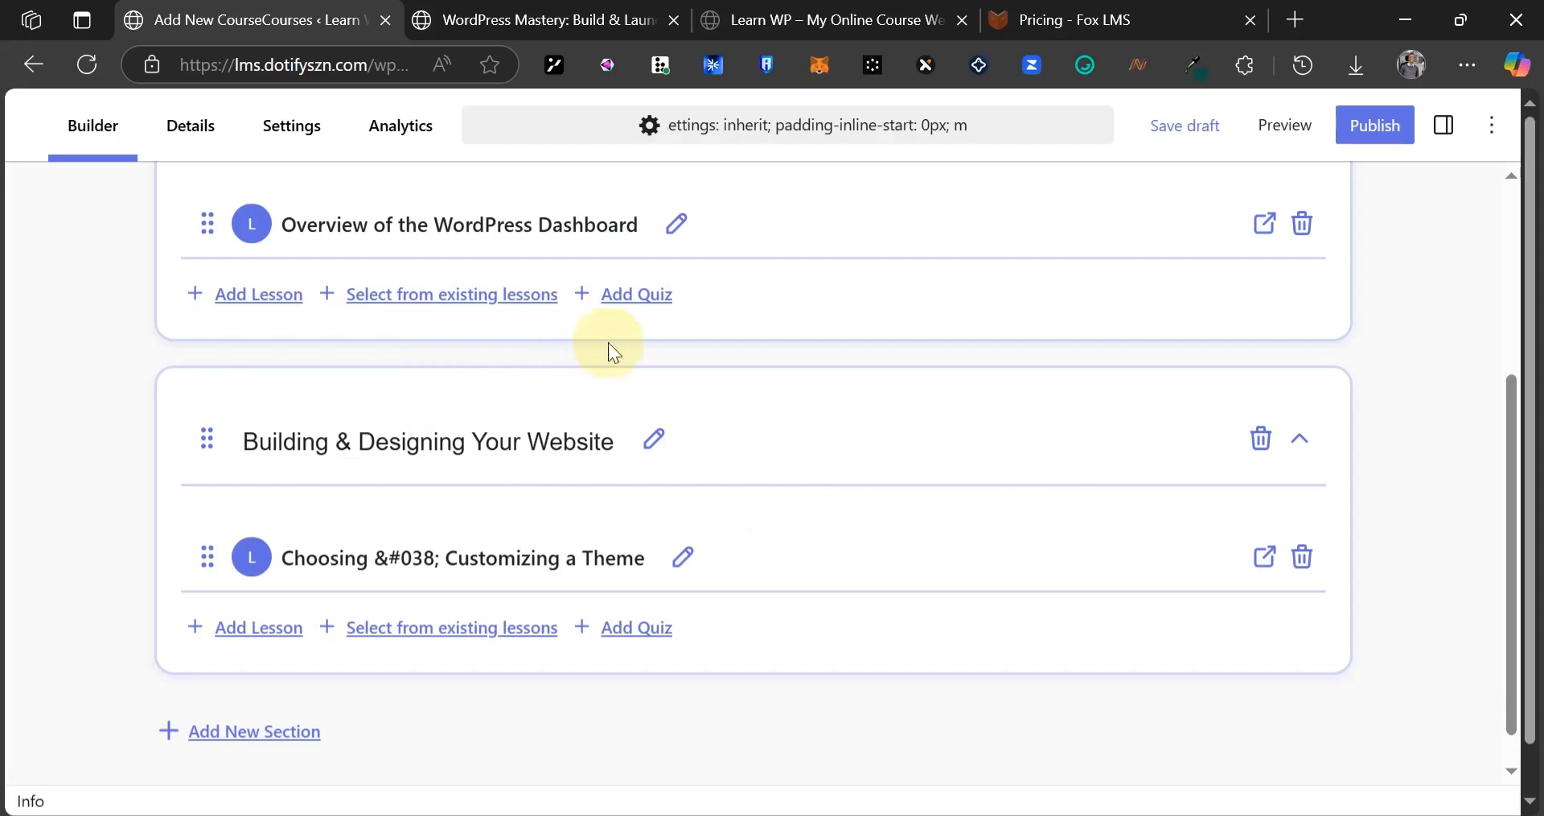
- Add the existing Mathematic Quiz to the Getting Started with WordPress section and save it
click(653, 296)
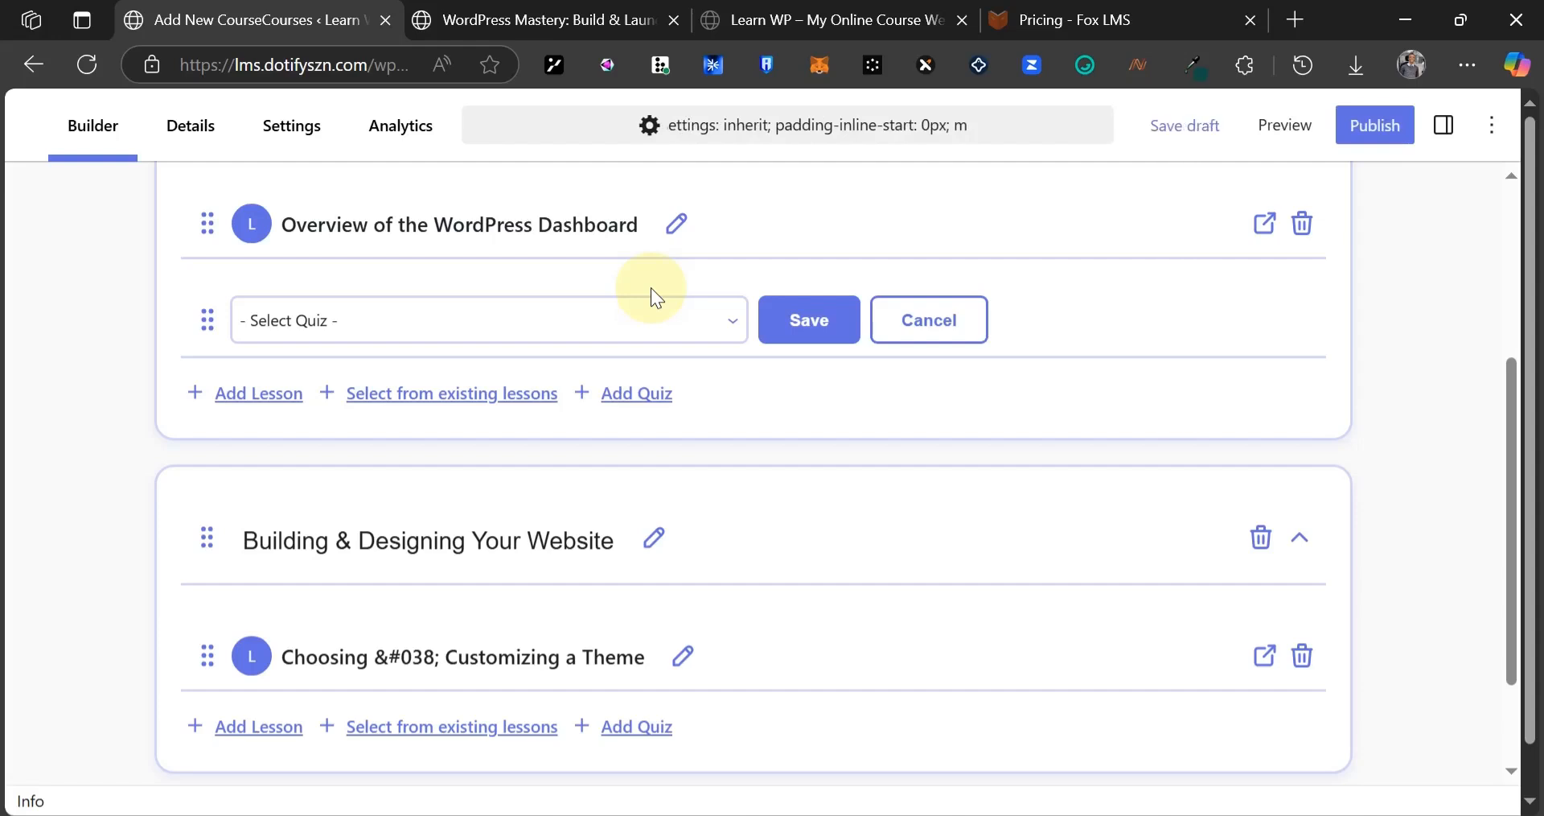
click(626, 324)
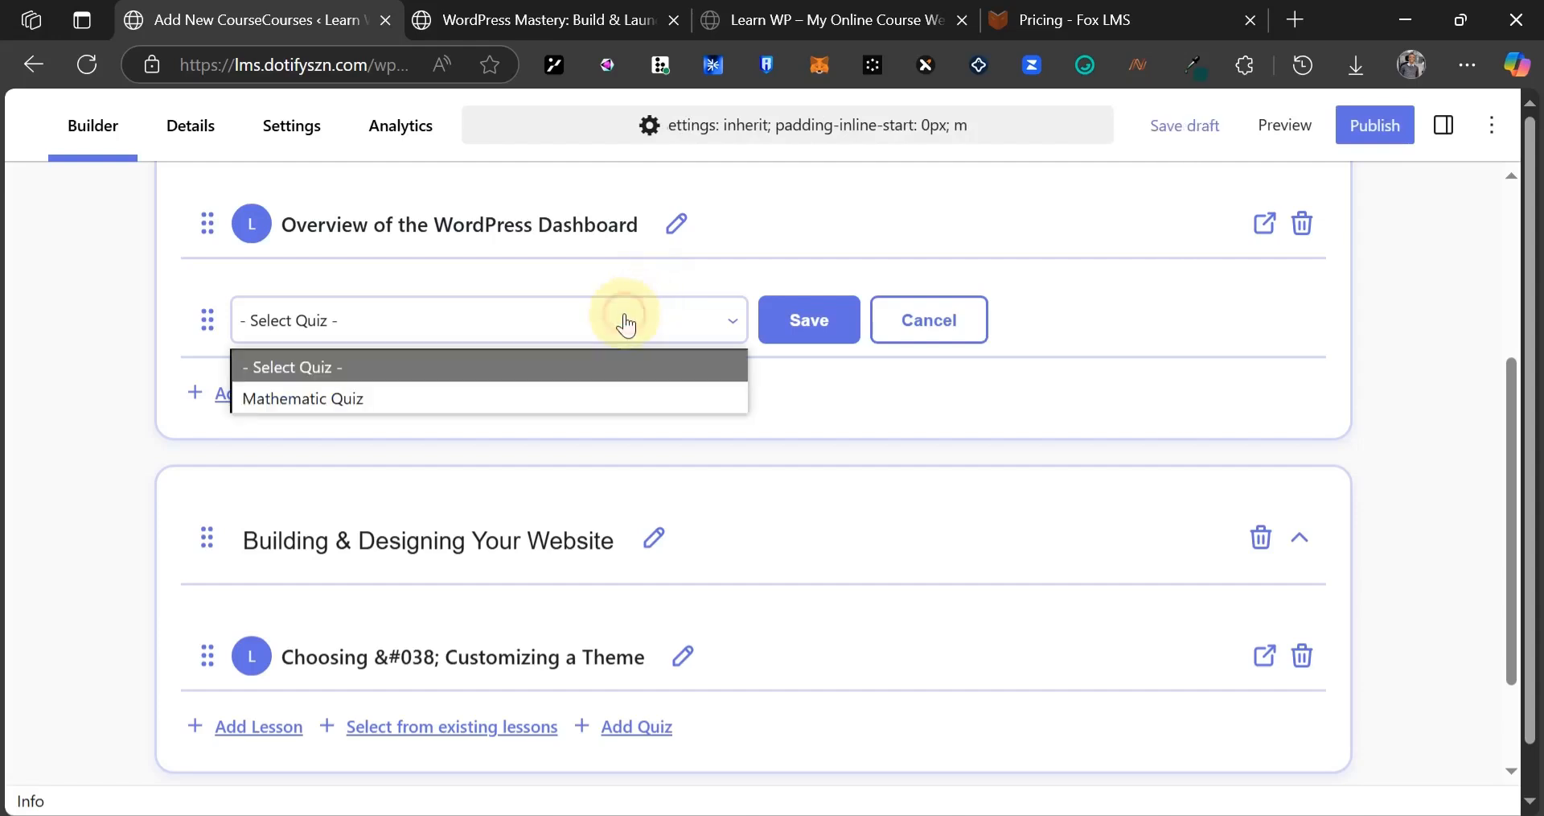
click(329, 398)
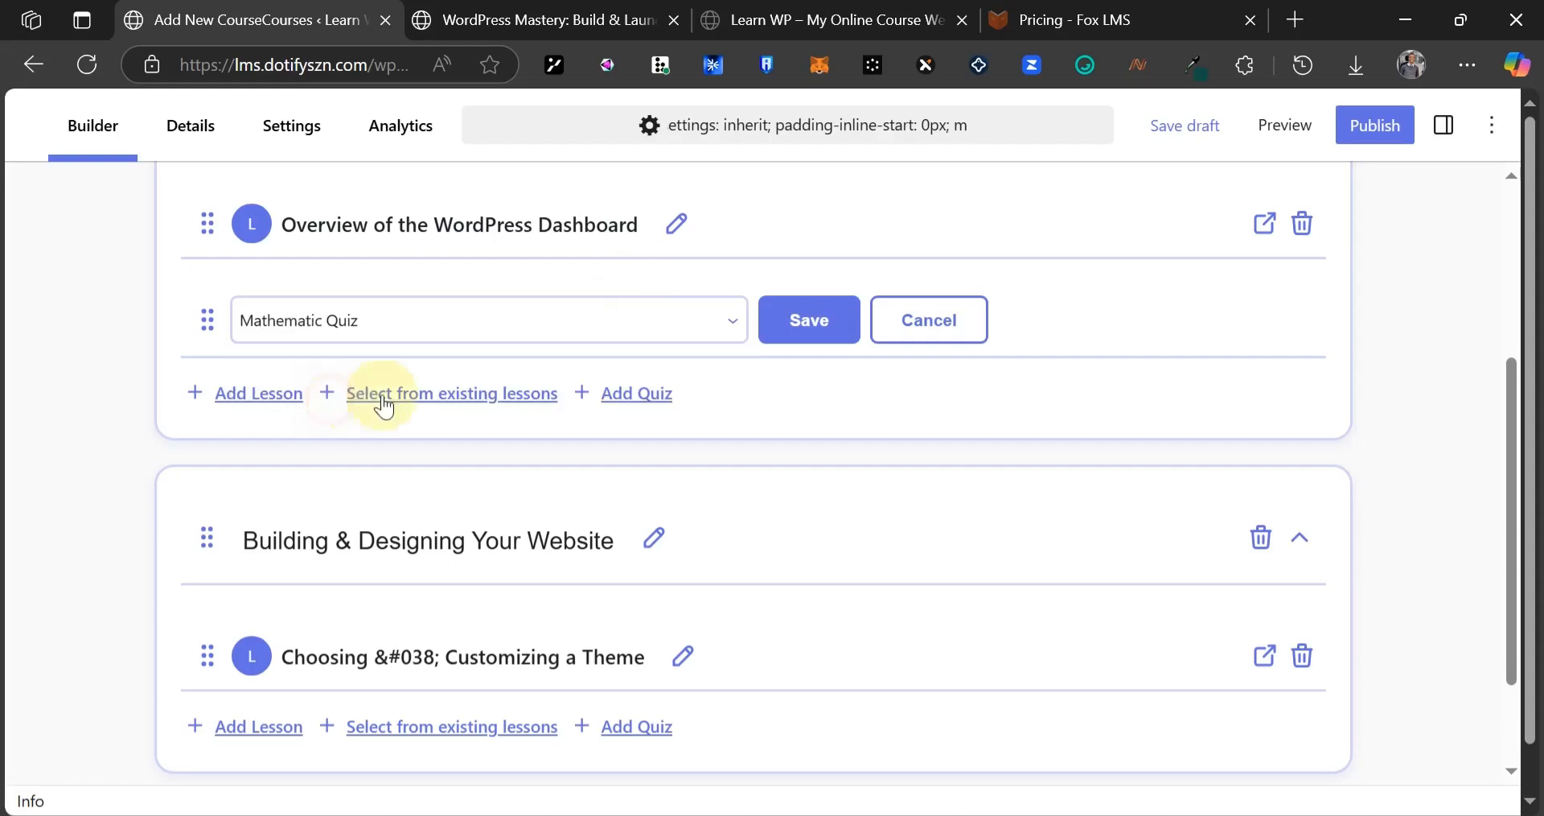
click(789, 322)
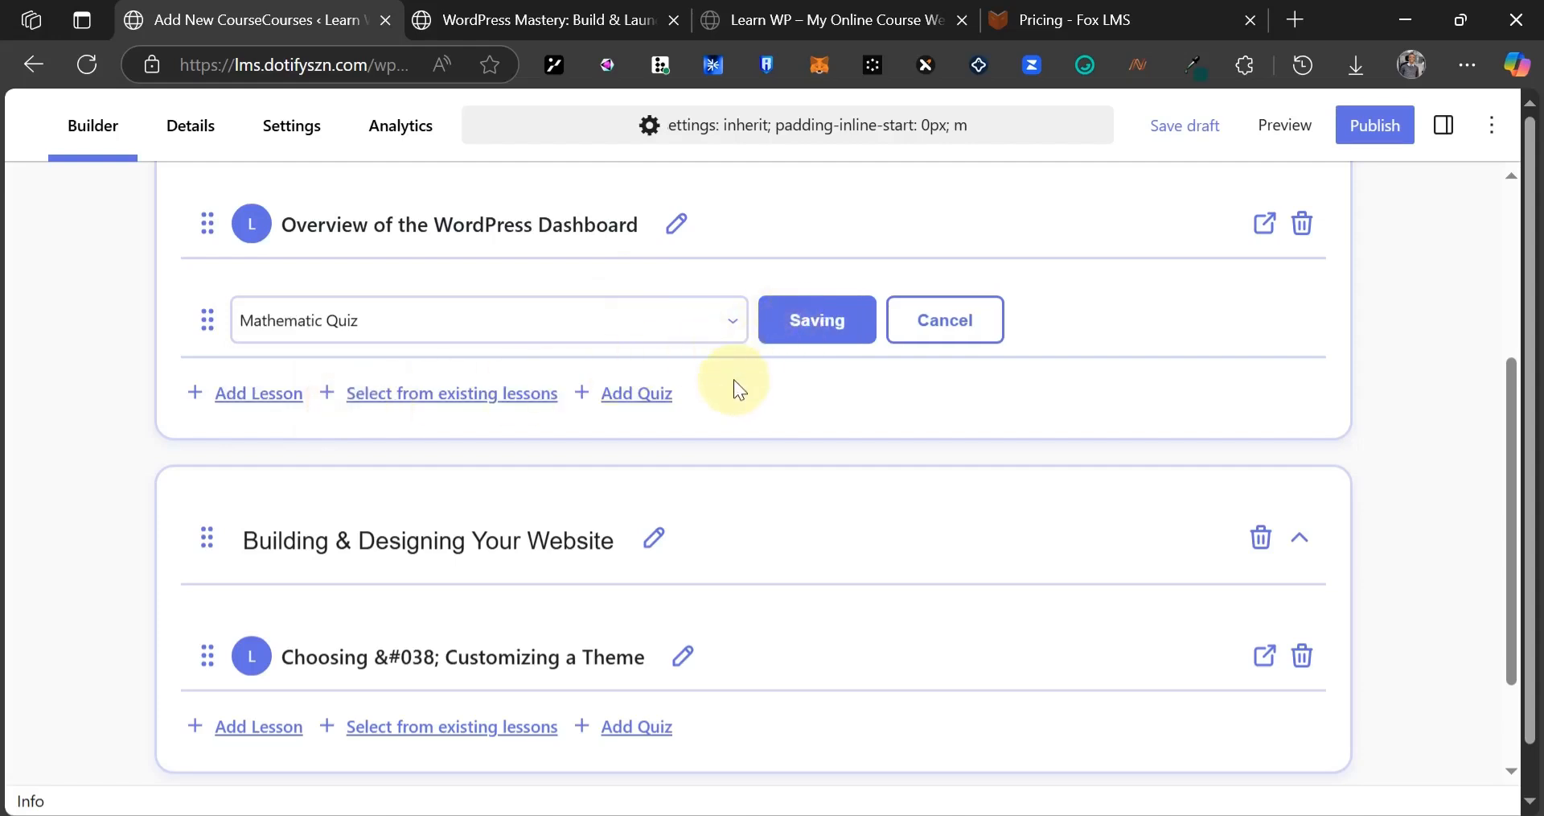
scroll(451, 398, up, 3)
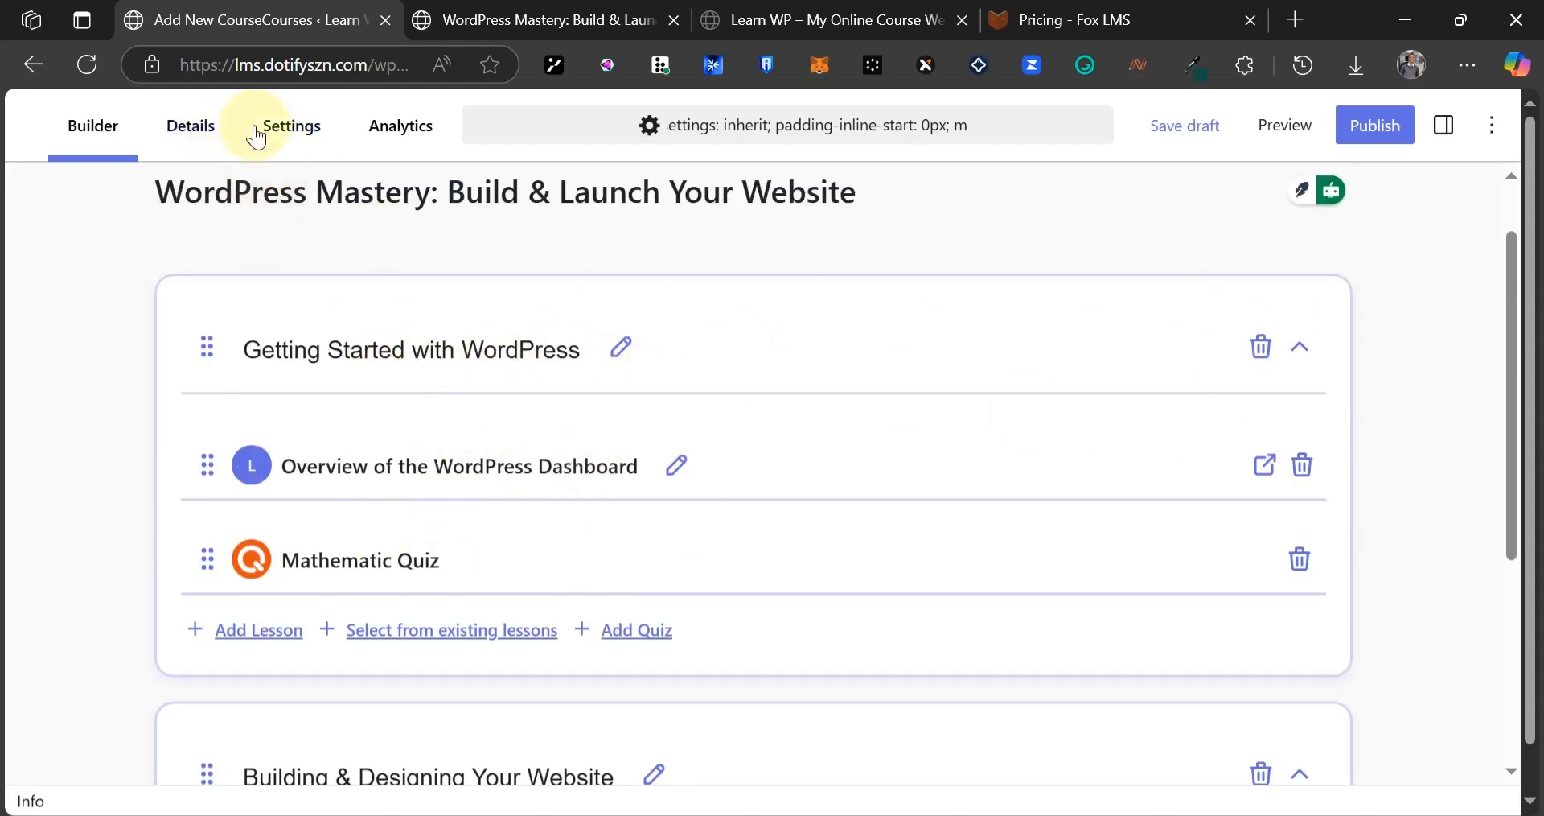
- Fill the description in the new course's details with the full description text copied from the sample course page
click(209, 146)
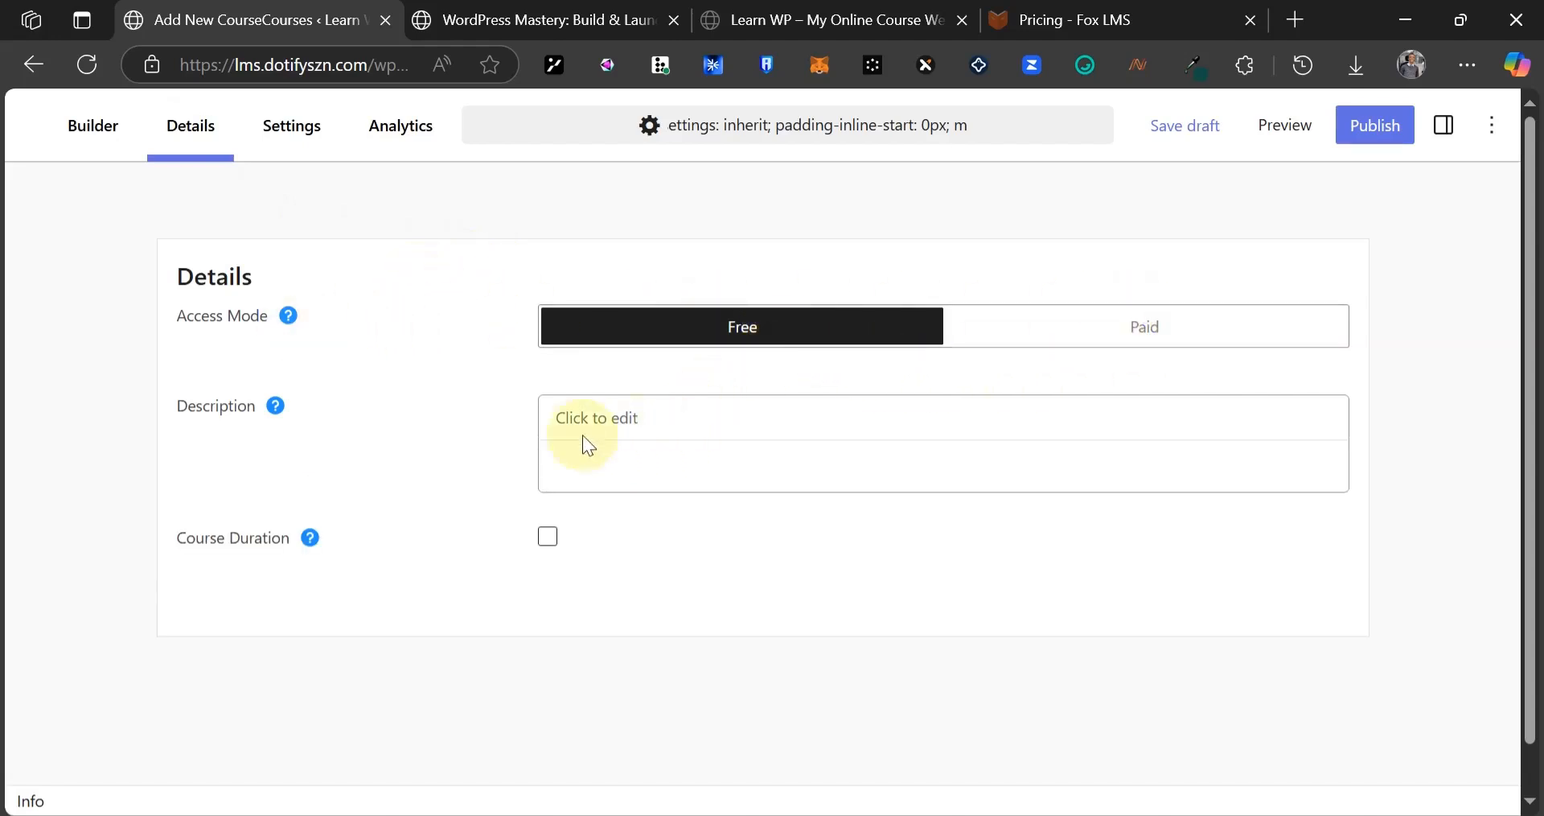
click(503, 16)
scroll(225, 280, up, 1)
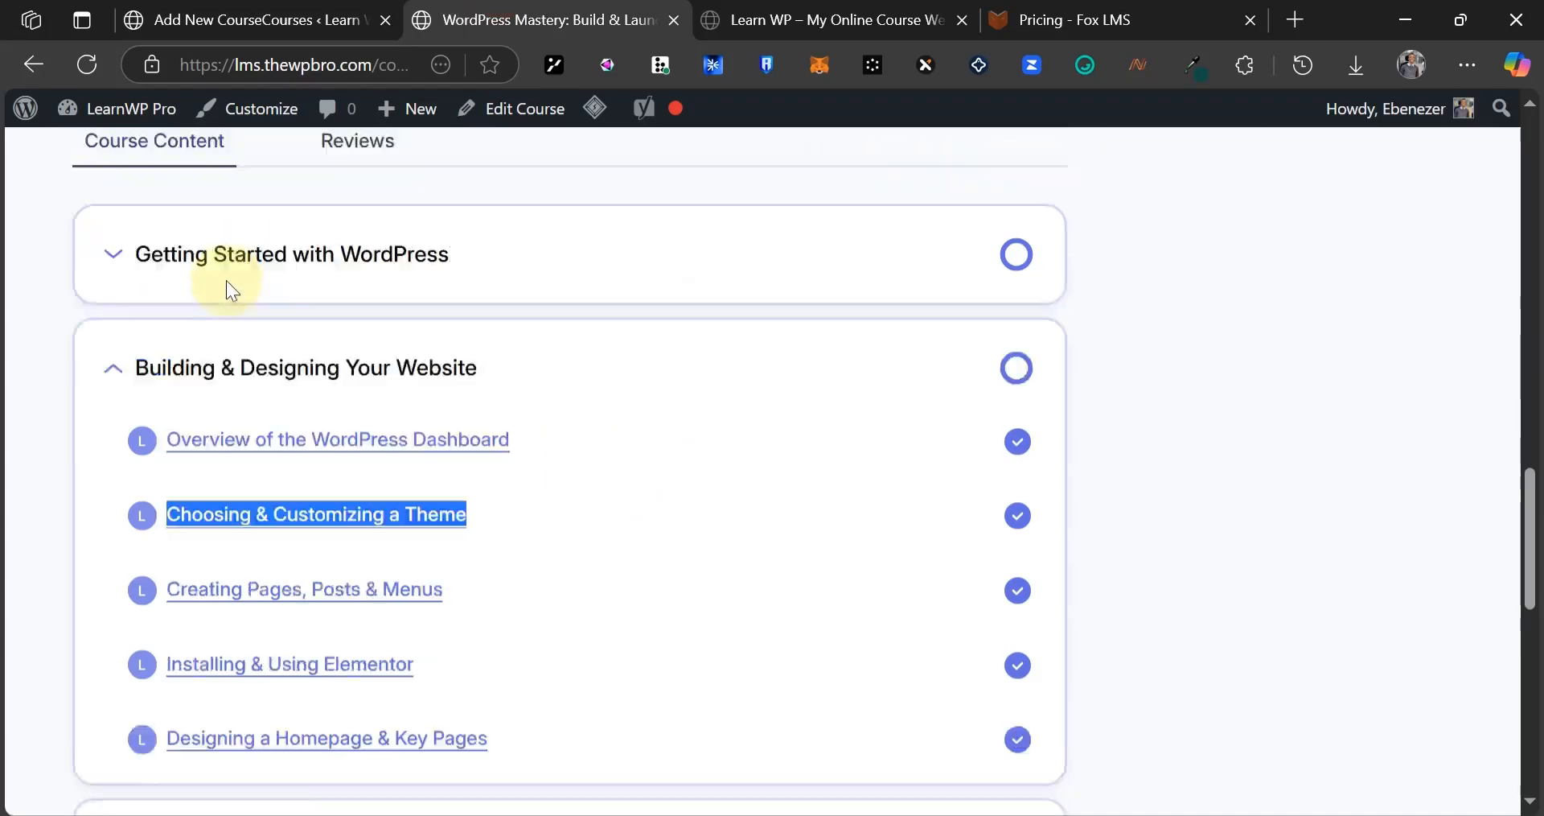
scroll(229, 402, up, 8)
scroll(345, 544, down, 6)
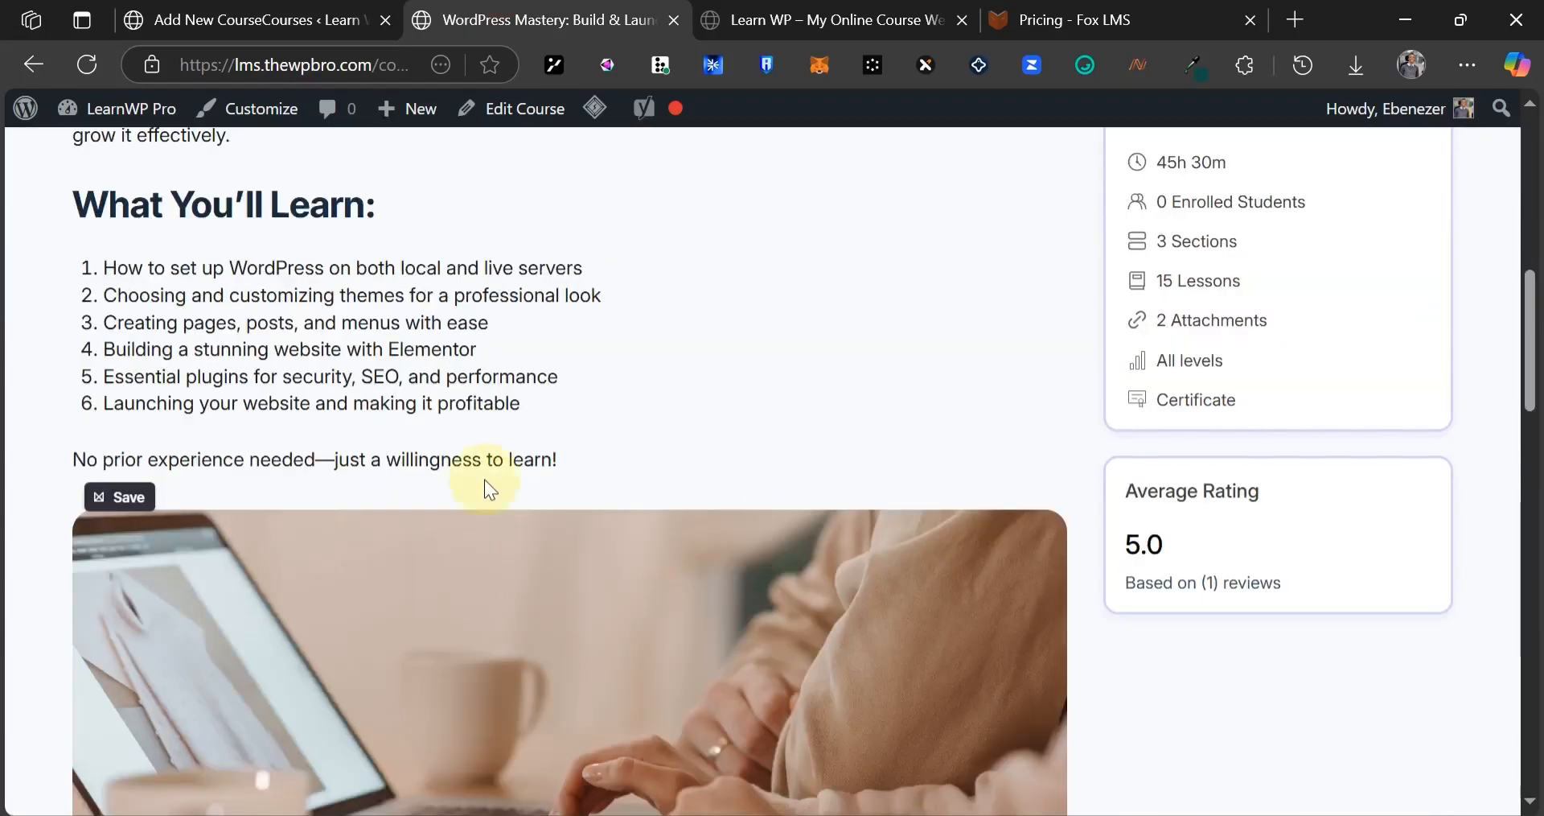
drag(568, 461, 344, 402)
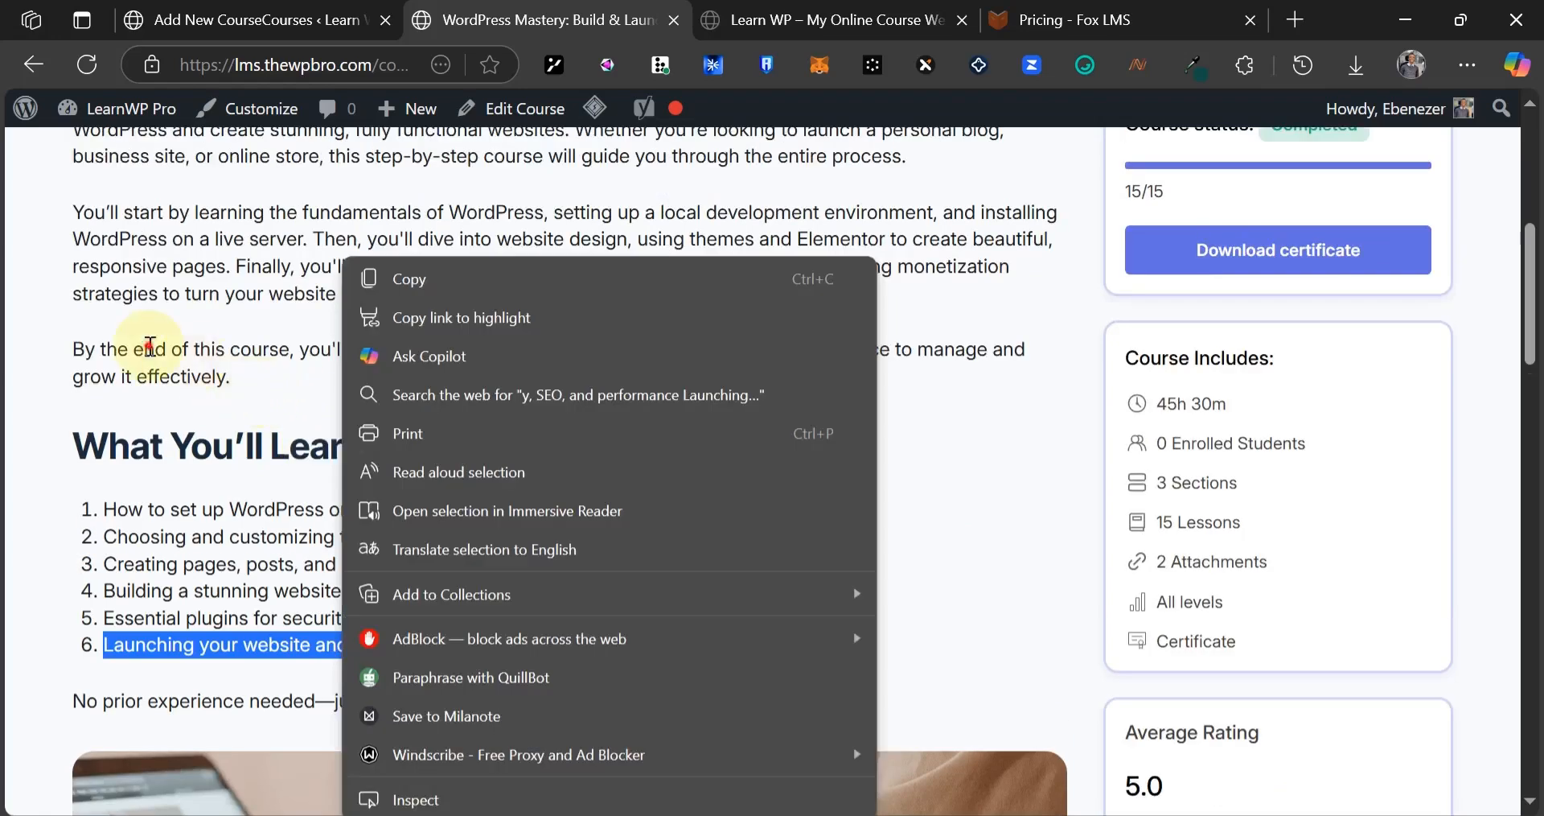
click(153, 354)
scroll(153, 354, up, 3)
scroll(82, 219, down, 2)
drag(70, 217, 592, 443)
scroll(266, 289, down, 3)
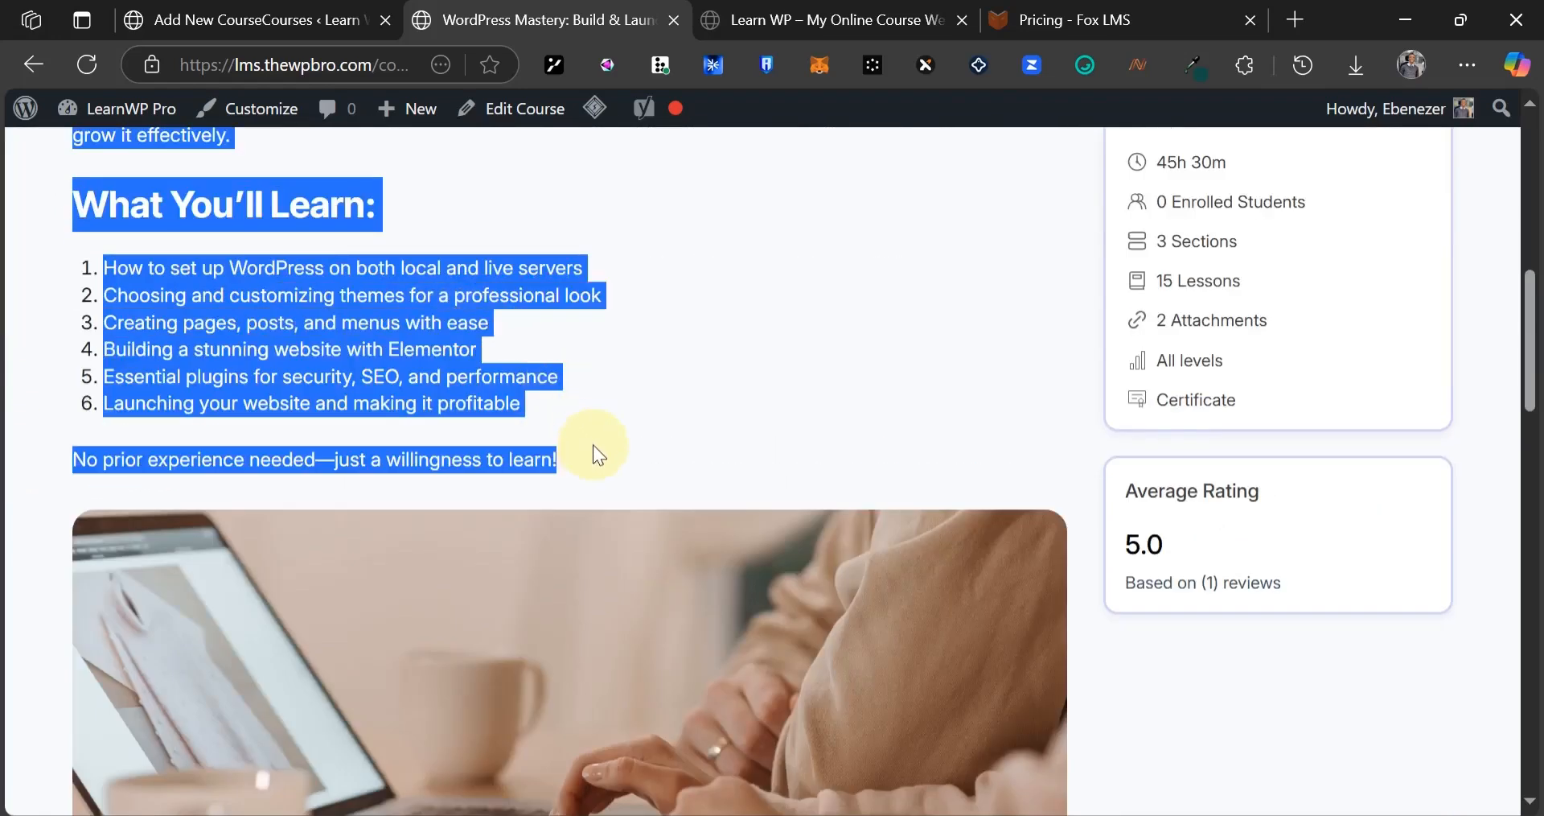
click(257, 18)
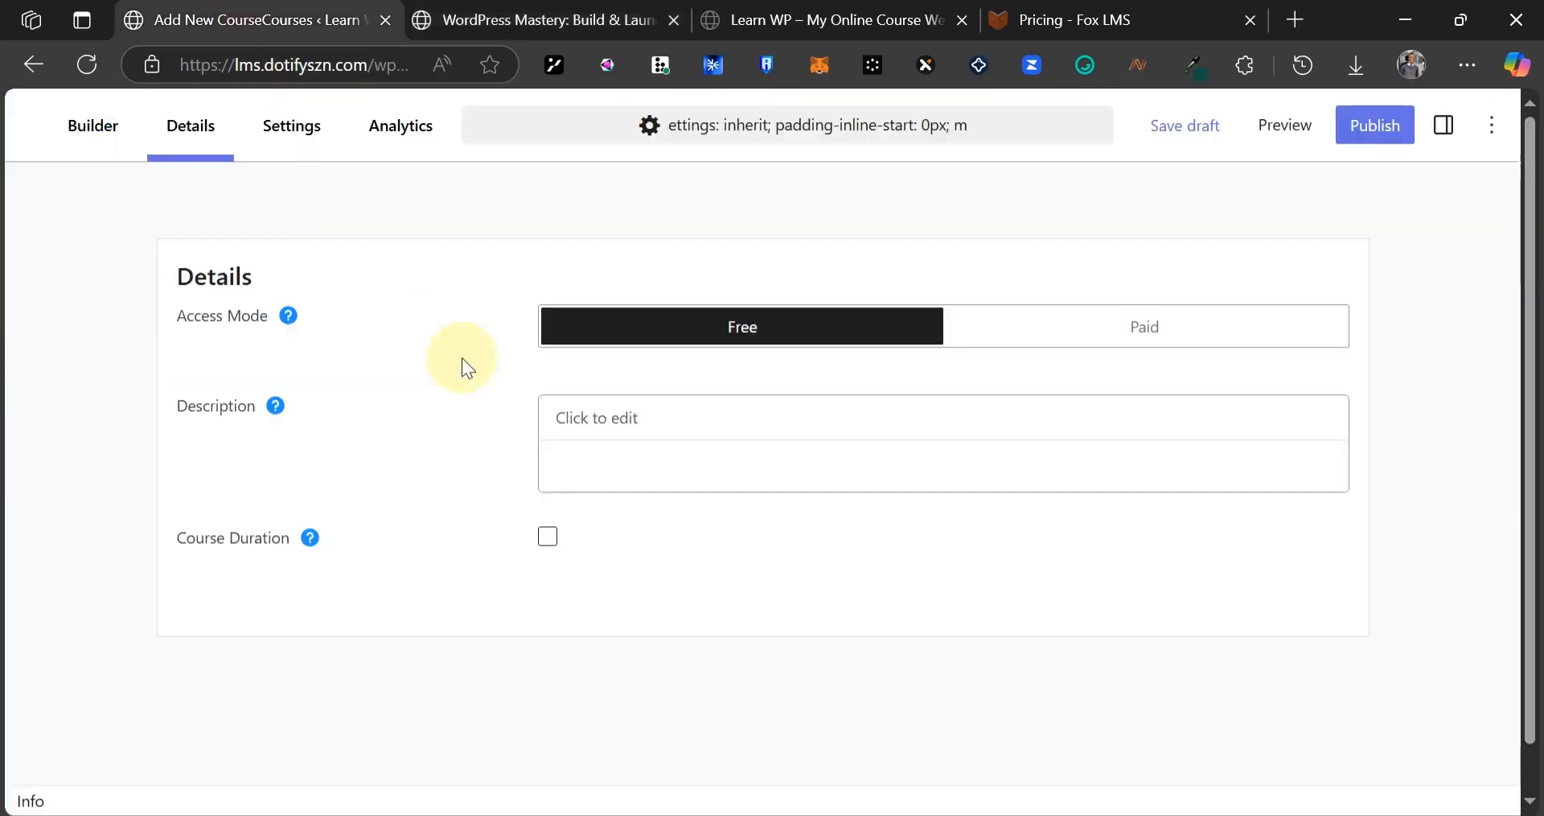
click(659, 468)
key(ctrl+v)
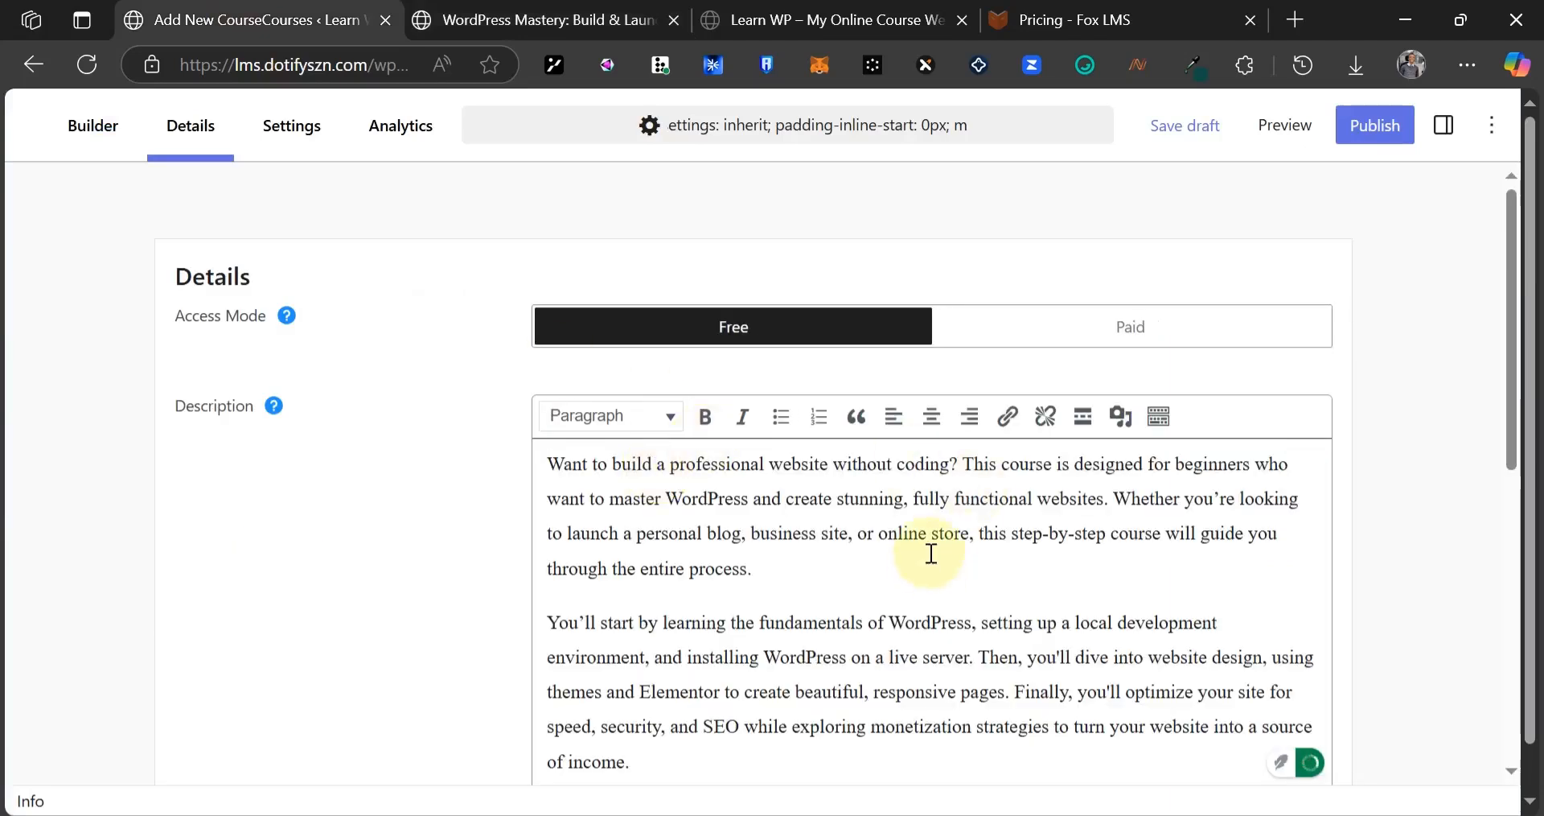
- Make the word "coding" bold in the first sentence of the course description
double_click(923, 464)
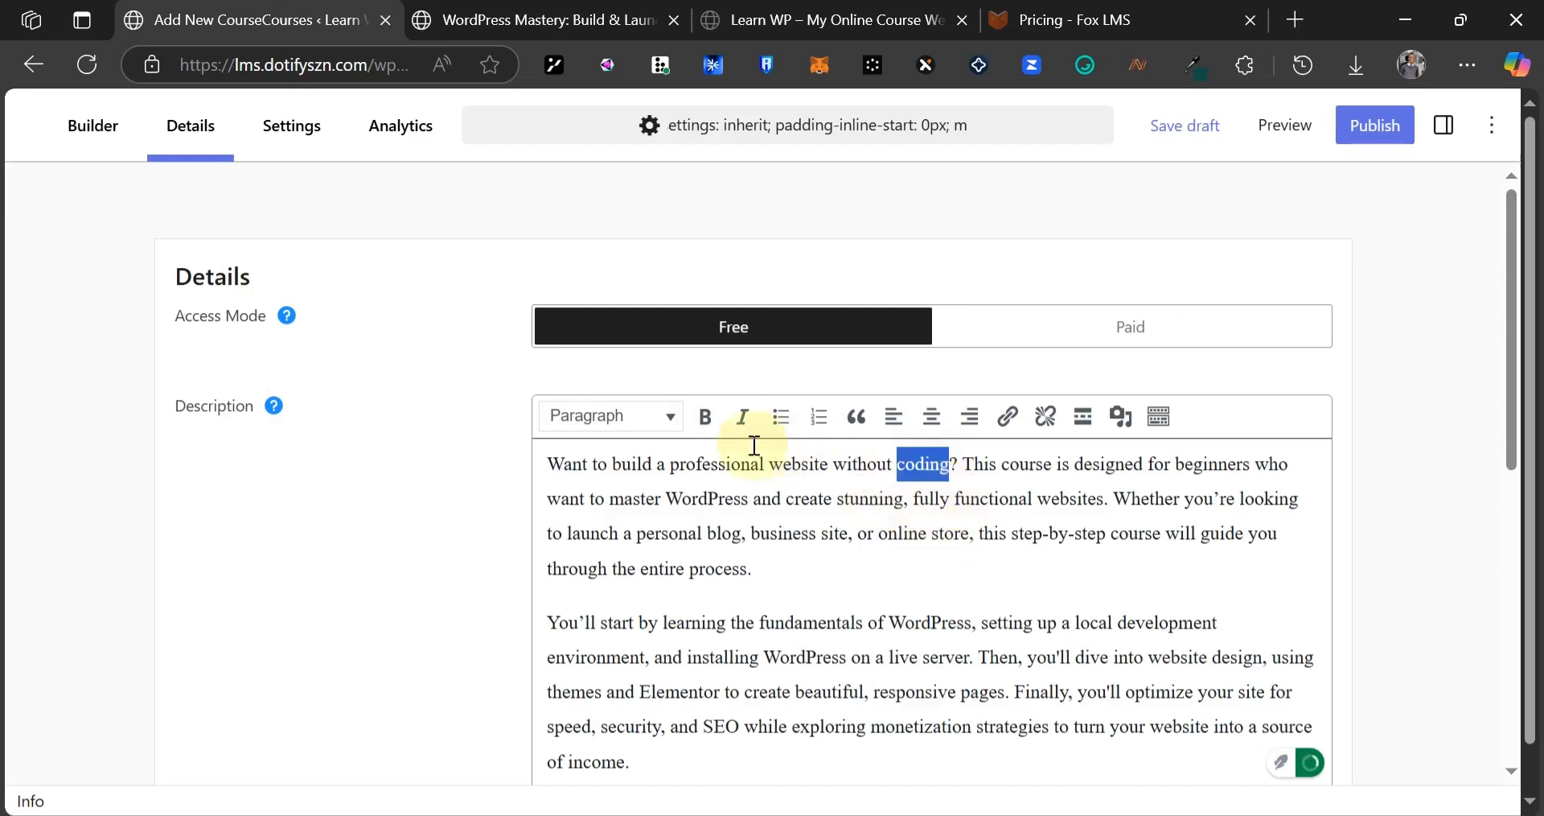
click(705, 416)
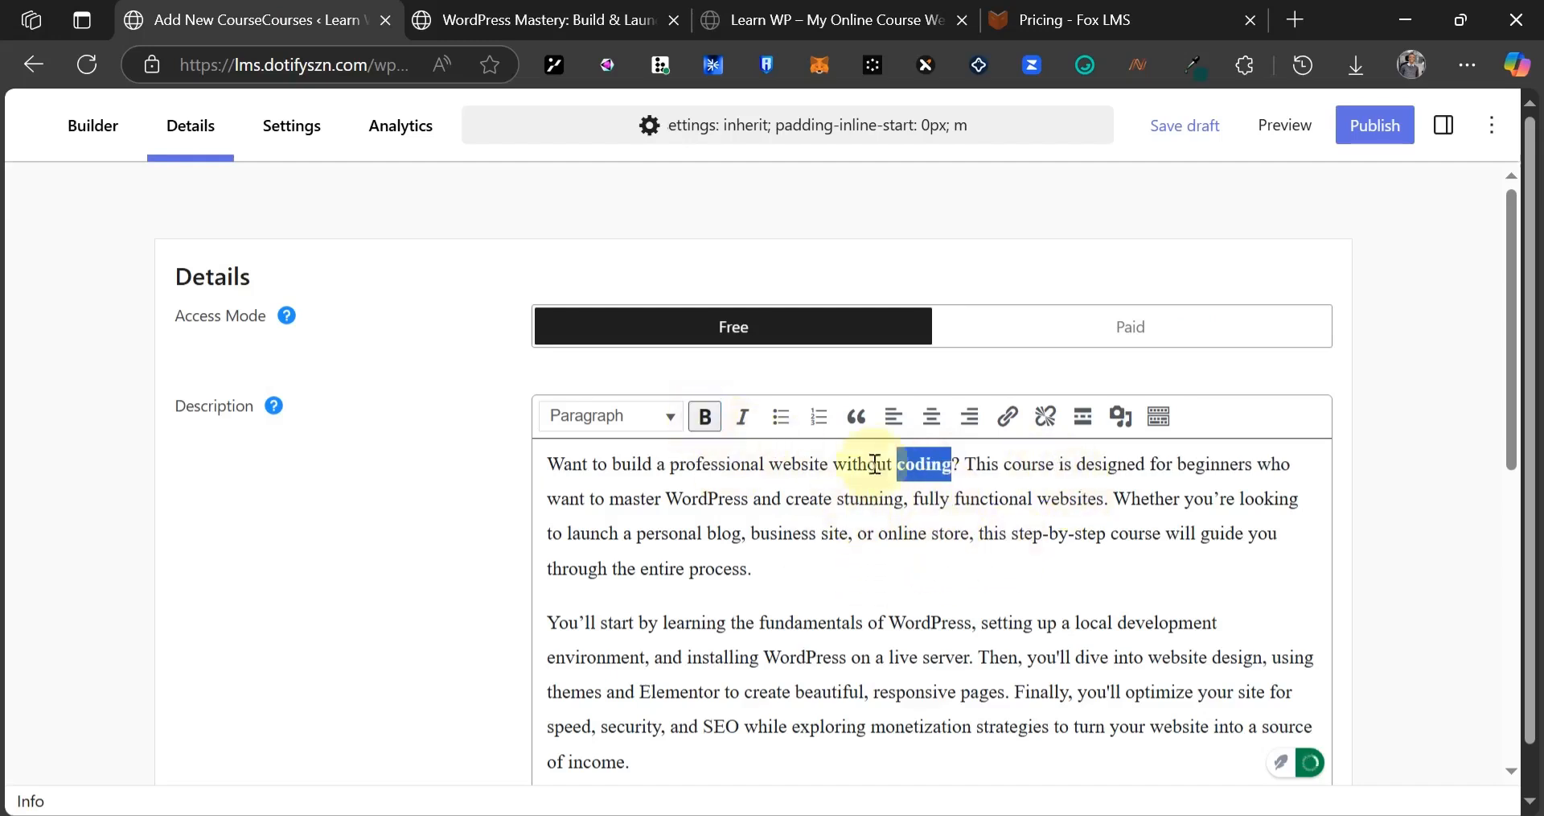
click(731, 502)
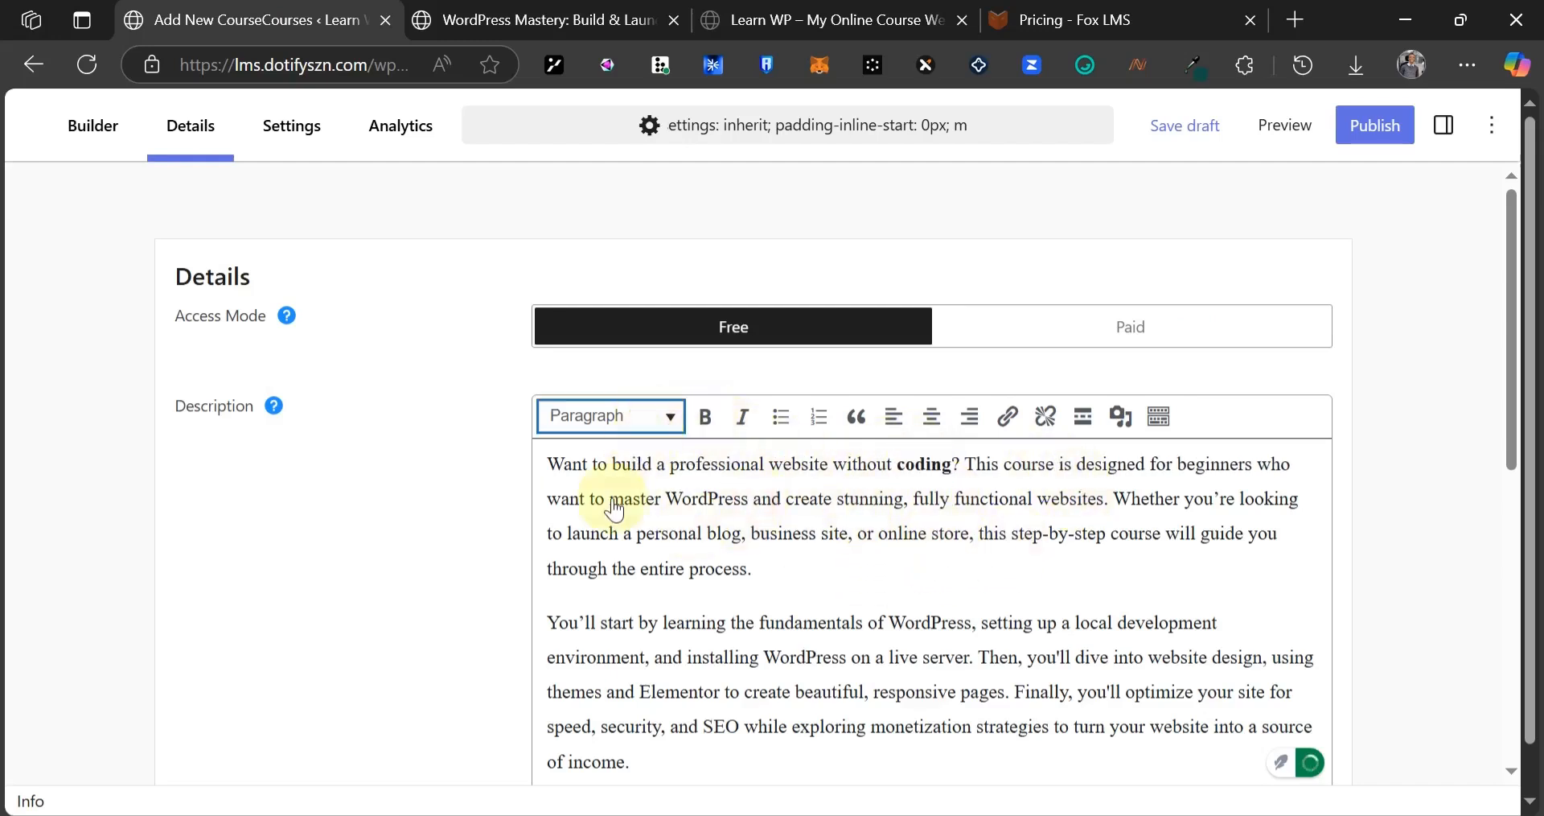
click(1002, 621)
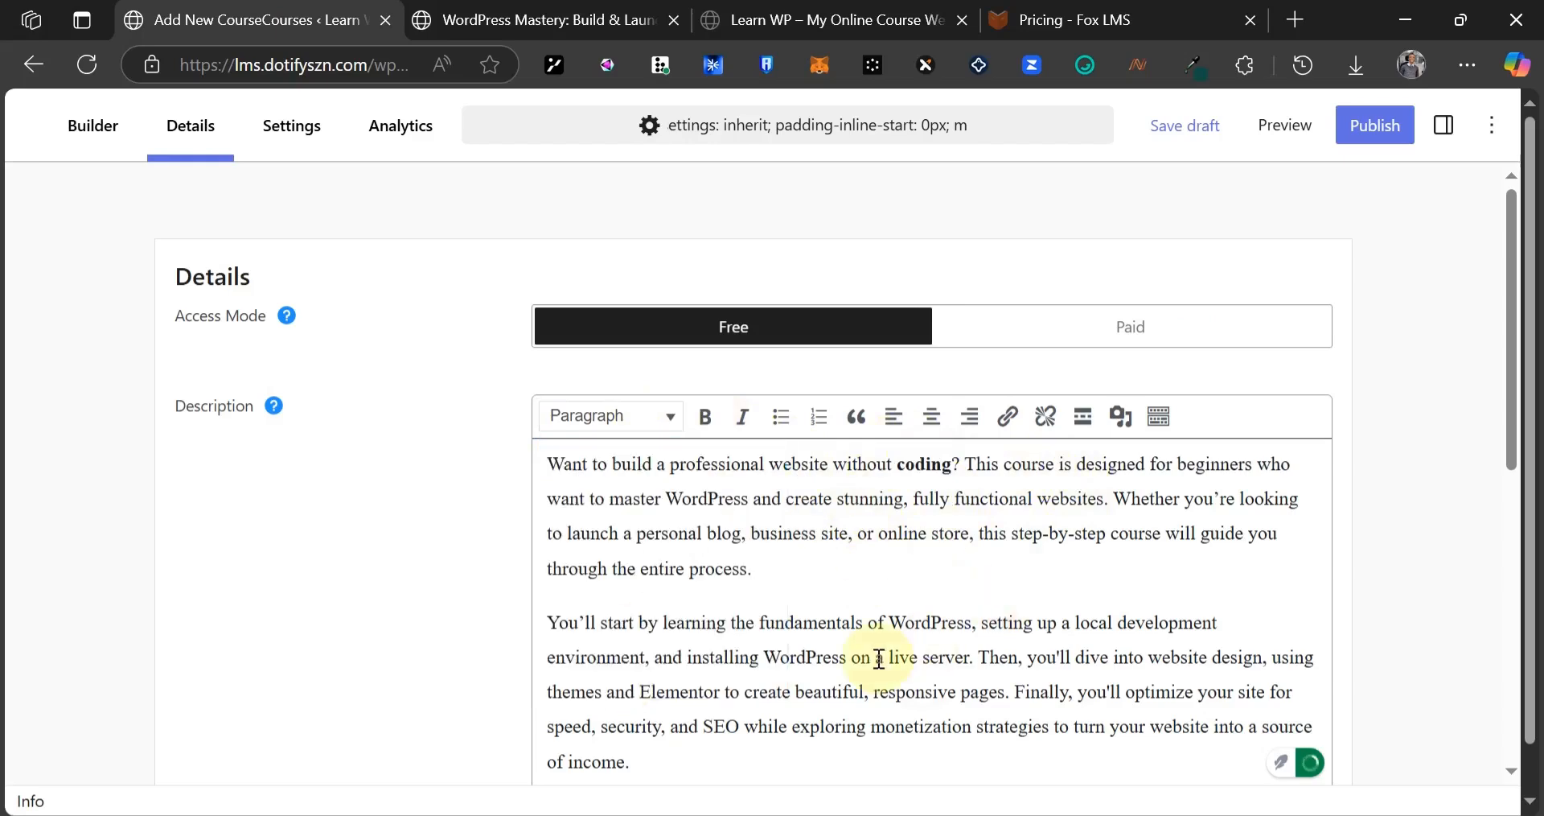
- Enable the course duration in the details and set it to 10 hours and 20 minutes
scroll(490, 527, down, 3)
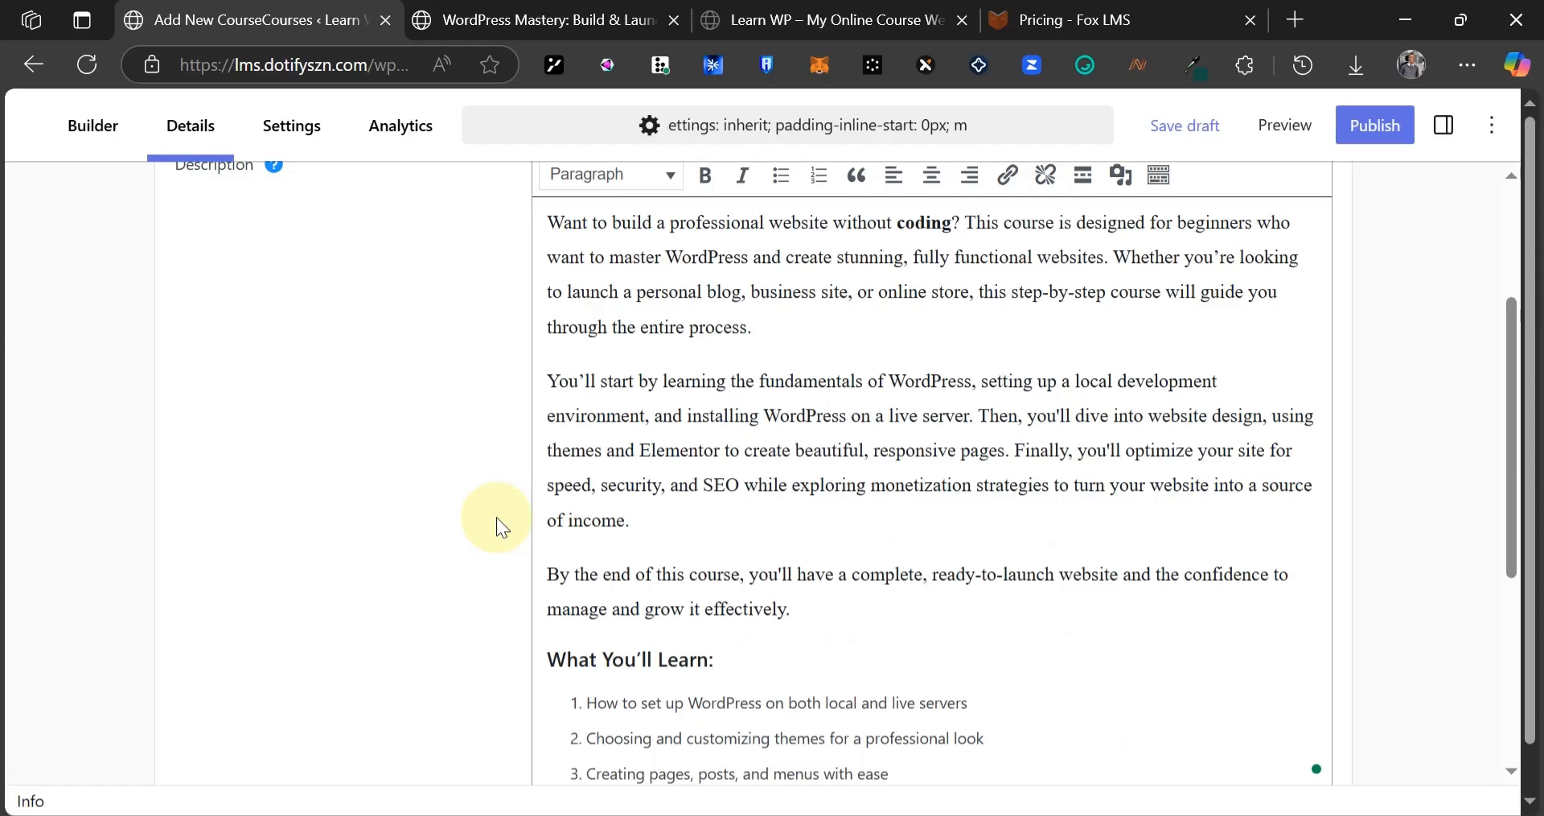
scroll(844, 524, down, 5)
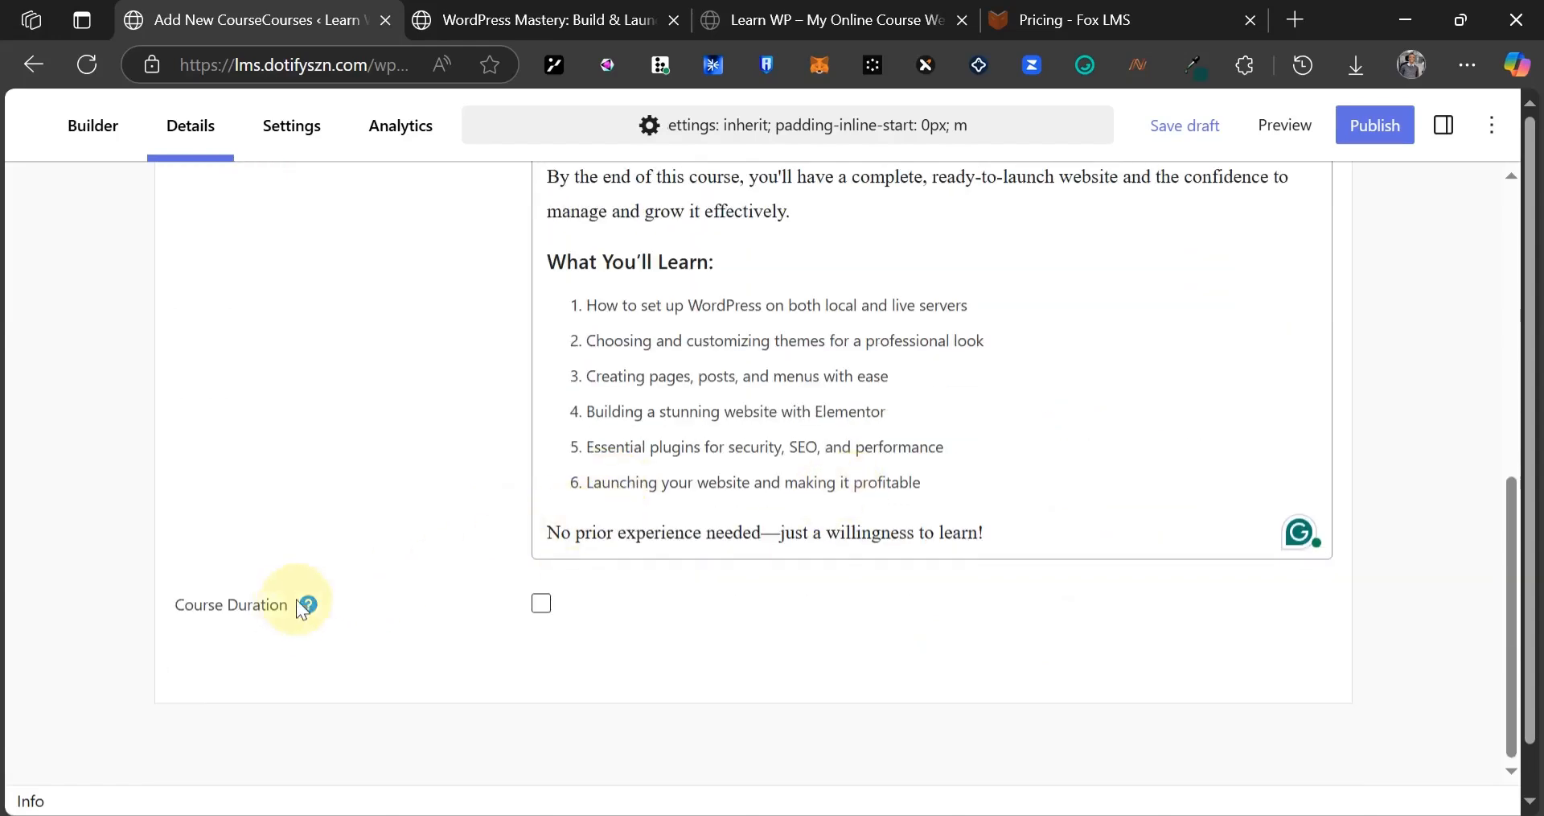
click(542, 603)
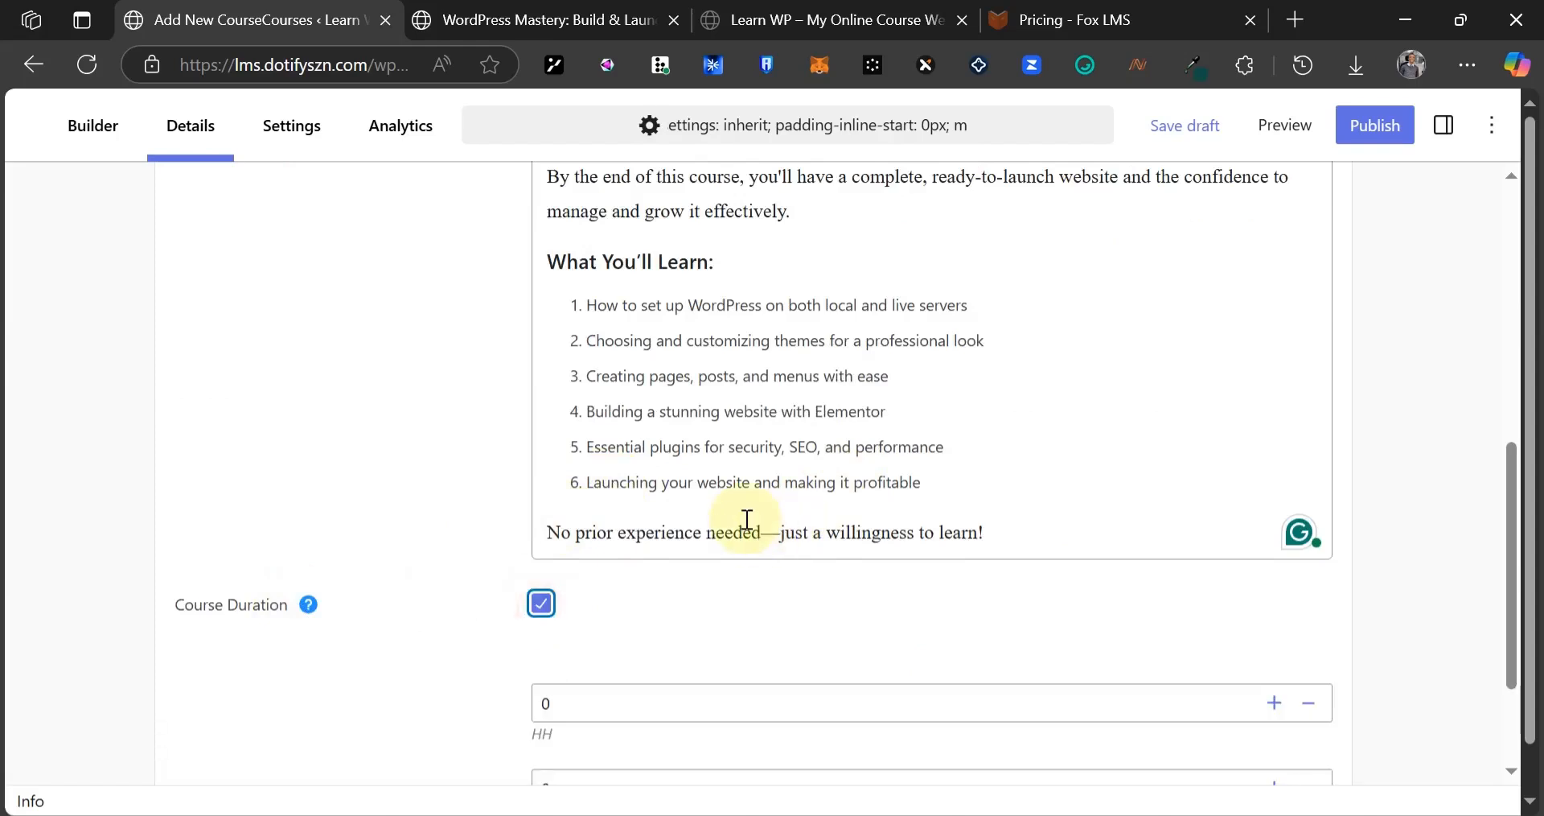
scroll(541, 525, down, 2)
double_click(547, 525)
text(10)
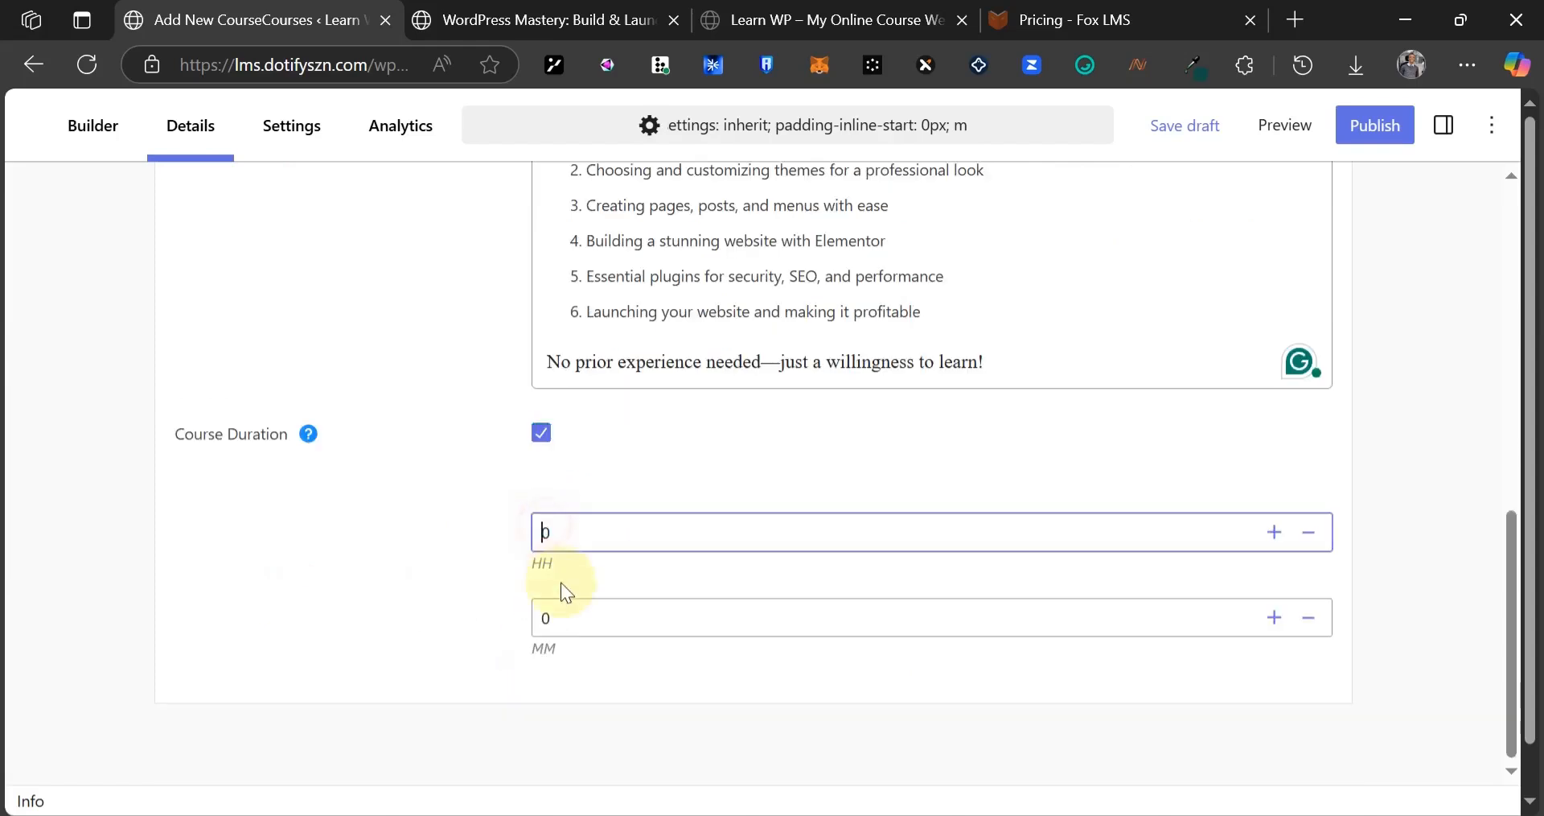
click(541, 619)
double_click(563, 627)
text(20)
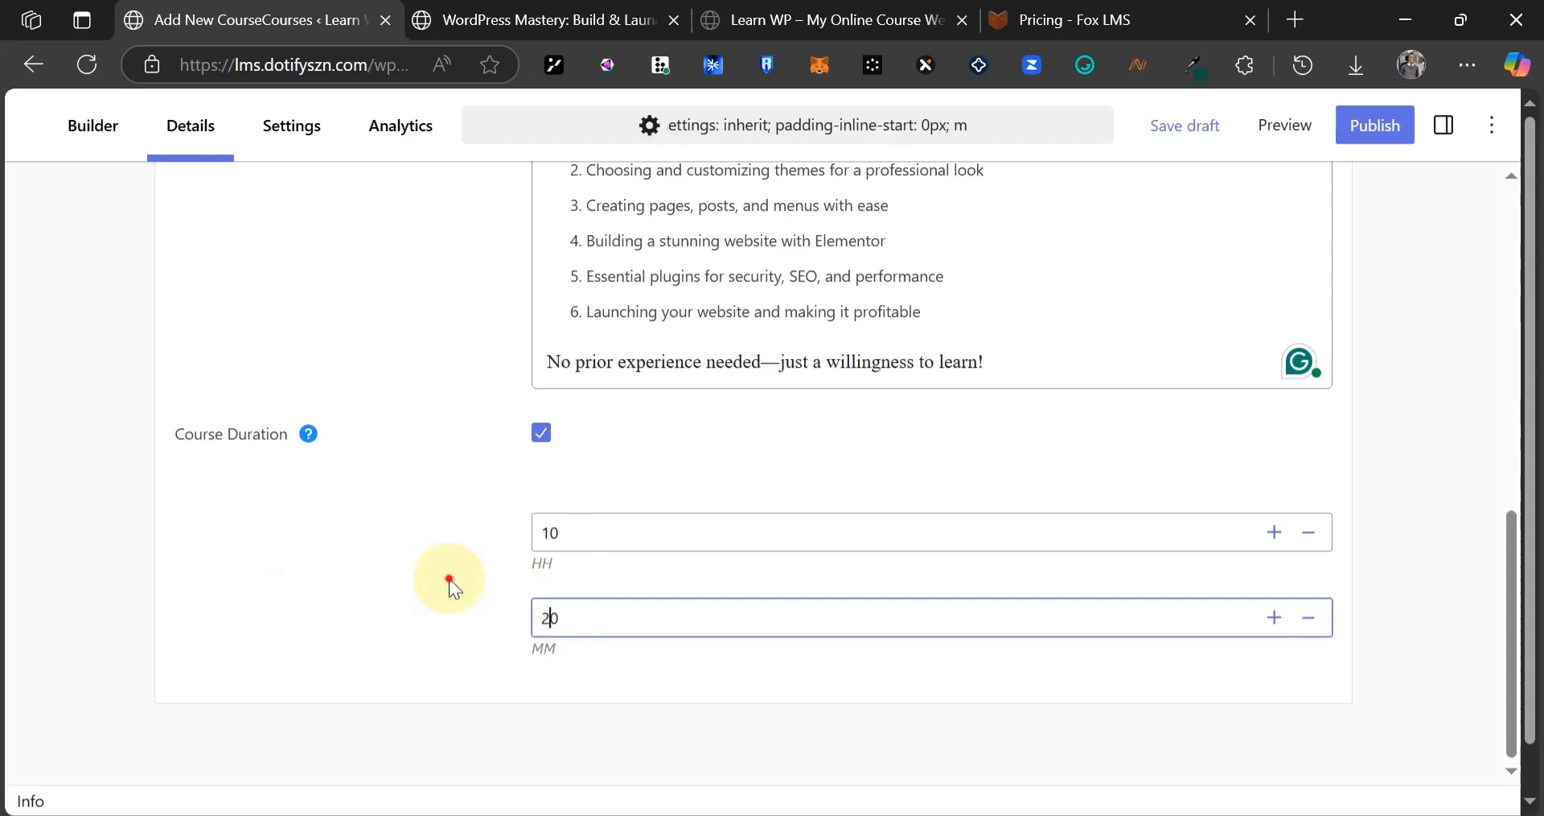
- Try an enroll limit of 10 in the course settings and restore the limit to 0
scroll(1231, 397, up, 6)
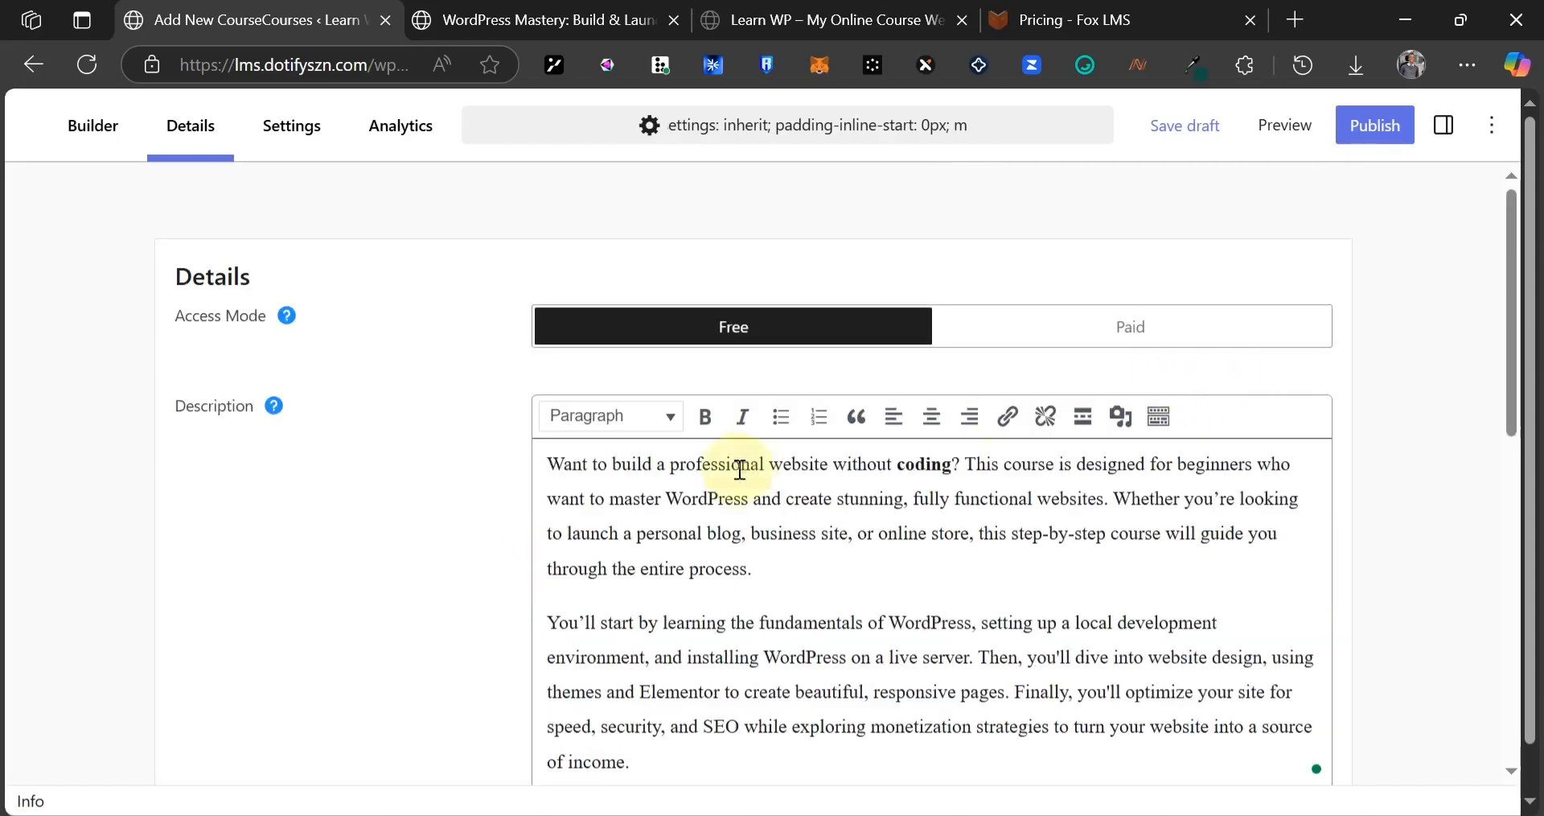
click(300, 151)
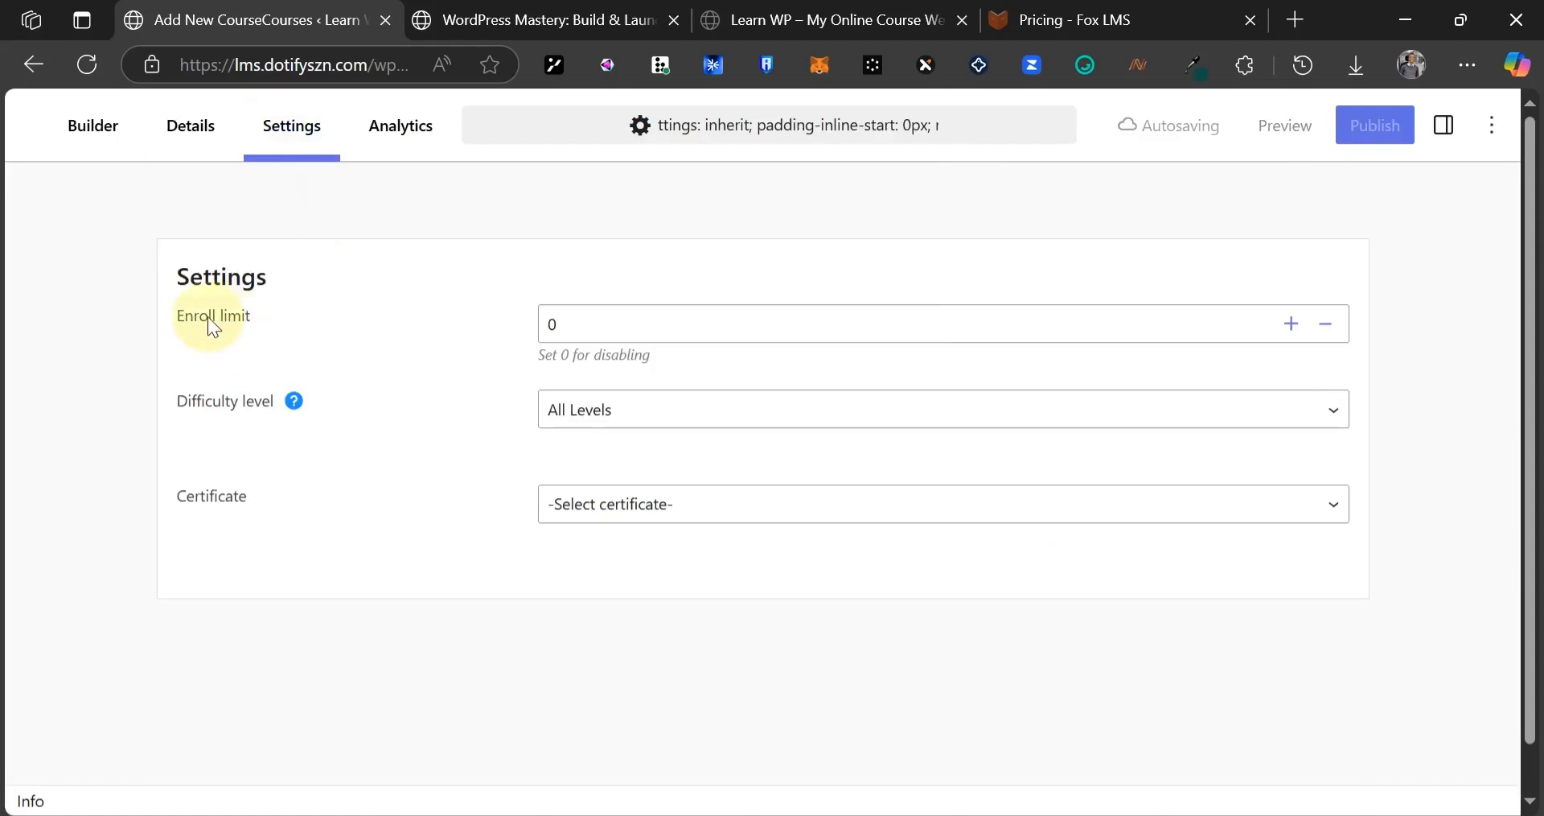
click(549, 322)
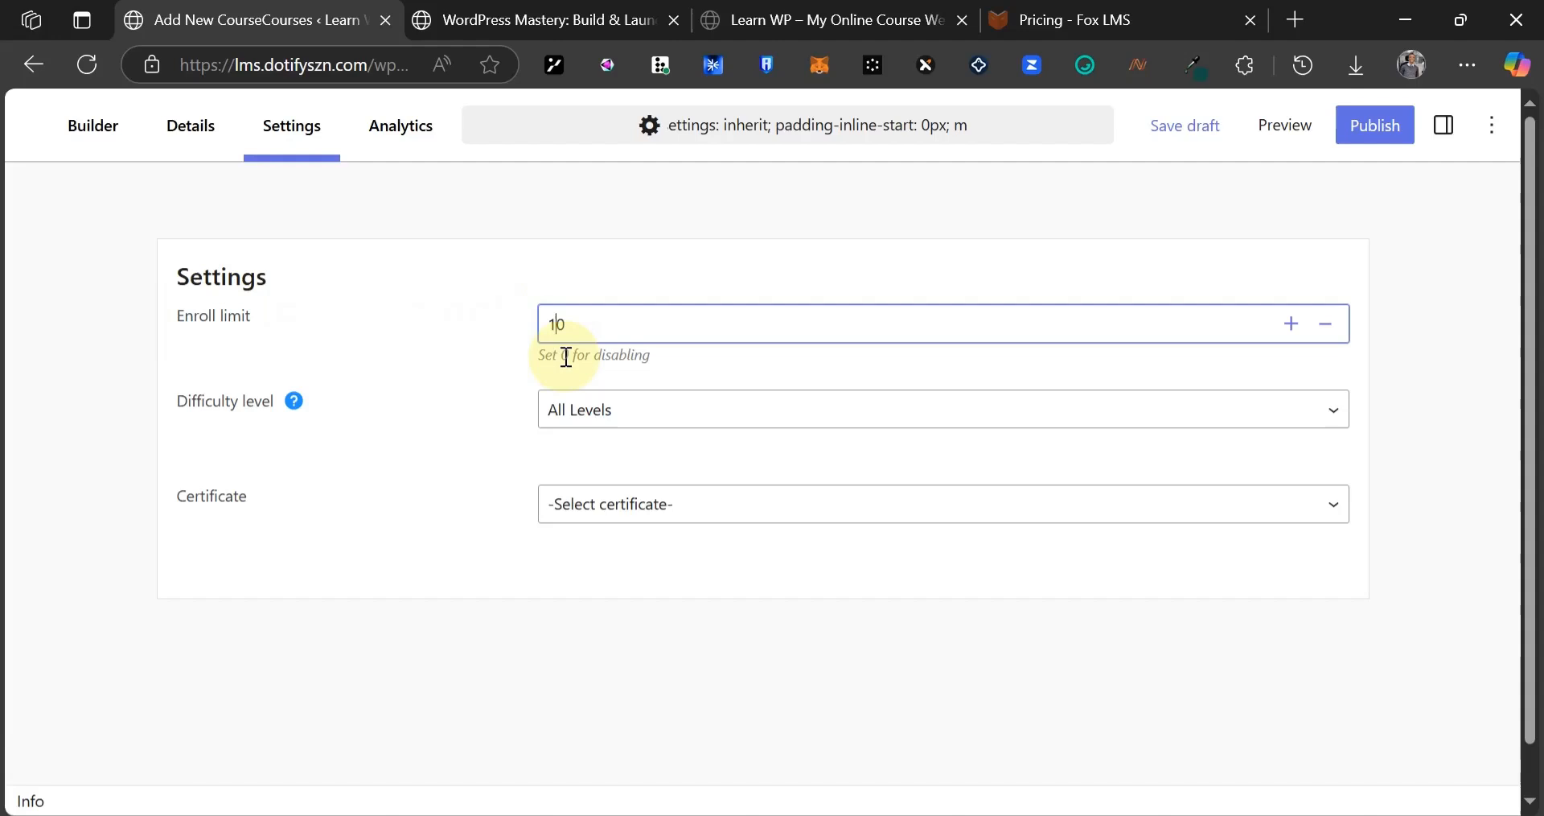
text(10)
click(554, 324)
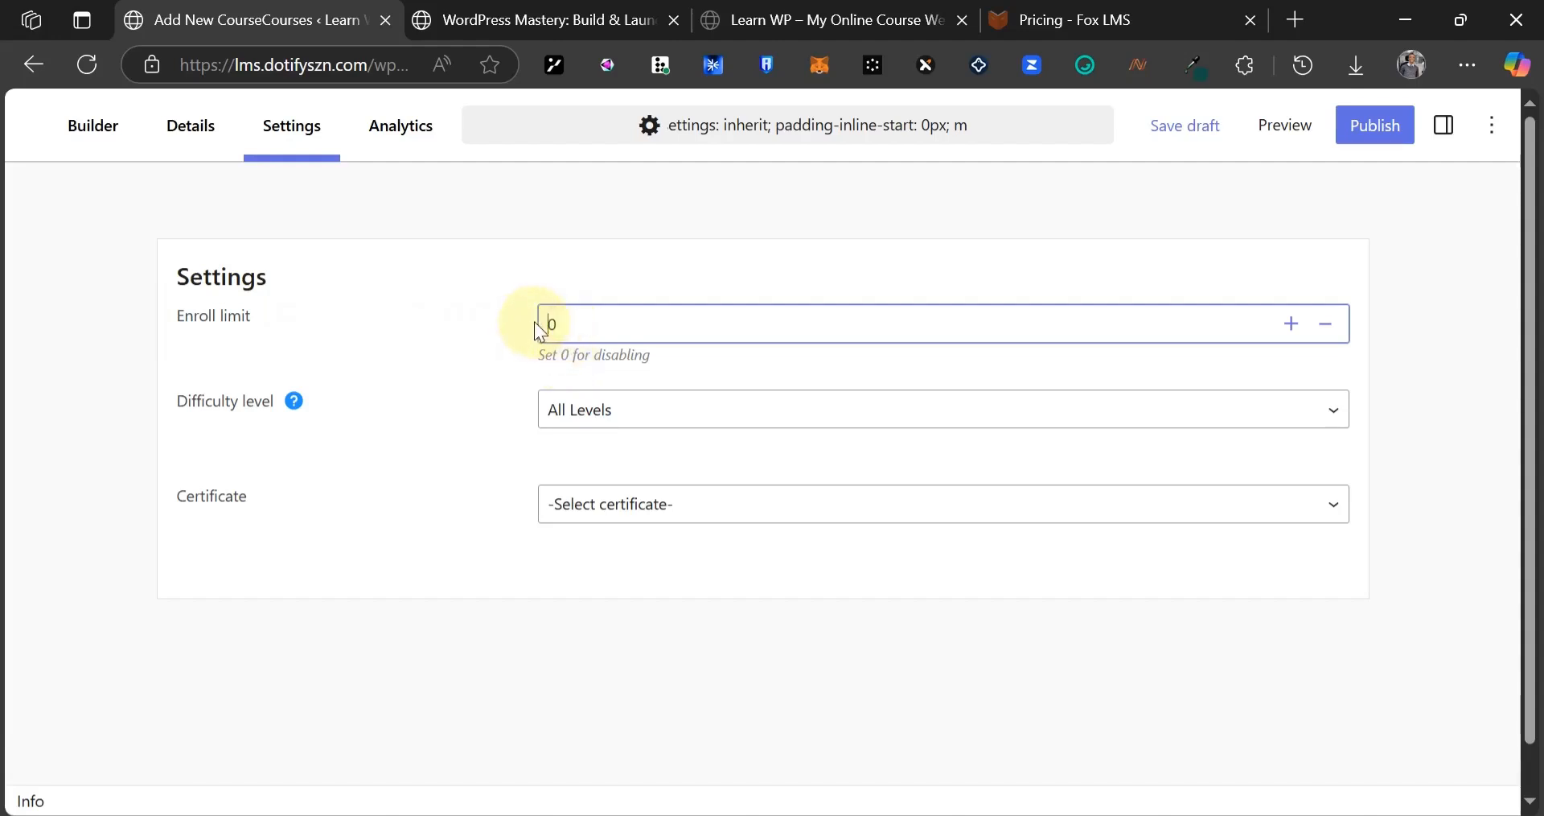
click(462, 319)
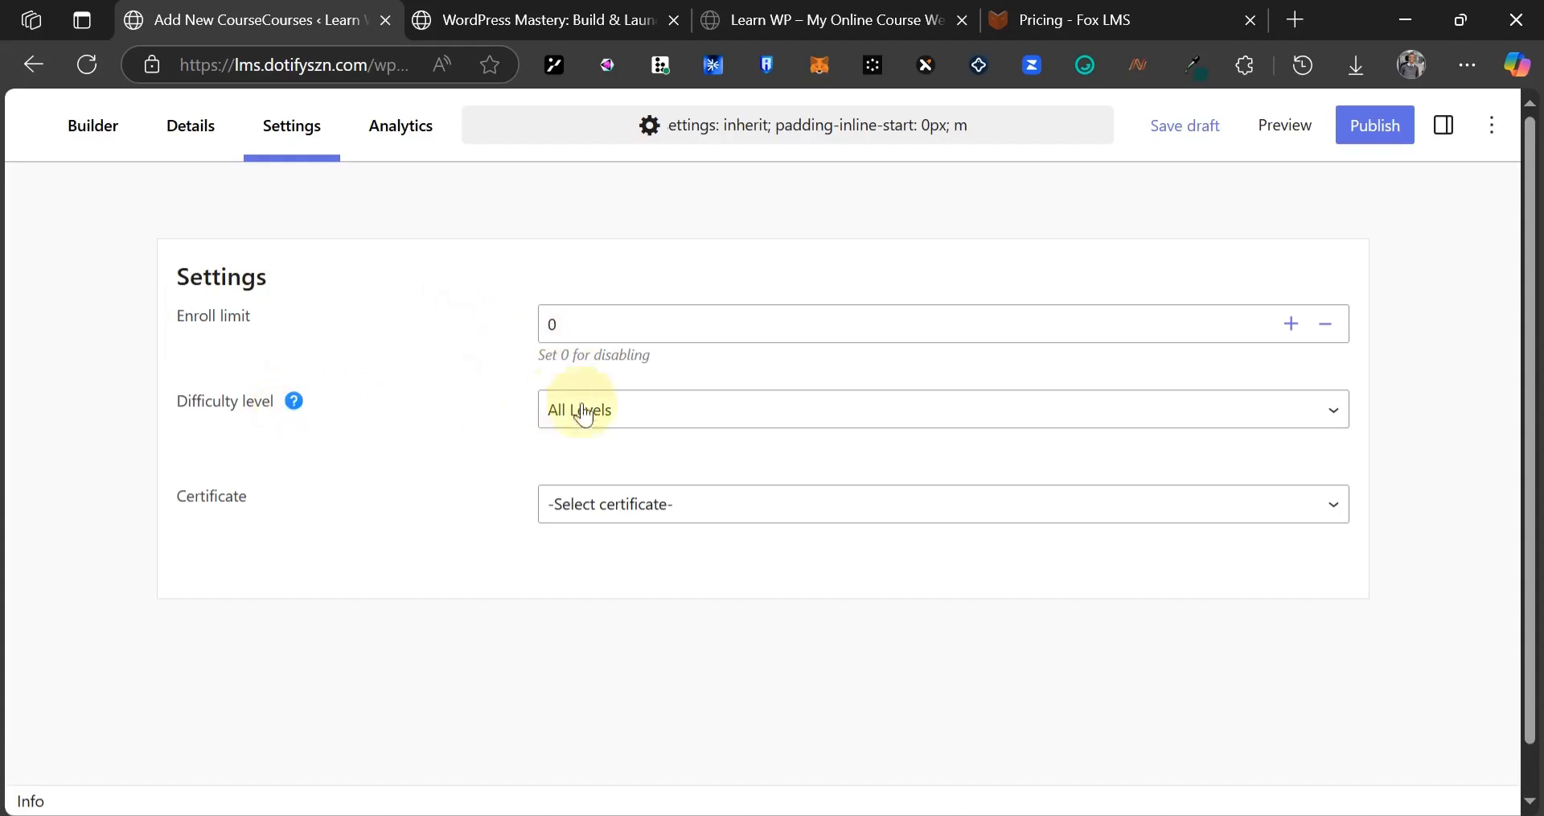
- Try the Beginner, Intermediate and Expert difficulty levels and return the course's difficulty to All Levels
click(629, 412)
click(624, 481)
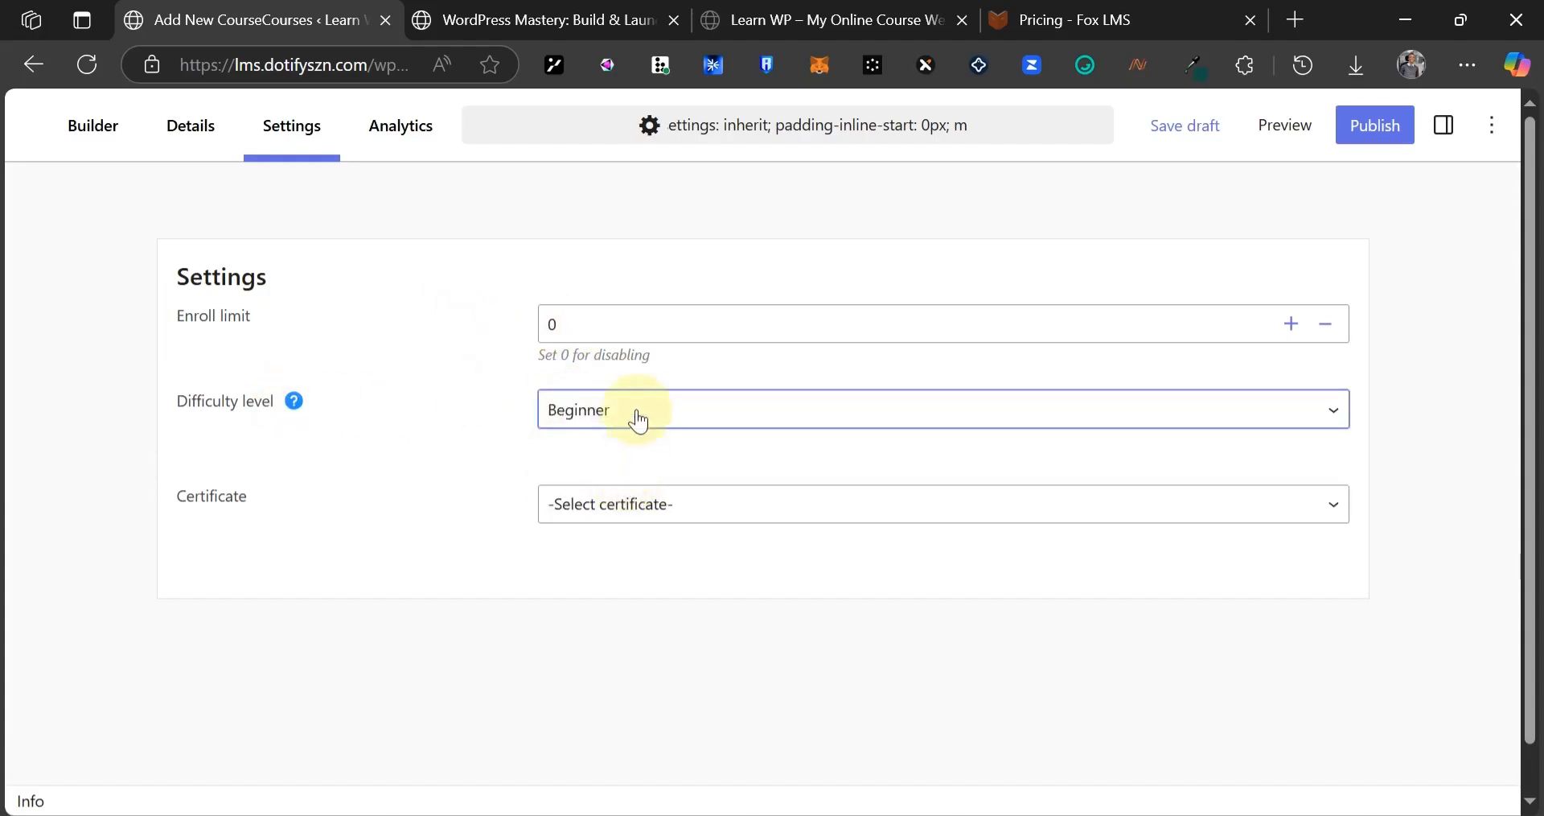
click(638, 410)
click(639, 514)
click(713, 428)
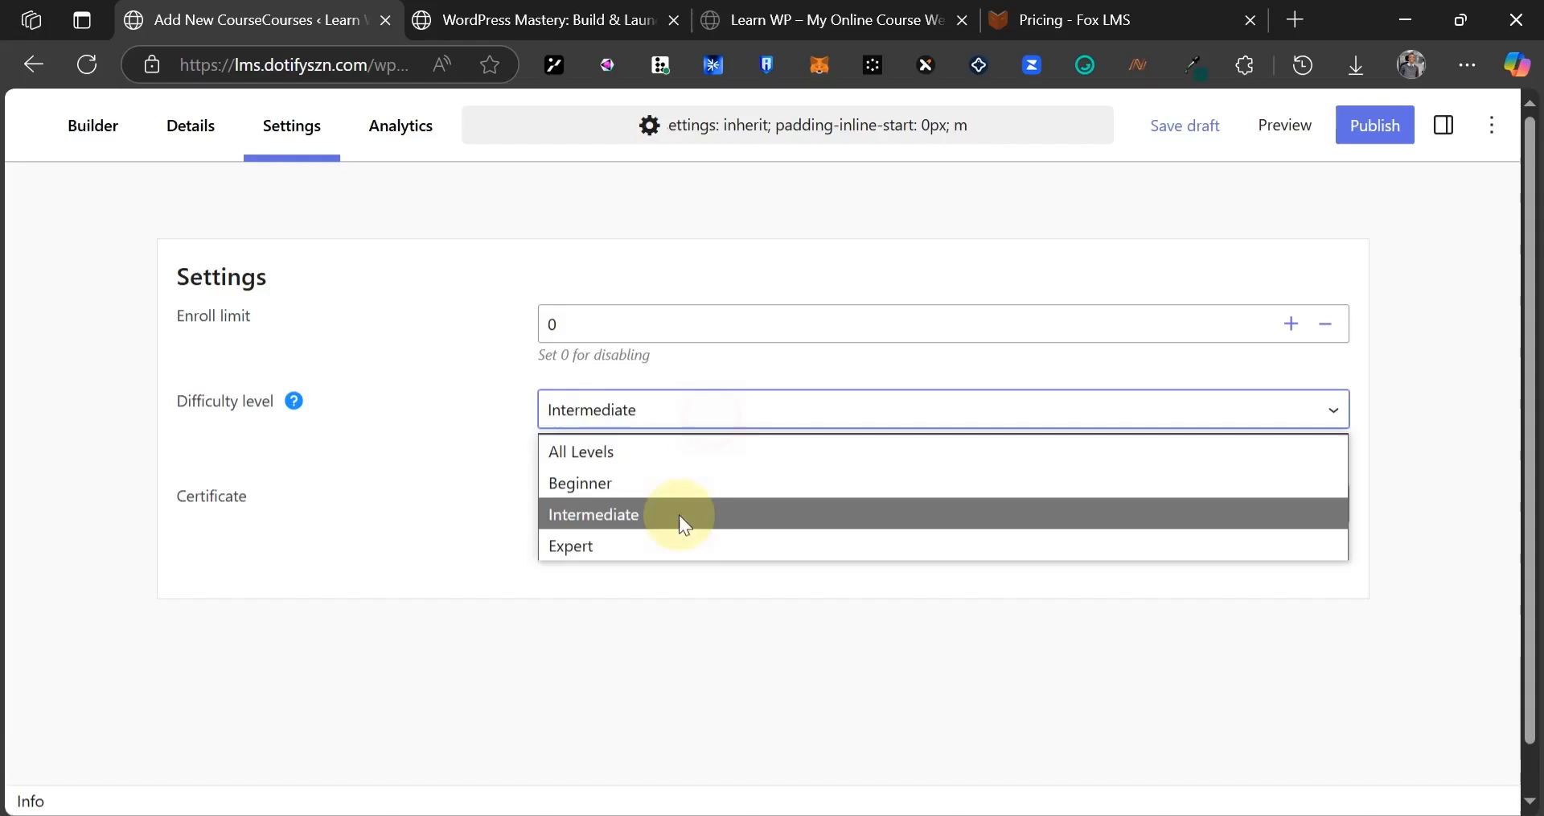
click(679, 544)
click(686, 410)
click(672, 464)
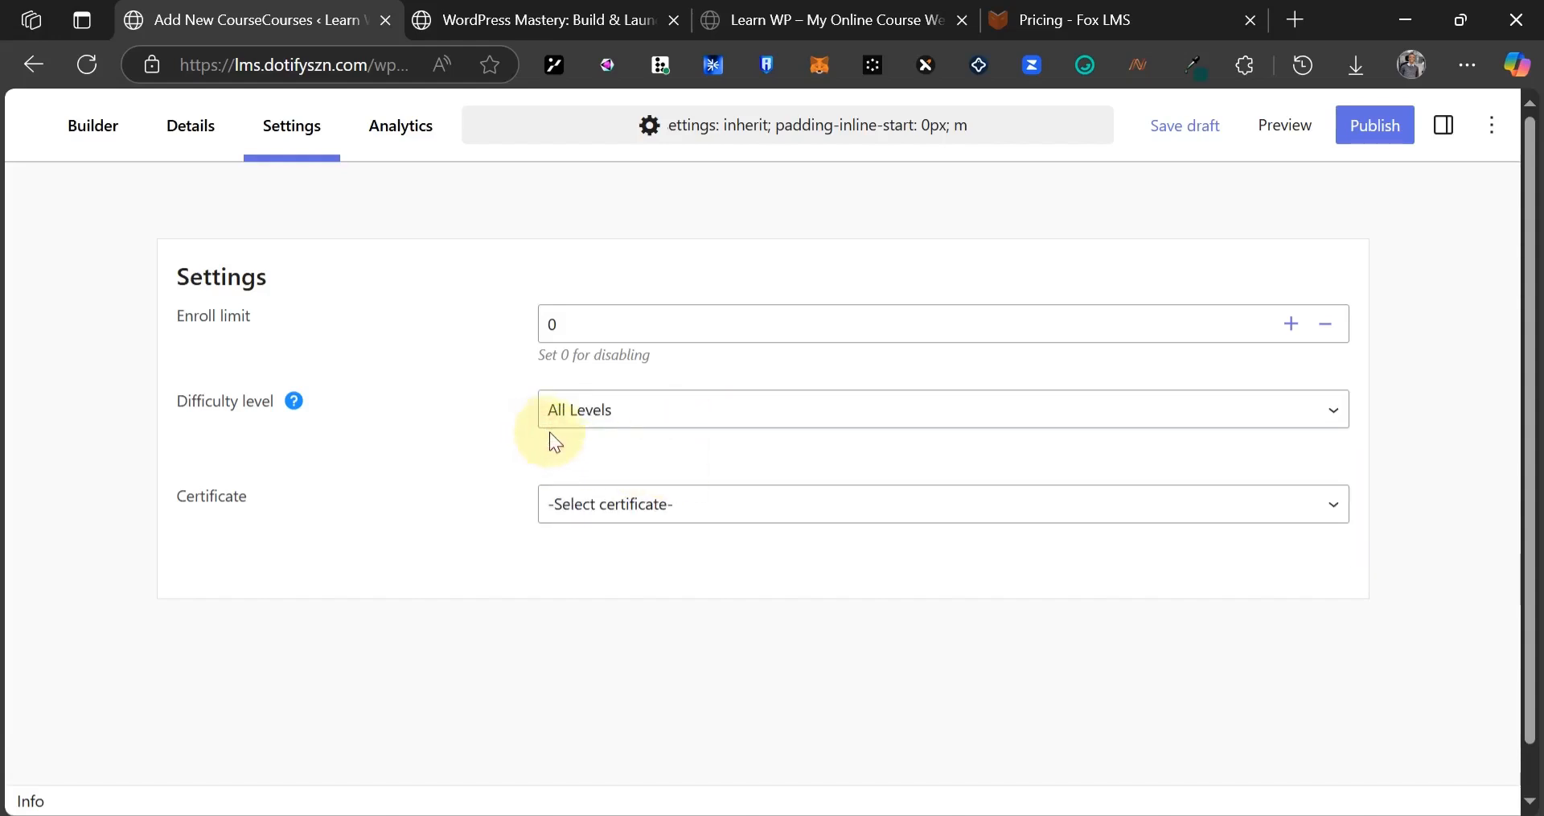
- Check the certificate options in the course settings and review the course's analytics cards
click(648, 510)
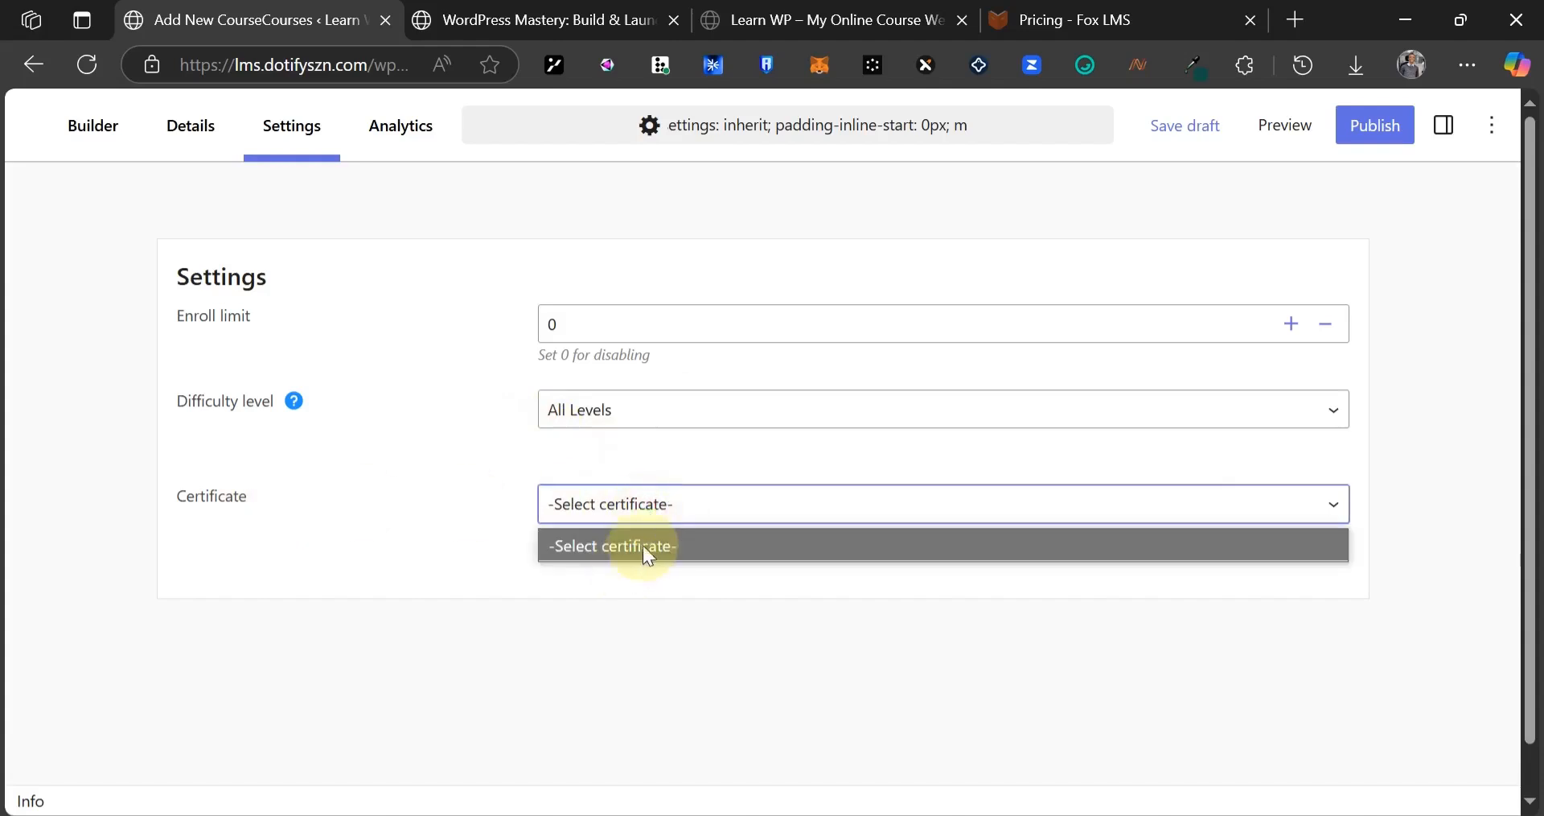
click(755, 601)
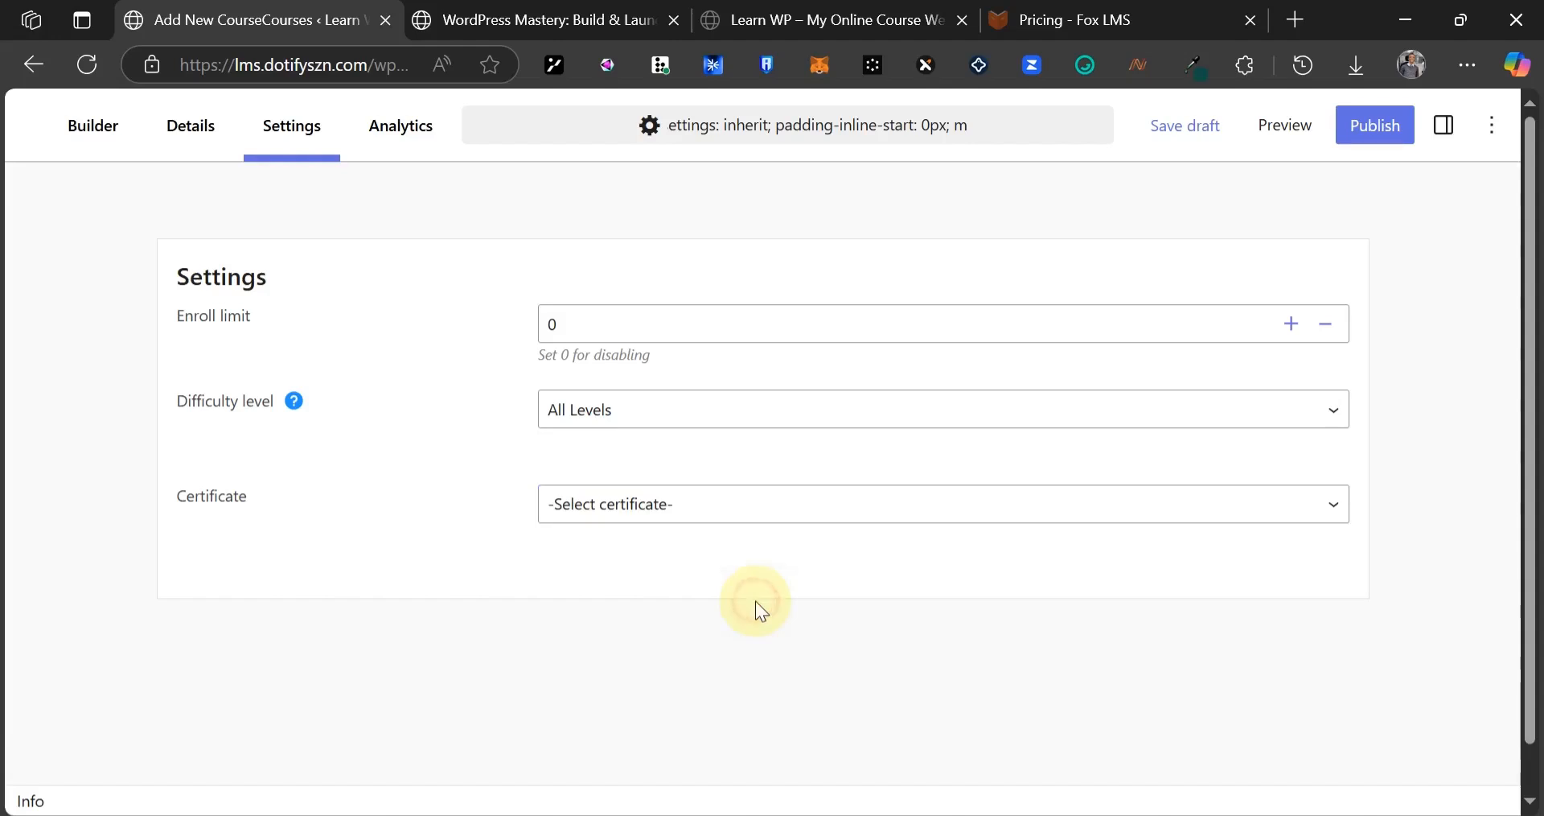
click(383, 148)
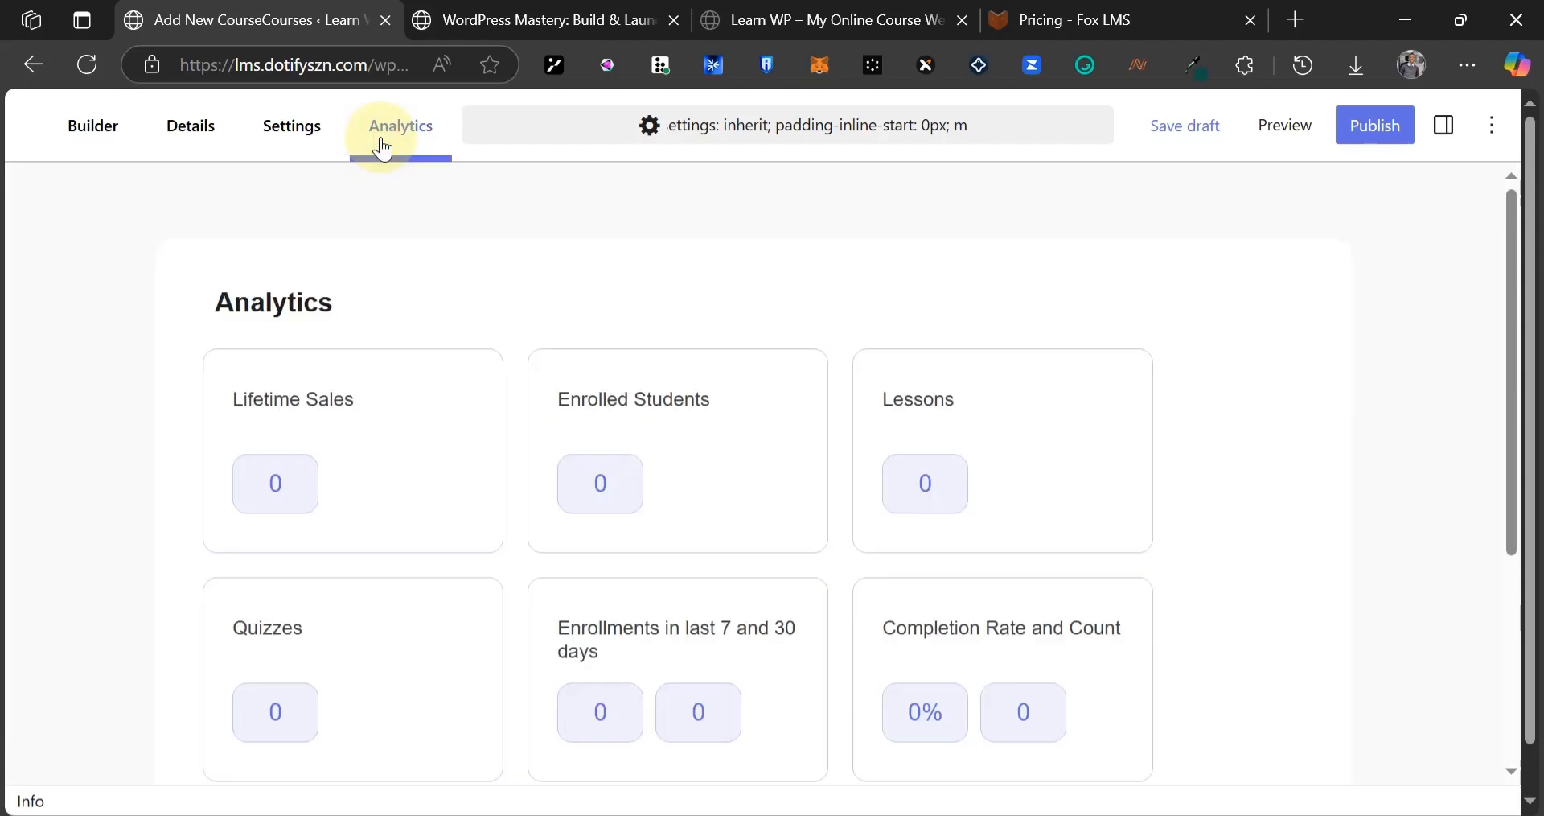
drag(320, 399, 487, 473)
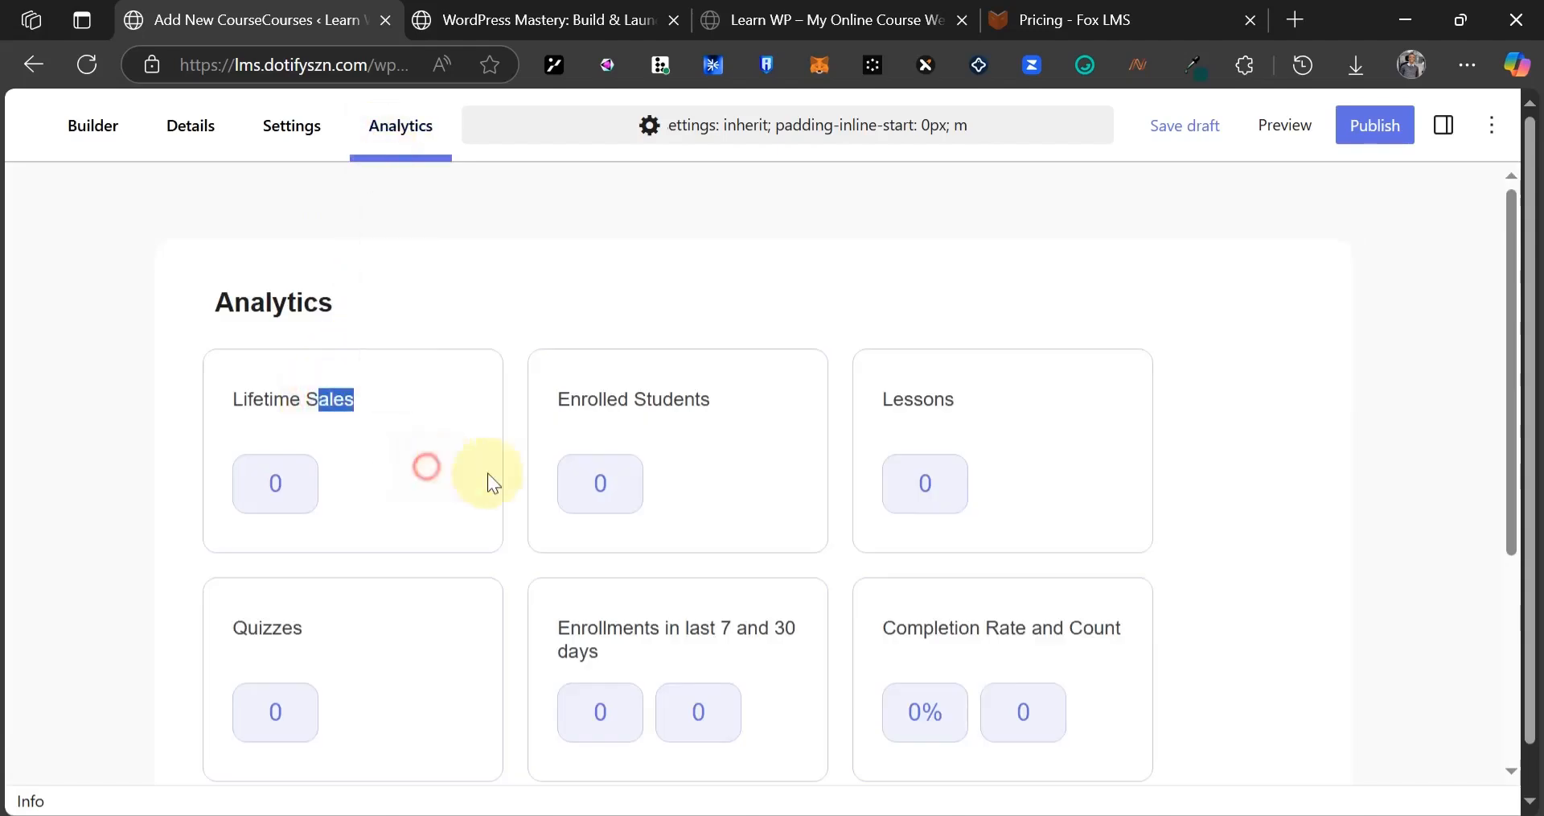
drag(932, 416, 973, 517)
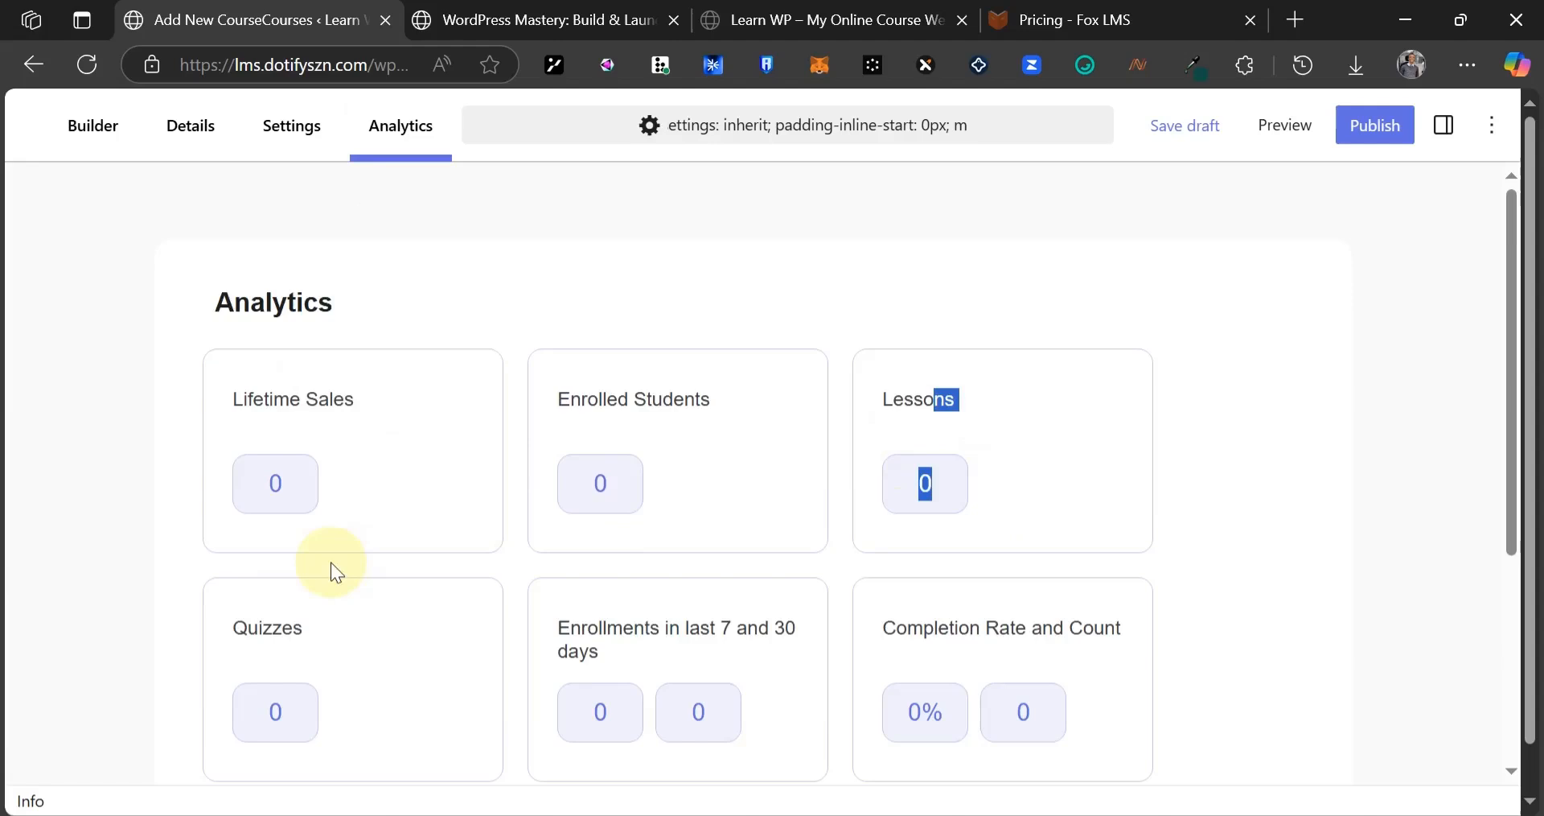
scroll(820, 414, down, 4)
scroll(1031, 405, up, 4)
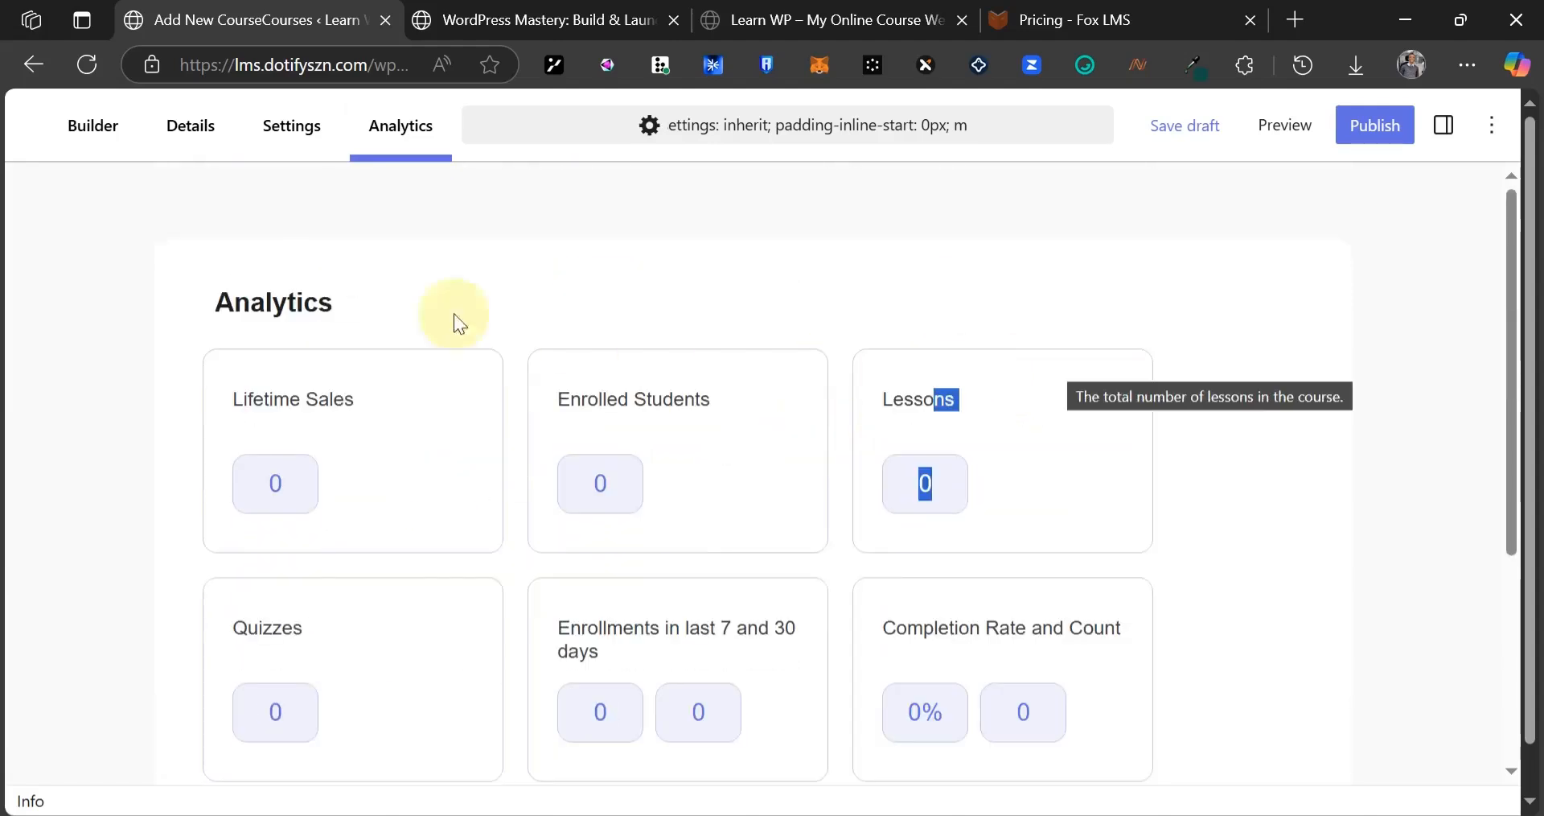
- Publish the course, upload tnail.jpg as its featured image and save the update
click(1398, 129)
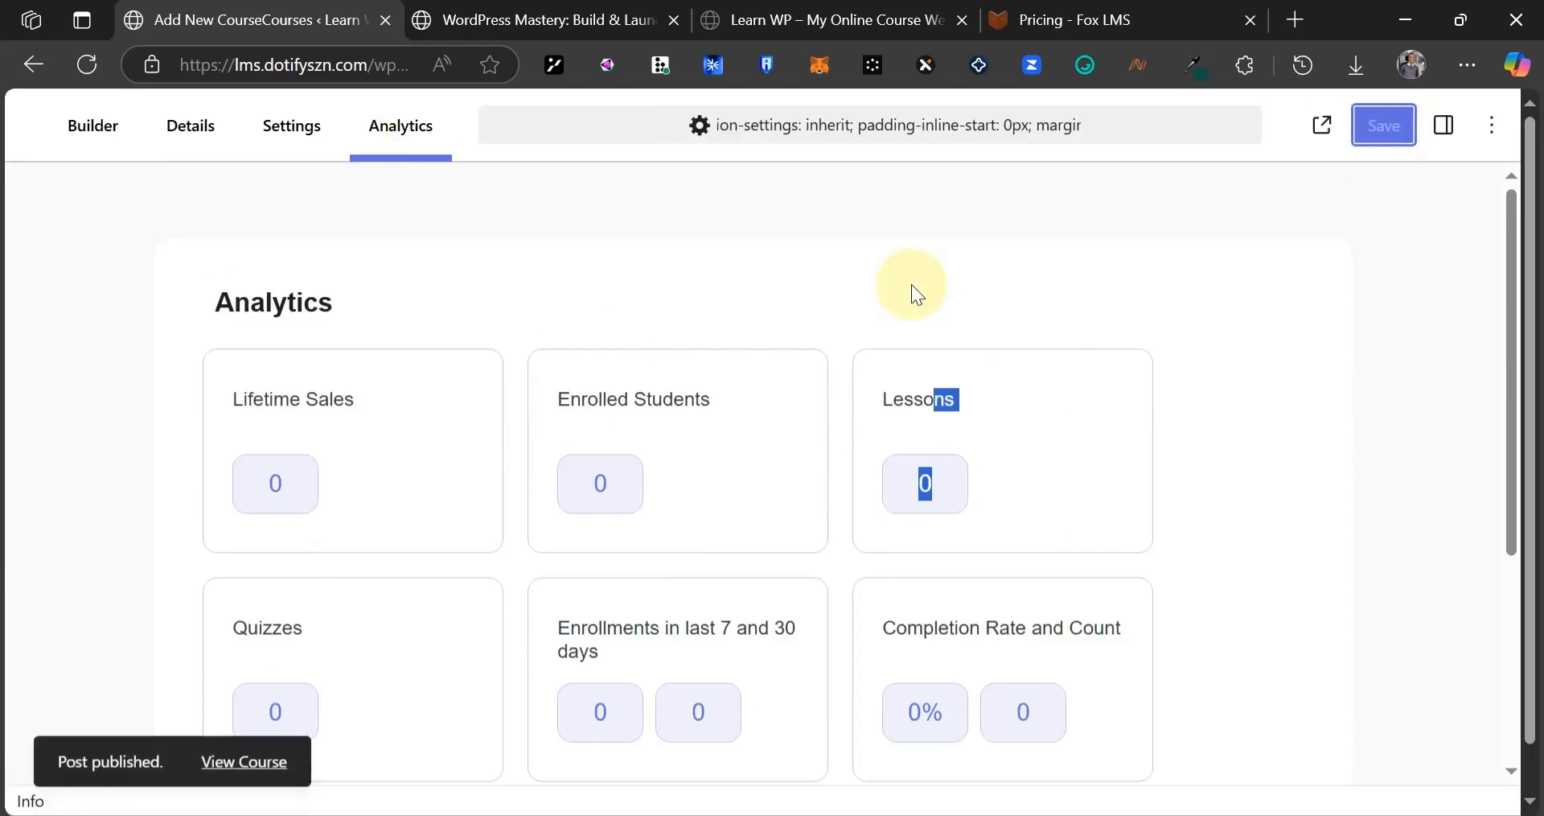
click(1446, 128)
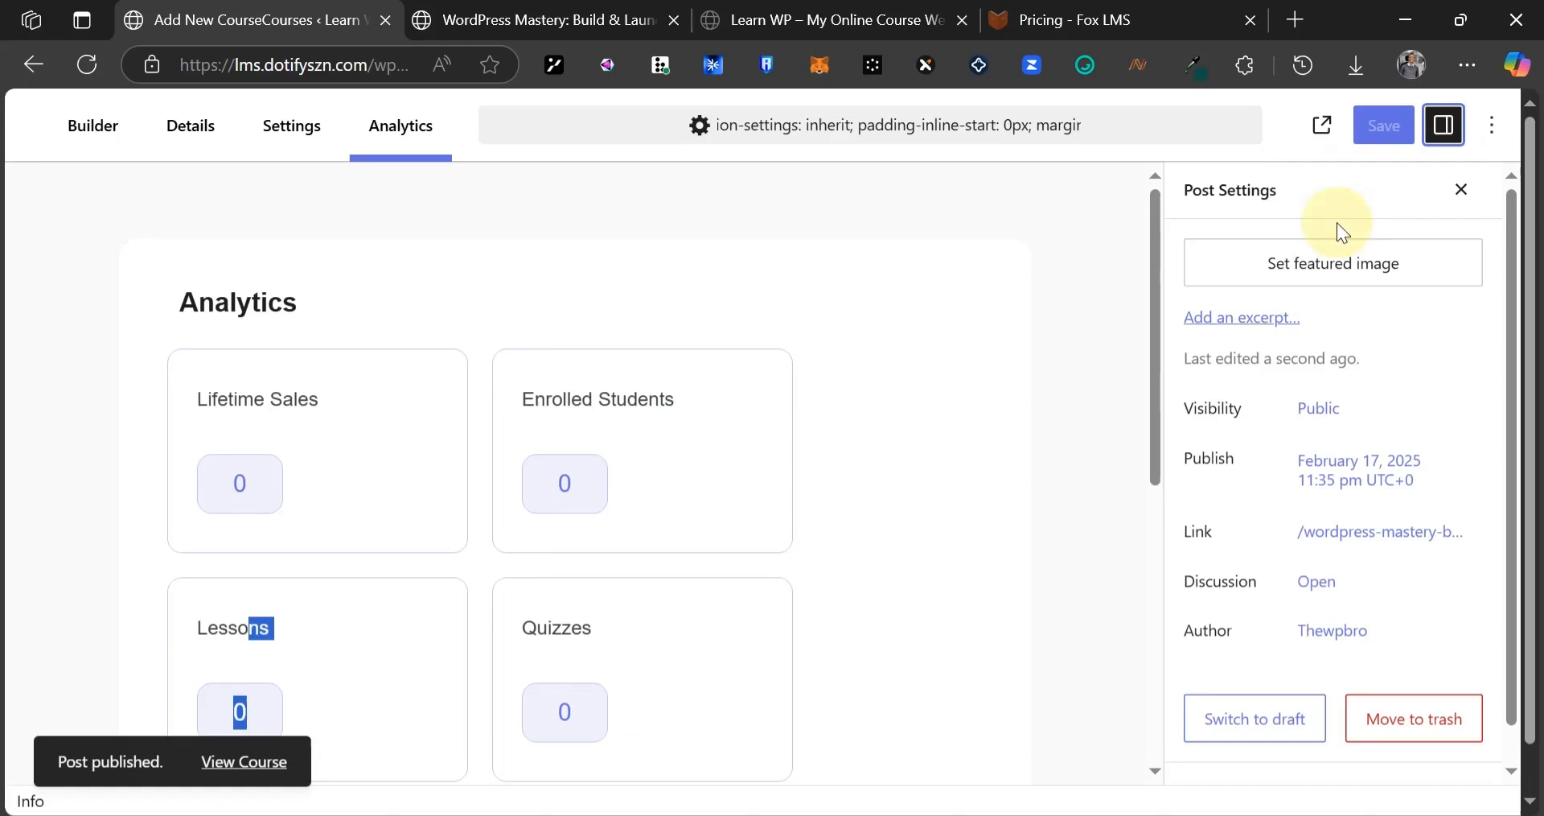
click(1293, 261)
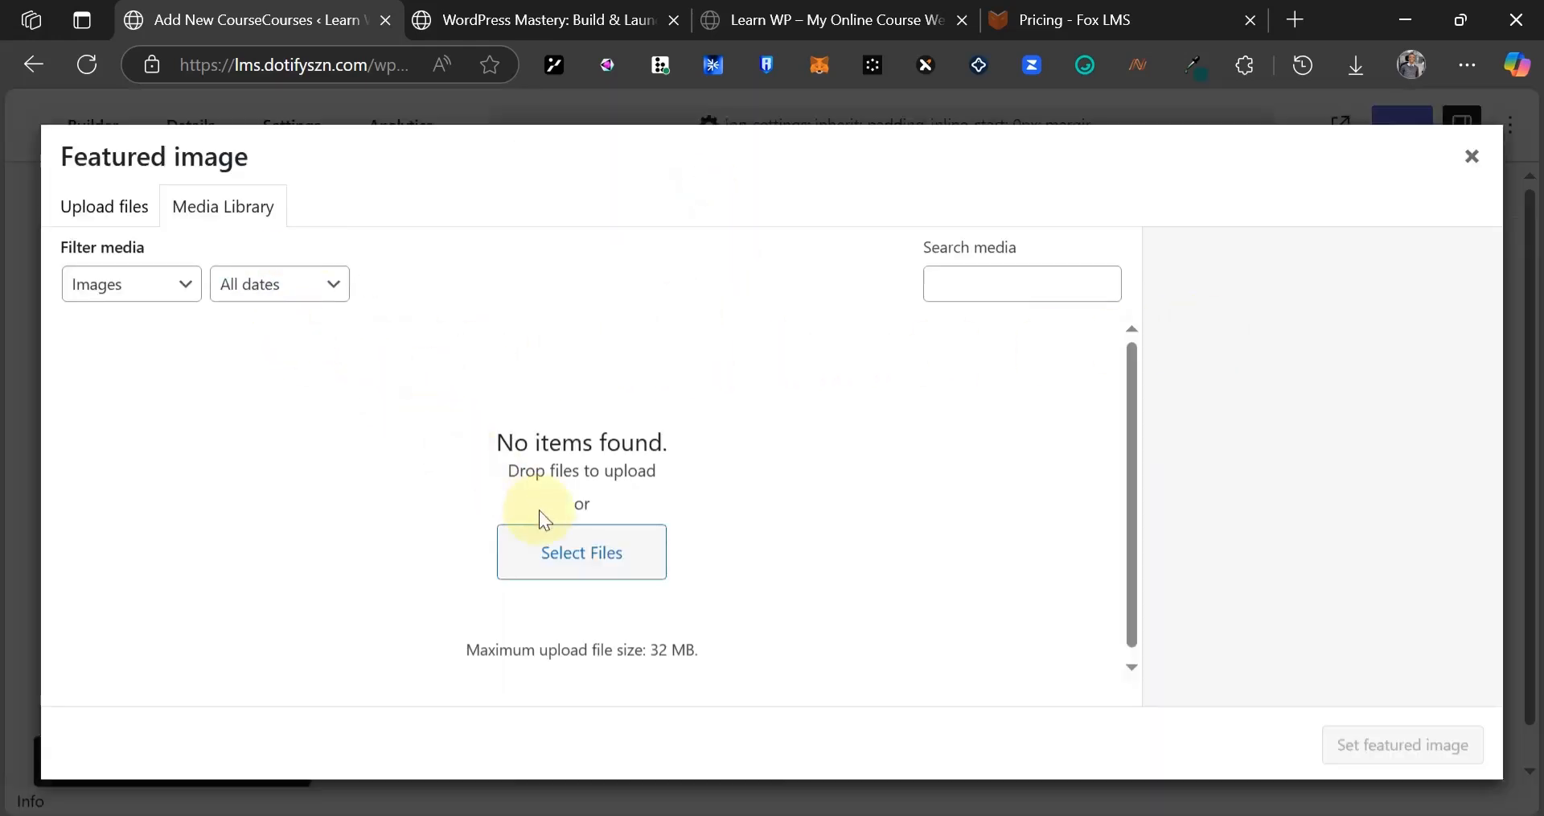
click(563, 545)
click(561, 546)
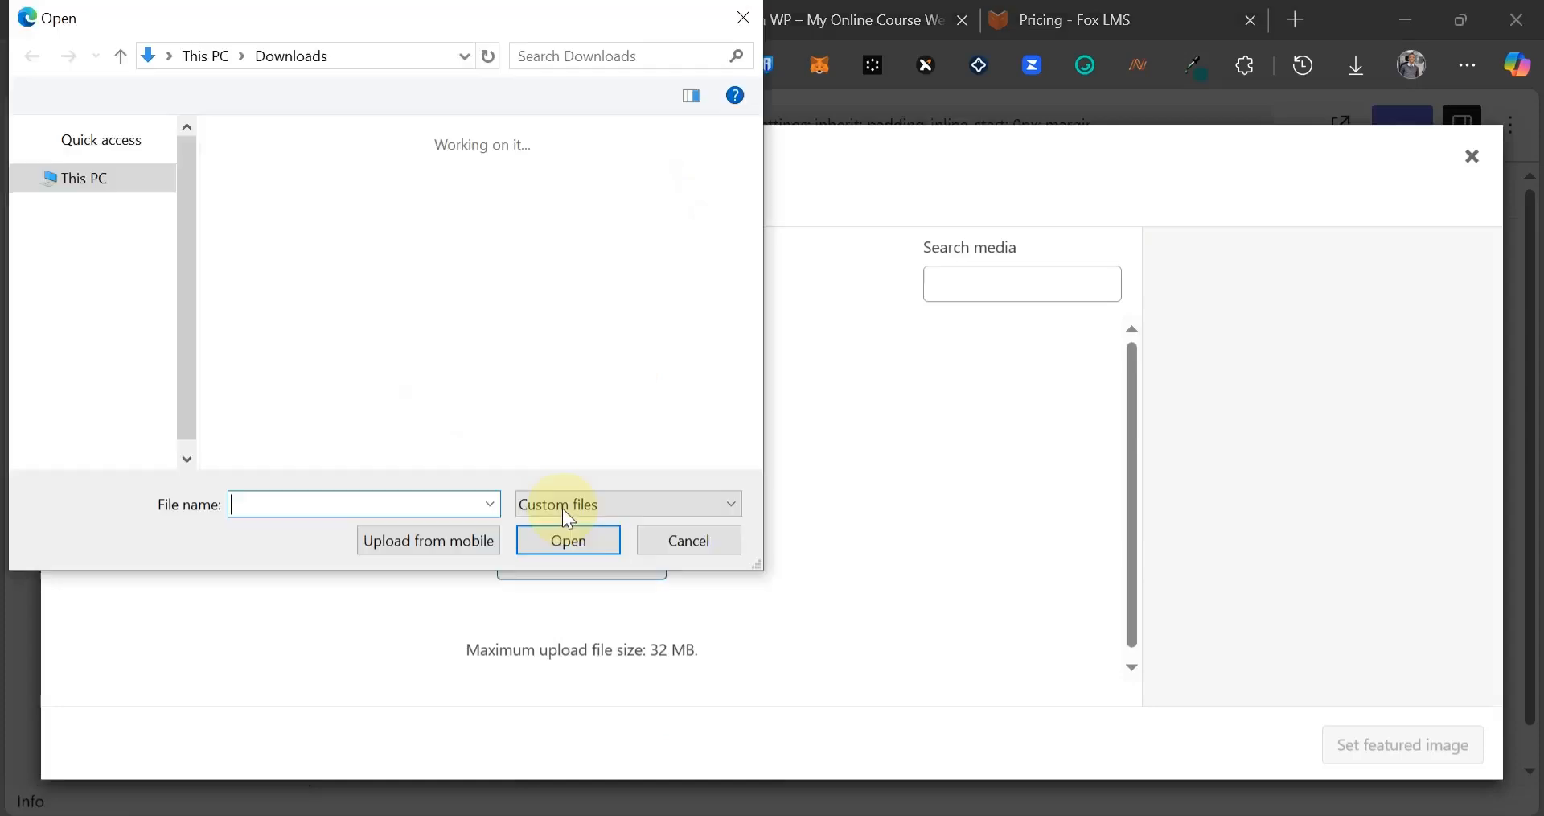
click(410, 155)
click(566, 540)
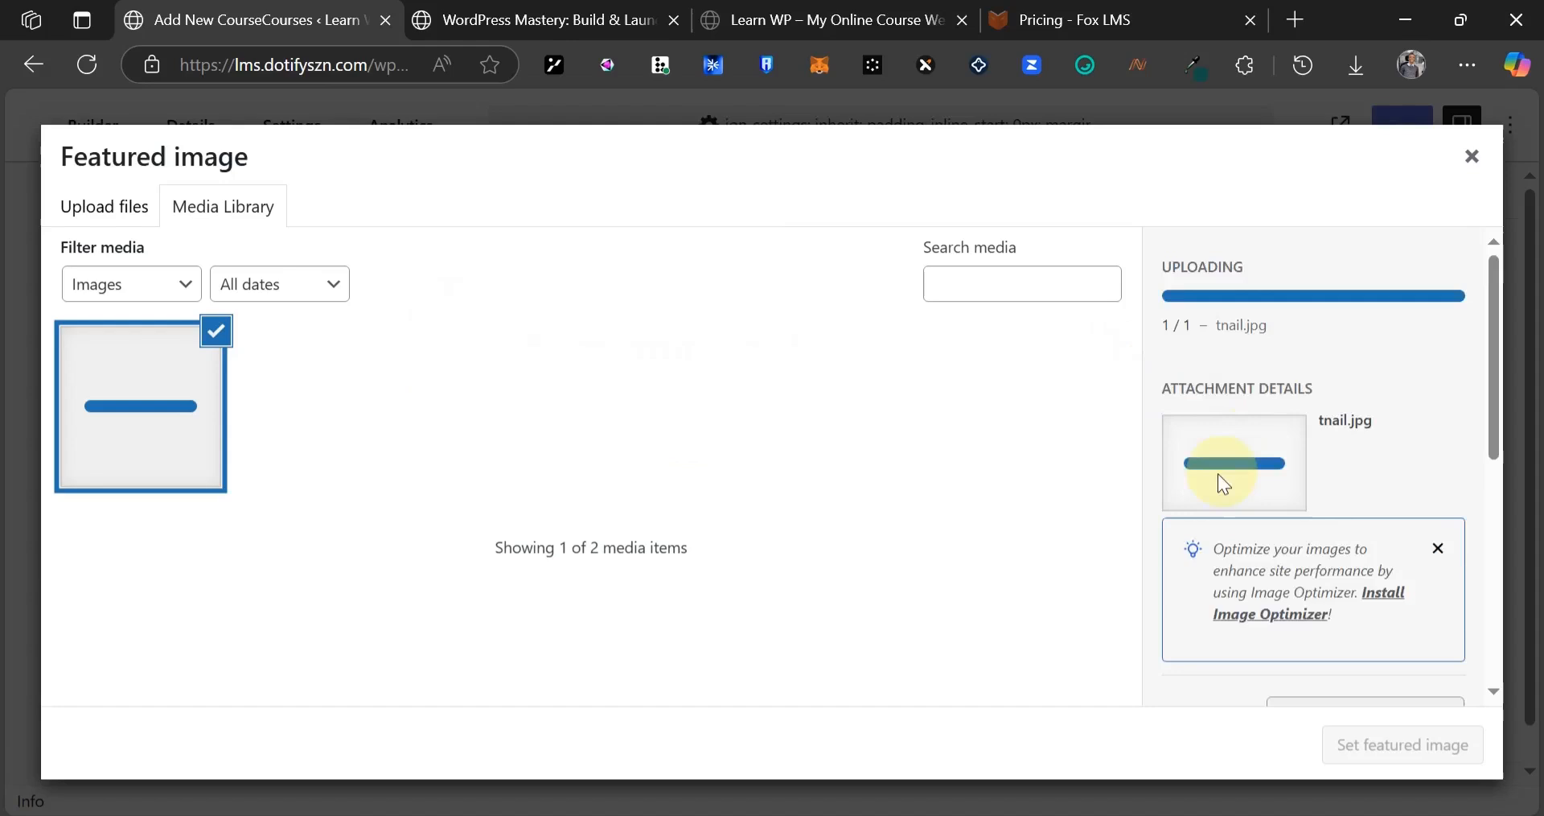
scroll(1218, 473, down, 5)
scroll(1215, 344, up, 5)
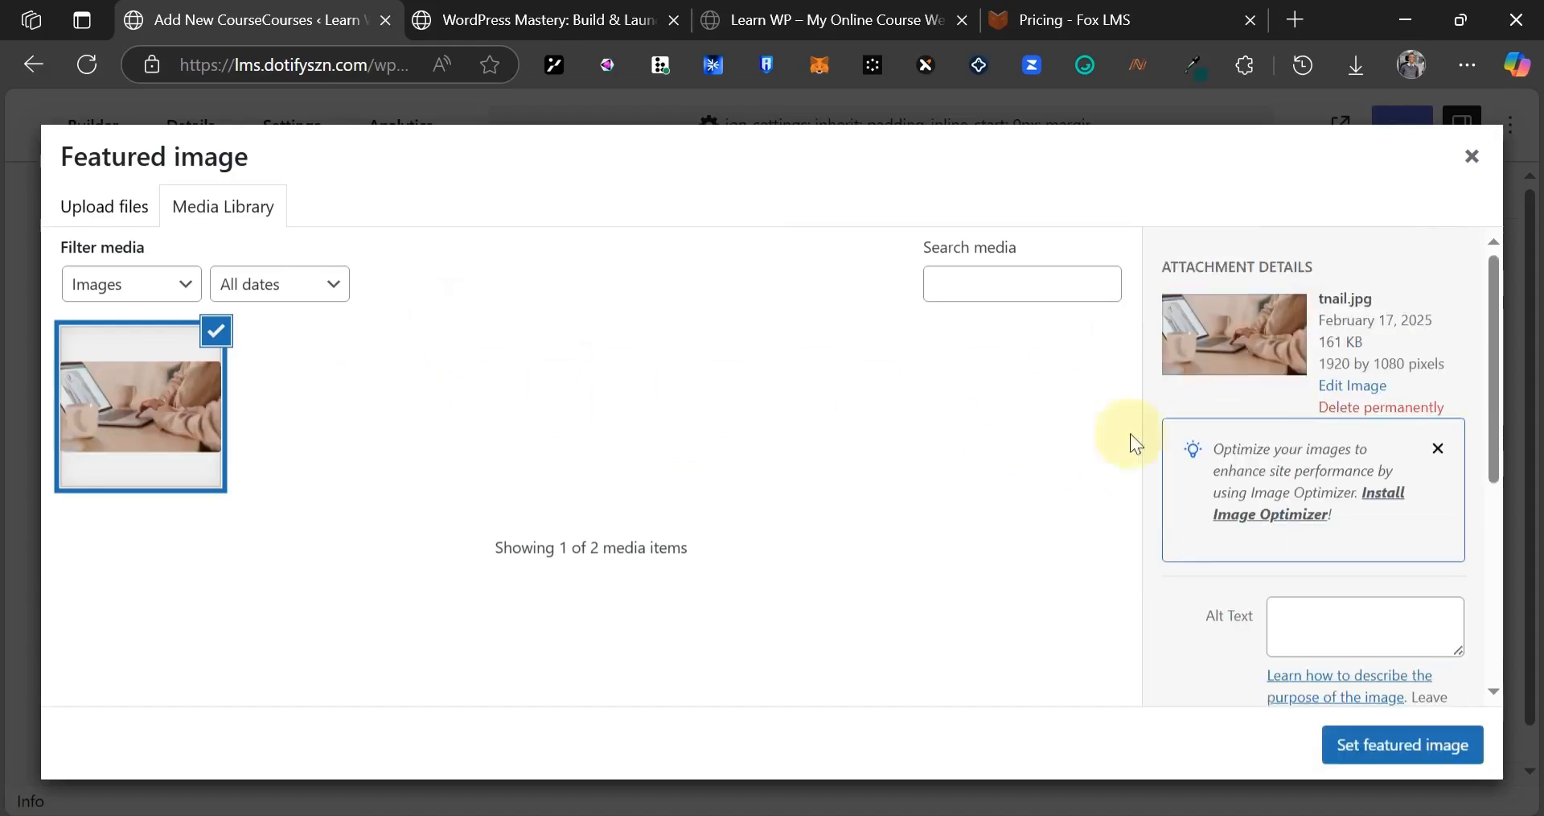
click(1386, 738)
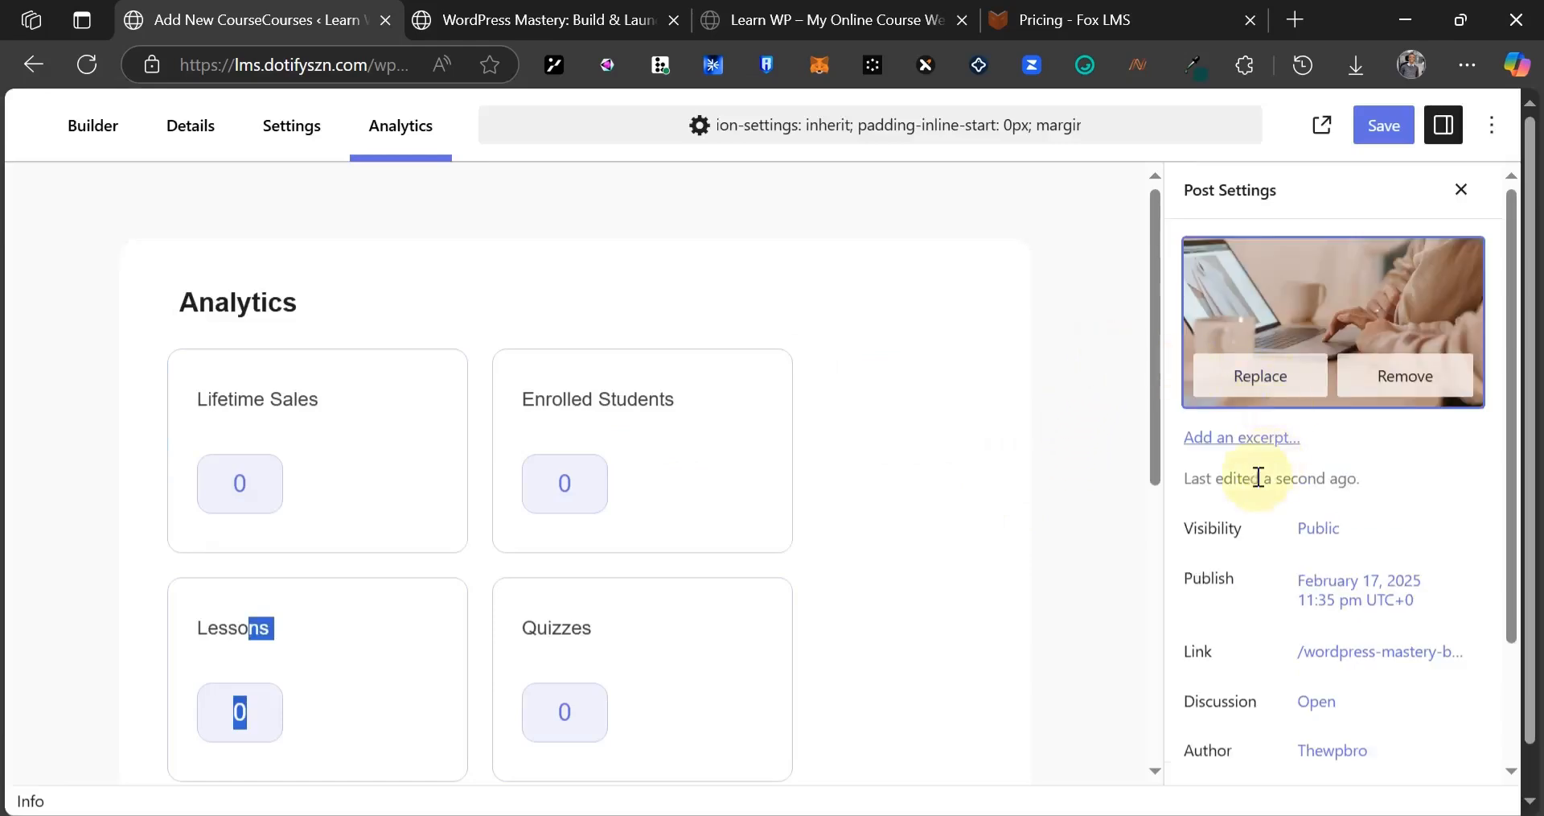
click(1377, 139)
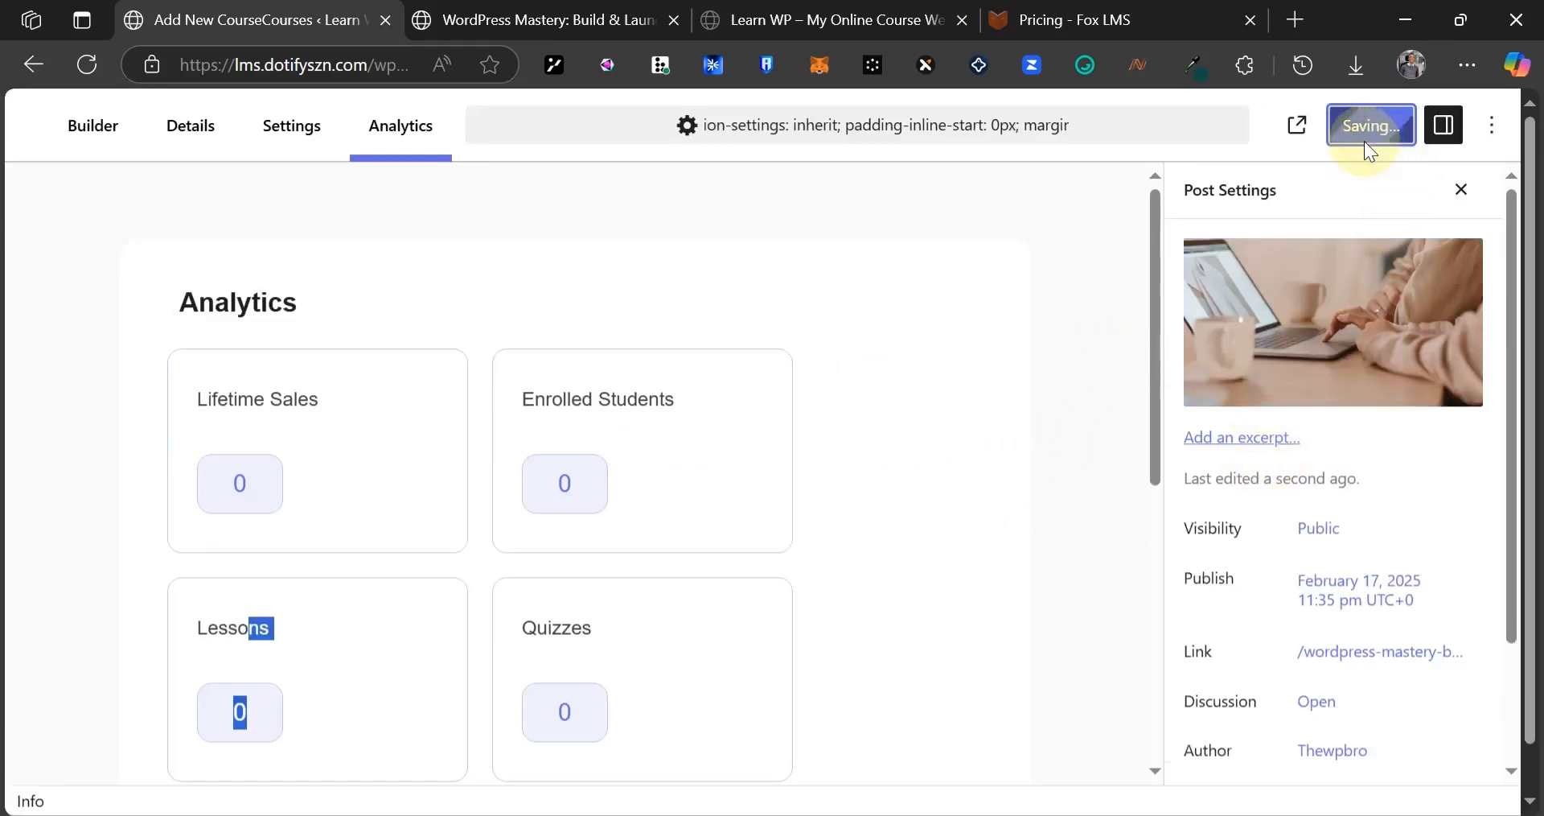
- Open the published course page in a new tab and review its description, course summary and section contents
right_click(242, 763)
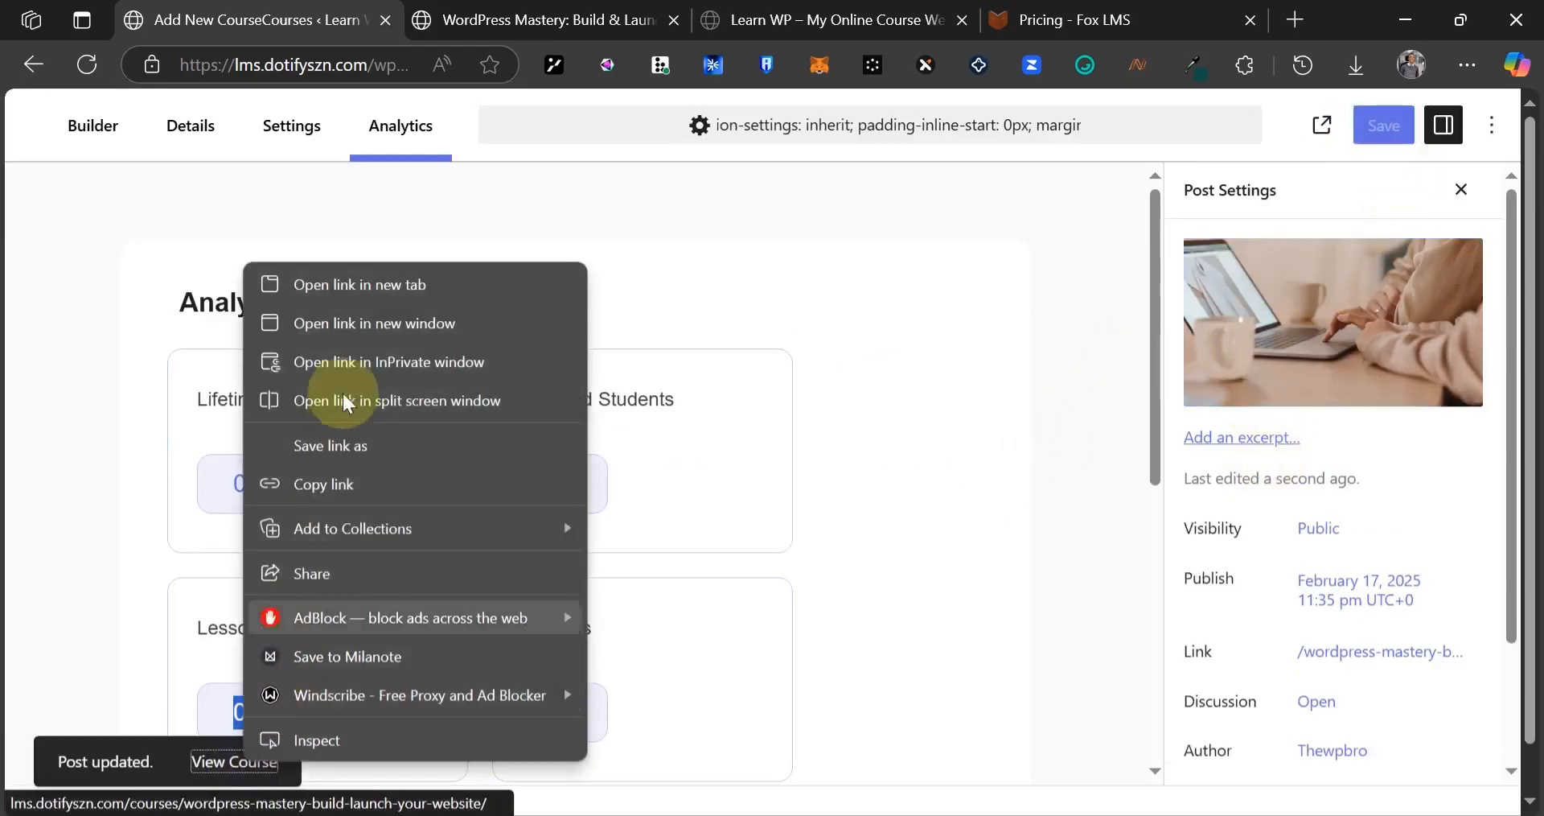
click(378, 283)
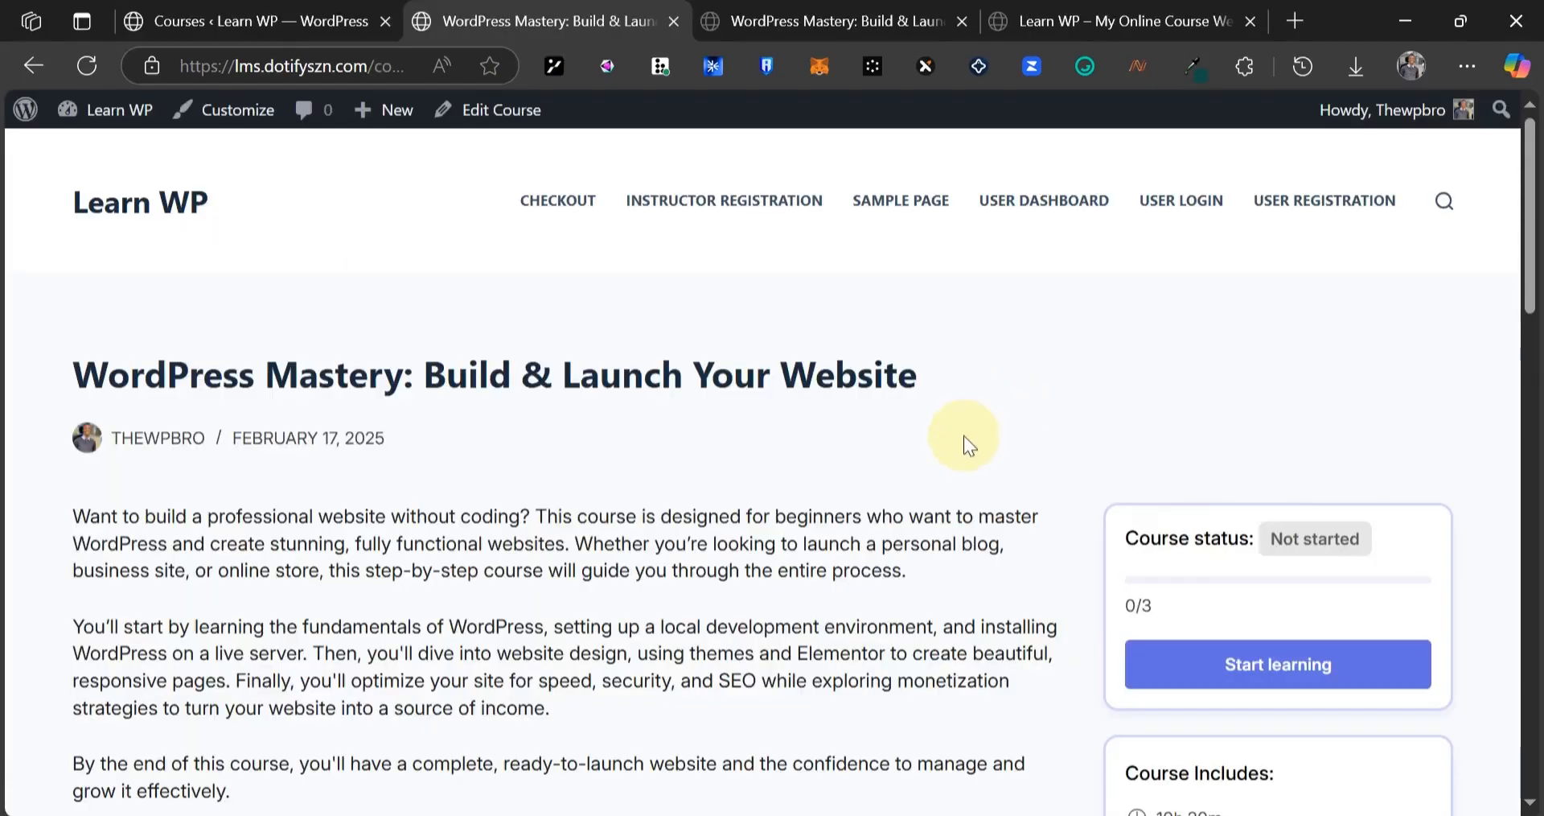
scroll(964, 436, down, 6)
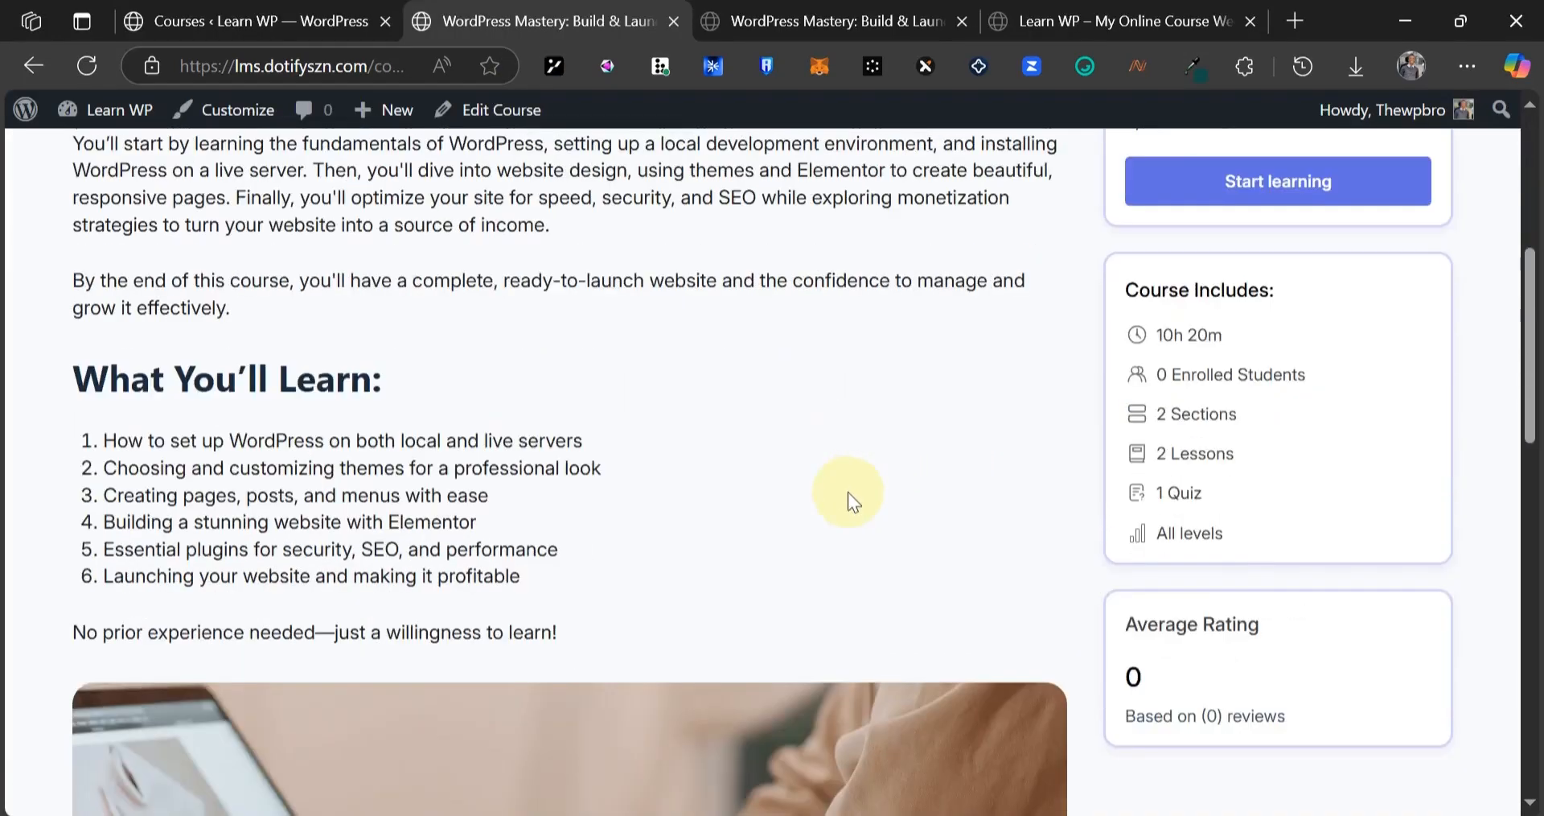
scroll(804, 515, down, 12)
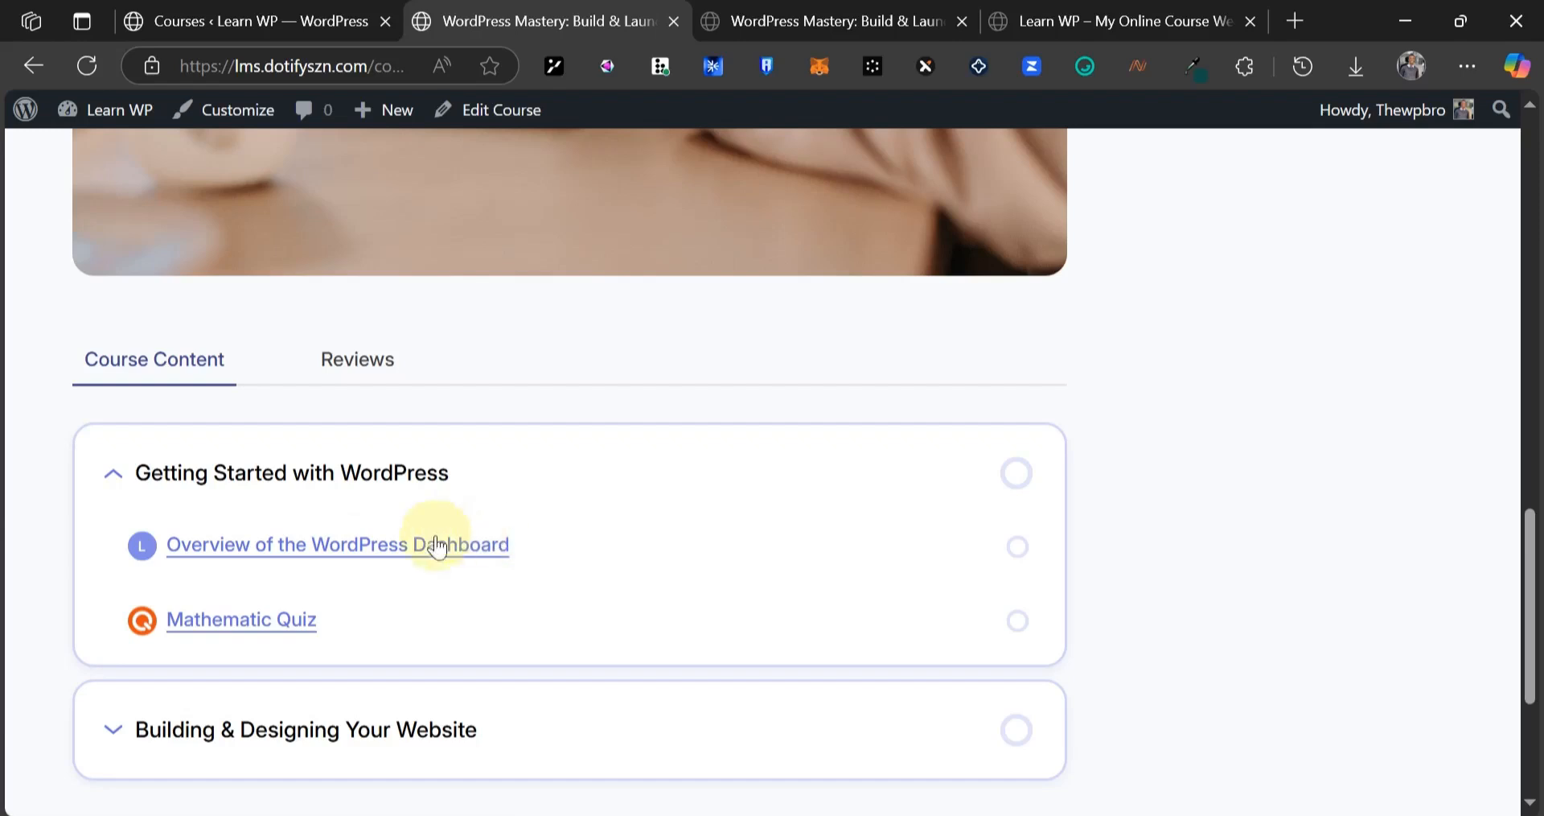
- Open the lesson Overview of the WordPress Dashboard for editing from the FoxLMS lessons list
click(237, 21)
scroll(258, 524, down, 5)
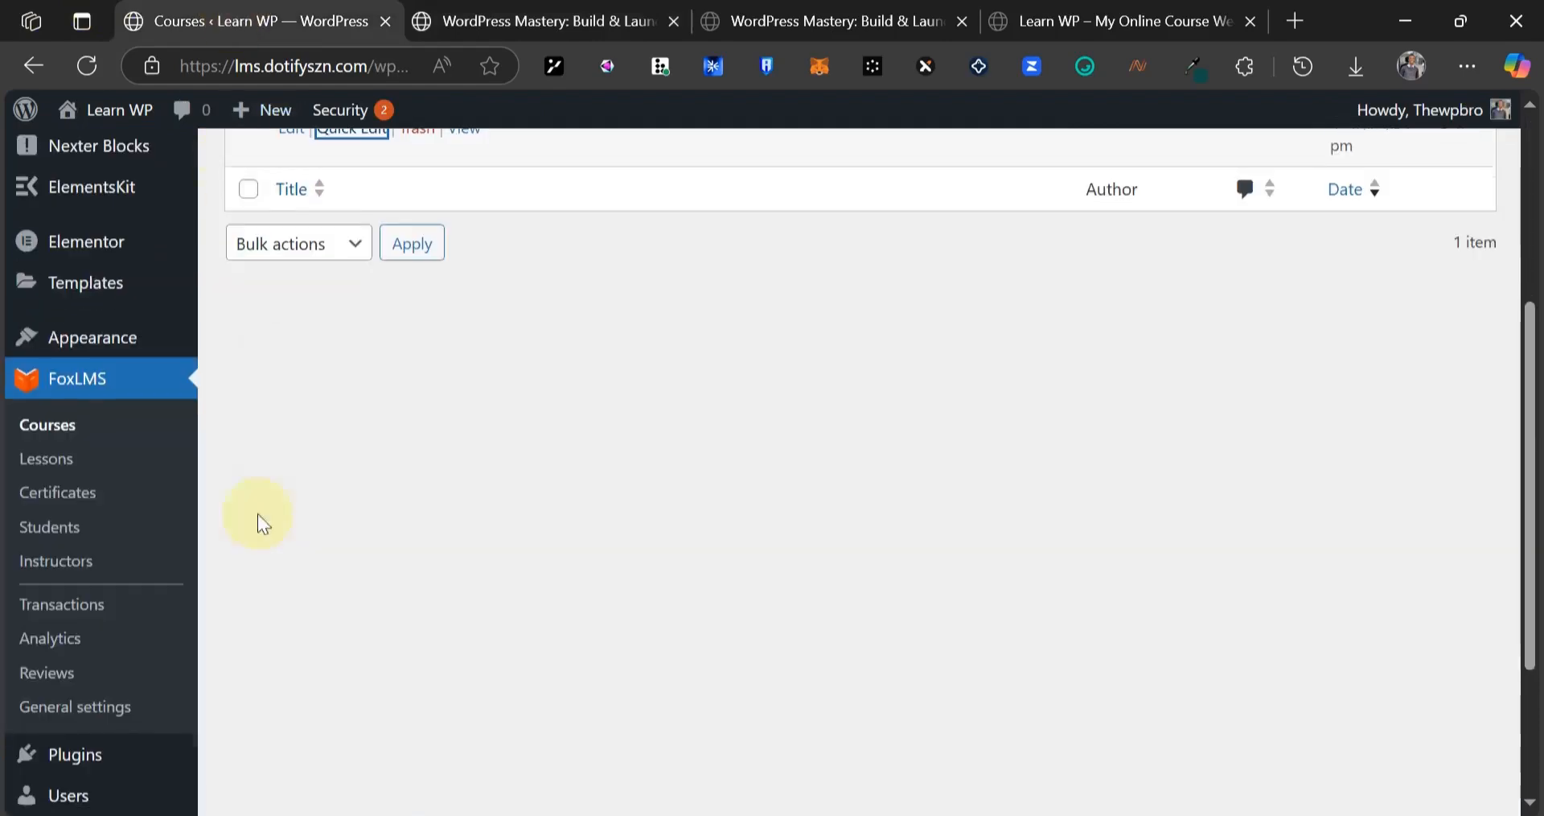
click(71, 460)
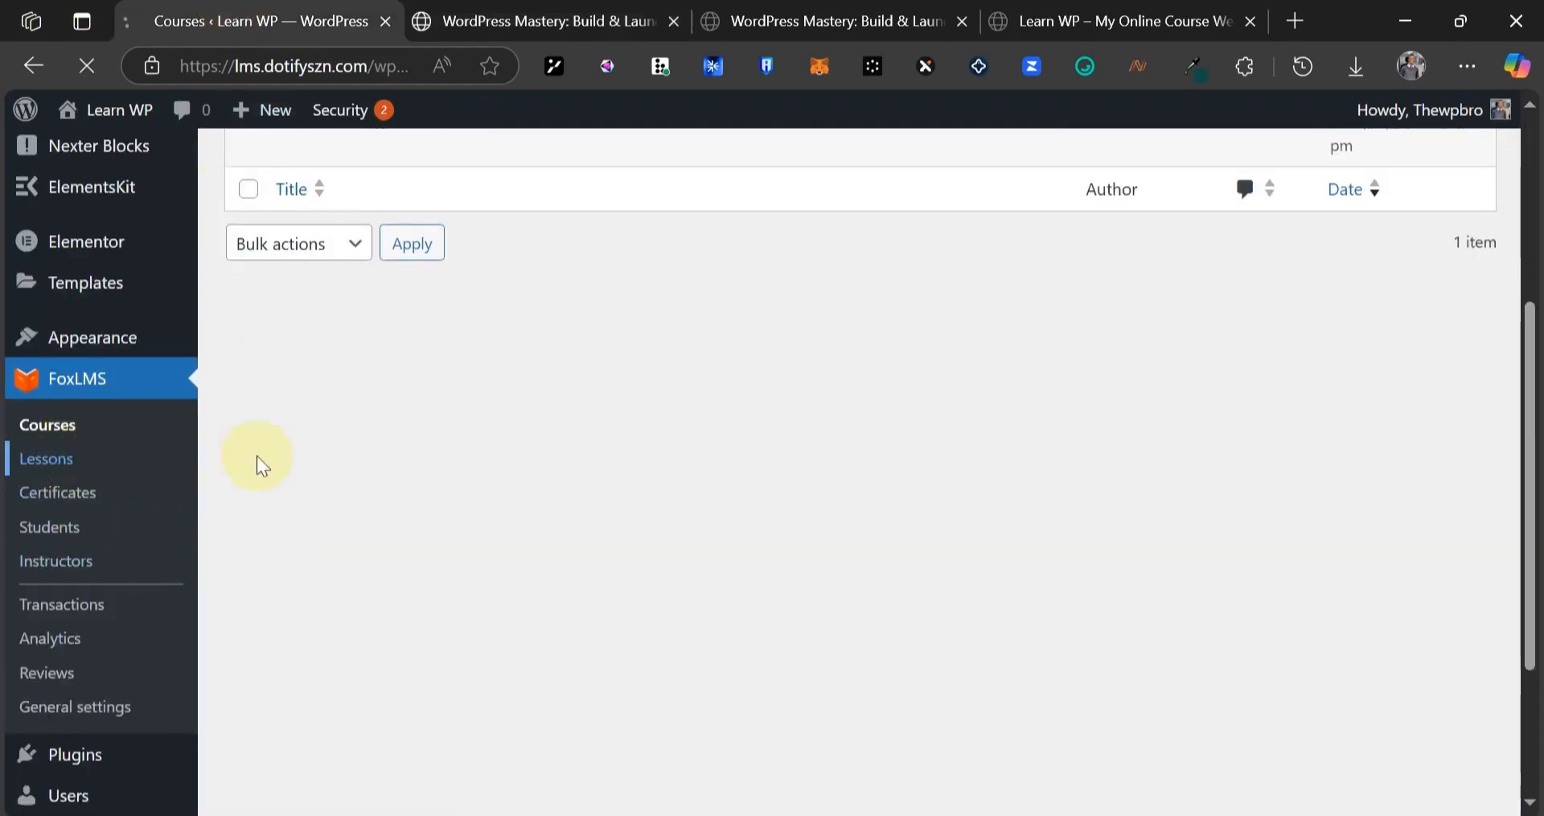
click(296, 581)
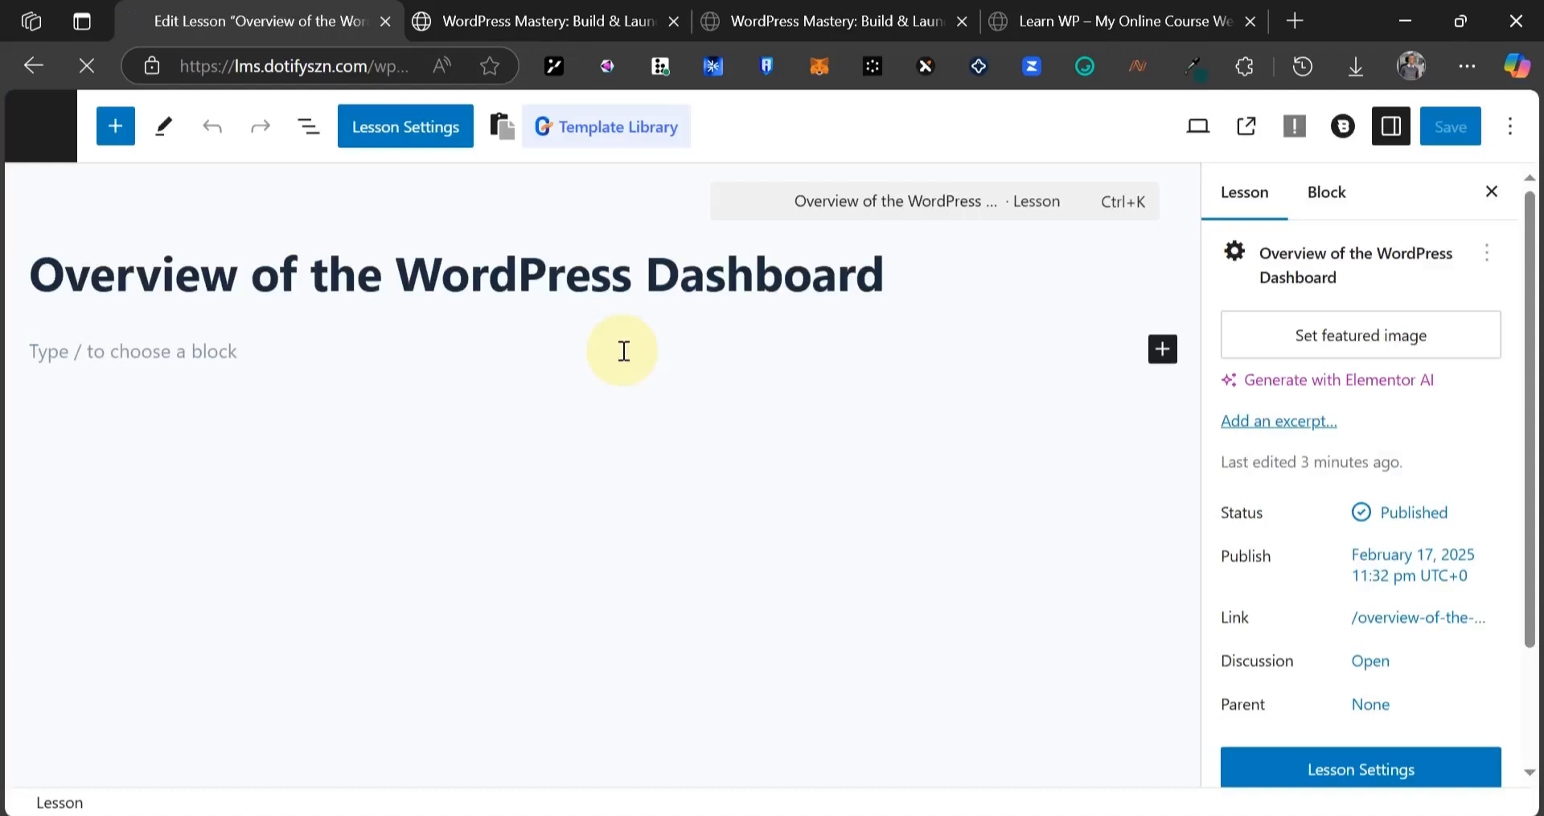
- Find the Presto Player block and insert it into the empty body of the lesson
click(1162, 348)
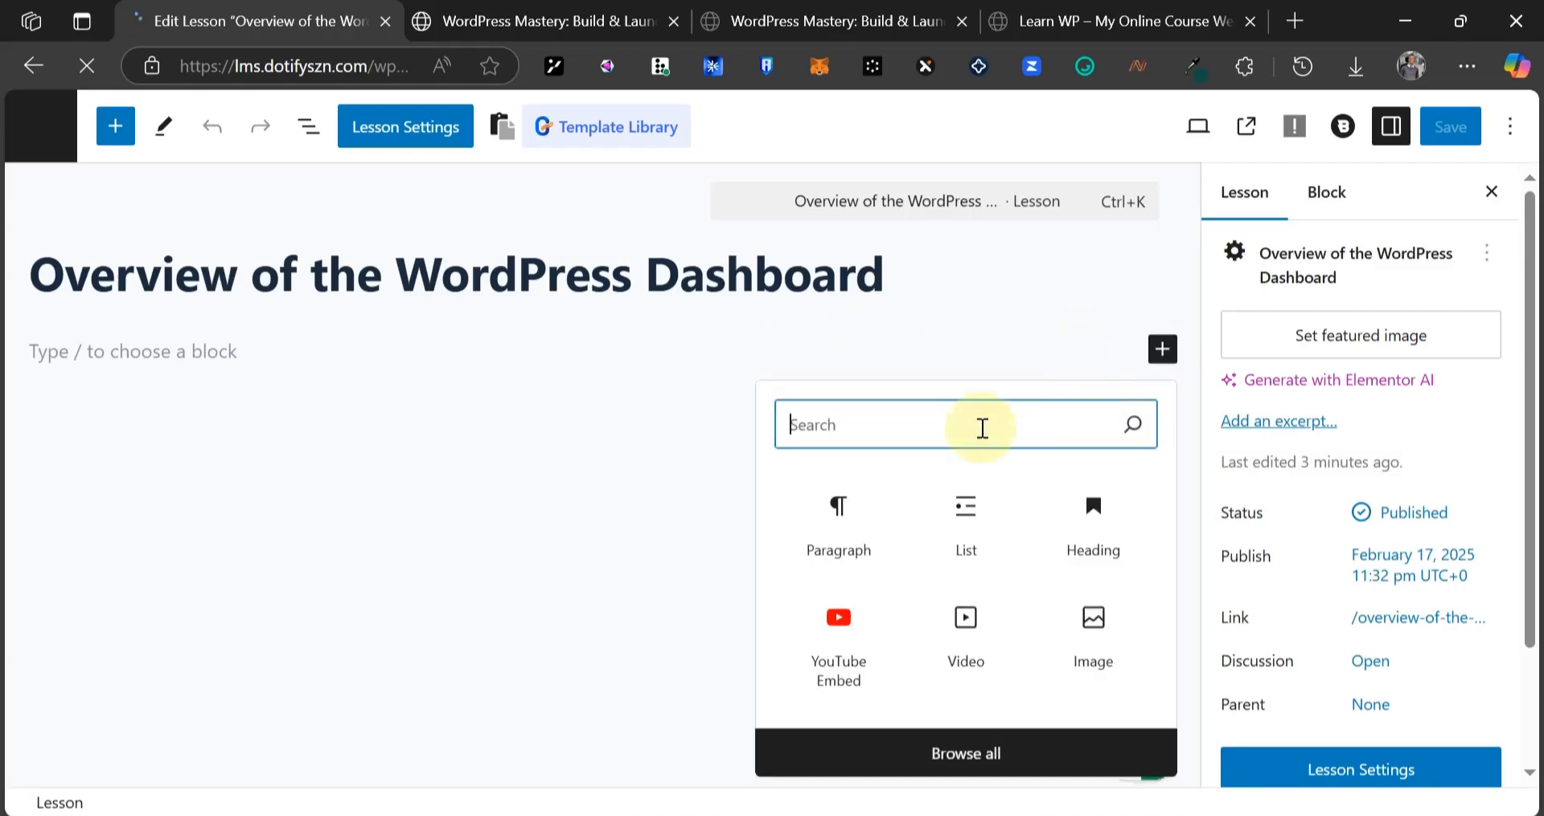
text(prest)
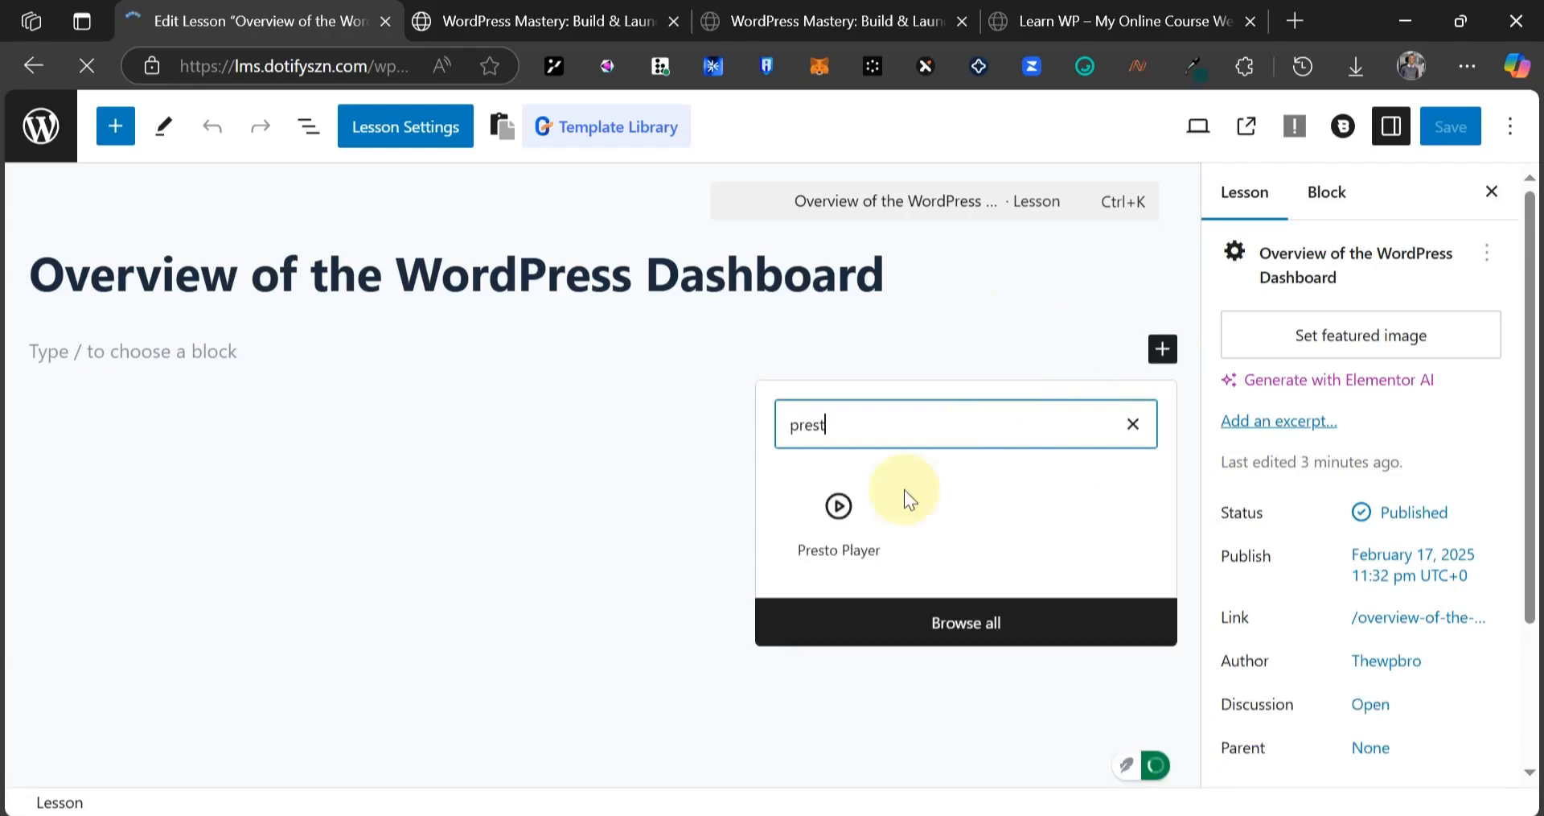
click(856, 505)
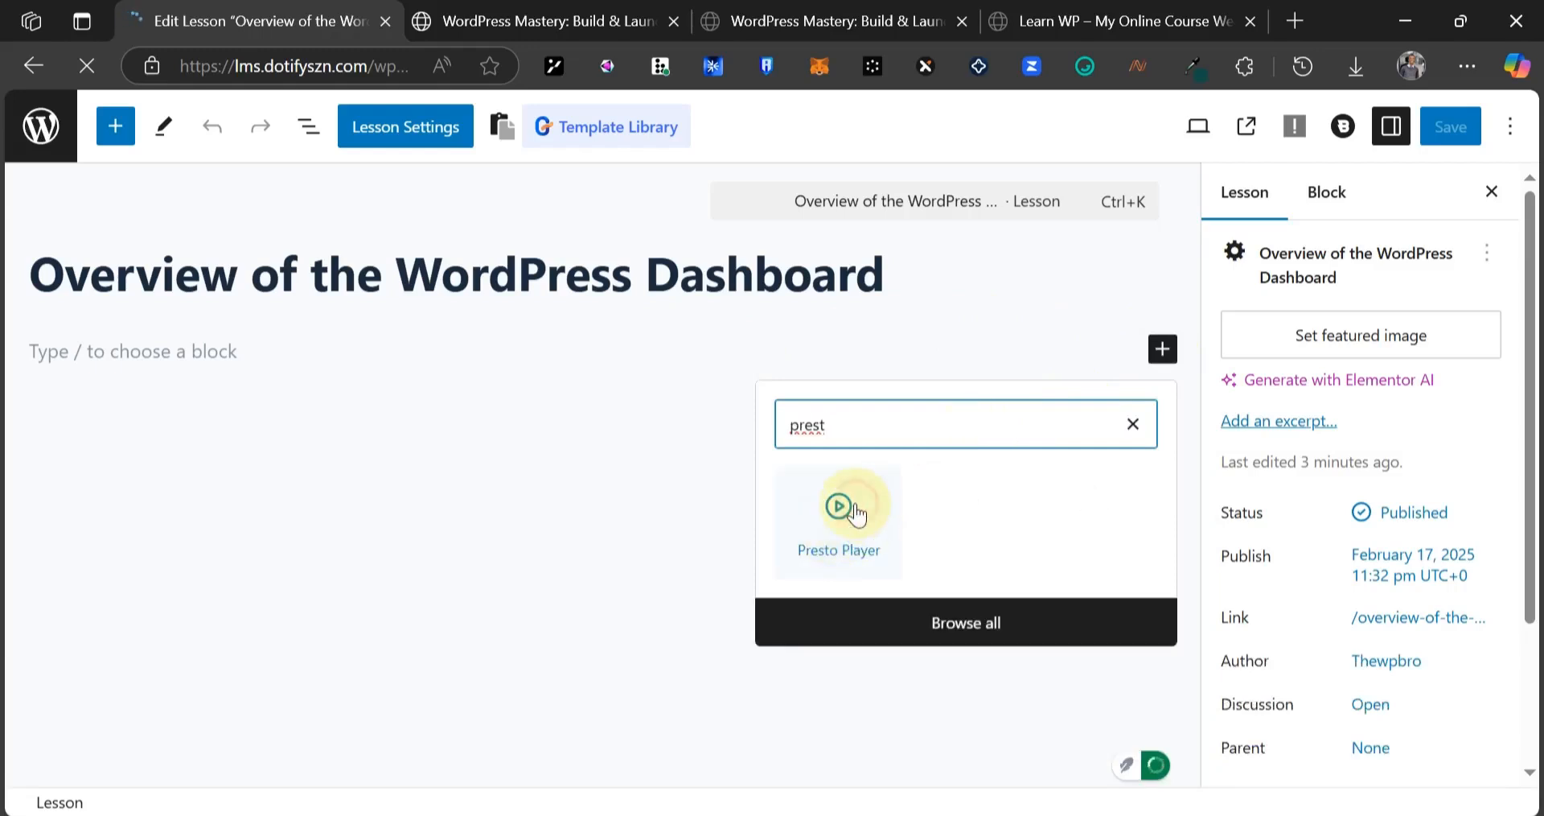
click(862, 491)
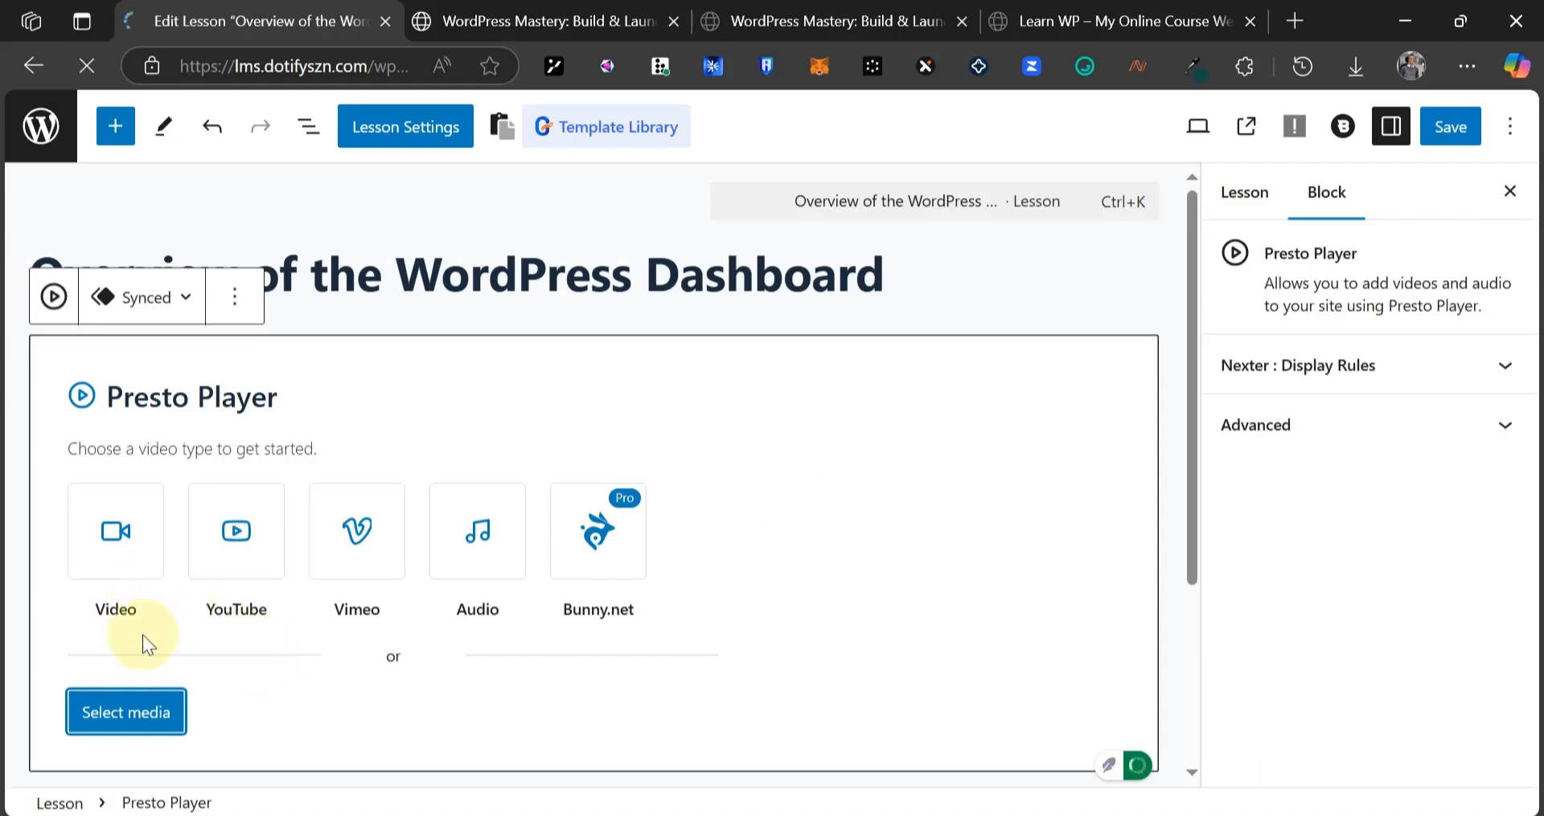
- Make the player a self-hosted video using the uploaded file y2mate.com-Crosshair-Green-Screen-Effect_v720P-1.mp4
click(116, 528)
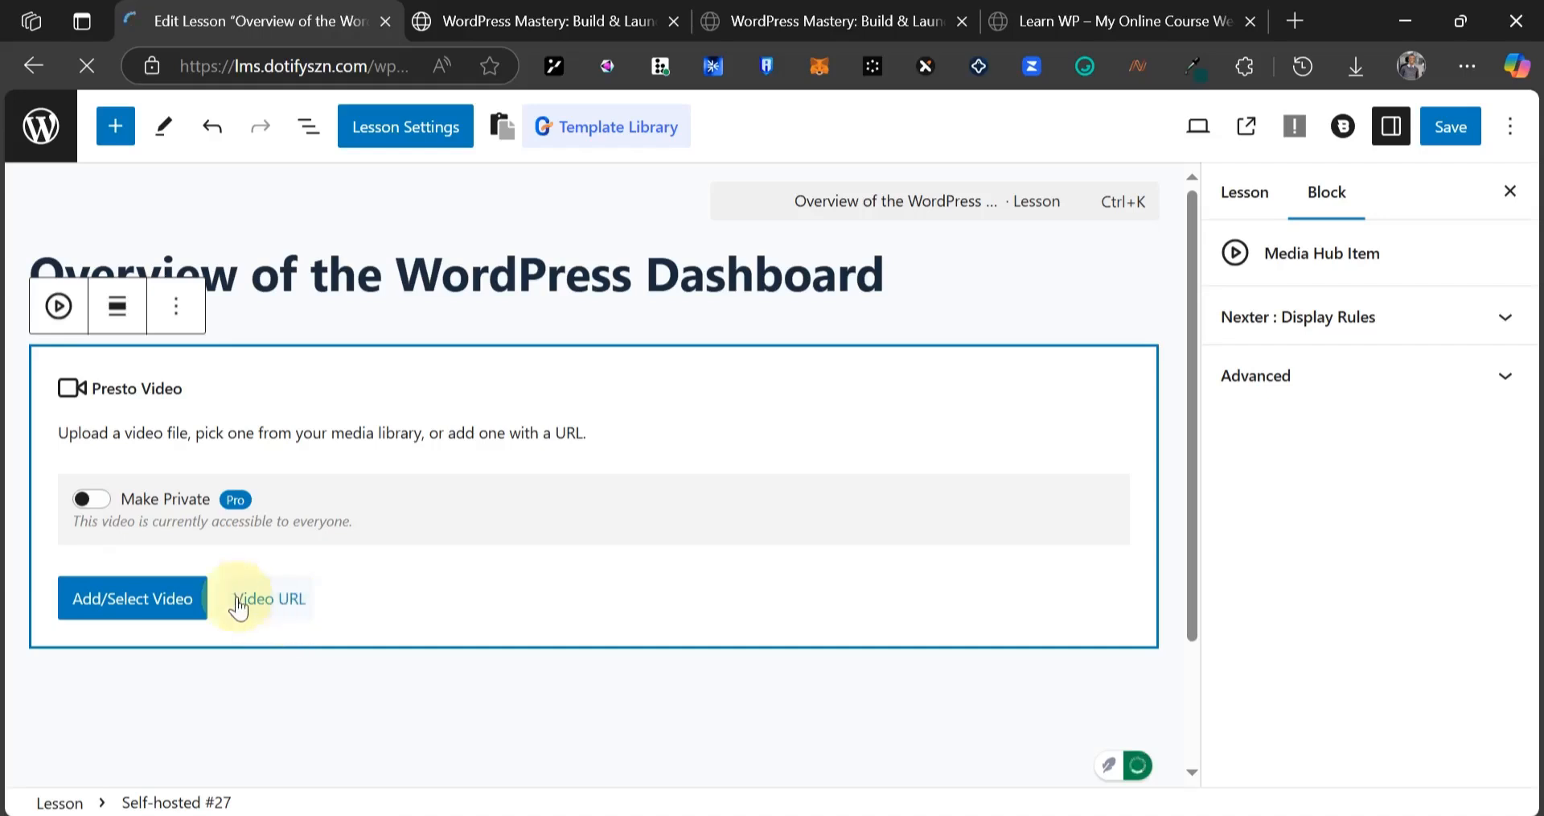
click(143, 603)
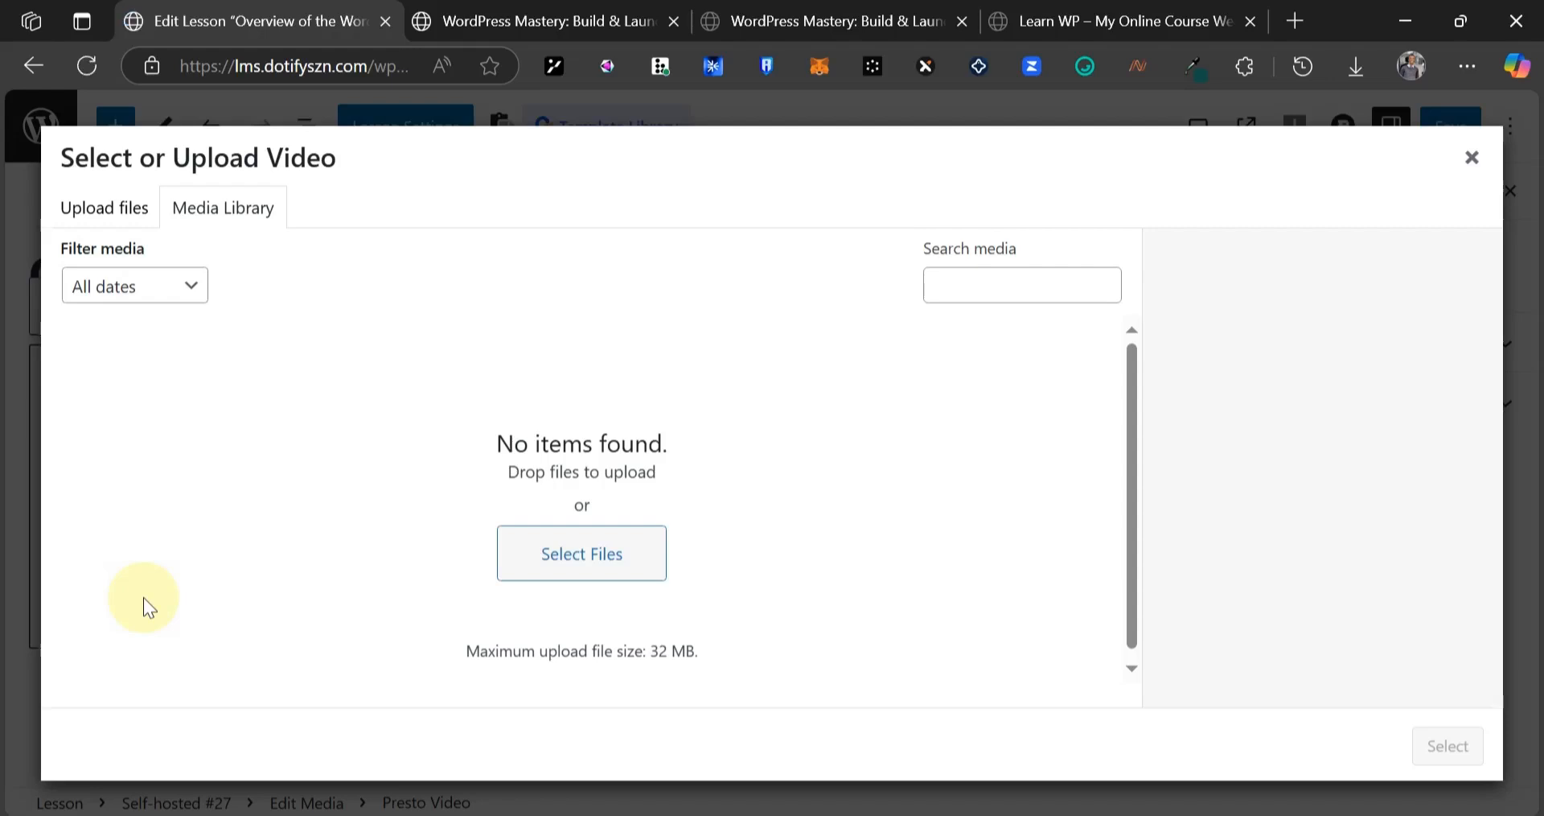
click(619, 537)
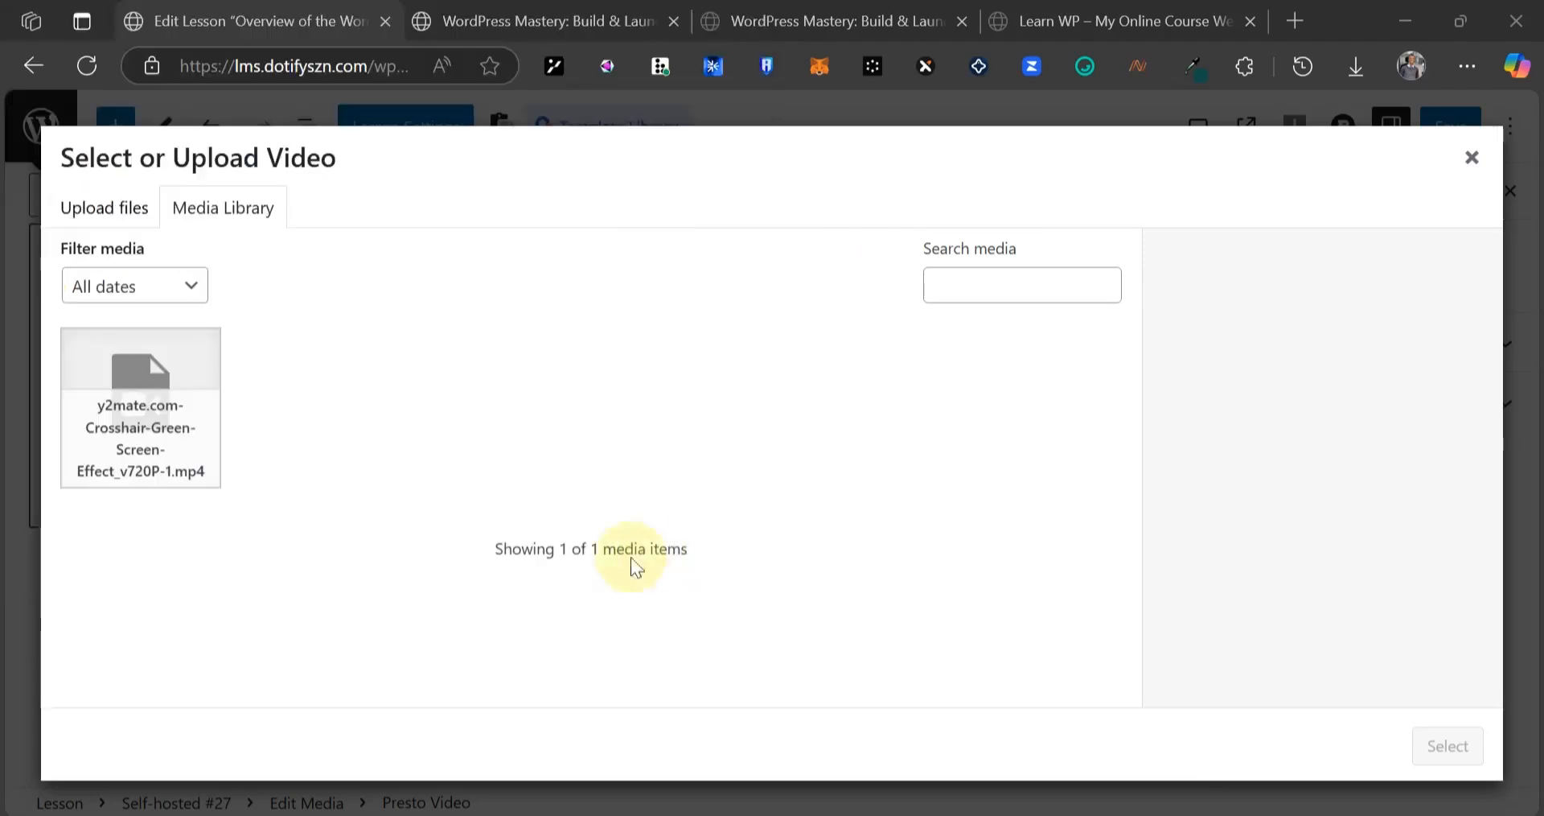
click(181, 378)
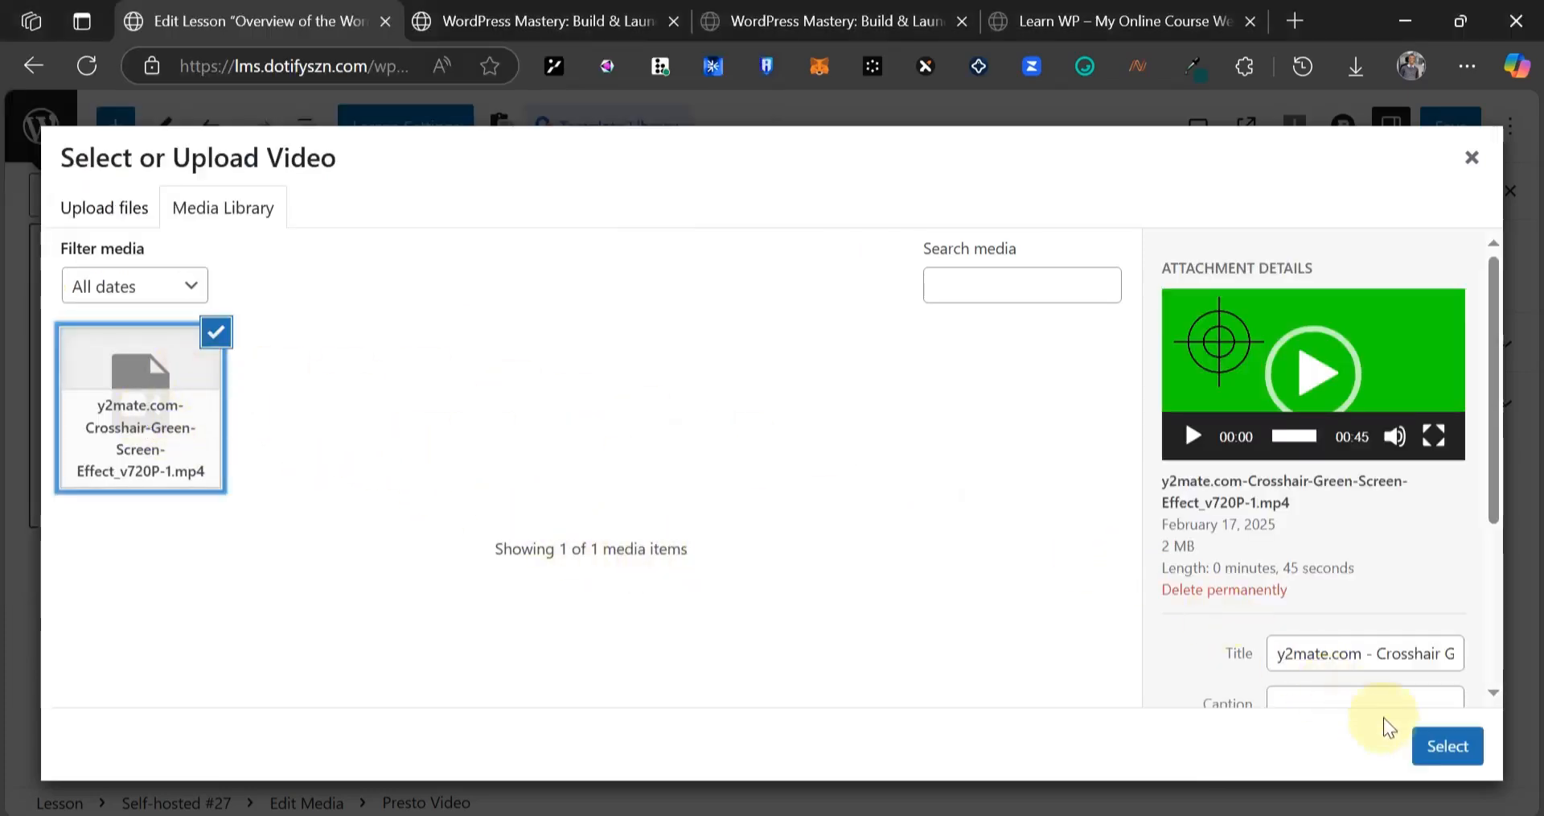
click(1447, 744)
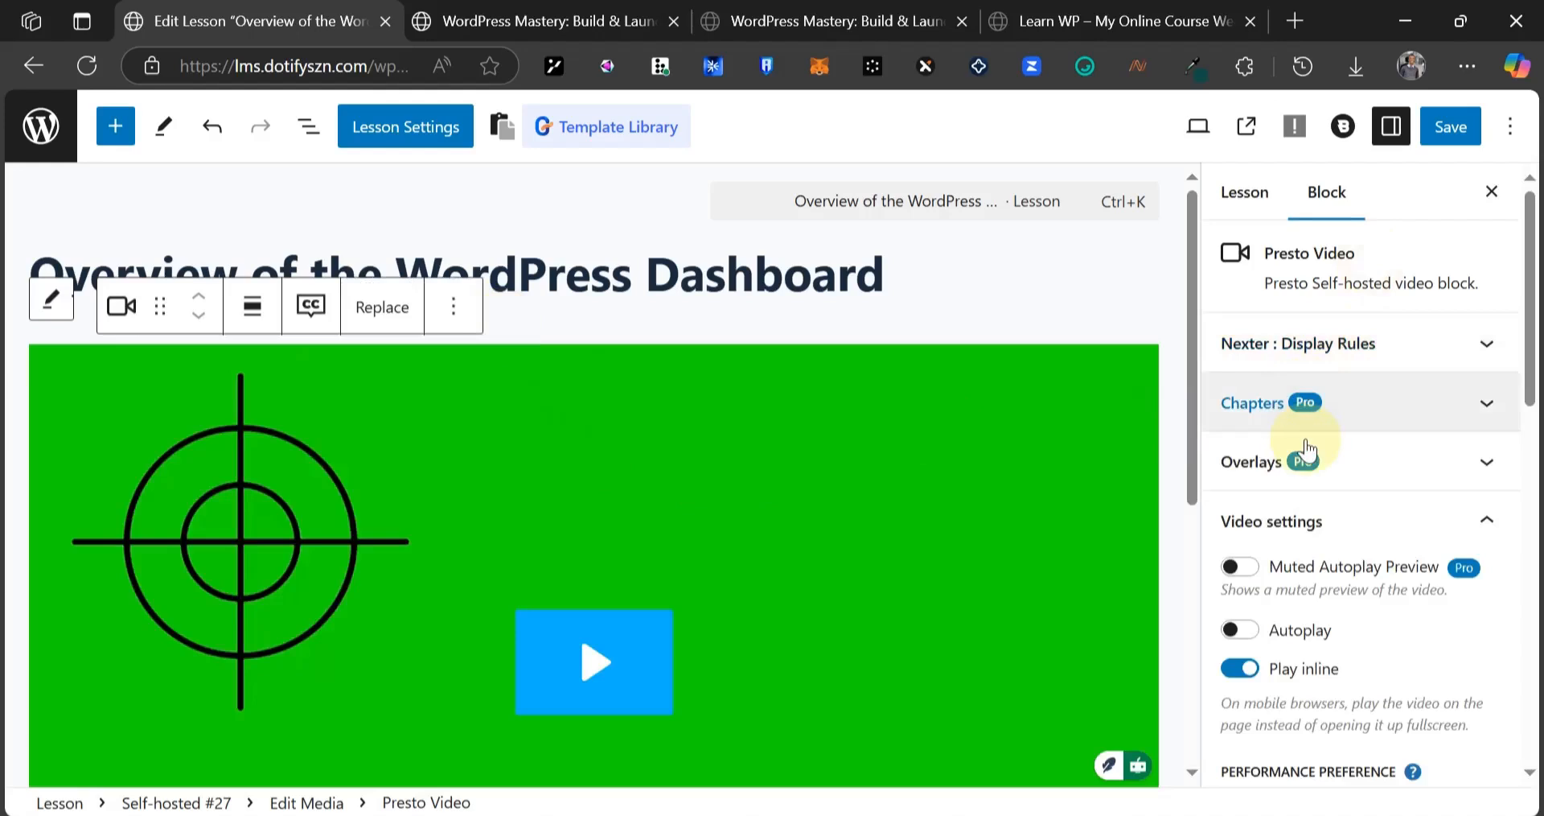
- Examine the video block's chapters, autoplay, inline playback, performance preference and poster image settings
click(1402, 414)
click(1402, 414)
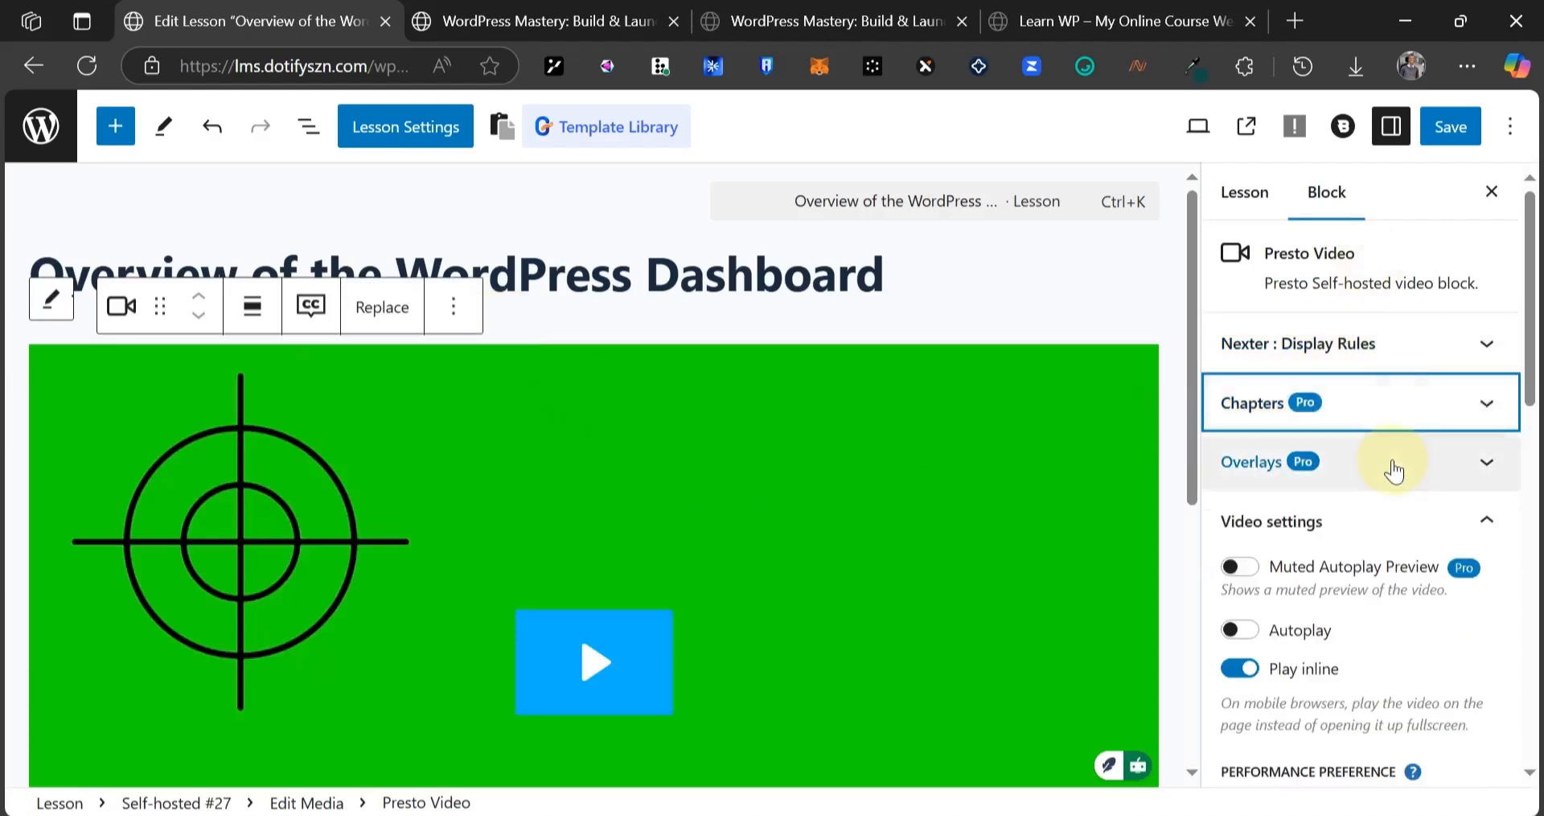
scroll(1359, 461, down, 5)
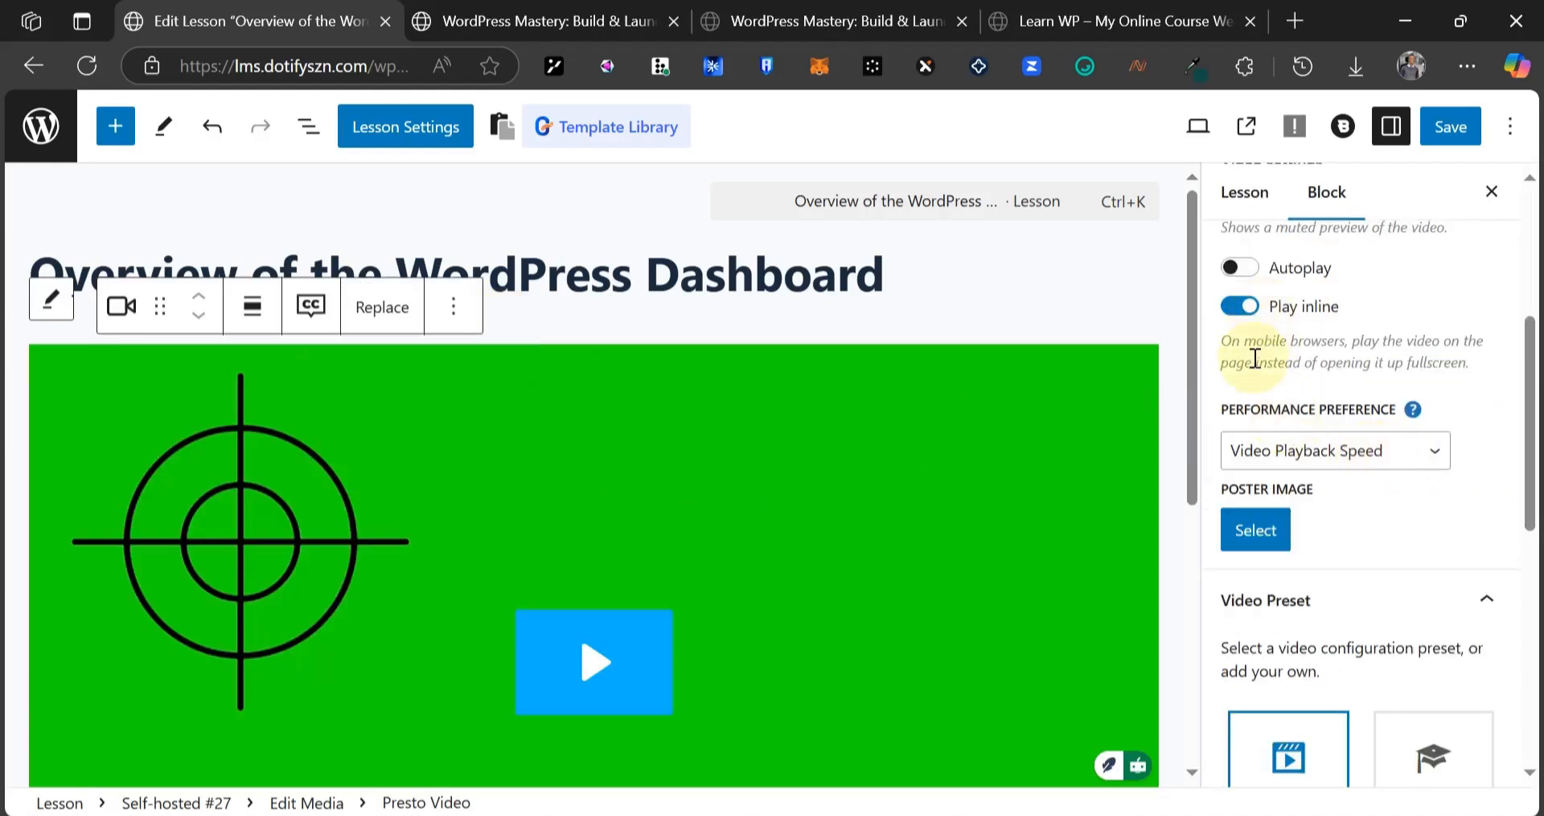
scroll(1266, 346, up, 3)
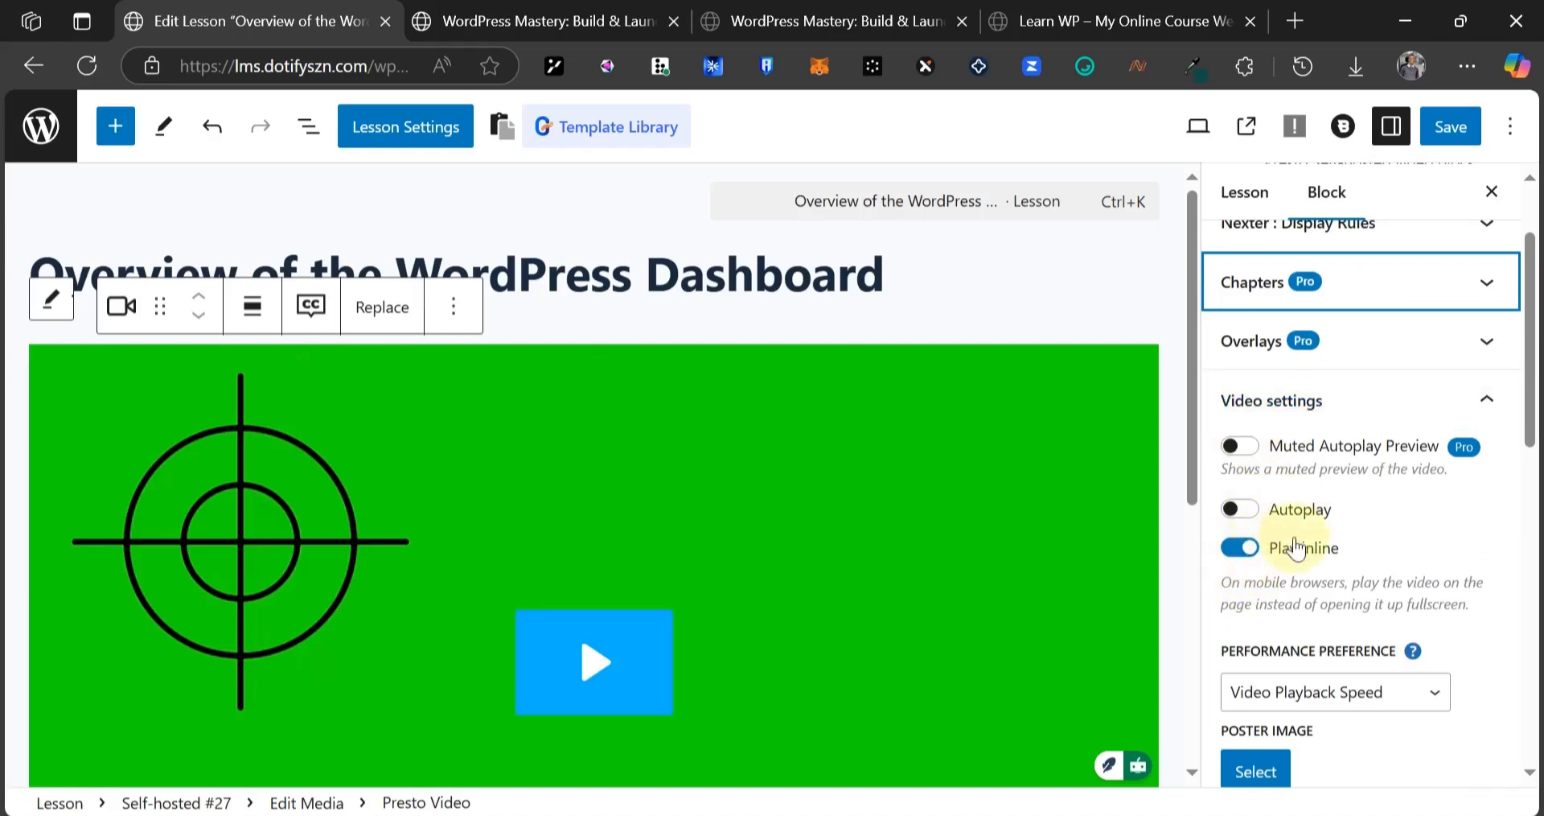
scroll(1355, 531, down, 1)
scroll(1355, 530, down, 4)
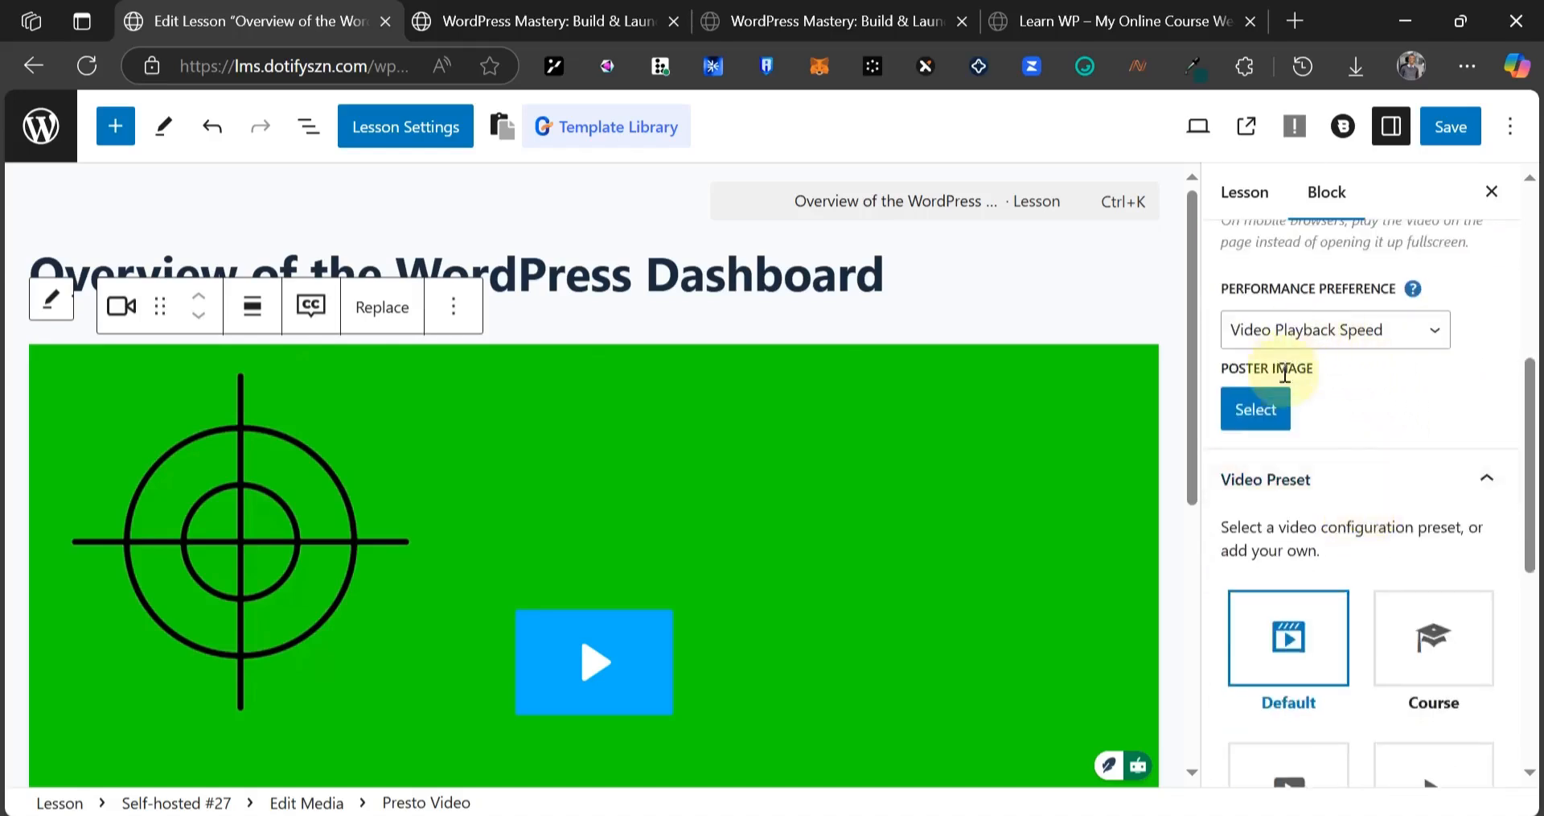
click(1328, 329)
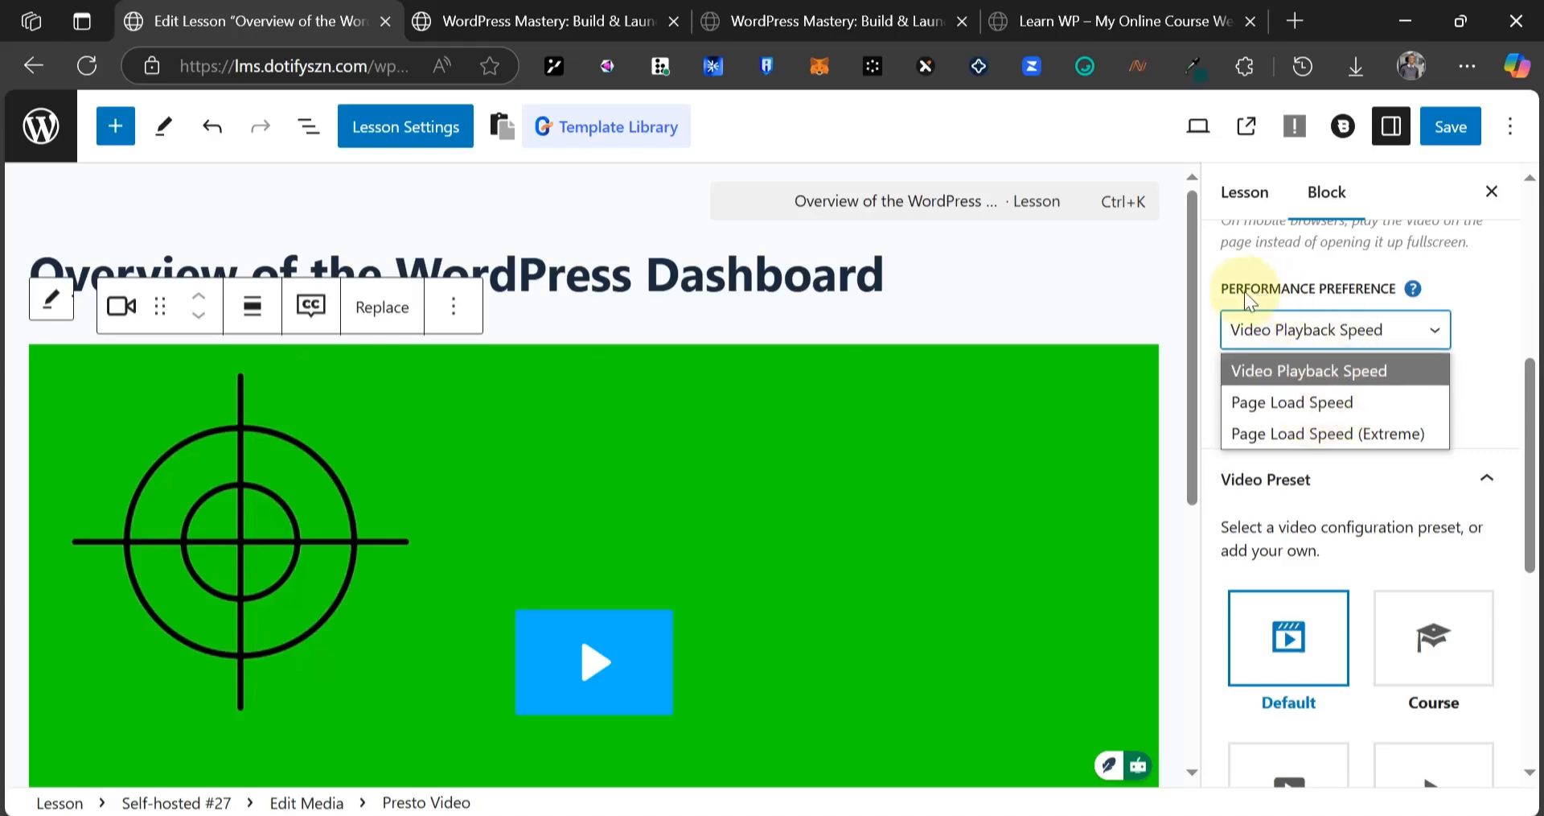
drag(1243, 292, 1329, 294)
click(1320, 334)
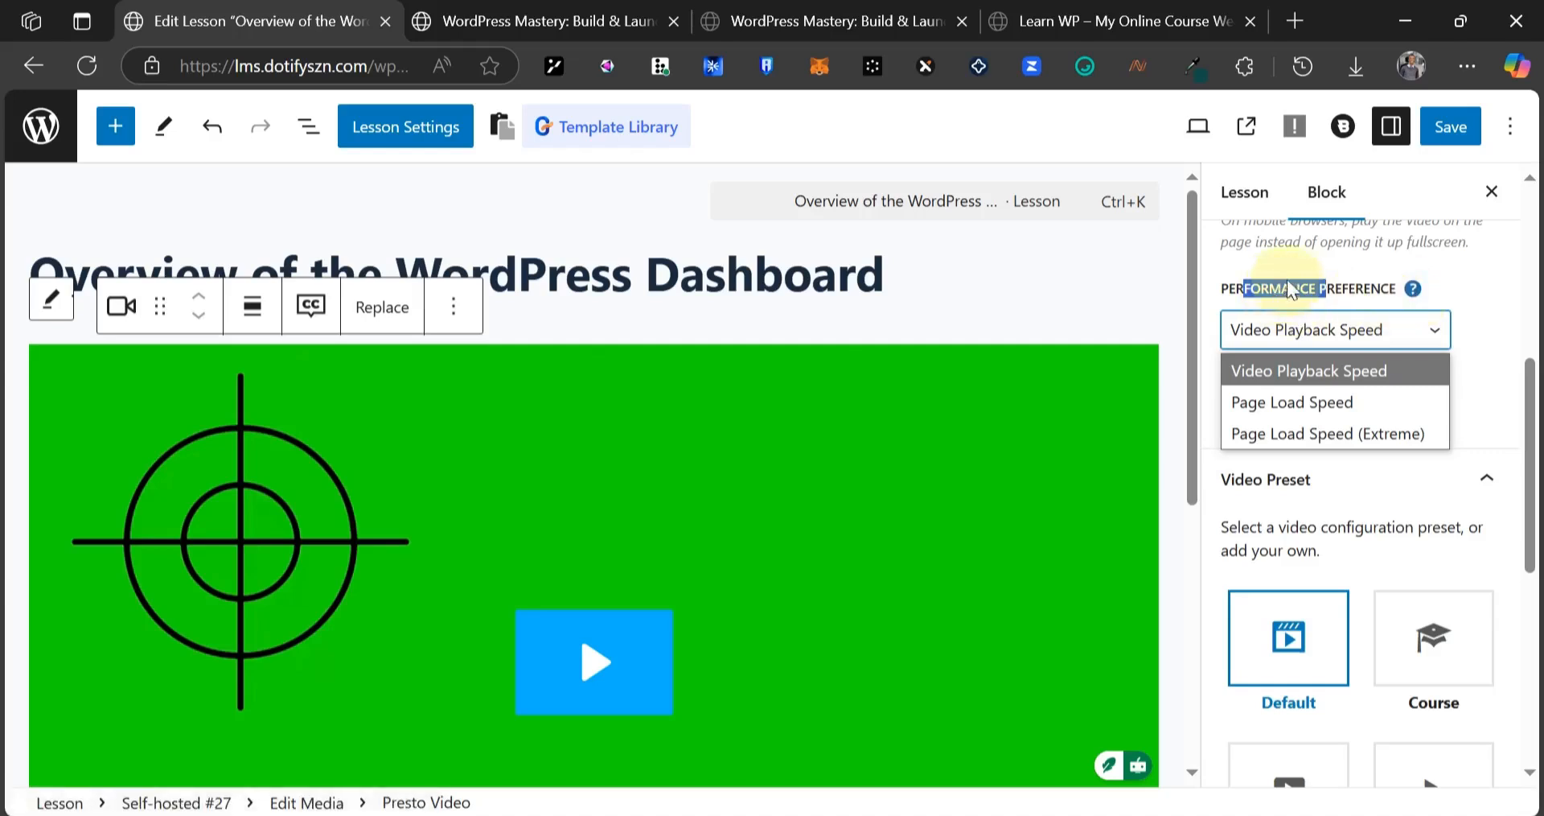
click(1335, 296)
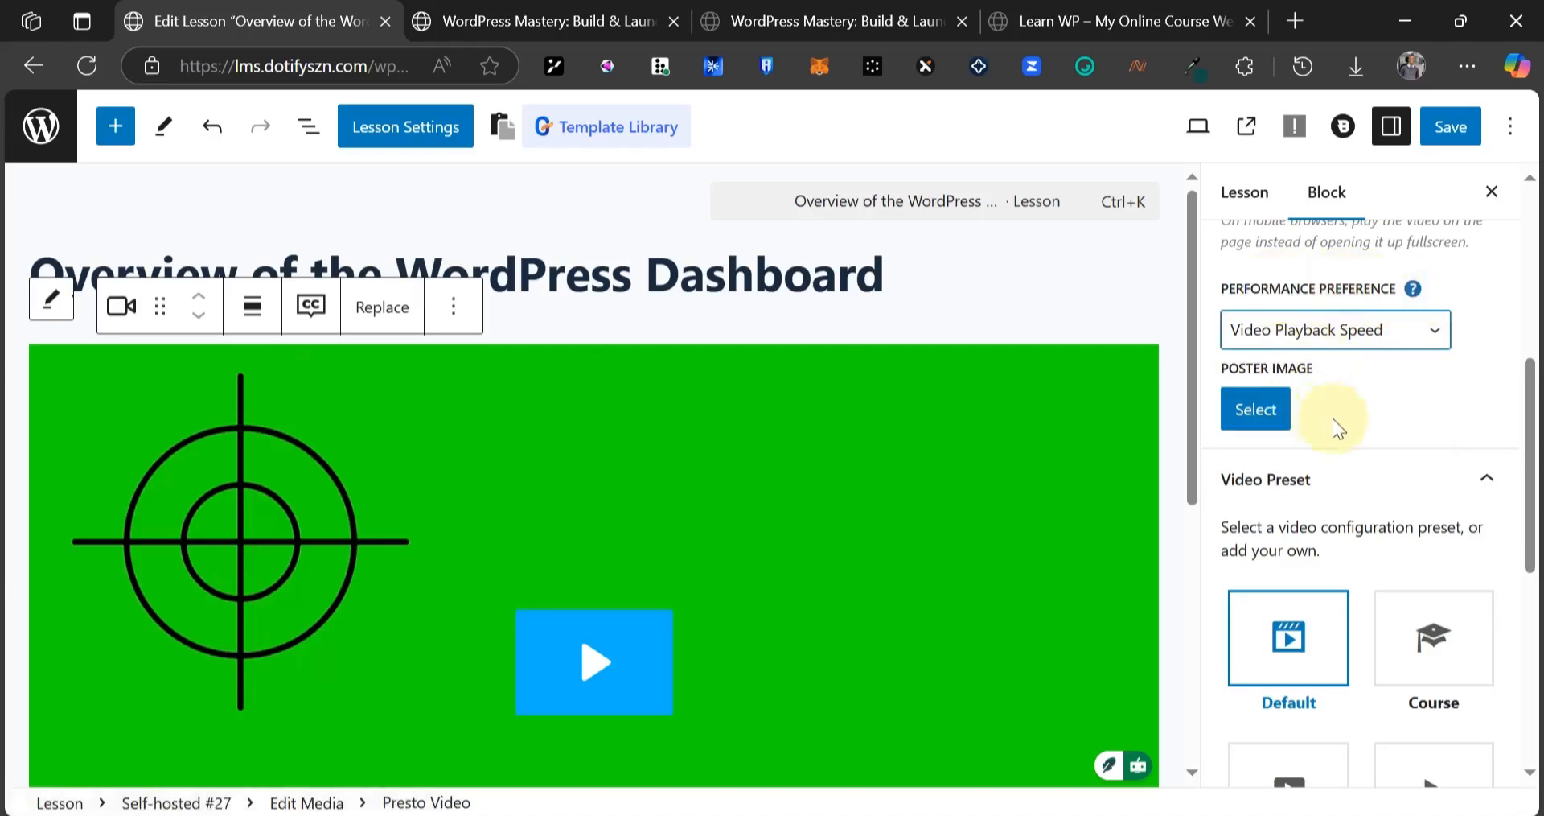
scroll(1398, 492, down, 5)
scroll(1396, 497, up, 5)
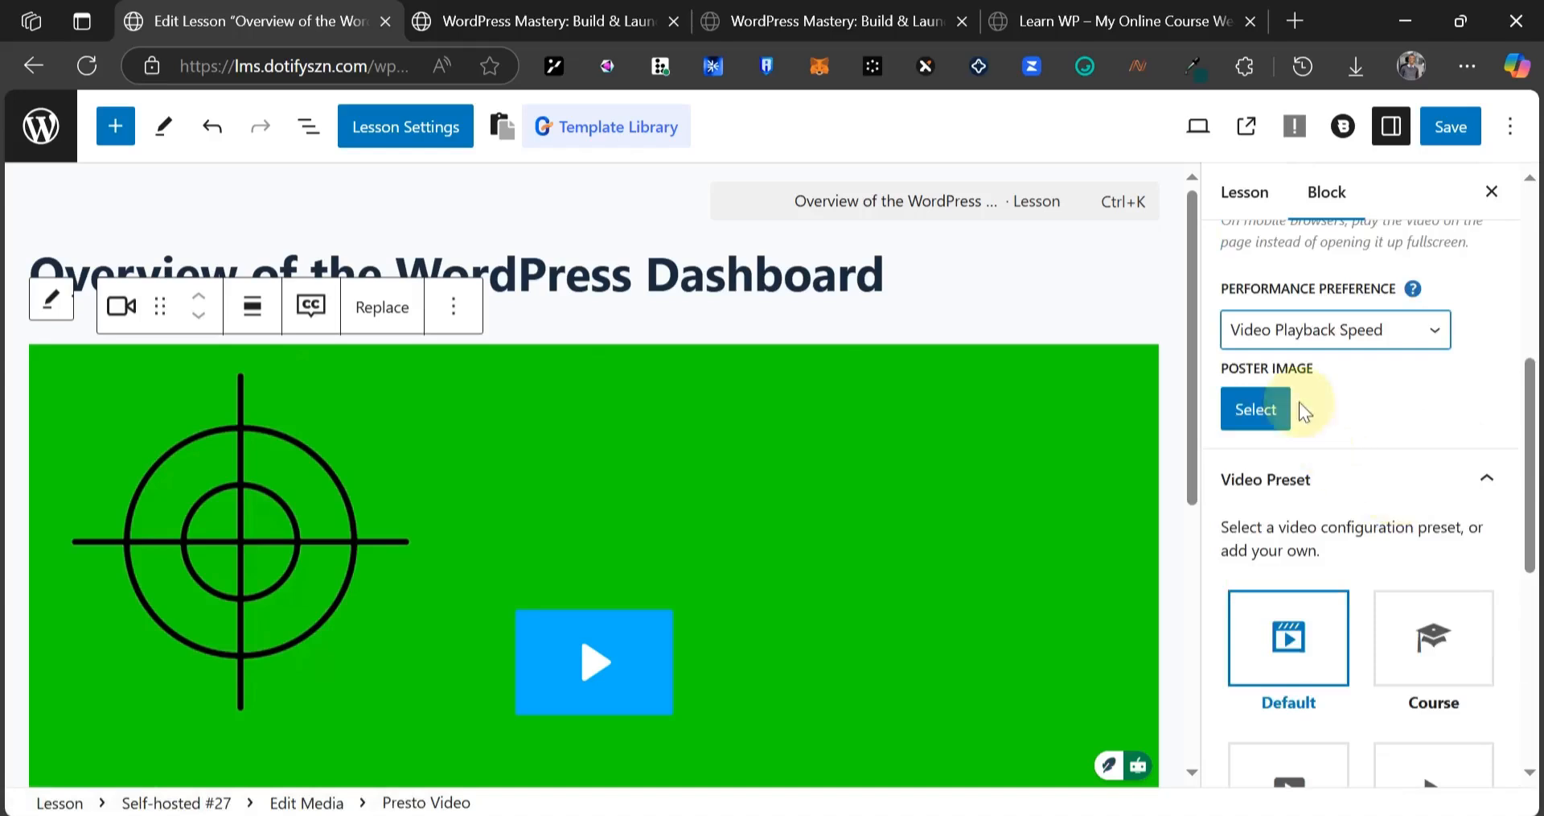
- Set the laptop photo from the media library as the video's poster image
scroll(228, 456, down, 3)
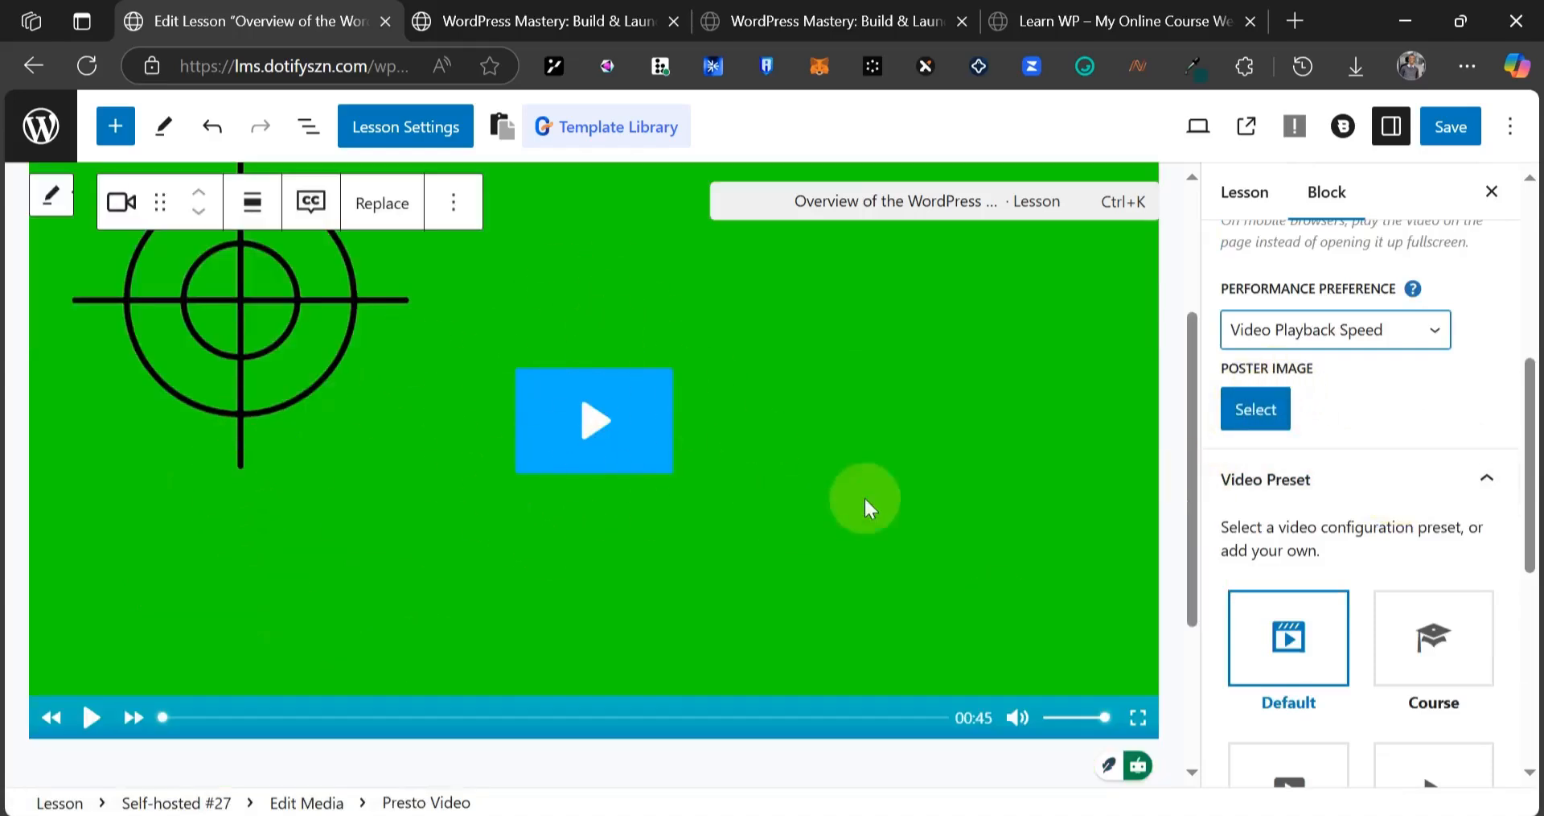
click(1253, 407)
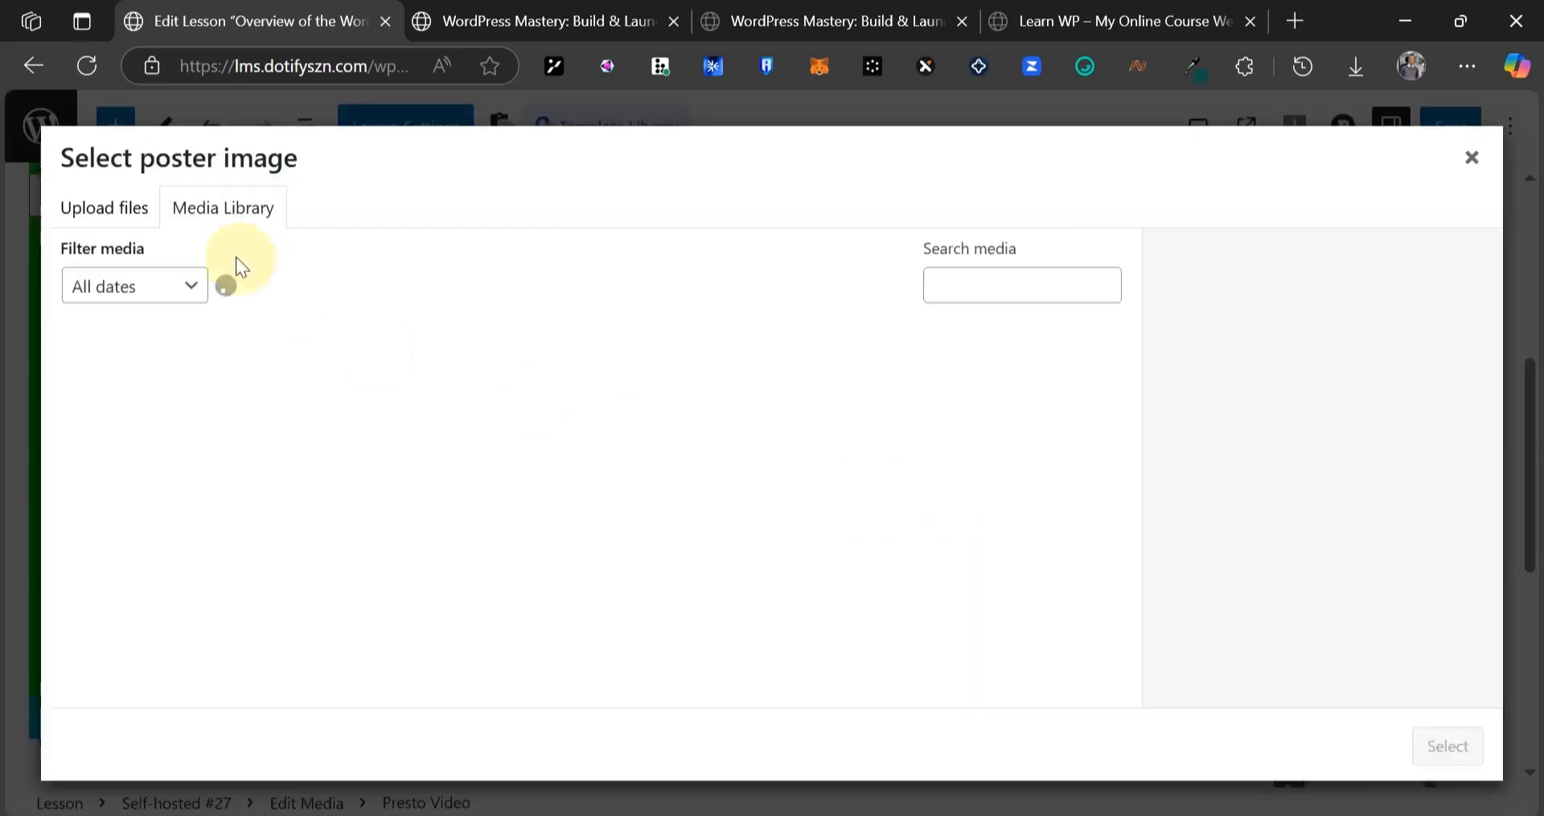
click(121, 211)
click(219, 211)
click(130, 429)
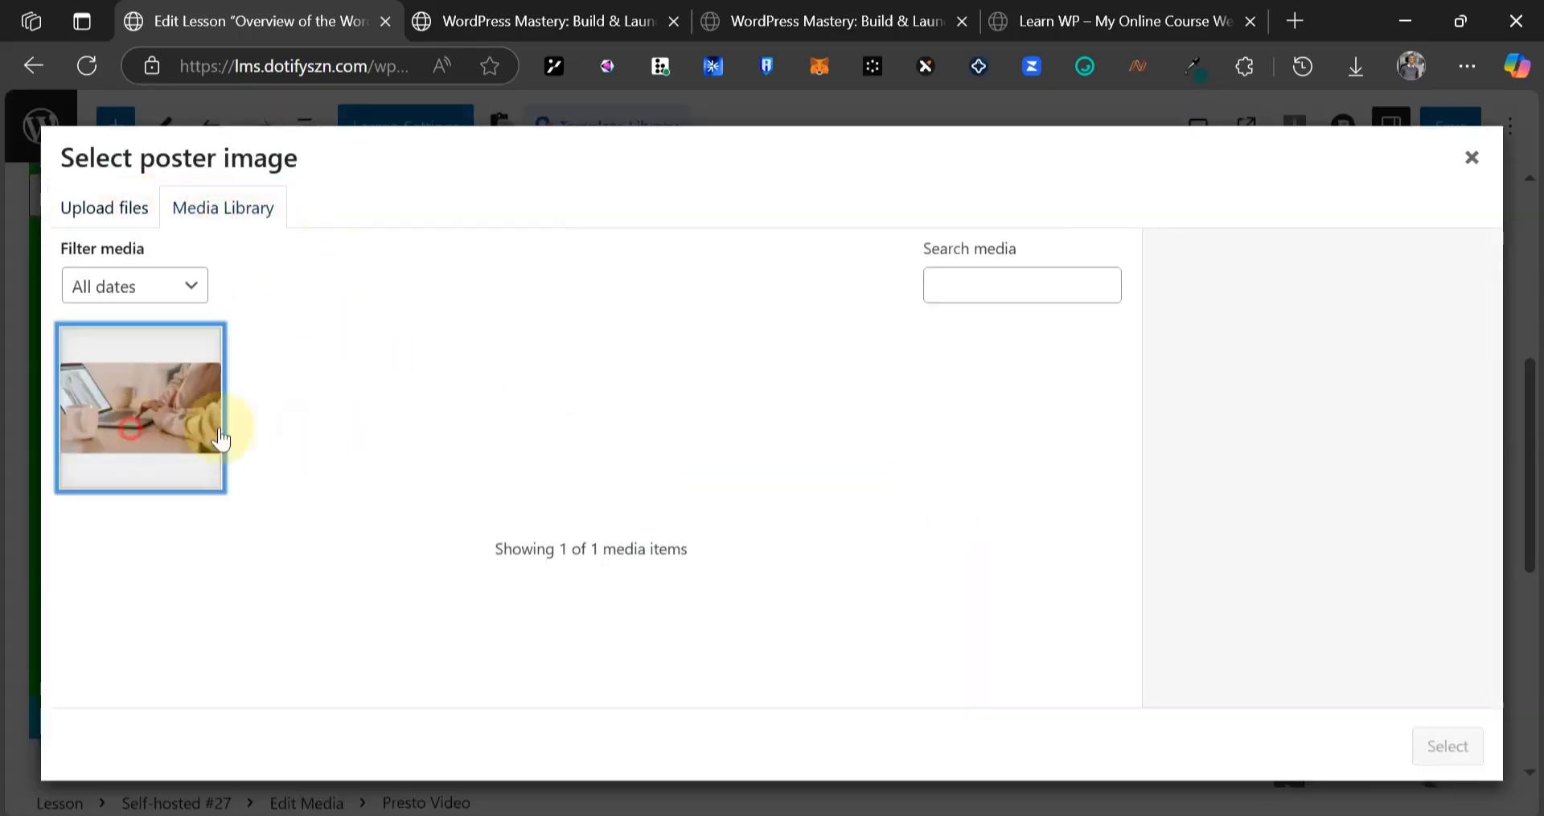
click(1435, 745)
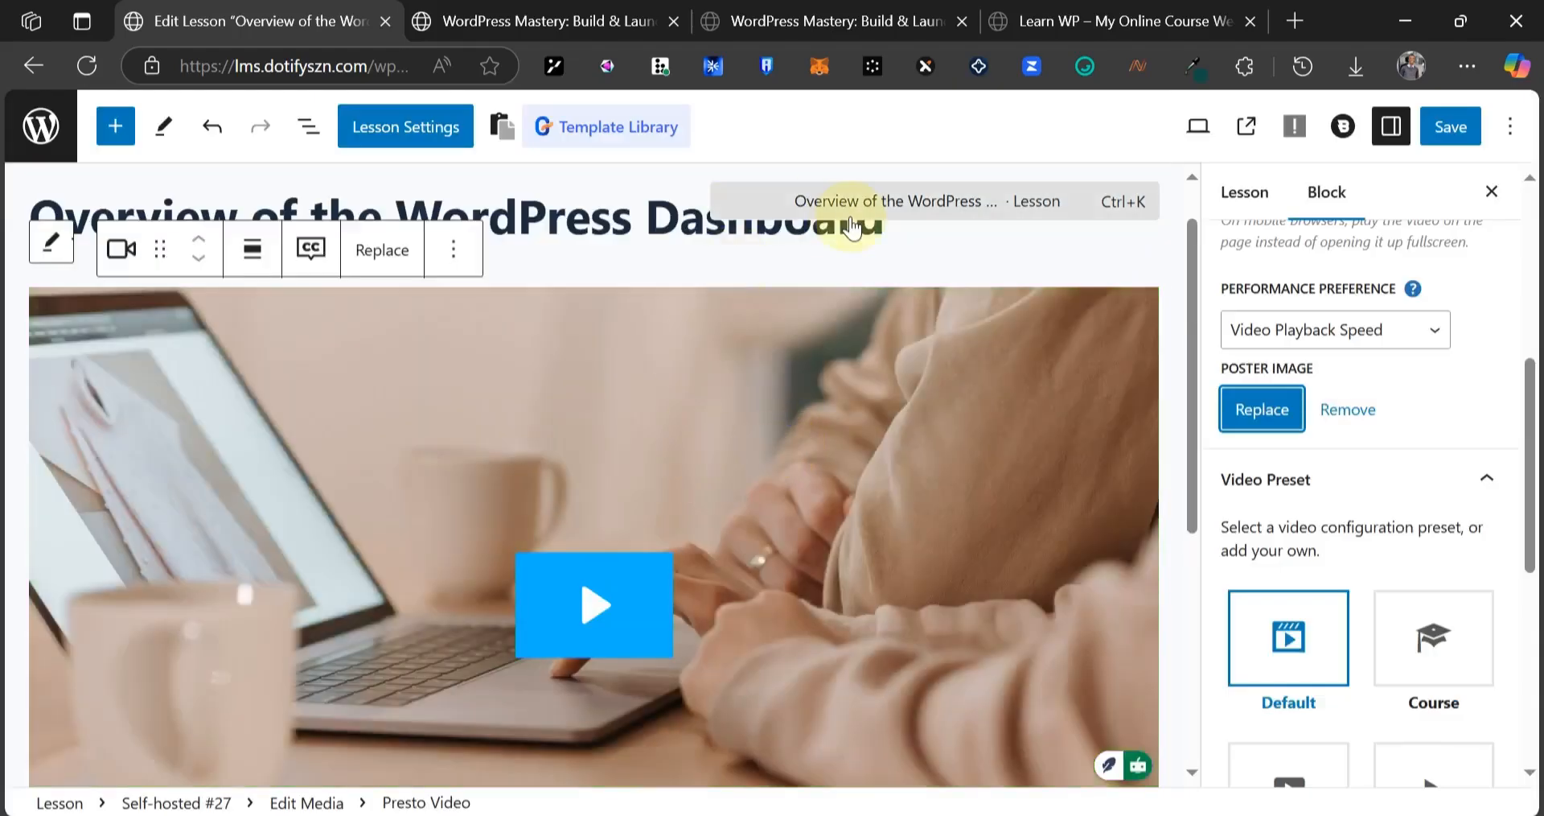
- Try the Course, Minimal and Youtube Optimized presets on the lesson video and compare their player controls
scroll(1426, 509, down, 5)
scroll(1303, 411, up, 3)
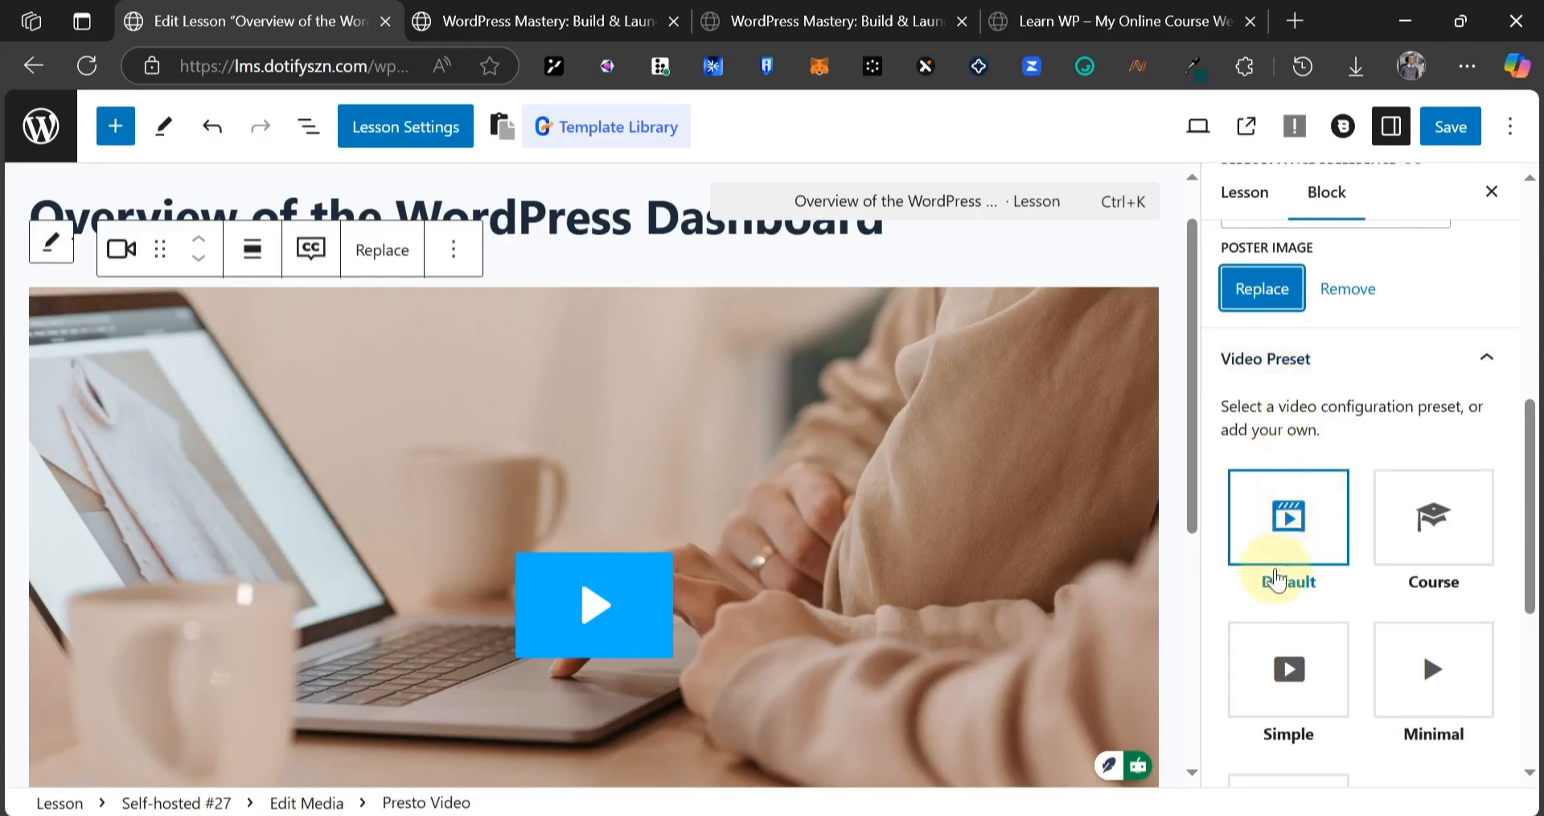
click(1420, 535)
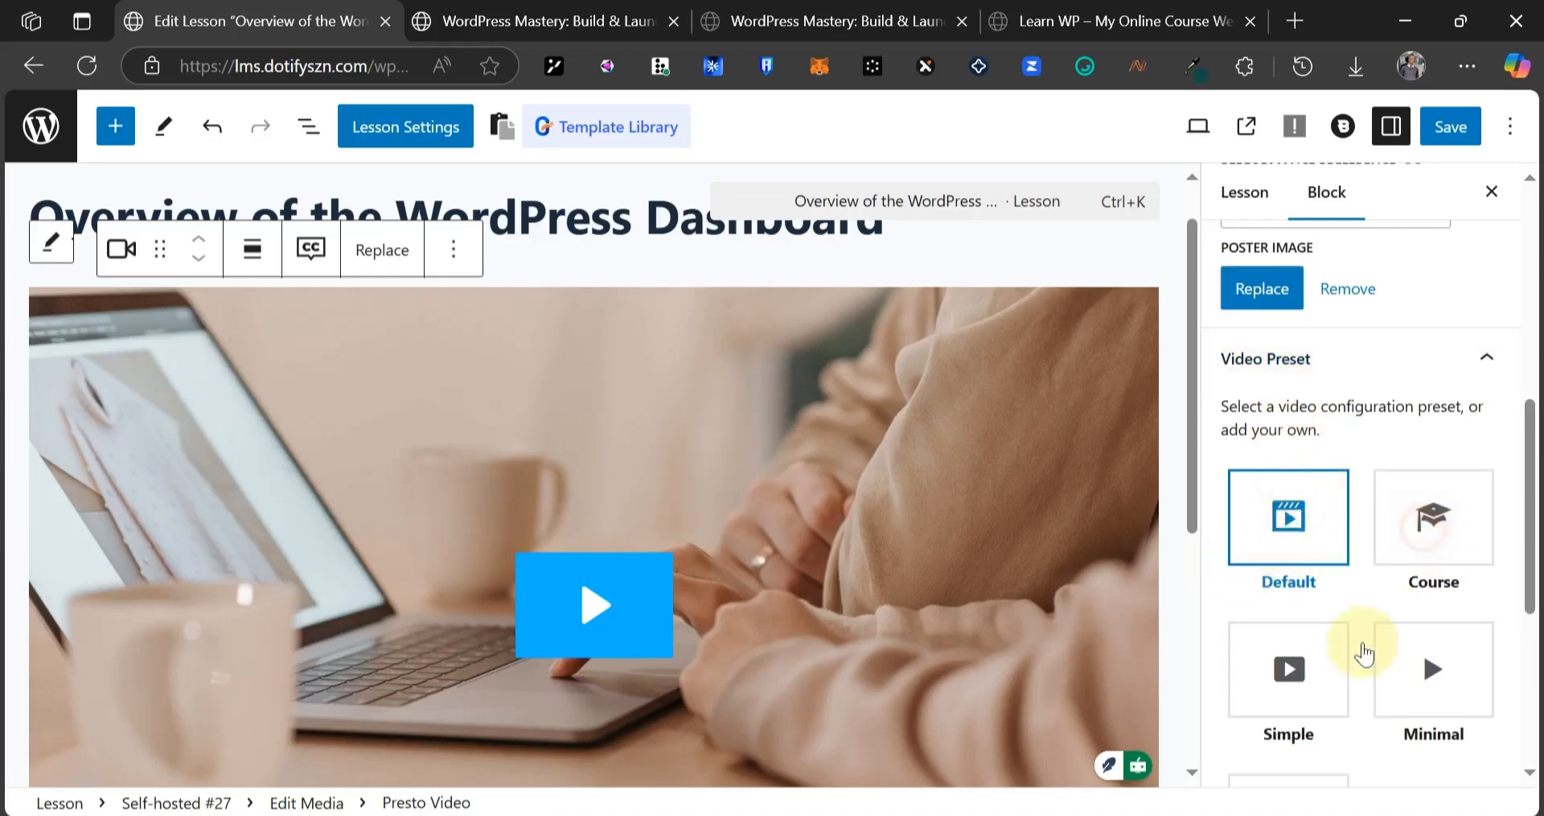
scroll(1327, 467, down, 3)
click(1423, 423)
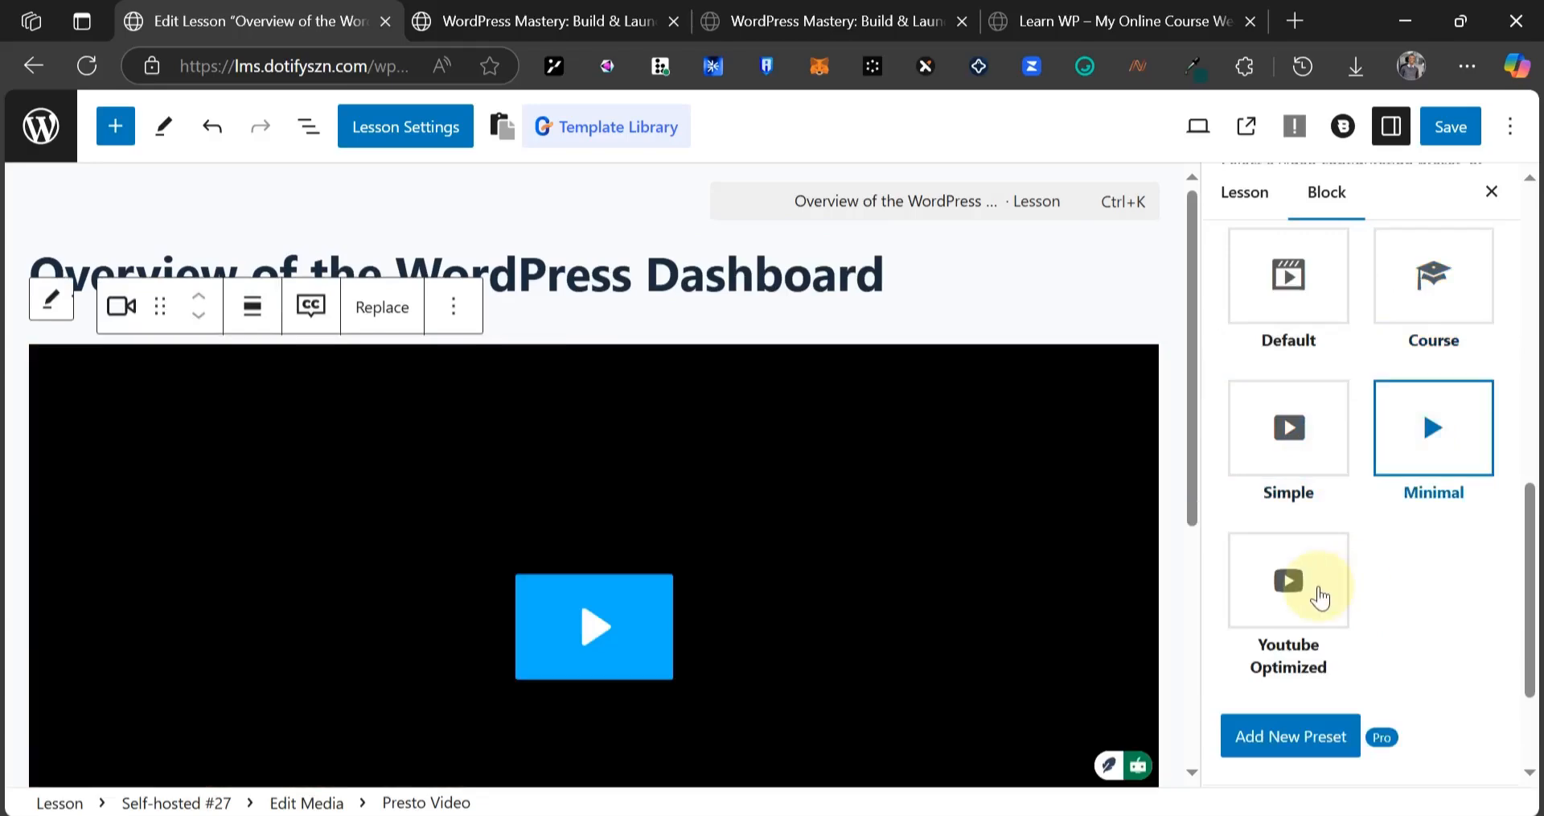
click(1321, 597)
scroll(989, 552, down, 4)
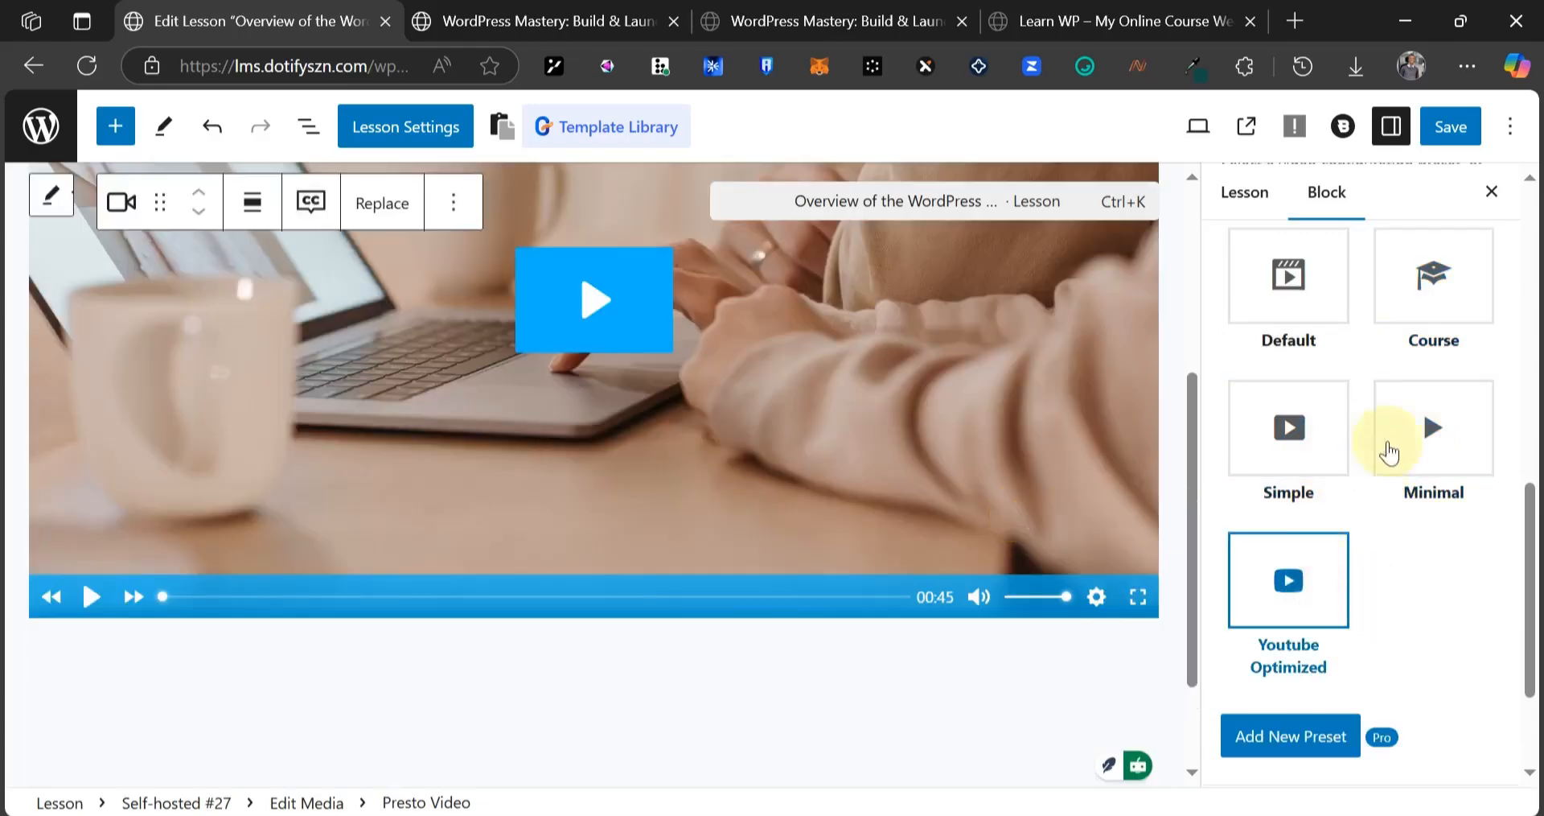
click(1420, 422)
scroll(1041, 545, down, 3)
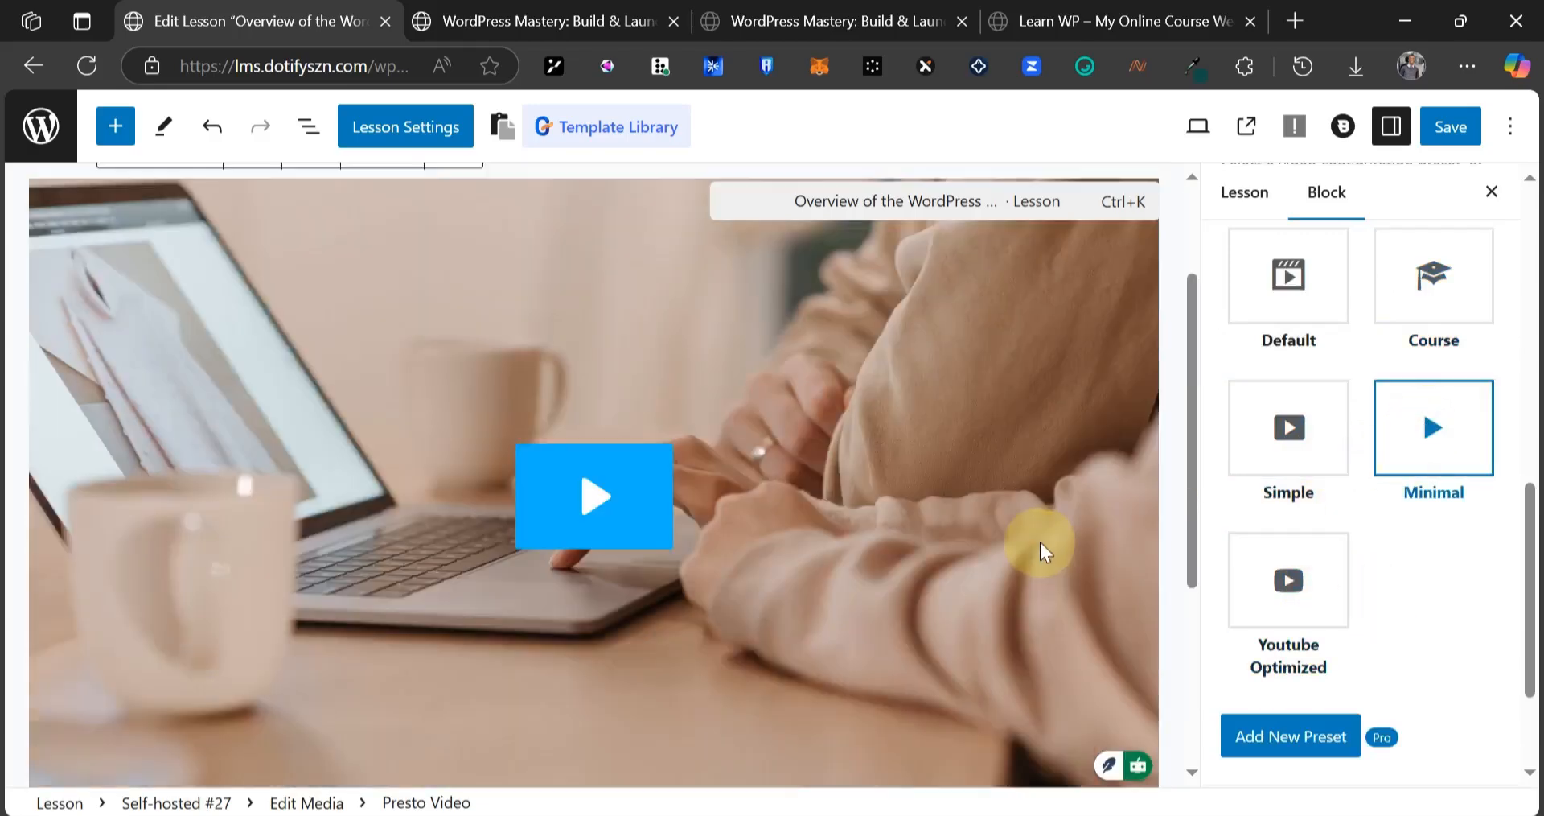
- Apply the Course video preset to the lesson video
scroll(1040, 542, down, 4)
scroll(794, 523, up, 3)
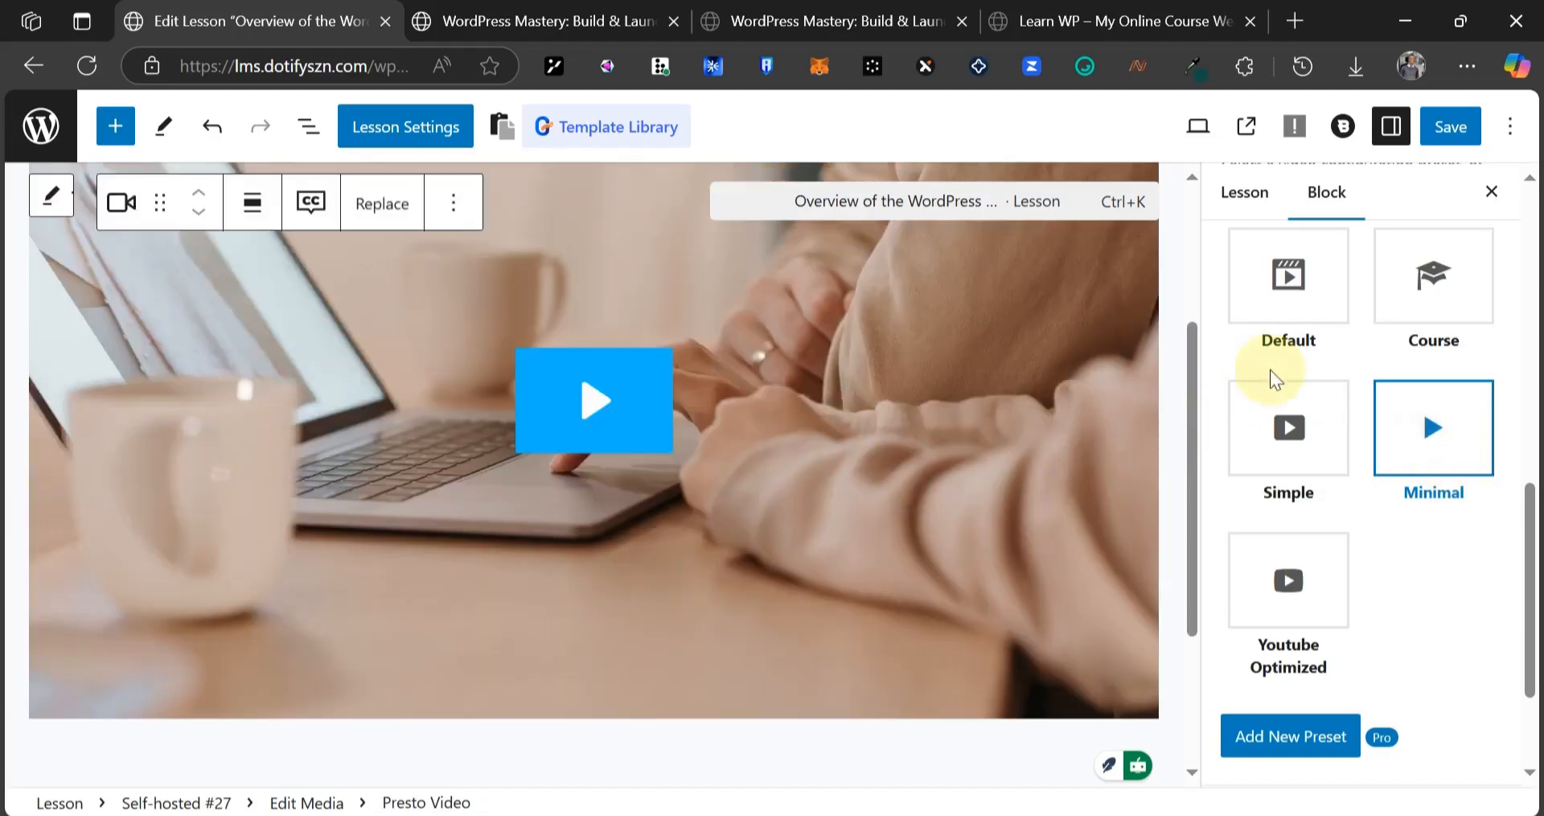
click(1400, 281)
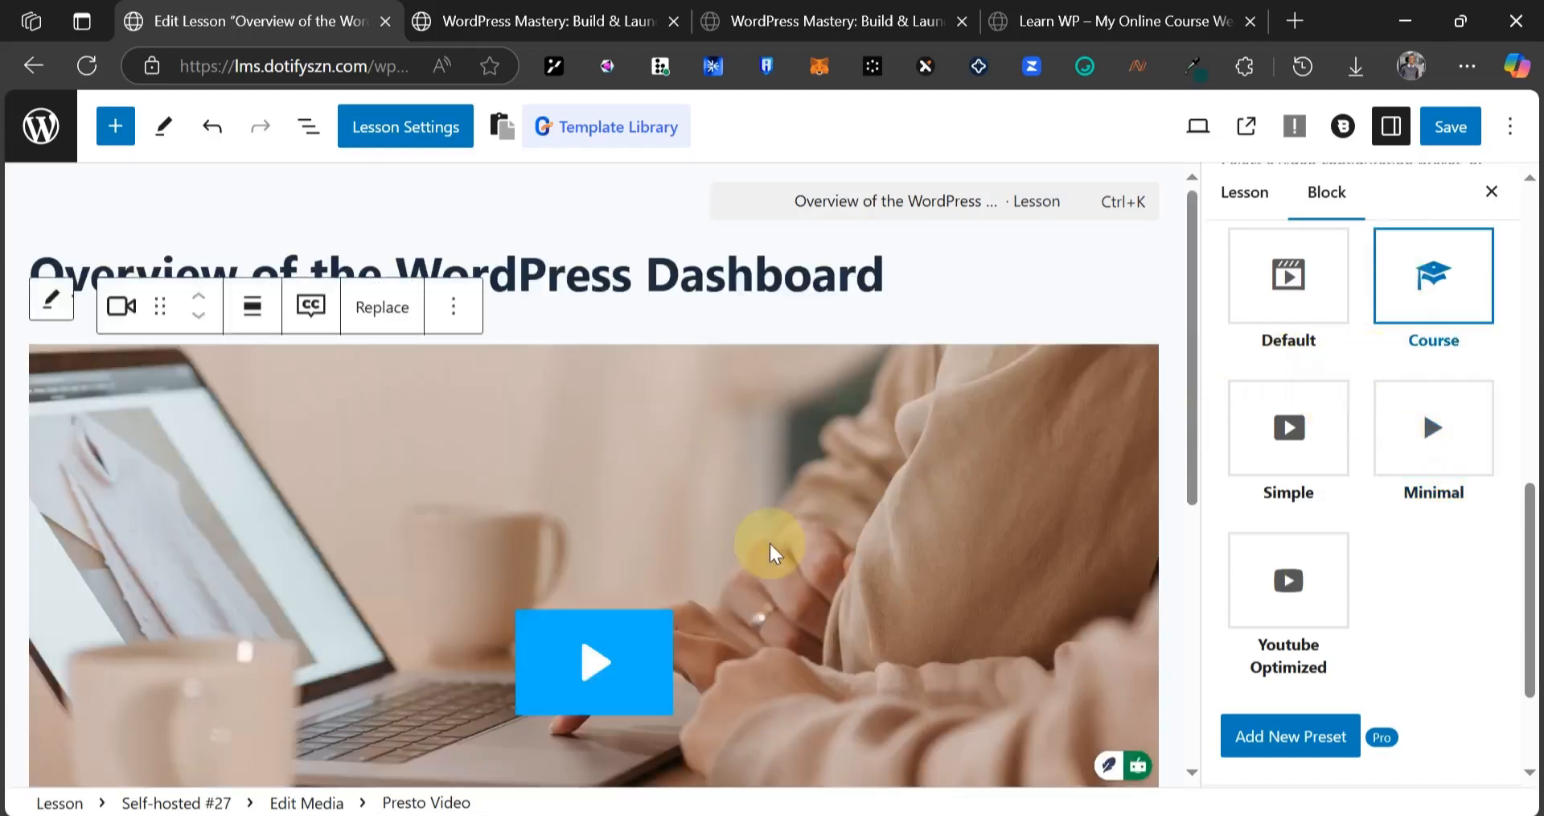
scroll(770, 531, down, 3)
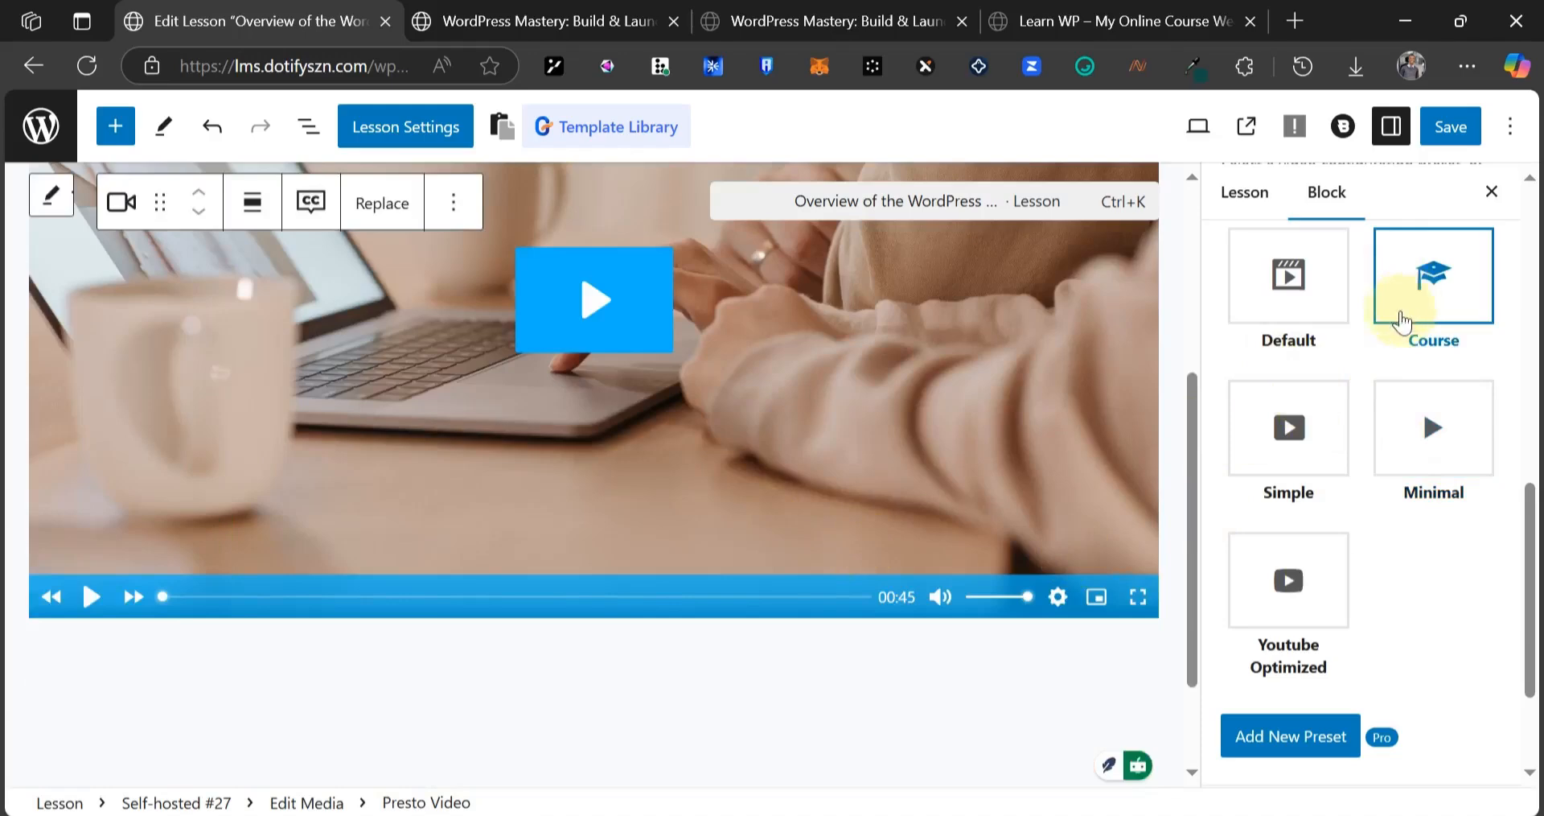
scroll(1377, 371, down, 2)
scroll(1195, 433, up, 3)
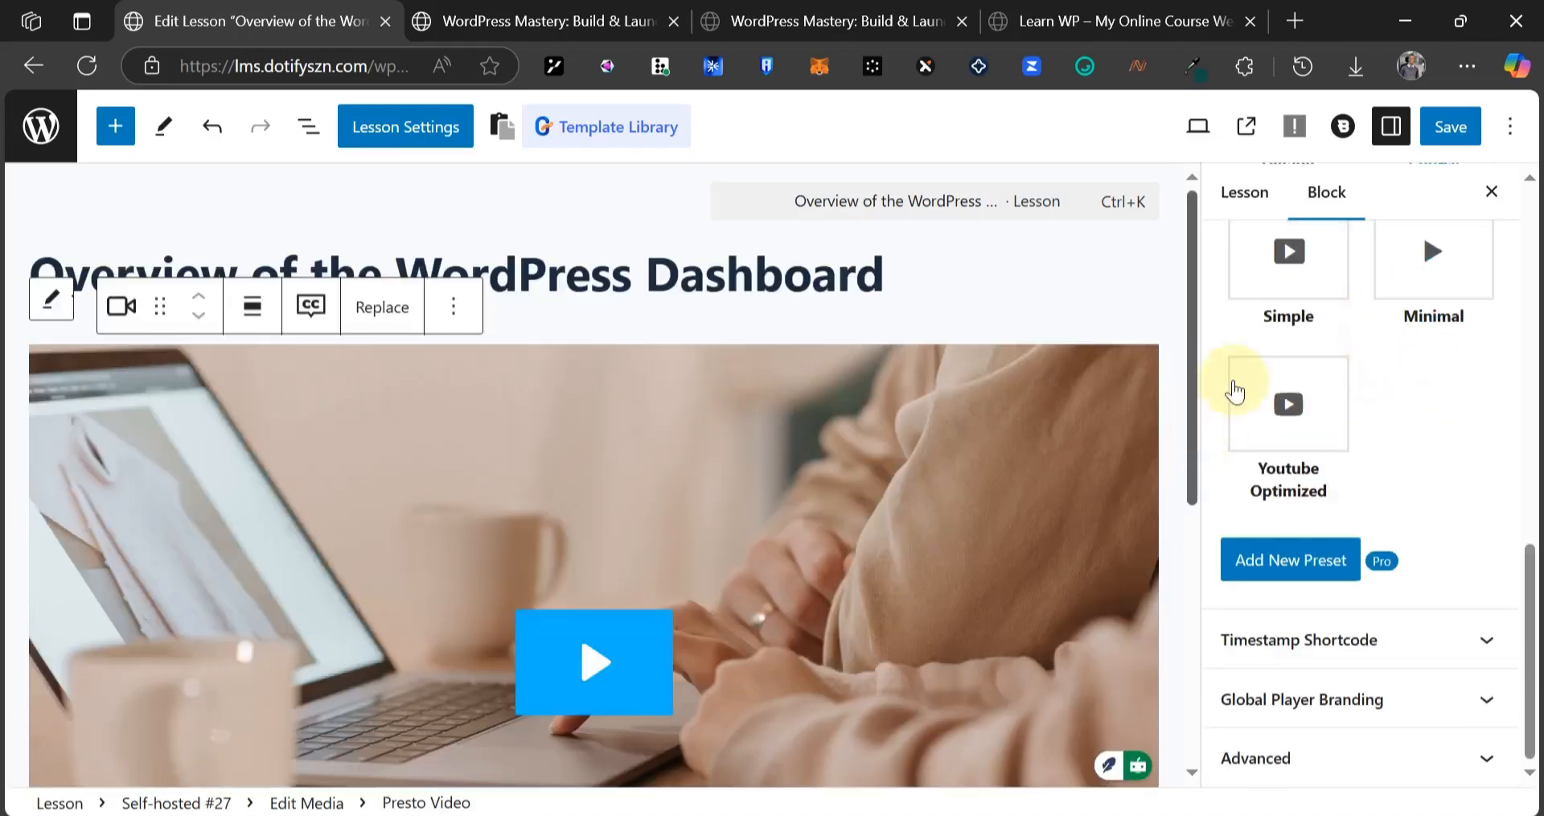
scroll(1242, 378, up, 3)
- Open the lesson's settings and read the help text for the Sample lesson option
click(409, 130)
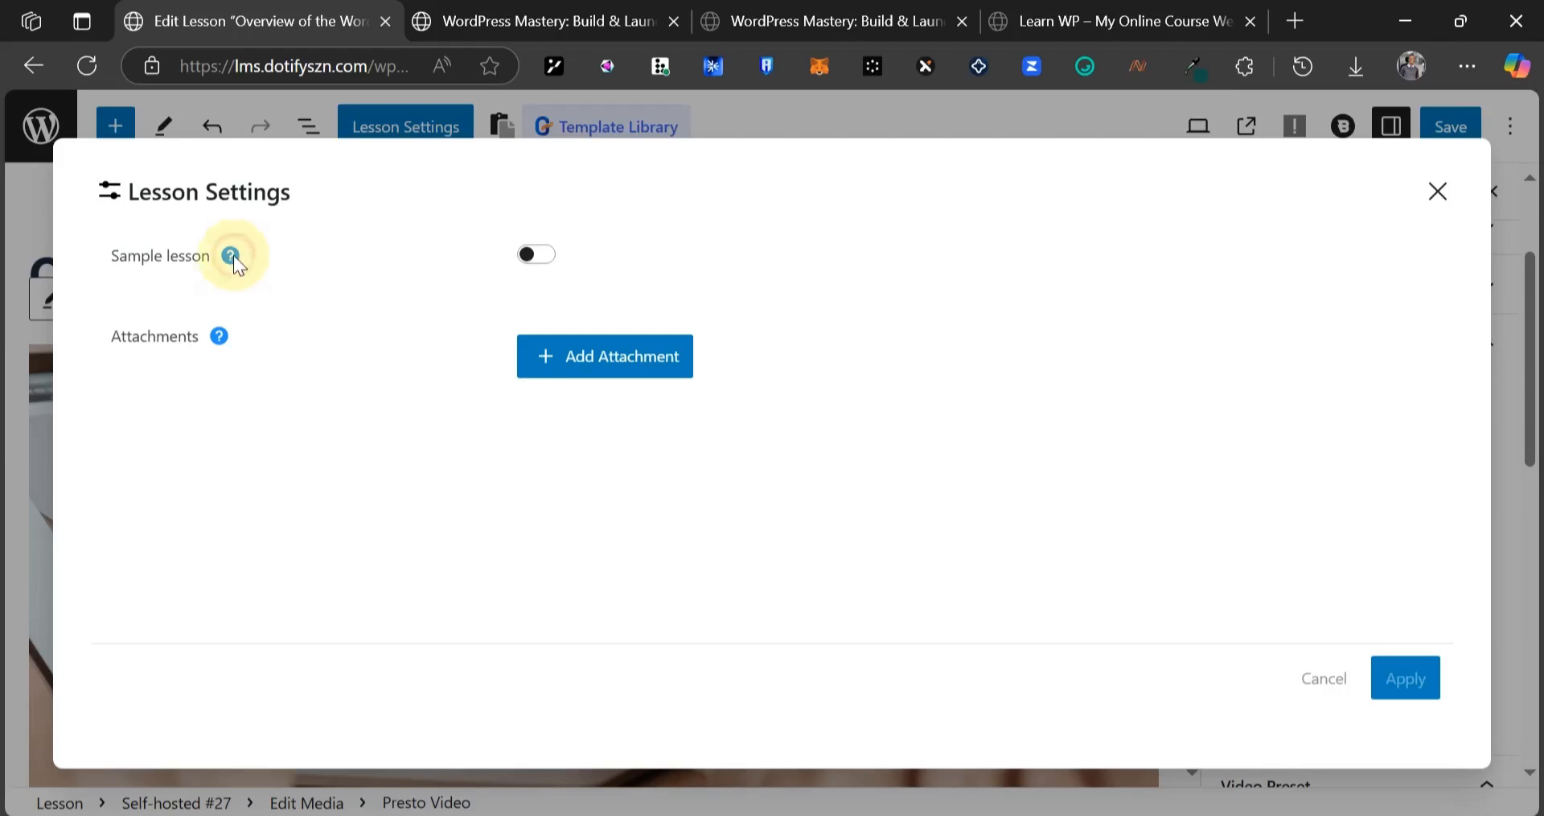
mouse_move(231, 257)
drag(88, 154, 347, 211)
click(355, 255)
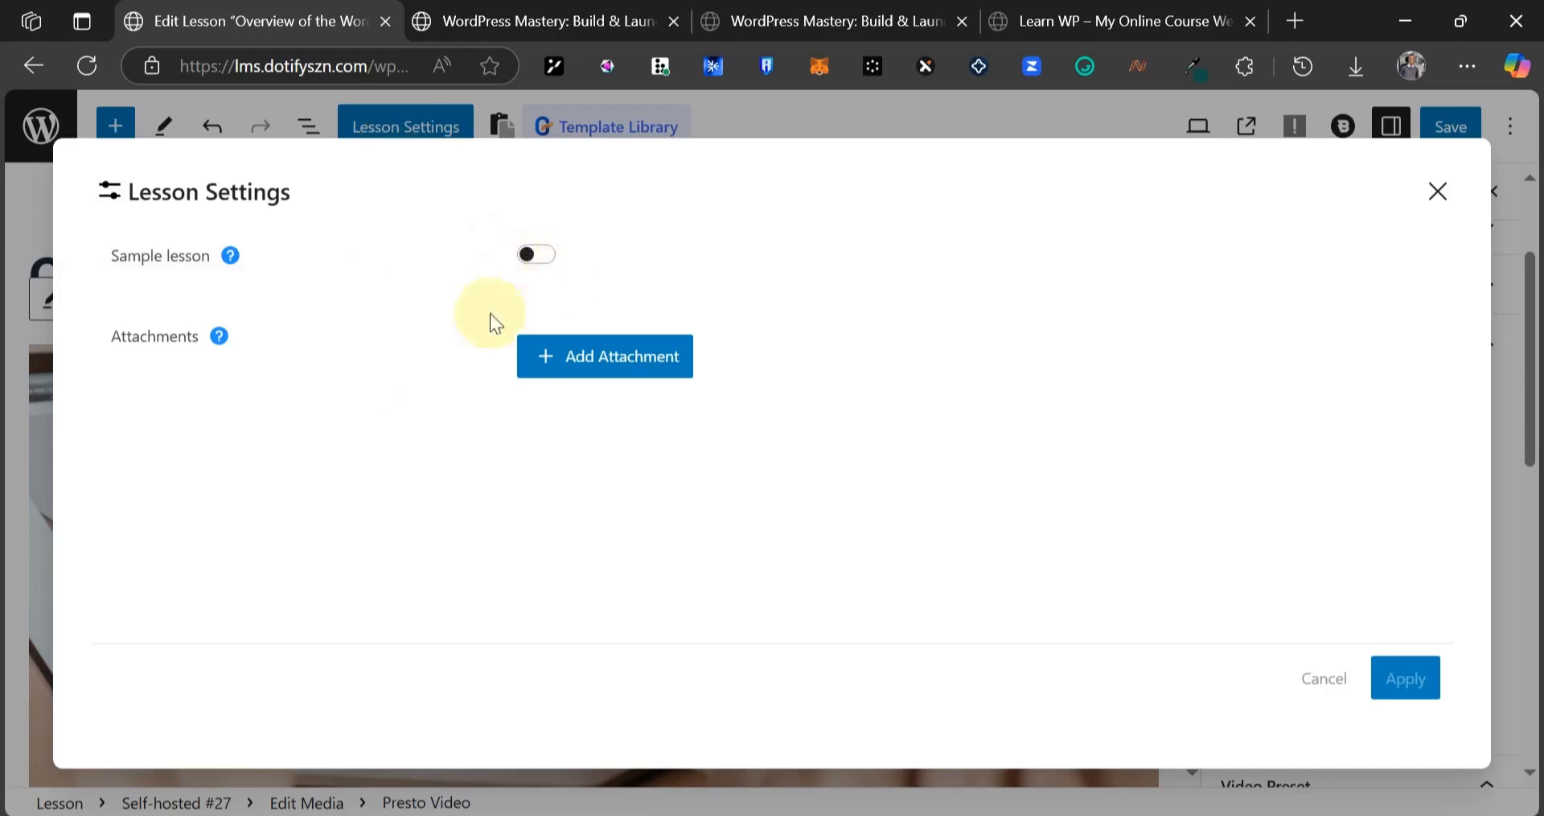
- Add a File attachment to the lesson, using the image tnail.jpg from the media library
click(581, 362)
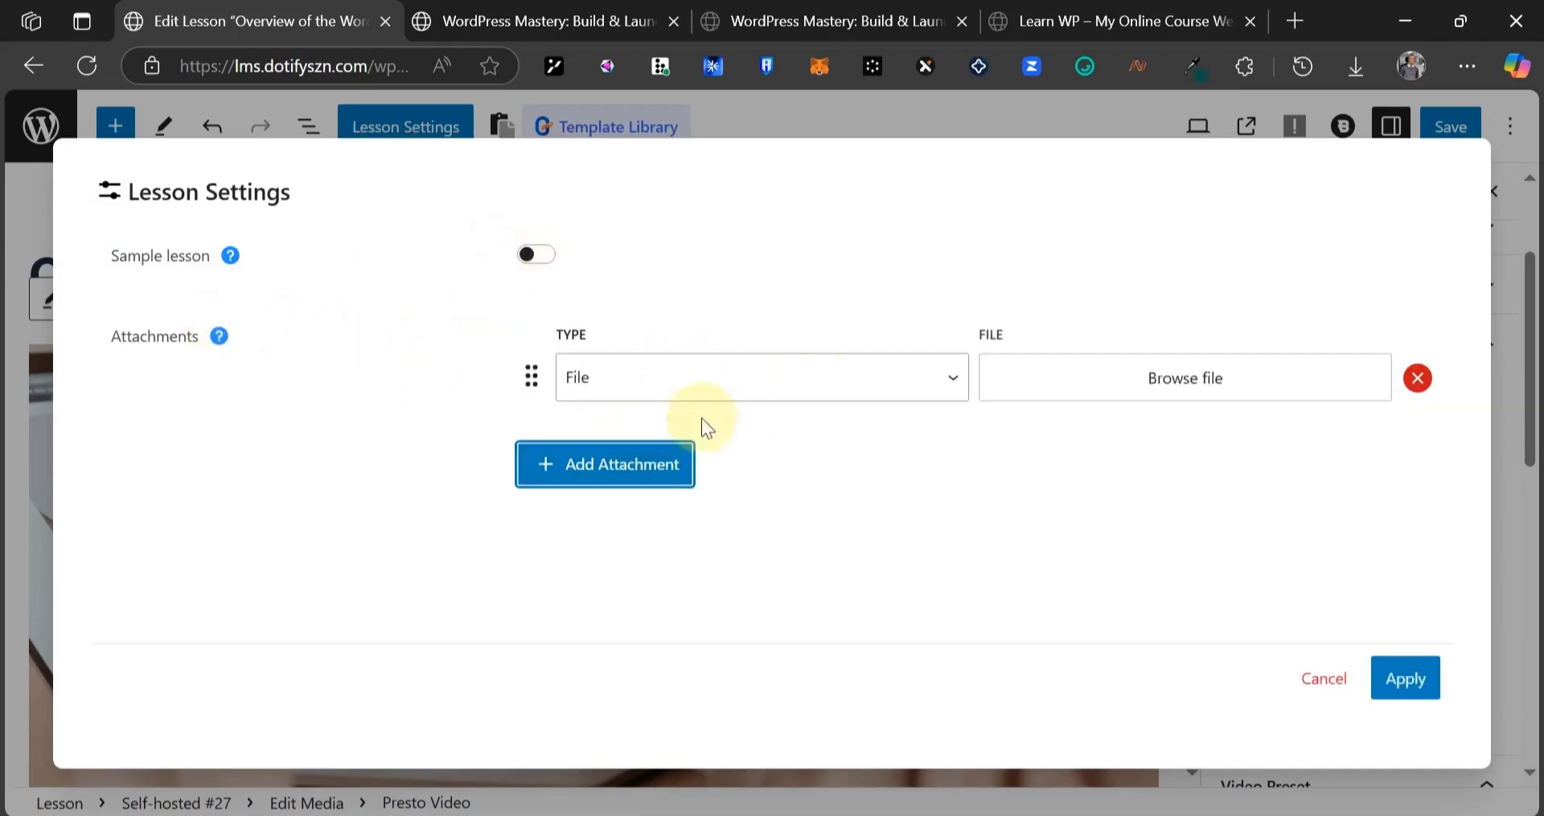
click(1150, 390)
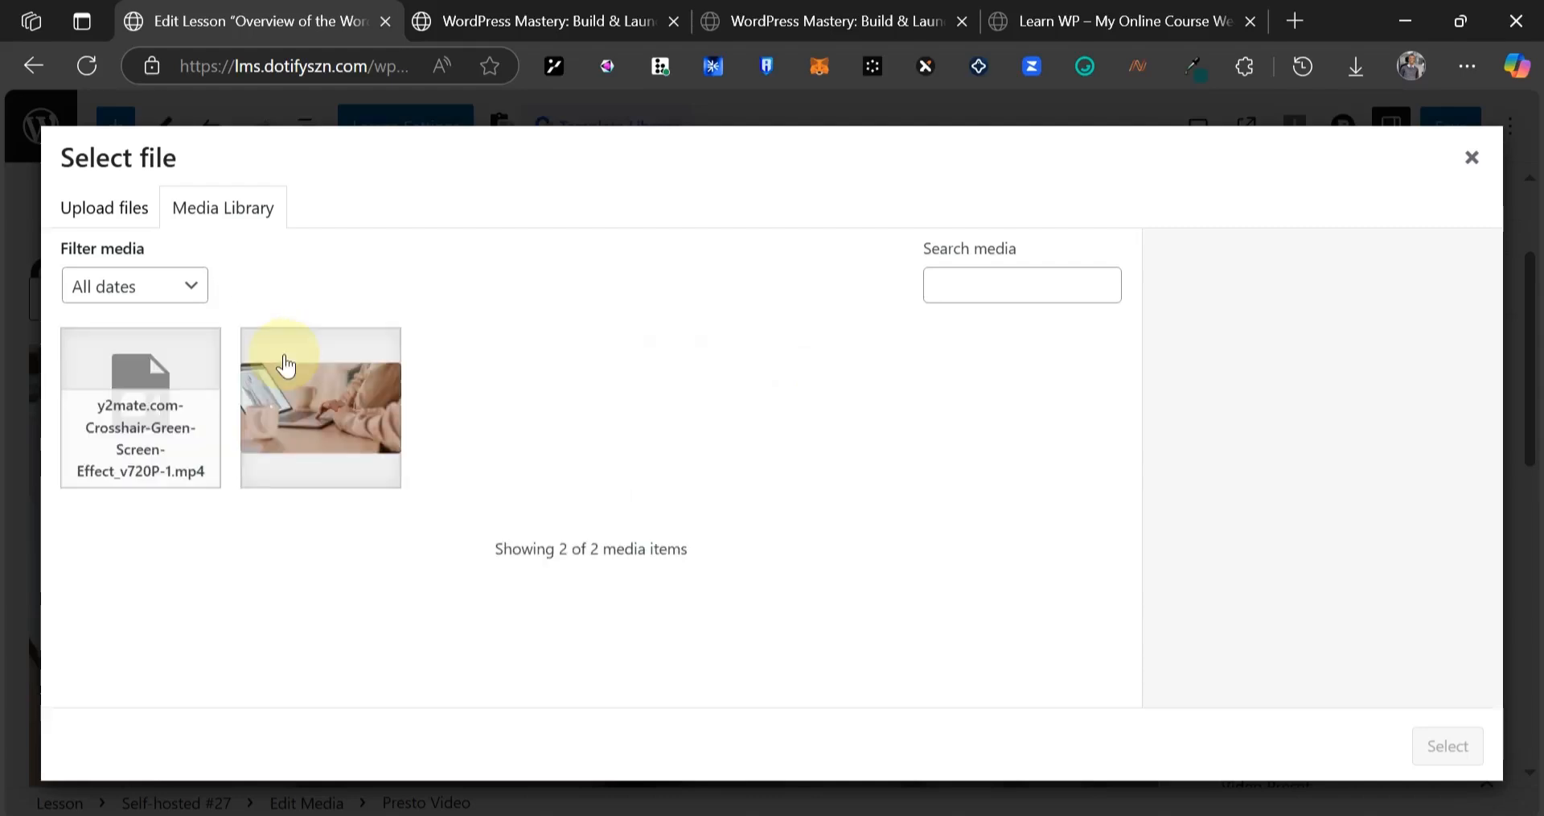
click(342, 362)
click(1403, 756)
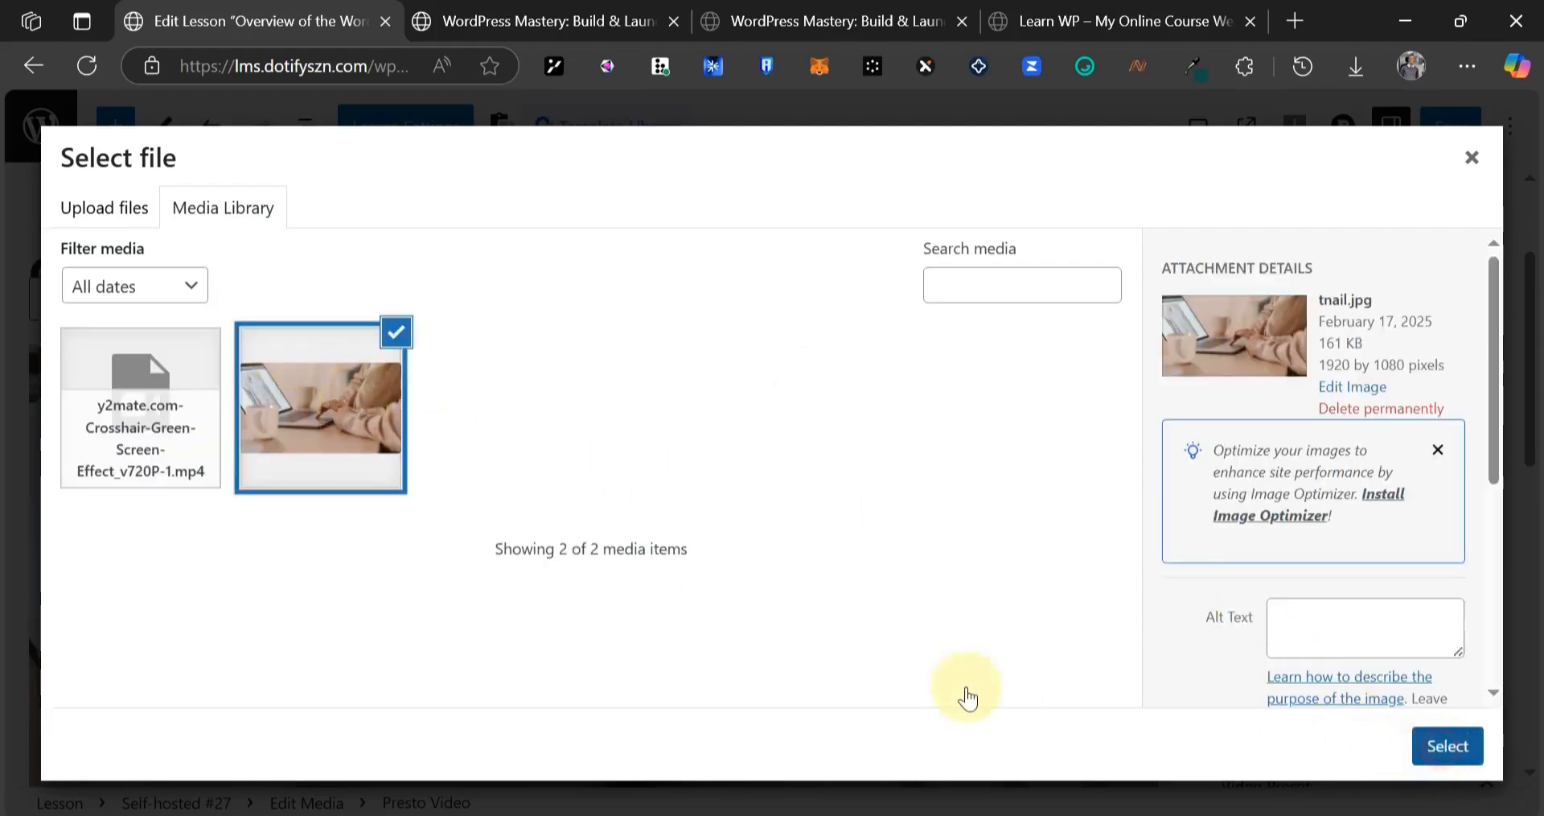
- Add a second attachment of type URL with the anchor Wordpress and address wordpress.org, and apply the lesson settings
click(614, 483)
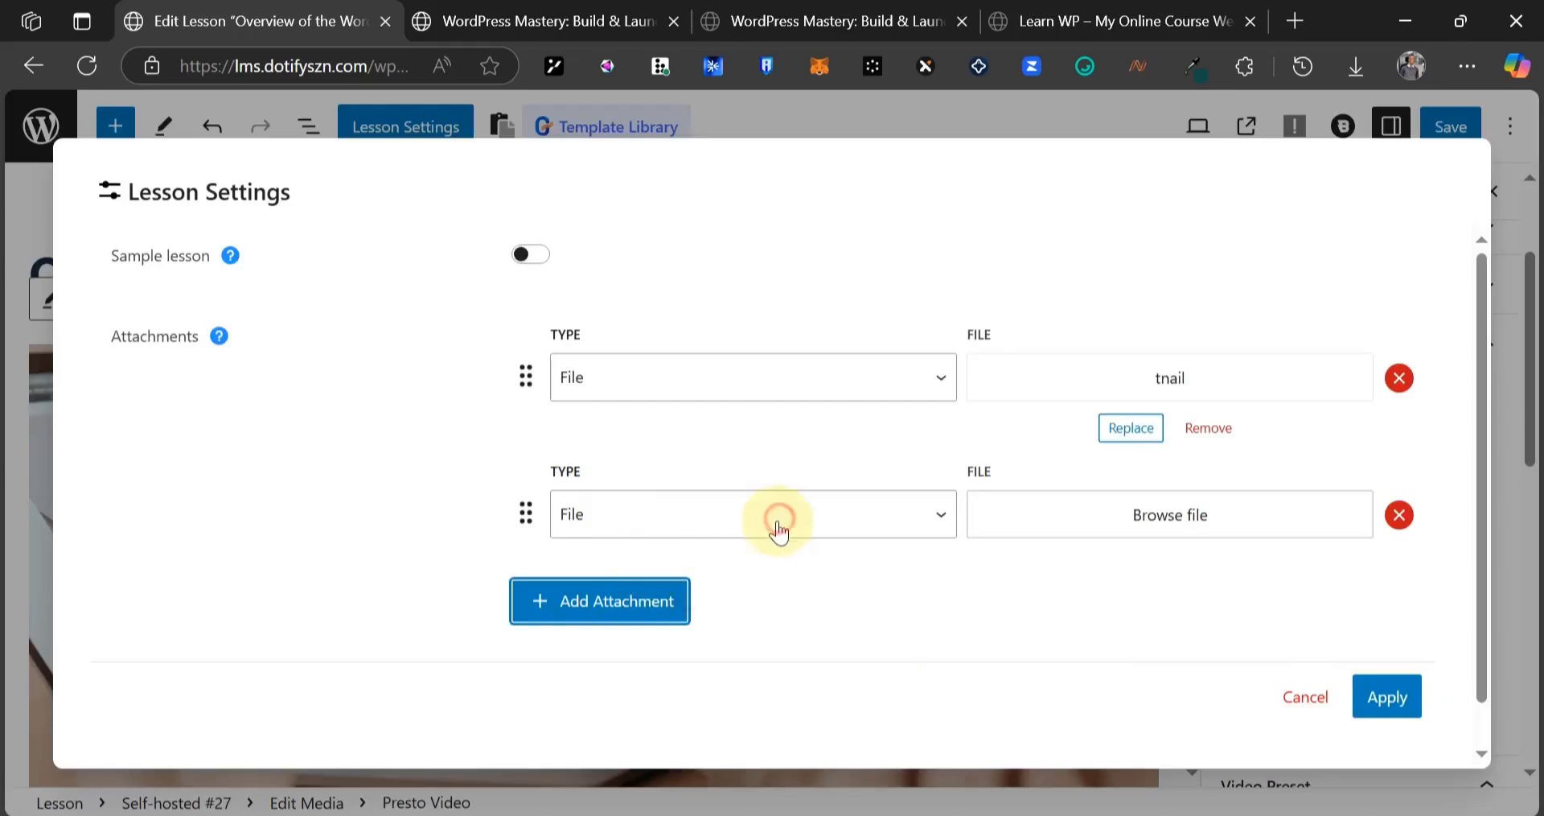
click(779, 531)
click(683, 592)
click(975, 513)
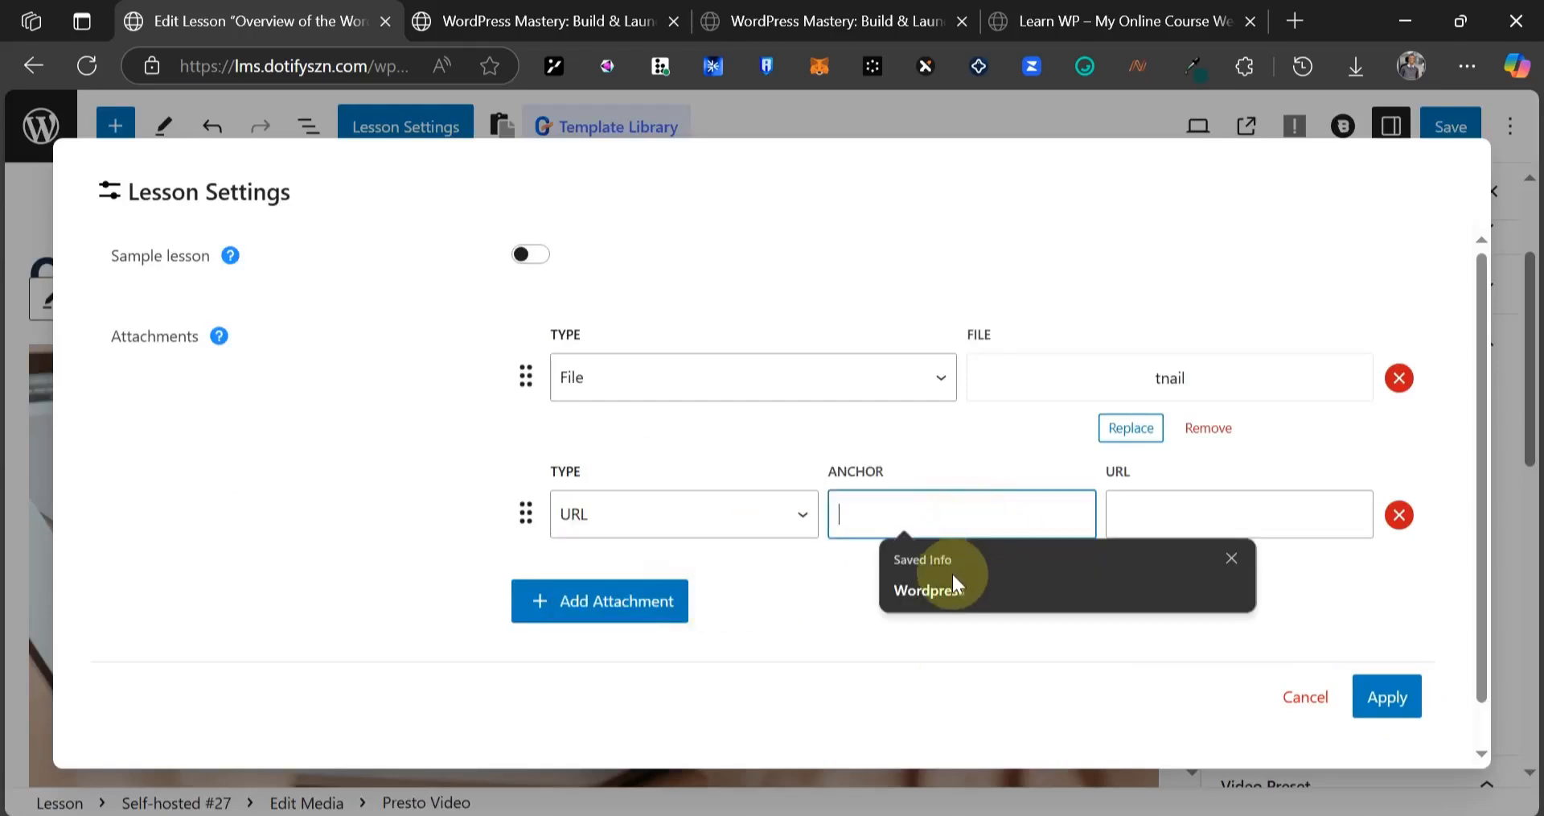
click(954, 581)
click(1129, 523)
click(1163, 575)
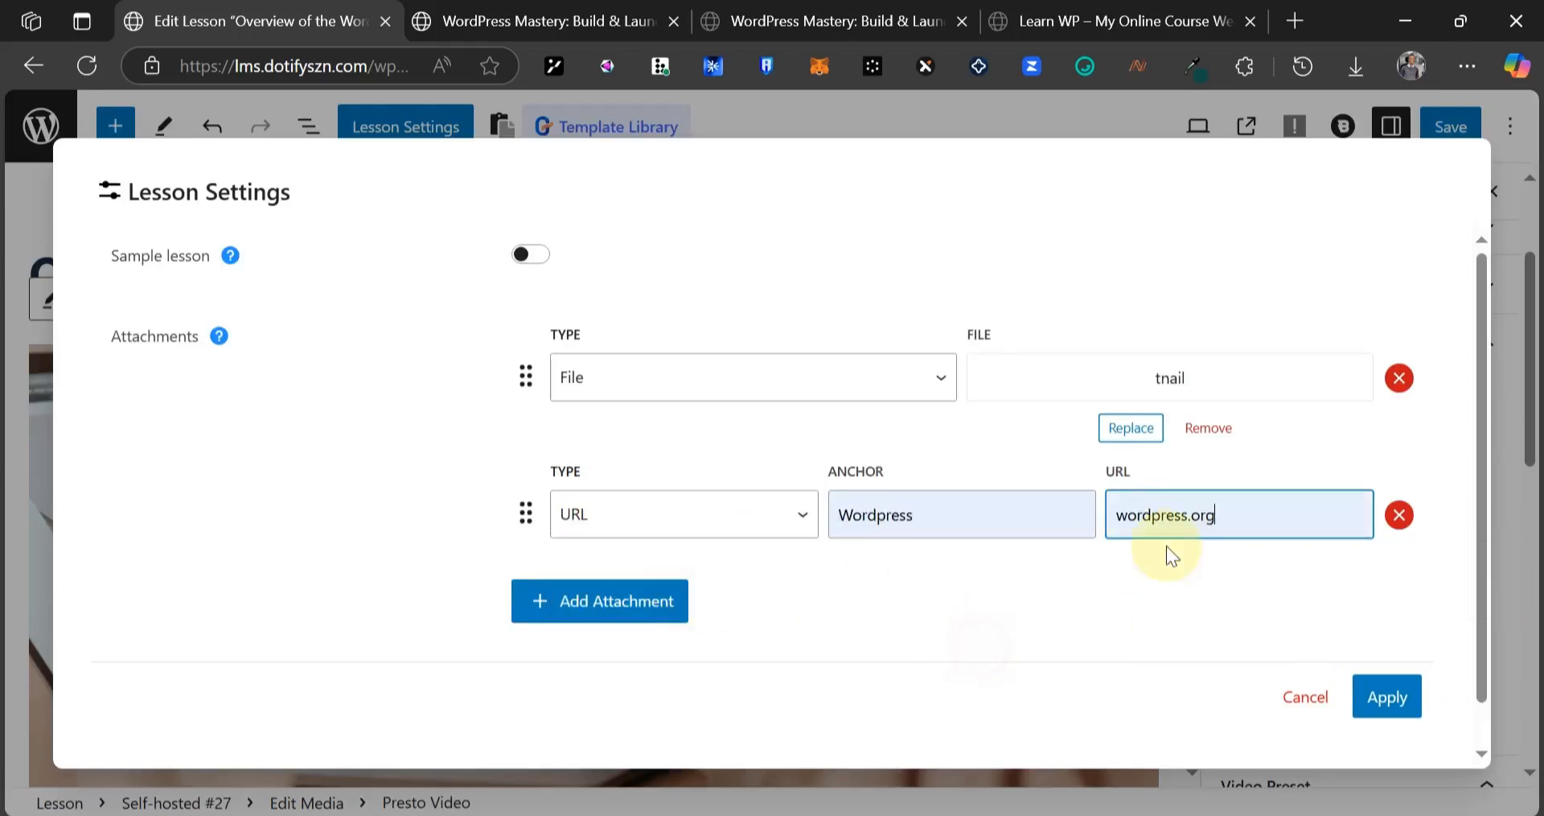
click(1384, 697)
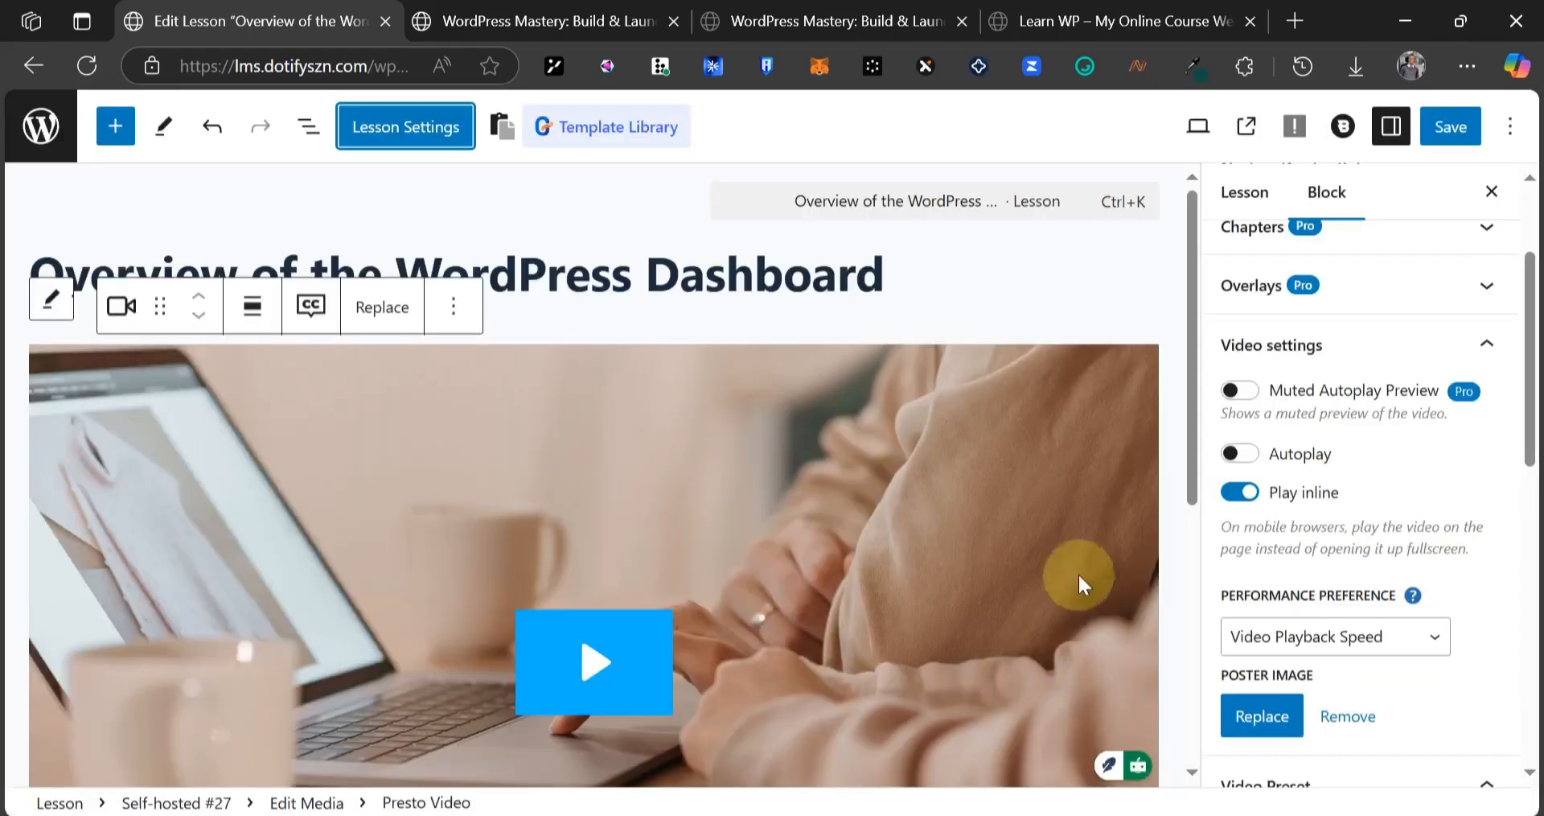
- Save the lesson together with the changes to the Self-hosted #27 media item
scroll(1350, 552, up, 3)
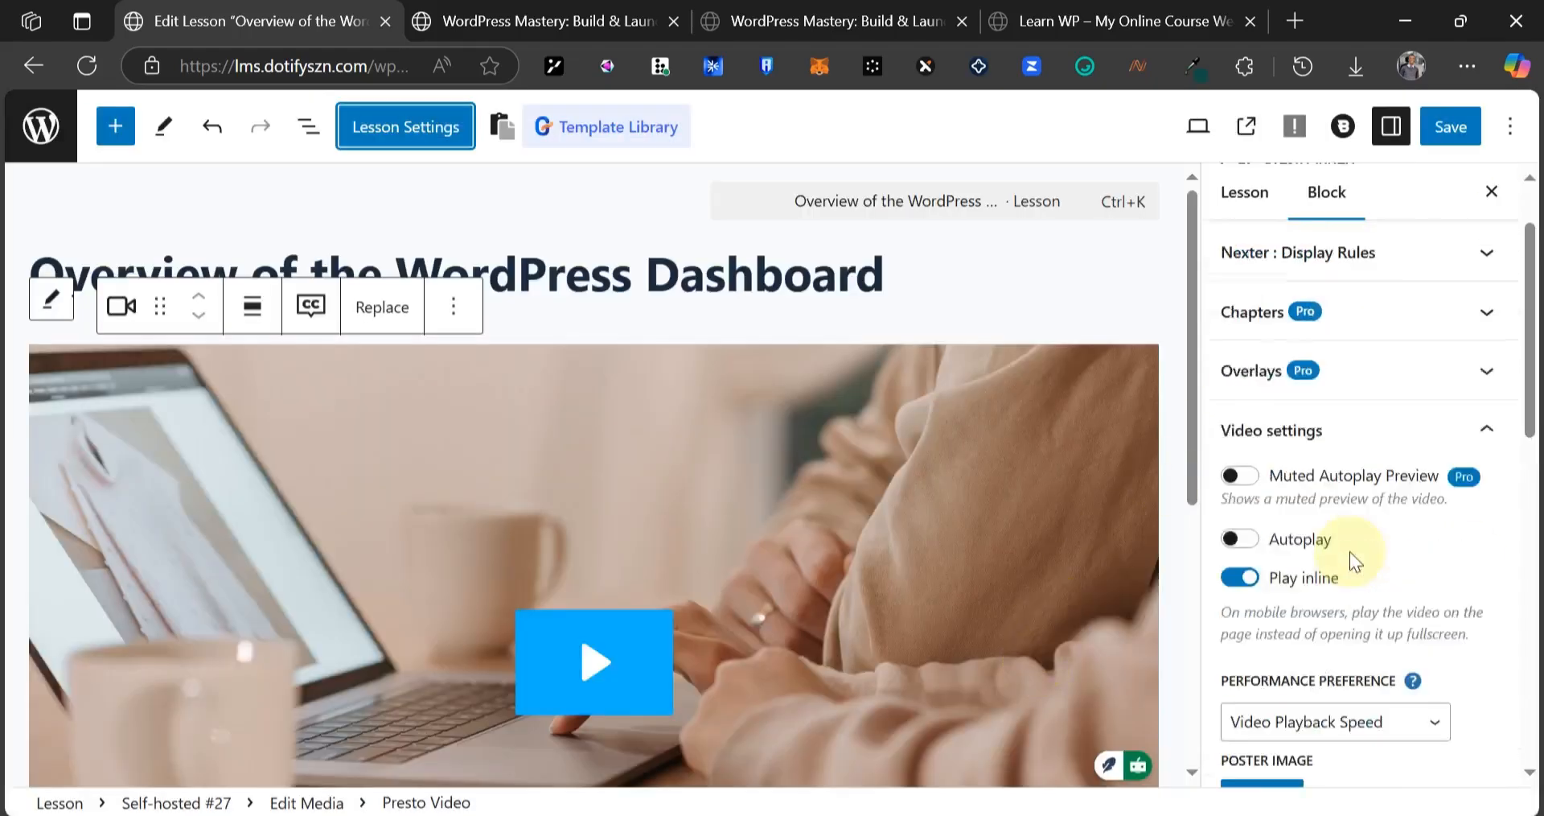
click(1243, 213)
click(1450, 127)
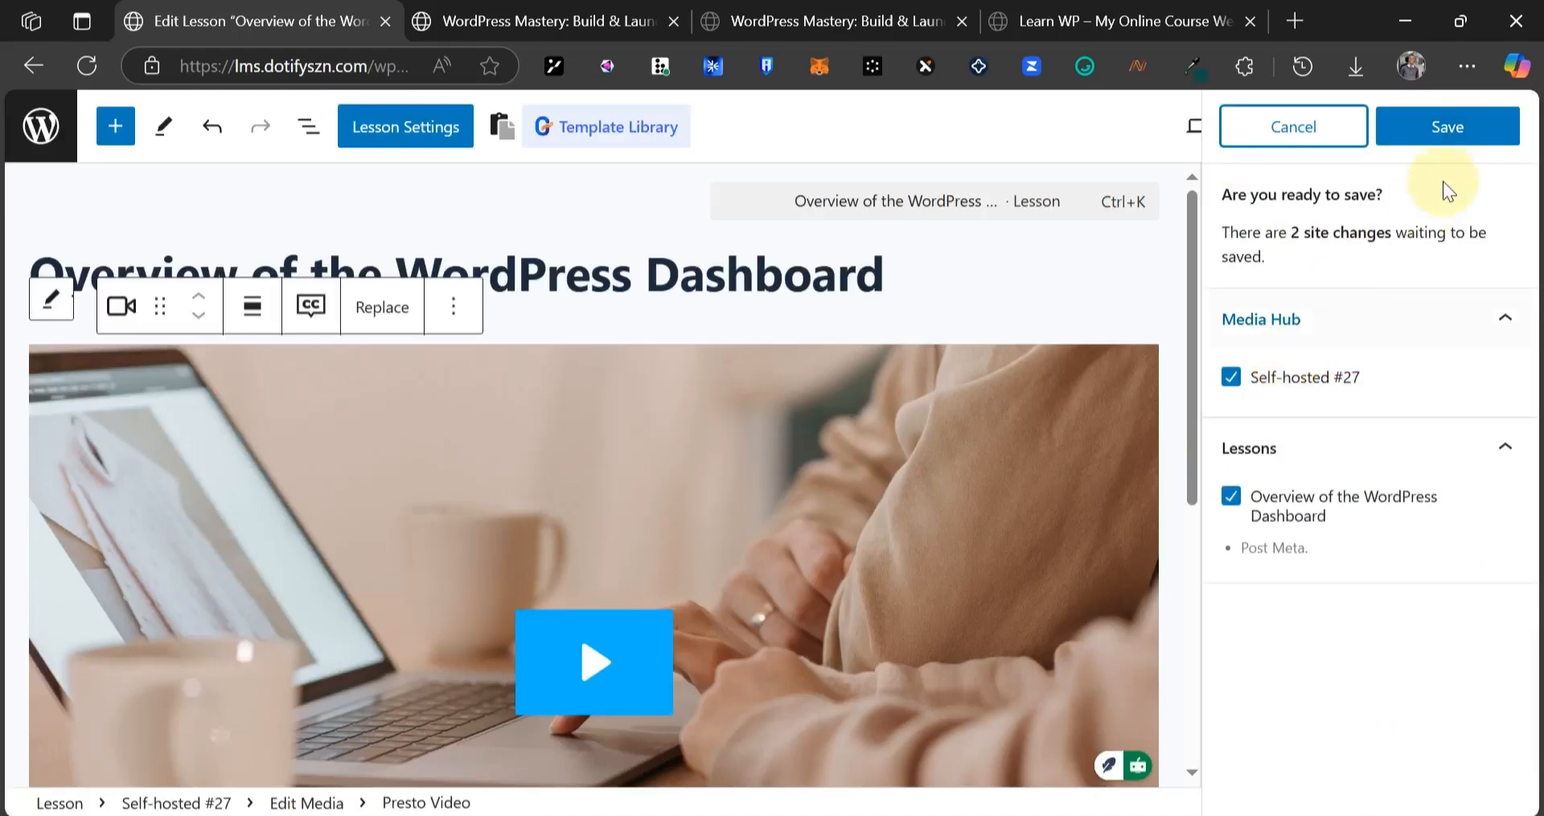
click(1479, 129)
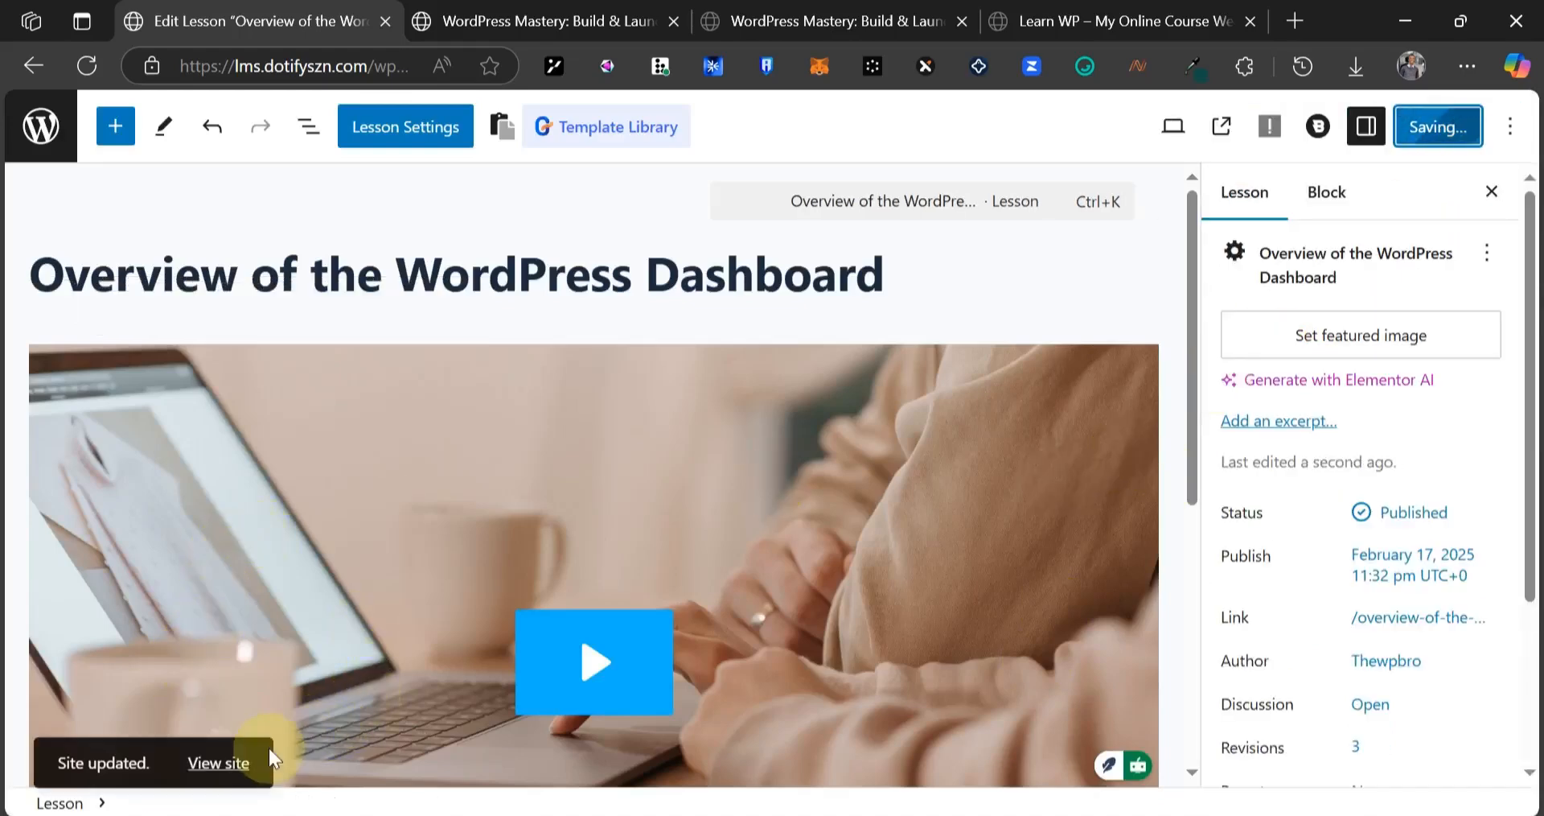
- Switch to the WordPress Mastery course page on the live site and start learning at its first lesson
click(500, 11)
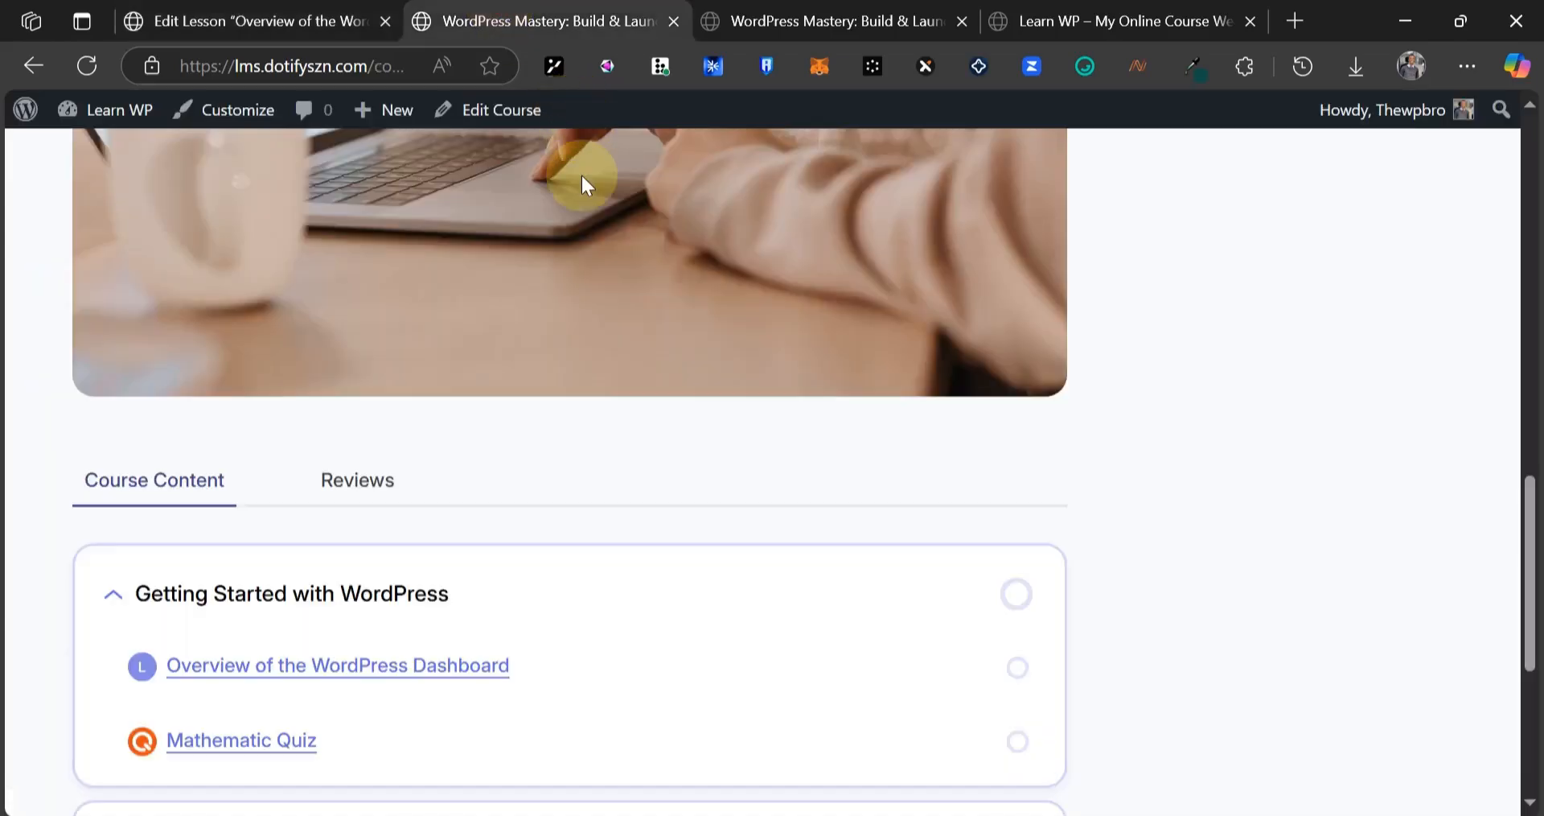
scroll(592, 249, up, 10)
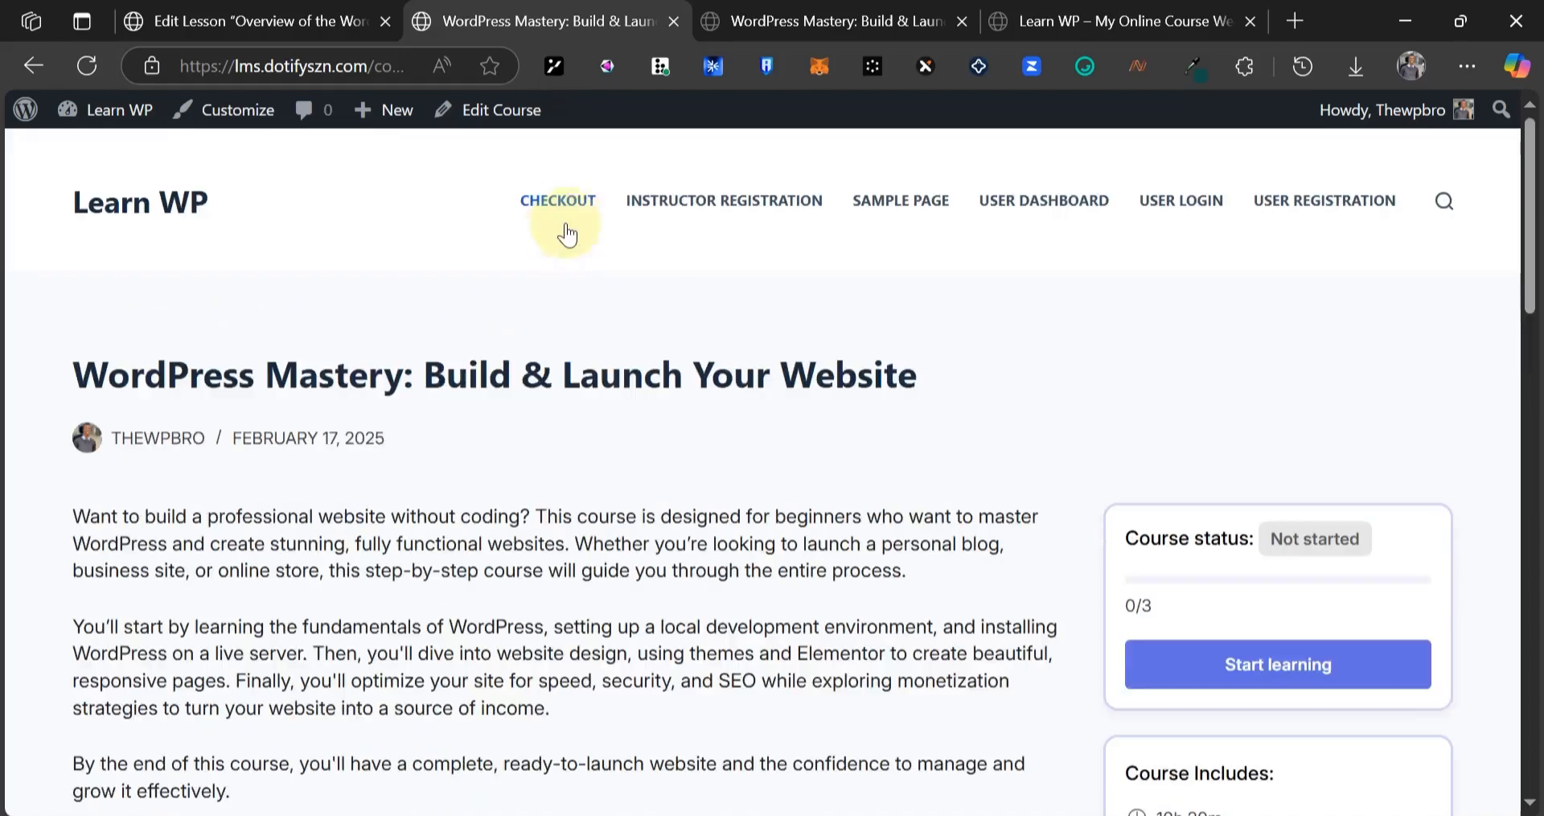
click(1140, 661)
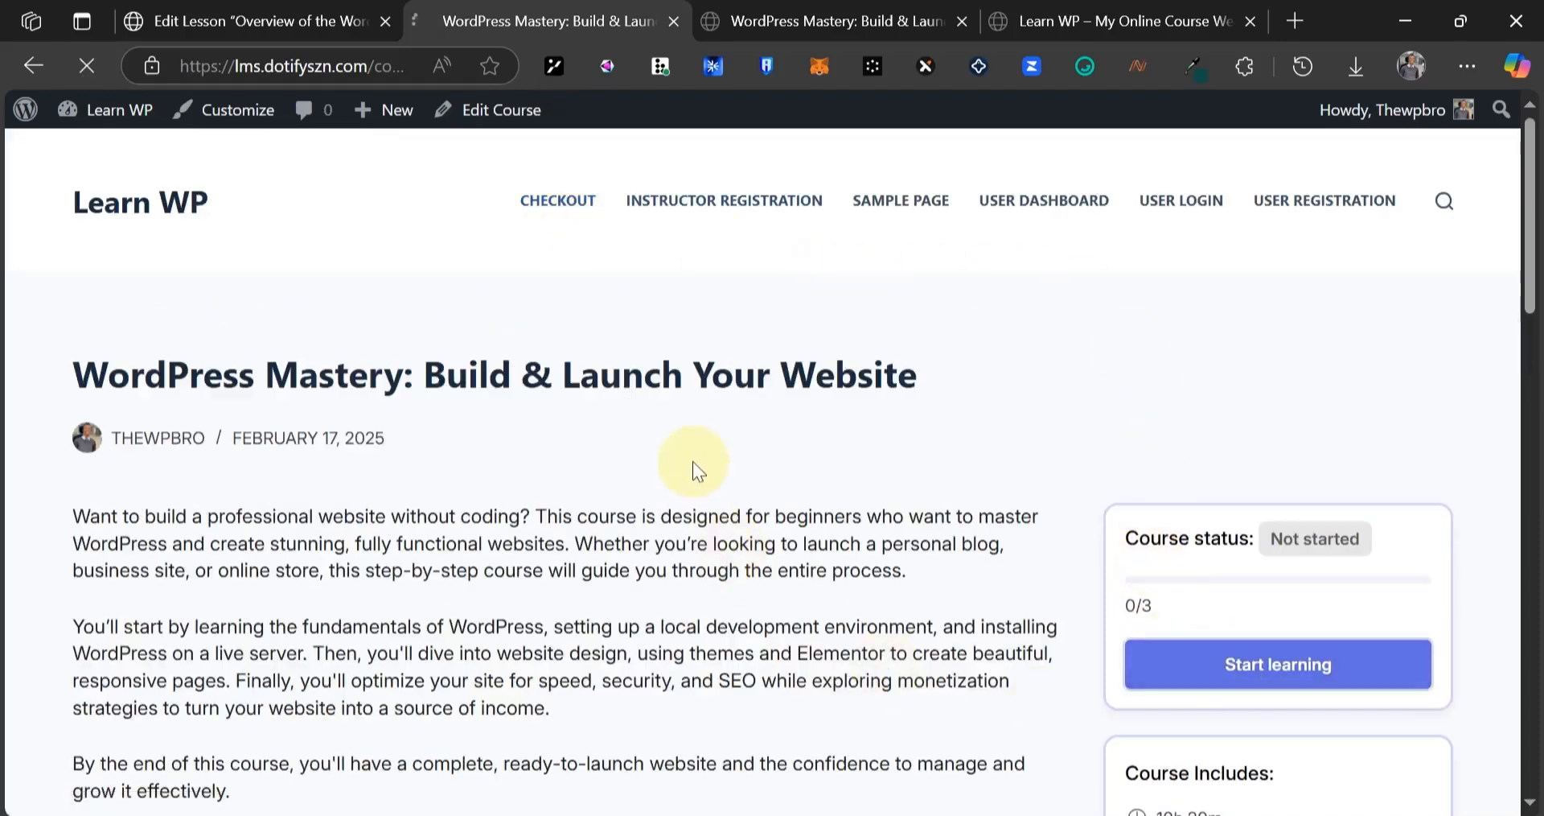
scroll(592, 407, down, 5)
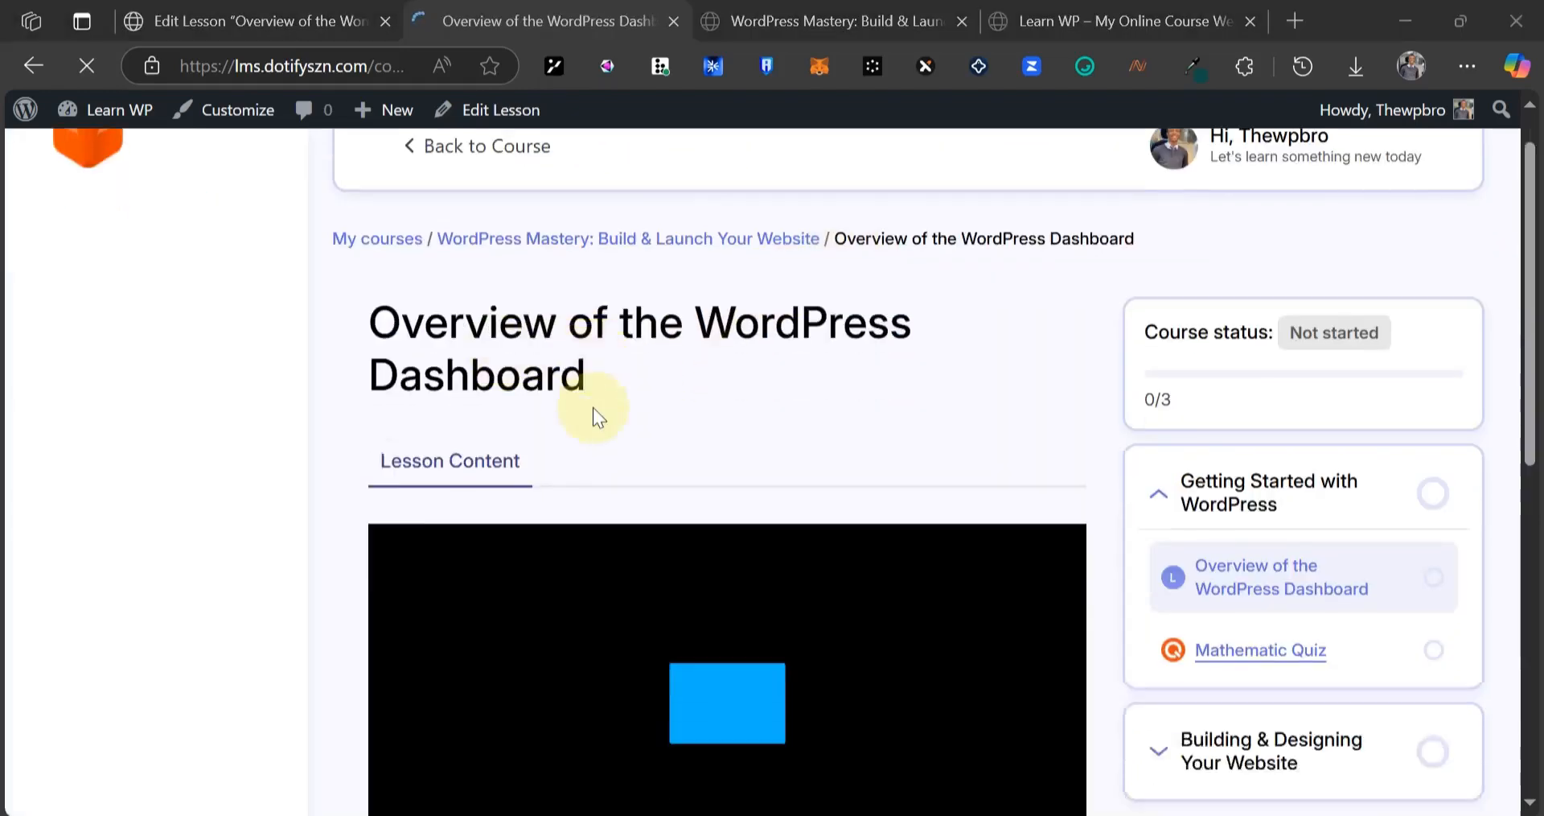
scroll(675, 547, up, 3)
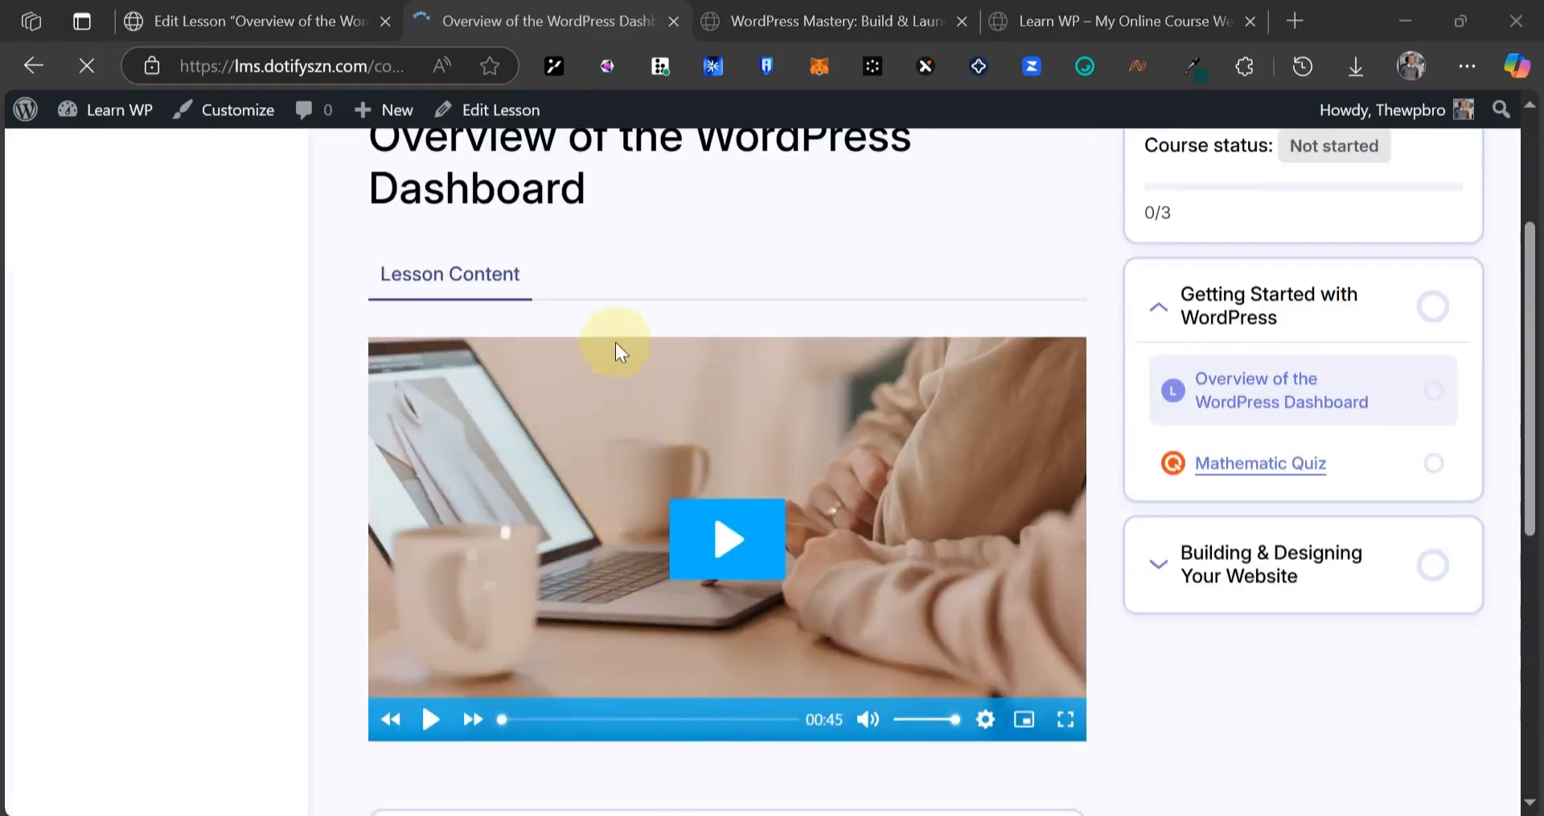
- Test the lesson's video player by playing the video, skipping ahead, pausing it and opening its playback speed setting
click(730, 545)
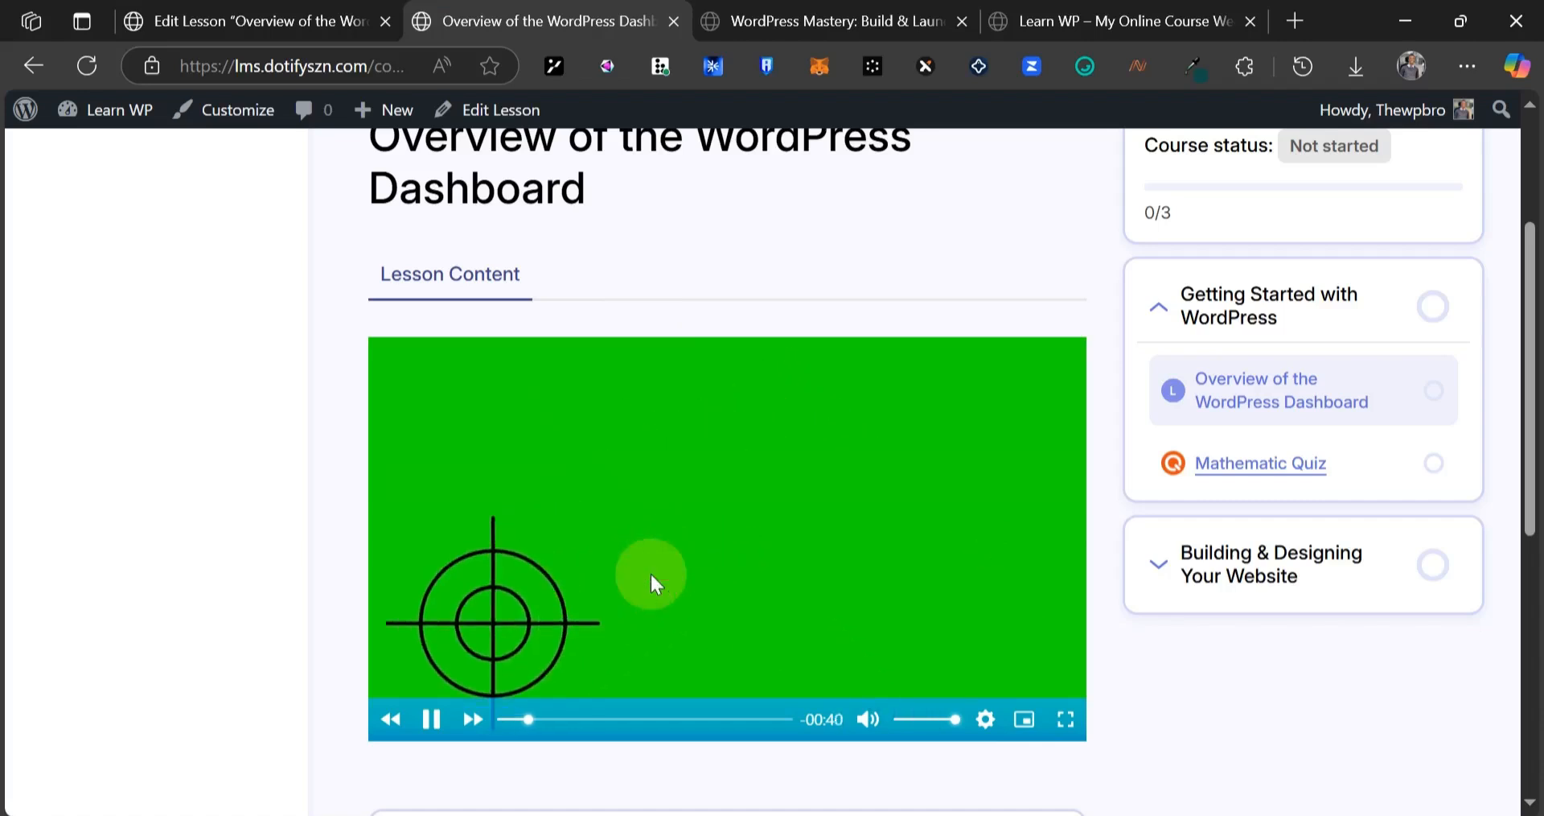
click(627, 718)
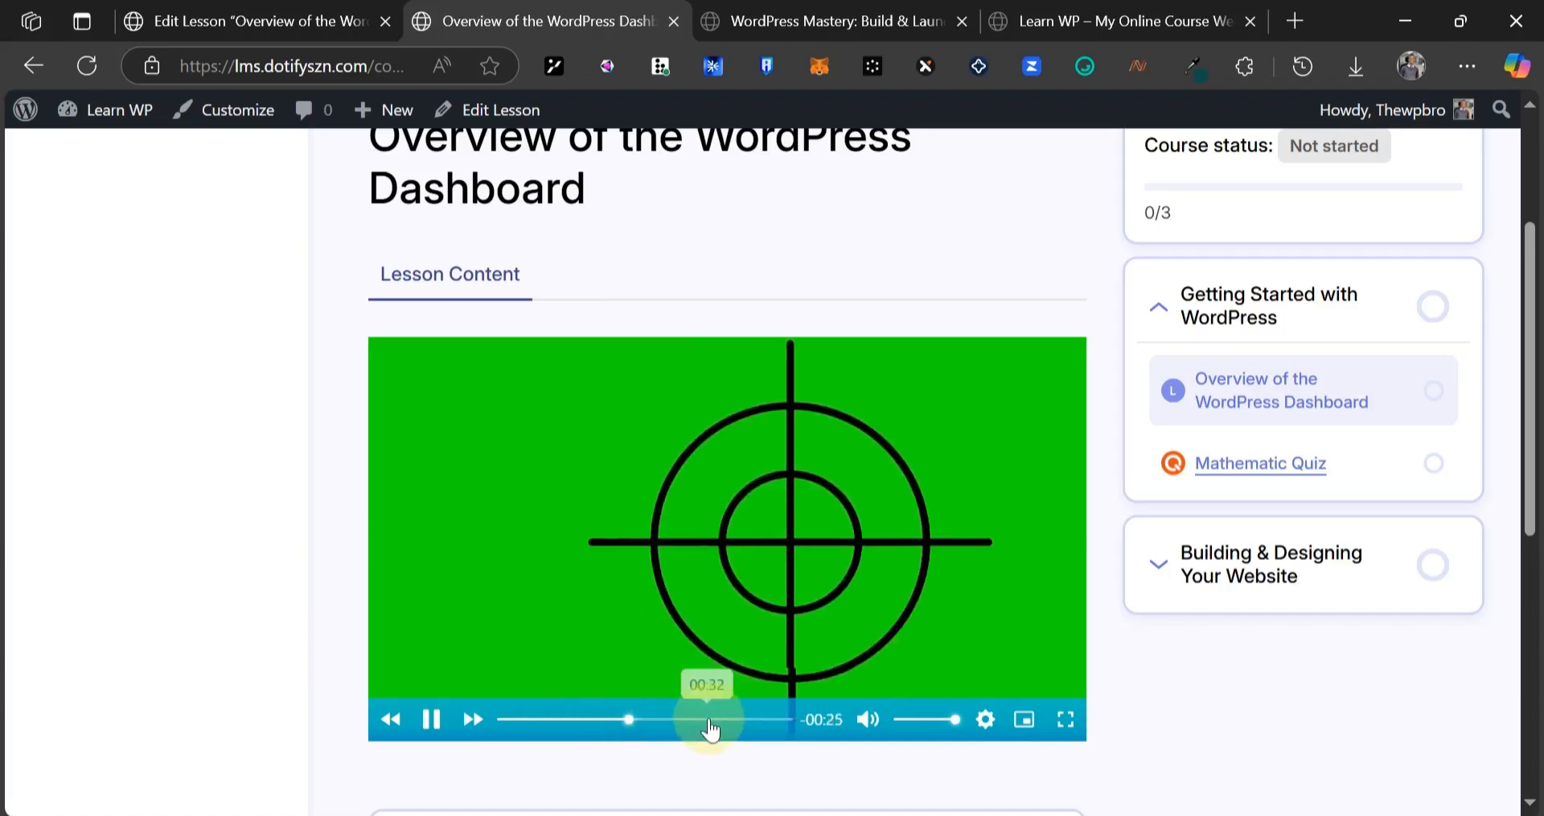
click(444, 720)
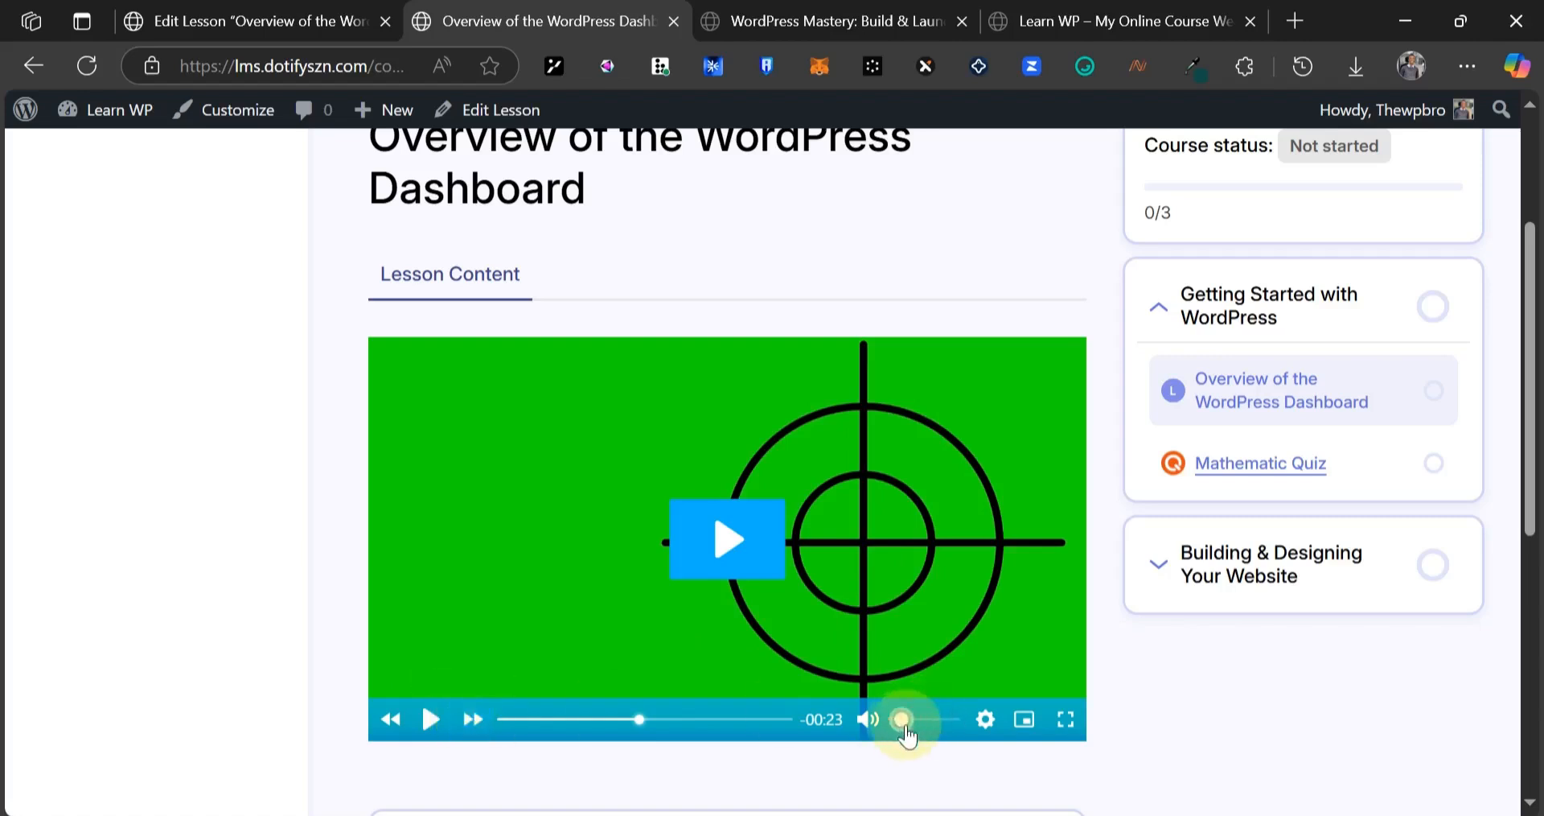
click(987, 722)
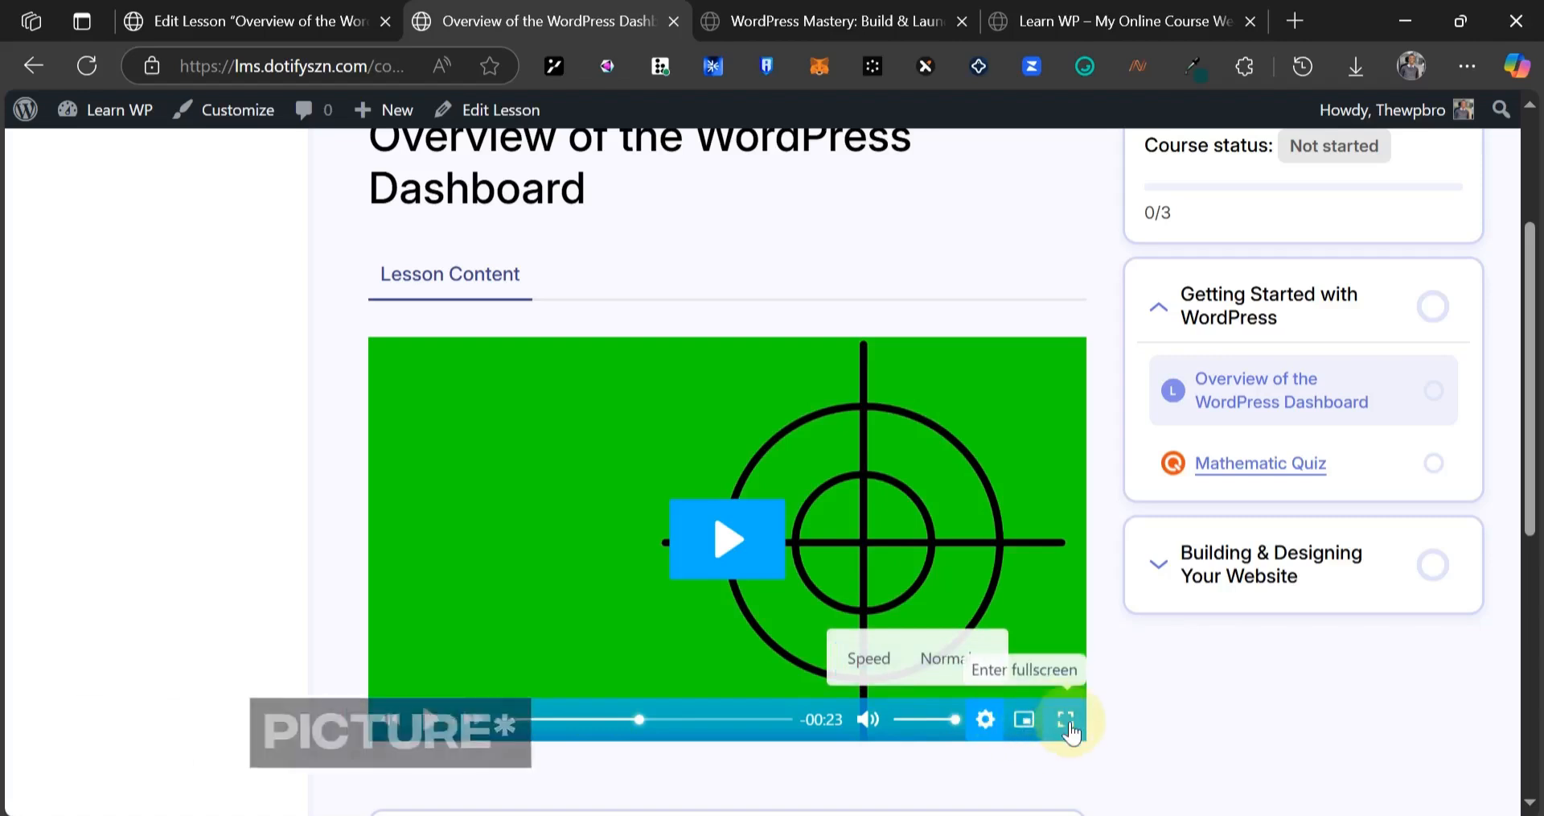
scroll(758, 644, down, 3)
scroll(724, 483, up, 3)
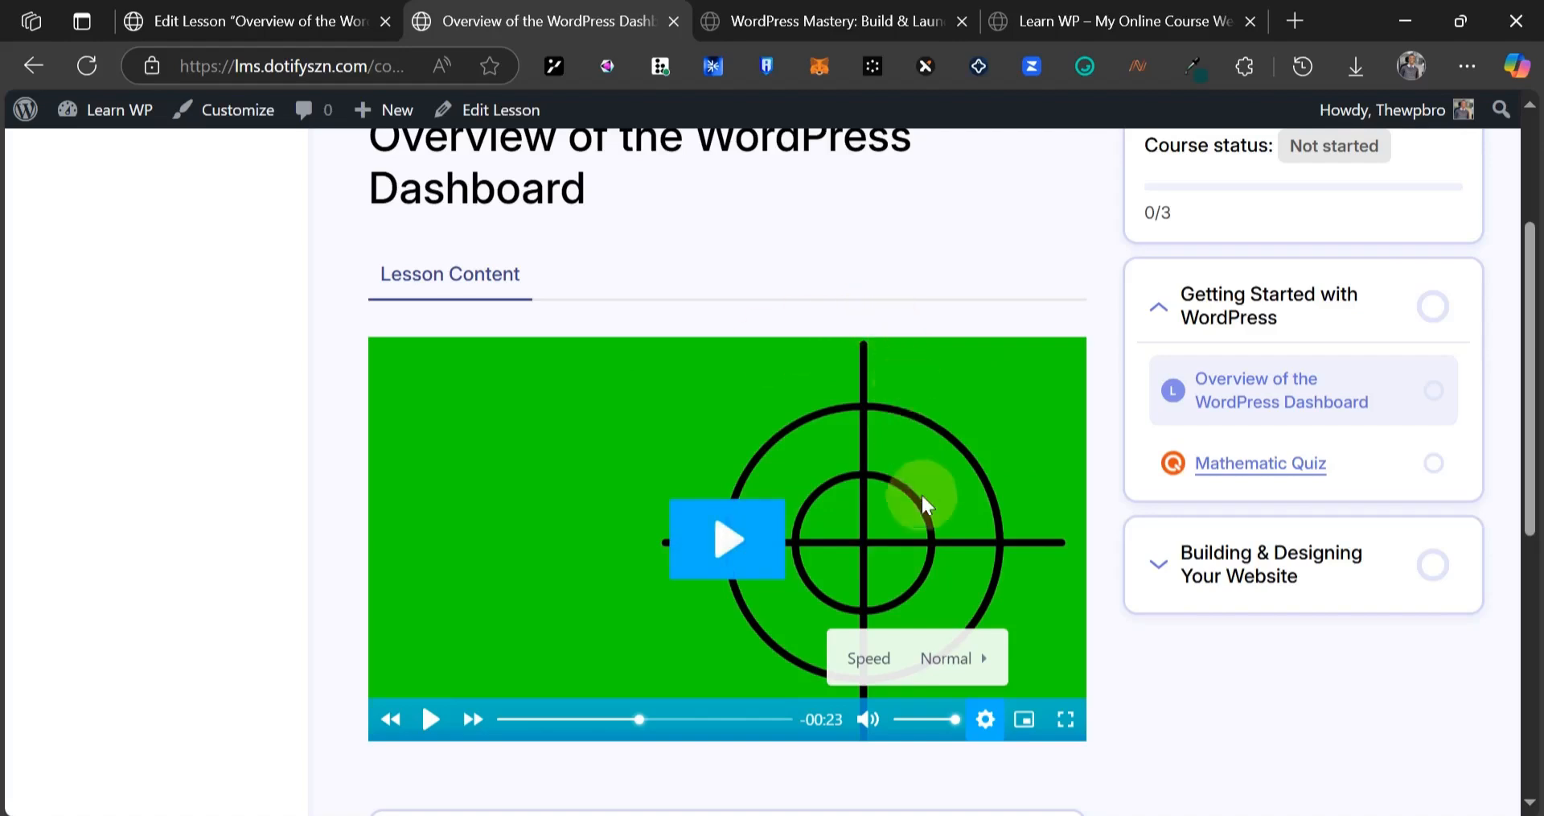
- Review the lesson's link and file attachments and mark the lesson as complete
scroll(920, 492, down, 5)
scroll(885, 551, down, 1)
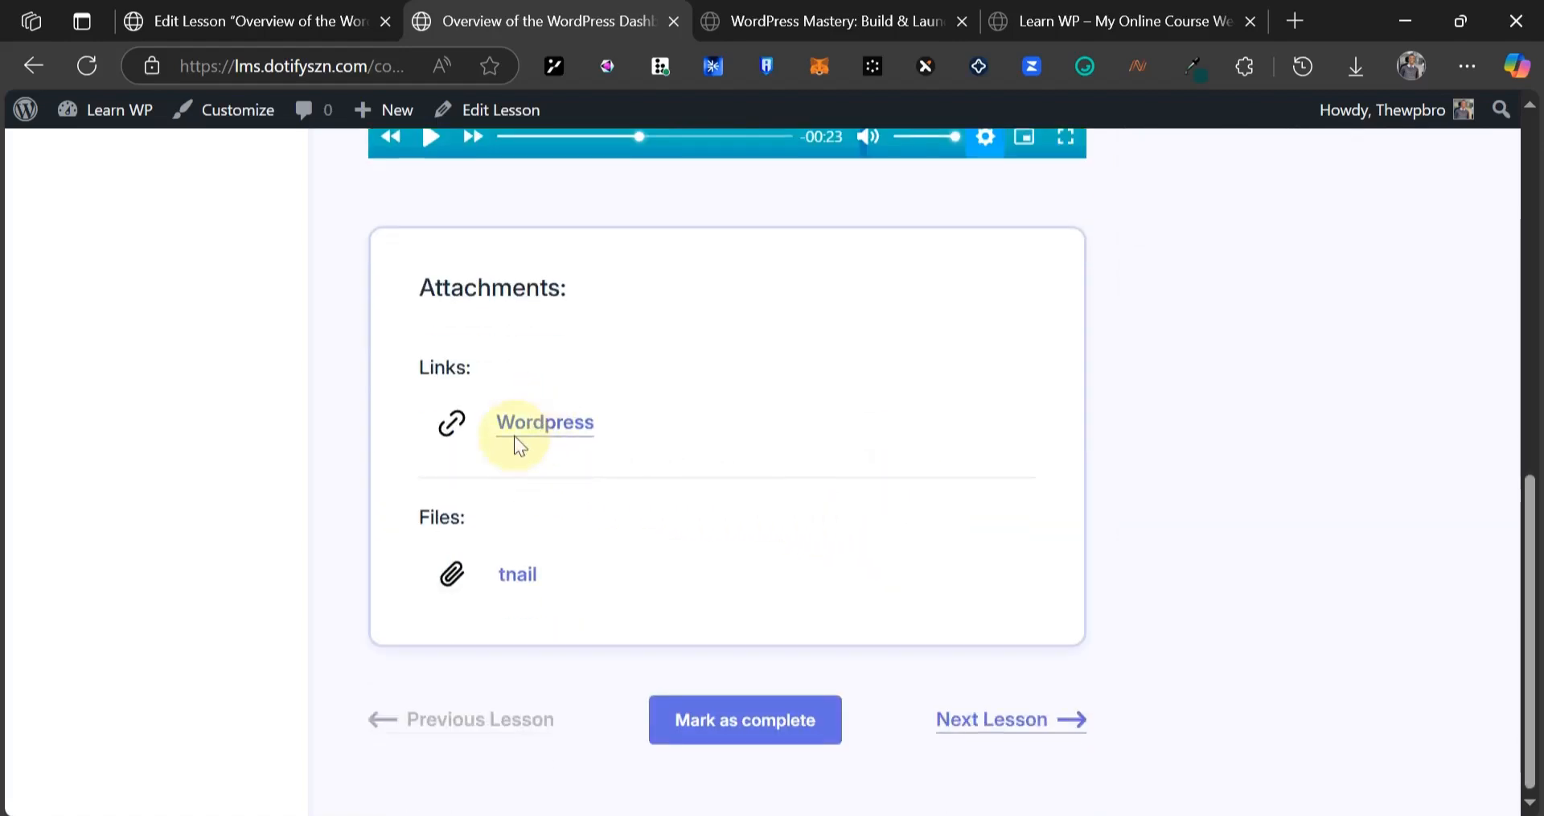
drag(439, 287, 603, 292)
click(653, 370)
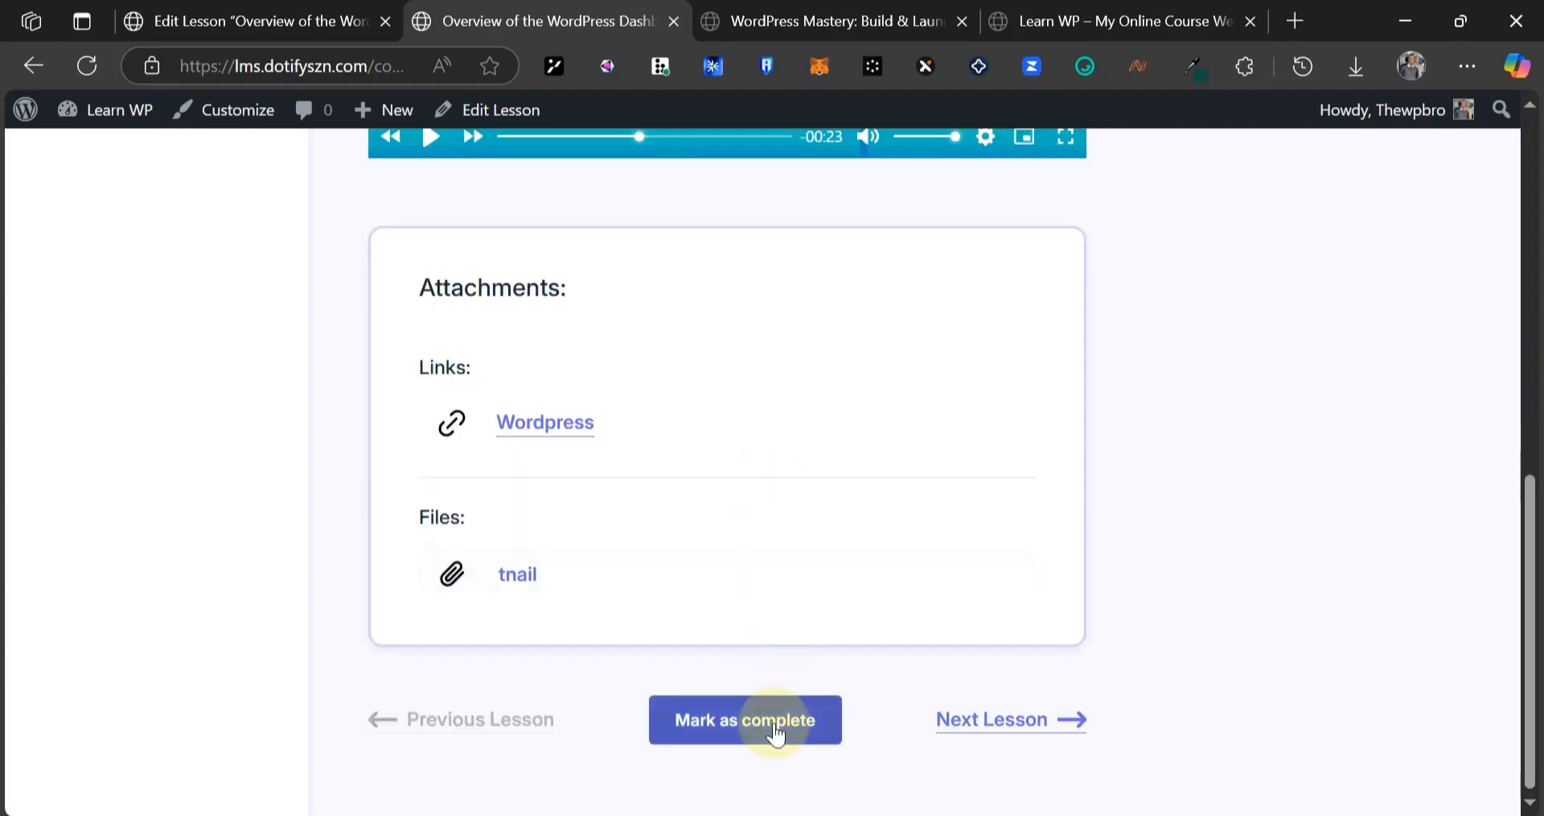
click(777, 732)
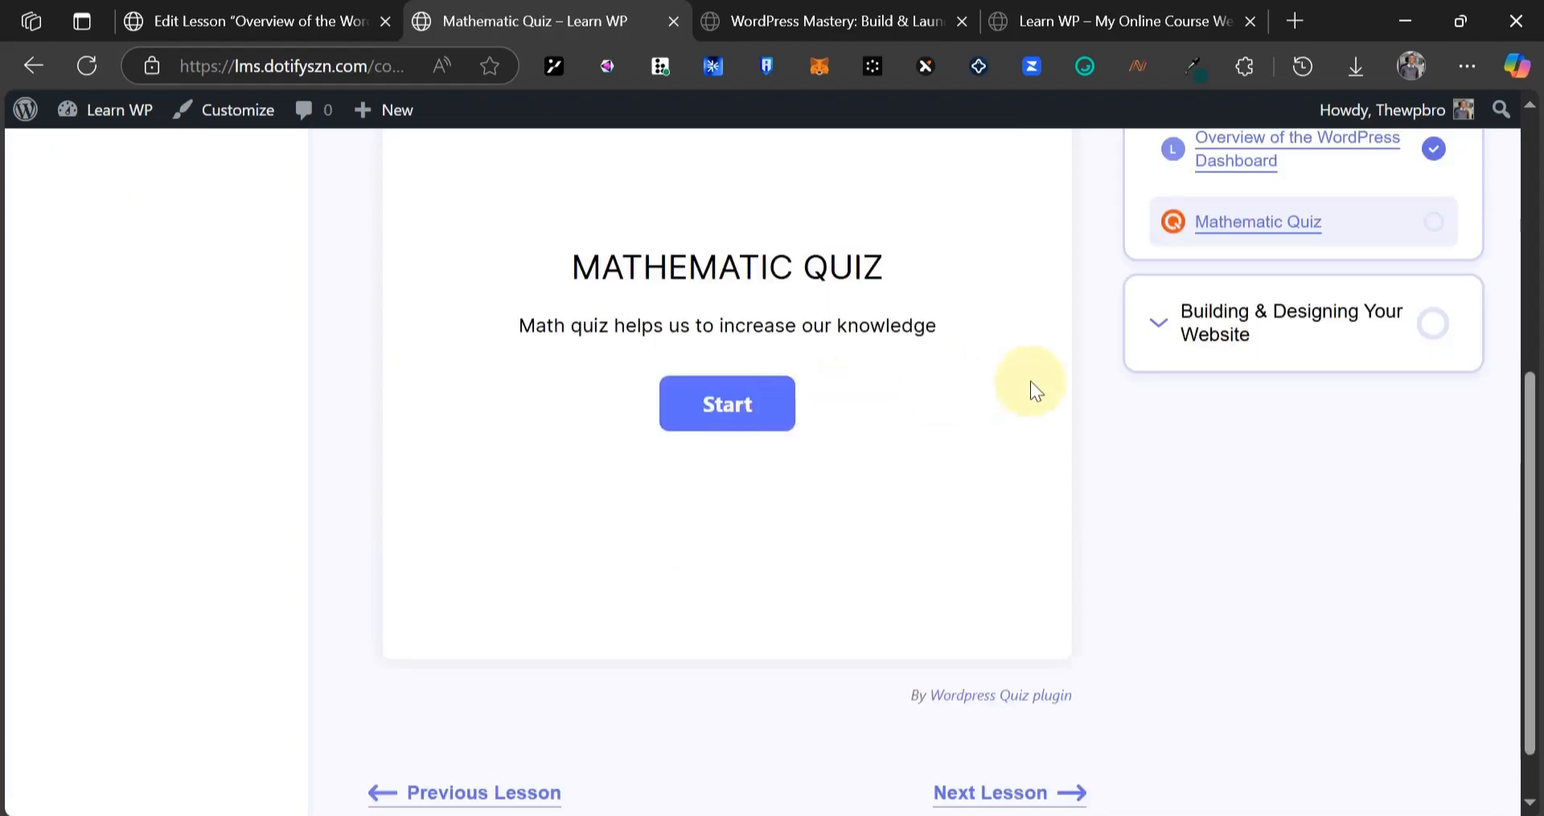
- Review the Mathematic Quiz introduction and start the quiz
scroll(1031, 379, up, 3)
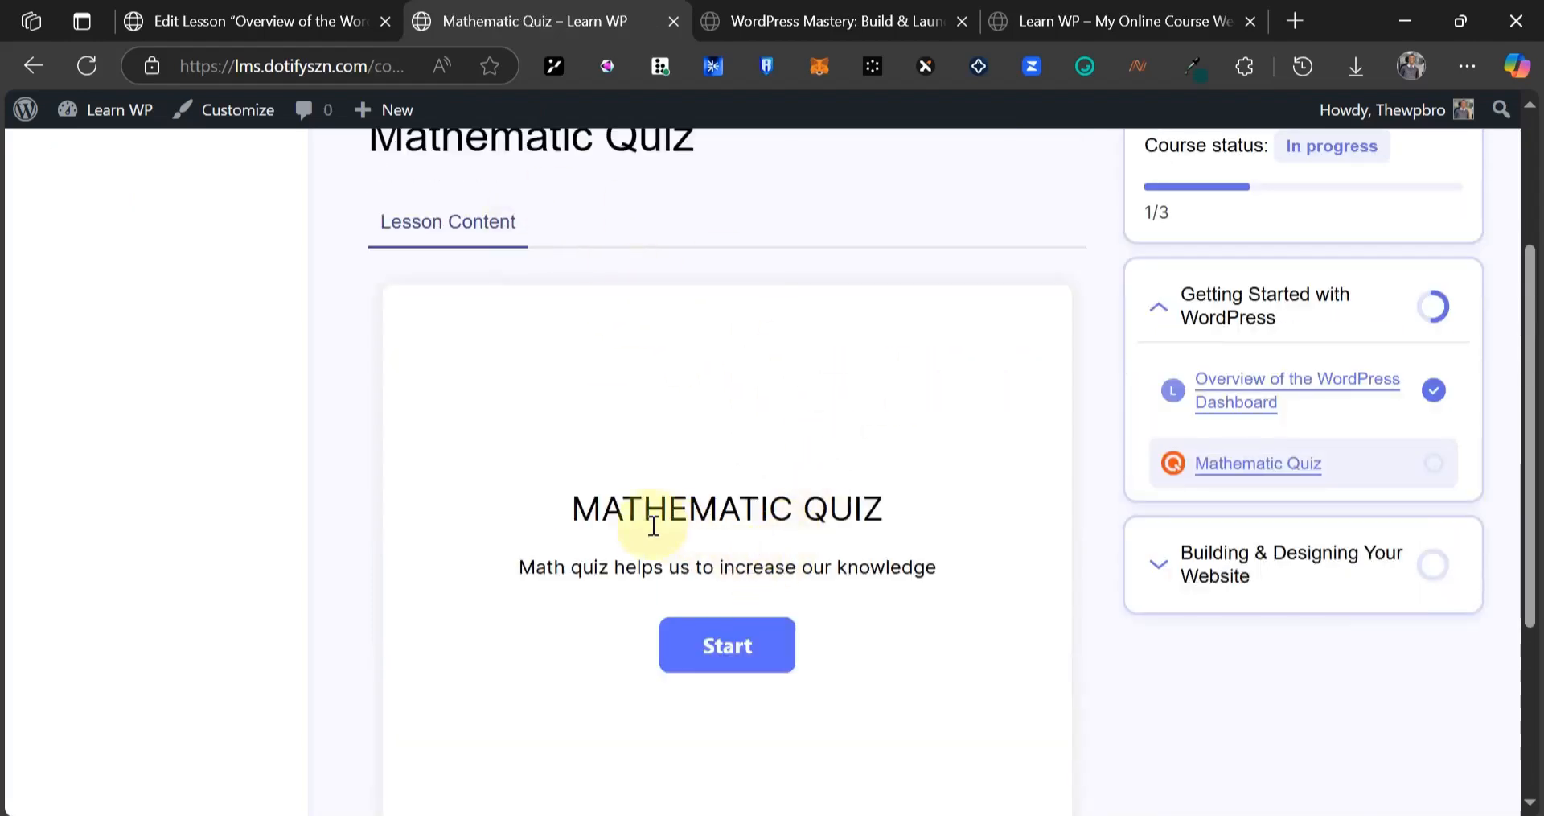
drag(644, 508, 738, 511)
scroll(643, 450, down, 2)
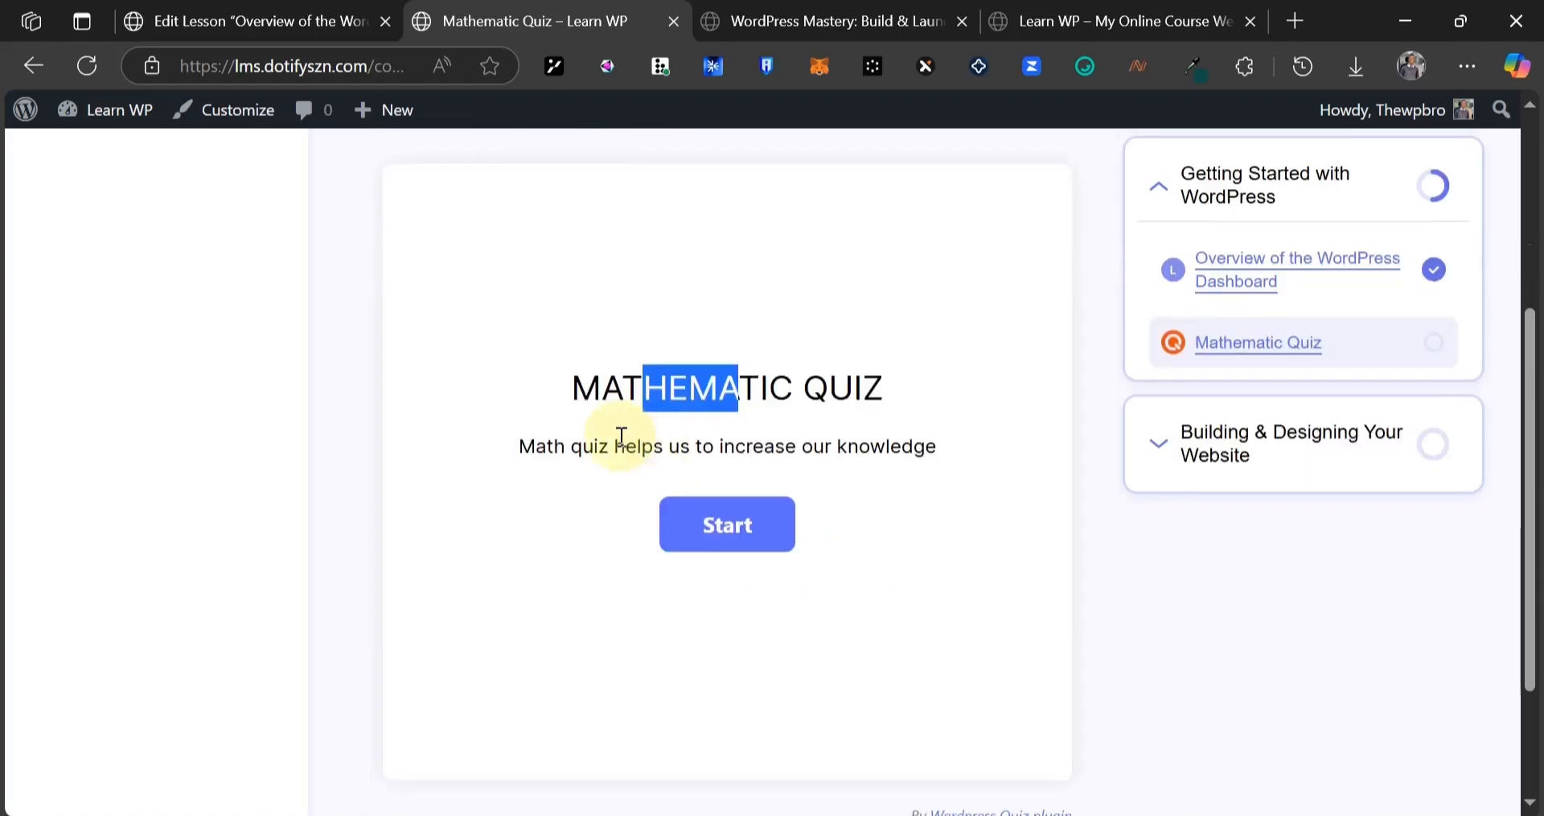
click(621, 434)
click(709, 538)
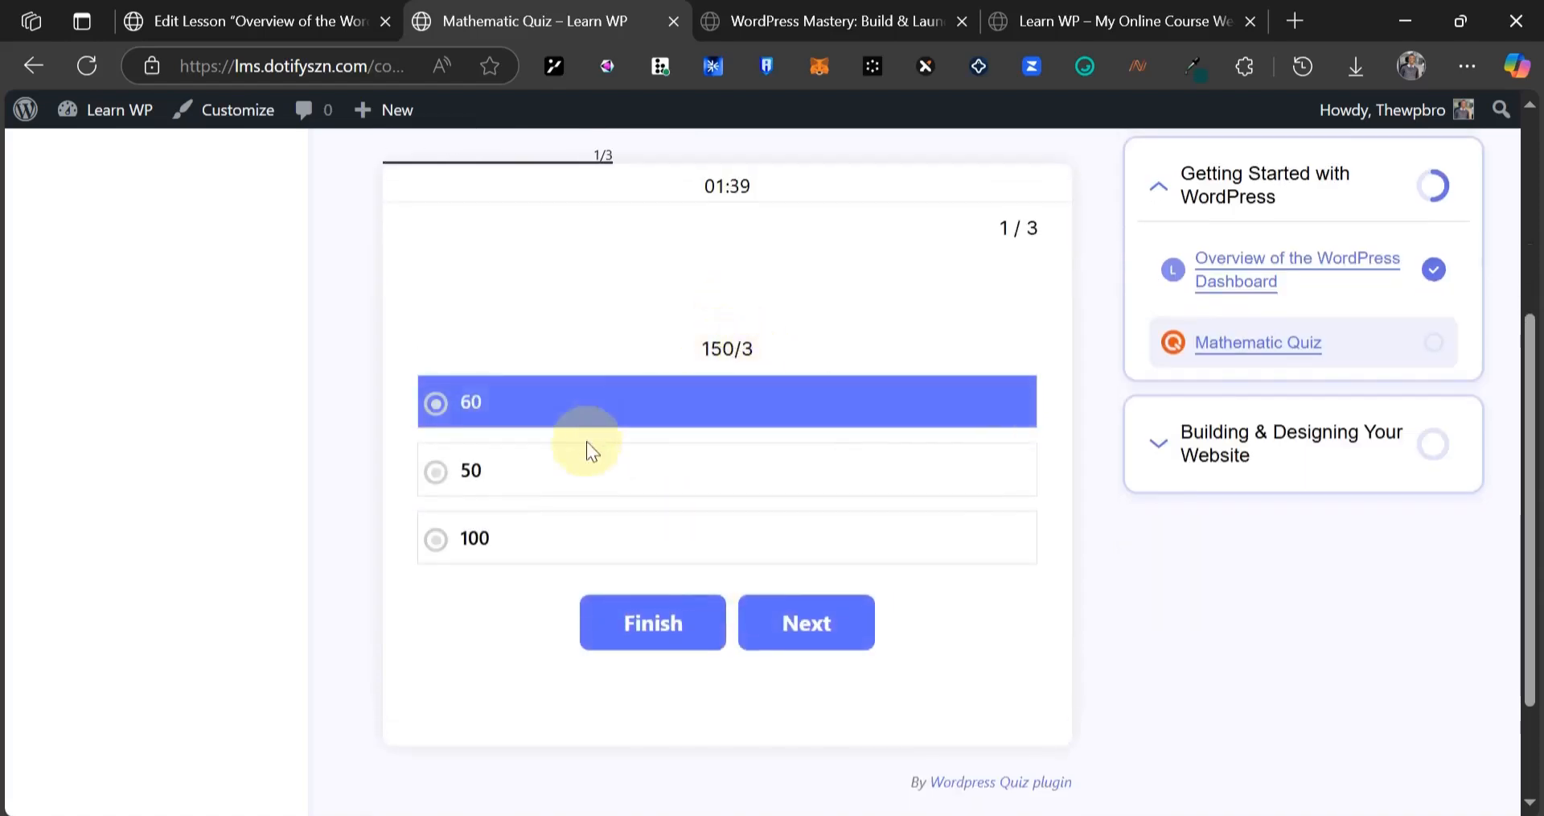
- Answer the quiz with 50 for 150/3, 30 for 10+20 and 200 for 5*40, and show the result
click(553, 473)
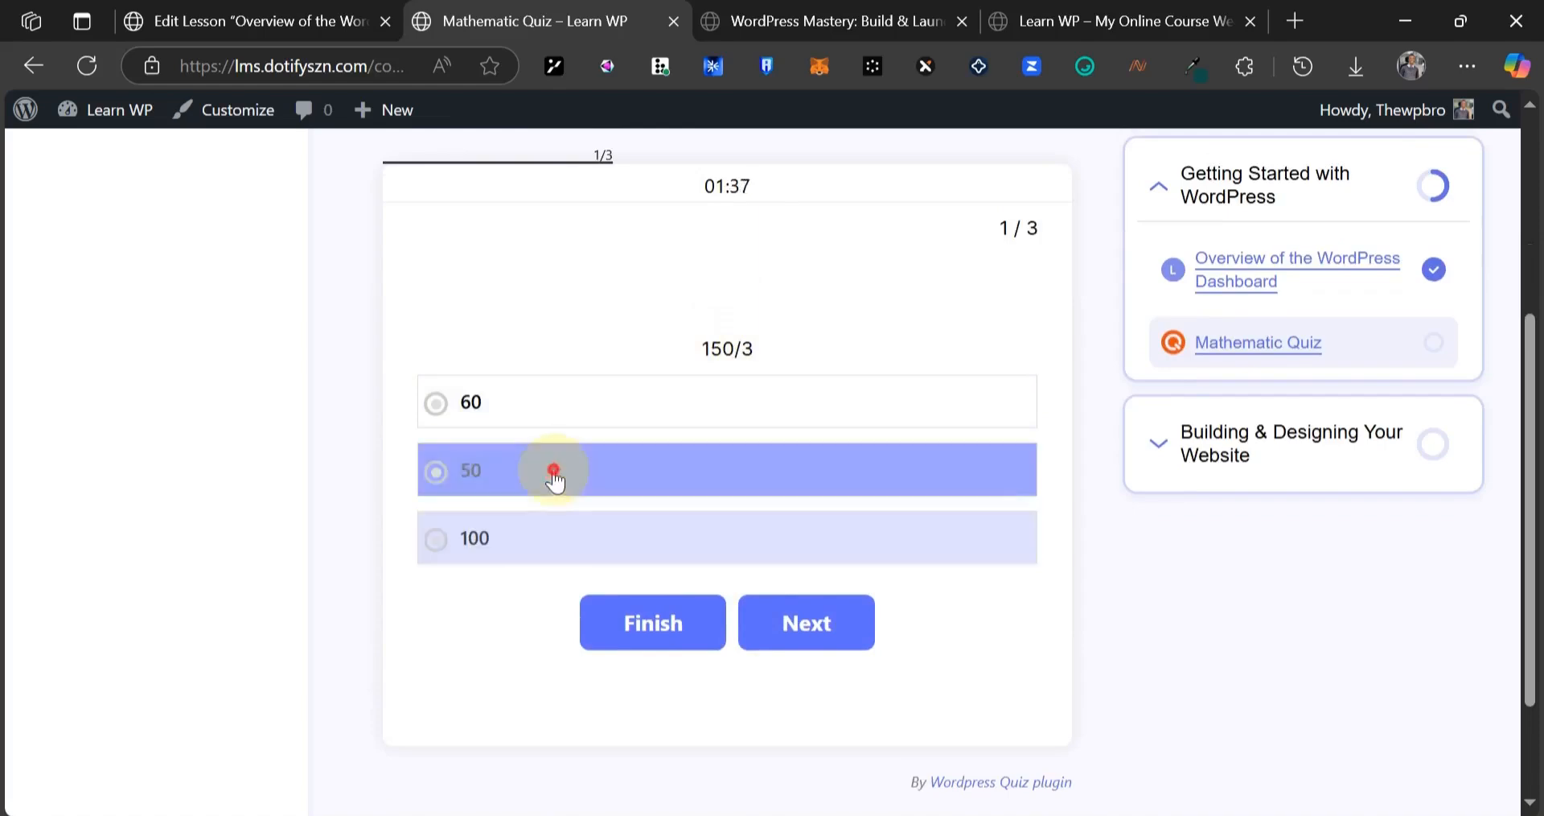
click(809, 629)
click(620, 406)
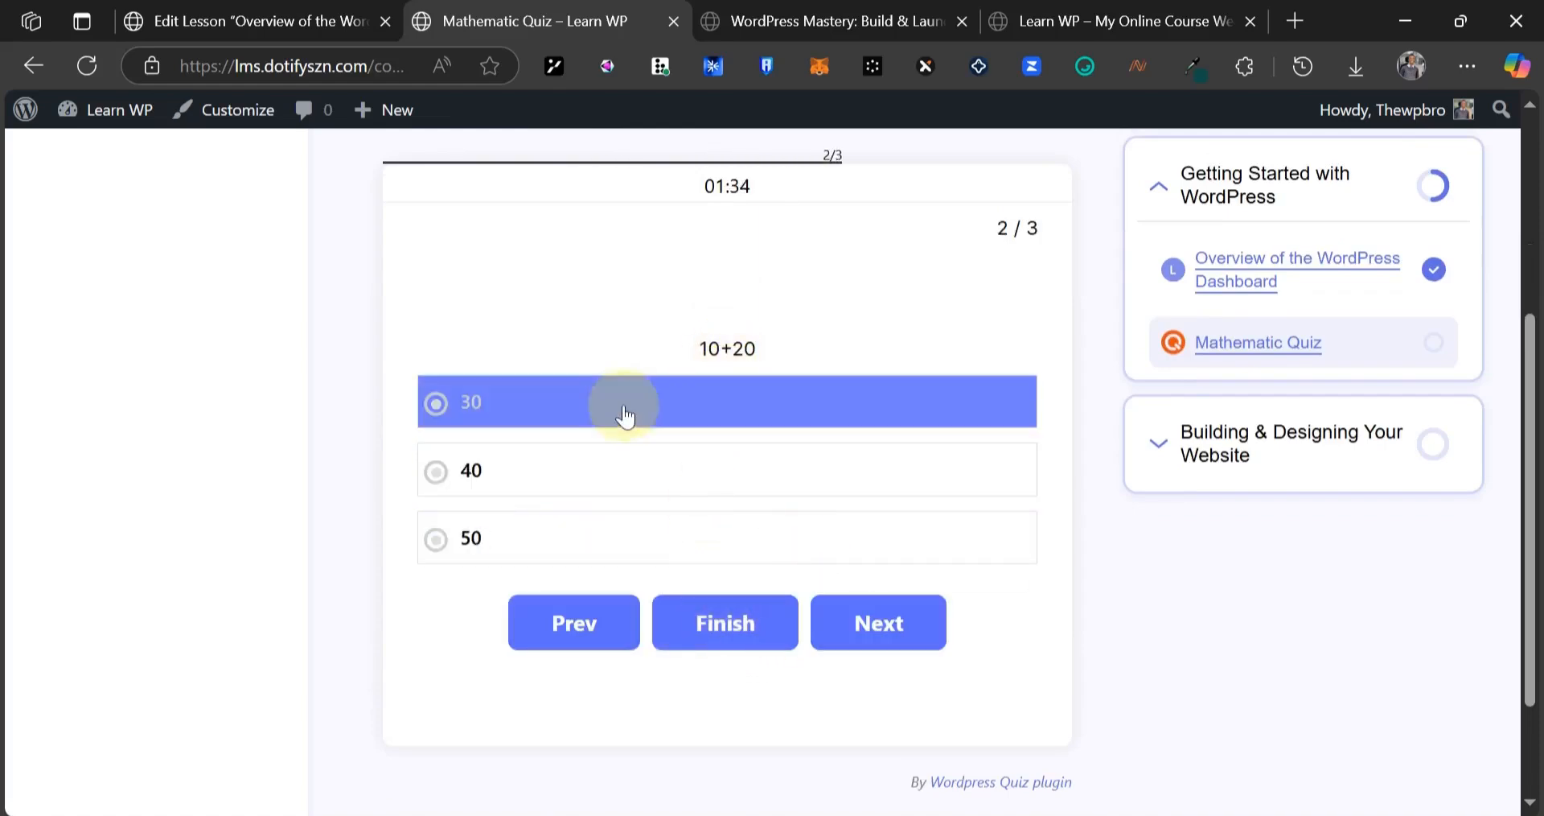
click(858, 636)
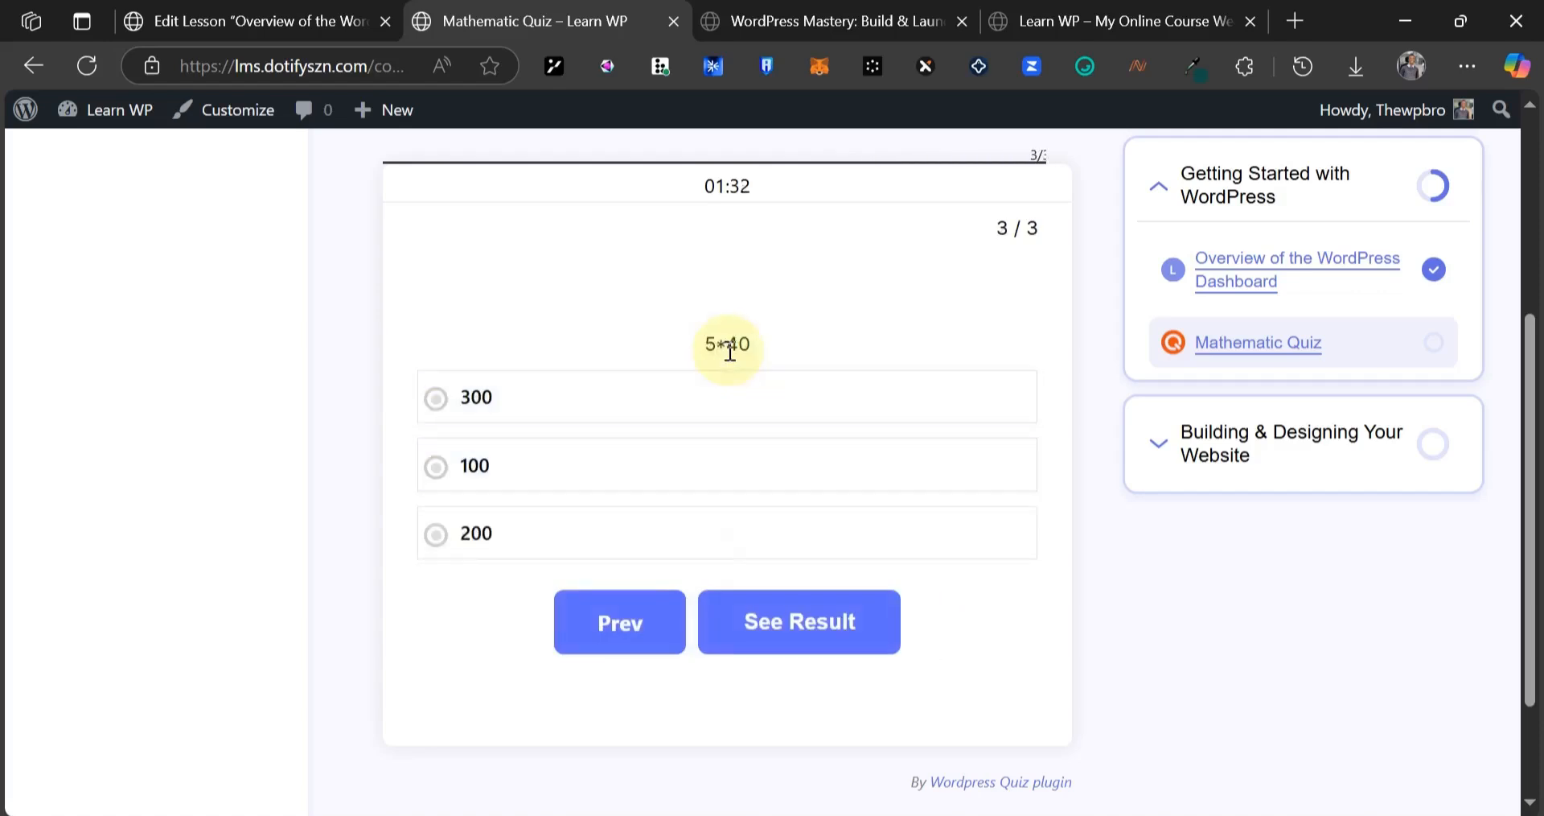
click(565, 532)
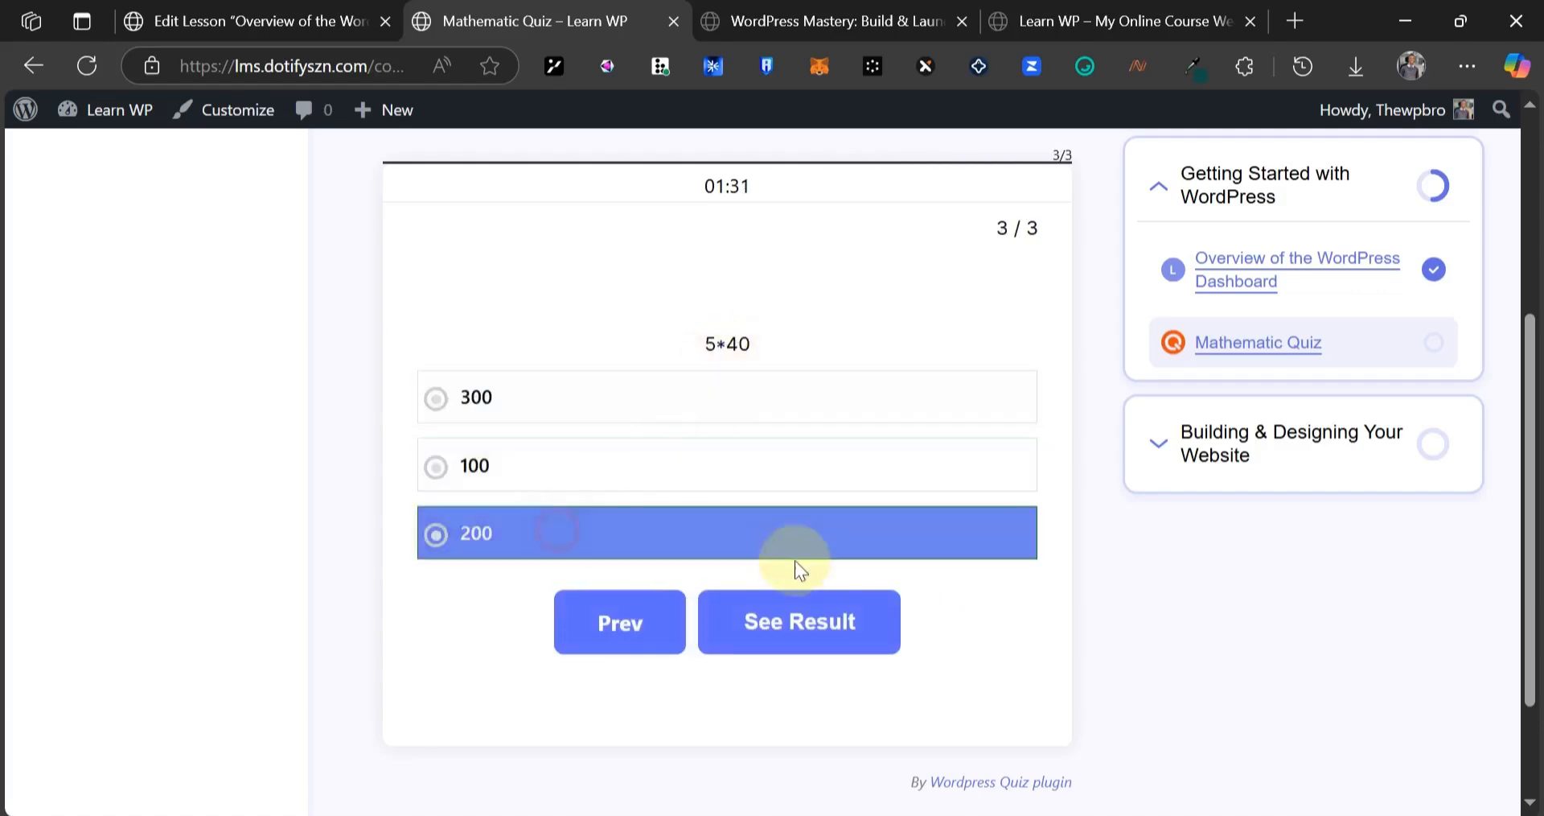
click(781, 640)
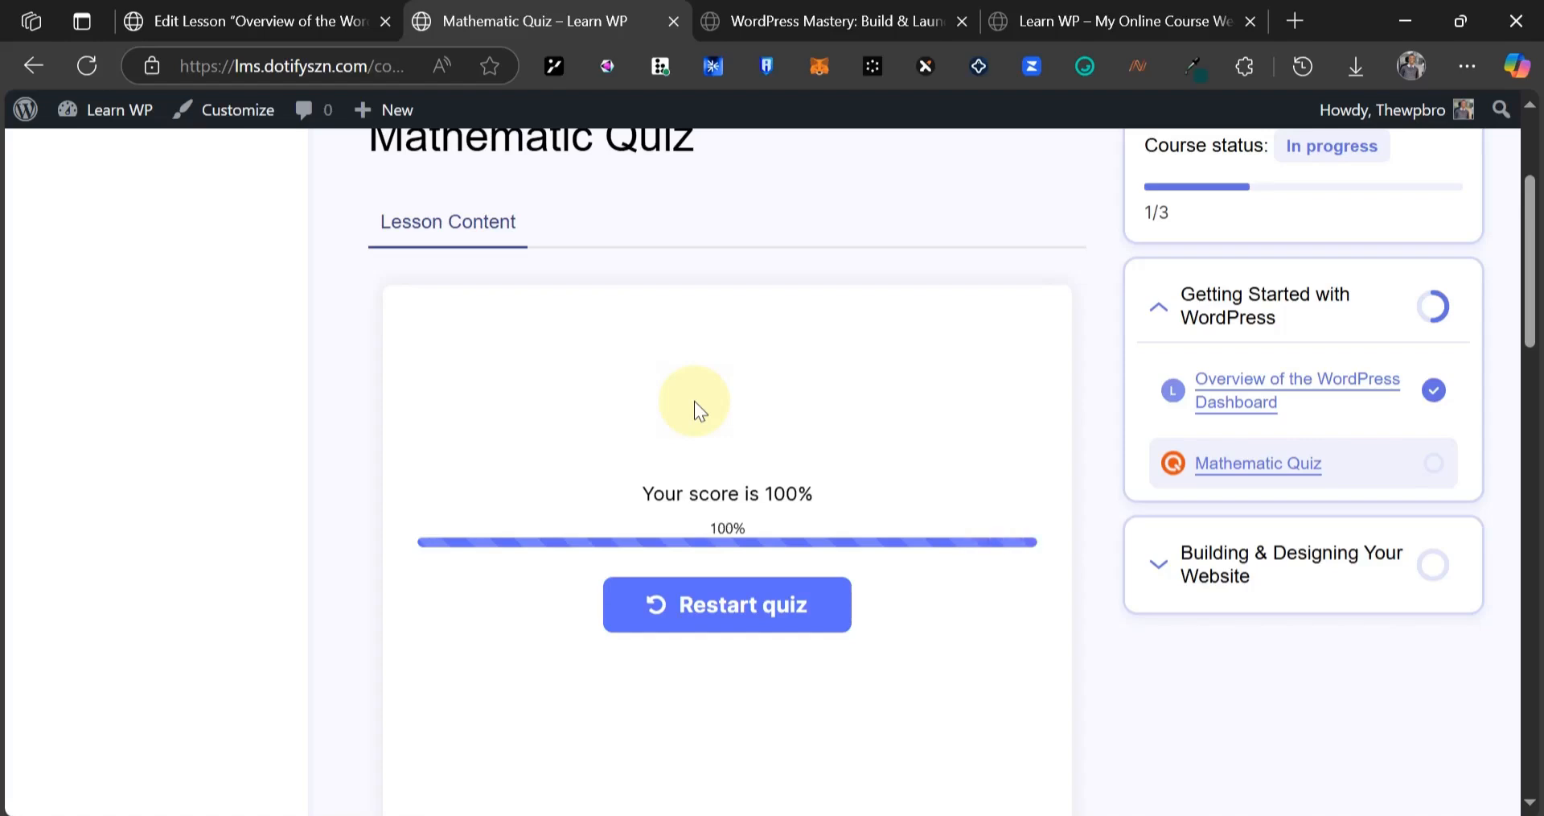
- Review the quiz result and mark the following lesson, Choosing and Customizing a Theme, as complete
scroll(708, 442, down, 5)
scroll(708, 442, up, 5)
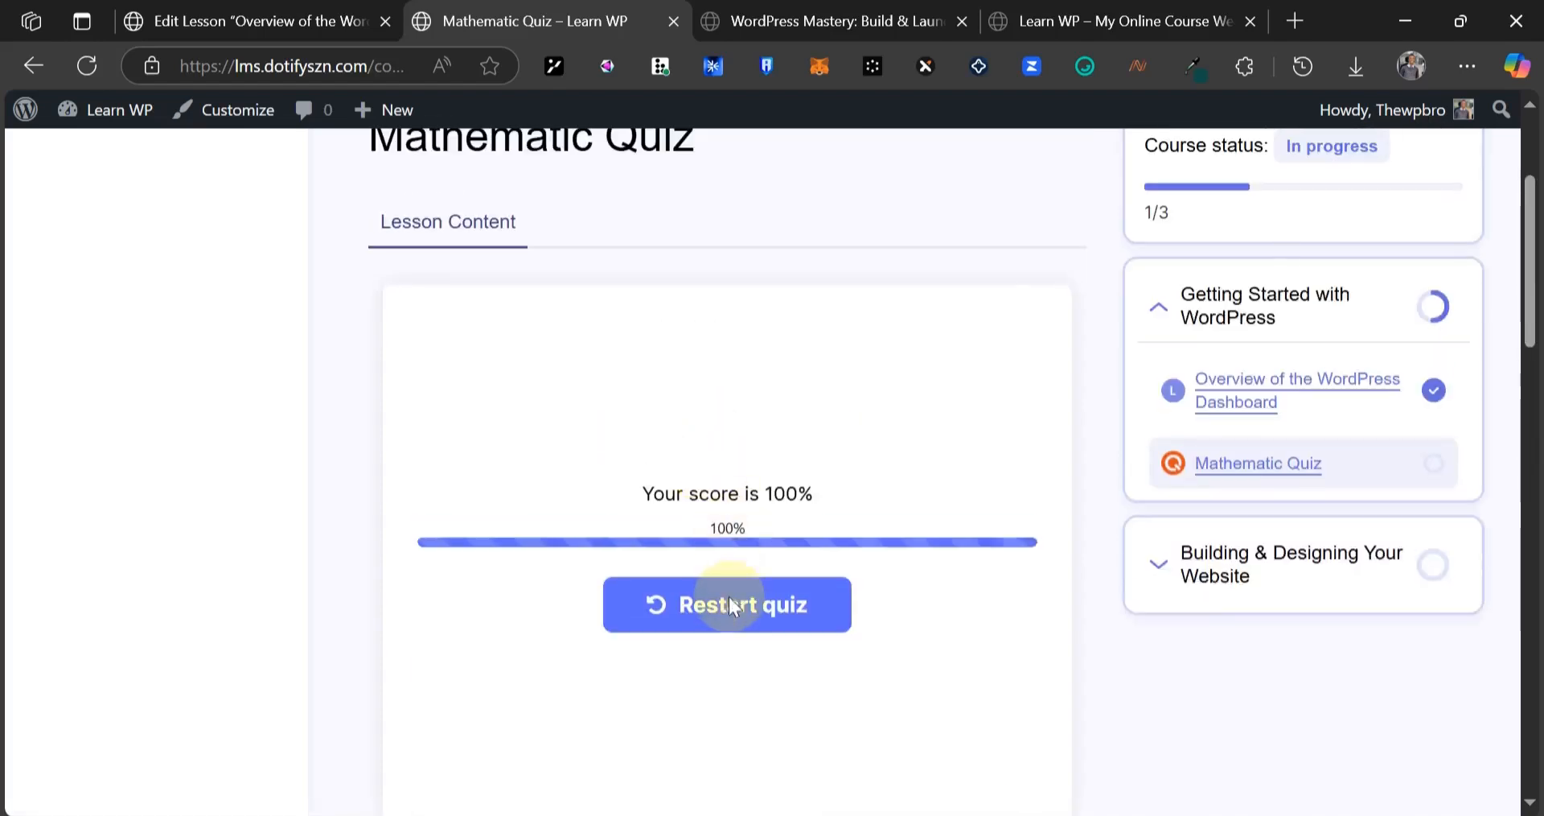
scroll(731, 600, down, 5)
scroll(584, 606, down, 15)
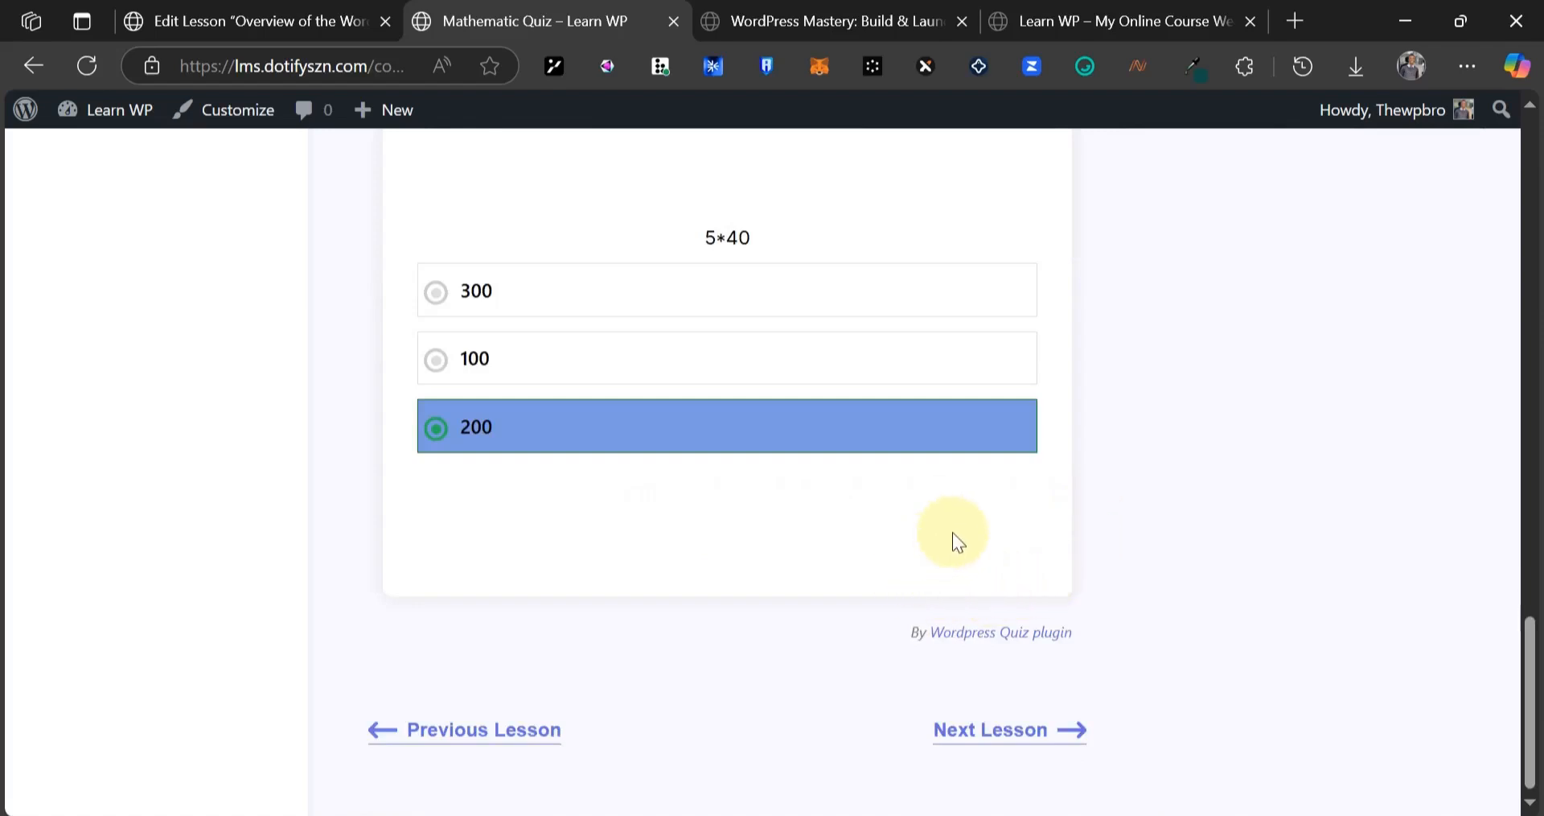
click(1025, 725)
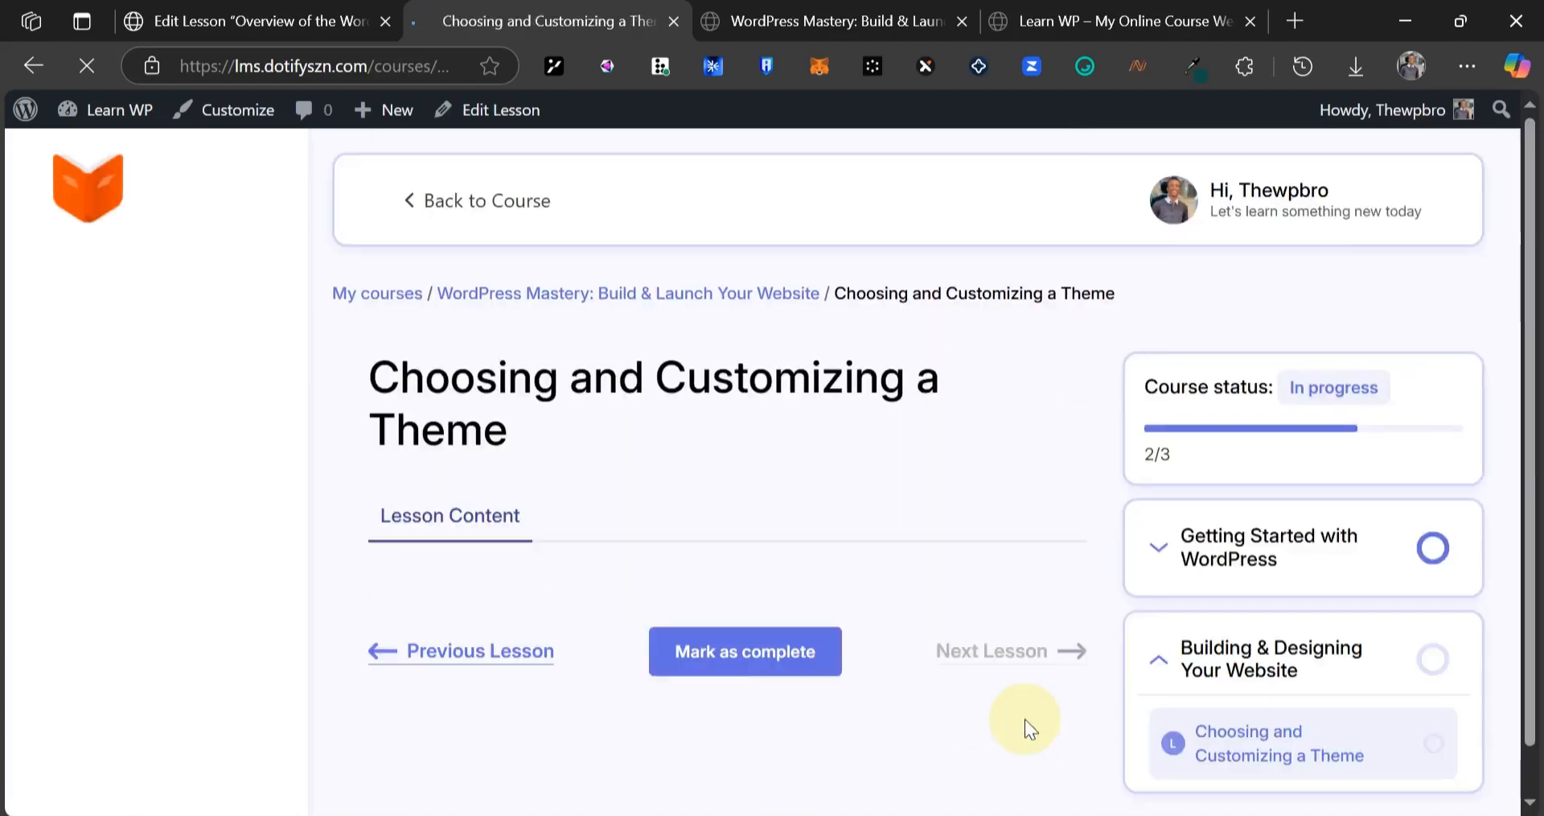
click(803, 654)
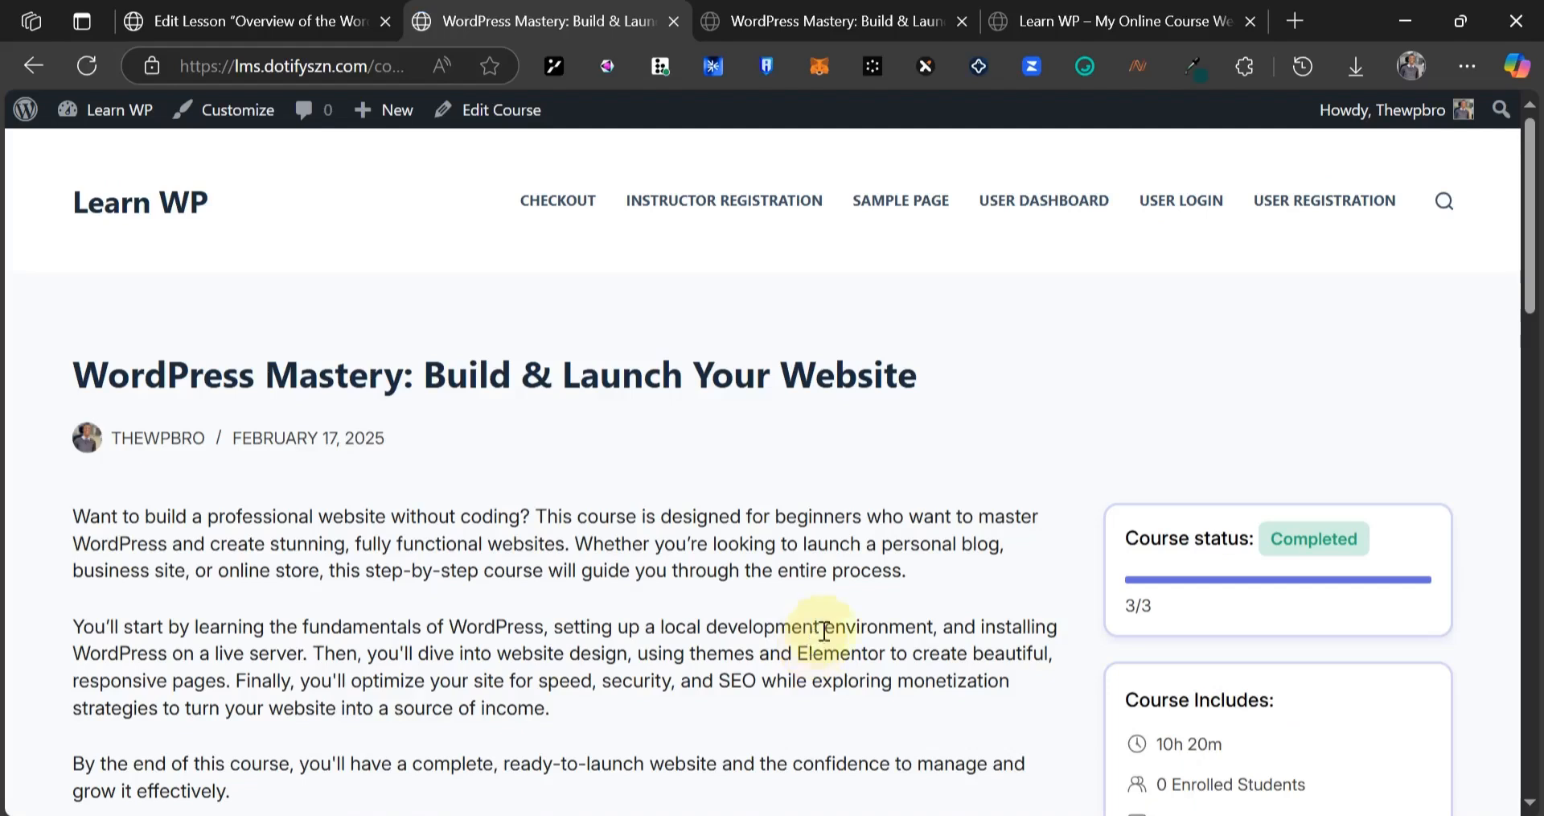
- Check the completion status shown for the WordPress Mastery course on its course page
scroll(1292, 378, down, 3)
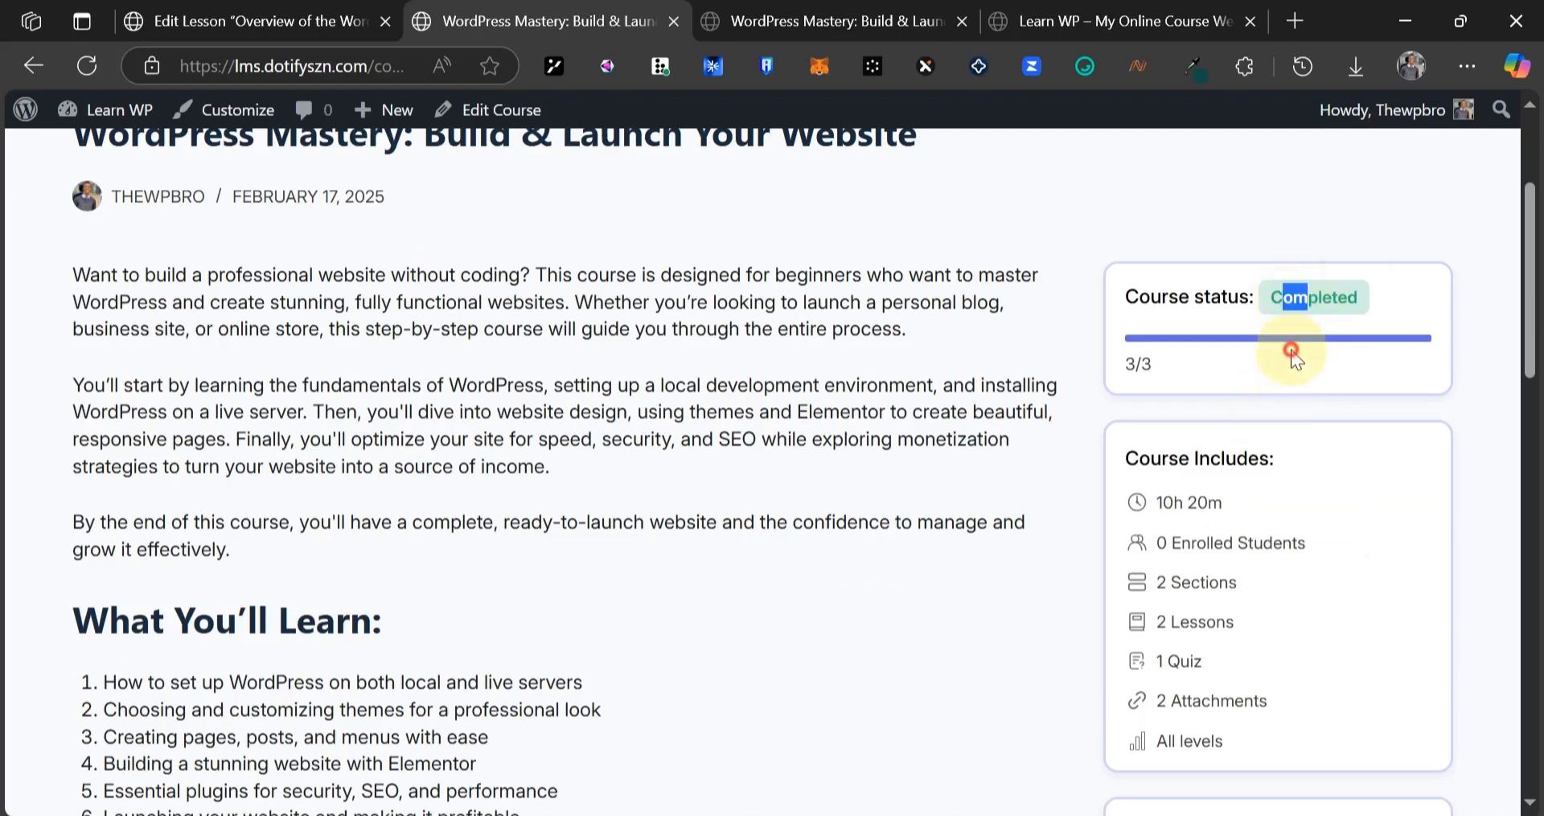
click(1291, 350)
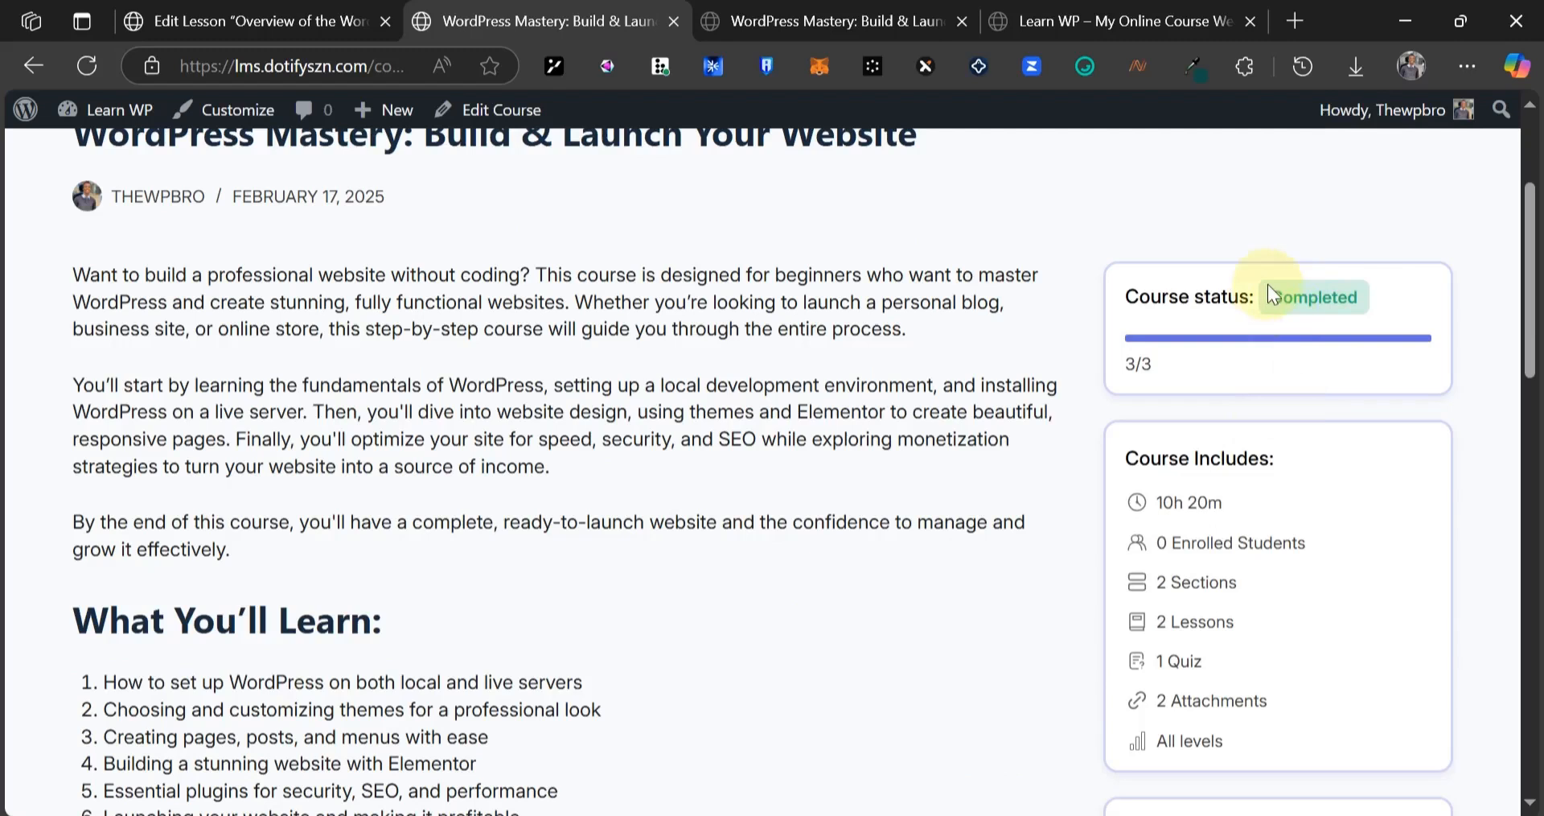
drag(1269, 288, 1367, 294)
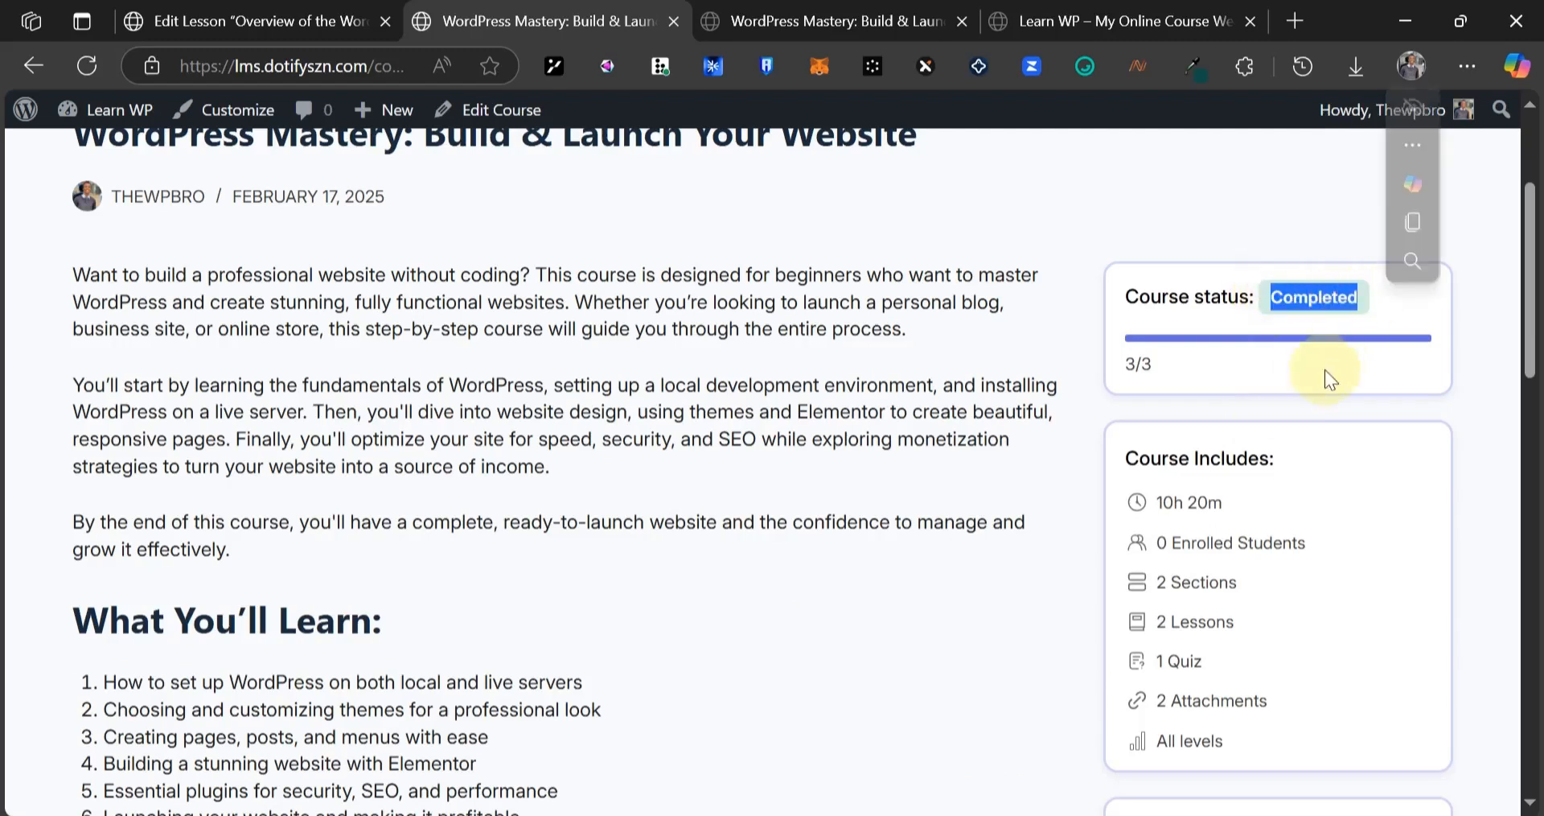
click(1325, 369)
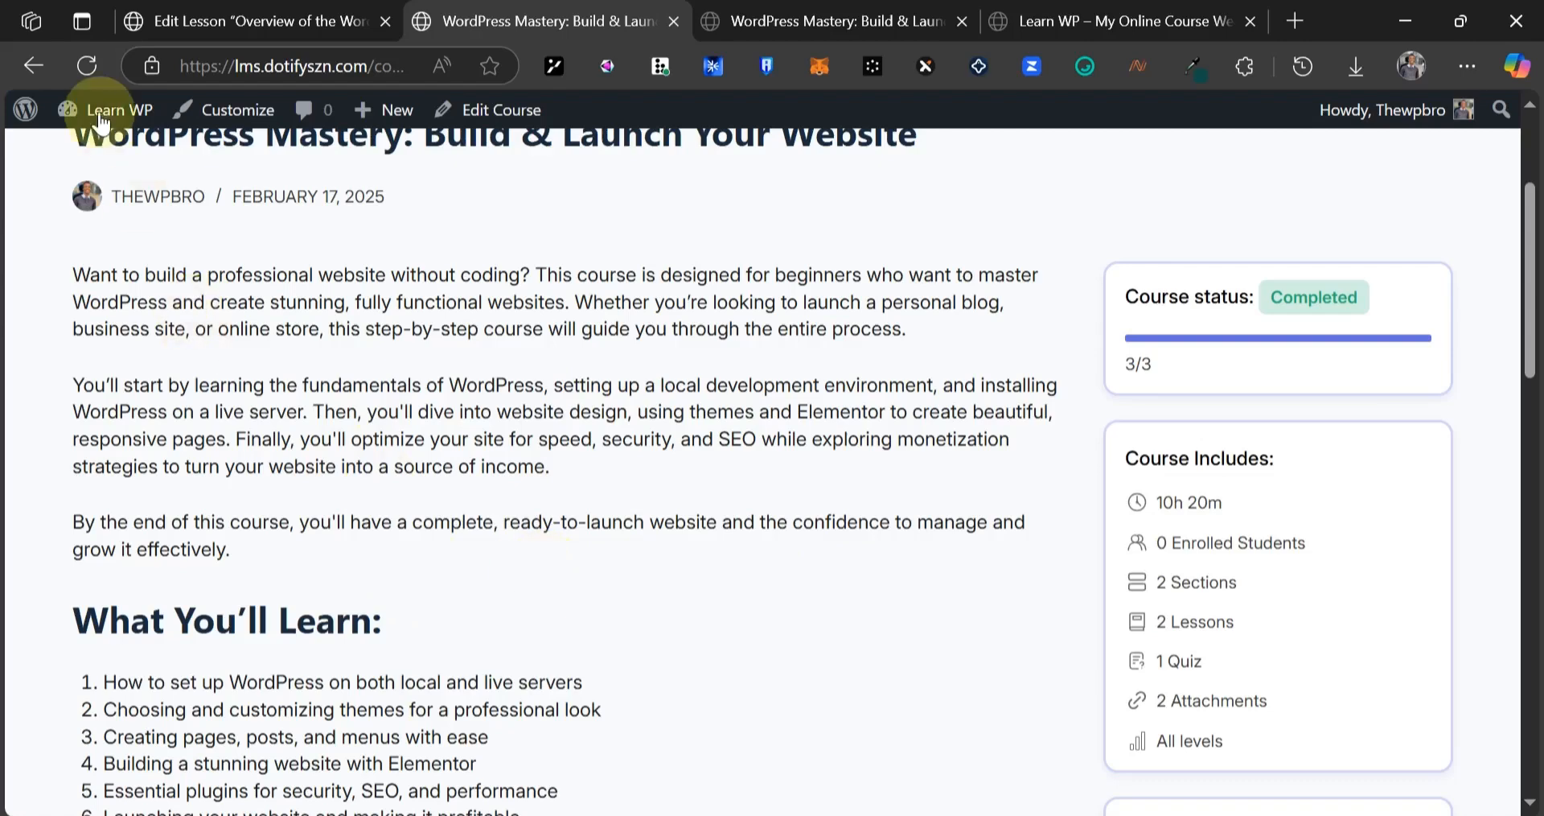
- Go to the FoxLMS certificates in the site's admin area and start a new certificate
click(74, 148)
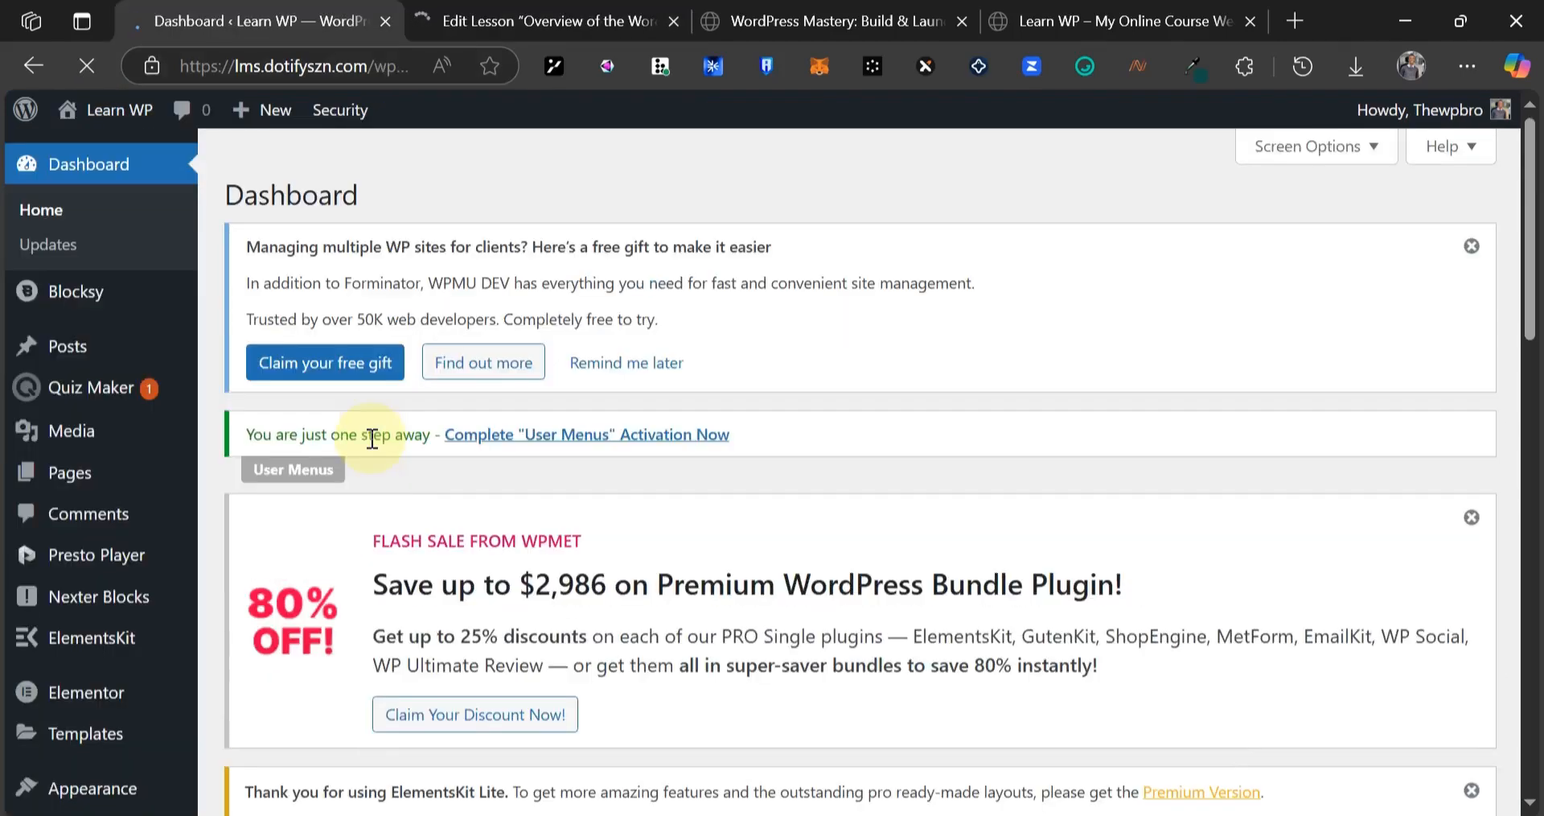
scroll(344, 507, down, 7)
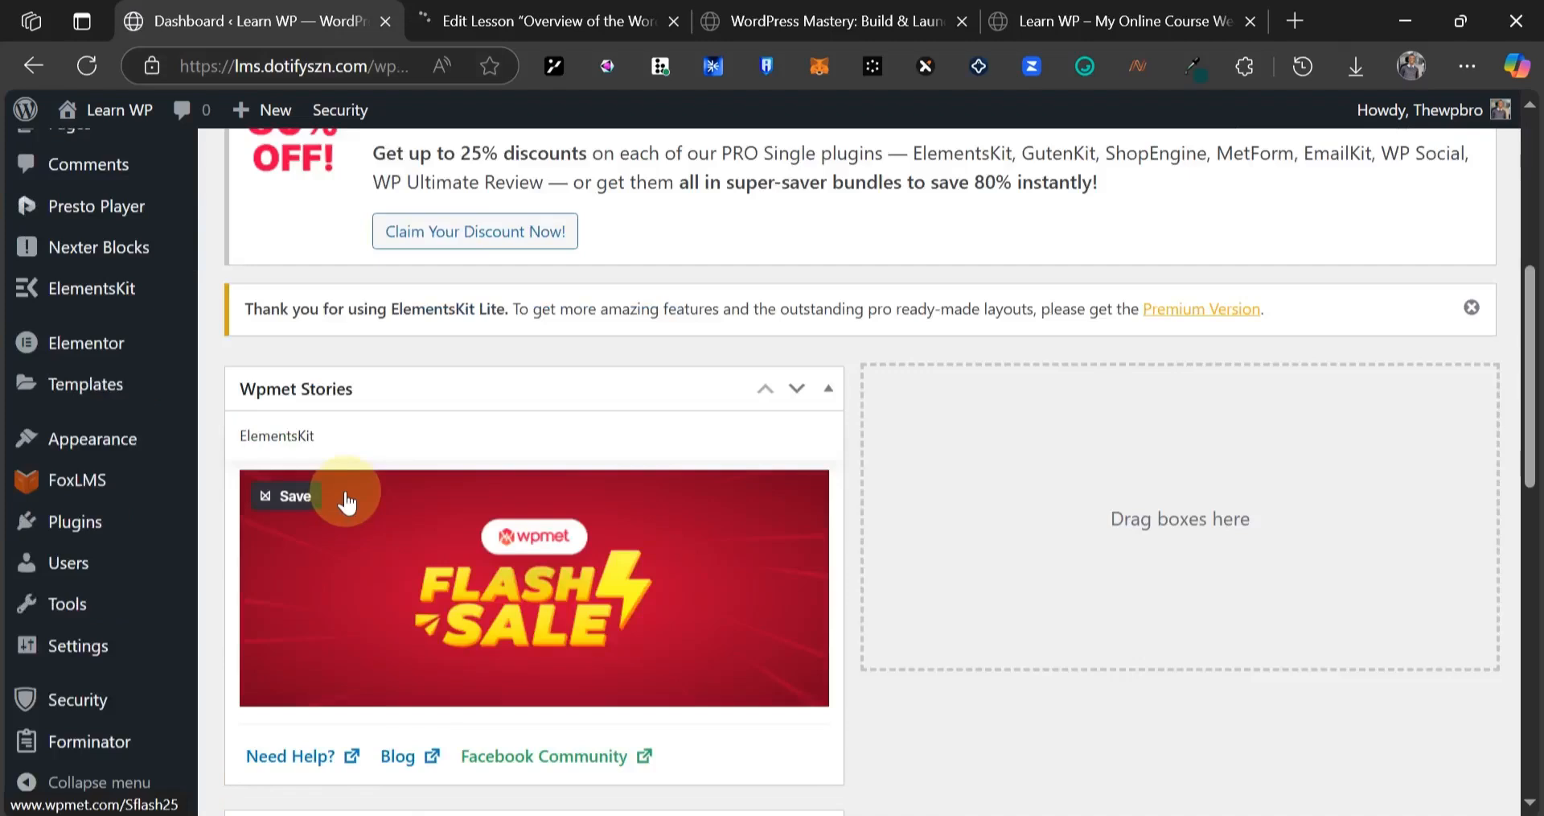
mouse_move(103, 498)
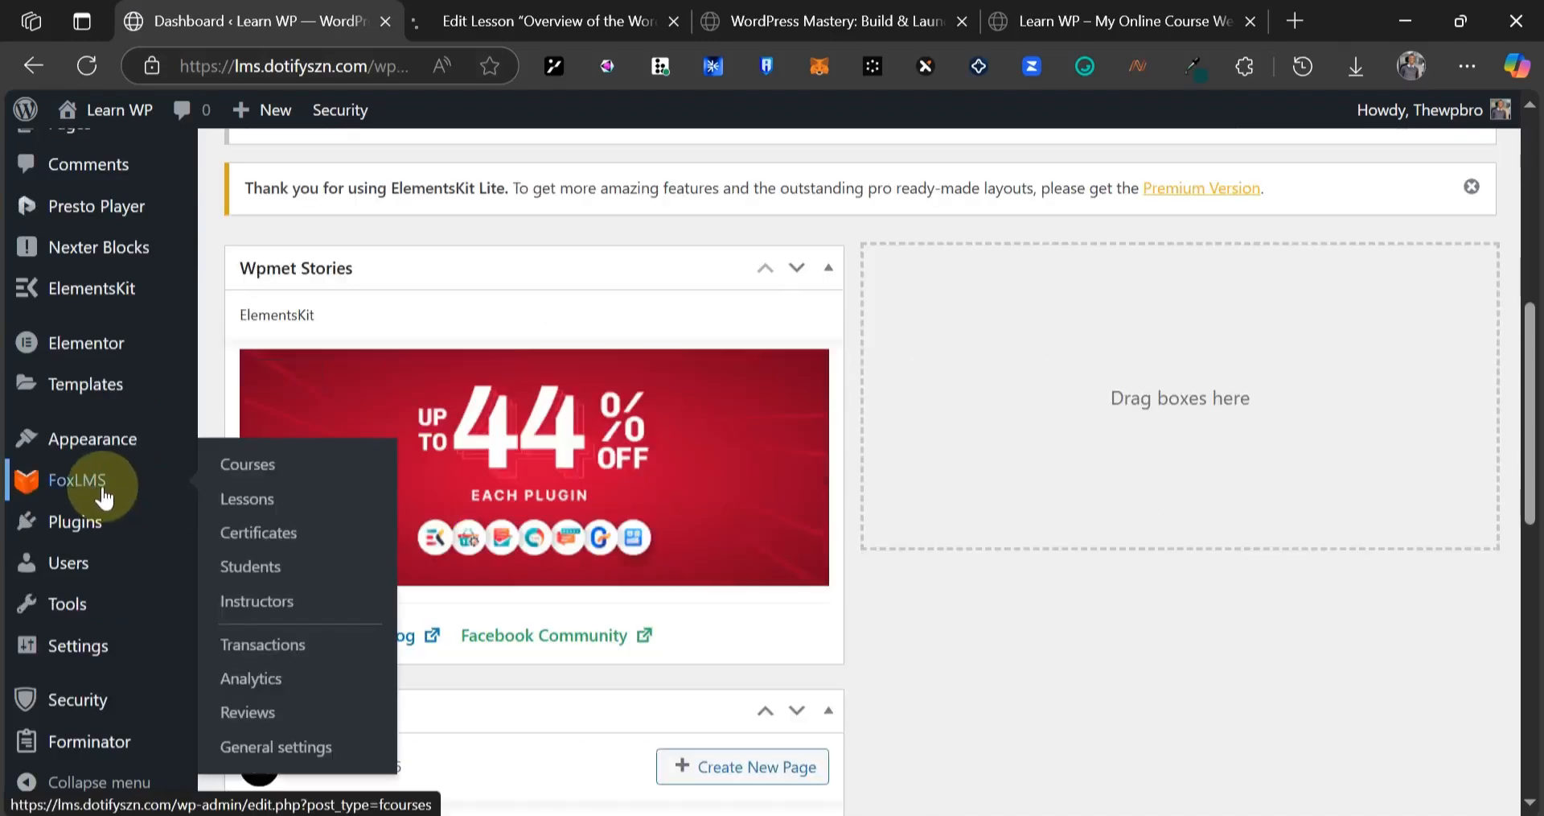
click(301, 533)
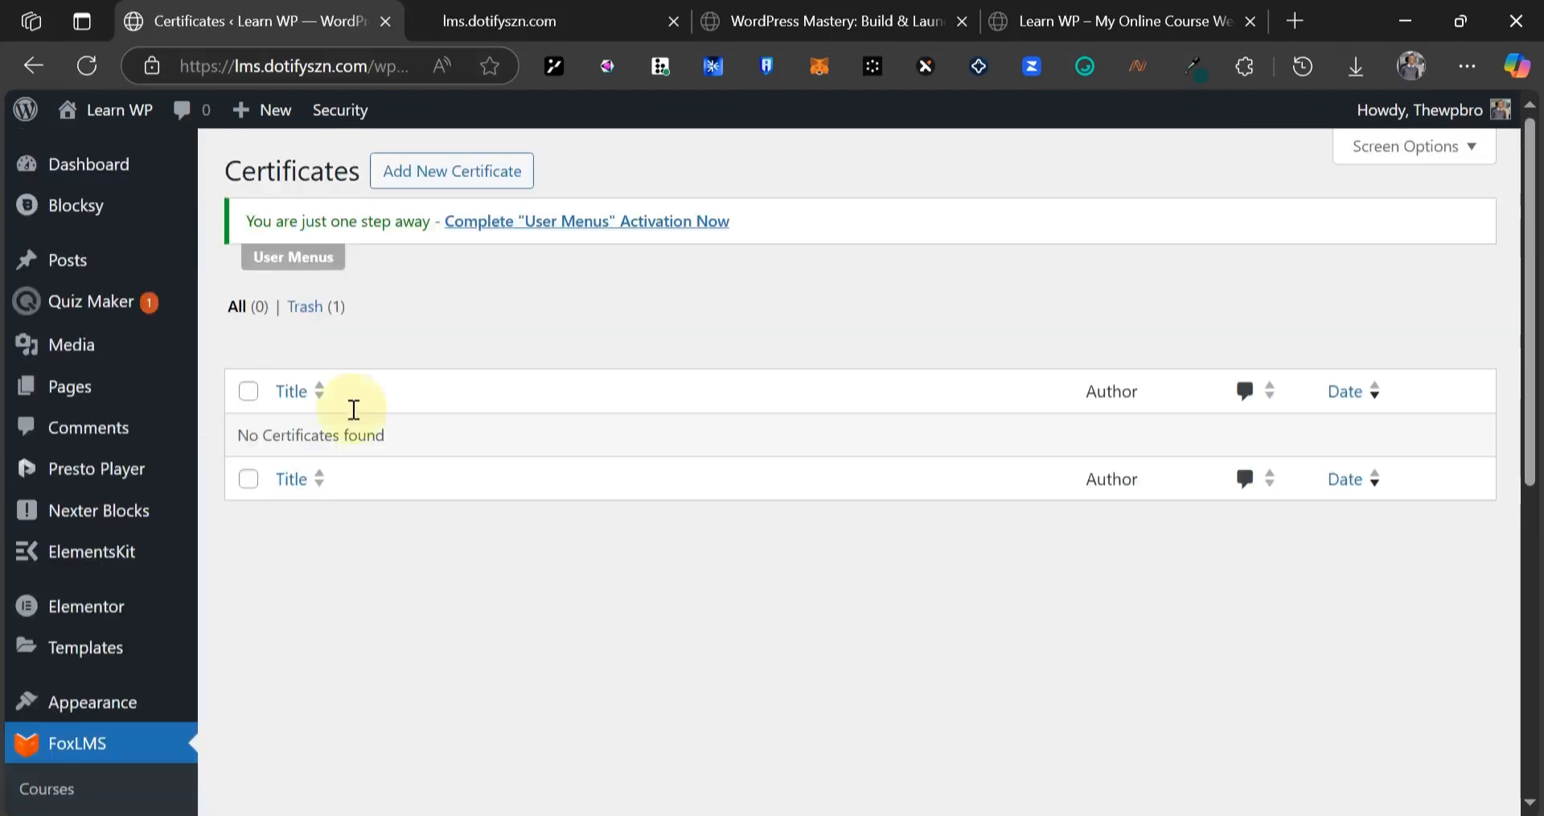
click(426, 172)
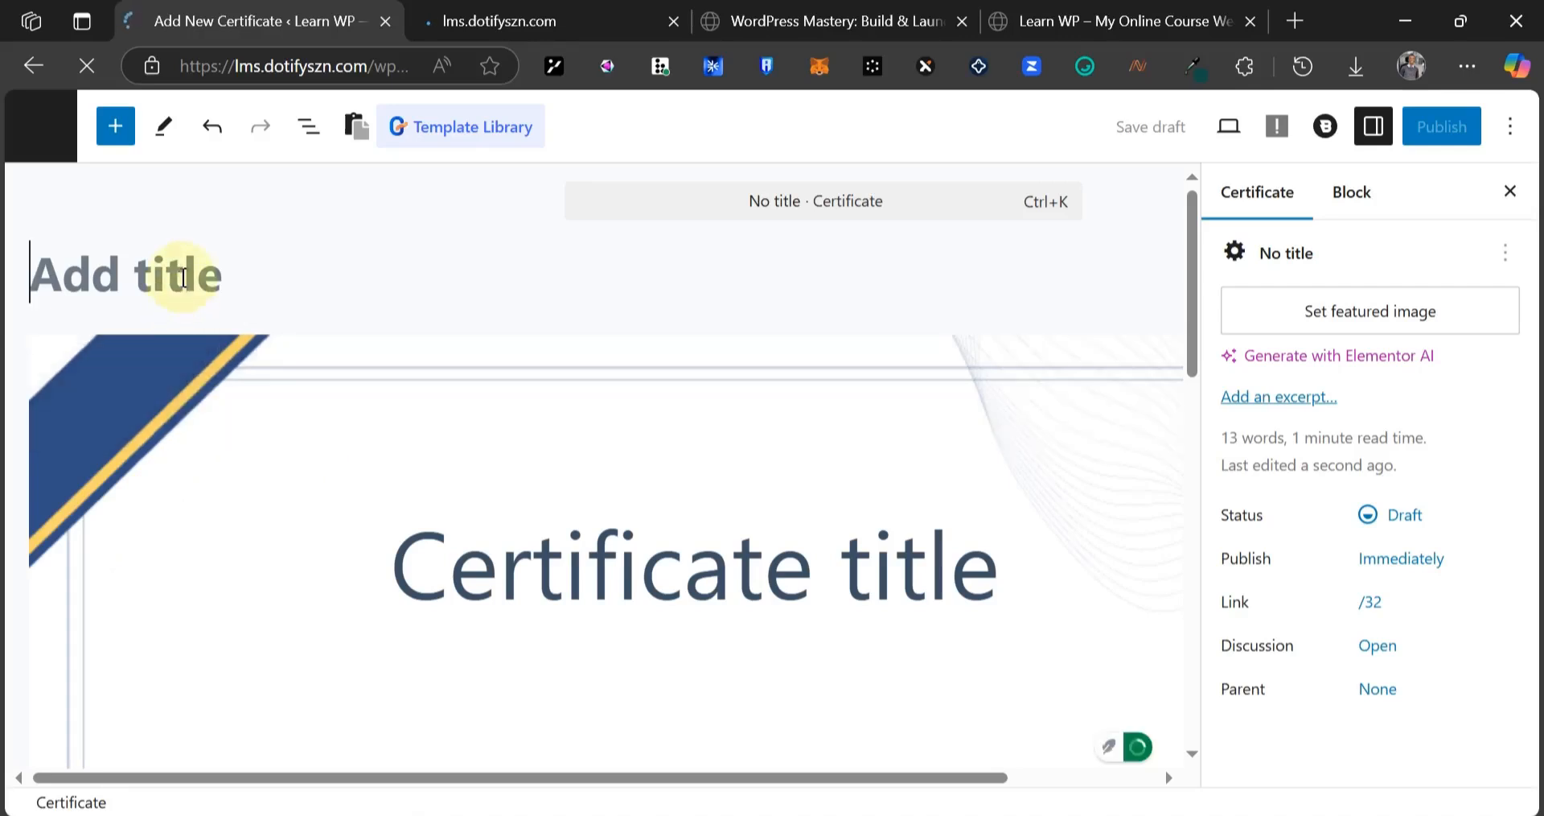
- Title the certificate "WordPress Mastery: Build & Launch Your Website", copying the title from the existing LearnWP Pro course page
text(Wor)
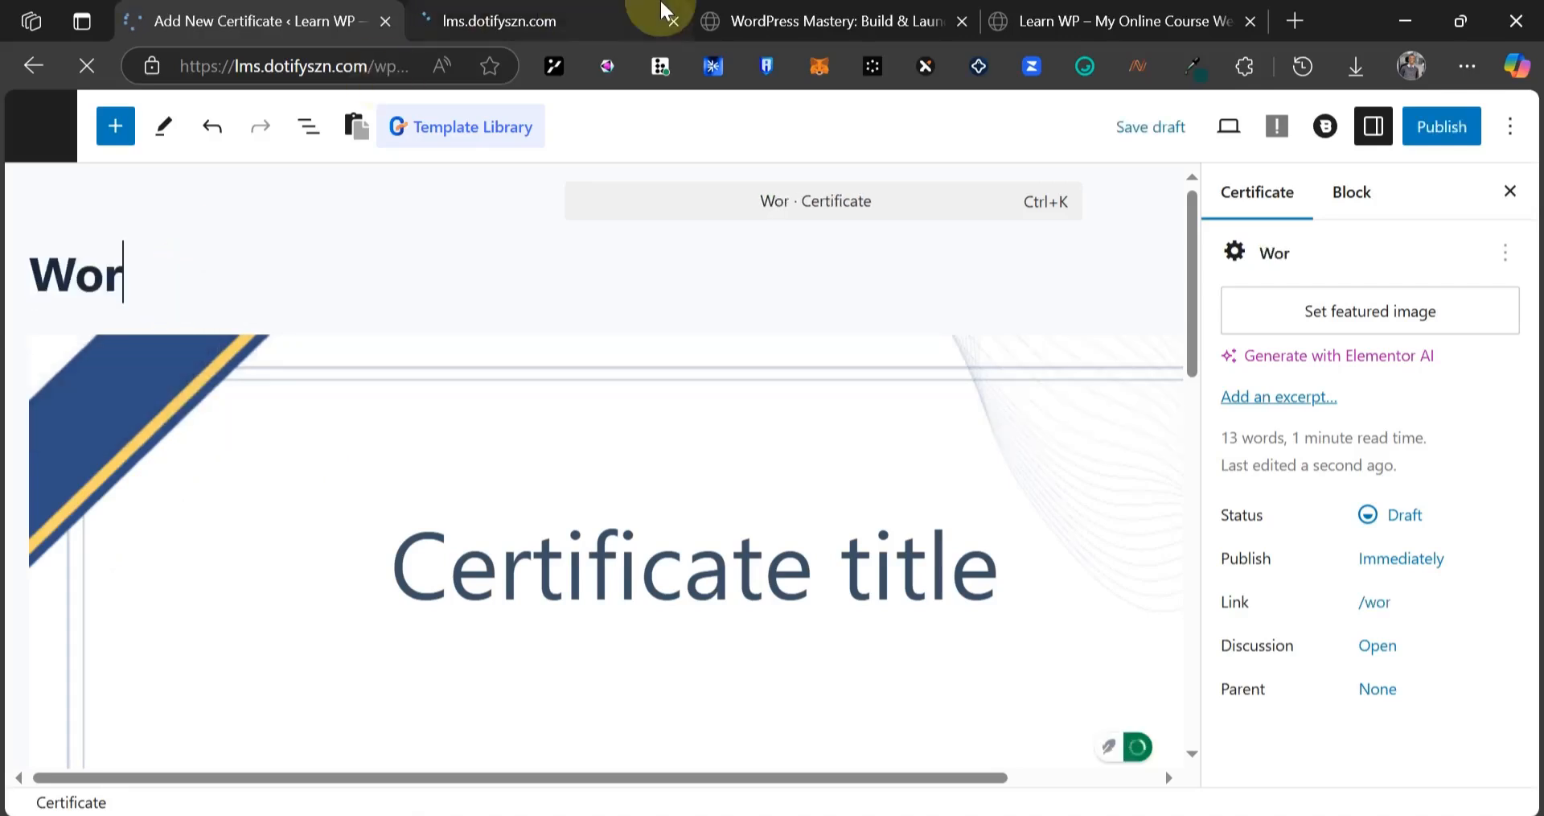
key(ctrl+3)
scroll(330, 258, up, 8)
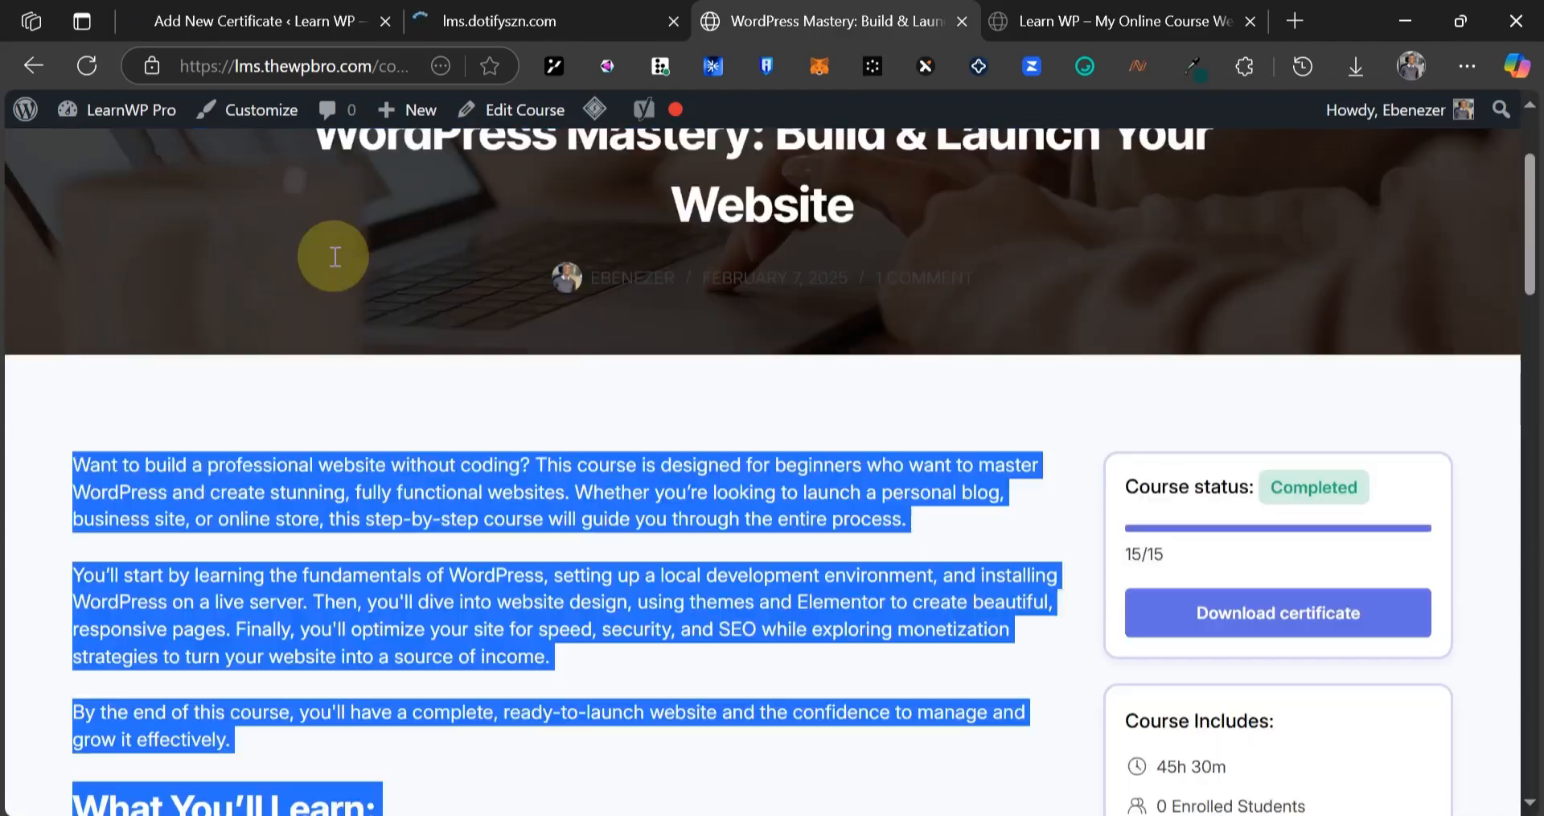
drag(315, 318, 857, 390)
key(ctrl+c)
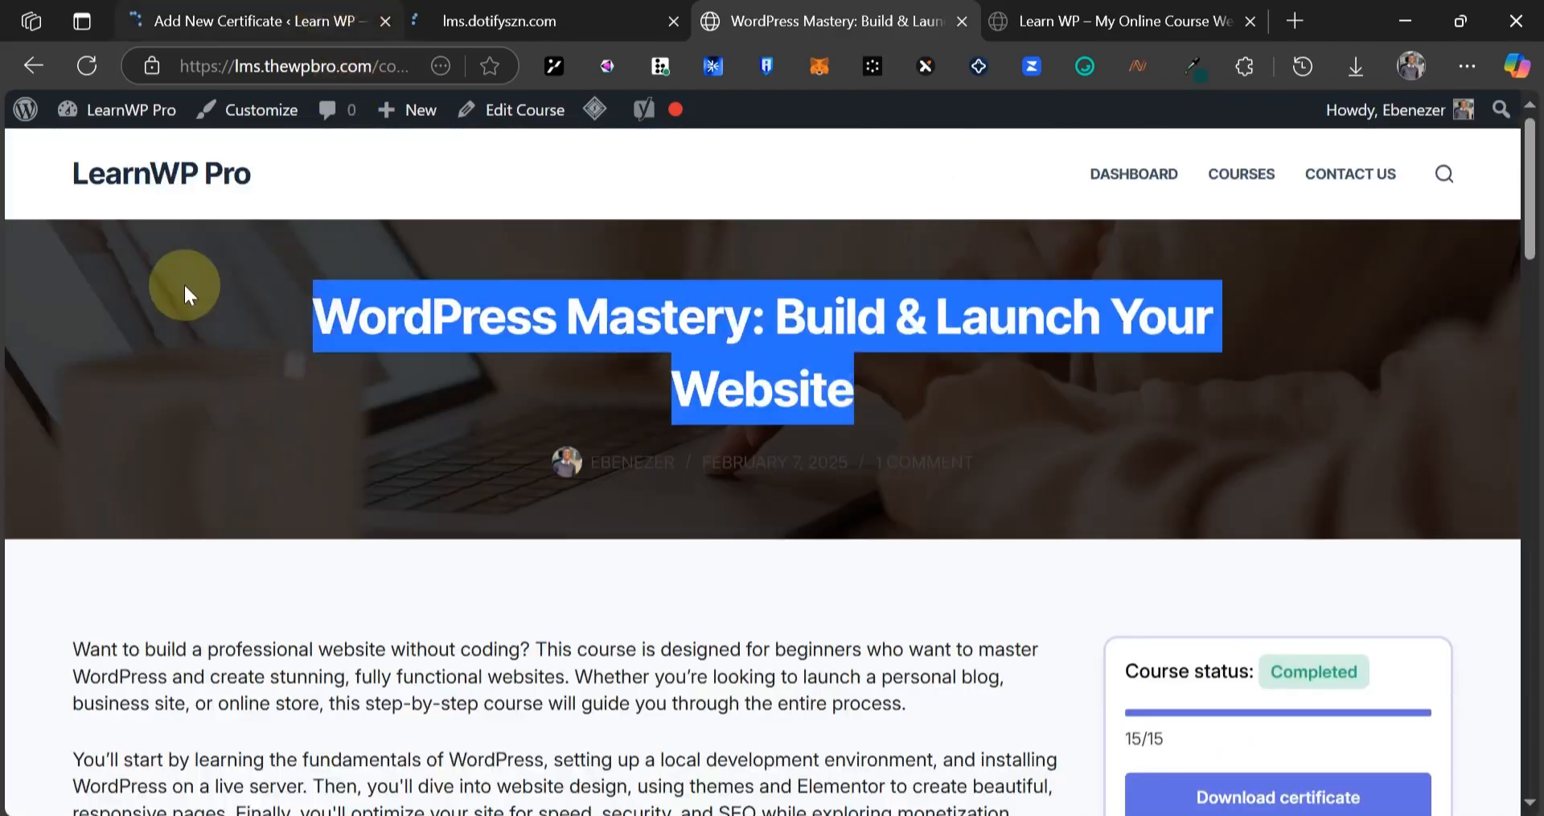
key(ctrl+1)
key(ctrl+a)
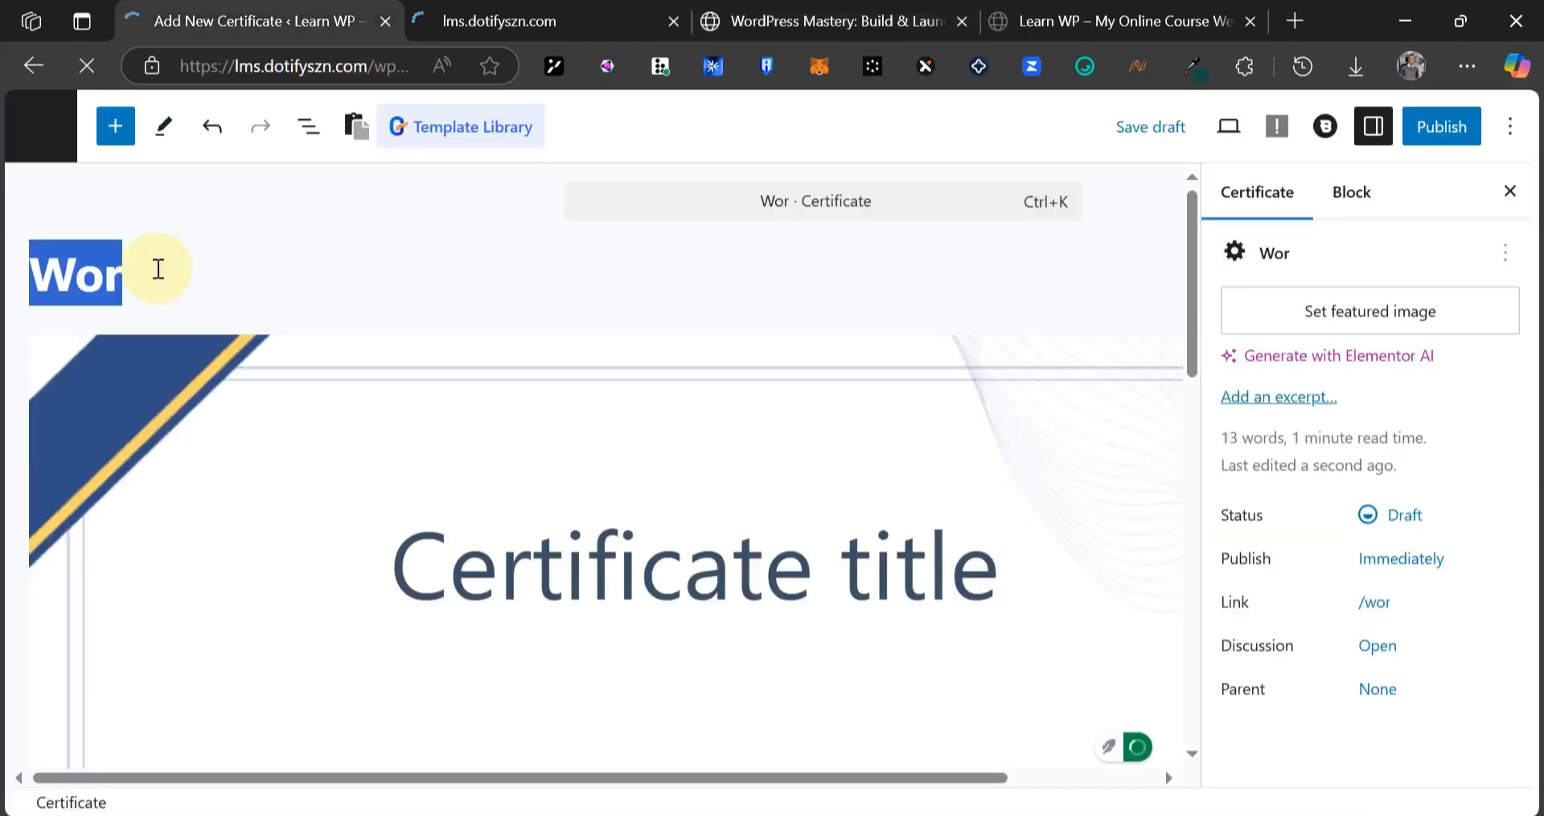
key(ctrl+v)
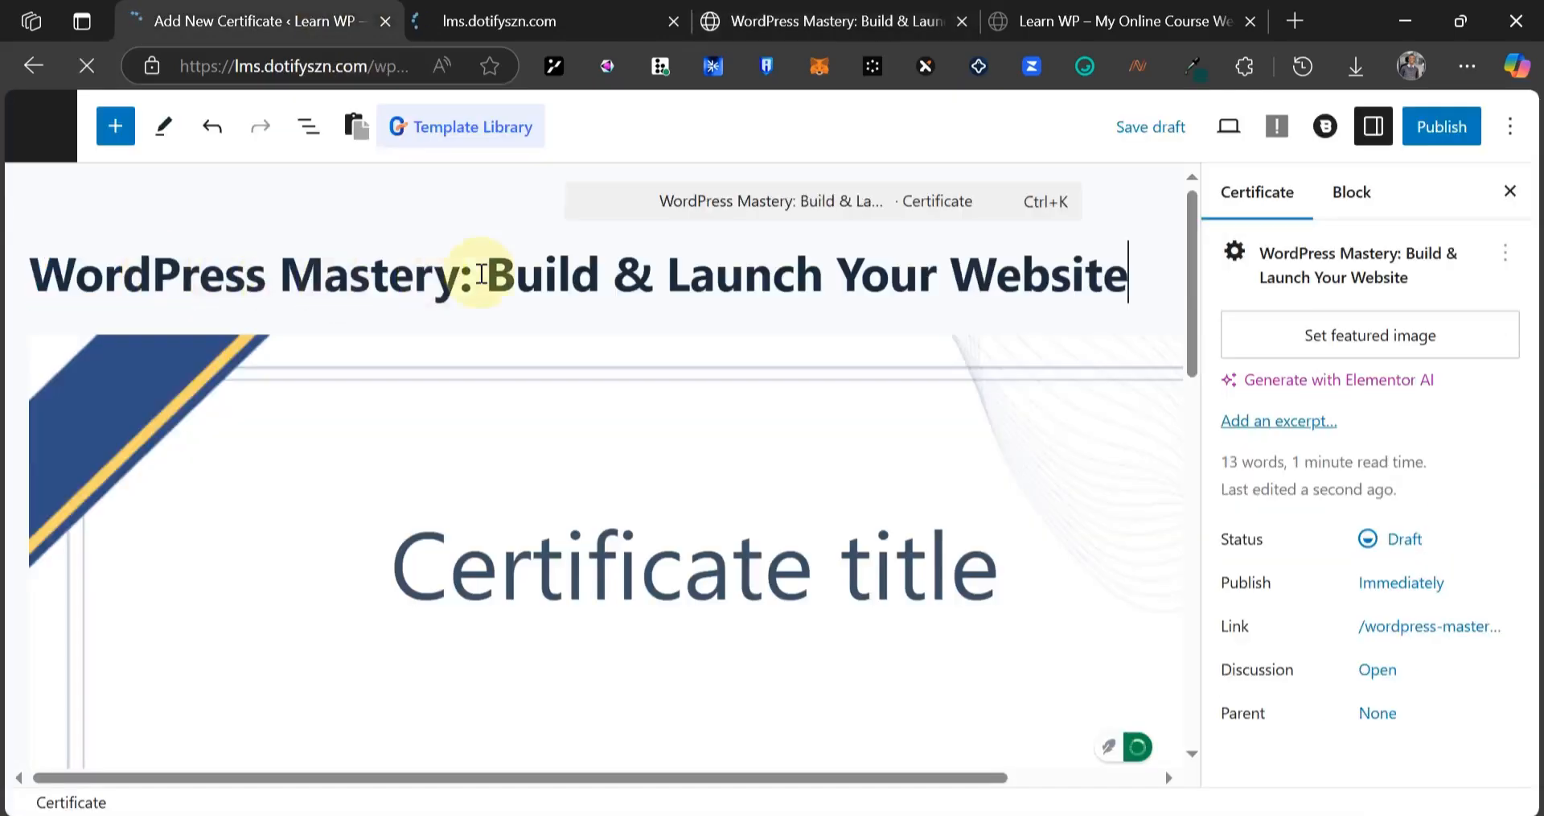
- Replace the "Certificate title" heading on the certificate with "WordPress Mastery", copied from the certificate's title
drag(461, 276, 47, 278)
key(ctrl+c)
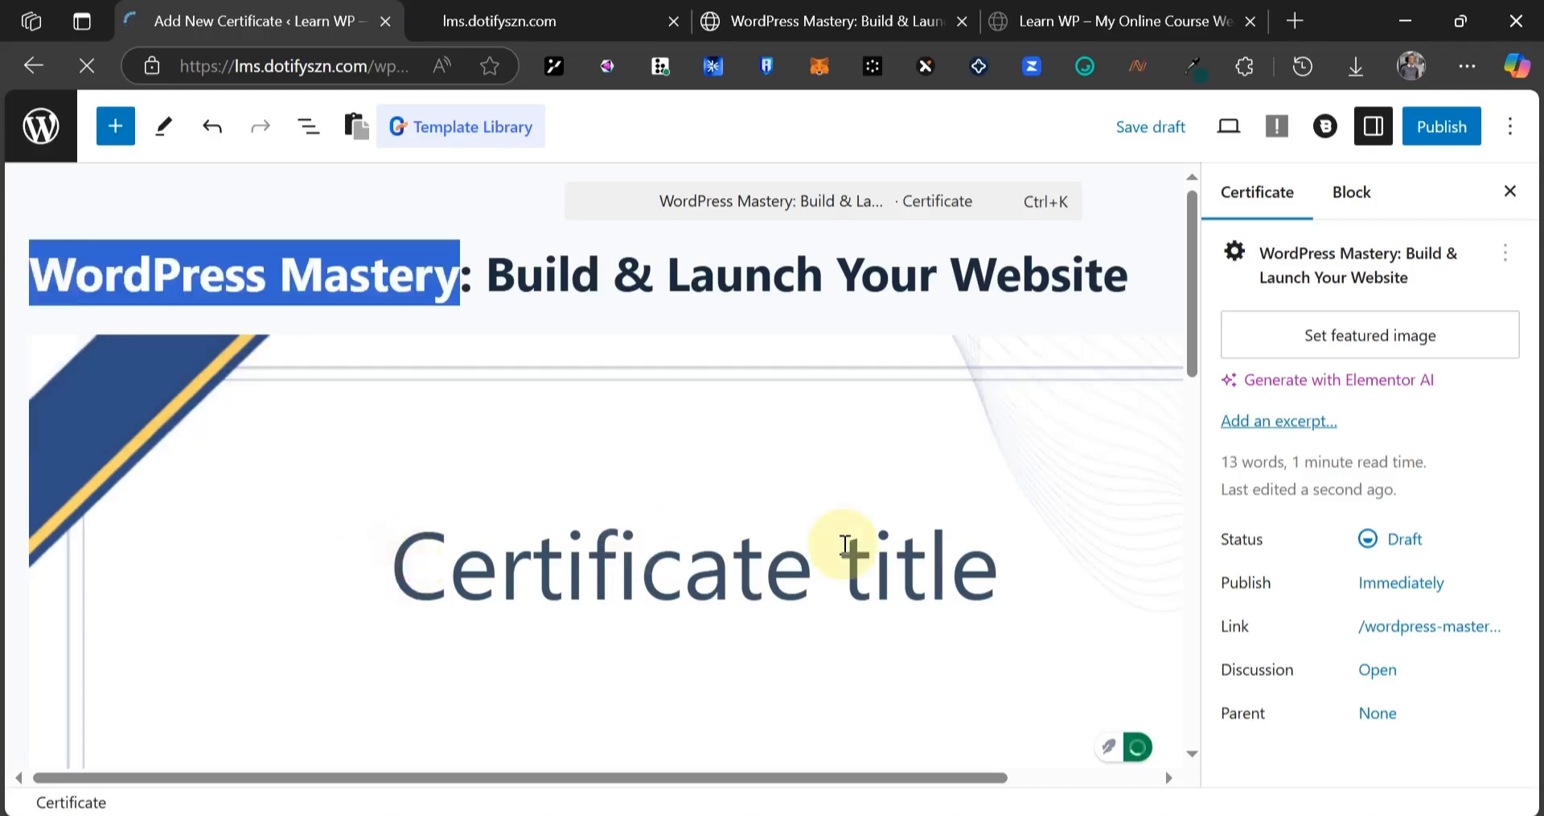
triple_click(1002, 559)
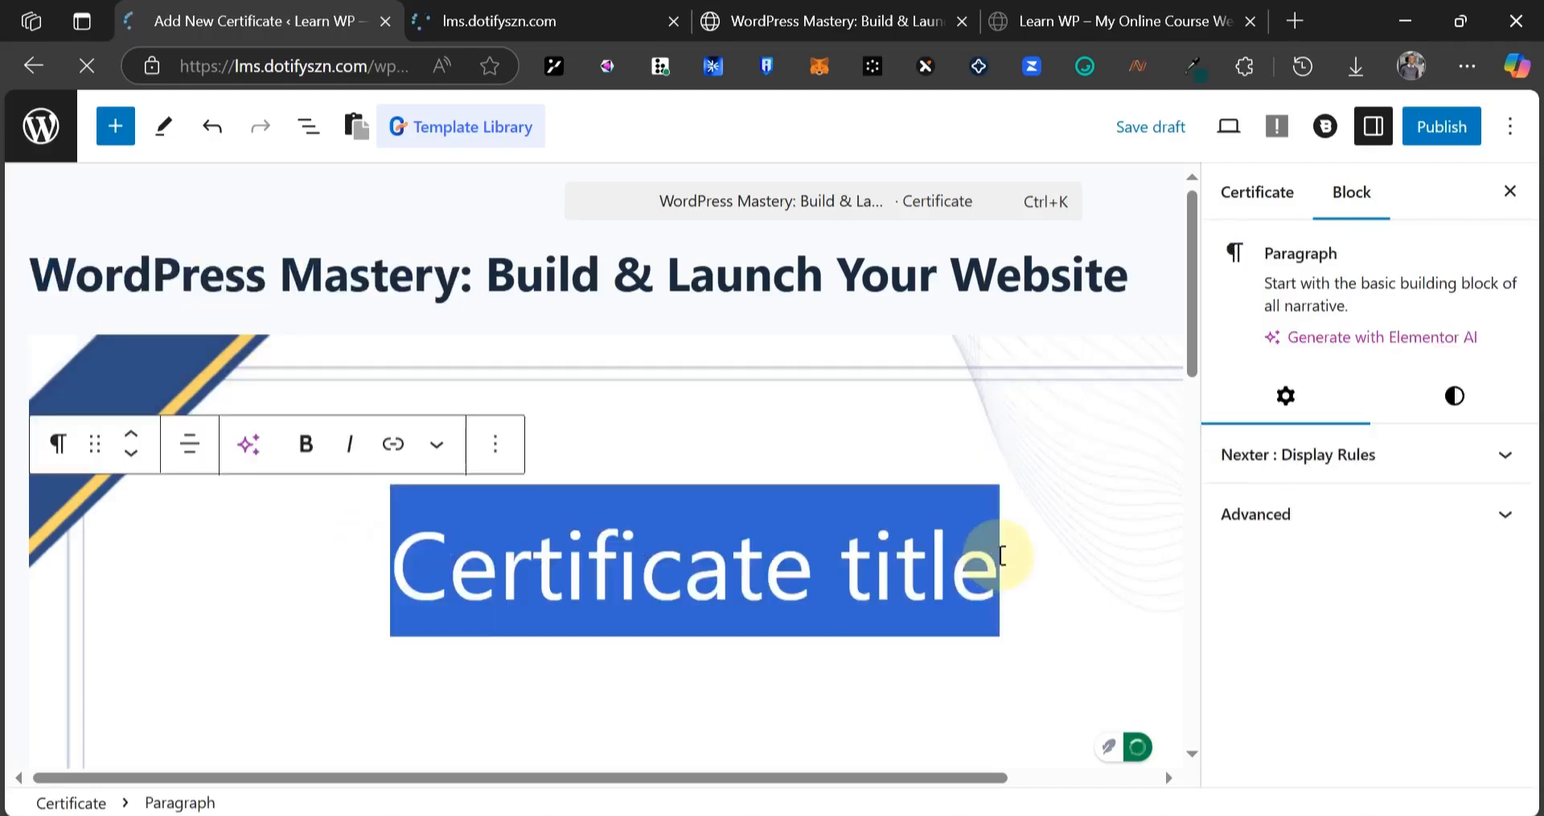
key(ctrl+v)
- Replace the course title placeholder above SIGNED with %%site_url%% and publish the certificate
scroll(694, 525, down, 5)
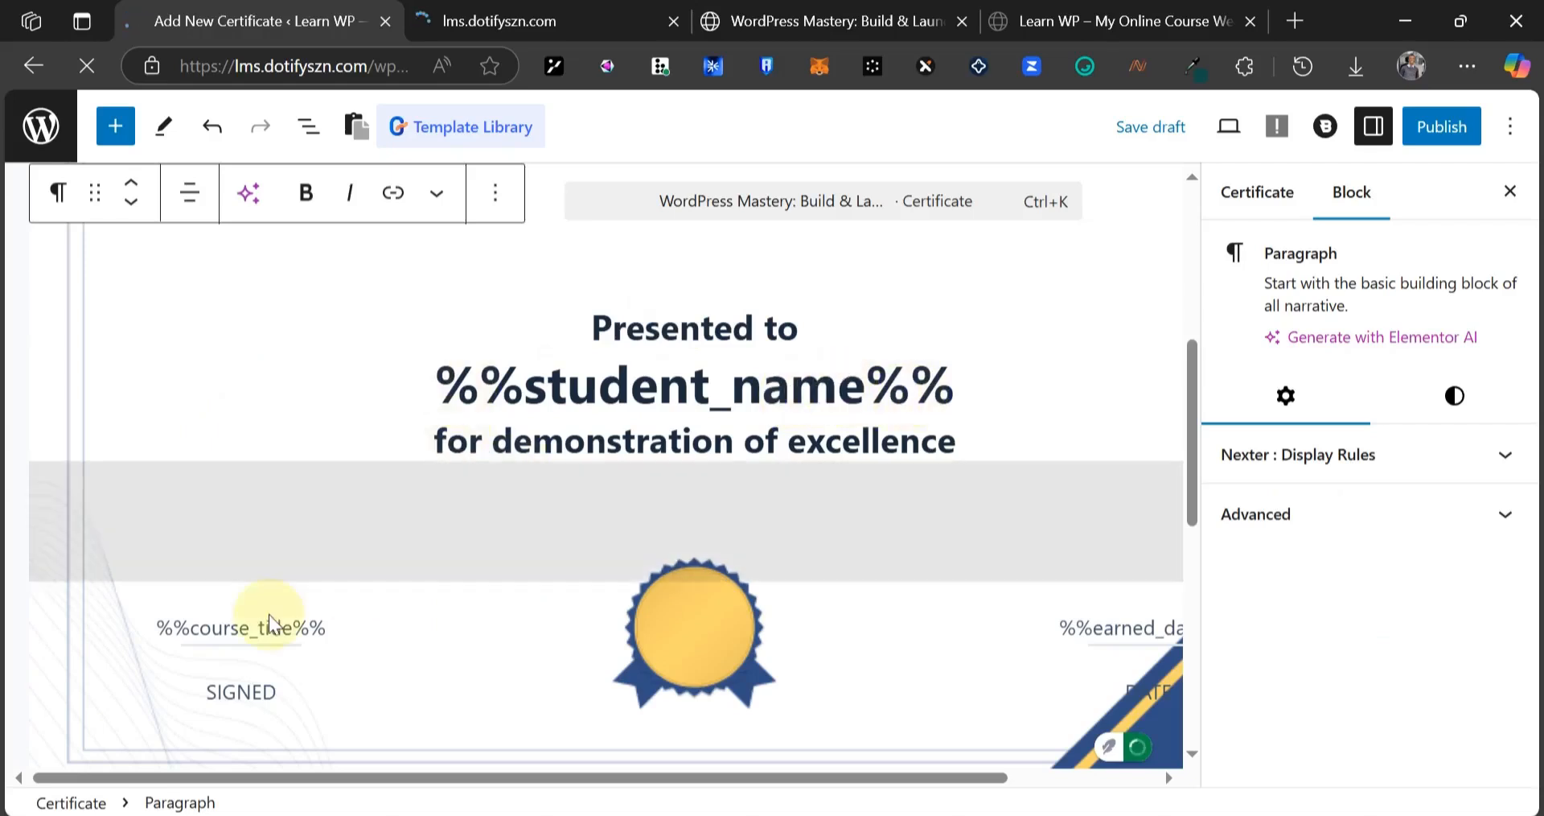
click(298, 628)
double_click(204, 625)
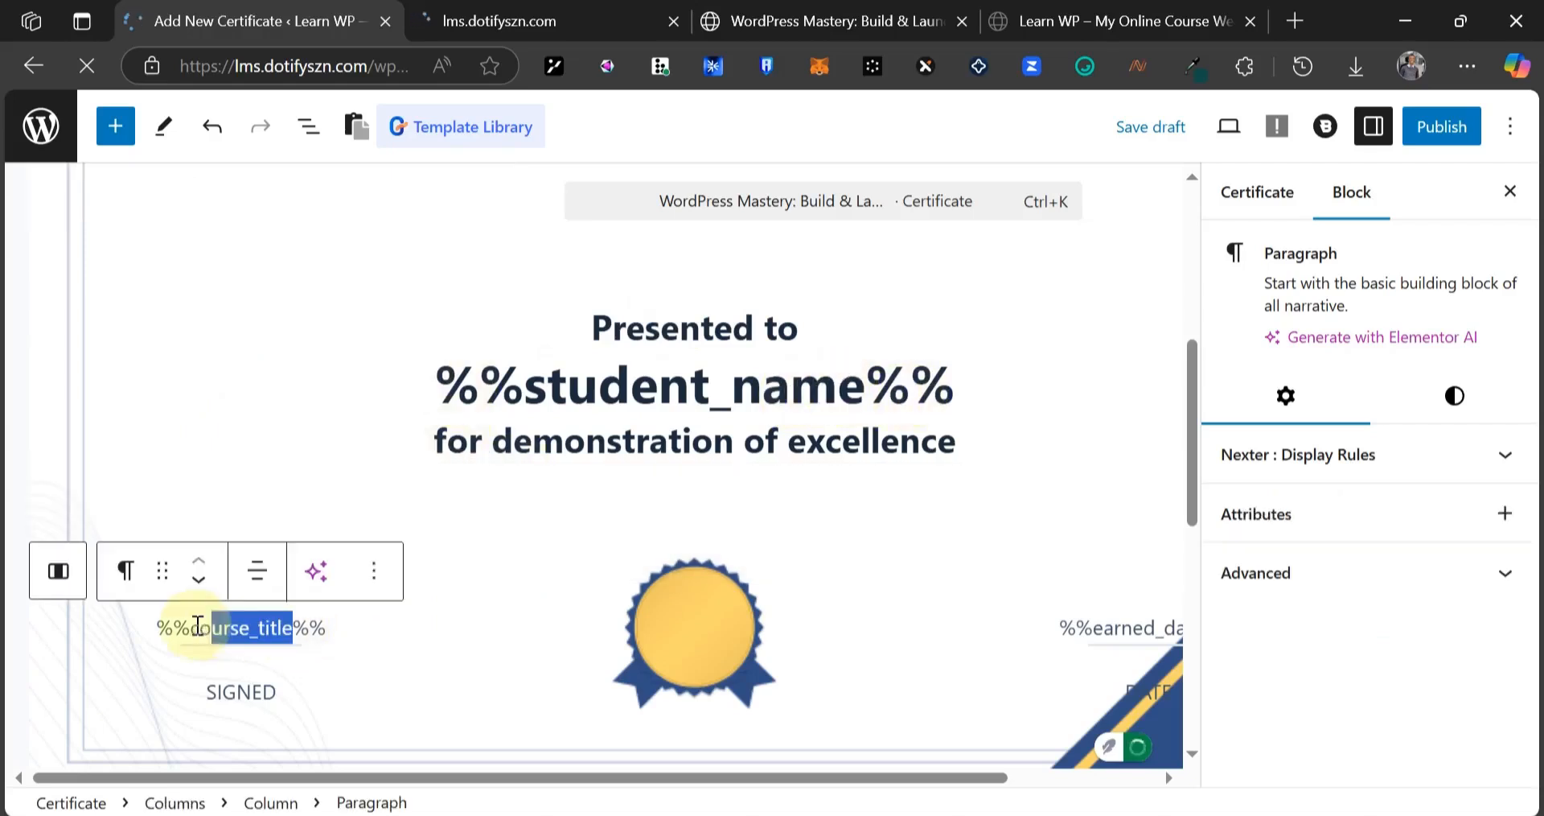
text(s)
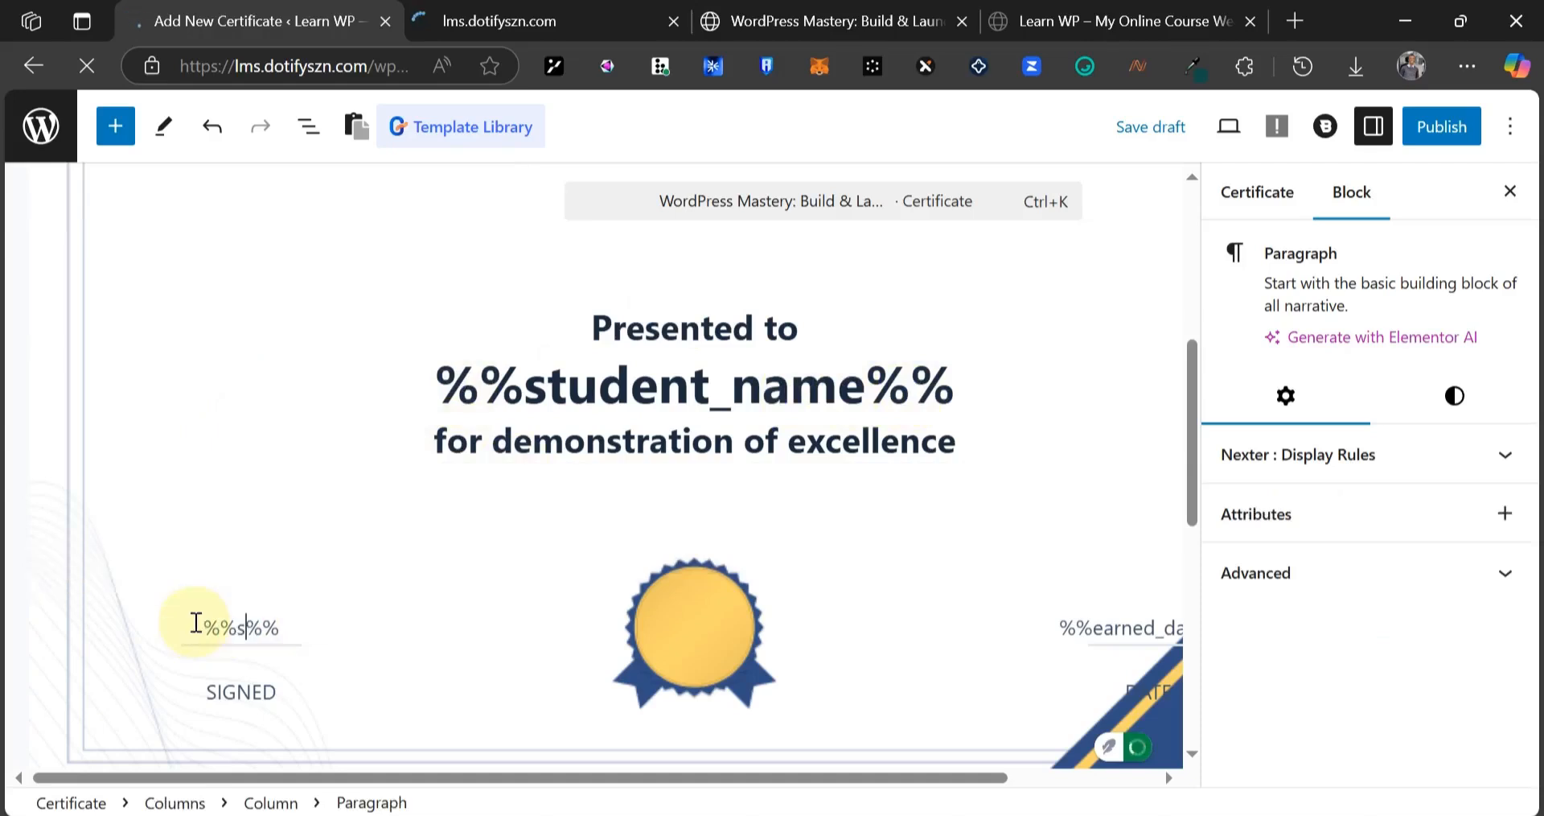
text(ite_url)
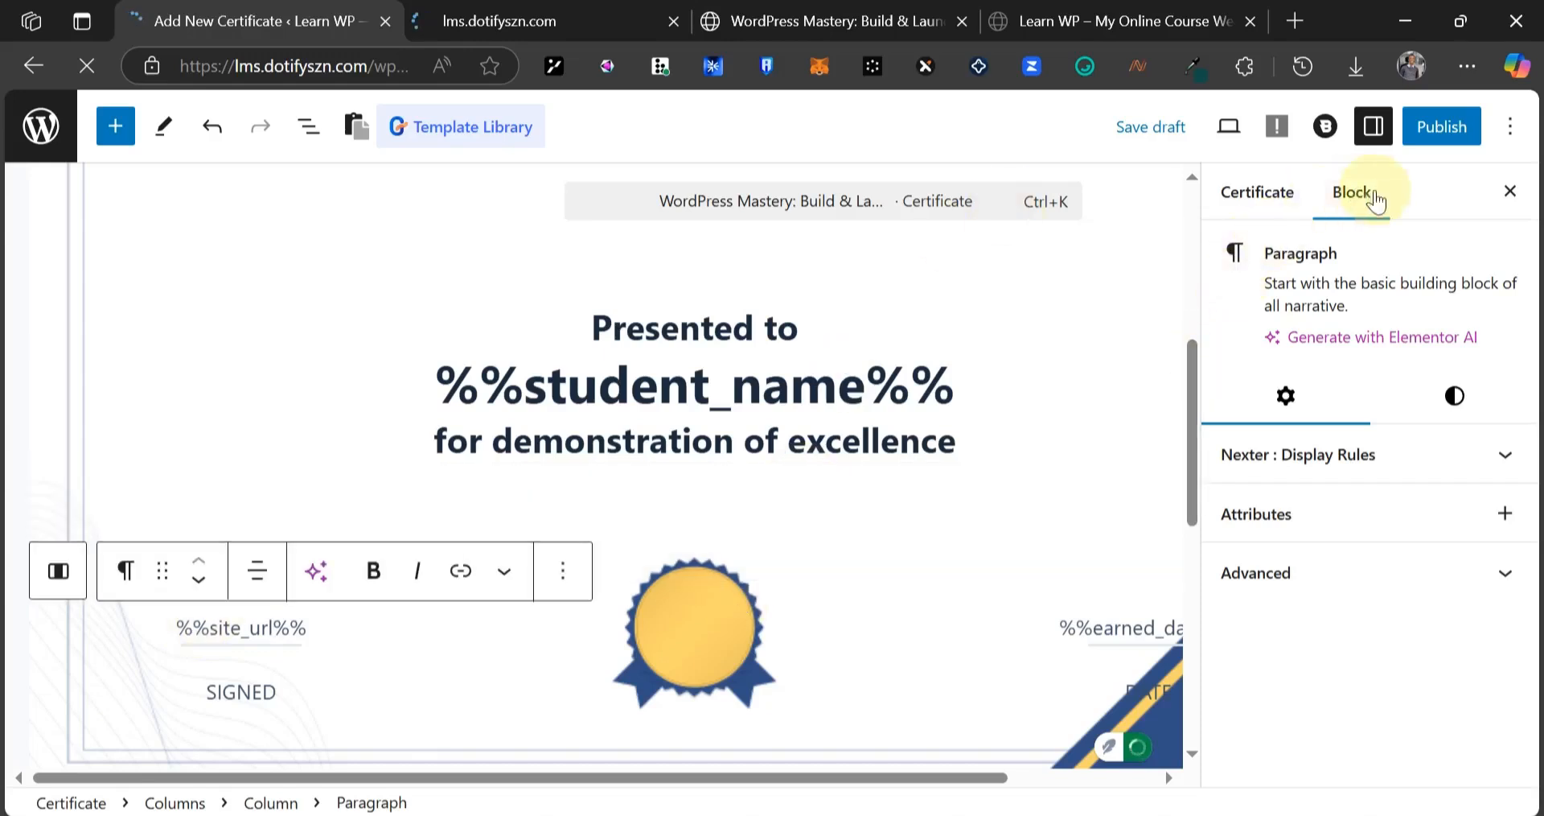
click(1448, 130)
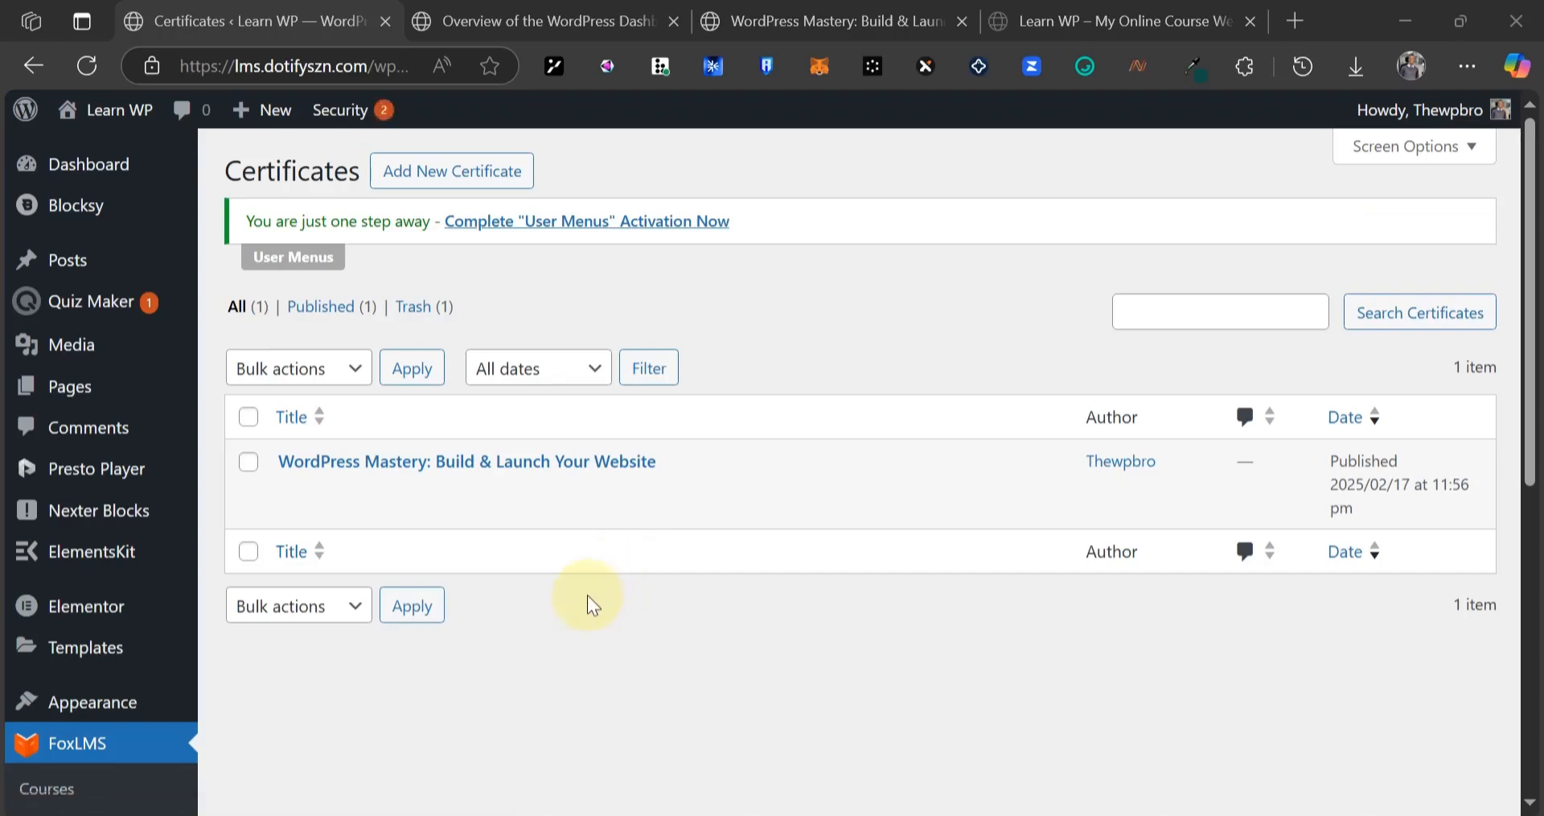
- Assign the "WordPress Mastery: Build & Launch Your Website" certificate in the WordPress Mastery course's settings and save the course
scroll(588, 602, down, 4)
click(66, 438)
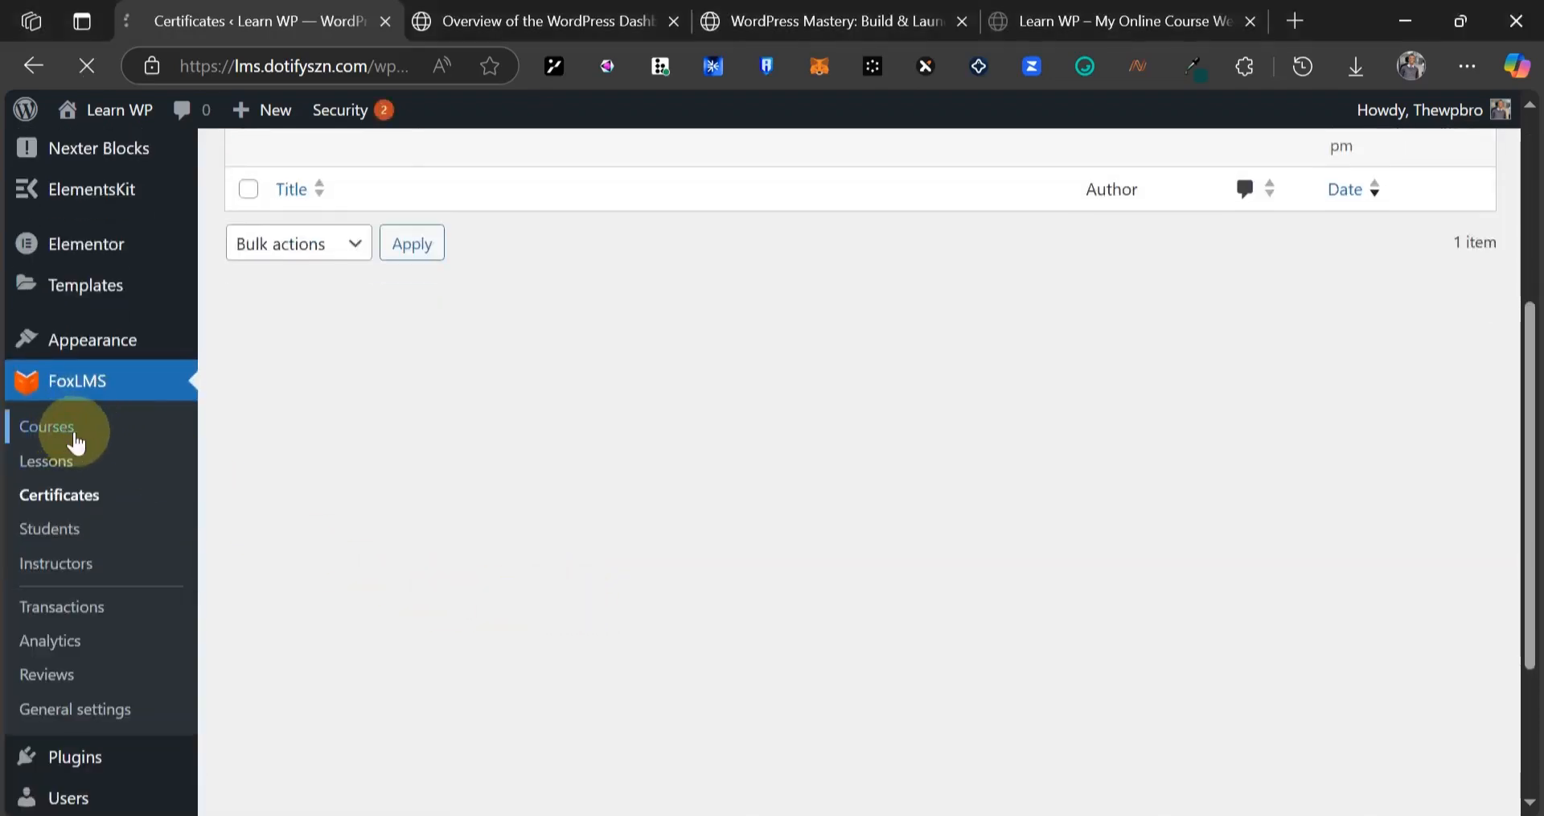
click(291, 490)
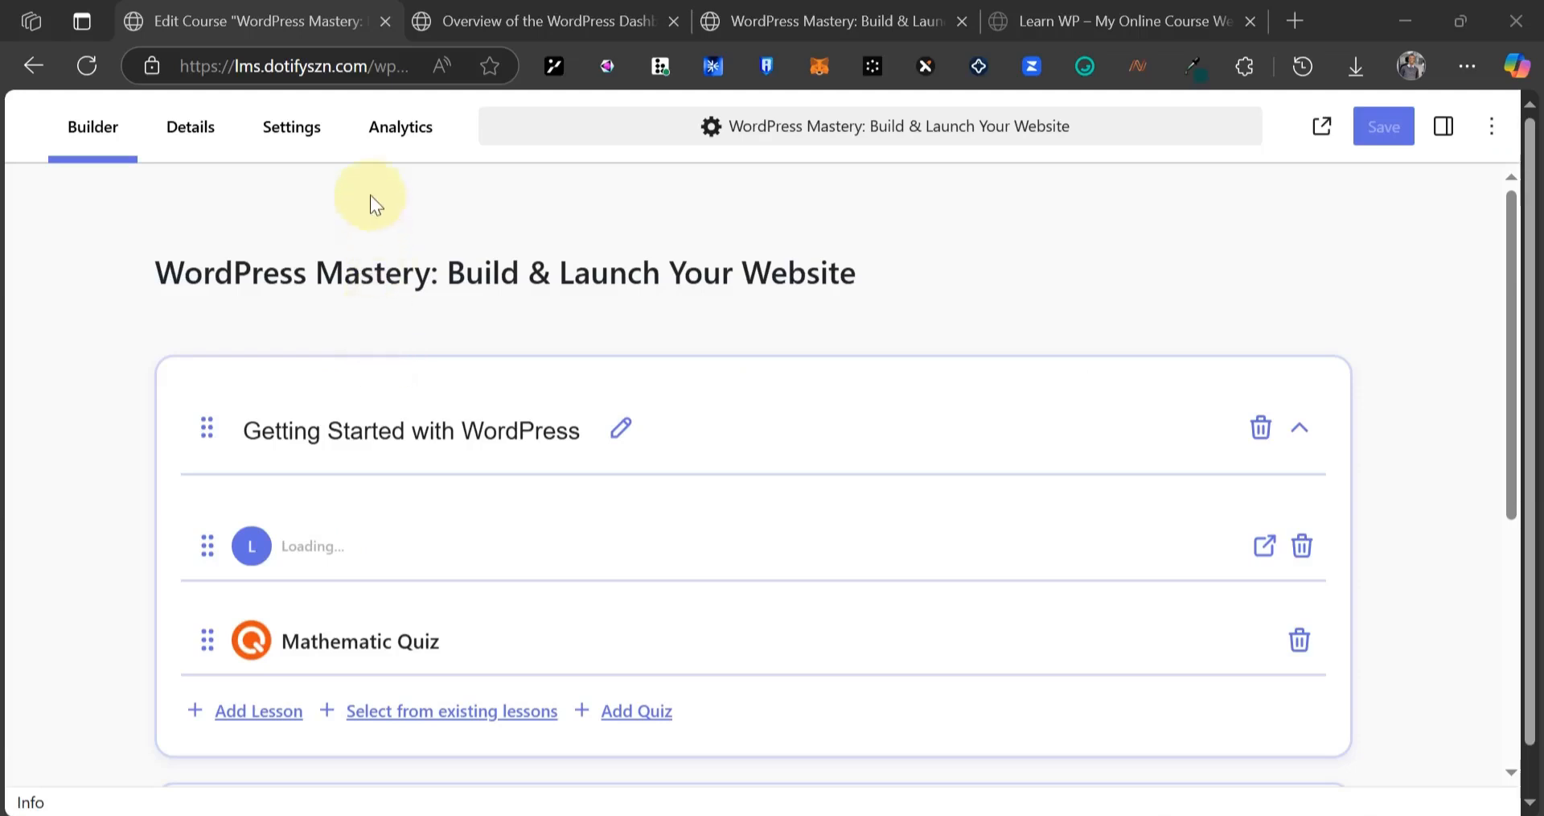
click(308, 149)
click(574, 488)
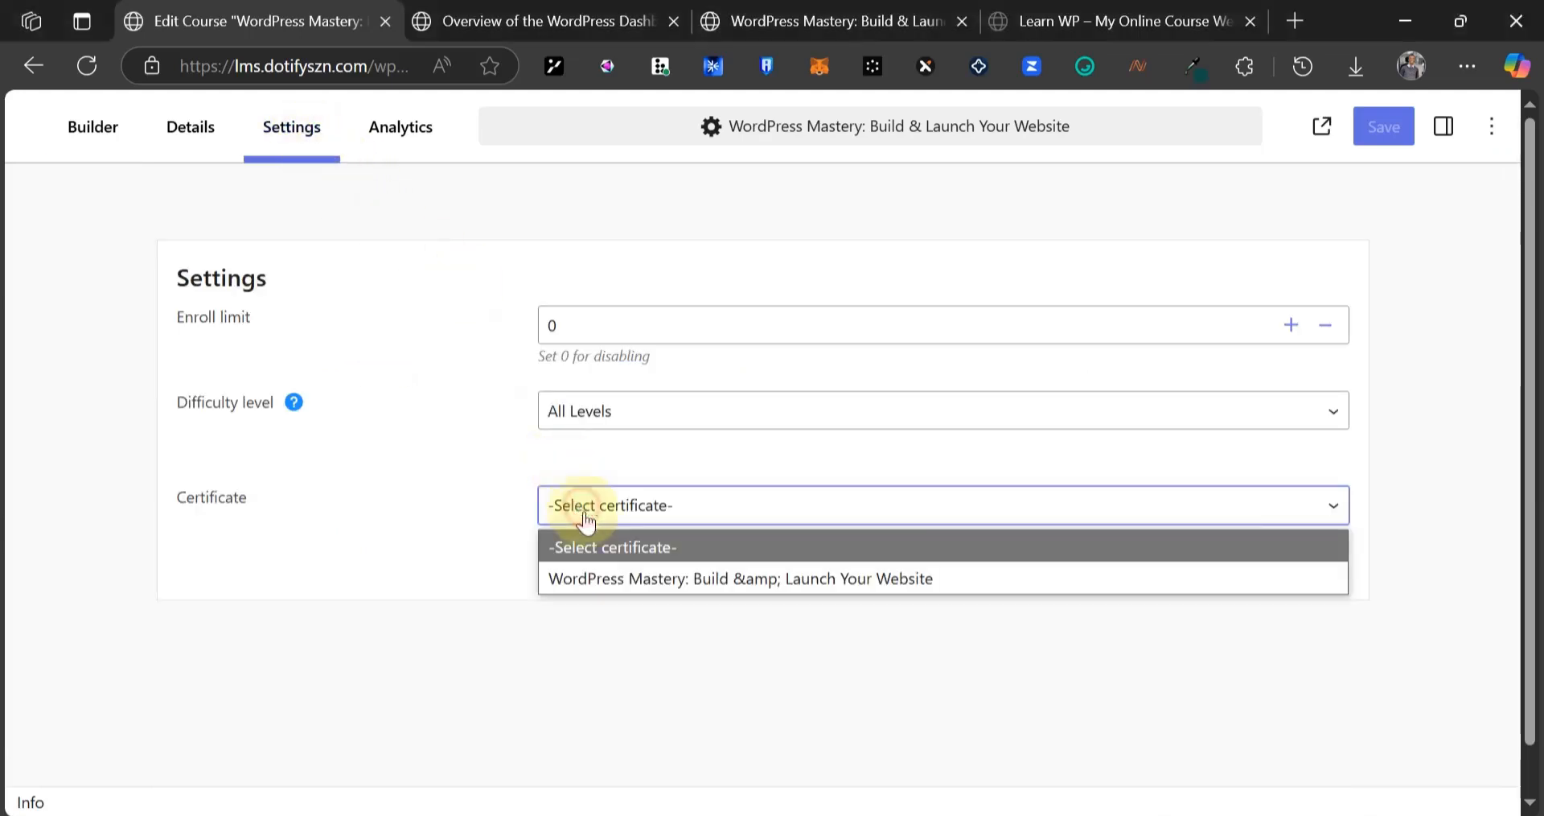
click(612, 572)
click(549, 559)
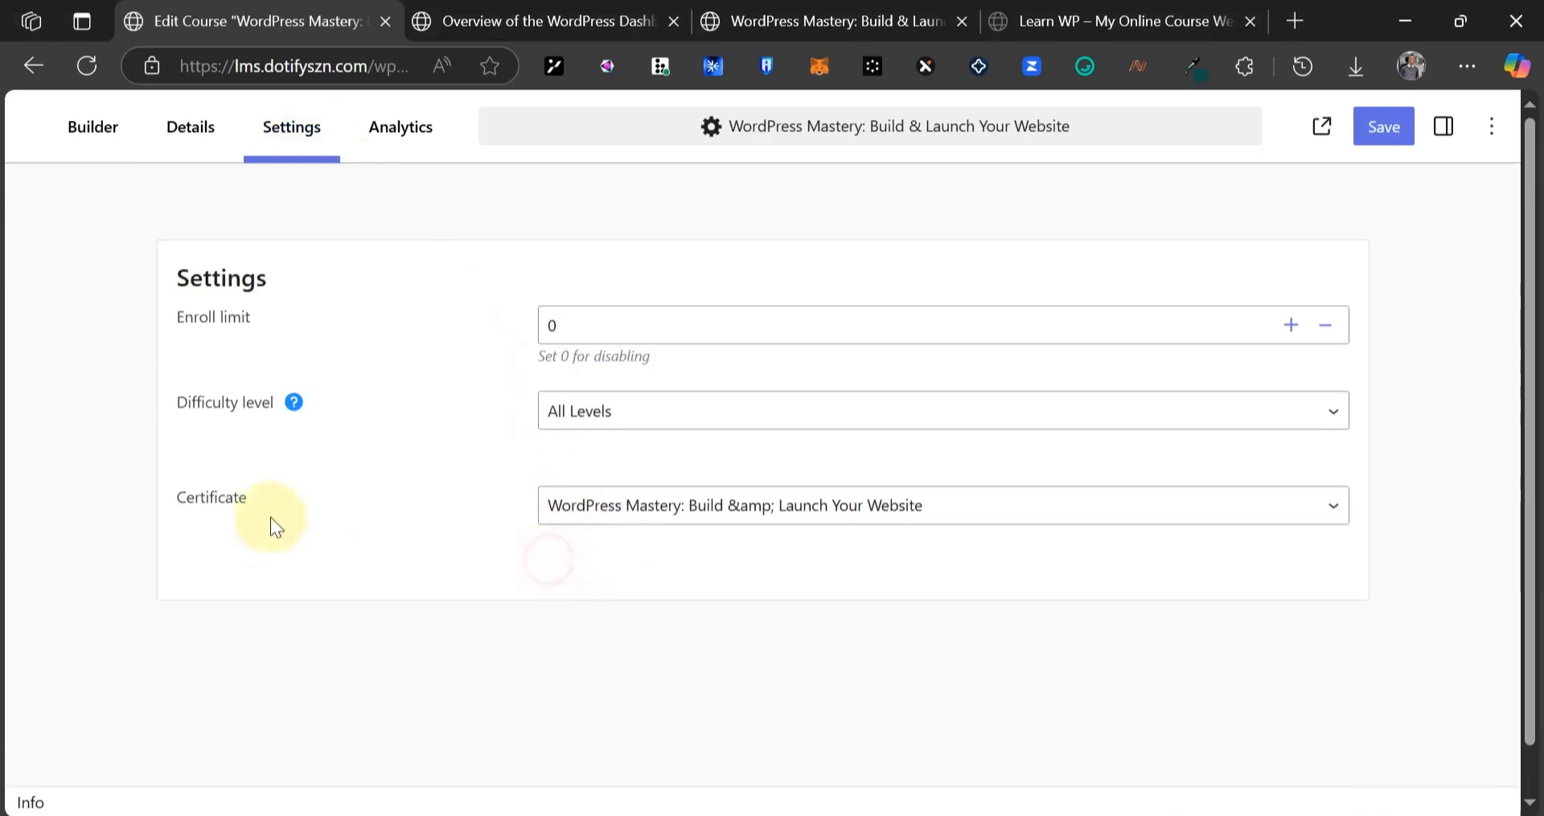
drag(171, 500, 327, 555)
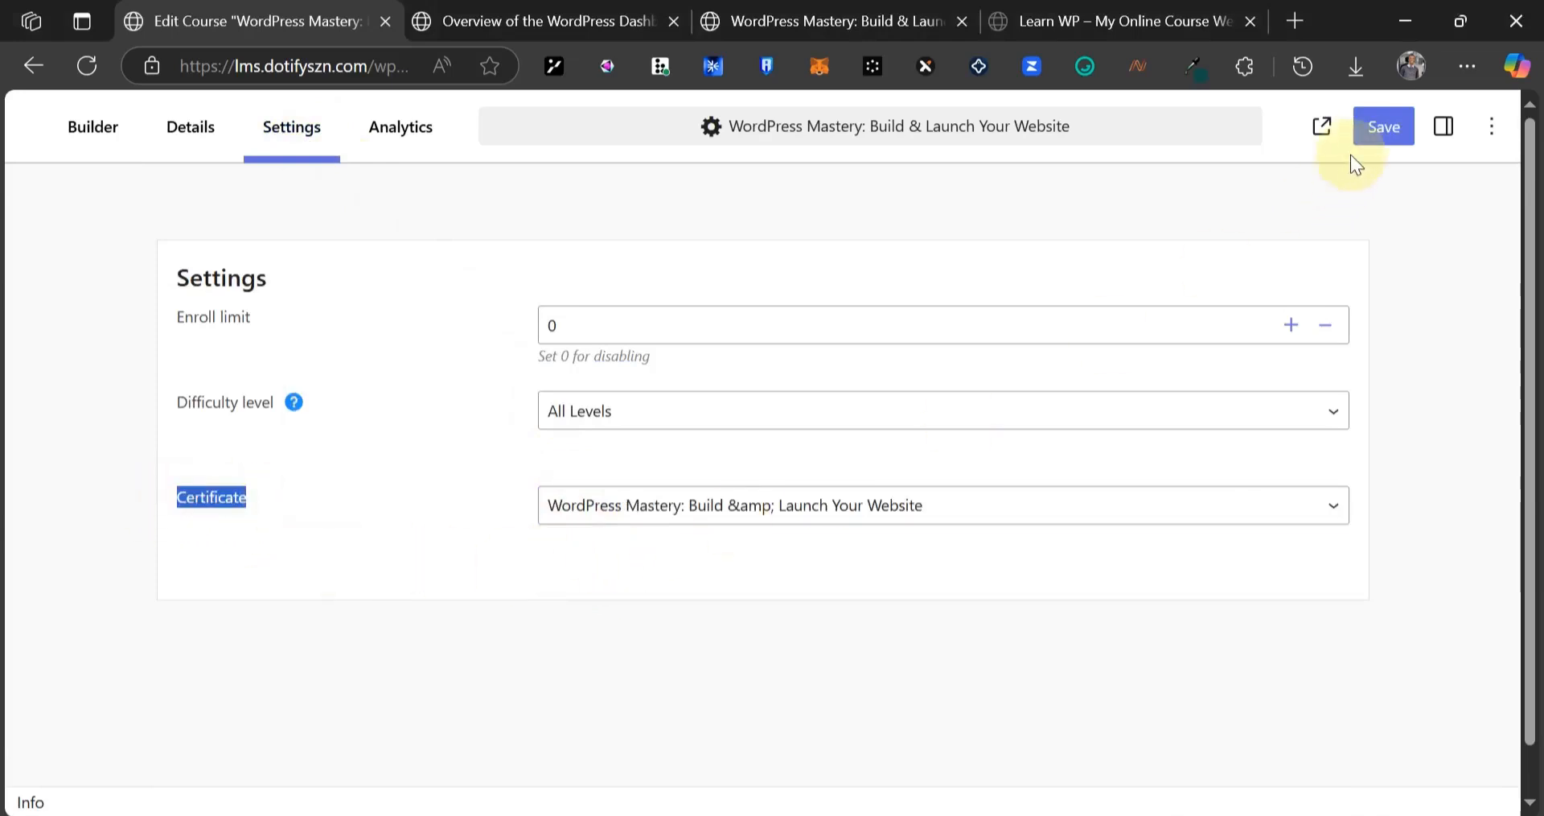
click(1382, 141)
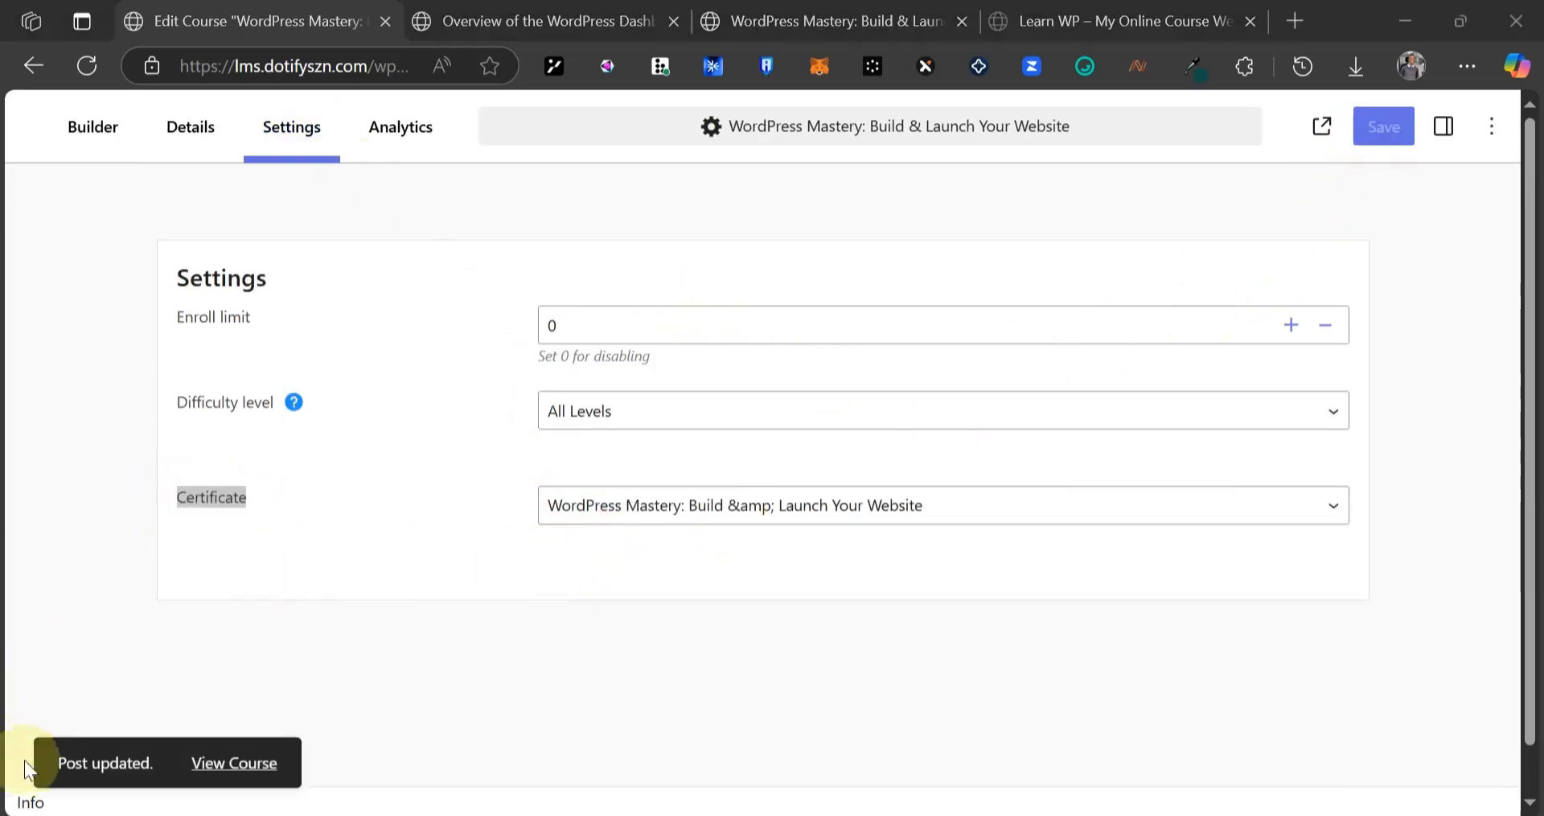
- Return to the student view and check the reloaded WordPress Mastery course page for the certificate download
click(450, 19)
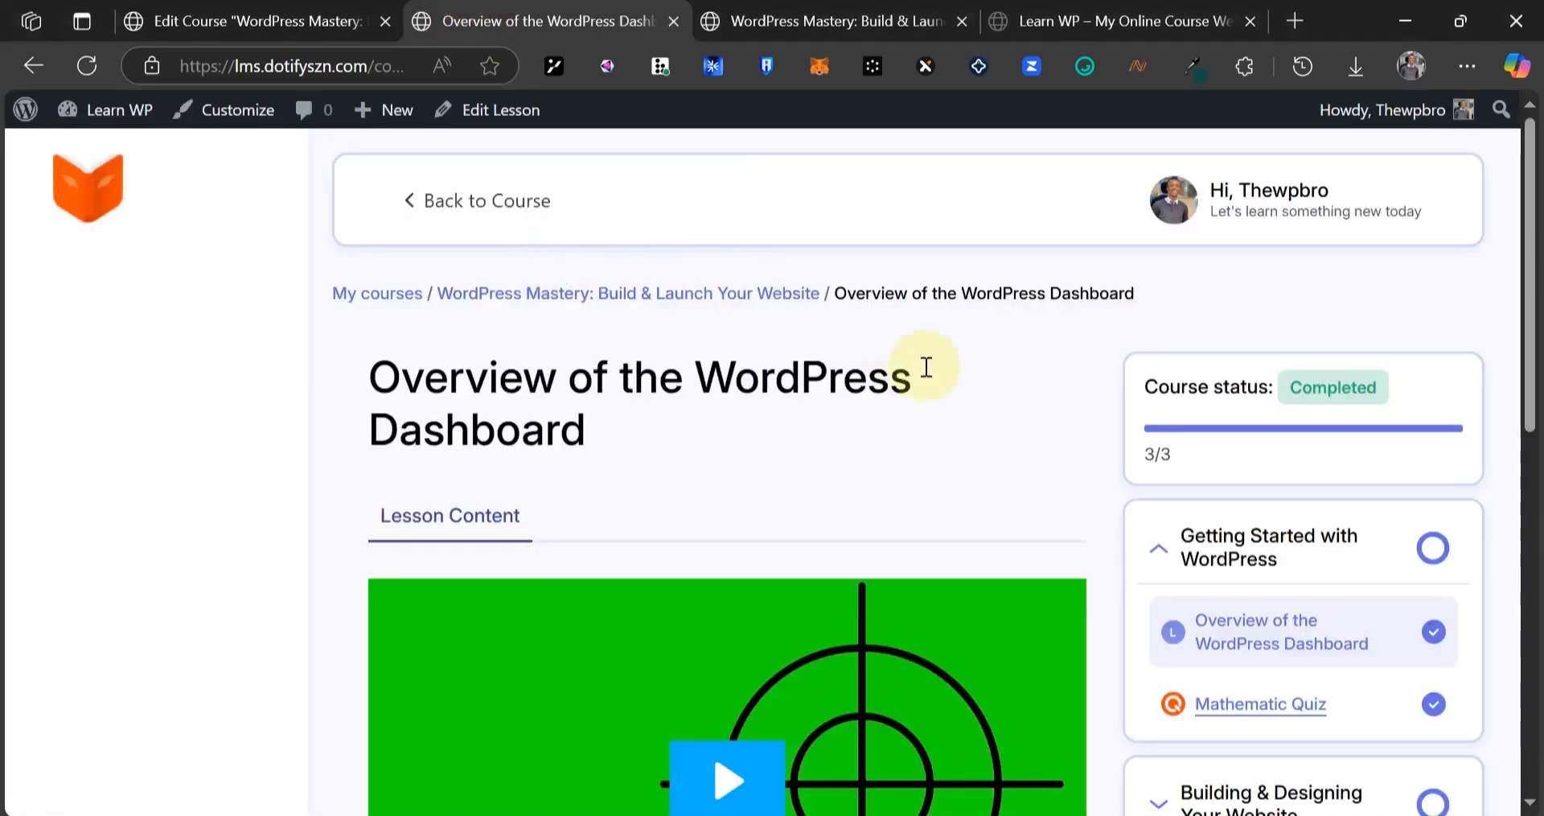
scroll(654, 430, down, 5)
scroll(655, 430, up, 5)
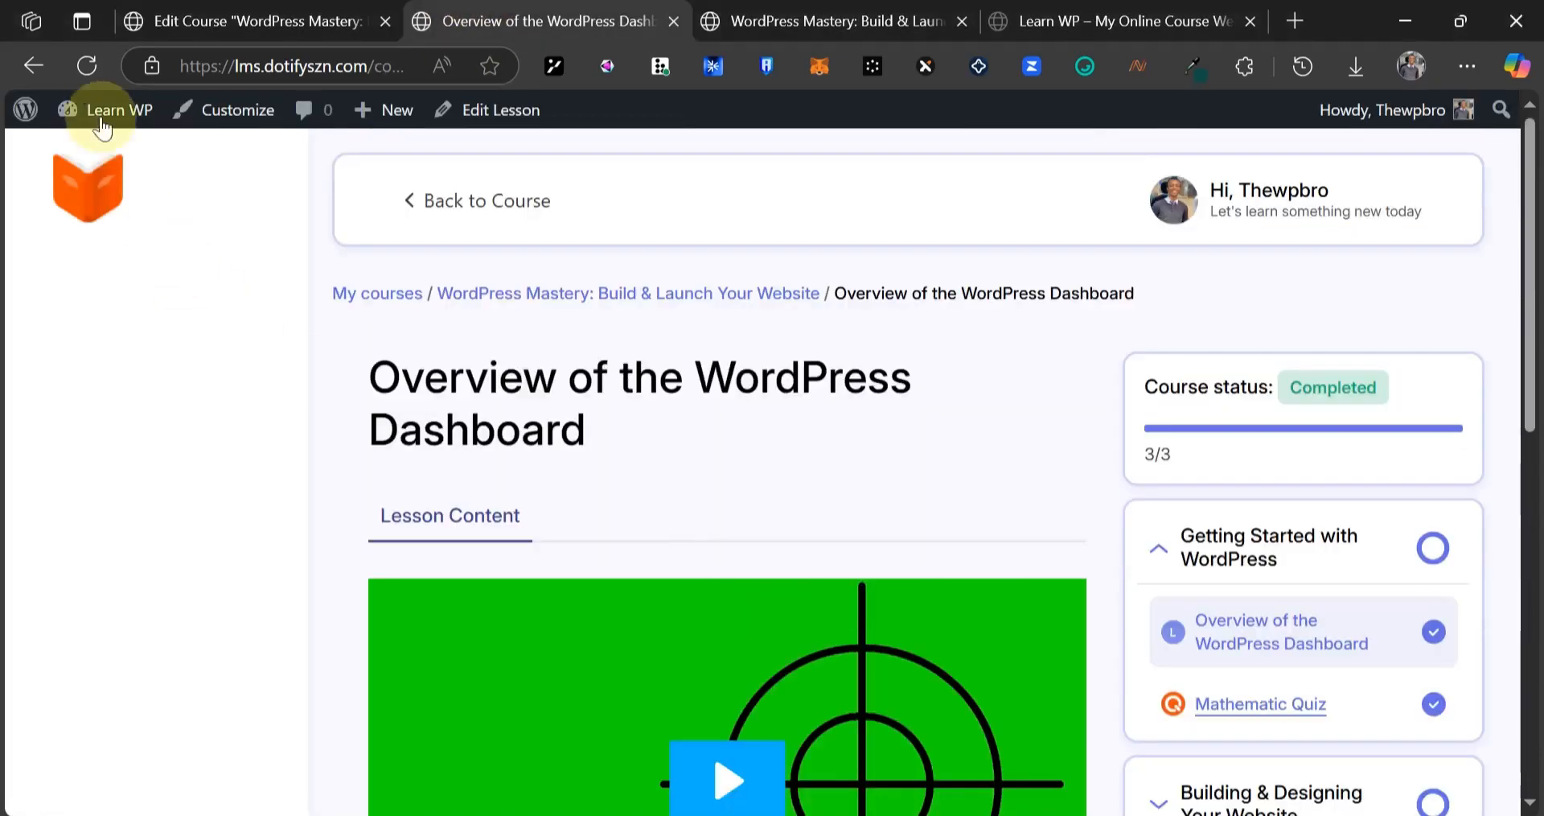
click(86, 66)
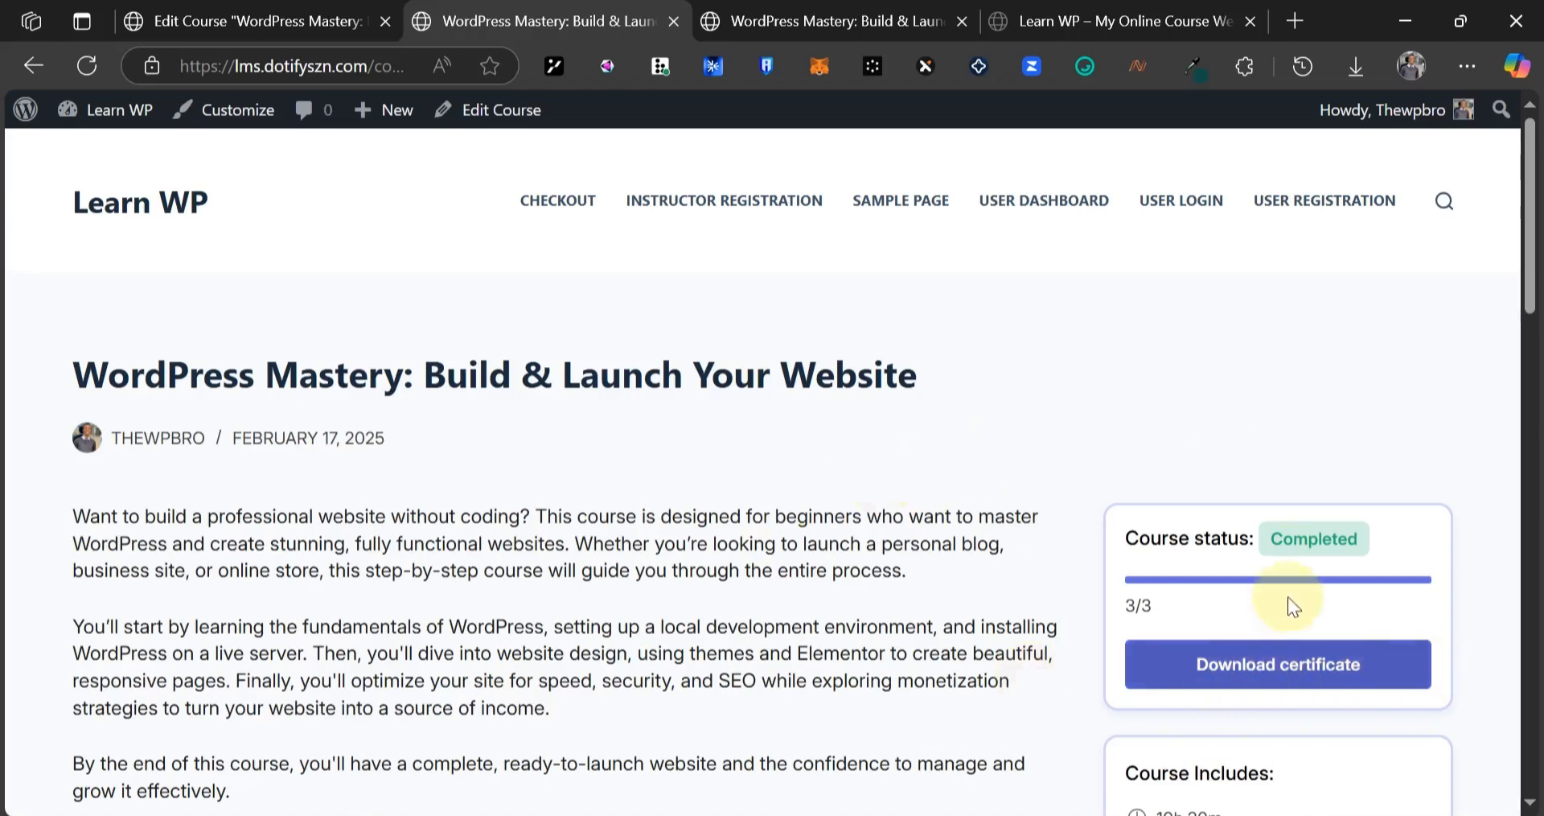
scroll(1290, 430, down, 3)
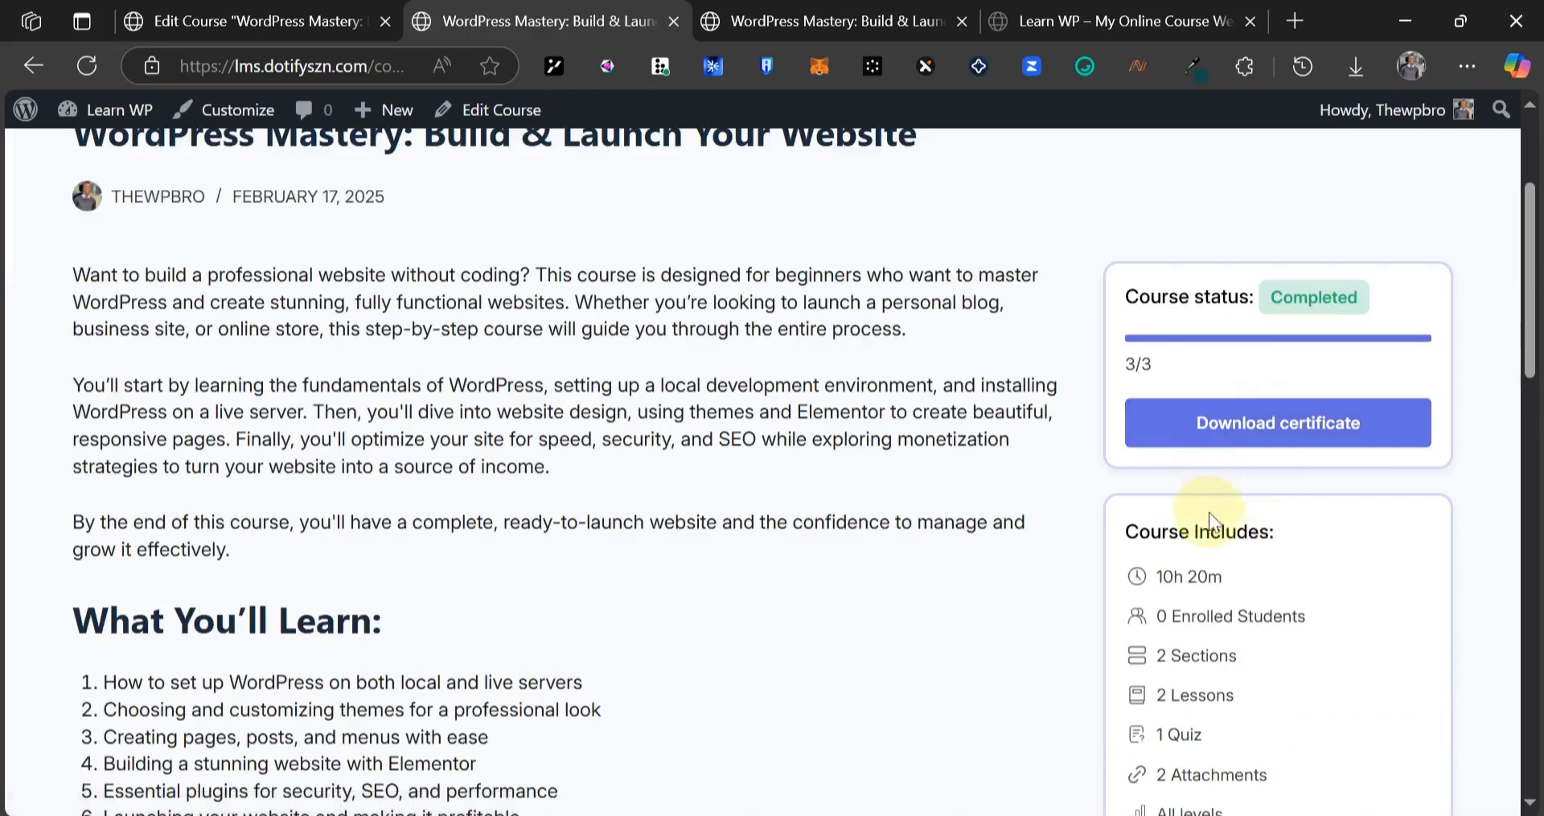
- Open the course's completion certificate and check its title, recipient name, site address and date
click(1274, 424)
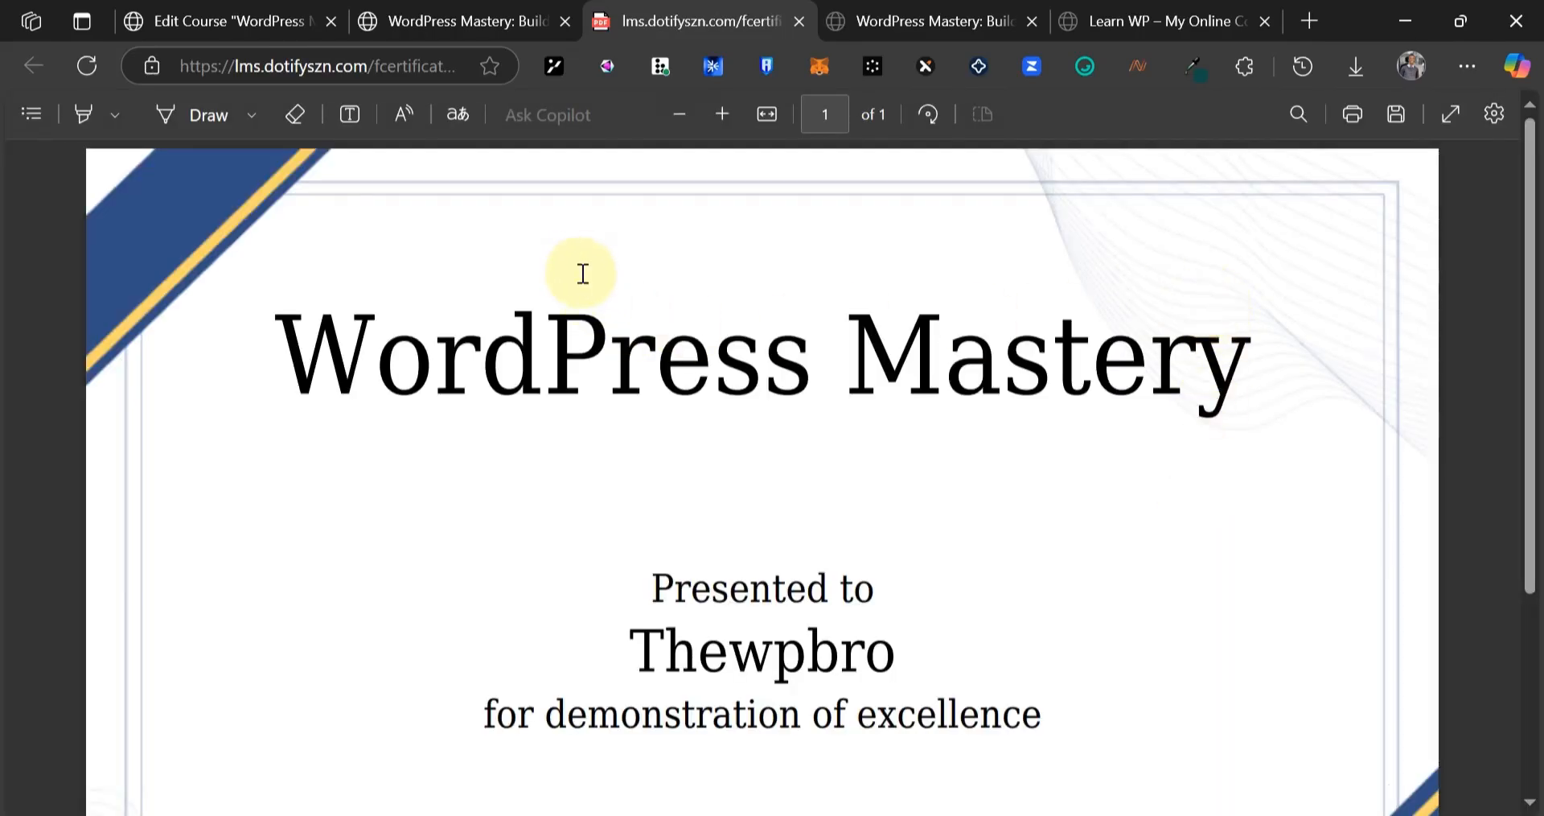
scroll(583, 274, down, 3)
drag(701, 414, 896, 415)
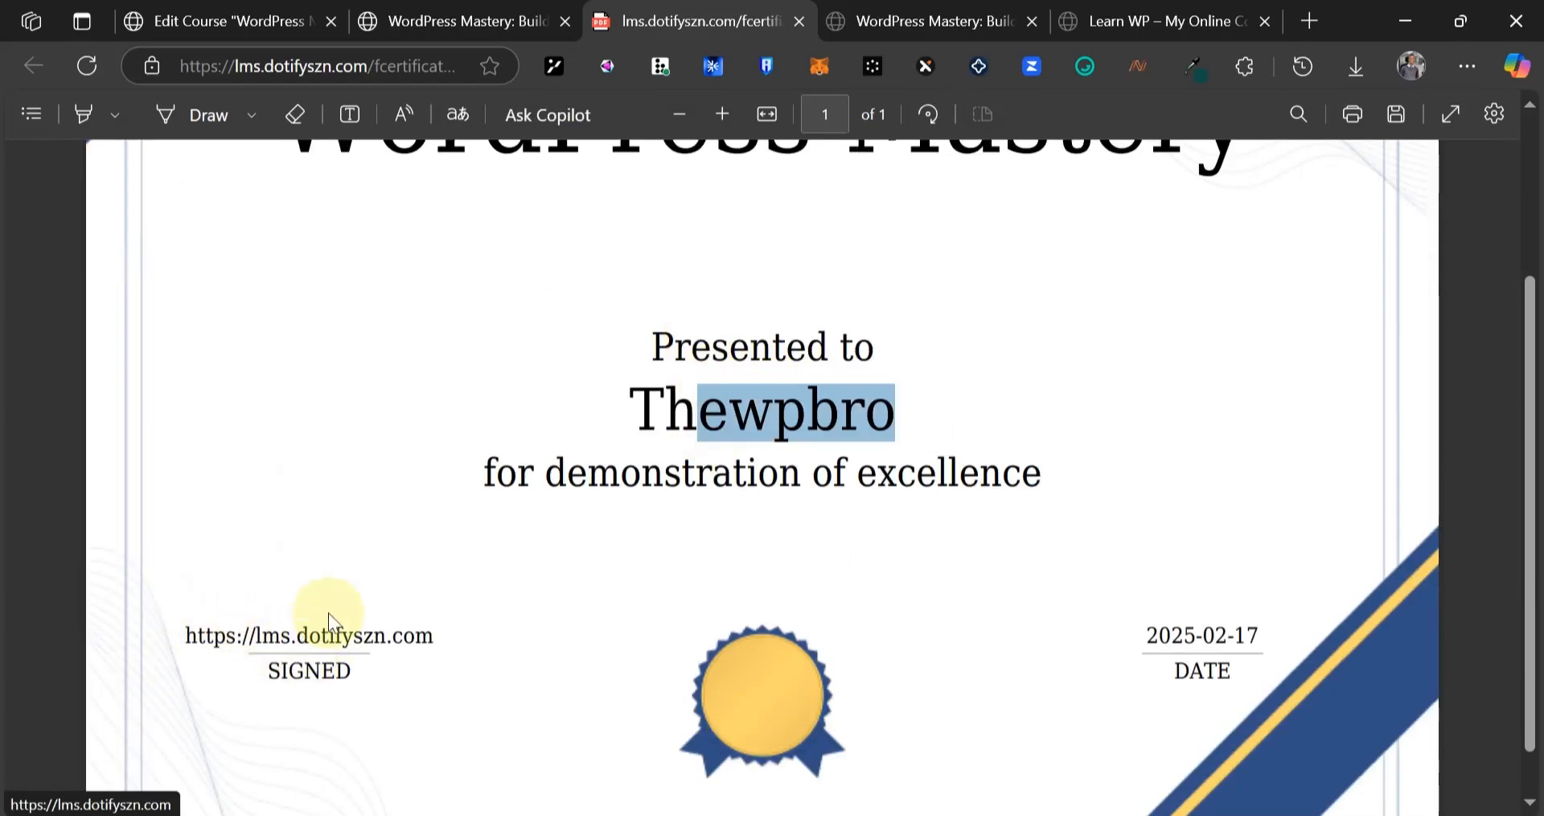
drag(1184, 634, 1280, 632)
click(1158, 641)
scroll(1159, 601, up, 3)
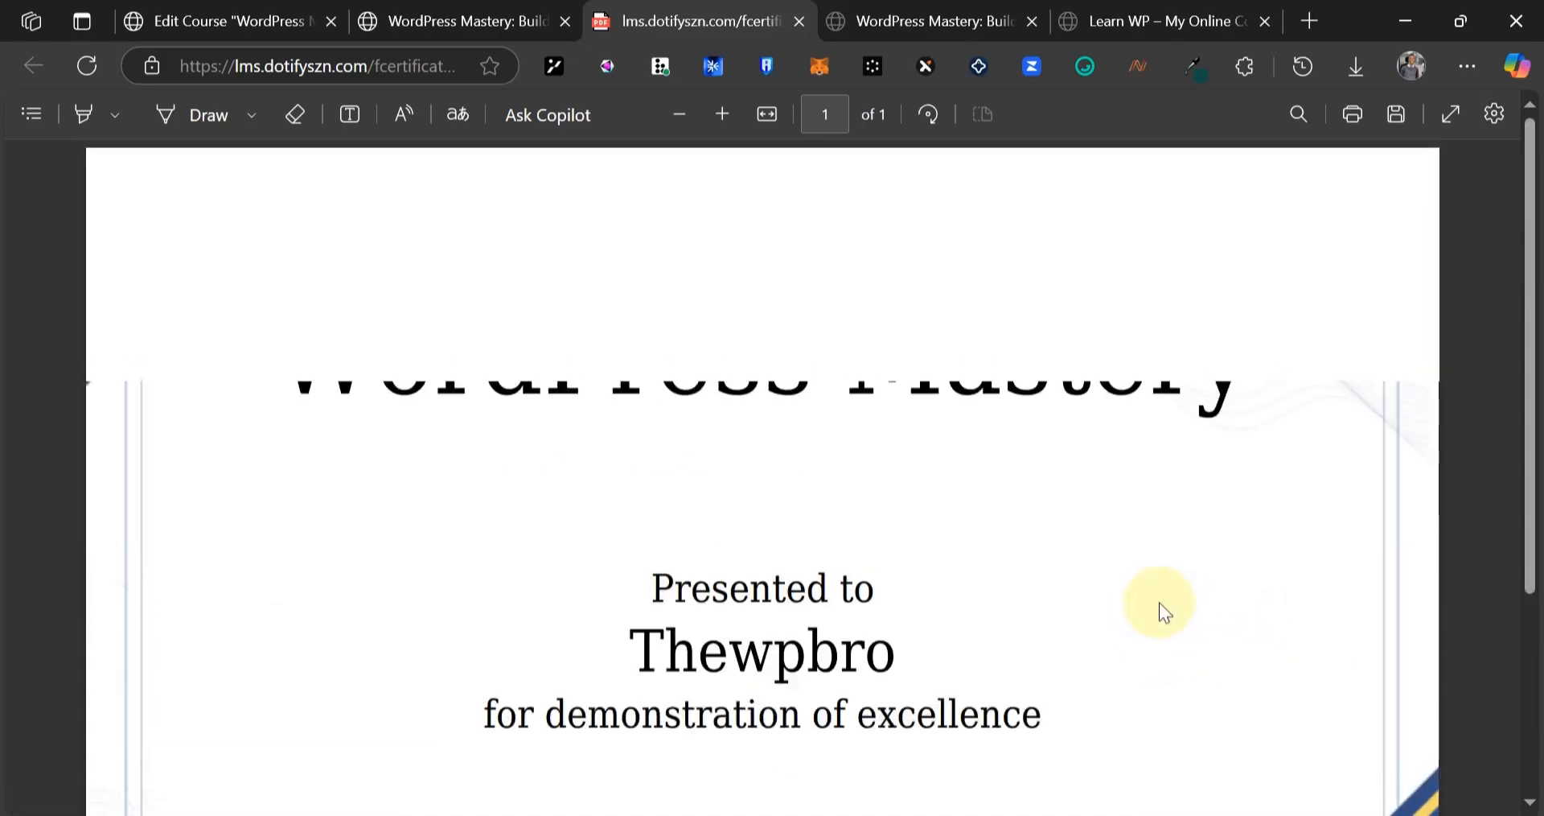
scroll(1160, 582, down, 3)
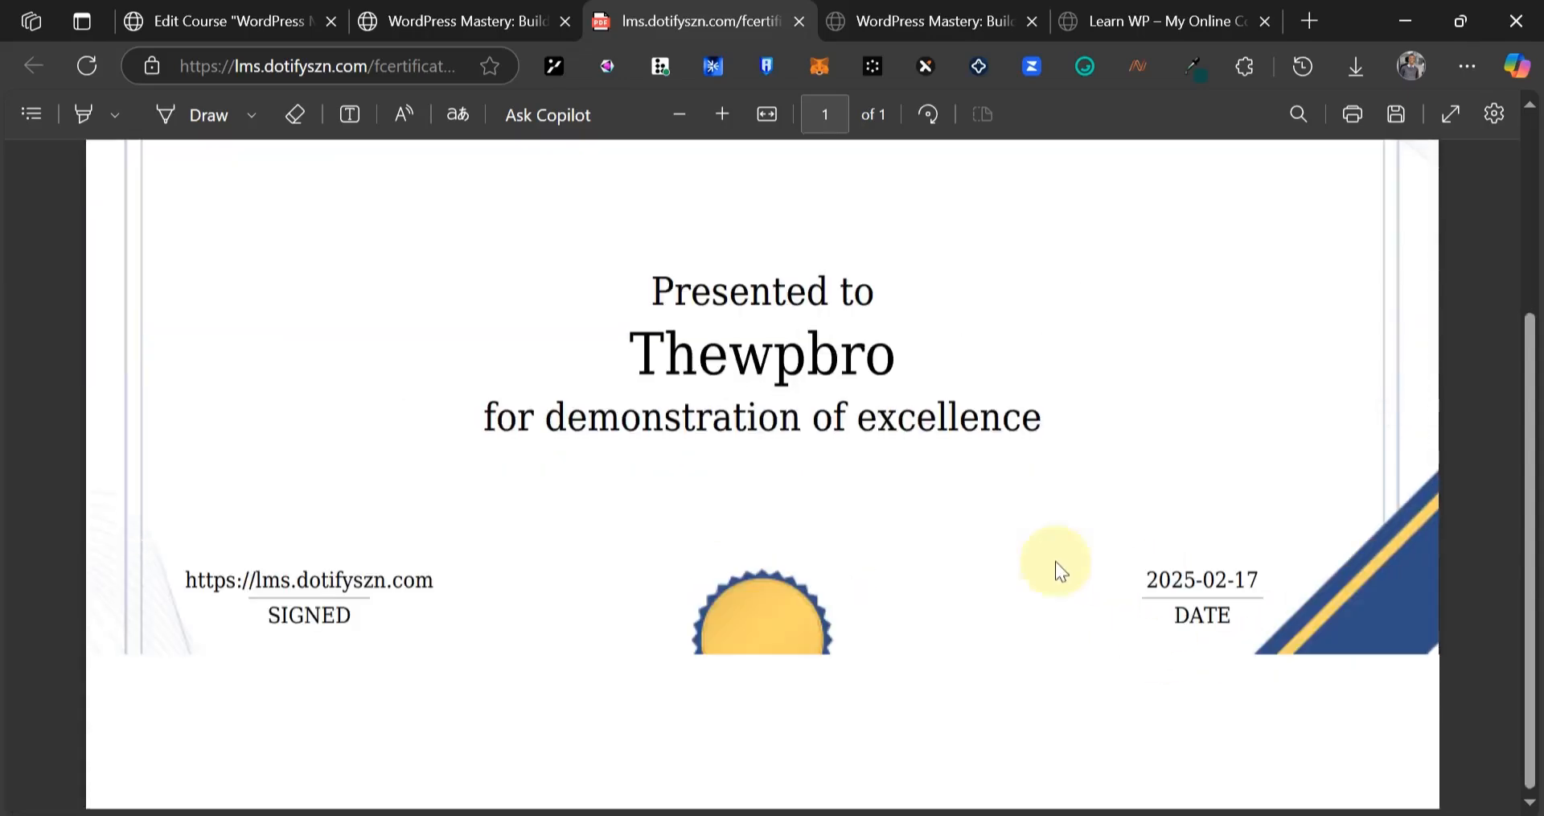
scroll(943, 484, up, 3)
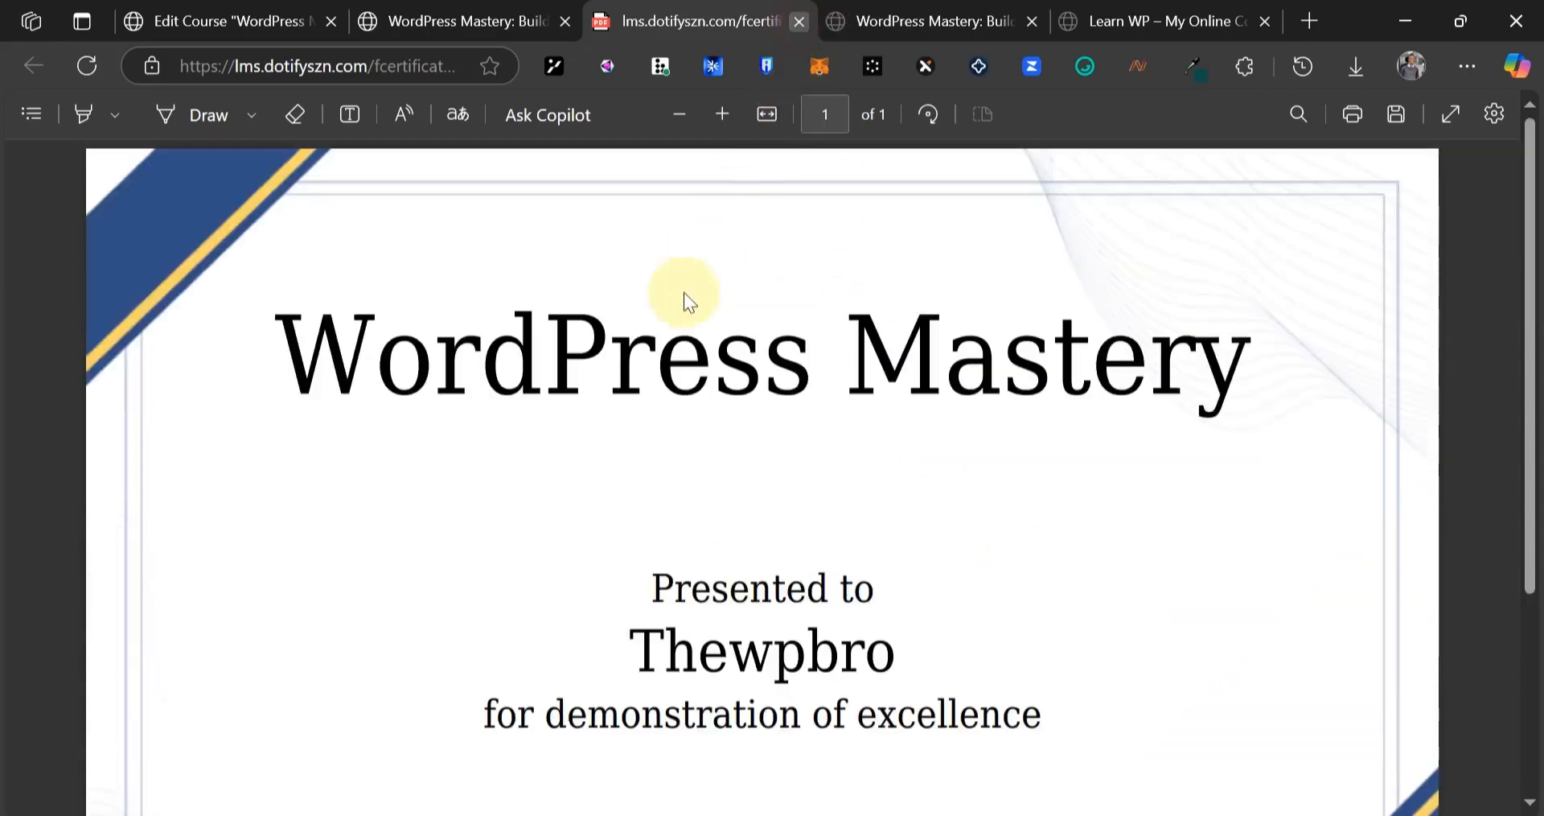
key(ctrl+w)
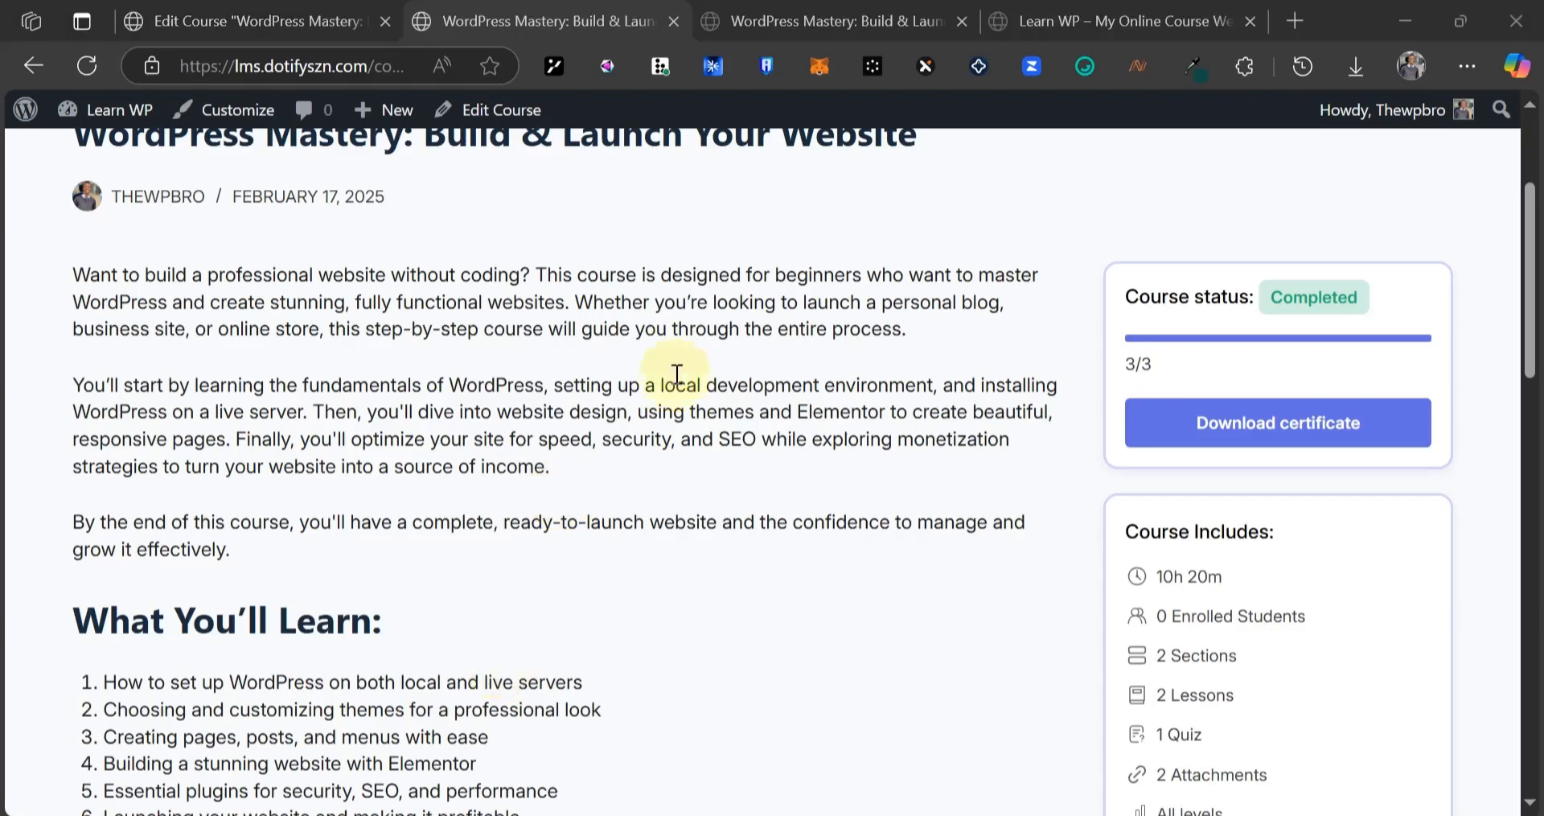
- Review the finished LearnWP Pro demo homepage and its sections, comparing it with the Learn WP site
key(ctrl+Tab)
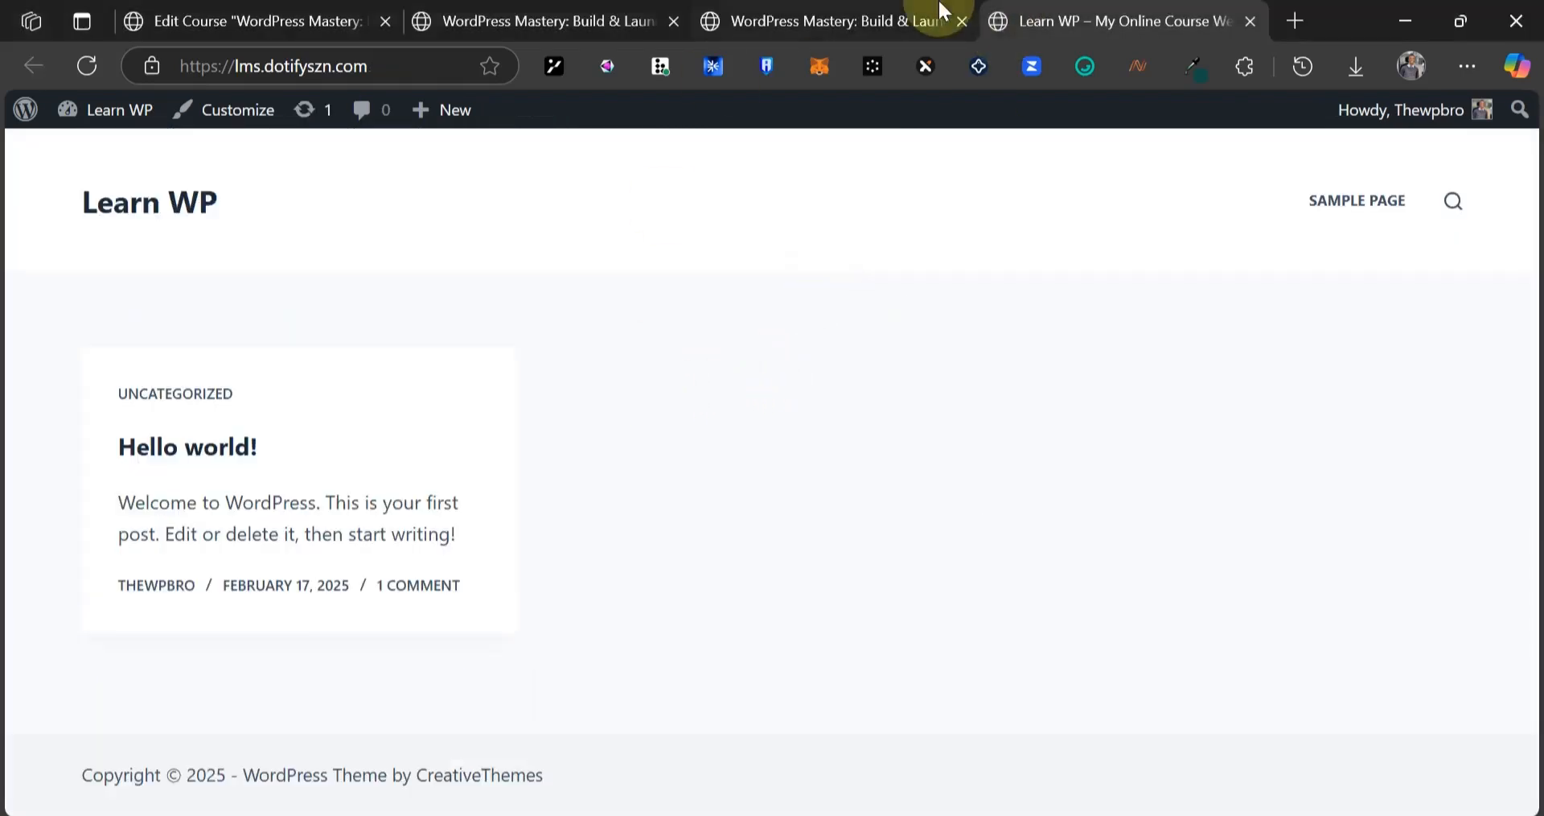
click(938, 4)
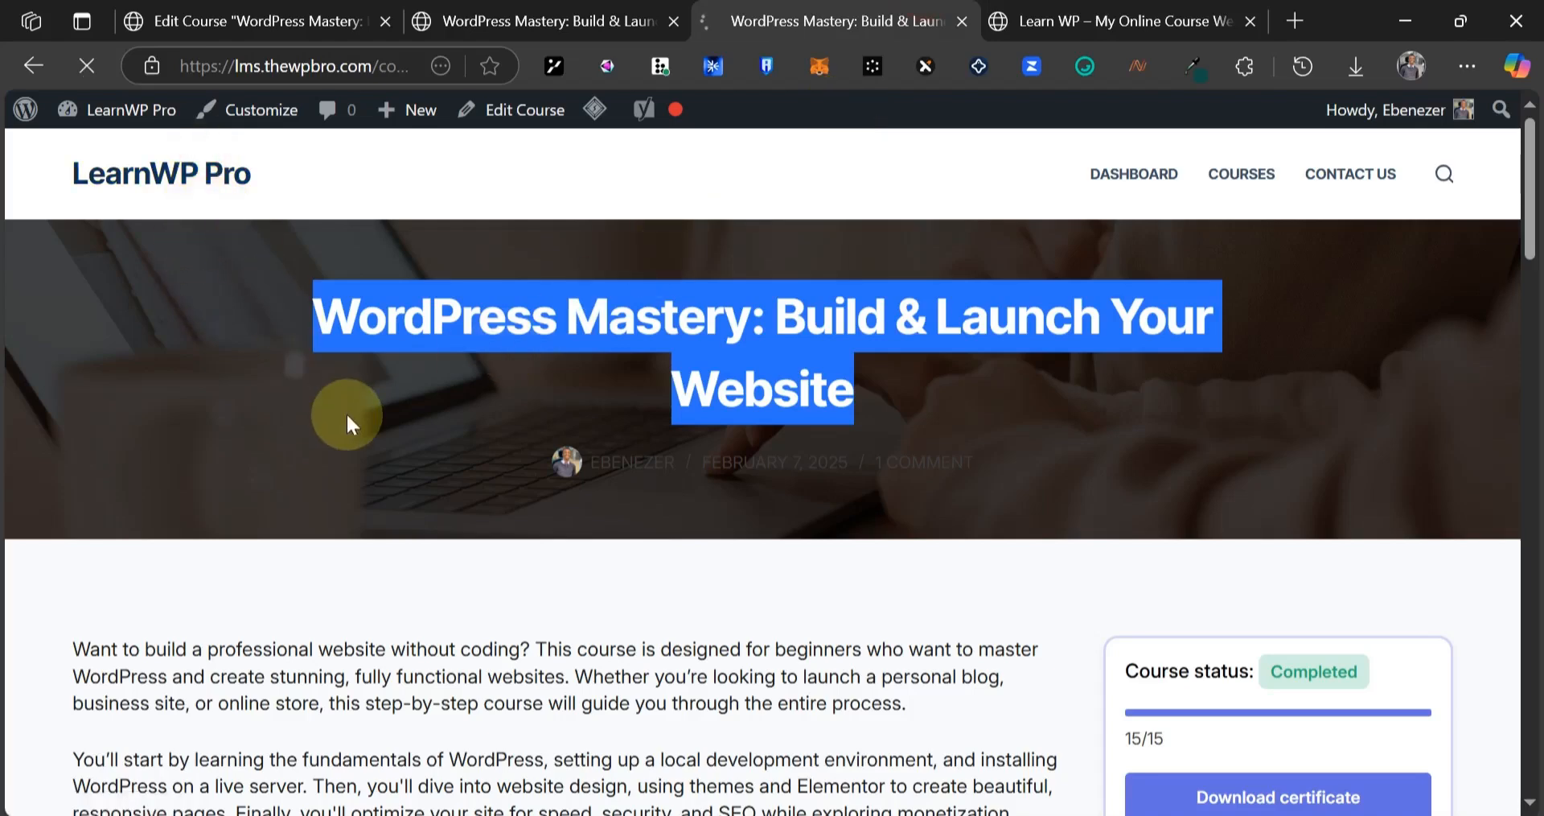
scroll(347, 422, down, 20)
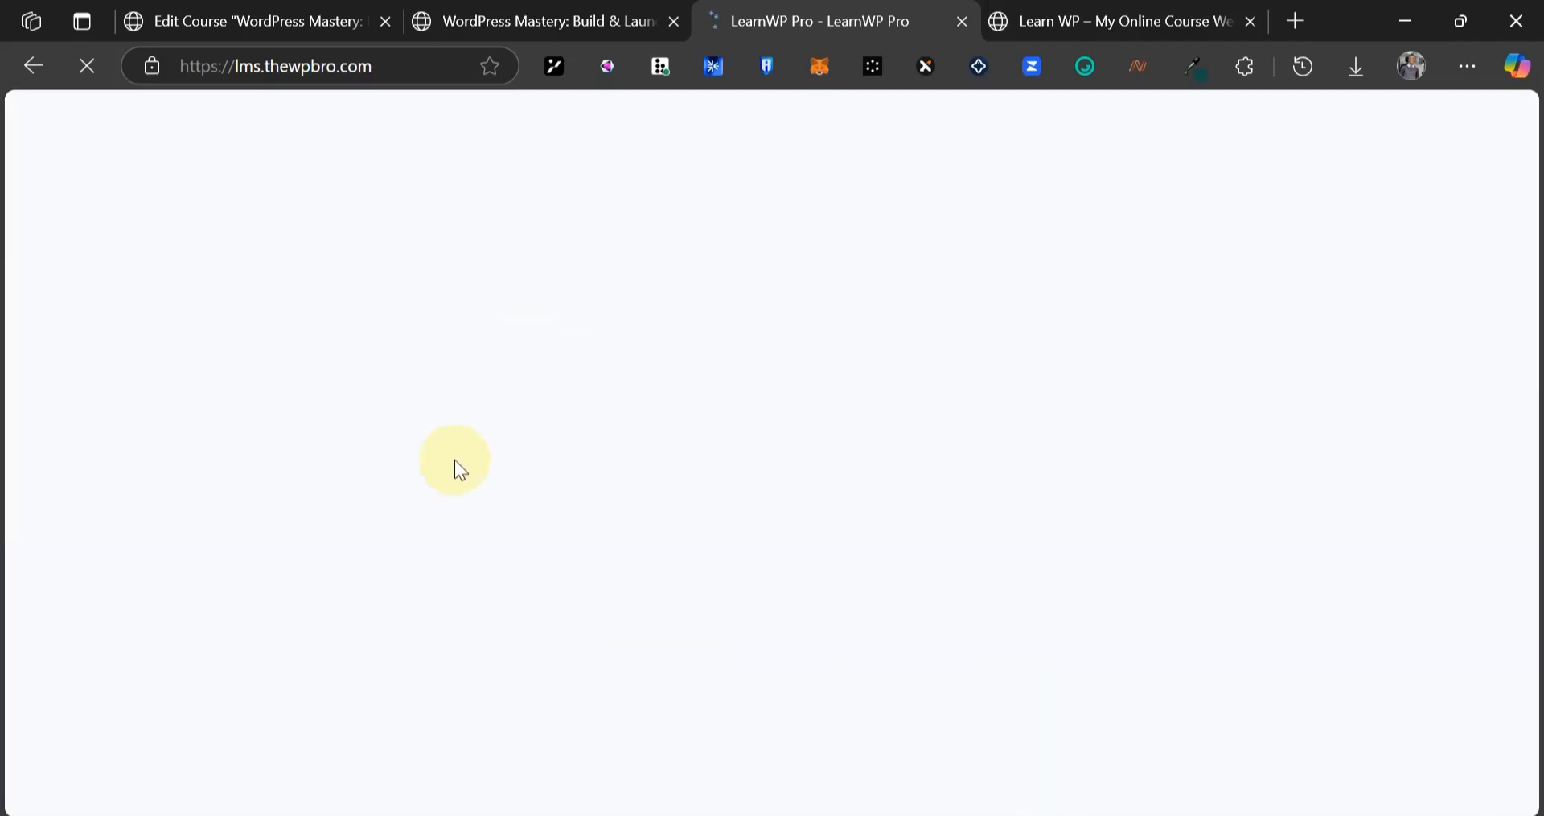
scroll(457, 460, down, 8)
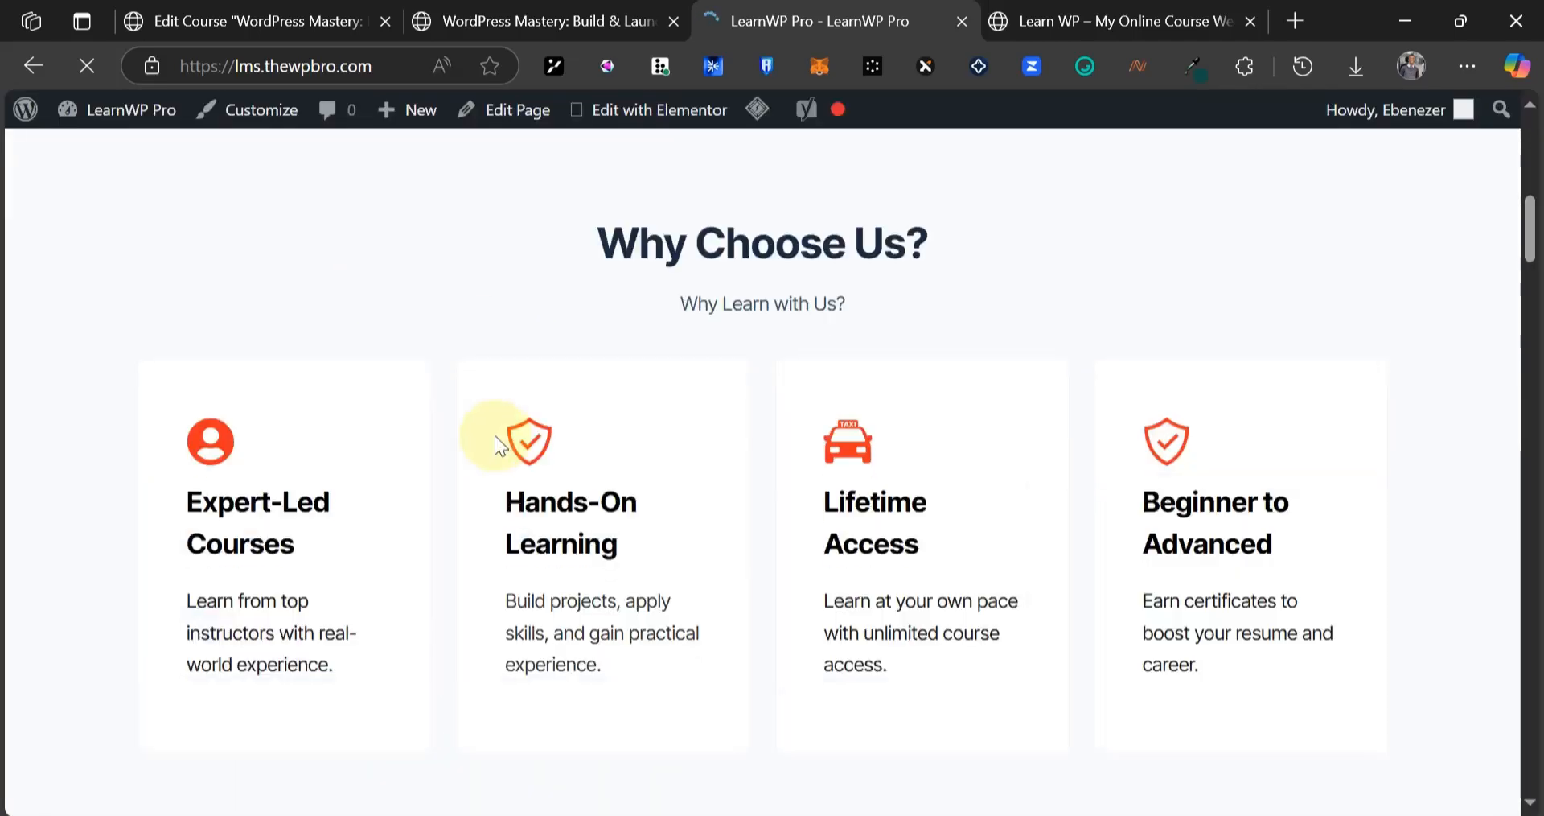
scroll(495, 436, down, 10)
key(ctrl+shift+Tab)
scroll(450, 330, up, 3)
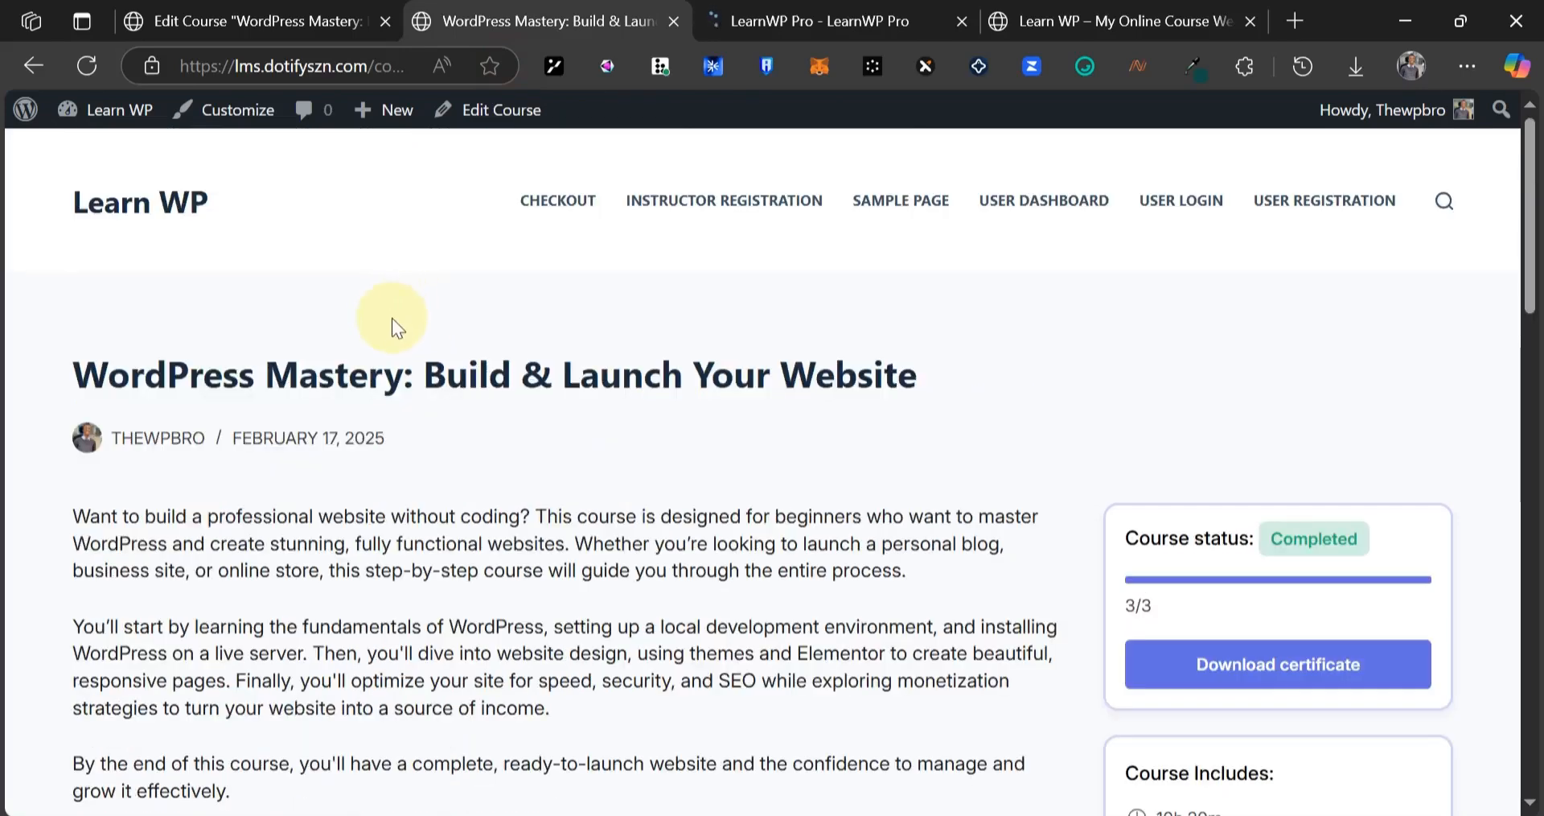
click(723, 2)
scroll(562, 383, up, 20)
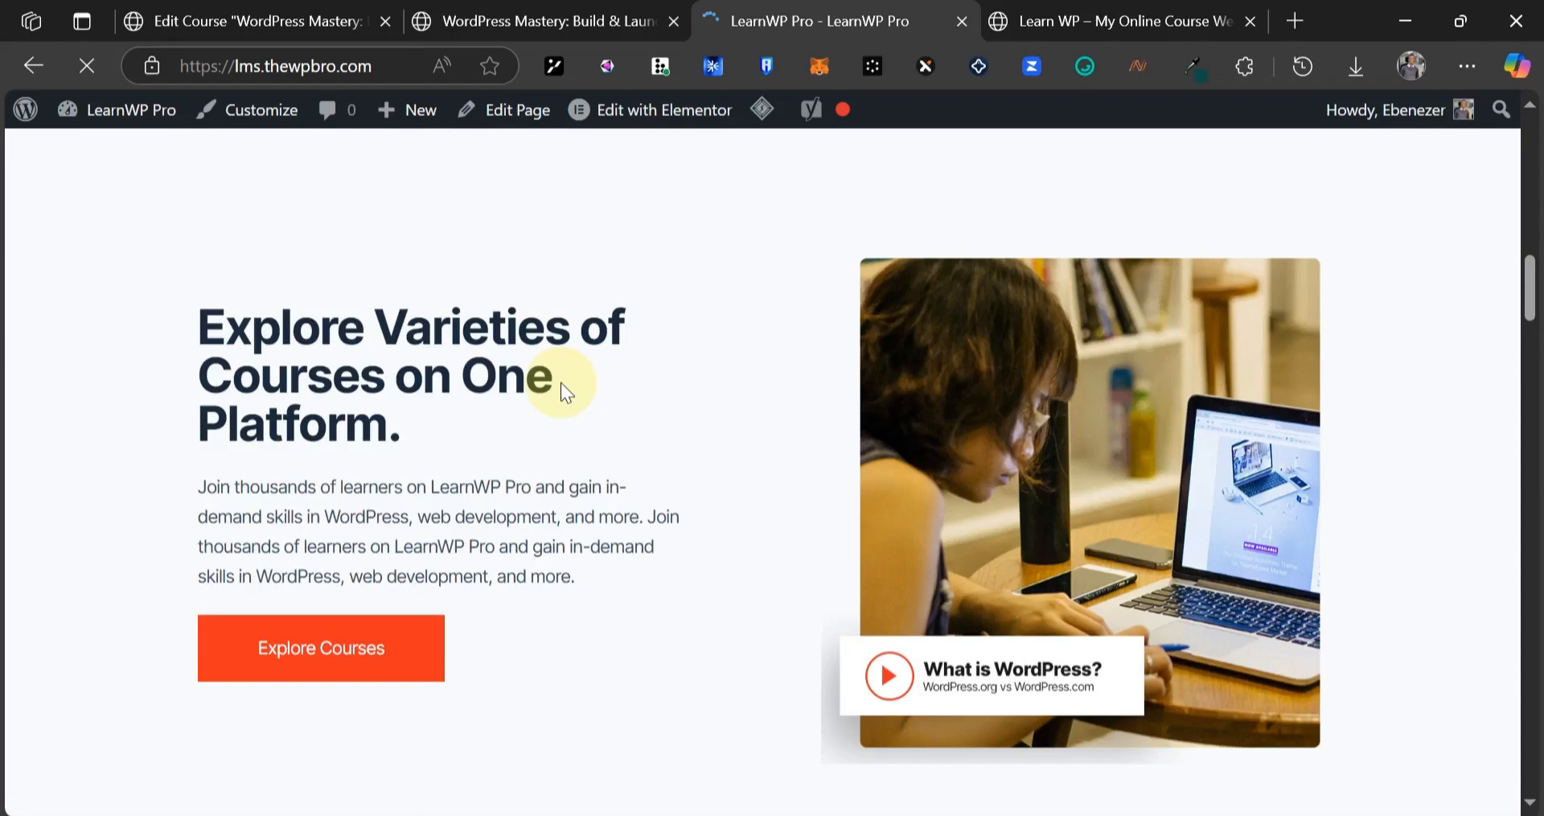
scroll(561, 387, down, 8)
scroll(561, 388, down, 20)
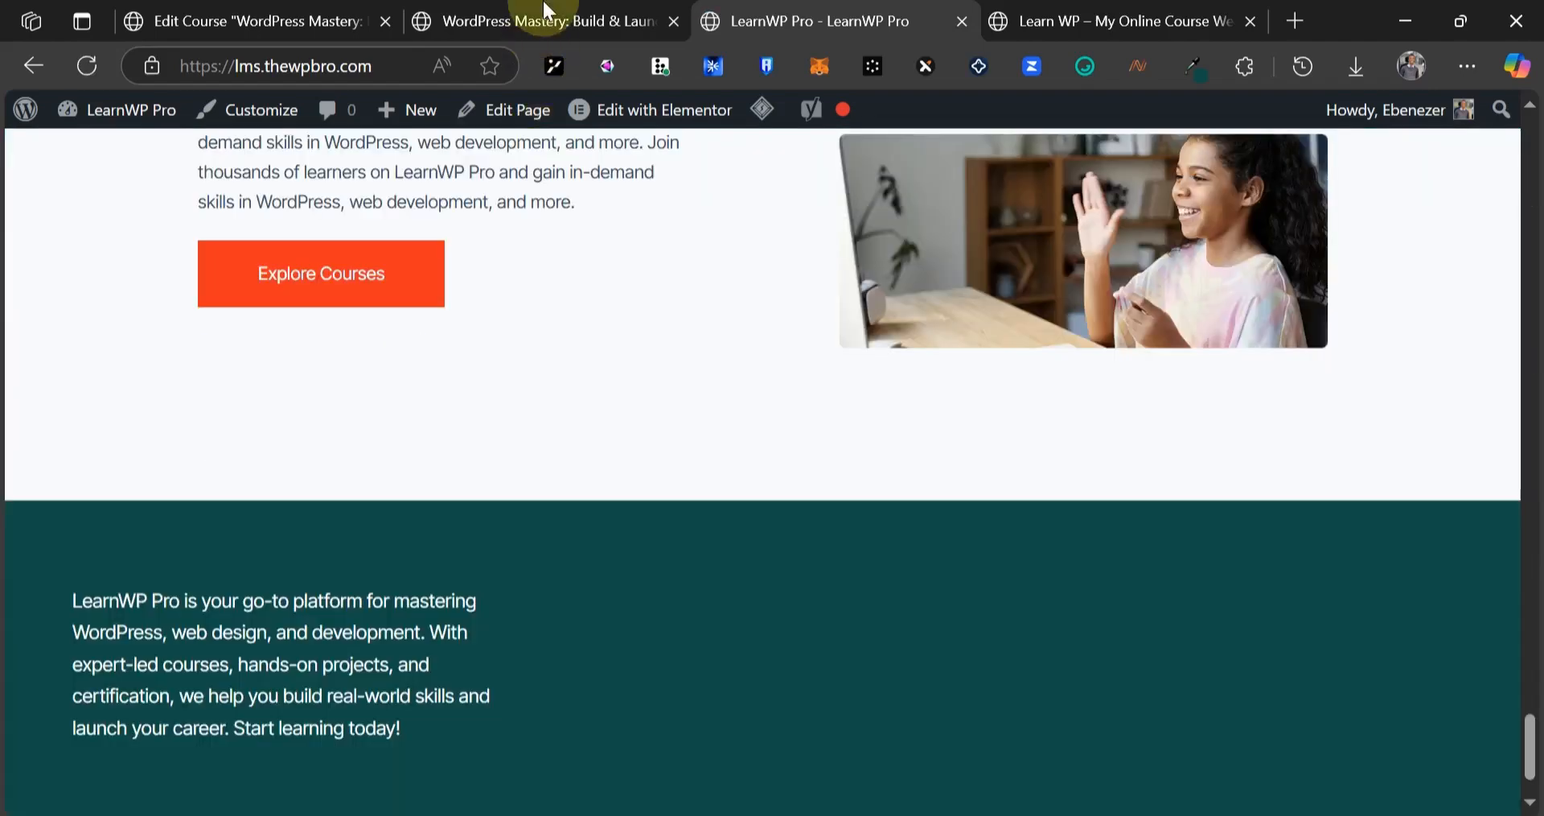
- Create a new page in the Learn WP site's admin area and title it "Learn WP"
click(544, 4)
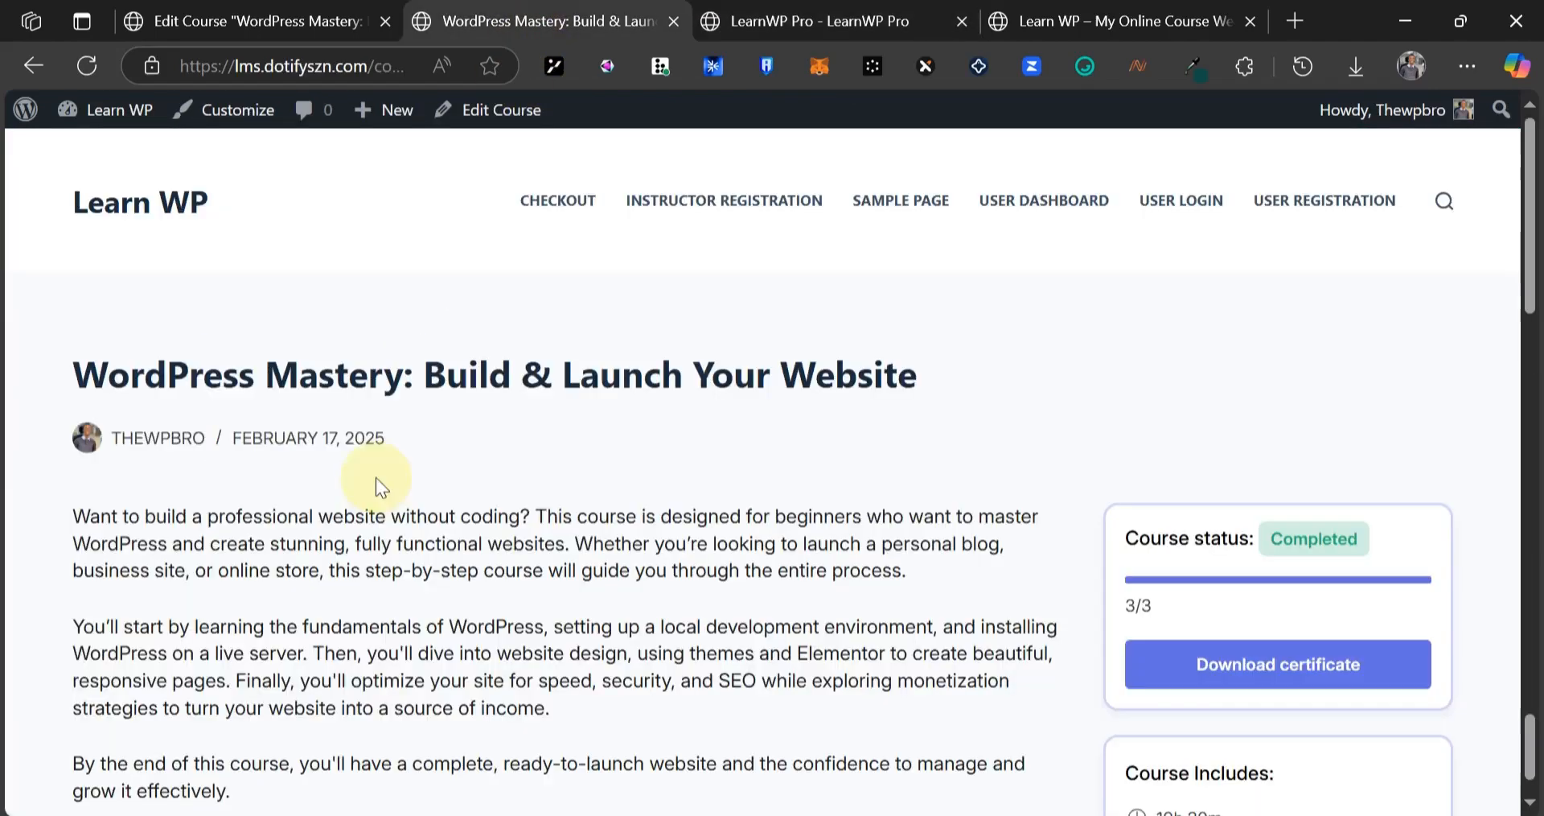
mouse_move(105, 120)
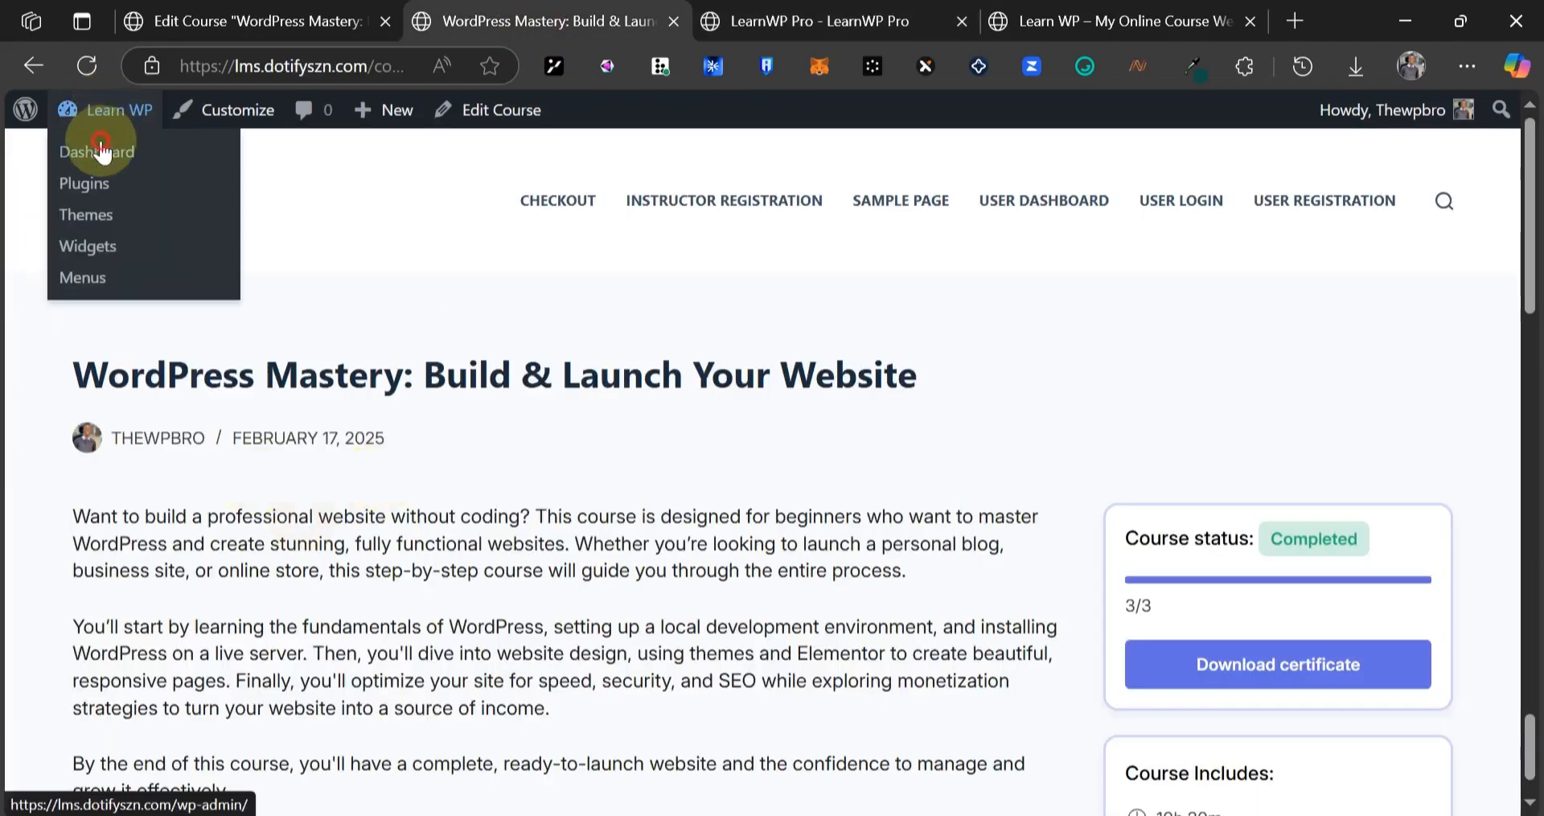
click(98, 151)
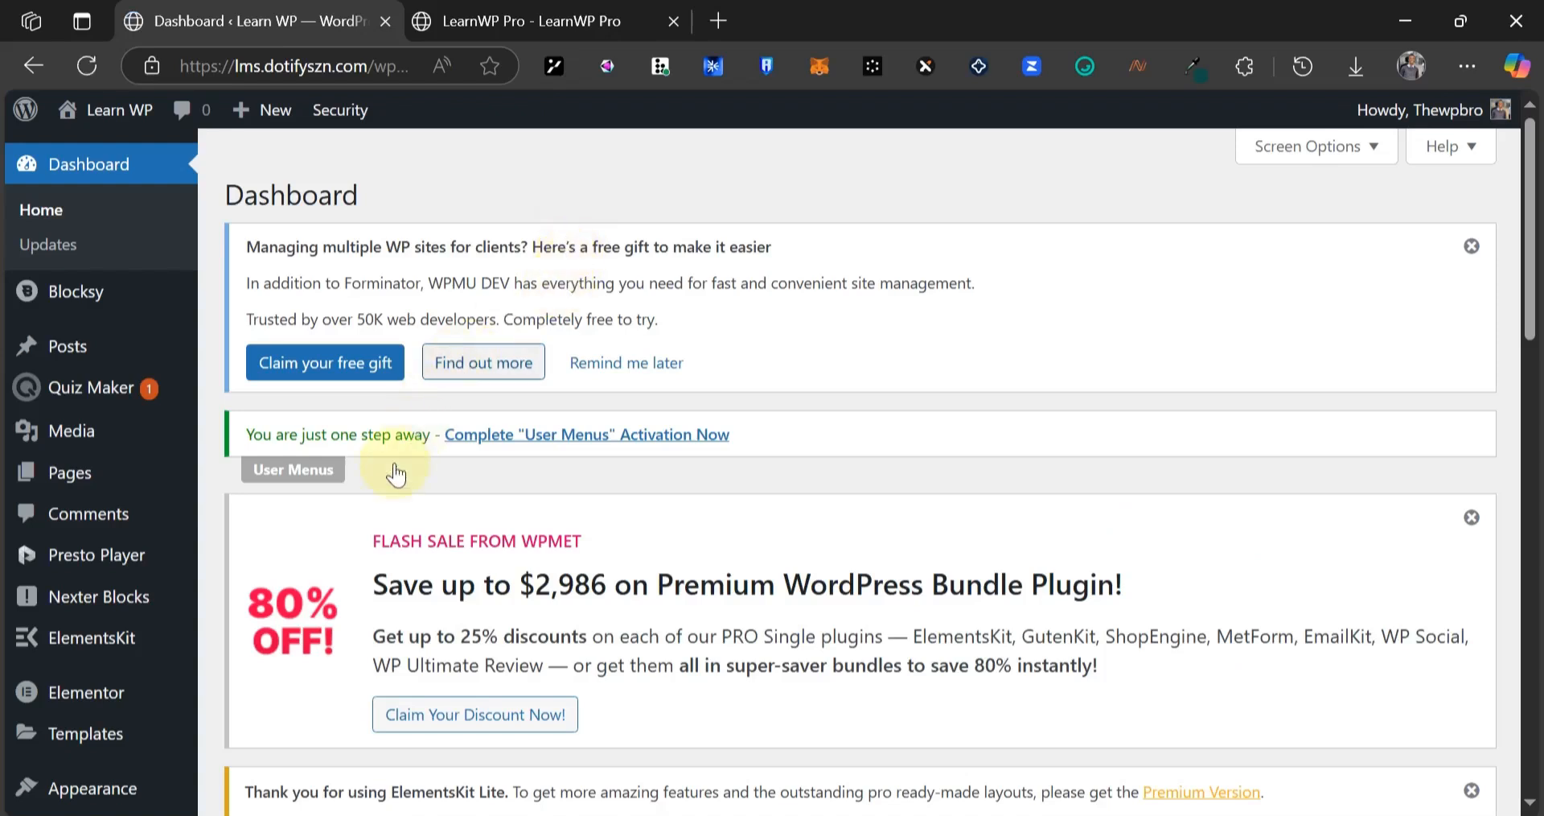
scroll(346, 487, down, 1)
mouse_move(114, 359)
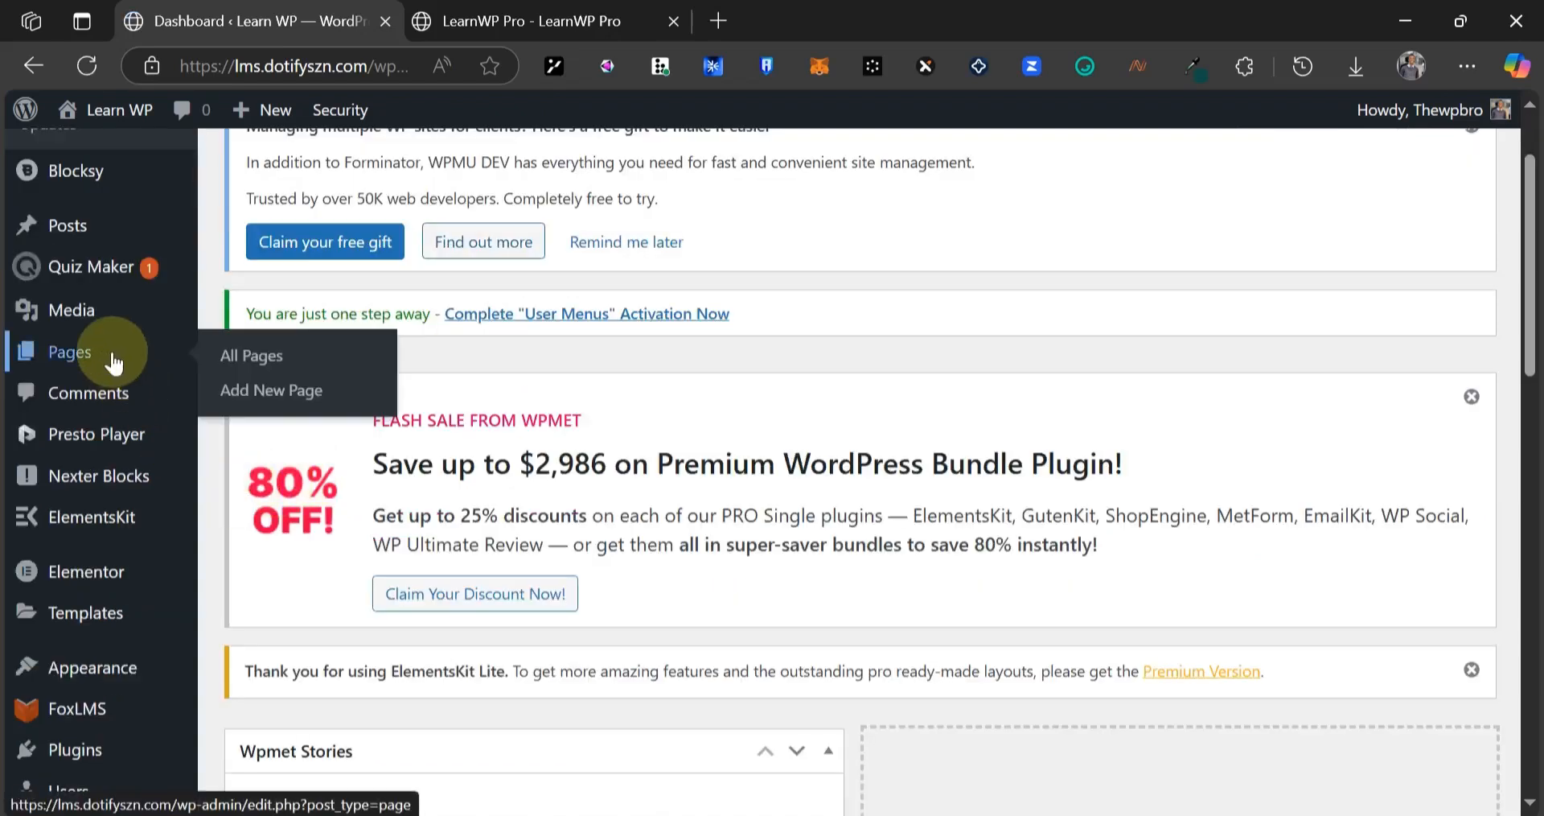
click(292, 394)
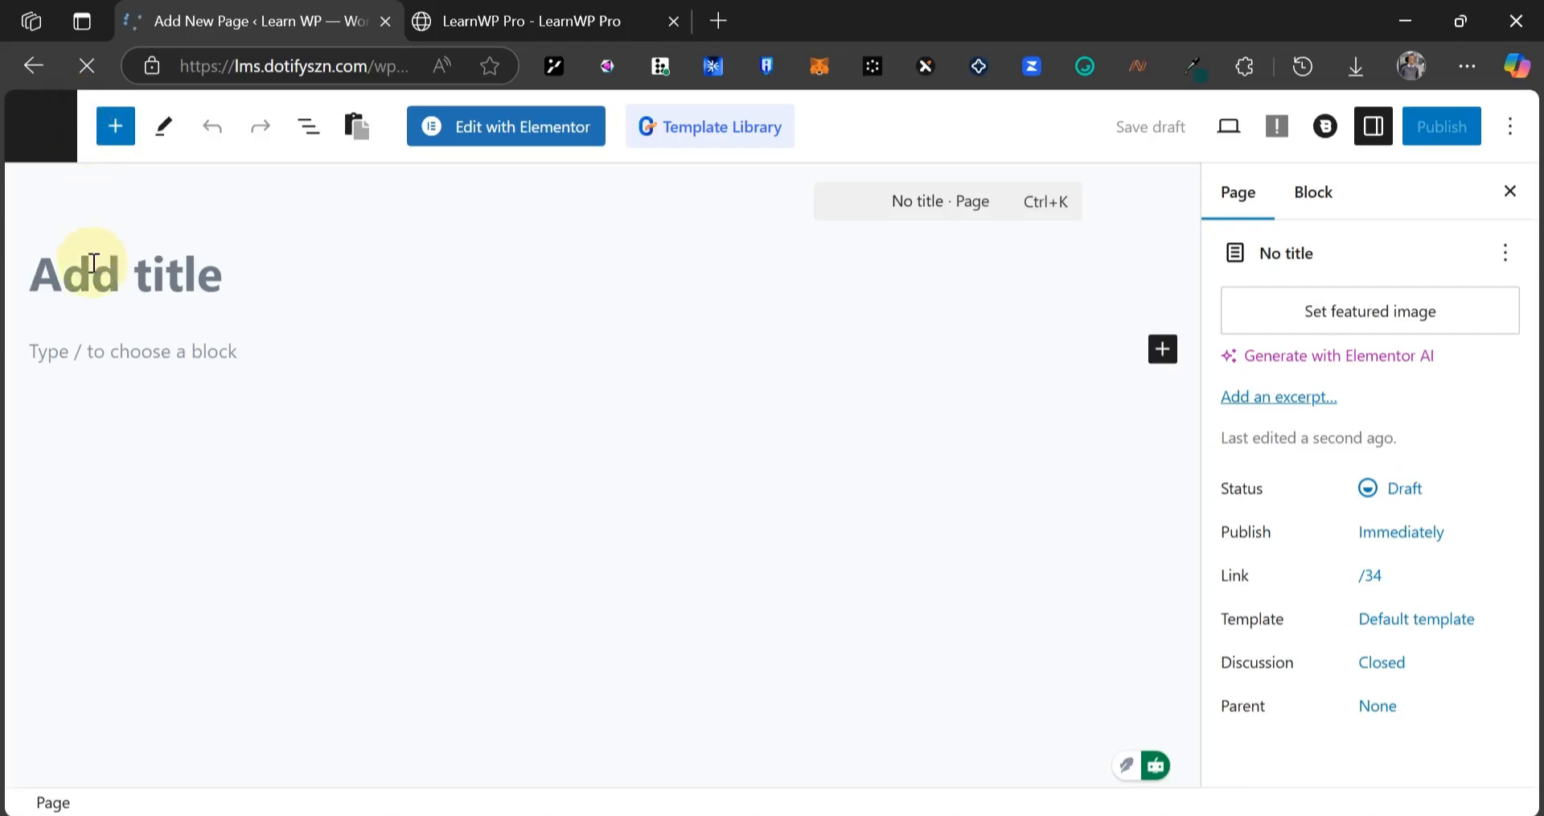
text(Learn )
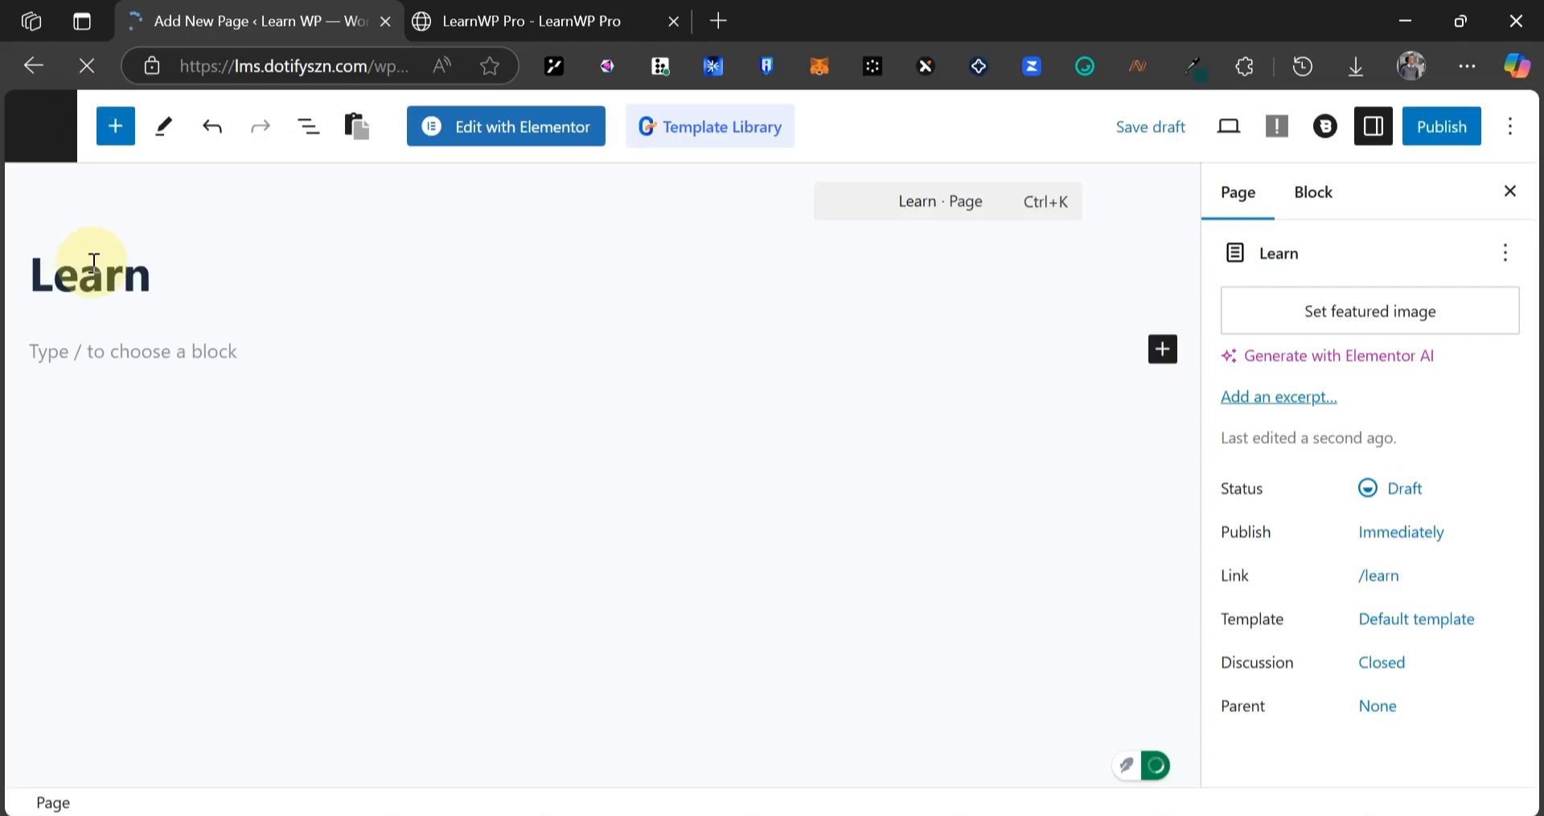
text(WP)
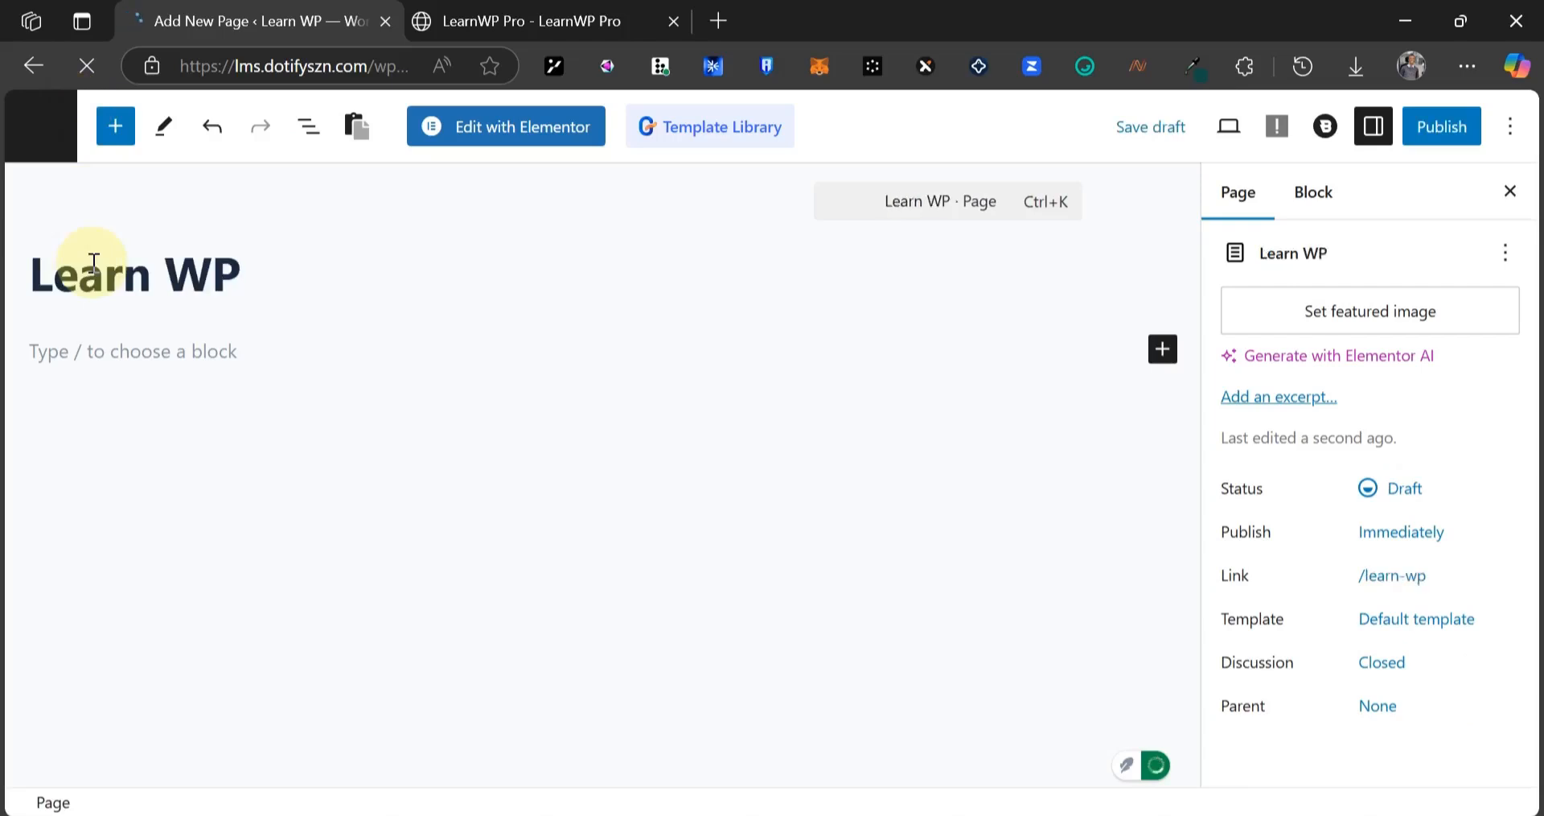
- Give the page the laptop photo as featured image and set its template to Elementor Full Width
click(1331, 324)
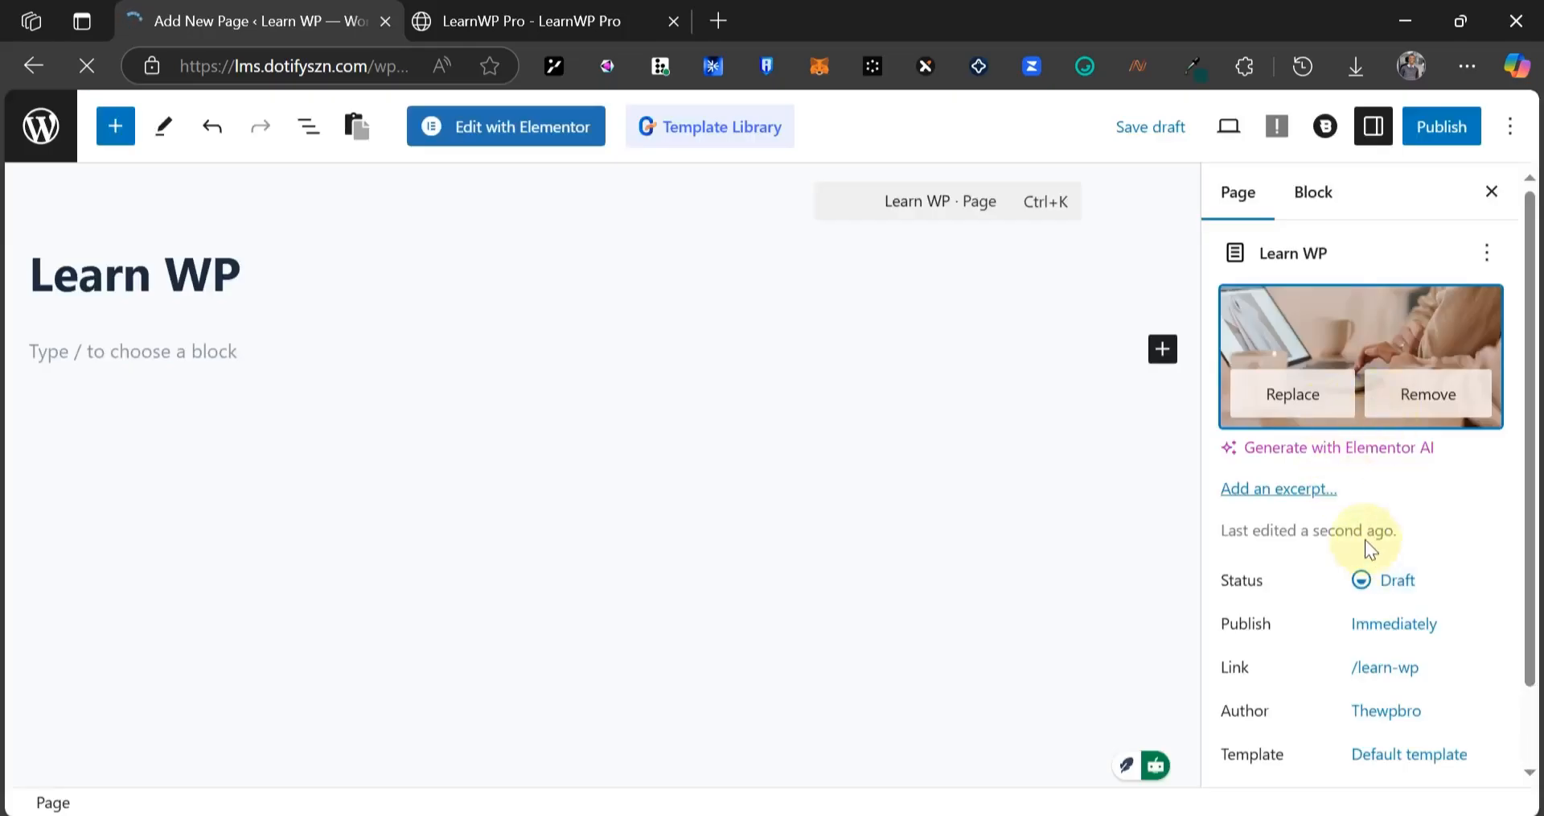
scroll(1384, 547, down, 1)
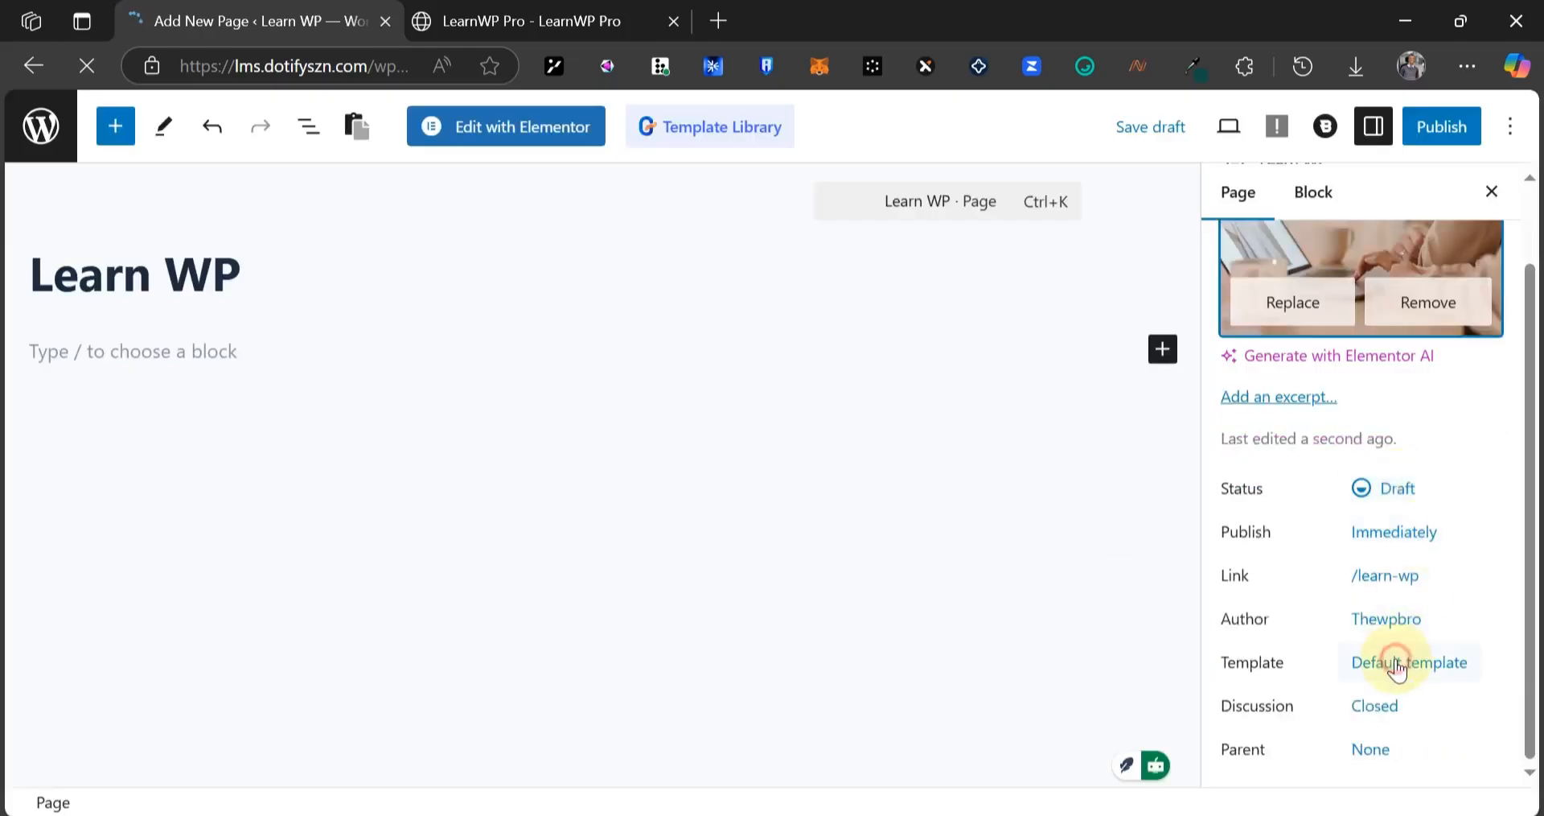
click(1399, 658)
click(1309, 563)
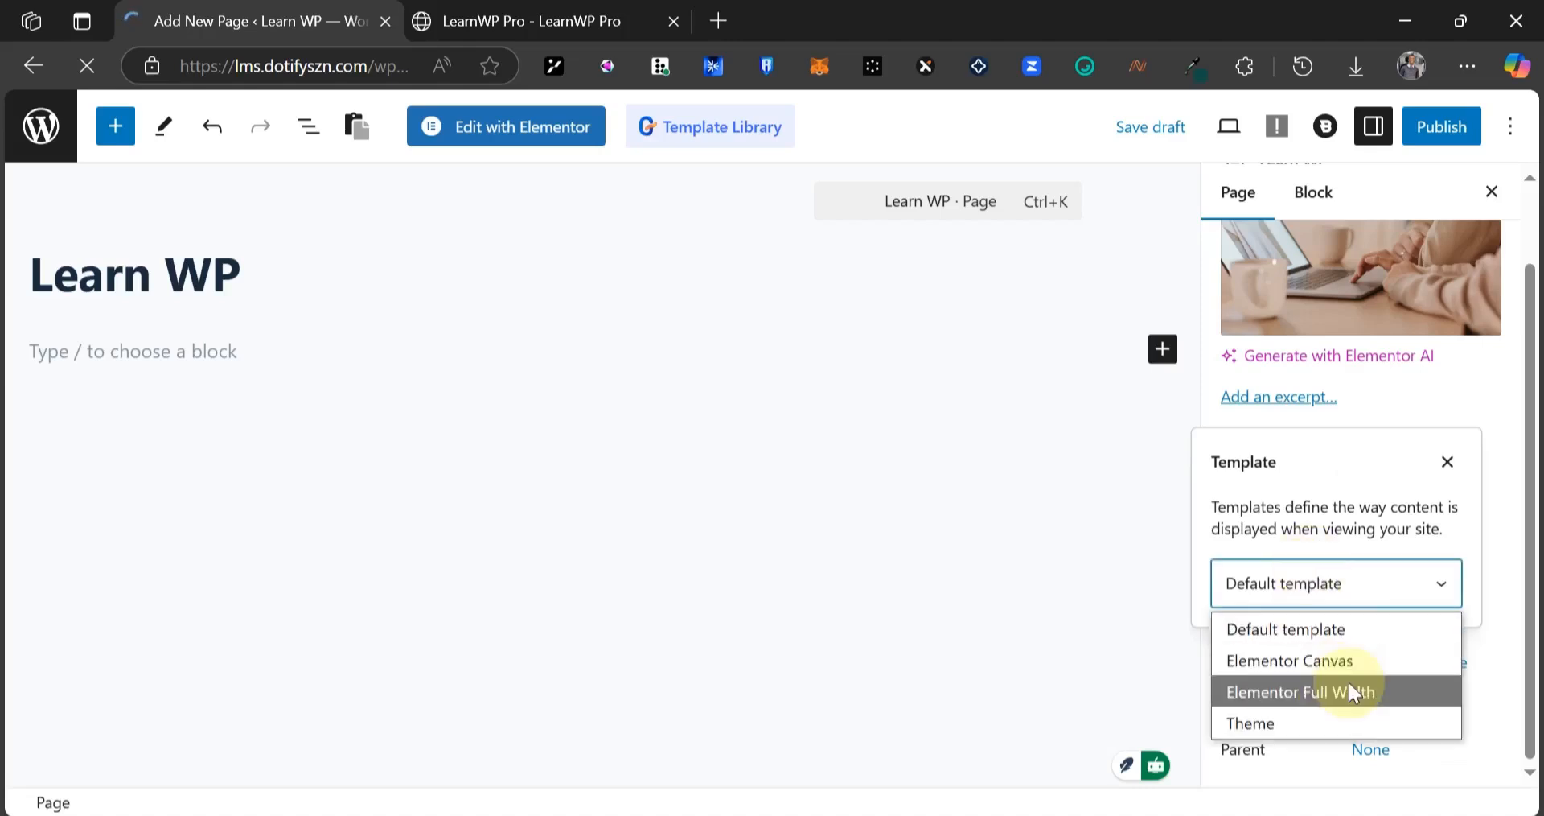
click(1310, 669)
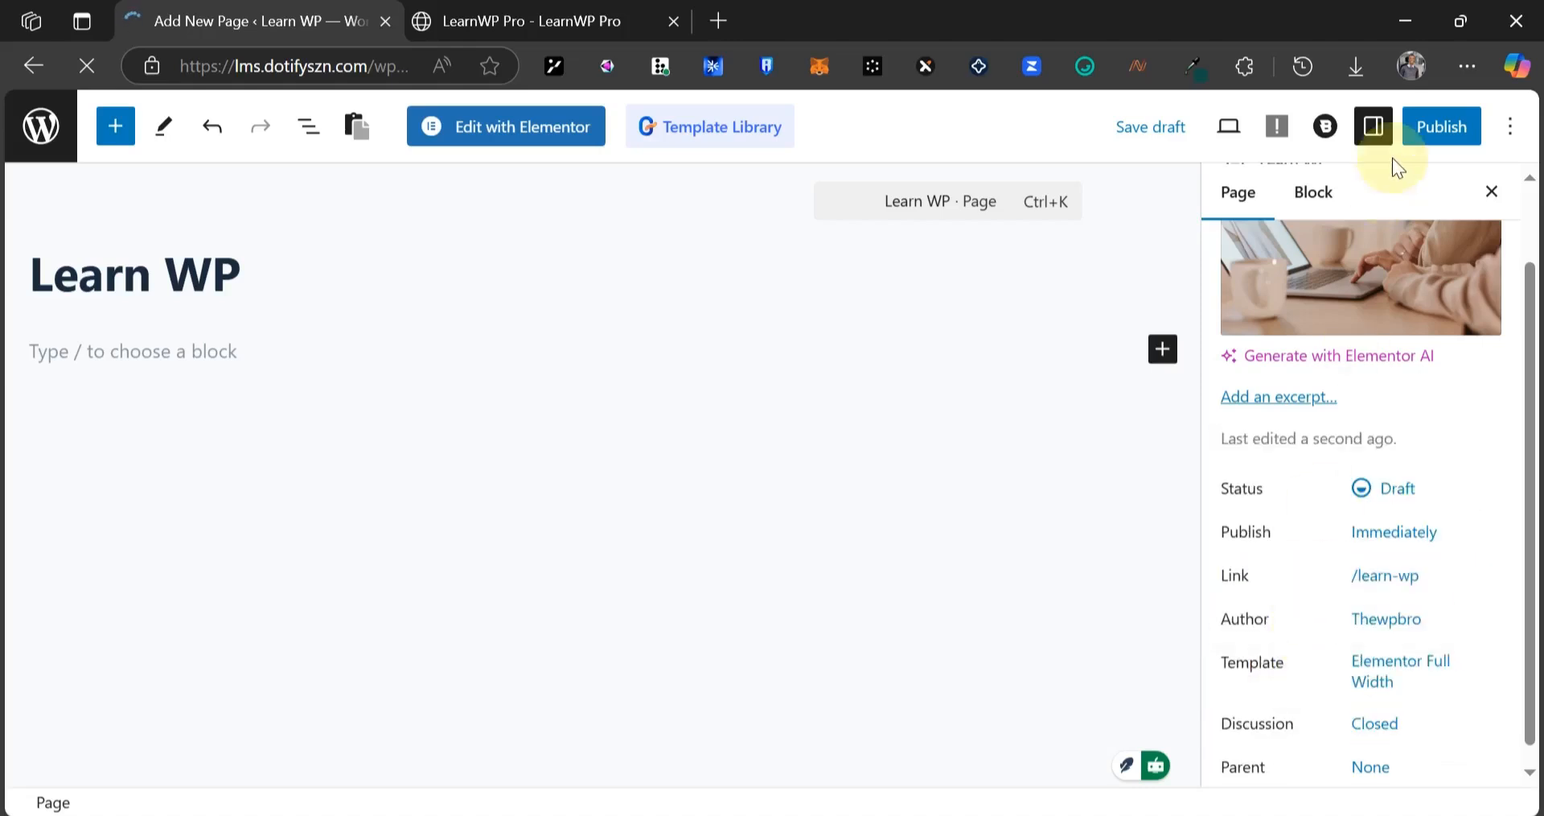
- Publish the Learn WP page and look over the LearnWP Pro demo homepage while it processes
click(1430, 132)
click(1427, 140)
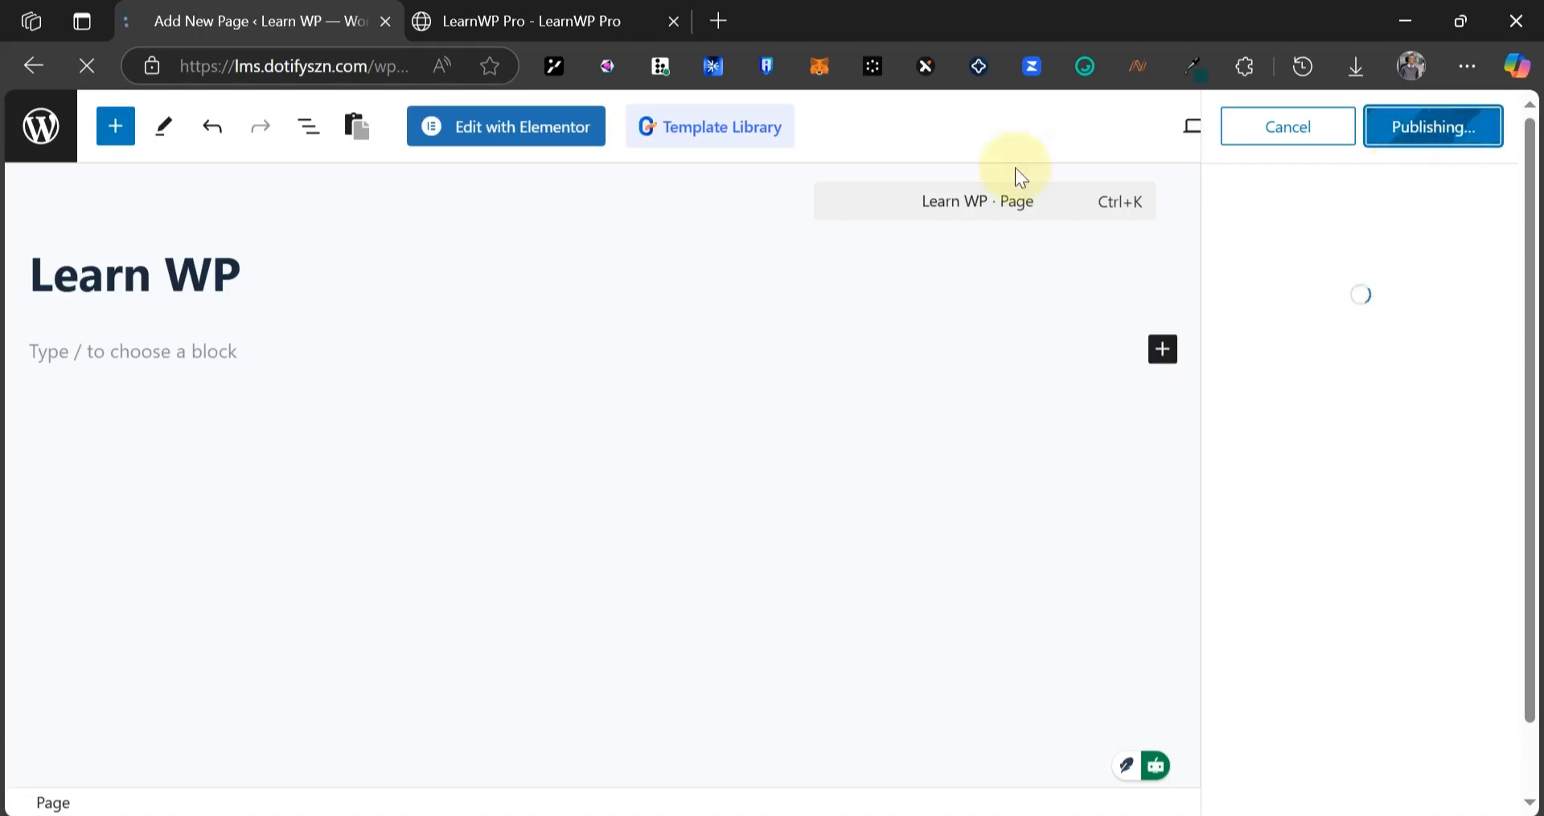
key(ctrl+Tab)
scroll(550, 452, up, 5)
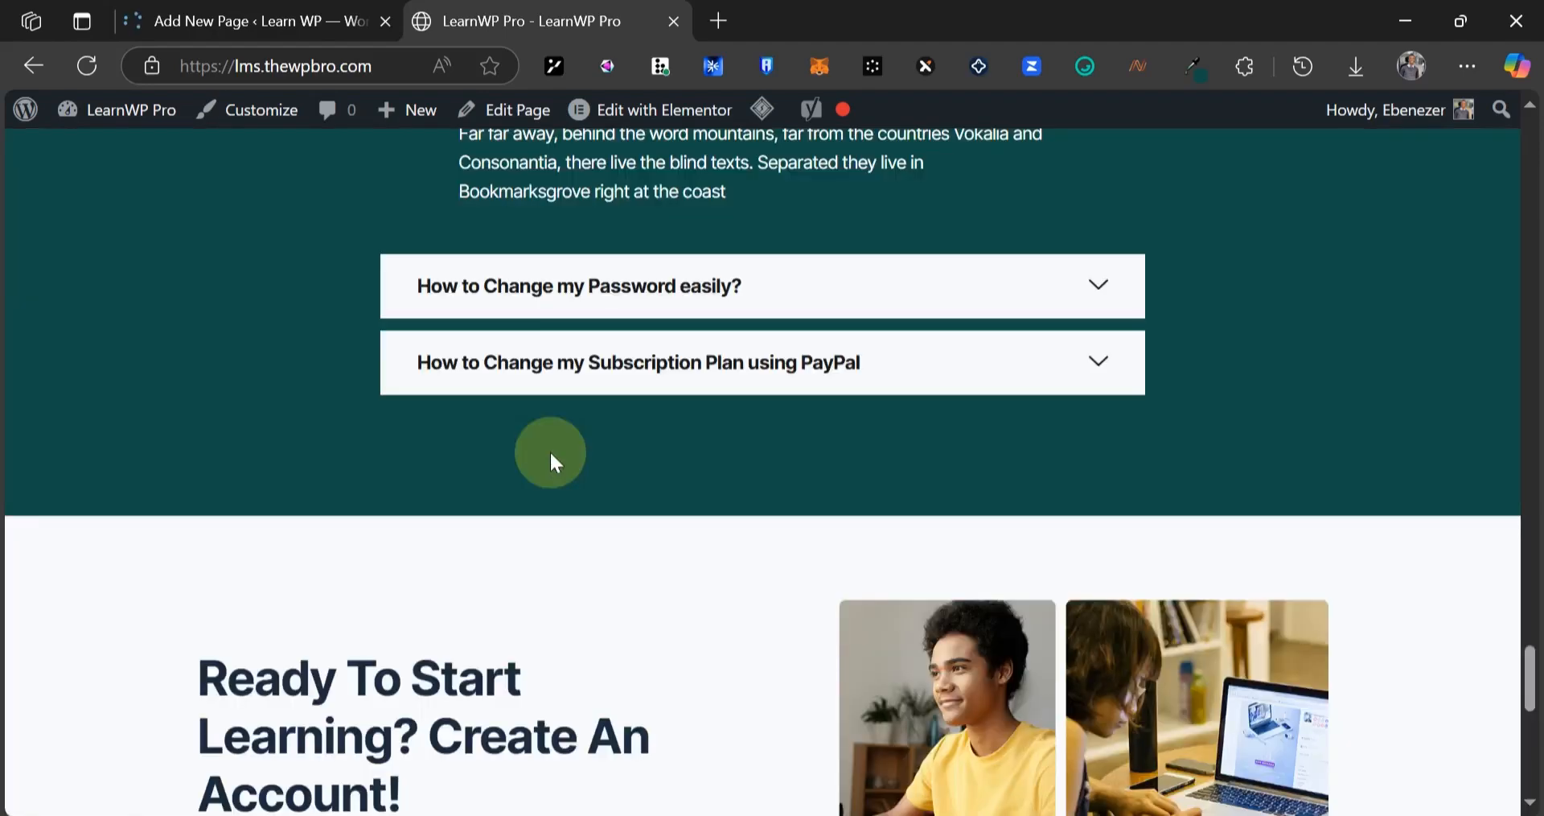
scroll(550, 452, up, 10)
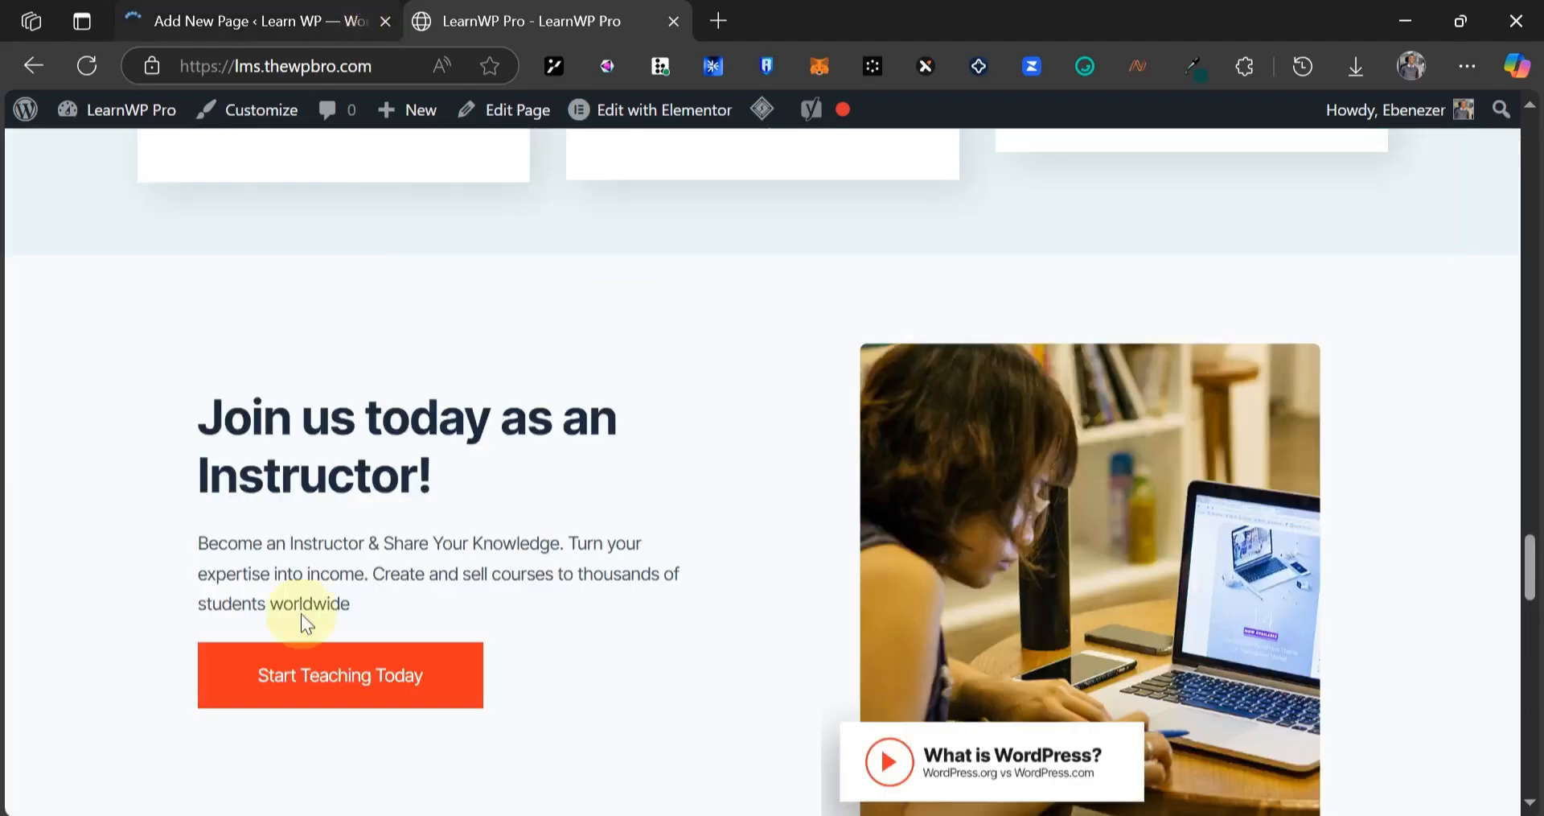
- View the published Learn WP page in a separate window, close it and open the page in the Elementor editor
key(ctrl+Tab)
click(242, 764)
right_click(241, 766)
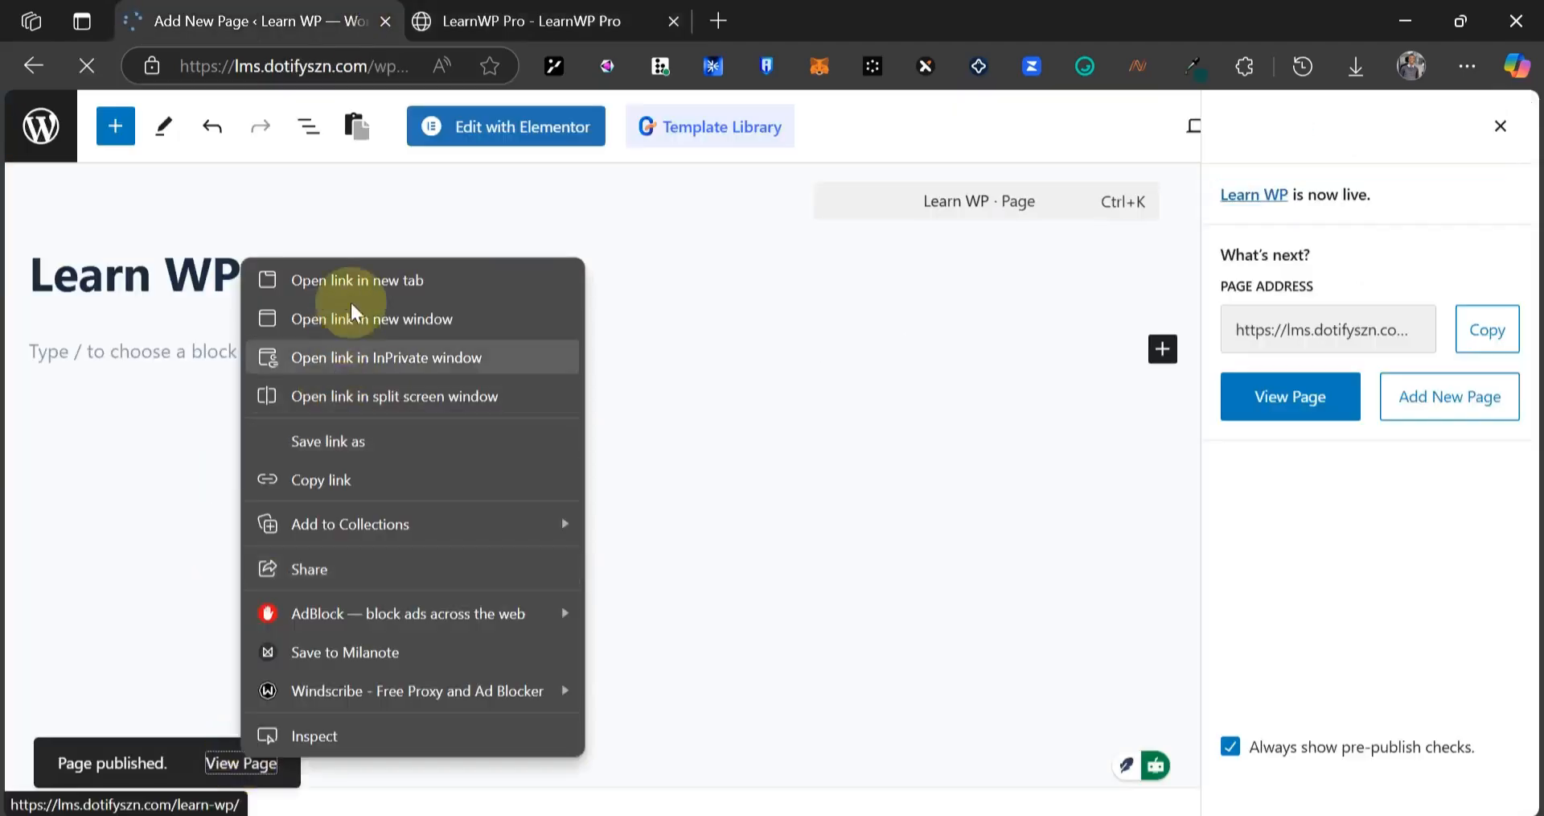
click(353, 314)
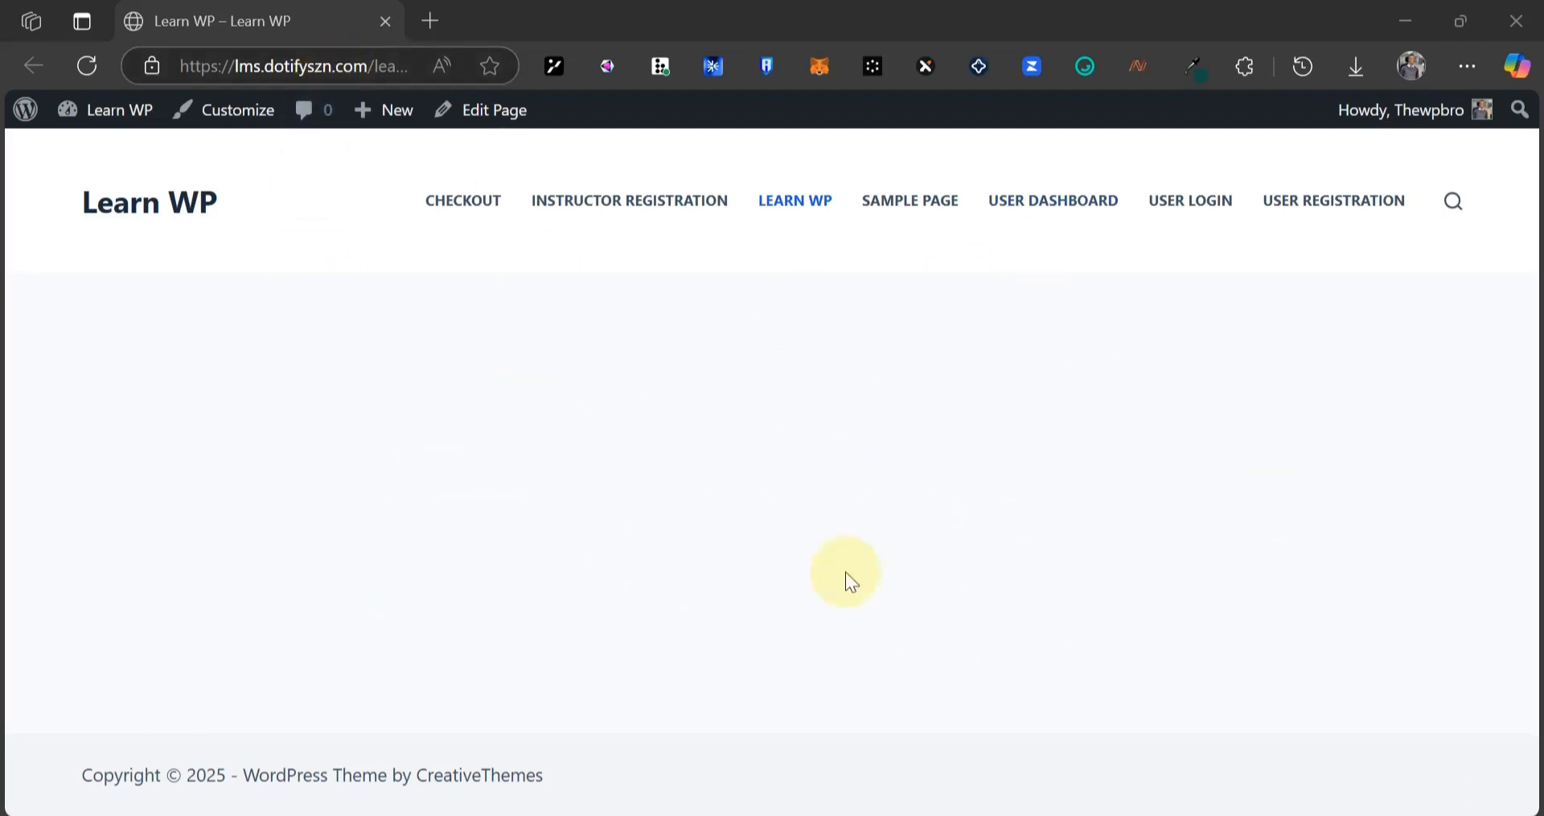
click(385, 21)
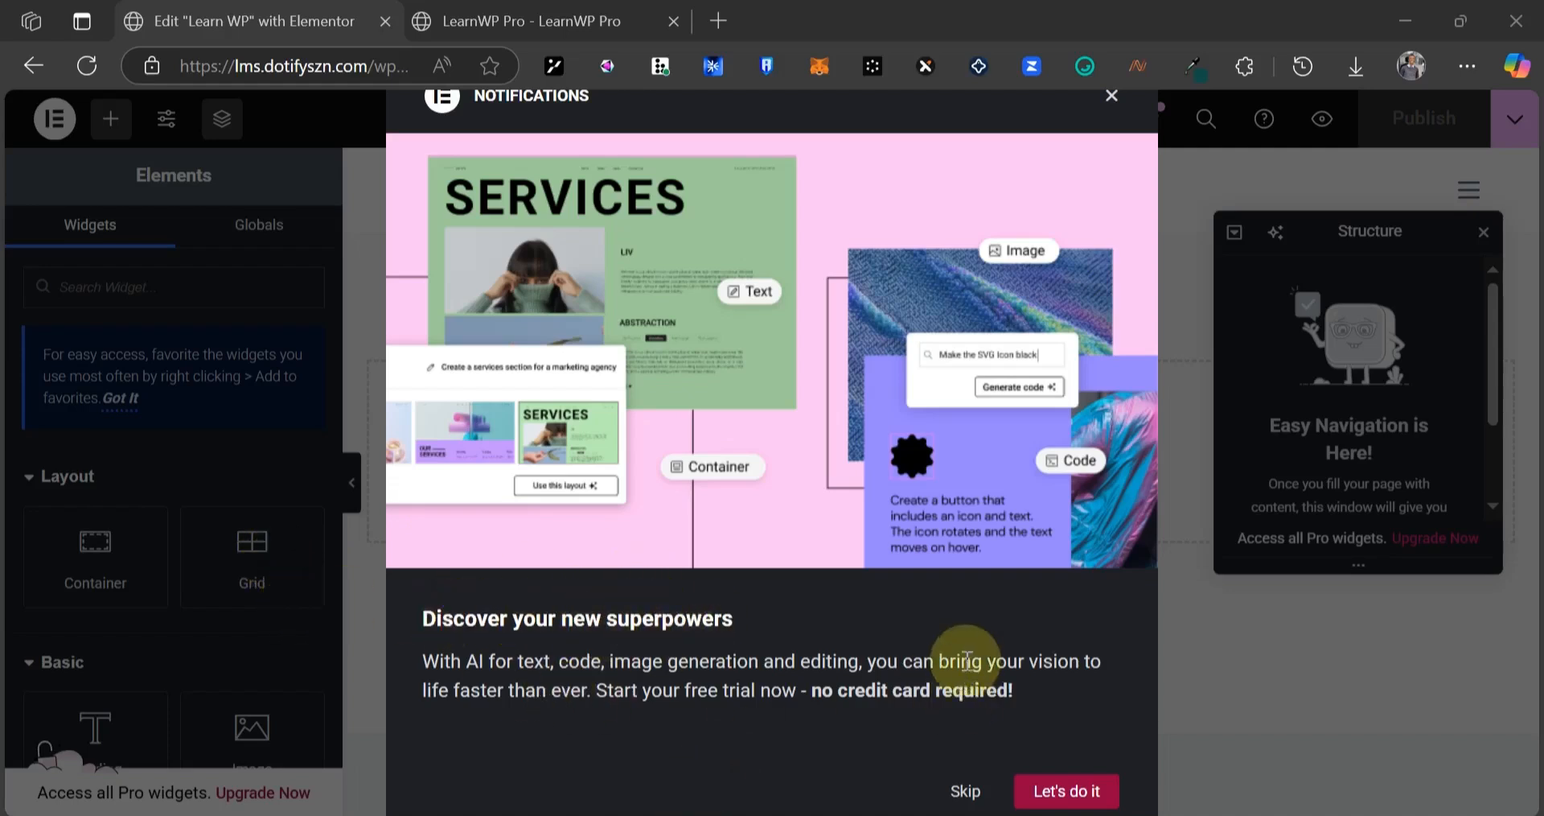
- Skip the AI notification, close the Structure window and zoom the browser page out to 90%
click(966, 793)
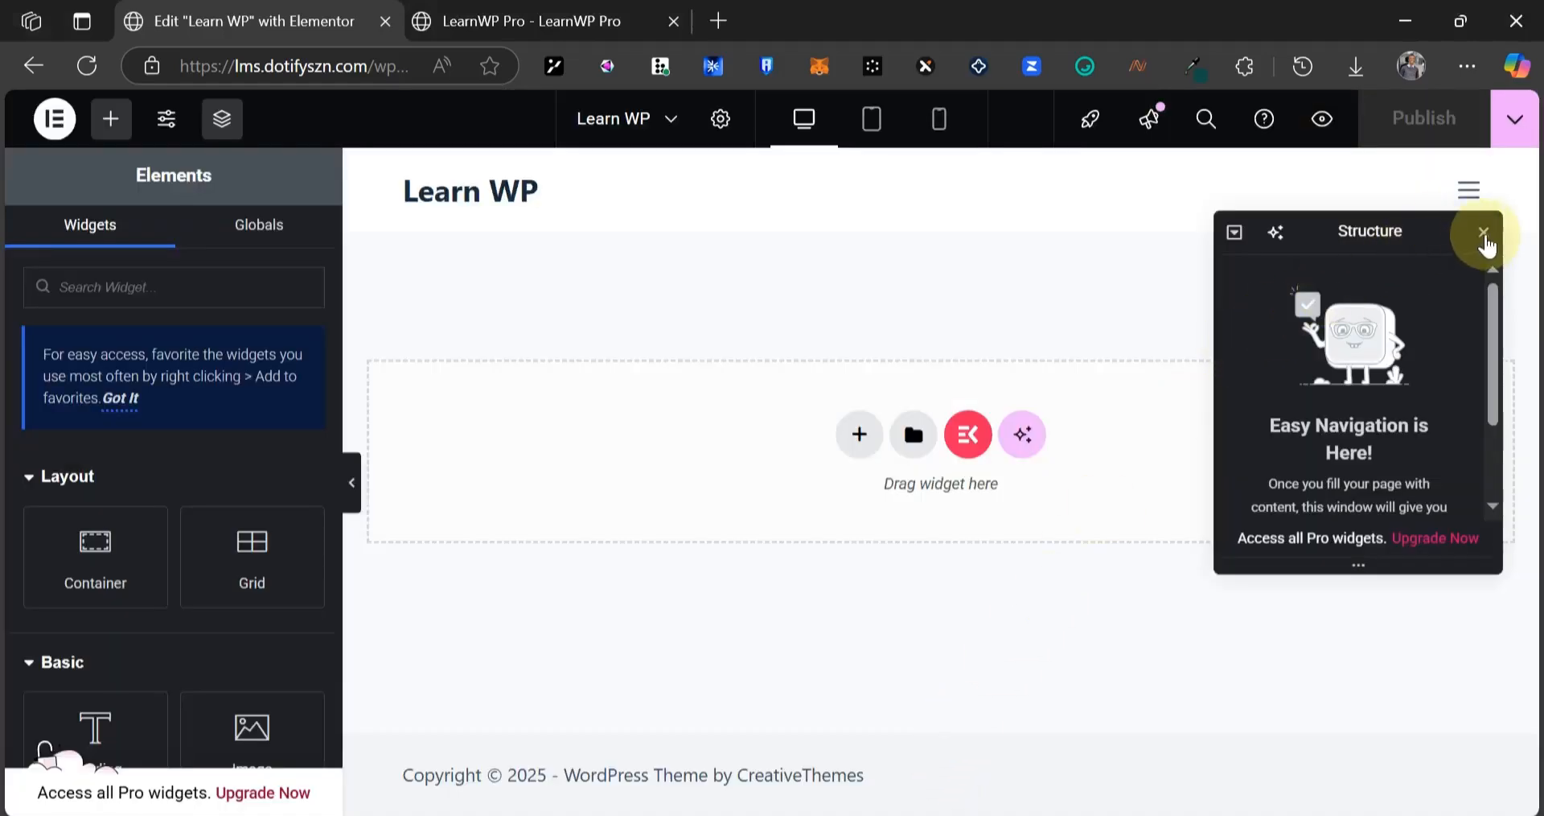
click(1484, 235)
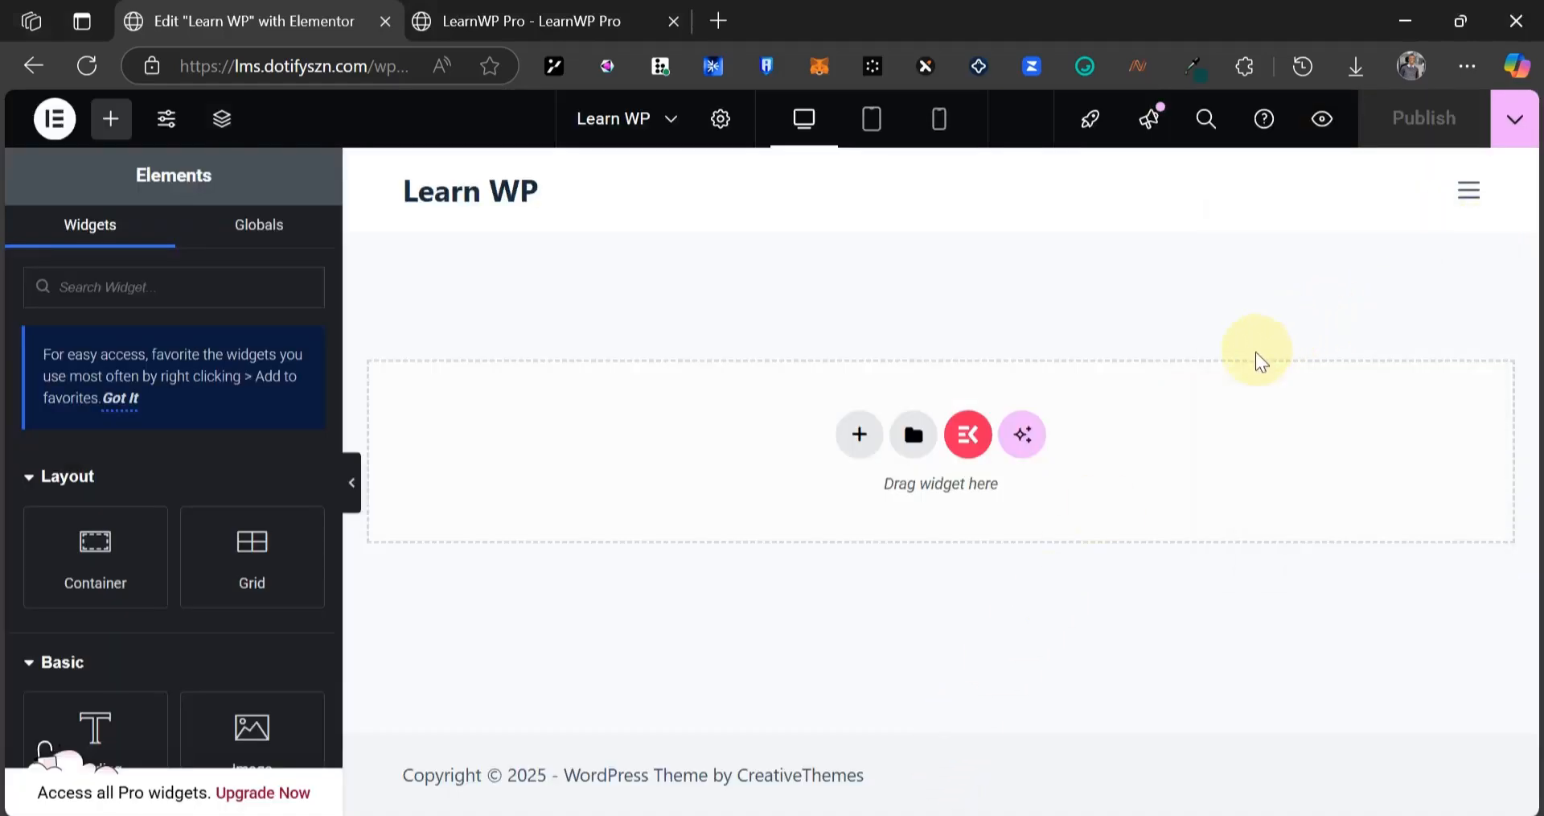
key(ctrl+minus)
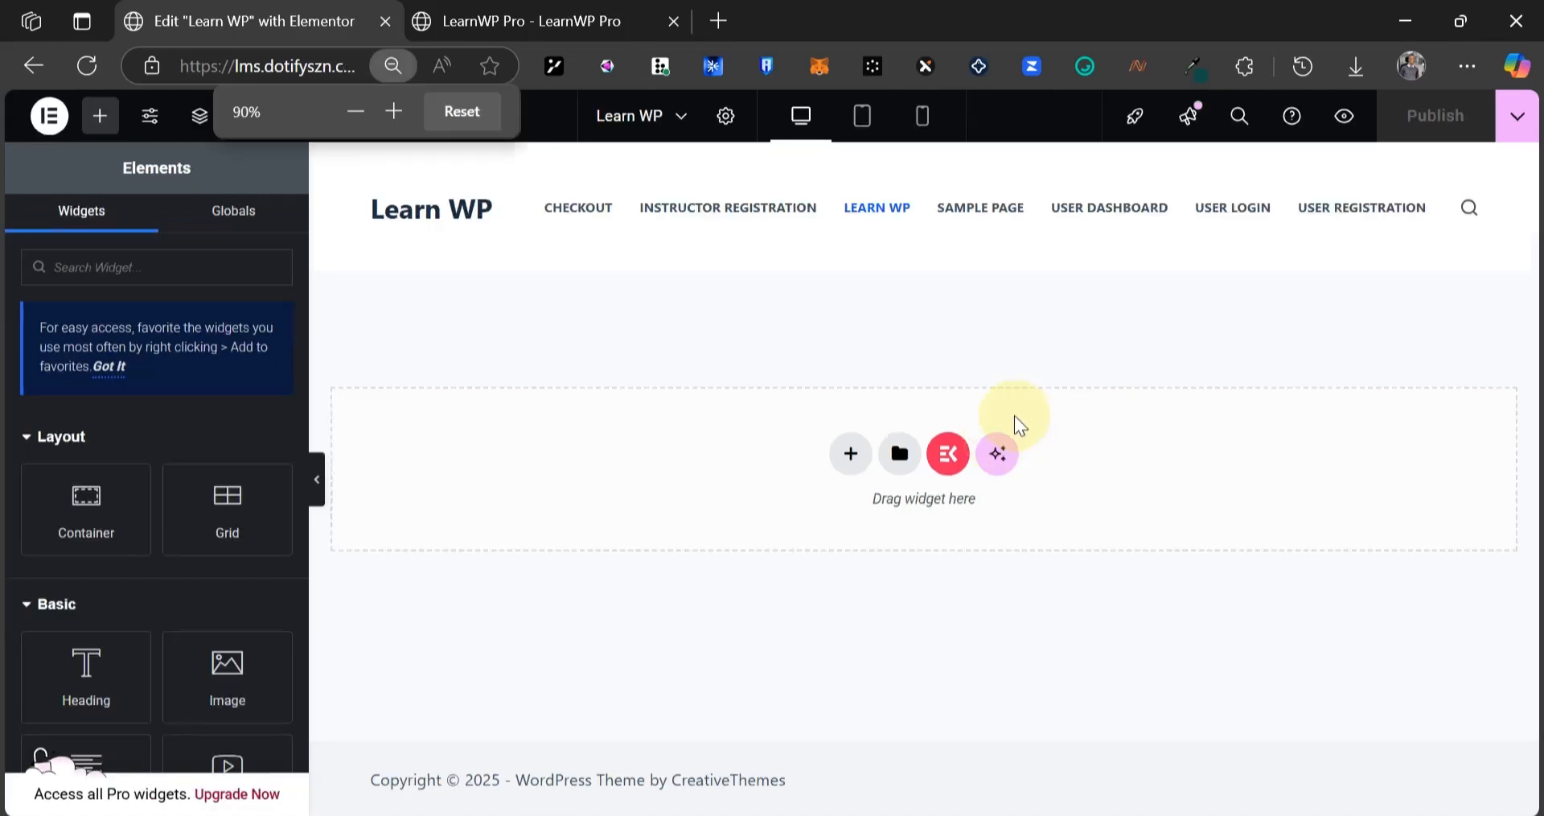
- Add a Flexbox container with two equal side-by-side columns to the empty Learn WP page
click(848, 455)
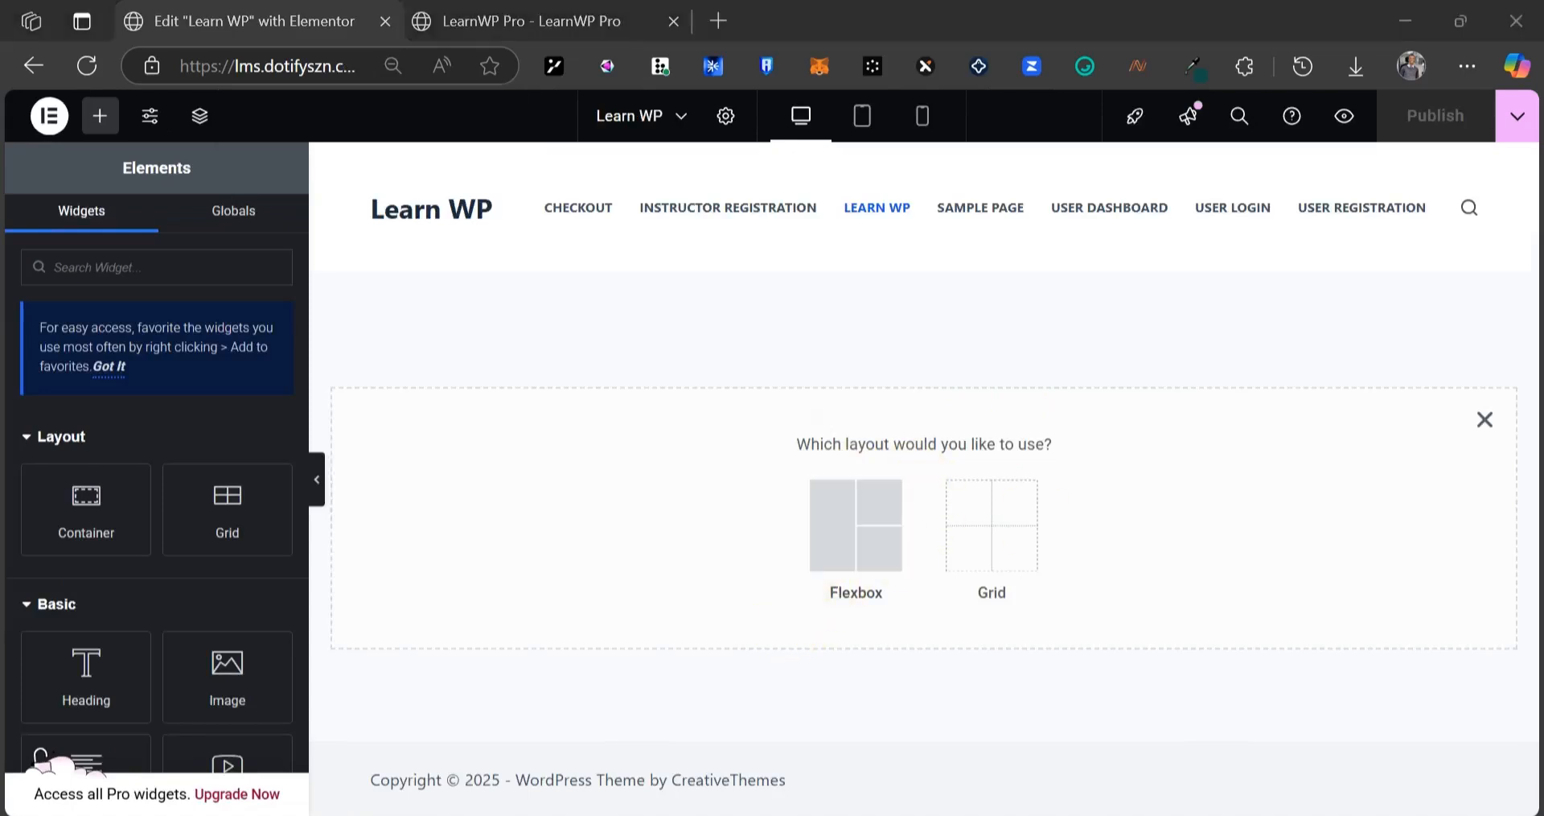
click(840, 543)
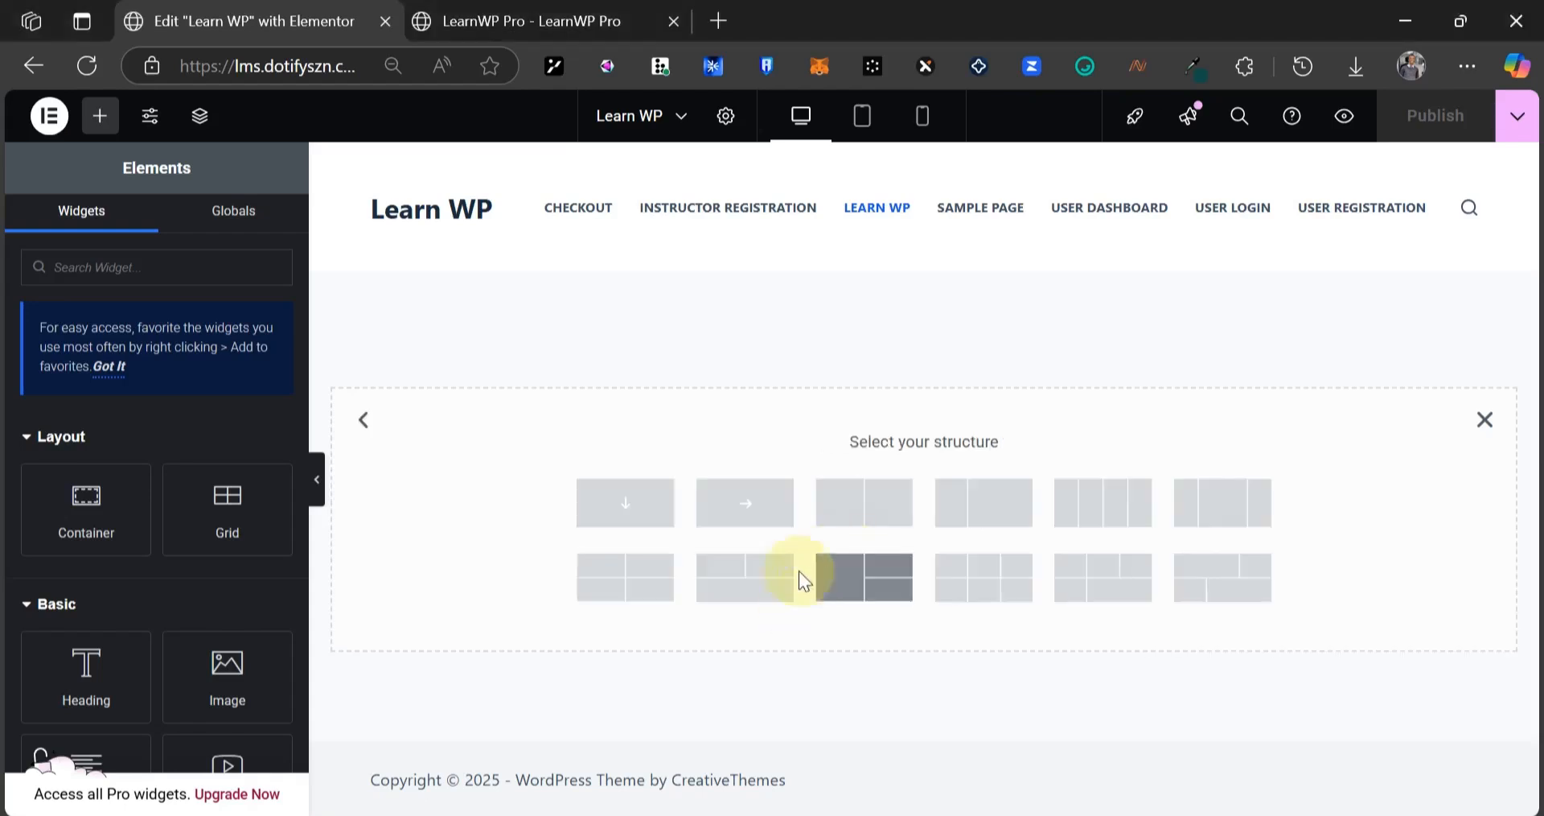
click(866, 516)
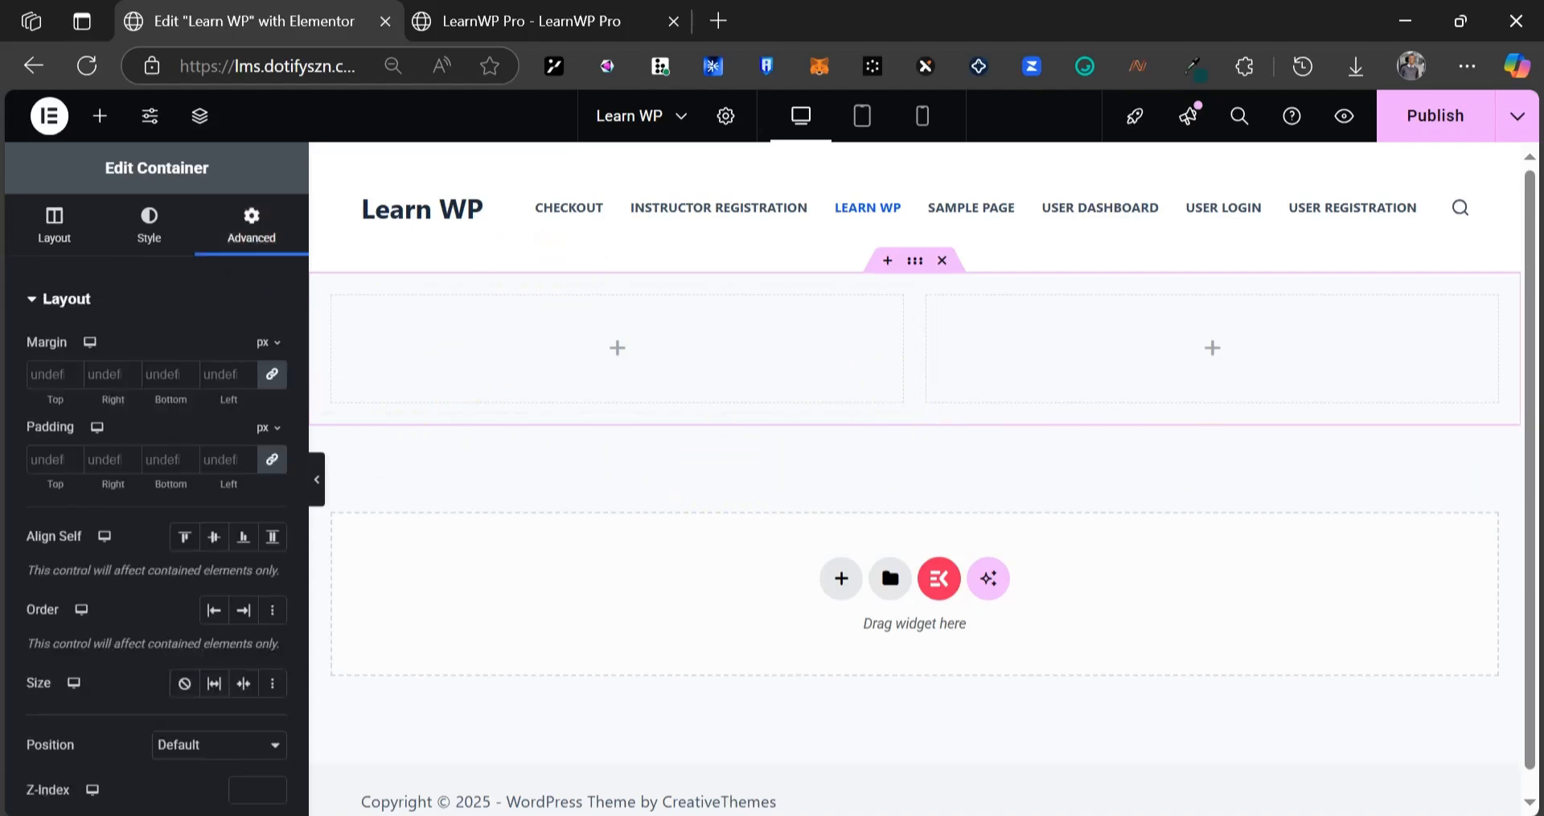
- Look through the LearnWP Pro demo homepage's sections, from the hero and Why Choose Us to courses, testimonials and blog posts
key(ctrl+Tab)
scroll(579, 430, down, 3)
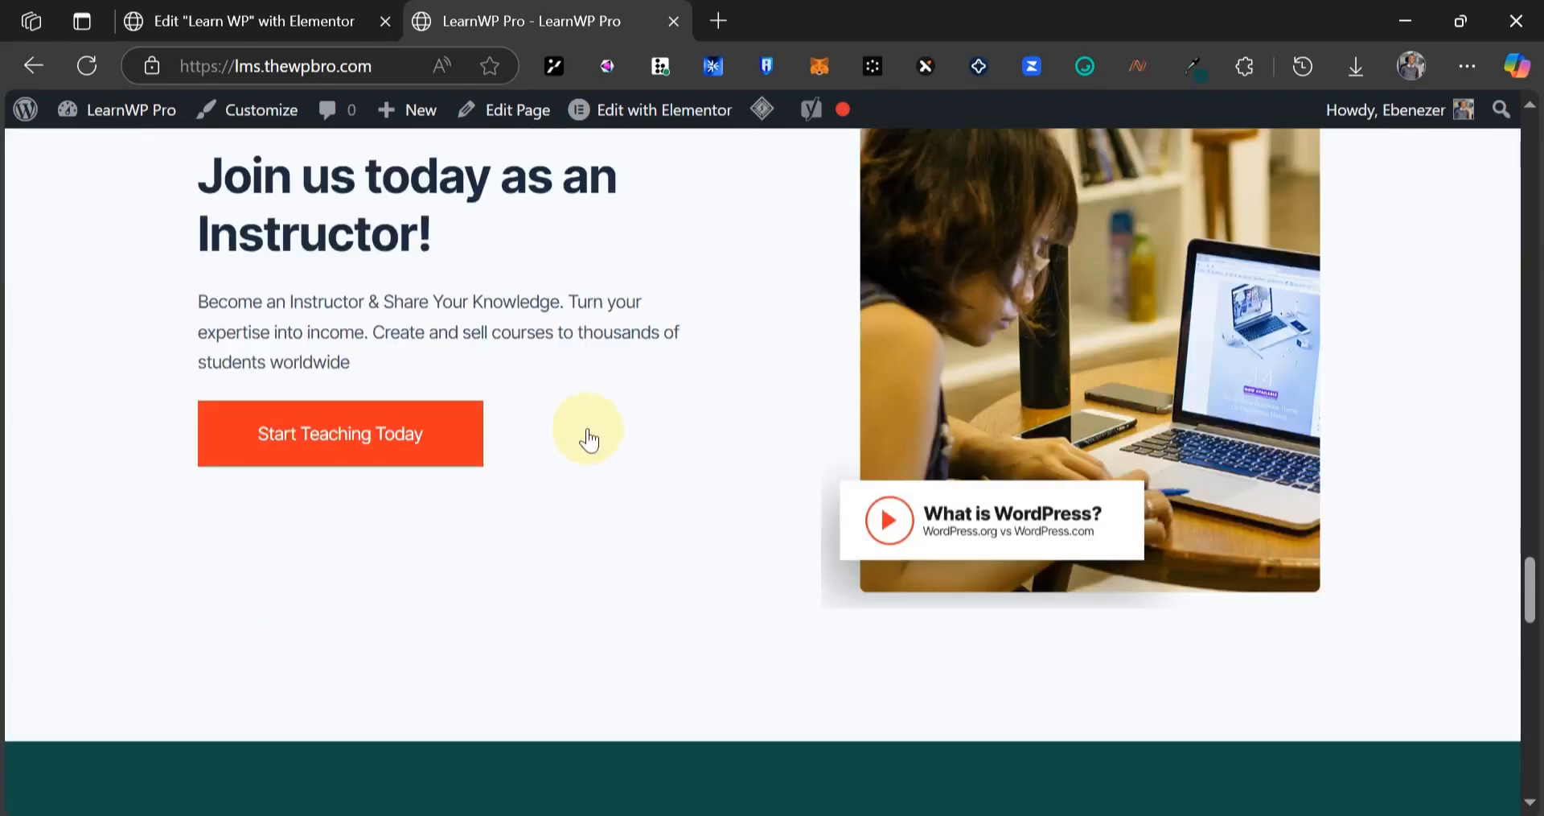
scroll(589, 429, down, 5)
scroll(589, 427, up, 10)
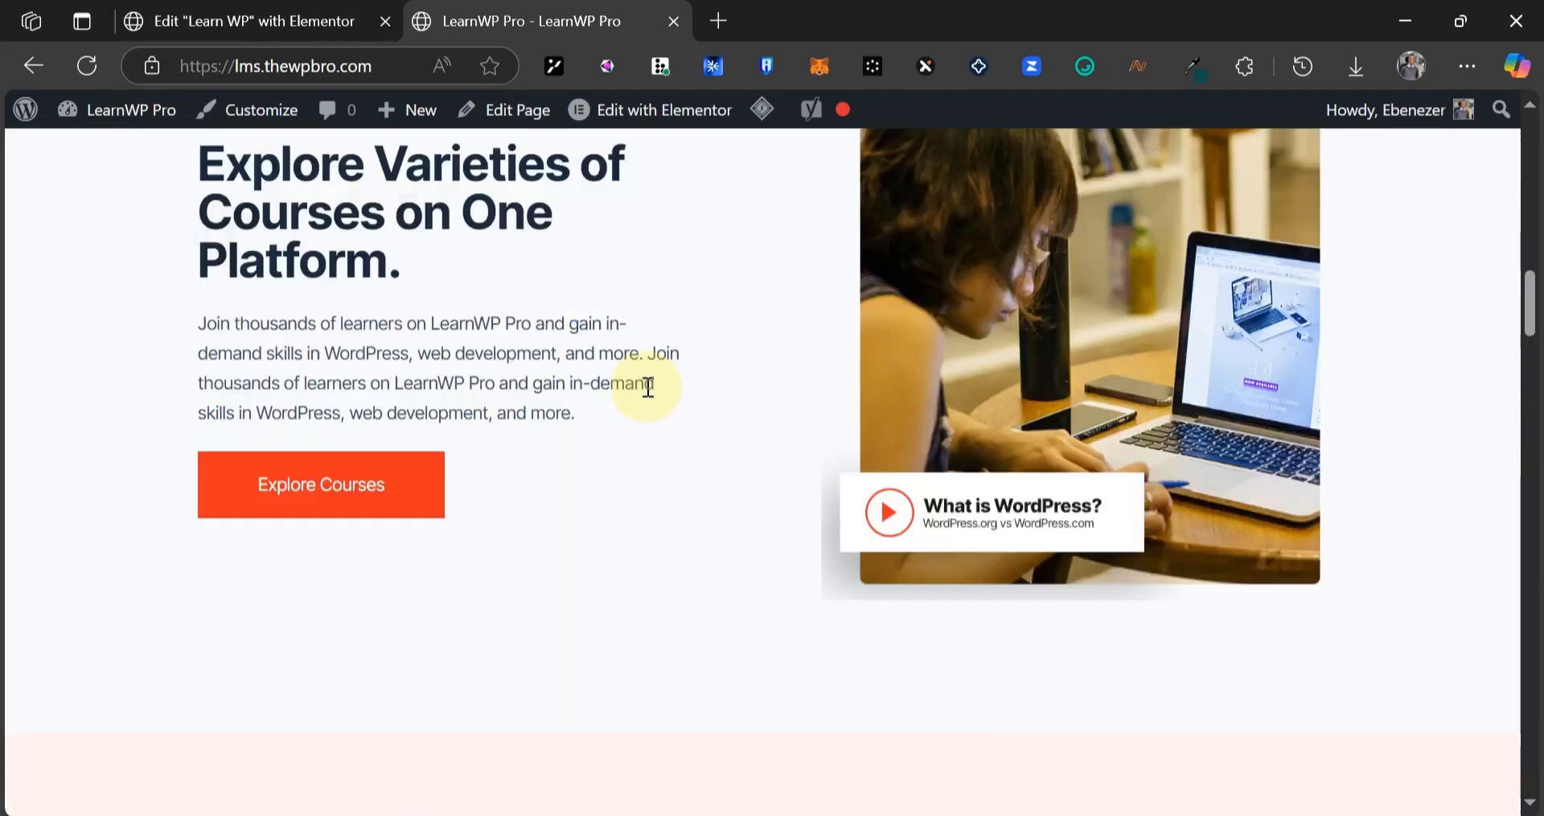
scroll(647, 391, up, 5)
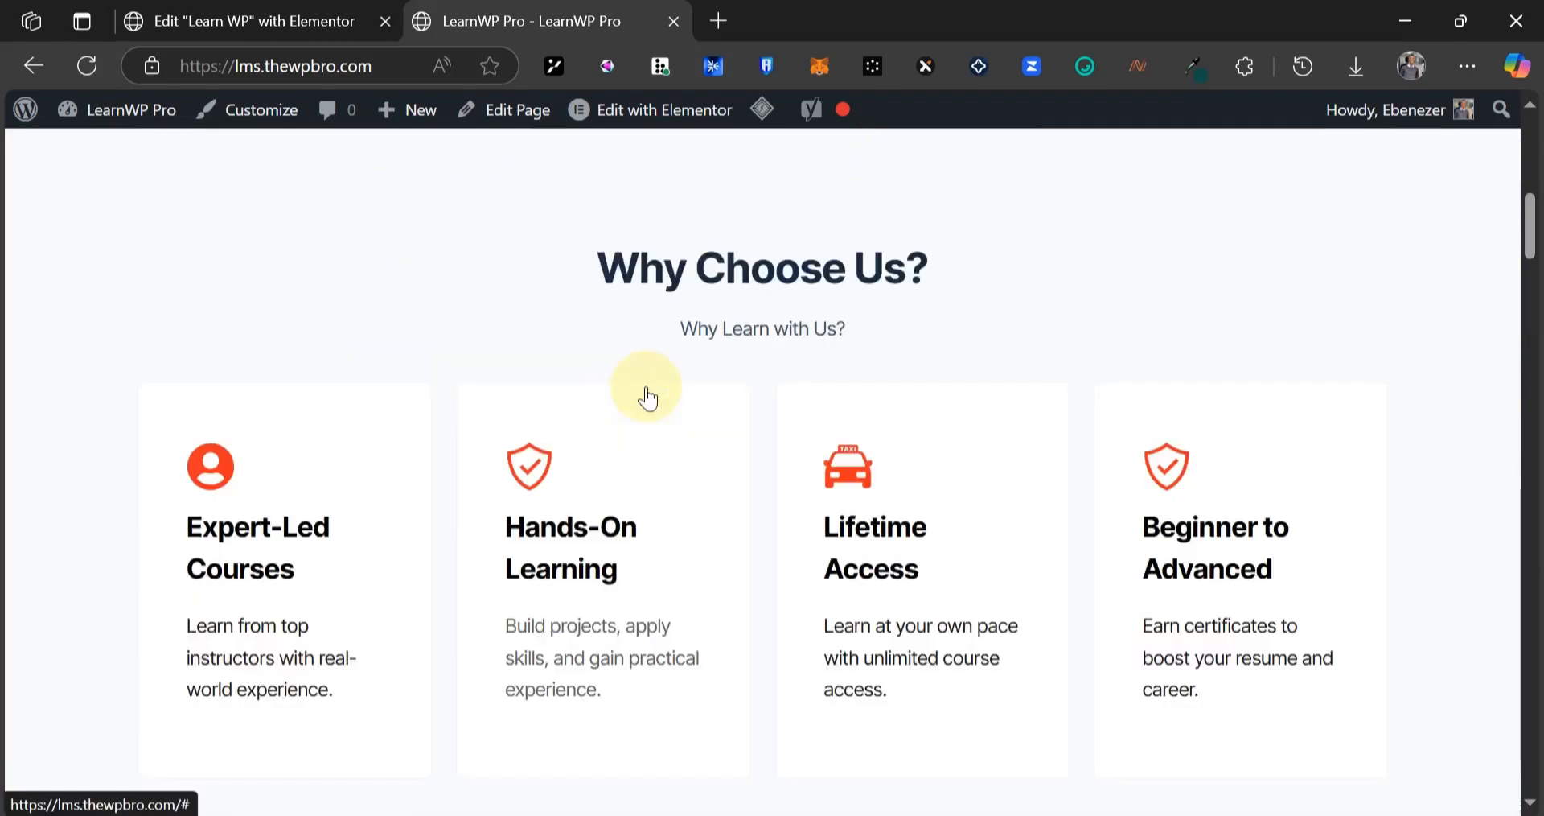
scroll(648, 394, up, 5)
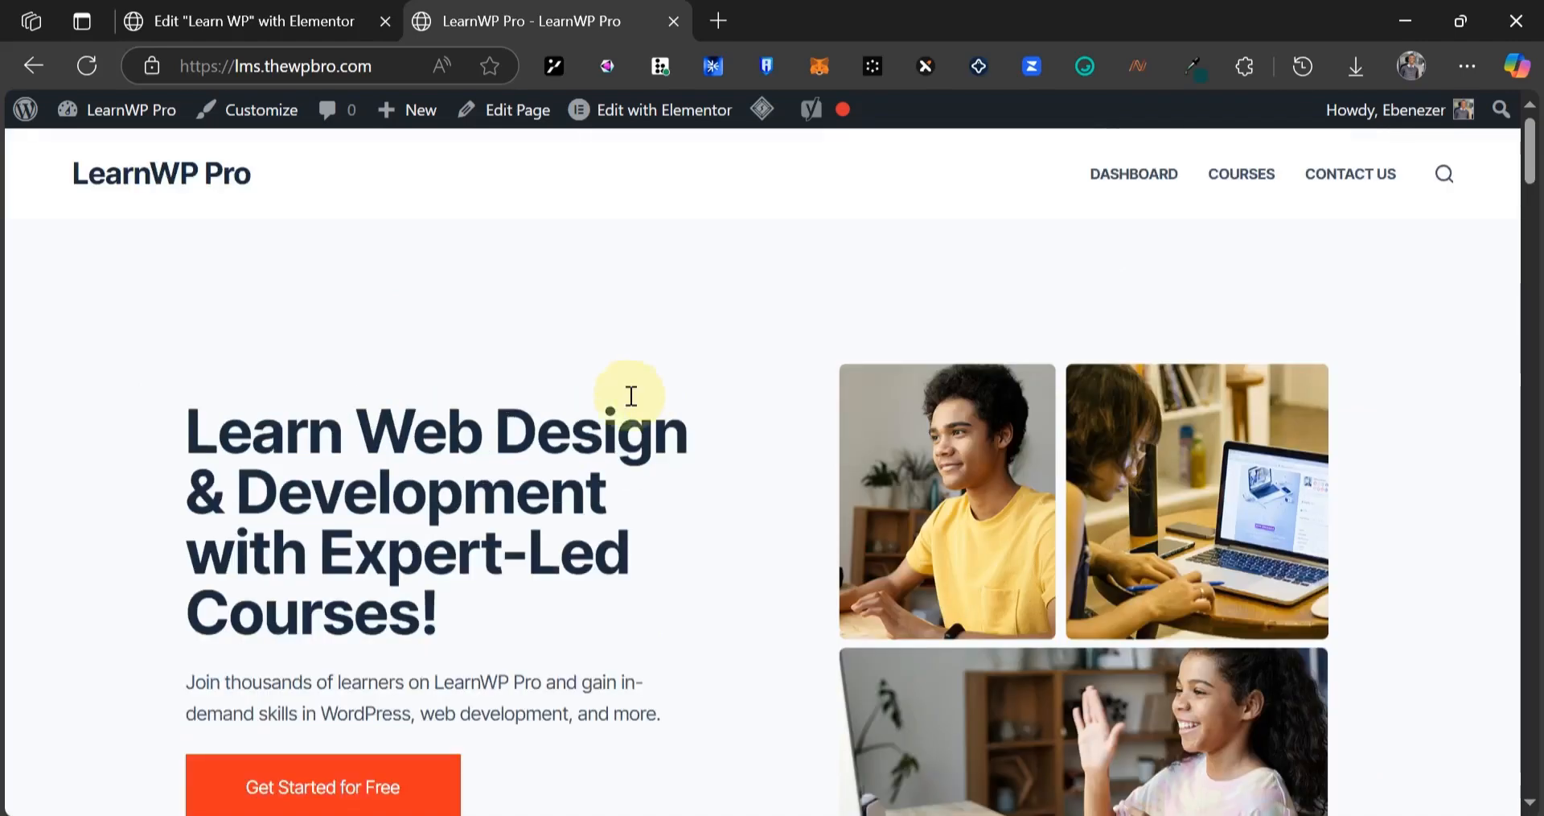
scroll(442, 320, down, 8)
scroll(441, 322, up, 5)
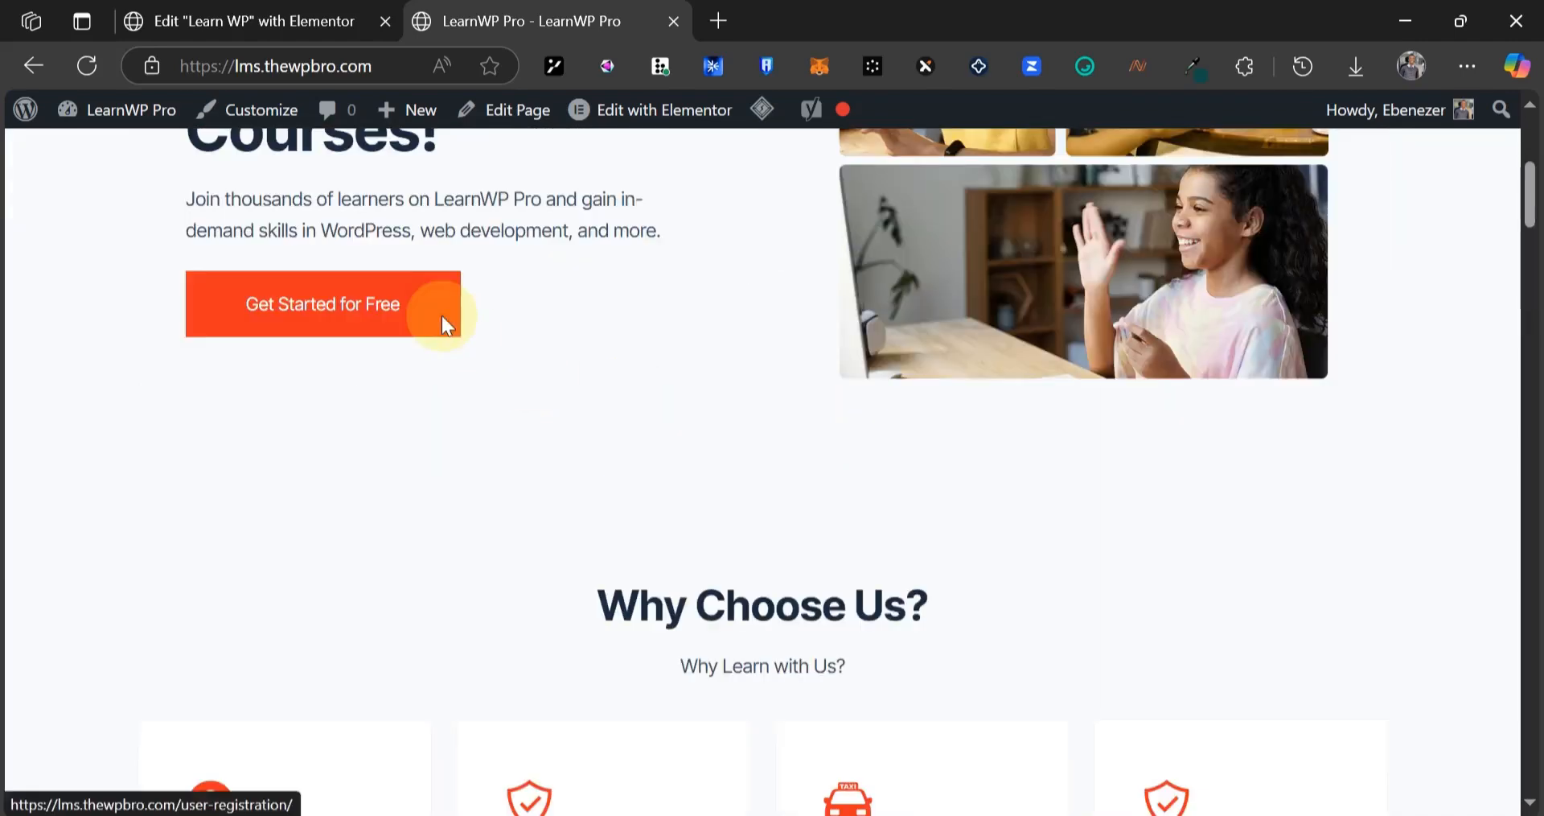
scroll(402, 314, up, 5)
scroll(483, 309, down, 8)
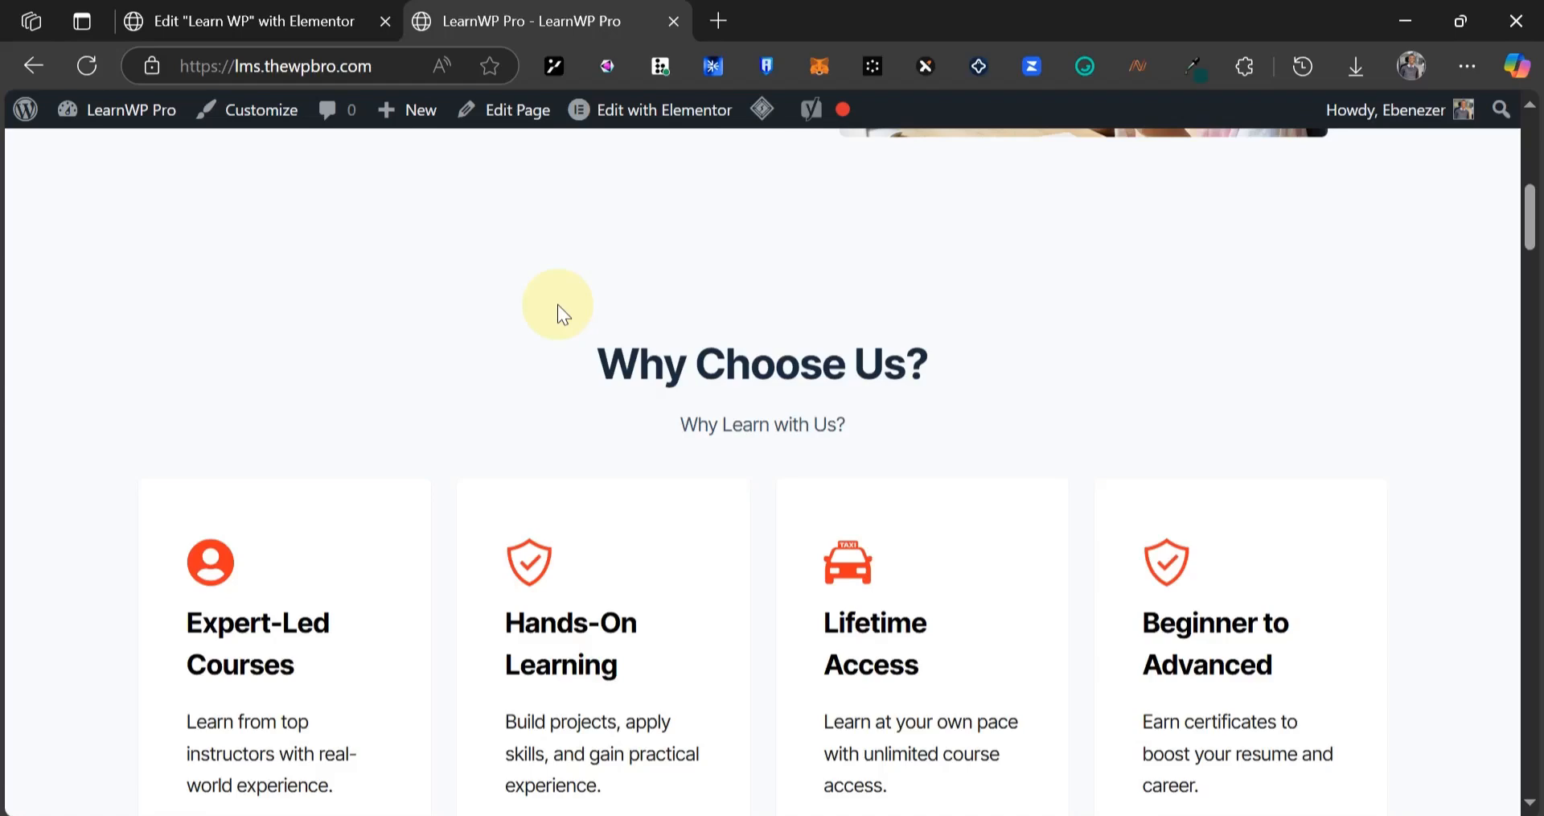
scroll(552, 339, down, 12)
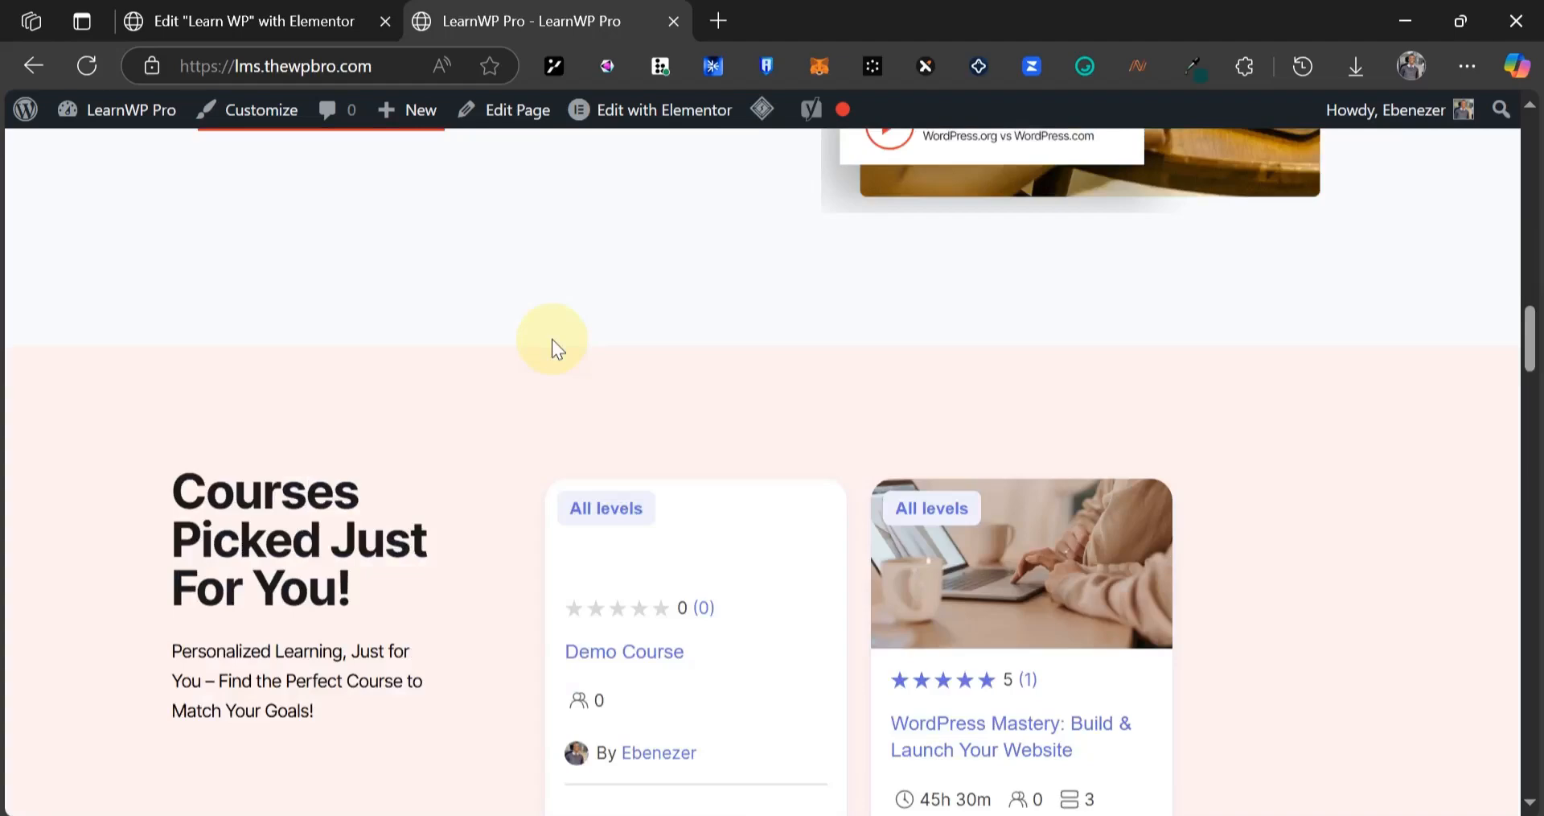
scroll(552, 339, down, 7)
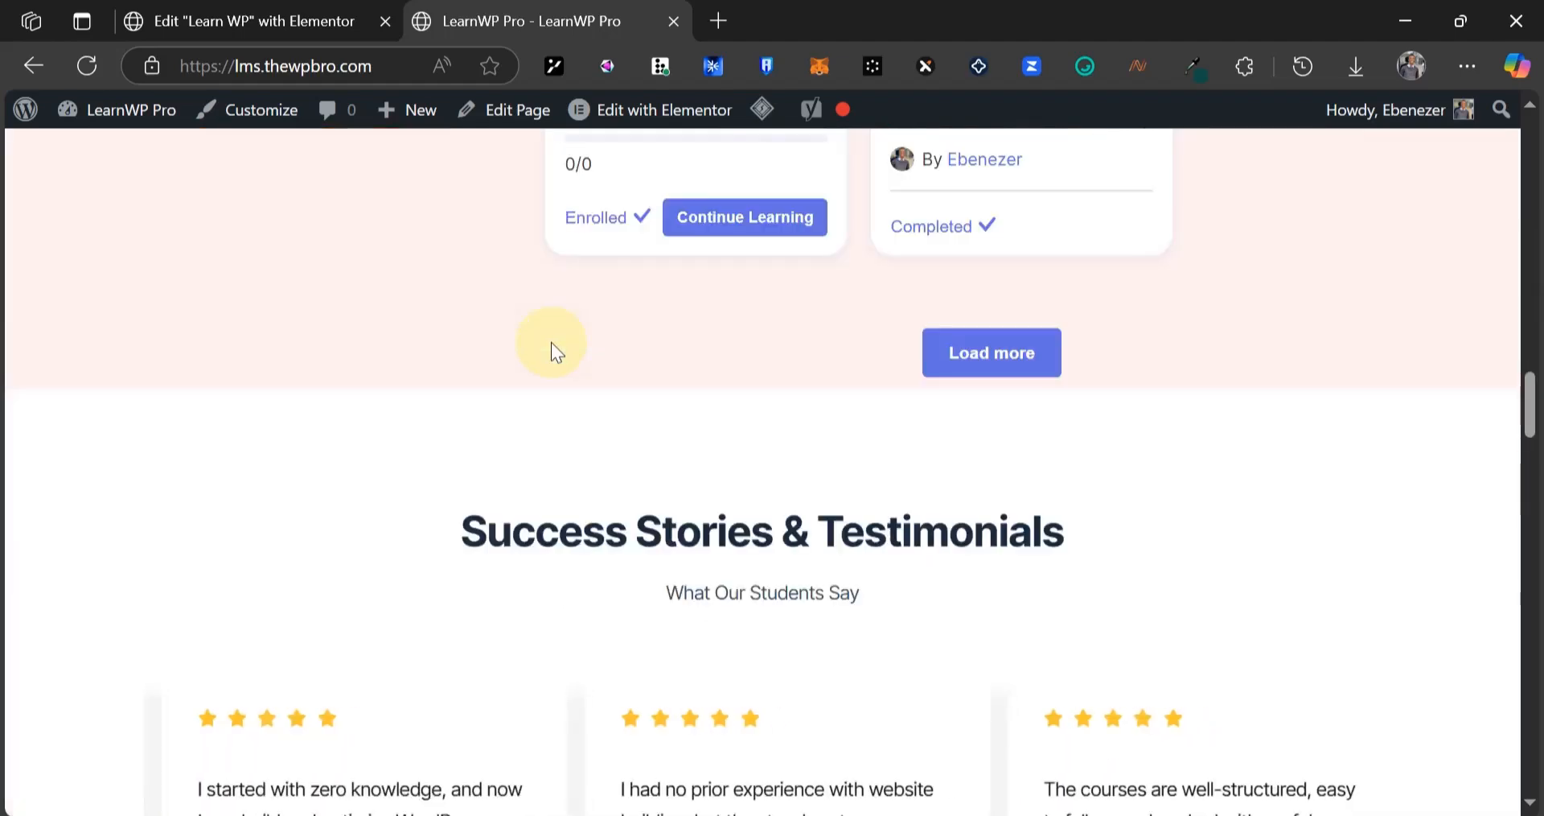
scroll(552, 341, down, 10)
scroll(517, 394, up, 6)
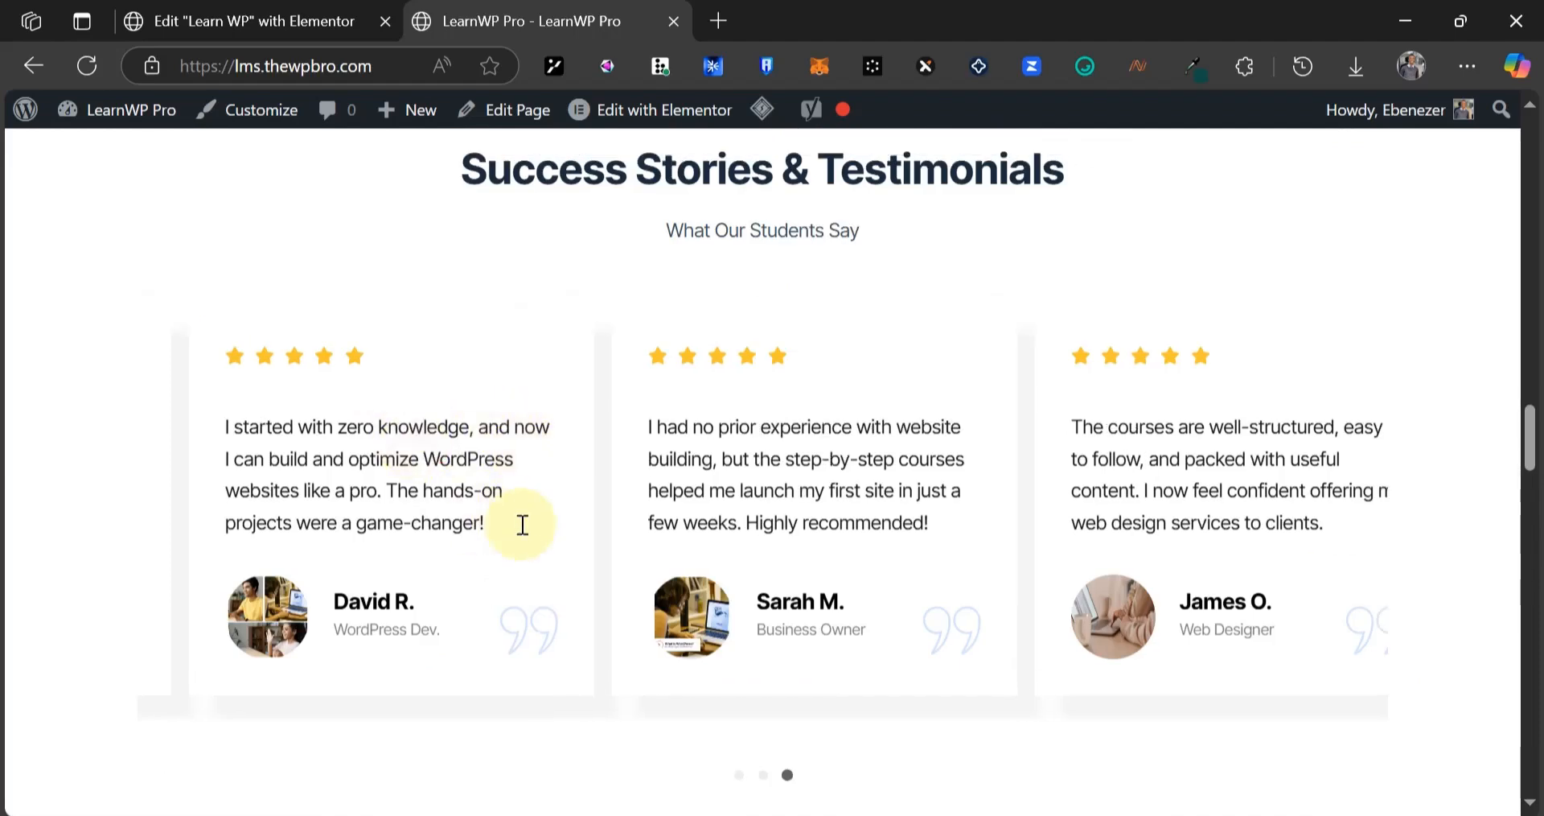
drag(523, 524, 929, 487)
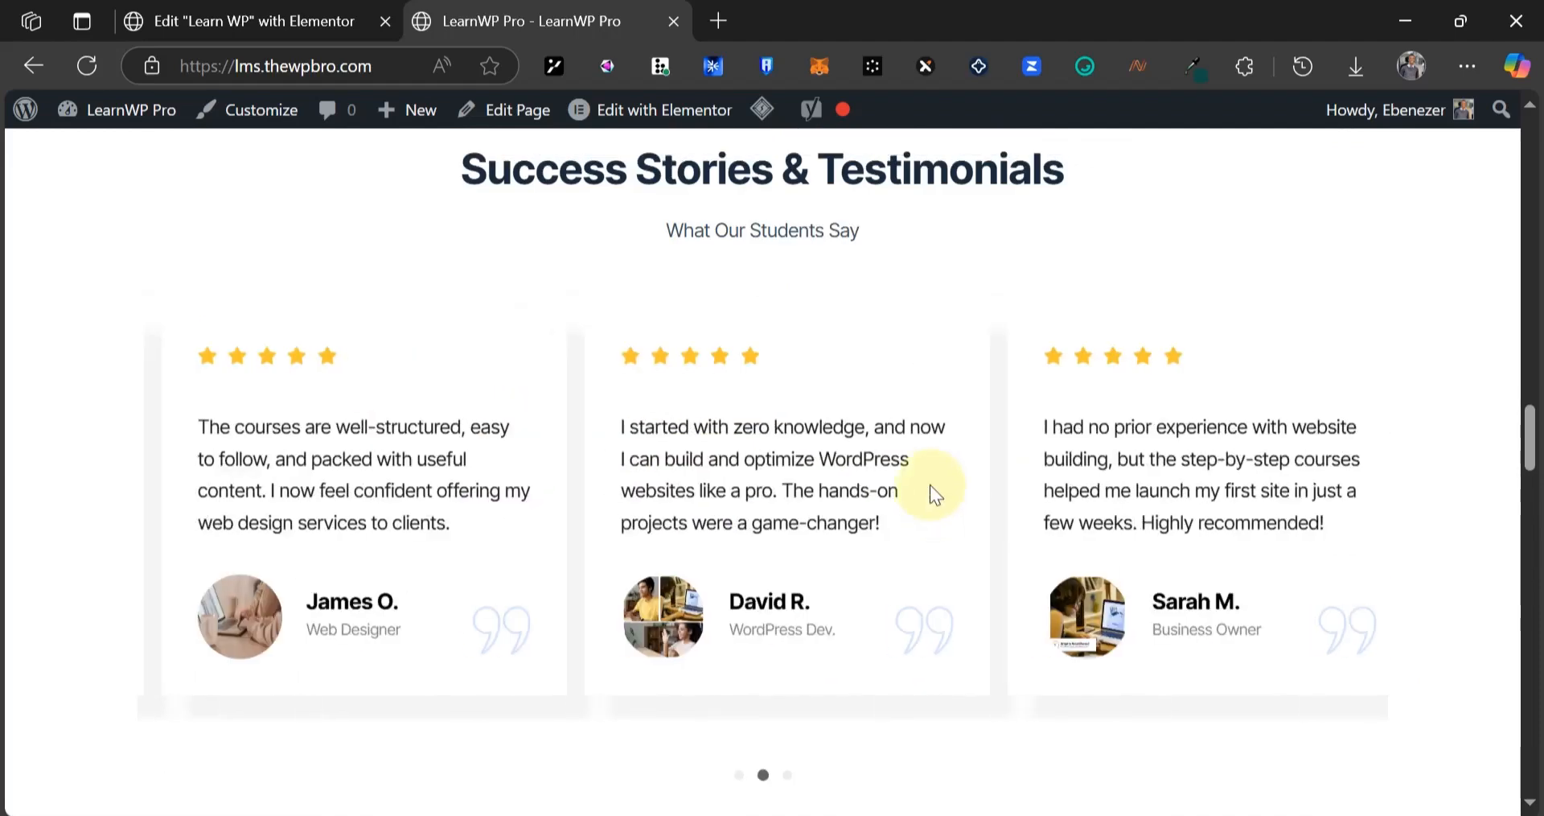
scroll(930, 484, down, 5)
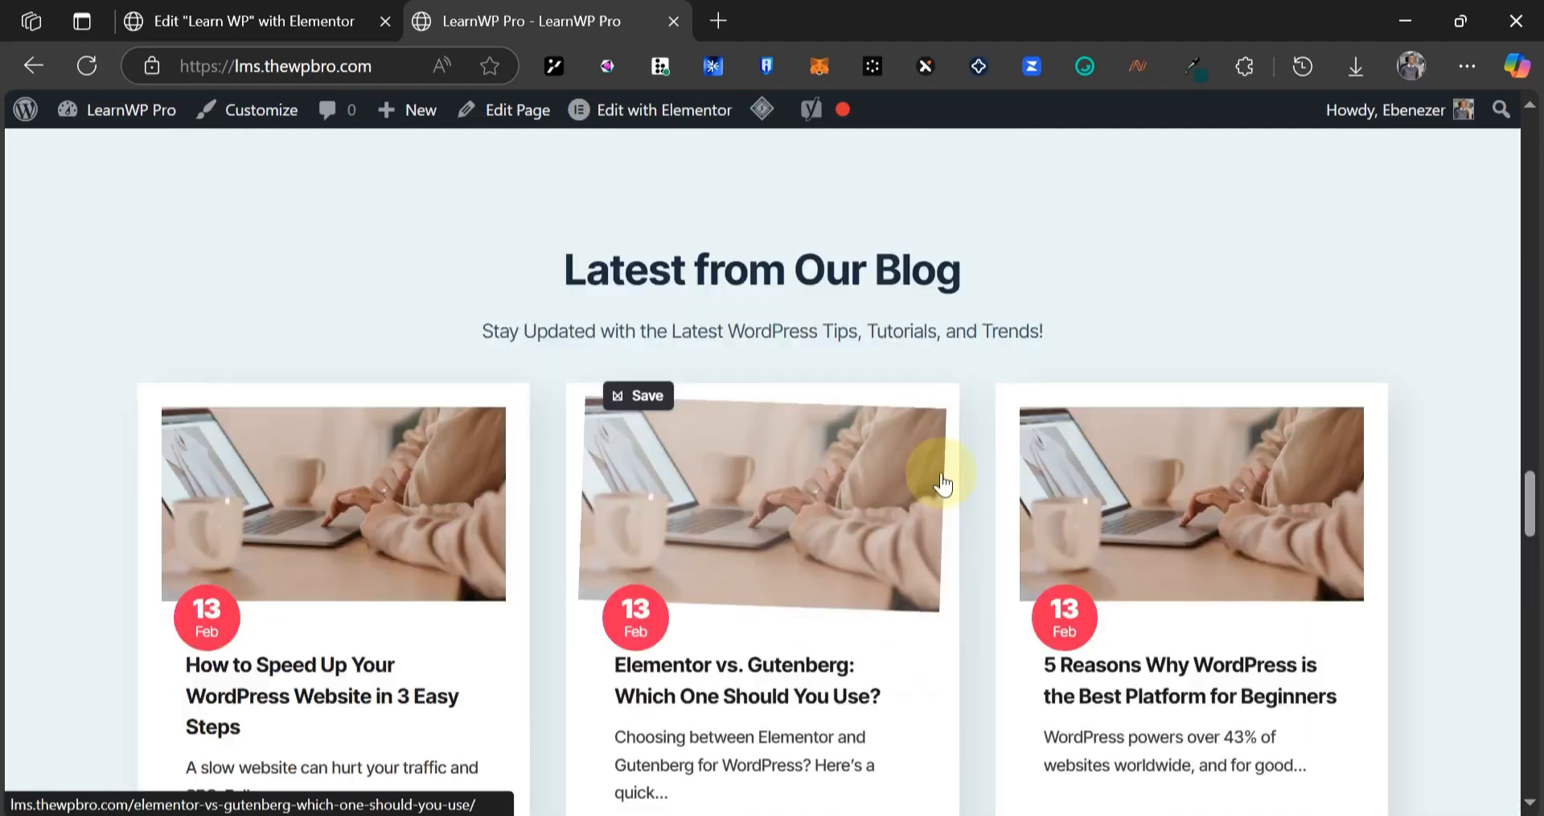
scroll(941, 473, down, 3)
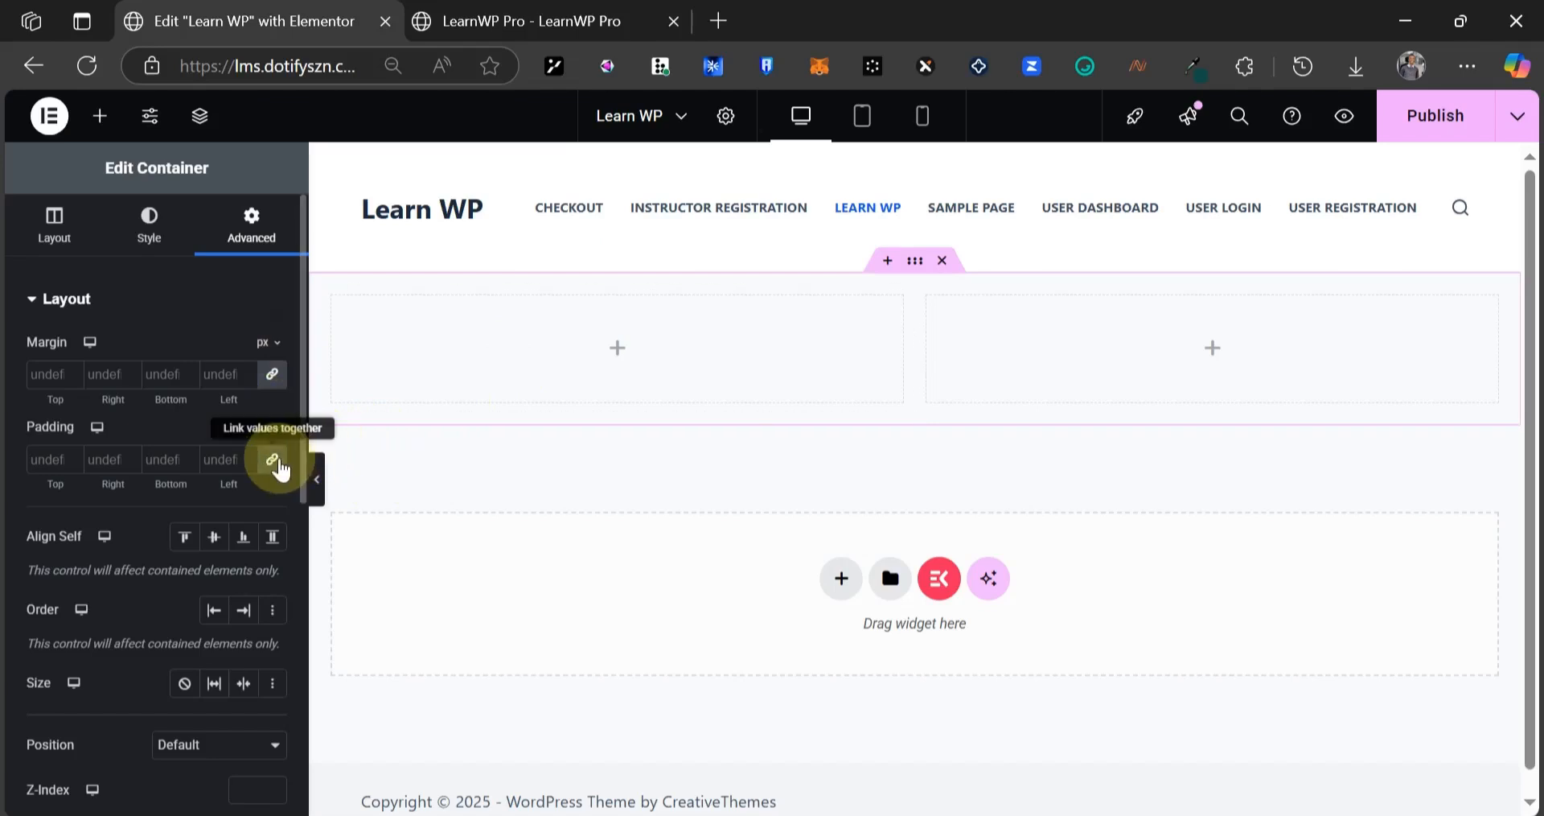
- Unlink the two-column container's padding and set it to 100 px top, 100 right, 50 bottom and 100 left
click(274, 464)
click(42, 462)
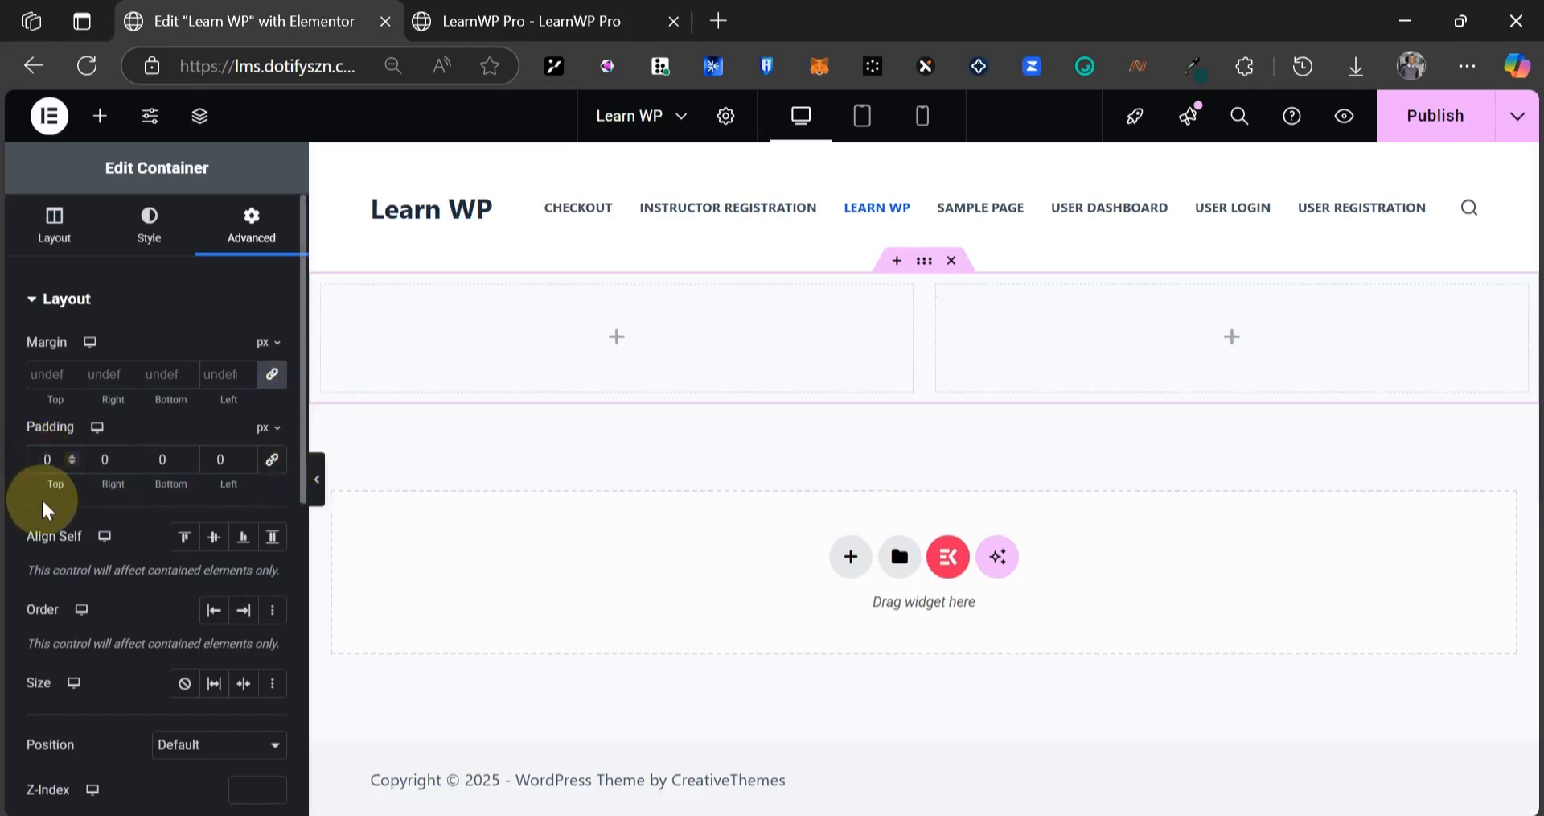
text(100)
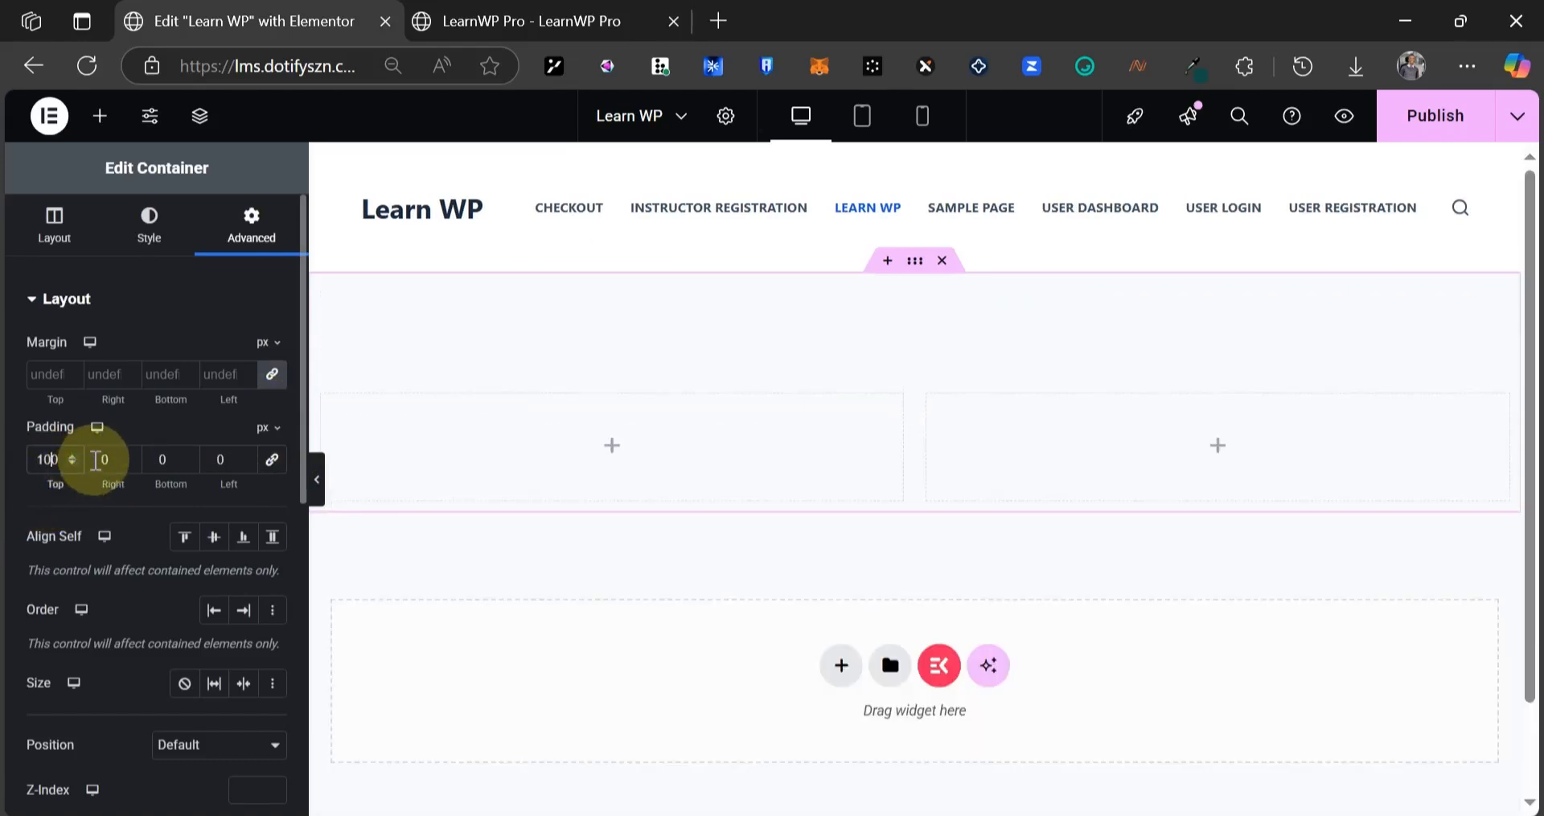
click(100, 460)
text(100)
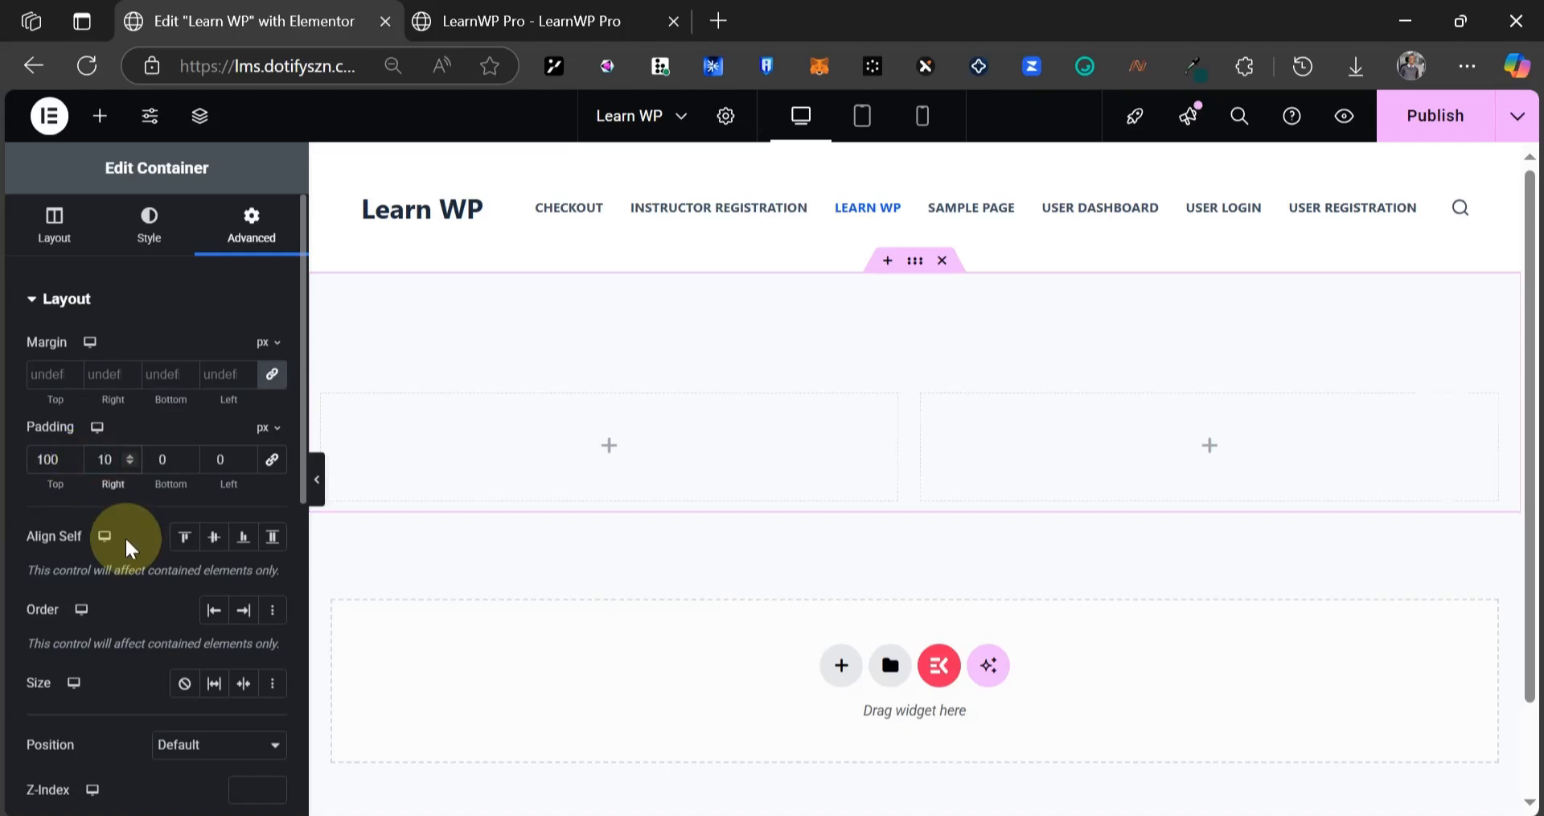
click(156, 464)
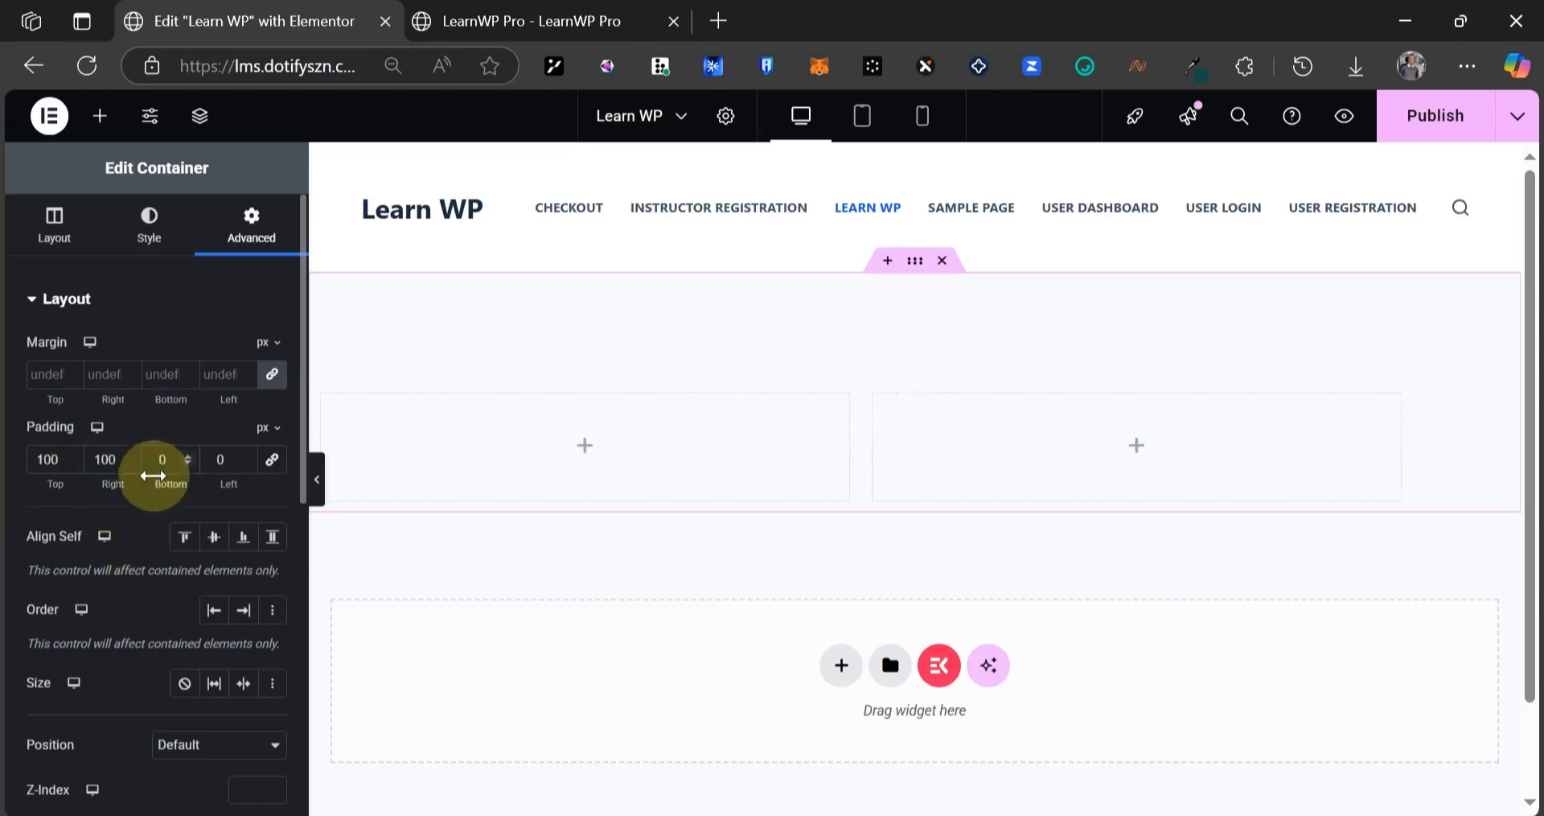
text(5)
click(215, 459)
text(1)
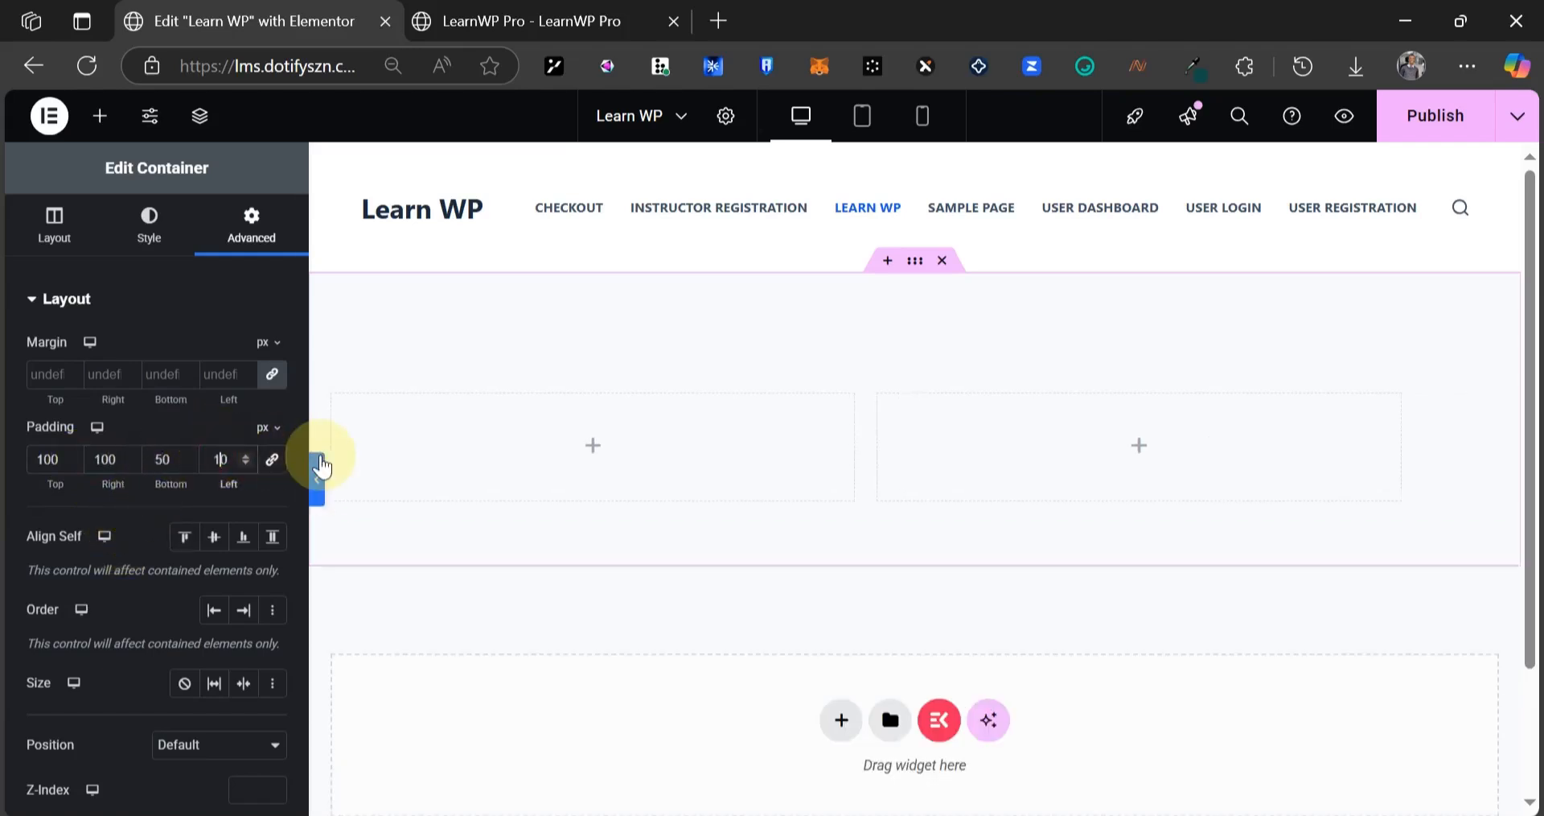
text(0)
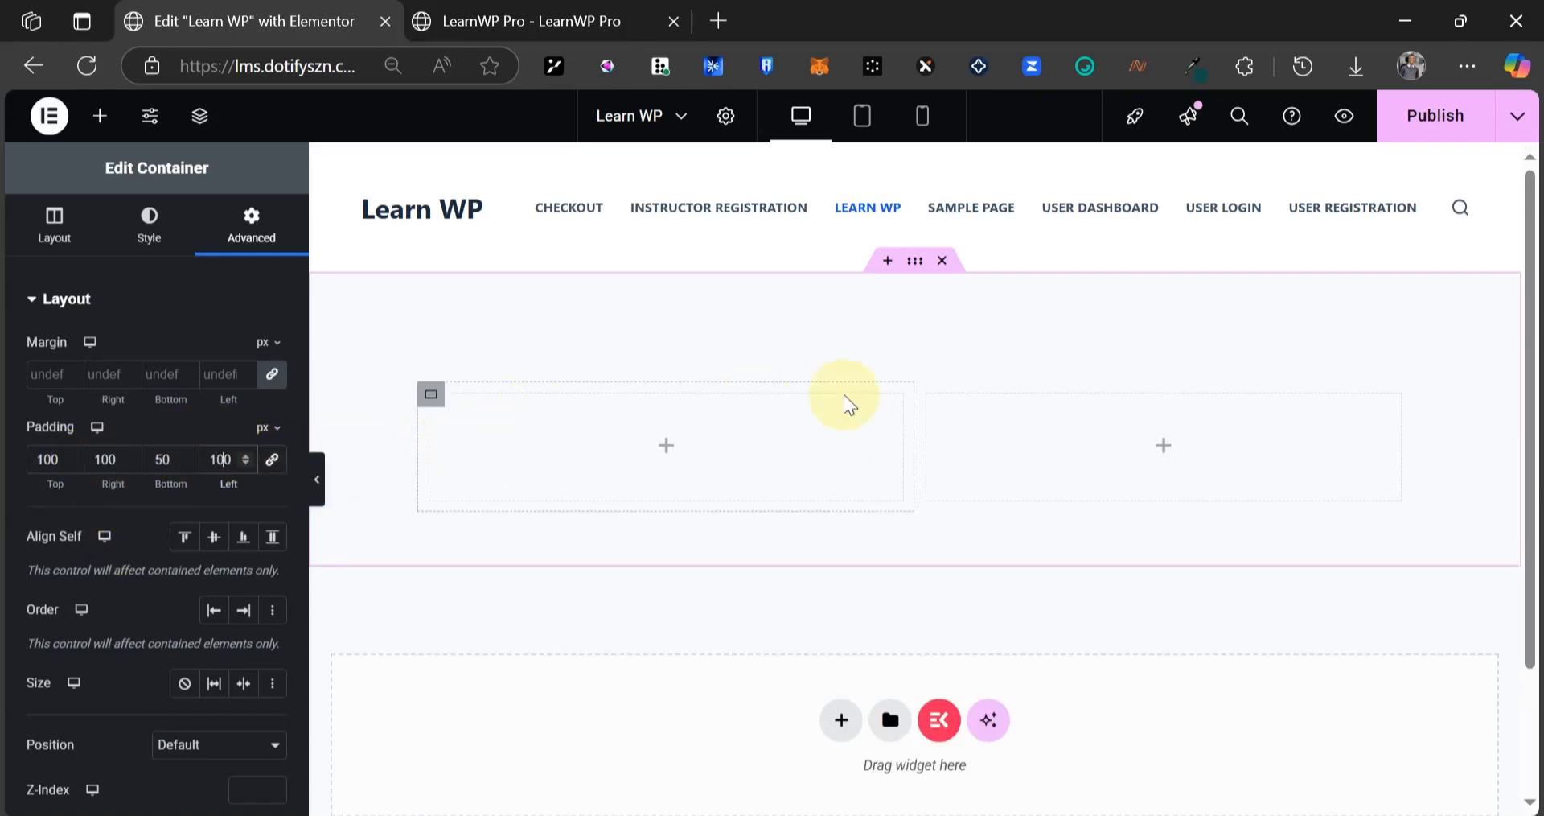
- Copy the hero heading "Learn Web Design & Development with Expert-Led Courses!" from the LearnWP Pro demo homepage
key(ctrl+Tab)
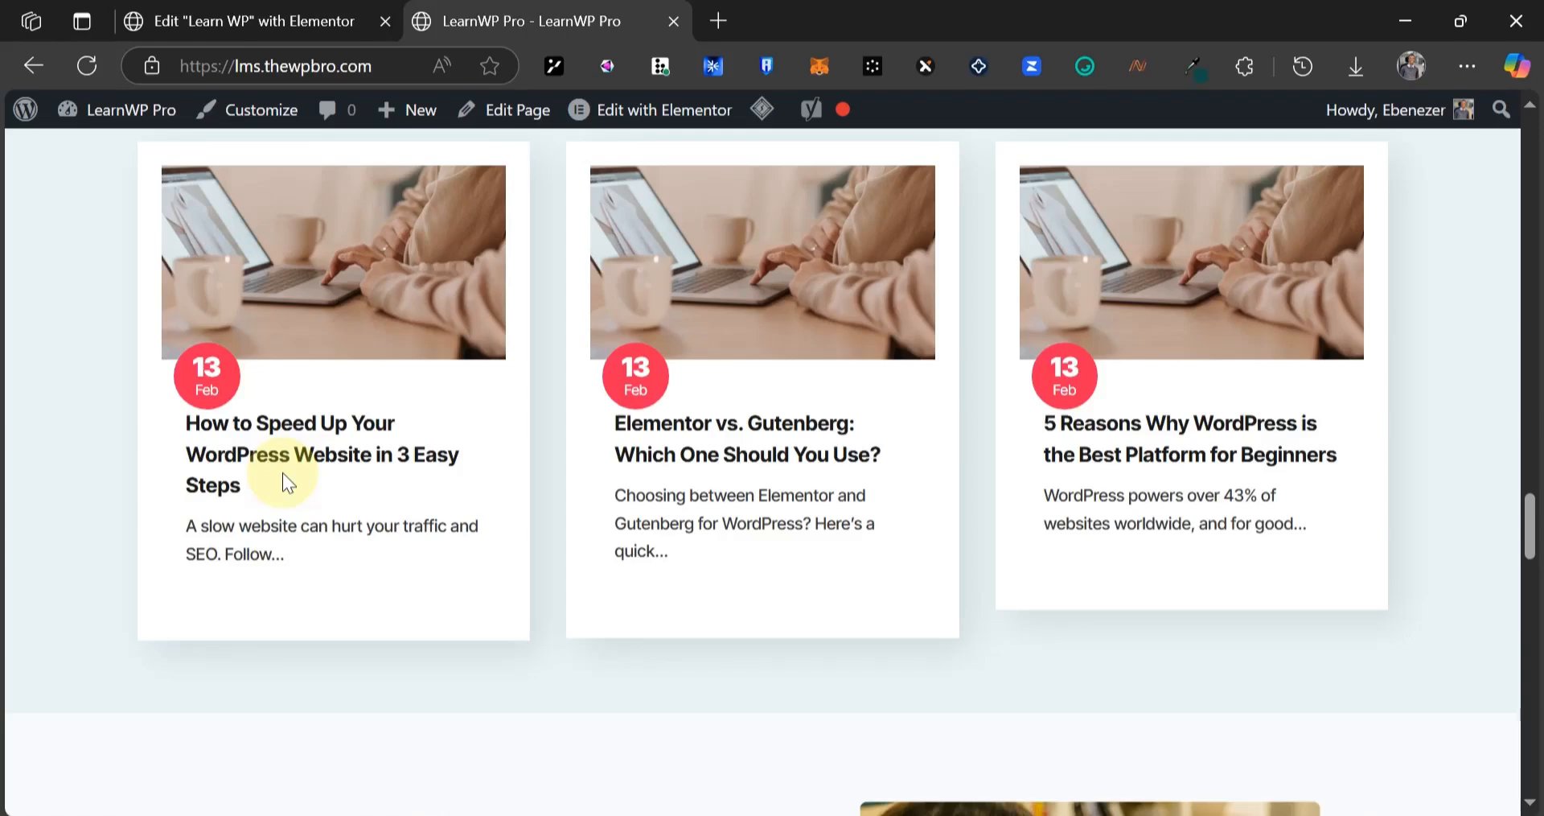
scroll(284, 463, up, 15)
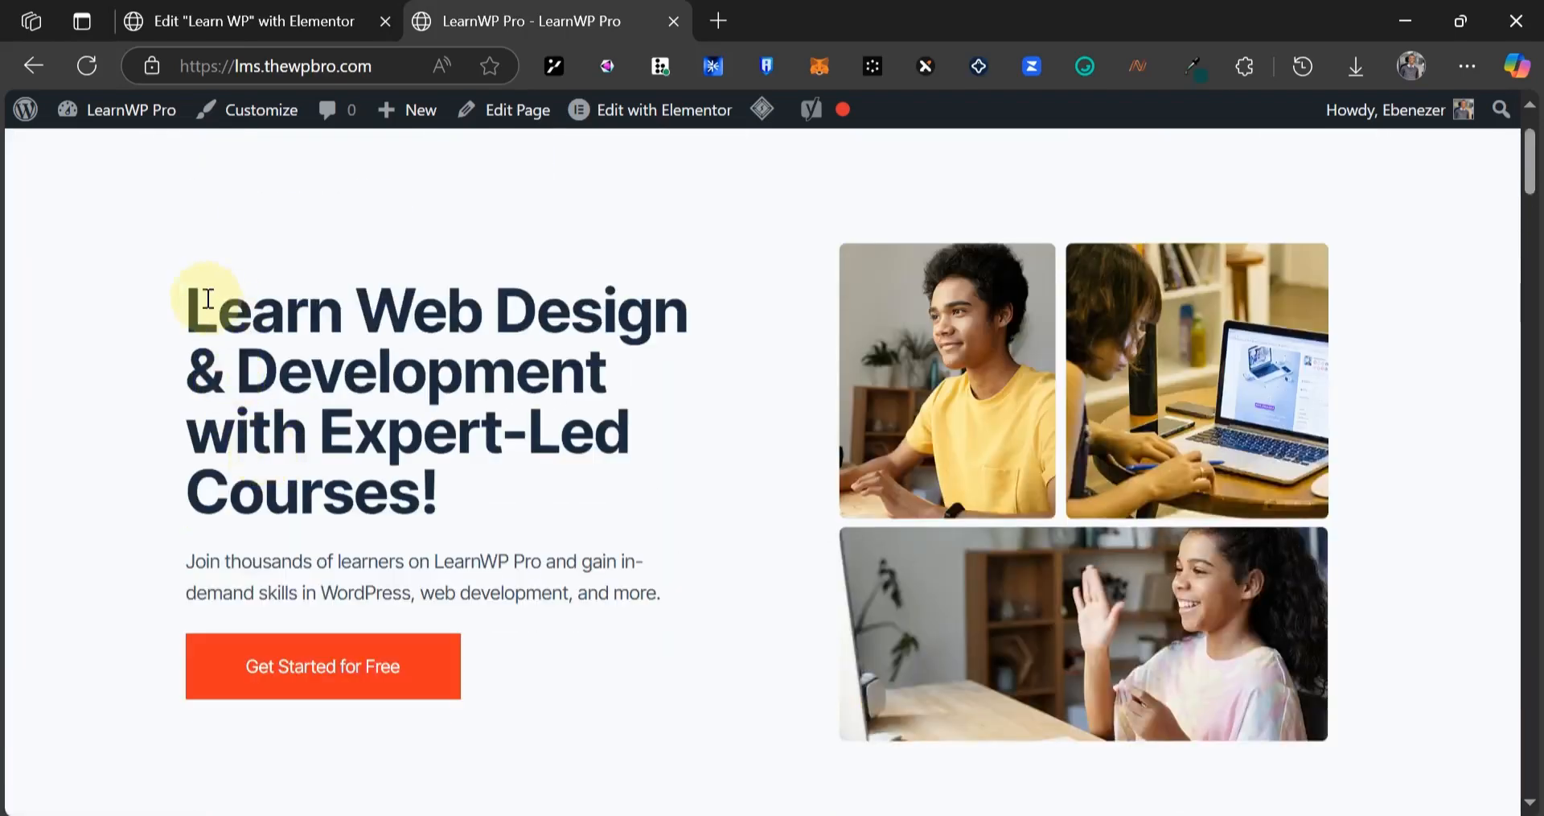
drag(207, 299, 466, 503)
key(ctrl+c)
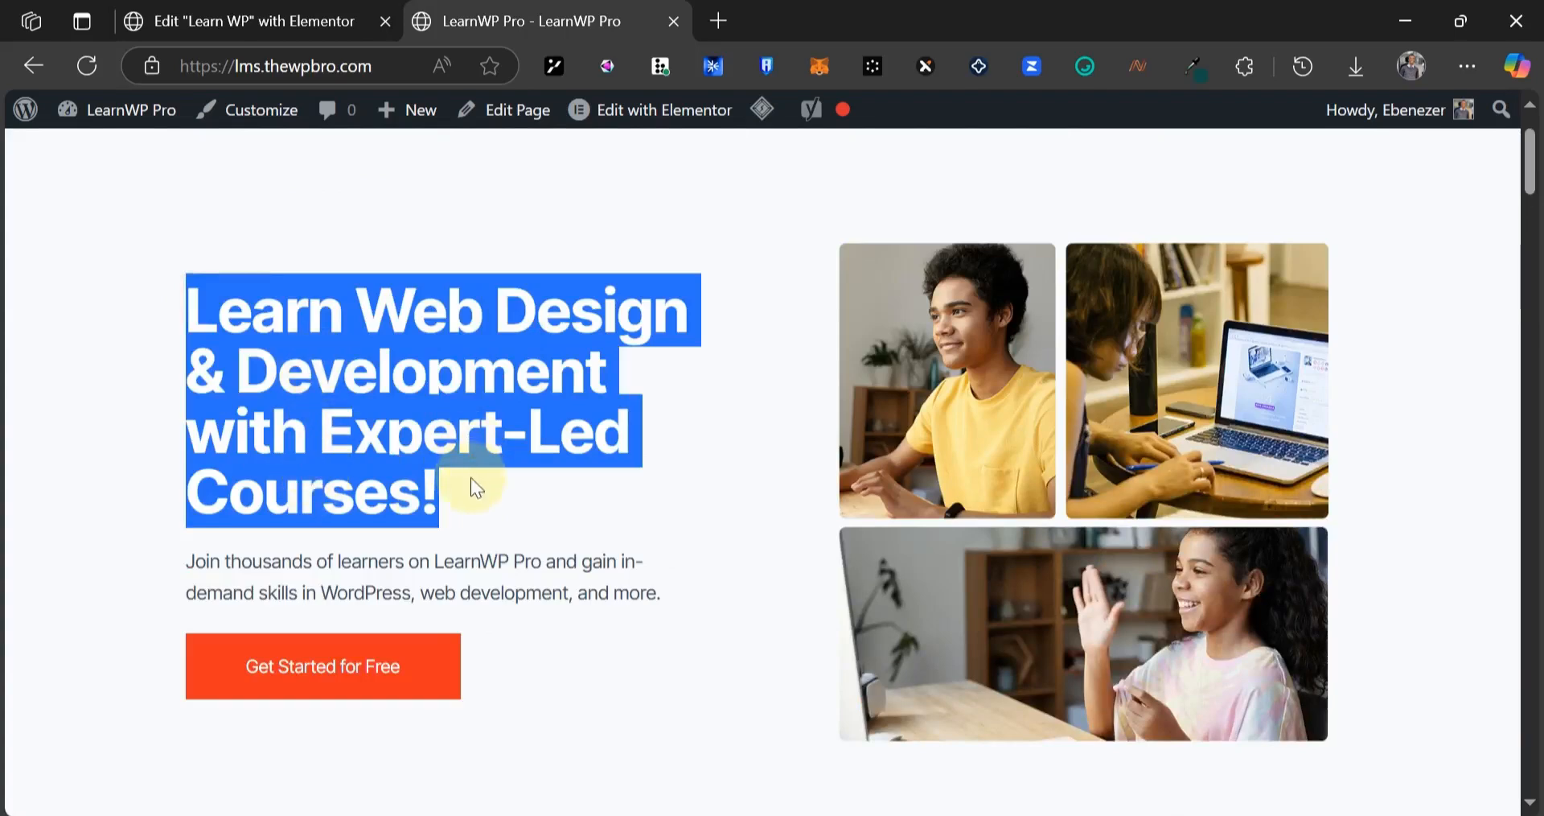
- Add a Heading widget to the container's first column with the title "Learn Web Design & Development with Expert-Led Courses!"
click(233, 24)
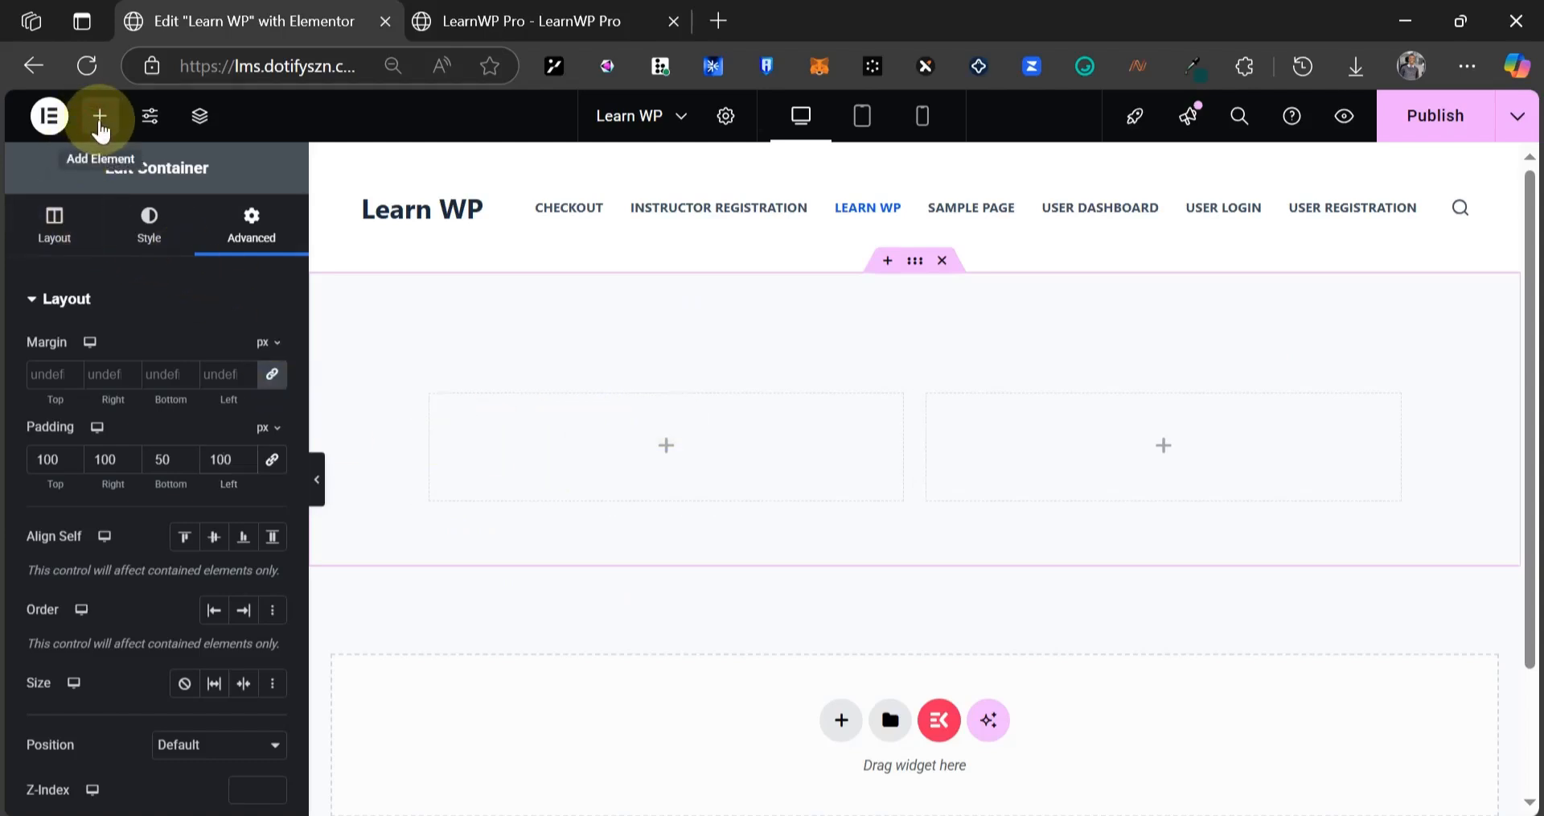
click(100, 119)
drag(96, 553, 586, 435)
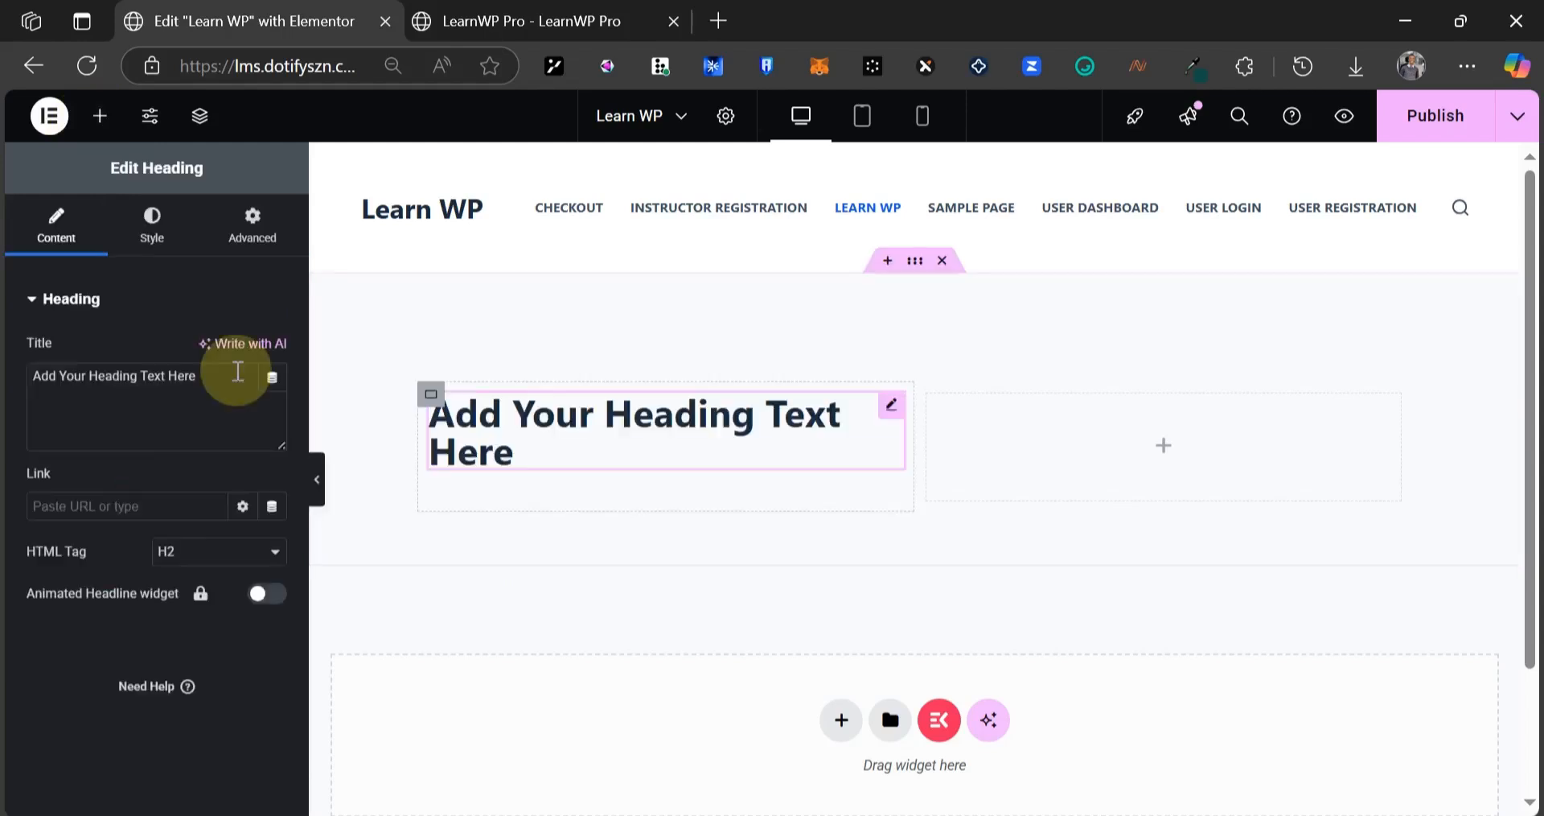
triple_click(182, 372)
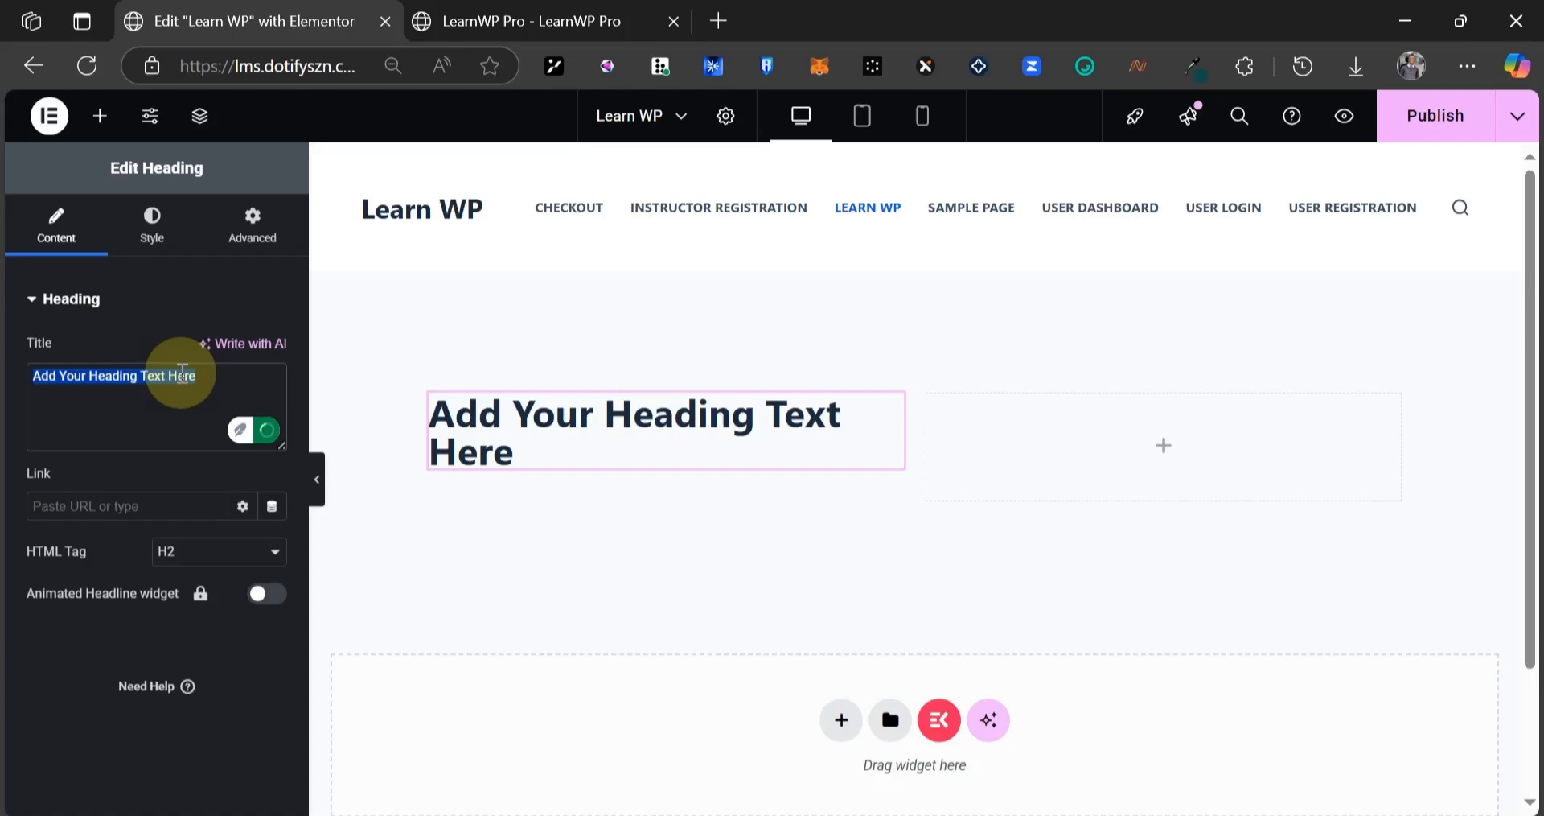
key(ctrl+v)
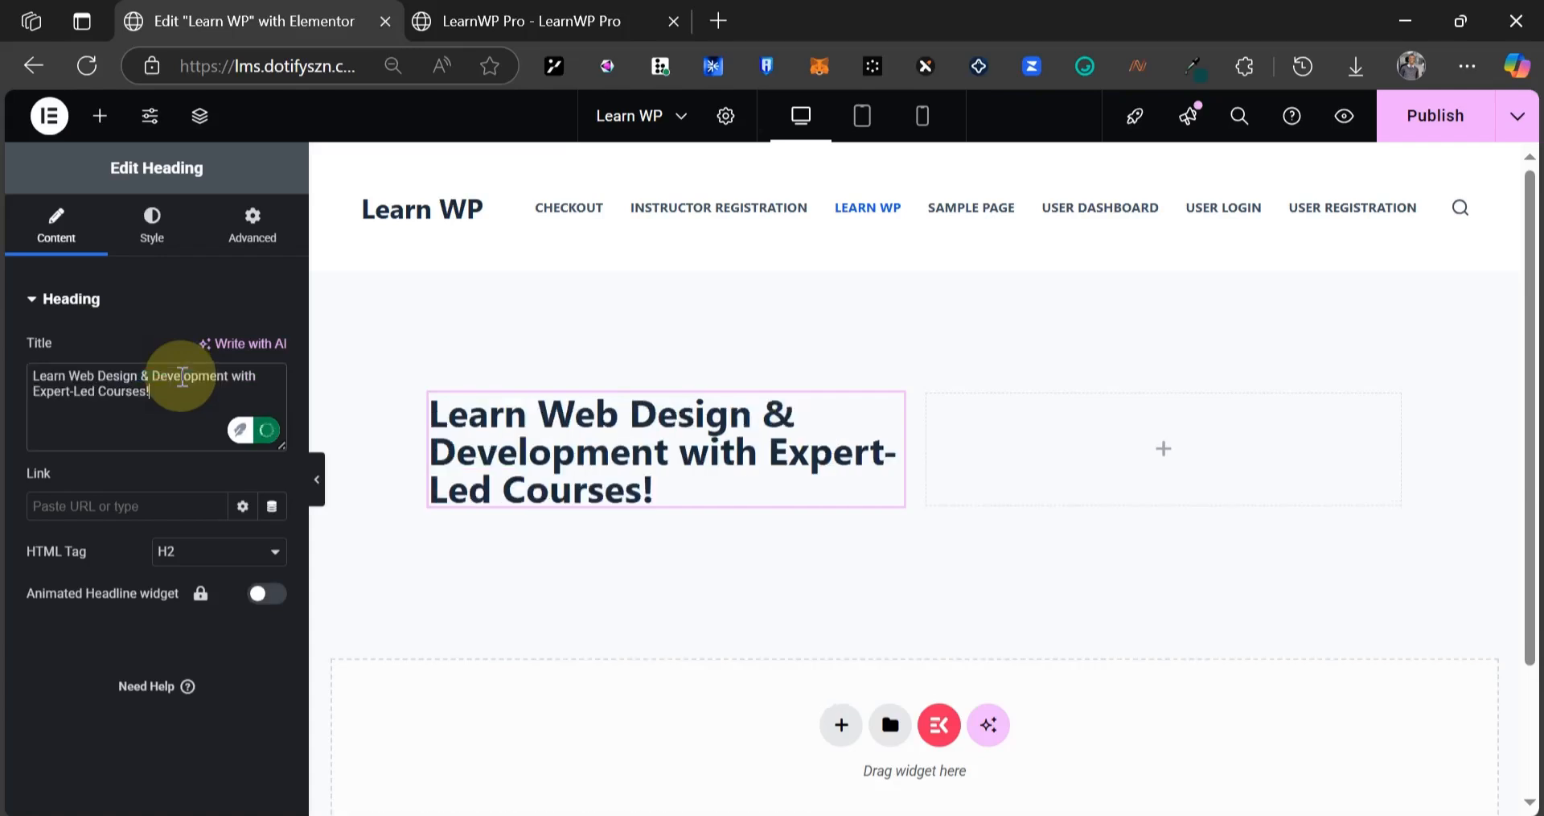
- Match the hero heading to the LearnWP Pro demo by setting its font size to 50 px and weight to 700 (Bold)
click(430, 12)
click(716, 506)
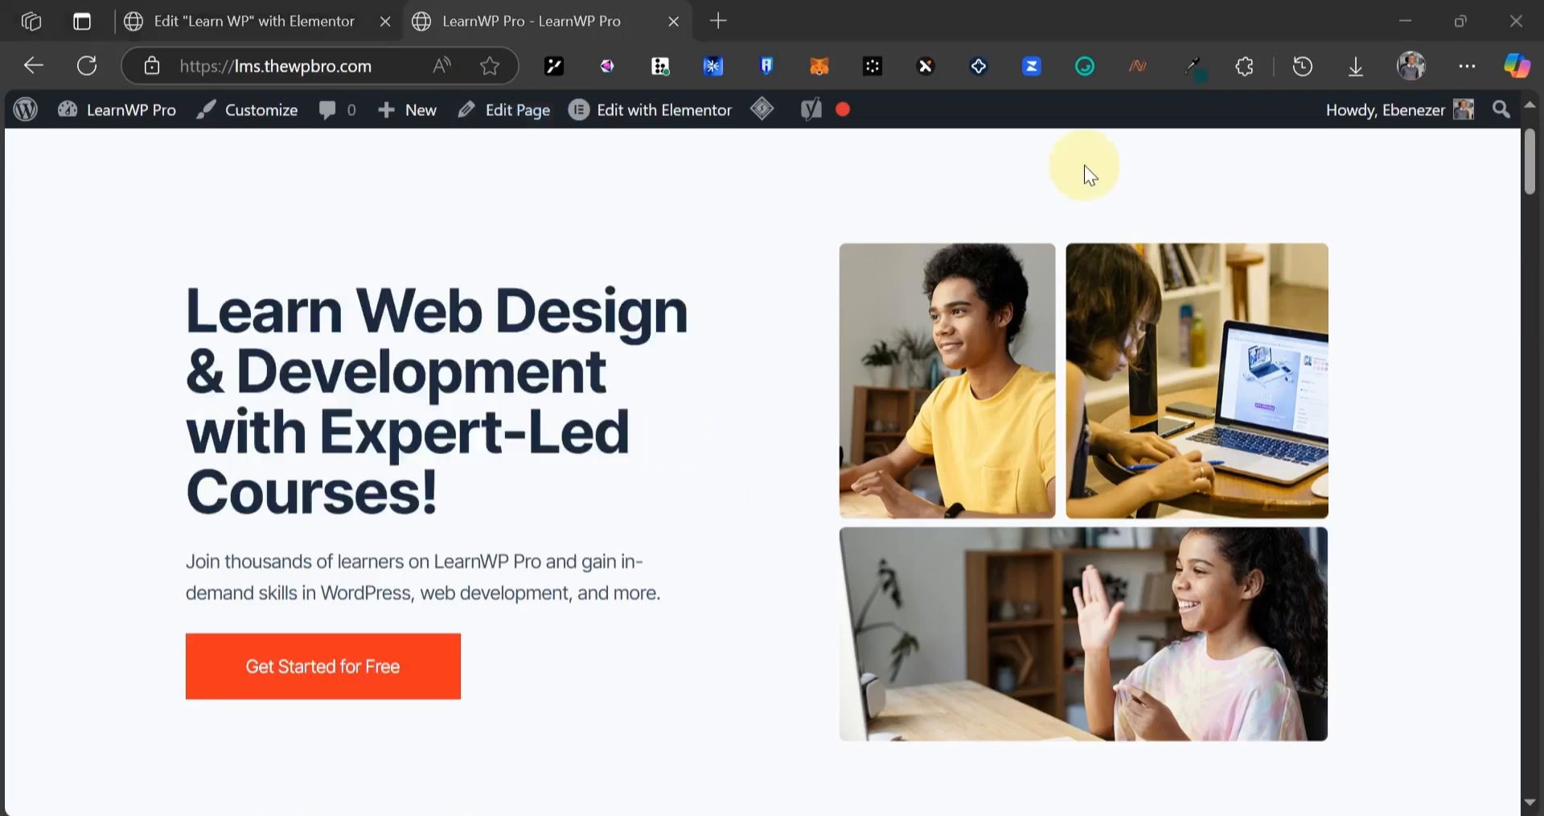
click(310, 23)
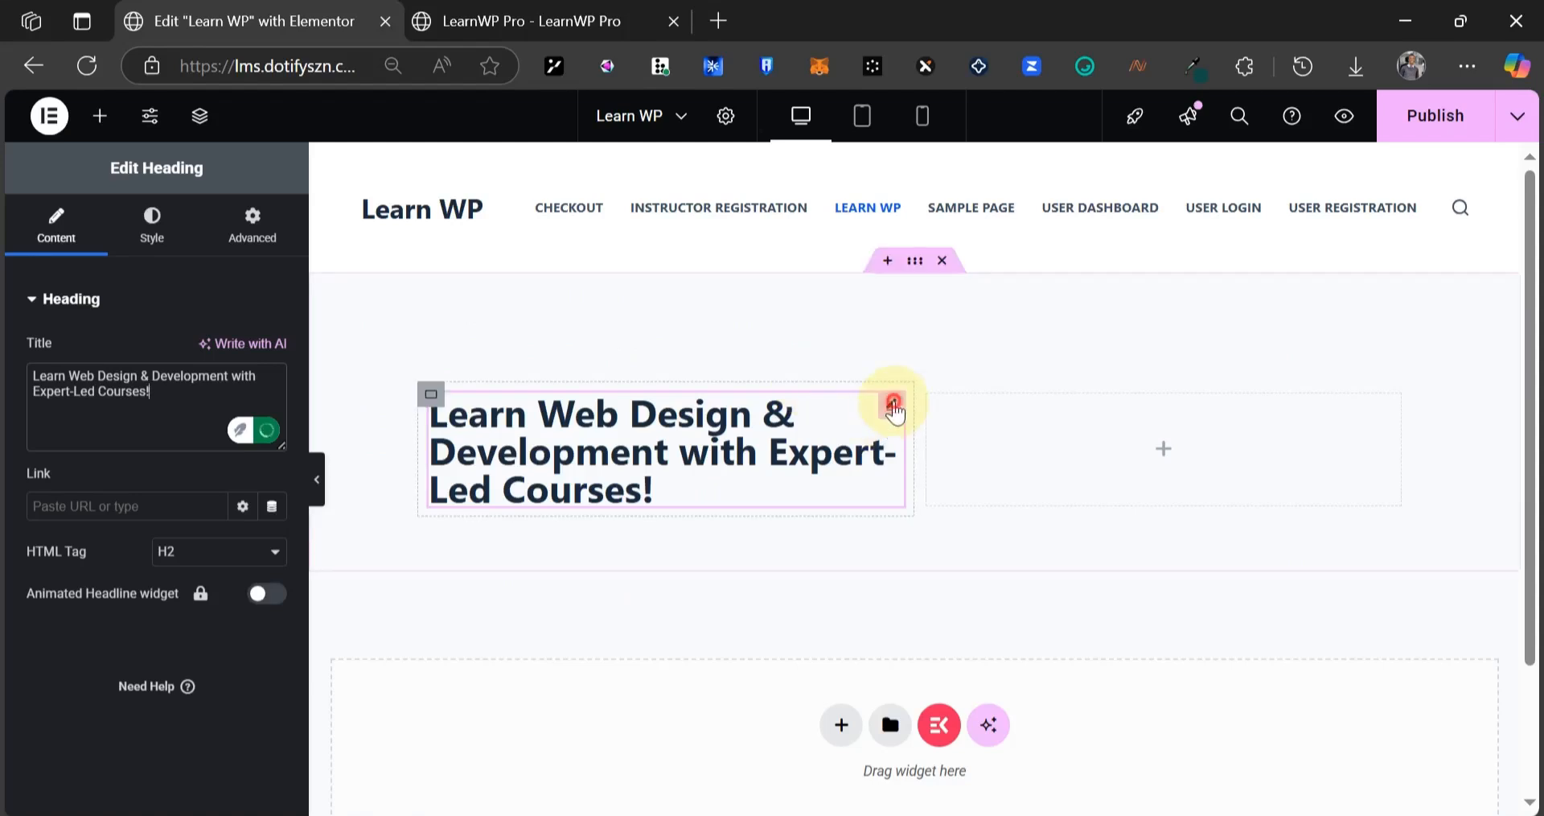
click(163, 240)
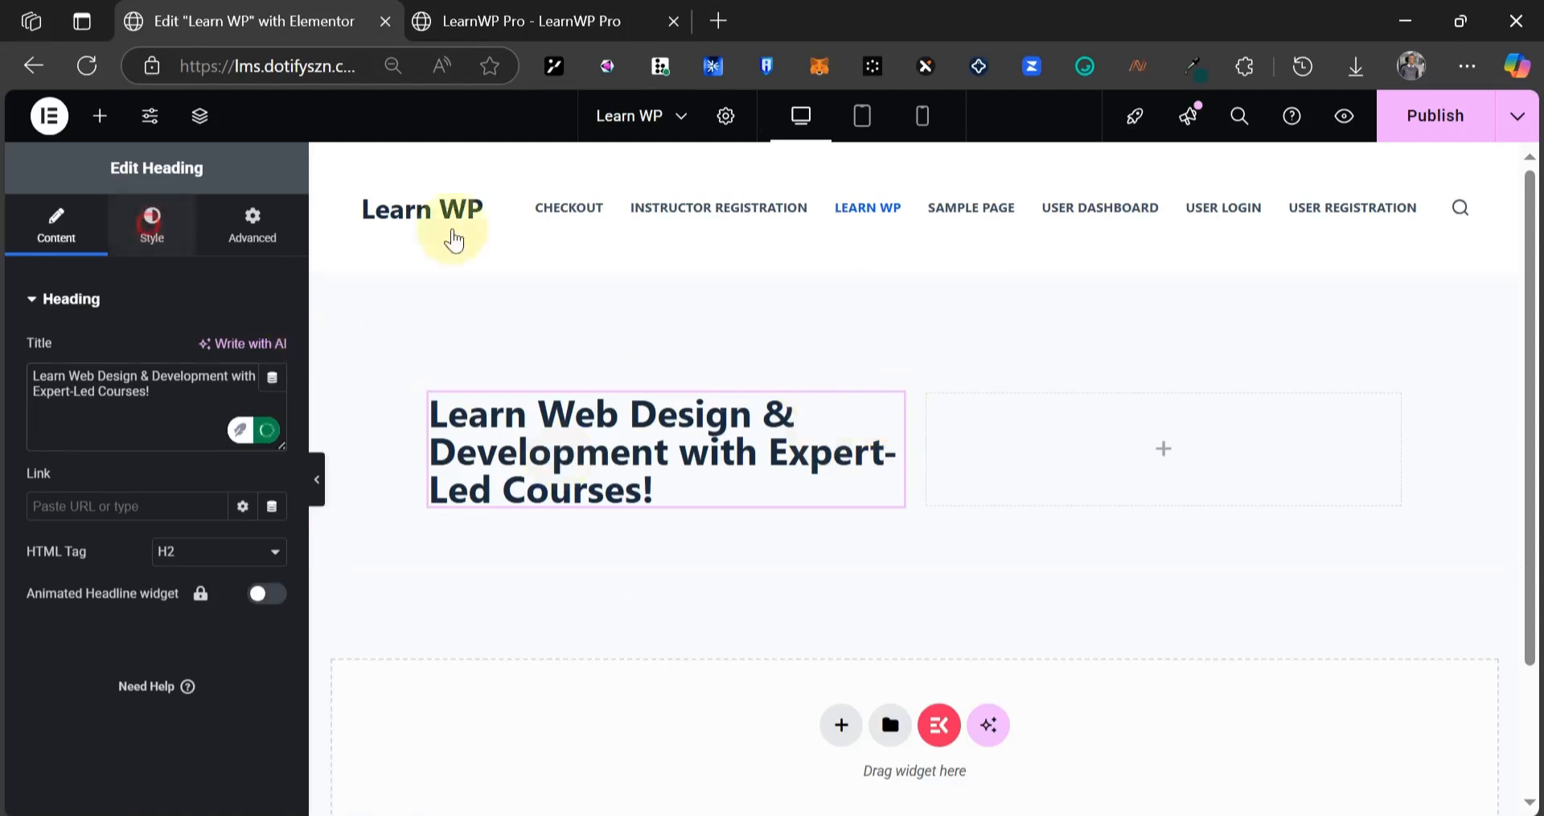
click(575, 438)
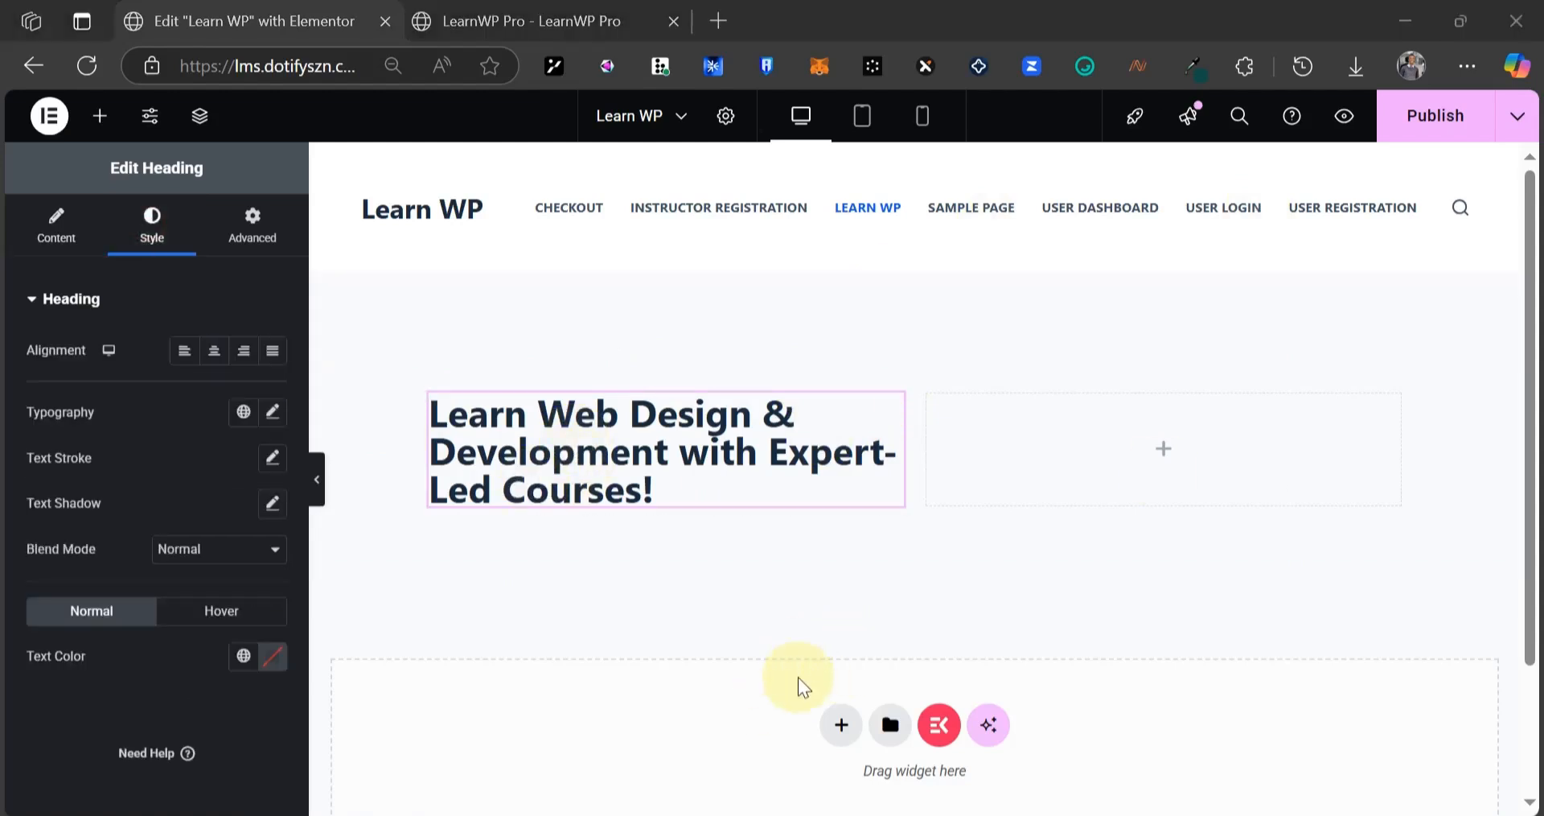
click(352, 7)
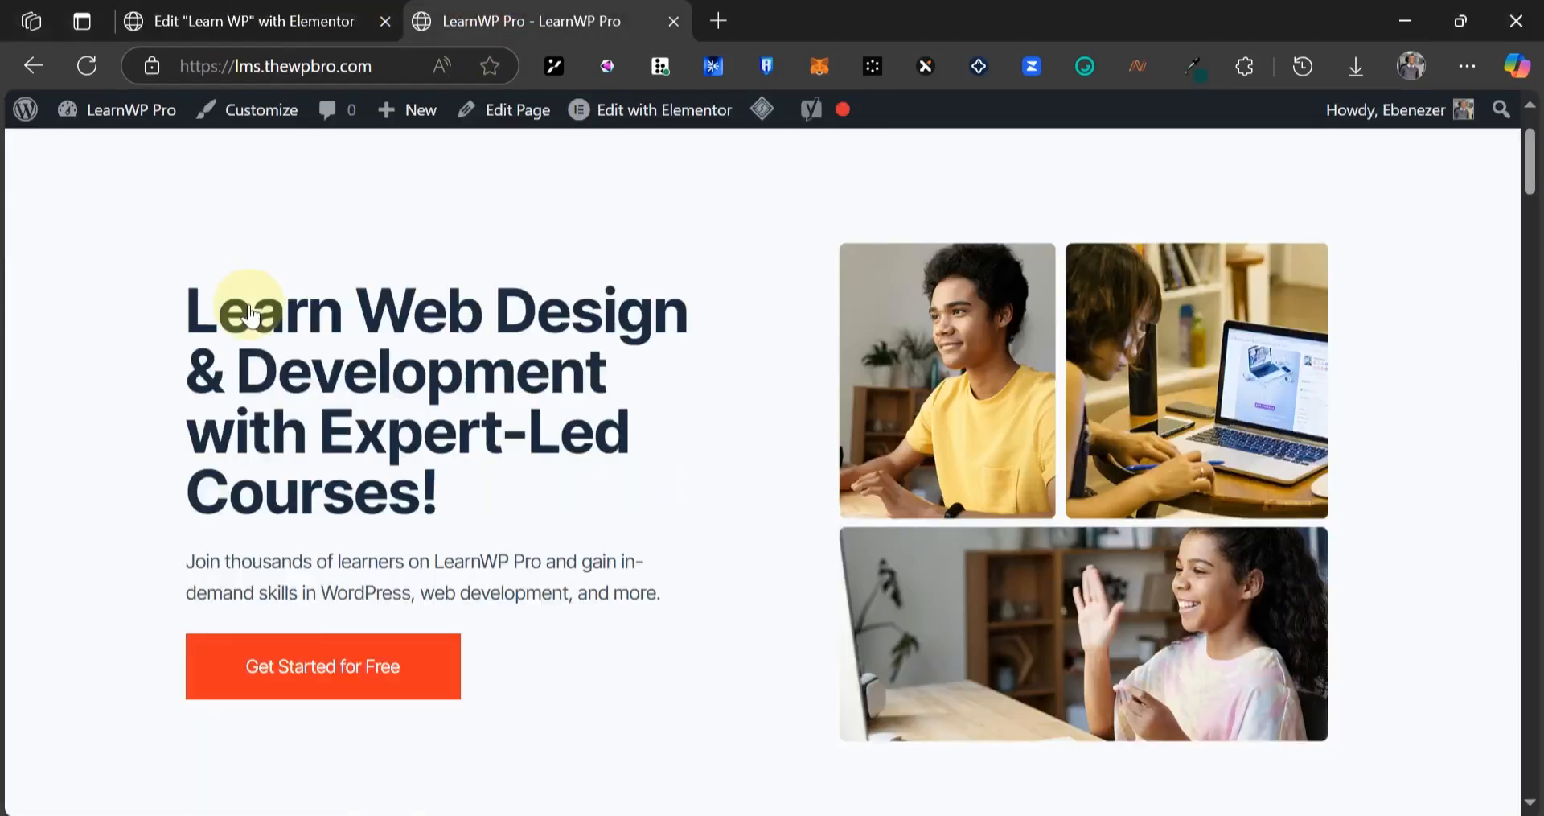
click(274, 414)
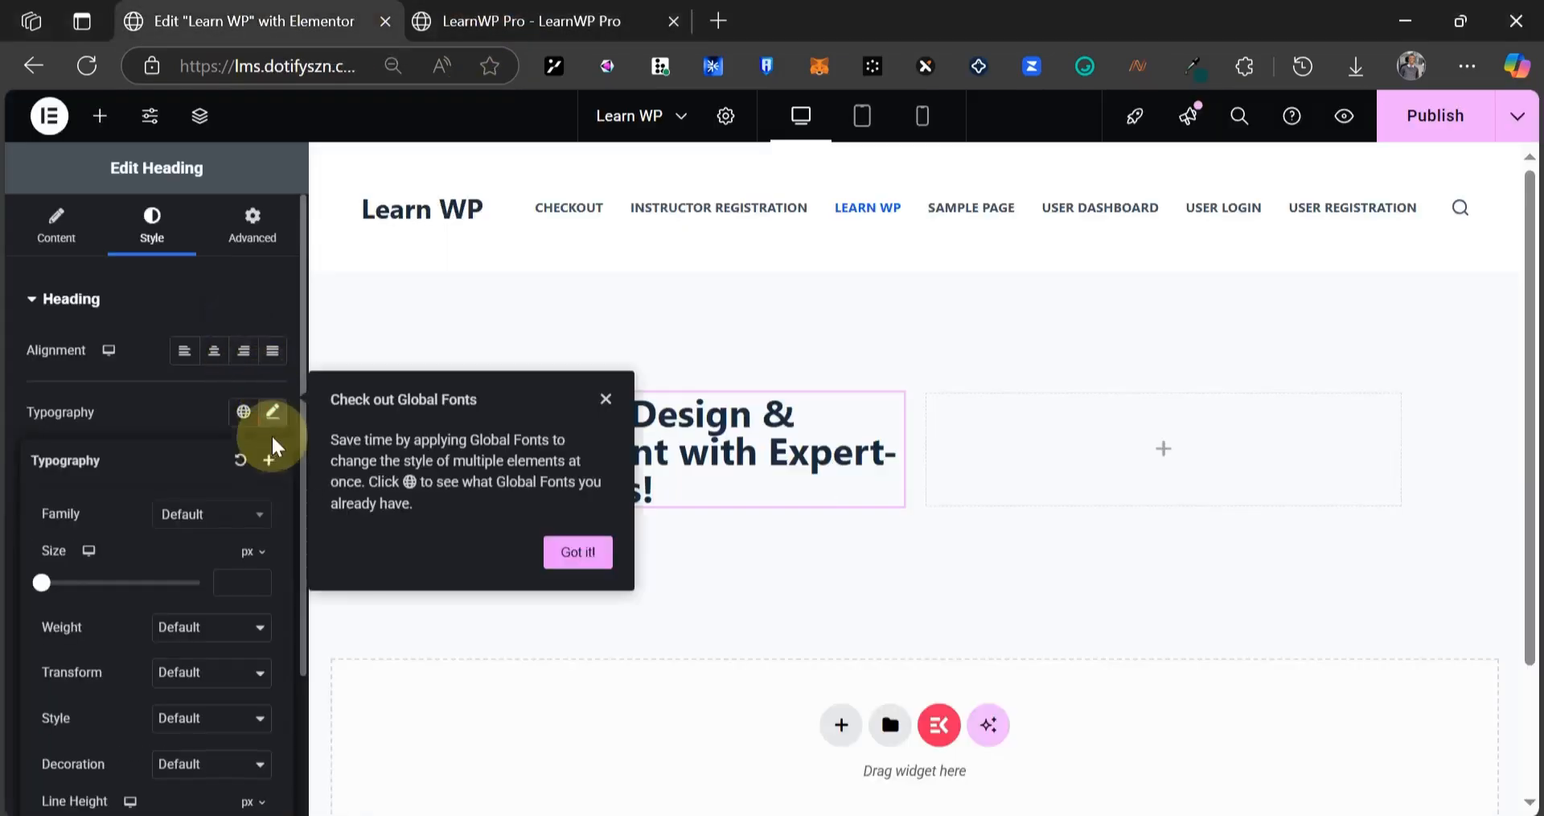
click(240, 591)
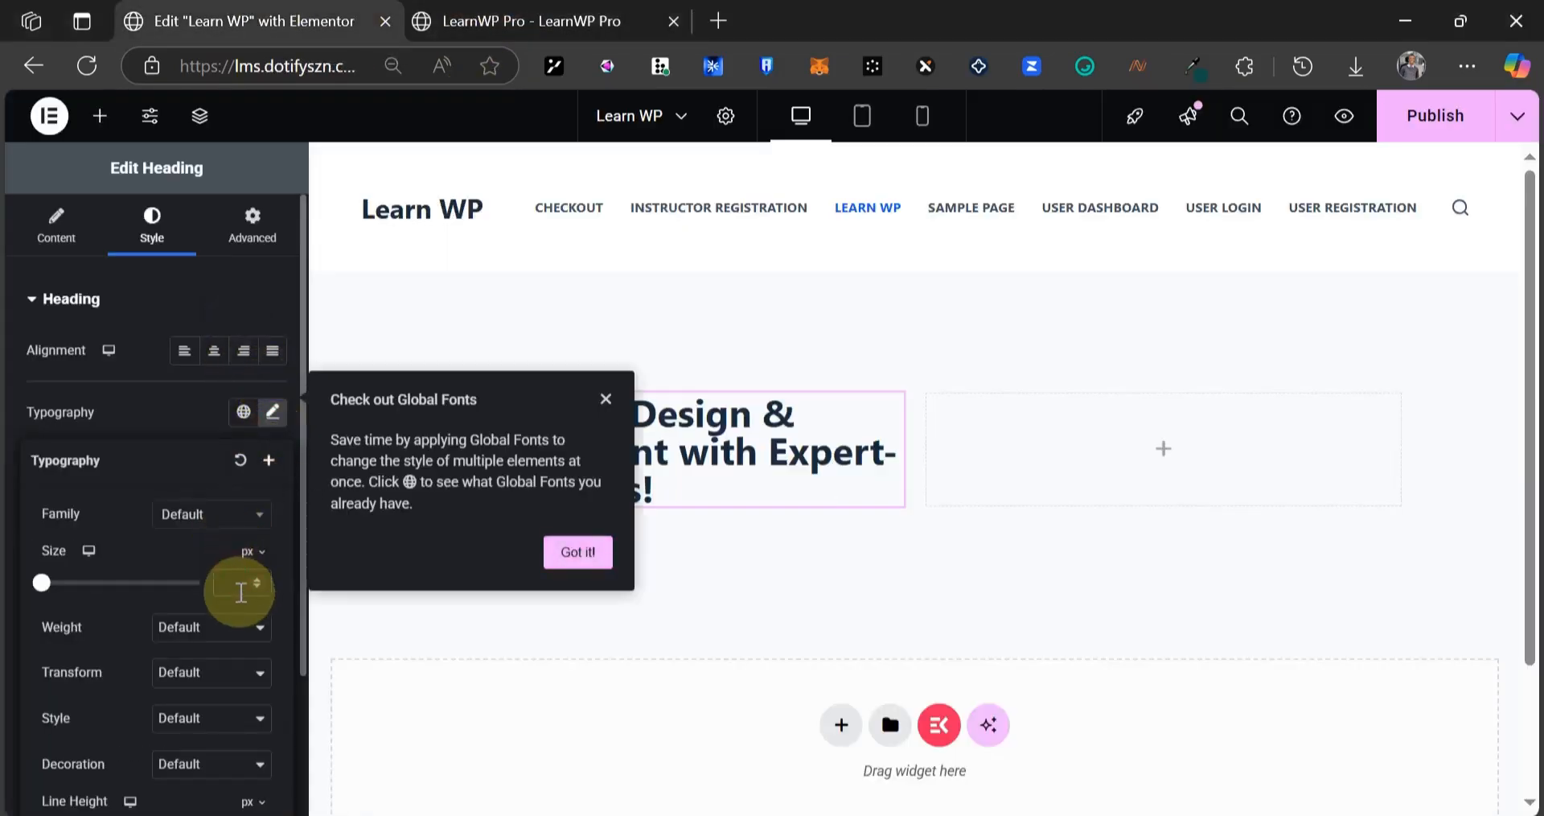
text(50)
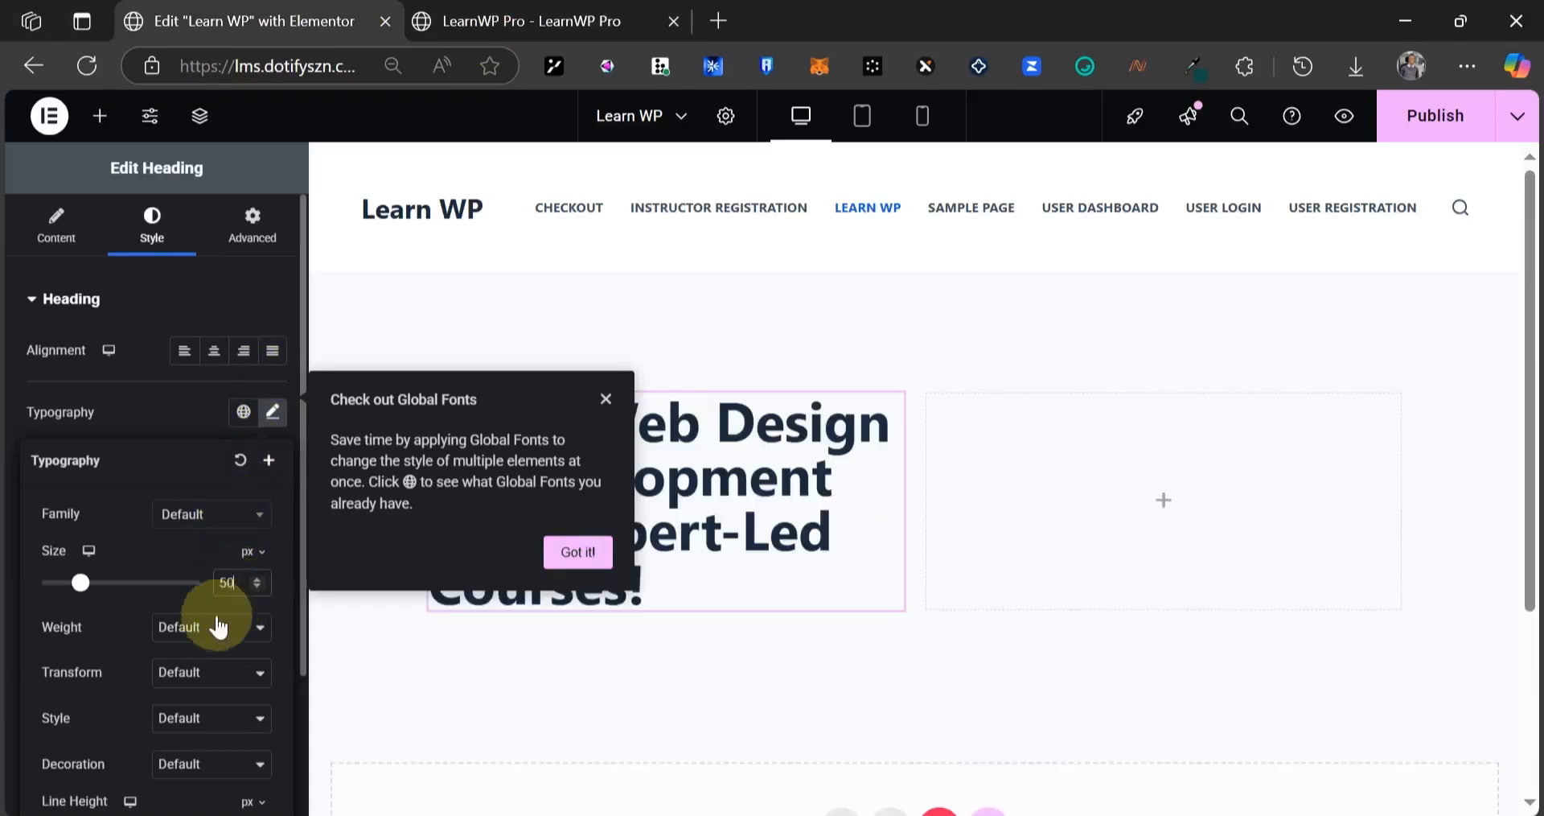
click(197, 635)
click(194, 451)
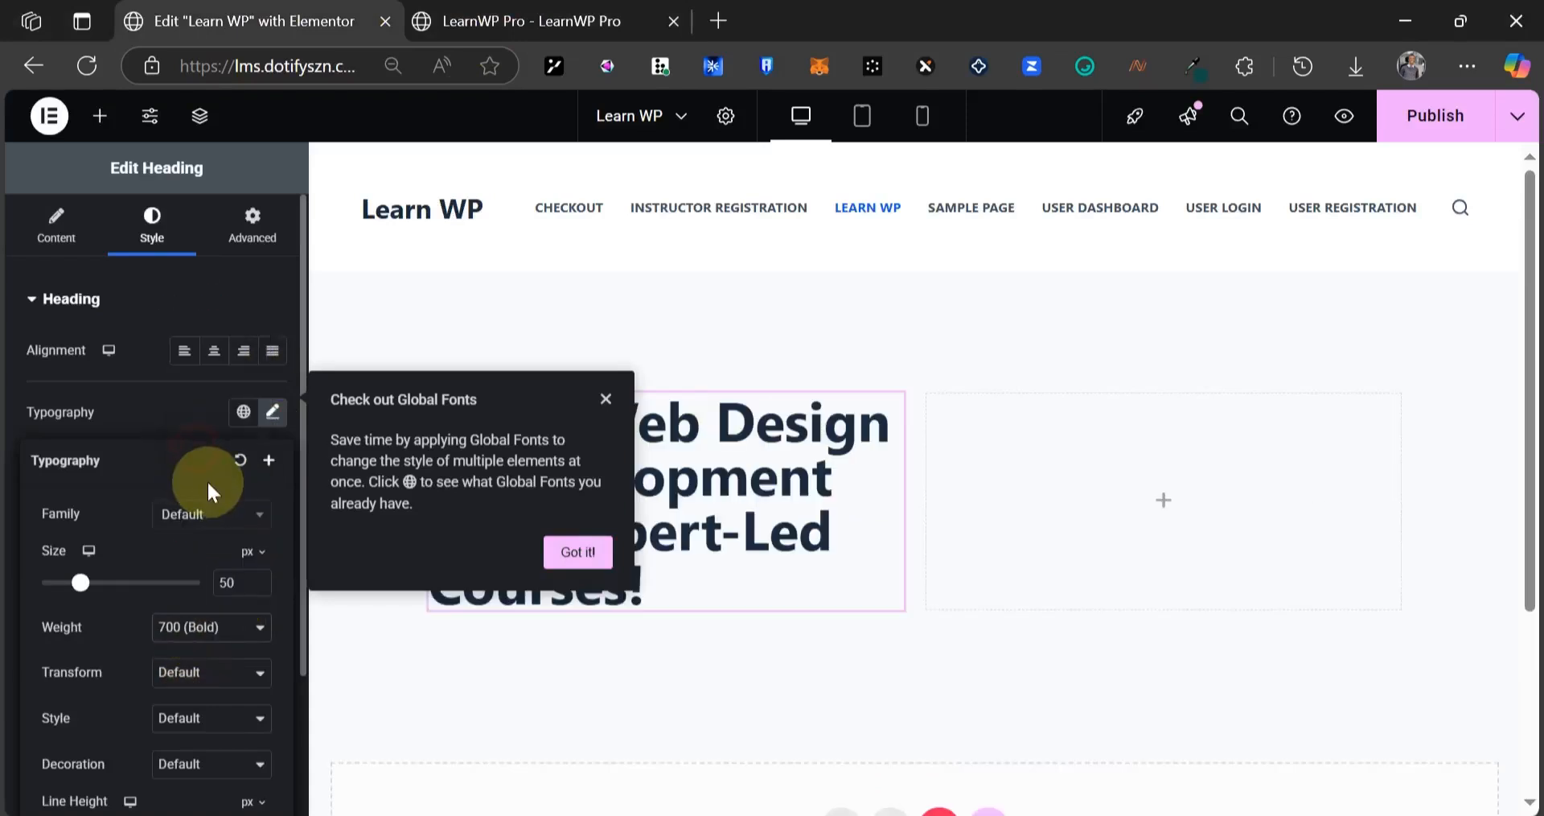
- Set the hero heading's font family to Inter Tight
click(208, 522)
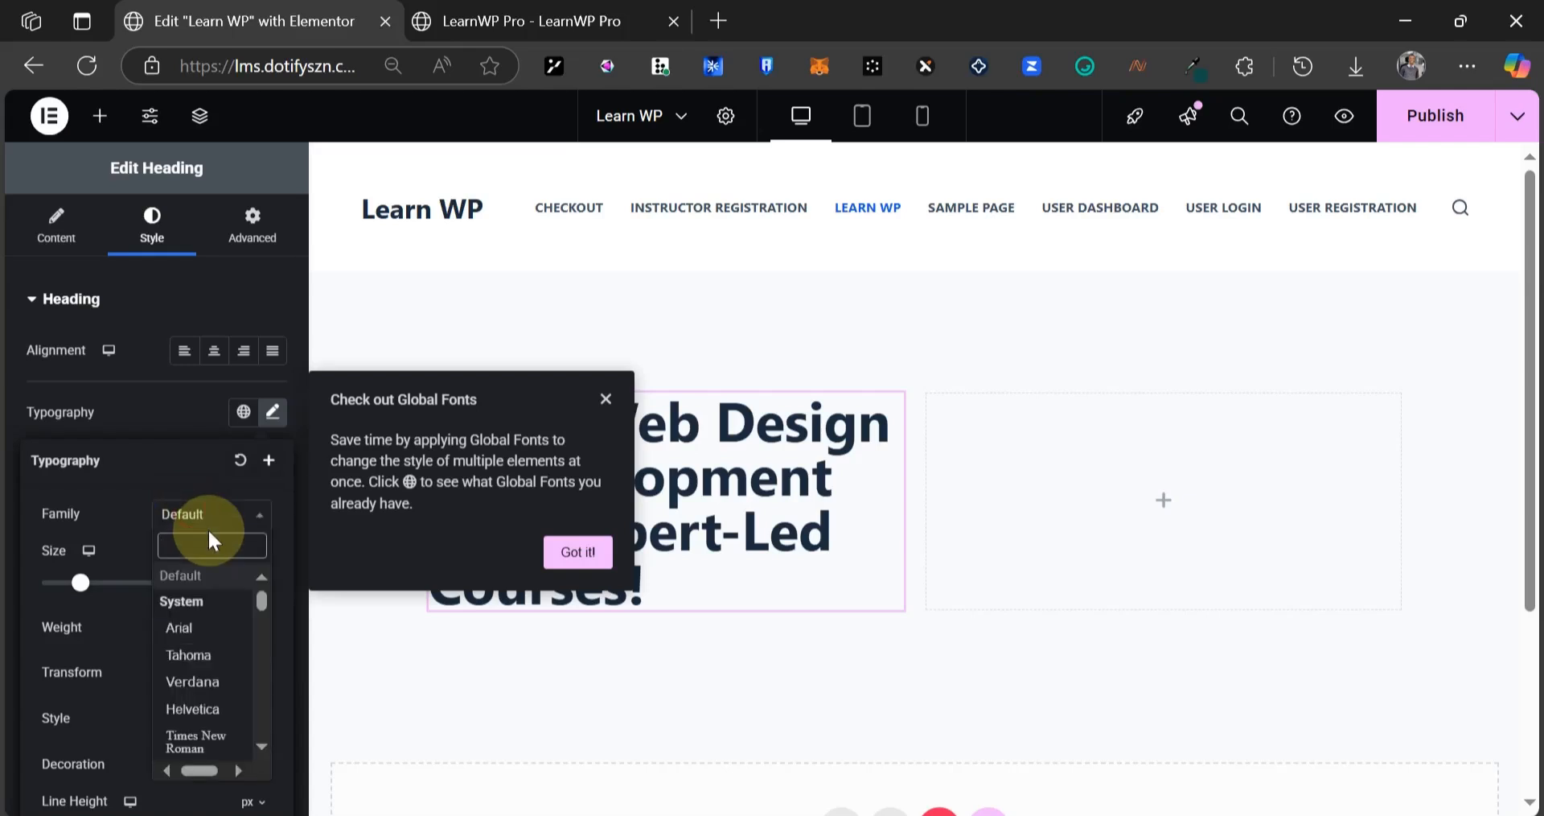
text(inter)
key(Down)
key(Return)
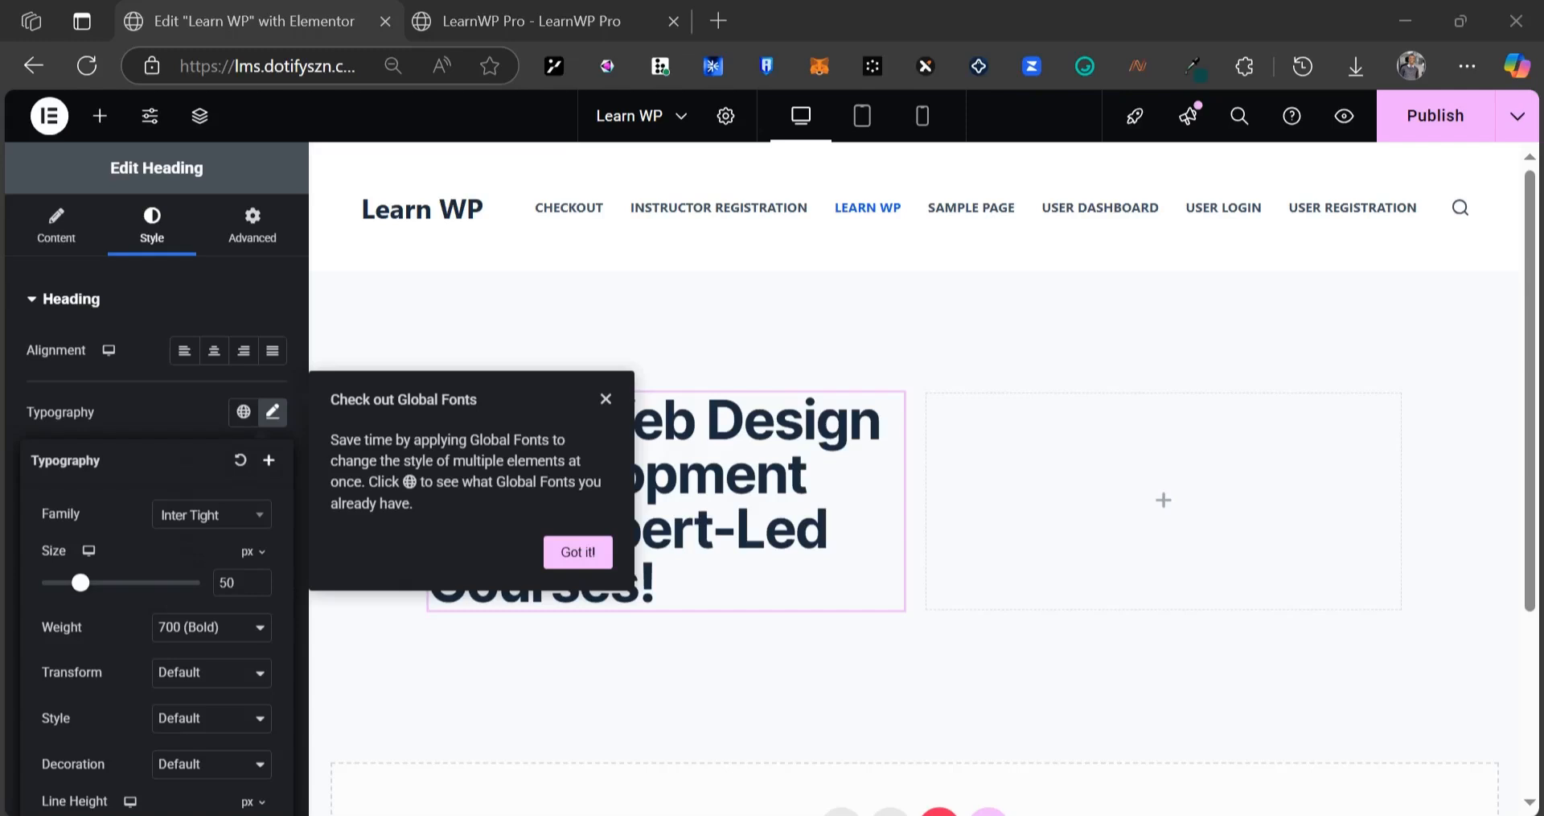
click(176, 405)
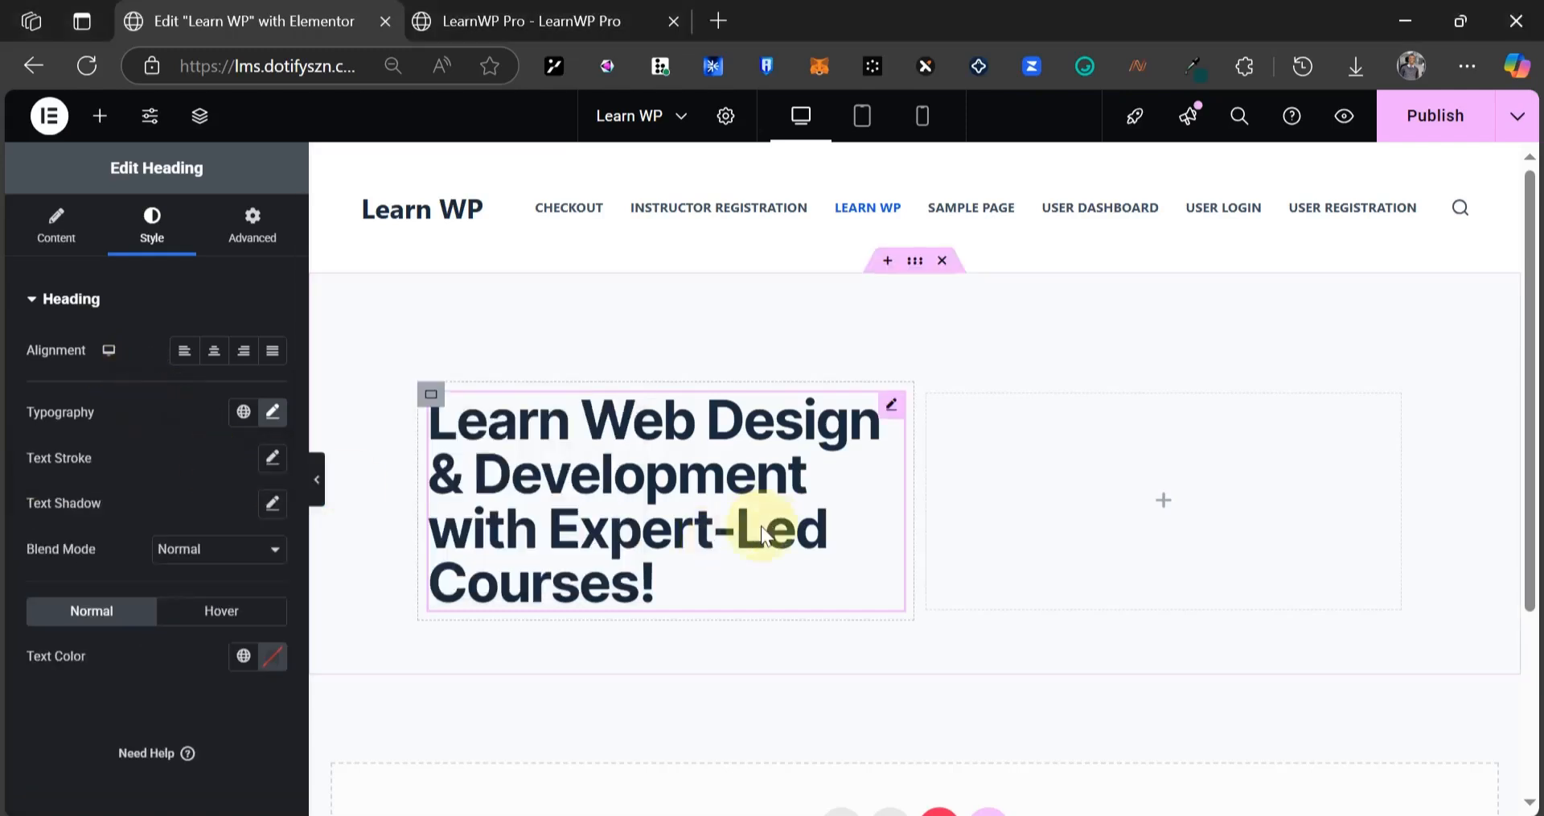
- Add a Text Editor widget directly below the hero heading in the first column
click(100, 117)
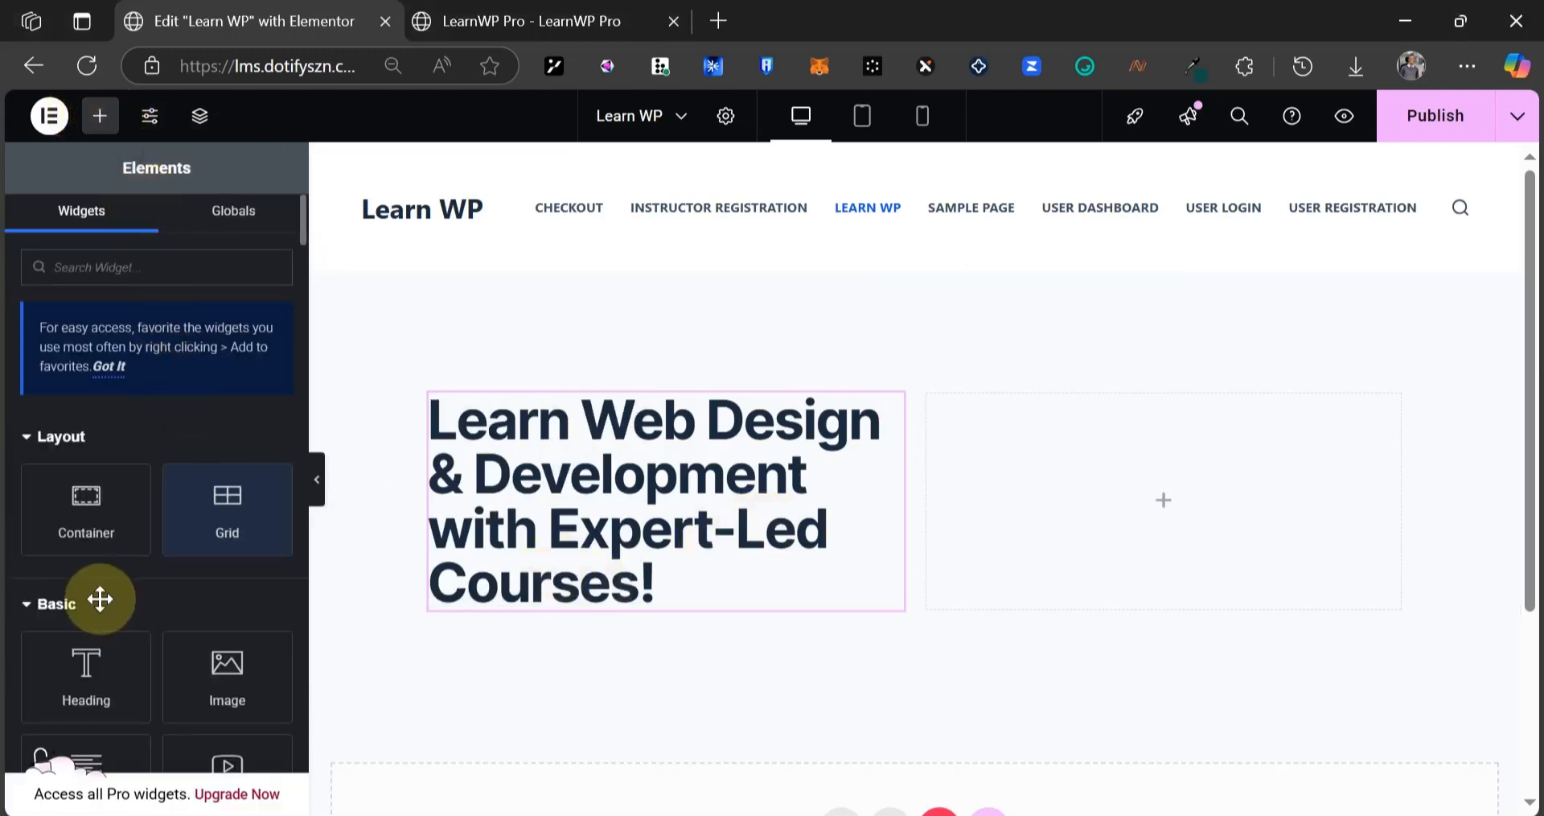
scroll(96, 563, down, 4)
drag(88, 419, 493, 614)
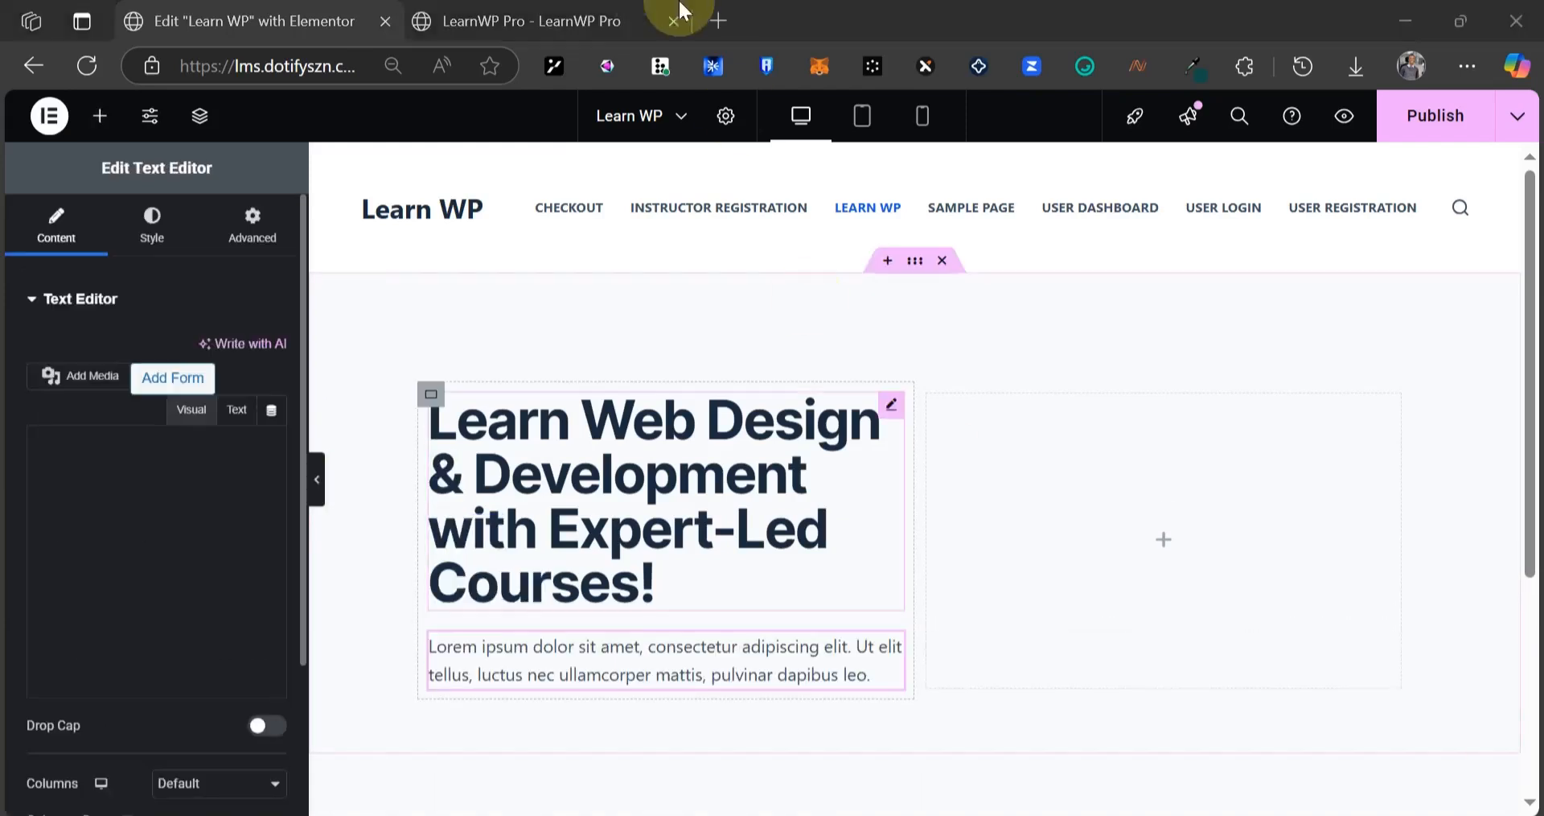
- Replace the placeholder paragraph with the demo's "Join thousands of learners on LearnWP Pro and gain in-demand skills in WordPress, web development, and more."
click(431, 18)
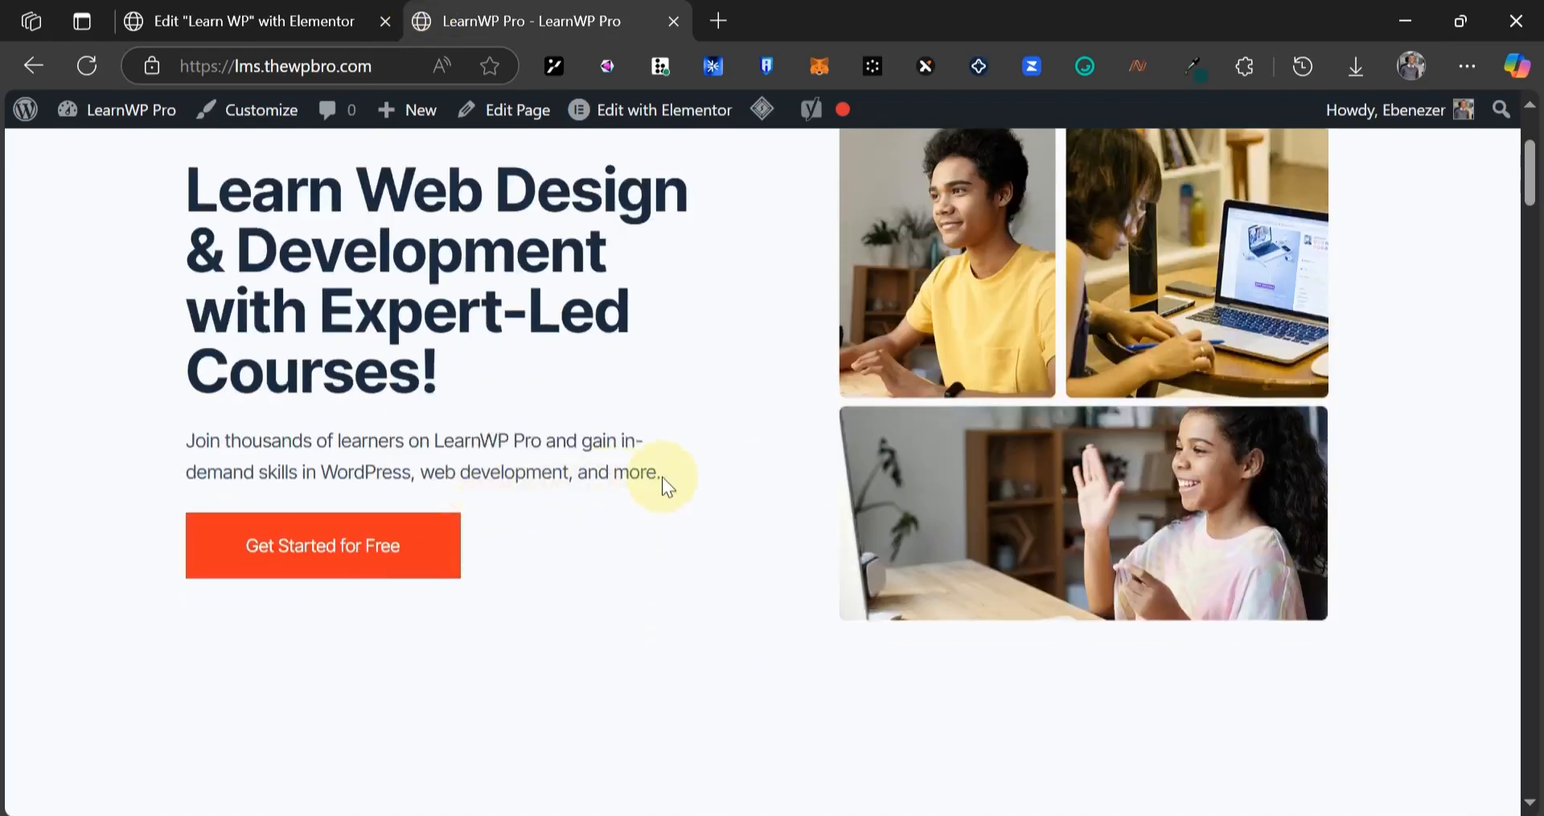
drag(663, 482, 190, 444)
key(ctrl+c)
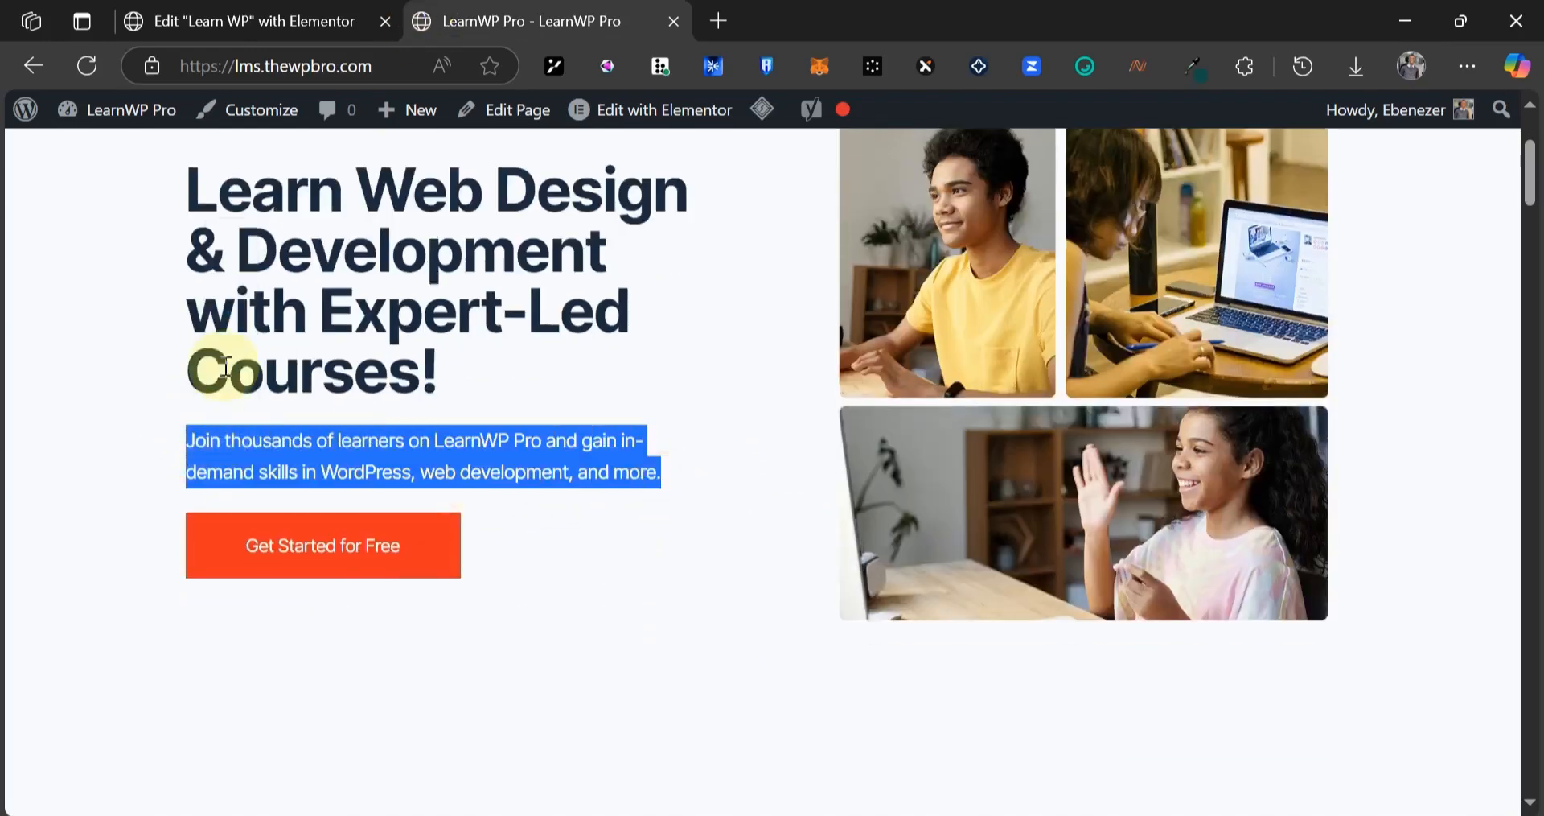
click(320, 8)
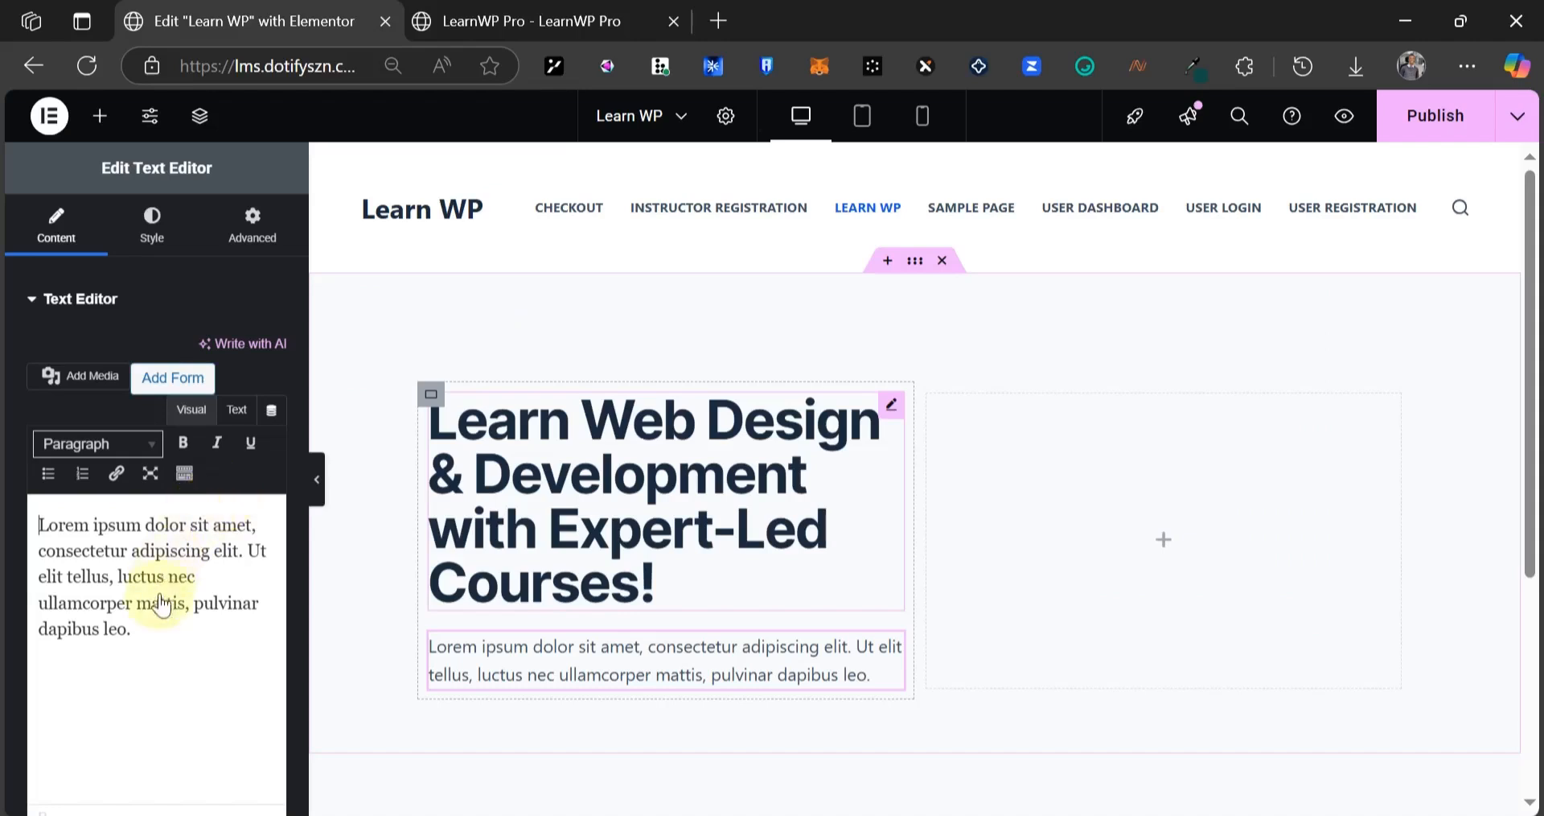
triple_click(152, 630)
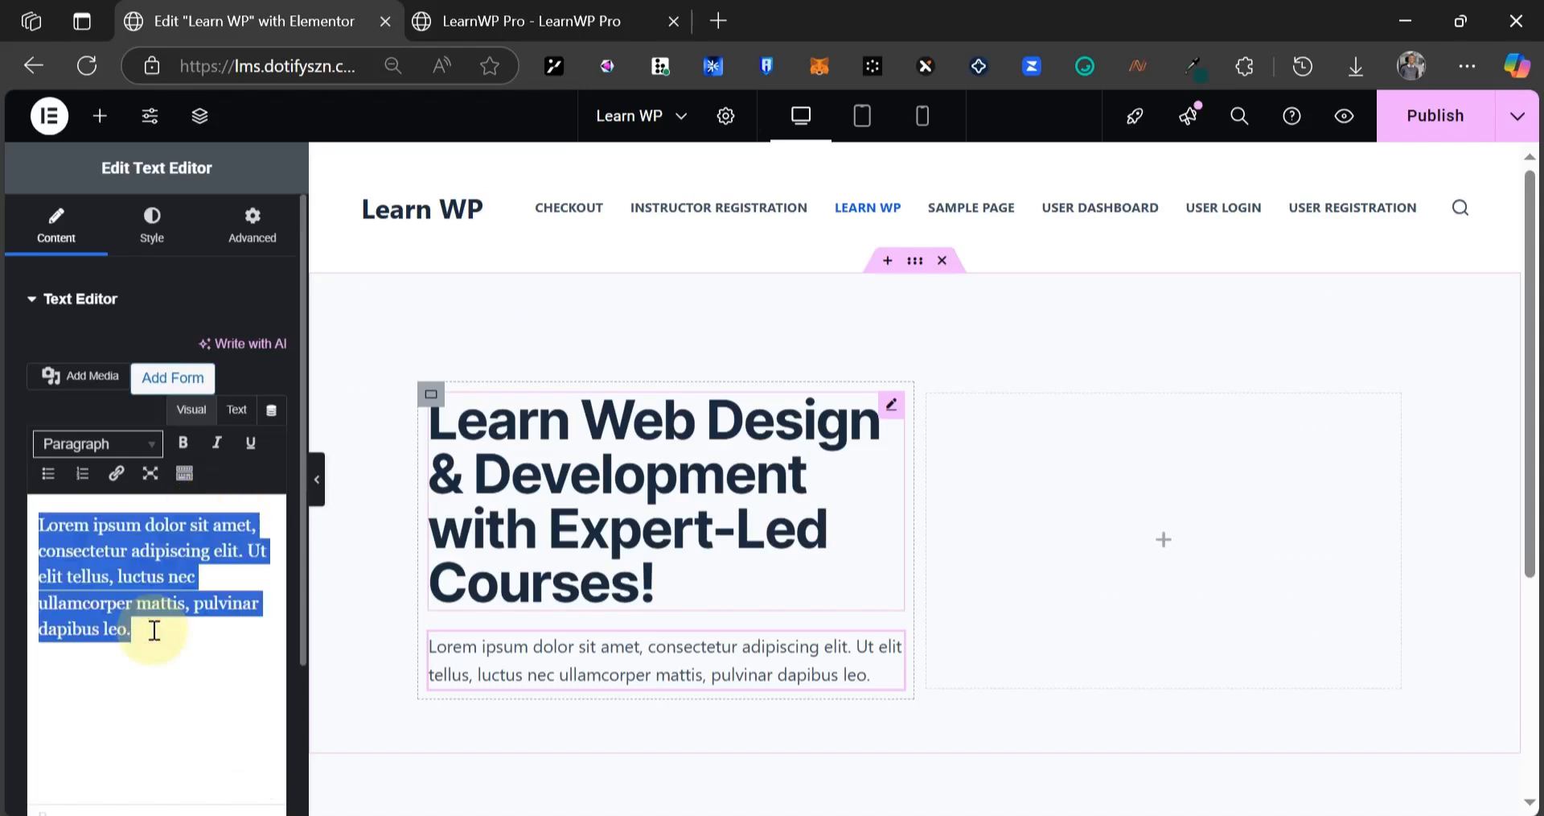
key(ctrl+v)
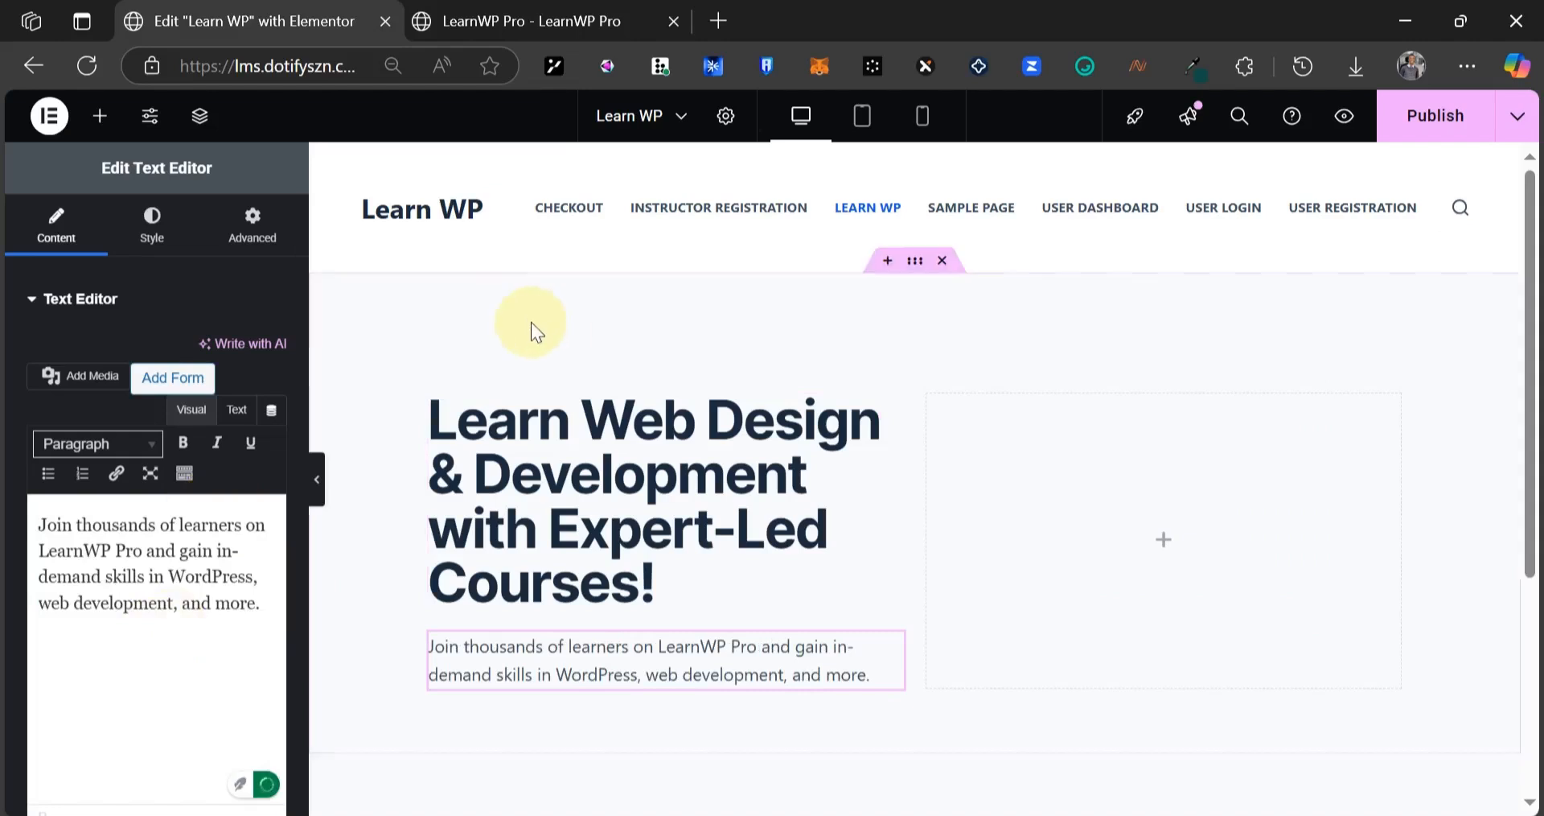
- Set the font family of the paragraph below the hero heading to Inter Tight
click(150, 225)
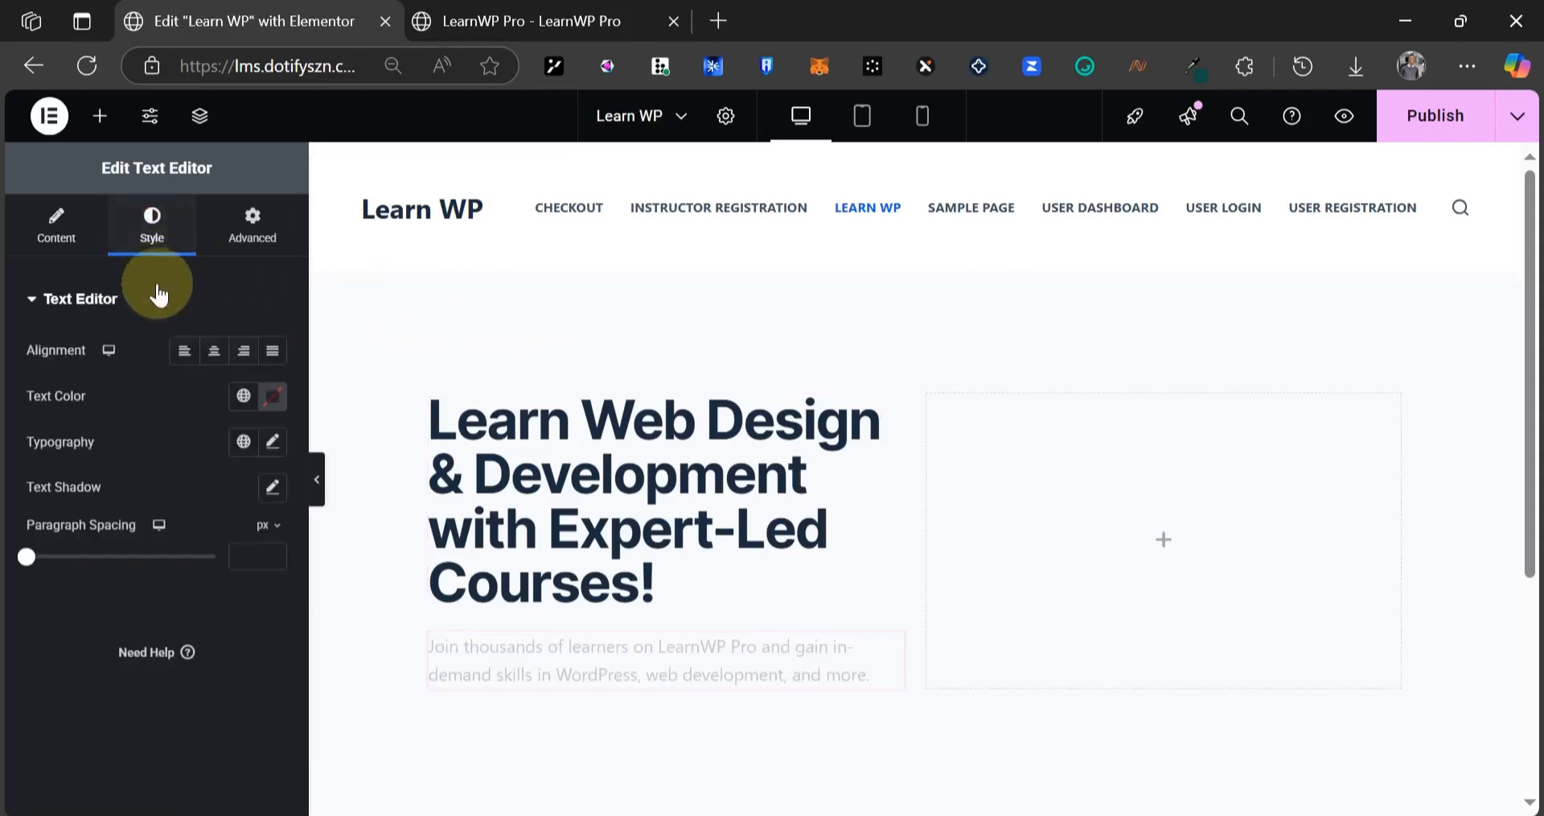
click(274, 457)
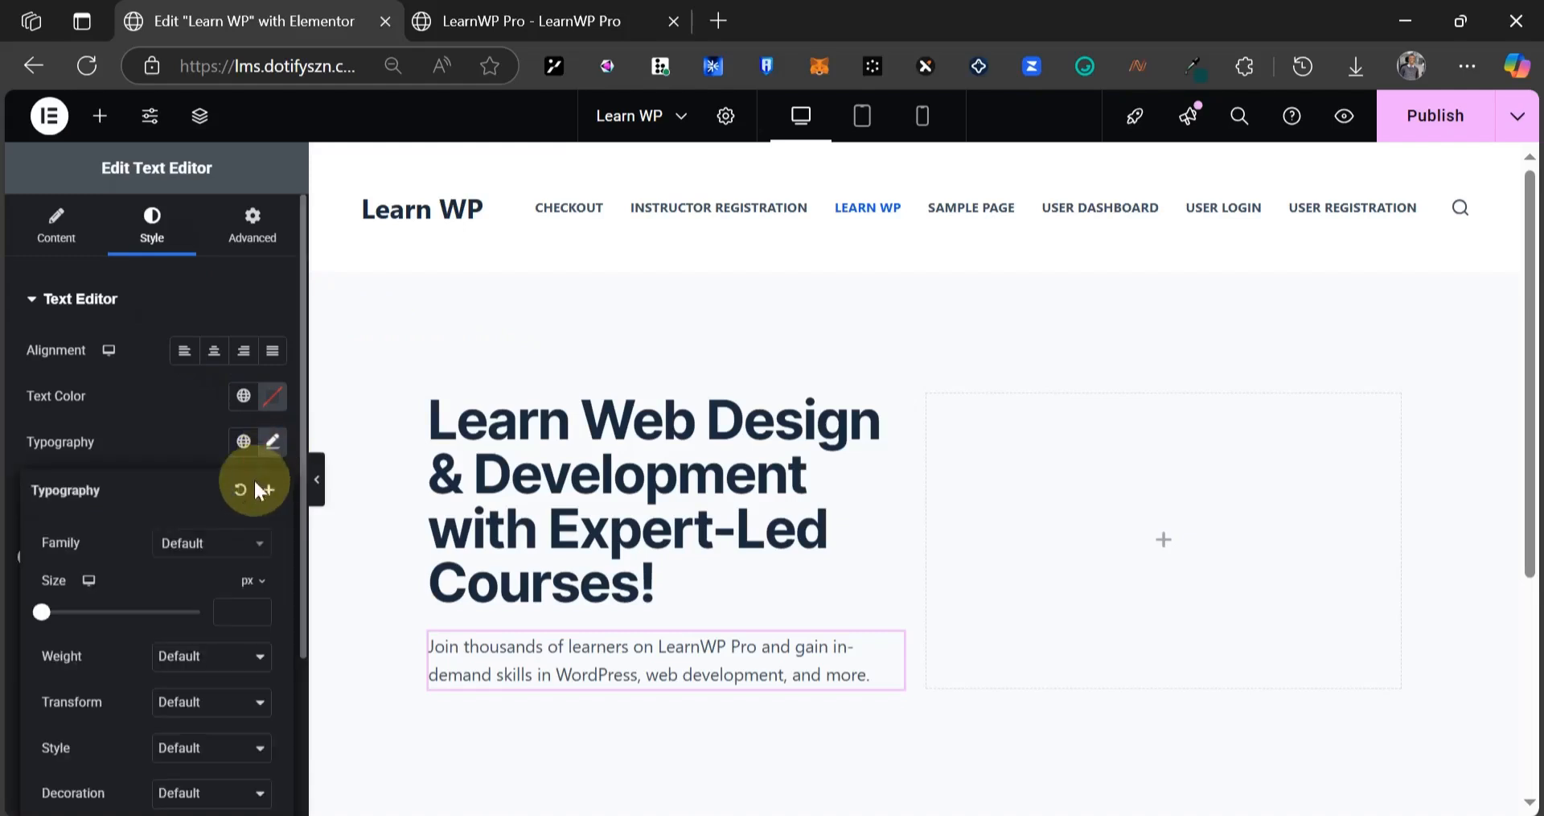
click(189, 561)
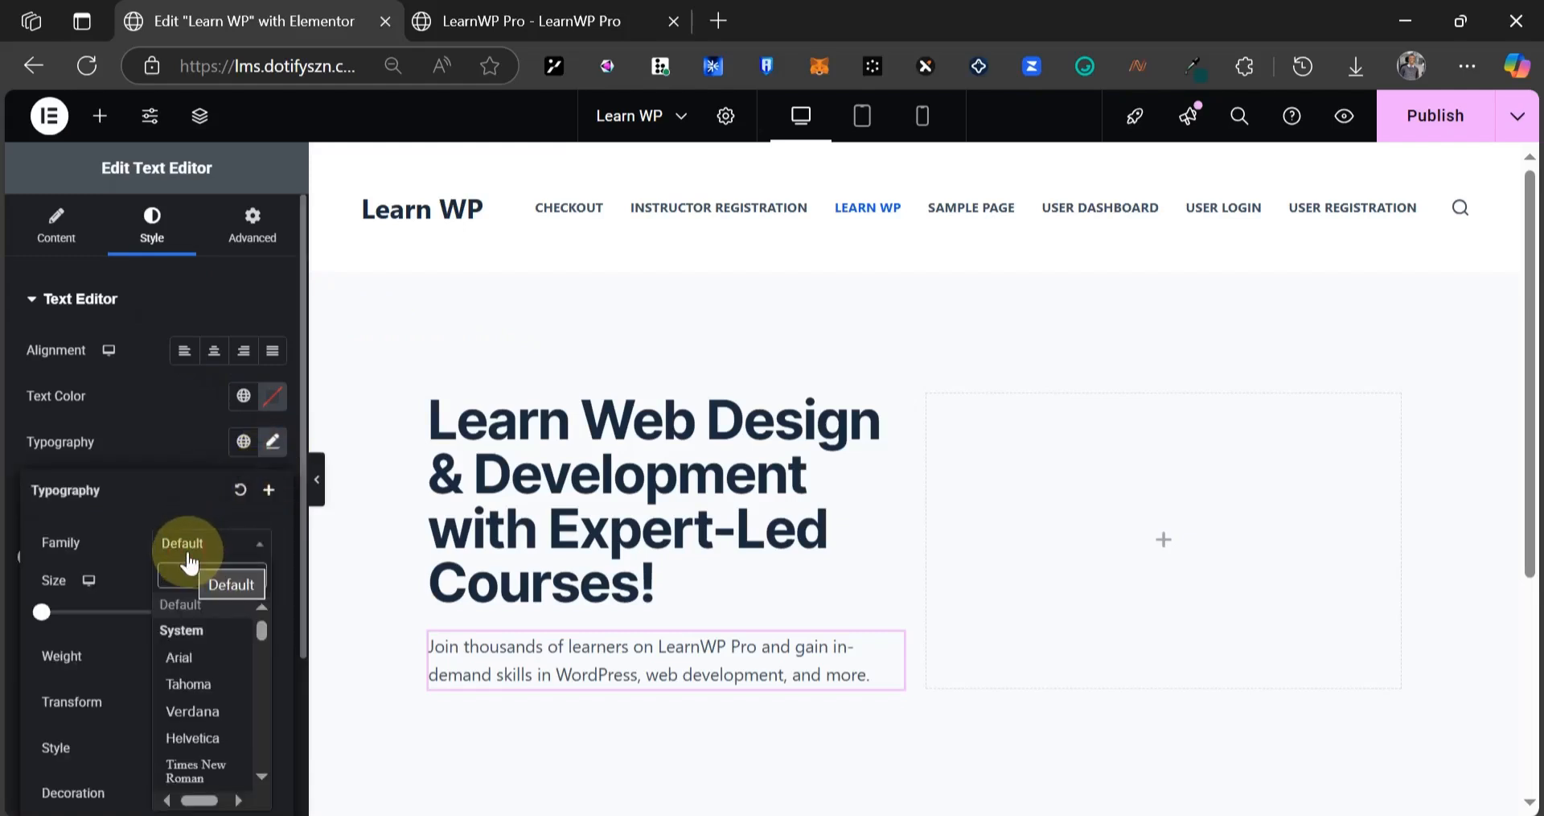
text(inter)
key(Down)
key(Return)
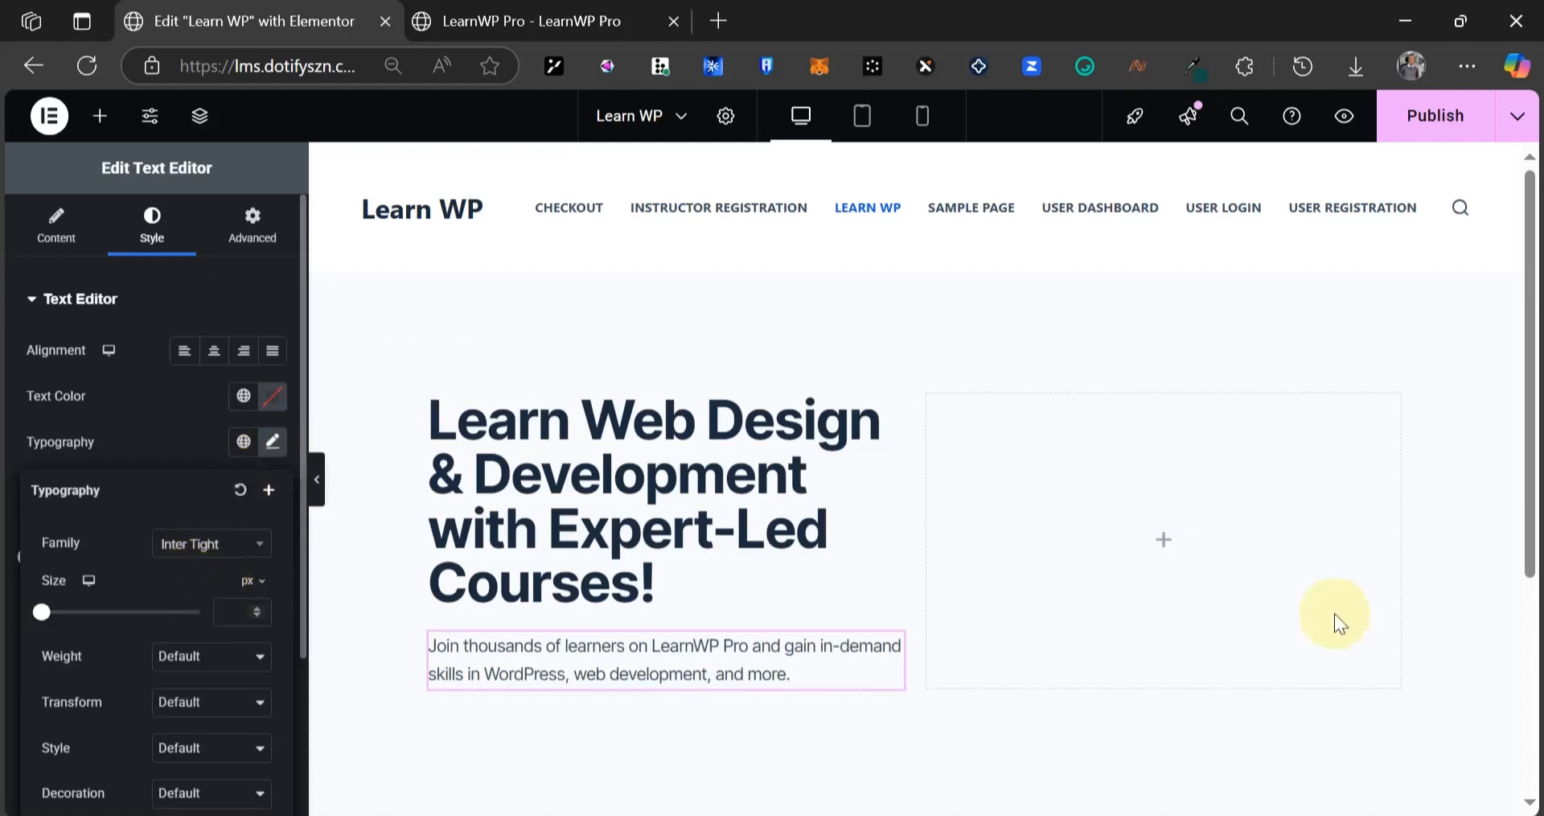
- Set the hero paragraph's font size to 16 px
click(270, 685)
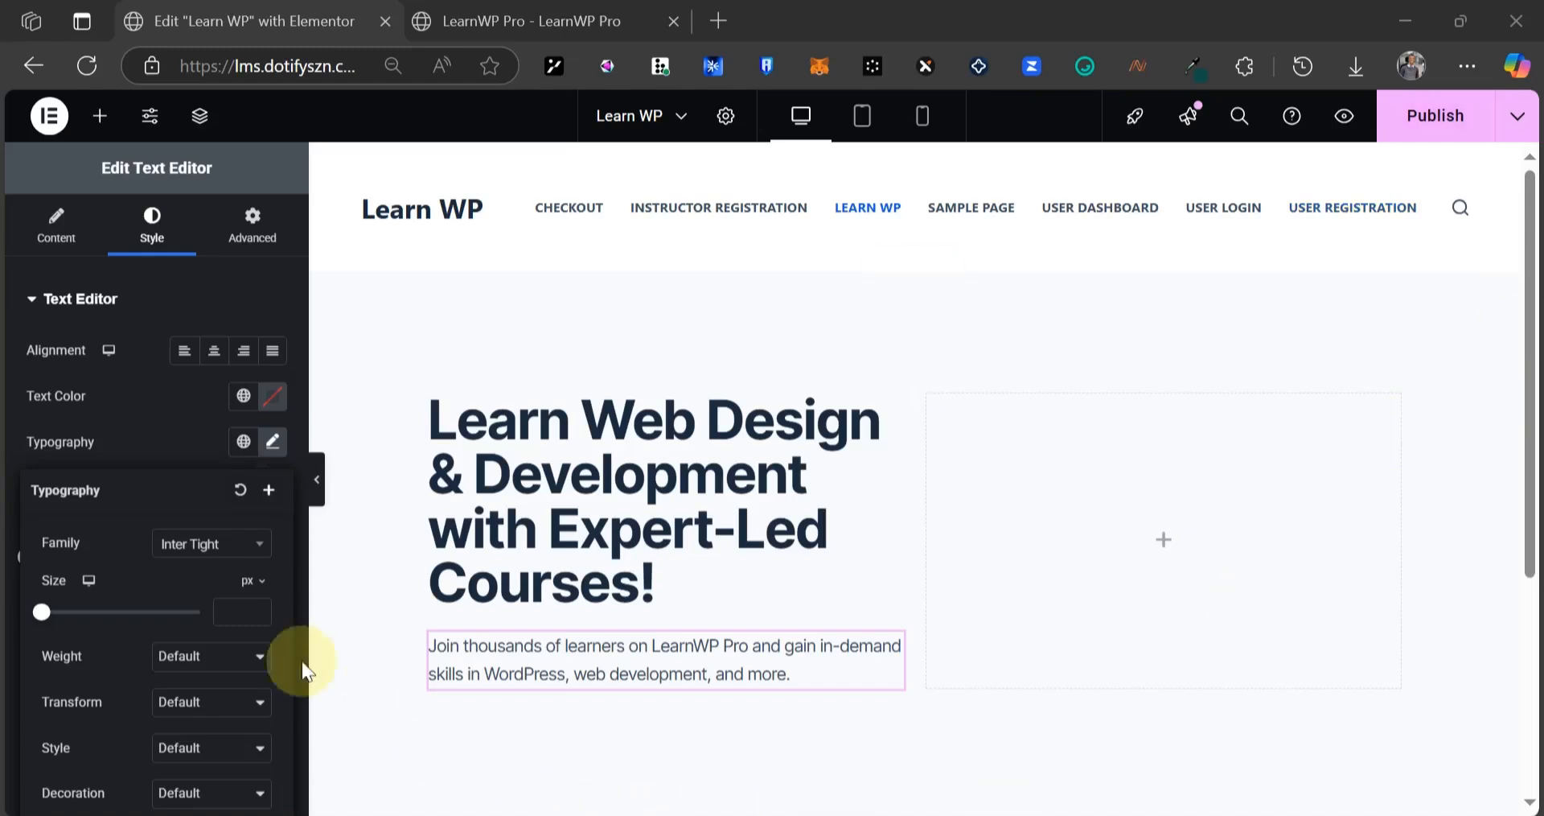
click(251, 611)
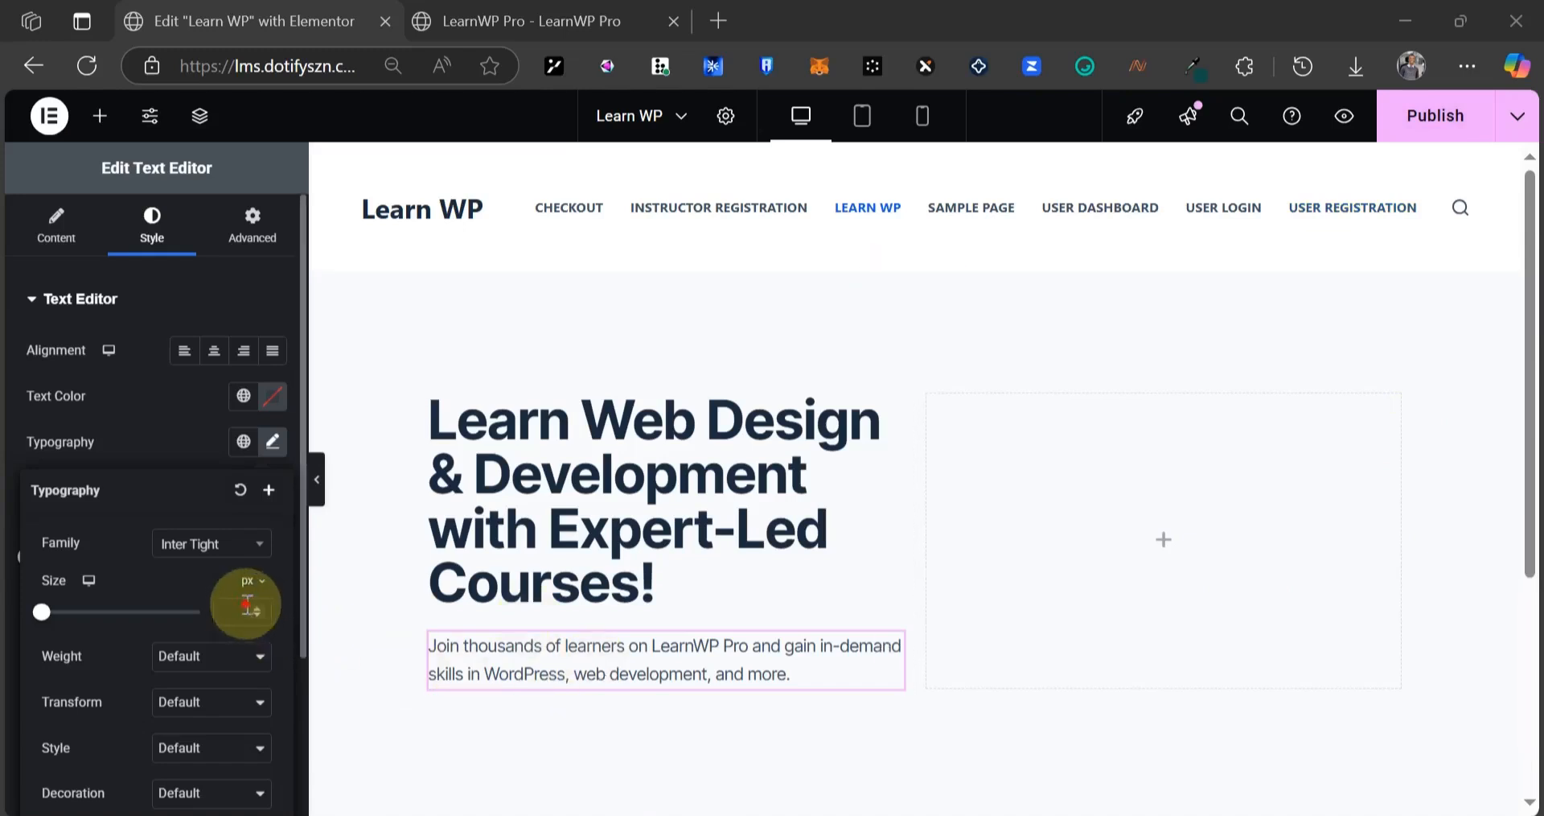
text(15)
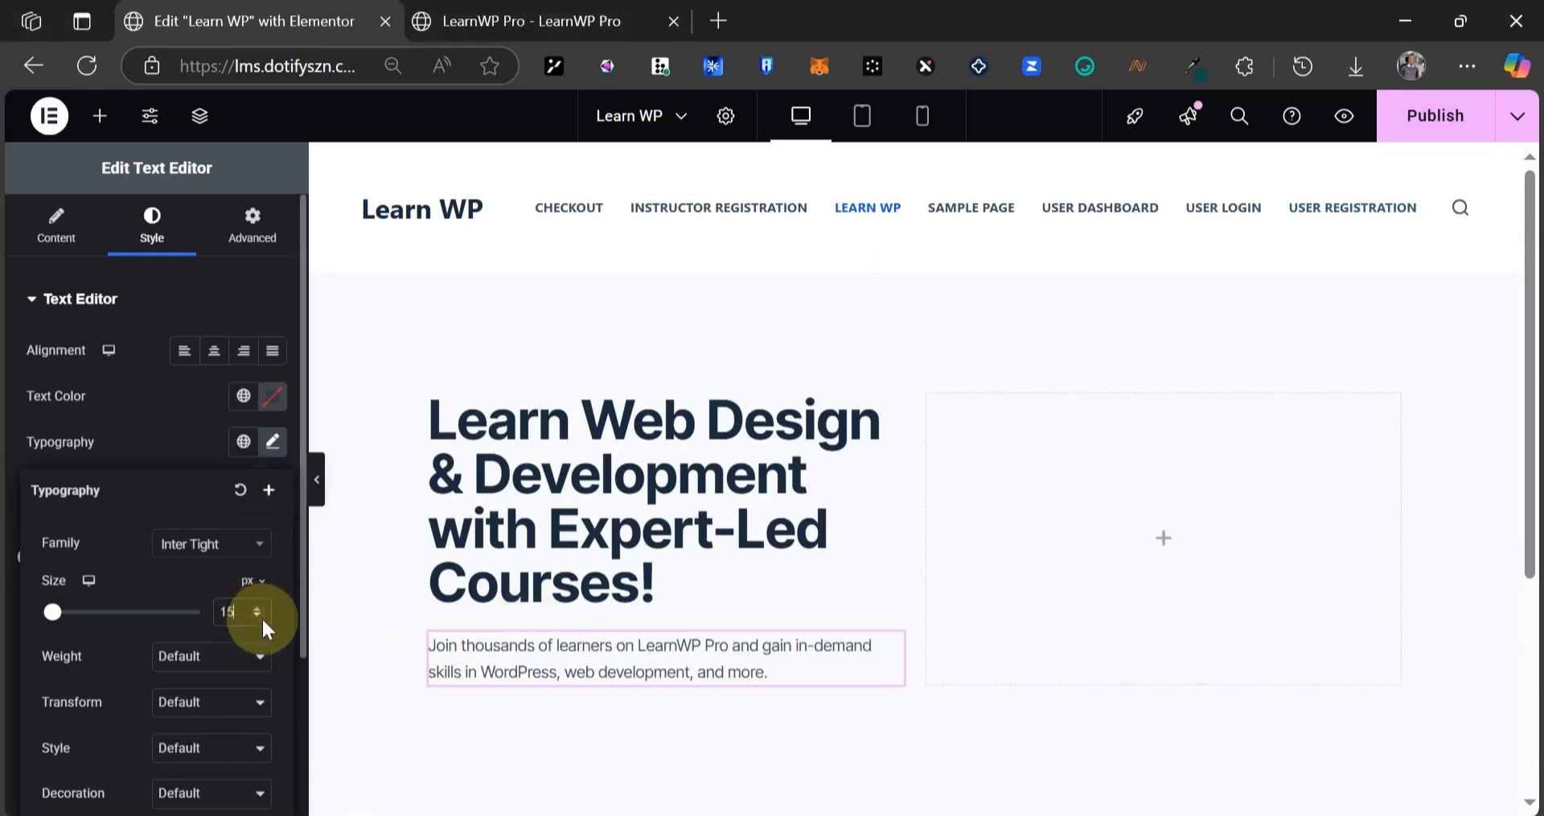
key(Up)
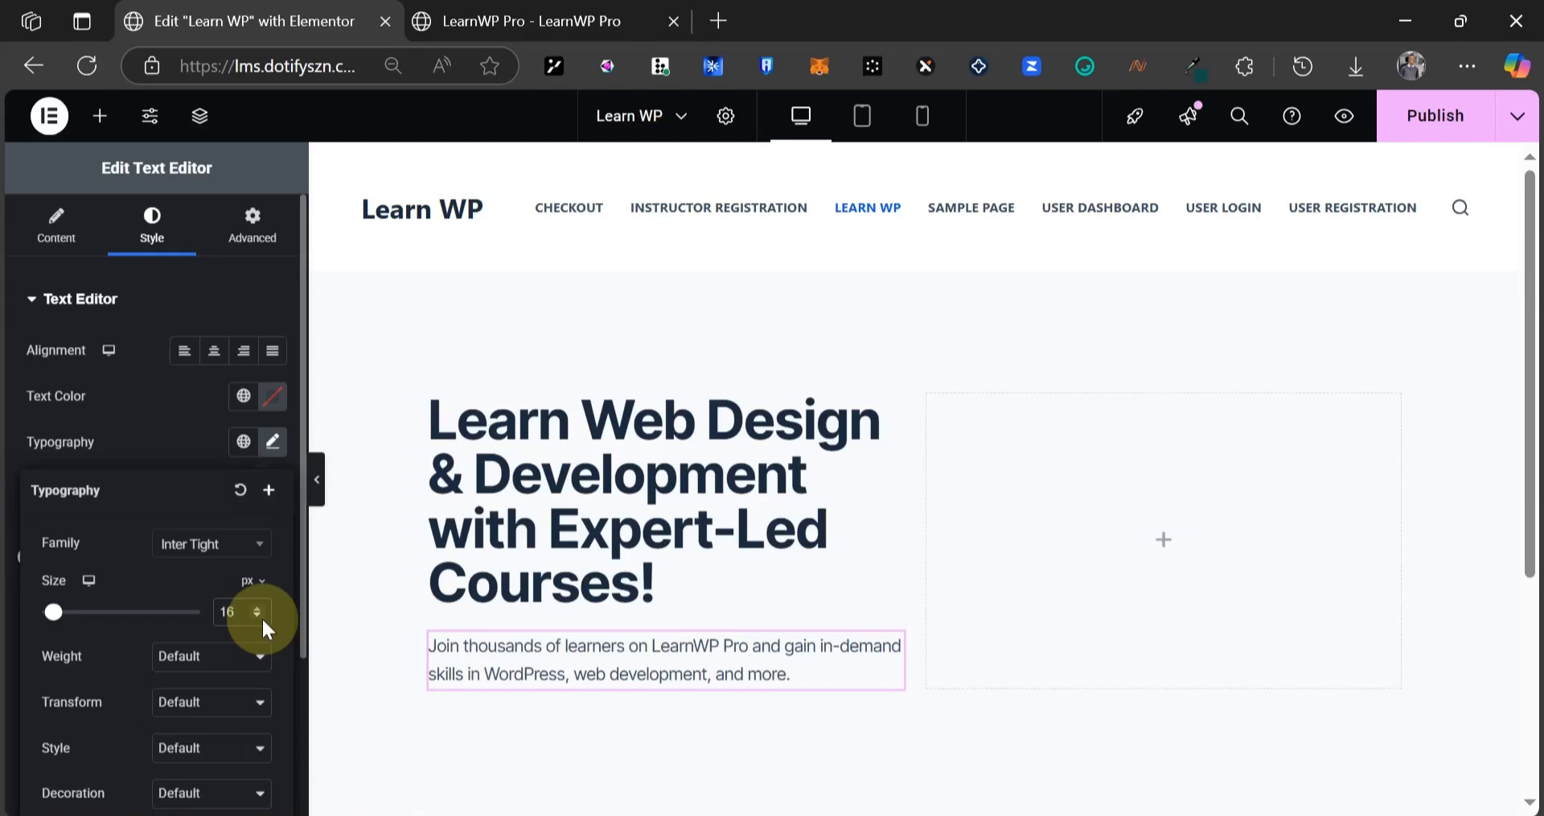
click(185, 402)
- Add a Button widget below the hero paragraph in the first column
click(103, 122)
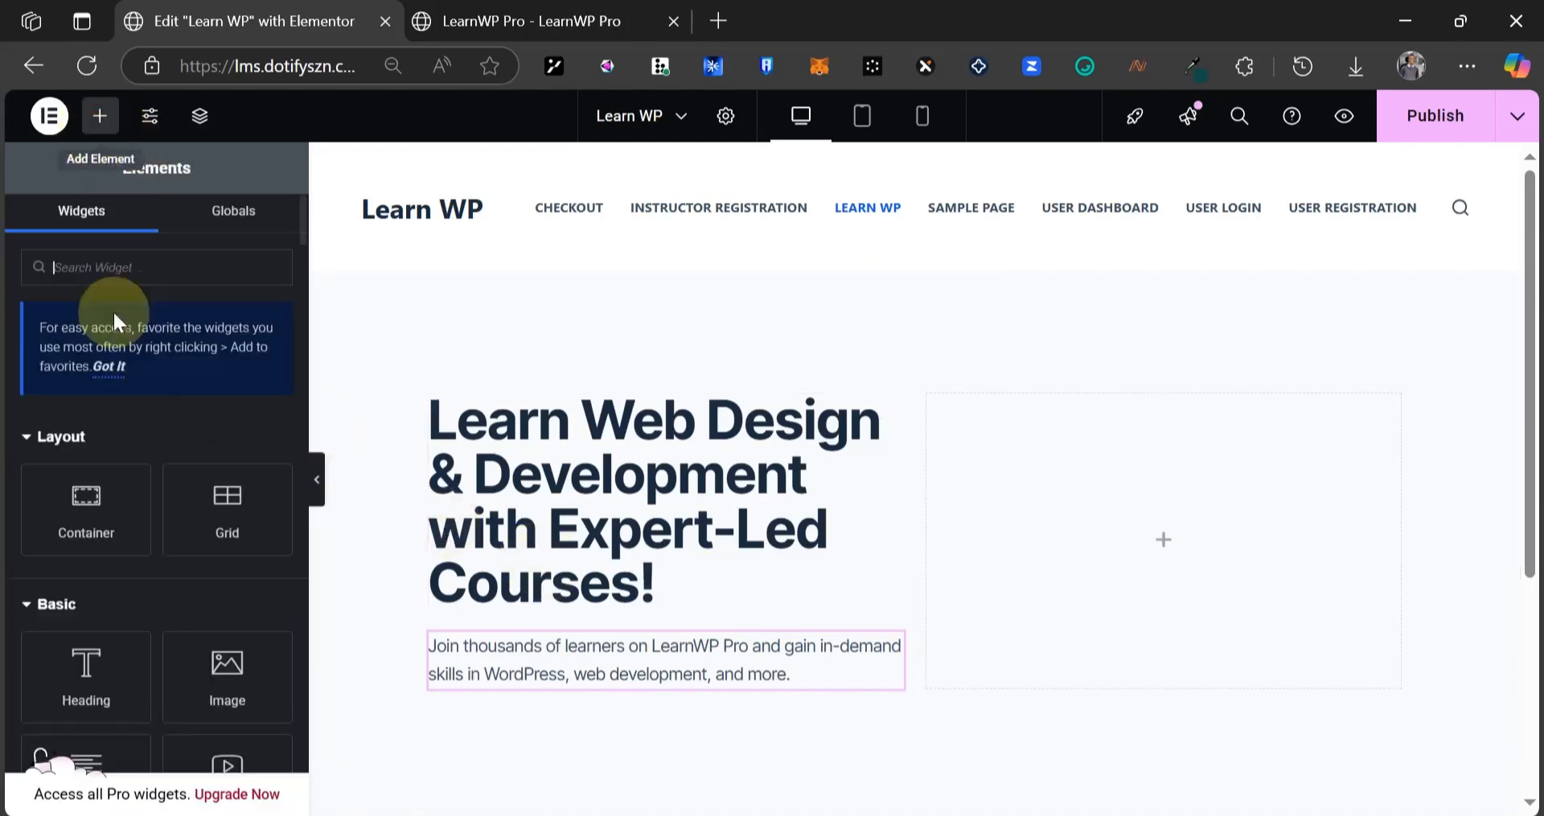
scroll(164, 539, down, 3)
drag(89, 619, 552, 674)
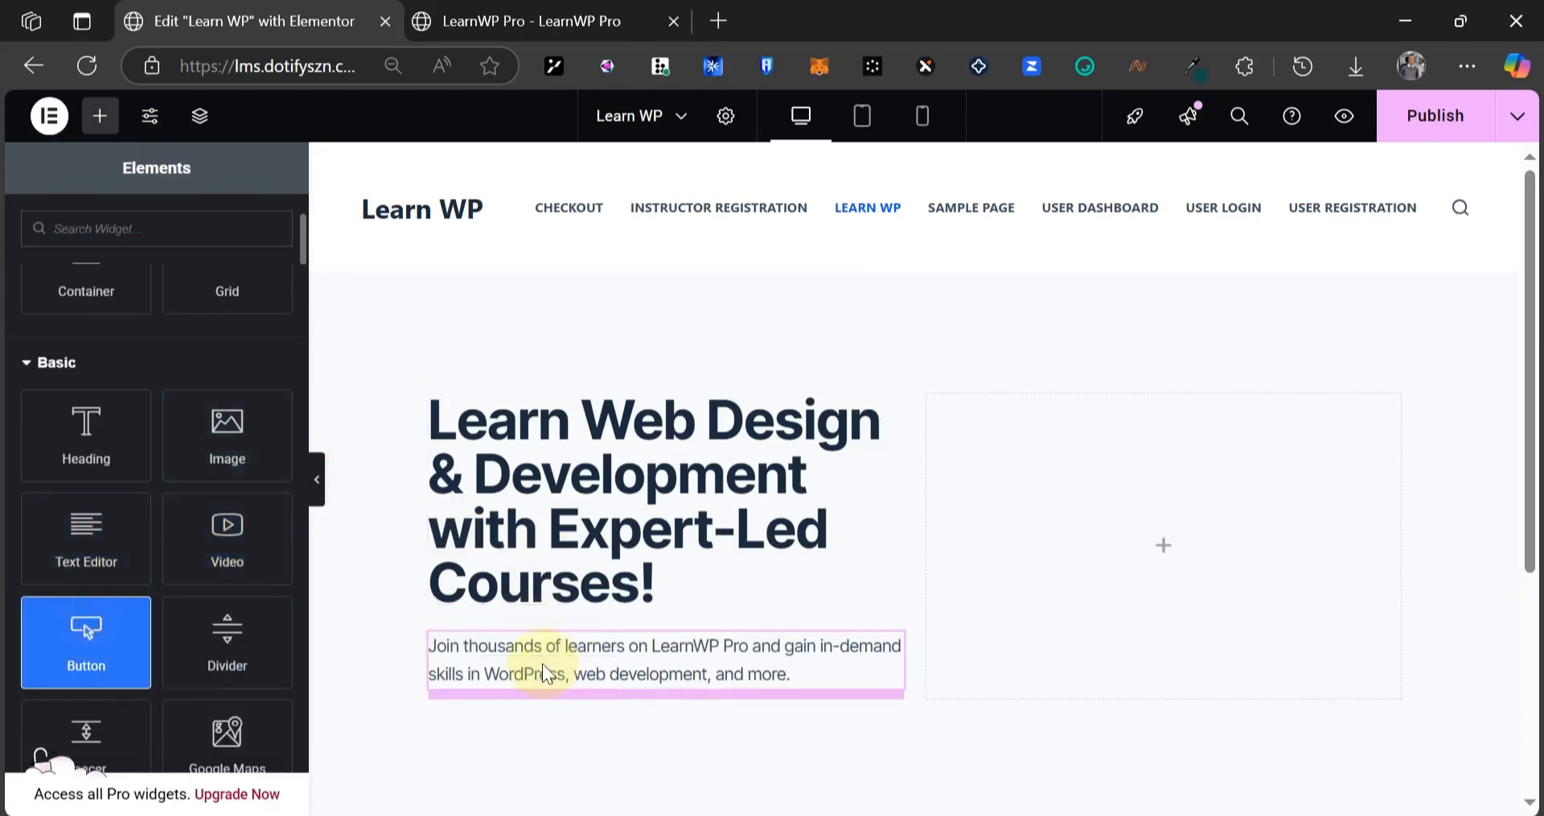
- Check the demo hero button's wording and set the new button's text to "Get Started For Free"
key(ctrl+Tab)
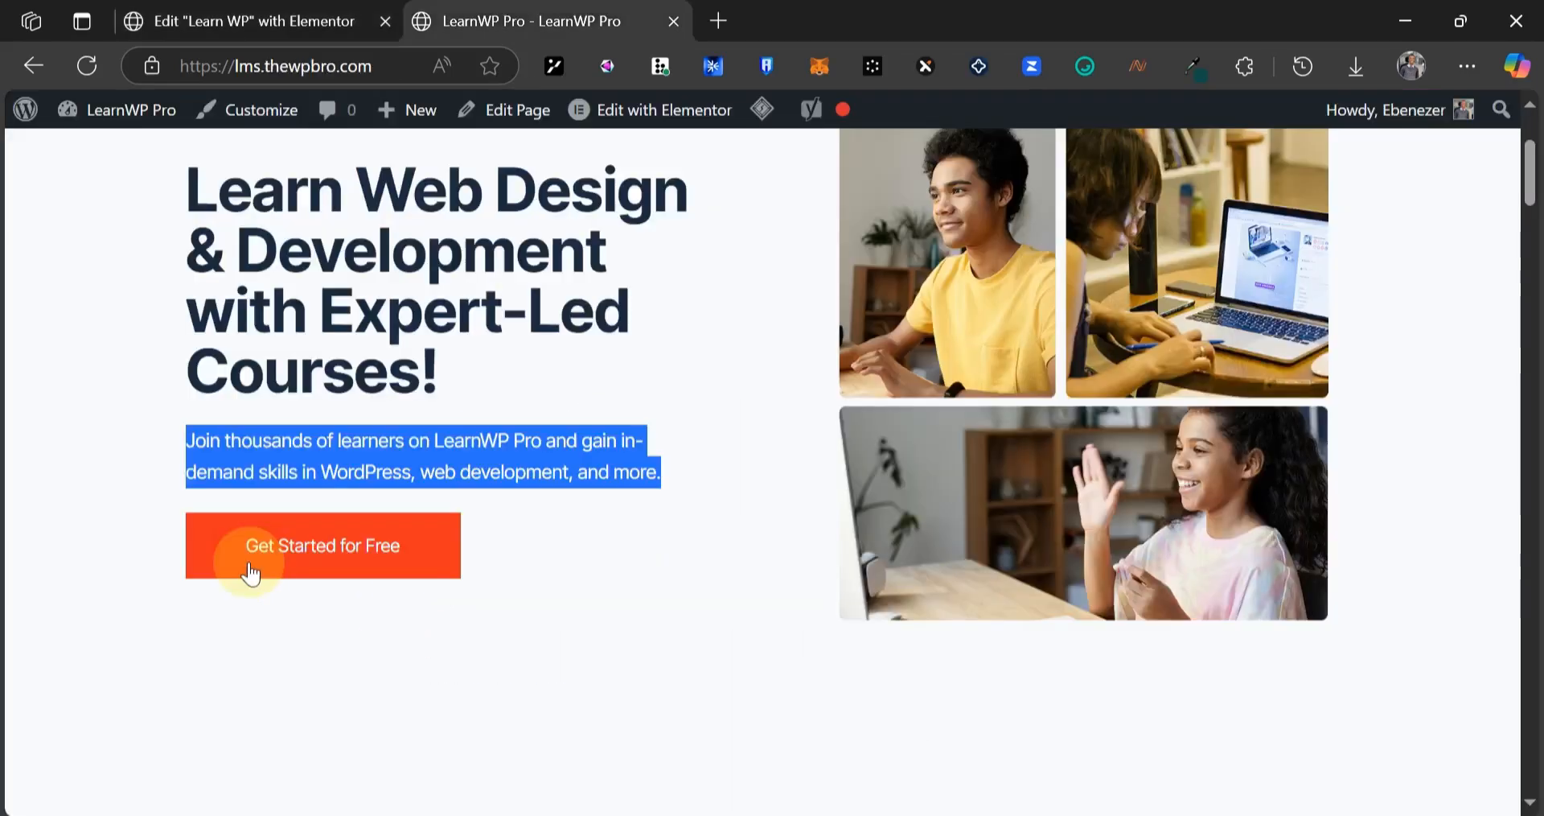
drag(266, 555, 166, 566)
click(166, 567)
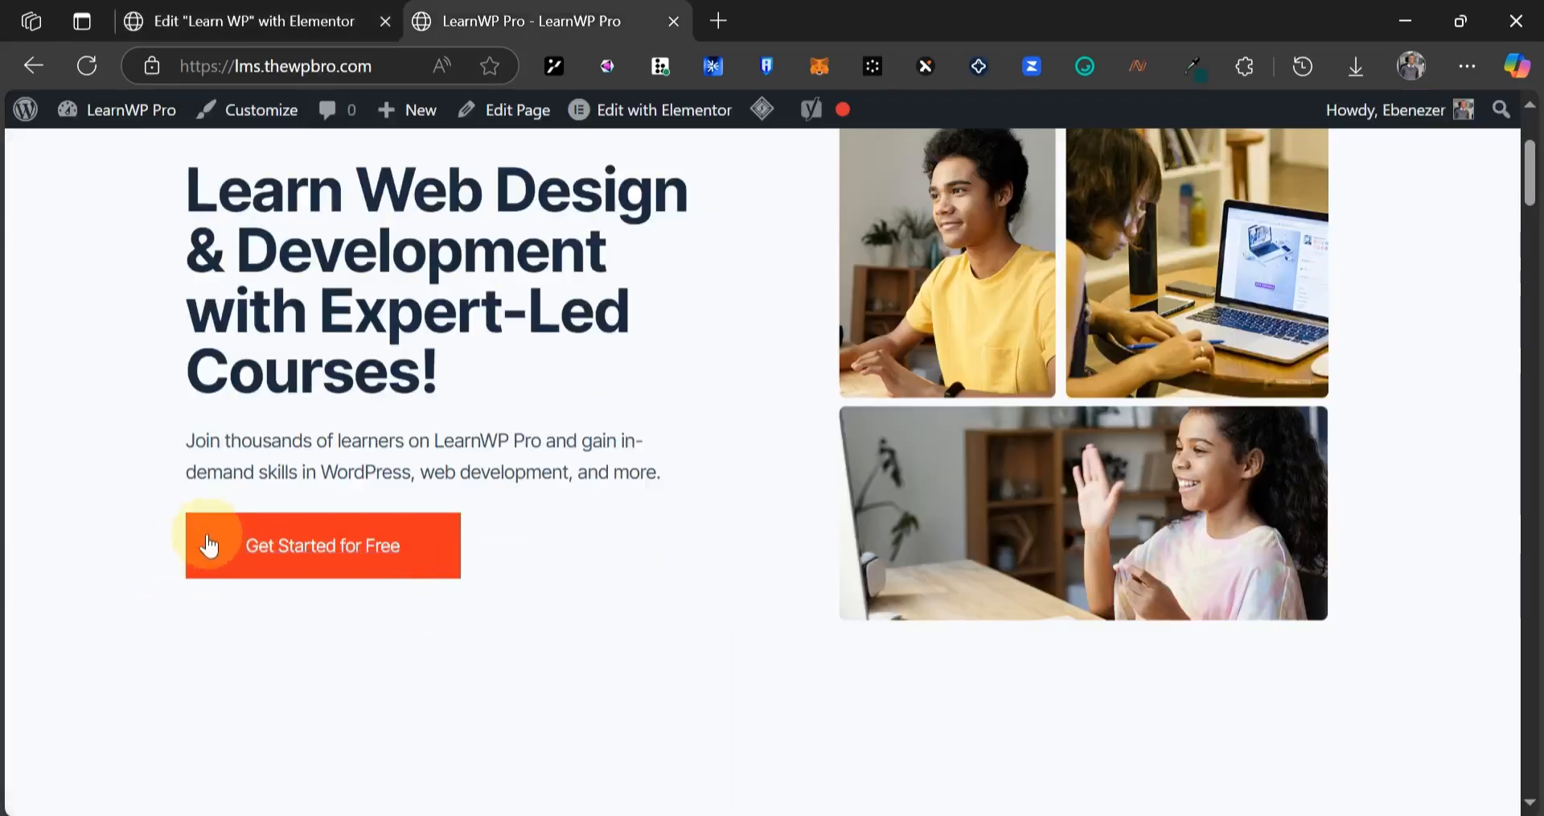
key(ctrl+Tab)
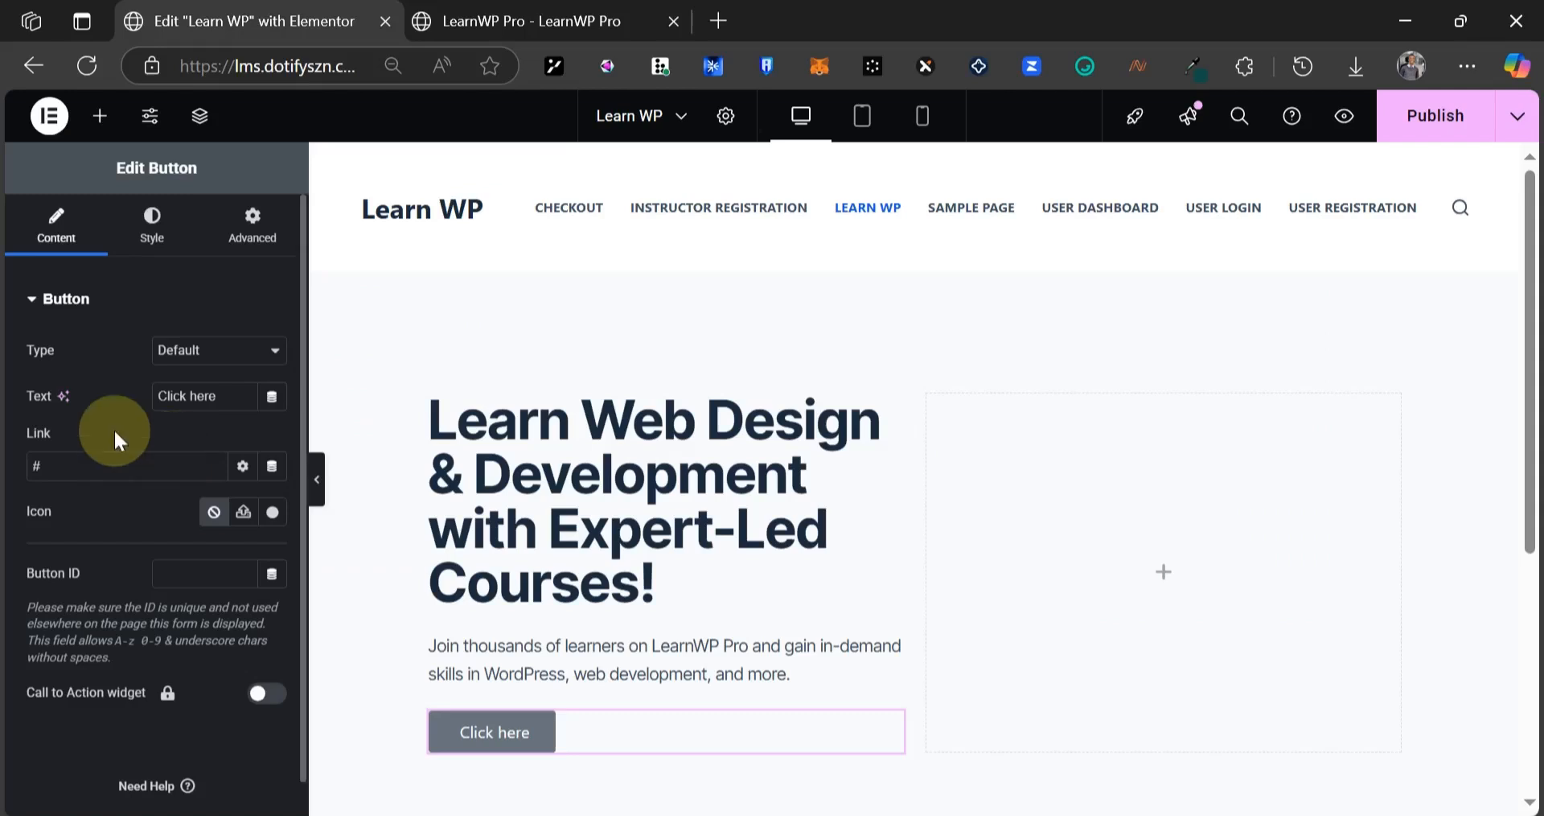
triple_click(160, 400)
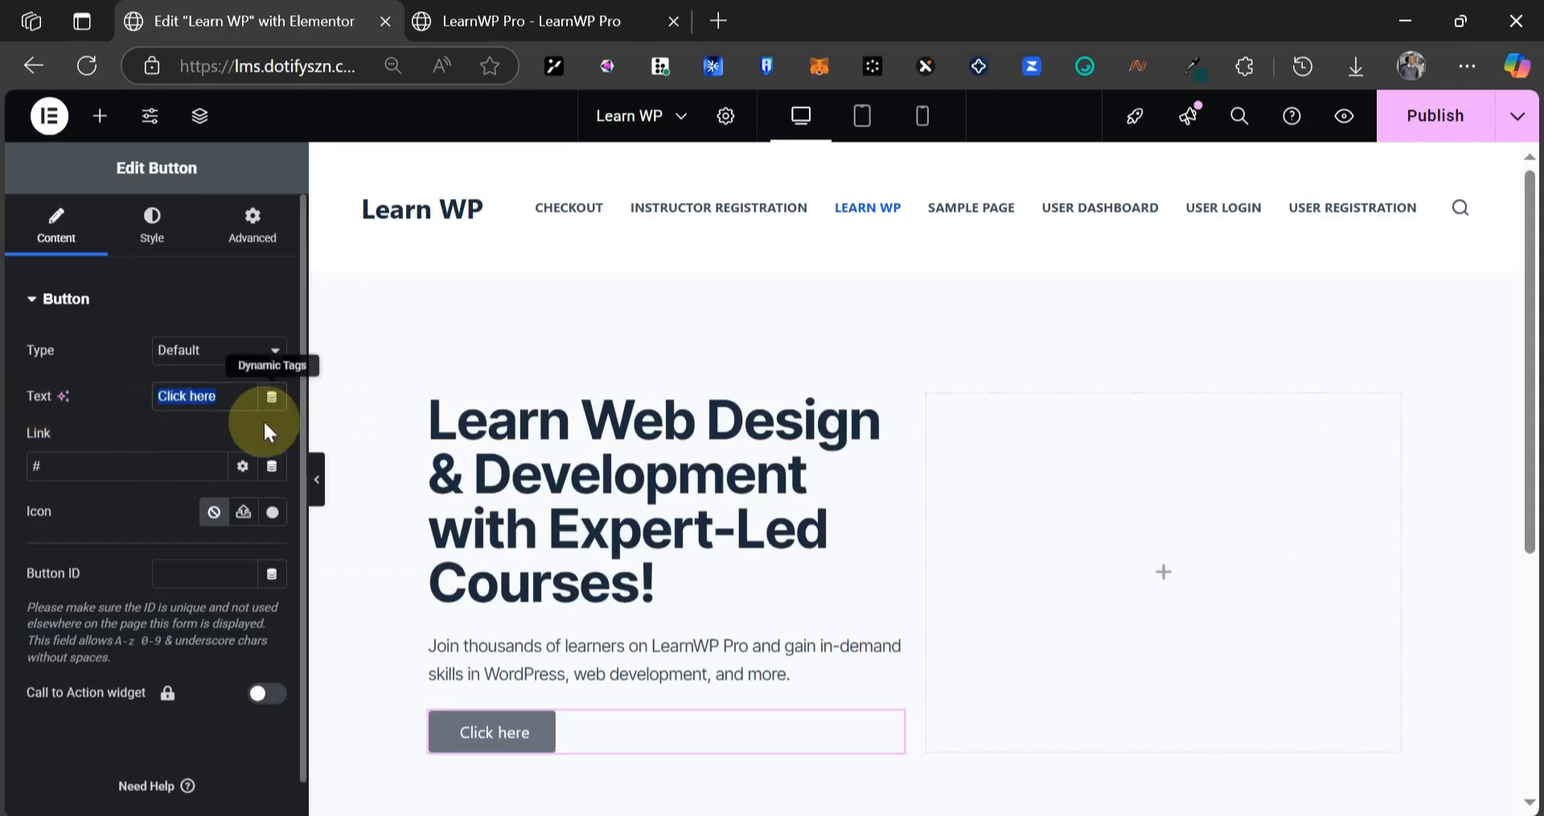
text(Get Sta)
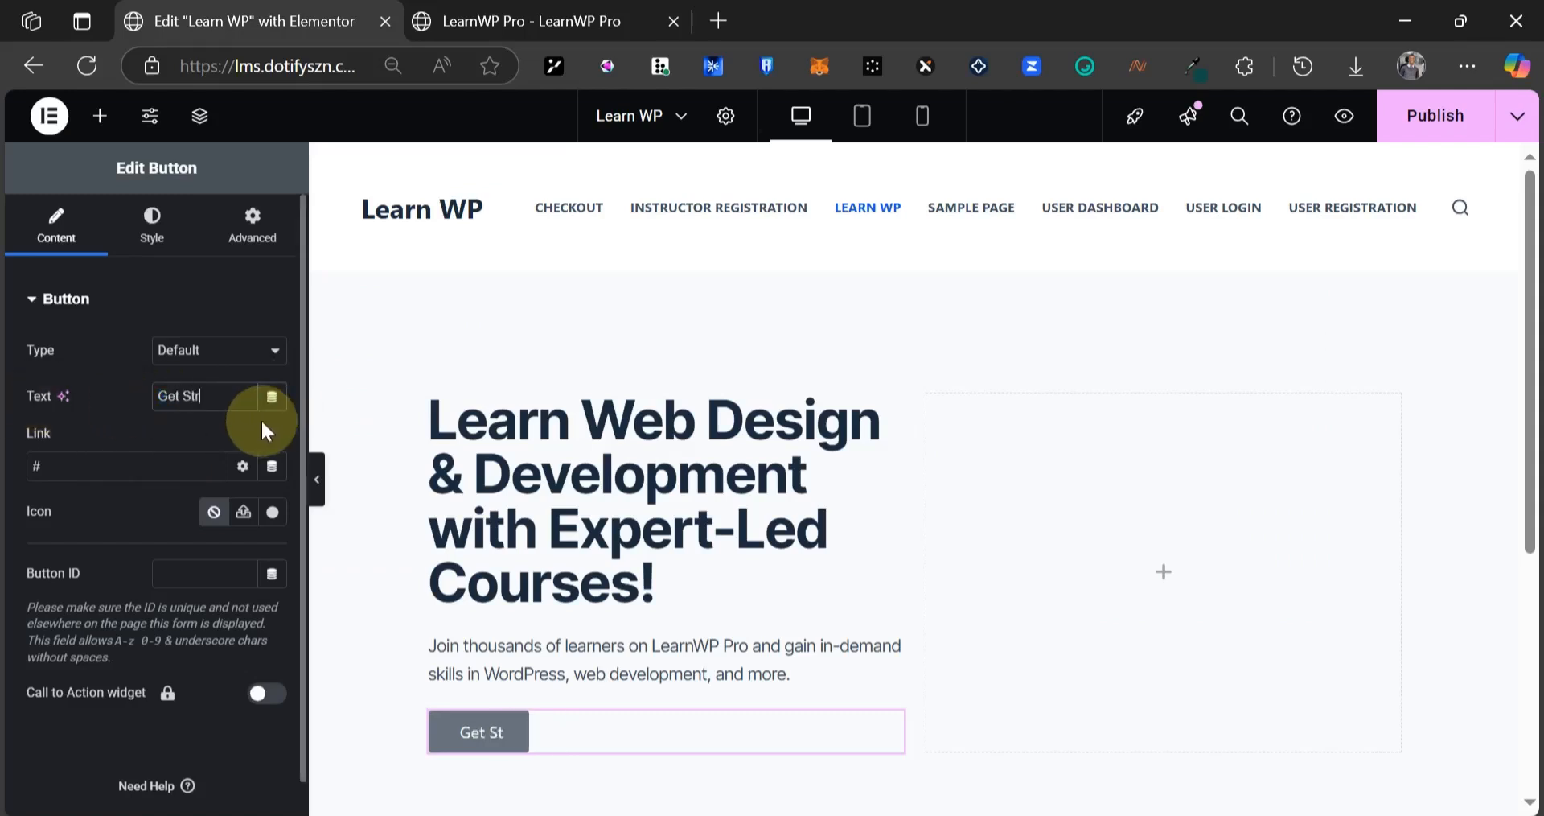
text(rted )
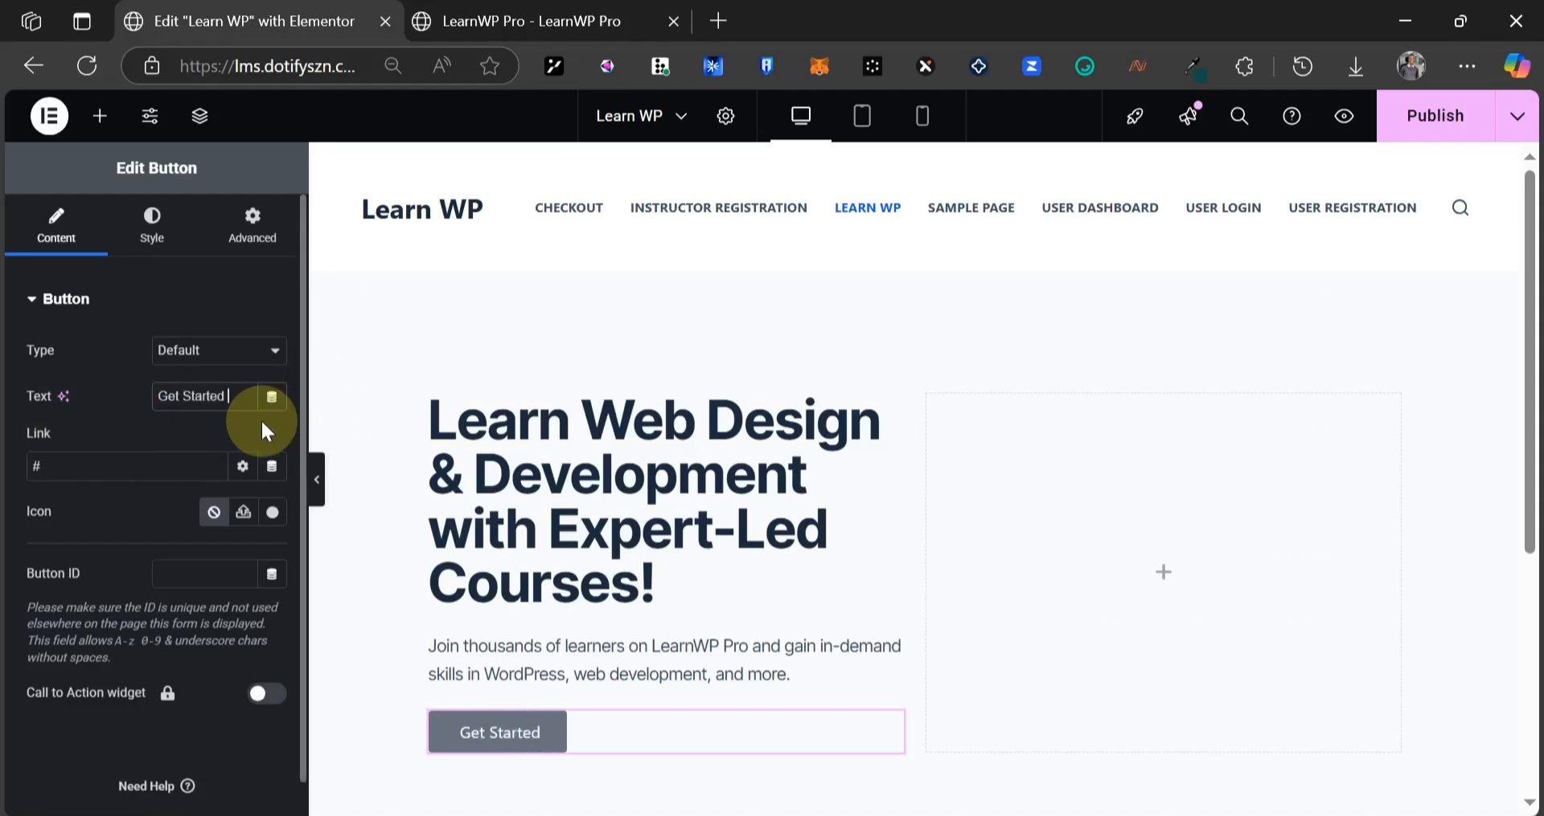
text(For Free)
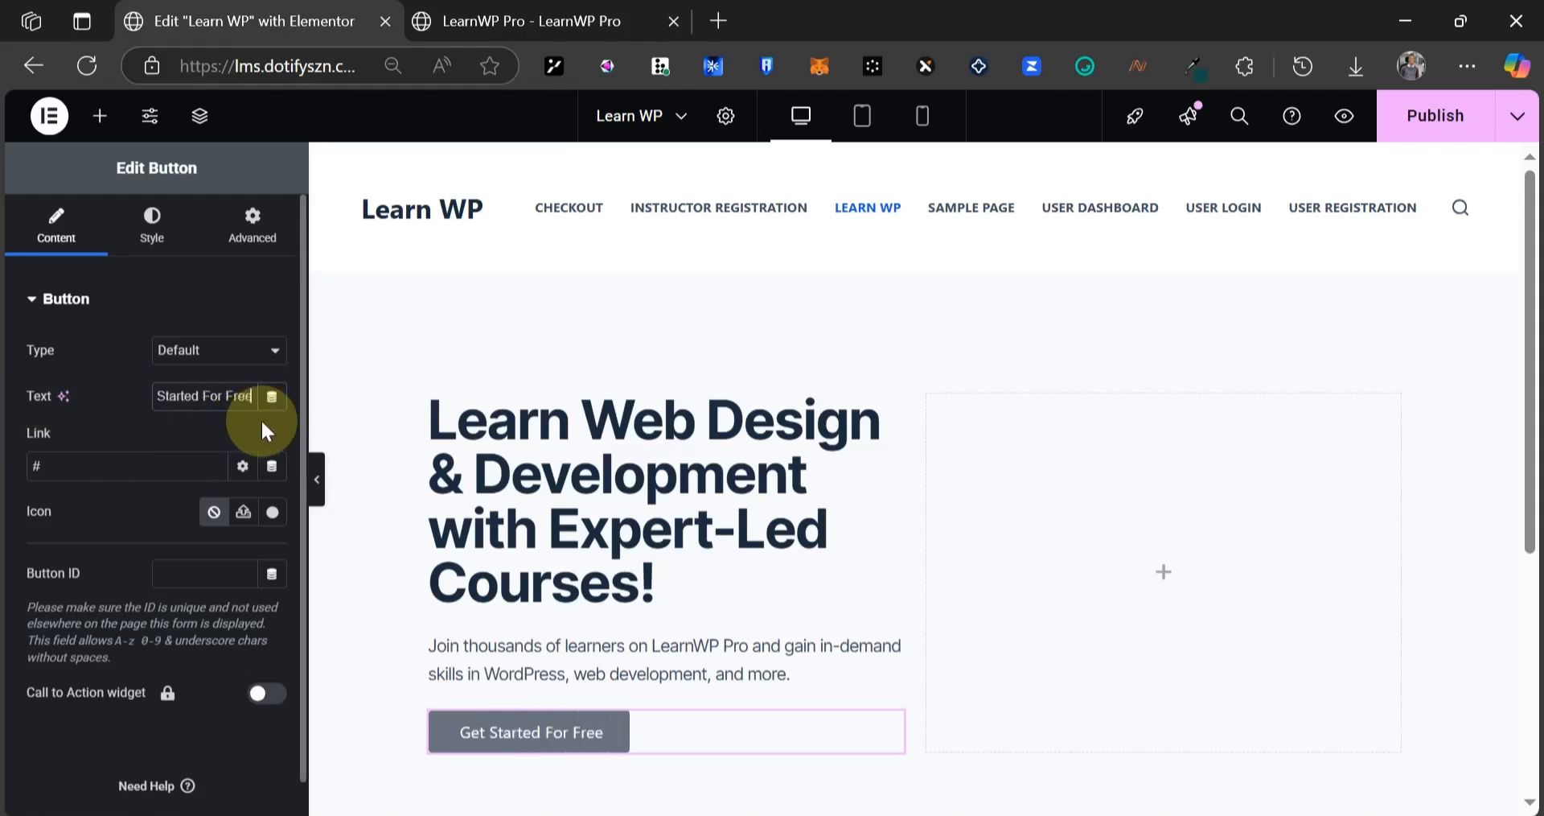
- Copy the header's User Registration link address and use it as the hero button's link
double_click(69, 465)
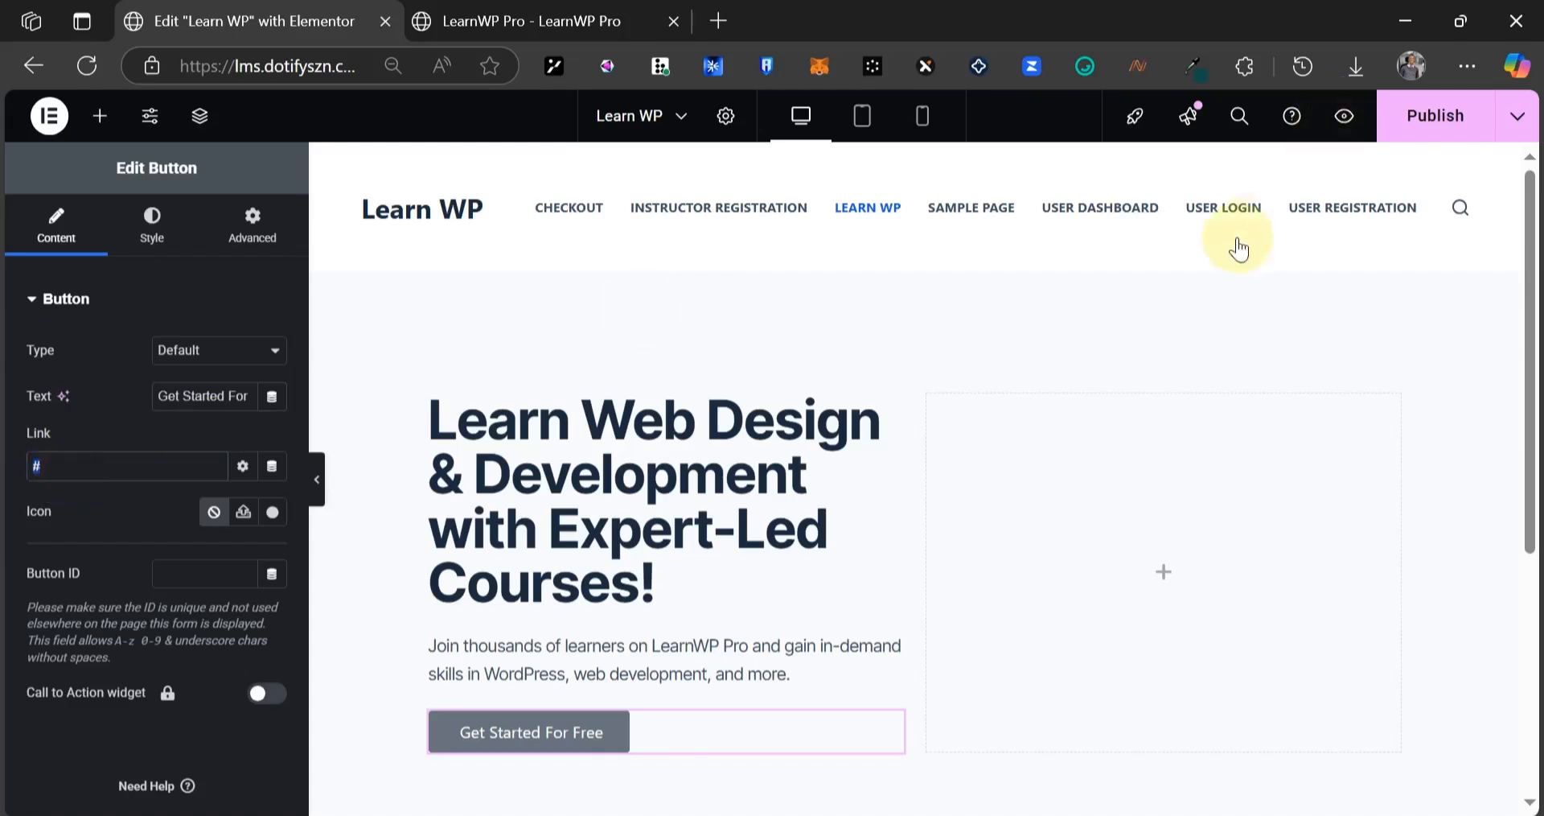
right_click(1319, 208)
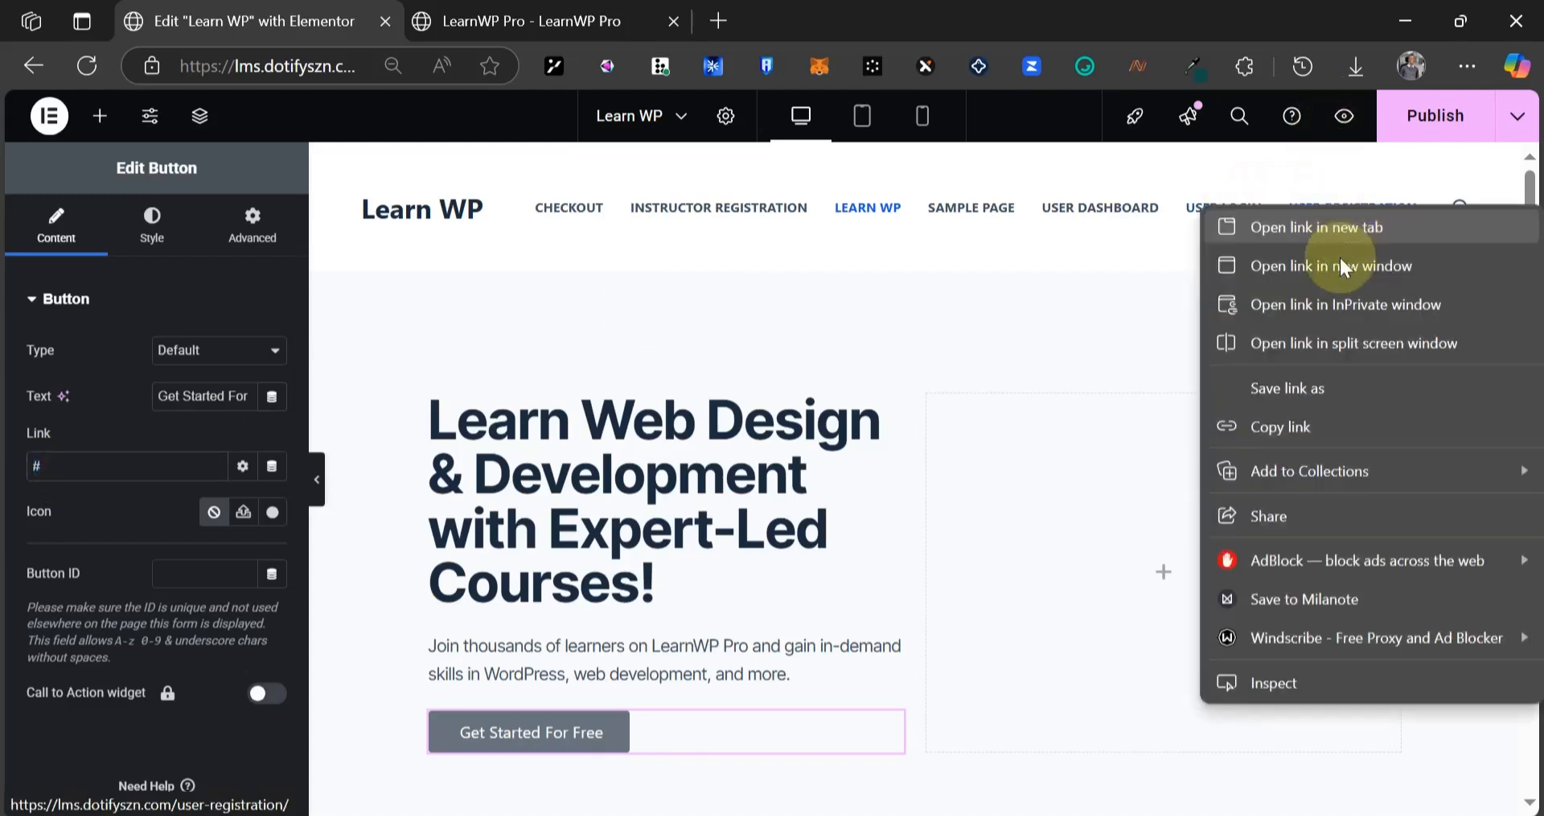
click(1323, 422)
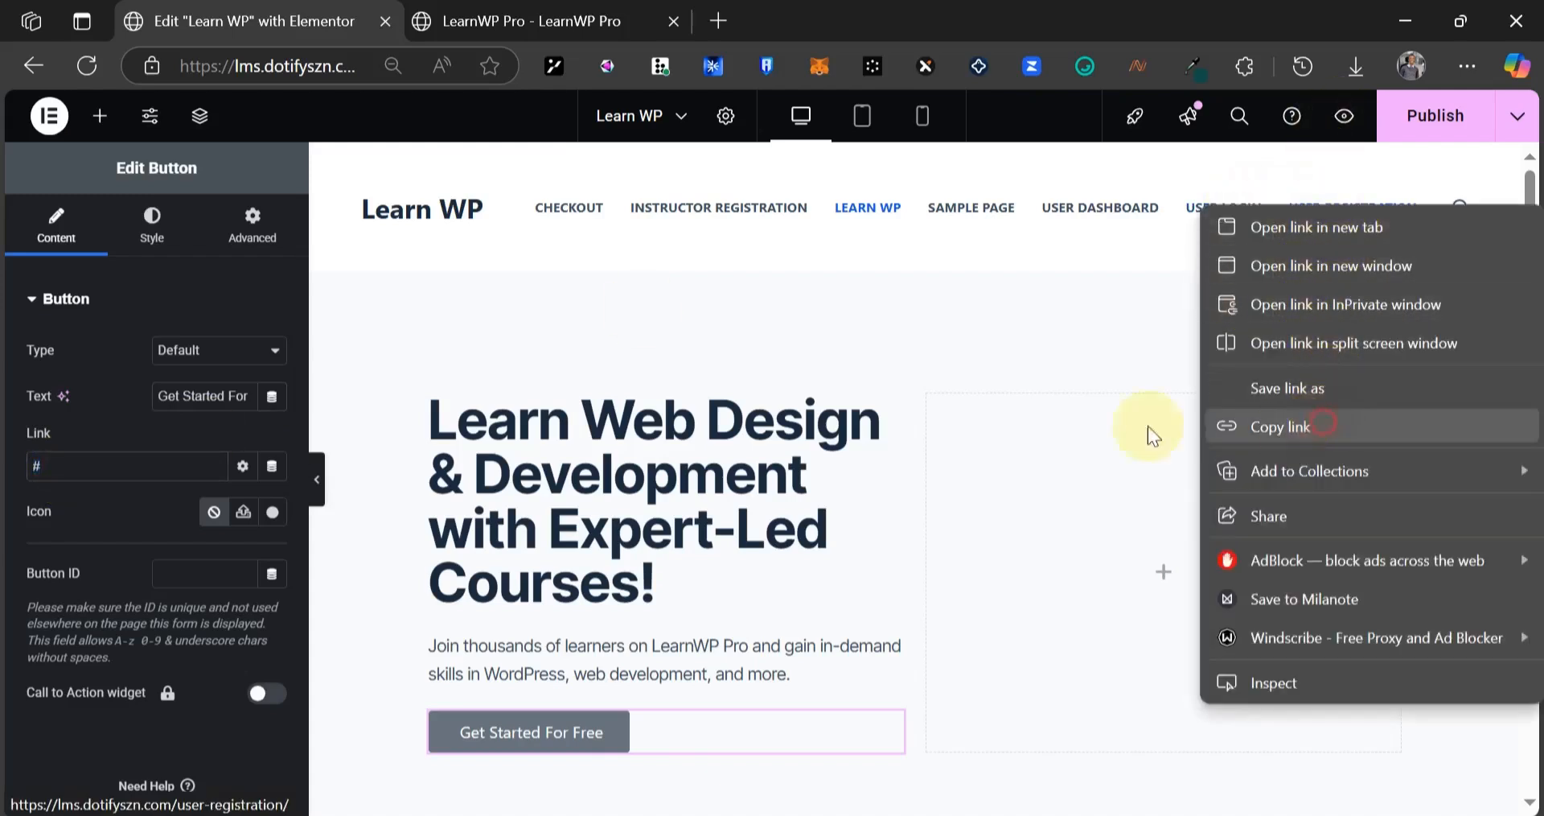
click(83, 457)
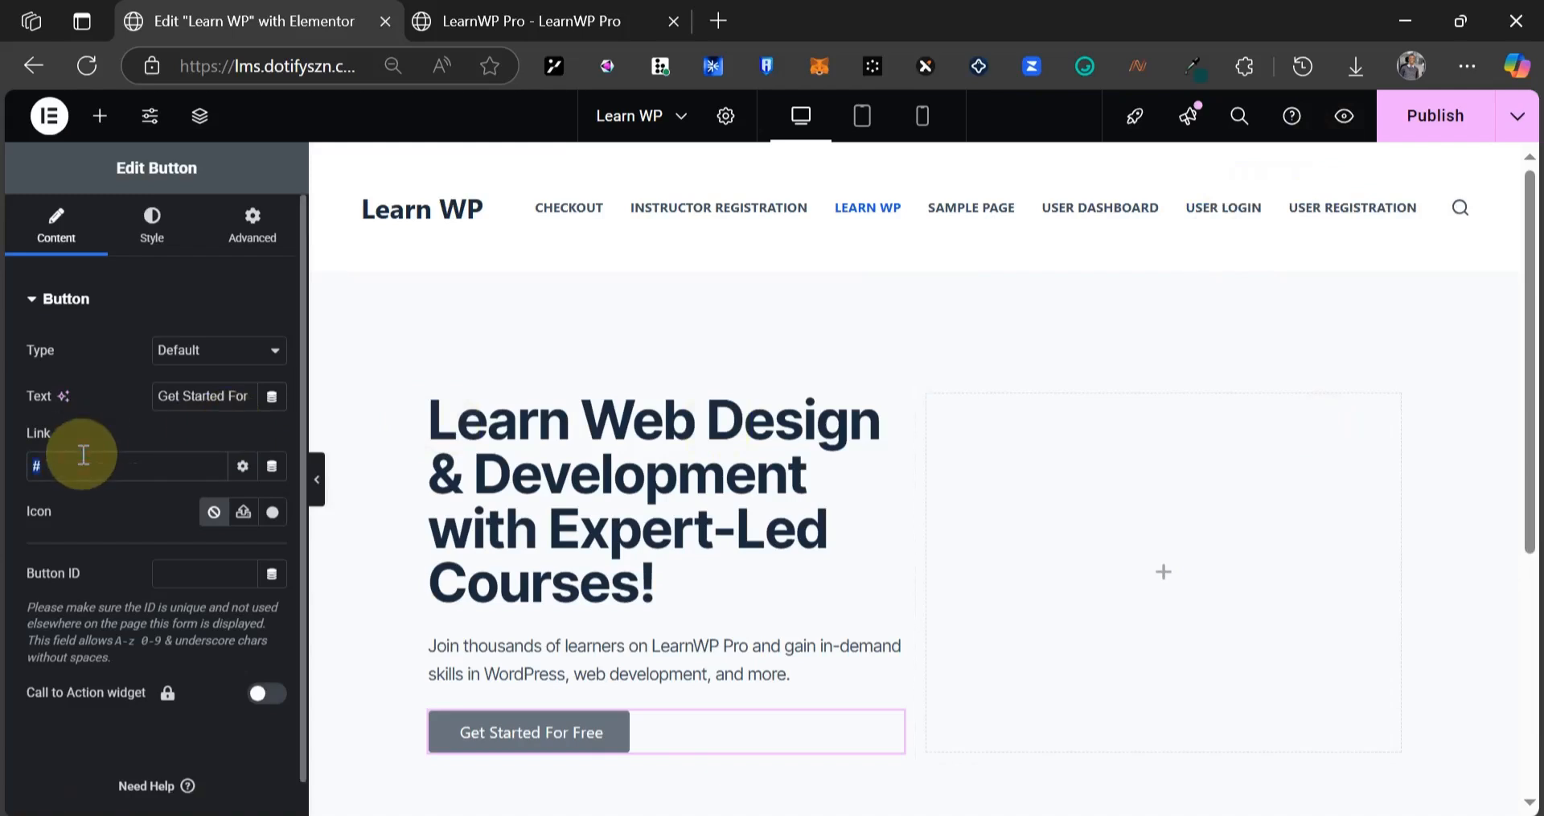
key(ctrl+v)
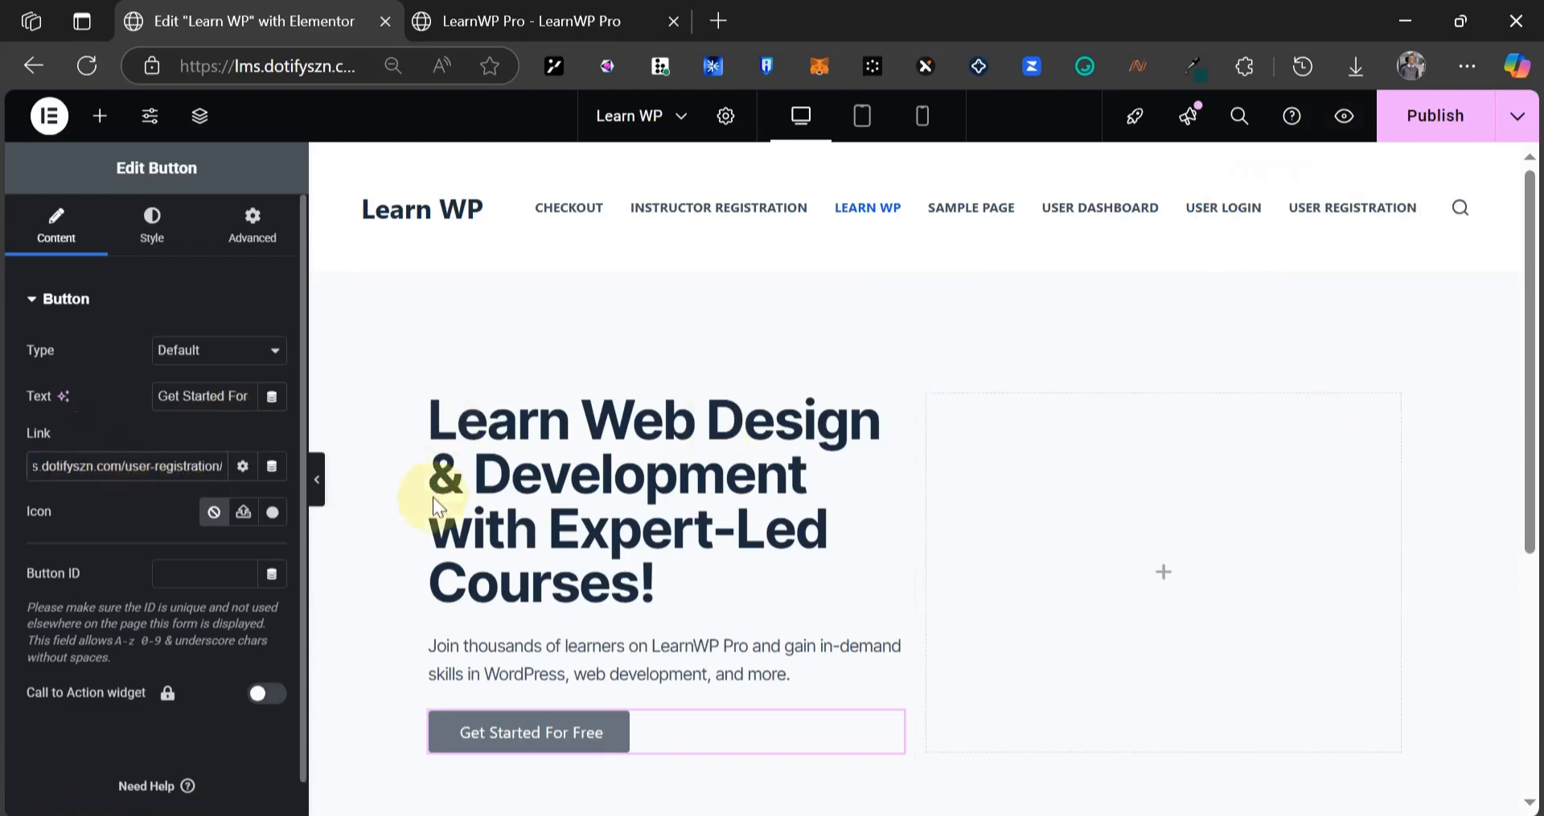
- Set the hero button's font family to Inter Tight, comparing it with the demo button
scroll(658, 466, down, 3)
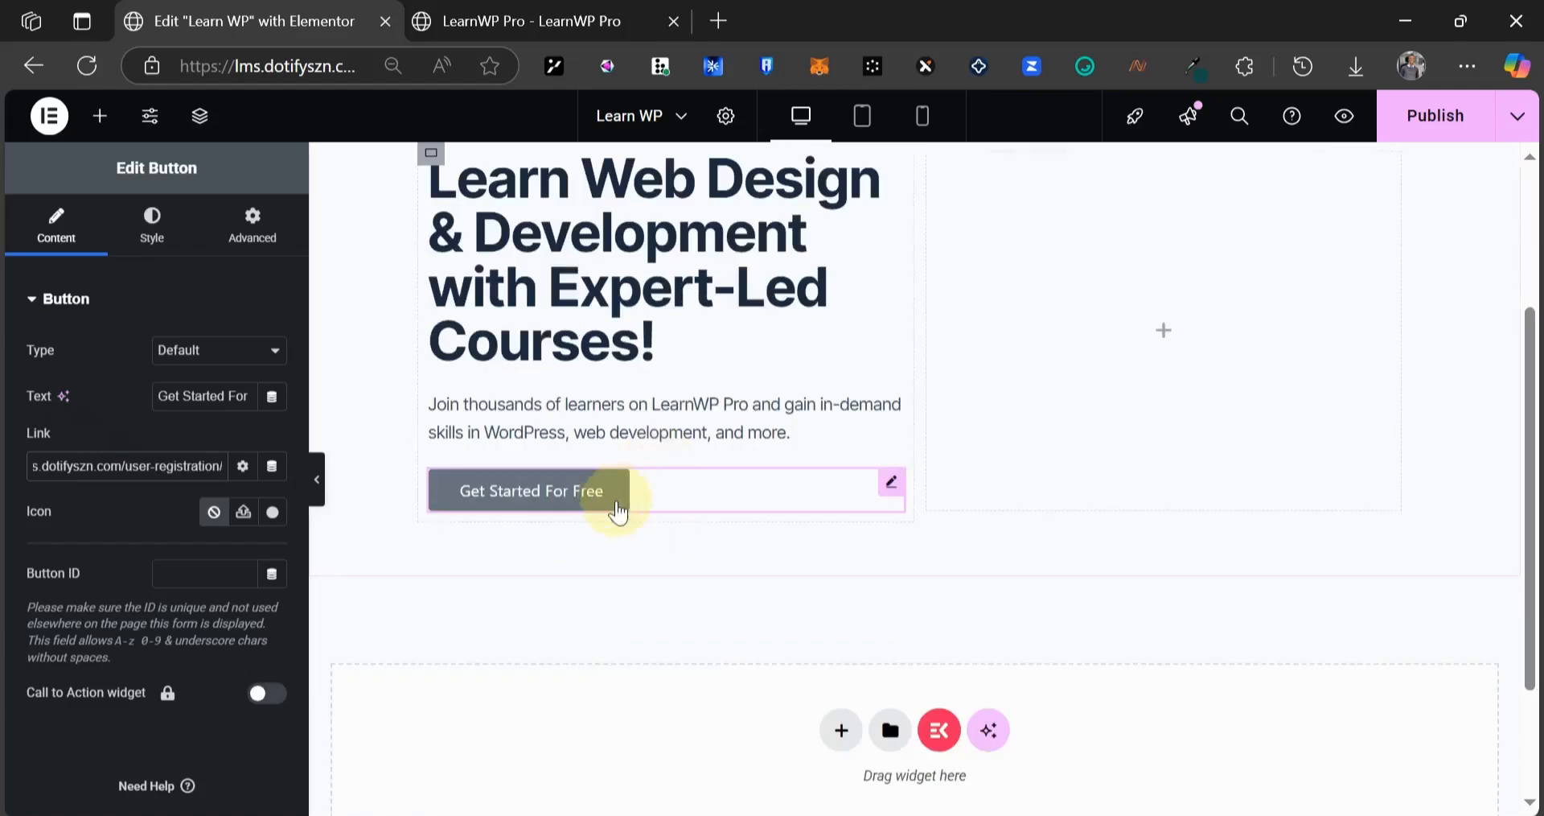
click(171, 256)
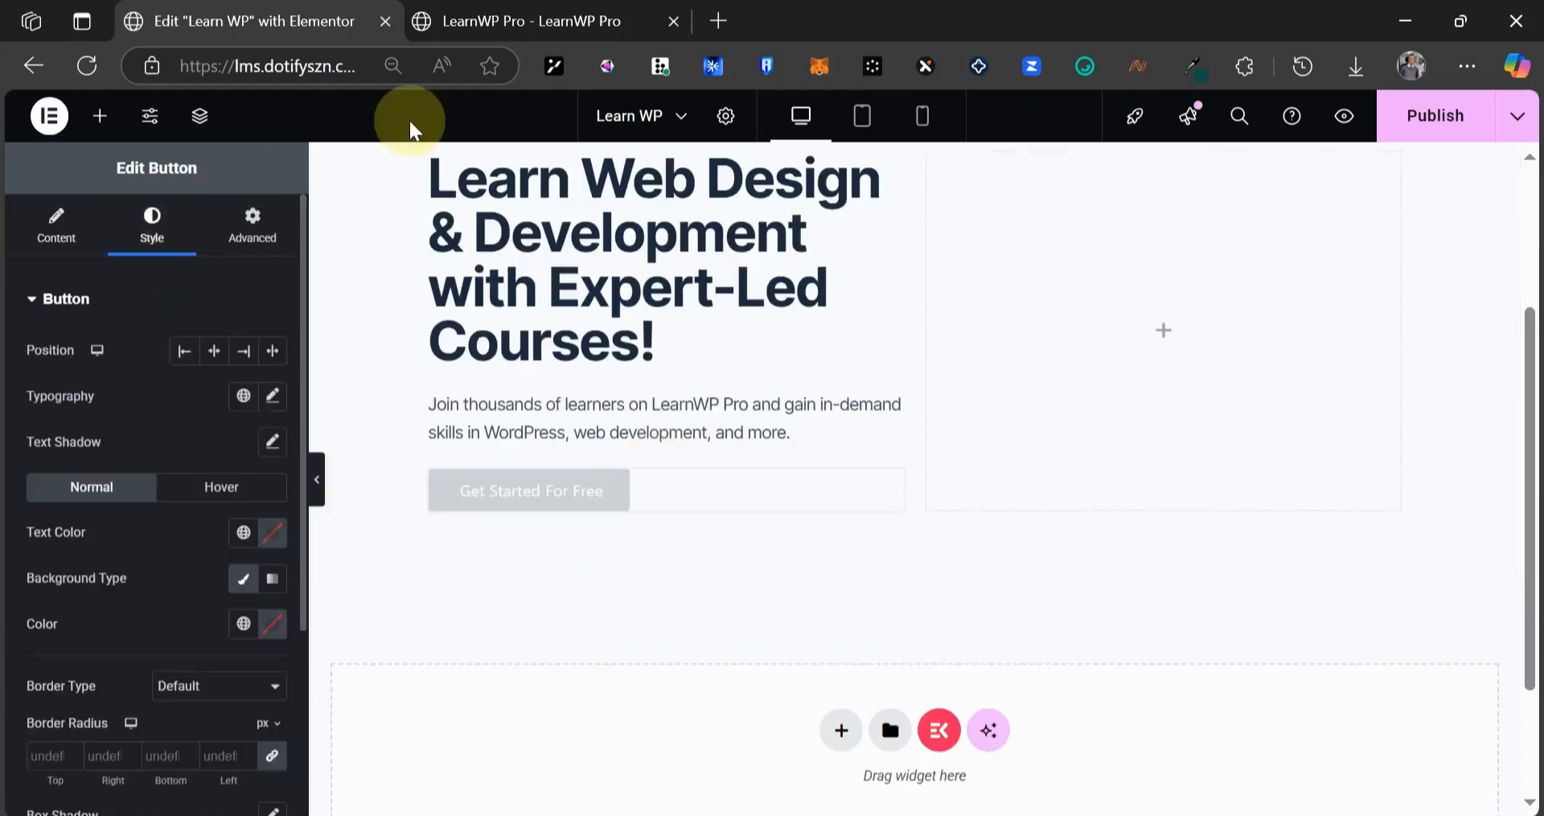
click(498, 20)
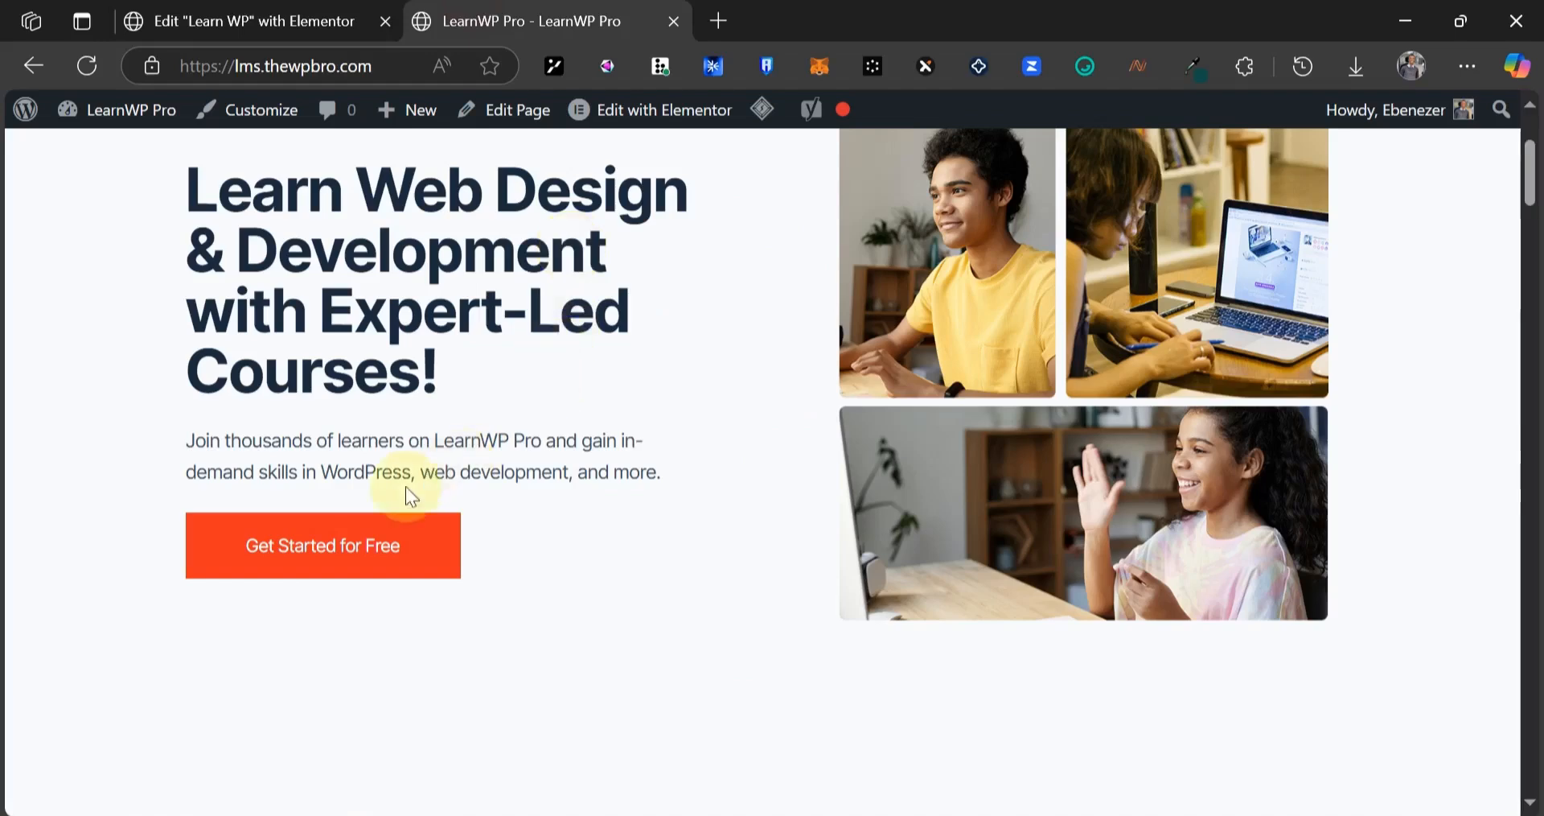
click(241, 18)
click(272, 395)
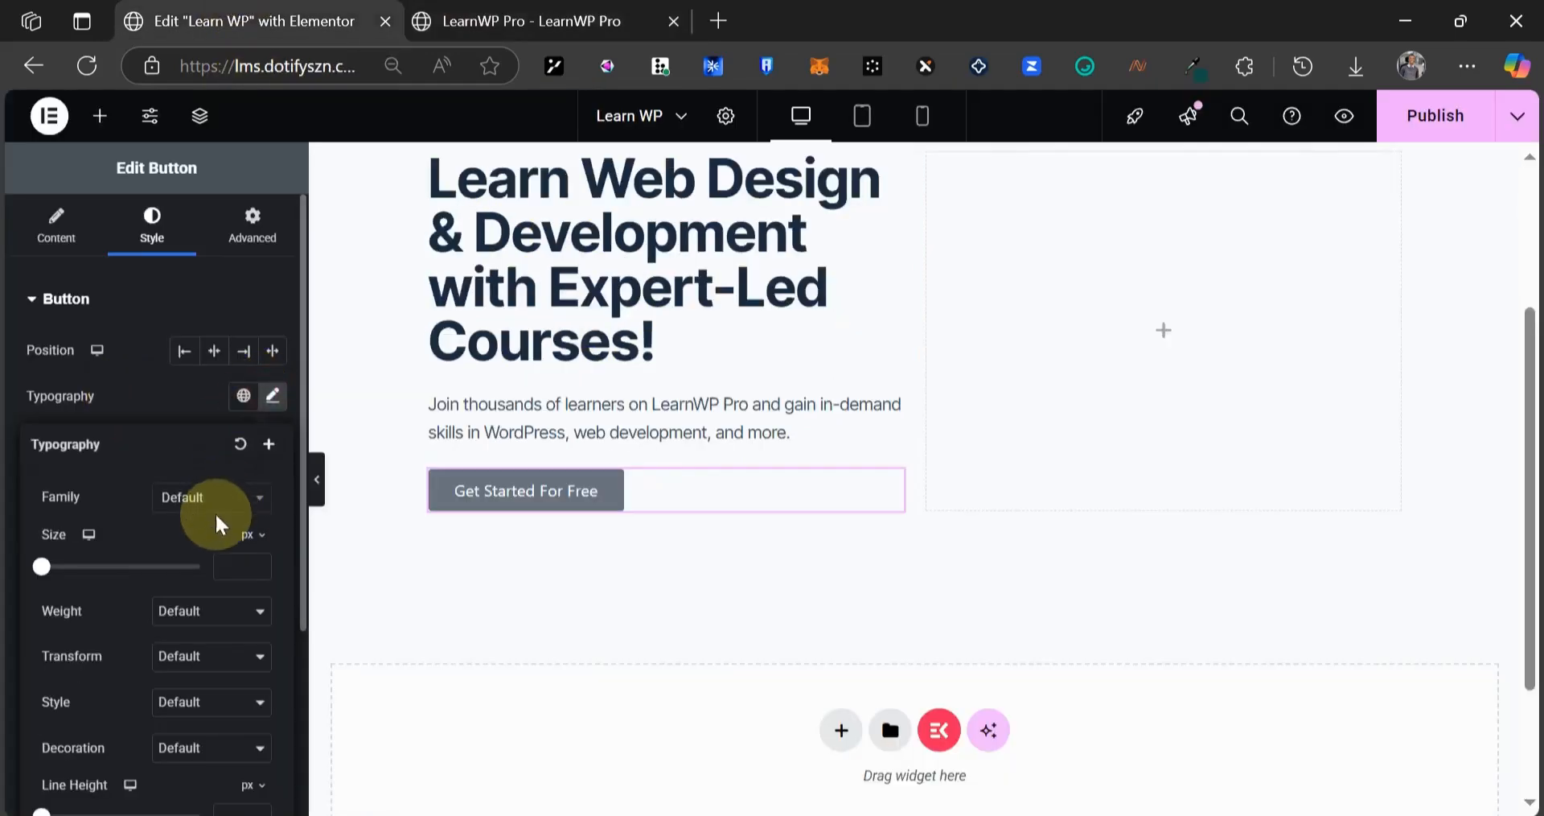
click(213, 505)
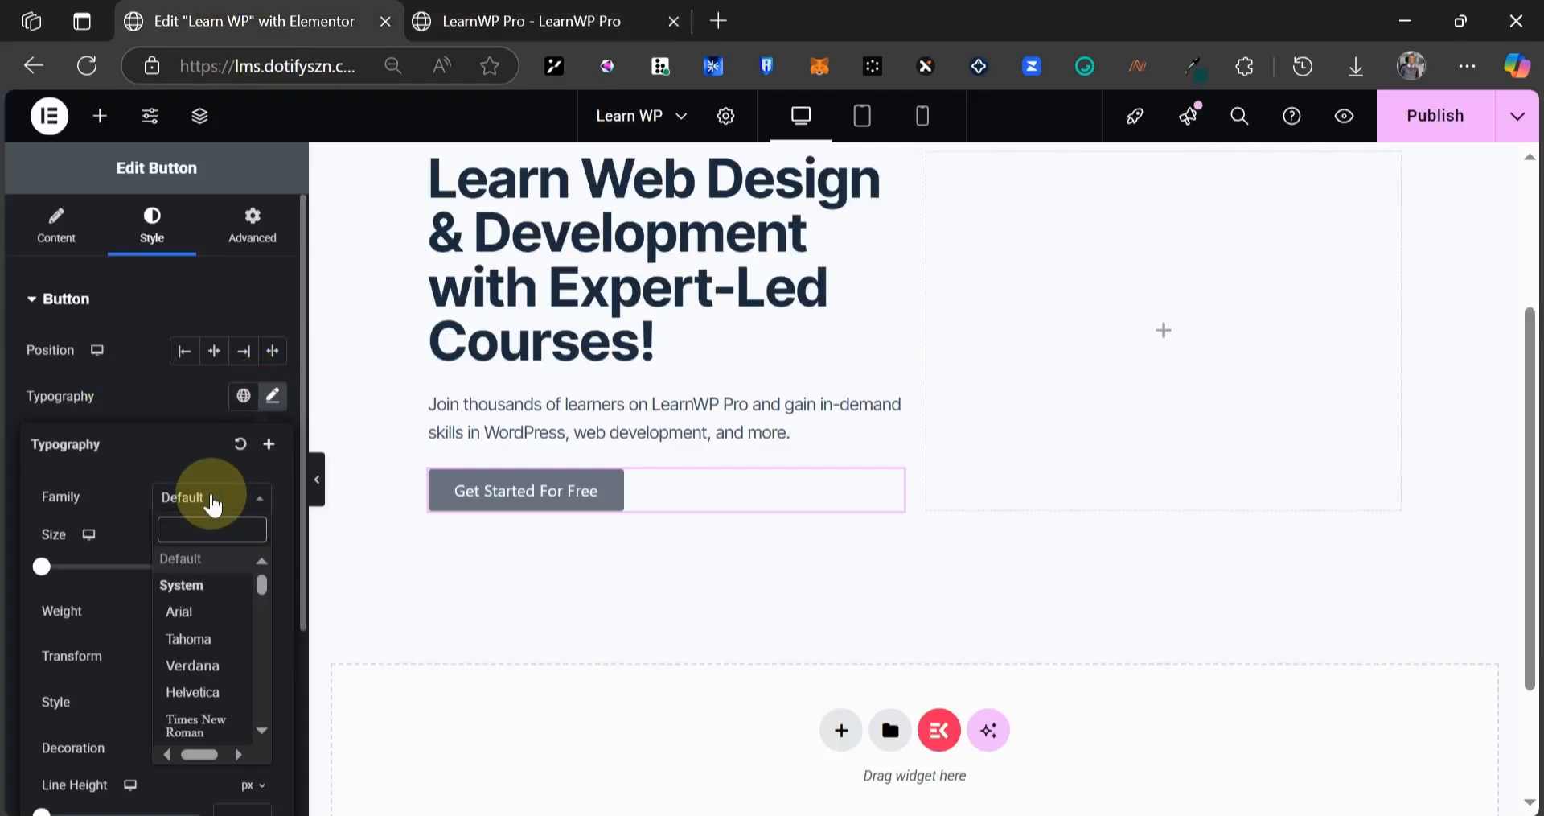
text(inter)
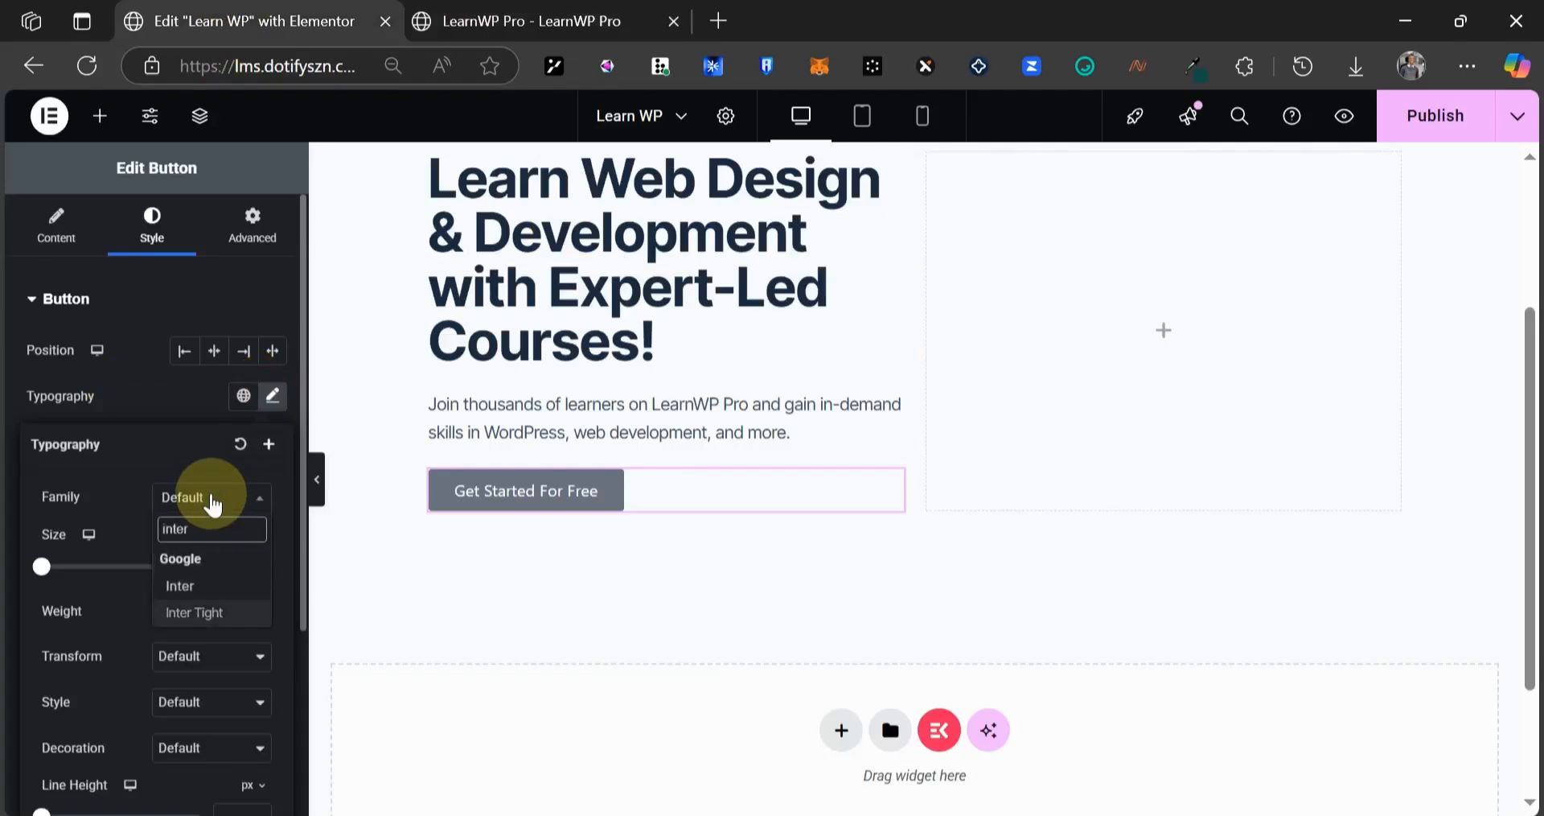
key(Return)
- Set the hero button's font size to 15 px, compare it with the demo, and close the typography settings
click(219, 565)
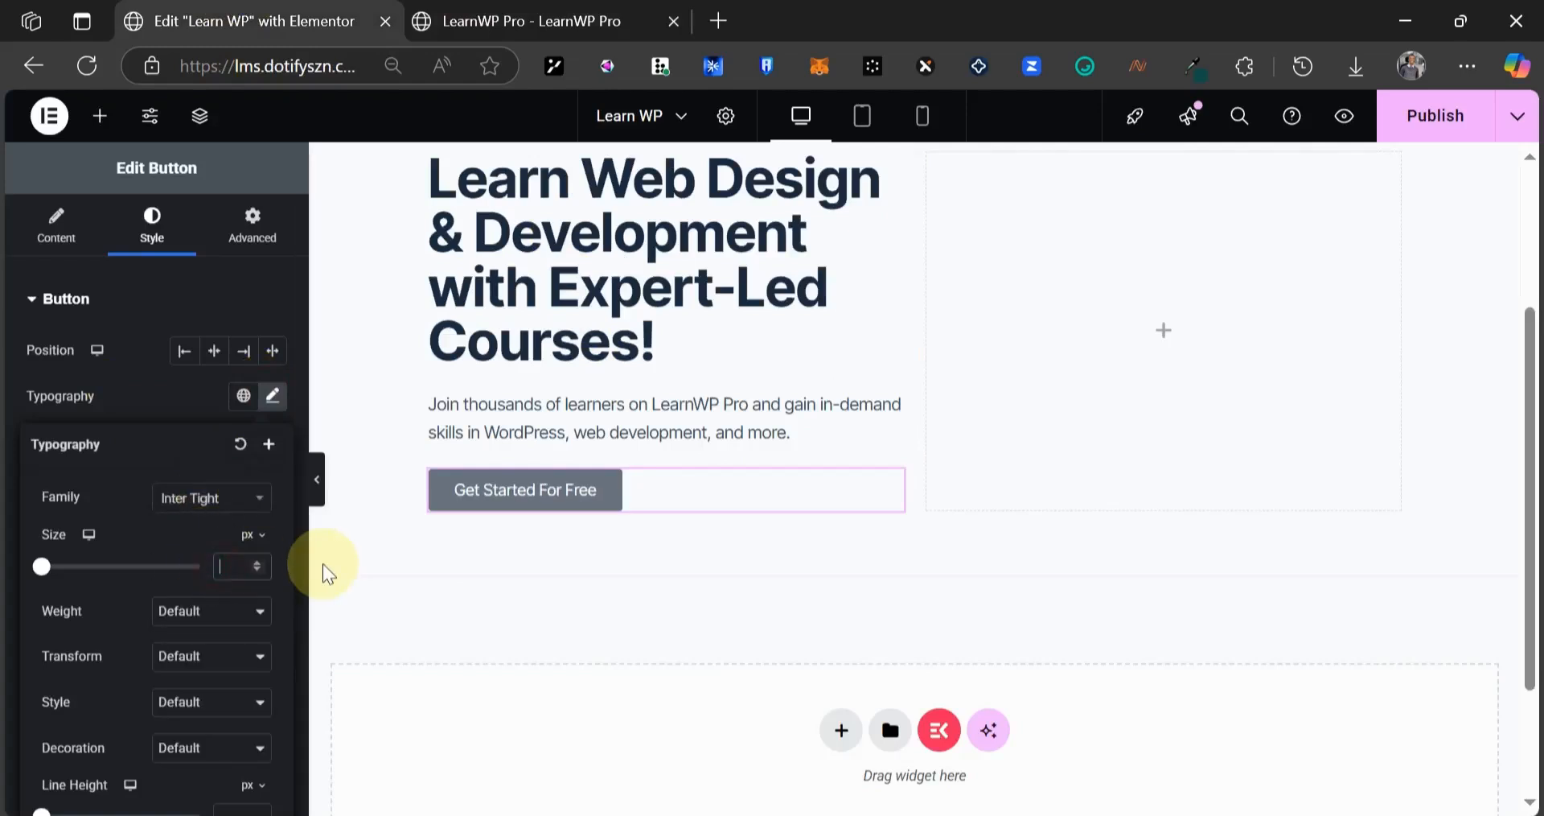
text(15)
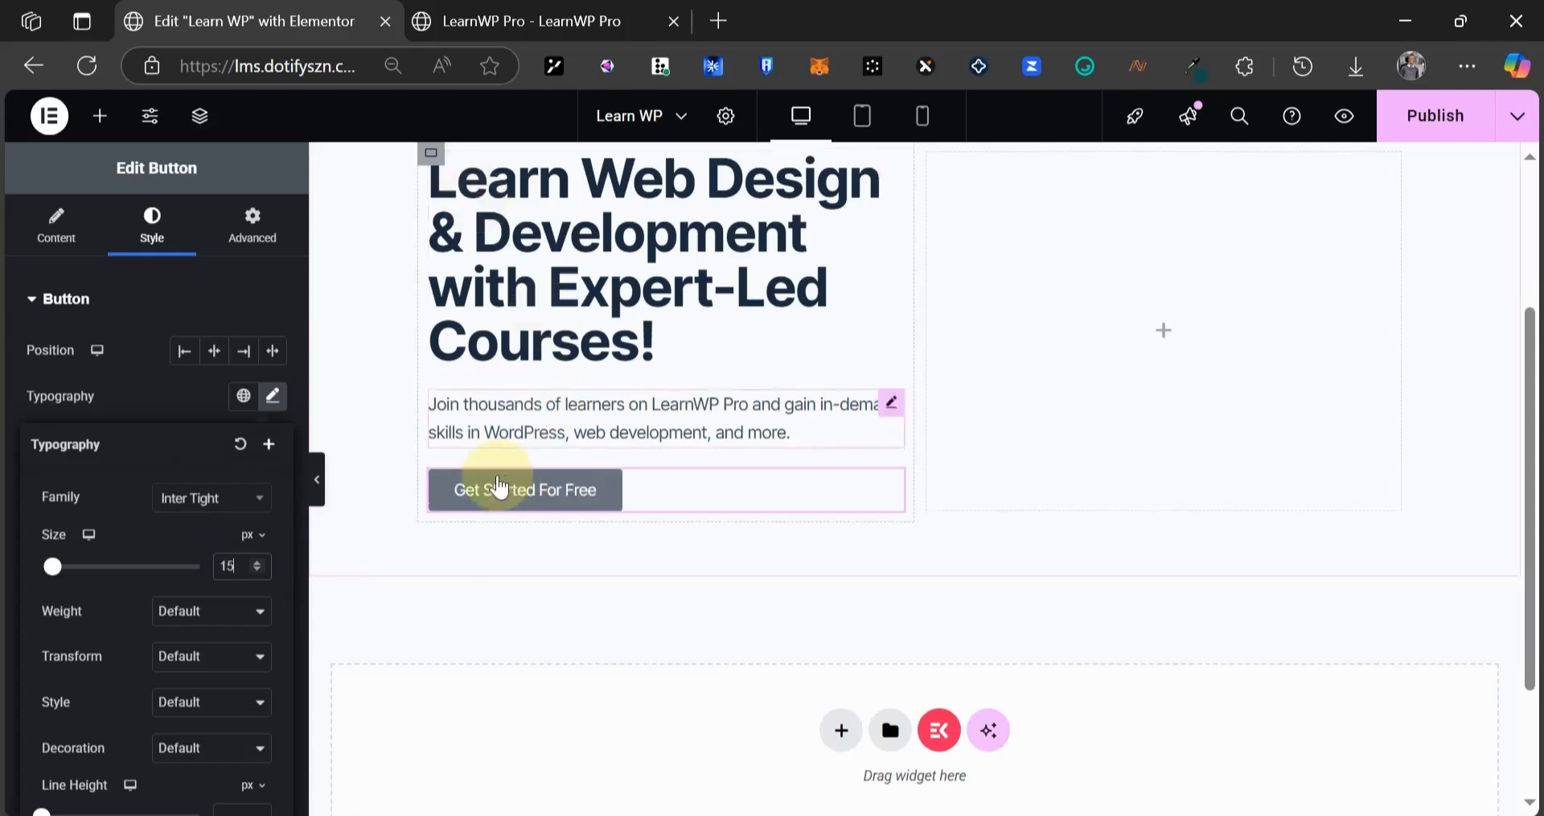
click(437, 12)
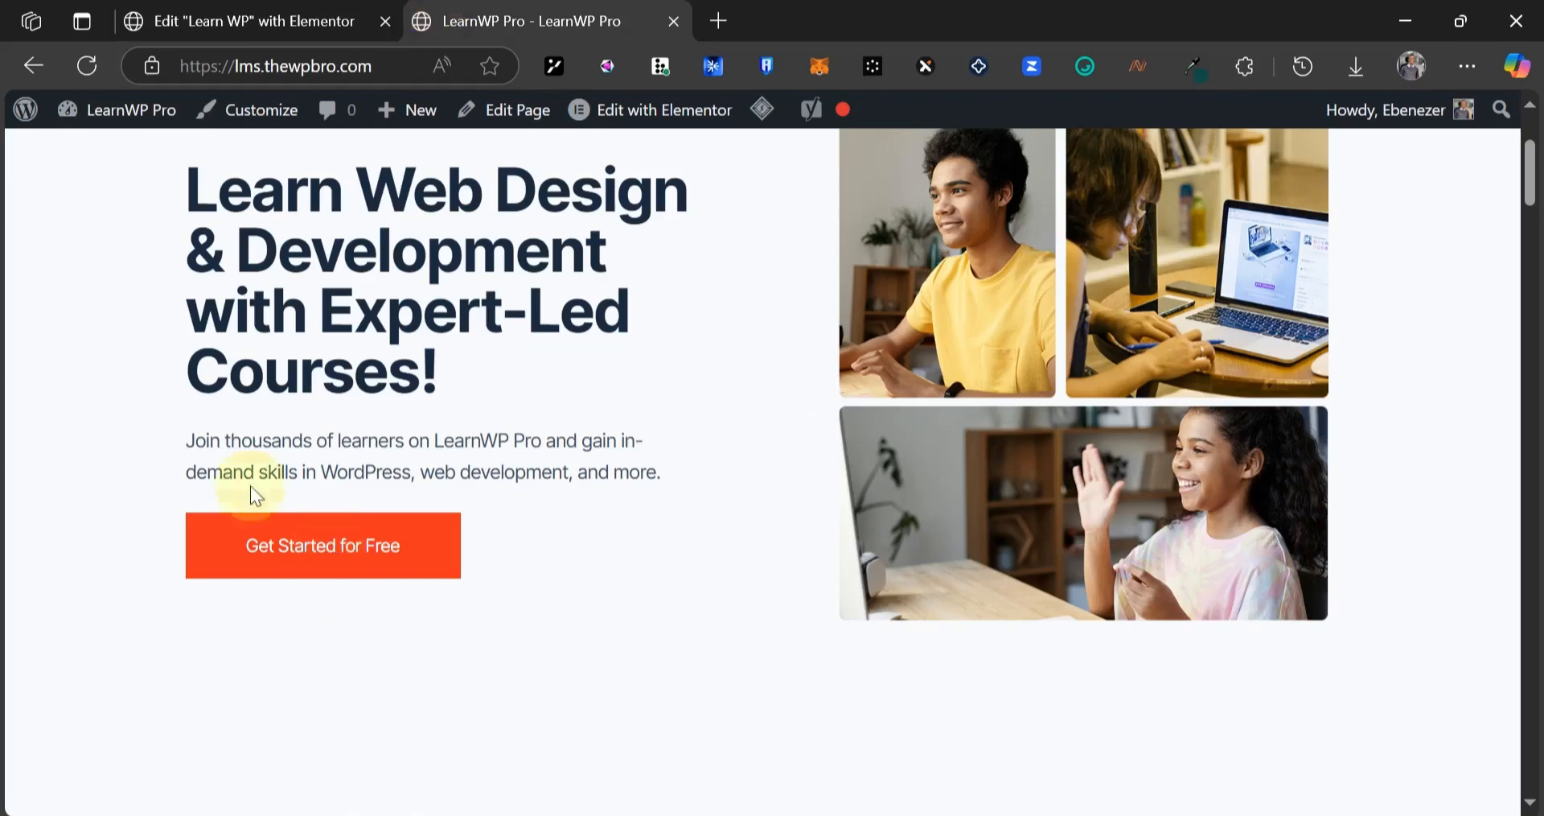
click(176, 9)
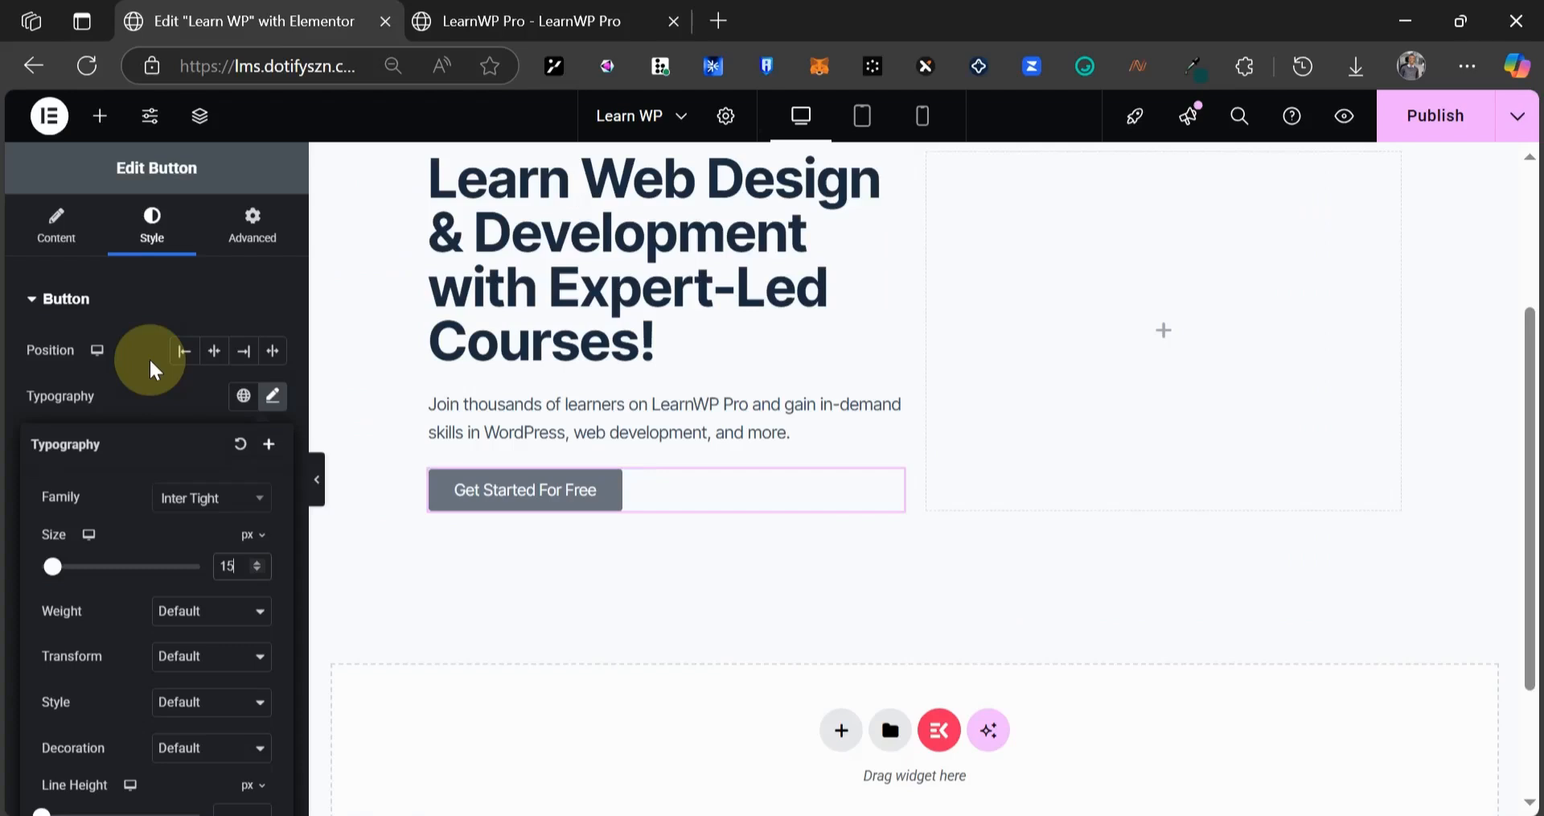
scroll(144, 346, down, 2)
click(126, 284)
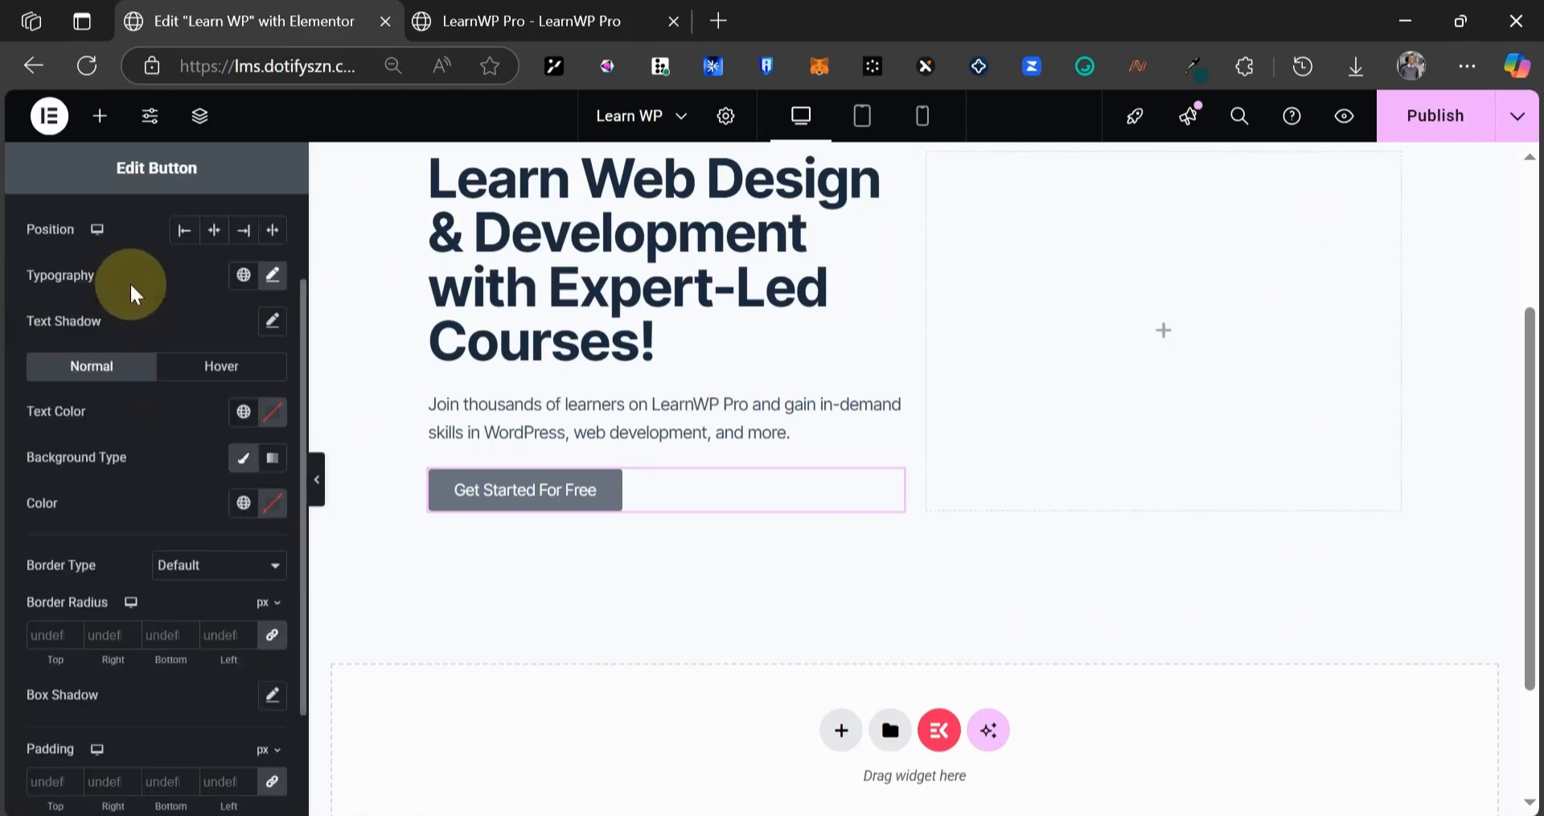
- Copy the red #e61601 from the saved colors in the color picker extension and apply it as the hero button's background
click(269, 507)
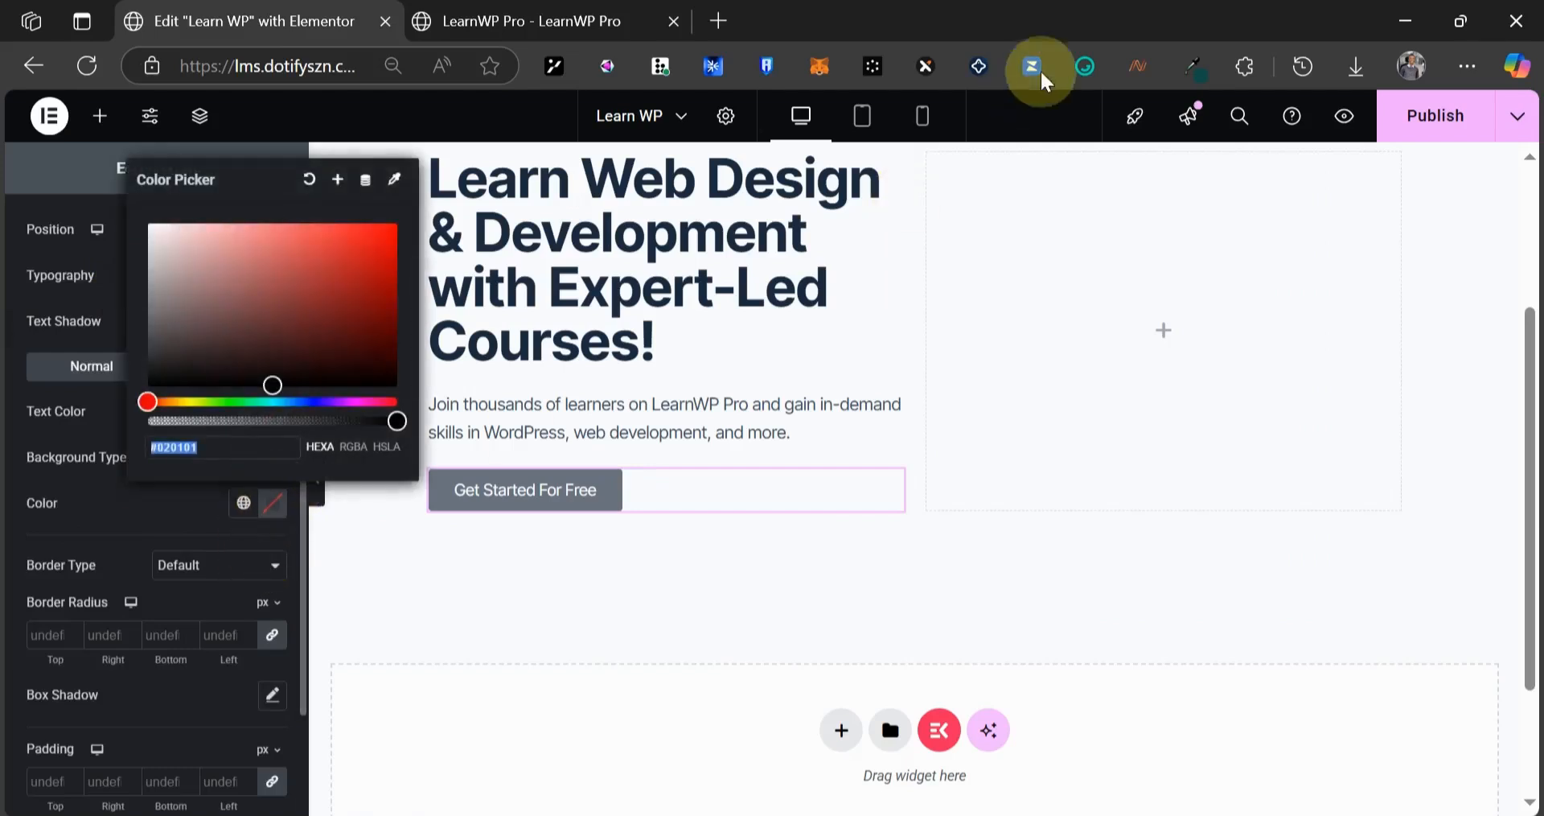
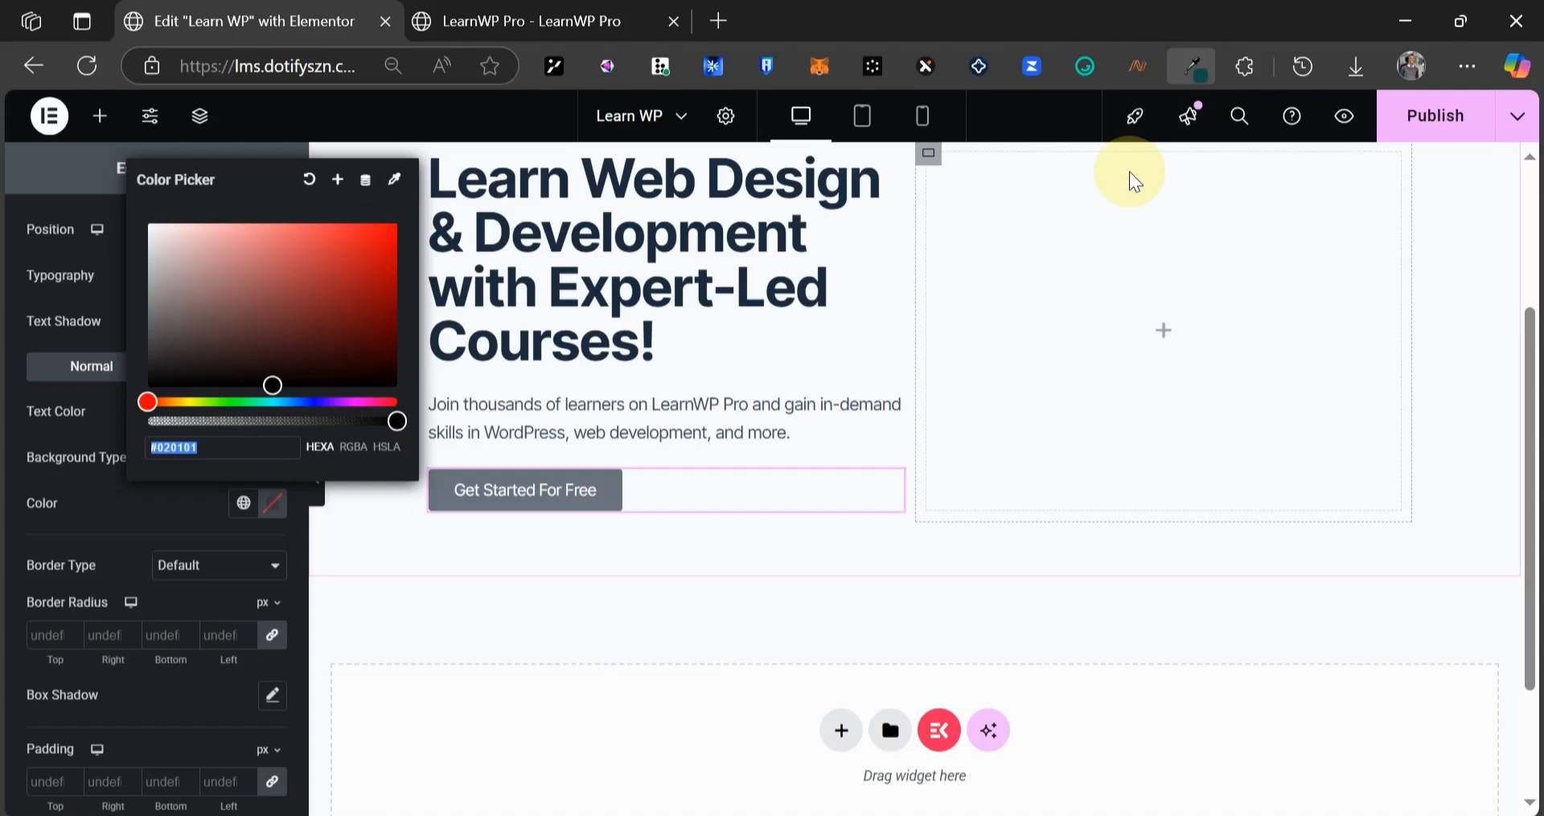
click(515, 20)
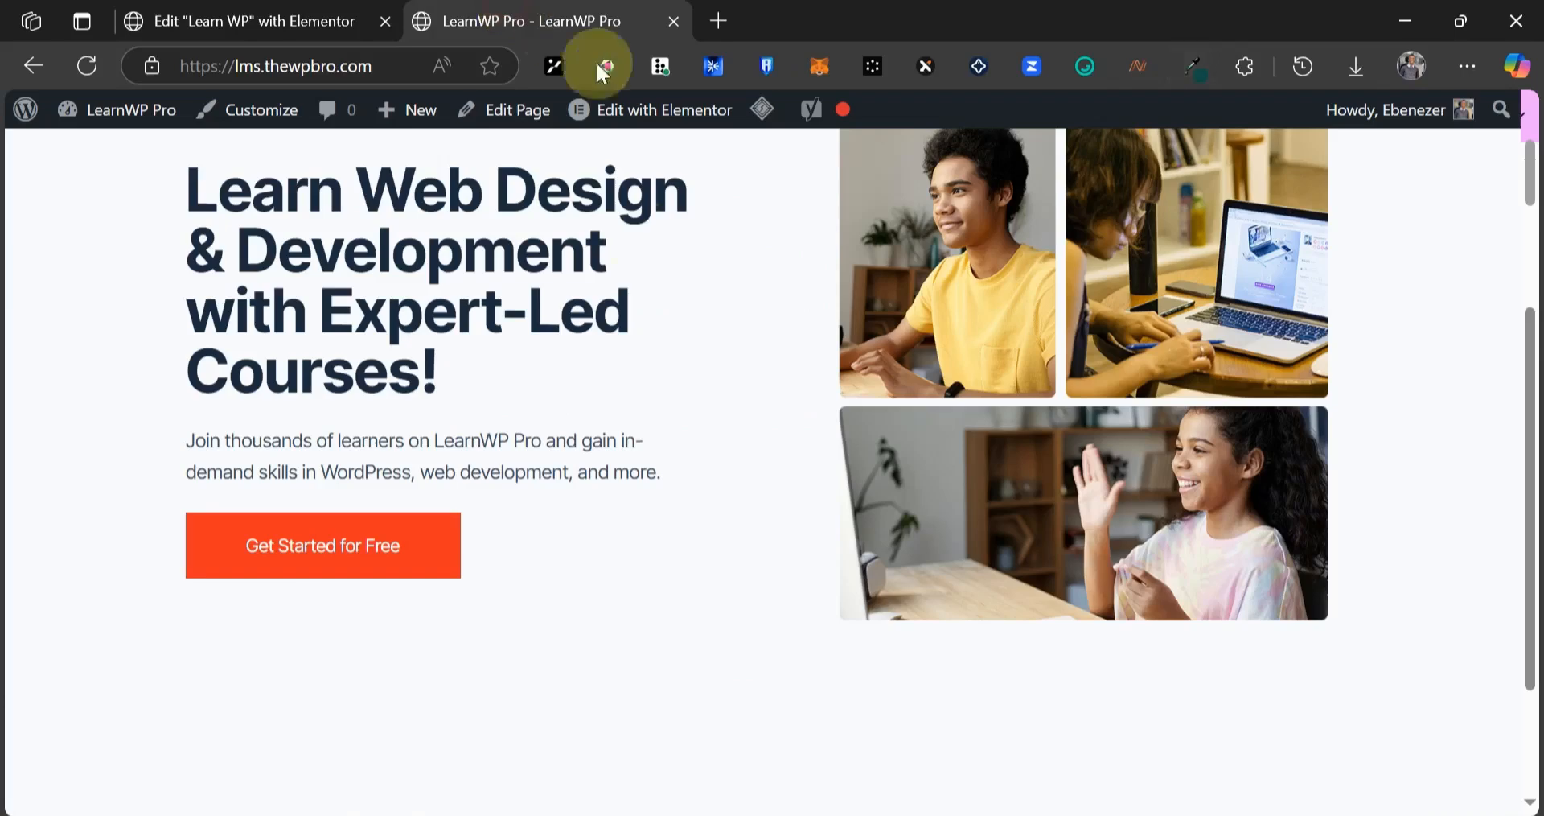
click(1184, 64)
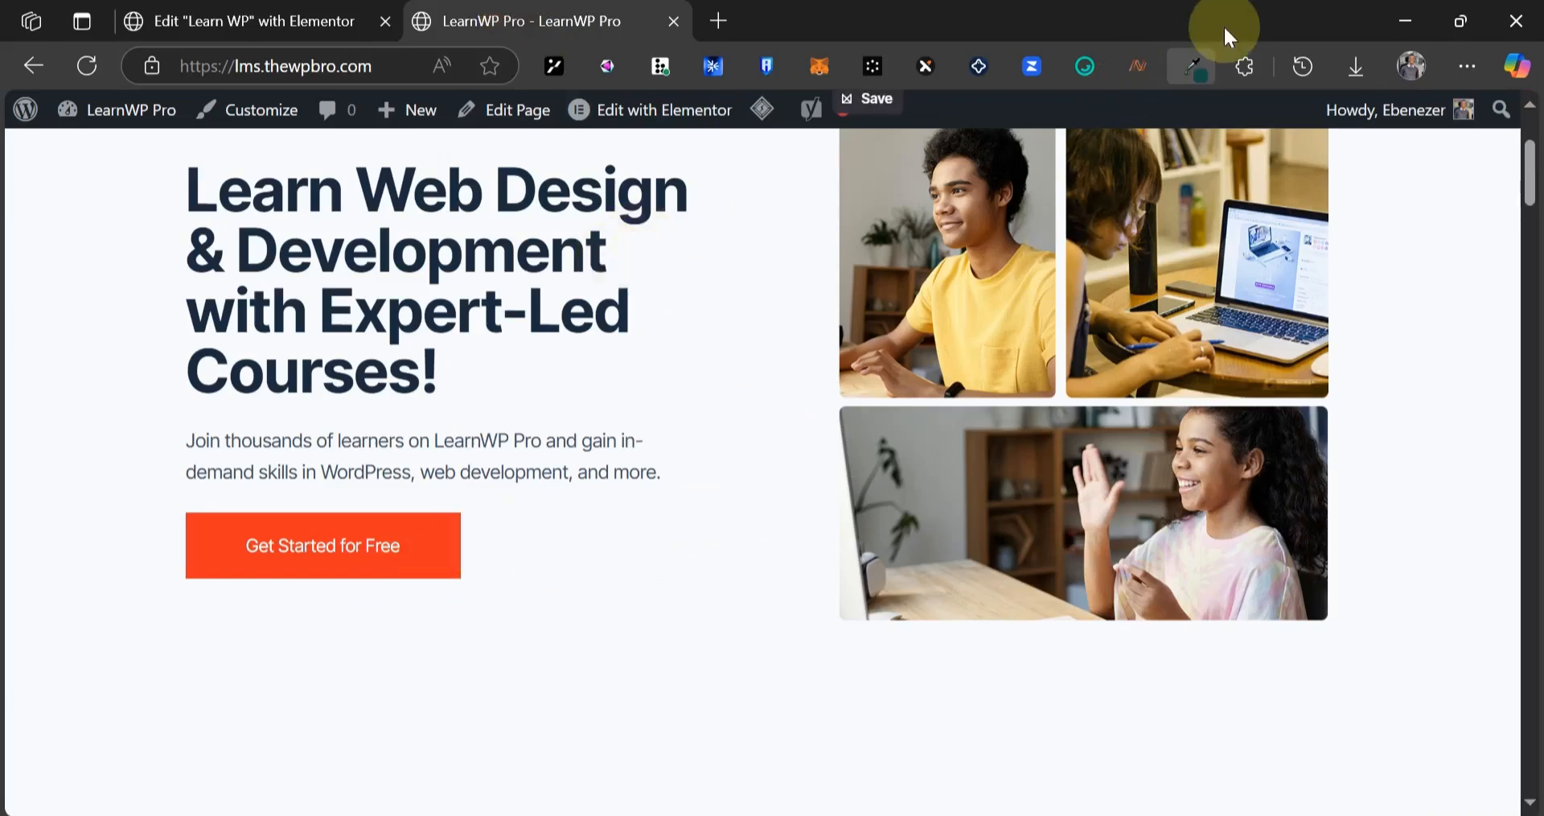
click(1198, 65)
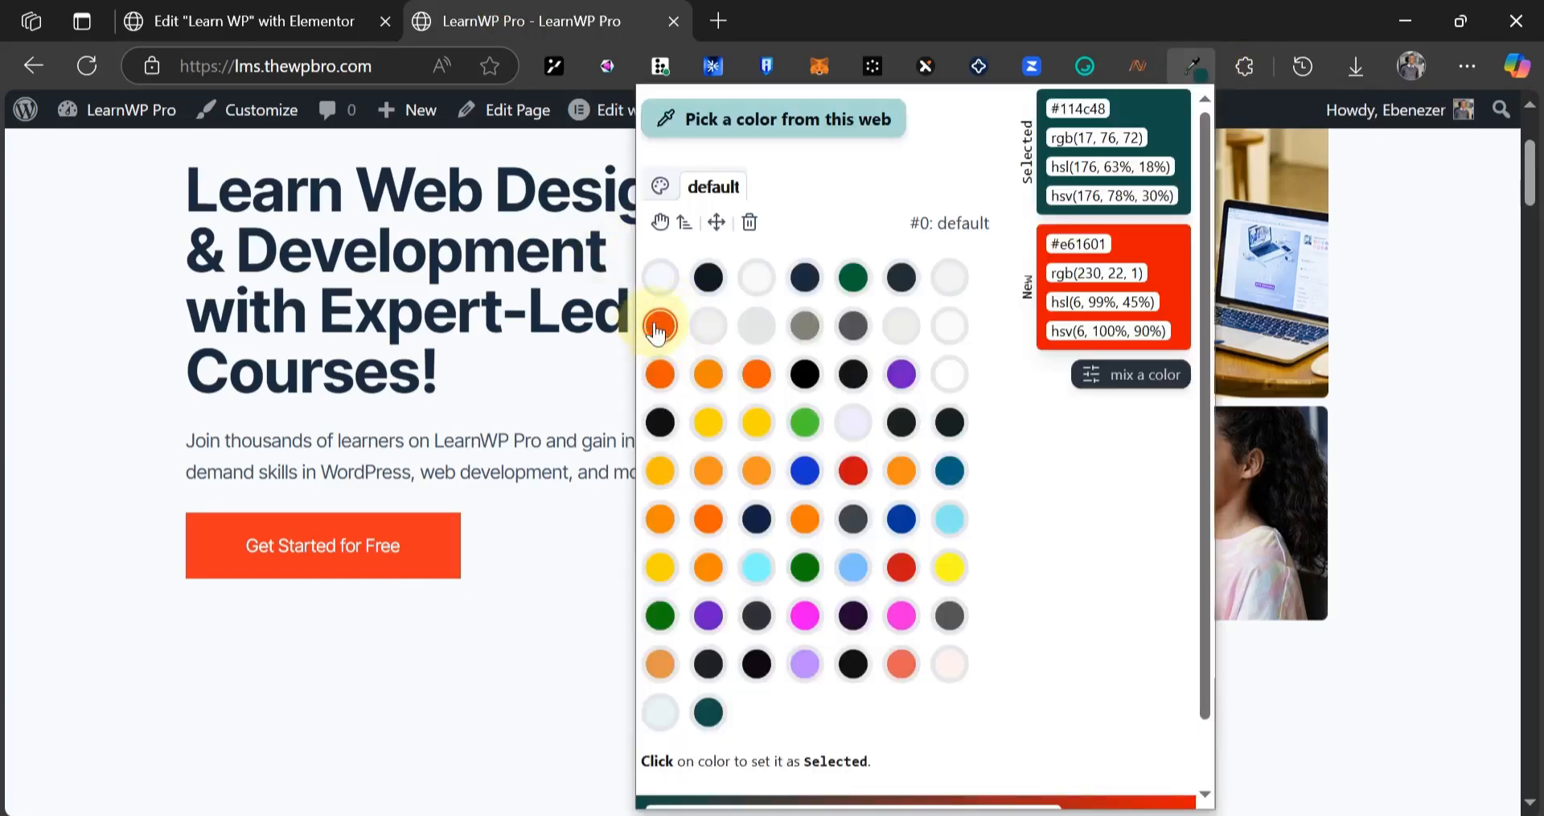
click(666, 324)
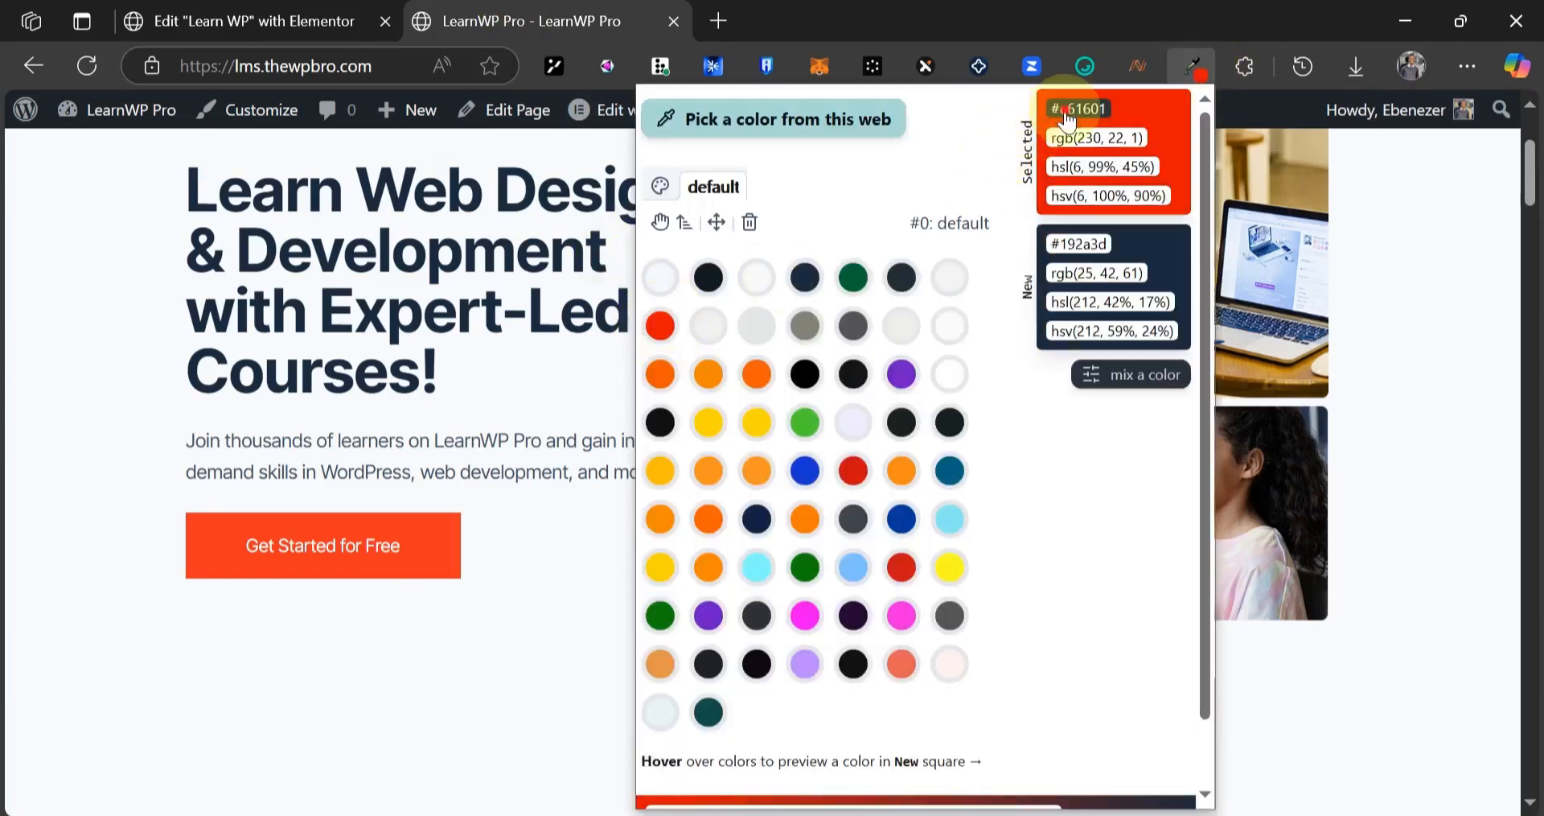
click(241, 21)
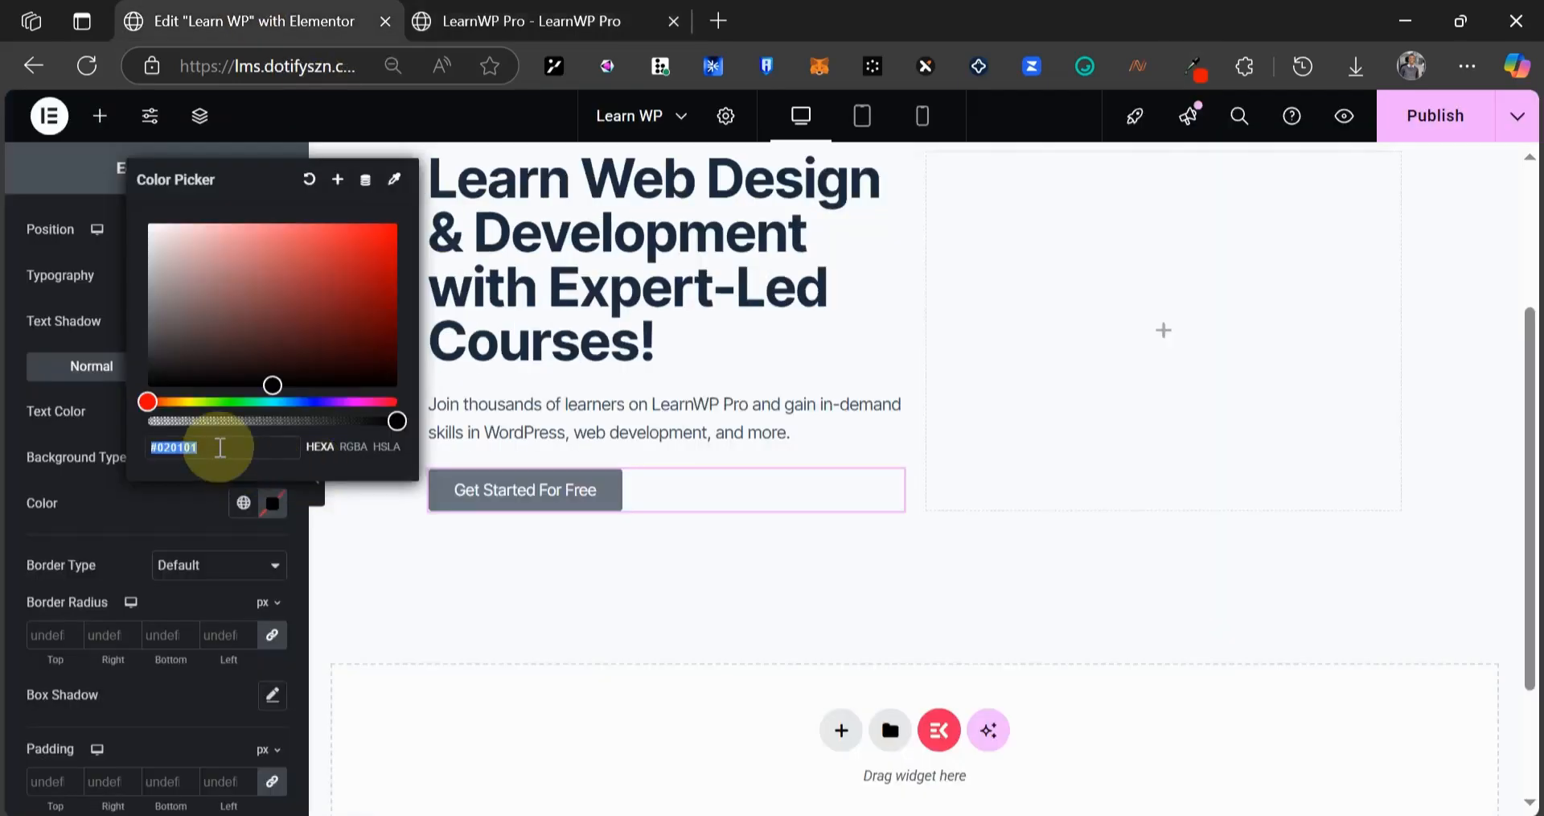
text(#e61601)
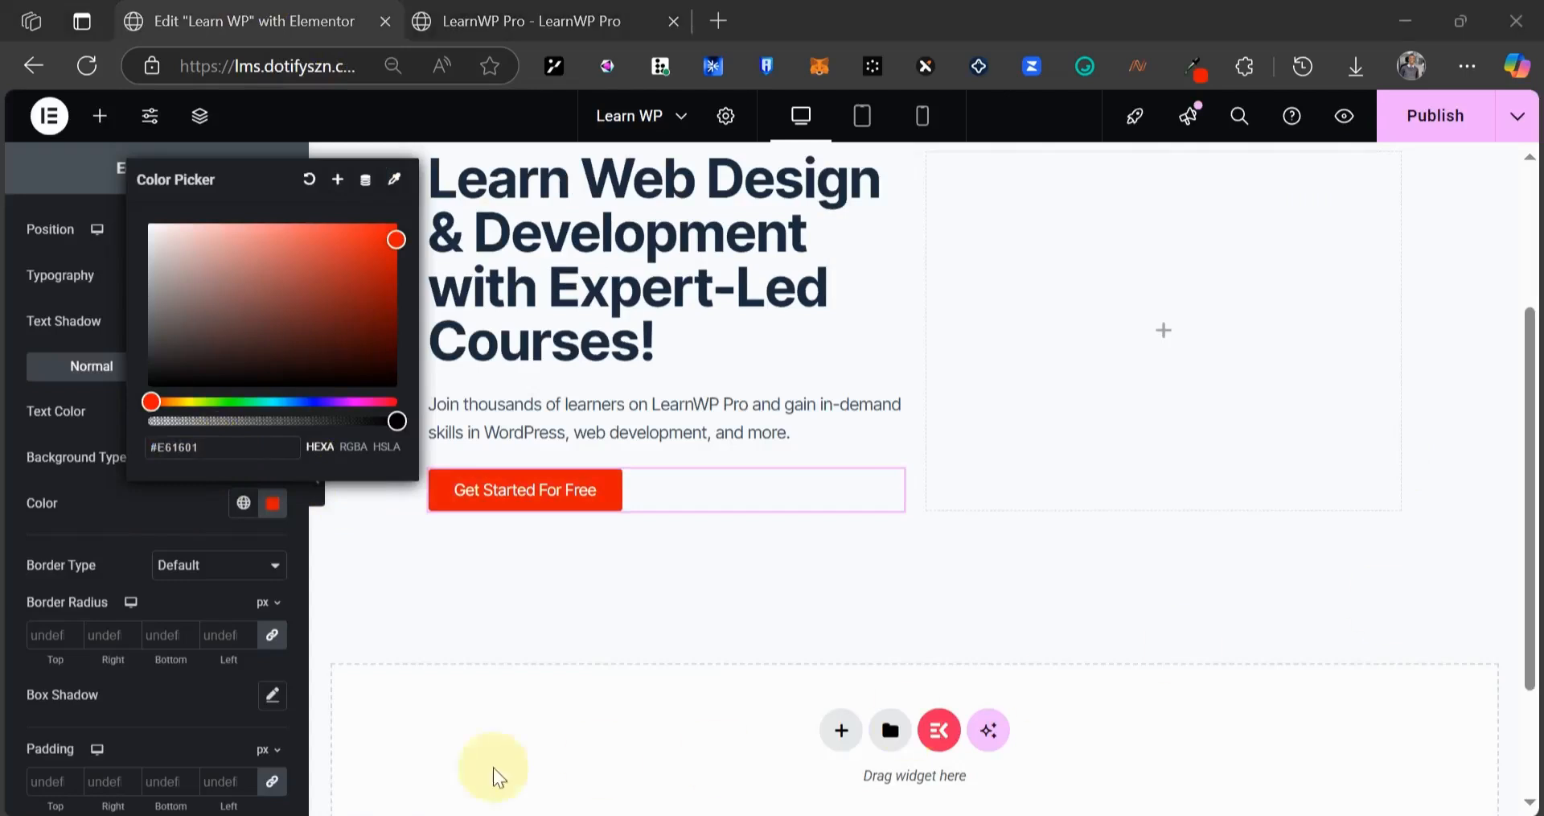
click(159, 609)
- Unlink the hero button's padding values and set them to 20 px top and bottom and 50 px right and left
scroll(179, 628, down, 2)
click(272, 637)
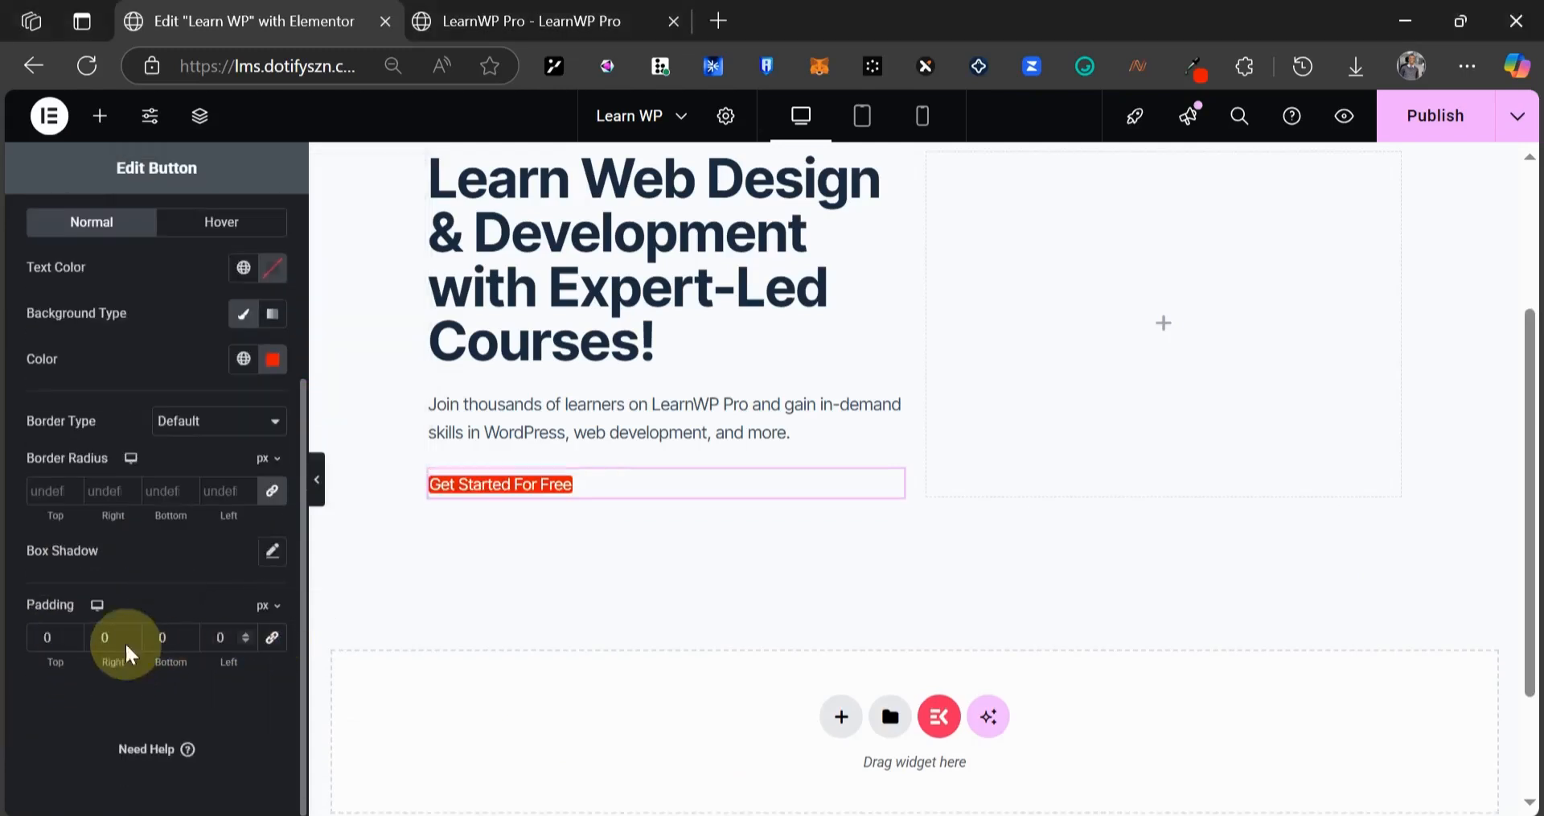
text(20)
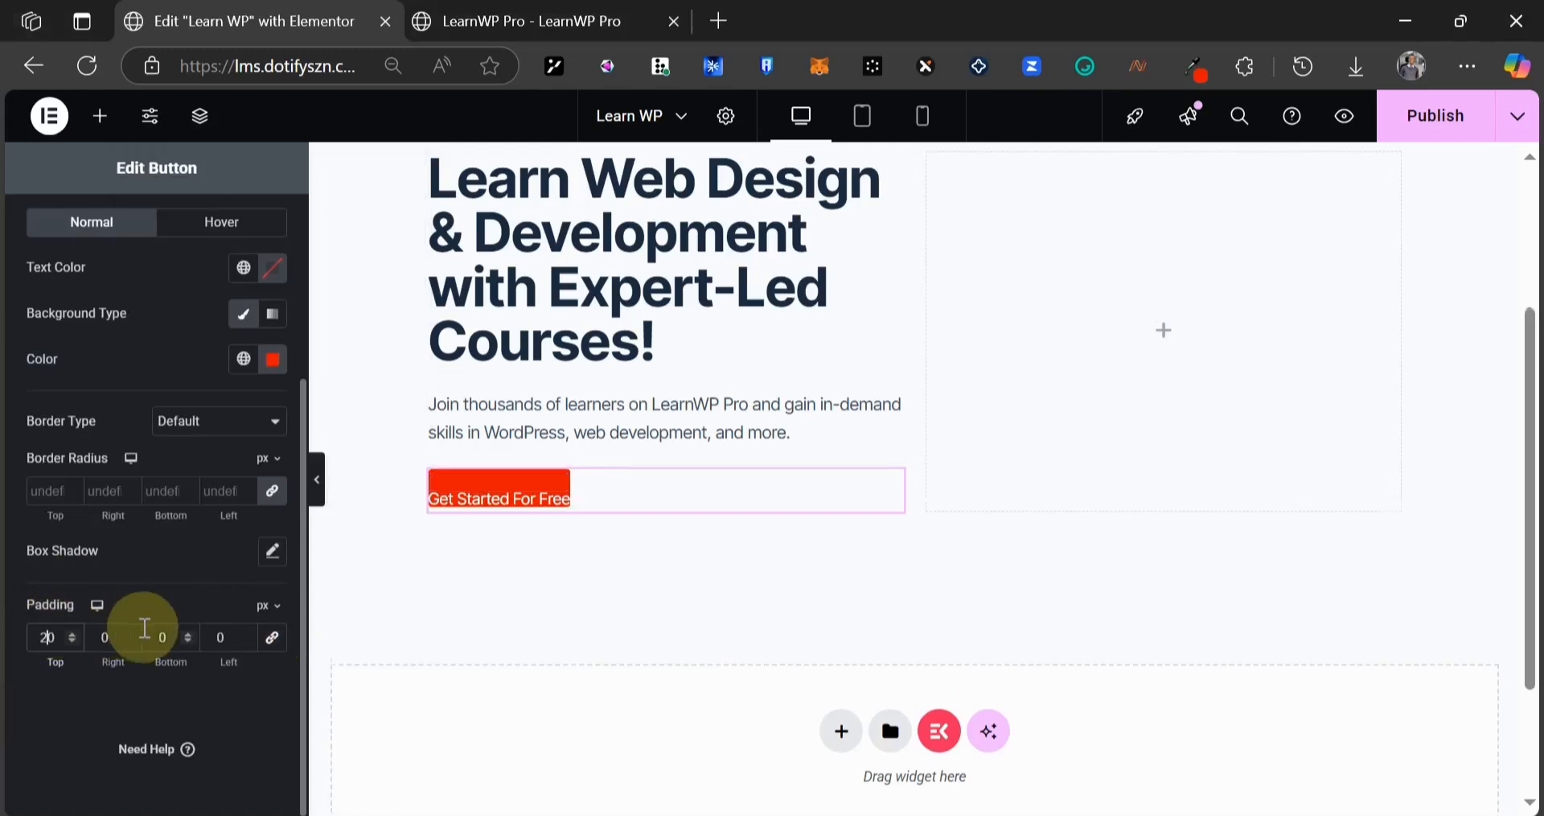
click(131, 636)
text(50)
click(161, 637)
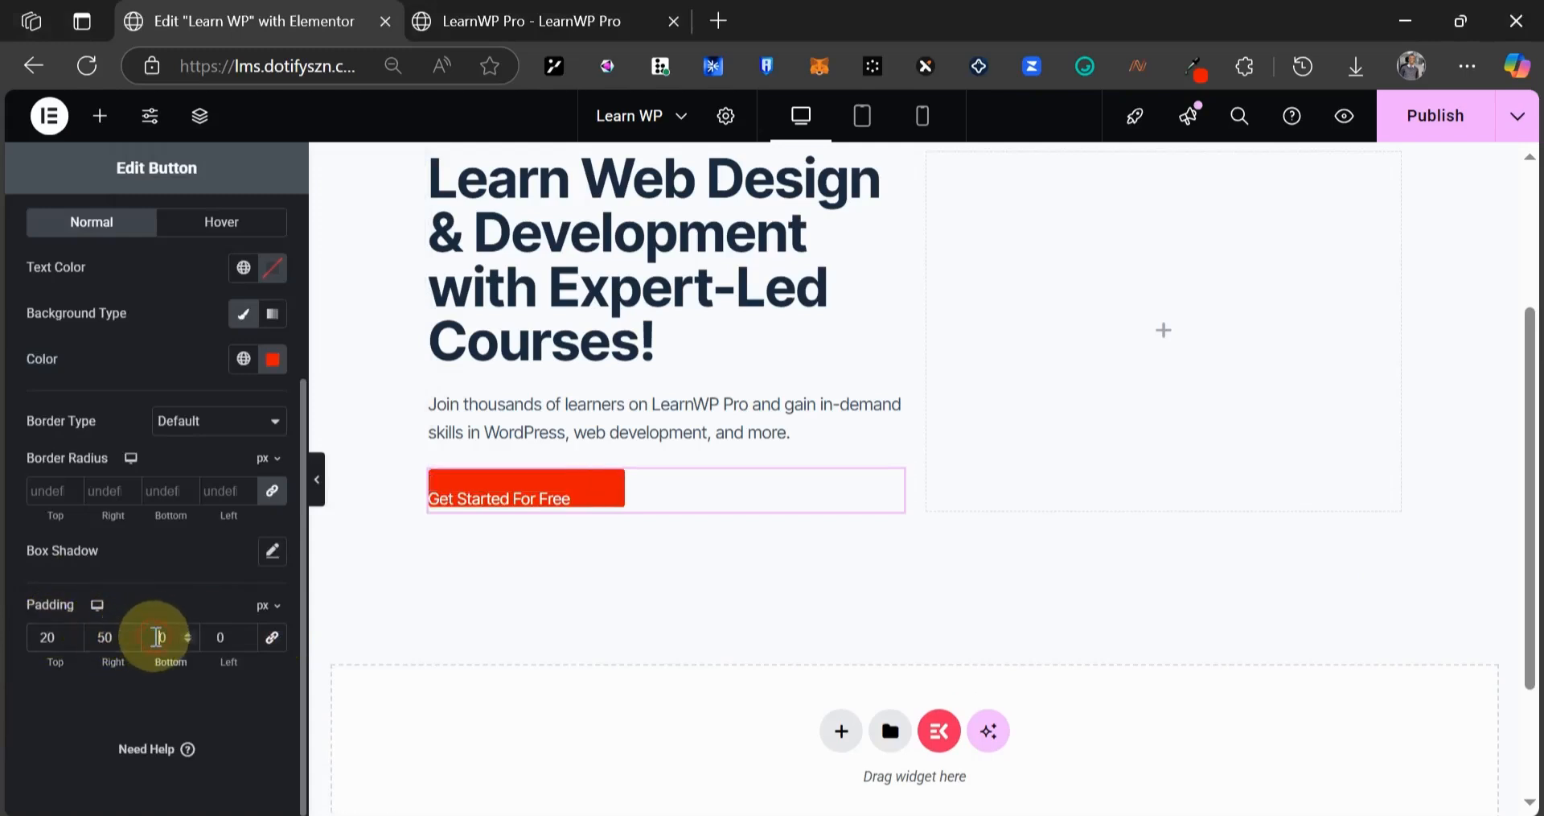
text(20)
text(5)
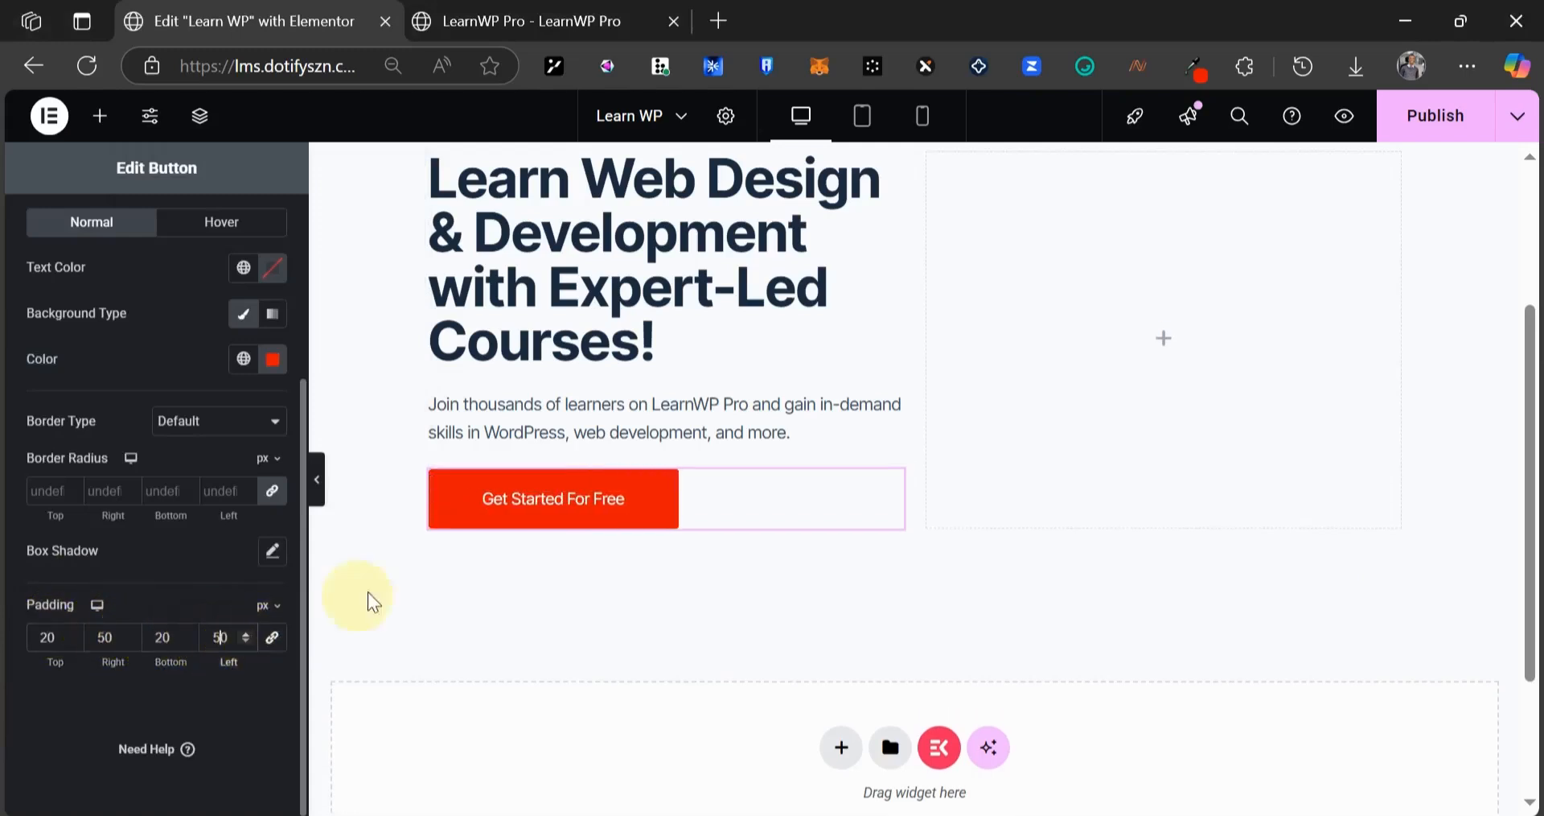
- Try border radii of 0, 5 and 50 px on all corners of the hero button
click(274, 494)
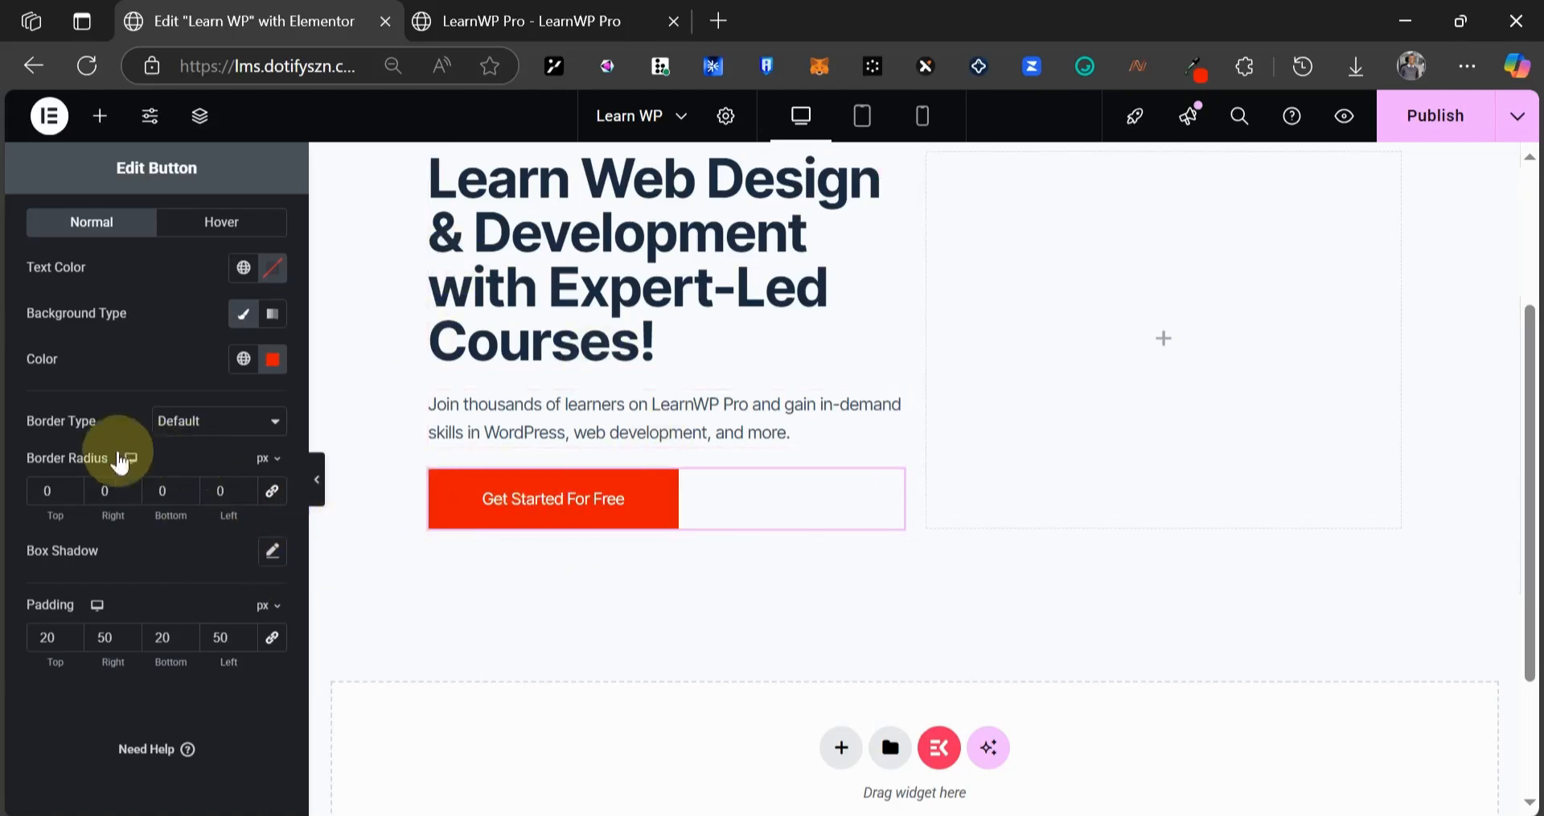
click(41, 491)
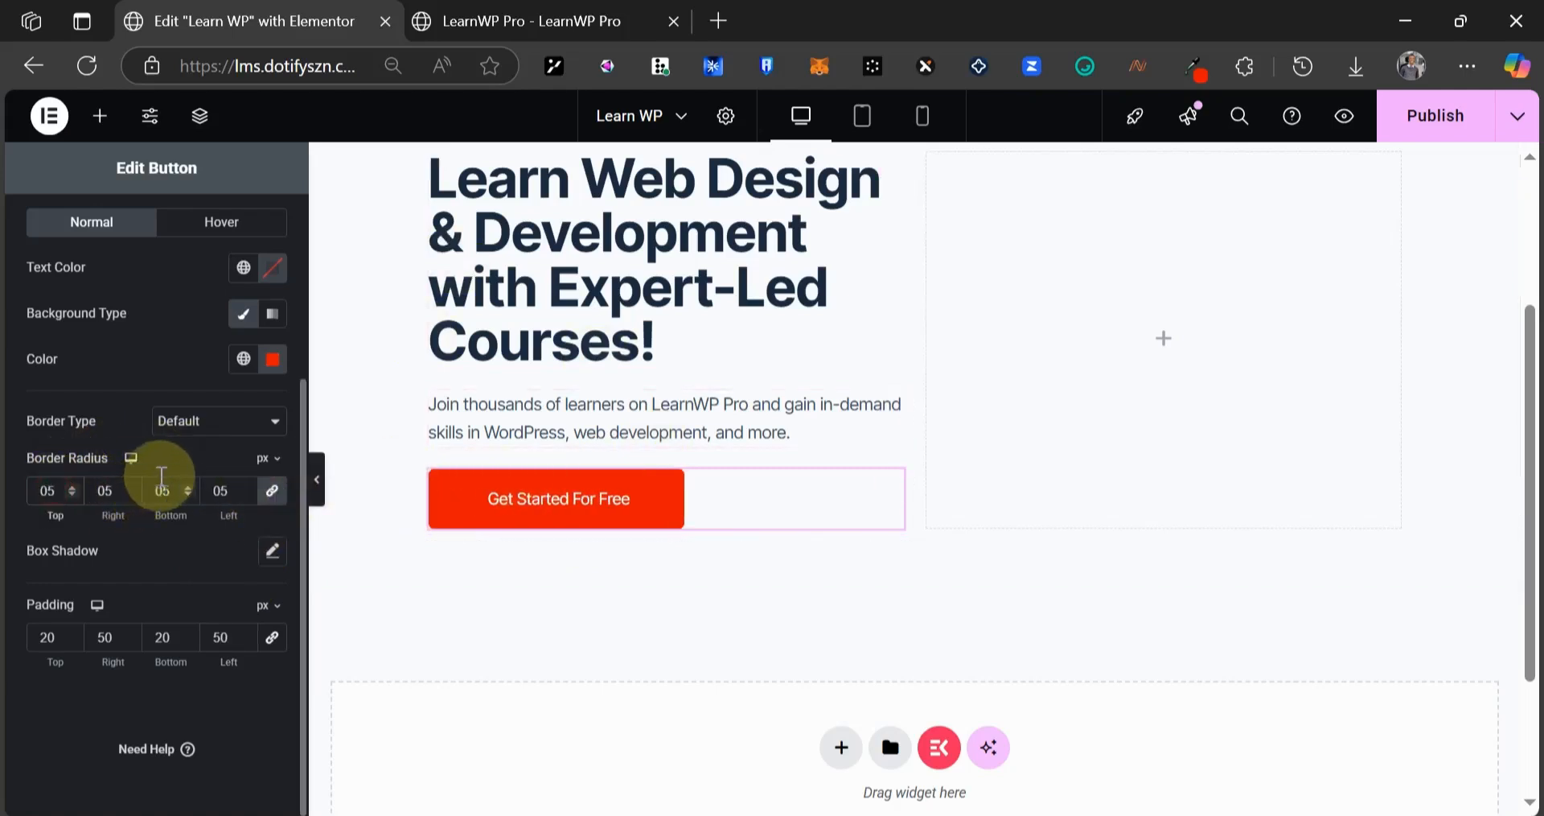
click(48, 491)
drag(49, 490, 30, 483)
text(50)
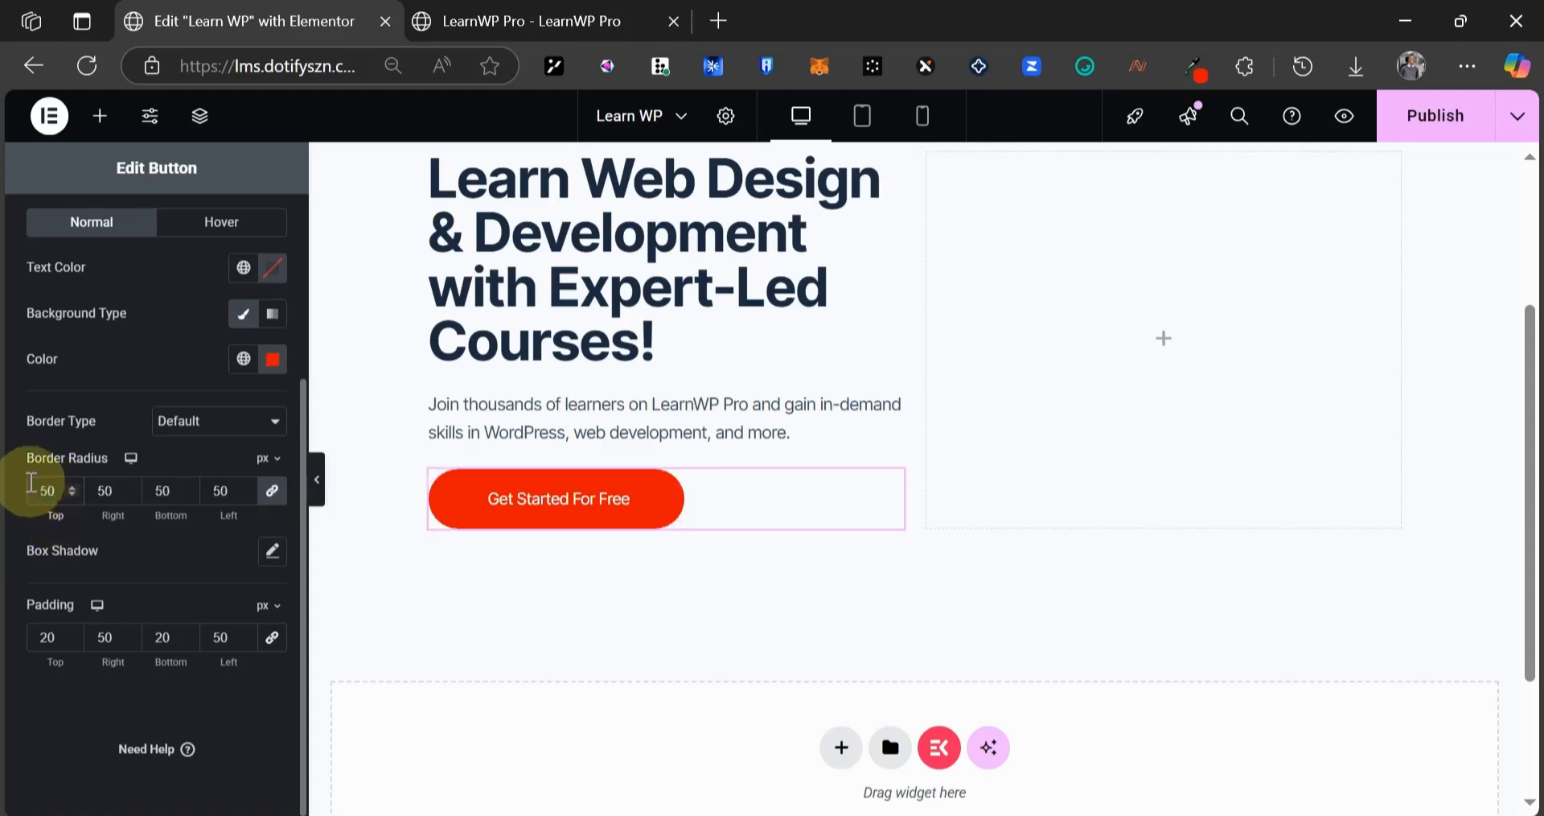
- Clear the hero button's border radius and unlink its values so all four corners are 0 px
drag(62, 489, 33, 477)
key(BackSpace)
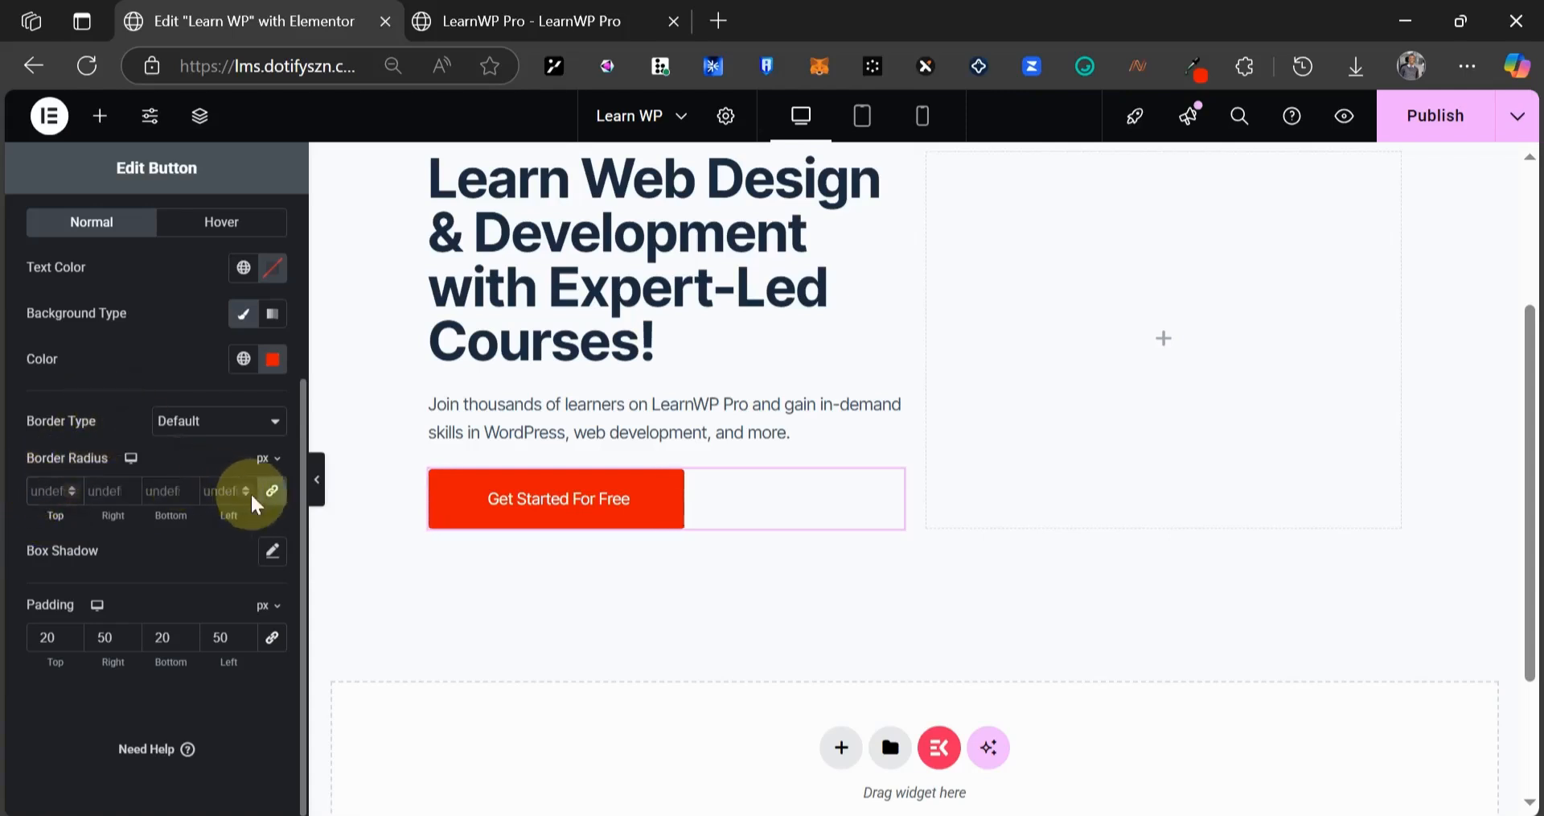
click(271, 490)
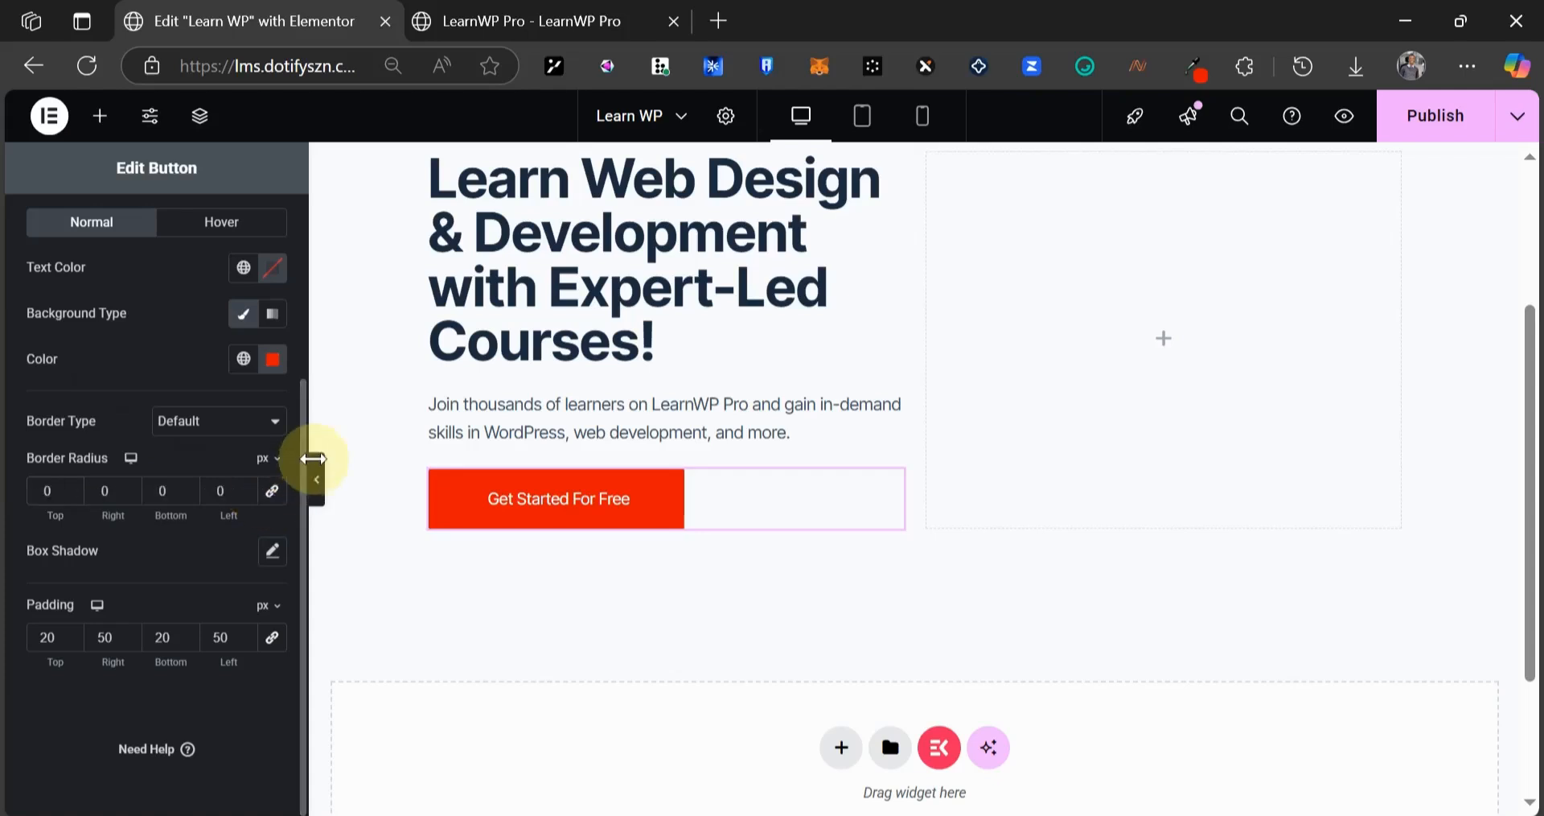
- Add an Image widget to the empty column beside the hero text
scroll(1255, 433, up, 3)
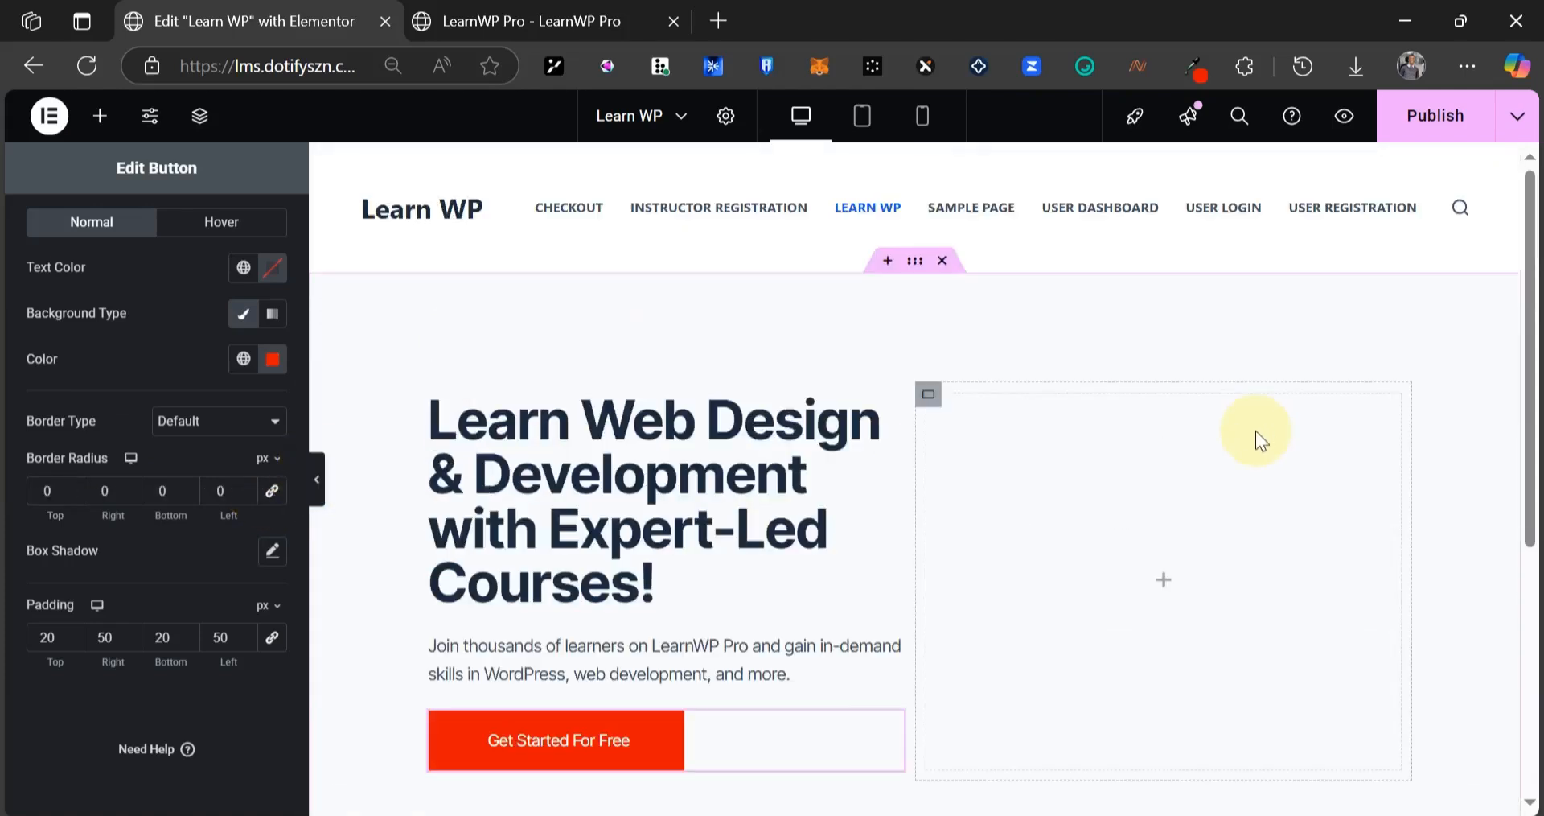
scroll(1256, 431, down, 3)
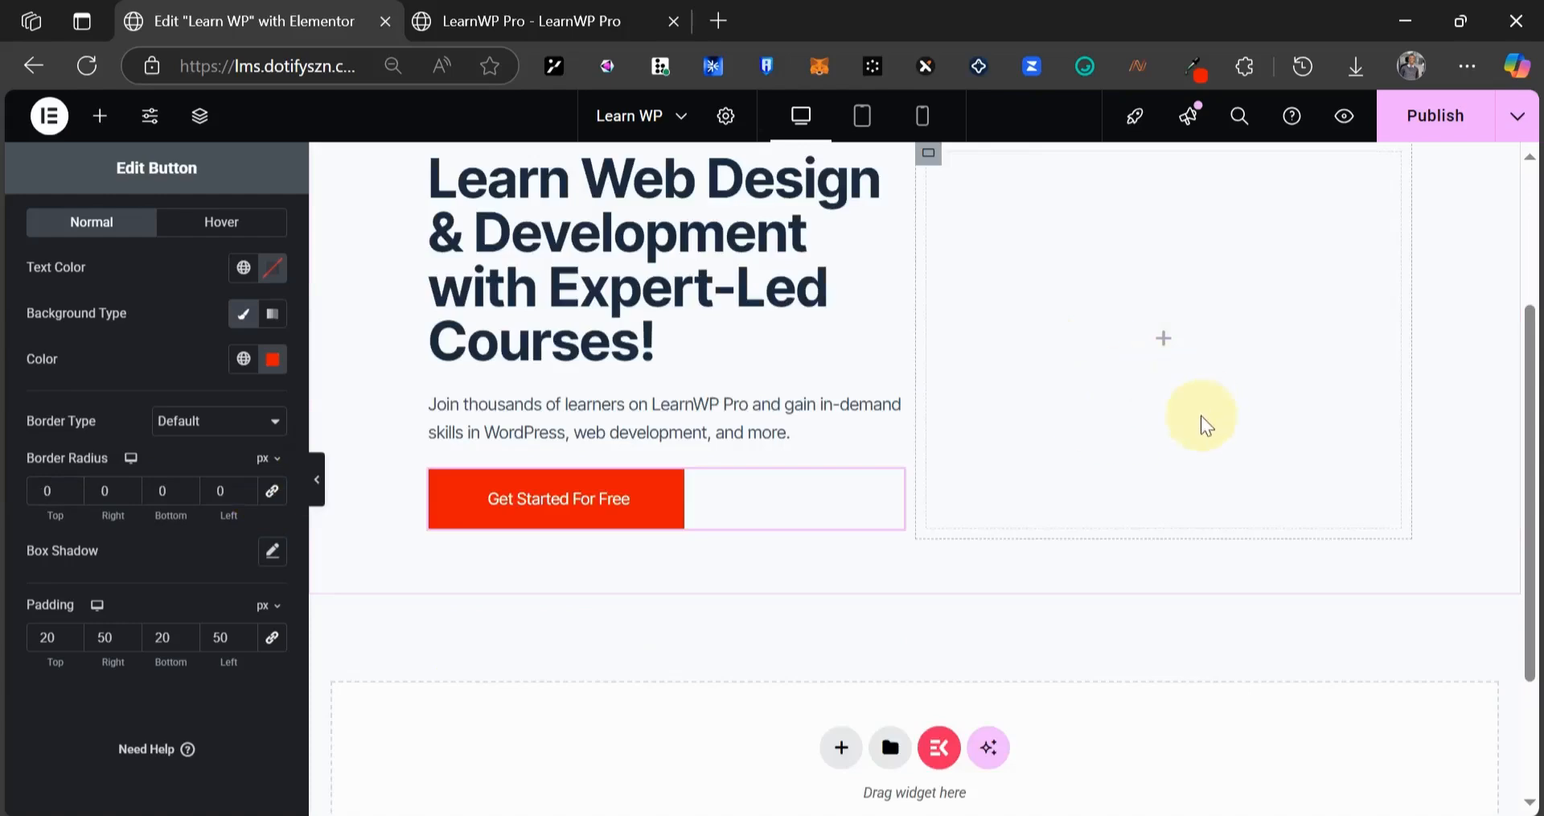
click(686, 127)
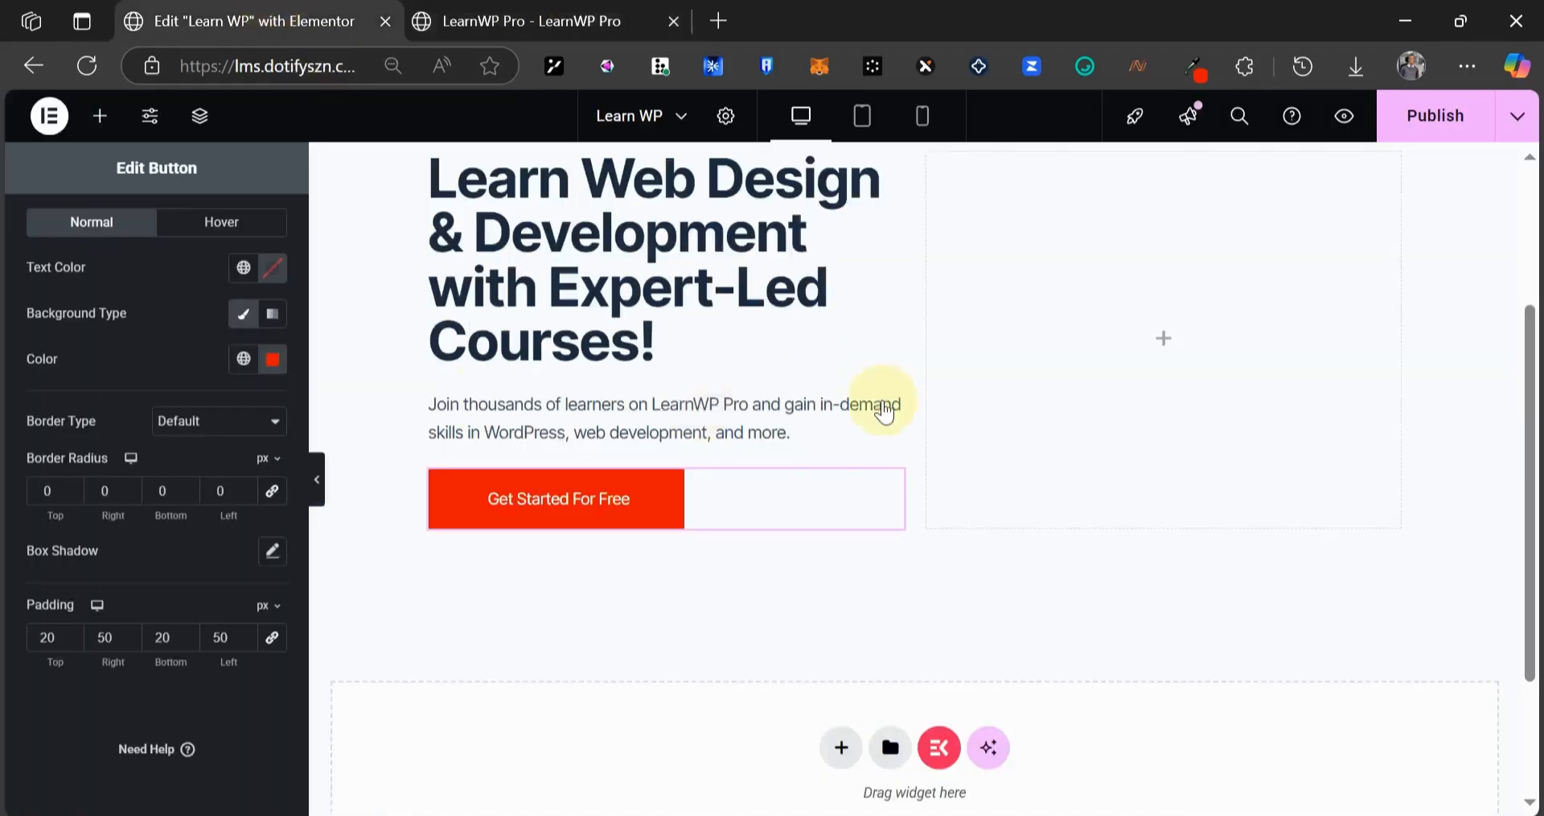
scroll(126, 391, up, 3)
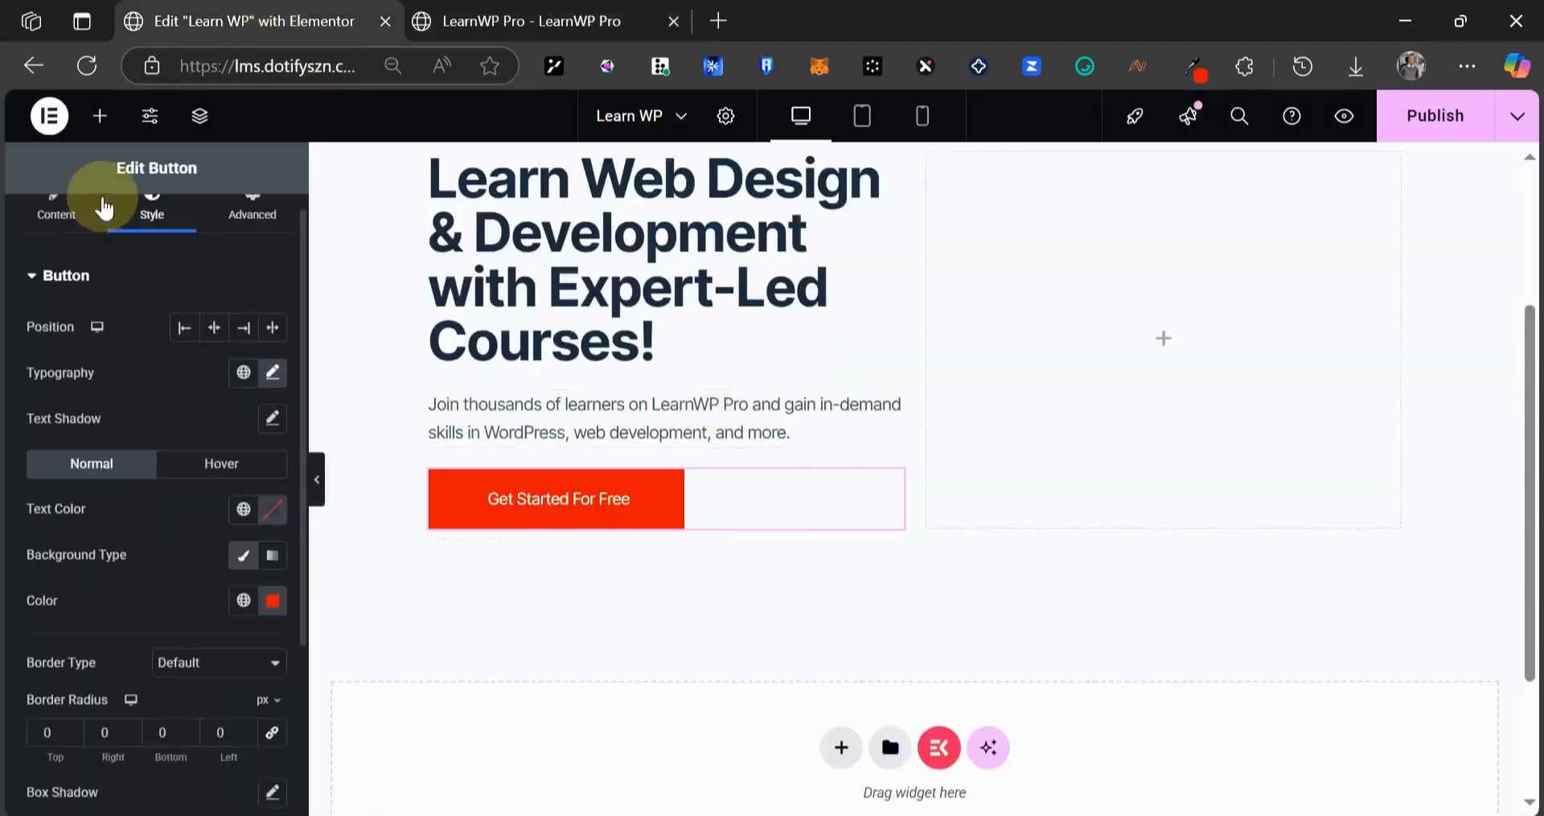
click(111, 117)
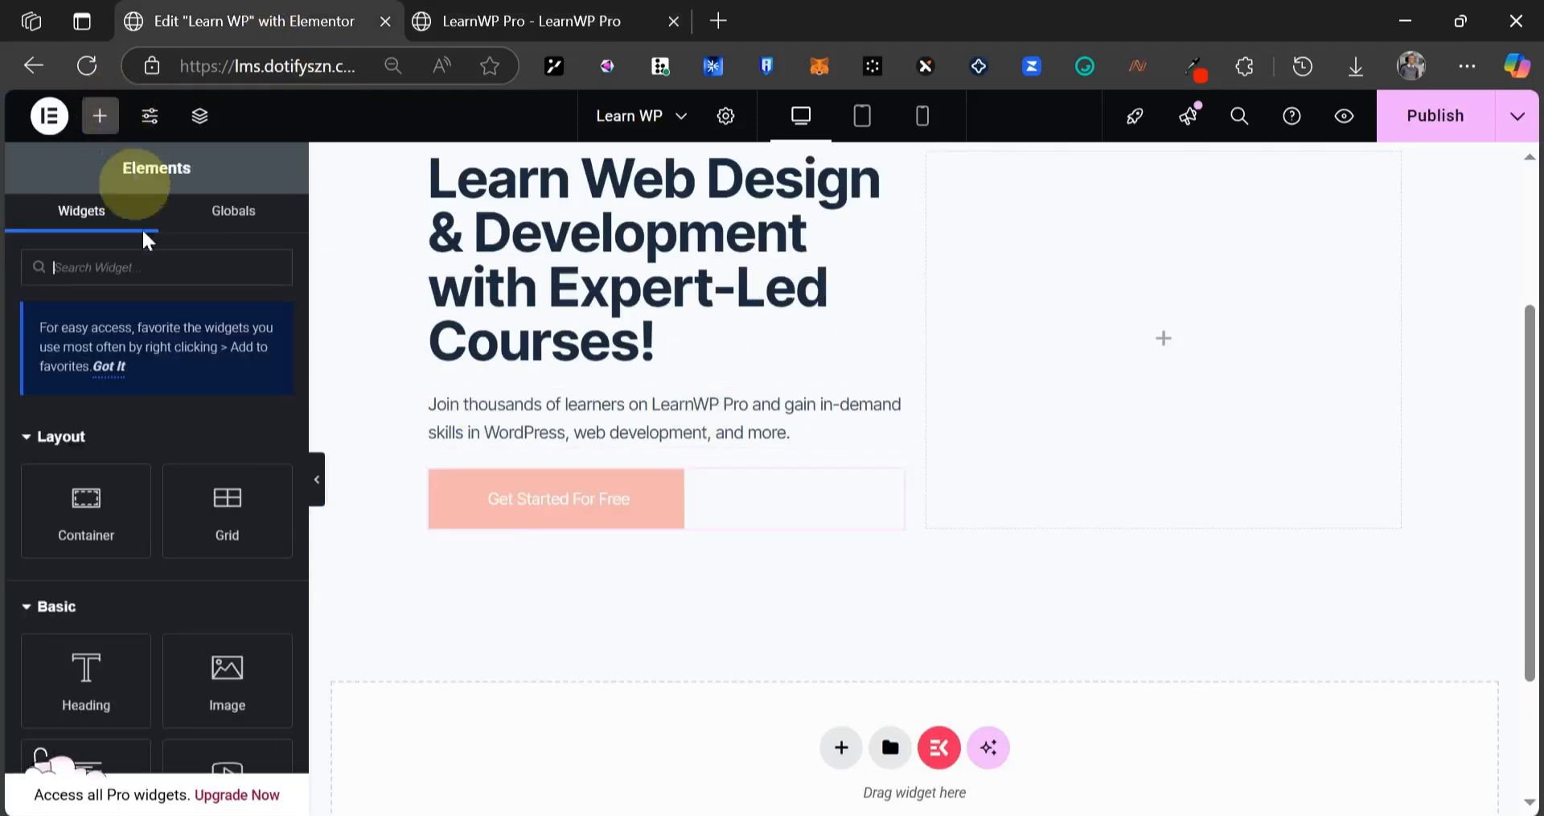
drag(277, 659, 1202, 348)
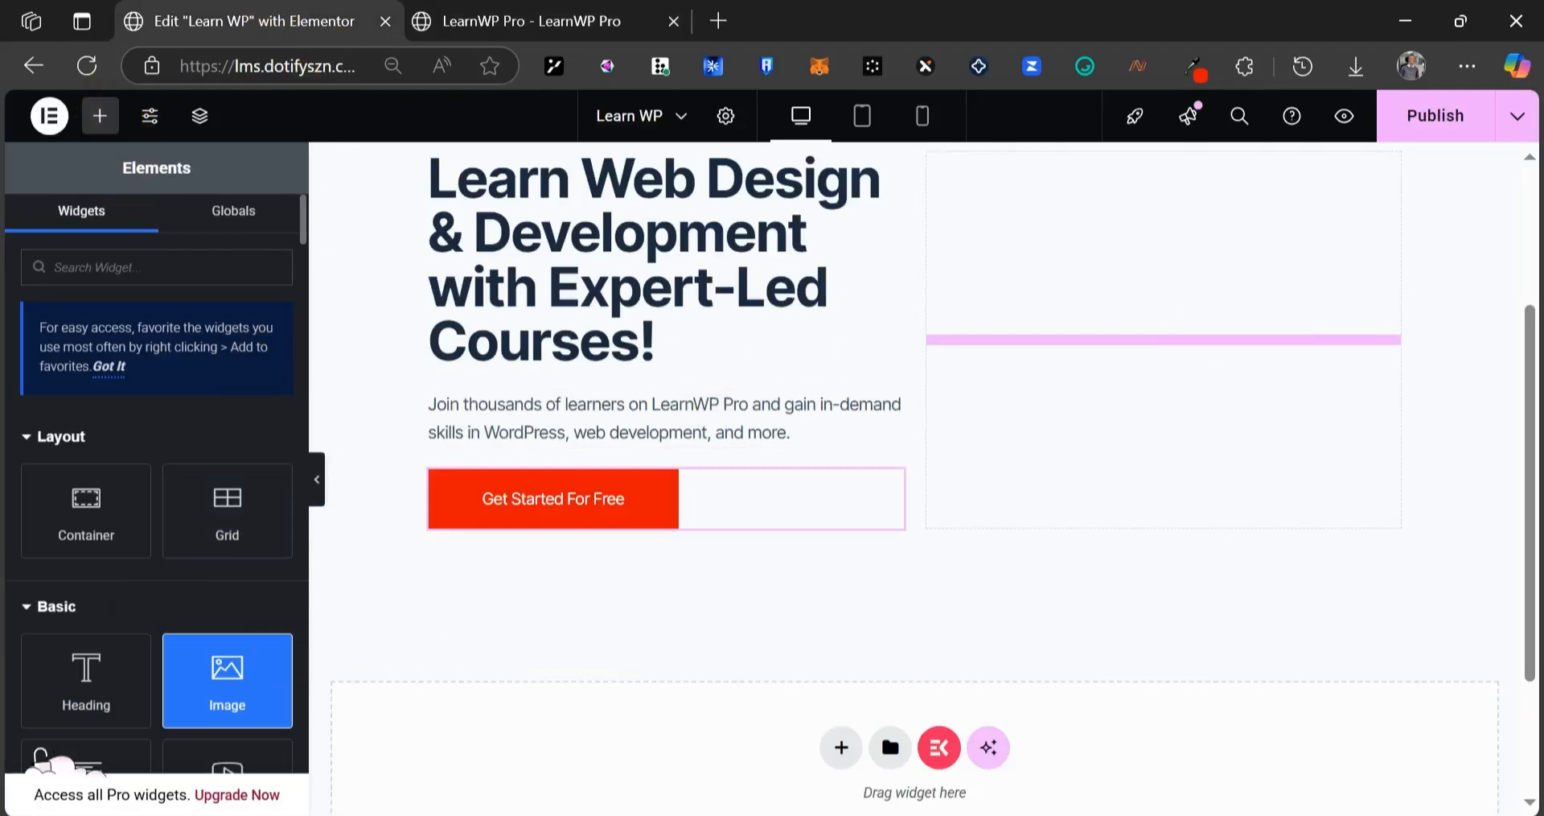
- Upload Online-learning.png to the media library and insert it as the hero image
click(95, 407)
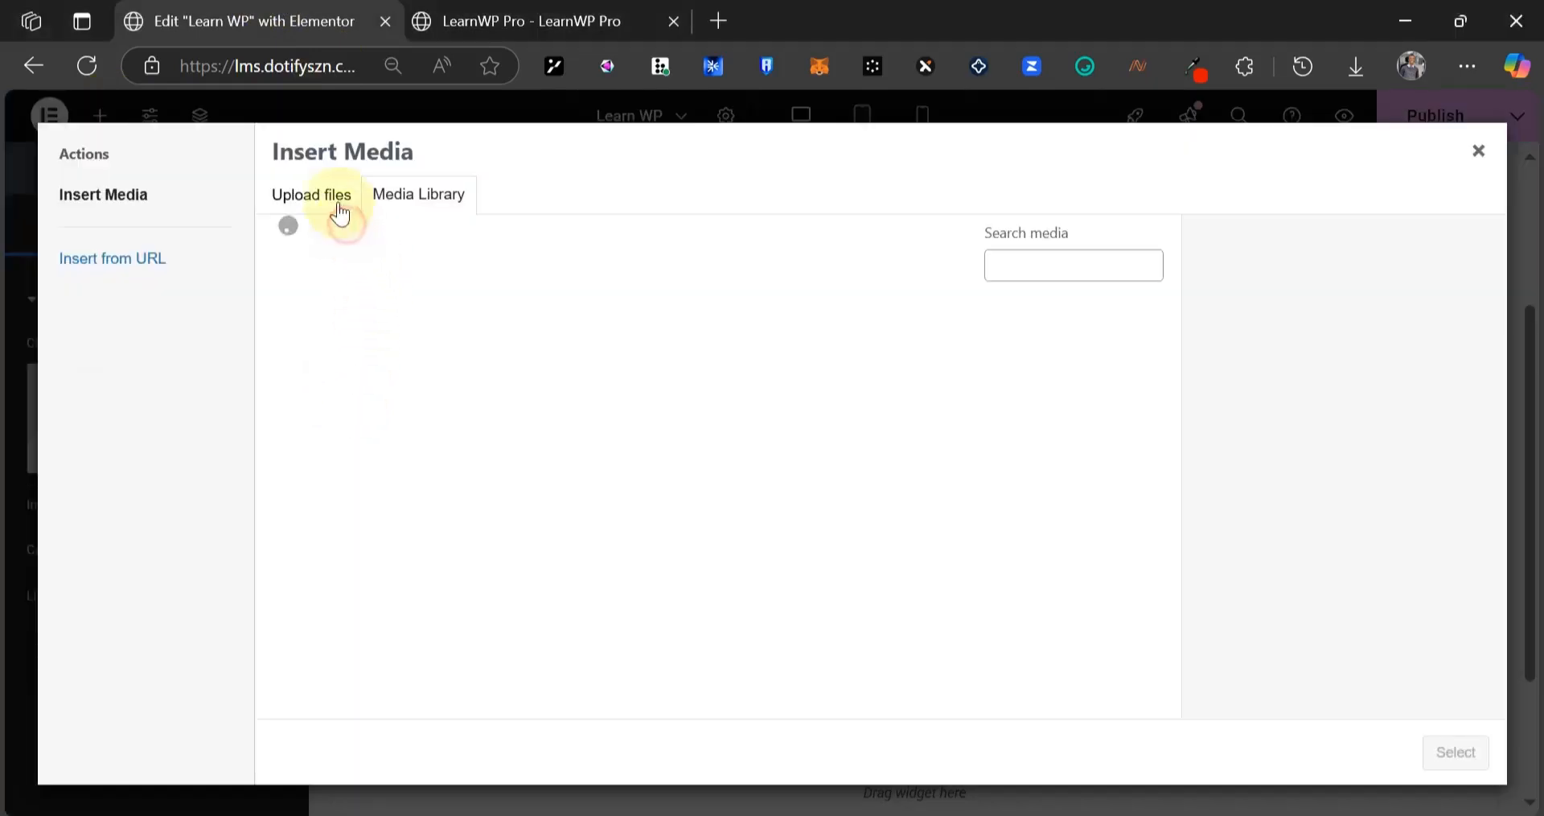
click(340, 212)
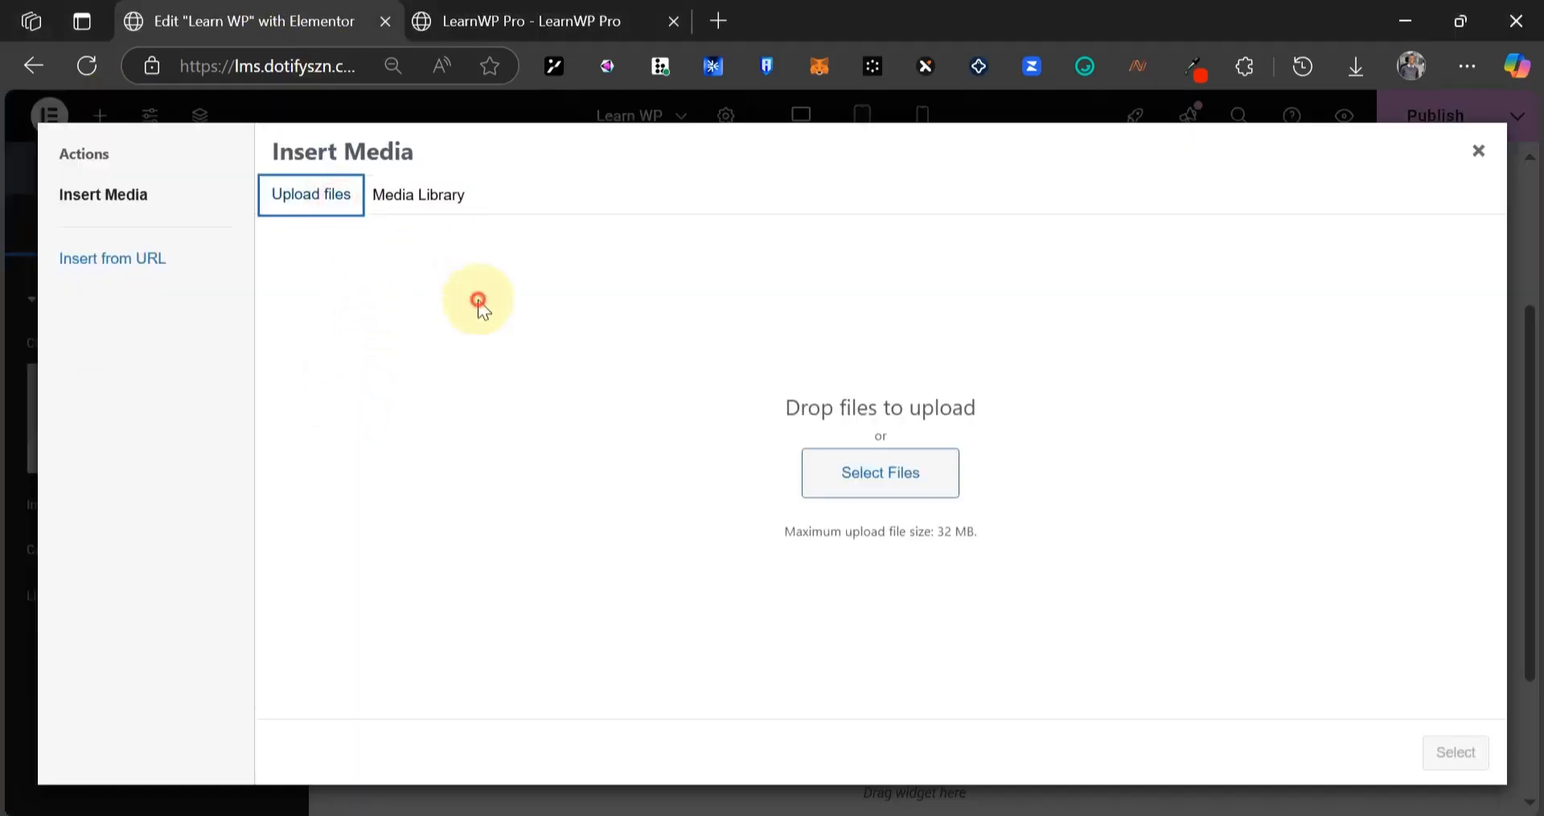
click(852, 474)
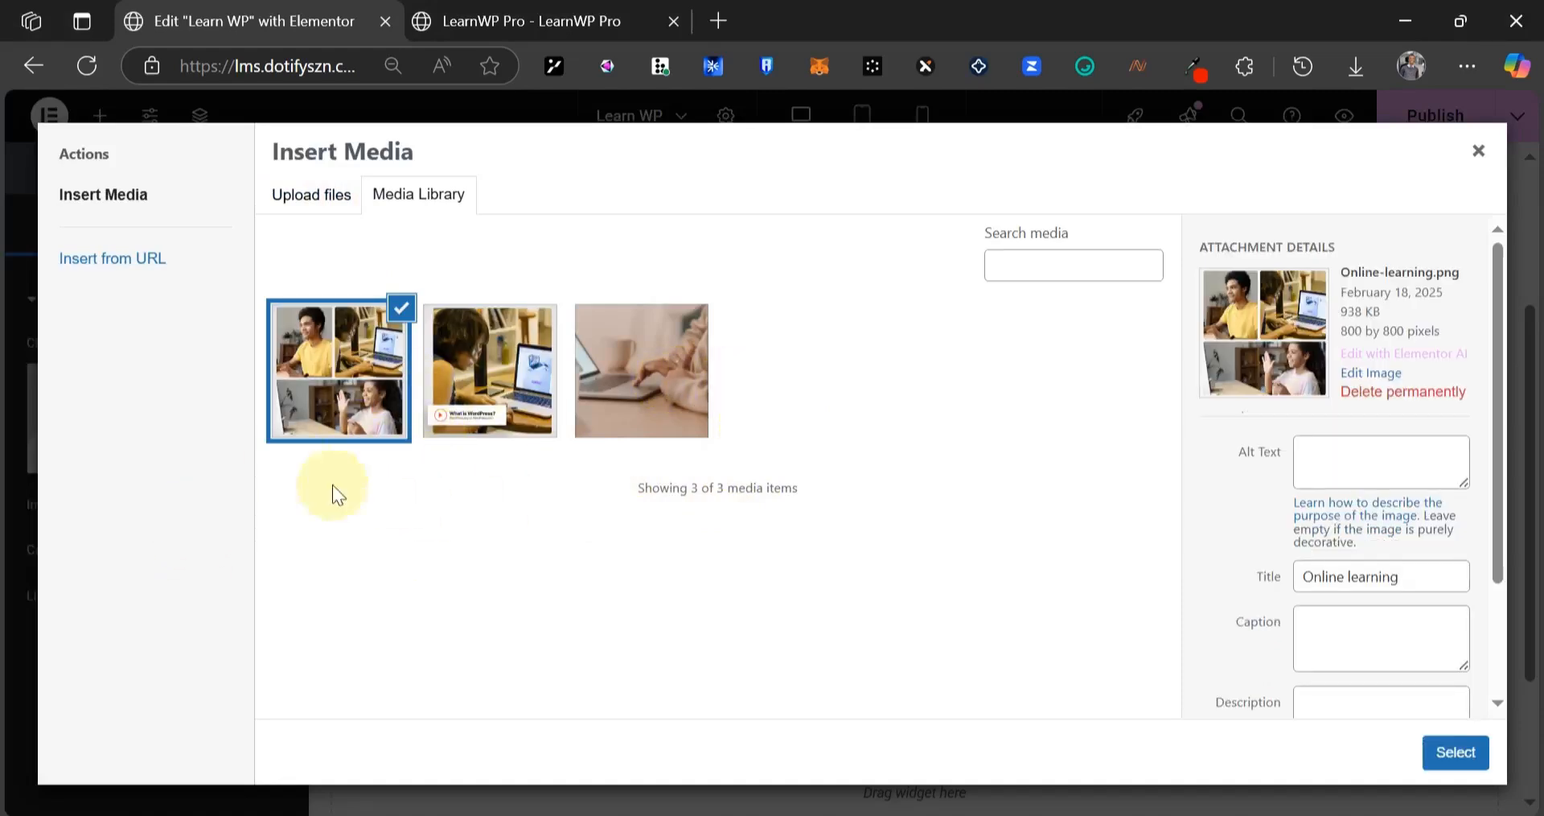
click(1452, 757)
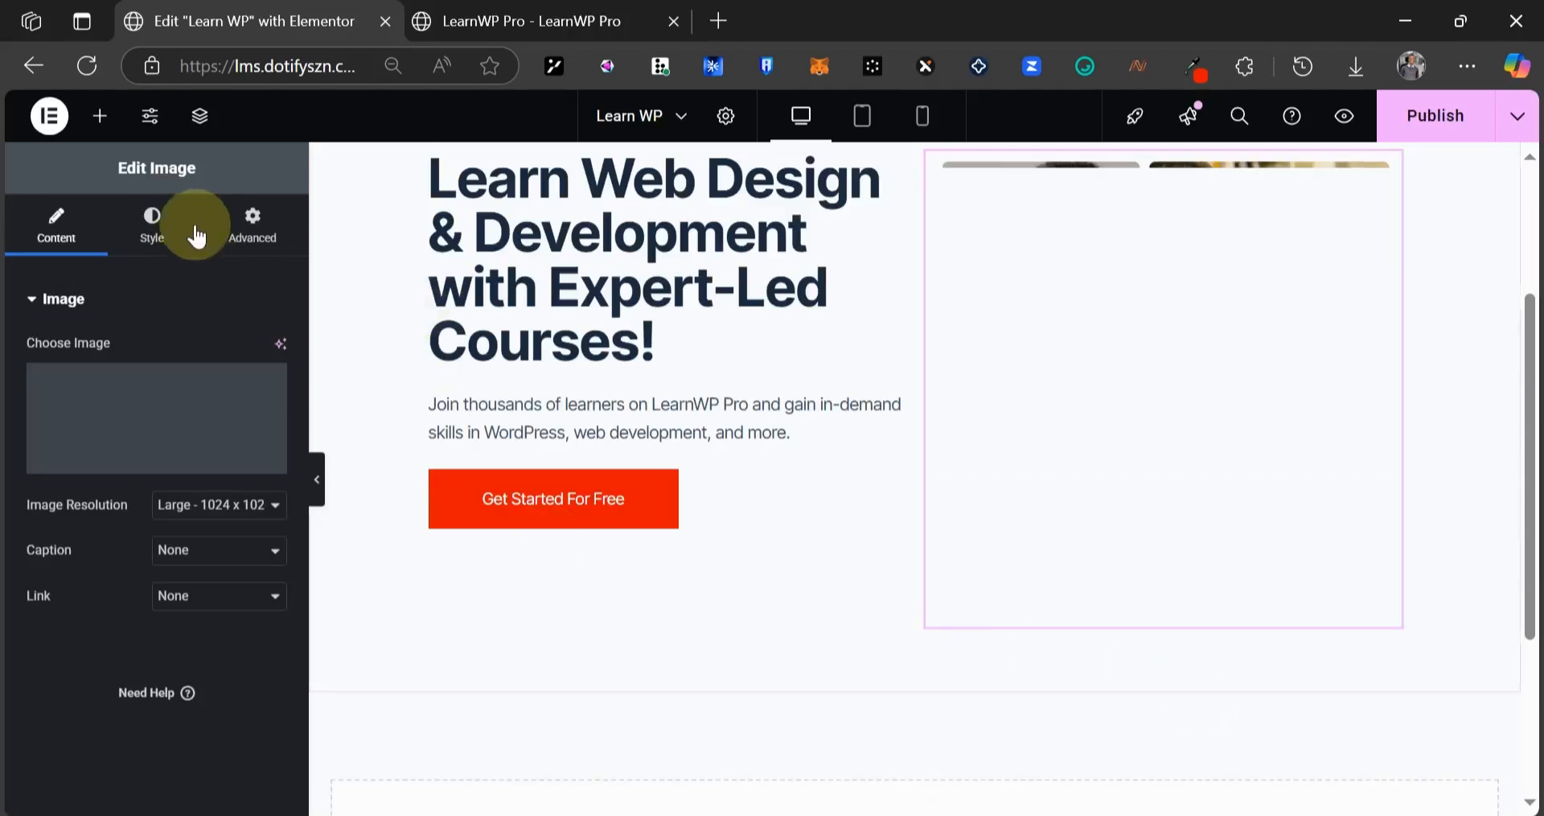
- Set the hero image's width to 85% and preview the hero section without the editing panel
click(152, 226)
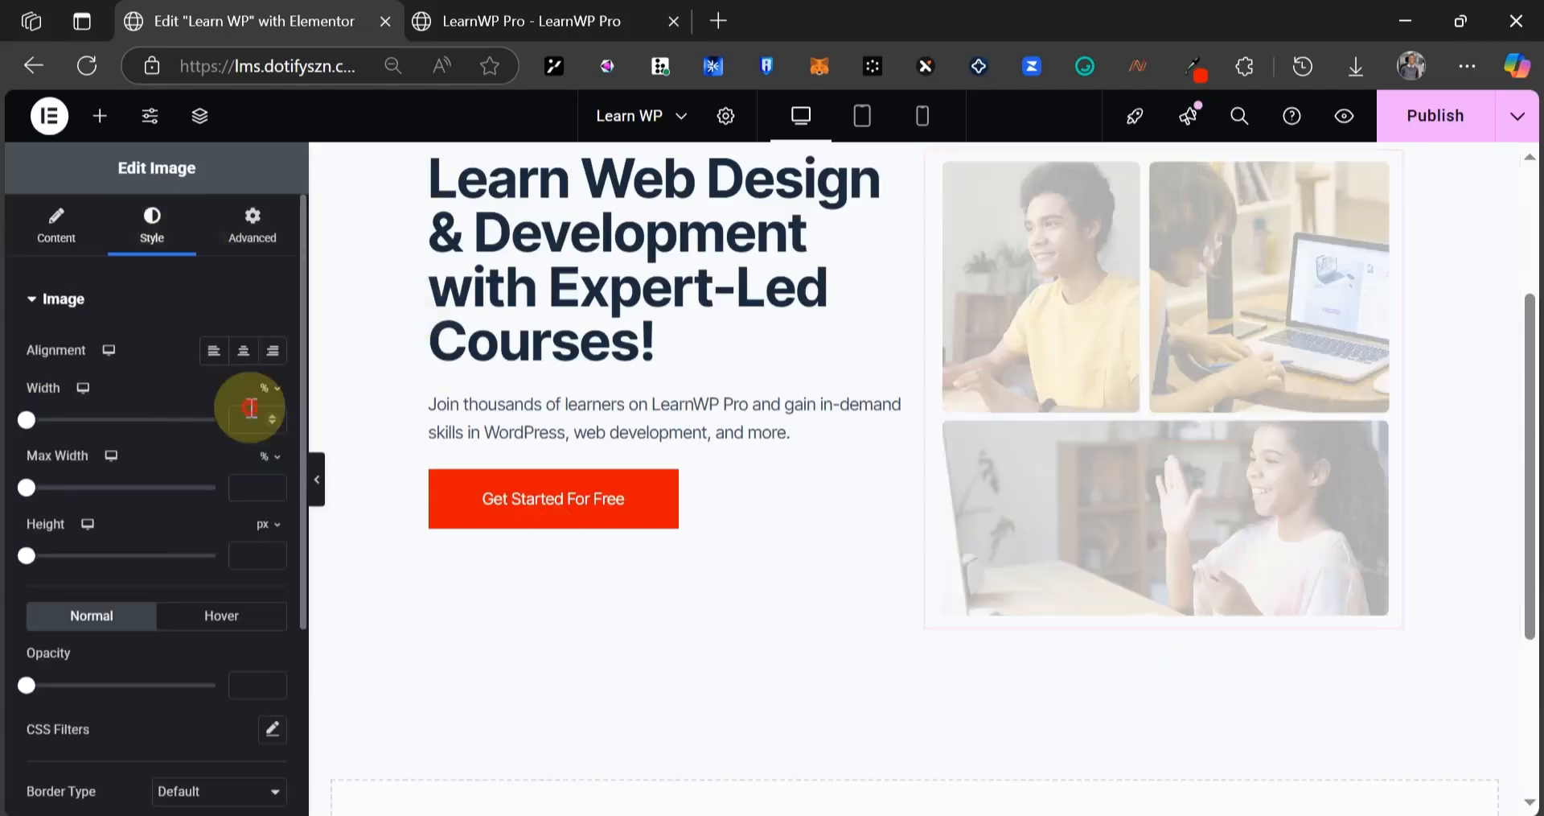
click(249, 416)
text(85)
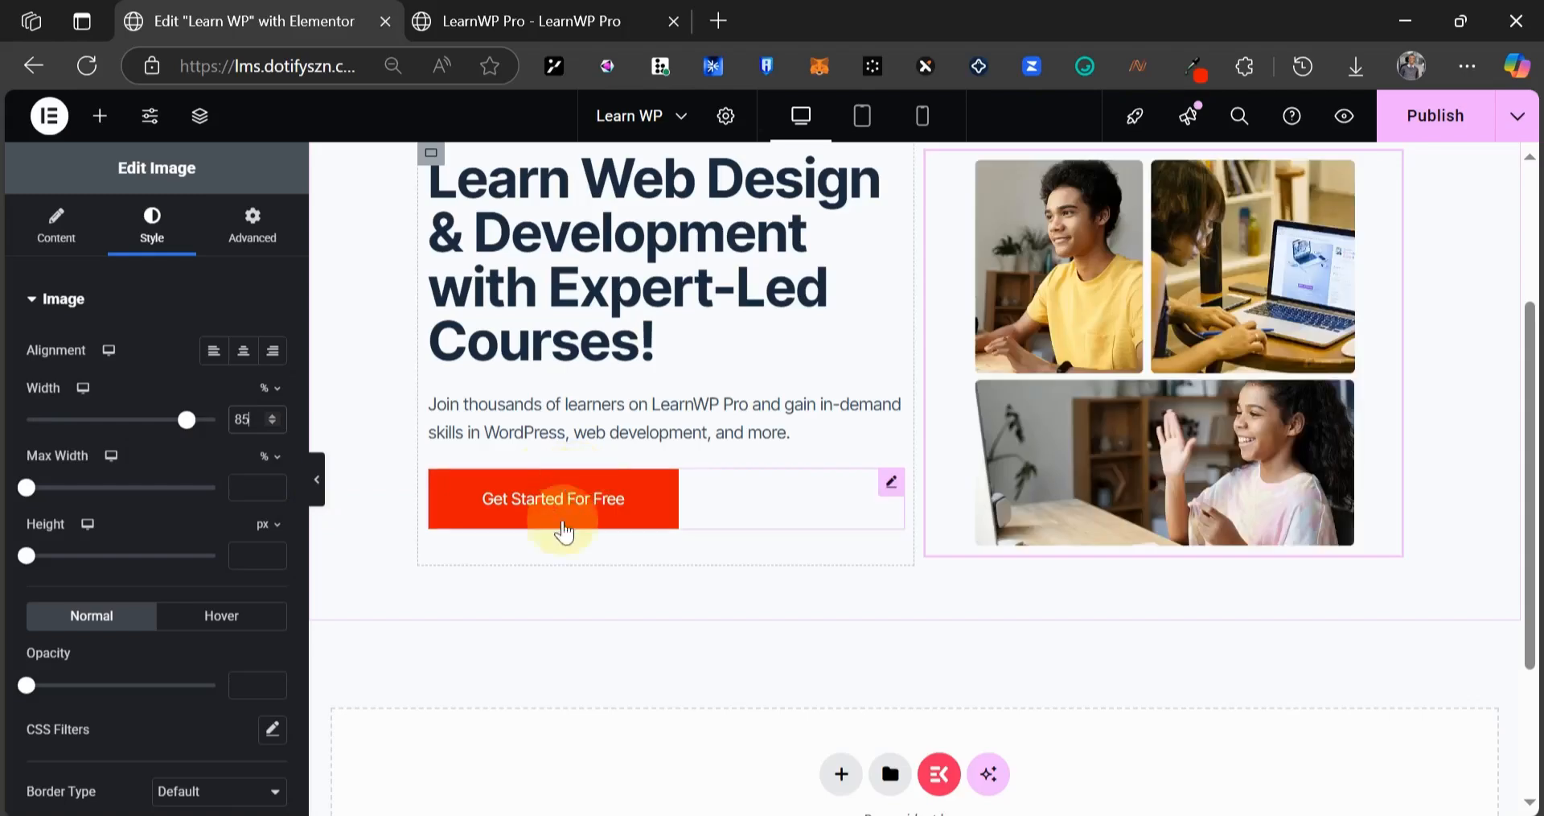
click(317, 479)
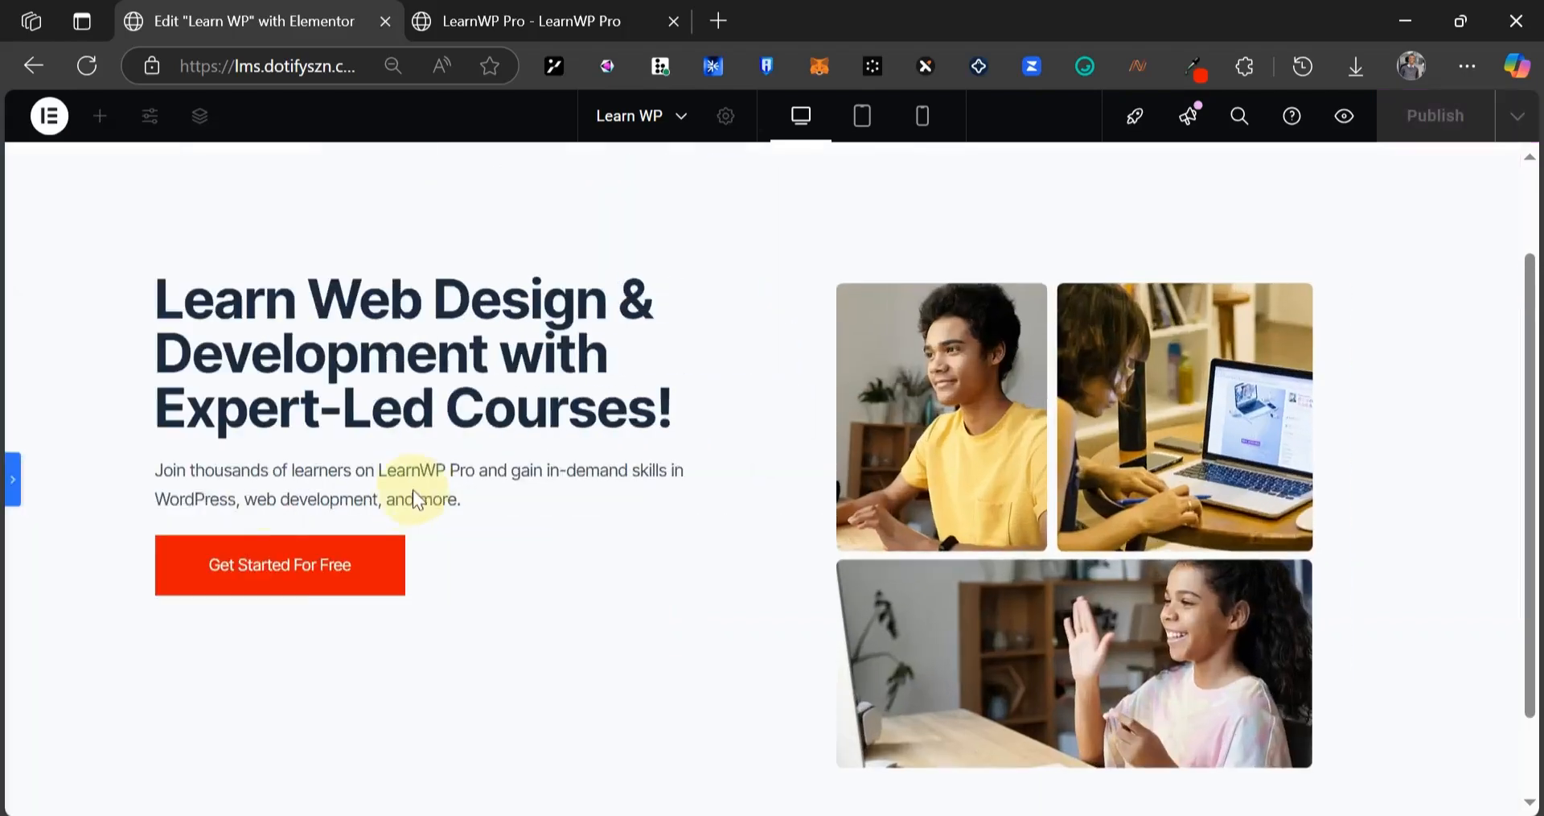
click(14, 472)
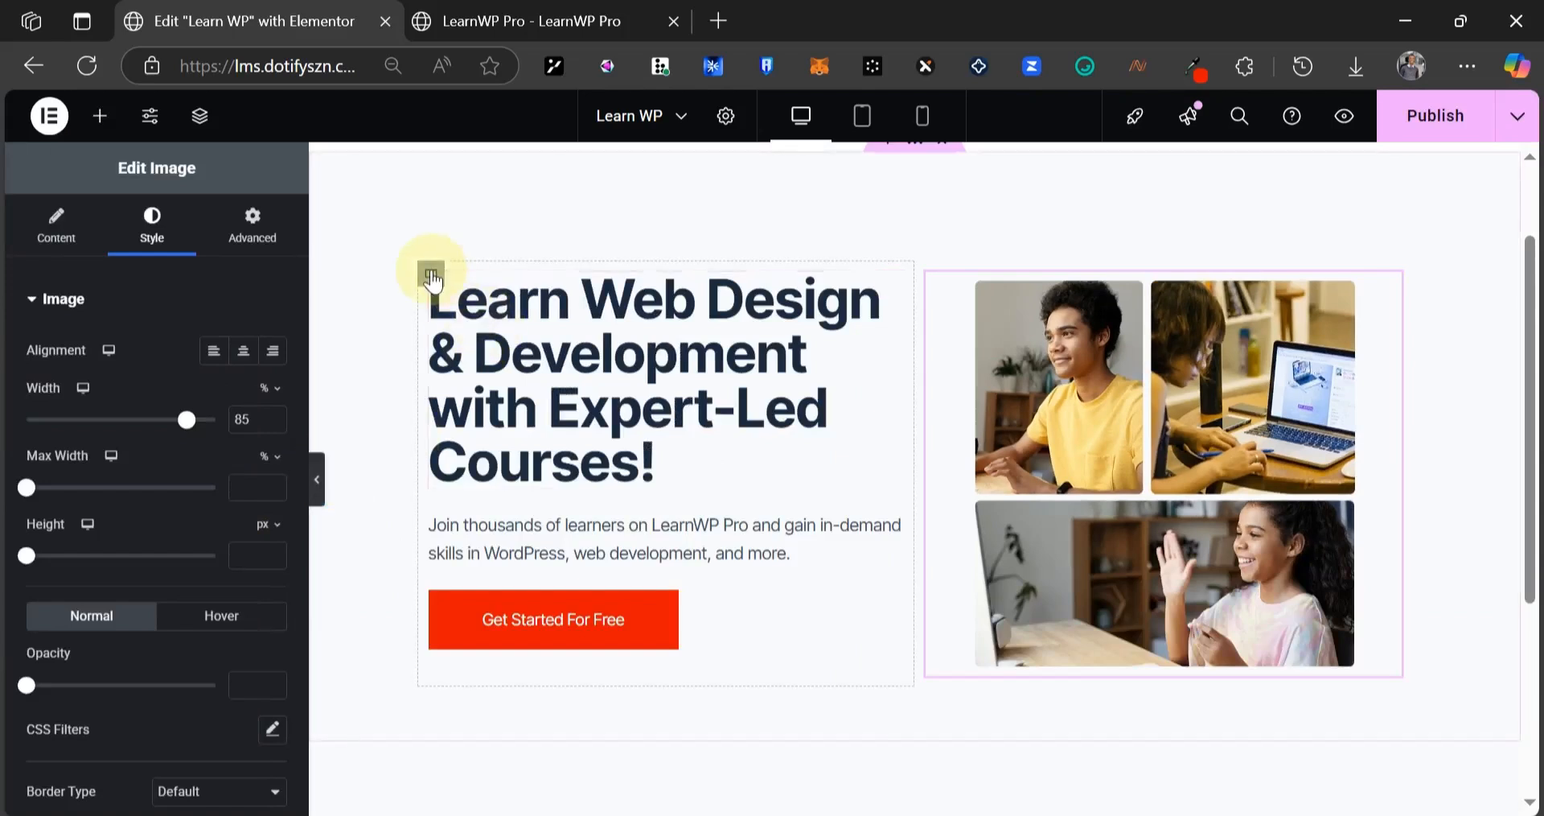
- Set the hero text container's padding to 50 px on all sides and compare the result with the demo homepage
click(431, 274)
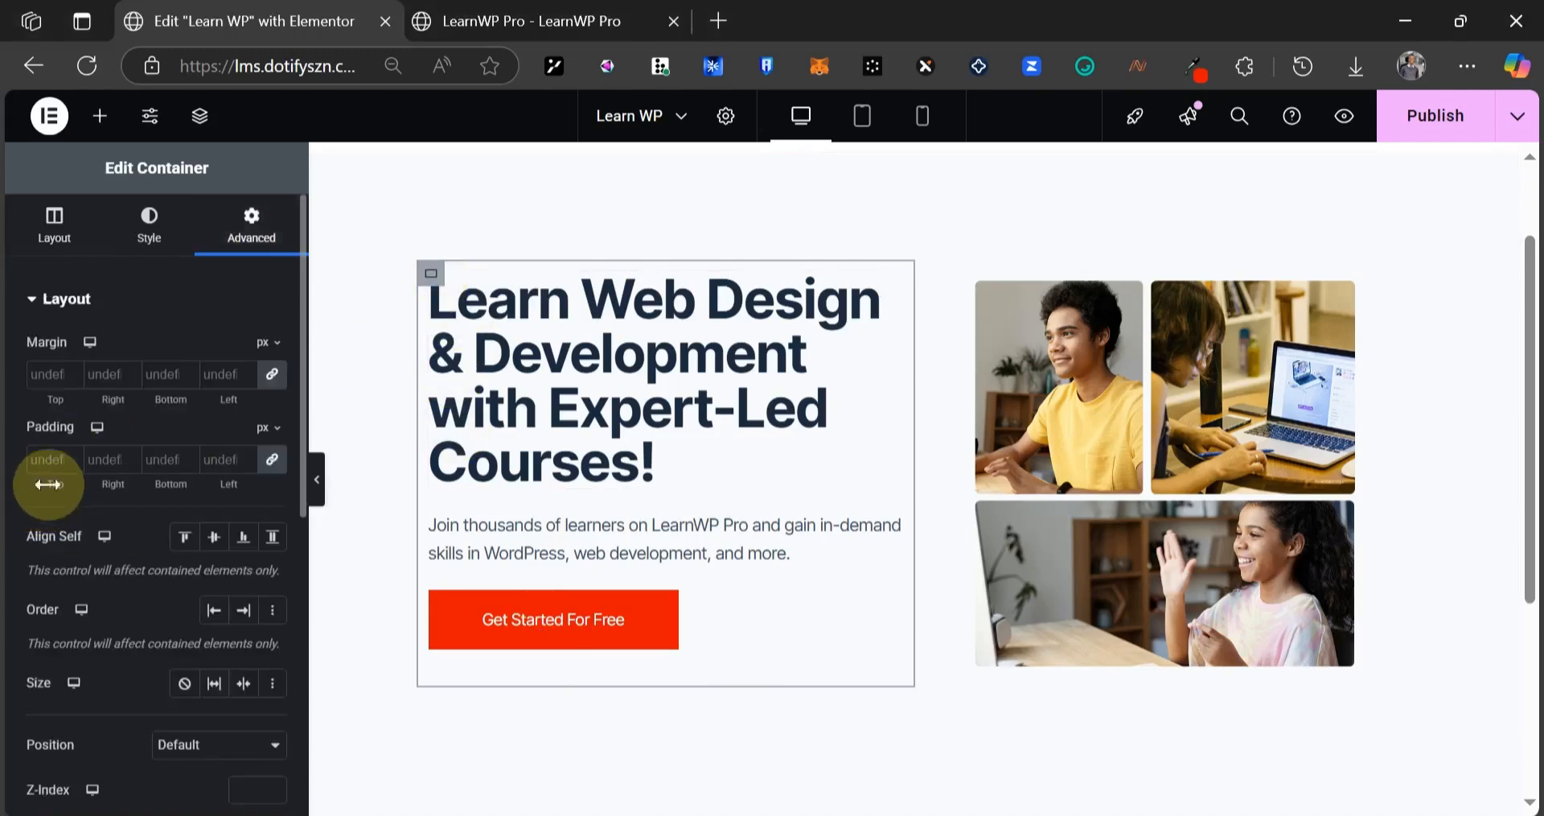
click(47, 461)
text(50)
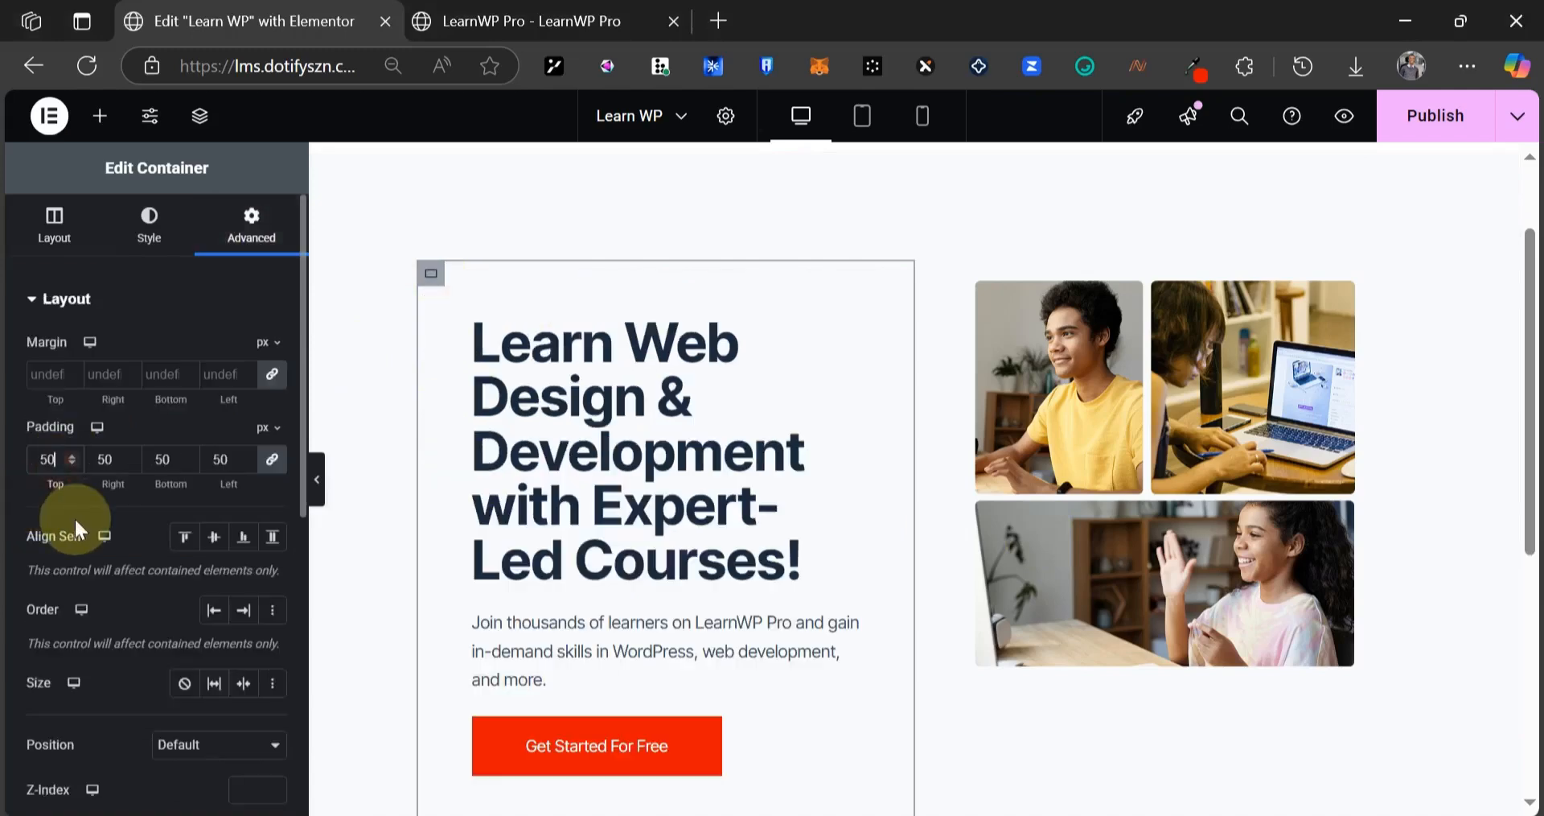
click(318, 482)
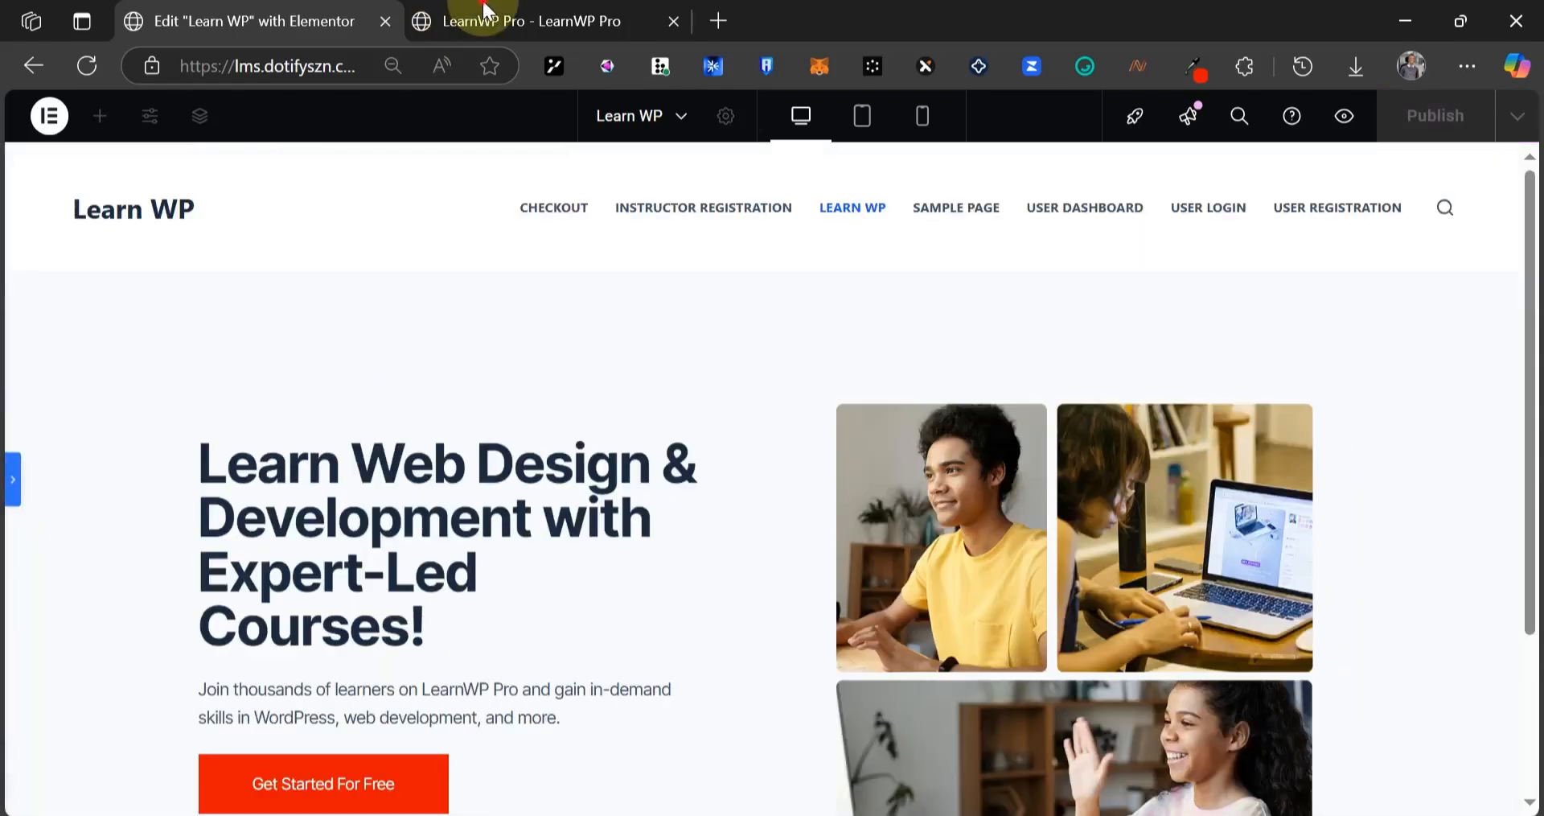
click(448, 20)
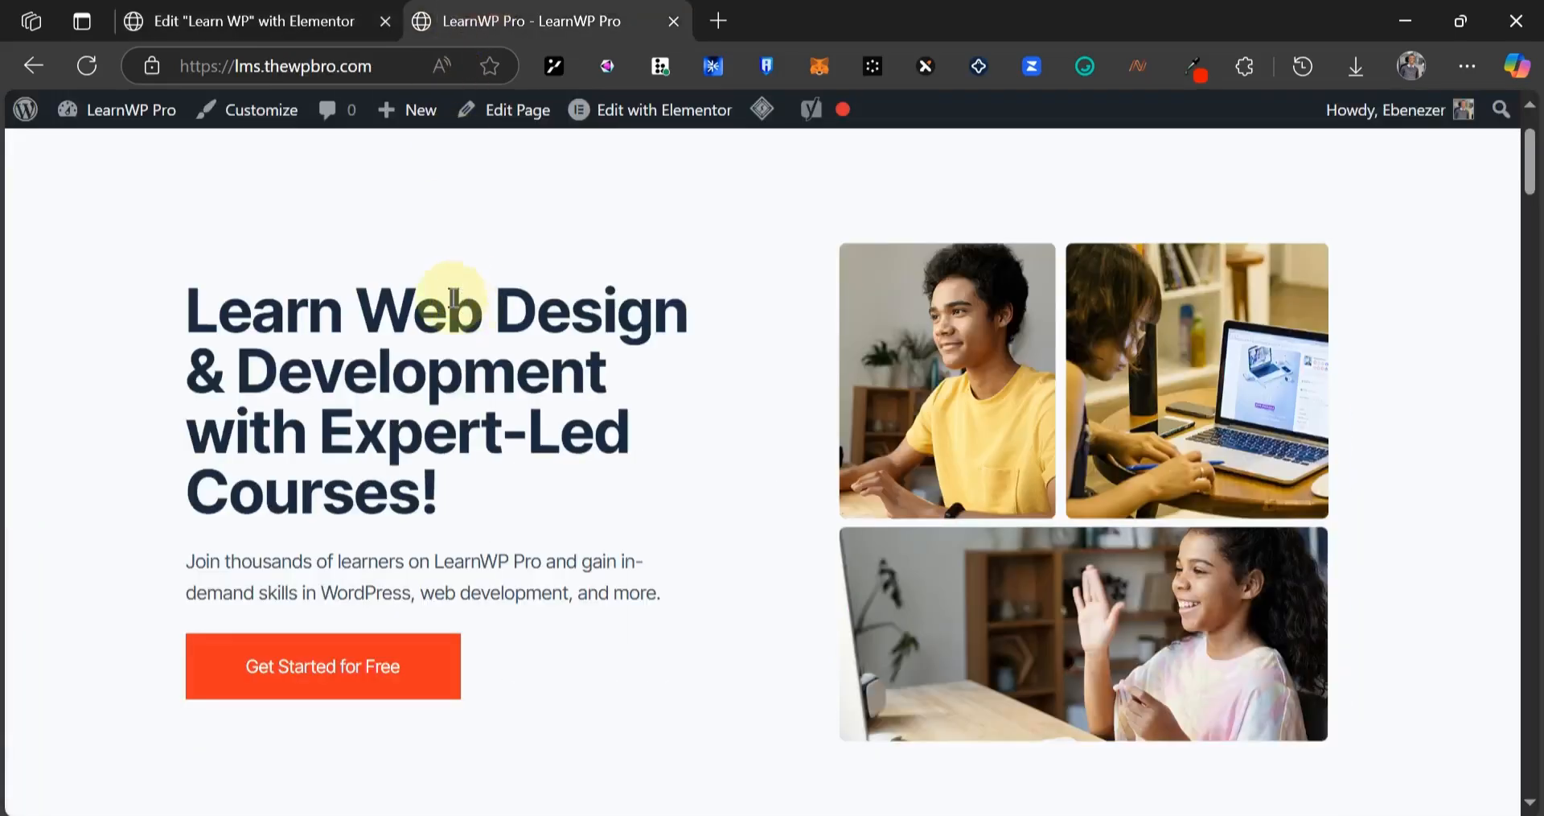
key(ctrl+Tab)
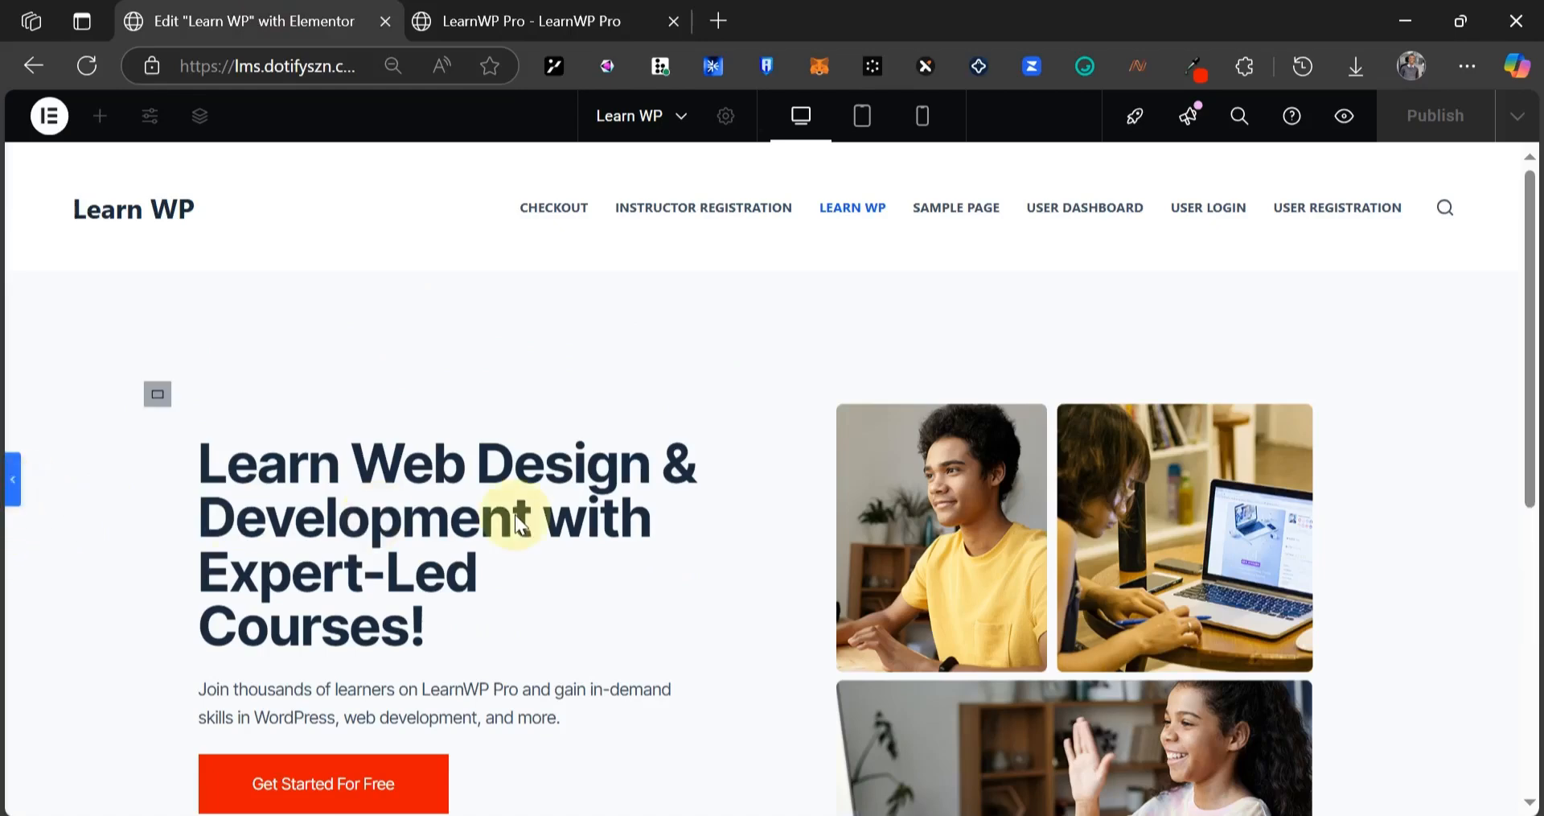
- Add a new single-column container with vertical direction below the hero section
scroll(884, 500, down, 7)
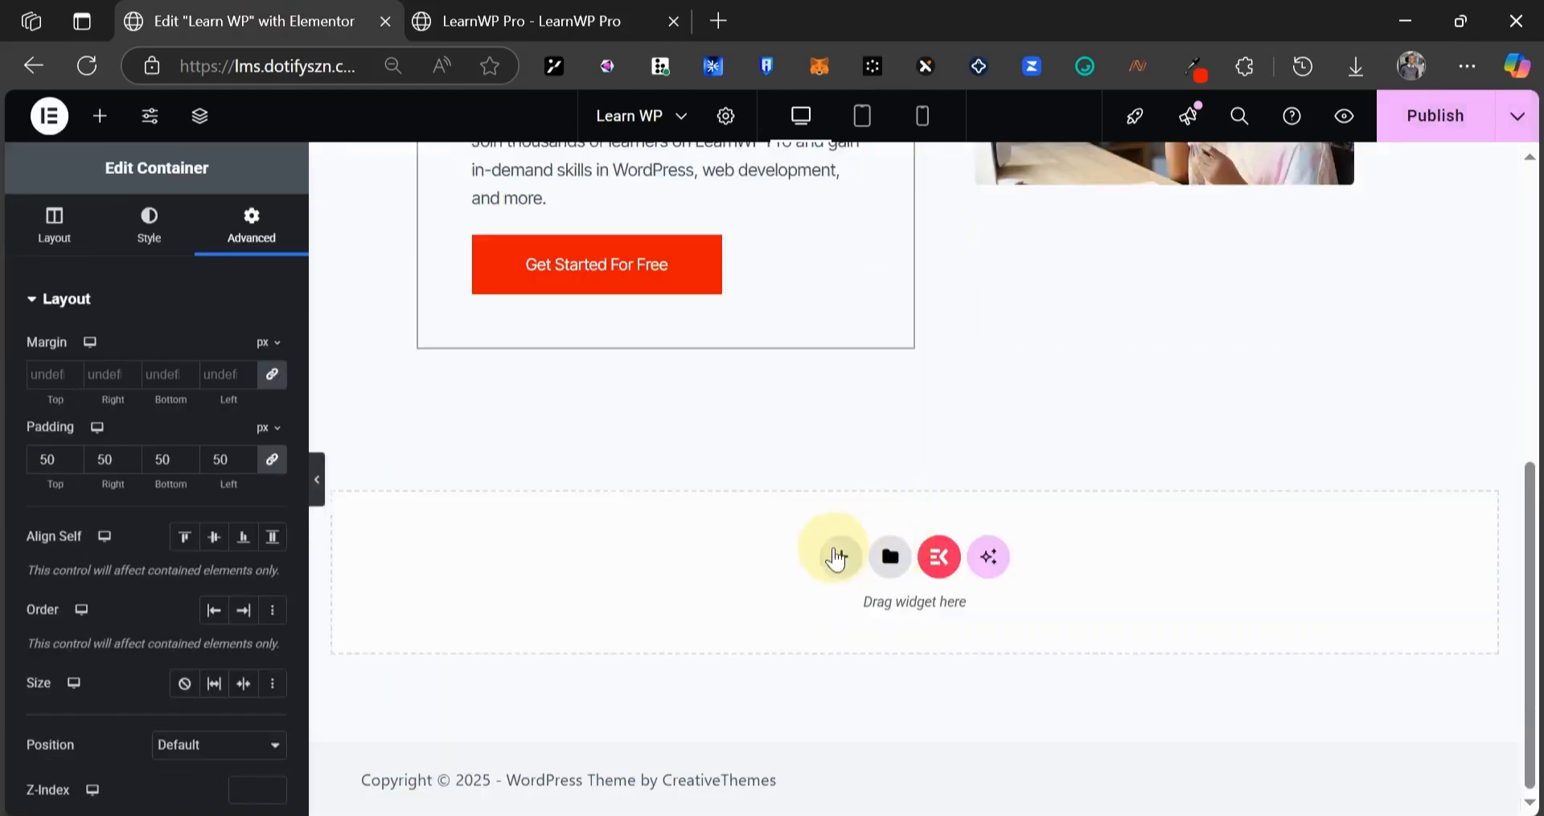
scroll(876, 402, up, 3)
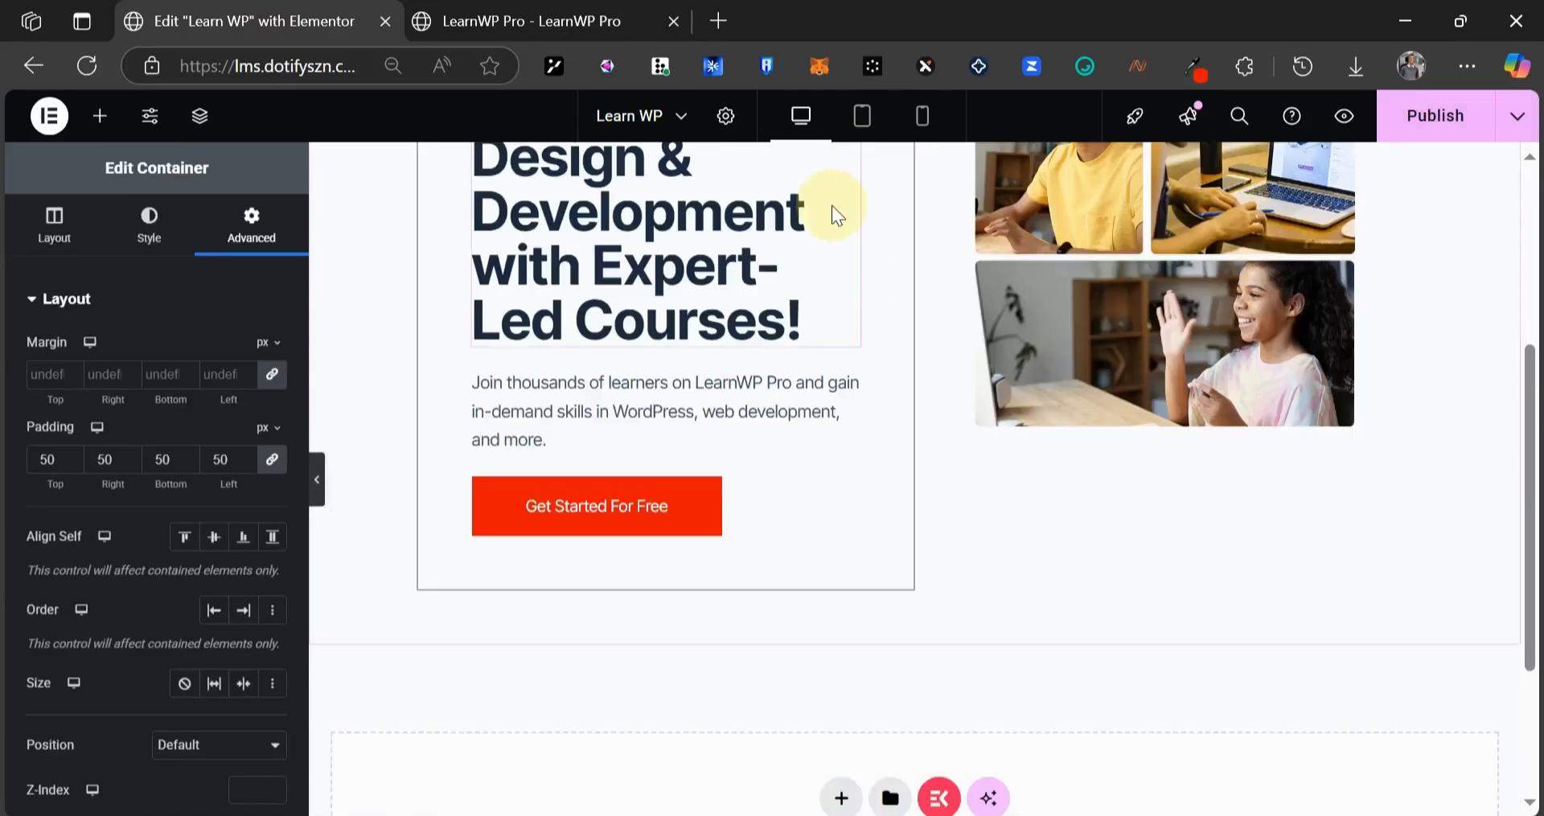
scroll(878, 431, down, 3)
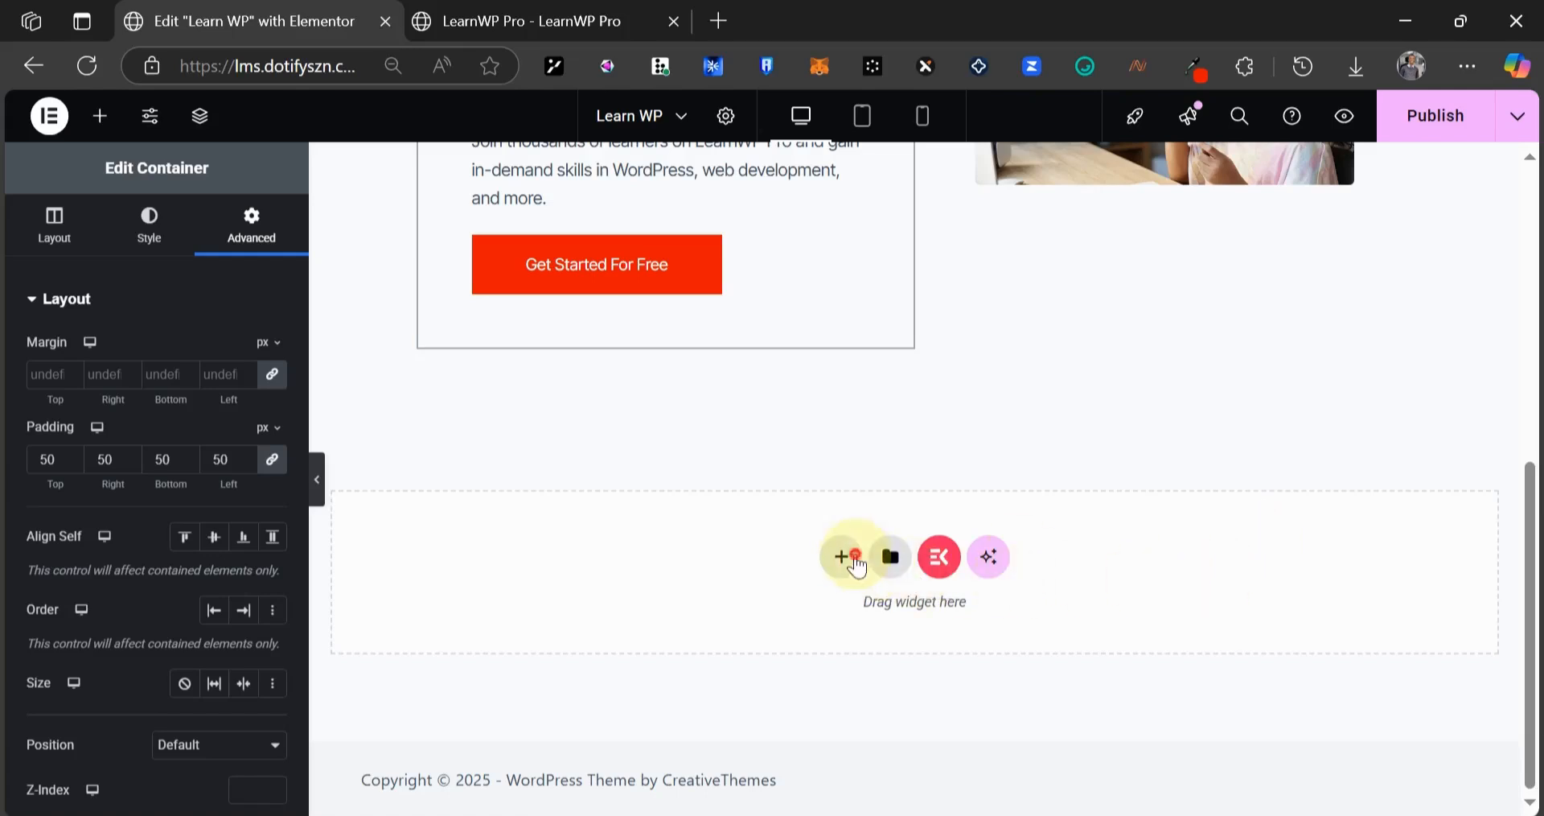
click(858, 567)
click(844, 626)
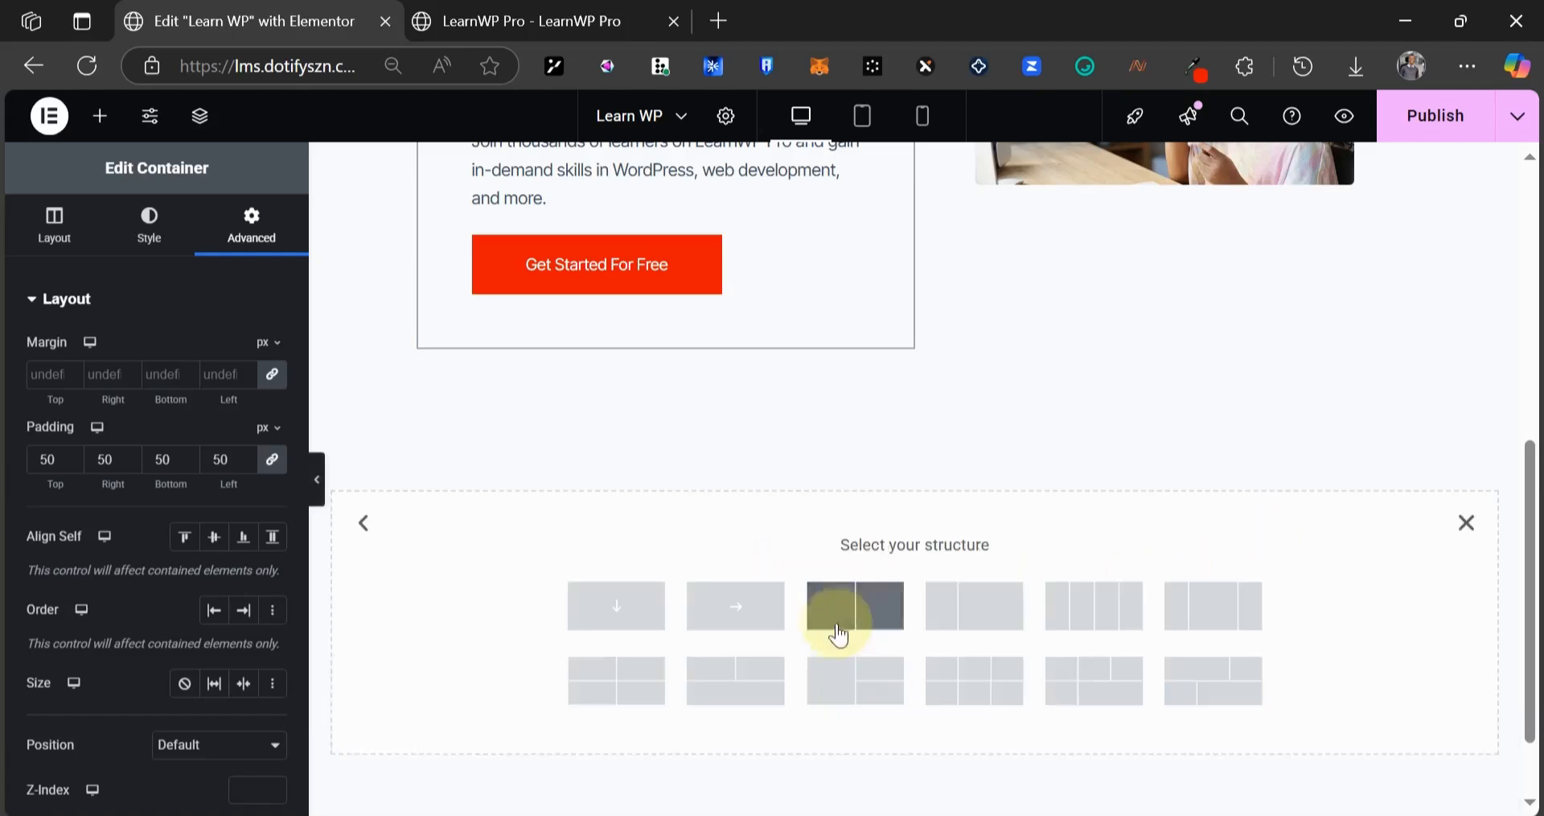
click(616, 605)
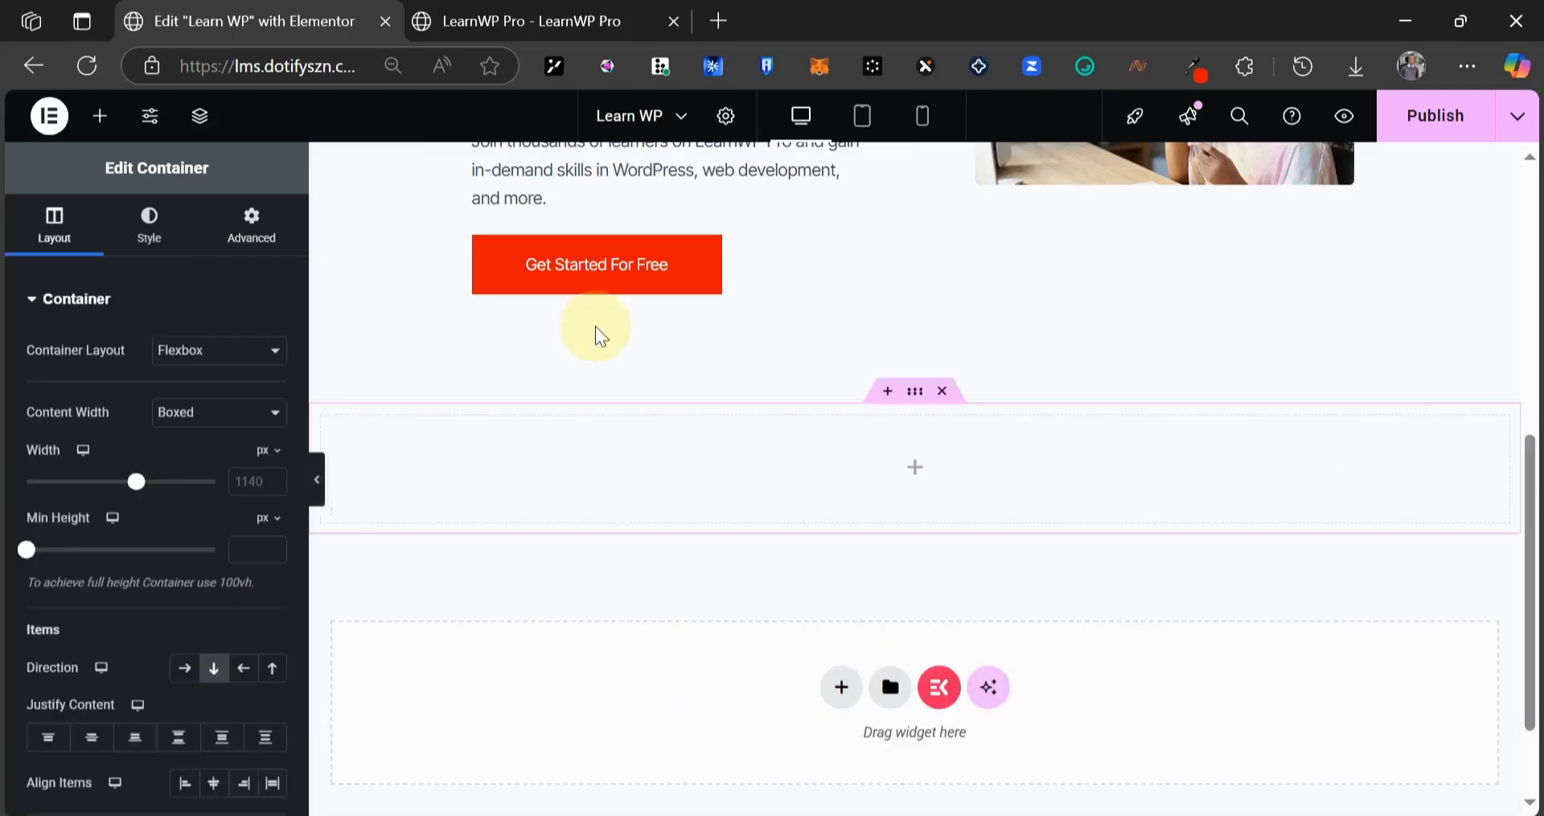
- Examine the "Why Choose Us?" section of the demo homepage, including its heading, and return to the editor
click(523, 21)
scroll(748, 362, down, 5)
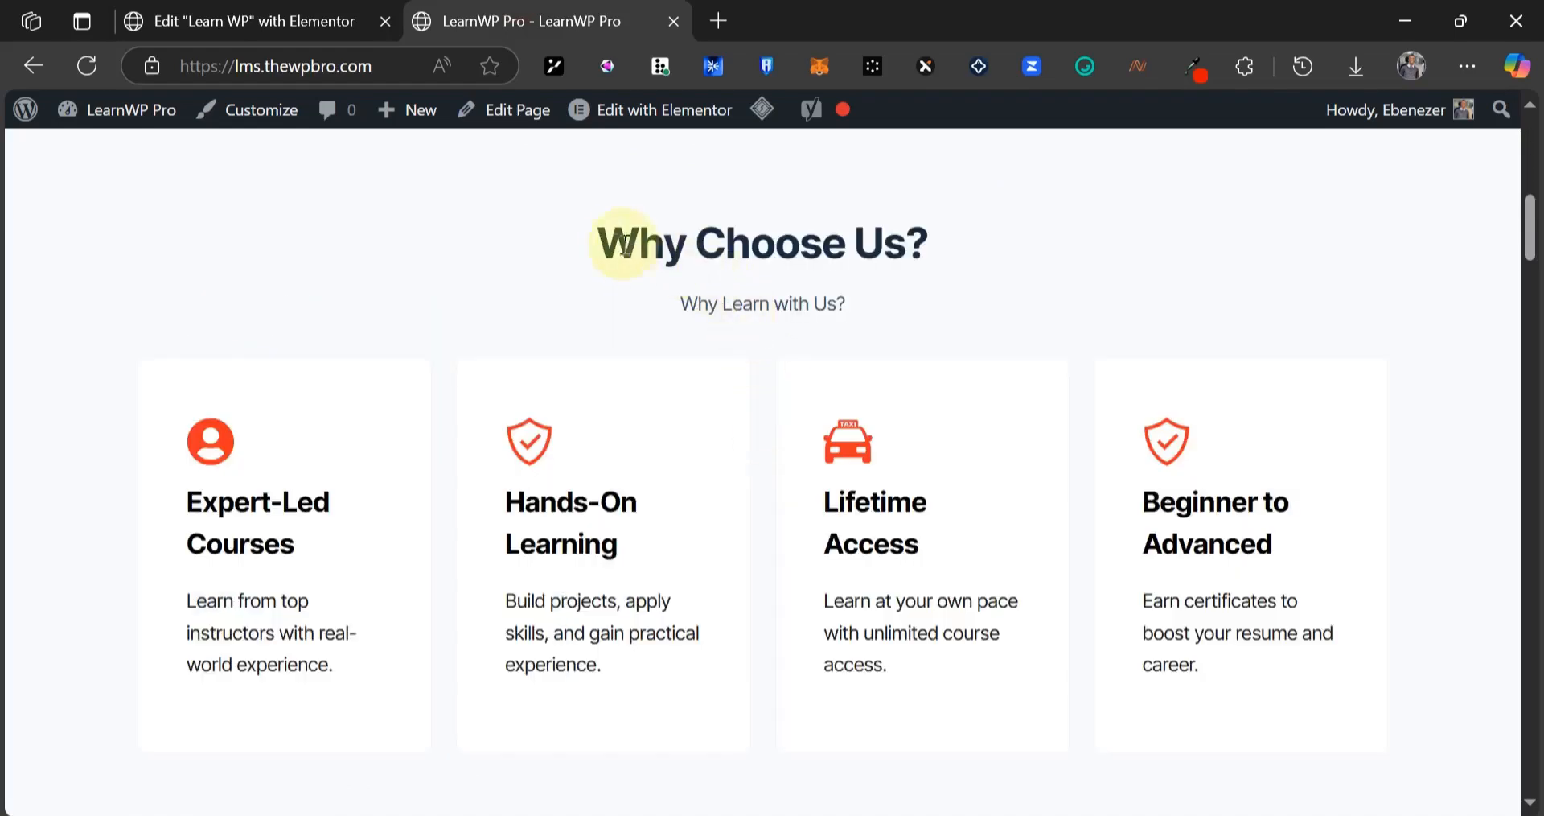
drag(599, 241, 930, 229)
scroll(517, 412, up, 1)
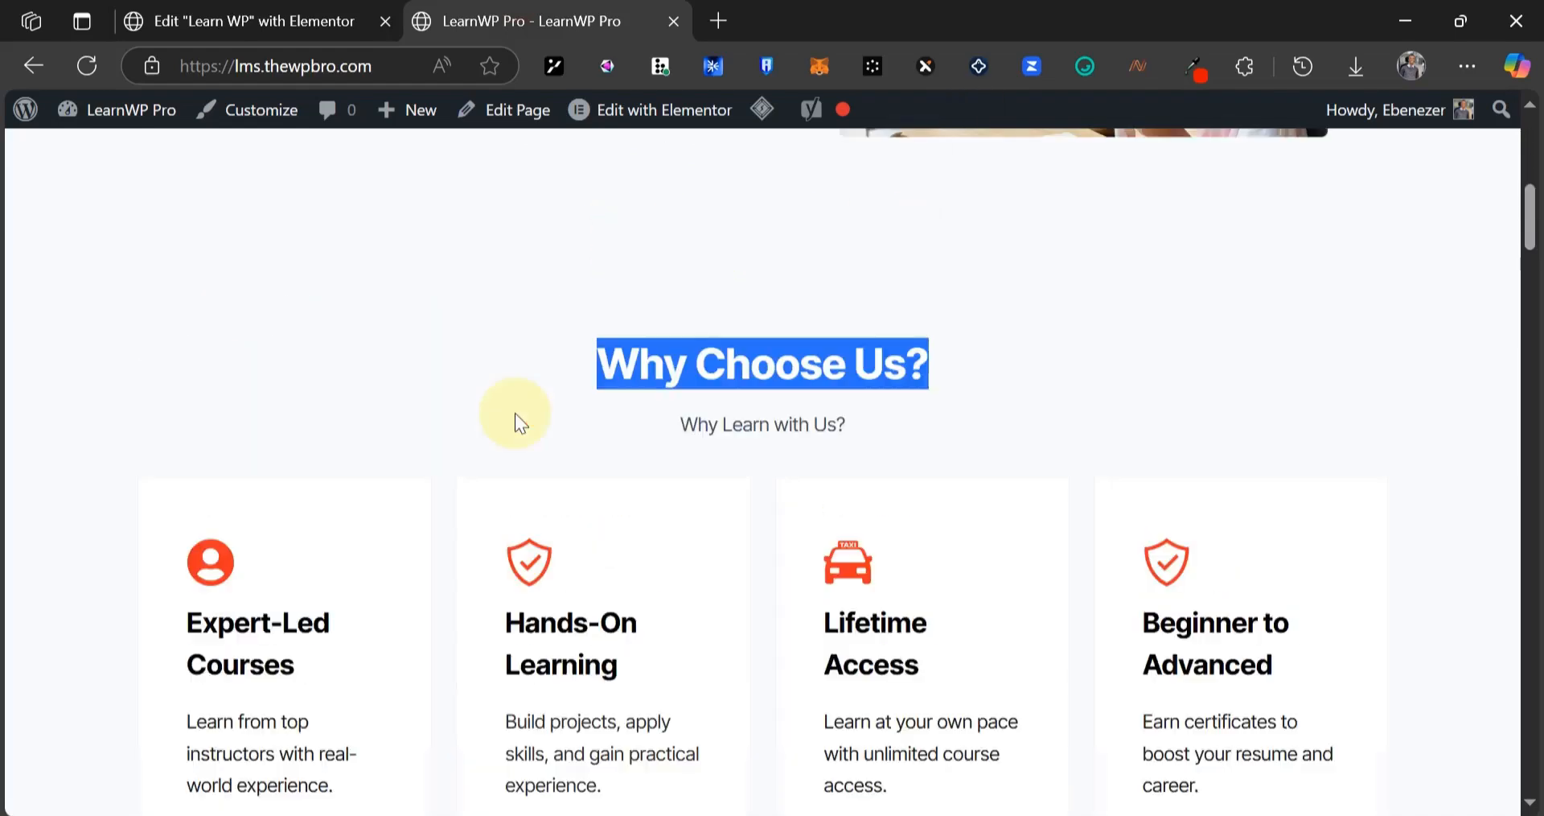
scroll(716, 446, up, 5)
click(266, 22)
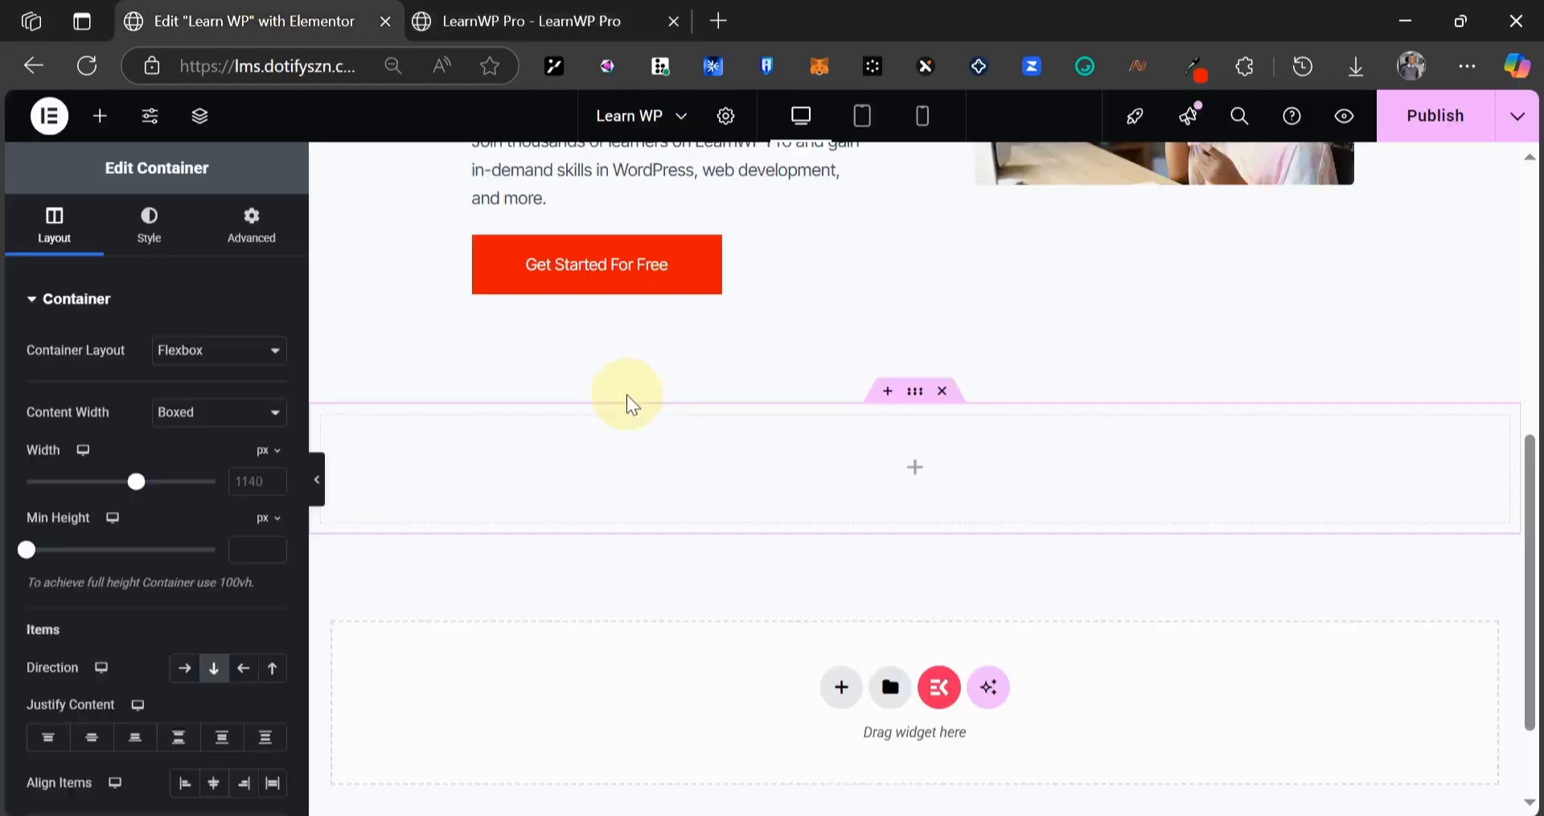
- Copy the hero heading and paste it into the new container below the hero section
scroll(681, 394, up, 7)
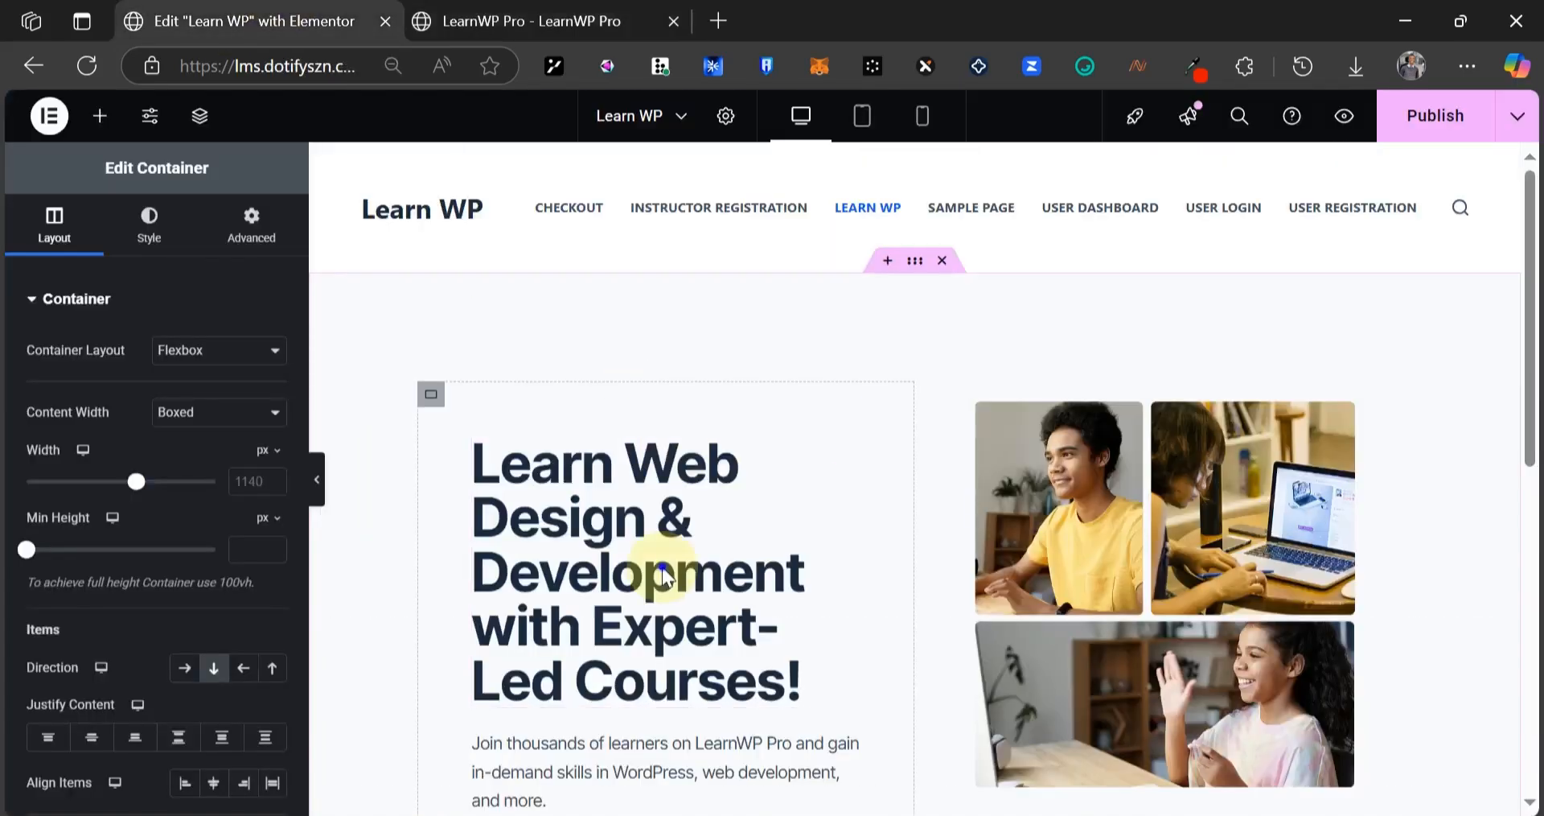
right_click(782, 455)
click(767, 417)
scroll(804, 435, down, 7)
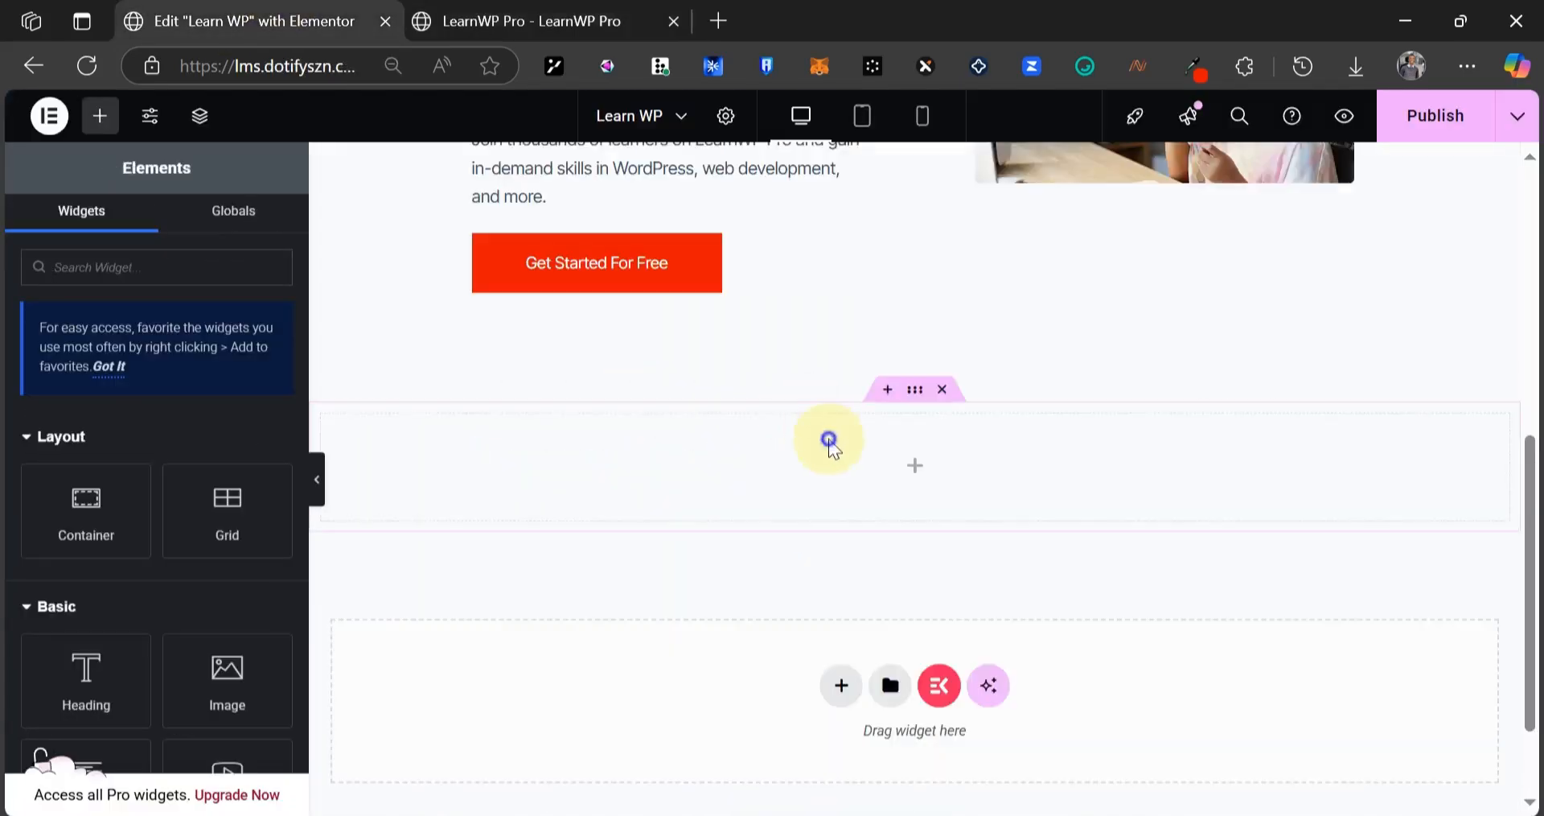
right_click(828, 440)
click(904, 467)
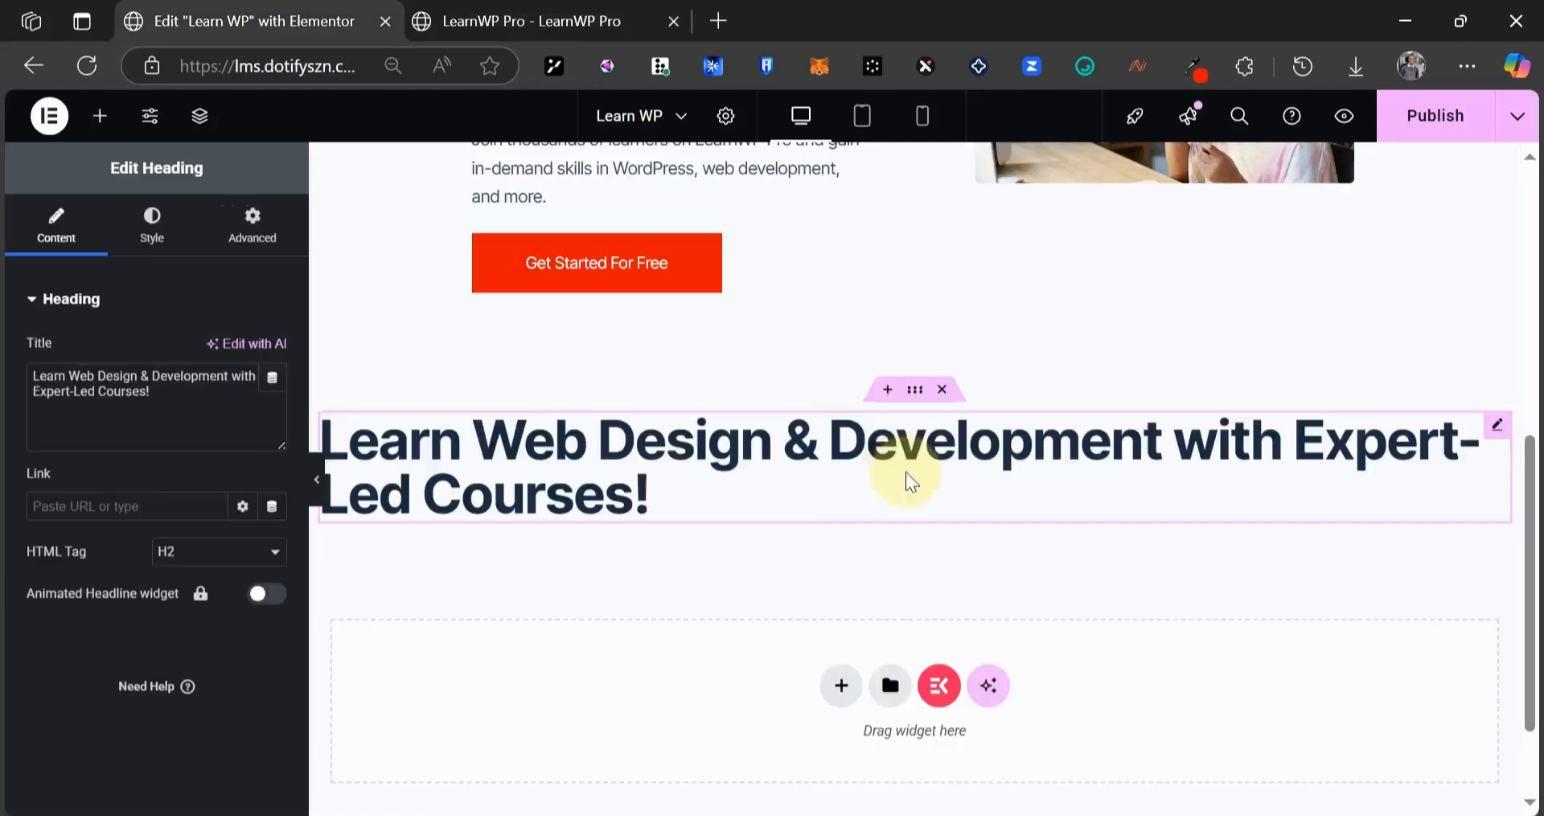
- Copy the "Why Choose Us?" heading text from the demo homepage and replace the pasted heading's title with it
click(571, 13)
scroll(557, 538, down, 6)
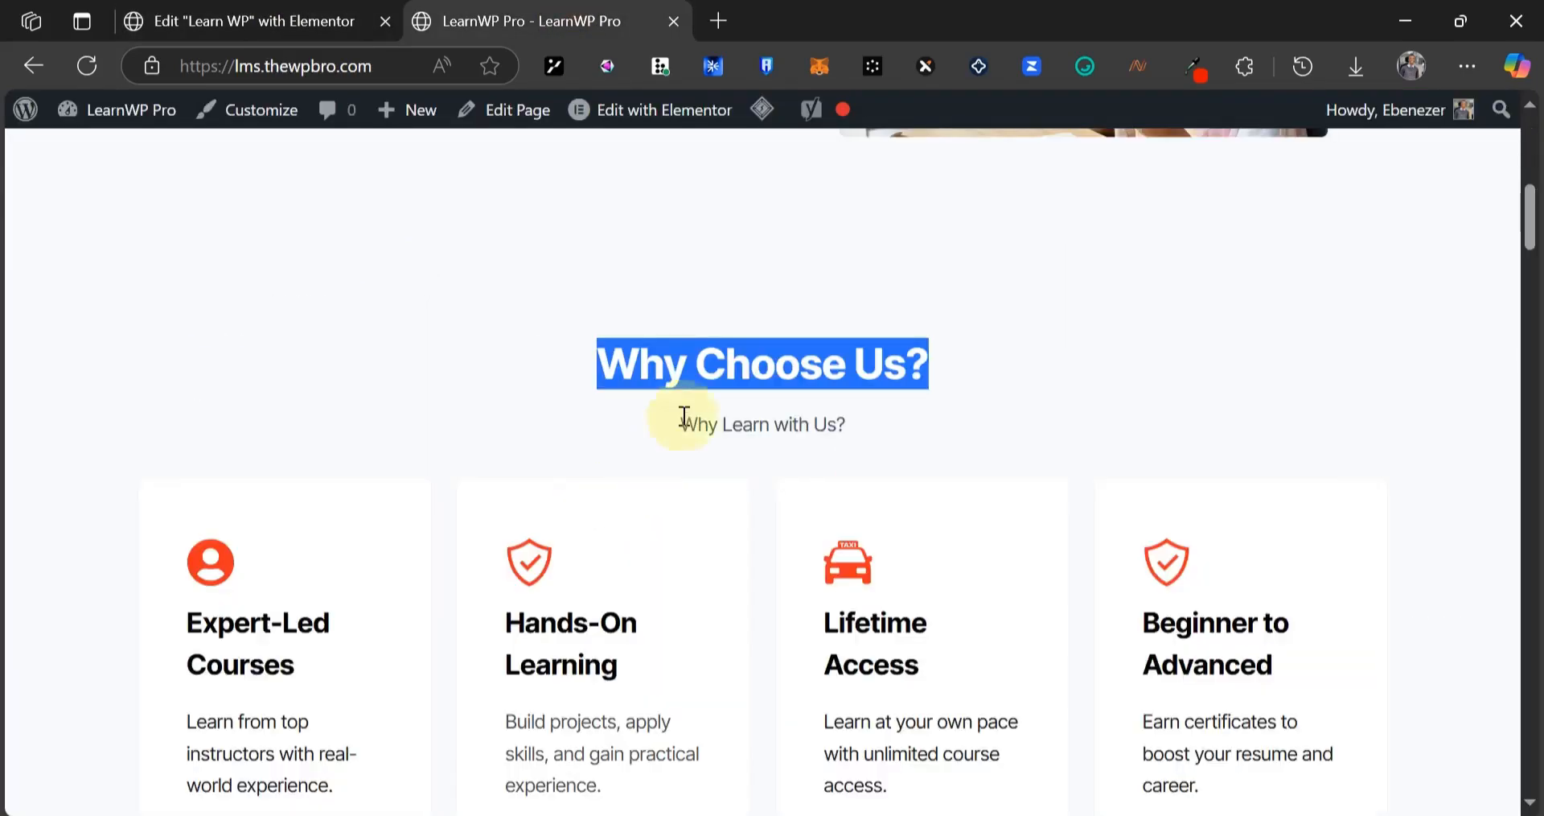
key(ctrl+Tab)
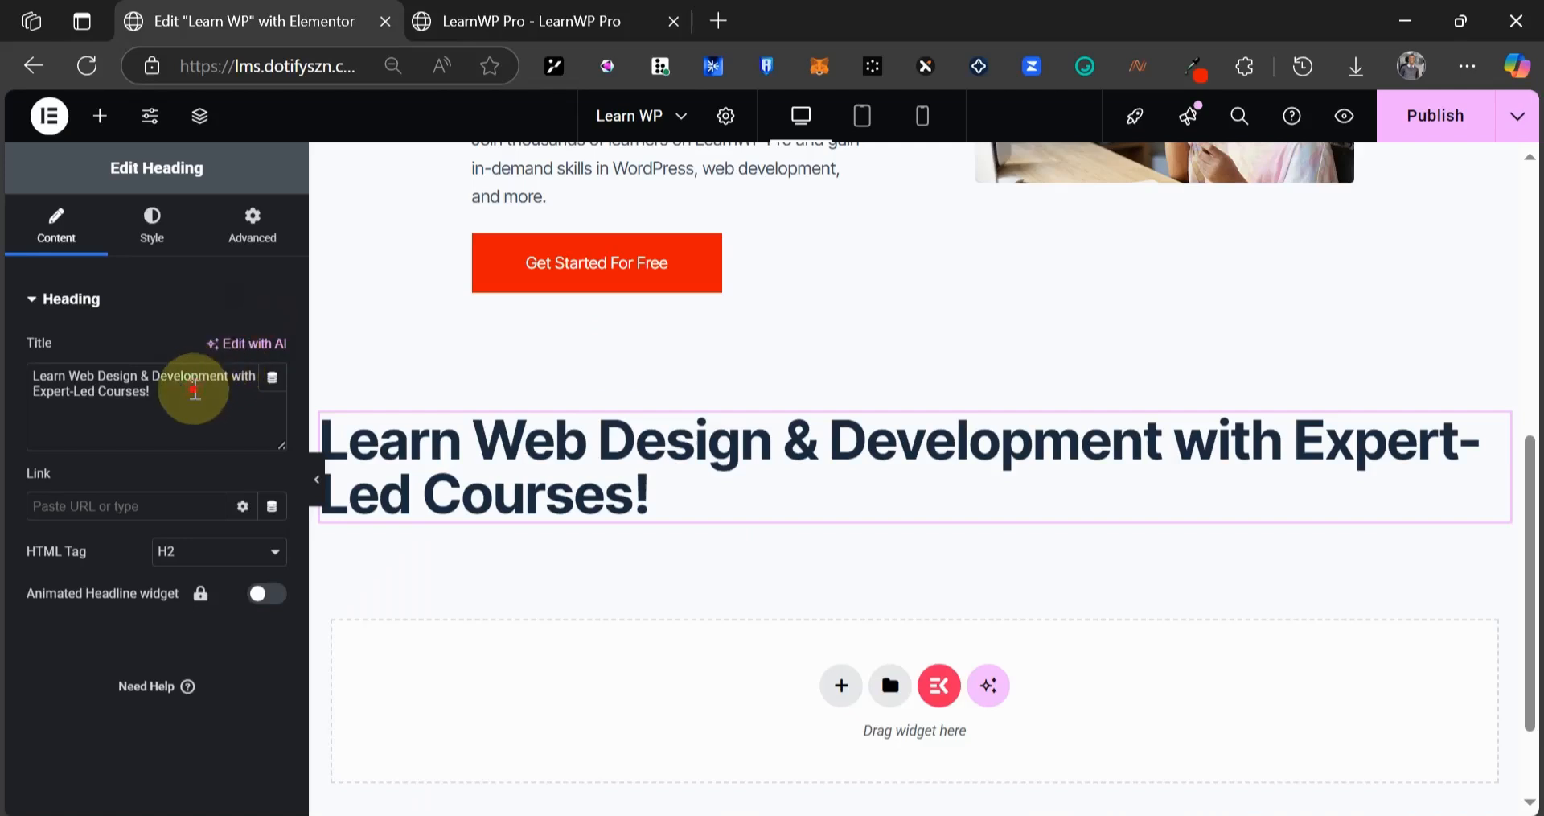
click(195, 390)
key(ctrl+a)
key(ctrl+v)
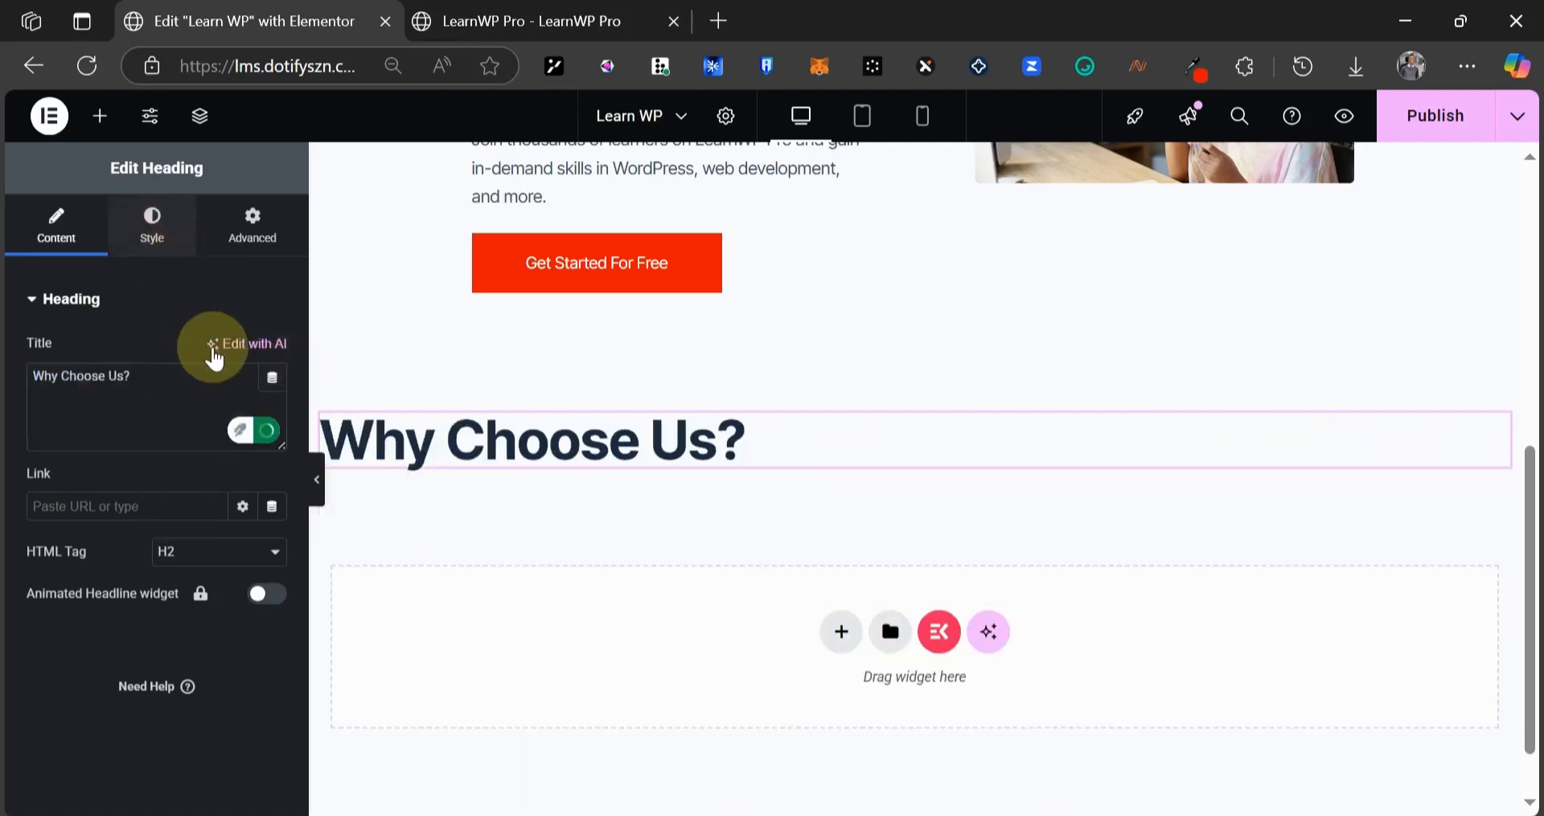
- Centre the "Why Choose Us?" heading and set its font size to 35 px
click(216, 352)
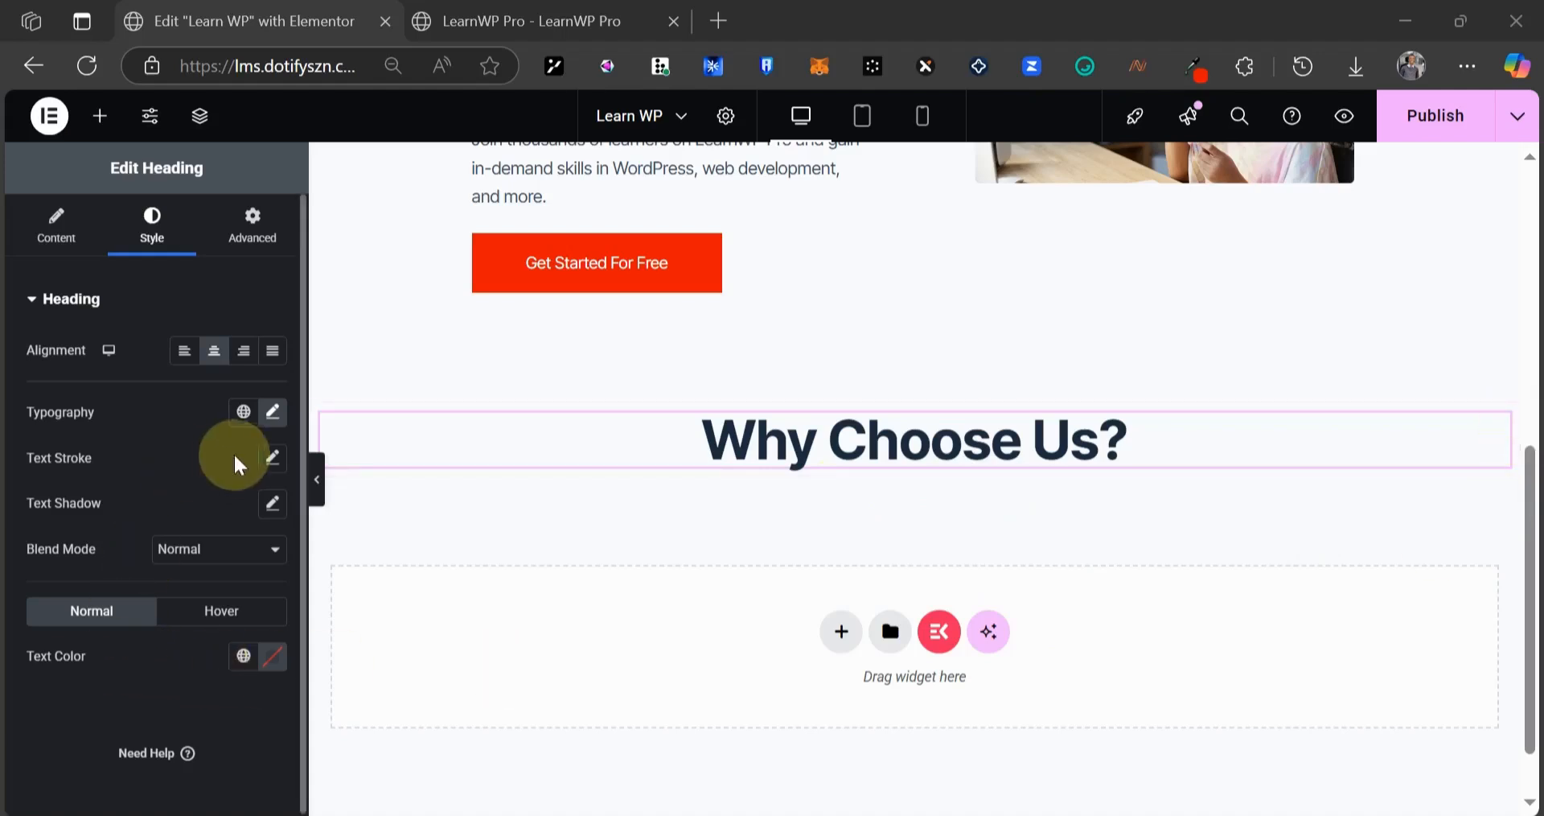
click(273, 411)
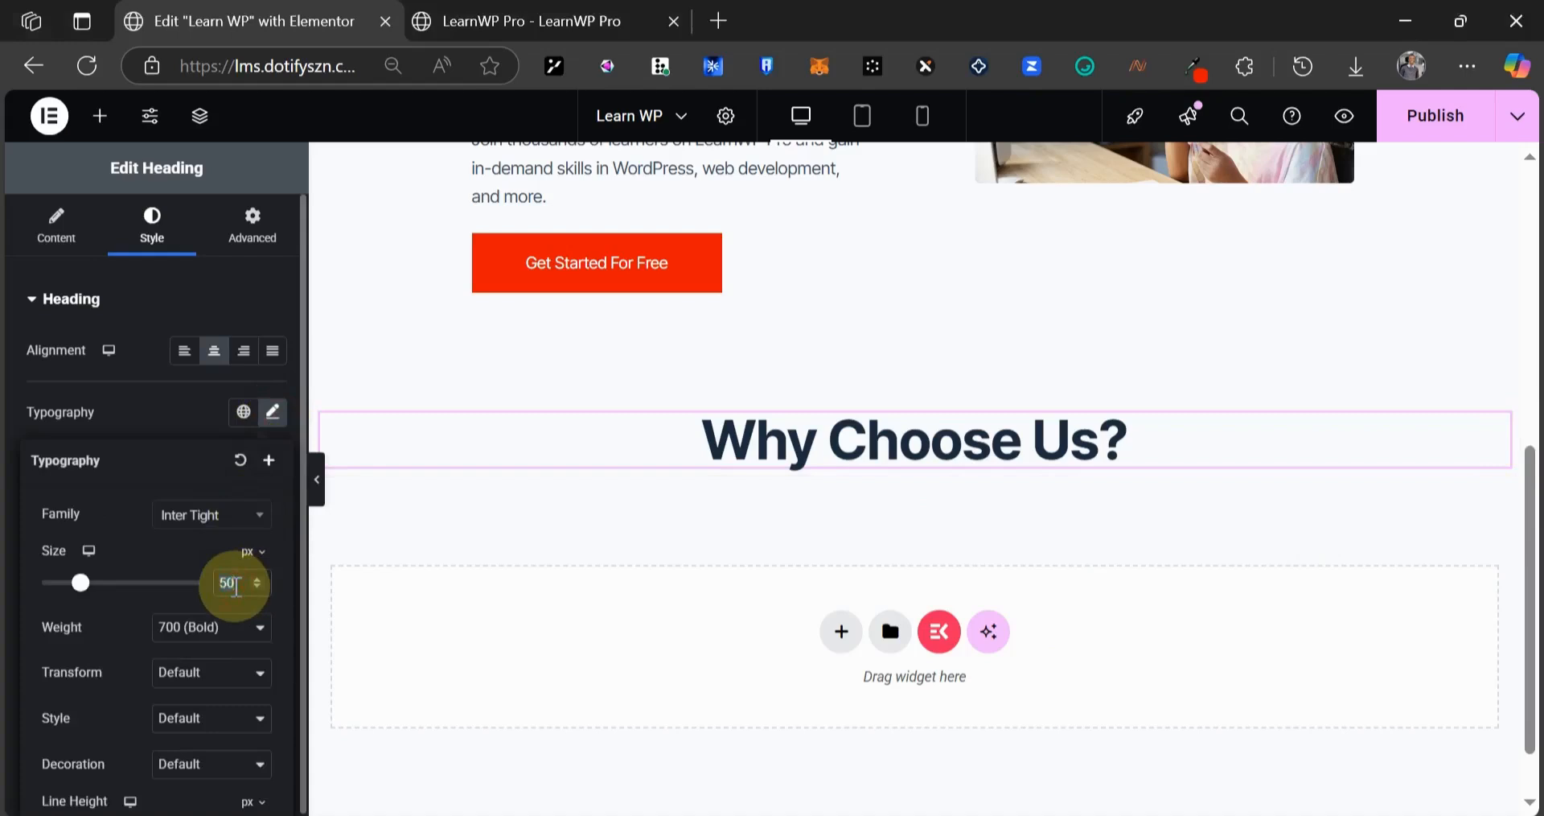
text(35)
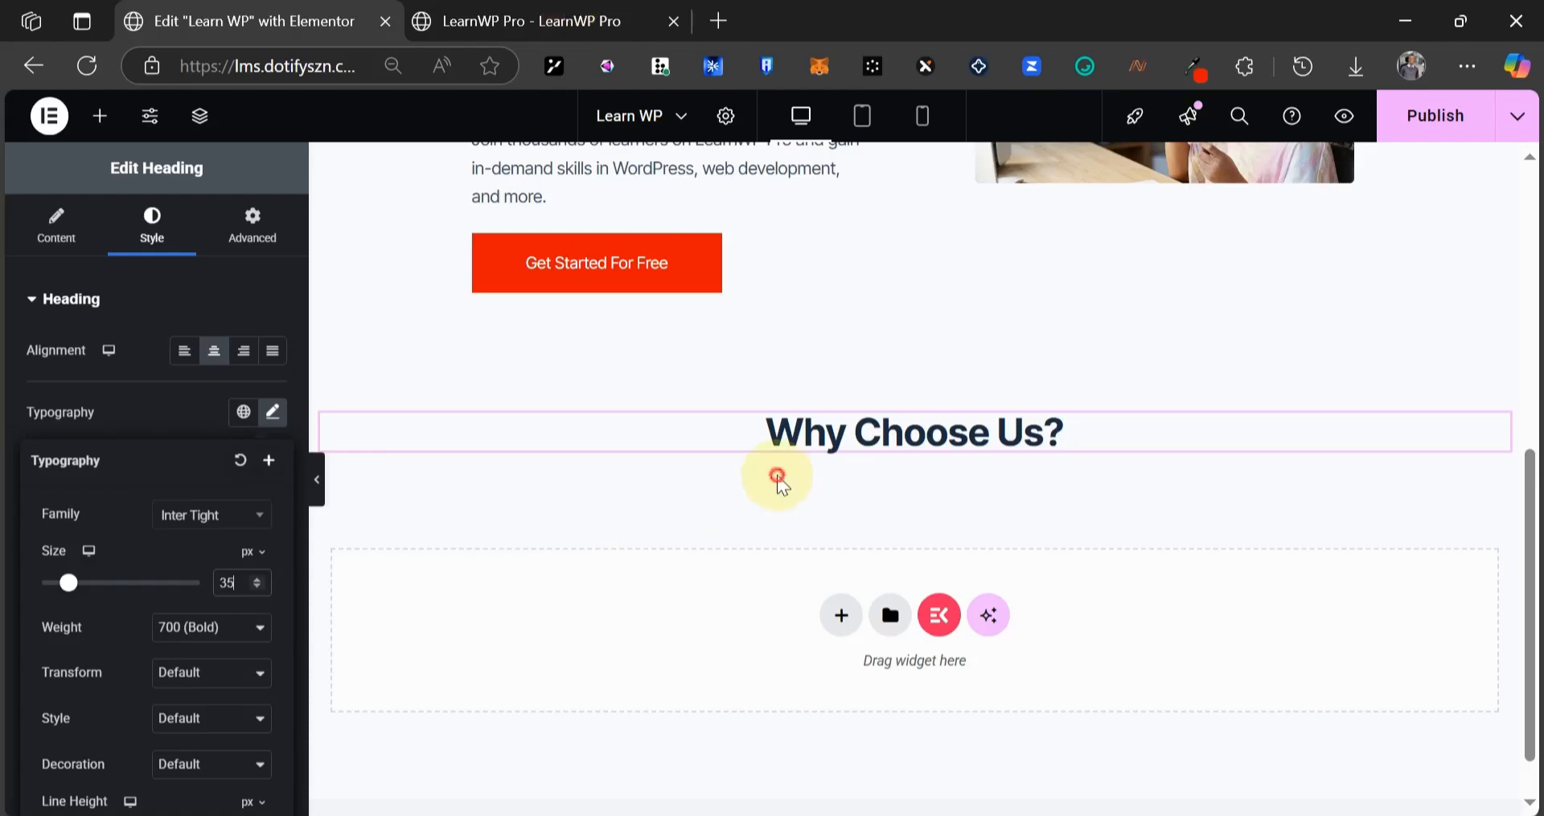
- Copy the "Why Learn with Us?" subheading text from the demo homepage and return to the editor
key(ctrl+Tab)
triple_click(734, 423)
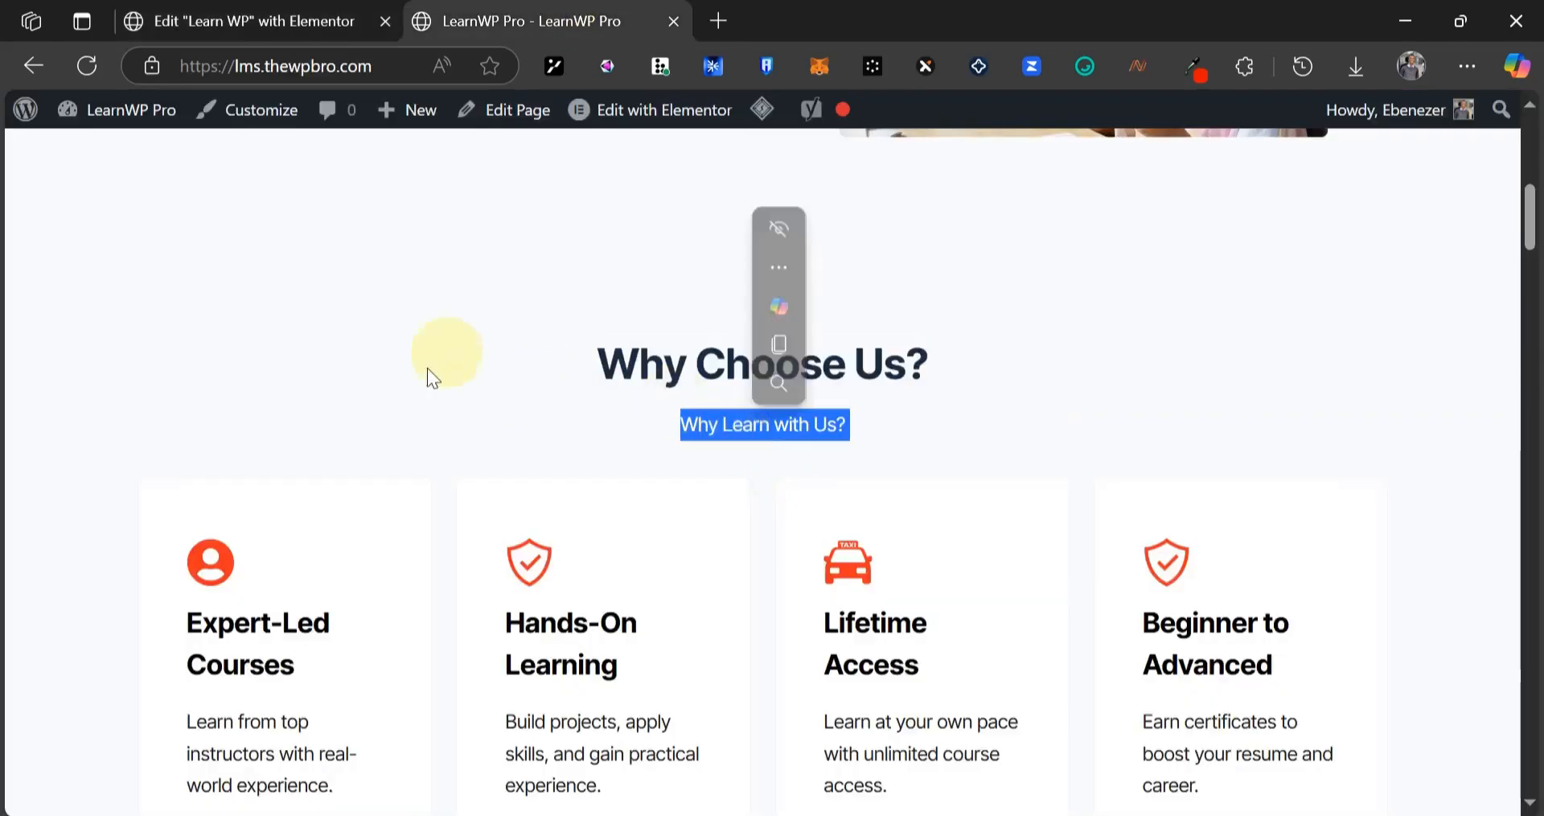
scroll(419, 394, up, 5)
key(ctrl+Tab)
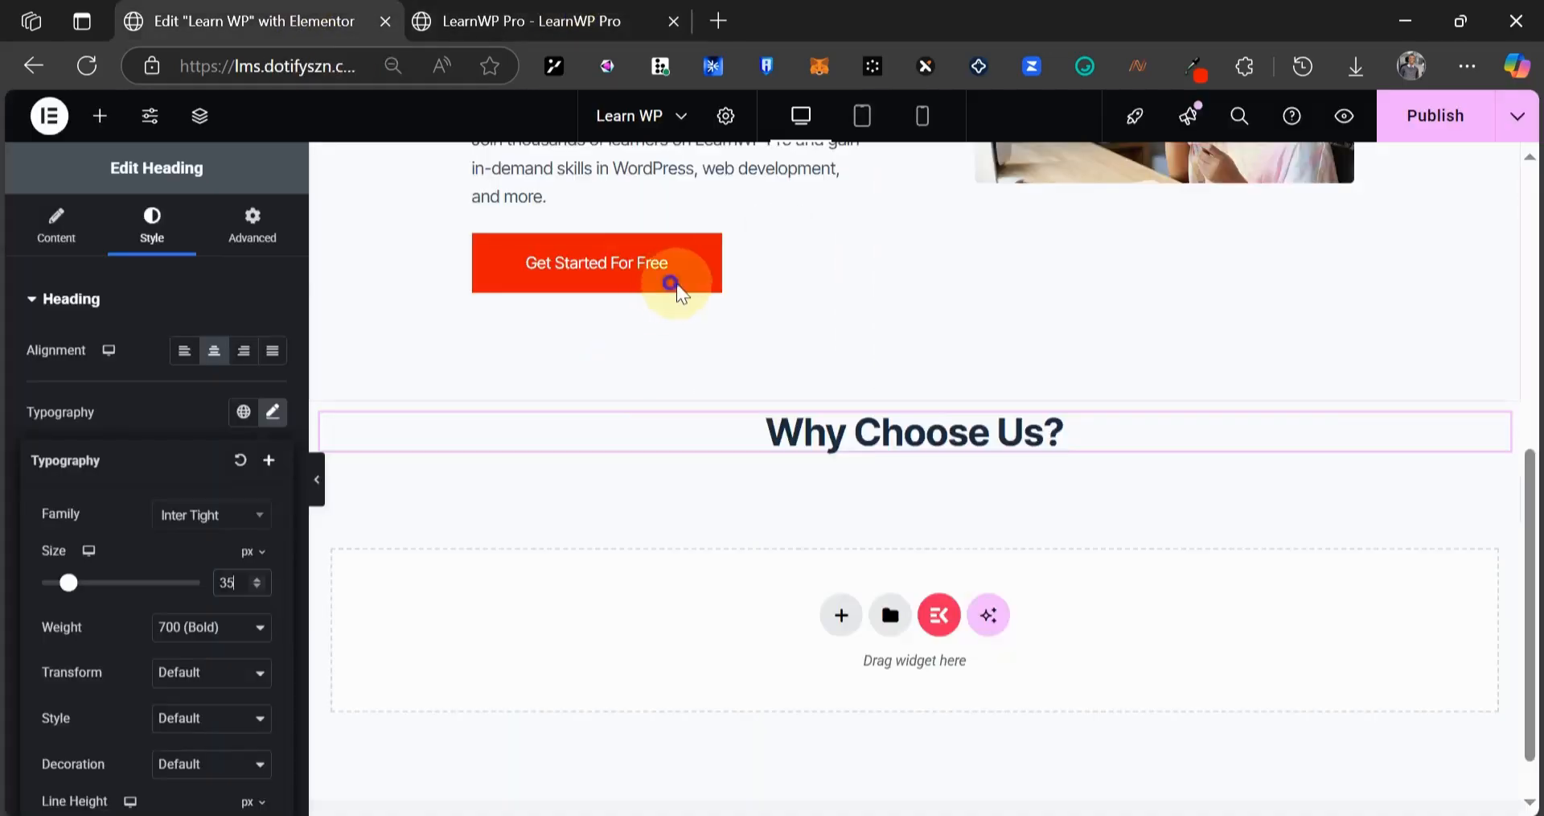
- Copy the hero section's paragraph and paste it below the "Why Choose Us?" heading
scroll(724, 314, up, 2)
right_click(804, 354)
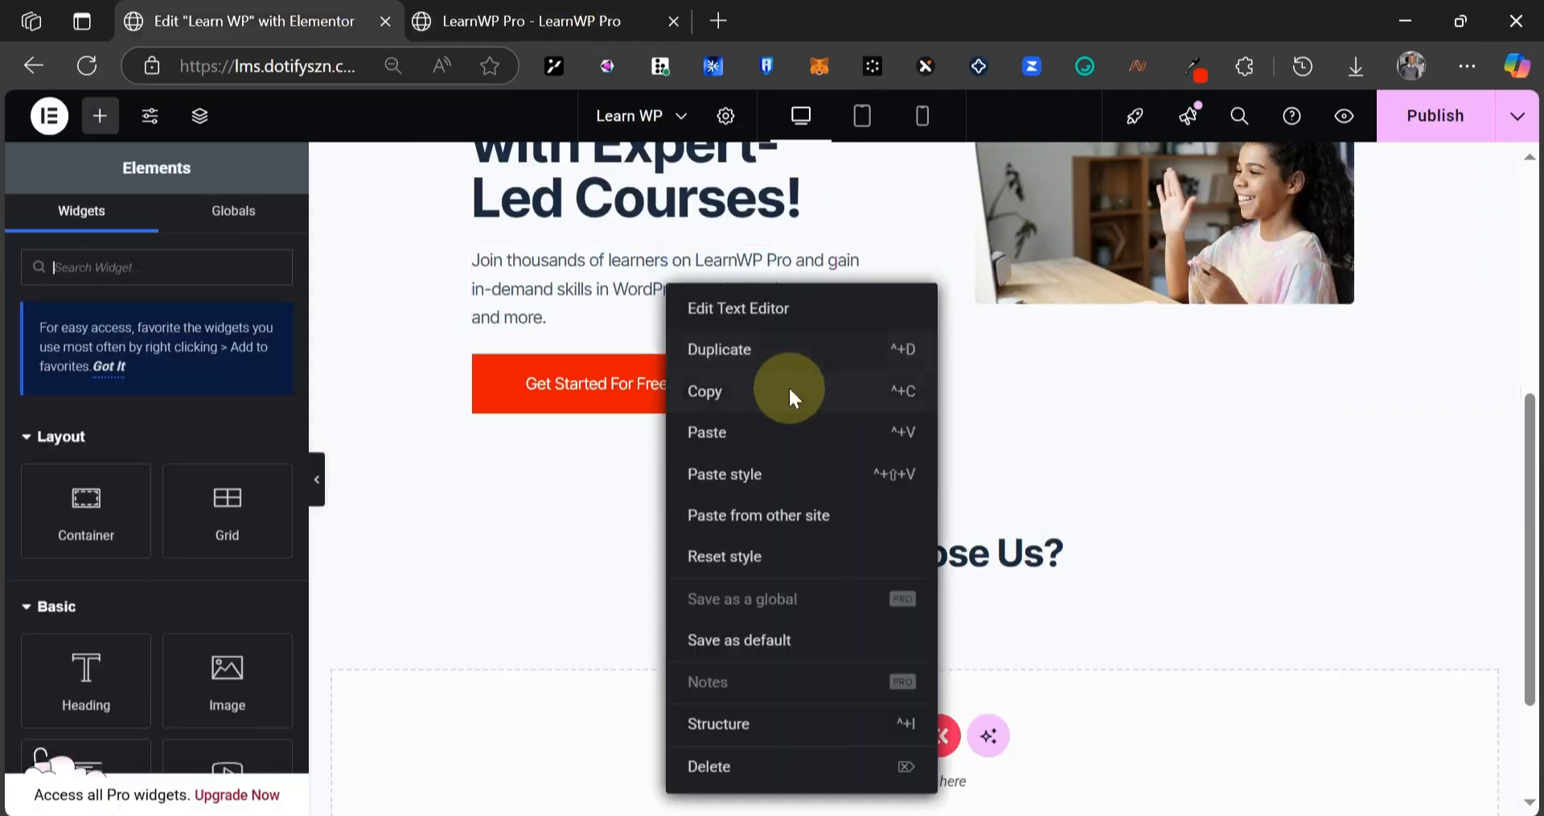
click(788, 430)
scroll(850, 555, down, 2)
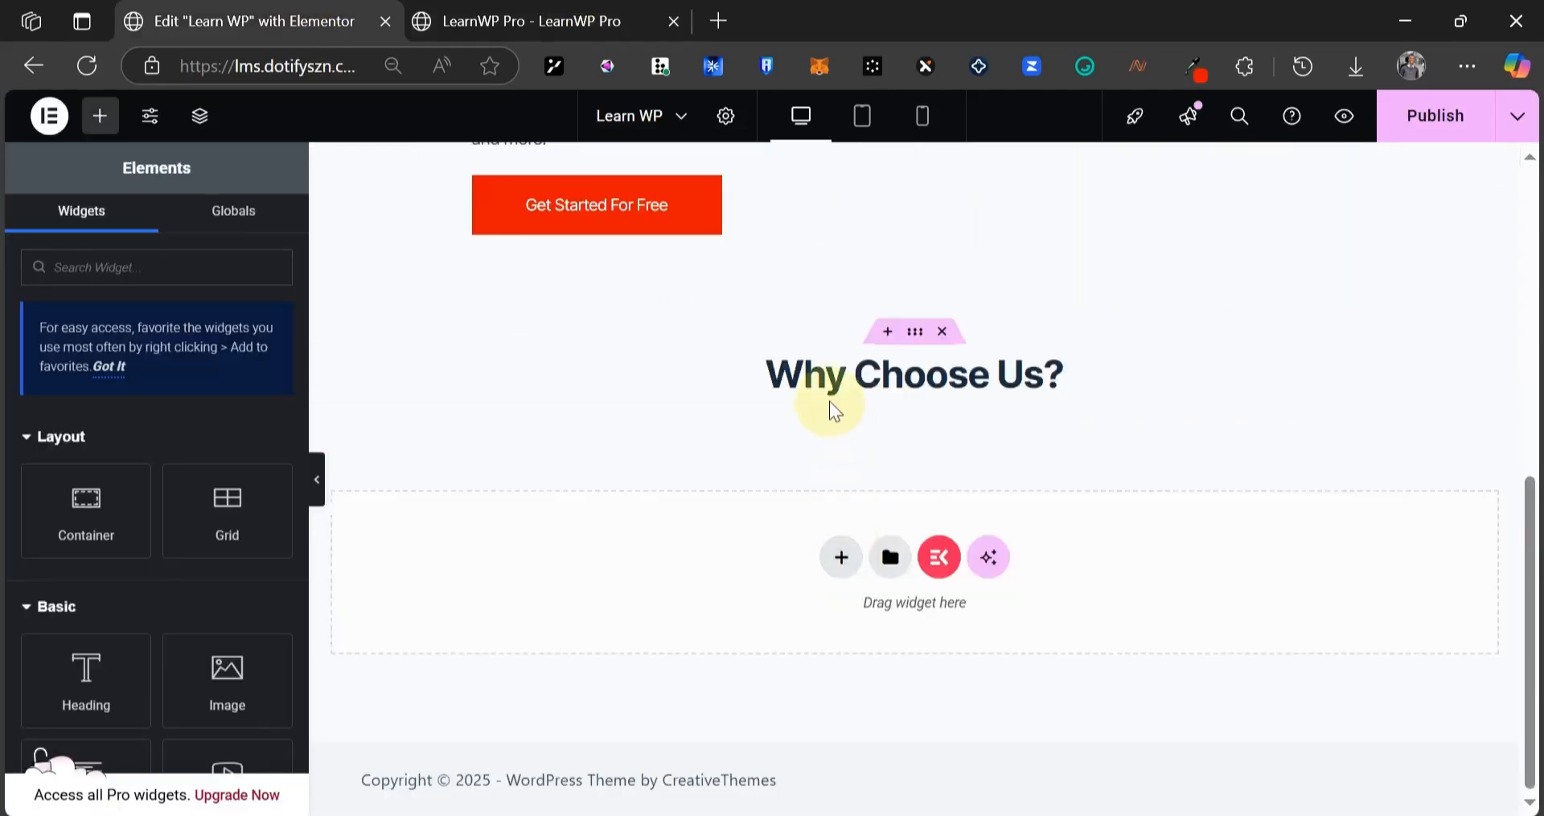
right_click(828, 400)
click(894, 431)
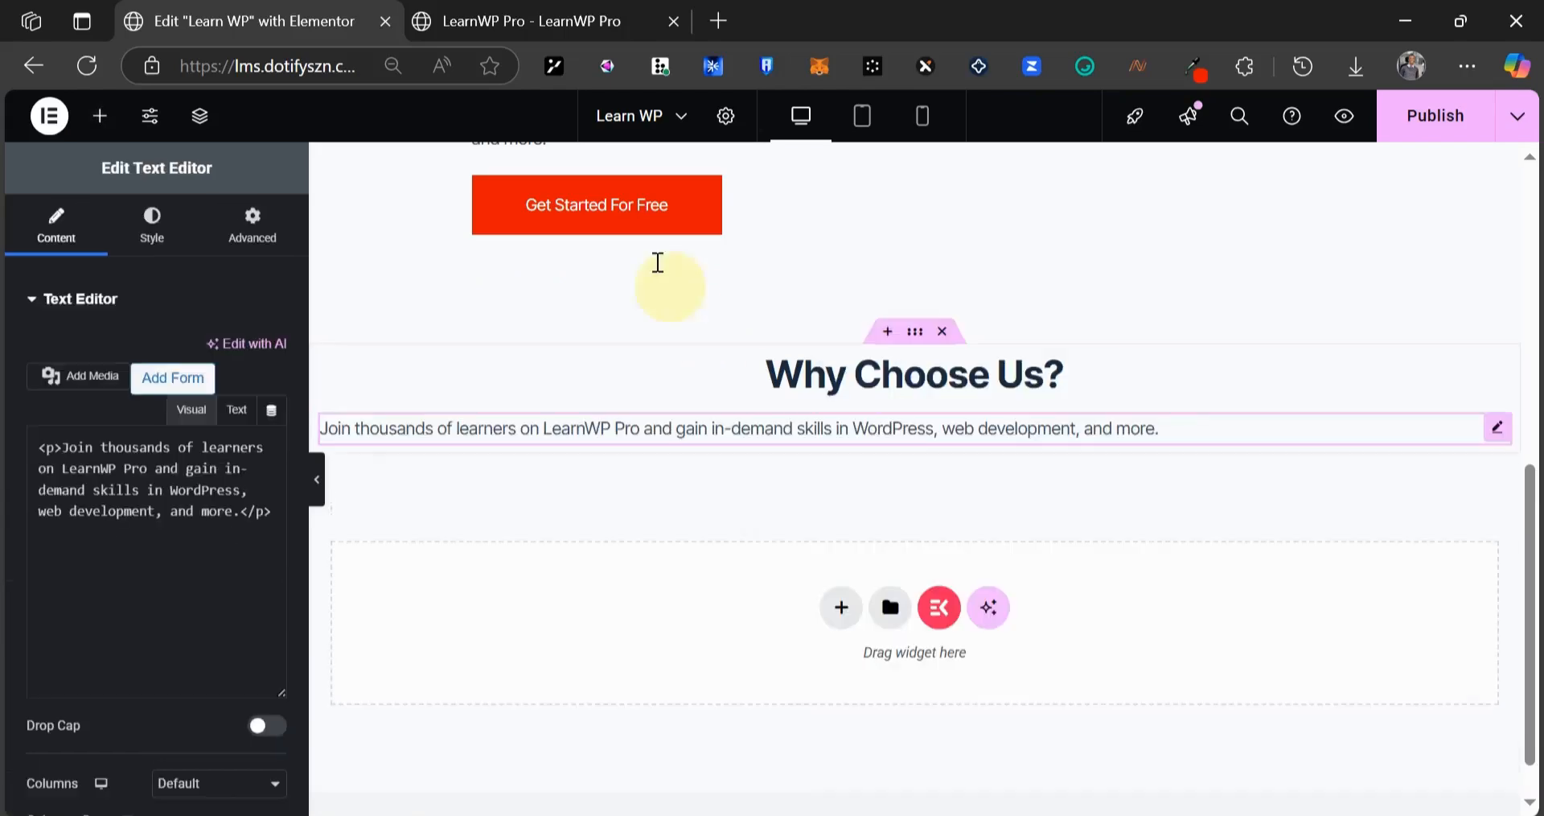
- Replace the pasted paragraph's text with "Why Learn with Us?" and centre it under the heading
key(ctrl+Tab)
scroll(296, 497, down, 3)
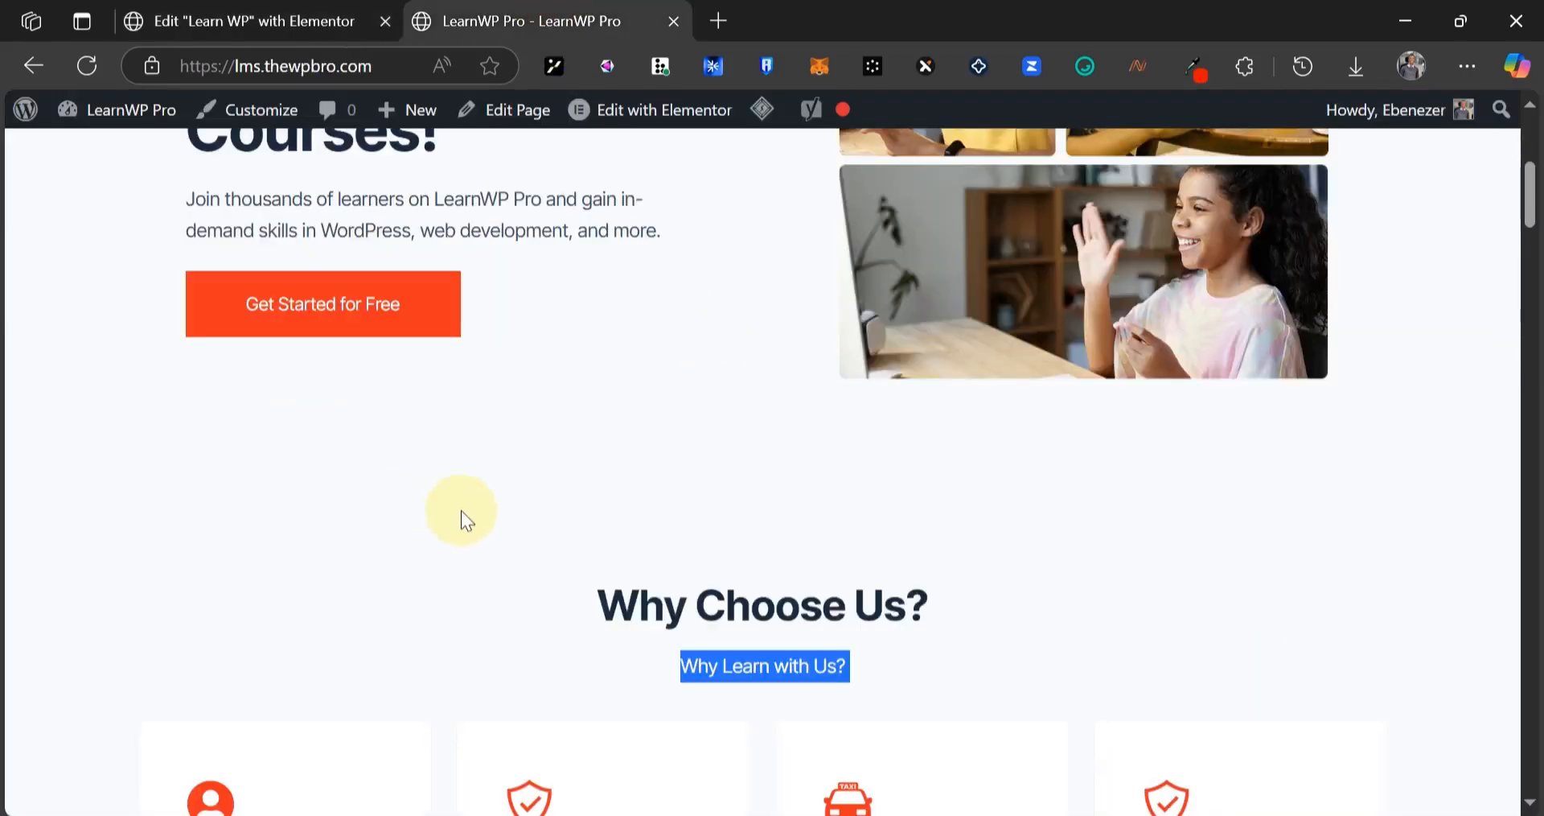
key(ctrl+Tab)
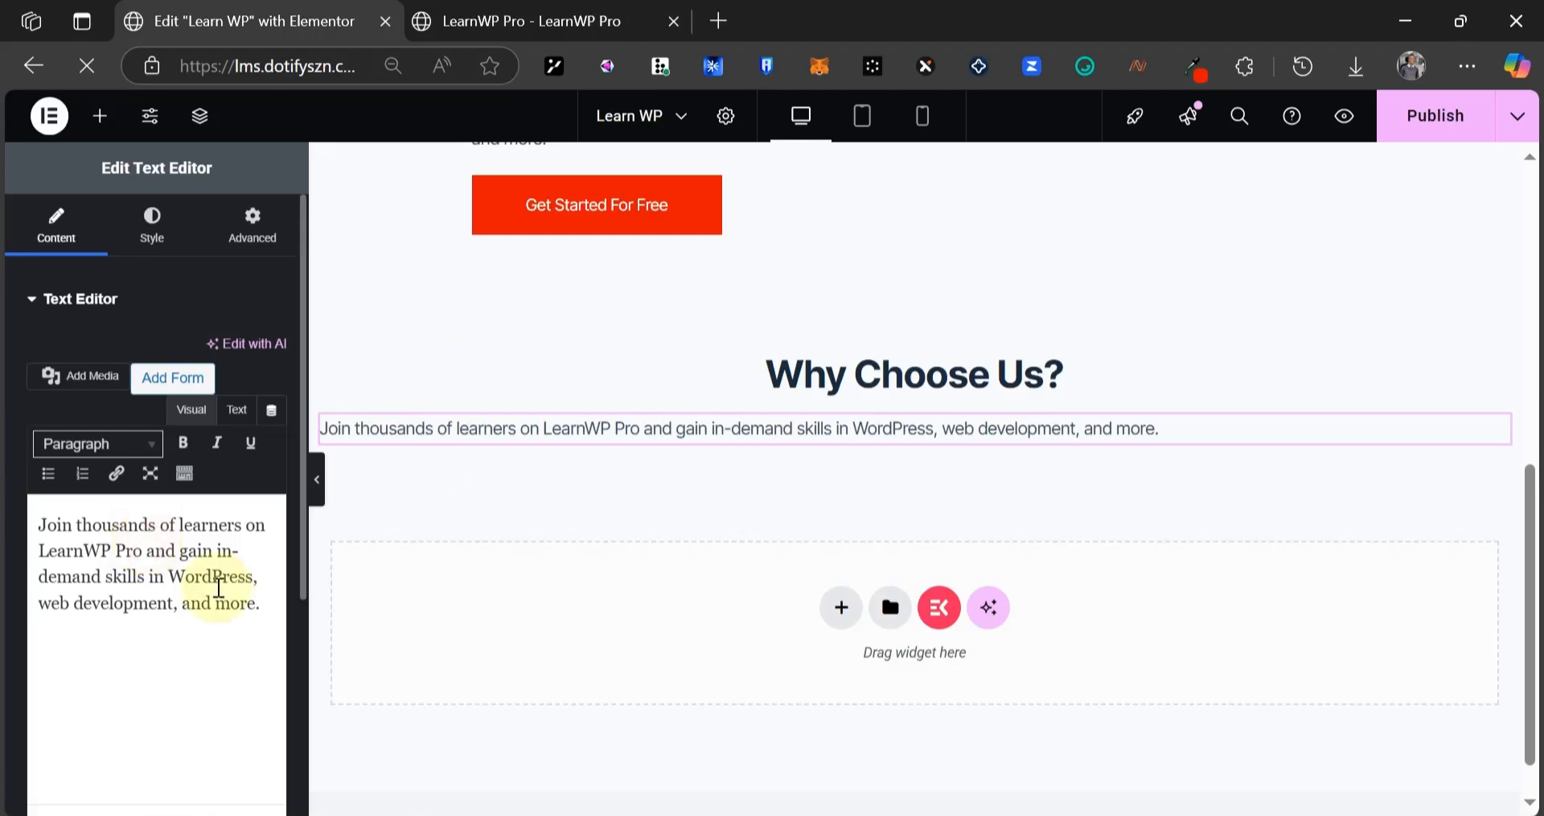
key(ctrl+a)
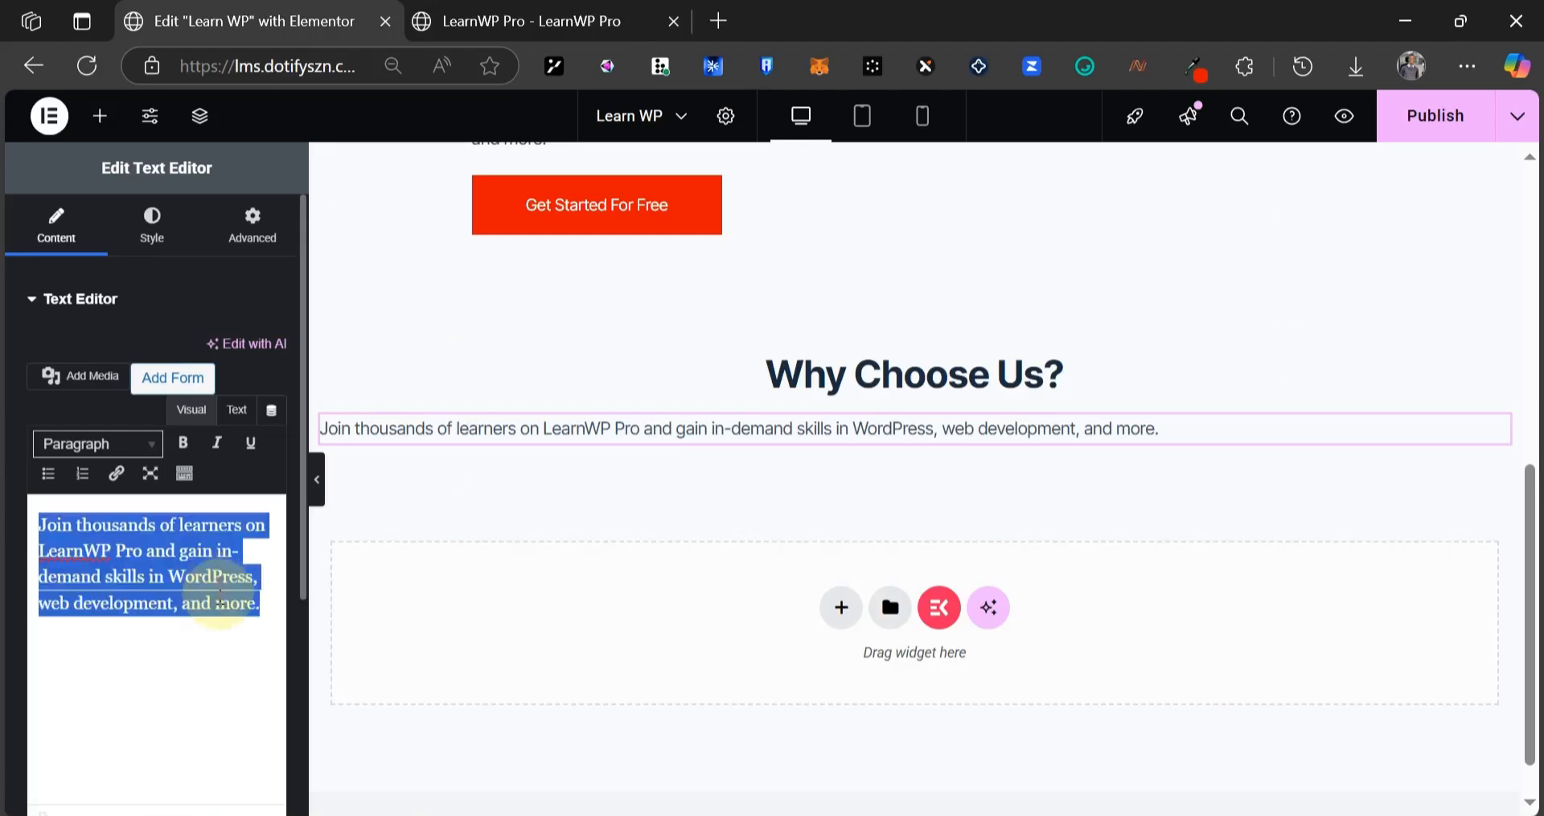
key(ctrl+v)
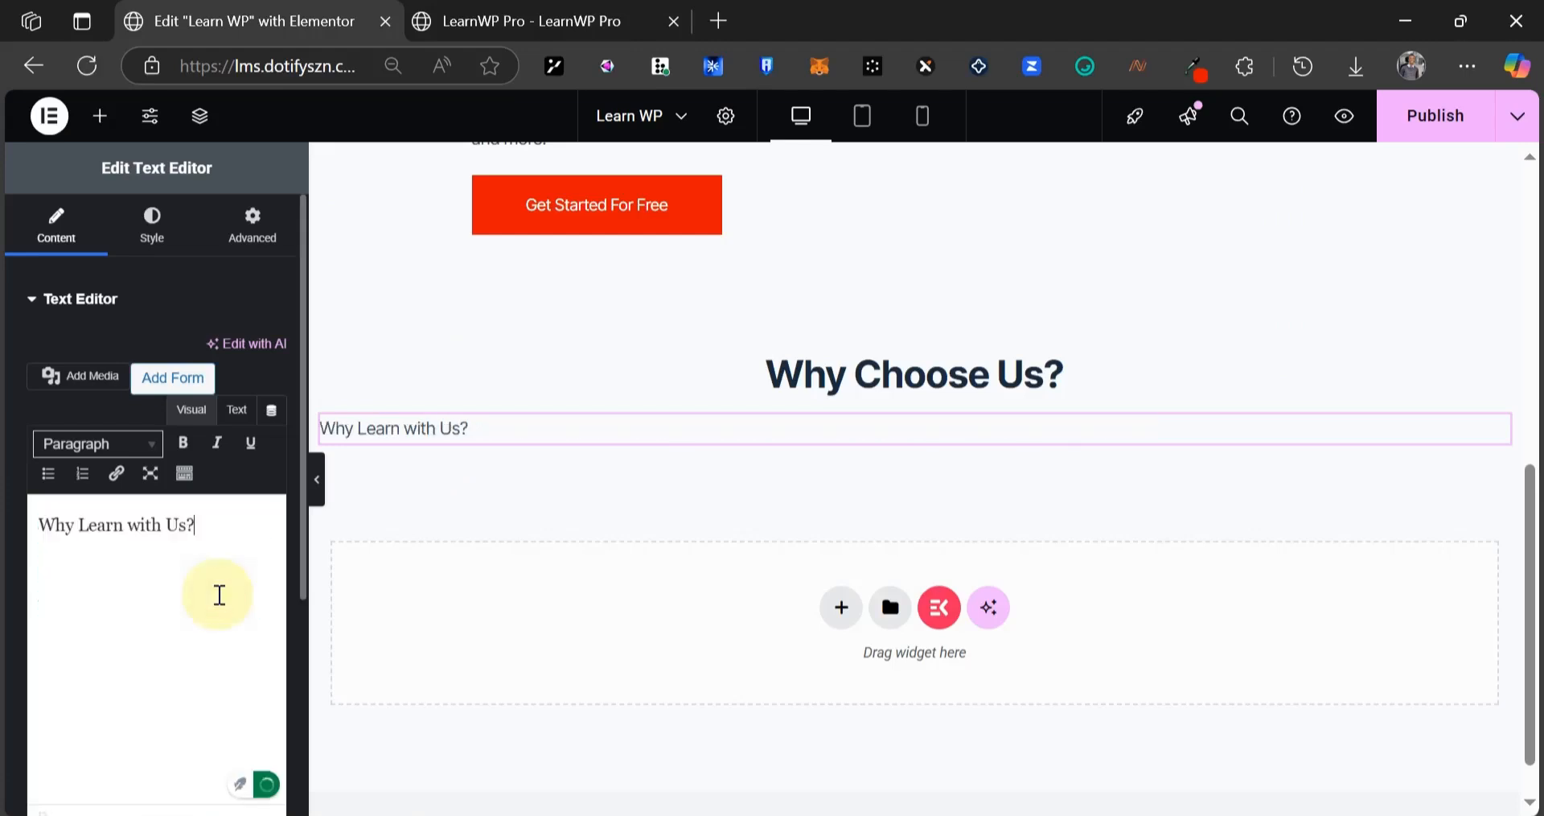
click(123, 228)
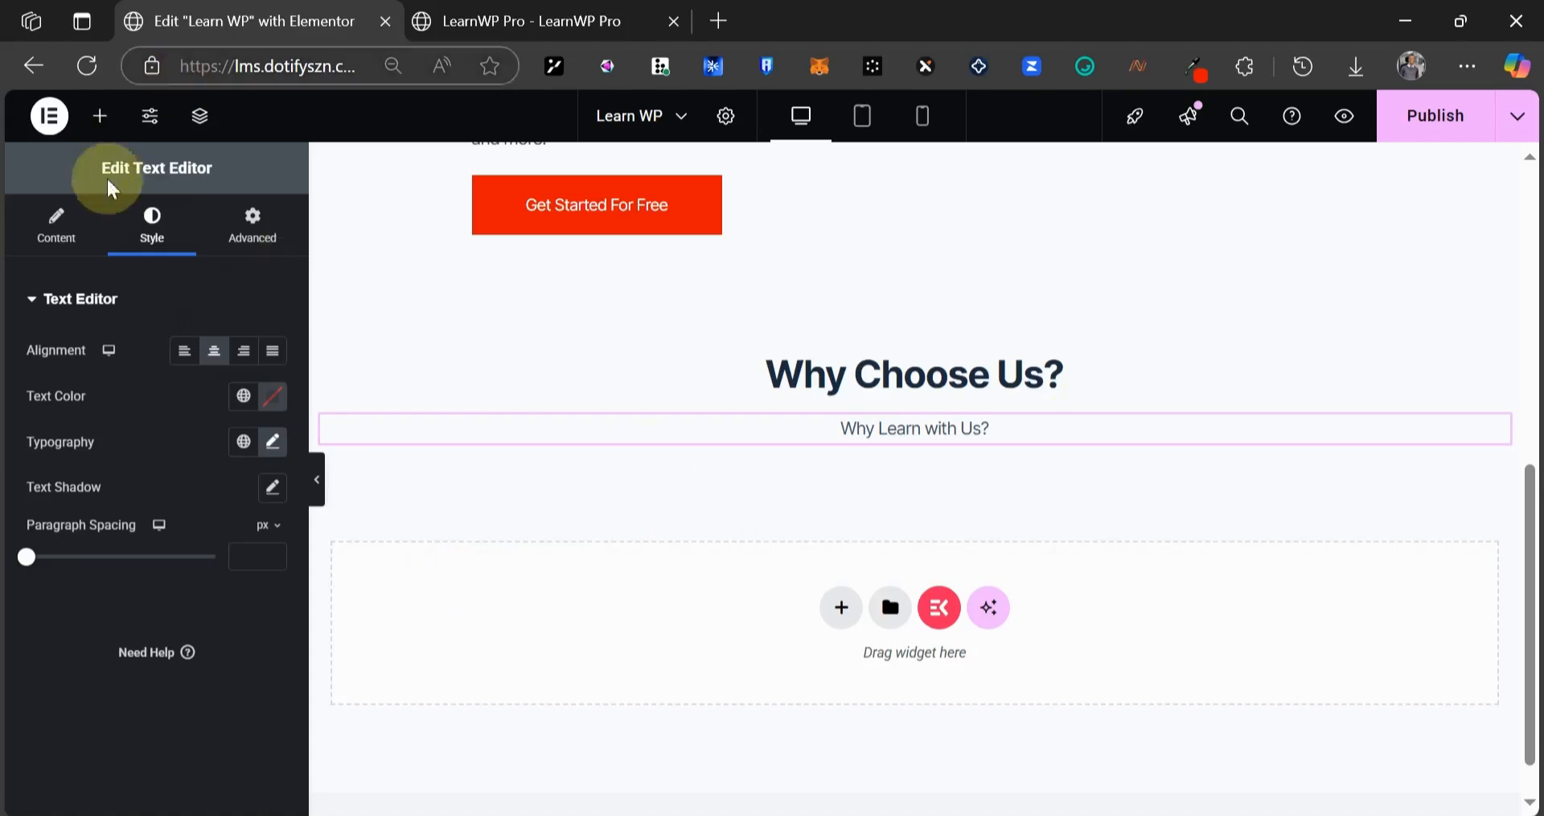
- Add a nested container below the "Why Learn with Us?" text
click(101, 125)
scroll(150, 348, down, 3)
scroll(141, 350, up, 1)
drag(100, 278, 779, 451)
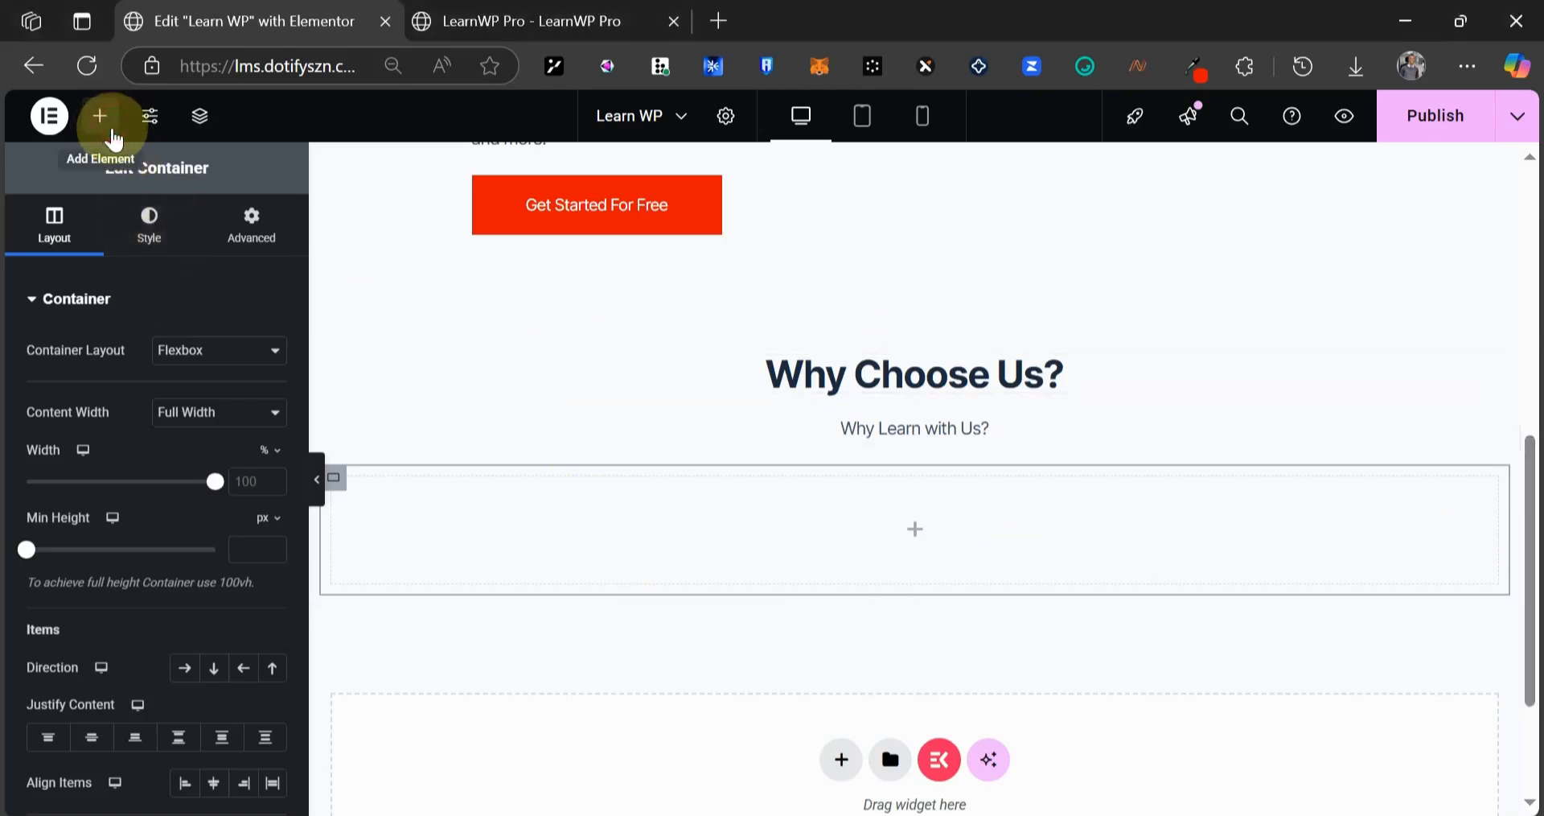
- Find the ElementsKit Icon Box widget and place it in the new nested container
click(103, 121)
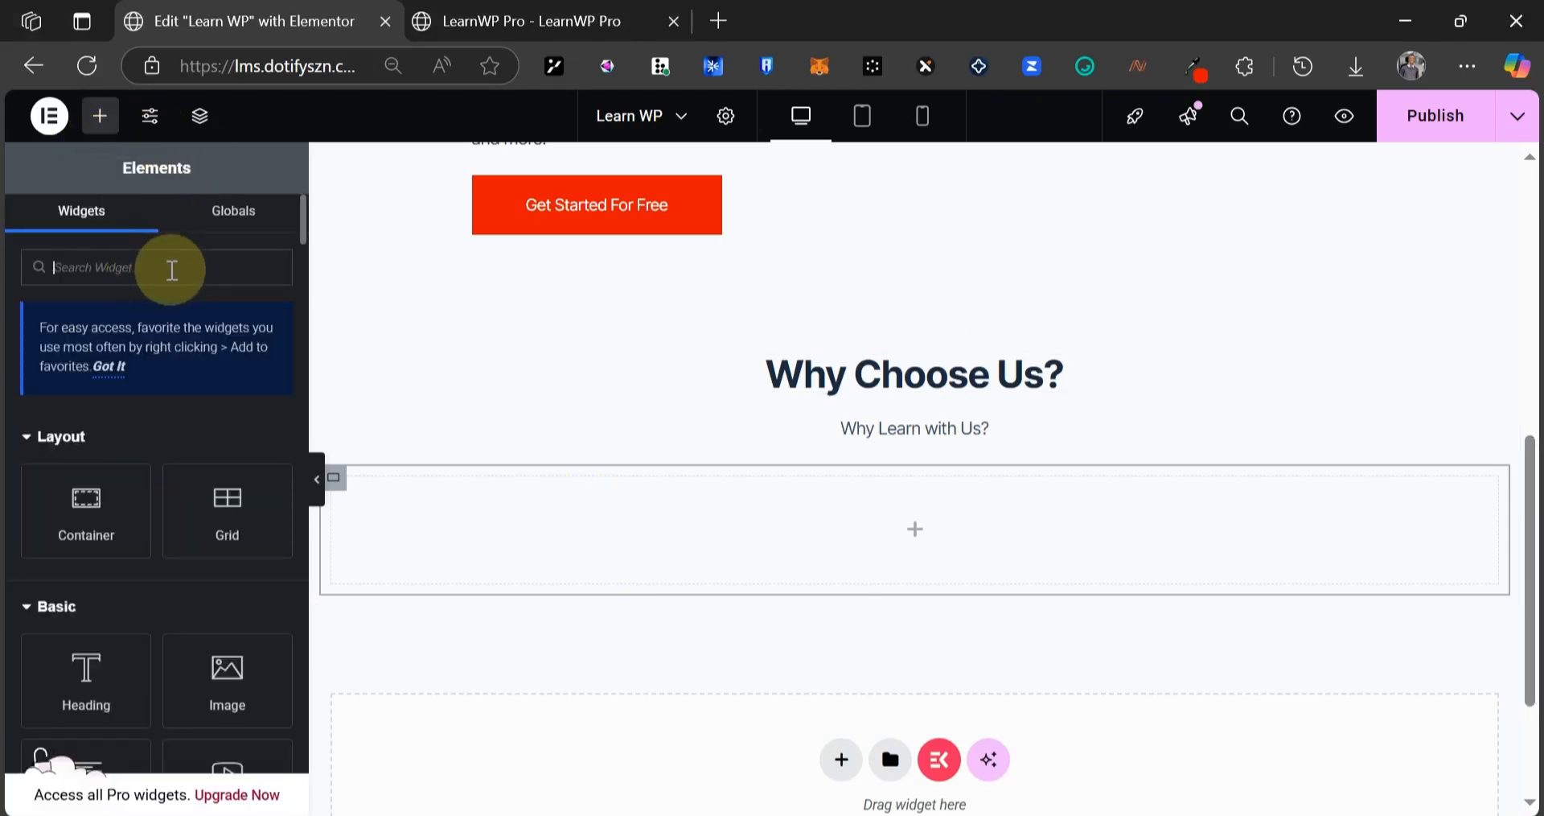
text(icon)
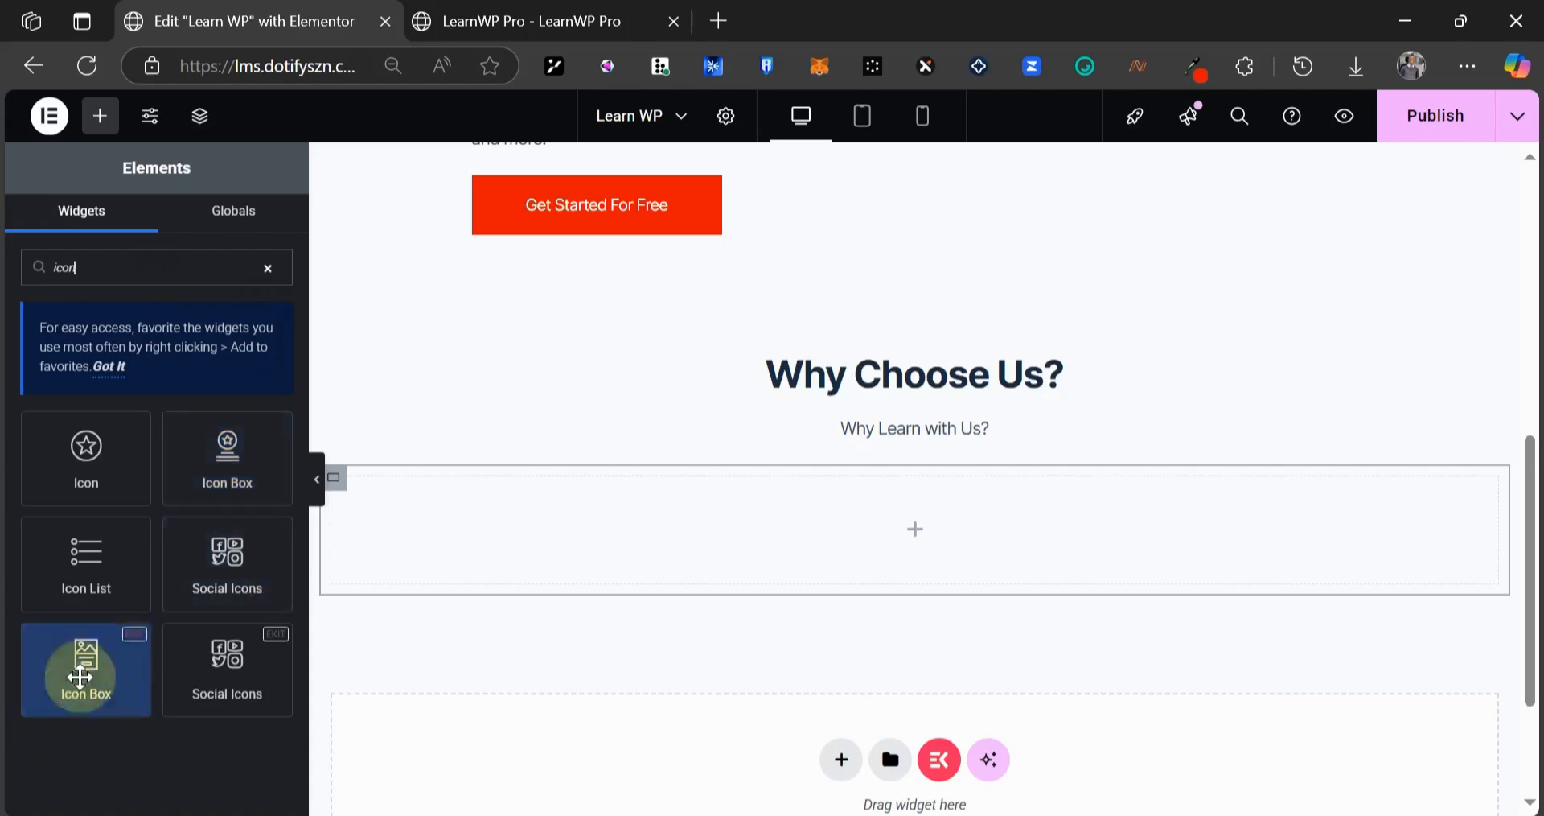
drag(86, 672, 519, 521)
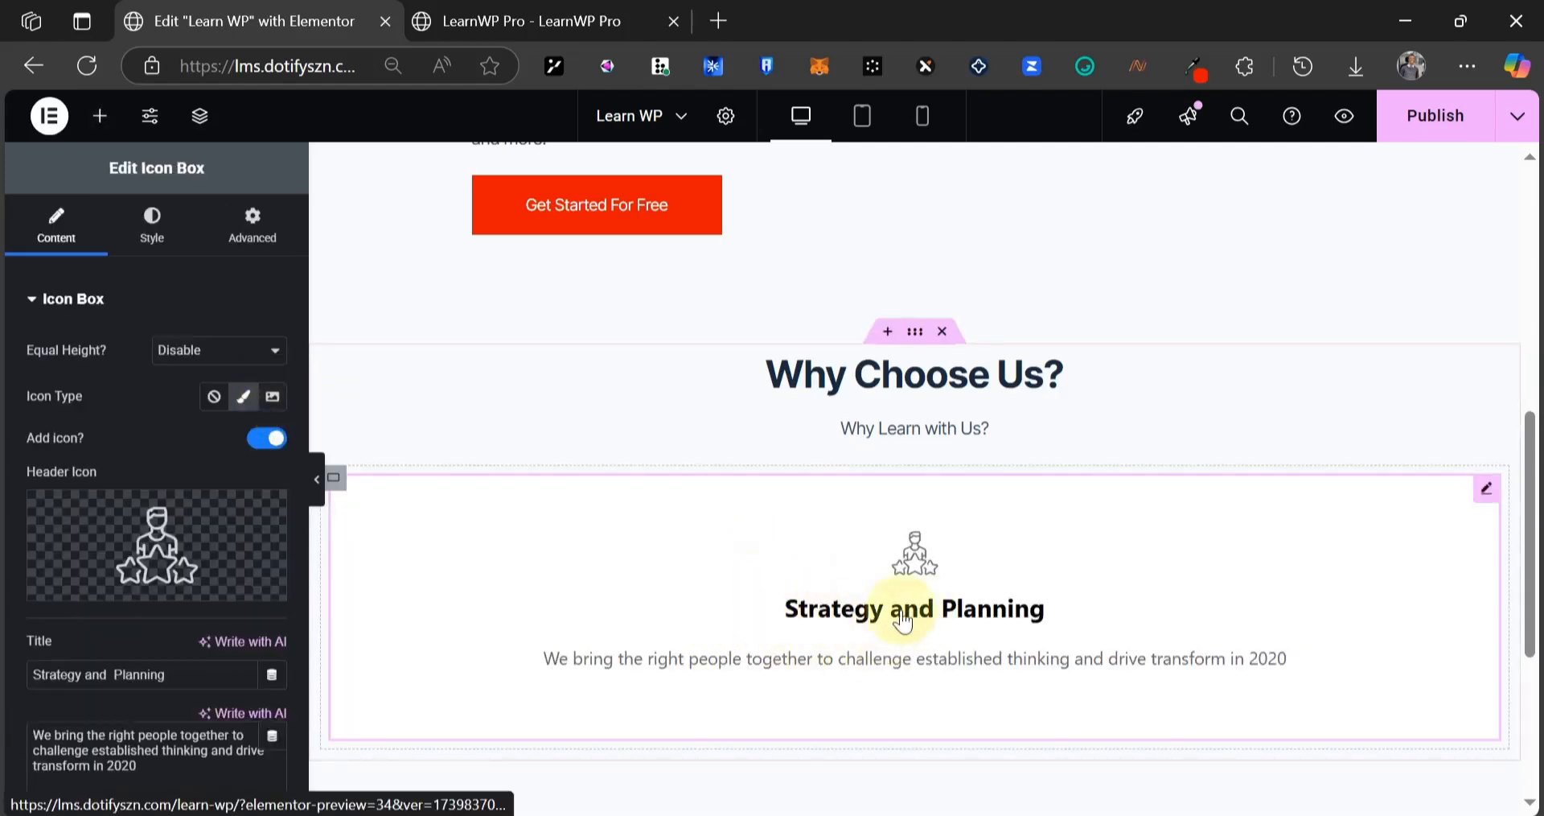
- Copy the first card's title from the demo homepage and set the icon box title to "Expert-Led Courses"
click(508, 21)
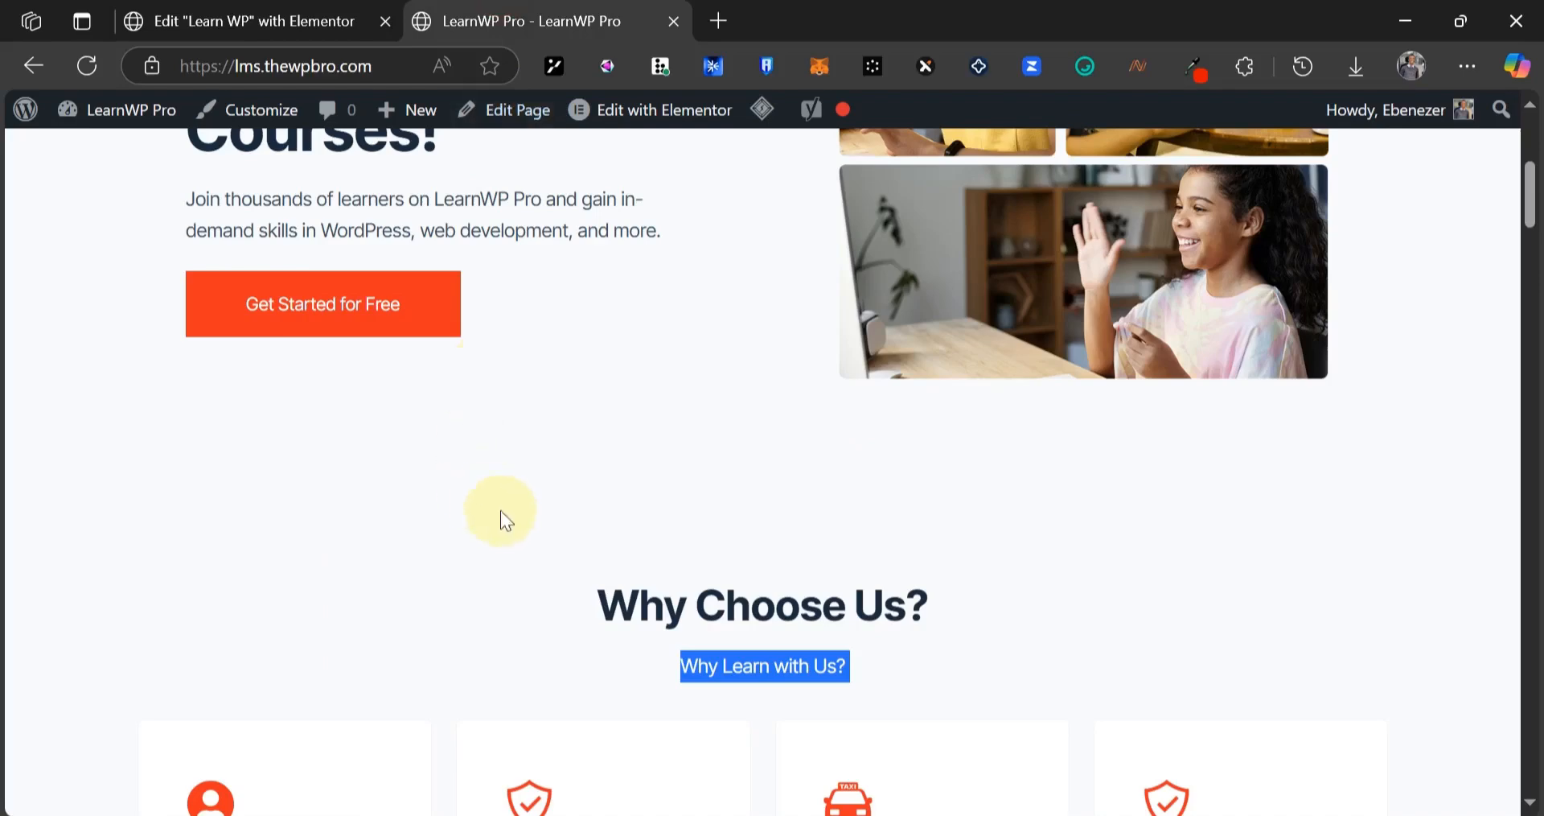
scroll(500, 510, down, 7)
scroll(179, 344, up, 1)
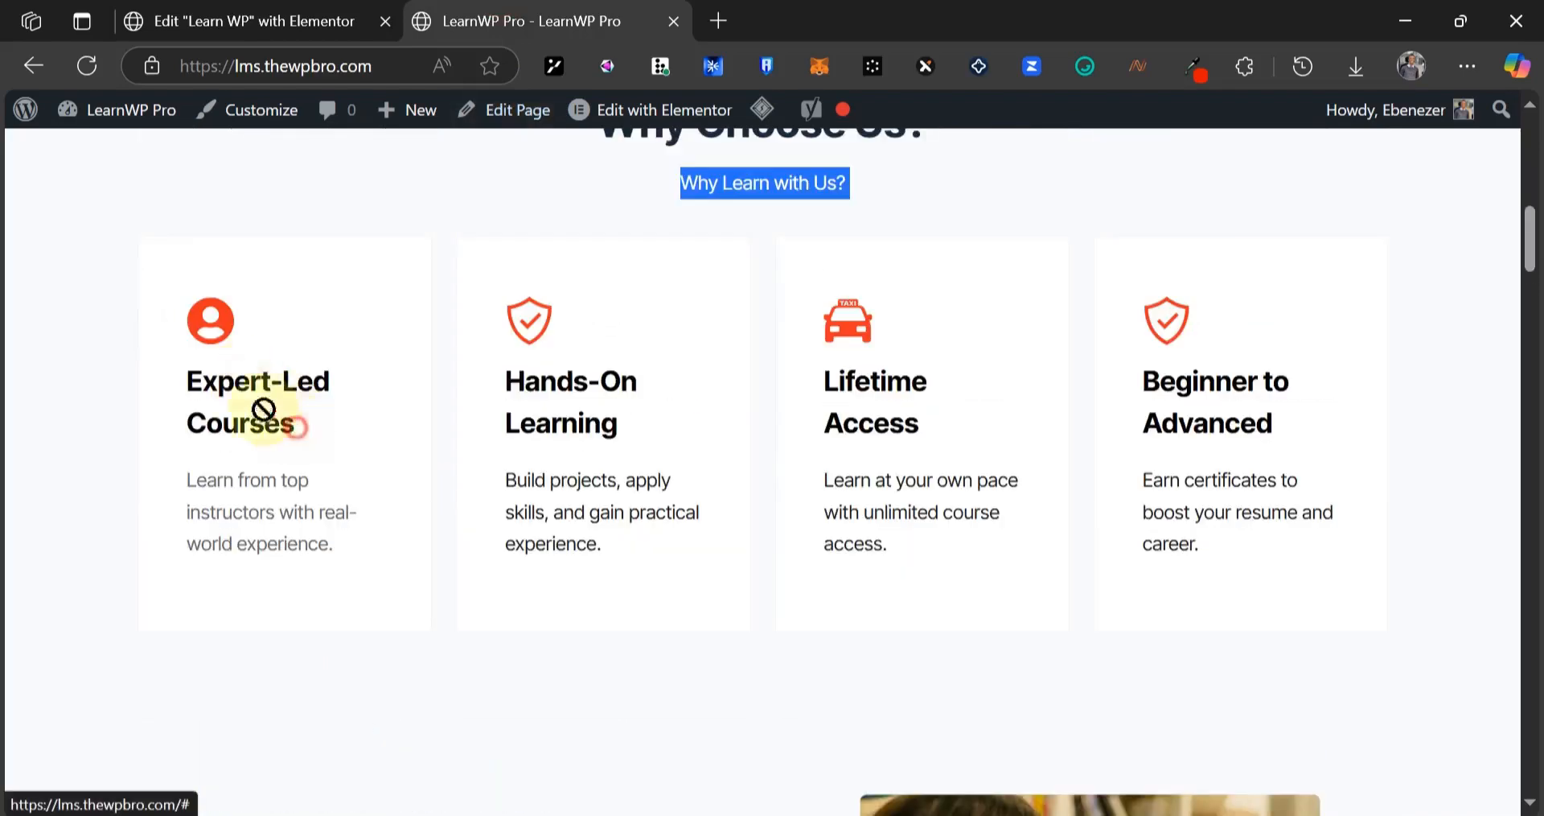
click(450, 608)
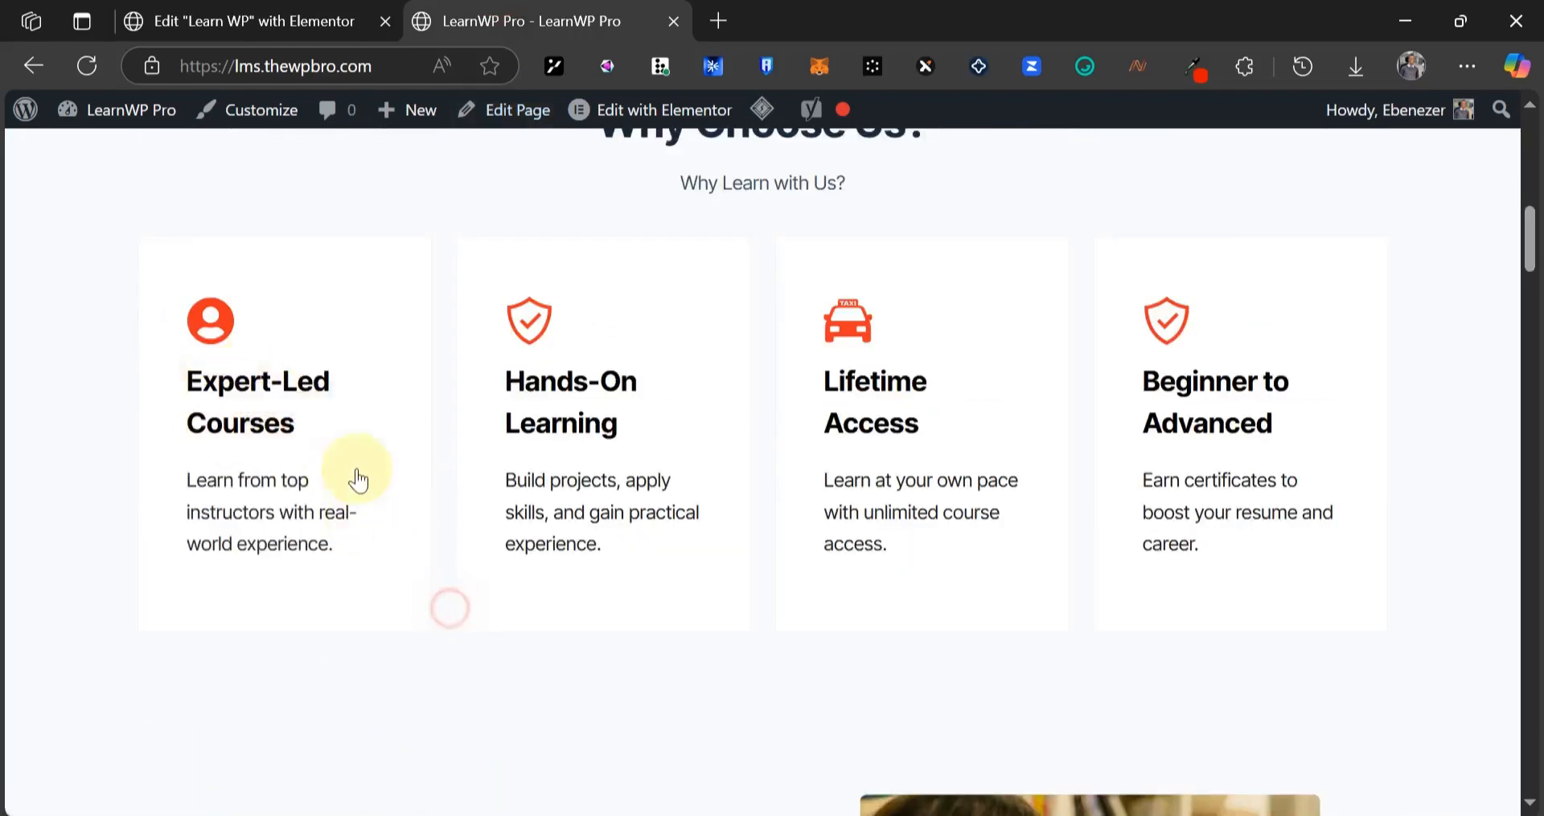
drag(179, 362, 301, 439)
click(307, 32)
triple_click(178, 684)
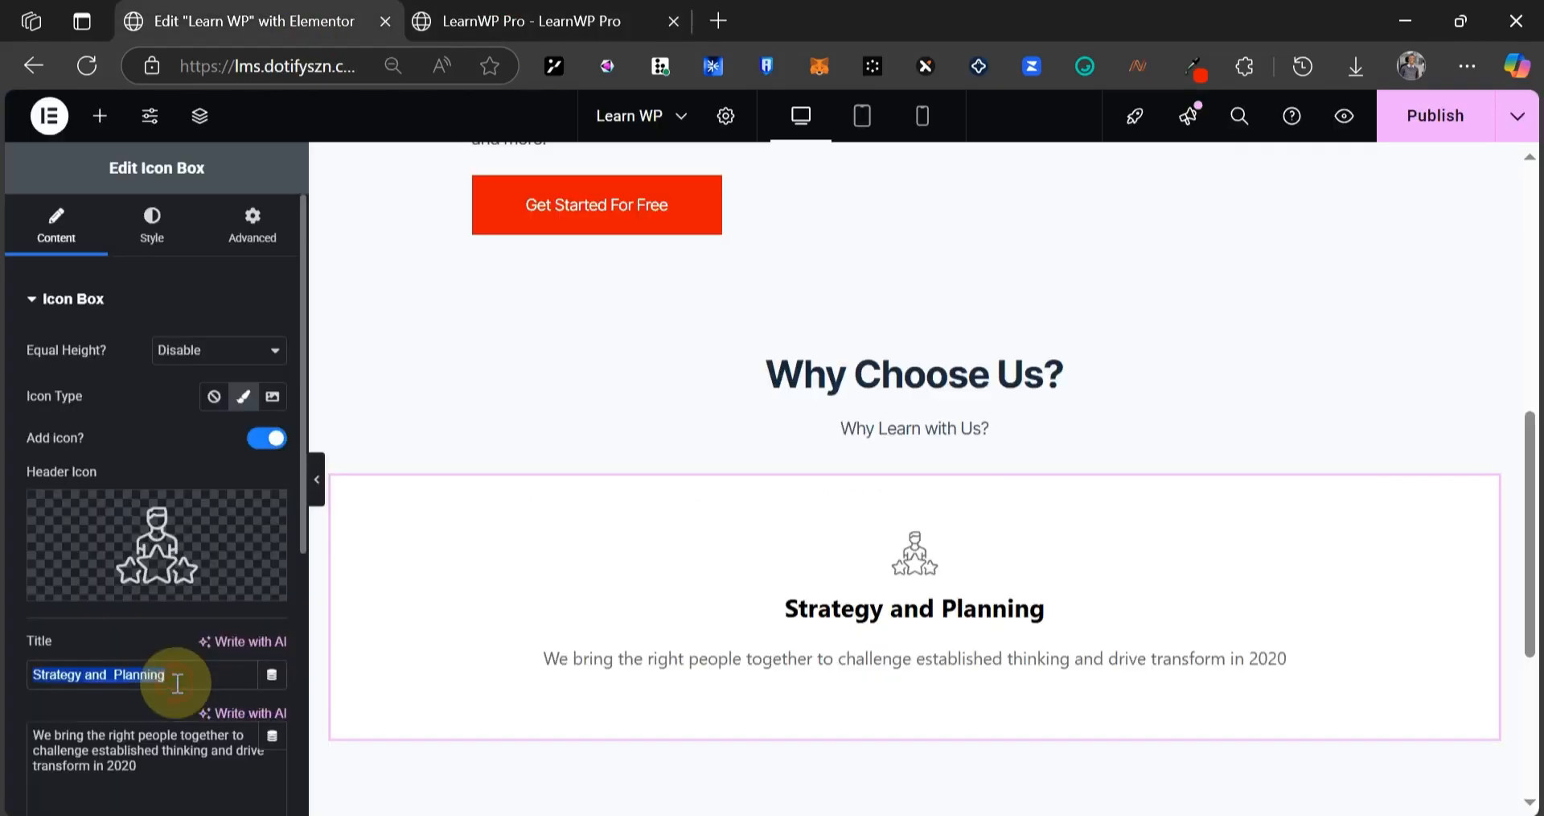
key(ctrl+v)
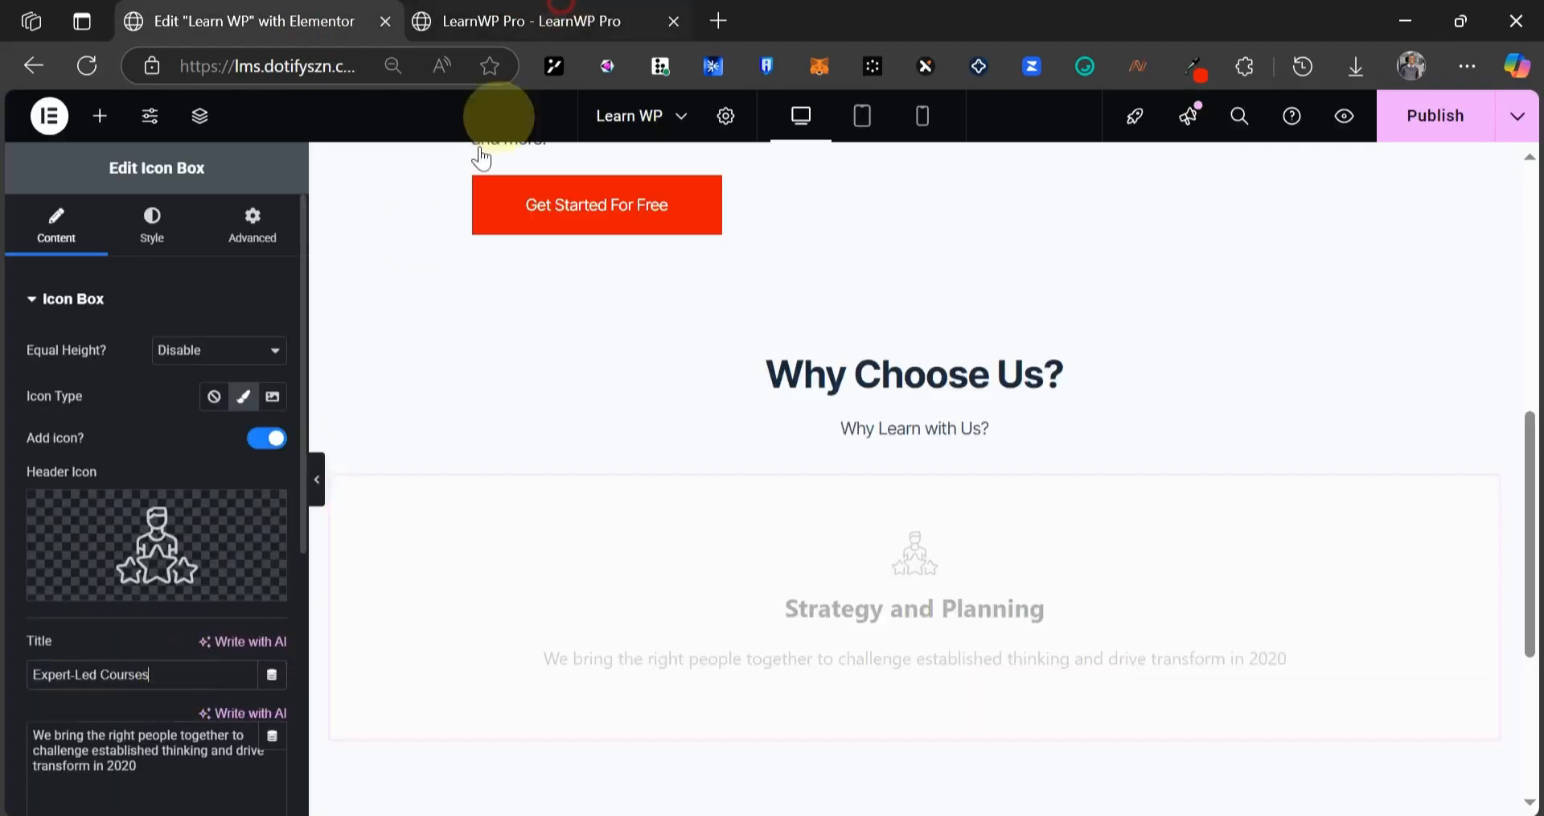
- Replace the icon box description with the demo card's text "Learn from top instructors with real-world experience."
key(ctrl+Tab)
drag(185, 478, 339, 542)
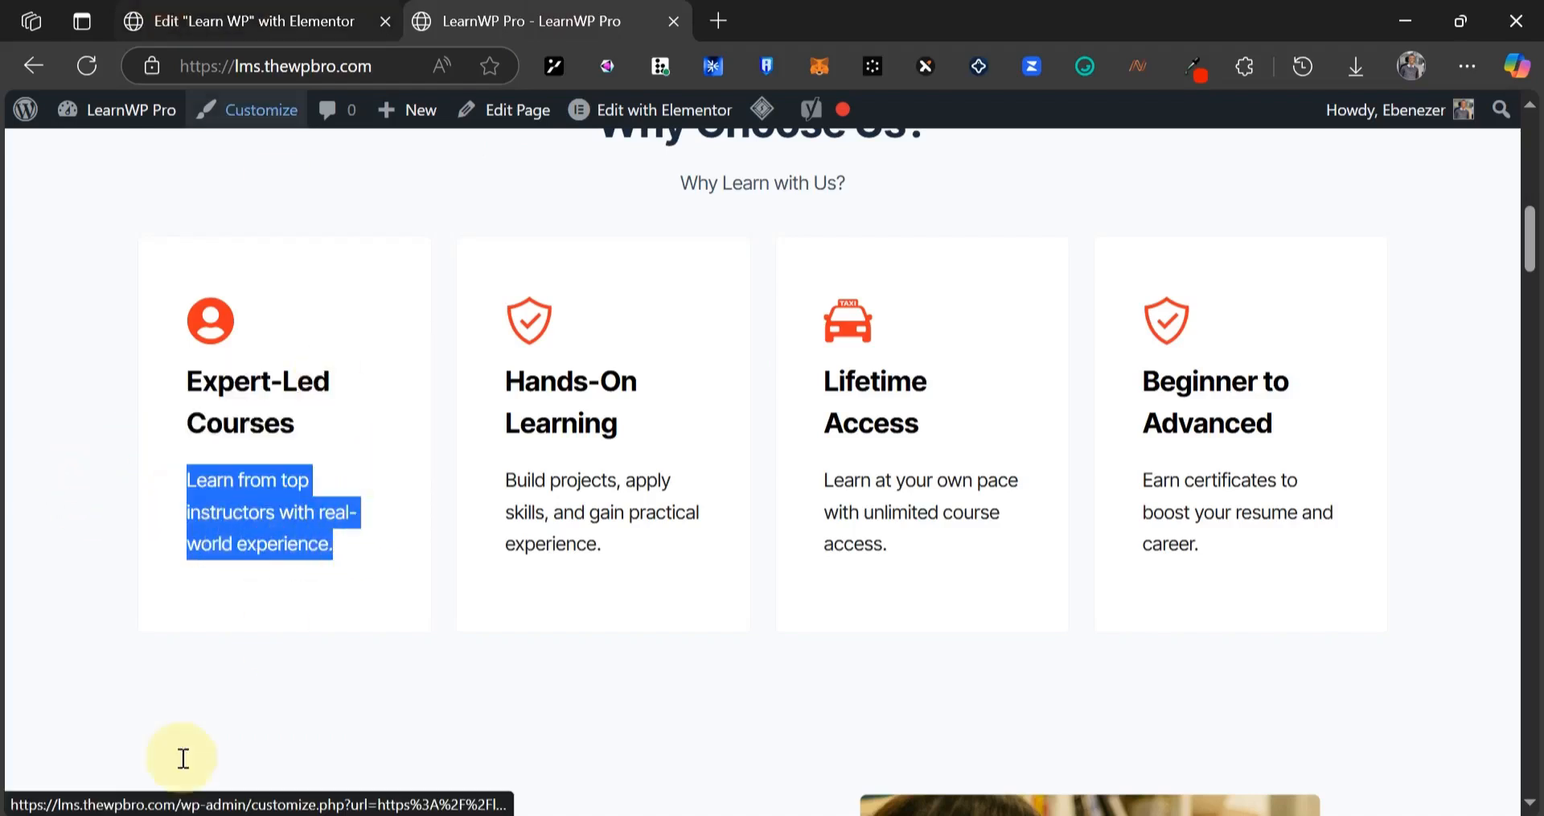
key(ctrl+Tab)
click(166, 791)
key(ctrl+a)
text(Learn from top instructors with real-world experience.)
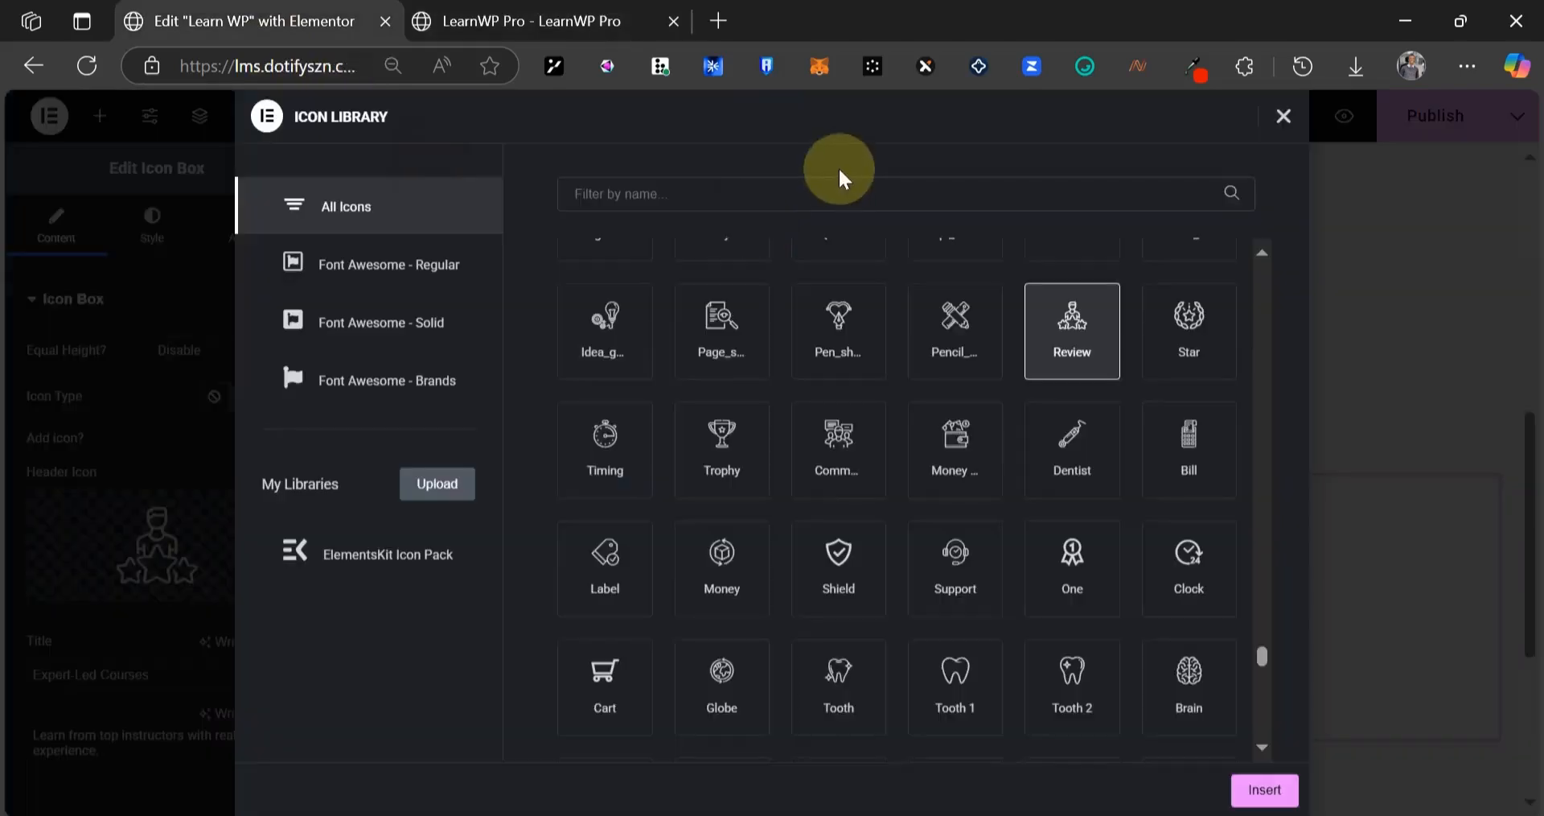
- Search the icon library for "user", insert the outlined user circle as the header icon, and compare the card with the demo homepage
click(841, 184)
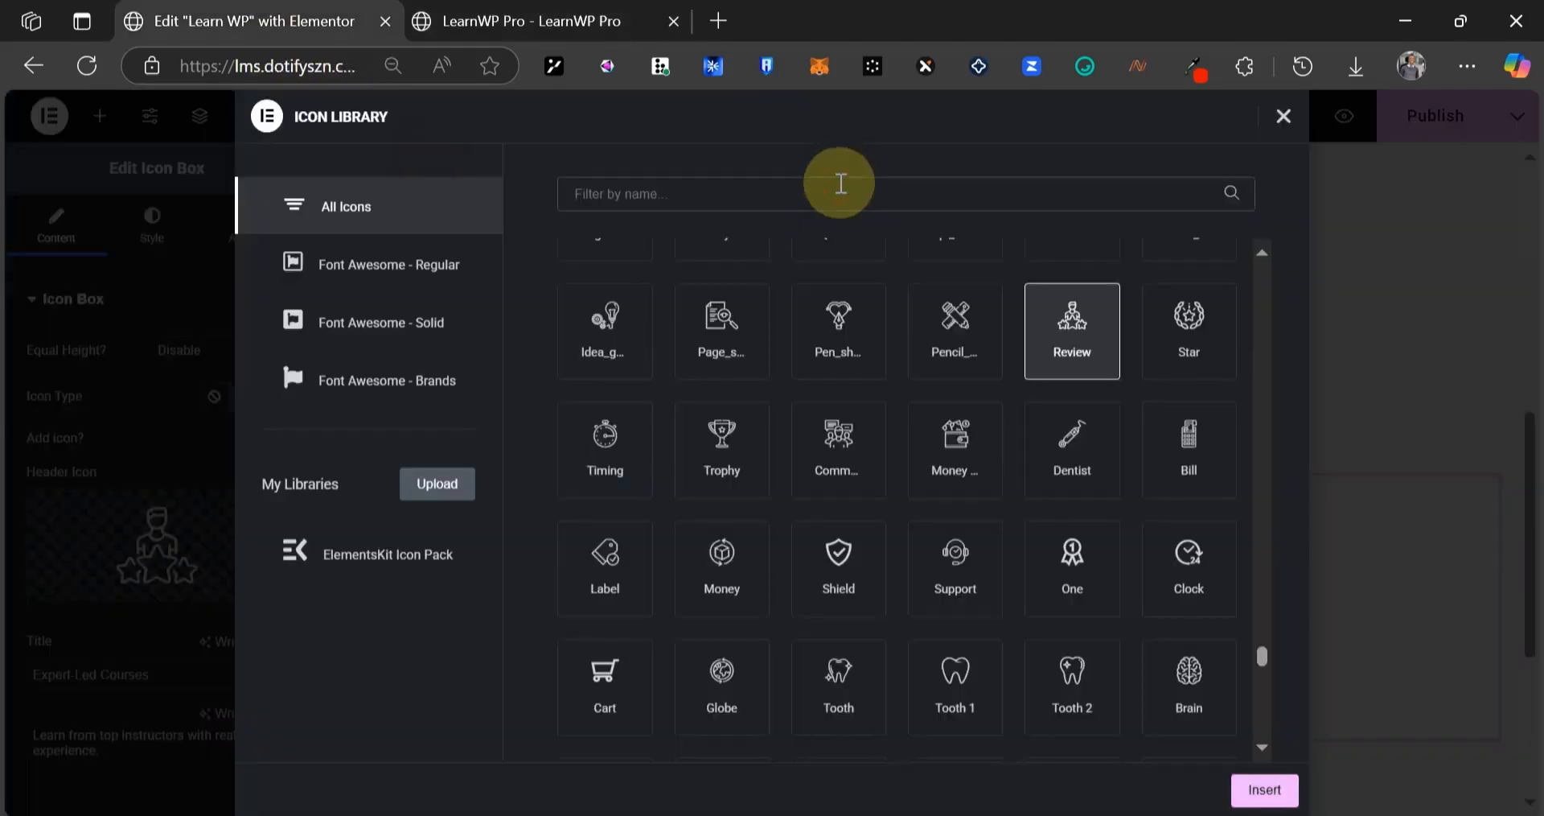
text(usr)
key(BackSpace)
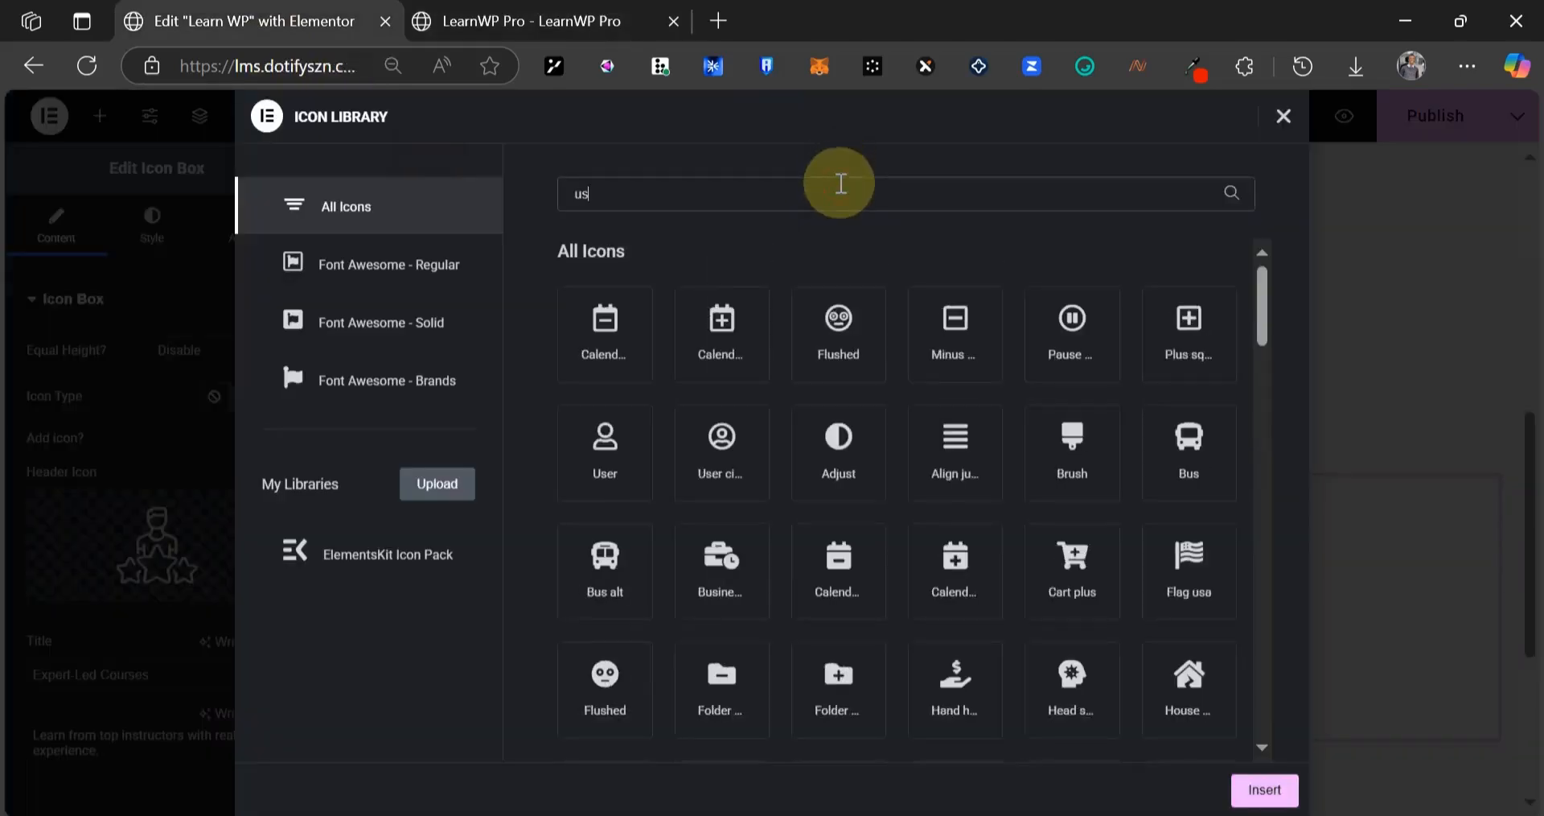
text(er)
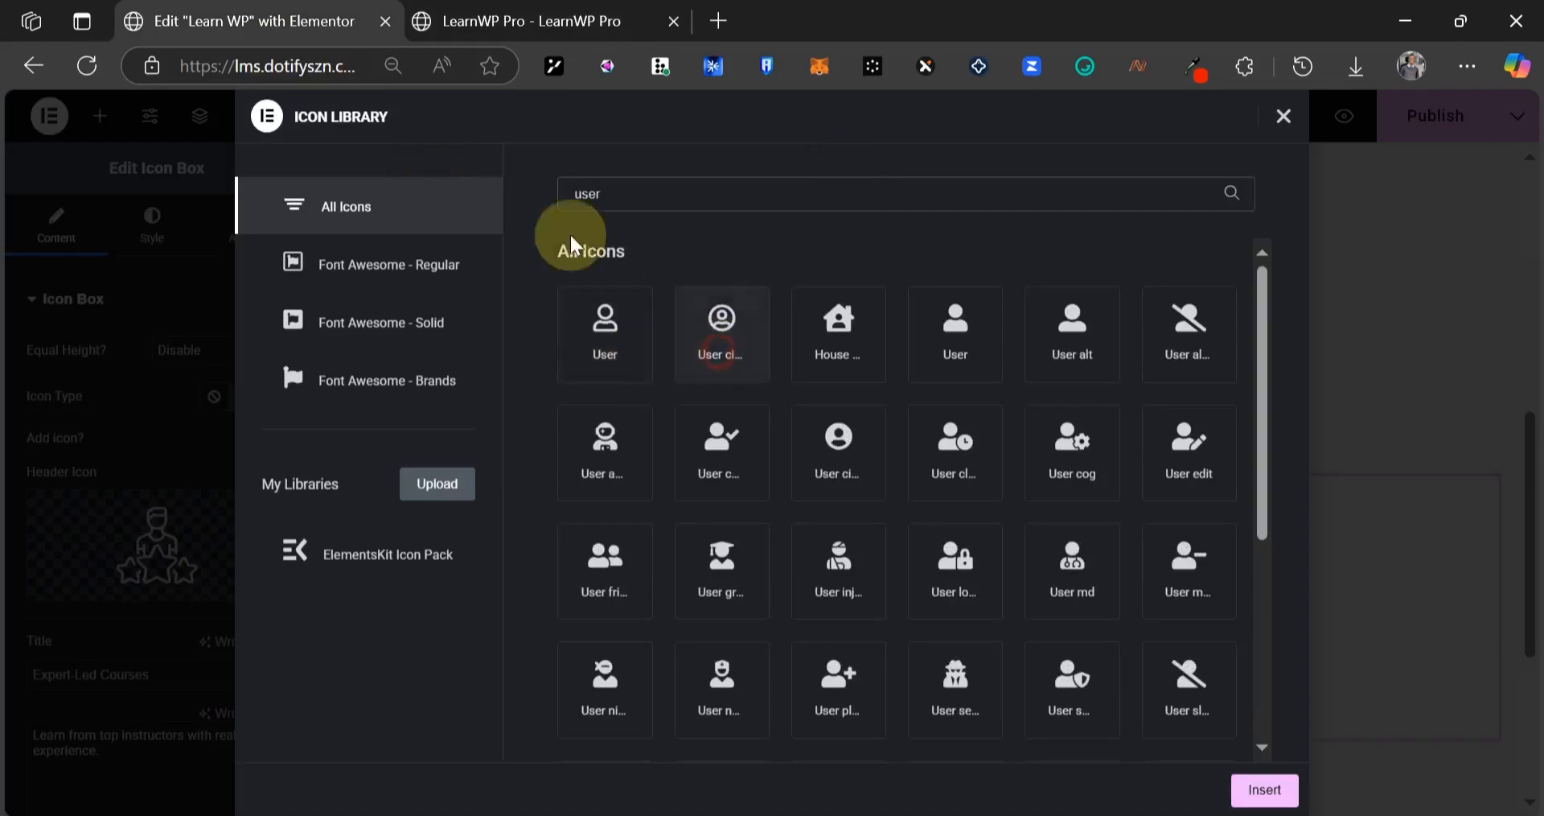
click(721, 334)
click(1264, 789)
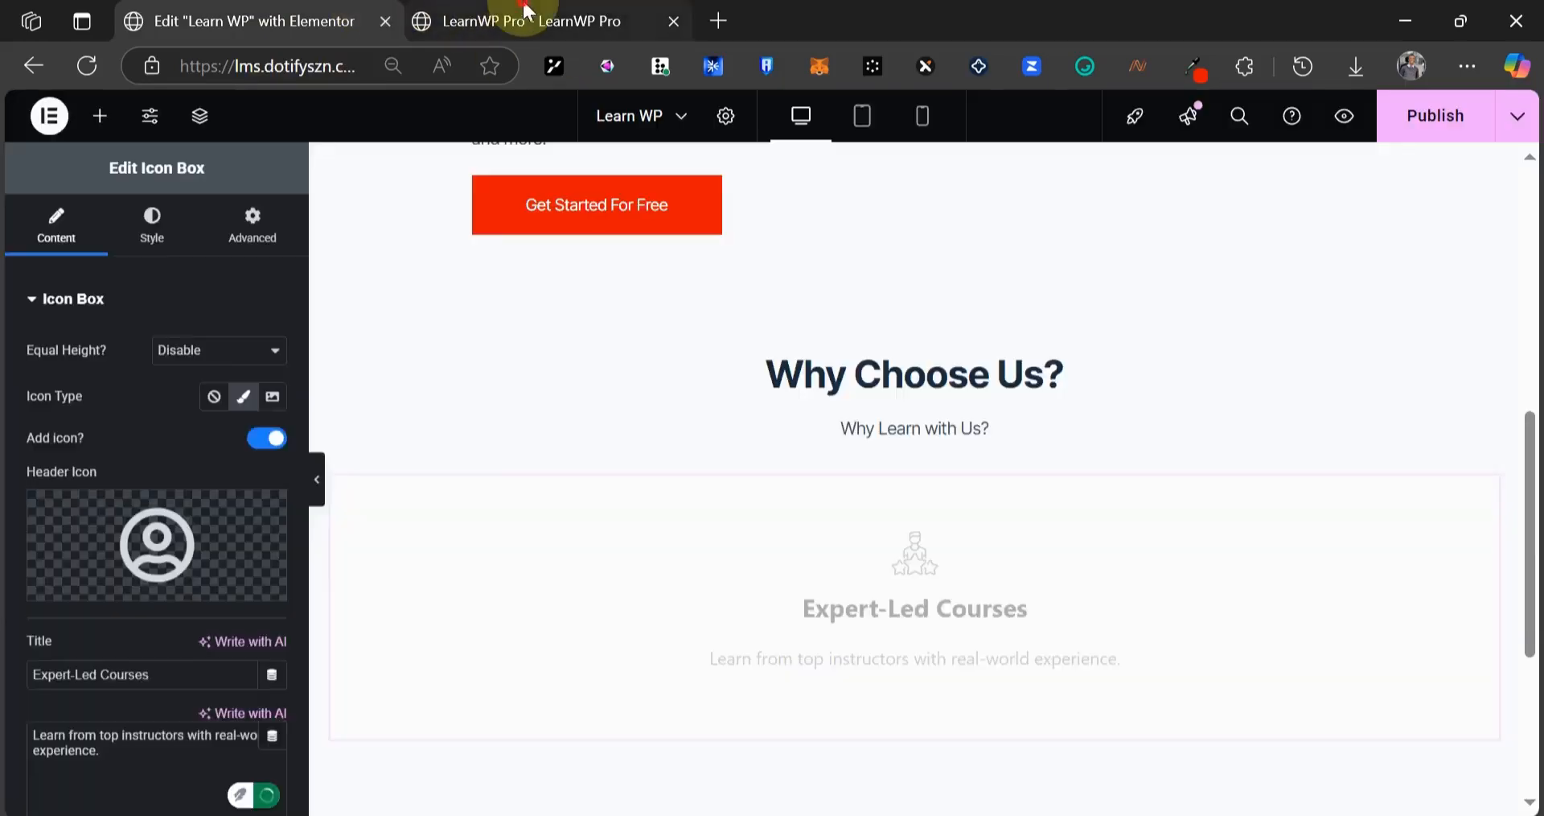
click(524, 16)
click(237, 20)
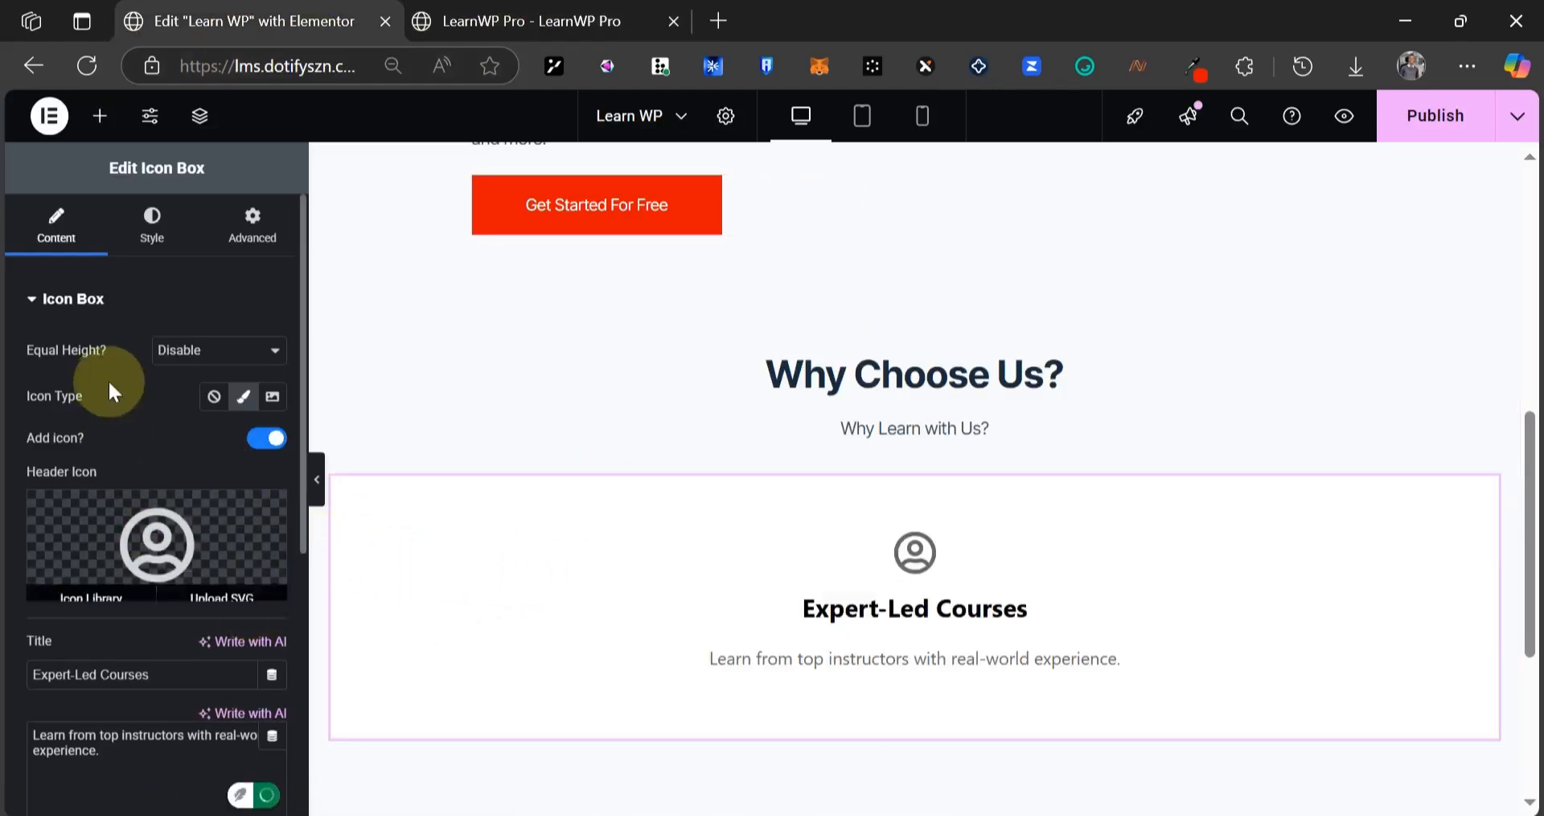
- Set the title color in the icon box's content styling to #1a1a1a
scroll(145, 410, down, 5)
scroll(146, 410, up, 5)
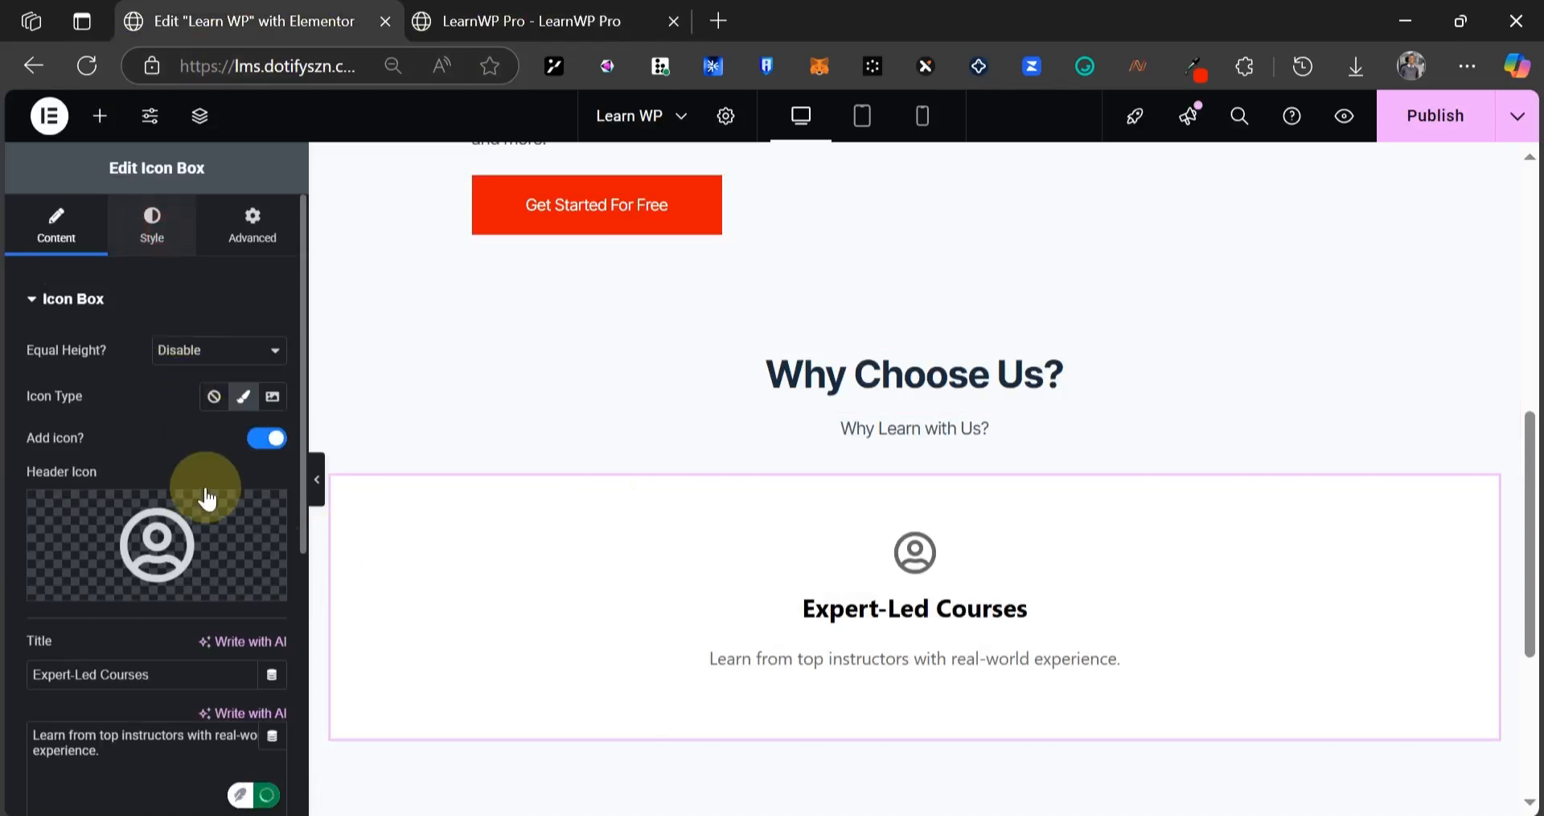
click(152, 229)
scroll(172, 509, down, 3)
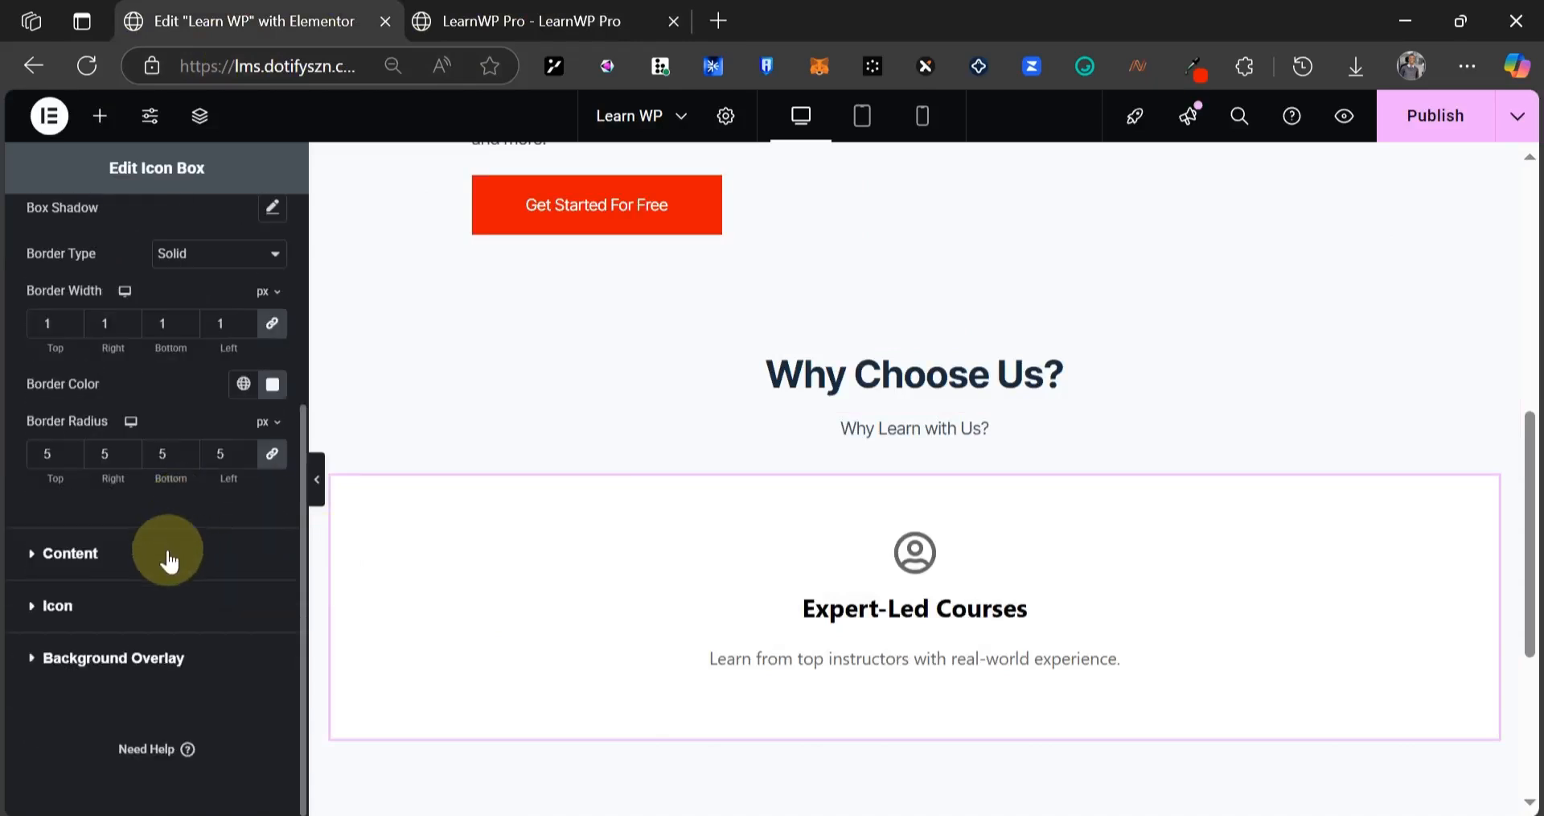
click(162, 563)
click(180, 573)
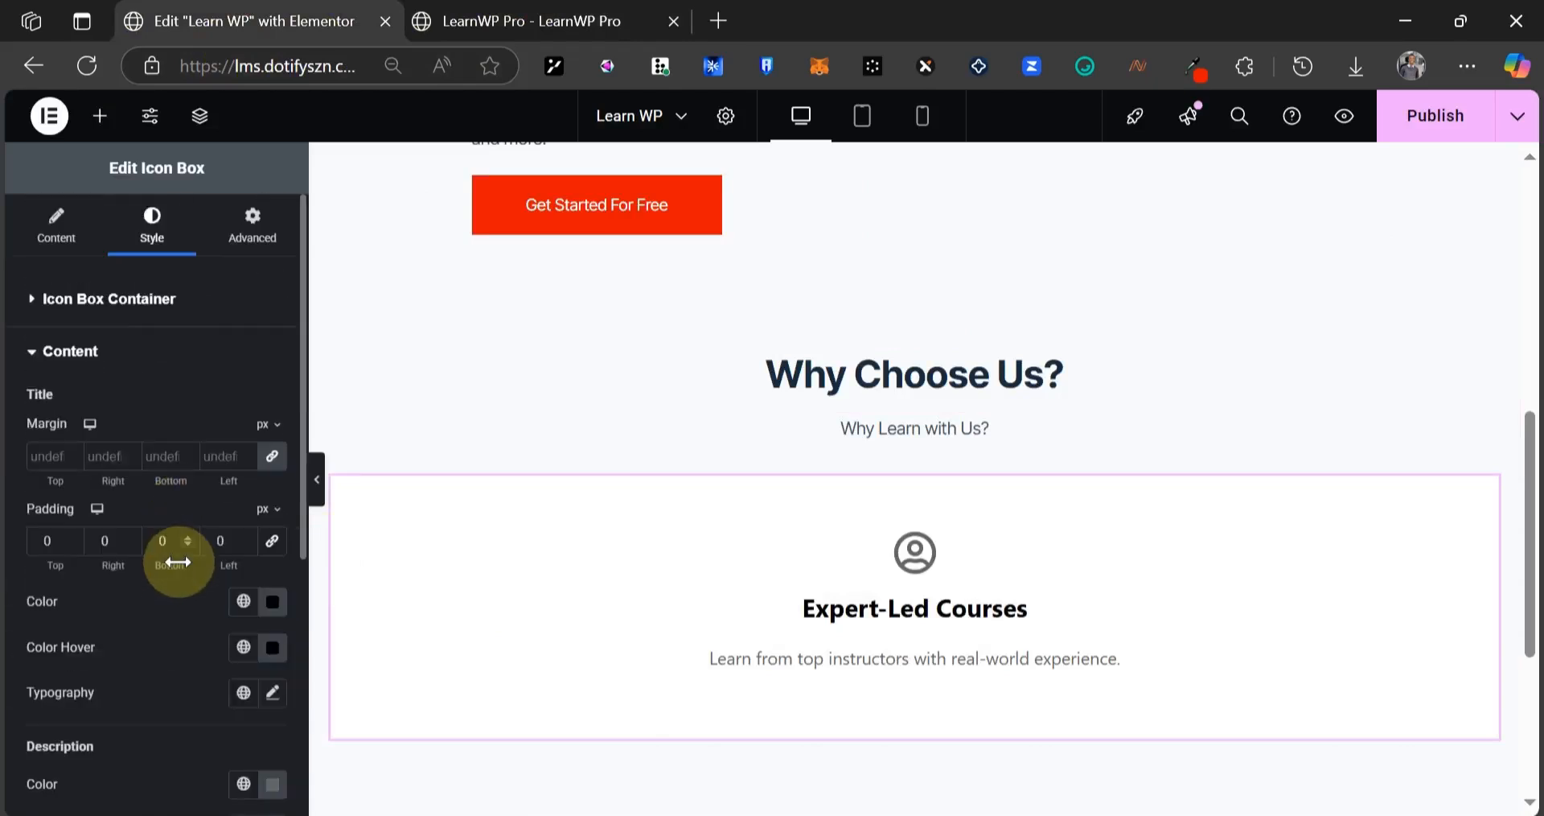
scroll(223, 464, down, 2)
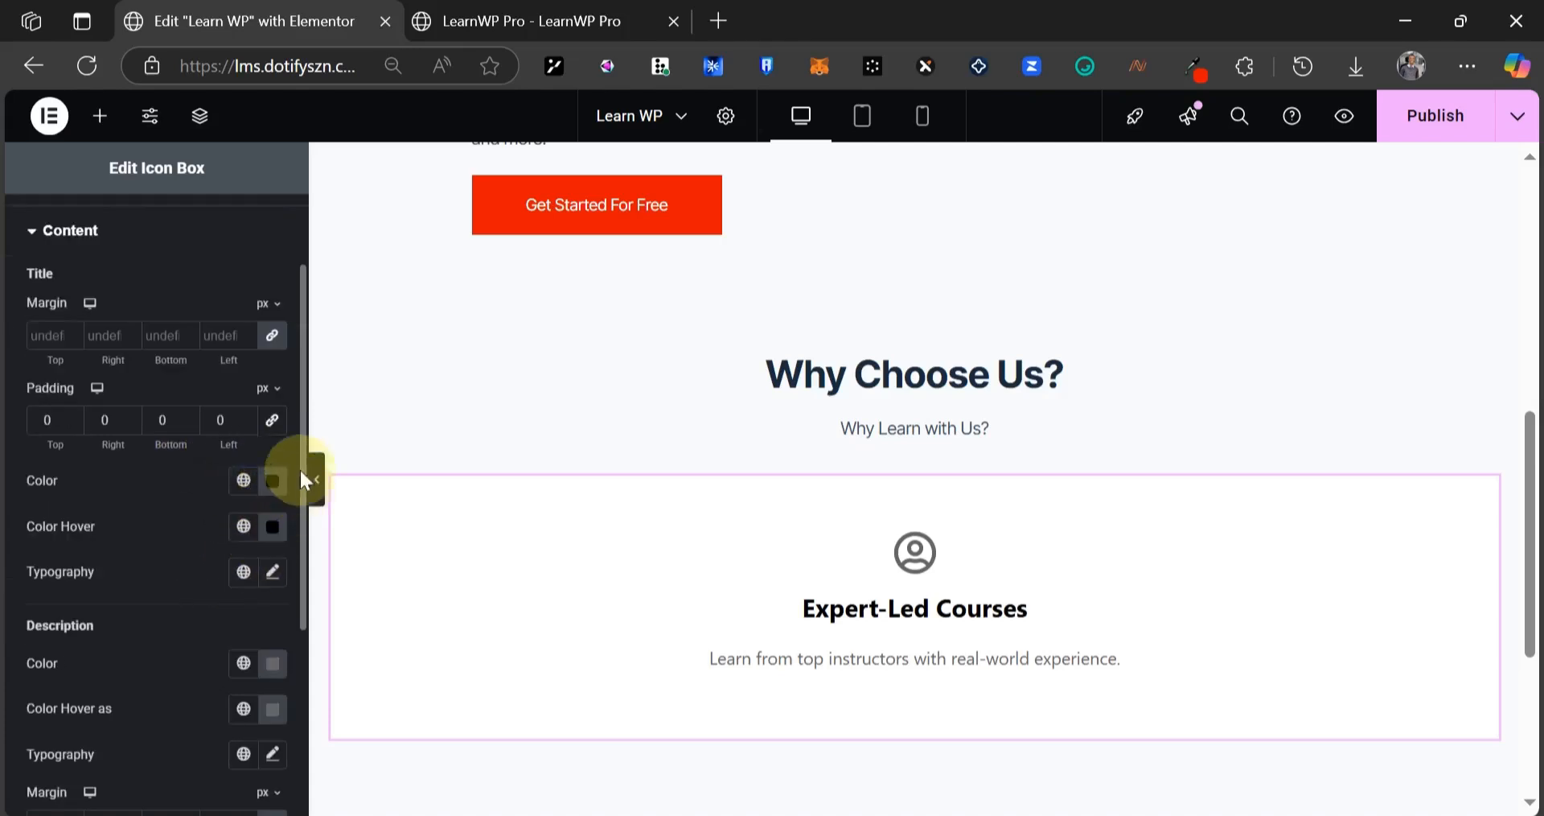
click(274, 482)
text(1a)
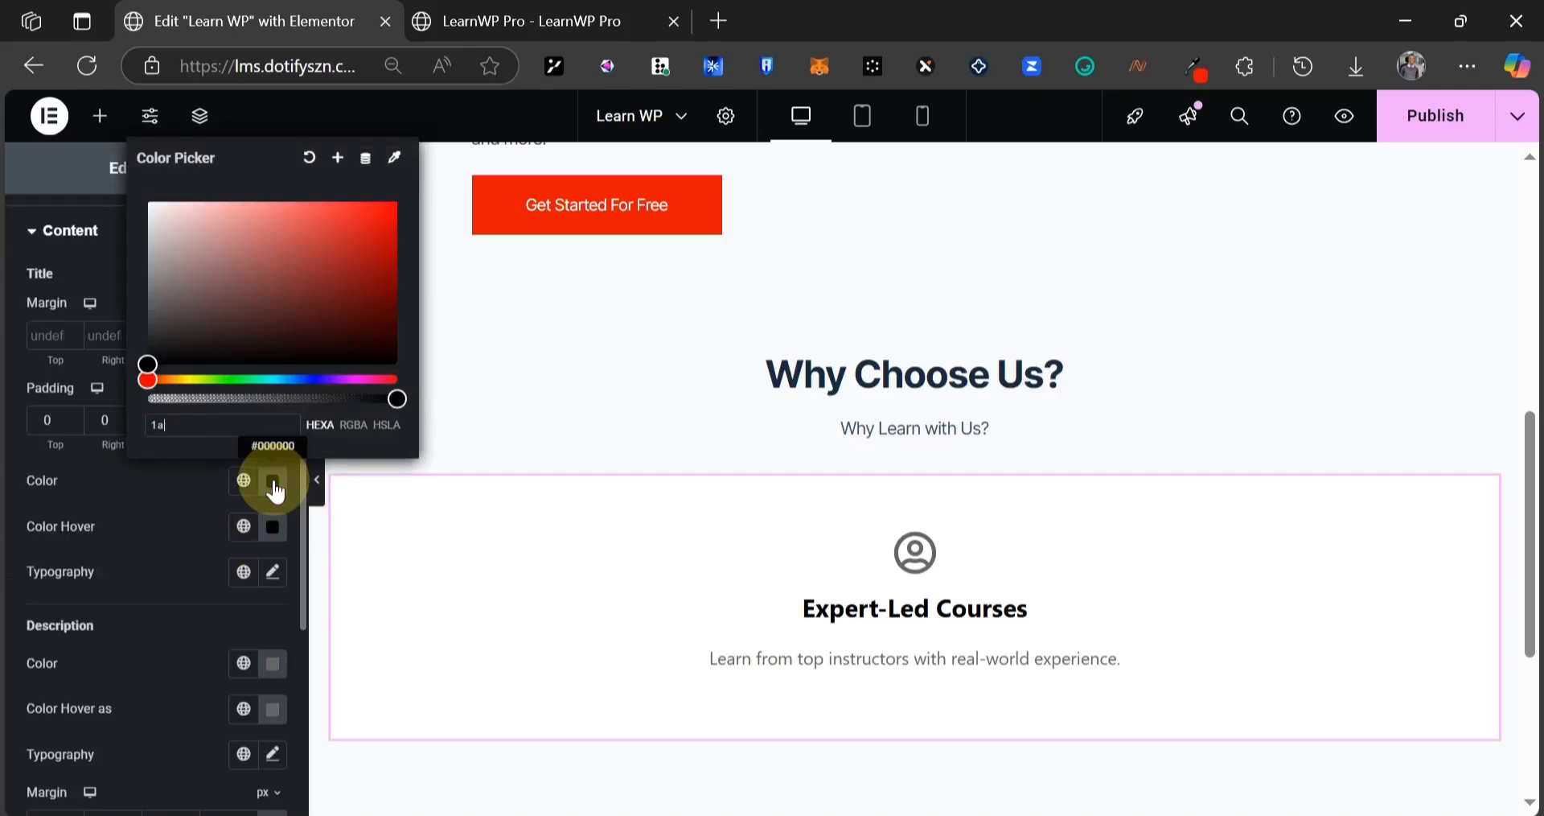
text(1a1a)
click(177, 538)
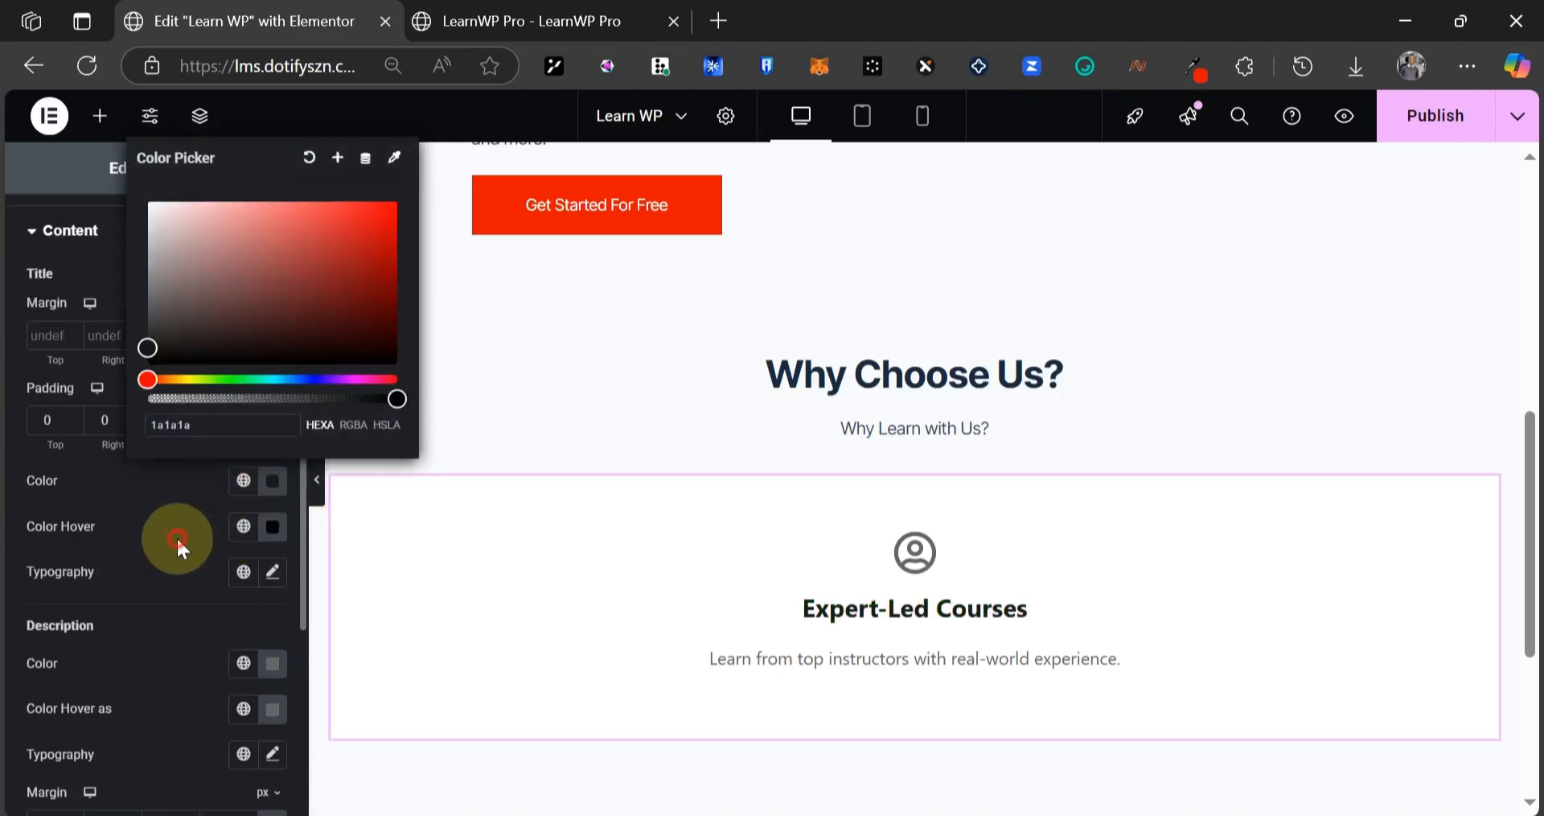
- Set the icon box title's typography to the Inter Tight font family
click(272, 571)
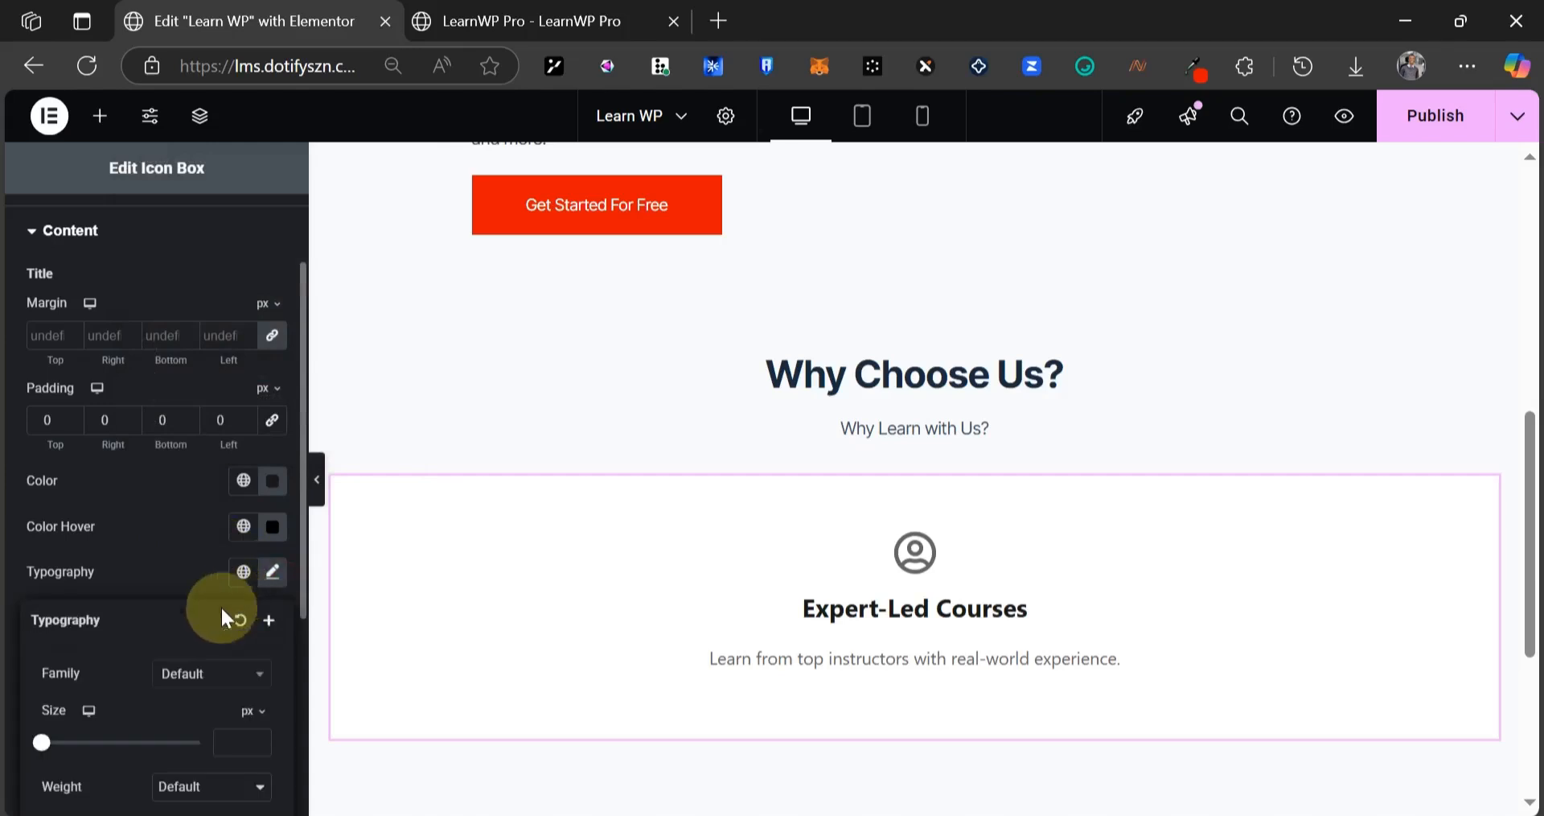
click(206, 690)
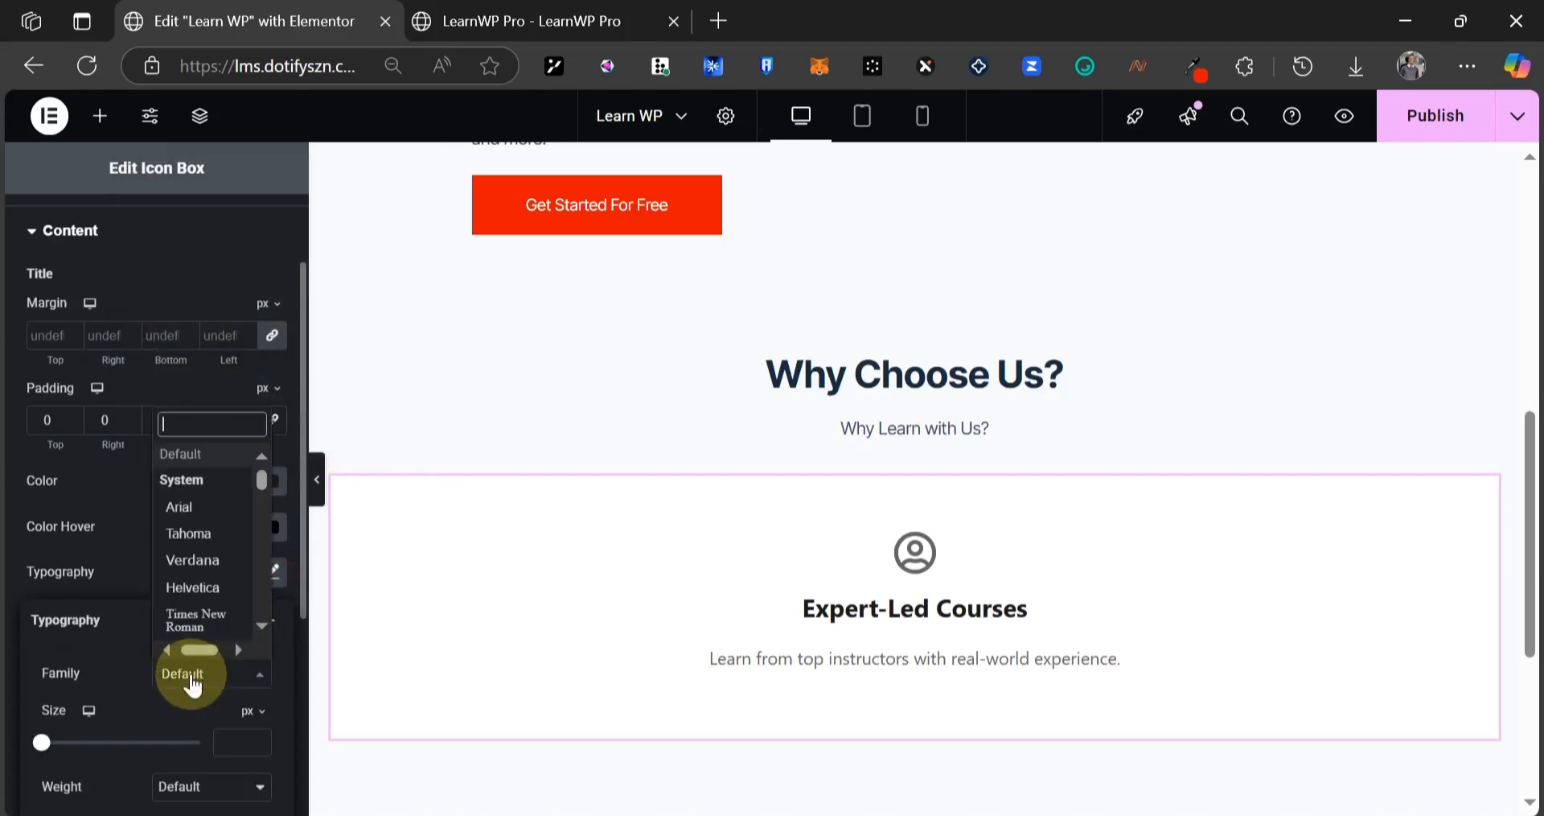
text(inter)
click(191, 682)
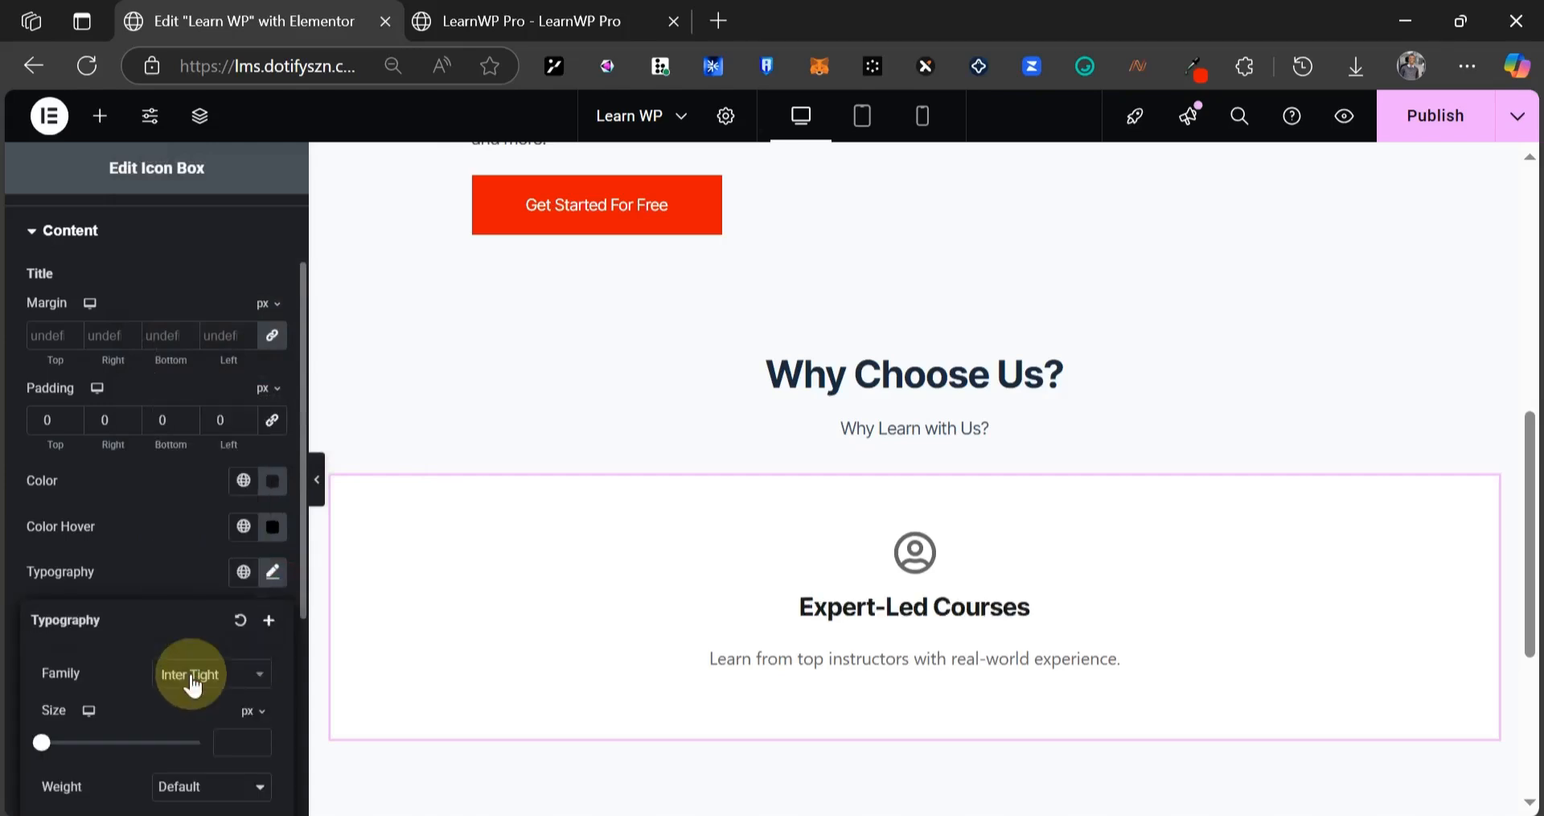
click(150, 514)
- Set the icon box description's color to #1a1a1a
scroll(133, 707, down, 4)
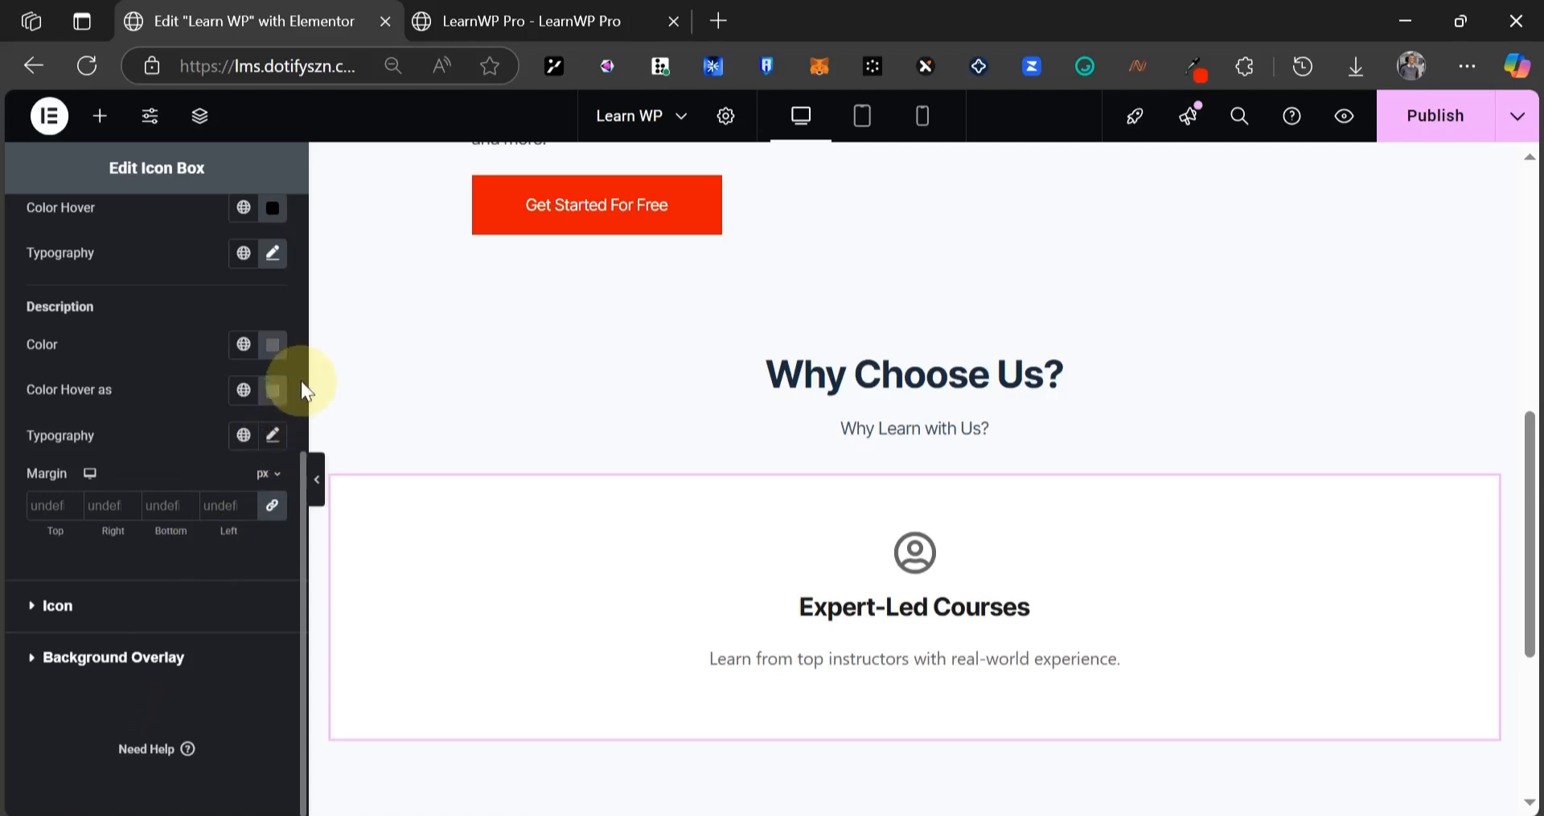
click(273, 344)
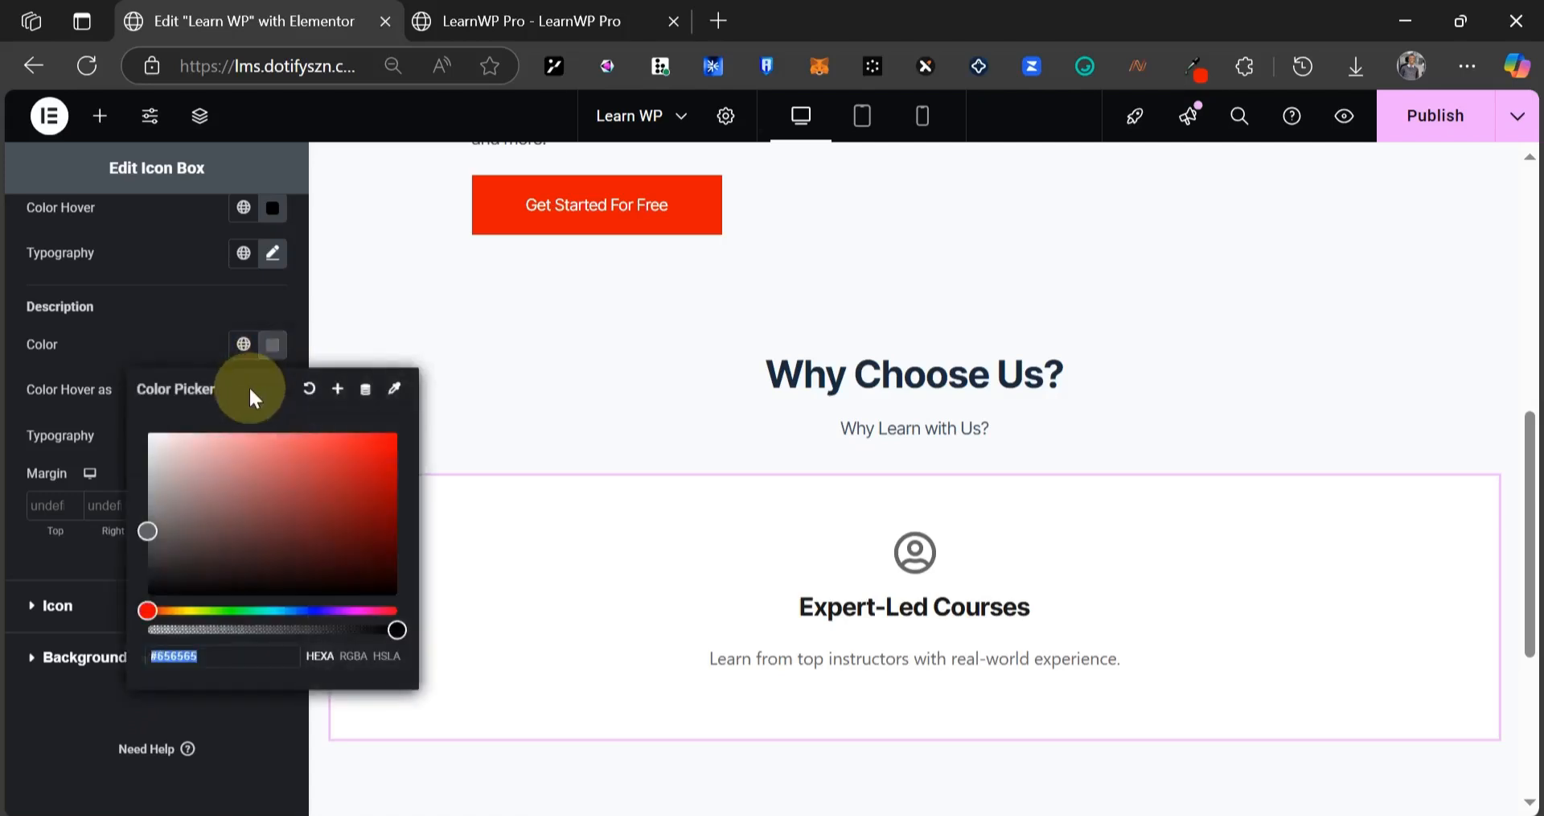
text(1a1aa)
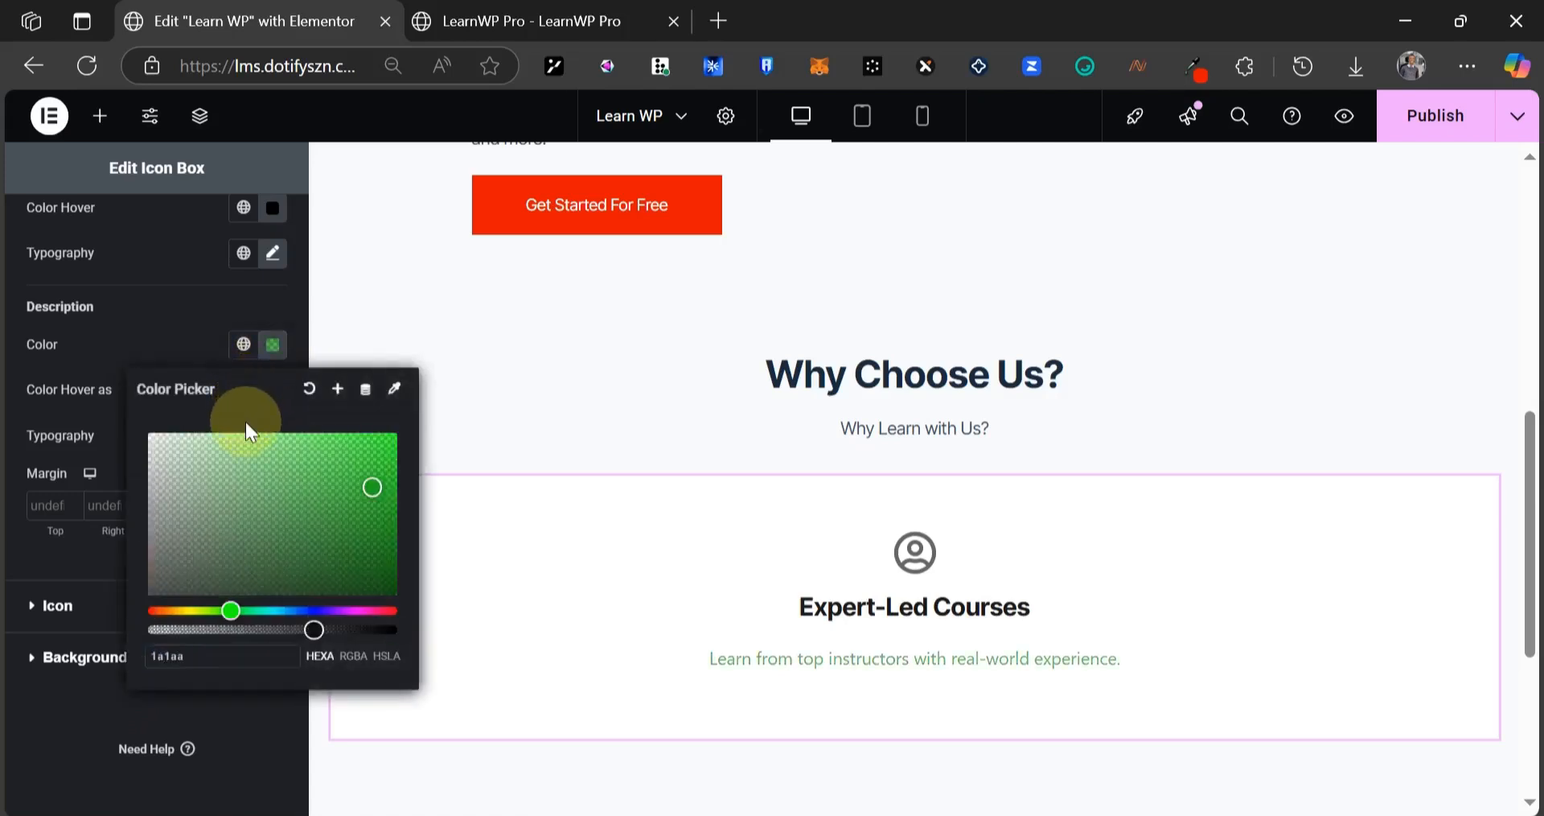
key(BackSpace)
text(1a)
click(98, 436)
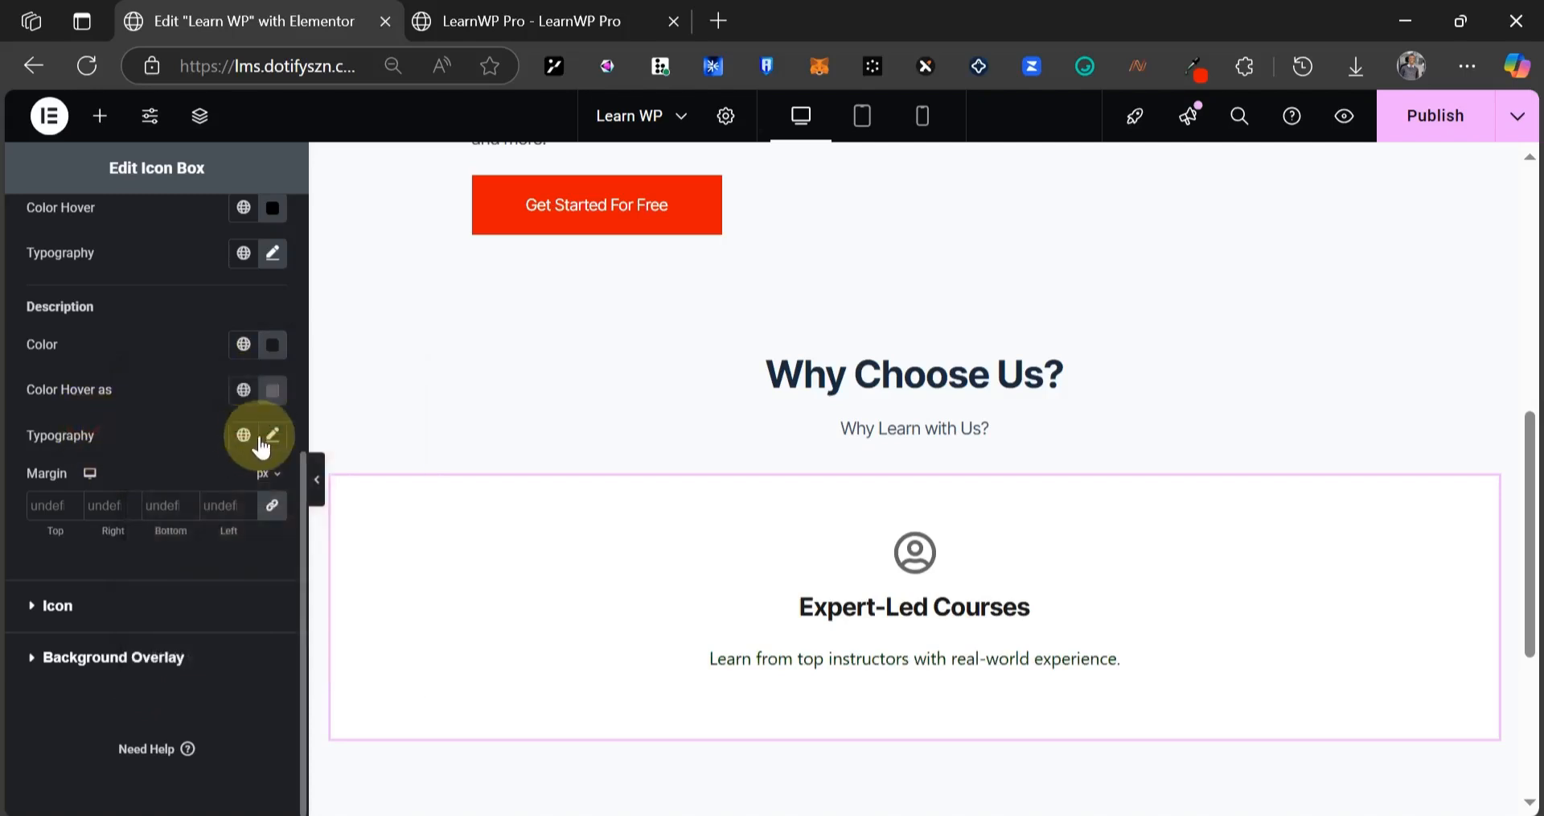
- Set the icon box description's typography to Inter Tight at 16 px
click(263, 443)
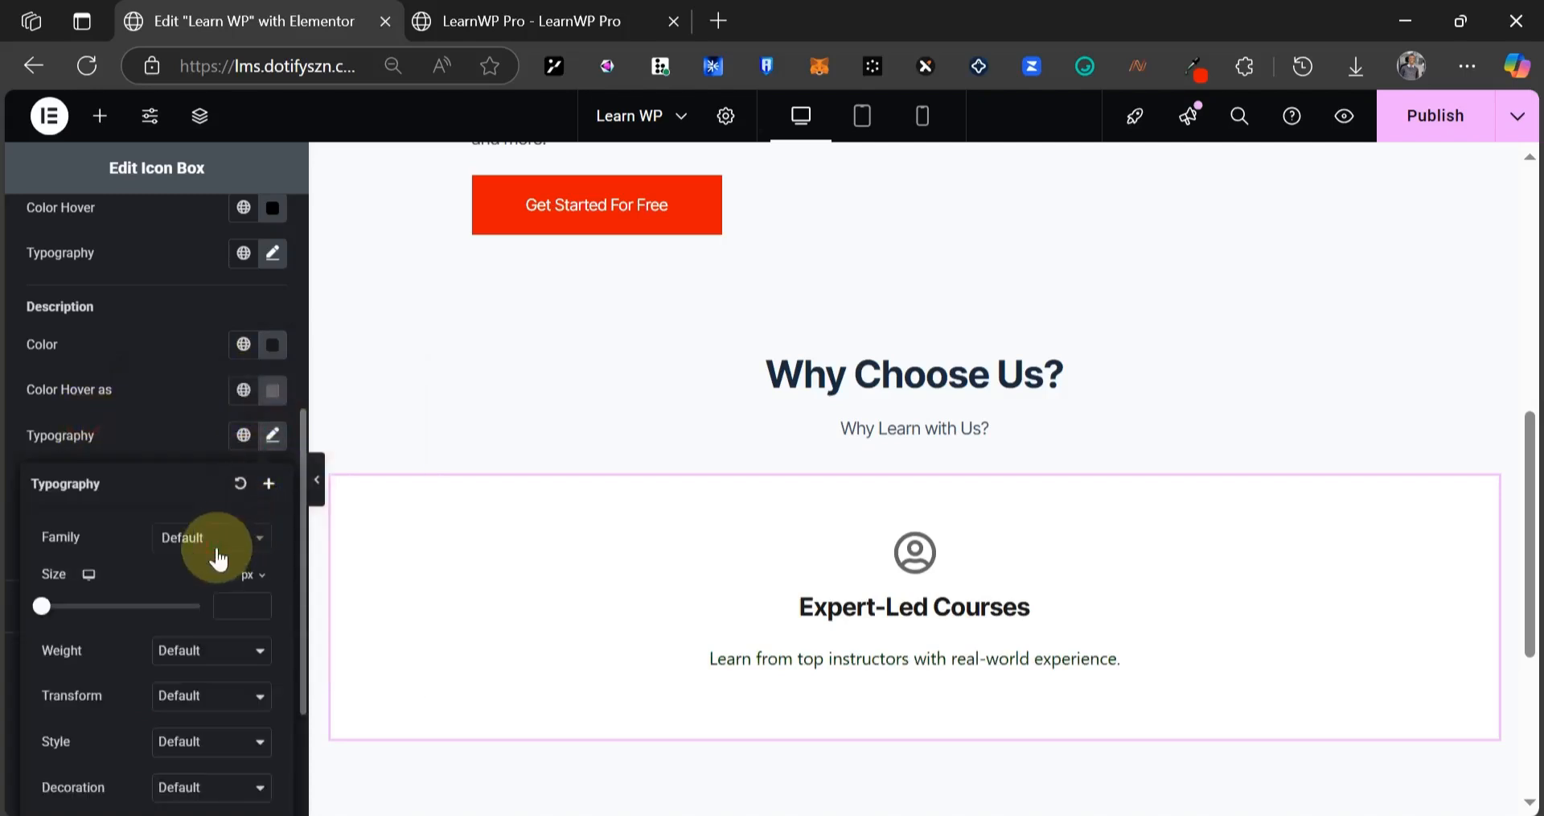
click(216, 537)
text(inter)
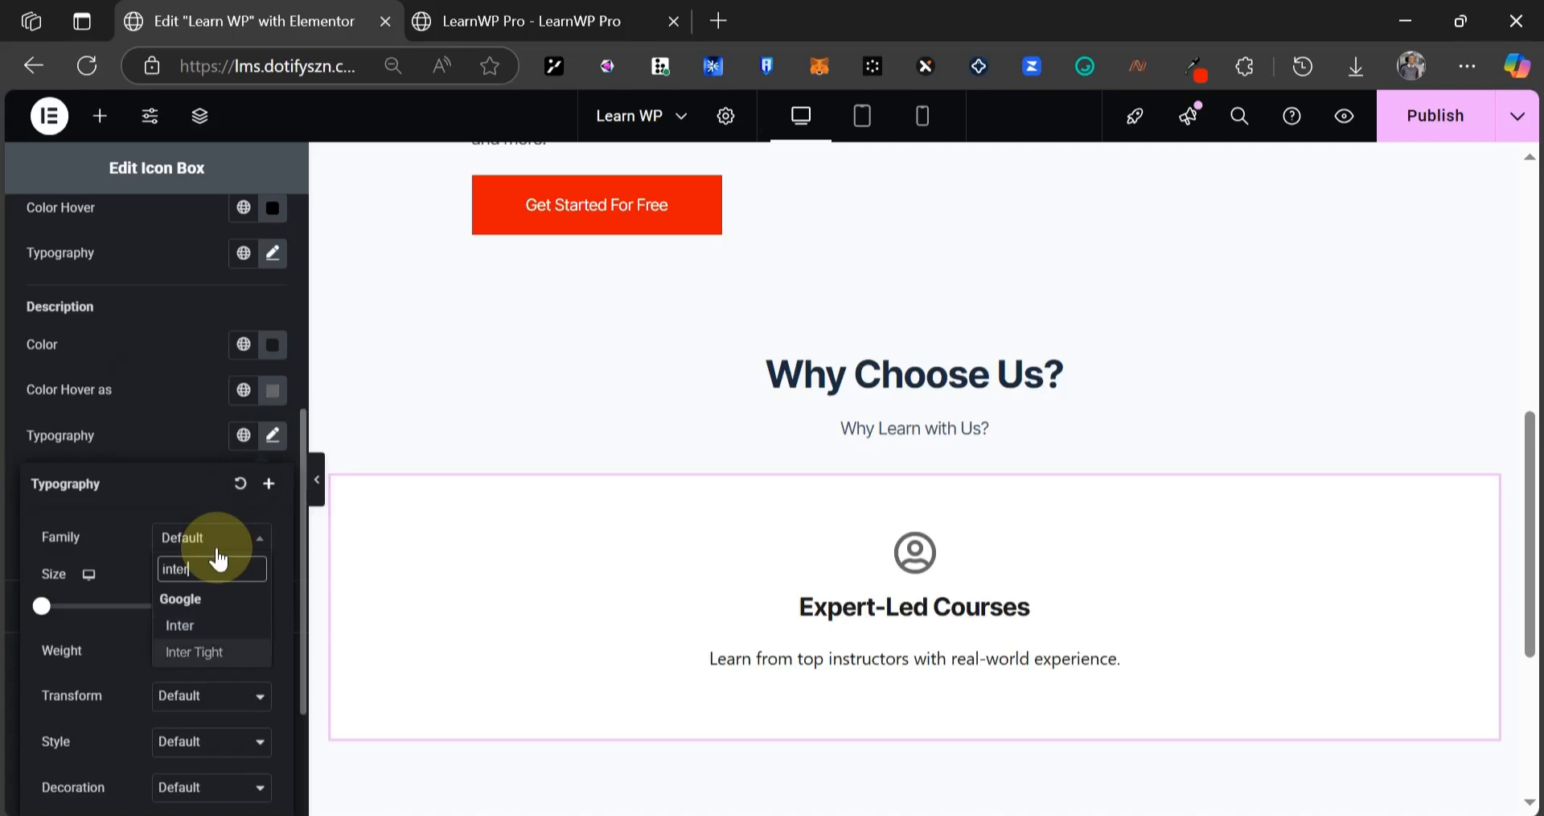
click(198, 651)
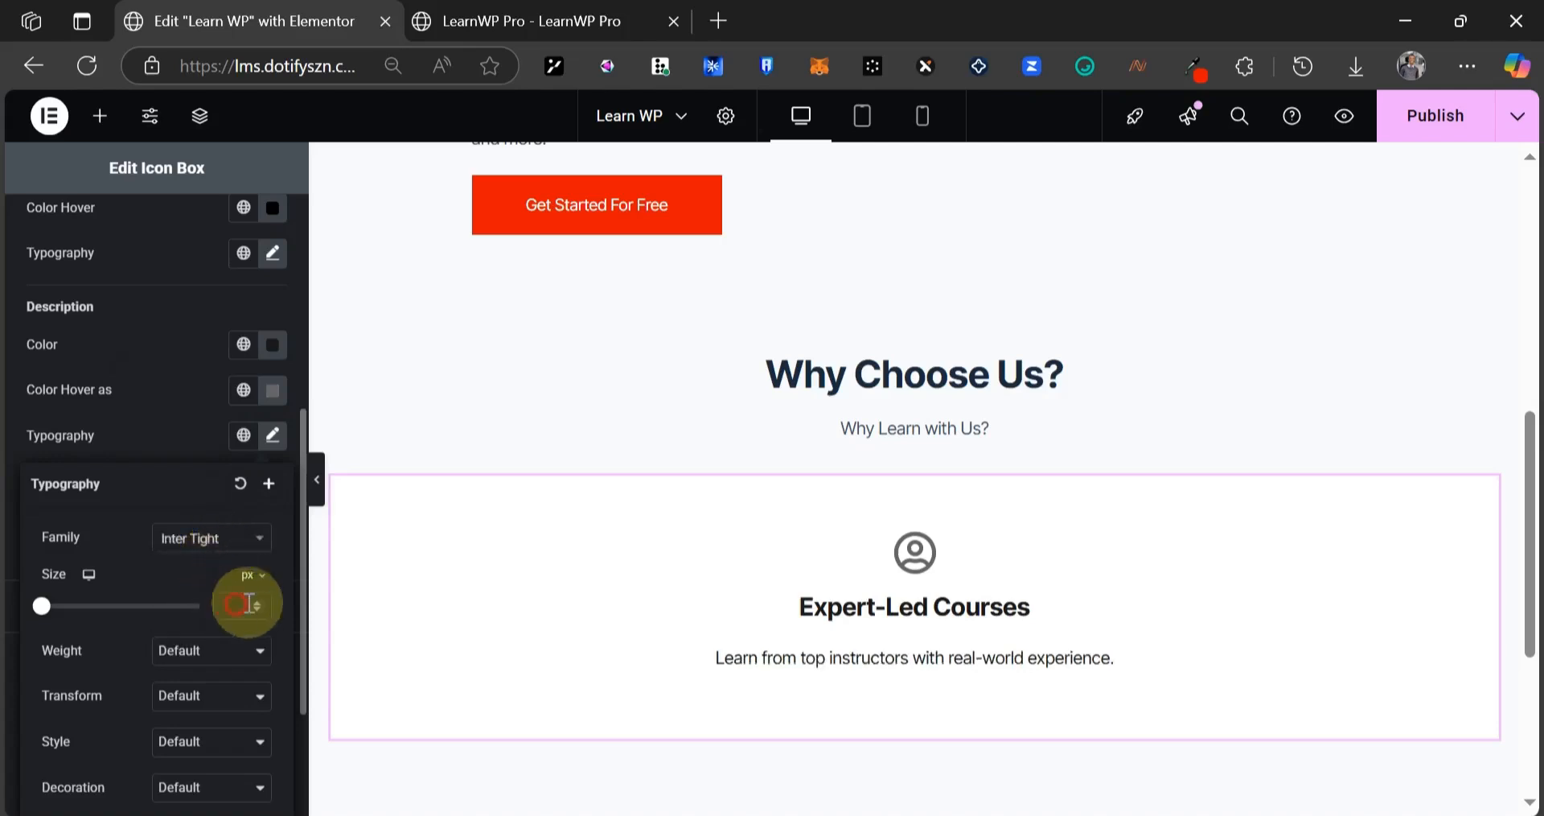
text(15)
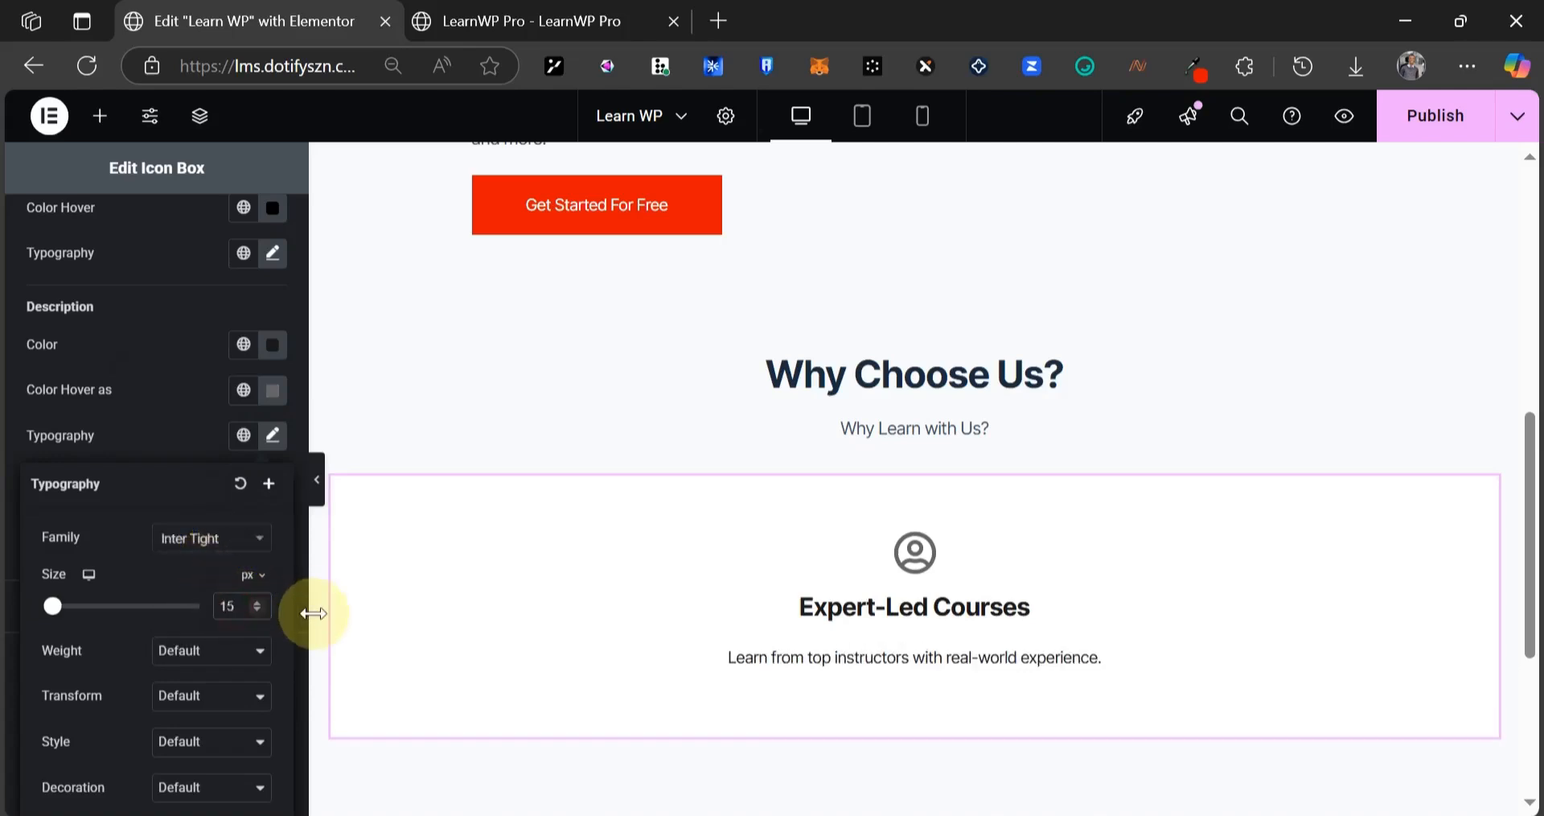
click(256, 602)
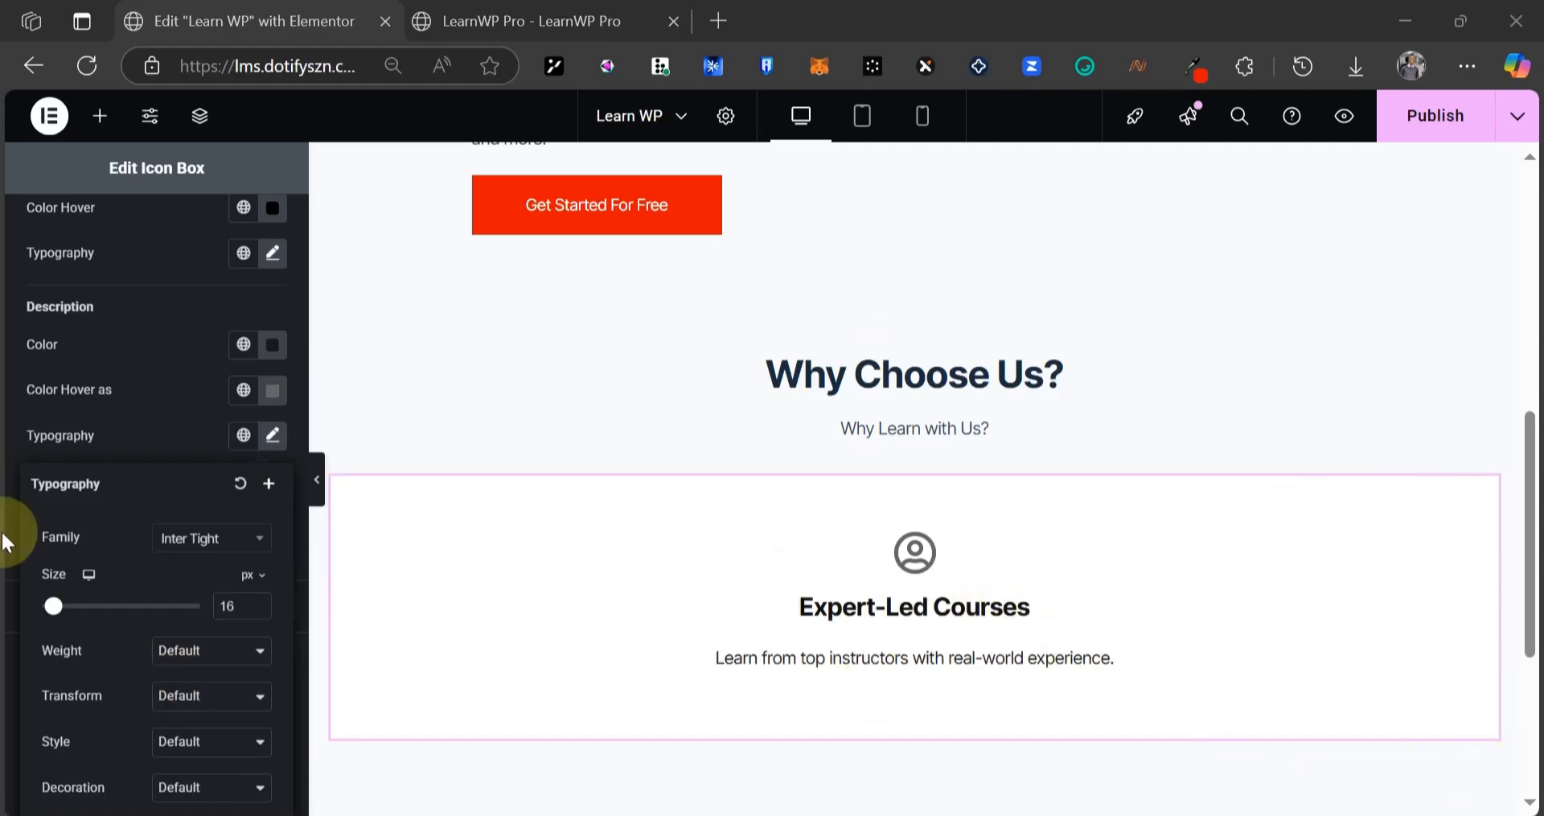
click(124, 432)
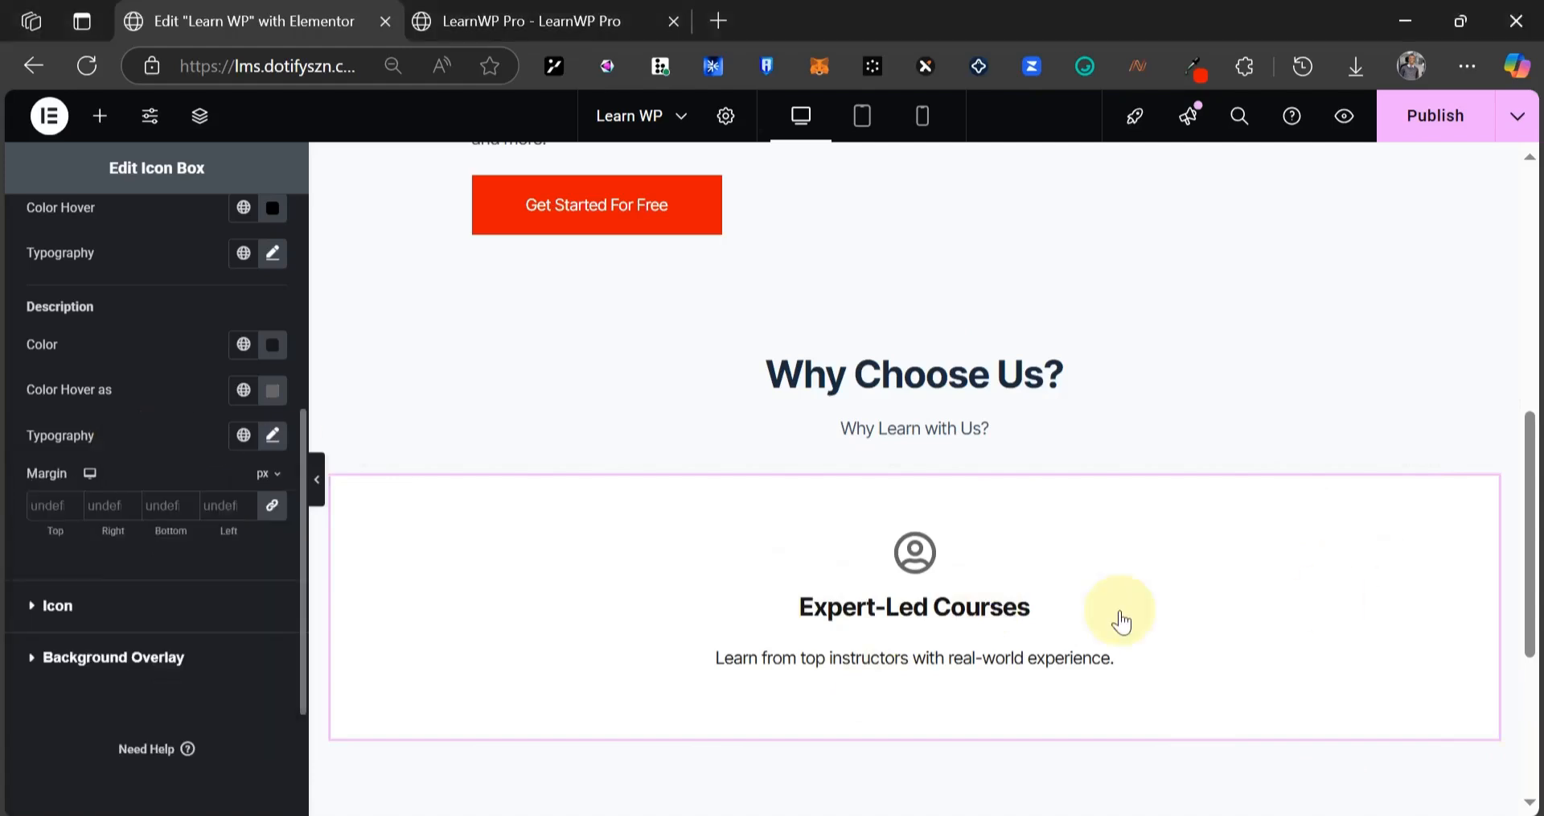
- Set the icon box's normal icon color to #e61601 by reusing the copied value from the clipboard history
click(98, 605)
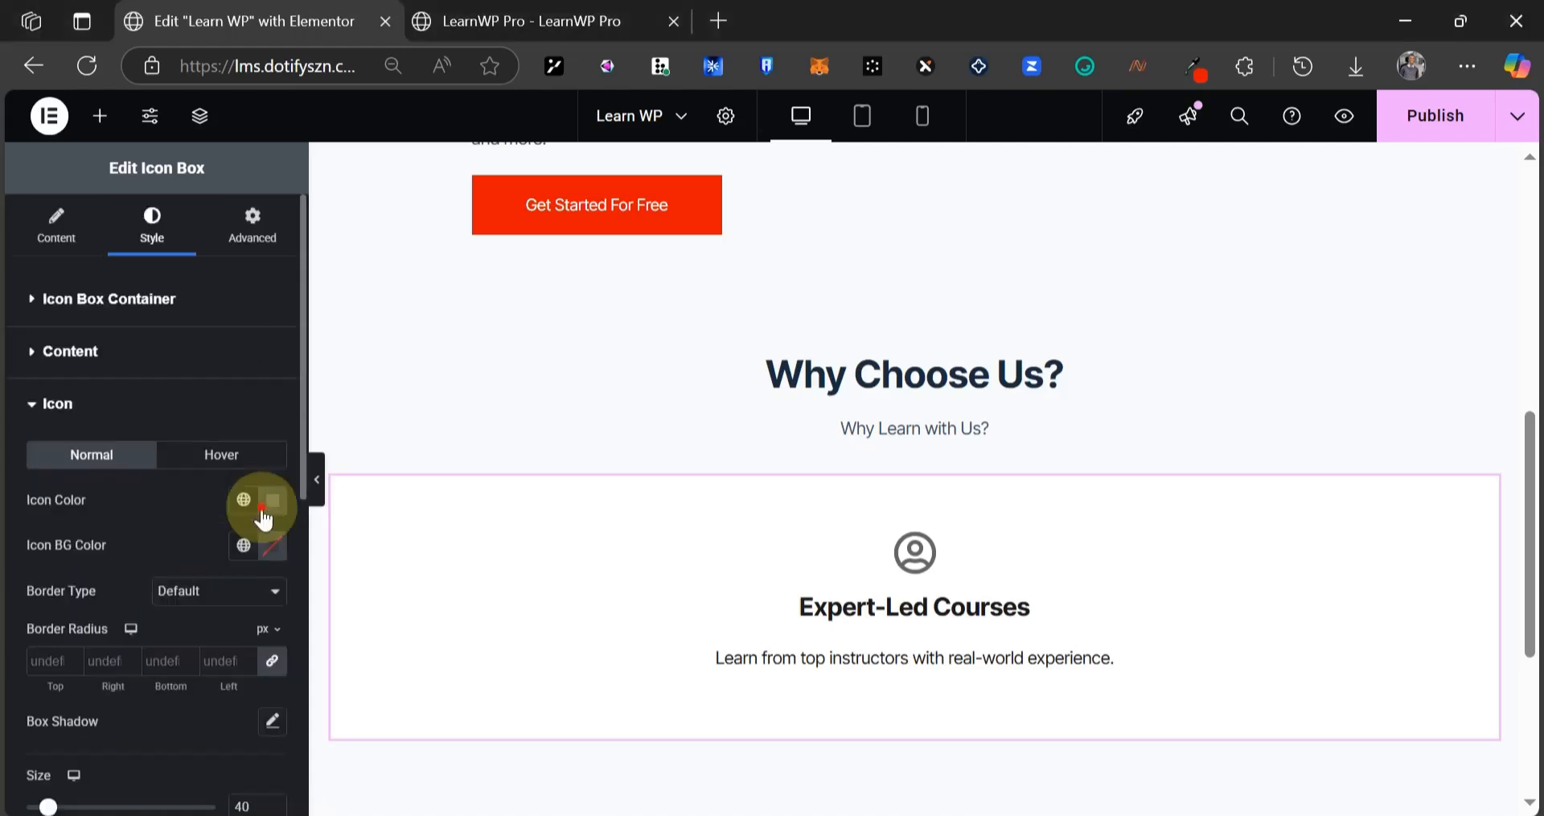
click(263, 513)
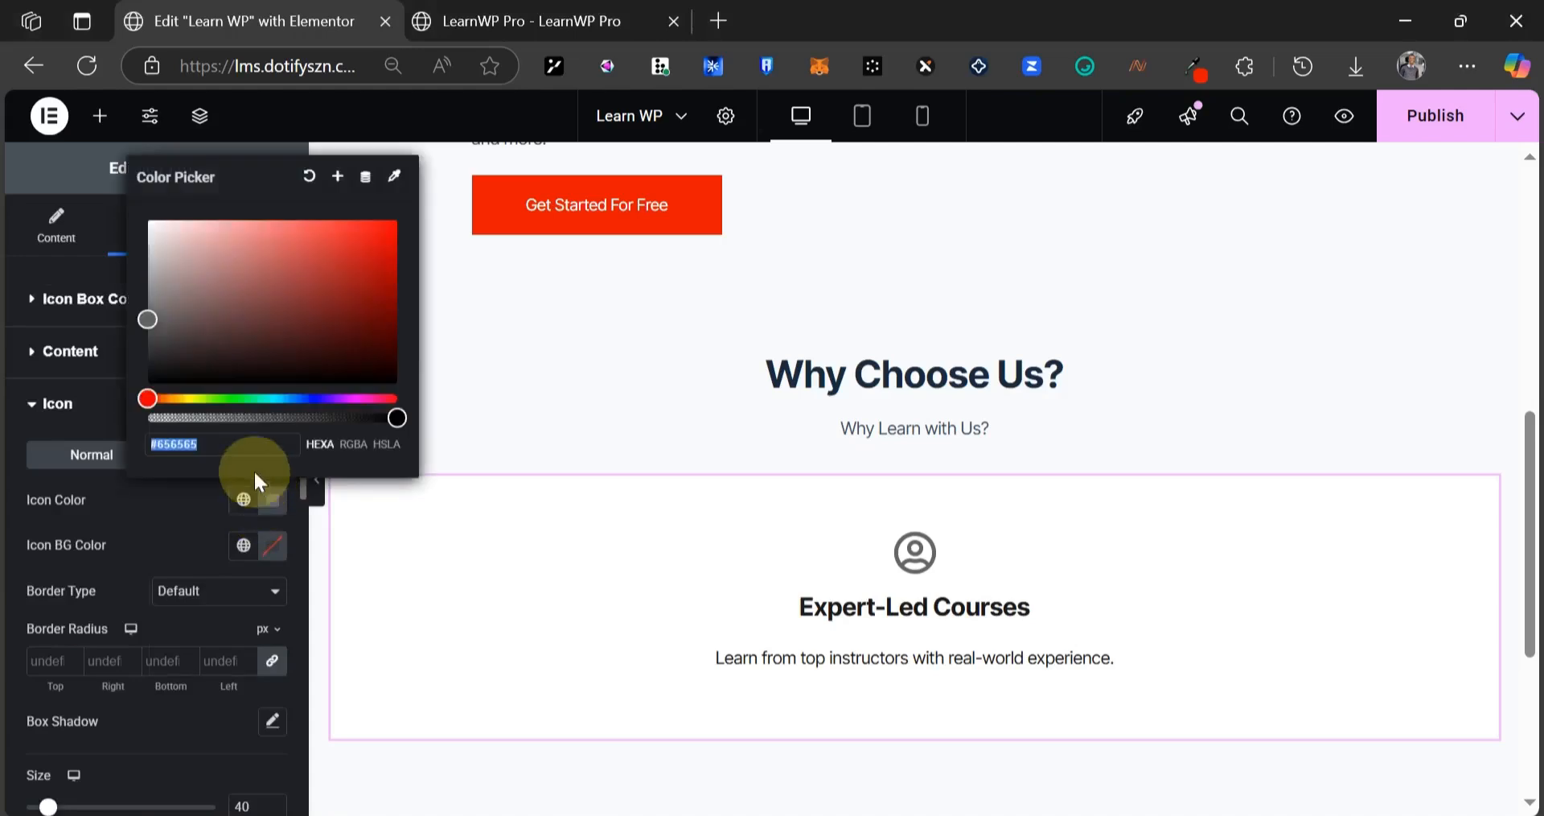
key(super+v)
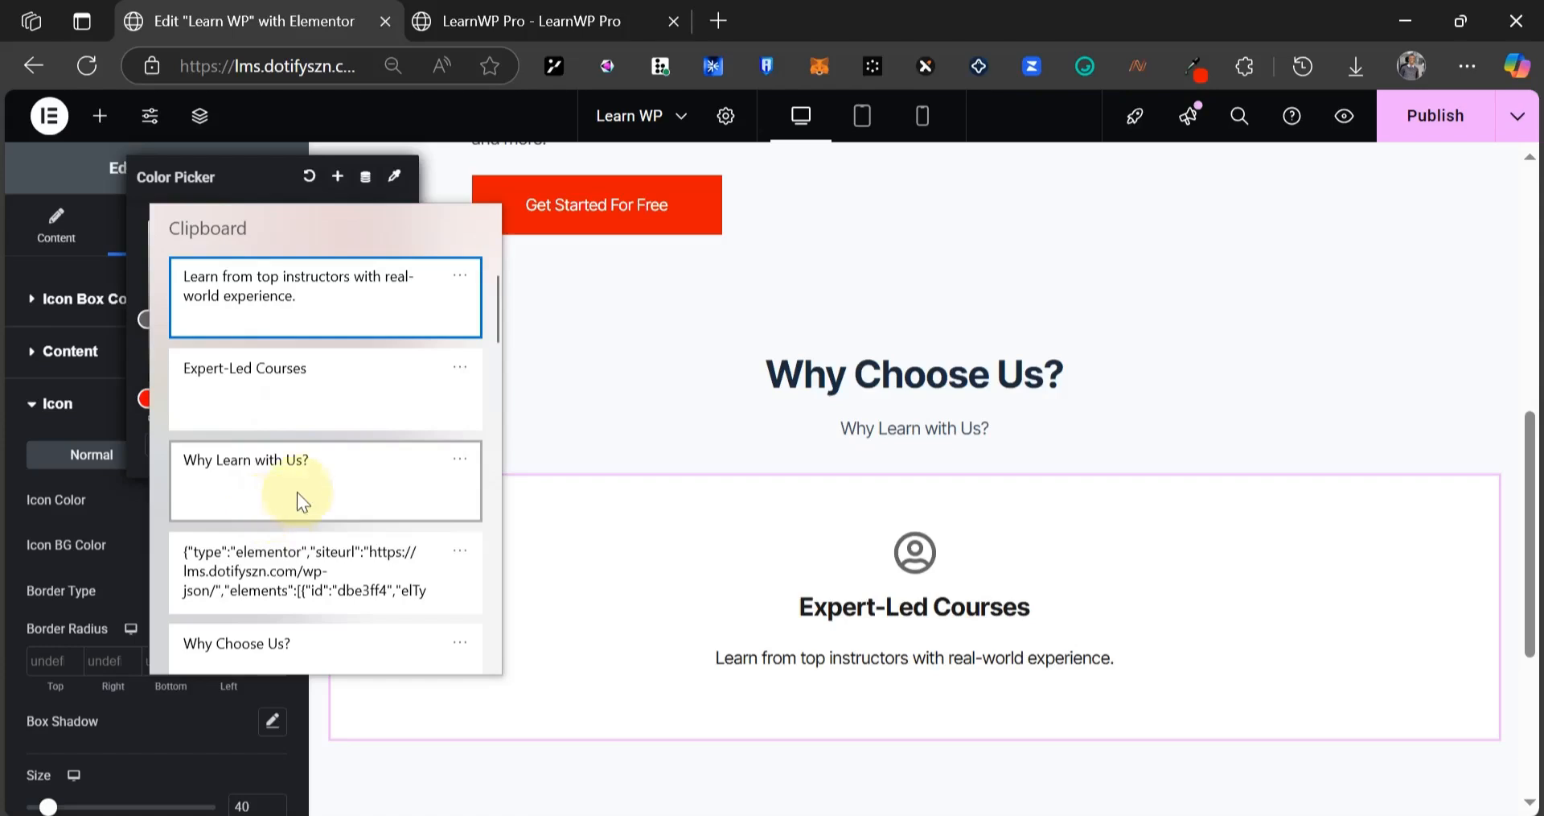
scroll(341, 472, down, 3)
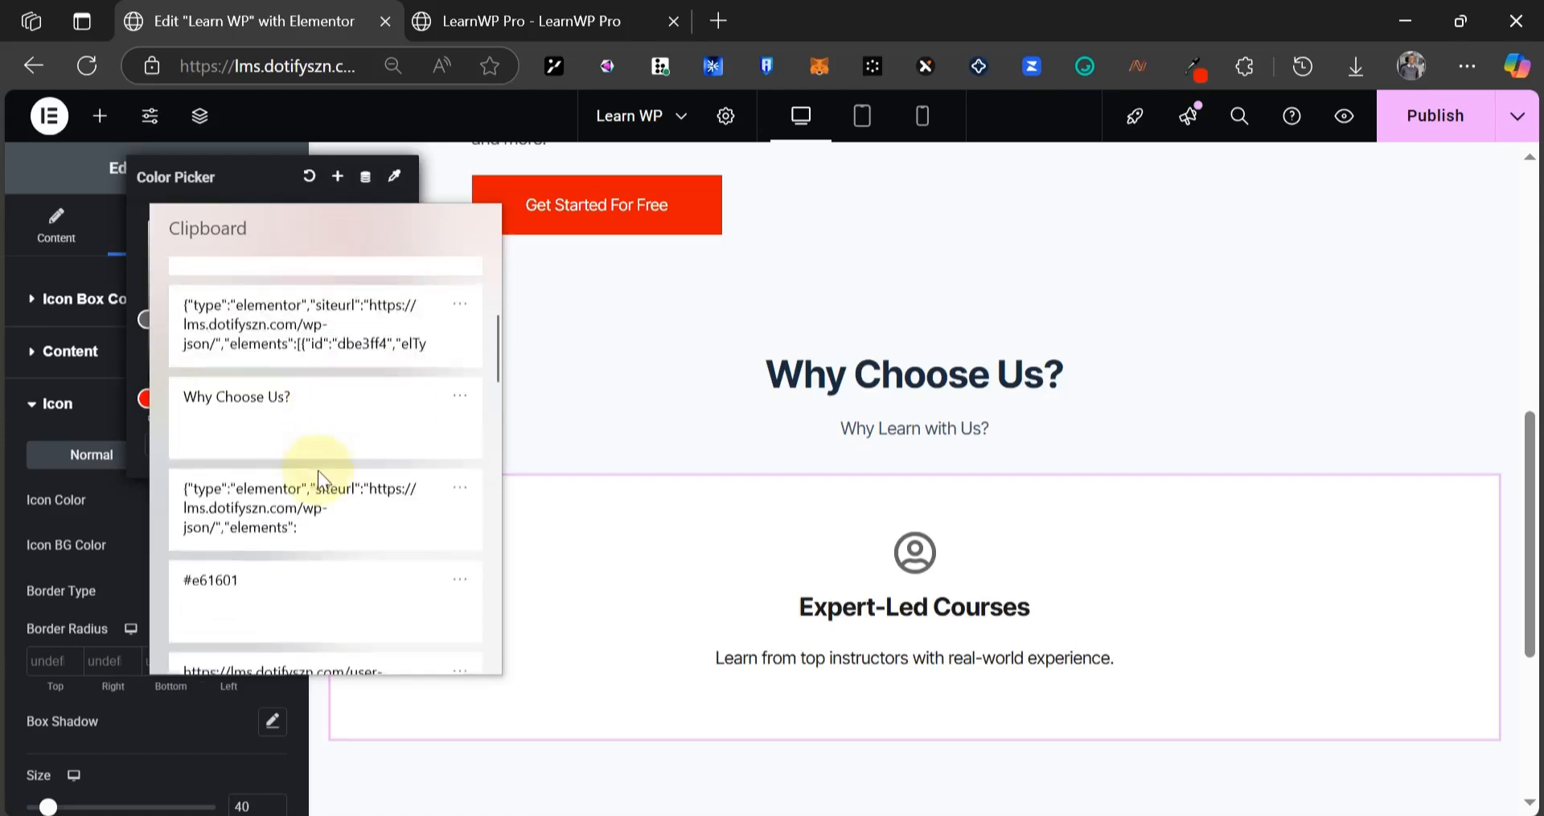
click(225, 605)
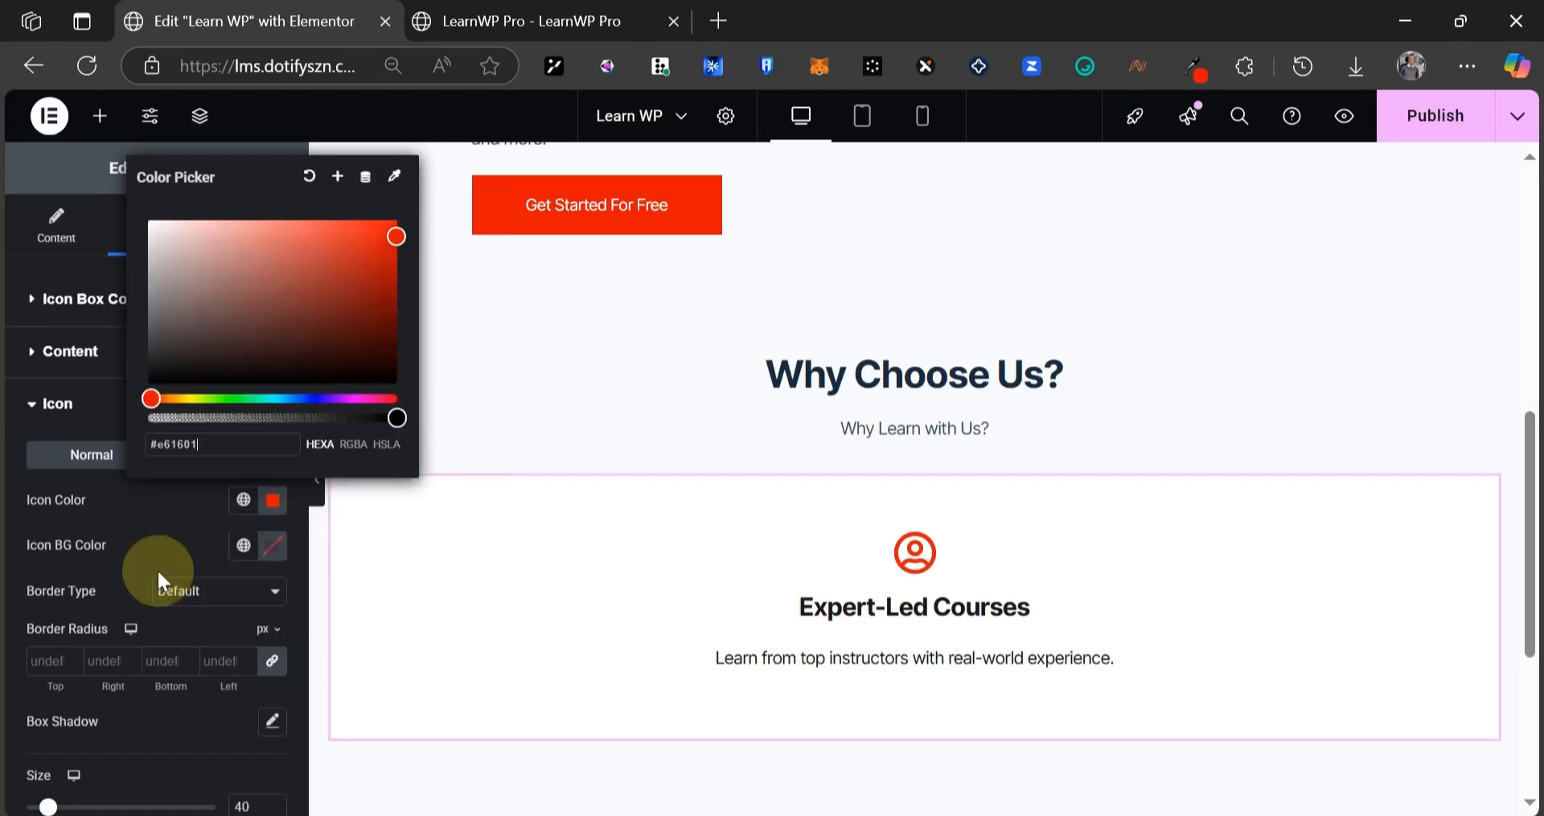
click(148, 549)
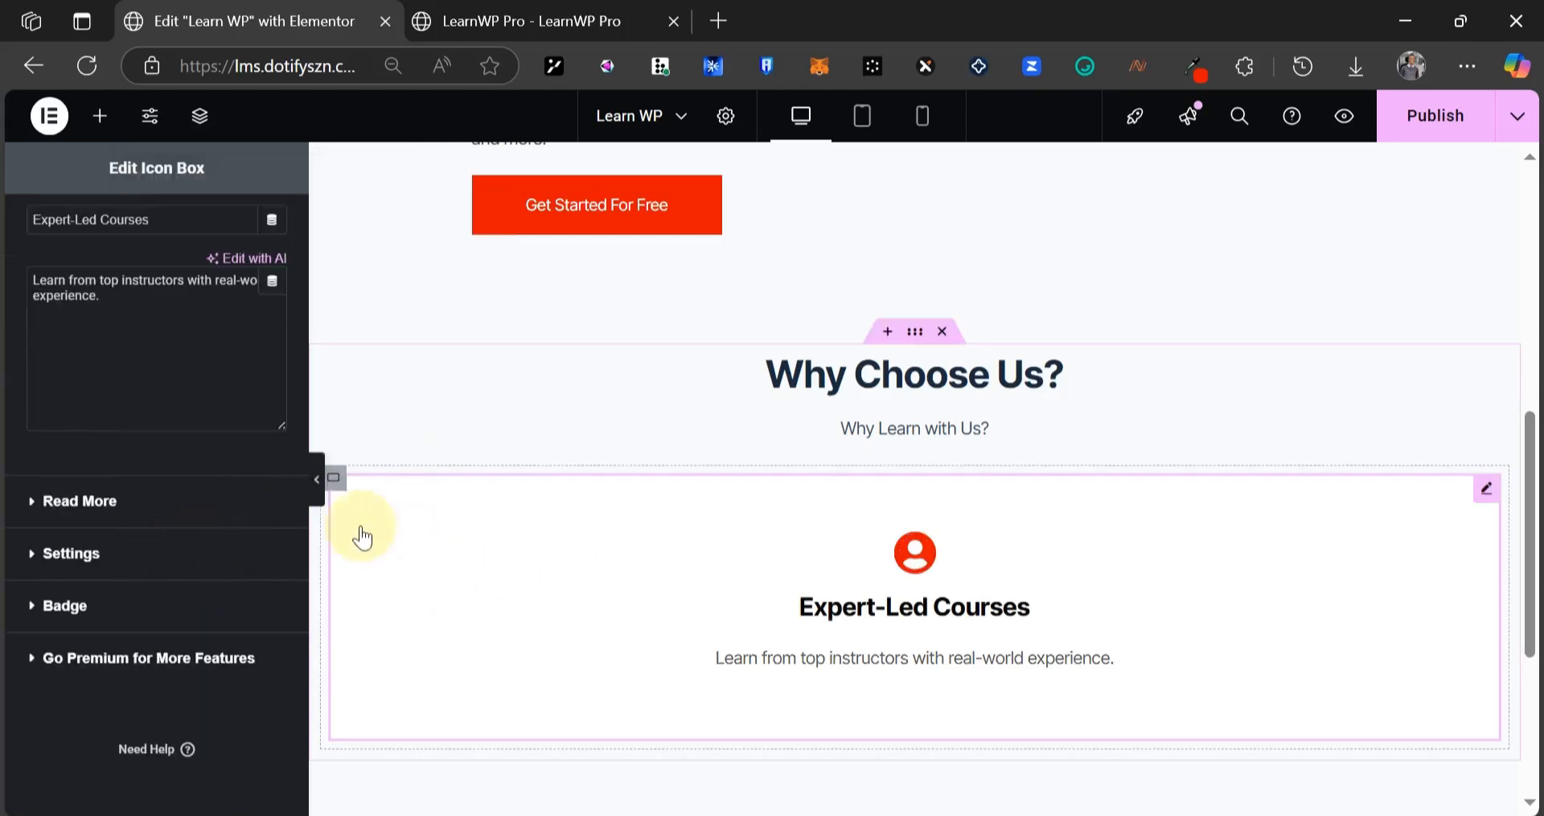
- Check the card layout on the demo homepage, then duplicate the "Expert-Led Courses" icon box until there are four cards
click(543, 4)
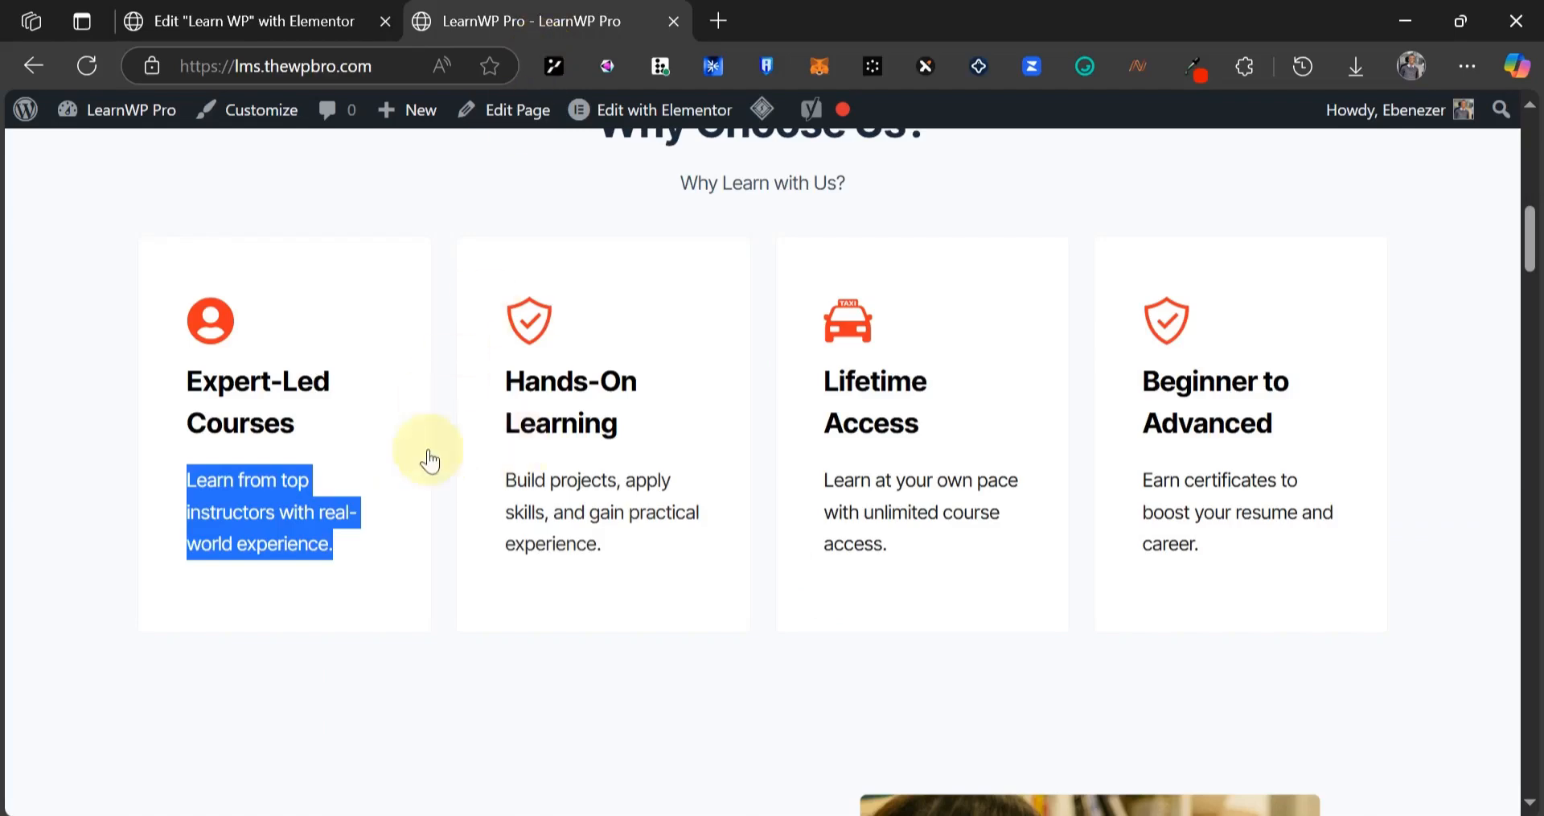
scroll(590, 311, up, 3)
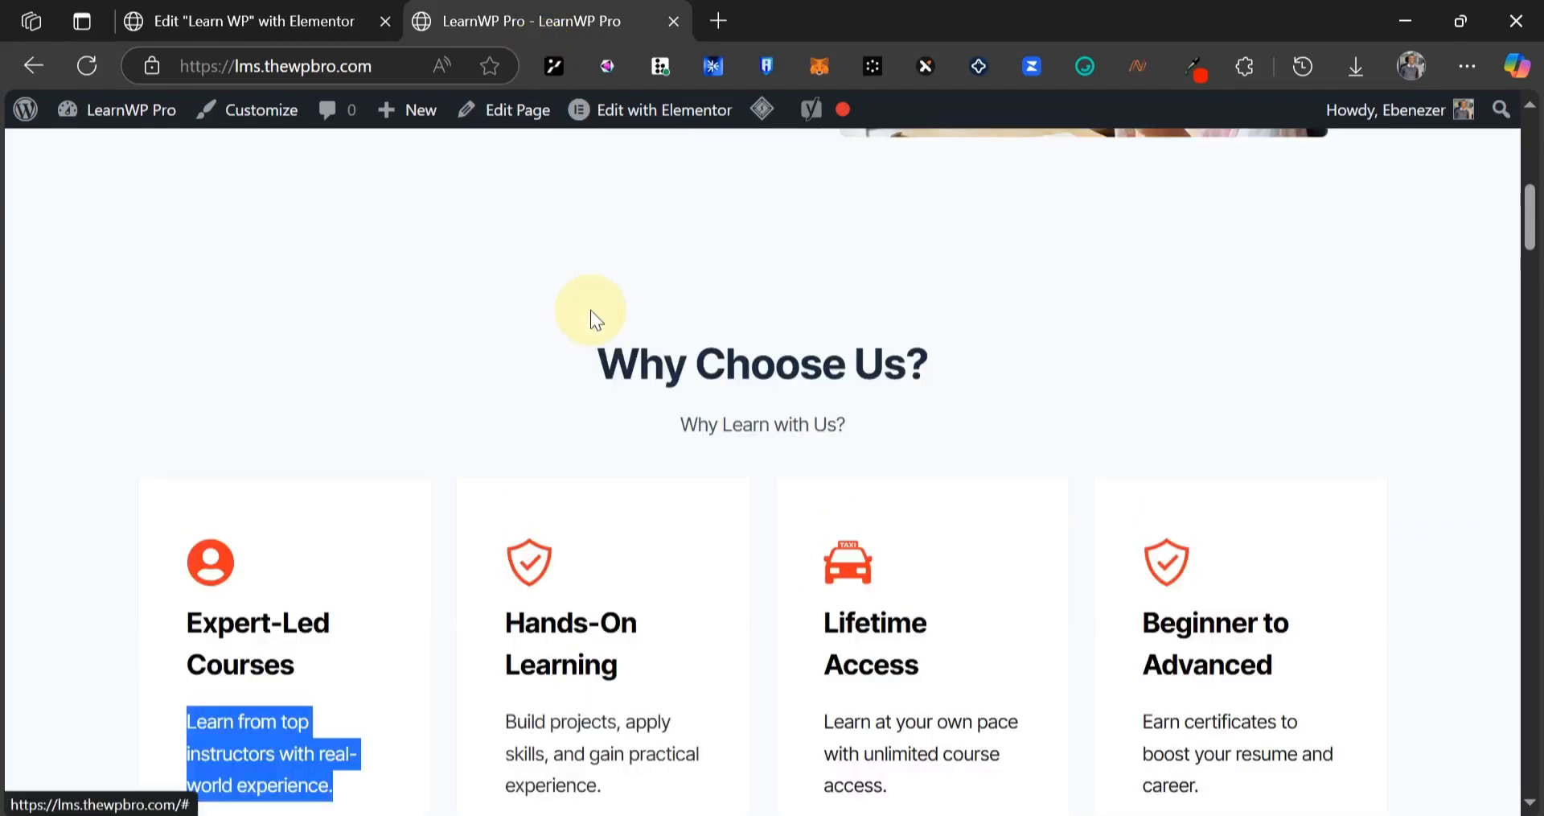
scroll(614, 344, up, 3)
click(372, 12)
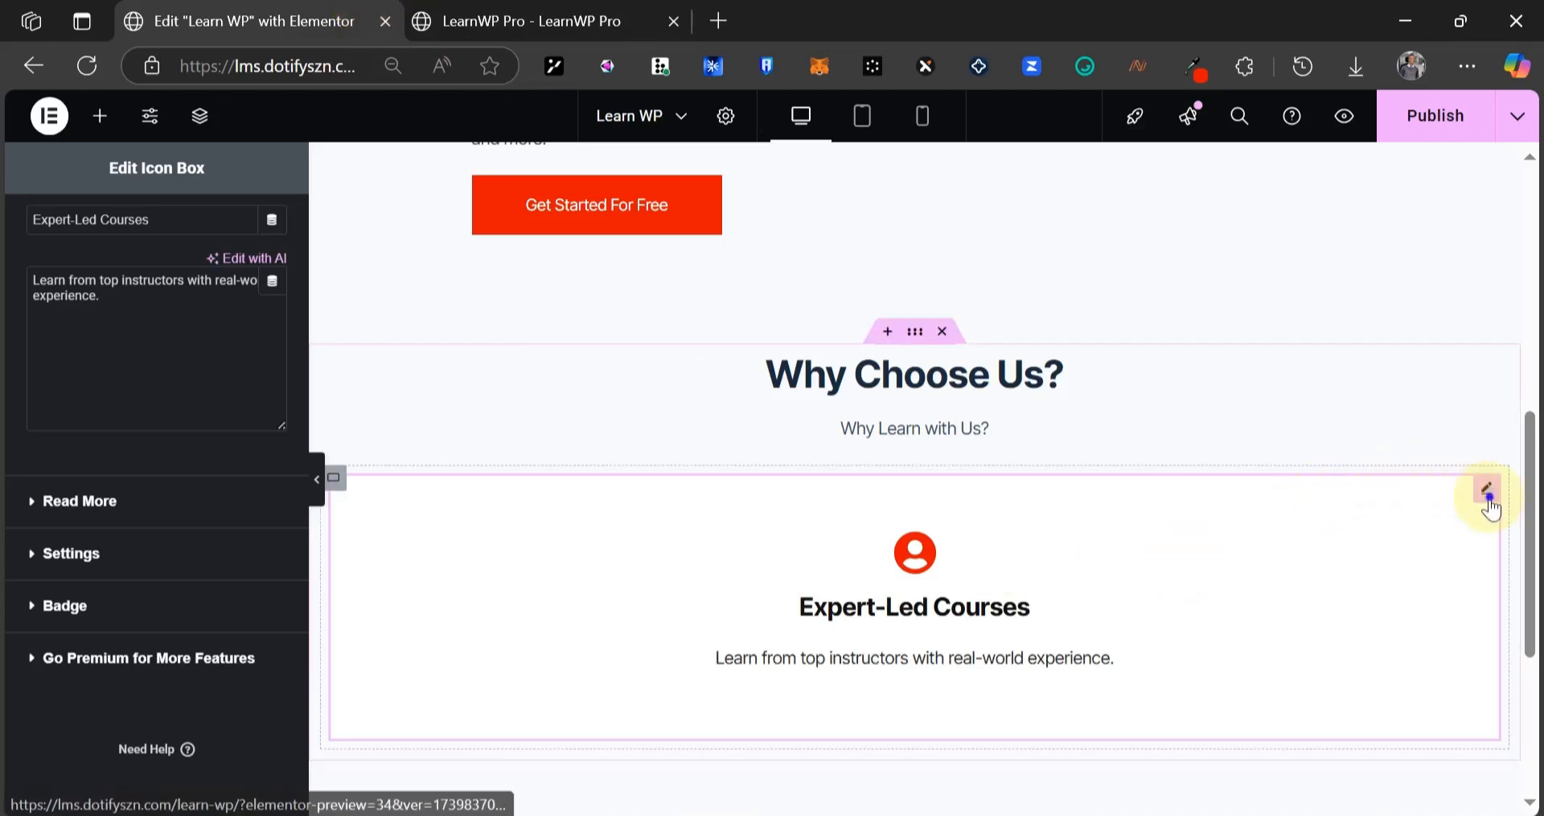
right_click(1488, 499)
click(1349, 372)
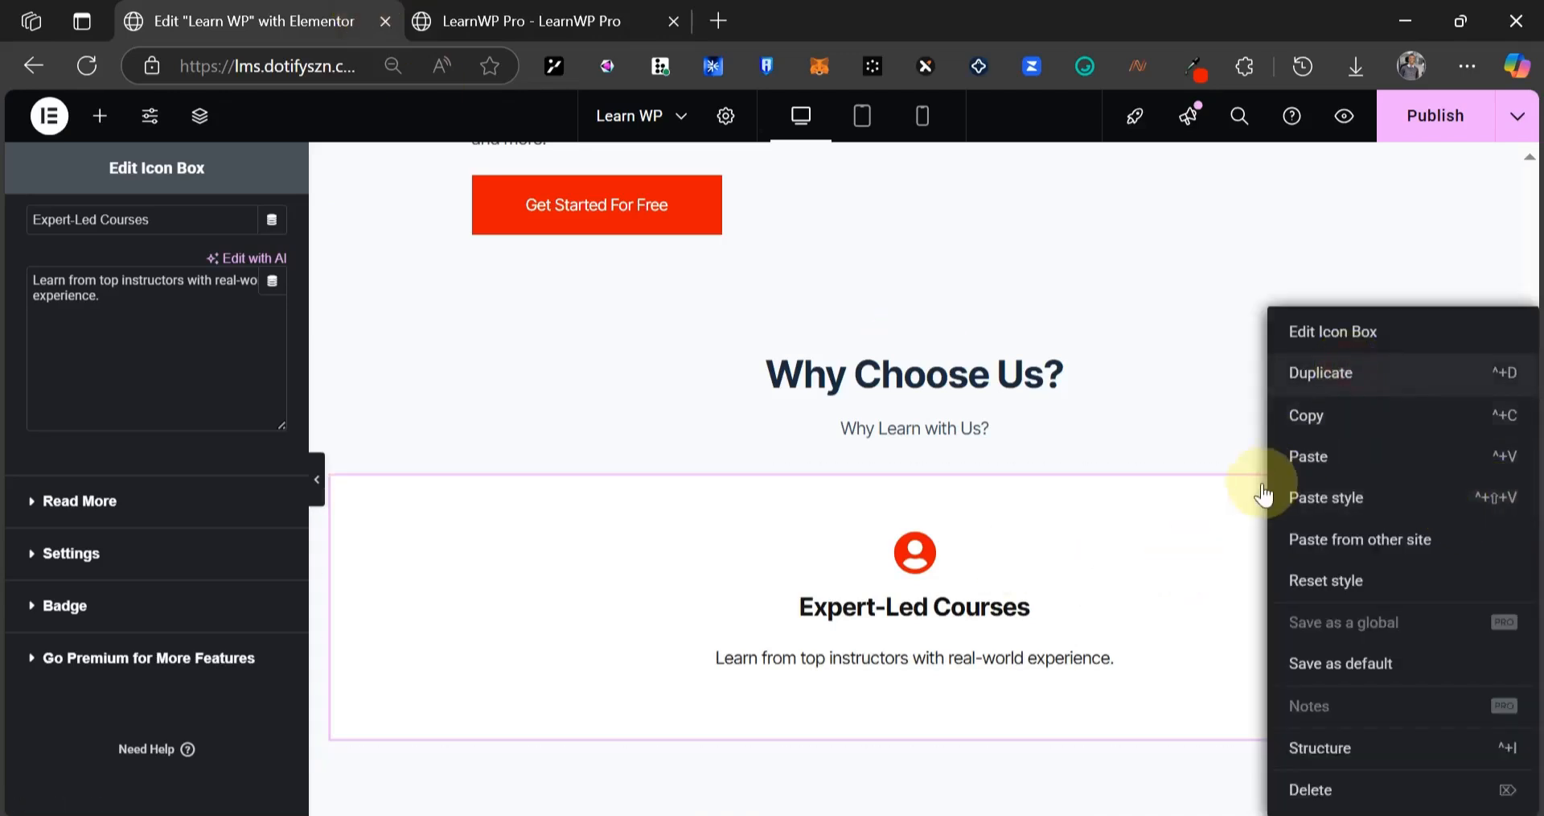
scroll(1182, 523, down, 3)
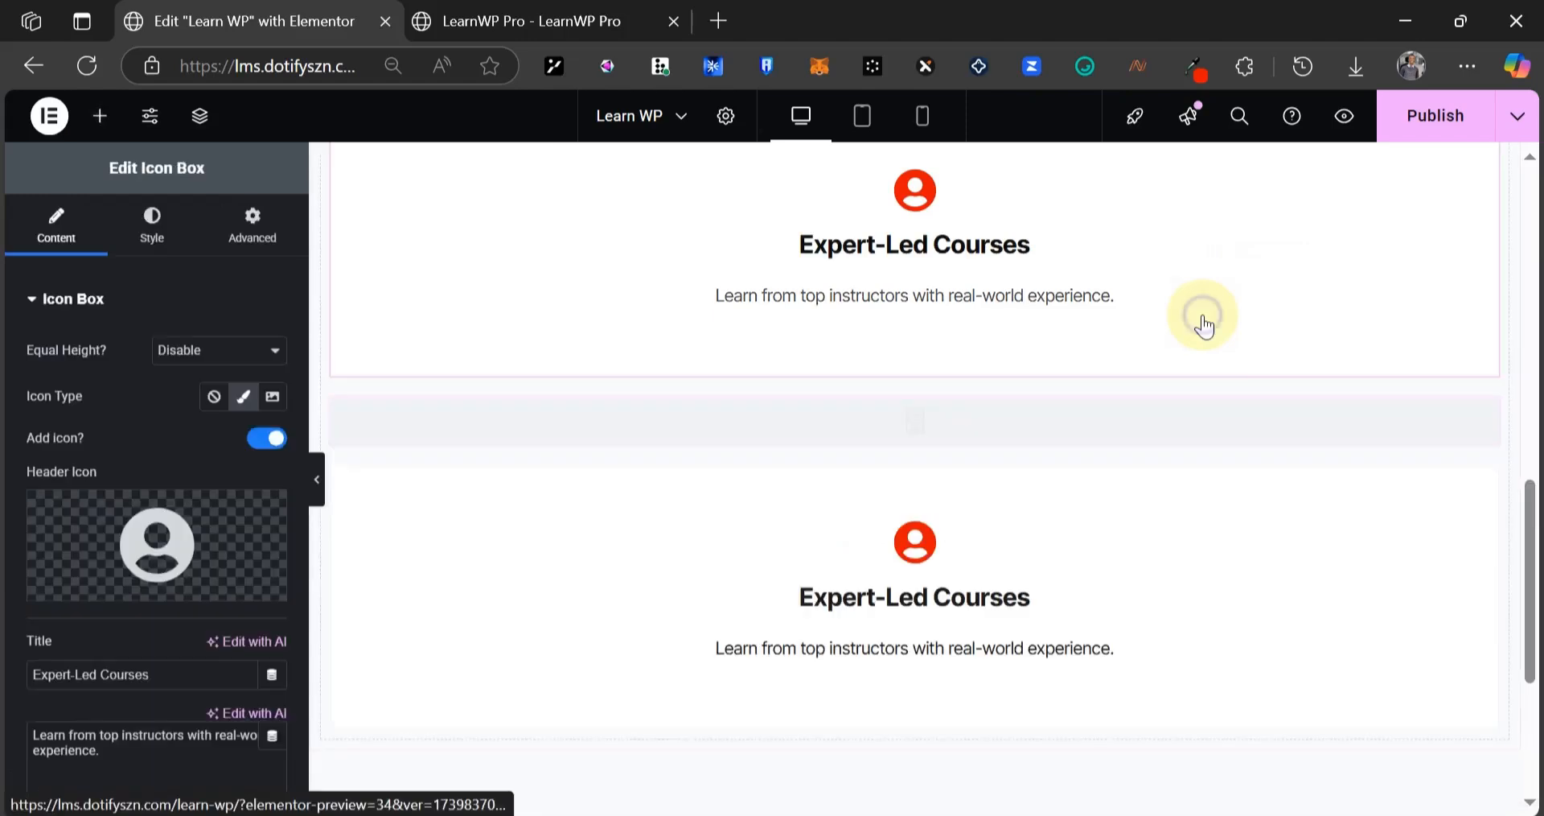
right_click(1261, 351)
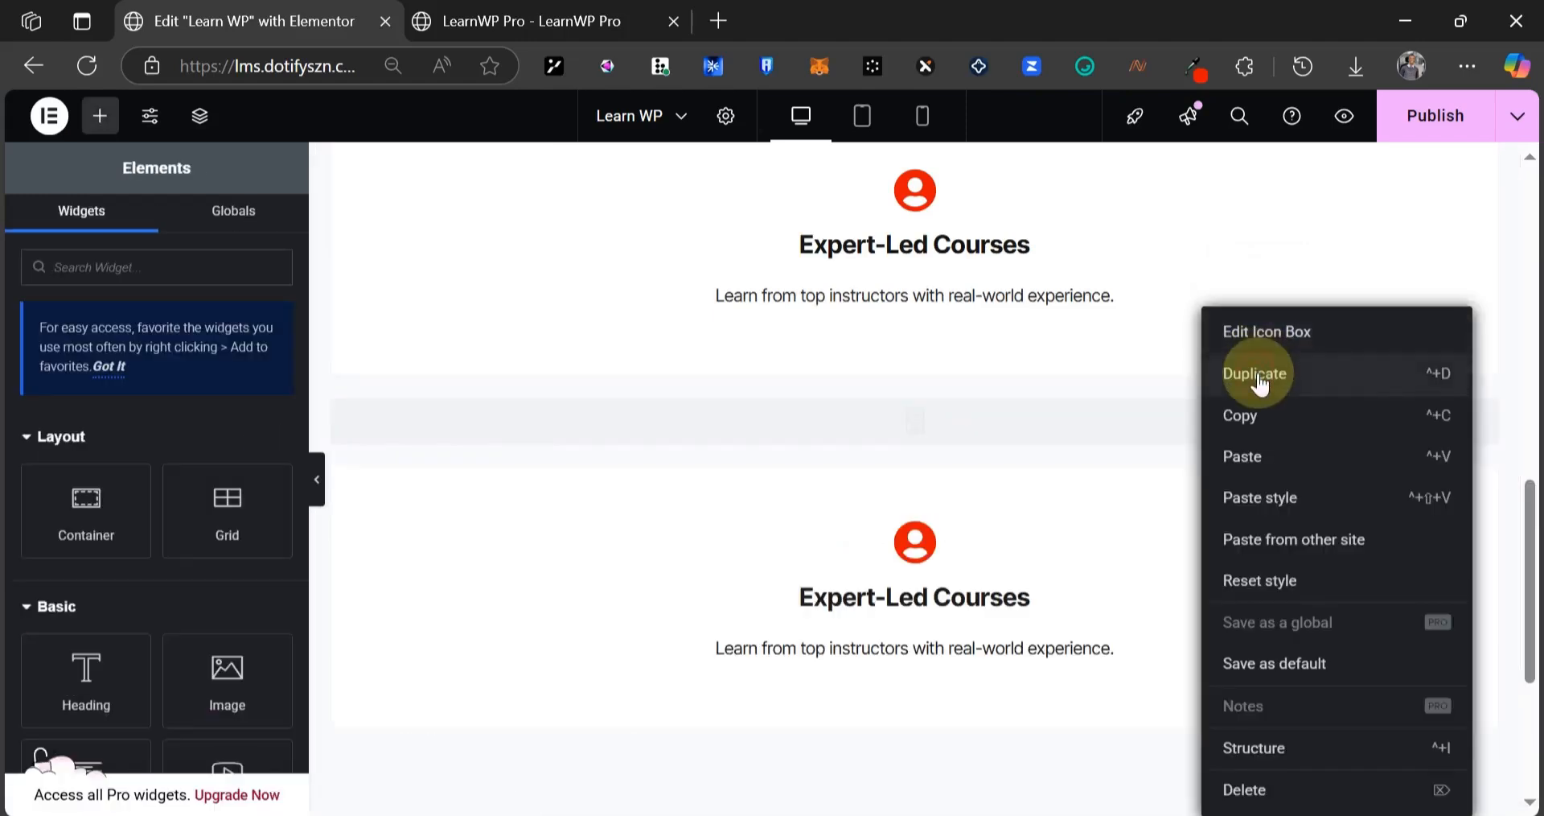
click(1255, 375)
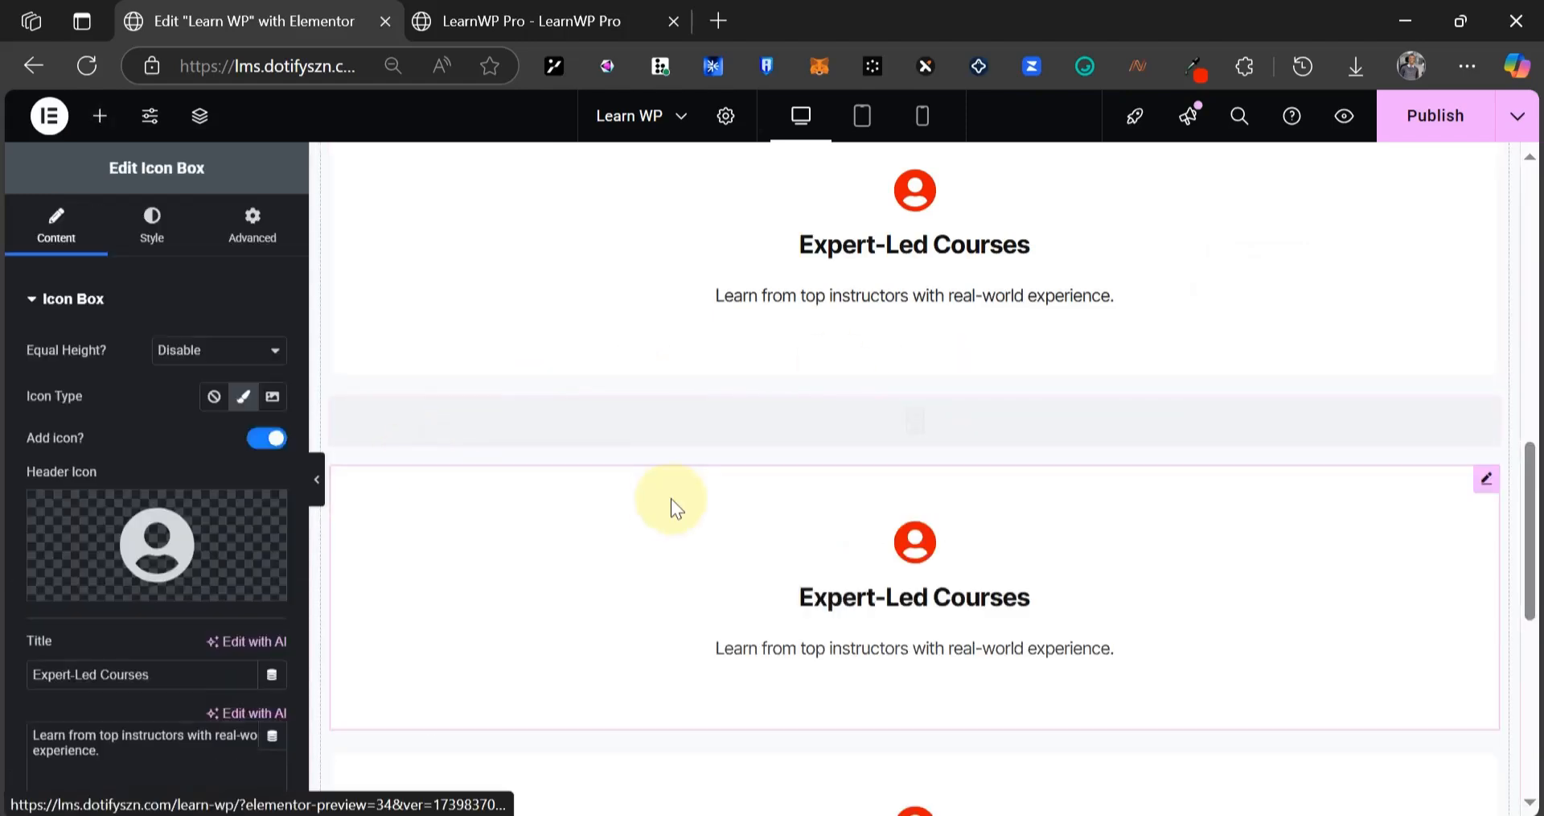
- Set the direction of the container holding the icon boxes to a horizontal row
scroll(671, 502, up, 2)
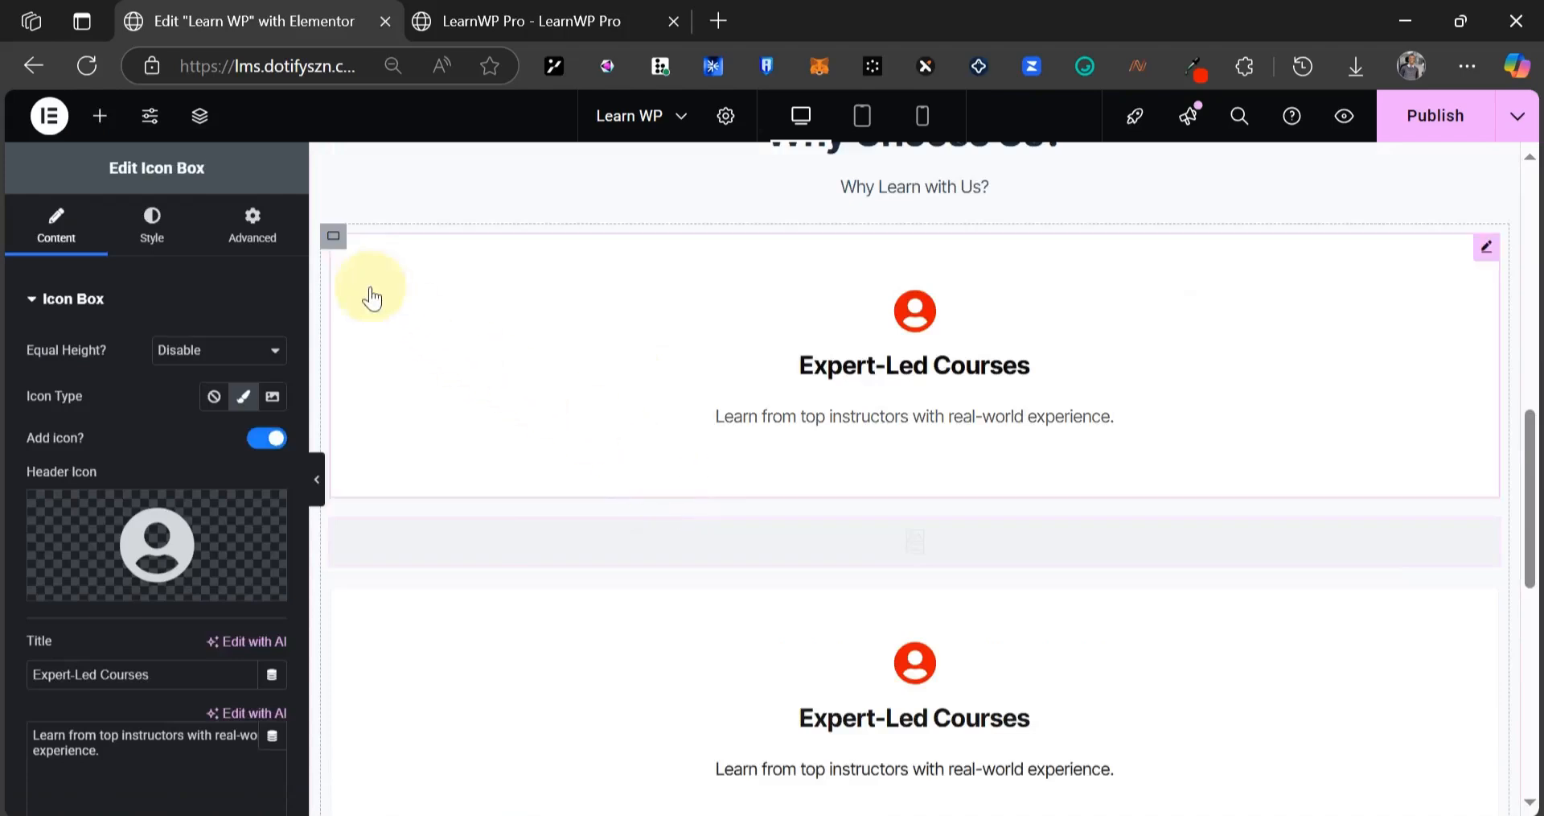
click(338, 245)
scroll(161, 547, down, 3)
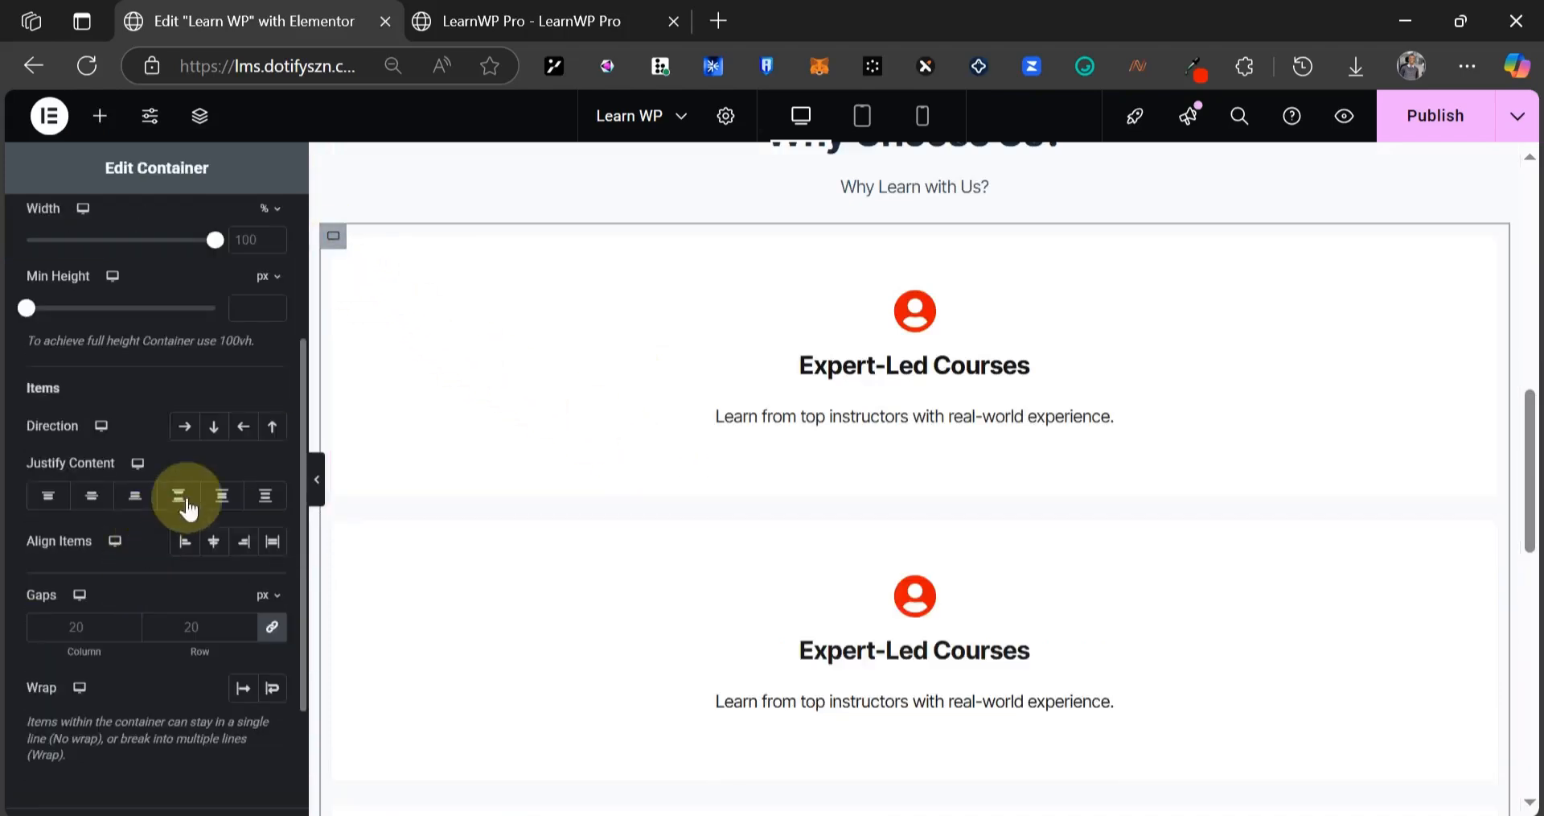
click(187, 430)
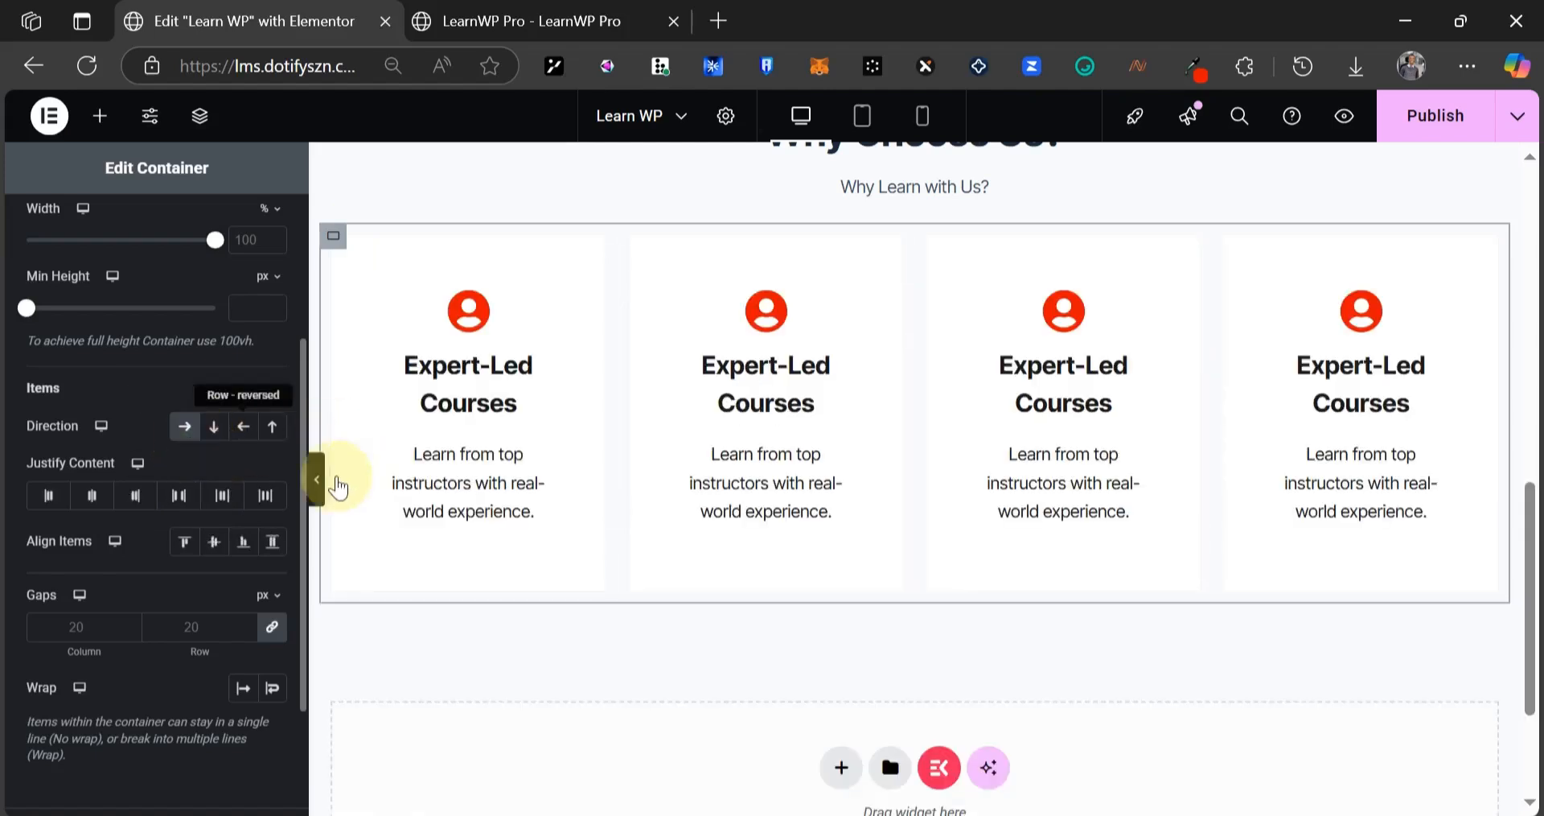
- Compare the card row with the demo homepage, then set the content alignment of all four icon boxes to the left
click(319, 483)
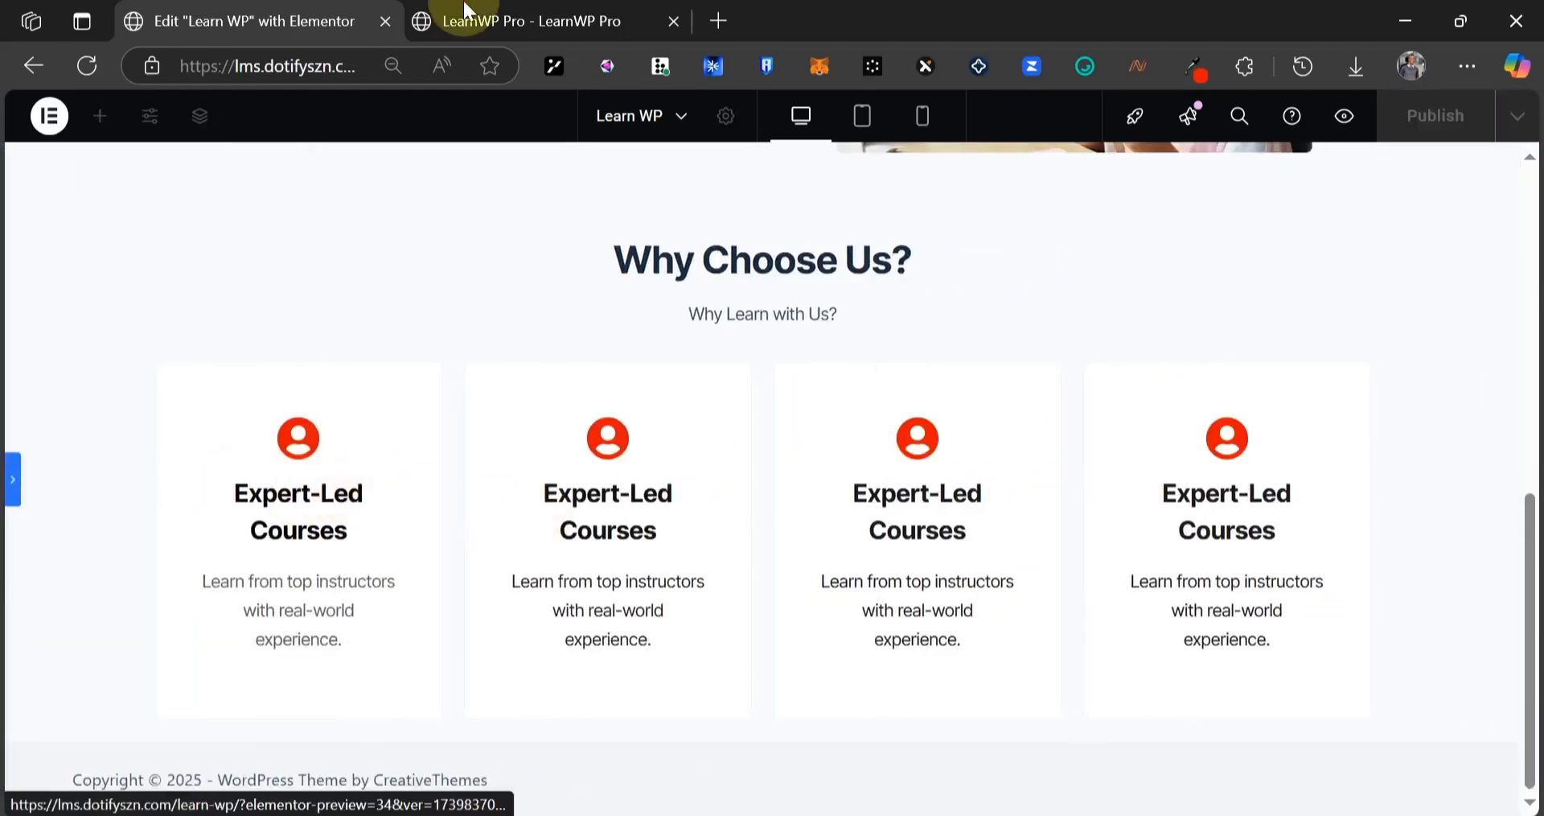
click(470, 18)
scroll(576, 529, down, 5)
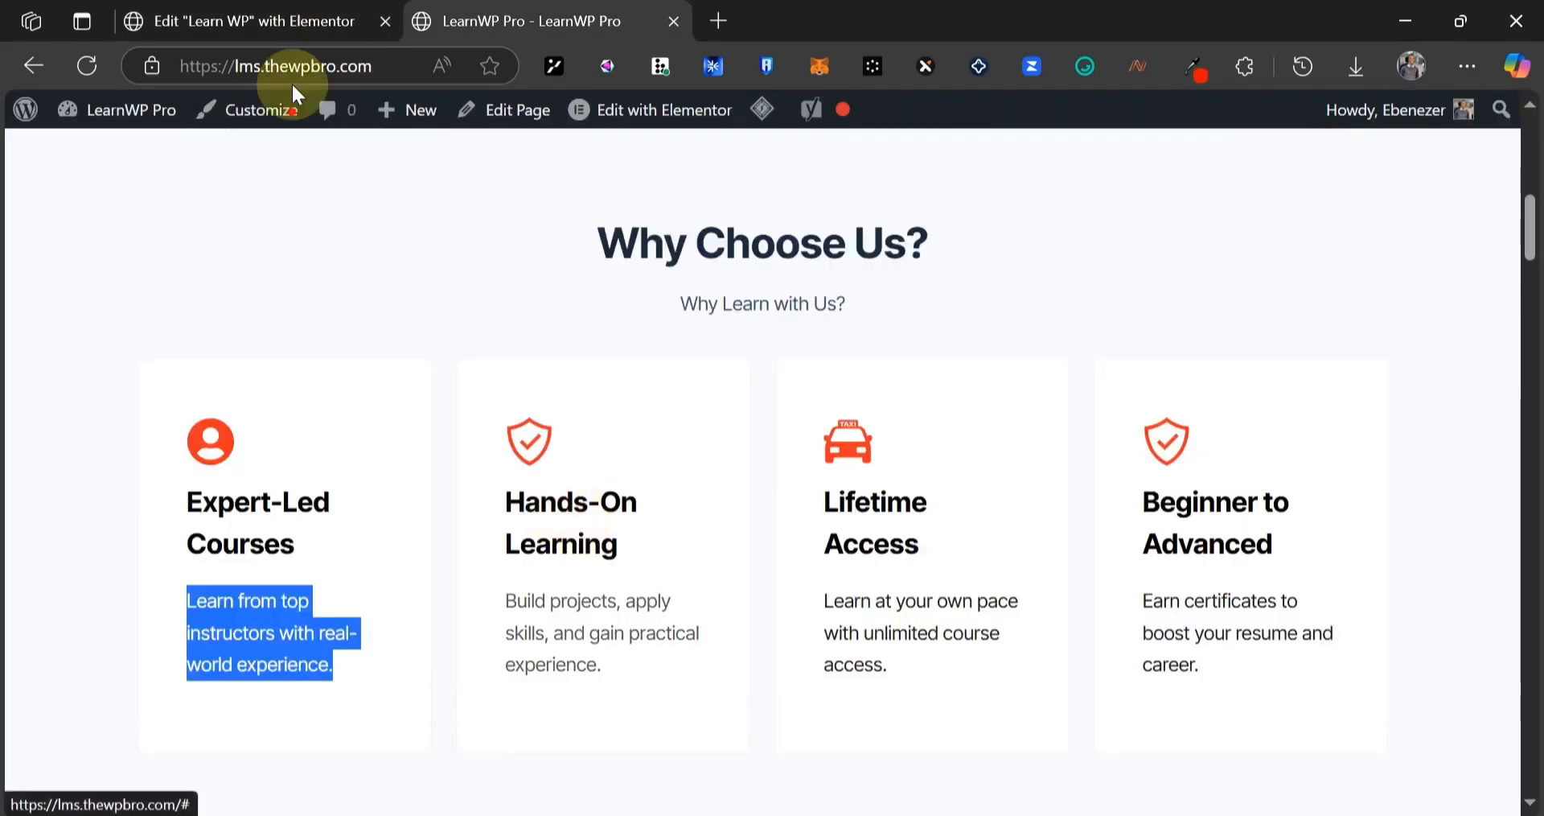
click(266, 21)
click(16, 478)
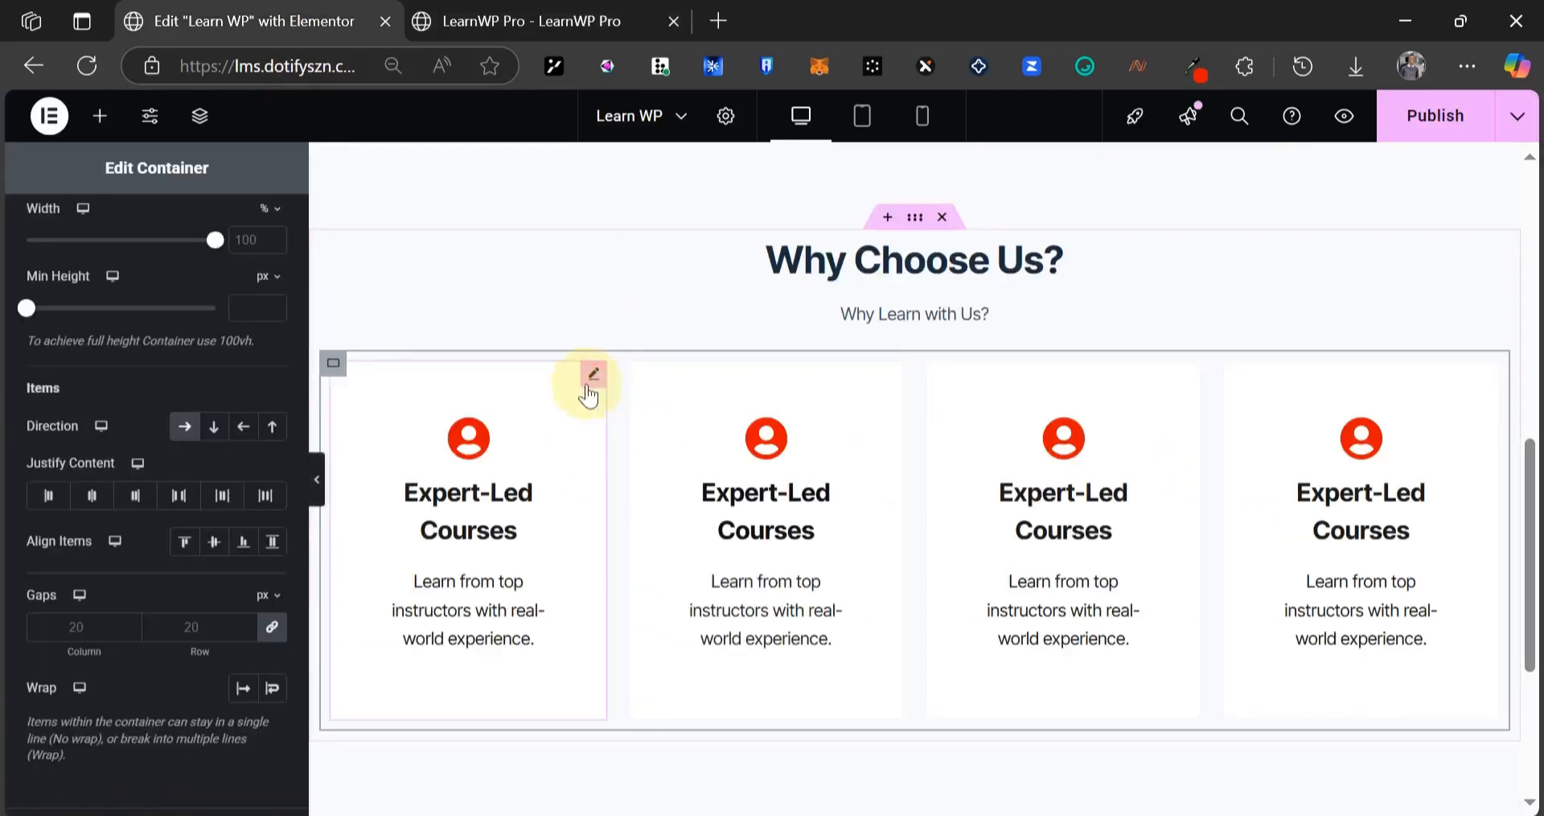
click(590, 385)
scroll(91, 563, down, 5)
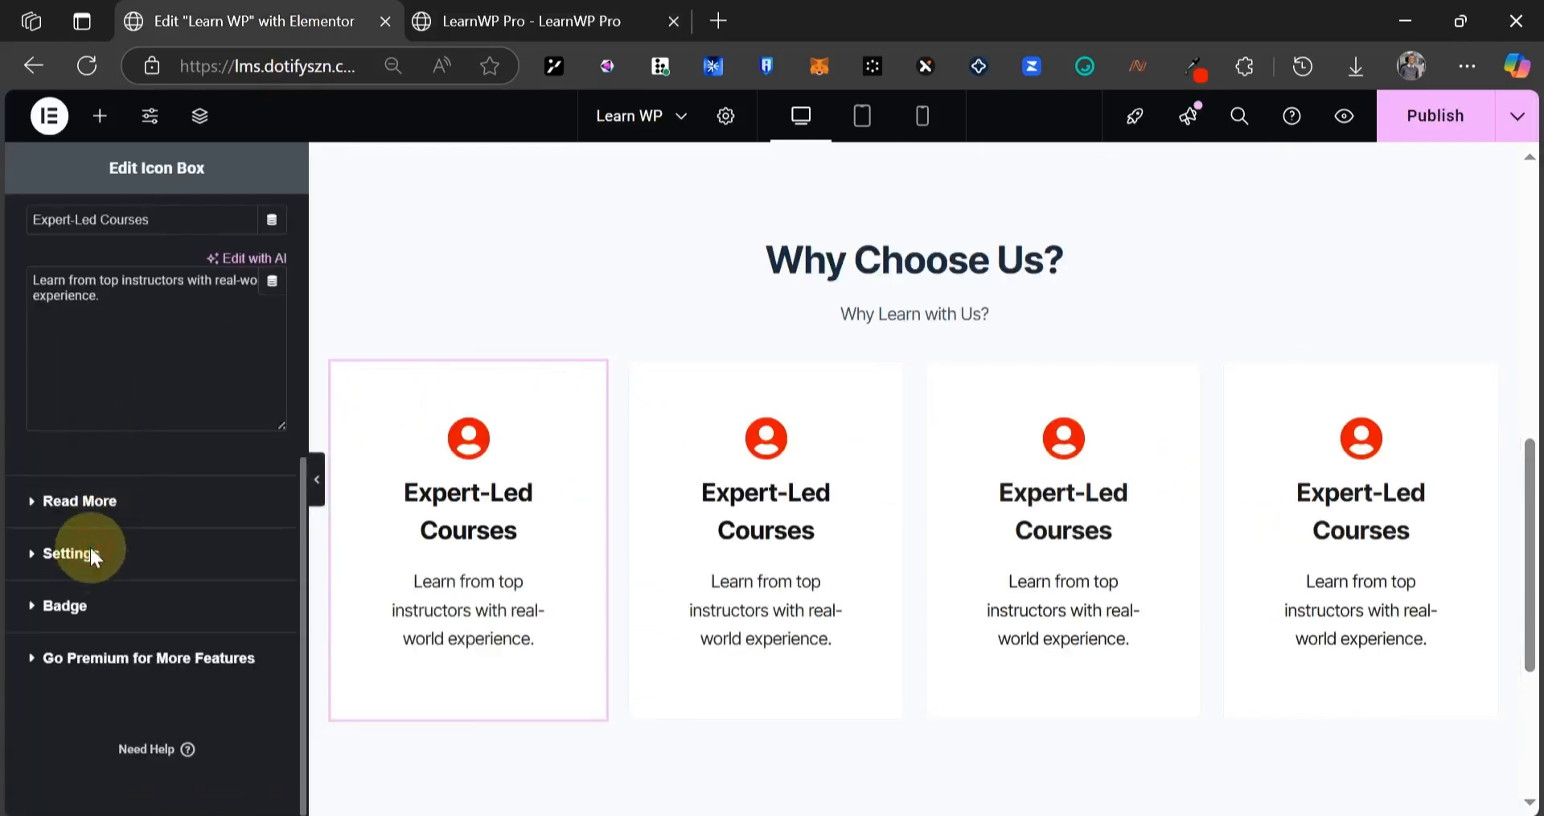
click(90, 553)
click(214, 571)
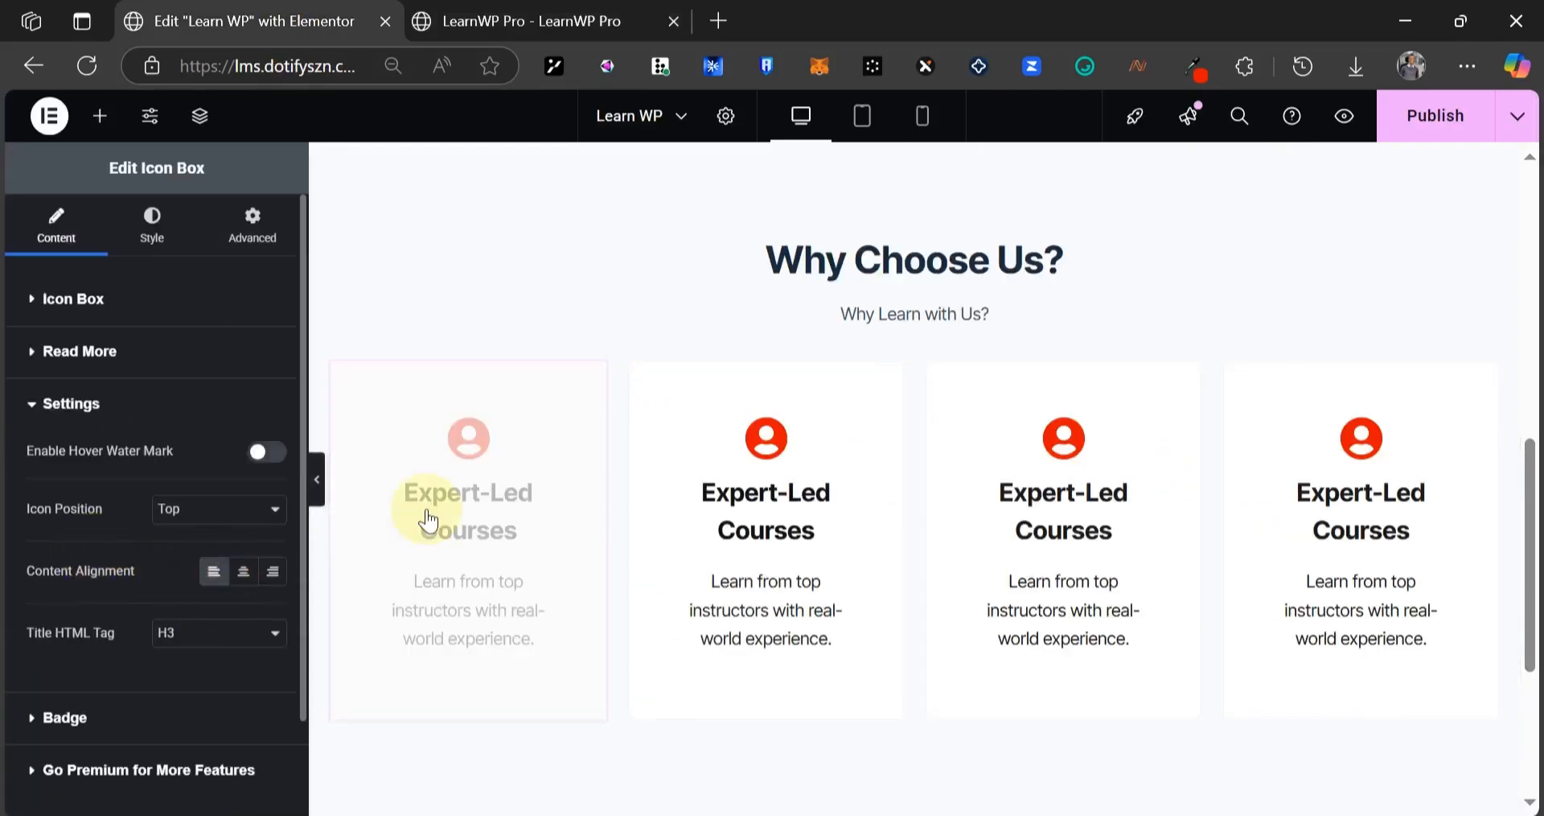
key(ctrl+p)
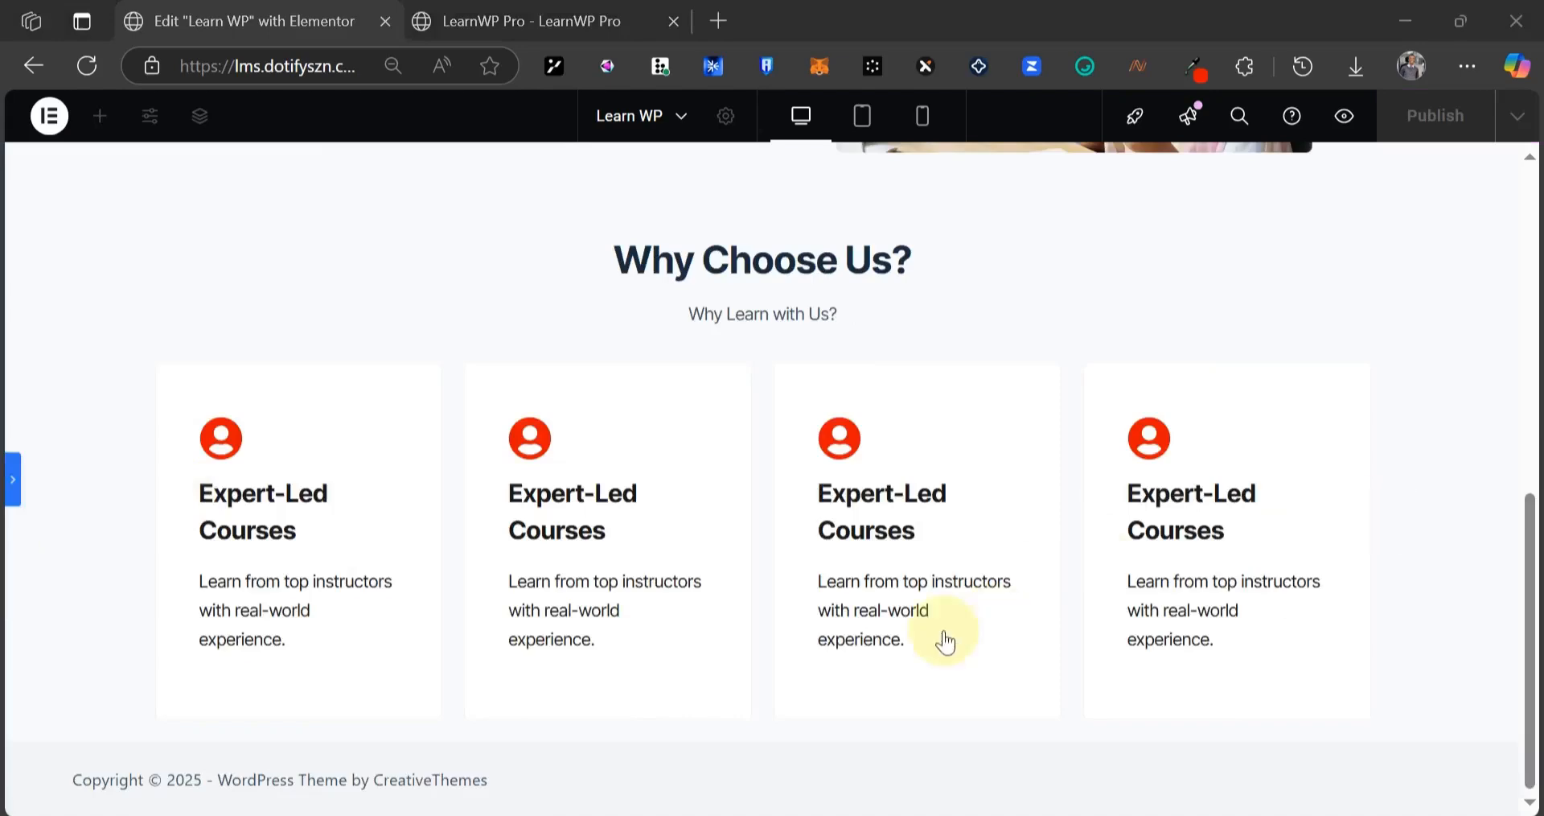
click(14, 475)
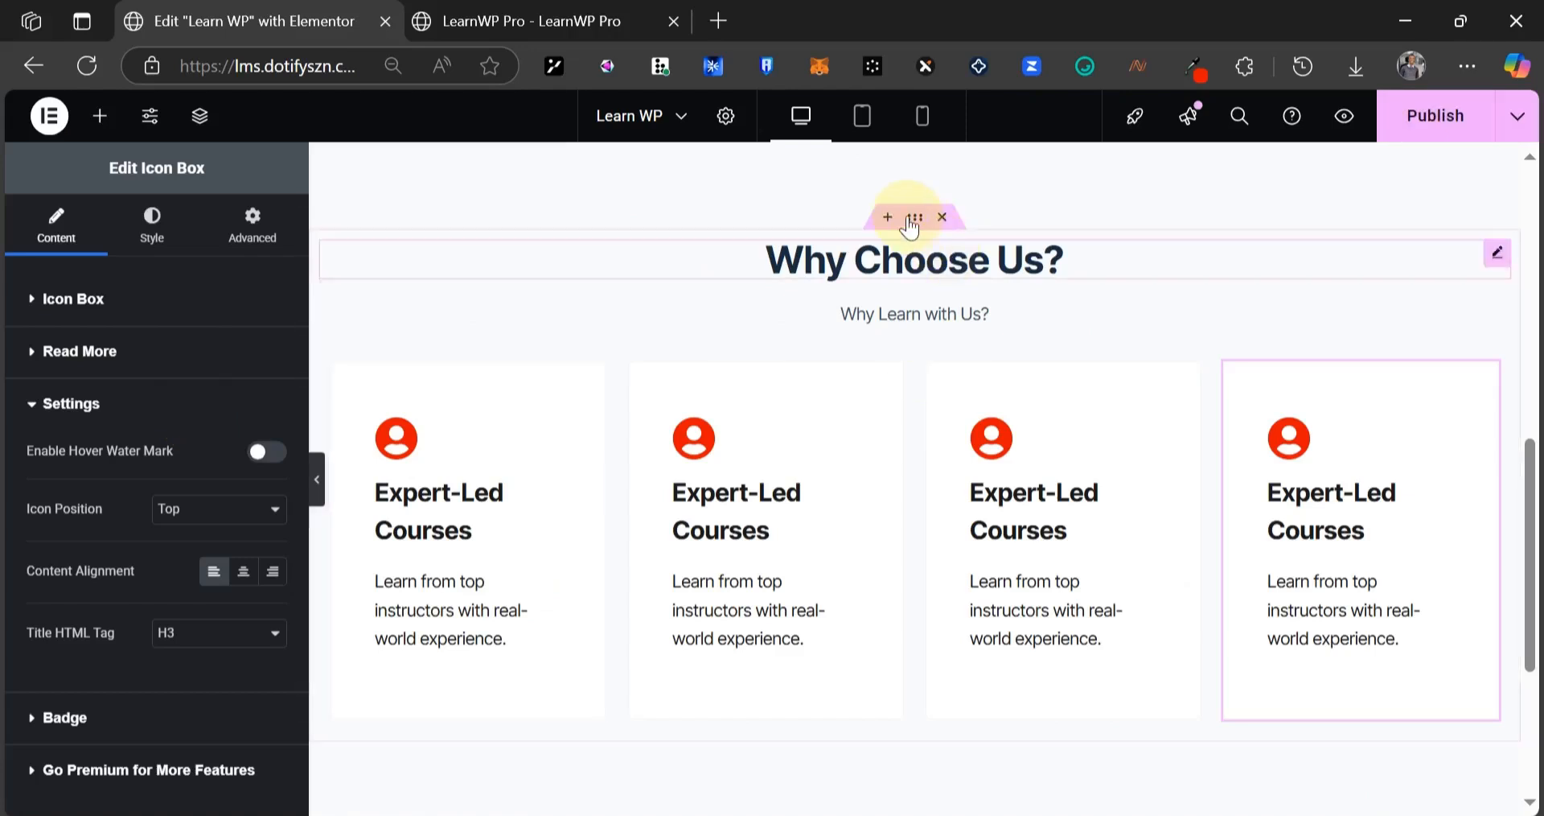
- Unlink the "Why Choose Us?" section container's padding and set it to 100 top, 100 right, 50 bottom and 100 left in px
click(616, 363)
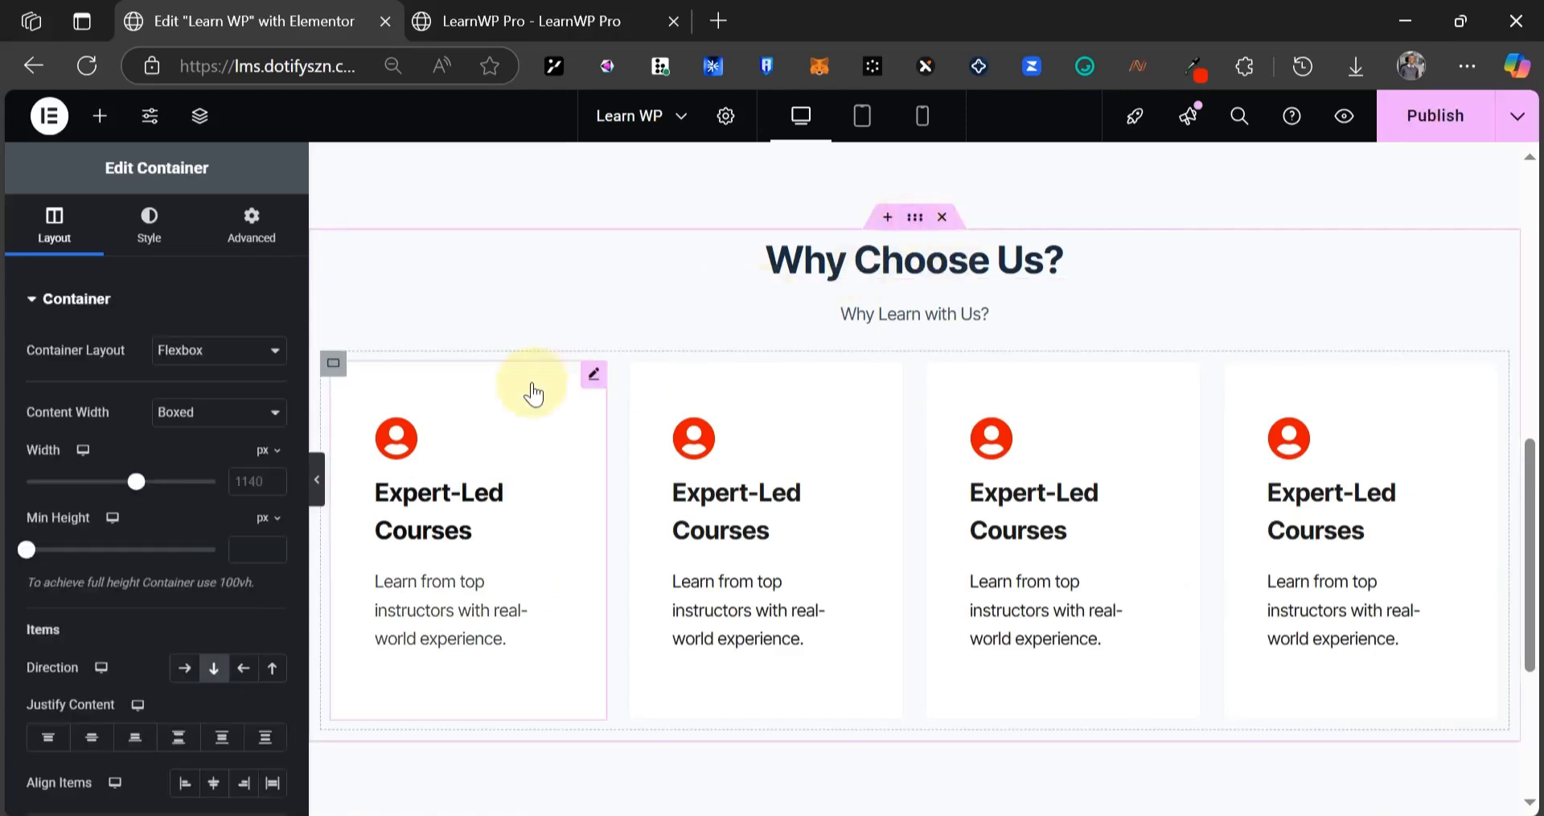
click(239, 245)
click(273, 460)
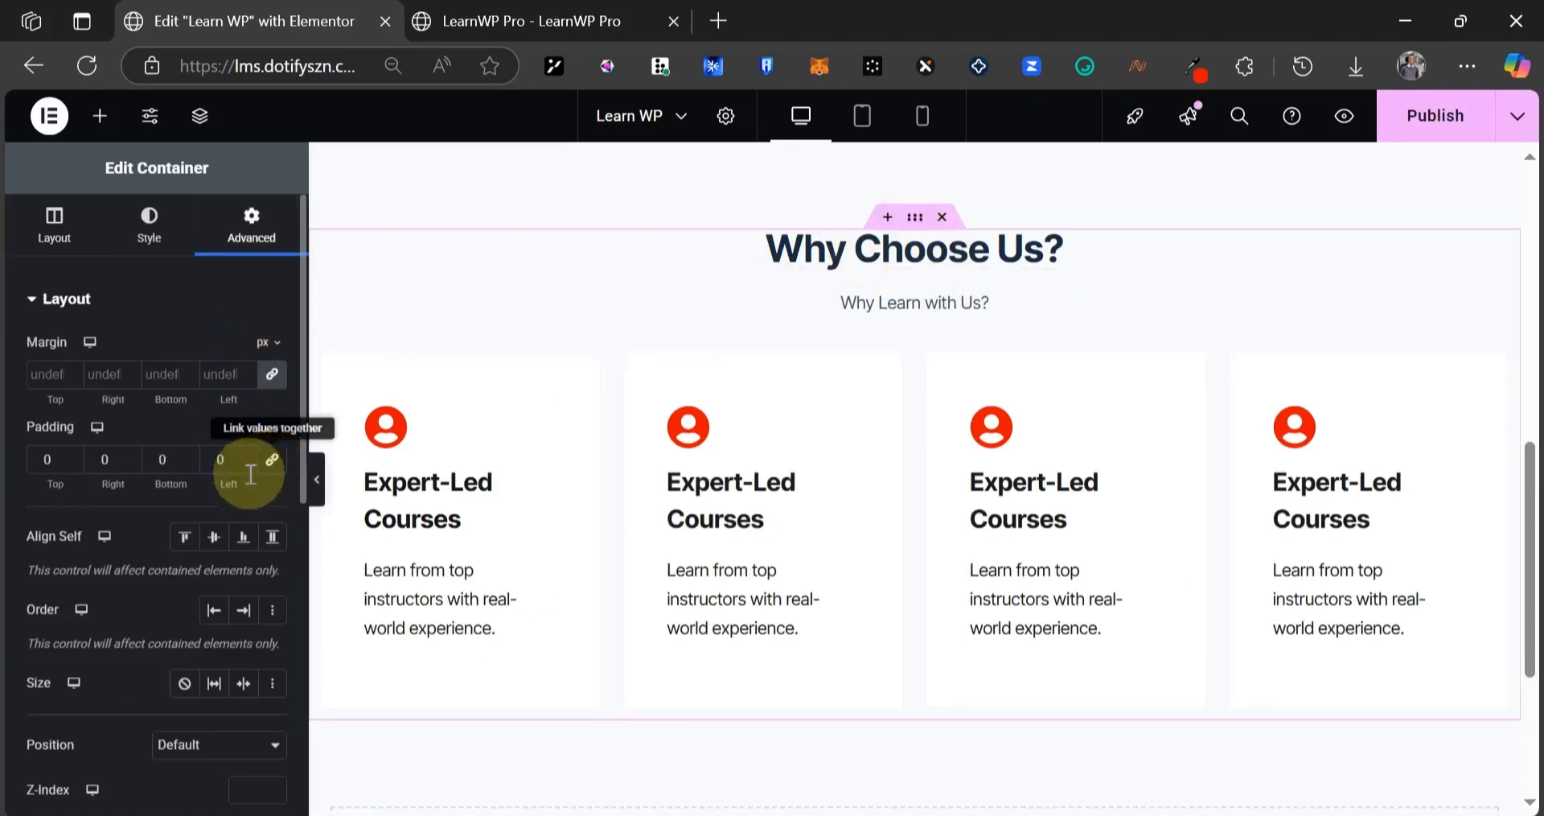
click(45, 459)
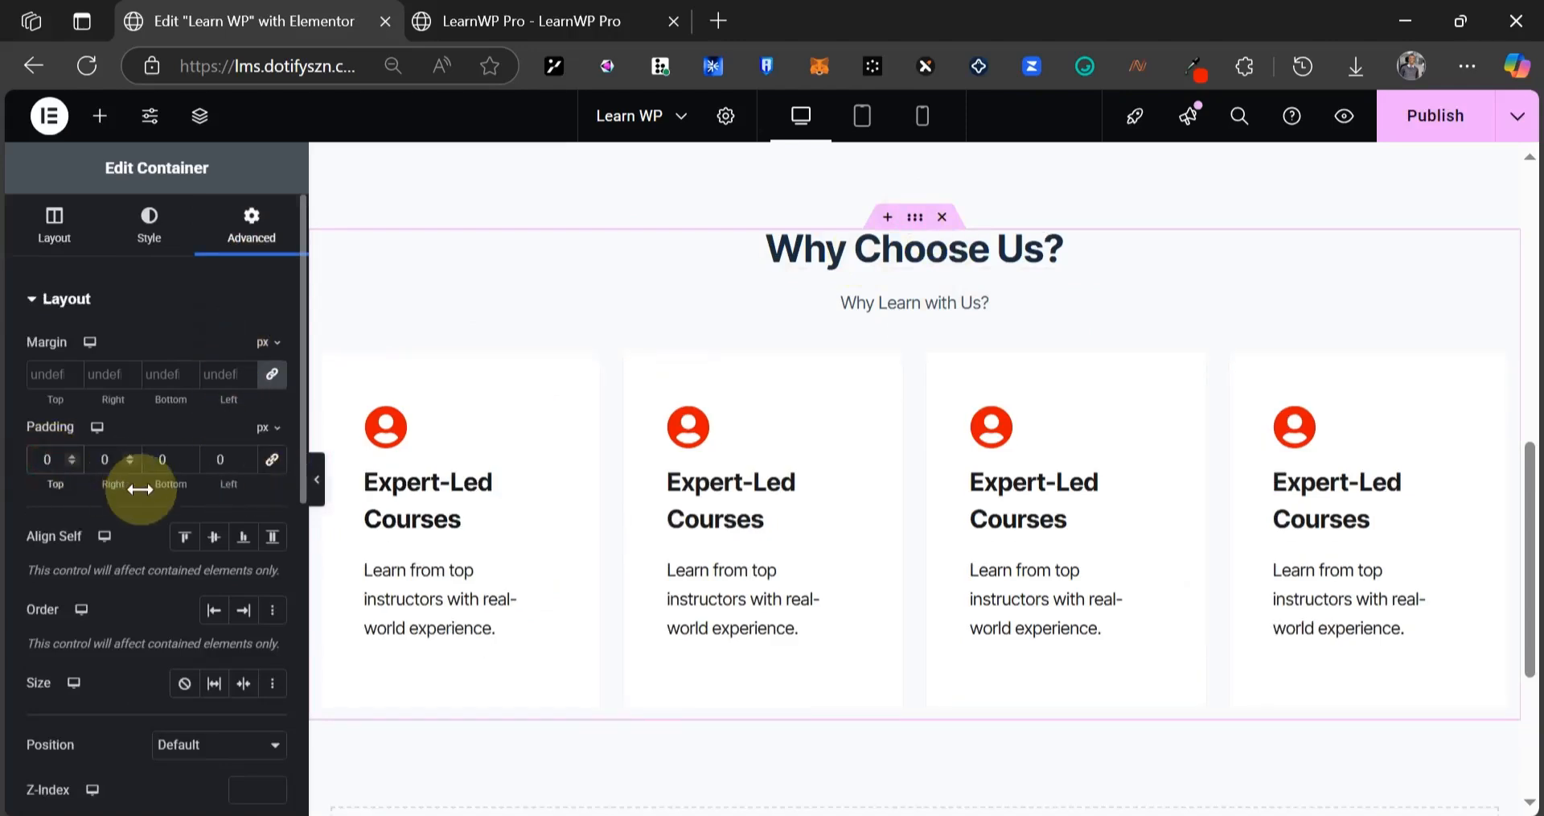
text(100)
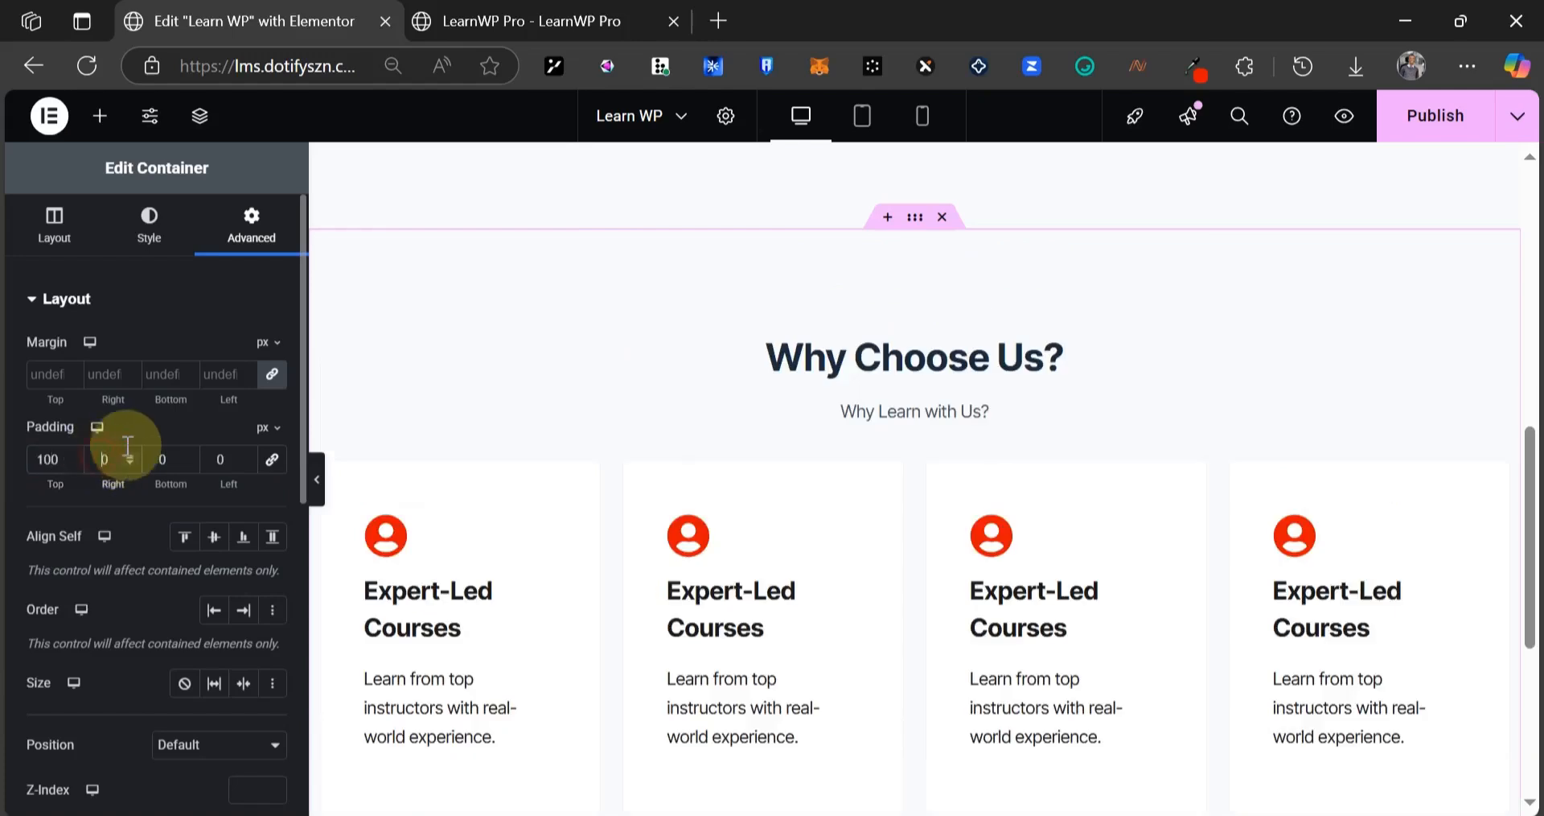
text(100)
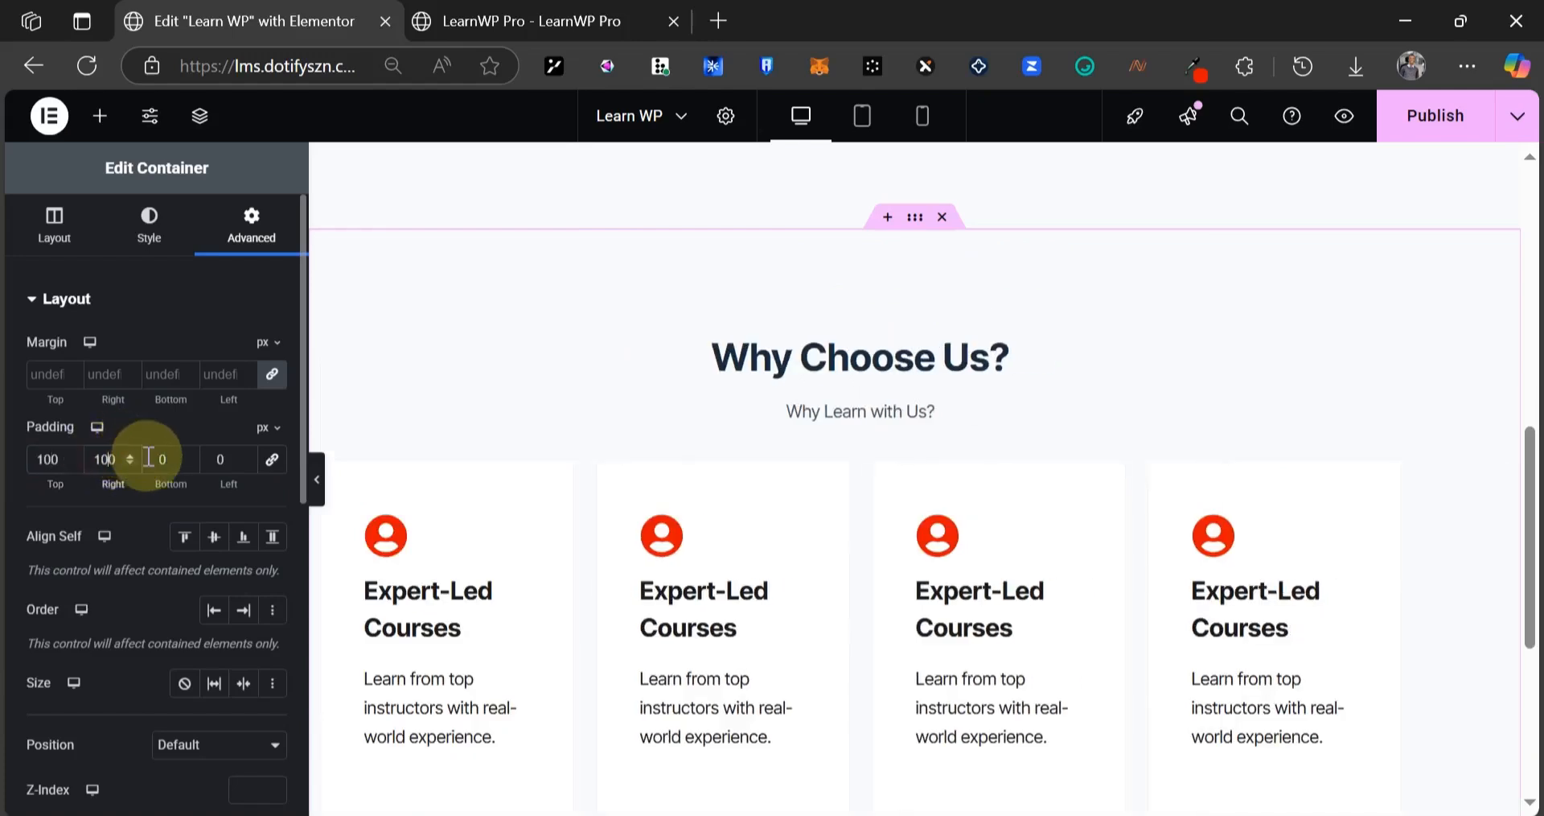
click(175, 463)
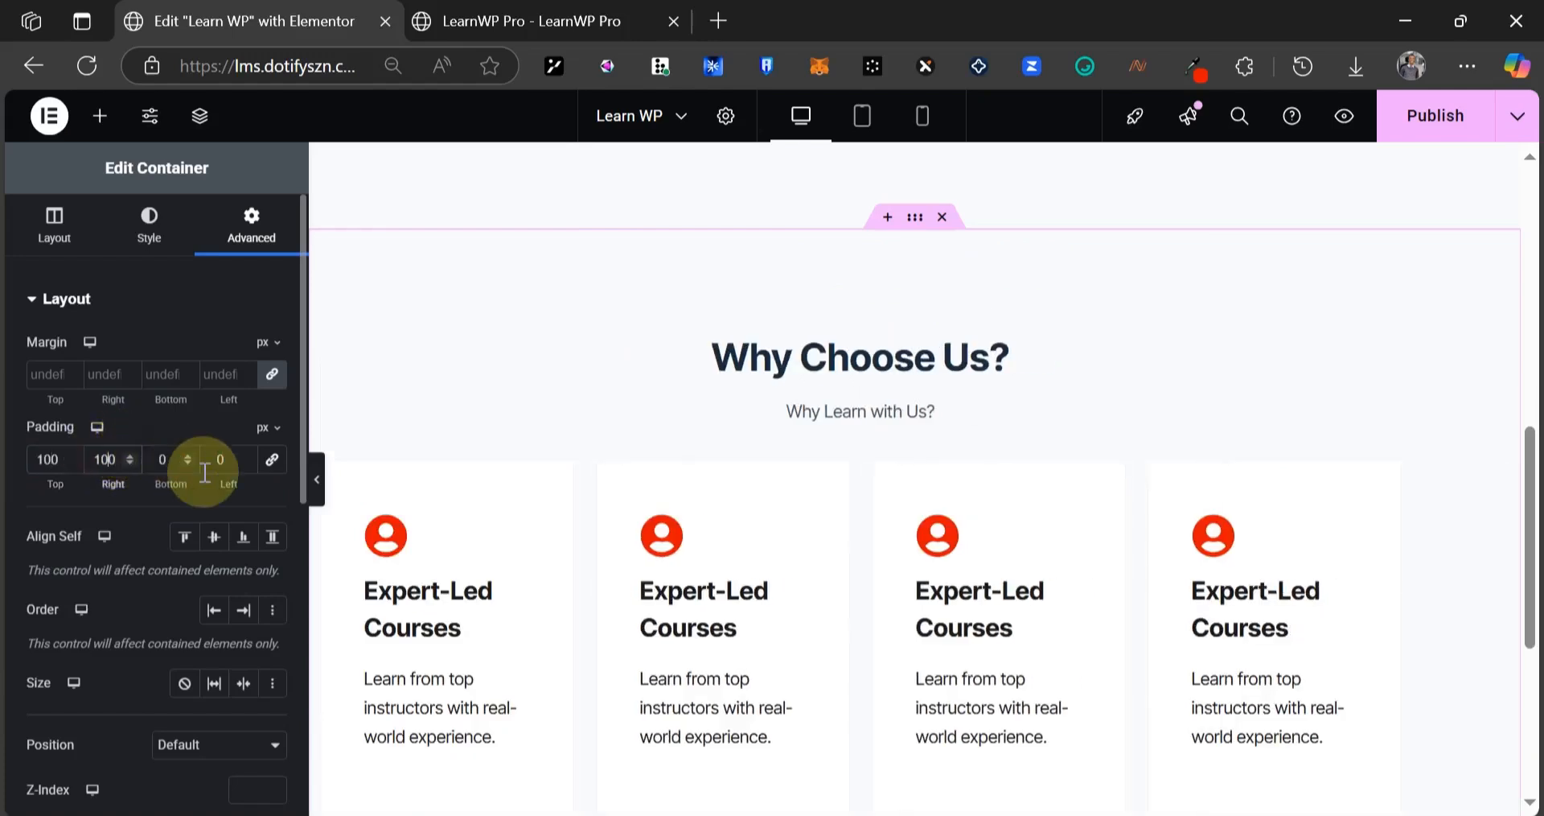
click(158, 461)
text(5)
text(100)
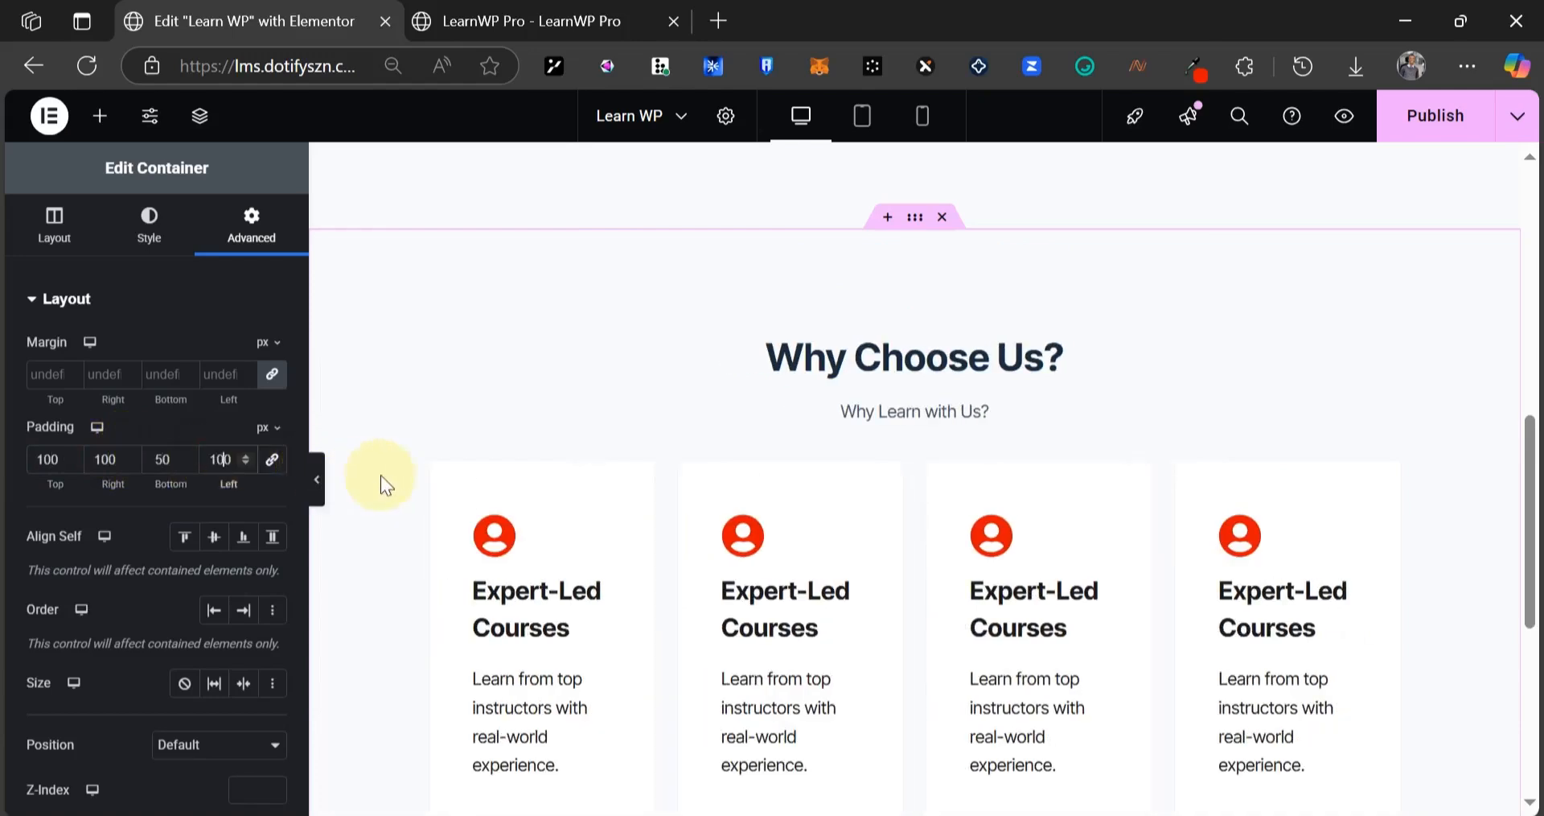
- Check the demo's next section, then copy the hero container and paste it below the "Why Choose Us?" section
key(ctrl+Tab)
scroll(326, 558, down, 6)
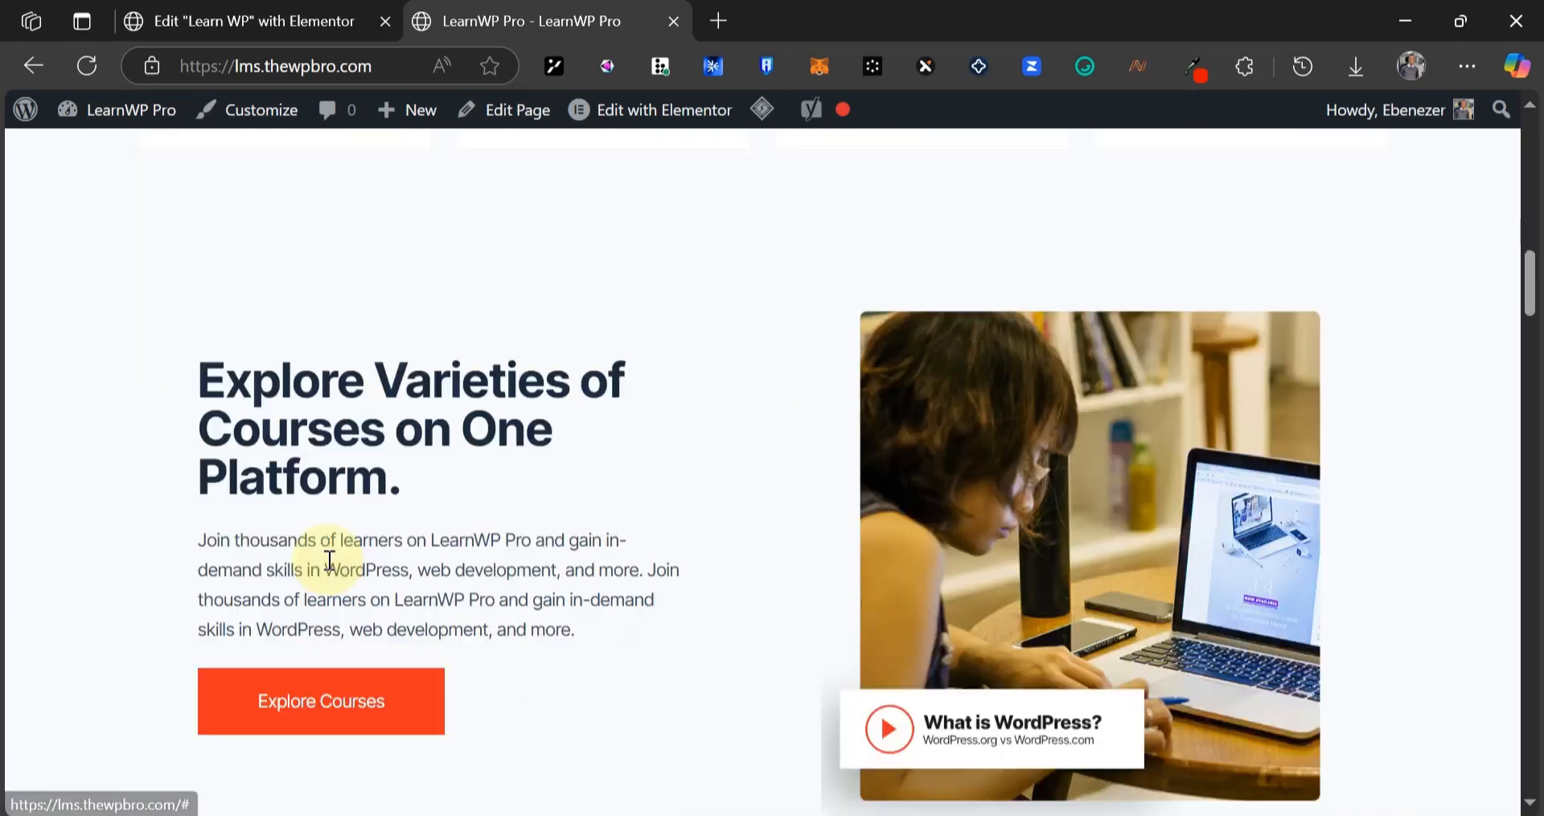
scroll(386, 571, down, 1)
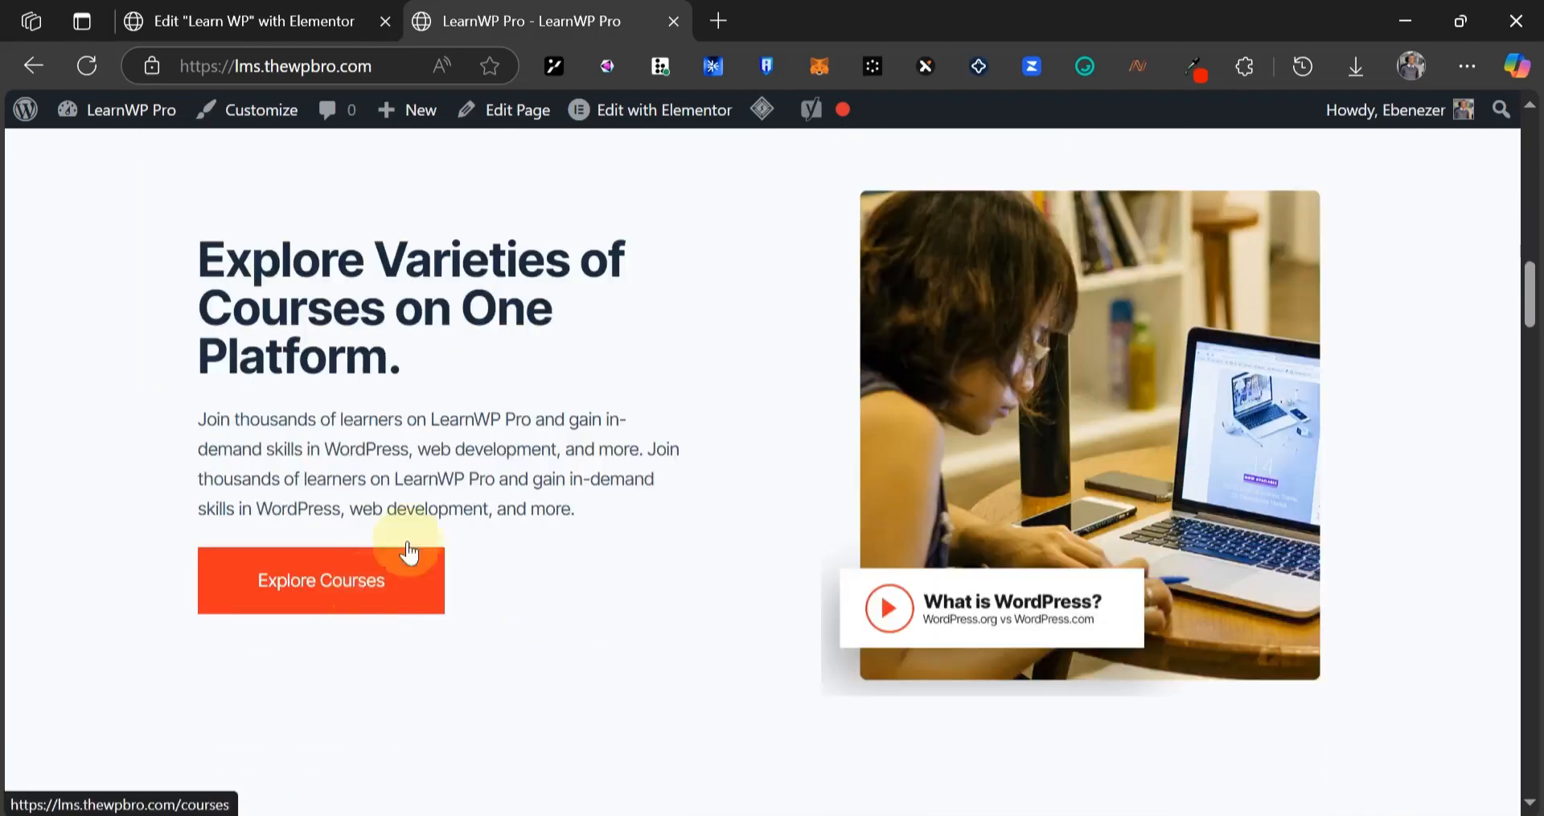
click(354, 20)
scroll(917, 379, up, 15)
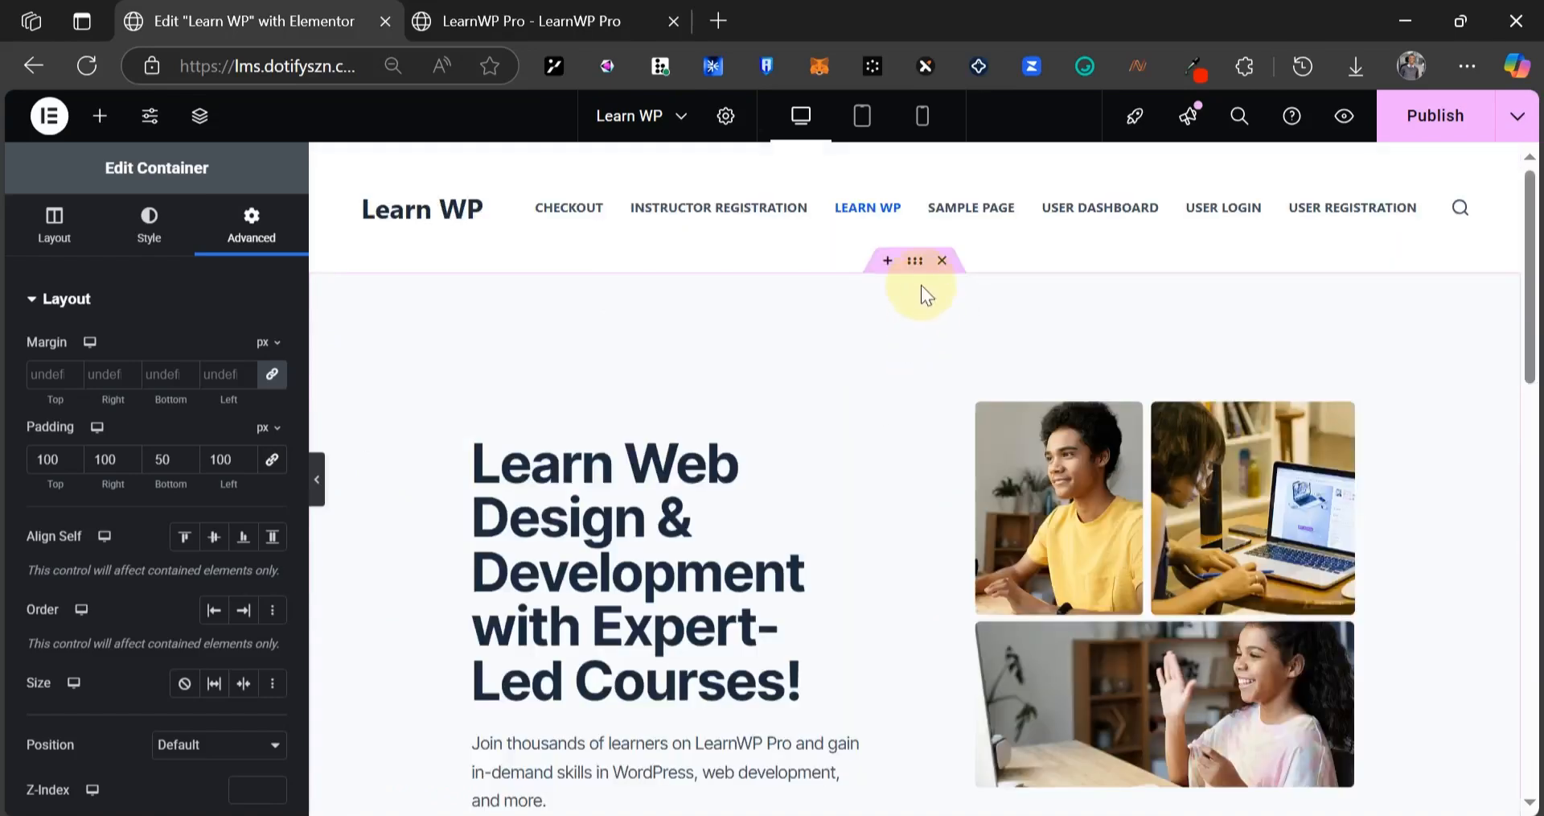
right_click(955, 354)
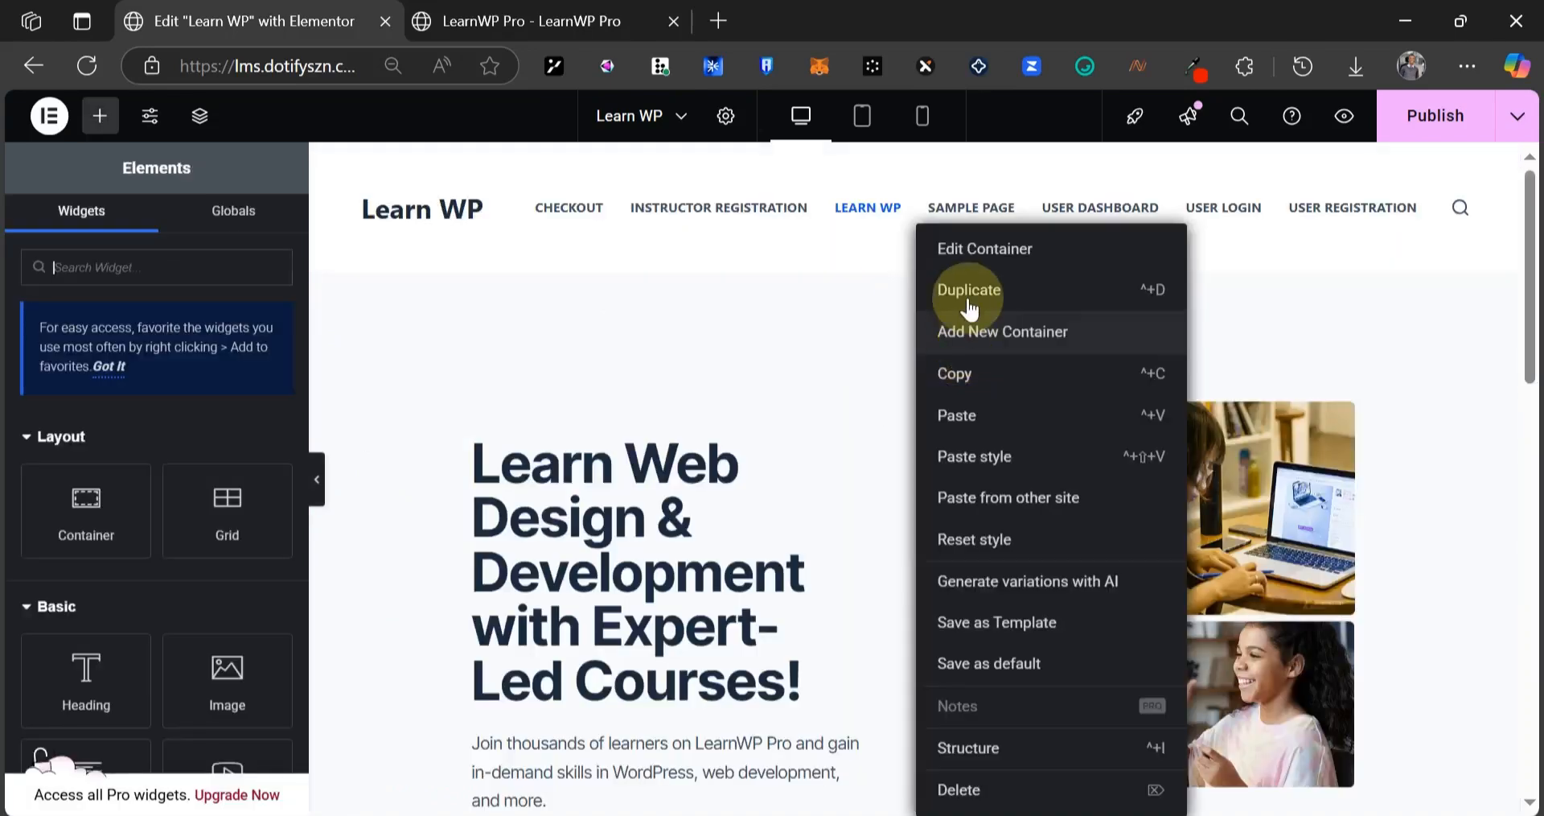
click(970, 396)
scroll(890, 479, down, 15)
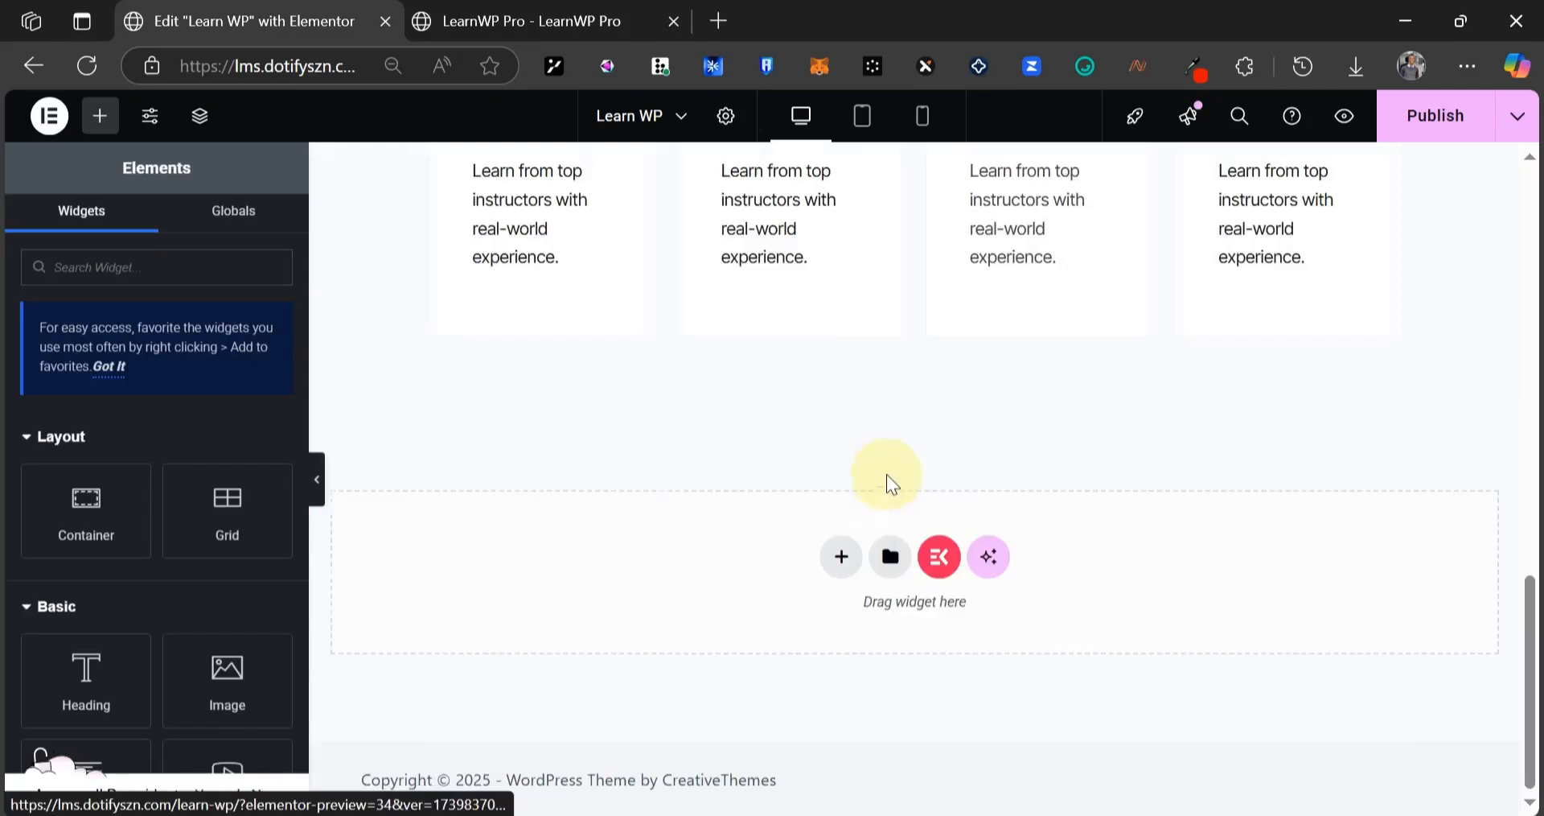
right_click(764, 526)
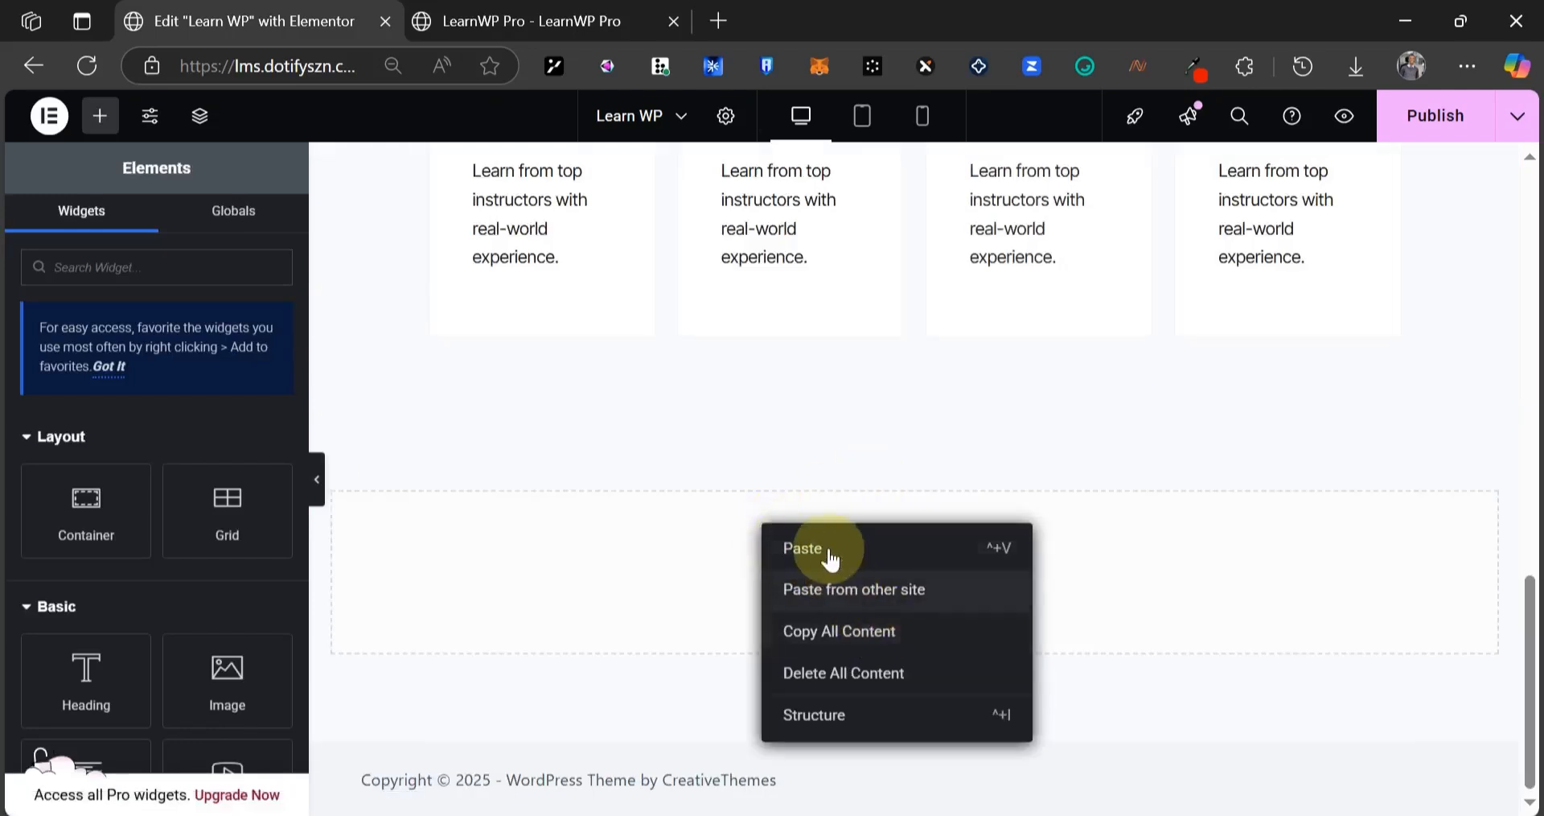
- Replace the pasted section's heading with "Explore Varieties of Courses on One Platform." copied from the demo homepage
click(614, 16)
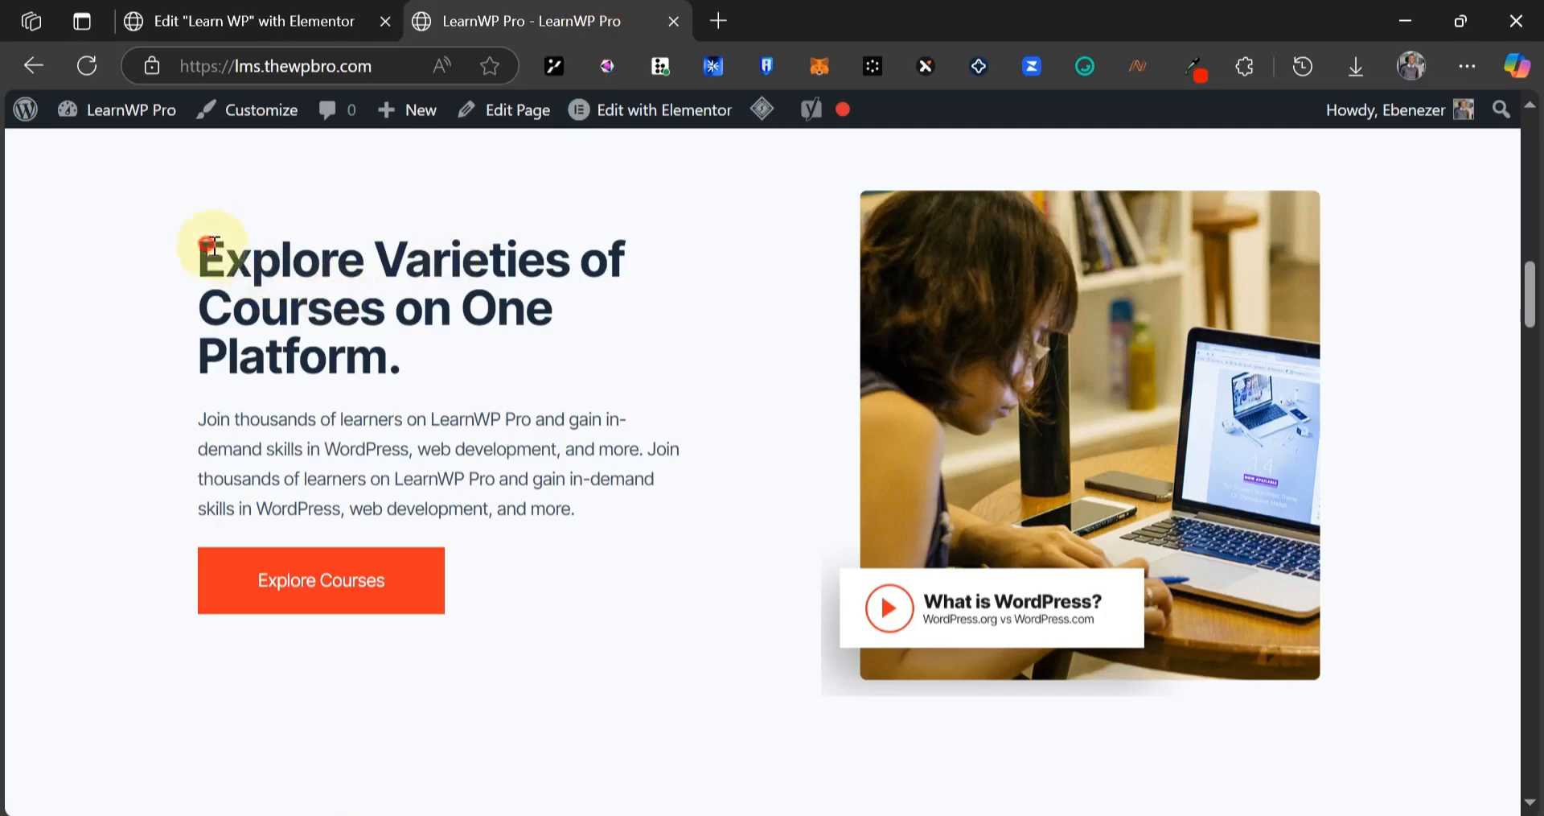
drag(214, 246, 473, 352)
click(249, 24)
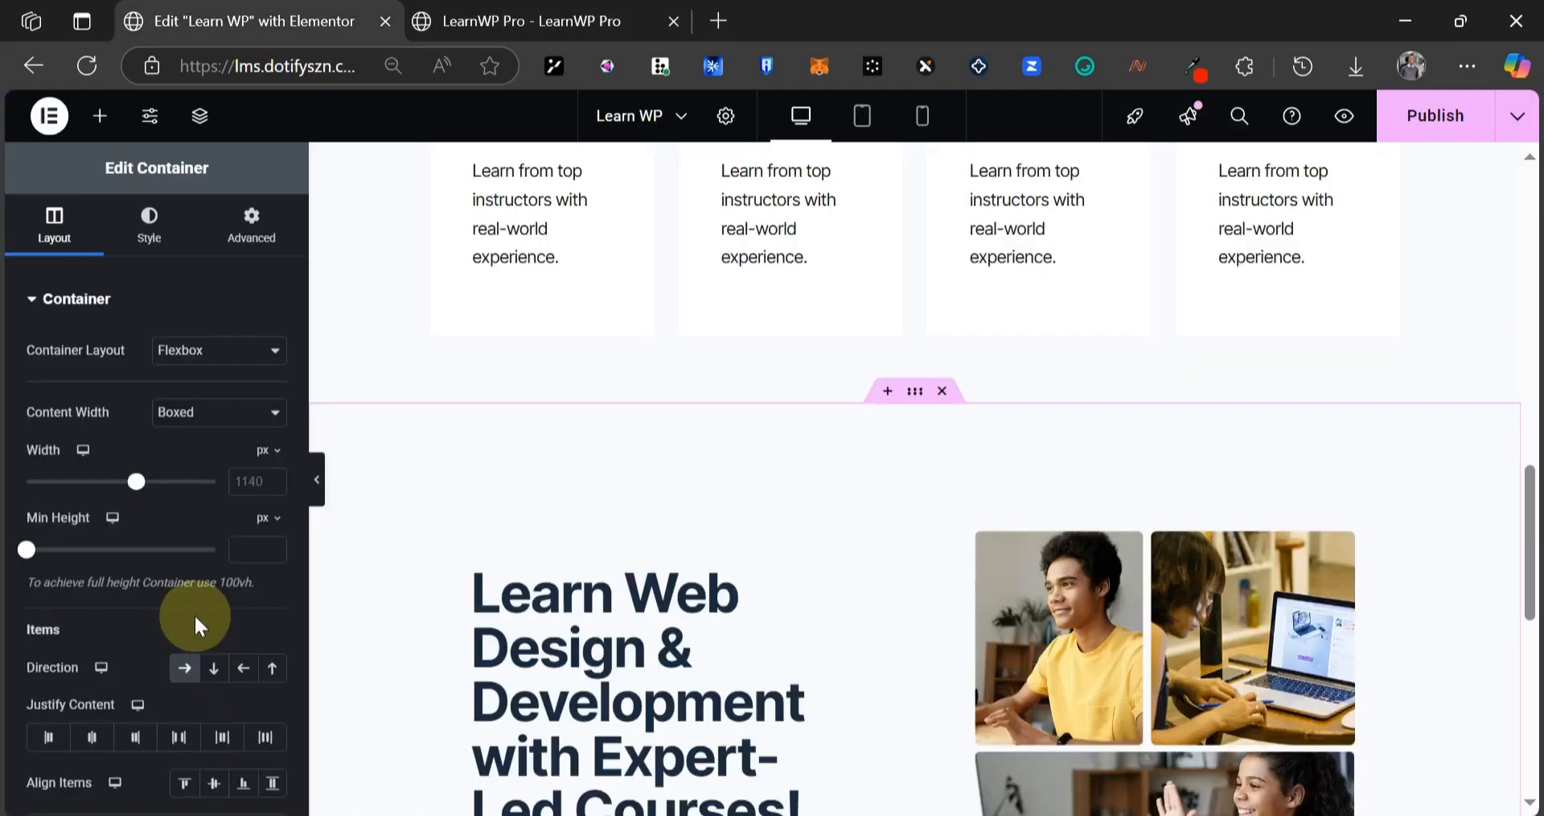
click(740, 621)
click(531, 21)
click(486, 341)
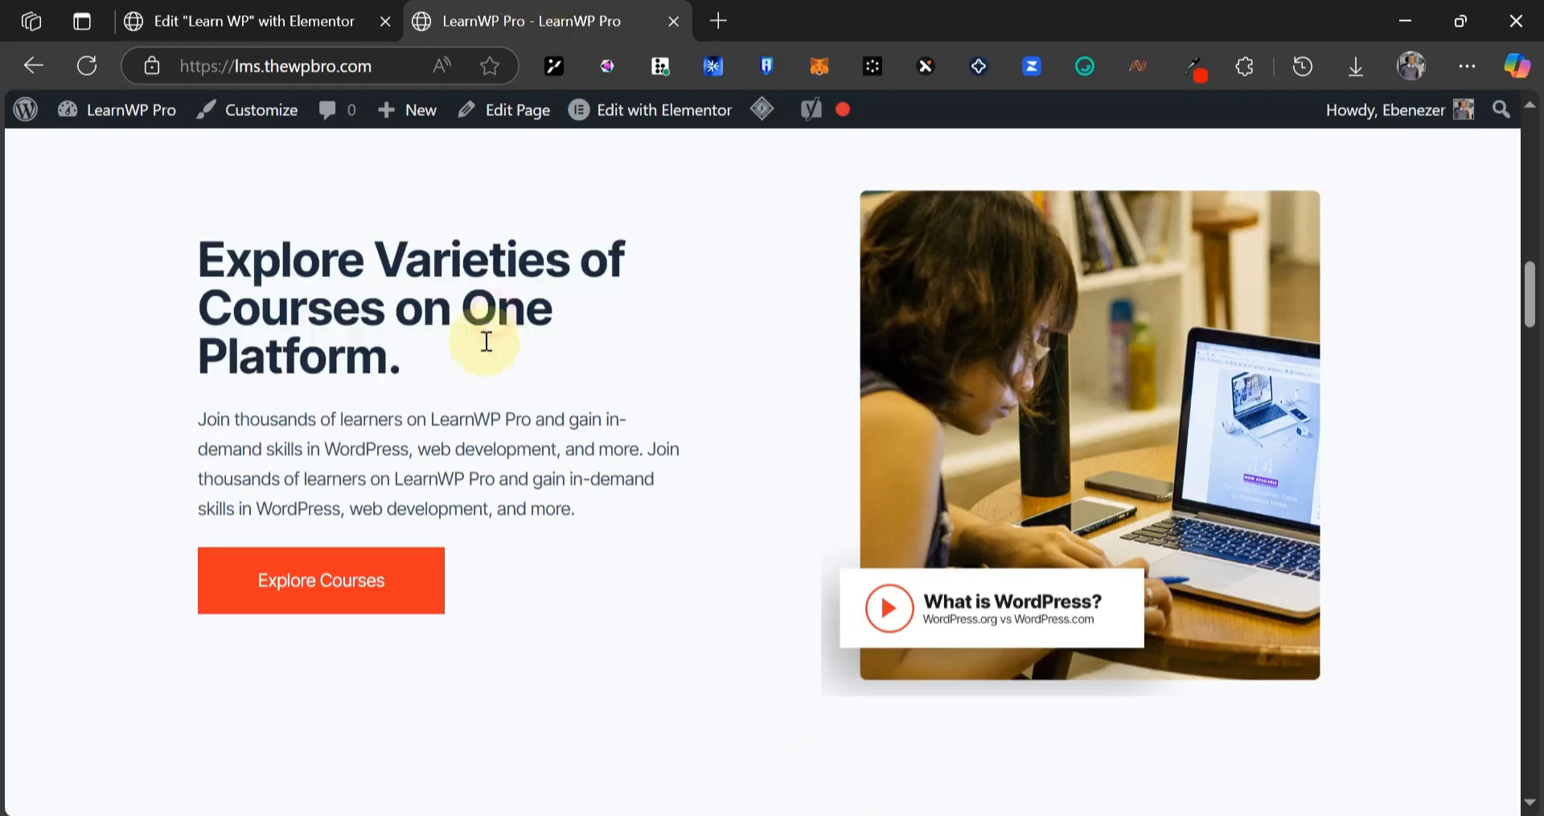
click(266, 20)
click(135, 404)
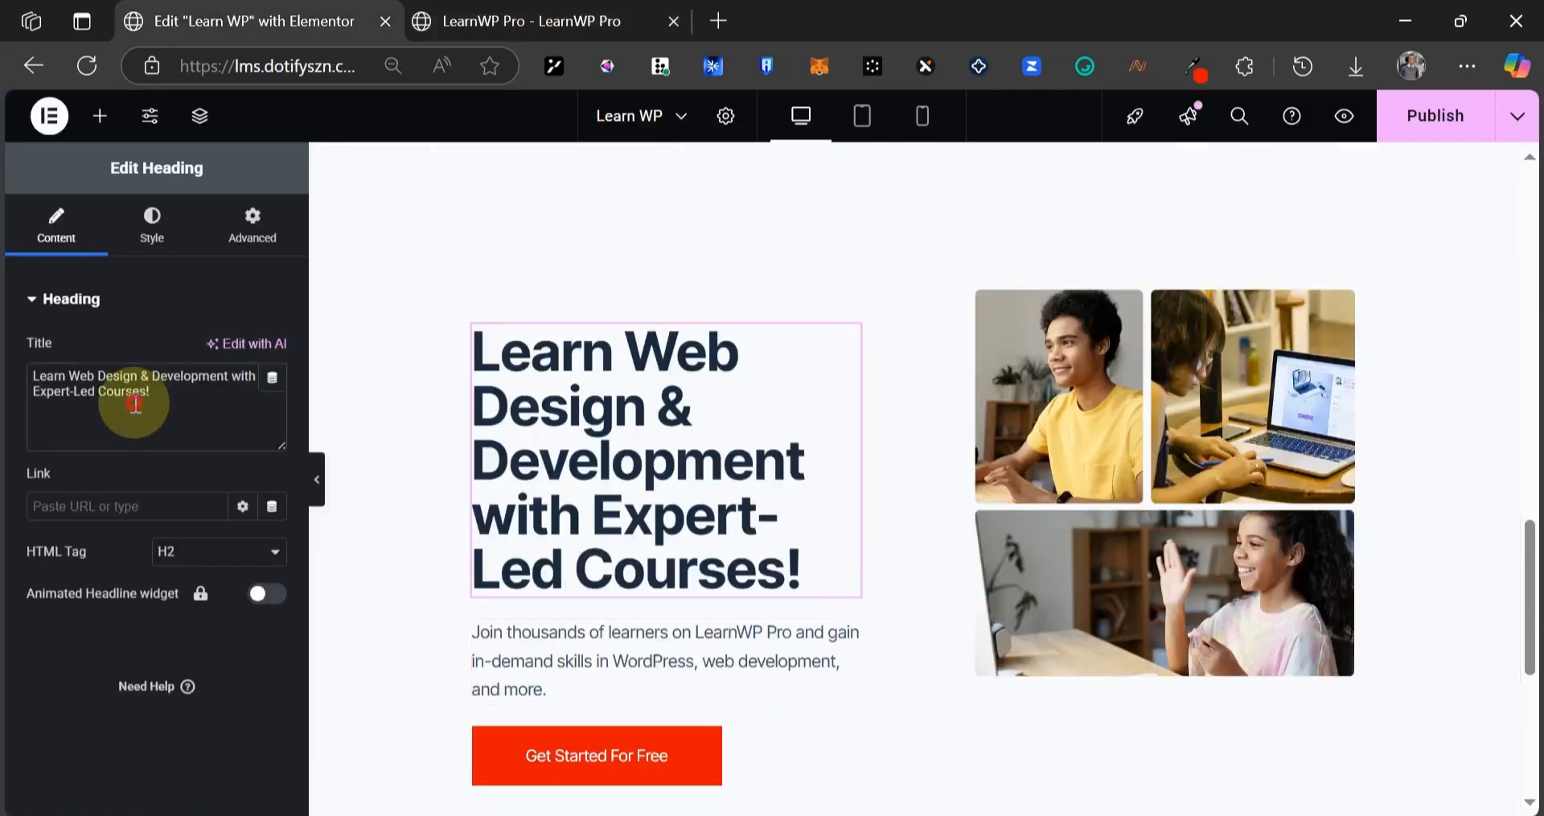
triple_click(135, 404)
key(ctrl+v)
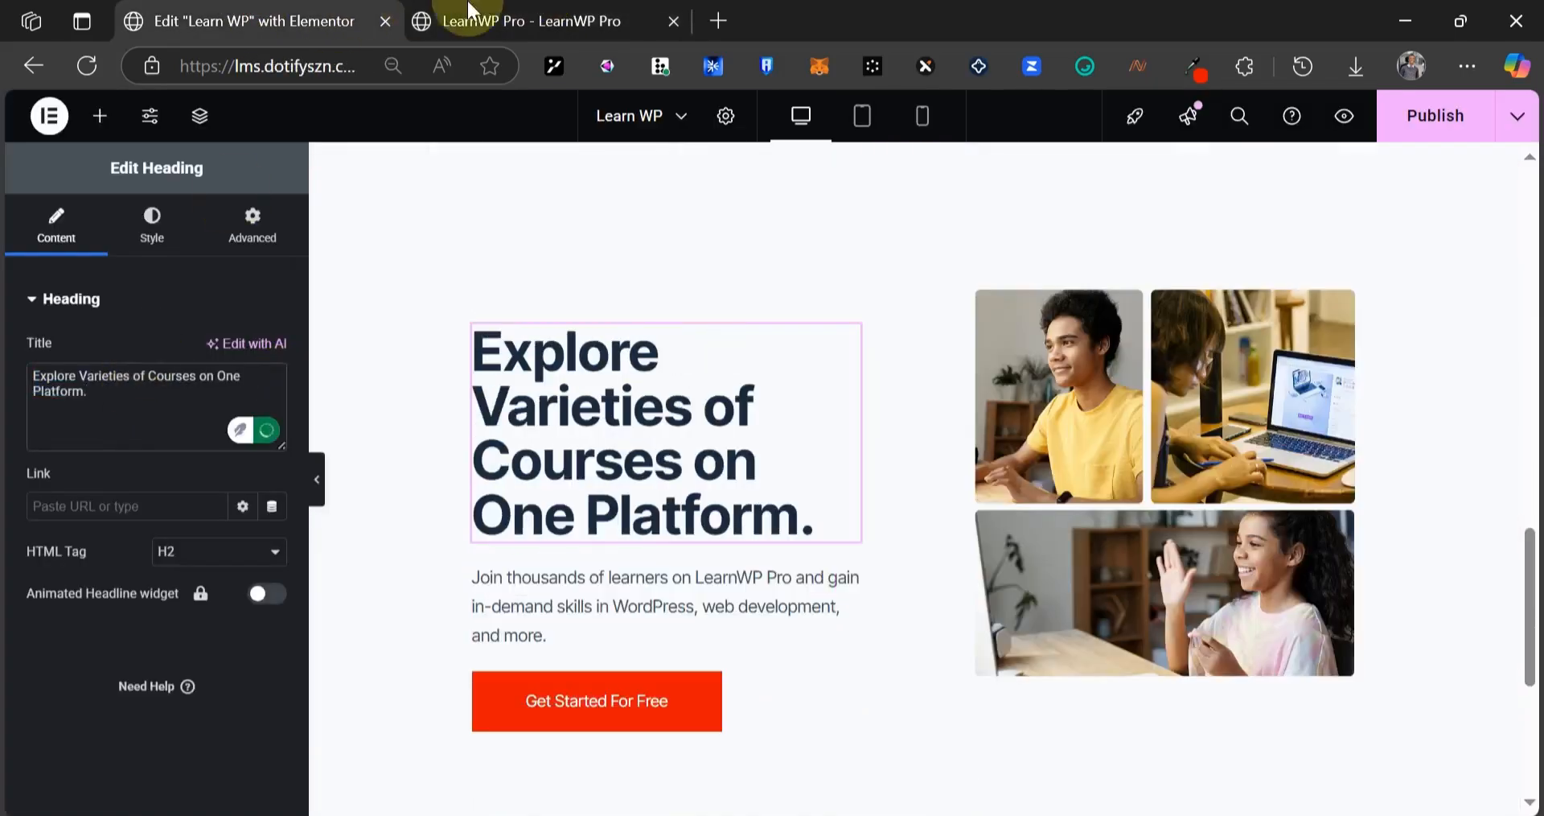
- Extend the paragraph under the "Explore Varieties" heading so its "Join thousands of learners" sentence appears twice, as on the demo homepage
key(ctrl+Tab)
drag(575, 508, 218, 414)
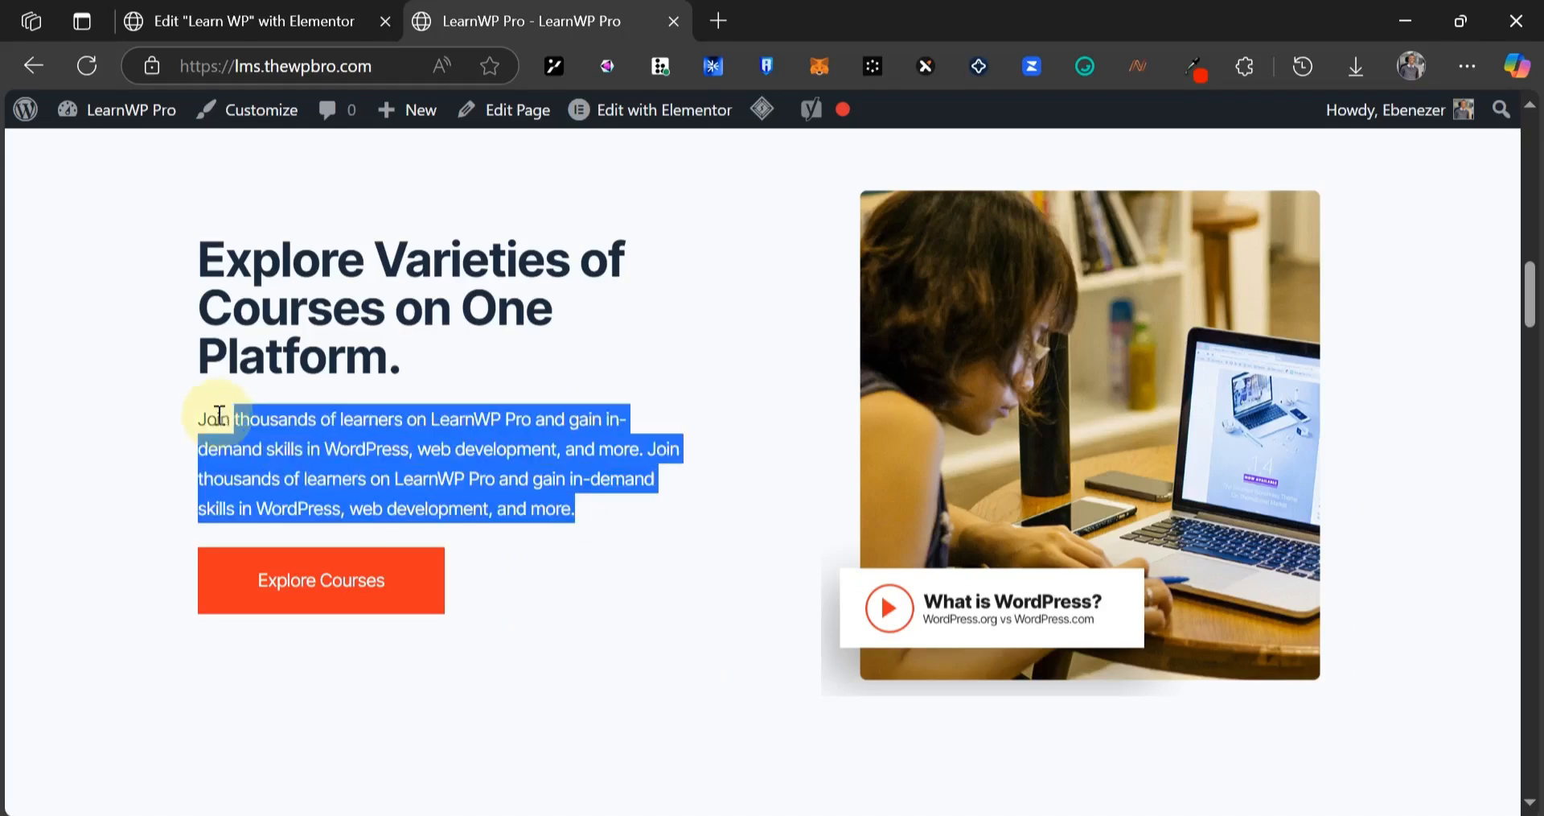
click(254, 24)
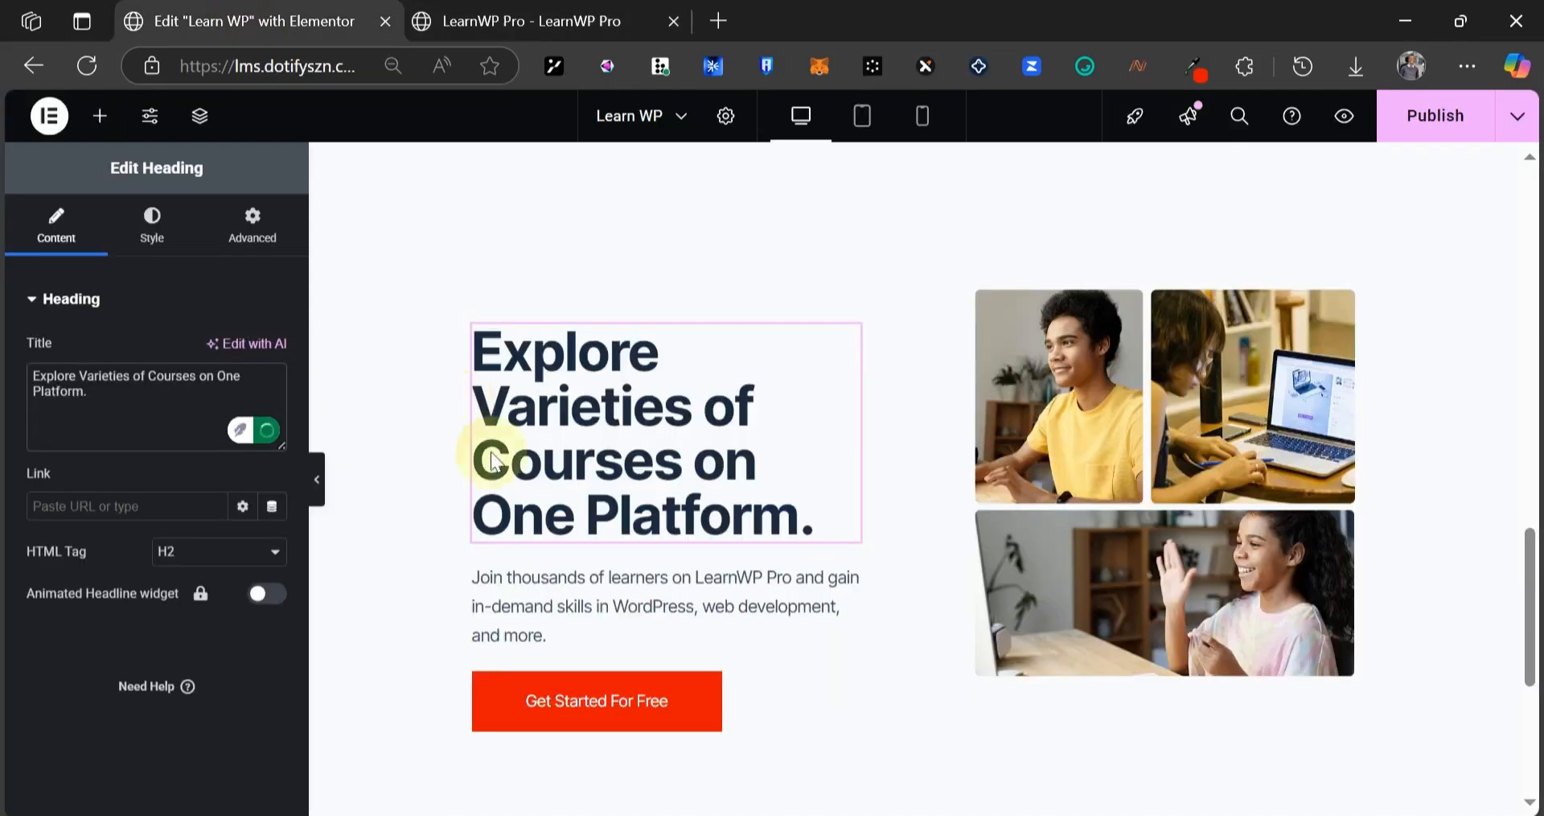
click(499, 641)
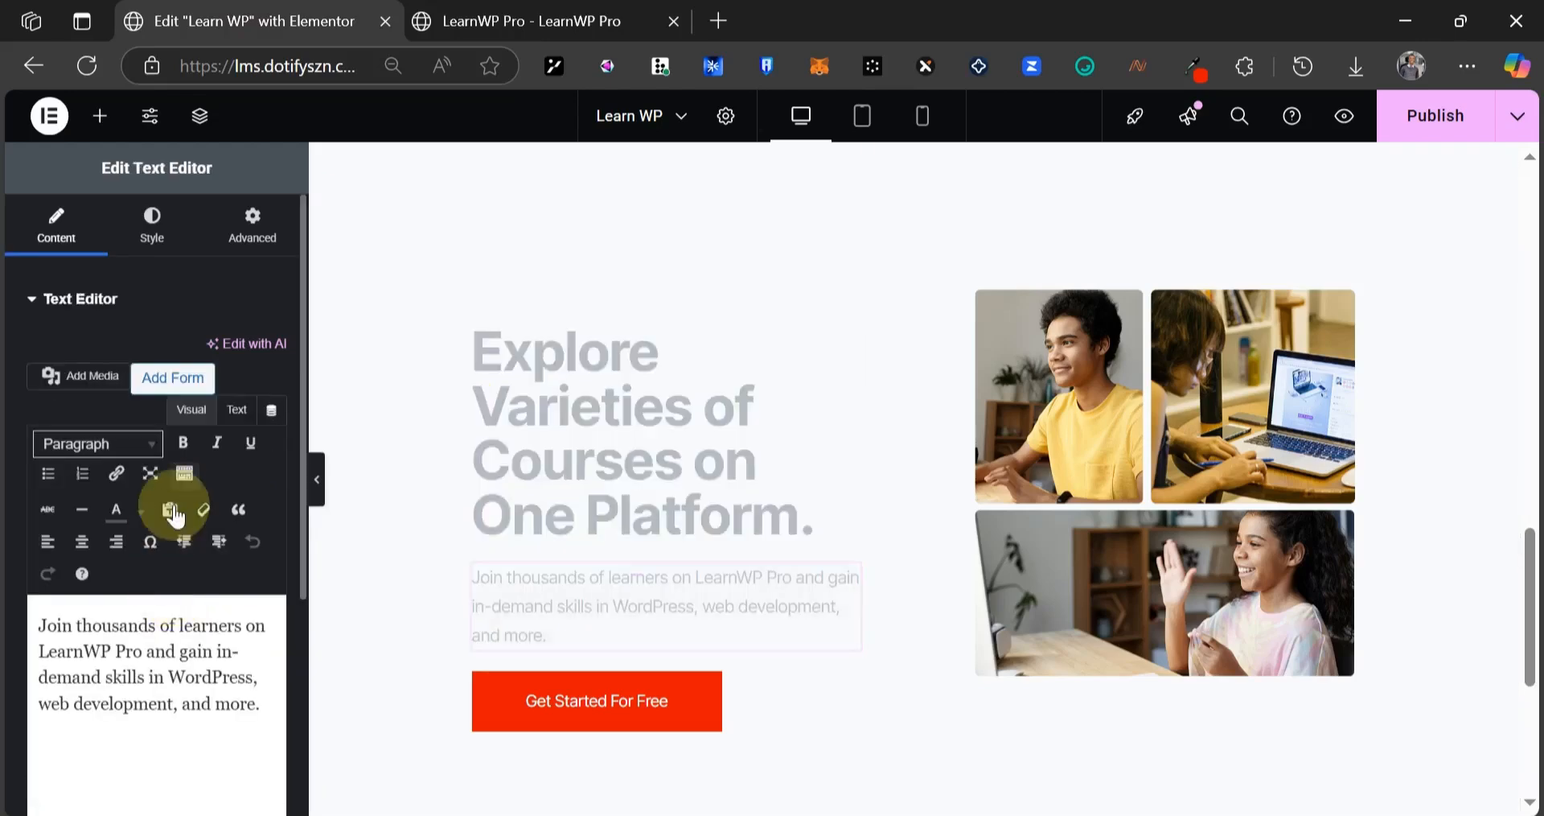
click(184, 473)
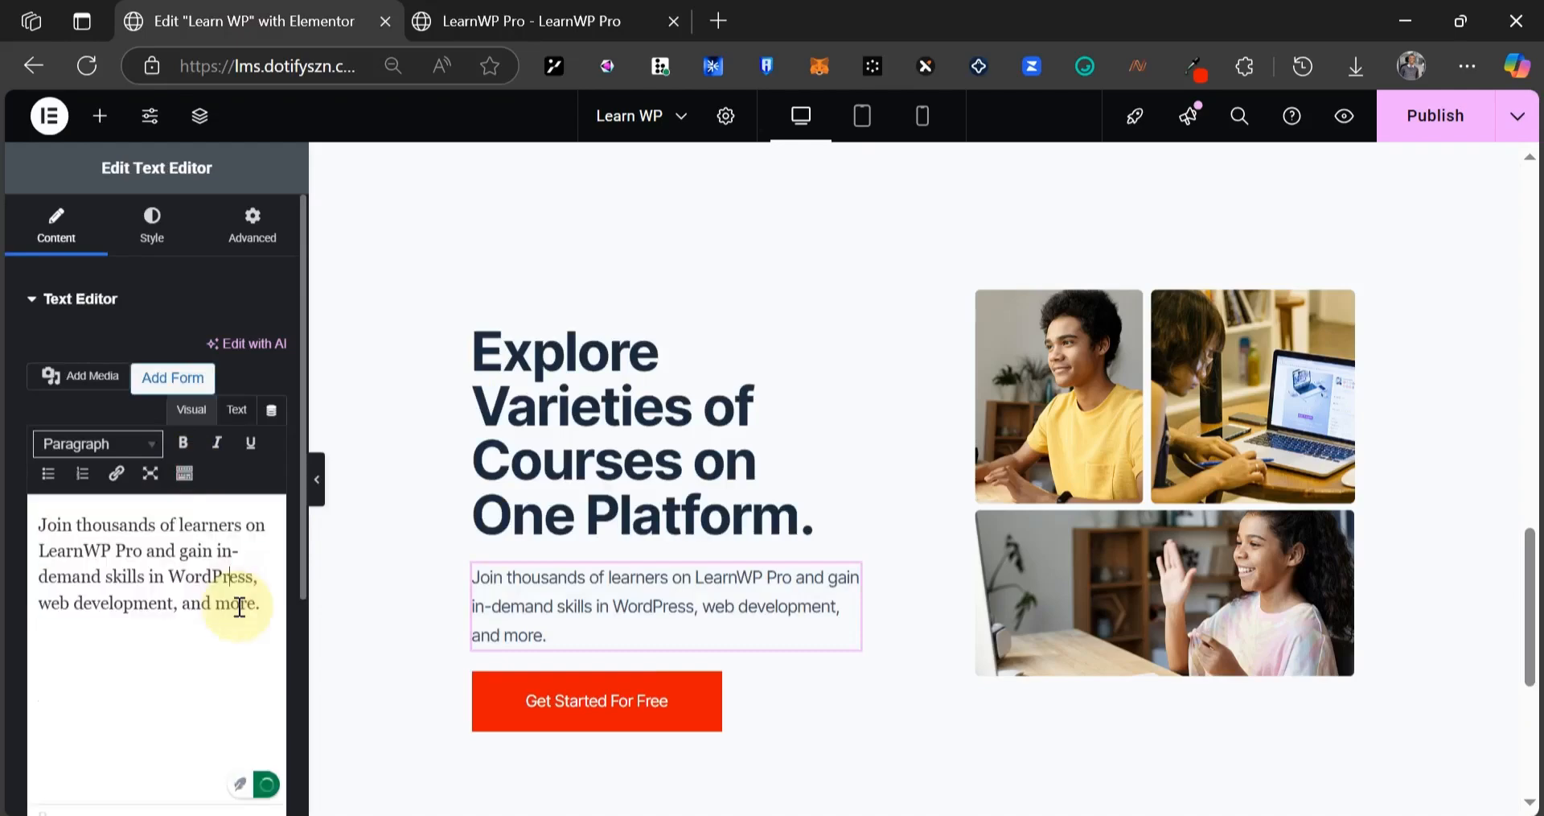
key(ctrl+a)
key(ctrl+c)
key(Right)
key(ctrl+v)
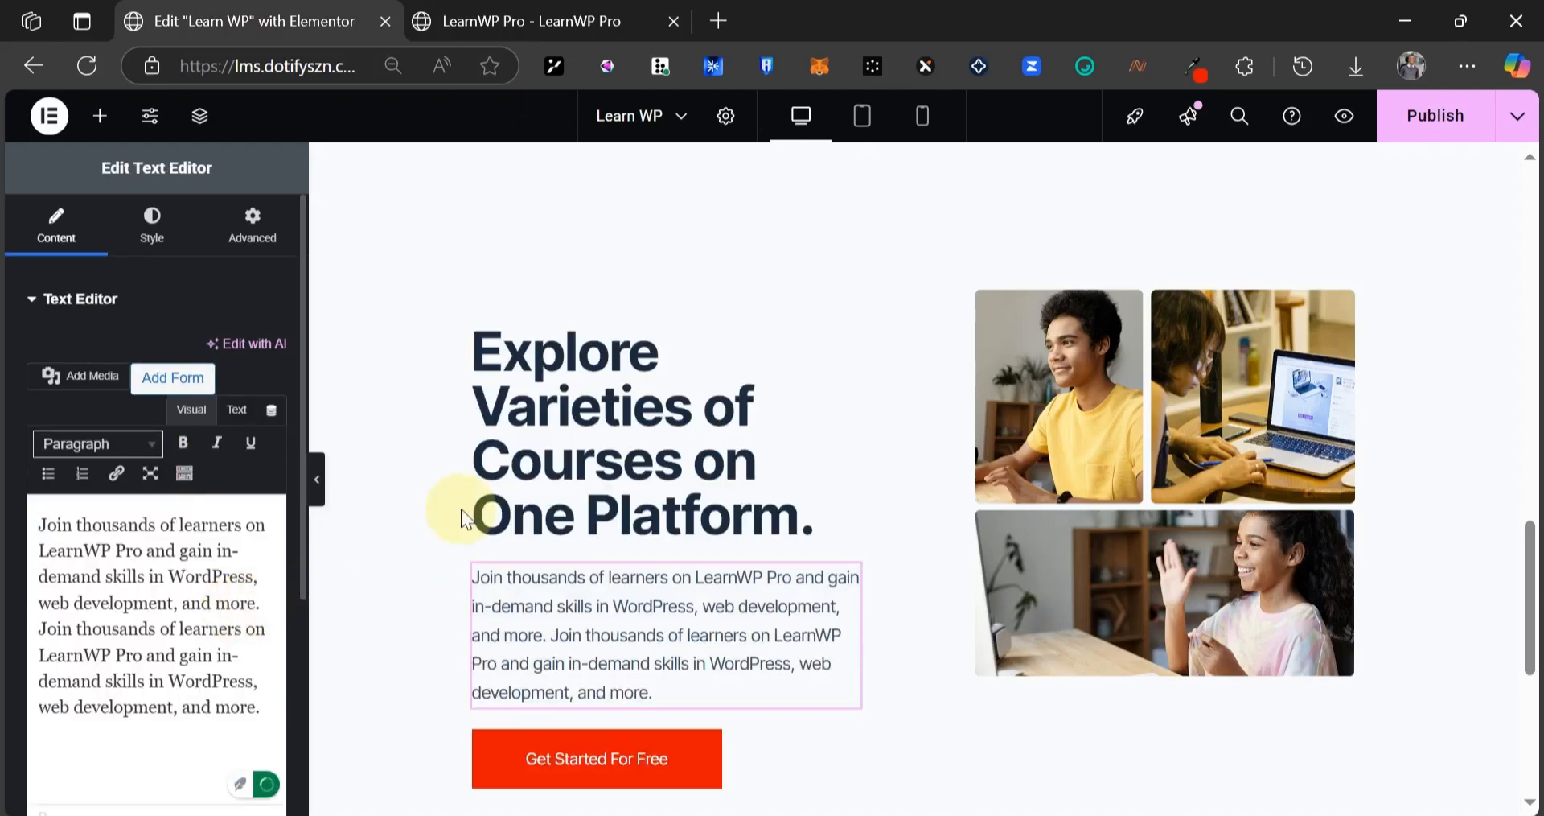
- Clear the link of the button in the "Explore Varieties" section and set its text to "Explore Courses"
click(499, 21)
click(241, 21)
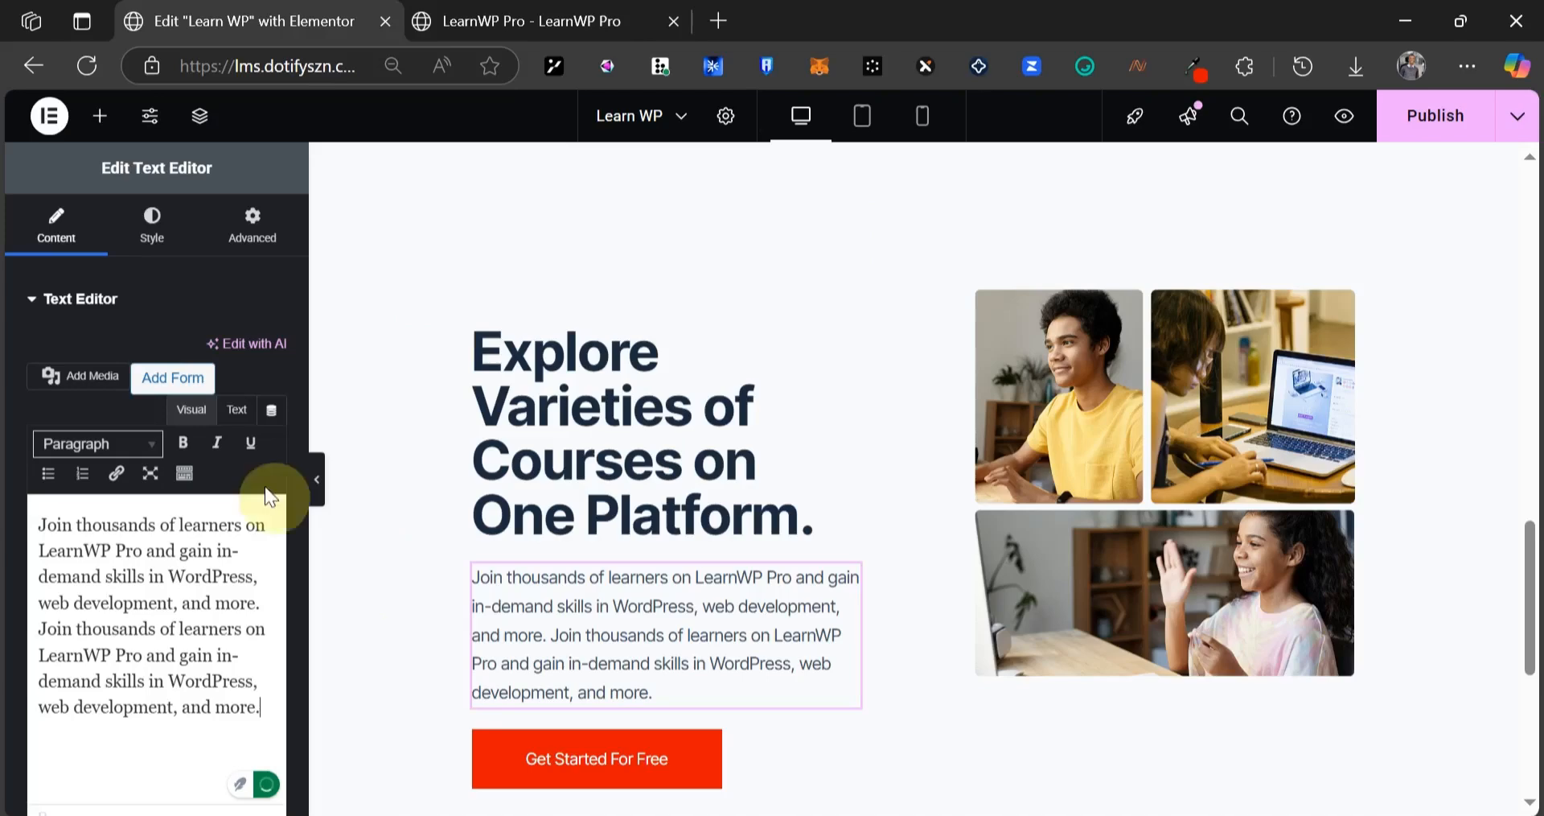
scroll(853, 436, down, 4)
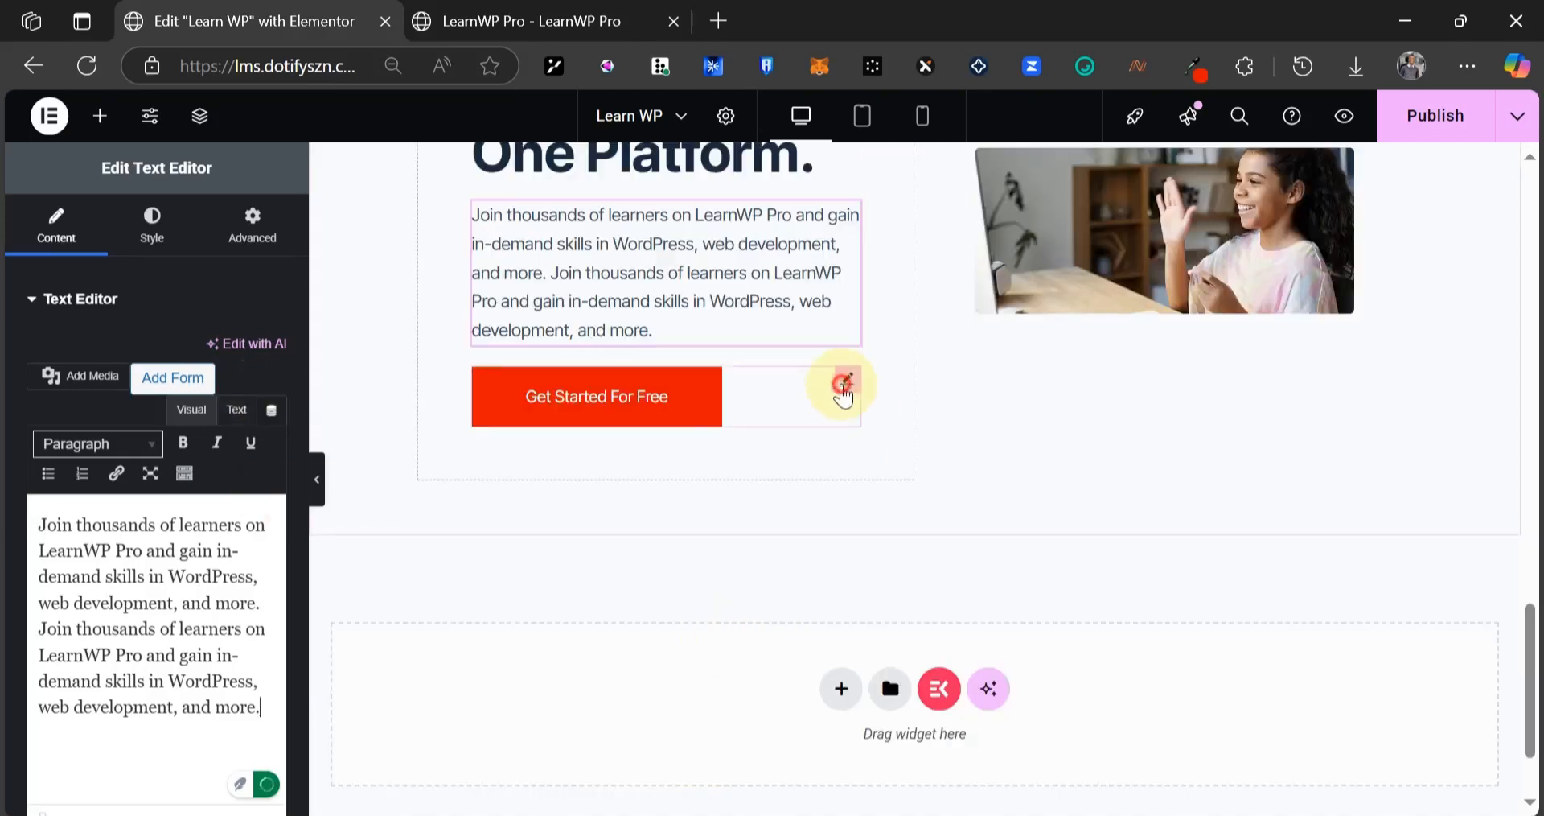
click(837, 386)
triple_click(162, 463)
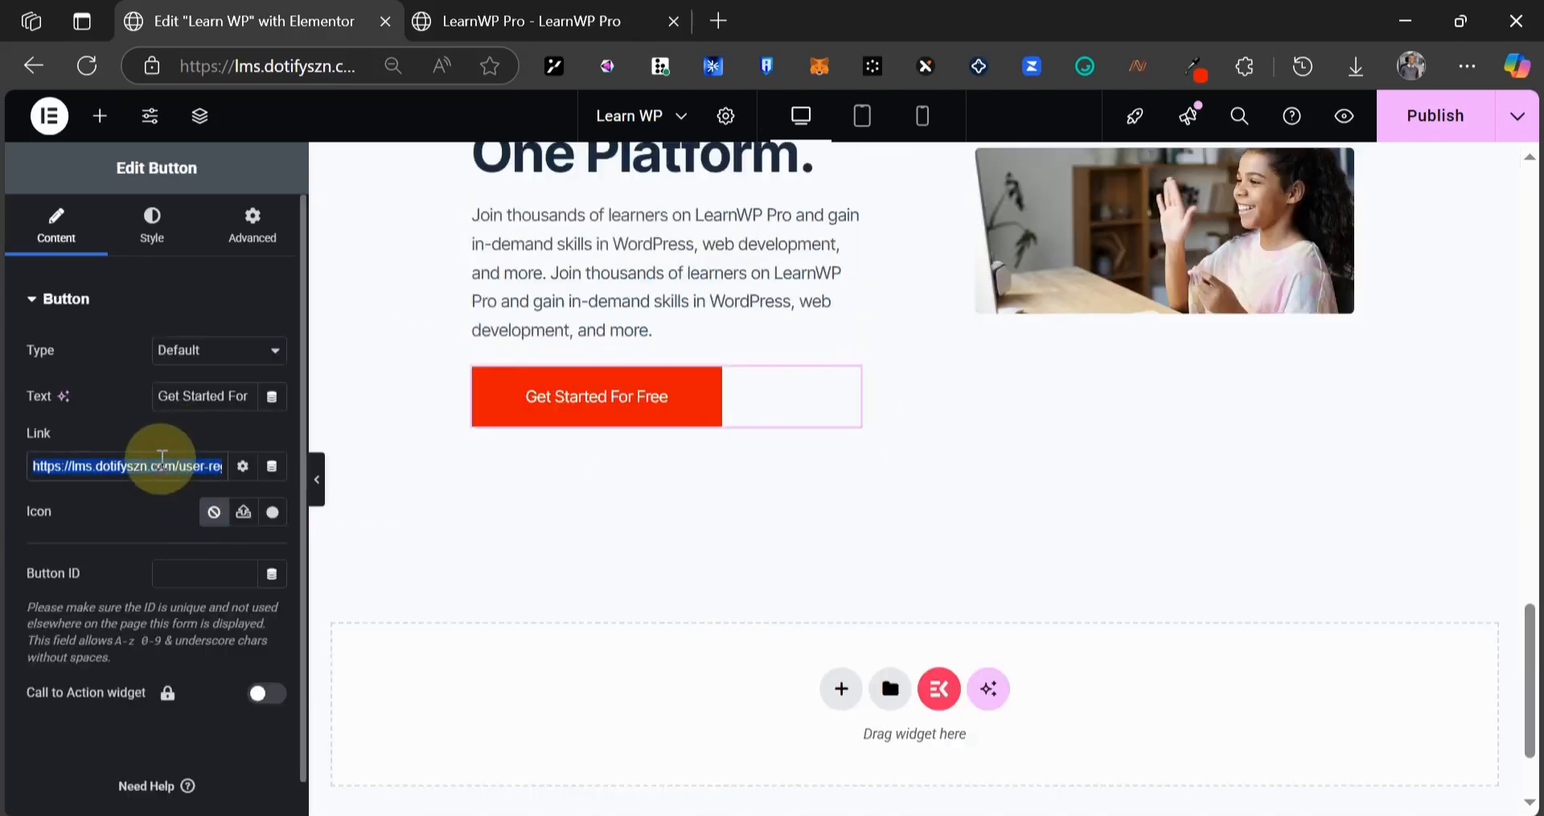
text(co)
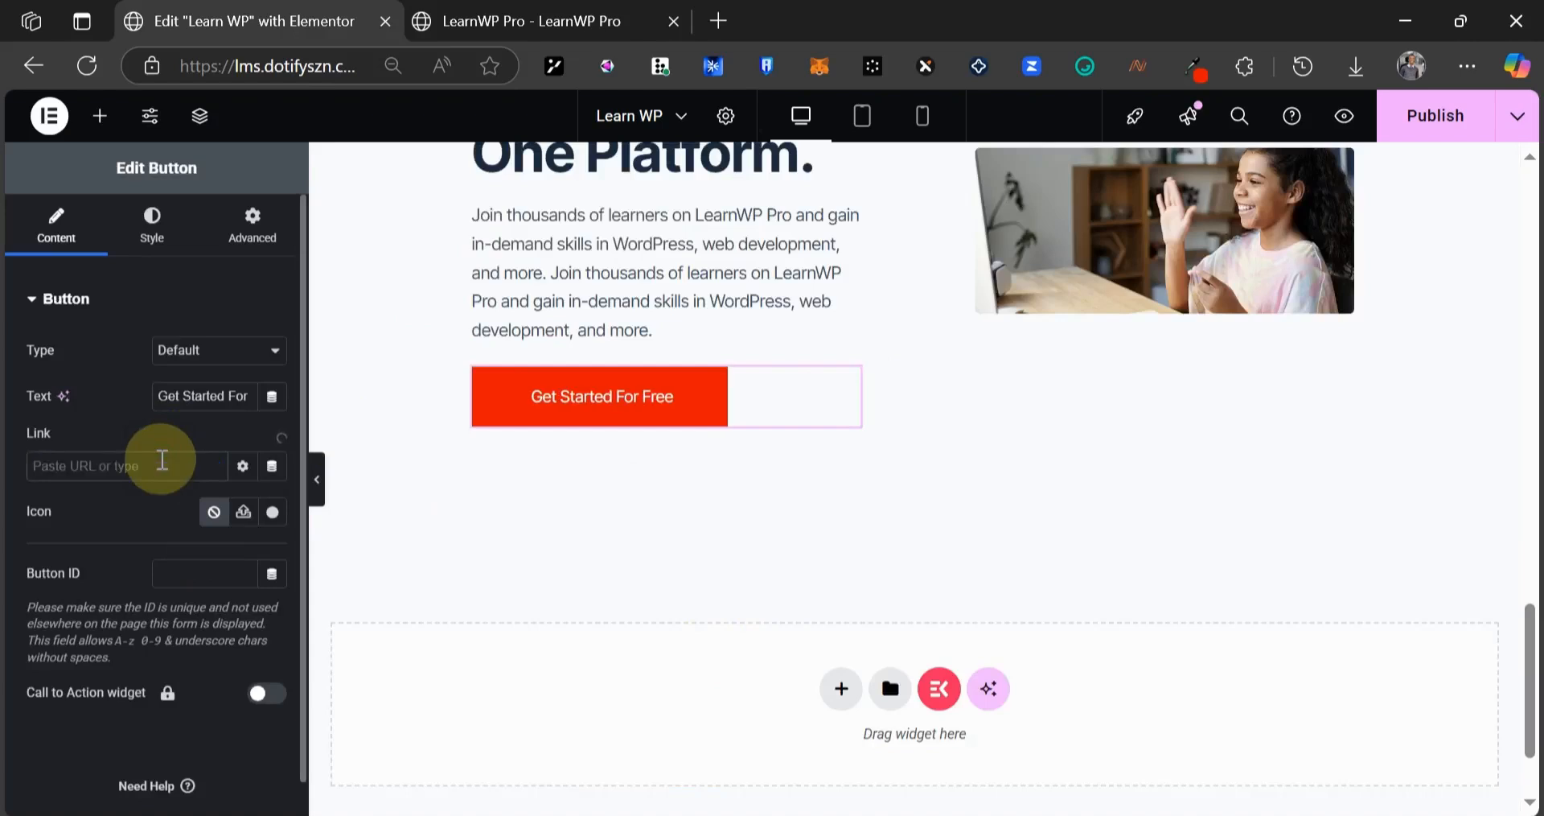
triple_click(216, 392)
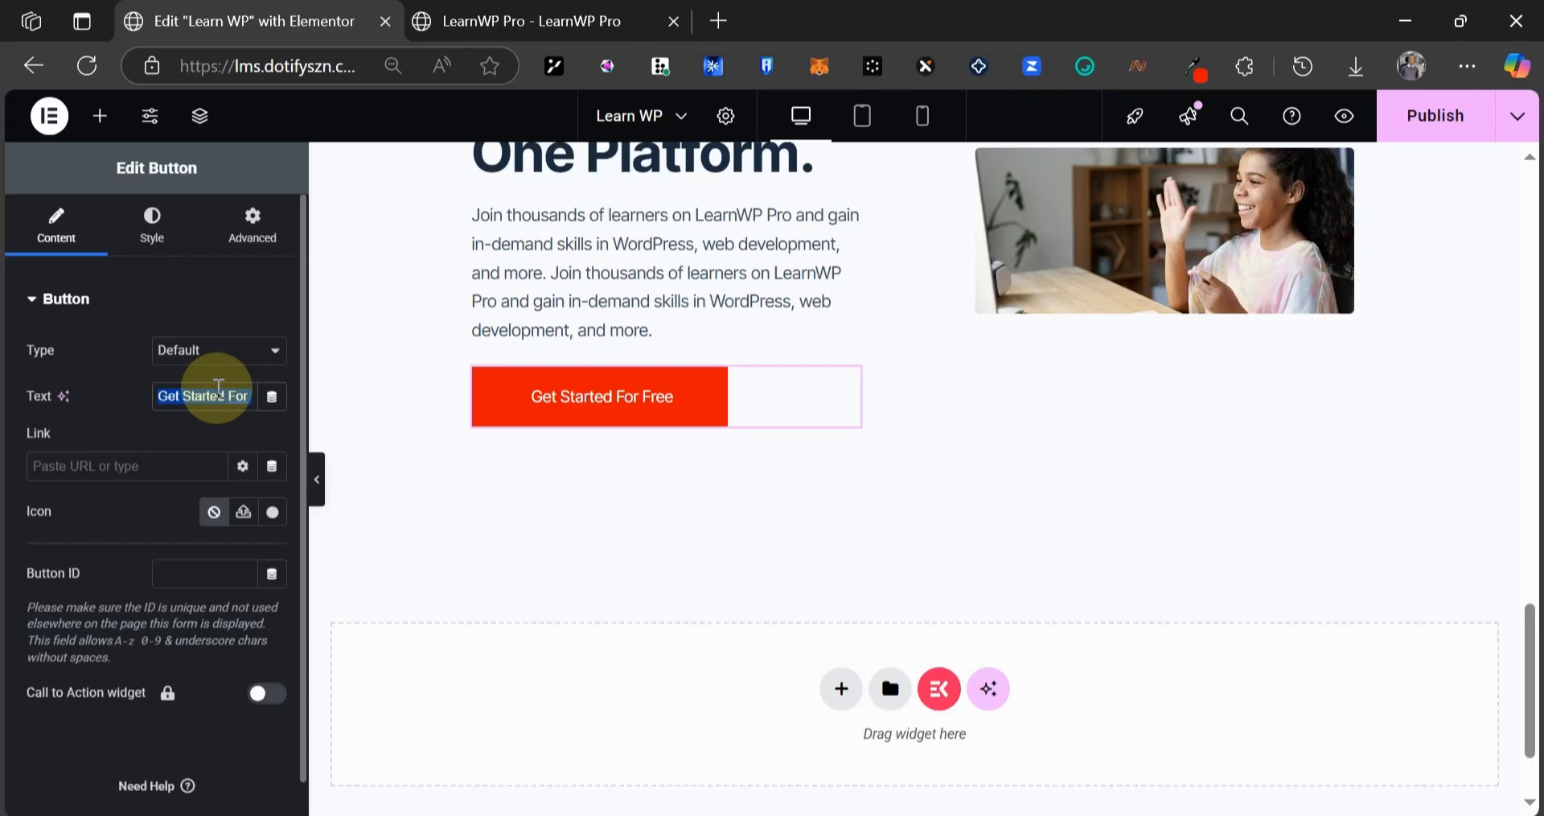
text(Exp)
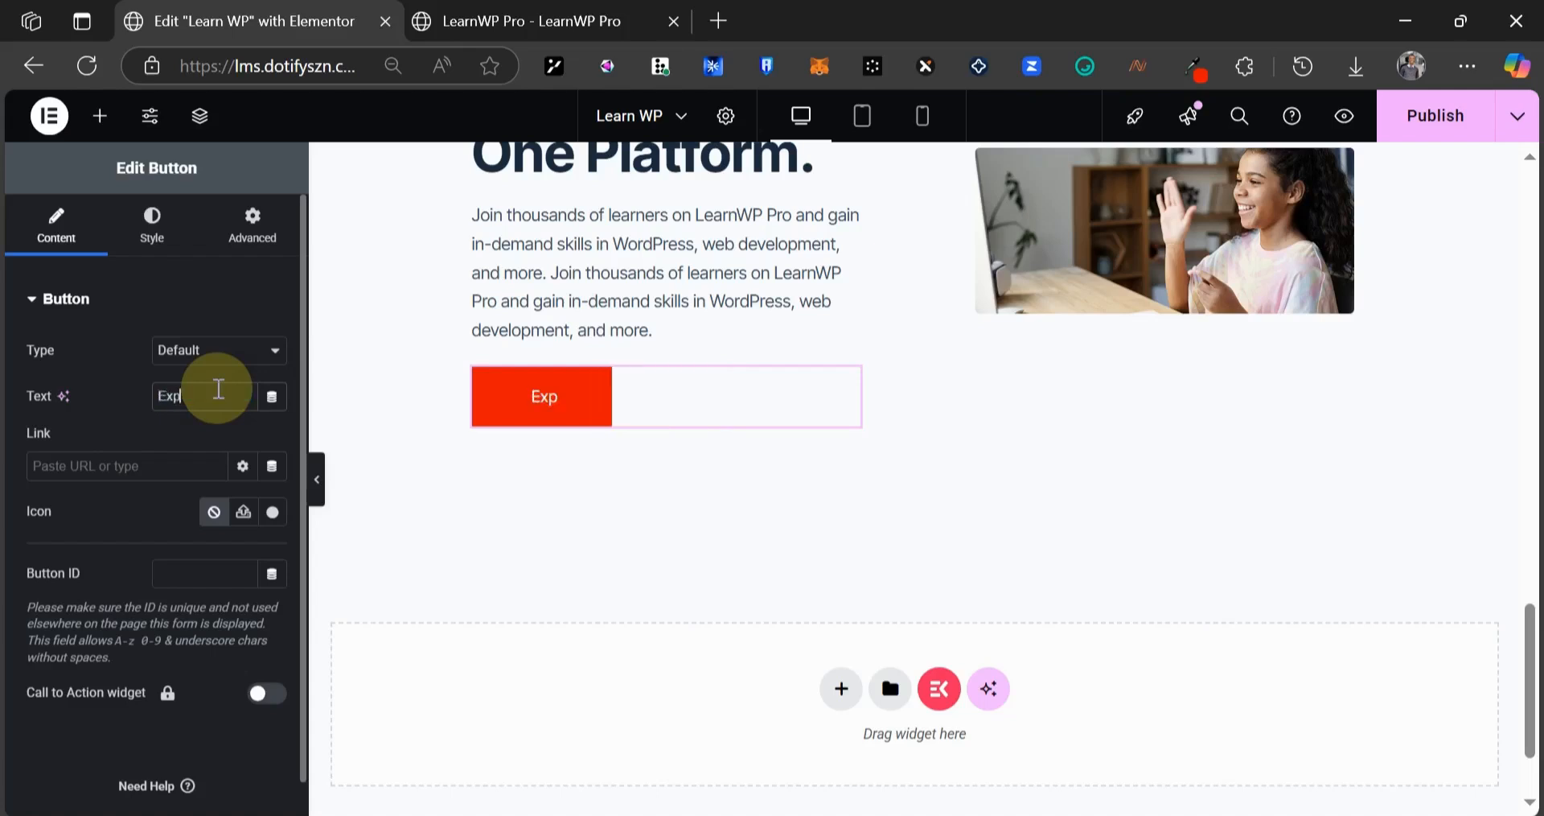
text(lore Course)
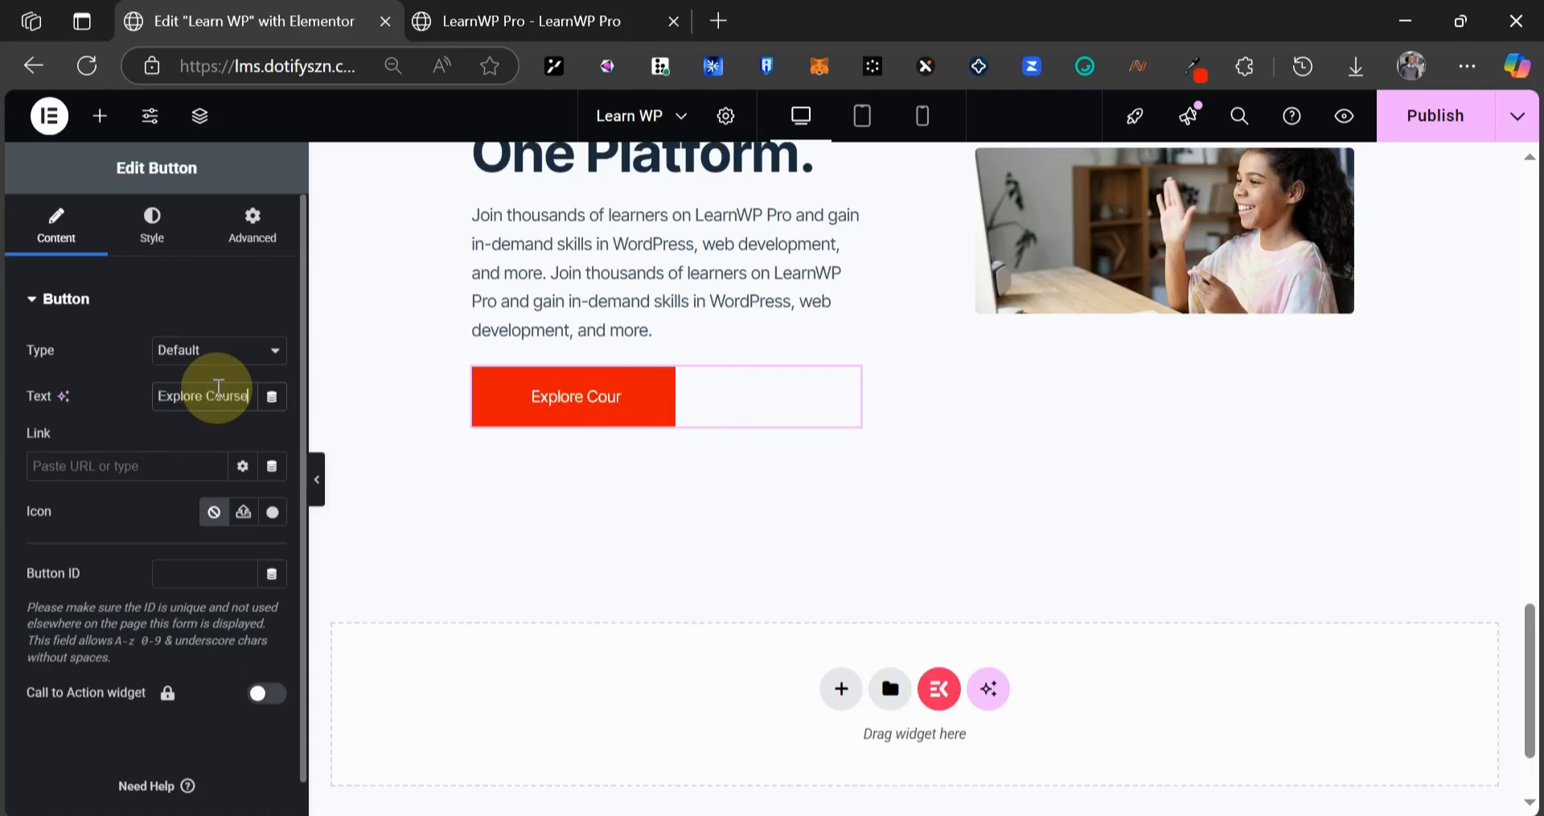
text(s)
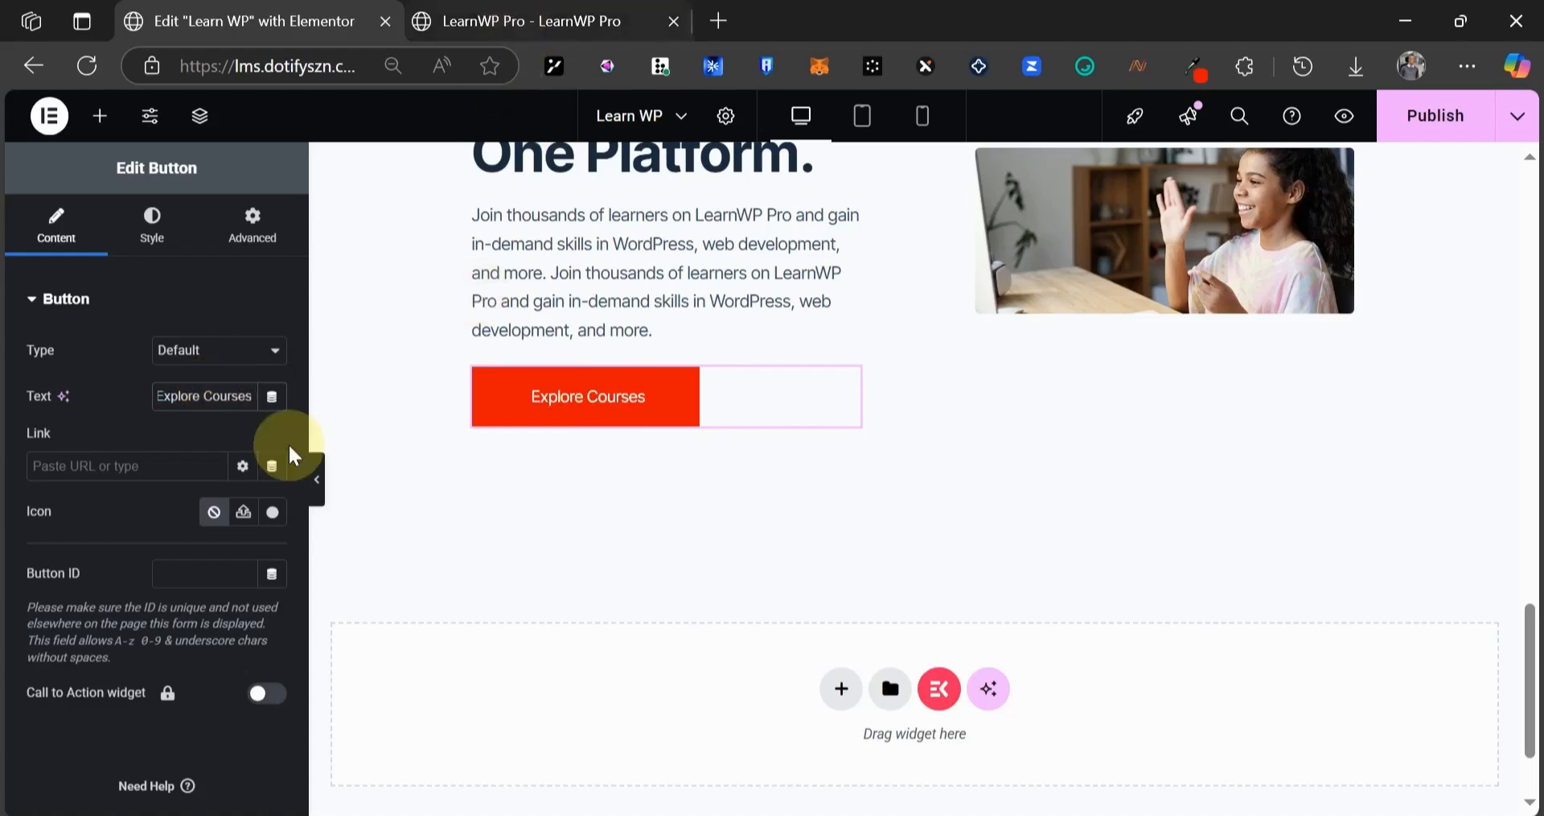
- Replace the "Explore Varieties" section's image with learner.png from the media library and preview the section at full width
scroll(776, 303, up, 5)
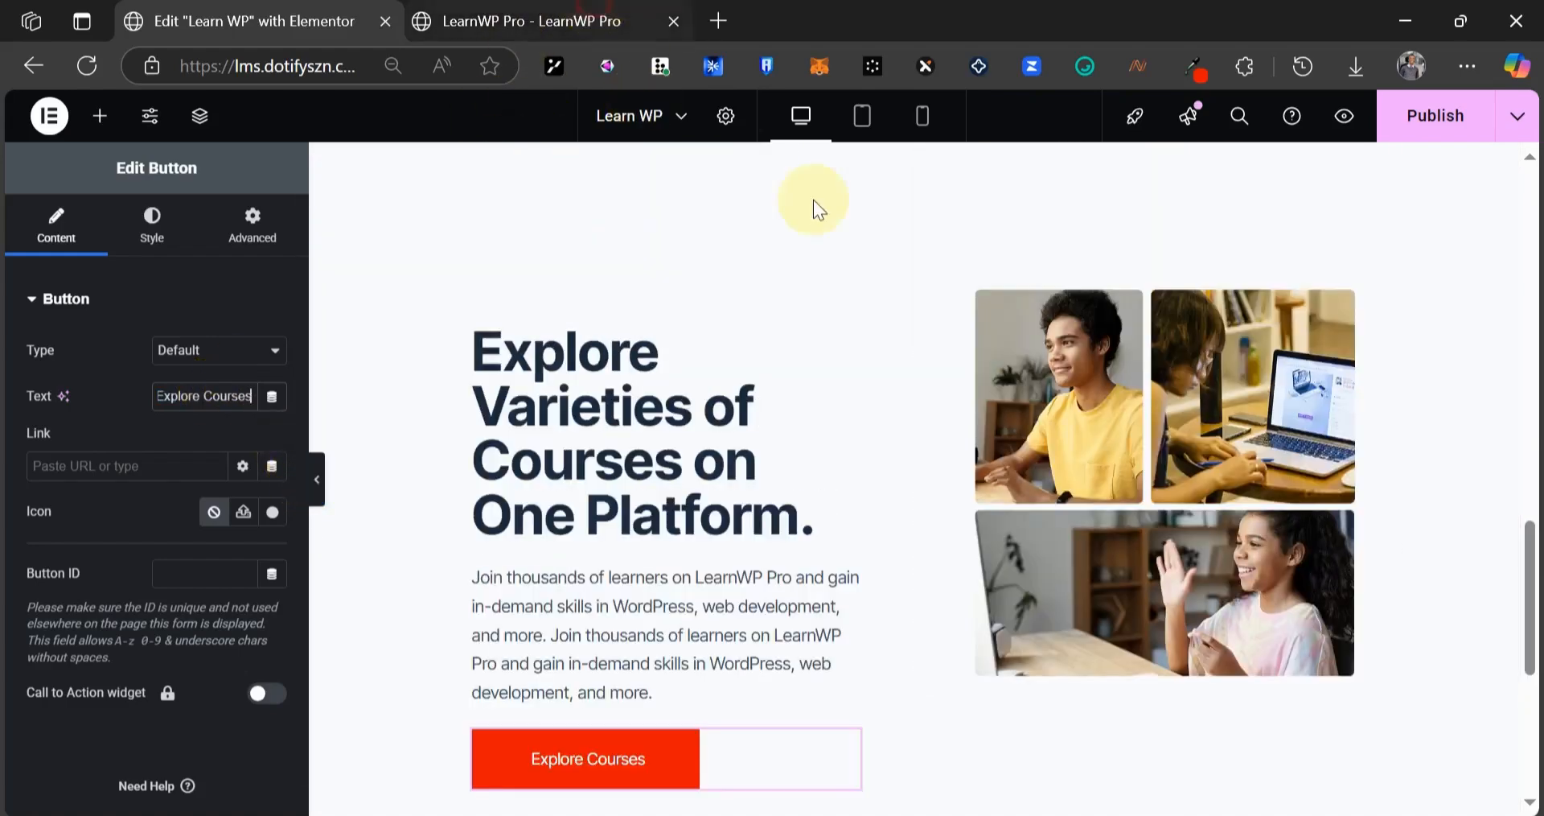
click(523, 21)
key(ctrl+Tab)
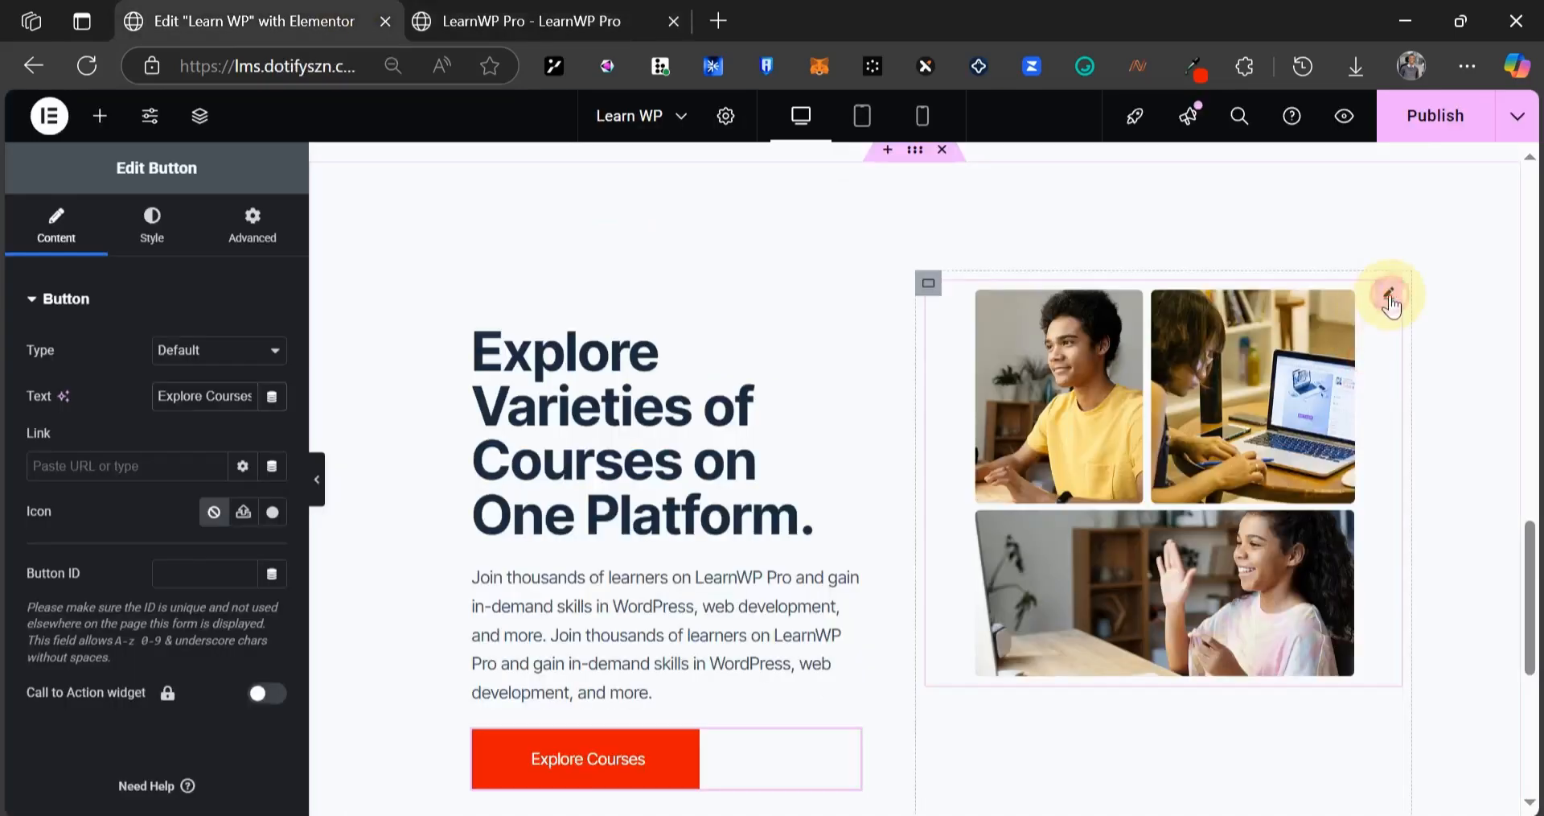
click(1377, 298)
click(89, 365)
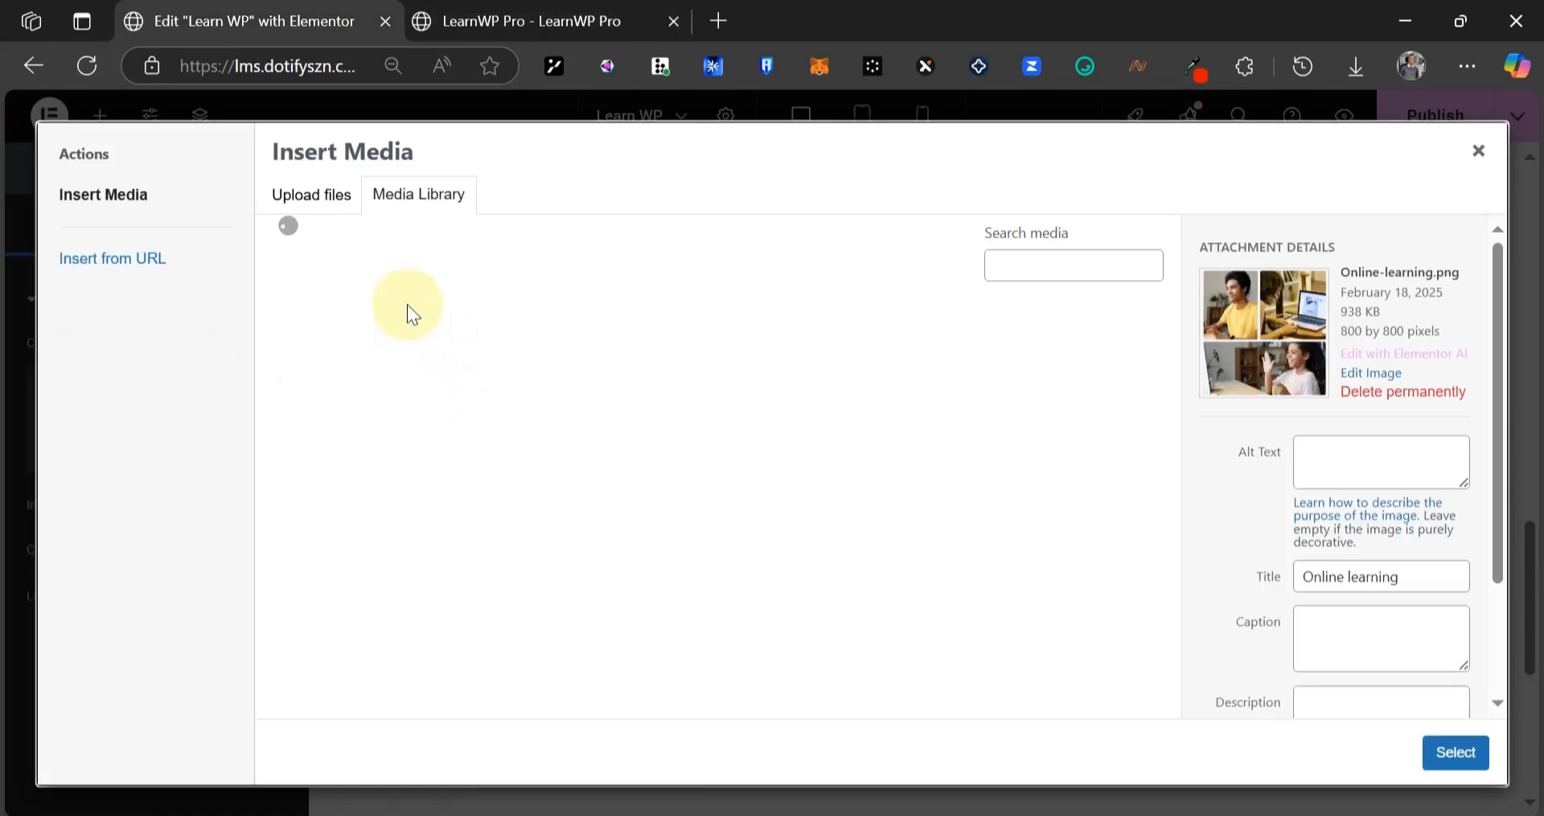
click(490, 370)
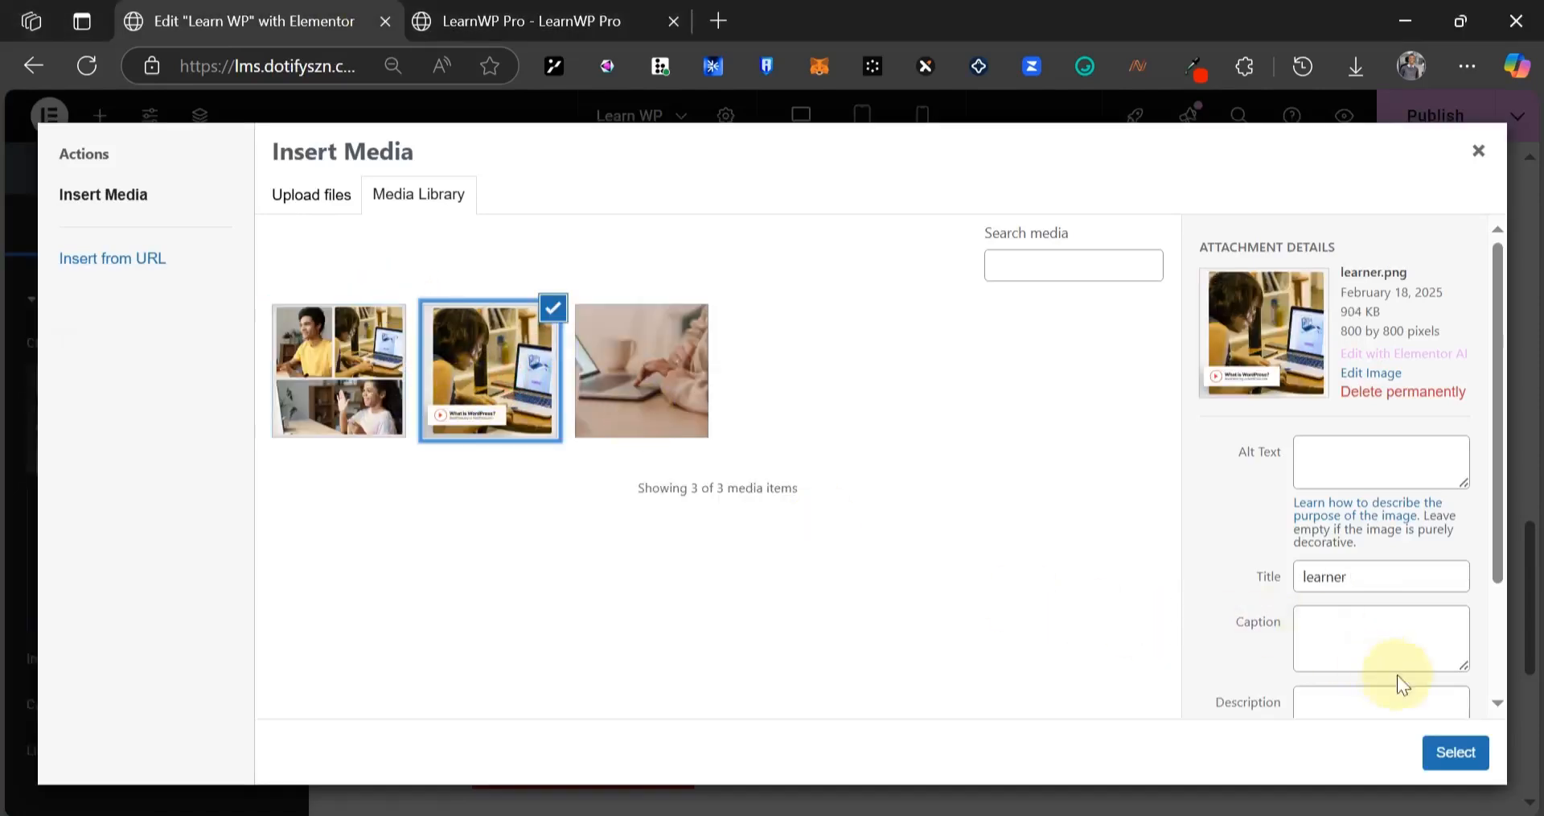
click(1455, 752)
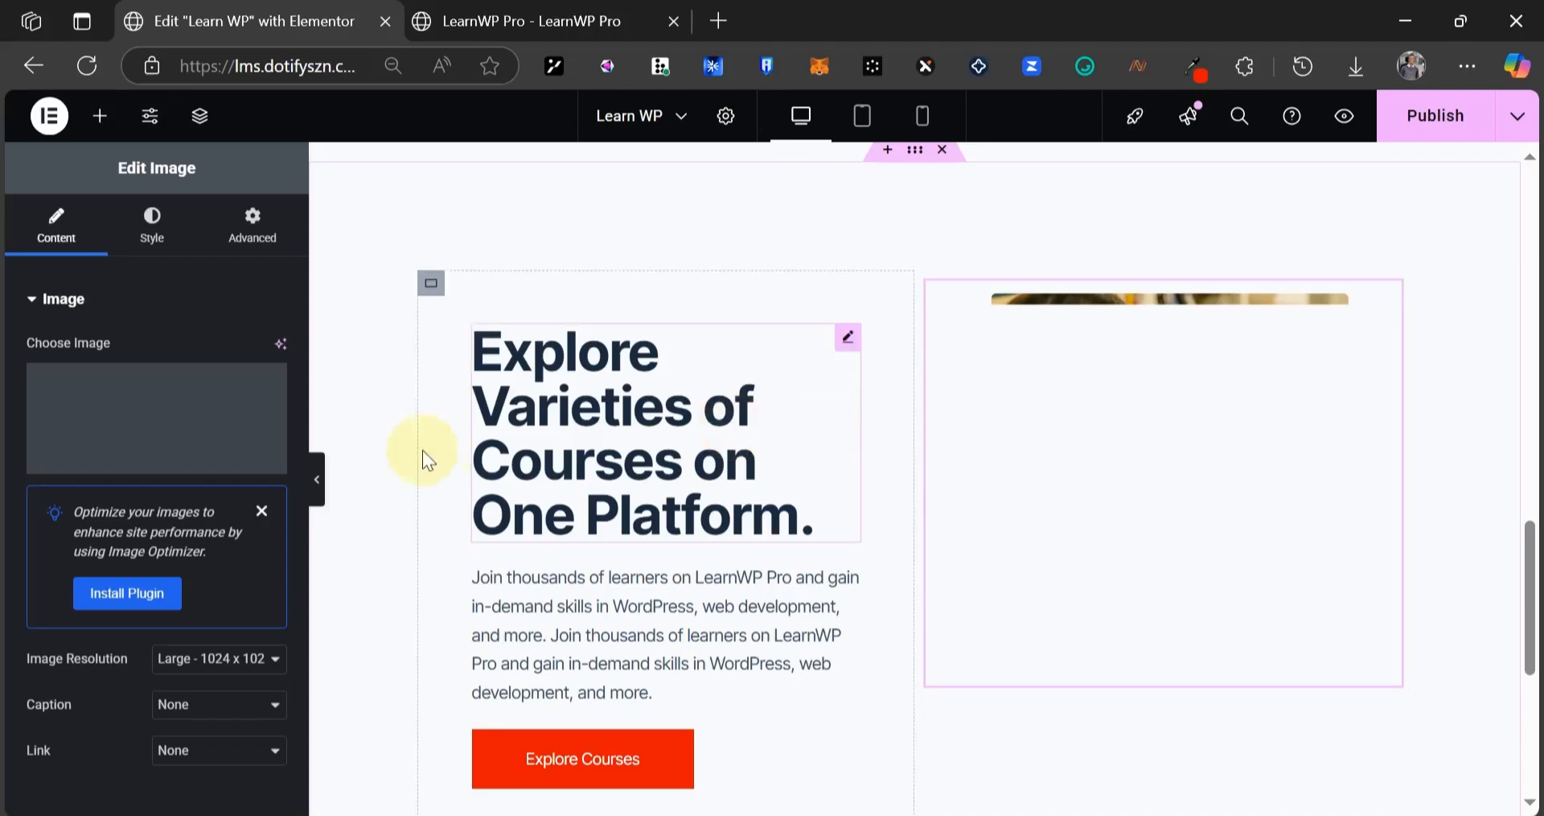
click(322, 480)
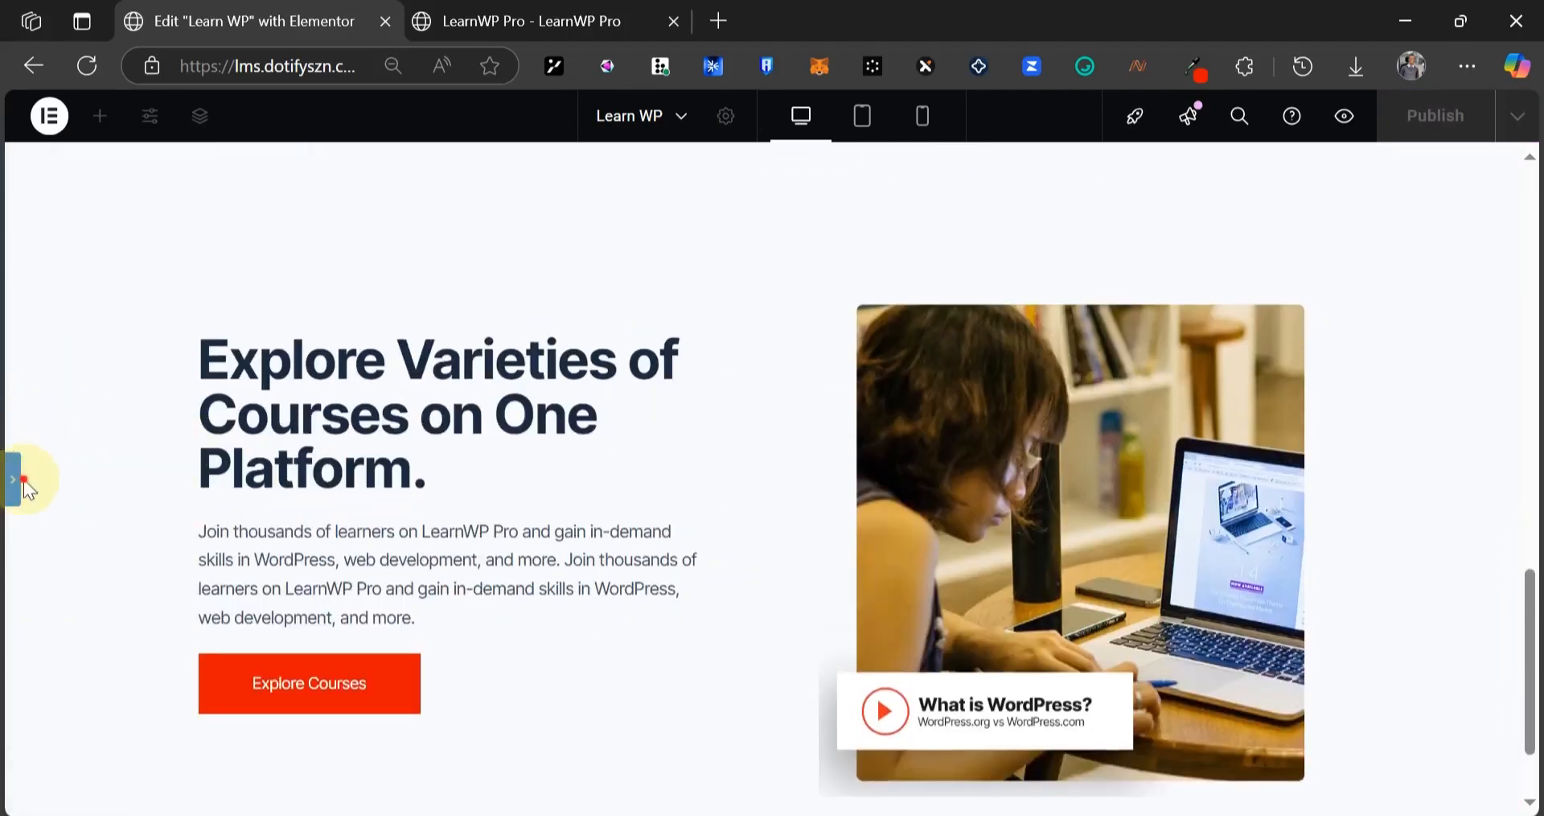
click(17, 479)
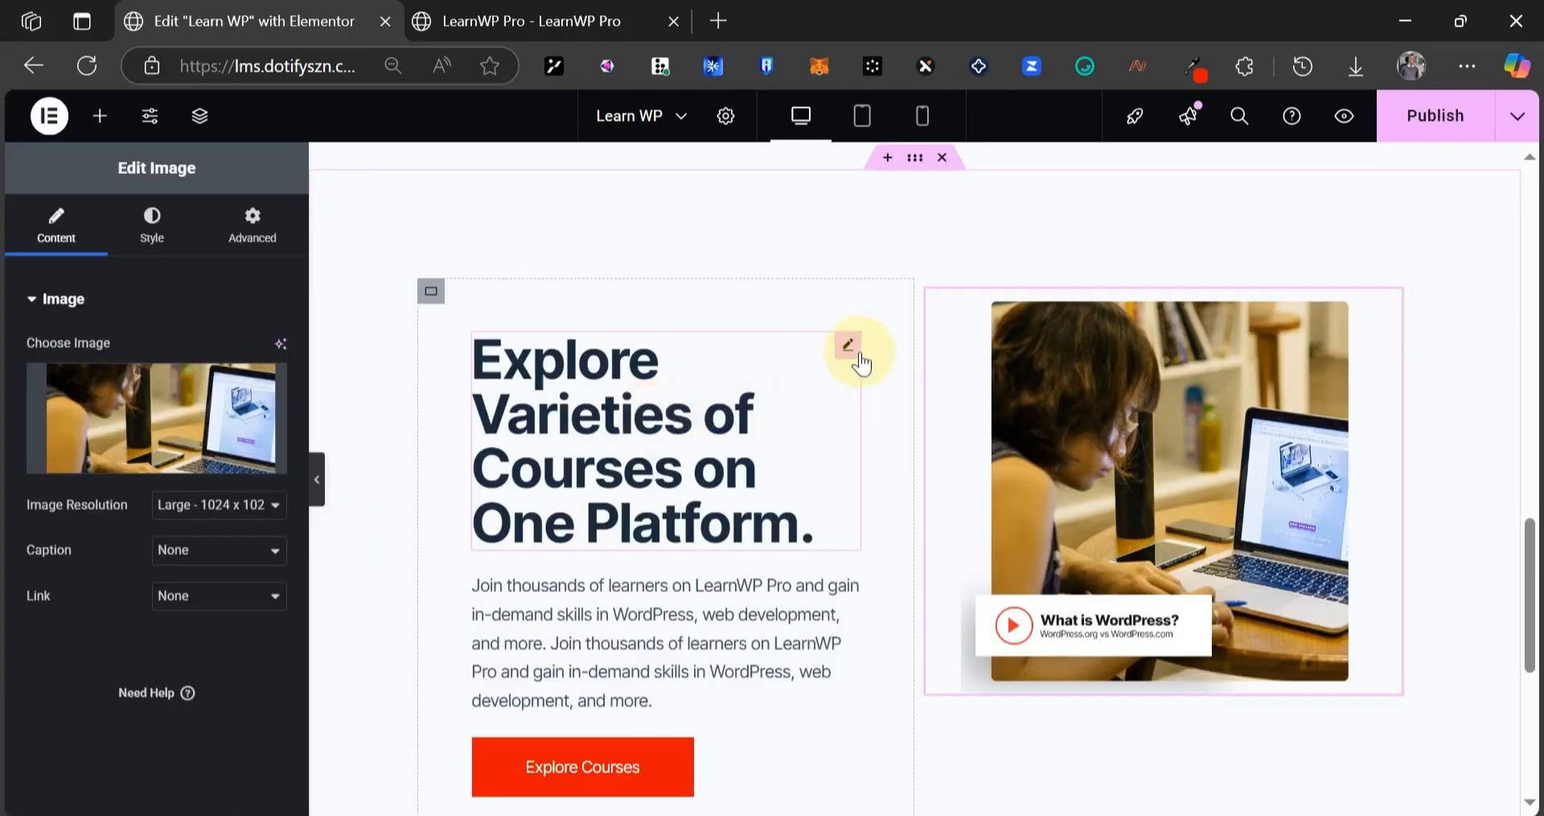
- Set the "Explore Varieties of Courses on One Platform." heading's font size to 40 px
click(850, 348)
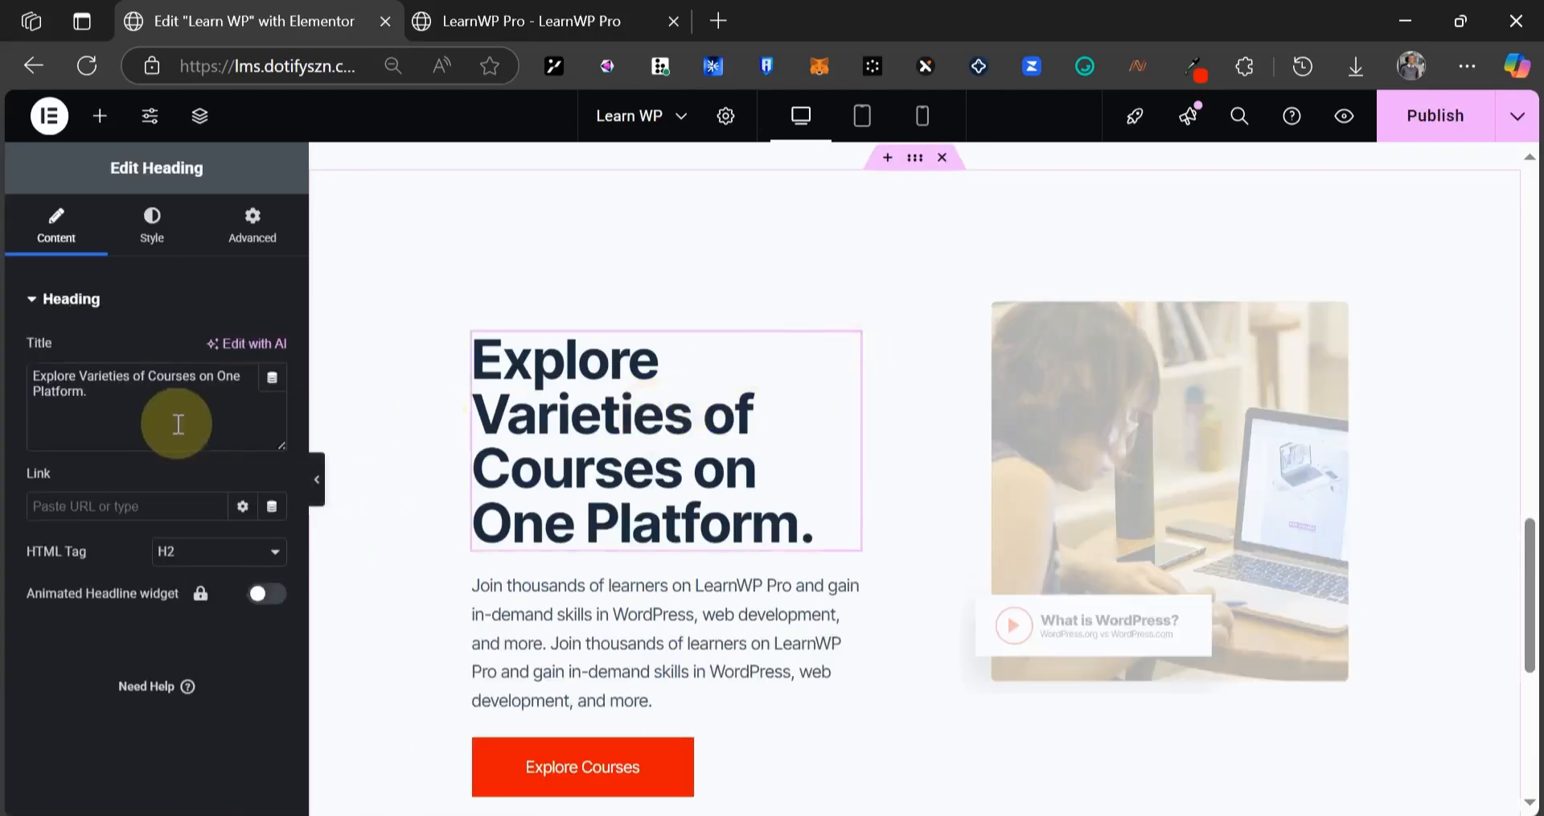
click(152, 225)
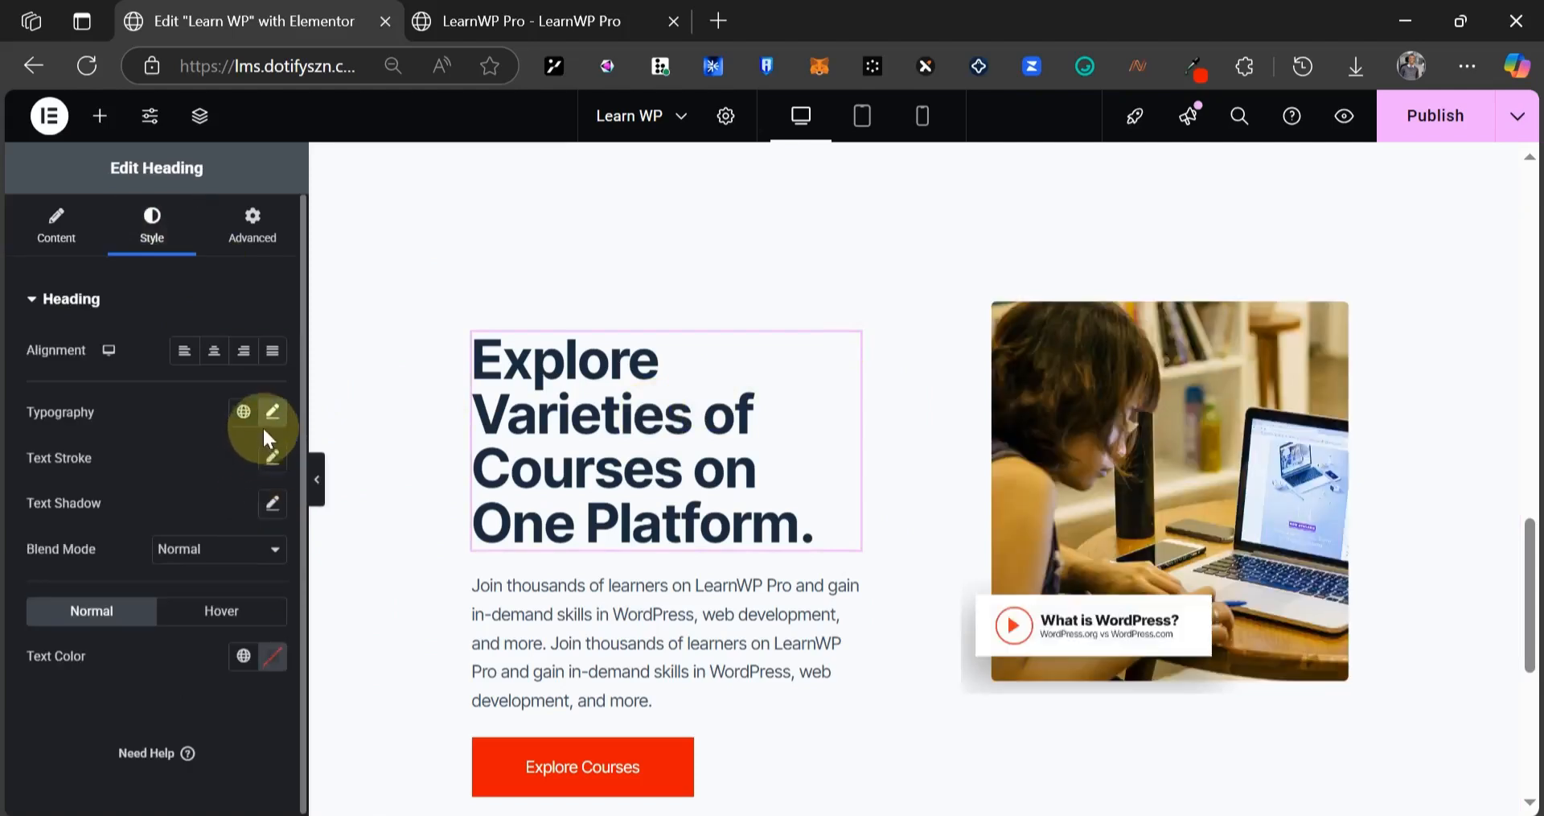
click(273, 411)
click(234, 573)
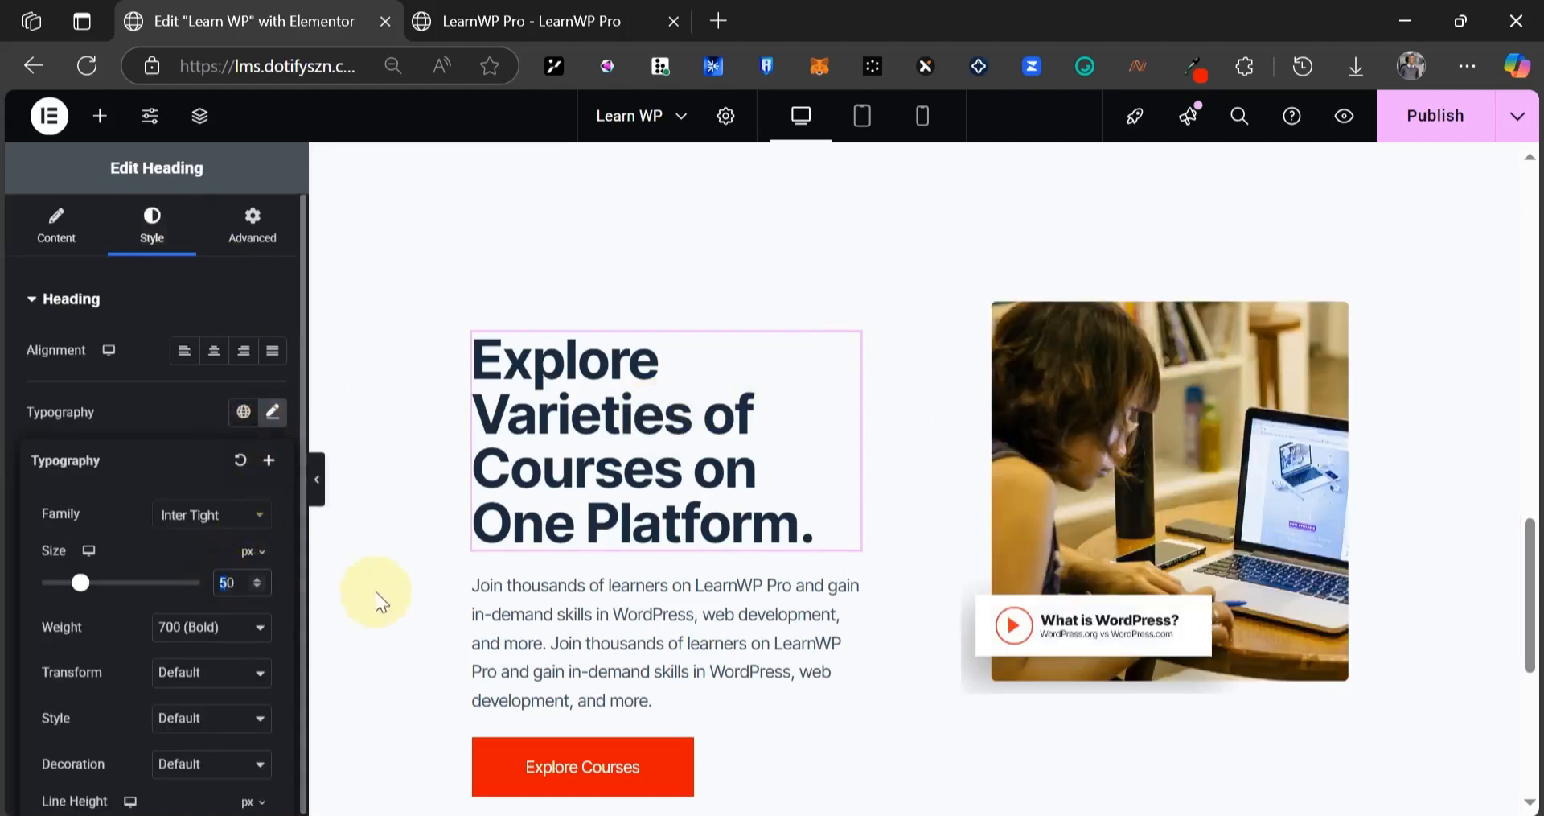
text(40)
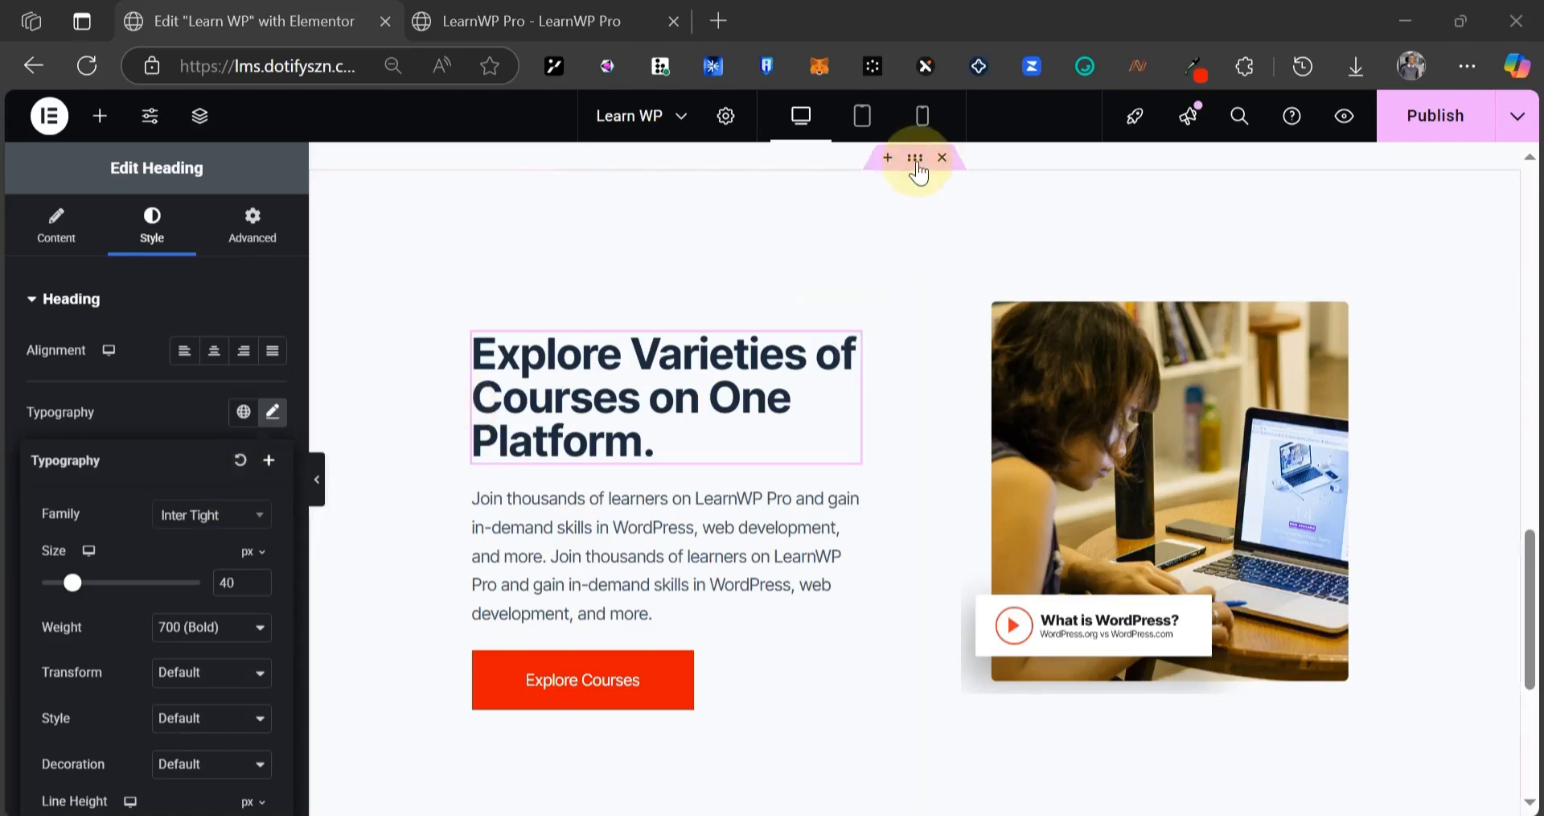
- Set the "Explore Varieties" section container's padding to 50 px top and 100 px bottom, and preview the section at full width
click(321, 403)
click(233, 231)
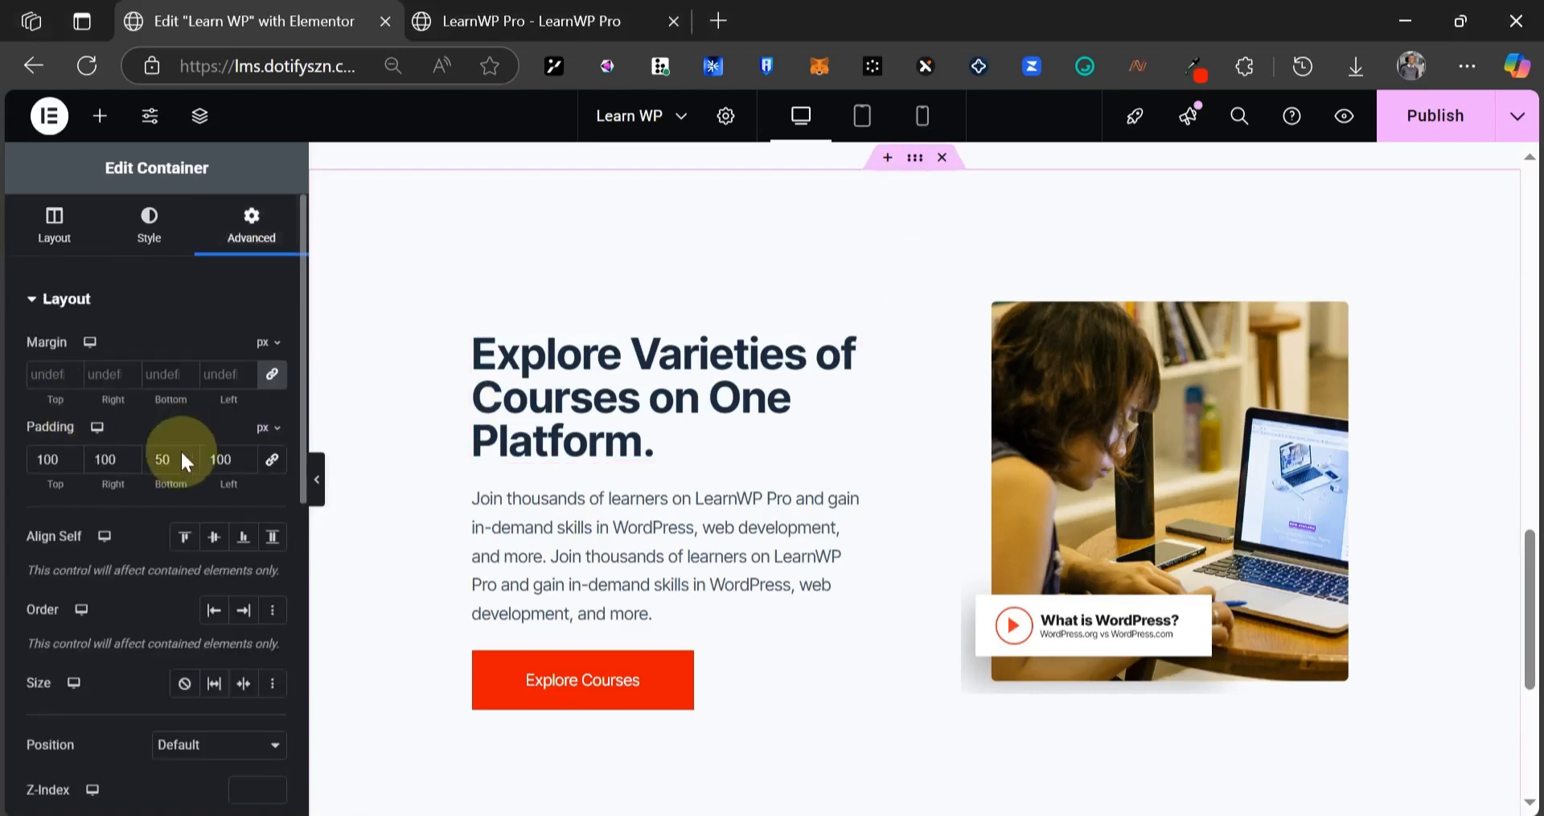
double_click(32, 458)
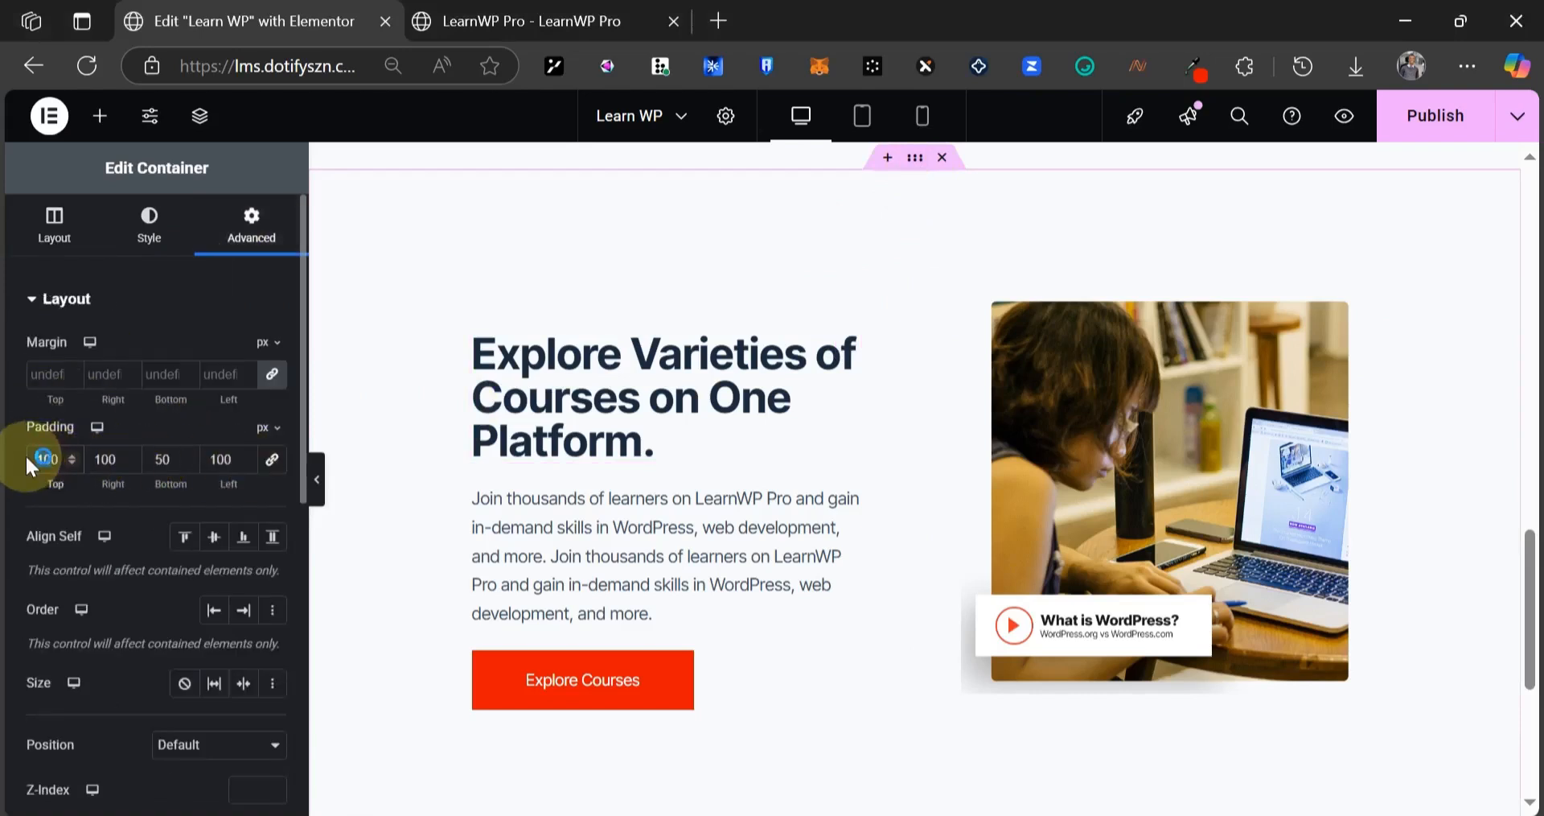
text(50)
double_click(160, 459)
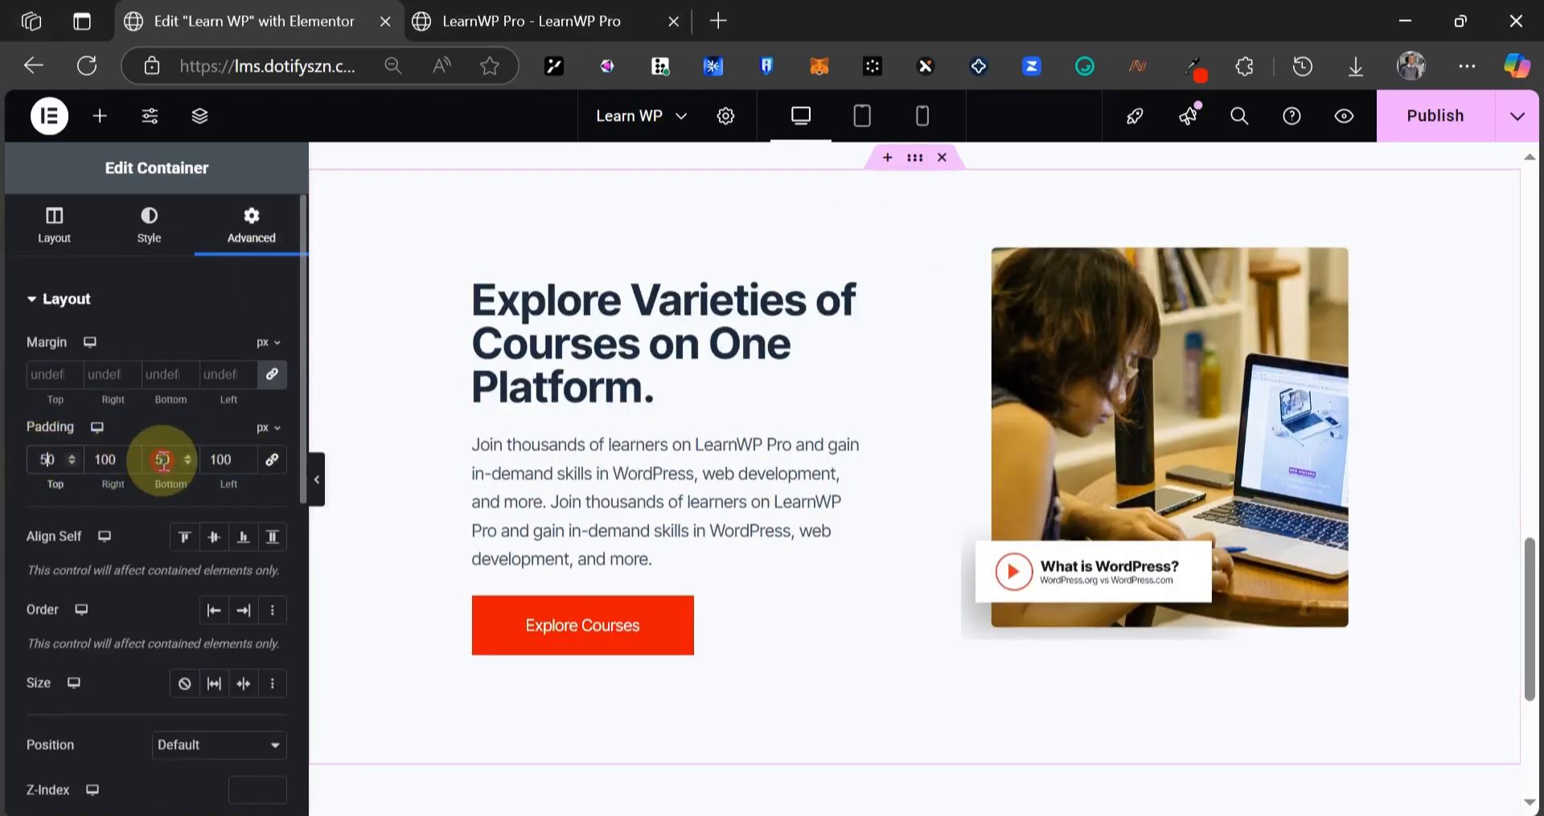
text(100)
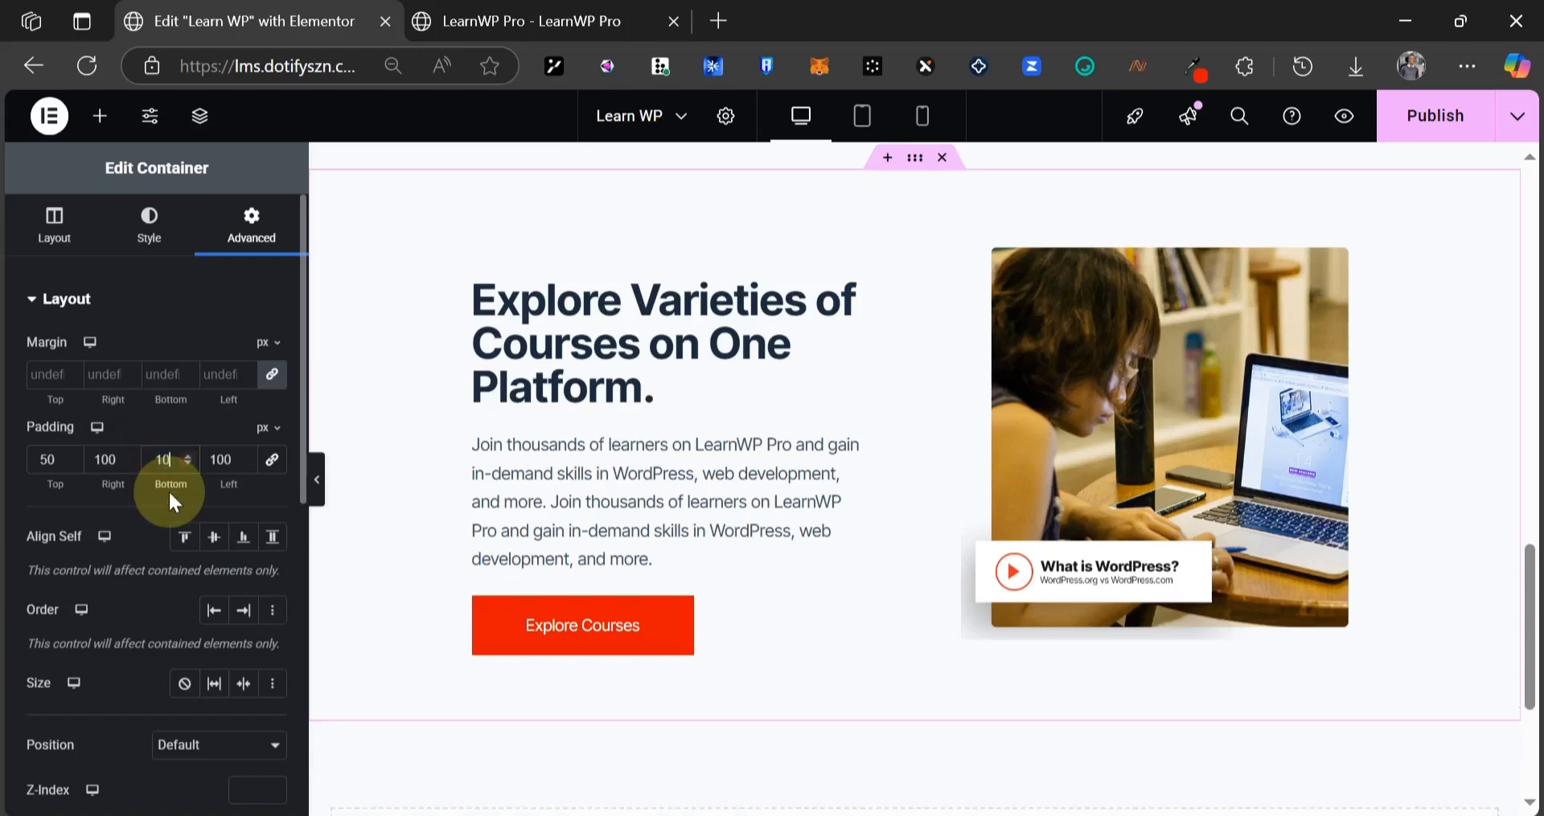
click(317, 478)
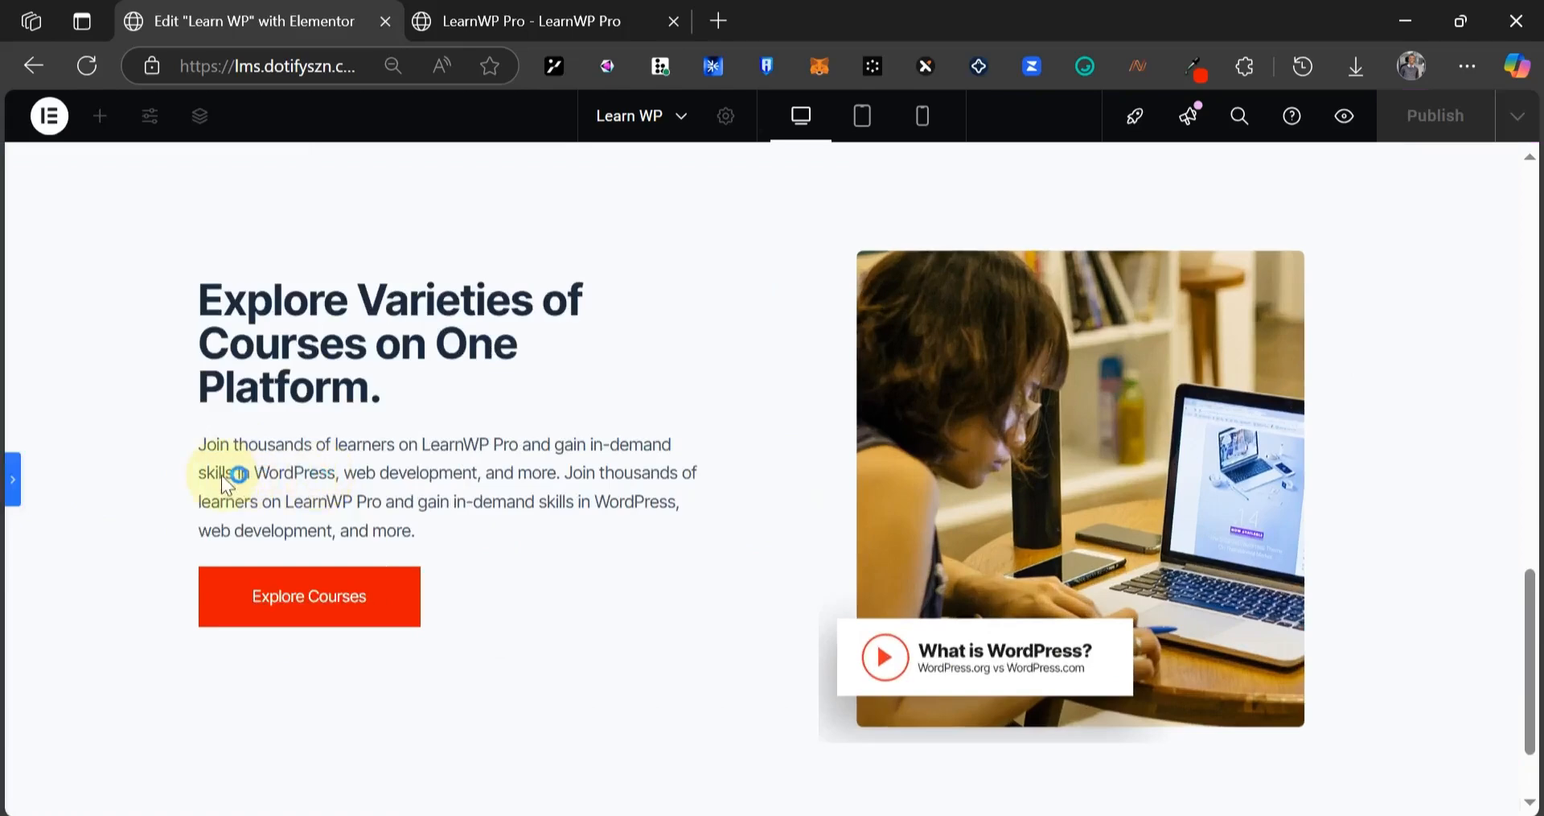
key(ctrl+plus)
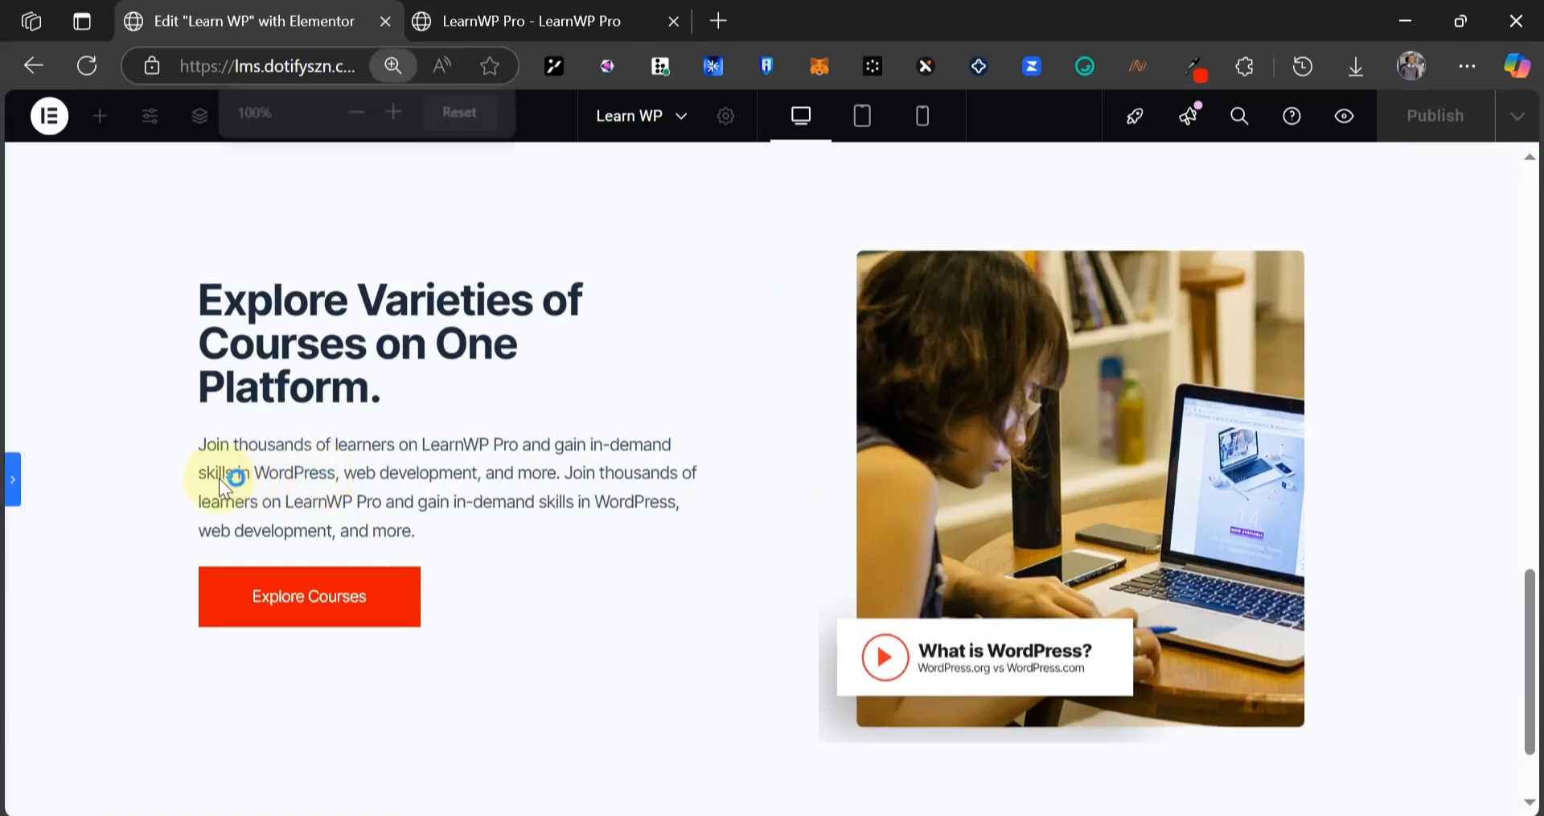
key(ctrl+minus)
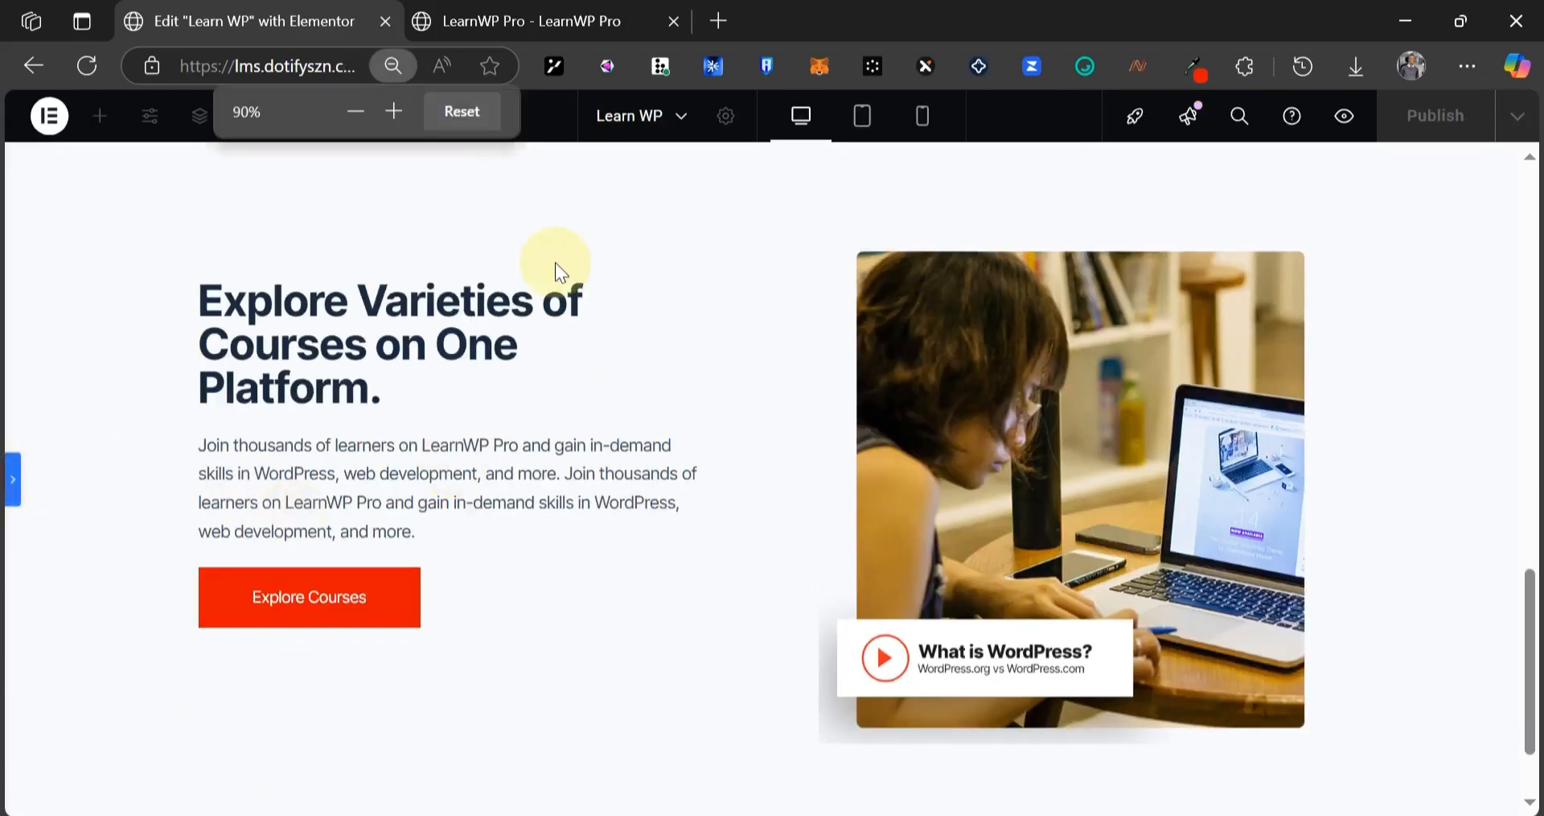
- Check the demo's "Courses Picked Just For You!" section, then add a flexbox container with one-third and two-thirds columns below the "Explore Varieties" section
key(ctrl+Tab)
scroll(621, 346, down, 5)
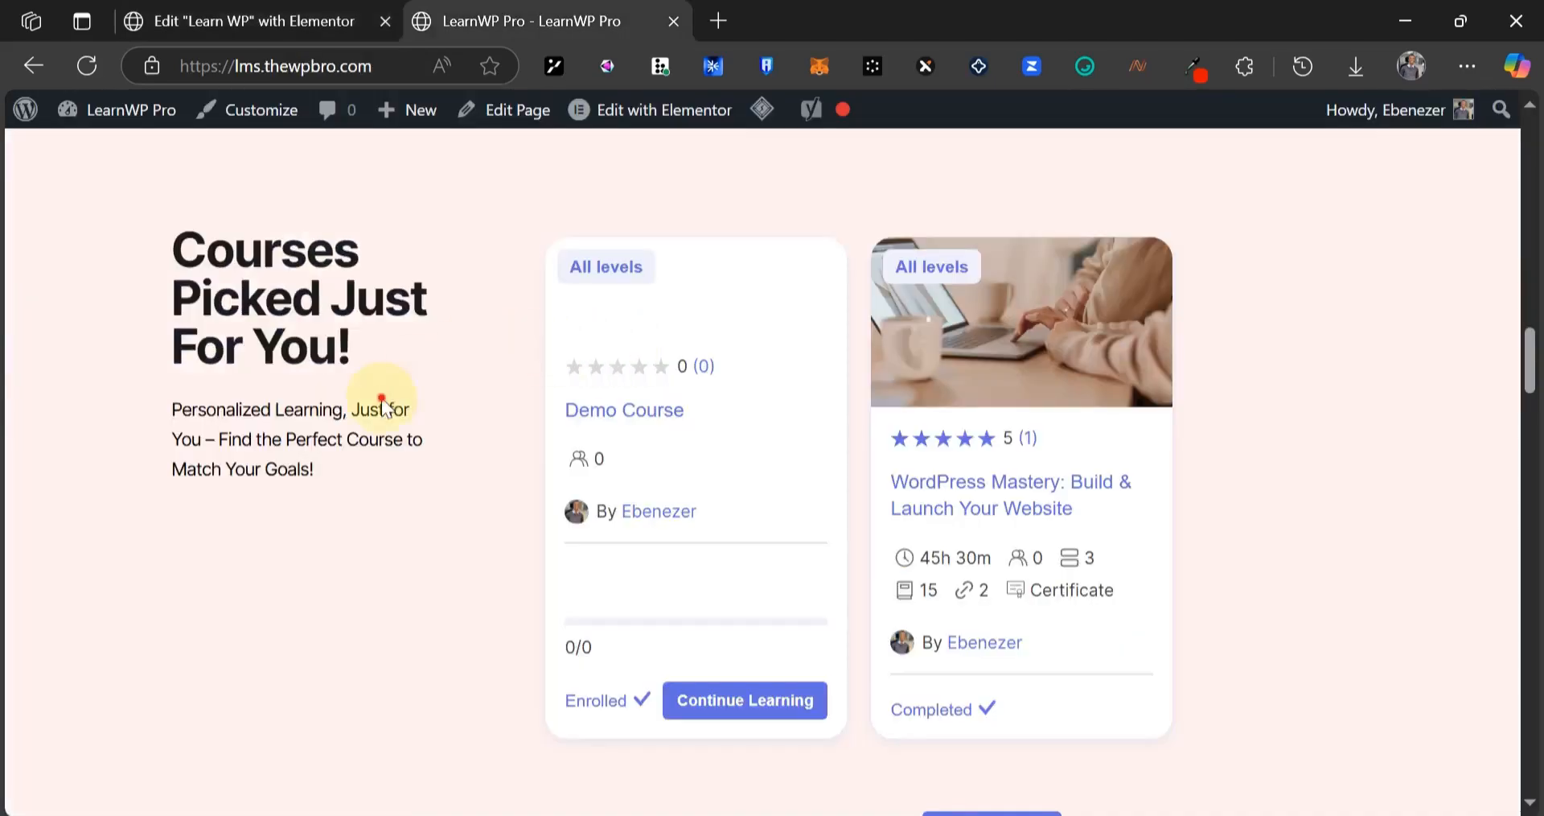
drag(532, 230, 547, 239)
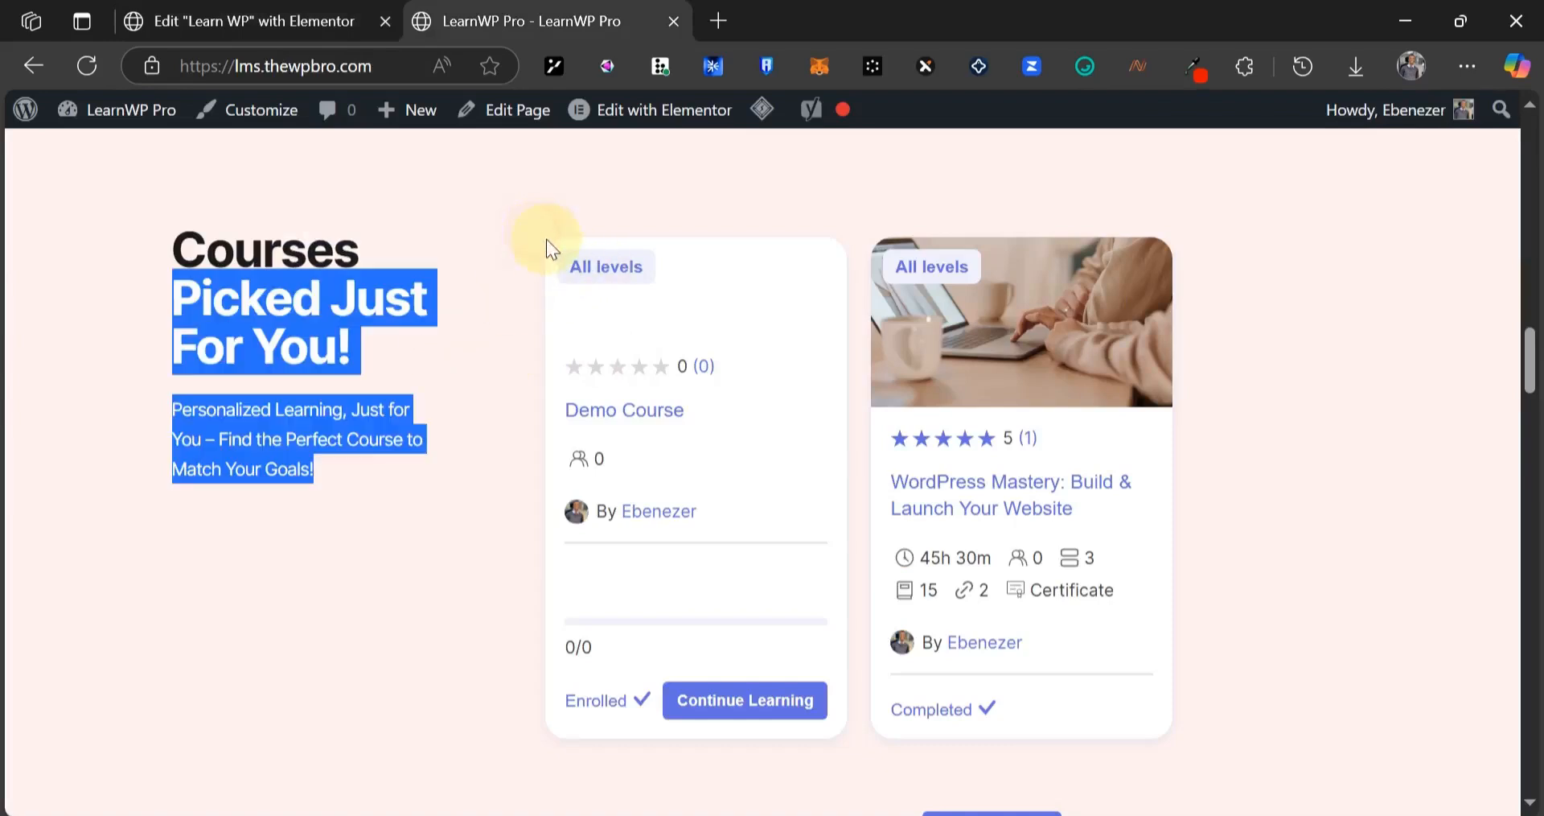
click(362, 315)
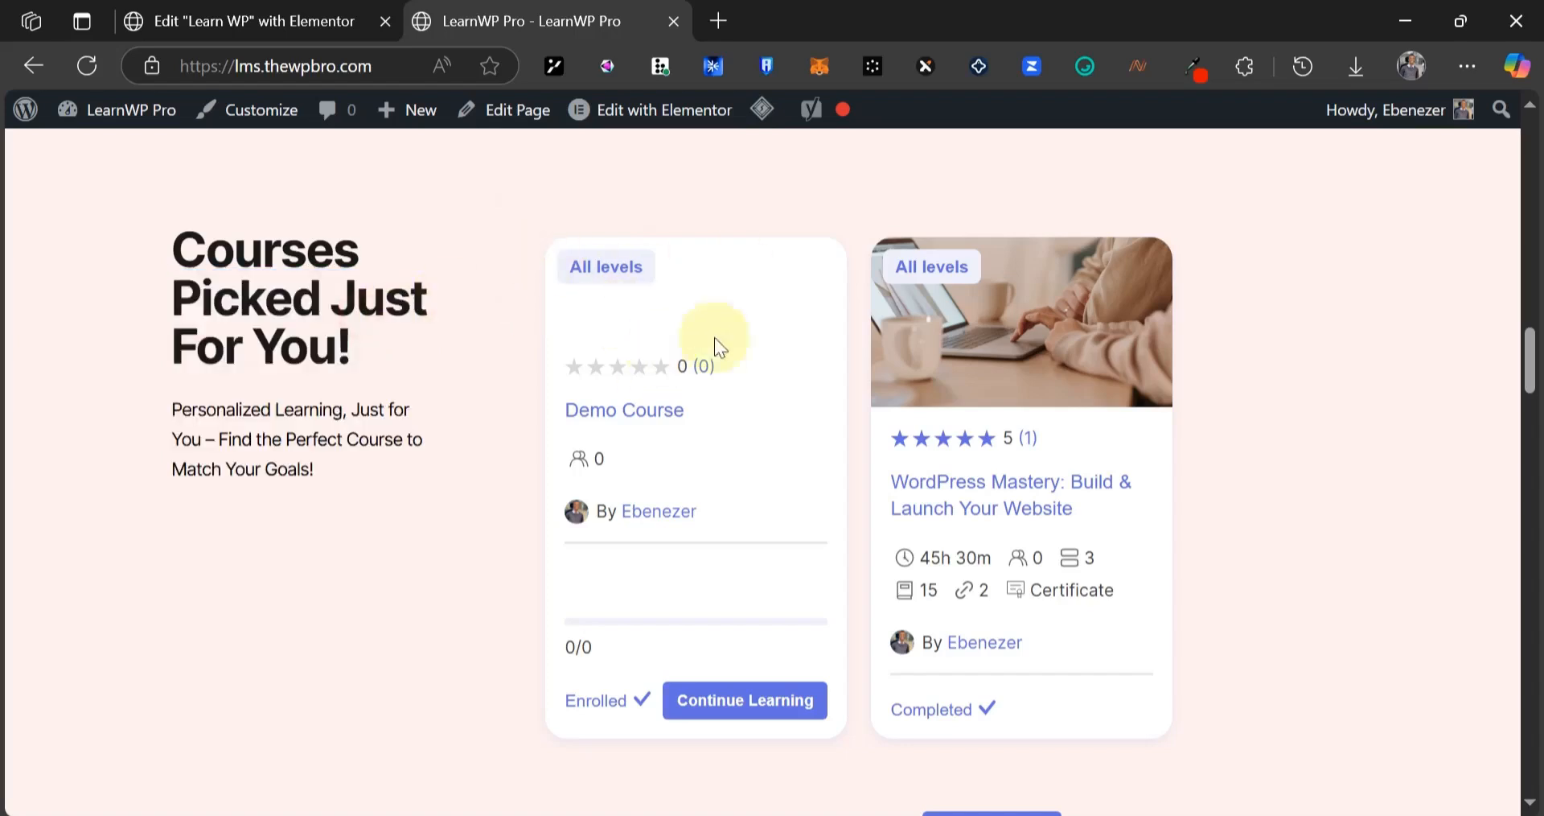
click(328, 12)
scroll(764, 340, down, 5)
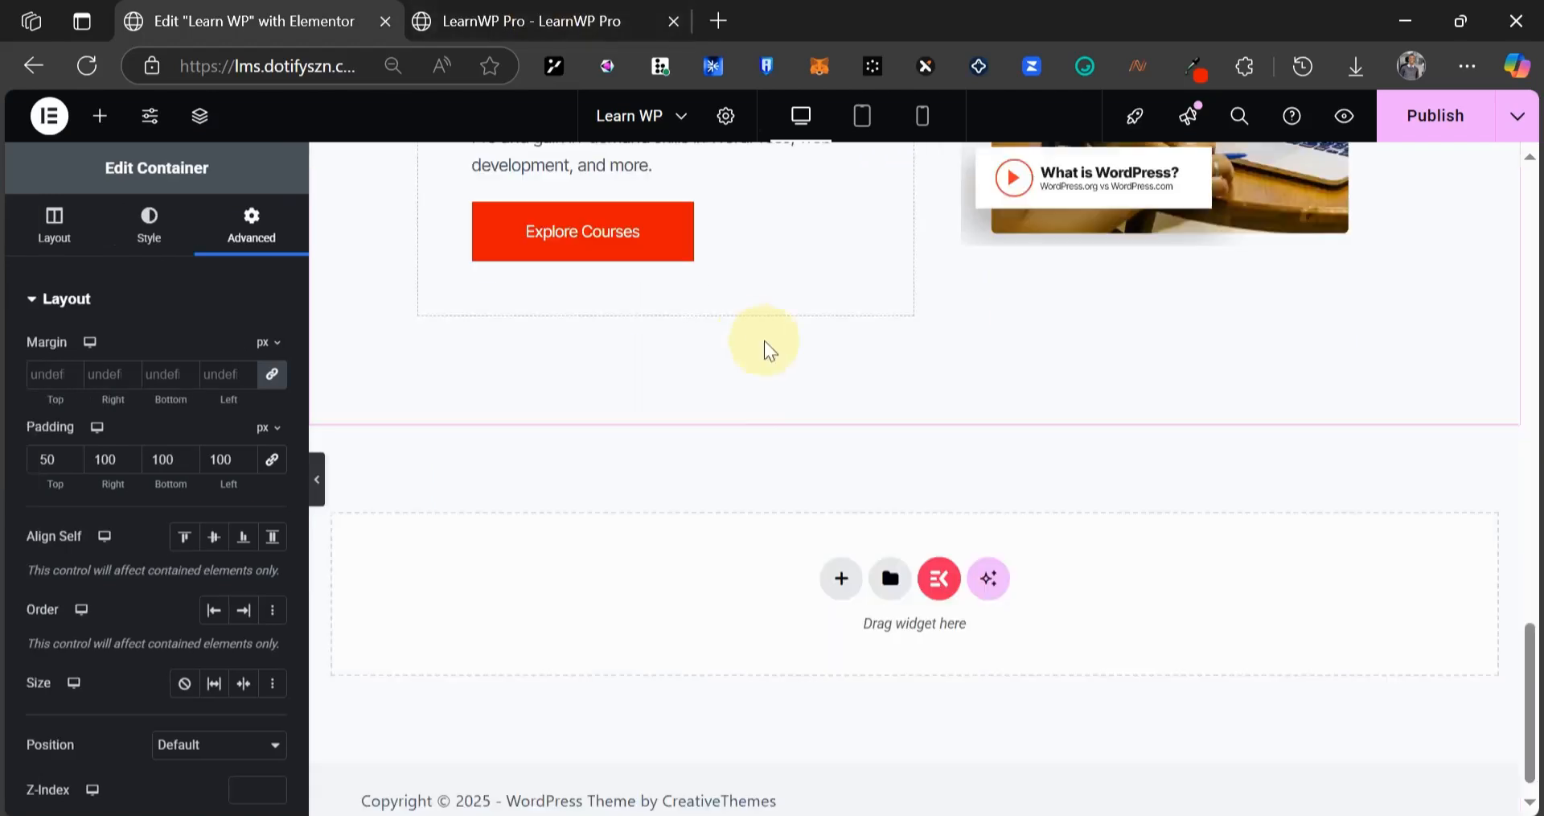
click(846, 556)
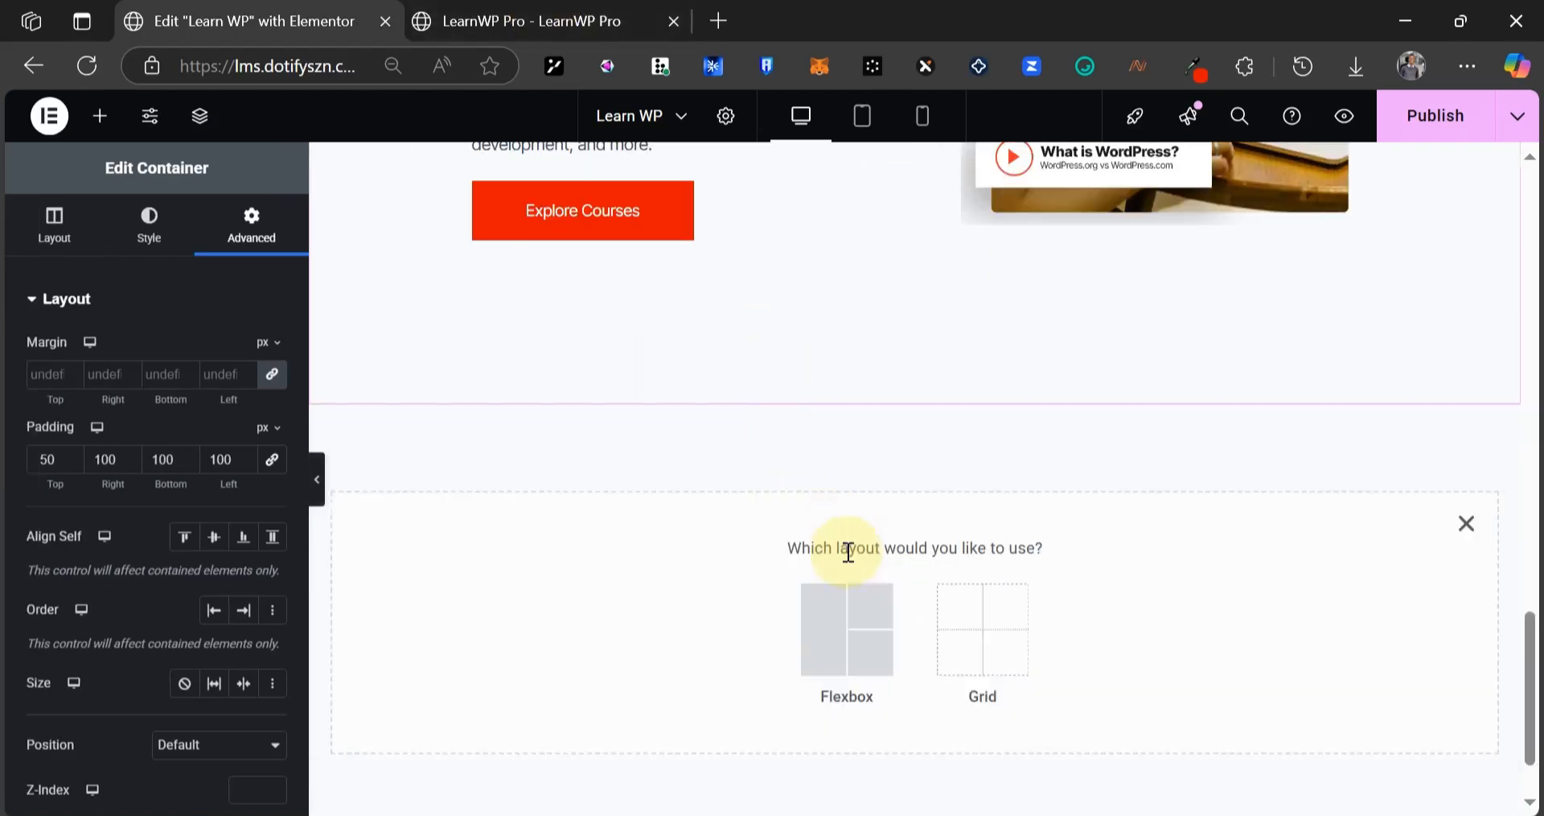
click(851, 611)
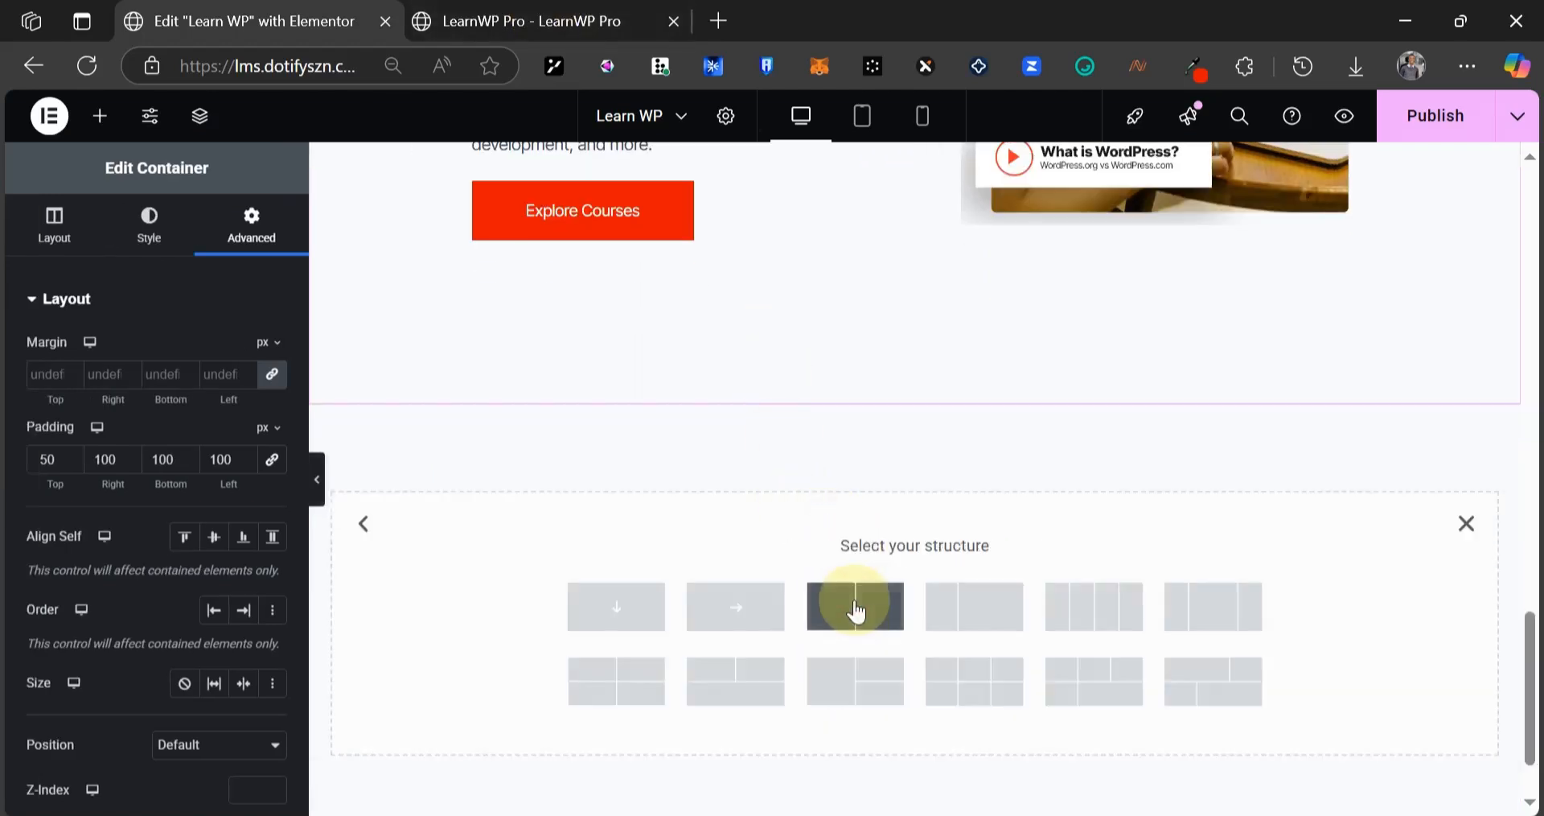
click(1001, 603)
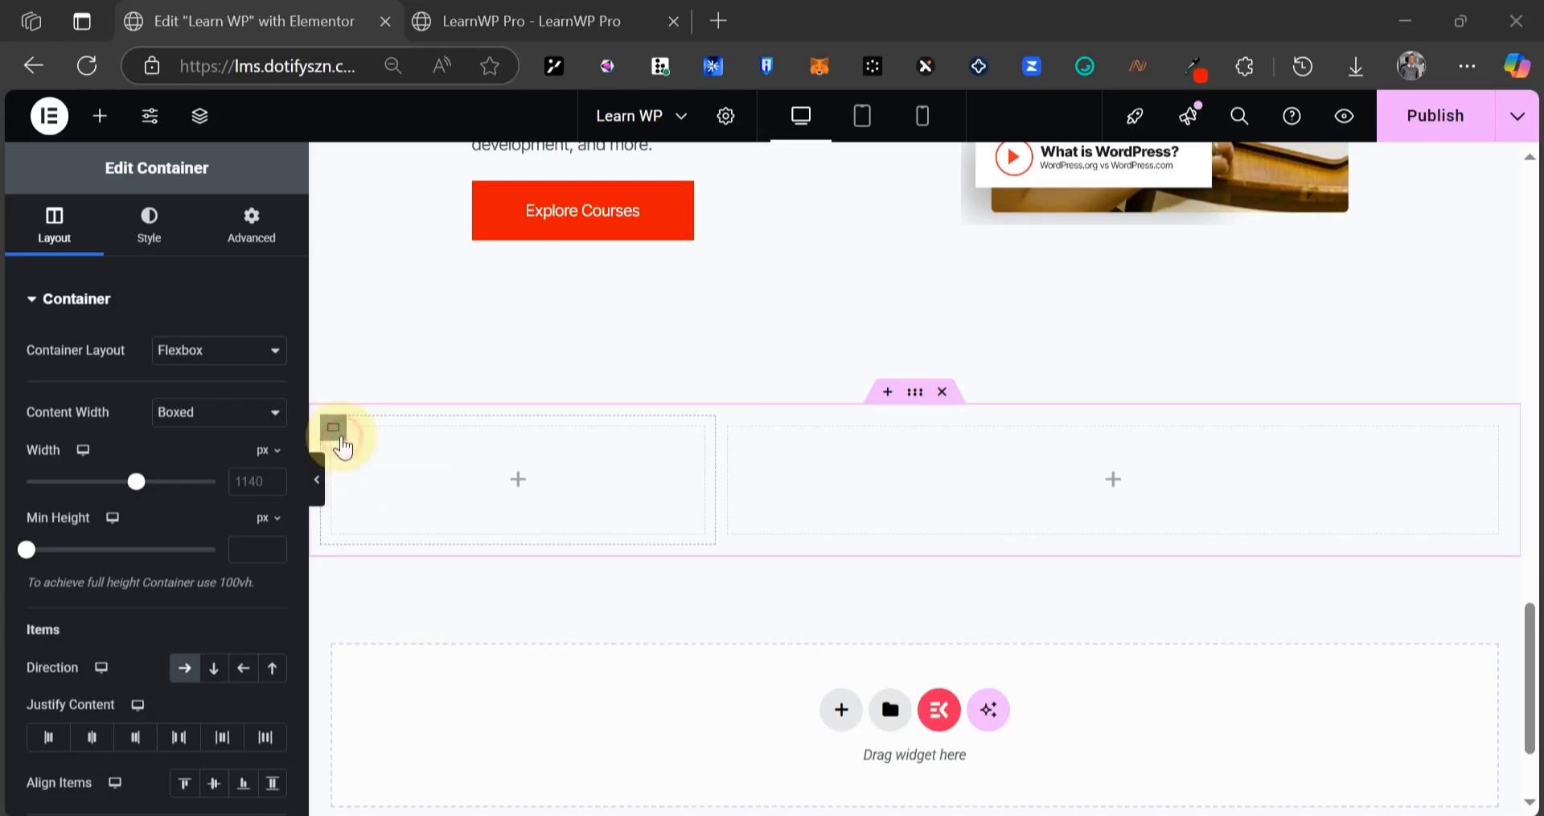
- Copy the "Explore Varieties of Courses on One Platform." heading for reuse in the new section's narrow column
click(335, 438)
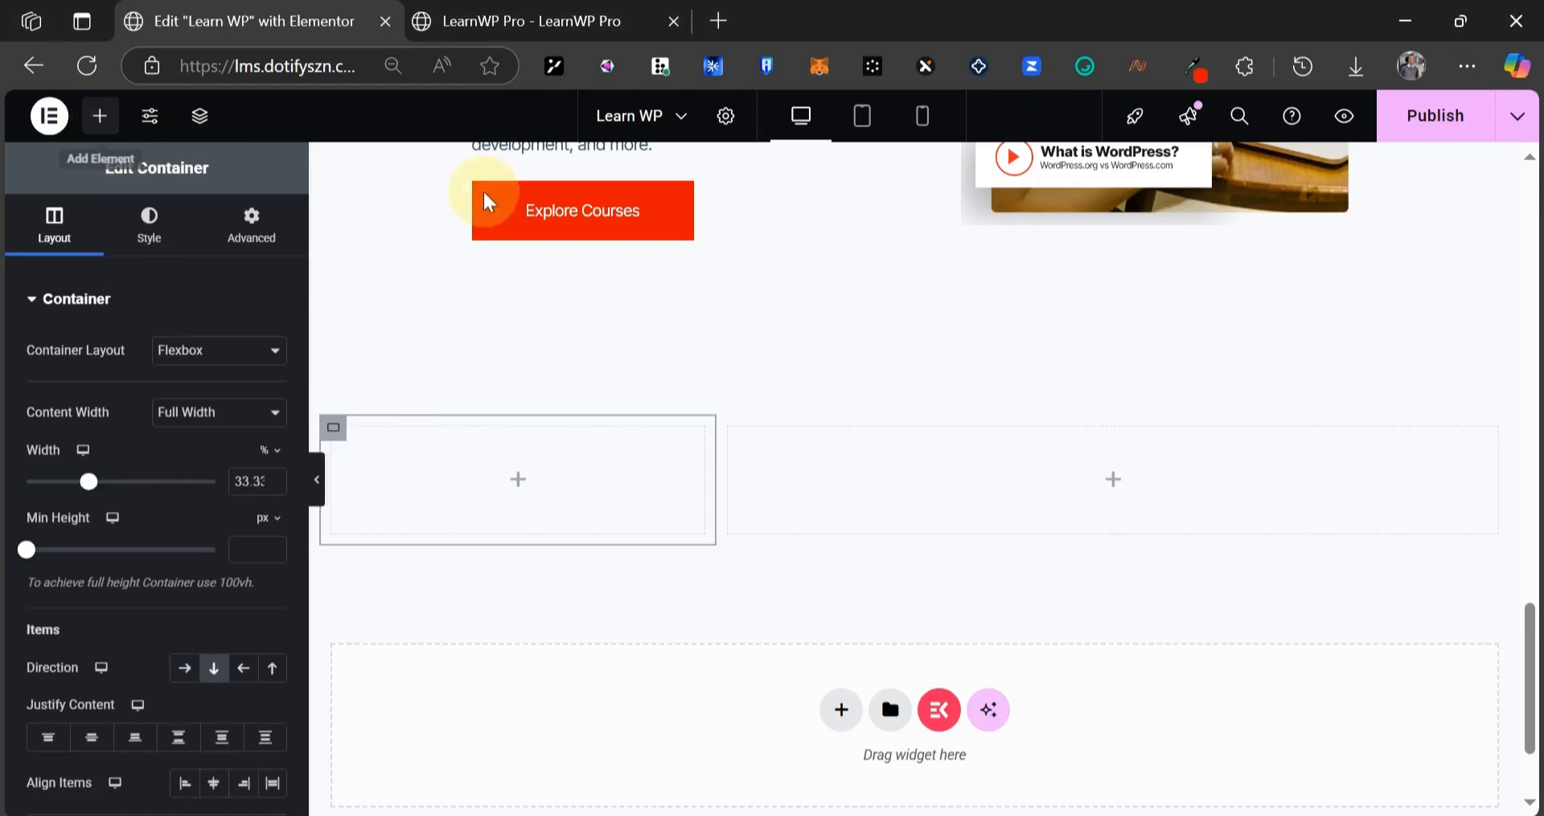
scroll(493, 603, up, 3)
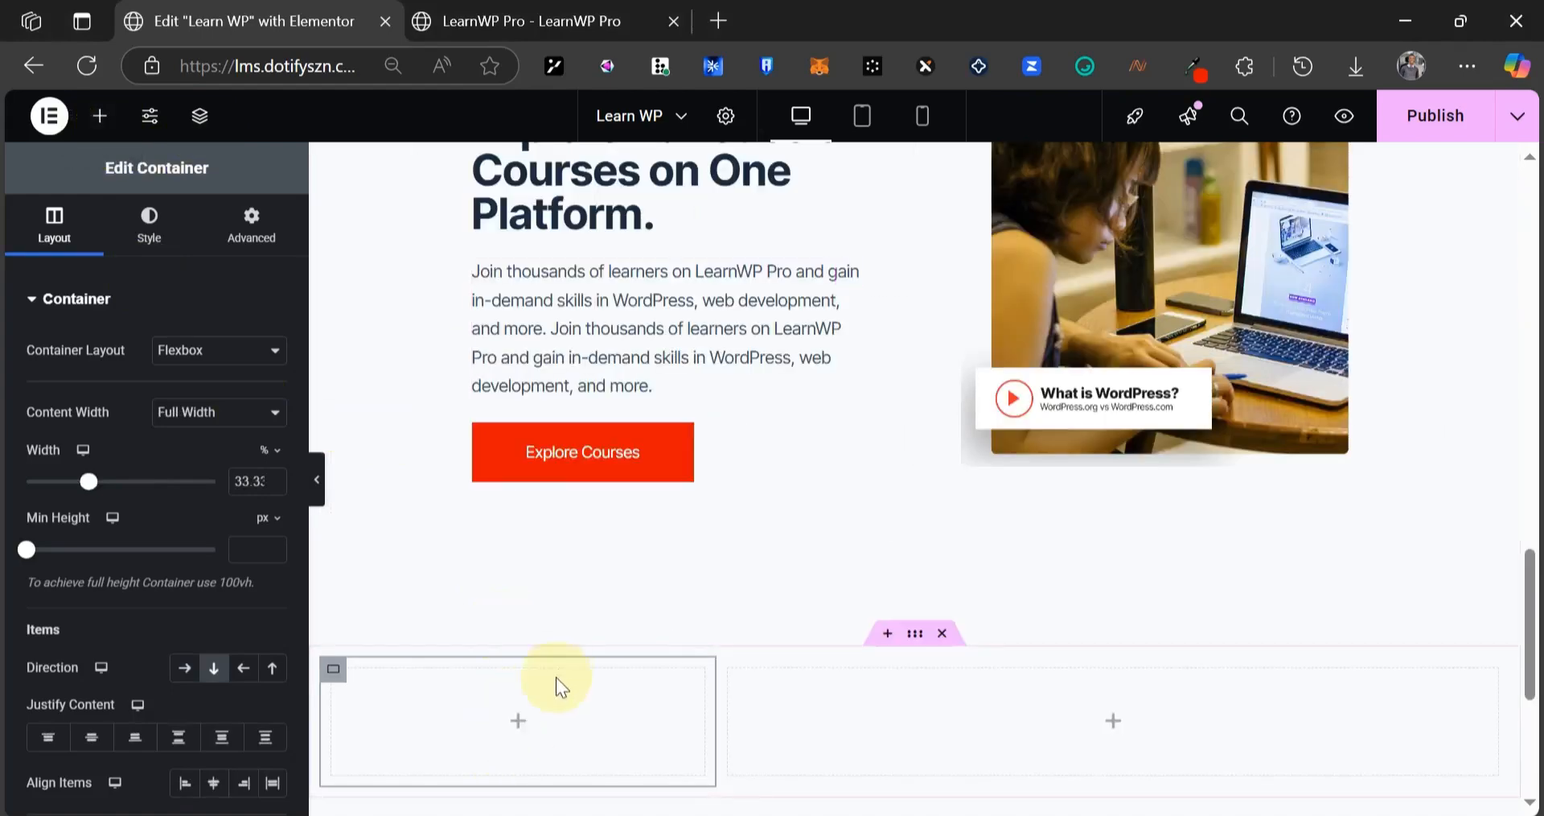
scroll(667, 365, up, 3)
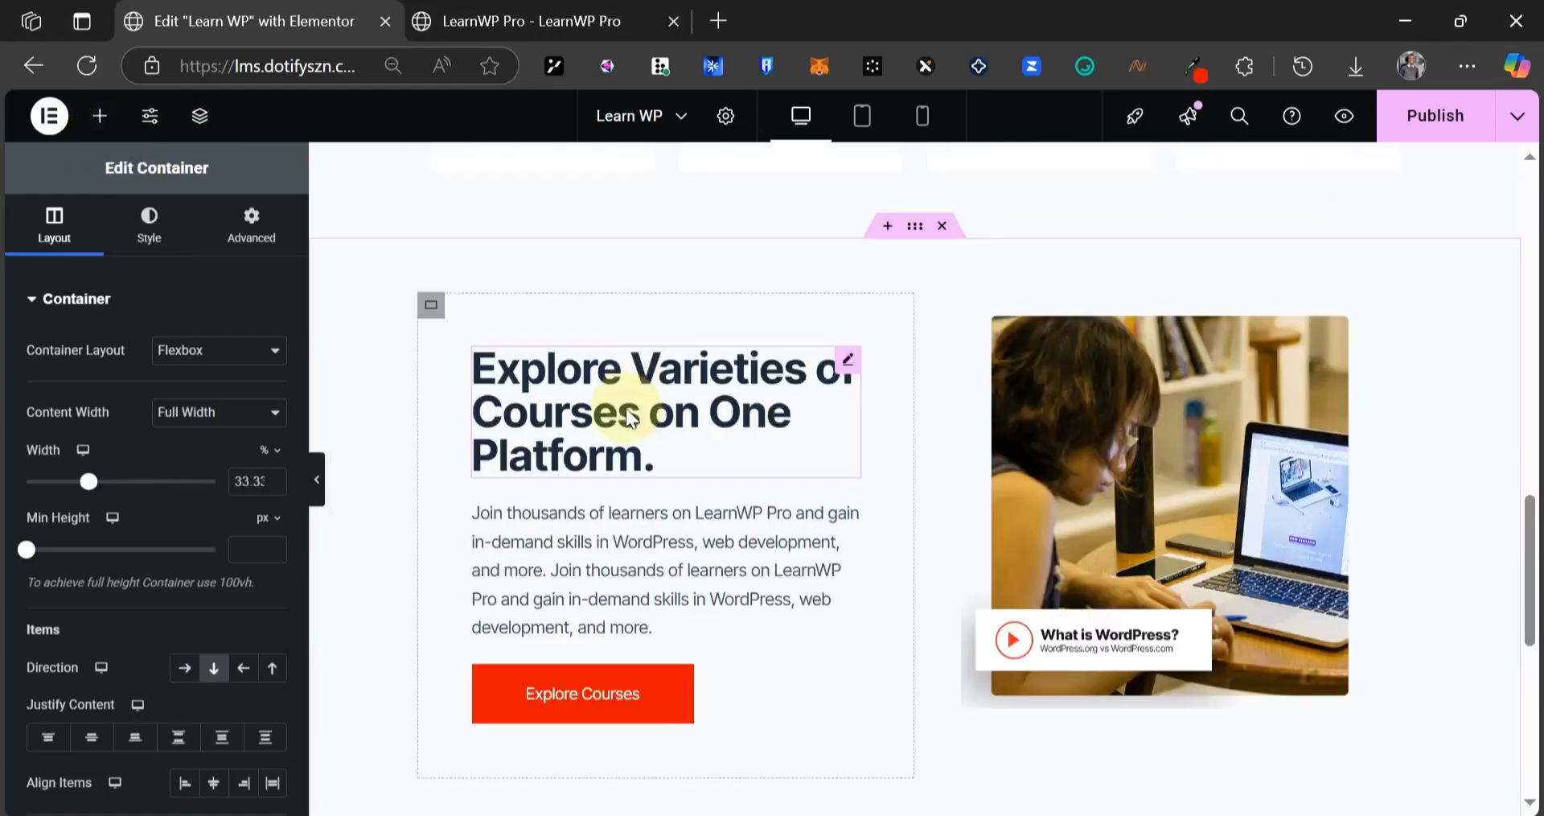
right_click(702, 412)
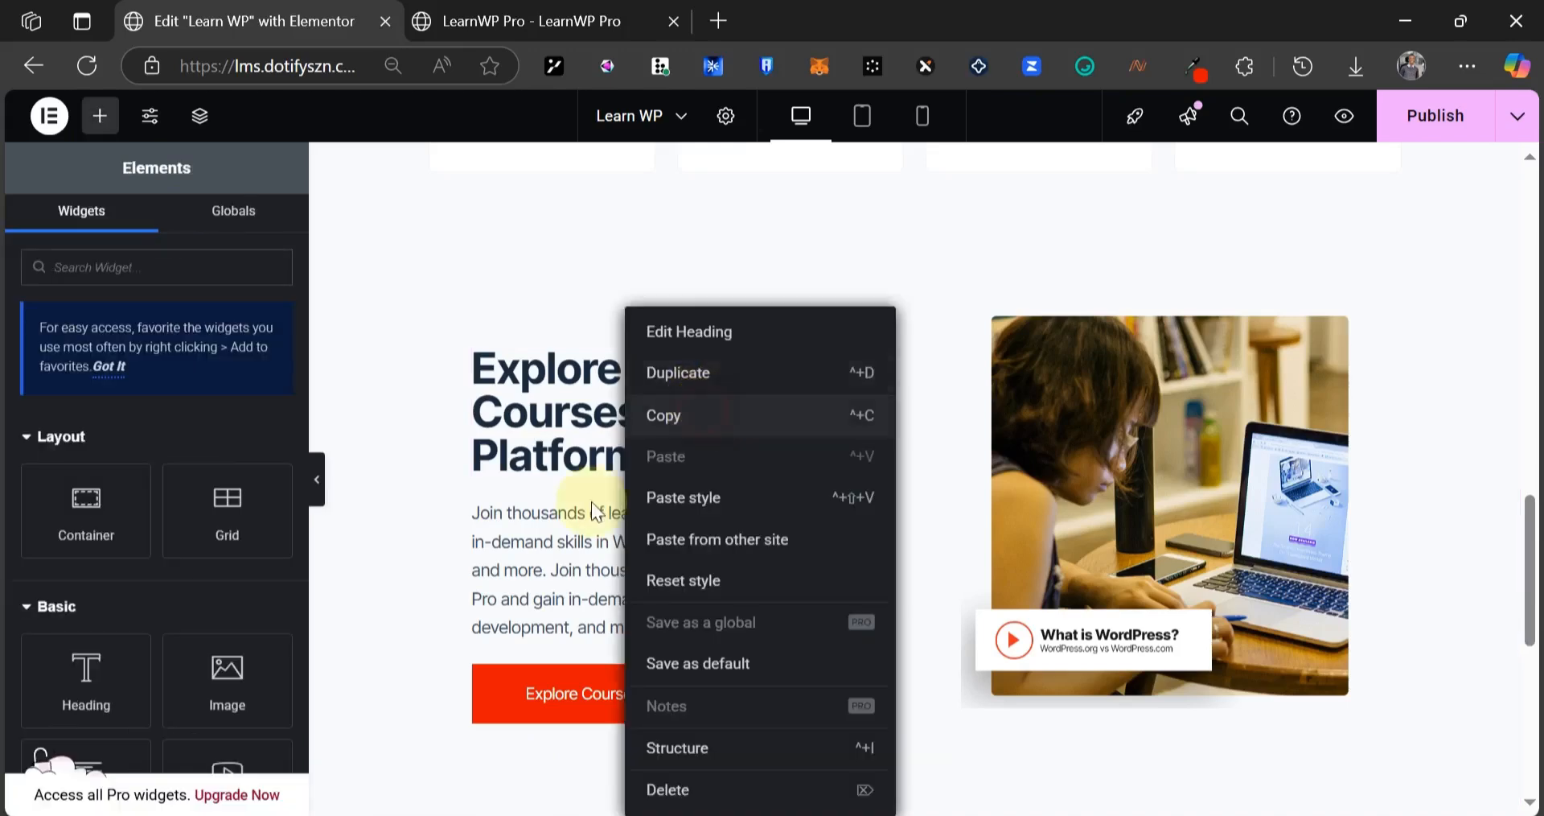
- Copy the "Explore Varieties of Courses on One Platform." heading into the narrow column of the empty two-column section below
click(663, 415)
scroll(531, 386, down, 5)
right_click(523, 334)
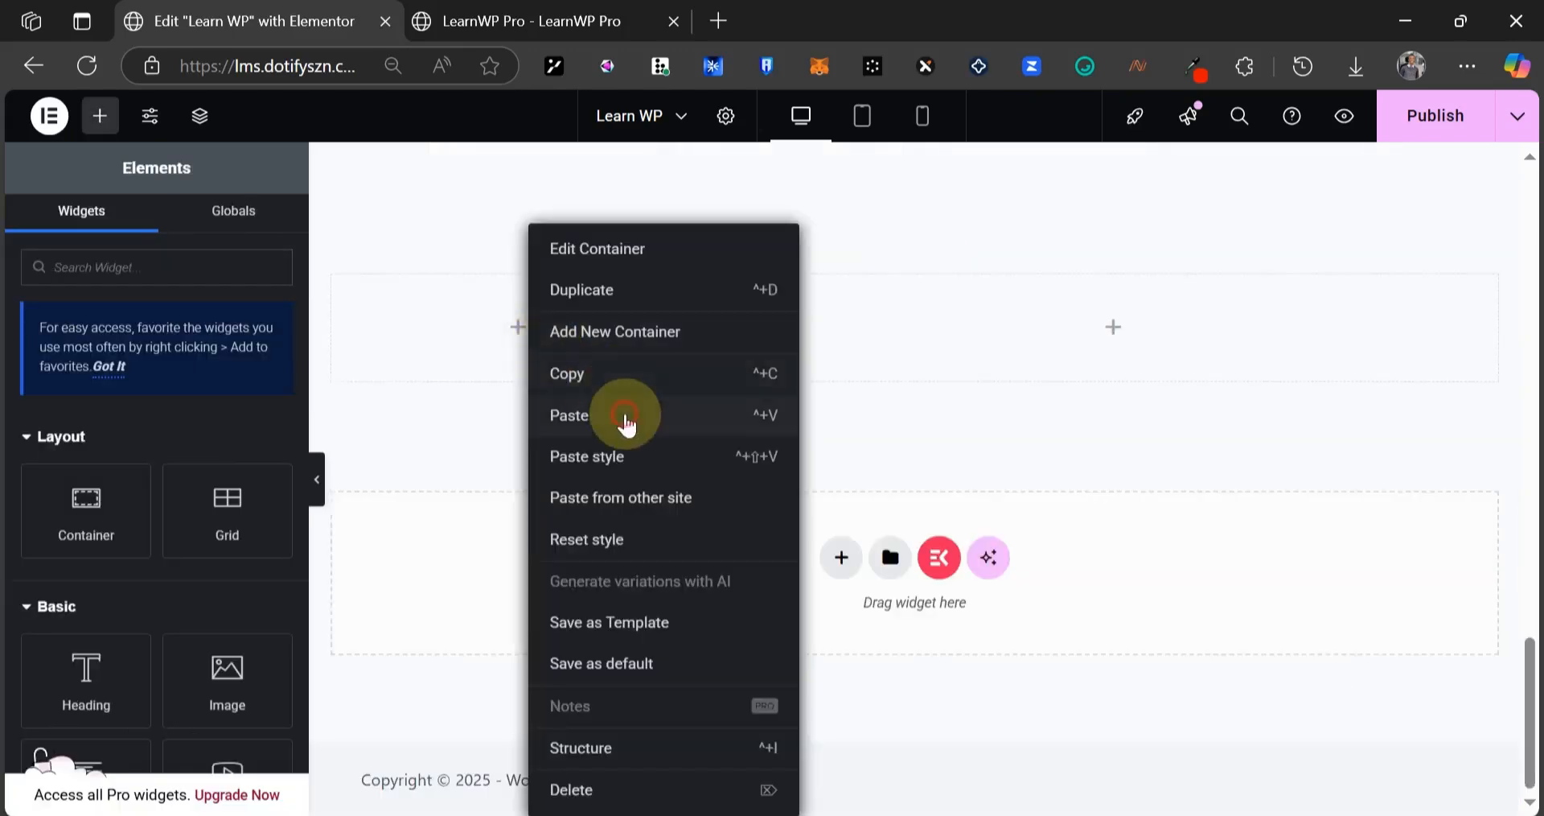
click(624, 421)
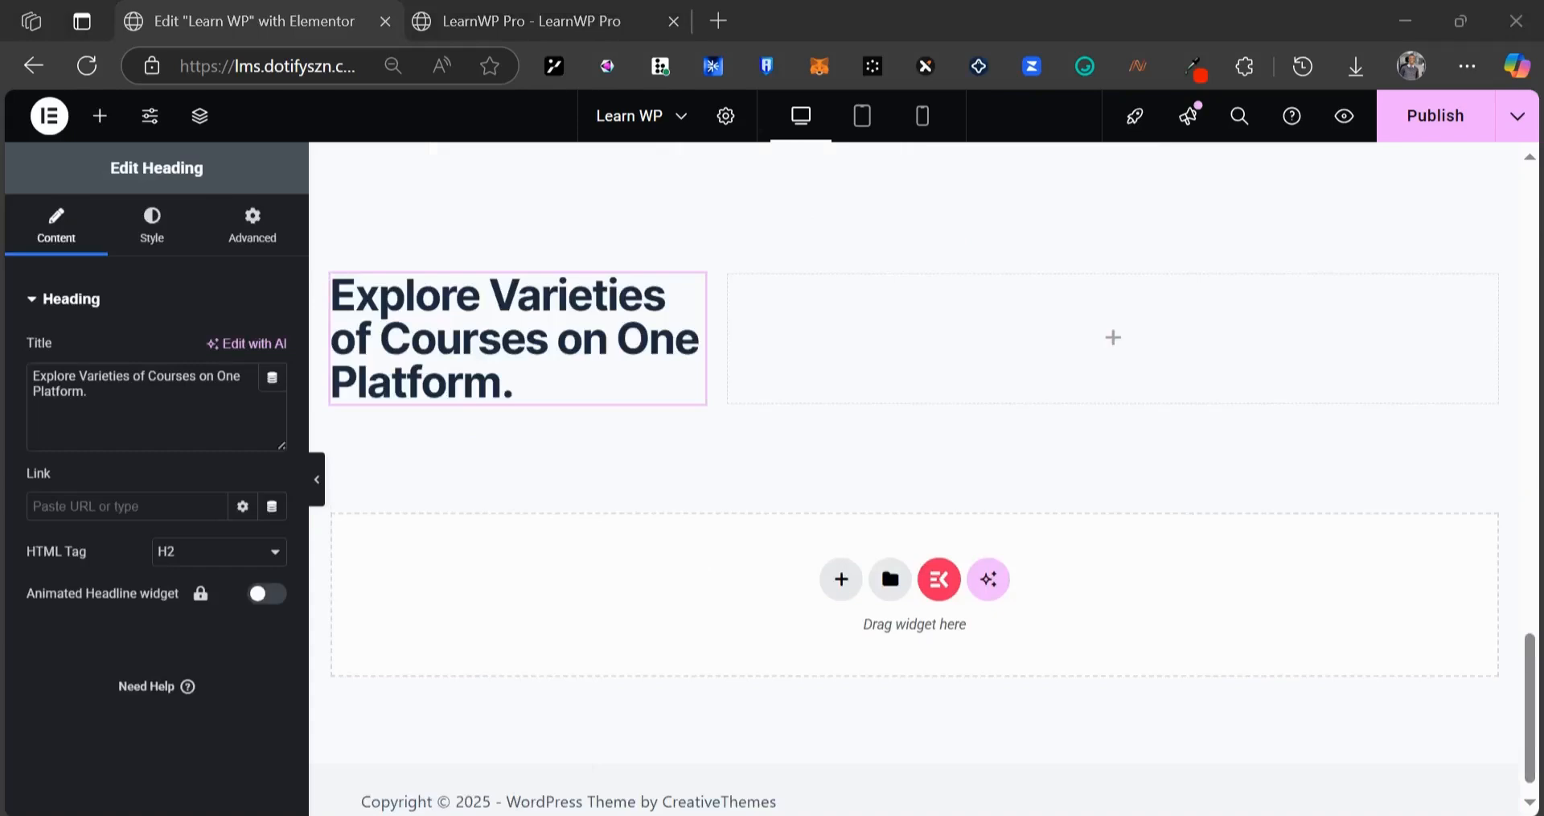
- Replace the pasted heading's title with "Courses Picked Just For You!" copied from the LearnWP Pro reference page
click(444, 16)
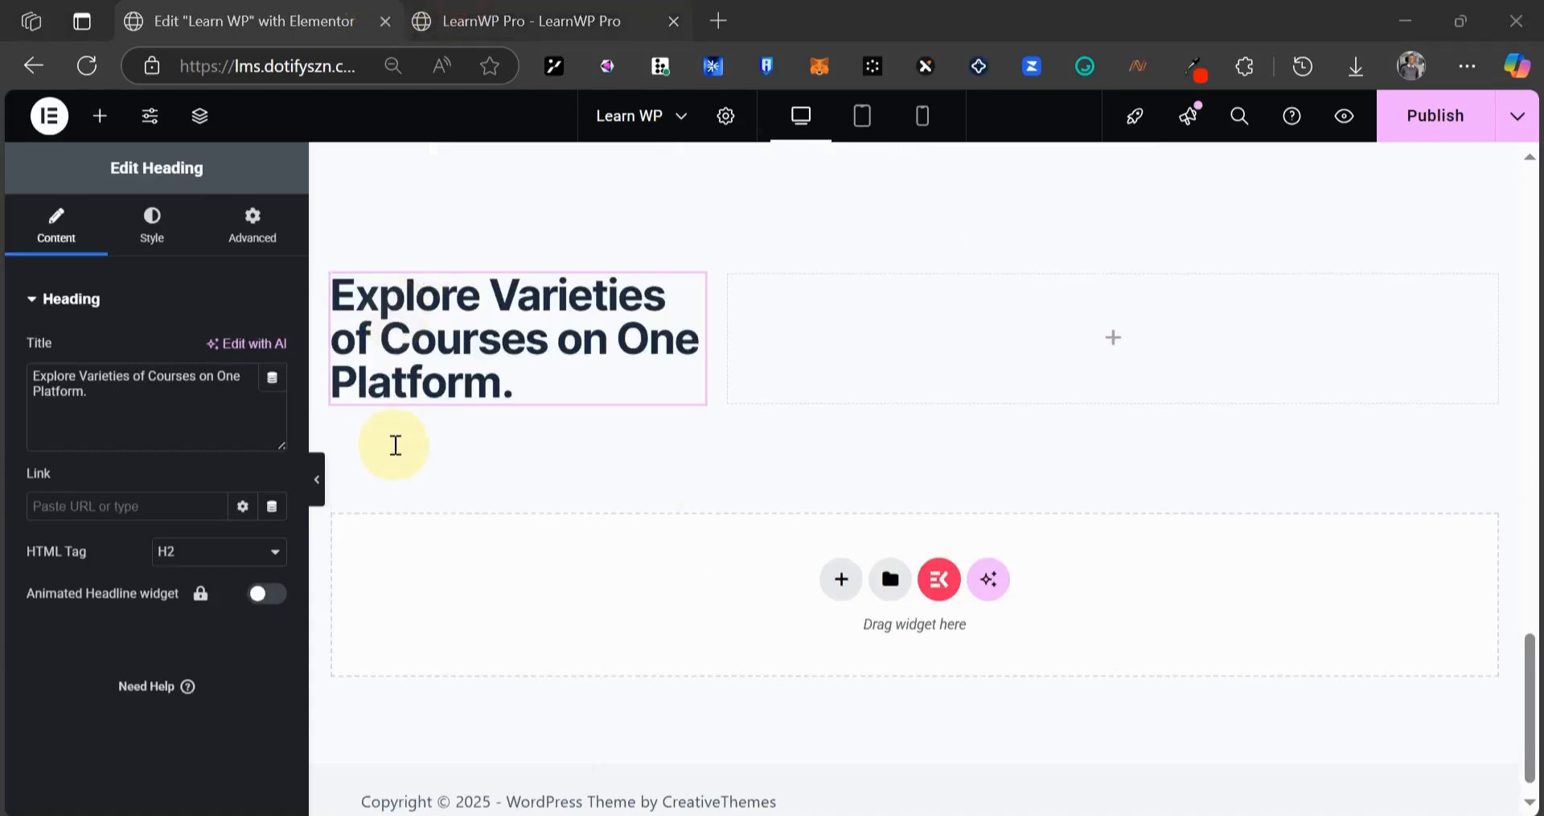
drag(354, 348, 170, 244)
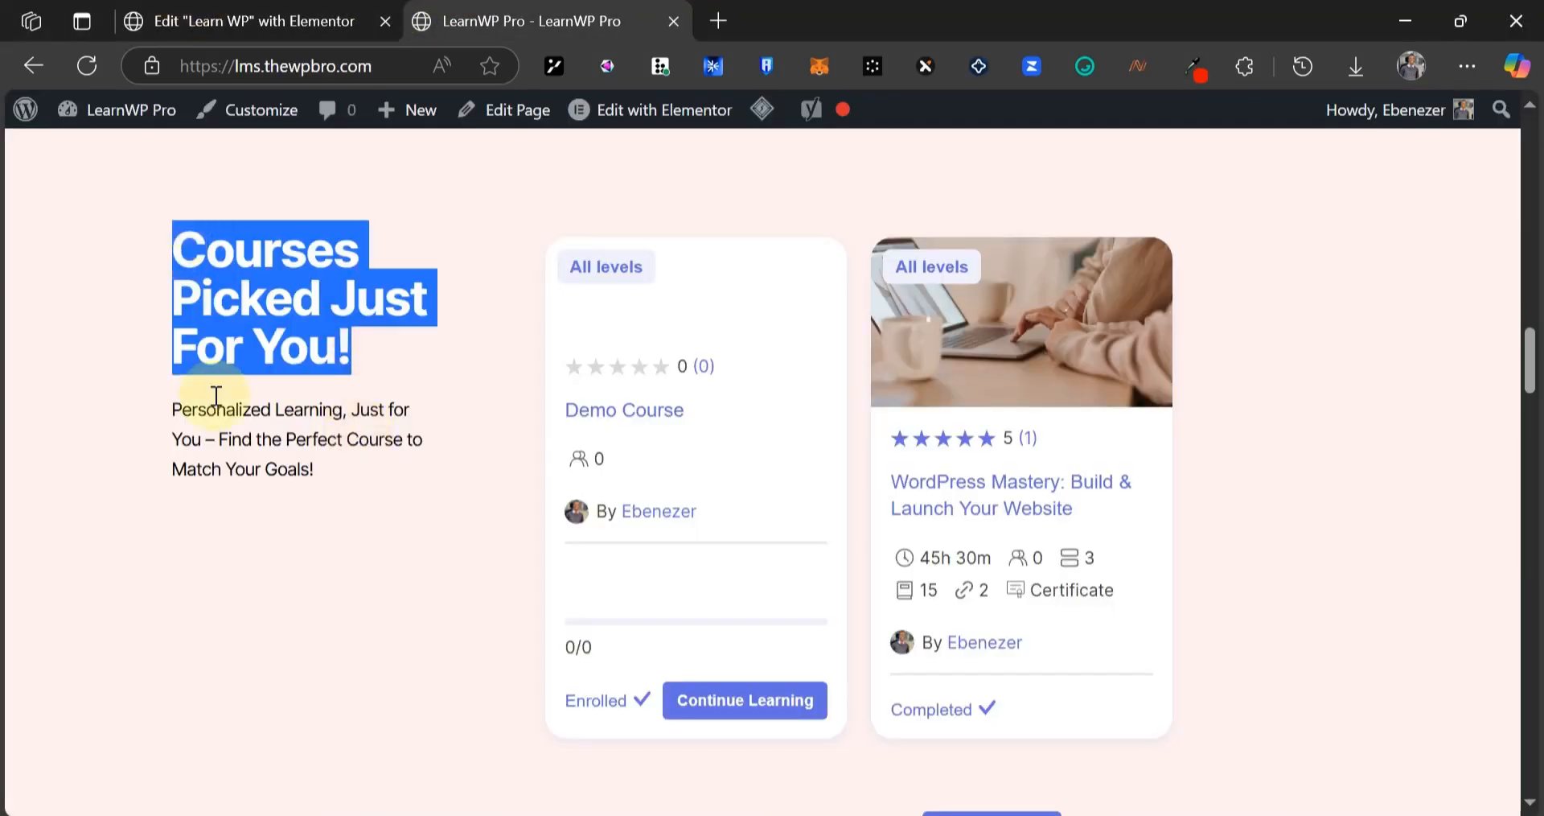
key(ctrl+c)
key(ctrl+shift+Tab)
key(ctrl+a)
key(ctrl+v)
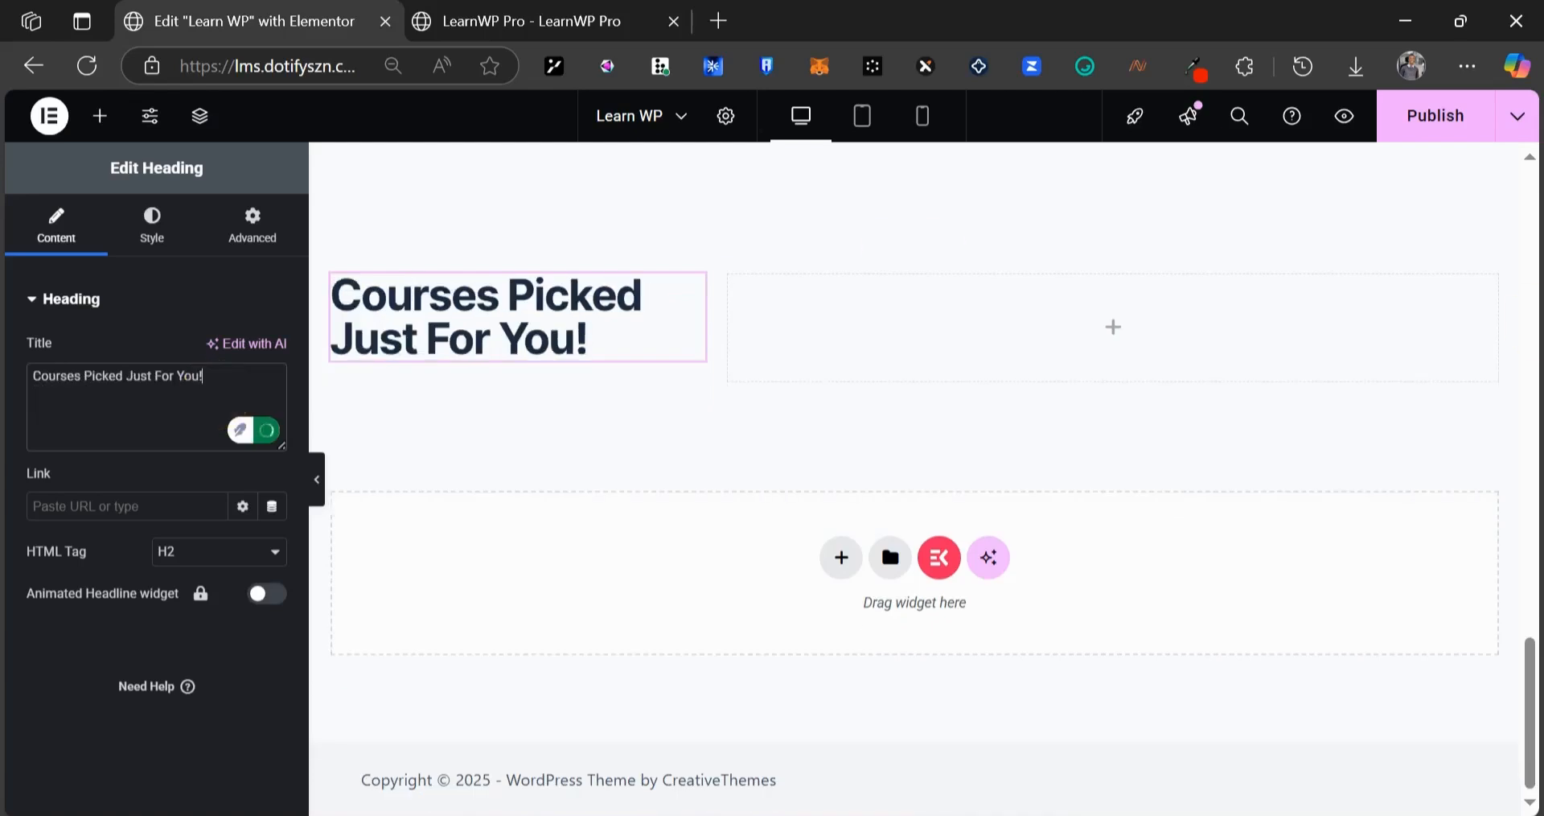
key(alt+Tab)
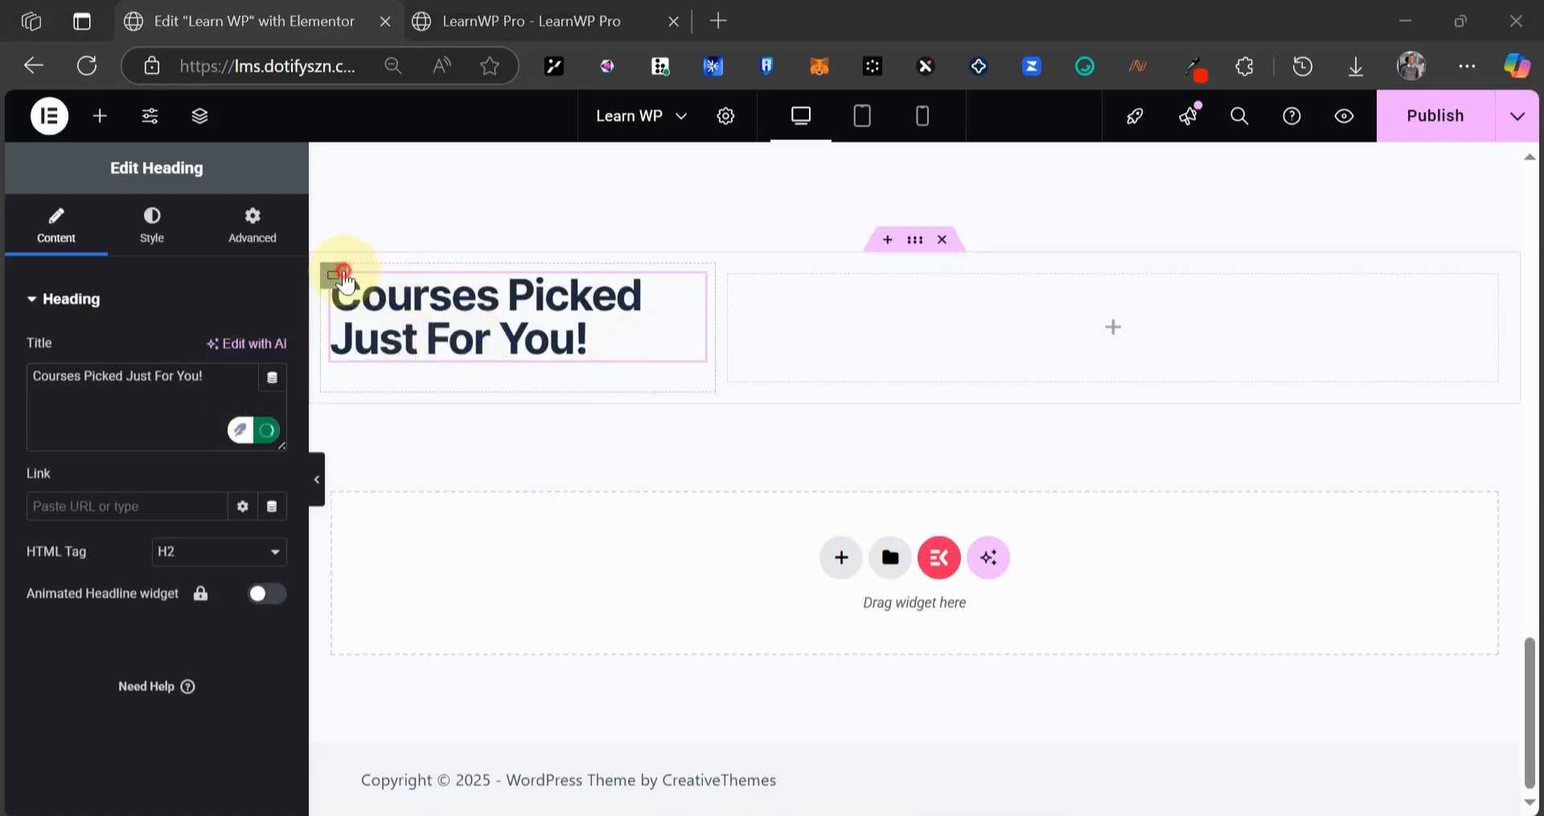
- Unlink the heading column's padding and set it to 80 px right and left, 0 top and bottom
click(343, 277)
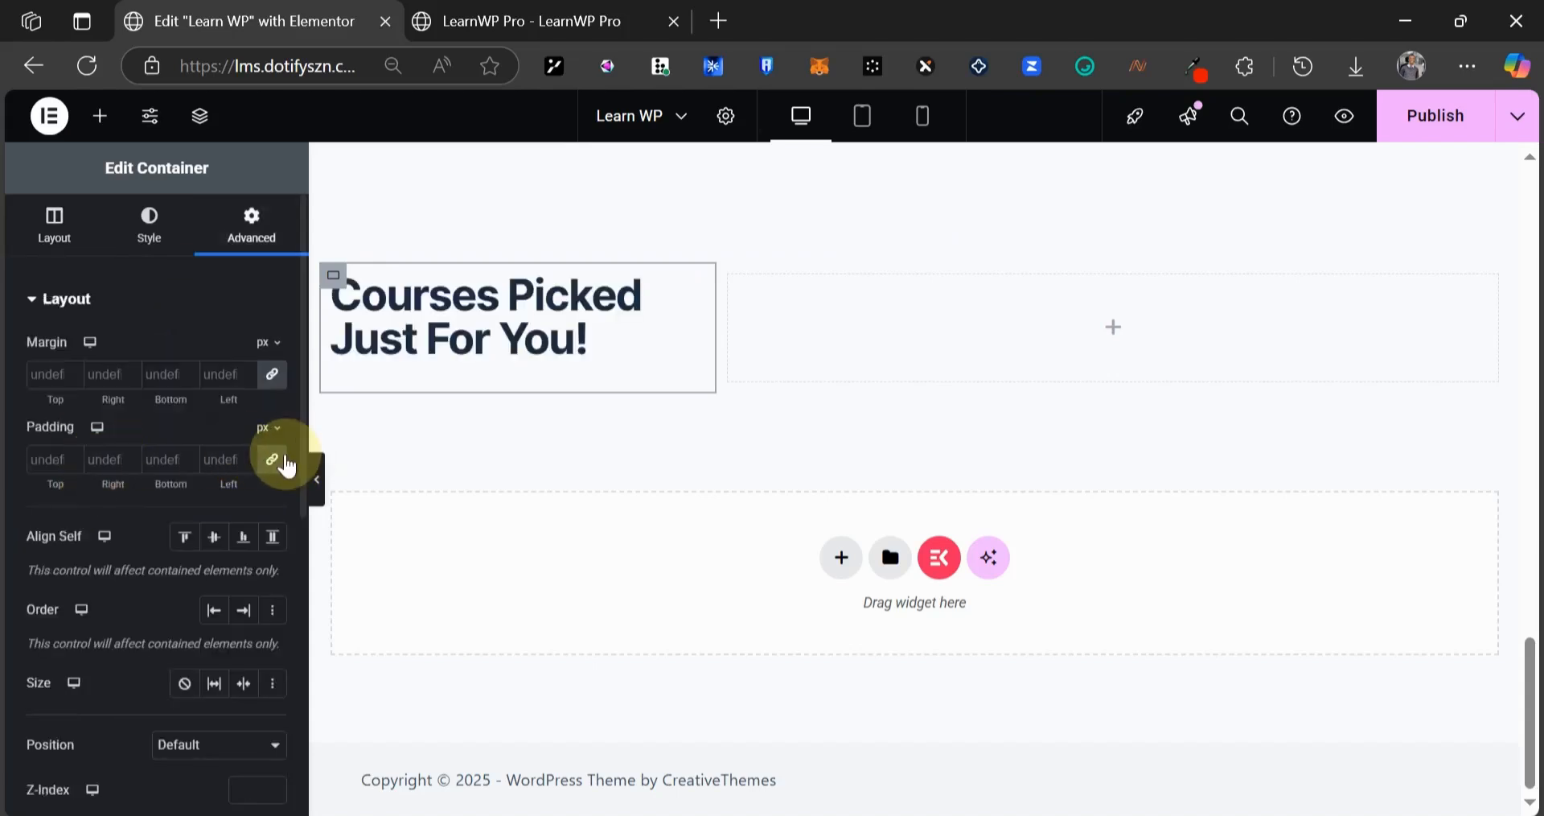
click(272, 458)
click(87, 460)
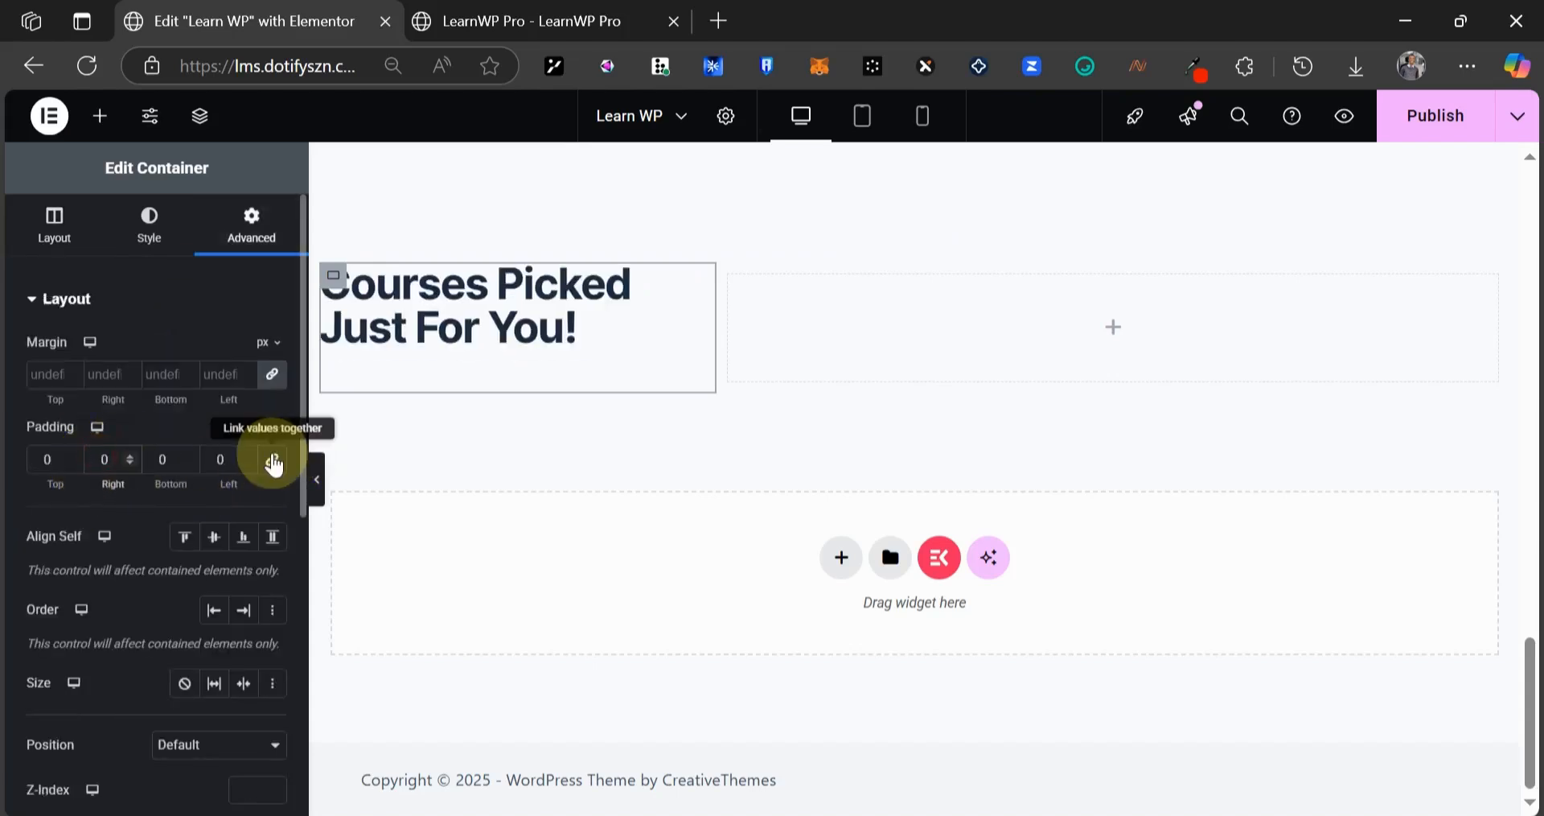
text(8)
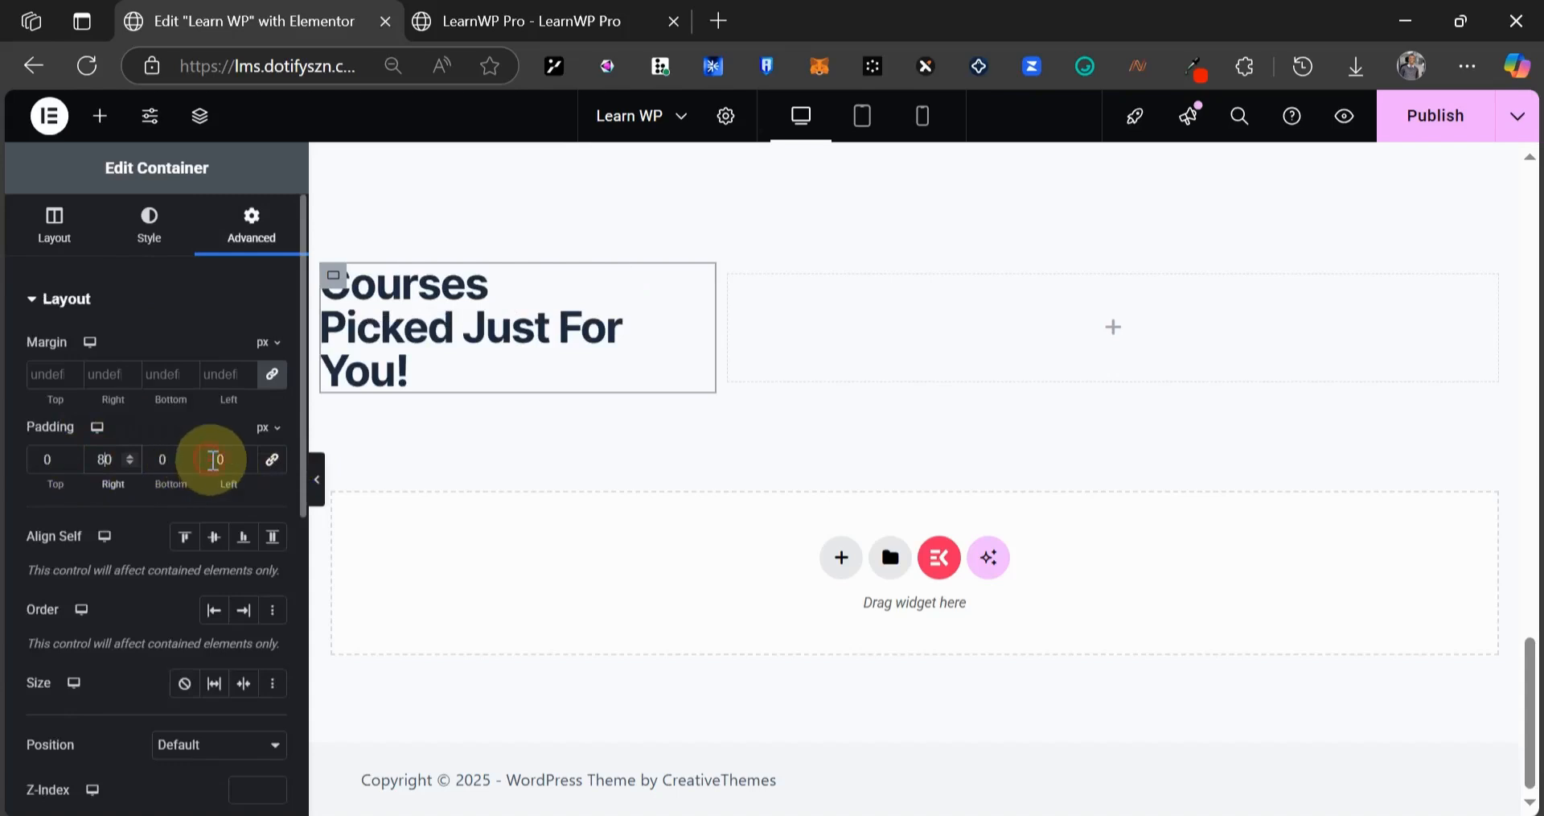
click(217, 459)
text(8)
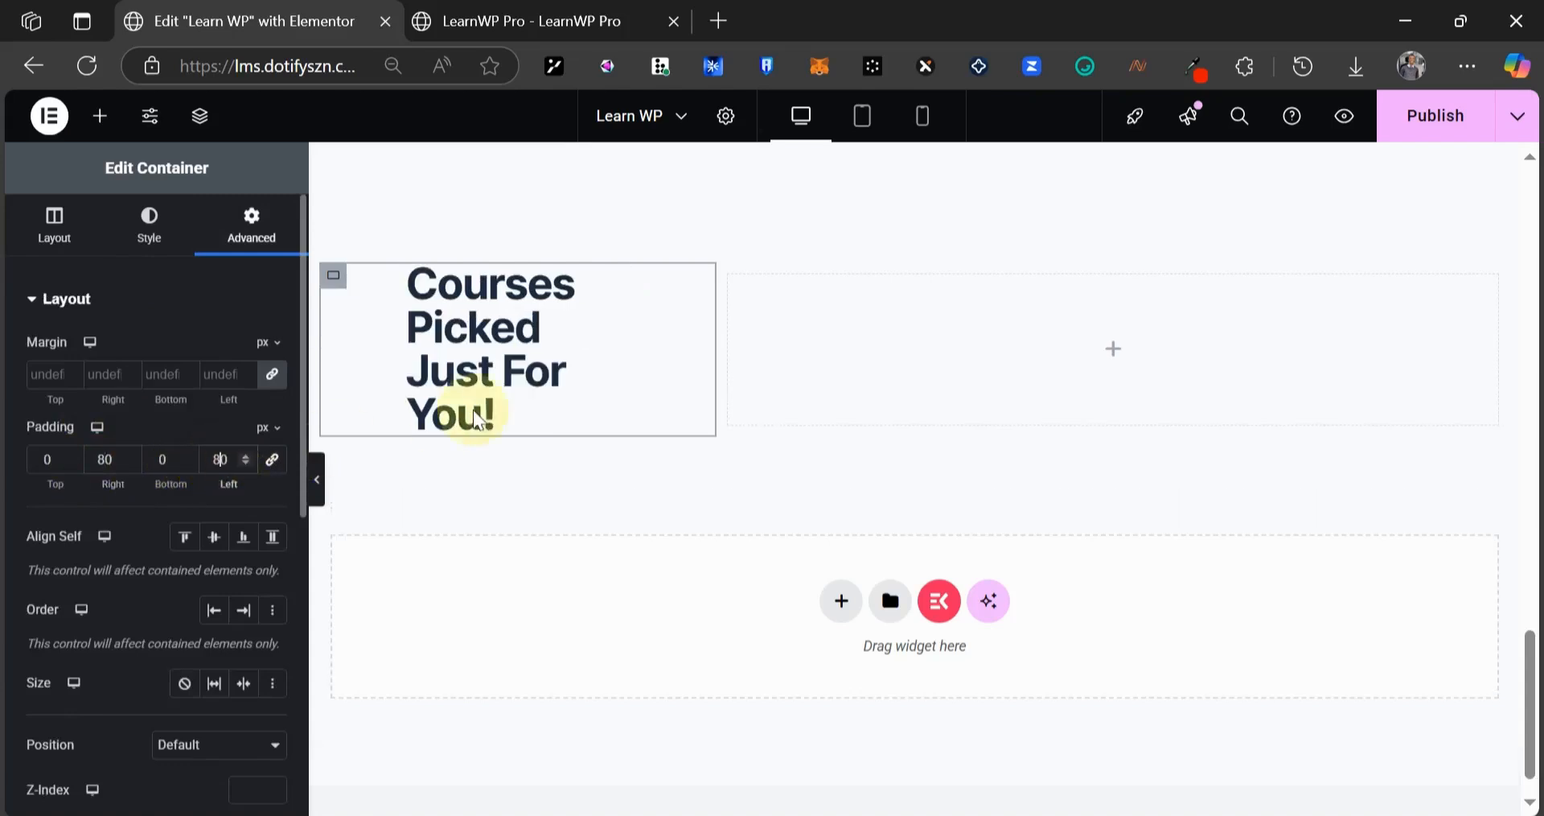
- Copy the description under "Courses Picked Just For You!" from the LearnWP Pro page and return to the Elementor editor
click(504, 18)
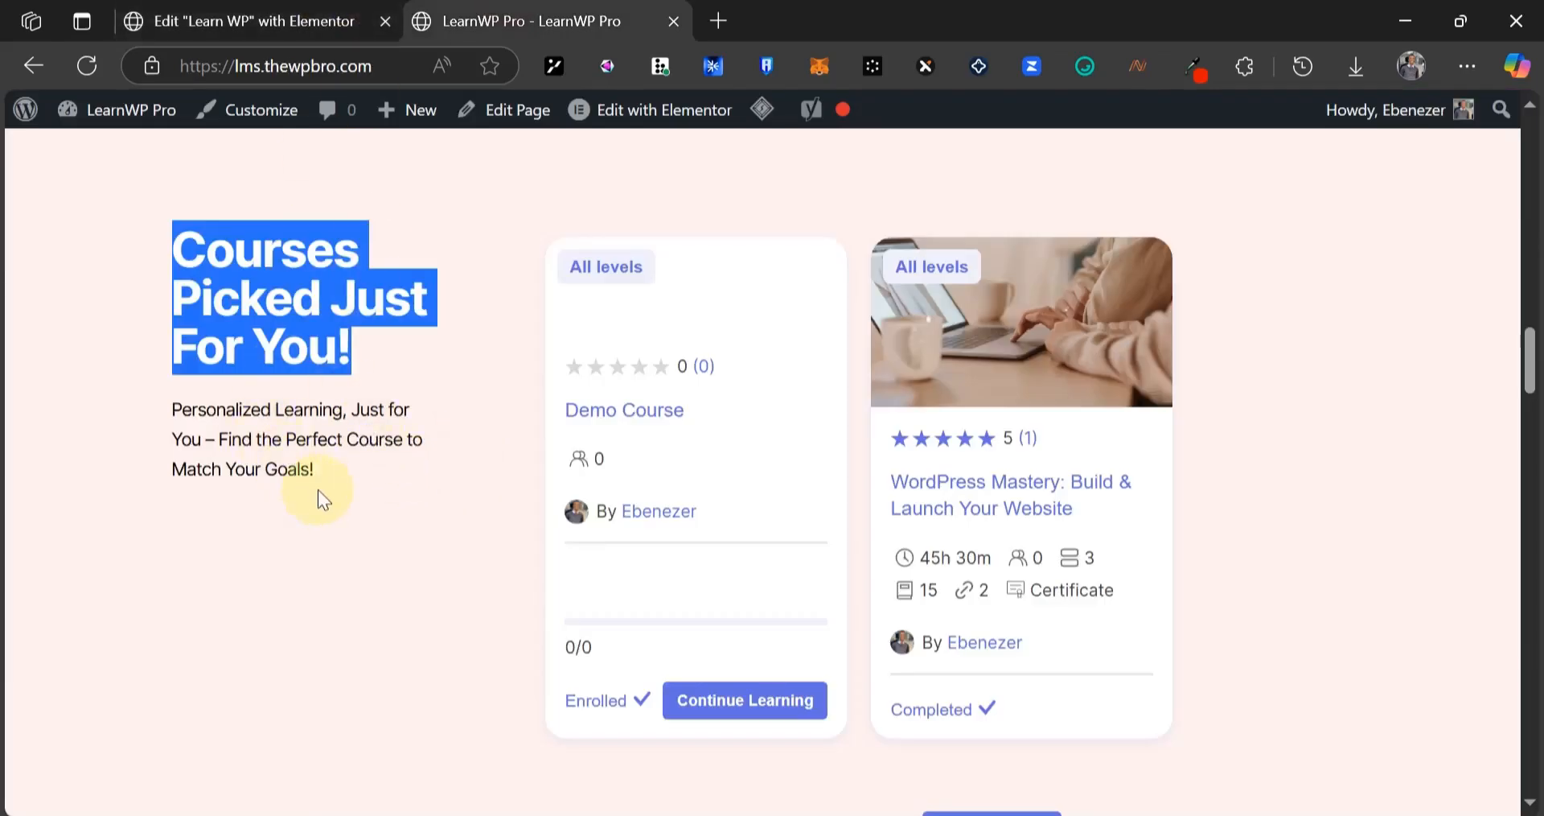
drag(317, 489, 172, 394)
click(375, 11)
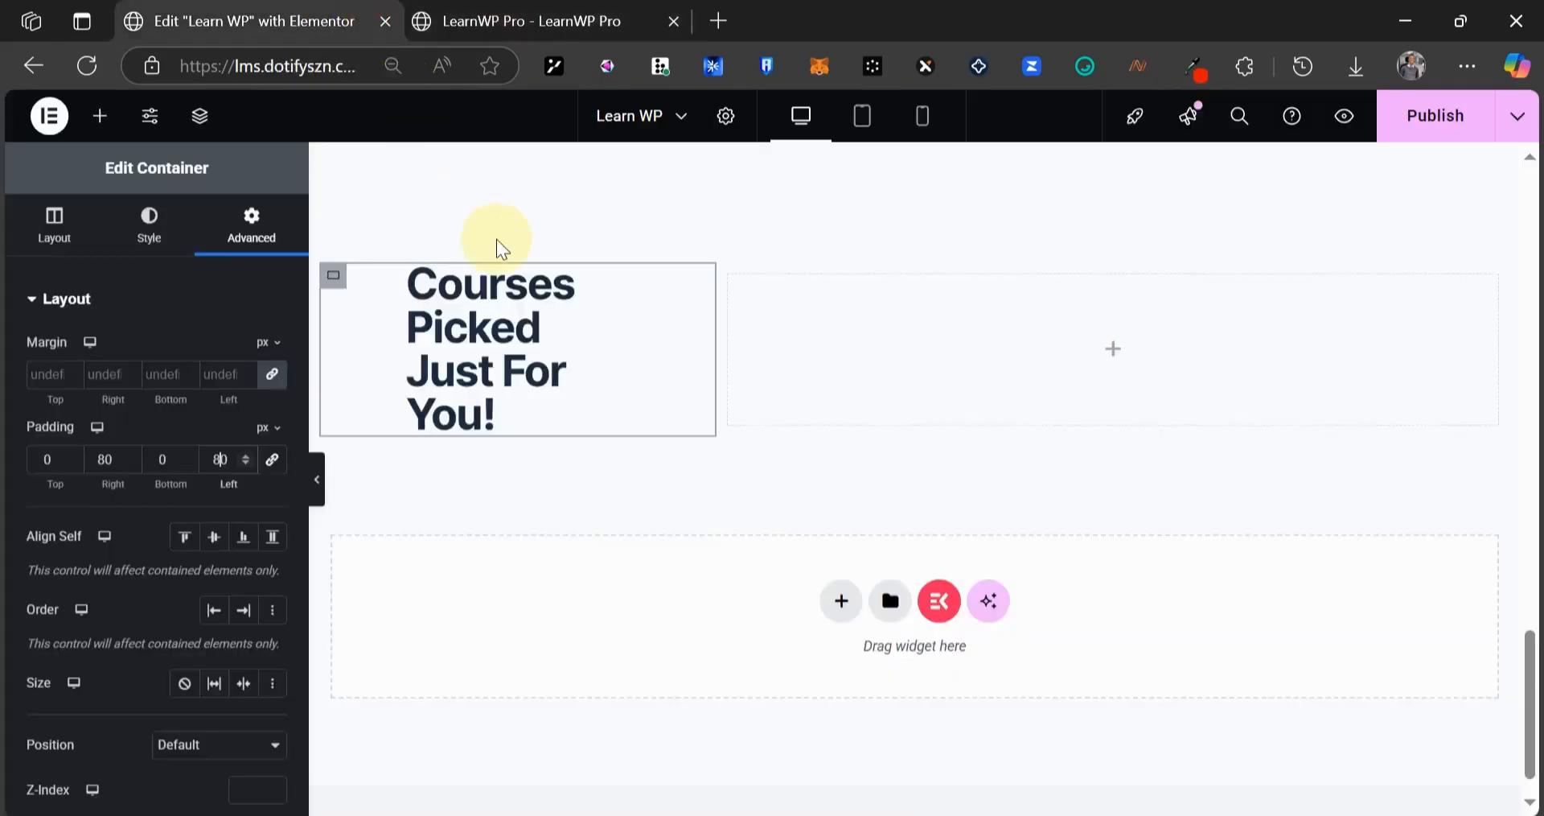
- Copy the paragraph from the Explore Varieties section and paste it below the "Courses Picked Just For You!" heading
scroll(507, 402, up, 5)
right_click(632, 301)
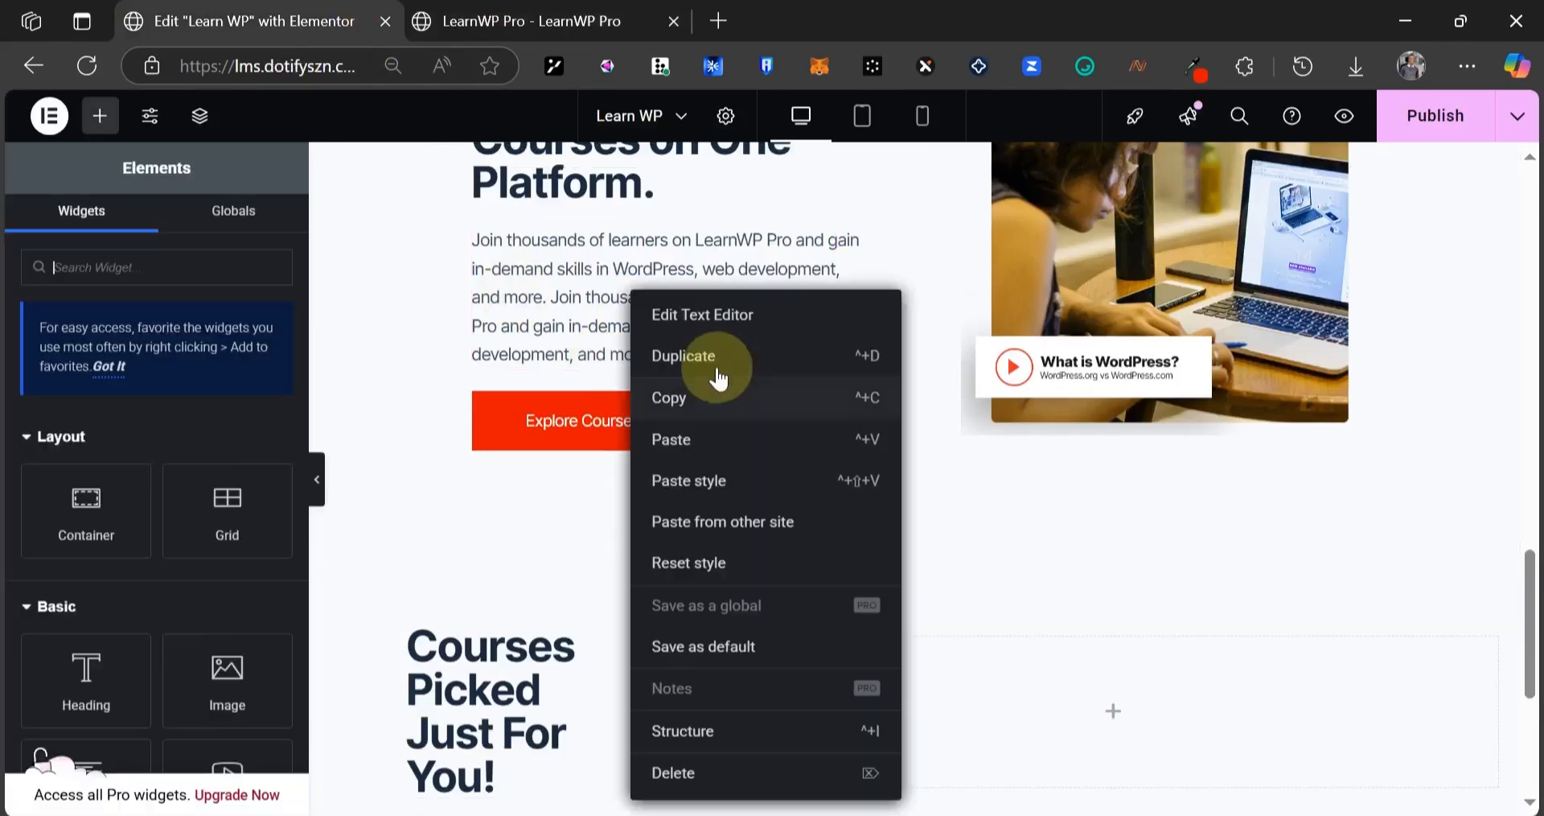
click(469, 412)
scroll(482, 402, down, 5)
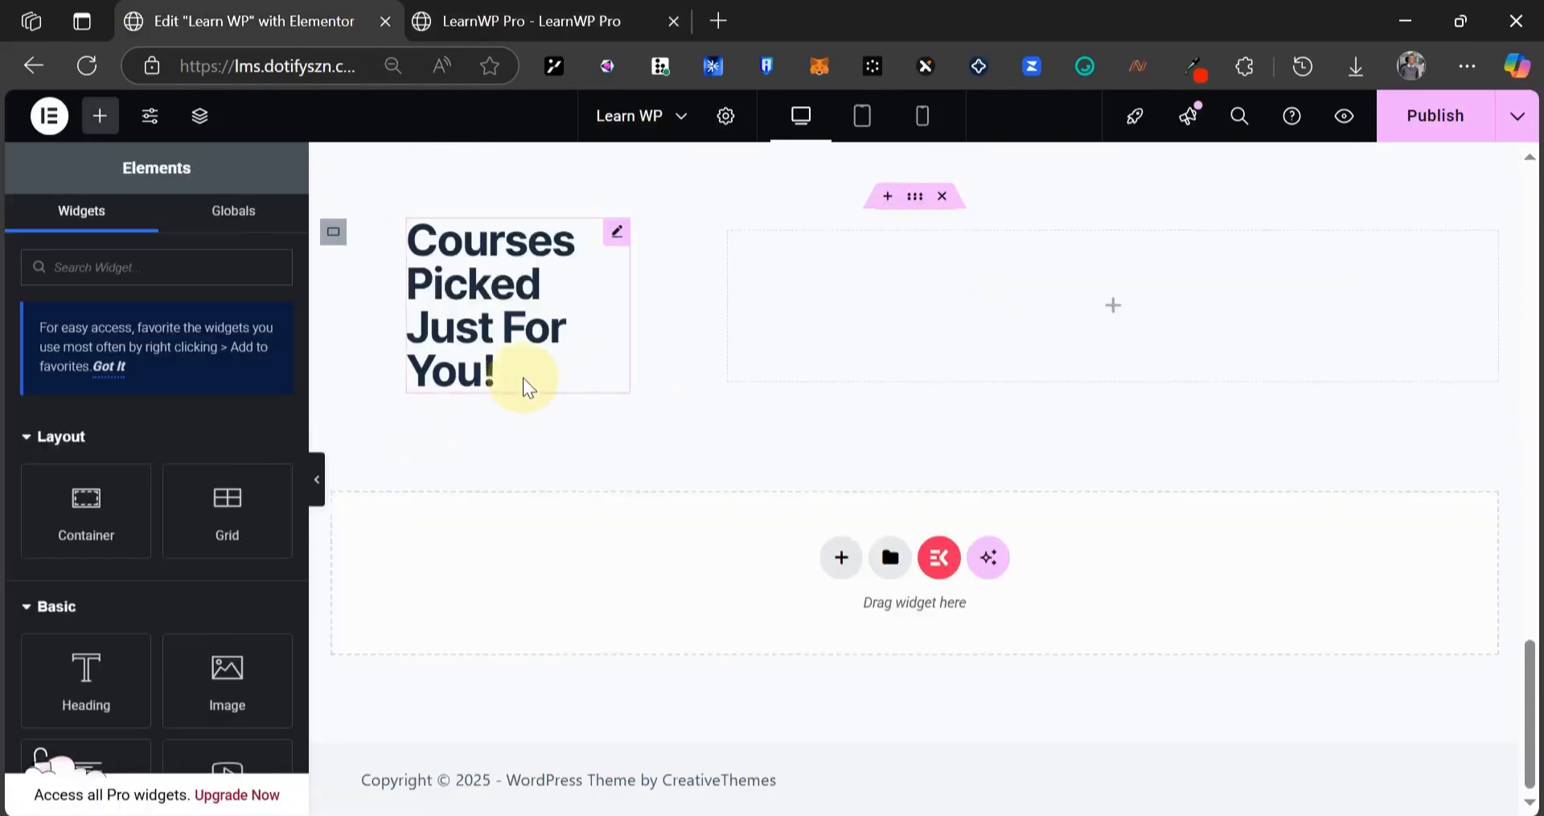
right_click(523, 382)
click(572, 458)
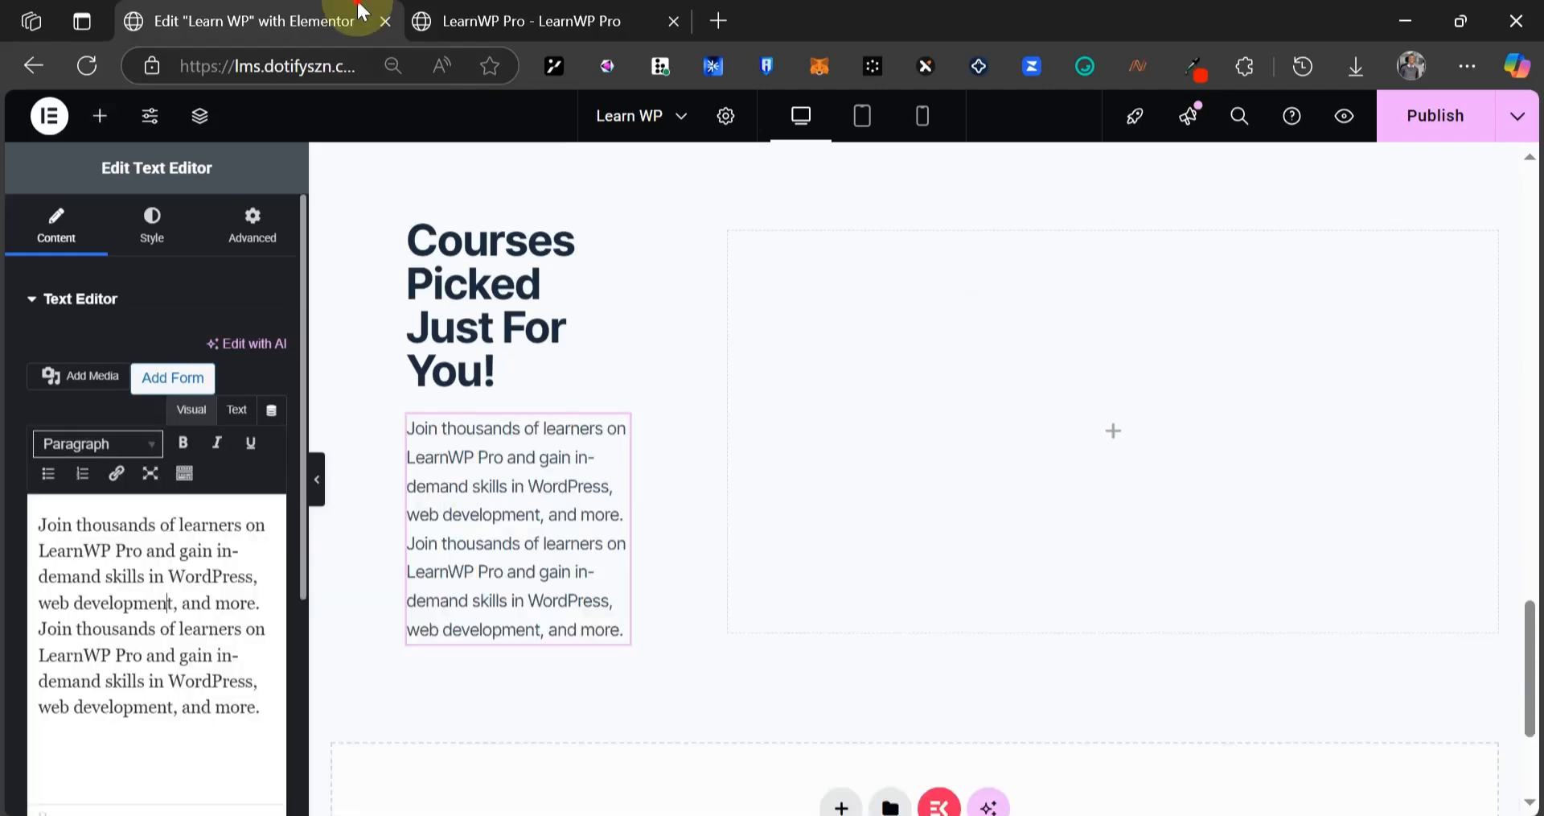
- Replace the pasted paragraph with "Personalized Learning, Just for You – Find the Perfect Course to Match Your Goals!" from the reference page
click(538, 29)
click(202, 11)
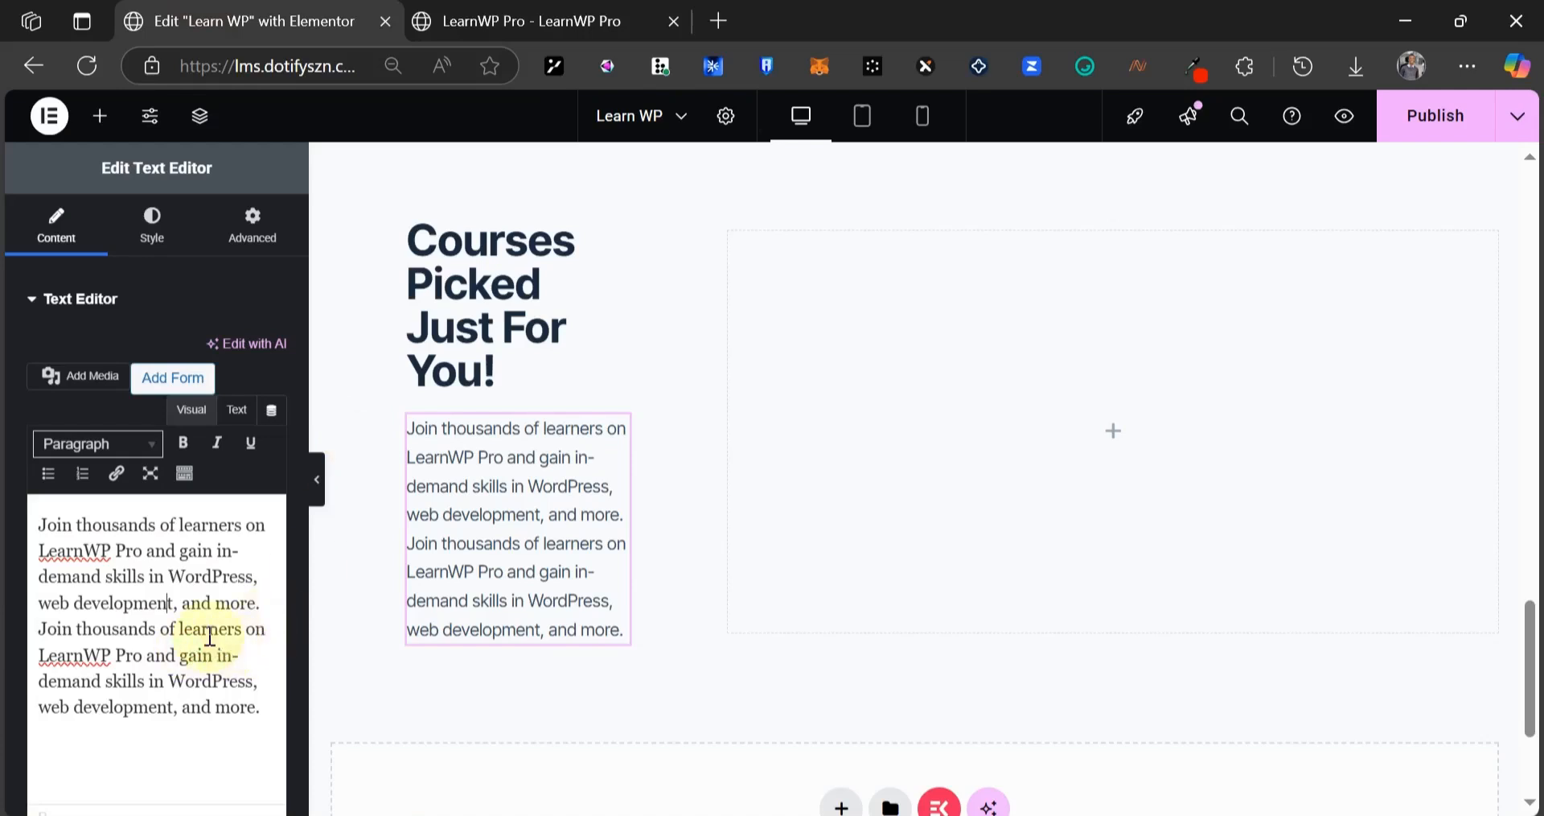
key(ctrl+a)
key(ctrl+v)
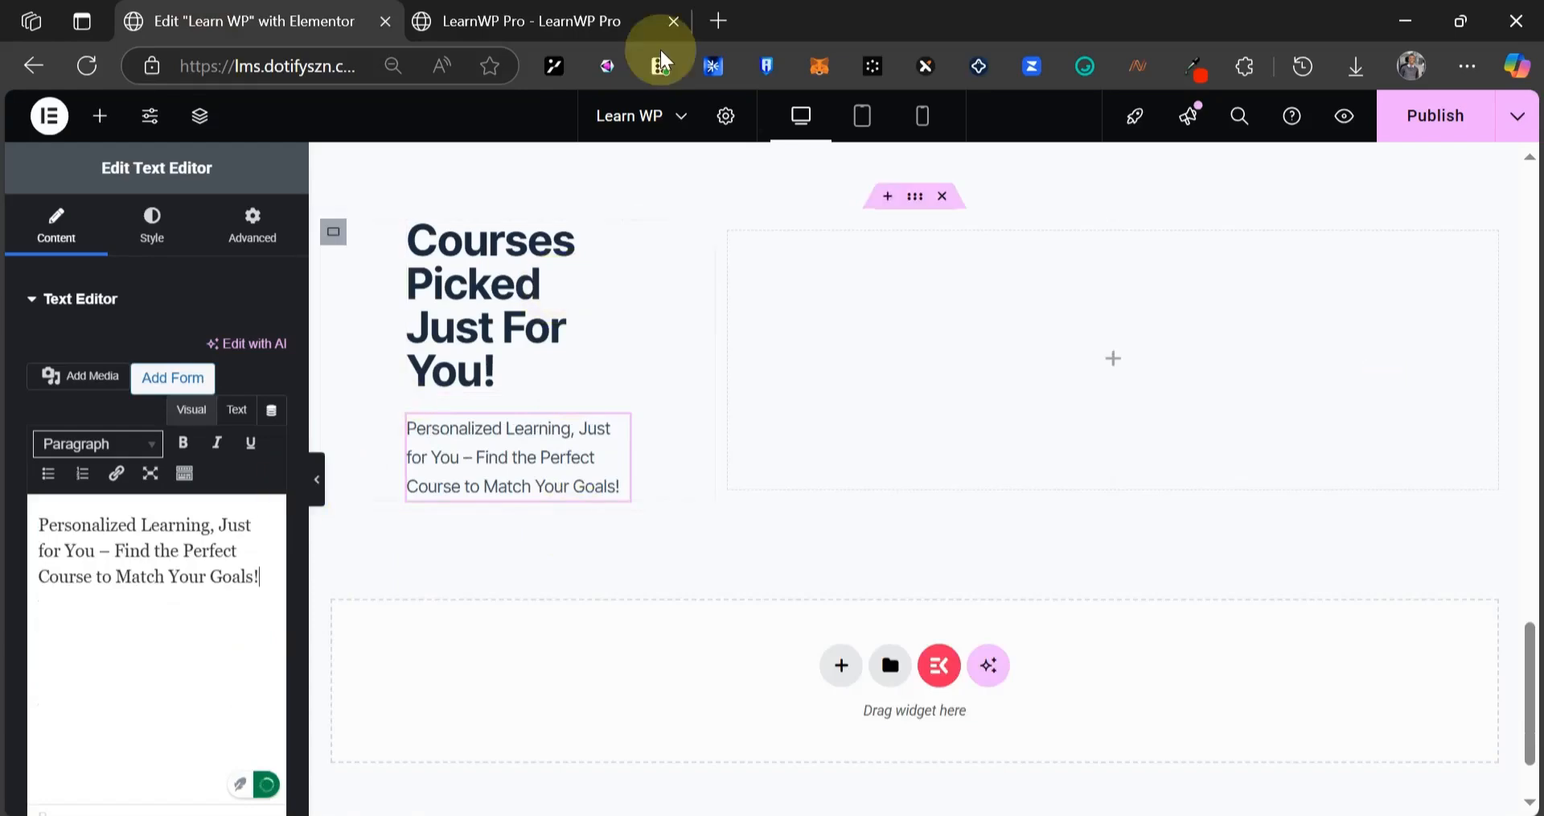
- Sample the pale pink background #fef0ef behind the reference page's Courses Picked section and get its hex code
click(631, 18)
scroll(569, 413, up, 3)
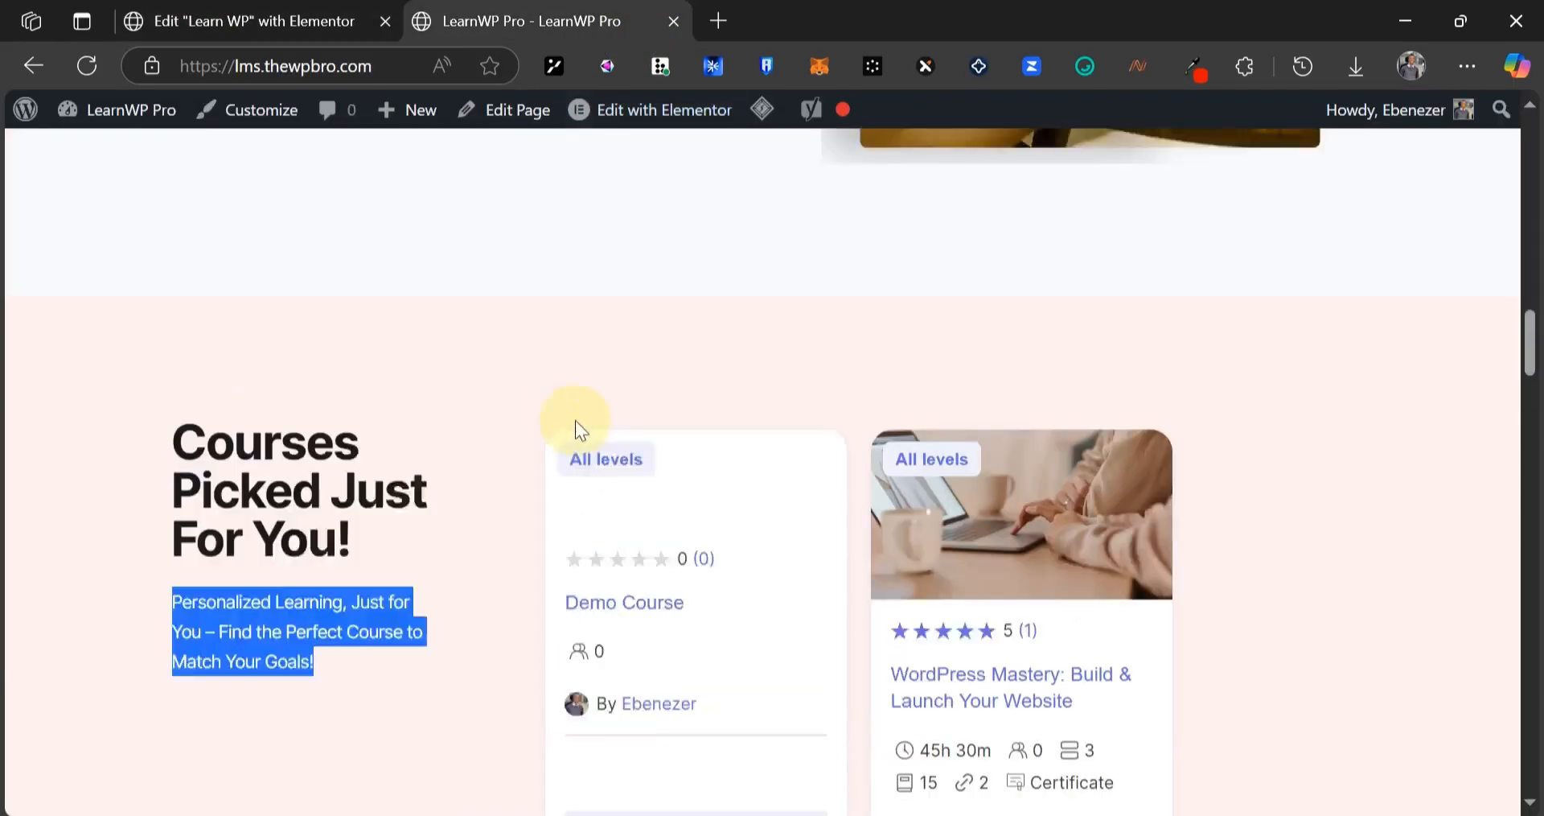
click(540, 435)
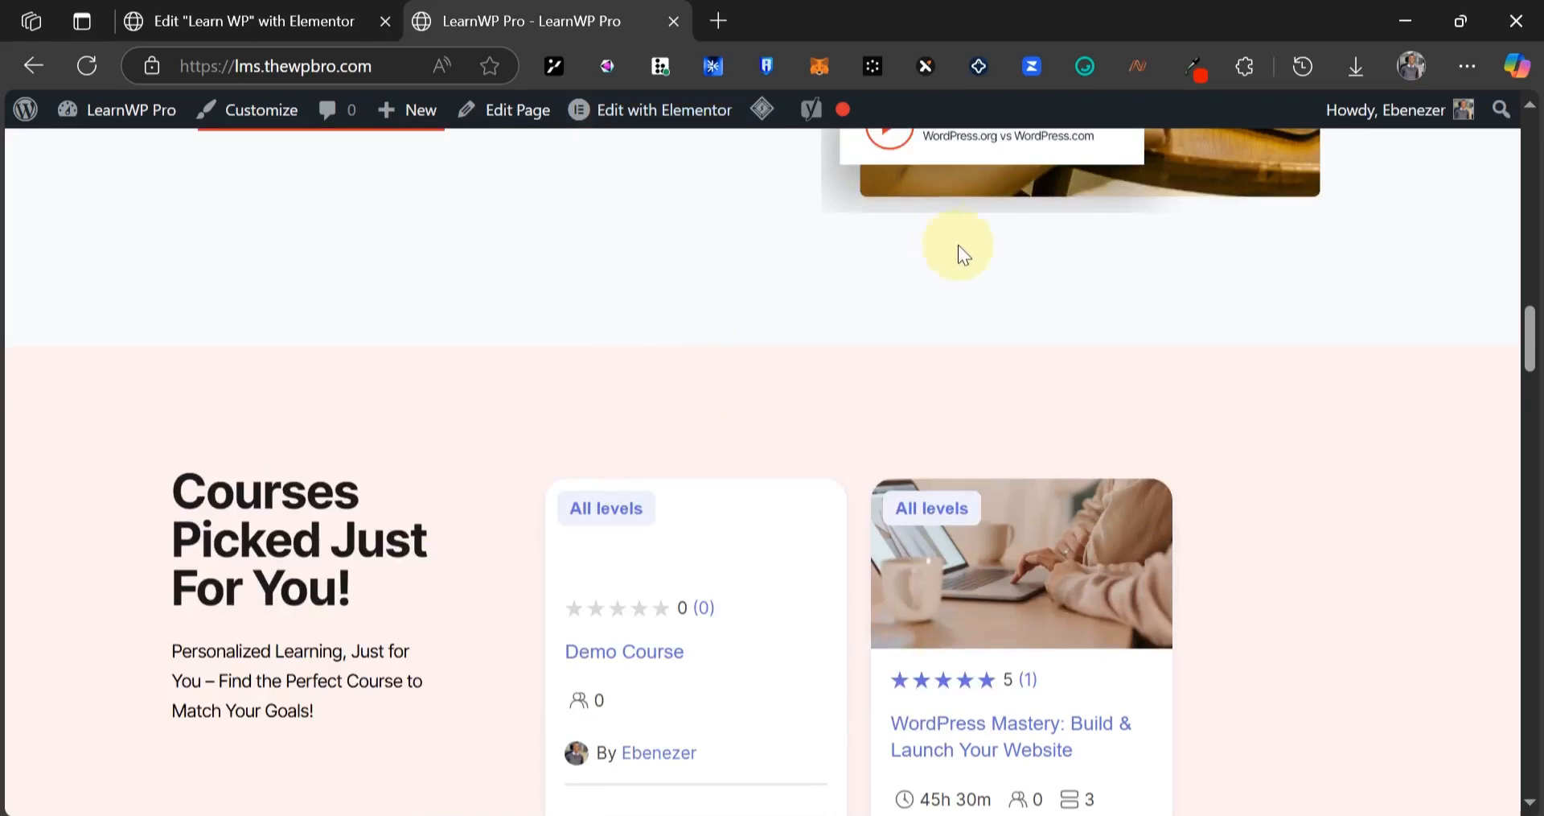
click(1195, 74)
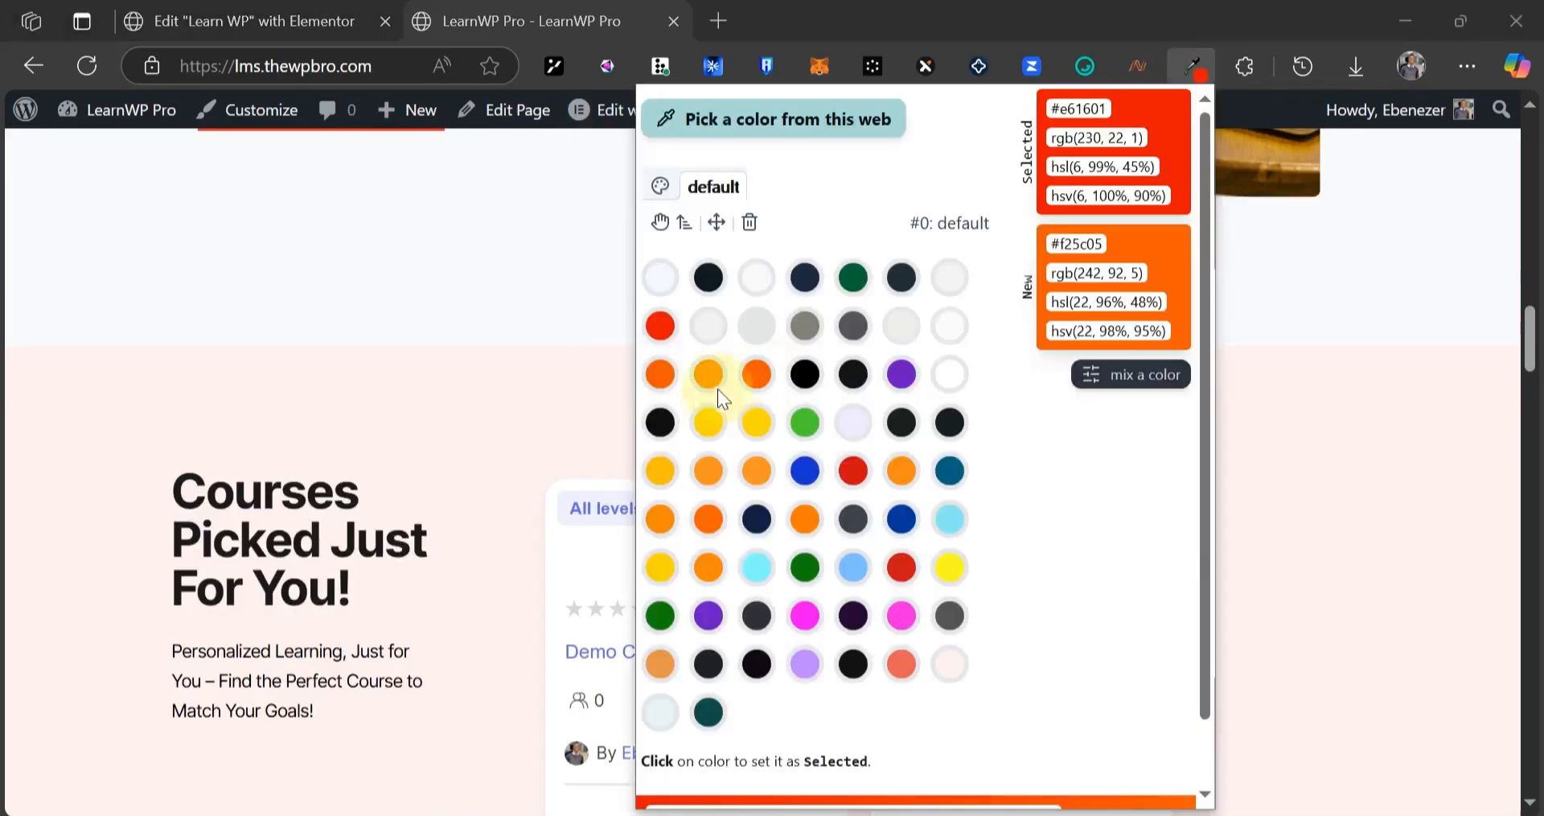
click(756, 134)
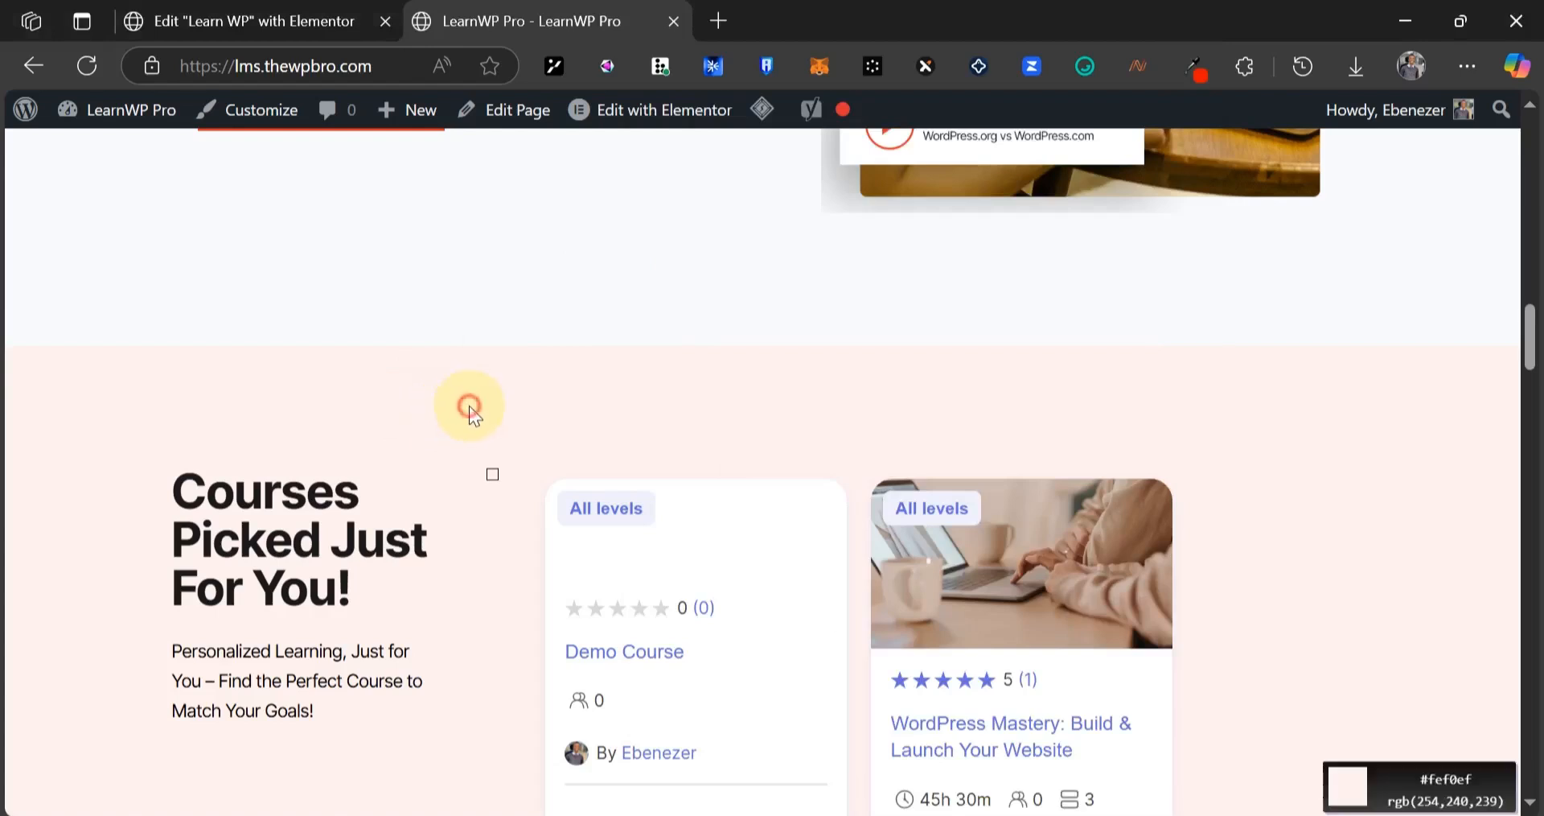
click(466, 404)
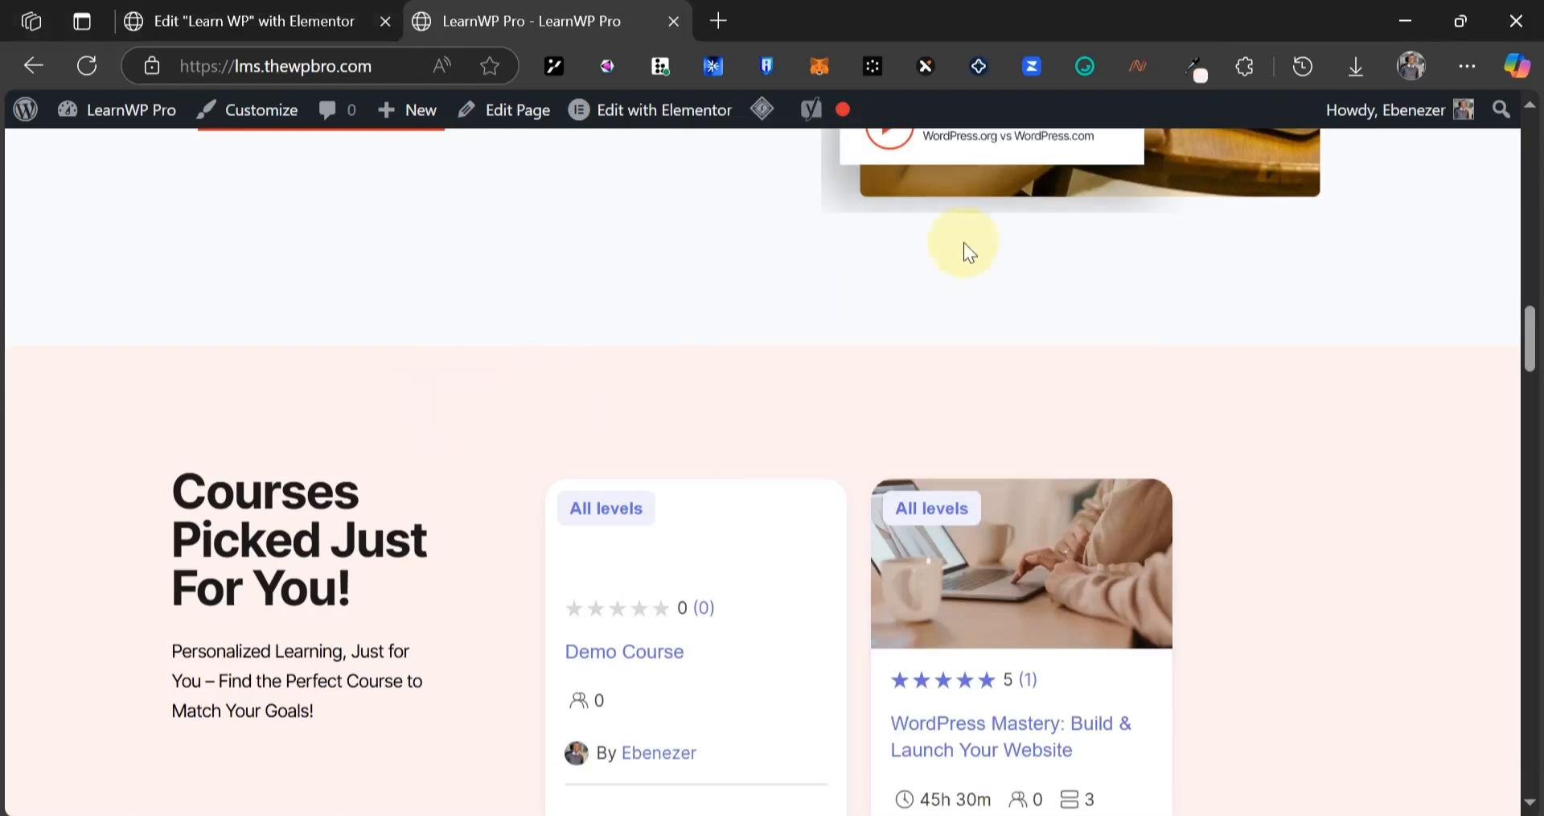
click(1210, 68)
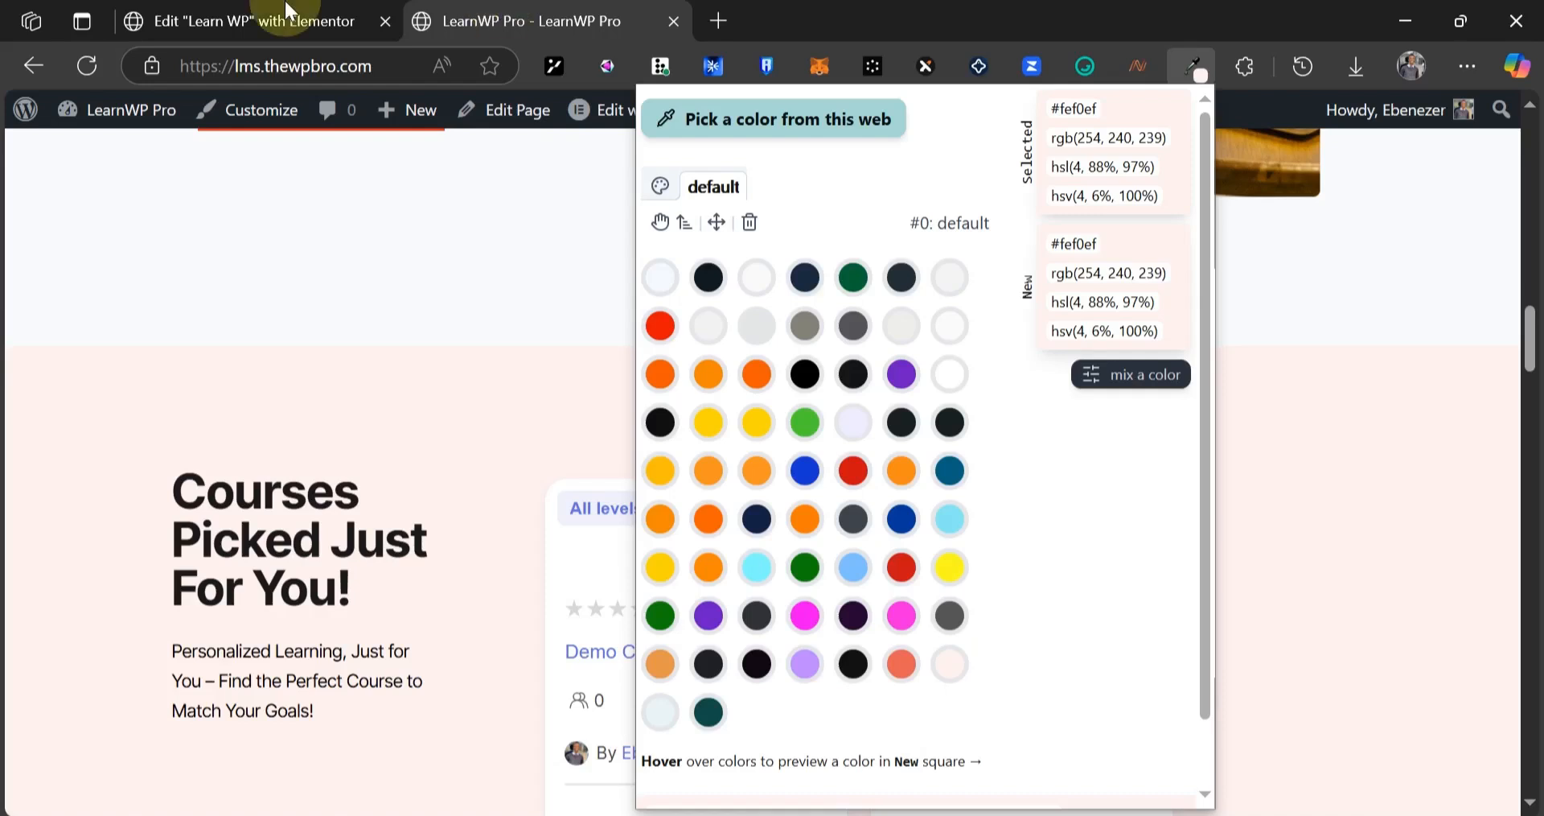
- Give the outer container of the Courses Picked section in the Elementor editor a classic background colour of #fef0ef
click(265, 22)
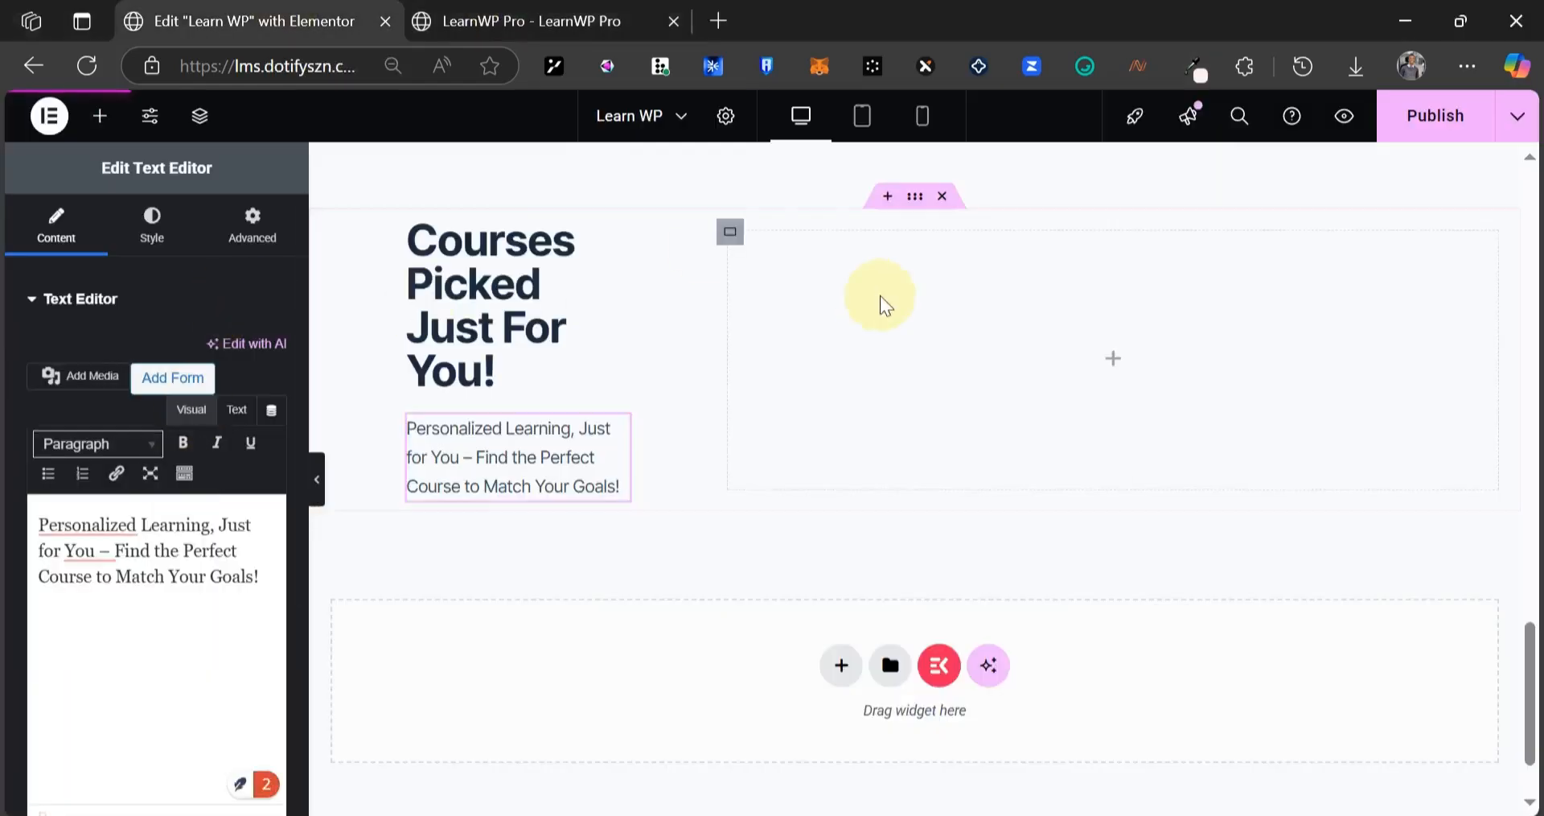
scroll(885, 300, up, 2)
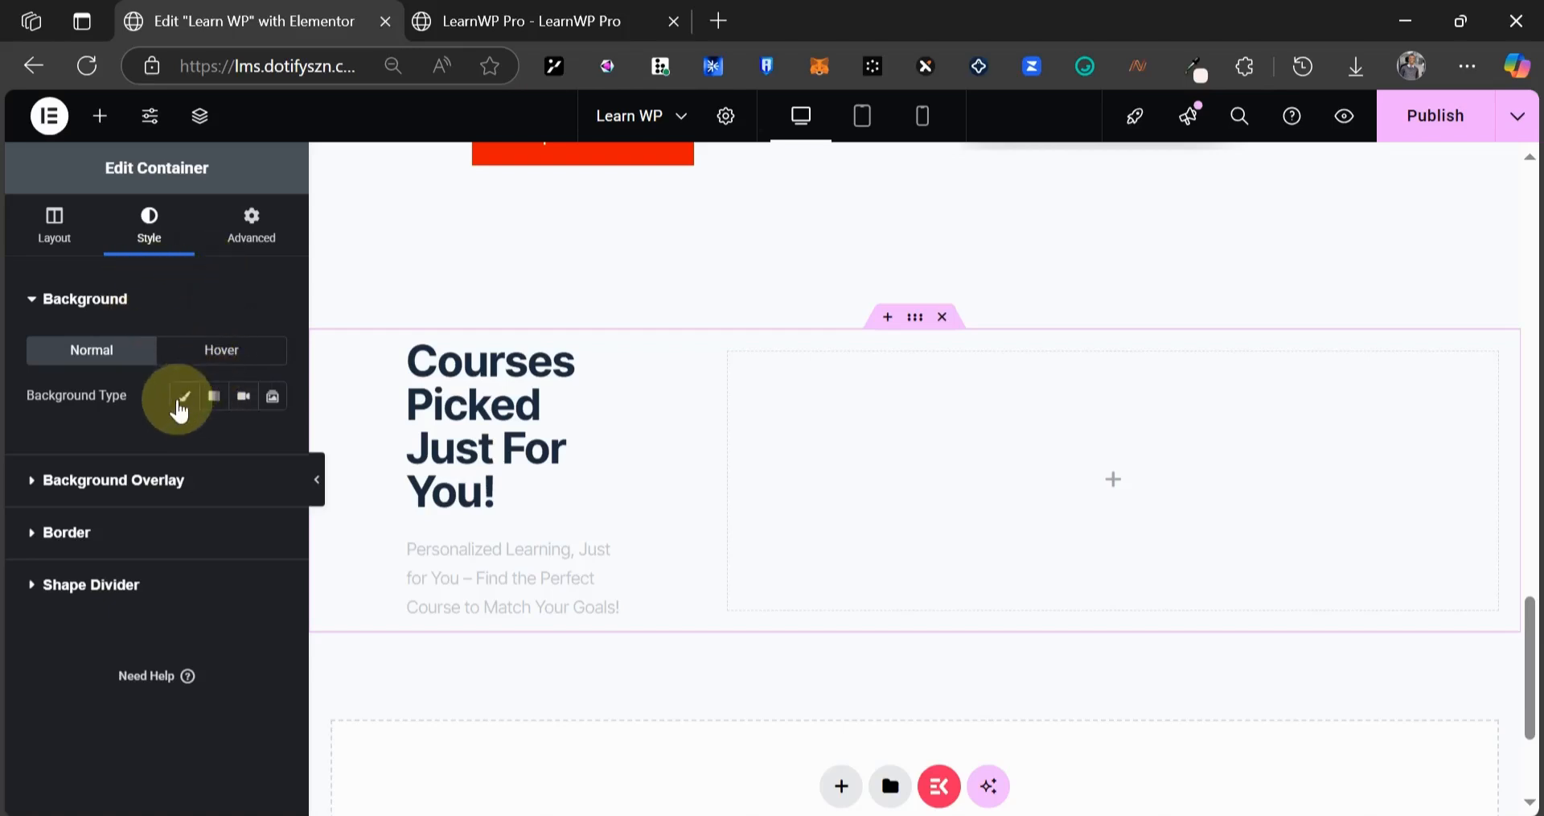
click(186, 396)
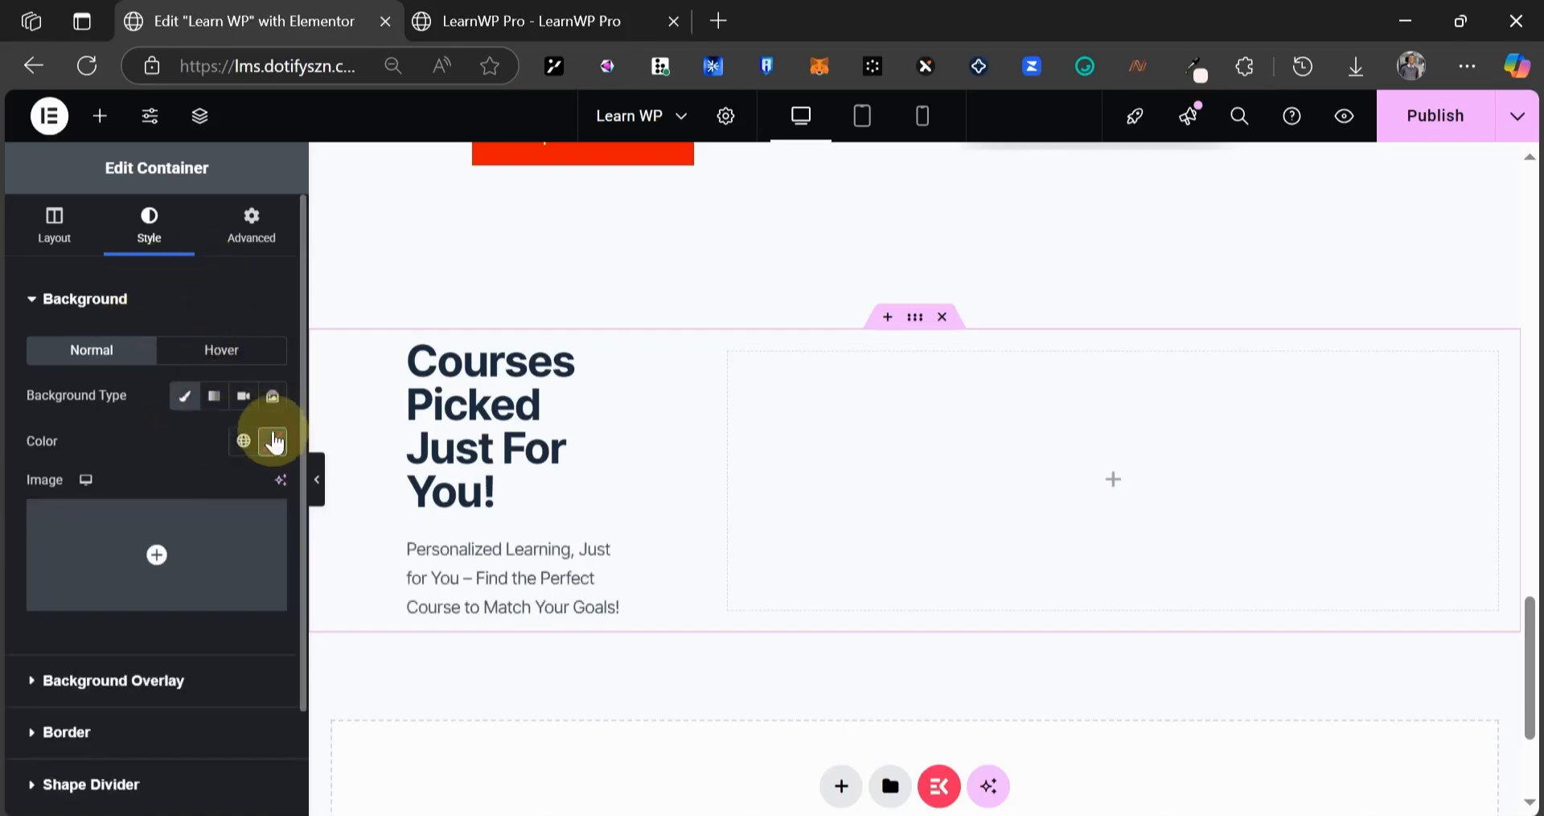
click(273, 441)
click(229, 761)
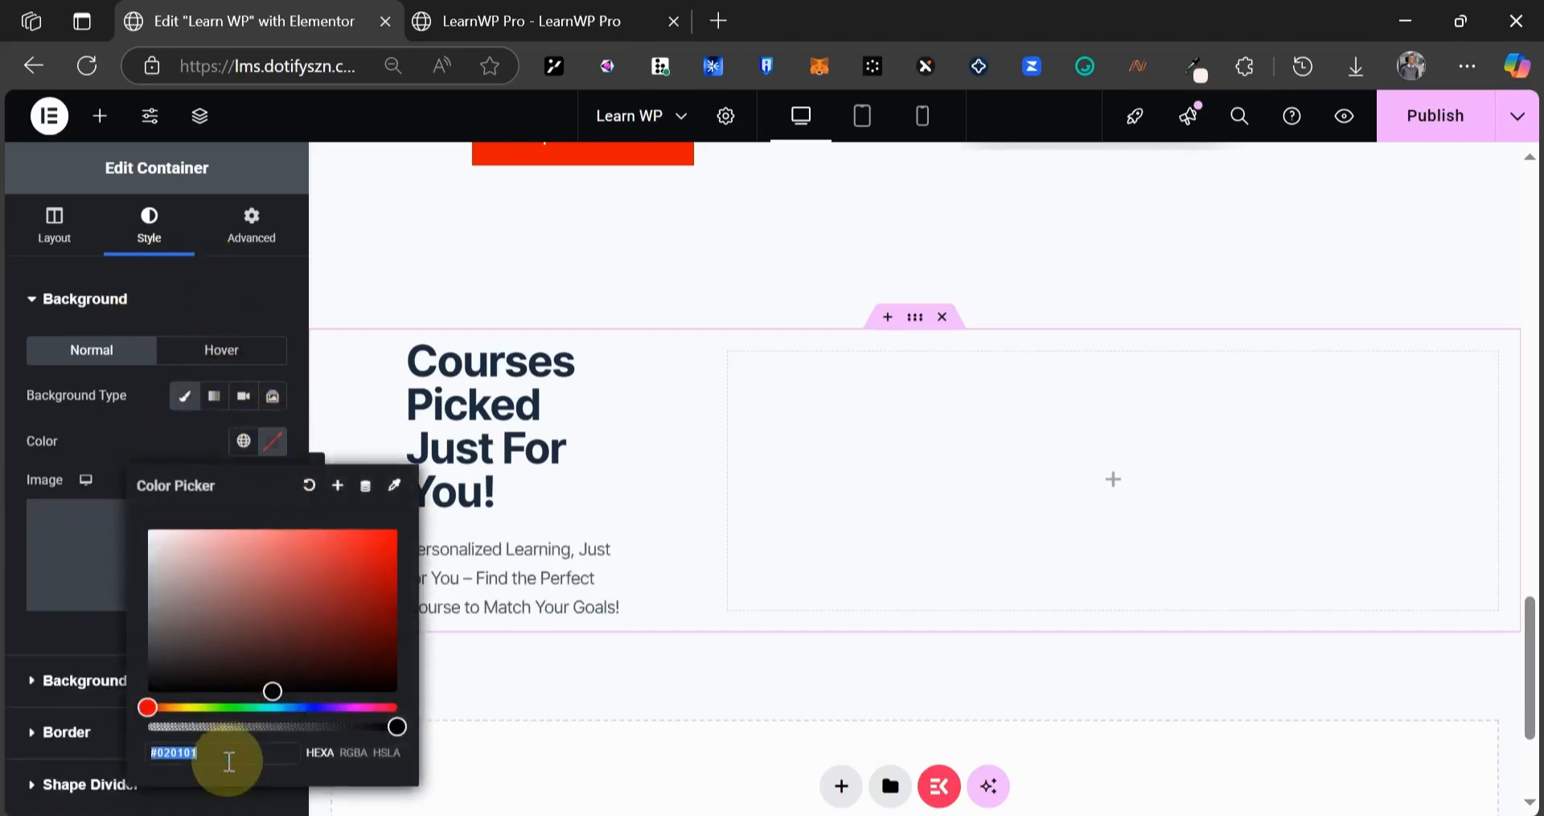
key(ctrl+v)
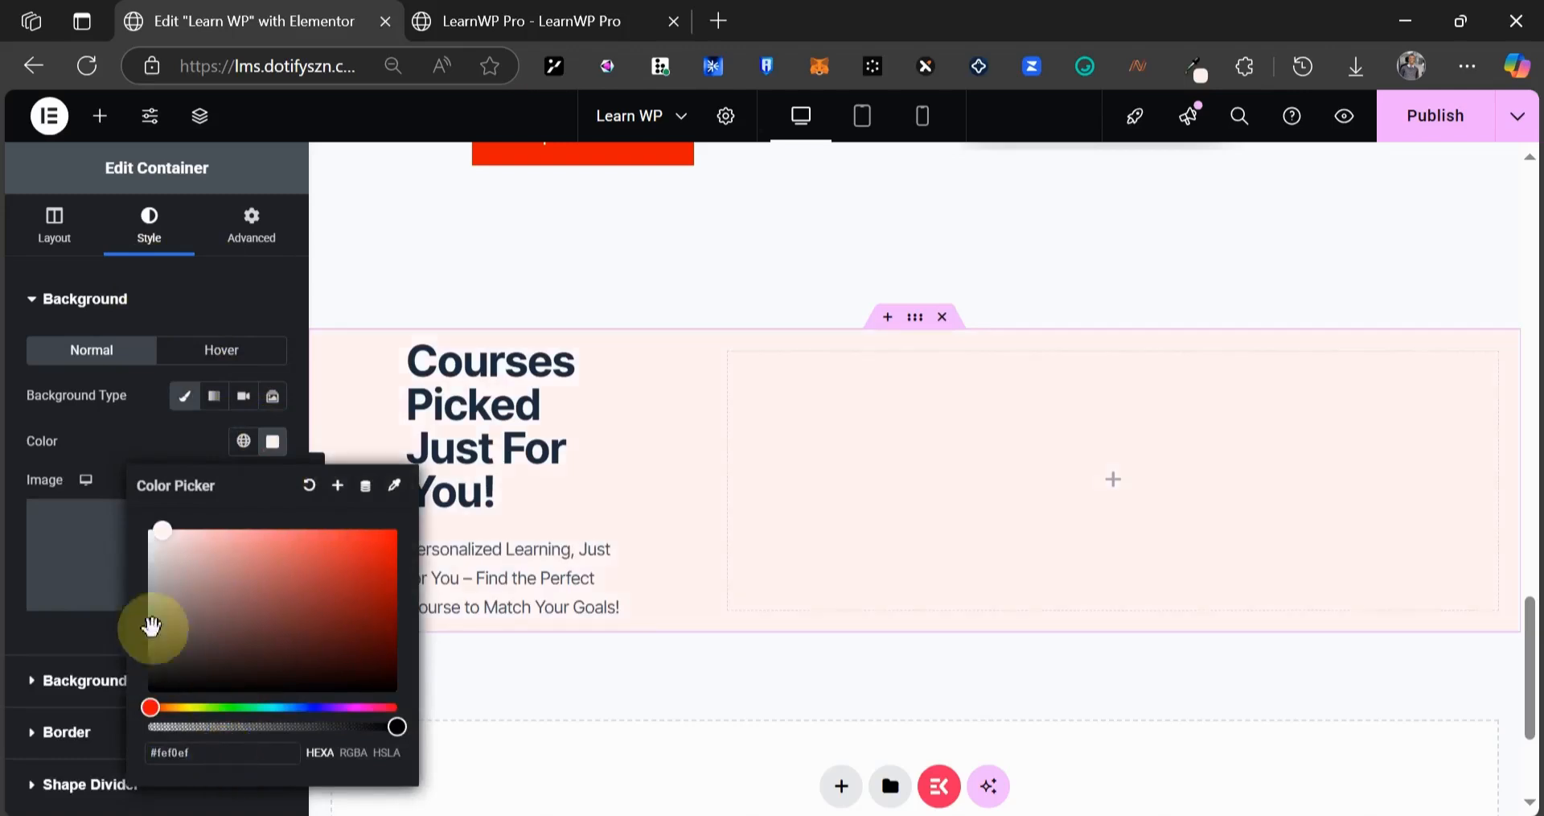
click(123, 432)
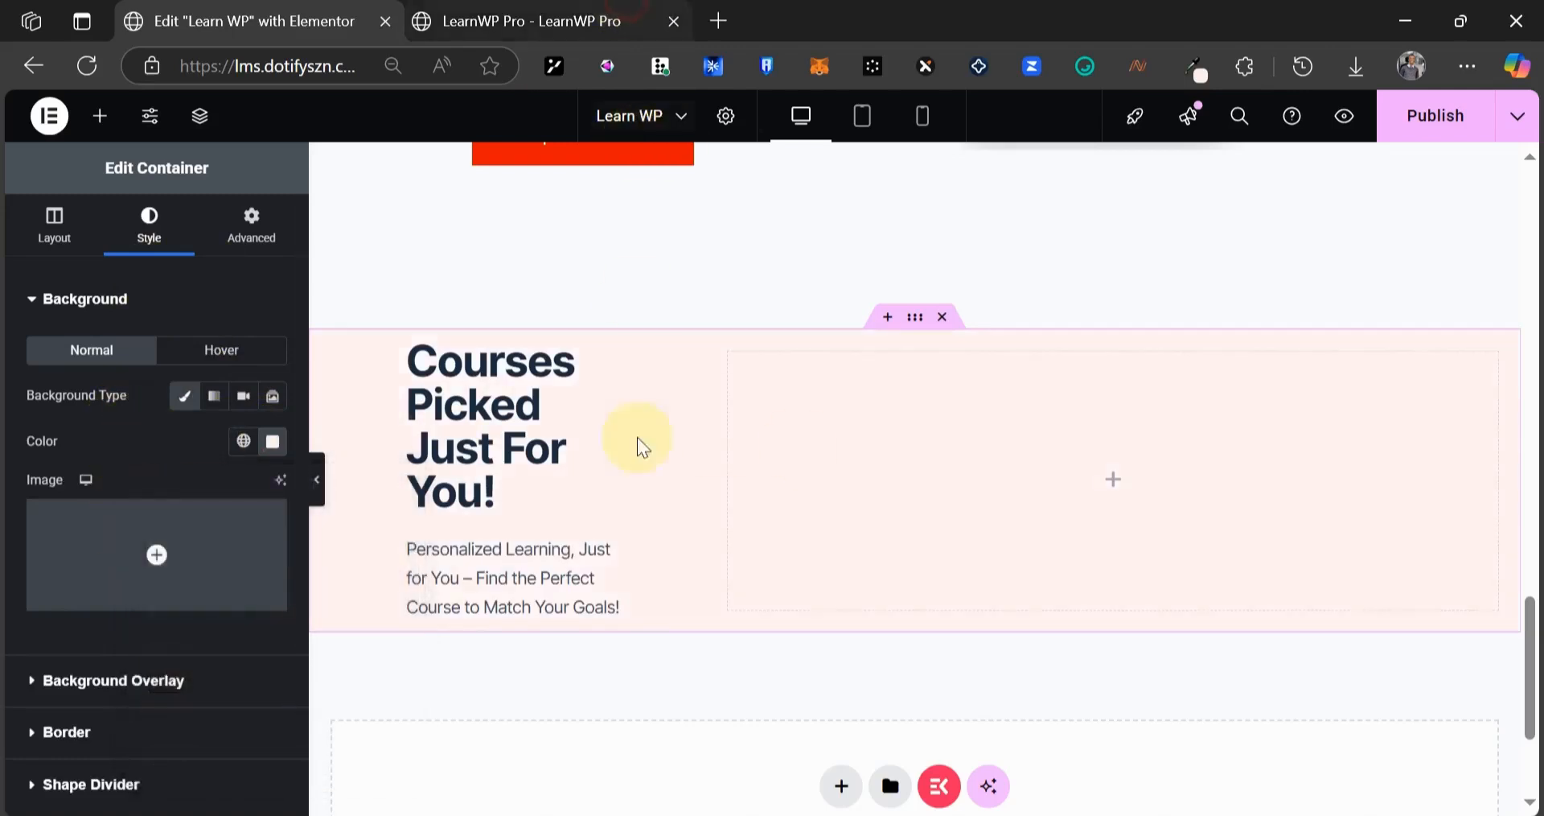
- Unlink the Courses Picked outer container's padding and set it to 100 px top and 0 right, bottom and left
click(631, 20)
click(268, 17)
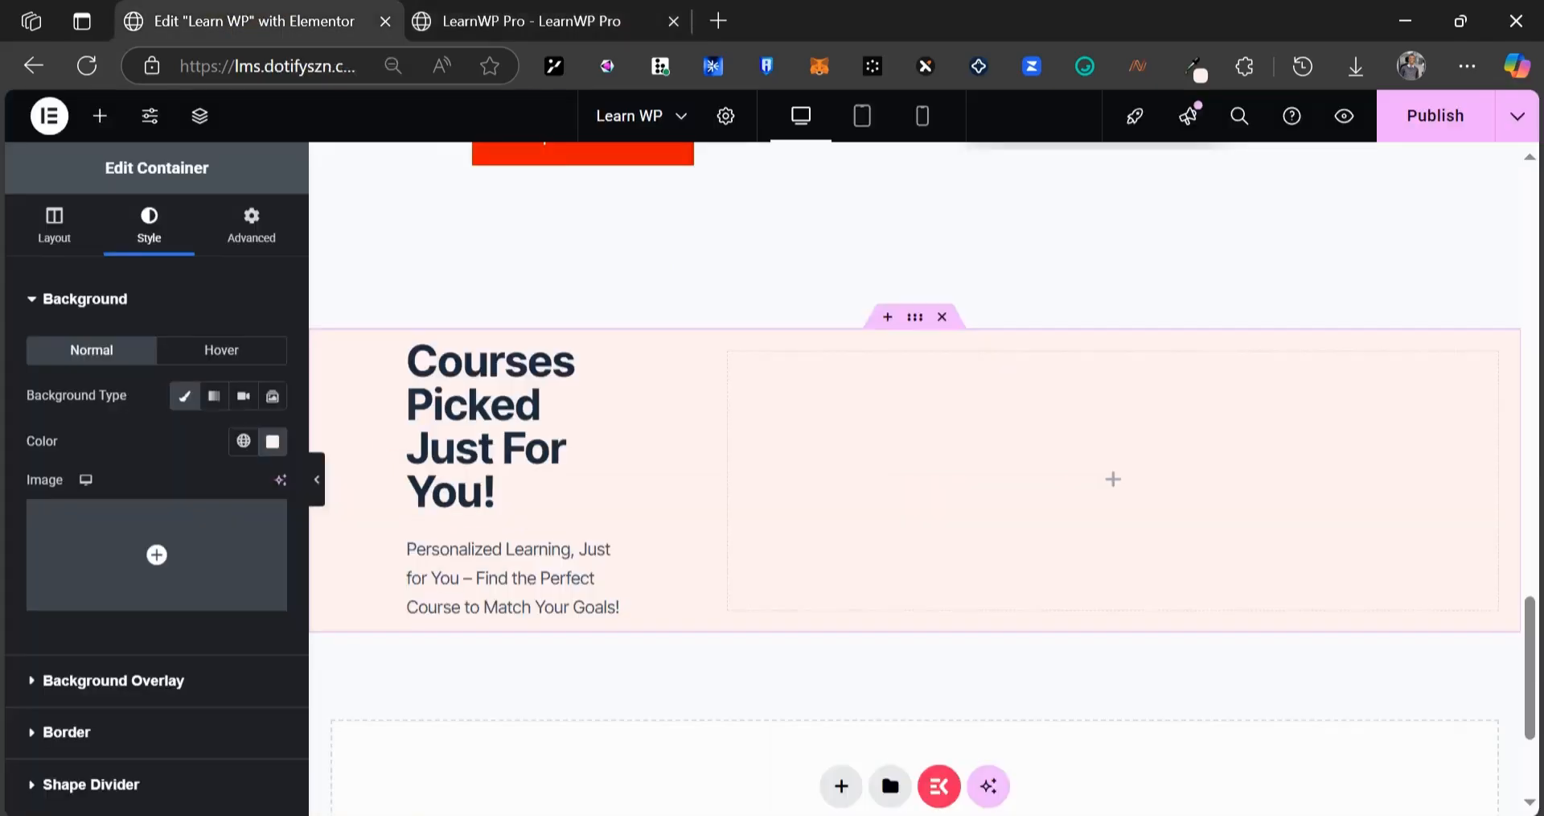
key(alt+Tab)
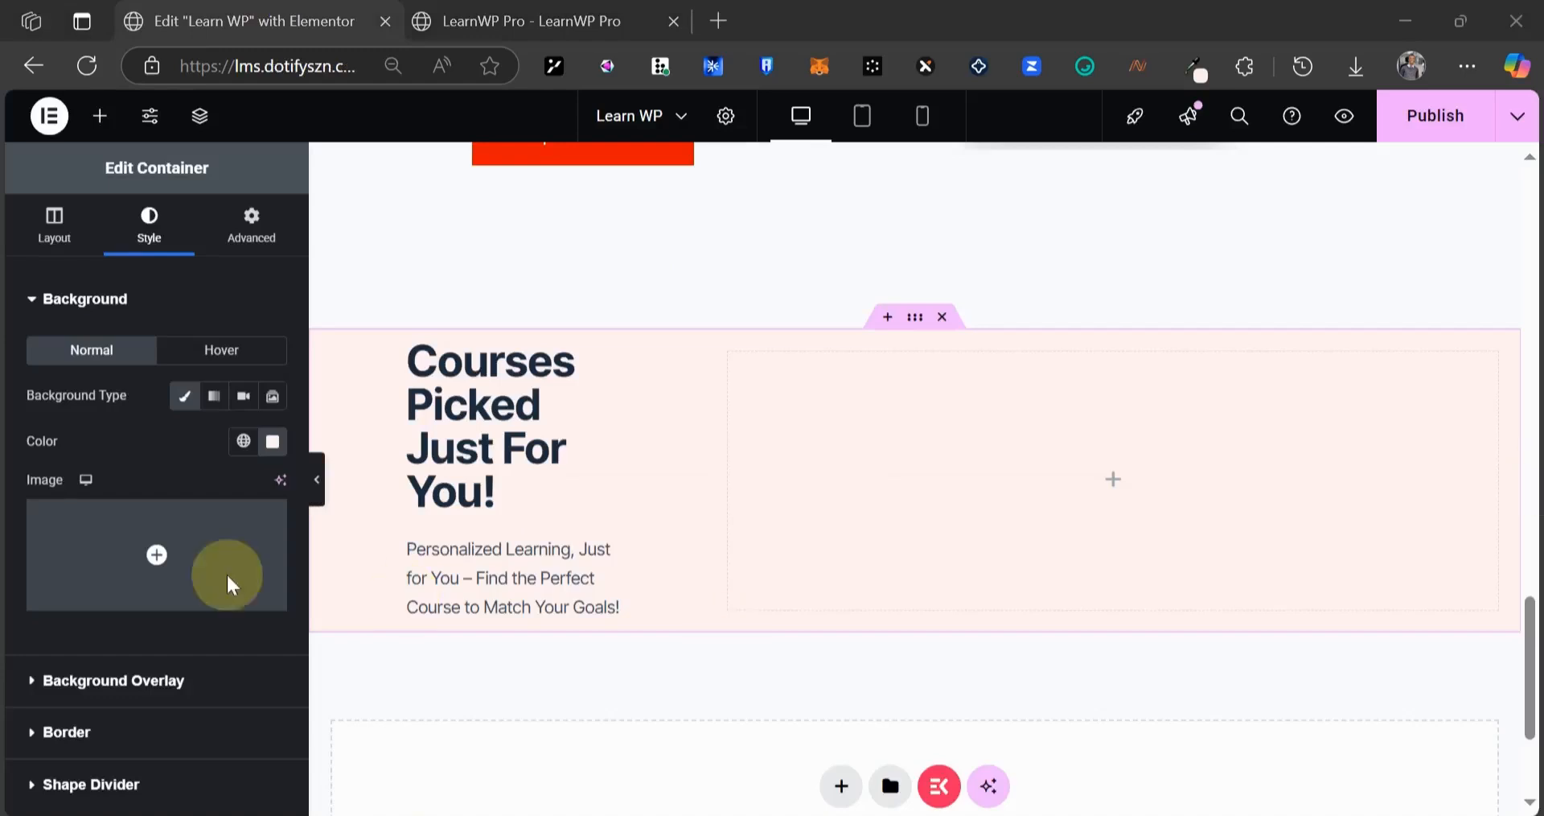
click(160, 410)
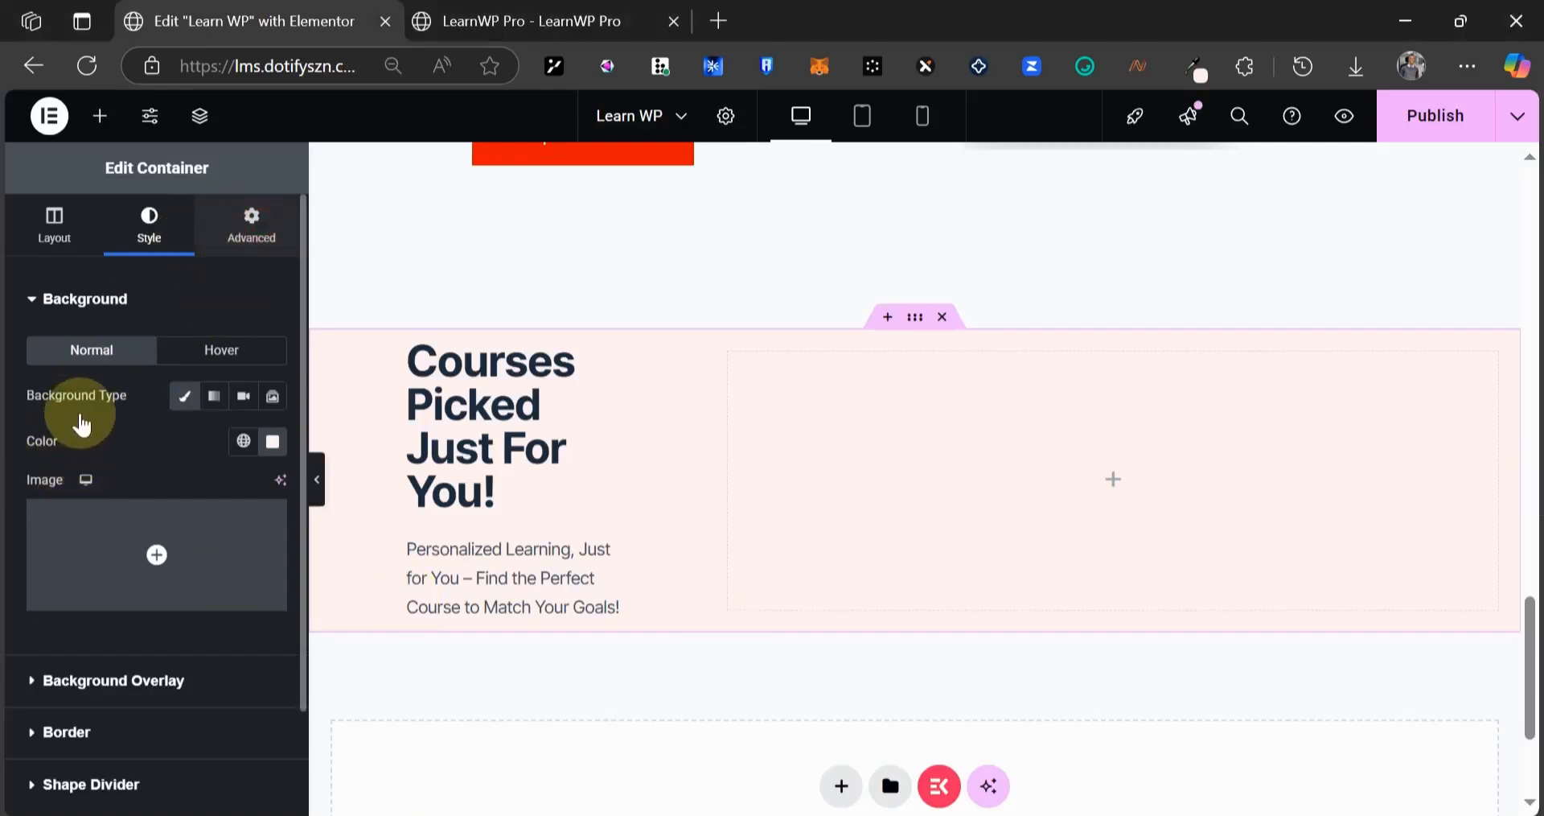
scroll(281, 454, down, 10)
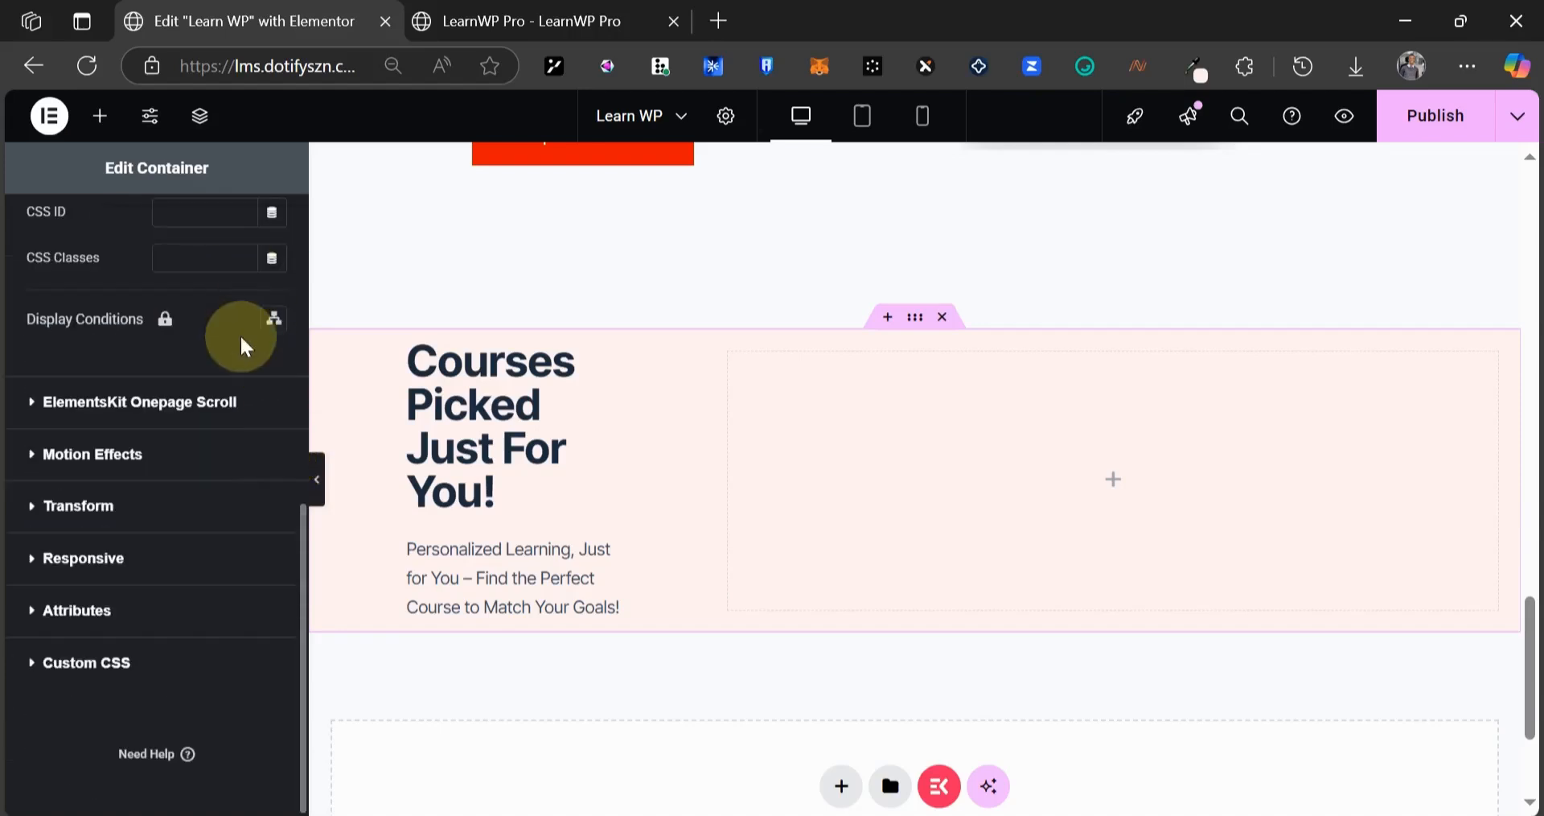
scroll(241, 334, up, 10)
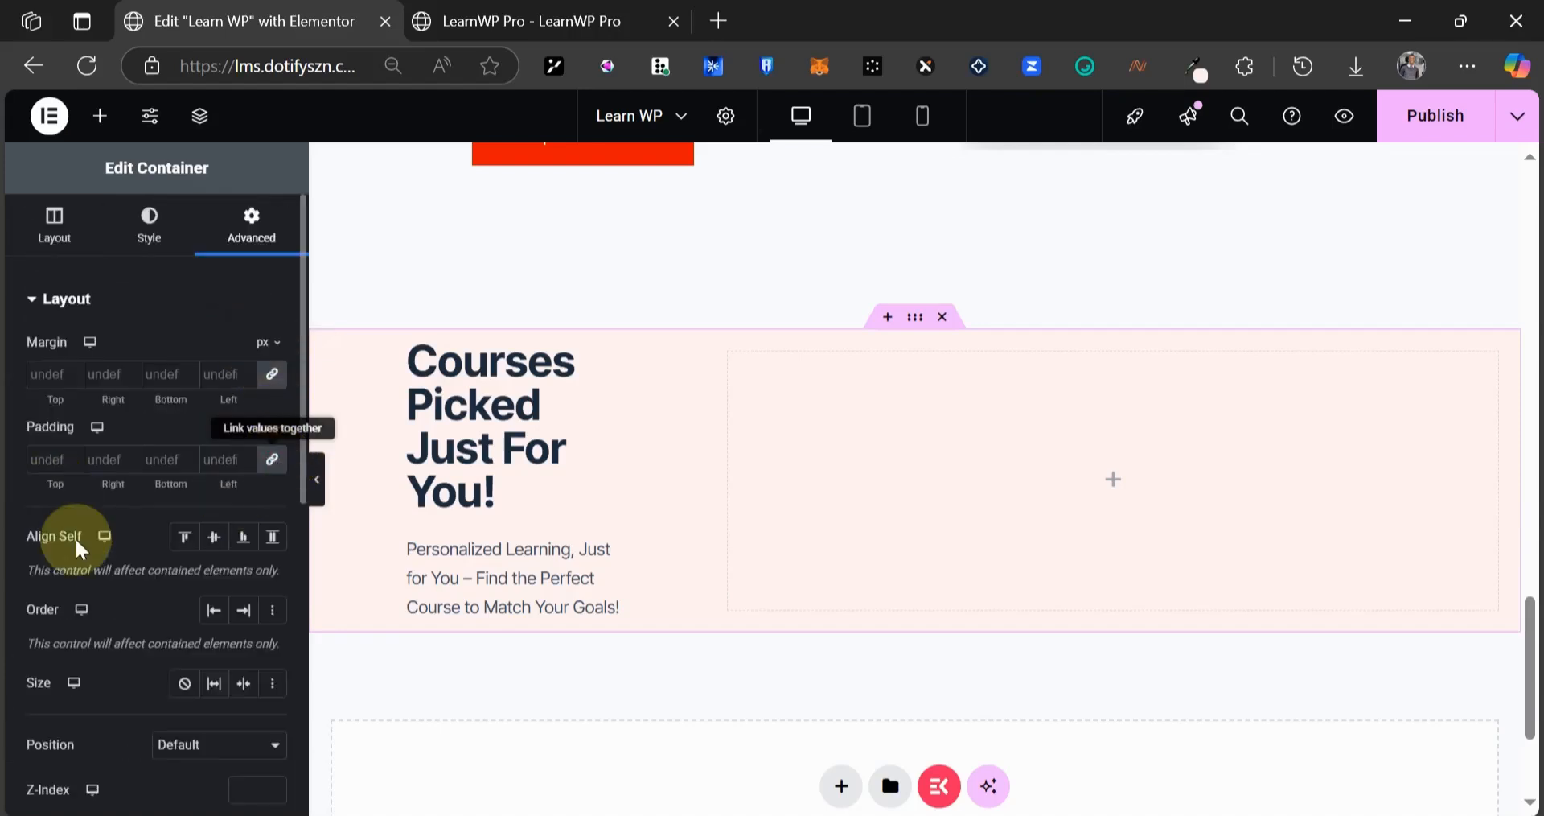
text(100)
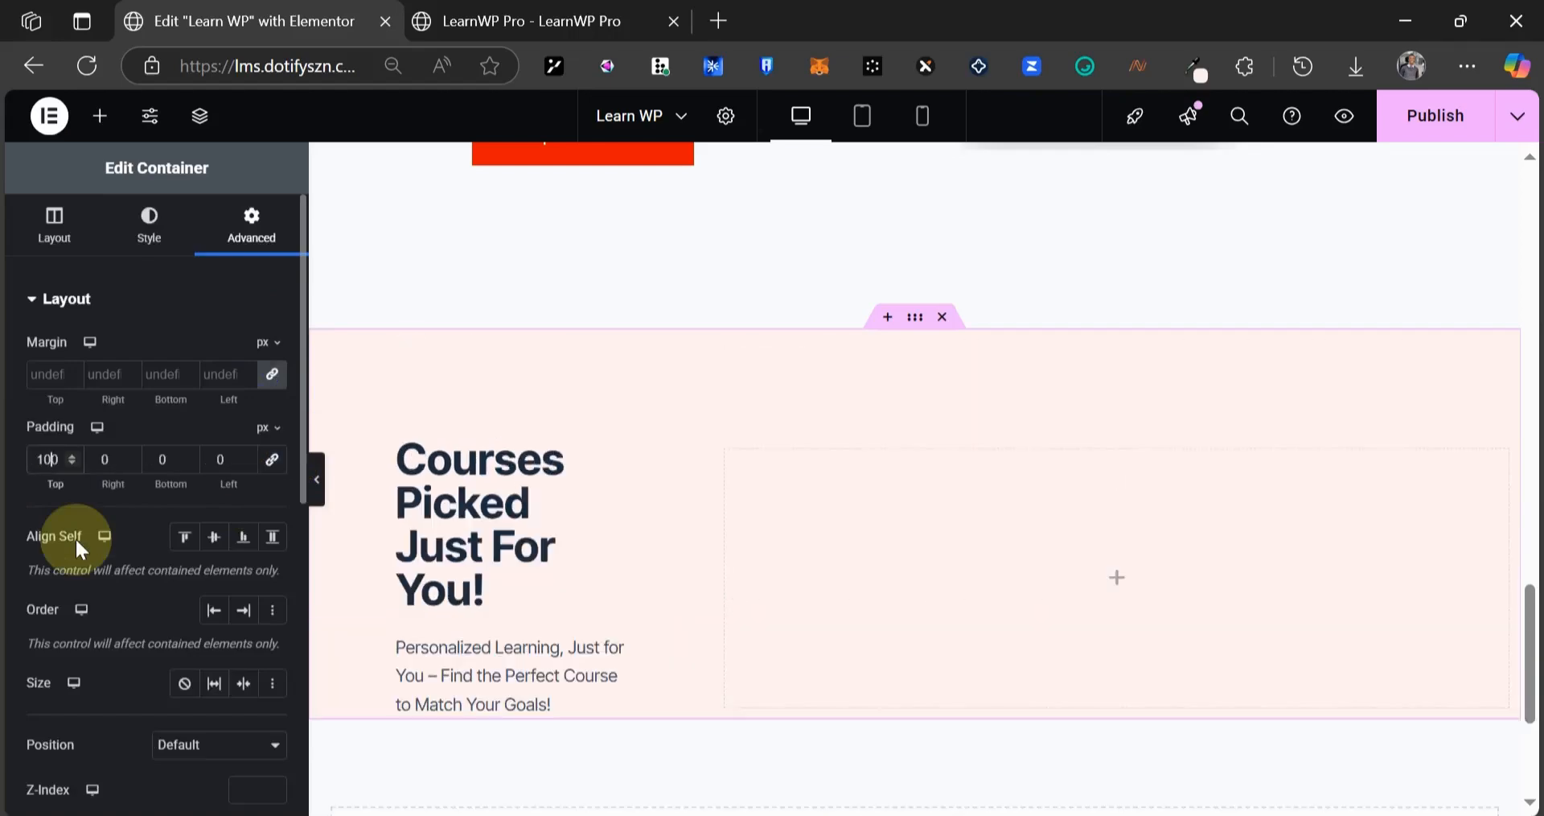
- Compare the Courses Picked section with the reference page and examine the Success Stories & Testimonials section below it there
click(600, 164)
key(ctrl+Tab)
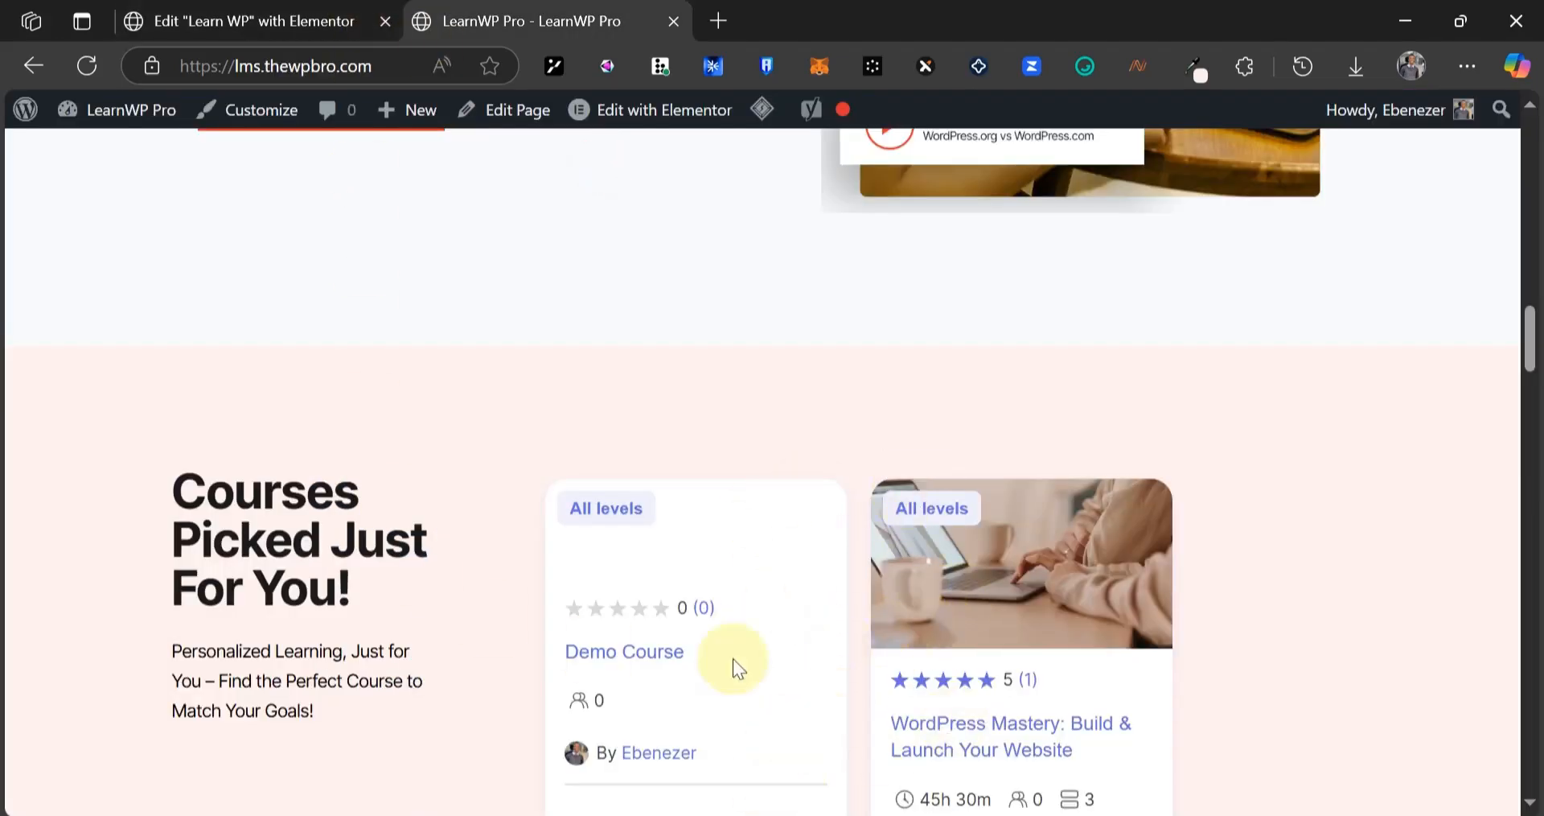
scroll(732, 659, down, 4)
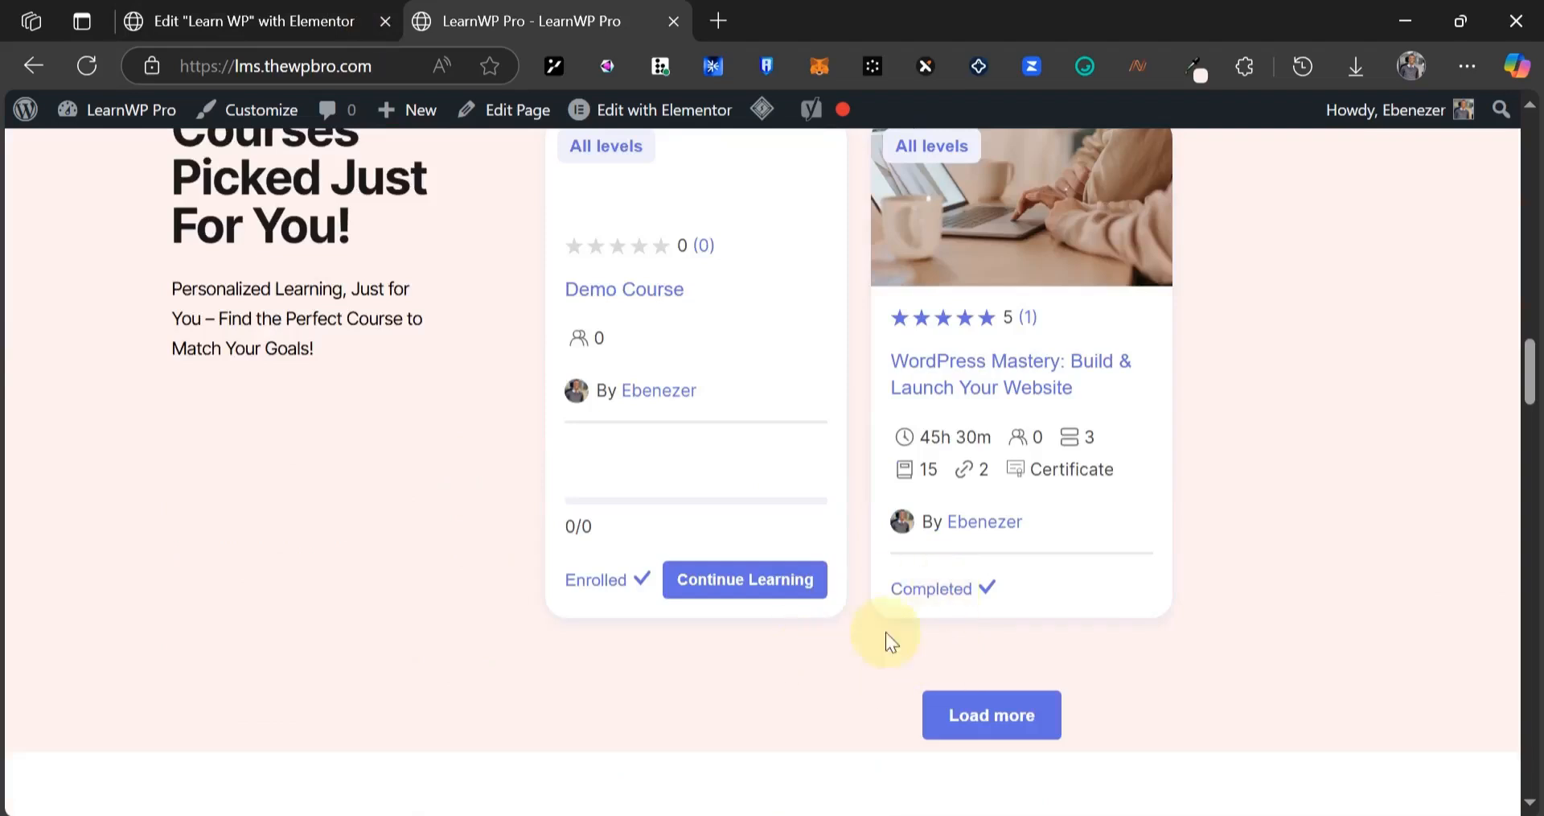
click(335, 2)
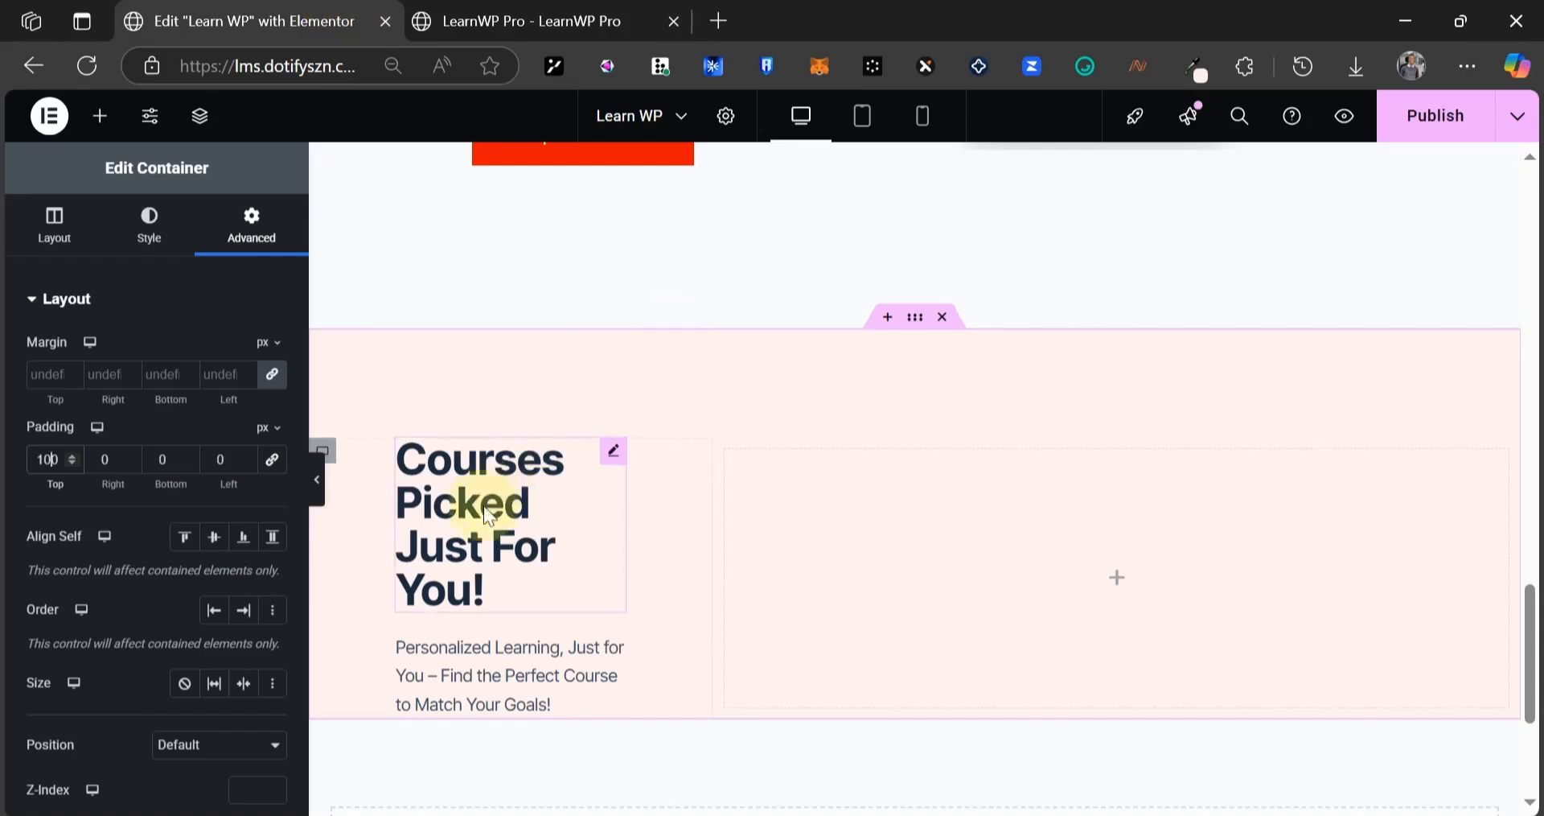
scroll(482, 450, down, 3)
scroll(471, 534, down, 1)
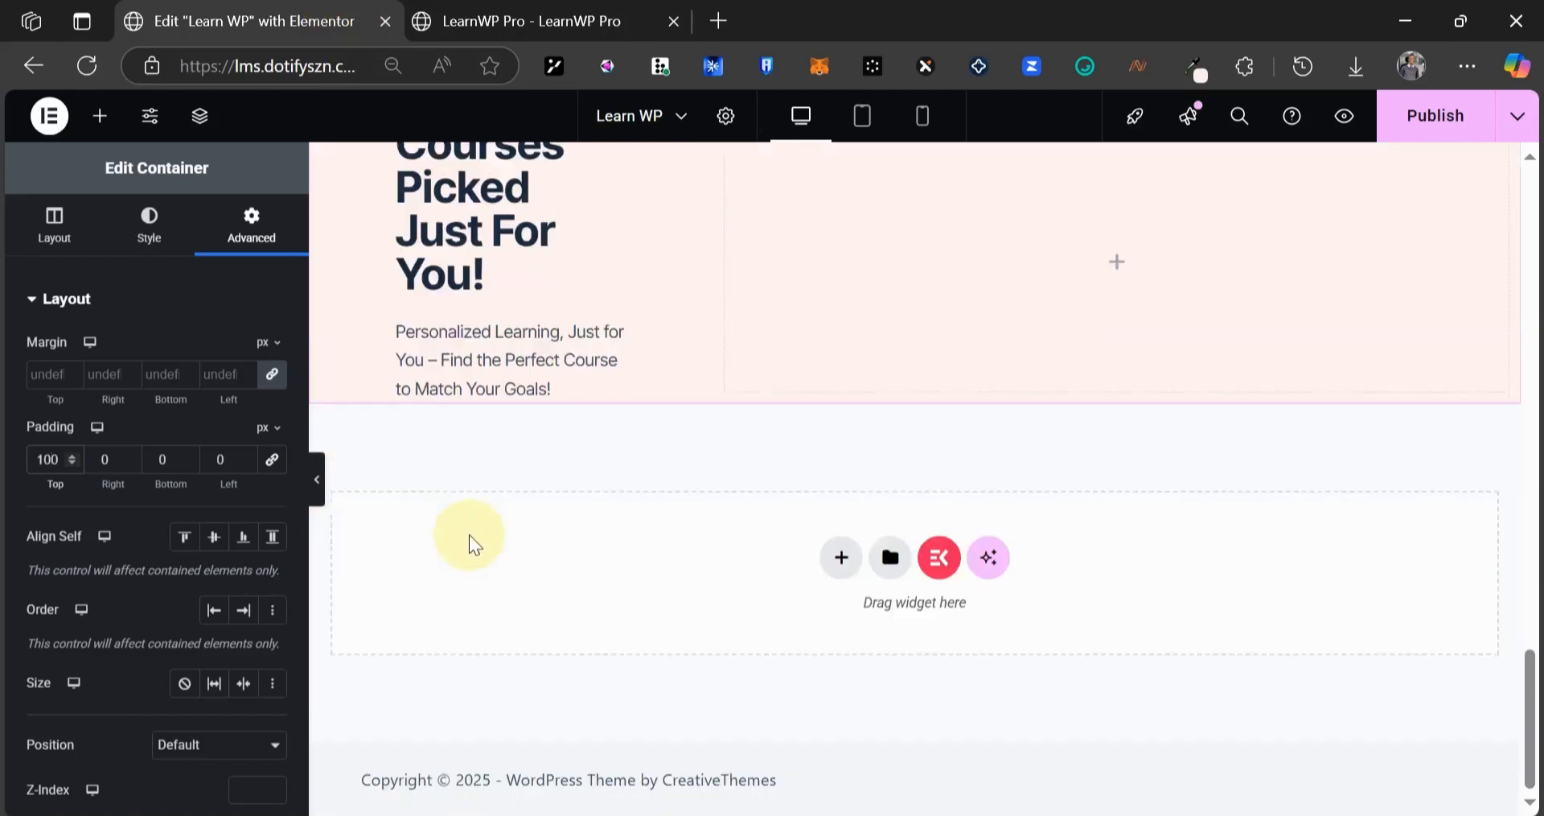
click(535, 19)
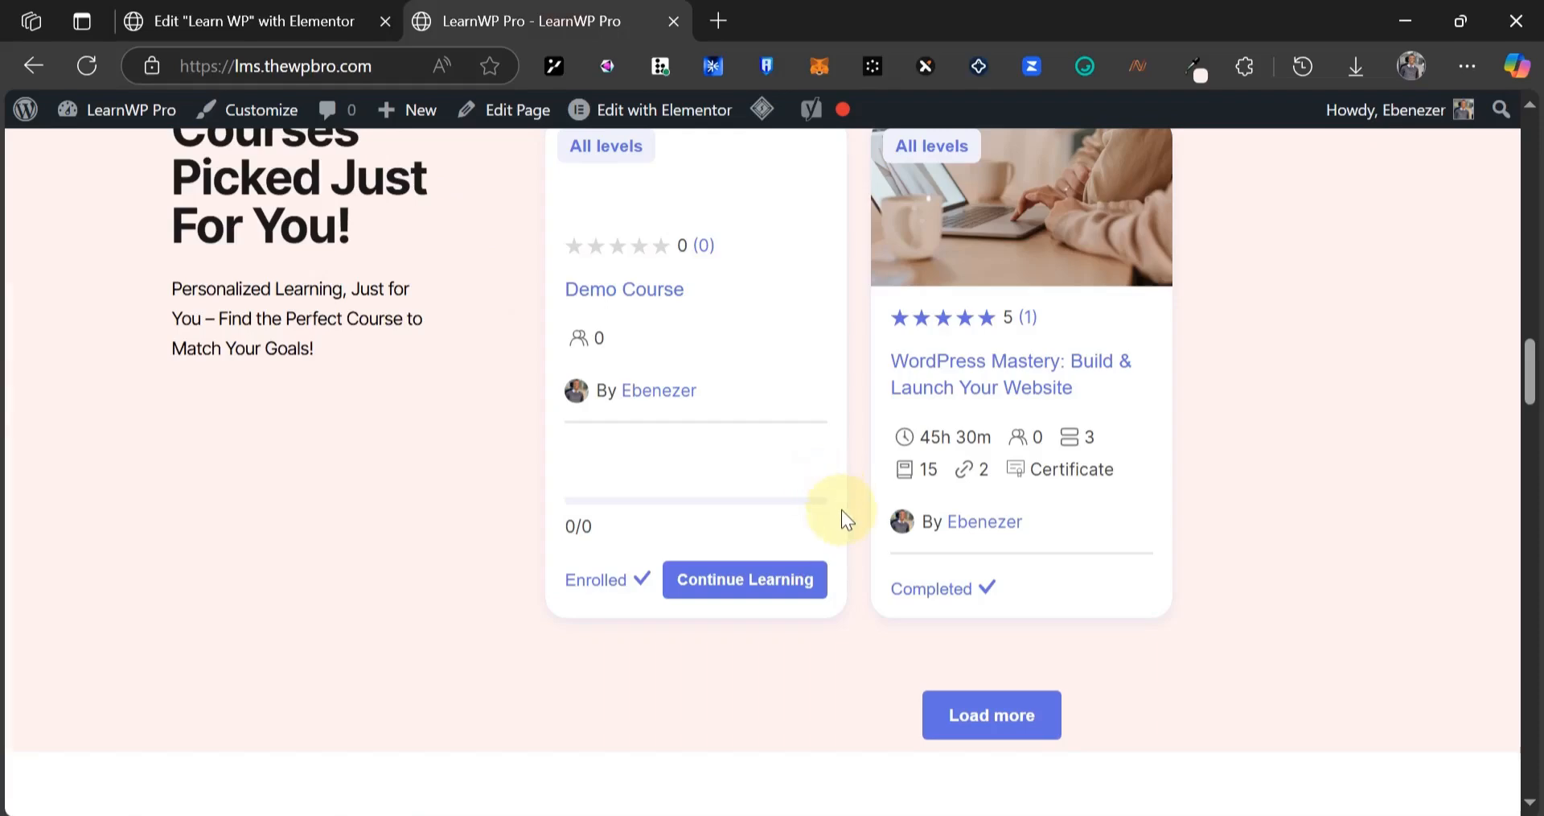
scroll(626, 315, down, 6)
drag(907, 299, 507, 294)
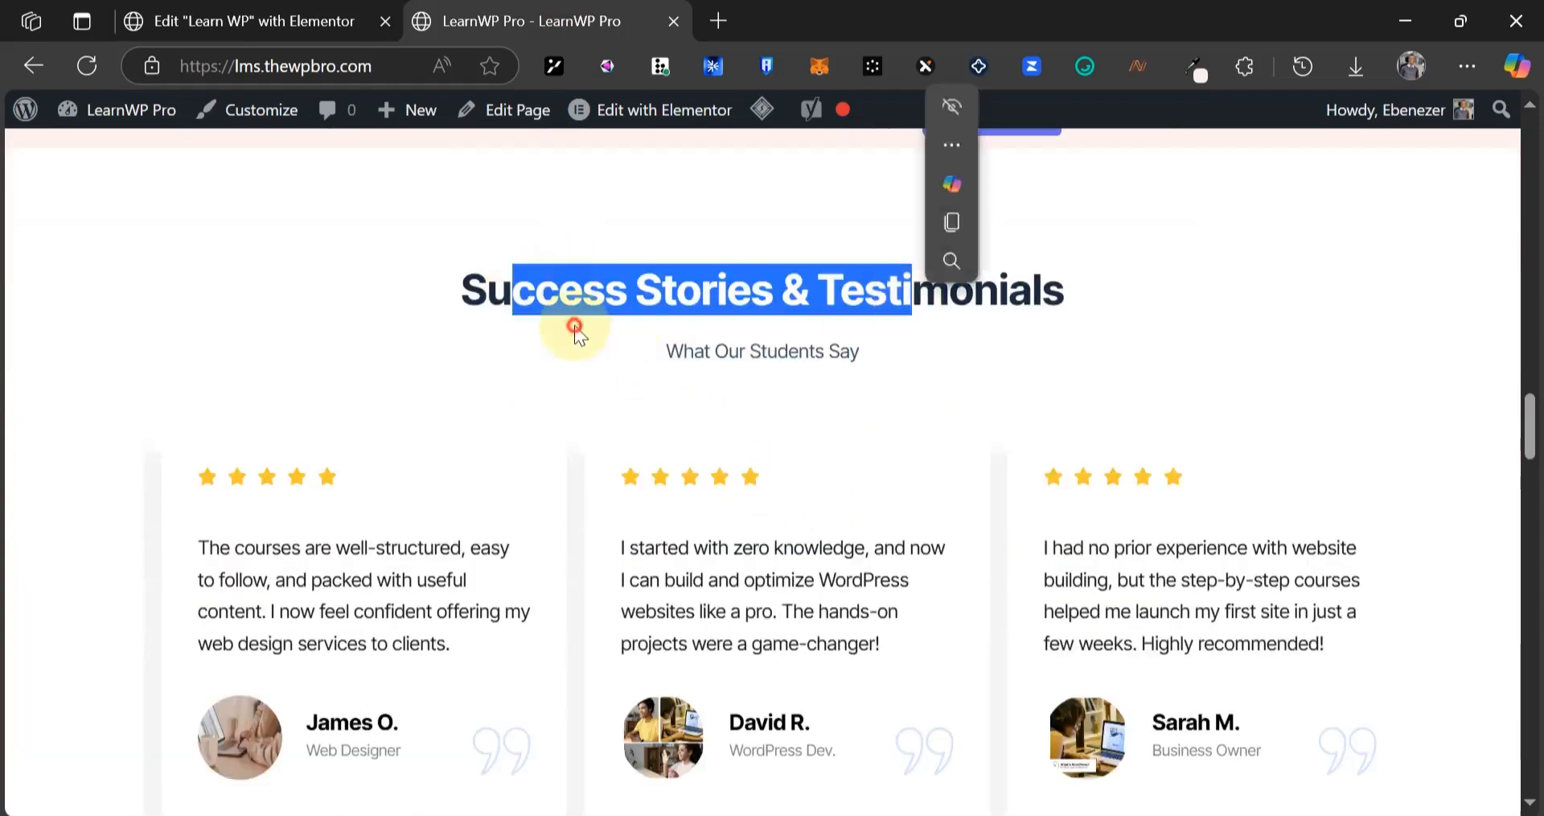
click(572, 327)
scroll(413, 326, up, 3)
click(257, 21)
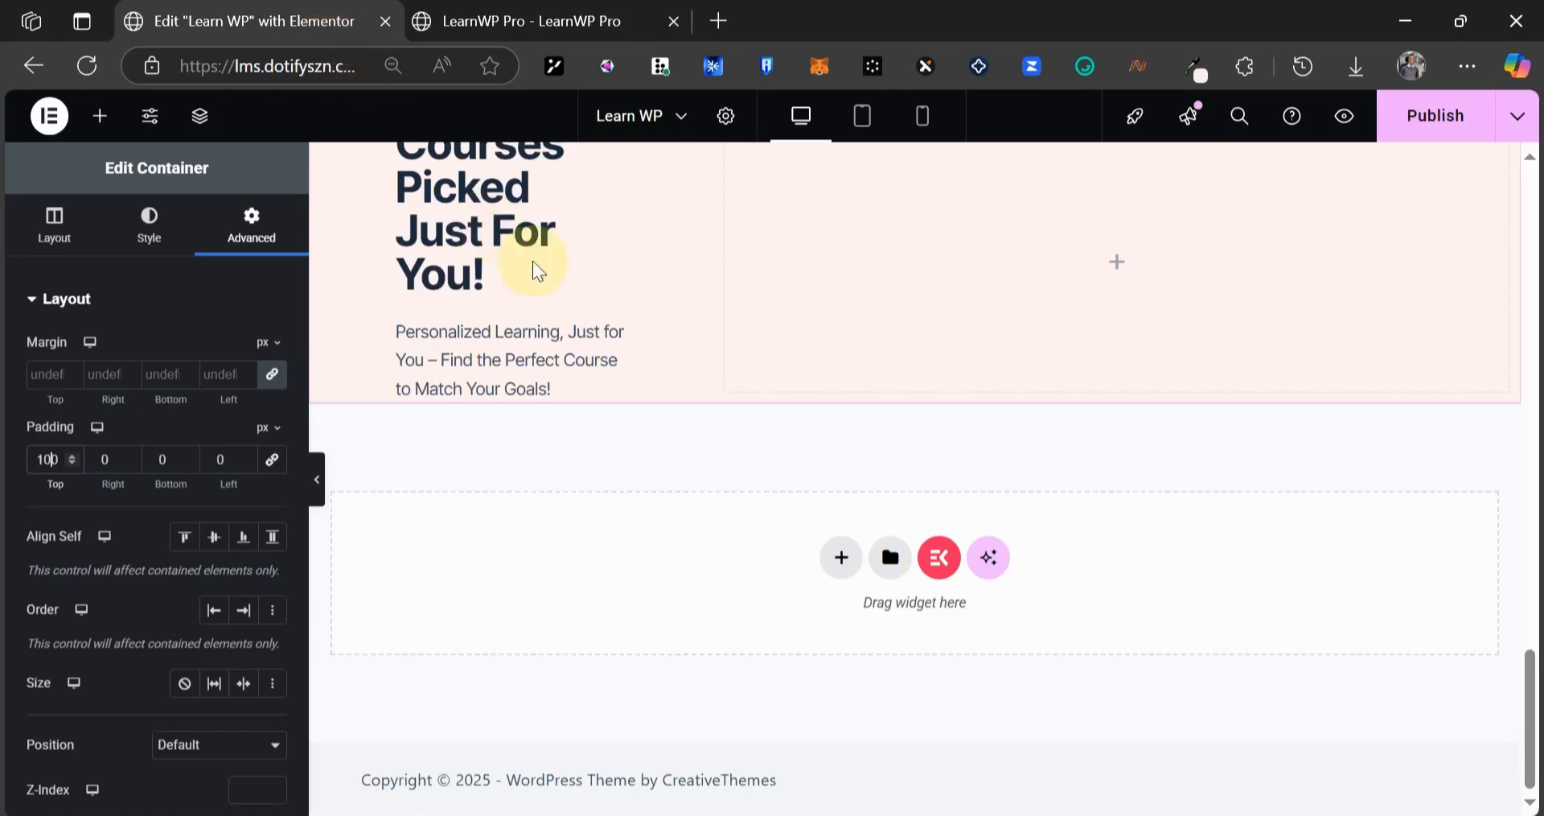
- Copy the Why Choose Us? section's container in the Elementor editor and paste it at the end of the page, below Courses Picked
scroll(761, 412, up, 10)
scroll(761, 412, down, 5)
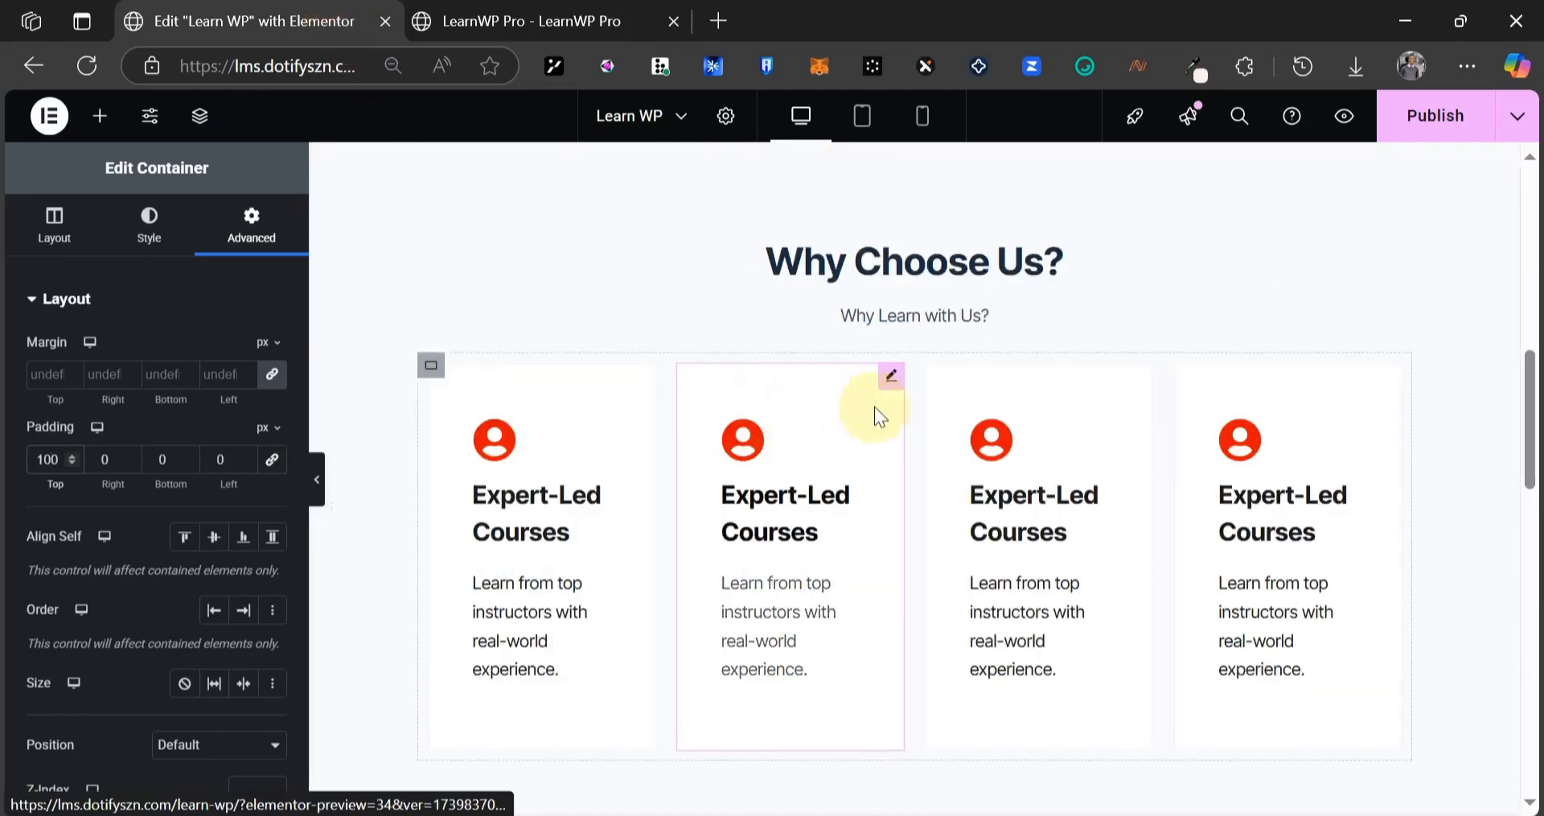
scroll(885, 398, up, 3)
right_click(957, 466)
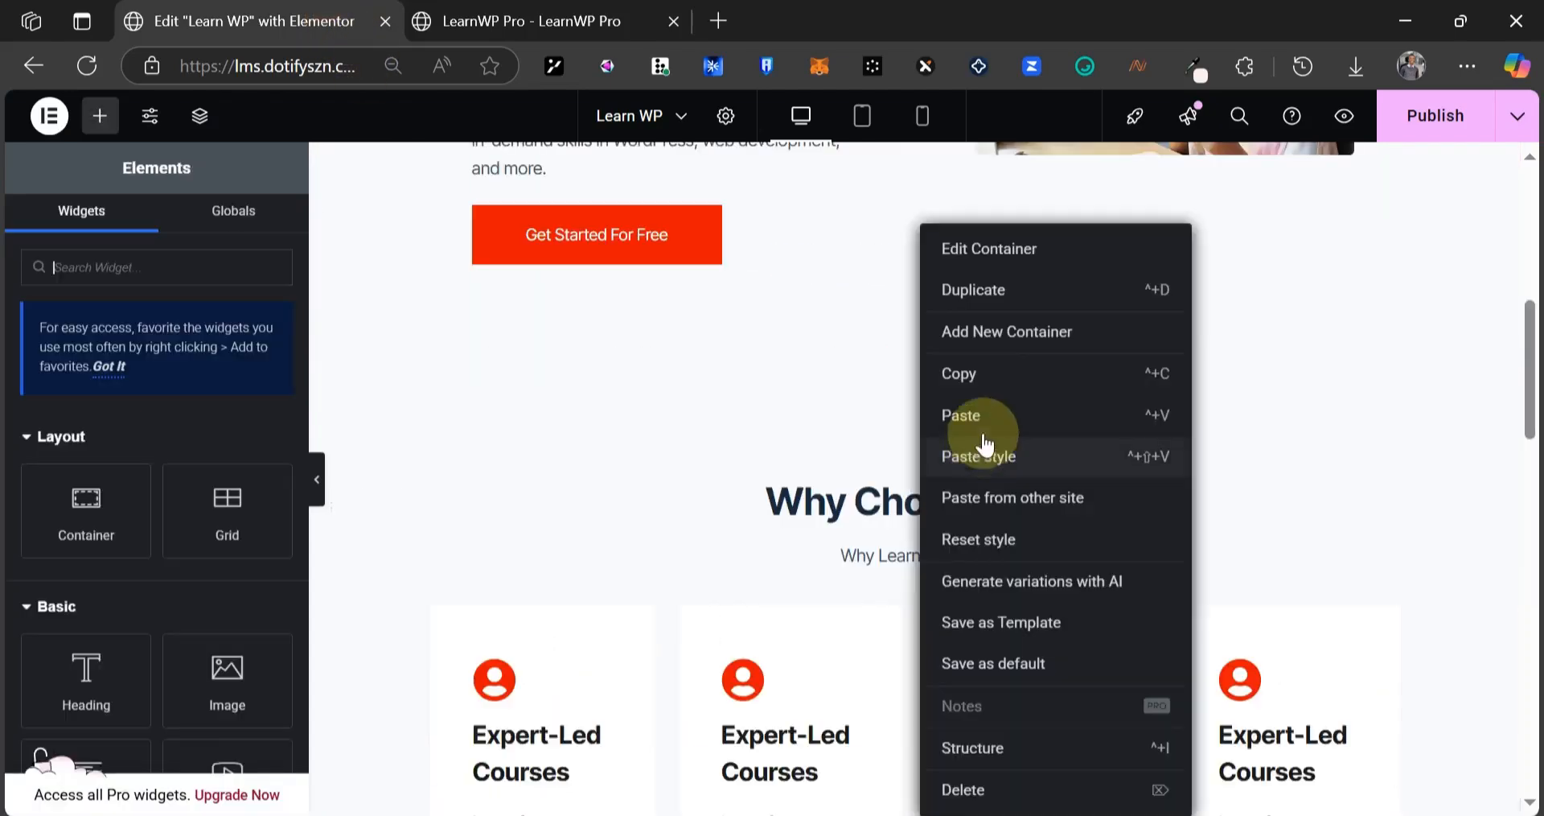
scroll(888, 427, down, 15)
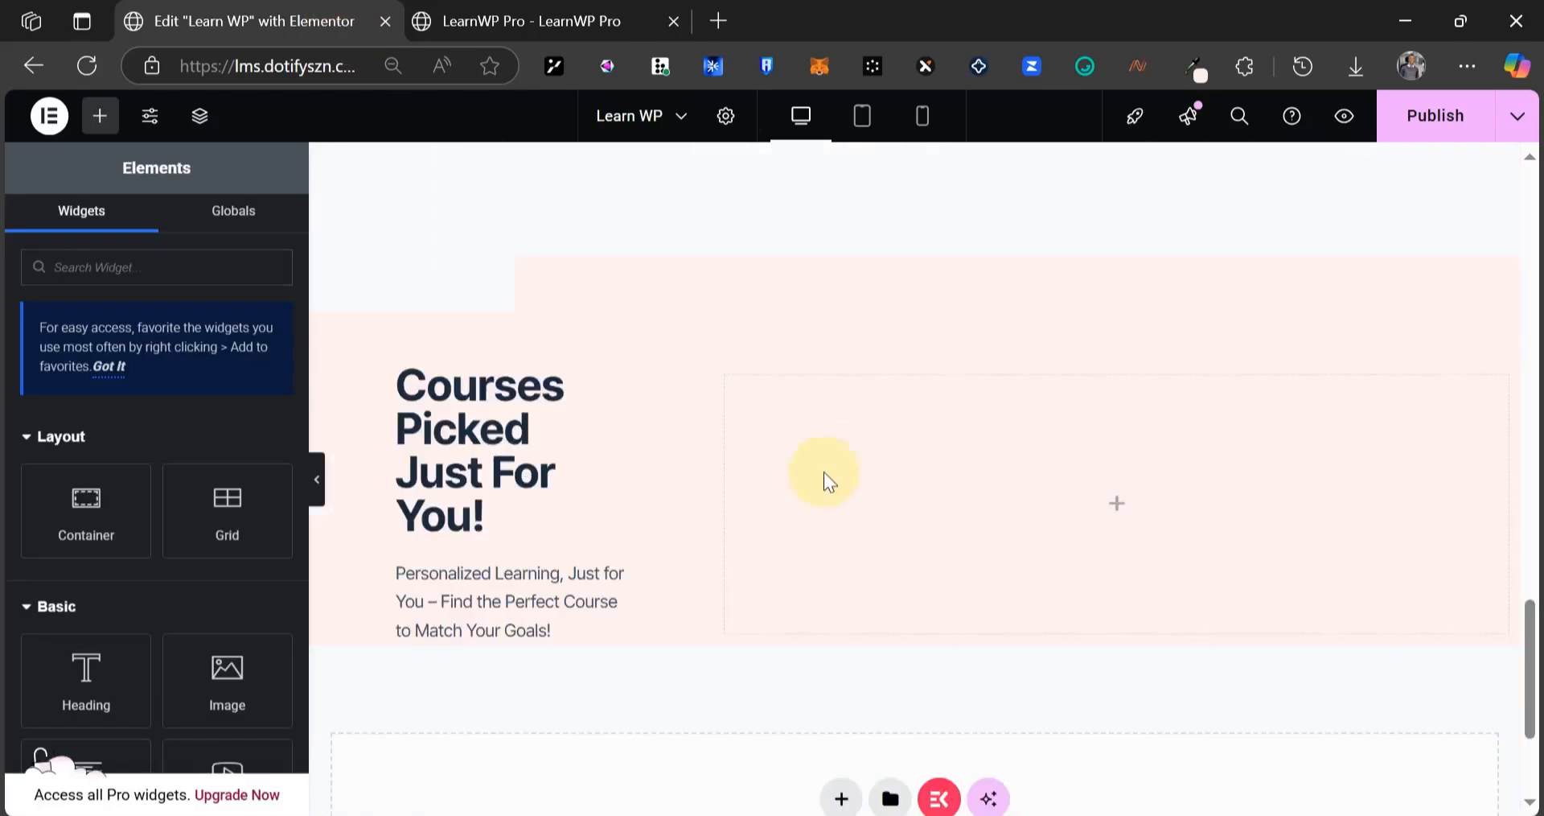
right_click(697, 511)
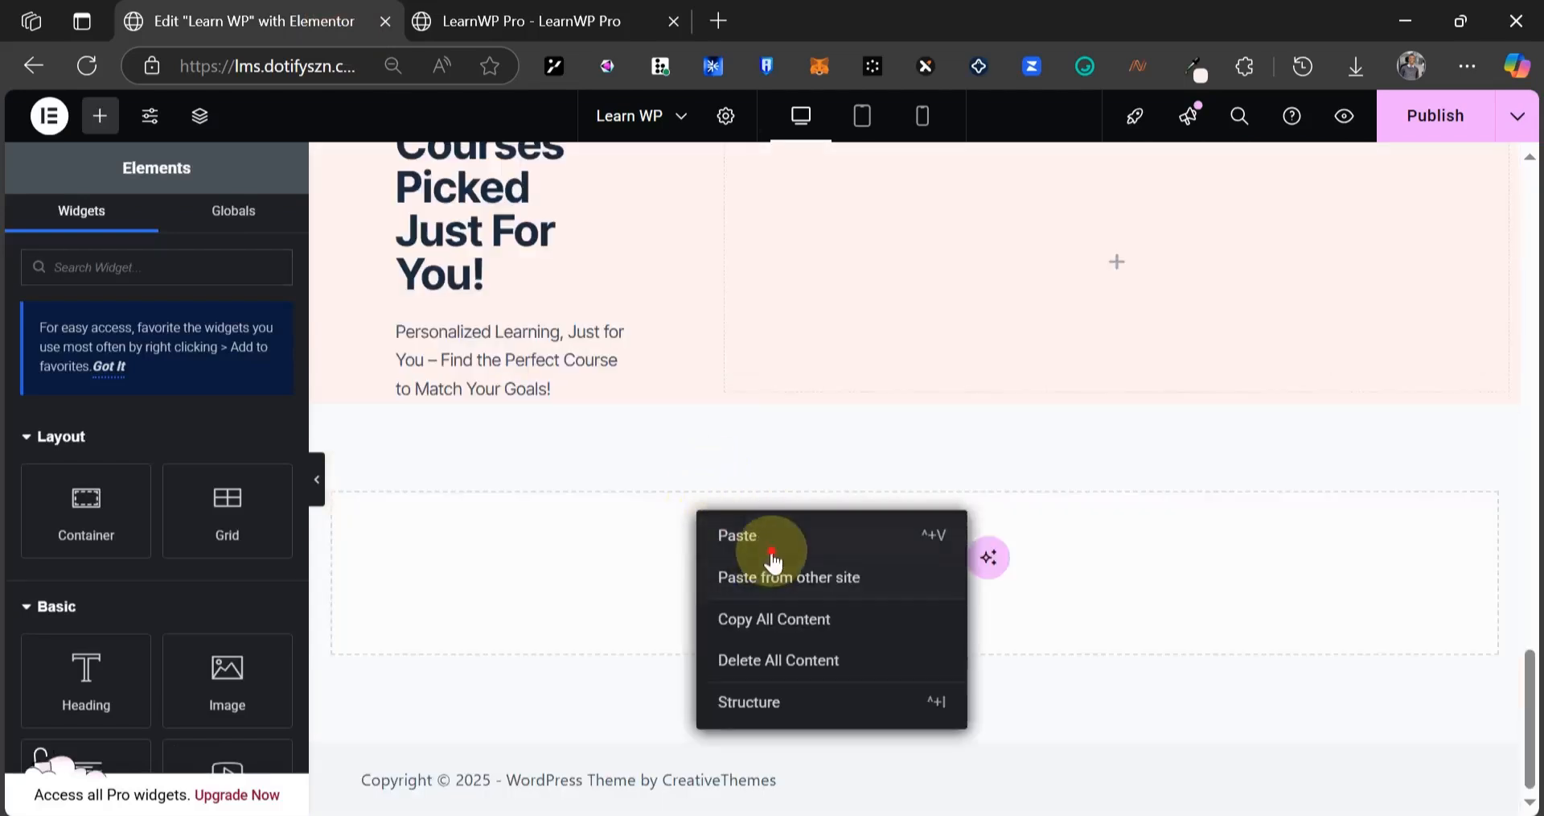
click(752, 537)
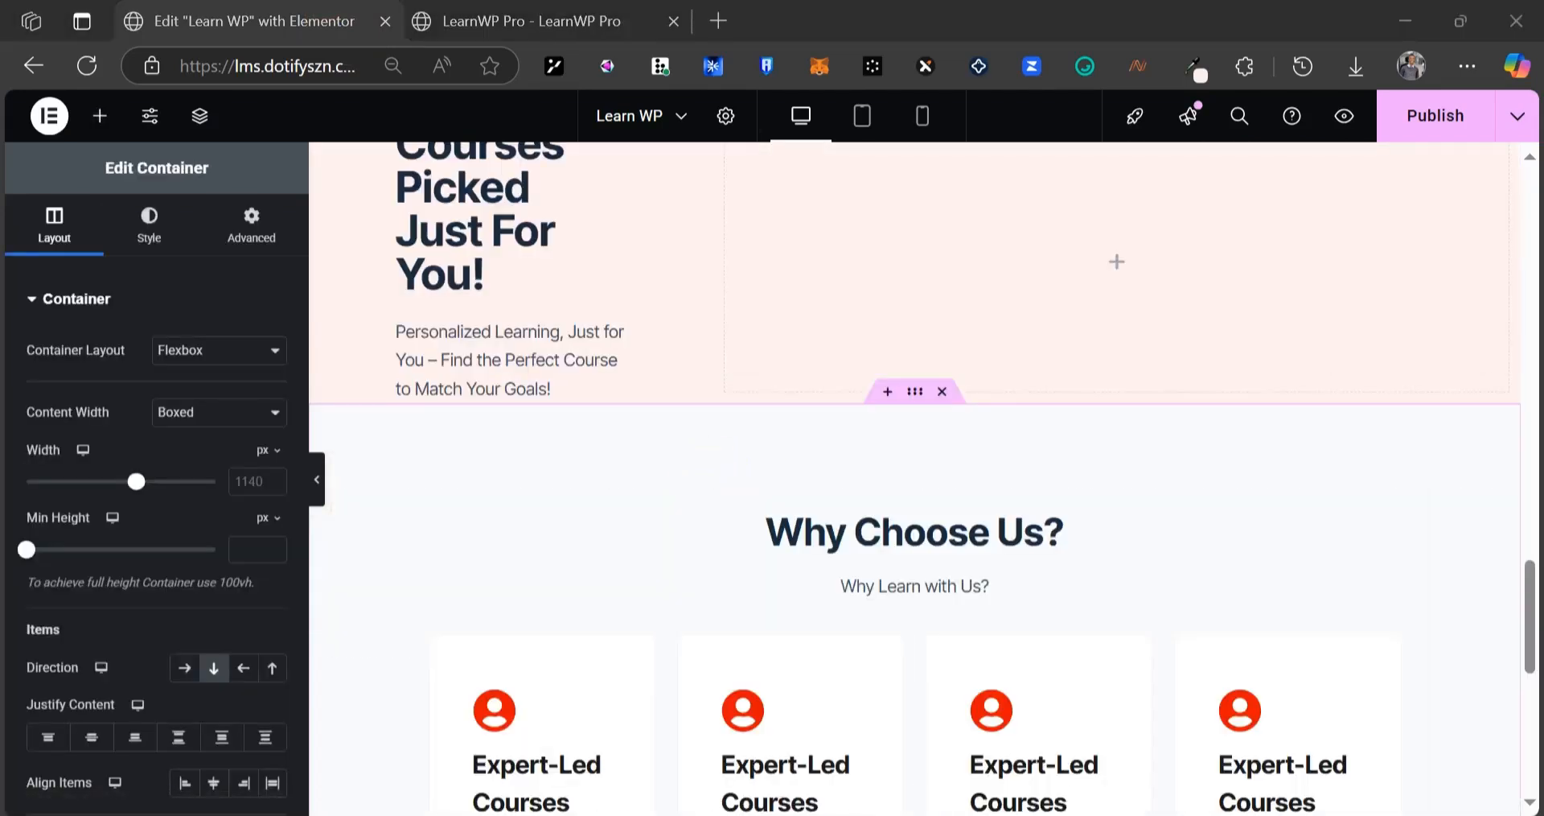
- Replace the pasted section's heading with "Success Stories & Testimonials" from the reference page
click(450, 20)
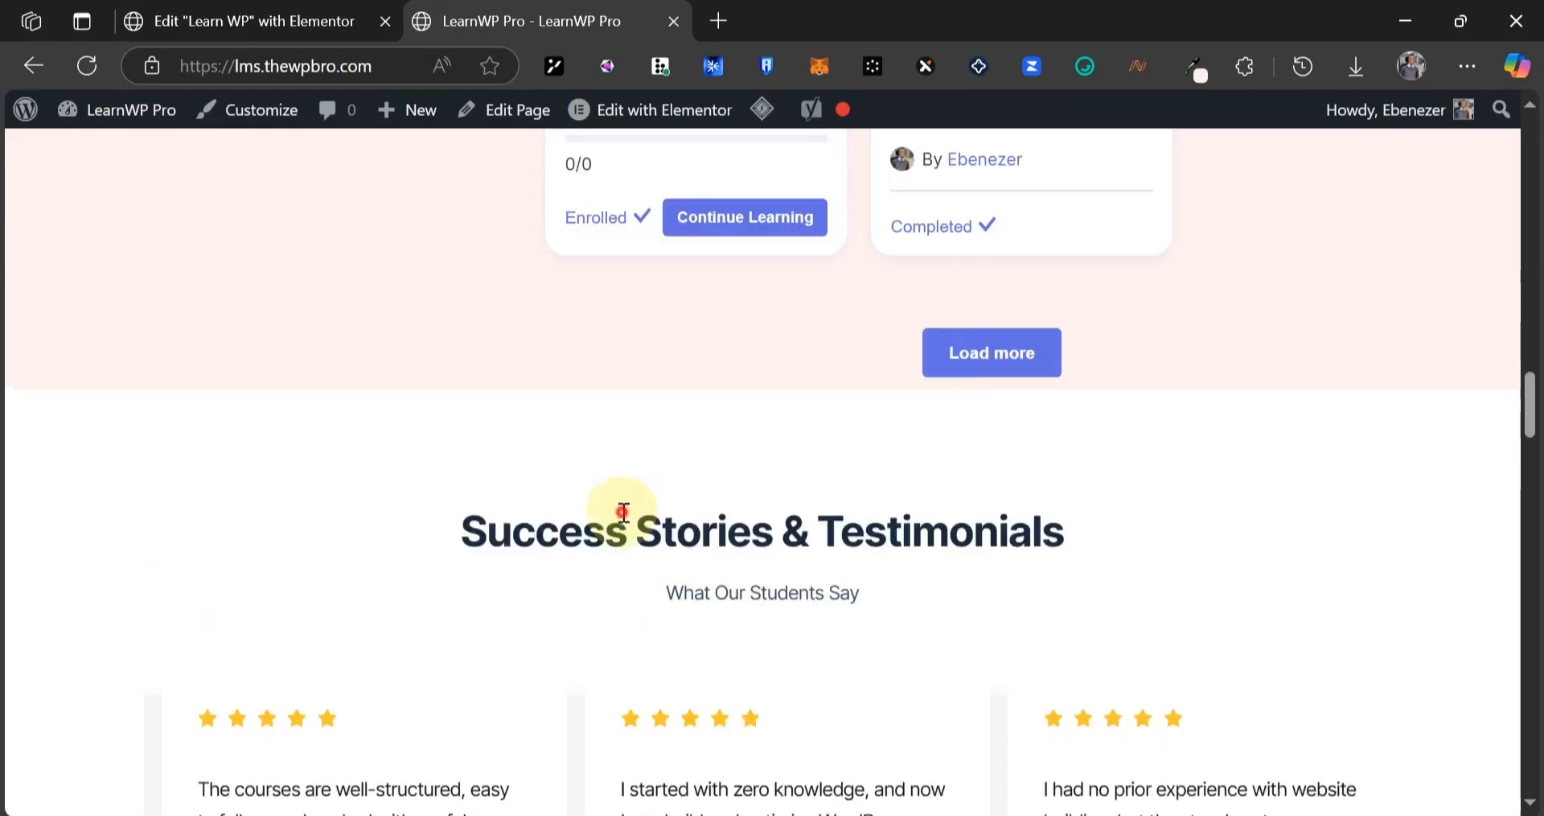
triple_click(623, 511)
key(ctrl+c)
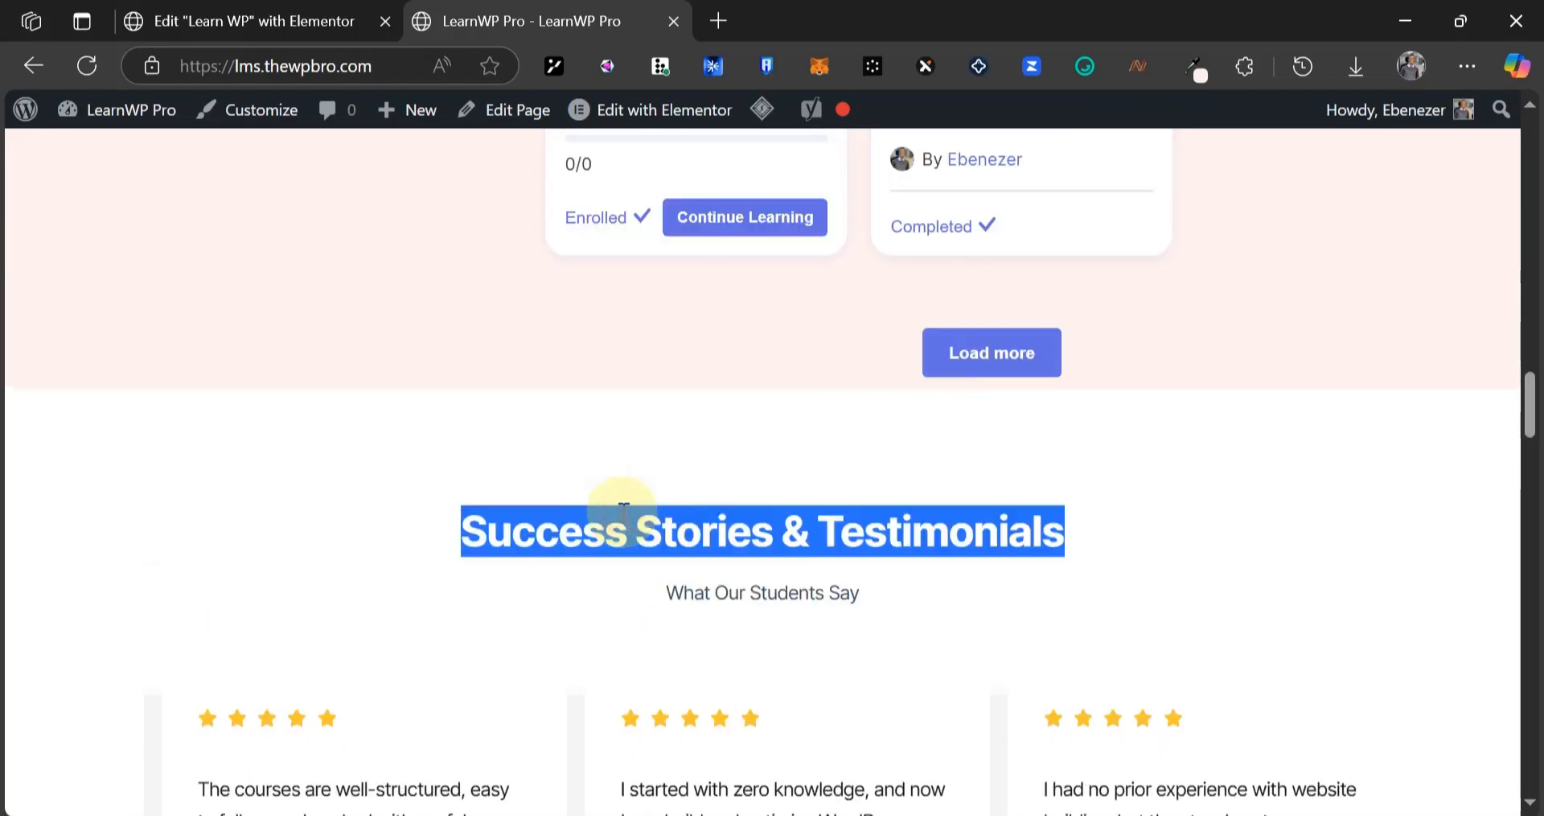
click(165, 20)
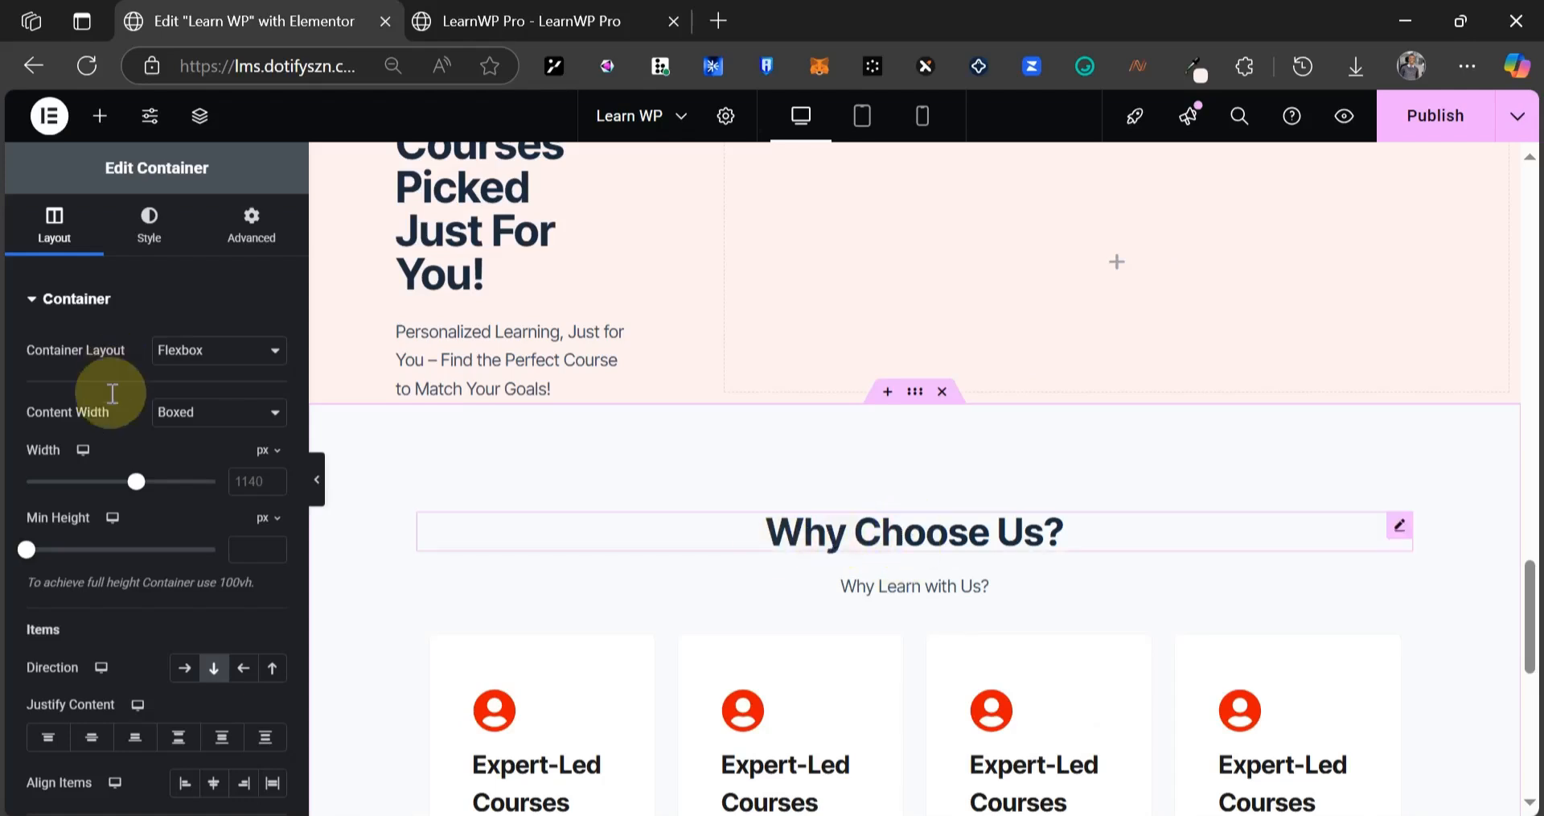
key(ctrl+v)
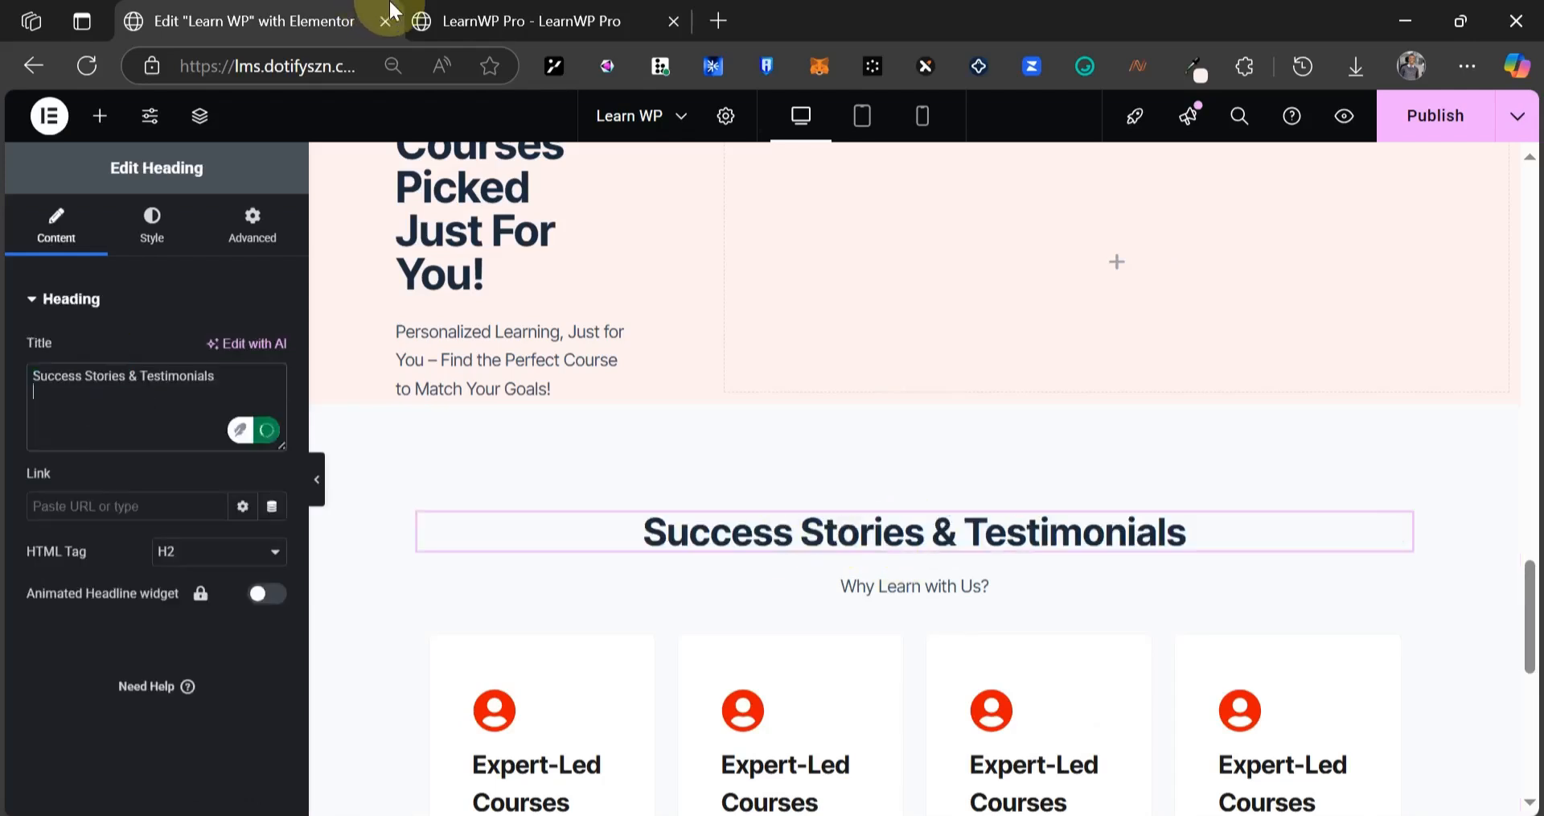
- Replace the pasted section's subheading with "What Our Students Say" from the reference page
click(531, 20)
drag(521, 527, 658, 586)
key(ctrl+c)
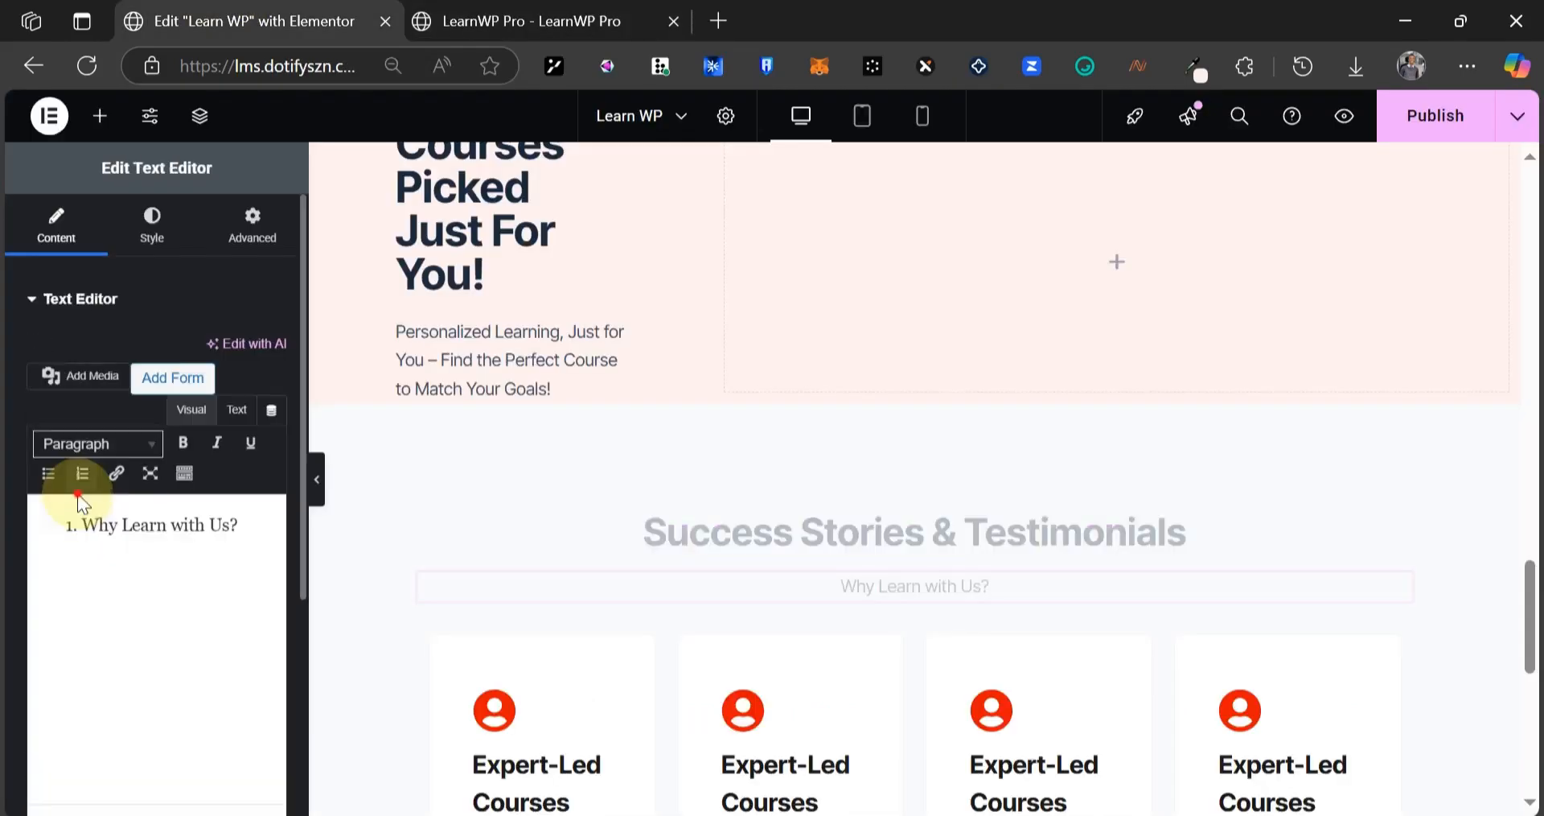
triple_click(92, 555)
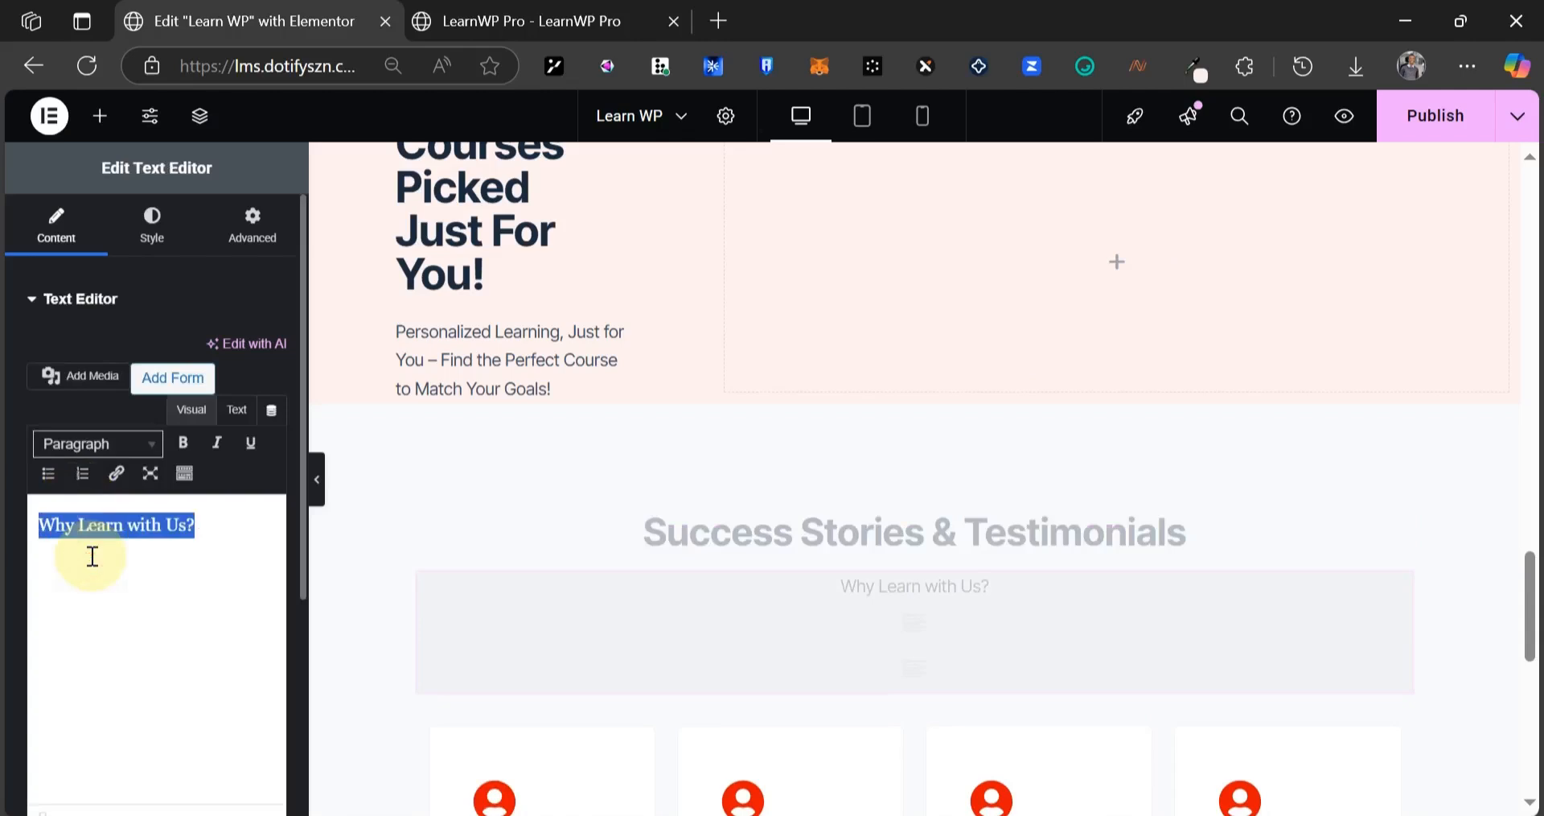
key(ctrl+v)
- Delete all four Expert-Led Courses icon boxes from the Success Stories & Testimonials section
scroll(638, 417, down, 4)
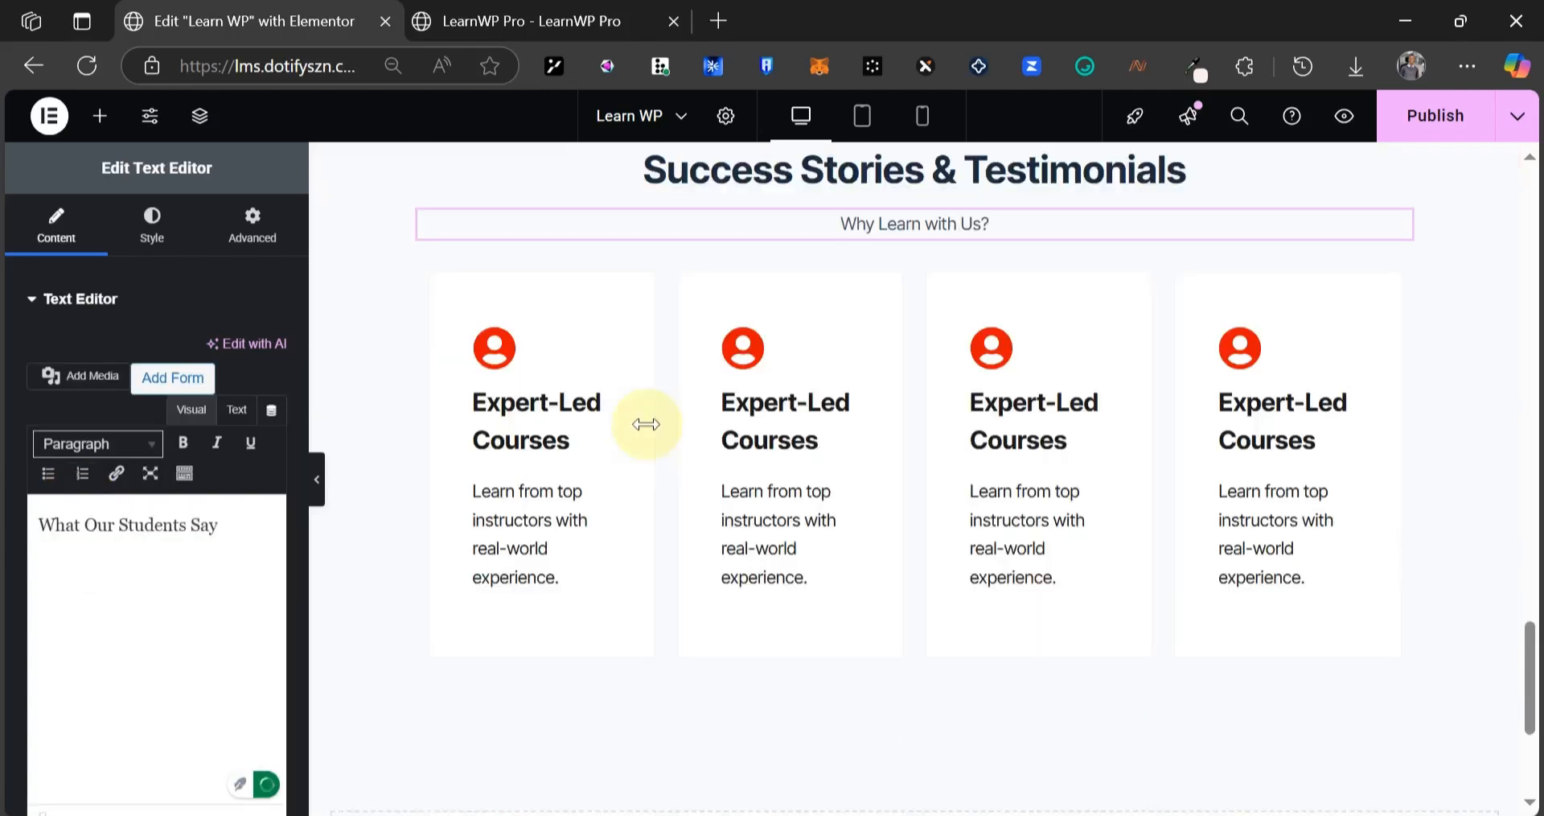
right_click(1231, 492)
key(Delete)
right_click(969, 579)
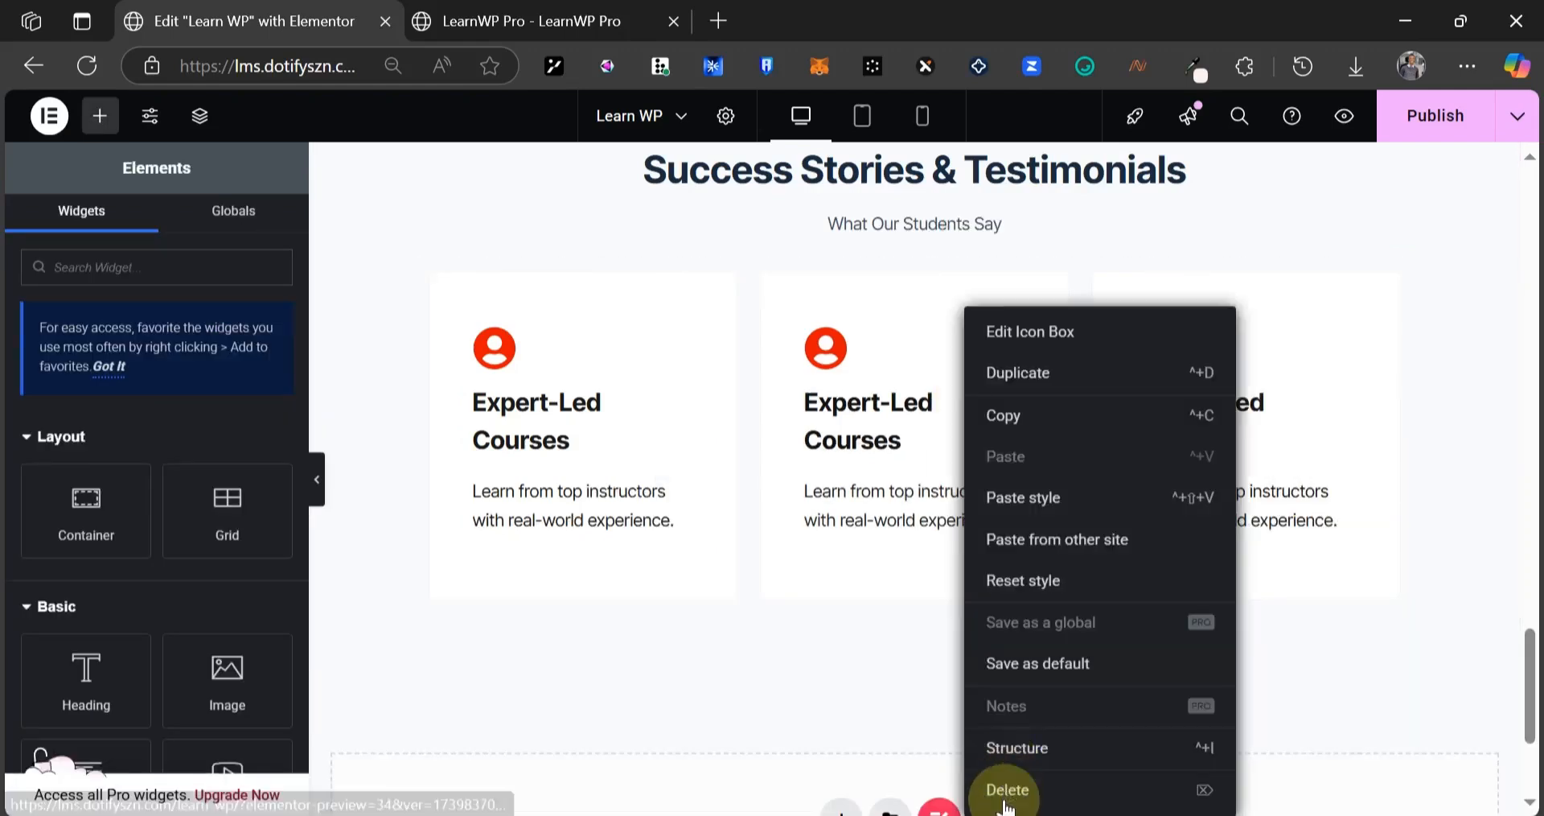
click(1005, 798)
right_click(714, 440)
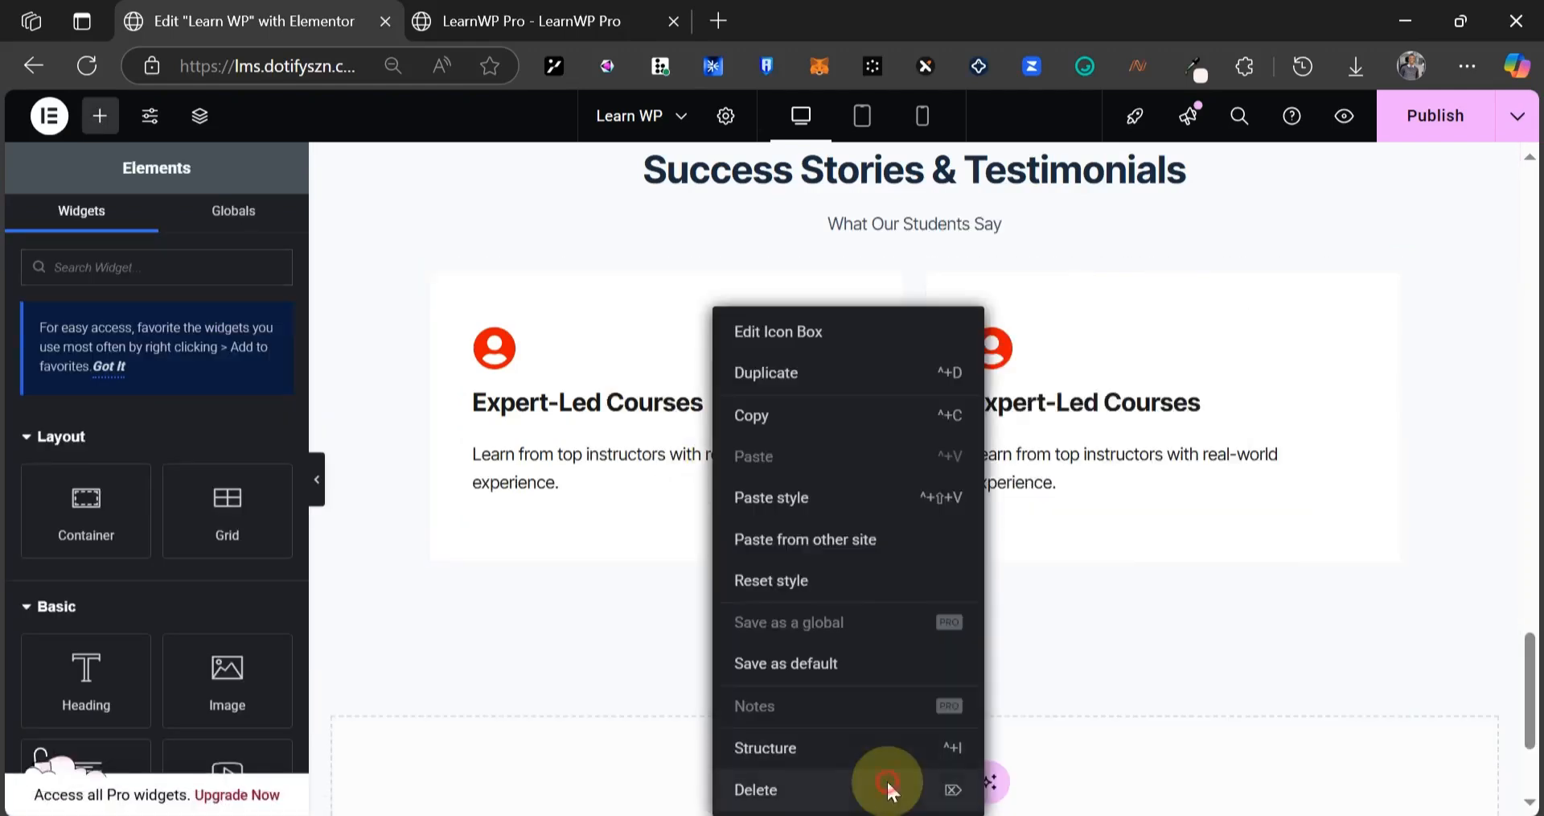
click(888, 786)
right_click(778, 465)
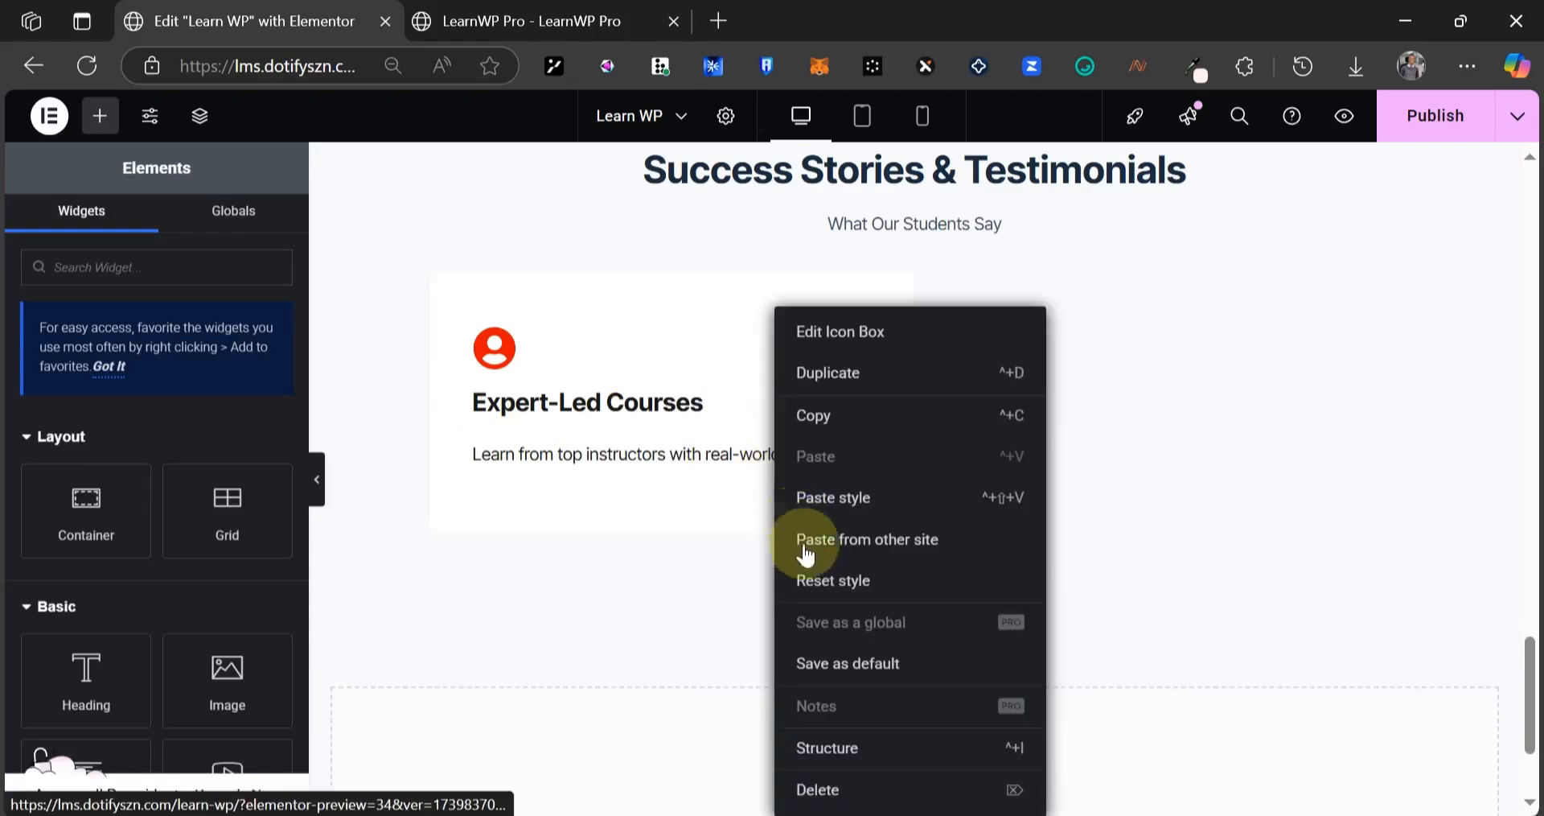
click(858, 787)
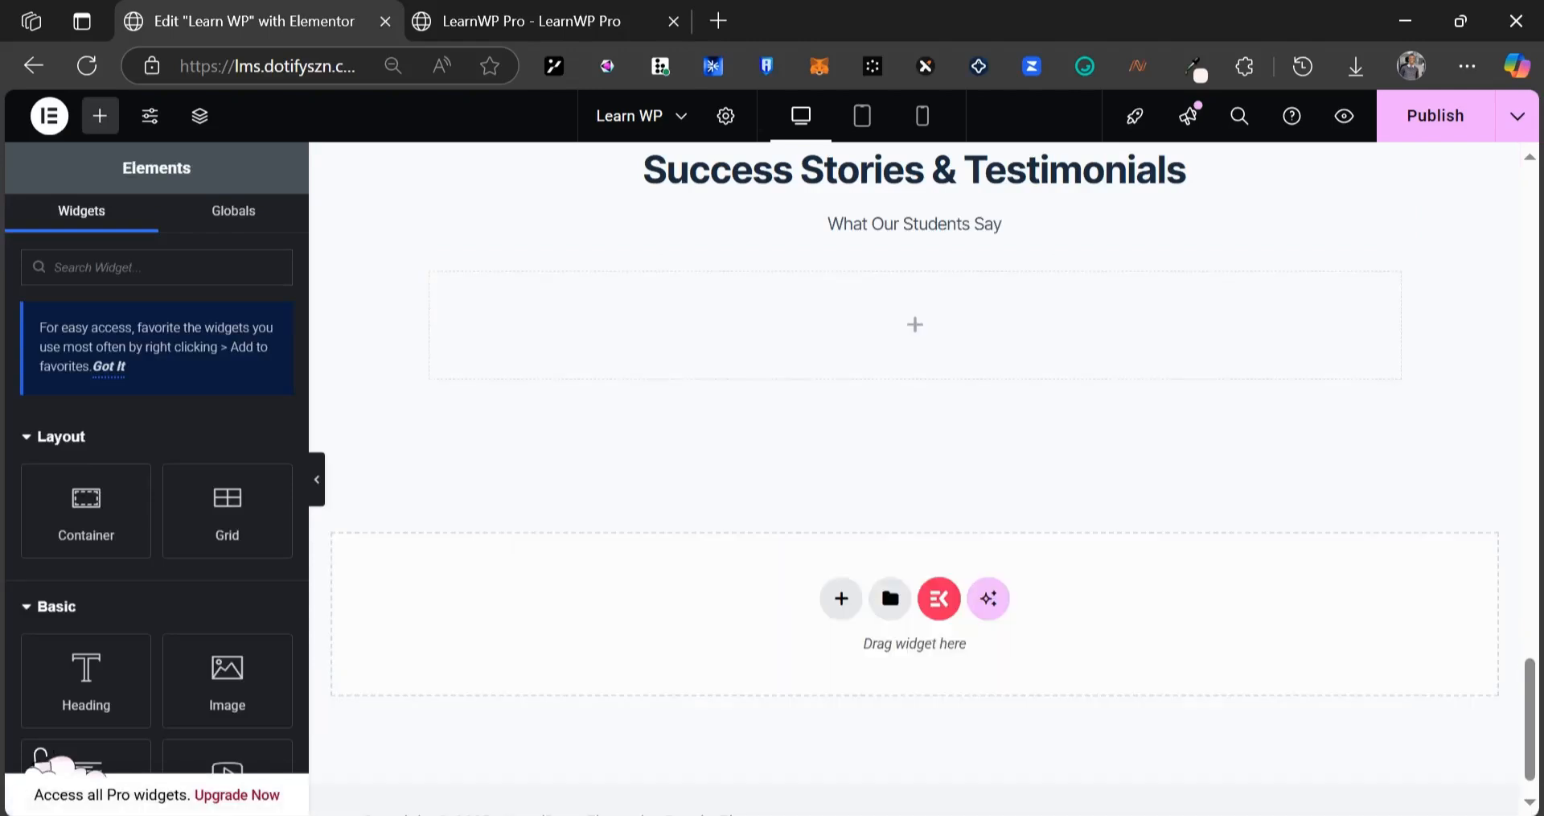
- Search the widgets for "testim", place the ElementsKit Testimonial widget in the empty inner container and choose its fifth layout style
key(alt+Tab)
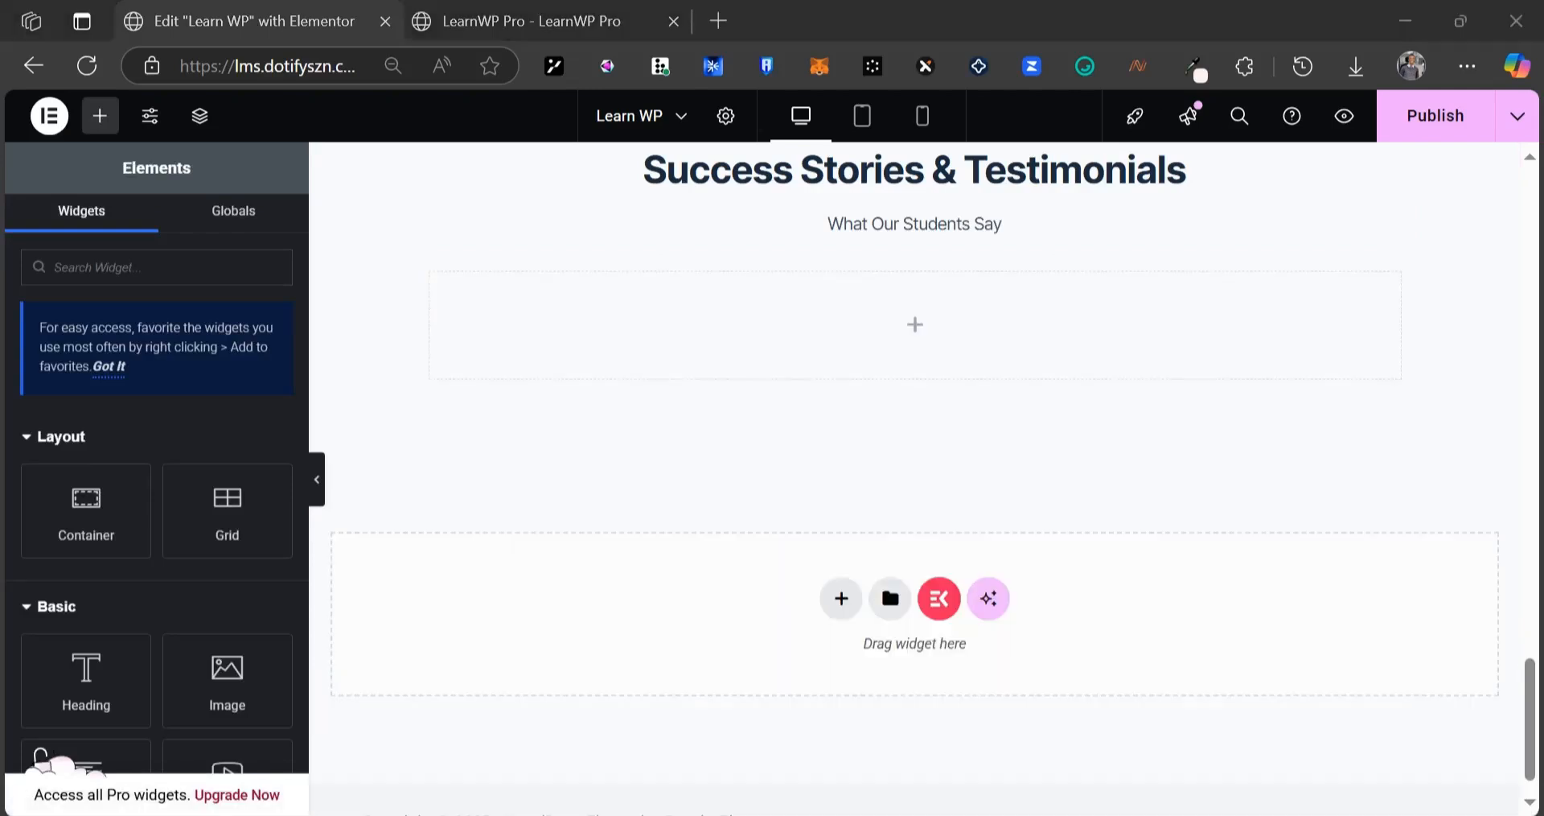
click(119, 253)
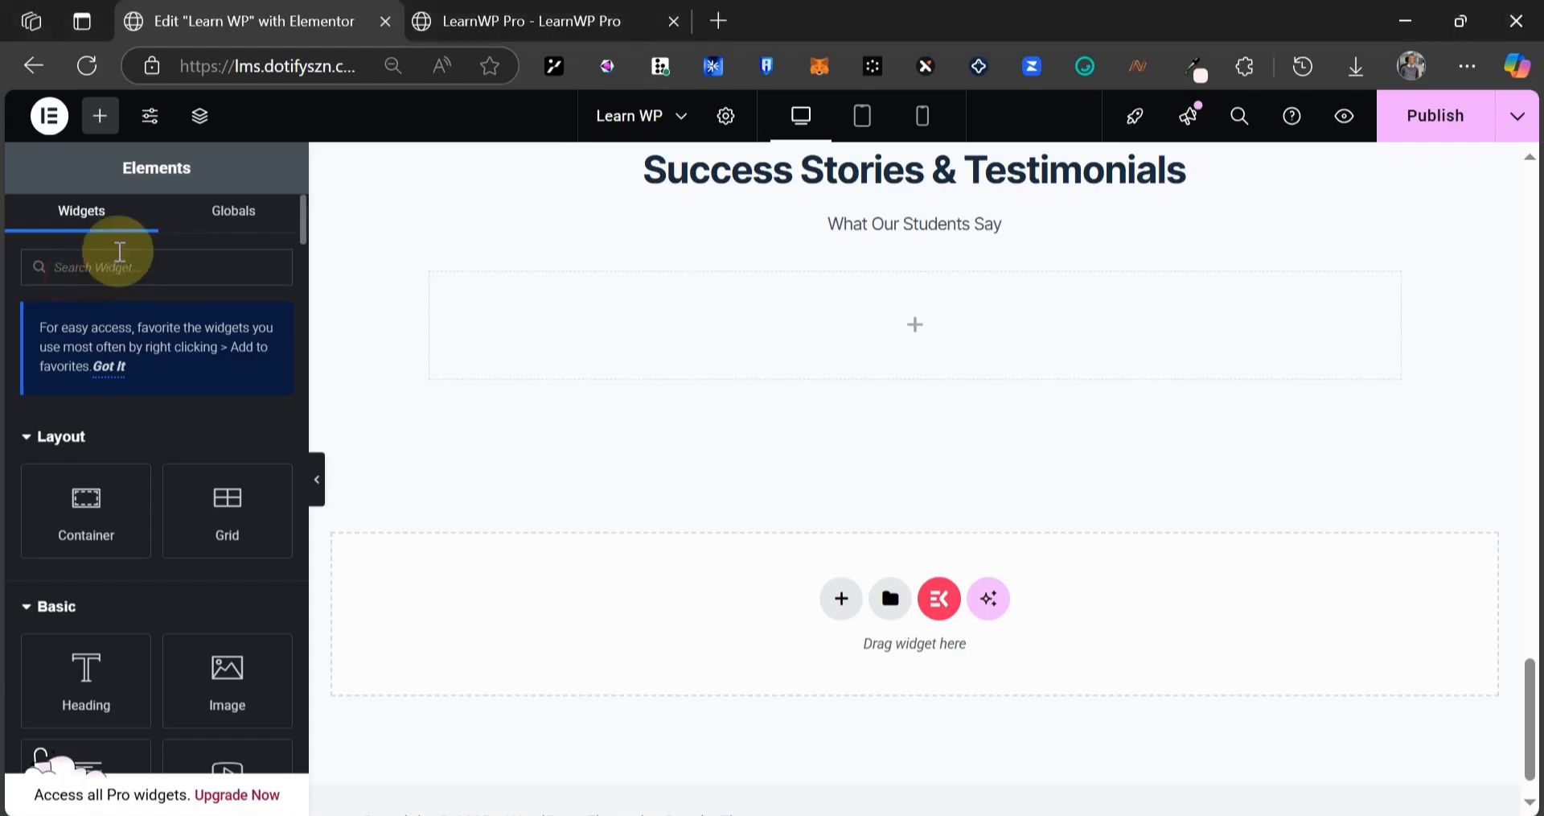
text(testim)
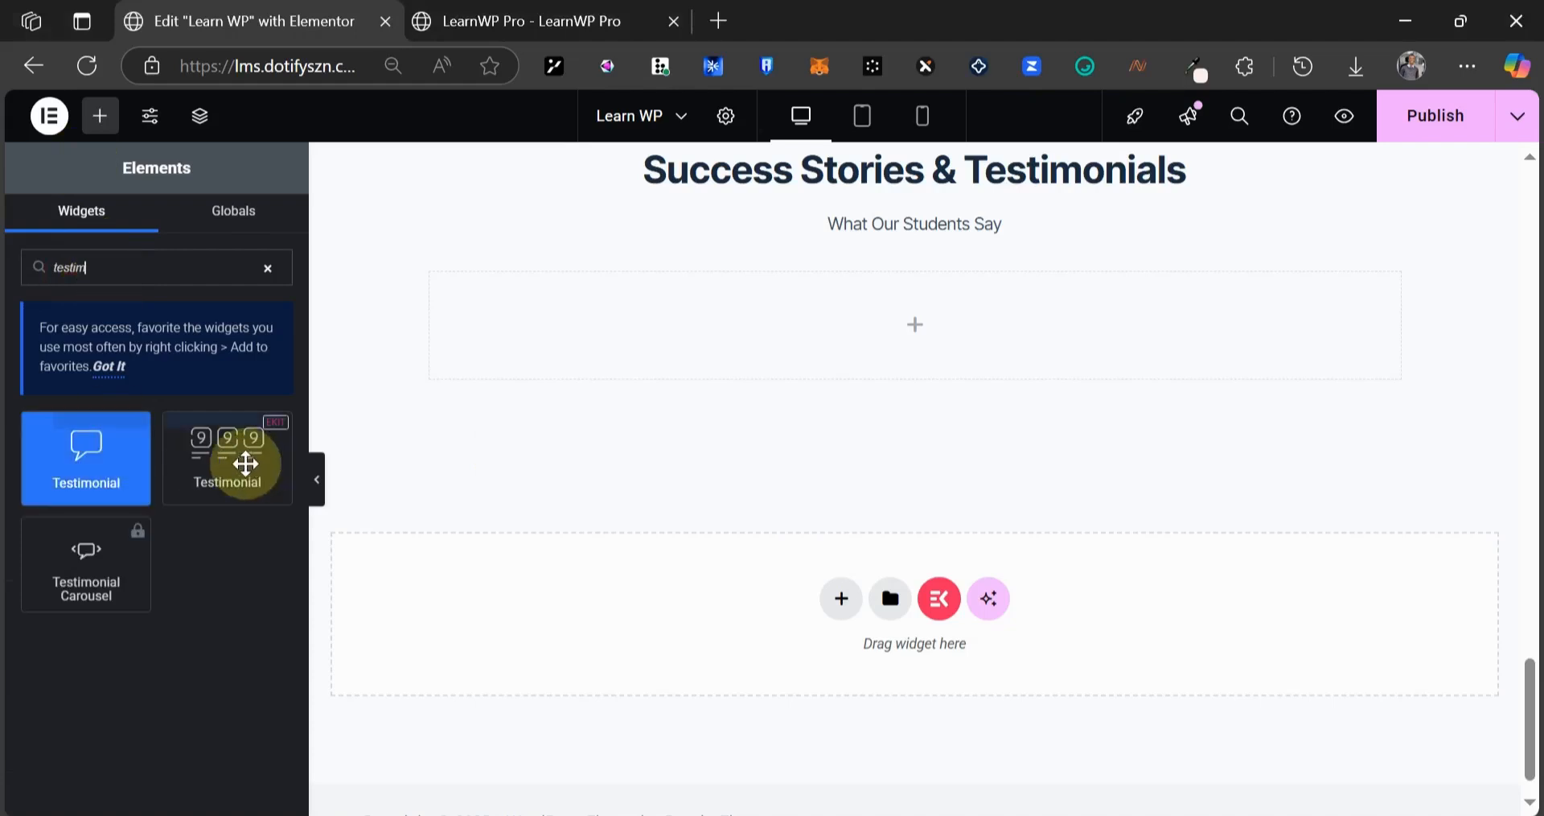
drag(246, 463, 798, 322)
click(145, 440)
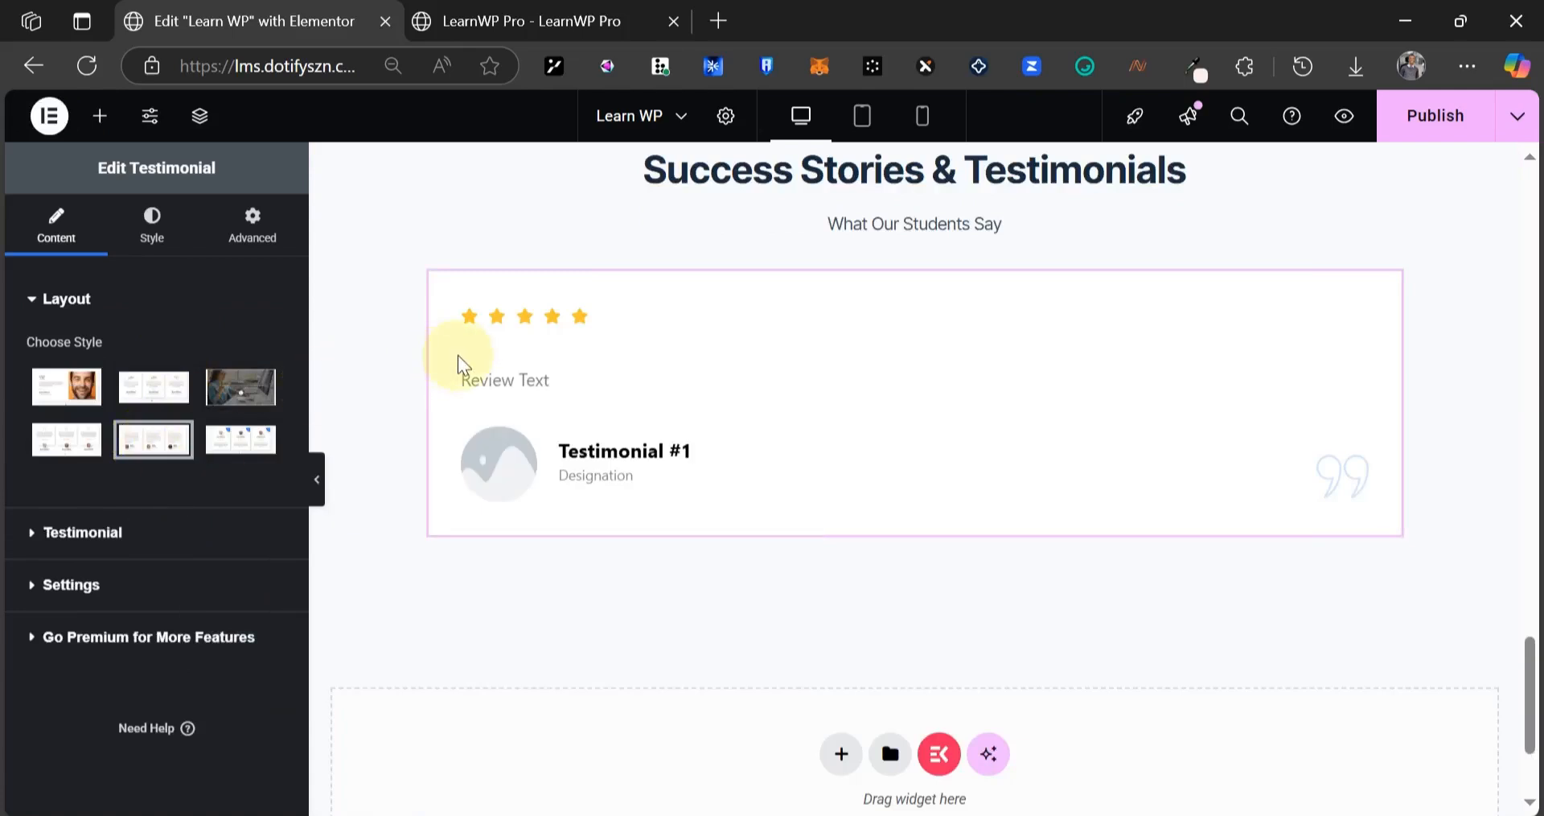
- Remove the Testimonial #2 and Testimonial #3 items from the Testimonial widget
click(60, 537)
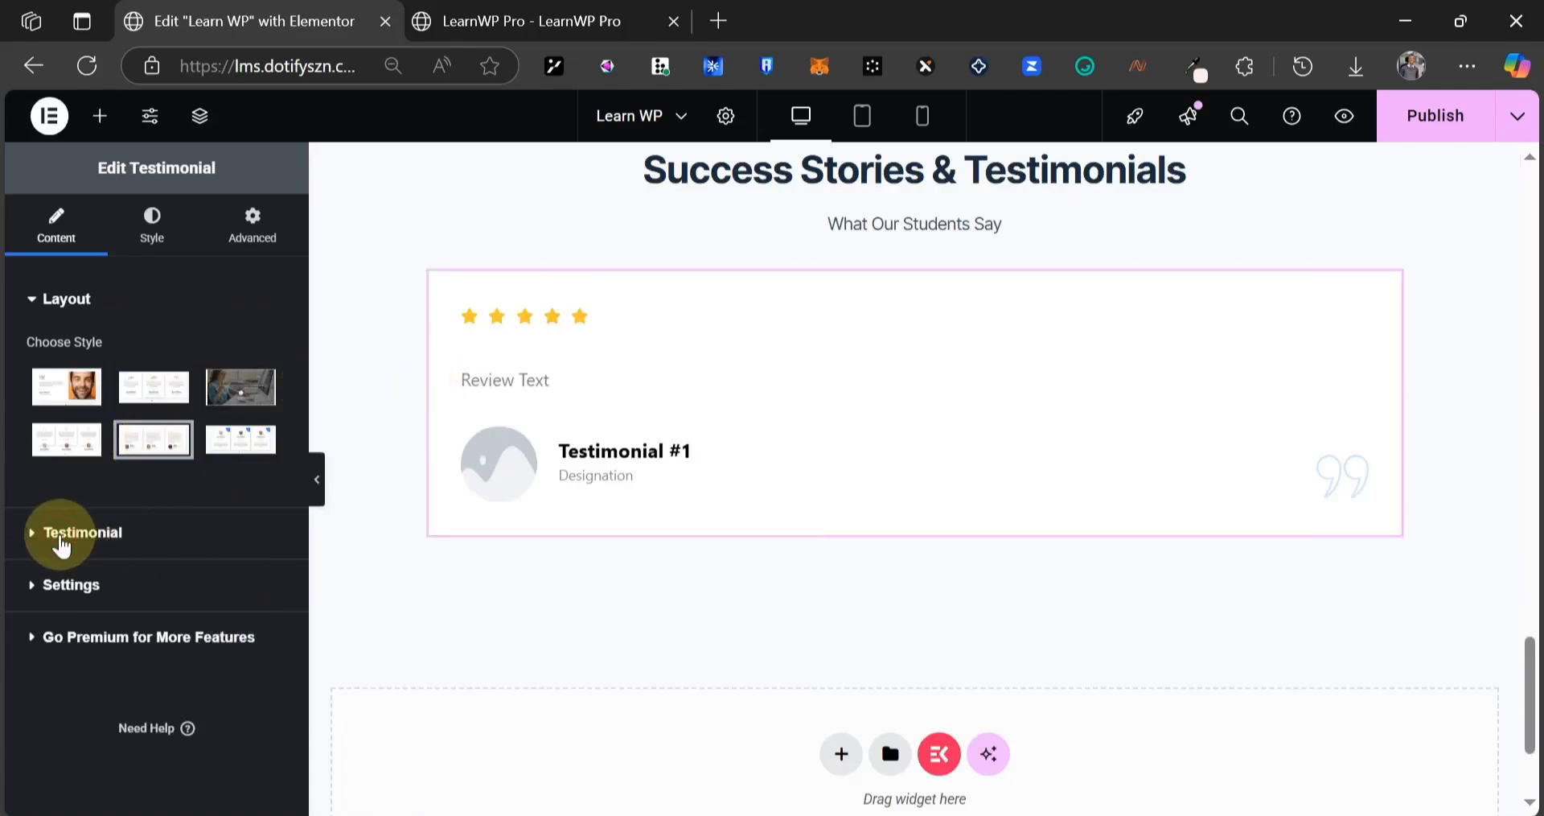
click(255, 451)
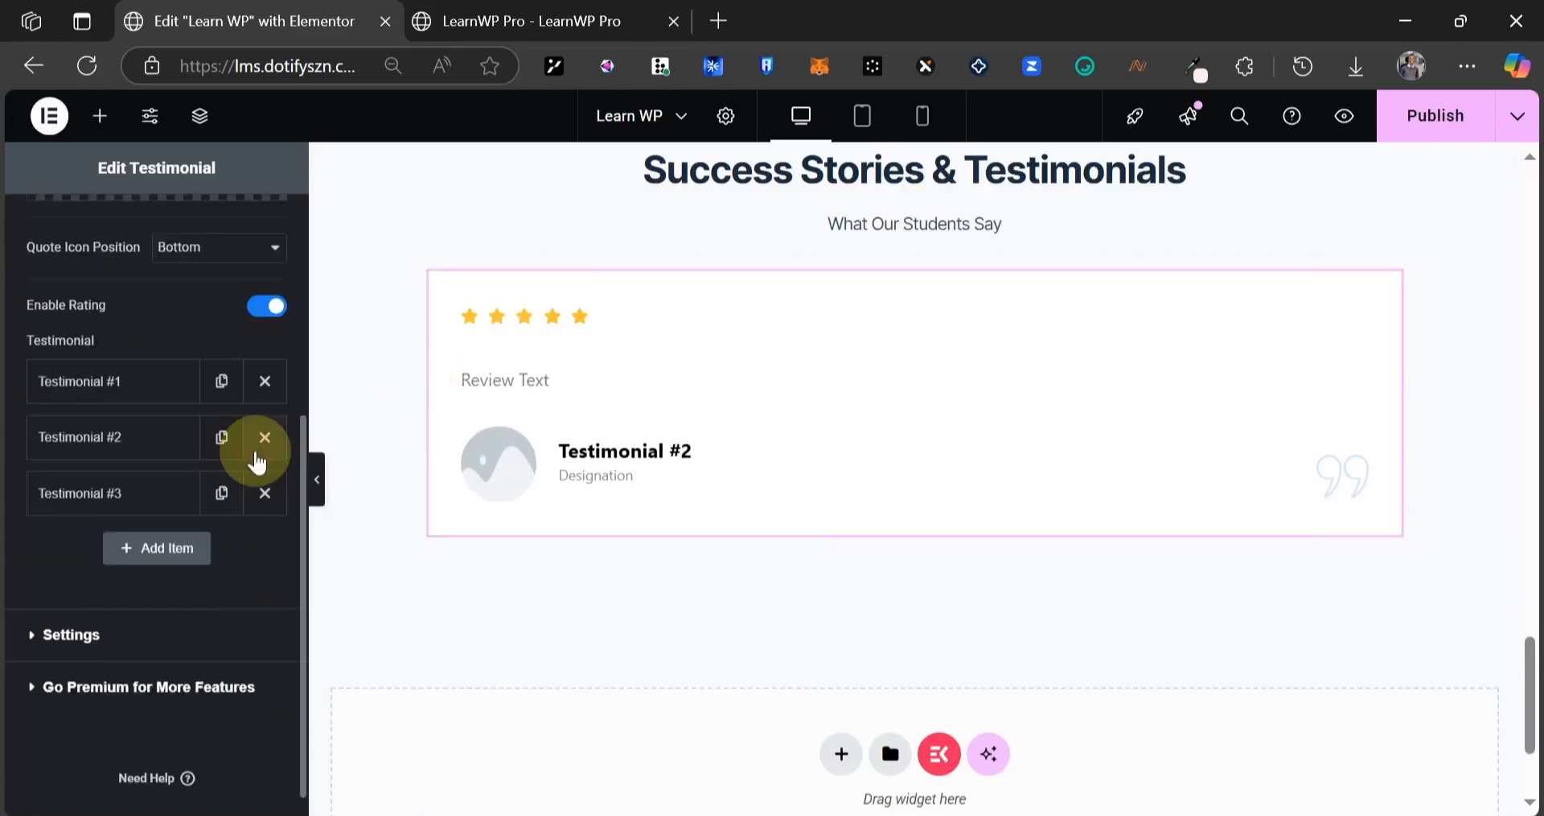
click(258, 437)
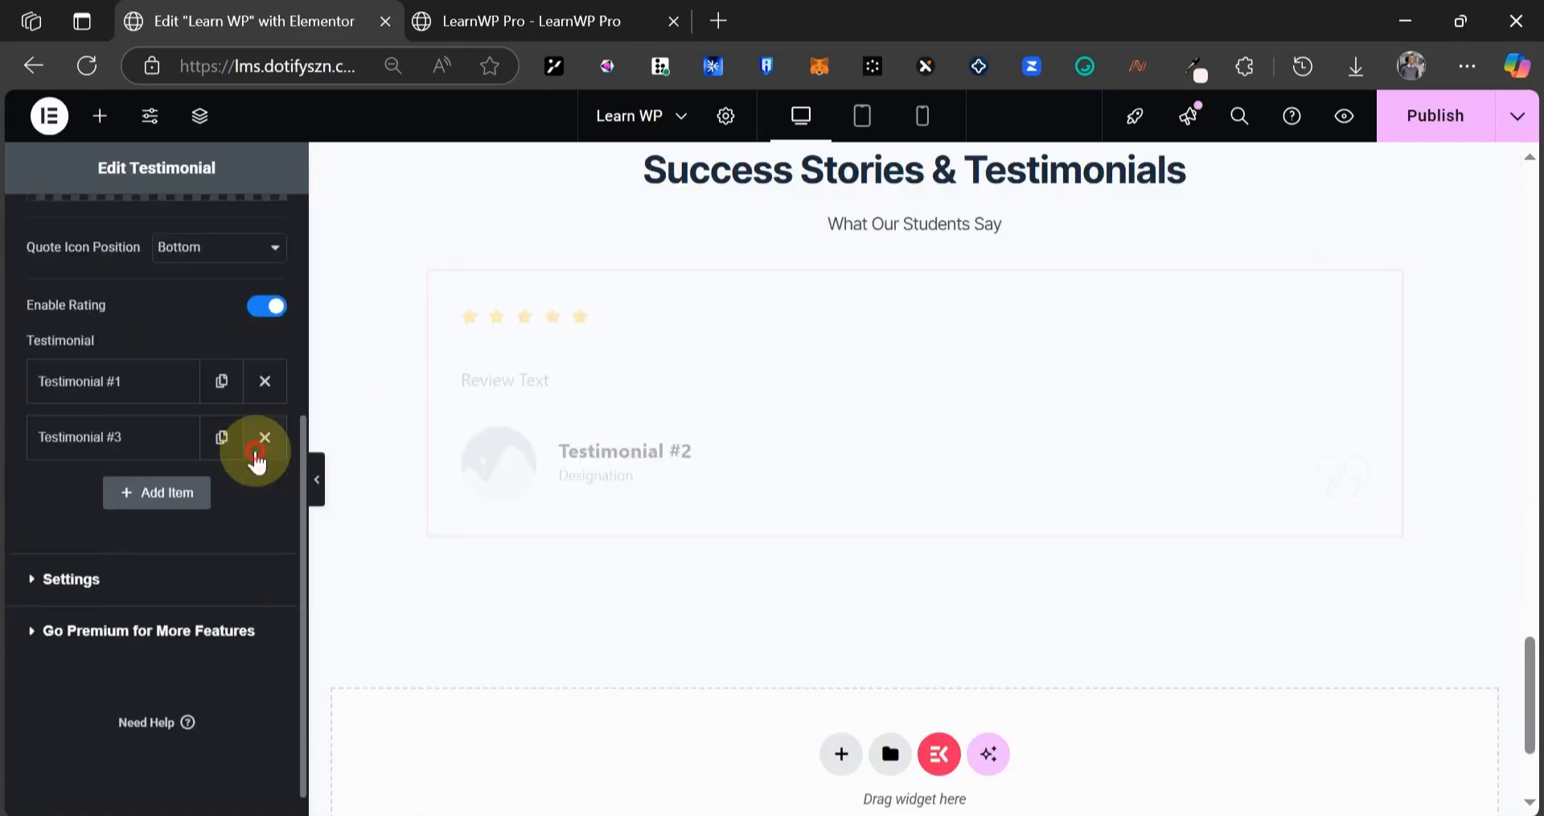
- Replace Testimonial #1's review text with the reference page's review beginning "I had no prior experience with website building"
click(124, 386)
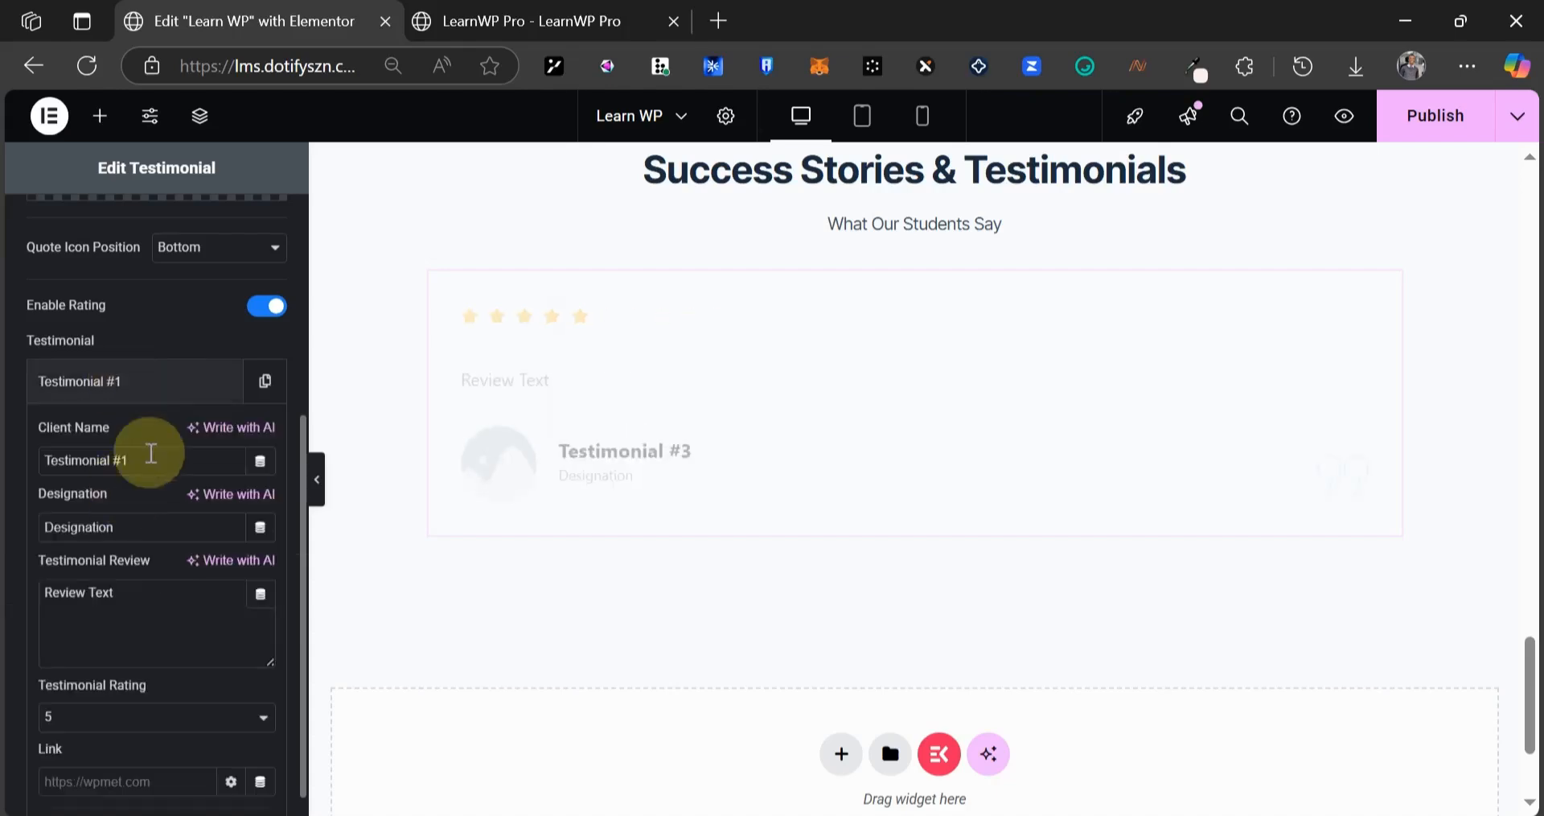
click(545, 19)
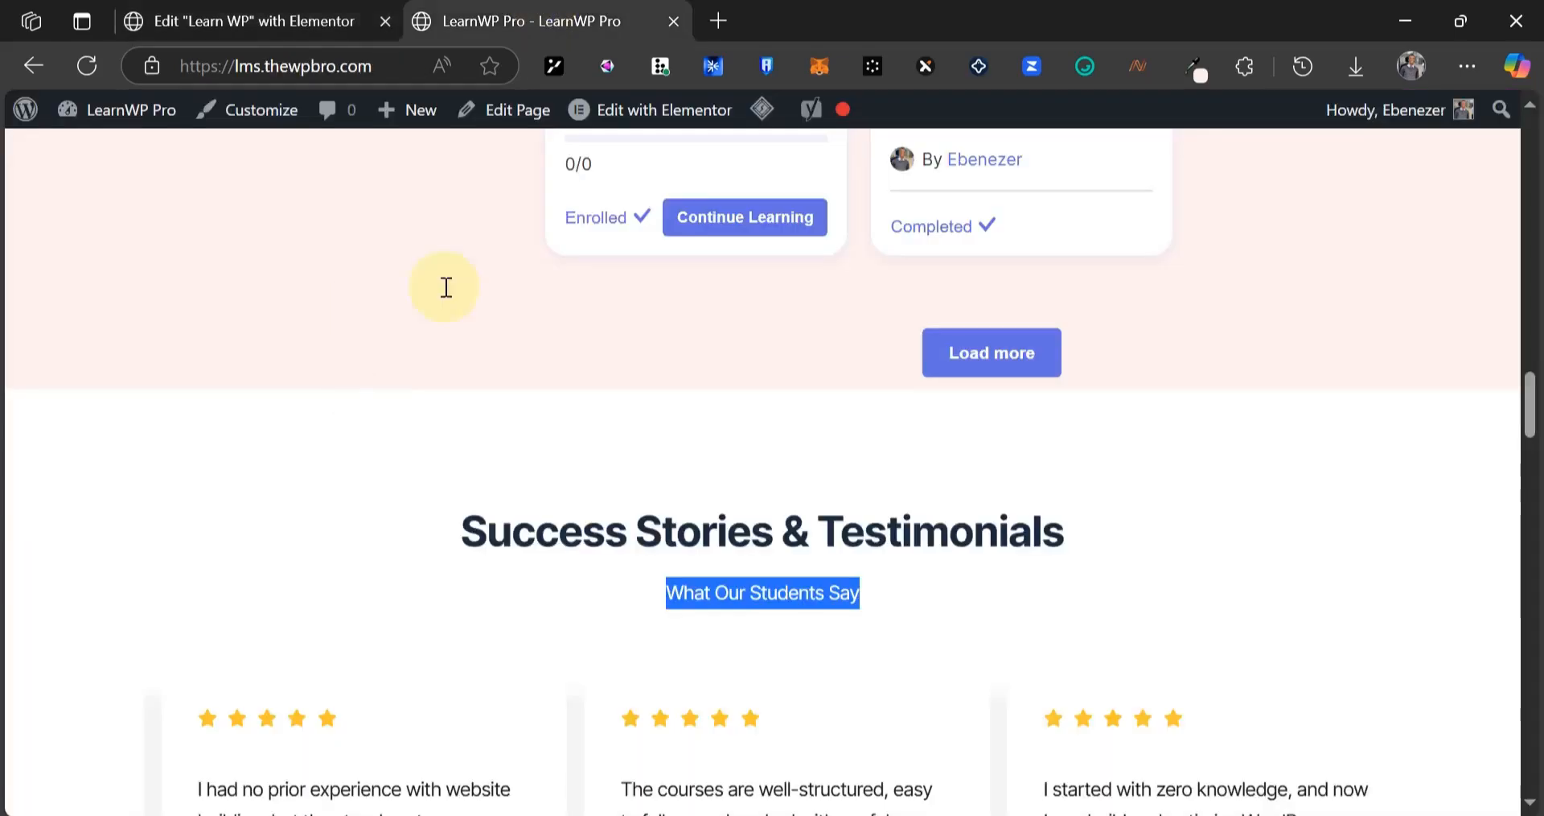
scroll(445, 284, down, 7)
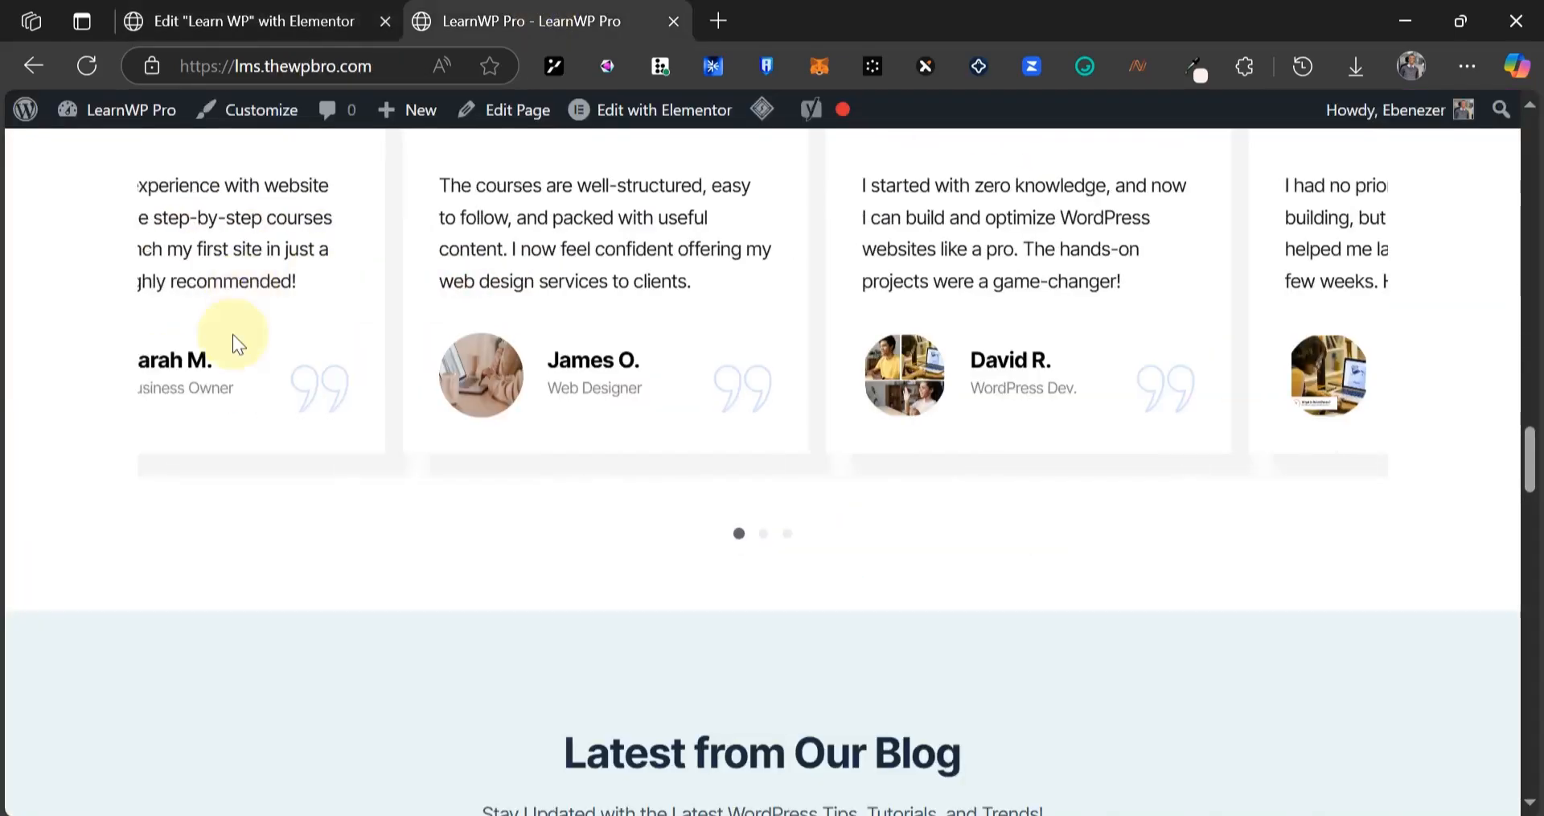
scroll(114, 416, up, 2)
drag(153, 305, 460, 399)
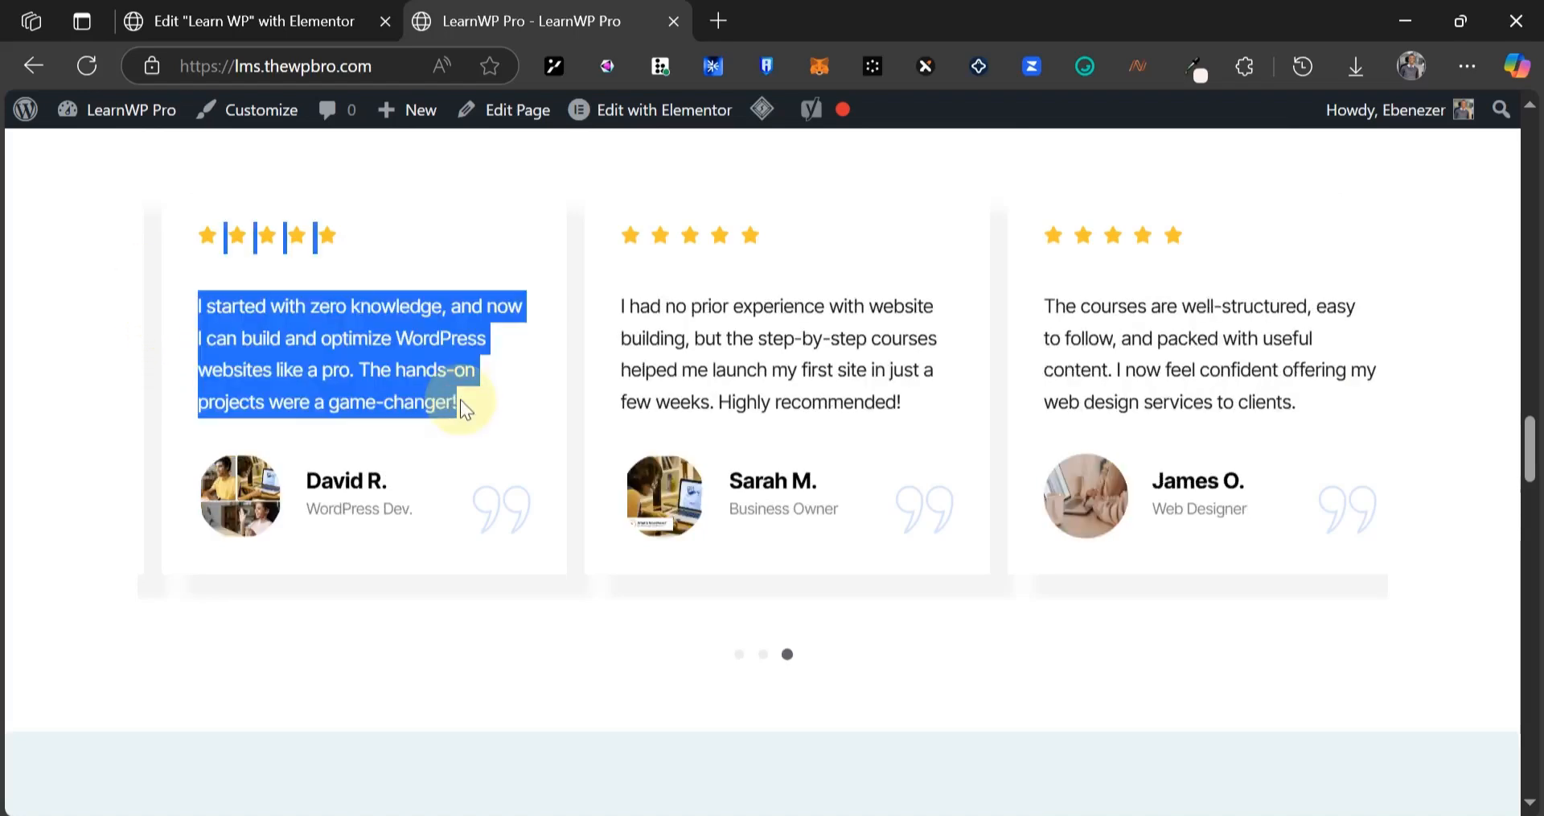
click(275, 29)
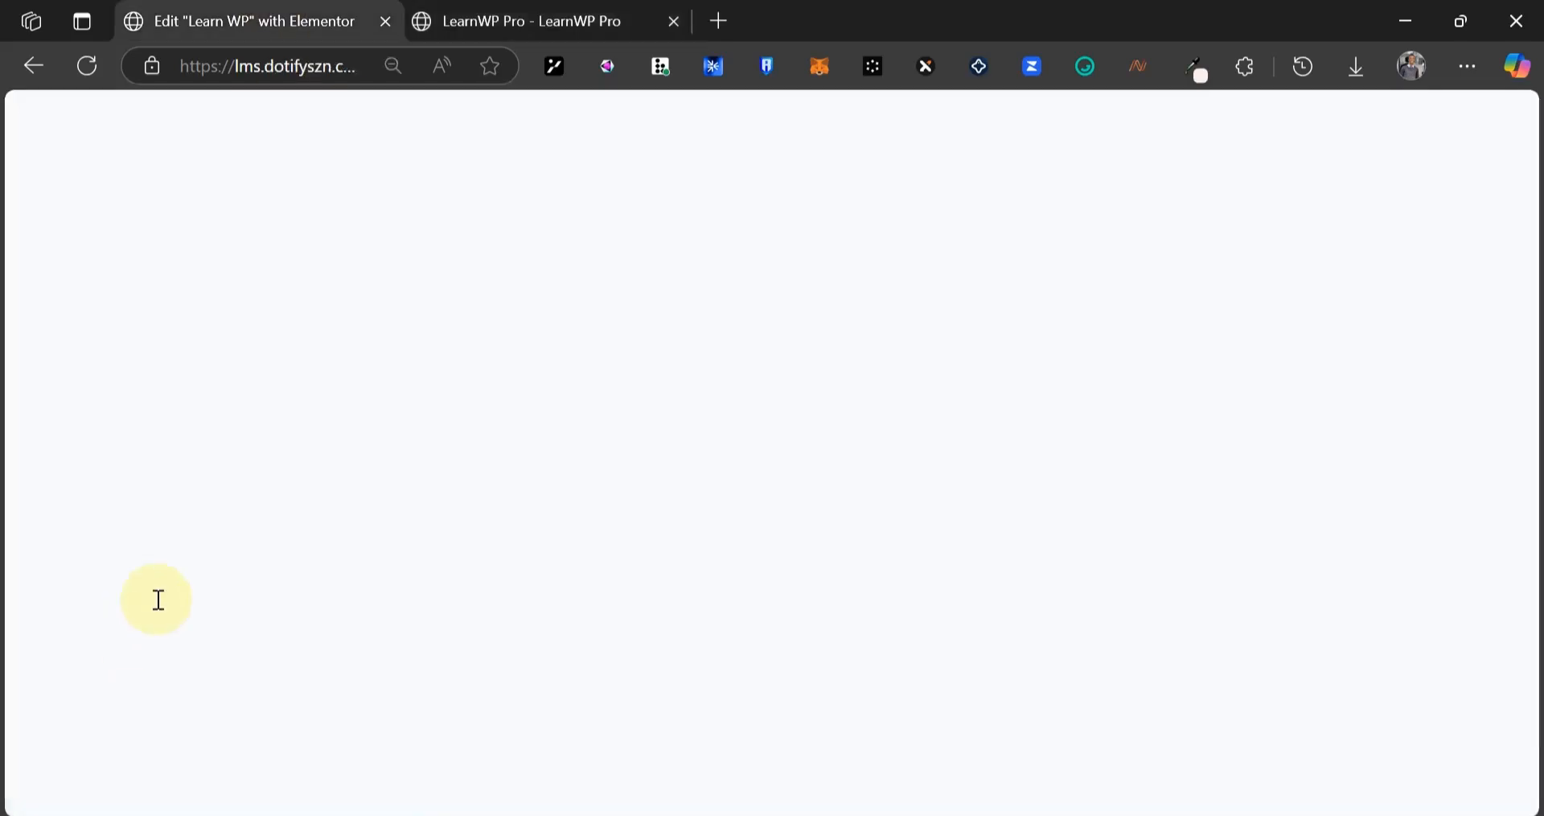
scroll(147, 476, down, 1)
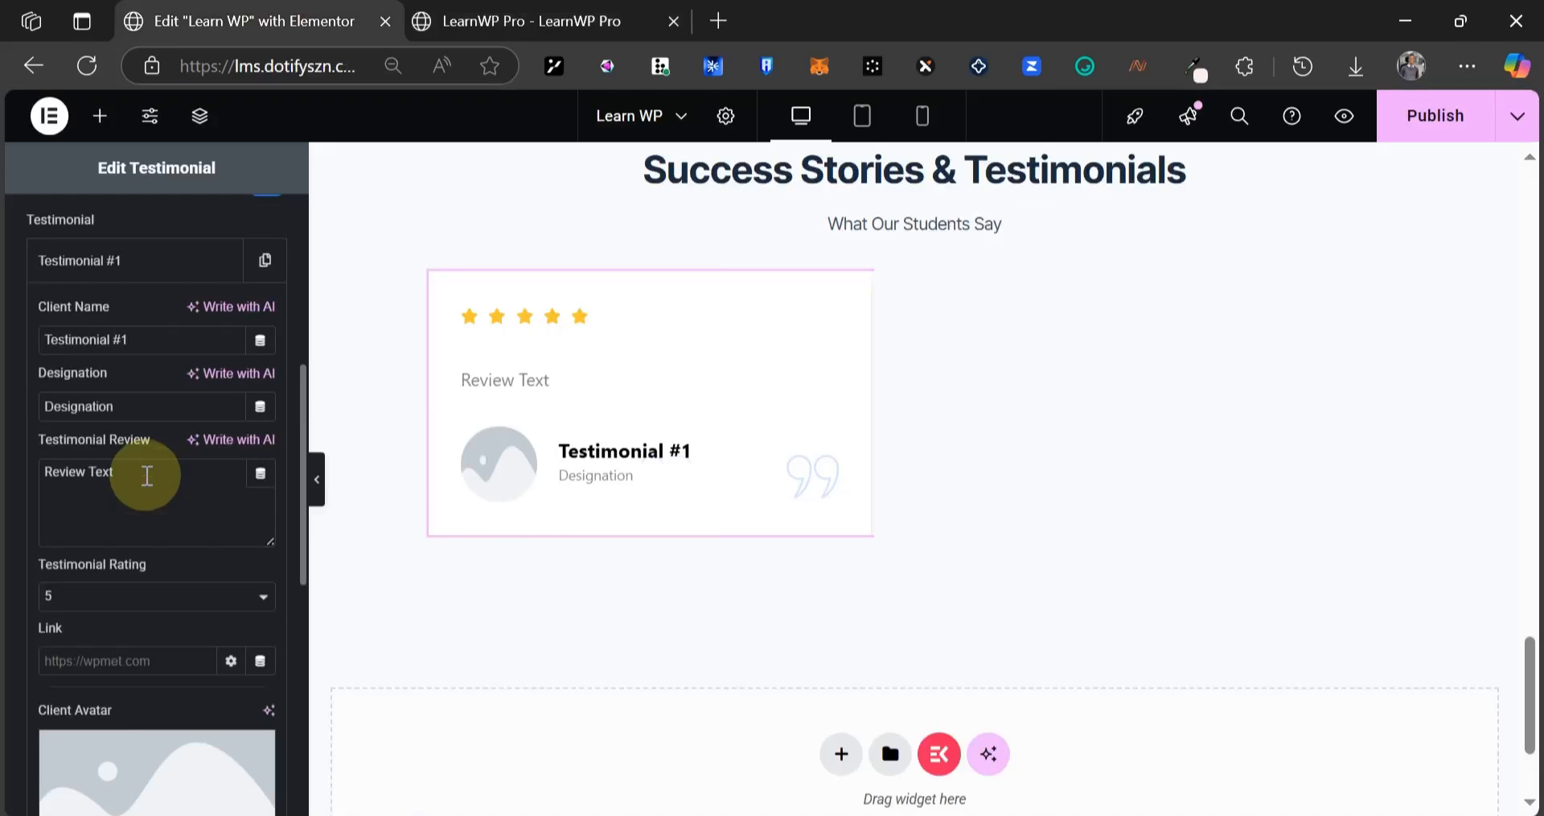
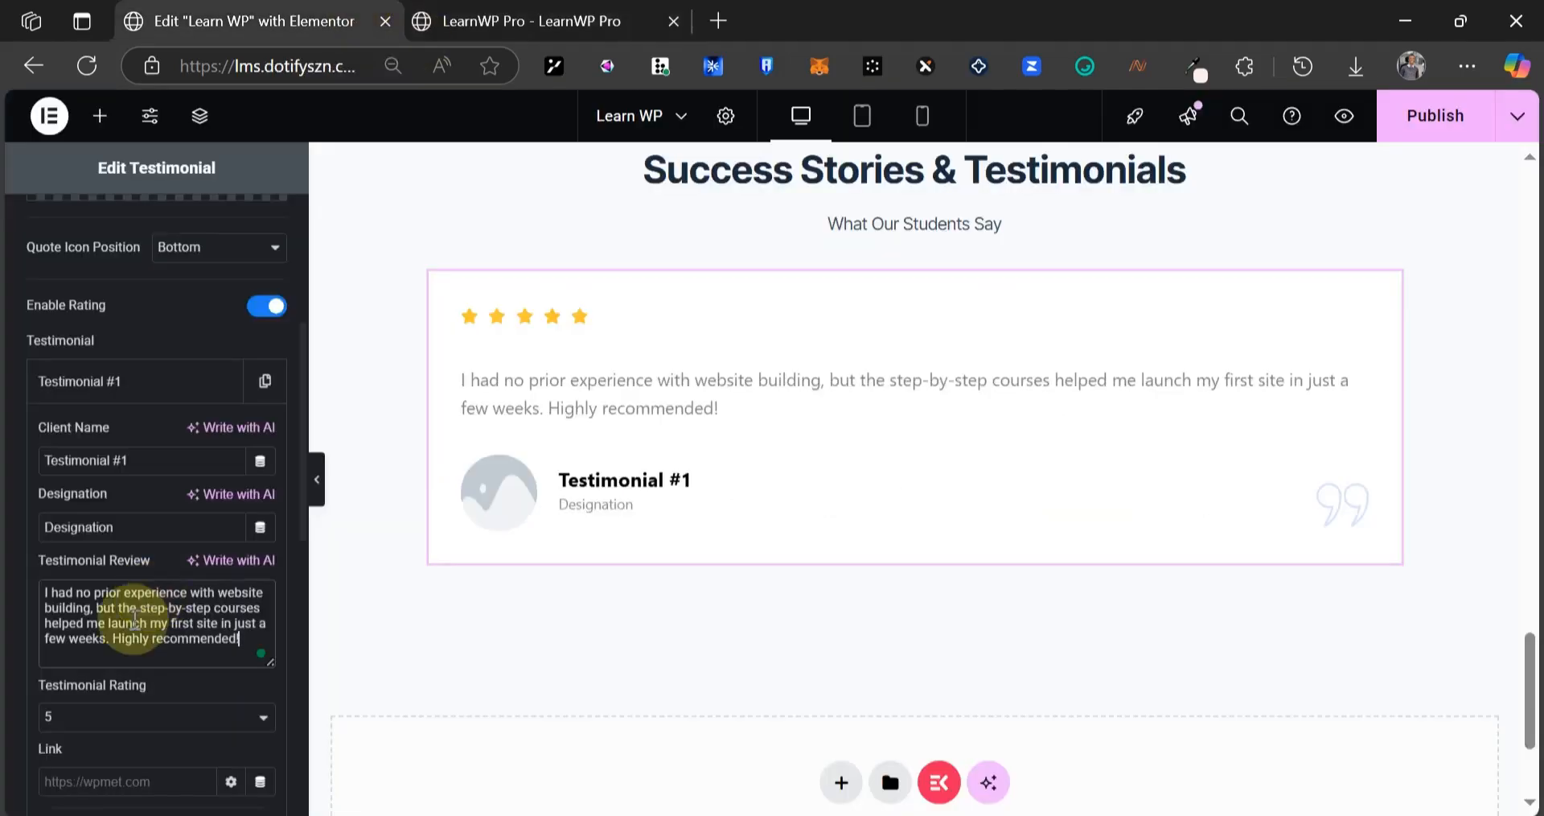
- Enter the client's name for the testimonial and set the designation to "WordPress Dev." as on the reference page
scroll(100, 611, down, 3)
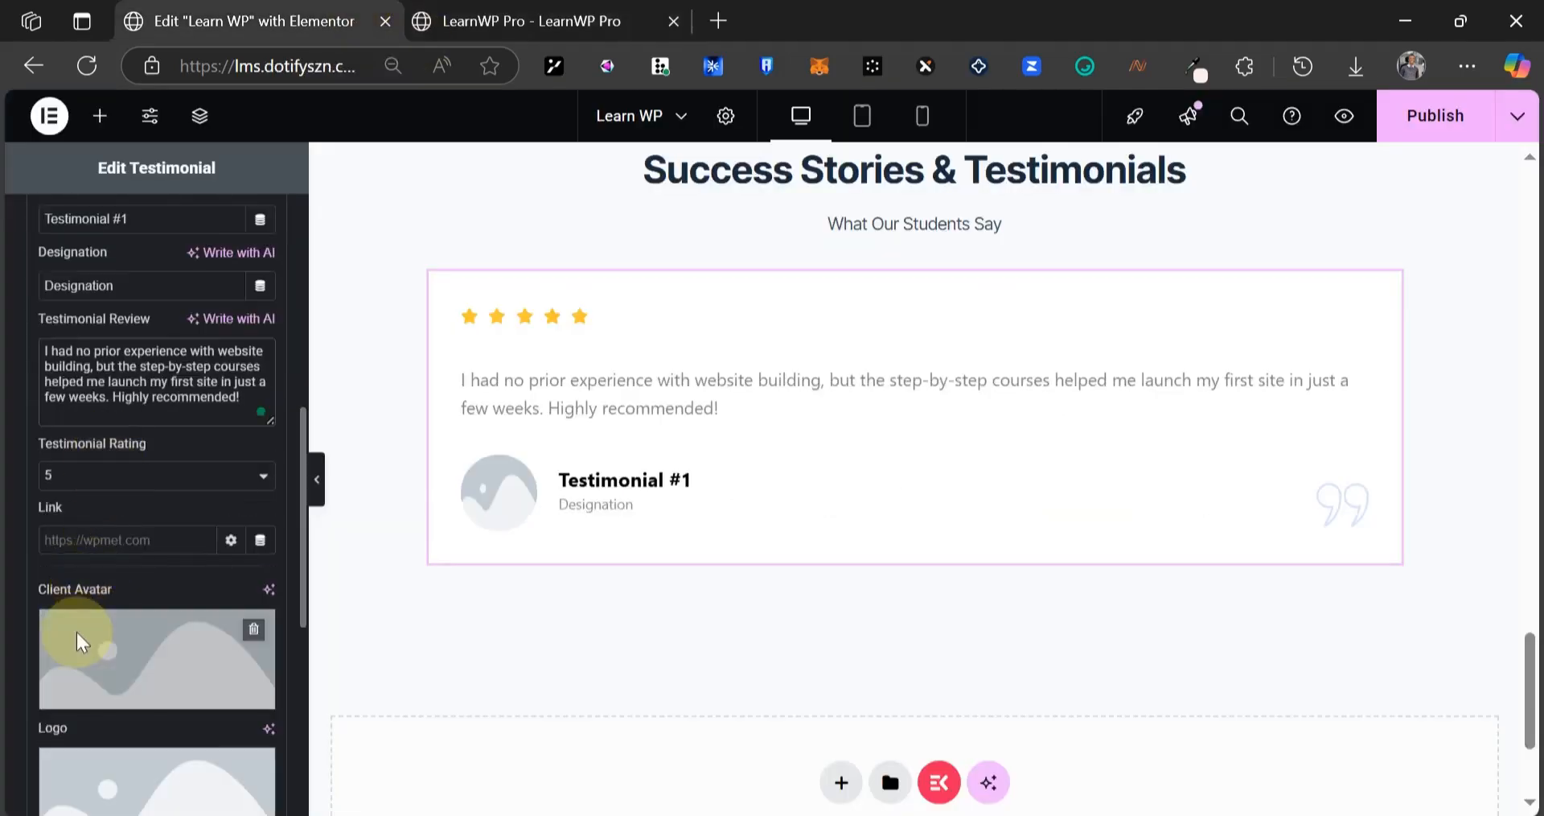
scroll(75, 632, down, 5)
scroll(71, 616, up, 8)
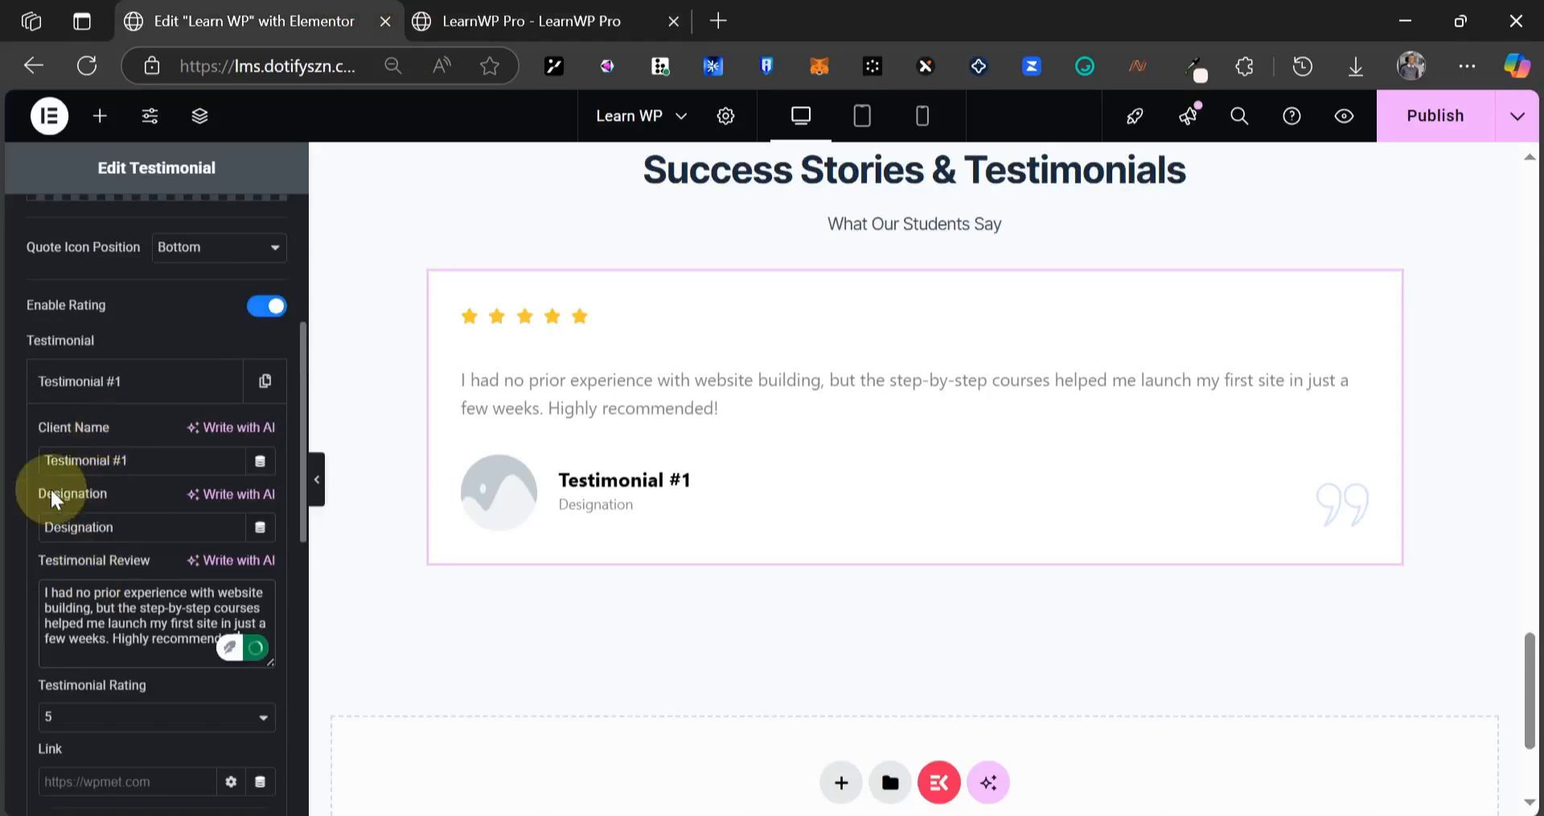
triple_click(119, 462)
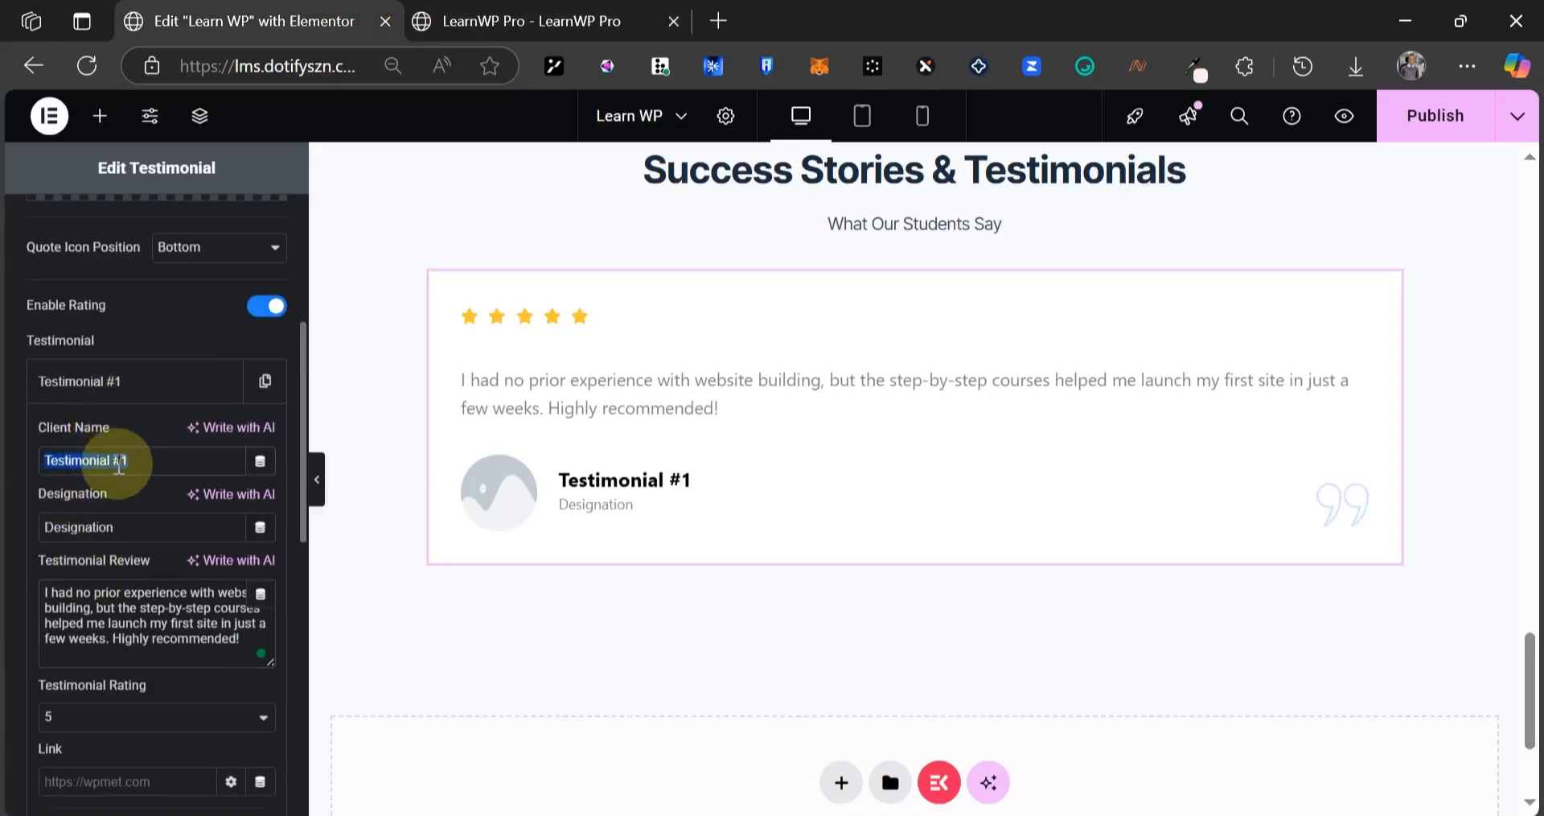
text(David. R)
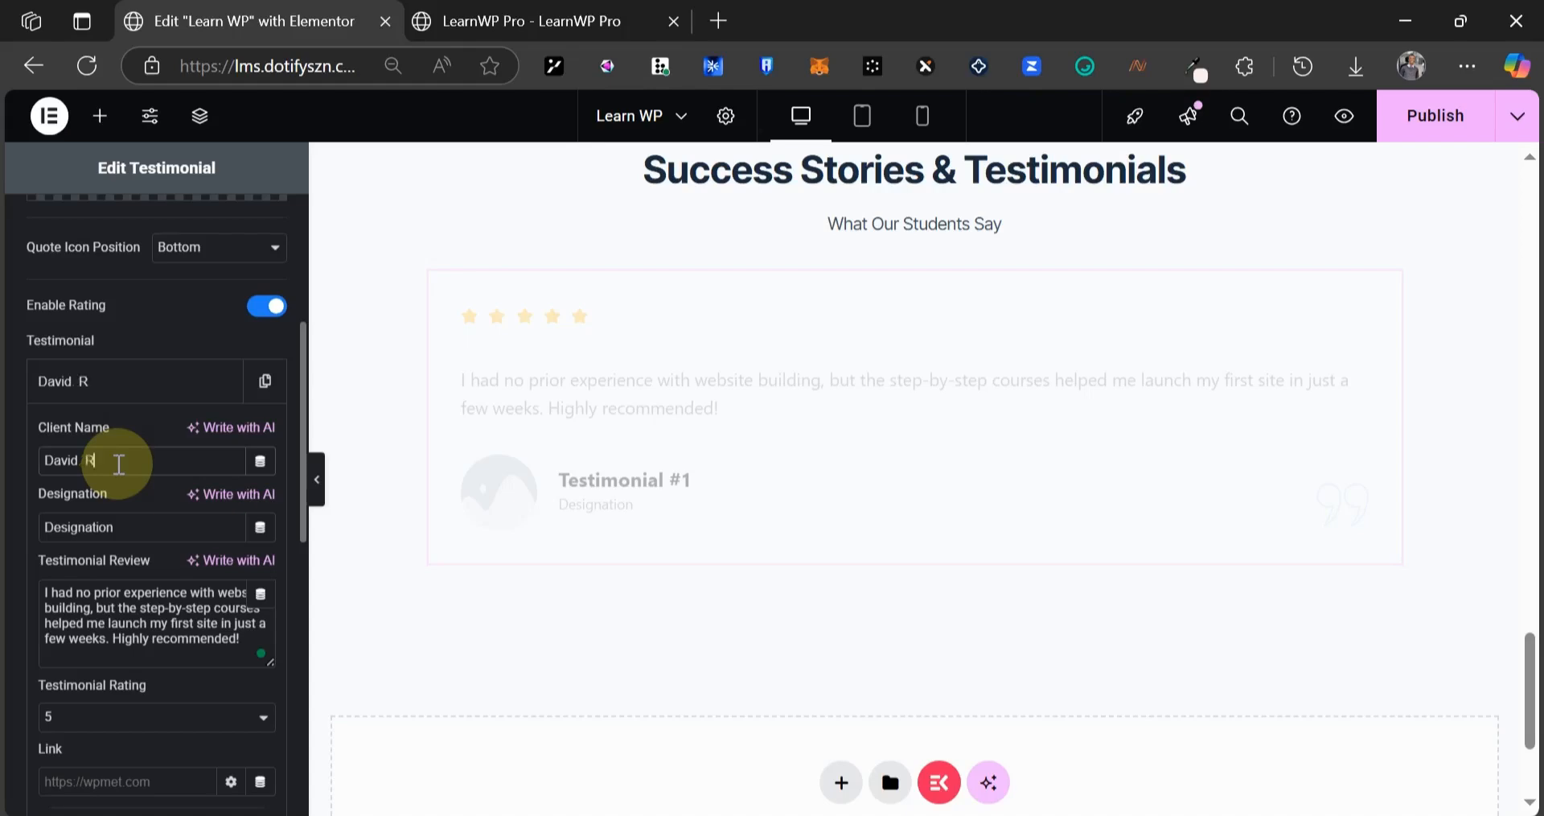
click(534, 20)
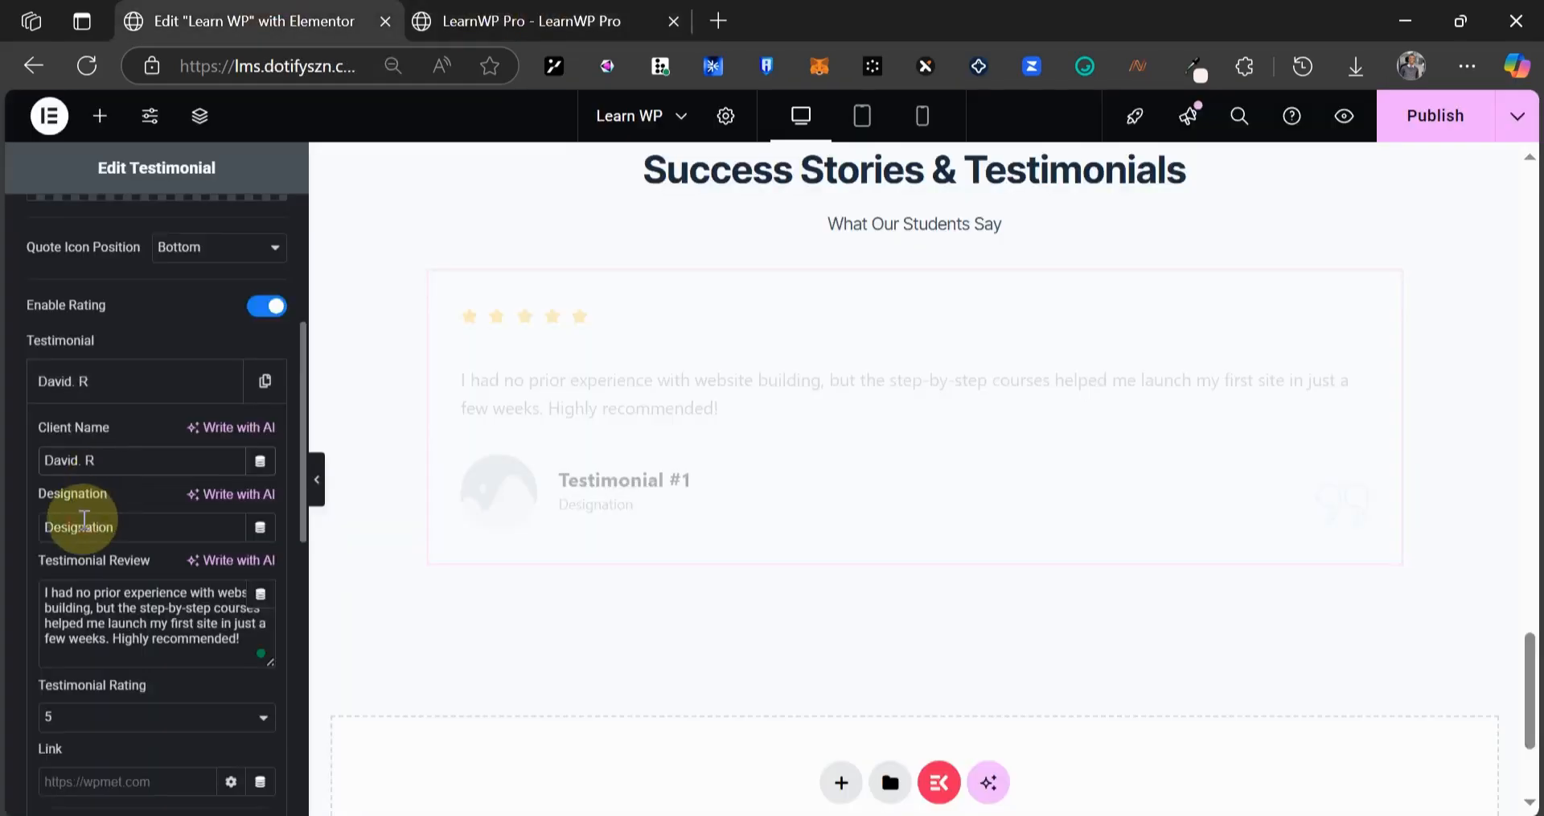
triple_click(84, 521)
text(WordPress Dev)
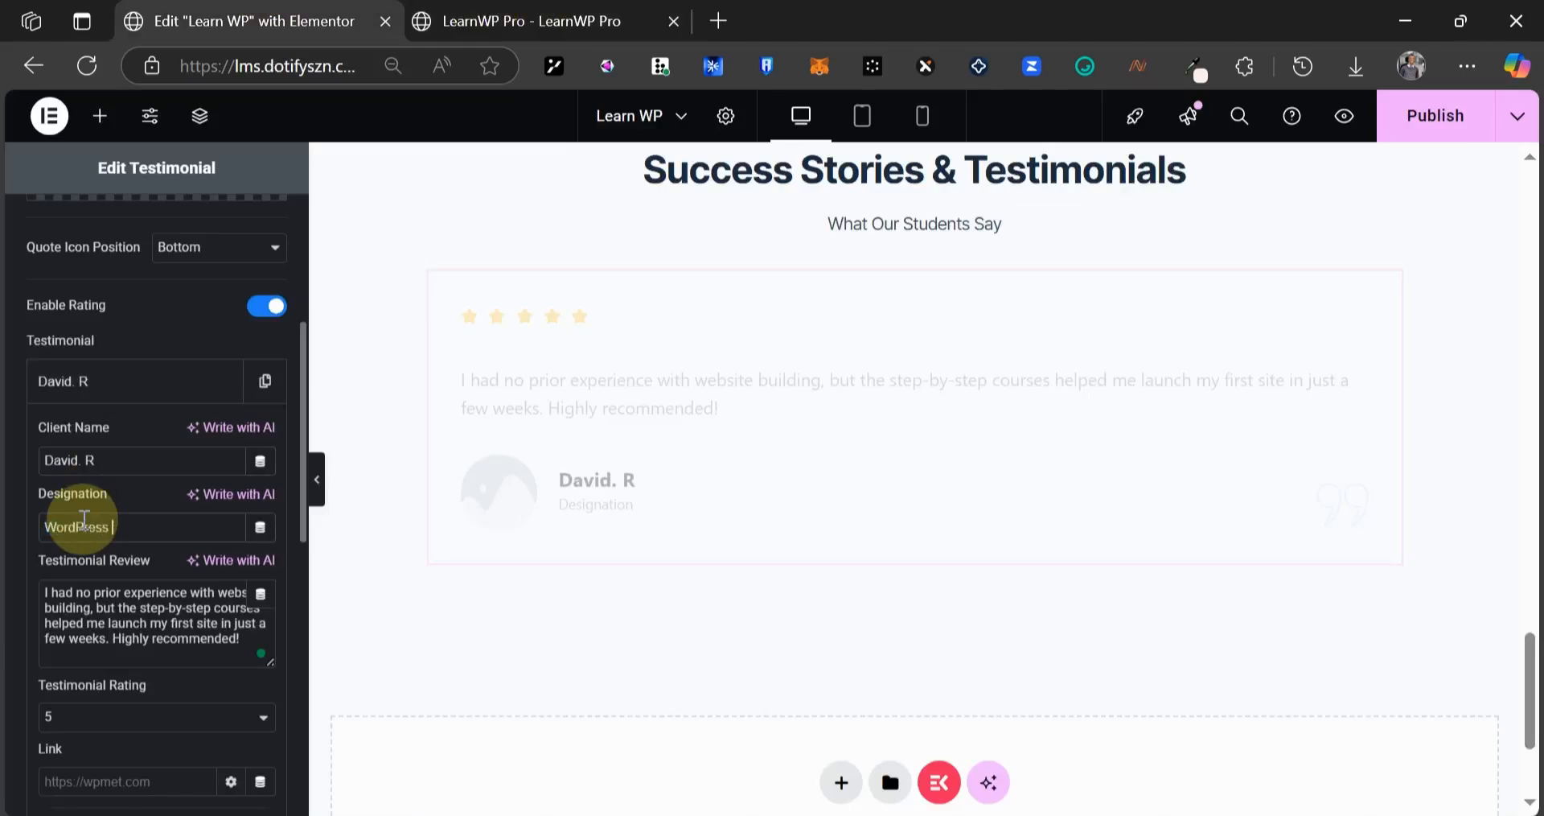
click(523, 20)
click(241, 19)
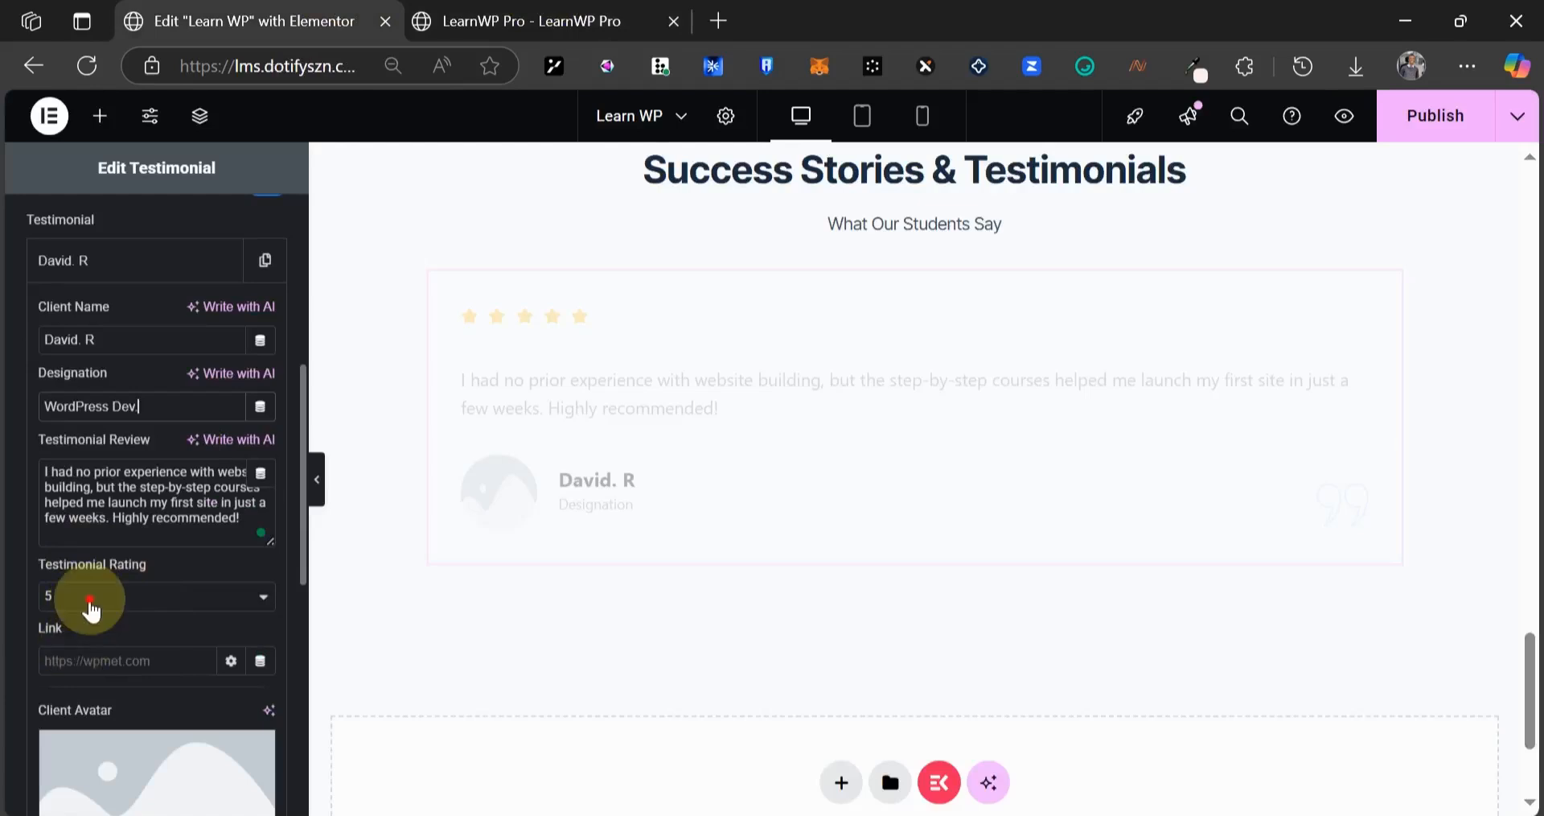
- Switch the testimonial rating to 1 and return it to 5
click(90, 600)
click(82, 654)
click(94, 605)
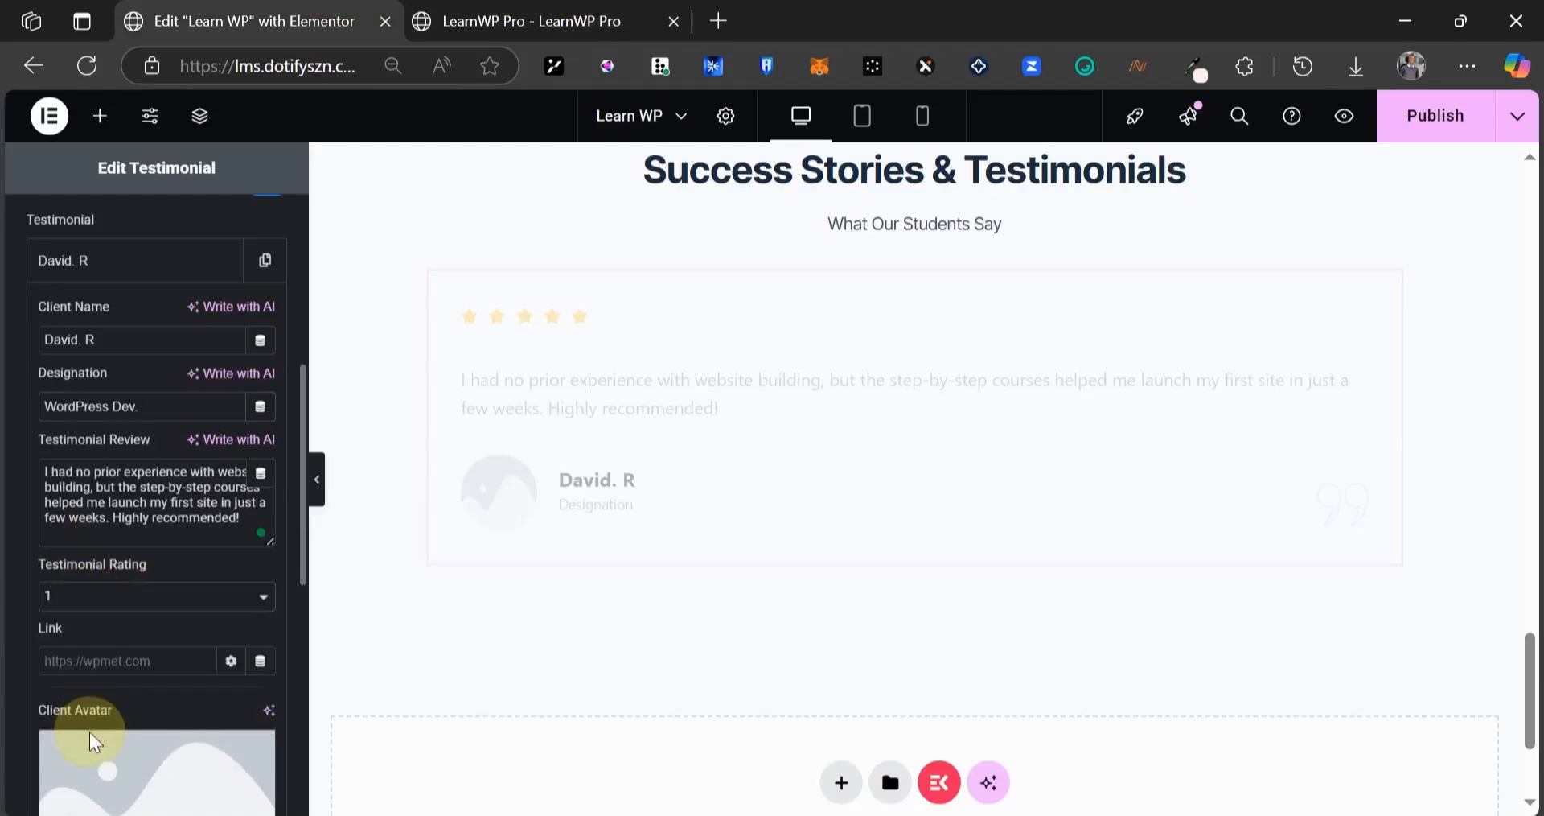
click(91, 741)
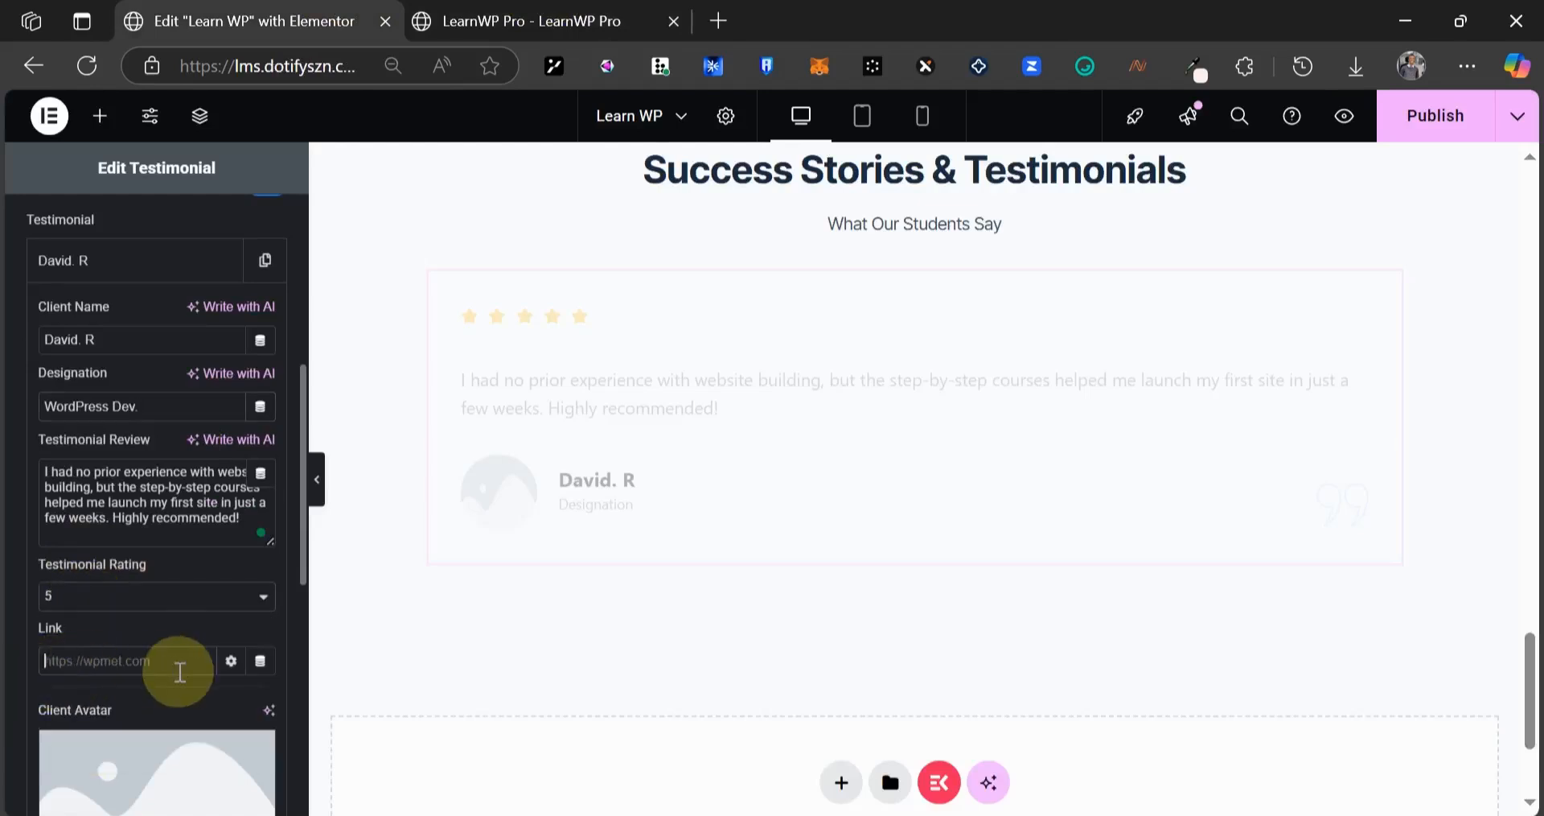
- Set the client avatar to the media library image of a person at a laptop captioned "What is WordPress?"
scroll(129, 523, down, 3)
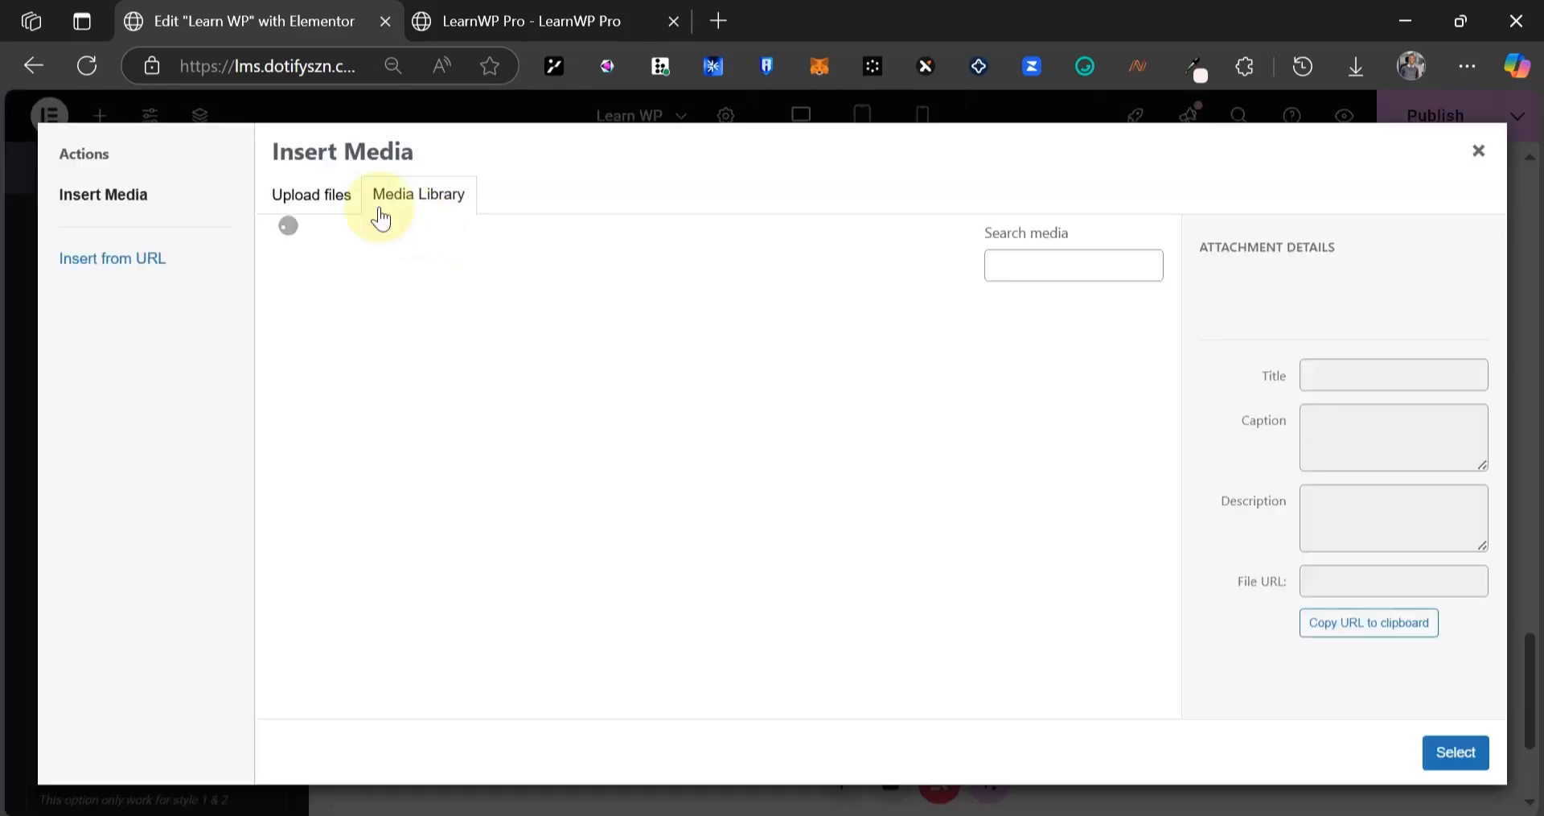
click(527, 23)
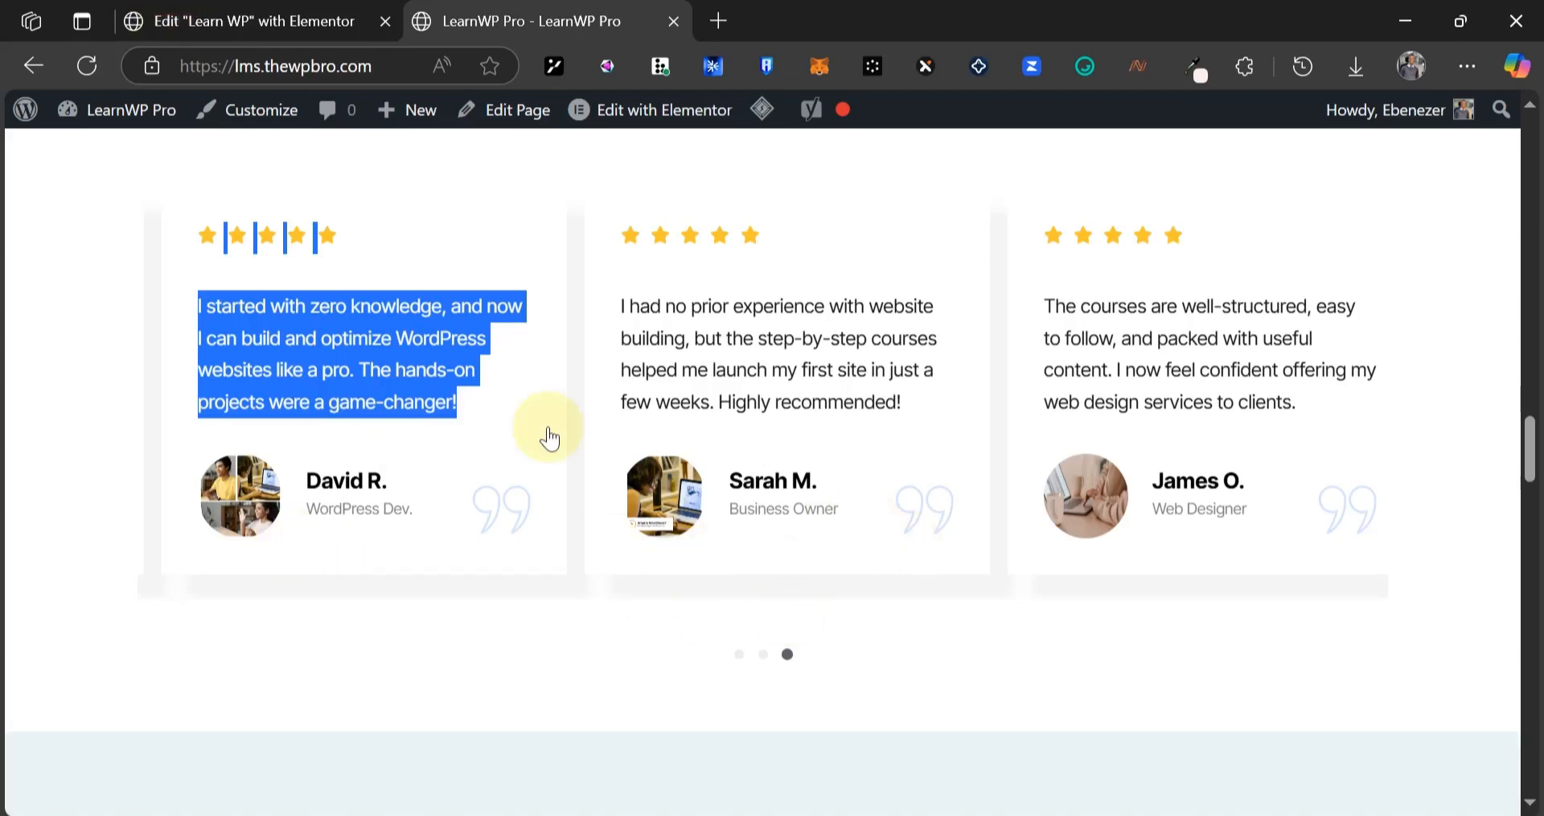
click(254, 22)
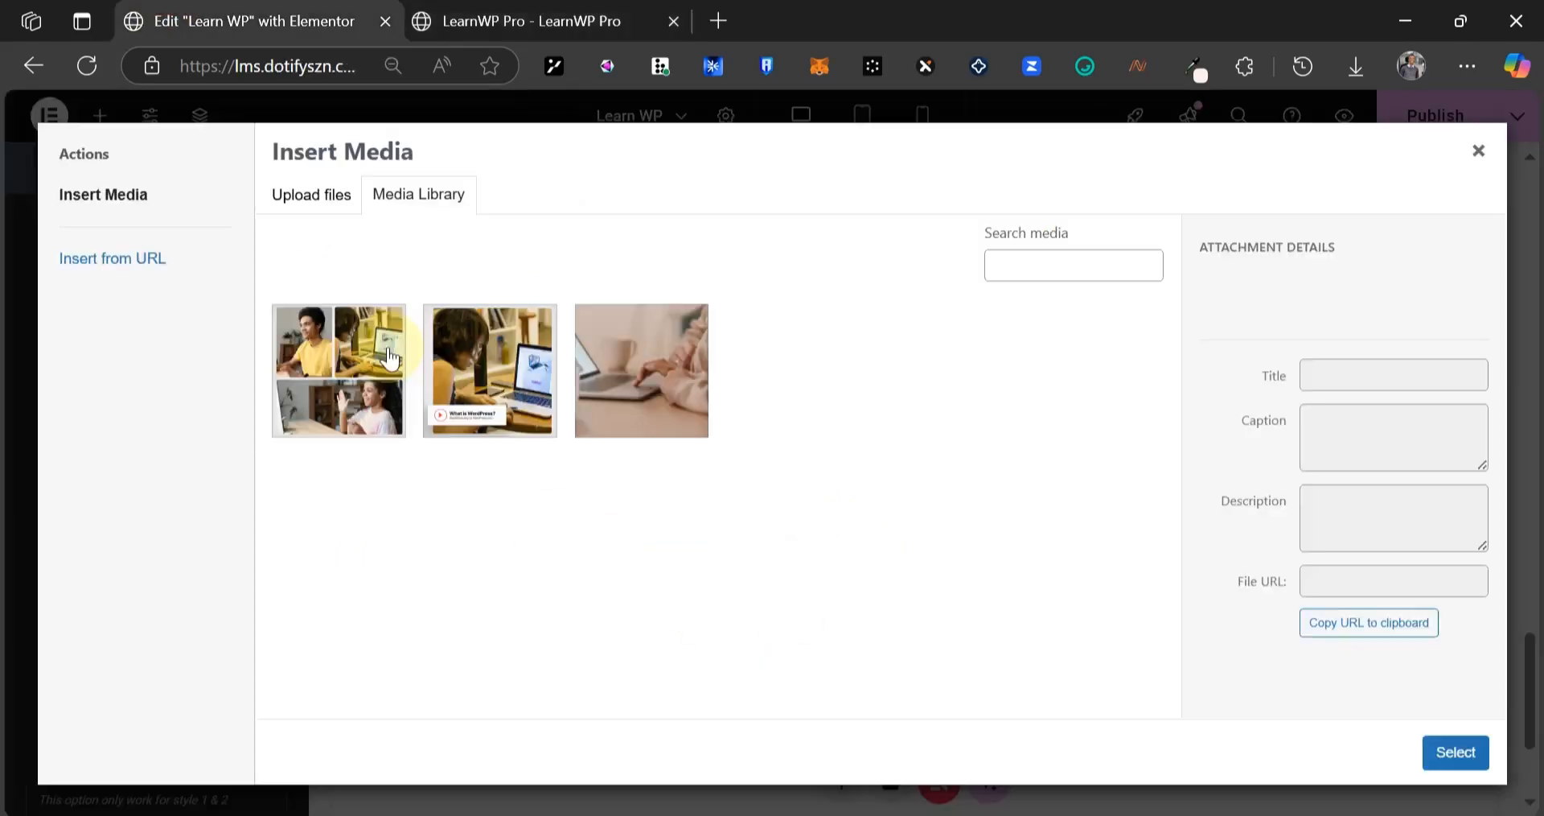
click(572, 349)
click(490, 370)
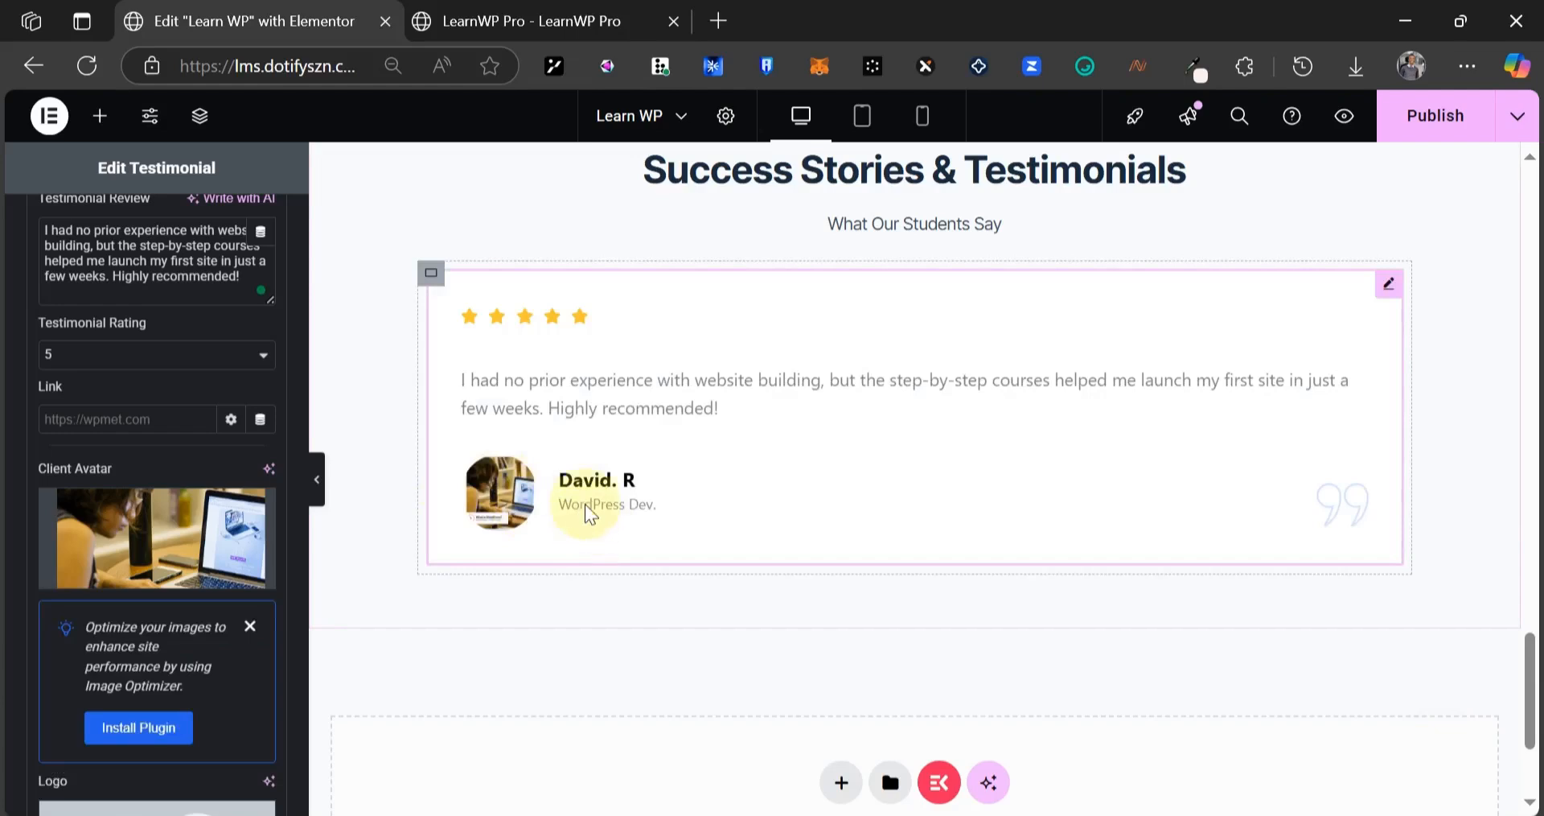
- Style the testimonial description with the Inter Tight font family and the text color #1A1A1A
scroll(56, 363, up, 8)
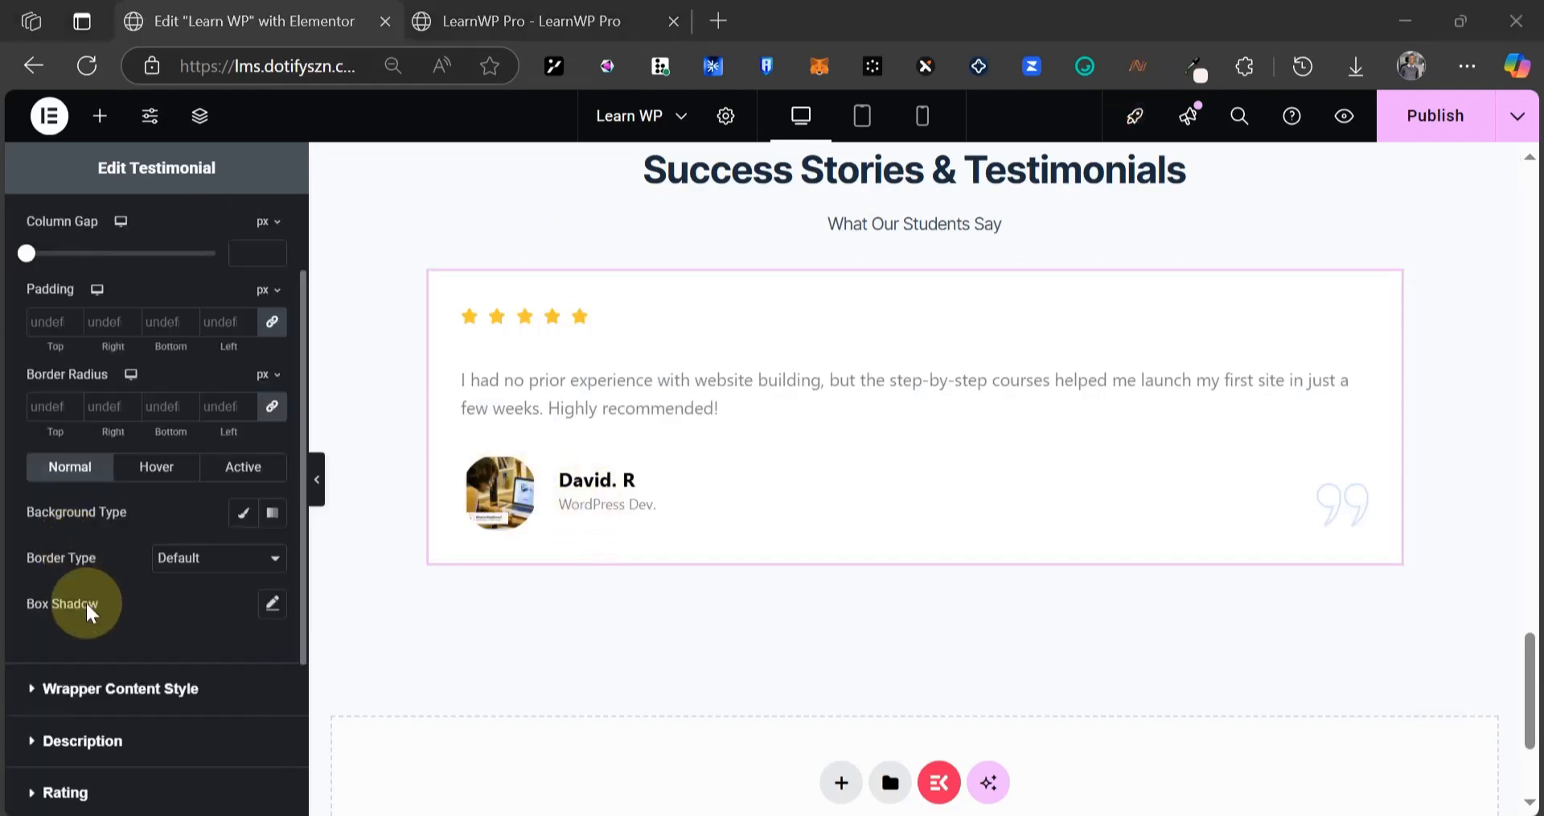
scroll(125, 507, down, 3)
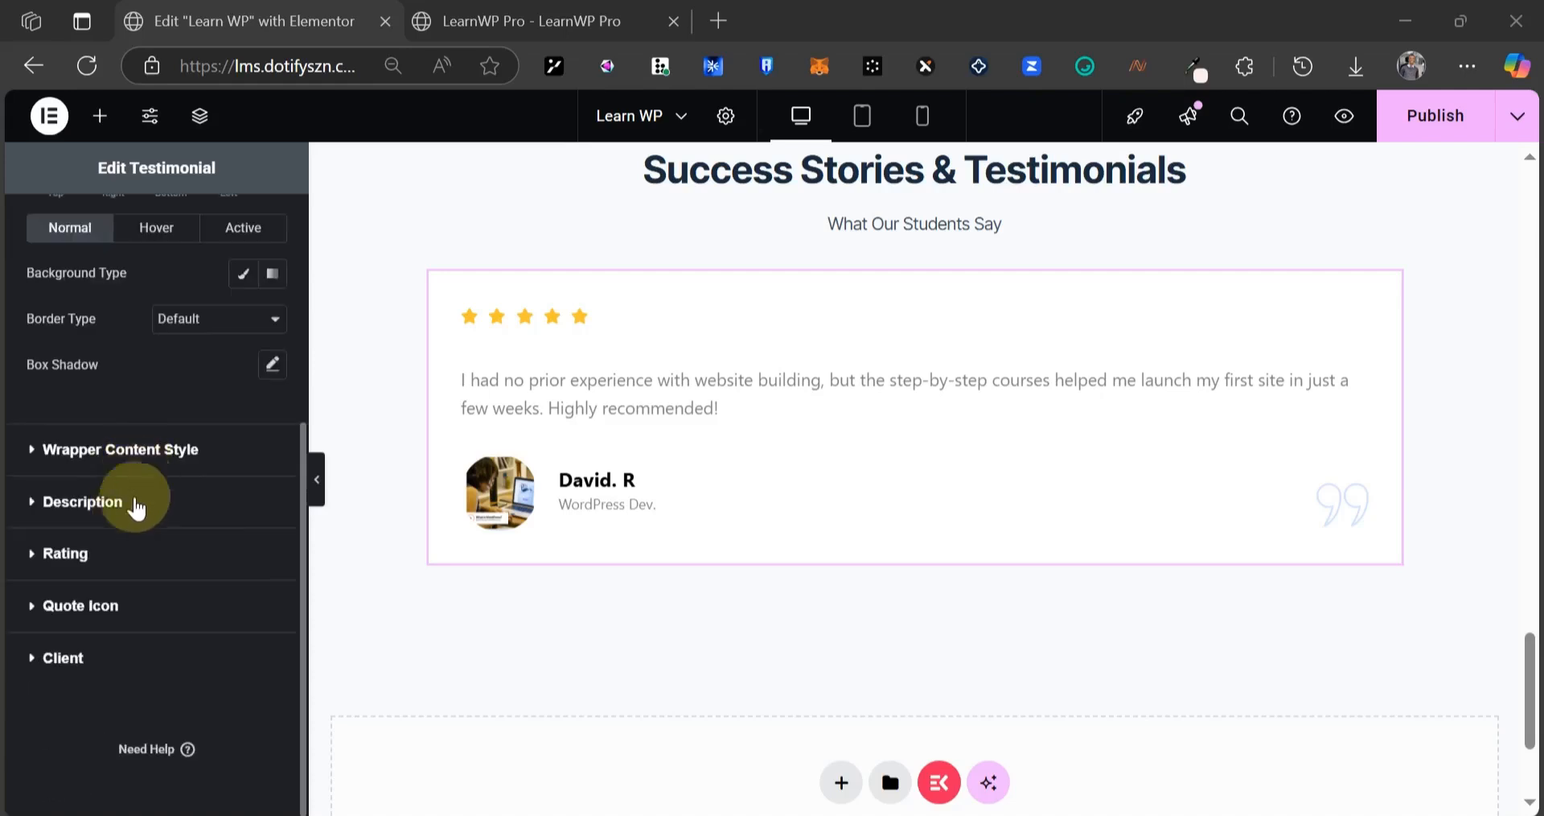
click(124, 502)
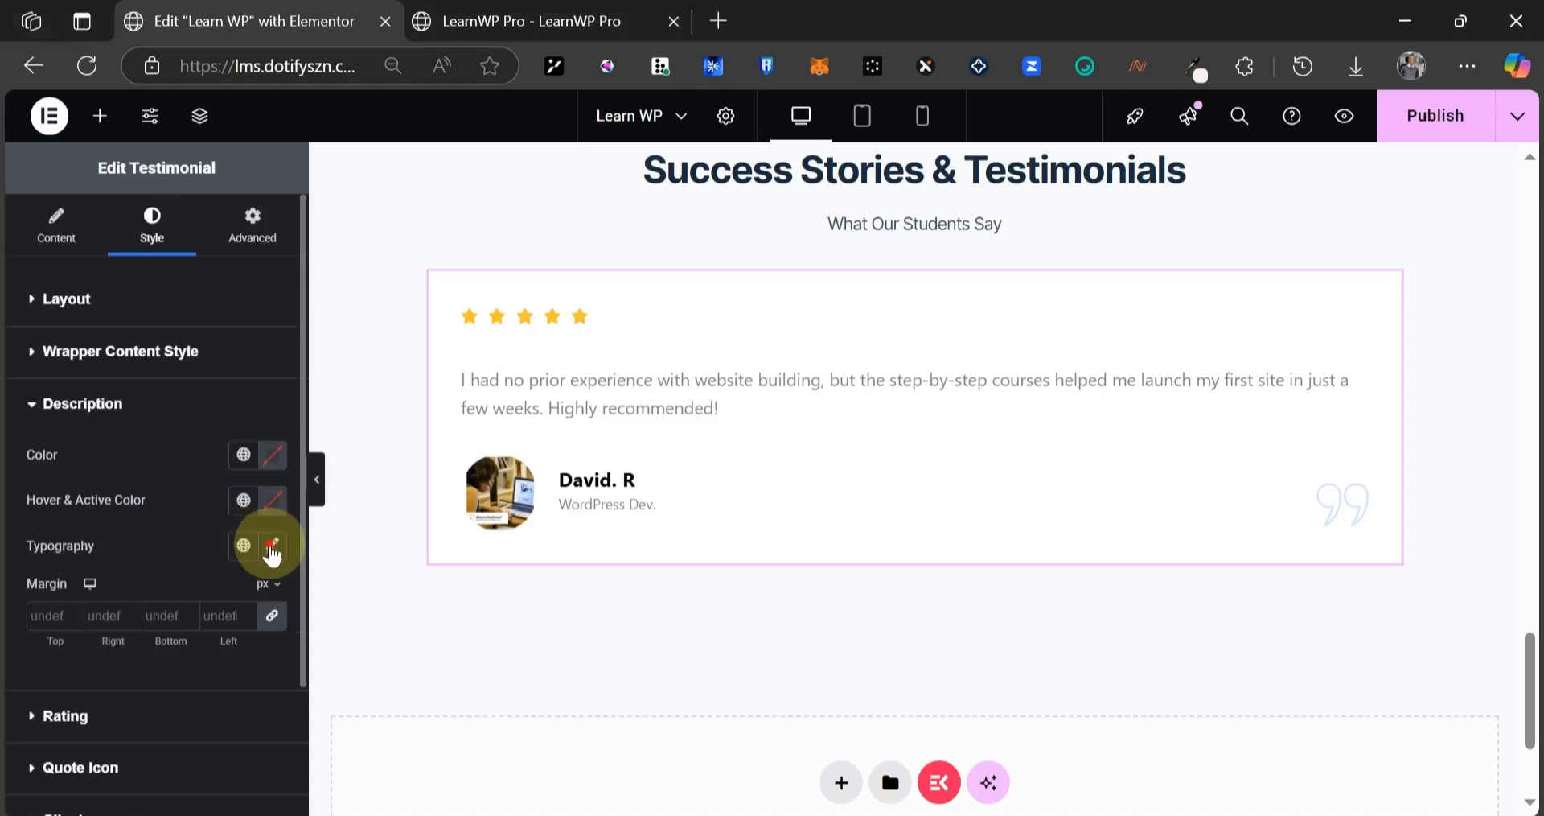
click(273, 546)
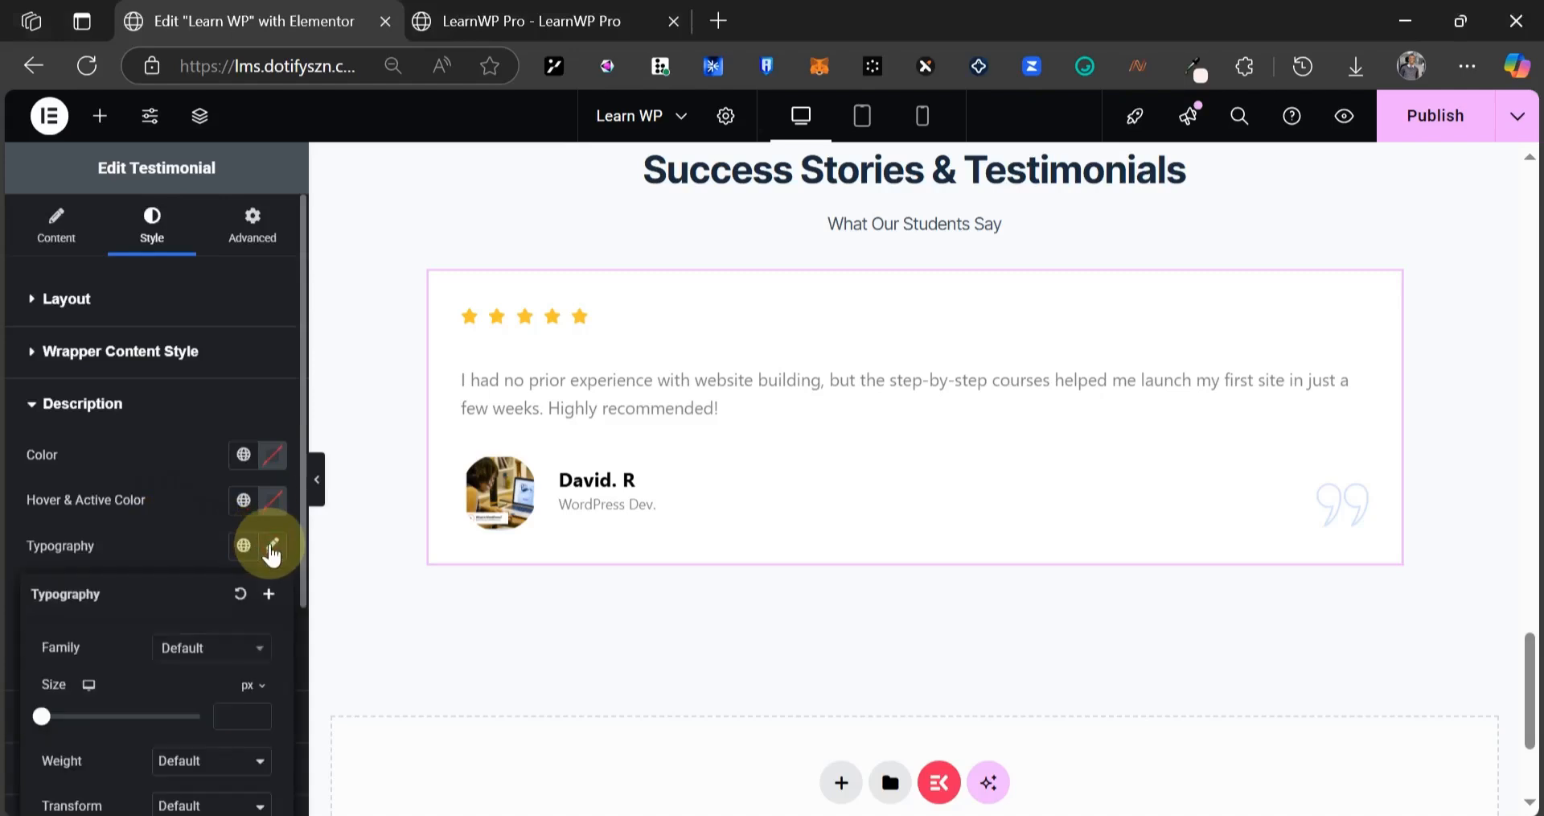
click(211, 662)
text(inter)
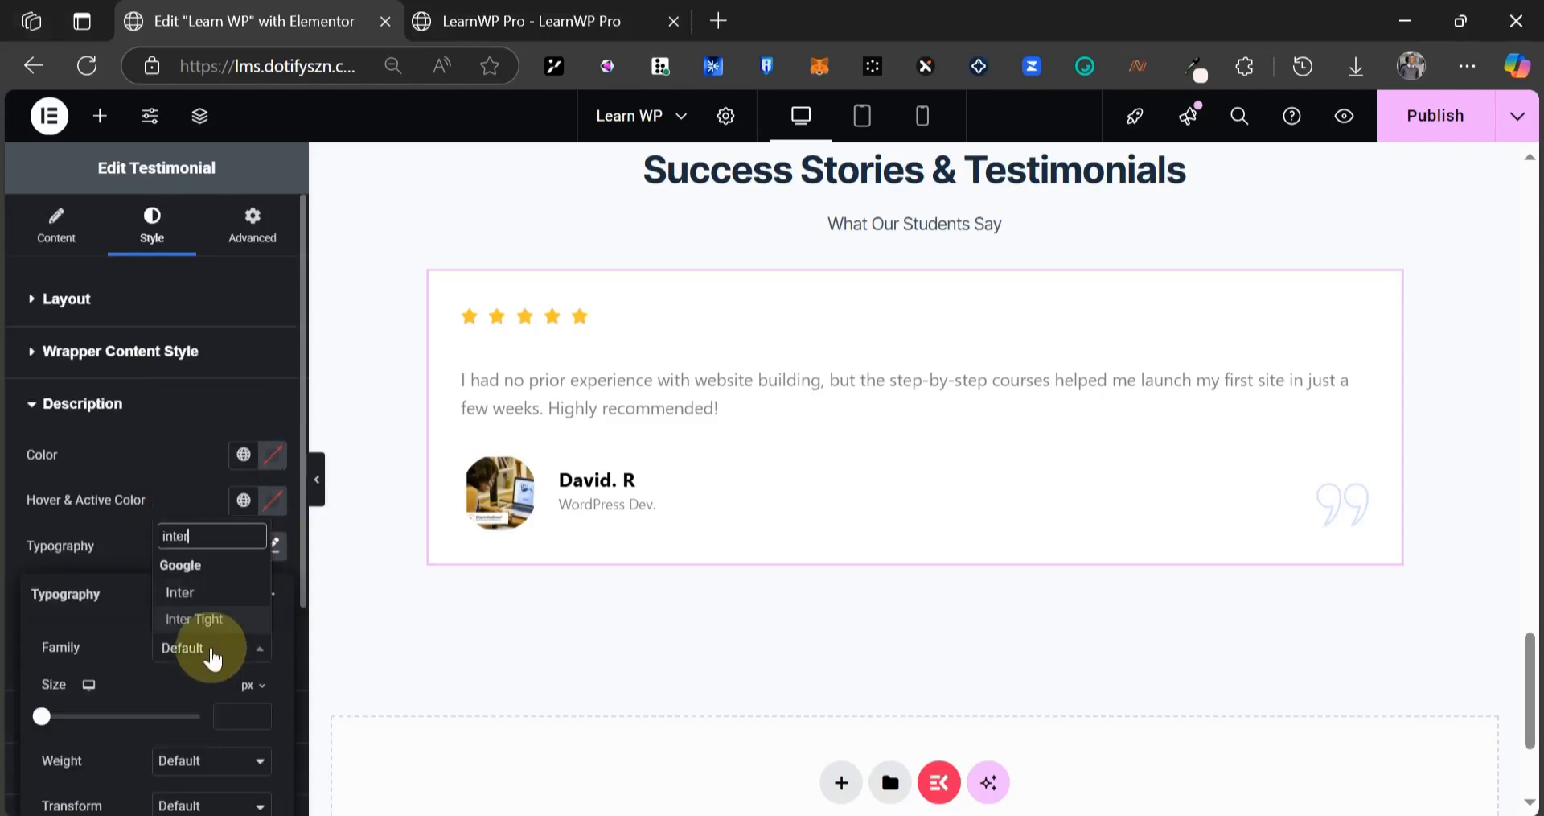
key(Down)
key(Return)
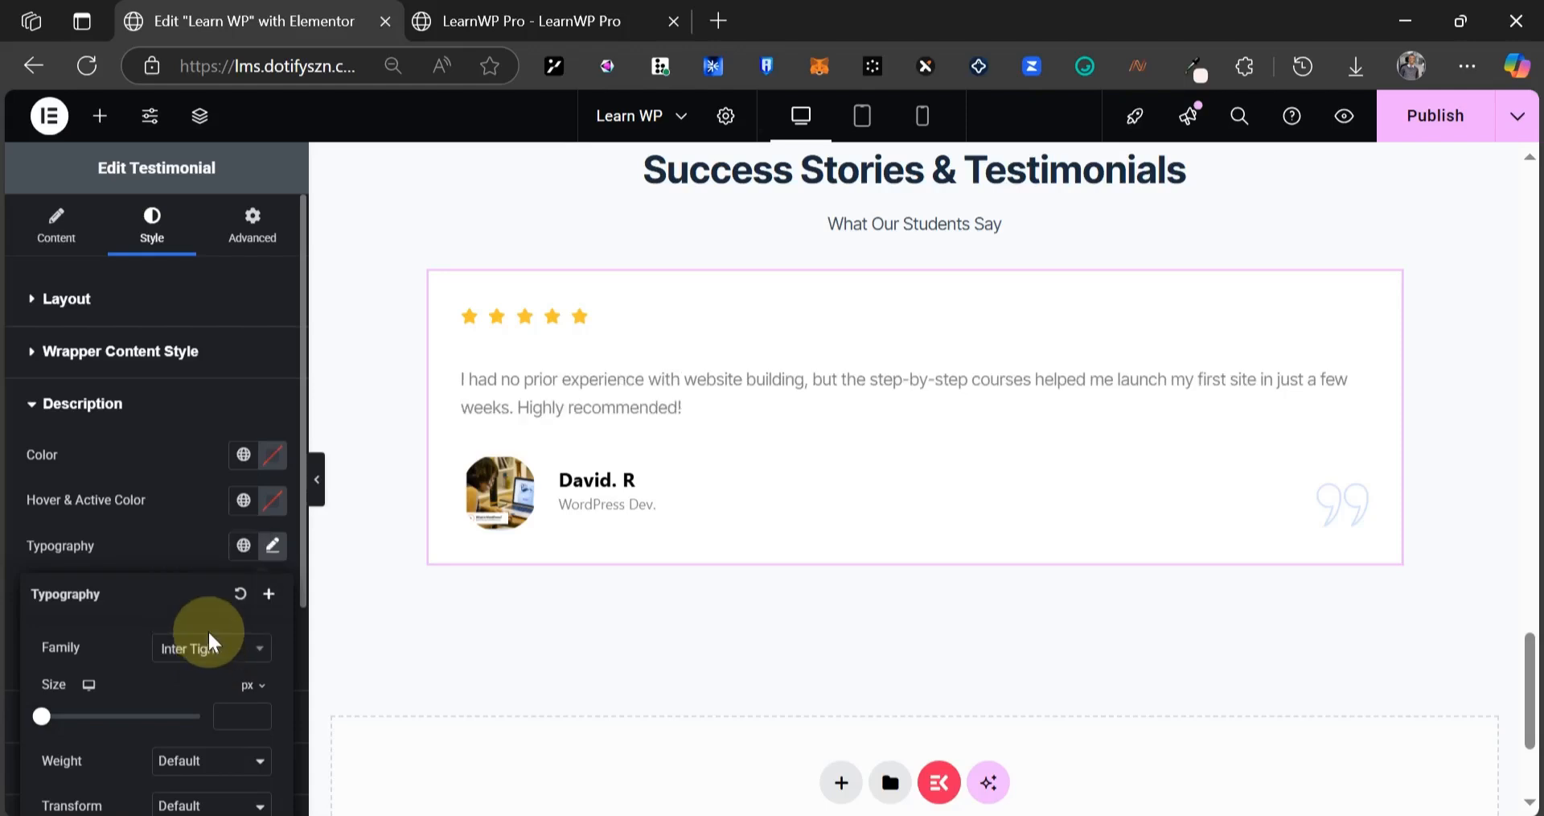
click(273, 455)
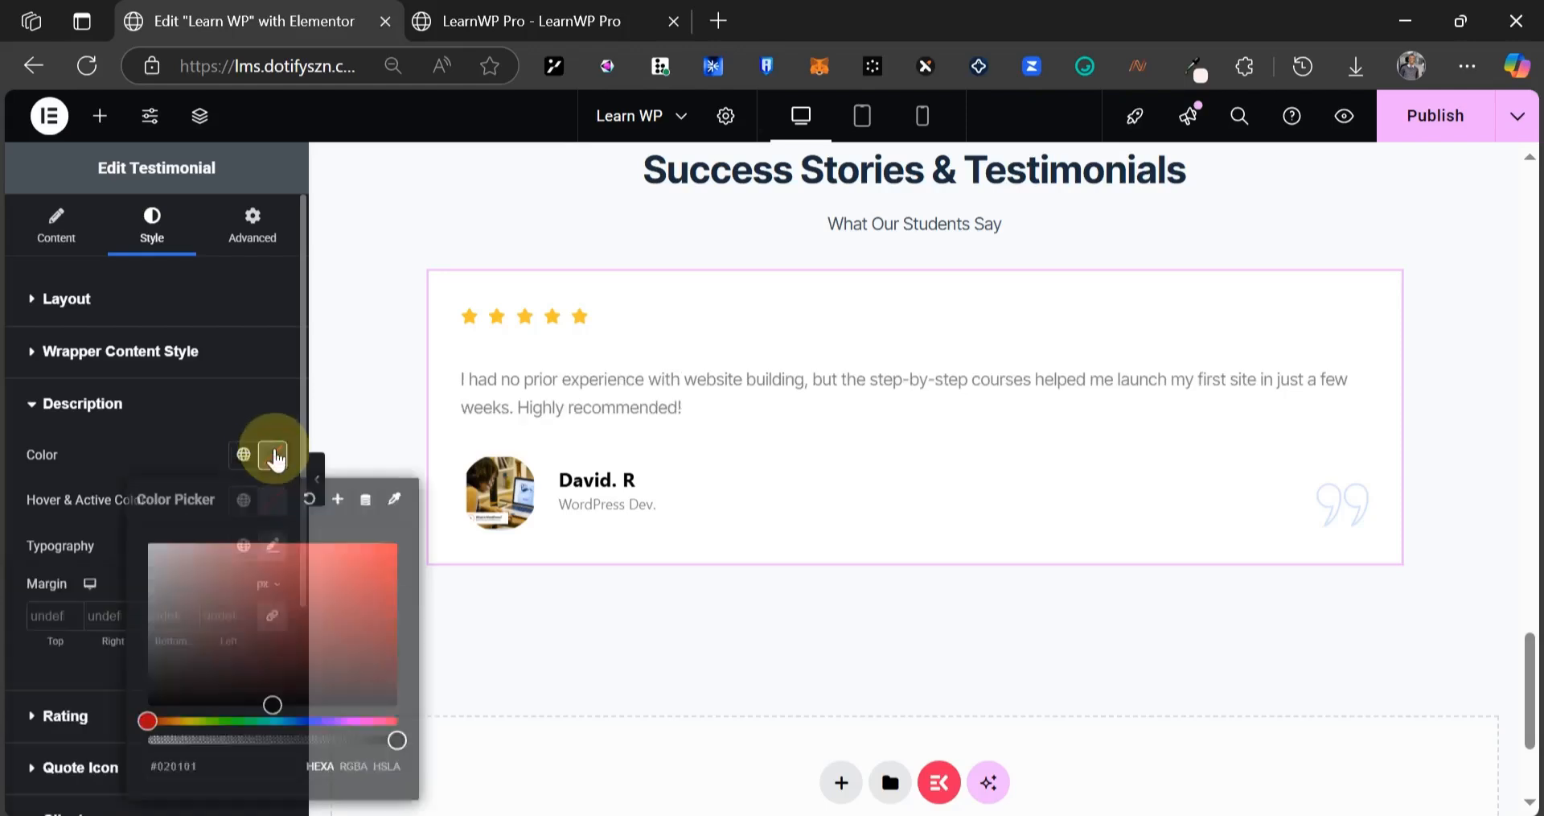
text(1a1a1a)
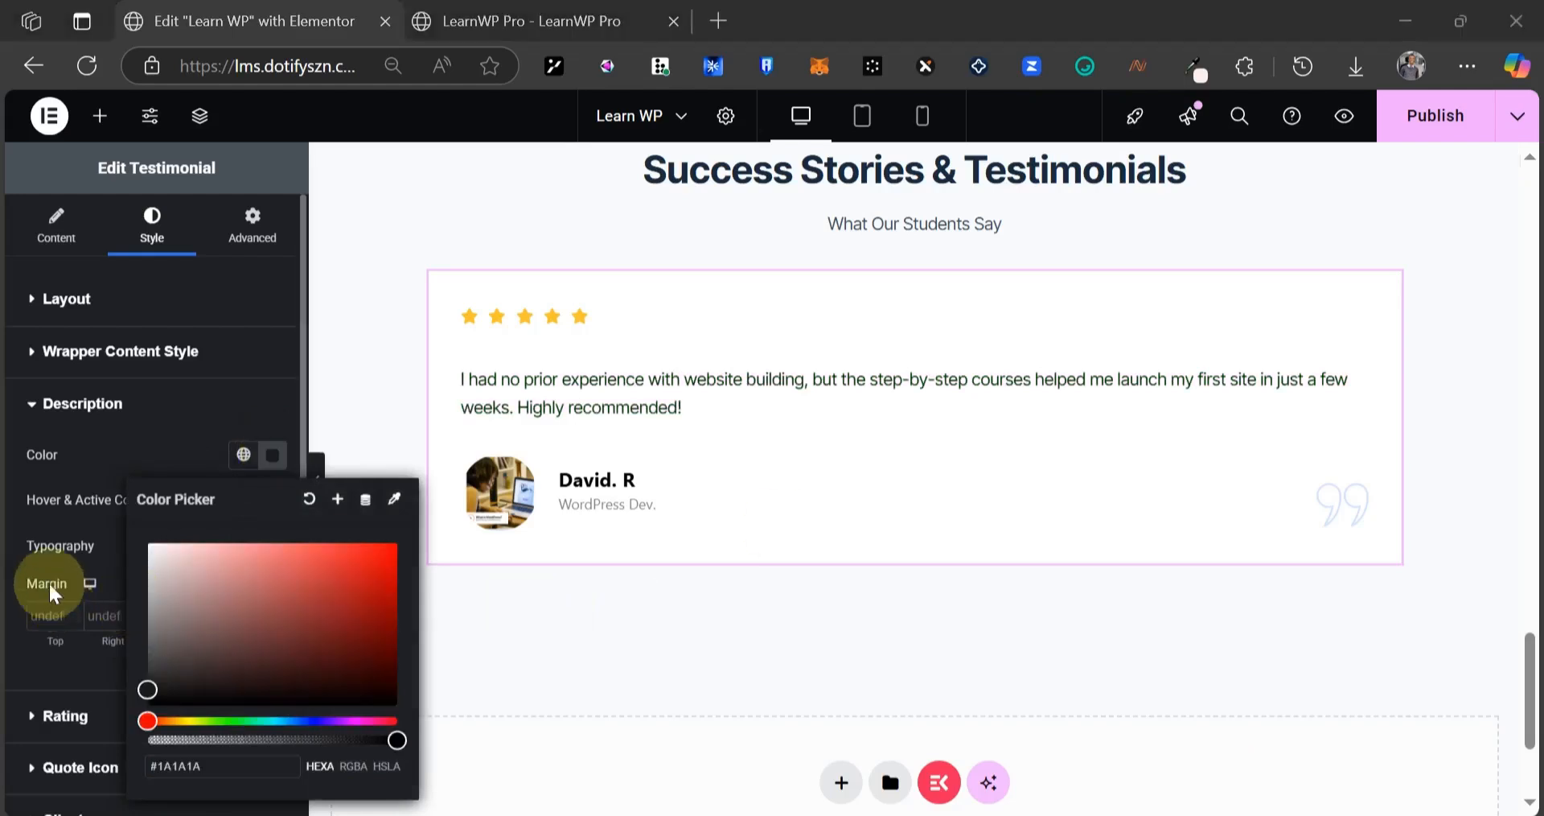
- Set the testimonial's client name color to #1A1A1A
scroll(60, 701, down, 2)
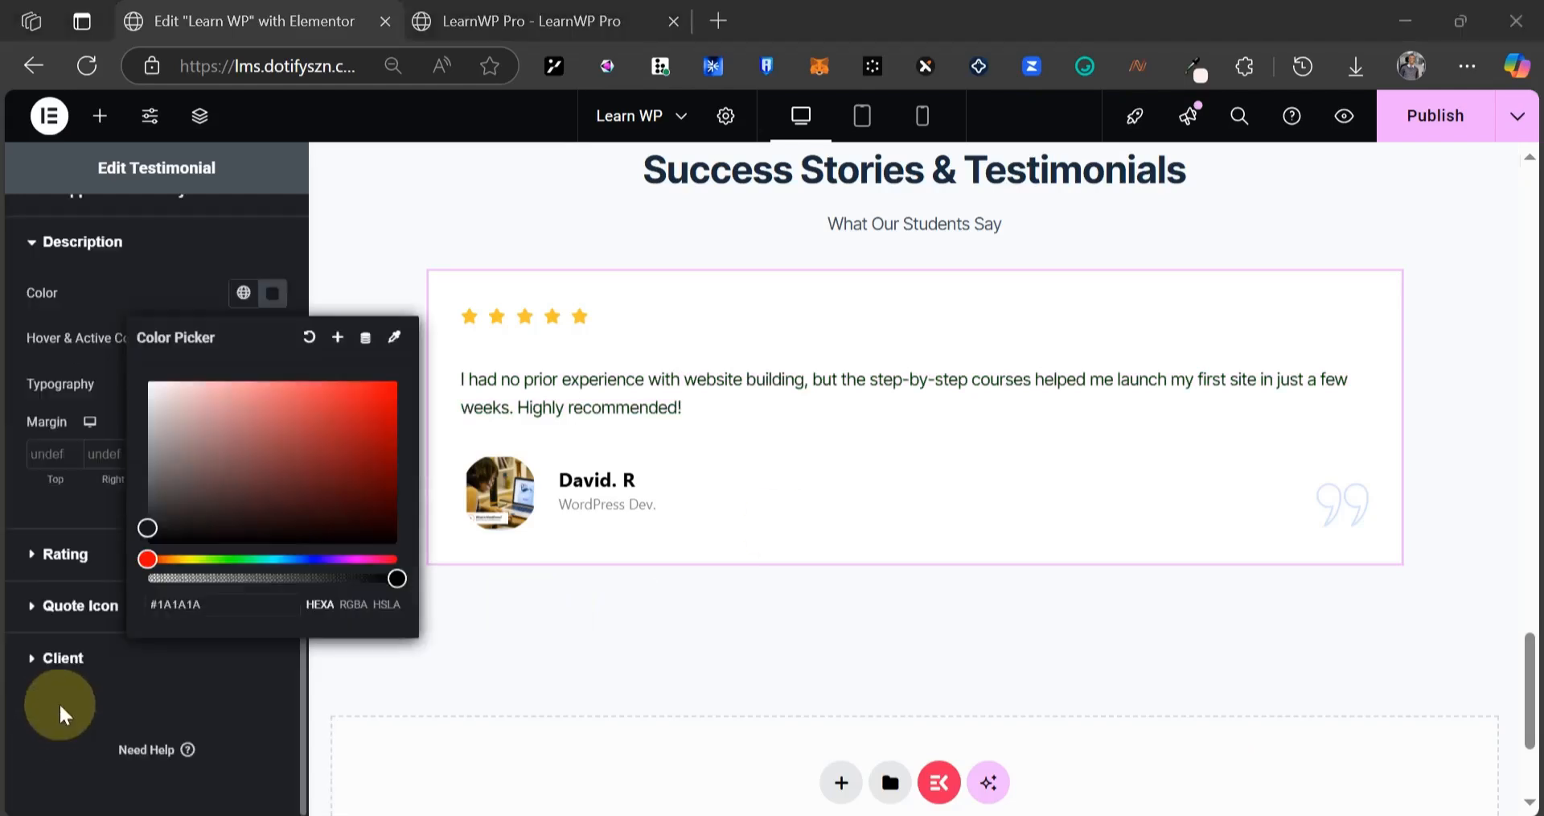
click(68, 659)
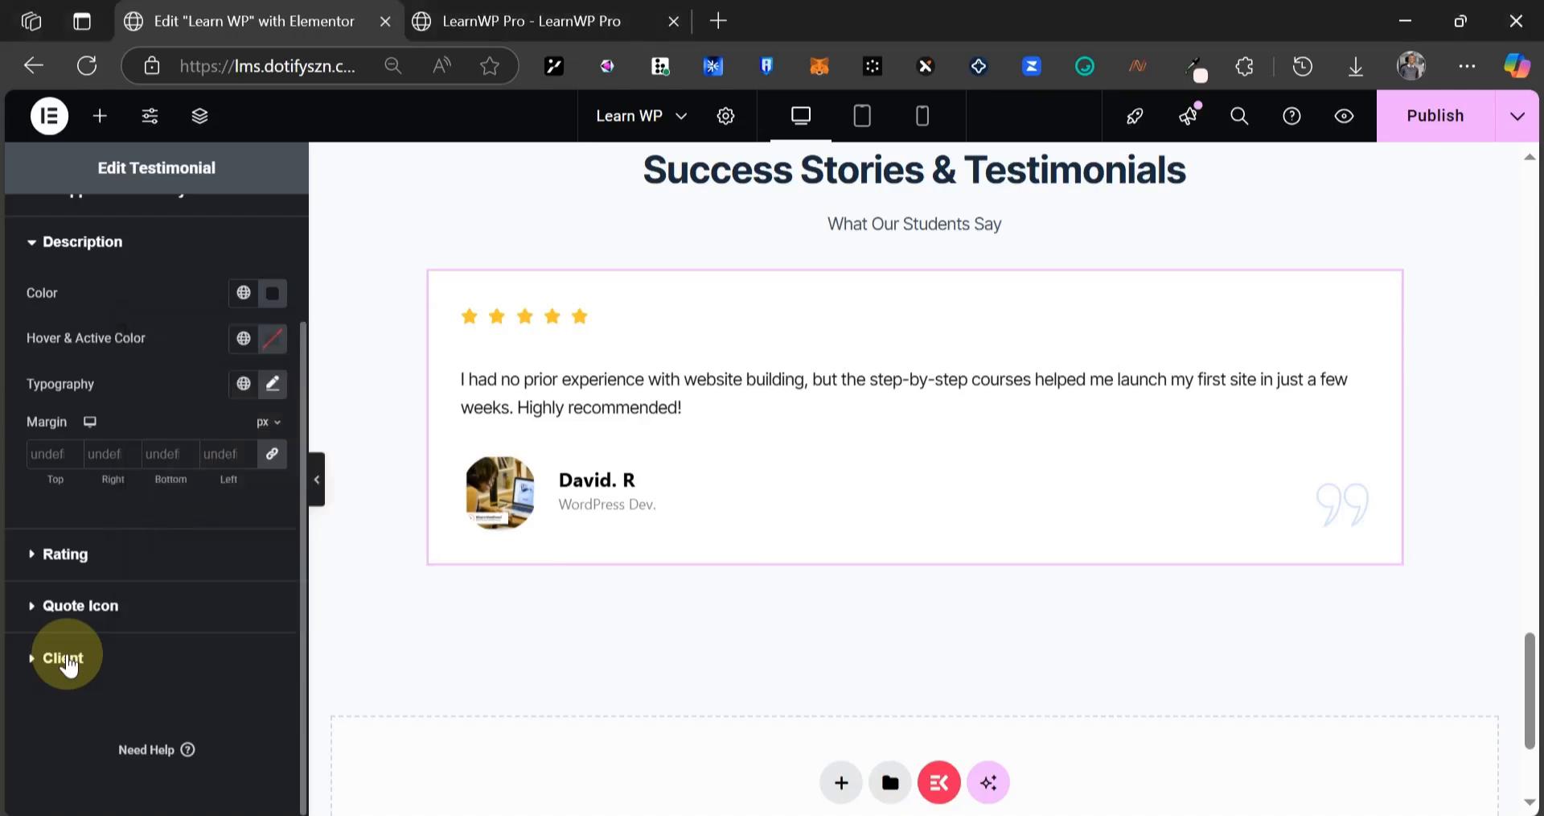
click(66, 656)
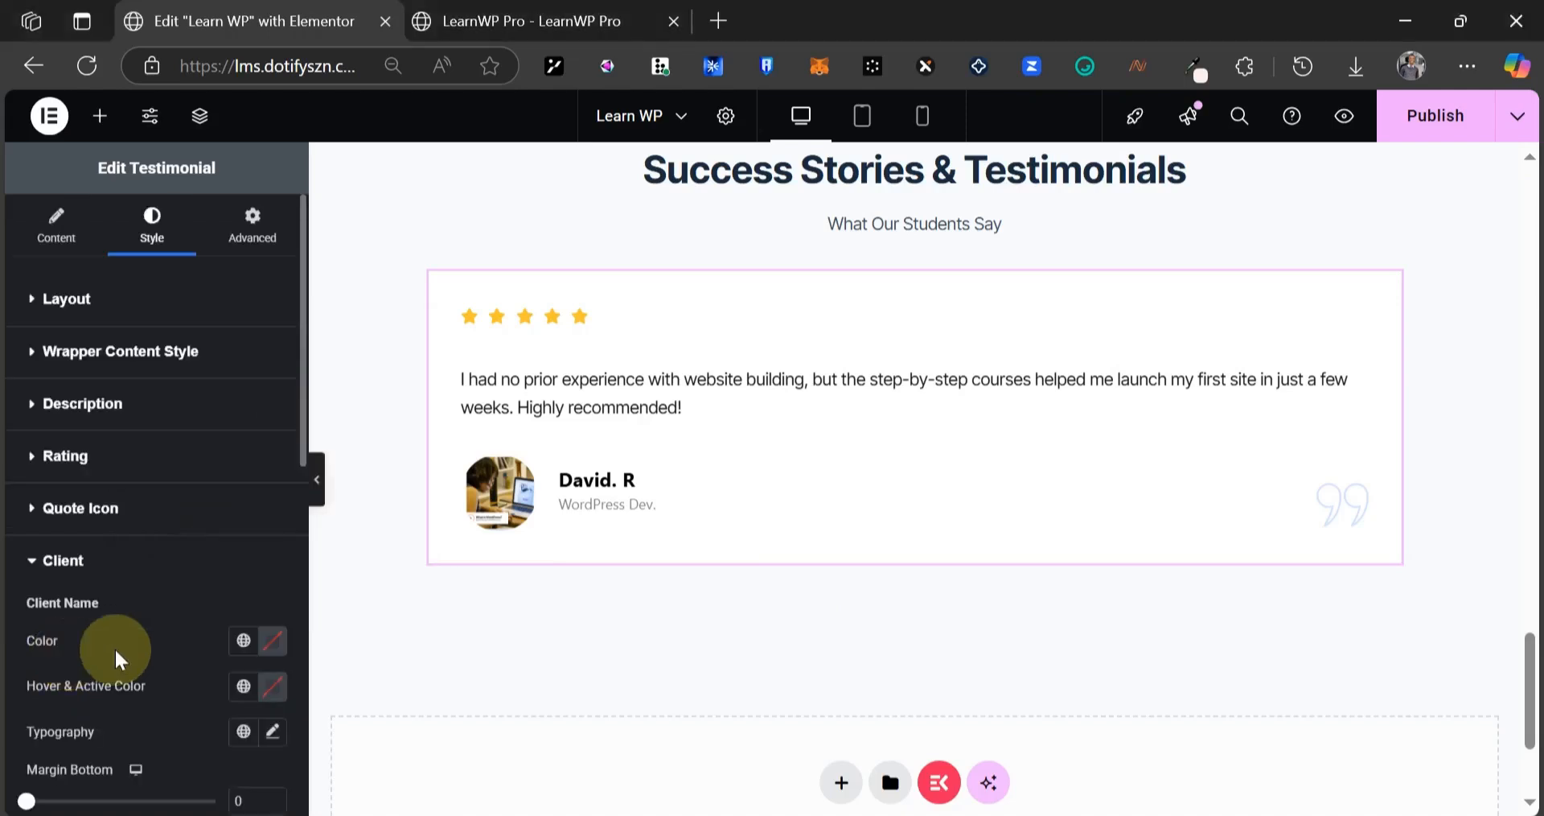
click(275, 644)
text(1a)
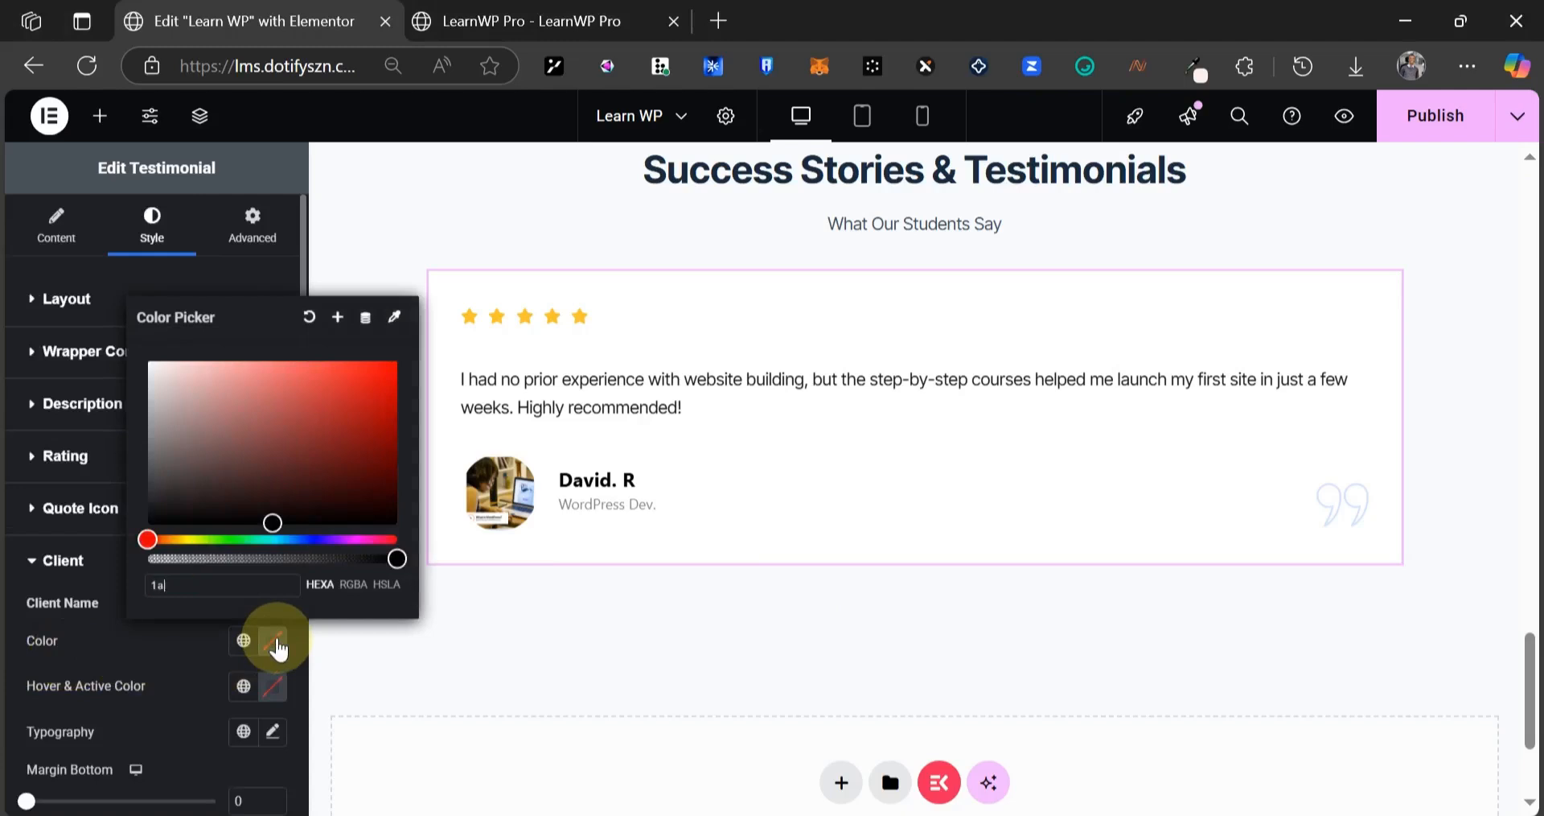
text(1a1a)
click(152, 687)
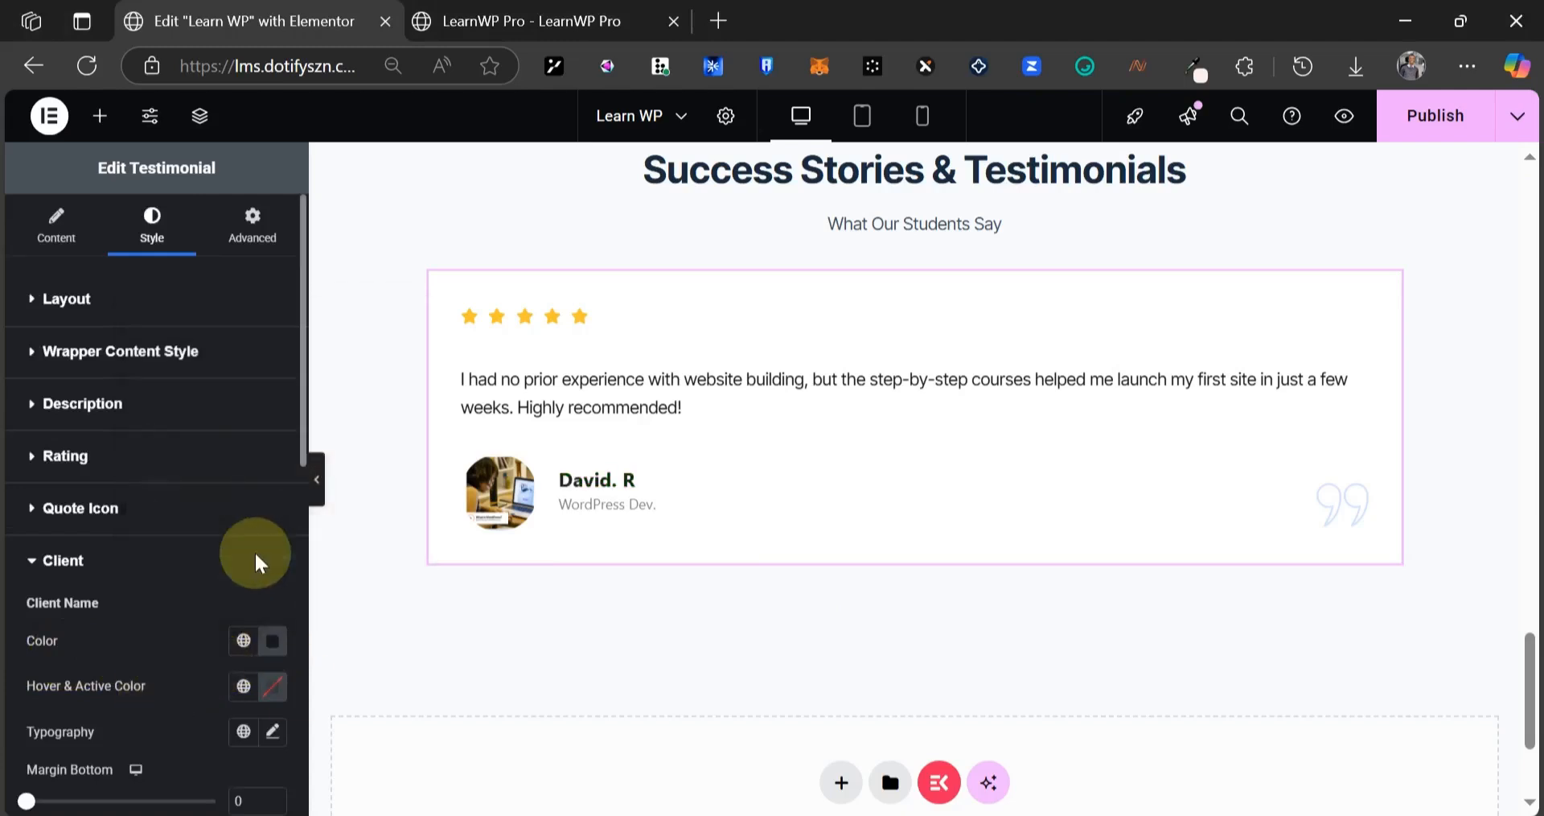
- Set the client name's font family to Inter Tight
scroll(254, 550, down, 3)
click(272, 489)
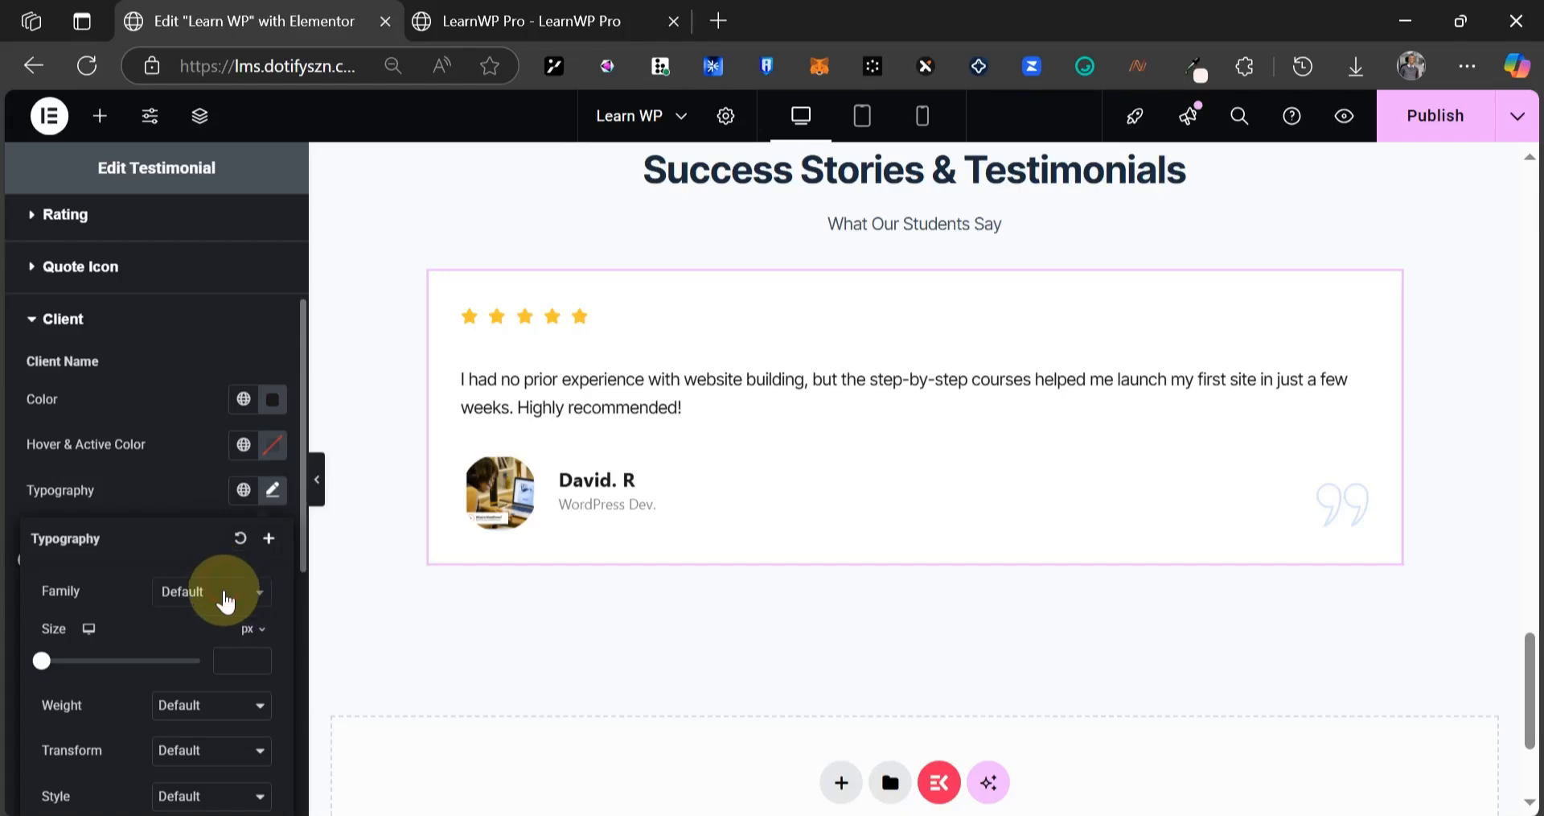
click(226, 602)
text(inter)
key(Down)
key(Return)
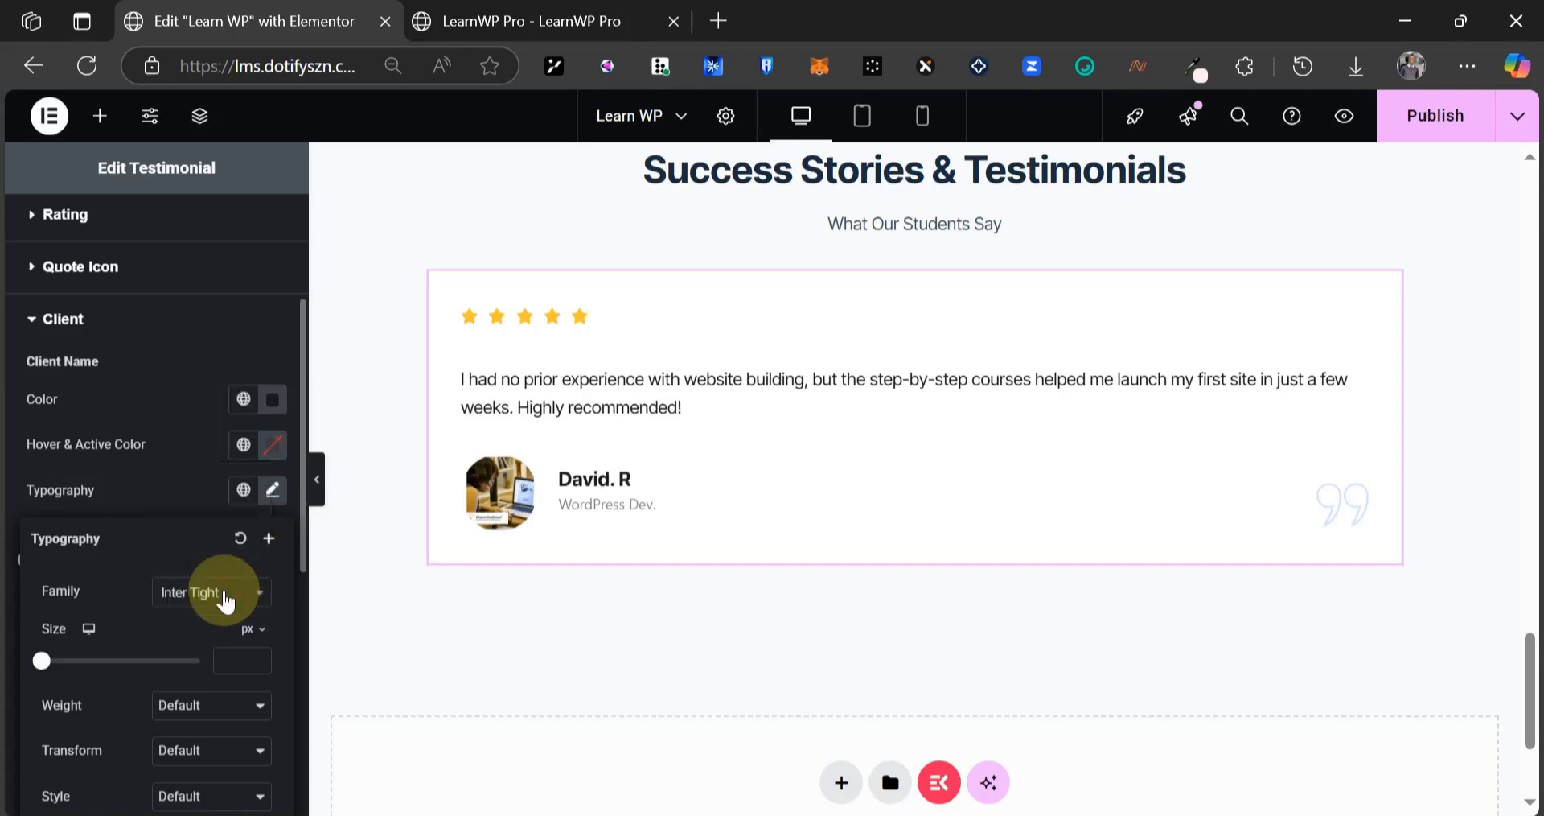
- Set the client designation's font family to Inter Tight
scroll(226, 600, down, 1)
click(170, 345)
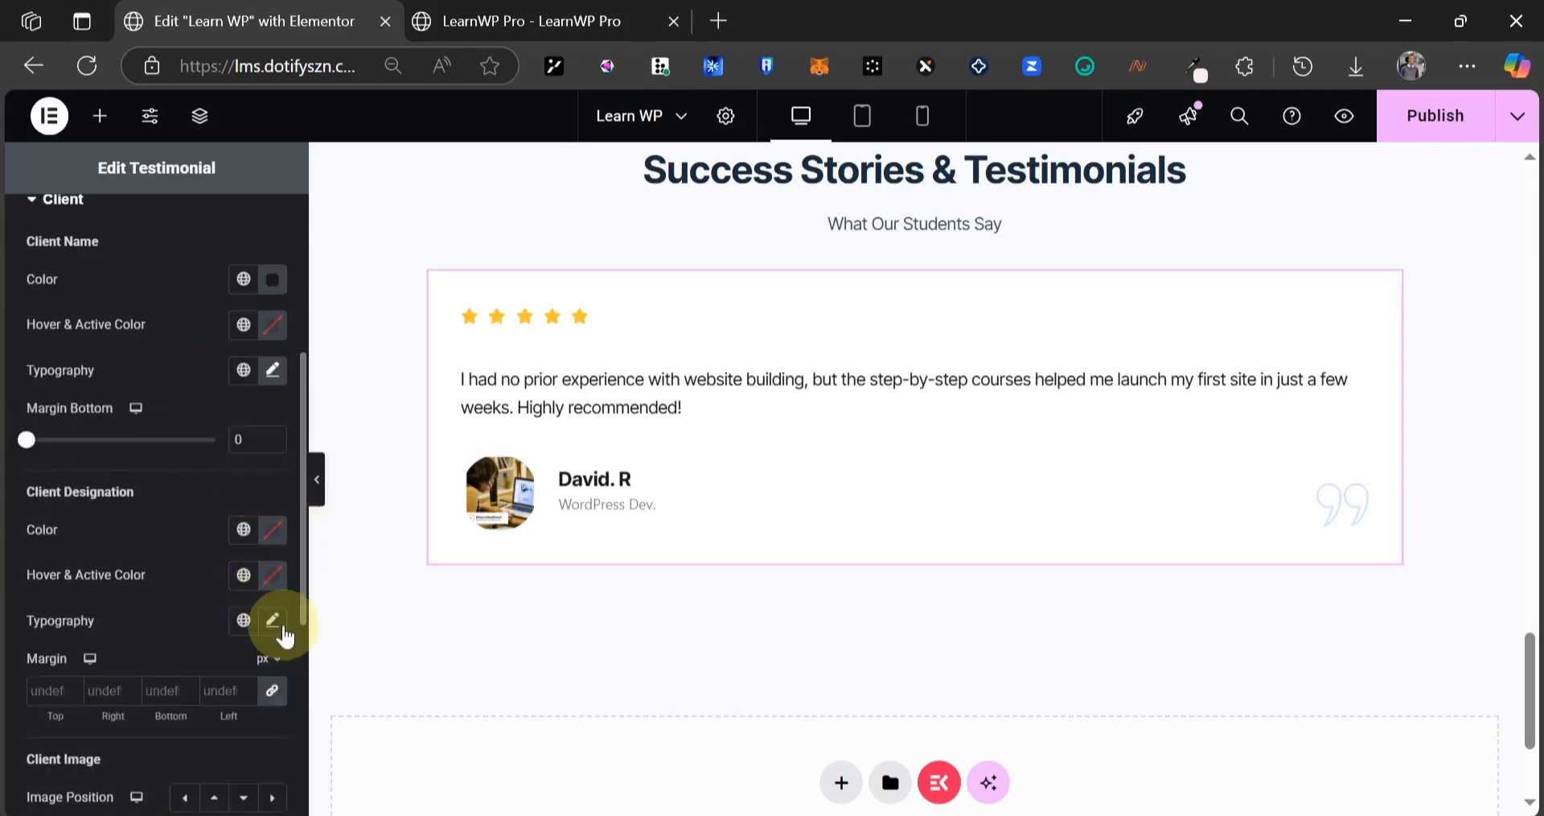
click(272, 620)
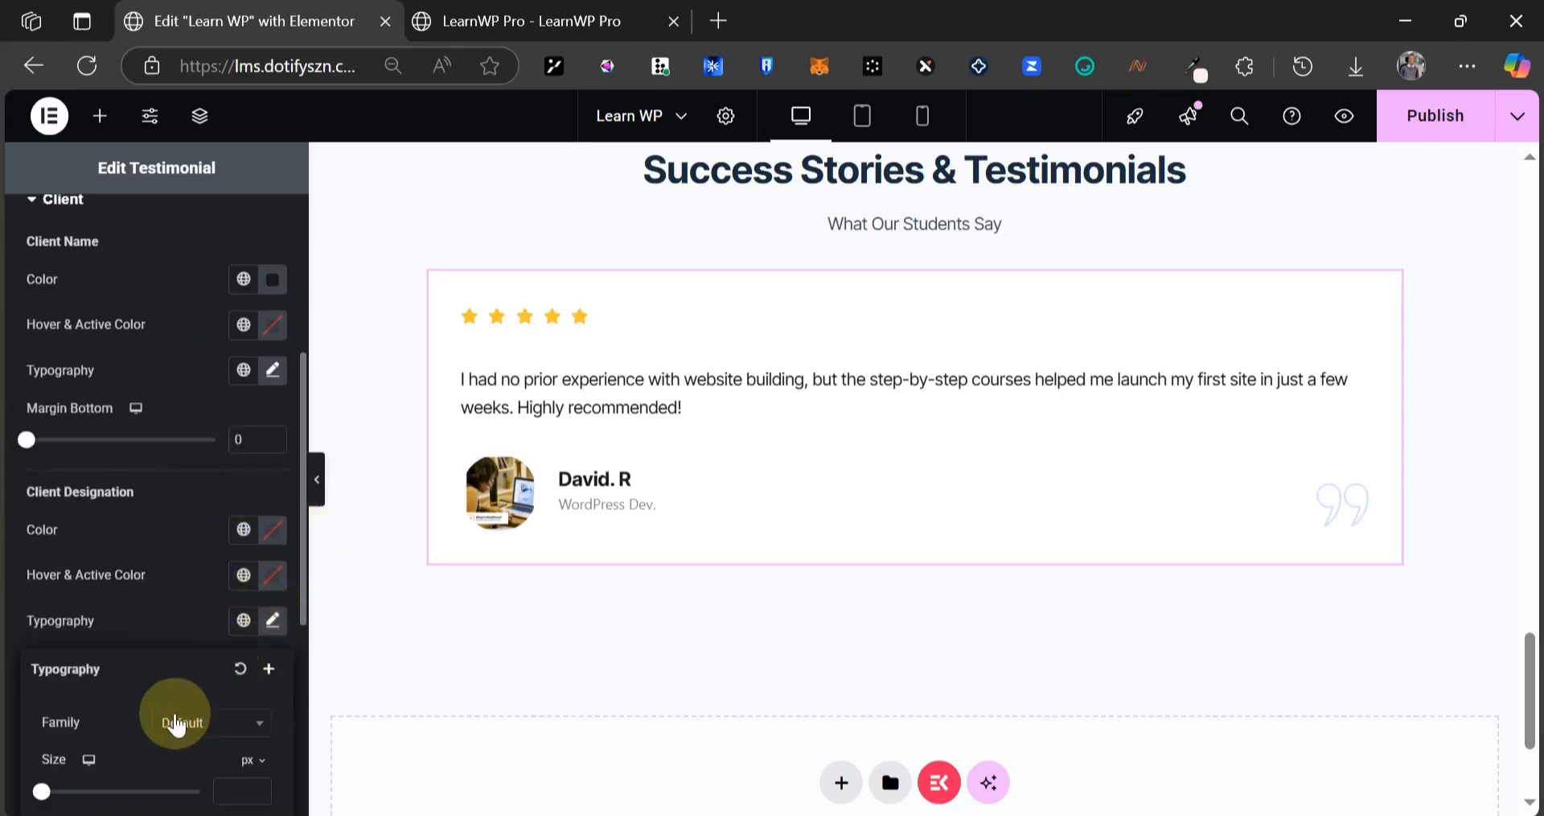
click(175, 722)
text(inter)
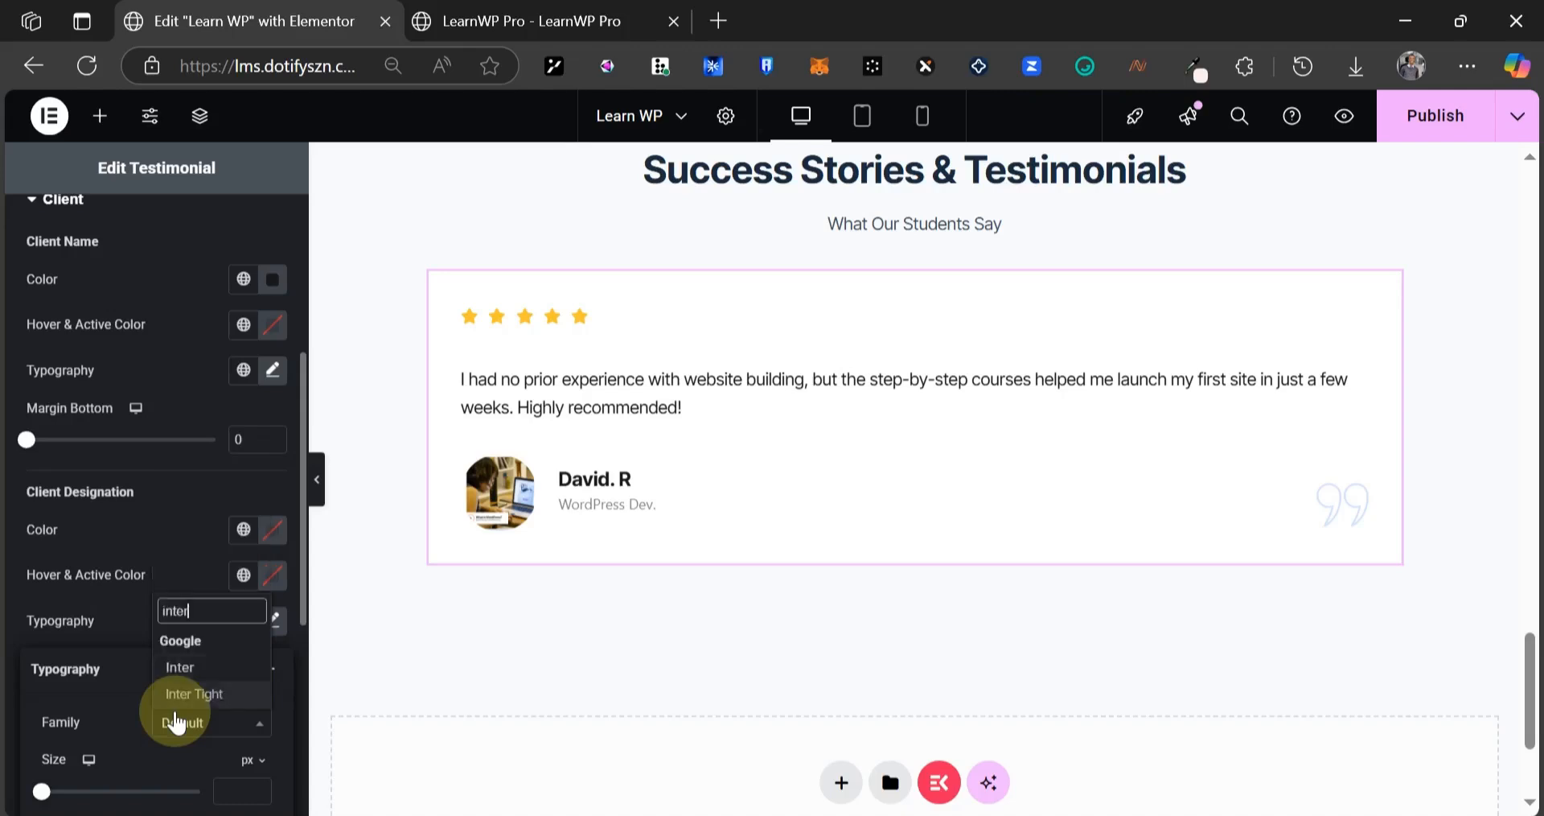
click(175, 721)
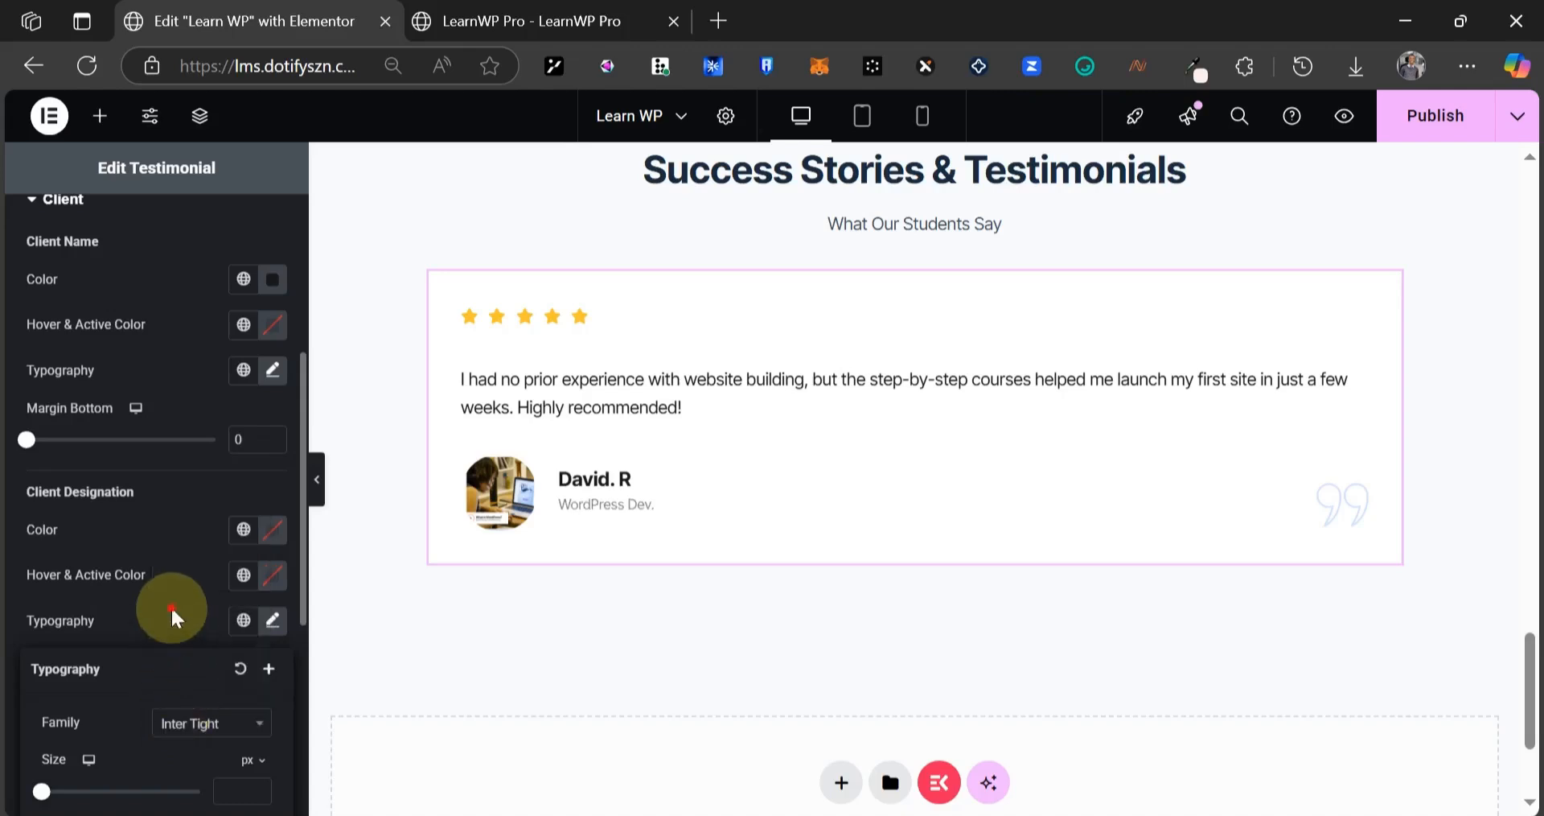
click(359, 568)
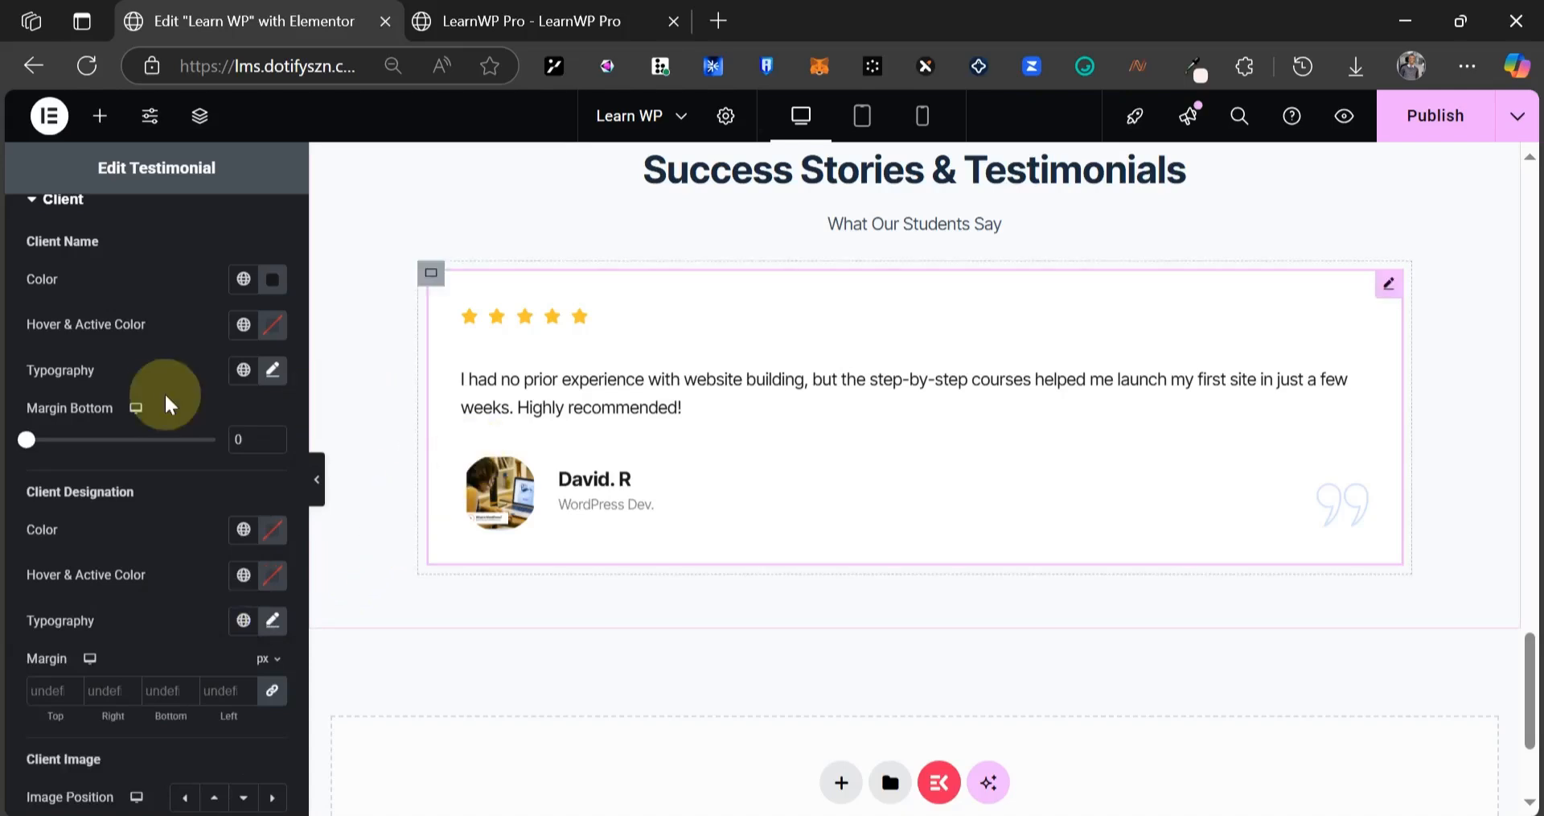
- Duplicate the testimonial item three times, checking the reference site's testimonials and previewing the section without the editing panel
click(591, 17)
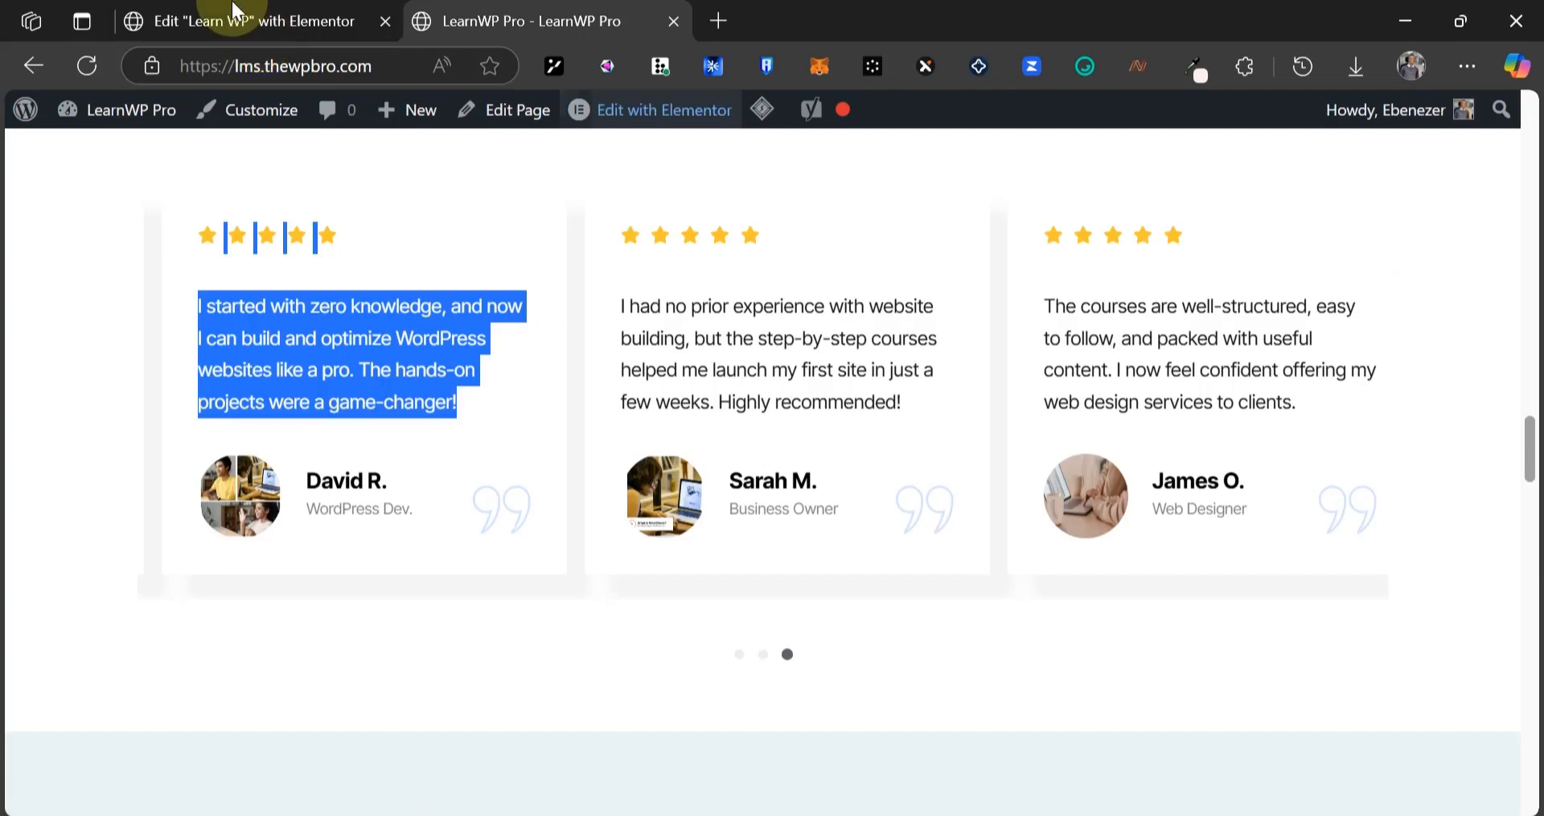
click(232, 5)
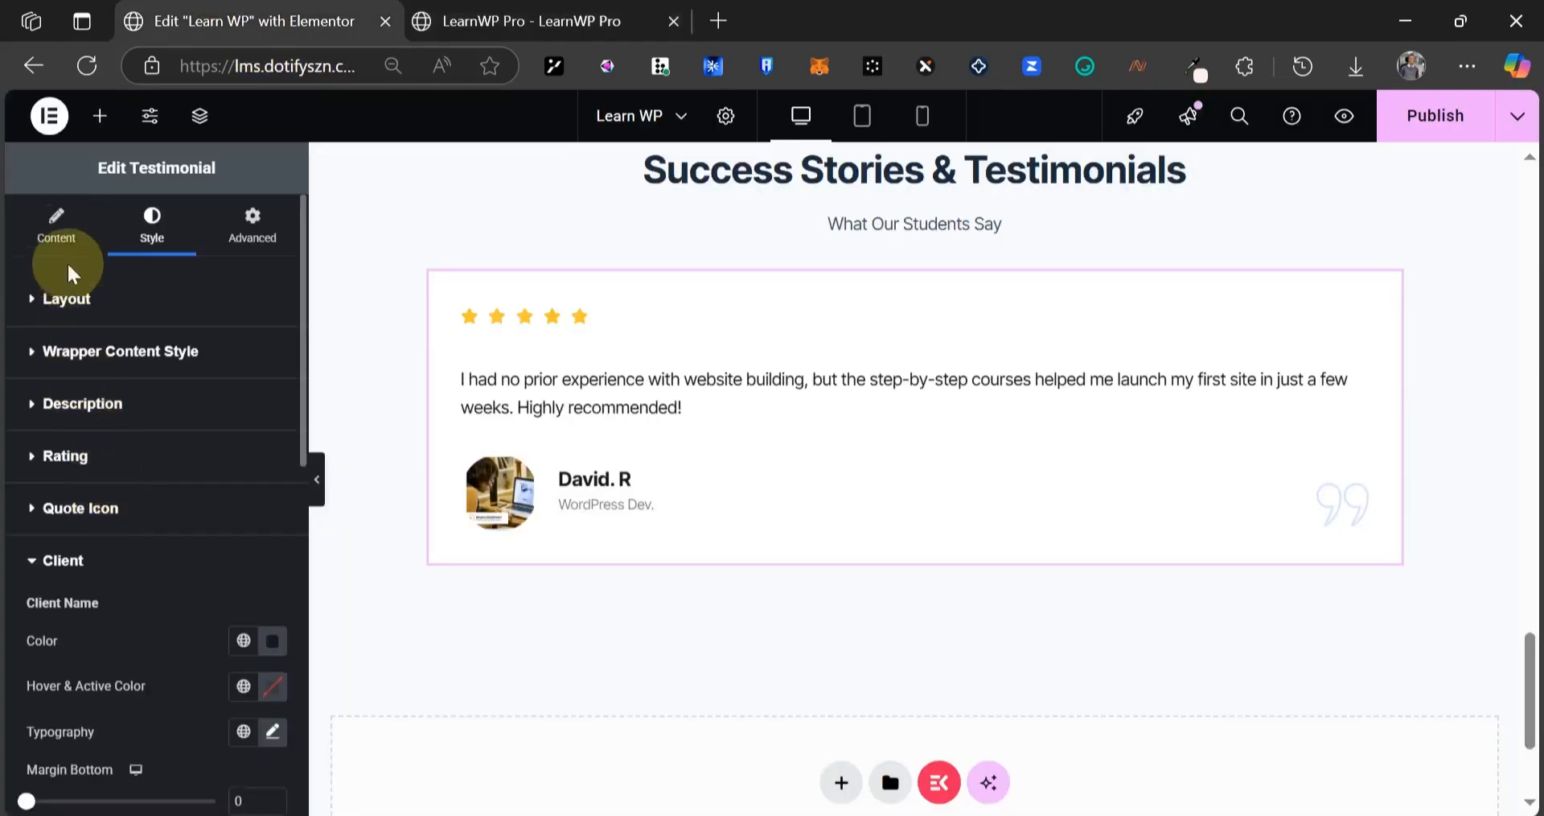
click(70, 531)
click(69, 525)
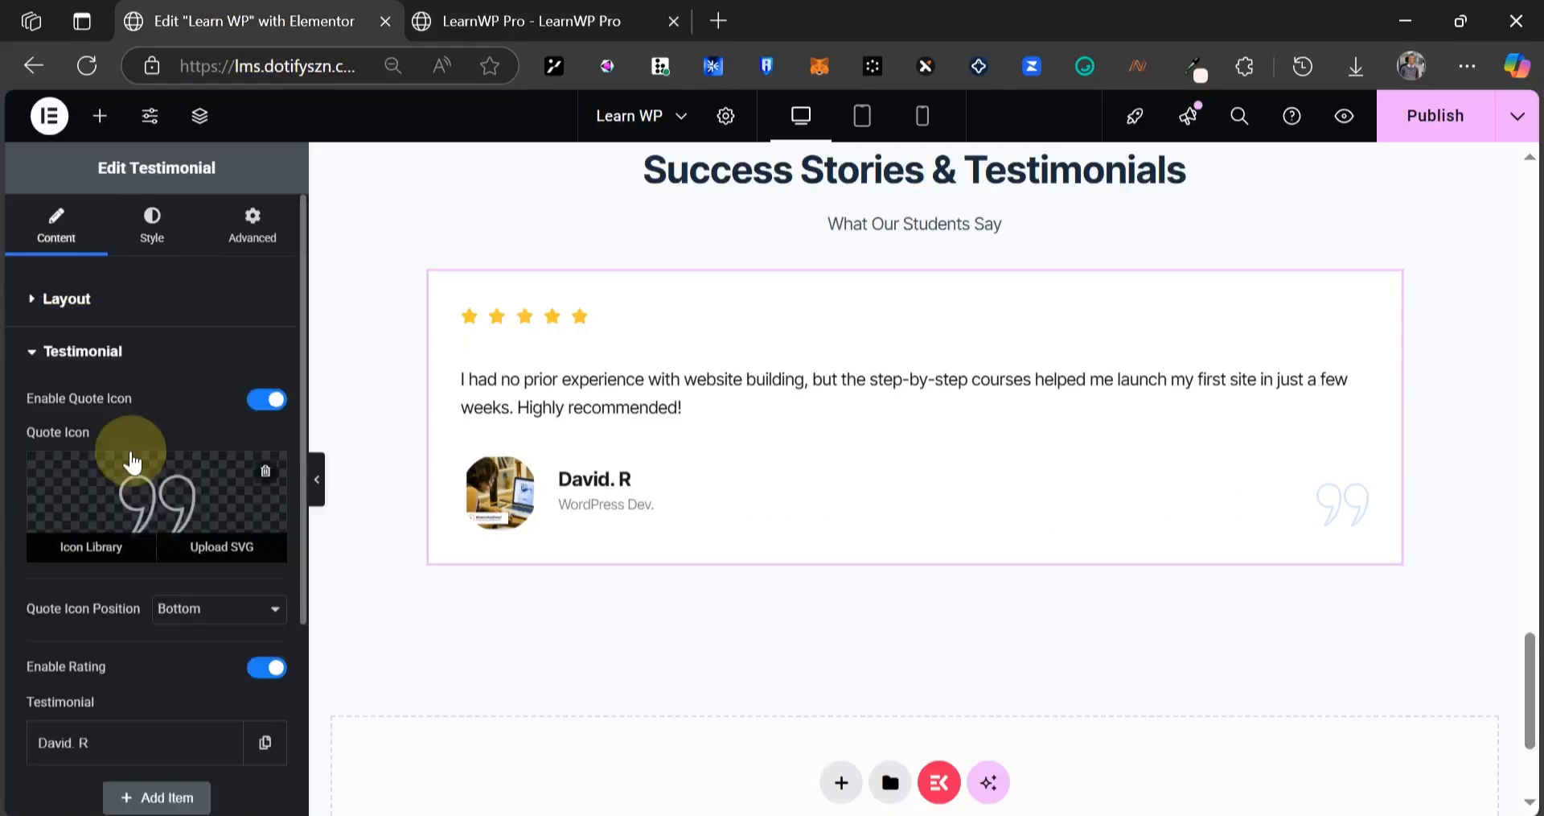
scroll(133, 460, down, 3)
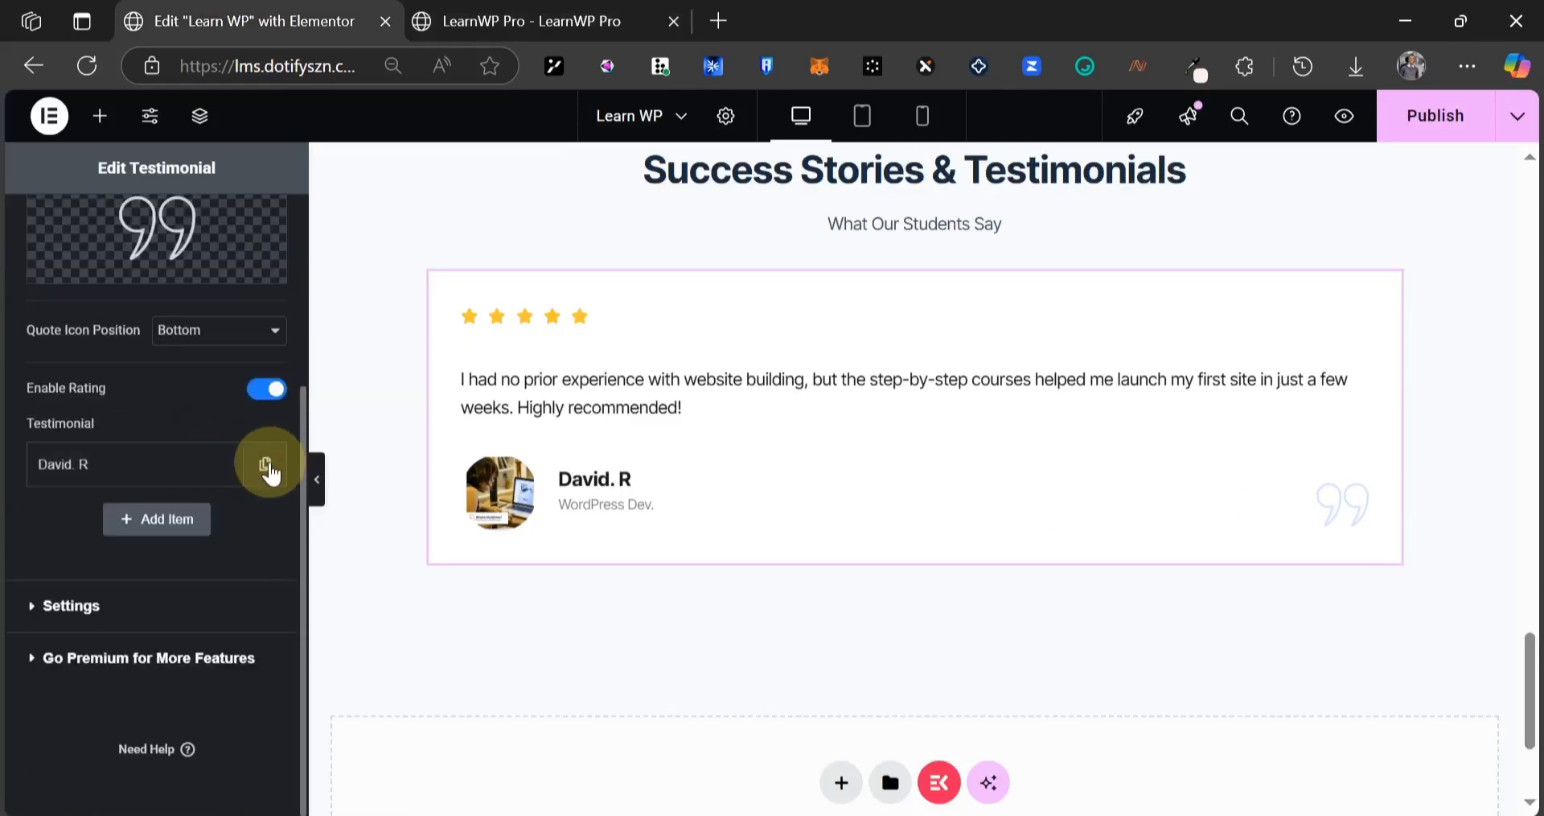
click(268, 467)
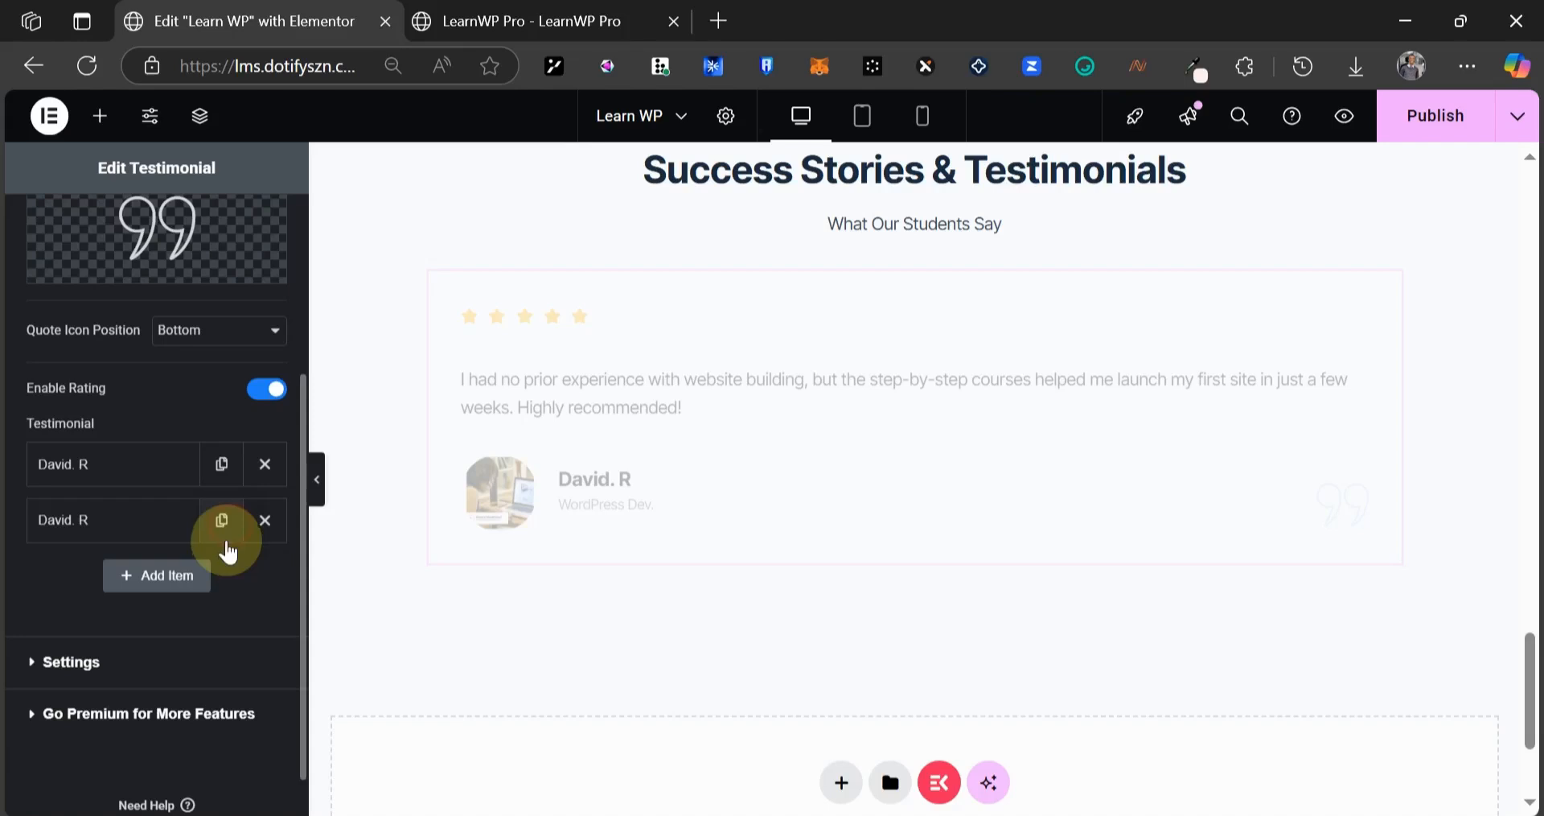
click(201, 586)
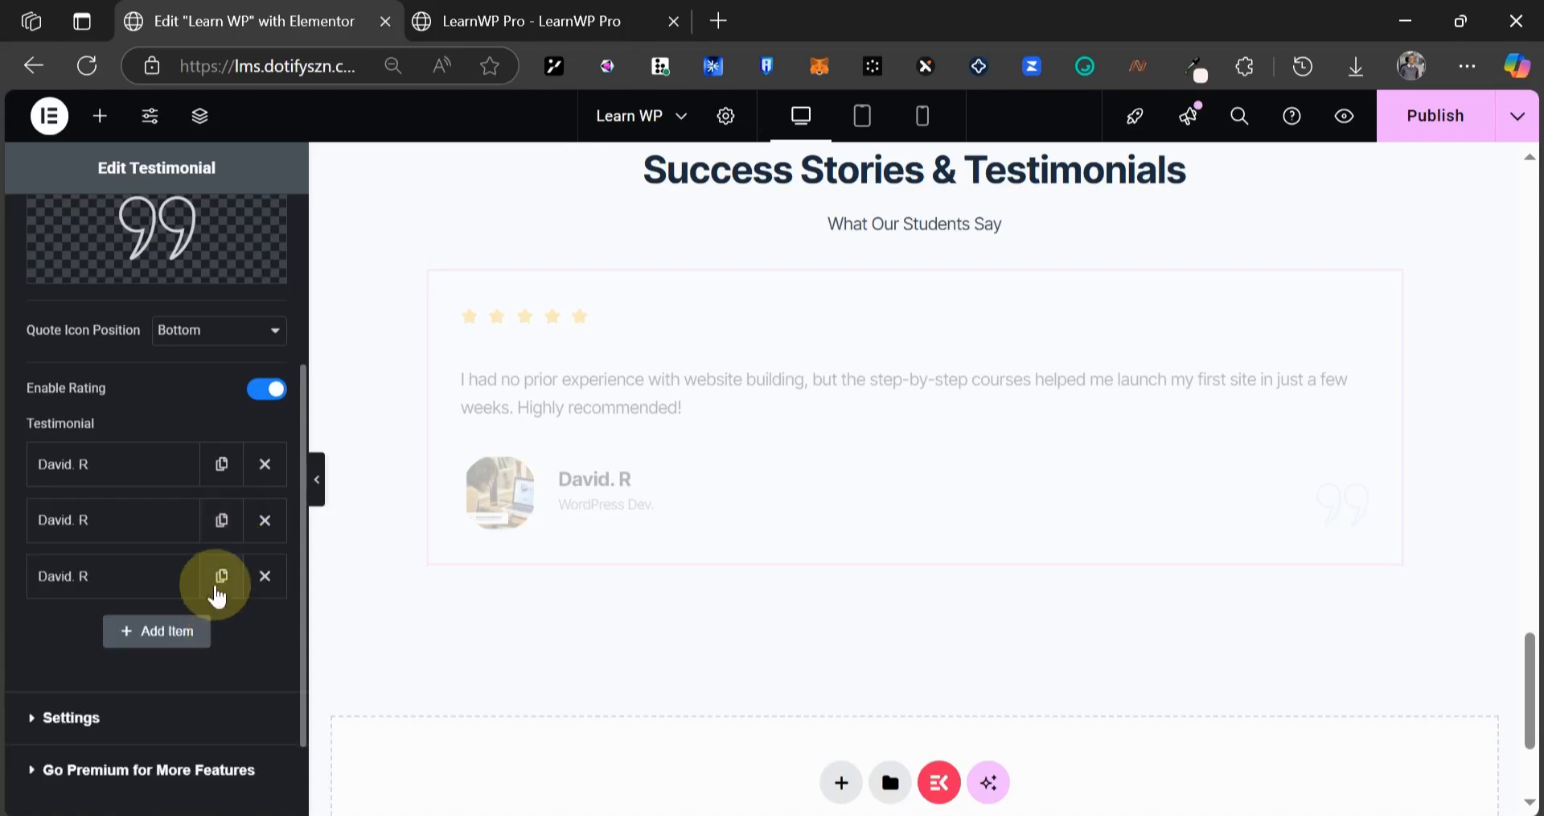
click(219, 576)
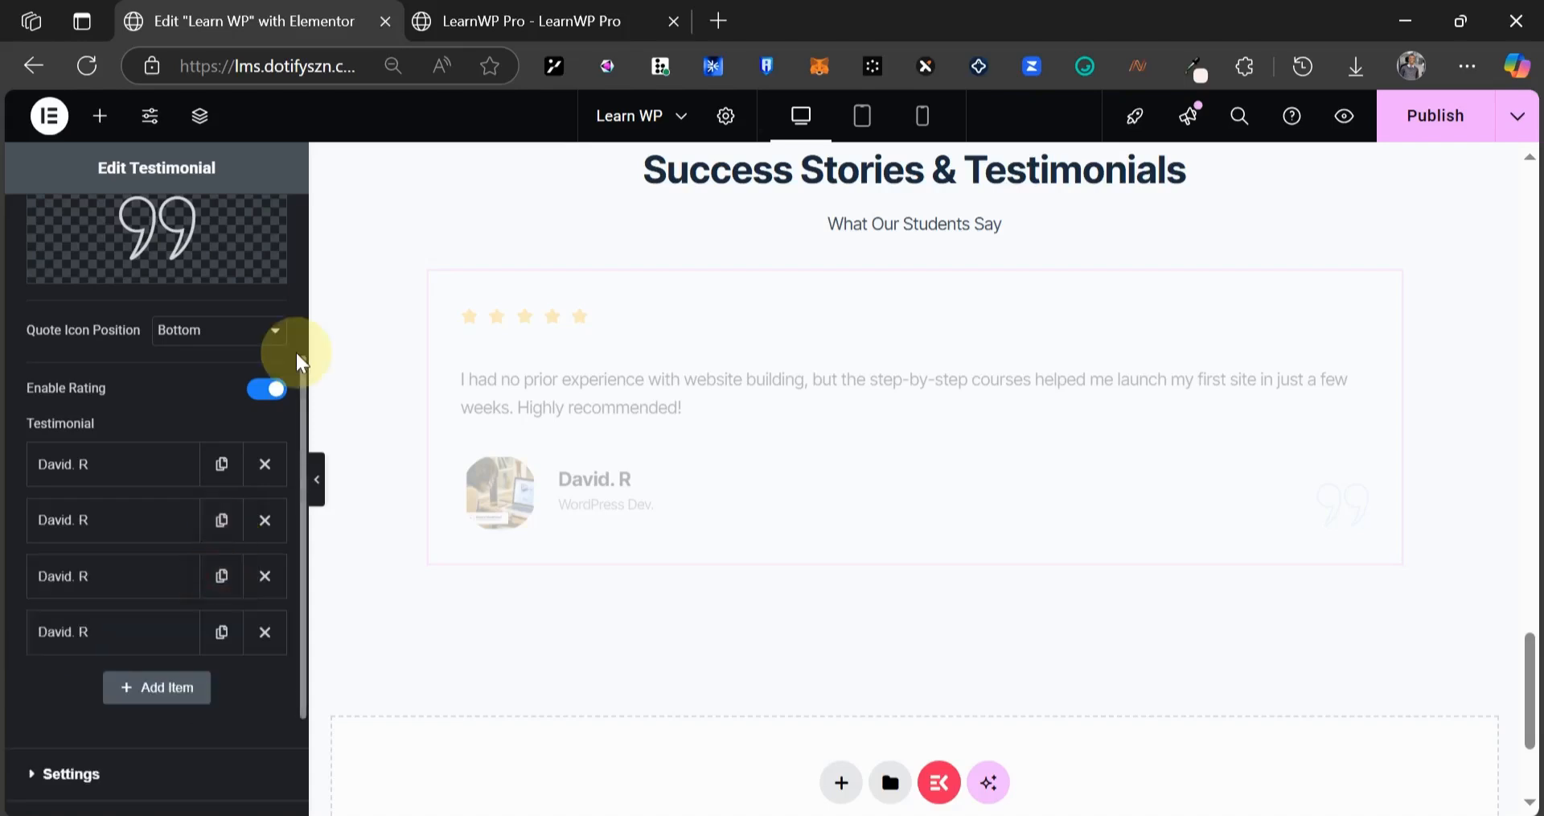
click(318, 479)
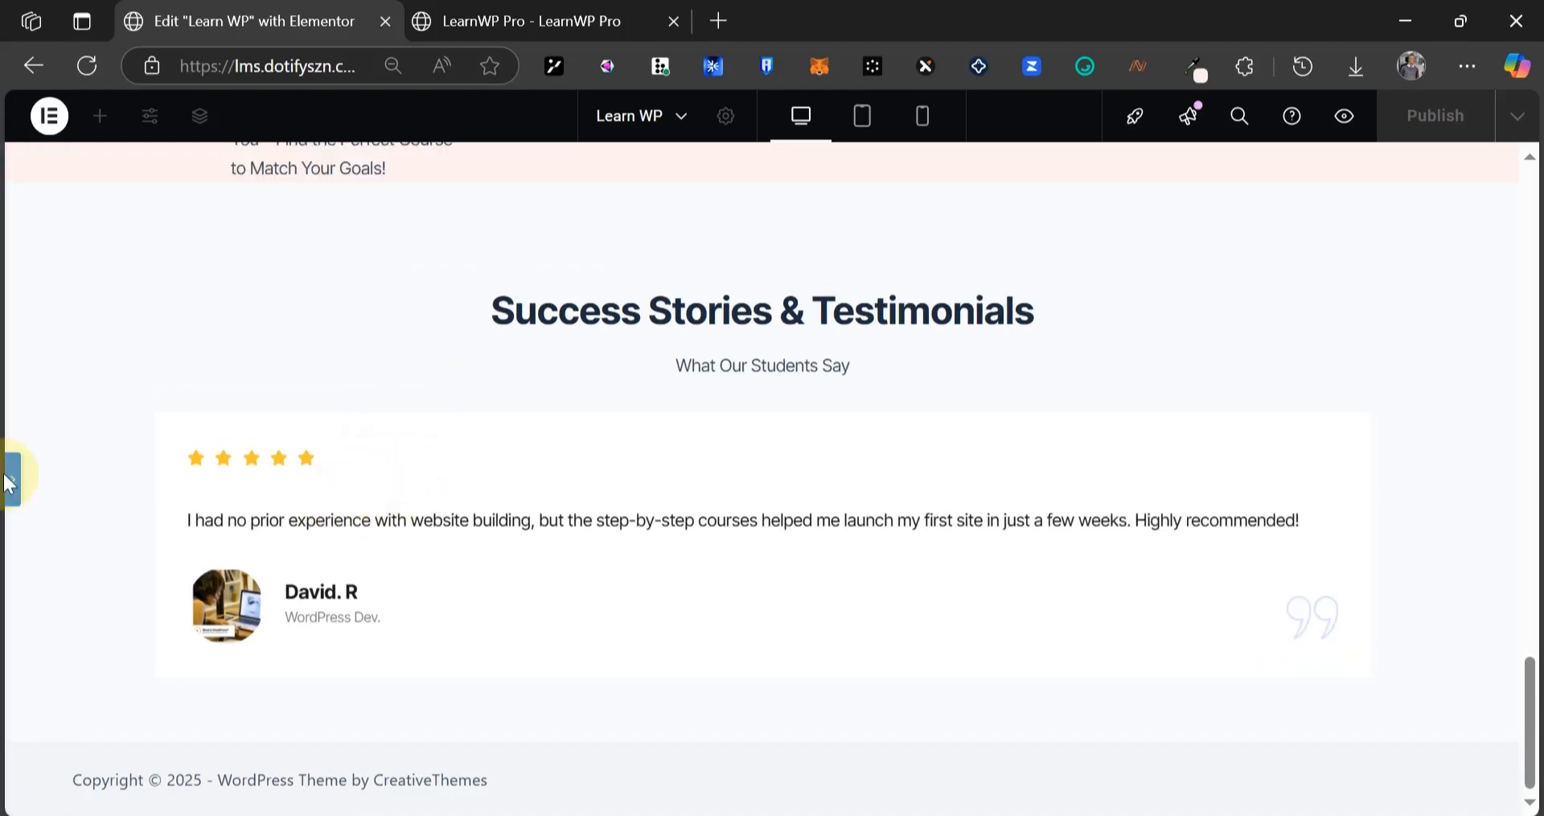
click(20, 474)
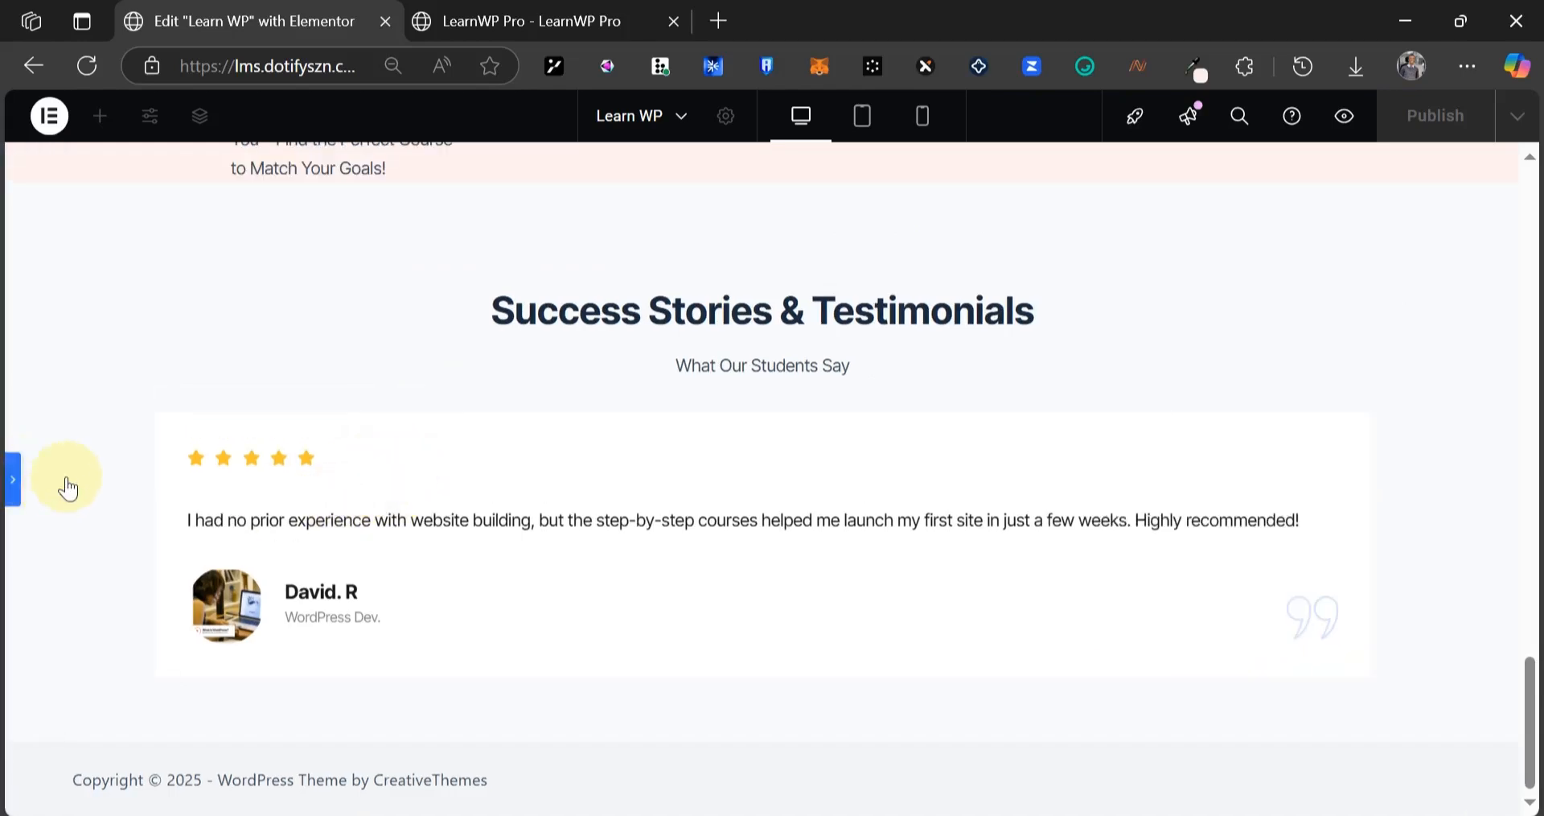
- Set the testimonial slider's Slides To Show to 3
scroll(78, 473, down, 2)
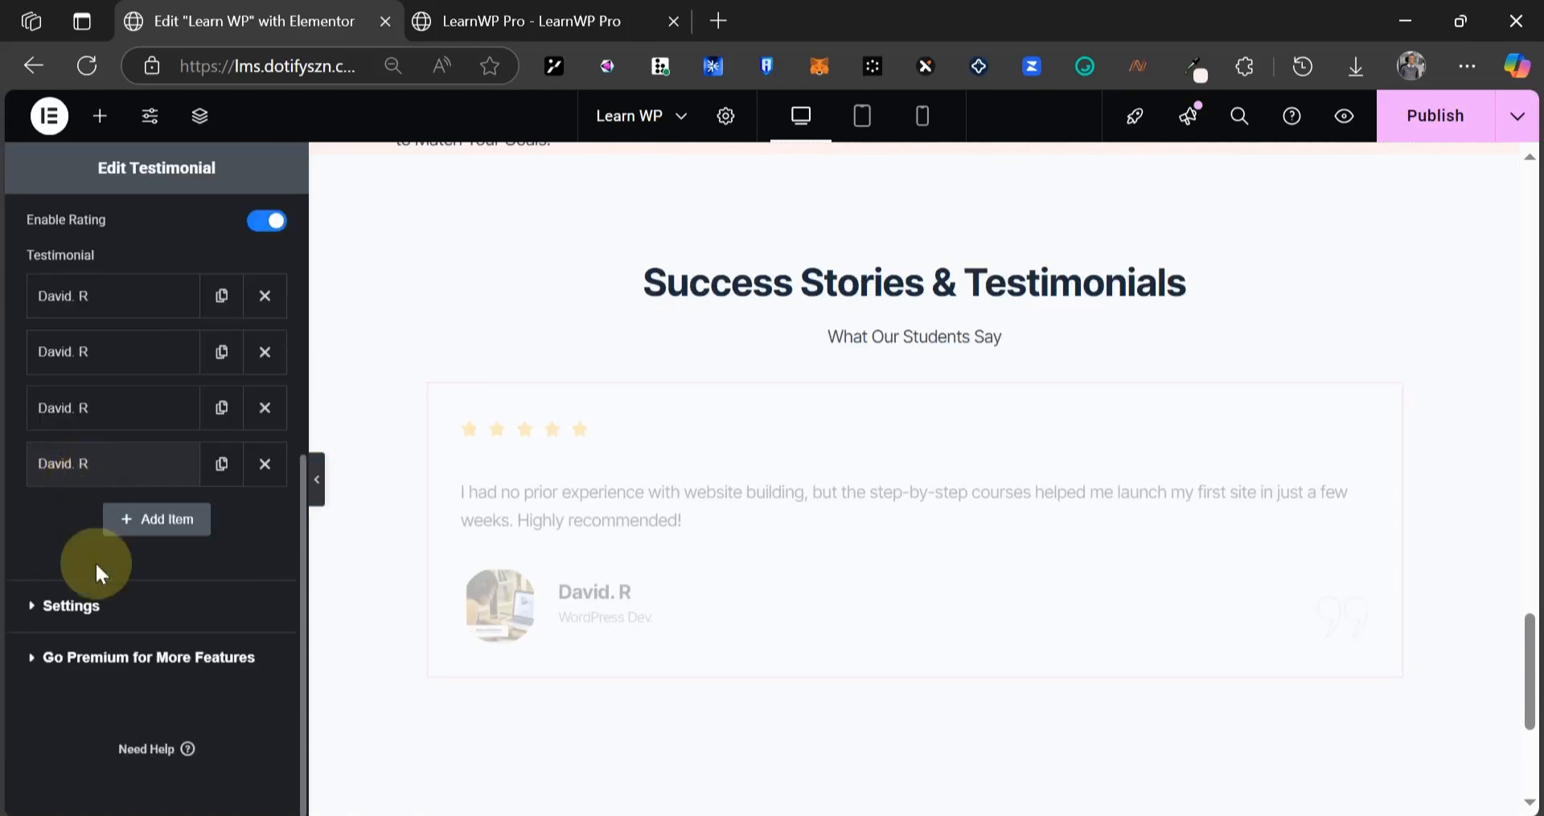
click(78, 613)
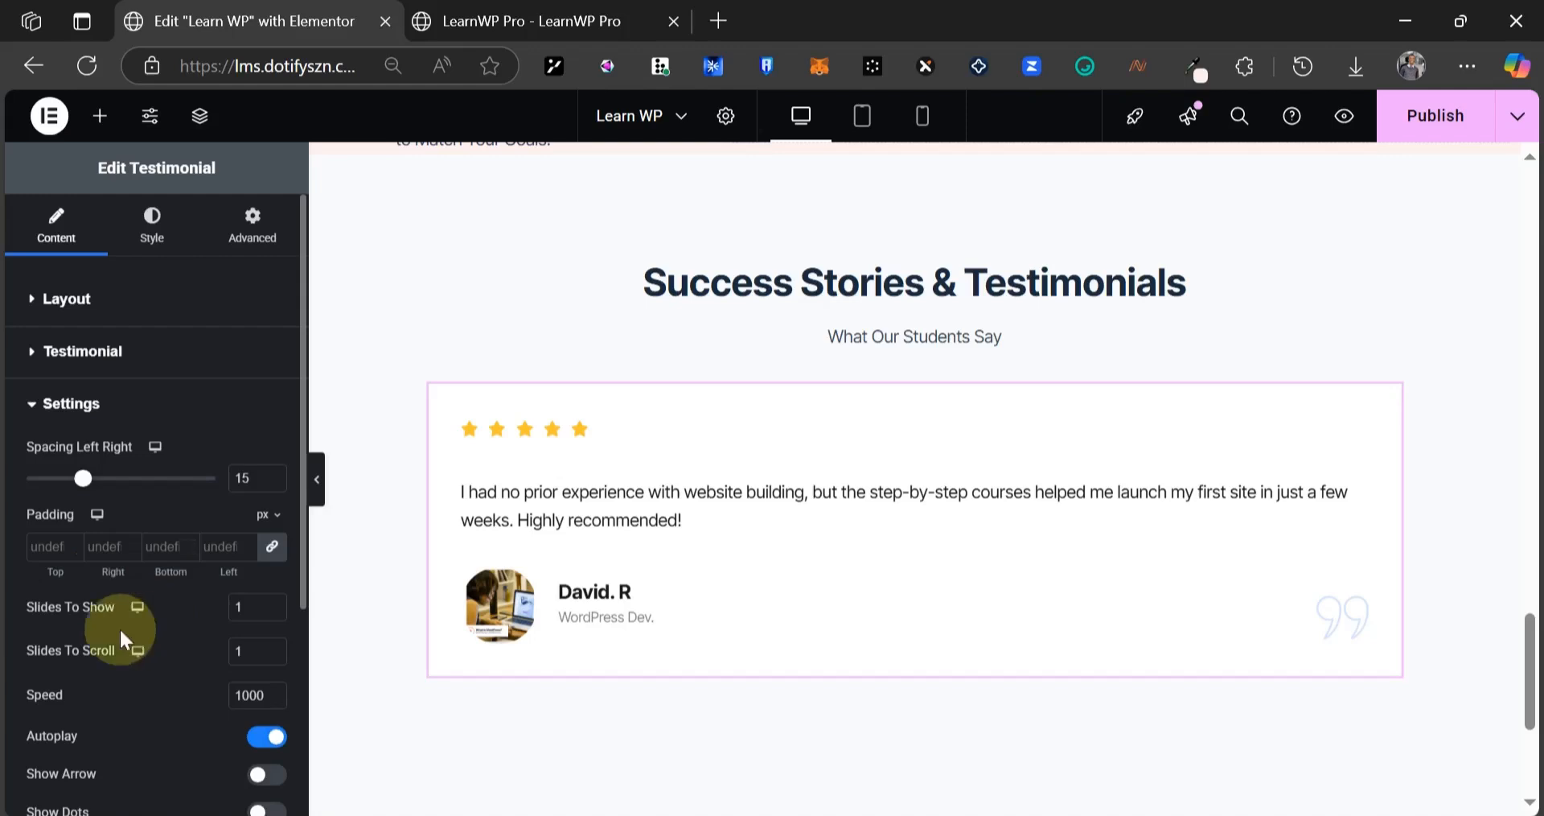
double_click(238, 607)
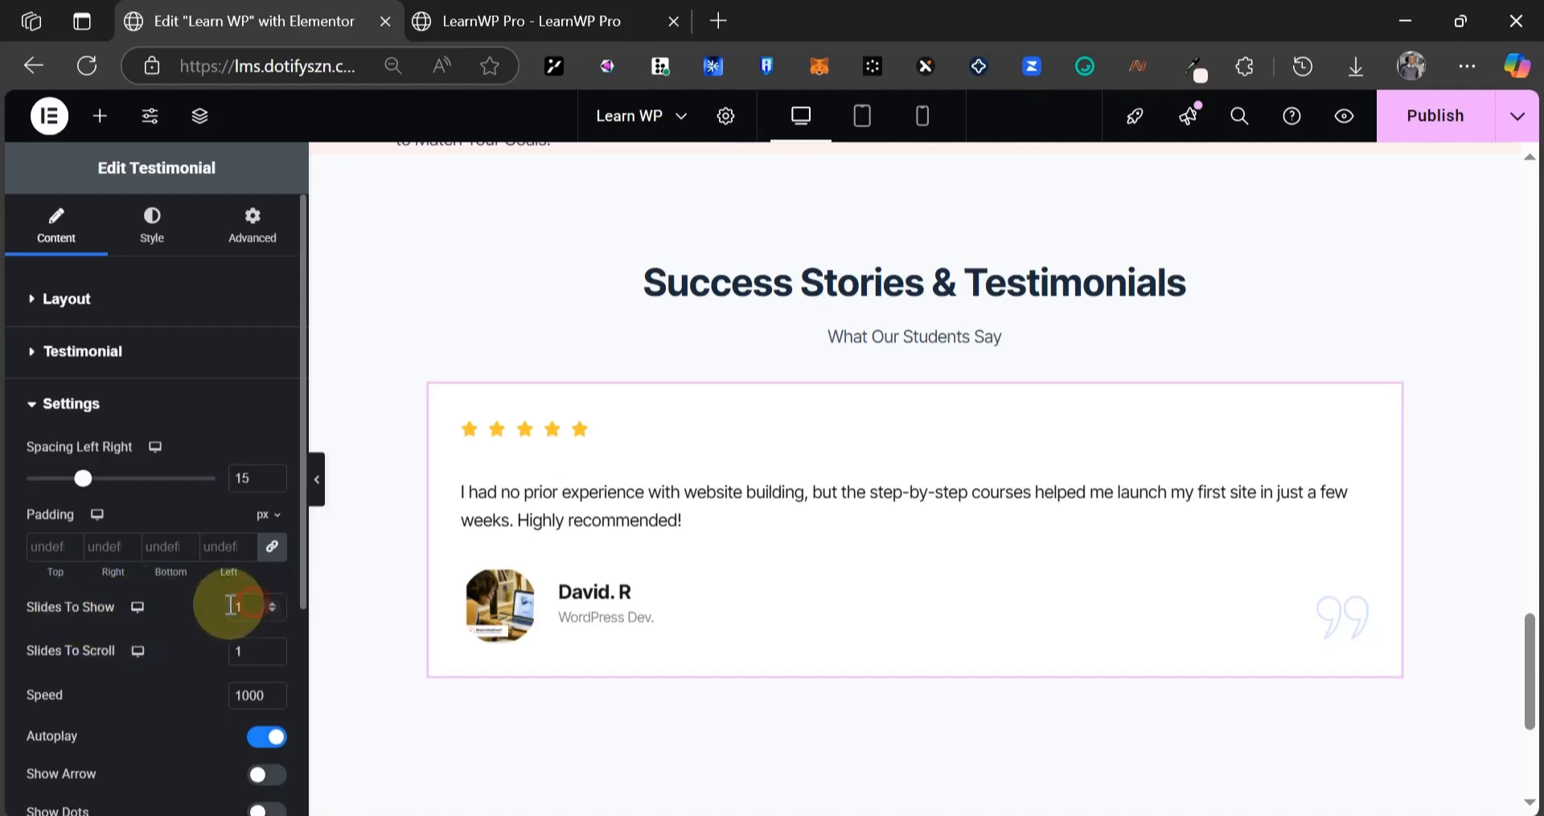
text(3)
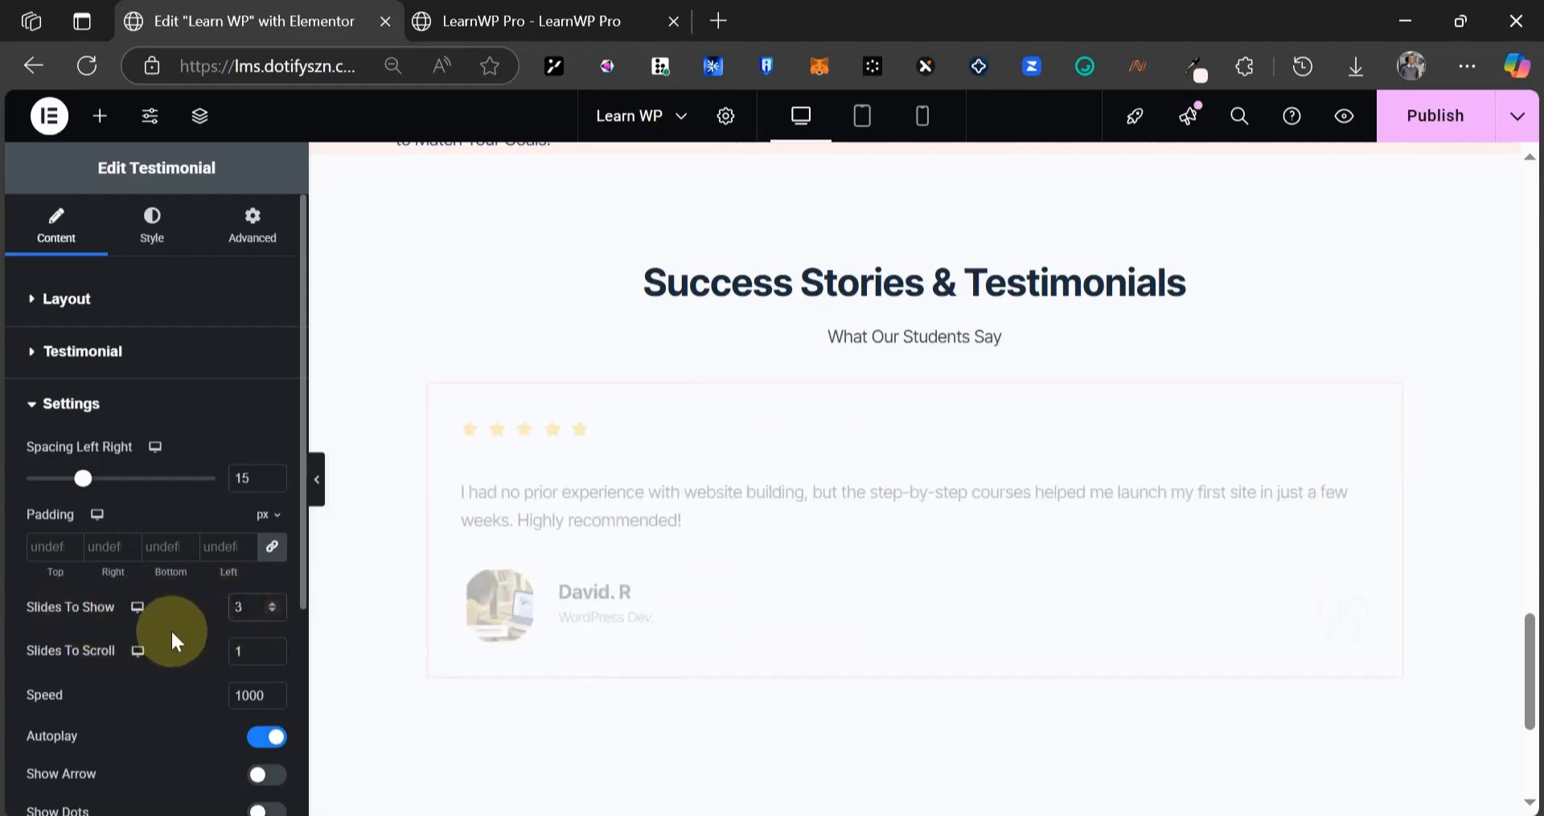
- Enable Show Dots and Enable Loop for the testimonial slider
scroll(171, 629, down, 2)
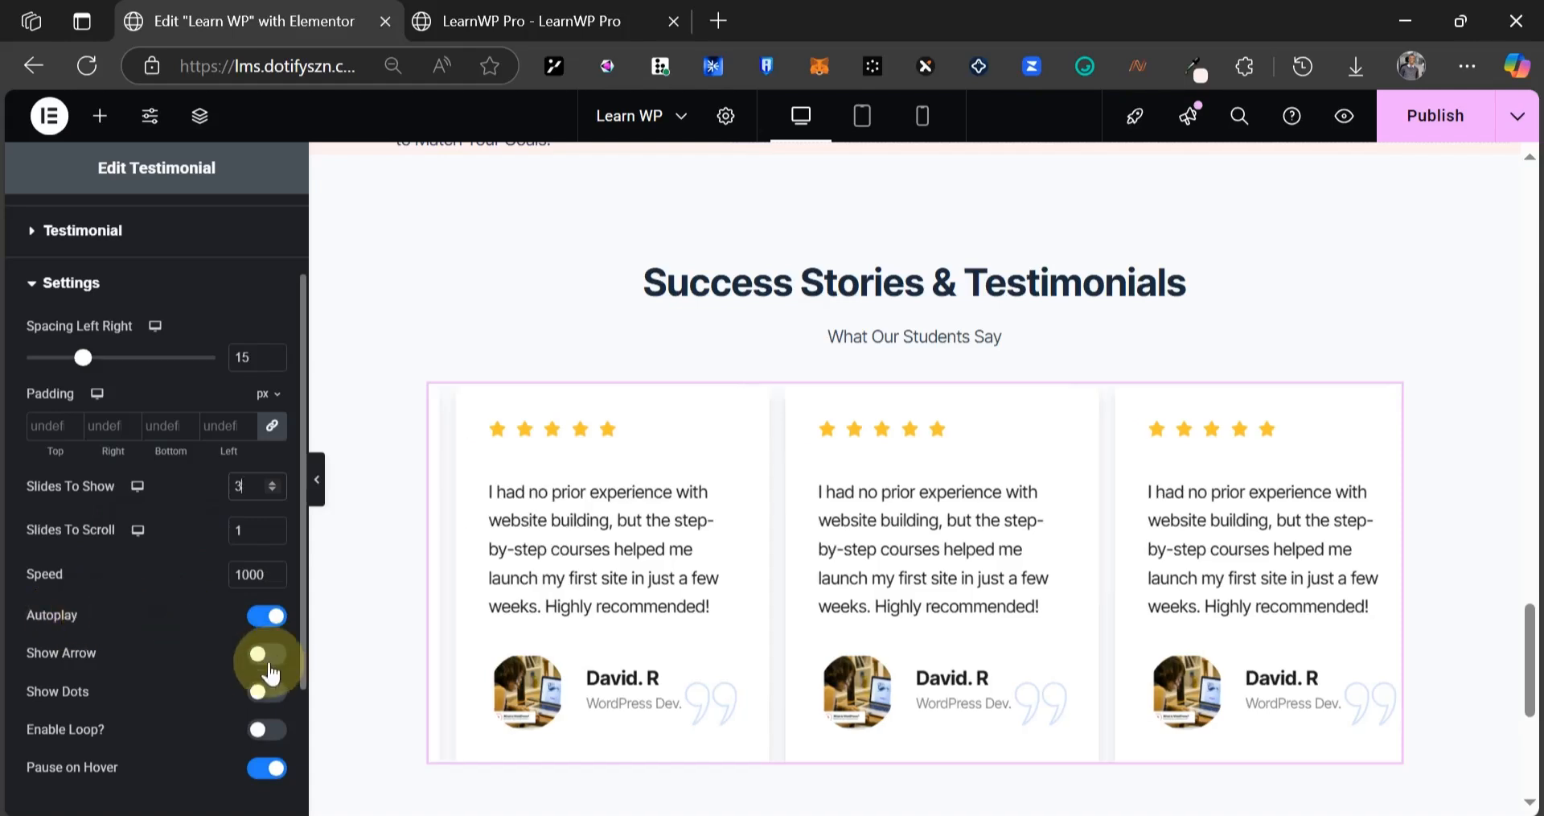
click(266, 694)
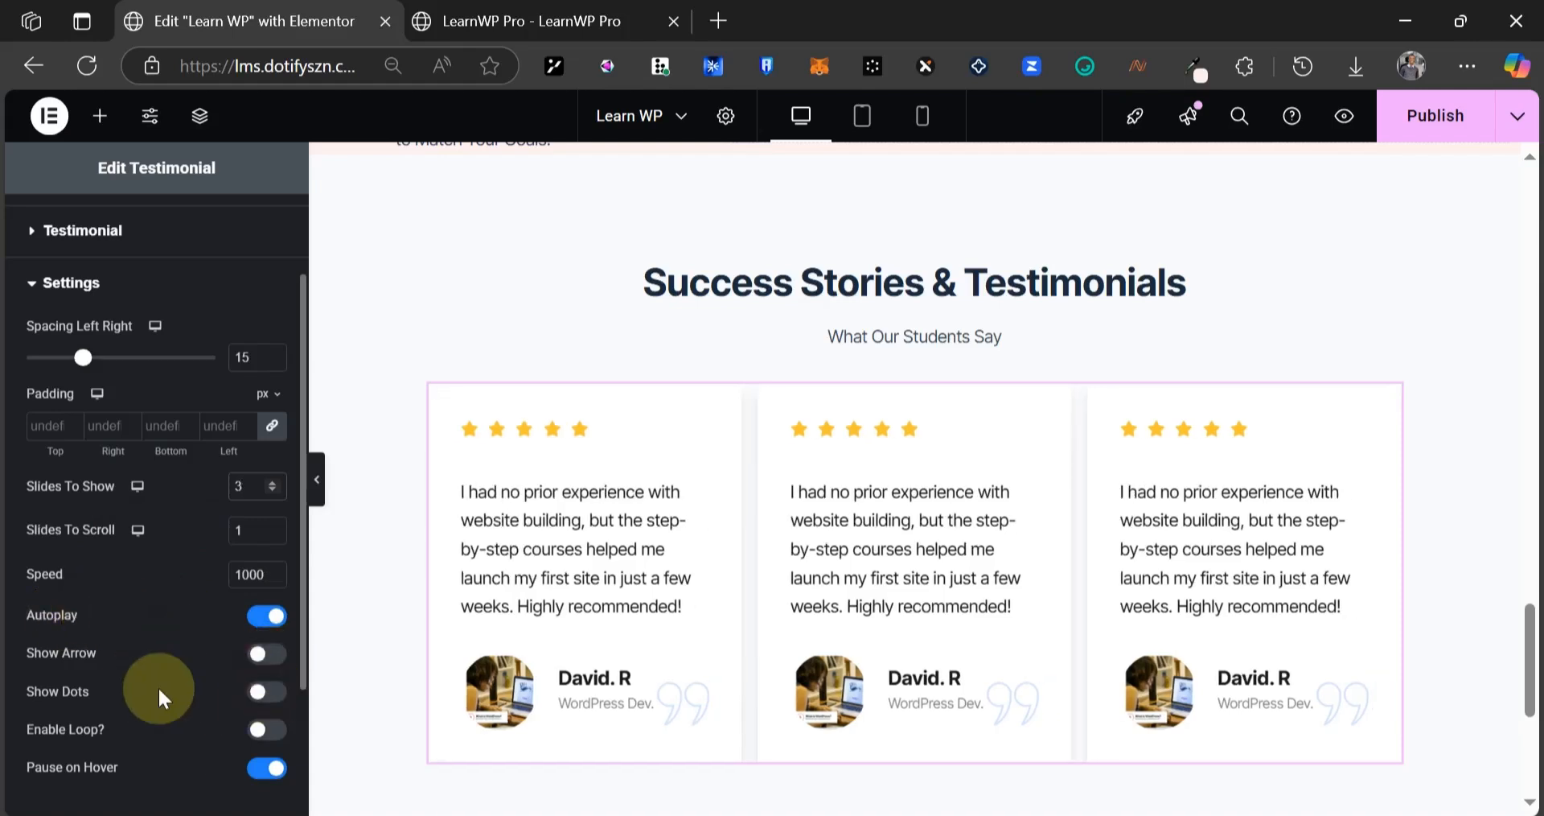
click(266, 728)
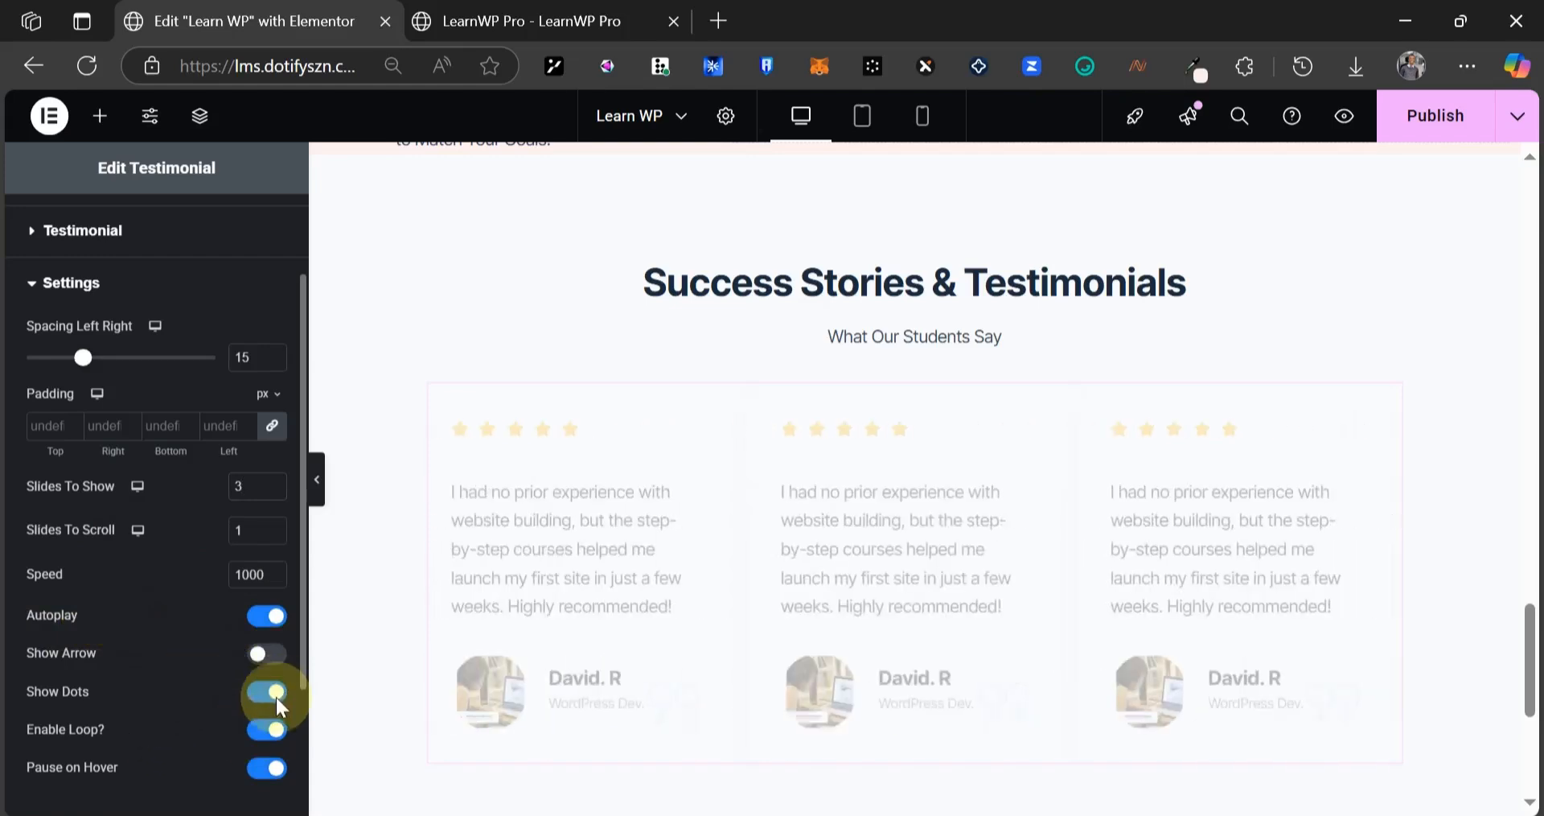
scroll(276, 694, down, 3)
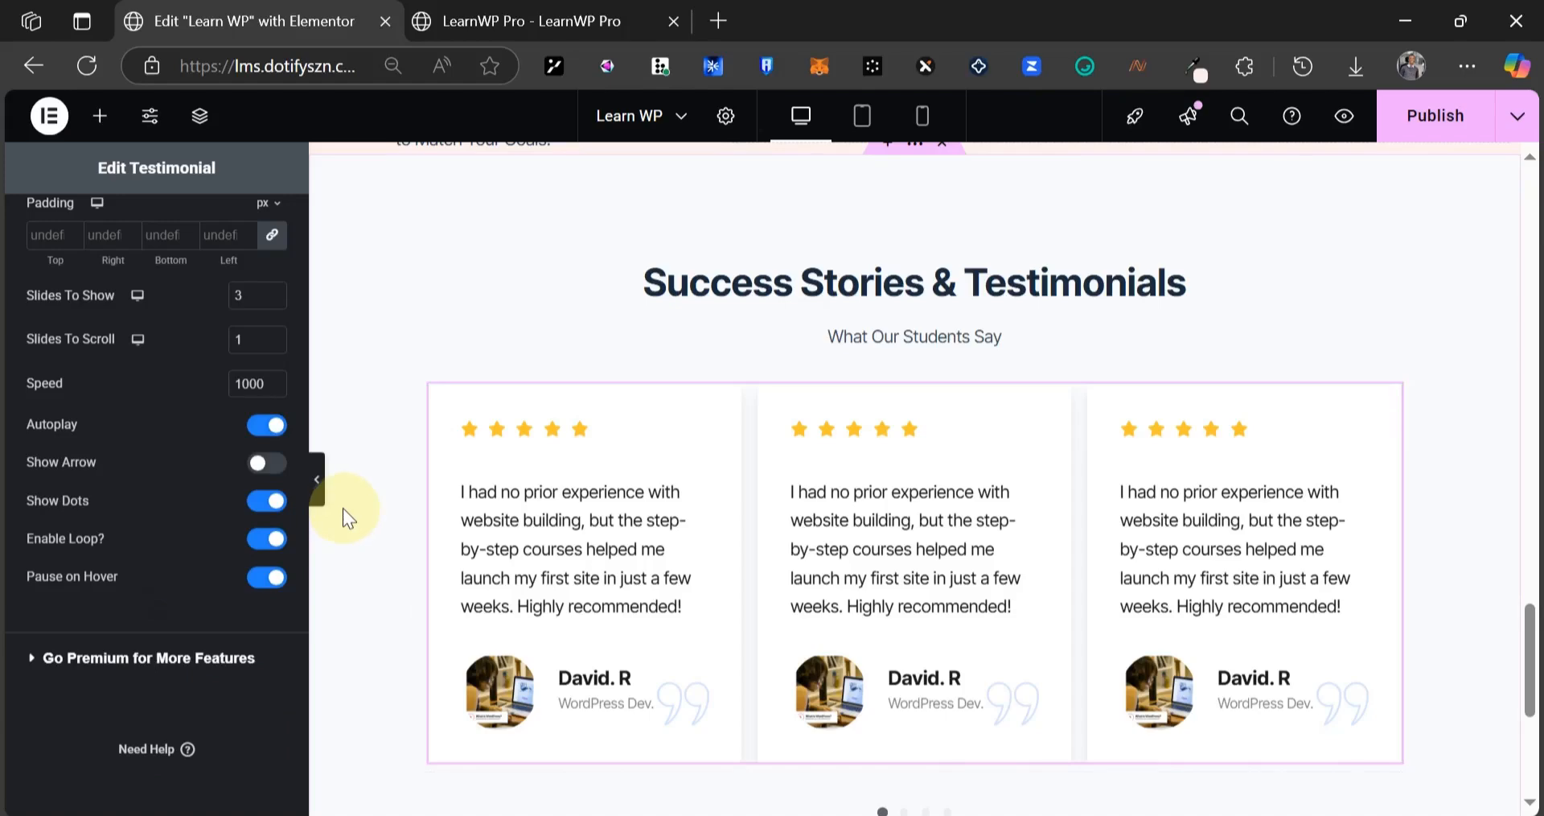
scroll(126, 505, up, 2)
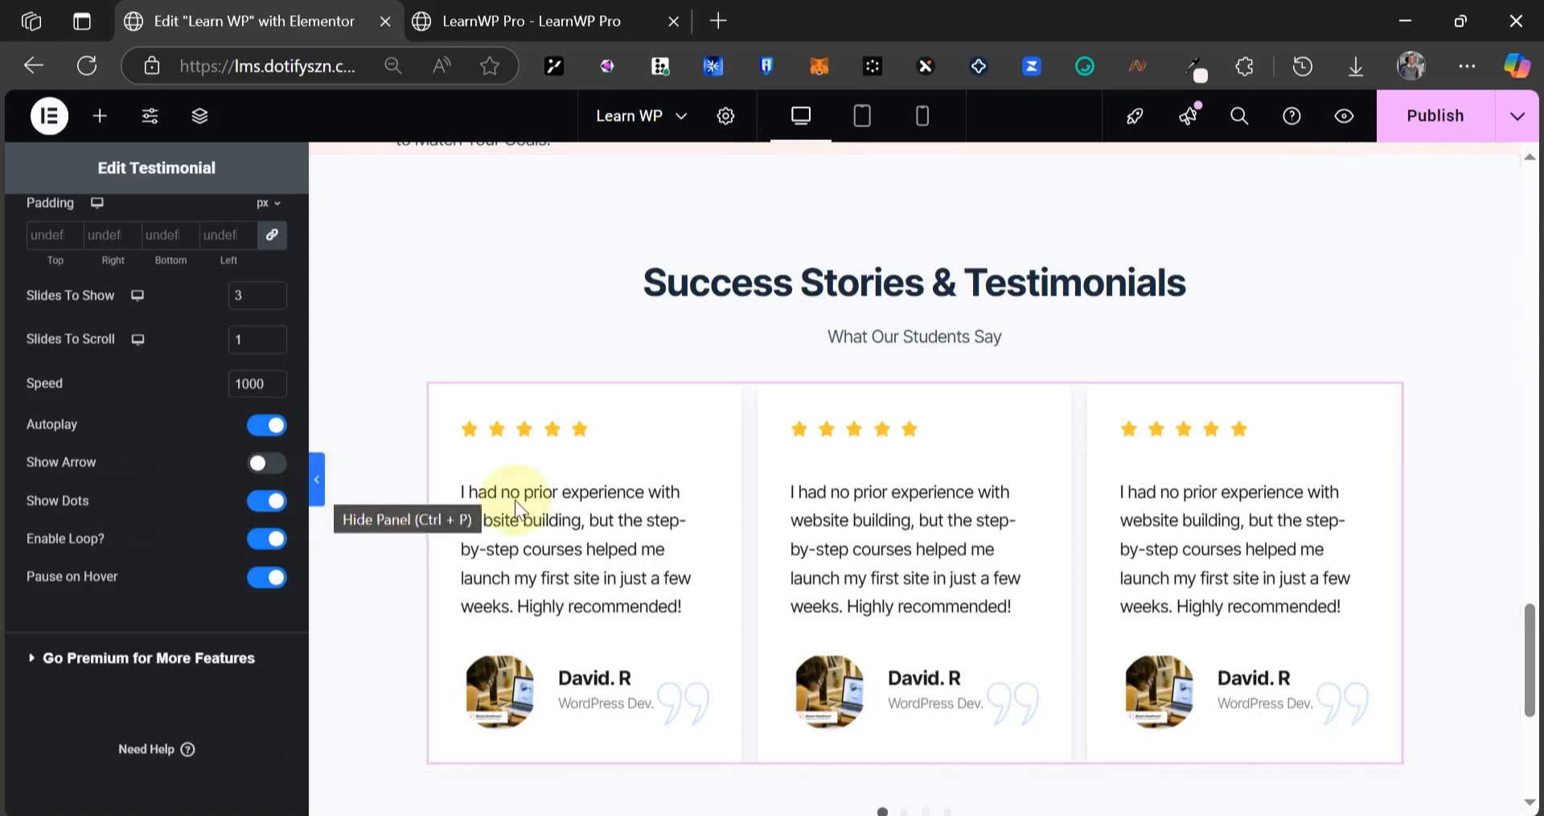
scroll(789, 562, down, 1)
scroll(325, 777, down, 1)
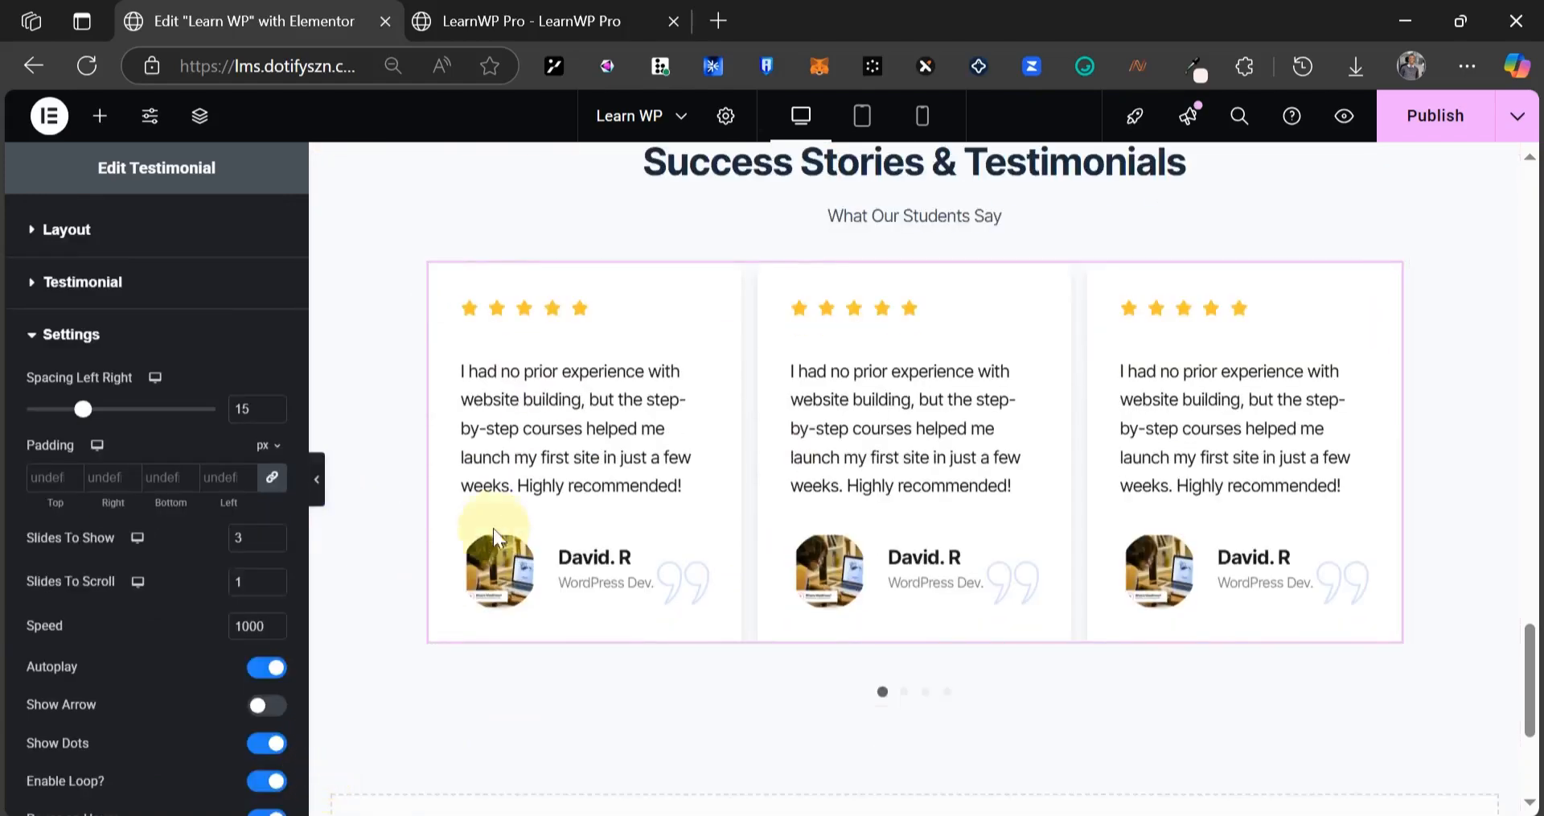
- Compare with the reference testimonials and add a box shadow to the testimonial cards with horizontal and vertical offsets of 10
click(534, 20)
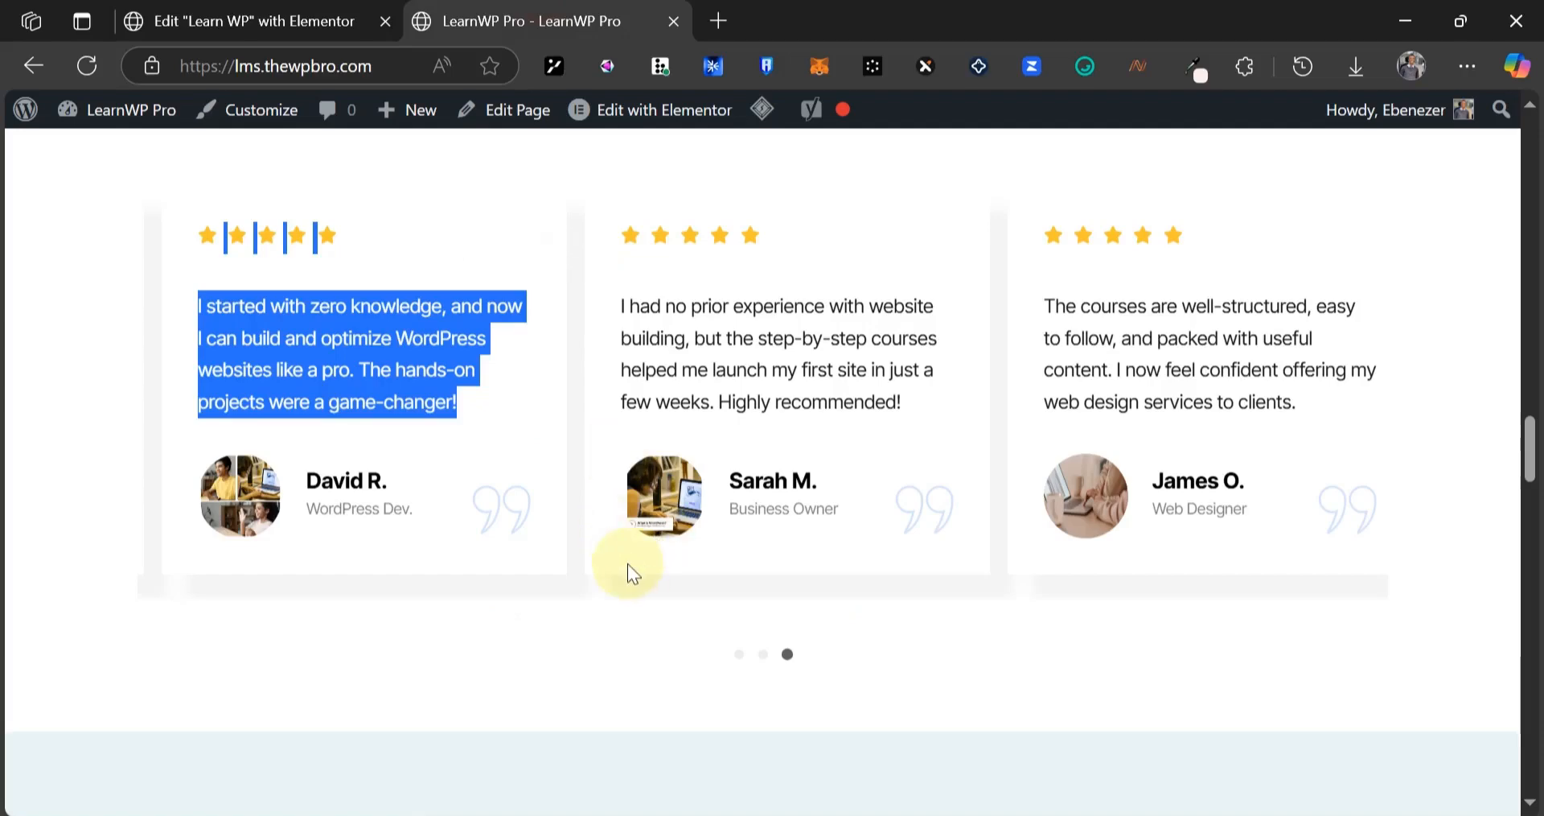
scroll(813, 624, up, 3)
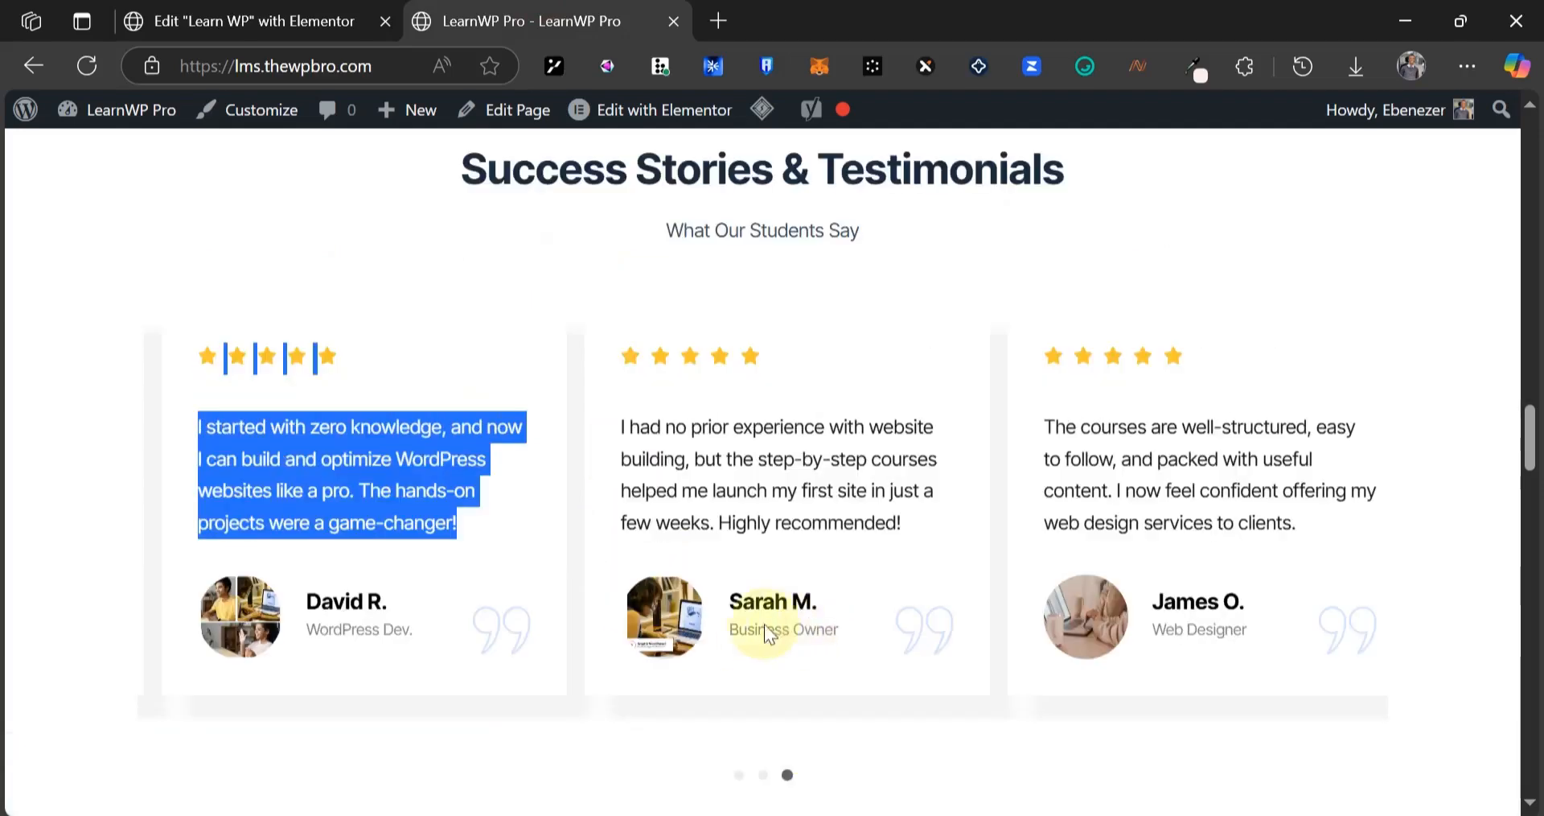
click(258, 20)
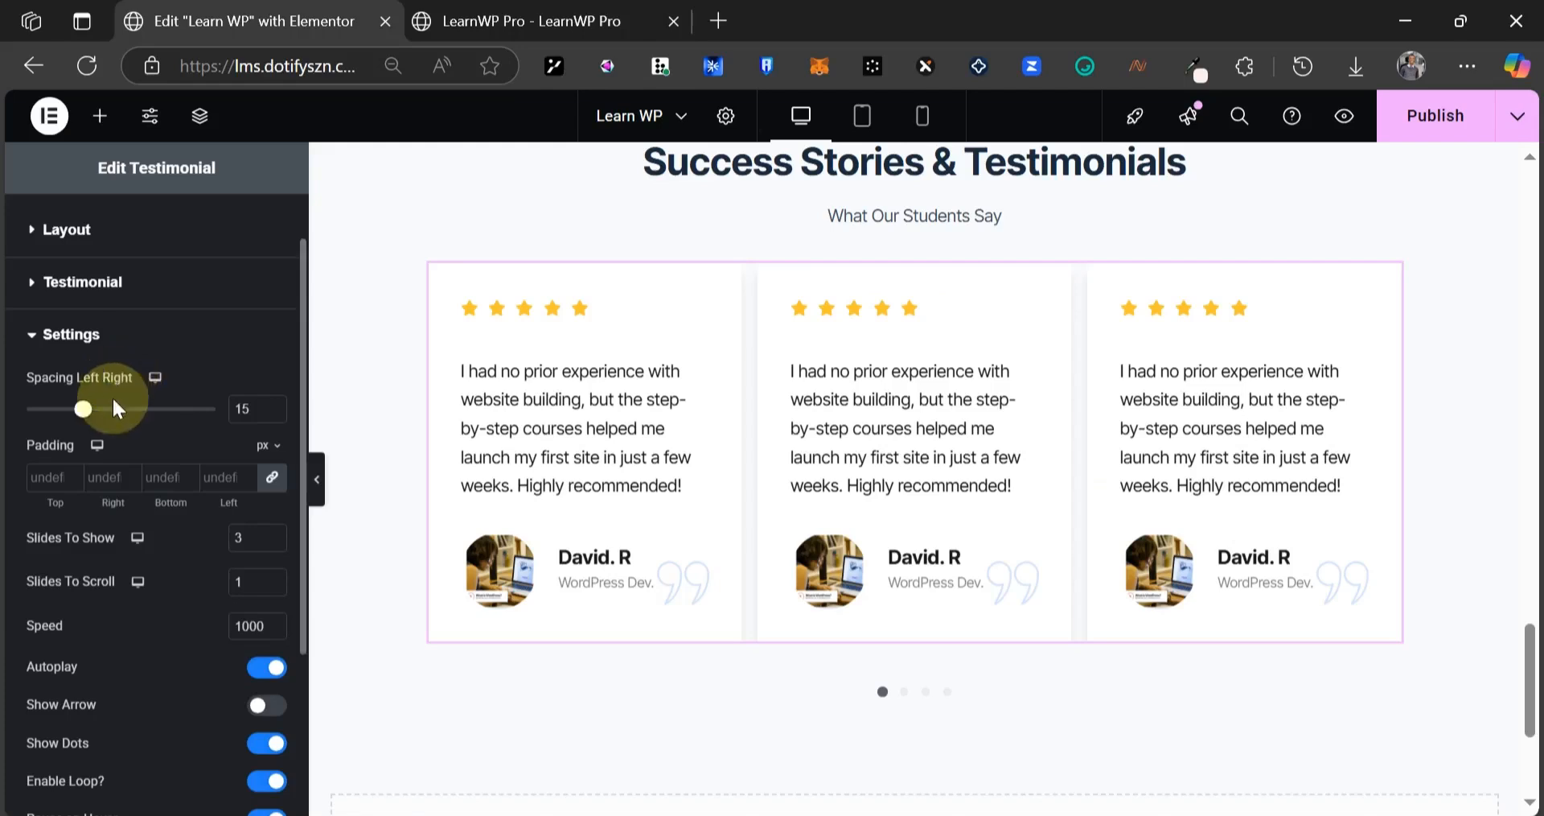
scroll(112, 409, up, 1)
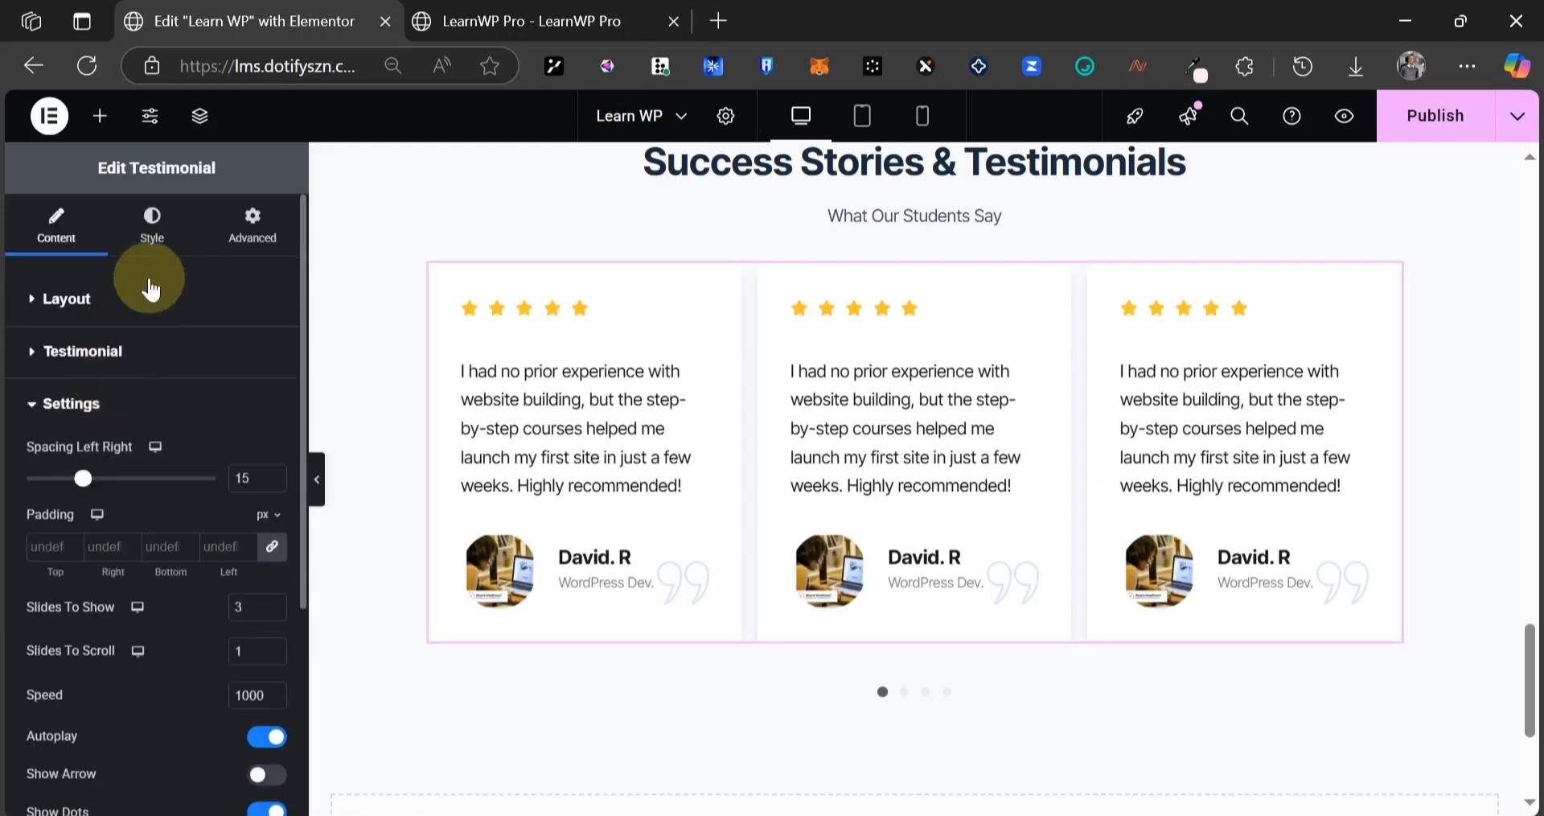
click(176, 246)
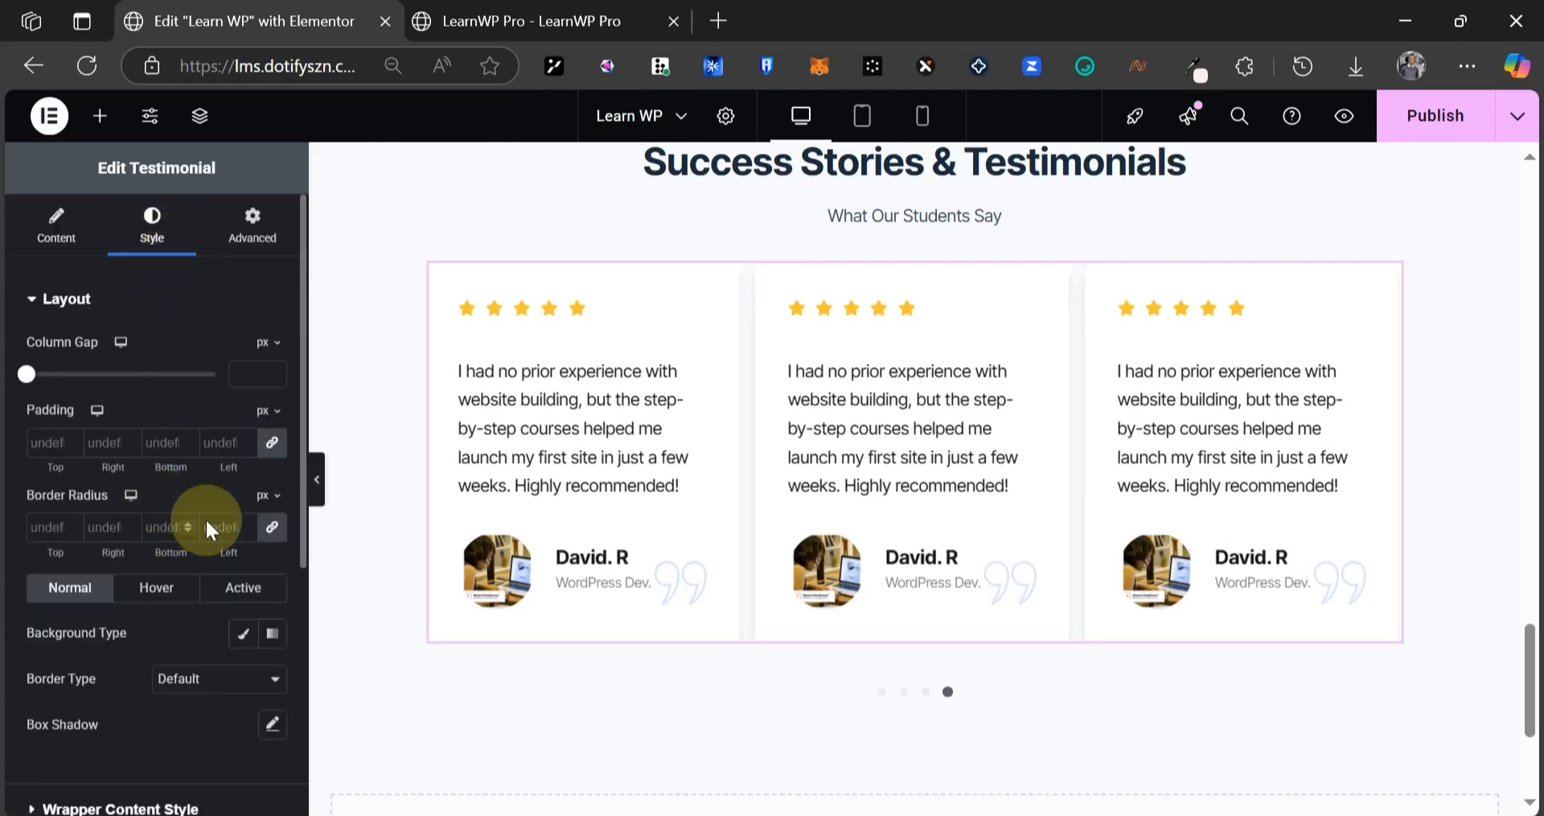
scroll(272, 464, down, 3)
click(273, 482)
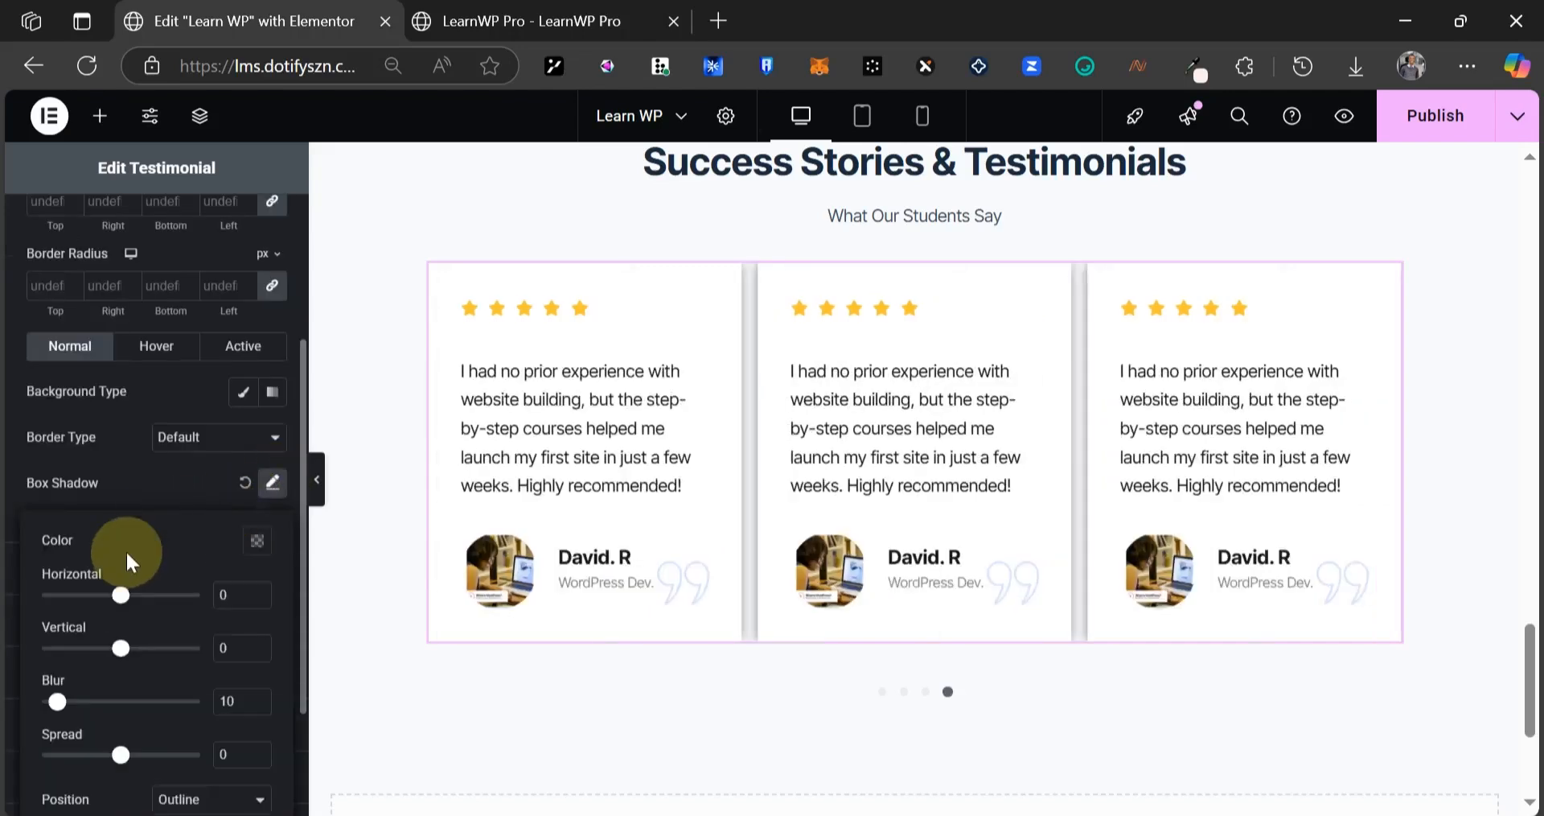
click(218, 593)
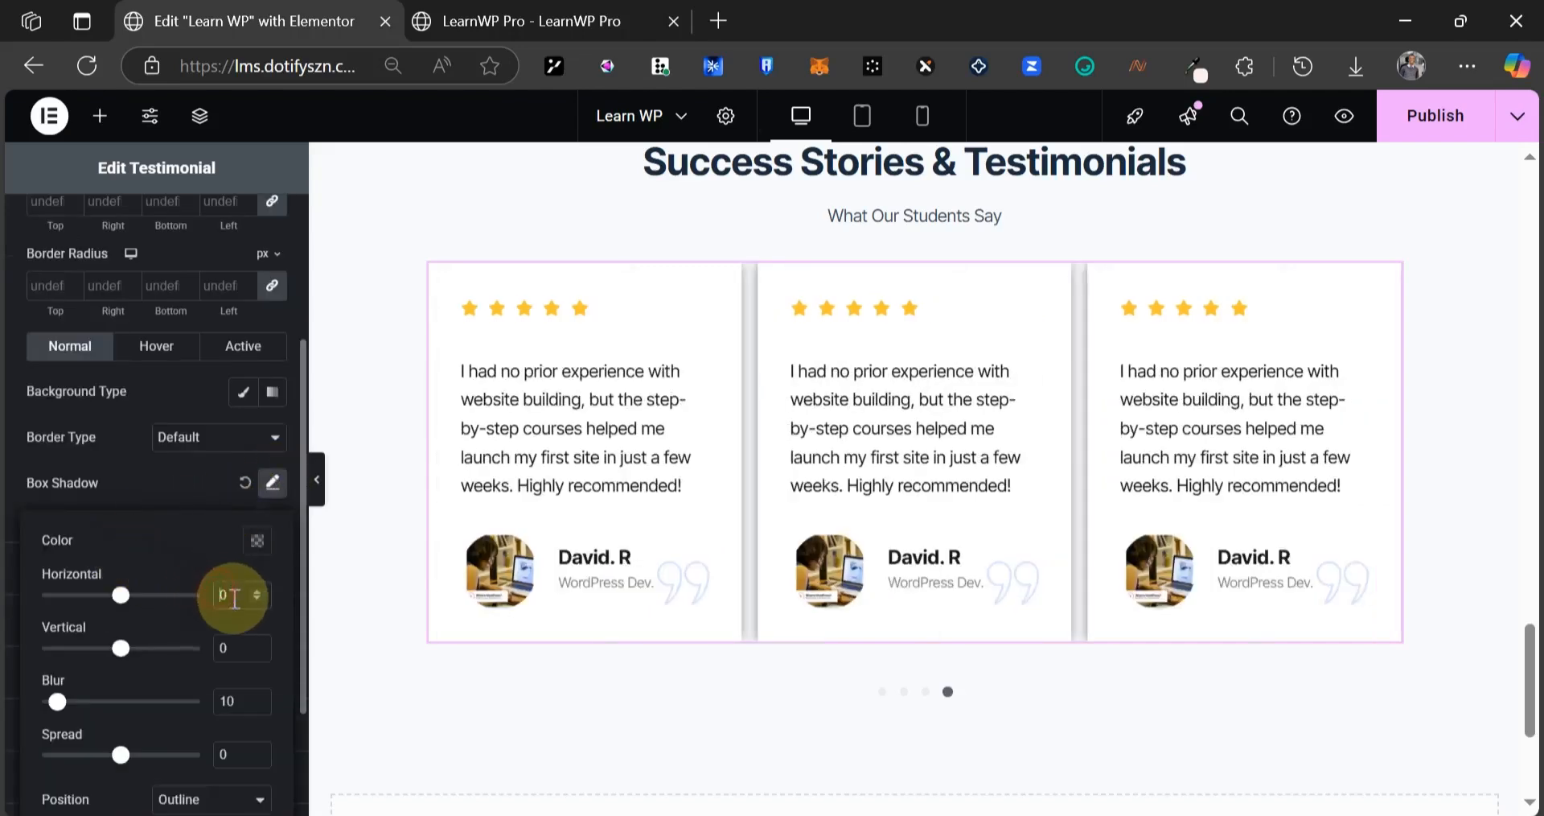
text(1)
click(220, 646)
text(1)
- Set the testimonial cards' box shadow color to a faint grey, rgba(149, 149, 149, 0.13)
click(254, 541)
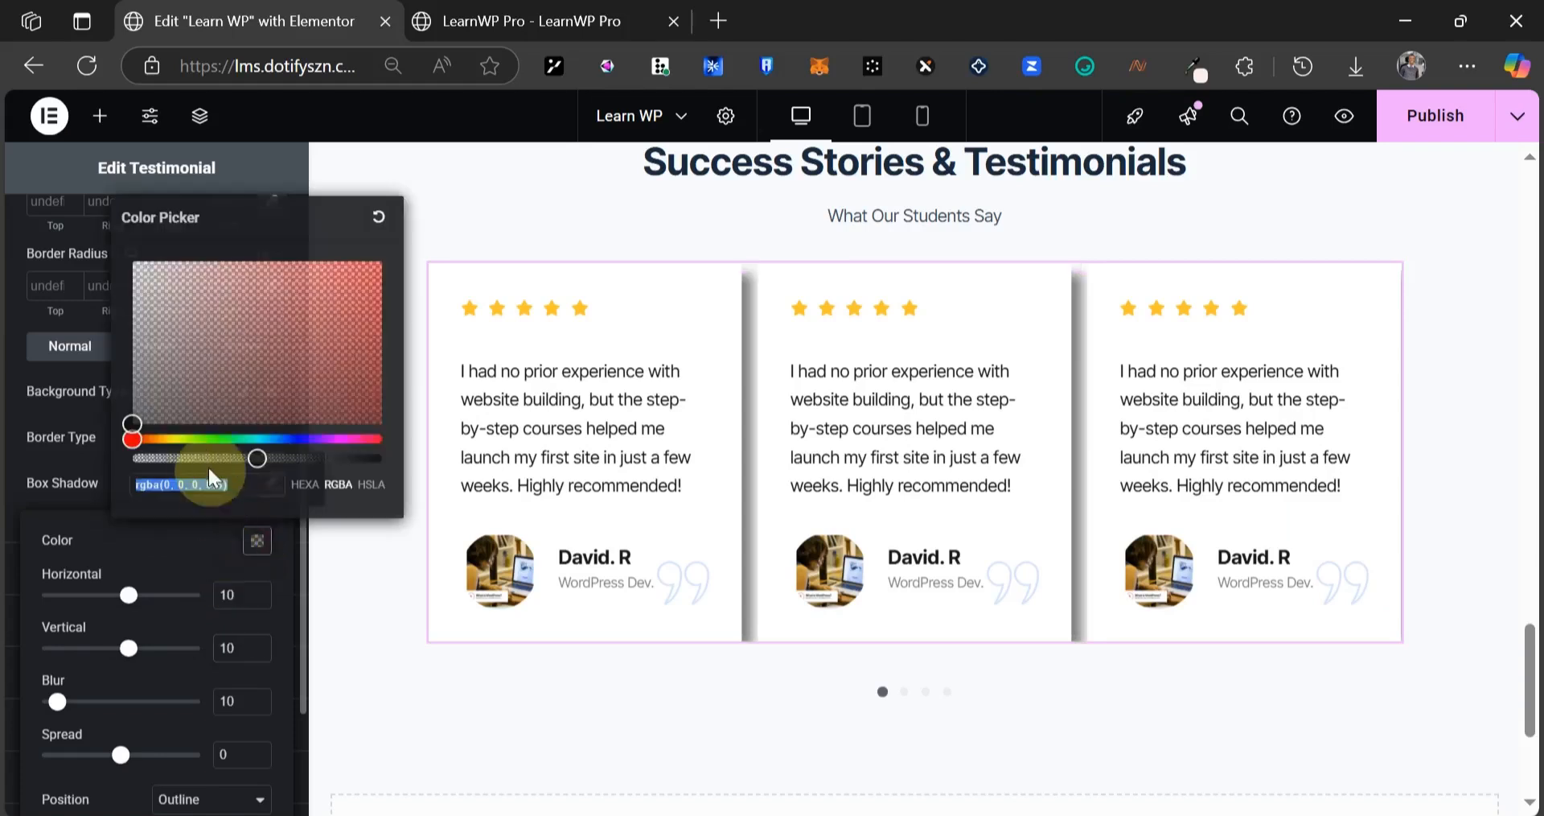
drag(204, 459, 178, 465)
click(165, 459)
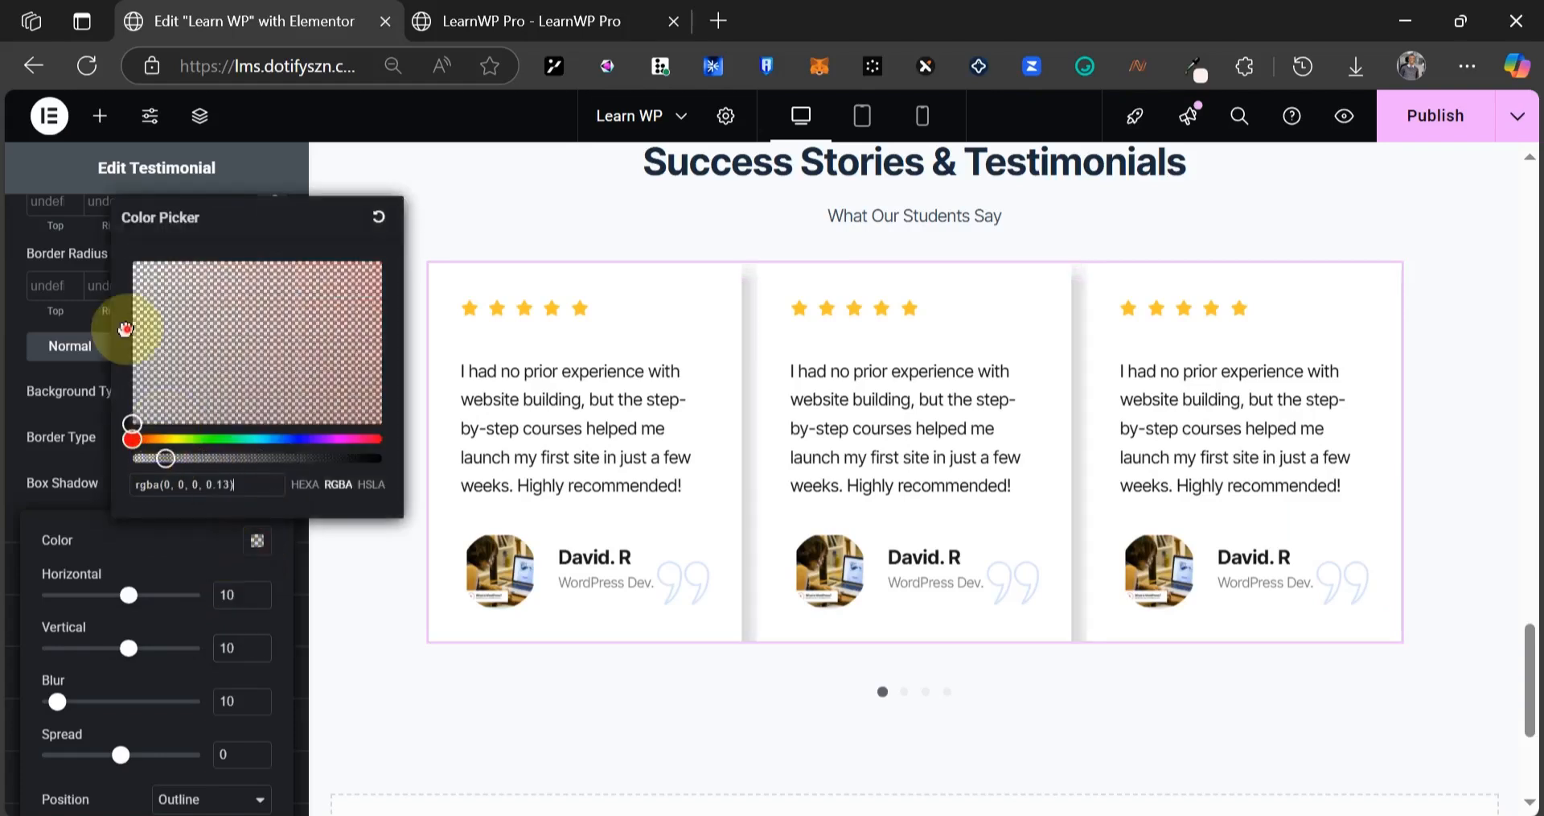
drag(126, 329, 117, 326)
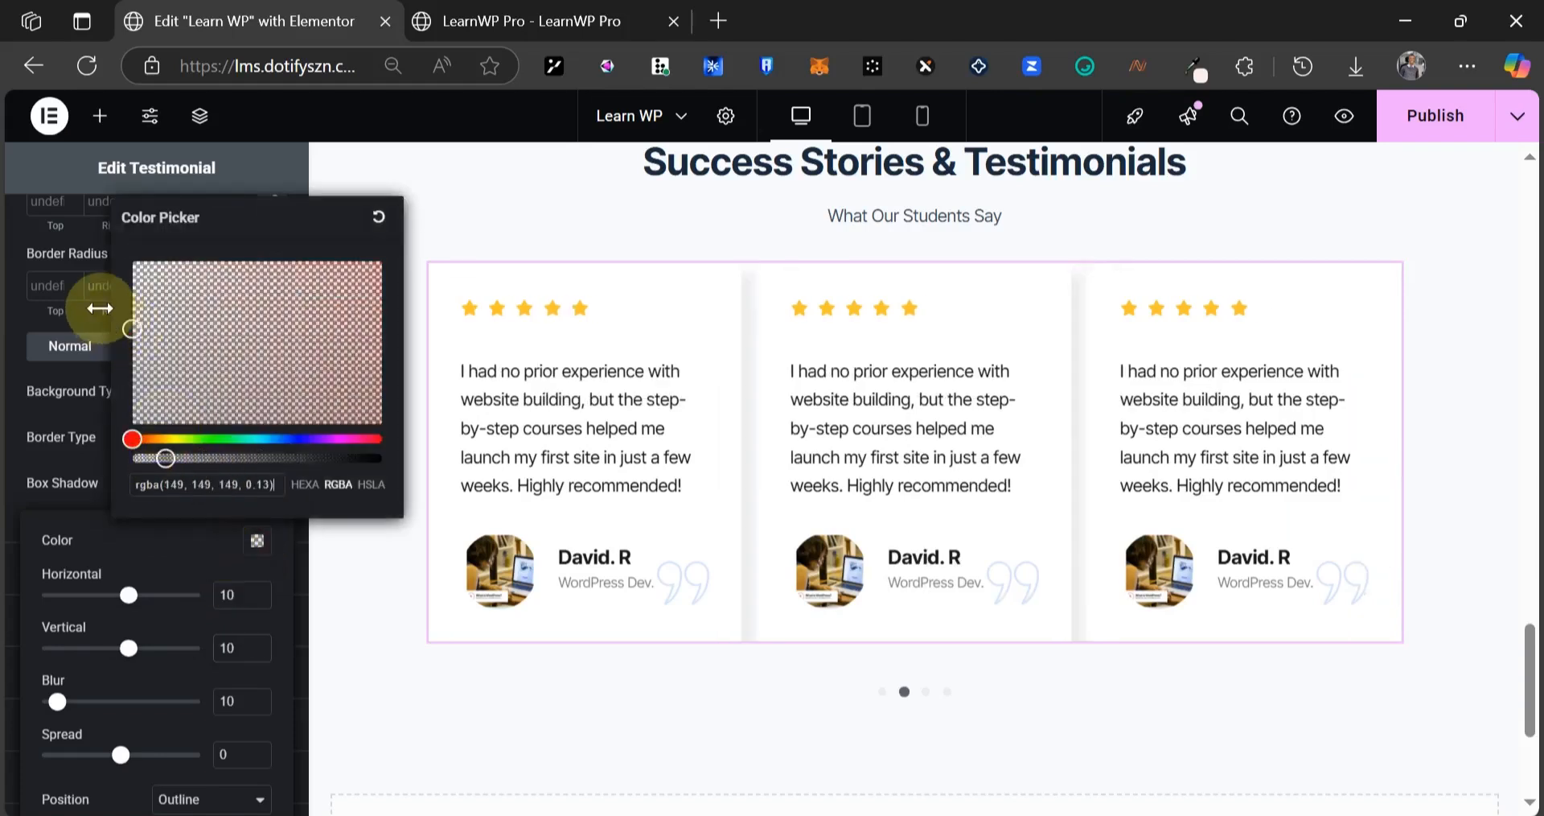
click(62, 508)
scroll(62, 329, up, 2)
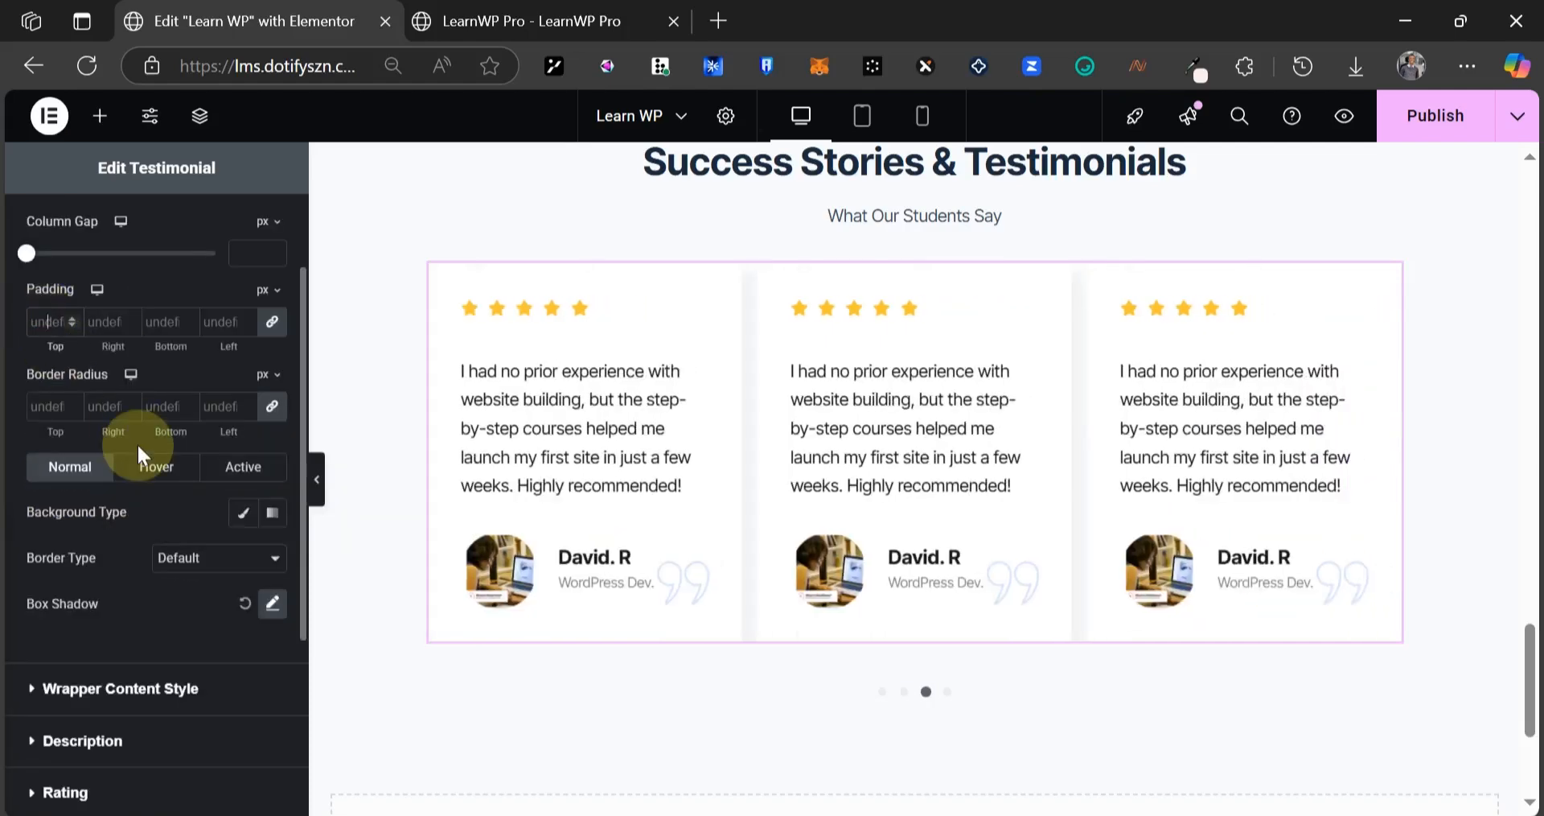
- Set the testimonial cards' padding to 50 px on all sides and preview the slider at full width
text(50)
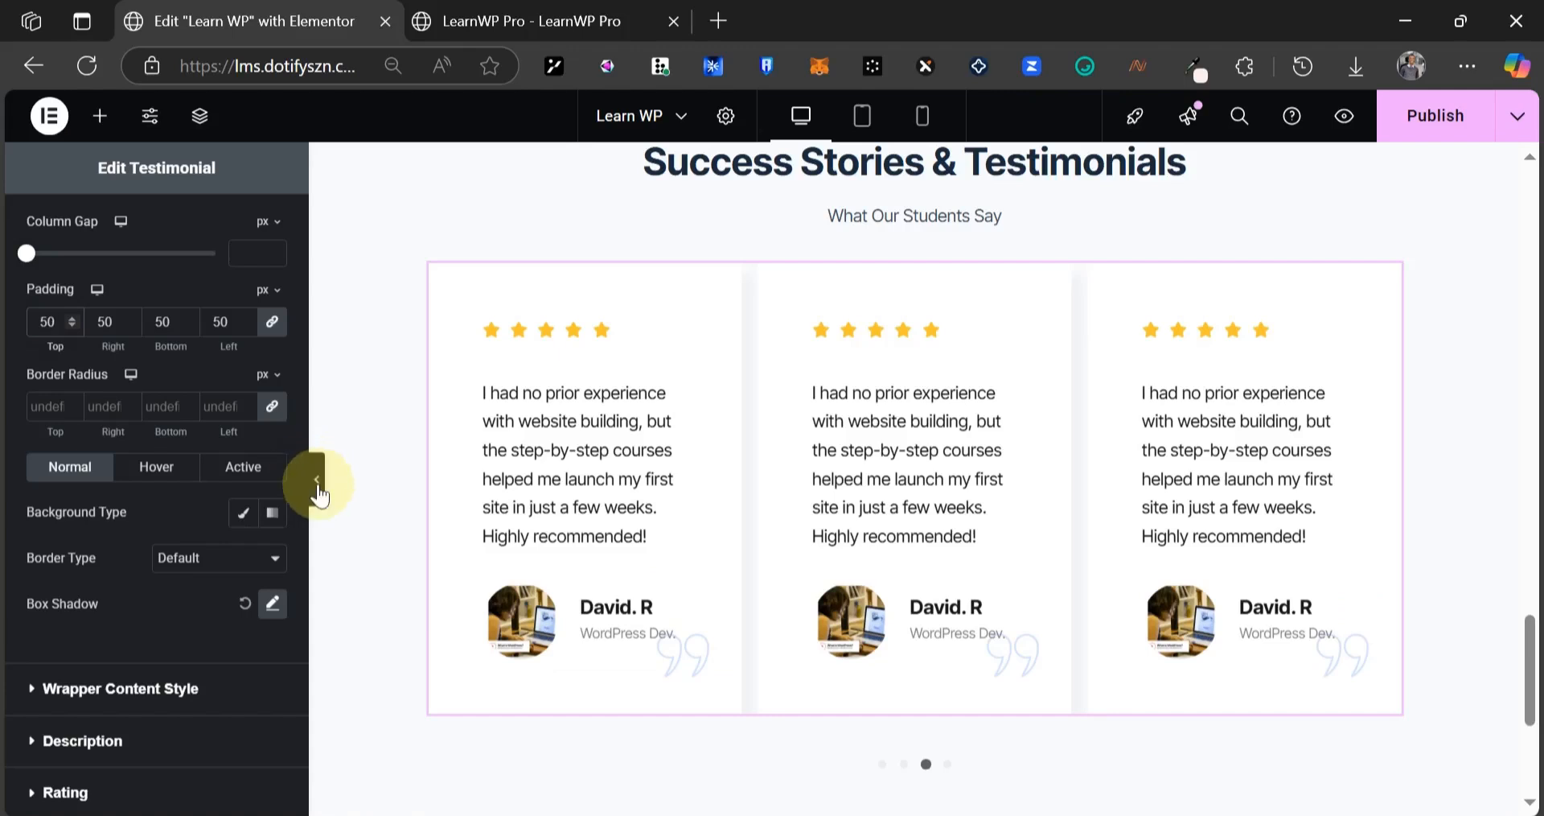
click(318, 482)
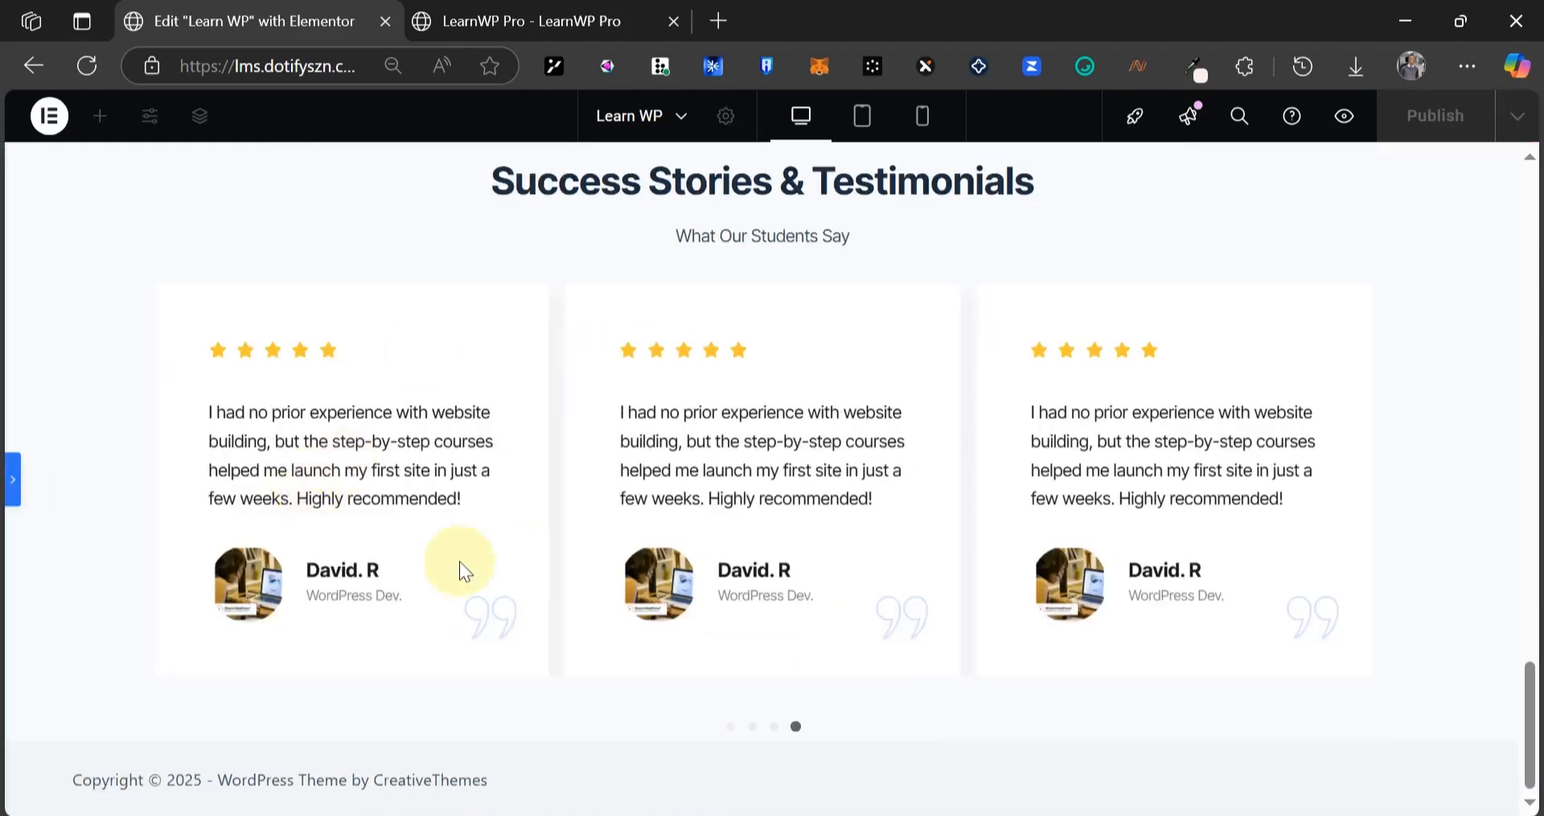
click(15, 478)
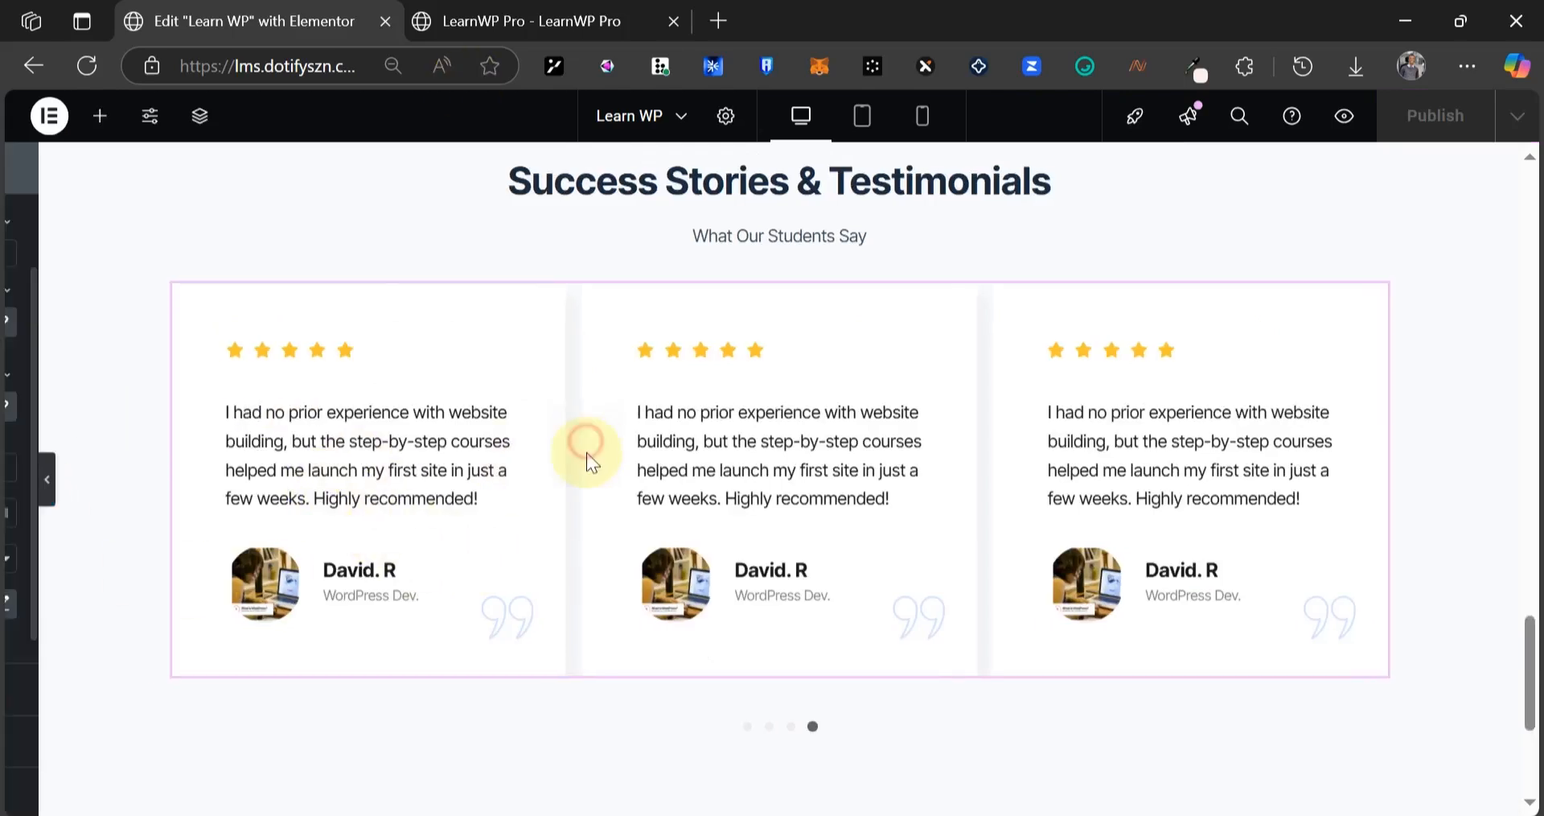
- Check the reference site's blog section and duplicate the "Success Stories & Testimonials" section as its base
key(ctrl+Tab)
scroll(588, 455, down, 3)
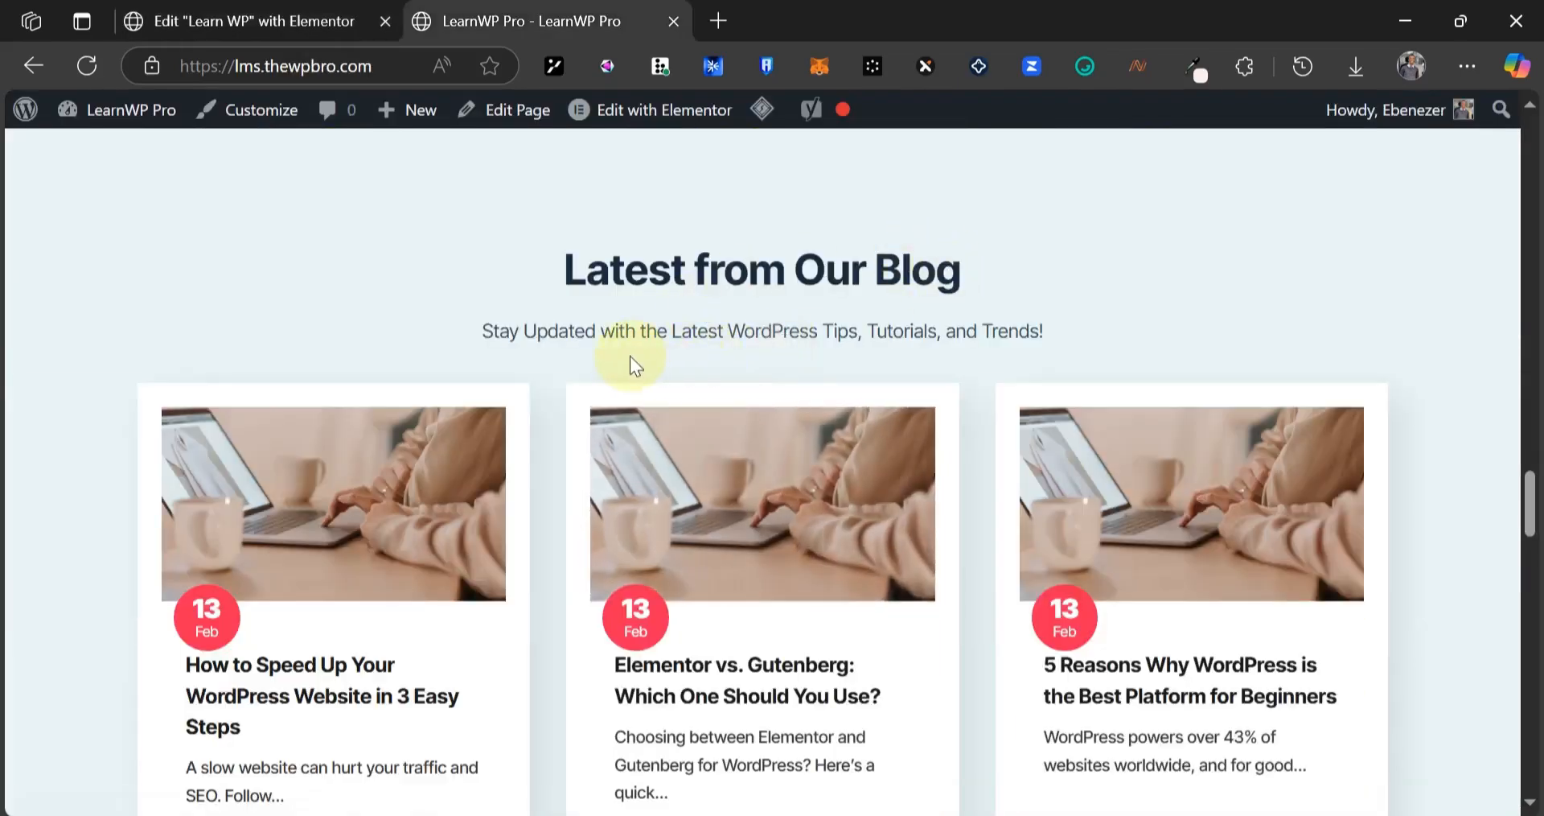
scroll(631, 362, down, 1)
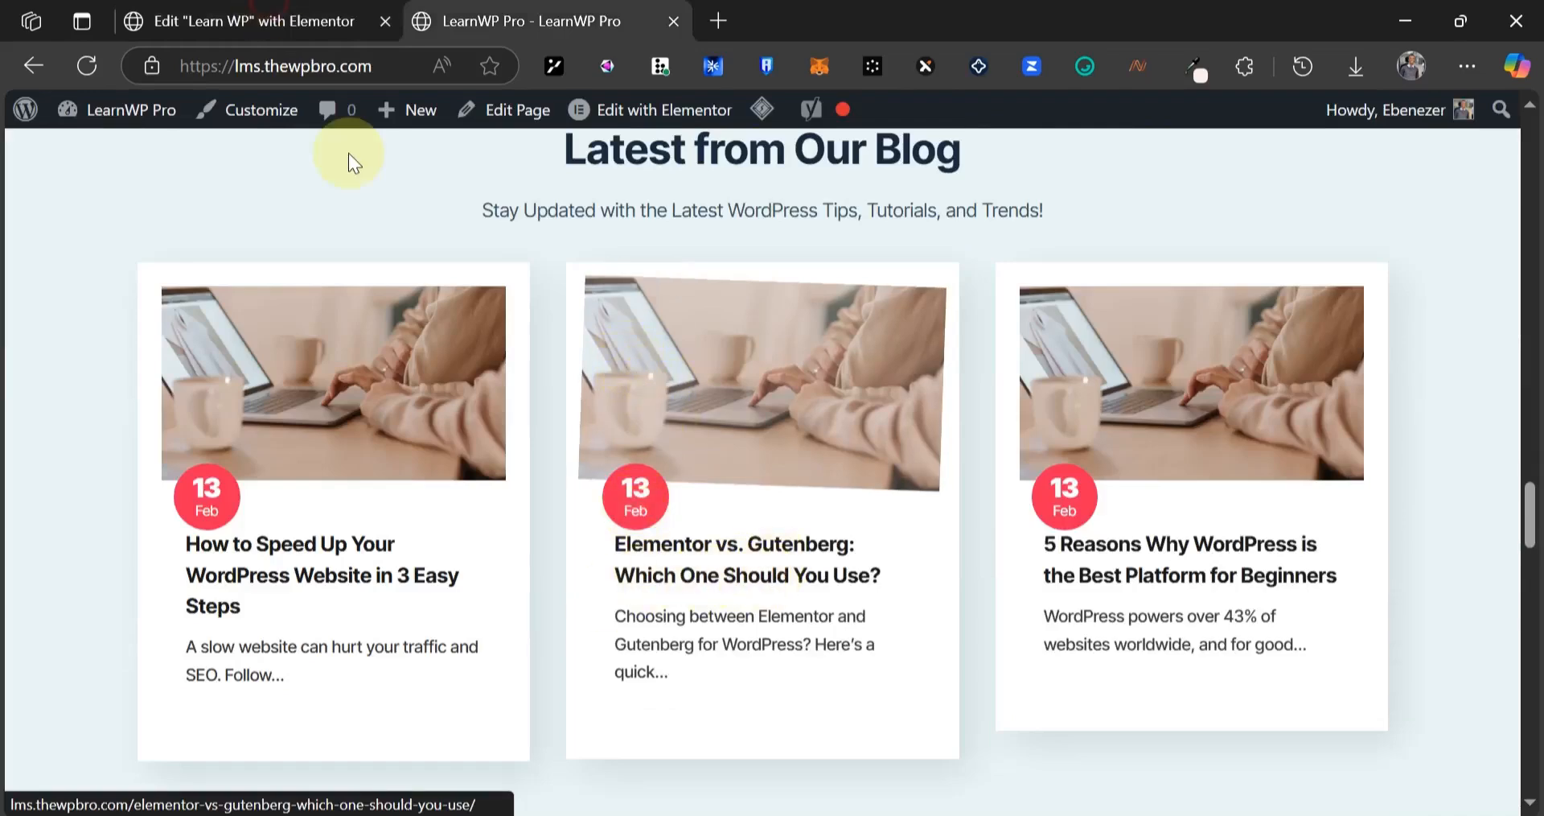
scroll(817, 529, down, 4)
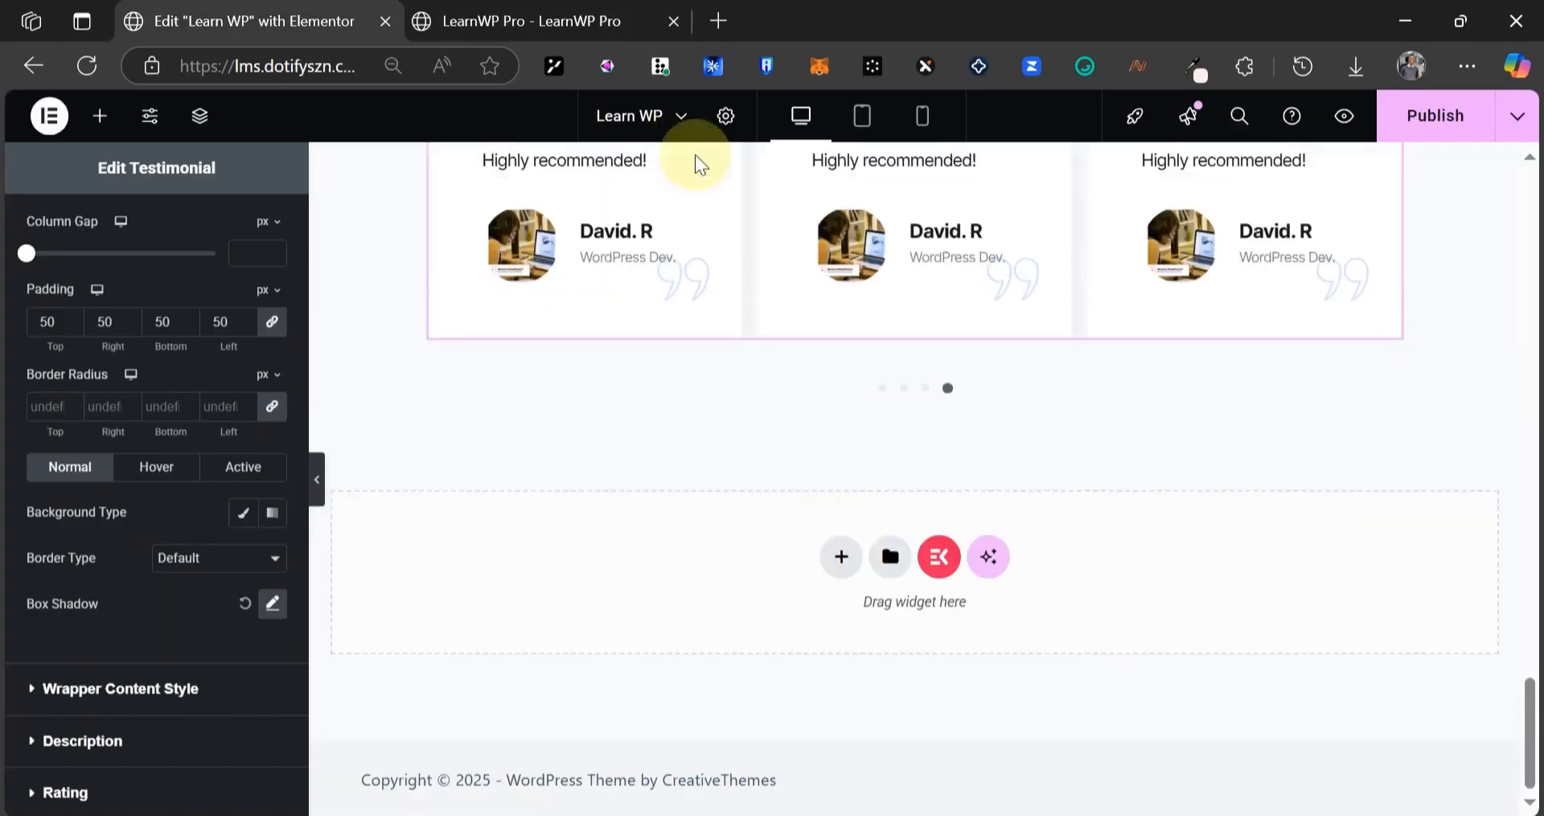
click(607, 5)
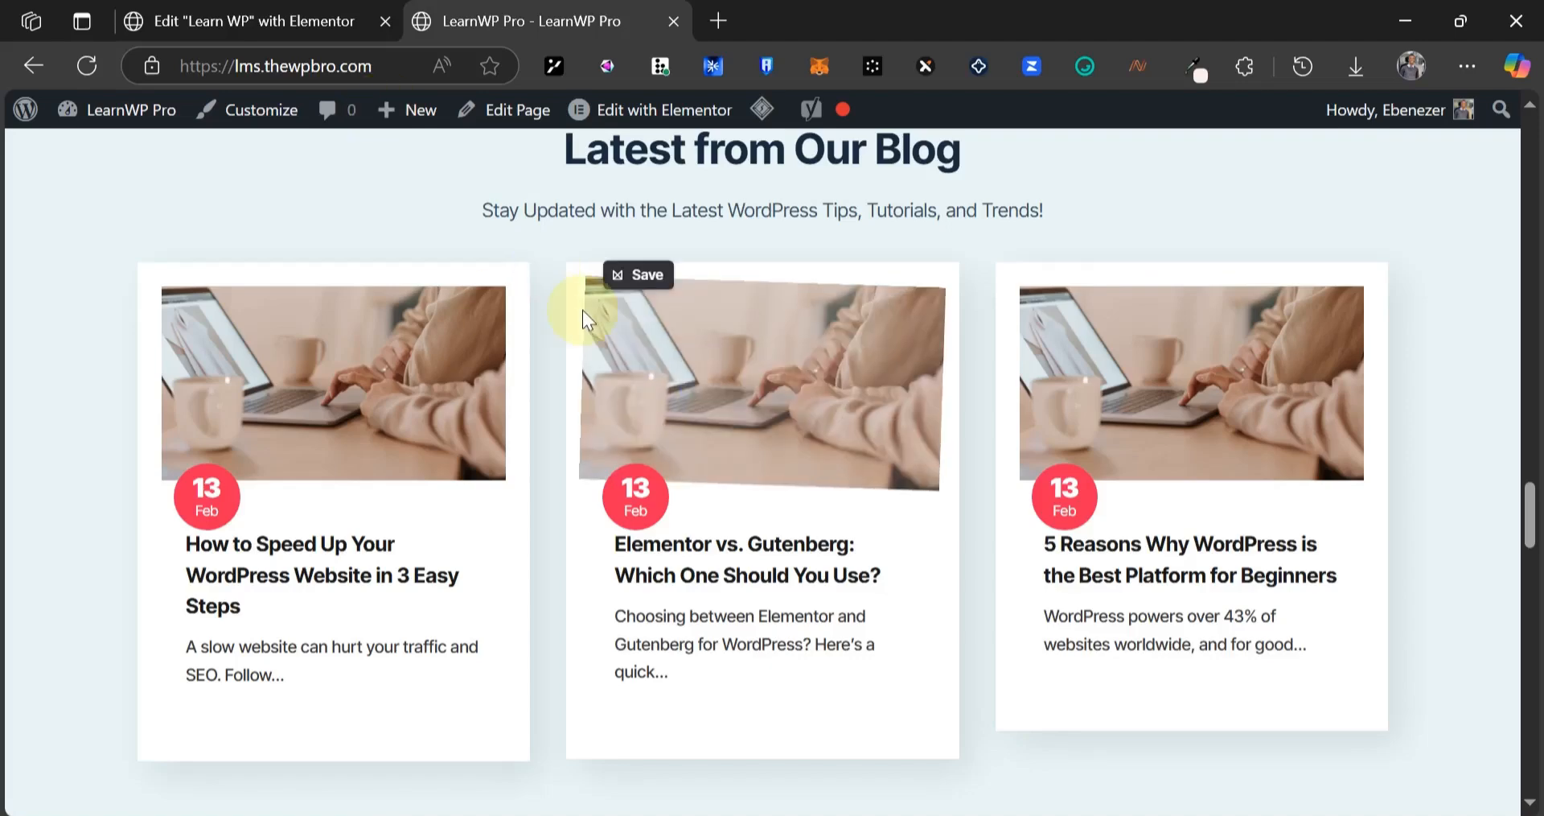
scroll(582, 311, up, 2)
click(328, 6)
scroll(925, 575, up, 7)
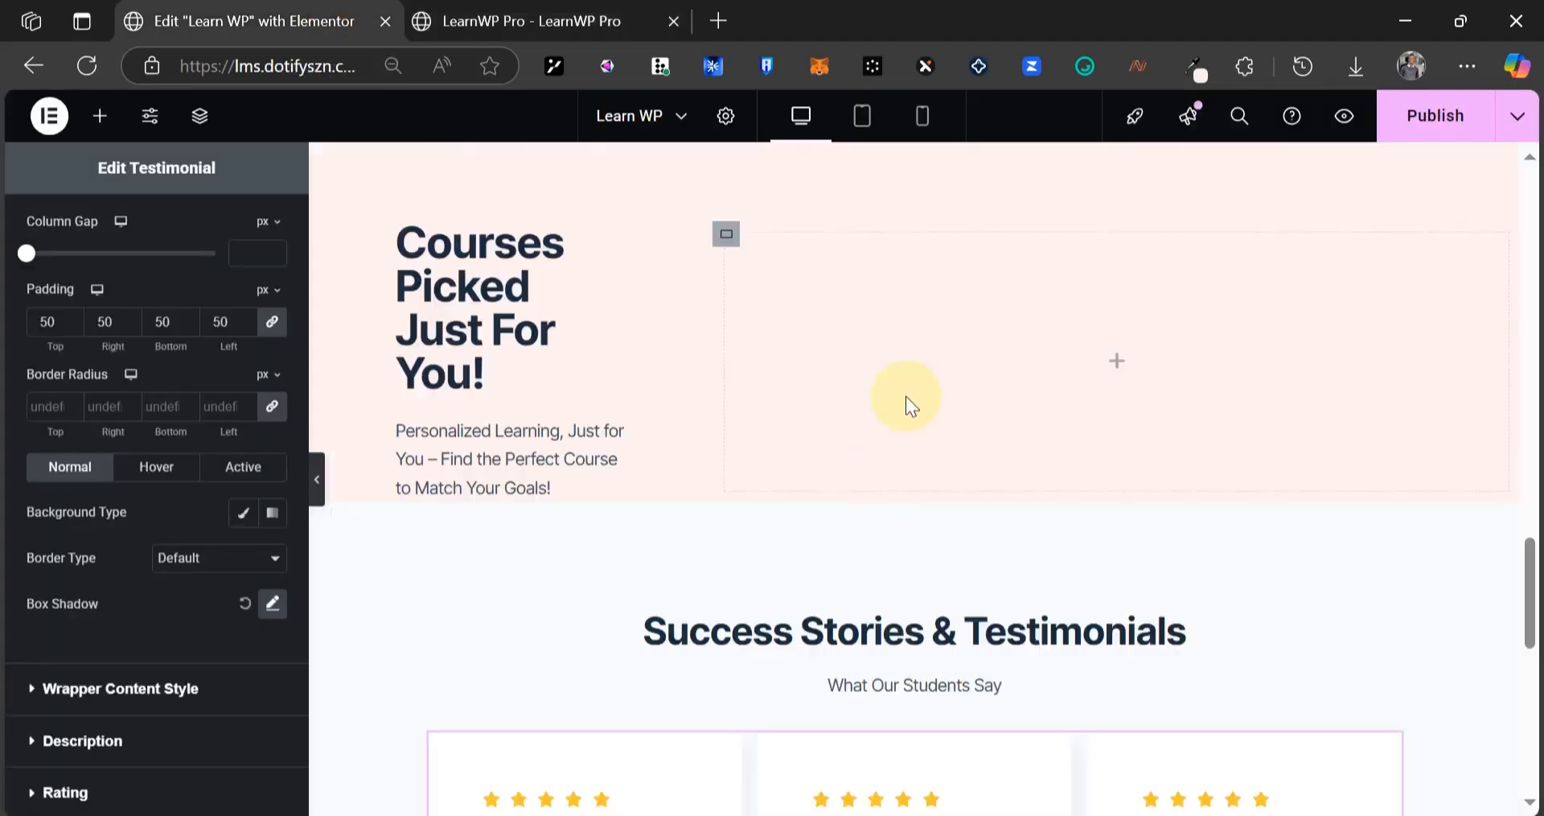
scroll(914, 386, down, 2)
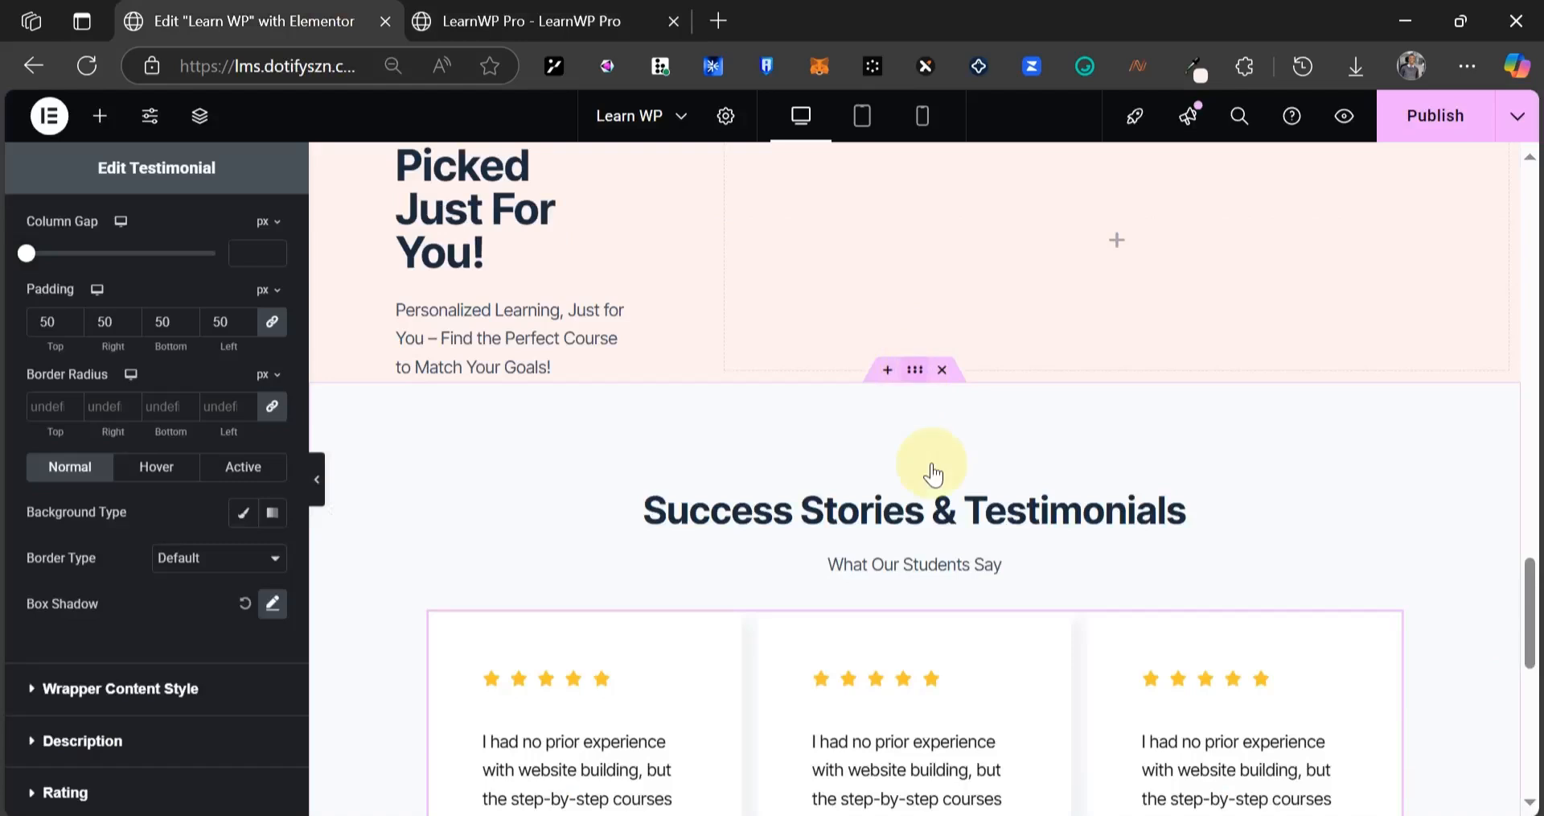
right_click(954, 330)
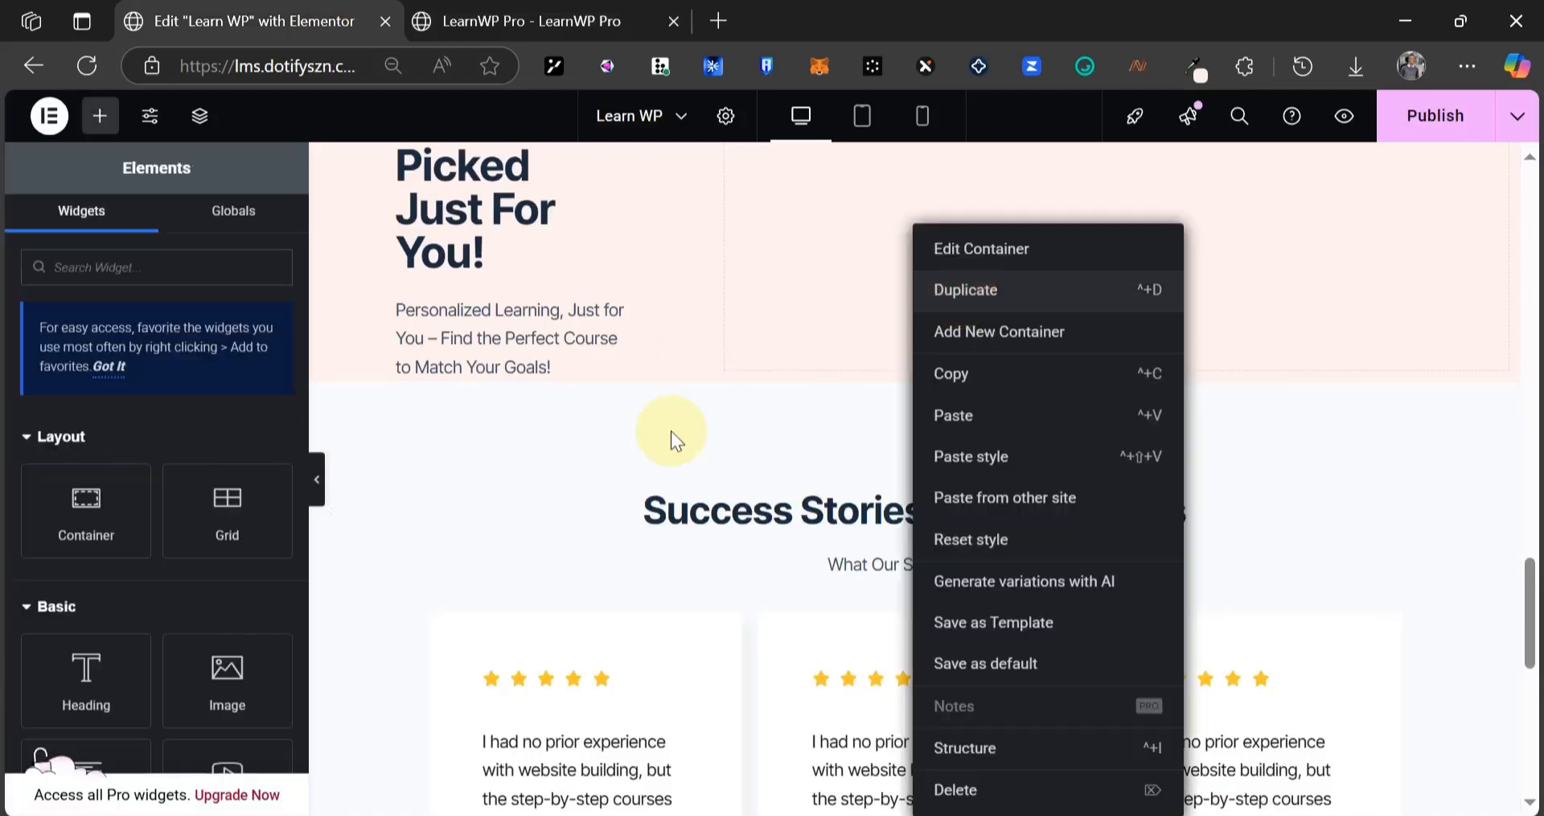
- Replace the duplicated section's heading with the reference title "Latest from Our Blog"
key(ctrl+Tab)
drag(568, 396, 988, 374)
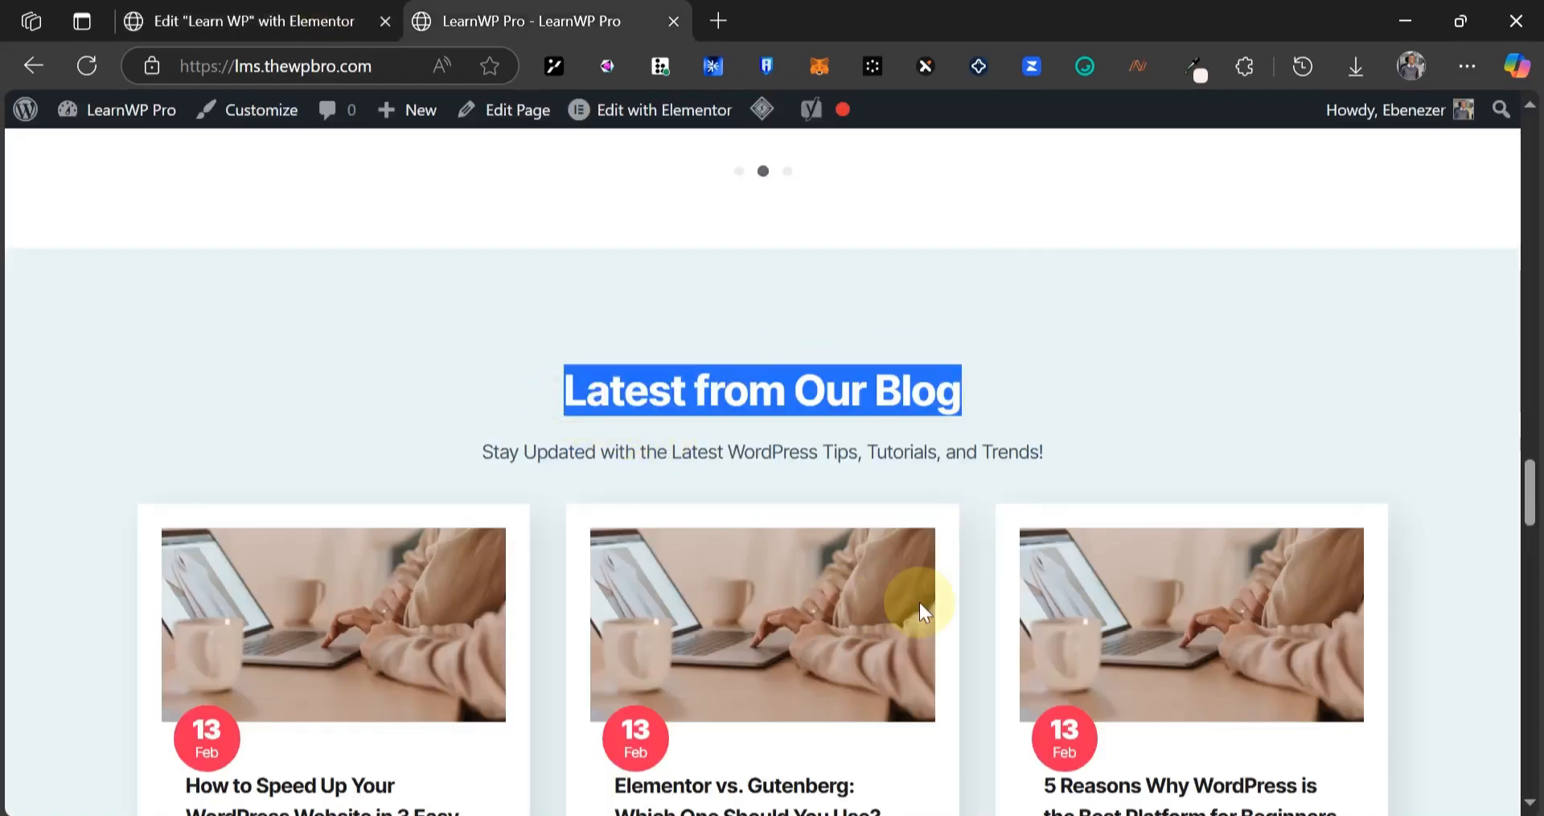
key(ctrl+Tab)
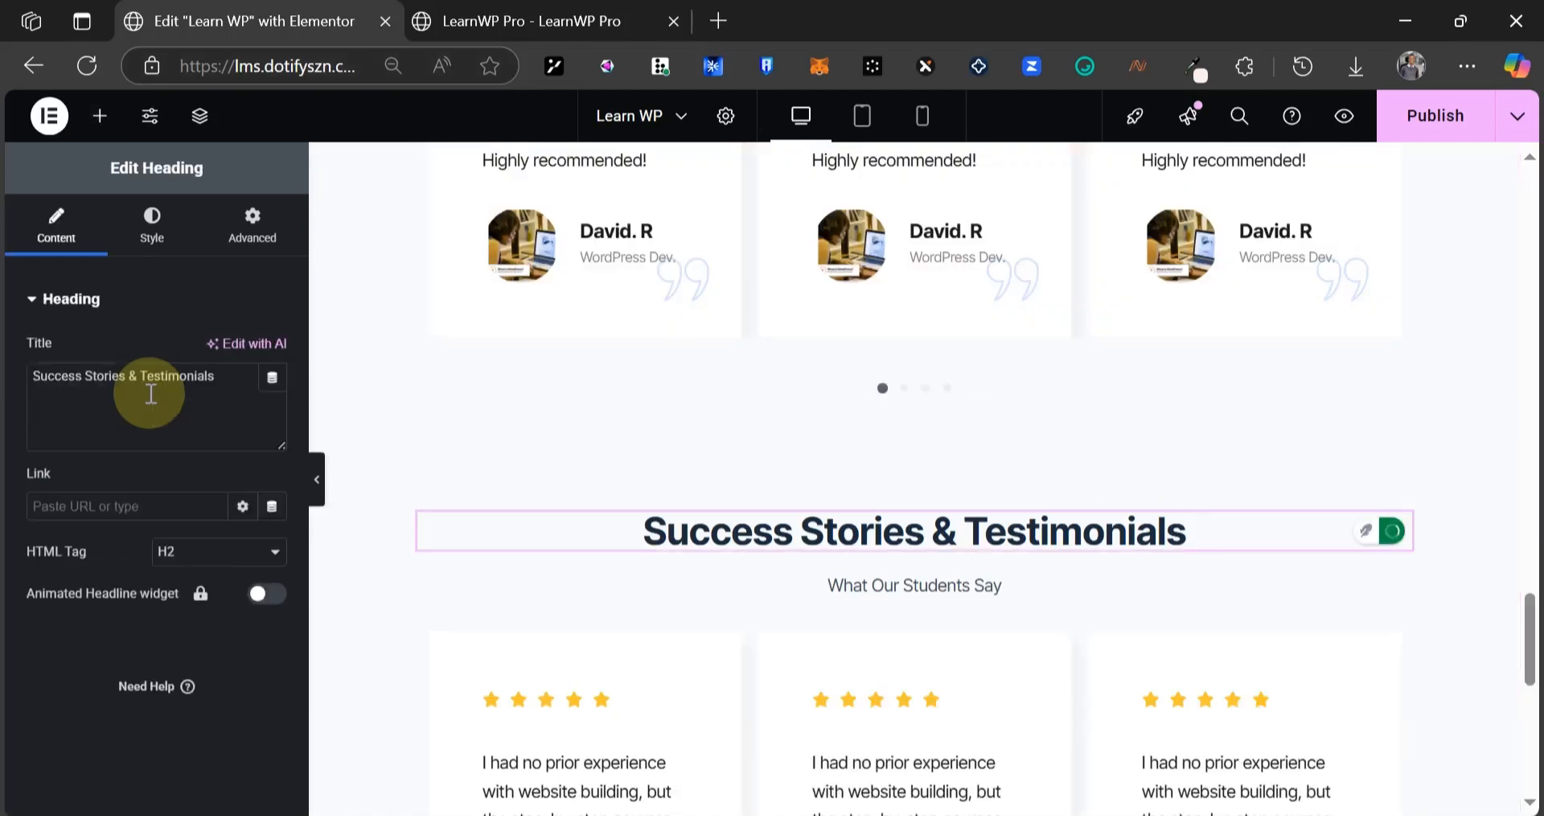
key(ctrl+a)
- Replace the duplicated section's subheading with the reference text "Stay Updated with the Latest WordPress Tips, Tutorials, and Trends!"
key(ctrl+Tab)
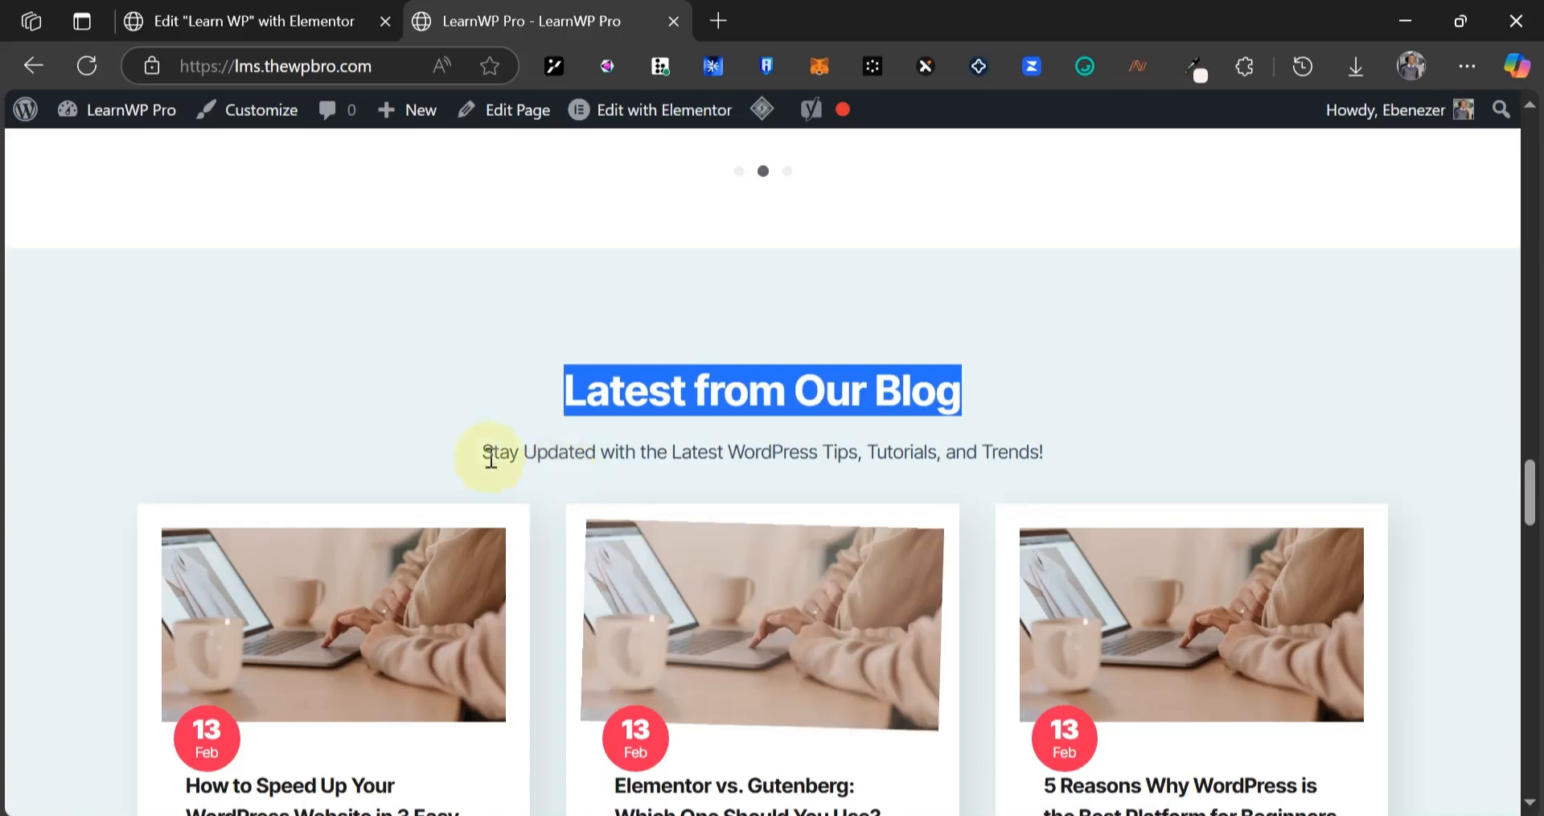
click(483, 451)
drag(1016, 451, 1199, 451)
key(ctrl+c)
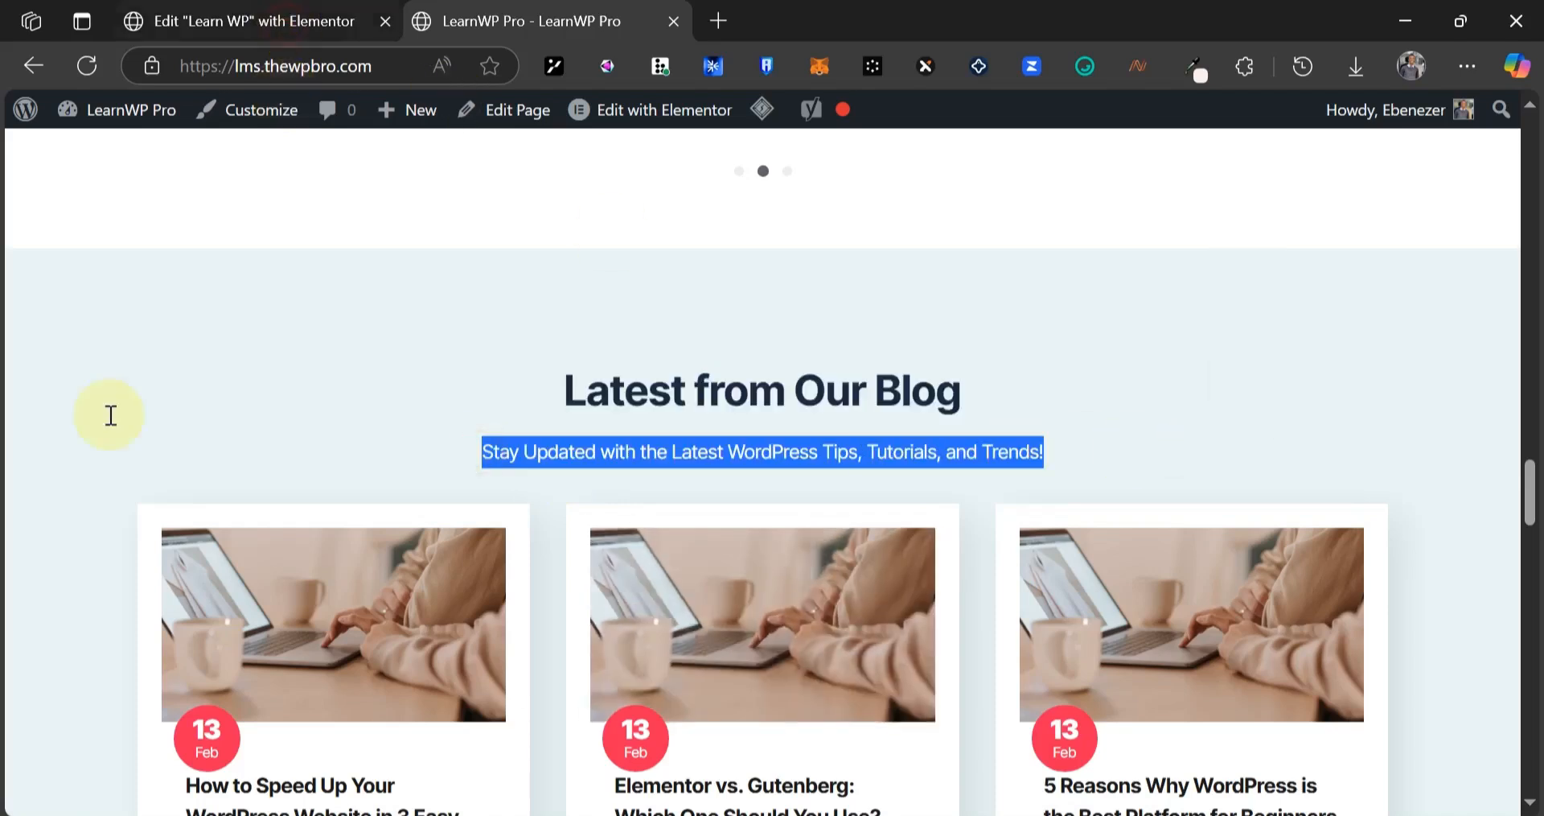
key(ctrl+Tab)
click(846, 587)
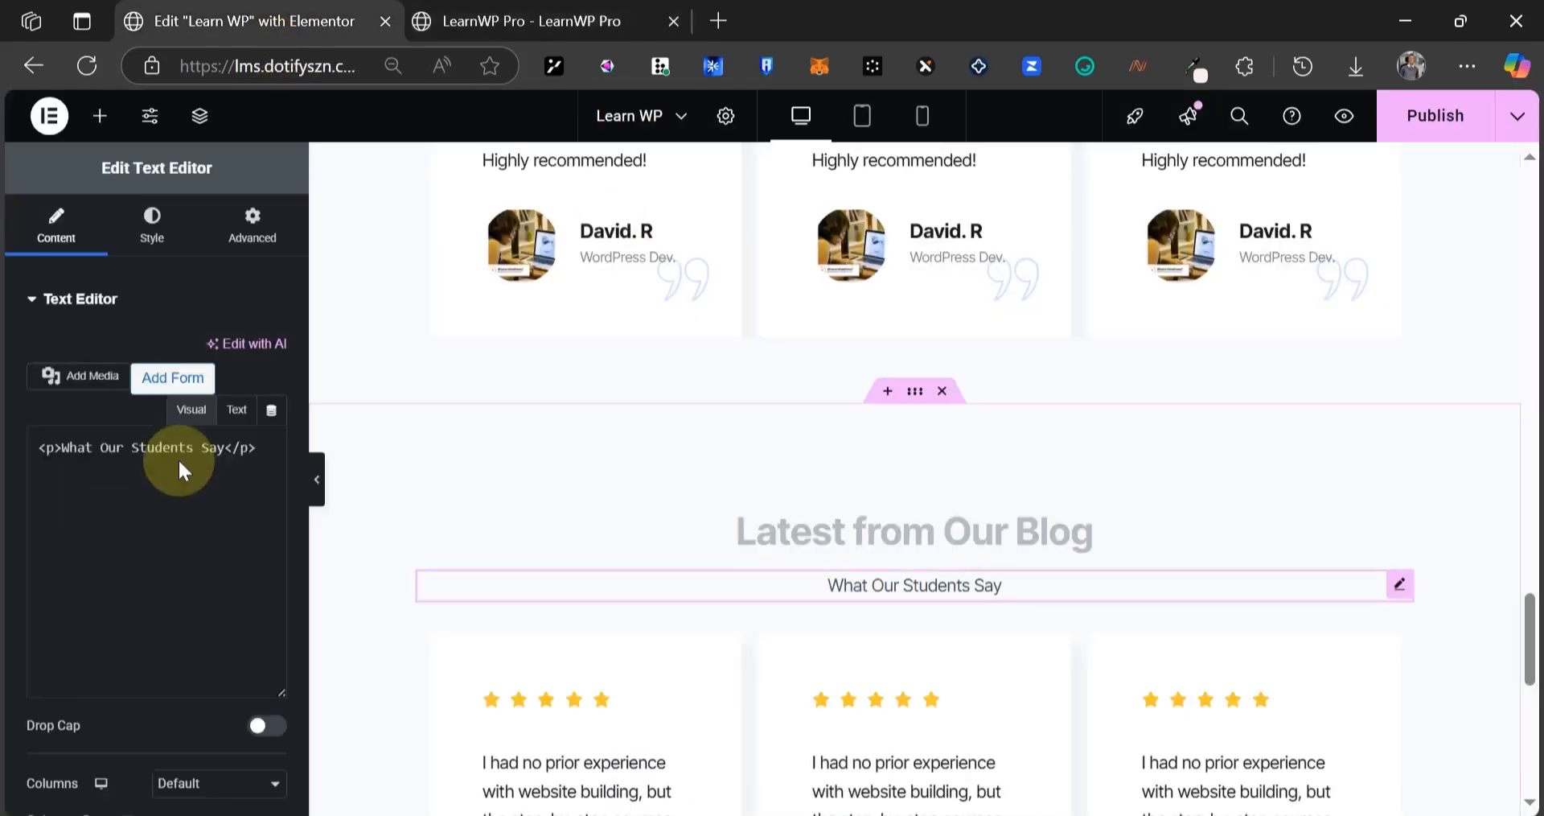
triple_click(152, 531)
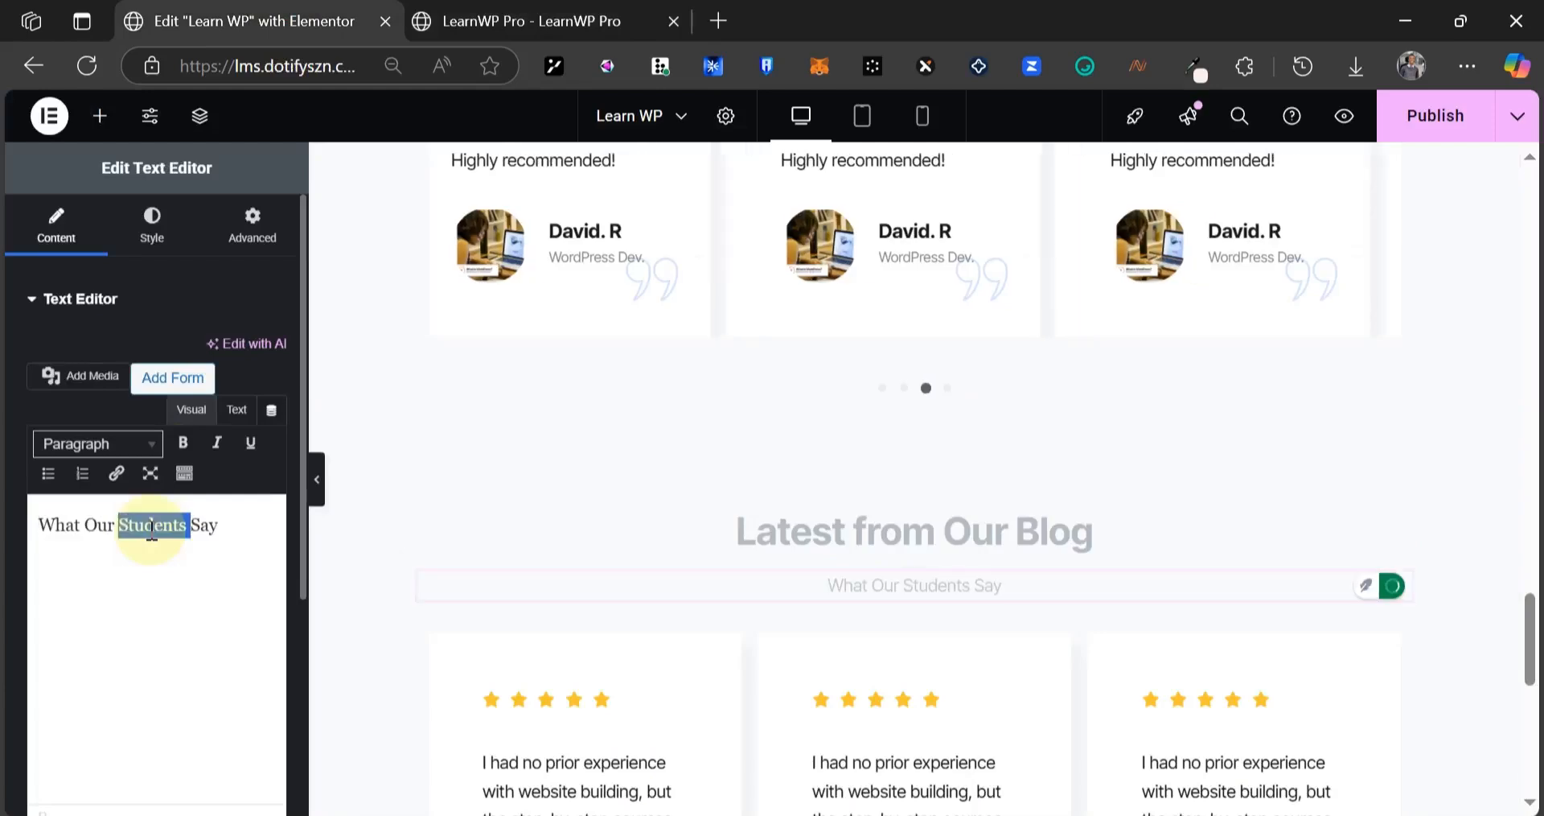
click(652, 16)
click(228, 18)
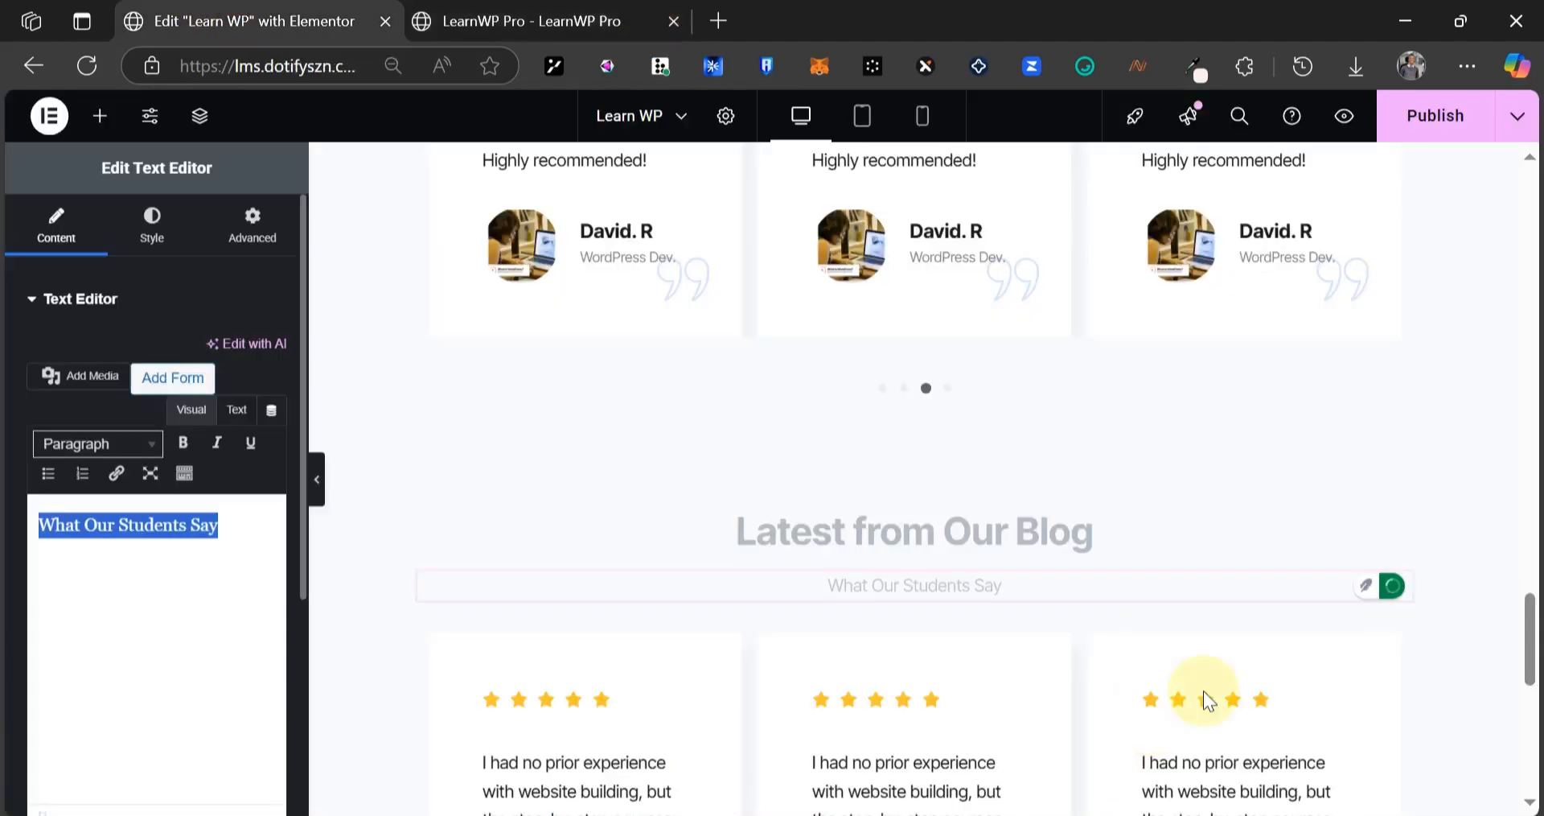
scroll(529, 306, down, 5)
key(ctrl+v)
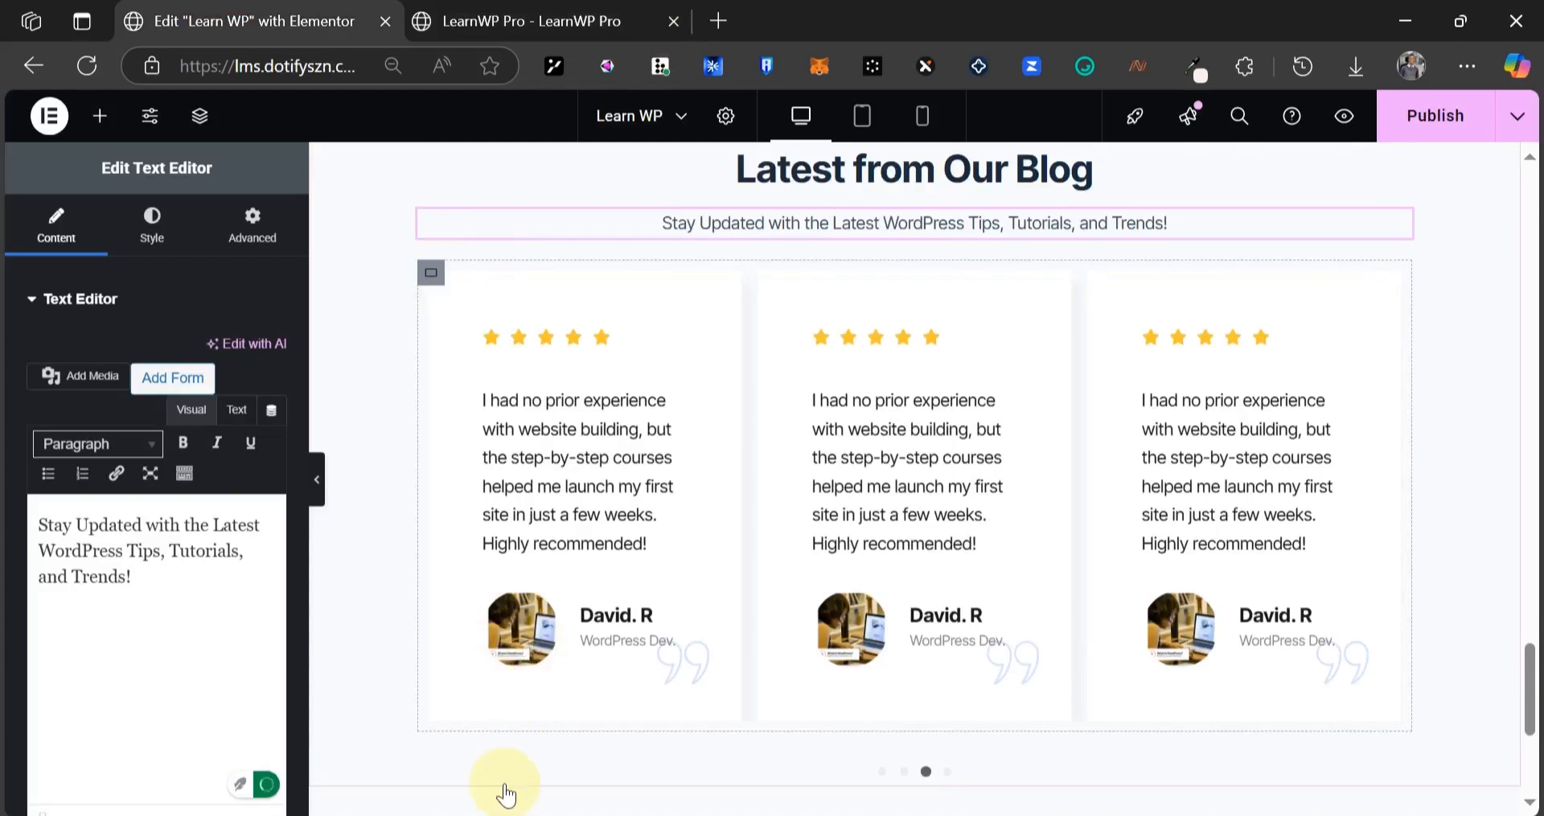
- Delete the testimonial slider from the "Latest from Our Blog" section
right_click(485, 724)
key(Delete)
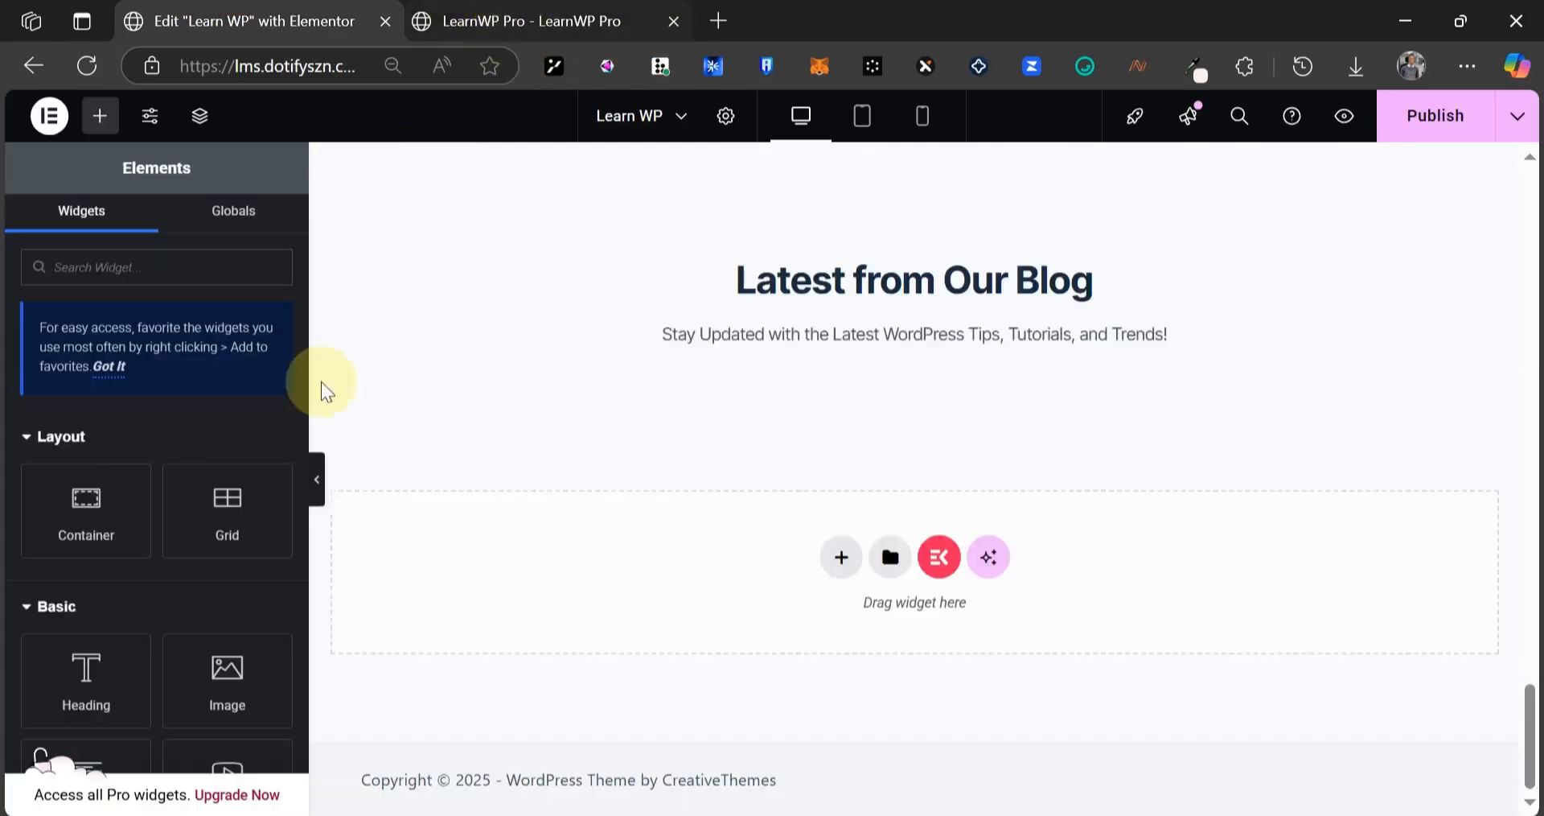
- Add a Post Grid widget below the "Latest from Our Blog" subheading
click(116, 267)
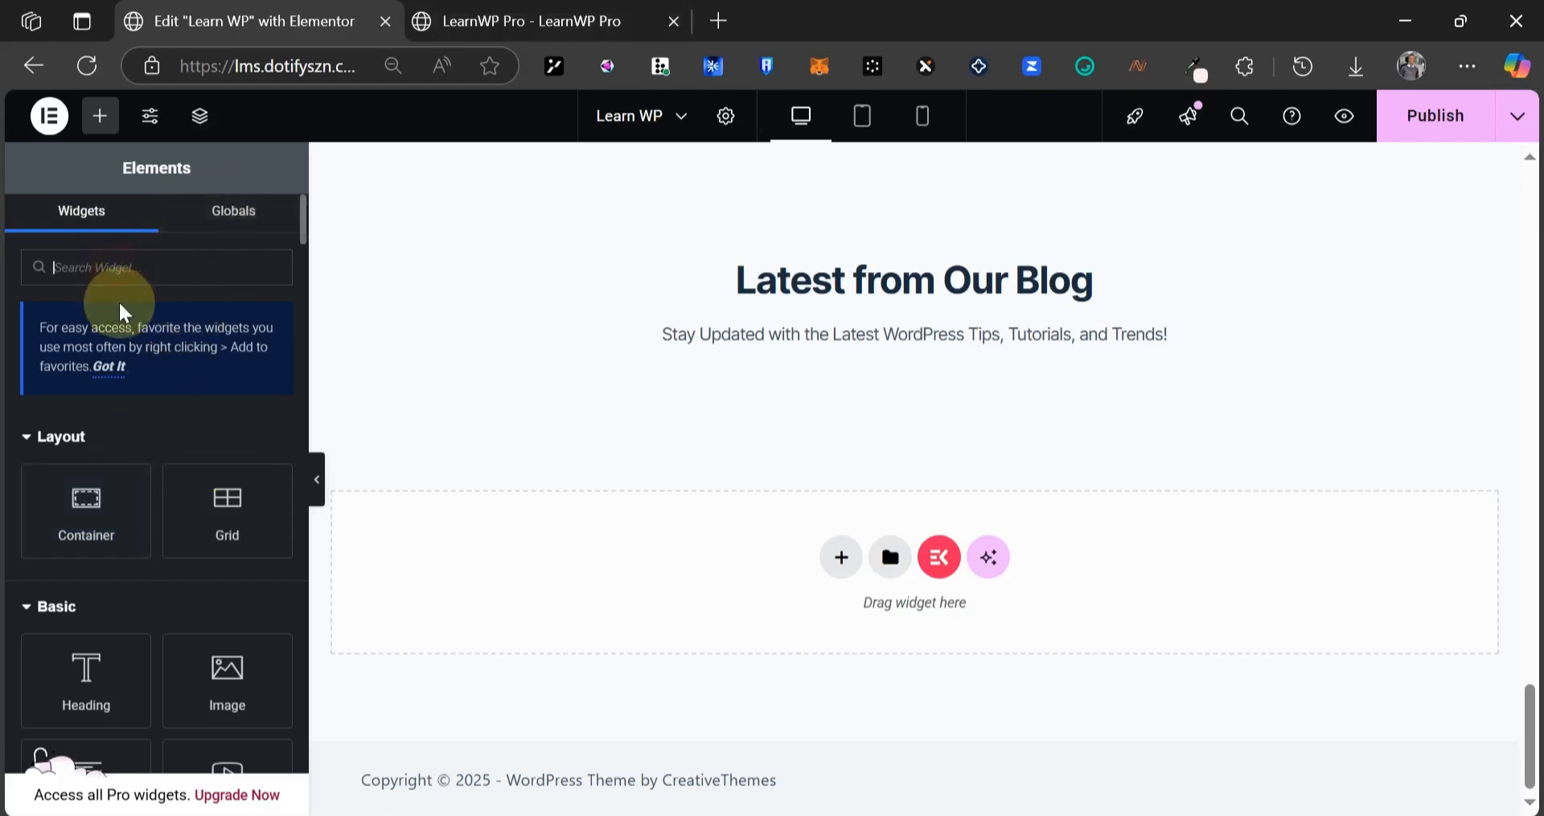
text(post)
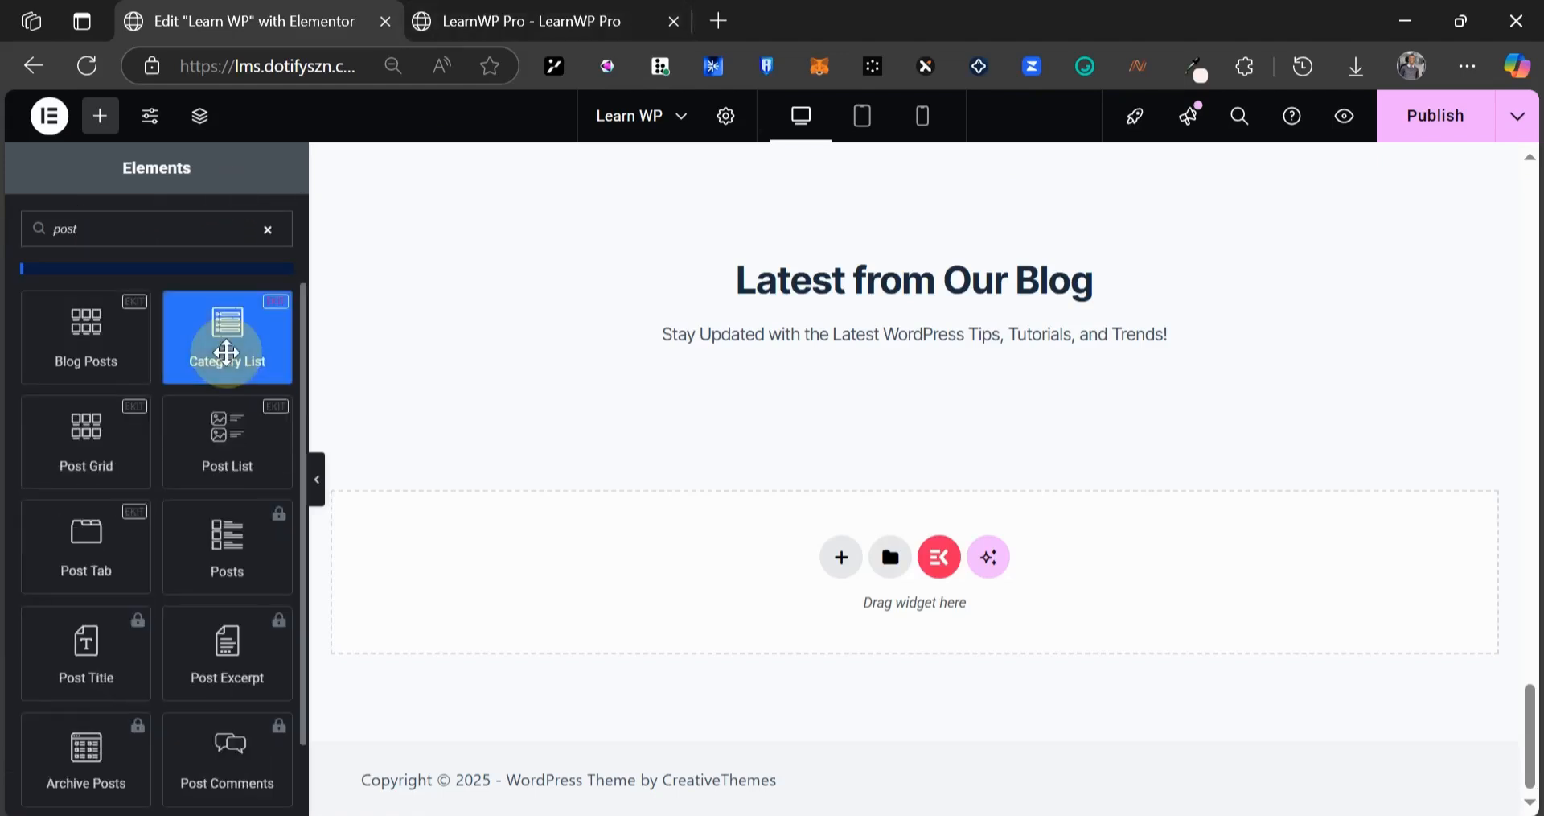
drag(100, 447, 770, 329)
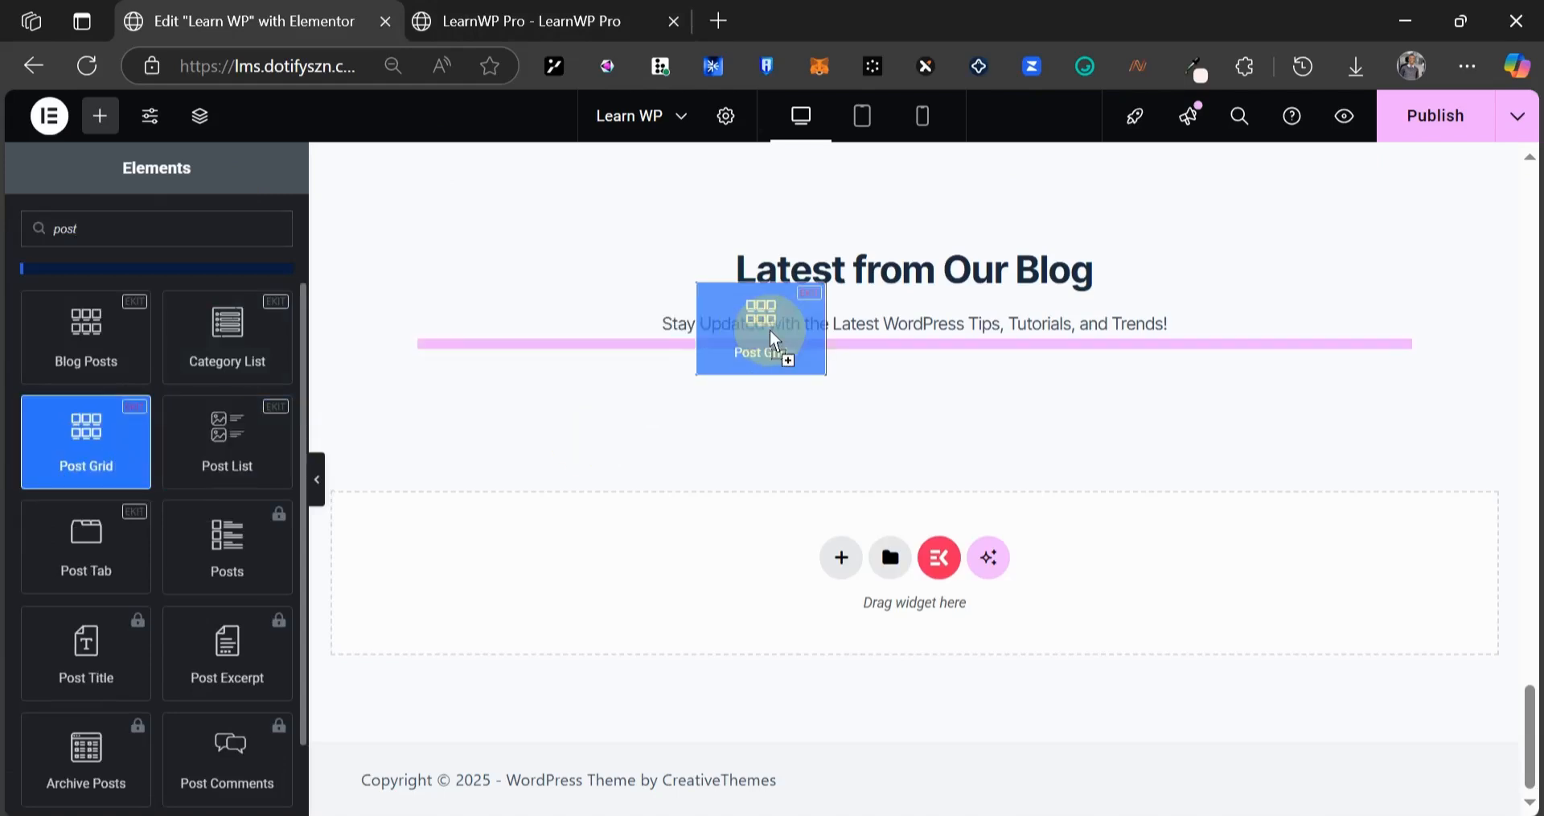
drag(770, 329, 770, 330)
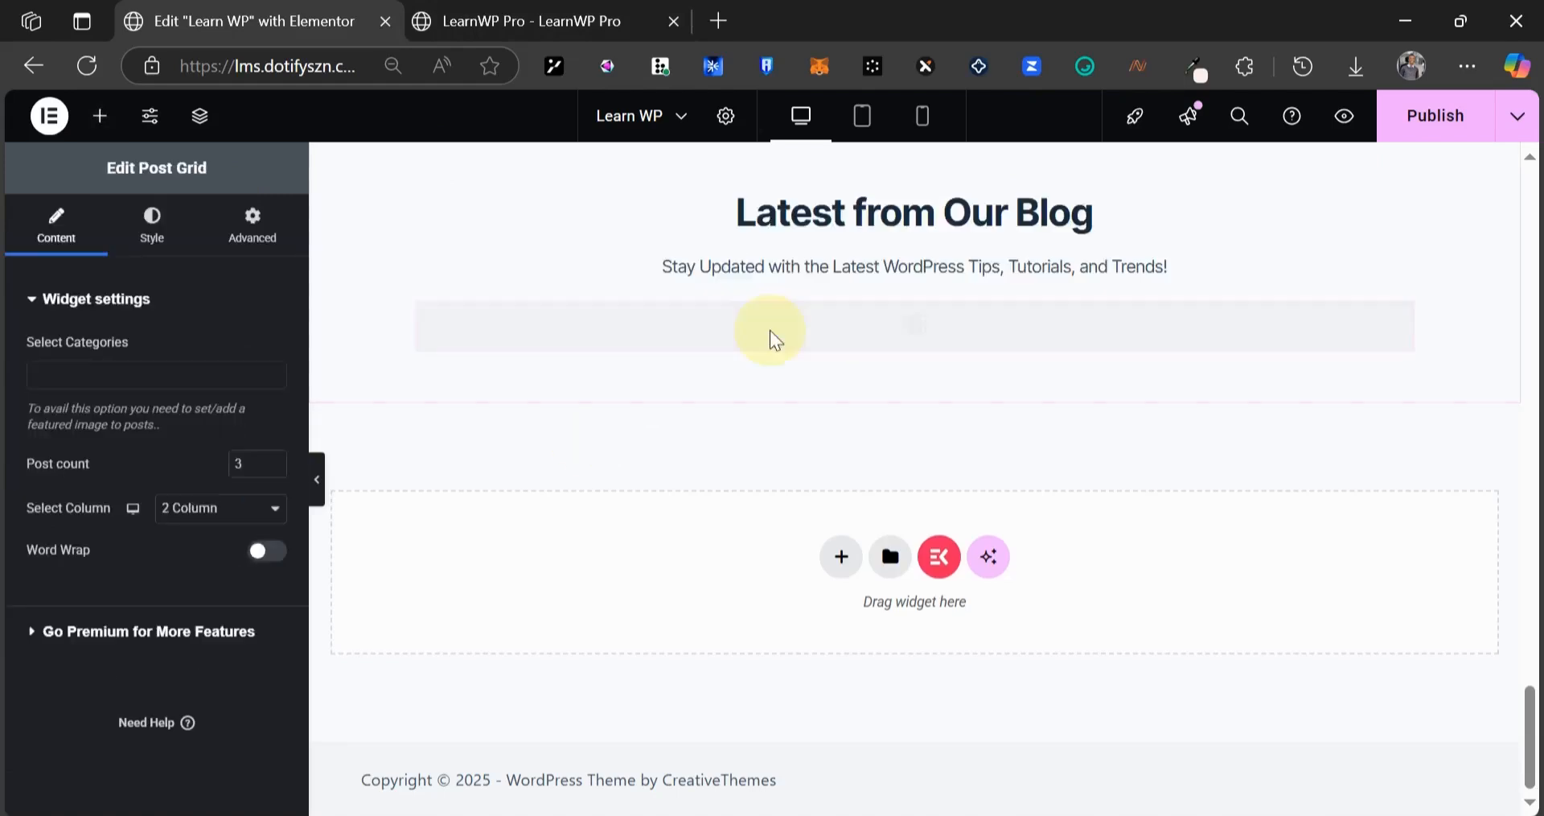
- Add a Blog Posts widget to the "Latest from Our Blog" section and delete the Post Grid widget above it
click(99, 116)
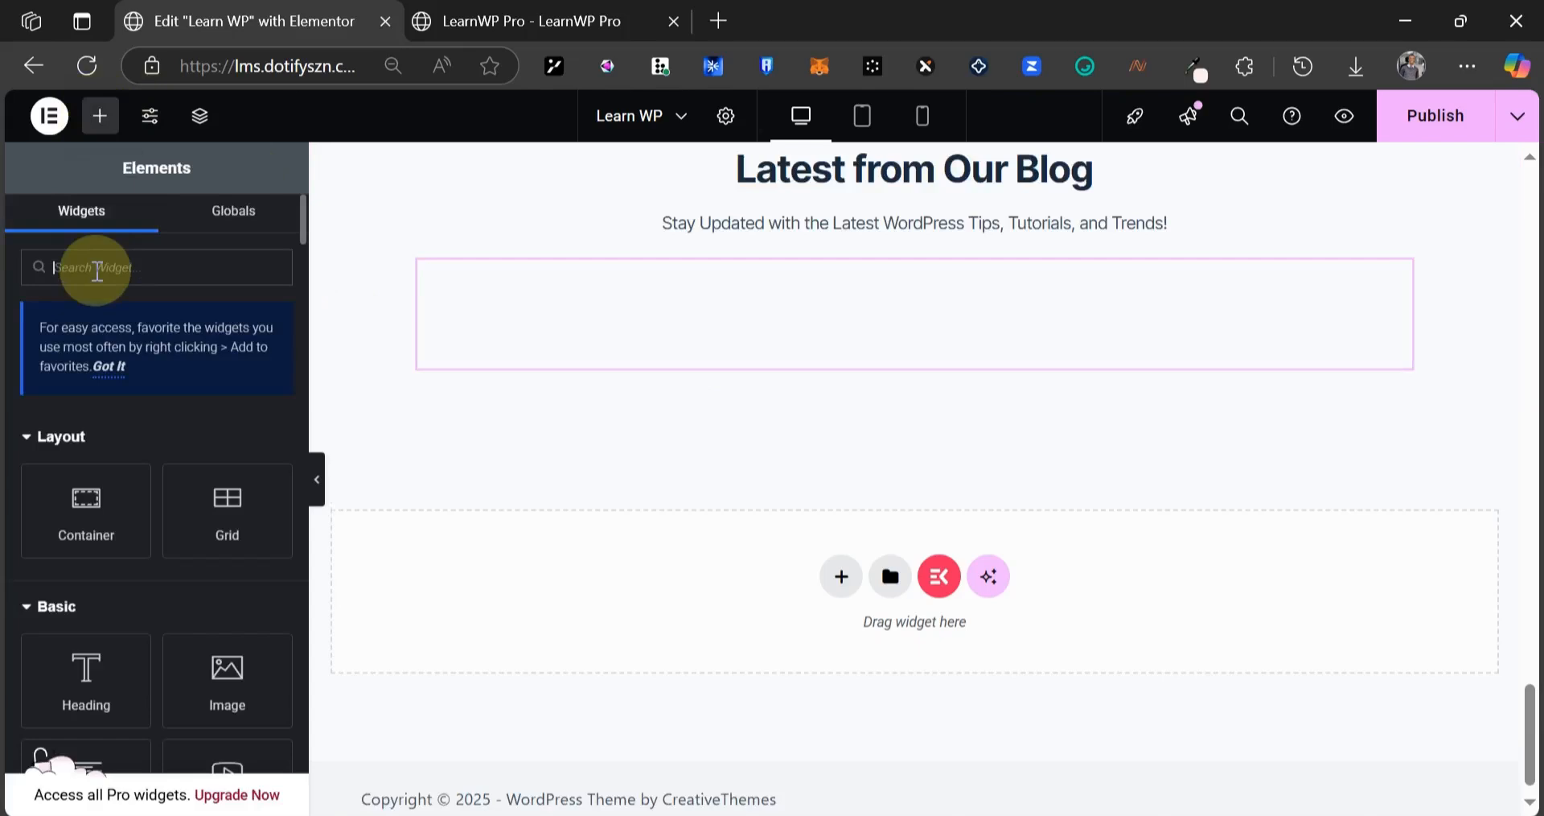
text(blog p)
drag(80, 451, 775, 375)
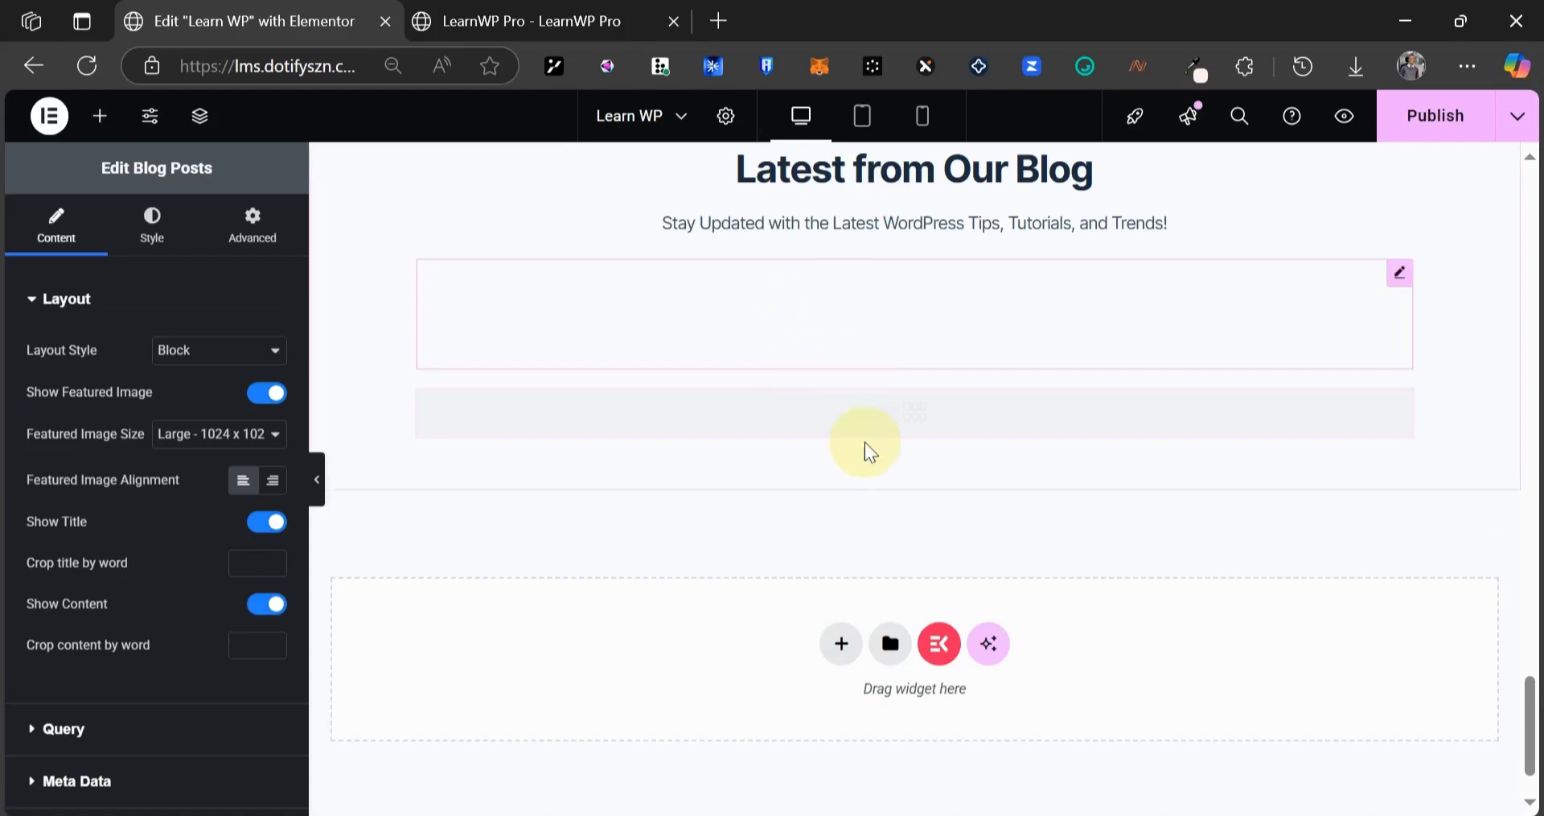
right_click(889, 527)
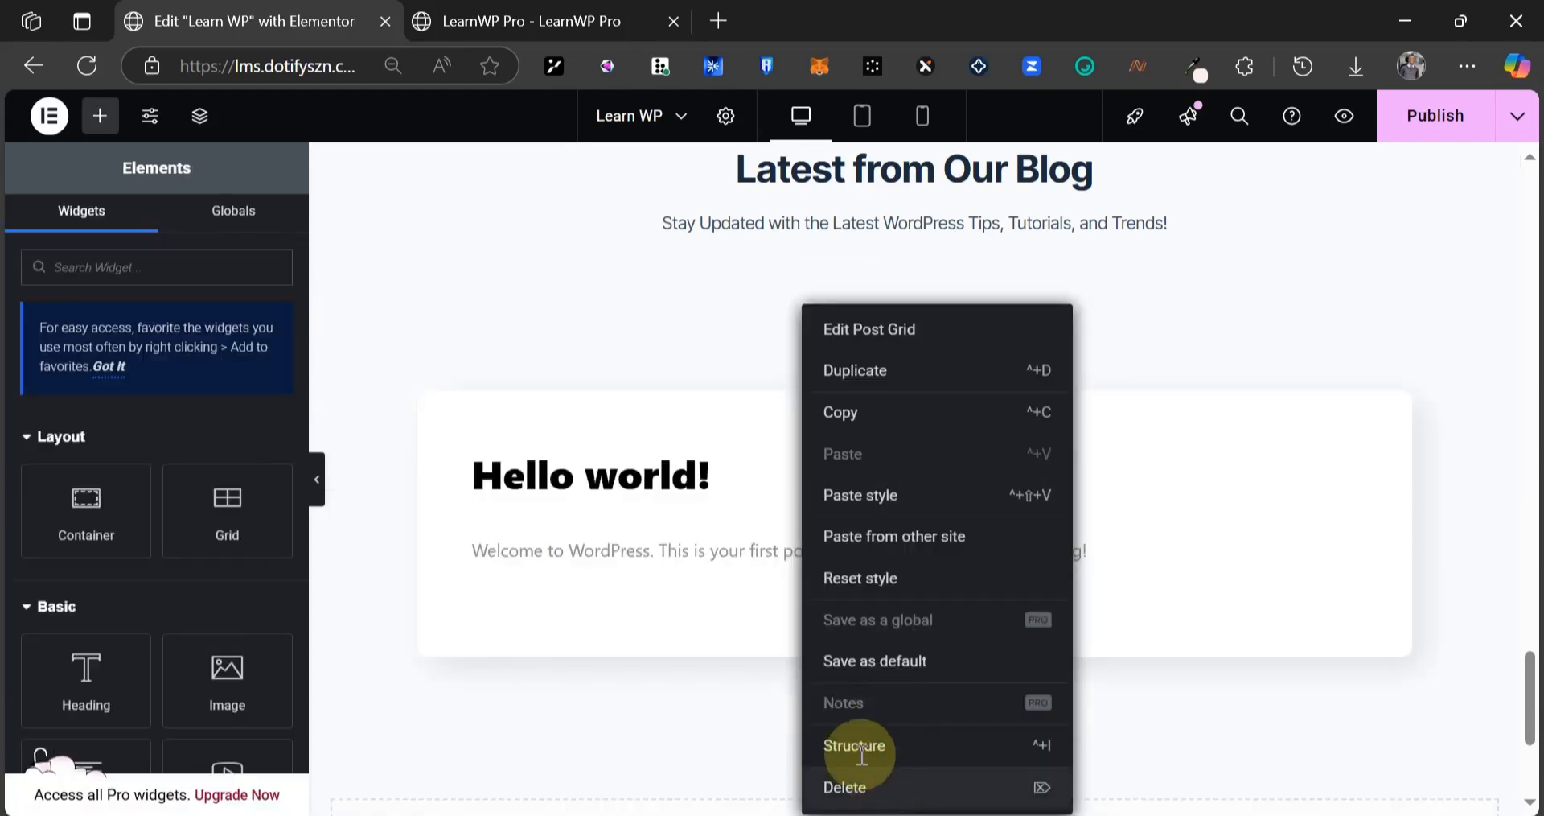
click(616, 354)
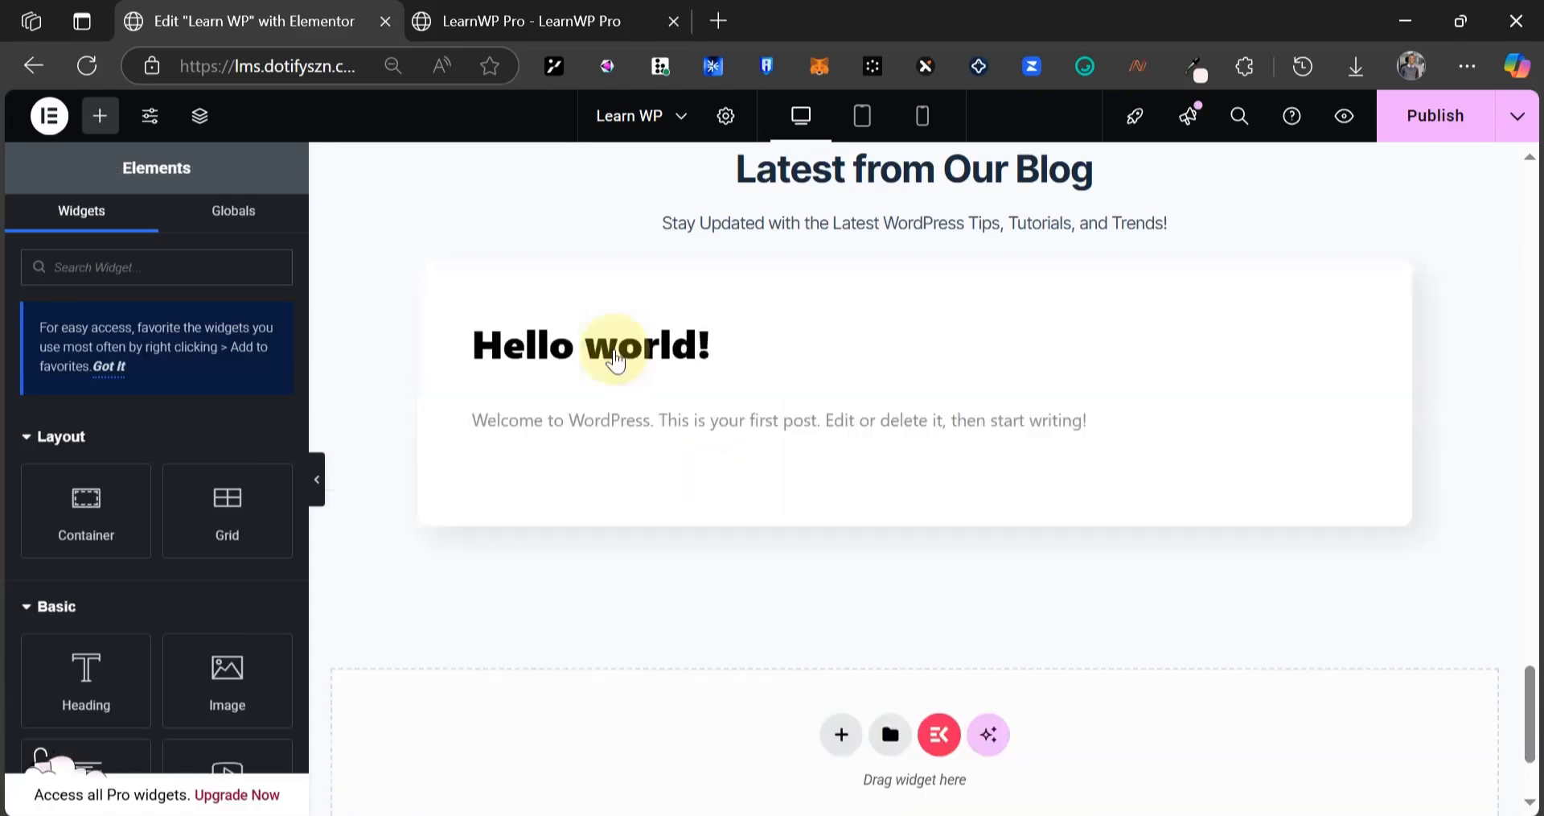
- Compare with the reference blog cards and set the Blog Posts widget's Layout Style to Grid With Thumb
click(505, 21)
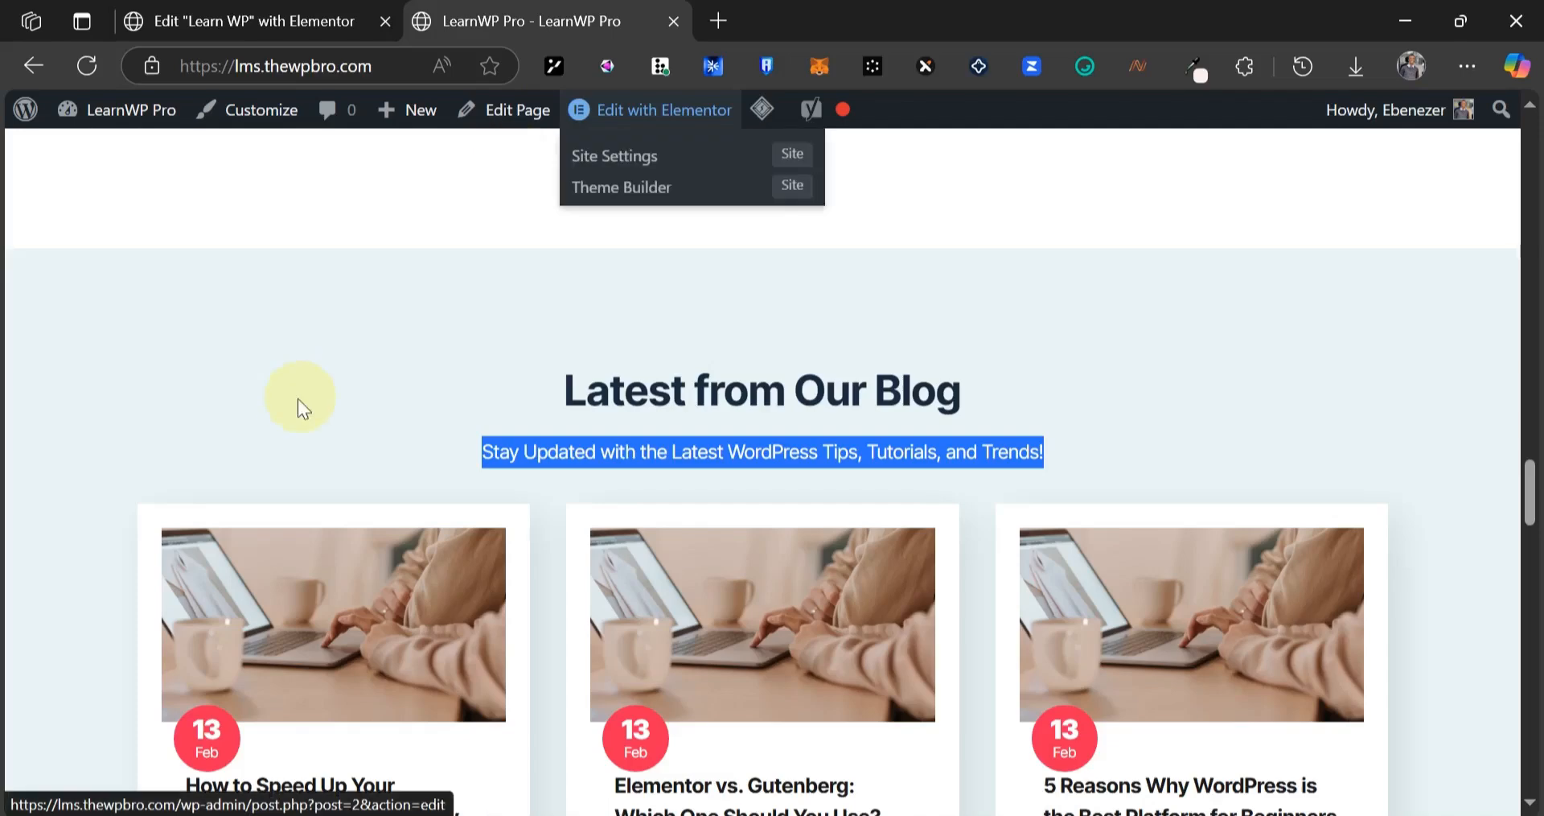
scroll(297, 398, down, 4)
click(310, 13)
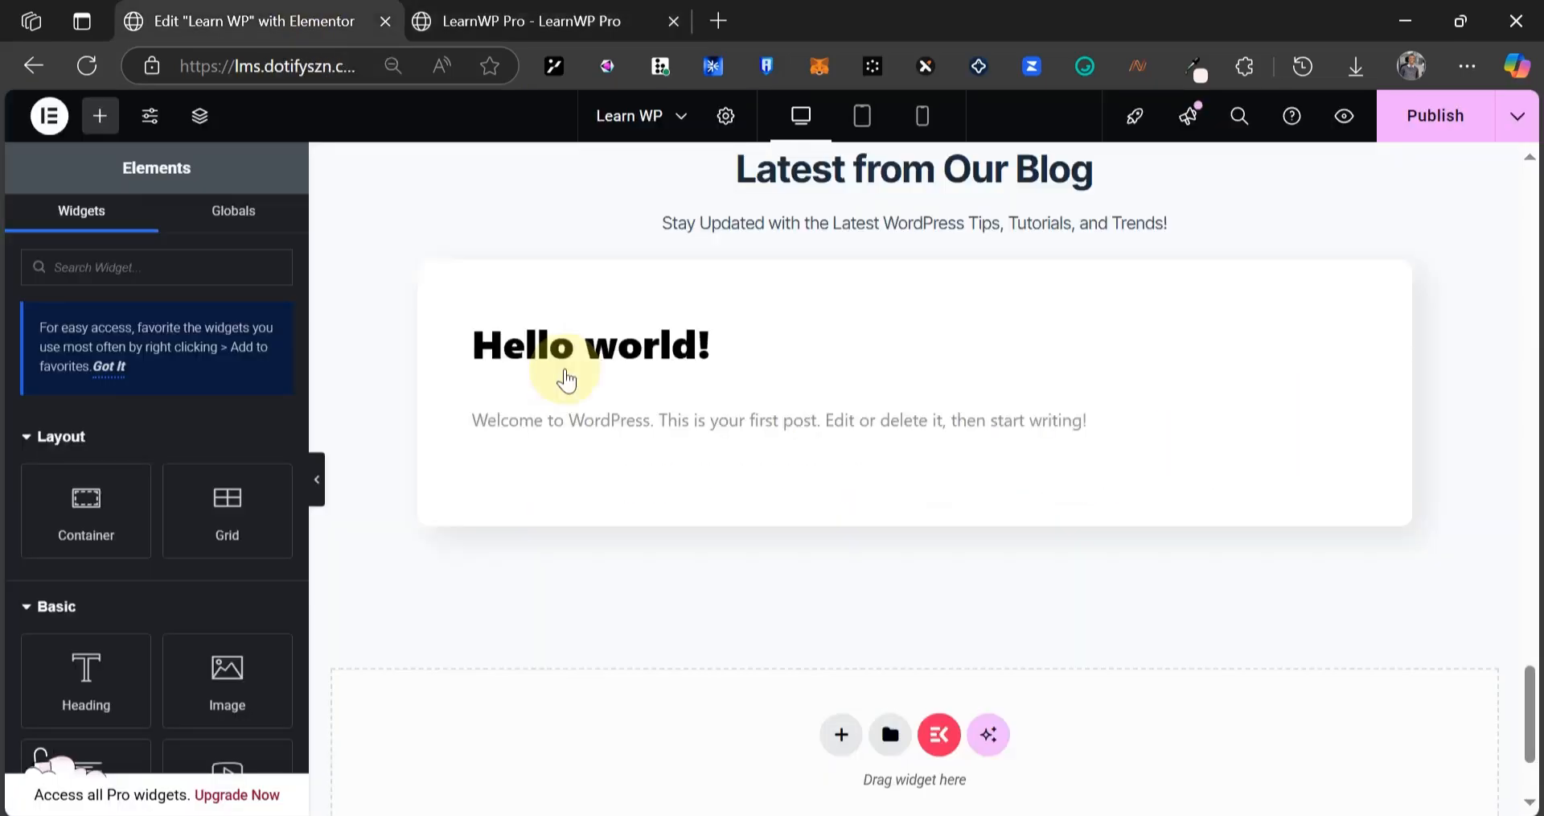
click(1401, 278)
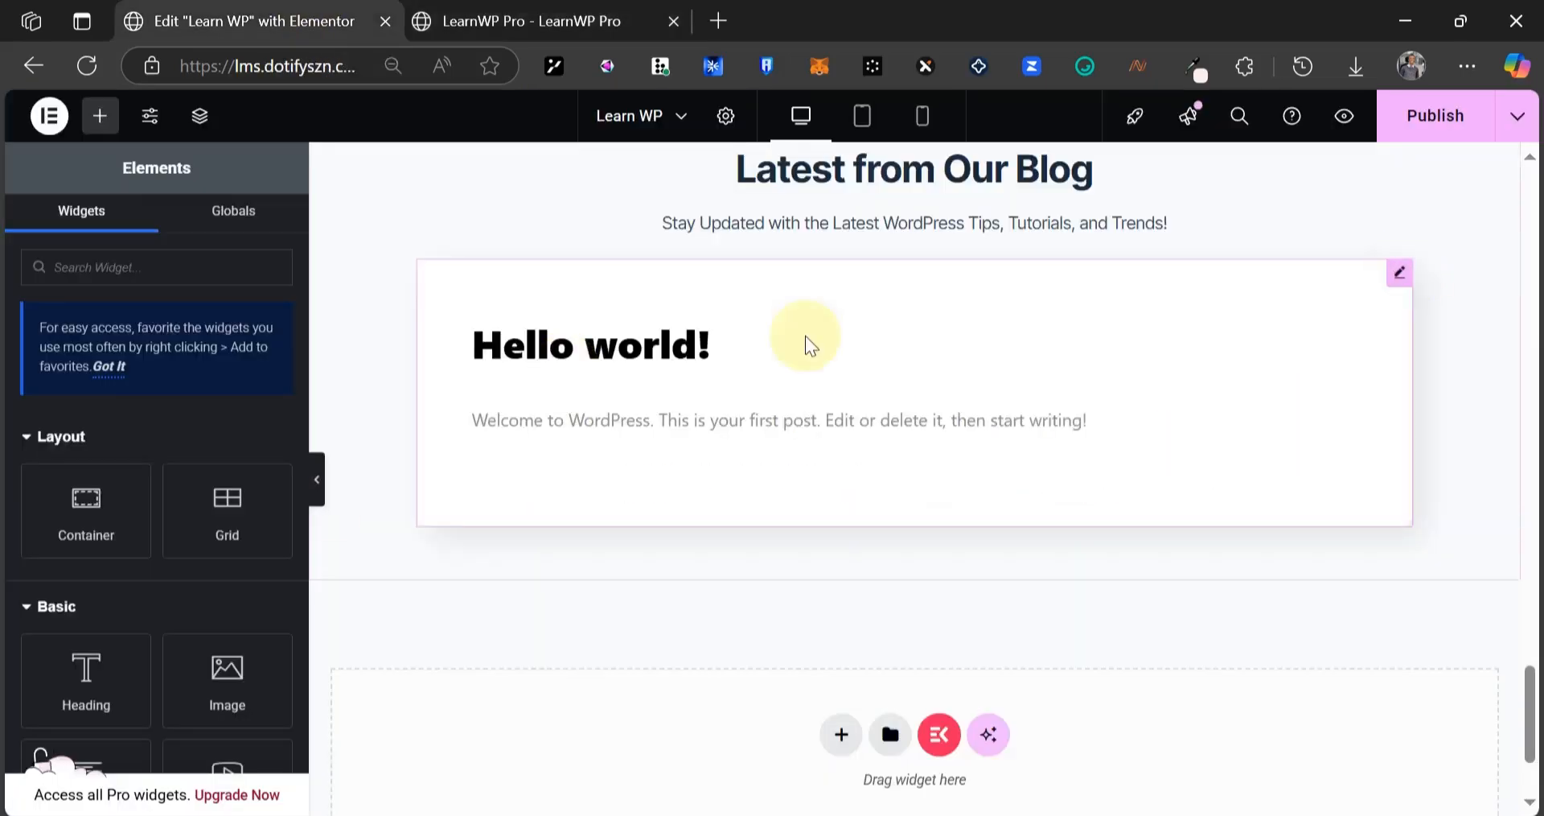
click(184, 441)
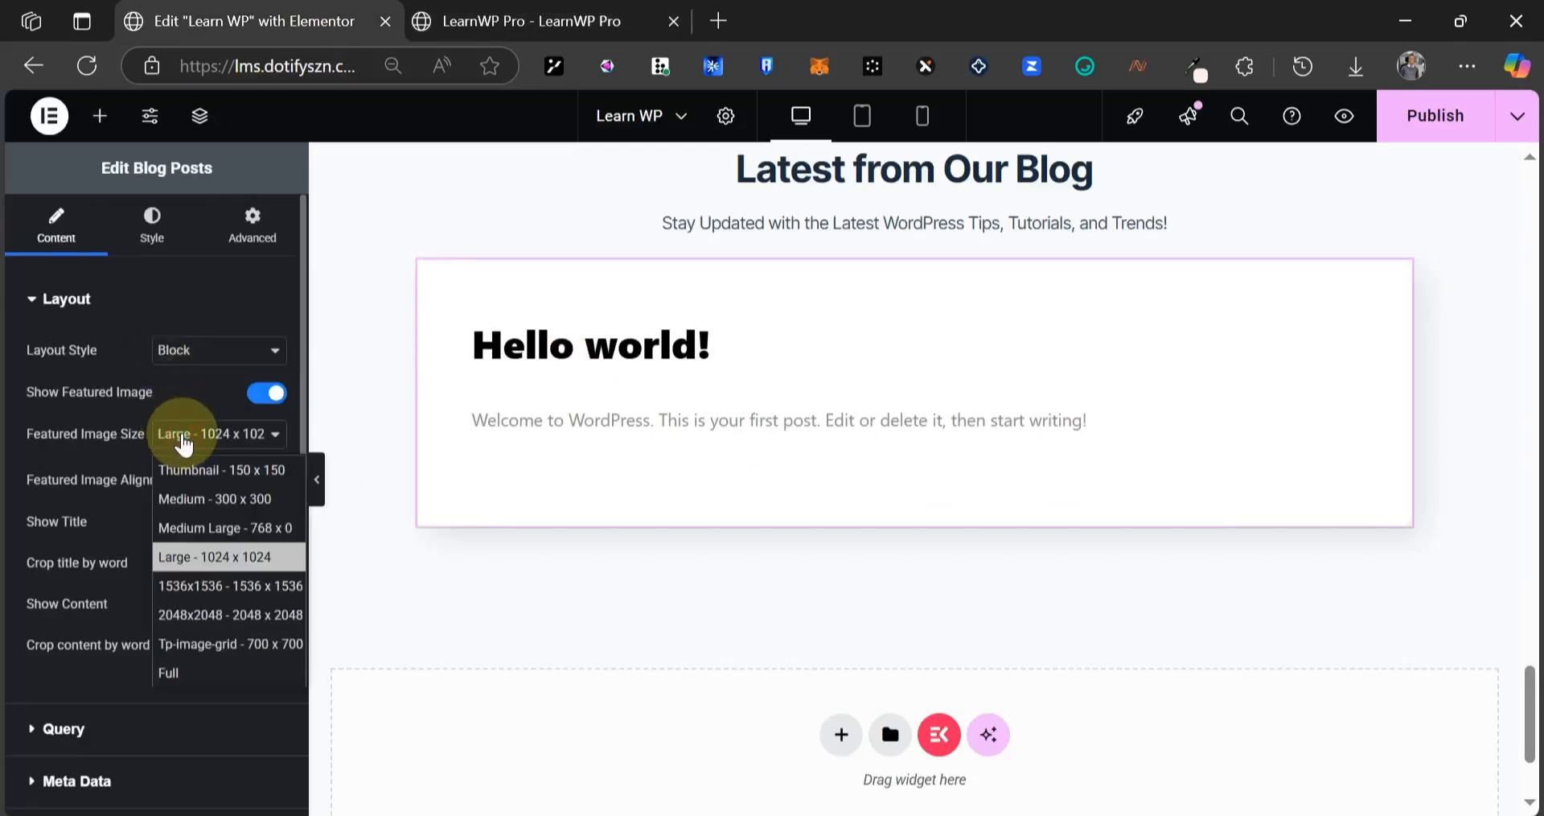
click(189, 374)
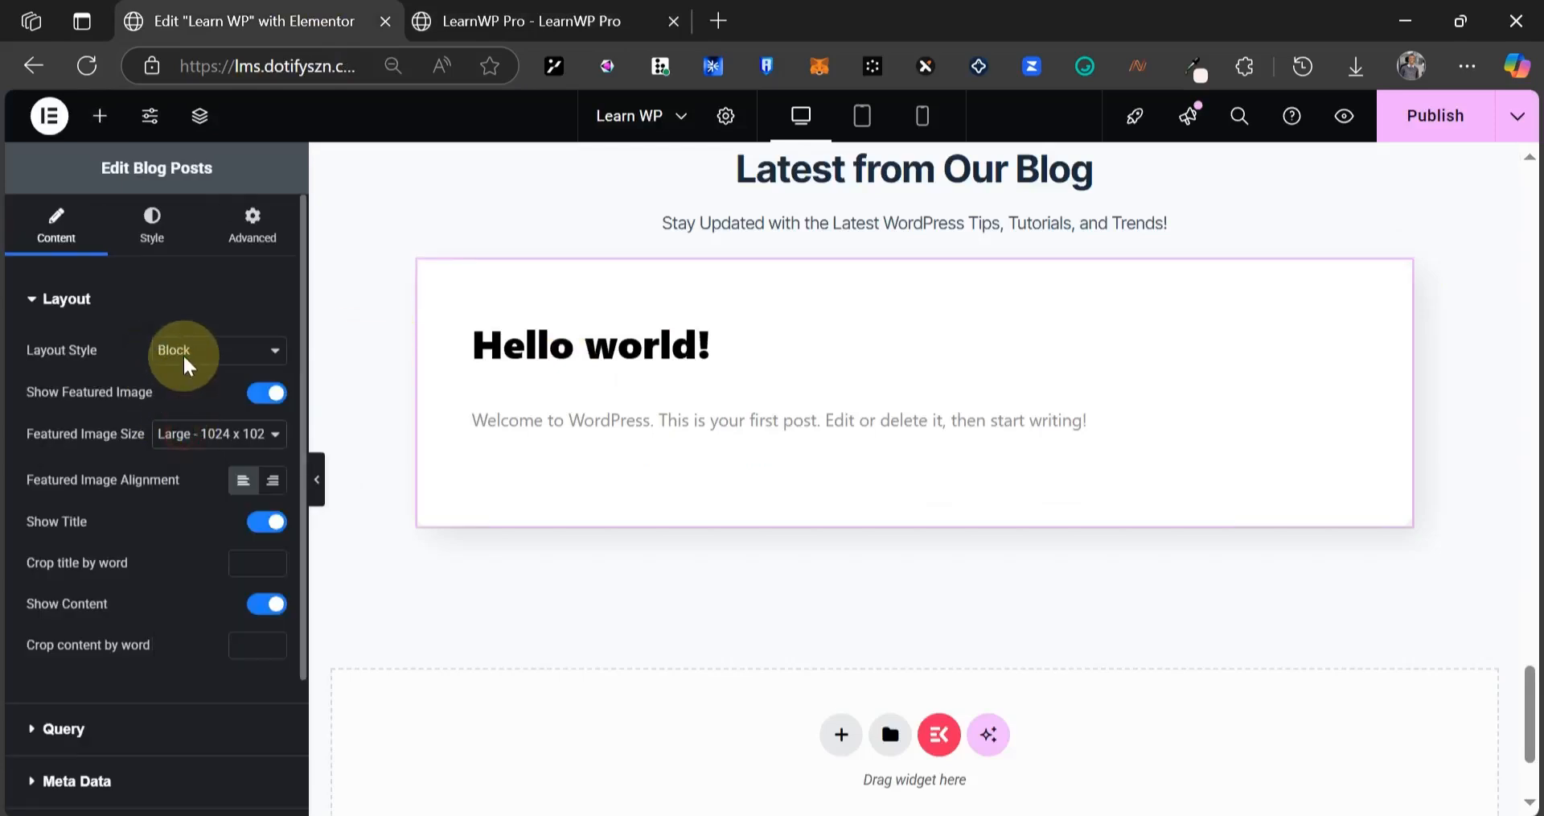
click(168, 351)
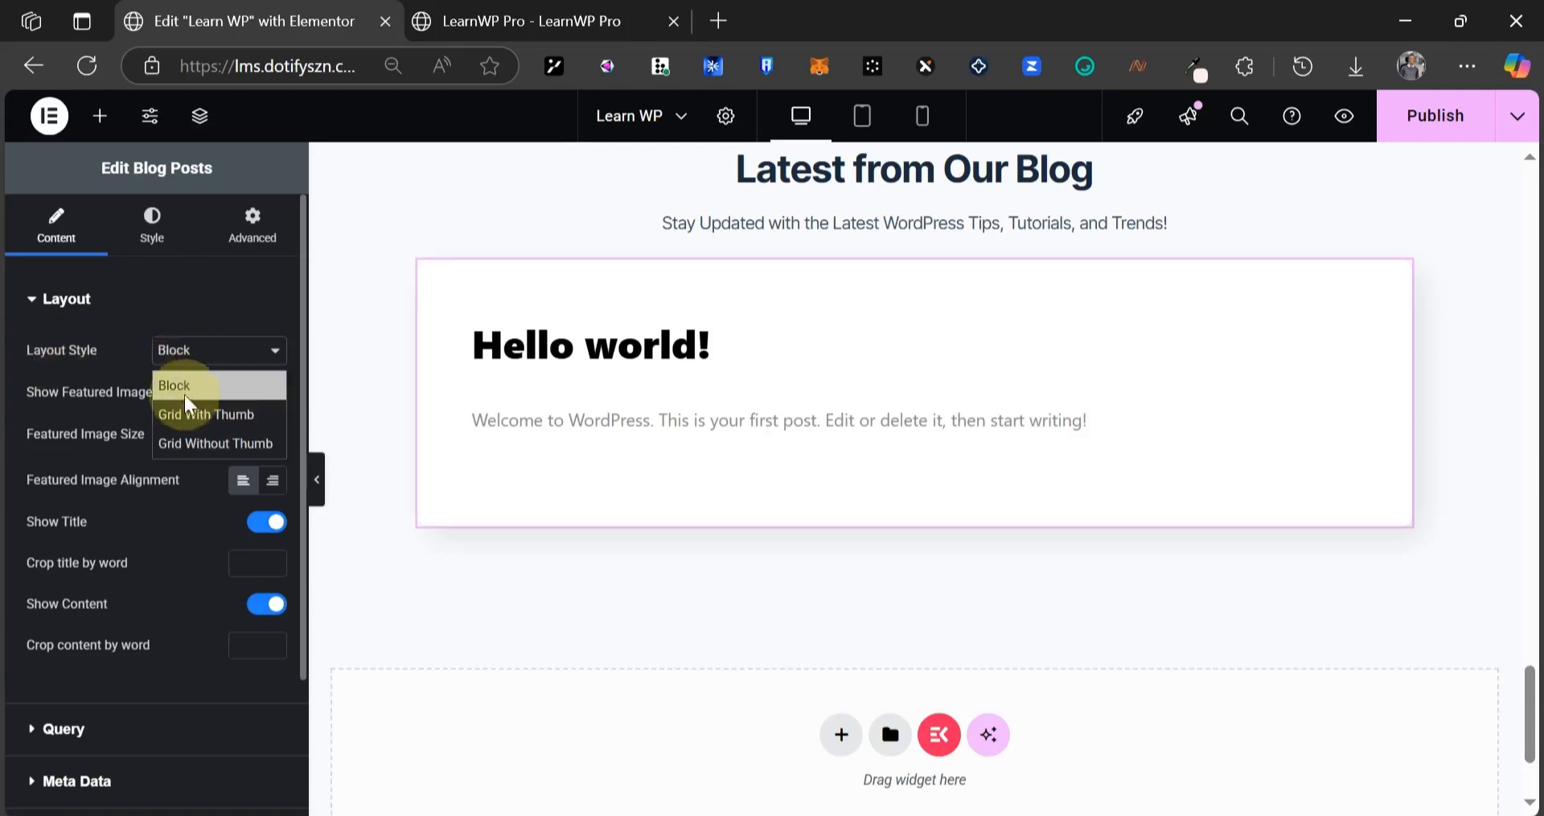
click(216, 413)
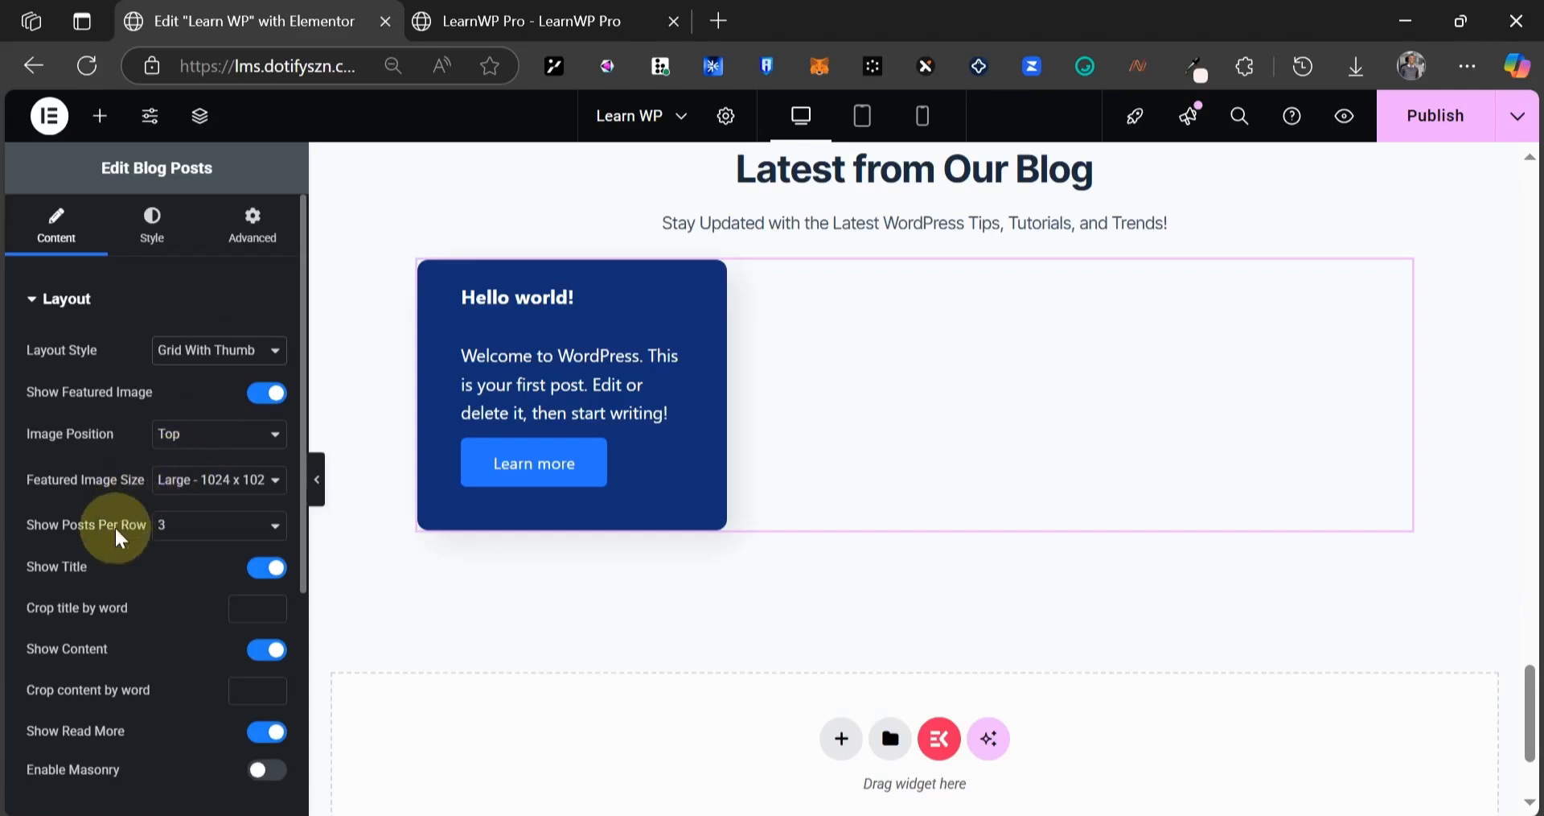
scroll(114, 525, down, 3)
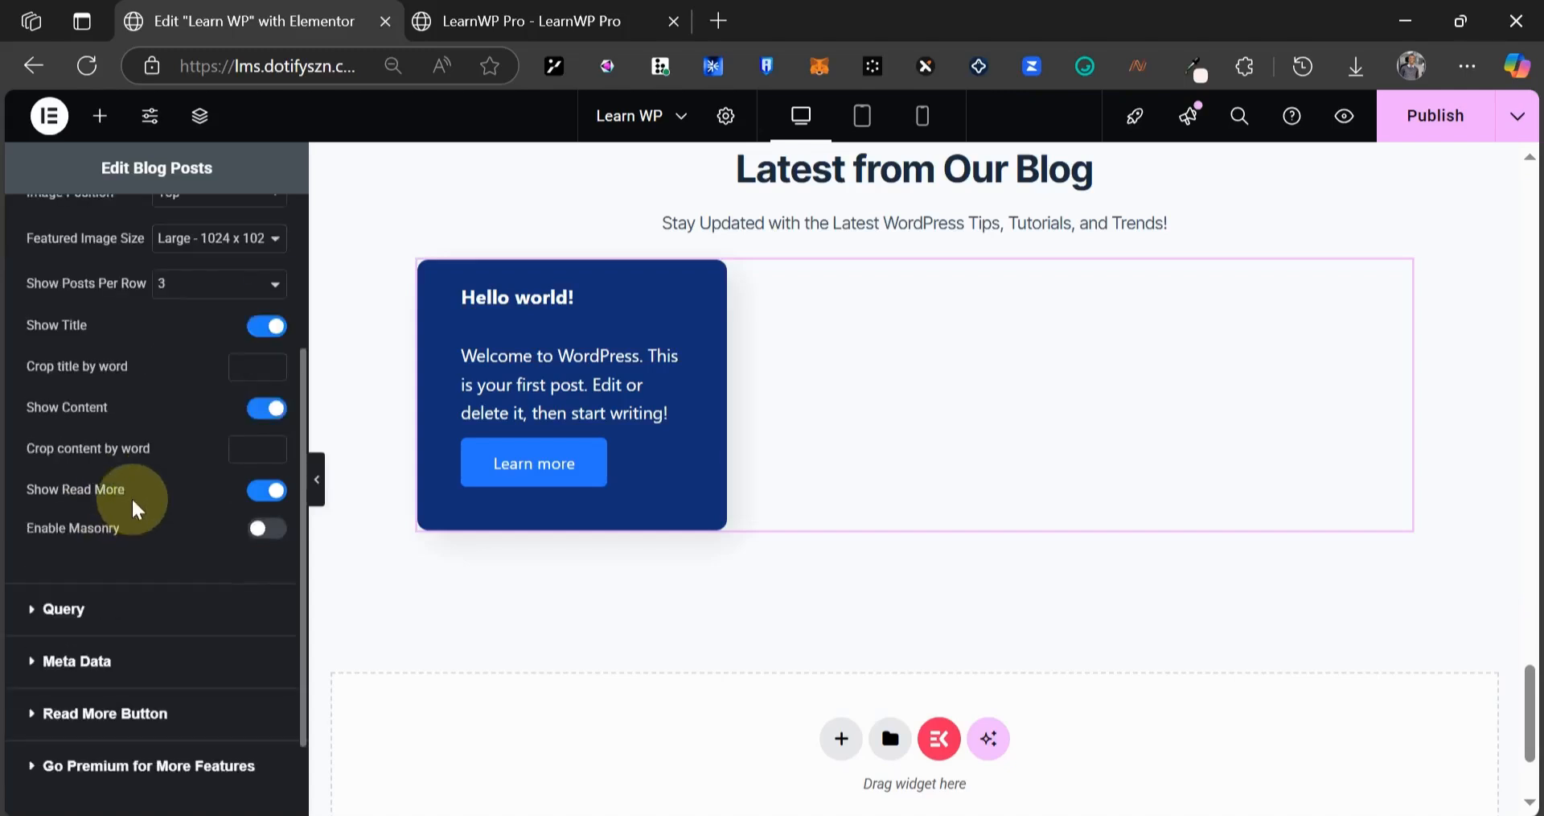
- Turn off Show Read More in the Blog Posts widget and crop the content to 10 words
click(259, 492)
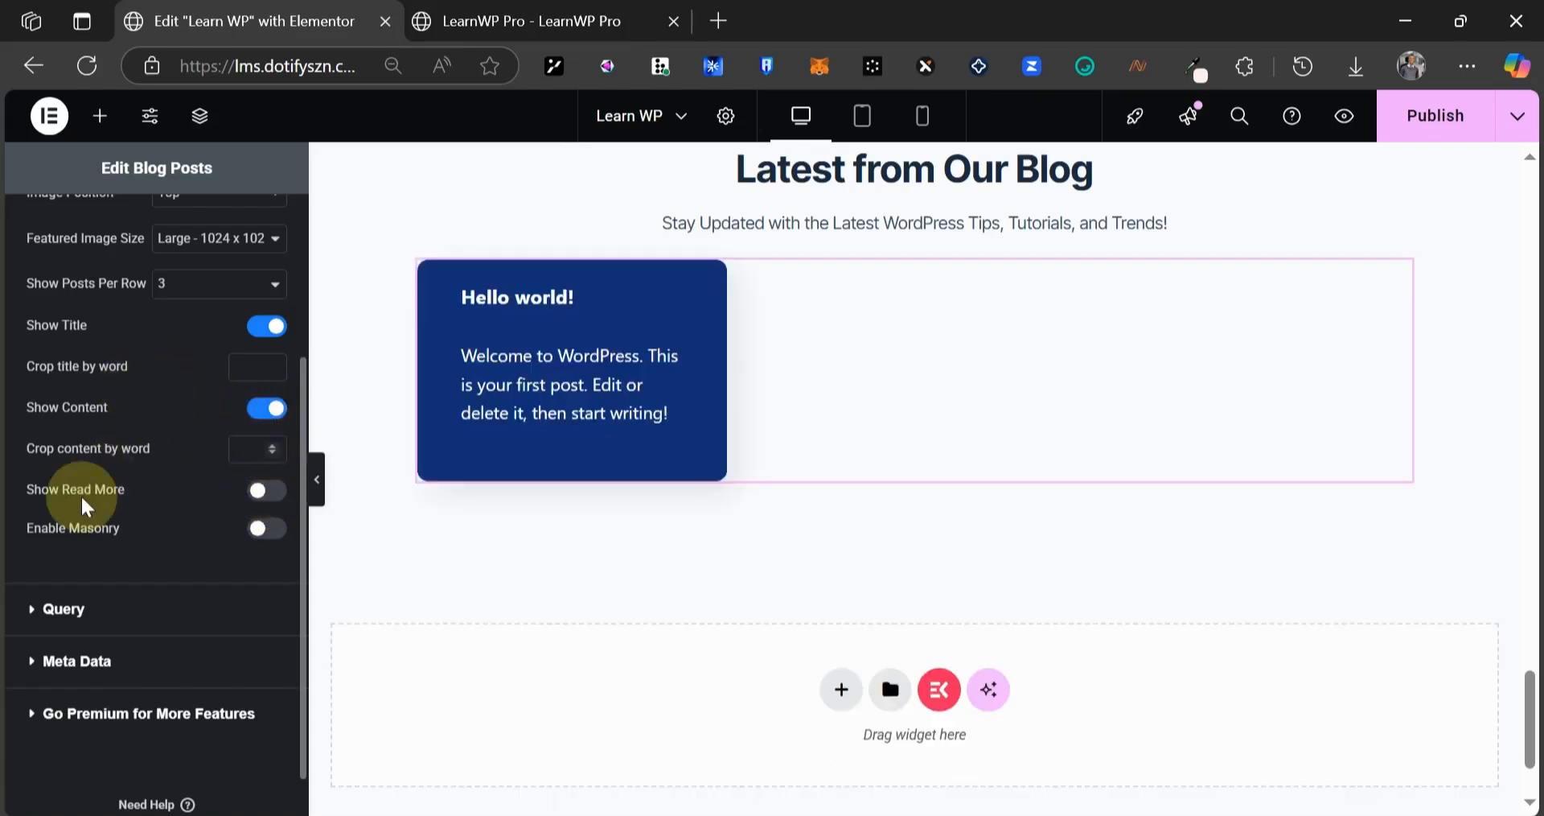
click(233, 449)
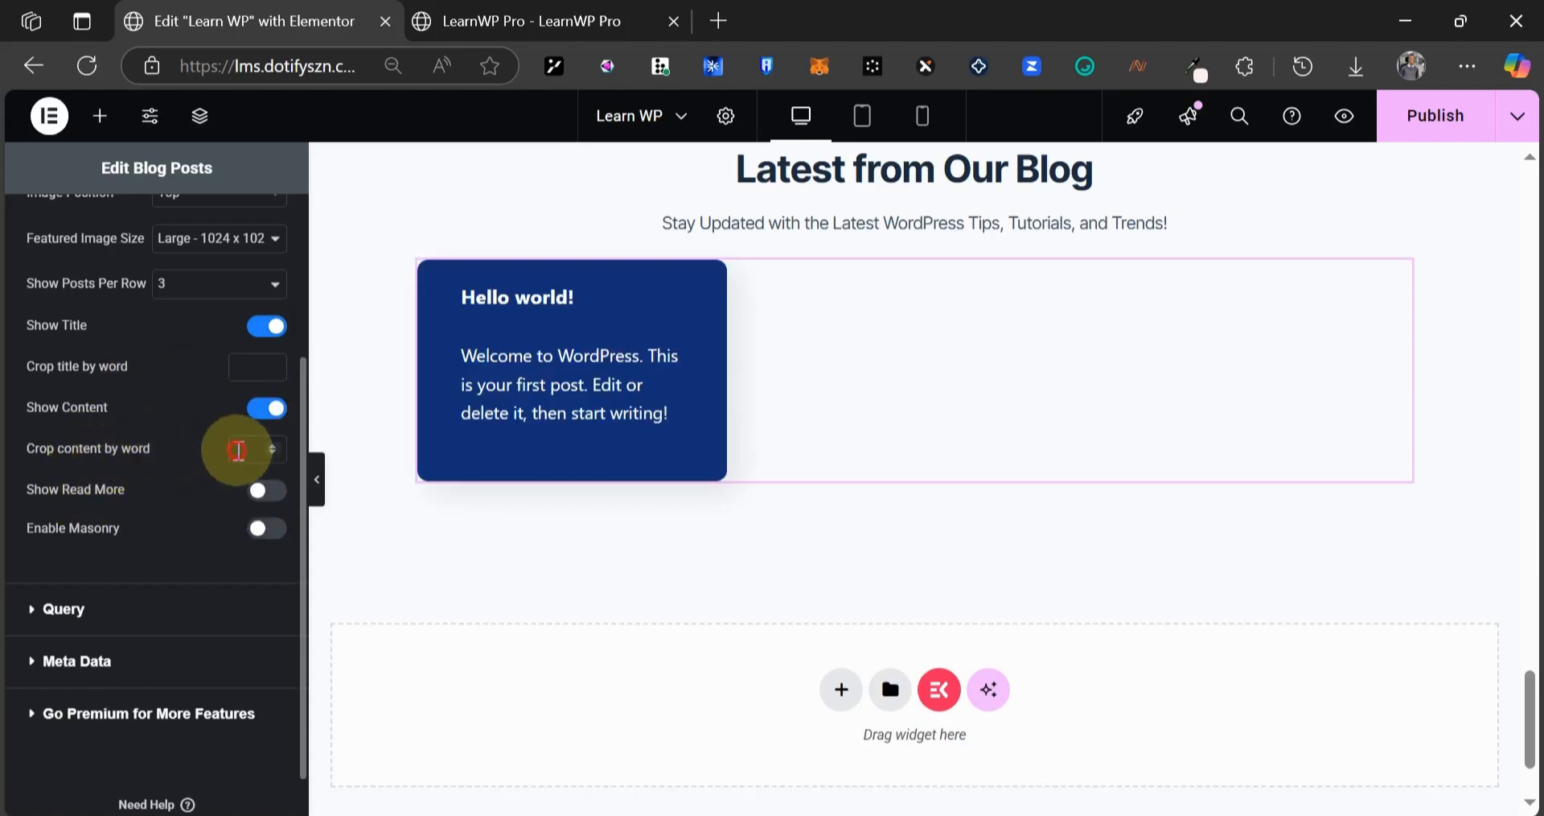
text(10)
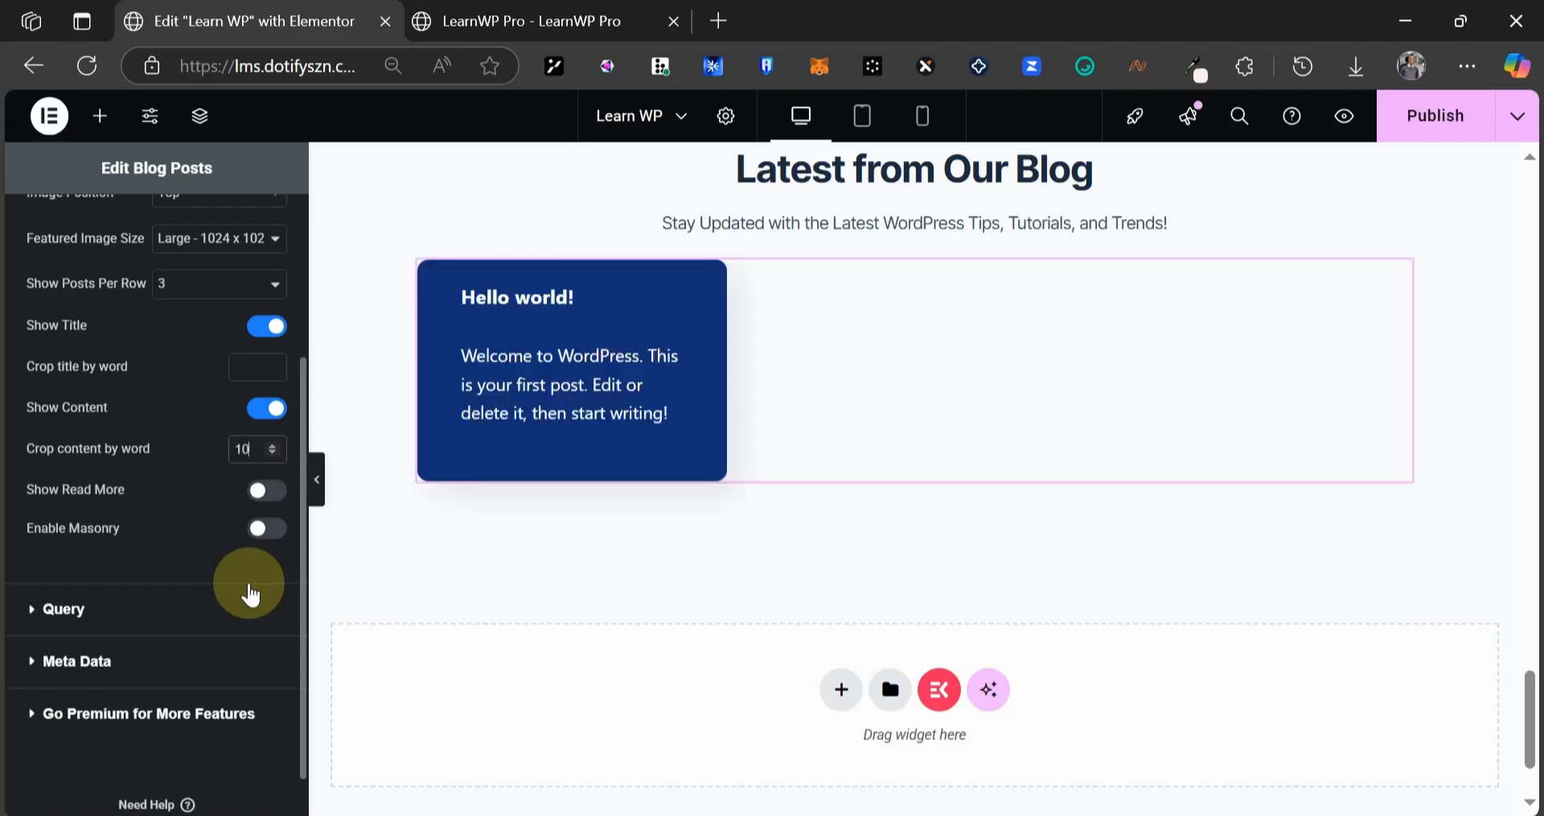
- Restrict the Blog Posts widget's query to the Uncategorized category
click(103, 616)
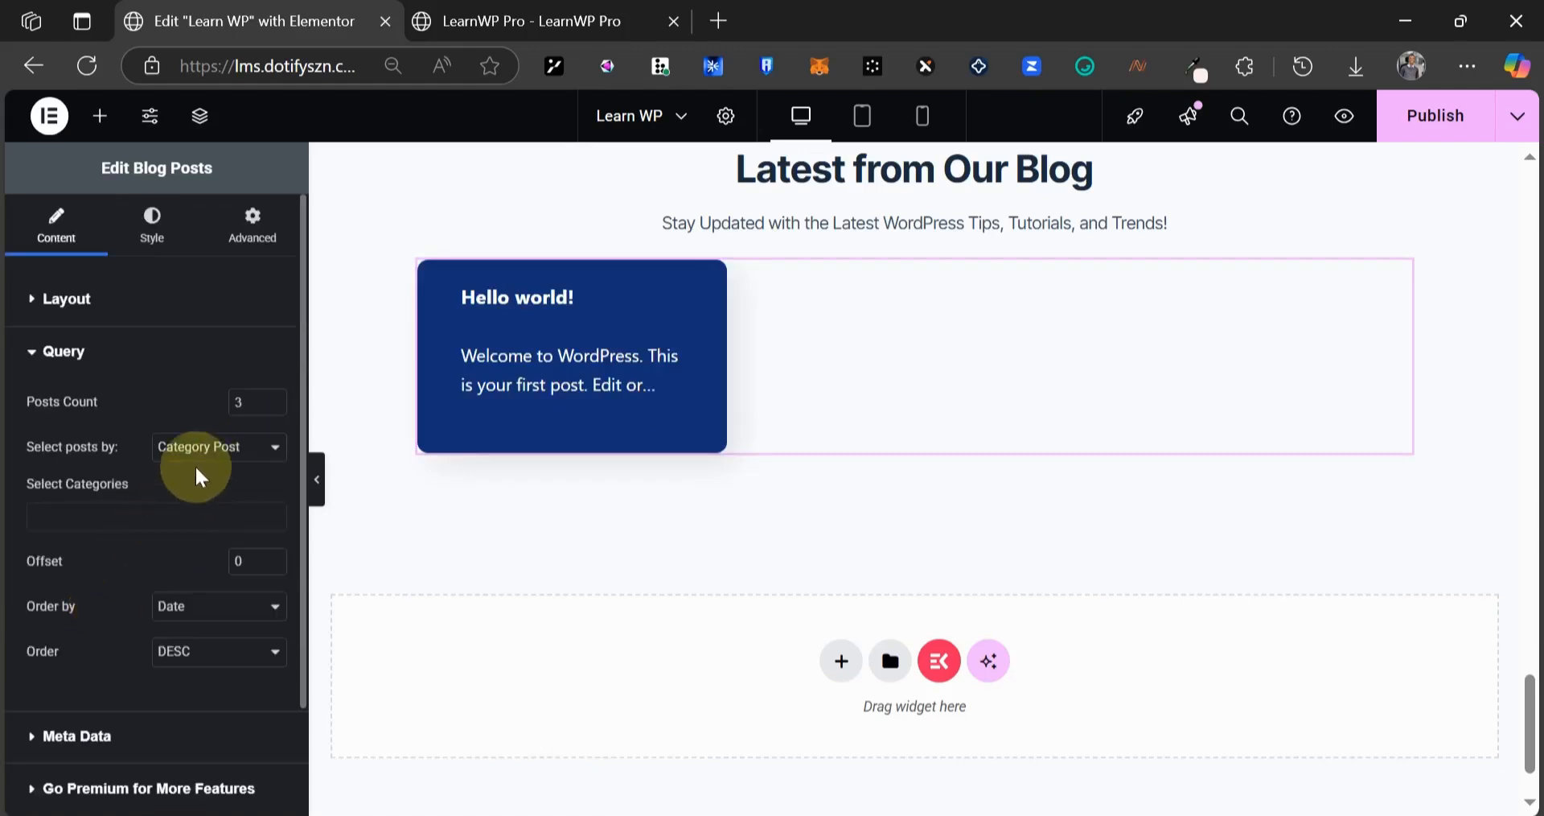
click(98, 518)
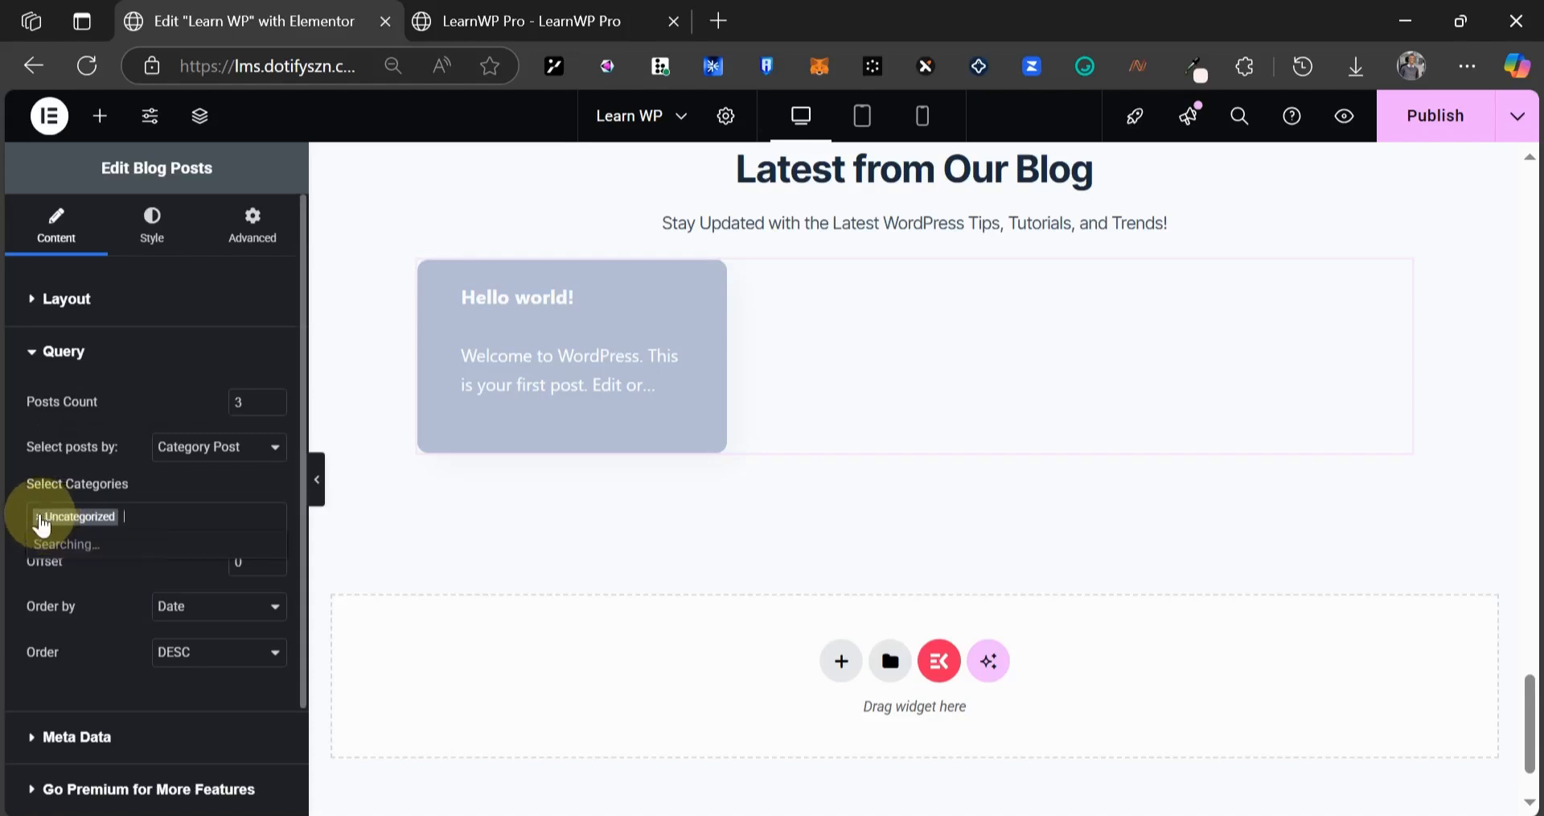
click(58, 617)
scroll(71, 647, down, 2)
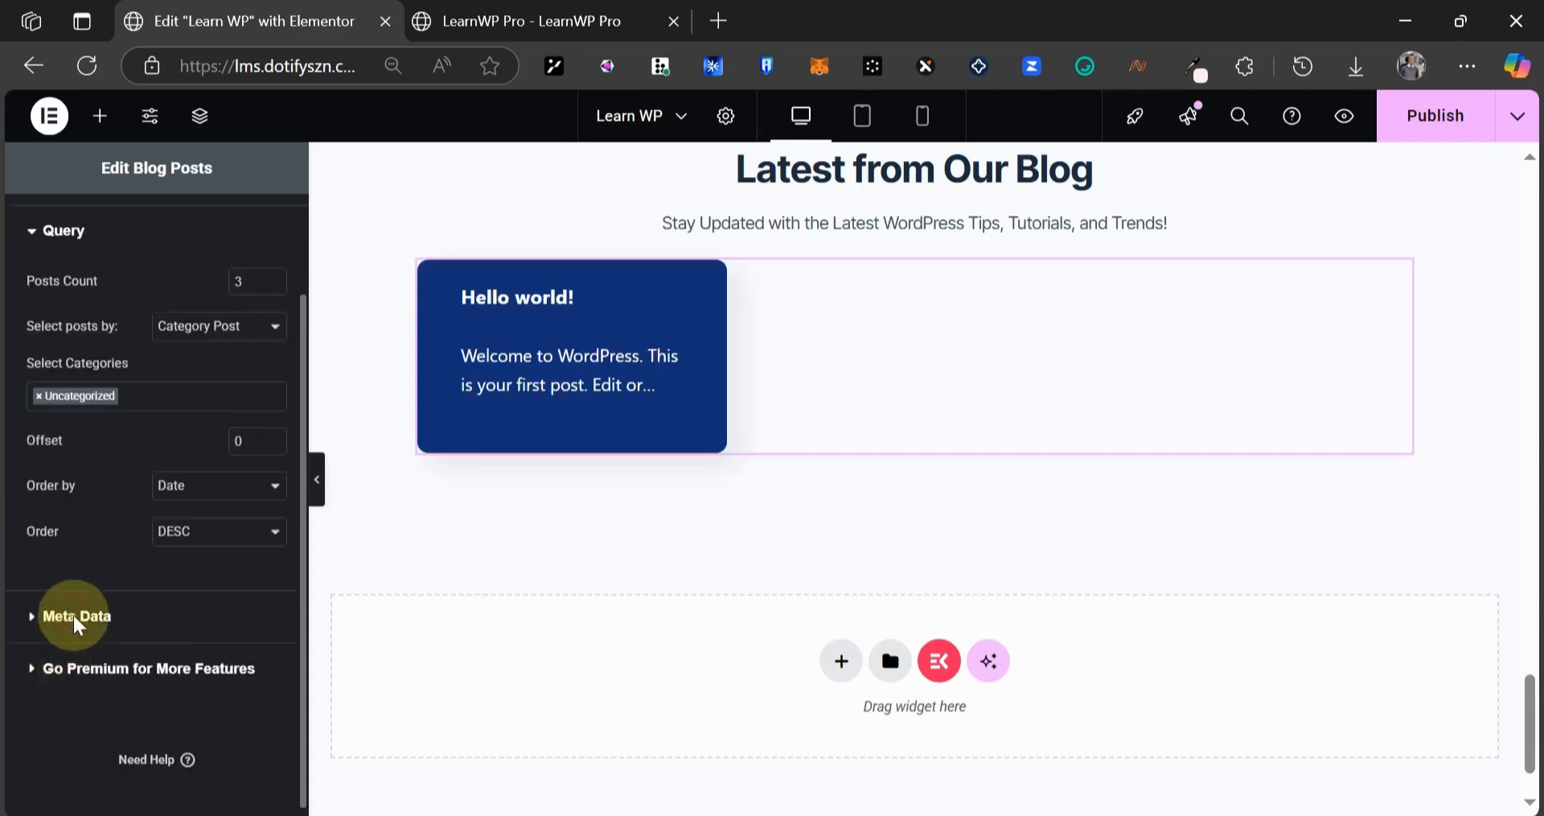
- Enable Show Floating Date for the Blog Posts widget and compare the date style with the reference site's blog cards
click(75, 616)
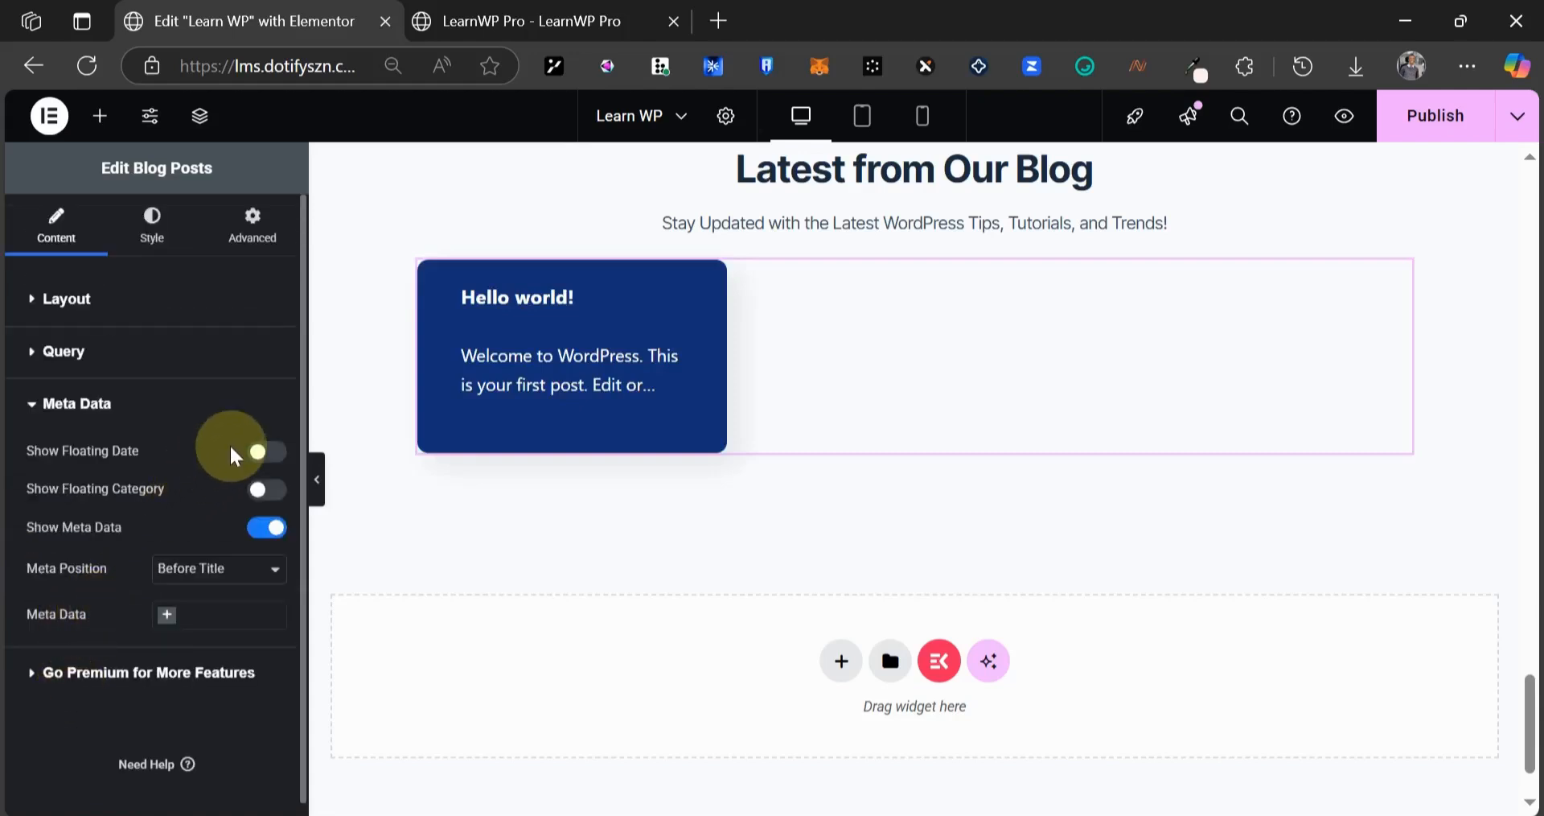
click(430, 22)
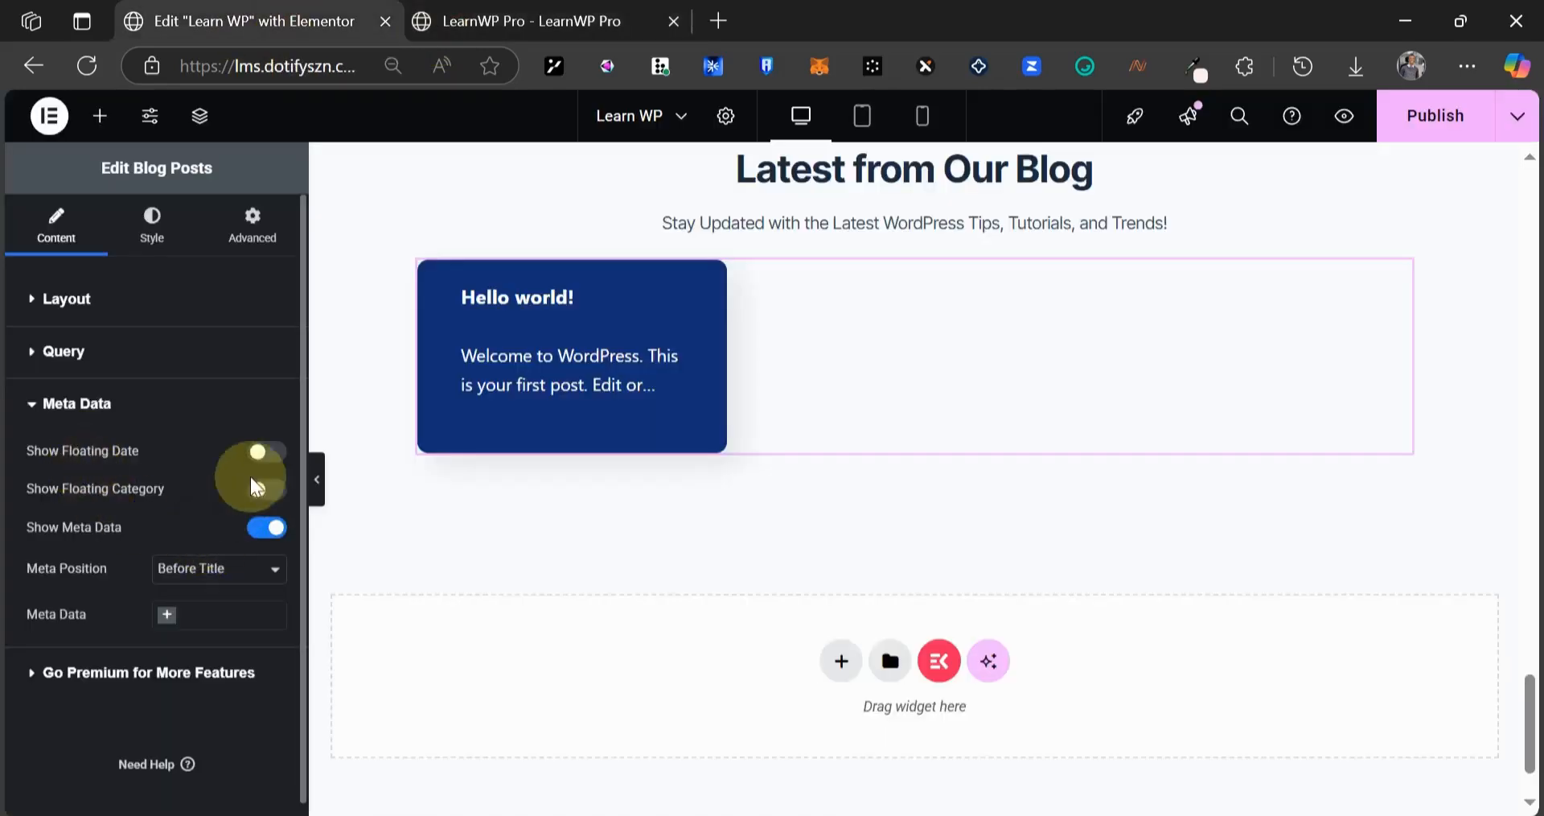
click(268, 450)
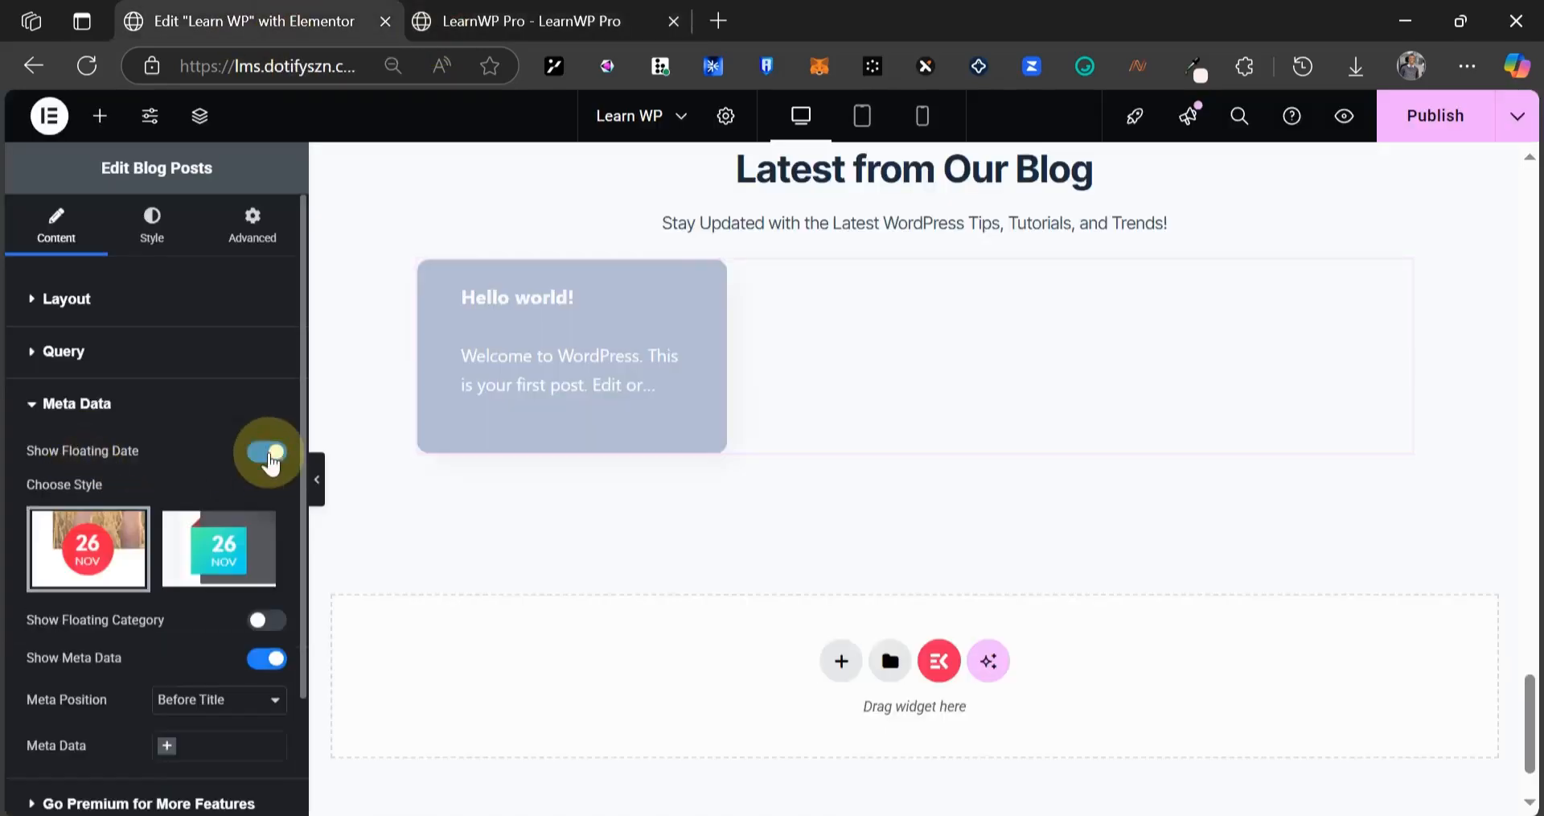
mouse_move(117, 563)
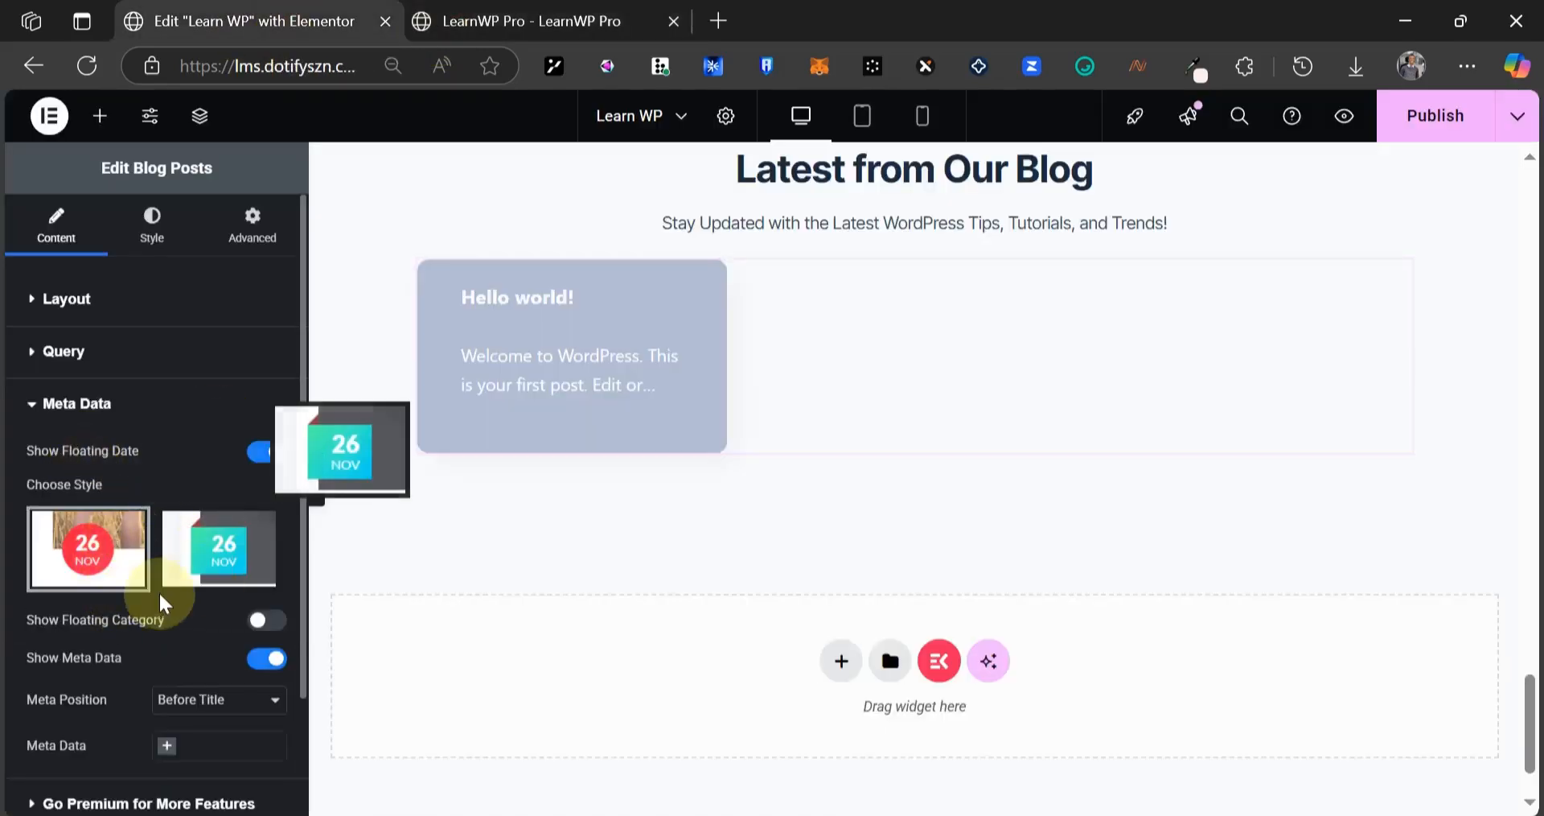
click(434, 11)
click(360, 16)
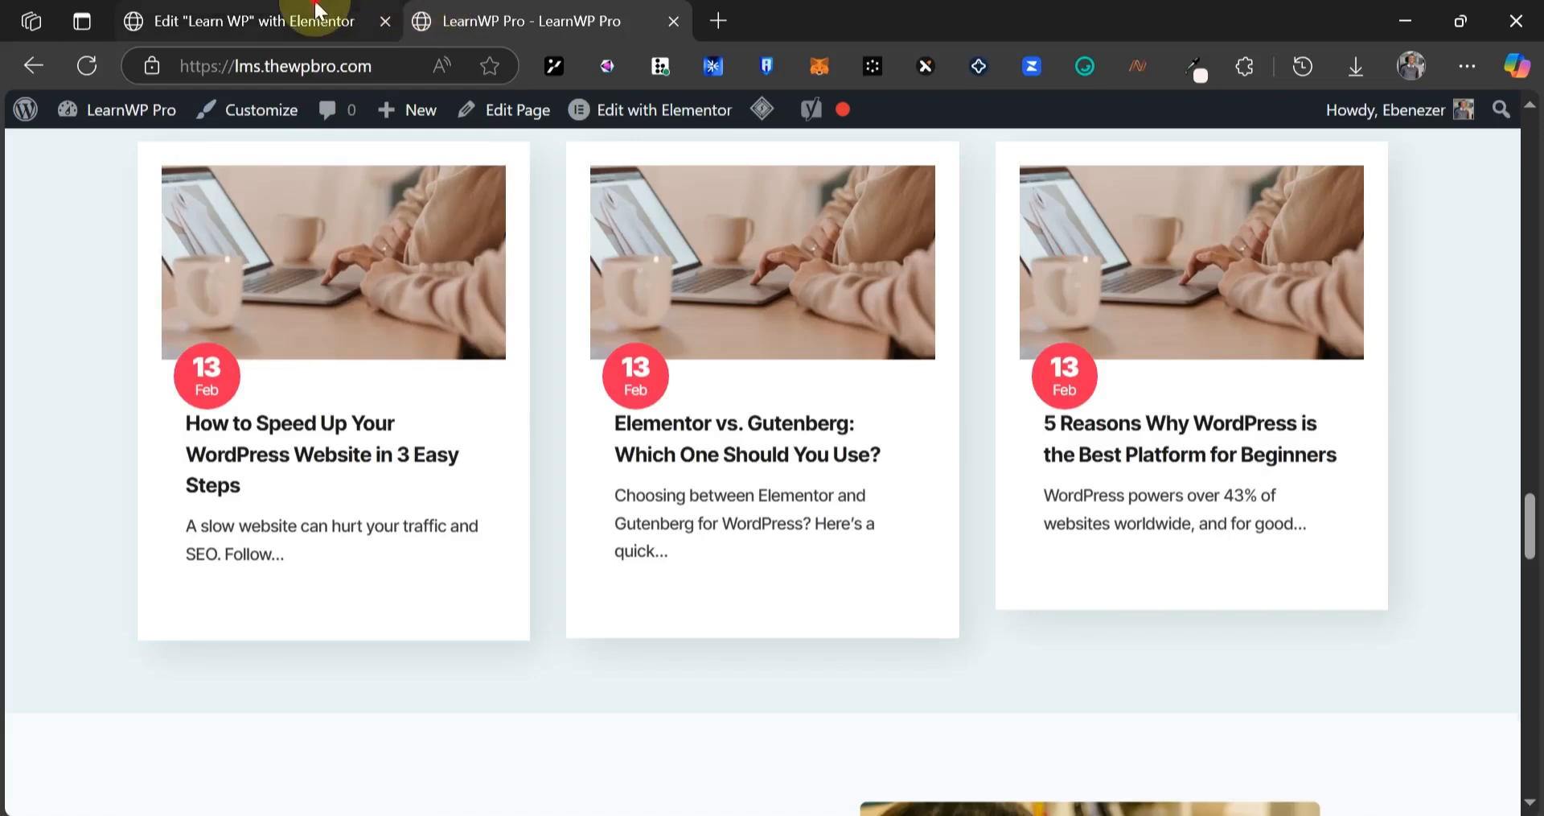
click(662, 4)
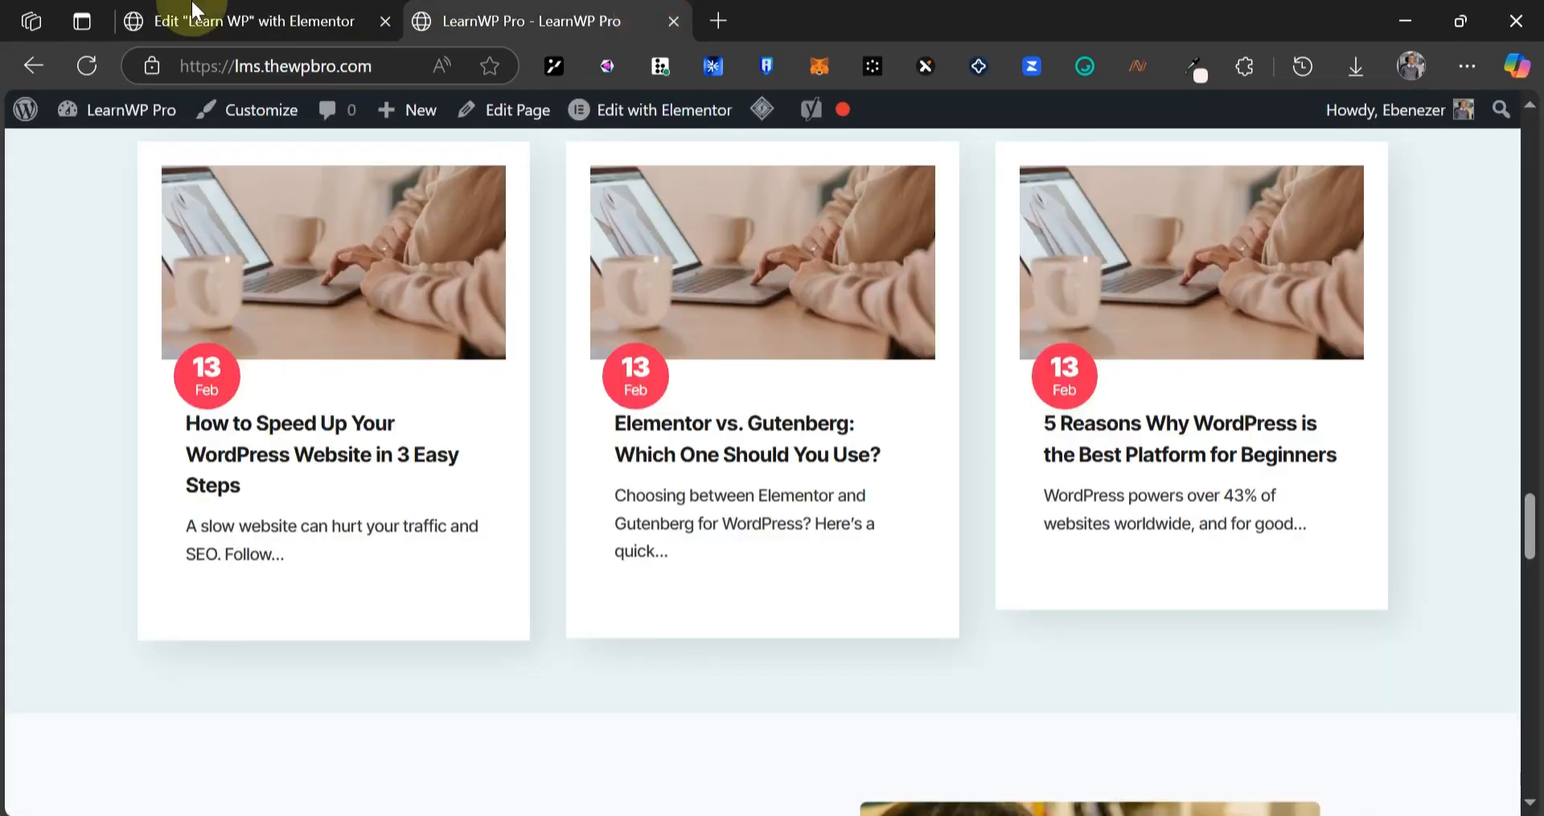
click(193, 4)
- Give the Blog Posts widget's wrapper a classic white background color
click(160, 252)
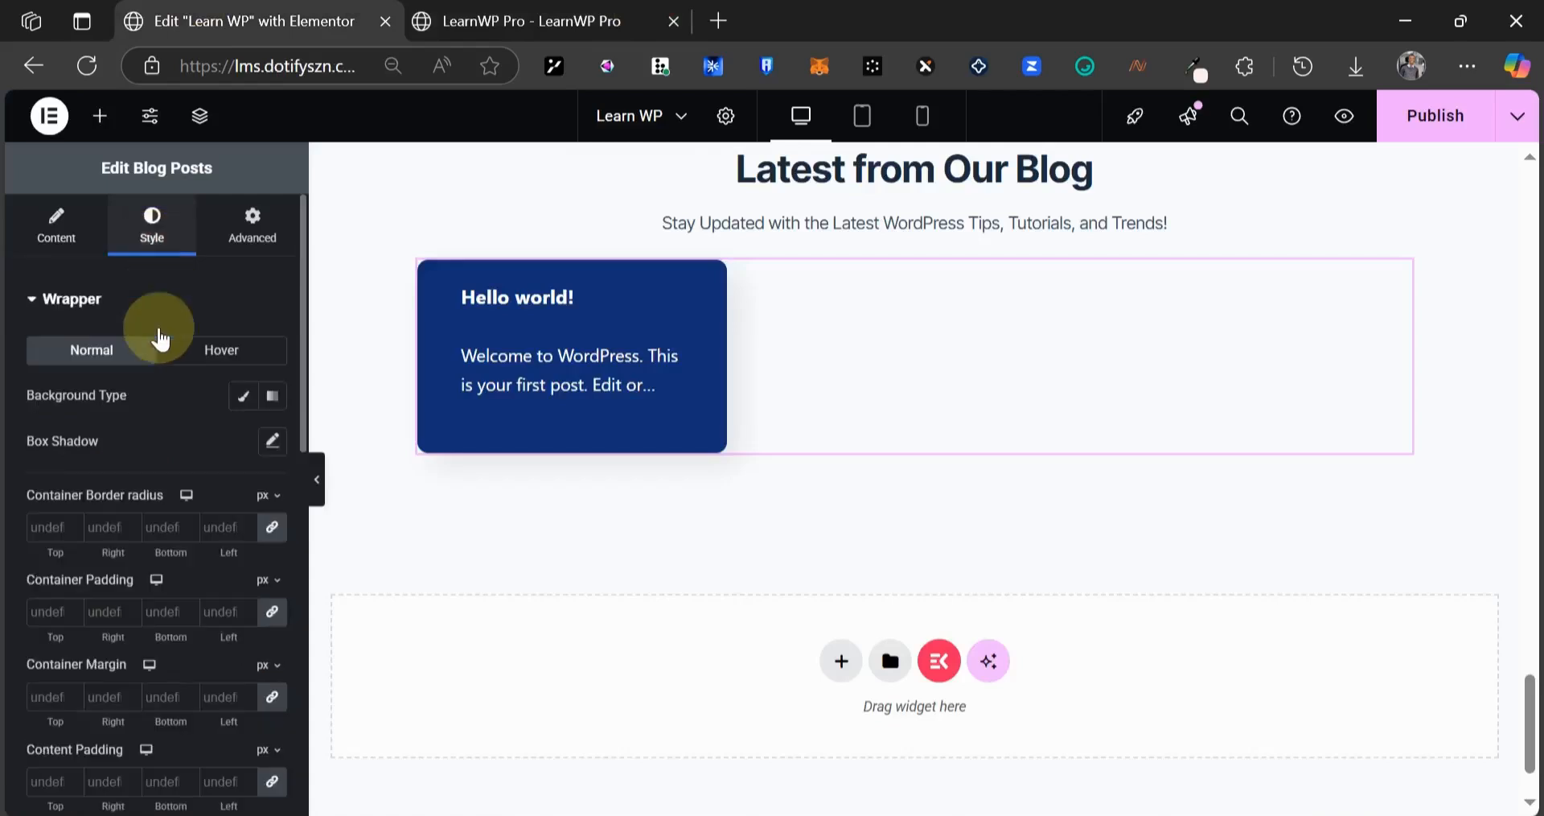
scroll(153, 413, down, 2)
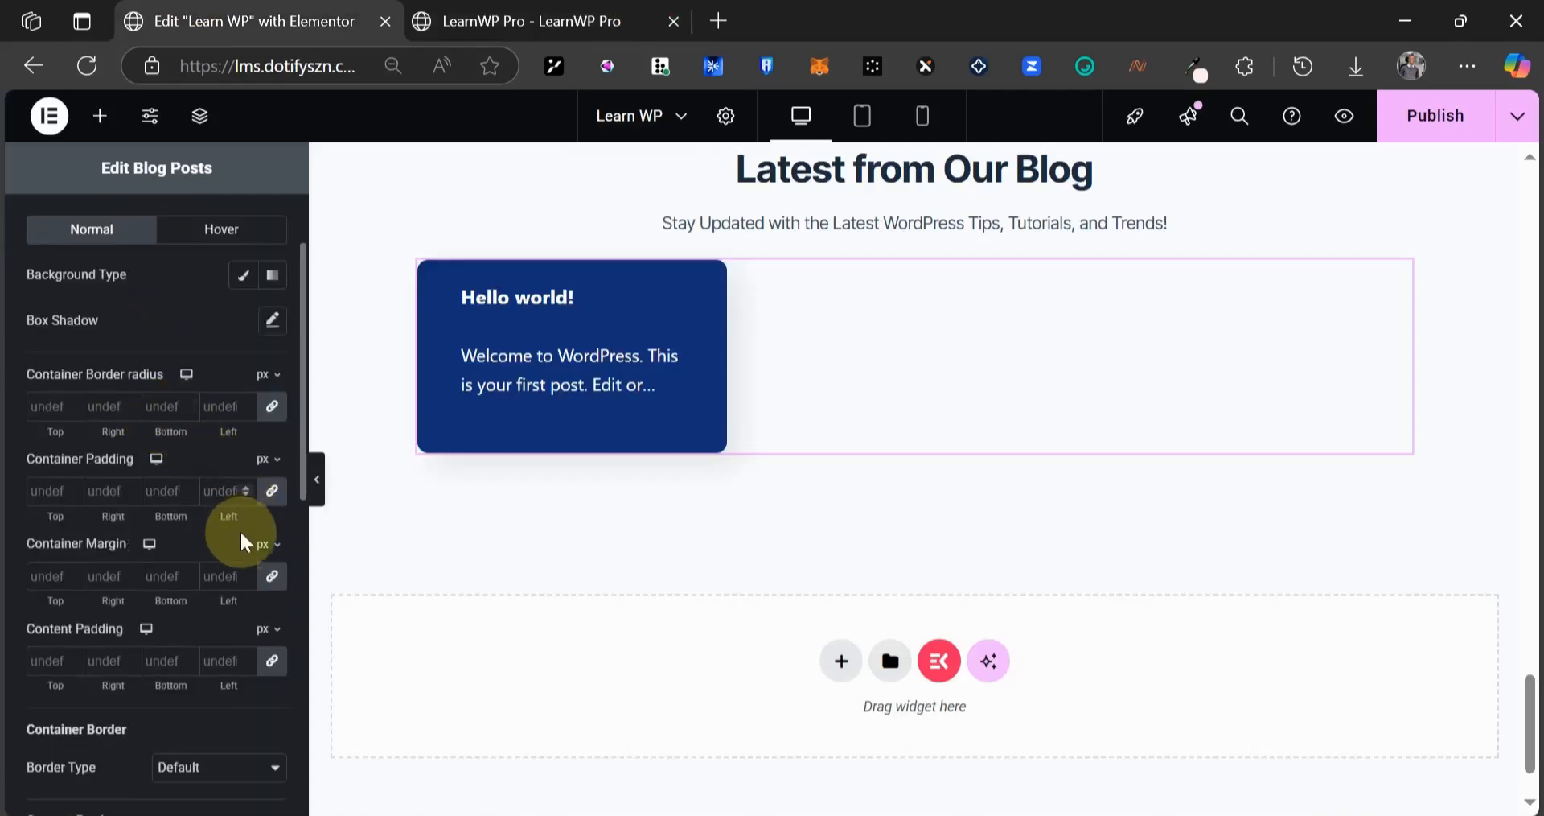
click(243, 276)
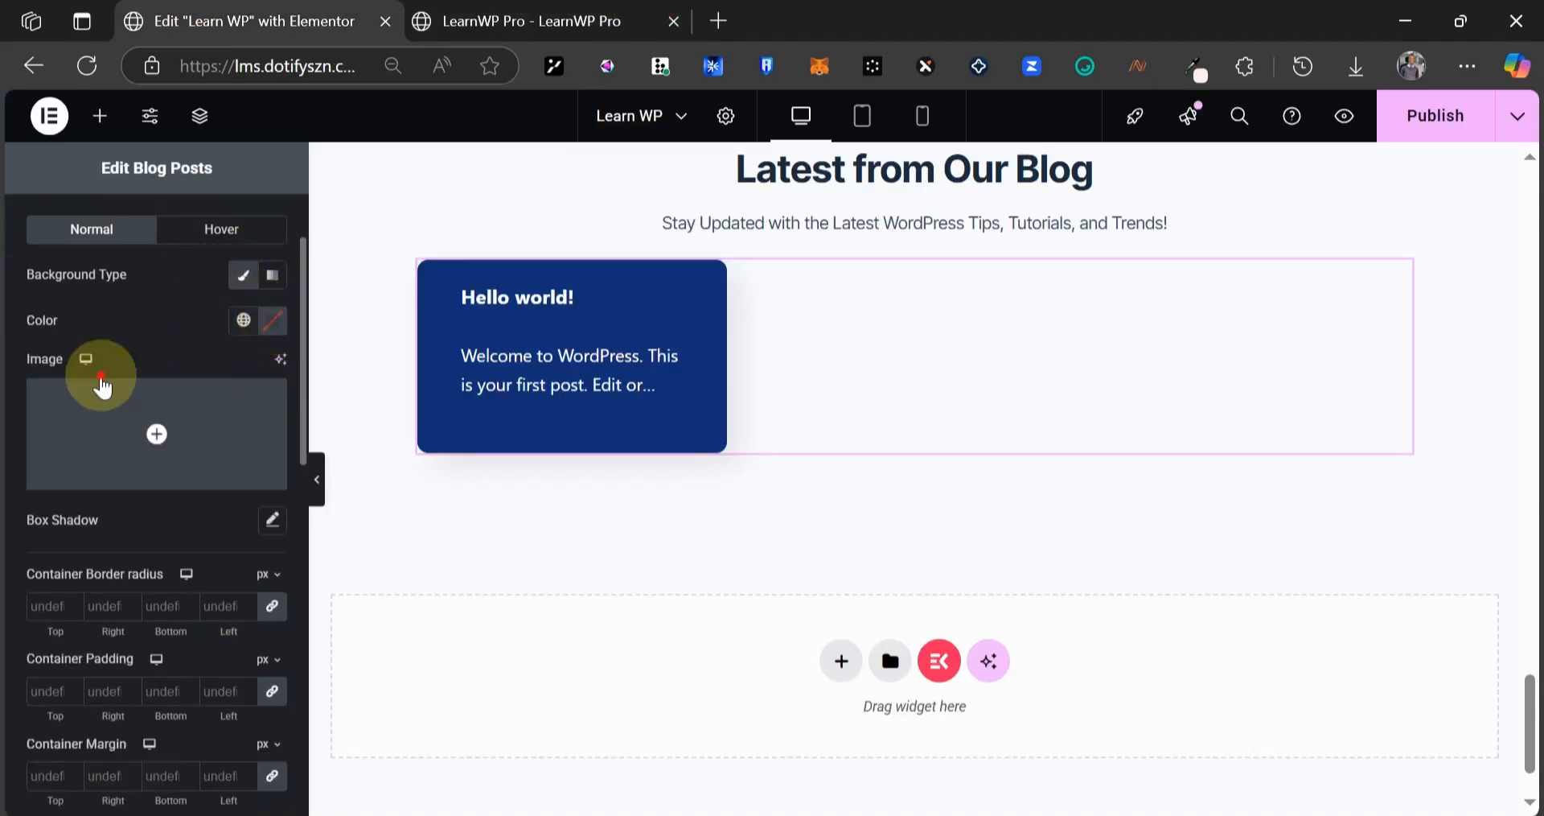
click(108, 320)
click(132, 306)
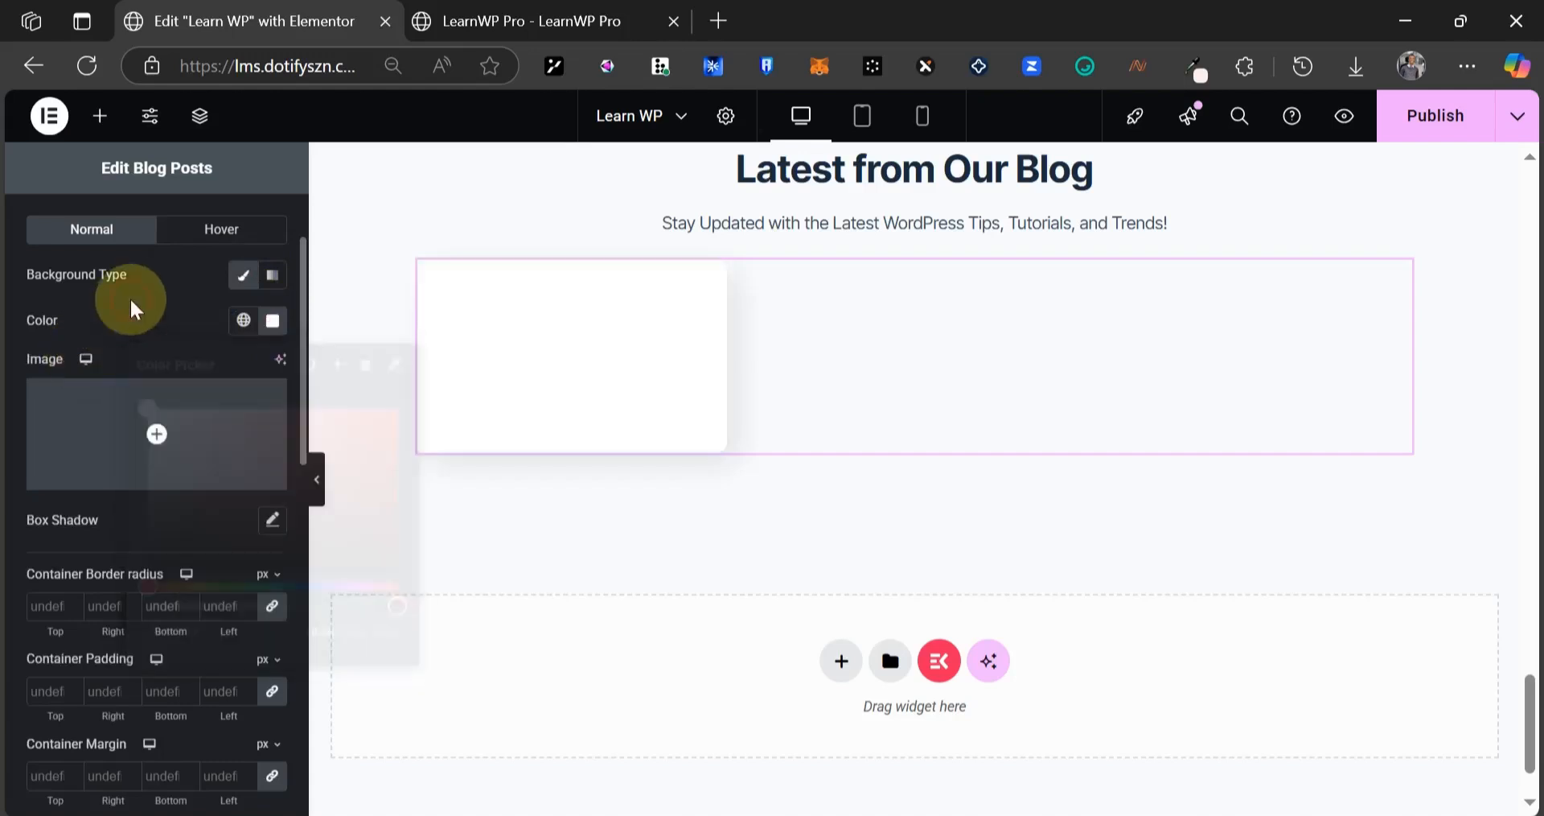
- Set the Blog Posts widget's title color to #1A1A1A
scroll(137, 327, up, 2)
scroll(127, 414, down, 10)
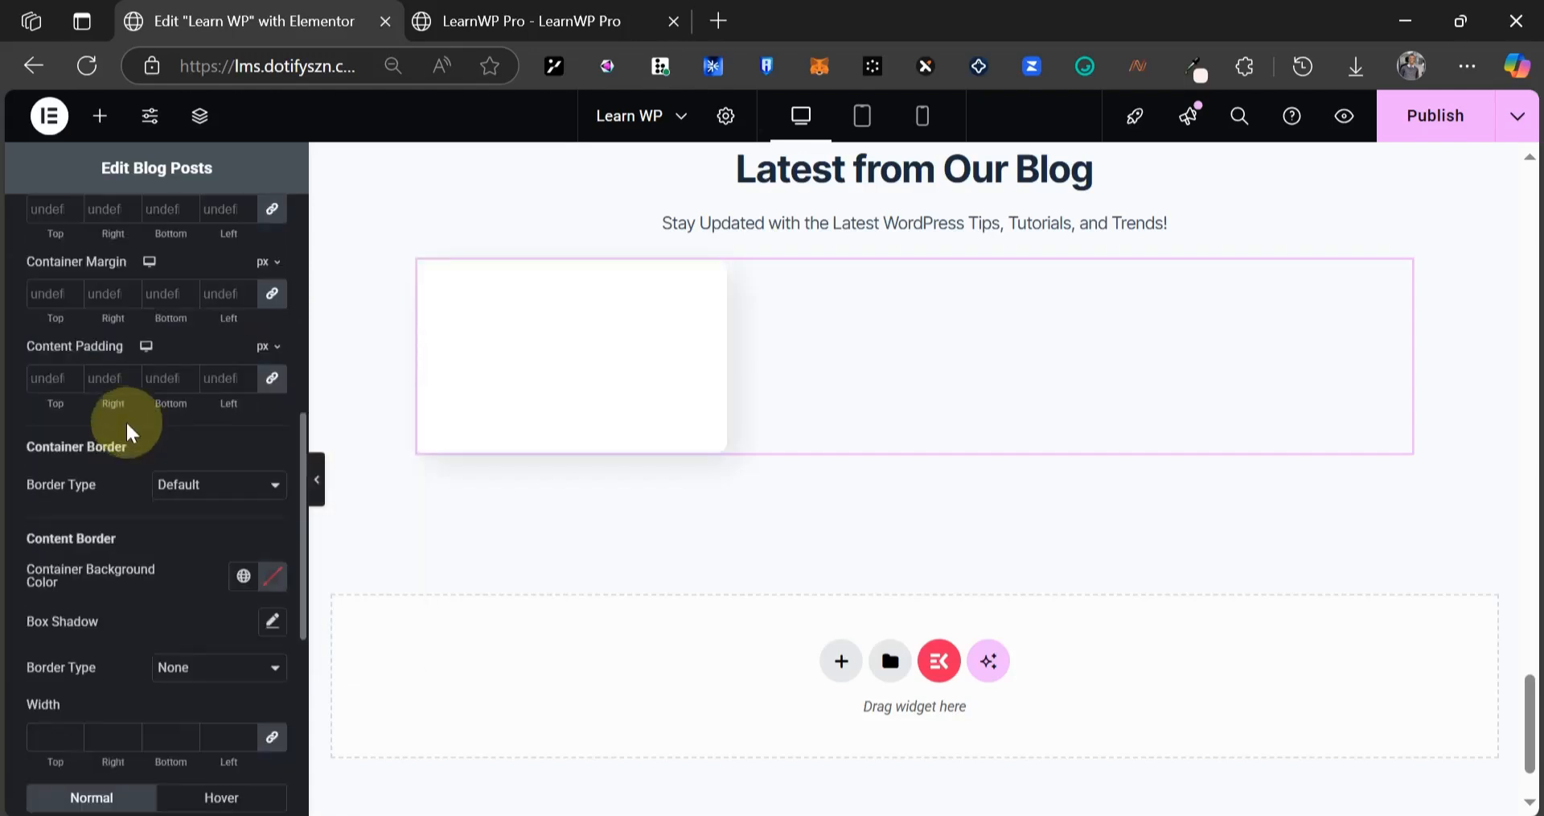
scroll(128, 563, down, 2)
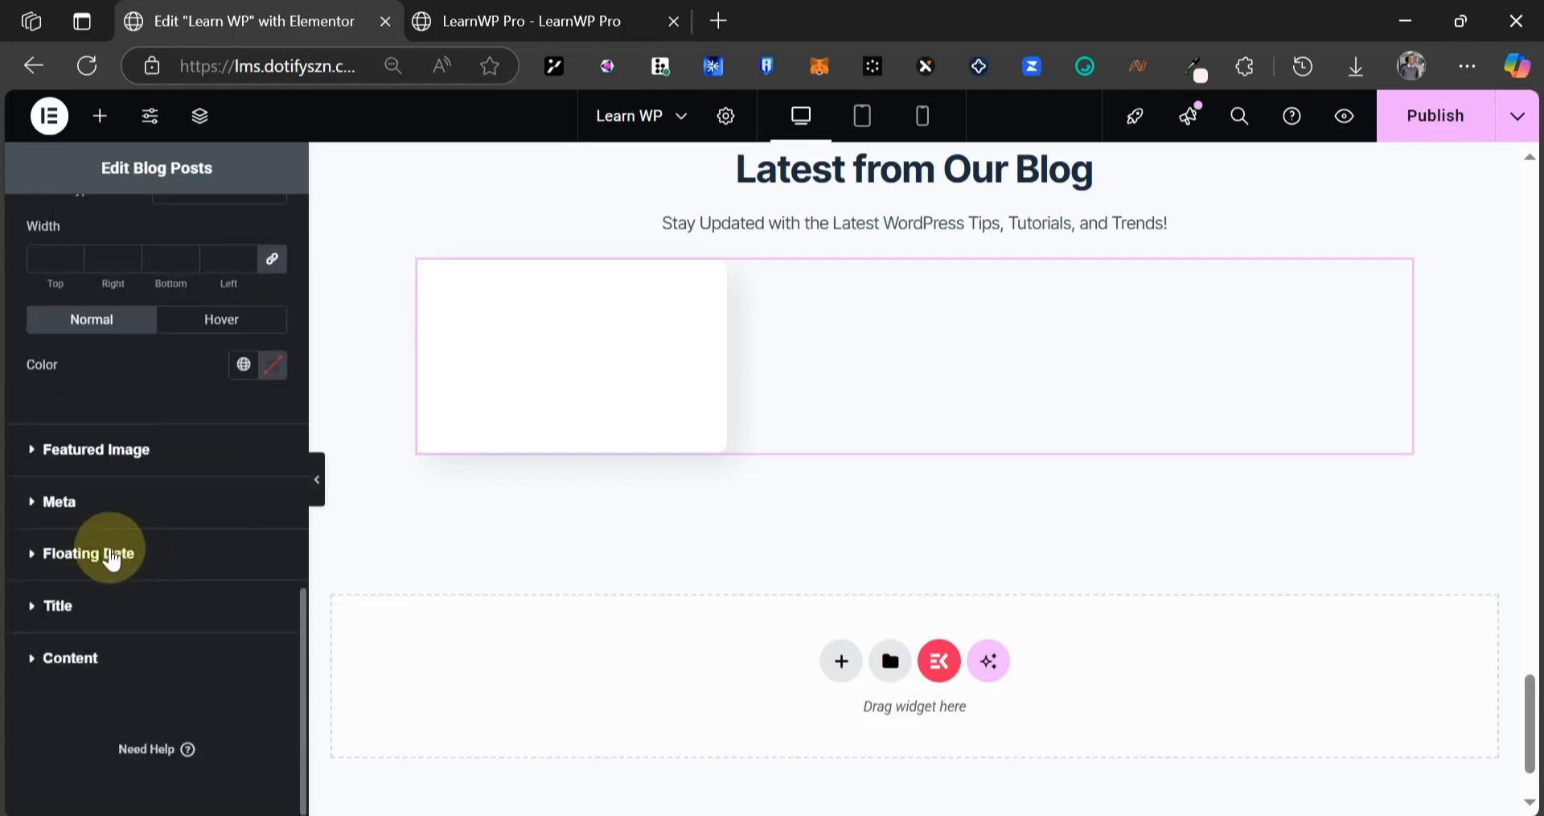
click(86, 615)
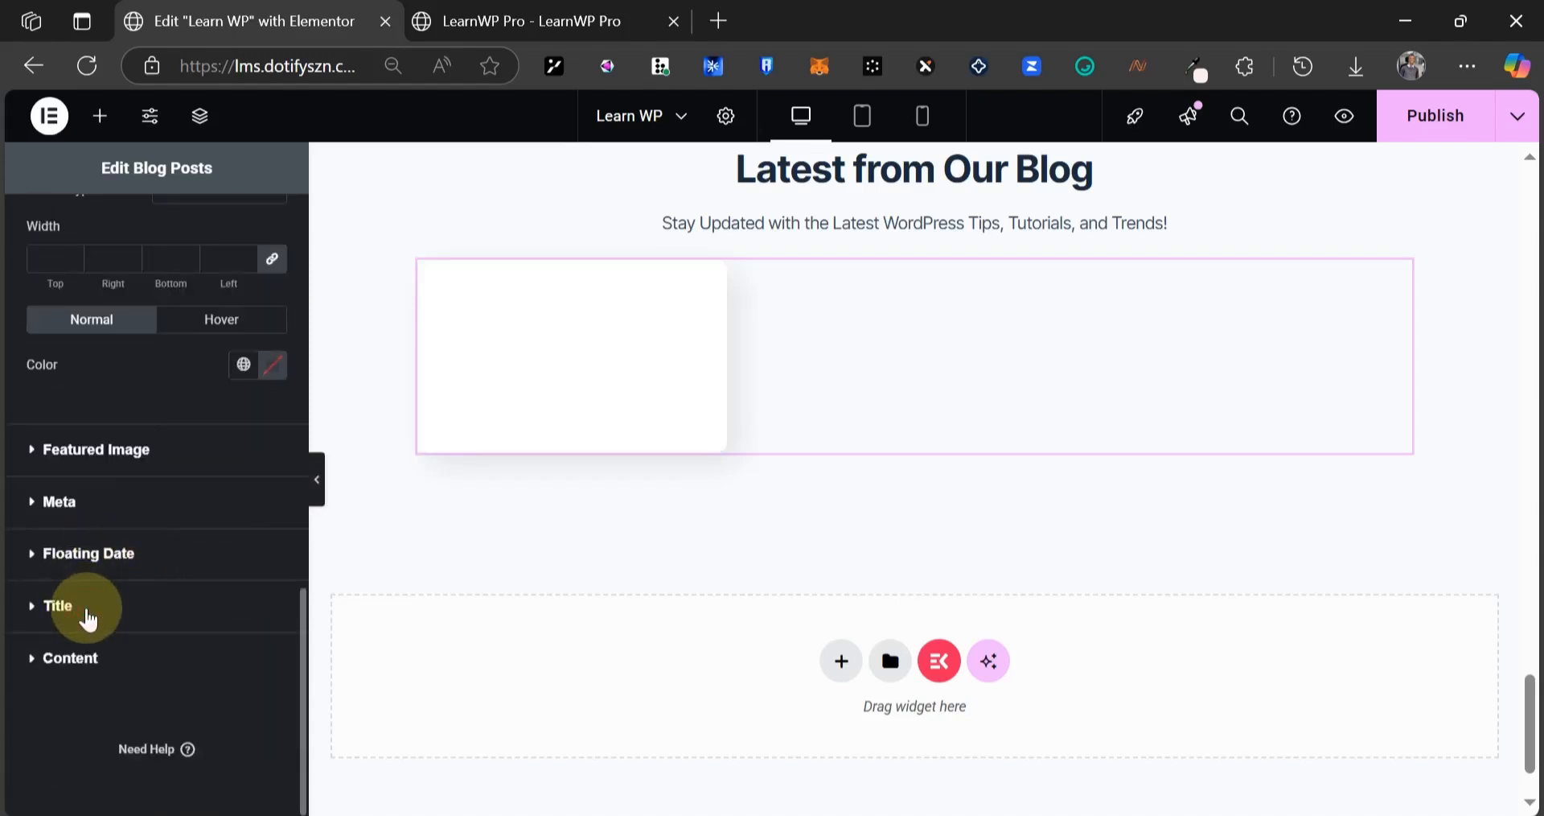
click(272, 651)
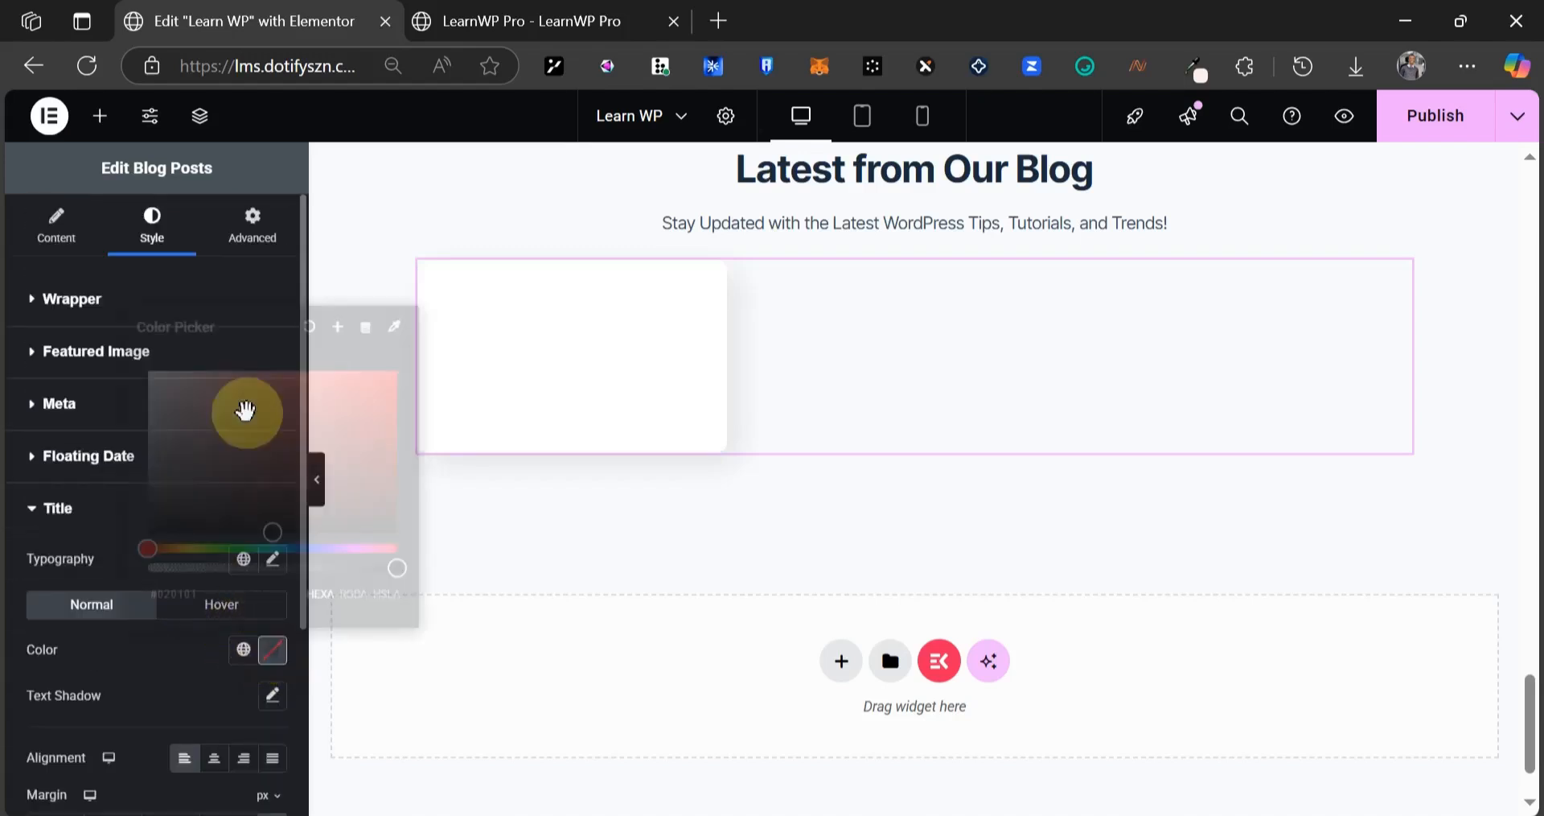
text(1)
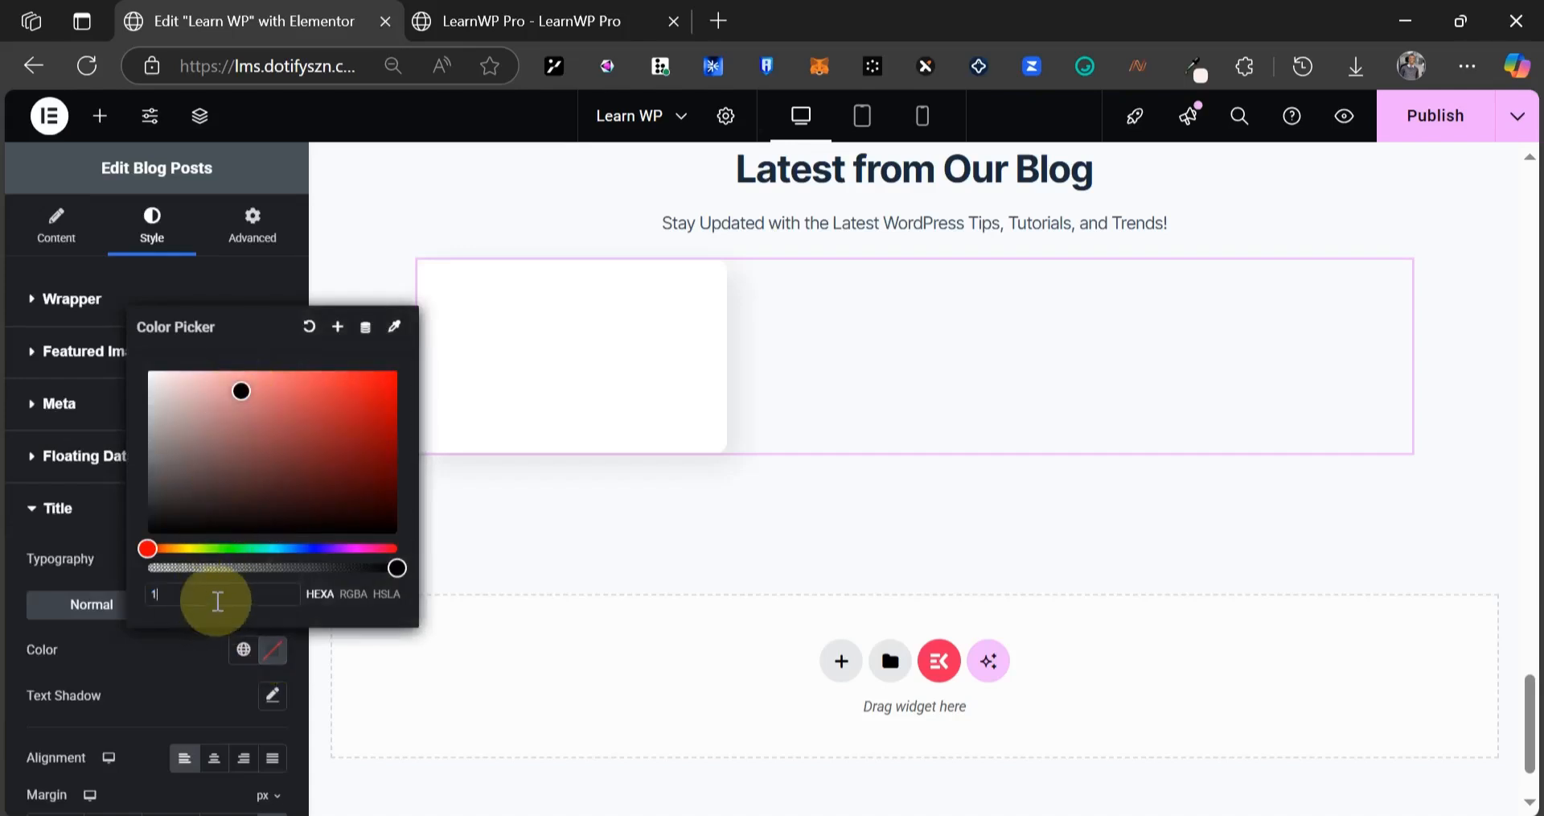
text(a1a)
triple_click(217, 601)
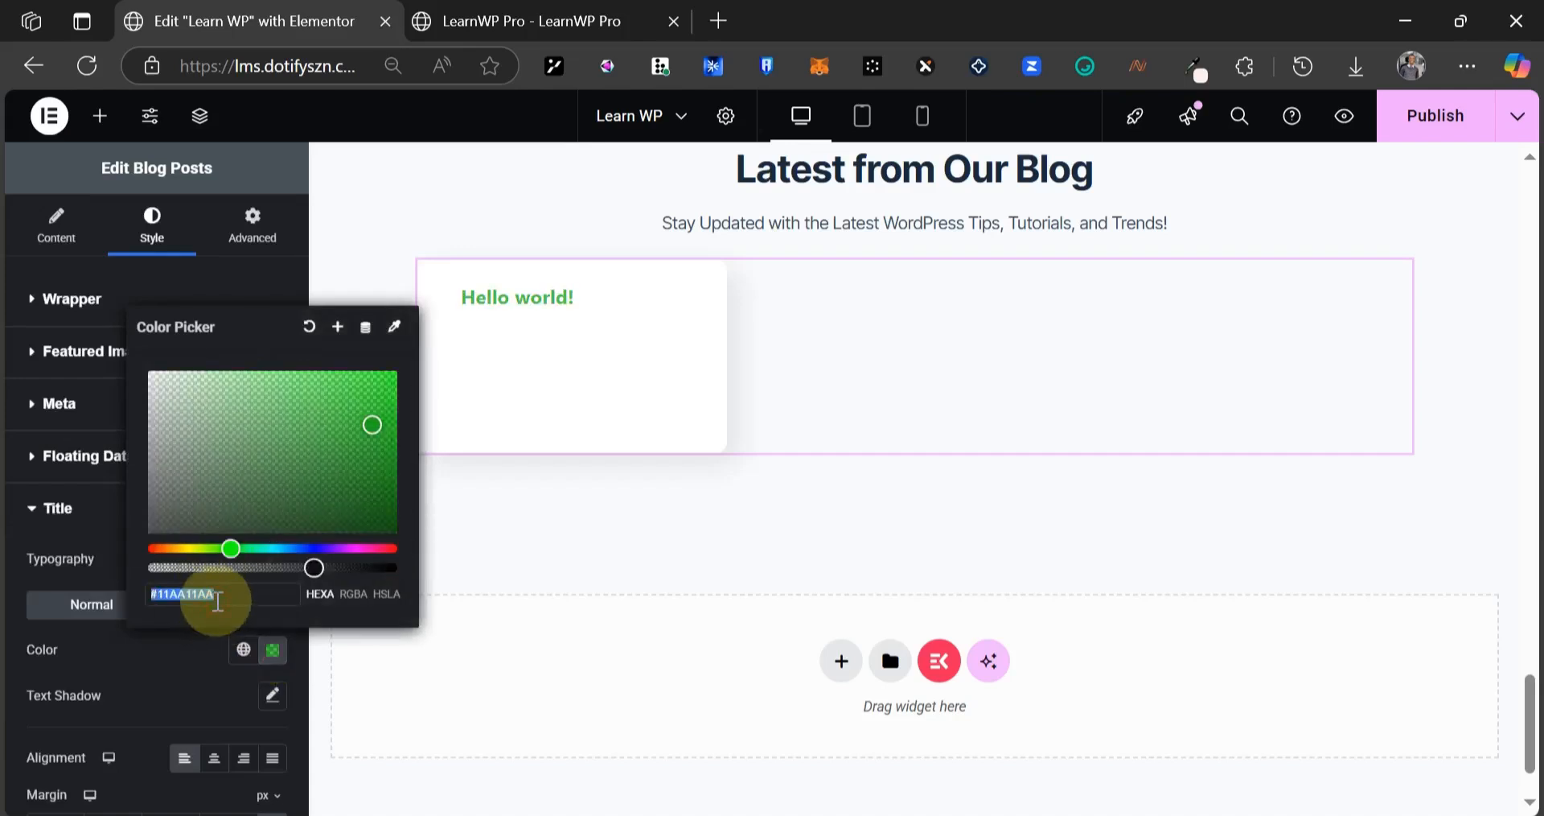
text(1a1a1a)
triple_click(217, 601)
text(1a)
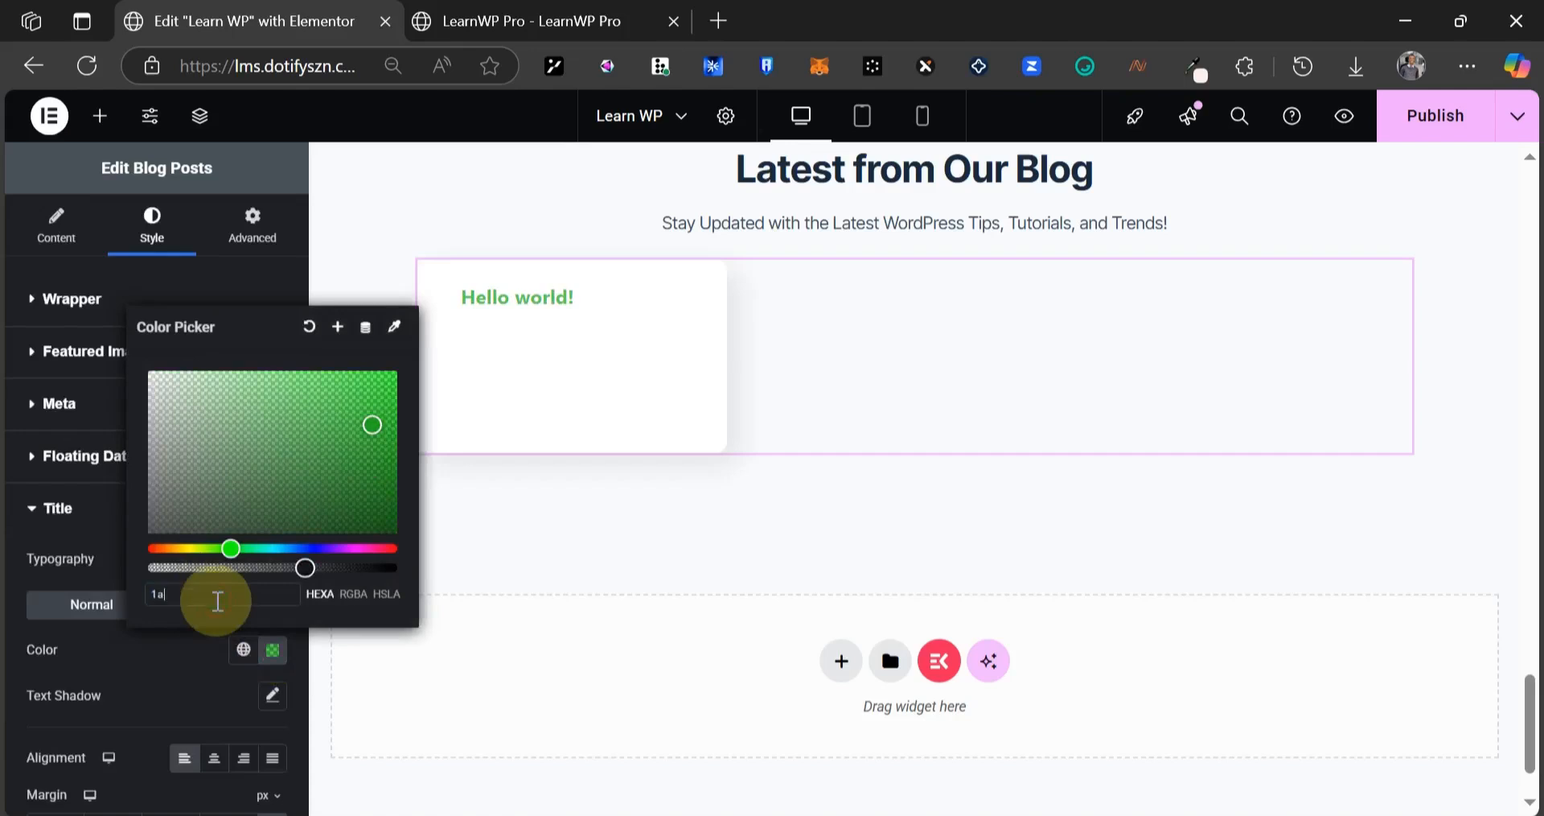
click(201, 630)
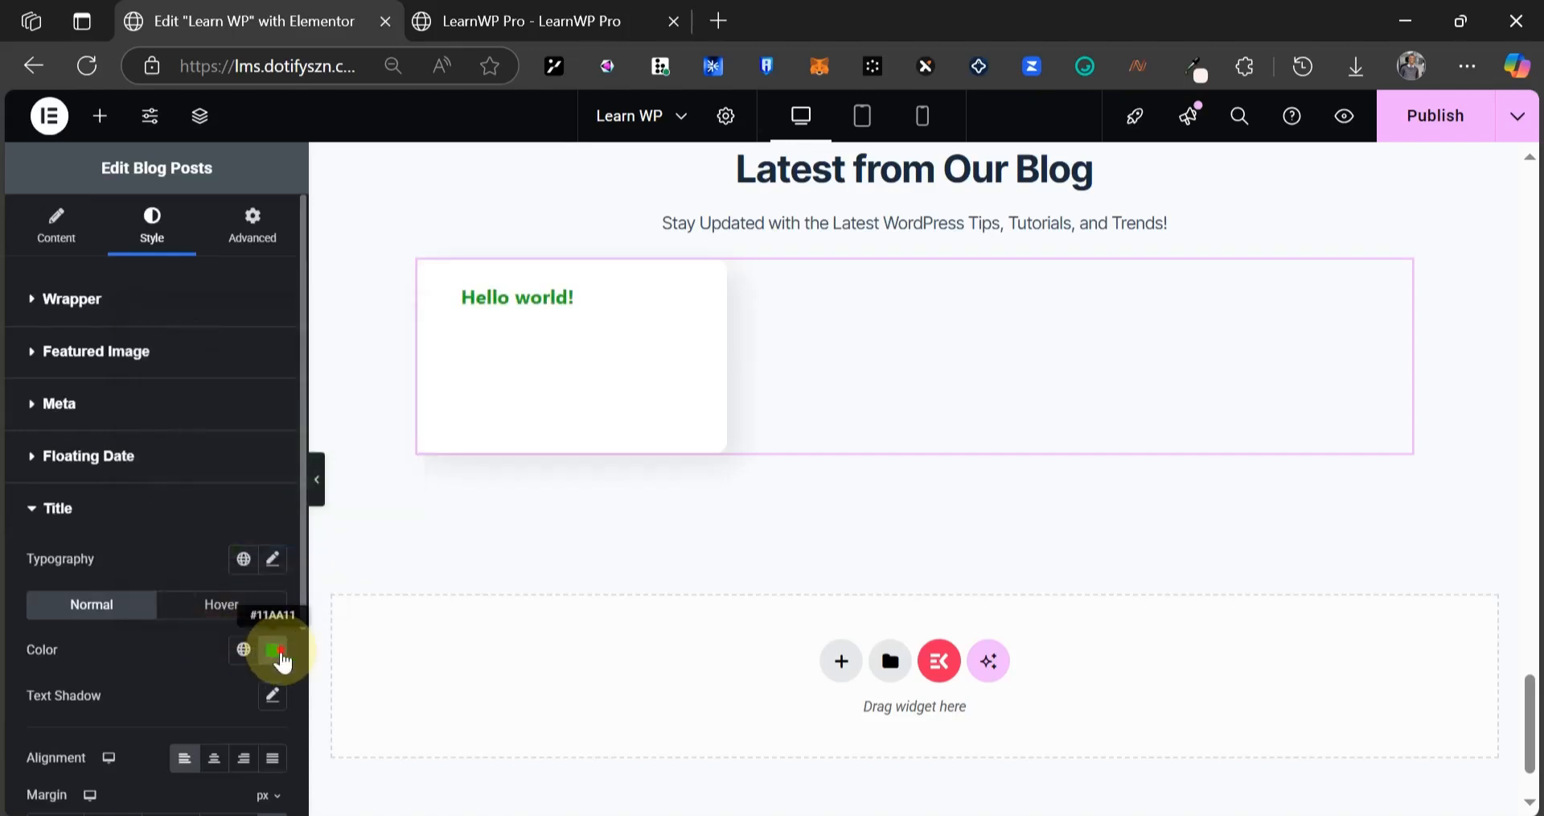
click(273, 649)
text(1a1a1a)
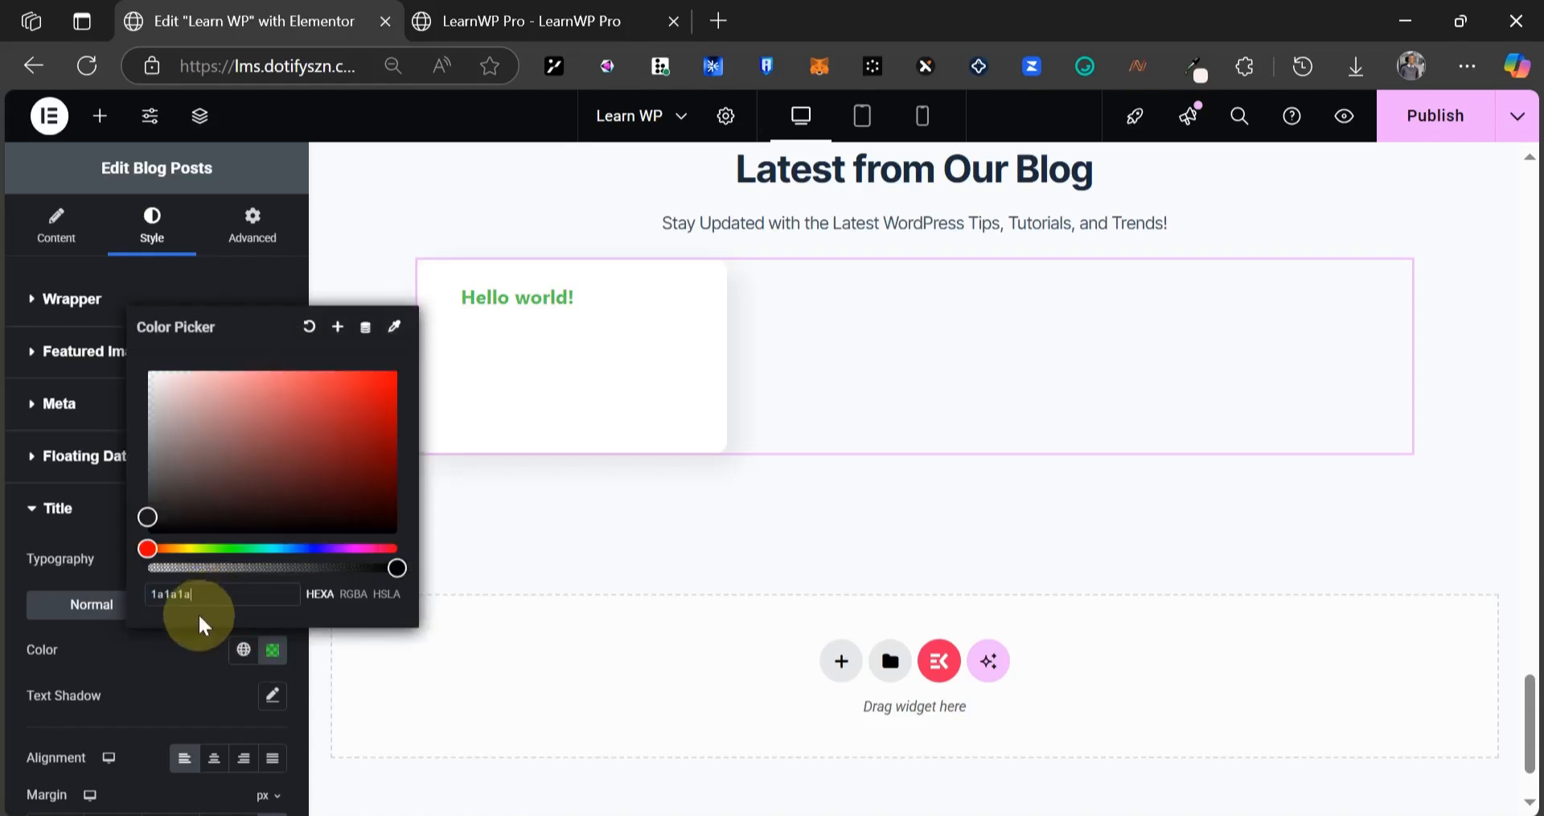
click(163, 648)
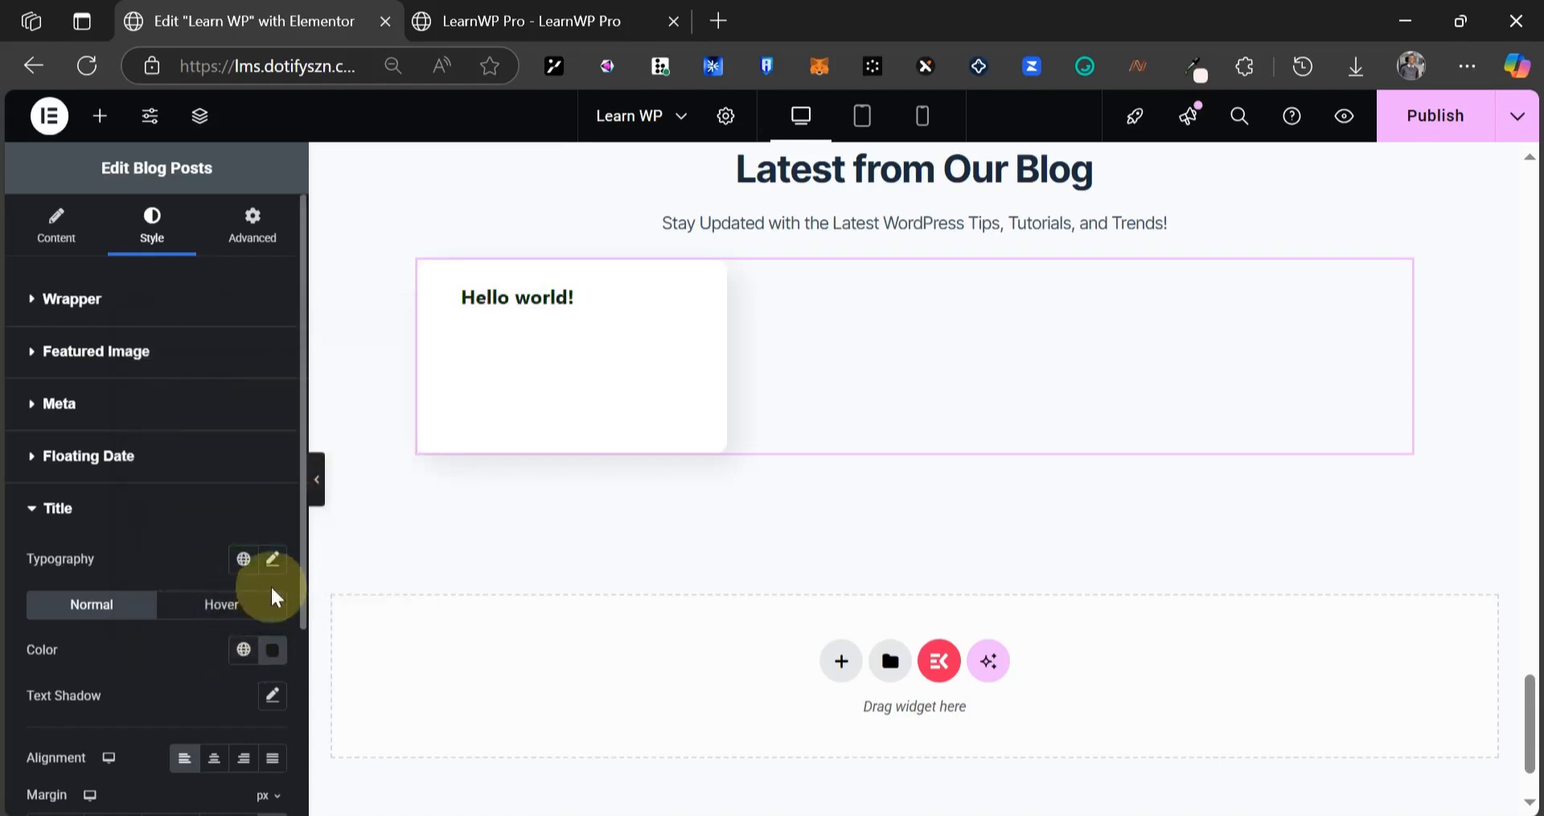
- Set the font family of the blog post title to Inter Tight
click(212, 662)
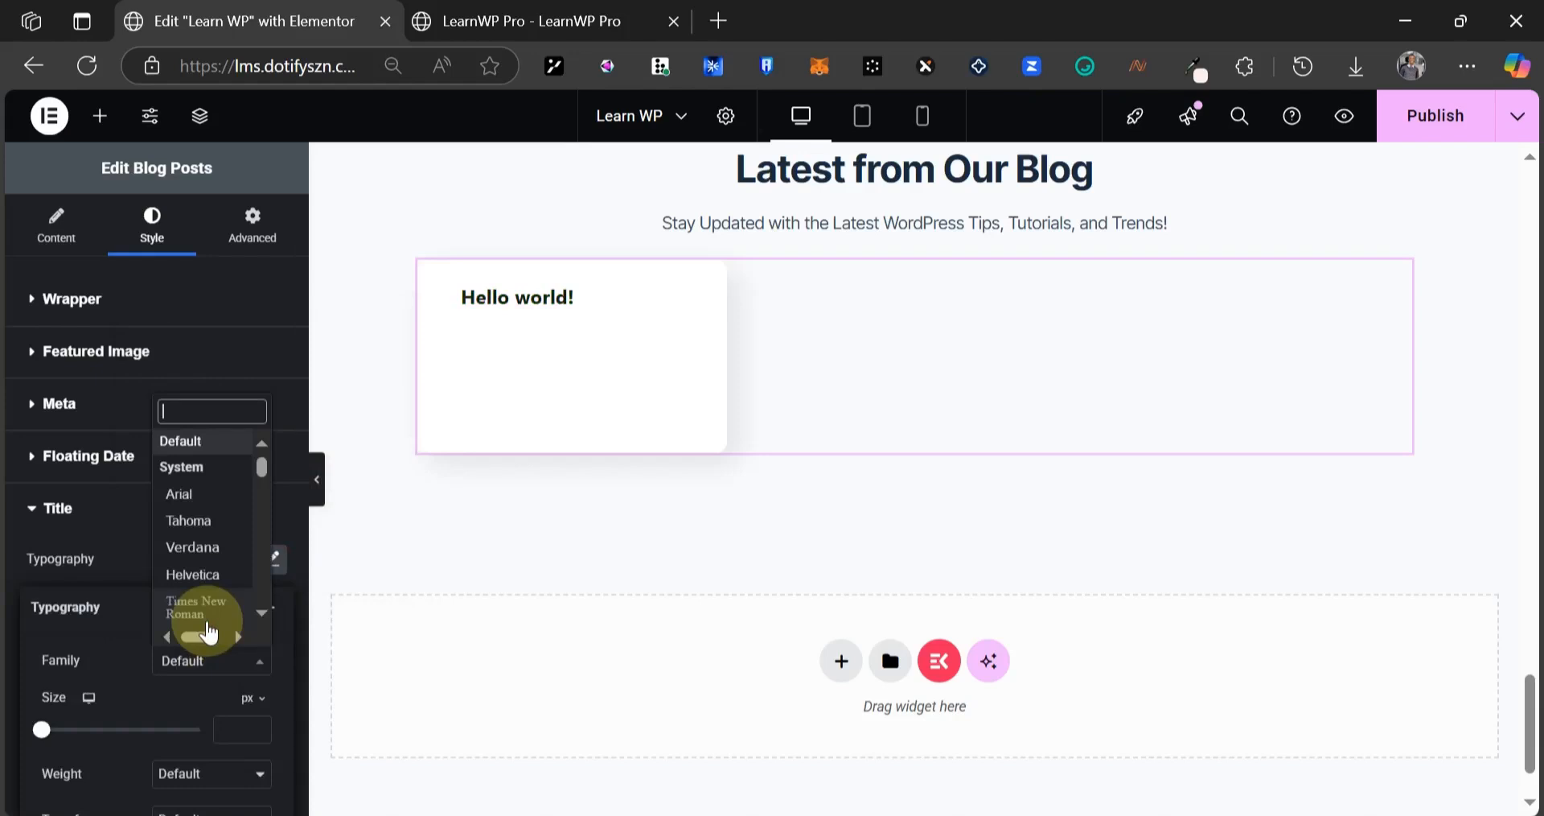
text(inter)
click(208, 631)
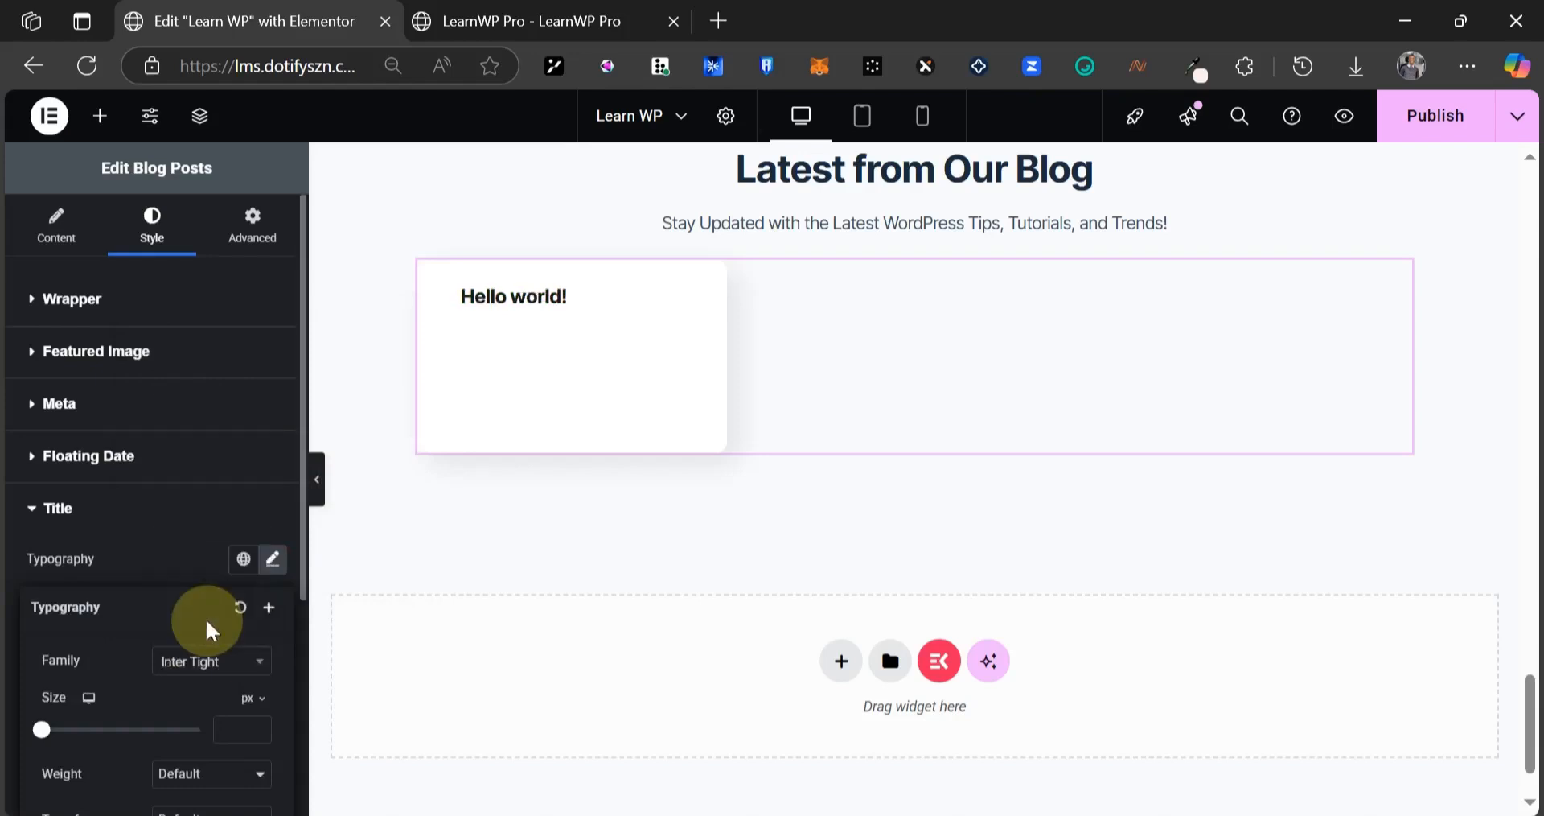
click(168, 563)
- Set the Blog Posts widget's content text color to #1A1A1A
scroll(200, 603, down, 3)
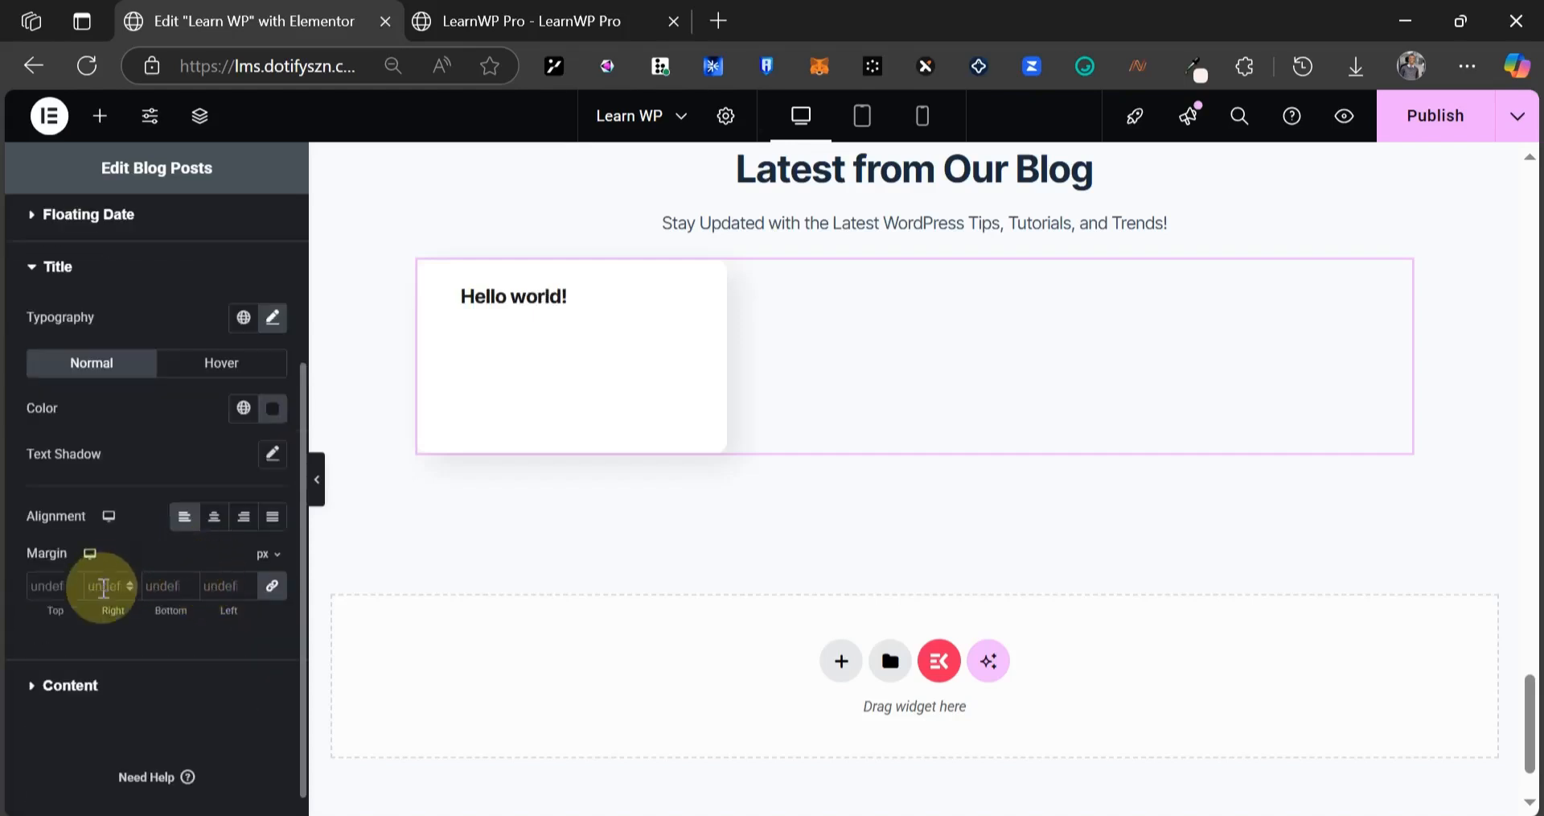
click(106, 680)
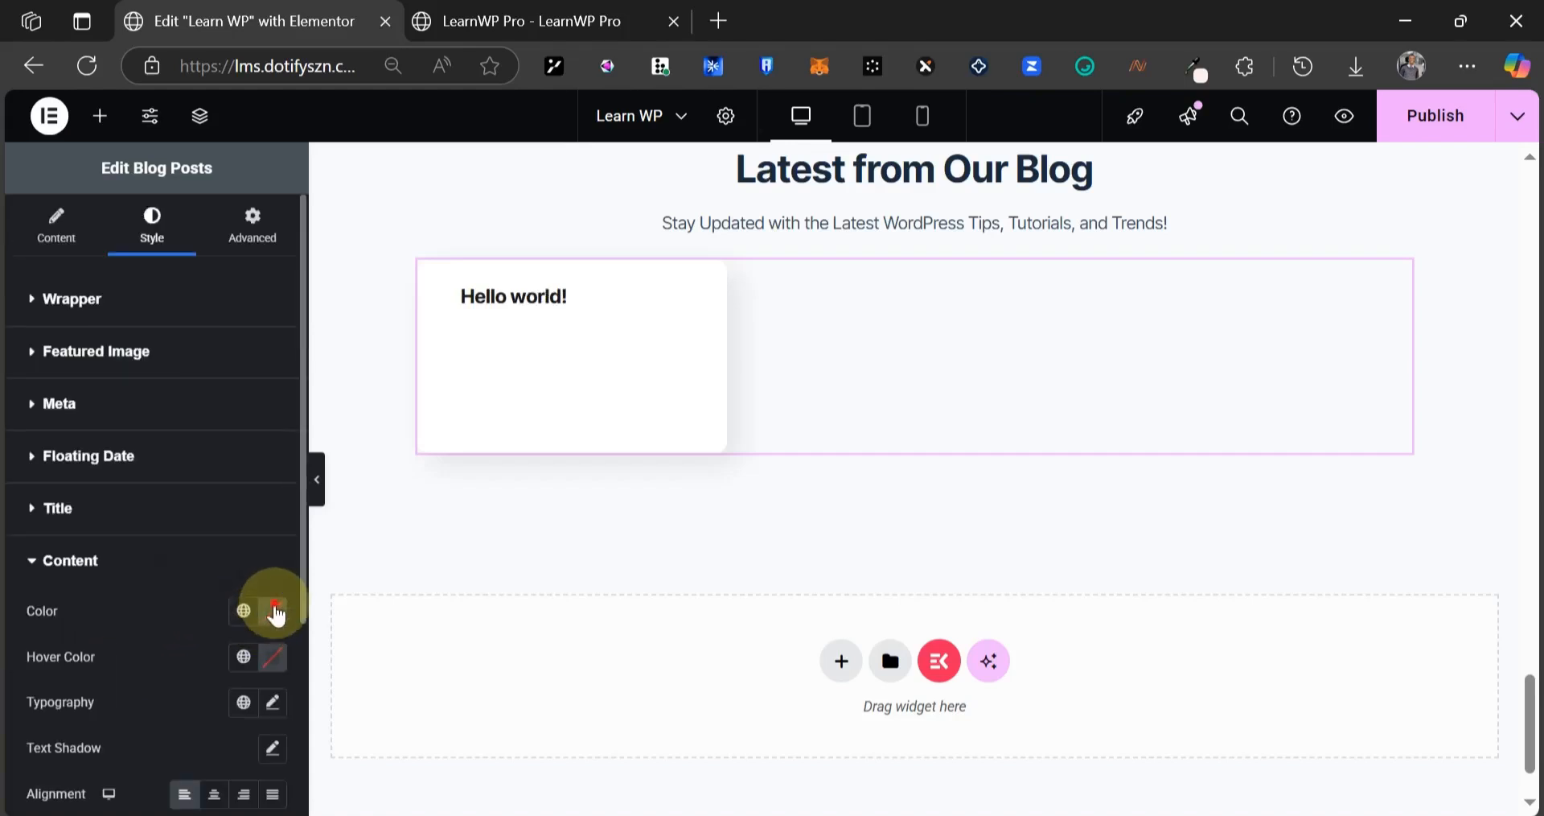
click(271, 609)
text(1a1a1a)
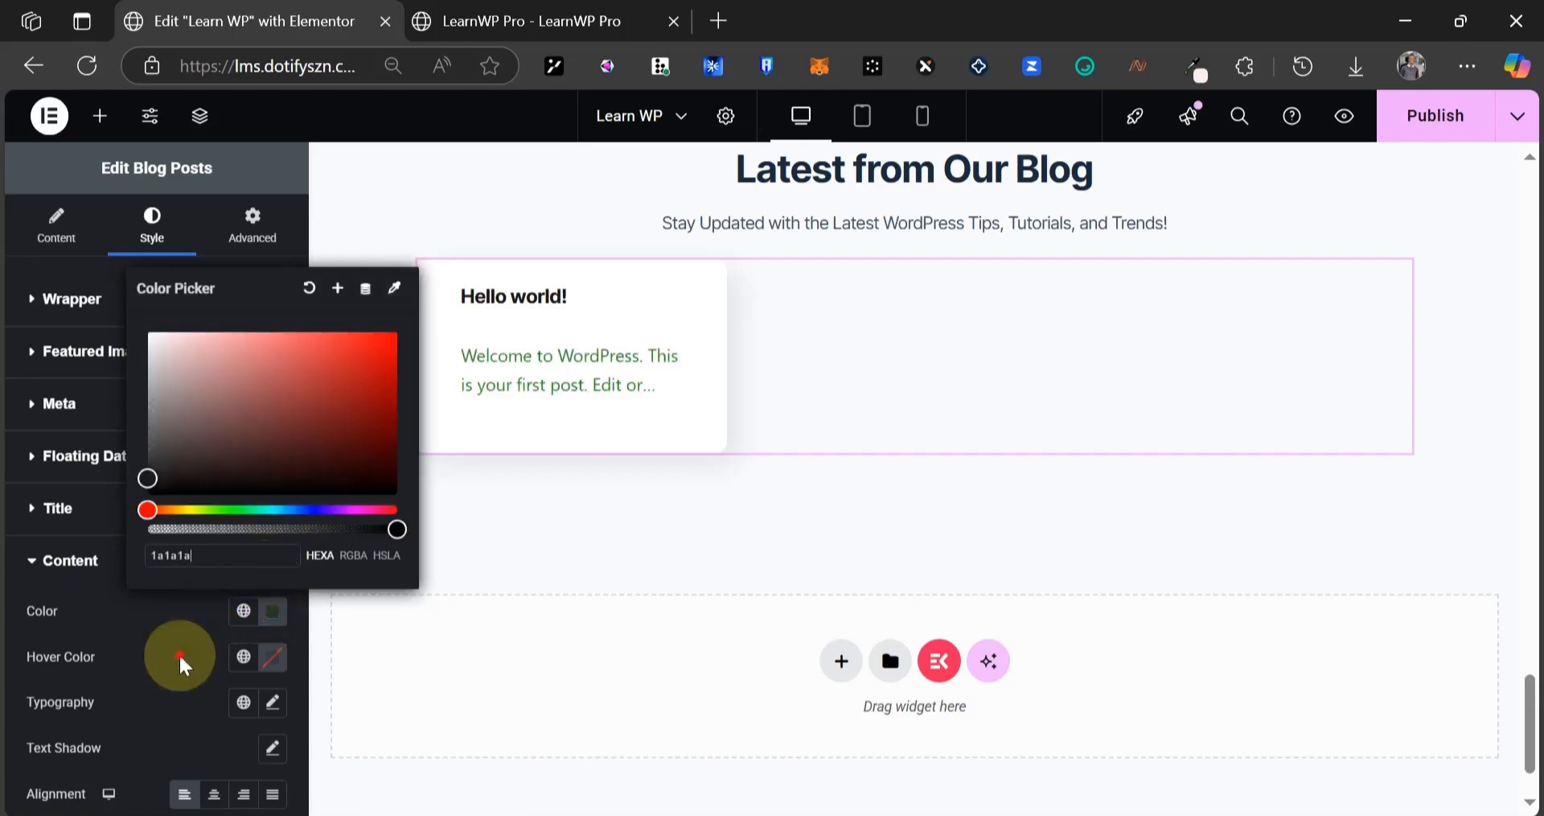
click(221, 684)
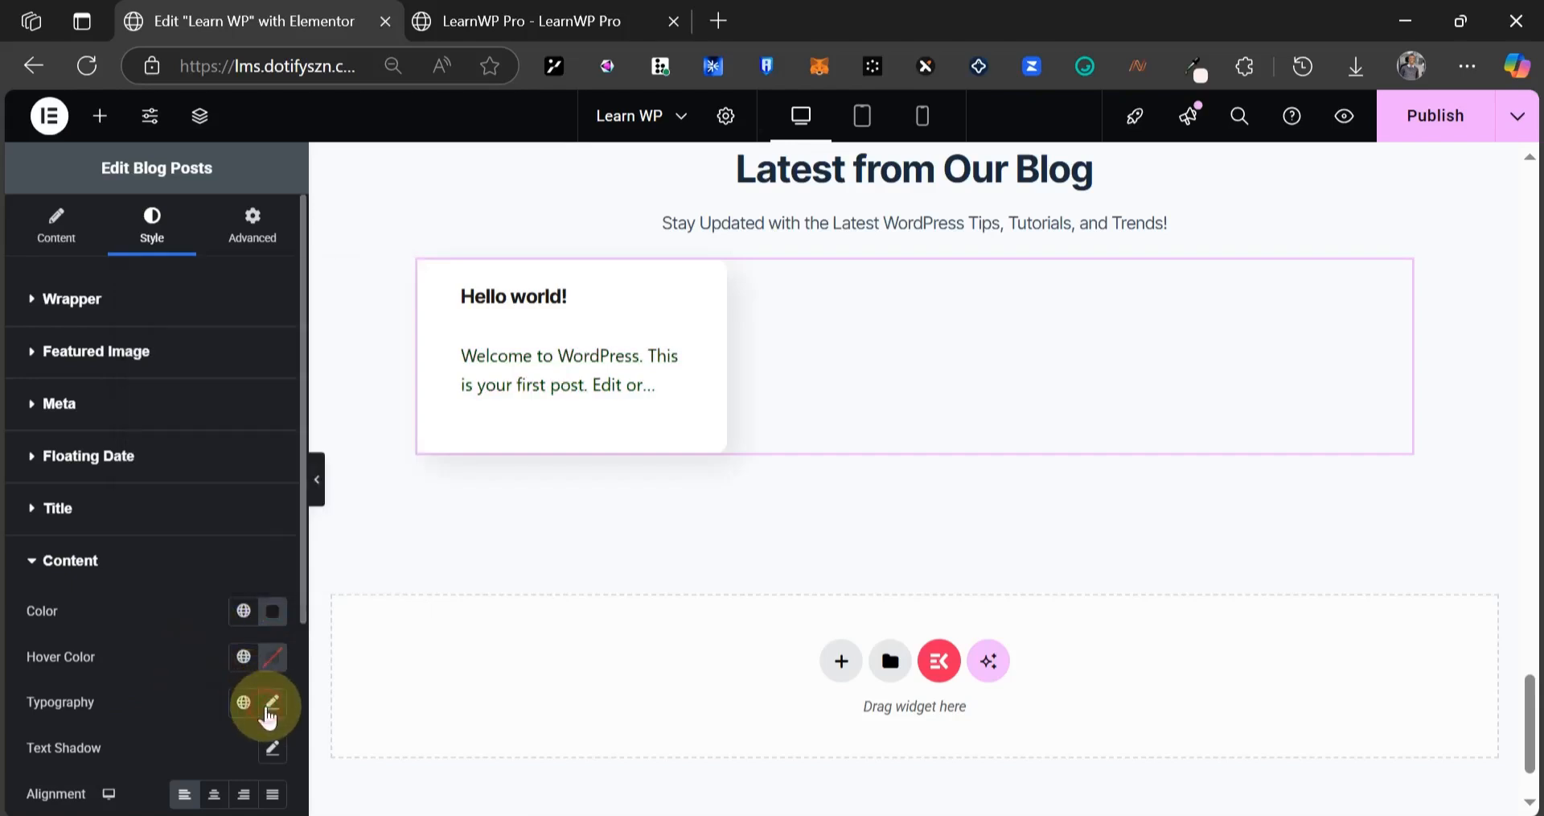
- Set the font family of the blog post content text to Inter Tight
click(259, 708)
click(226, 804)
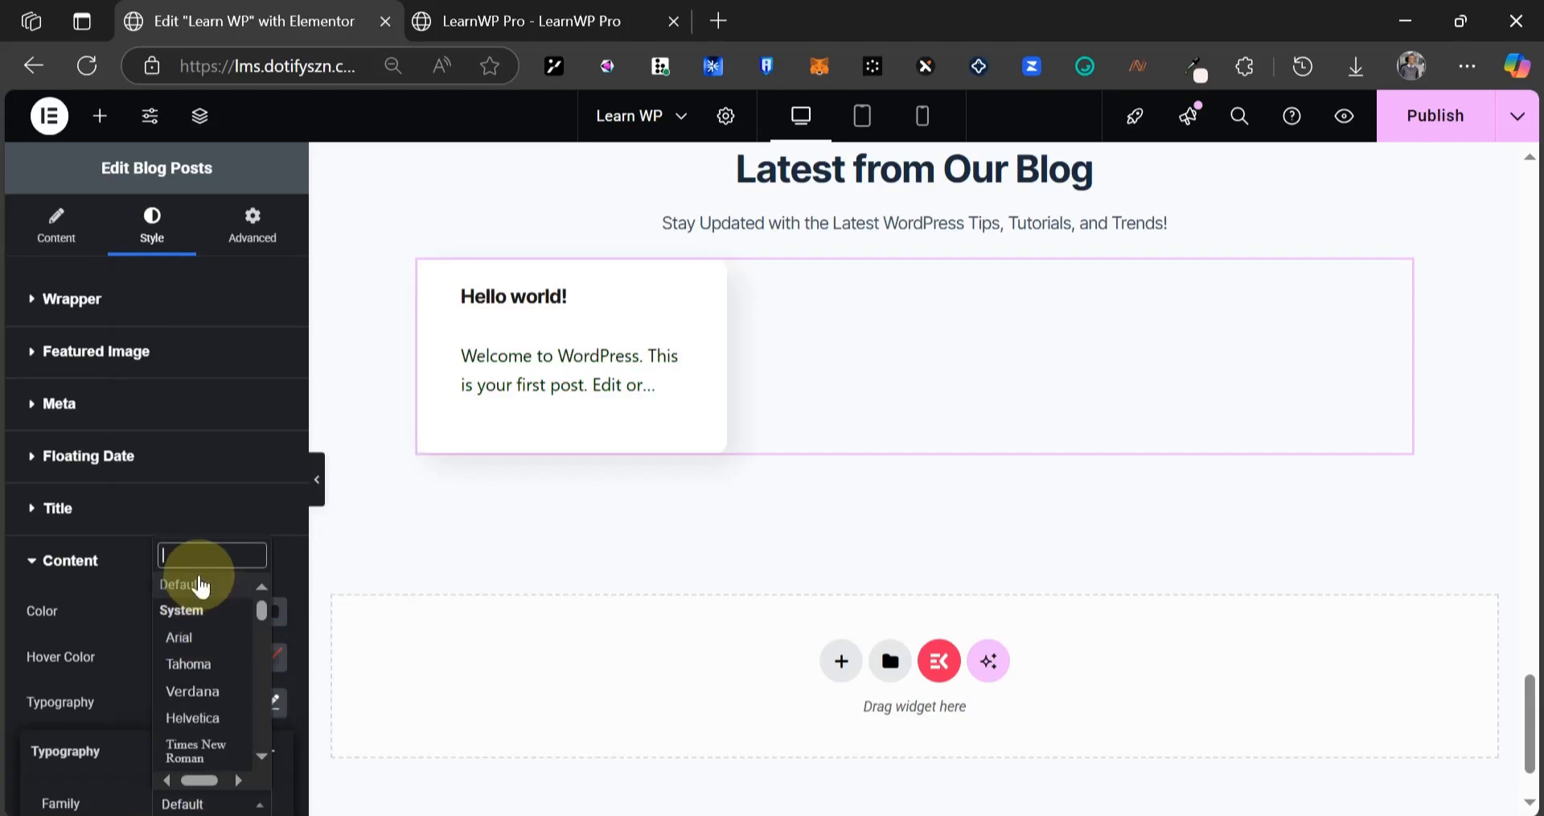
text(inte)
key(Down)
key(Return)
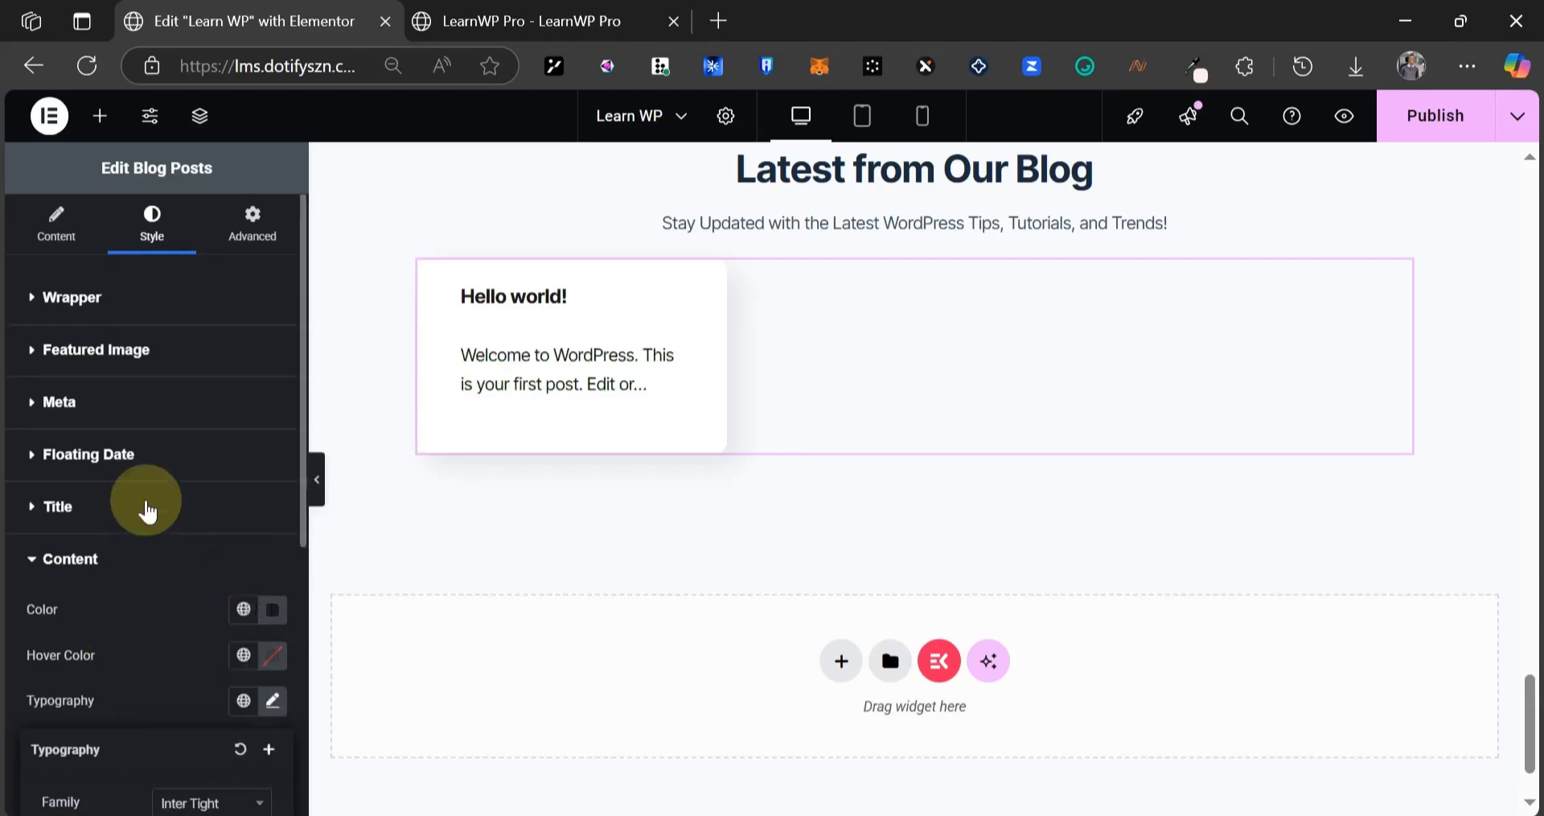
- Set the Blog Posts widget's wrapper container border radius to 0 px on all sides and preview the section
click(122, 304)
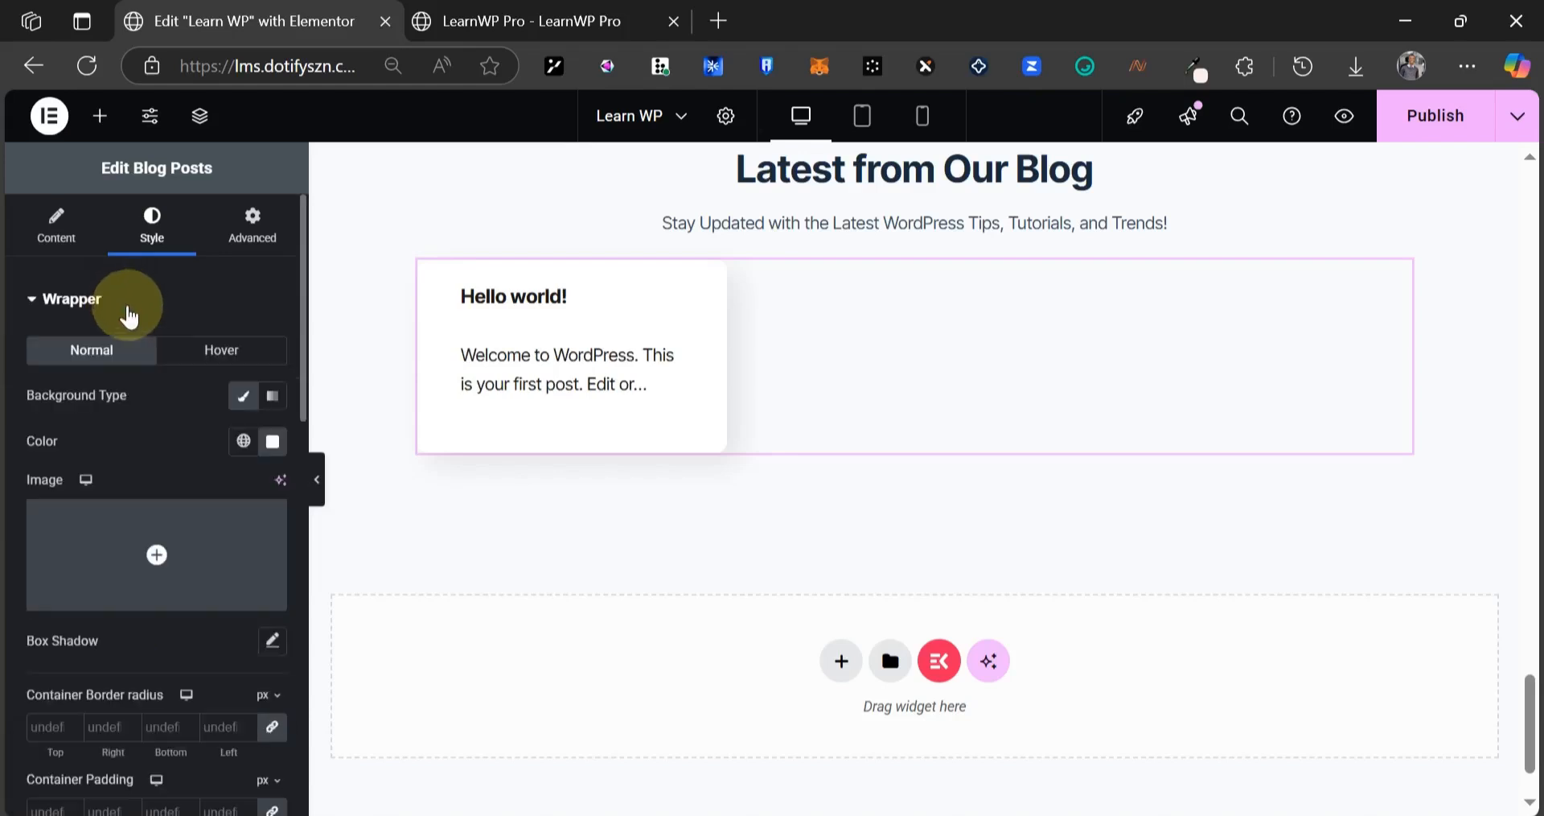
scroll(171, 624, down, 1)
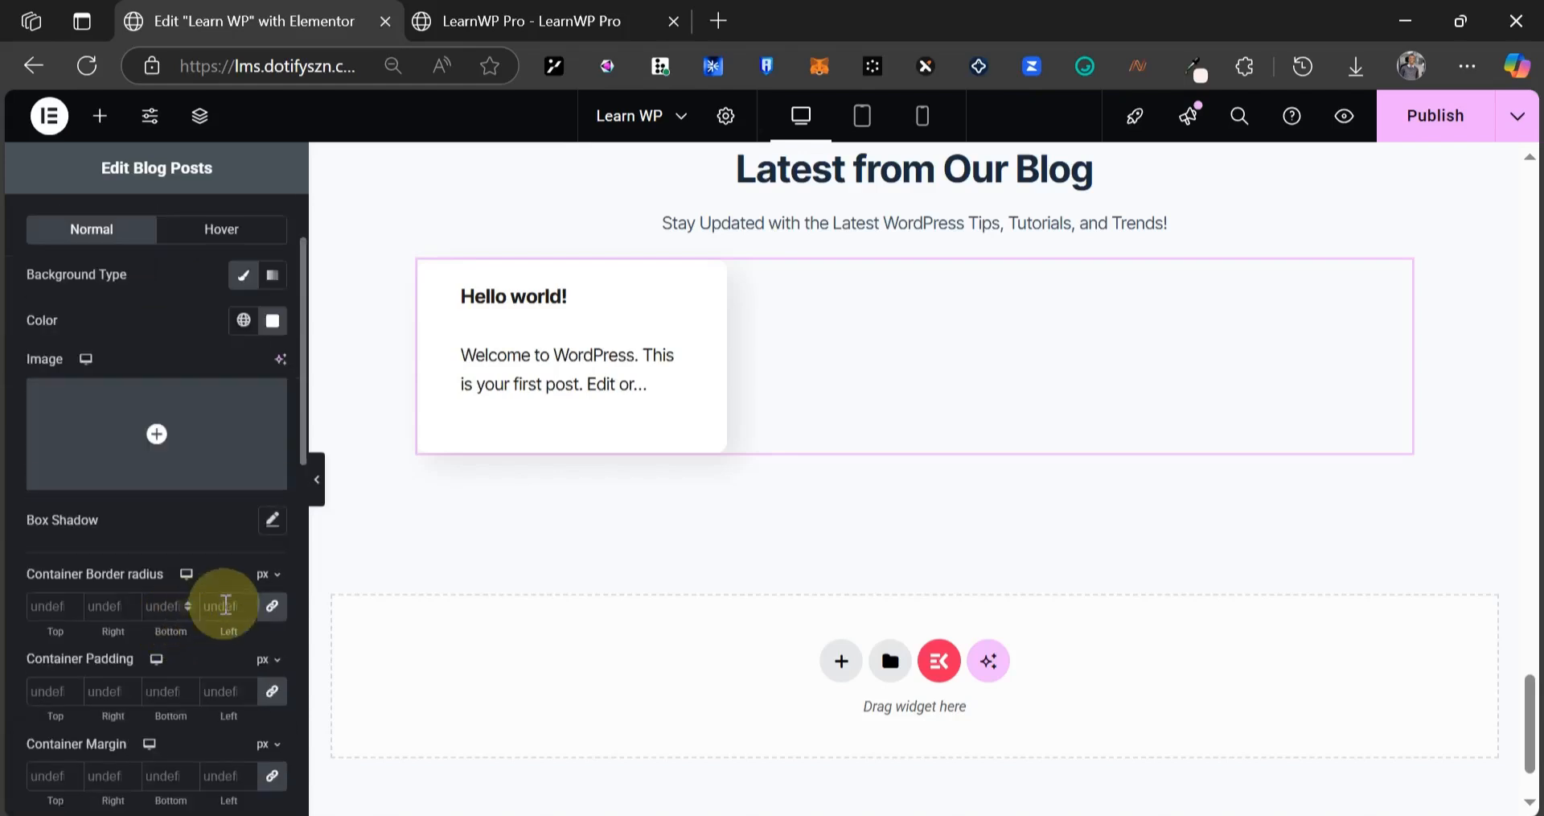
click(273, 609)
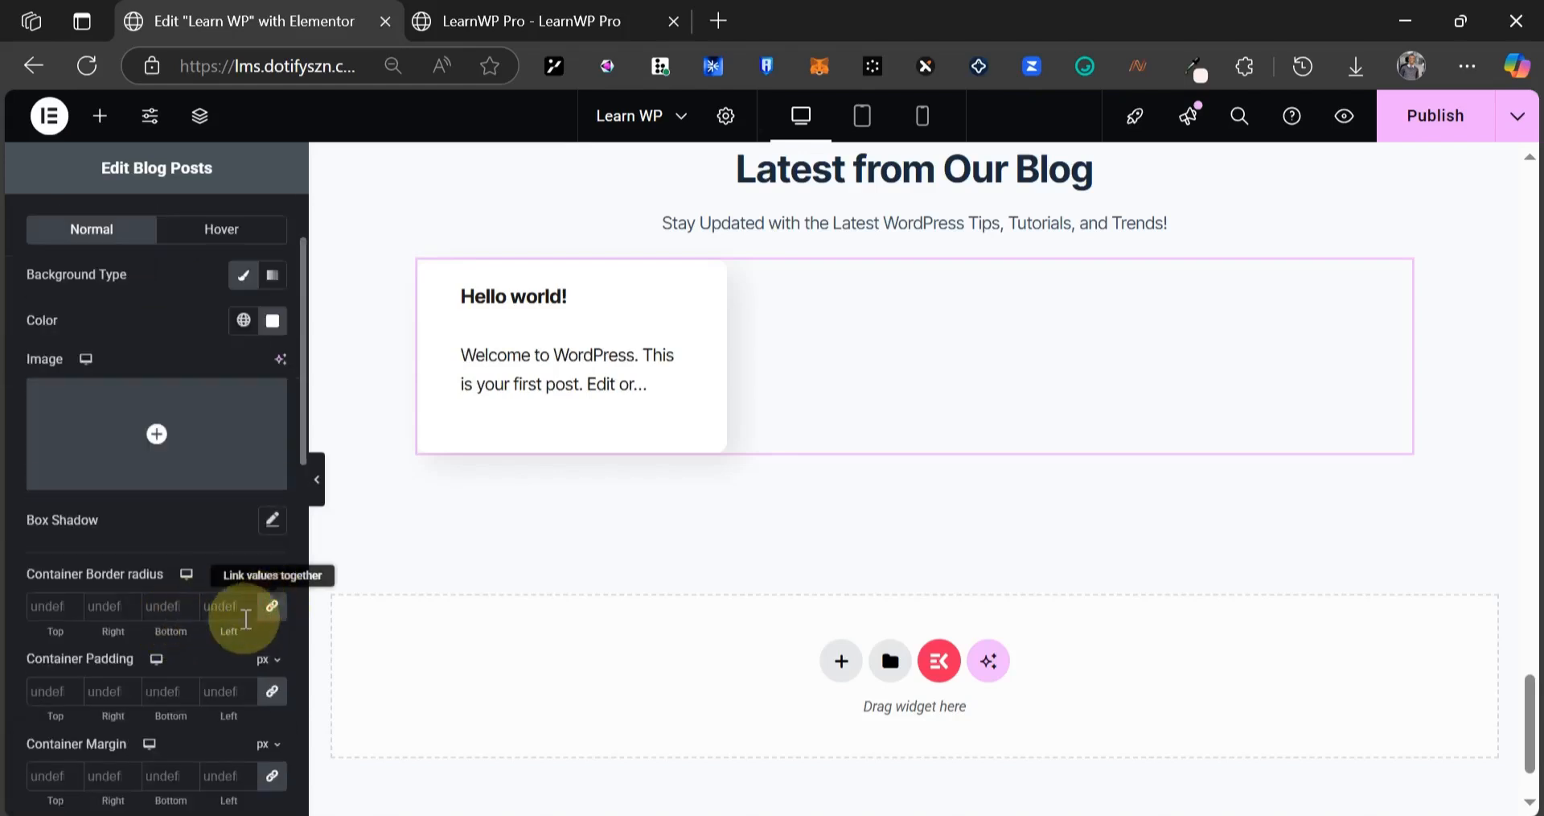
click(318, 487)
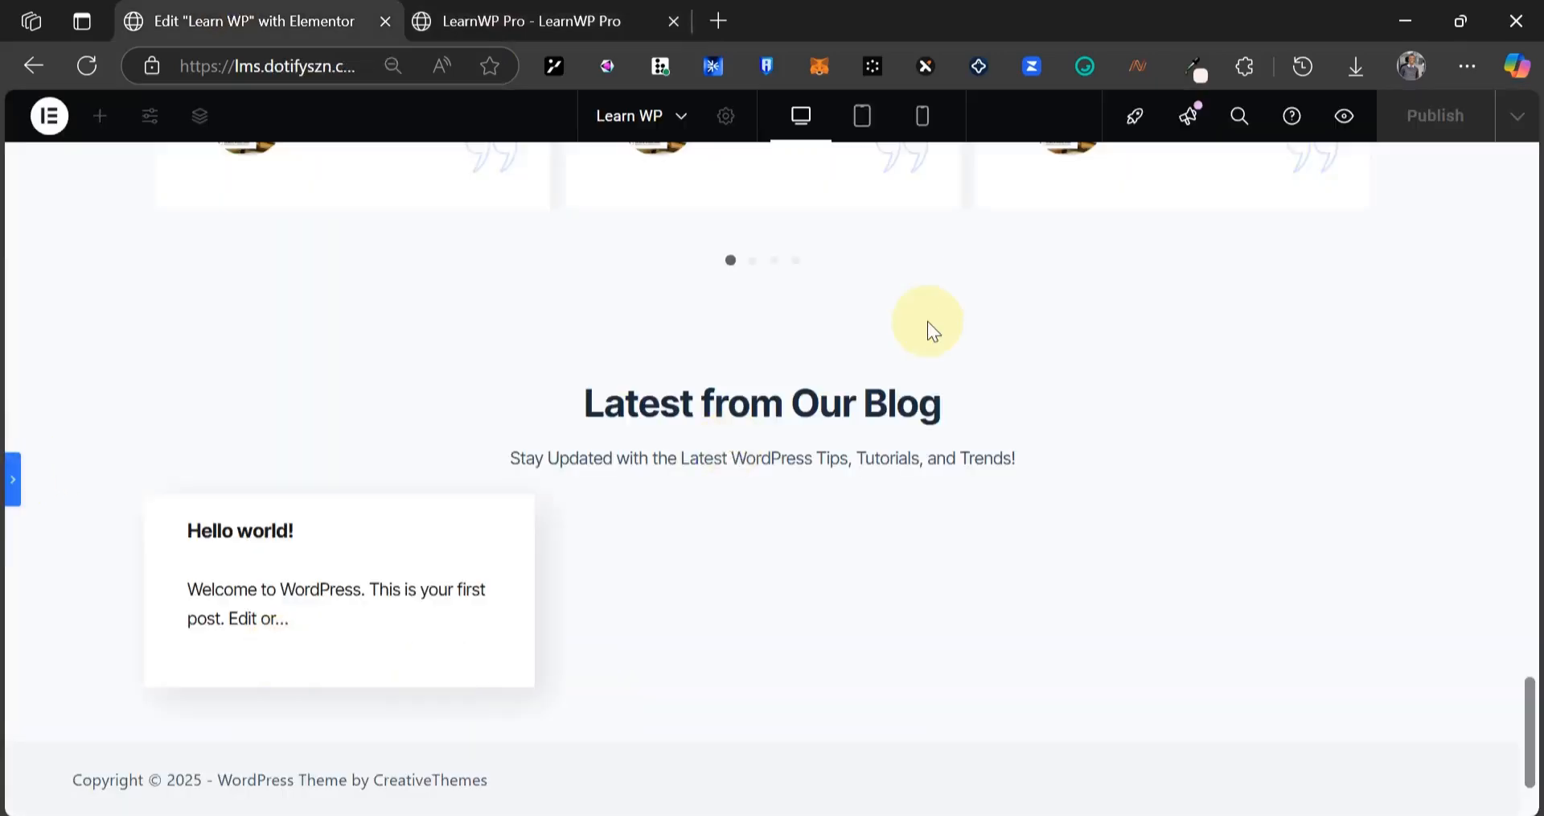
- Sample the reference site's blog section color and apply #E9F5F5 as the classic background of the "Latest from Our Blog" container
key(ctrl+p)
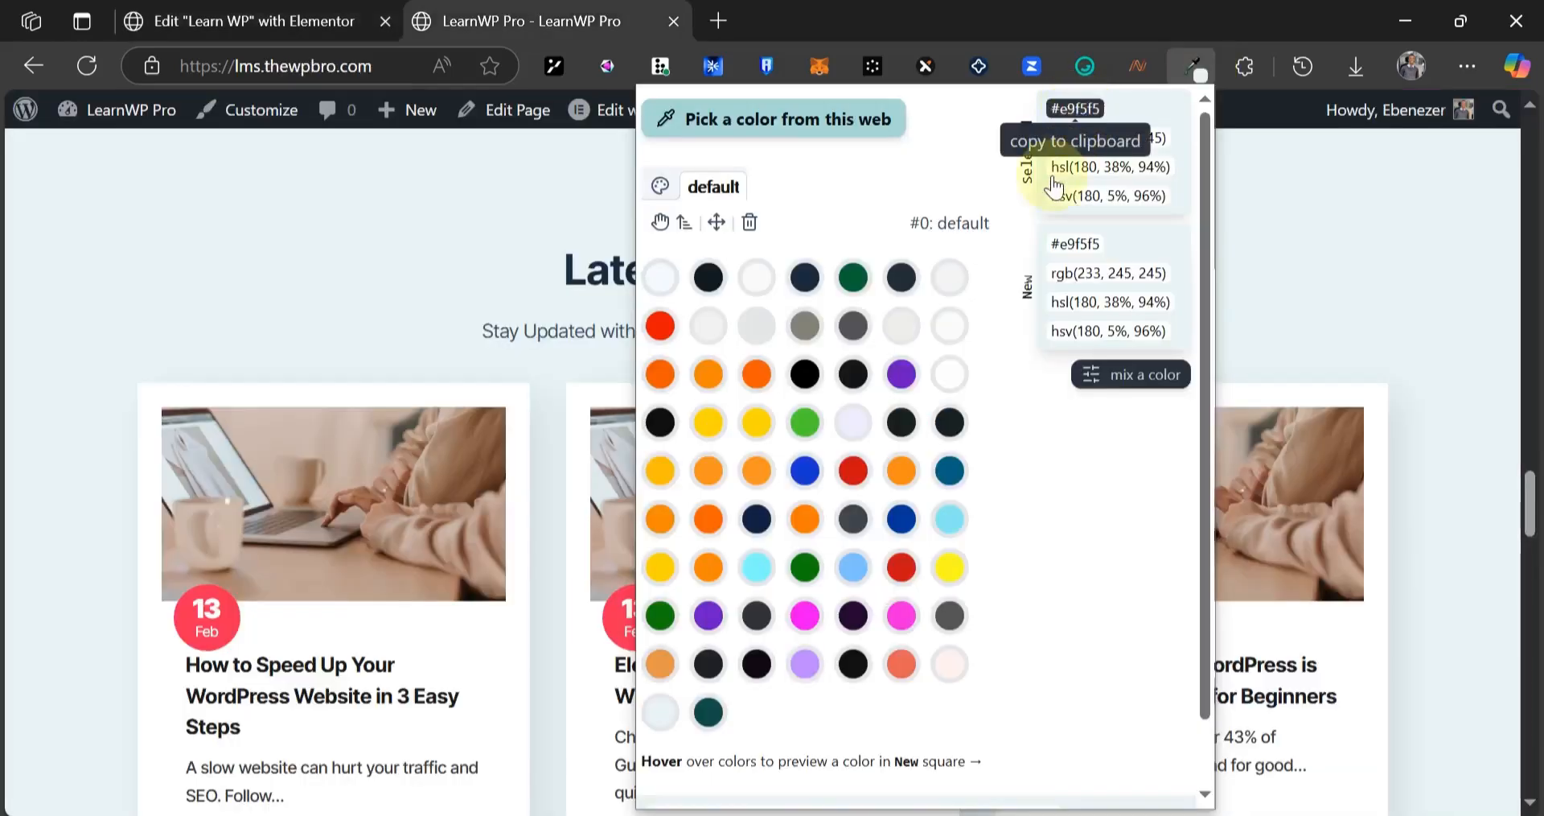
click(196, 19)
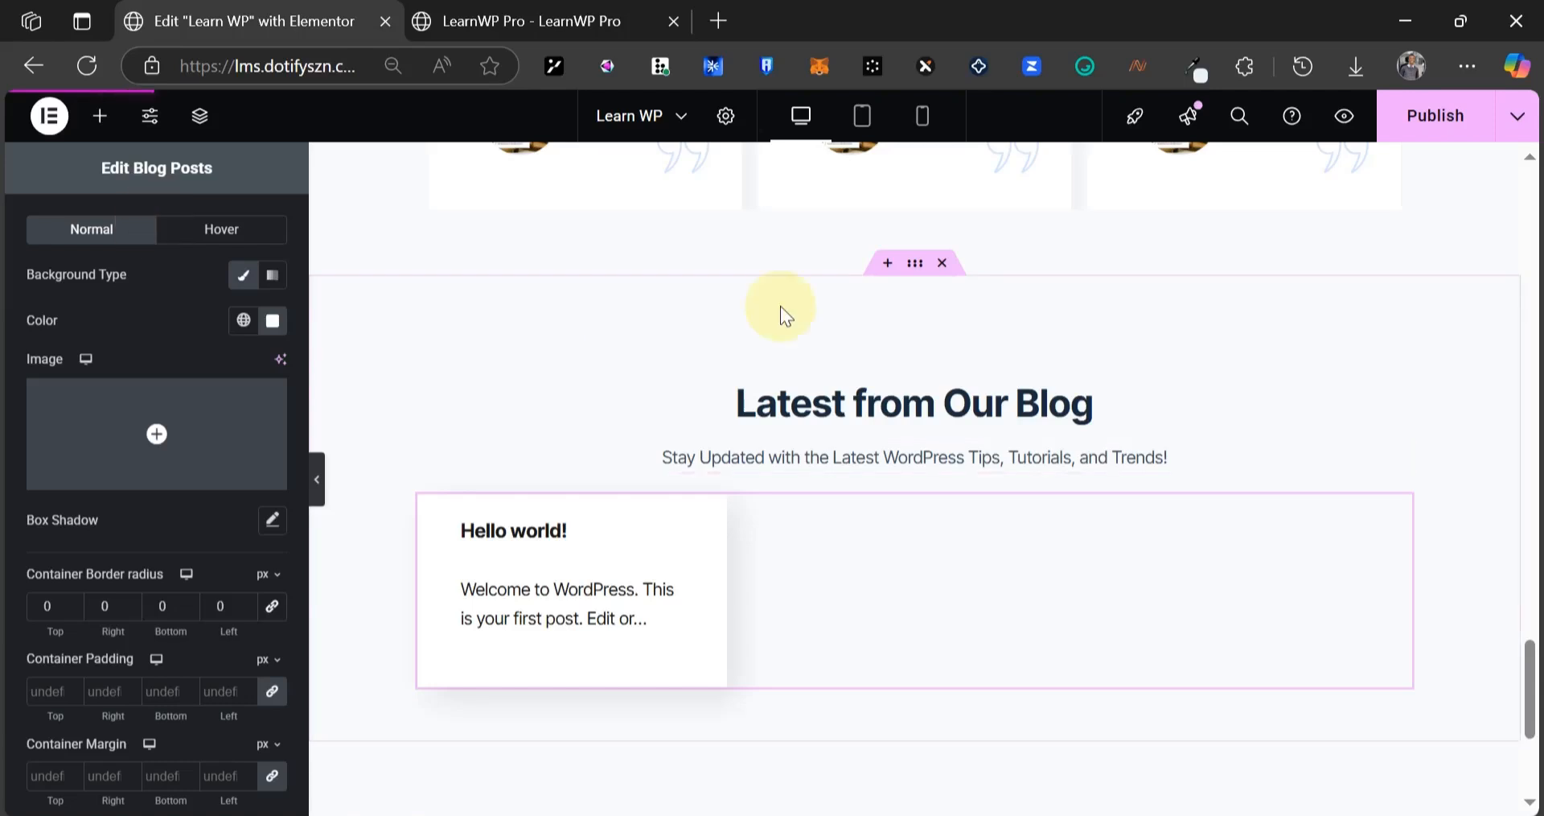
click(915, 271)
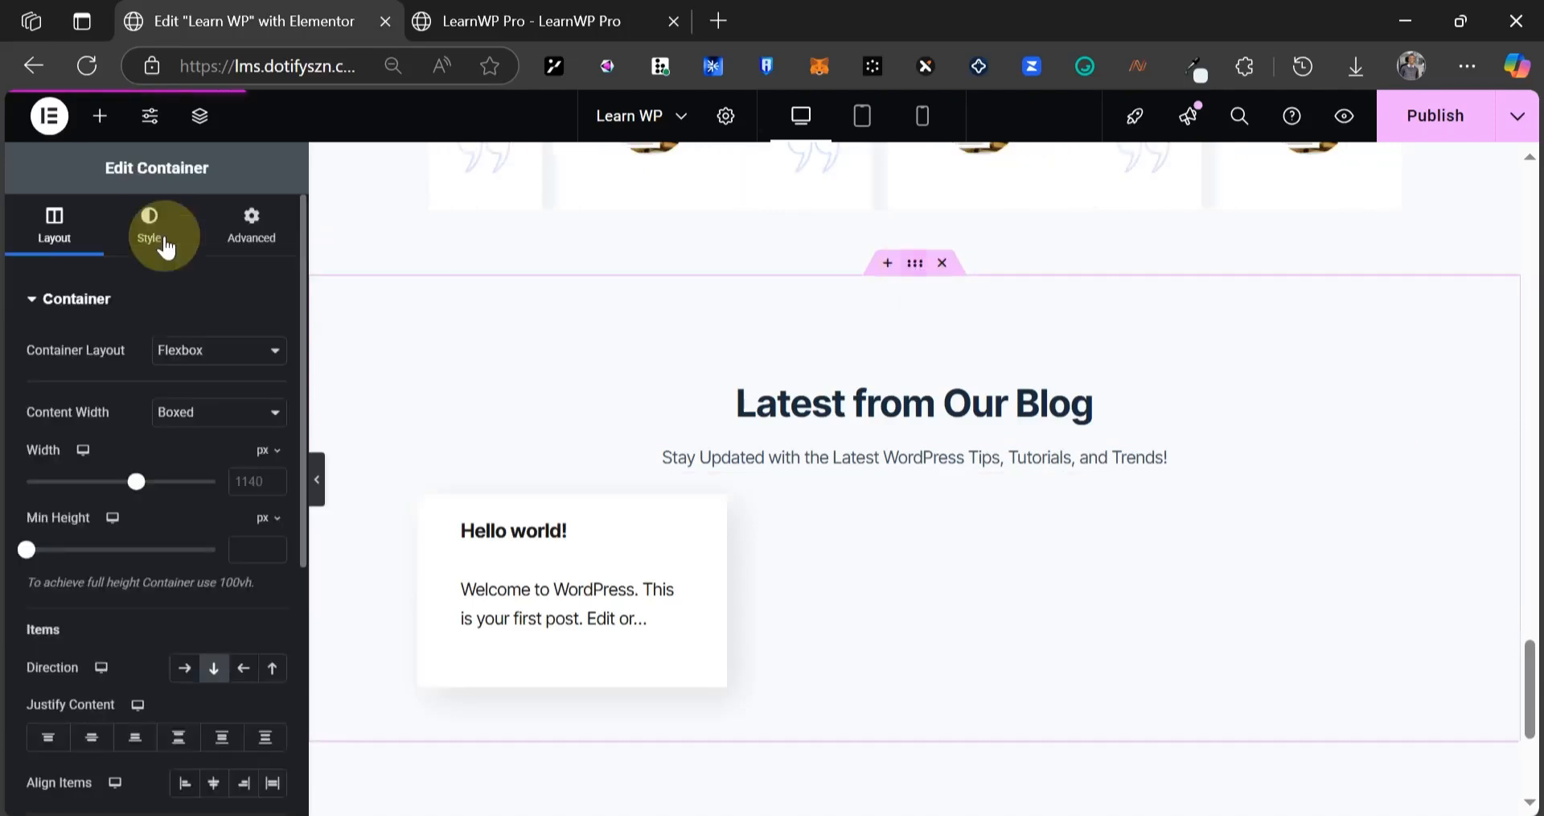
click(166, 241)
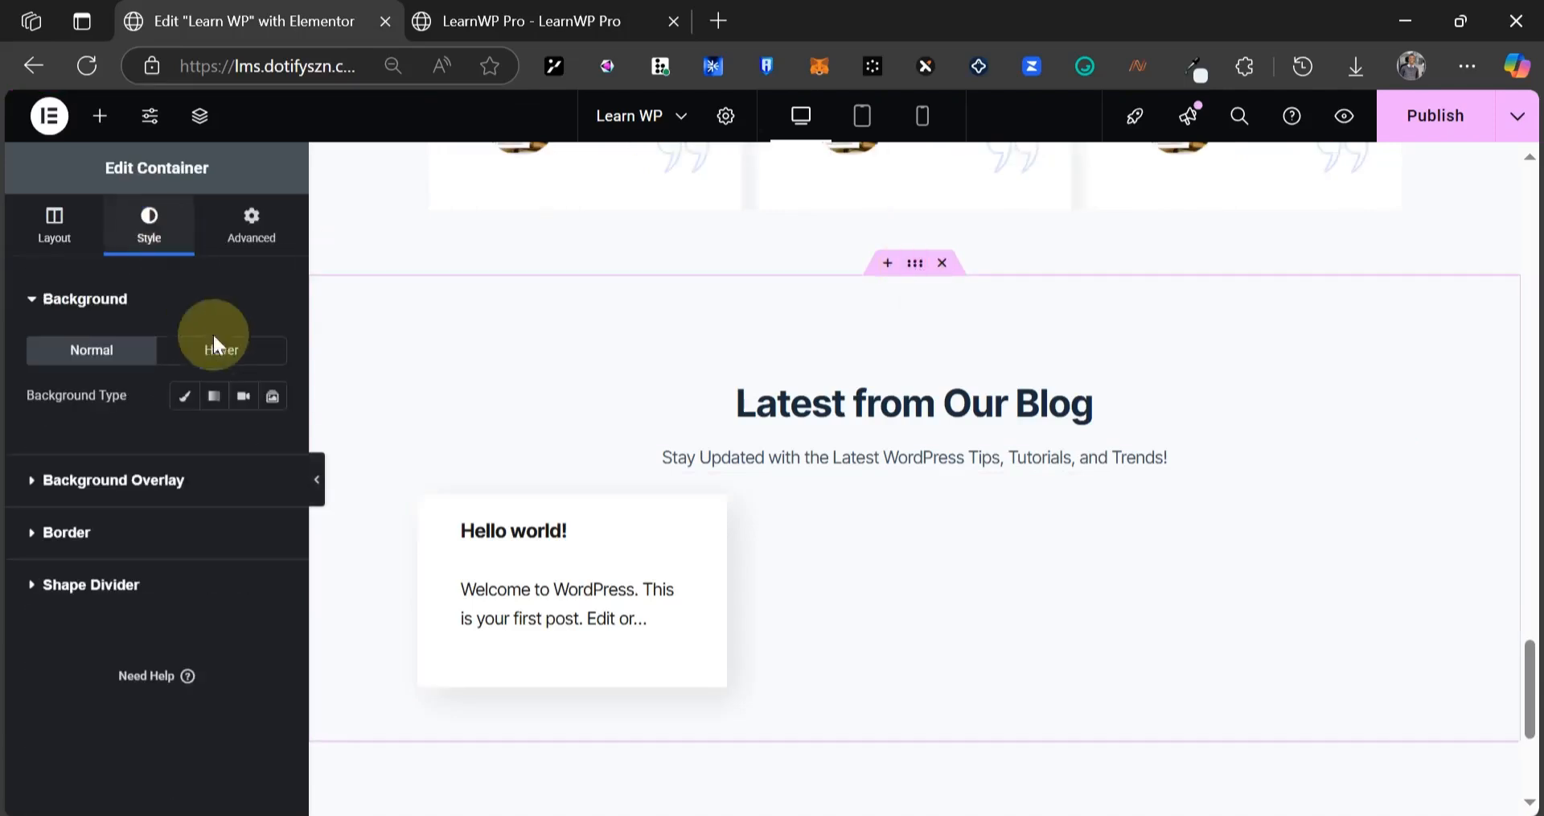
click(185, 395)
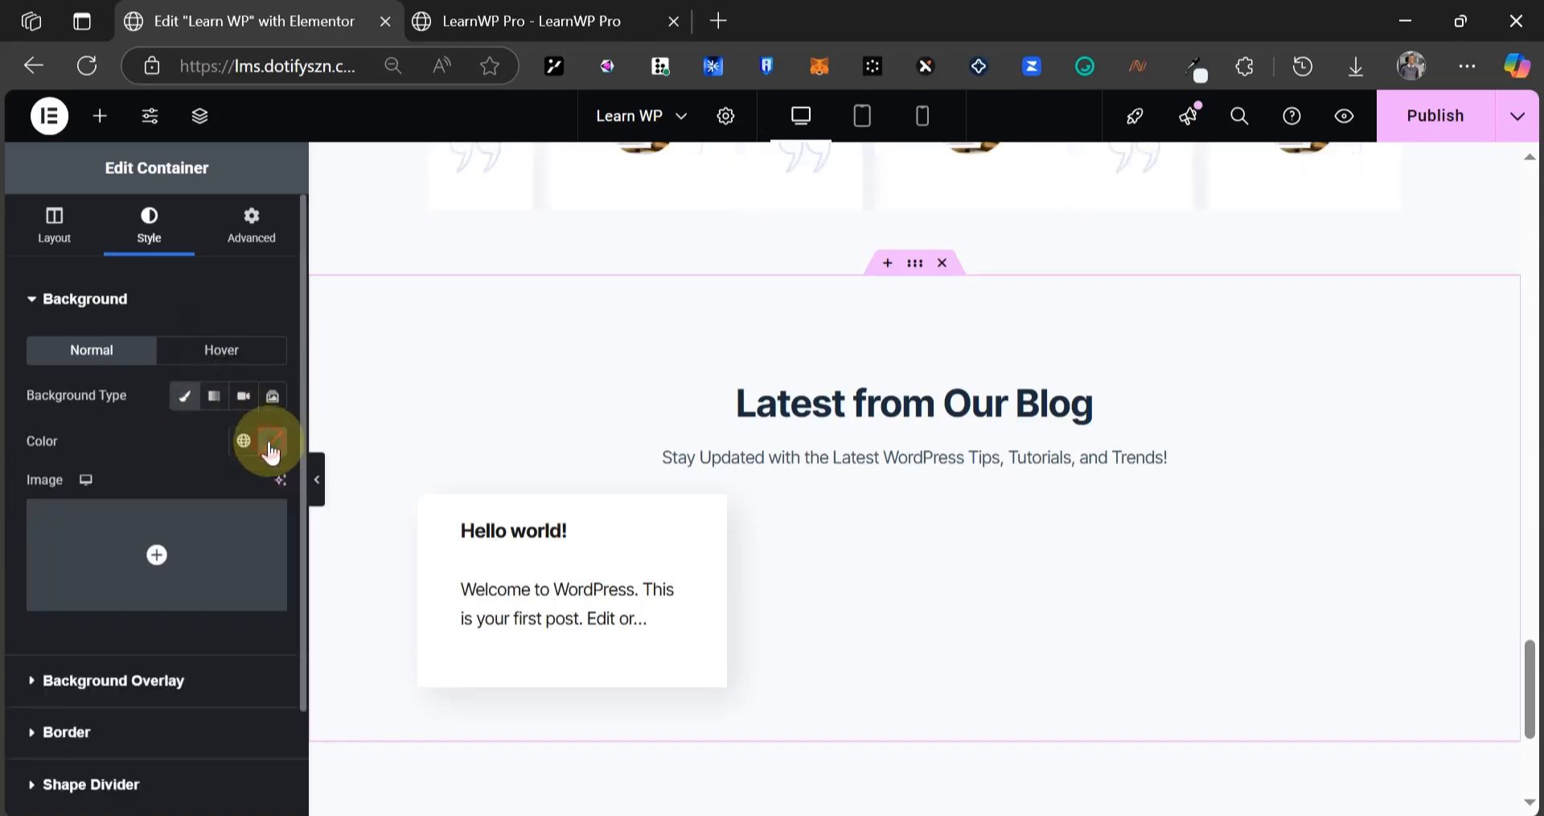
click(265, 444)
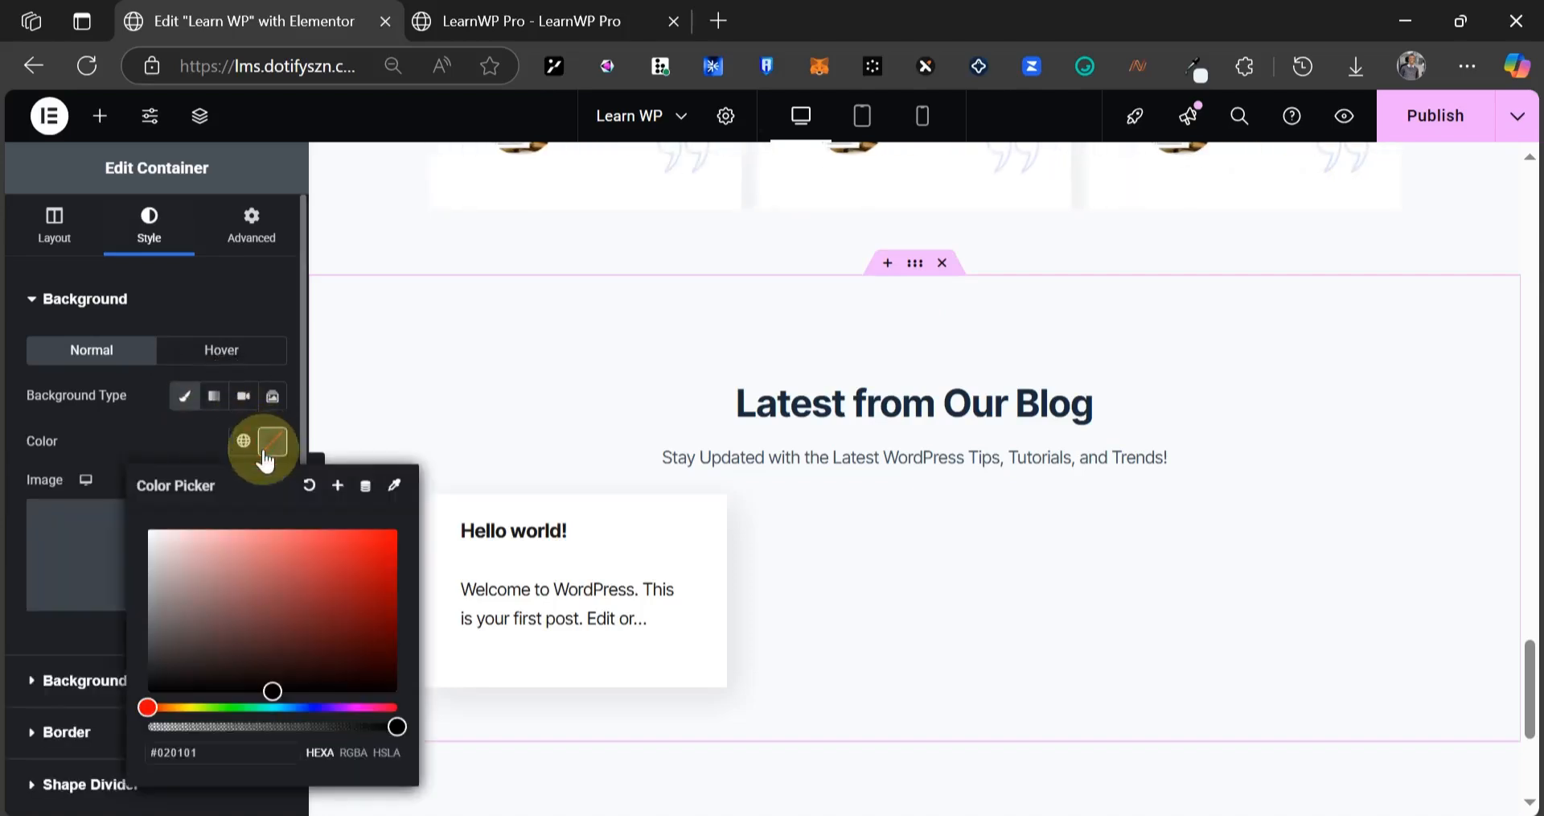
double_click(237, 756)
text(#E9F5F5)
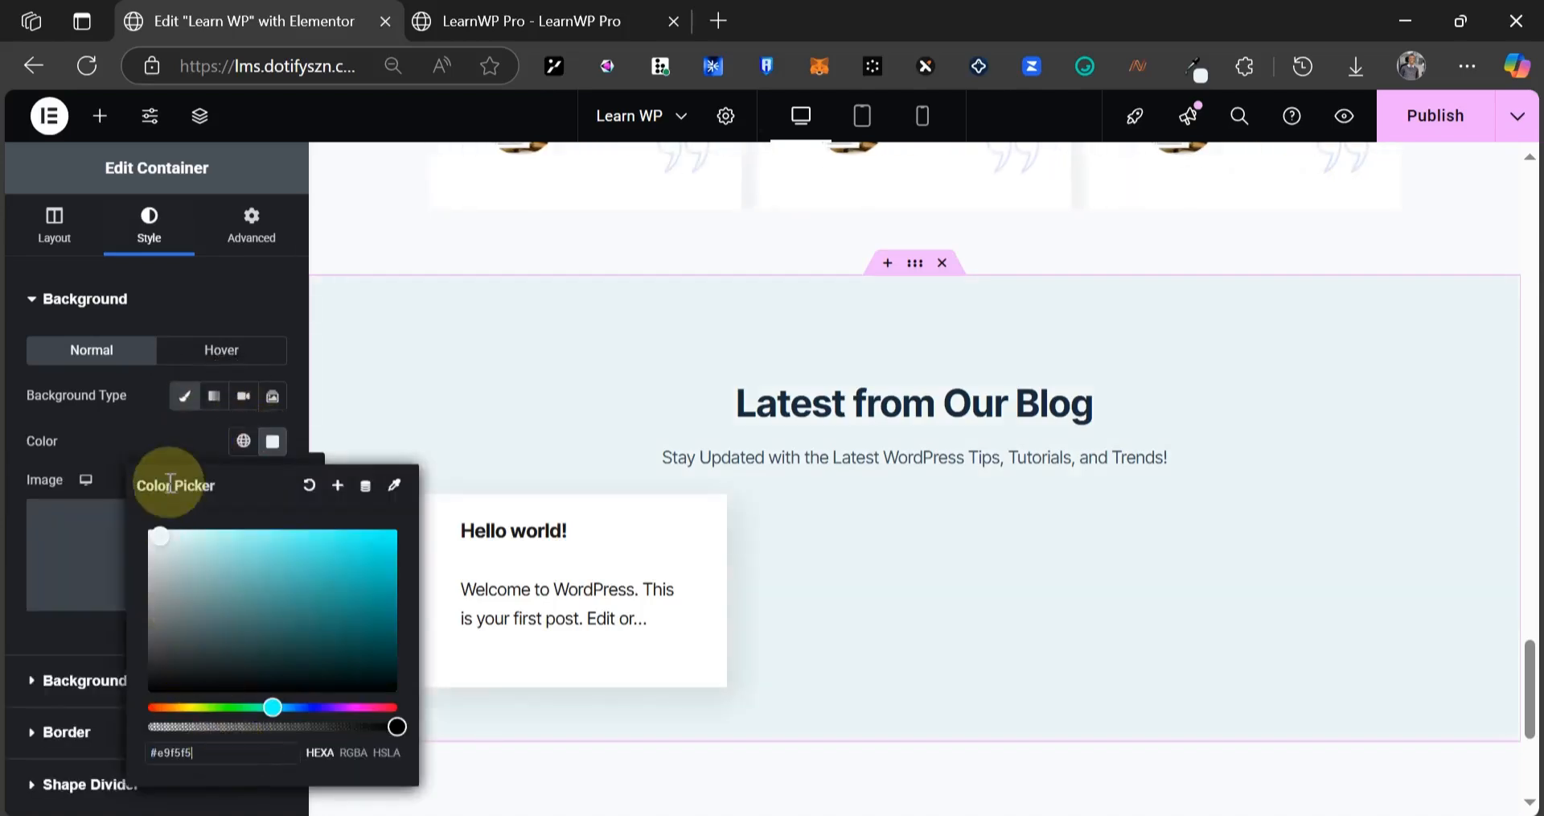
click(132, 451)
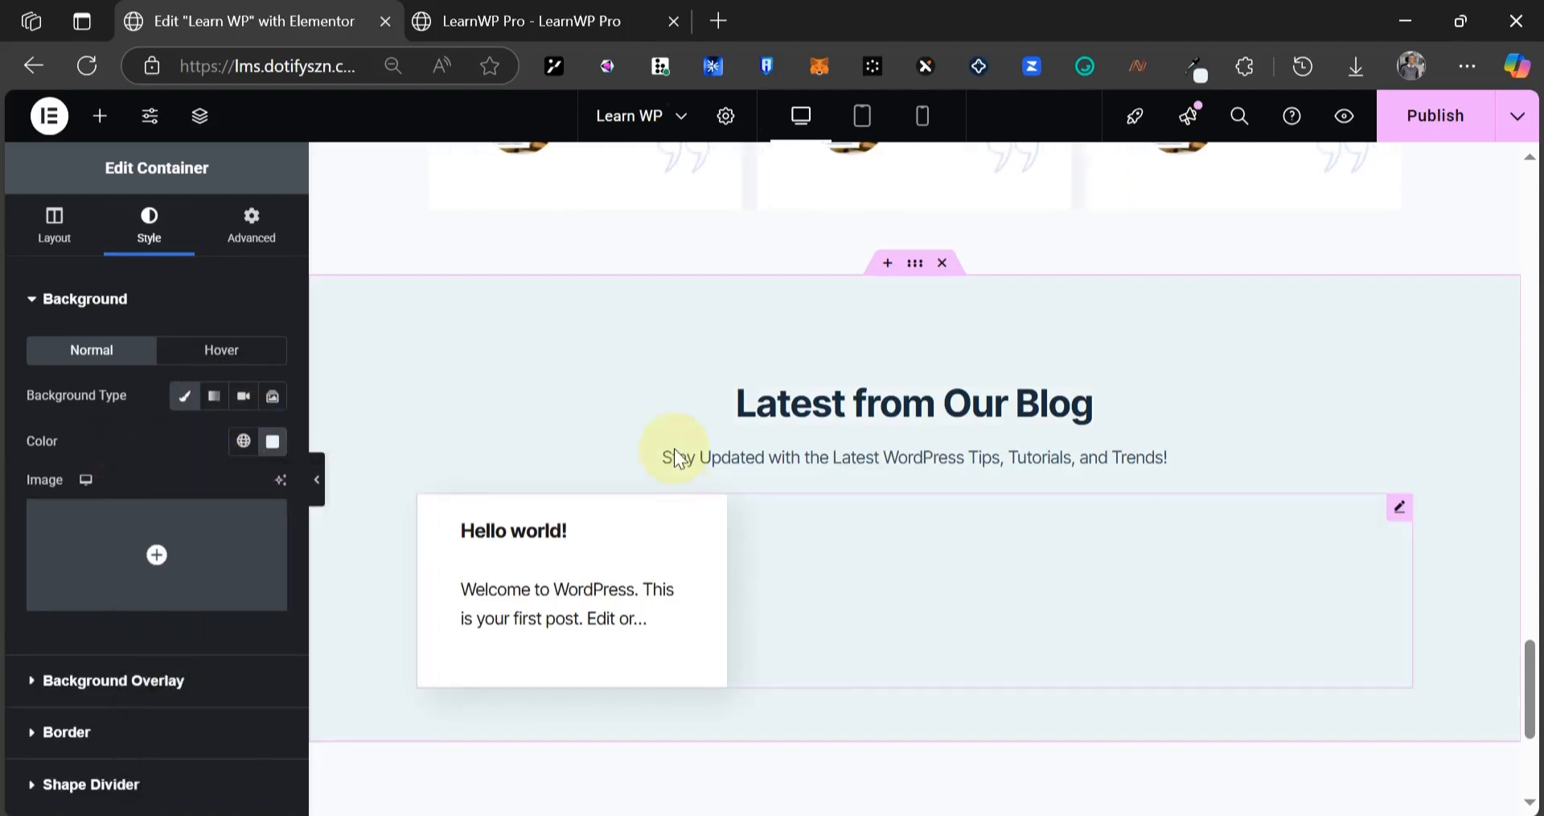
- Copy the "Explore Varieties of Courses on One Platform." container and paste it below the "Latest from Our Blog" section
scroll(508, 419, down, 10)
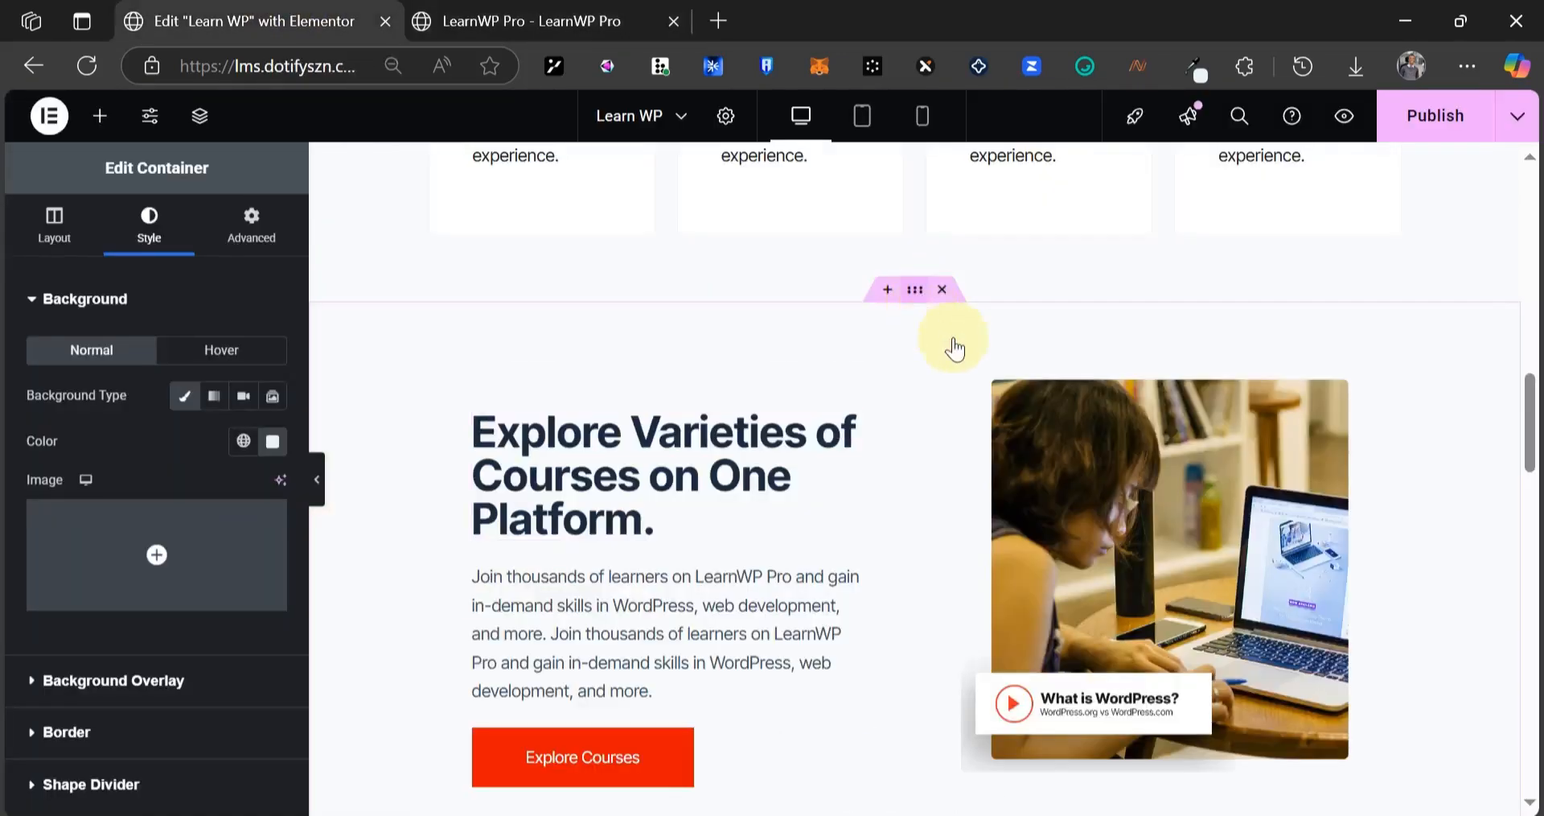
right_click(955, 349)
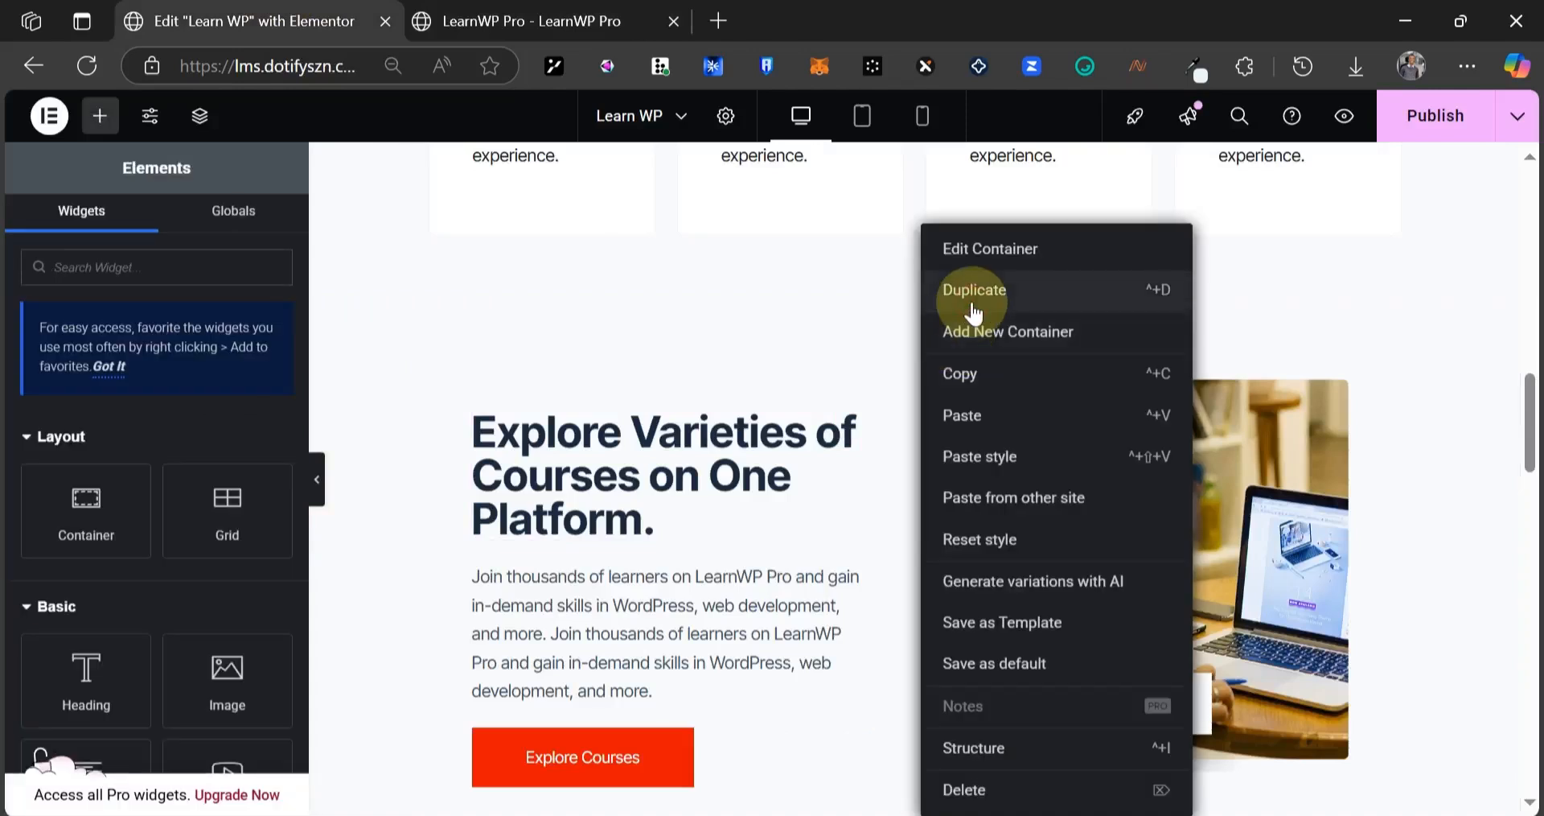
click(885, 459)
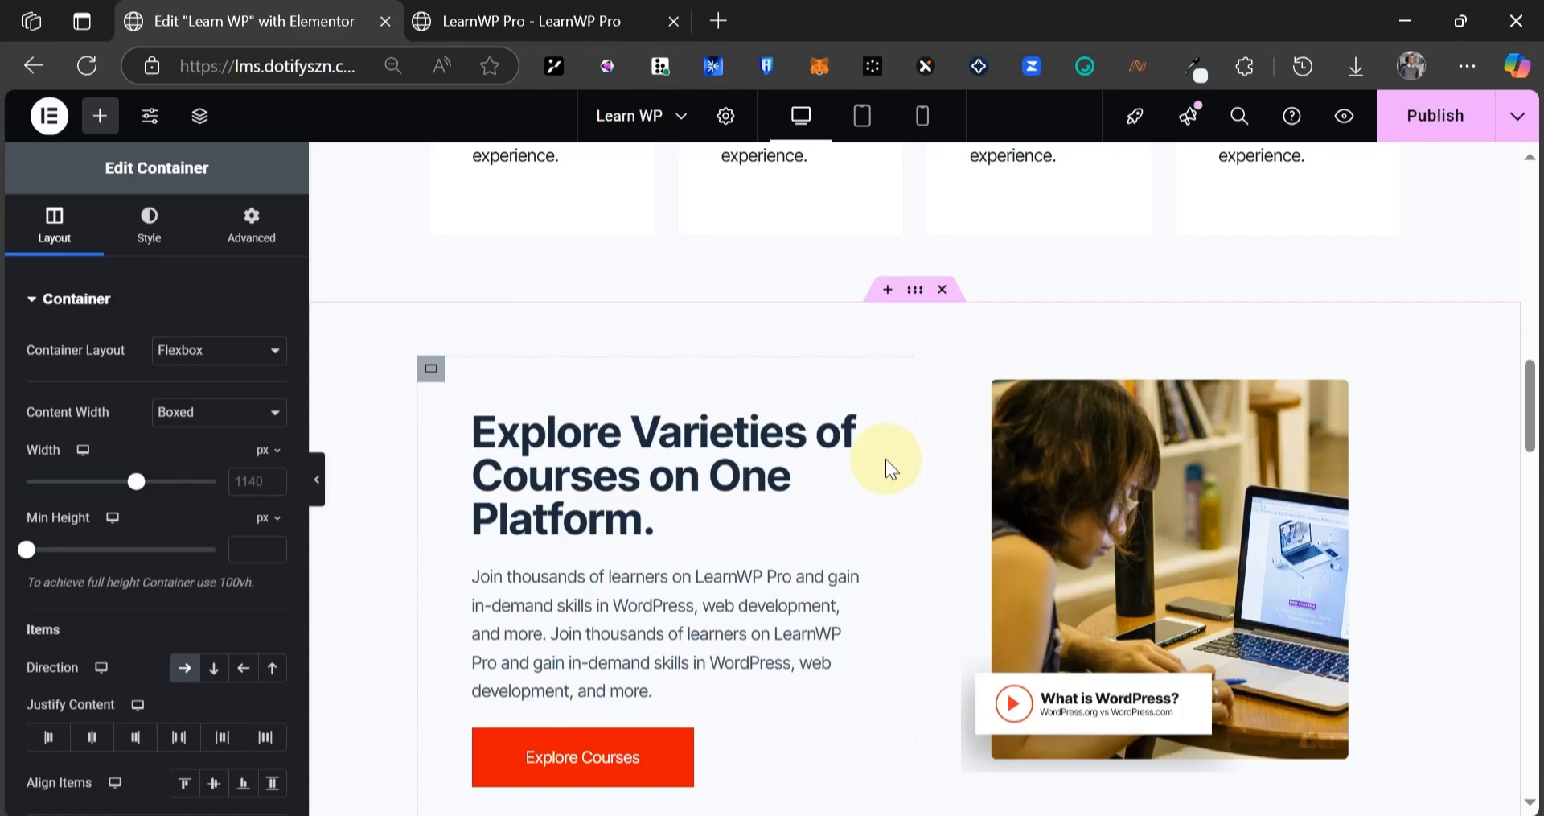
scroll(885, 458, up, 1)
right_click(917, 386)
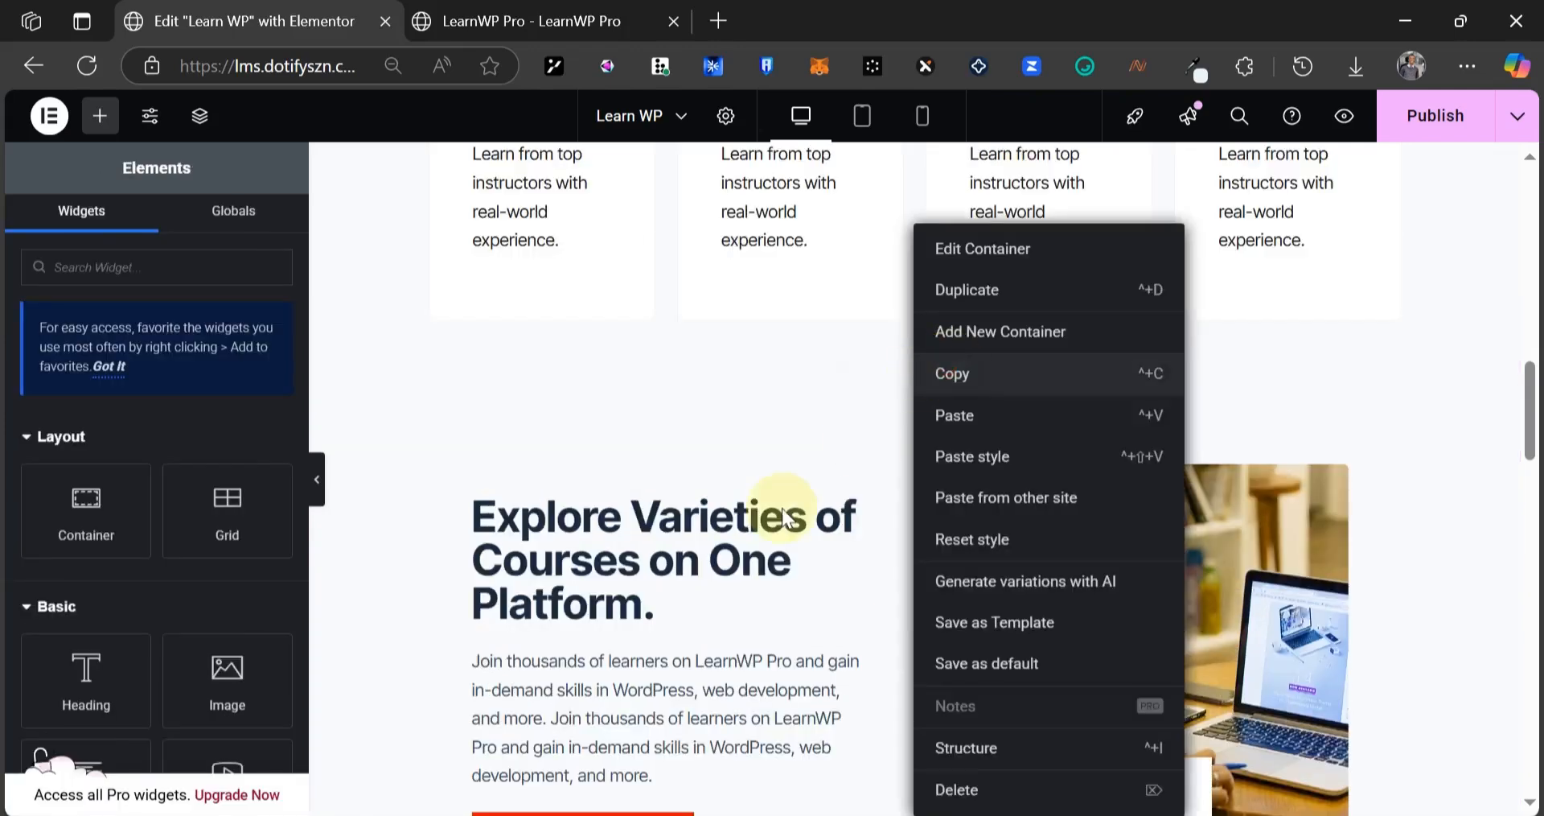
scroll(784, 517, down, 15)
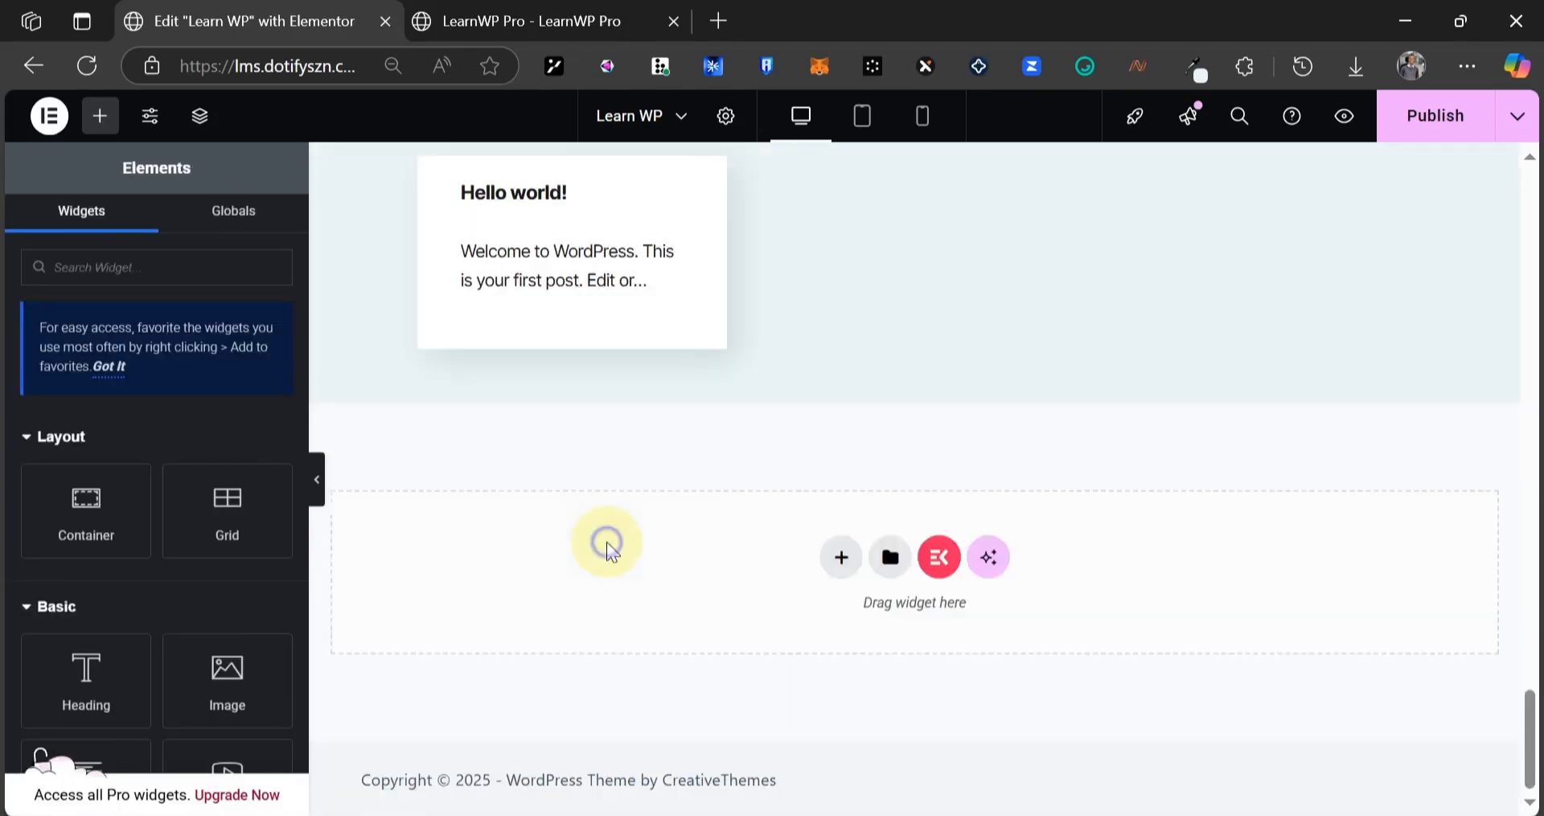
right_click(654, 579)
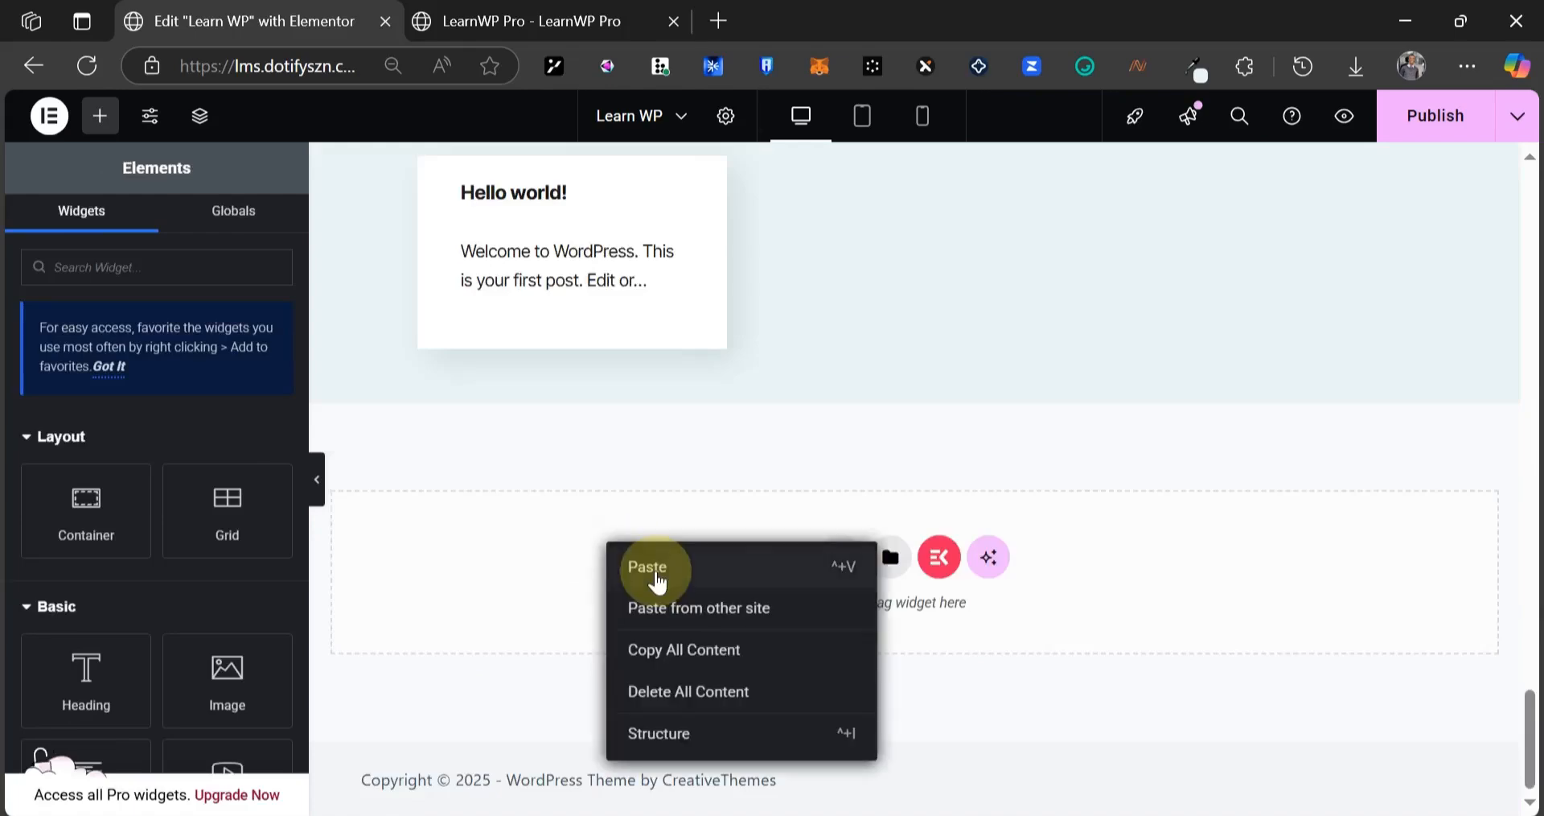
click(649, 567)
- Replace the pasted section's heading with the reference site's "Join us today as an Instructor!" text
key(ctrl+Tab)
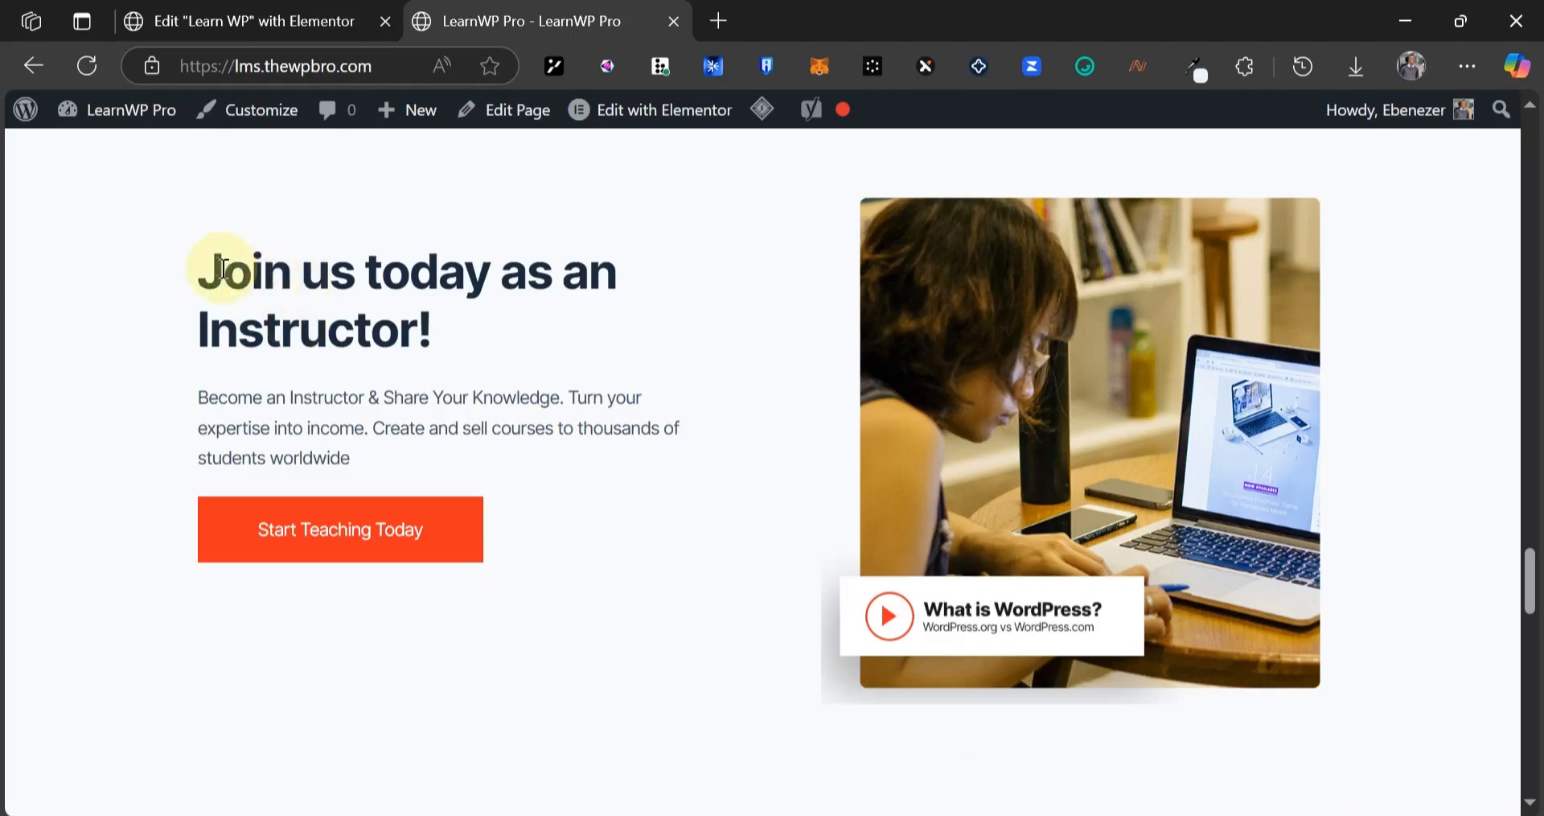
triple_click(489, 317)
key(ctrl+c)
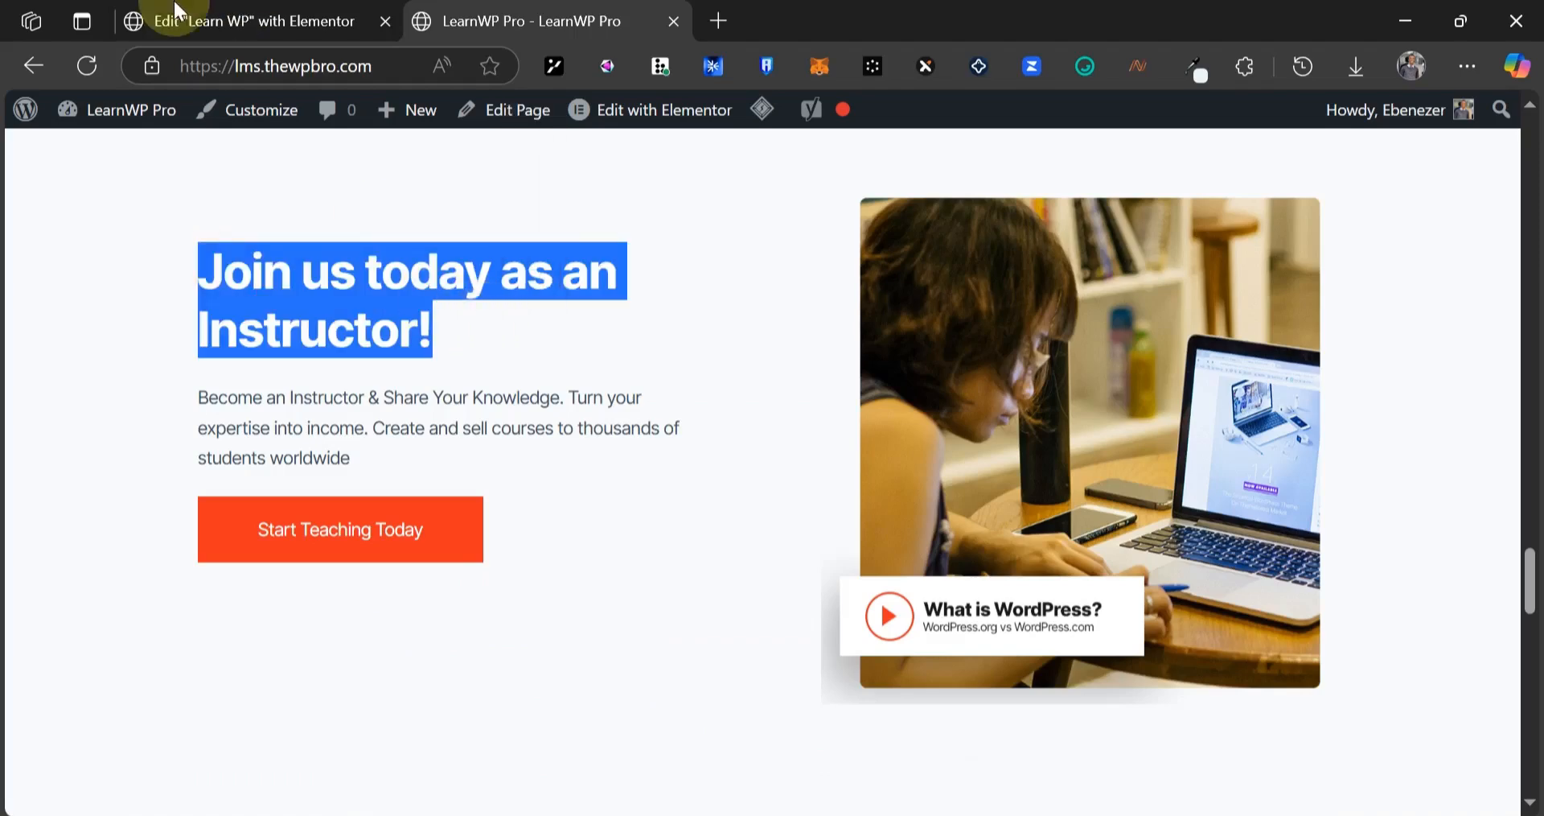
key(ctrl+Tab)
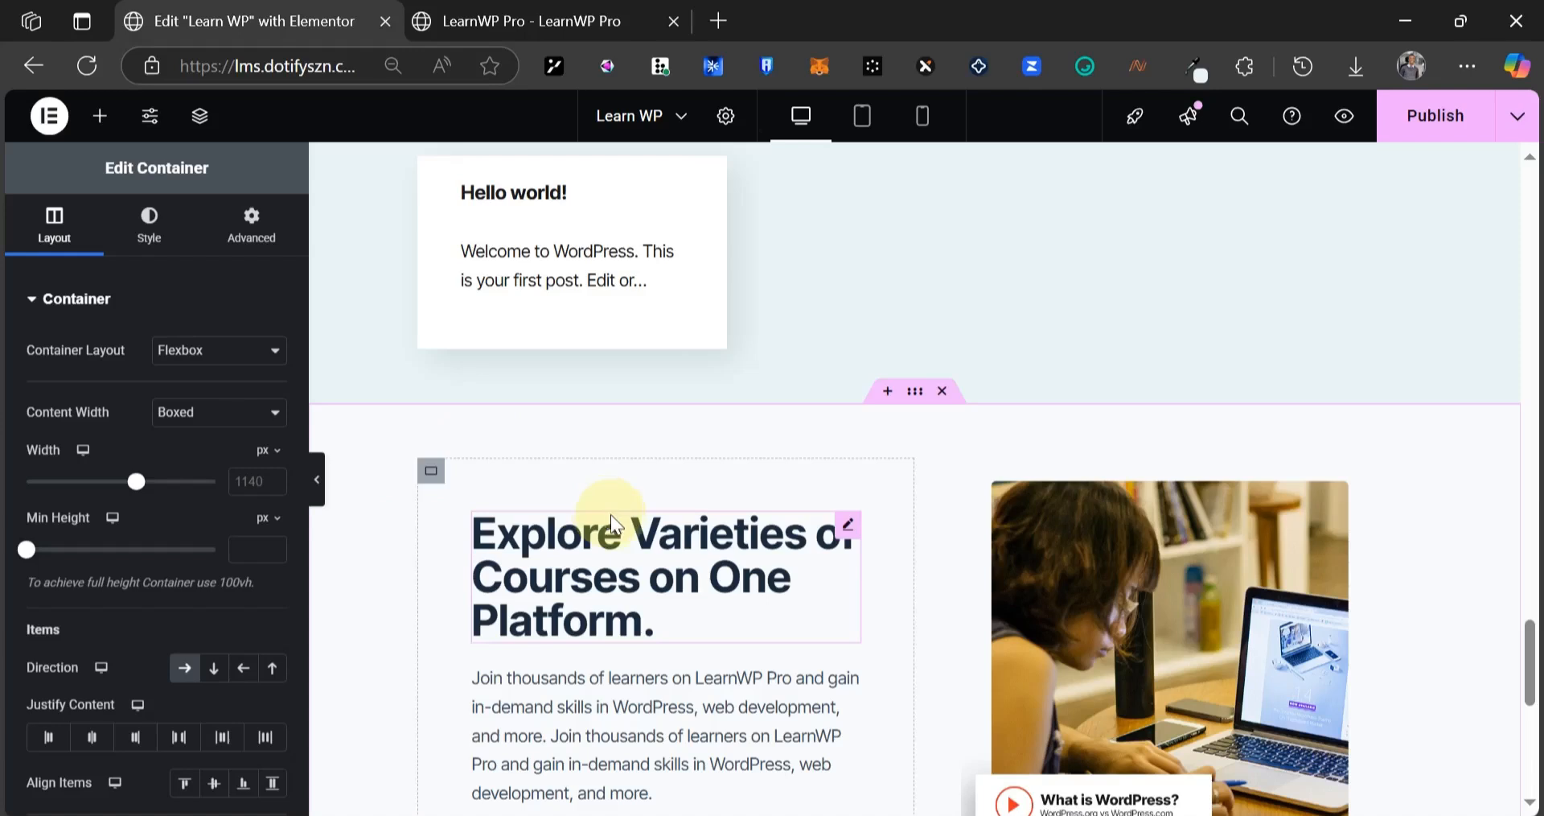
click(640, 561)
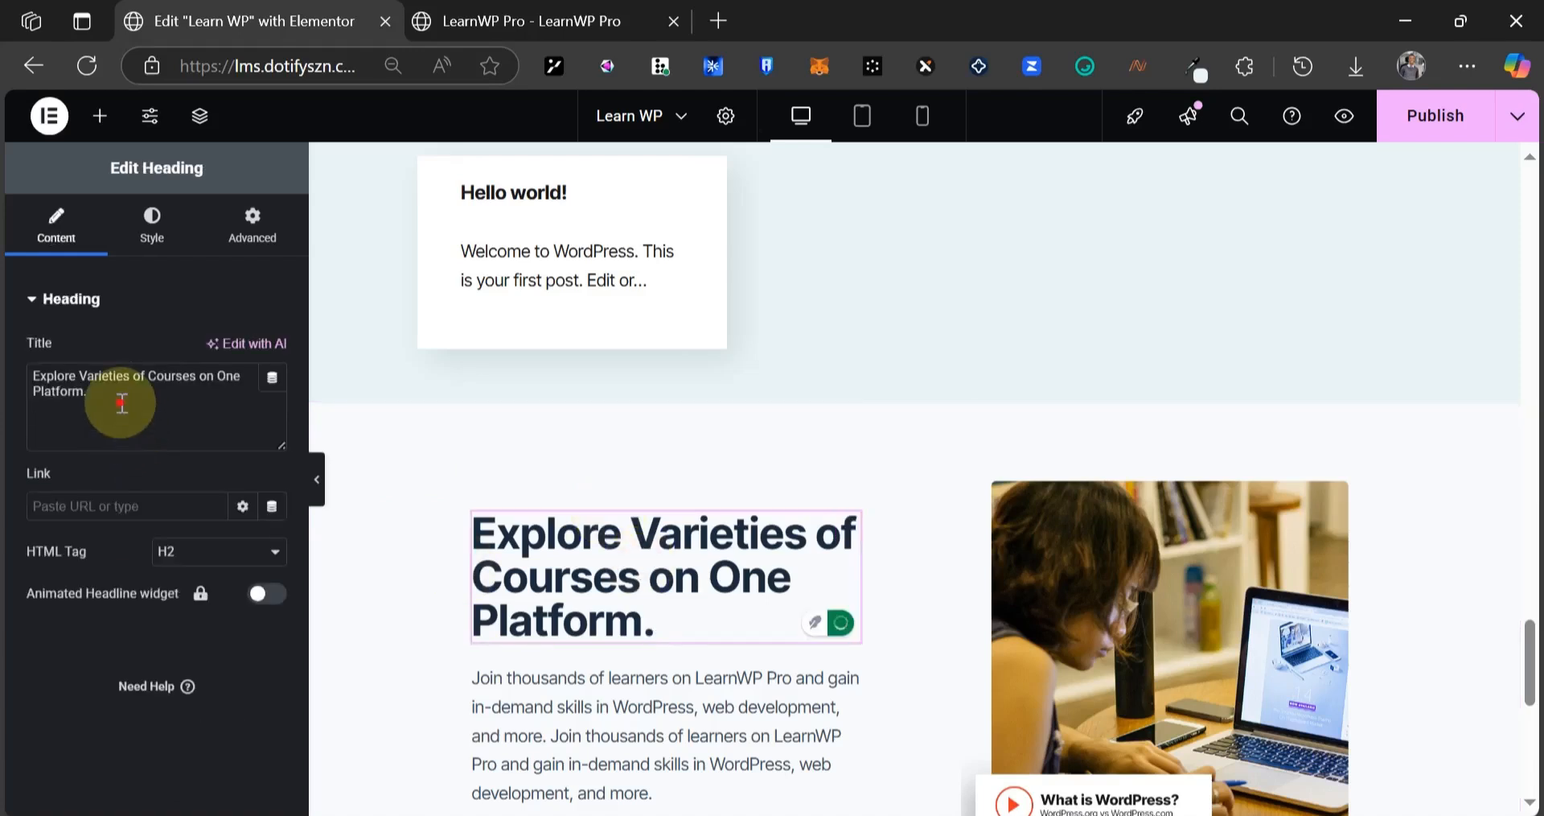
triple_click(121, 403)
key(ctrl+v)
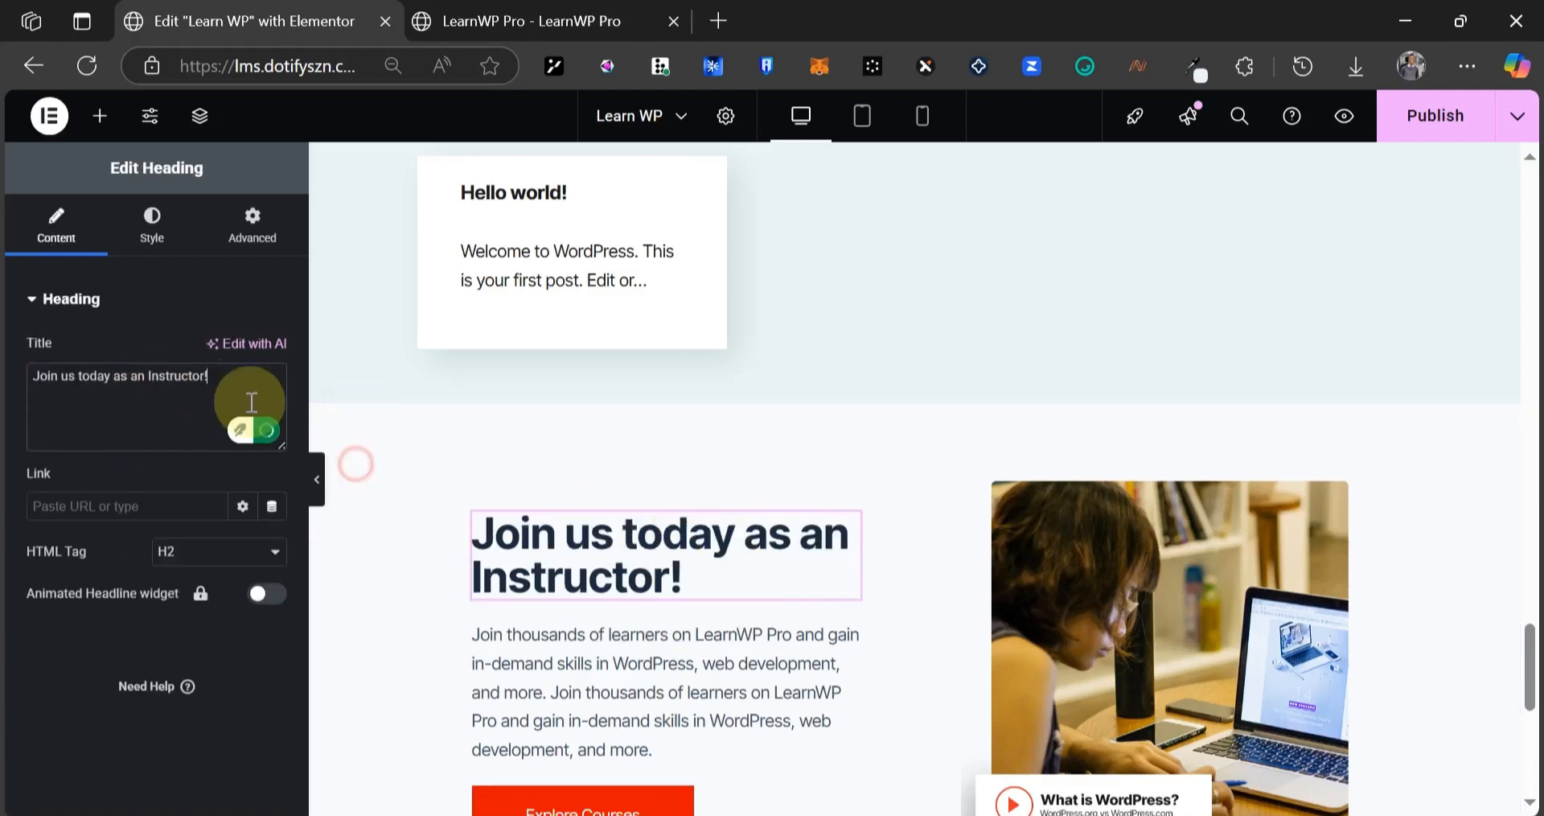
- Replace the pasted section's paragraph with "Become an Instructor & Share Your Knowledge. Turn your expertise into income. Create and sell courses to thousands of students worldwide"
key(ctrl+Tab)
triple_click(203, 395)
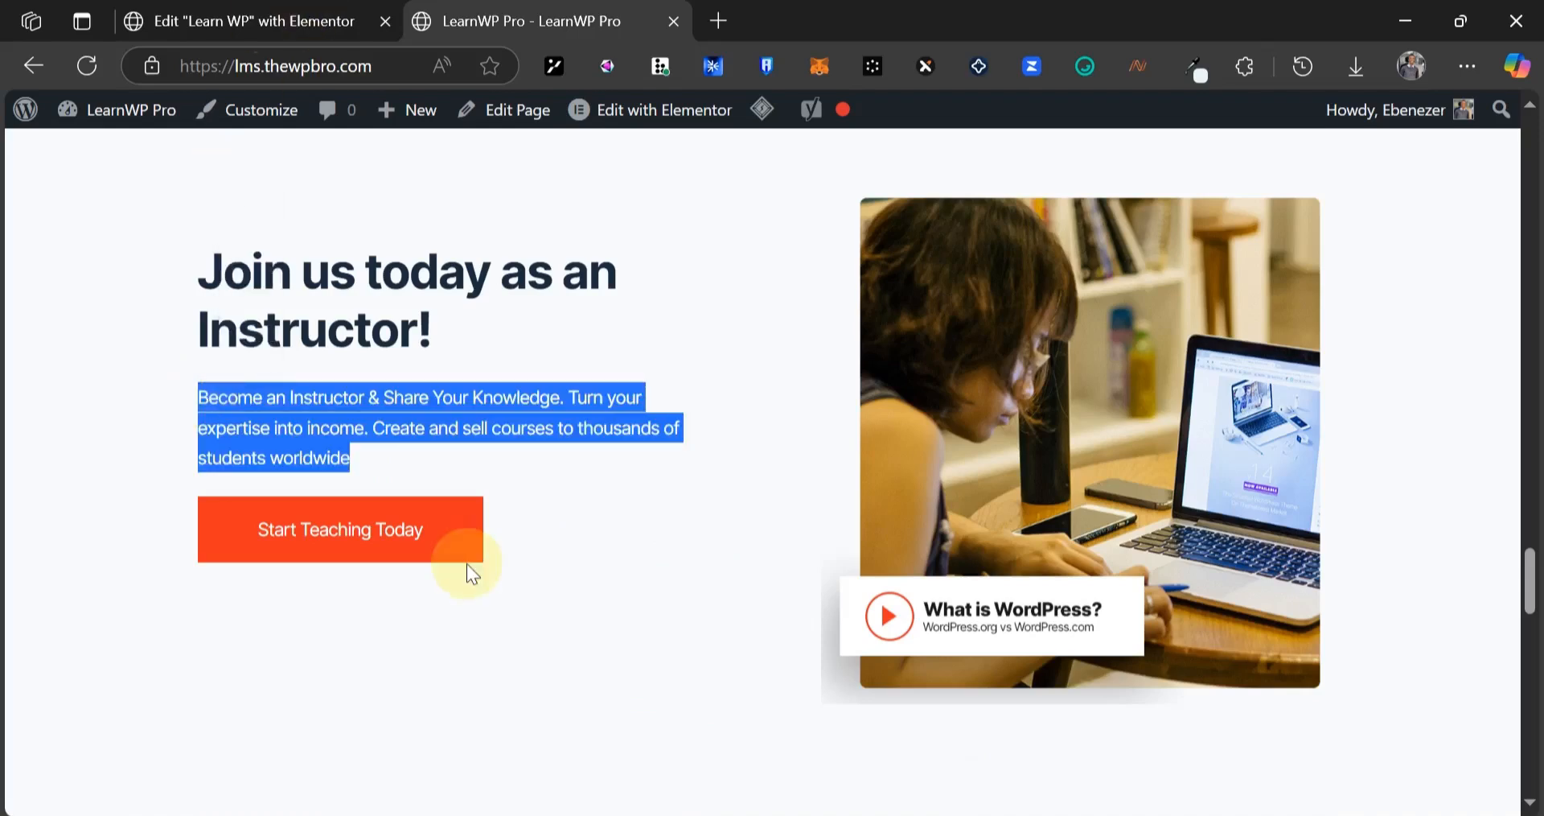
key(ctrl+Tab)
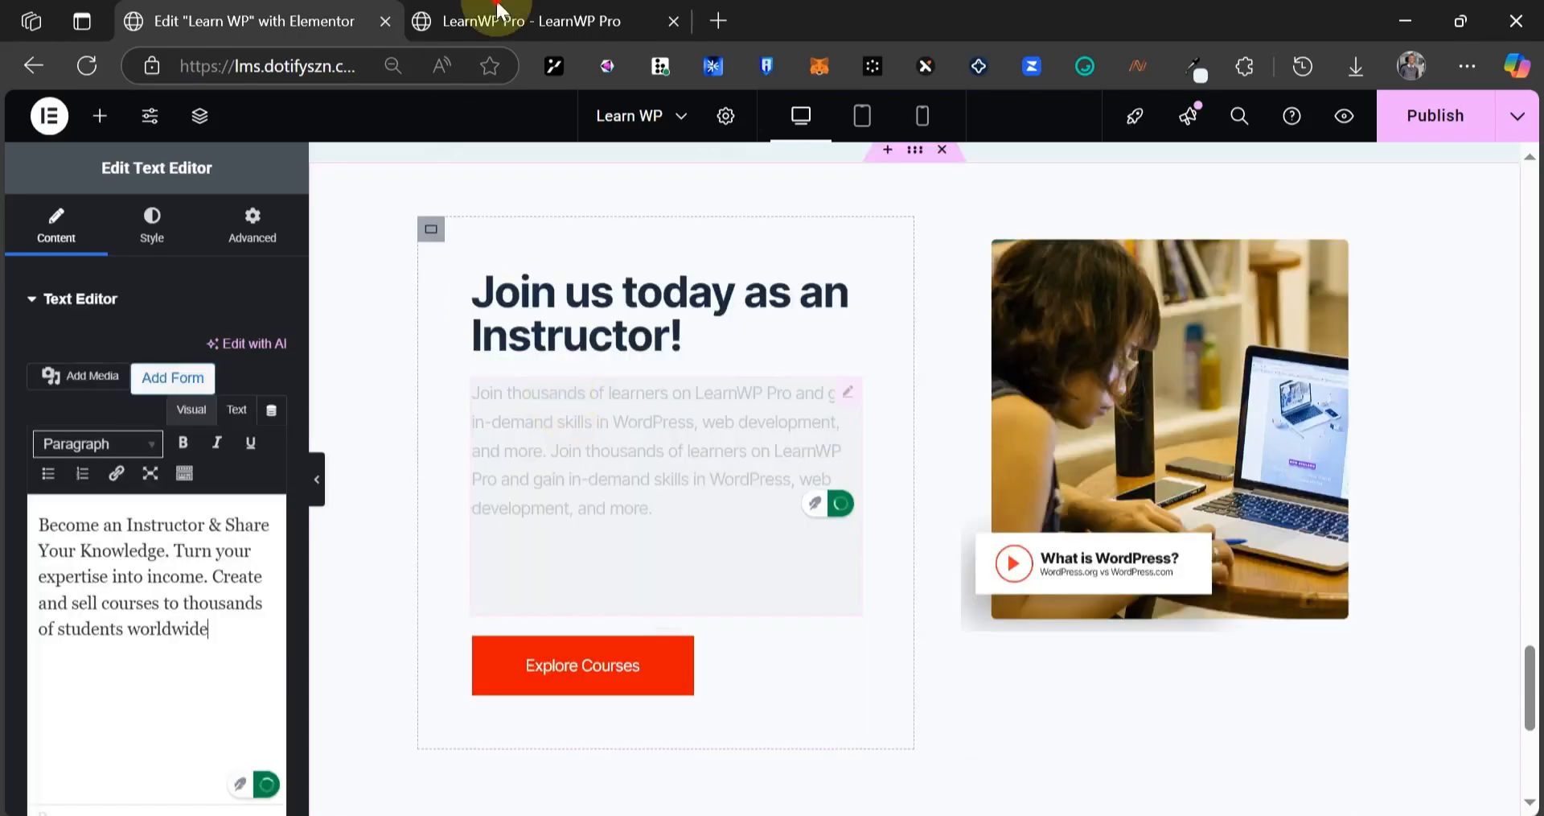
- Change the instructor section's button text to "Start Teaching Today", copied from the reference site
key(ctrl+Tab)
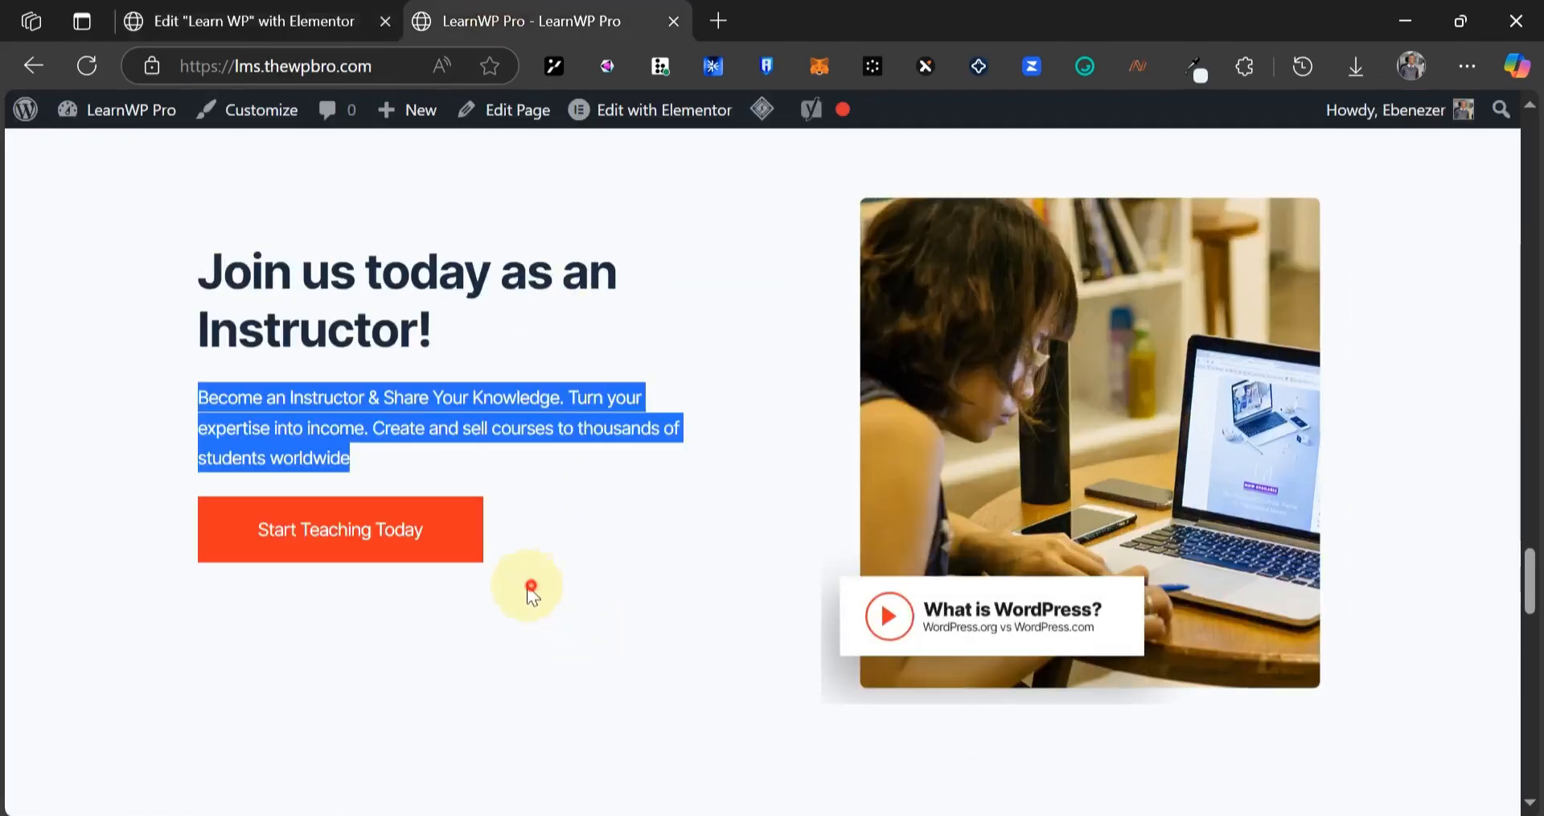
drag(531, 591, 213, 533)
key(ctrl+c)
key(ctrl+Tab)
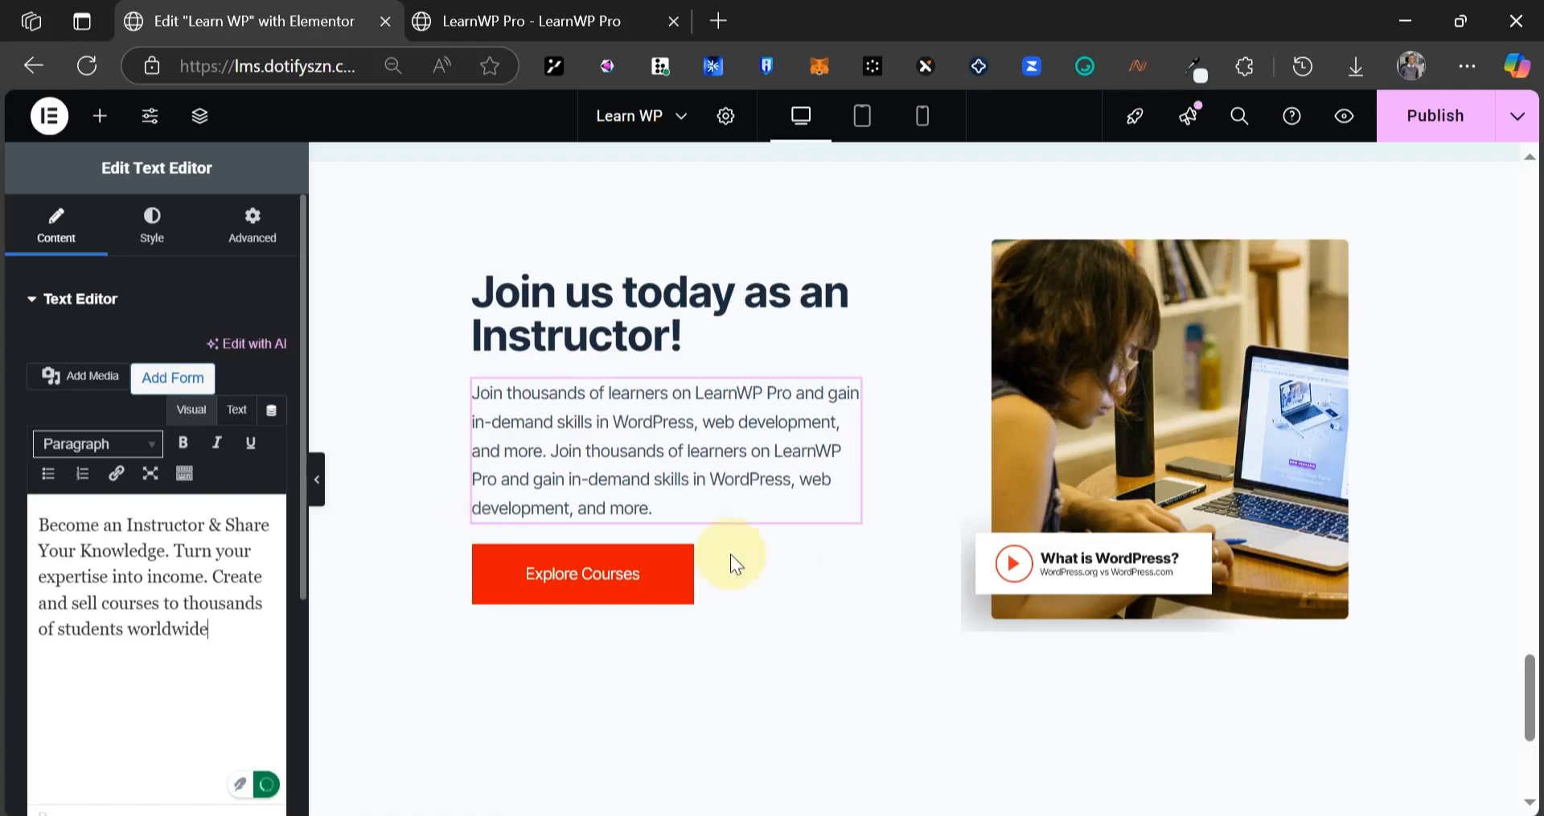
click(844, 557)
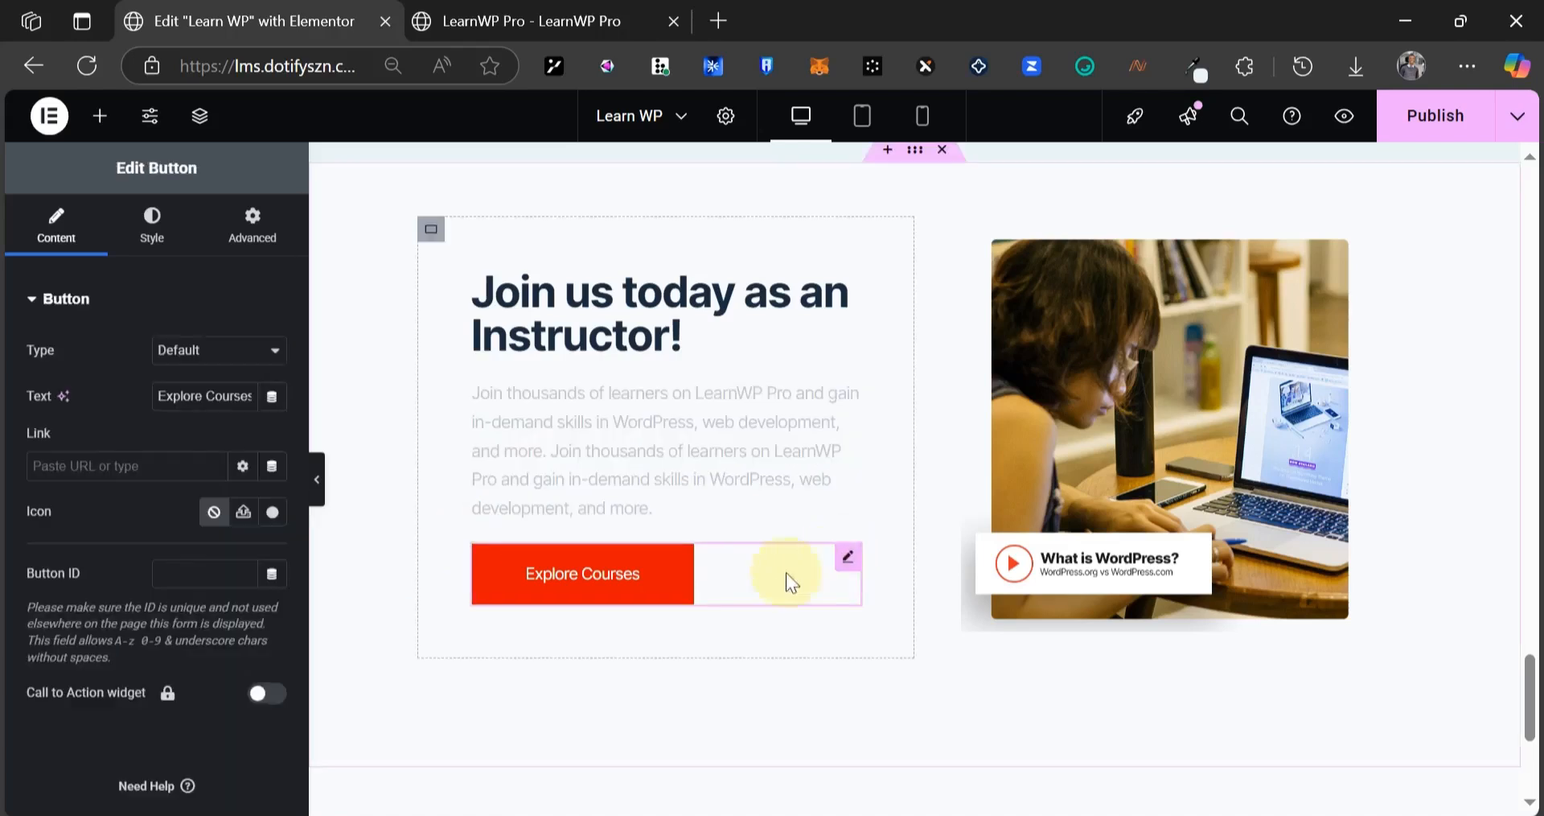
triple_click(177, 386)
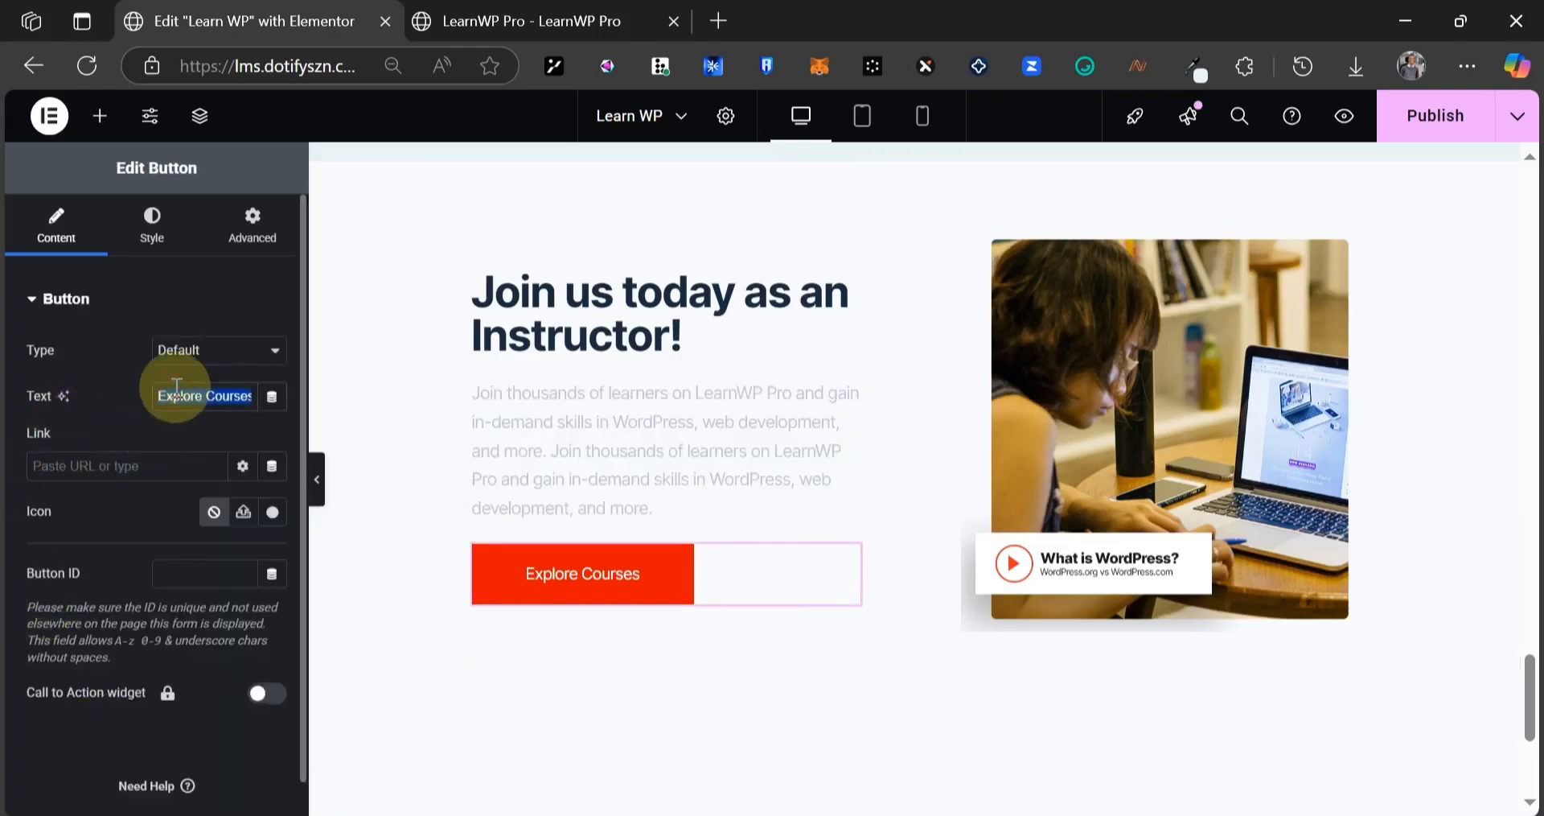
key(ctrl+v)
- Link the "Start Teaching Today" button to the Instructor Registration page
click(114, 455)
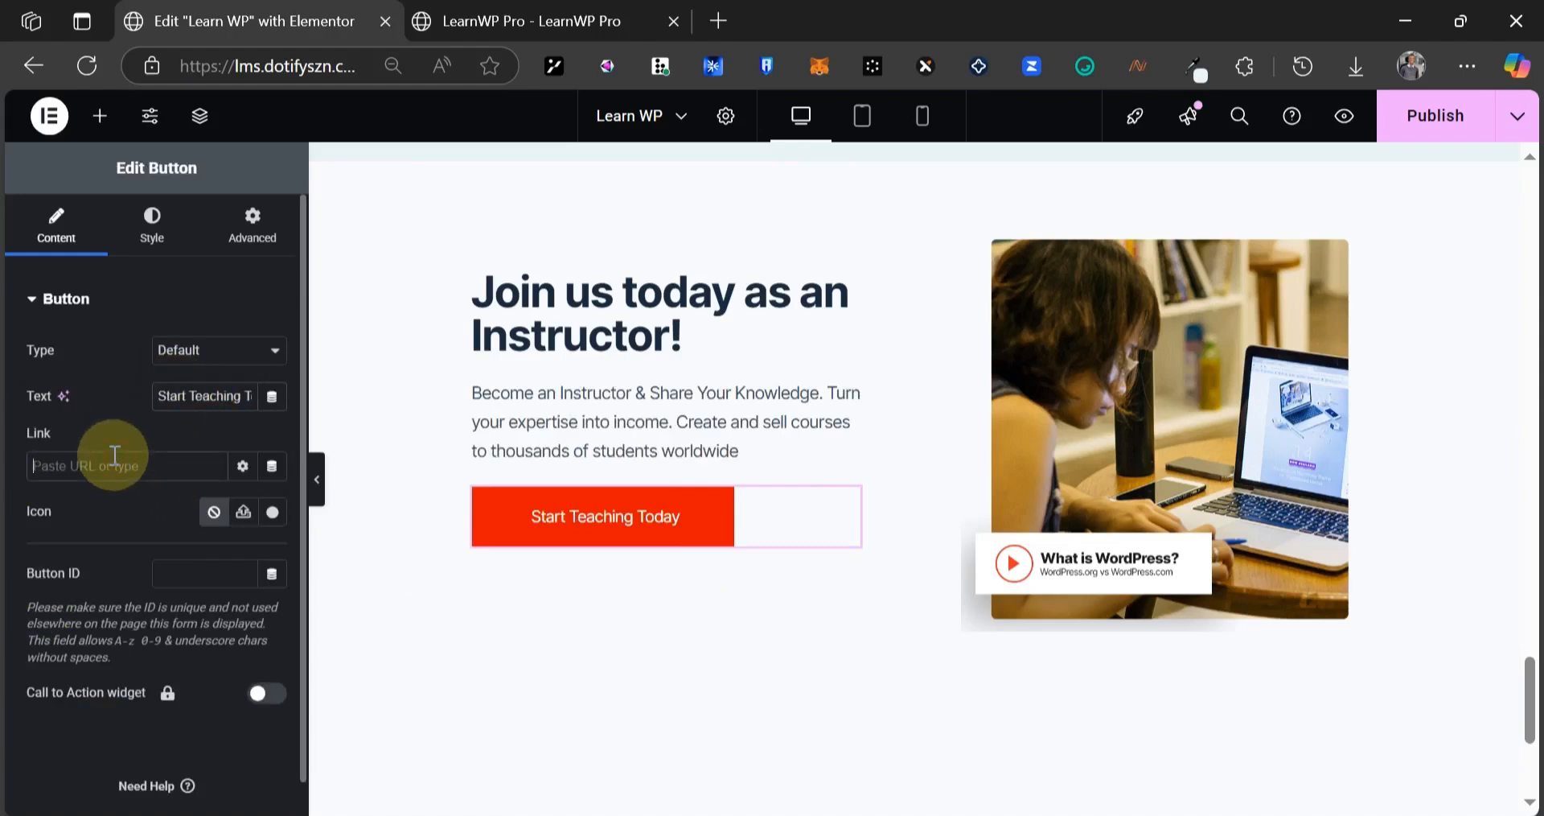
text(instructor re)
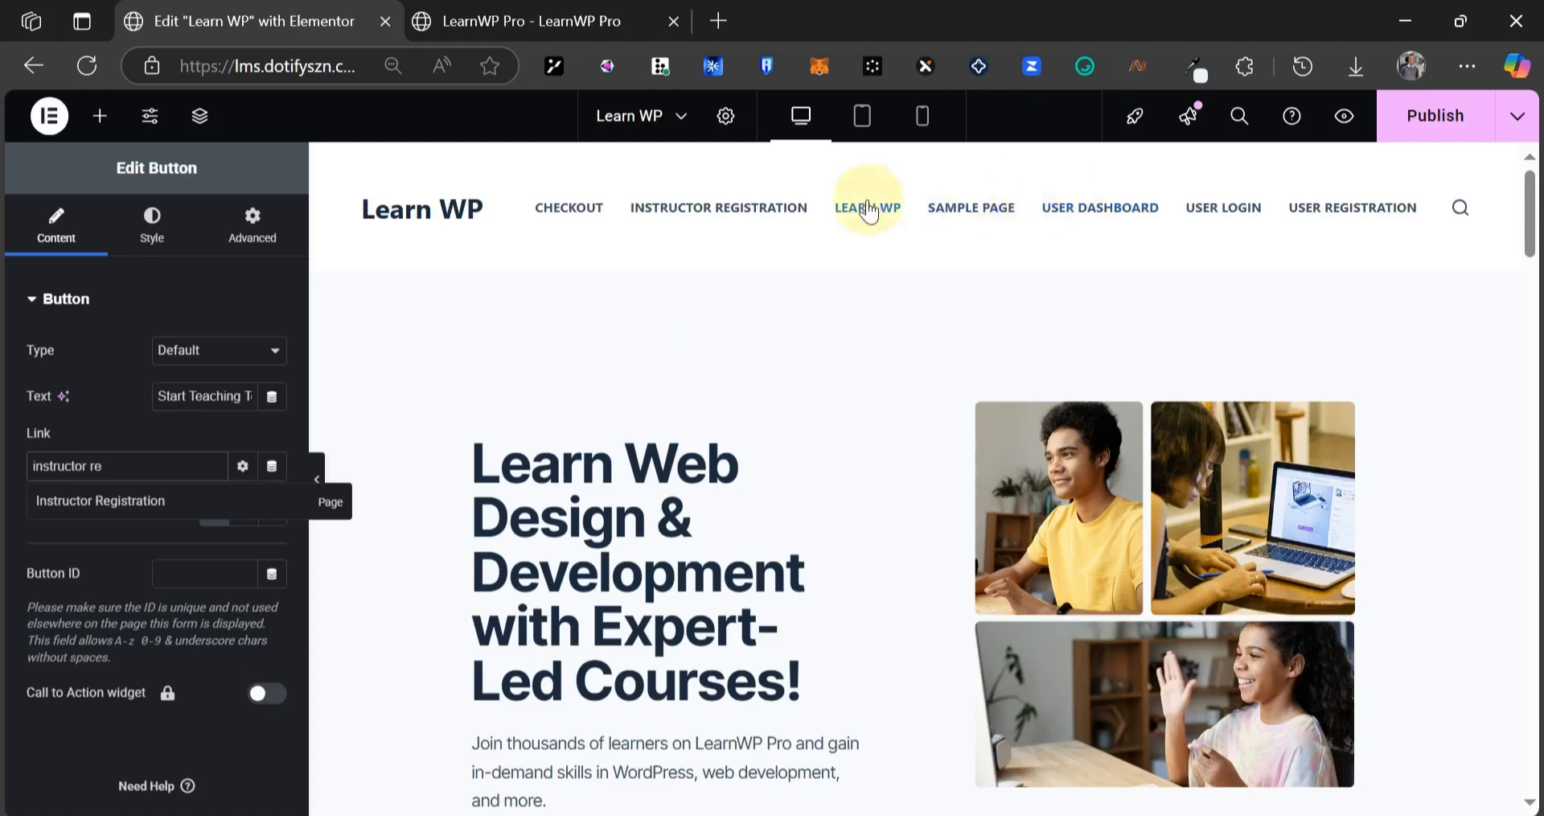
click(54, 506)
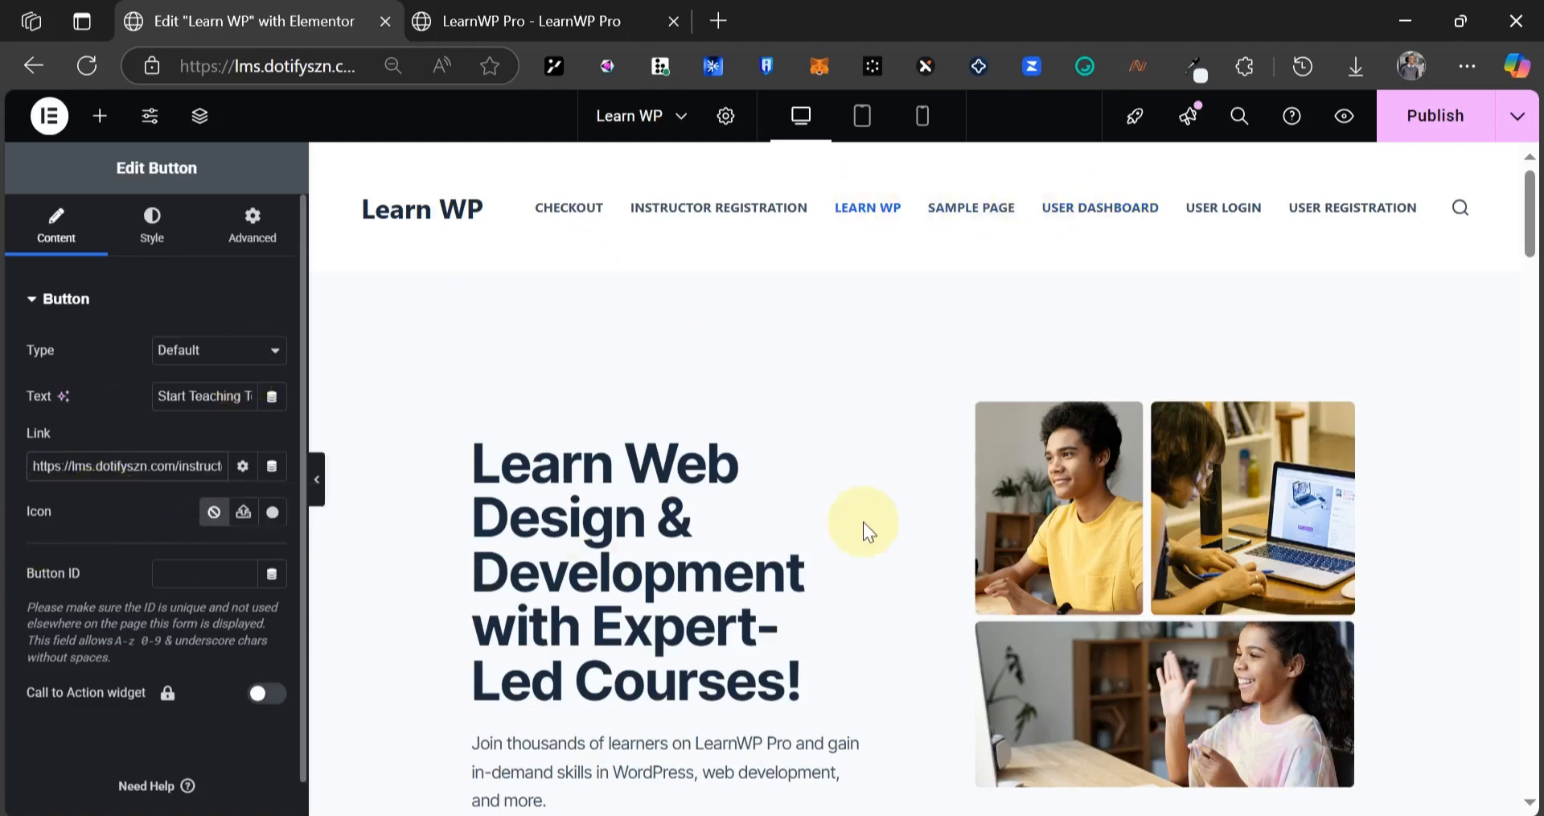
- Review the finished instructor section and examine the Frequently Asked Questions section on the reference site
scroll(857, 595, down, 20)
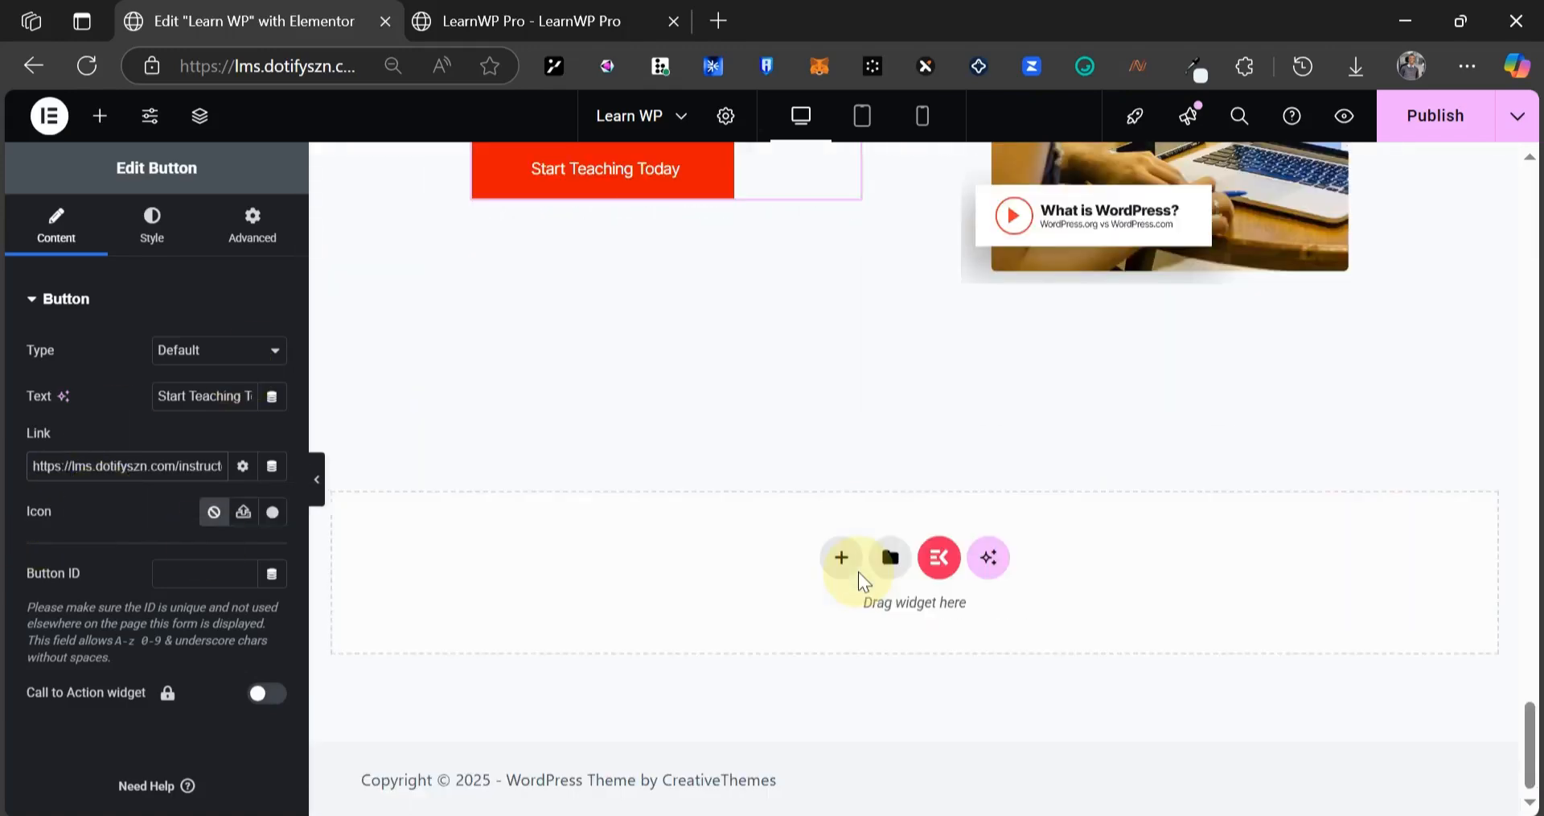
scroll(857, 599, up, 2)
scroll(857, 612, up, 2)
click(517, 5)
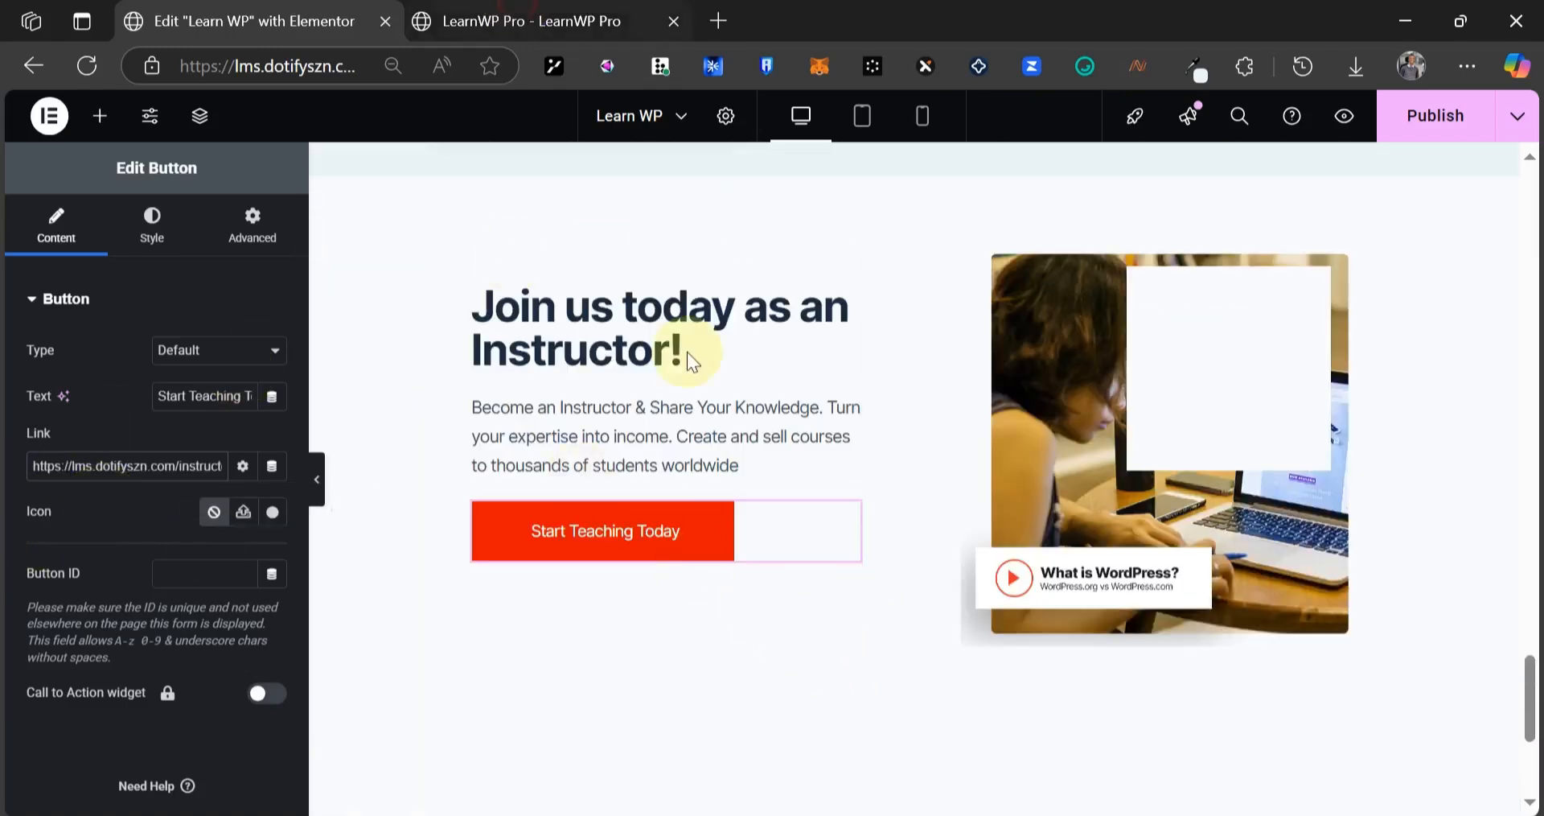
scroll(666, 500, down, 8)
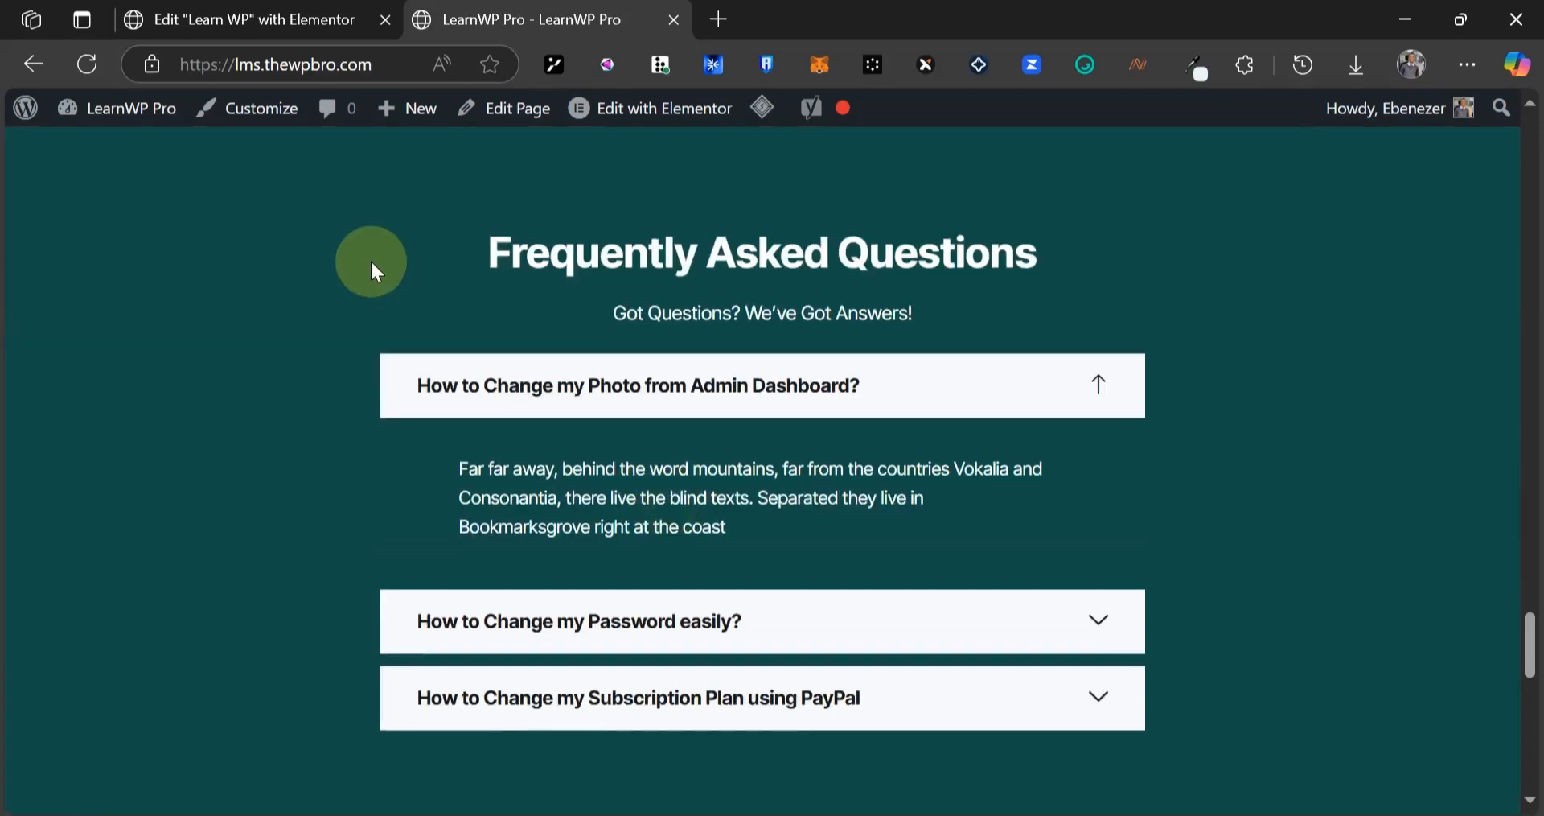
- Copy the "Latest from Our Blog" section and paste it below the instructor section in Elementor
click(254, 10)
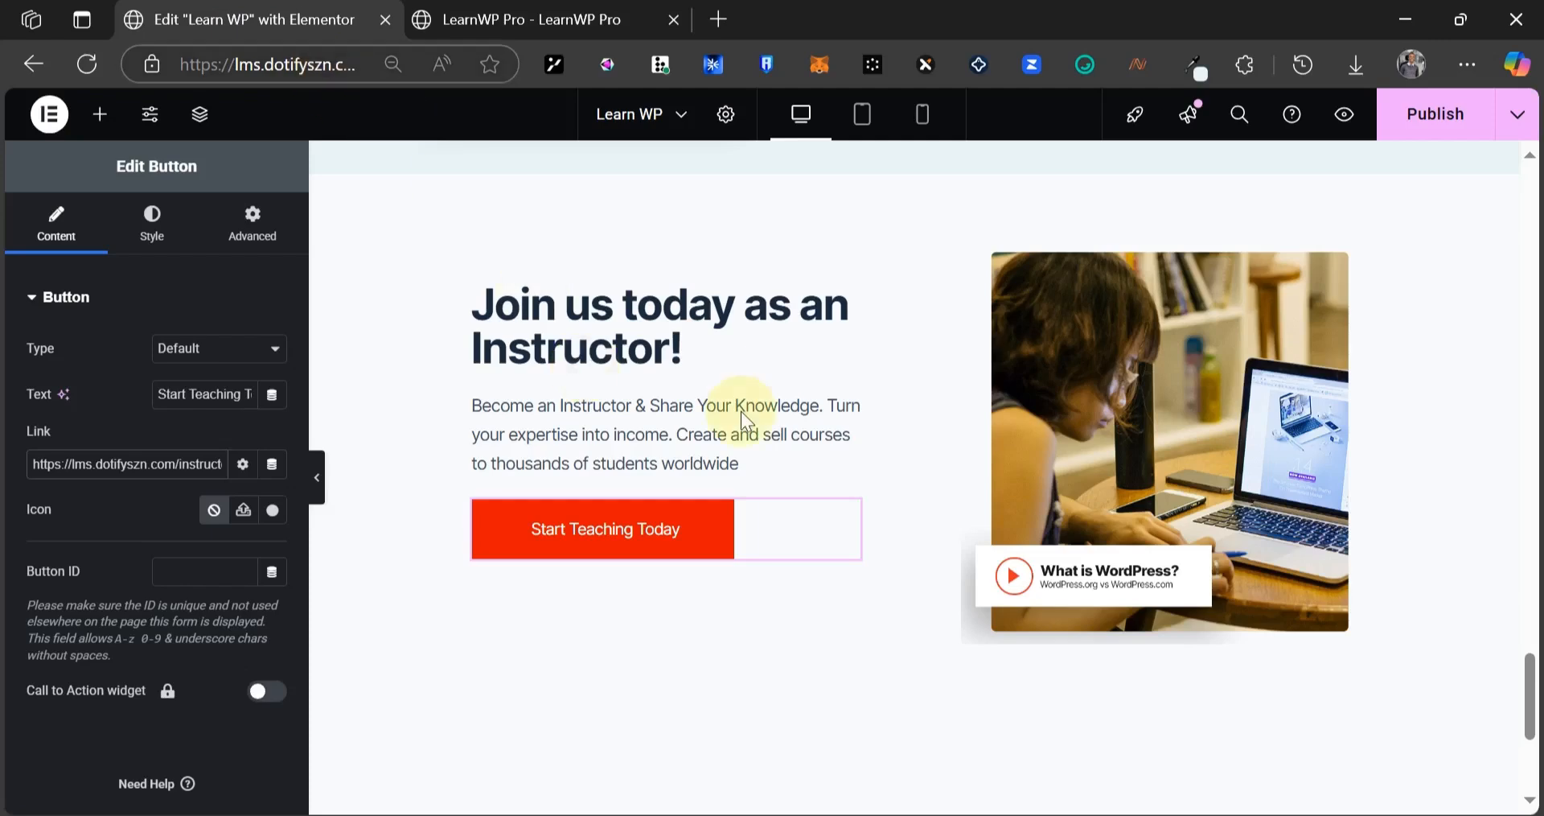
scroll(828, 416, down, 5)
scroll(923, 310, down, 5)
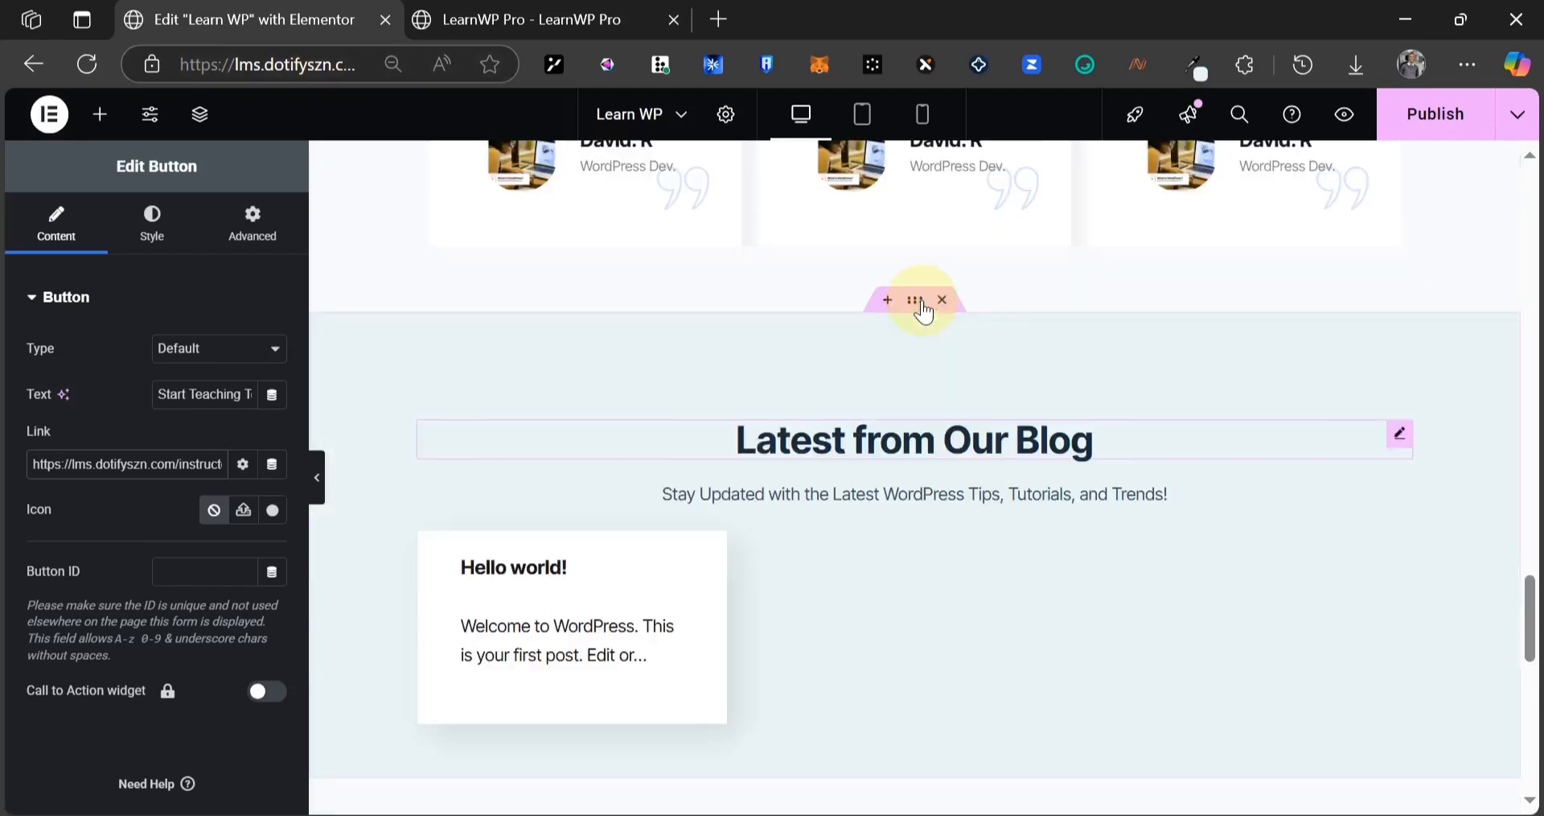
right_click(925, 320)
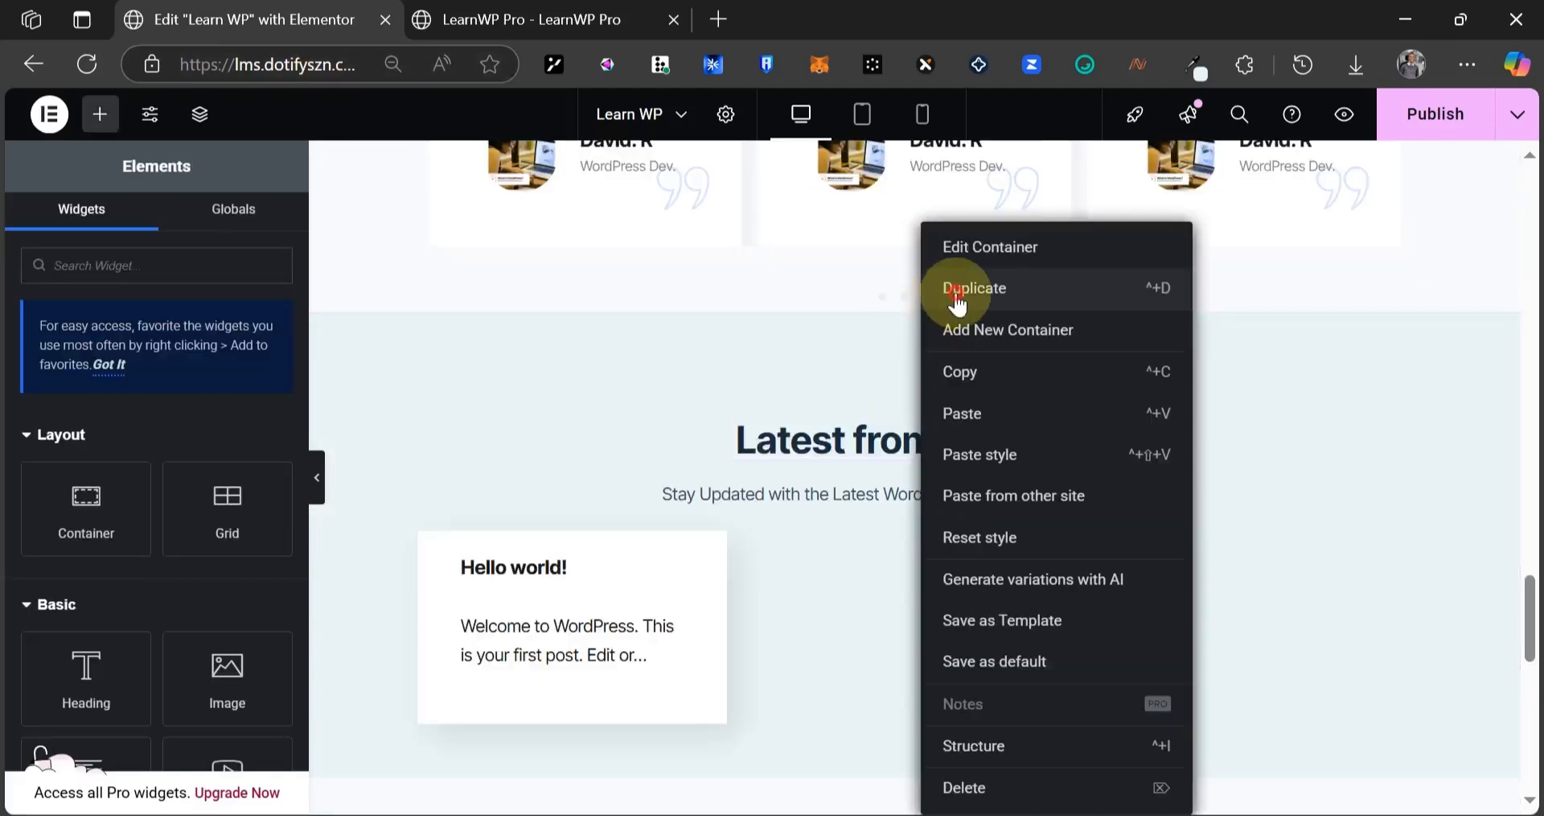
scroll(967, 351, down, 2)
click(965, 343)
scroll(882, 515, down, 10)
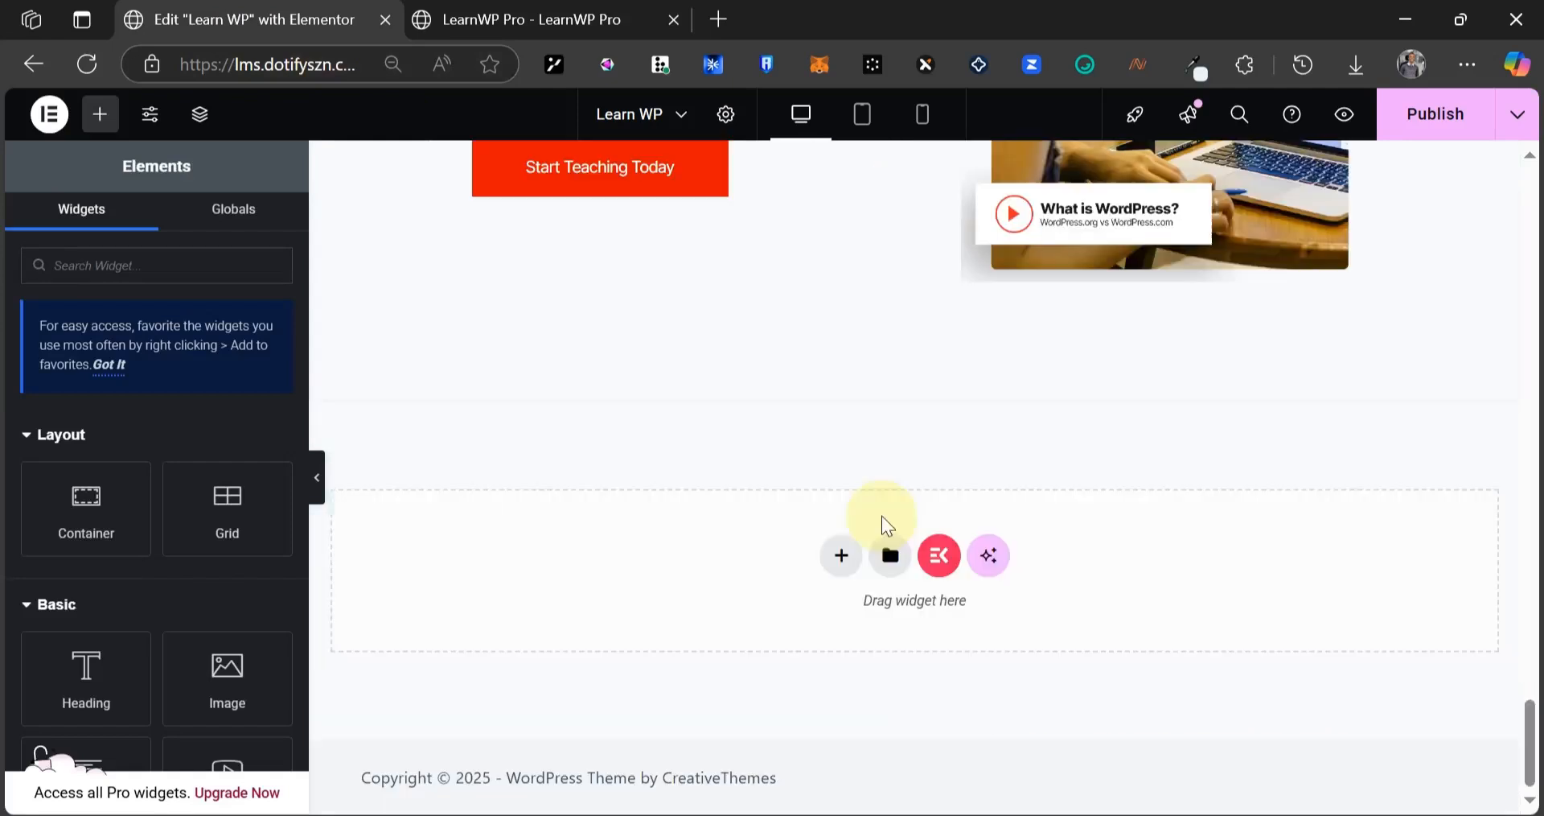
right_click(795, 555)
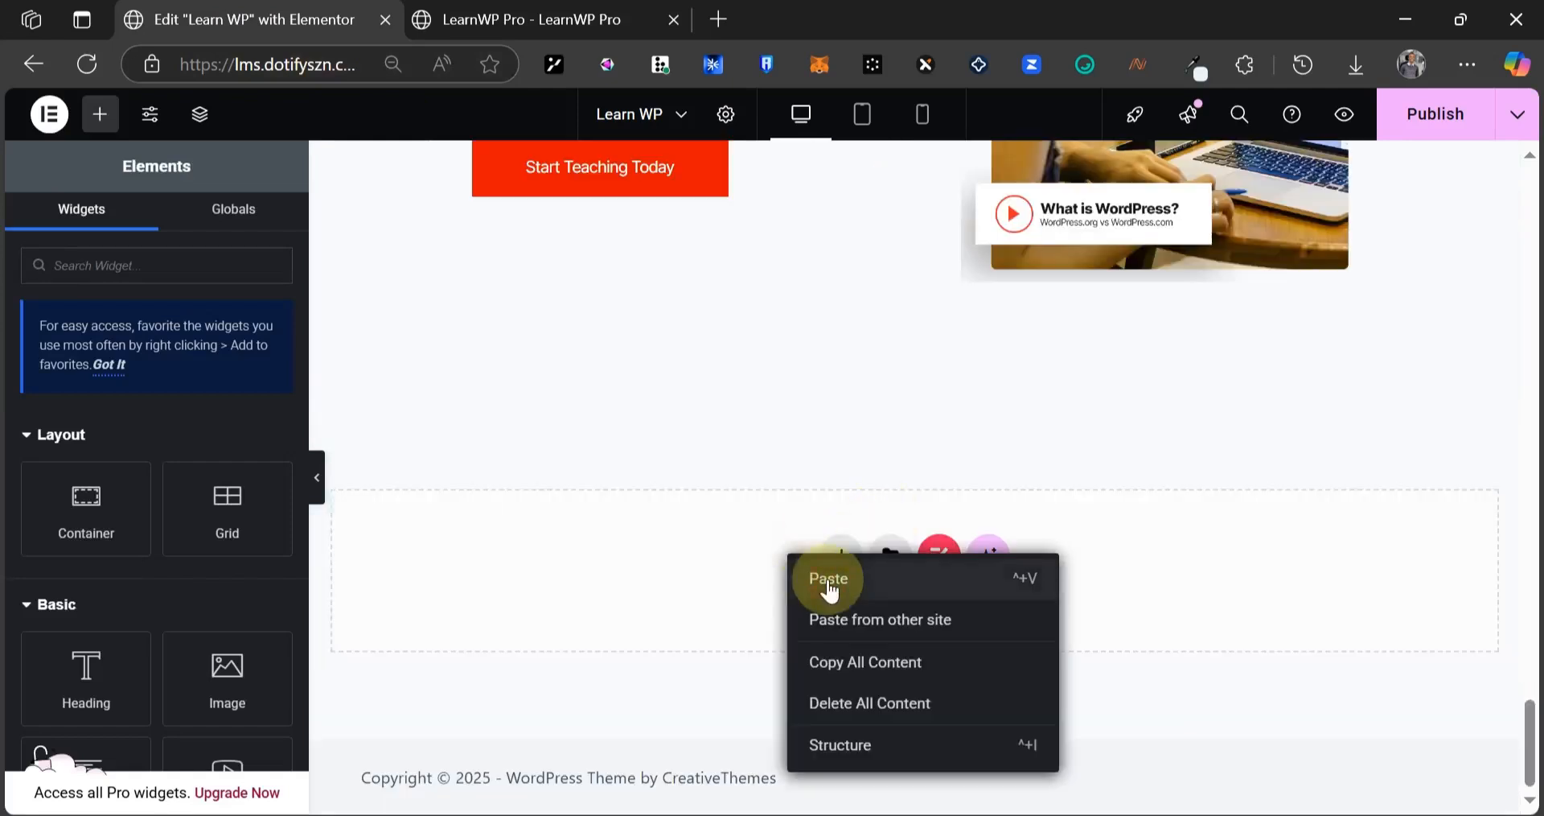
click(829, 579)
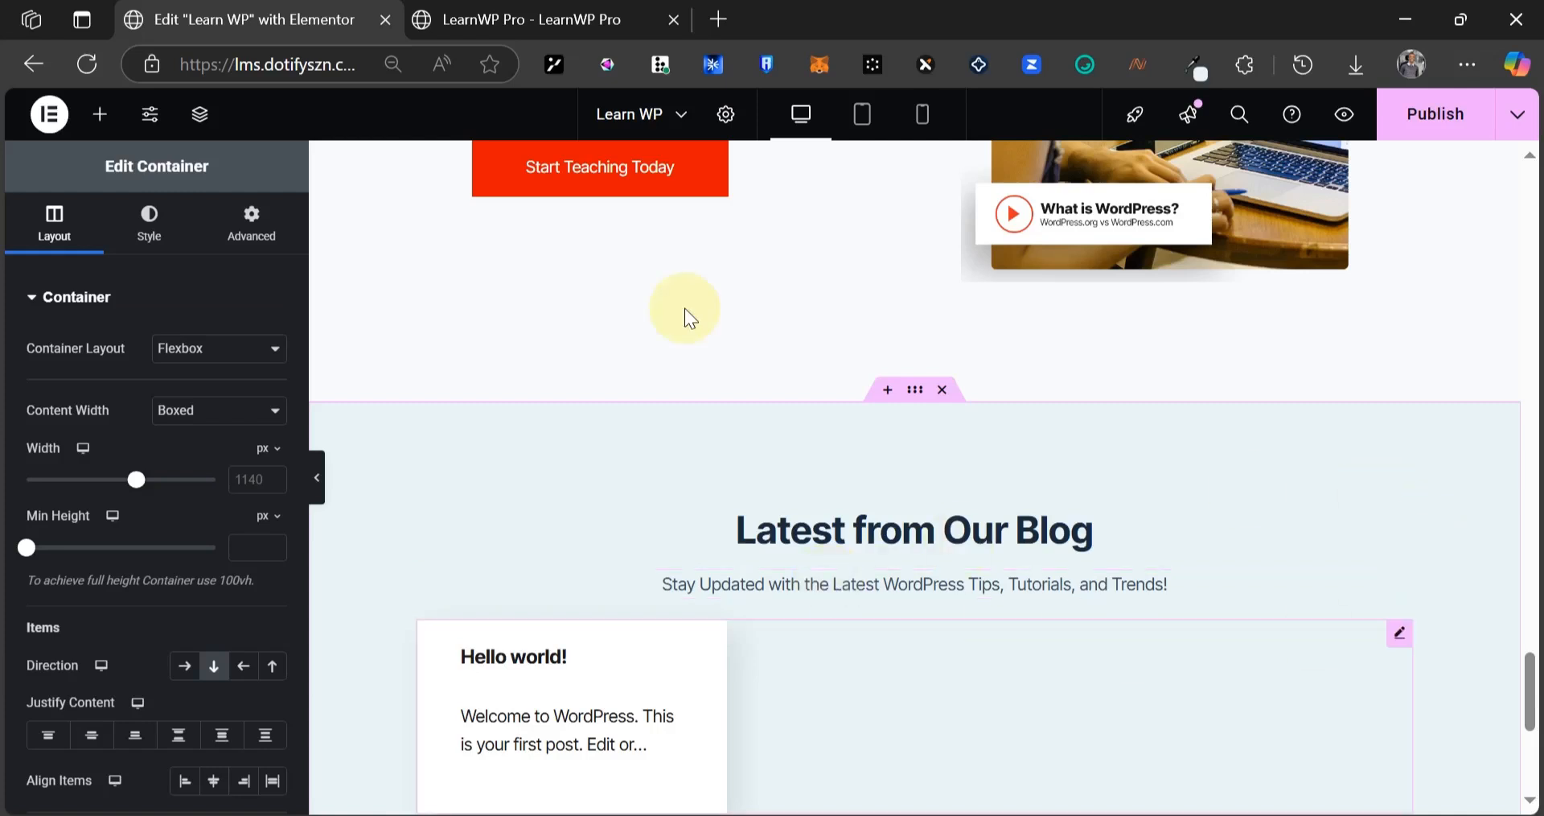
- Change the pasted section's heading to "Frequently Asked Questions", copied from the reference site's FAQ section
key(ctrl+Tab)
click(982, 508)
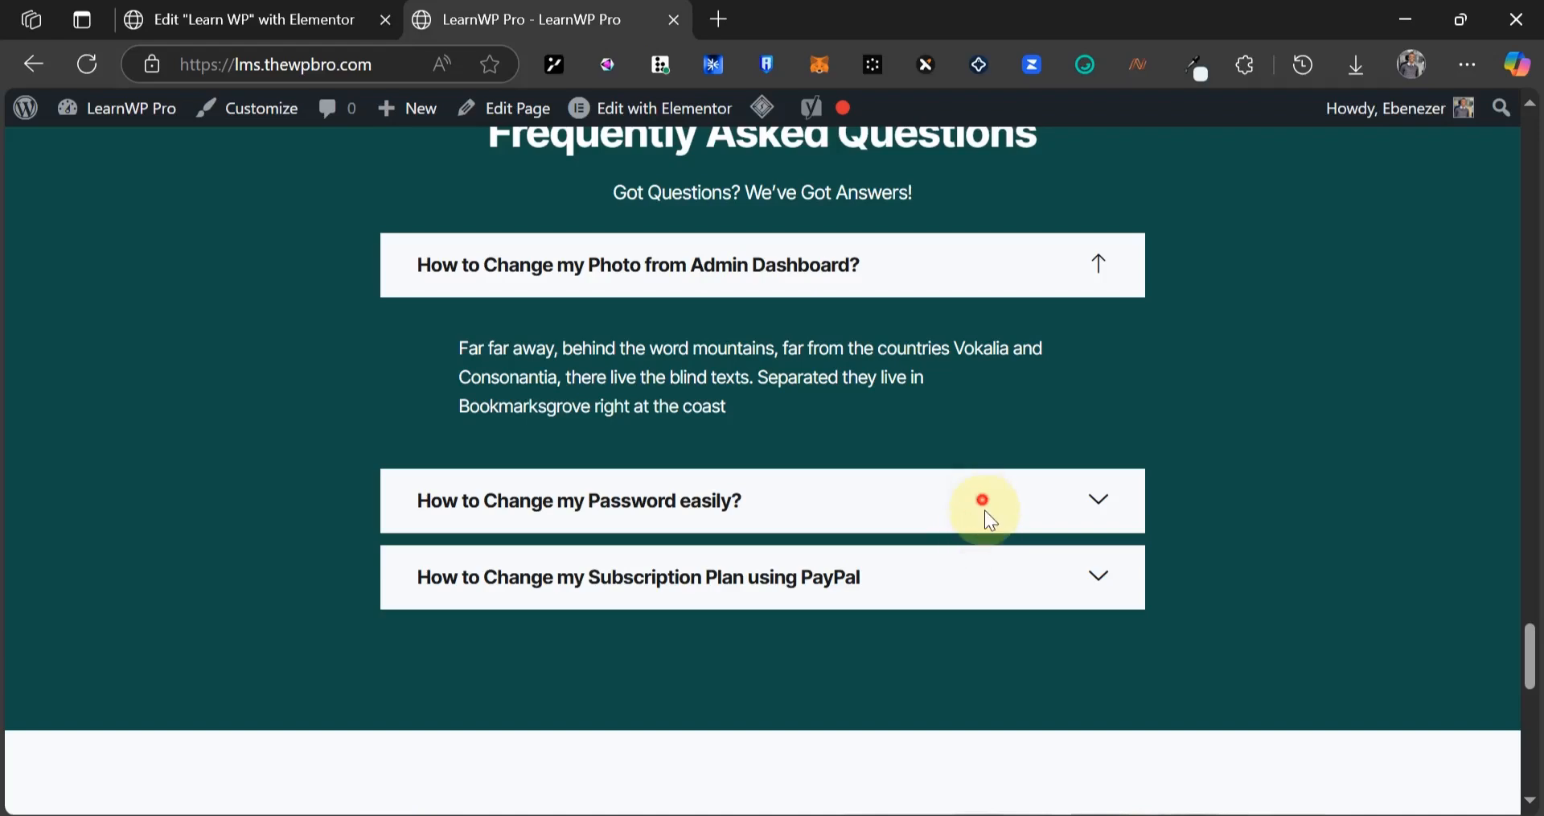
key(ctrl+Tab)
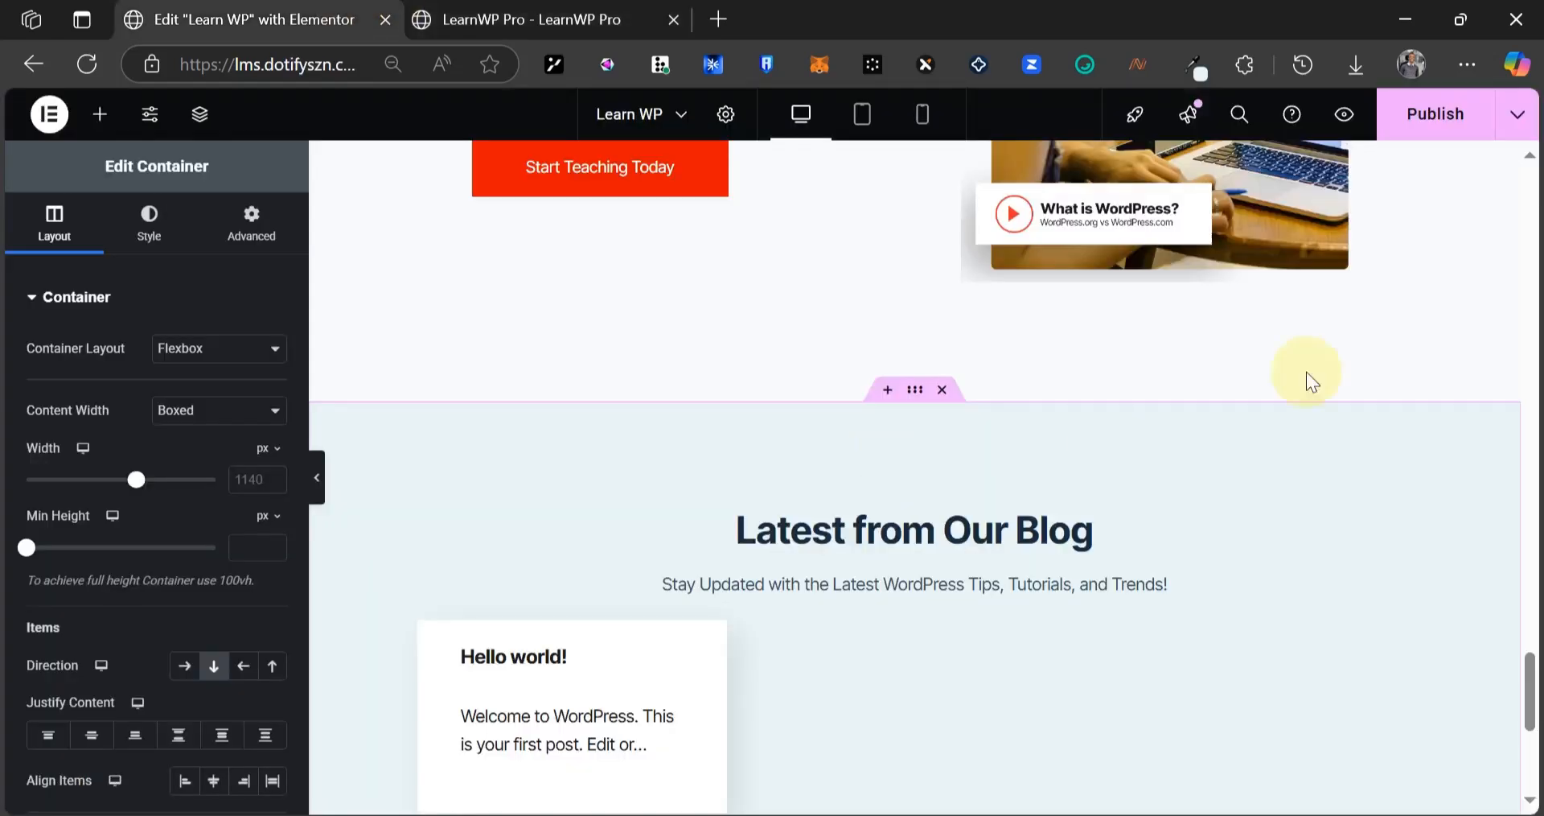
click(561, 11)
scroll(552, 293, up, 2)
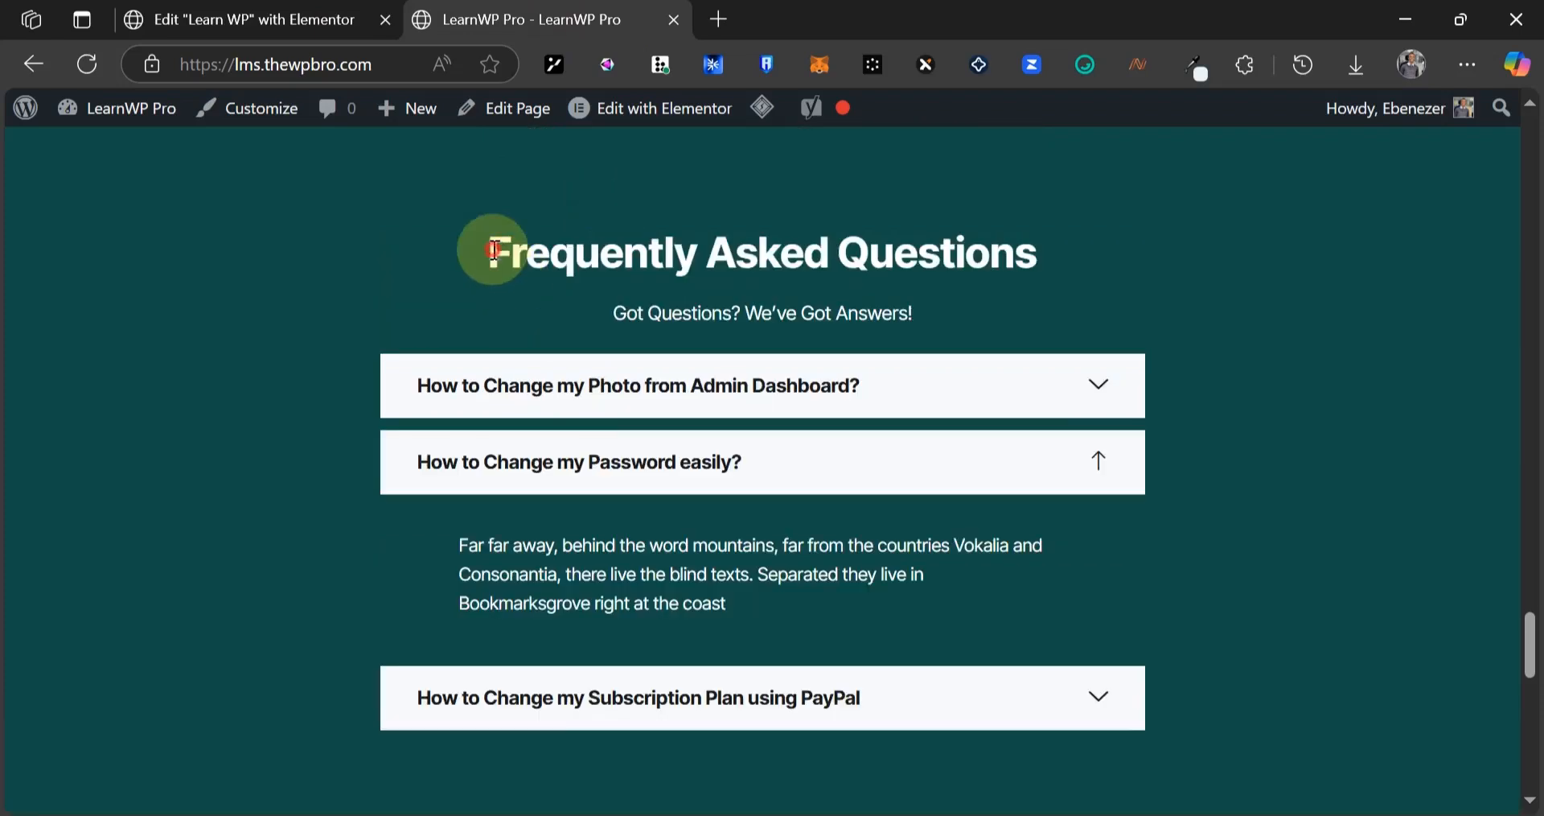
drag(493, 252, 1098, 302)
click(241, 19)
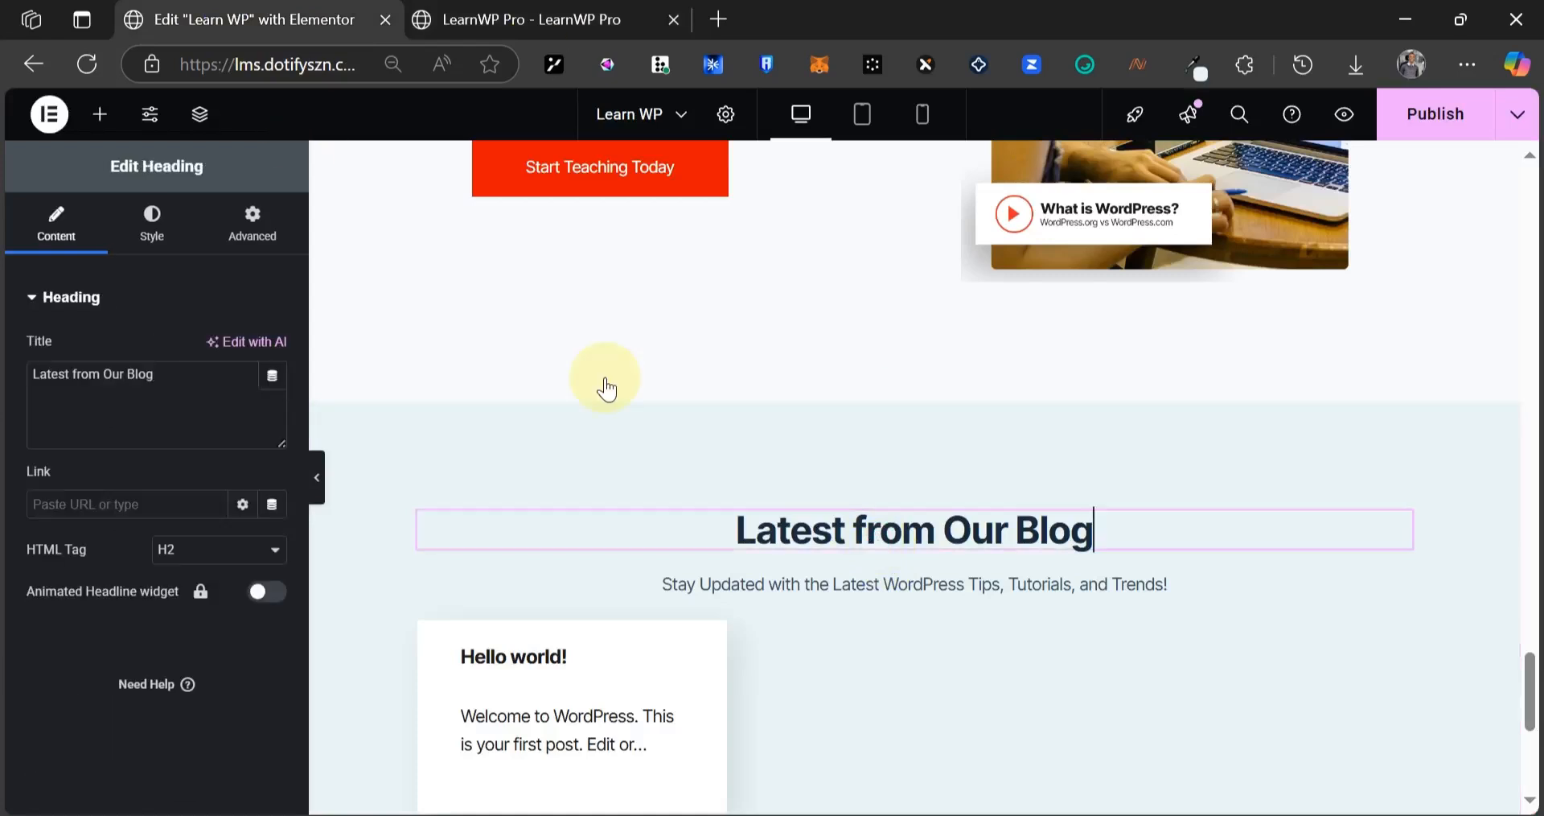
- Replace the pasted section's paragraph with "Got Questions? We've Got Answers!" from the reference site, keeping that line out of the heading
key(ctrl+Tab)
click(618, 322)
drag(618, 315, 967, 315)
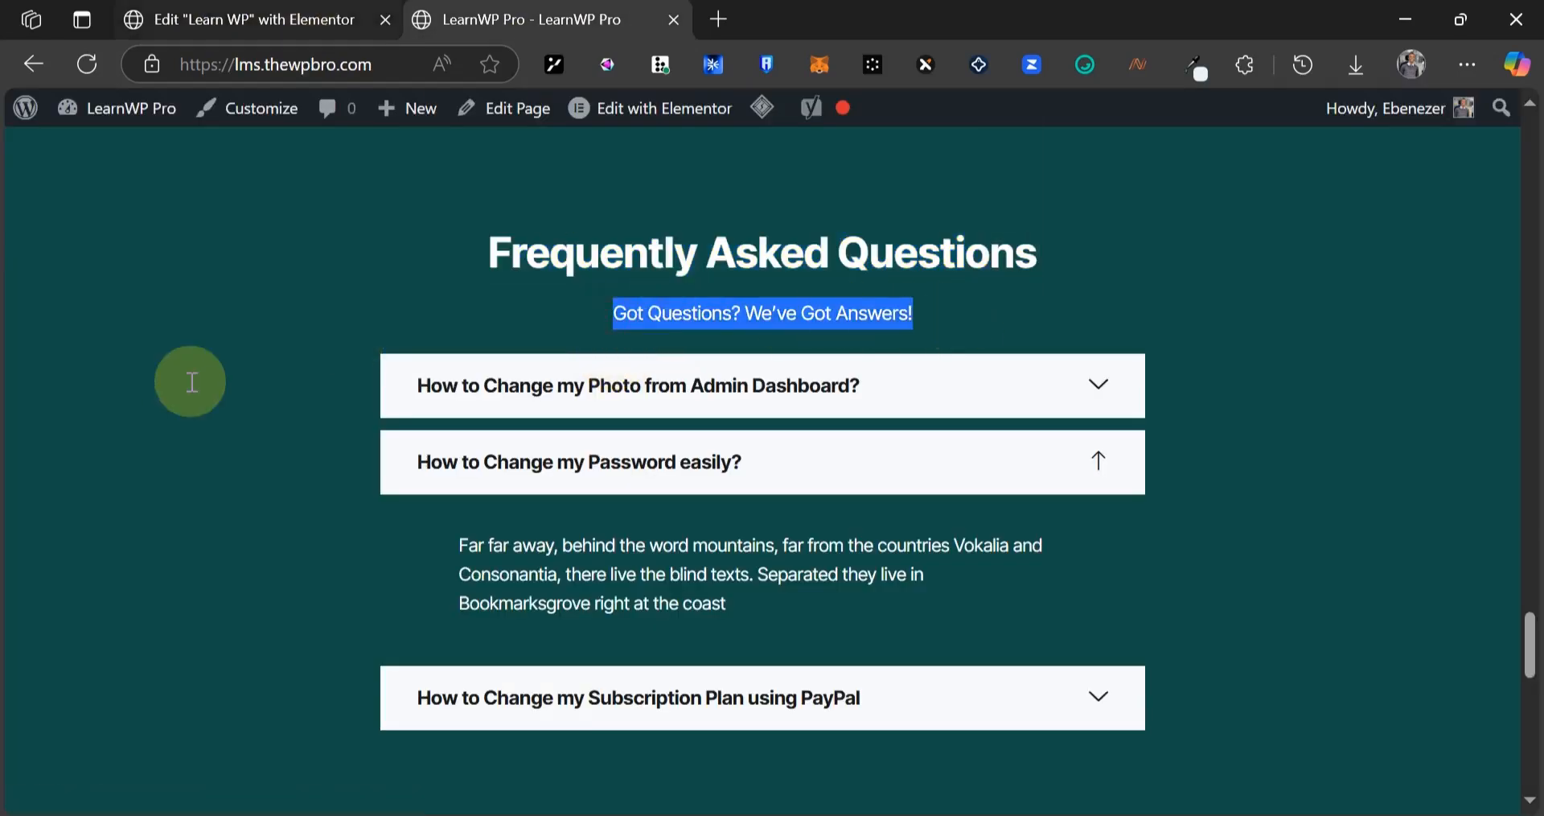
key(ctrl+c)
key(ctrl+Tab)
click(239, 387)
key(ctrl+v)
drag(239, 387, 31, 390)
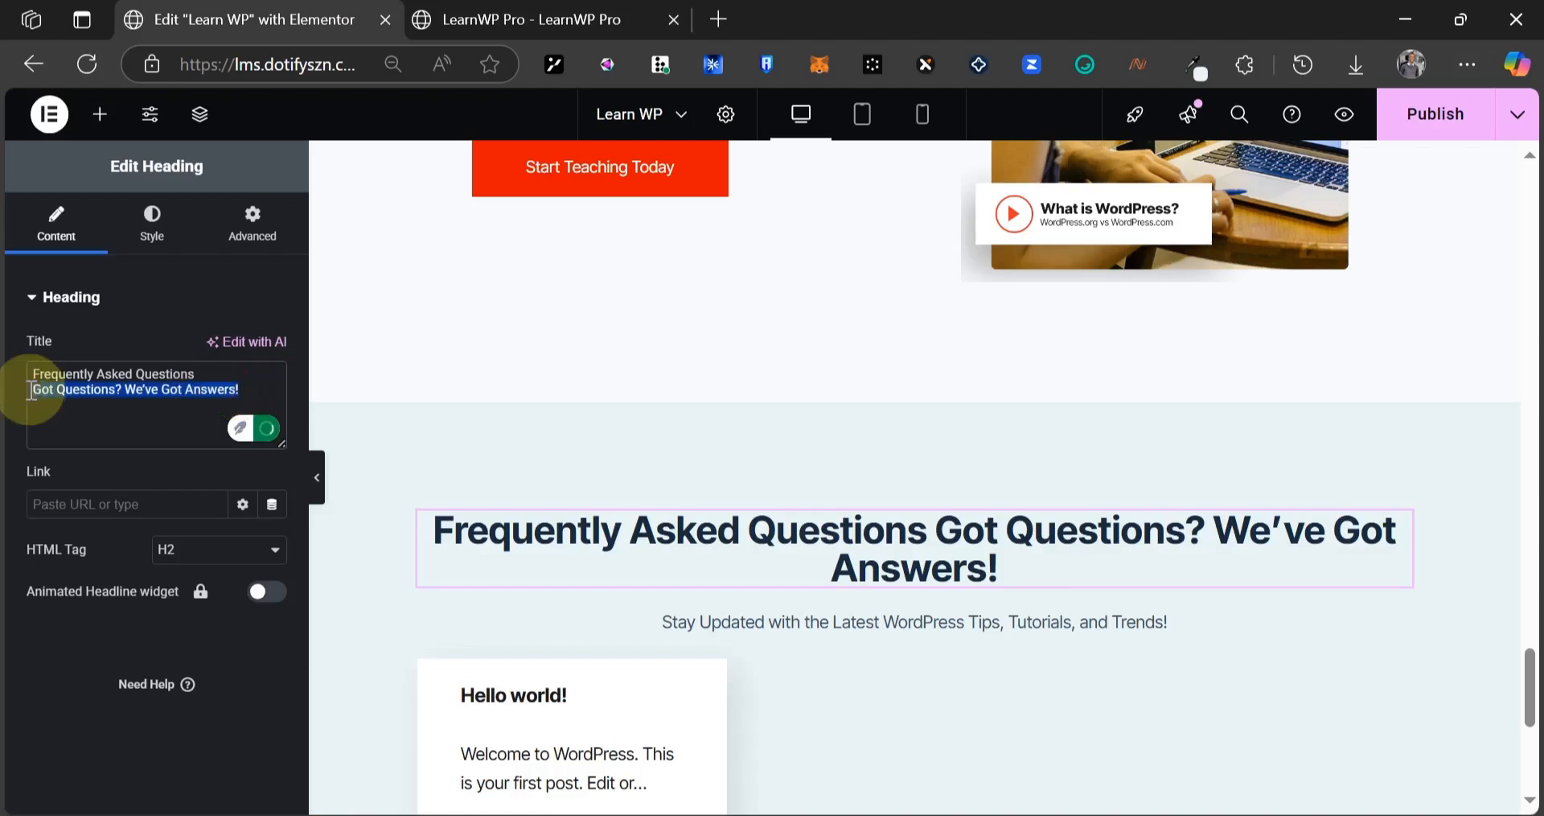
key(BackSpace)
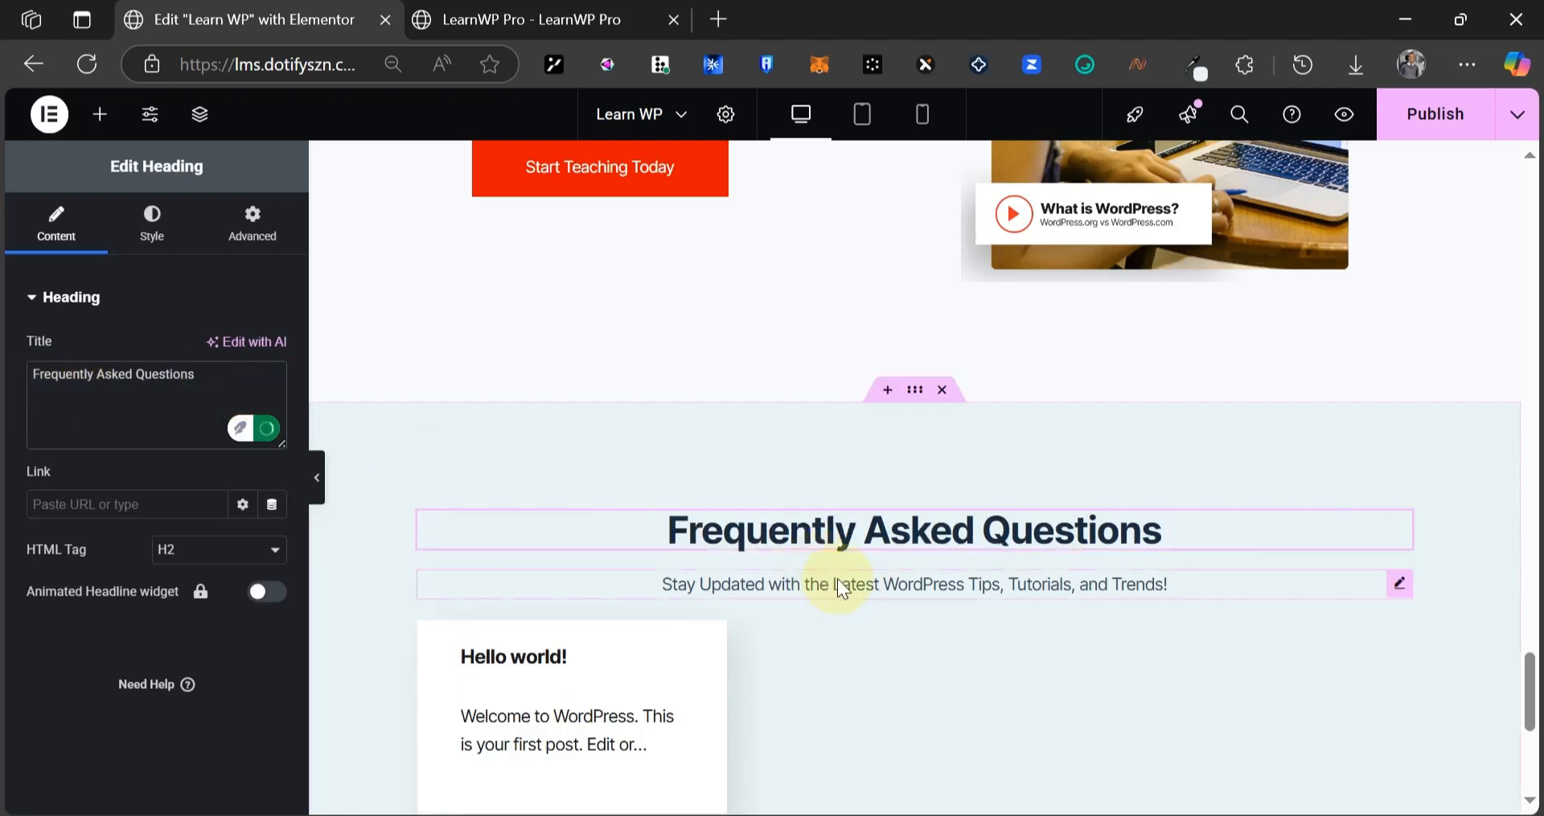
click(828, 584)
click(136, 553)
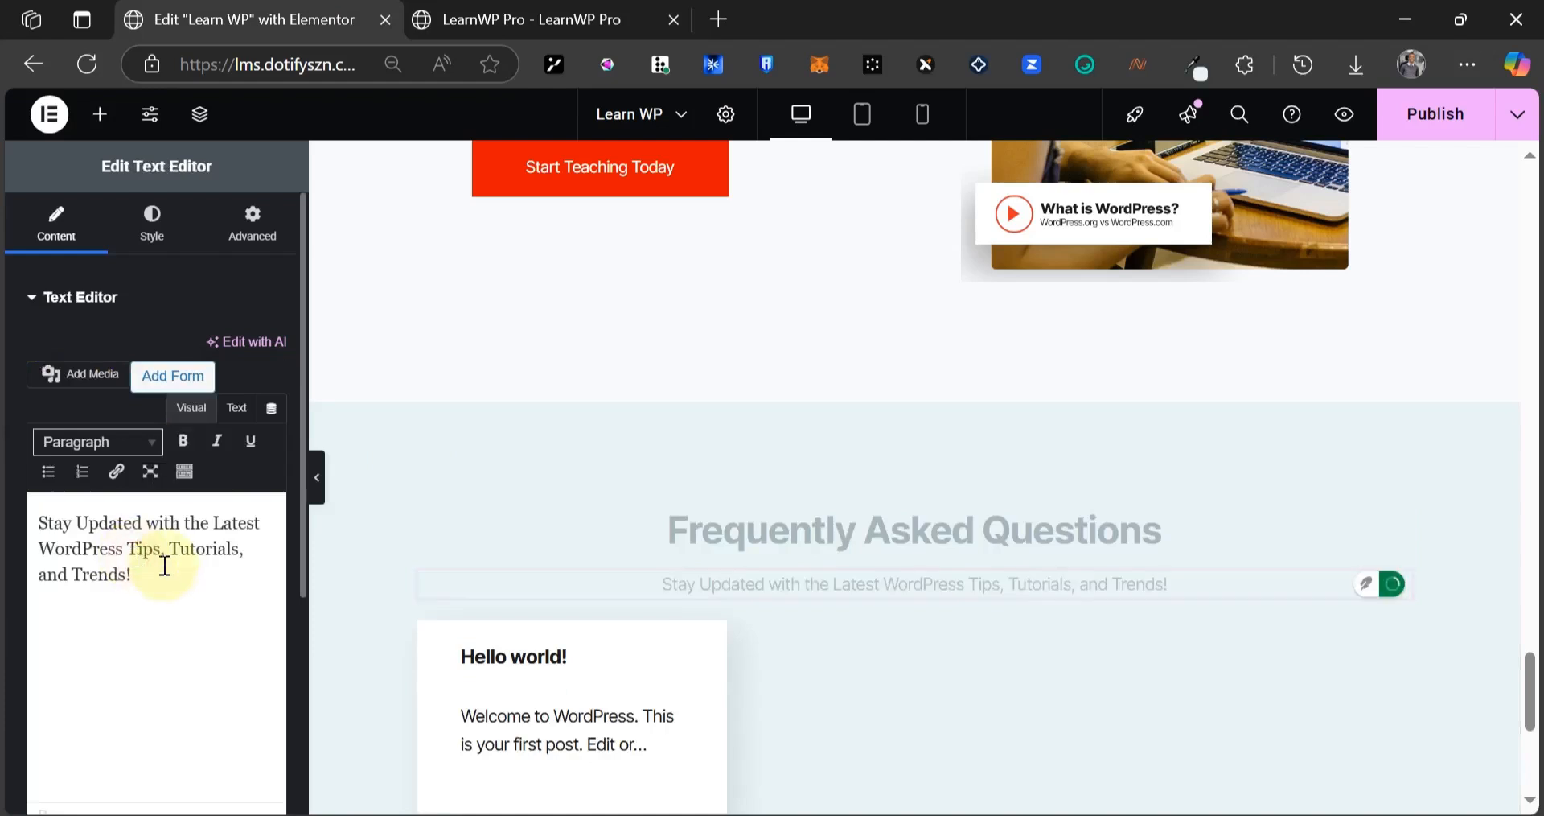
key(ctrl+a)
key(ctrl+v)
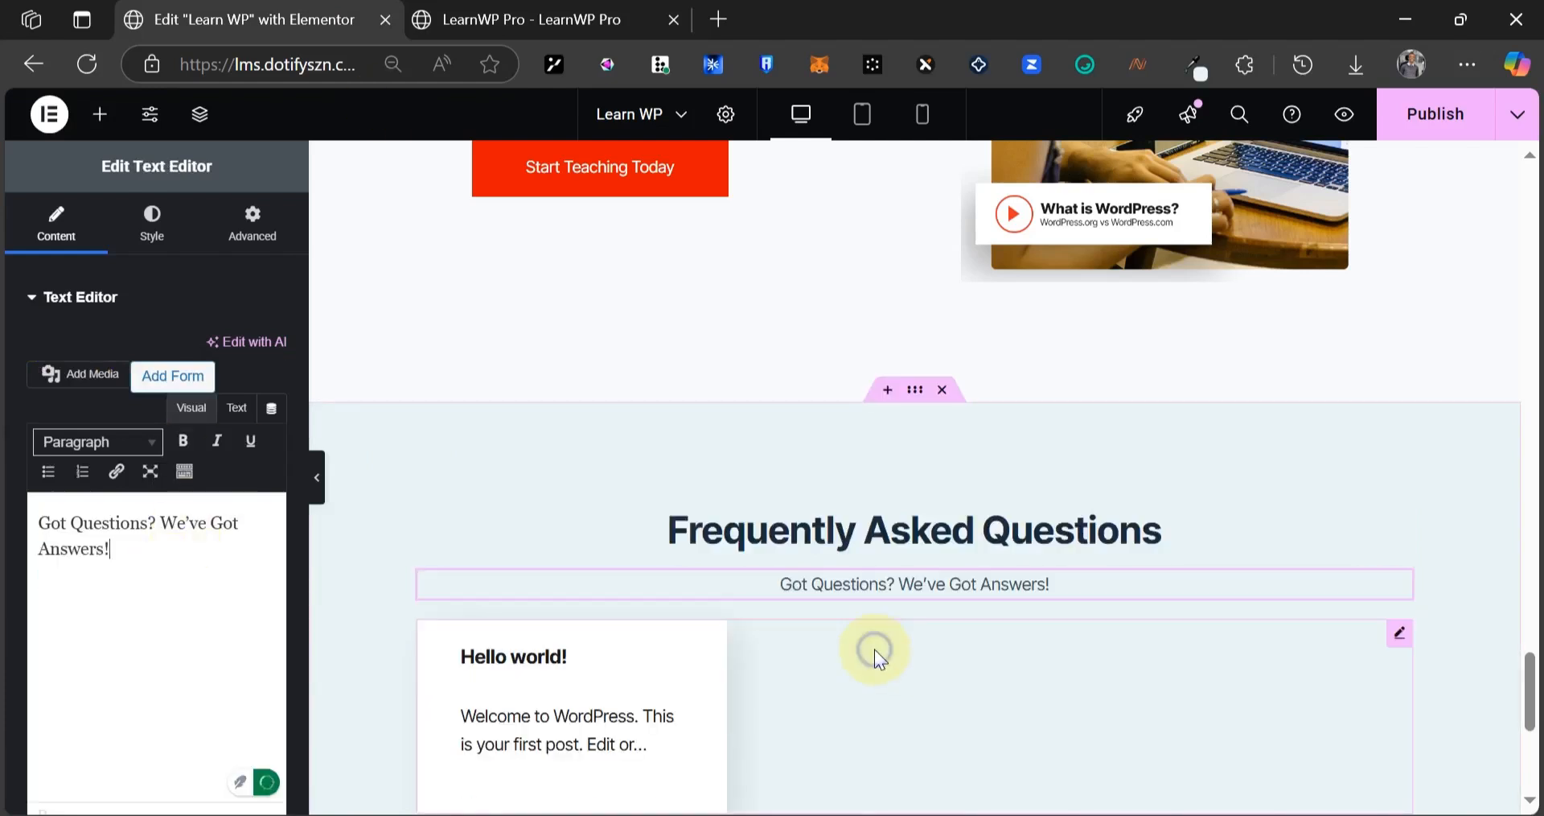
- Replace the FAQ section's Blog Posts widget with an ElementsKit Accordion widget placed below the paragraph
right_click(876, 739)
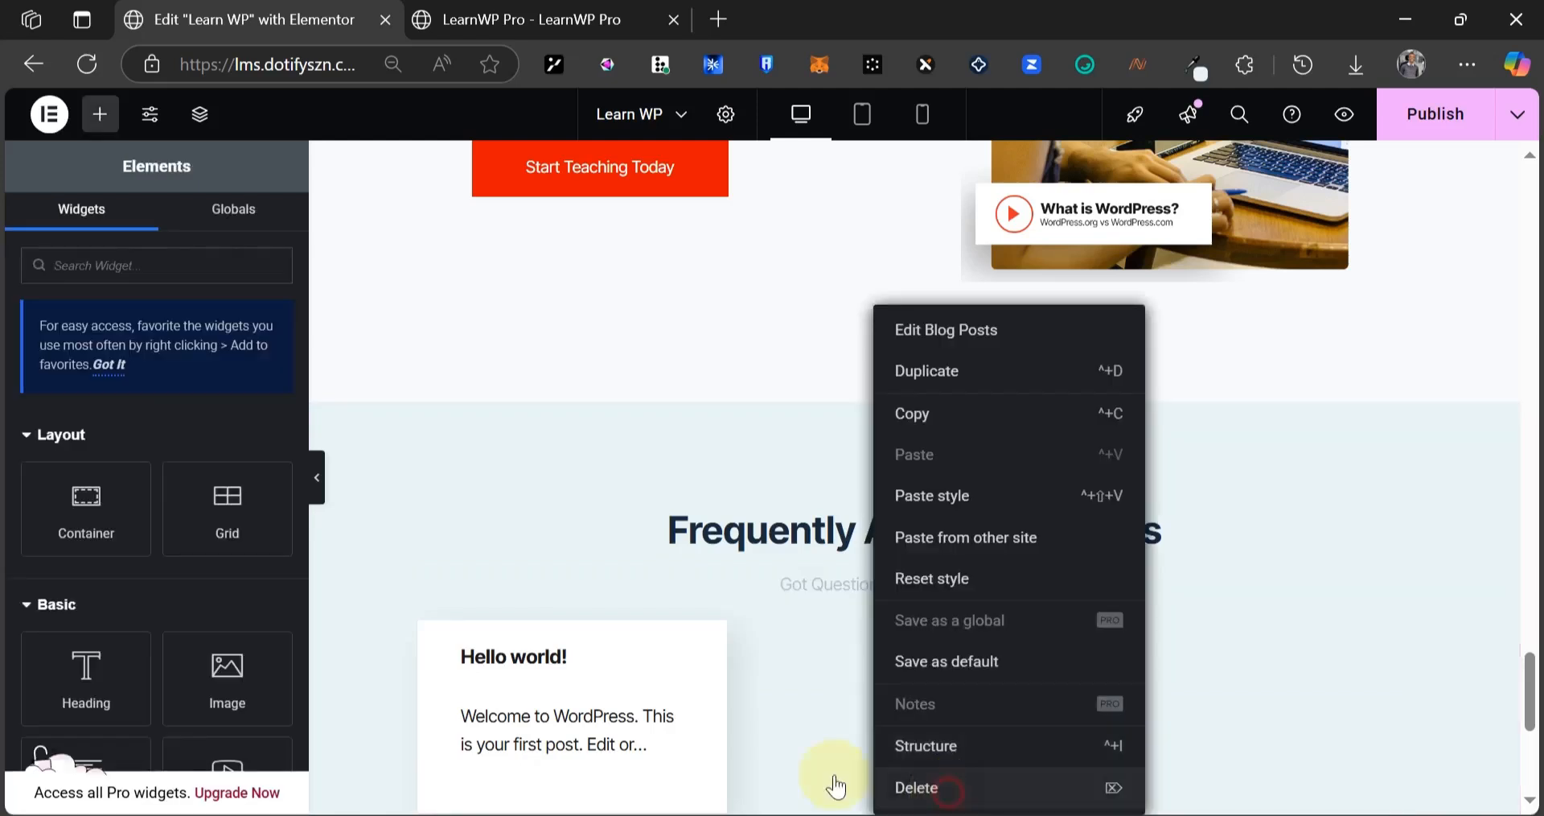
click(950, 788)
click(81, 266)
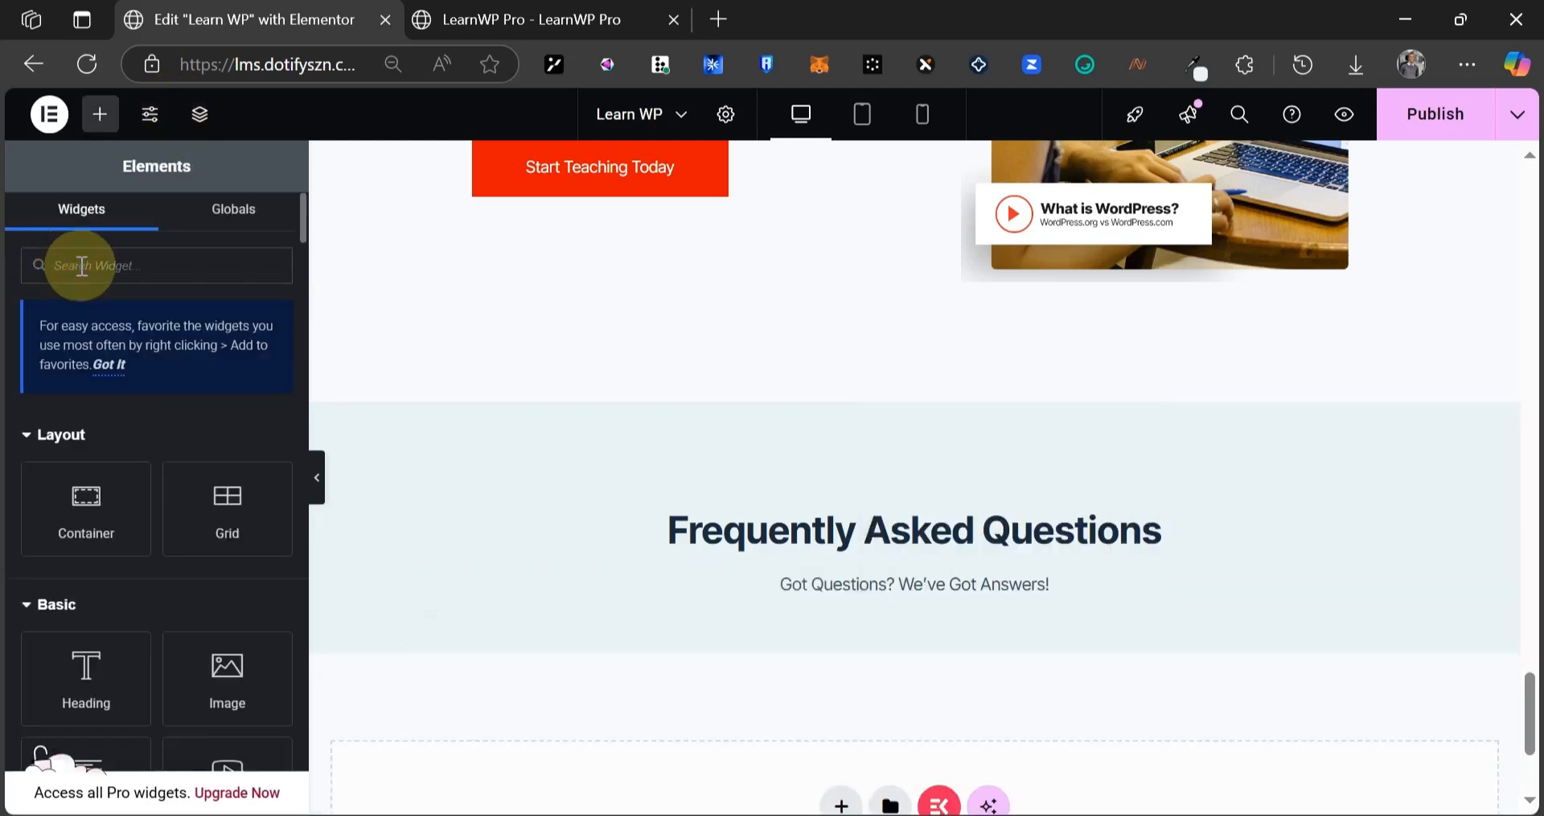
text(fre)
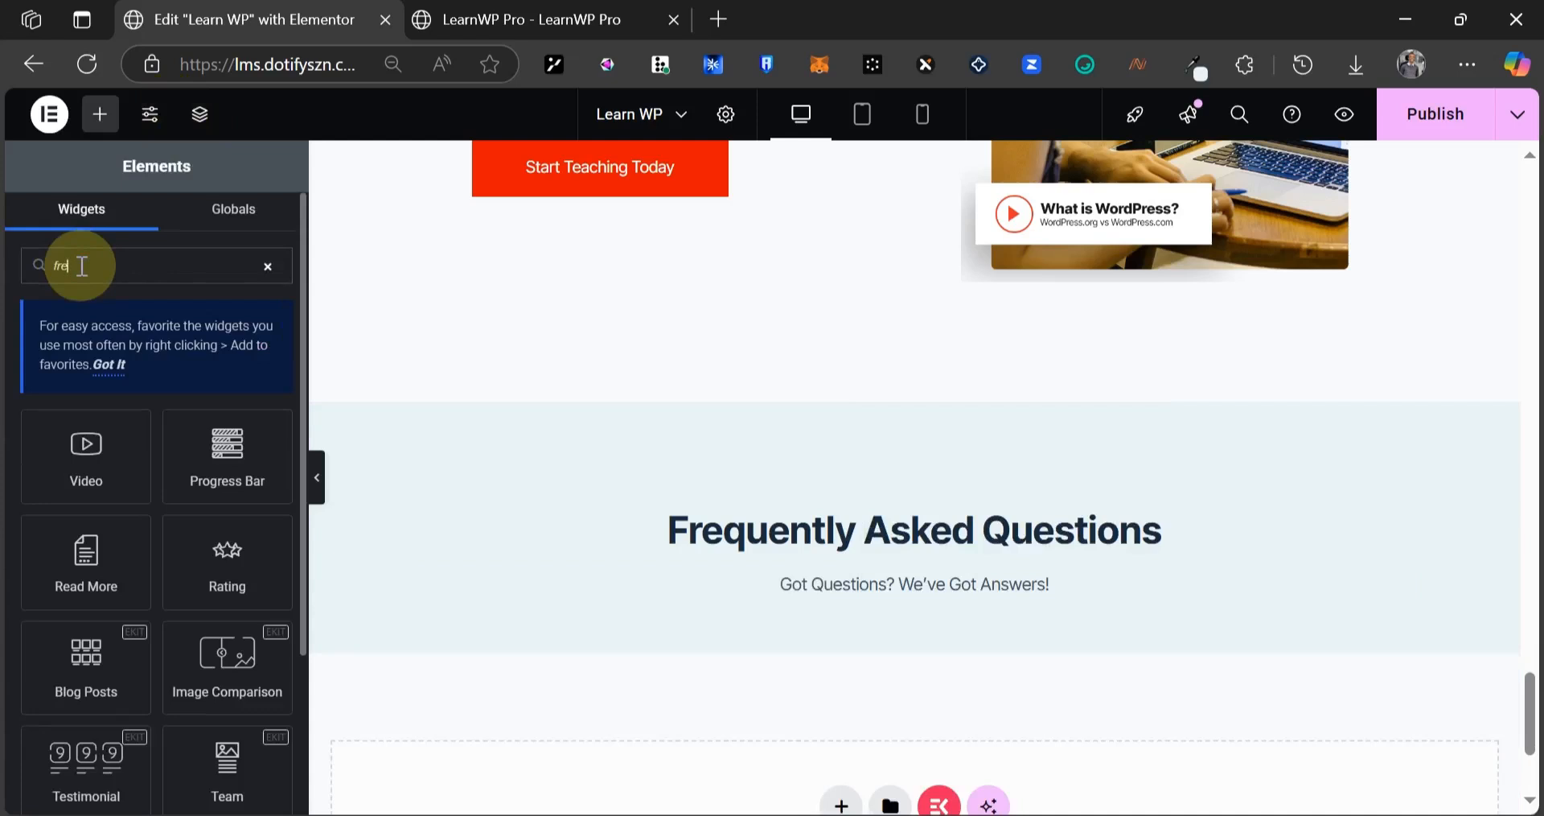
text(que)
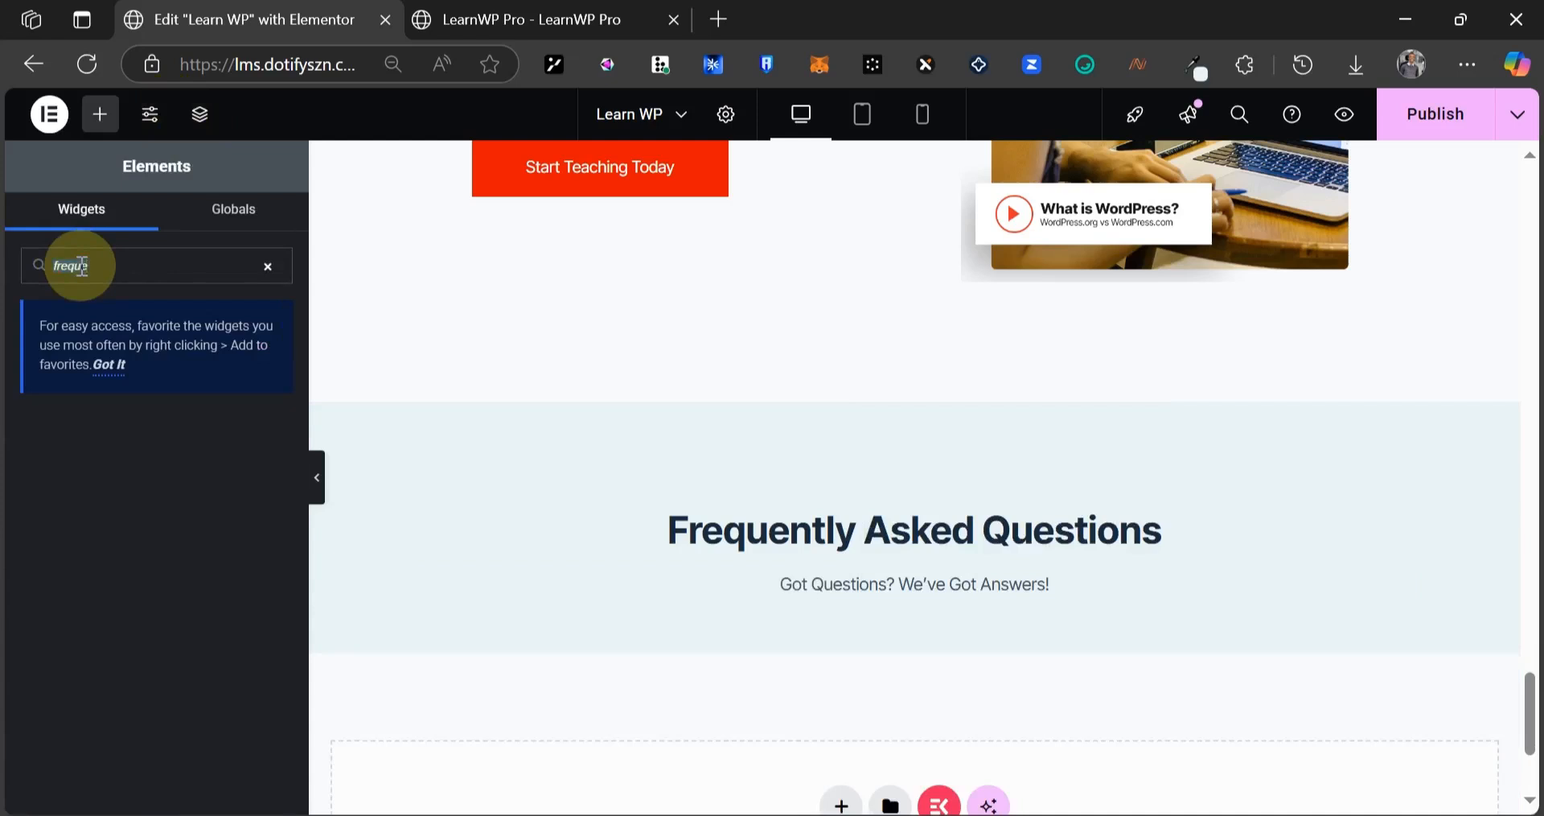
text(faq)
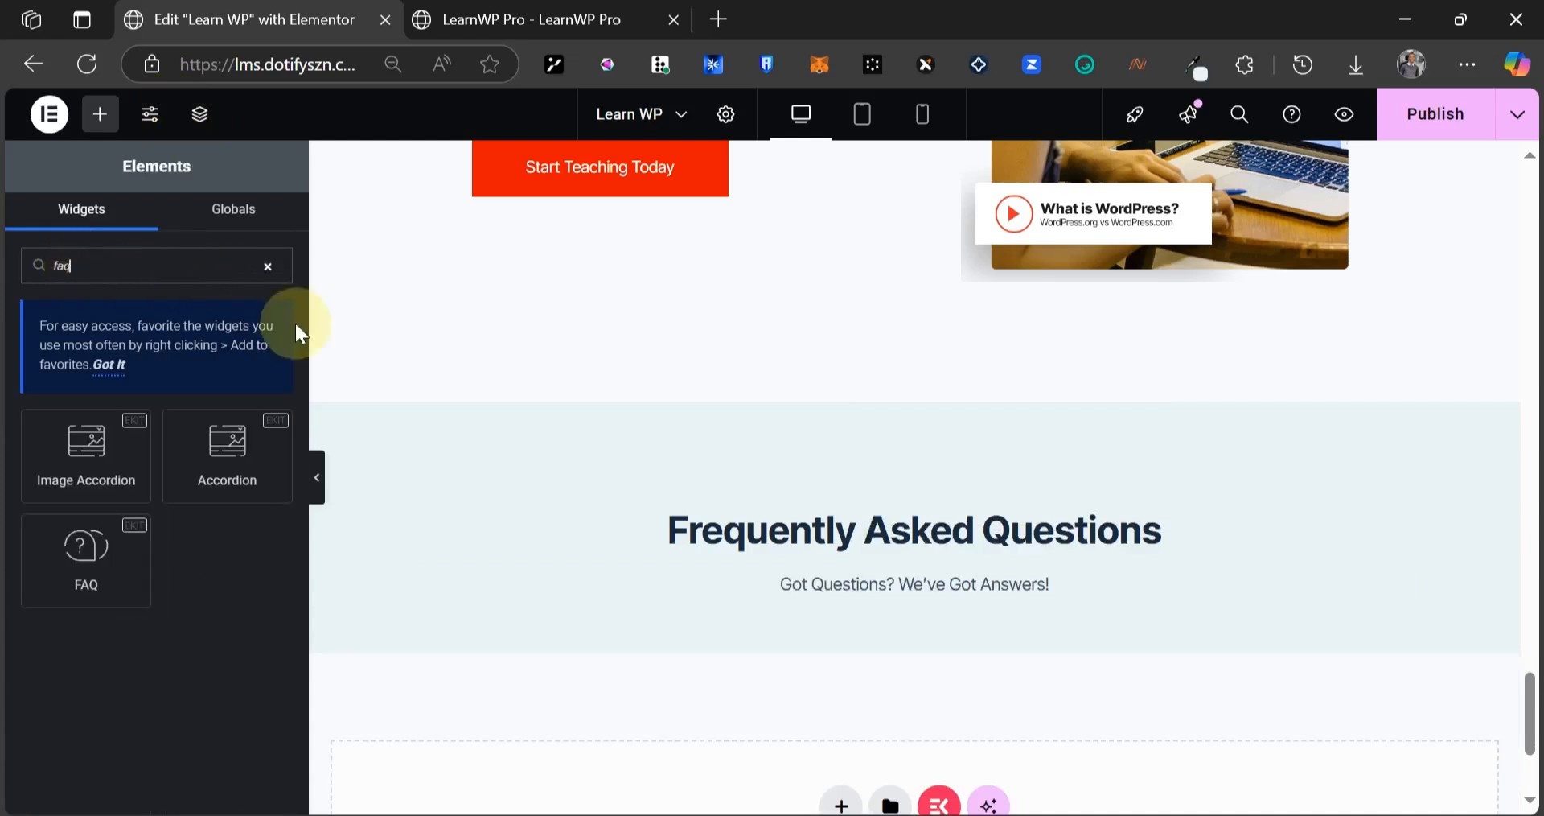
scroll(786, 469, down, 3)
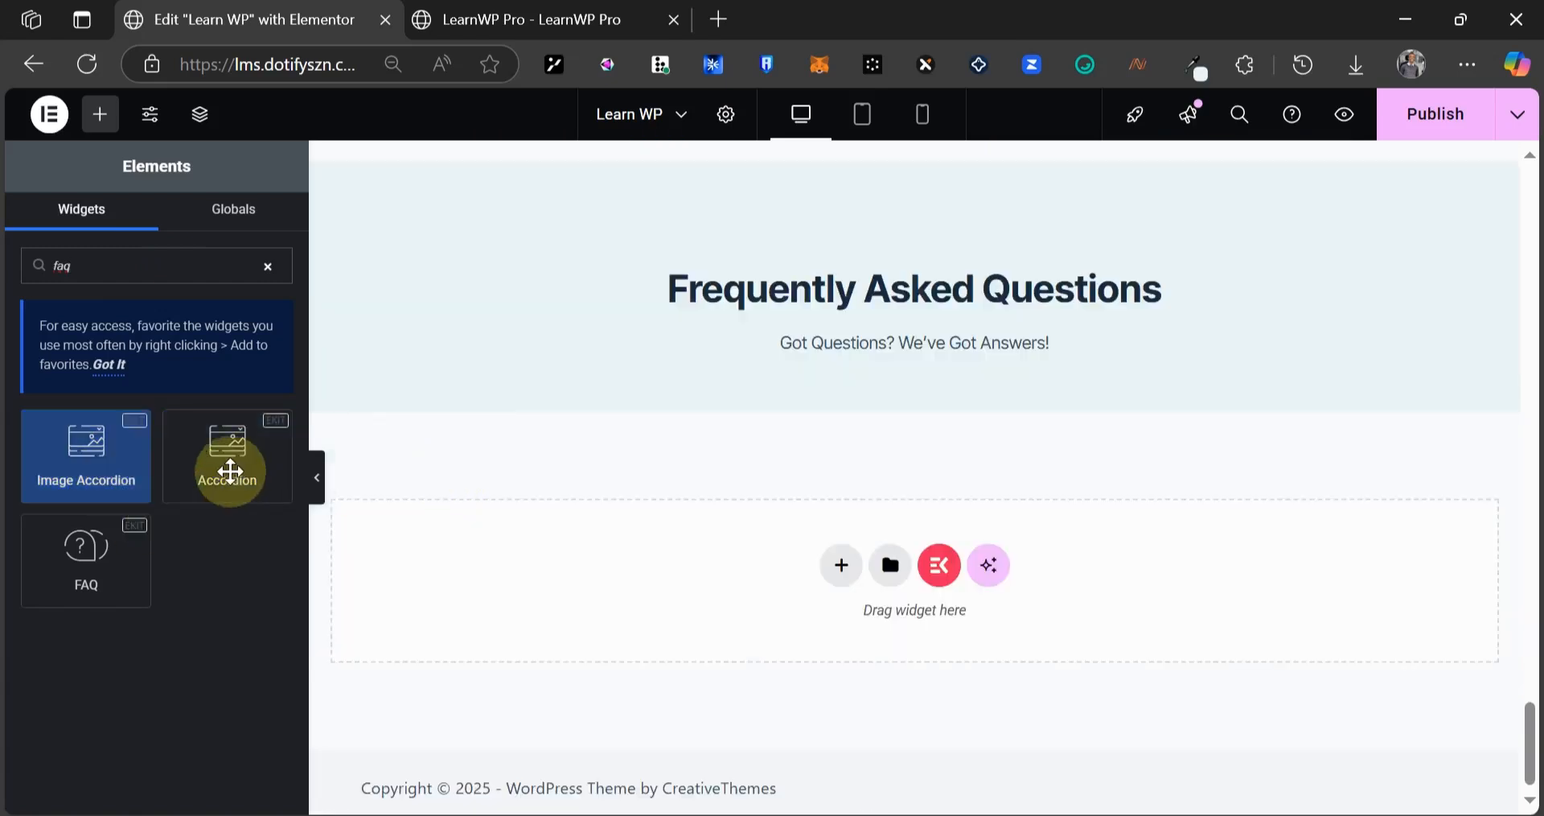
drag(225, 464, 829, 372)
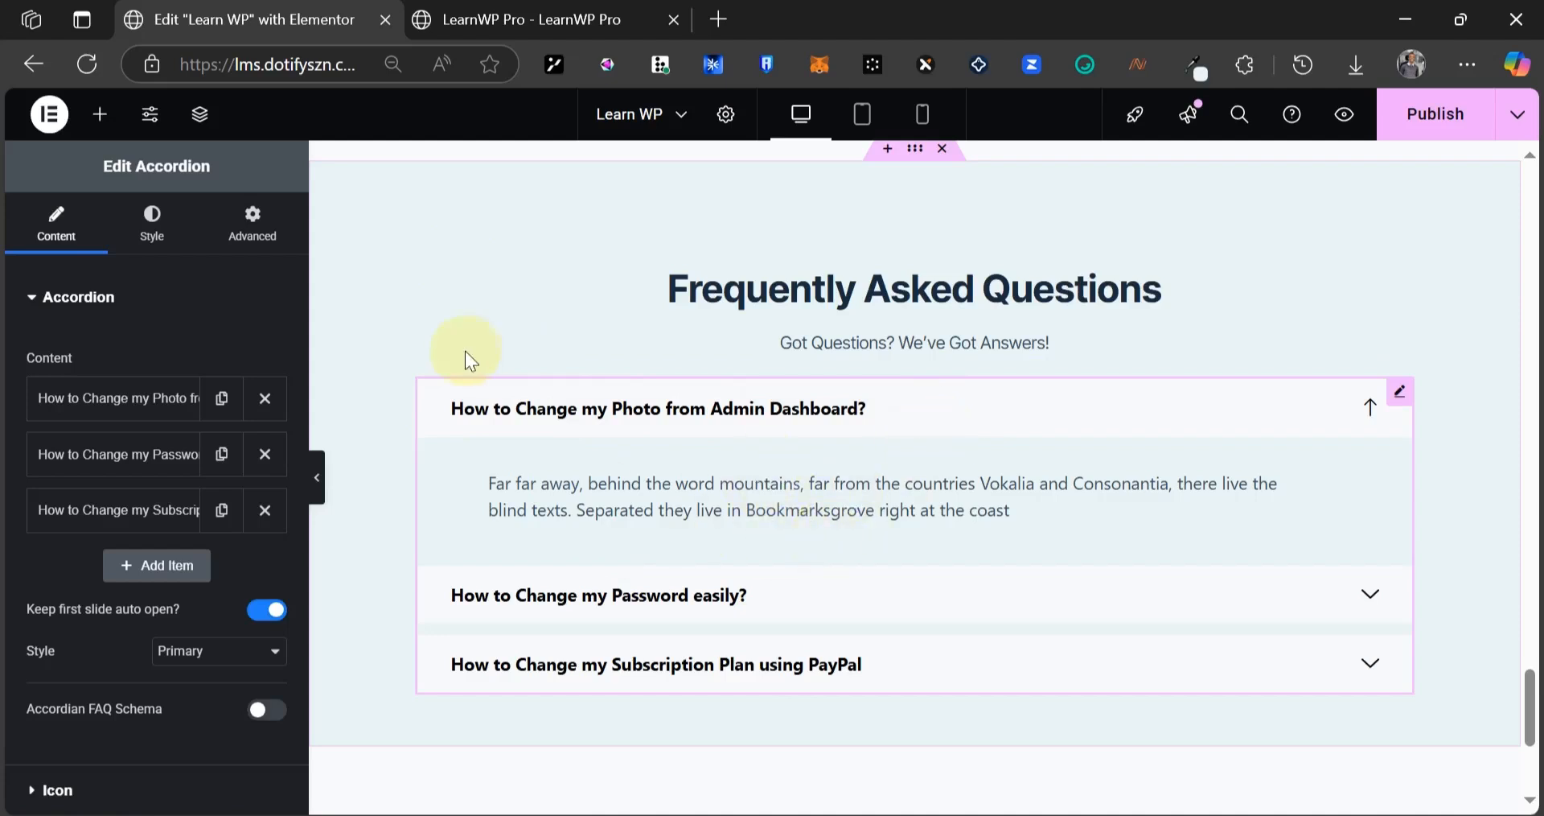
- Set the font family of the accordion's titles to Inter Tight
click(157, 227)
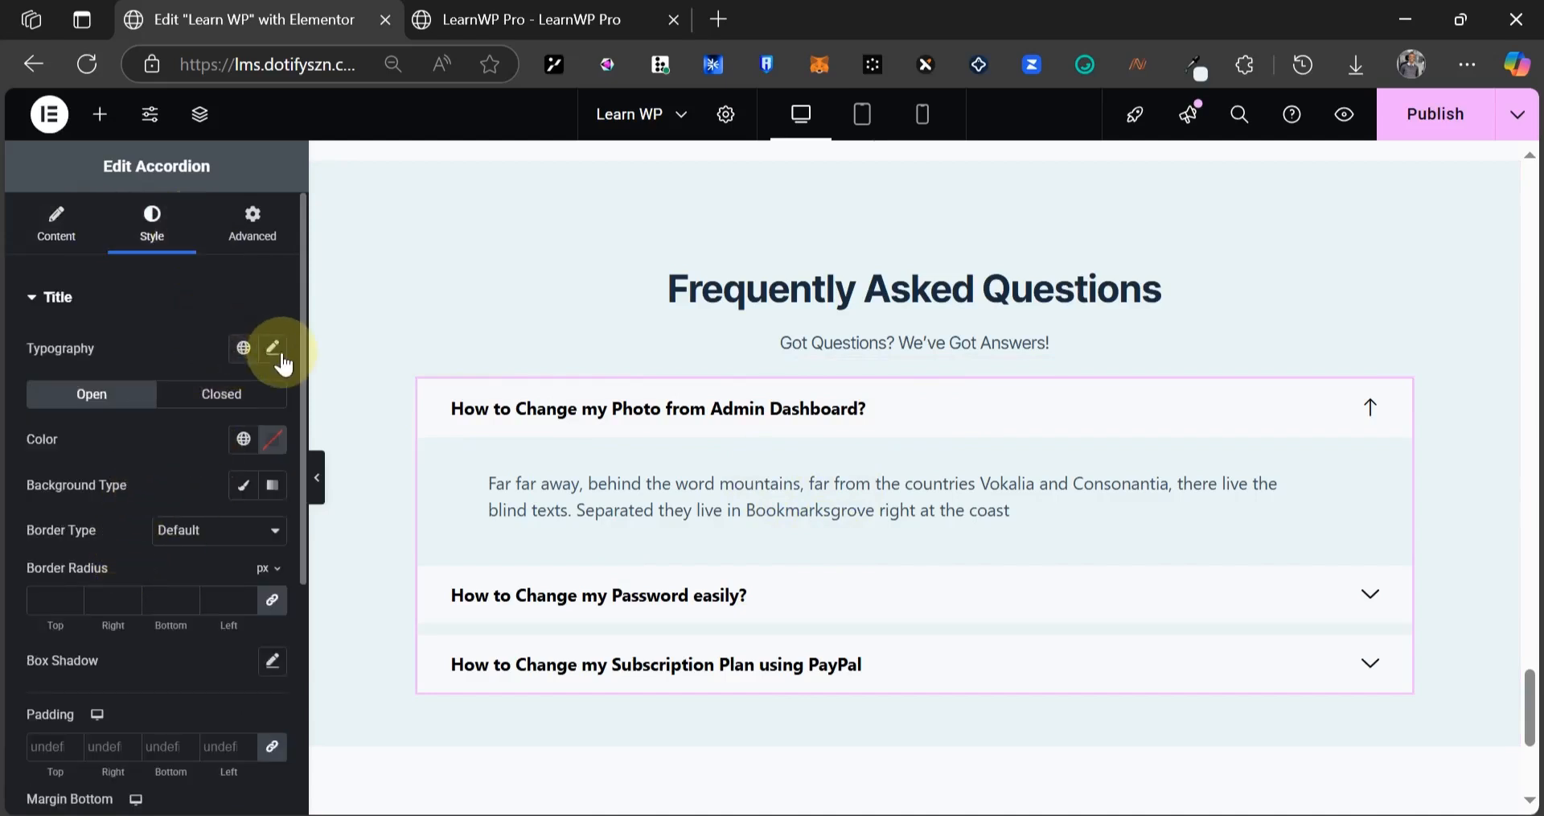
click(278, 353)
click(229, 465)
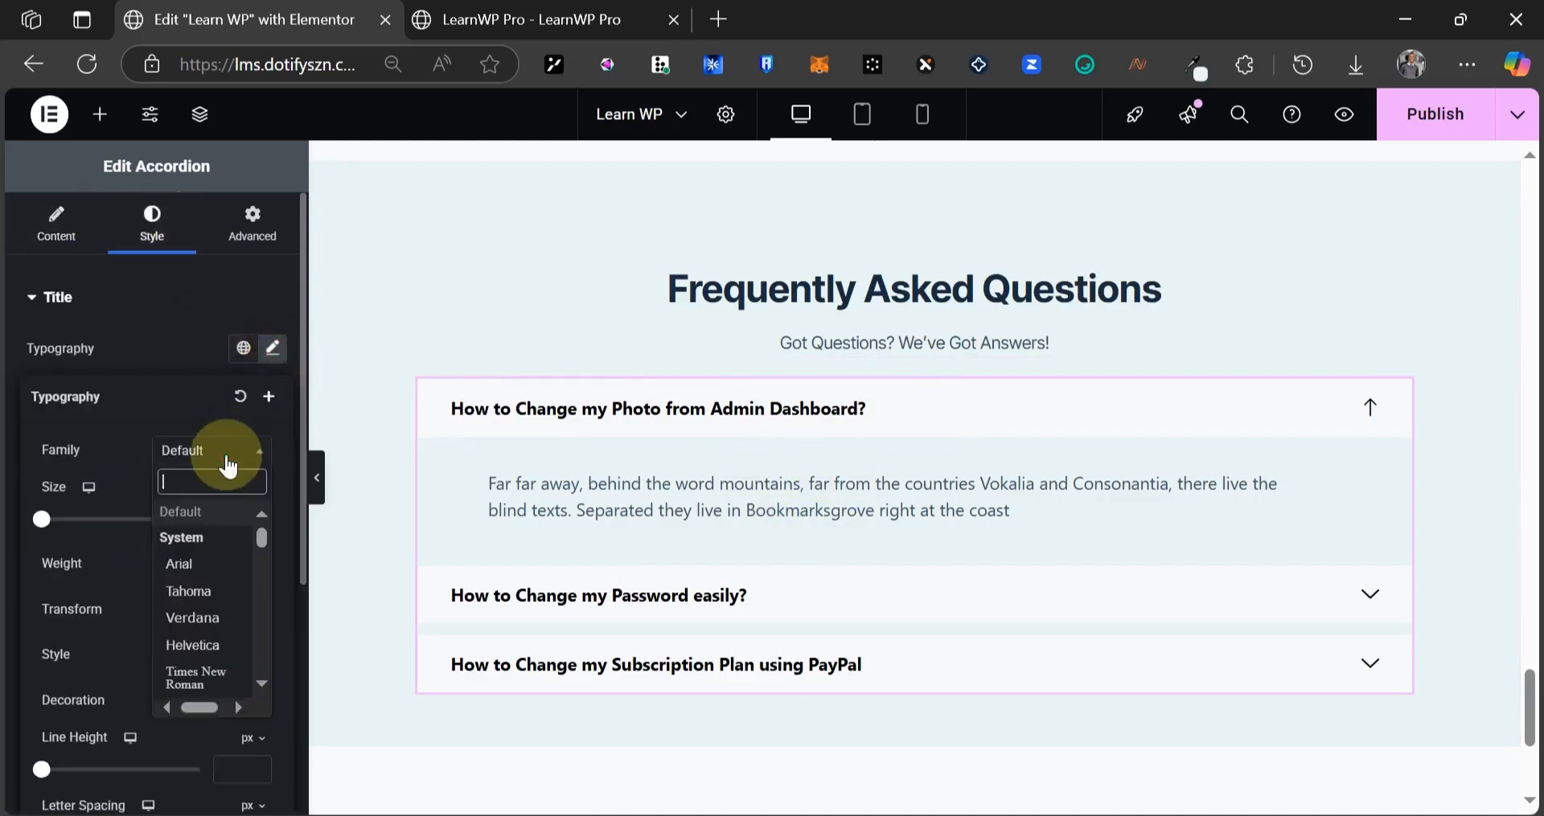
text(inter)
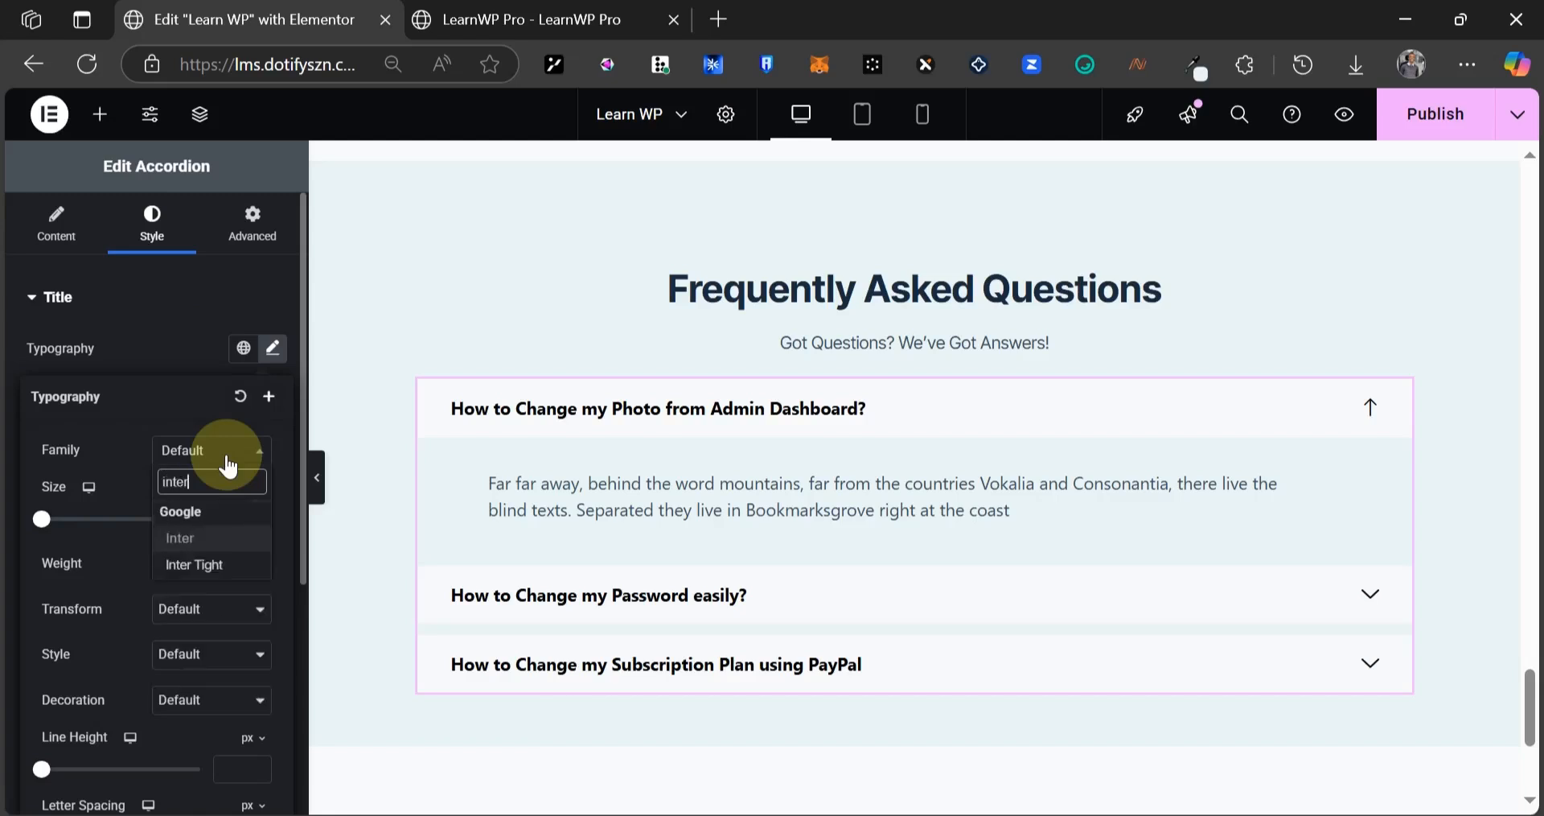
key(Down)
key(Return)
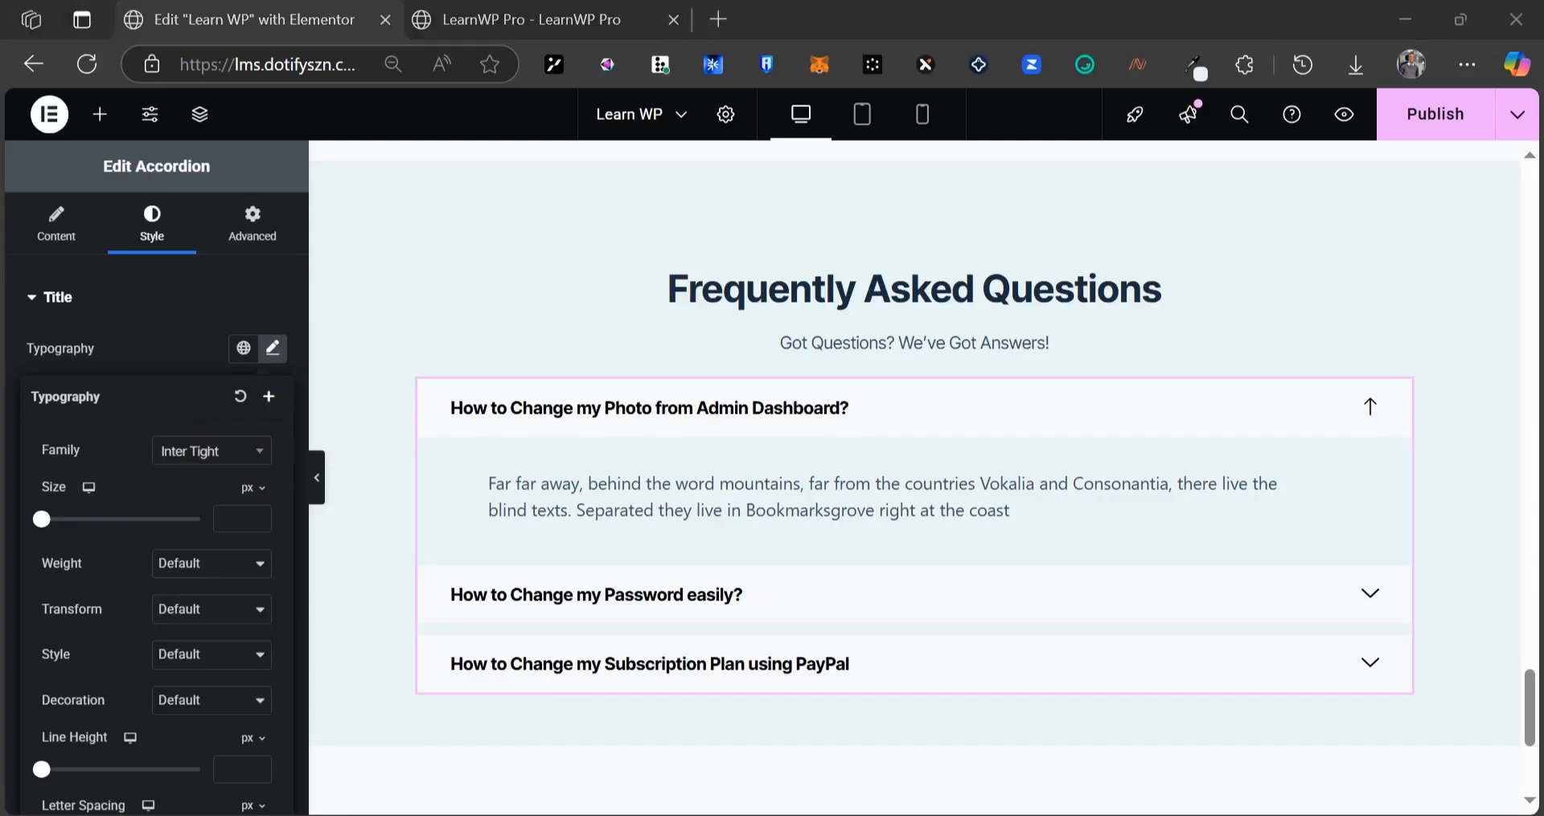
click(172, 299)
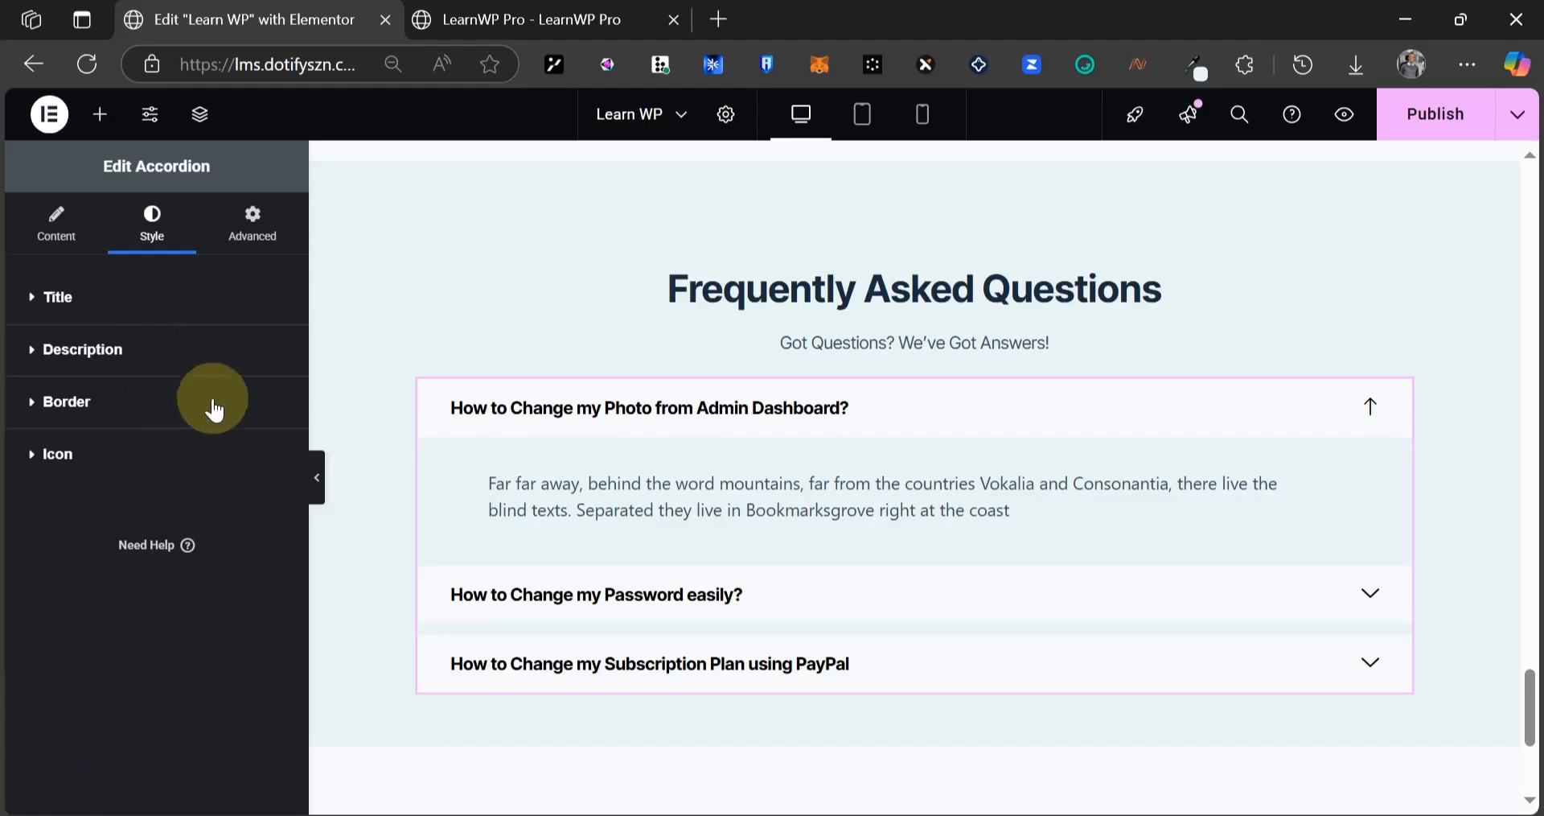
- Set the font family of the accordion's description text to Inter Tight
click(107, 367)
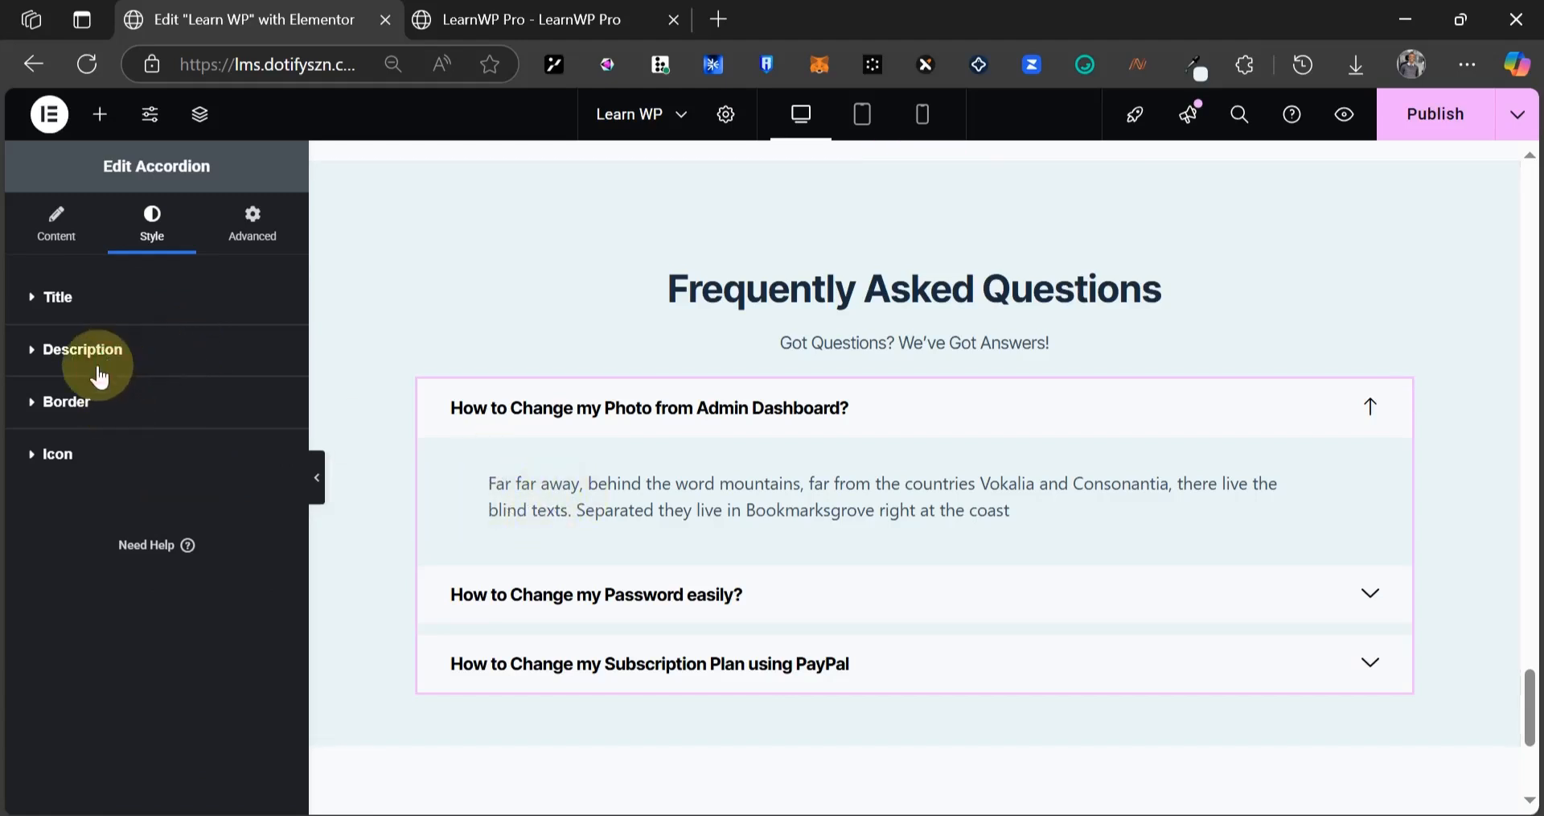
click(273, 403)
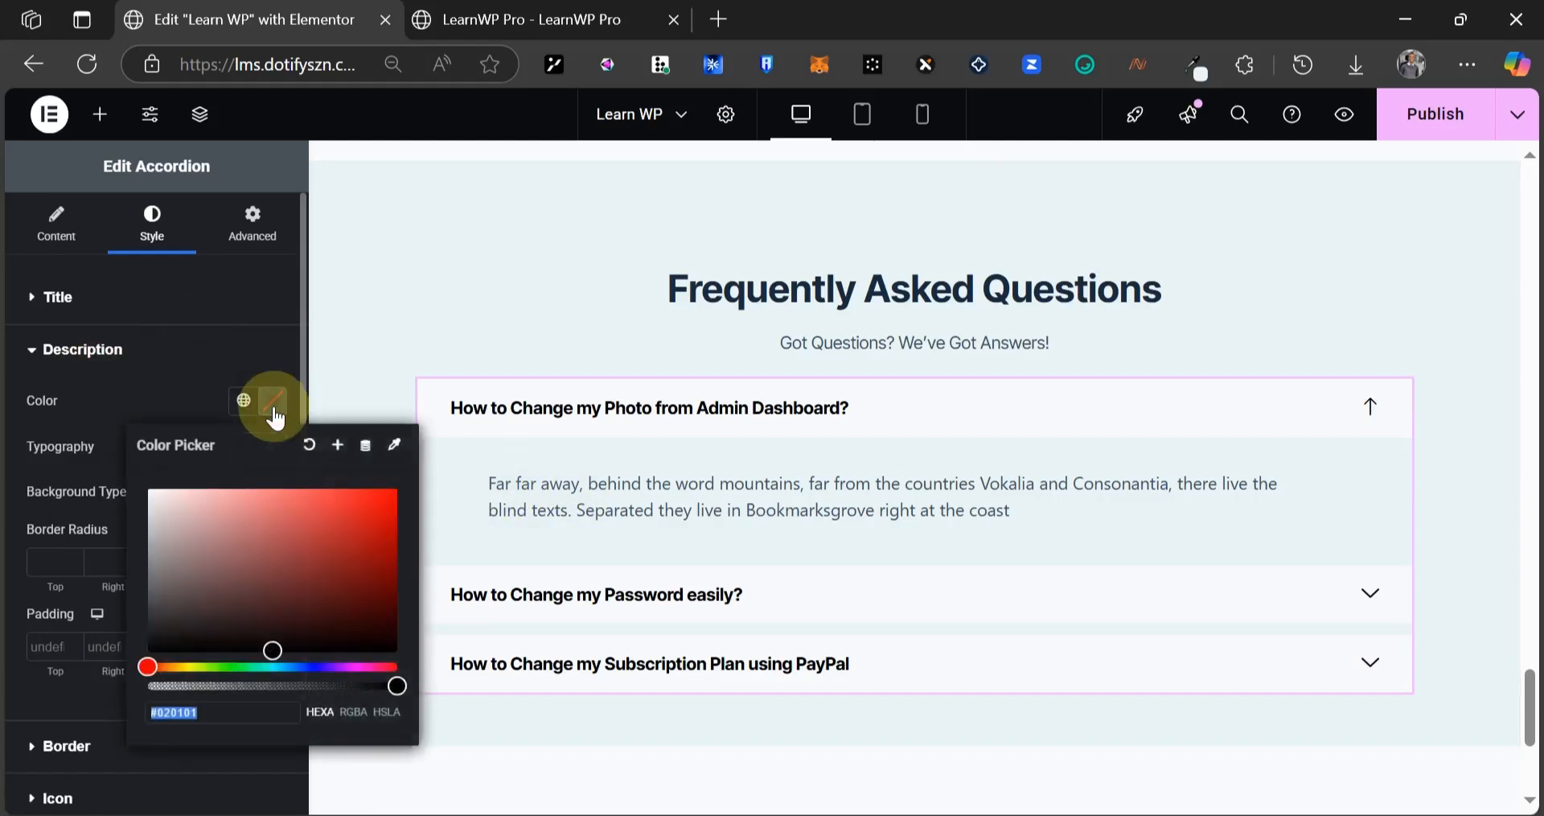
click(93, 413)
click(273, 445)
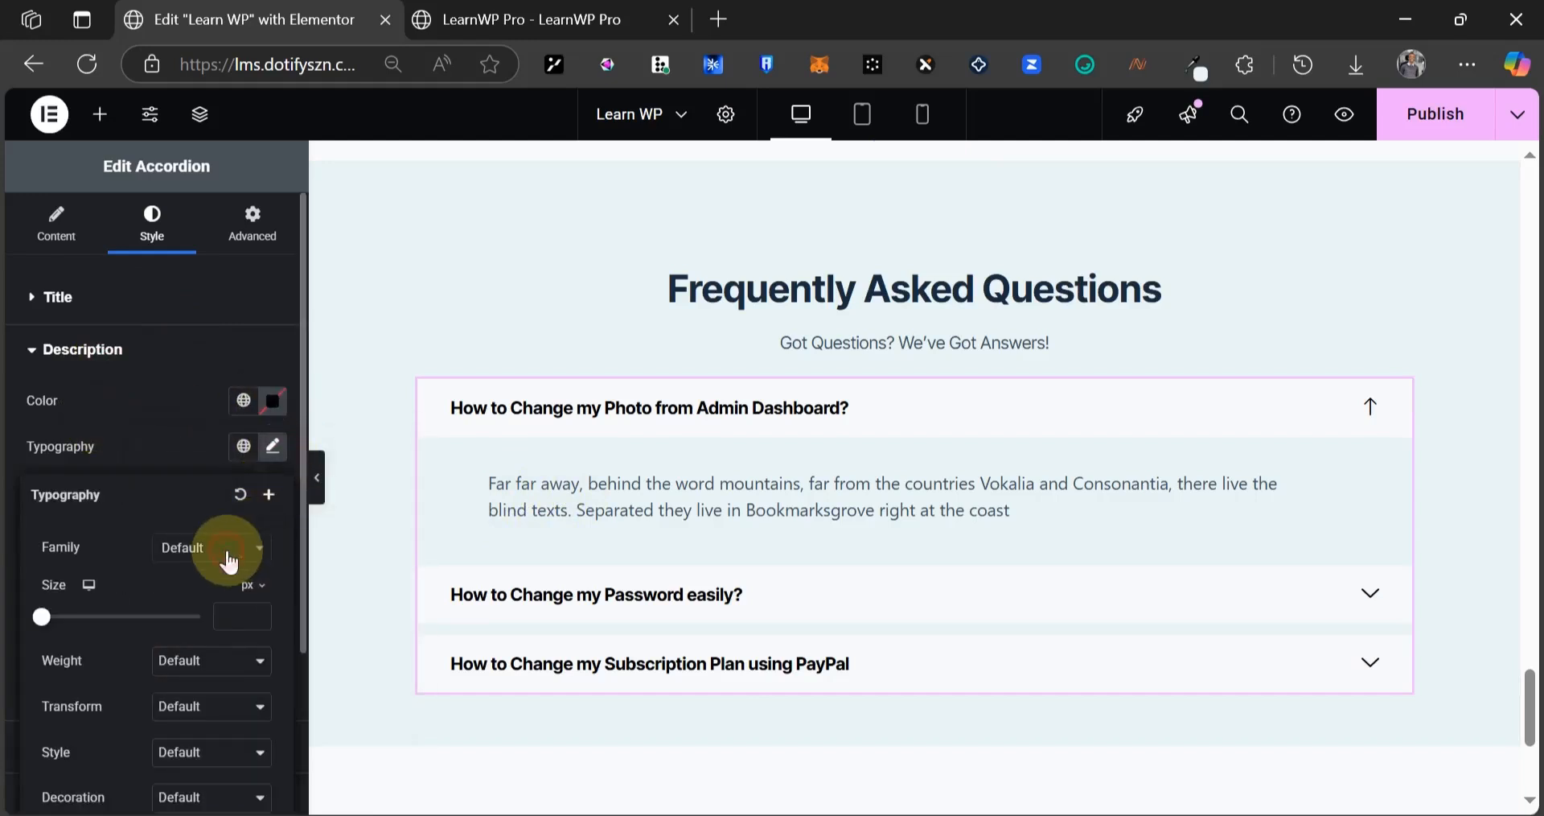
click(230, 562)
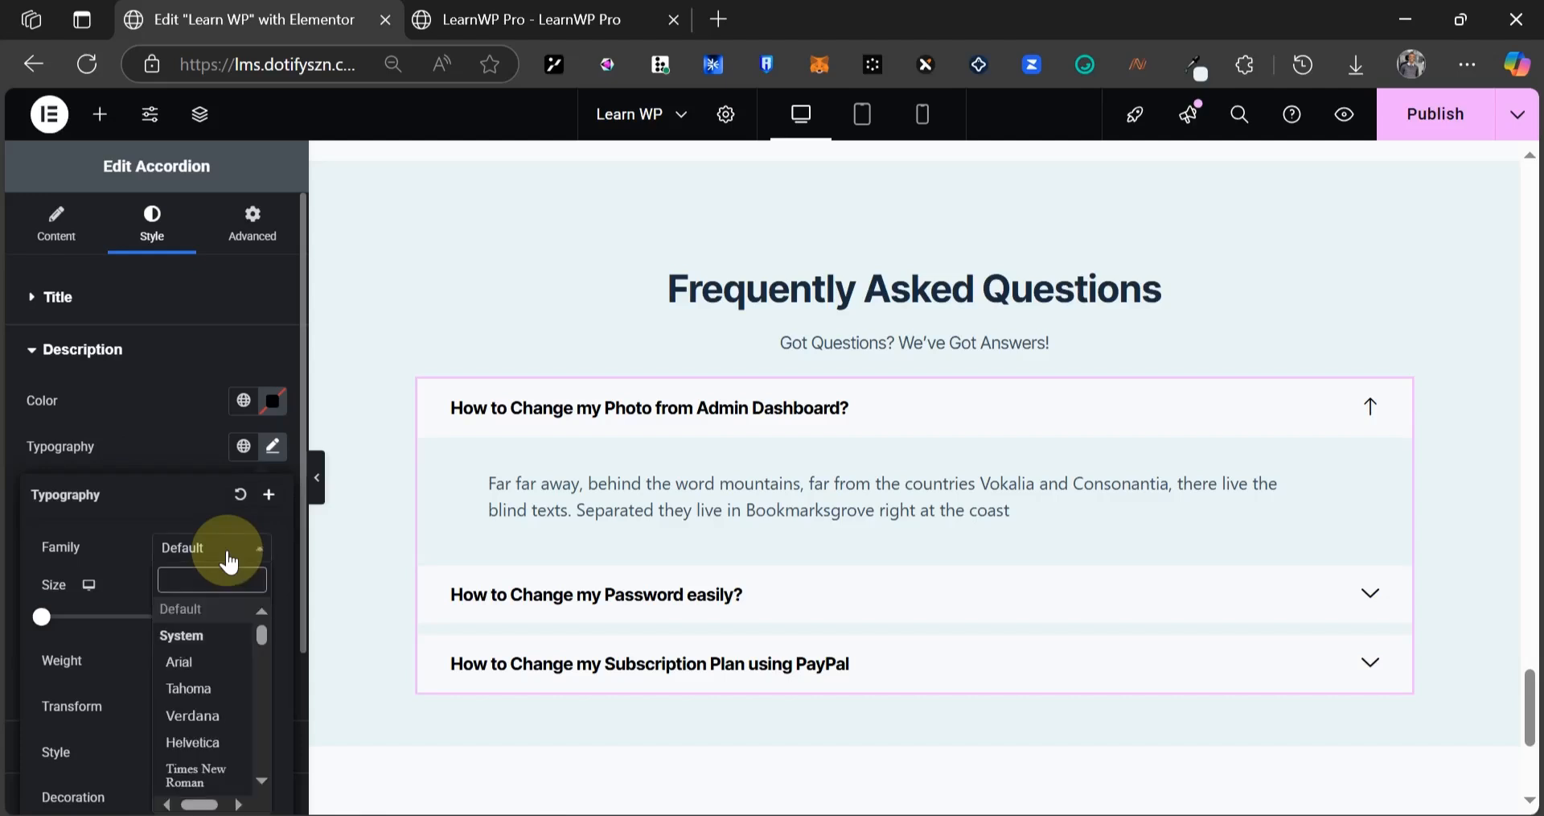
text(inter)
key(Down)
key(Return)
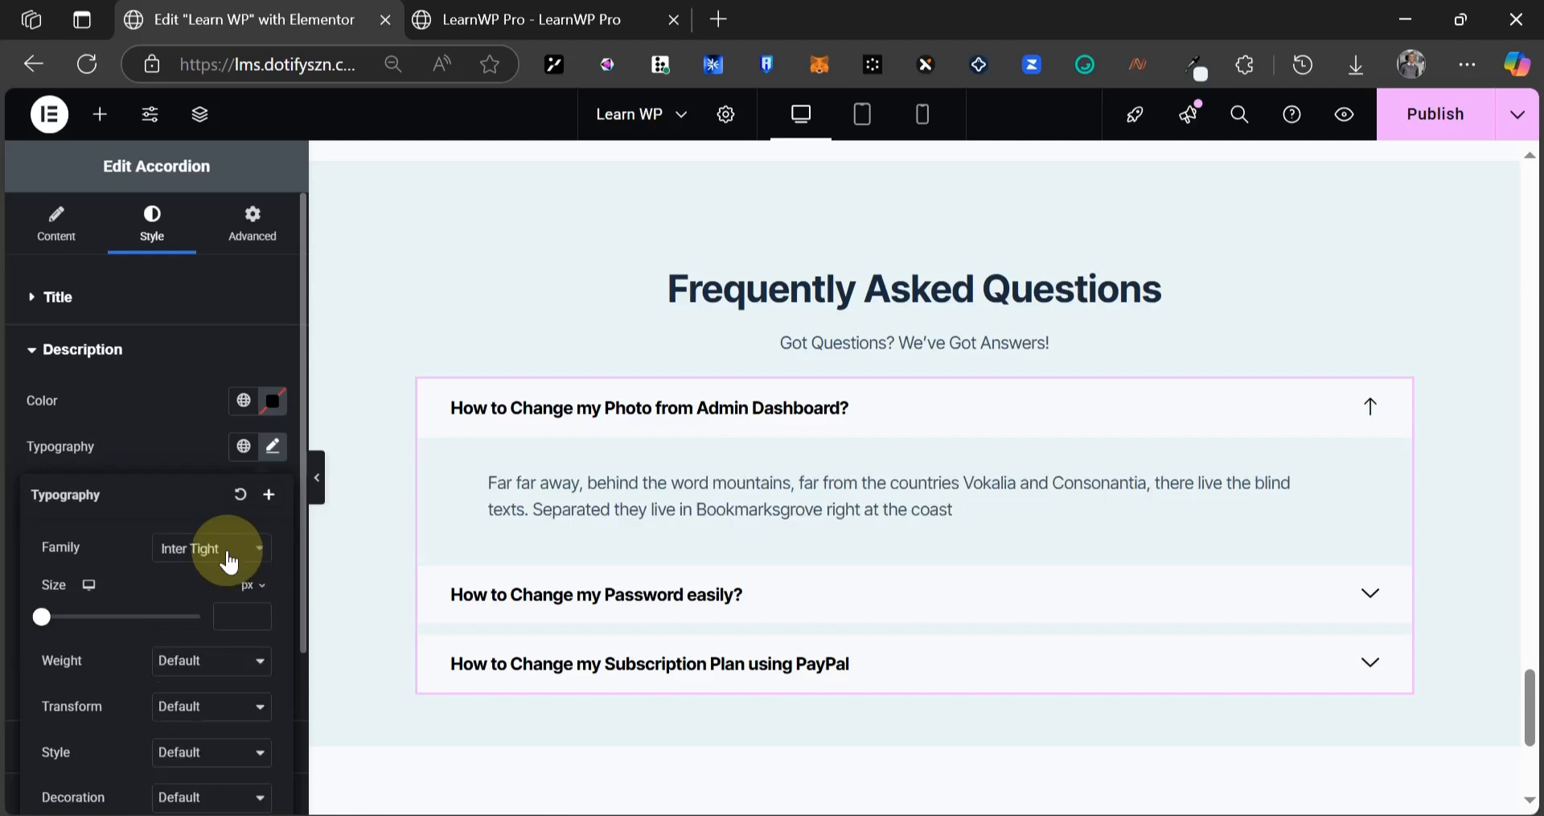
click(173, 457)
- Sample the reference FAQ section's dark green background and set the FAQ container's background color to #114C48
click(534, 187)
key(ctrl+Tab)
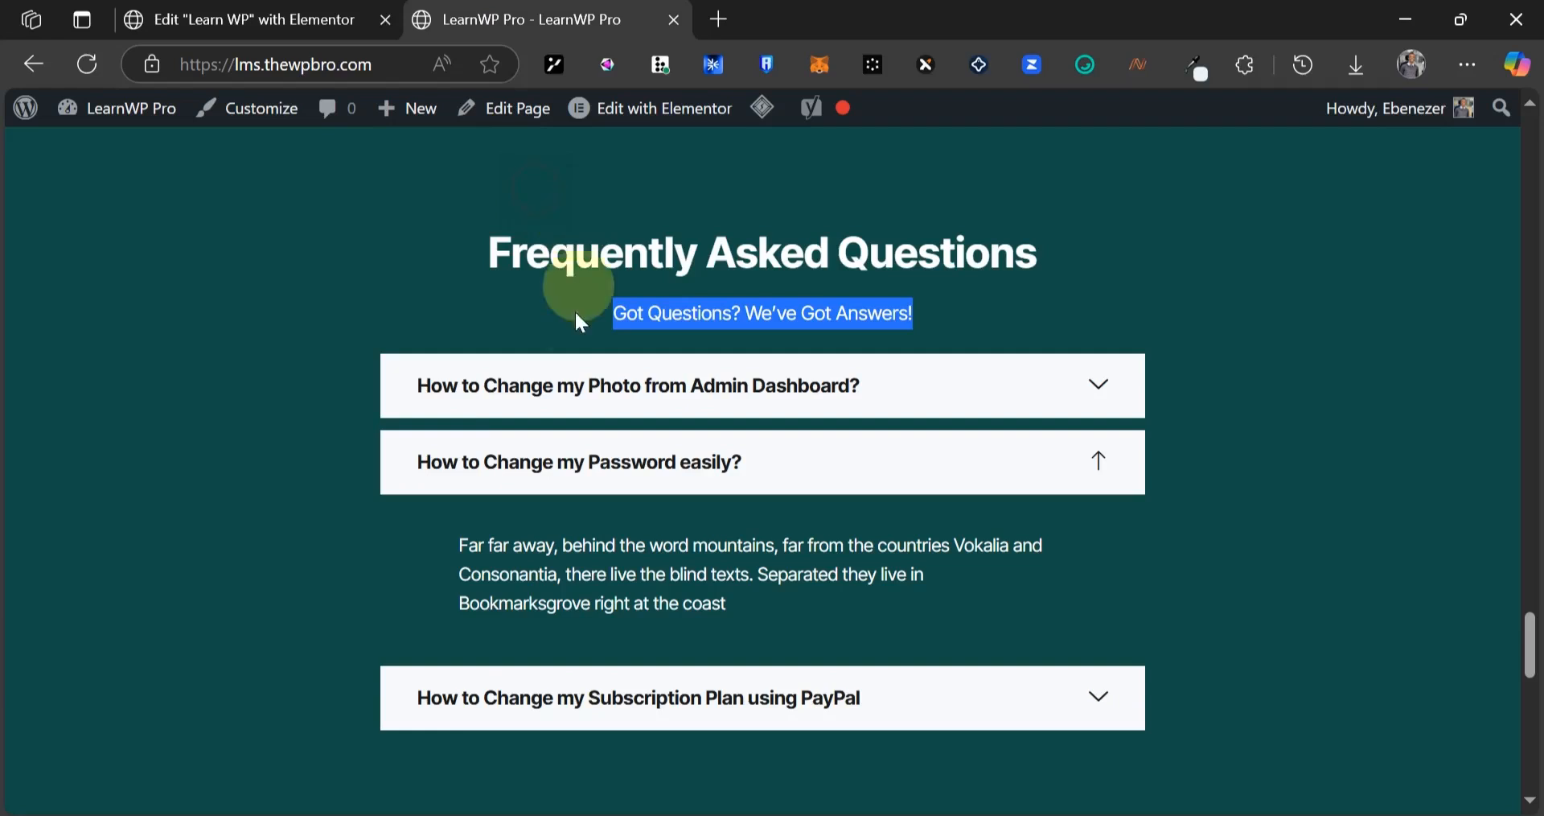
scroll(469, 419, up, 3)
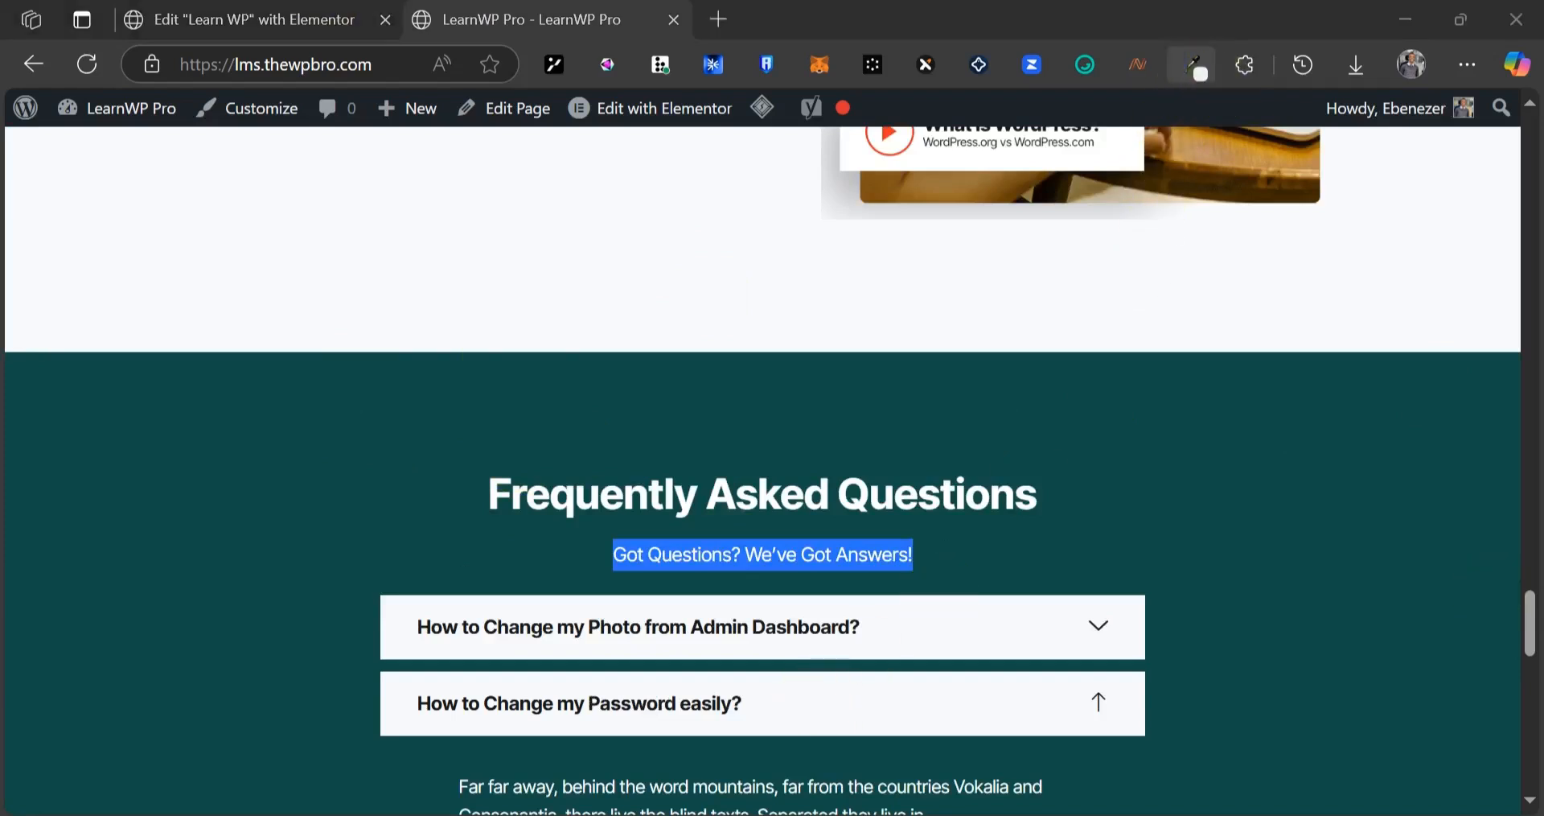
click(293, 16)
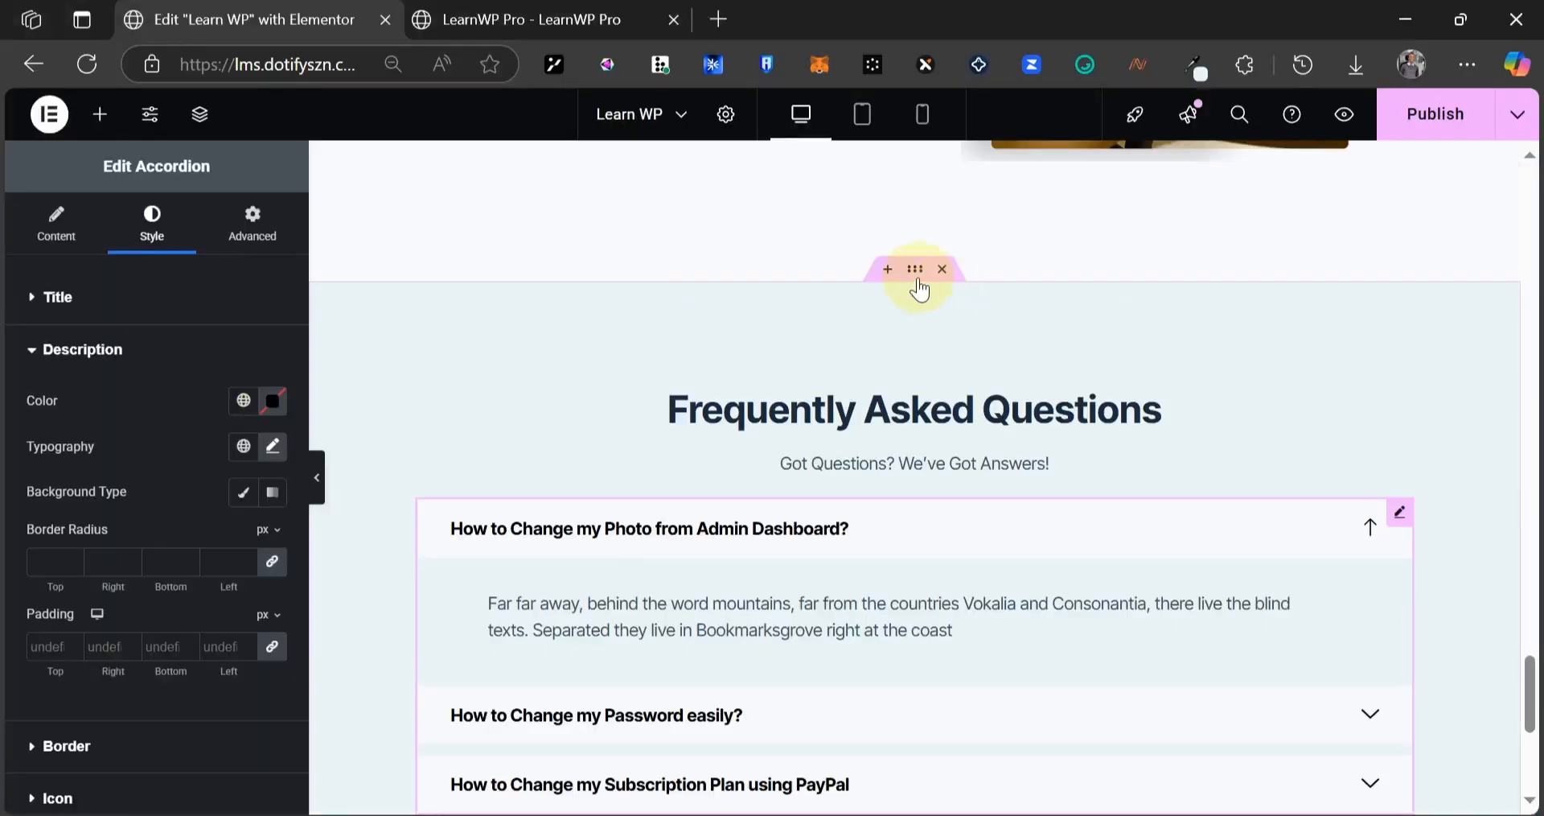
click(916, 273)
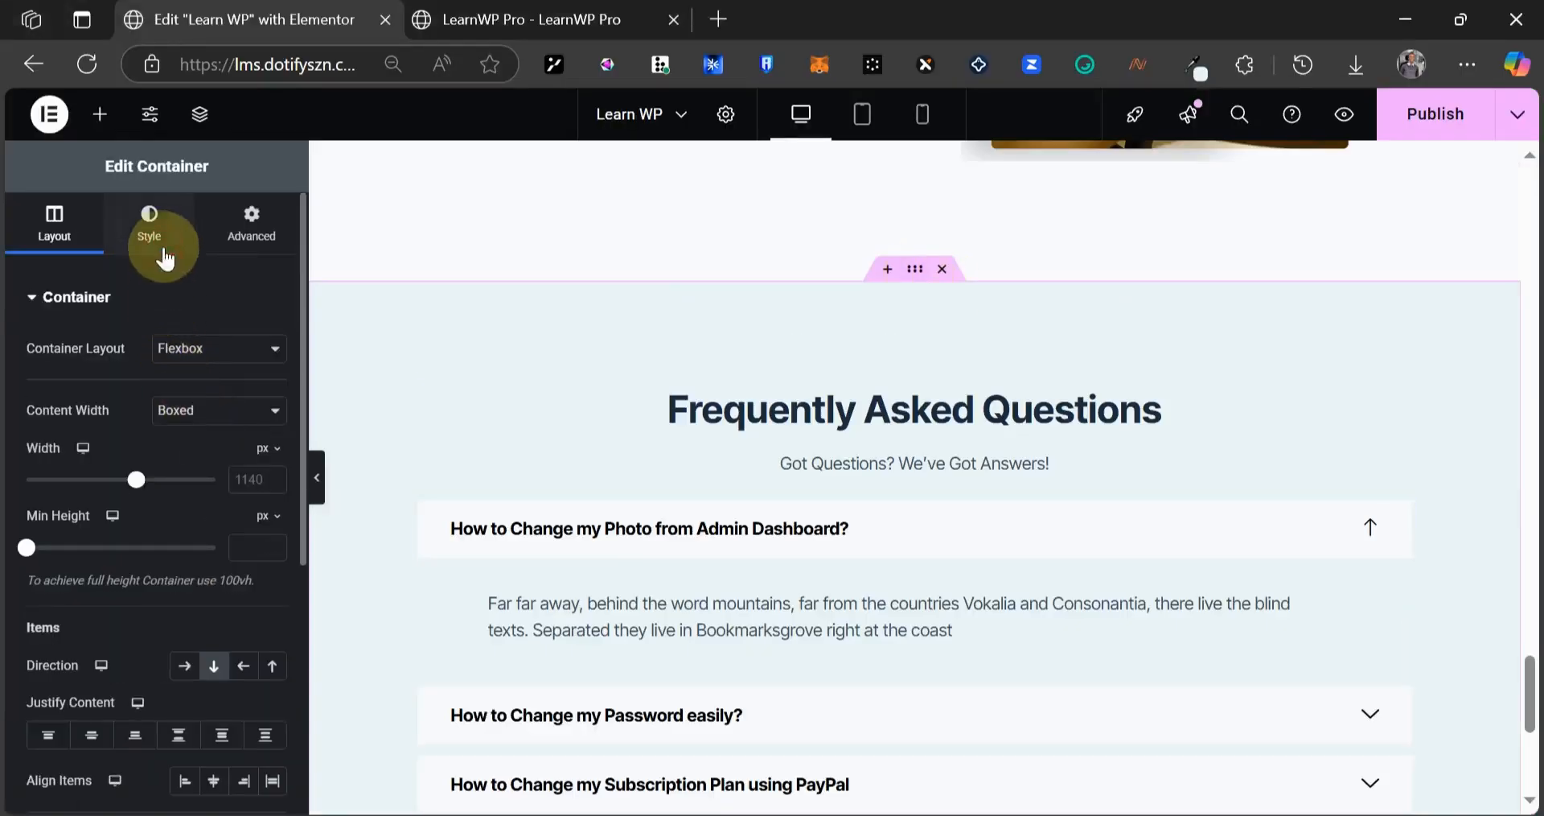
click(148, 225)
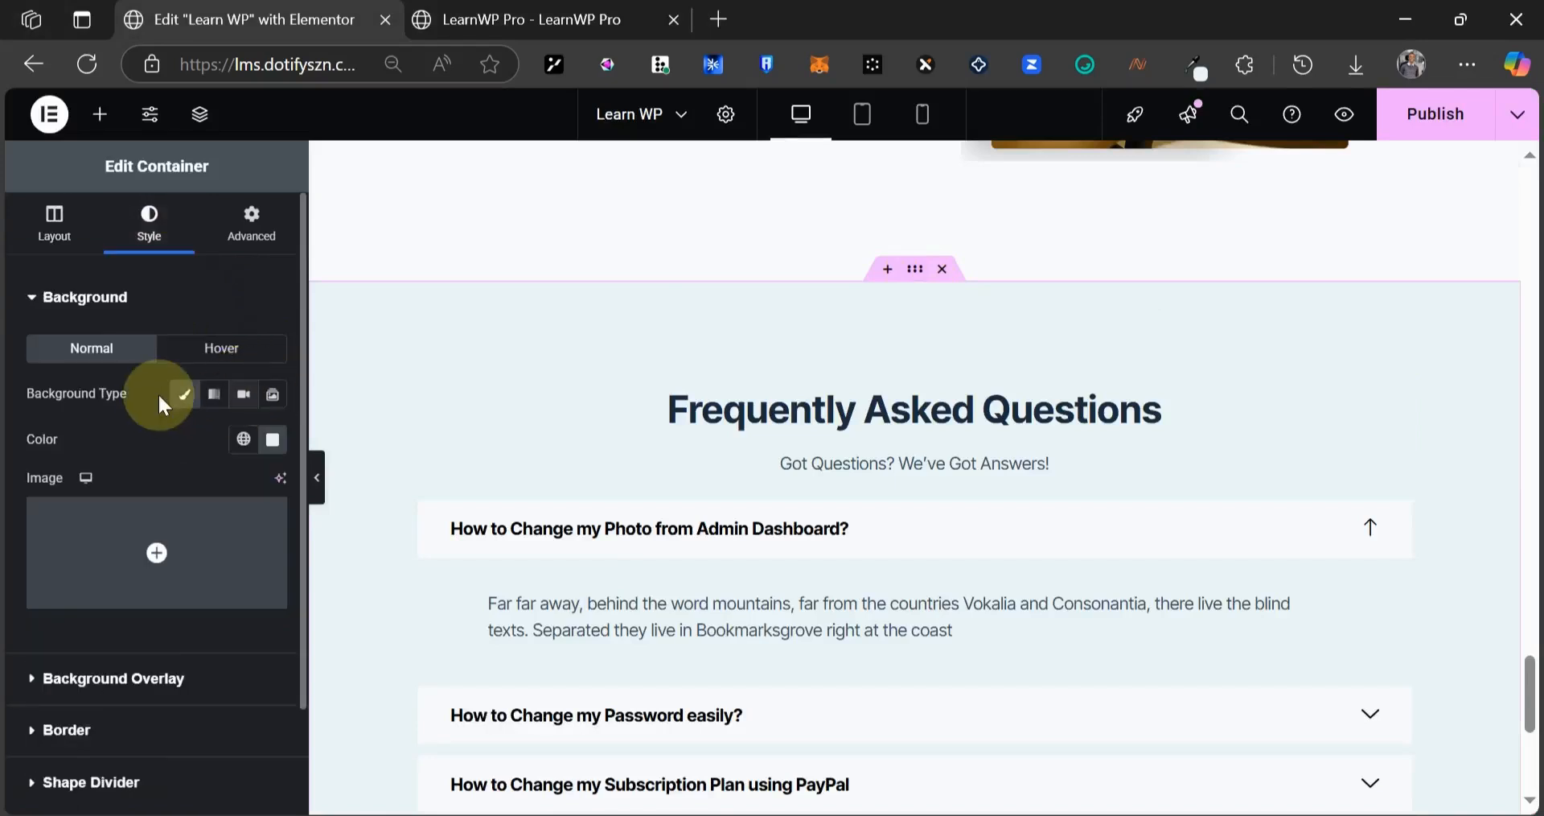
click(273, 439)
click(231, 756)
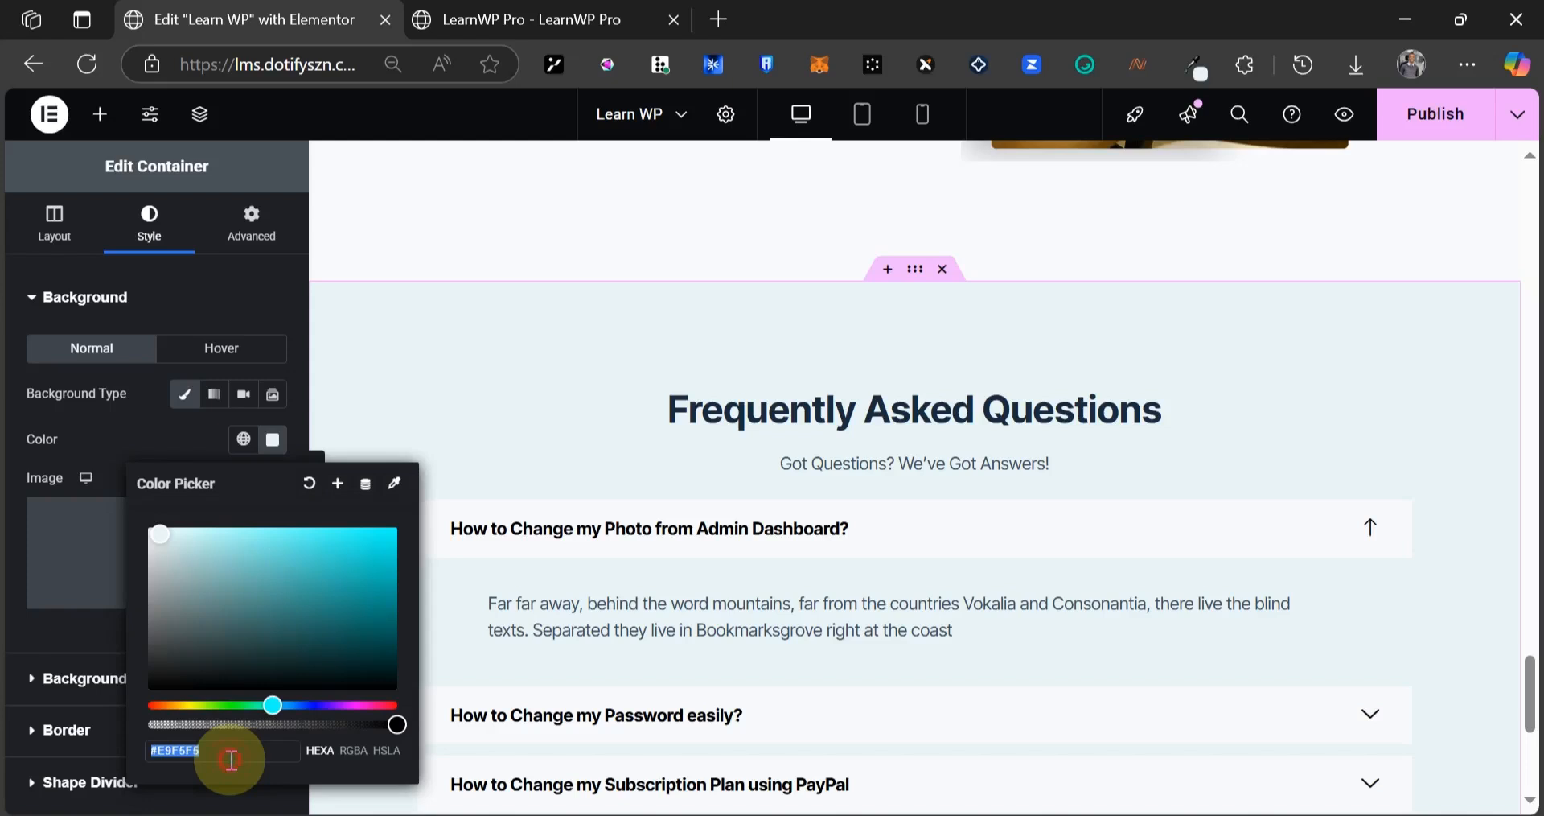
key(ctrl+v)
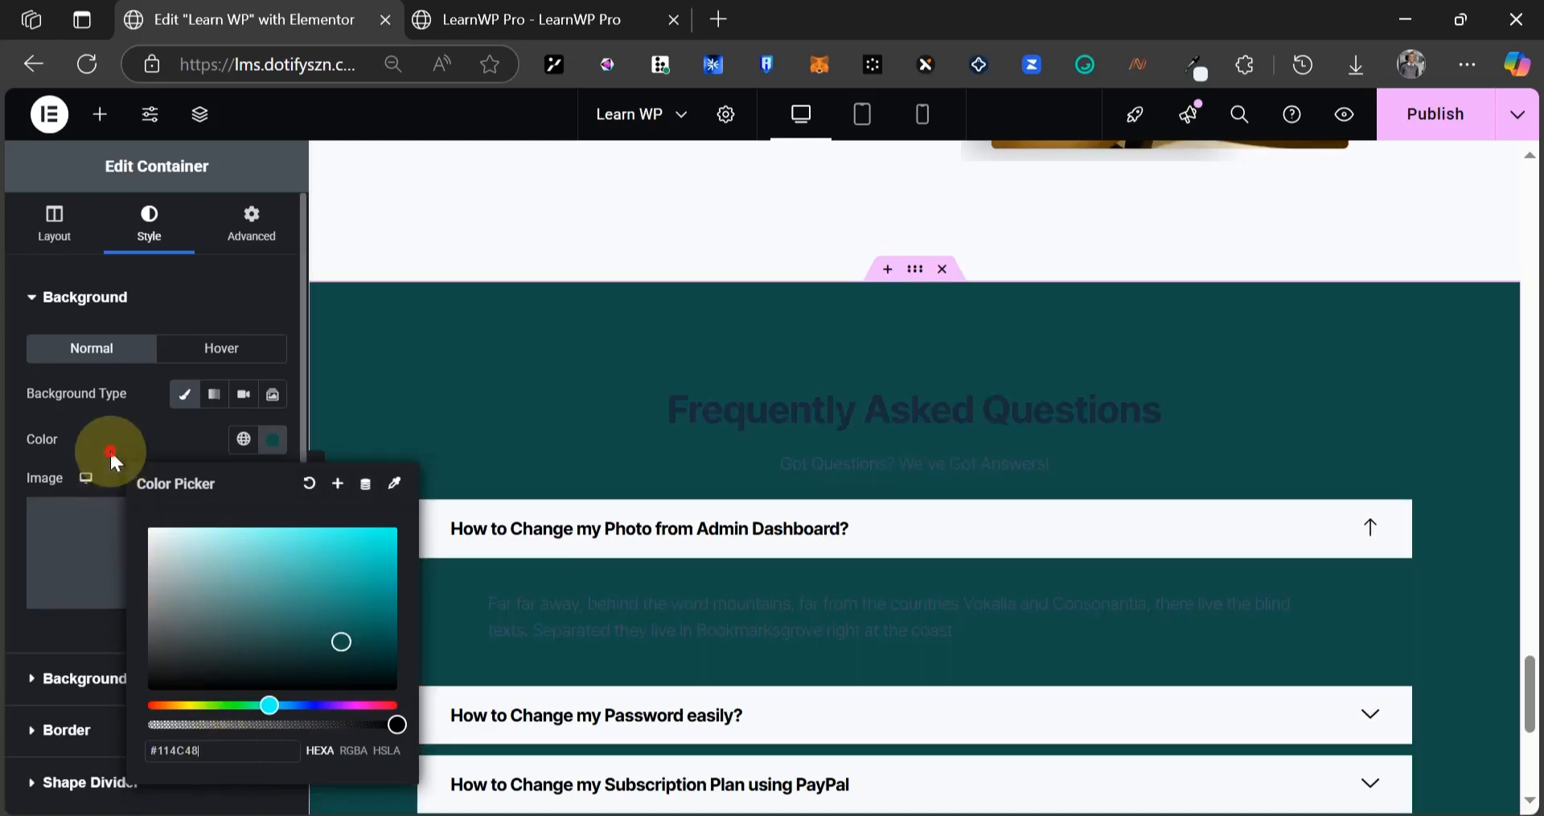
click(905, 354)
- Set the text color of the "Frequently Asked Questions" heading to white, #FFFFFF
click(1395, 403)
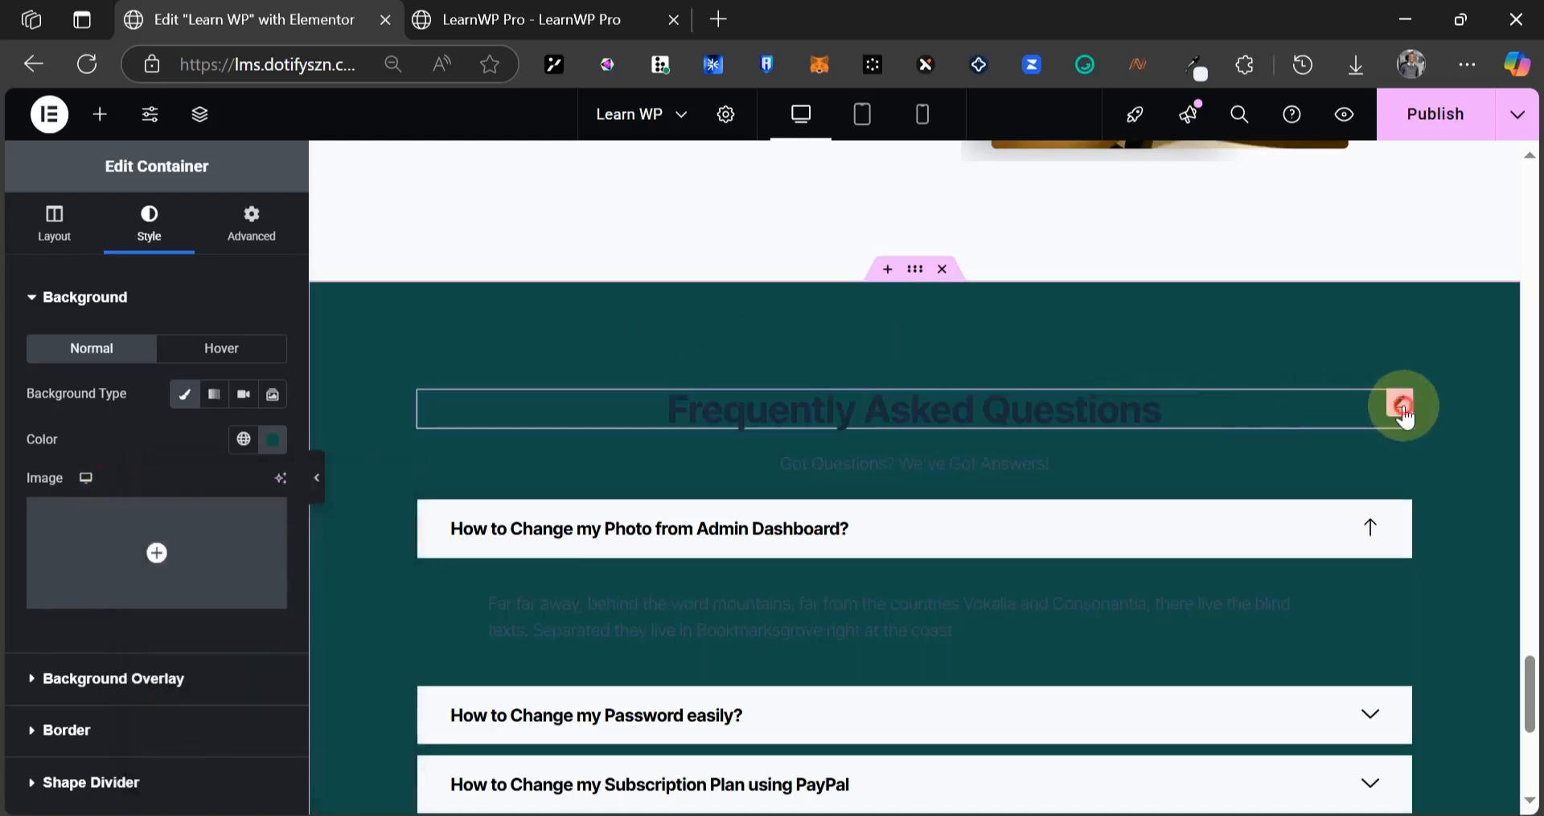
click(172, 238)
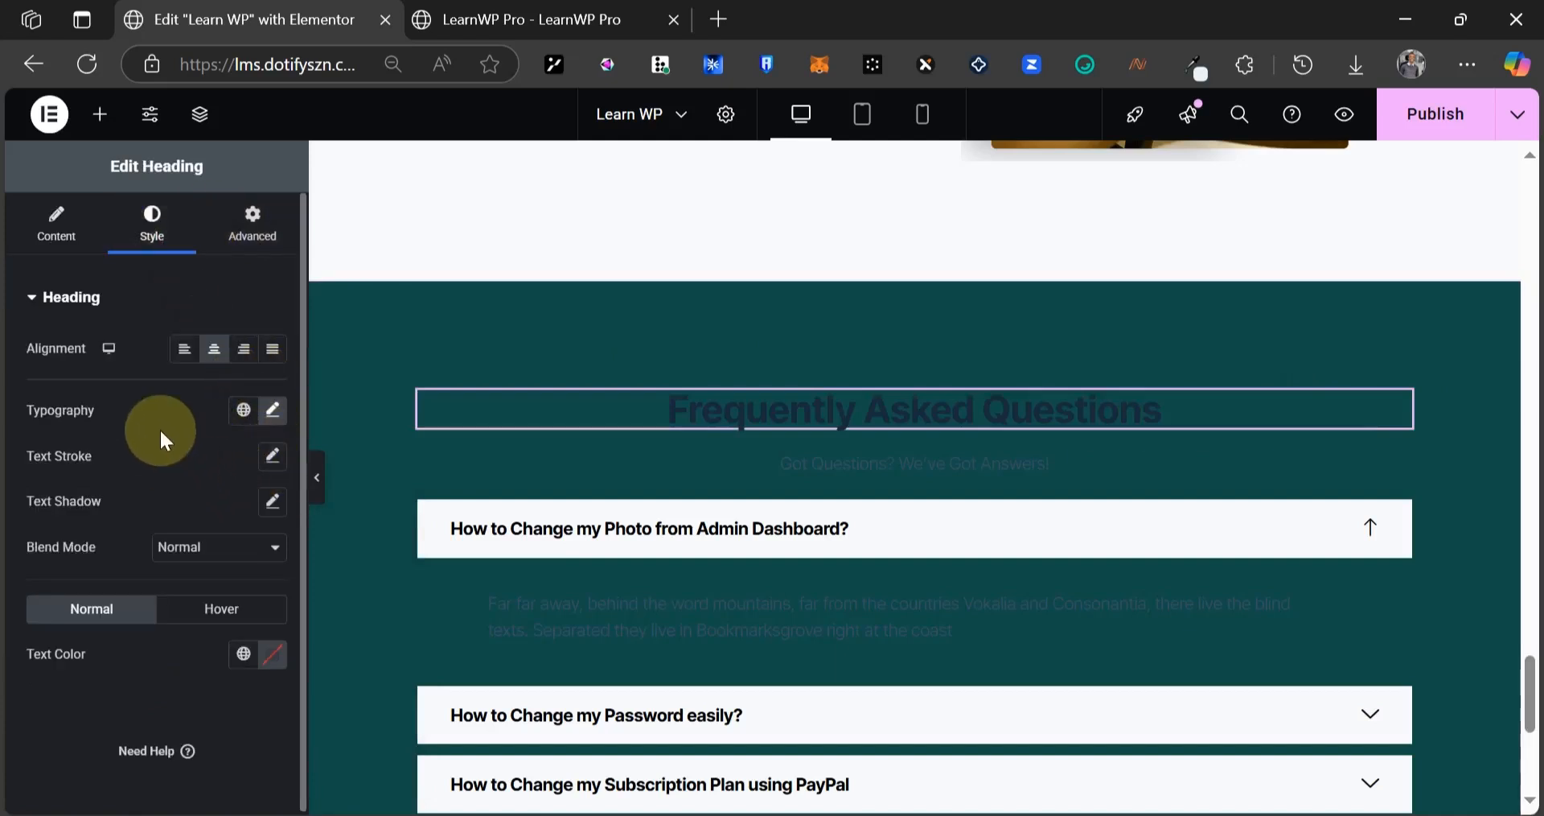
click(273, 654)
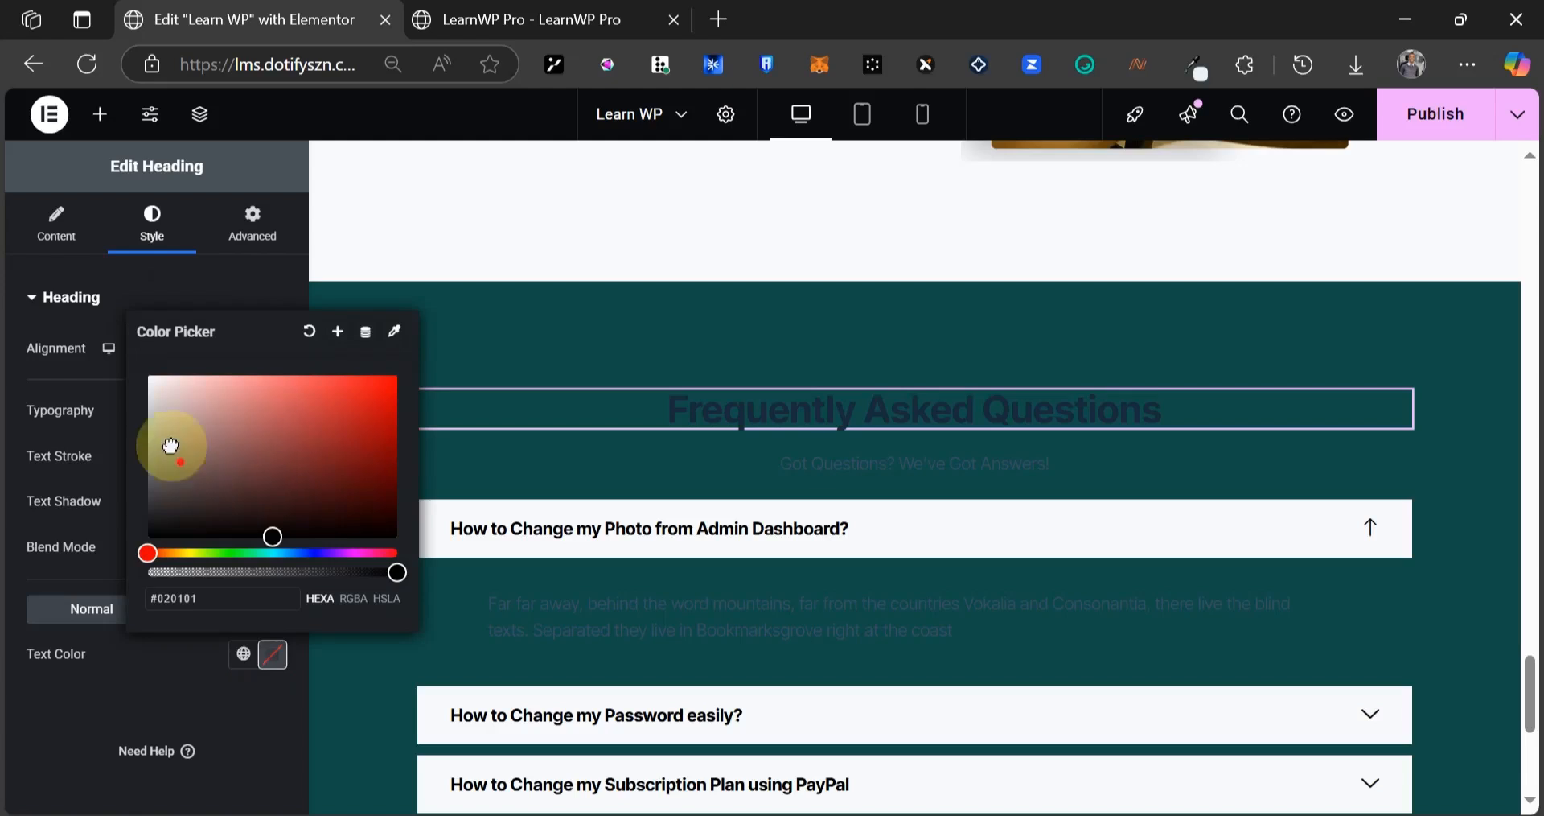
drag(171, 444, 66, 313)
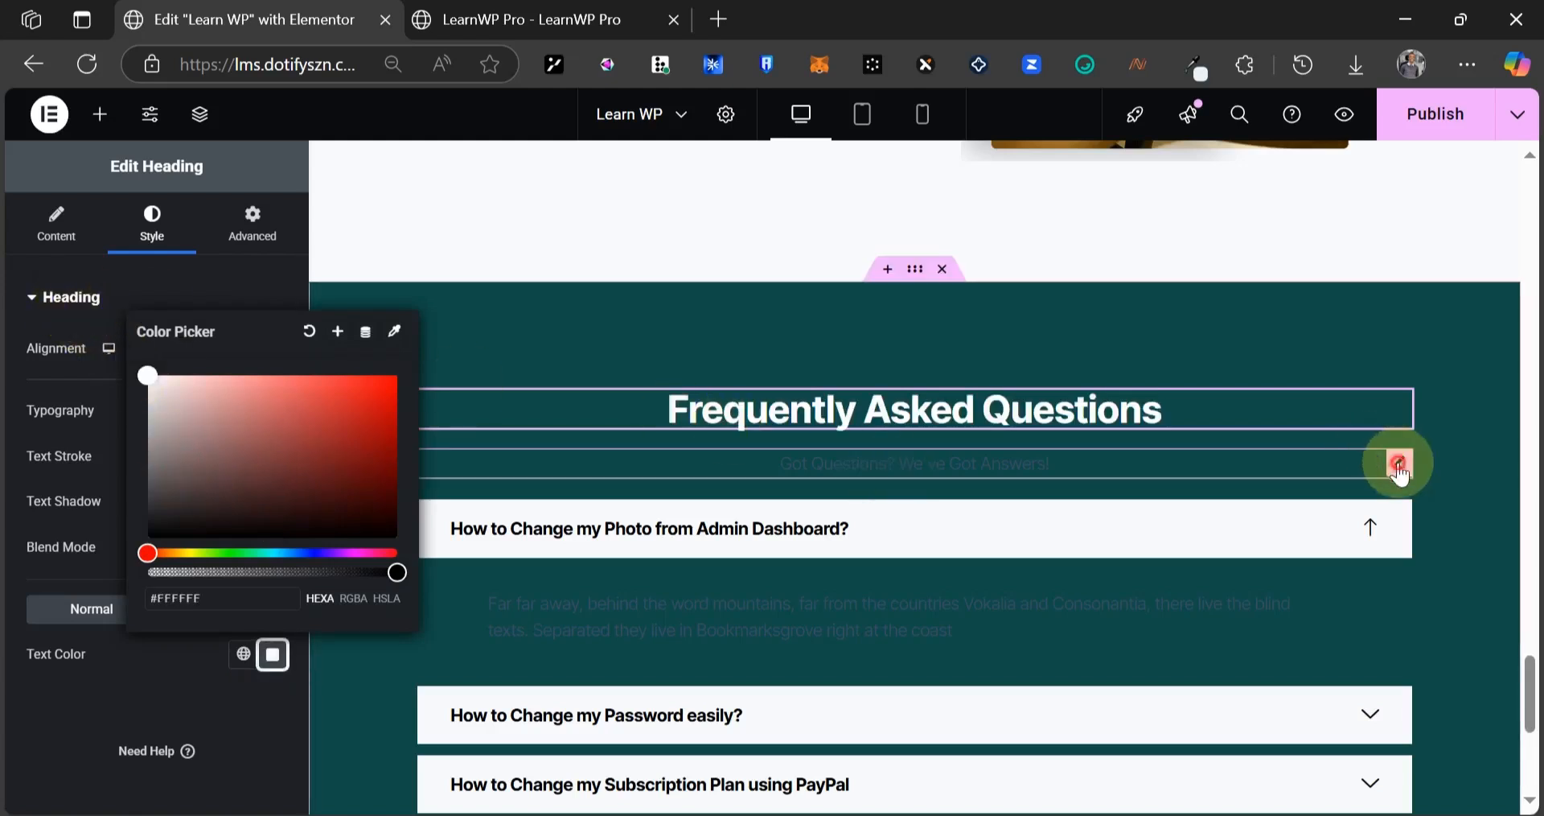
- Set the text color of the "Got Questions? We've Got Answers!" paragraph to white
click(1400, 464)
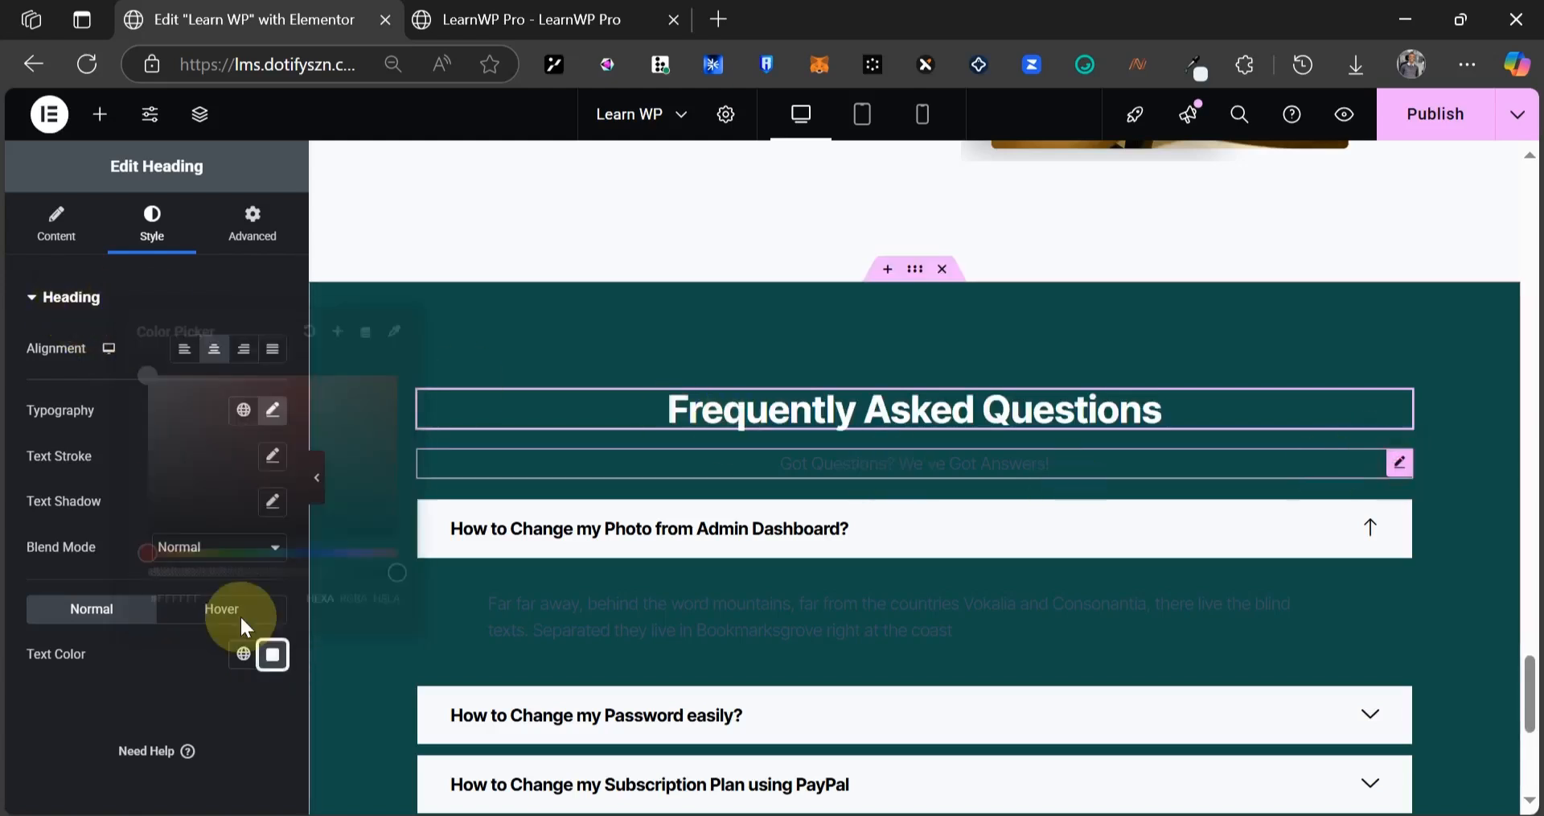
click(176, 235)
click(275, 398)
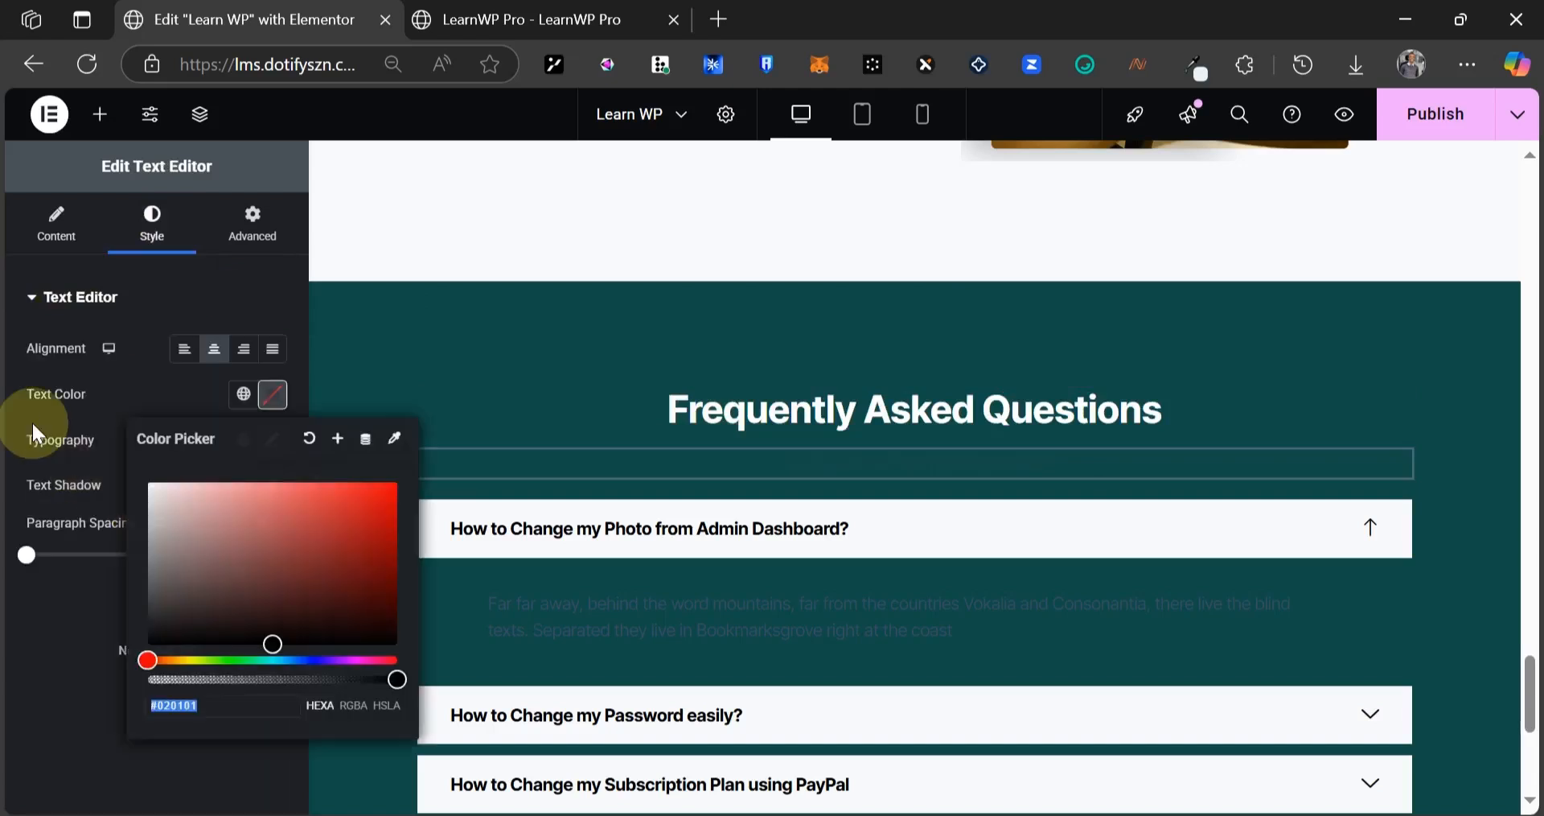
drag(191, 492, 60, 413)
click(509, 596)
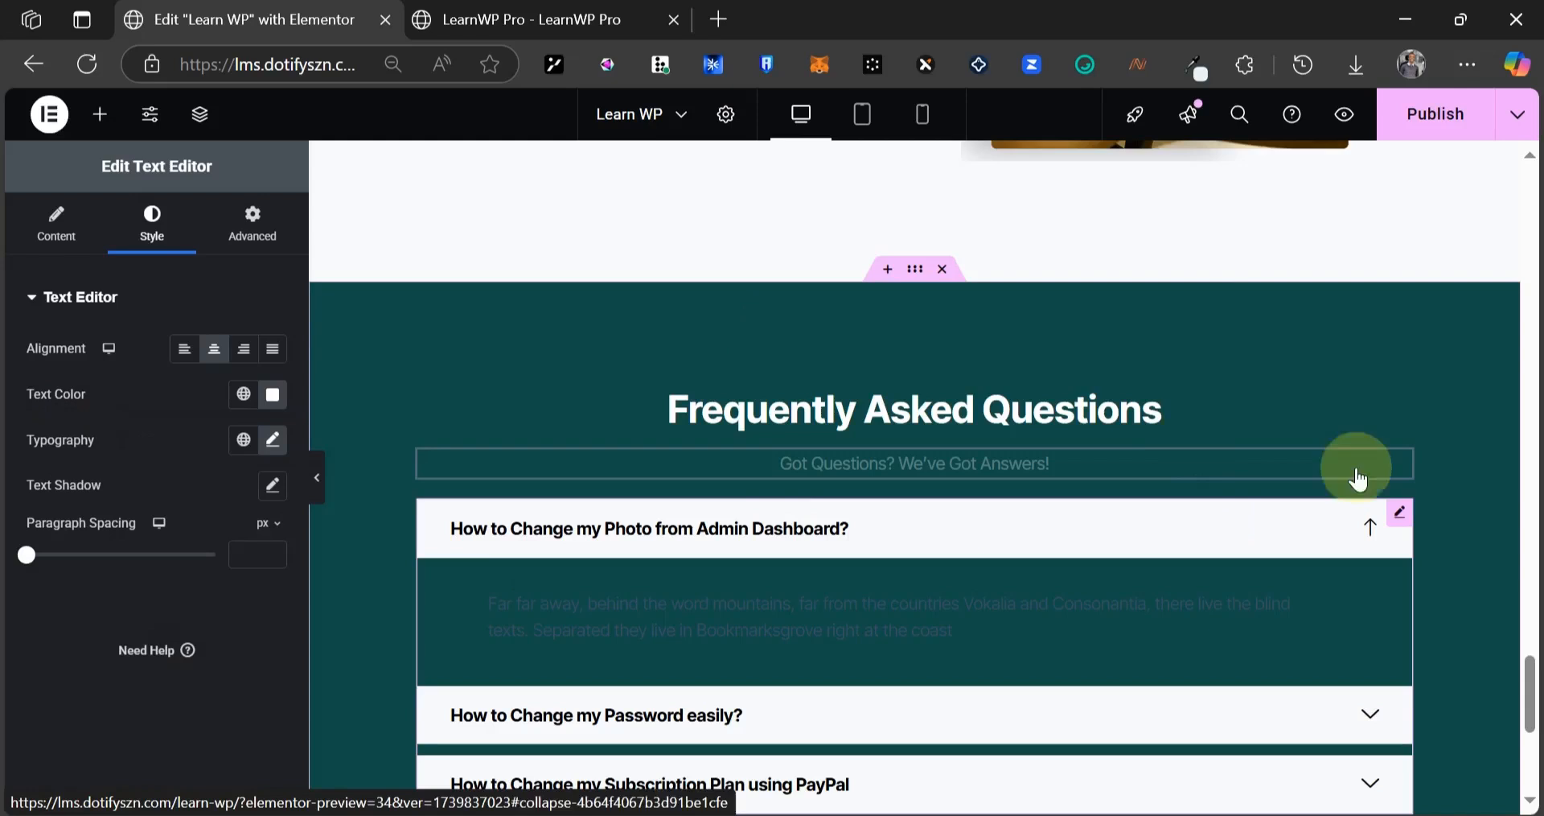
- Set the accordion's description color to #FFFFFF and expand the first question to check its text
click(1399, 515)
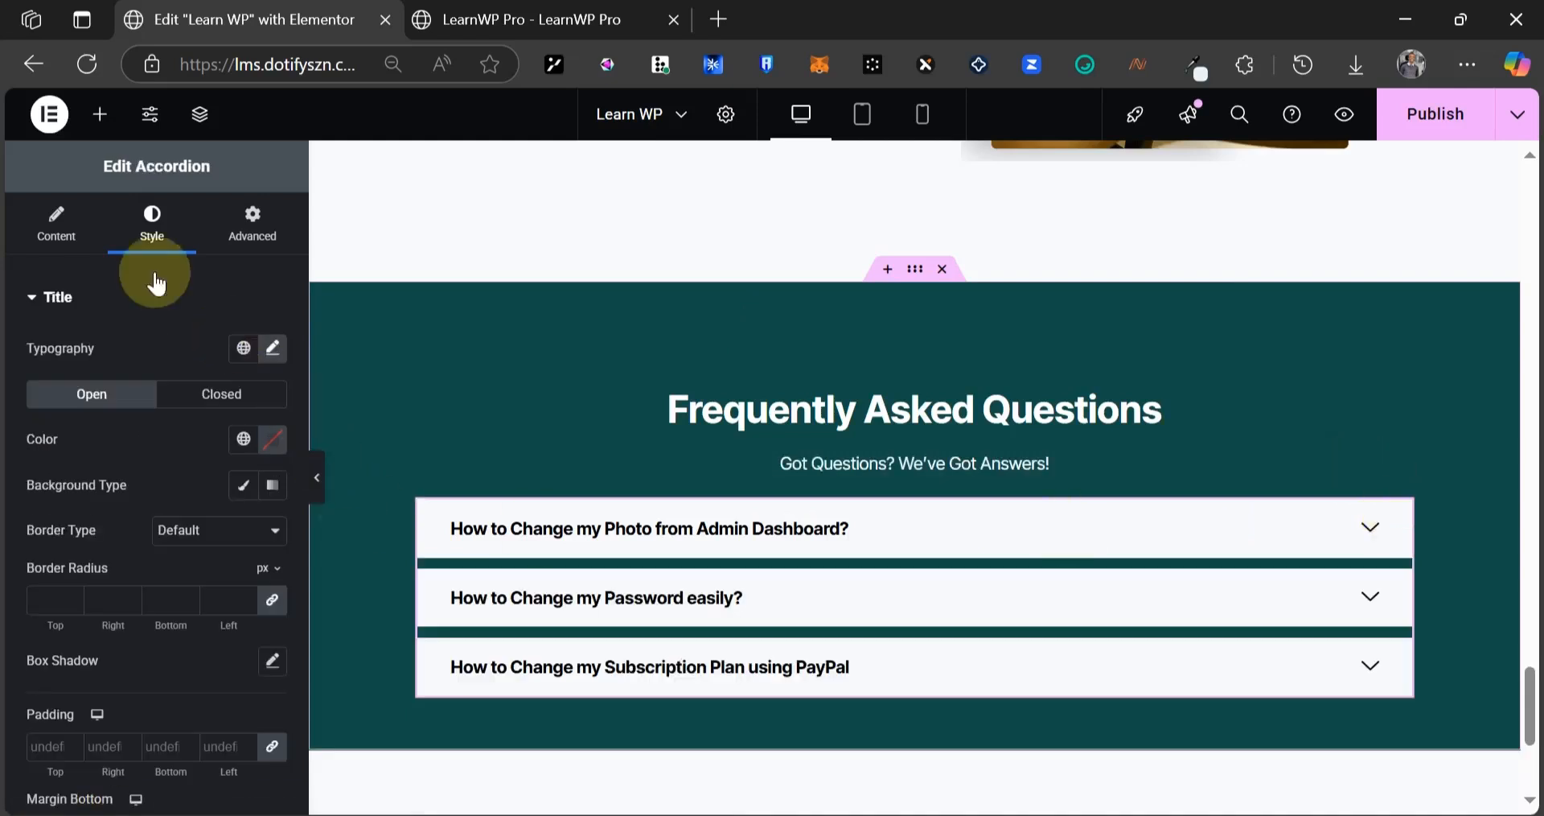
scroll(131, 728, down, 5)
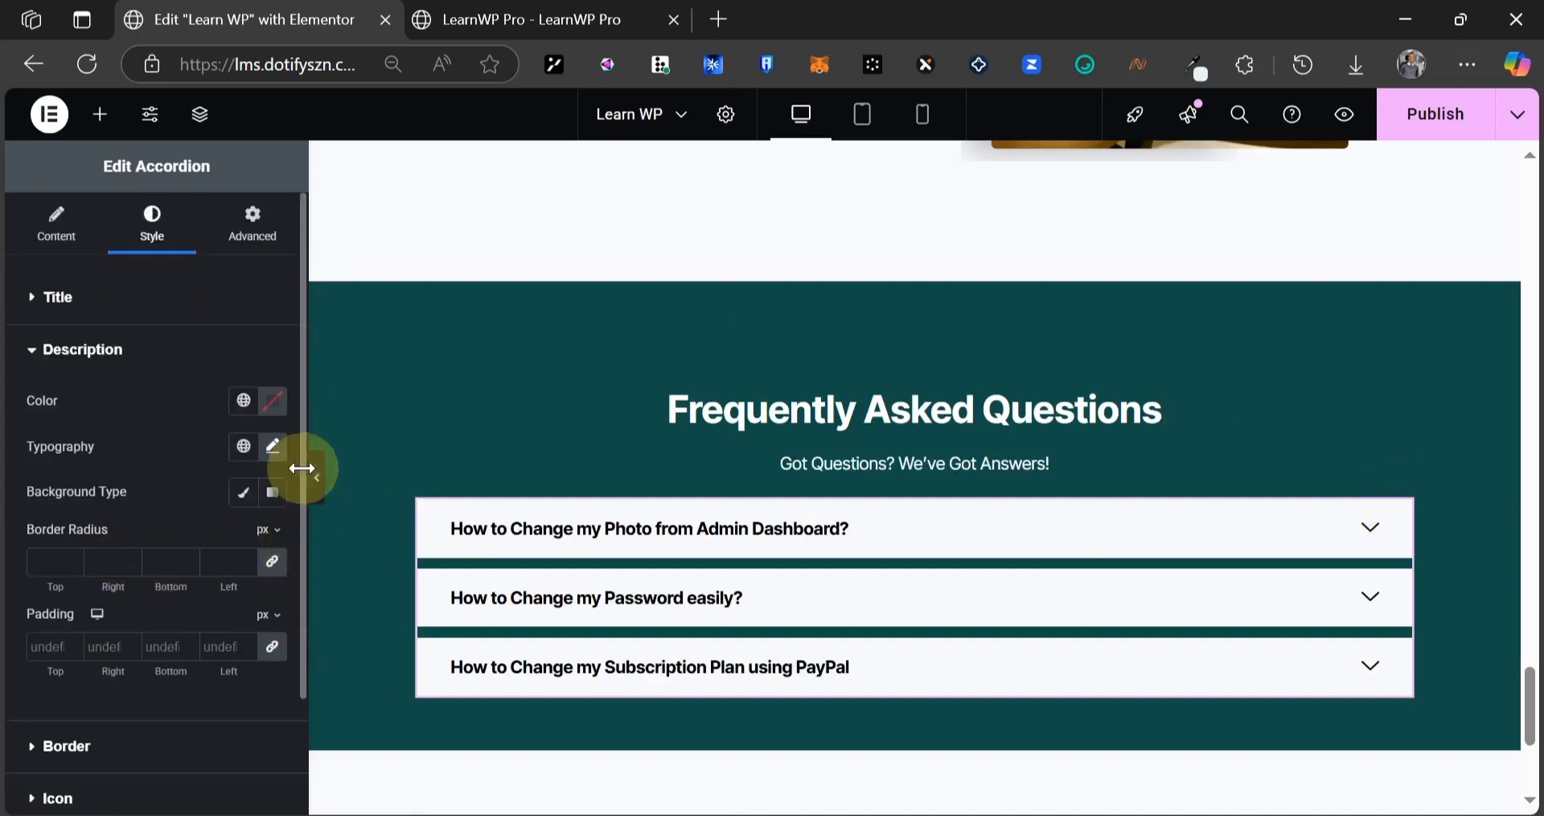
click(273, 400)
click(145, 513)
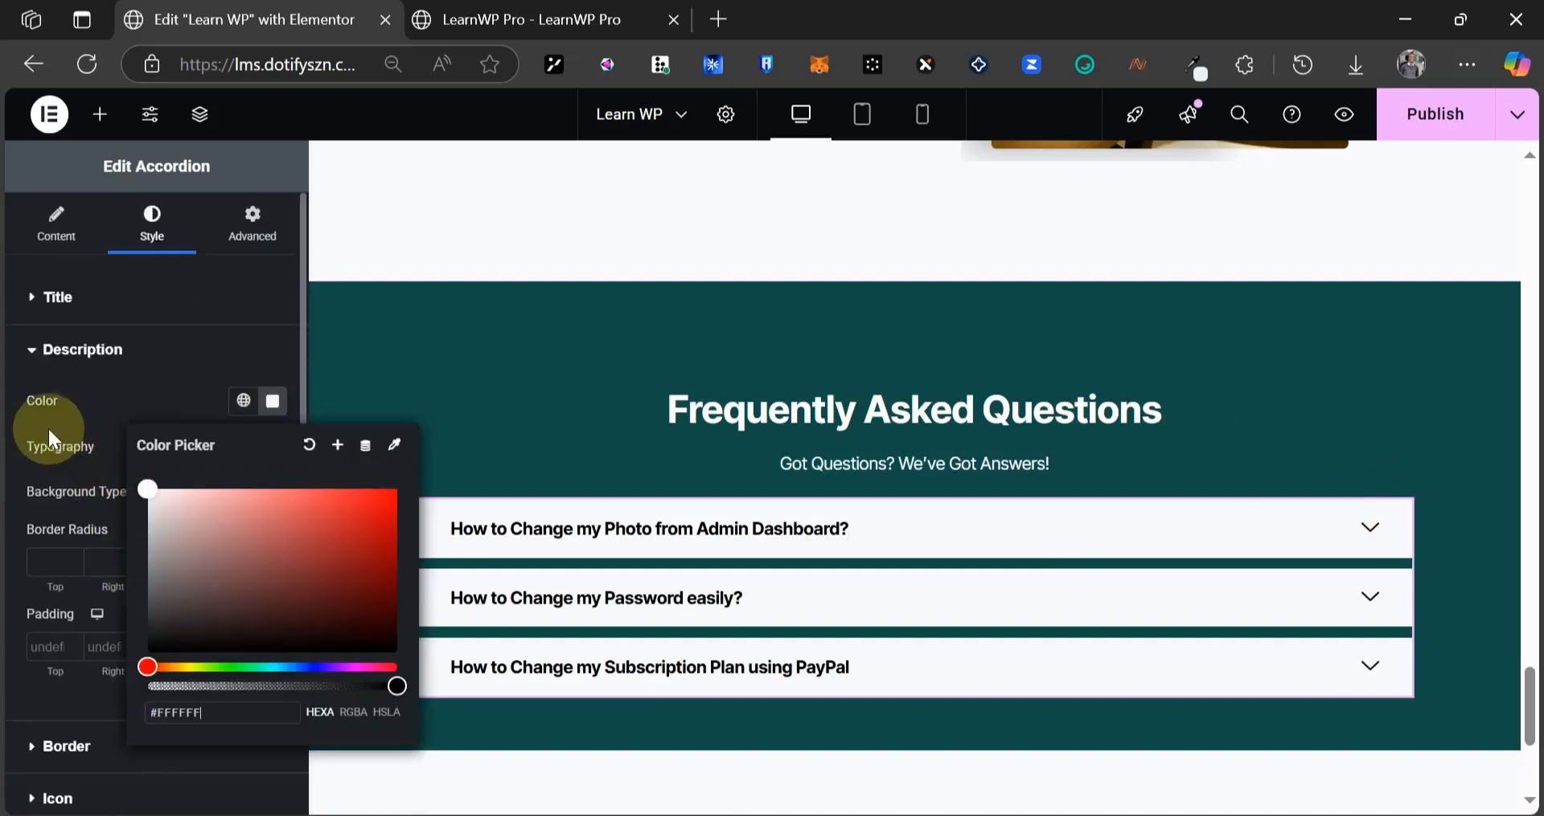
click(42, 418)
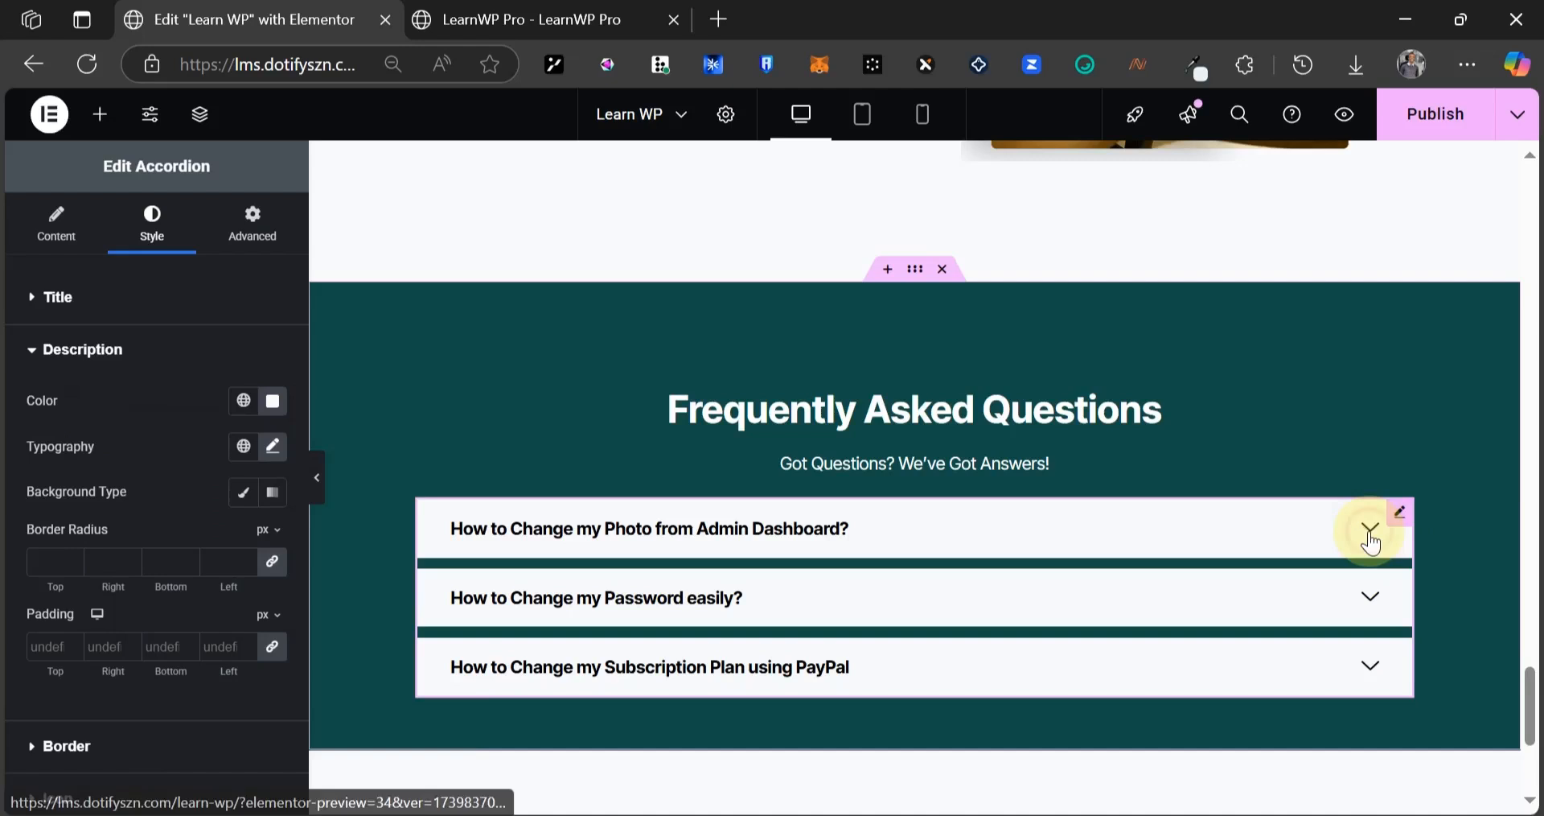
click(1335, 553)
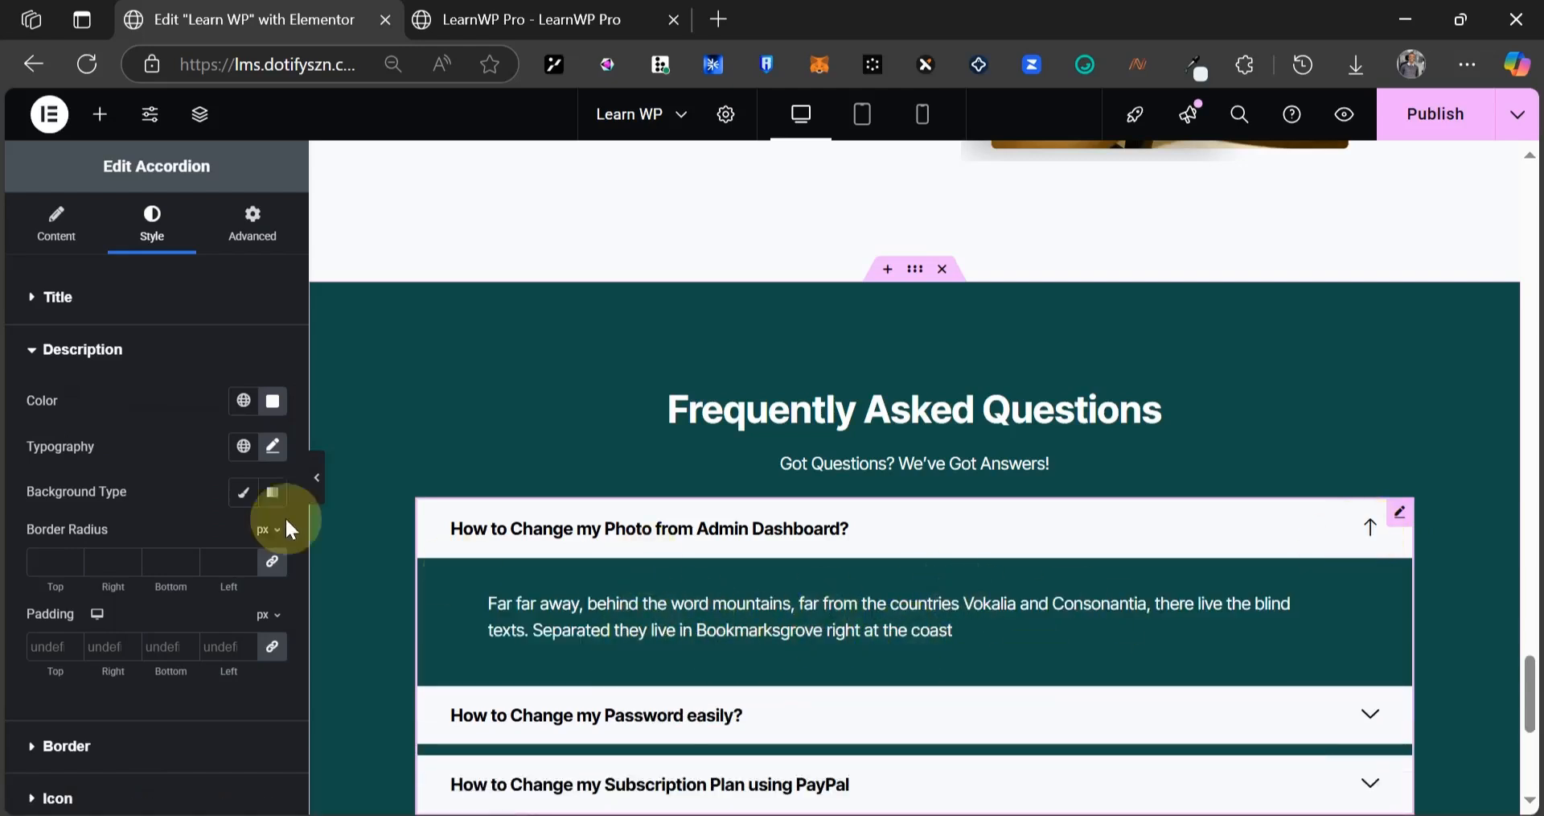
- Open the accordion's first content item and examine its title and description fields
click(60, 235)
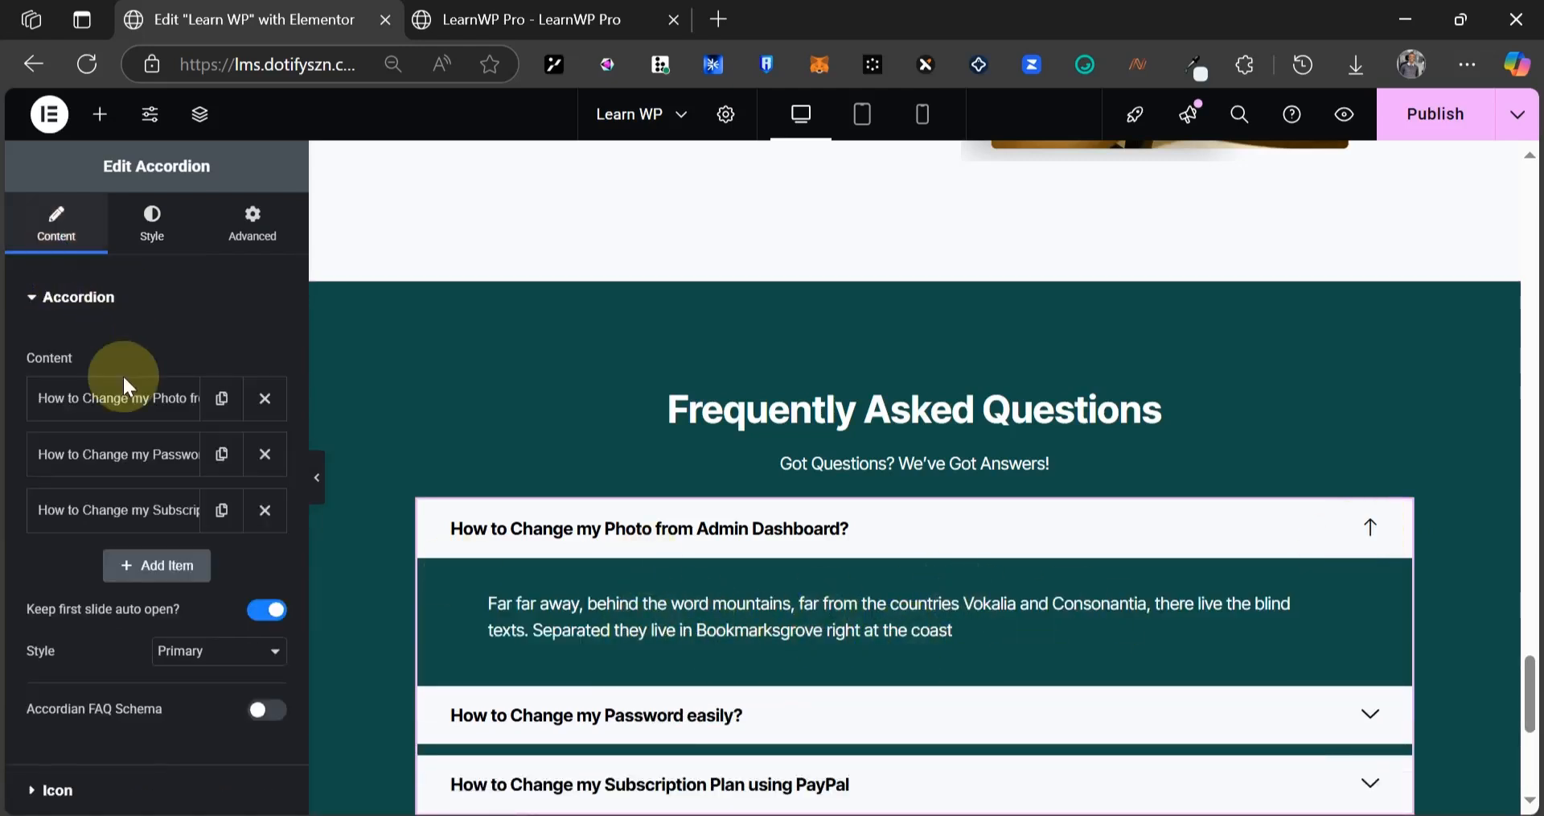
click(121, 398)
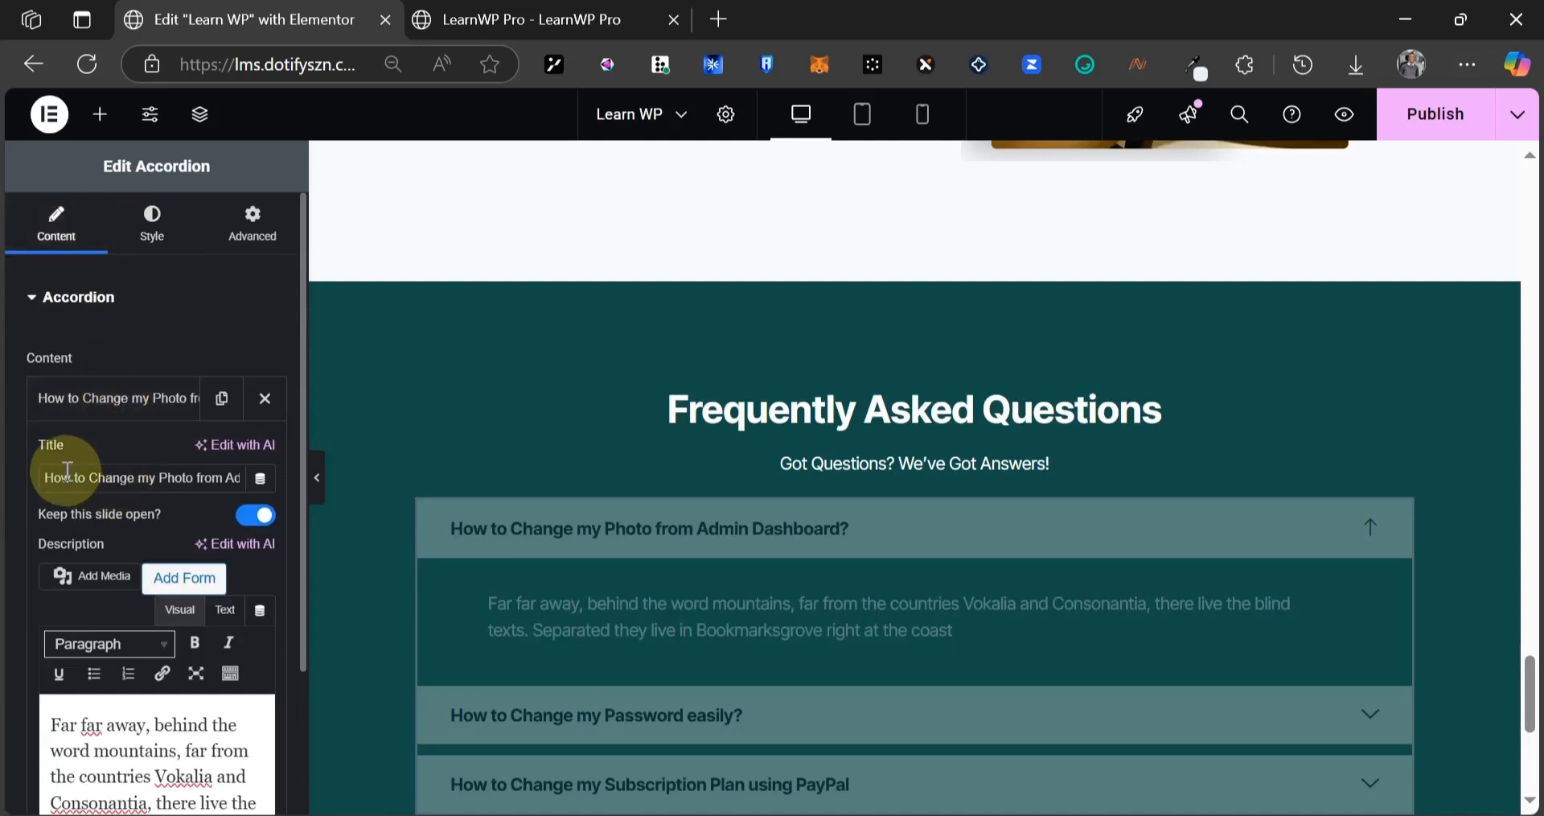
drag(61, 477, 207, 478)
click(103, 717)
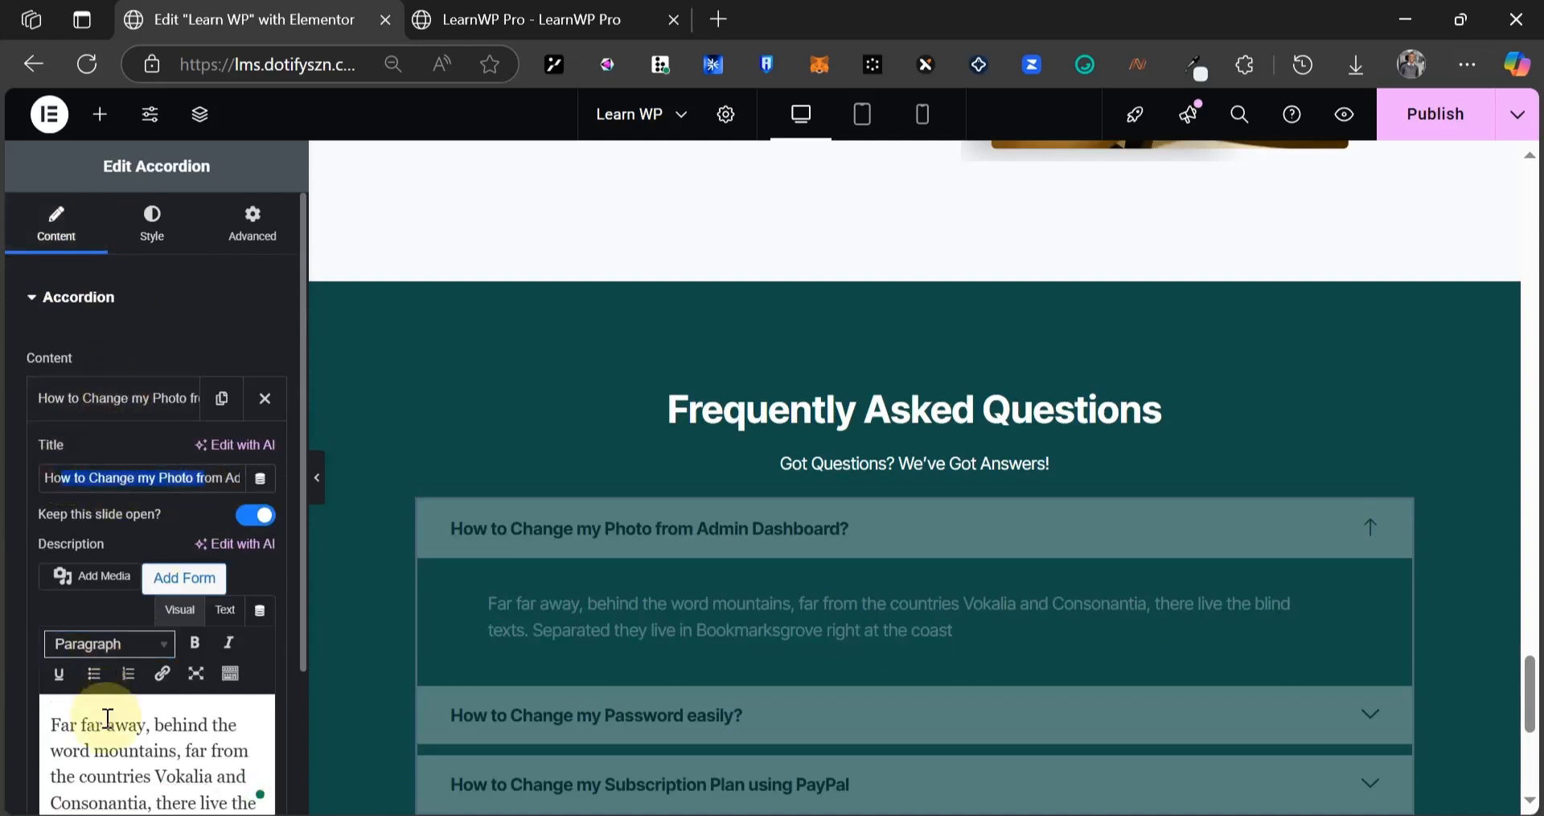
double_click(107, 716)
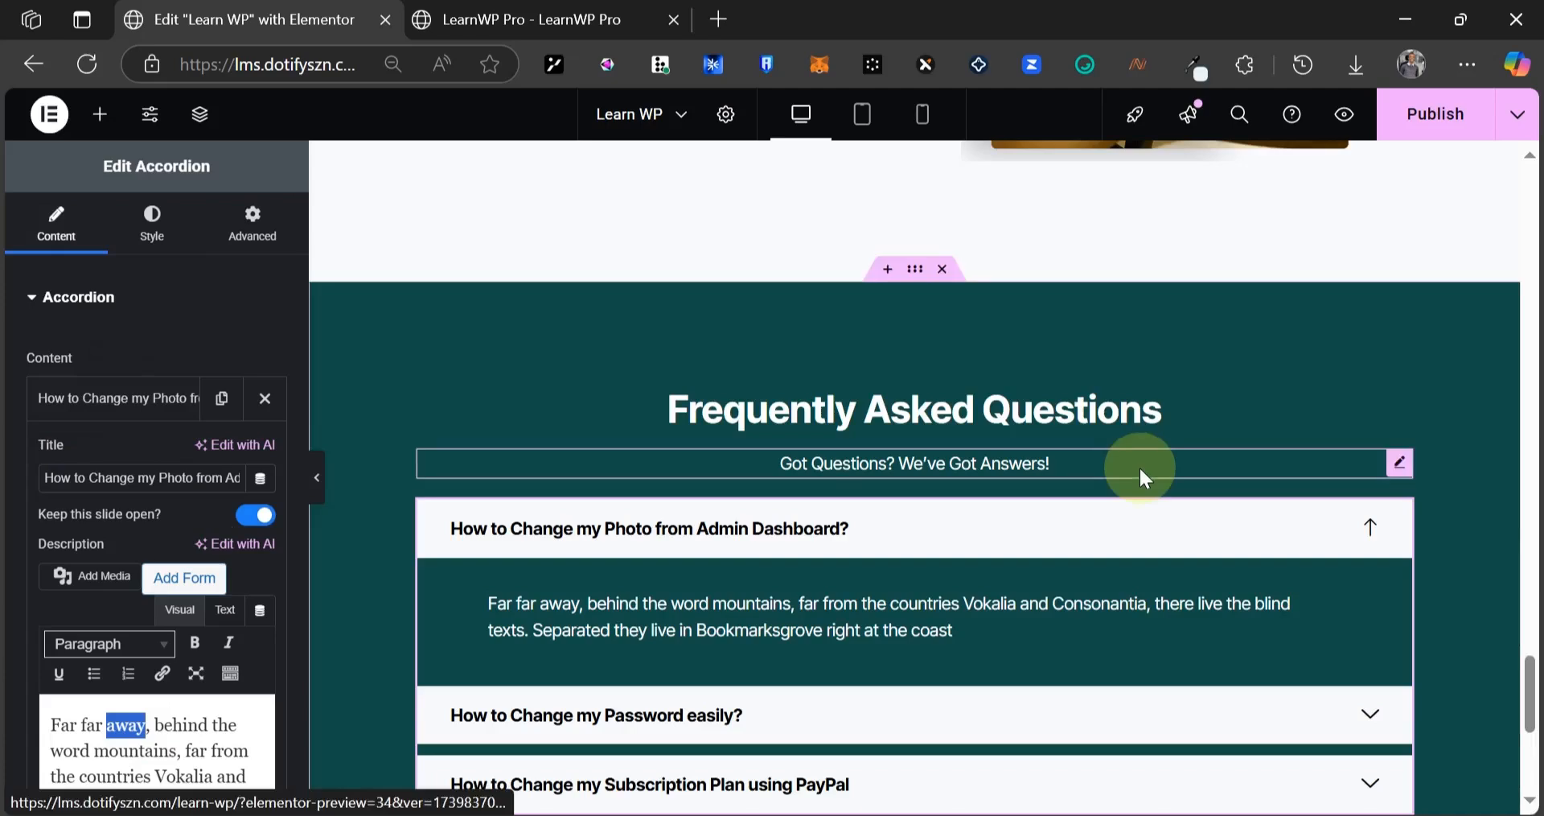
scroll(1141, 499, down, 2)
scroll(1073, 563, down, 3)
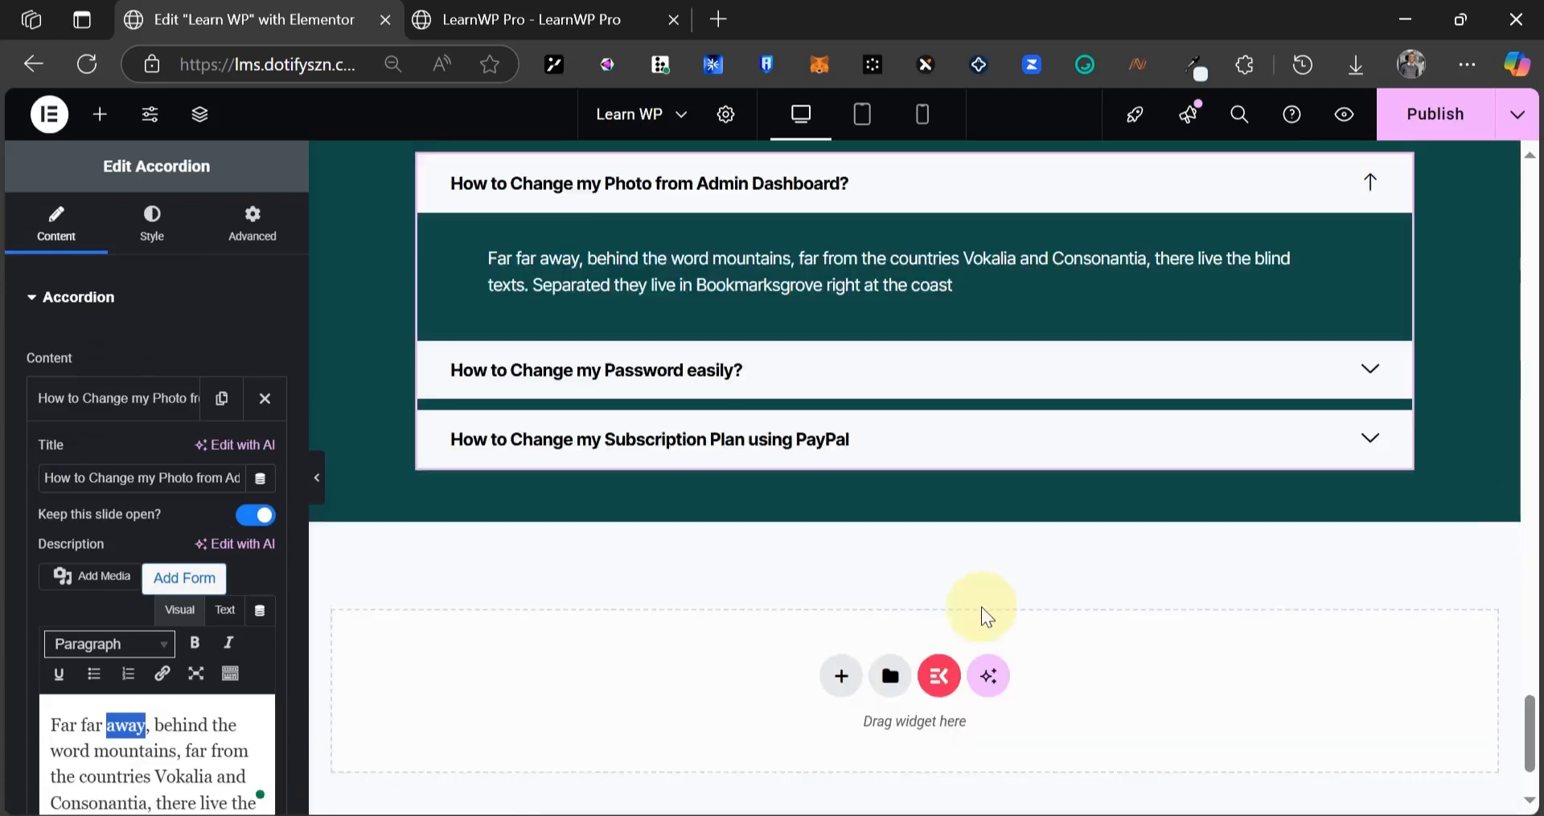
- Link the FAQ container's padding values so that all four sides are 100 px
scroll(910, 495, up, 2)
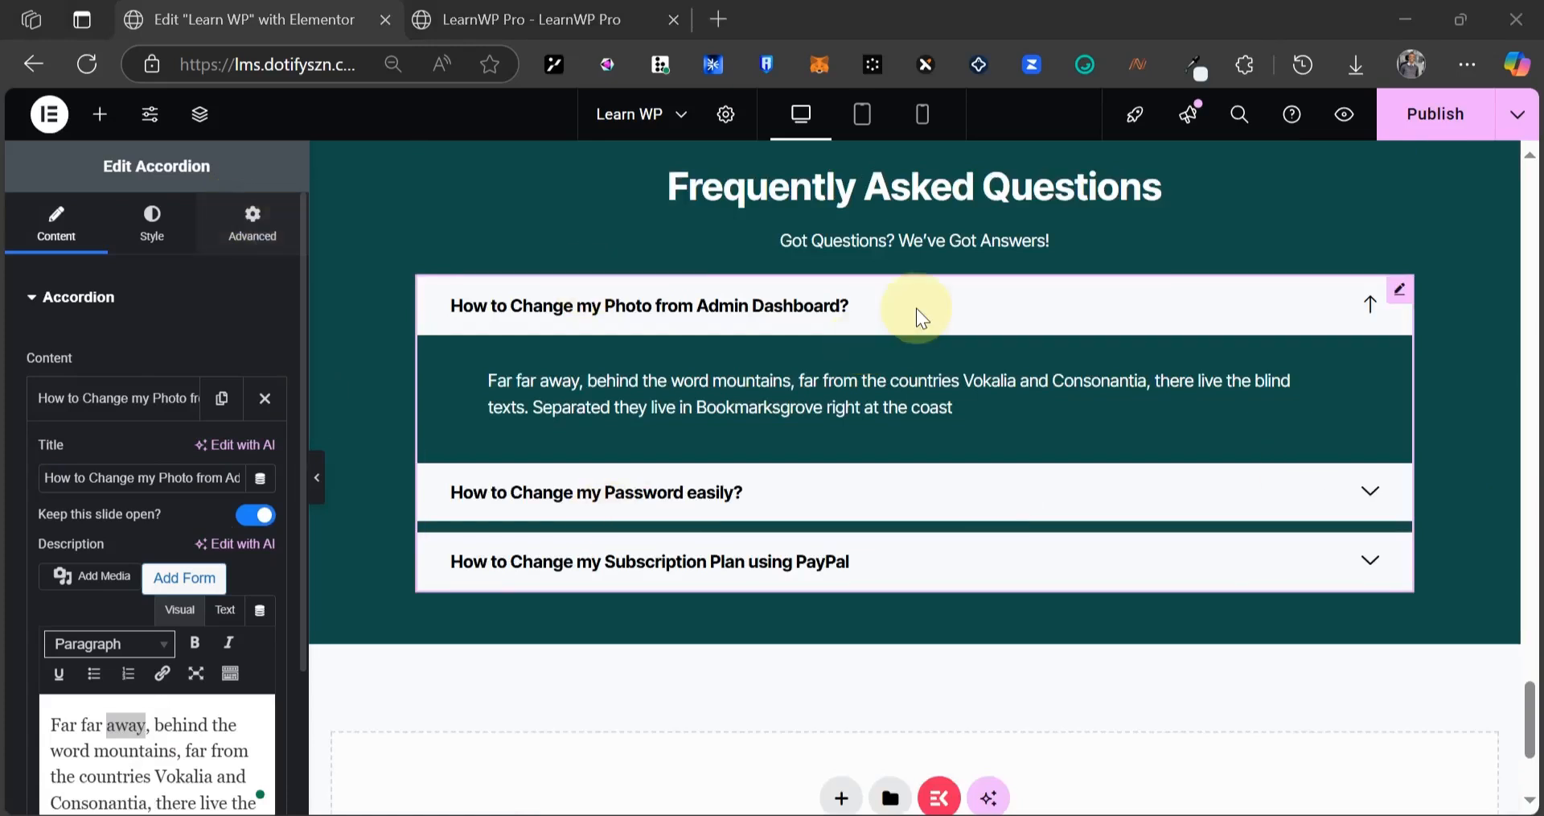
scroll(915, 307, up, 3)
click(915, 287)
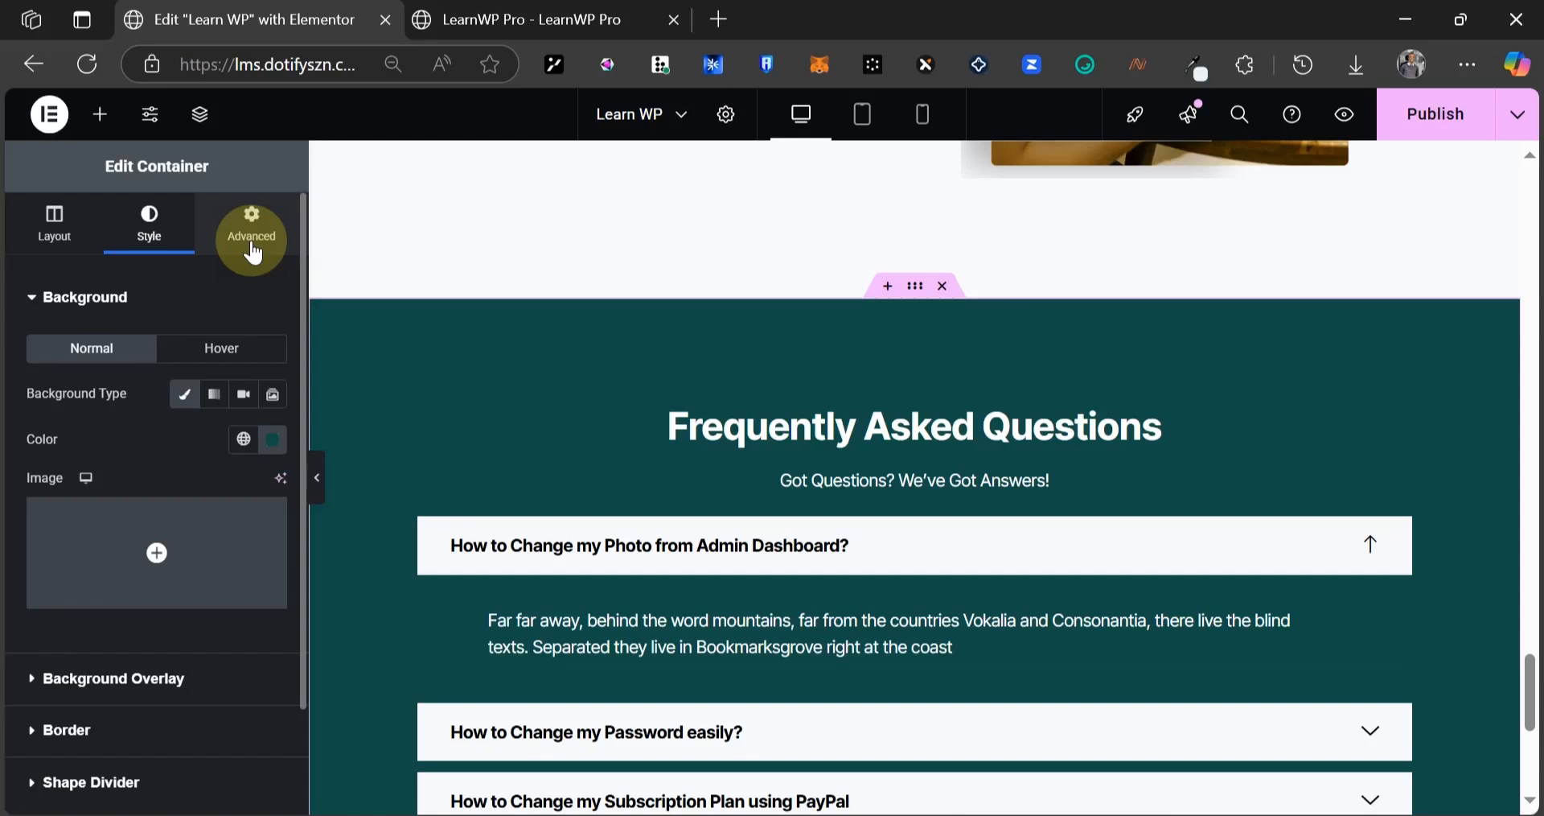
click(252, 253)
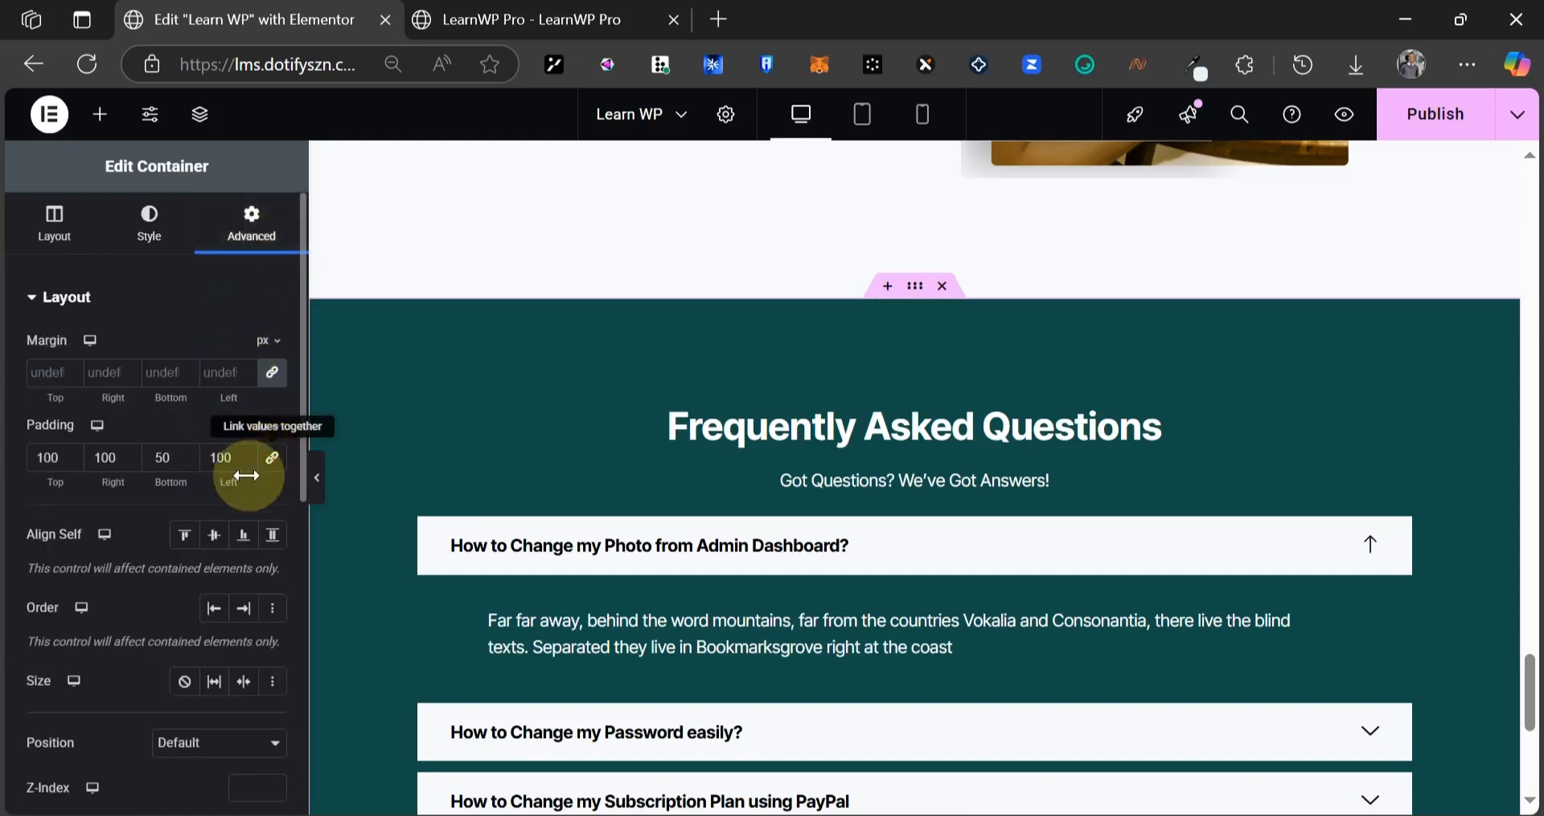
click(271, 457)
scroll(741, 393, down, 3)
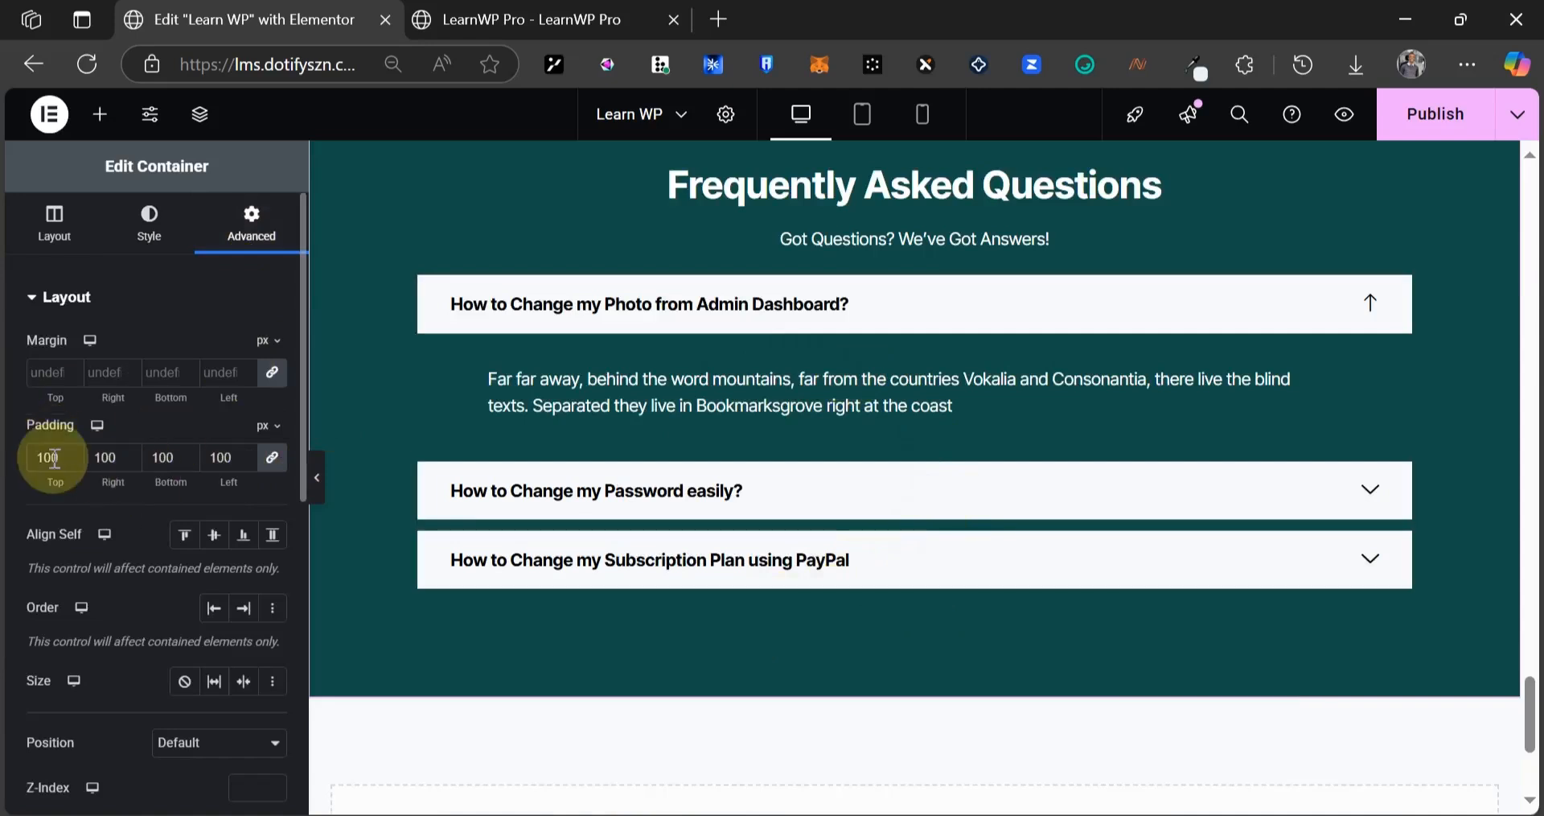
scroll(699, 452, down, 4)
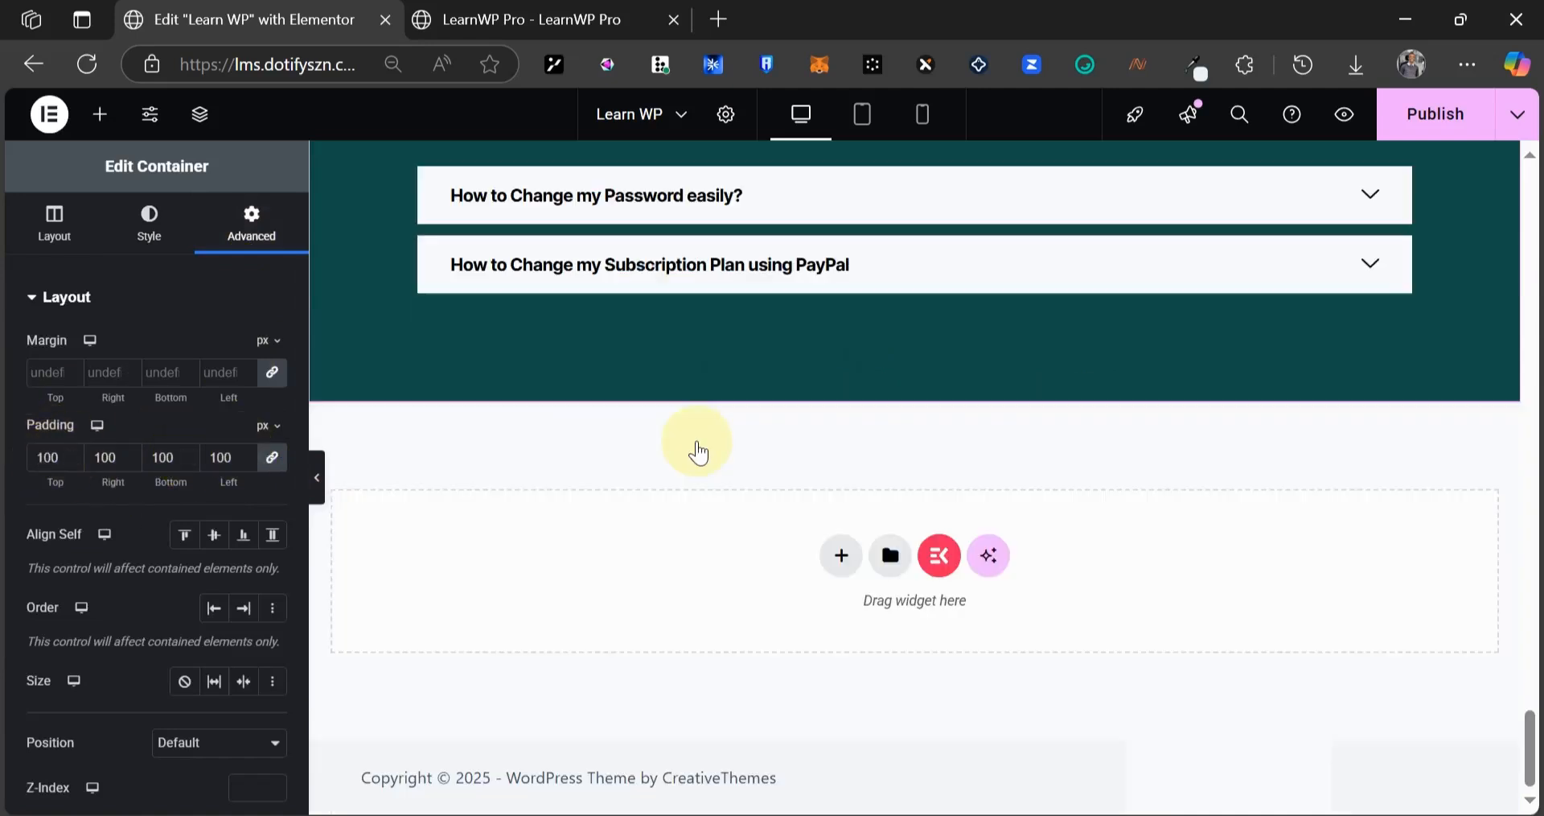
- Copy the hero container and paste it below the FAQ section as the base for the reference site's "Ready To Start Learning?" section, returning to that reference
key(ctrl+Tab)
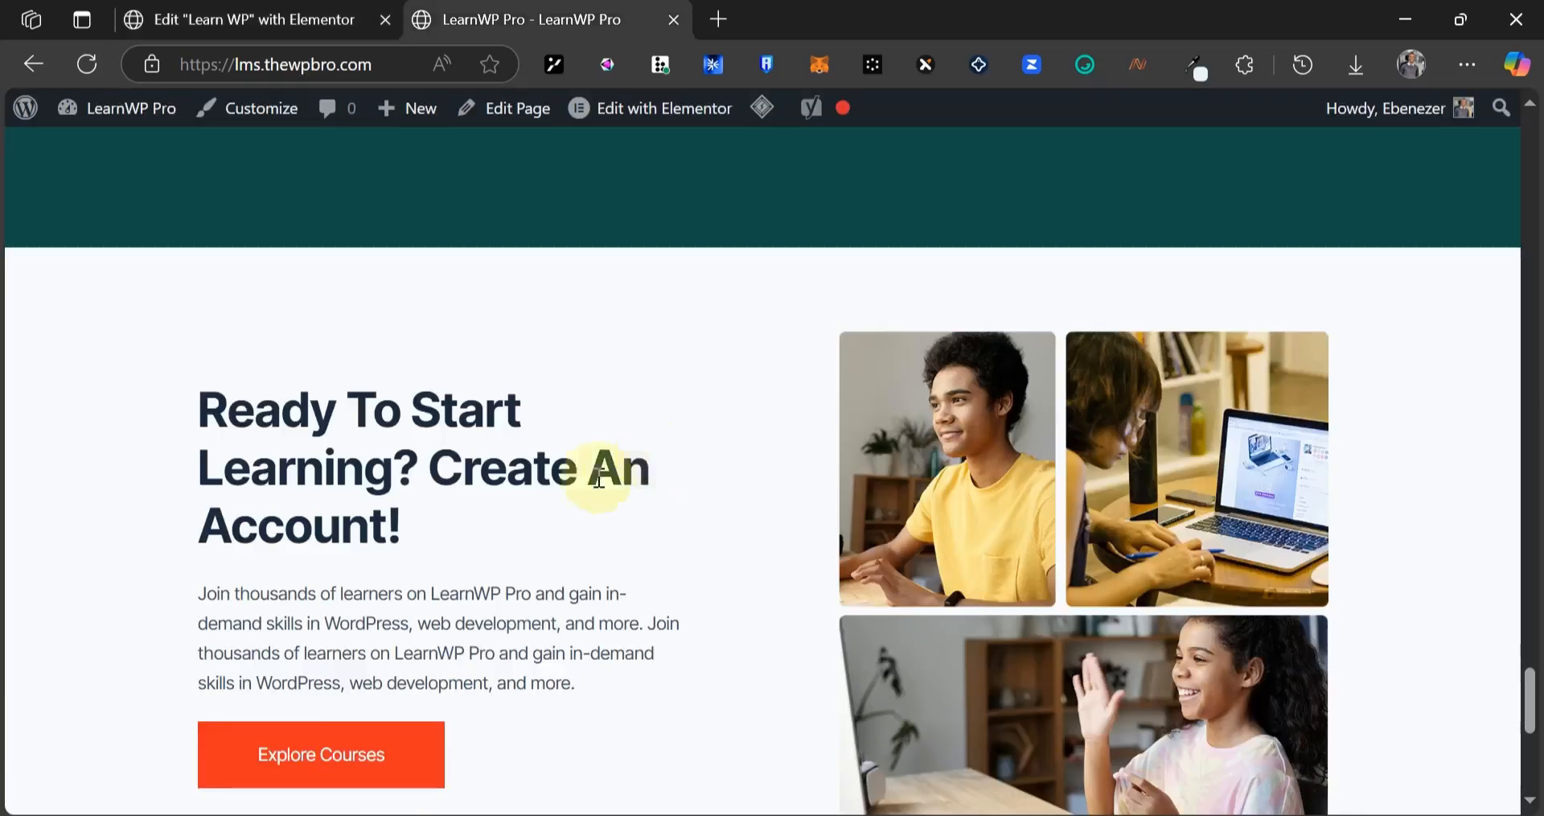
scroll(654, 476, down, 6)
scroll(613, 528, up, 5)
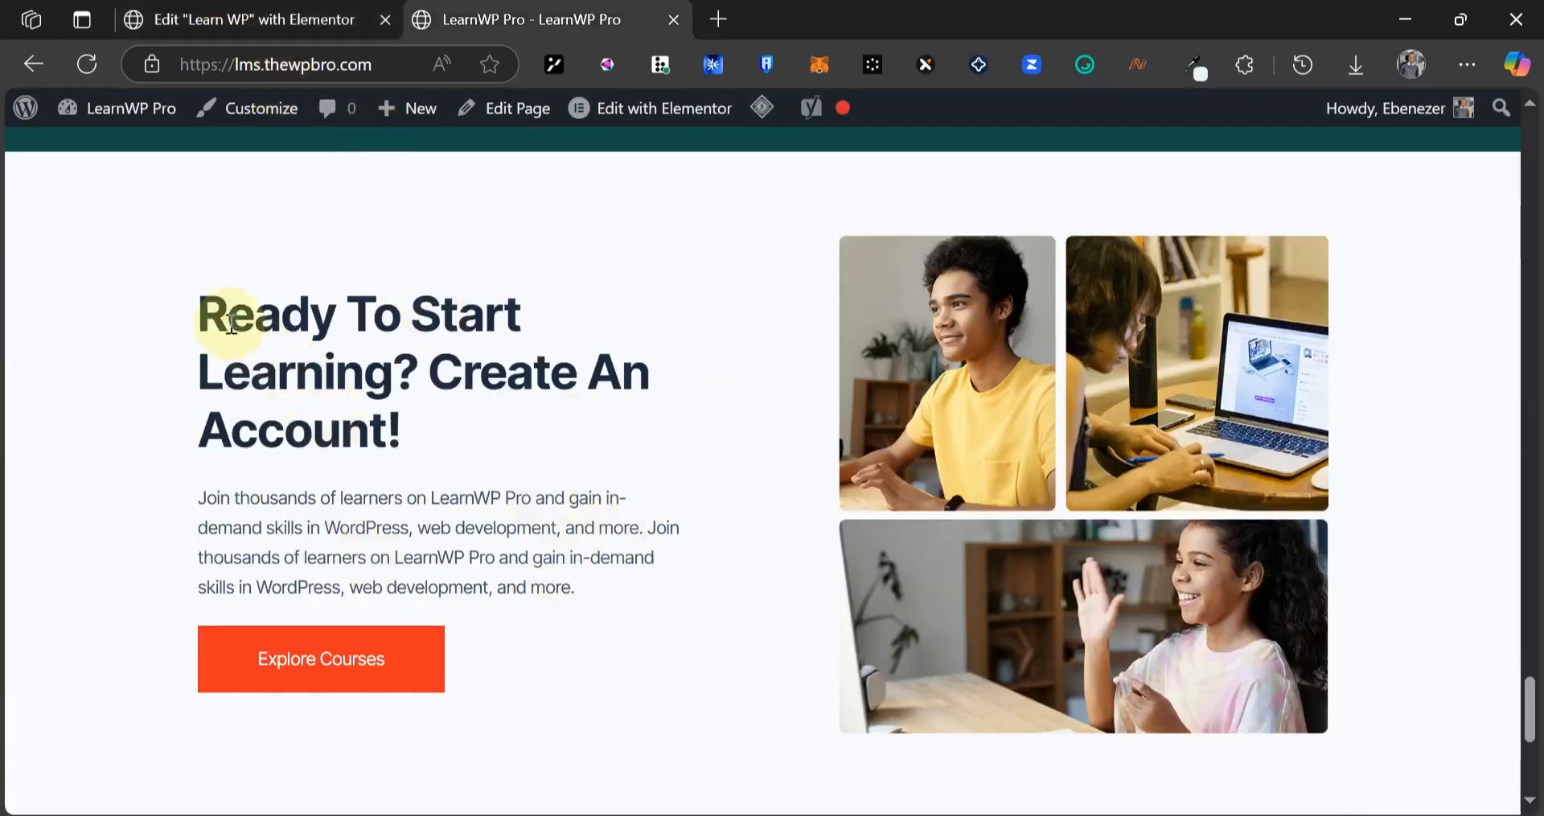
key(ctrl+shift+Tab)
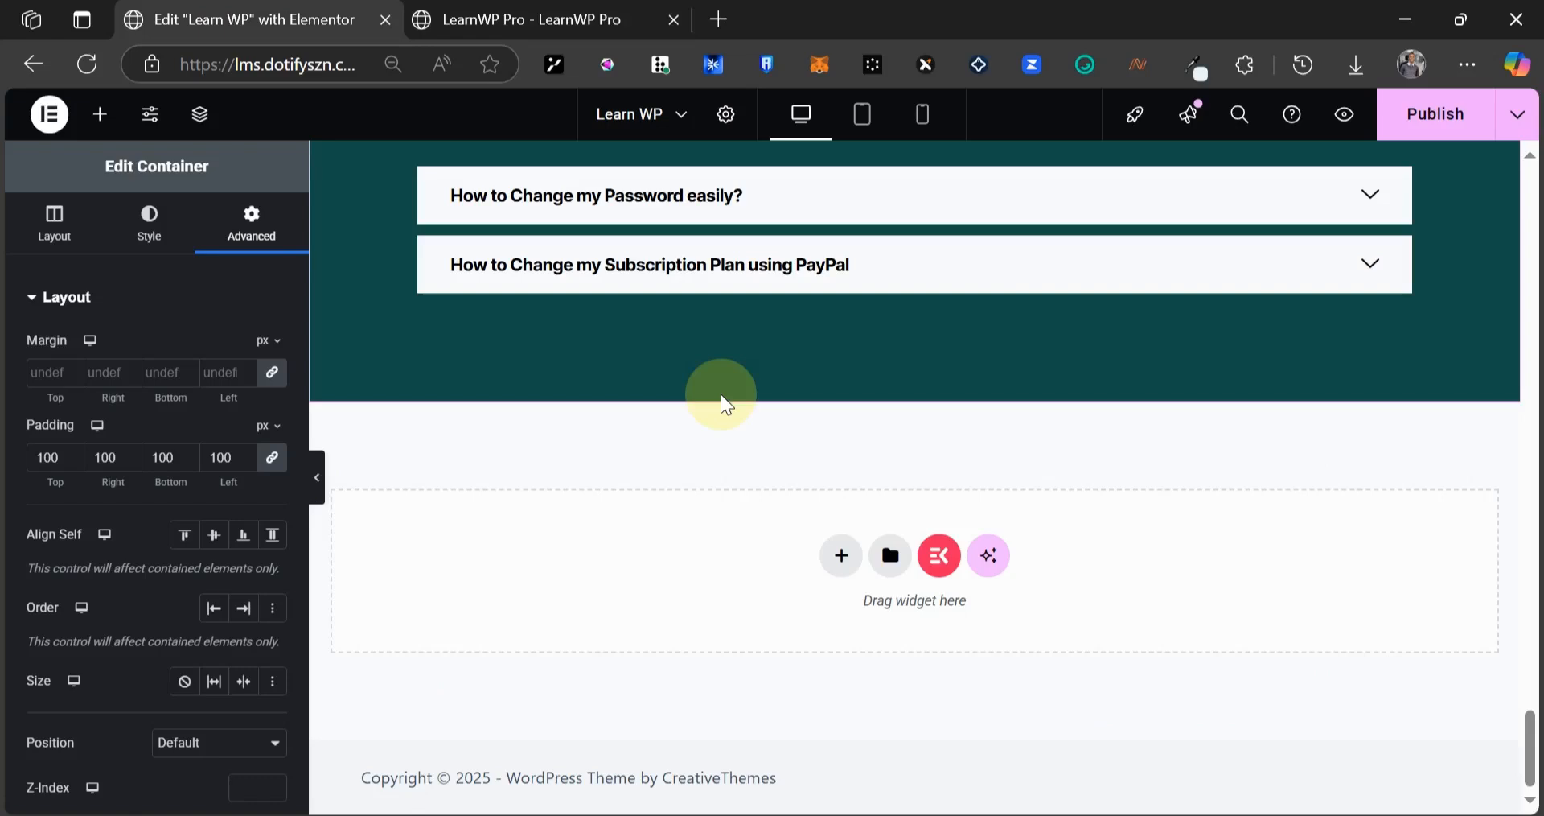
scroll(923, 241, up, 15)
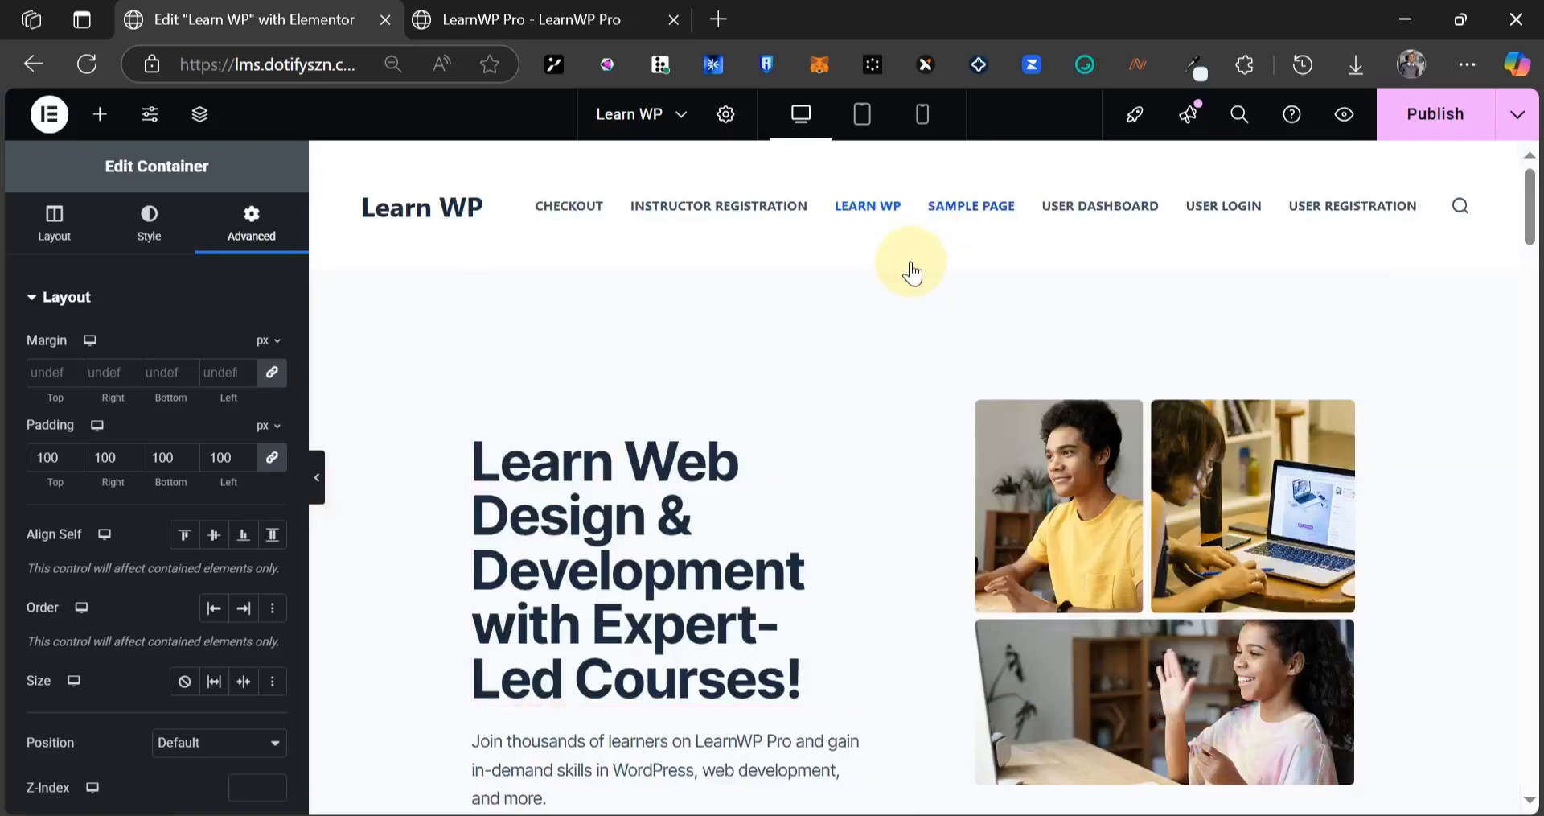
right_click(949, 300)
click(951, 374)
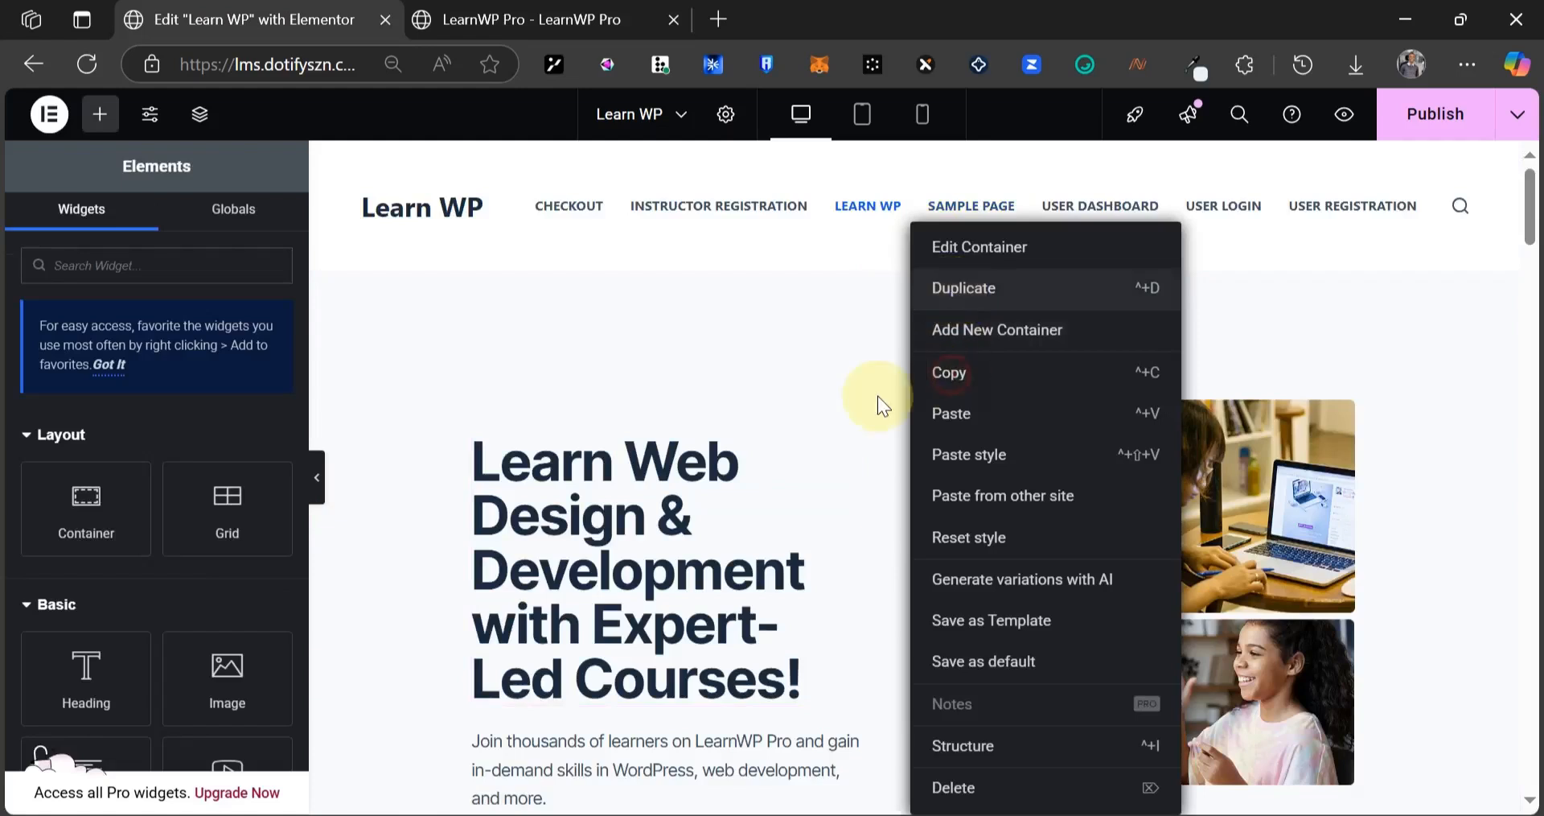
scroll(744, 558, down, 20)
right_click(712, 520)
click(777, 553)
click(600, 19)
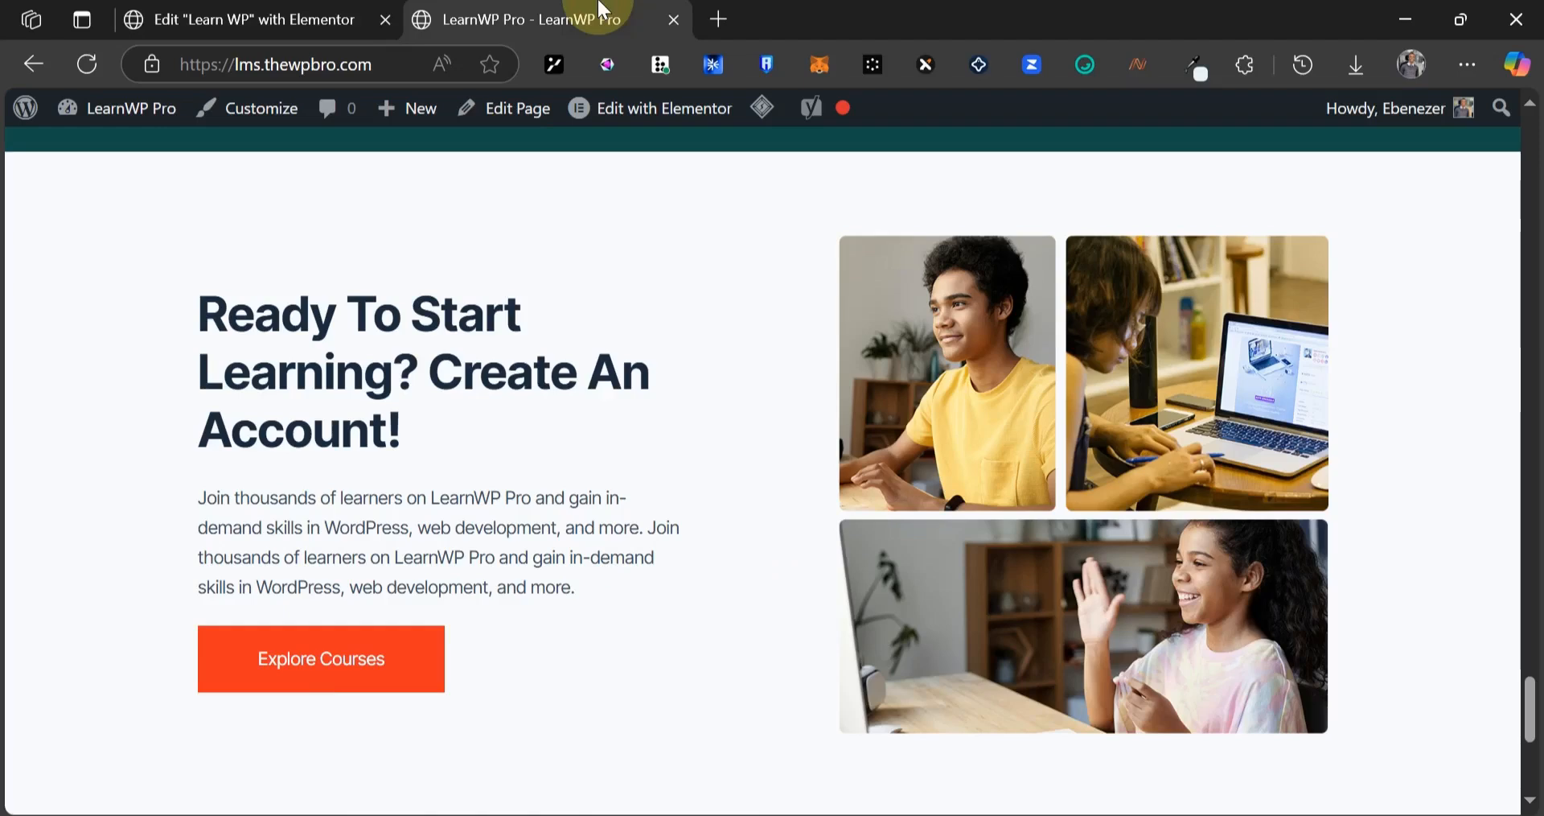
- Copy the reference section's heading and replace the pasted section's heading with "Ready To Start Learning? Create An Account!"
click(203, 294)
triple_click(415, 435)
key(ctrl+c)
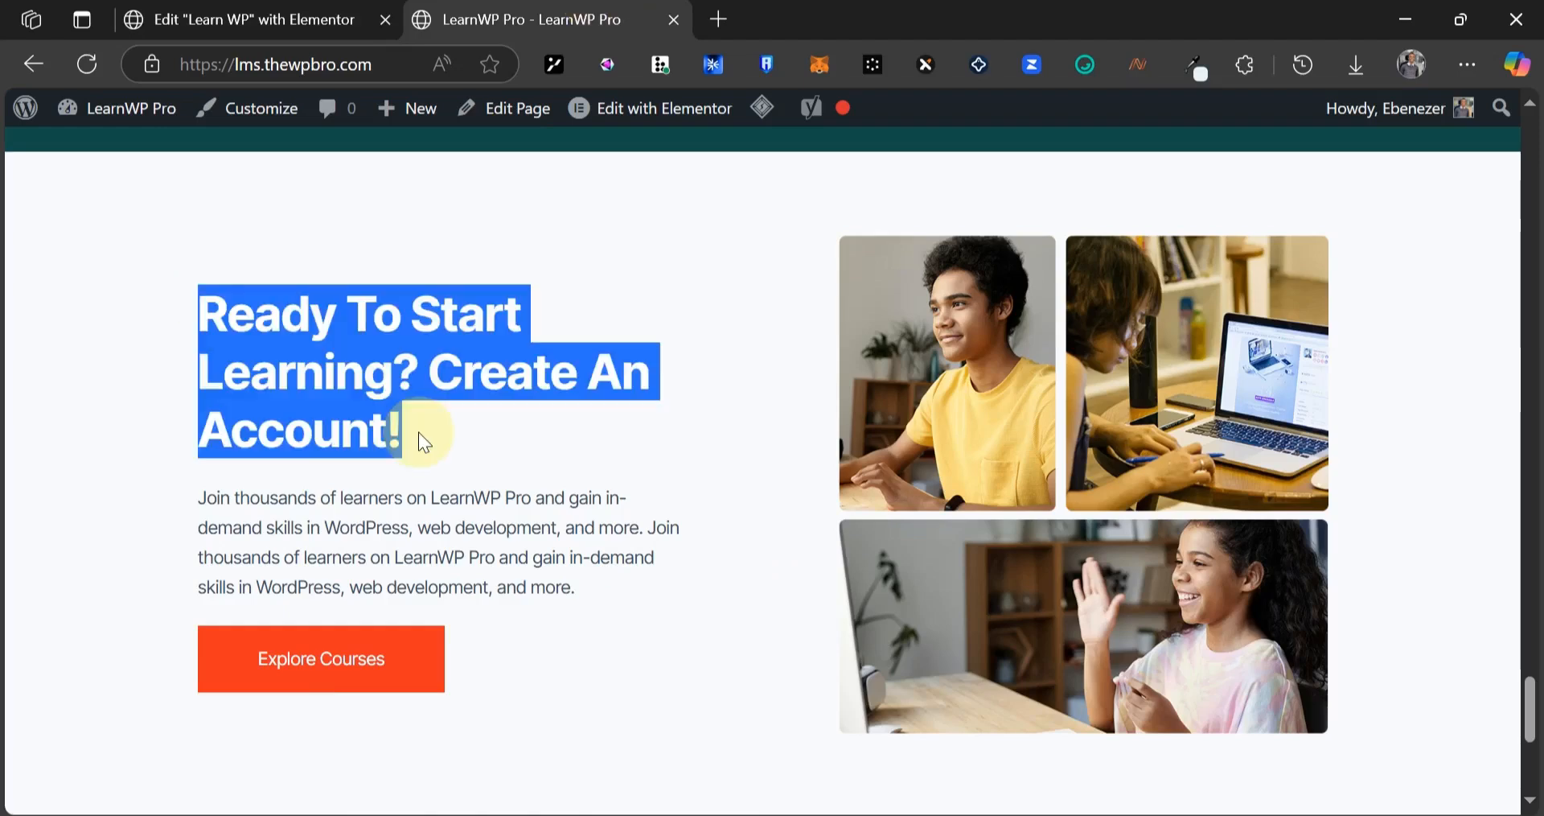
click(273, 20)
click(578, 646)
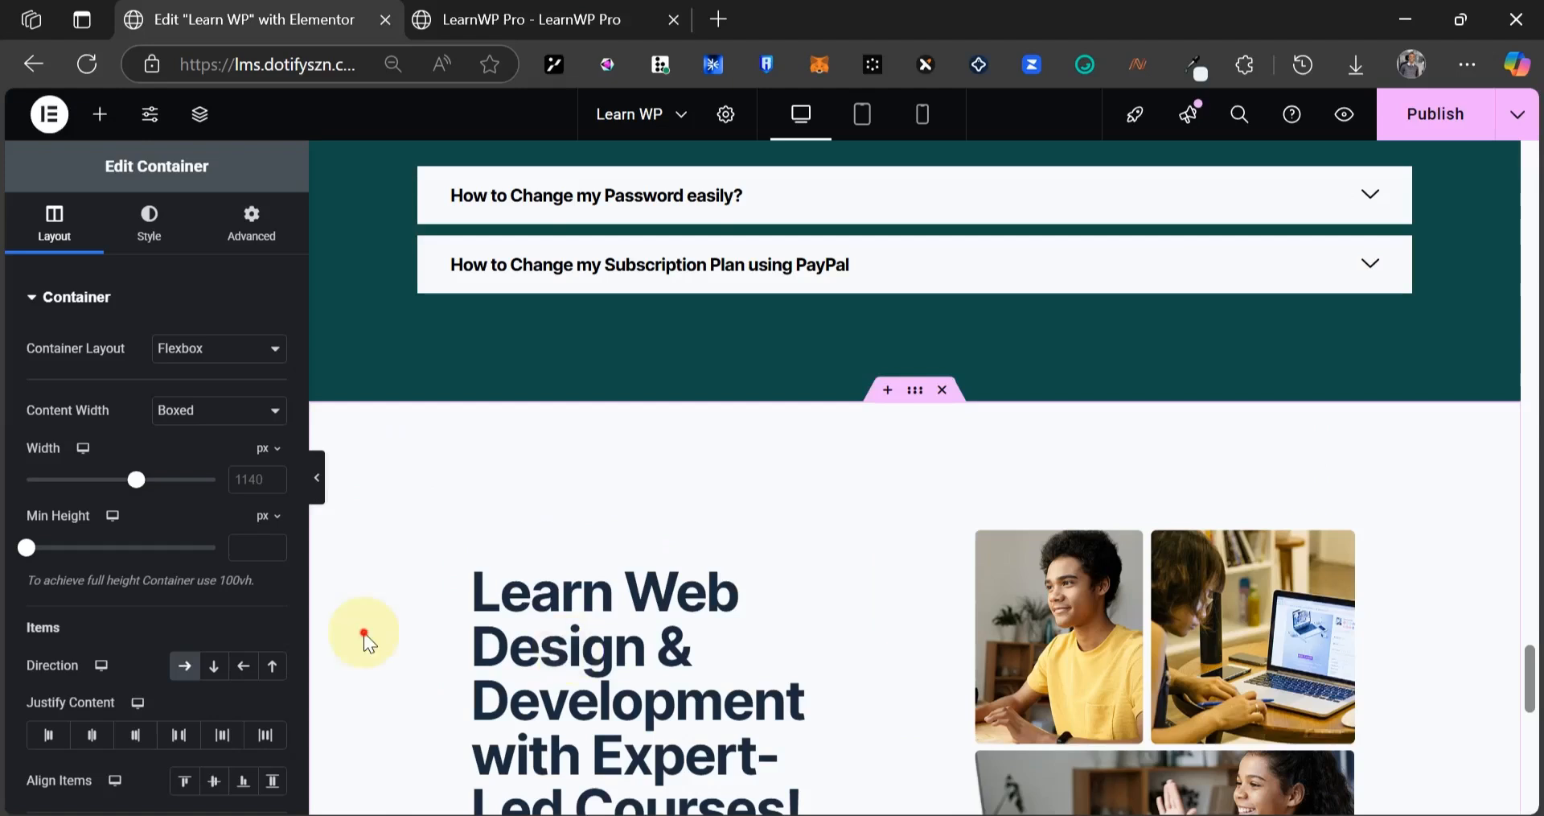
click(152, 399)
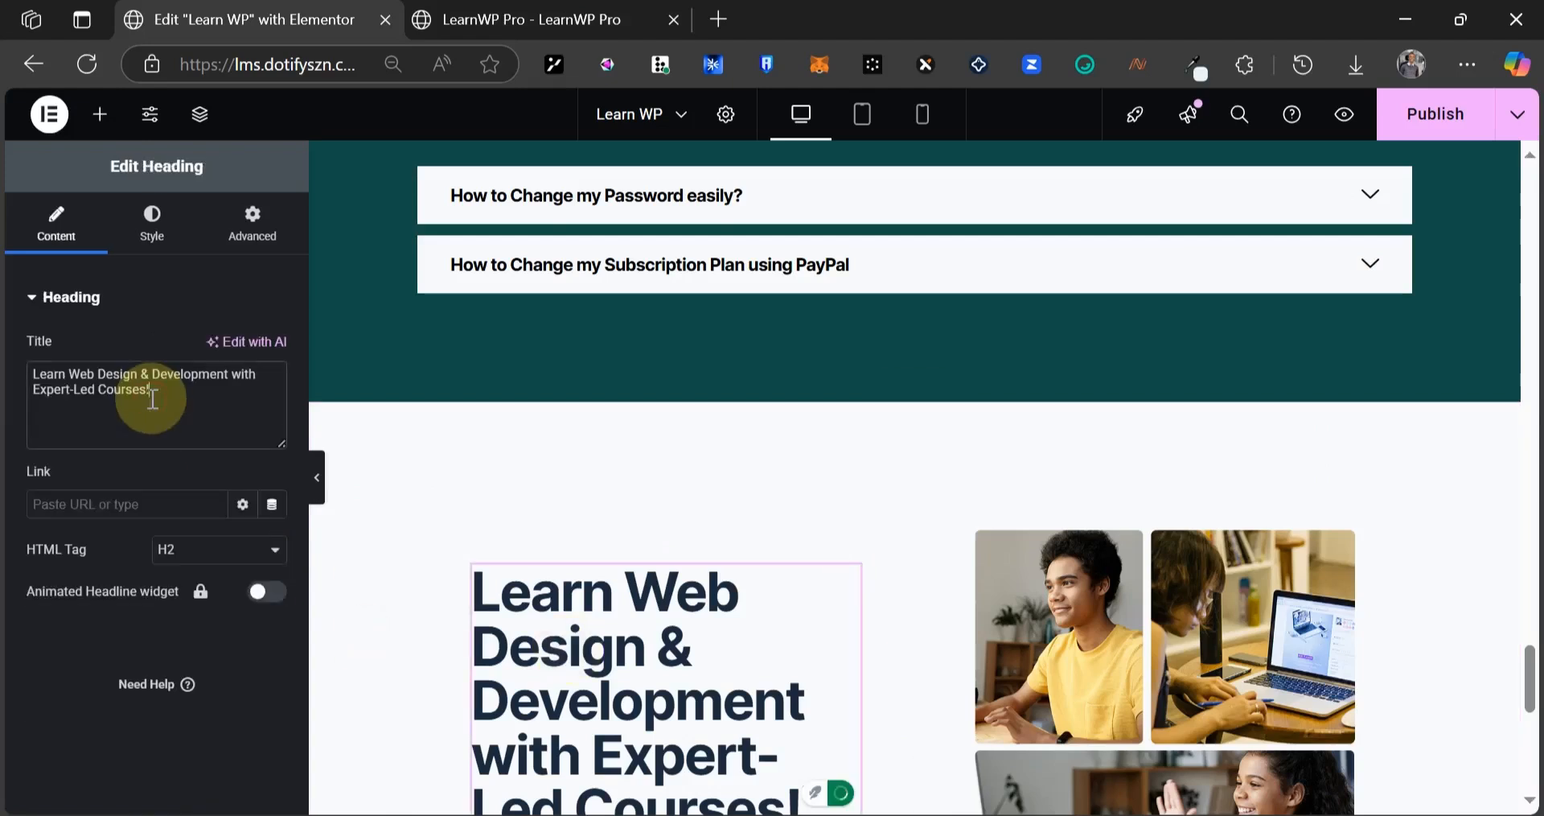
key(ctrl+a)
key(ctrl+v)
- Copy the reference section's "Join thousands of learners..." paragraph and replace the text under the new heading in the Elementor section with it
key(ctrl+Tab)
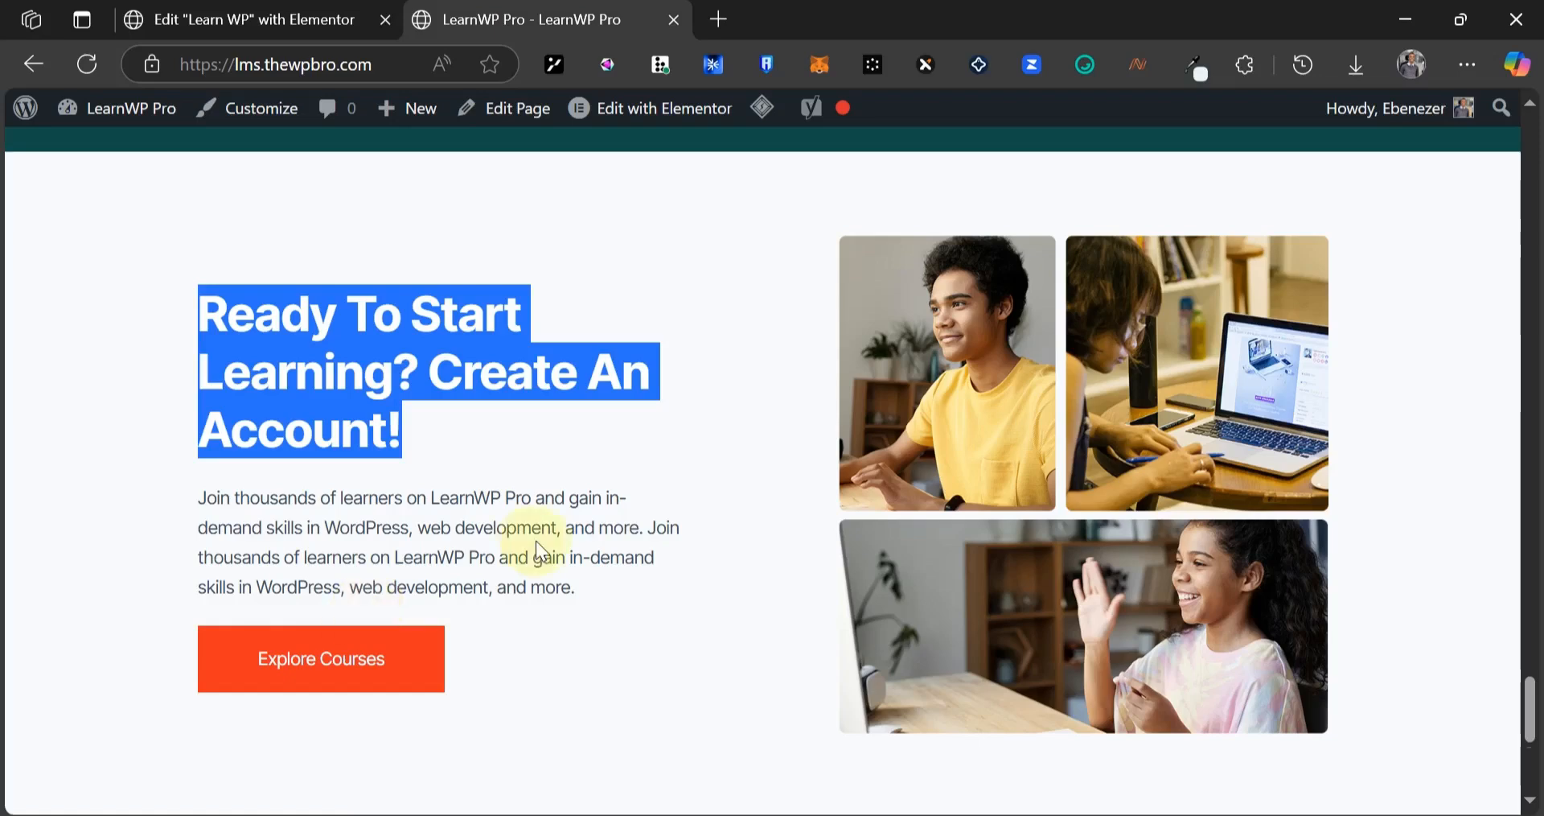
scroll(535, 541, down, 1)
drag(577, 472, 186, 382)
key(ctrl+c)
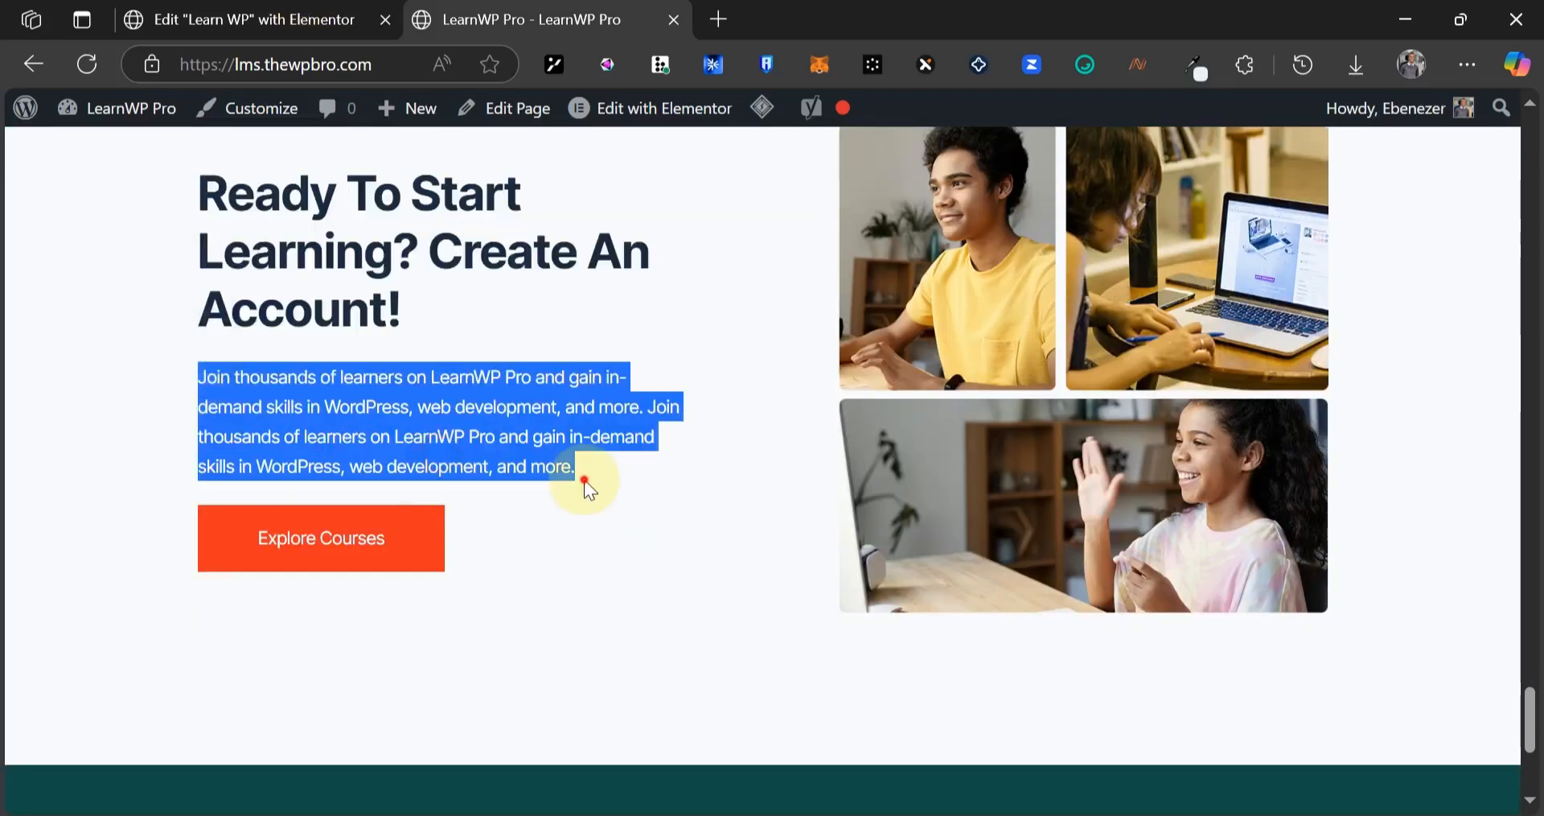
key(ctrl+Tab)
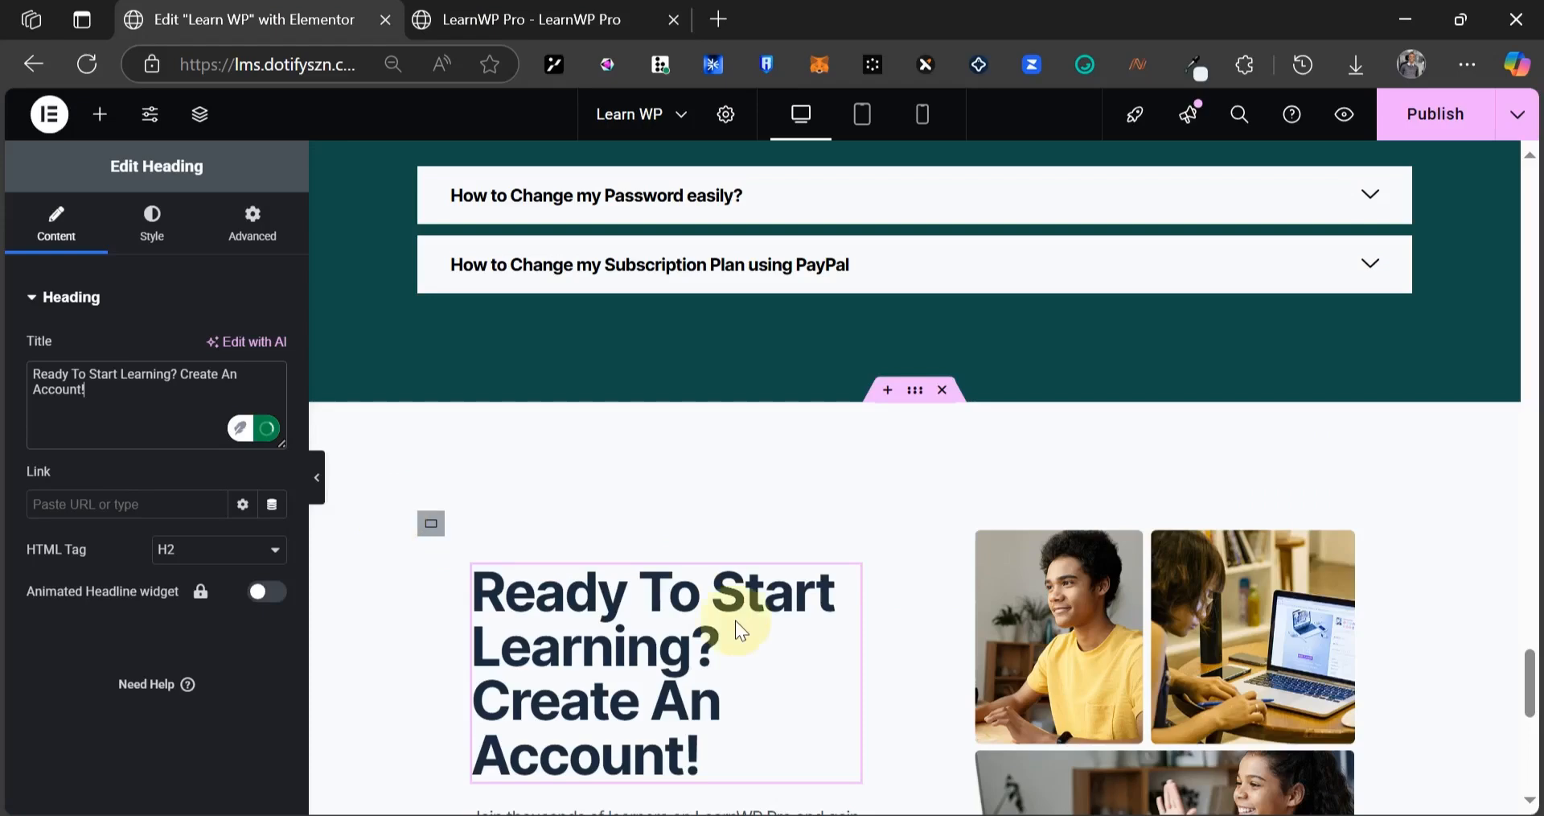
scroll(734, 620, down, 3)
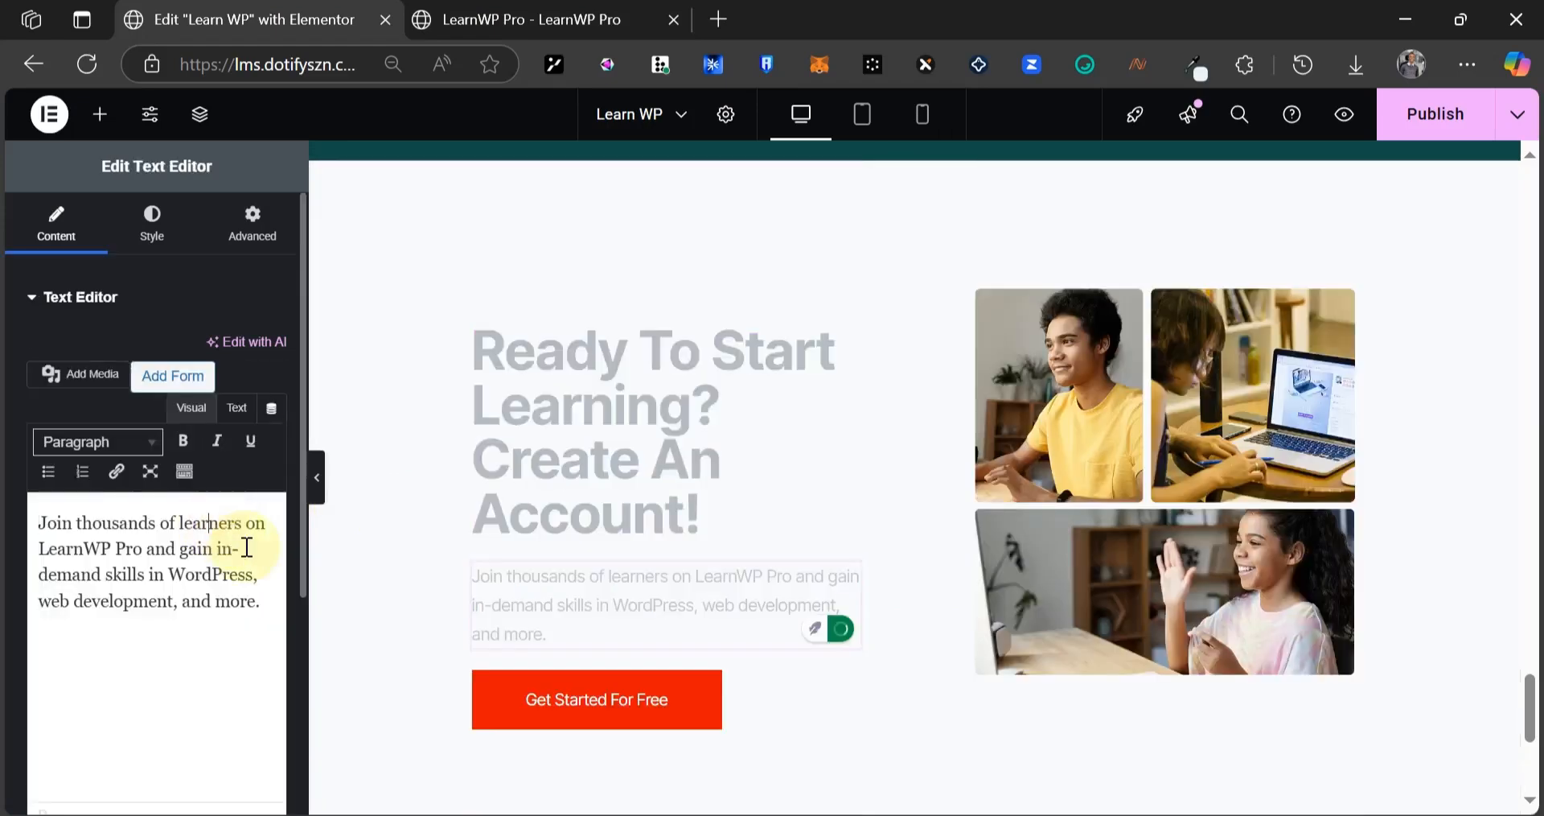
key(ctrl+a)
key(ctrl+v)
key(ctrl+Tab)
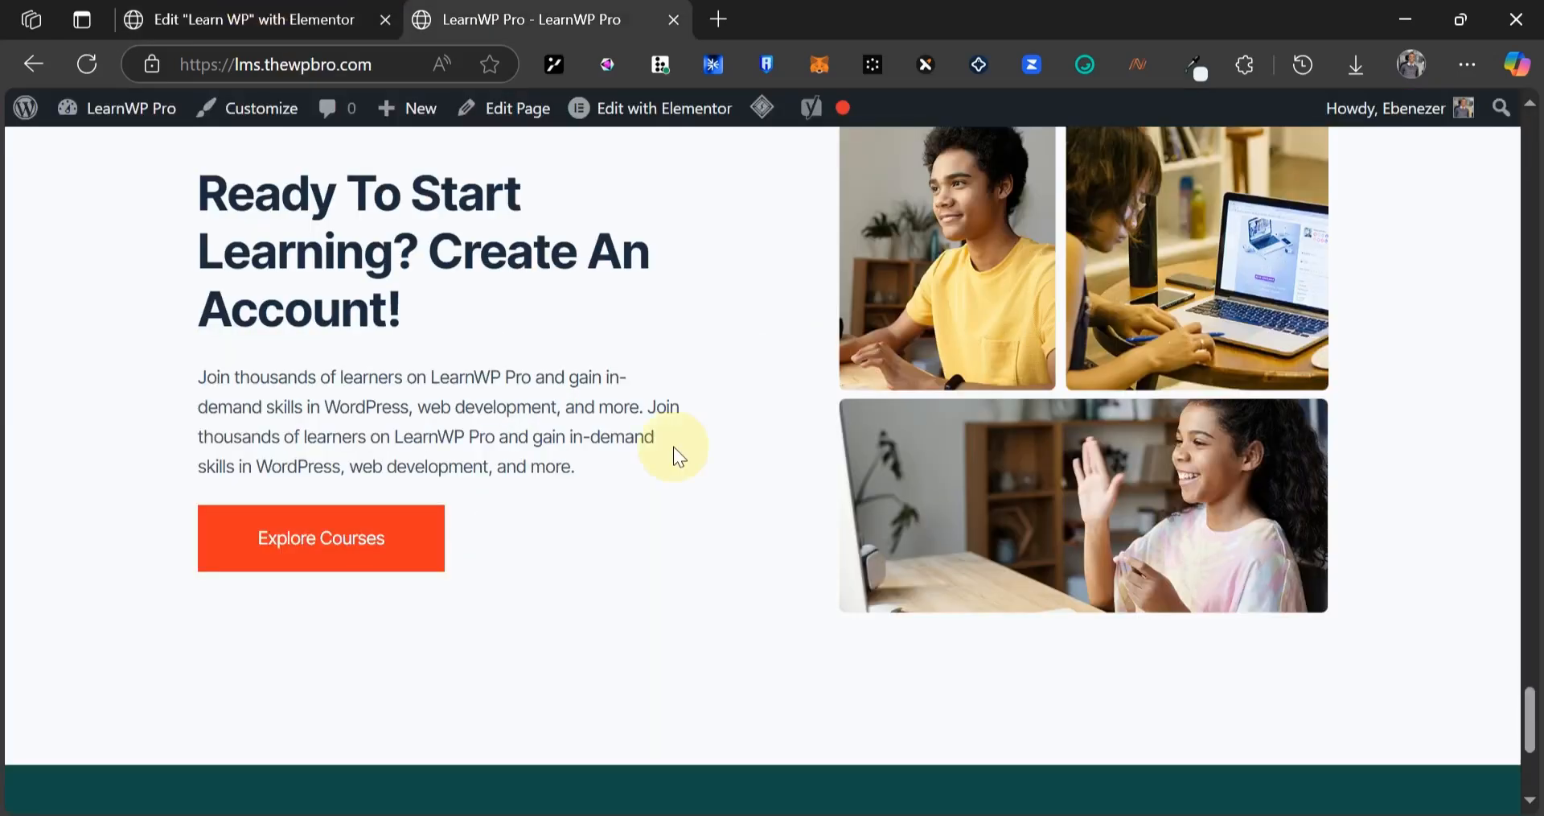
key(ctrl+Tab)
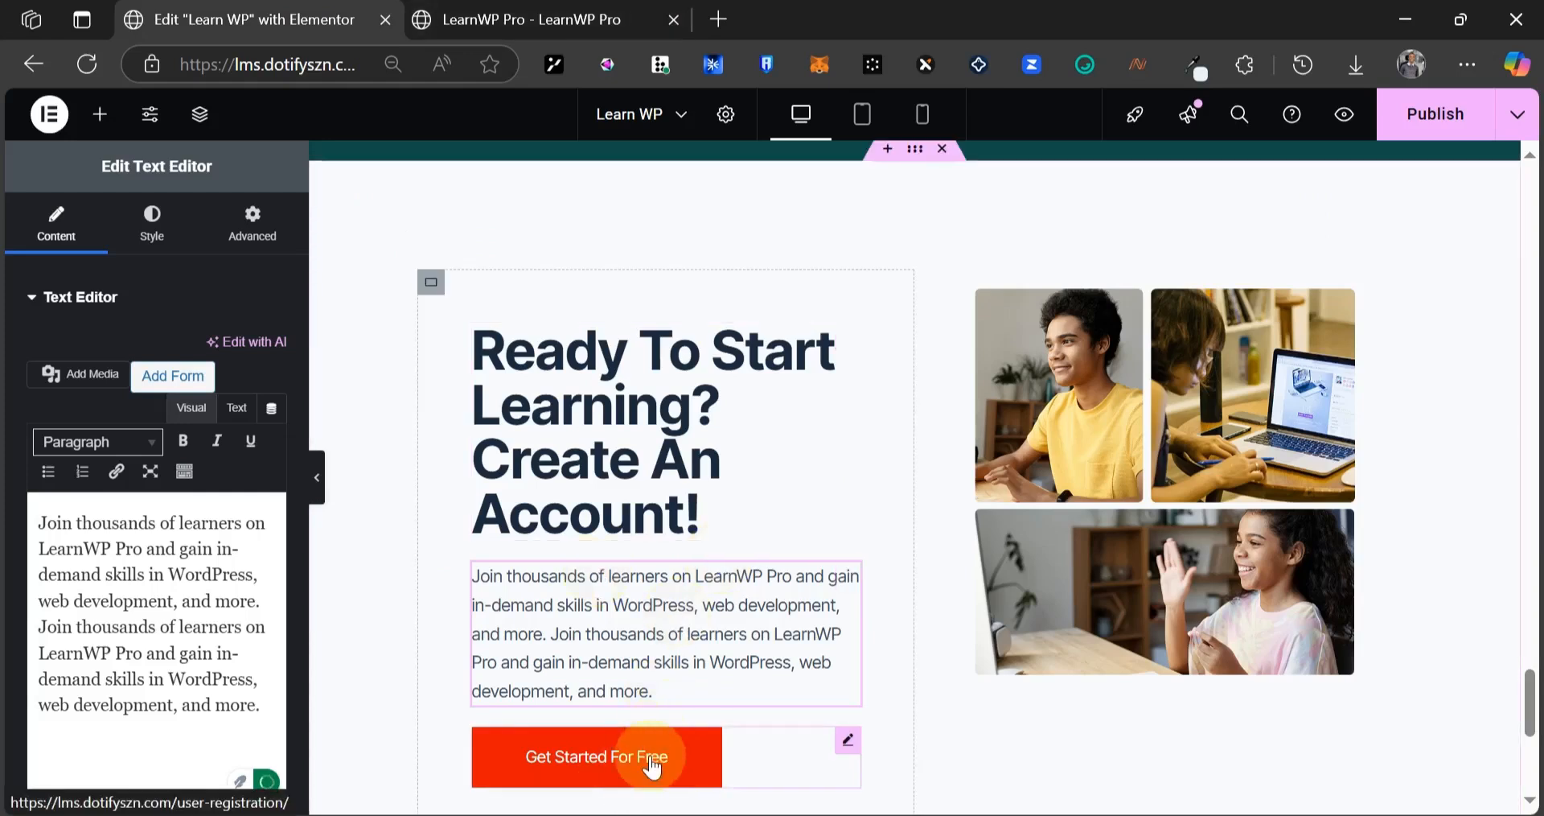
- Compare the section with the reference site and examine the paragraph's typography settings
click(482, 21)
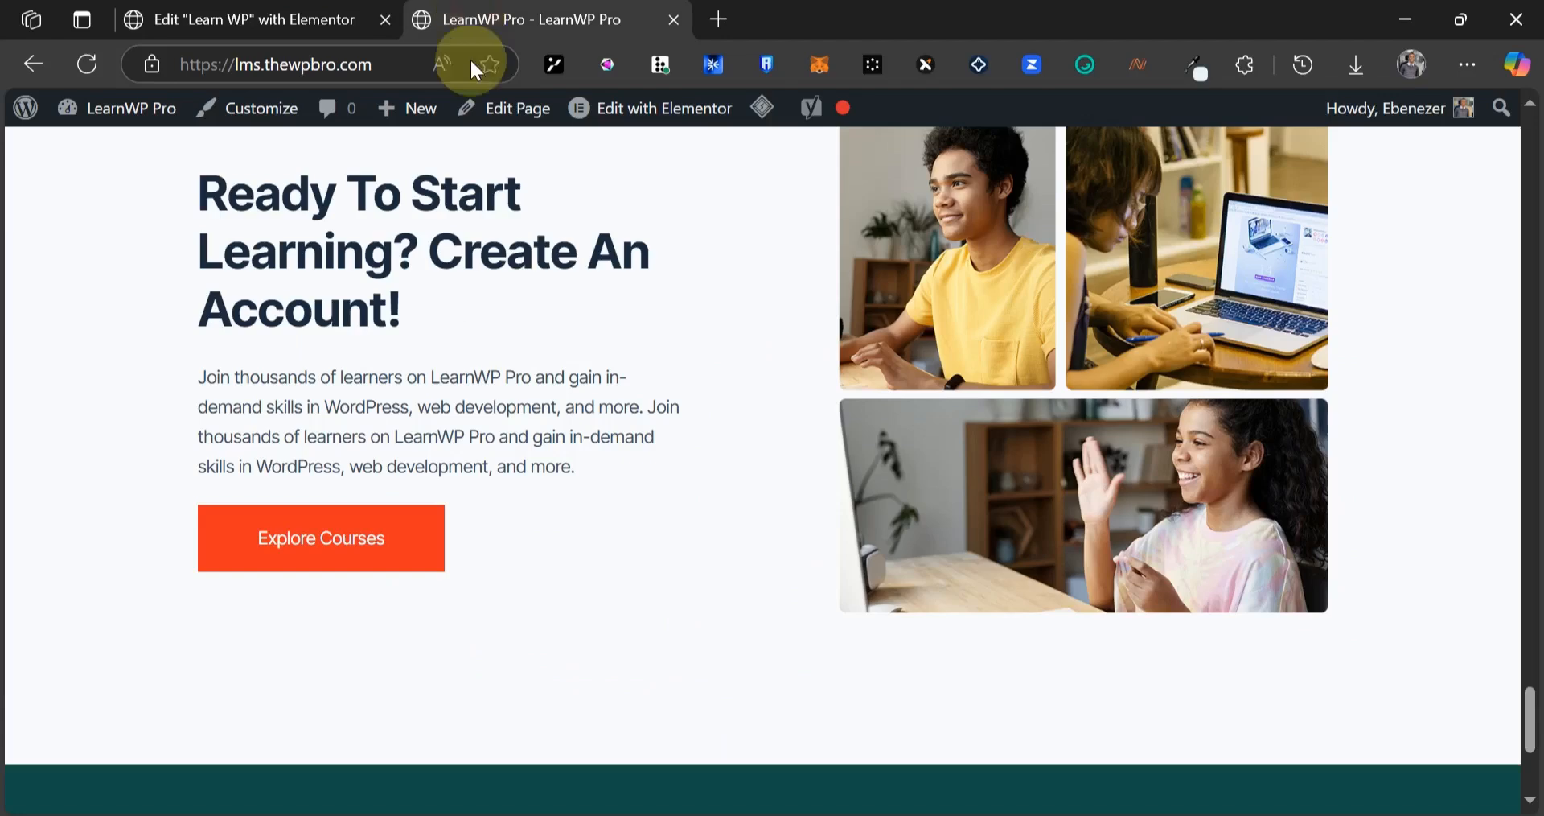
scroll(778, 330, up, 2)
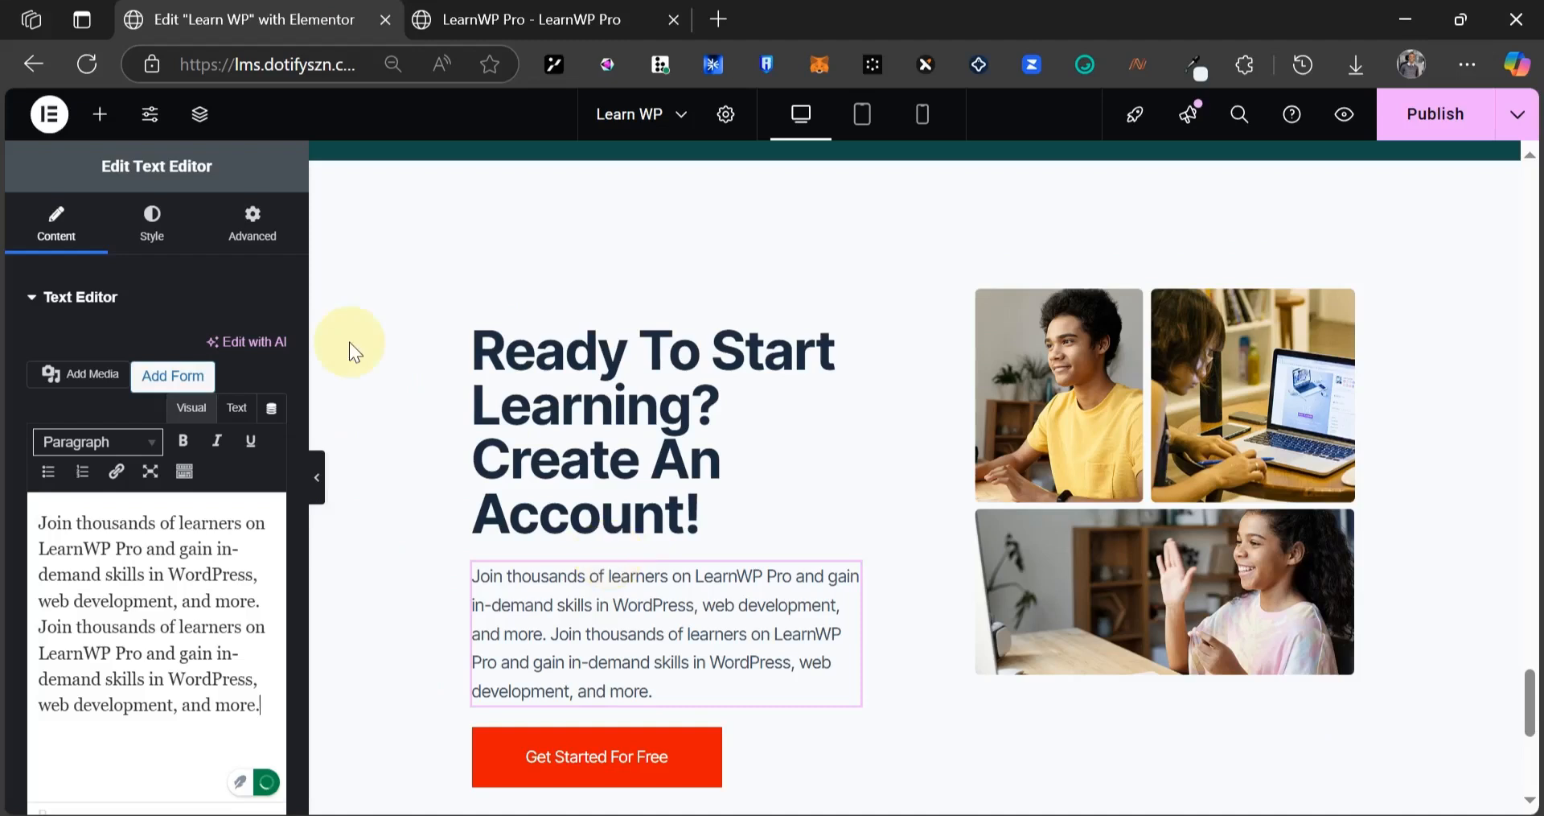
click(157, 237)
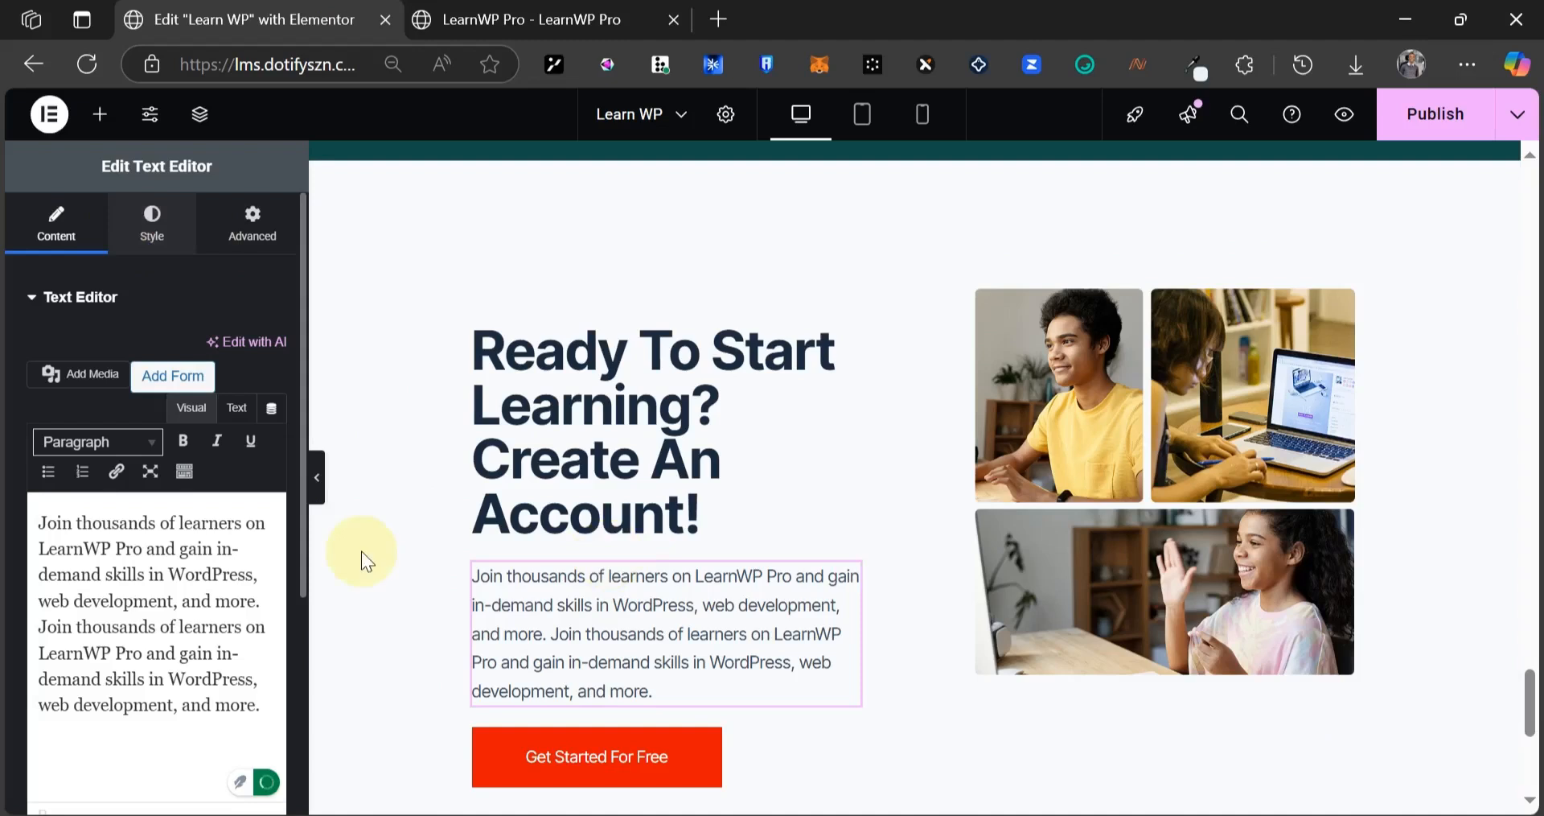
click(181, 248)
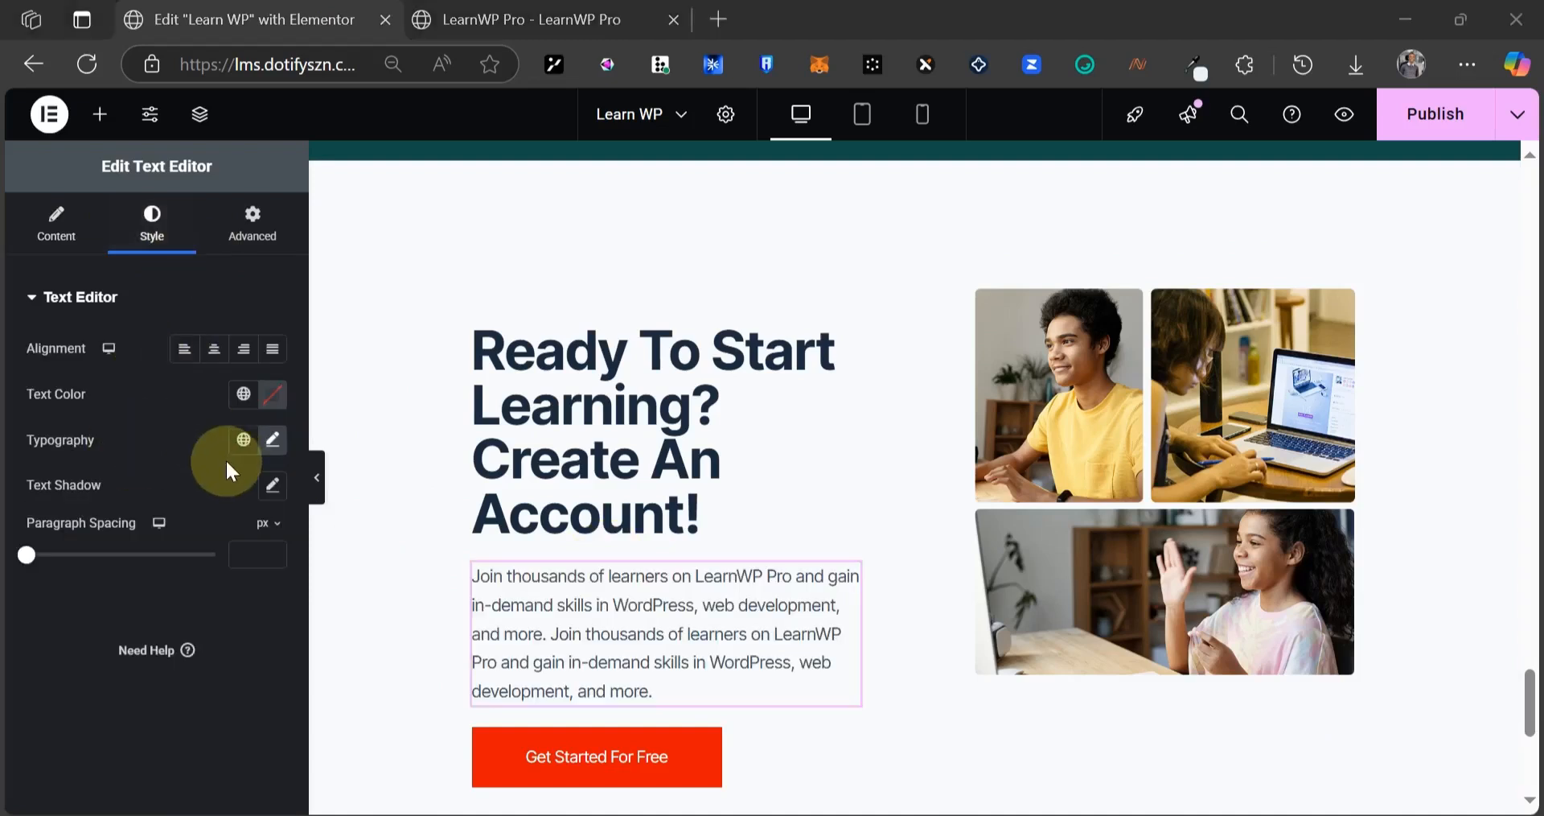
click(273, 439)
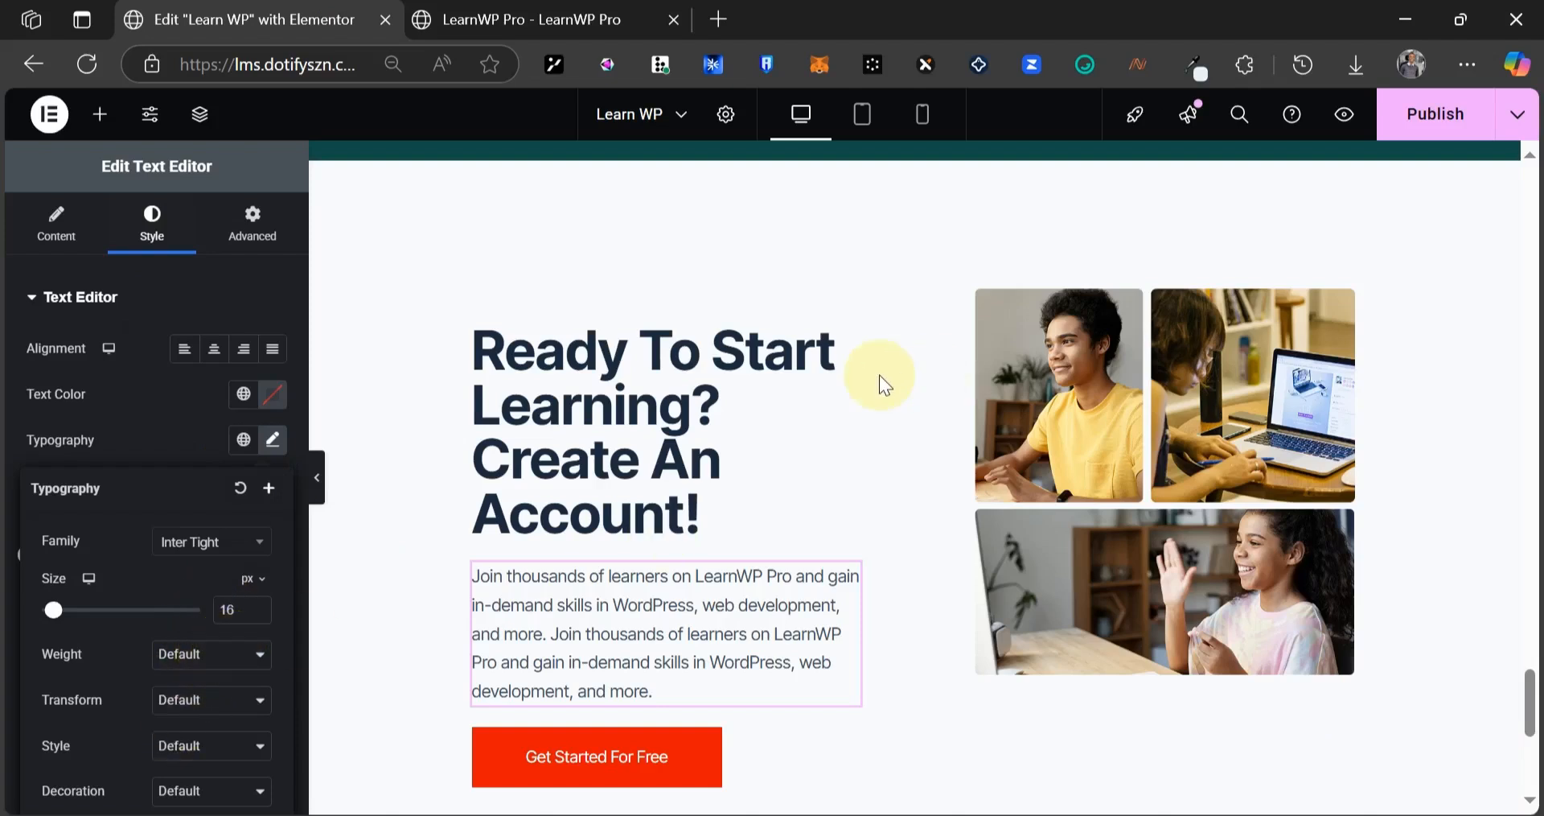
- Set the "Ready To Start Learning?" heading's font size to 40 px and its line height to 1.2 em
click(843, 337)
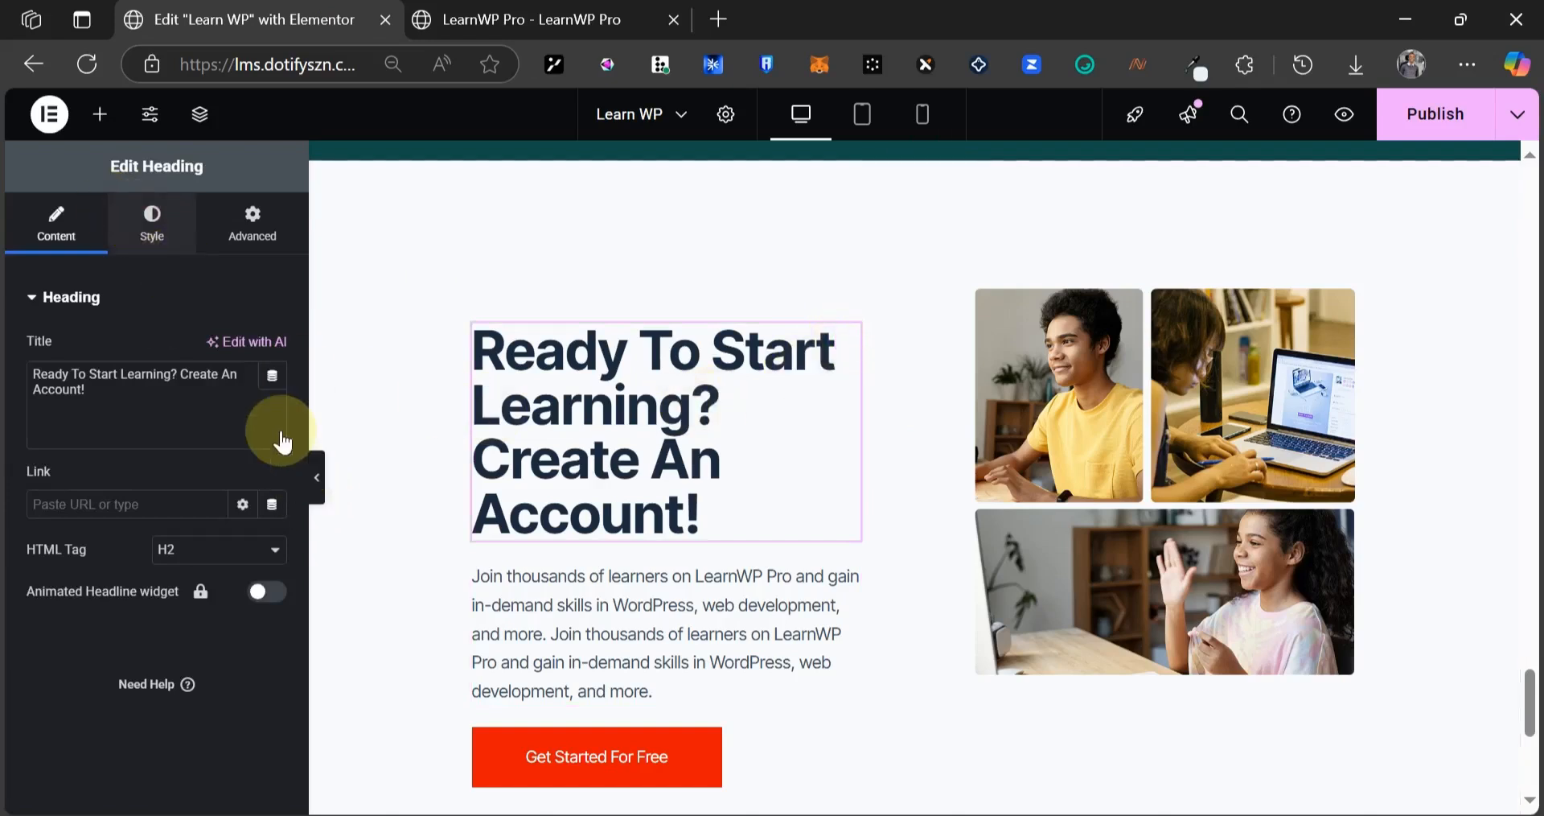
click(152, 225)
click(273, 409)
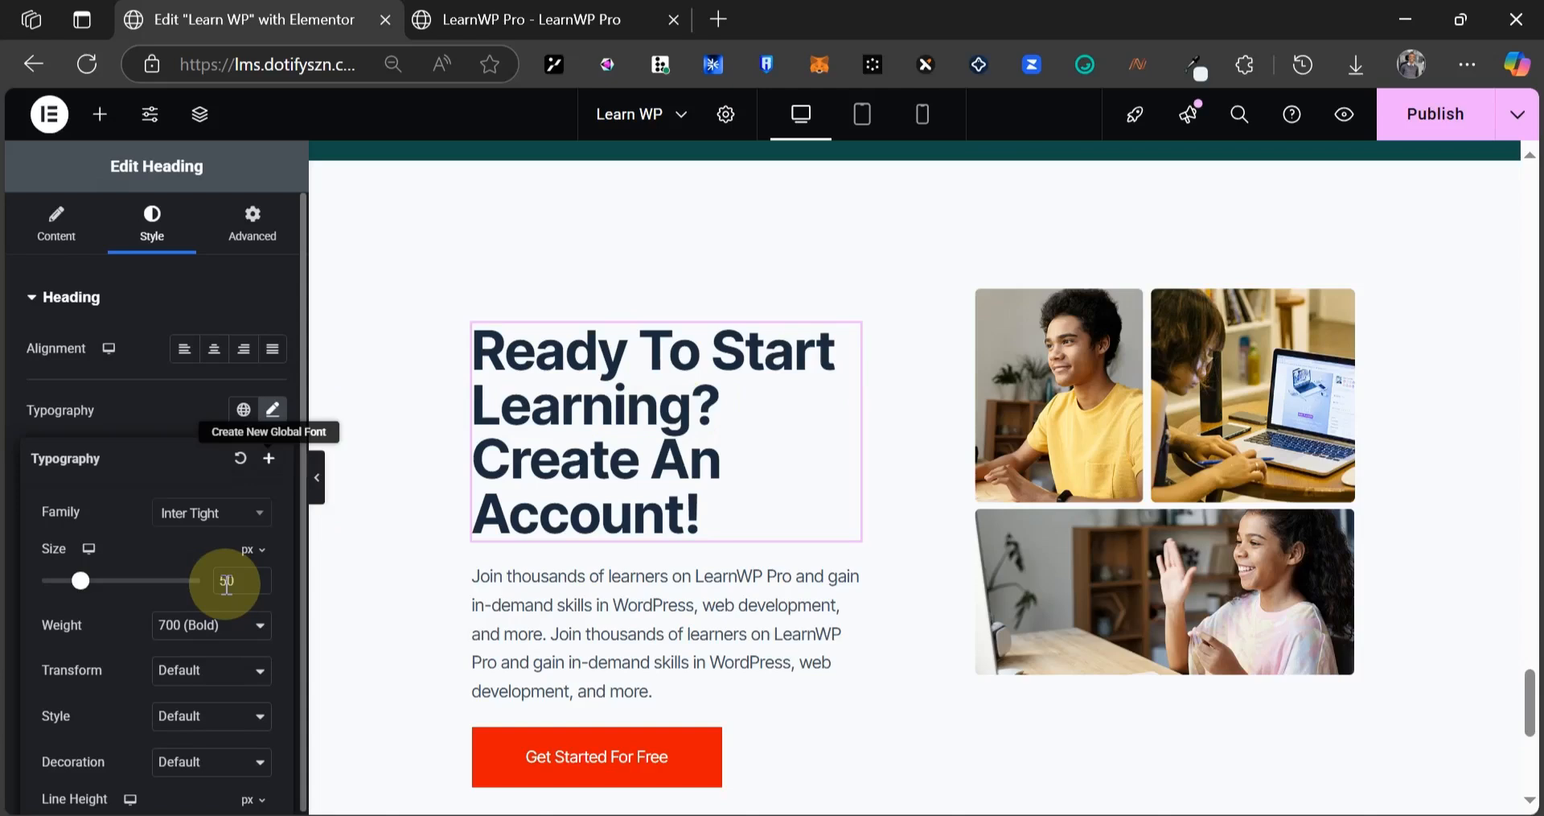
double_click(227, 583)
text(40)
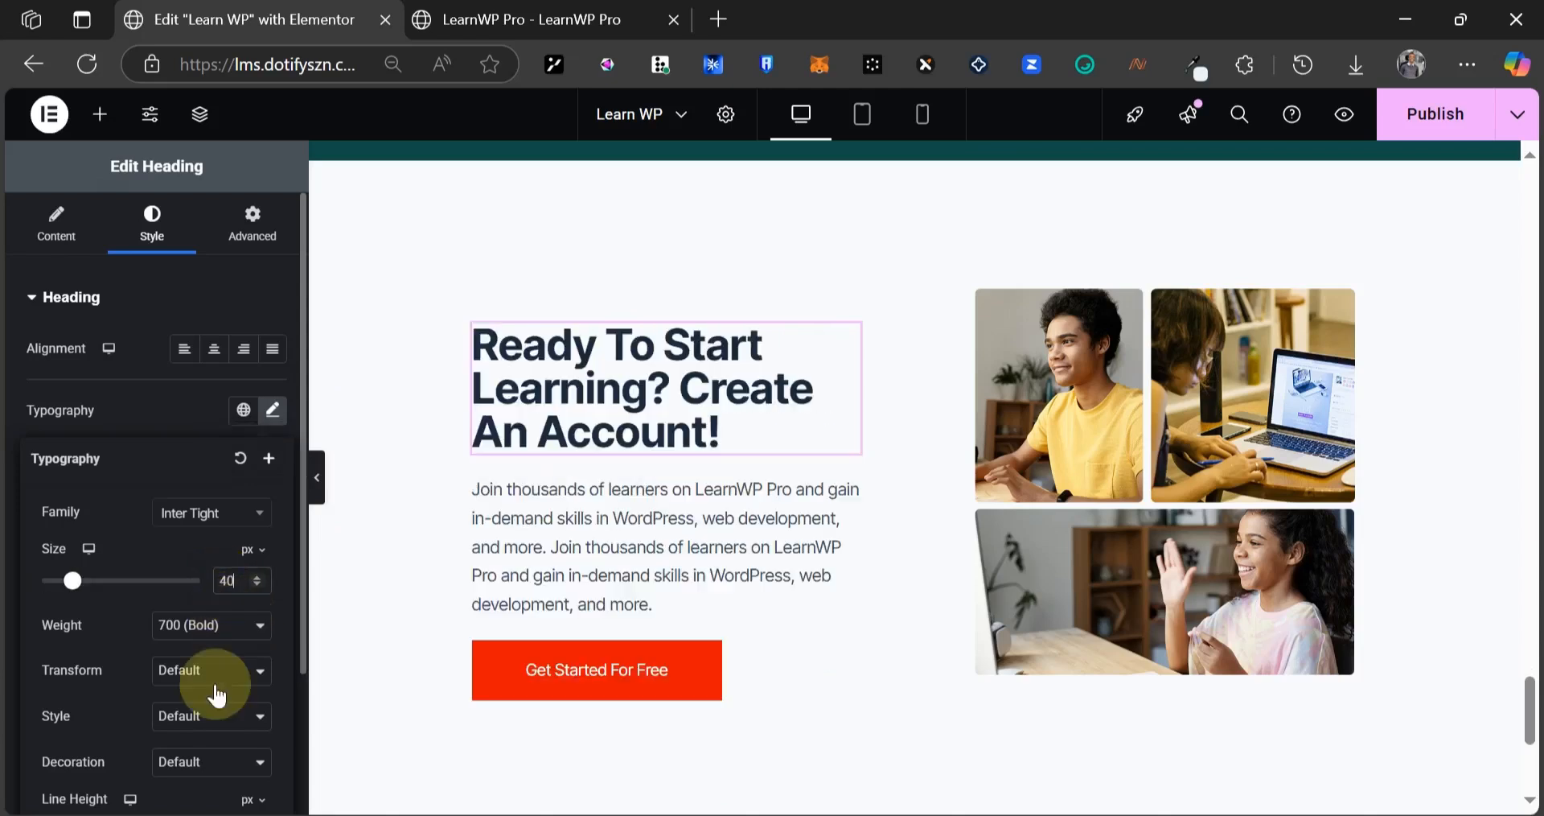
scroll(228, 676, down, 2)
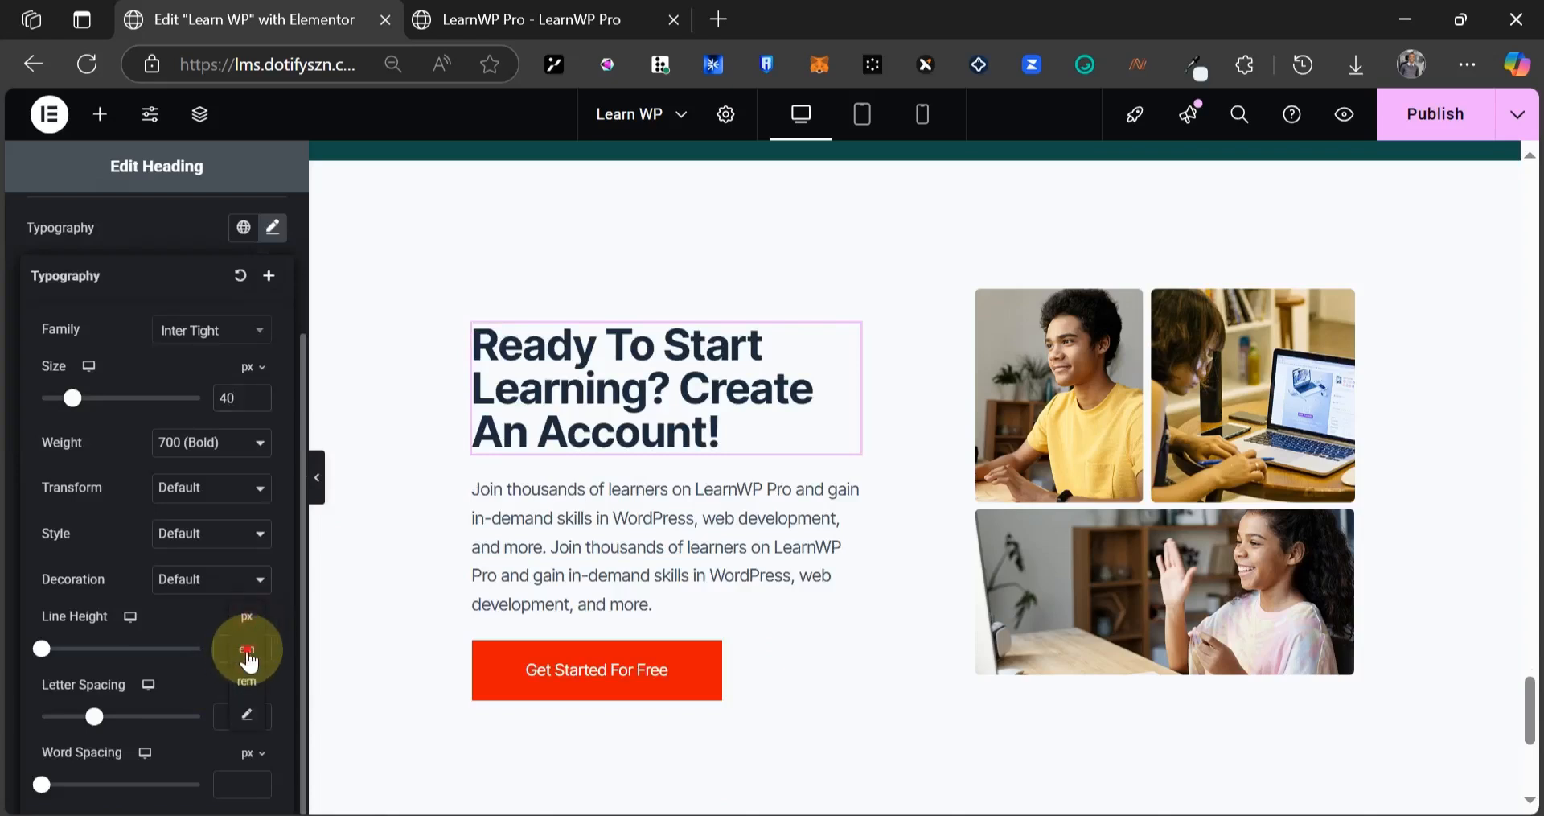
click(239, 656)
text(1)
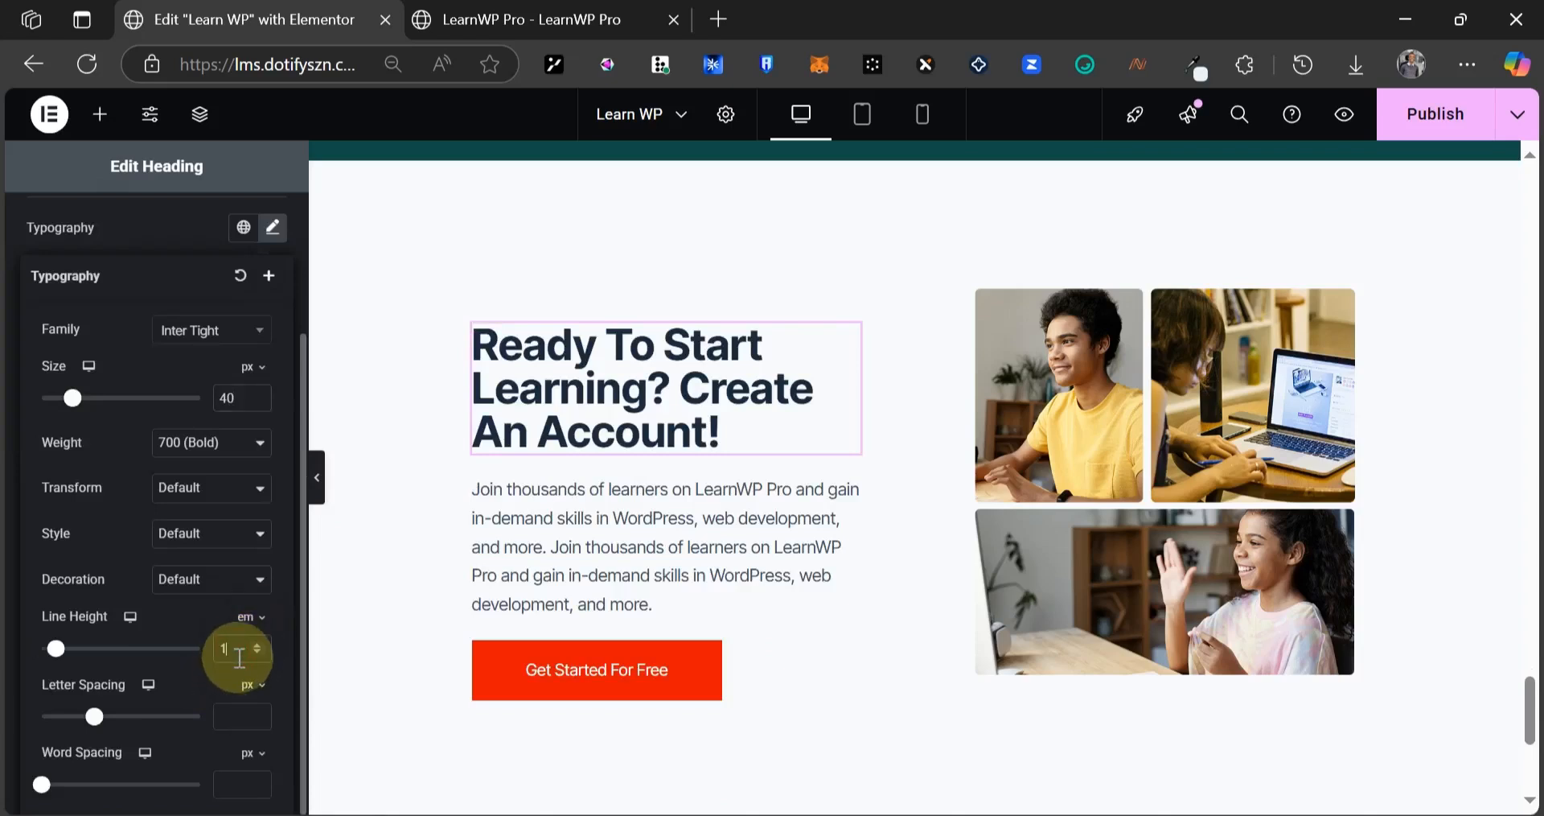
text(.2)
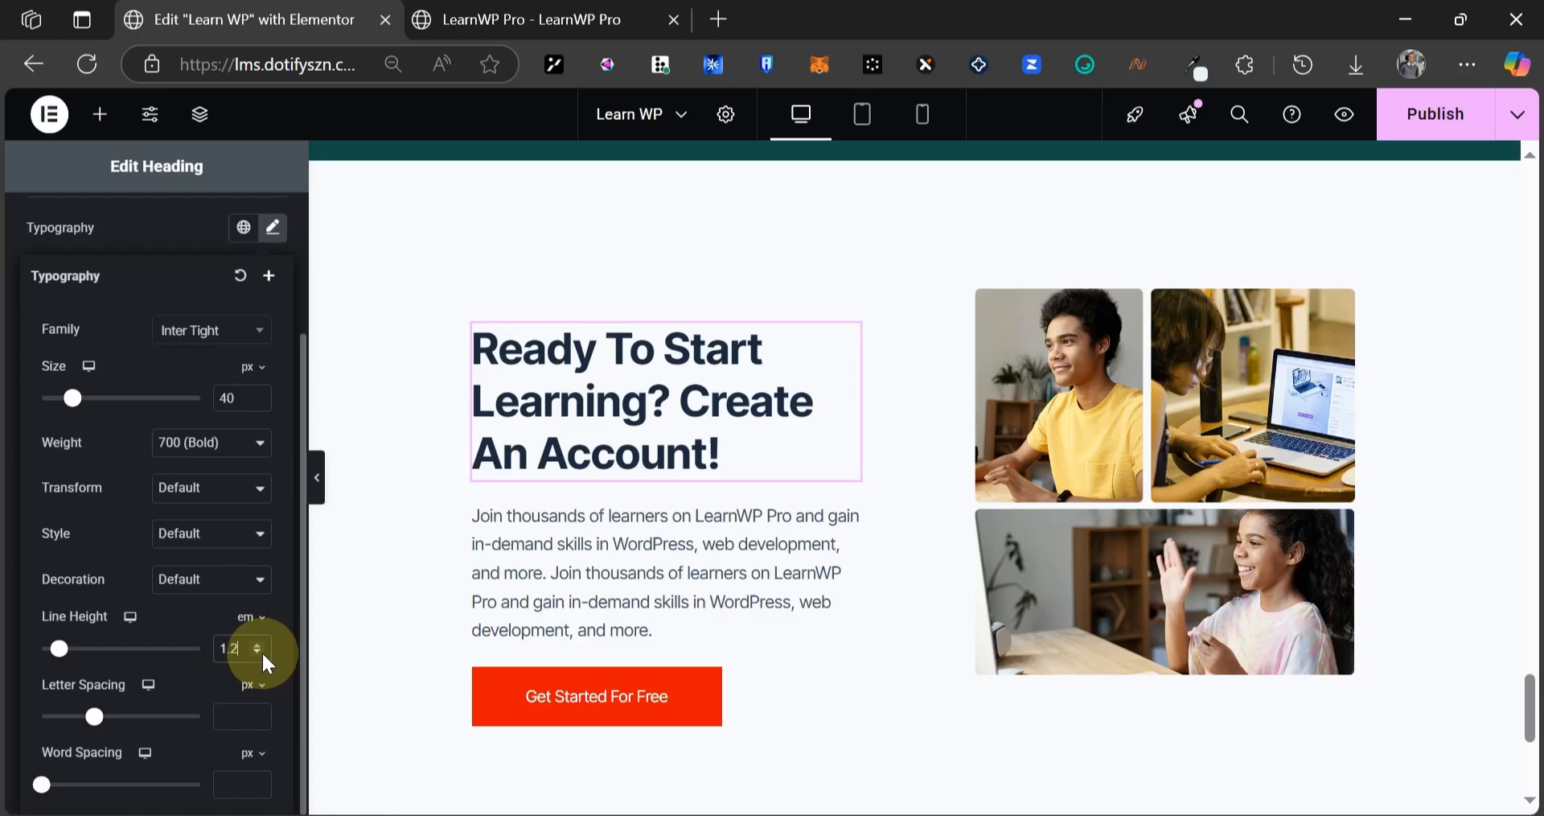
- Try a 1.1 em line height on the heading and preview the section at full page width
click(260, 652)
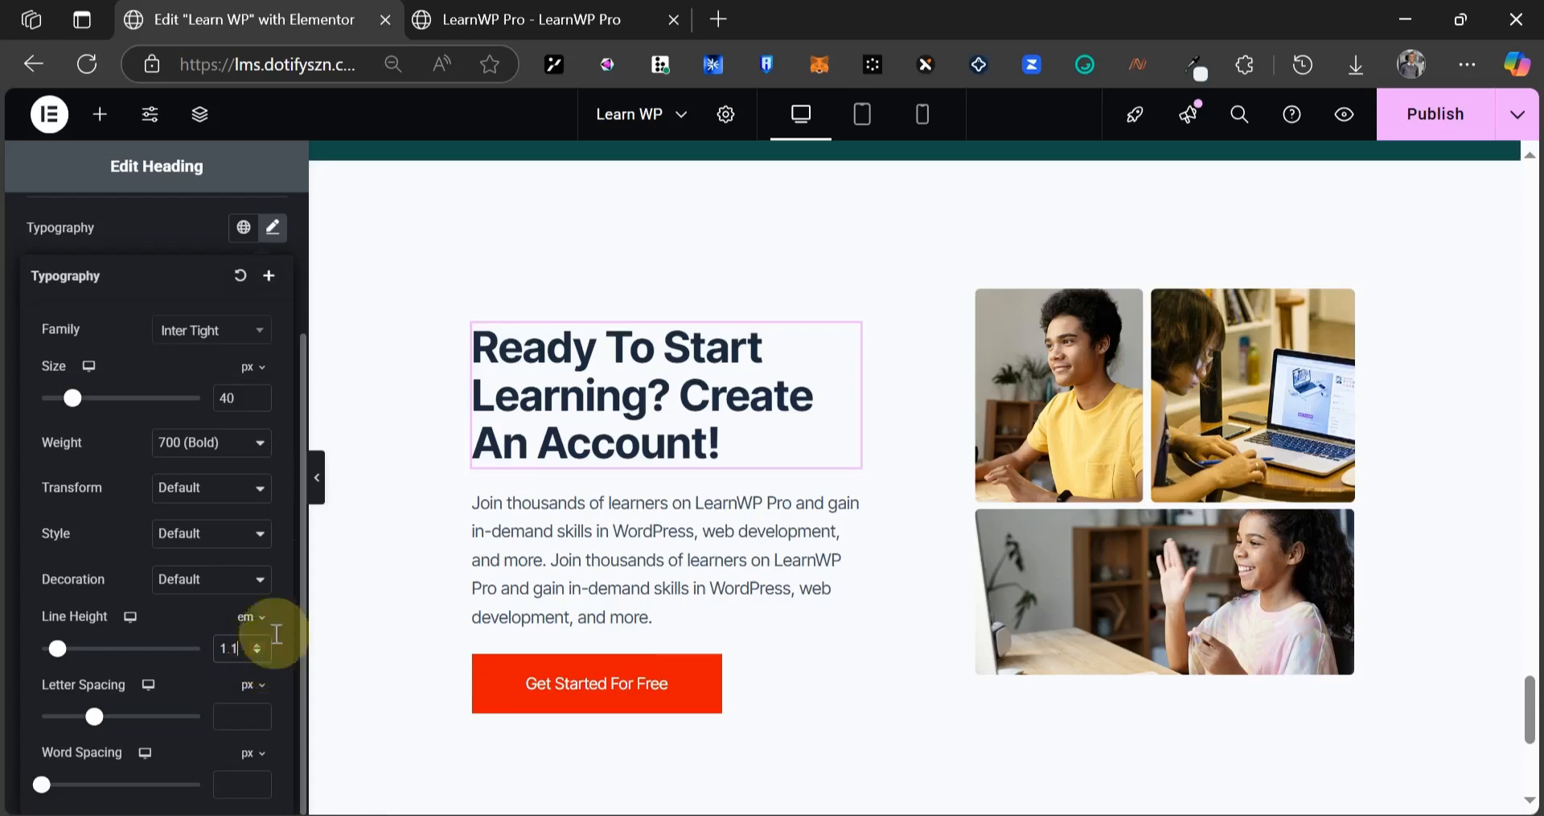
click(320, 482)
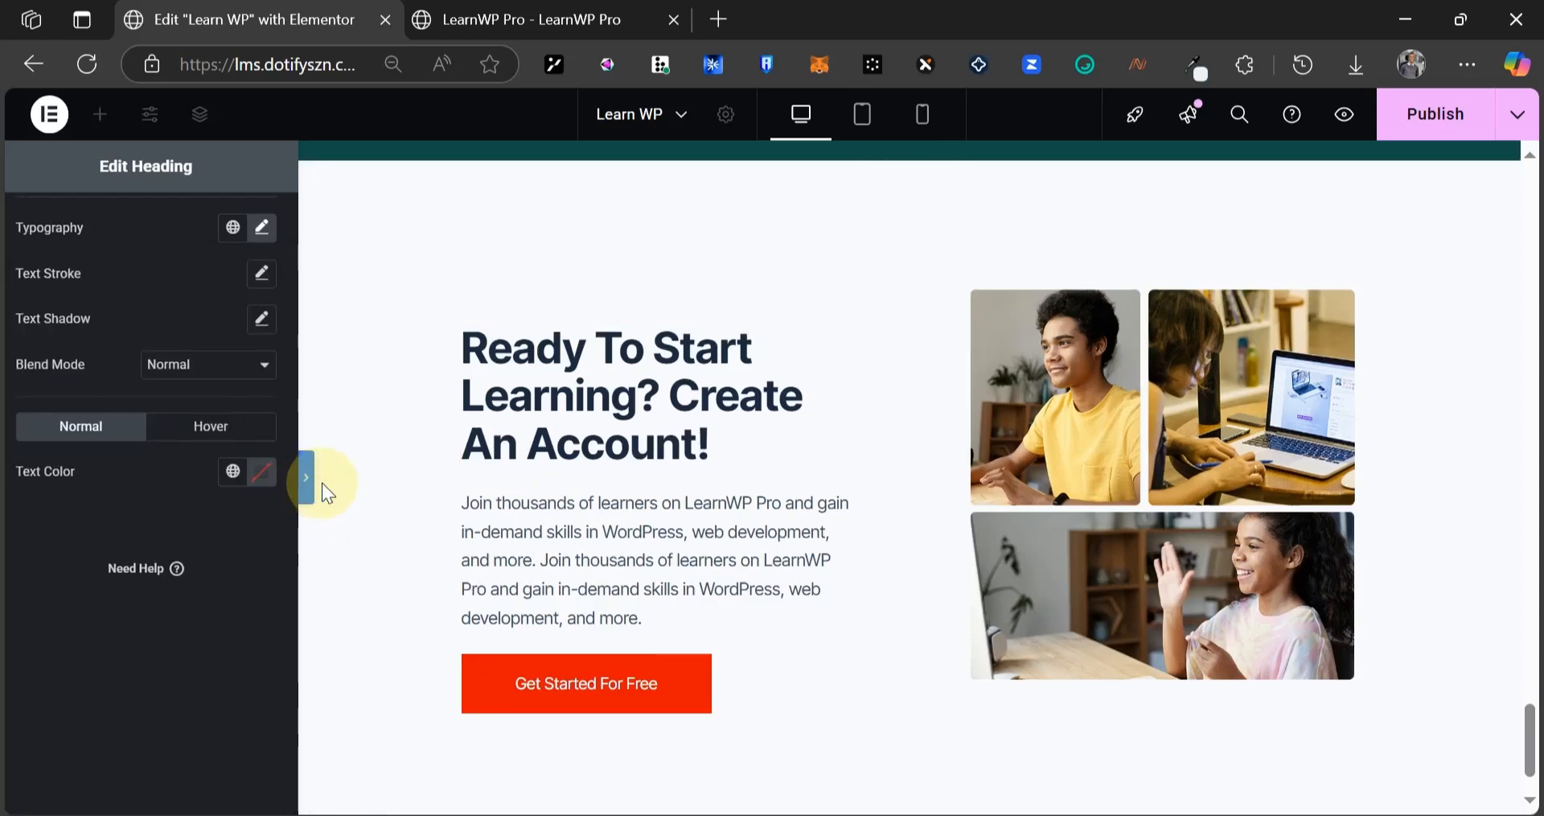
click(322, 483)
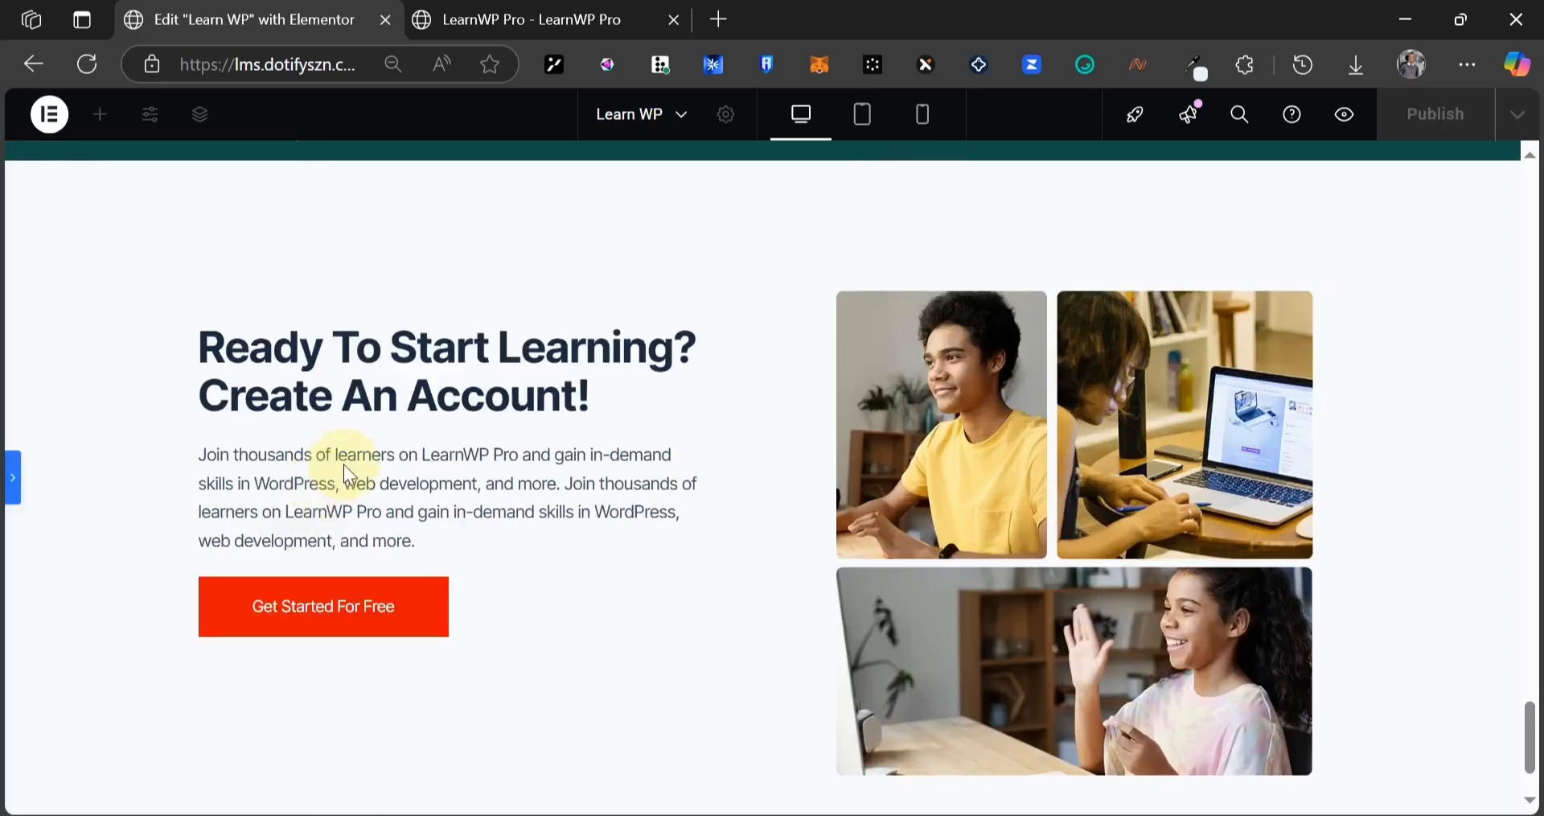
click(14, 483)
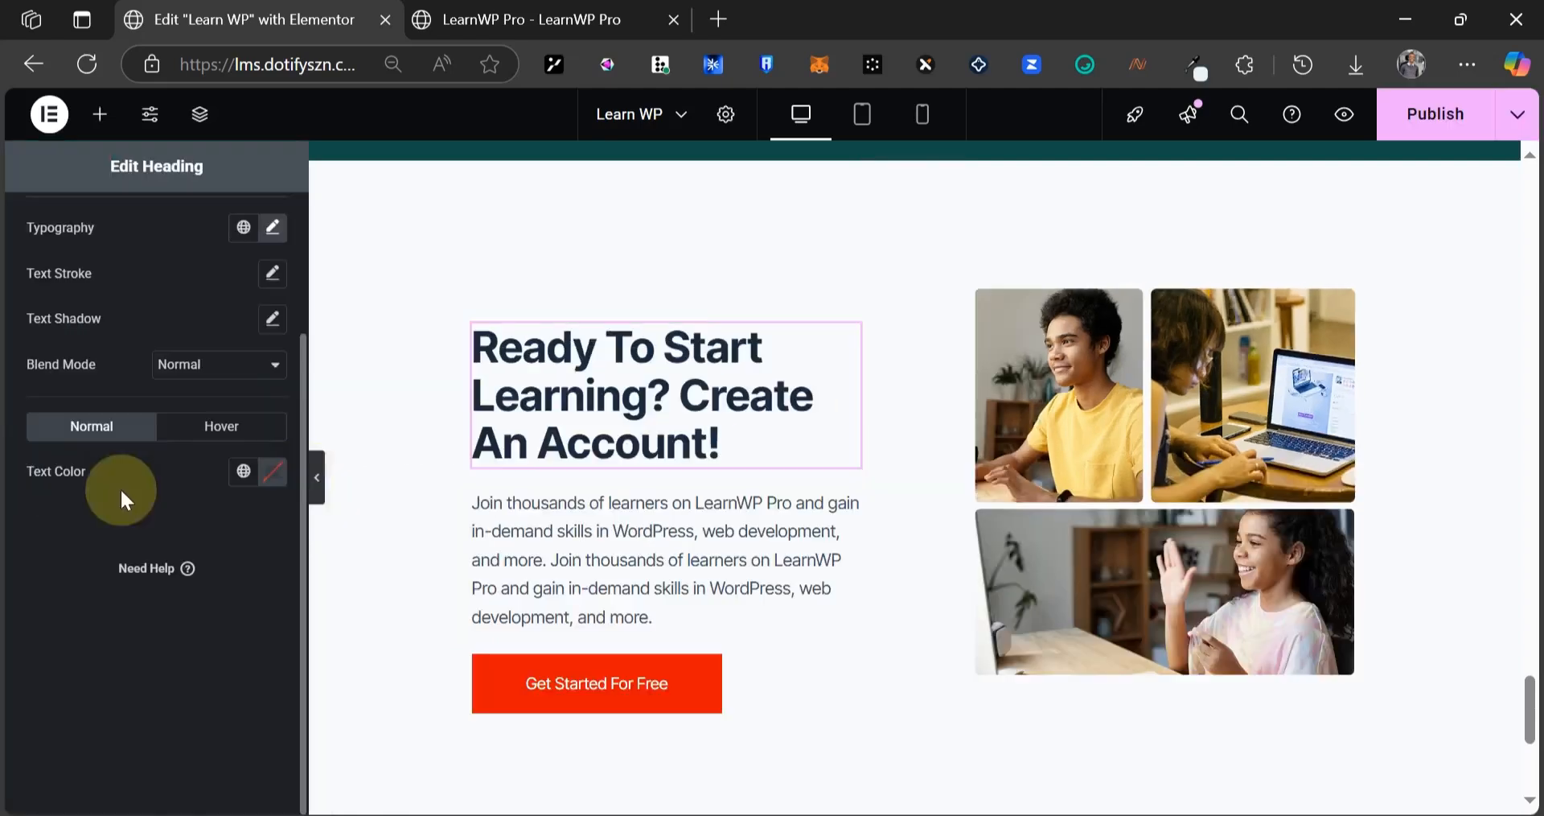
- Set the heading's line height back to 1.2 em in its typography settings
scroll(261, 362, up, 2)
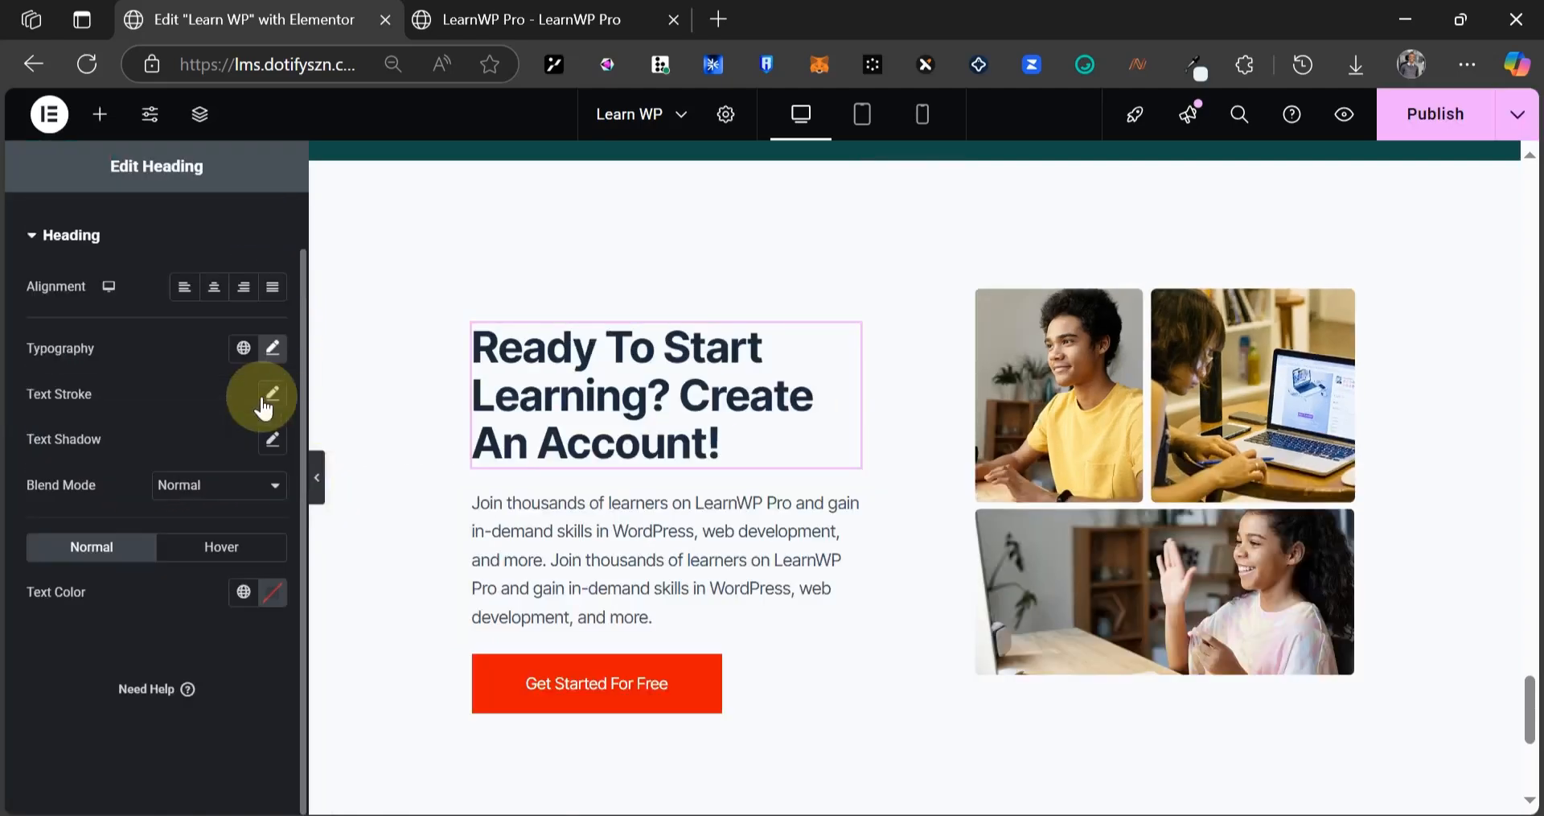
click(271, 348)
click(244, 771)
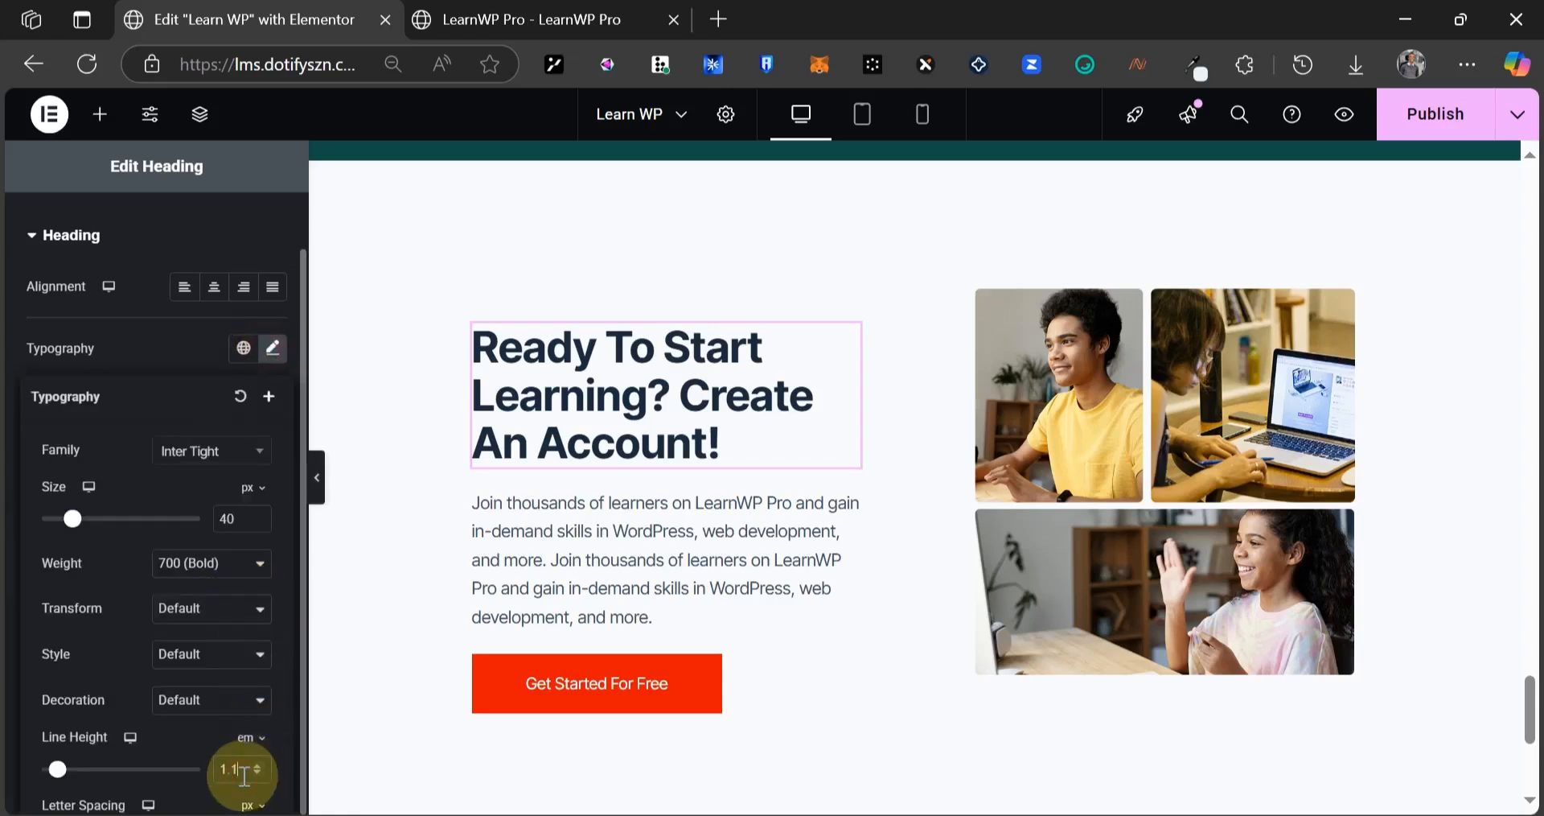
key(BackSpace)
text(2)
click(563, 392)
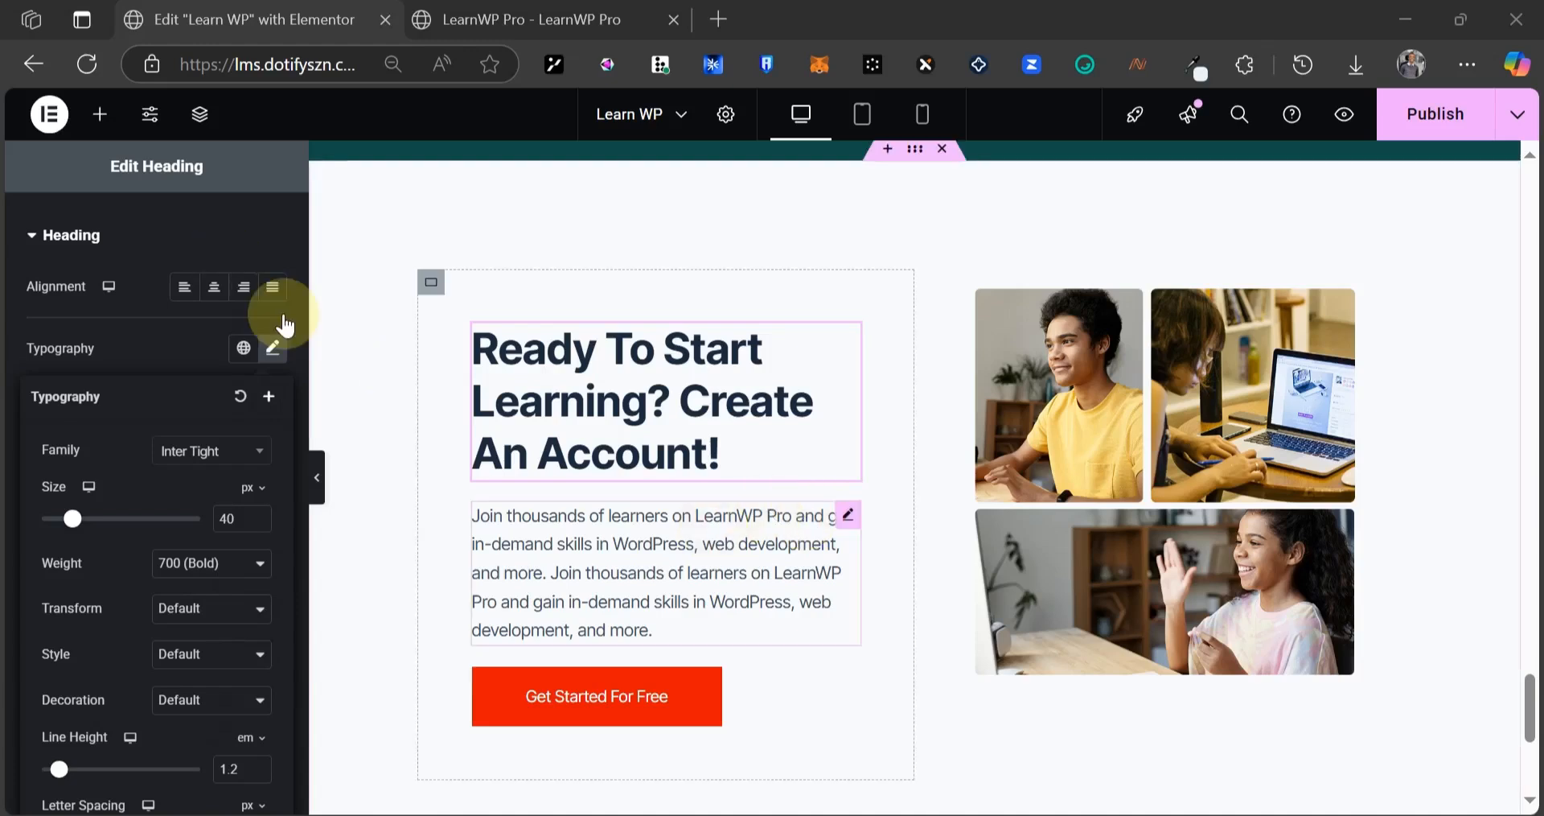
- Set the padding of the container holding the heading, paragraph and button to 60 px on all four sides
click(431, 283)
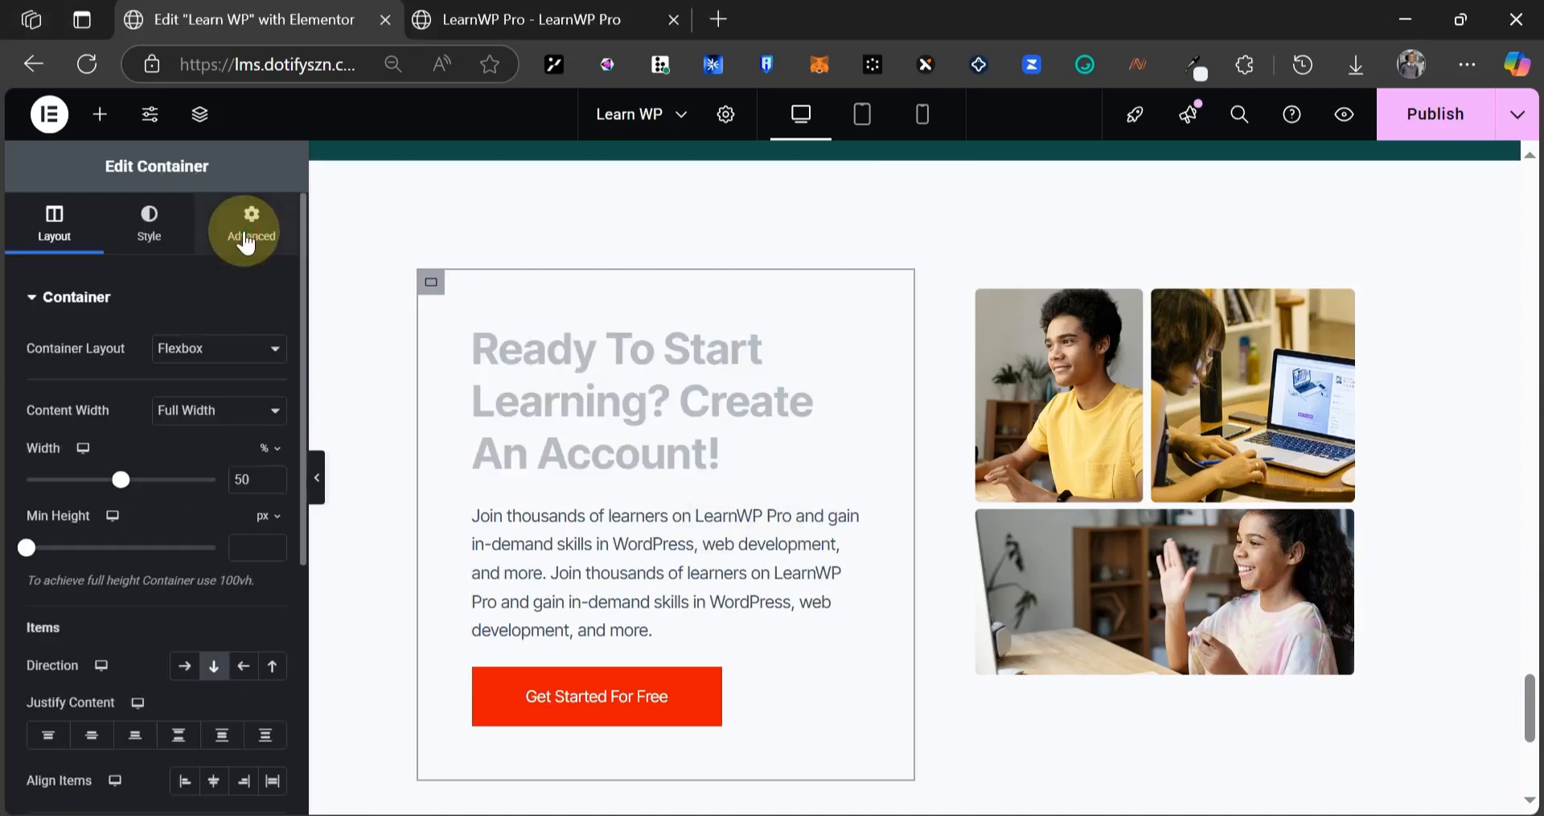
click(246, 239)
click(47, 457)
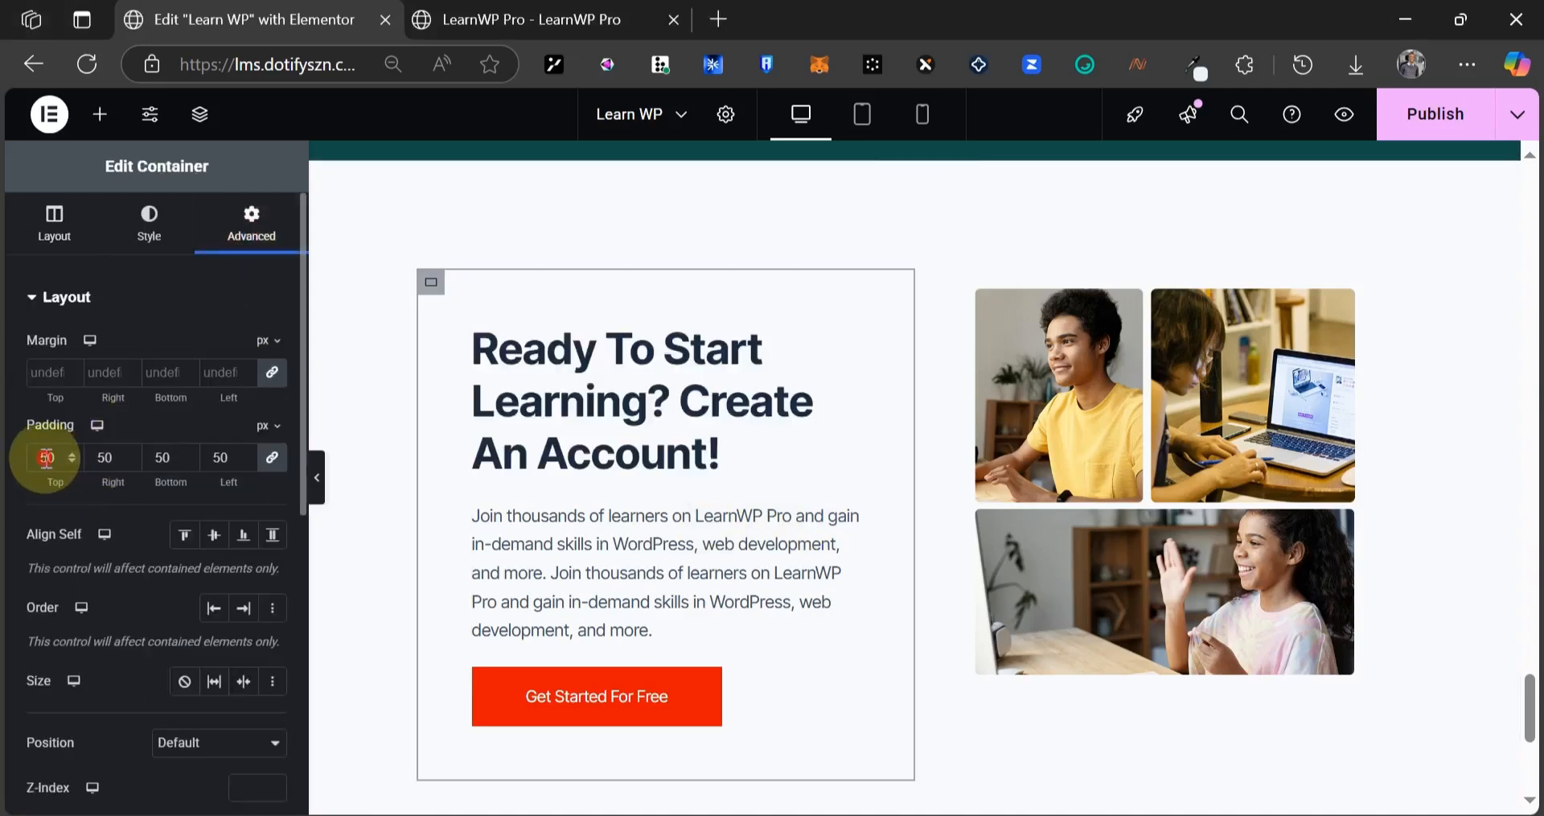
double_click(34, 459)
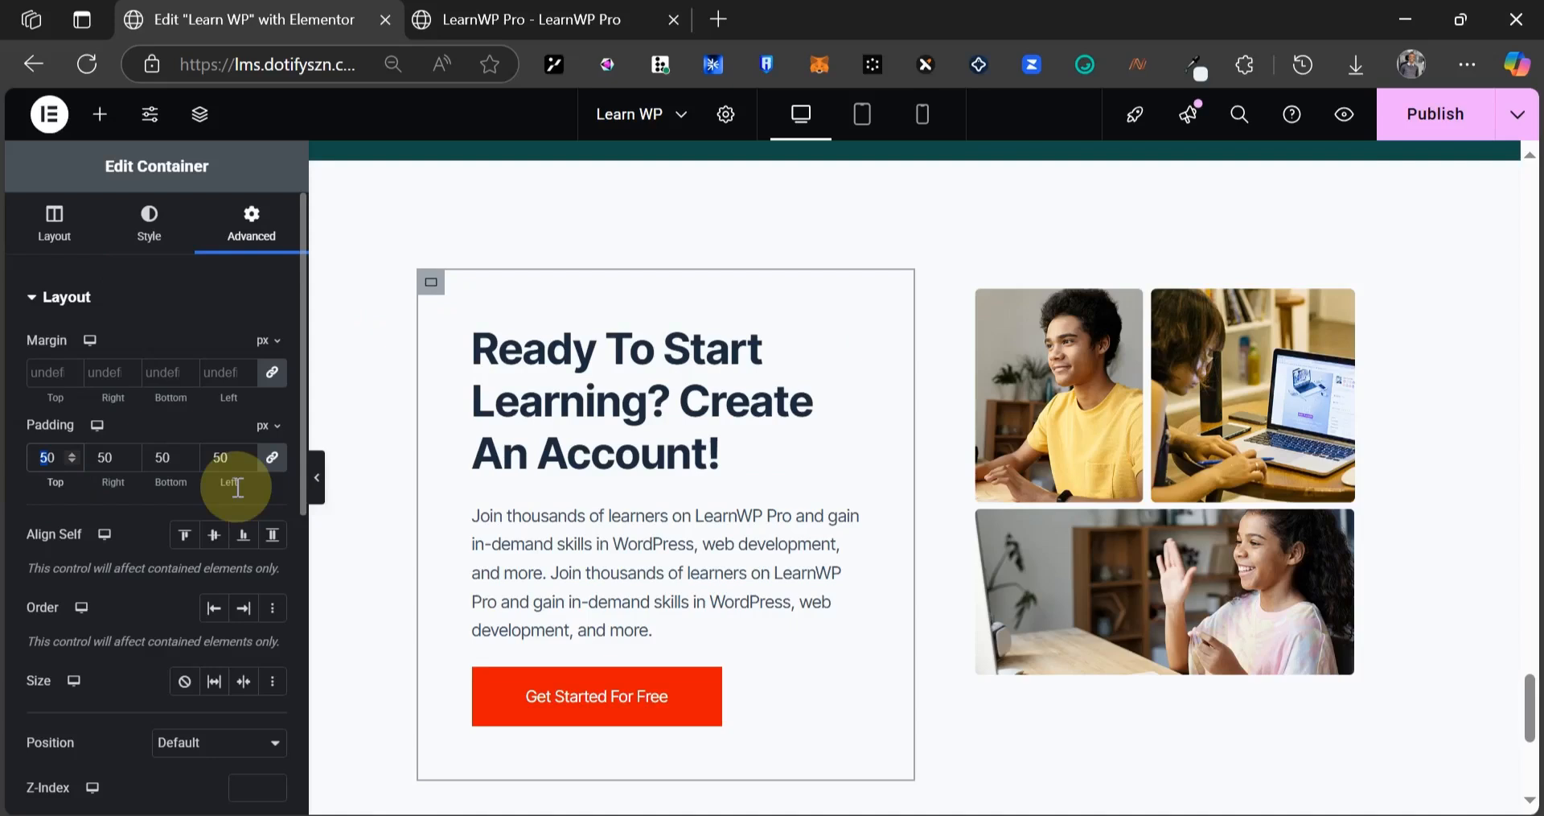
text(60)
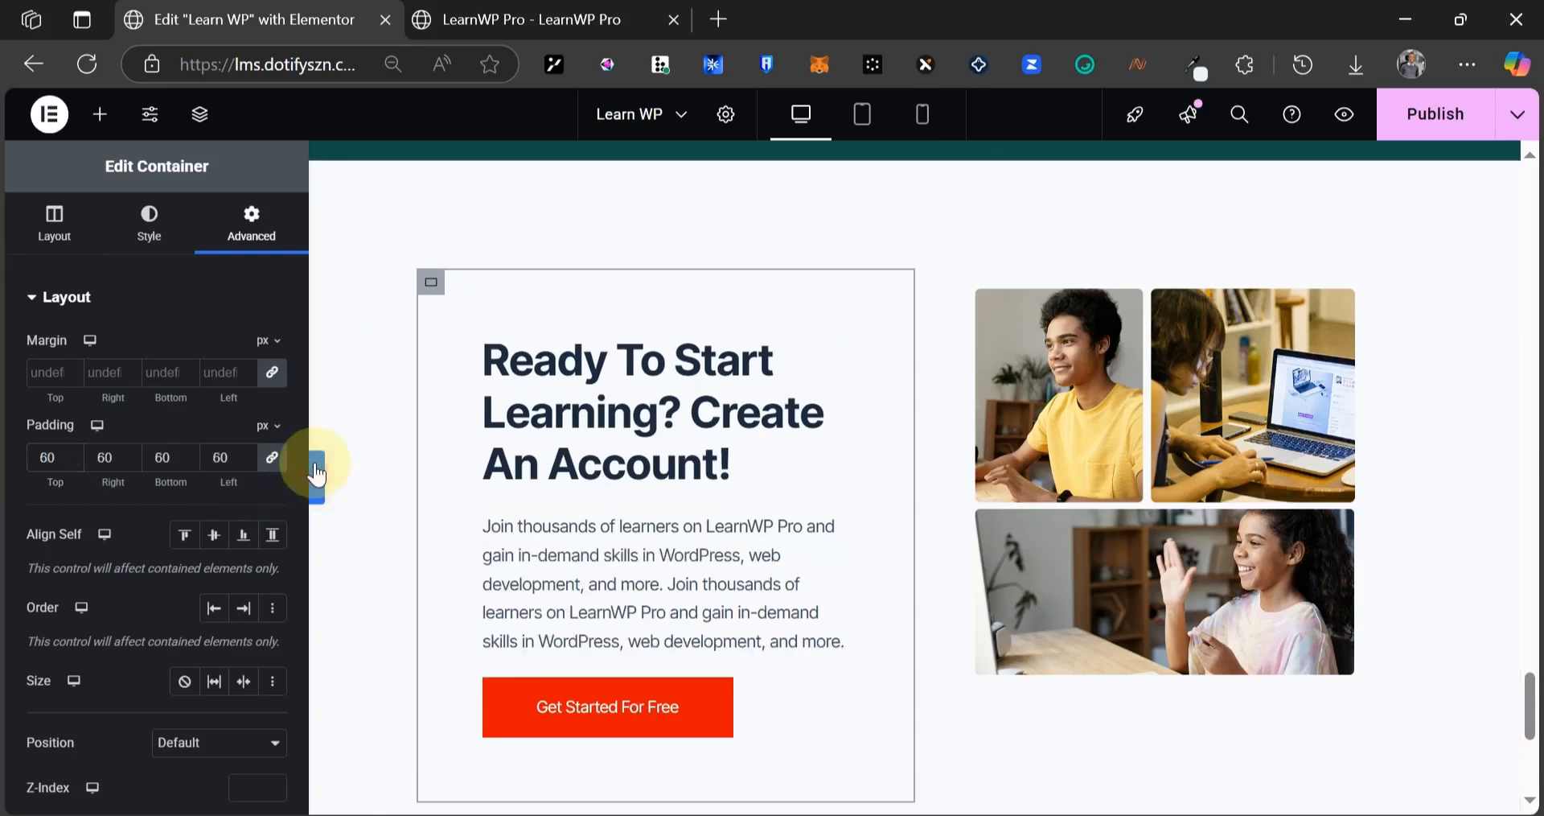
- Preview the closing and FAQ sections at full page width and compare the FAQ with the one on the reference site
click(317, 474)
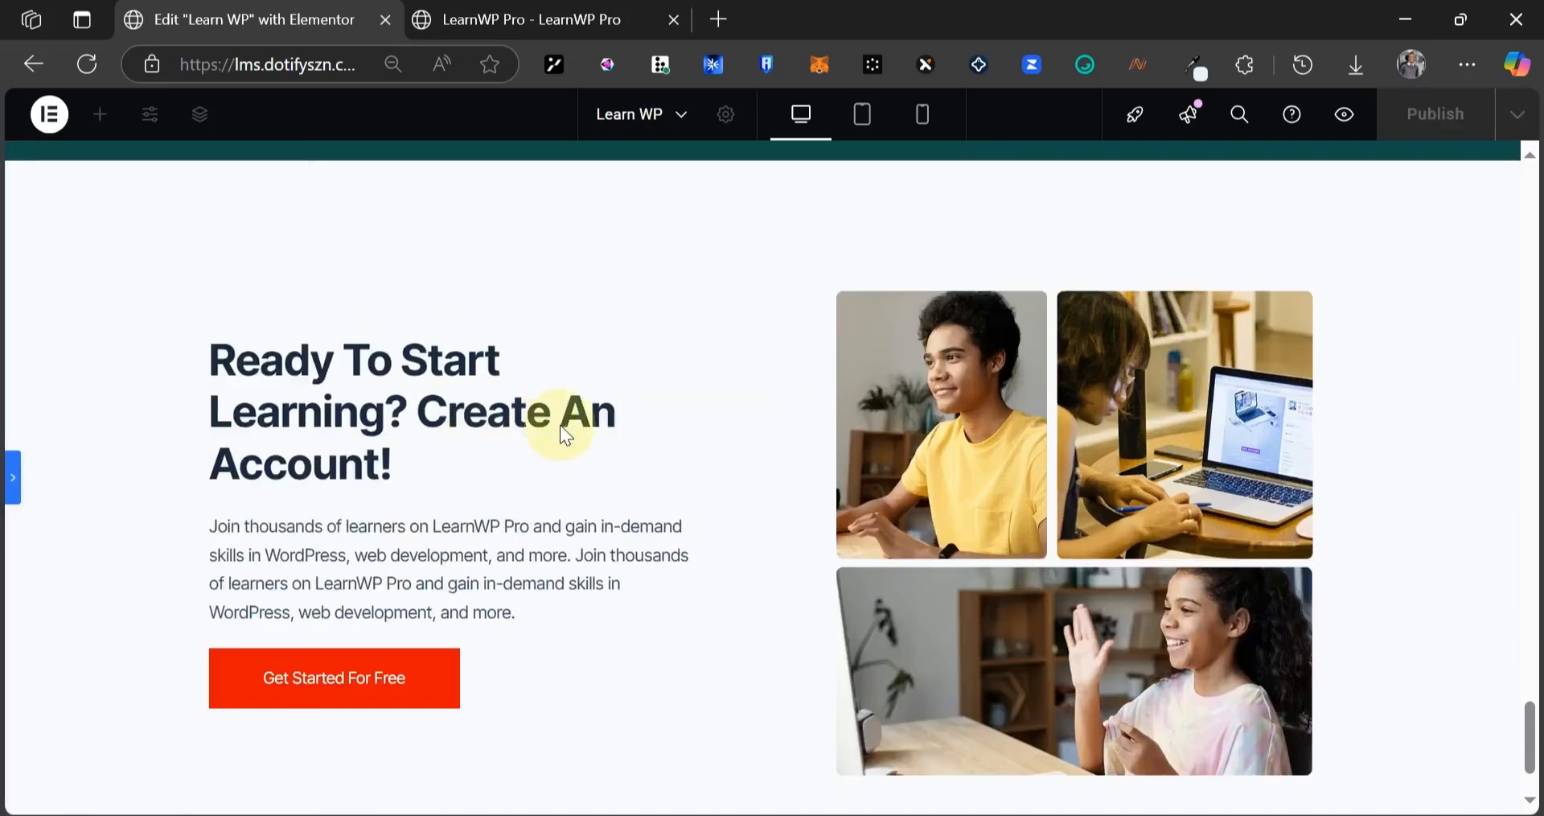
scroll(560, 425, up, 15)
scroll(563, 443, down, 15)
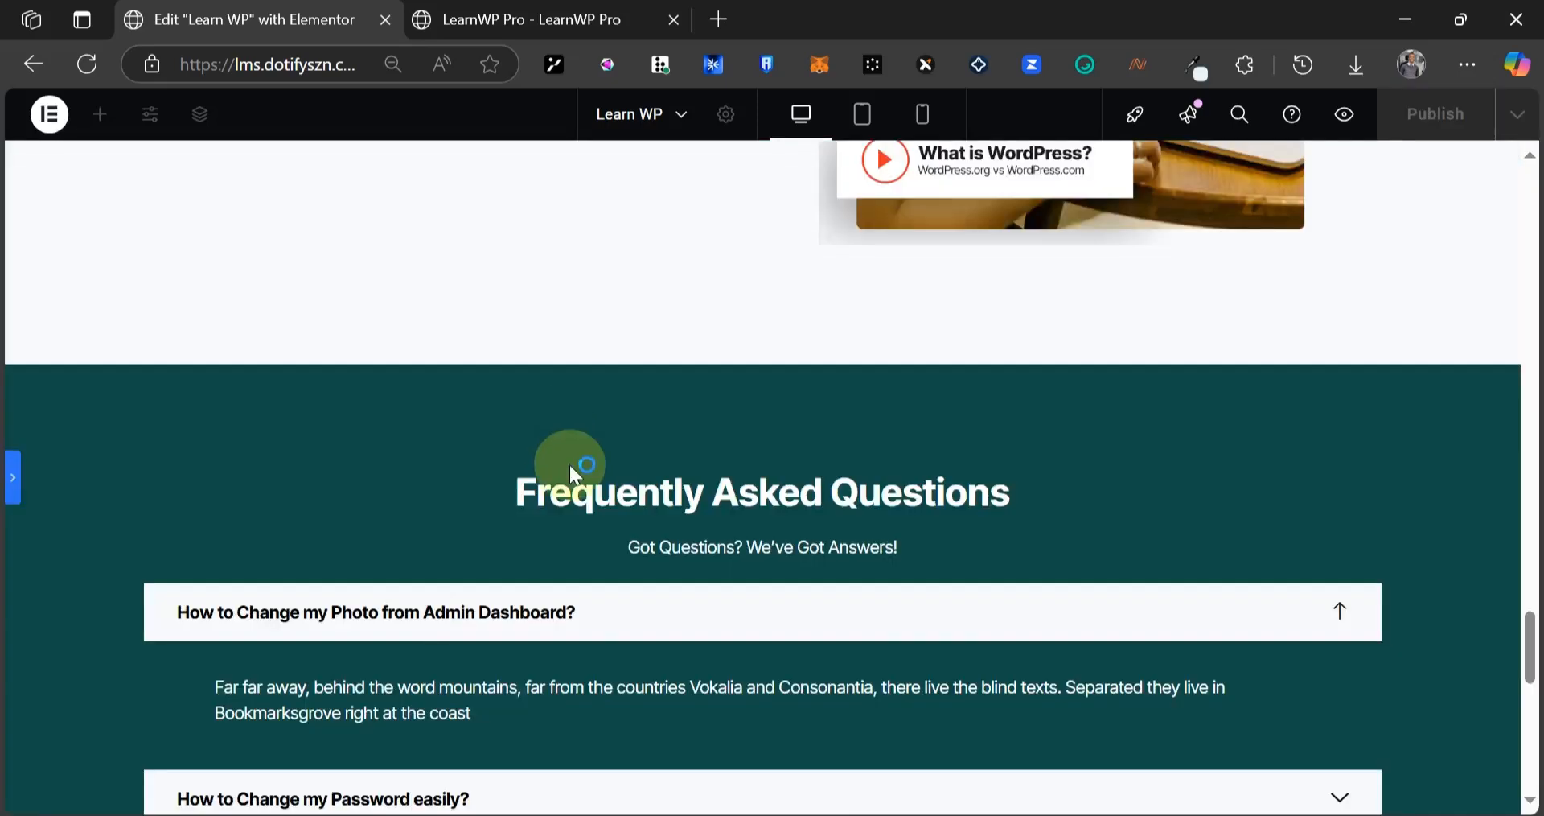
scroll(570, 465, up, 5)
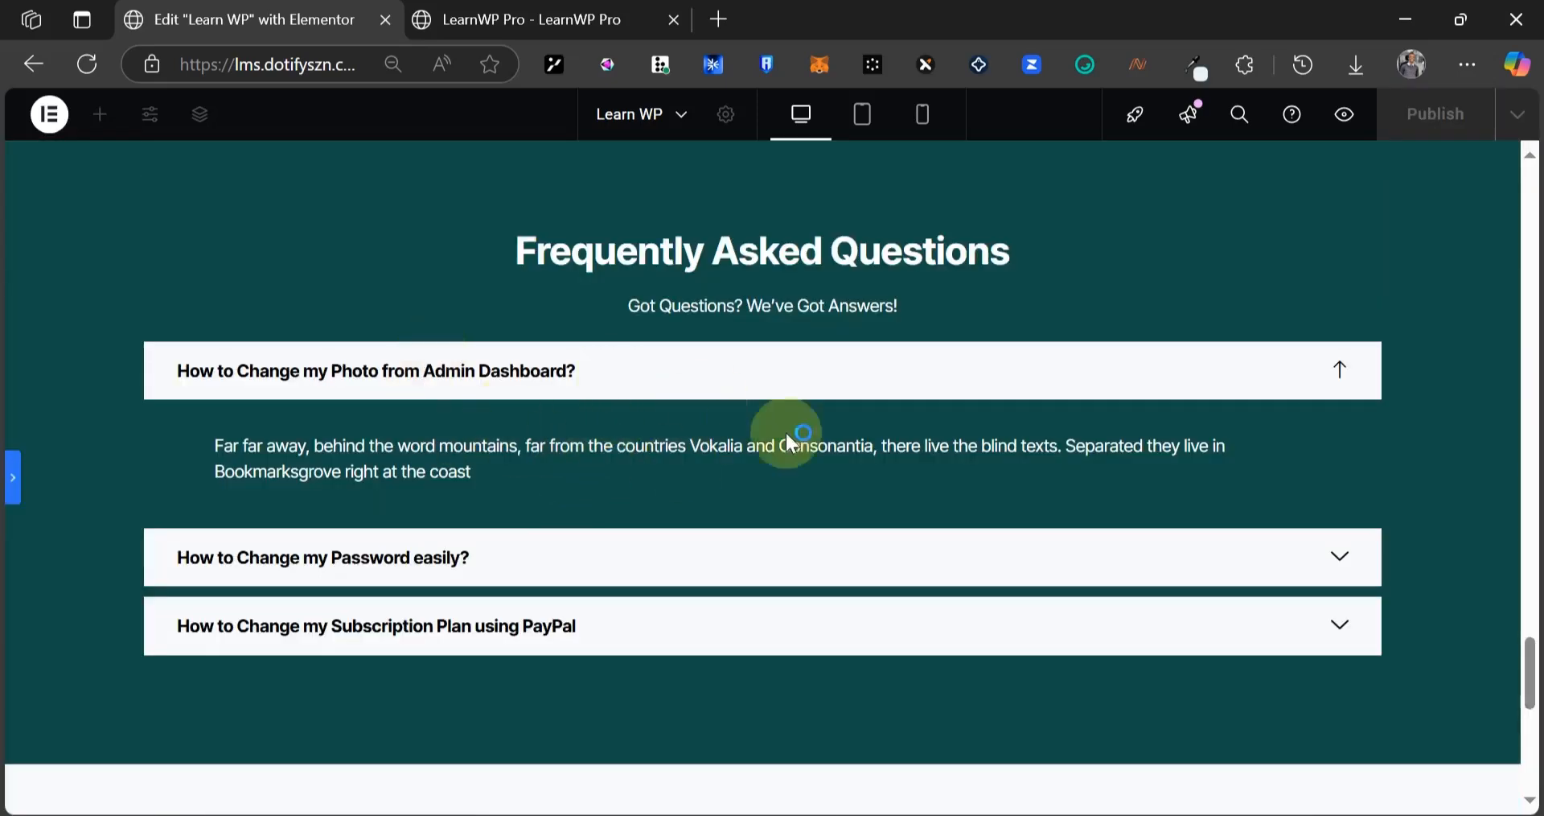
click(471, 20)
scroll(638, 436, up, 5)
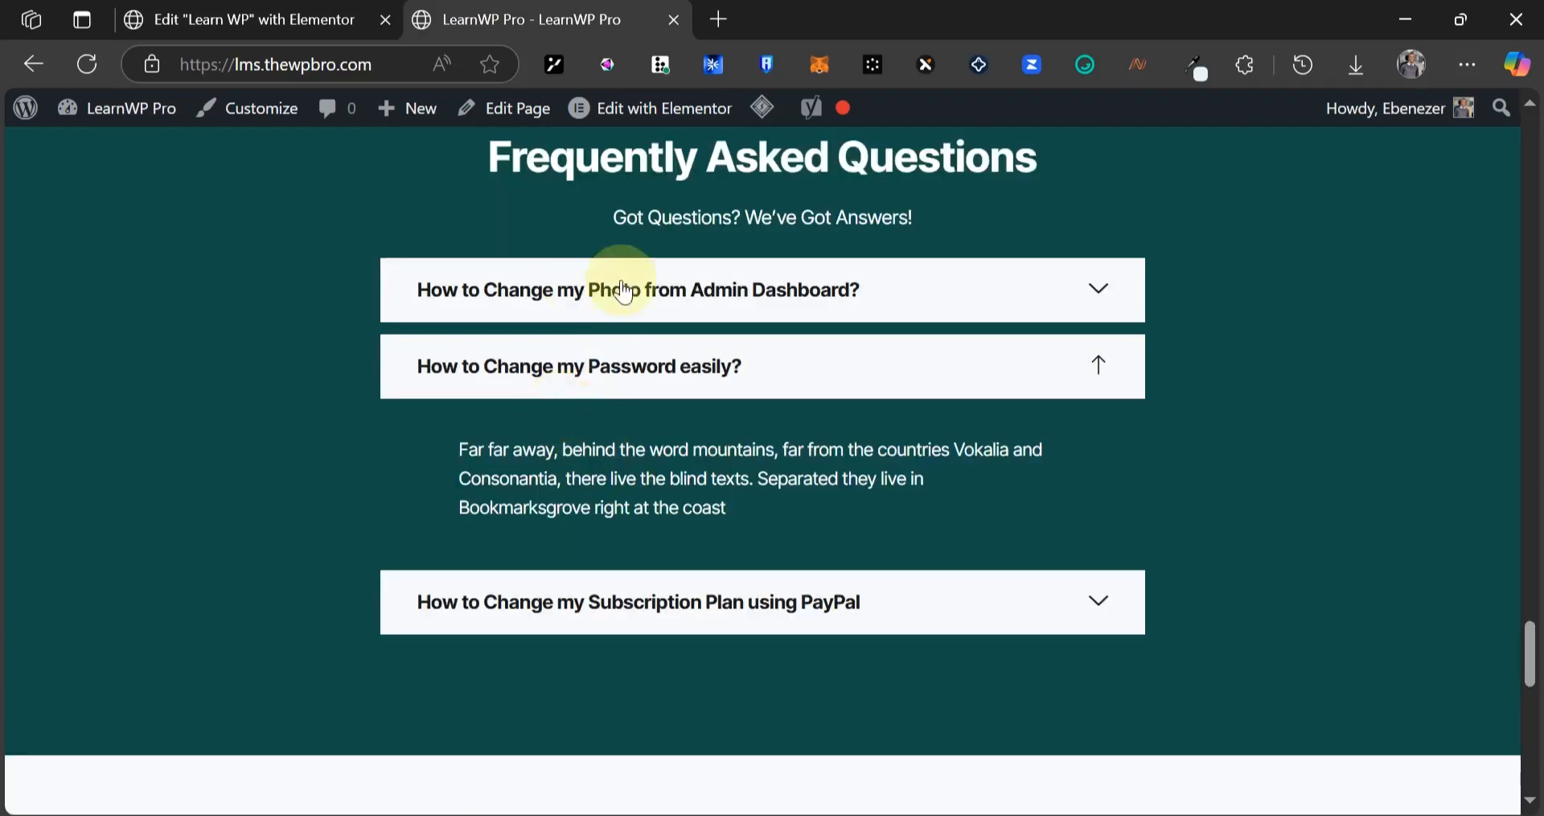
- Return to the Learn WP page in the Elementor editor and give the FAQ accordion a custom width of 70%
scroll(369, 414, up, 2)
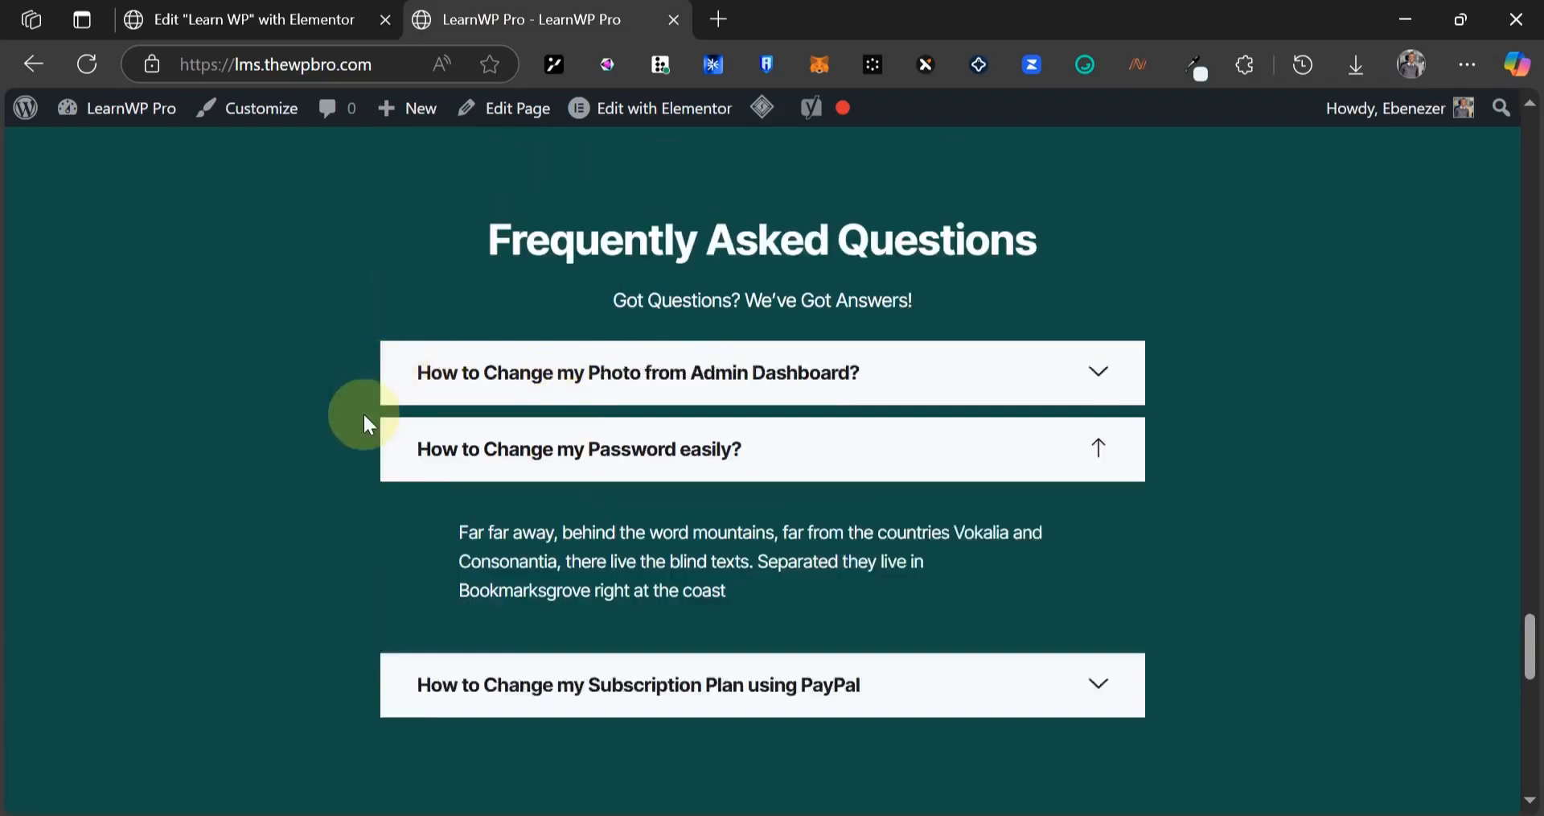
click(400, 10)
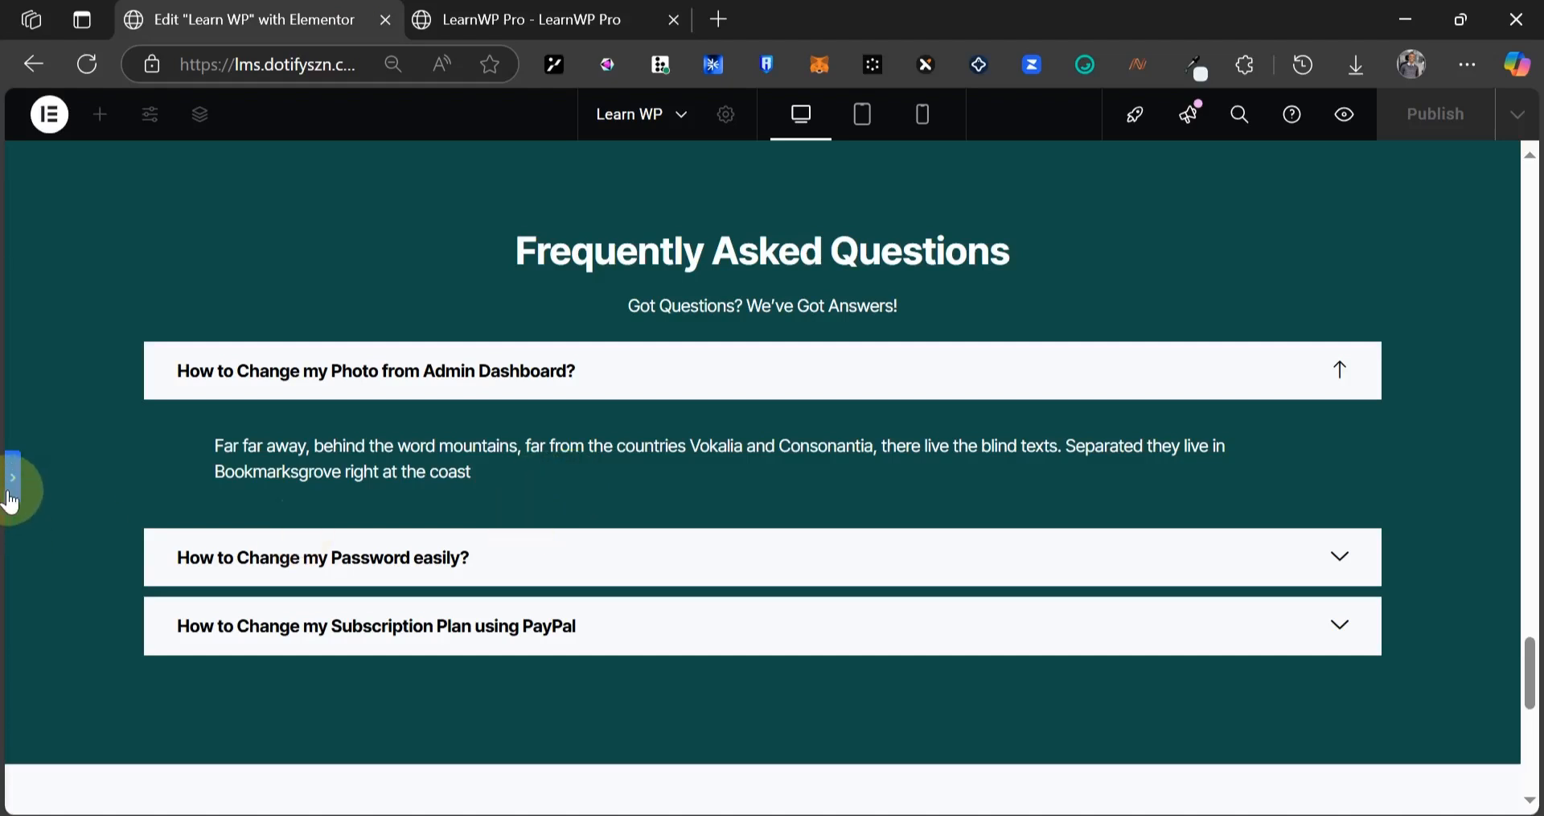
click(8, 486)
click(1400, 366)
click(1400, 361)
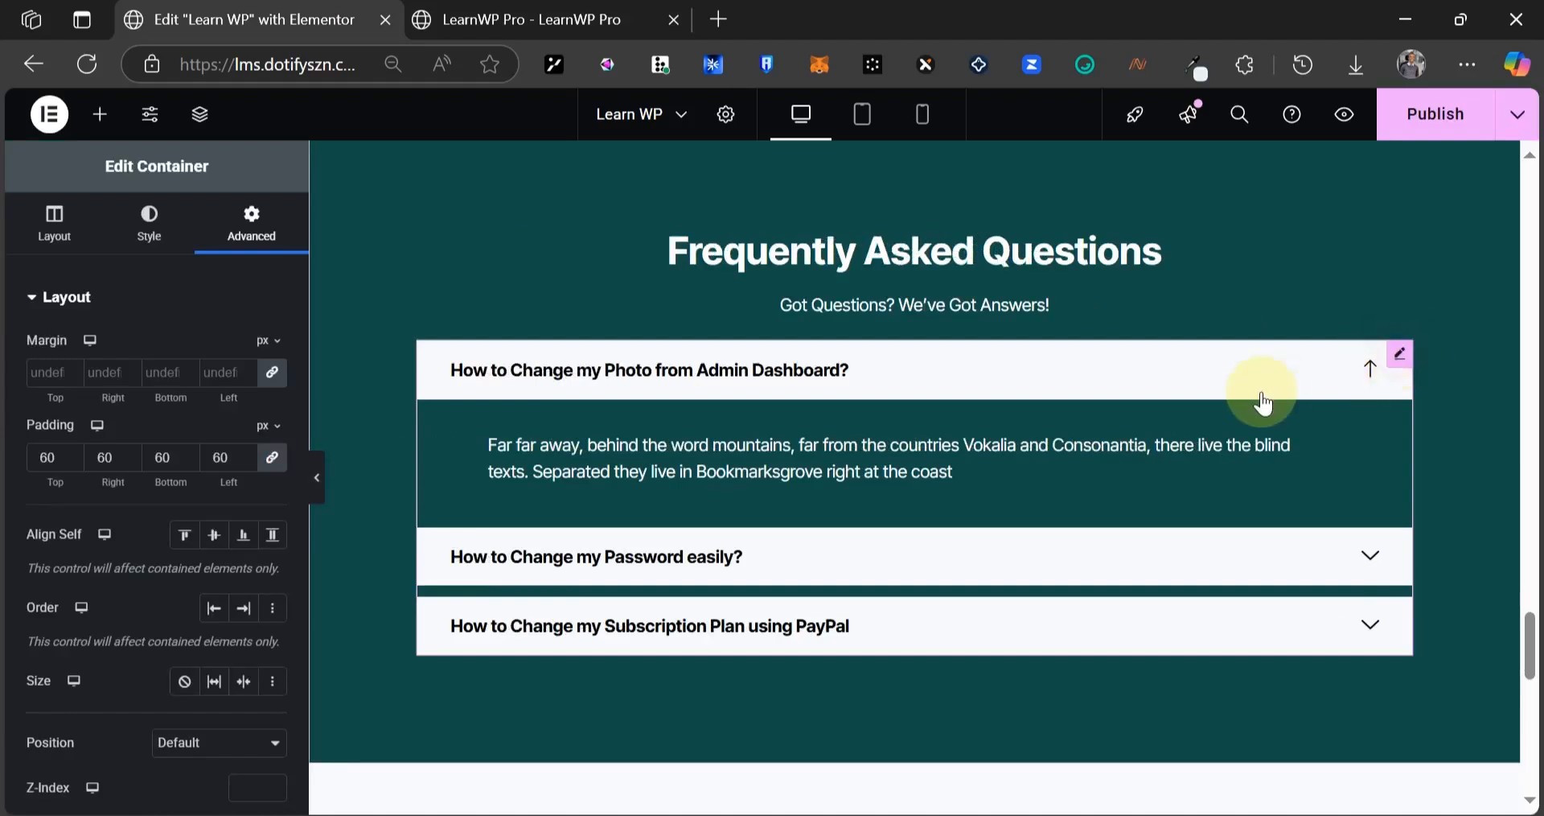
click(259, 219)
scroll(149, 450, down, 3)
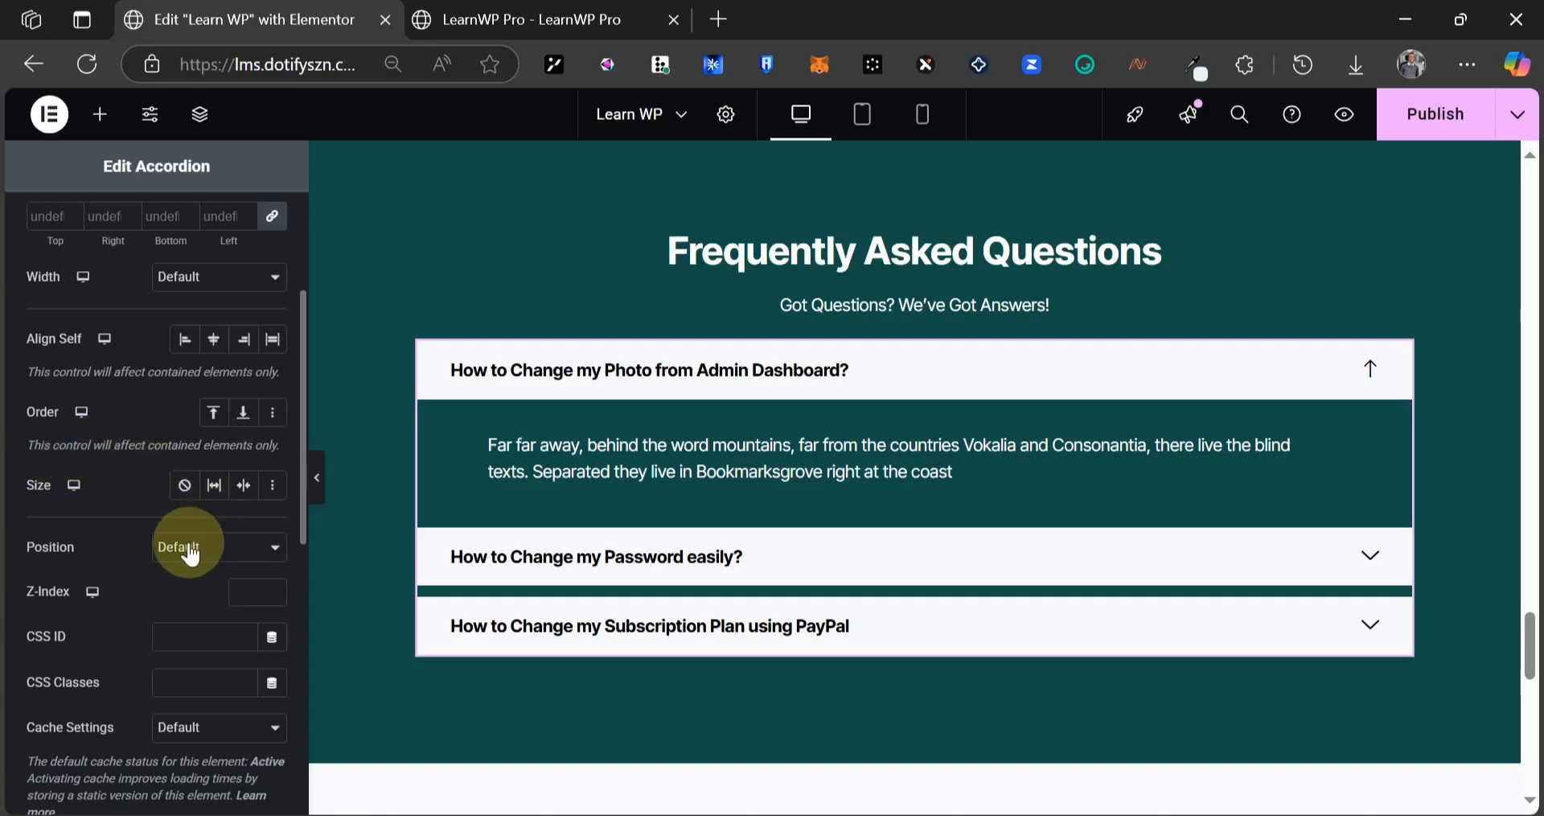
scroll(161, 563, up, 3)
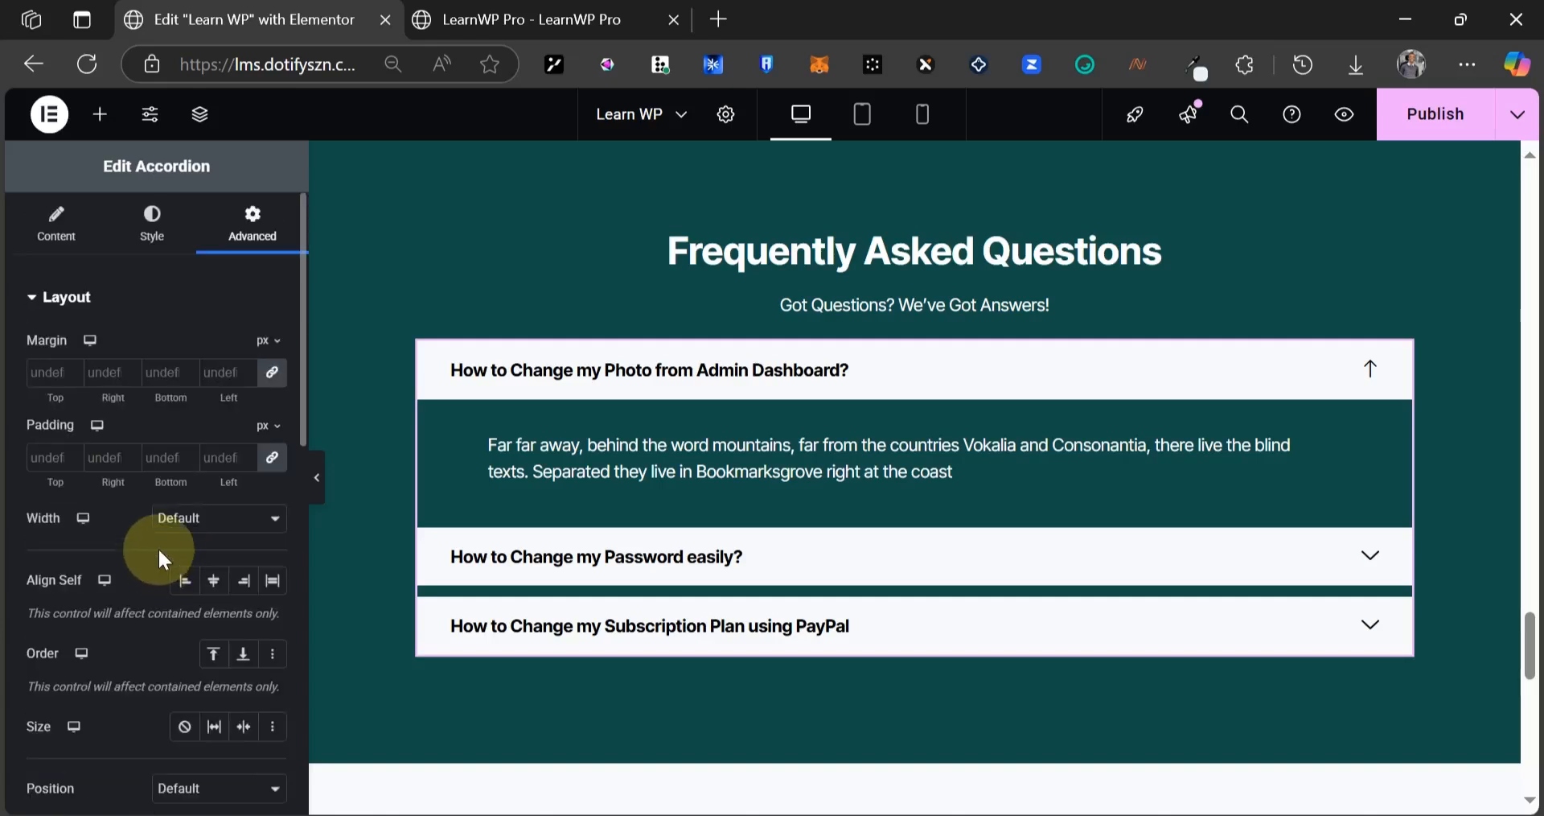
click(191, 518)
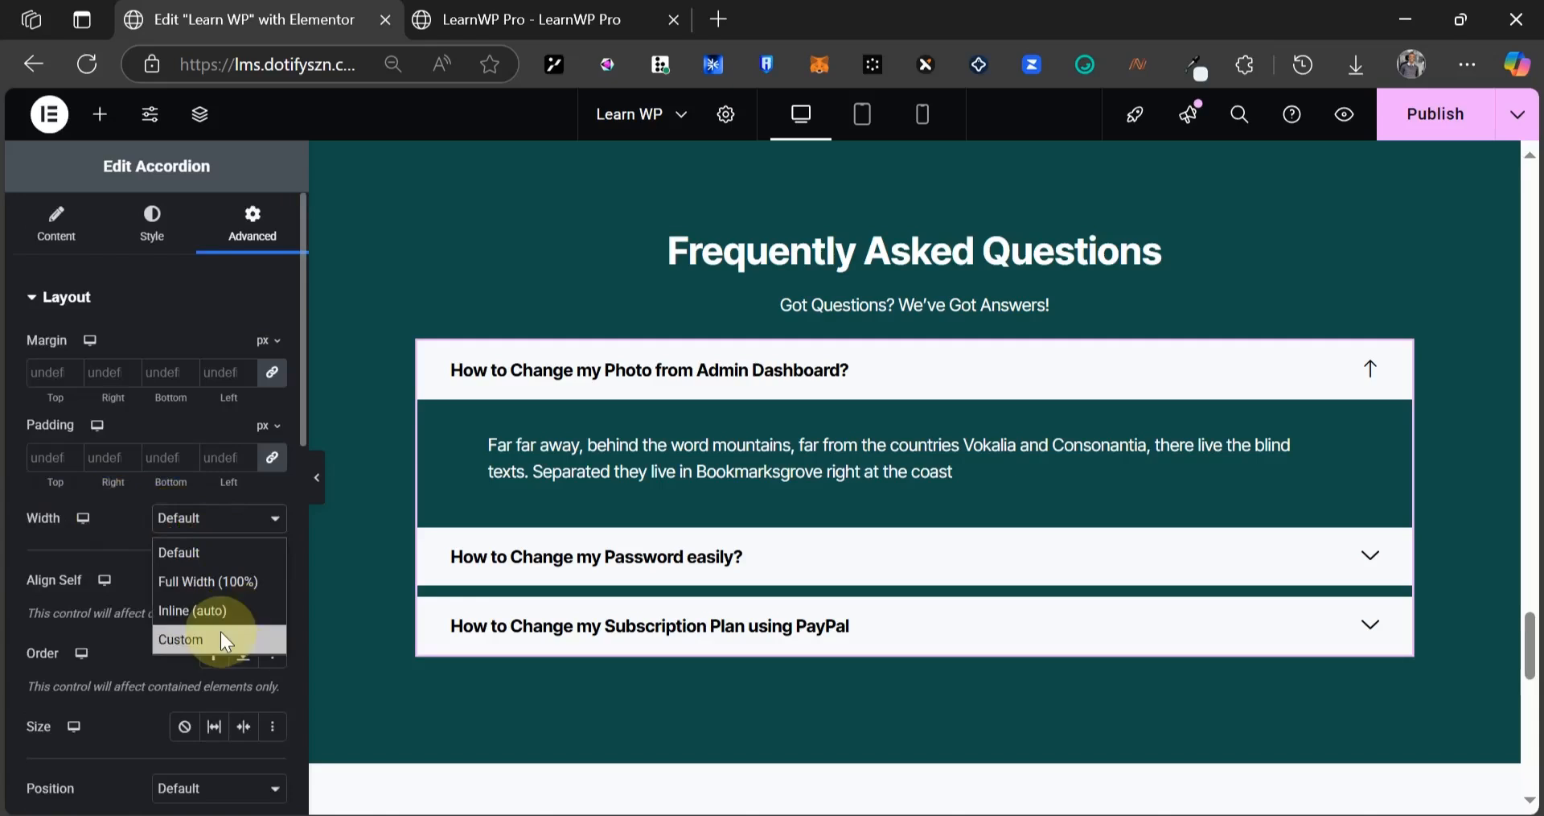
click(221, 634)
click(235, 591)
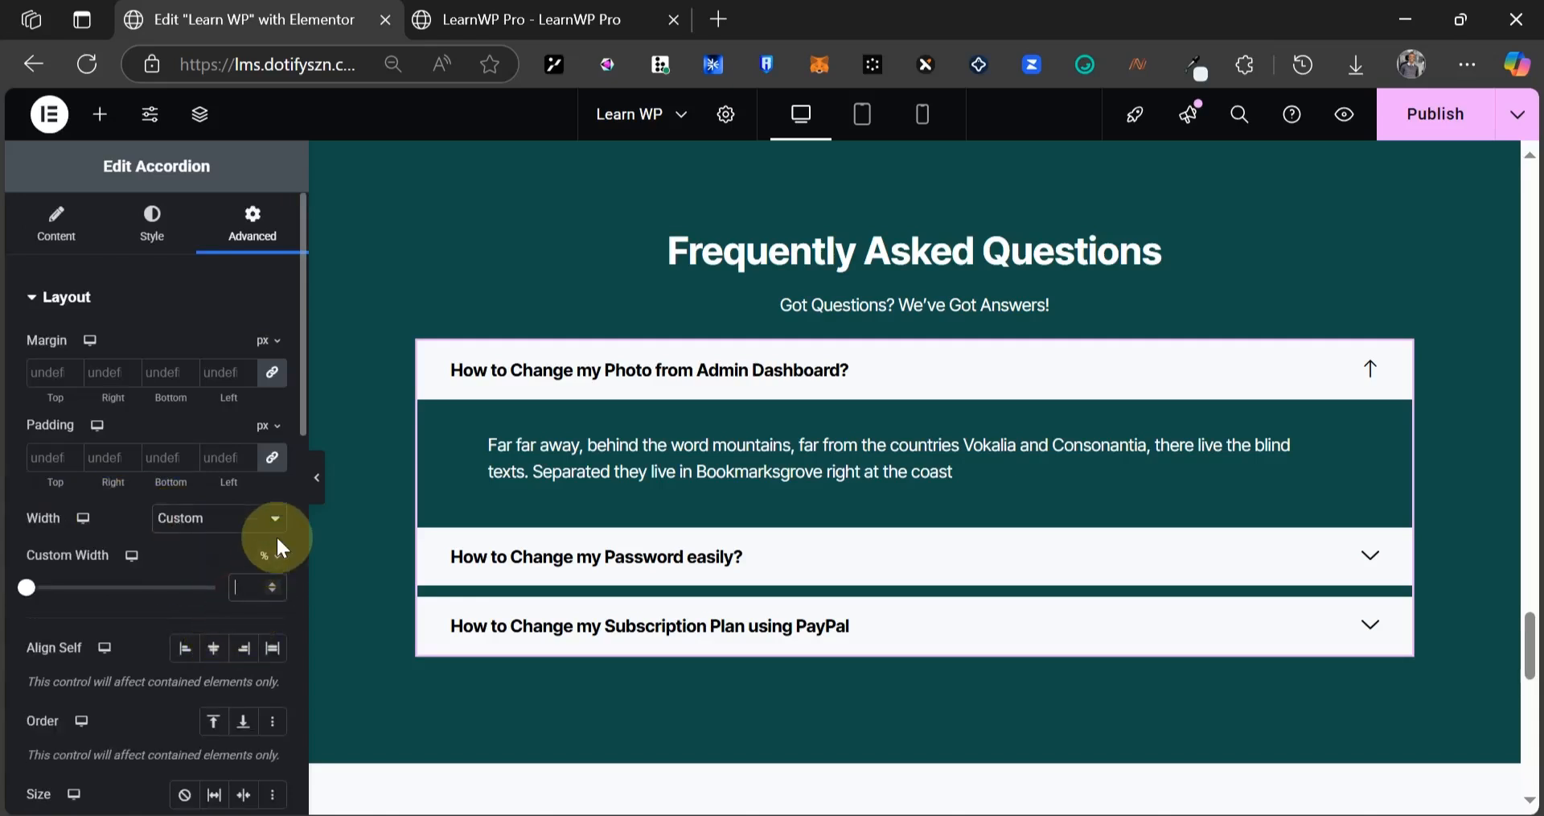
text(70)
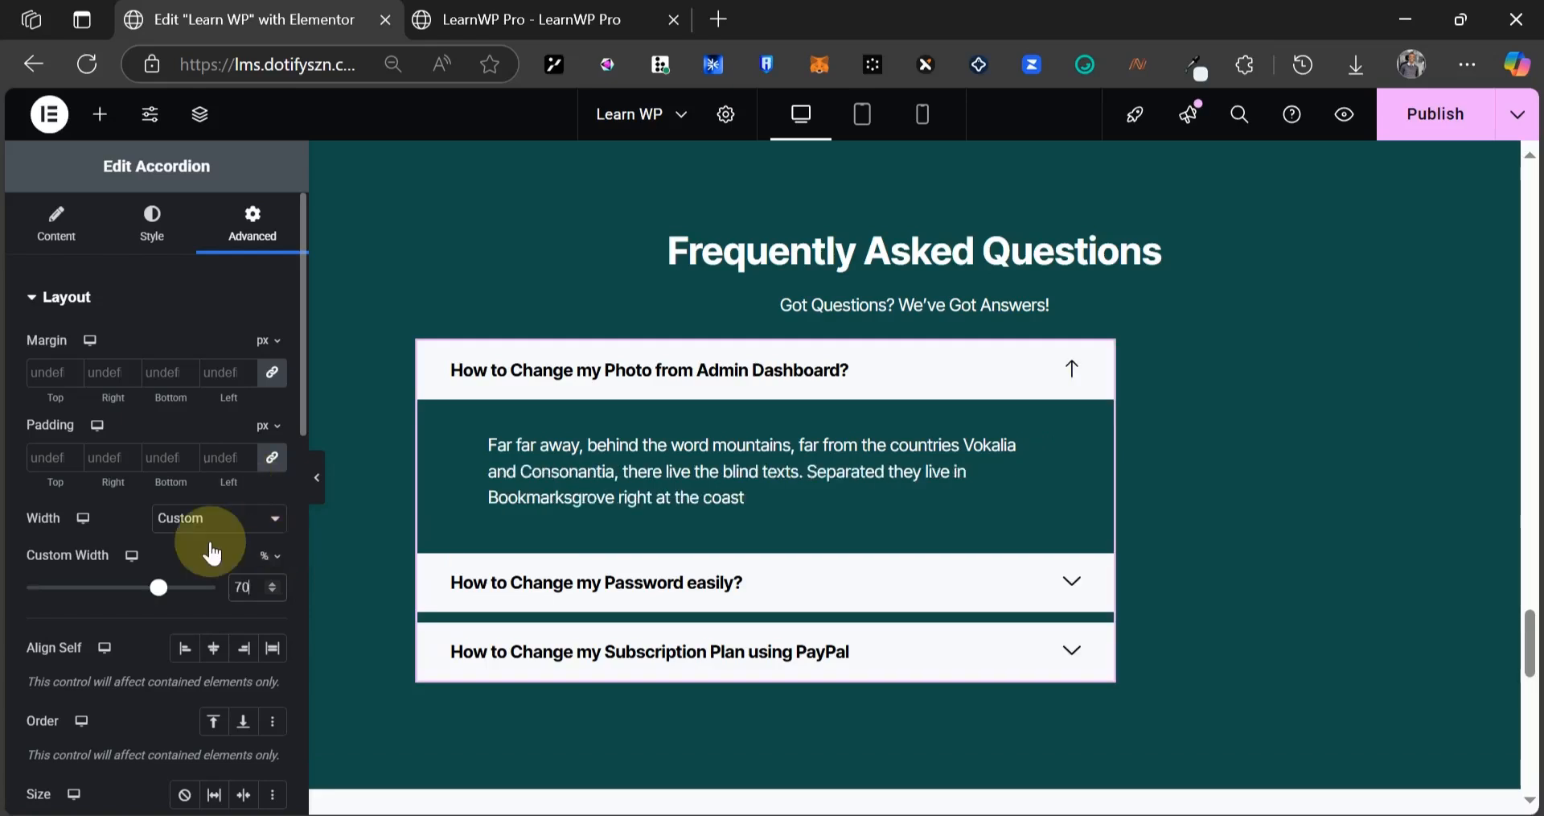
- Set the FAQ accordion's self-alignment to center and preview the section at full page width
click(215, 650)
click(214, 649)
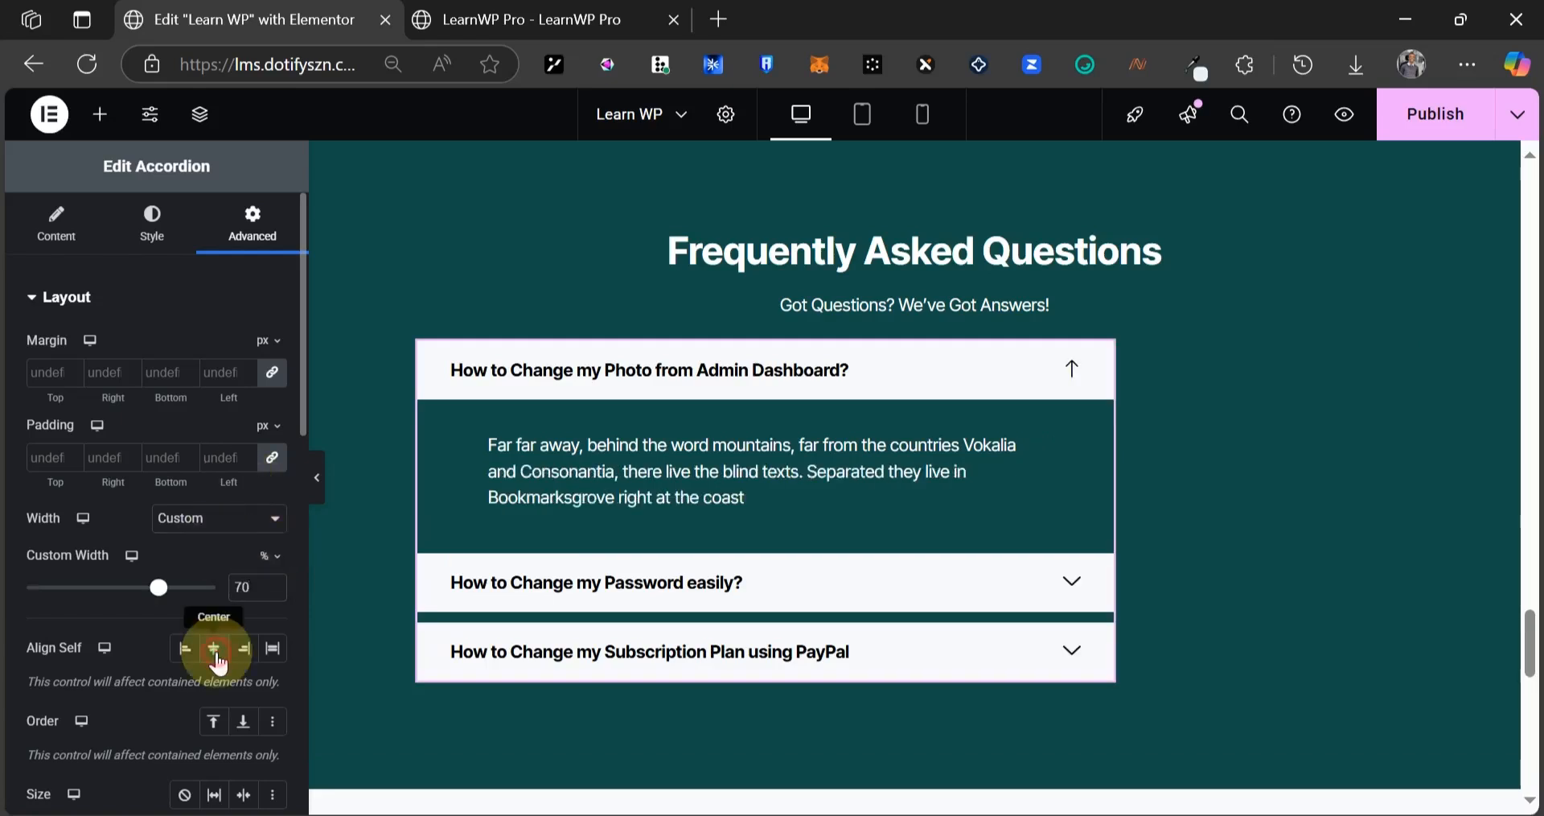
click(316, 478)
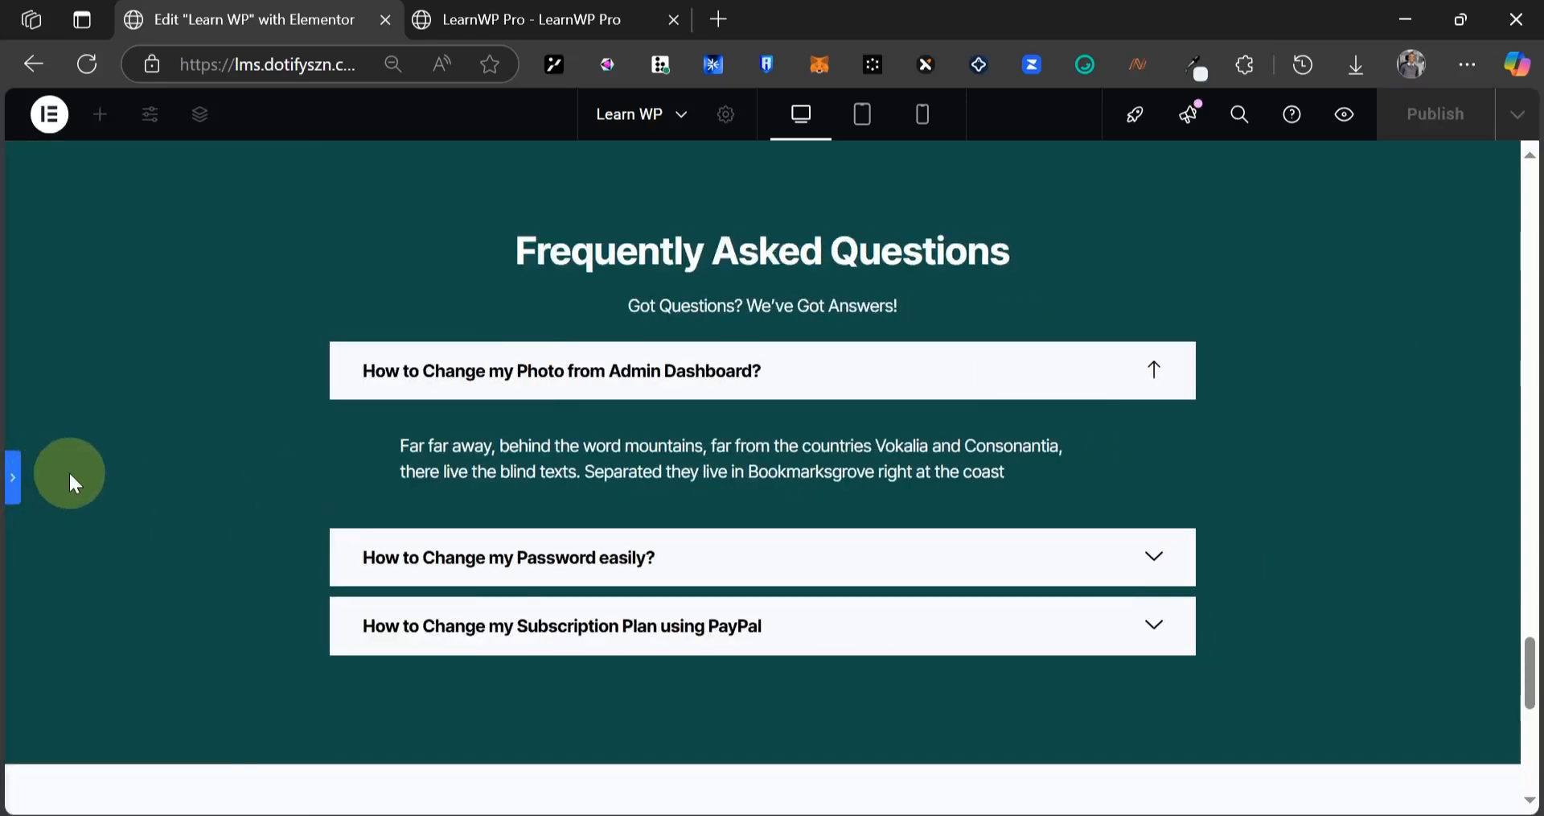
- Reduce the FAQ accordion's custom width to 50% and preview the section at full page width
click(12, 478)
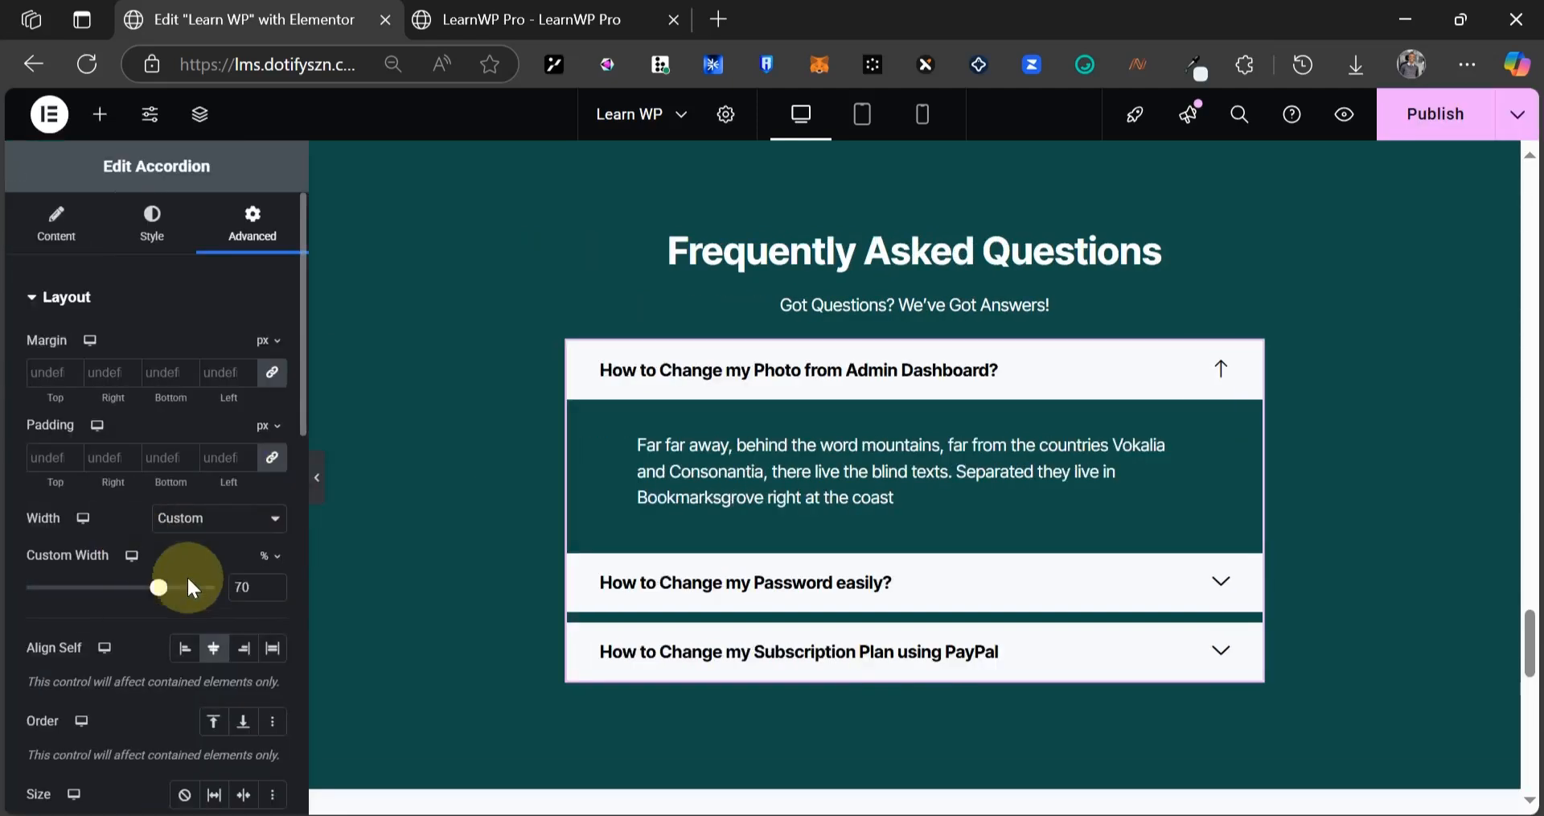
drag(243, 596, 235, 593)
text(5)
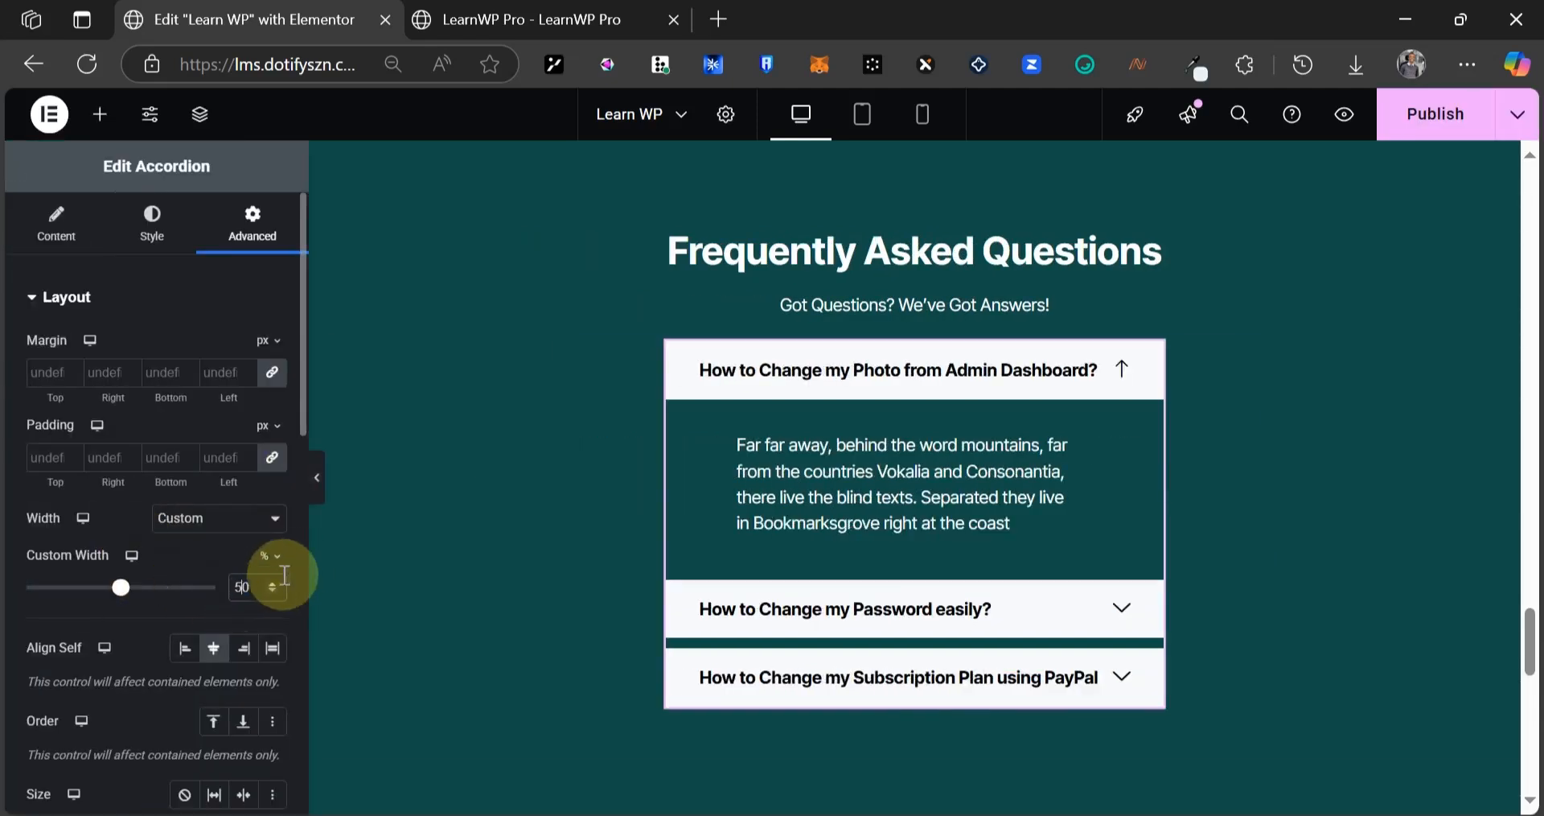
click(317, 479)
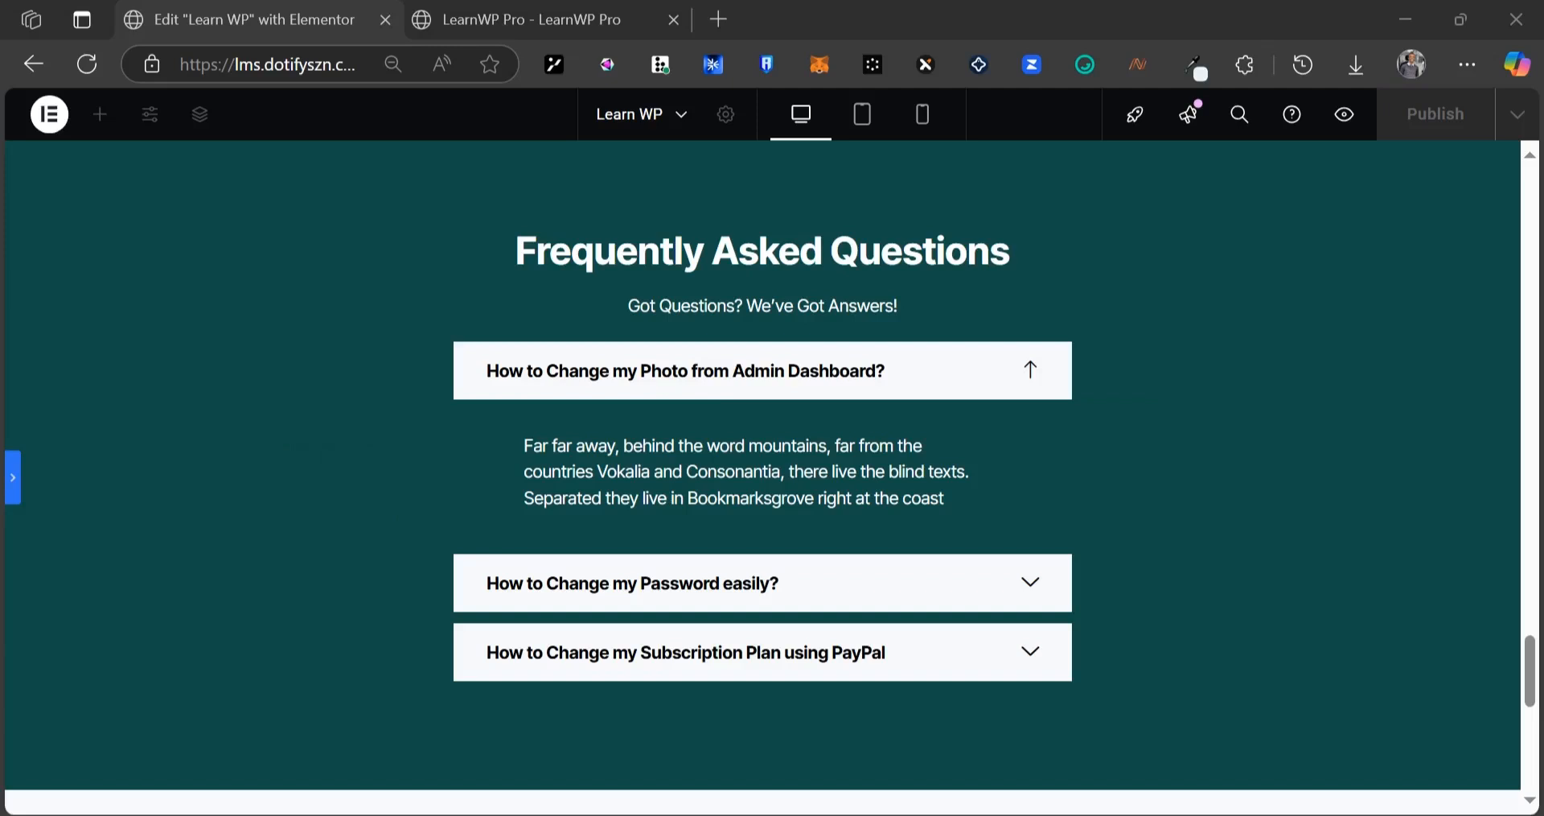
- In the tablet view, set the hero section container's padding to 50 px top and bottom and 0 px left and right
click(844, 412)
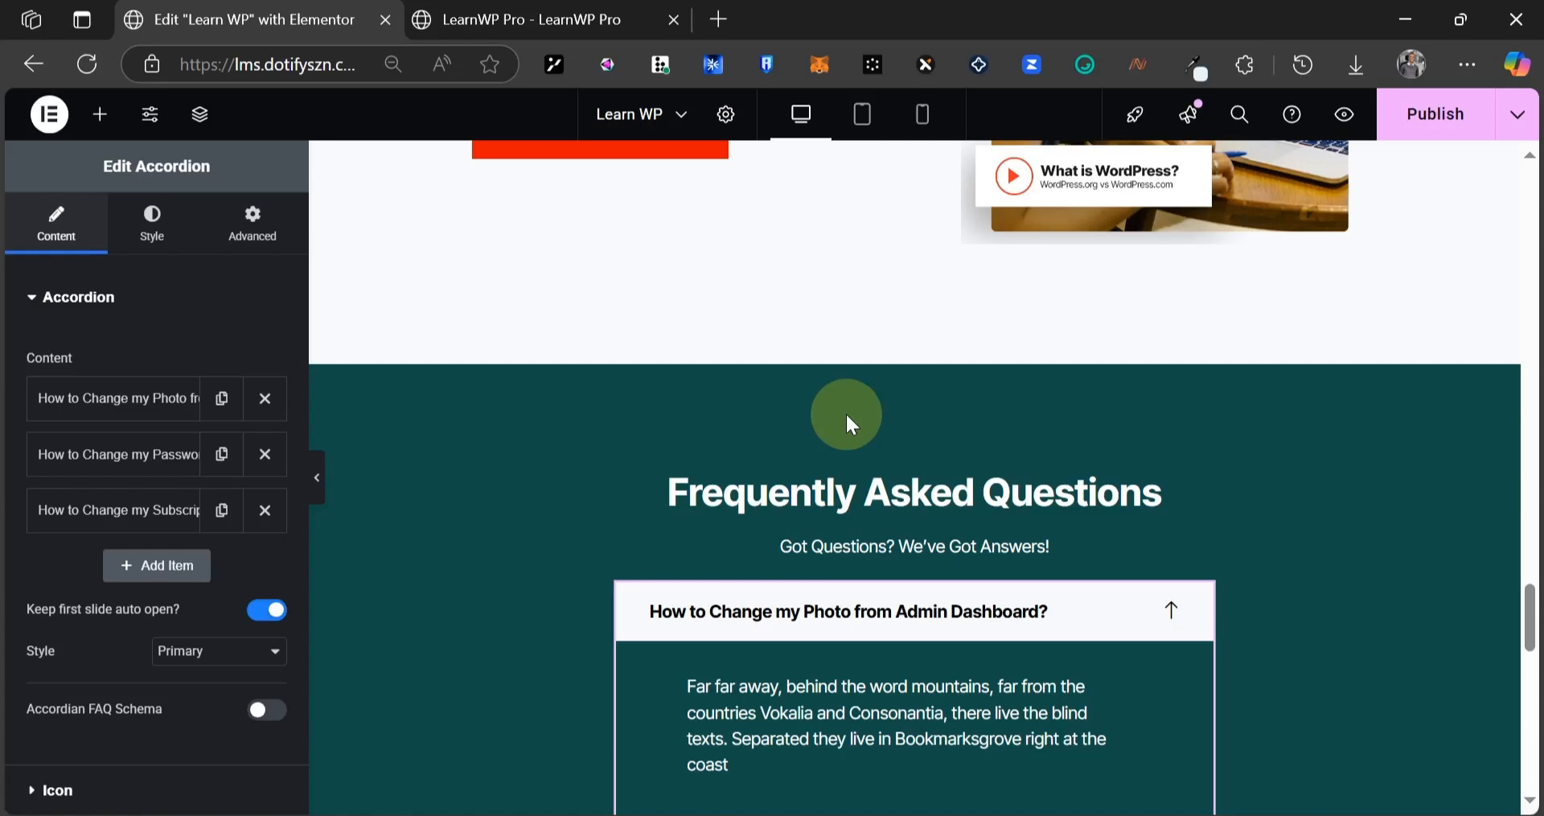
scroll(846, 415, up, 10)
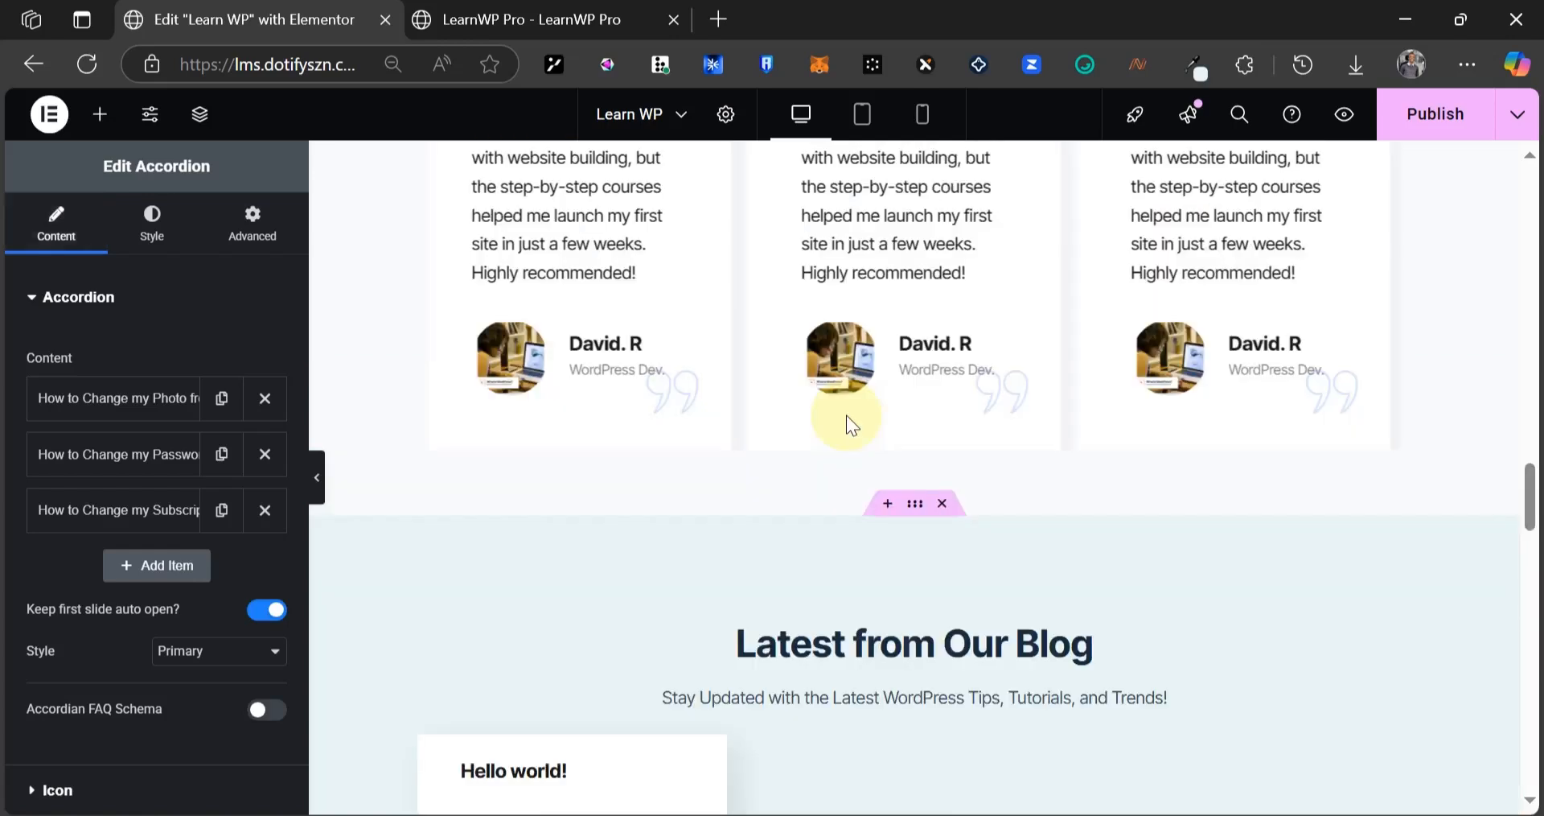
scroll(706, 497, up, 8)
scroll(706, 497, up, 8)
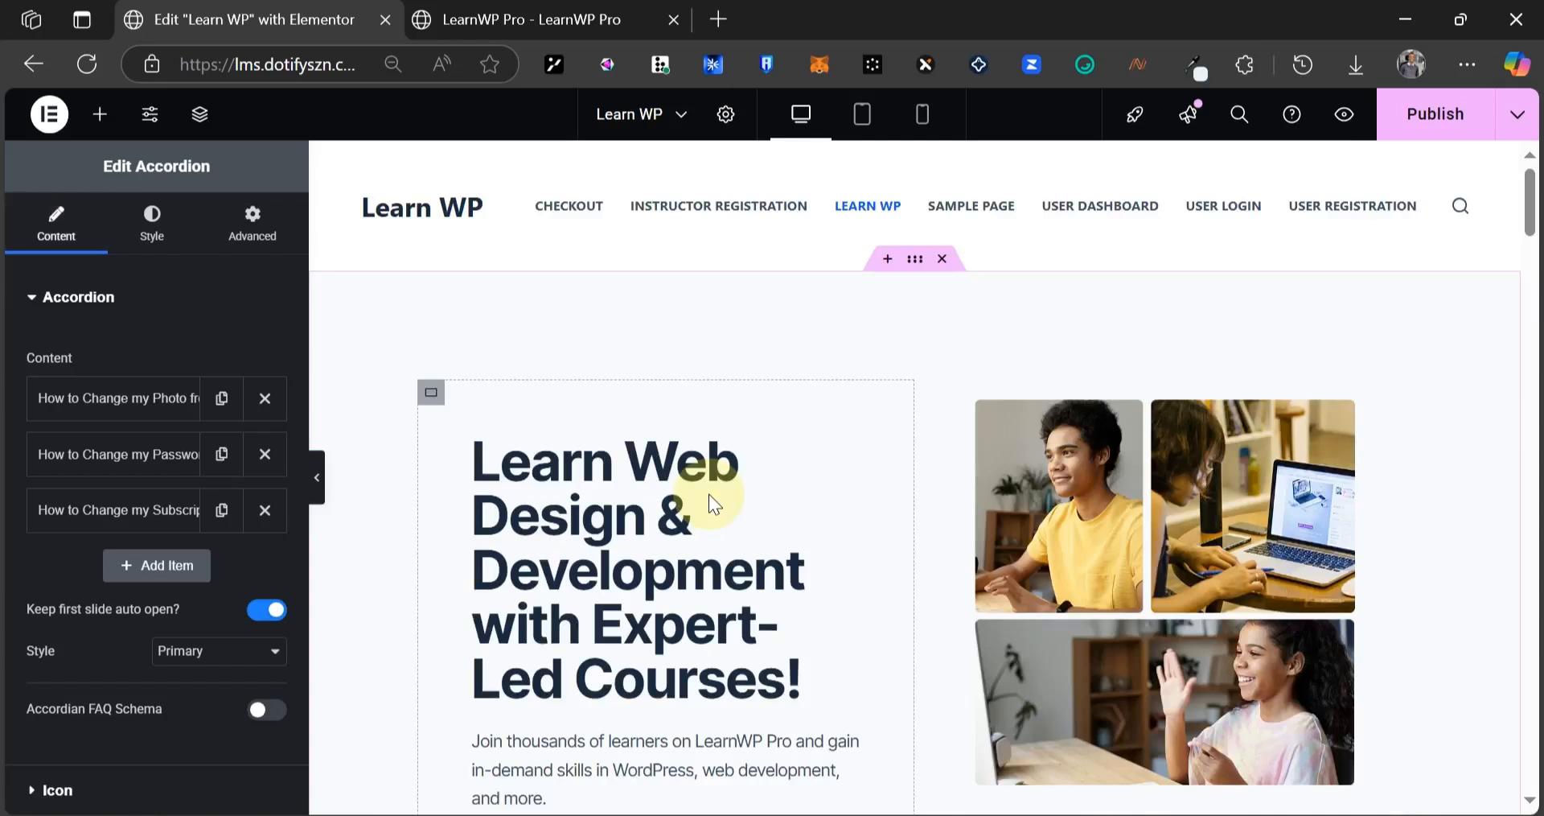
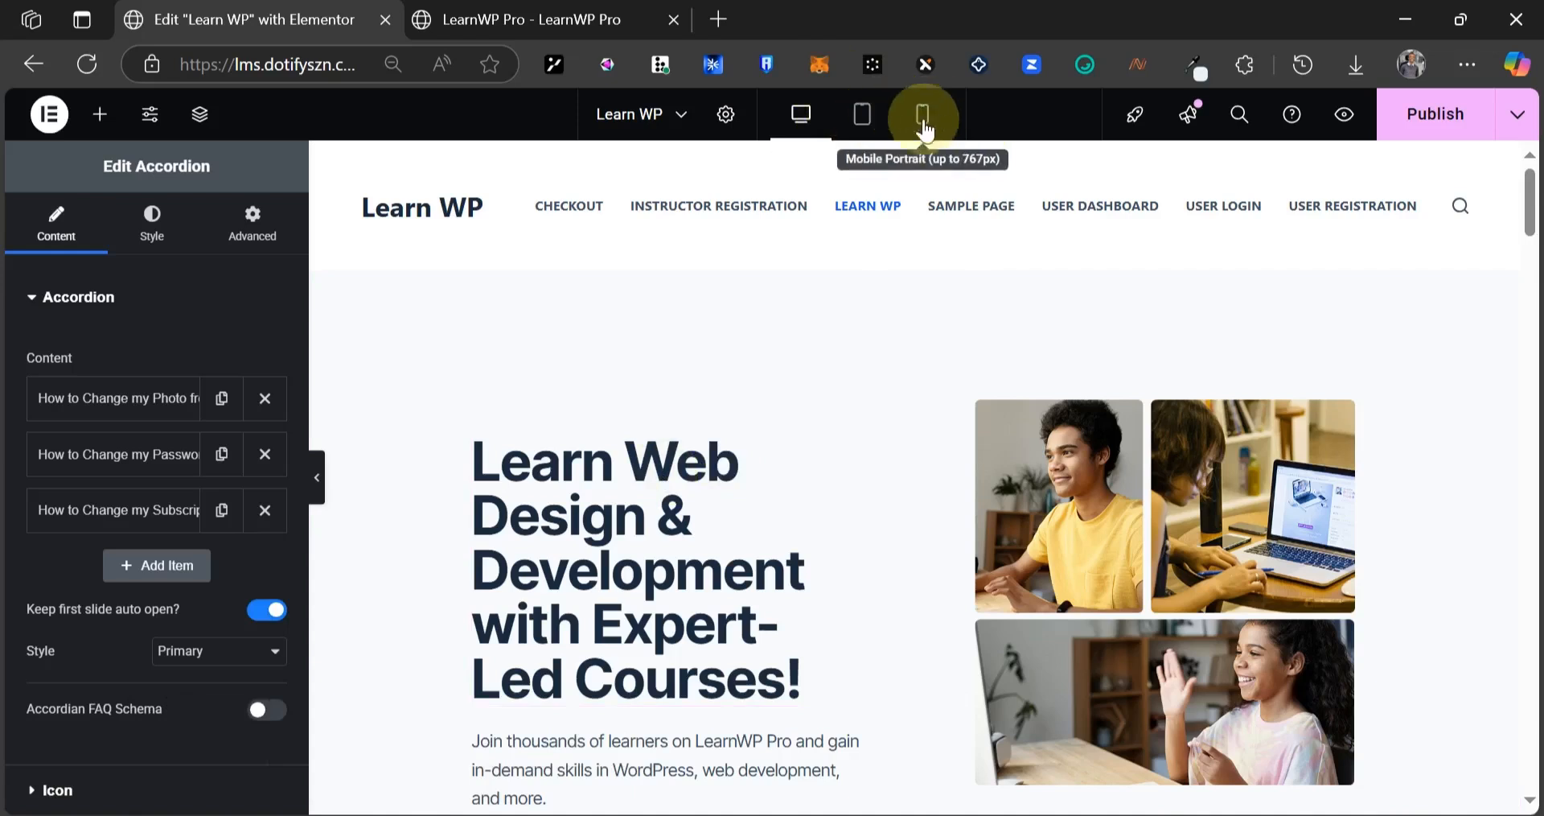
click(869, 125)
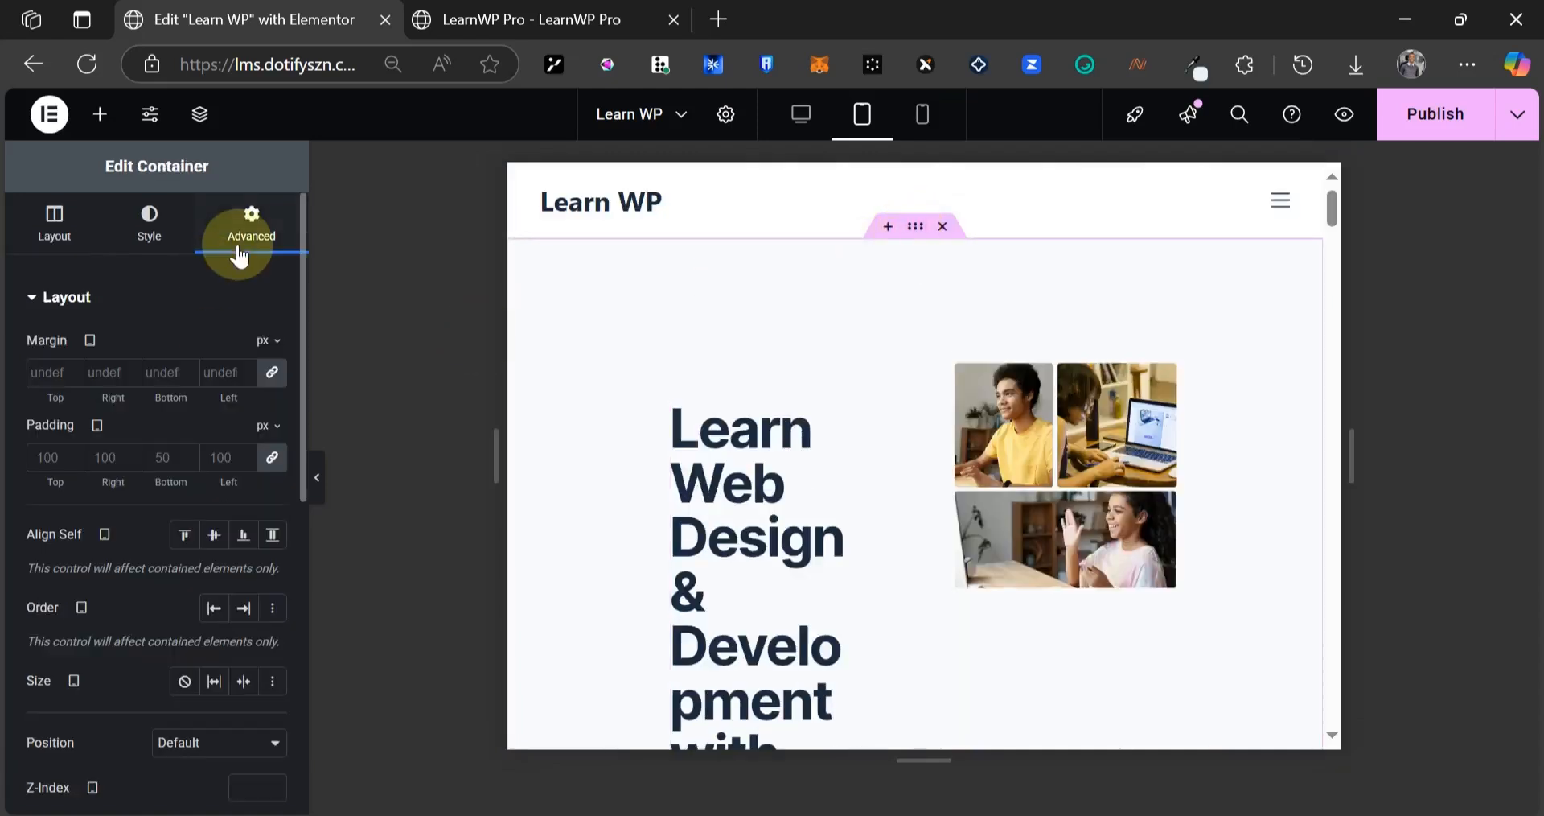
click(272, 458)
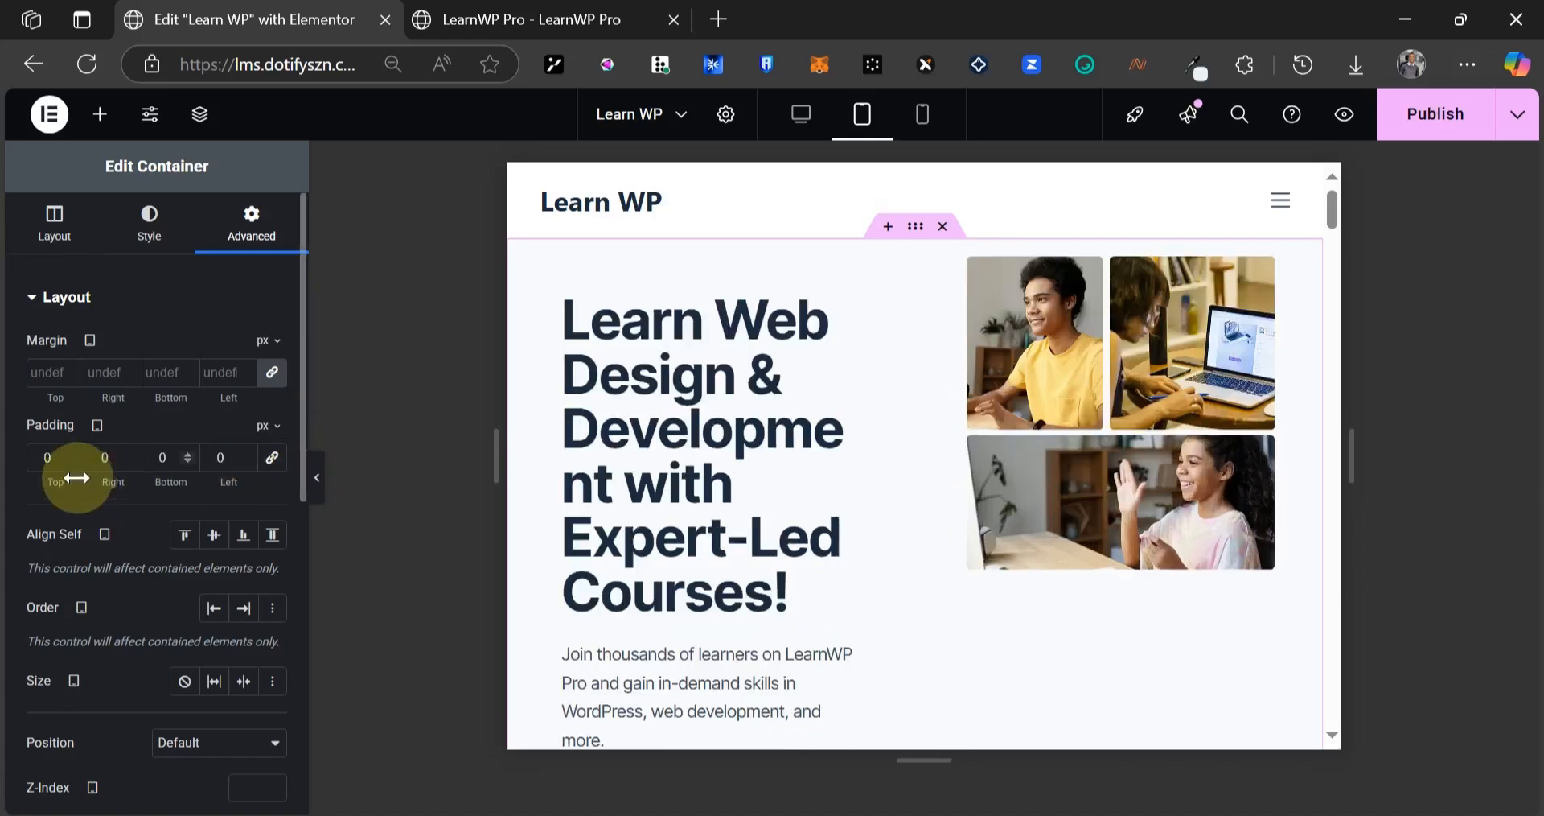
click(45, 457)
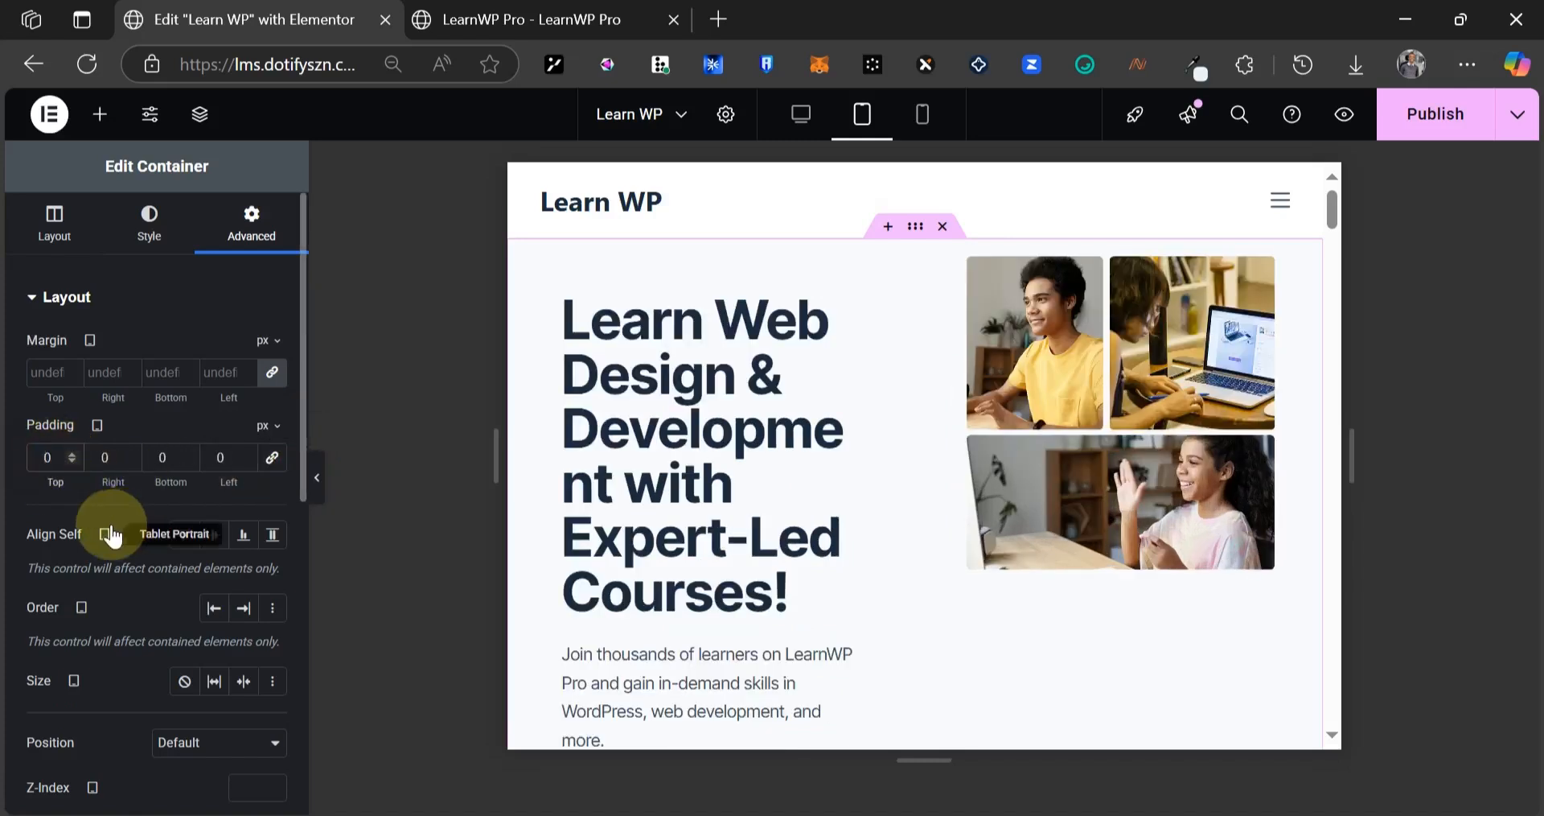
text(50)
click(161, 456)
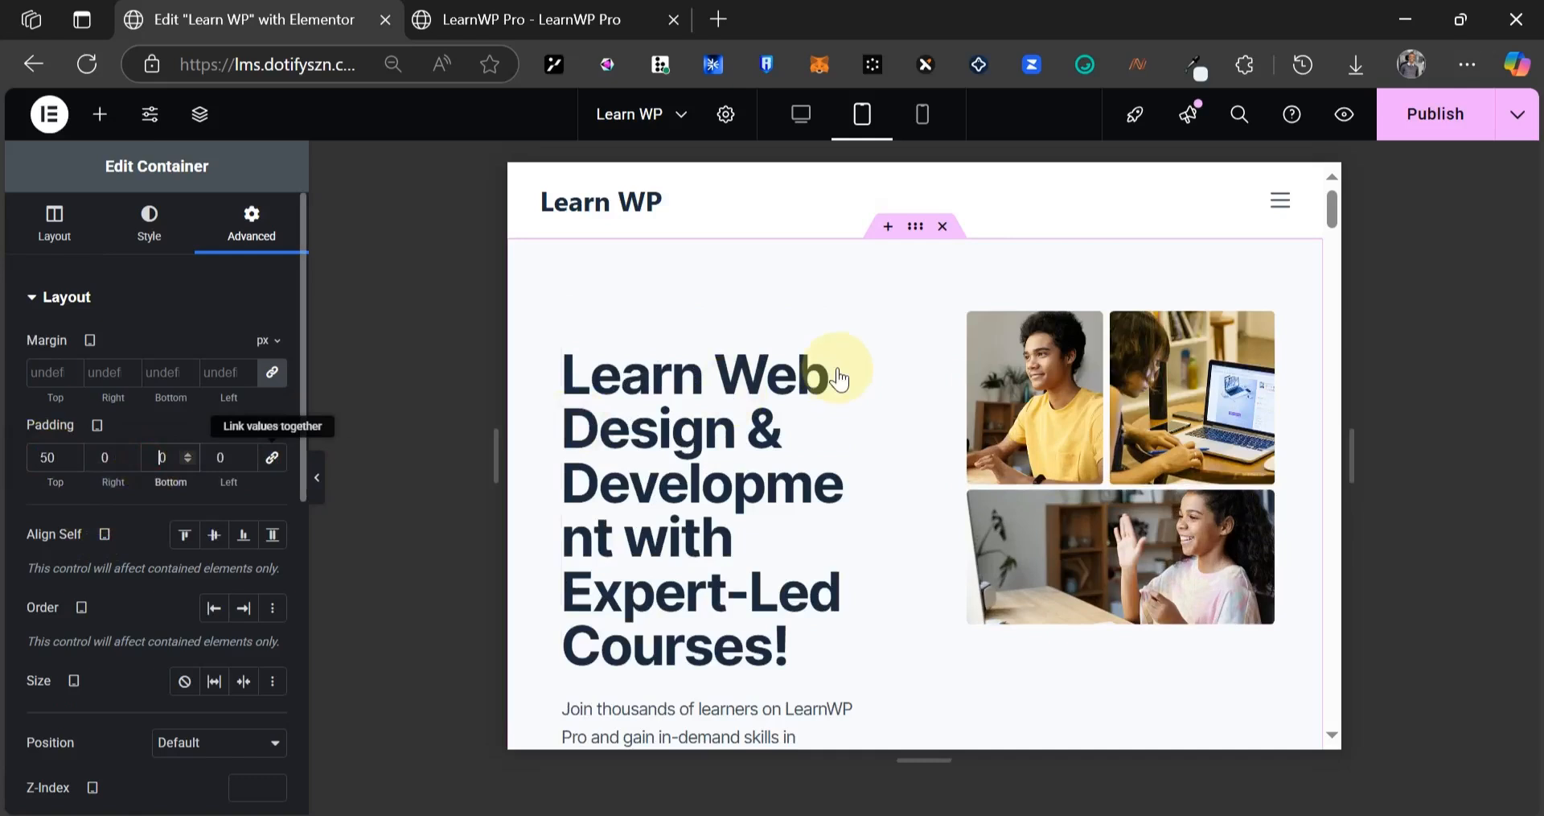
text(5)
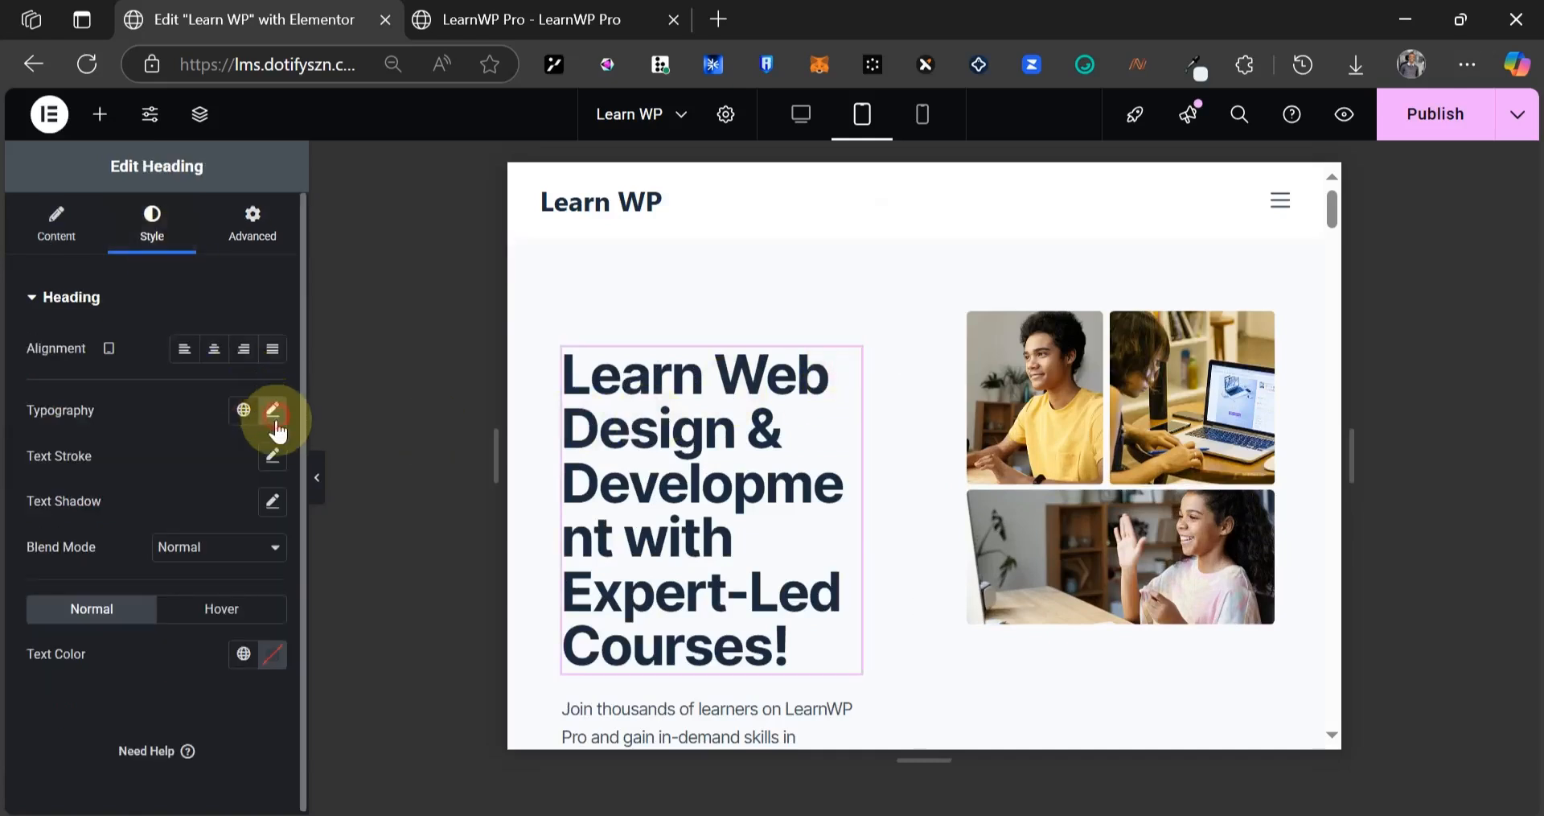
- Set the hero heading's tablet font size to 35 px
click(273, 411)
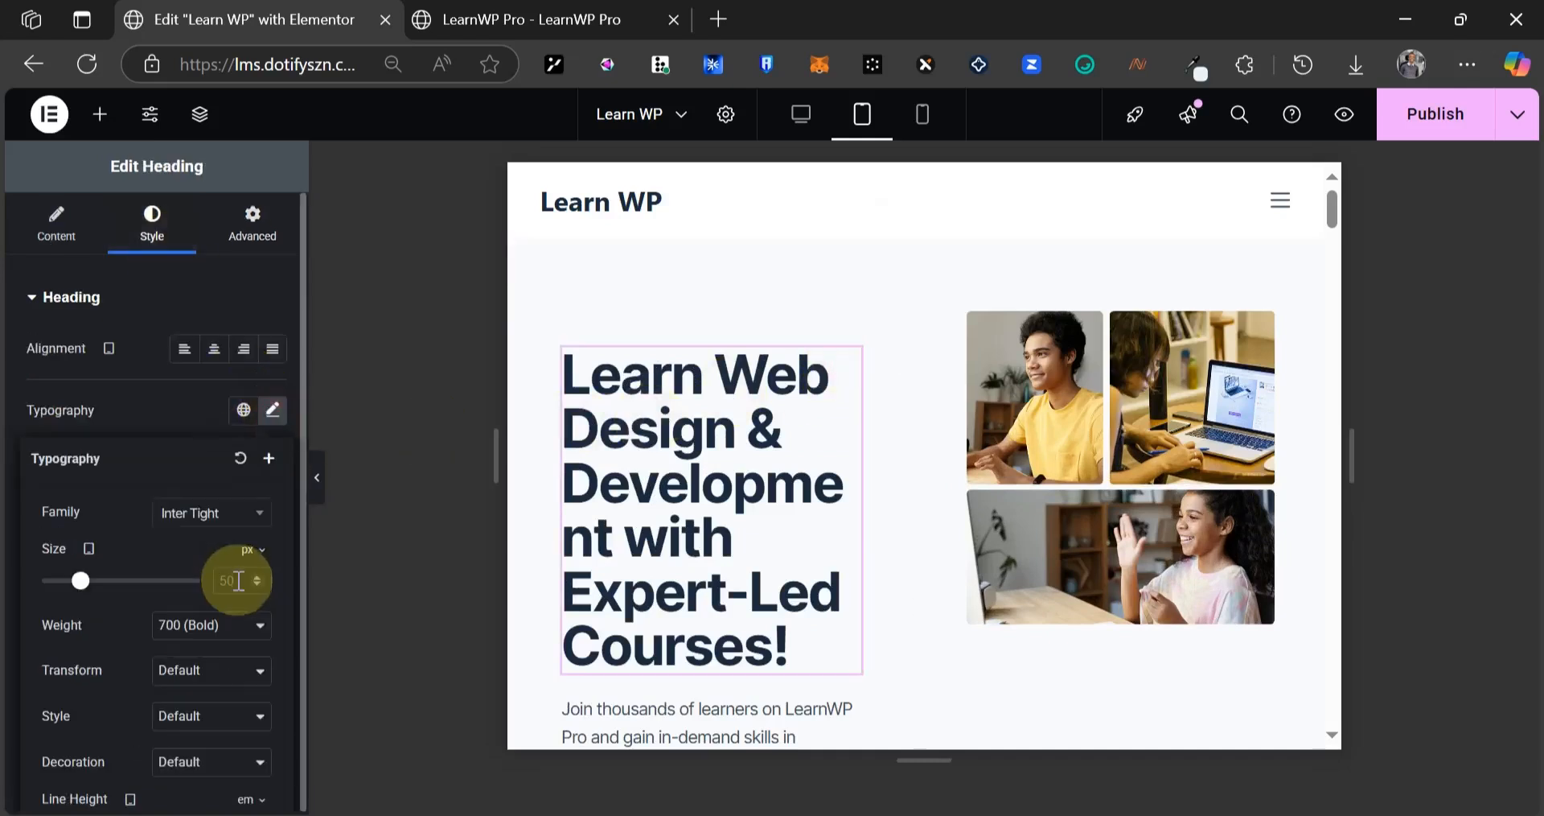
click(238, 580)
text(35)
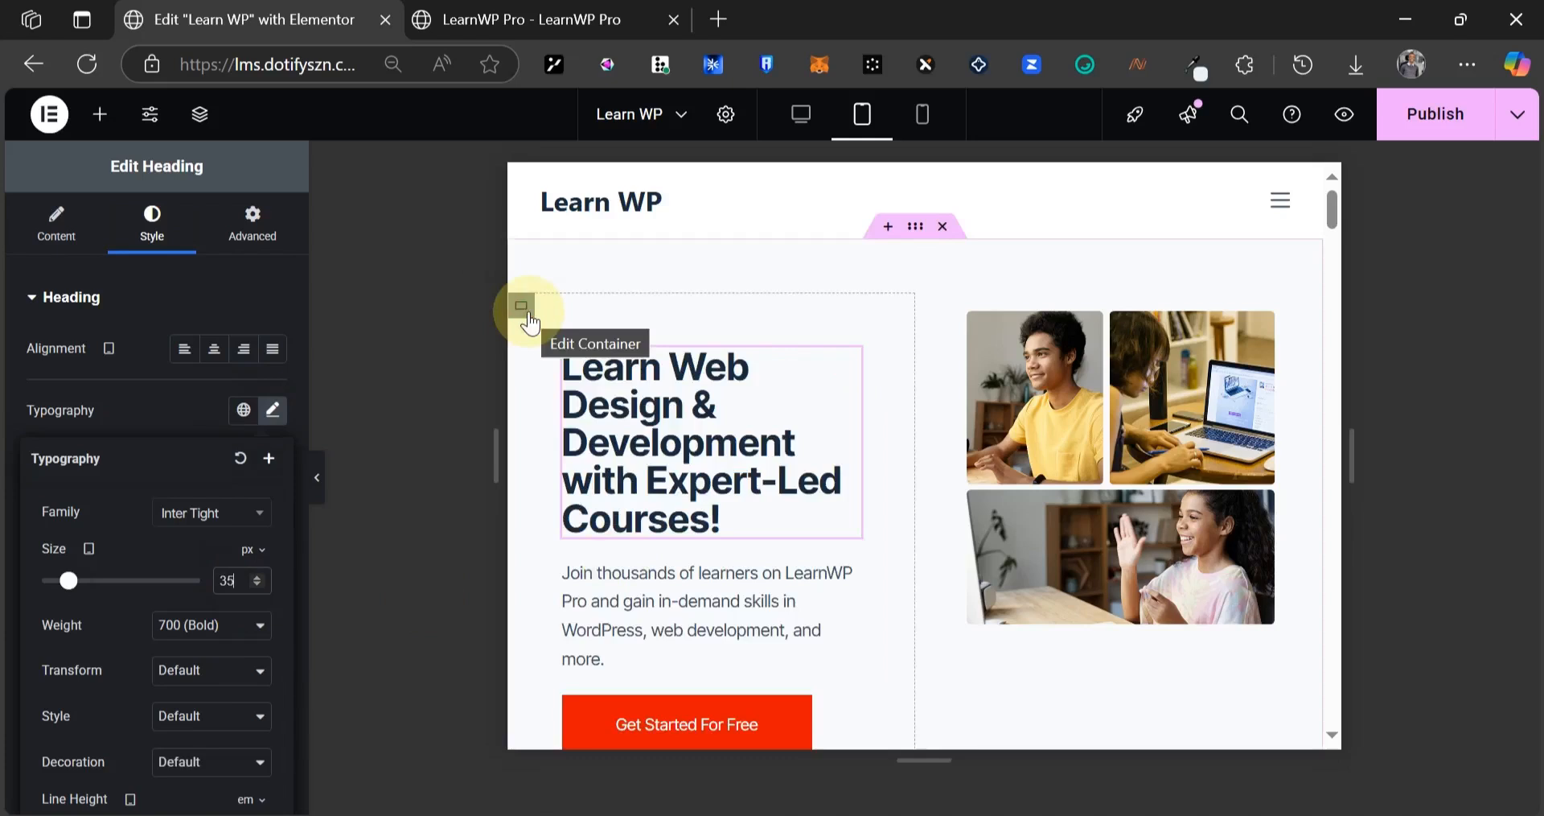
- Set the hero text container's padding to 0 on all sides and the outer hero section's right and left padding to 30 px
click(524, 312)
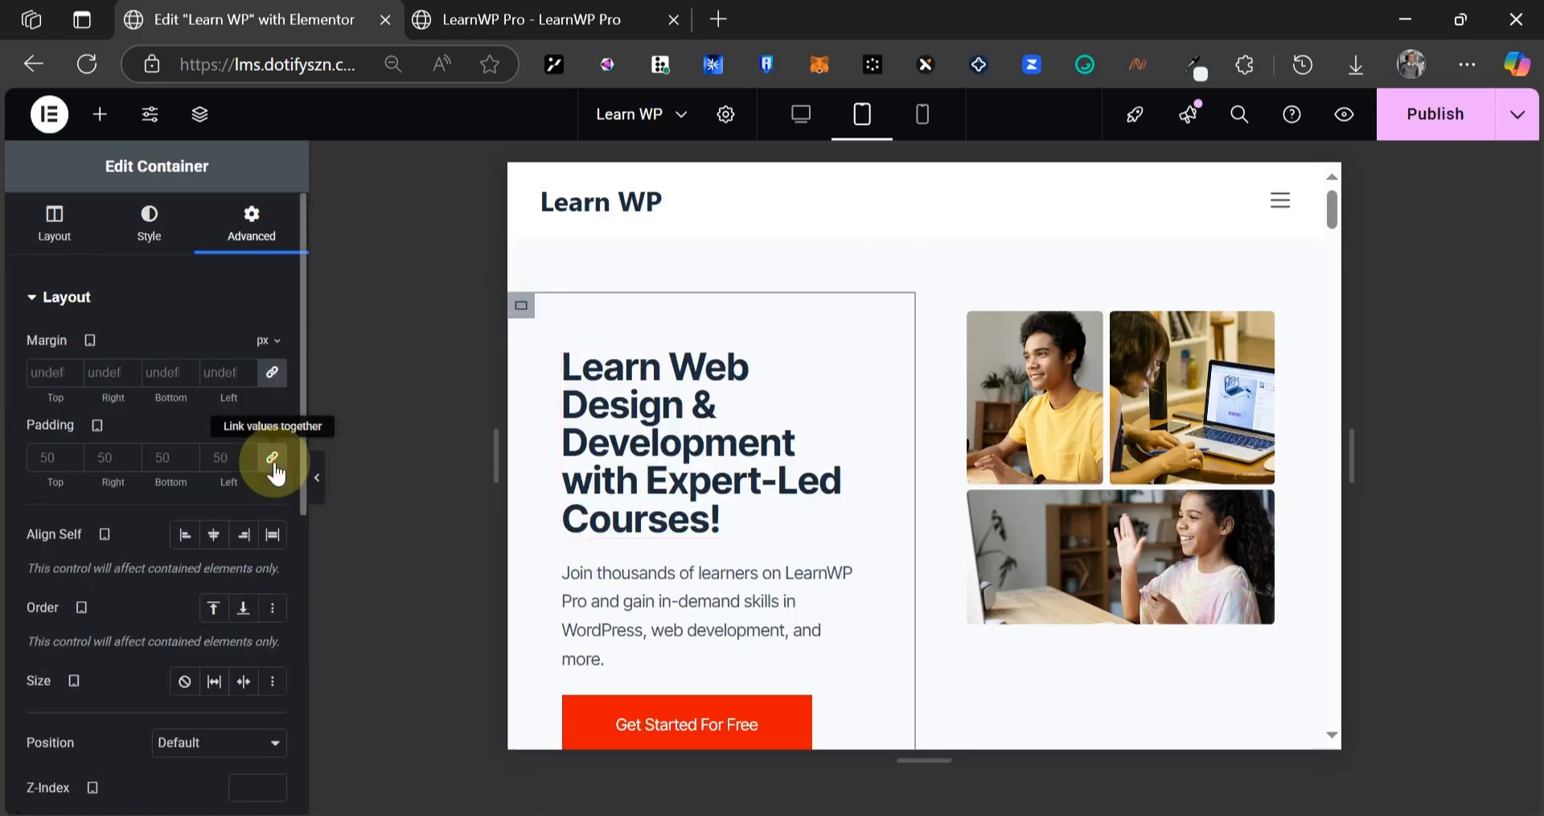
click(273, 466)
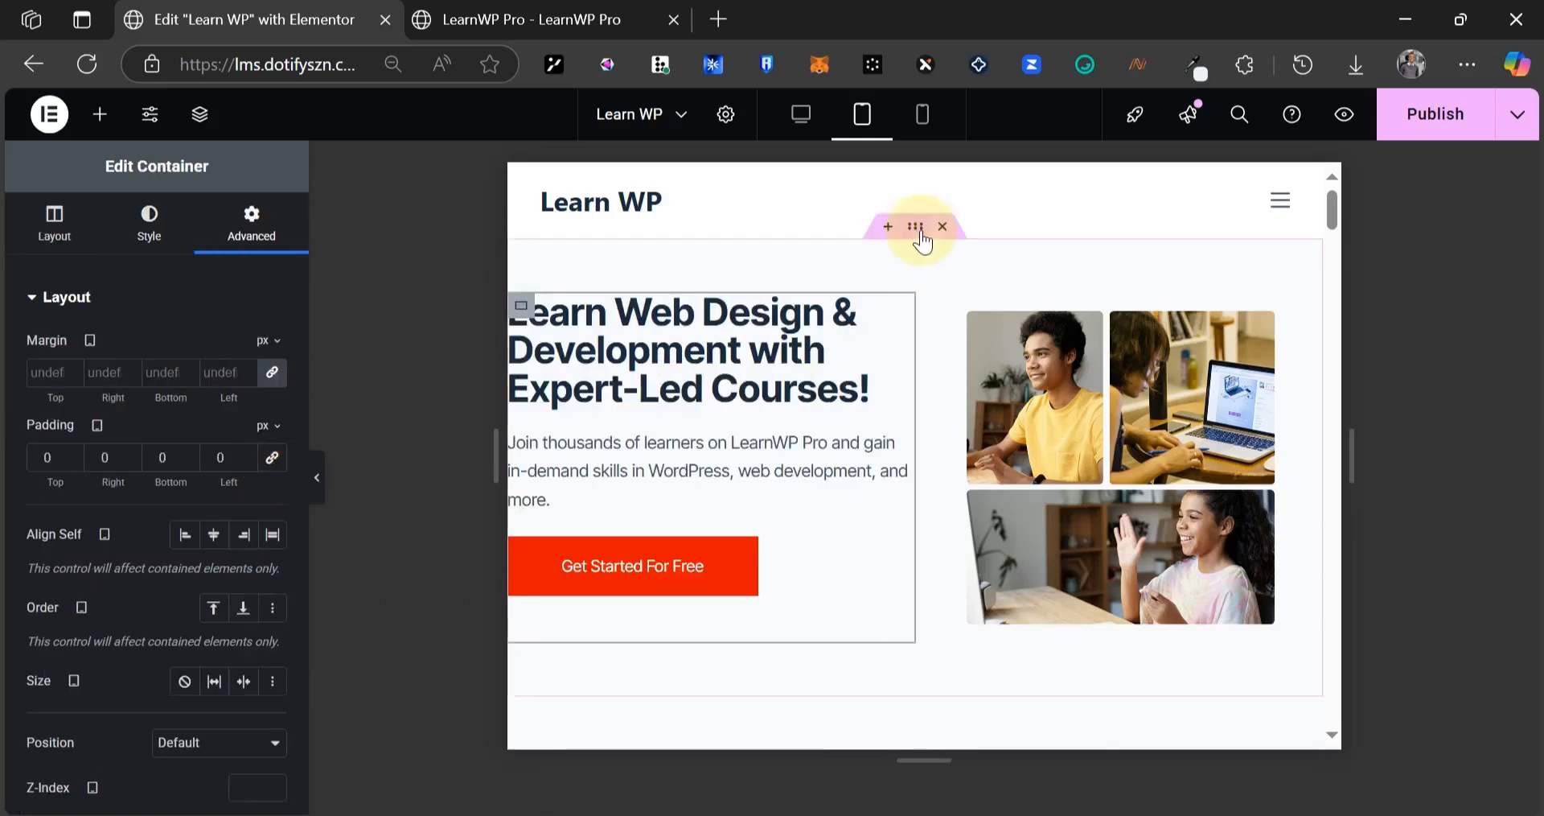
click(922, 231)
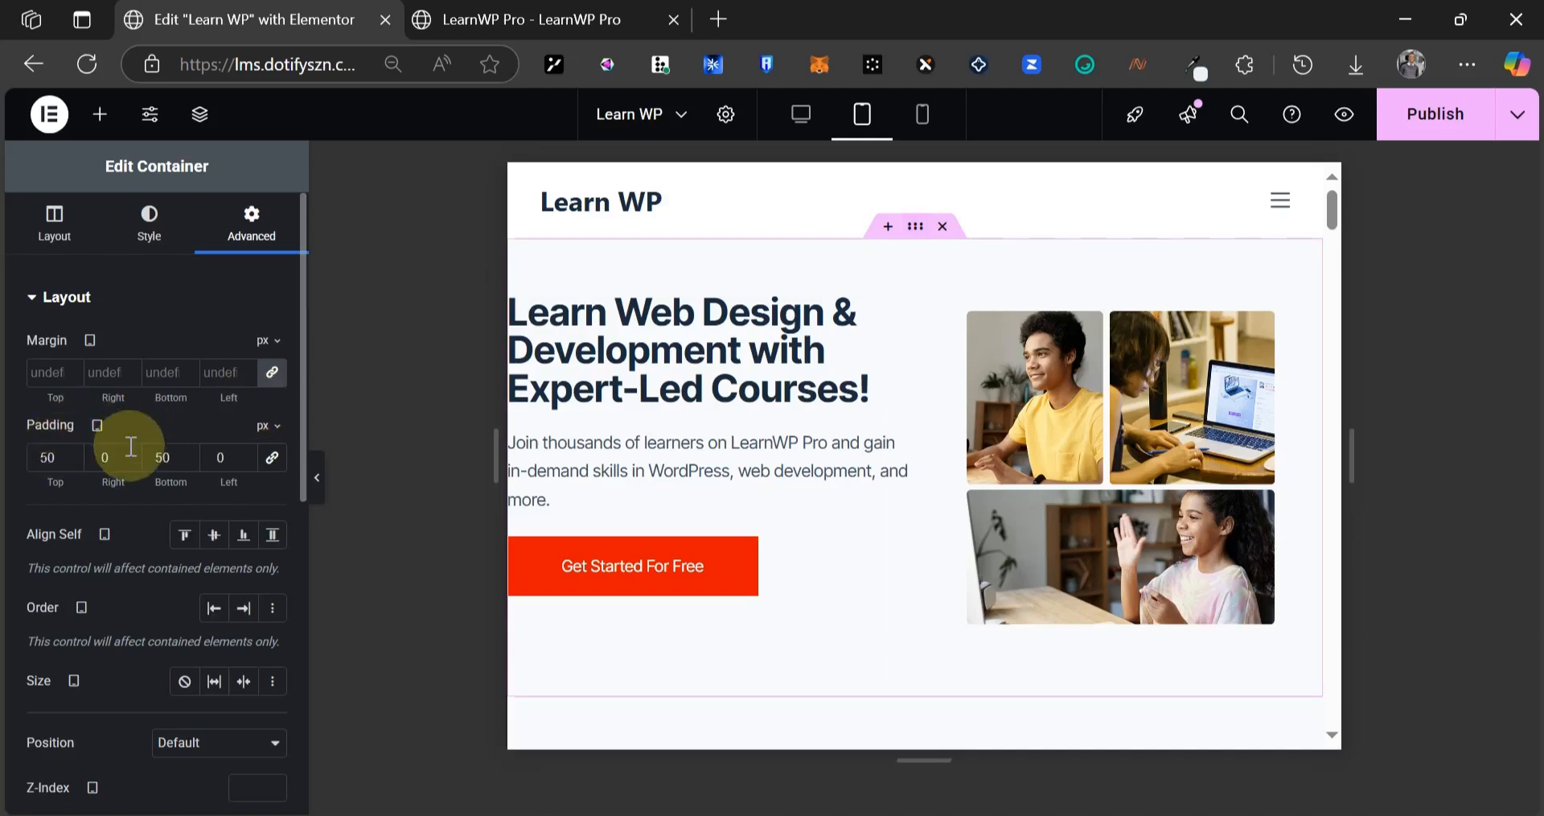
click(104, 452)
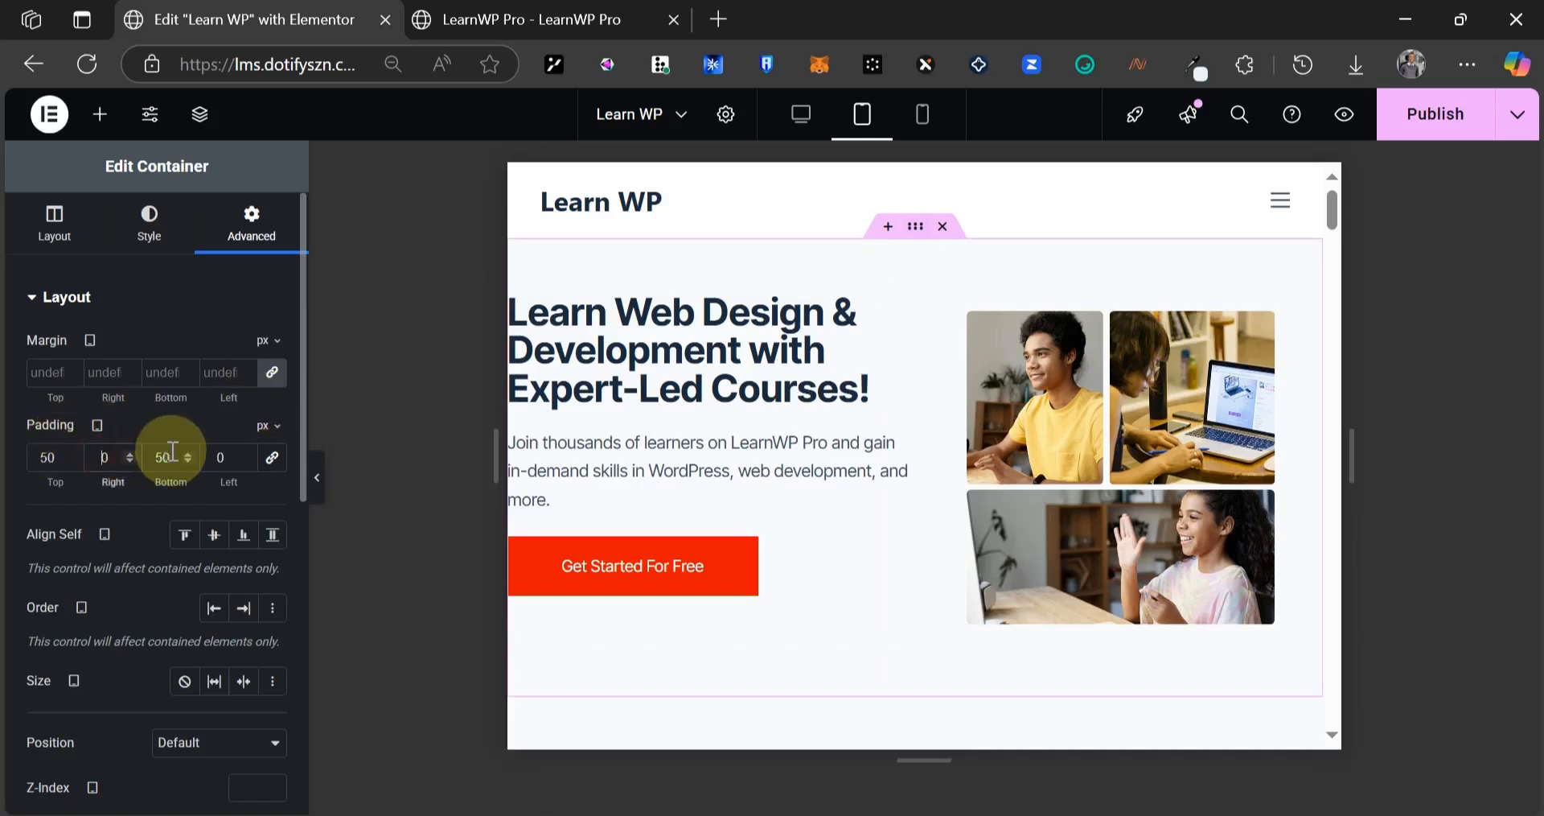
text(3)
click(209, 457)
text(3)
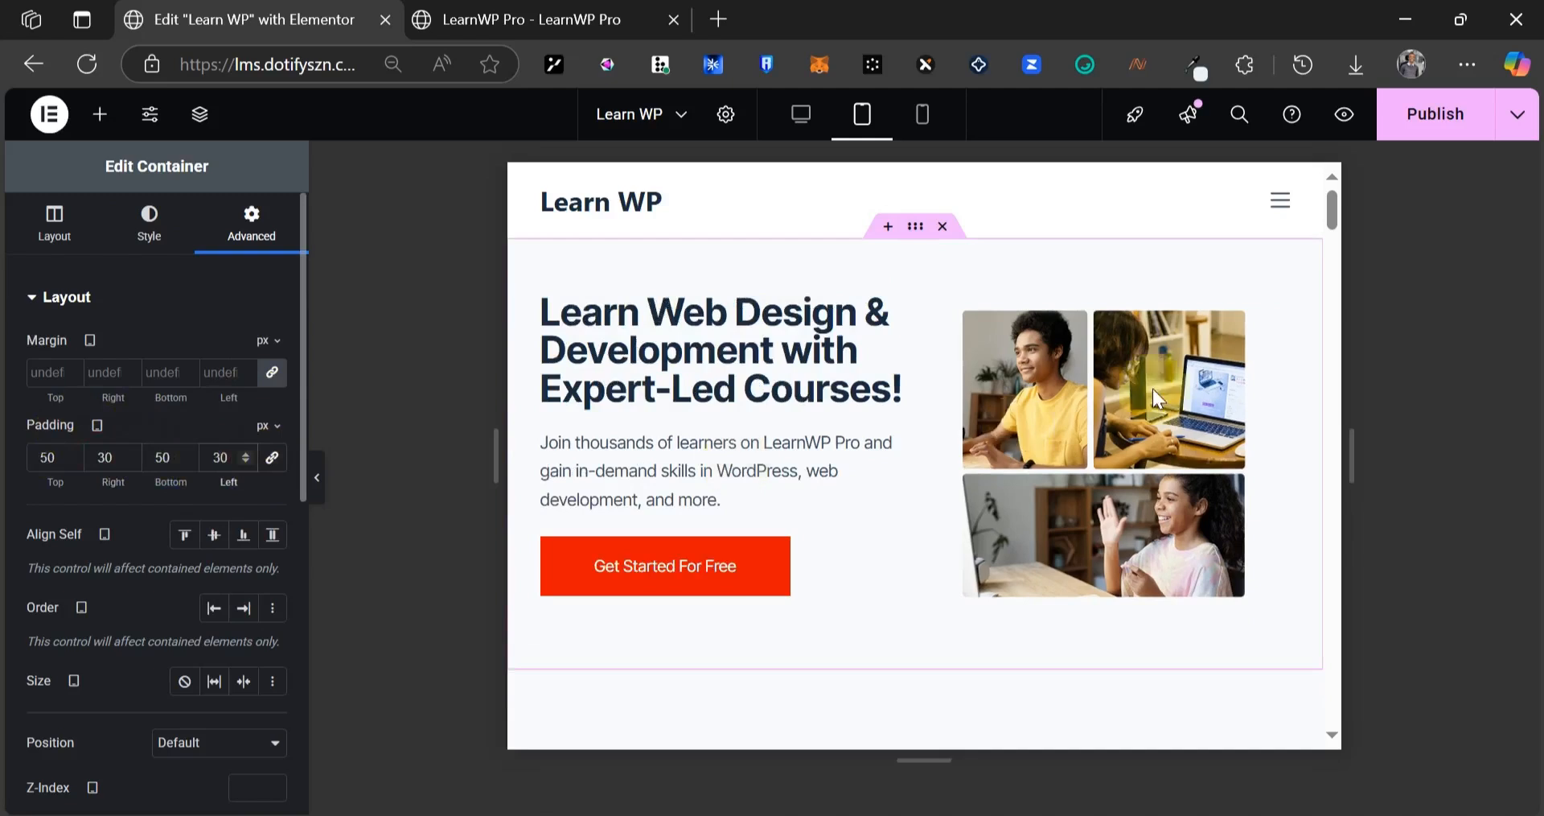
- Widen the hero image to fill its column and set the hero text container's top padding to 30 px
click(1264, 314)
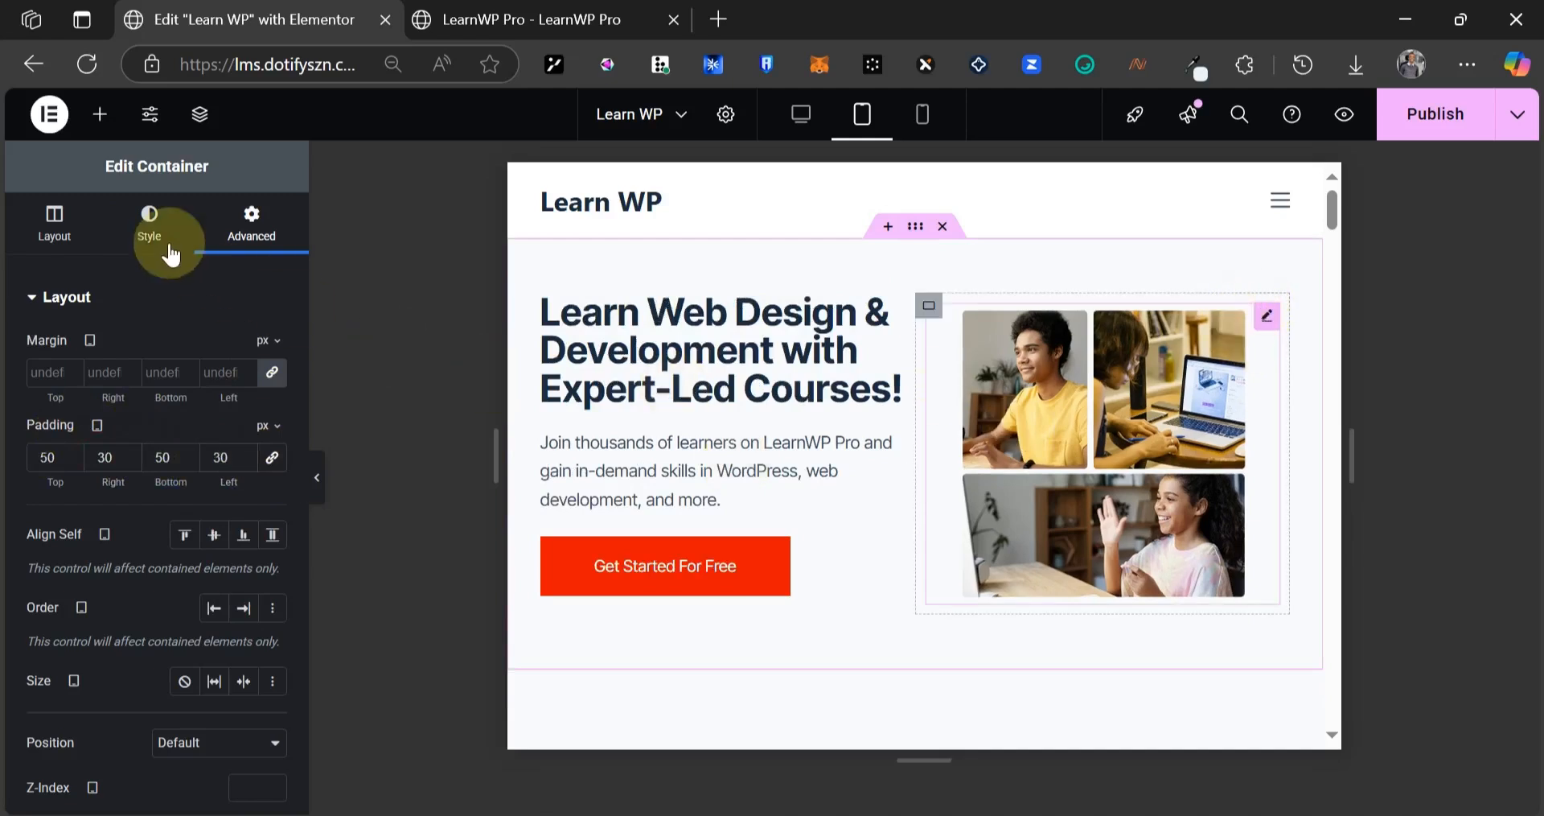
click(150, 225)
drag(195, 405, 417, 431)
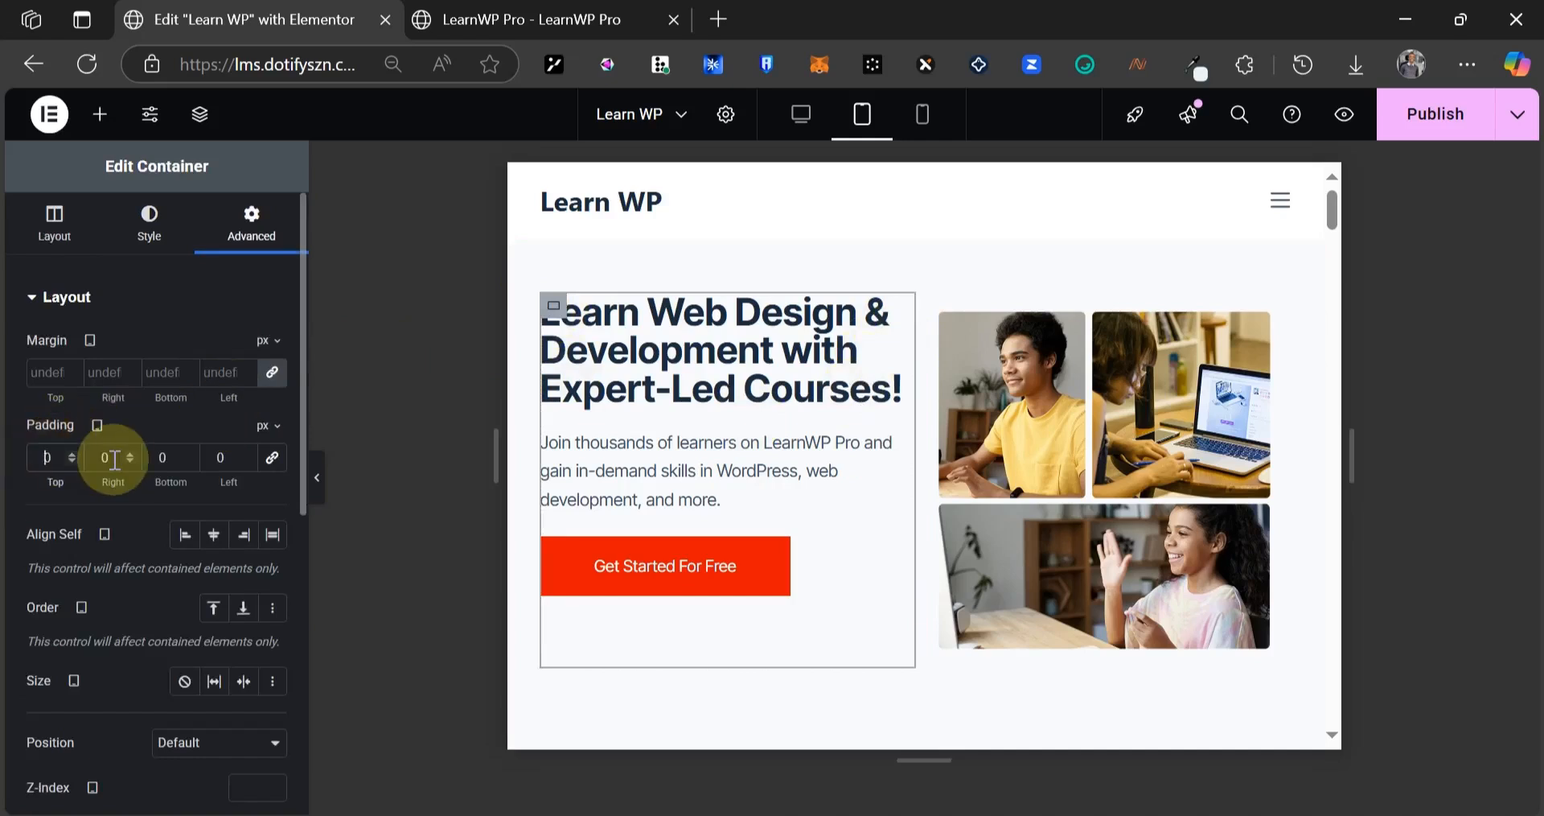
text(3)
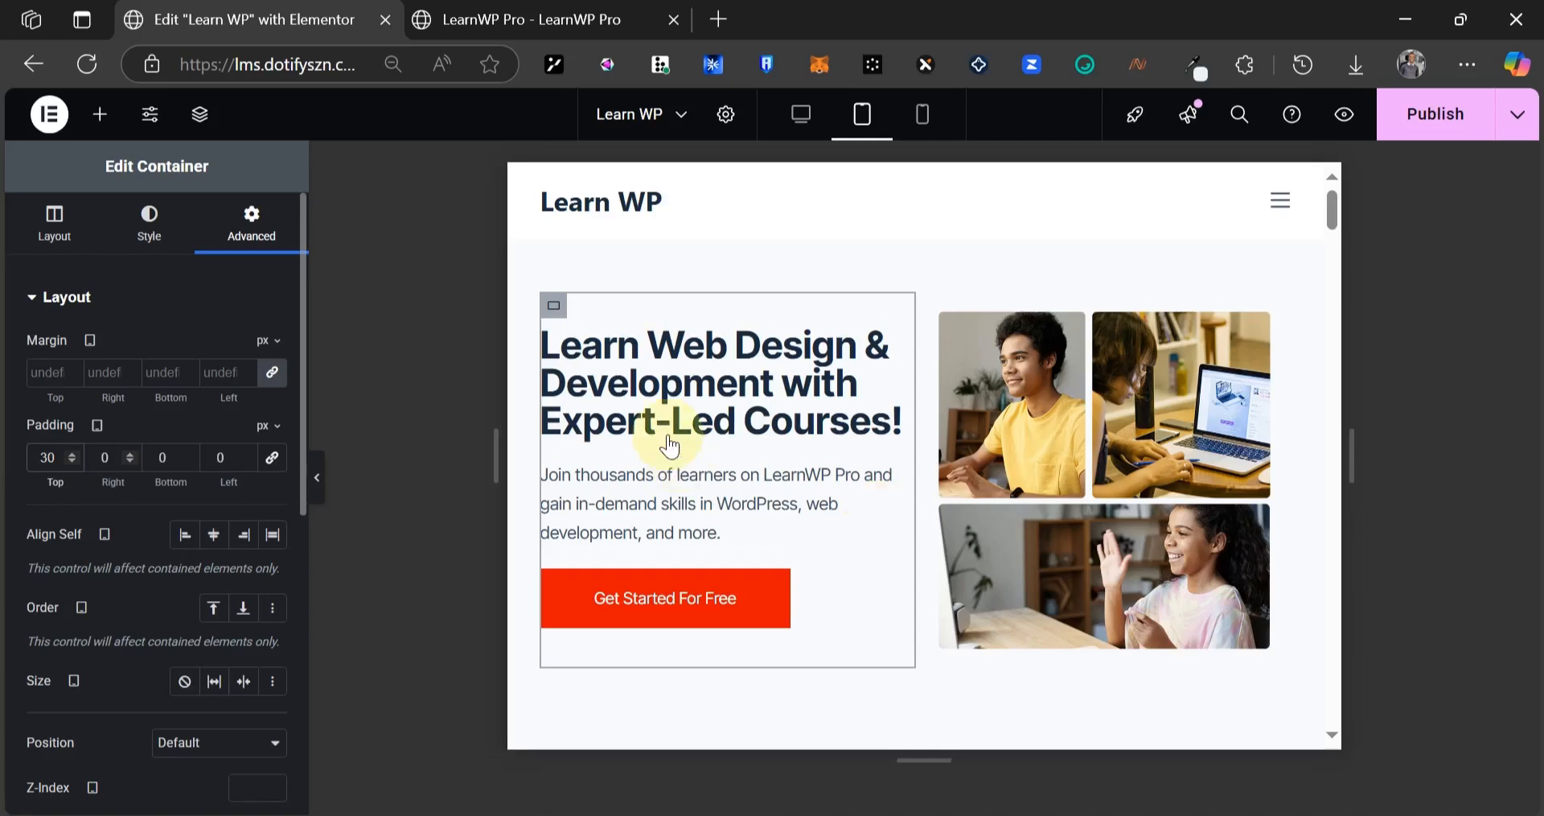
- Open the layout settings of the container holding the four cards under Why Choose Us
scroll(670, 447, down, 5)
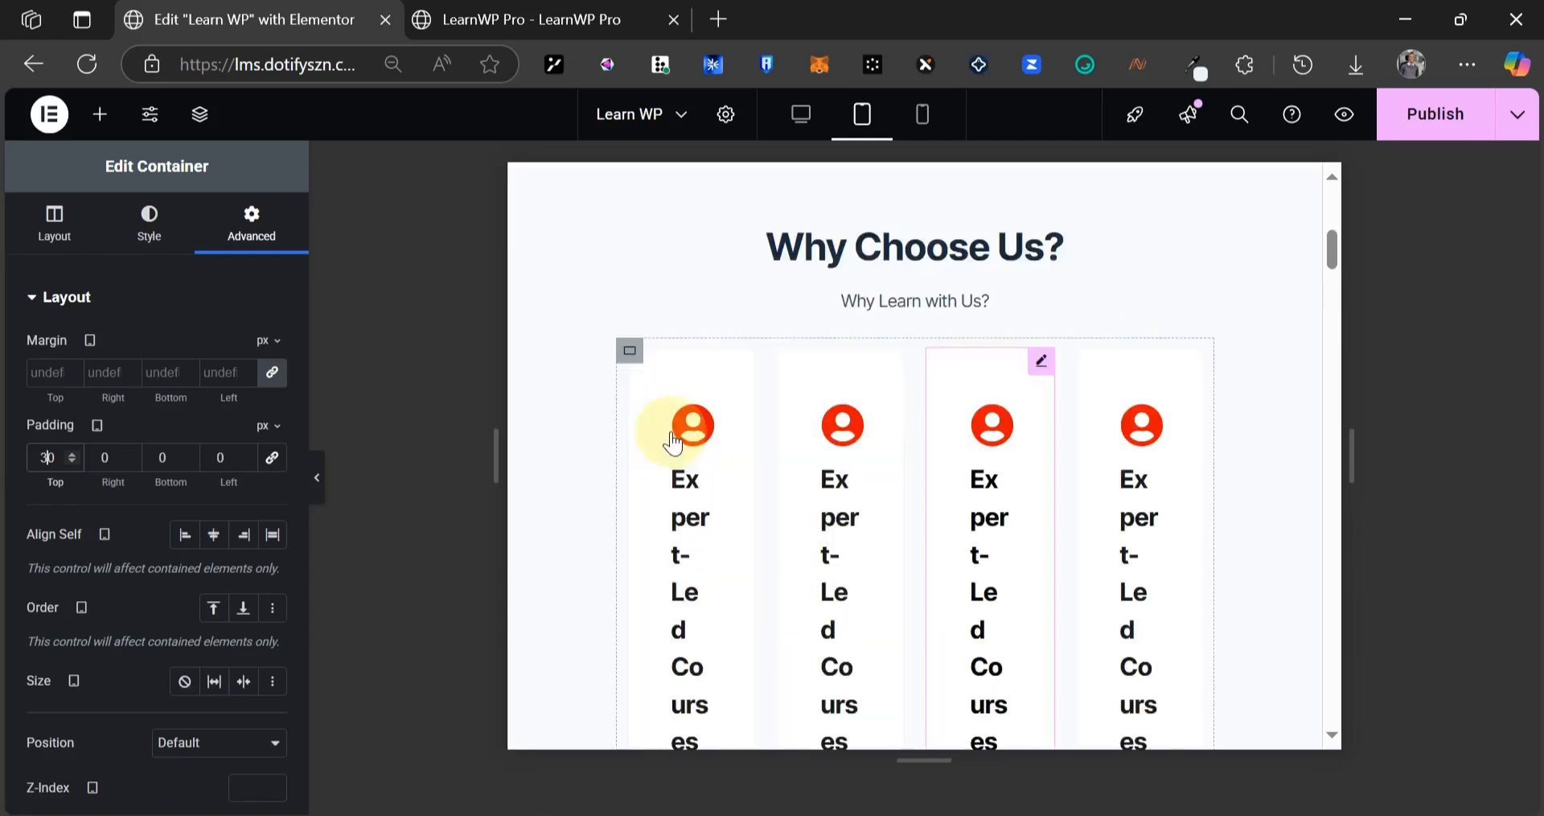
click(632, 351)
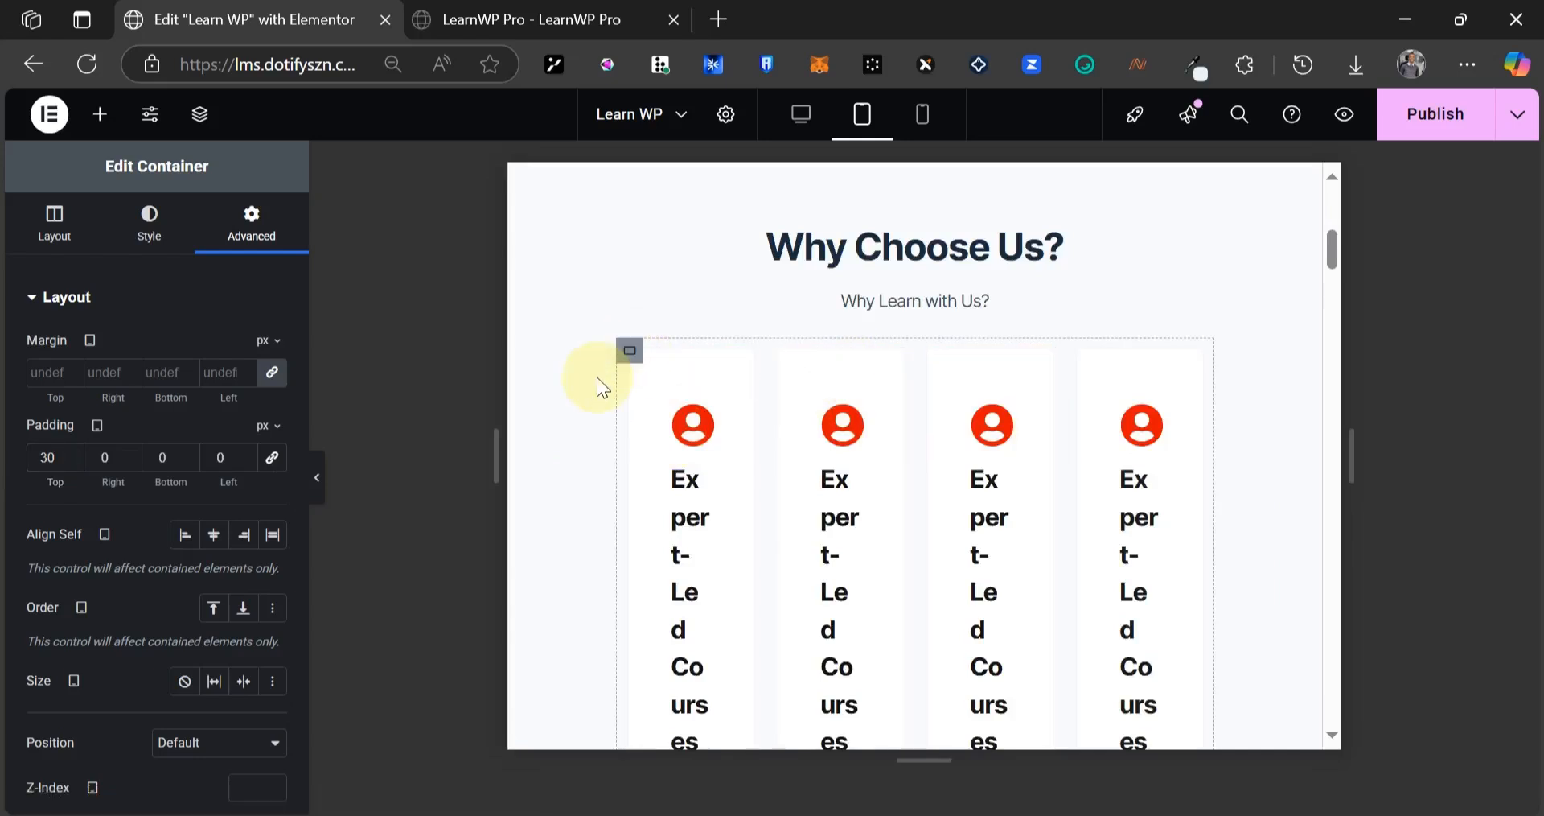
click(597, 378)
scroll(100, 472, down, 3)
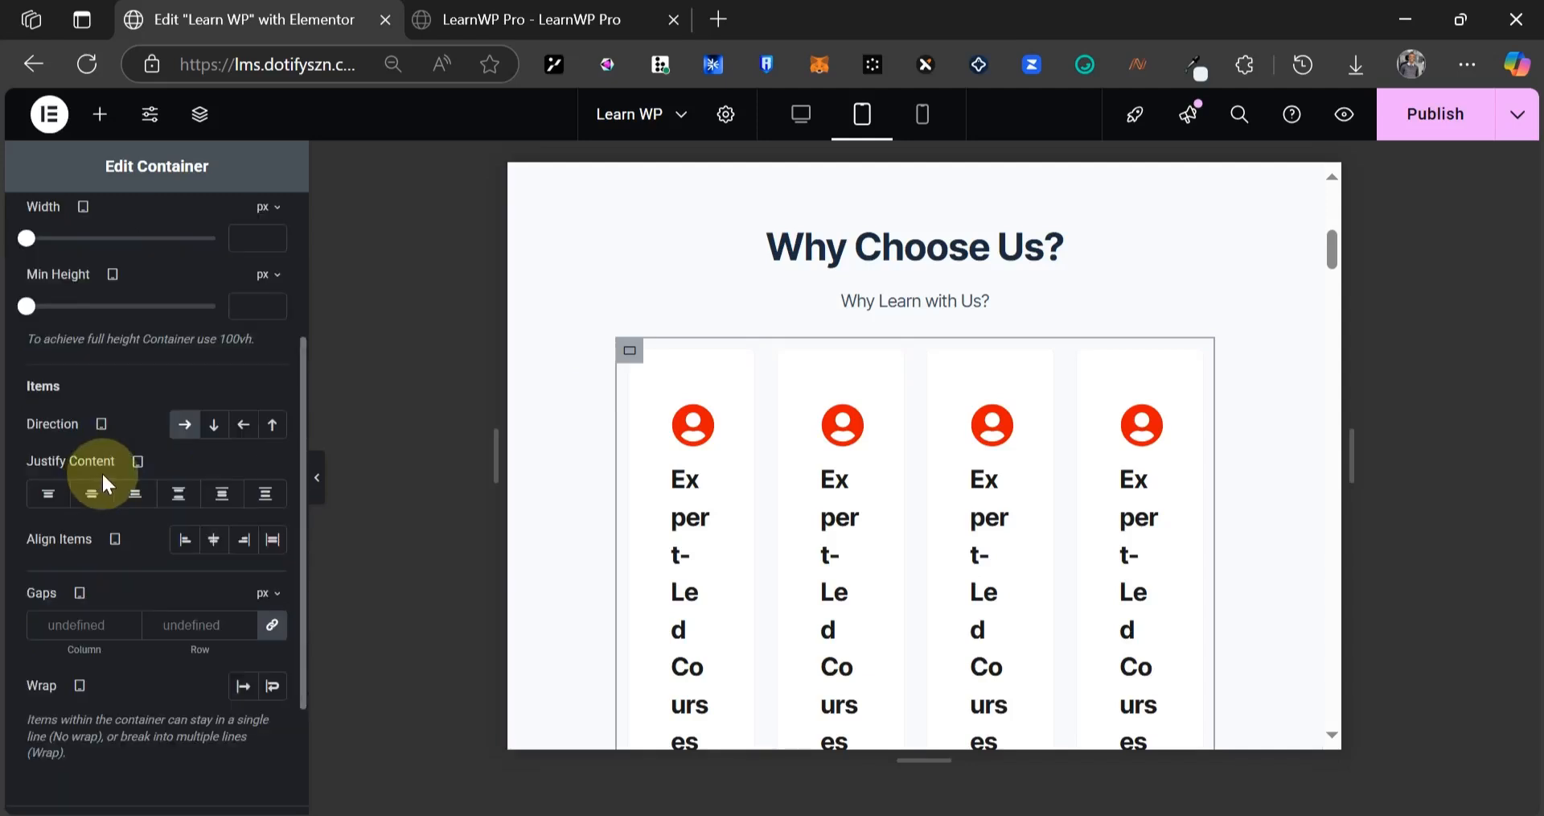
- Try stacking the Why Choose Us cards in a vertical direction, and undo the change
click(213, 438)
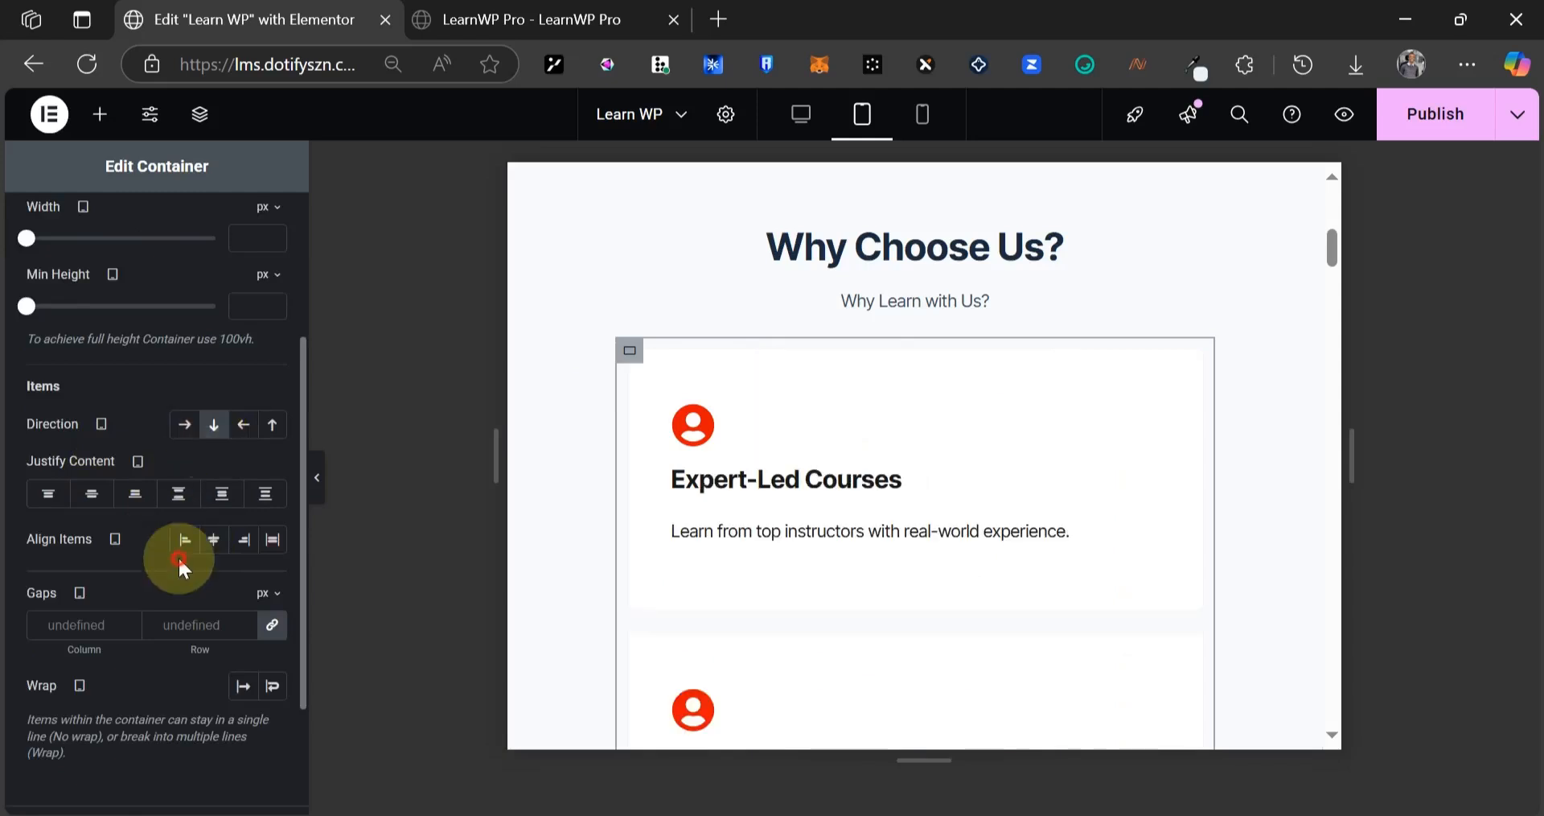
scroll(177, 557, up, 2)
key(ctrl+z)
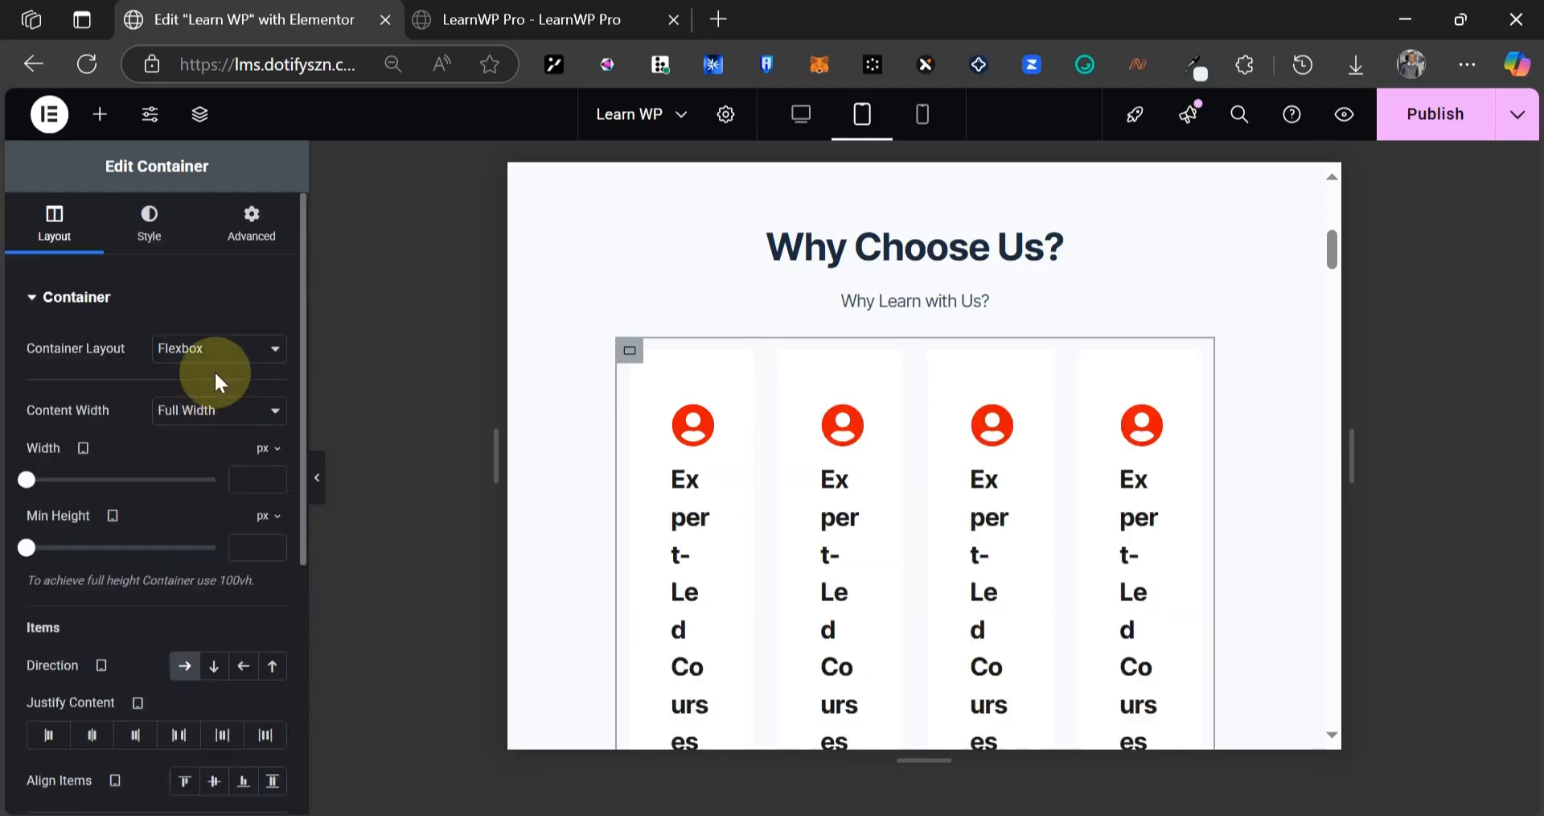
- Change the card container's layout from Flexbox to Grid and set it to 2 columns
click(216, 364)
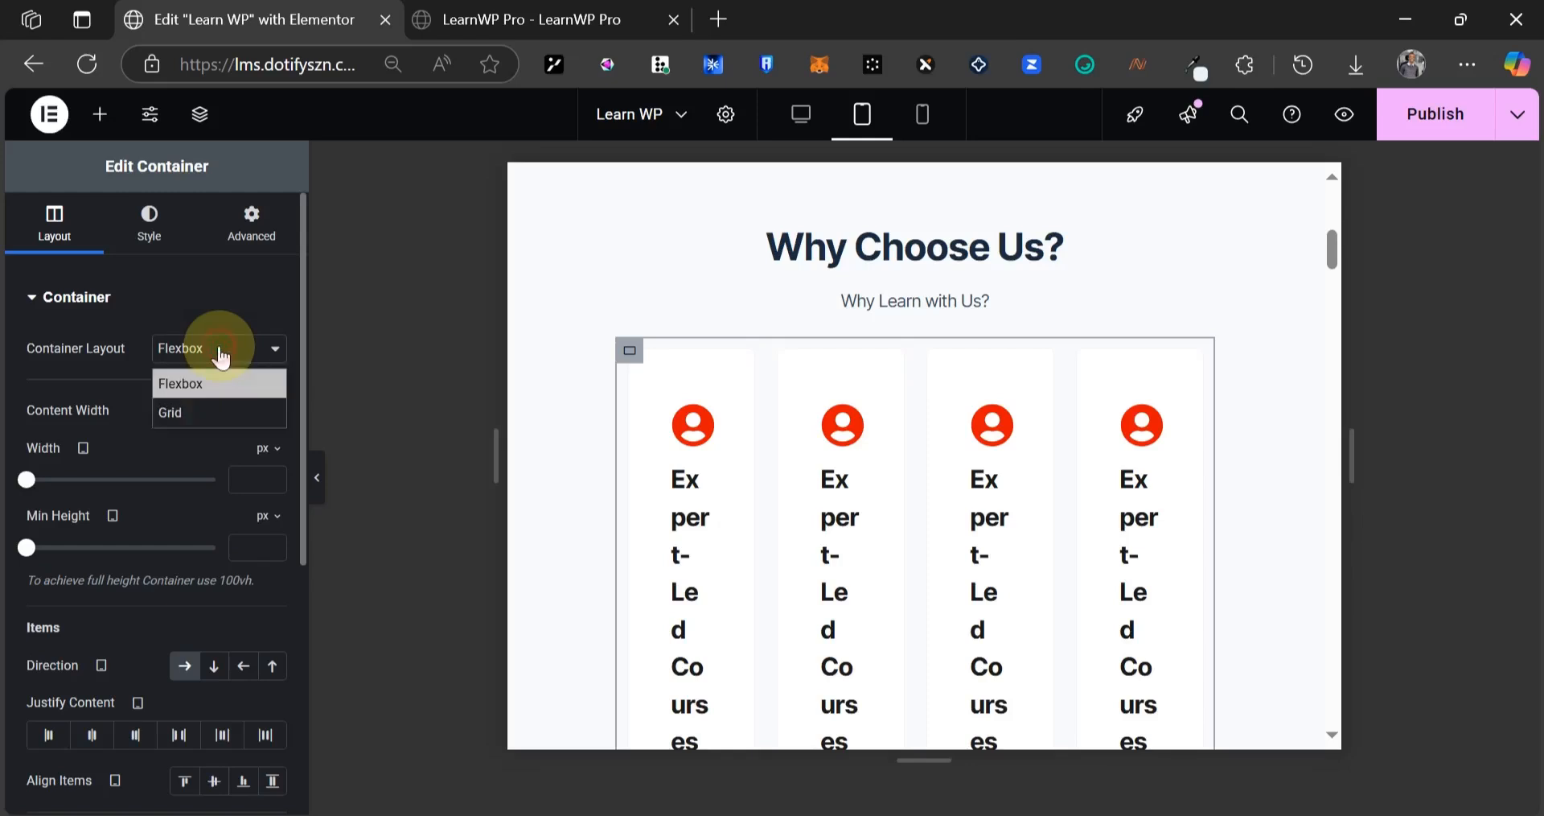
click(201, 422)
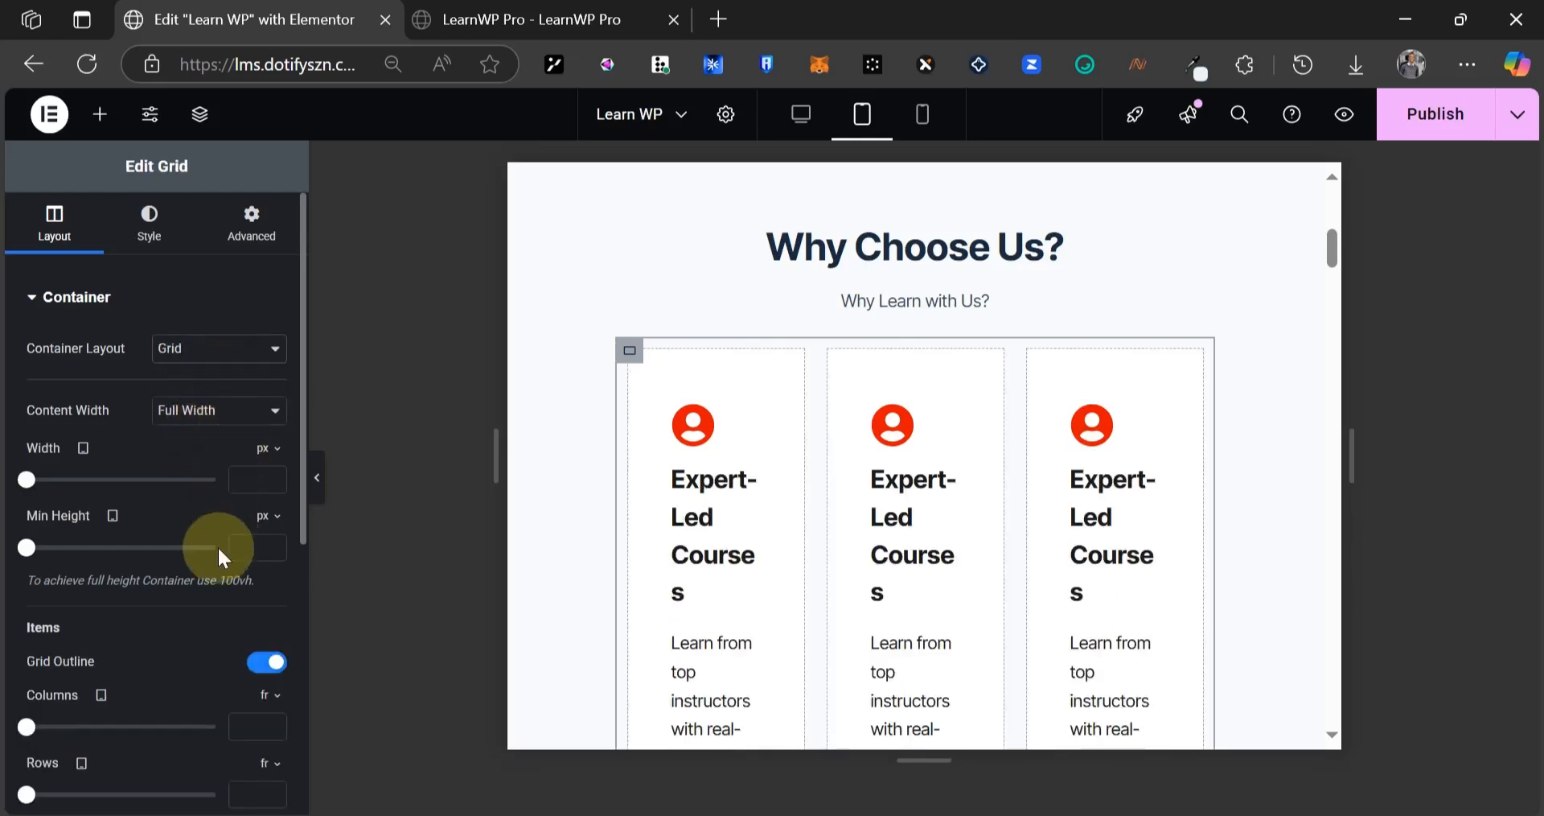
scroll(216, 547, down, 3)
scroll(212, 553, down, 2)
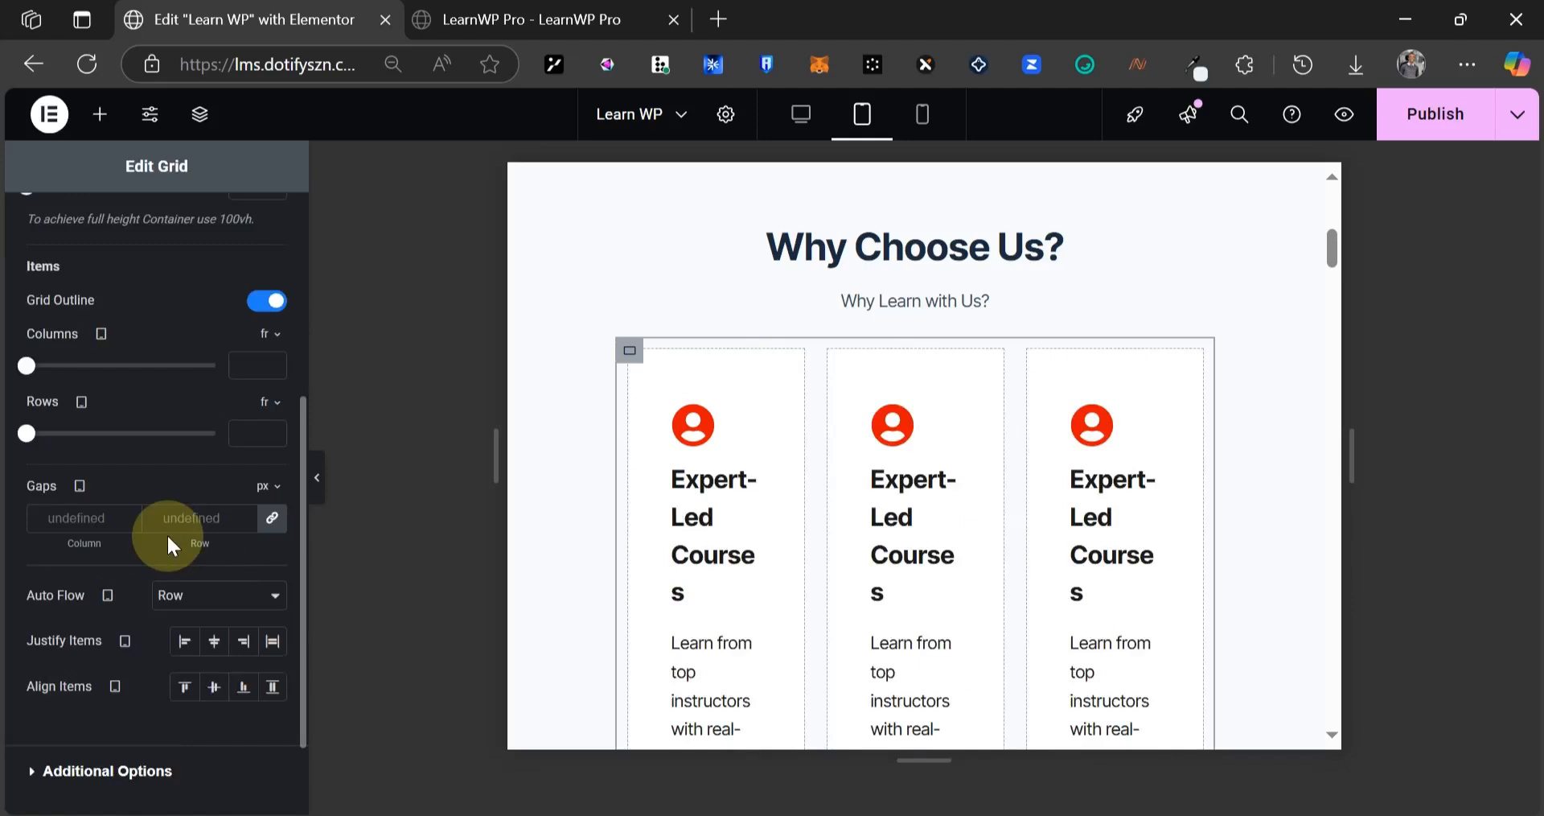
scroll(53, 466, down, 2)
scroll(285, 547, up, 4)
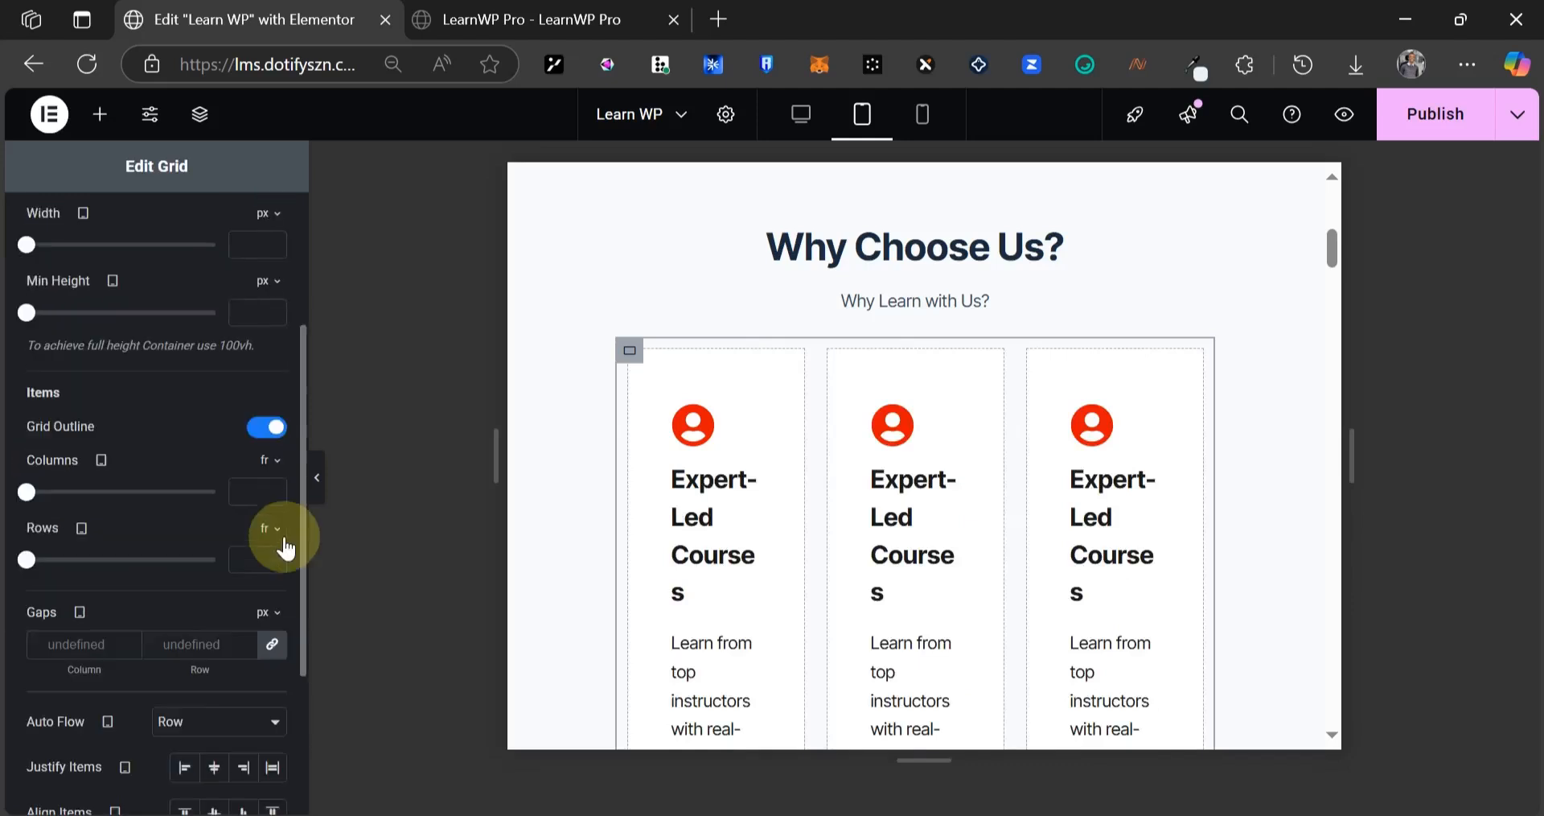
click(259, 492)
text(2)
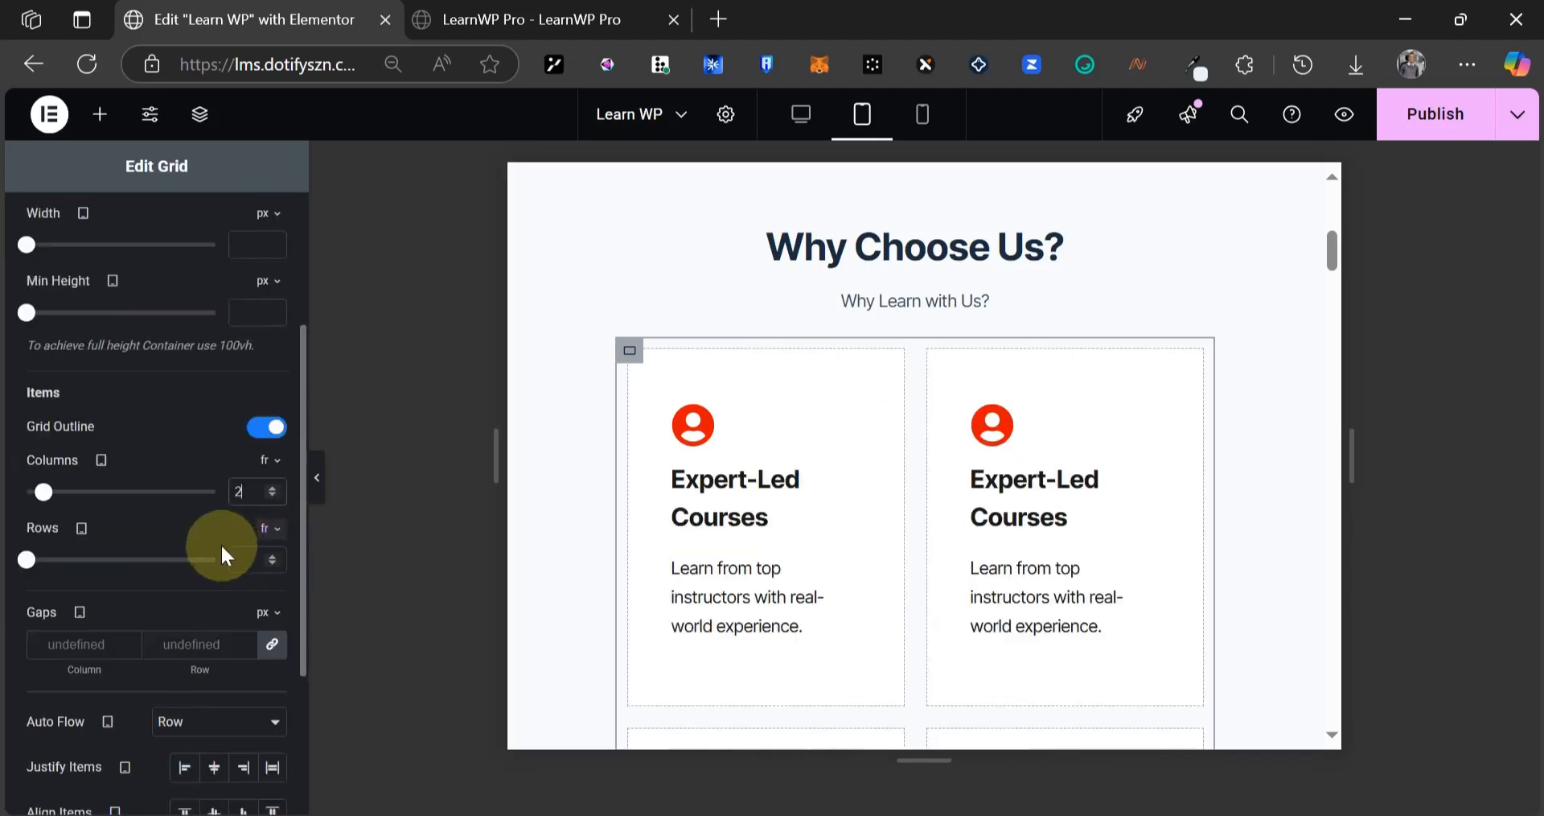
- Set the padding of the Explore Varieties of Courses text container to 0 on all sides
scroll(402, 487, down, 5)
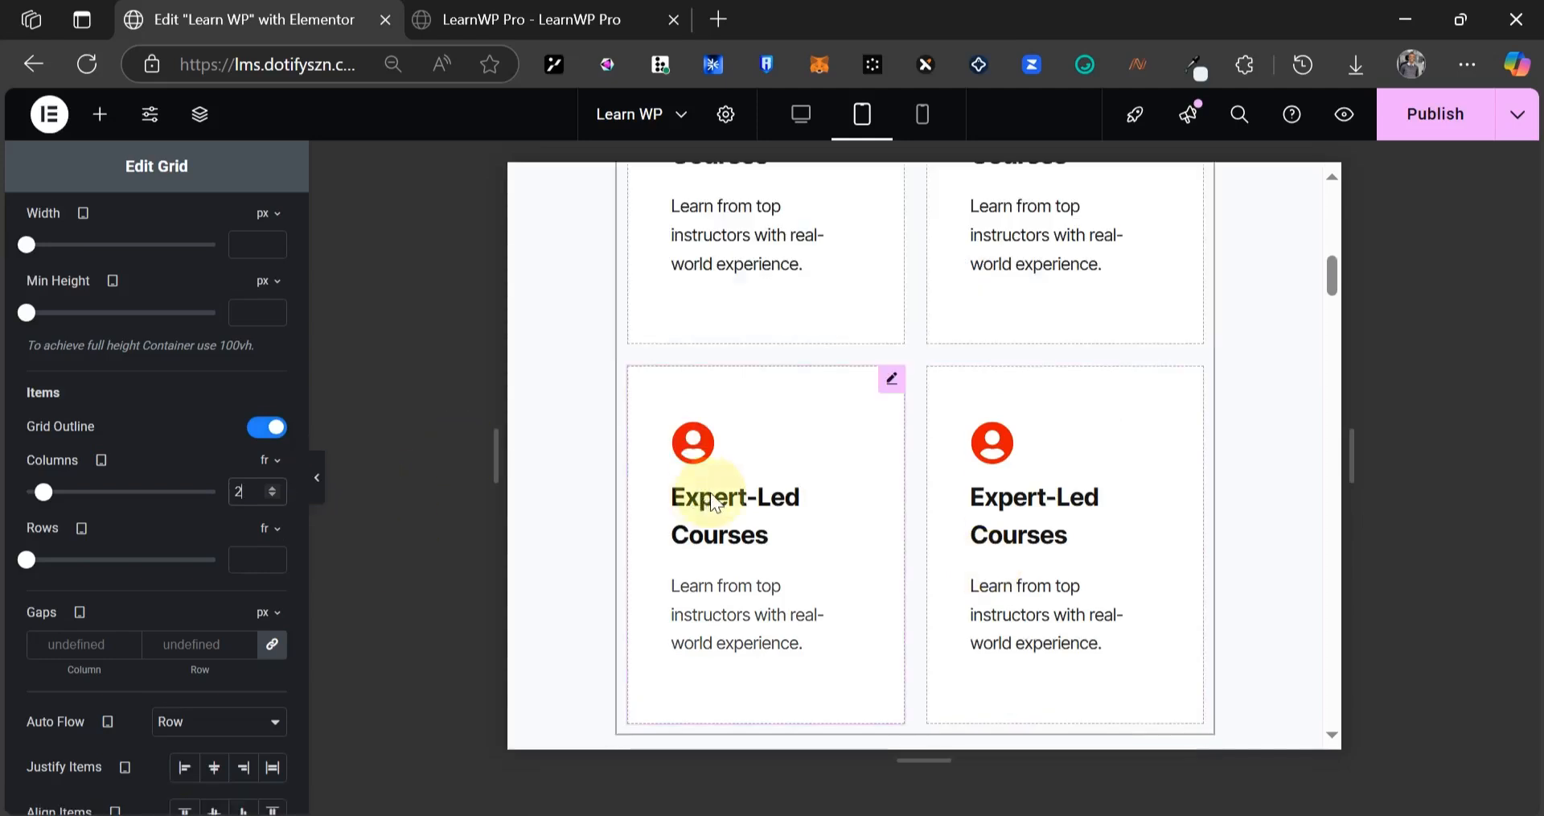
scroll(711, 492, down, 7)
scroll(722, 499, up, 9)
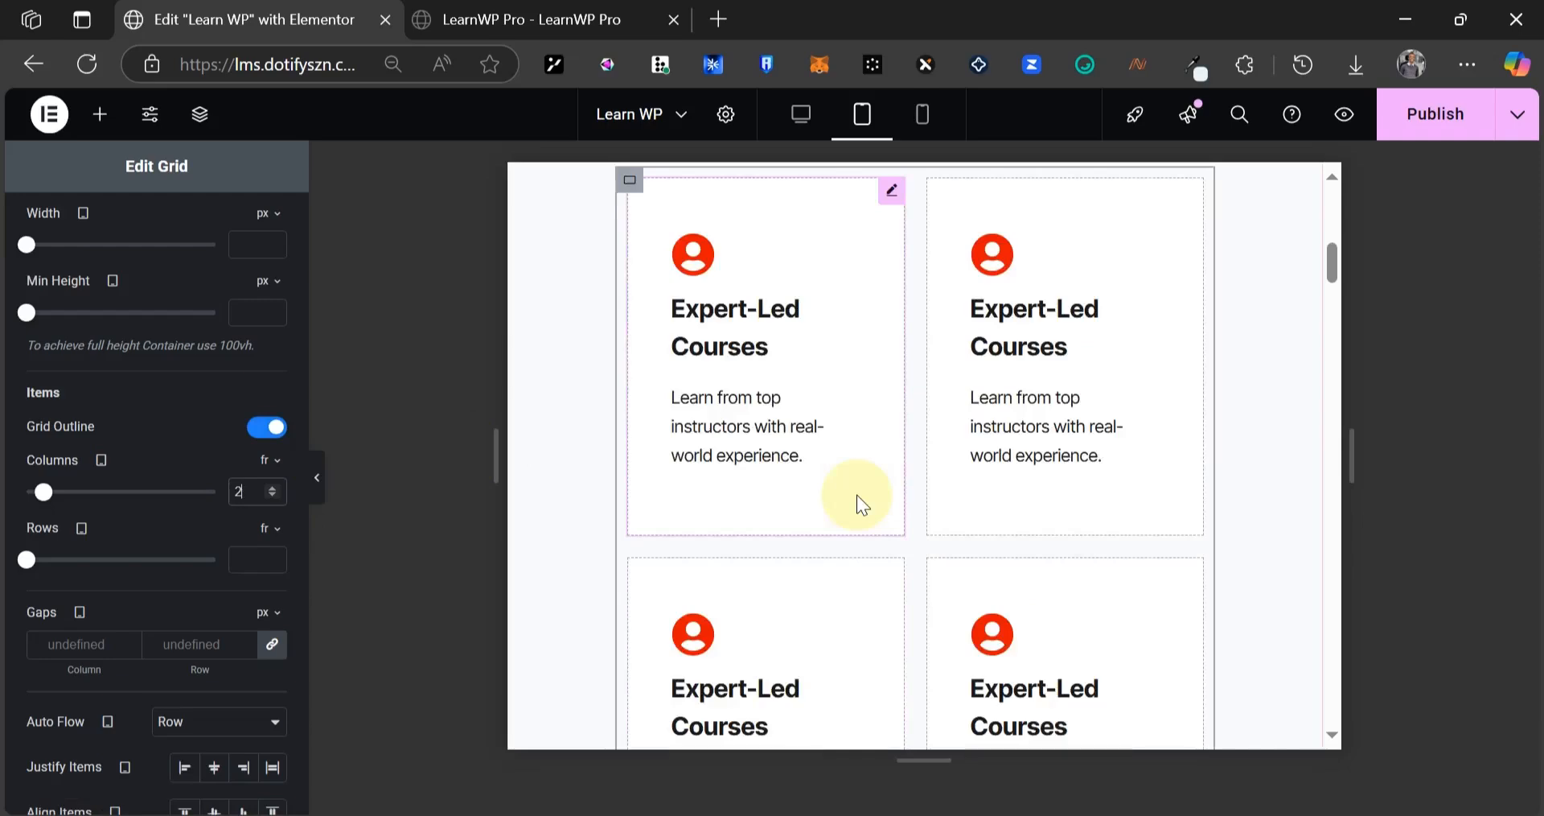
scroll(806, 499, down, 8)
scroll(612, 321, down, 3)
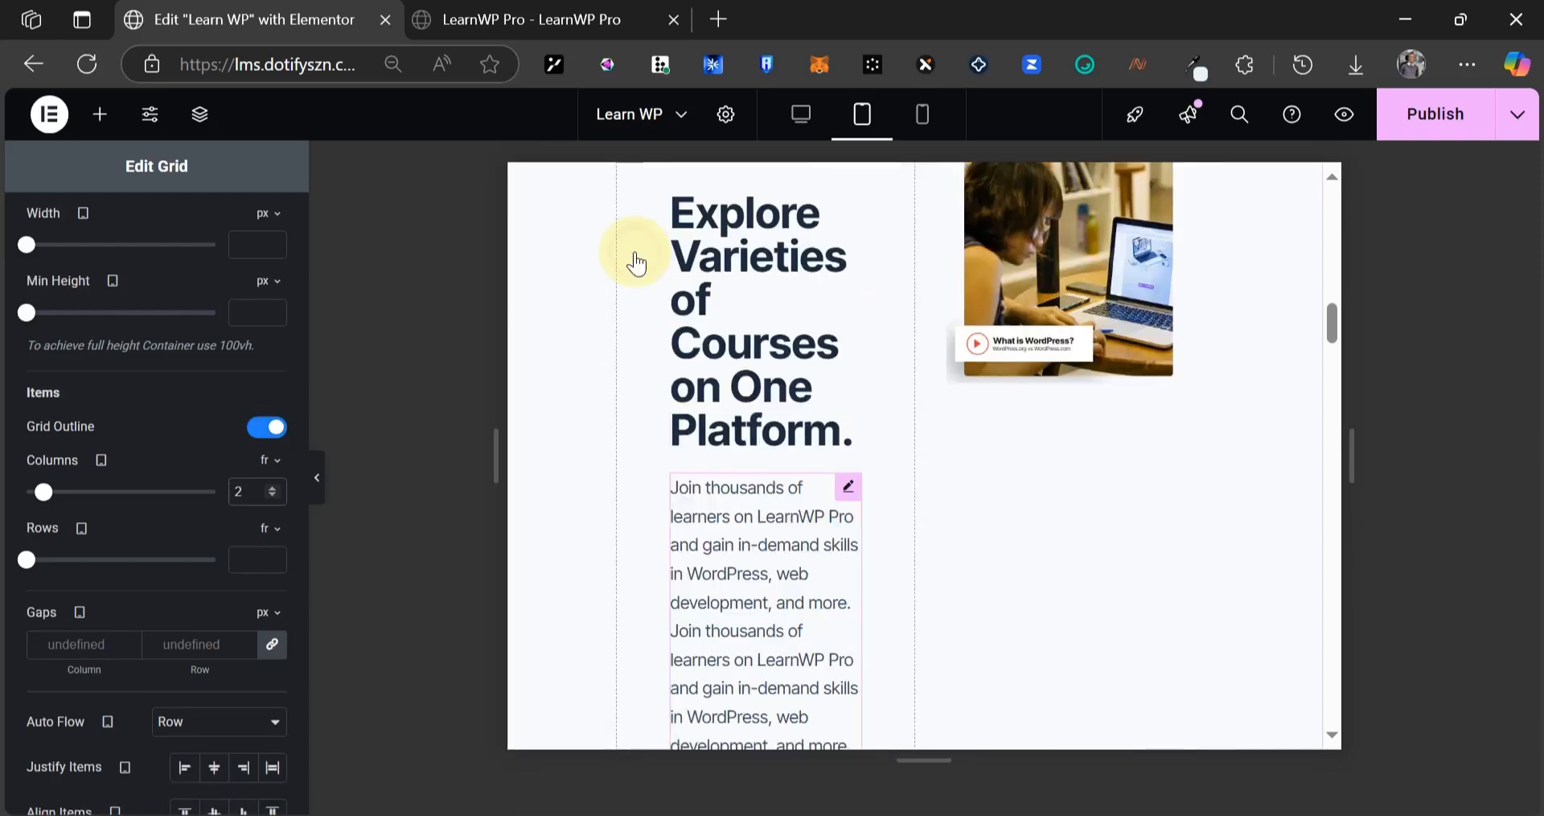
scroll(636, 257, up, 1)
click(634, 254)
click(241, 217)
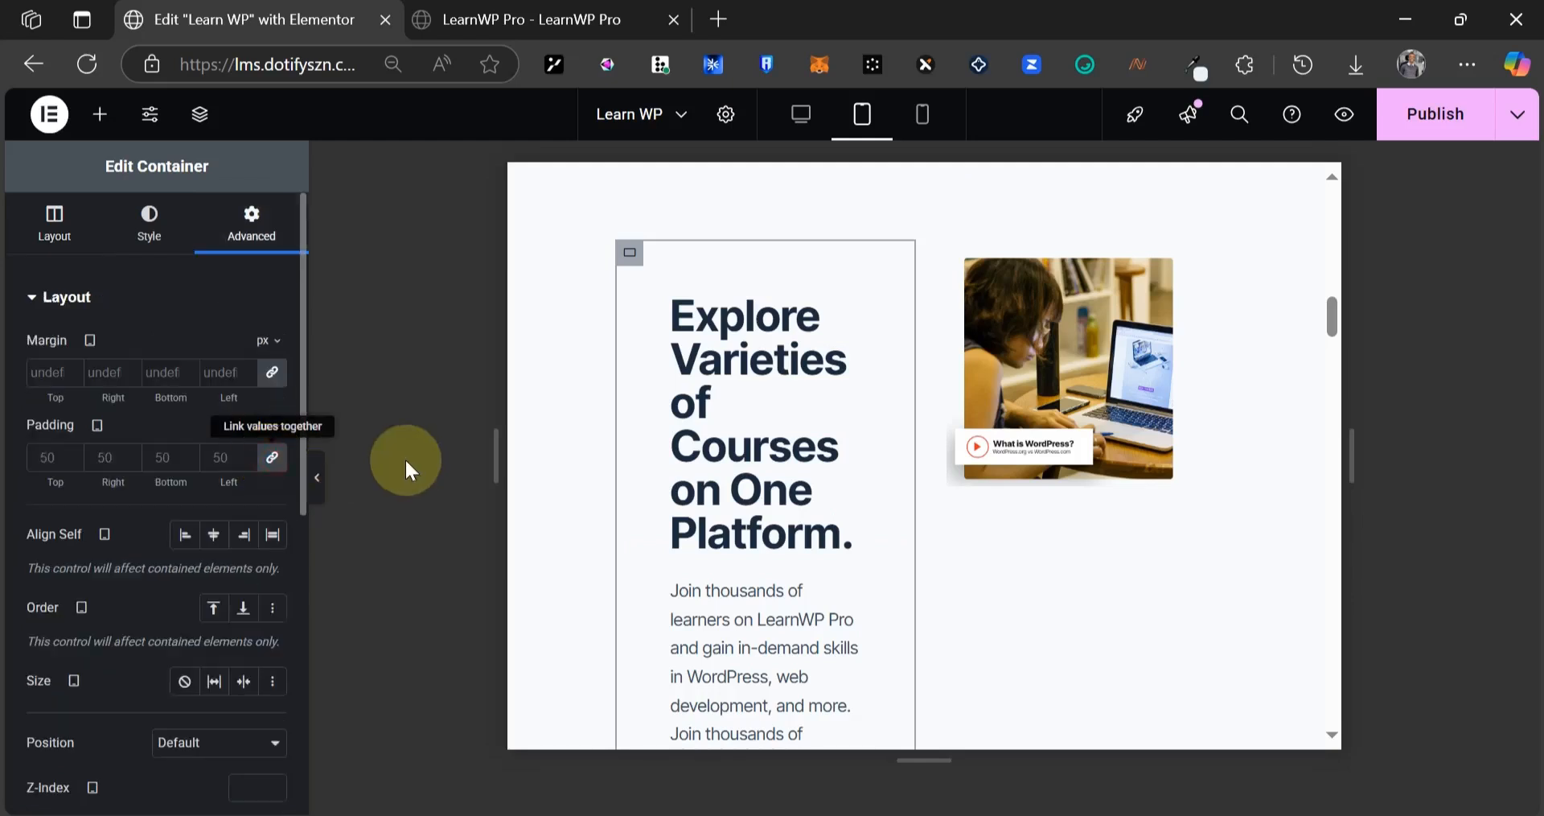
- Set the outer Explore Varieties of Courses section's padding to 50 px top and bottom and 30 px right and left
scroll(924, 441, up, 2)
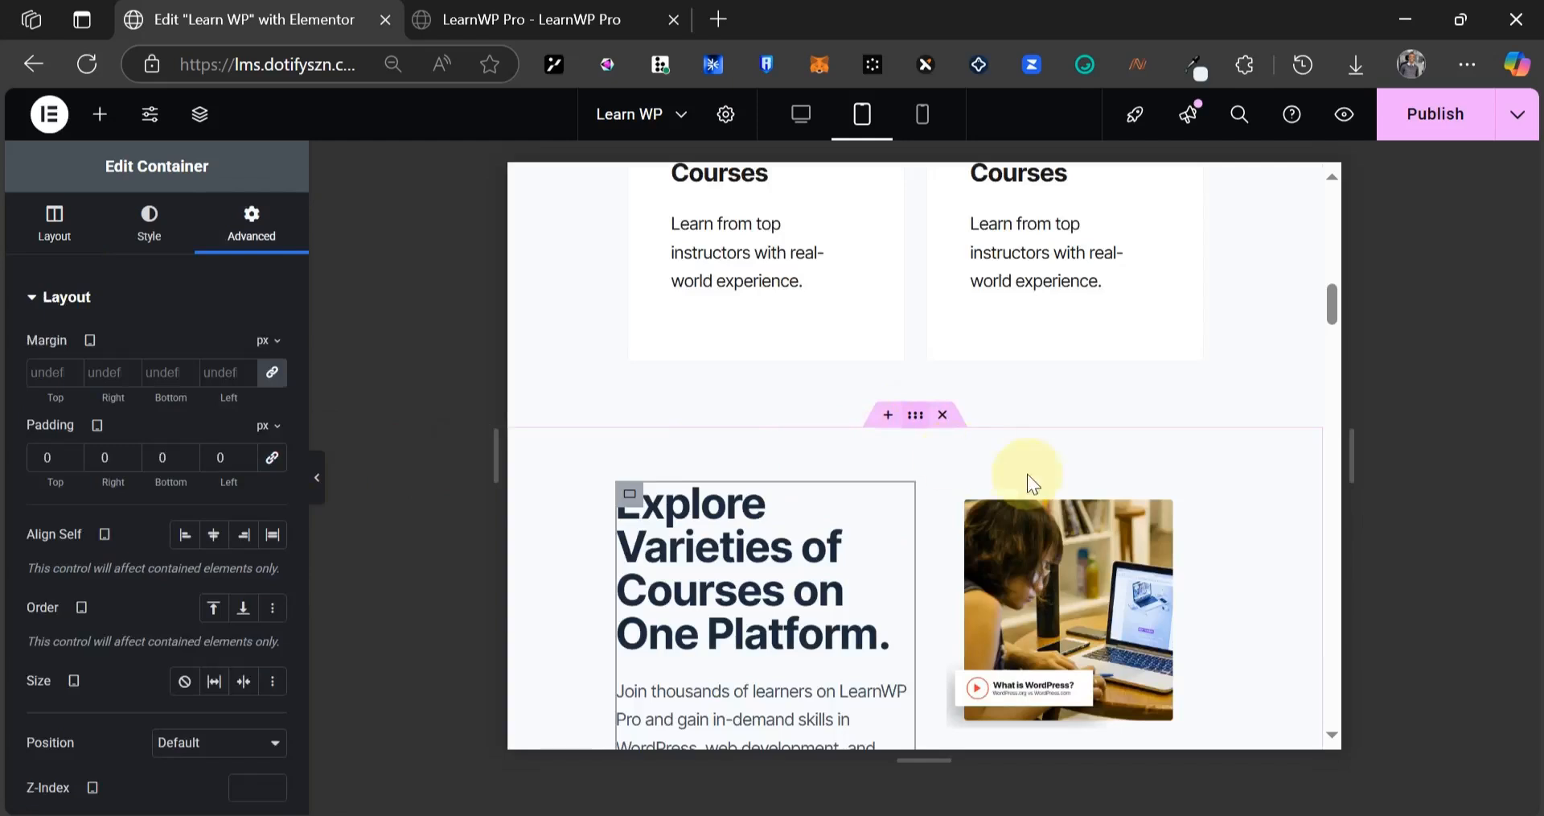
click(851, 451)
scroll(708, 466, down, 1)
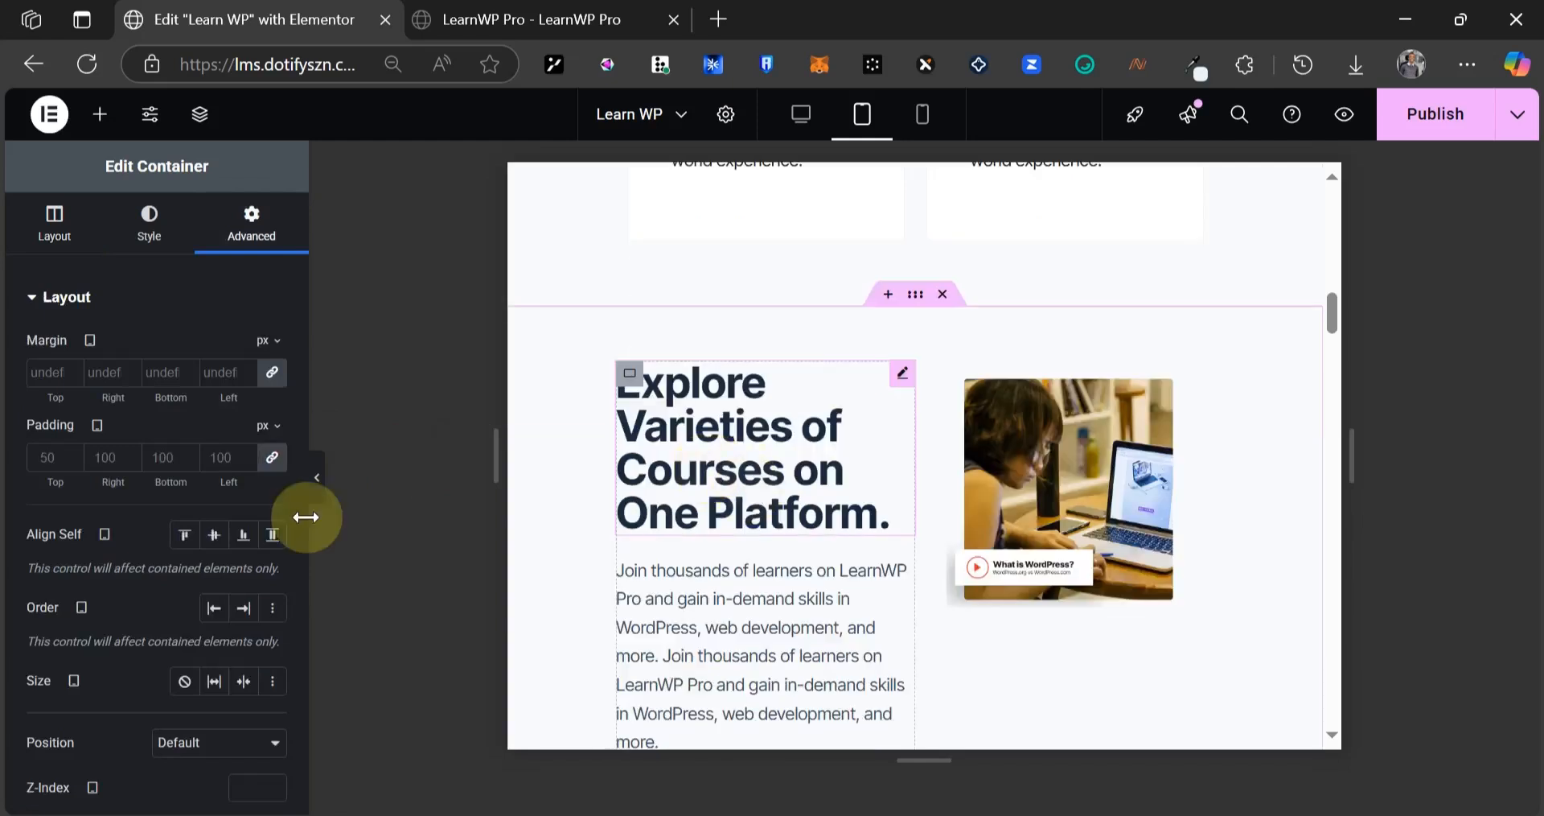
click(272, 460)
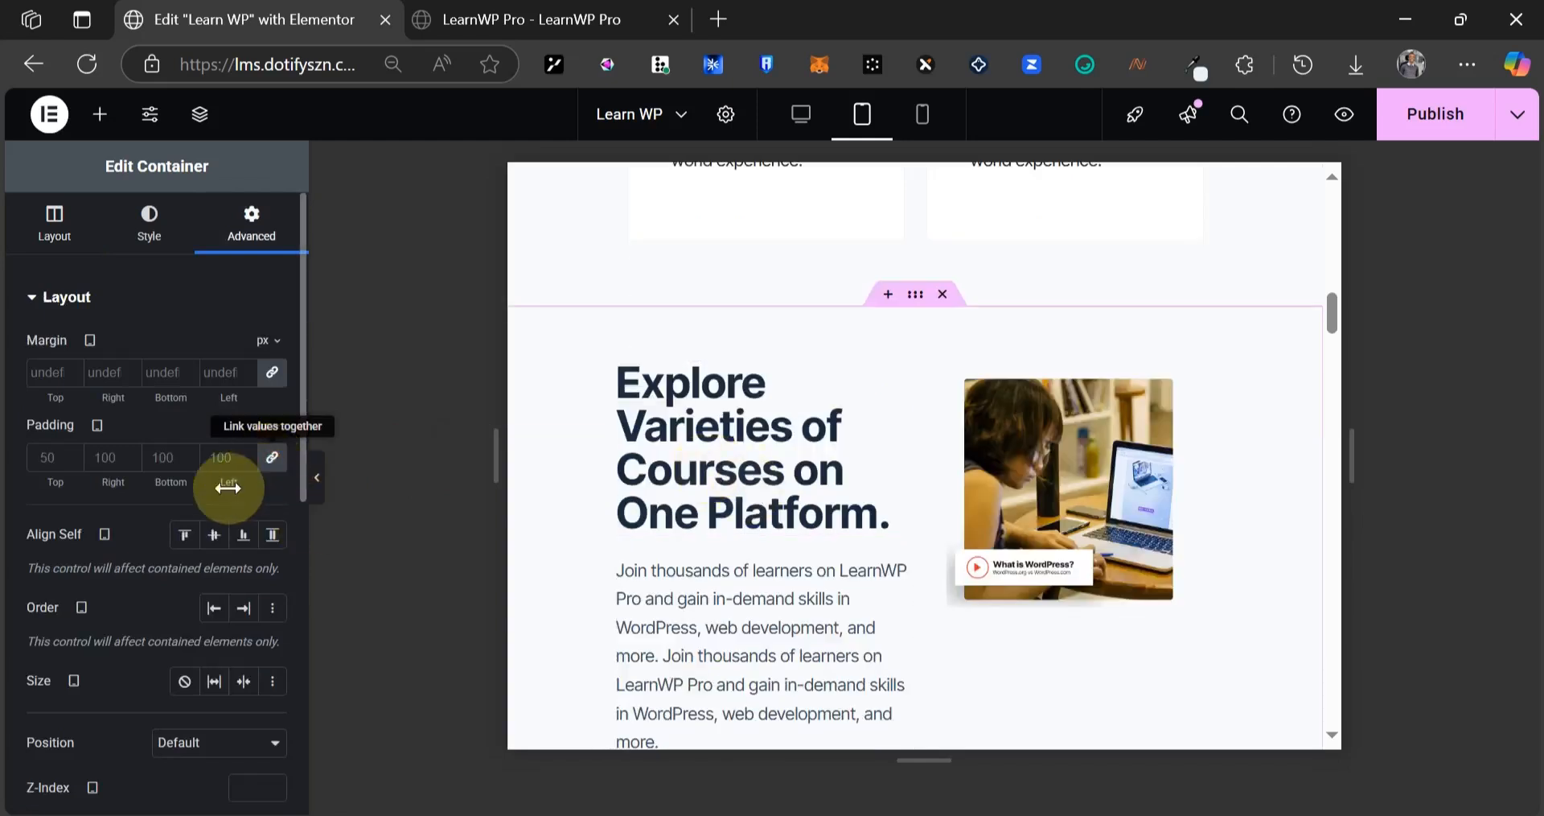
click(95, 452)
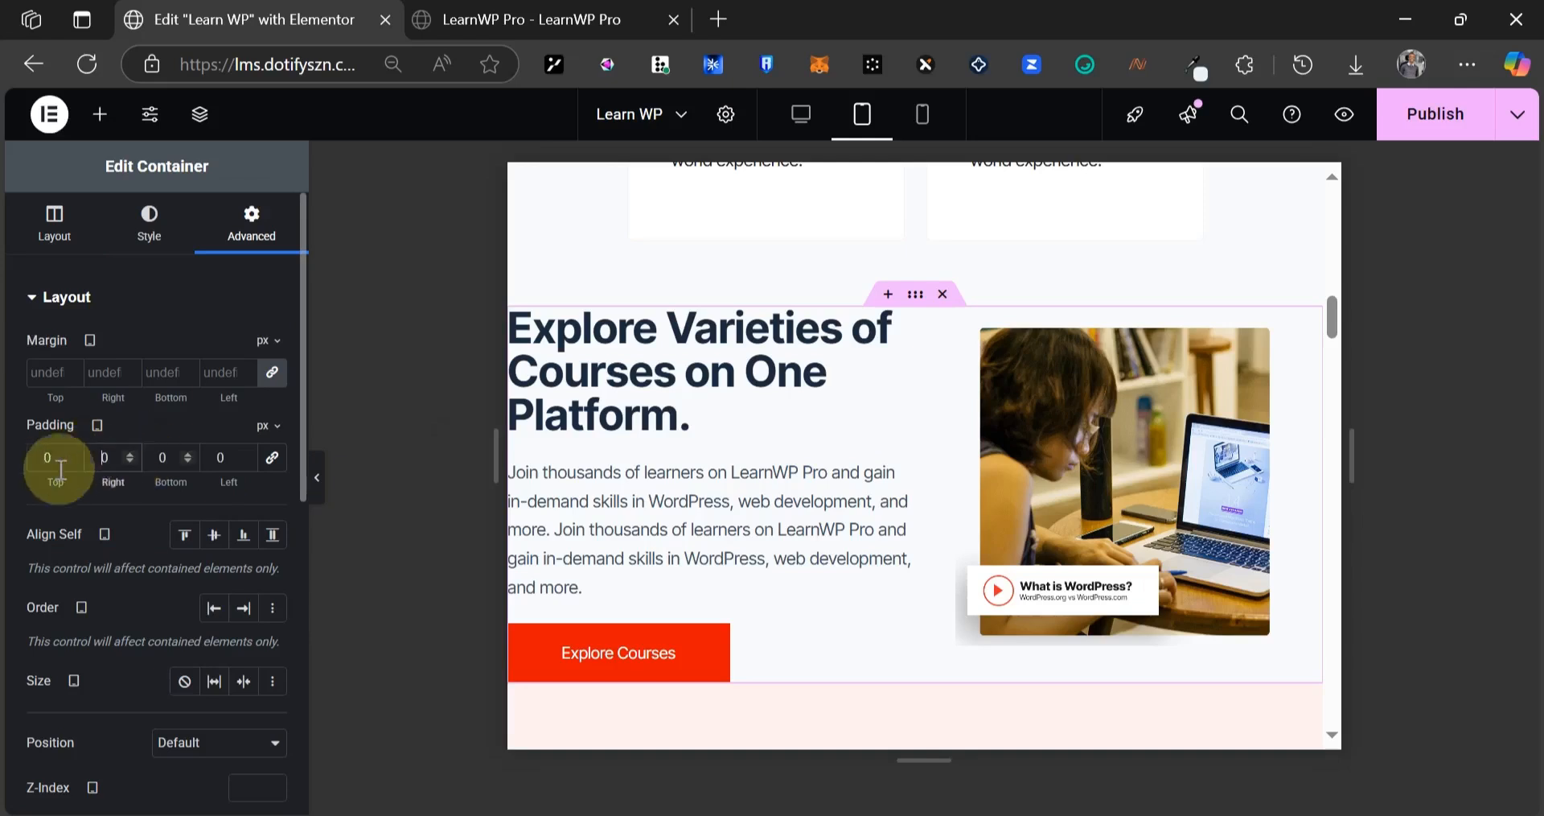
click(82, 448)
text(5)
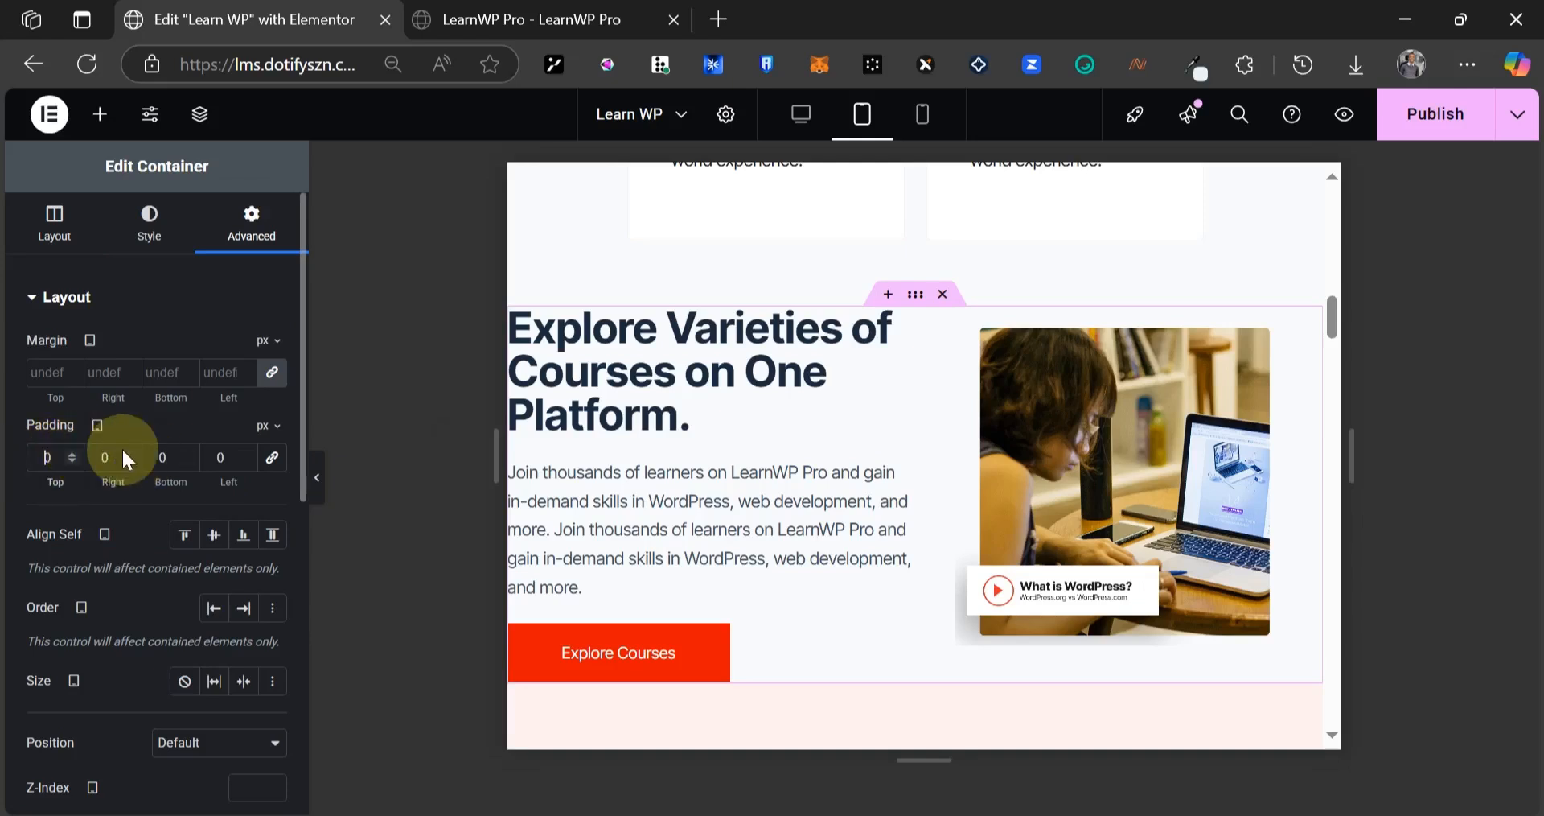
click(156, 456)
text(5)
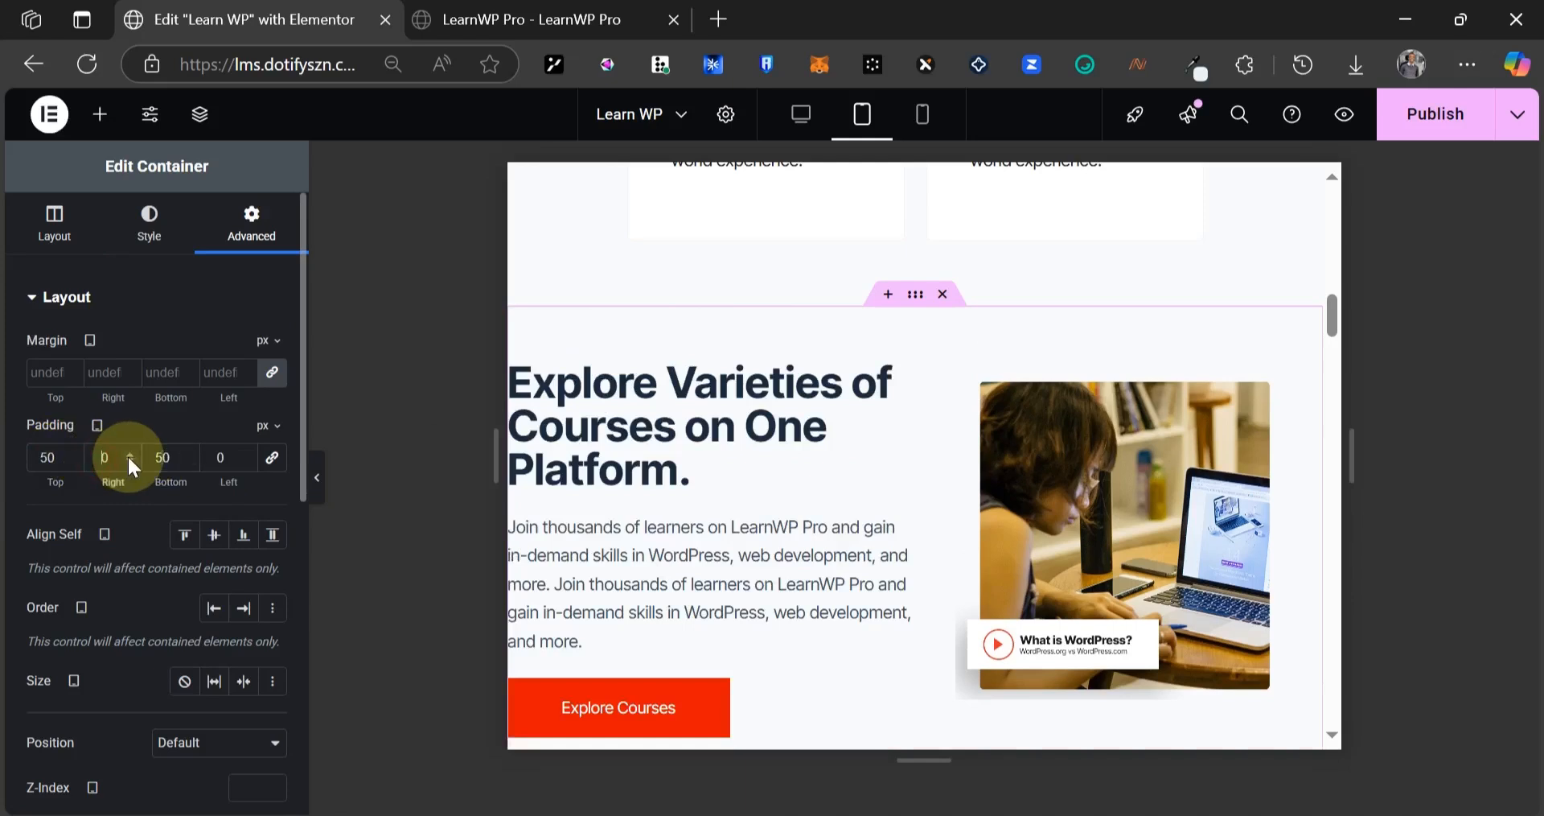
text(3)
click(229, 456)
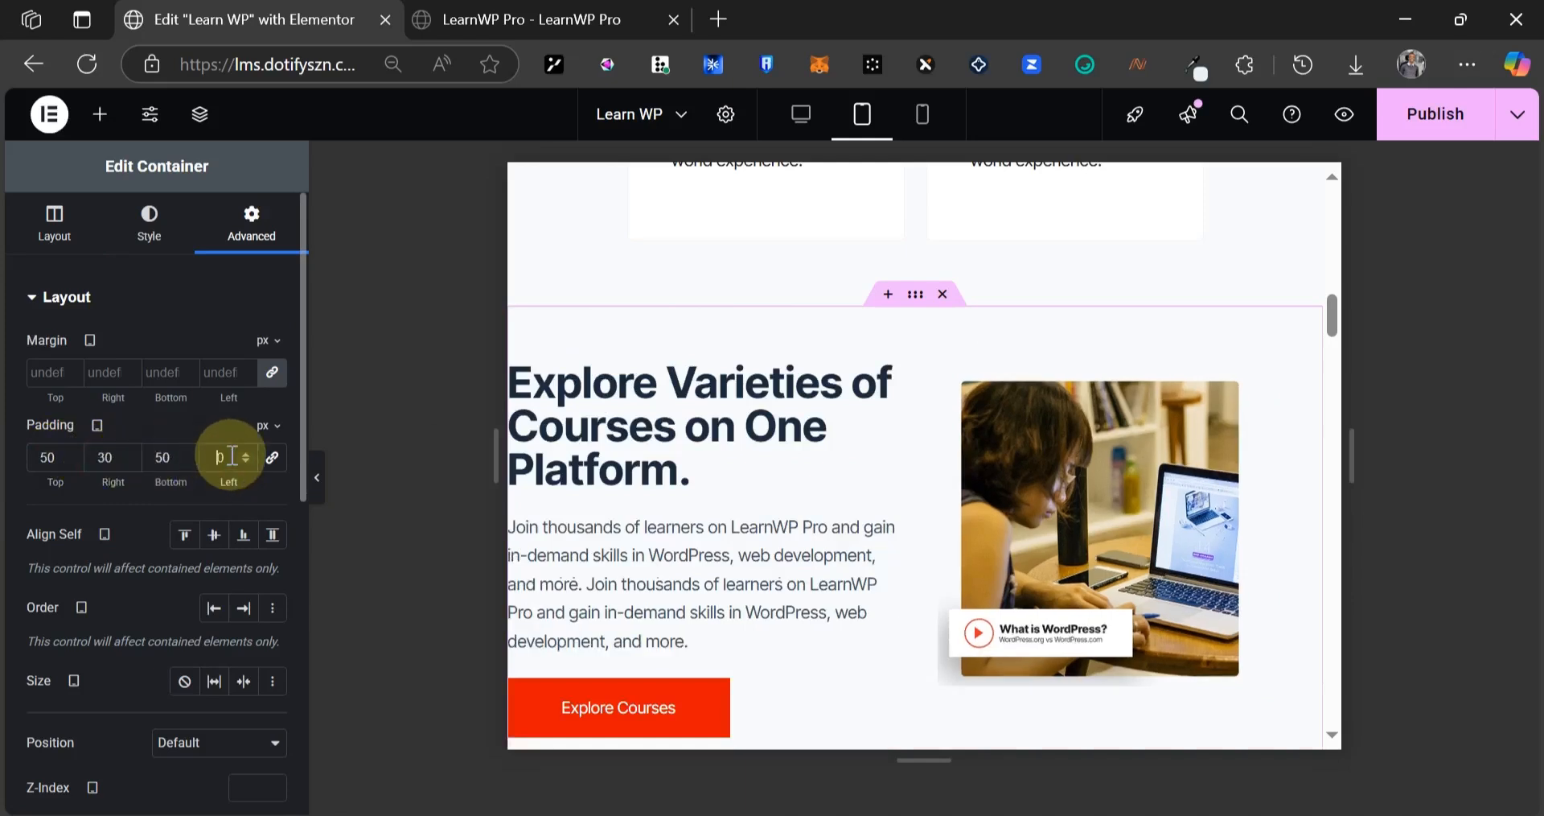
text(3)
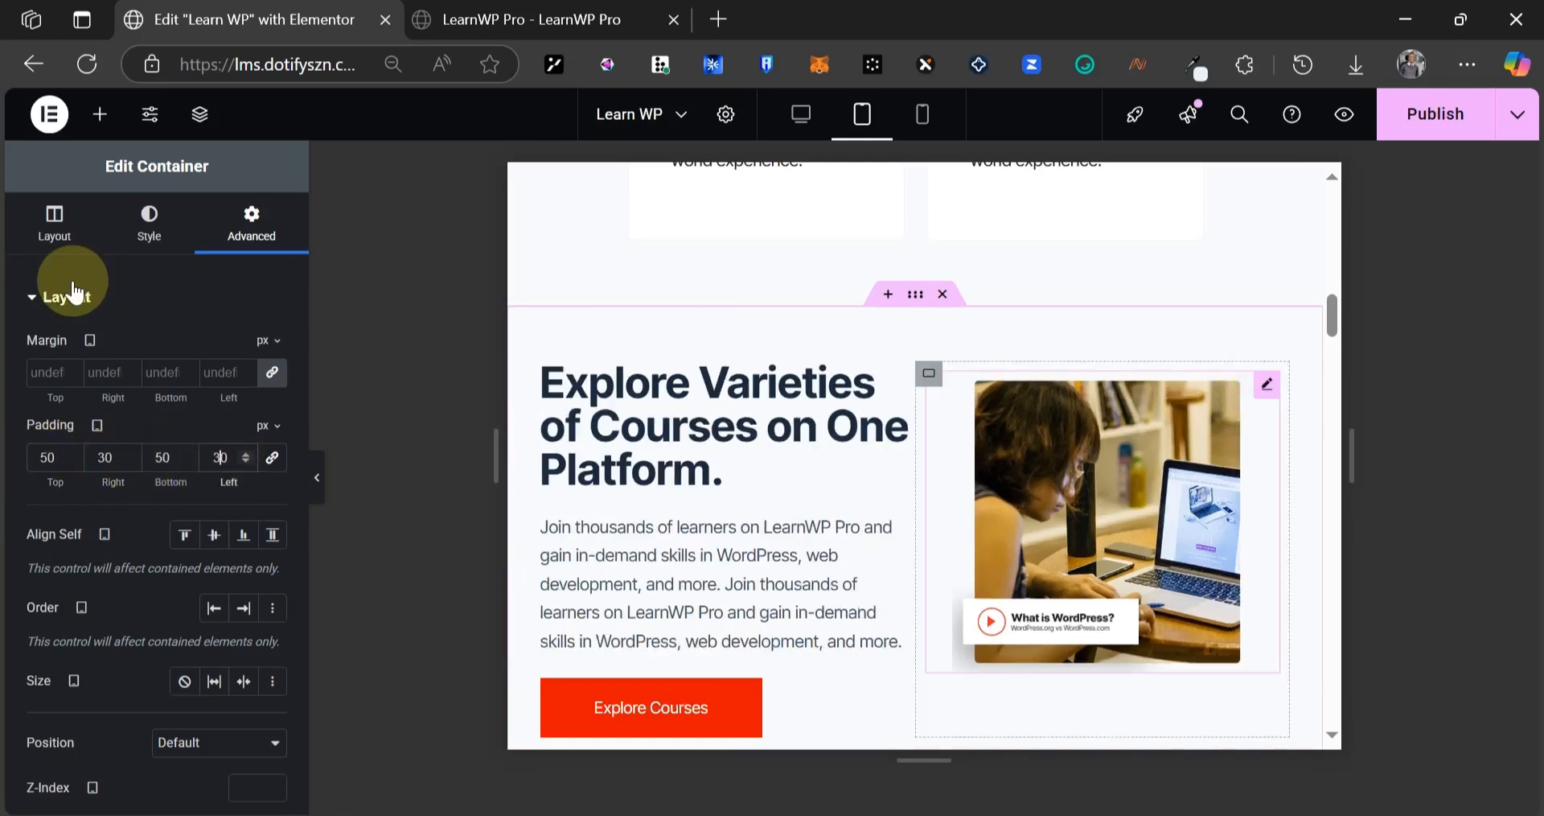
- Set the width of the image beside the Explore Varieties of Courses text to 100%
click(140, 238)
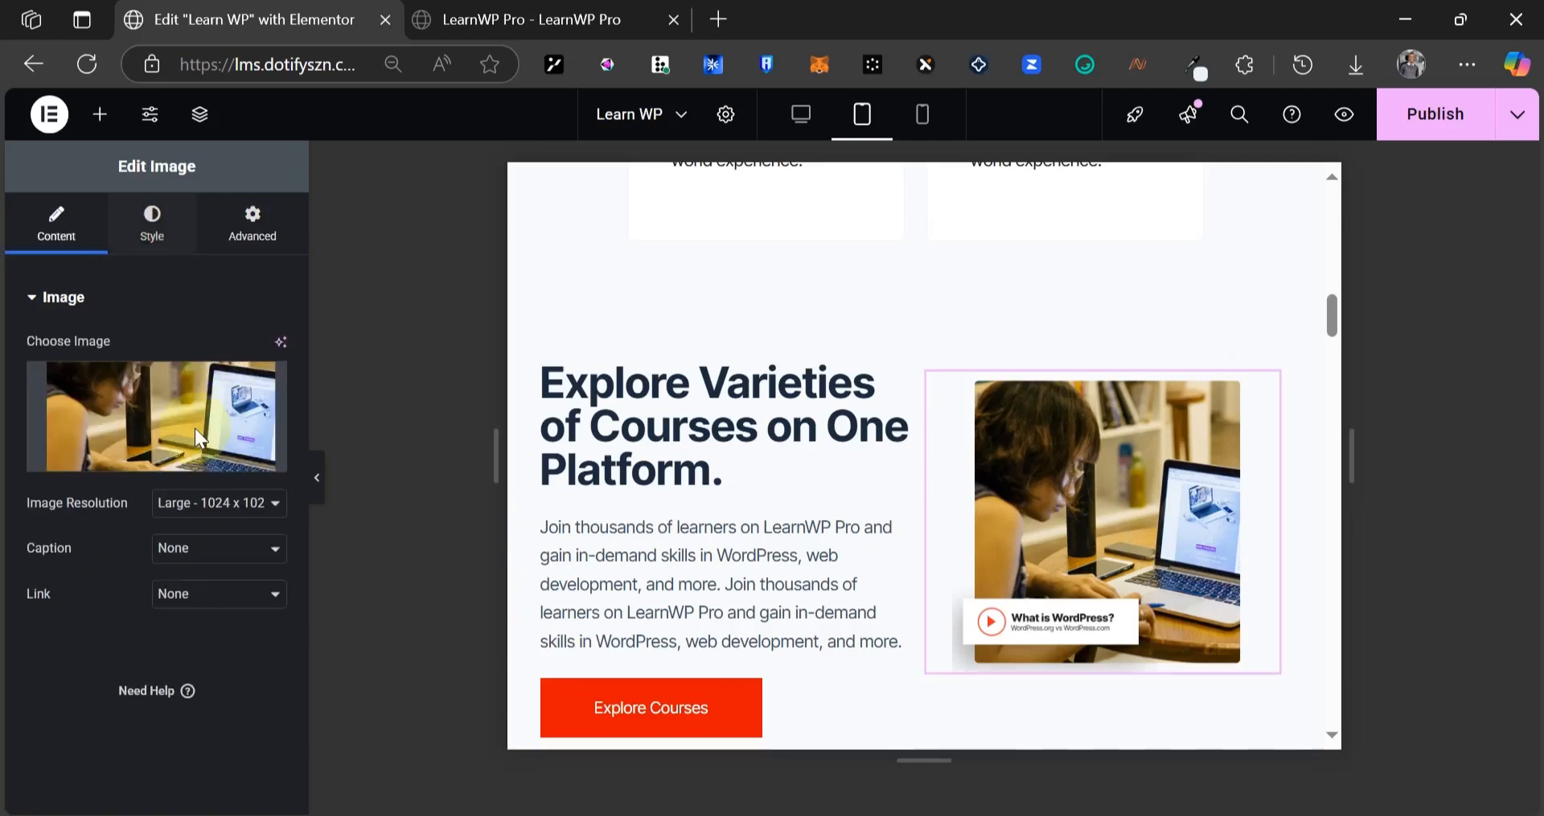
drag(195, 415, 266, 425)
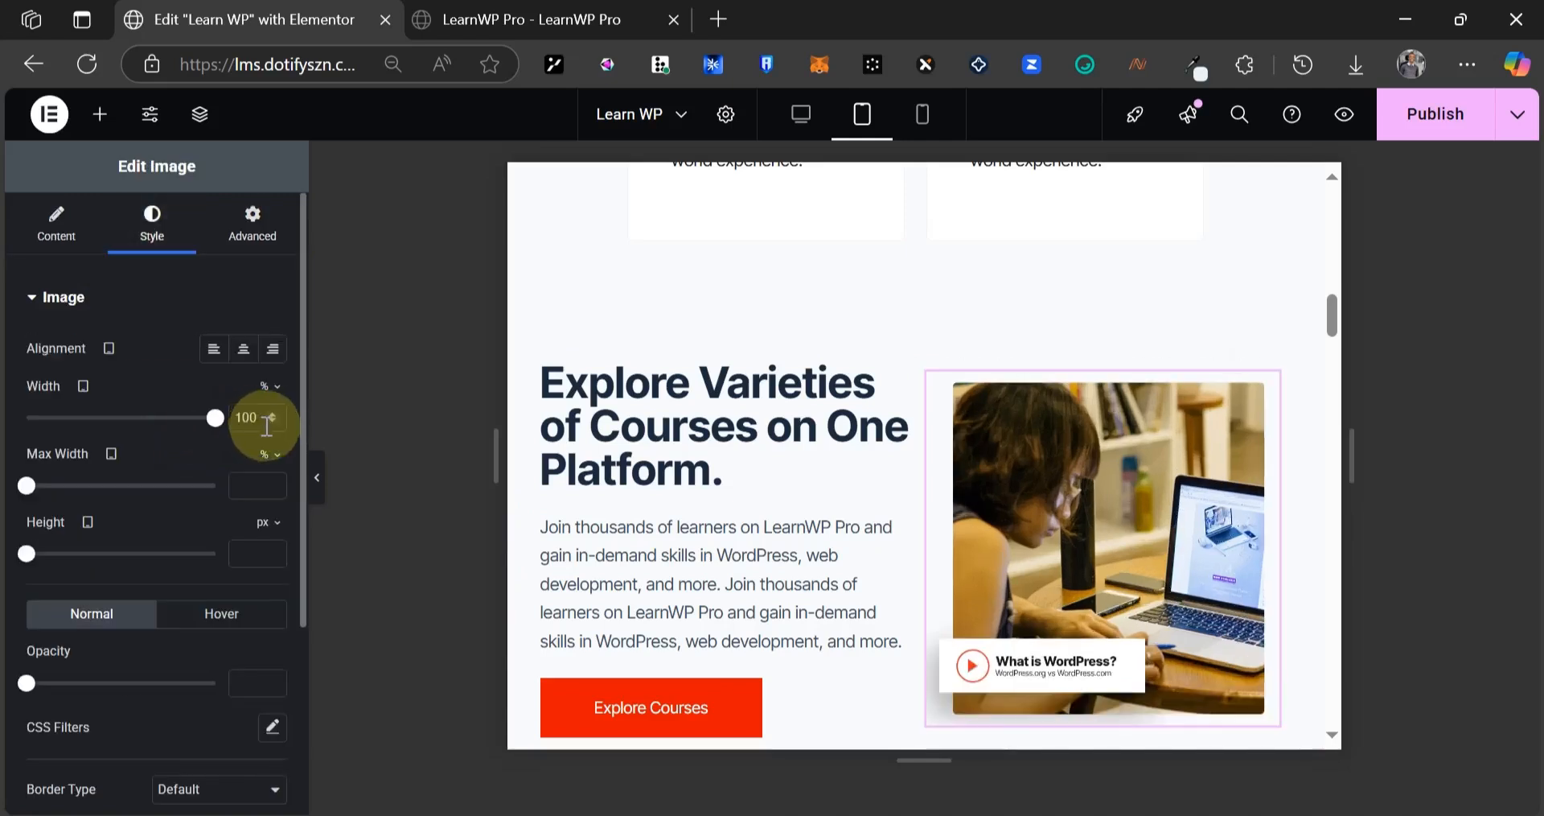
scroll(589, 329, down, 3)
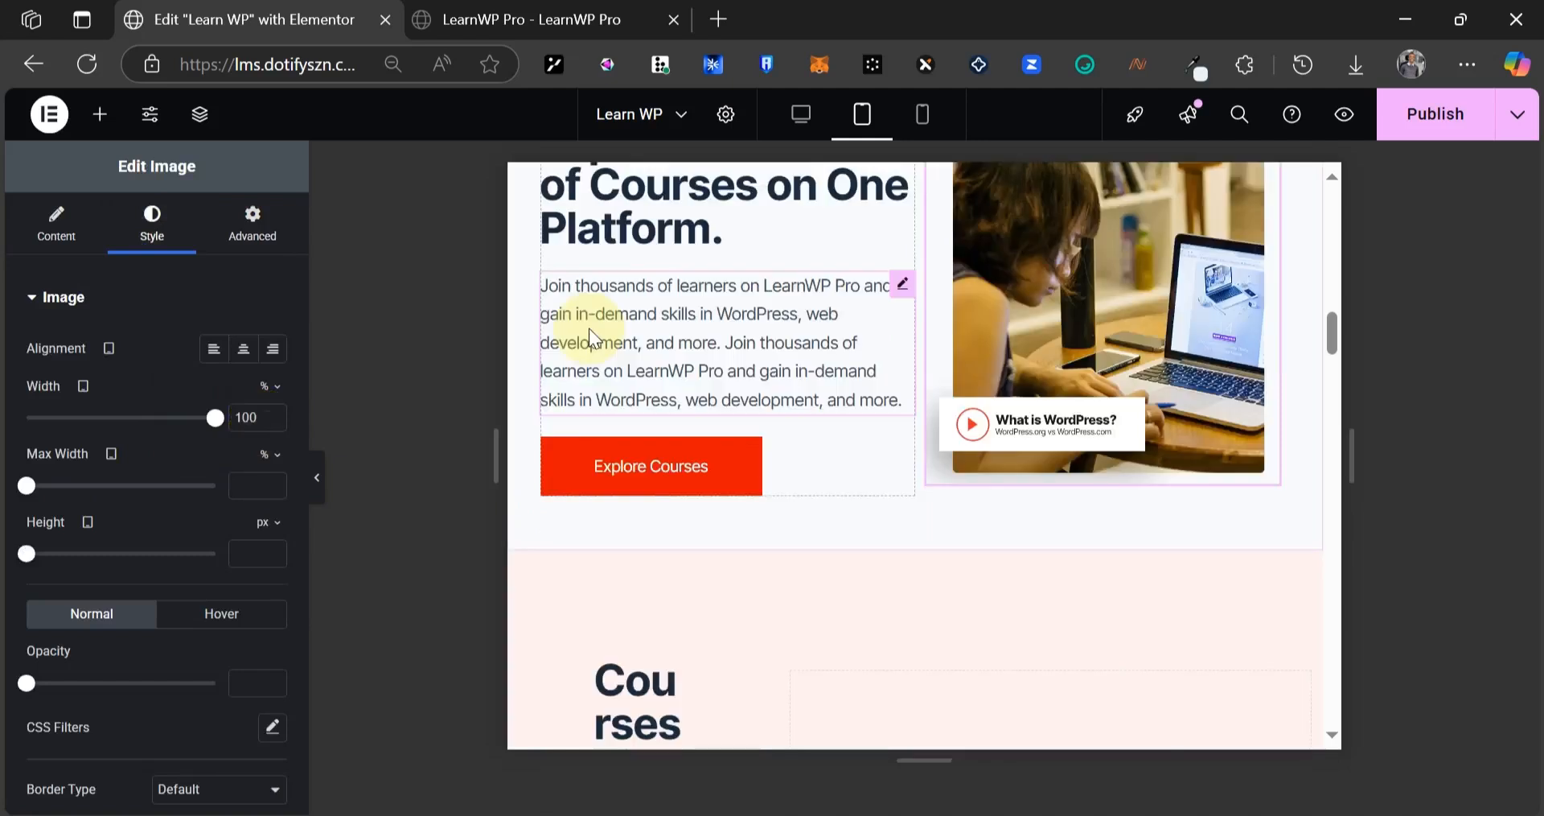
- Set the padding of the Courses Picked Just For You text container to 0 on all sides
scroll(586, 326, down, 4)
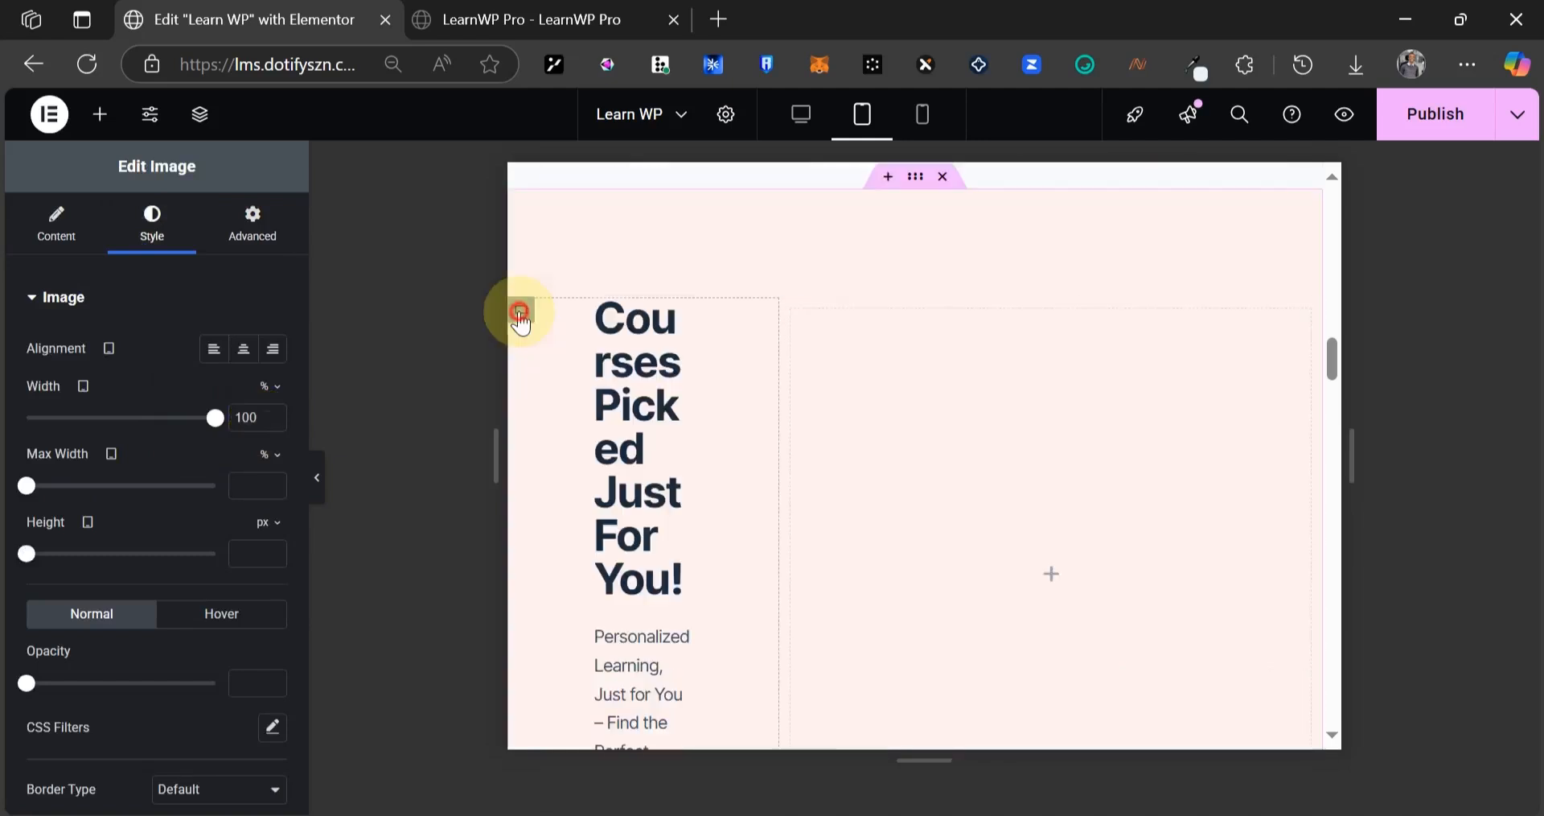
click(253, 241)
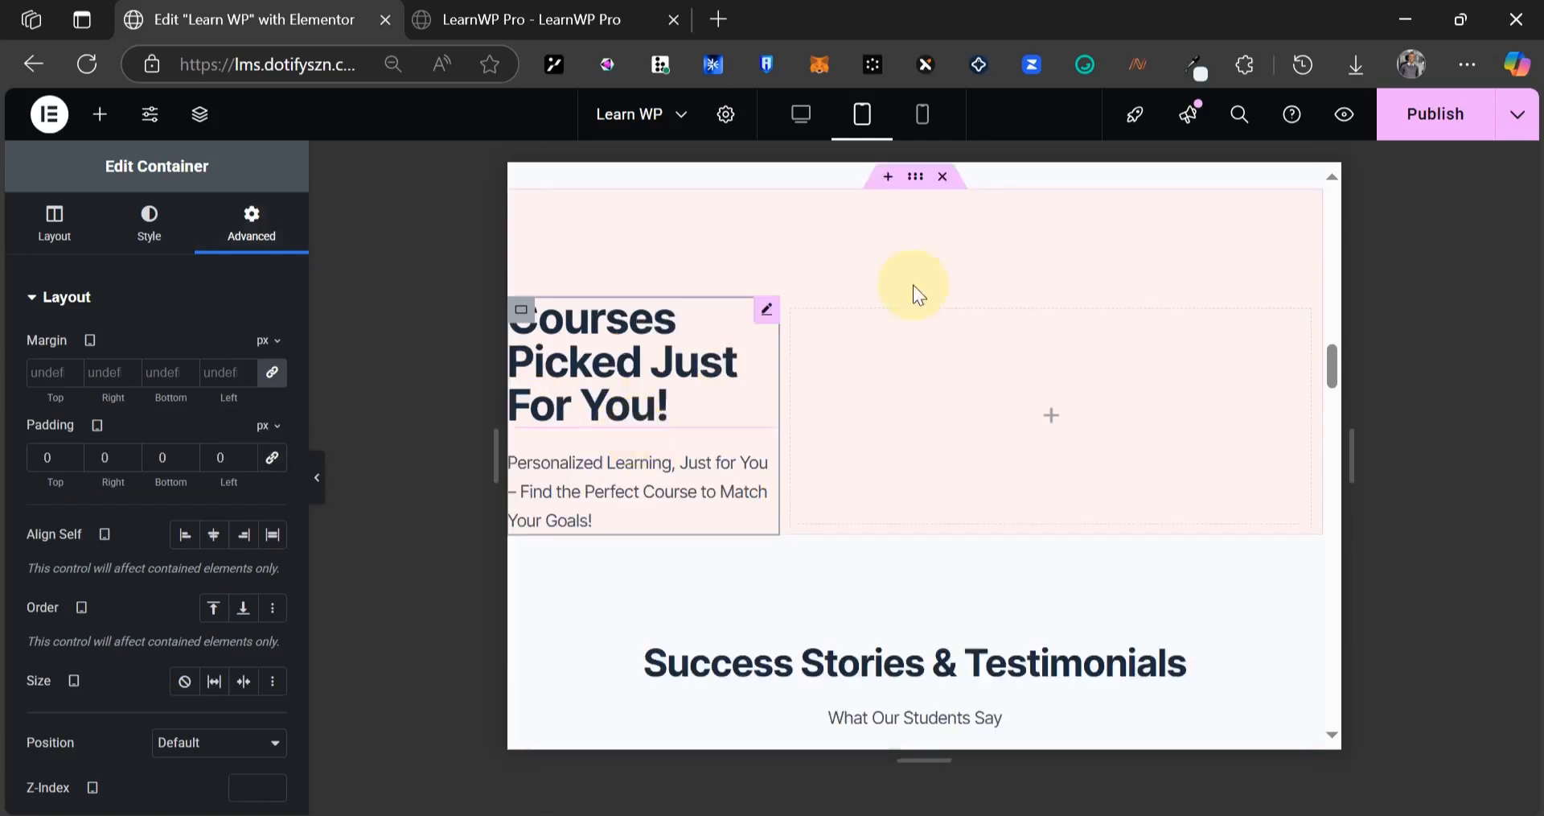
- Set the outer Courses Picked Just For You section's padding to 50 px top and bottom and 30 px right and left
click(915, 176)
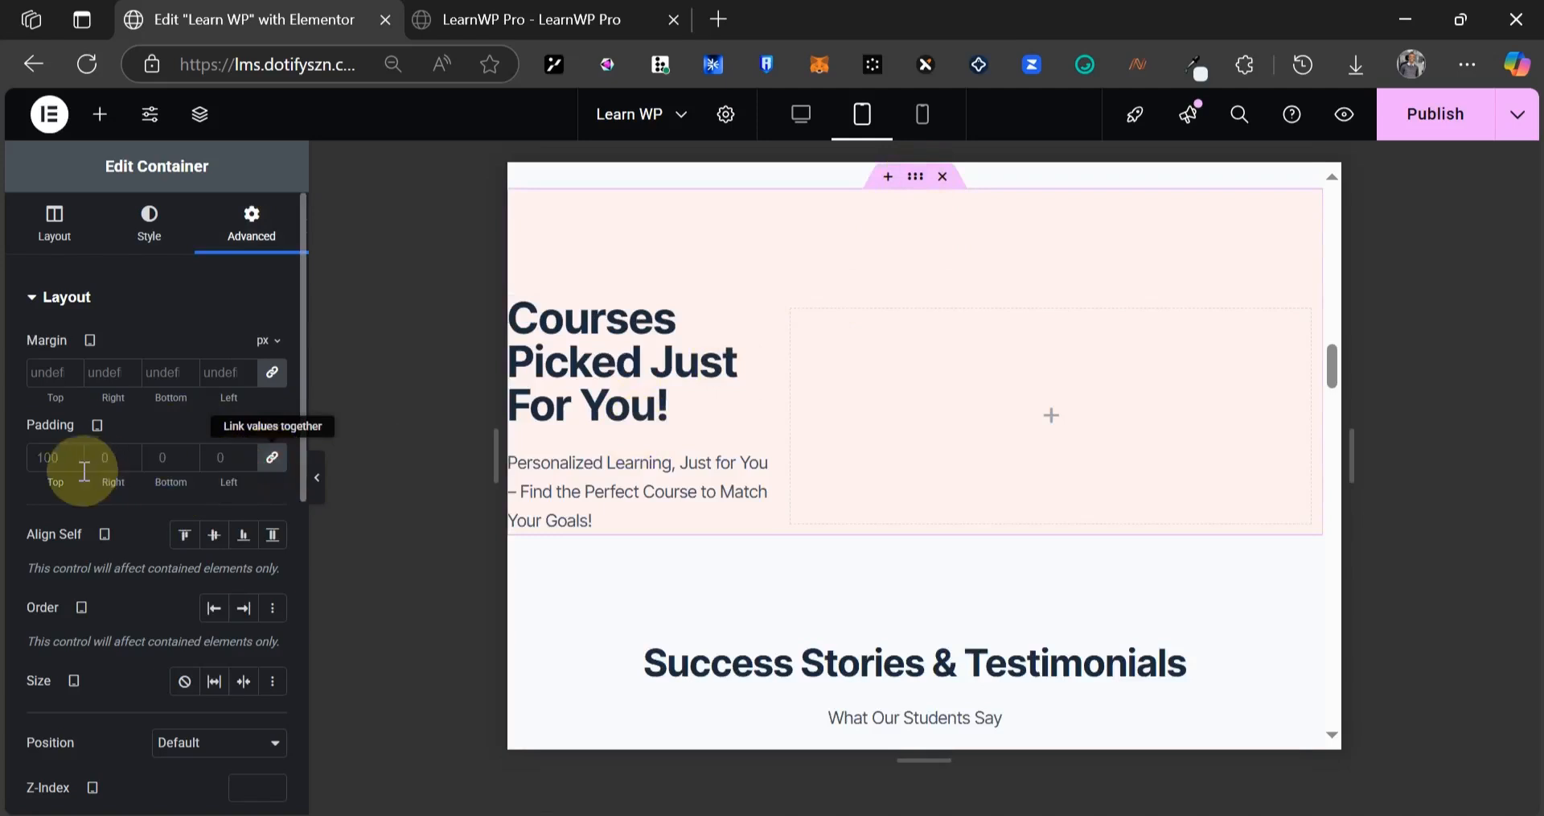
click(45, 457)
text(0)
text(10)
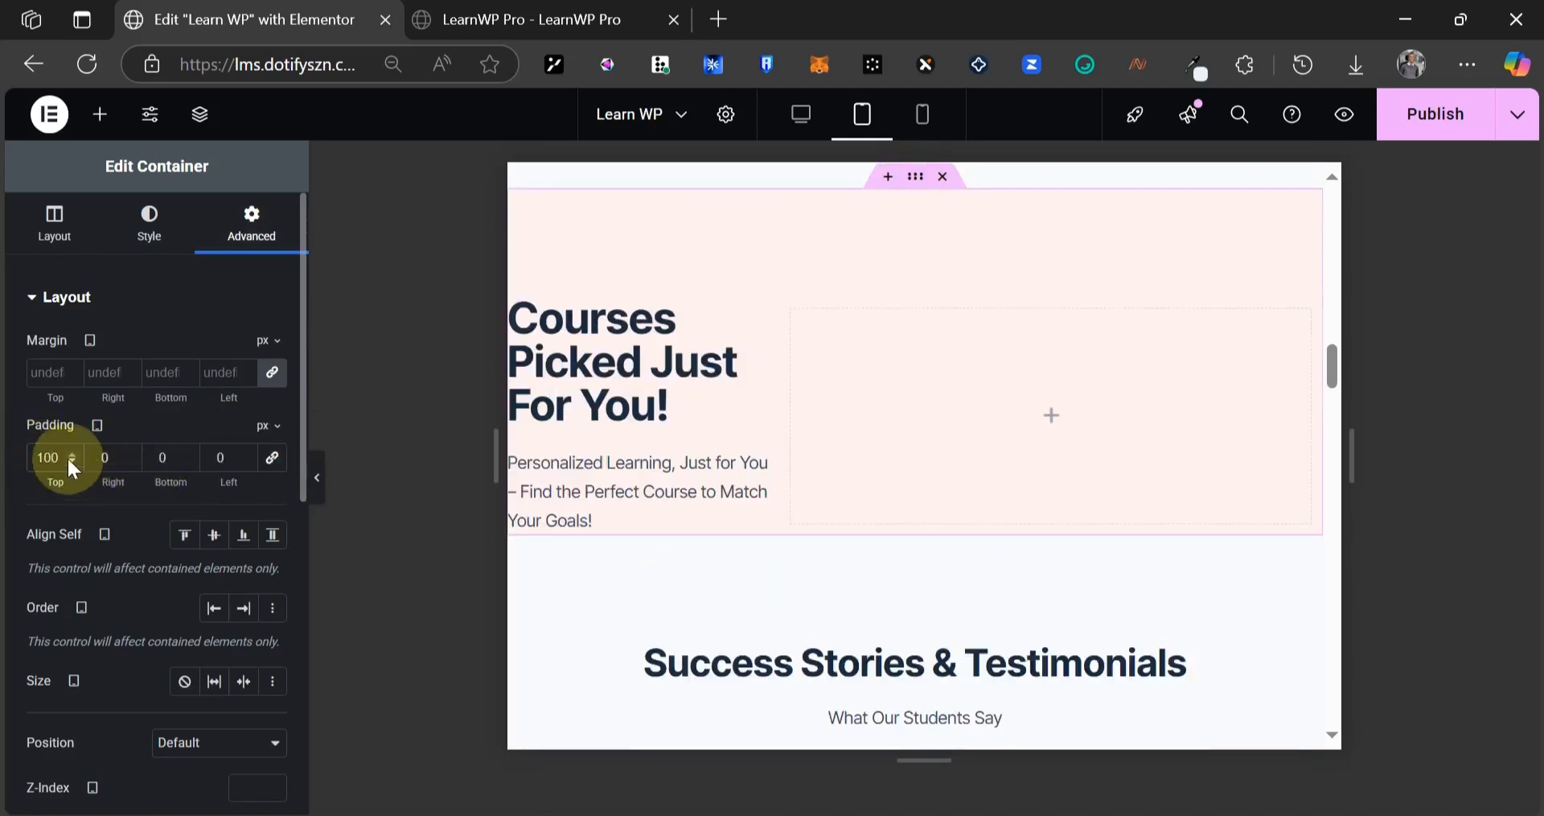
key(BackSpace)
key(BackSpace)
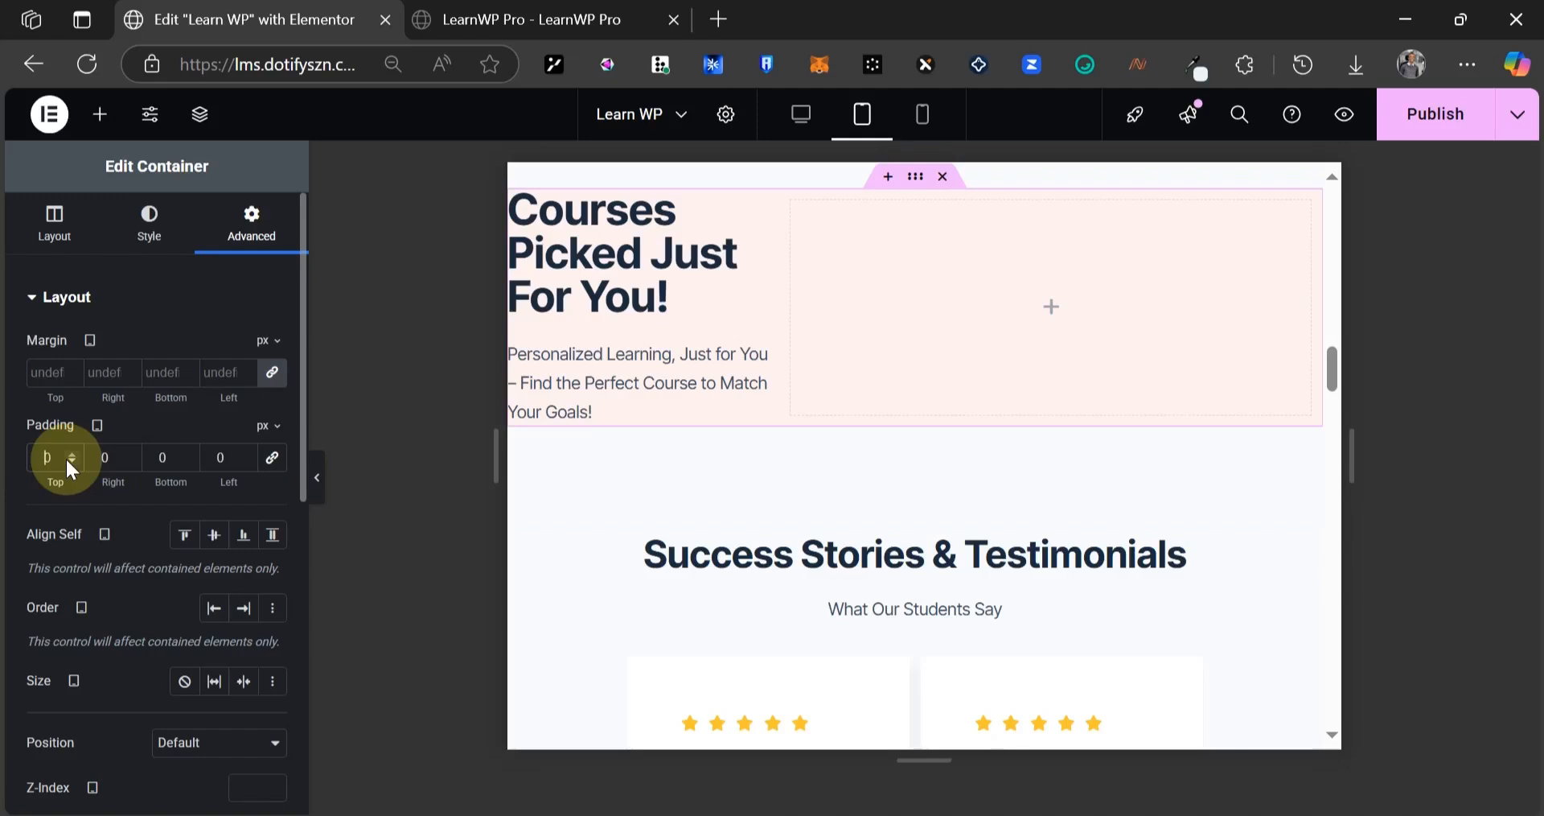
text(5)
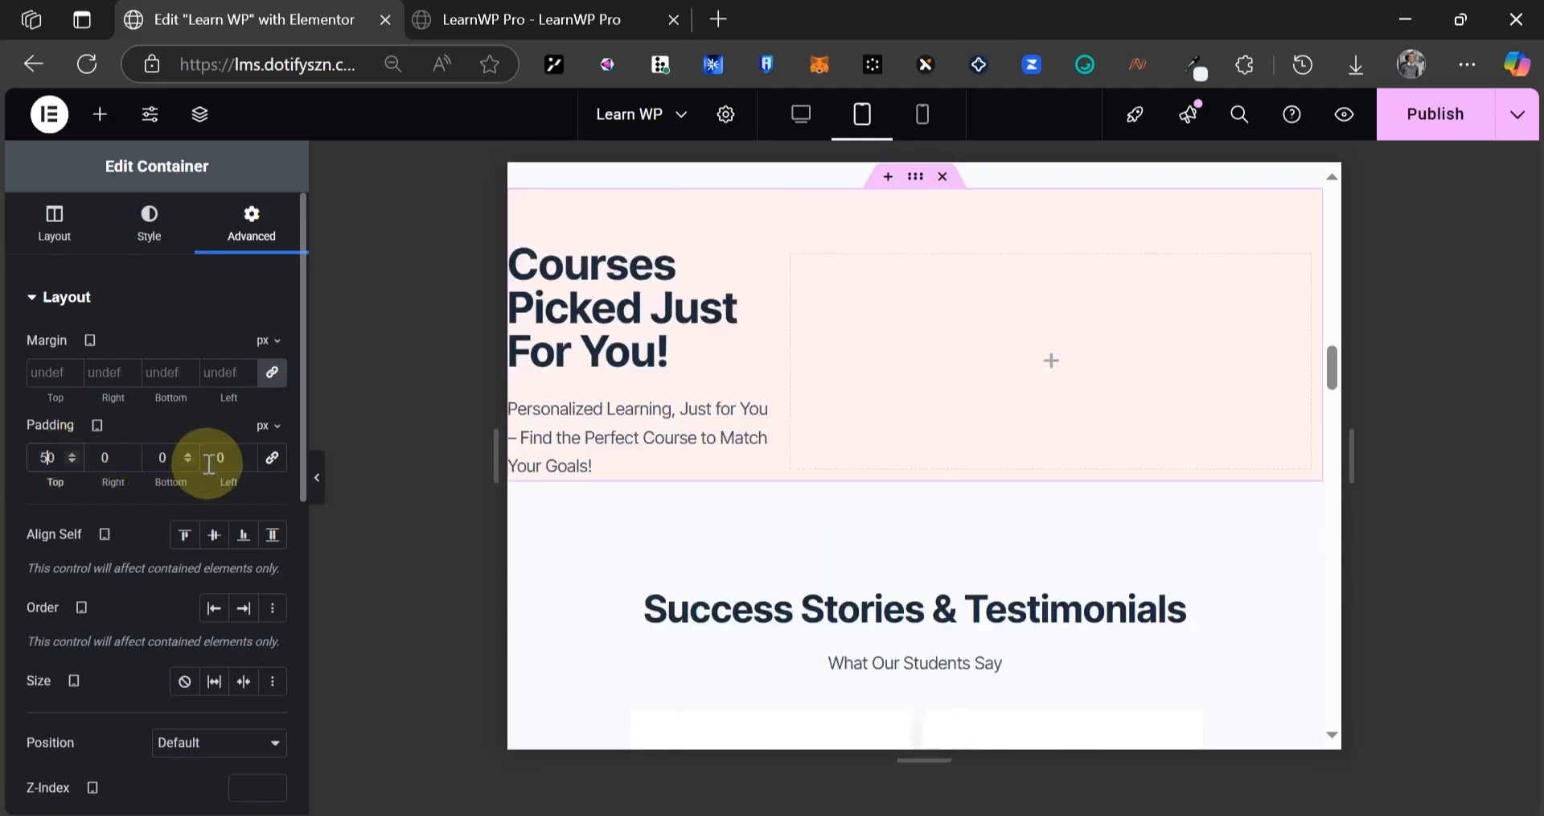
click(159, 457)
text(5)
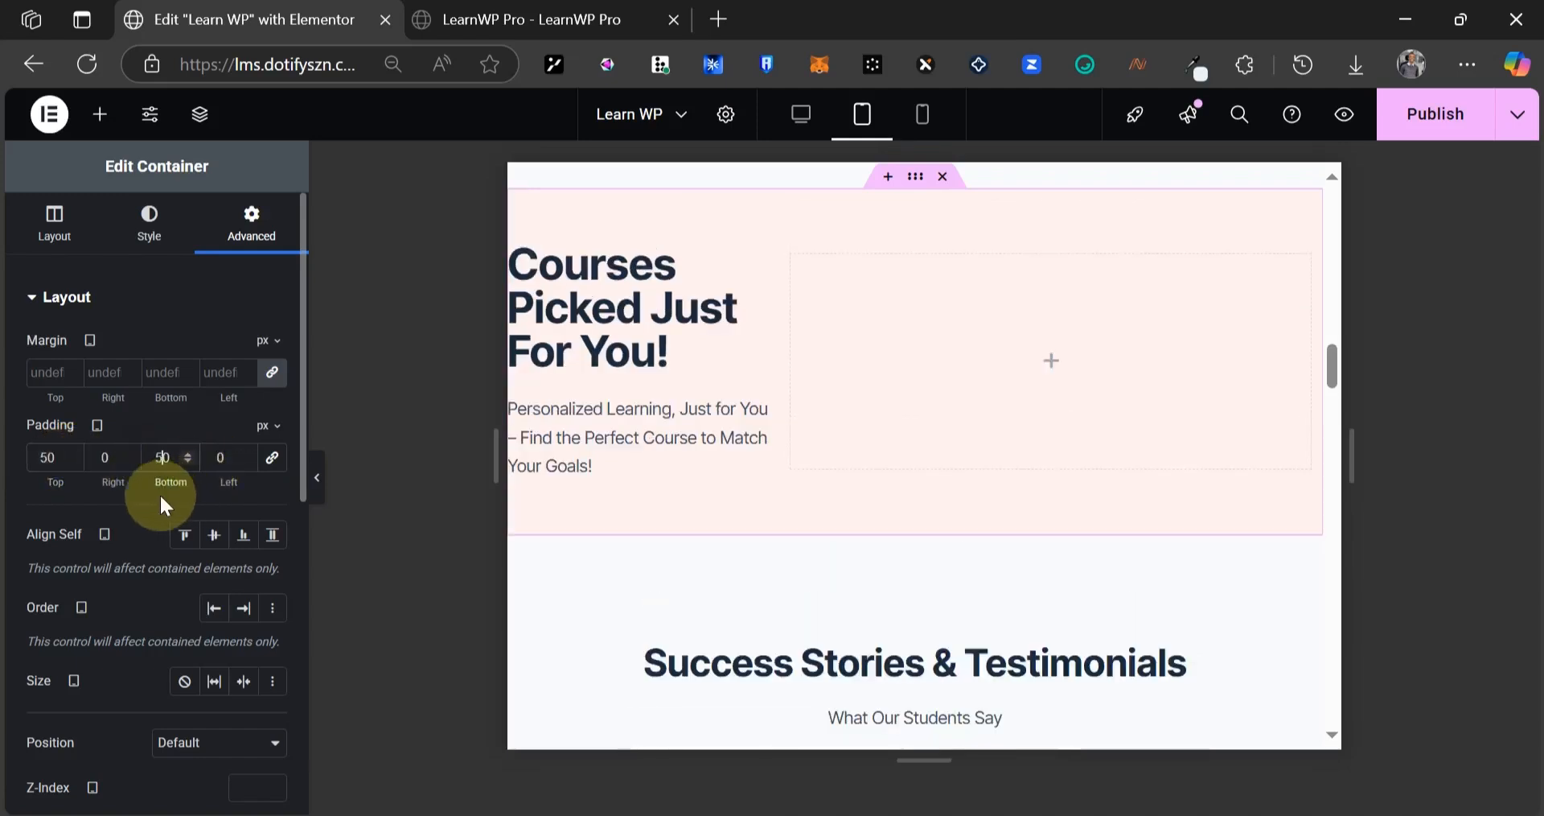
click(109, 467)
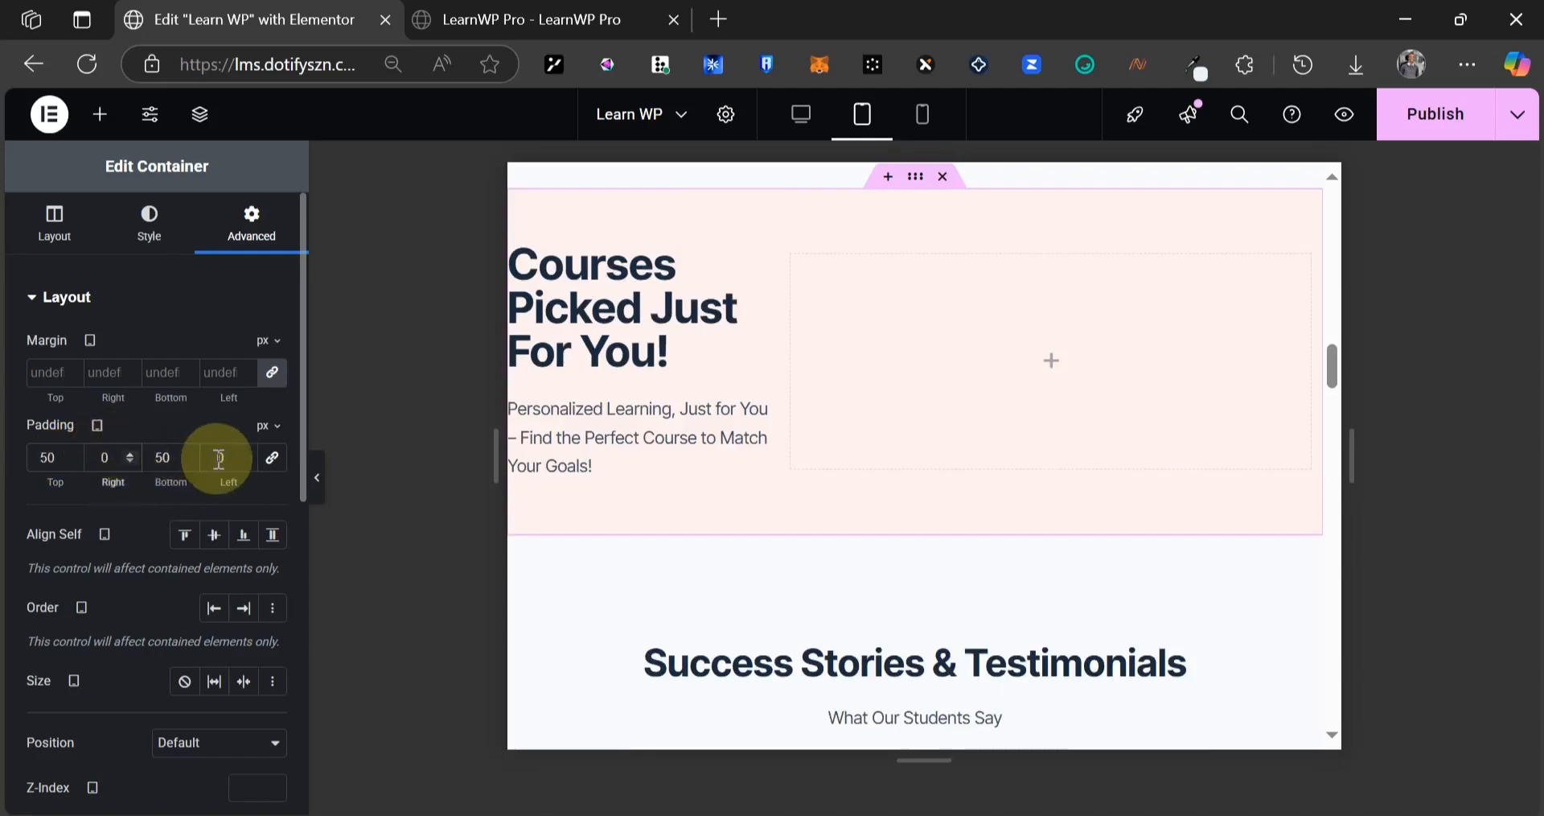
text(33)
key(BackSpace)
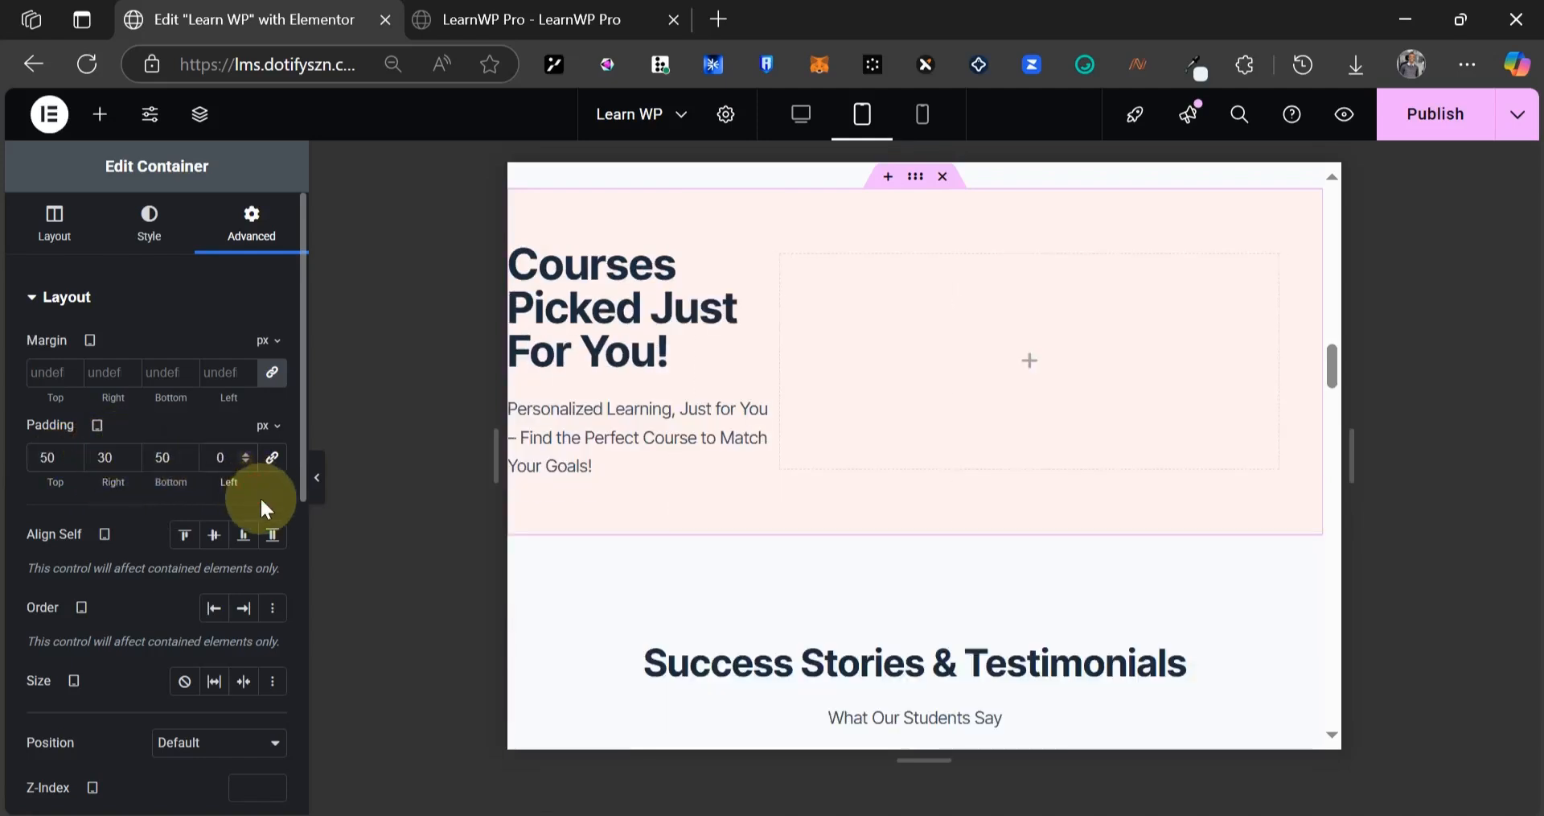
click(254, 487)
text(3)
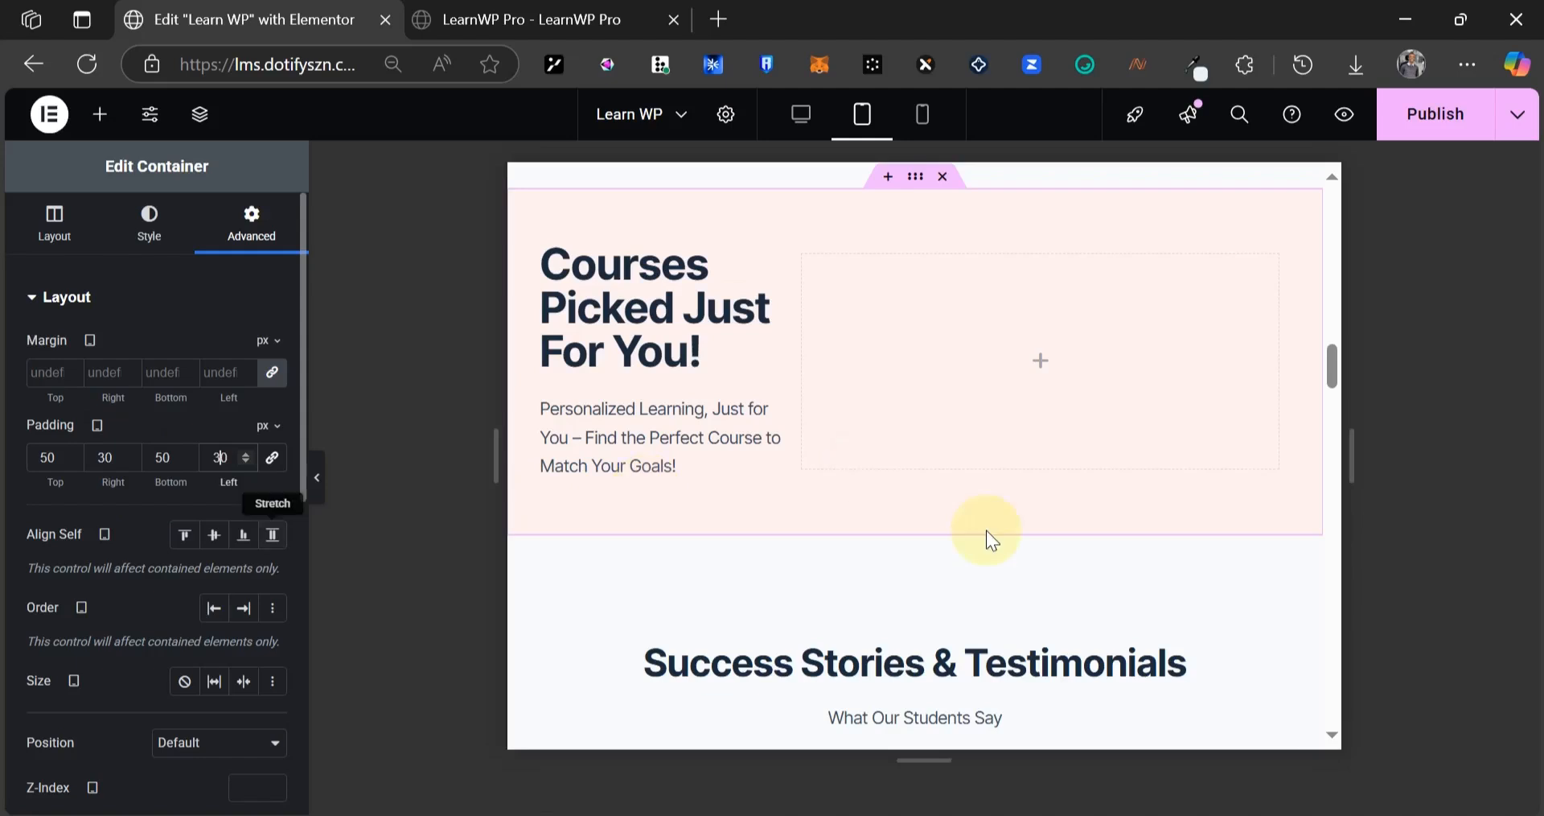
- Unlink the Success Stories & Testimonials section's padding values and set the right and left padding to 50 px
scroll(986, 529, down, 4)
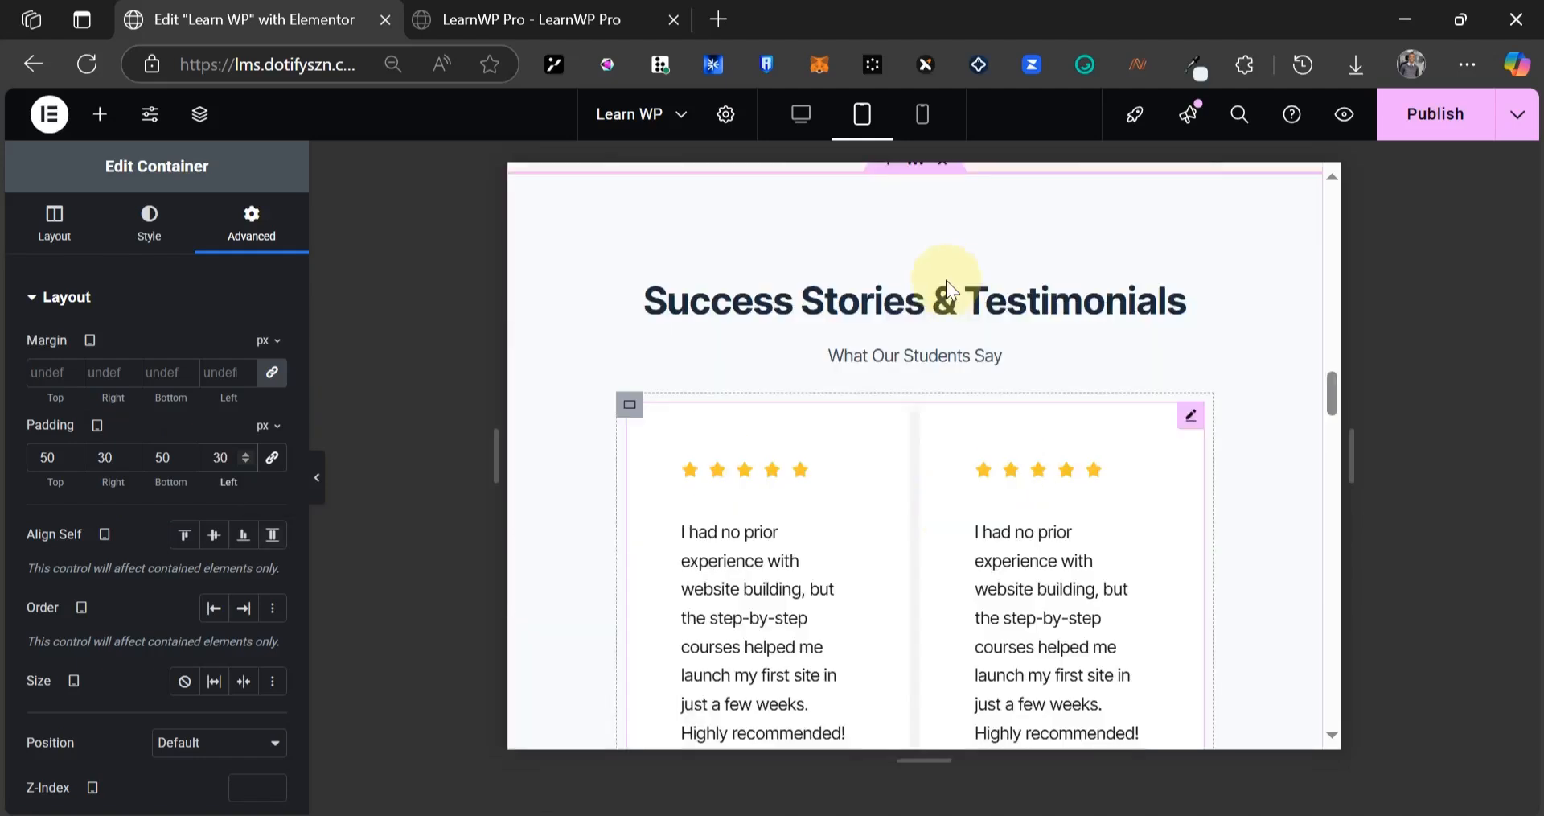
click(914, 173)
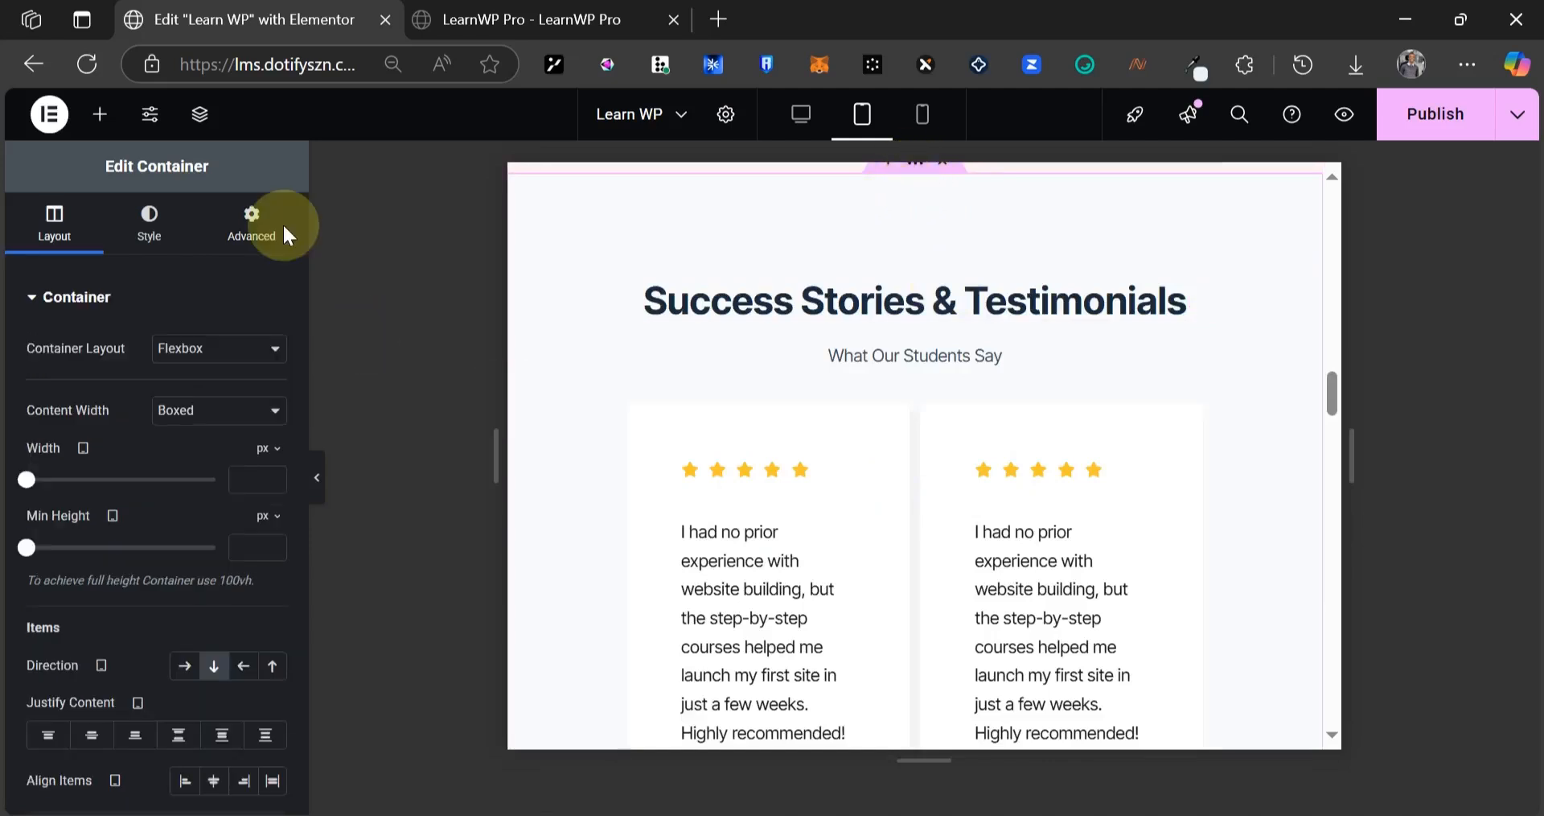
click(254, 268)
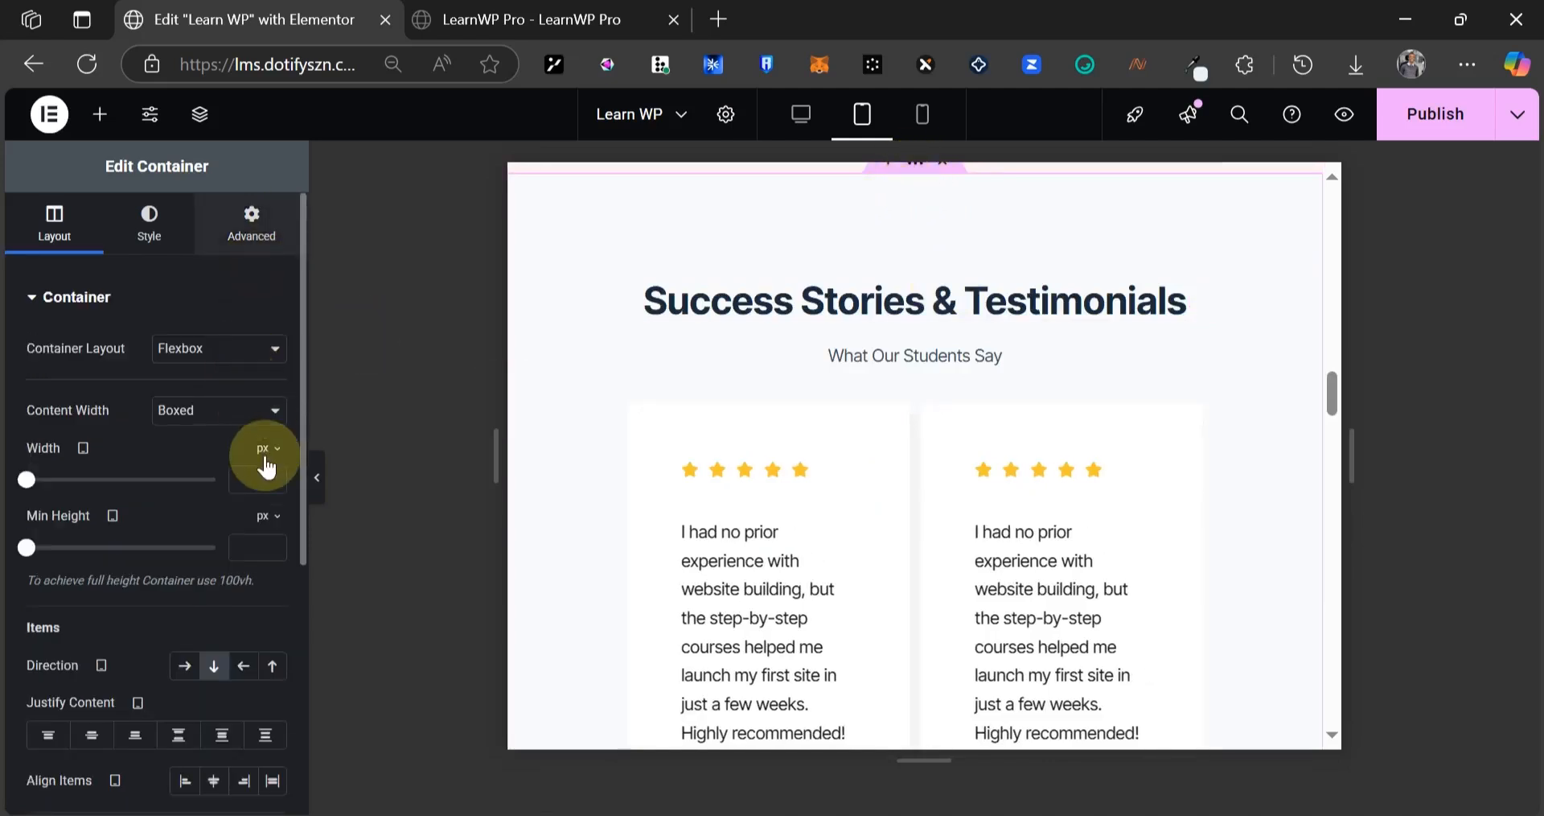
click(270, 457)
click(75, 451)
text(1)
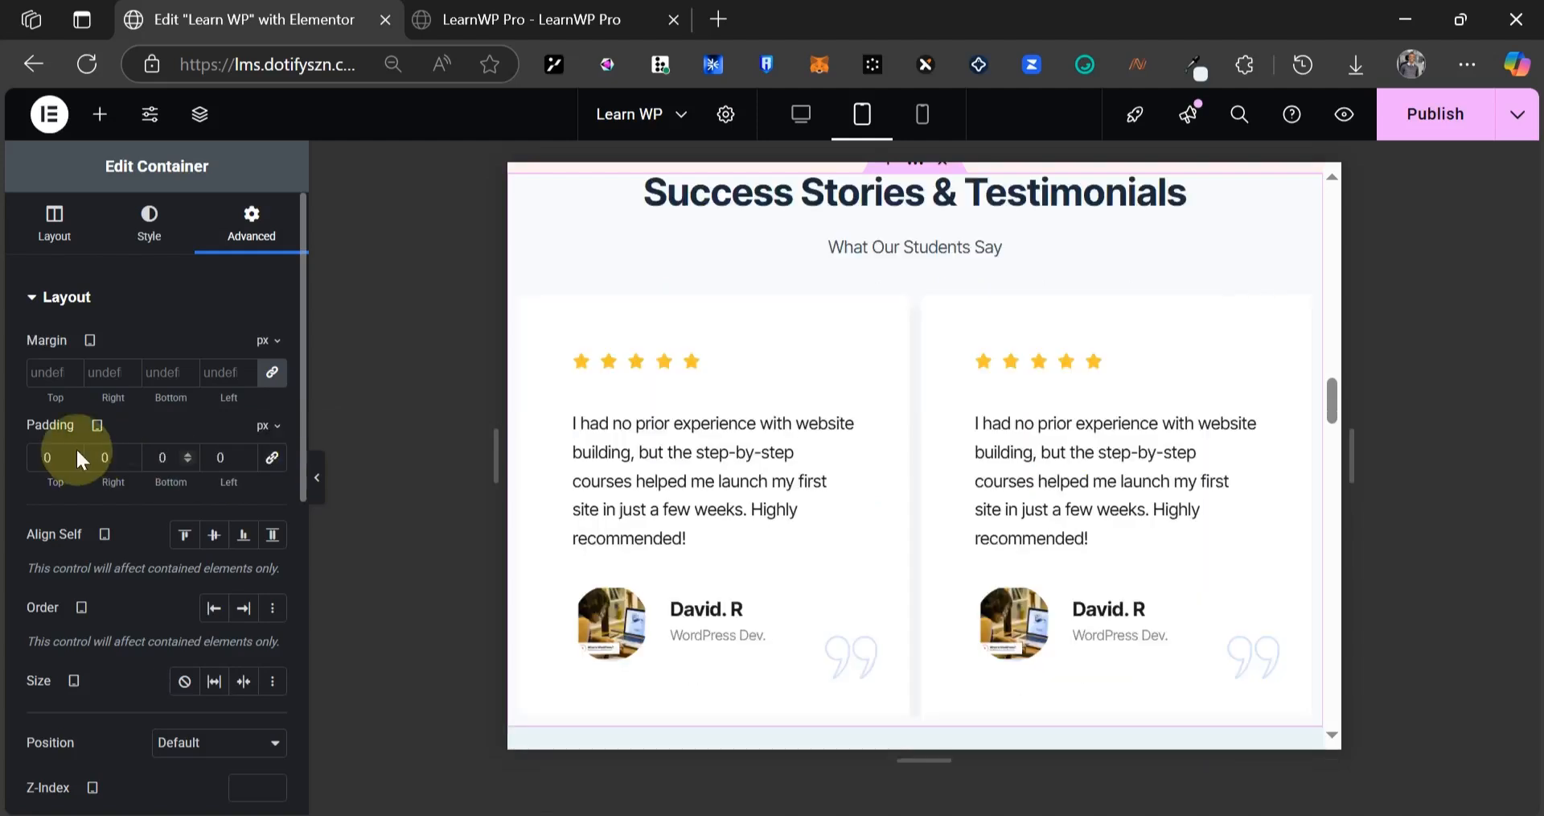
click(92, 457)
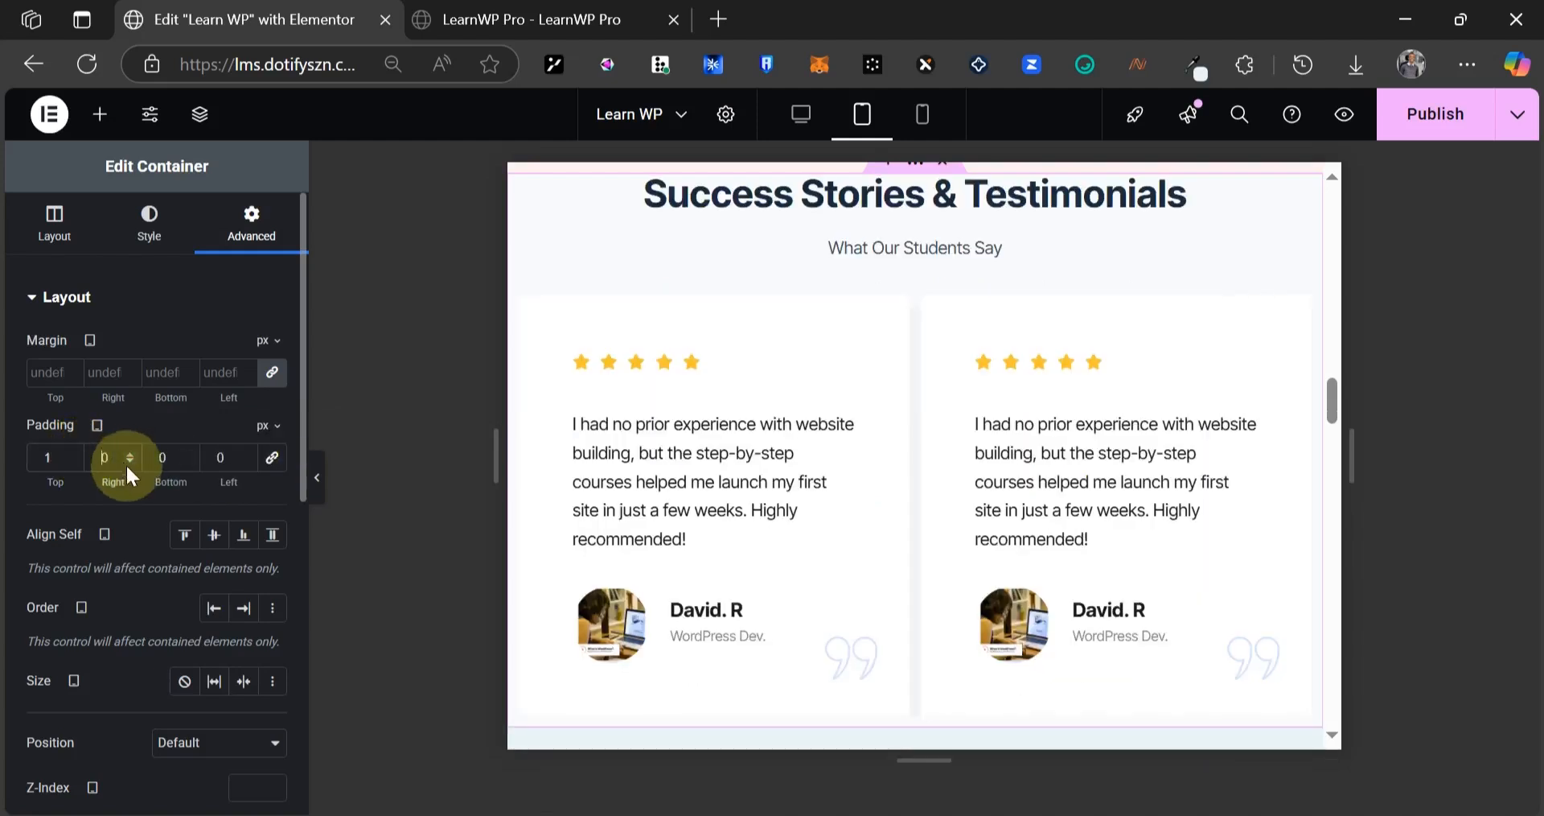
text(5)
click(214, 456)
text(5)
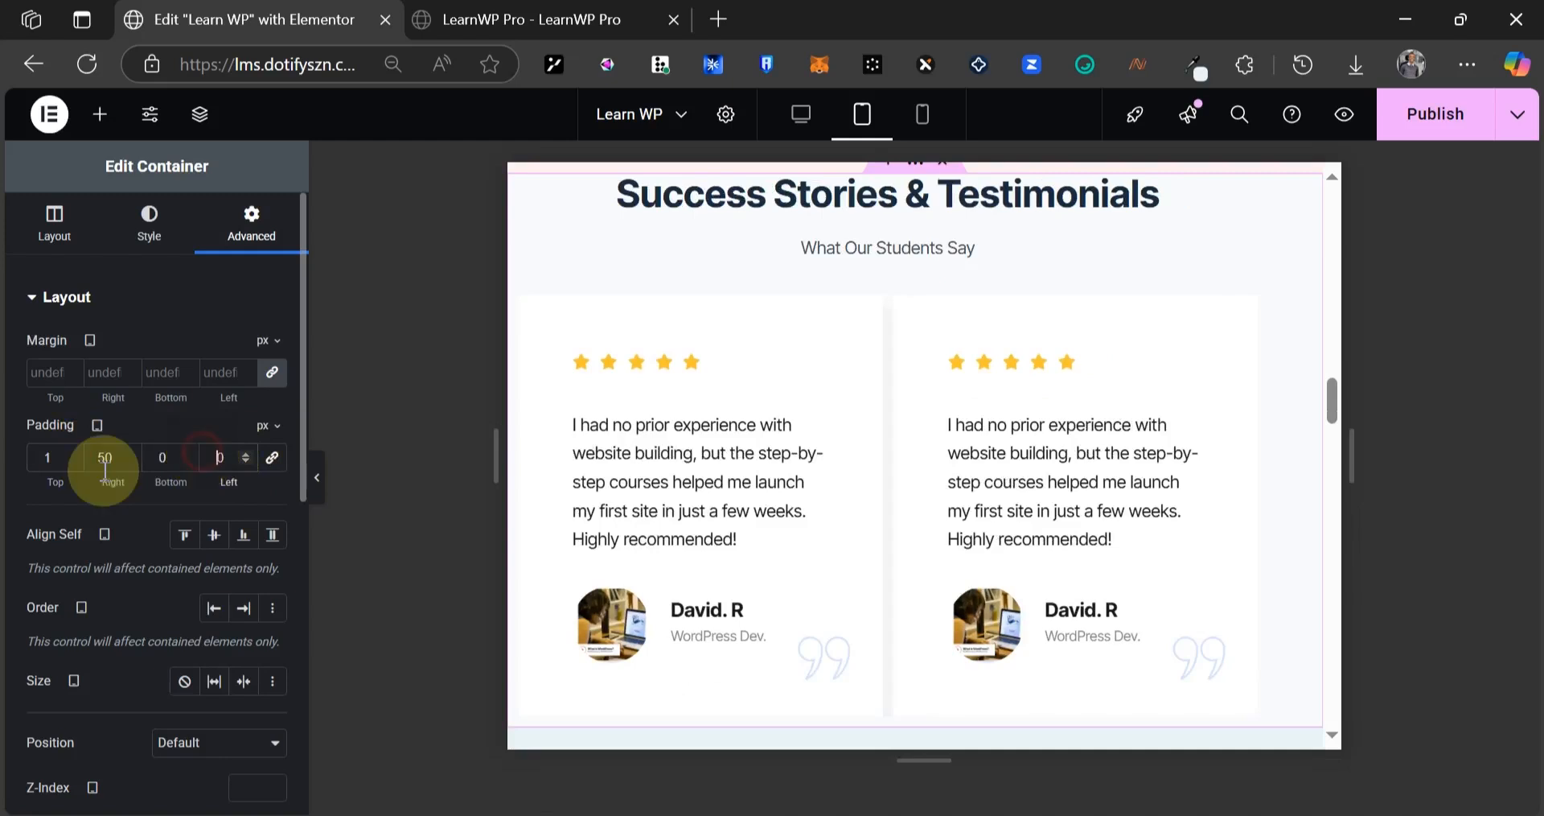
- Set the Success Stories & Testimonials section's top and bottom padding to 70 px
click(71, 457)
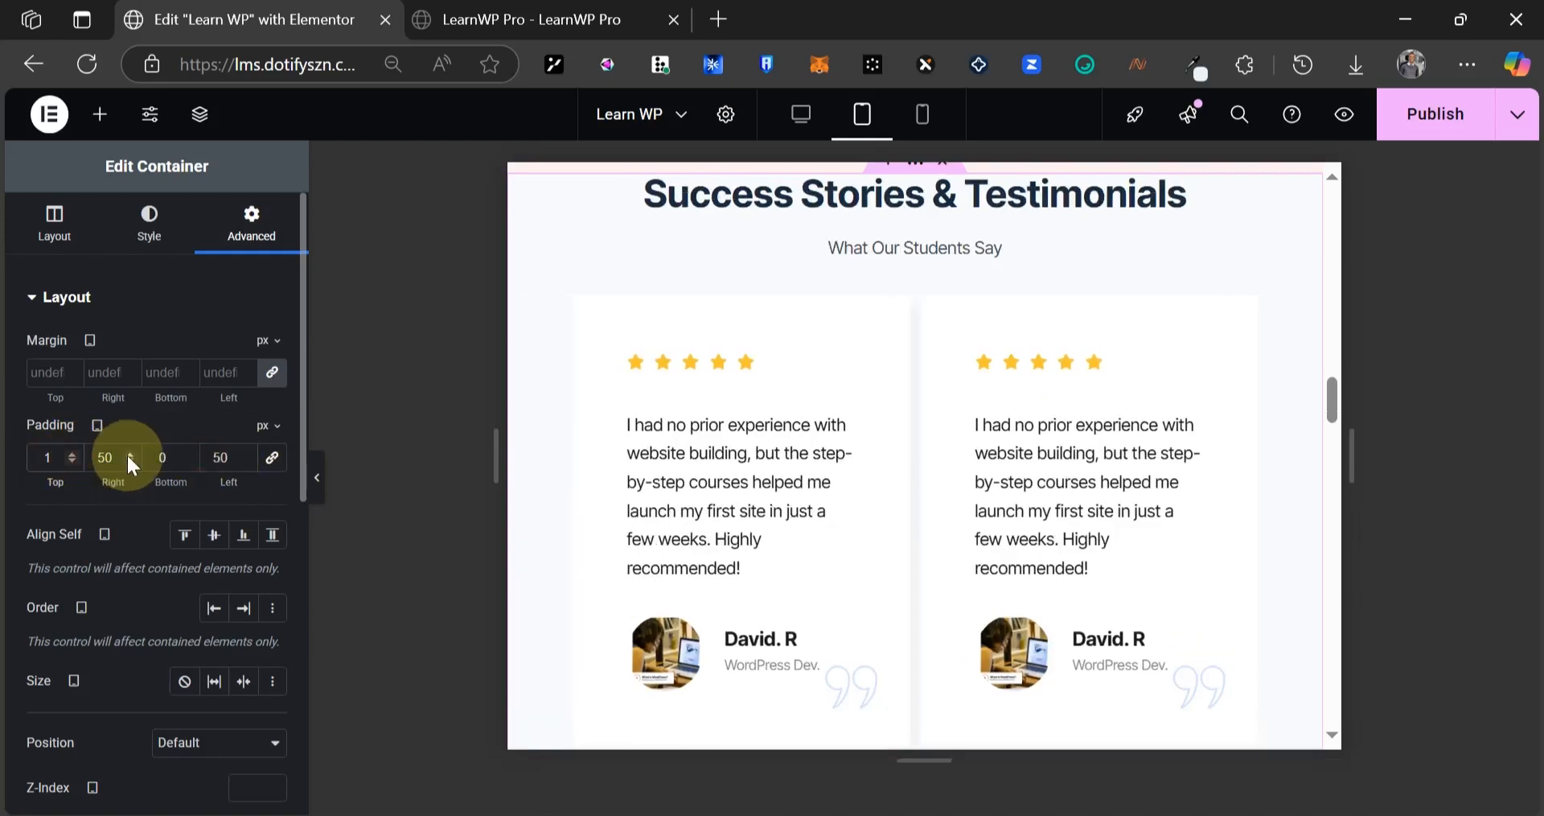
key(BackSpace)
text(0)
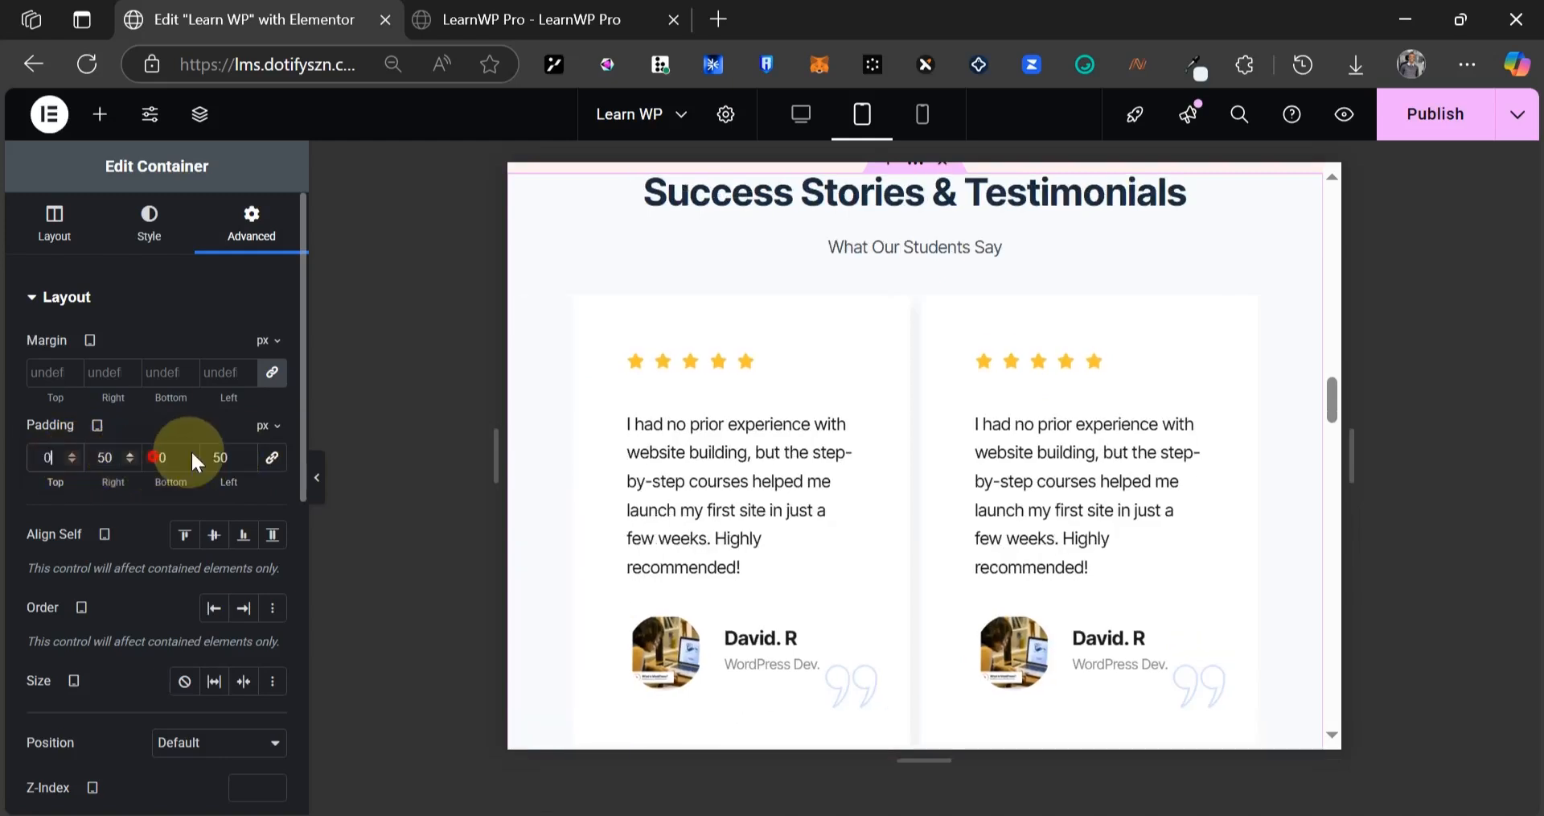
text(70)
key(Tab)
key(Tab)
text(0)
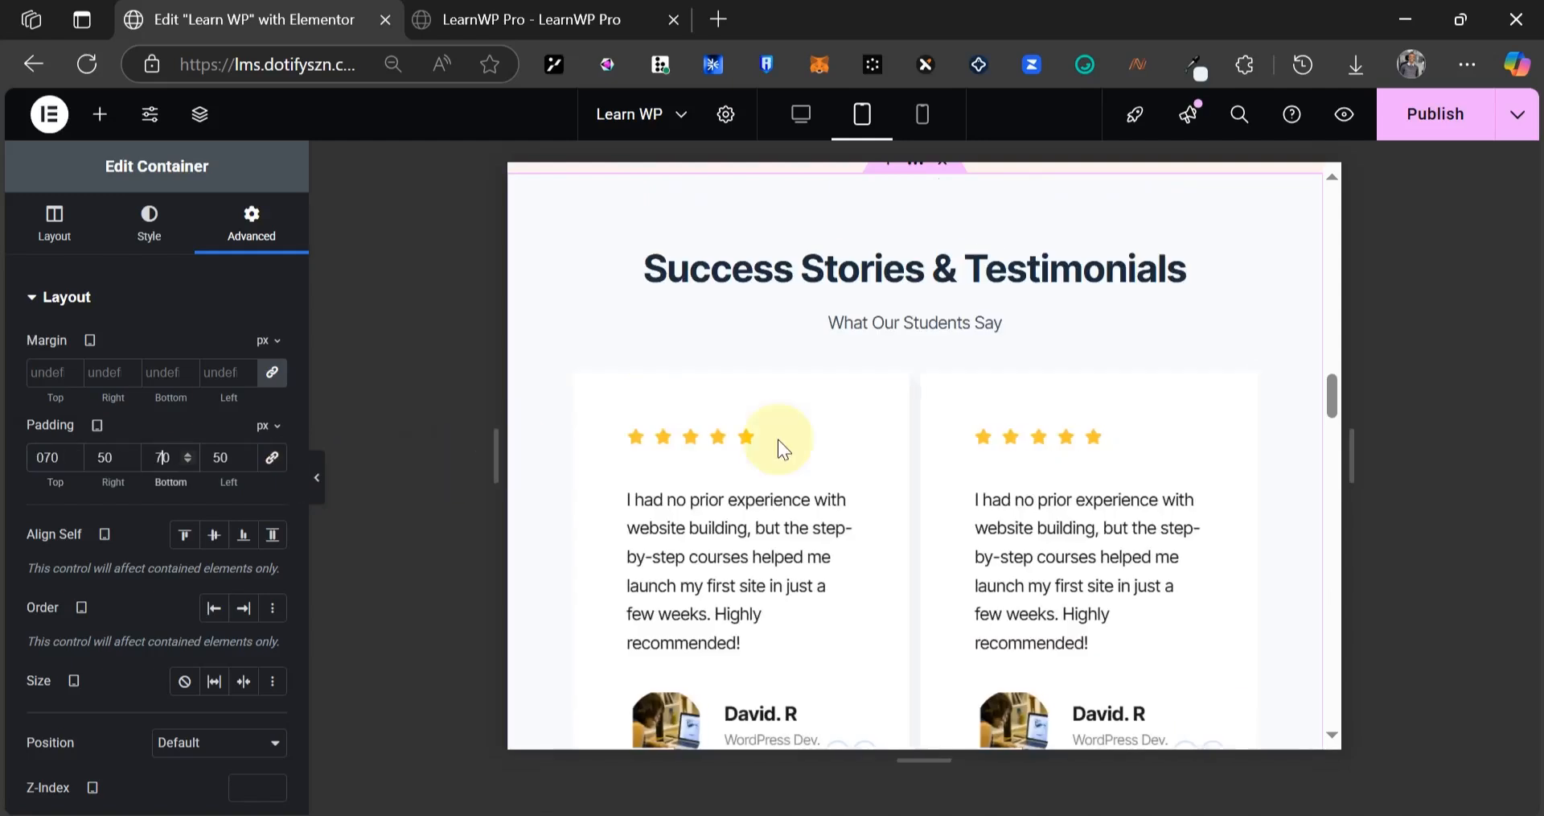
- Copy the outer Explore Varieties of Courses section and paste its style onto the Join us today as an Instructor section
scroll(778, 439, down, 5)
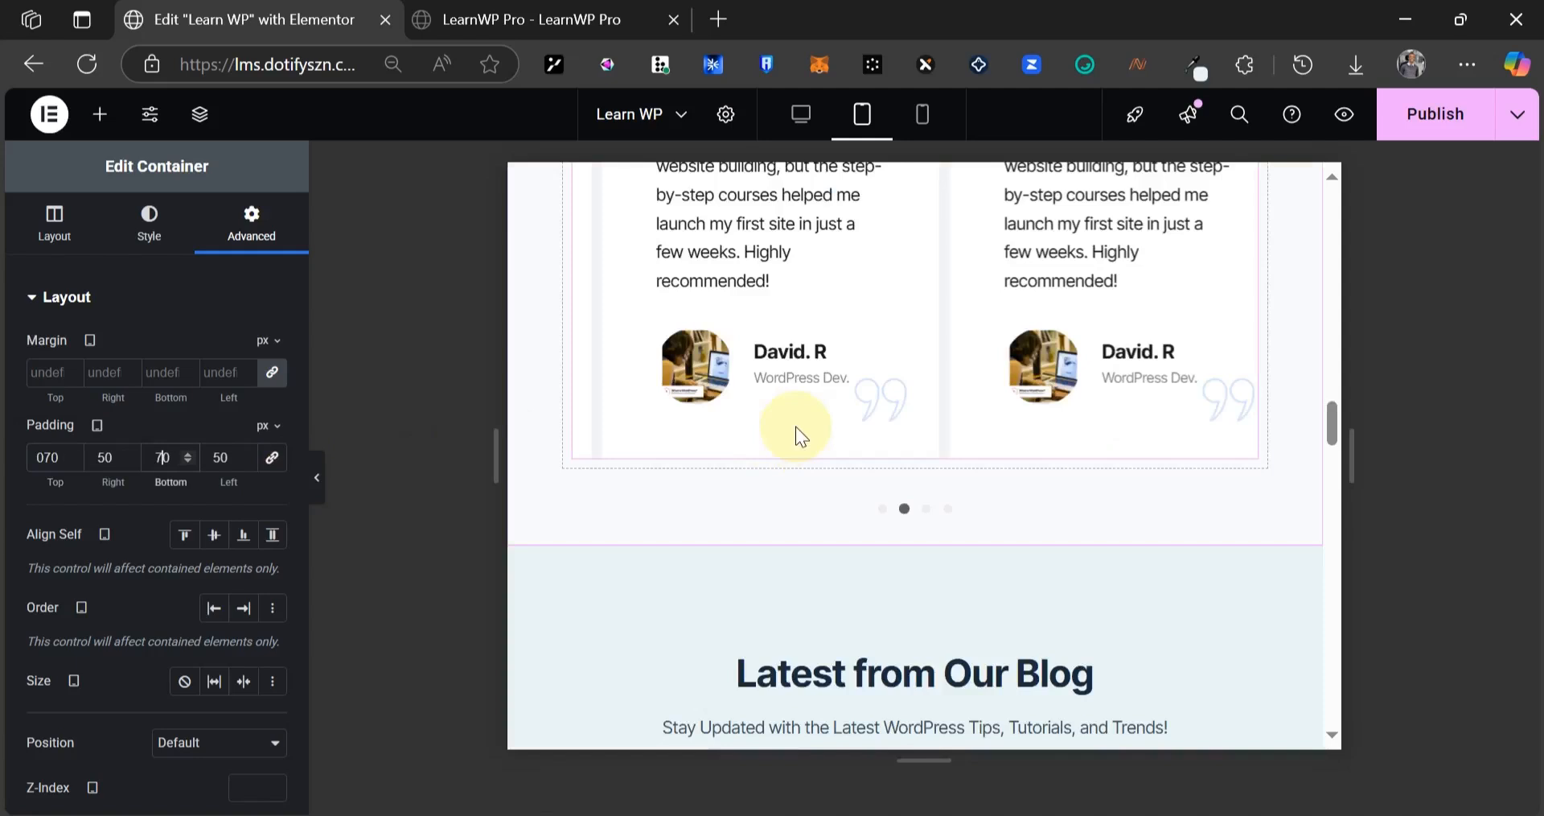
scroll(795, 431, down, 3)
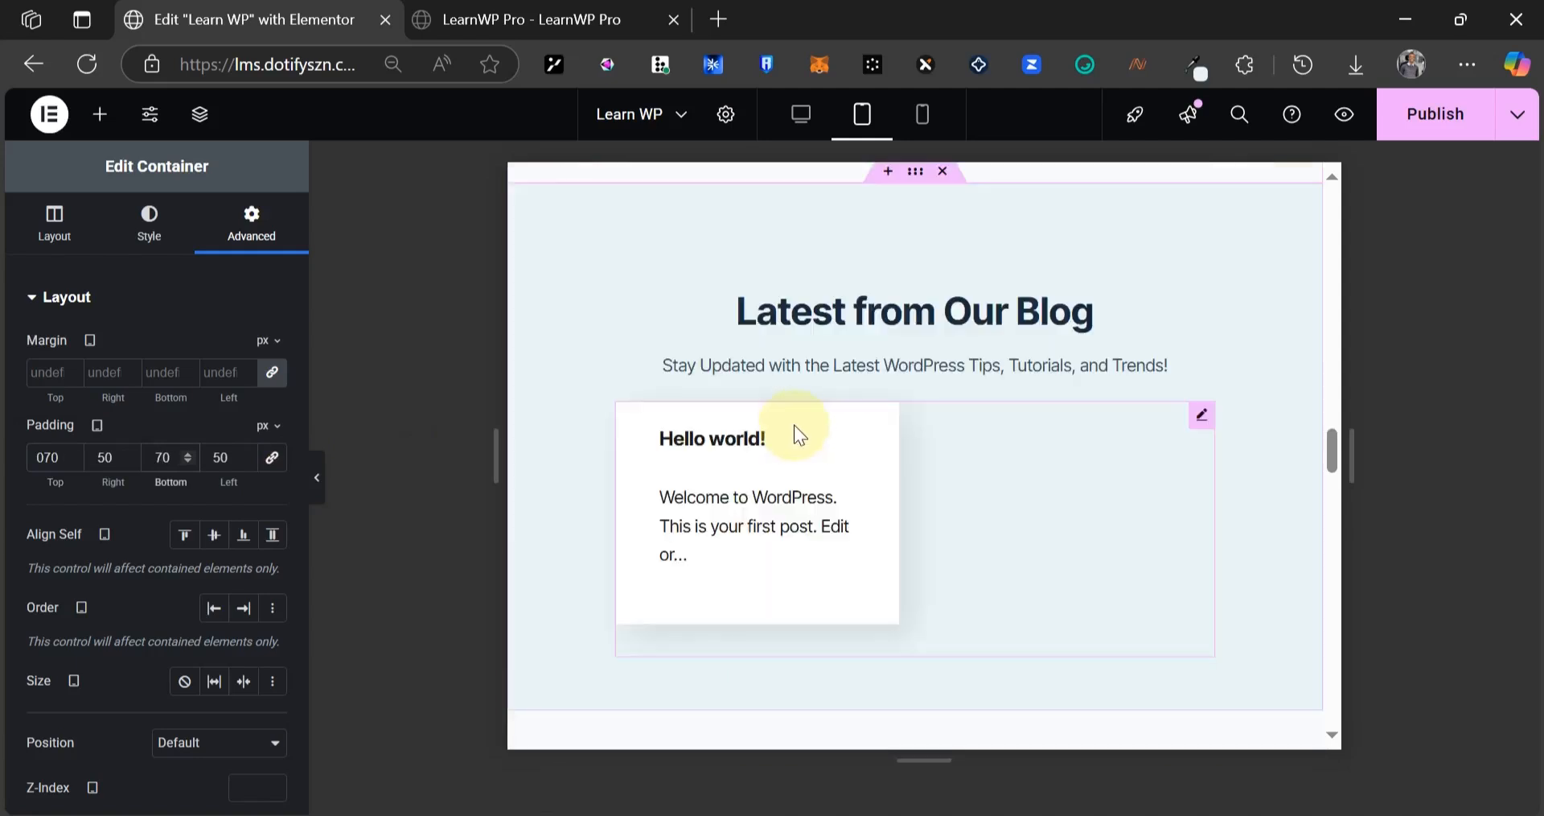
scroll(814, 427, down, 5)
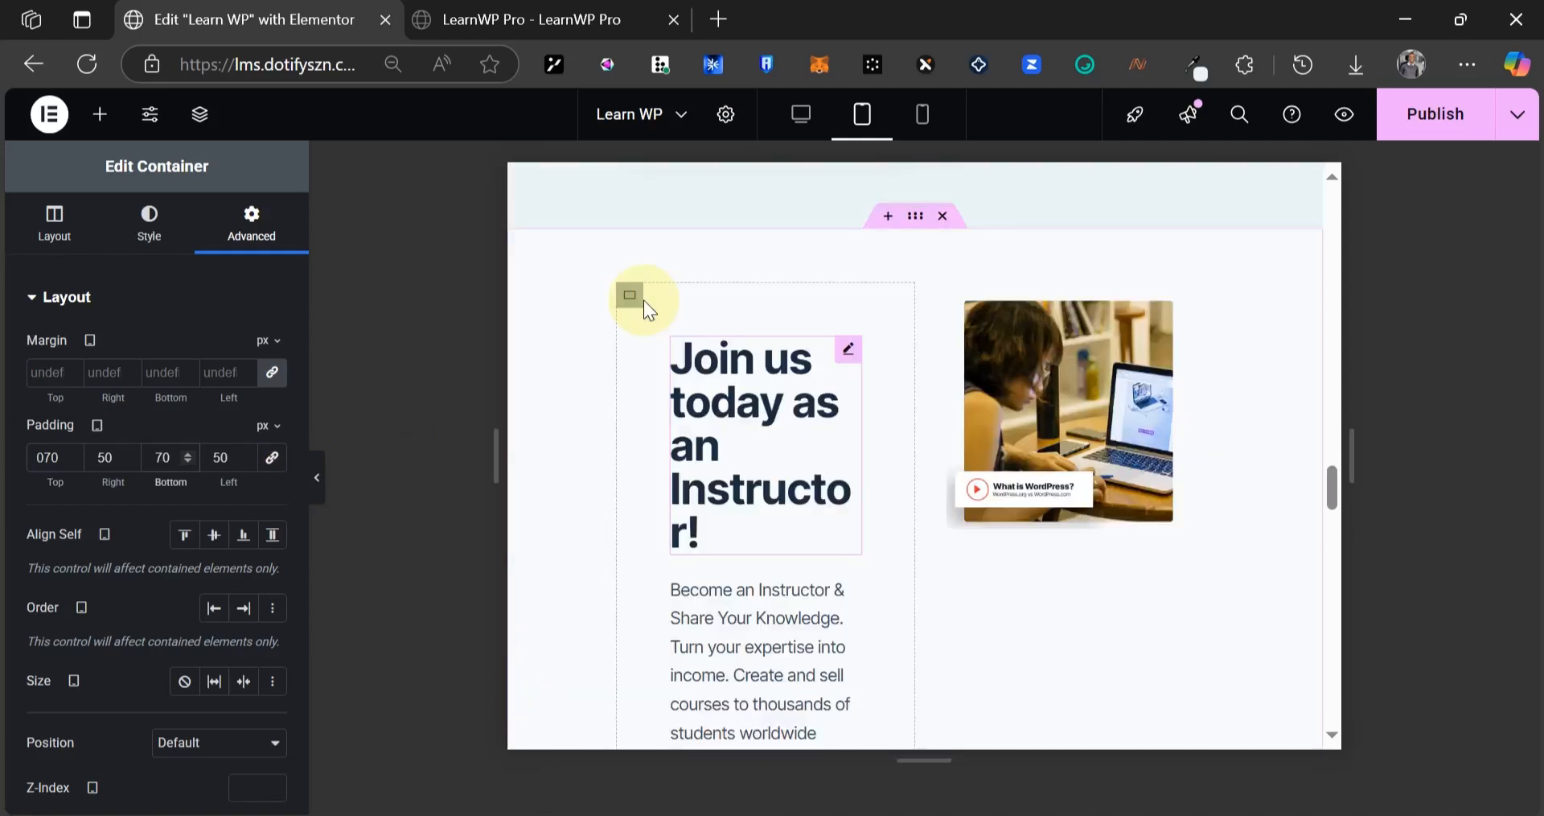
click(644, 301)
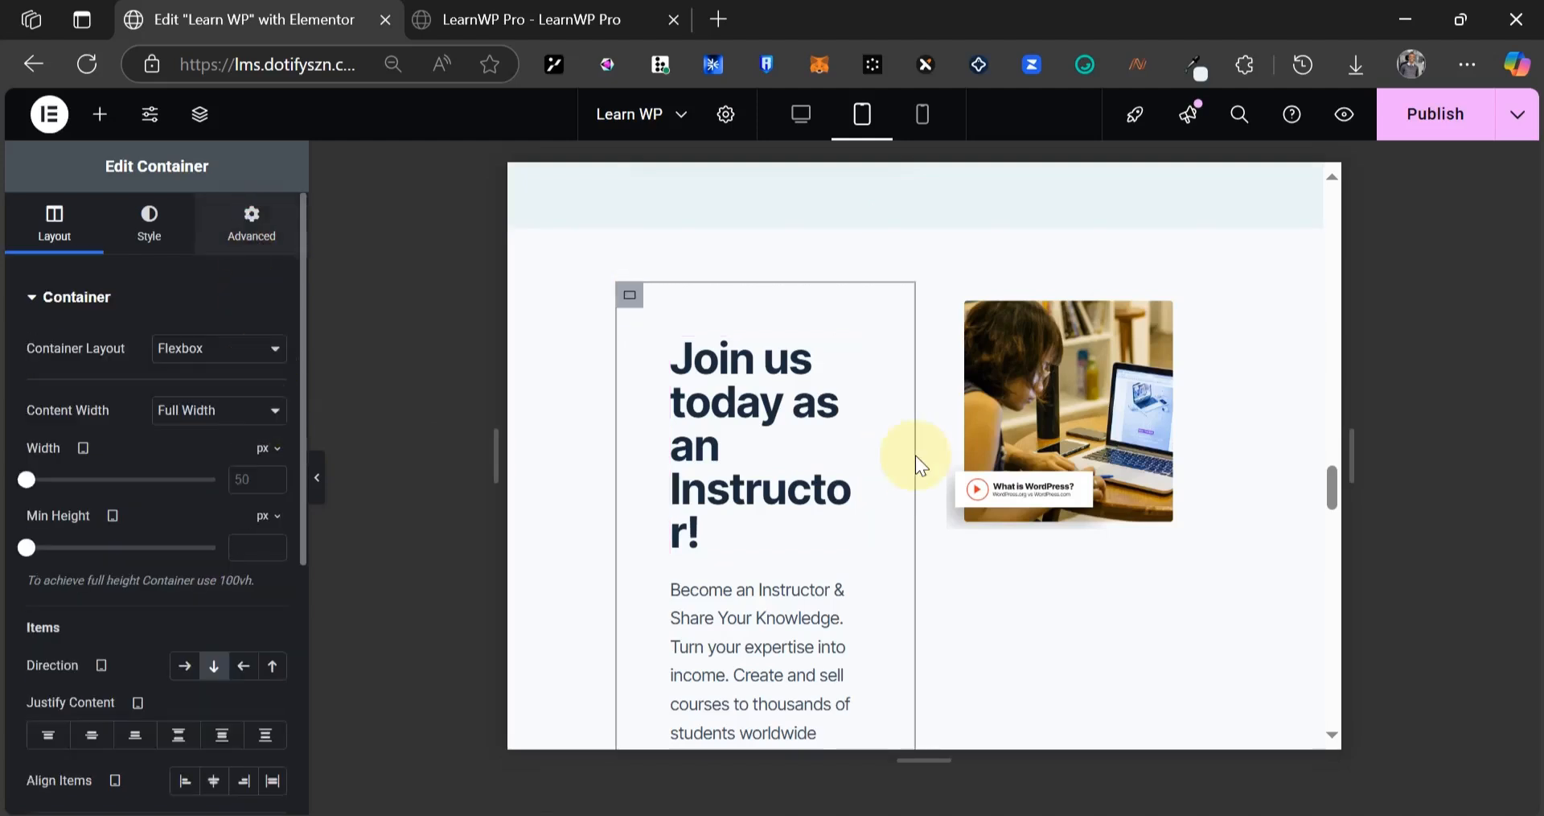
scroll(916, 455, up, 6)
scroll(915, 455, up, 6)
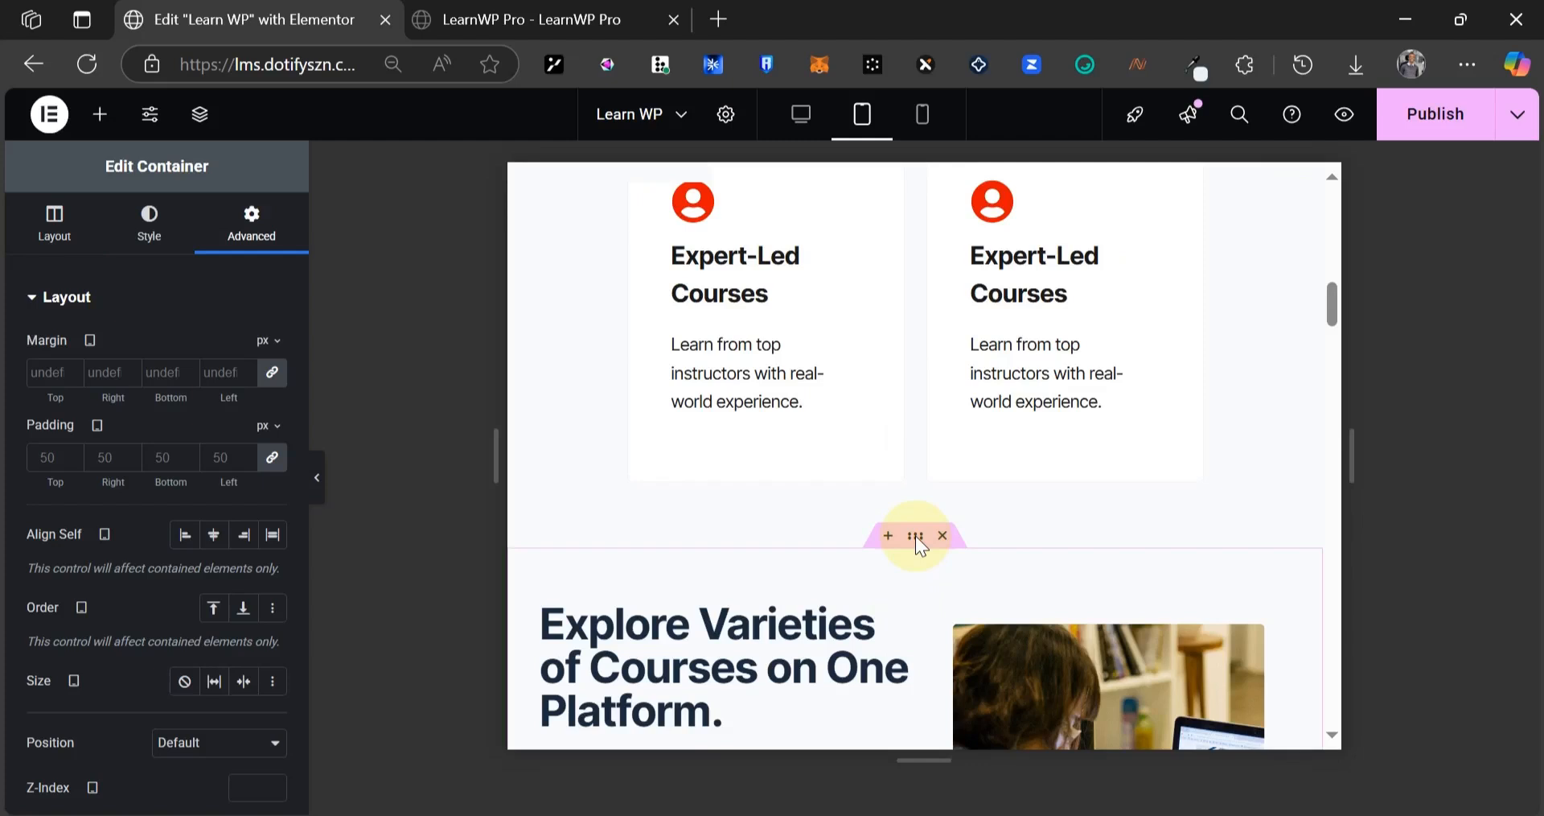
right_click(894, 558)
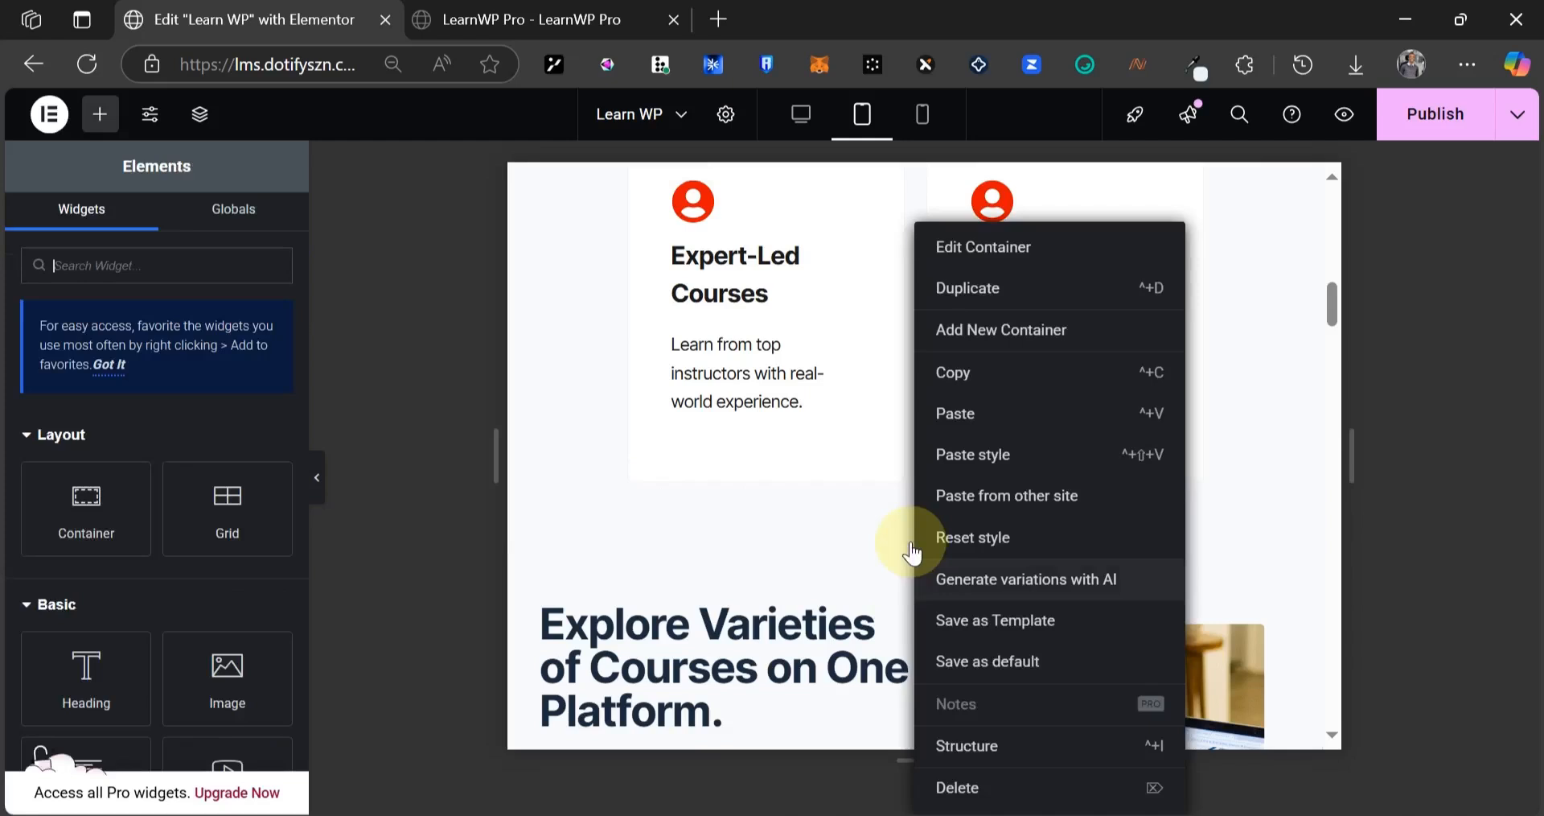
click(979, 387)
scroll(910, 348, down, 5)
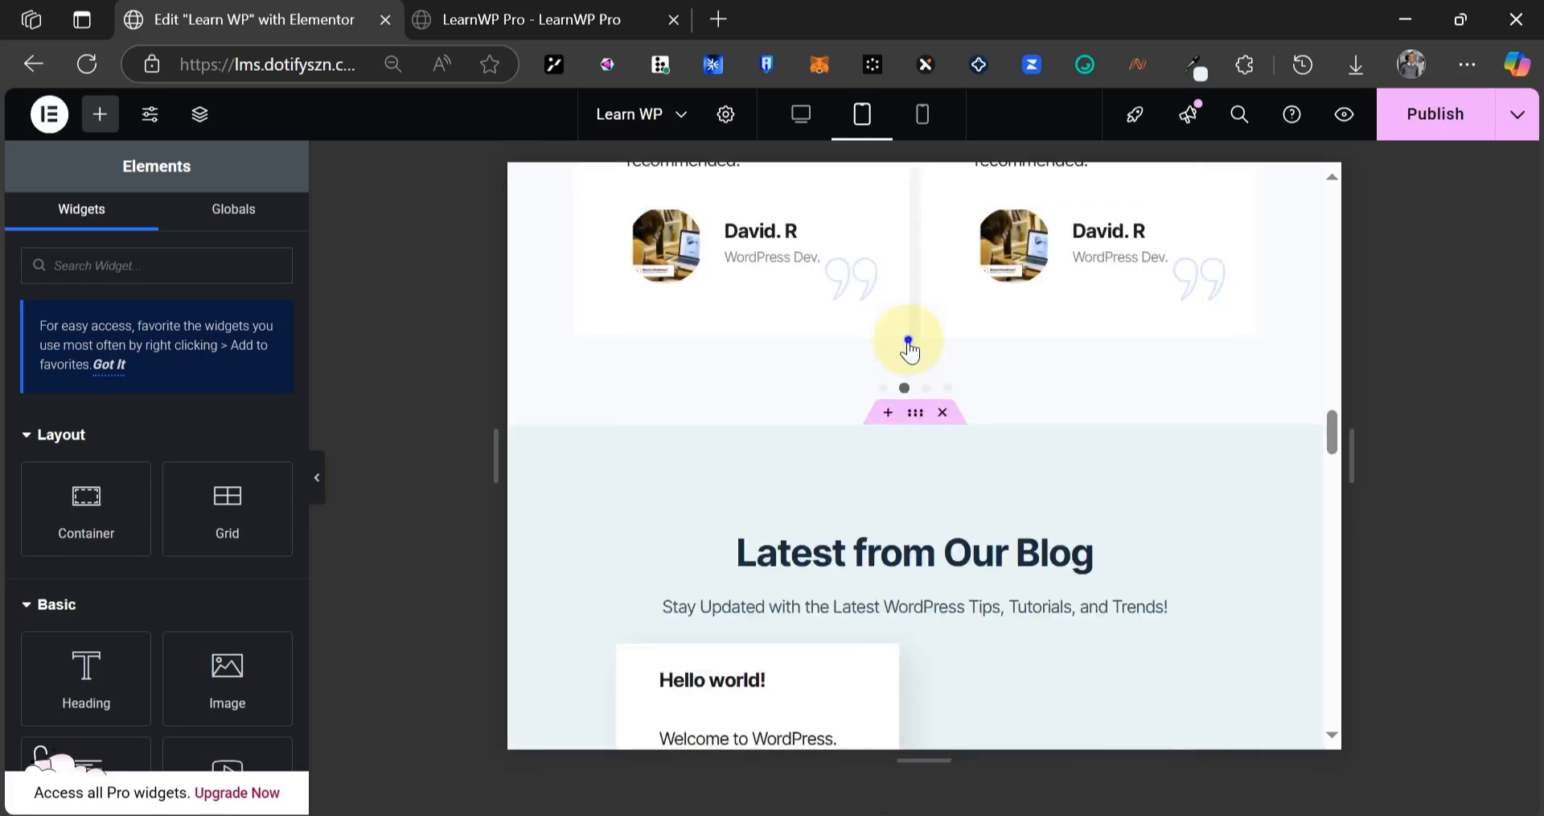
scroll(909, 348, down, 5)
right_click(910, 348)
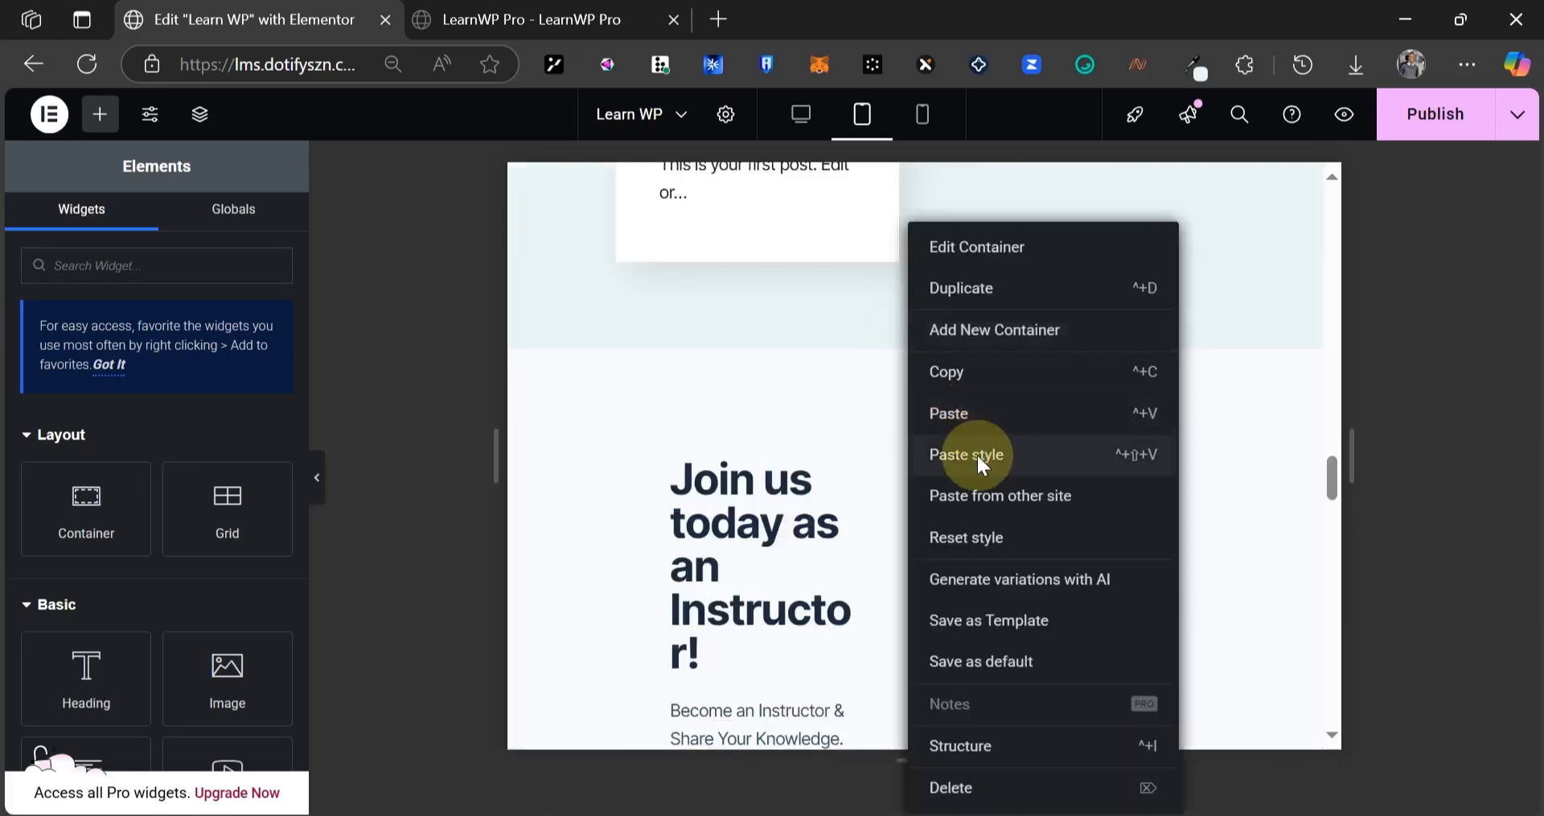
click(980, 457)
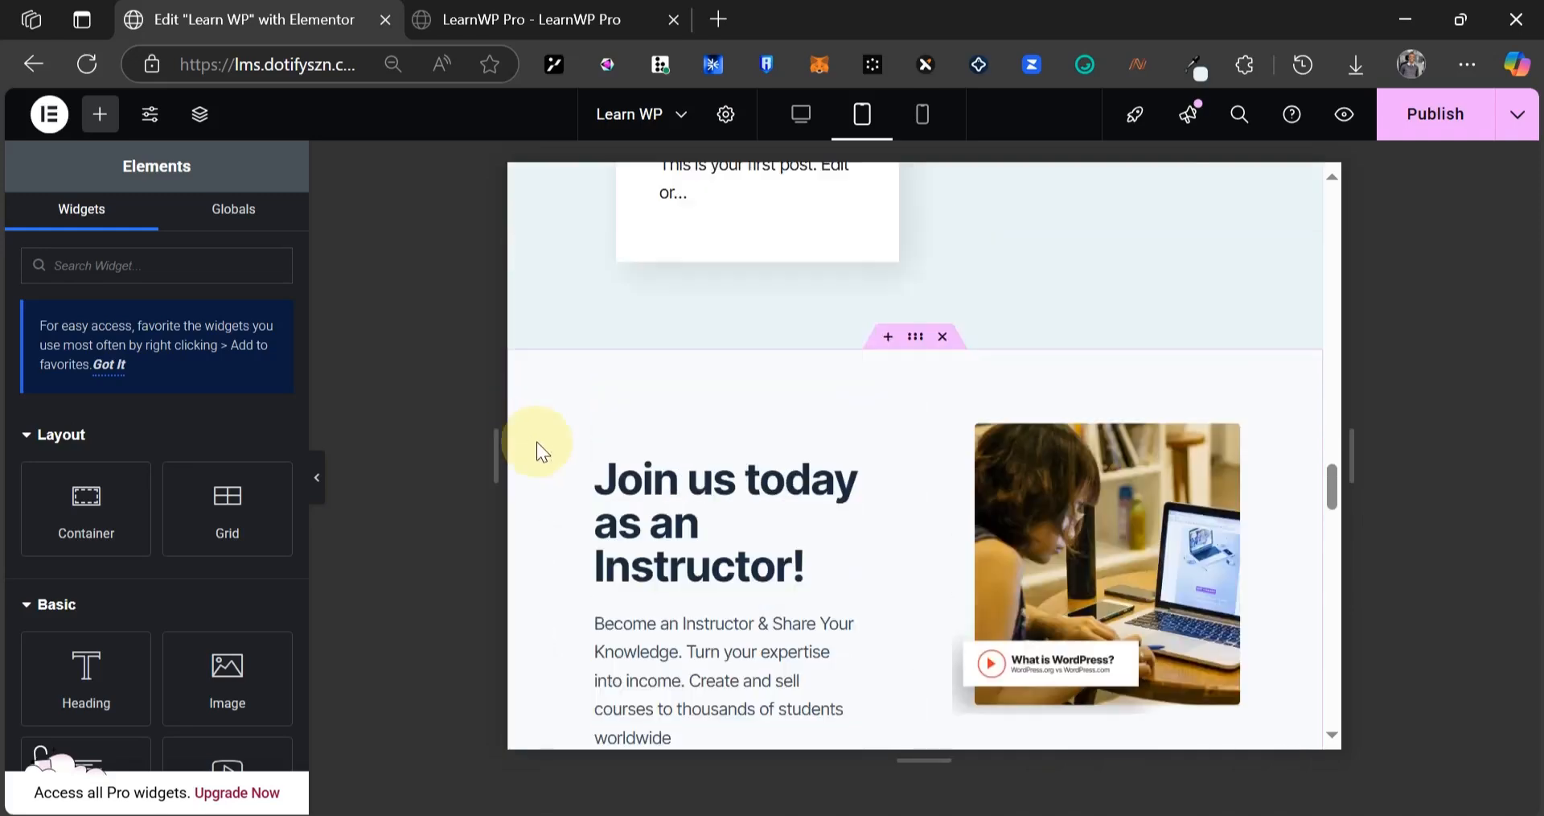
- Set the Join us today as an Instructor text container's padding to 0 and the width of the image beside it to 100%
click(421, 410)
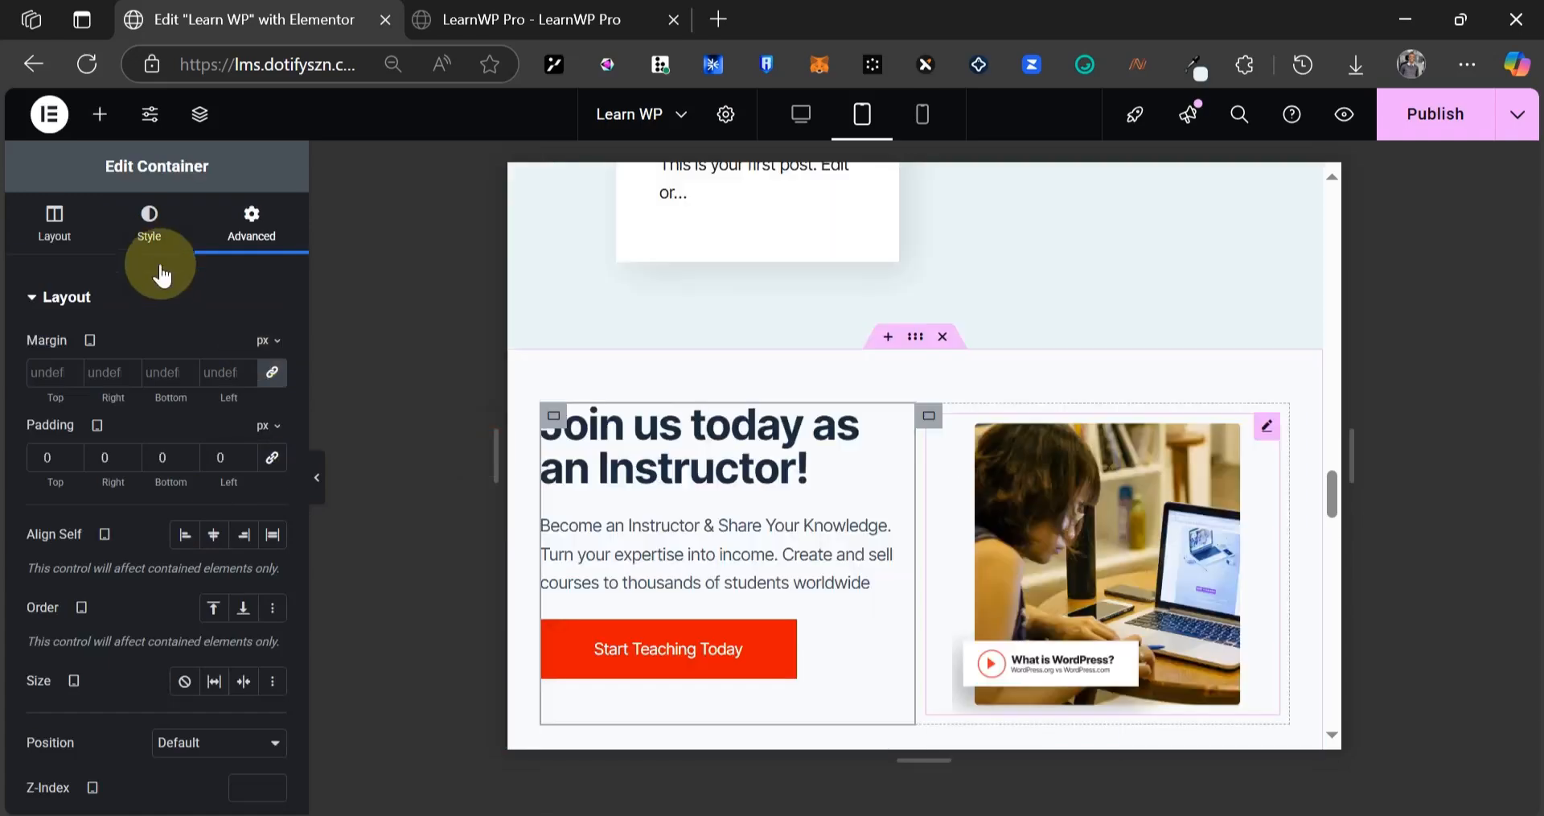
click(152, 226)
drag(186, 417, 384, 425)
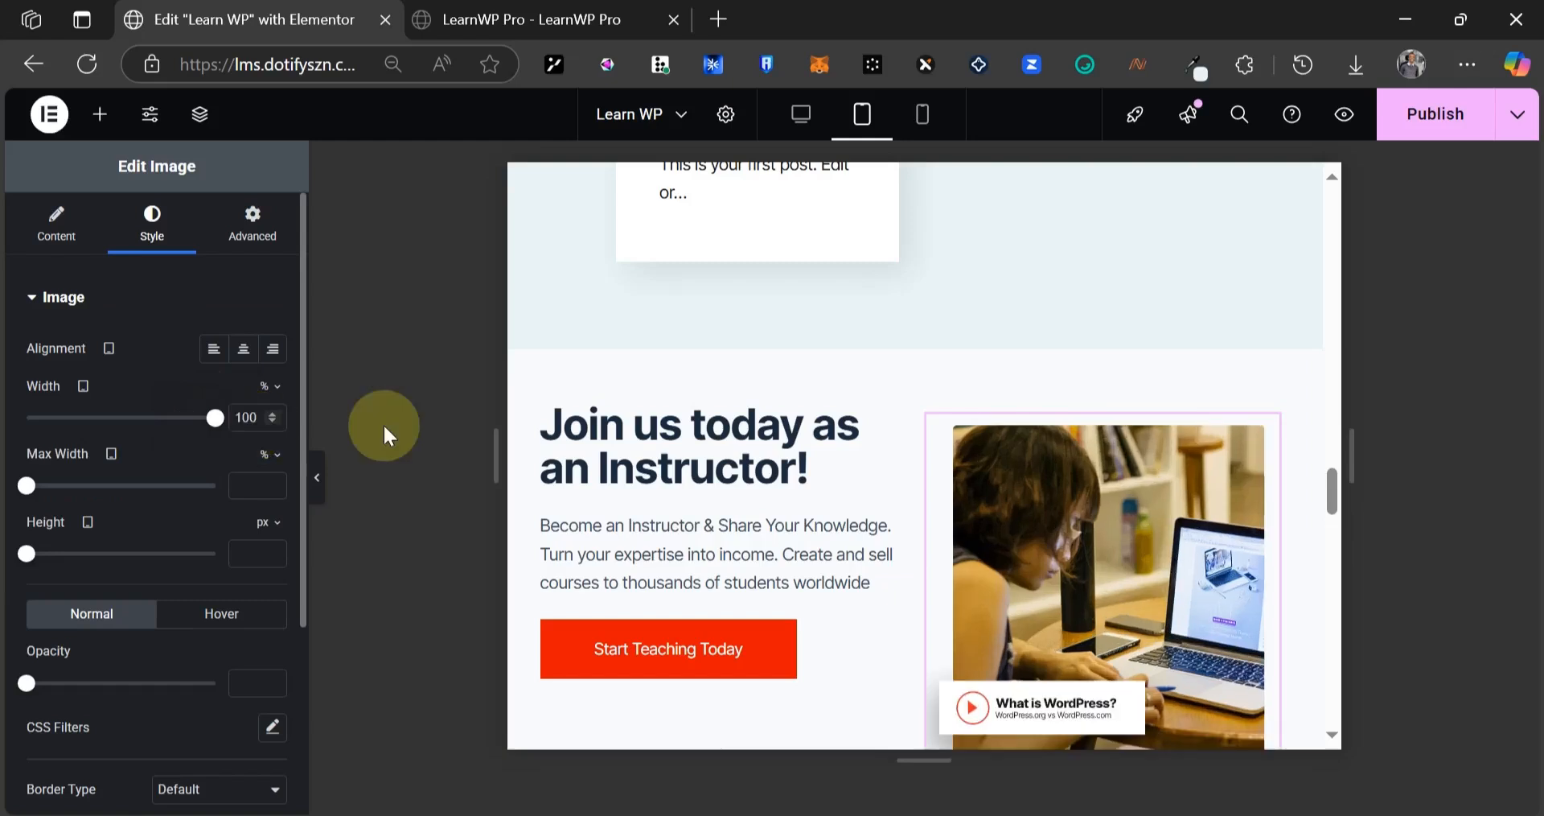
- Set the padding of the Join us today as an Instructor text container to 30 px on all sides
click(545, 418)
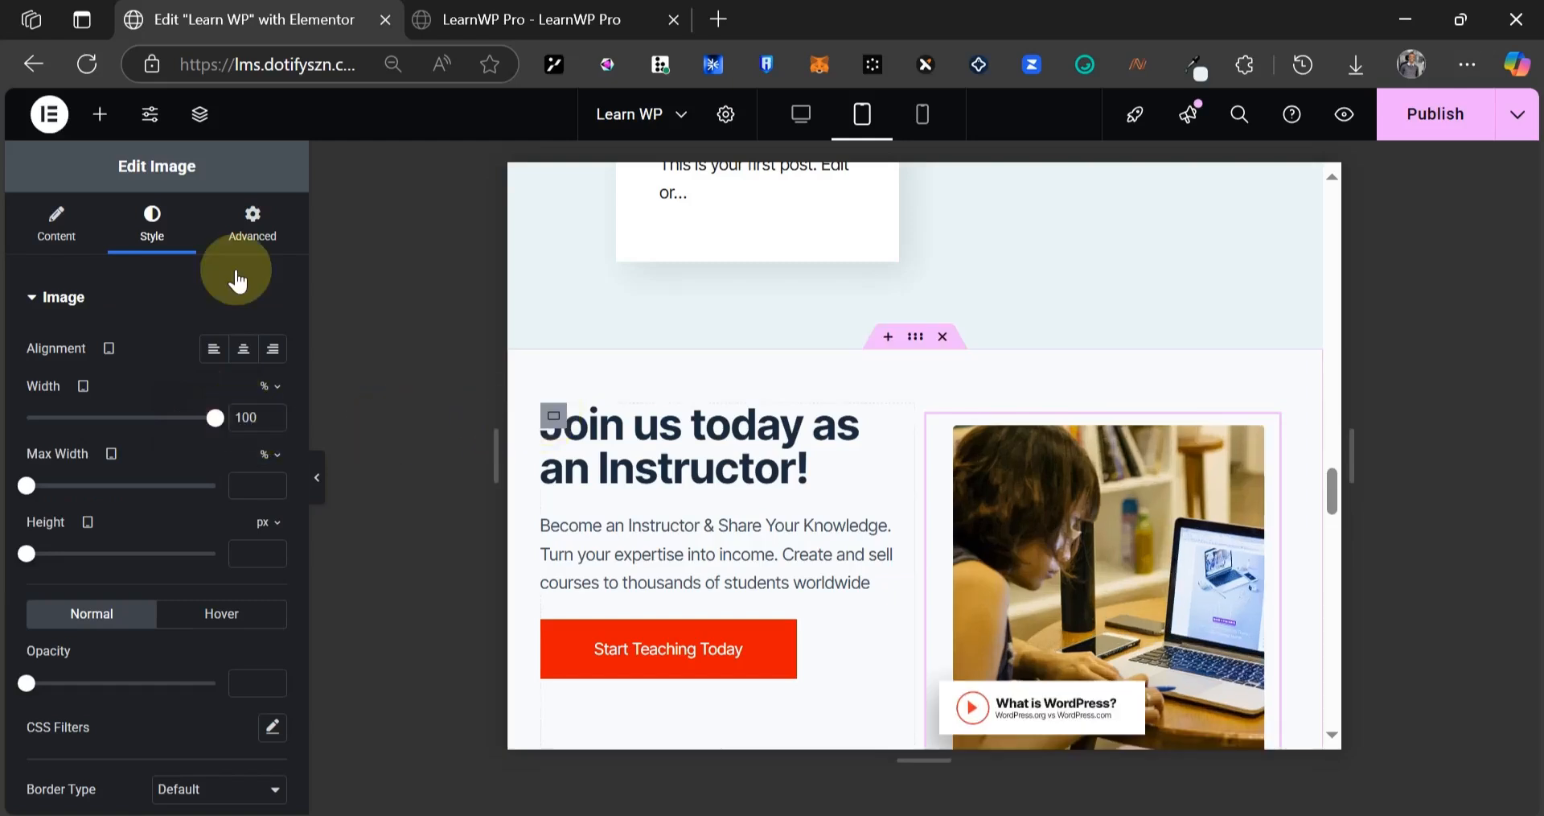
click(255, 233)
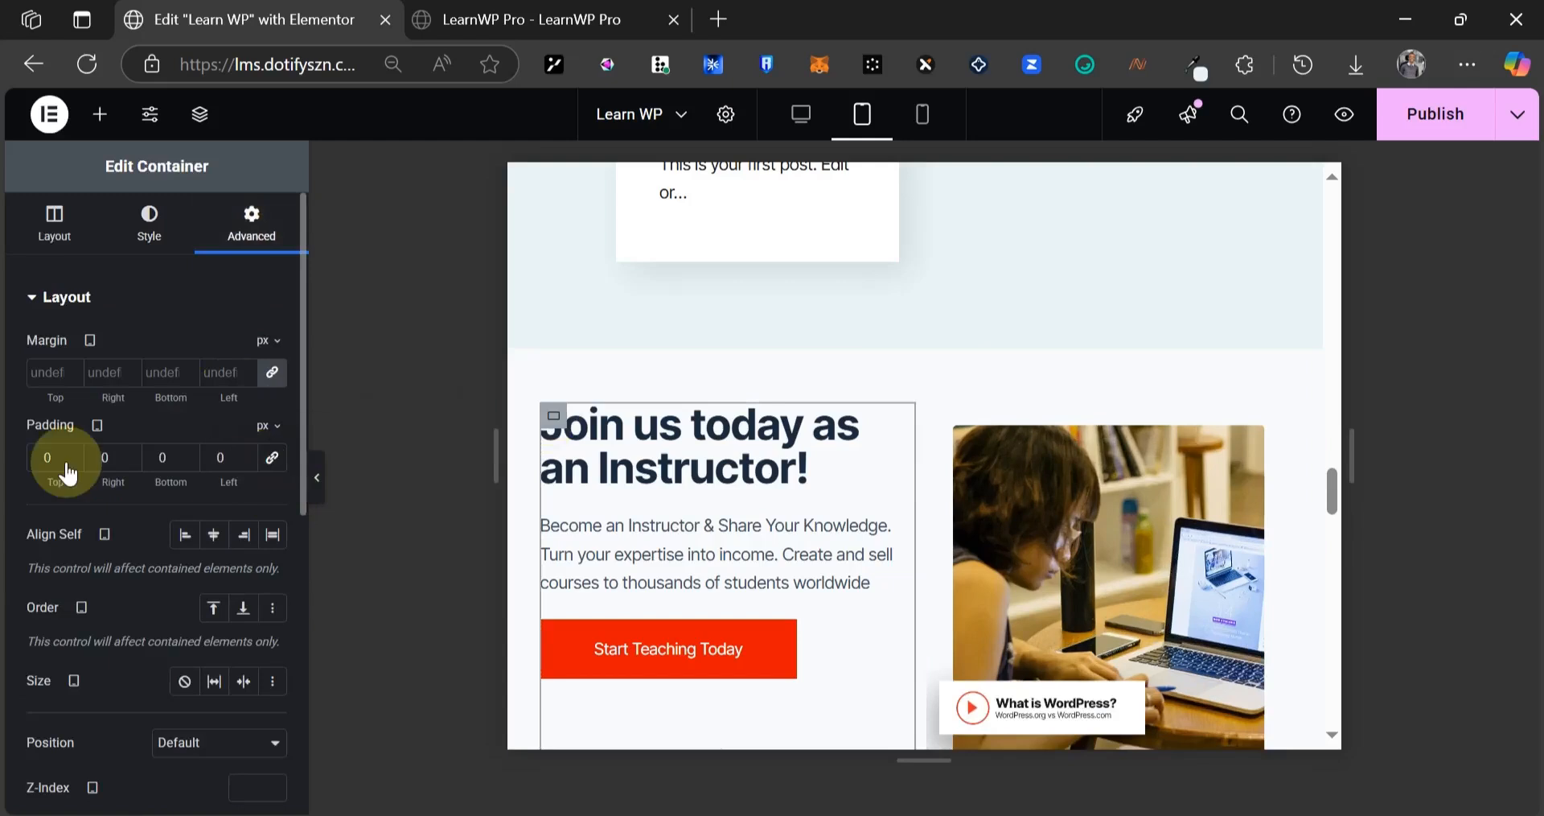
click(108, 455)
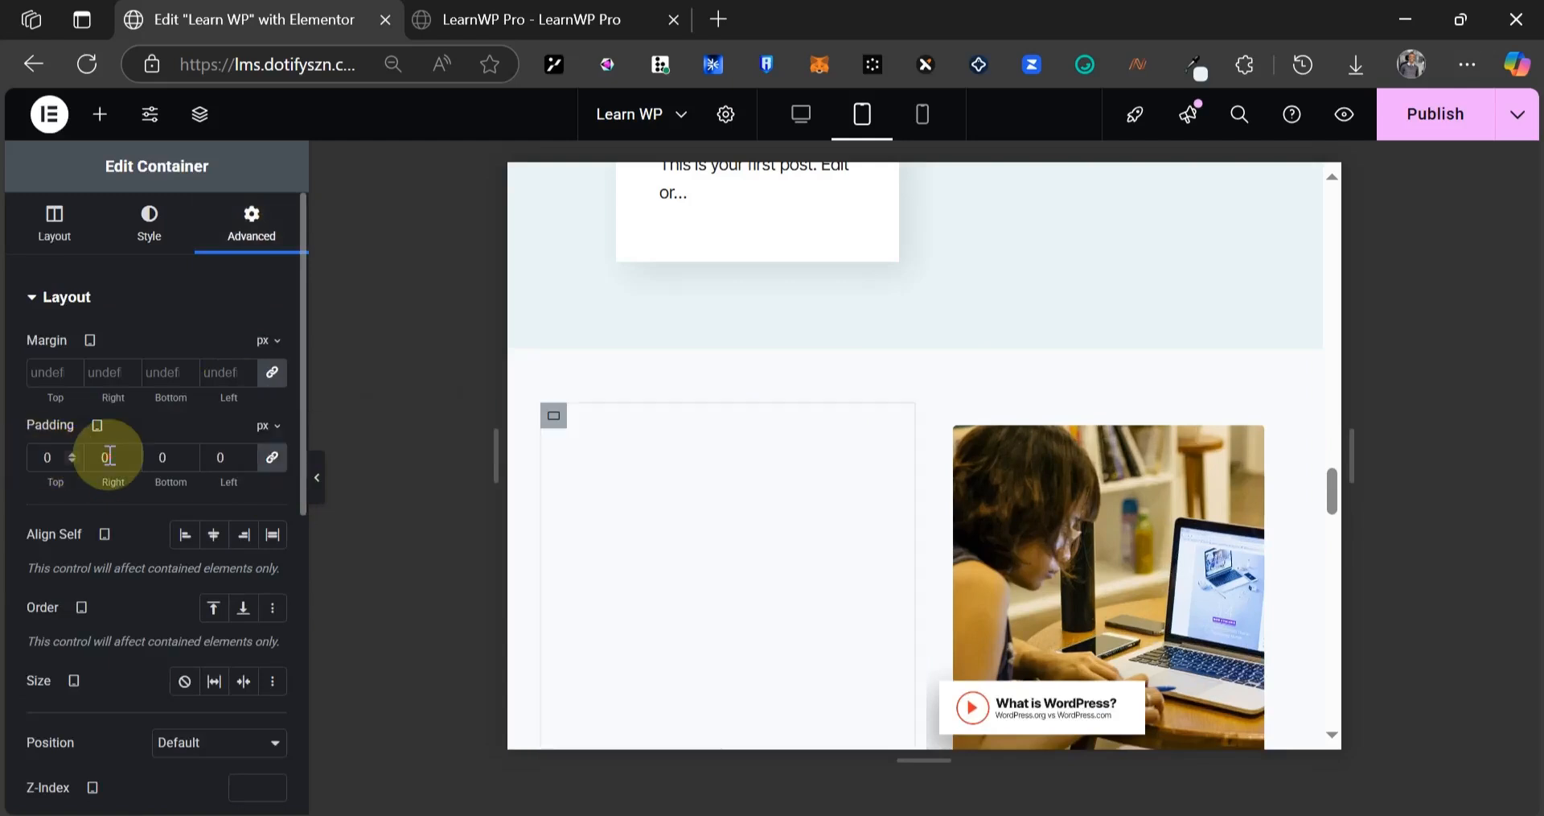
text(3)
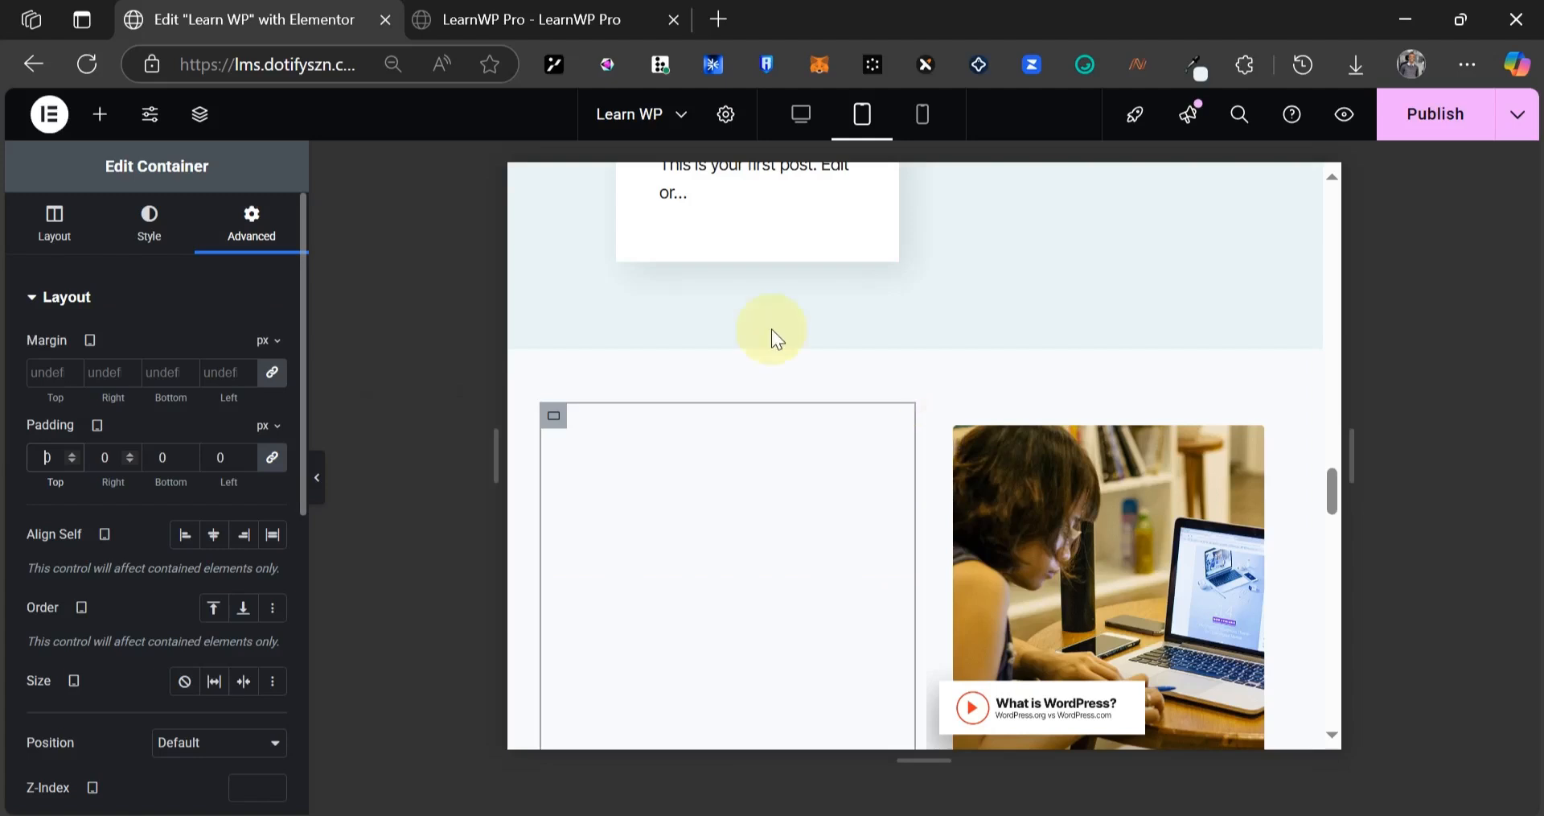
- Set the custom width of the Frequently Asked Questions accordion to 100% for tablet
scroll(769, 335, down, 5)
scroll(813, 351, down, 4)
scroll(1017, 488, up, 4)
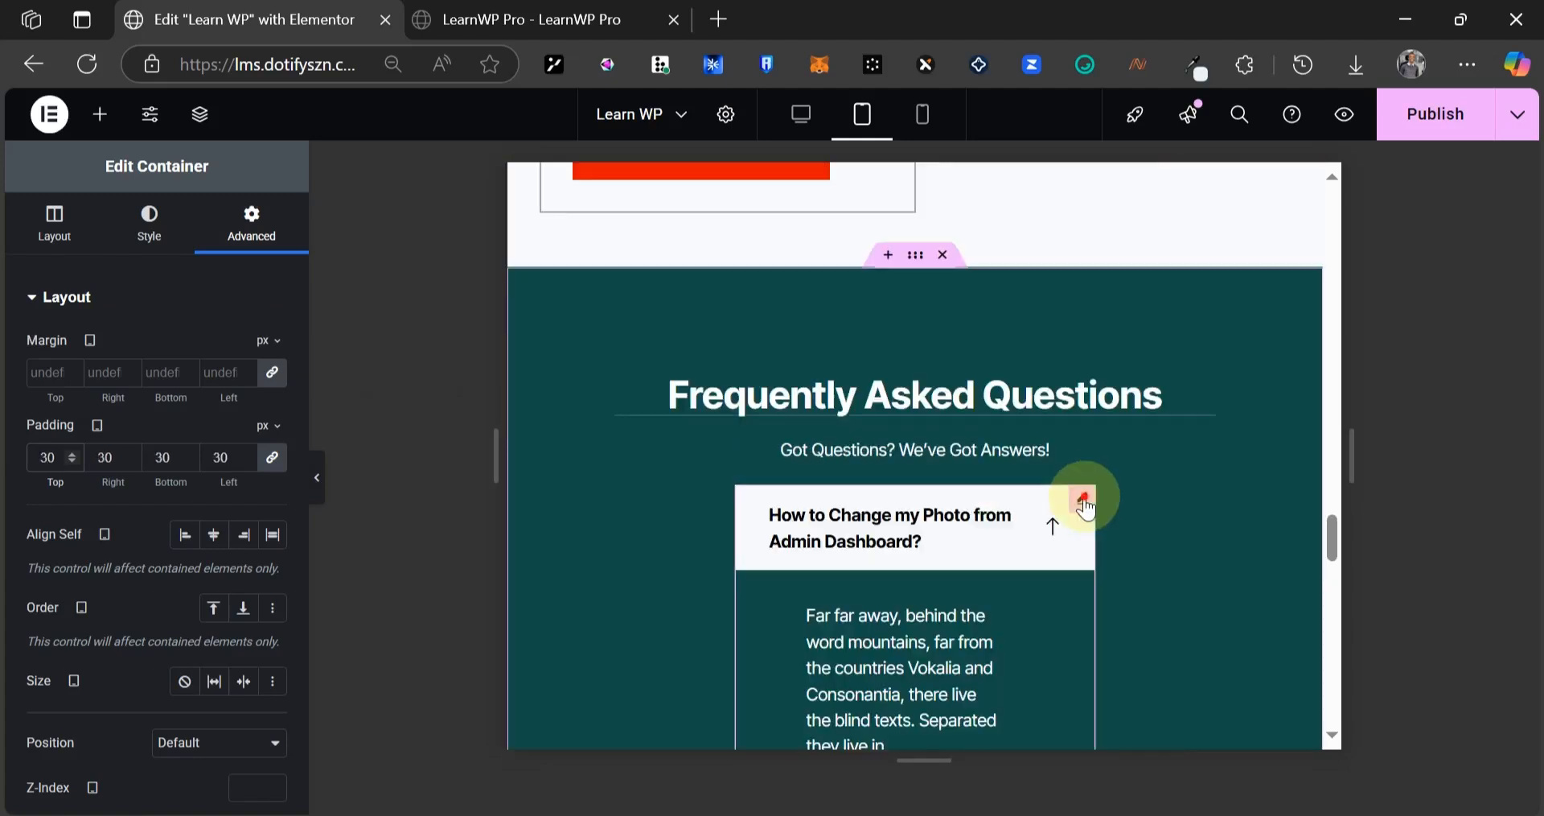
click(1028, 502)
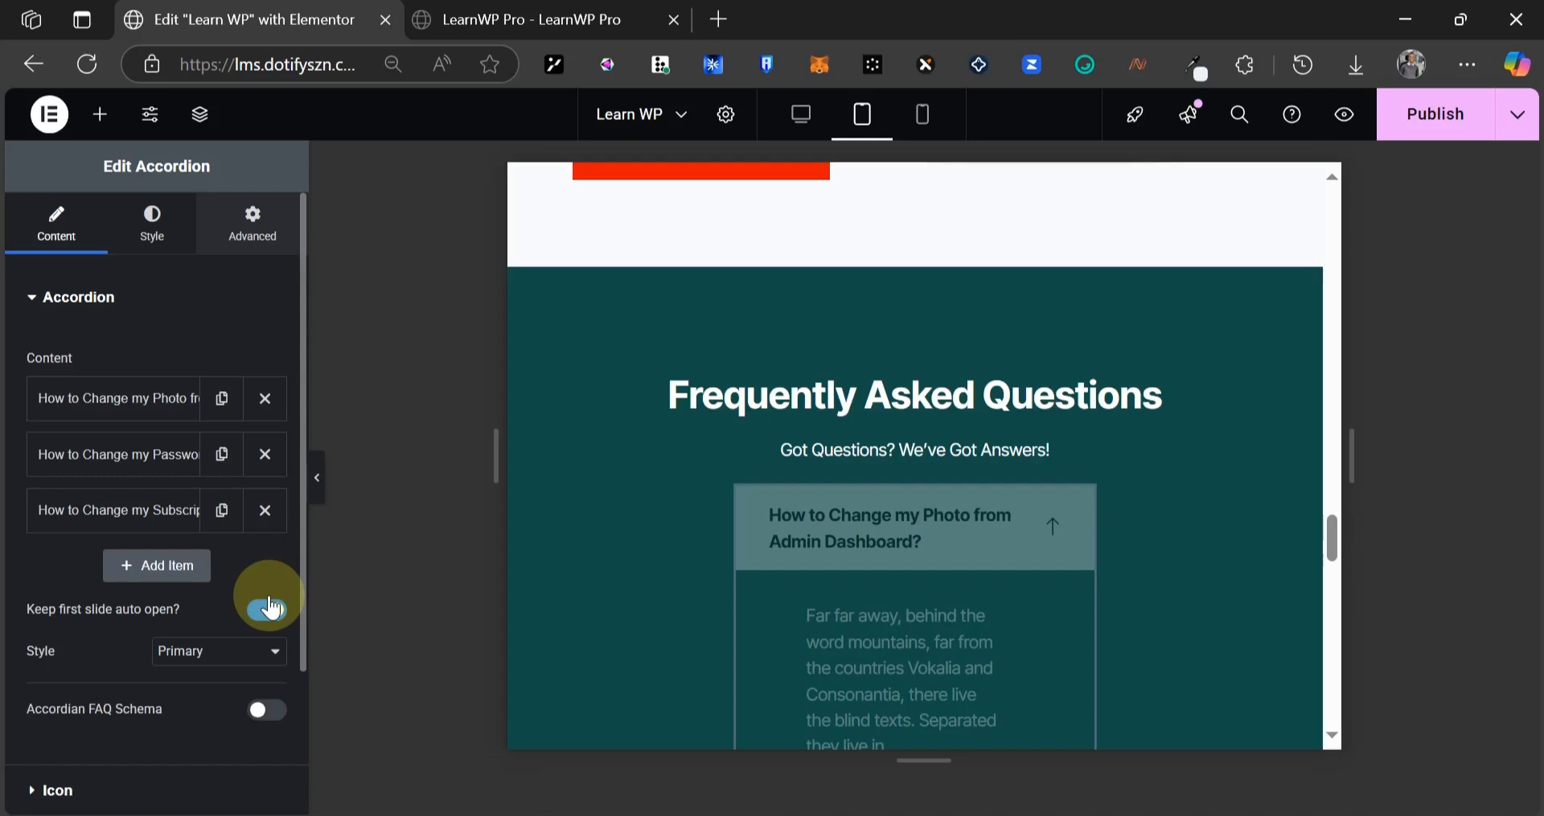
click(253, 224)
click(268, 555)
click(245, 619)
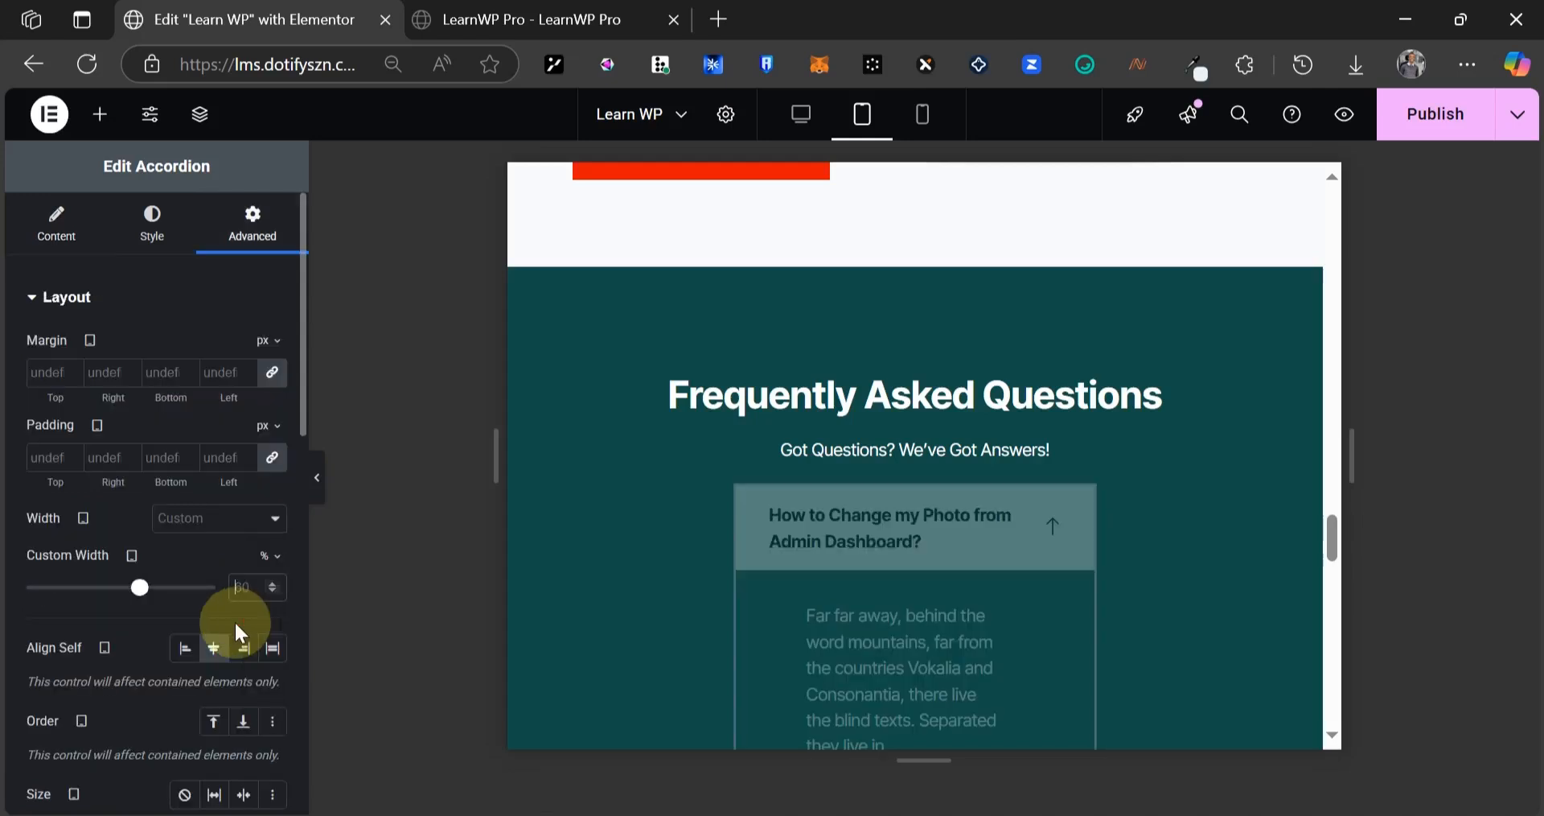
text(100)
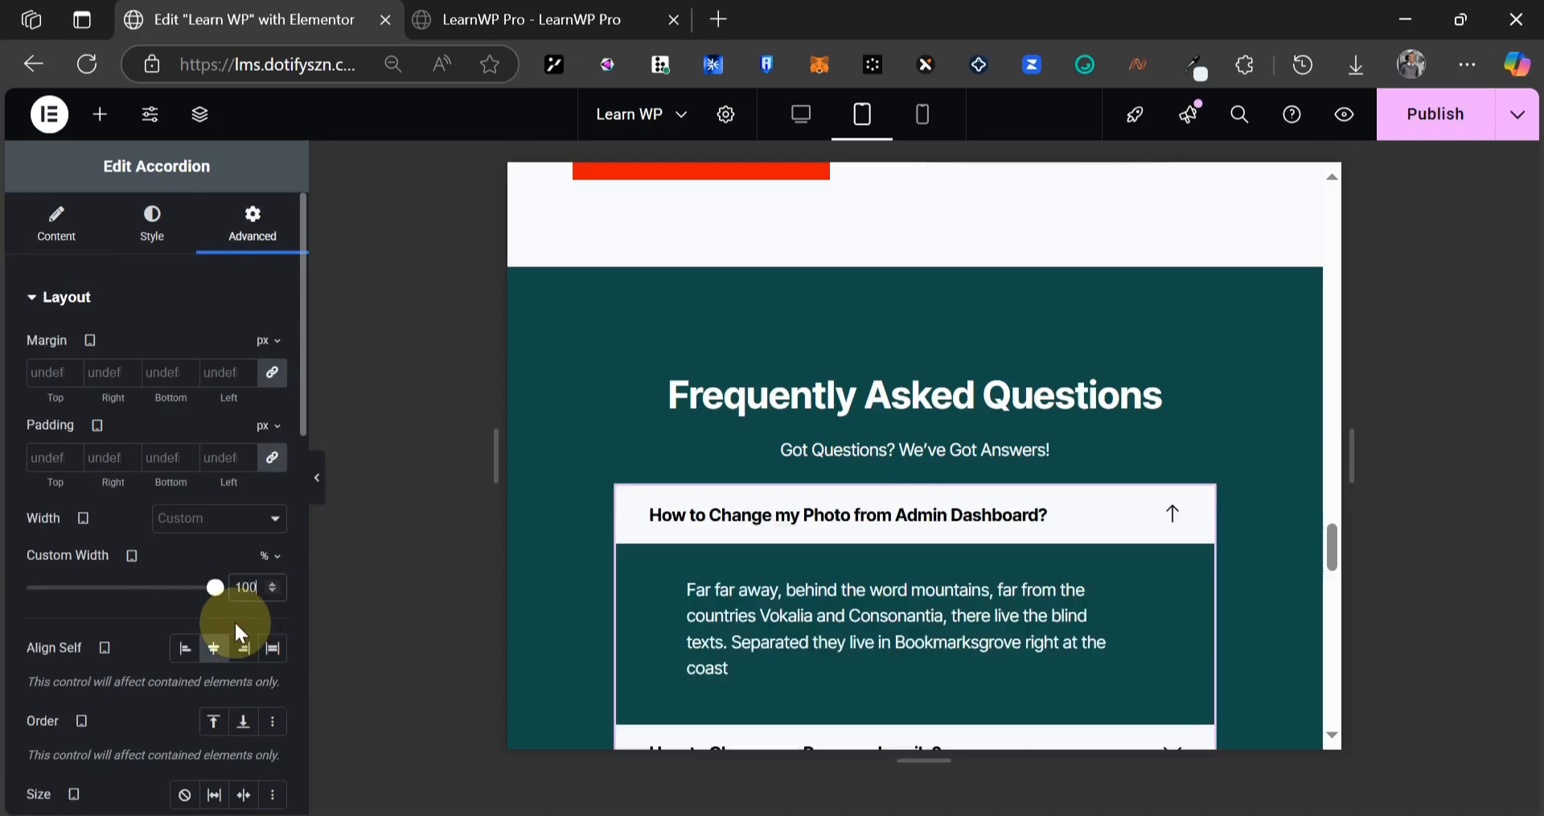
scroll(850, 408, down, 3)
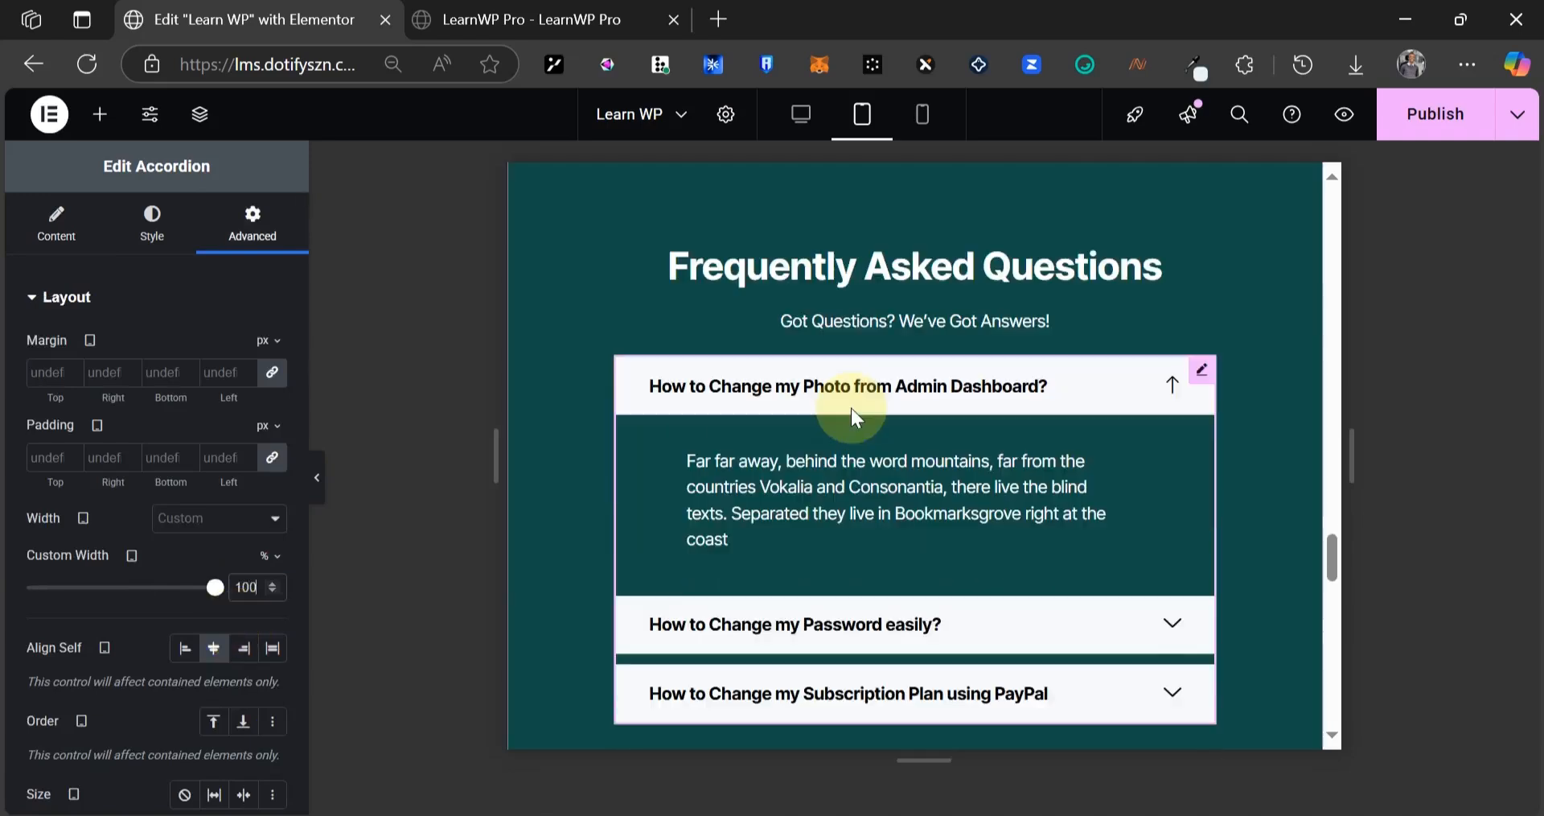
- Set the padding of the Ready To Start Learning section and its text container to 0
scroll(724, 346, down, 5)
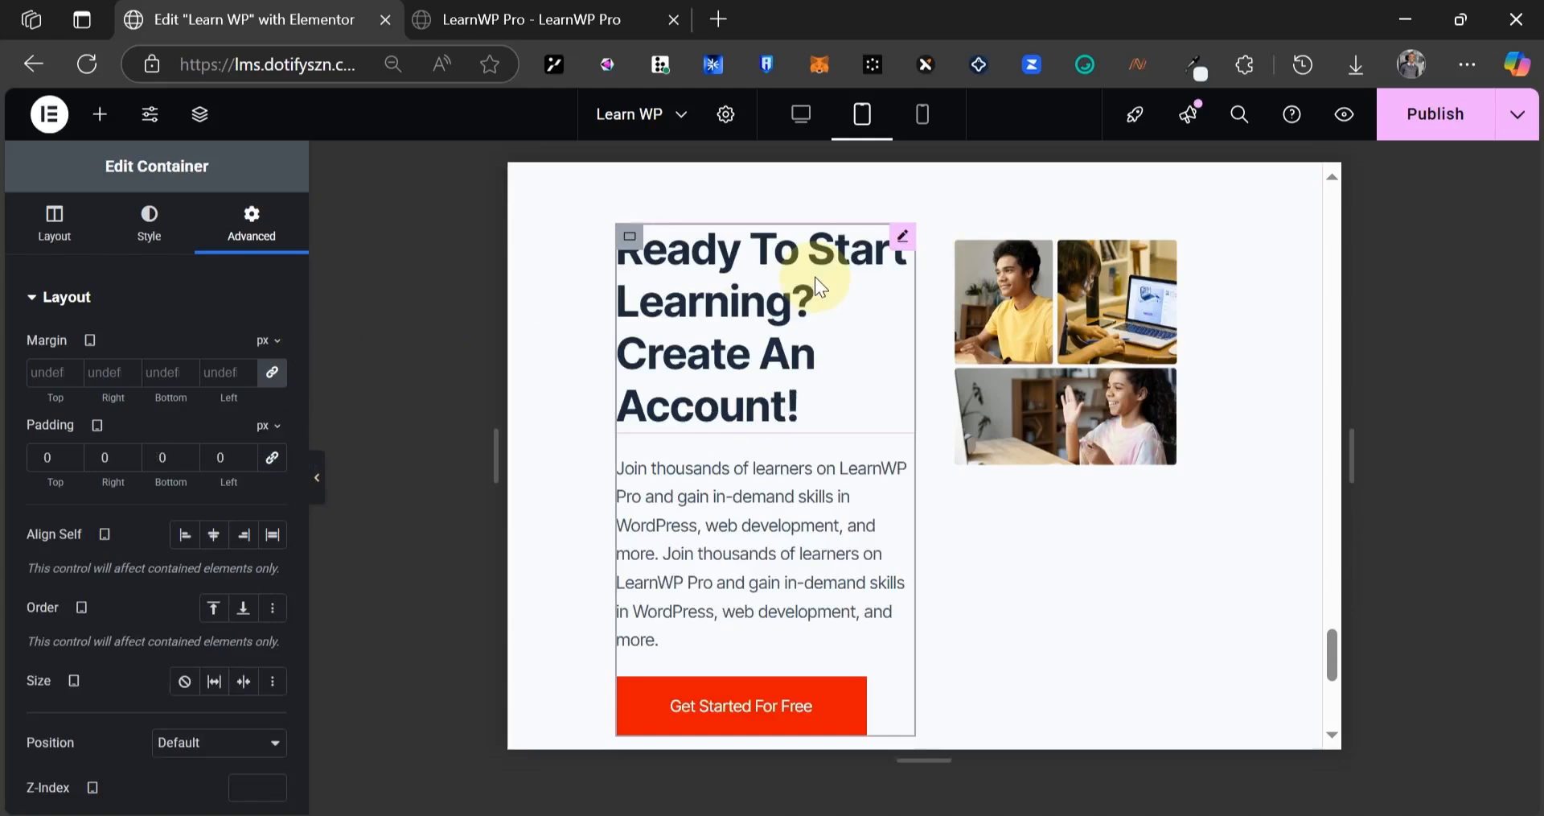
scroll(883, 243, up, 1)
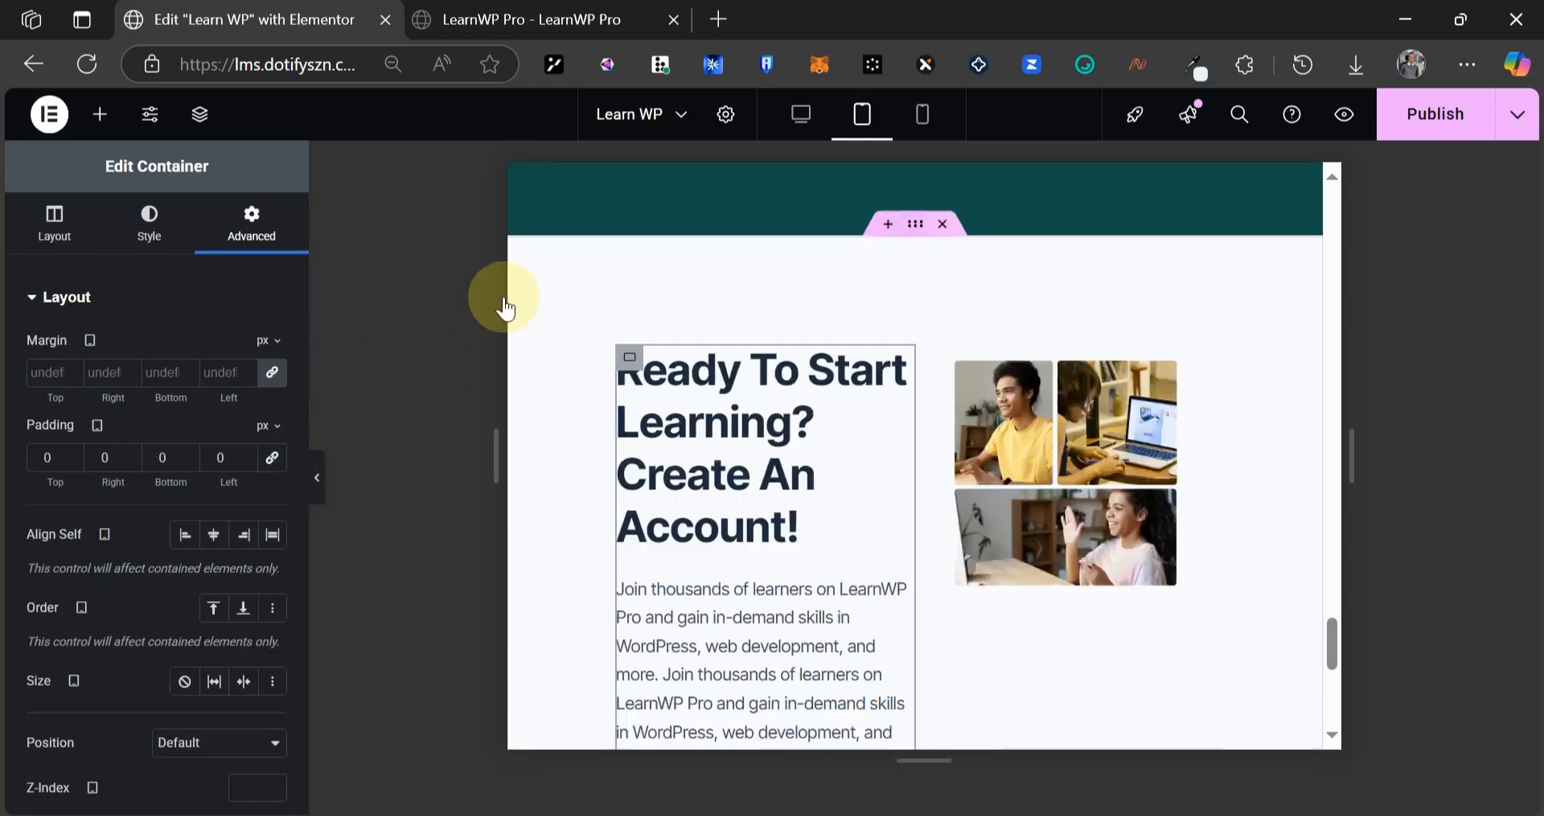
click(504, 311)
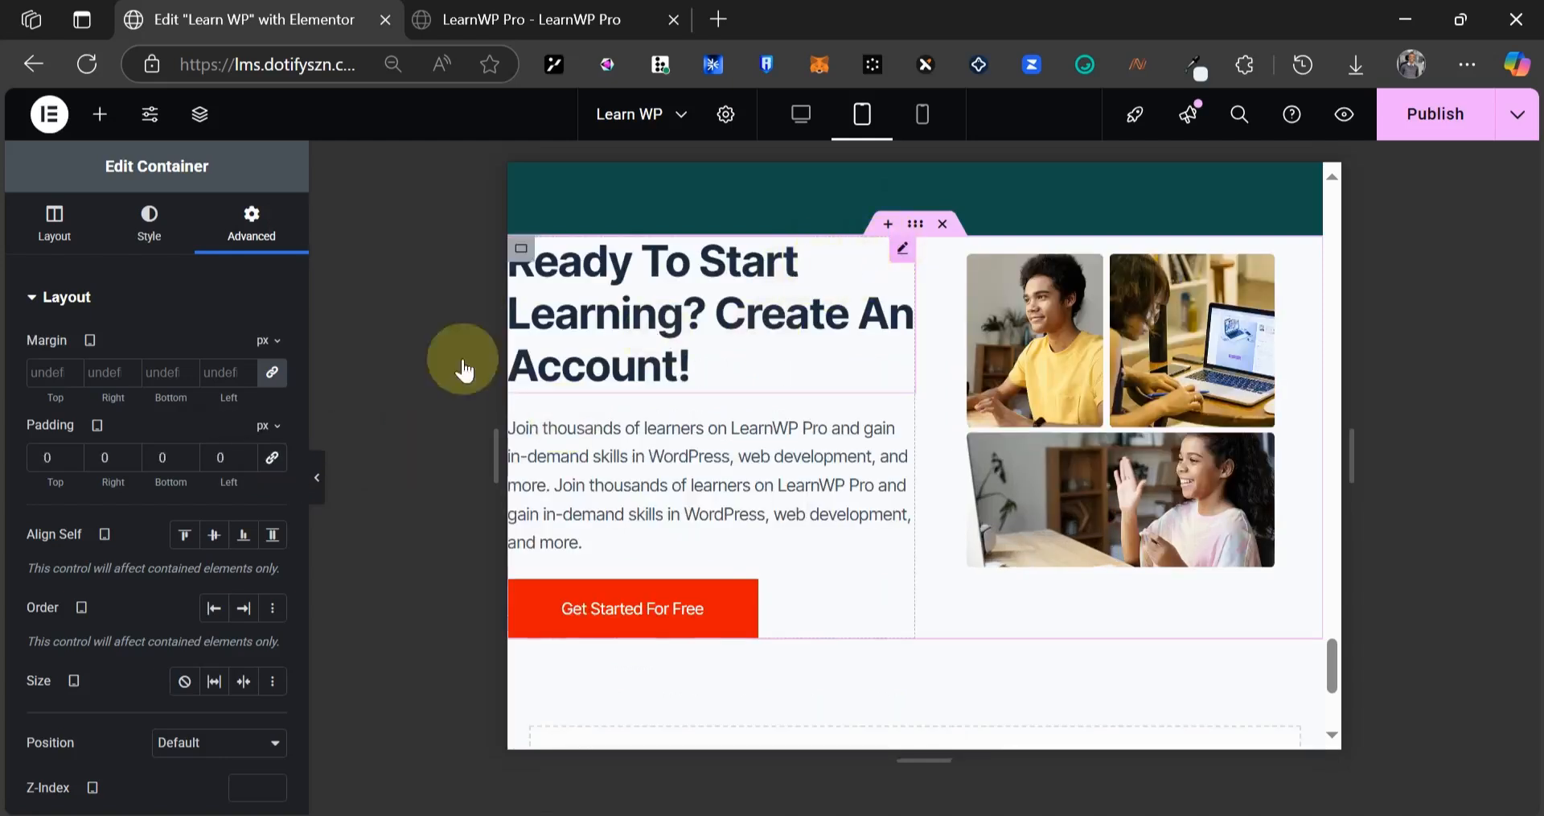
- Set the Ready To Start Learning heading's font size to 35 px and its line height to 1 em
click(245, 587)
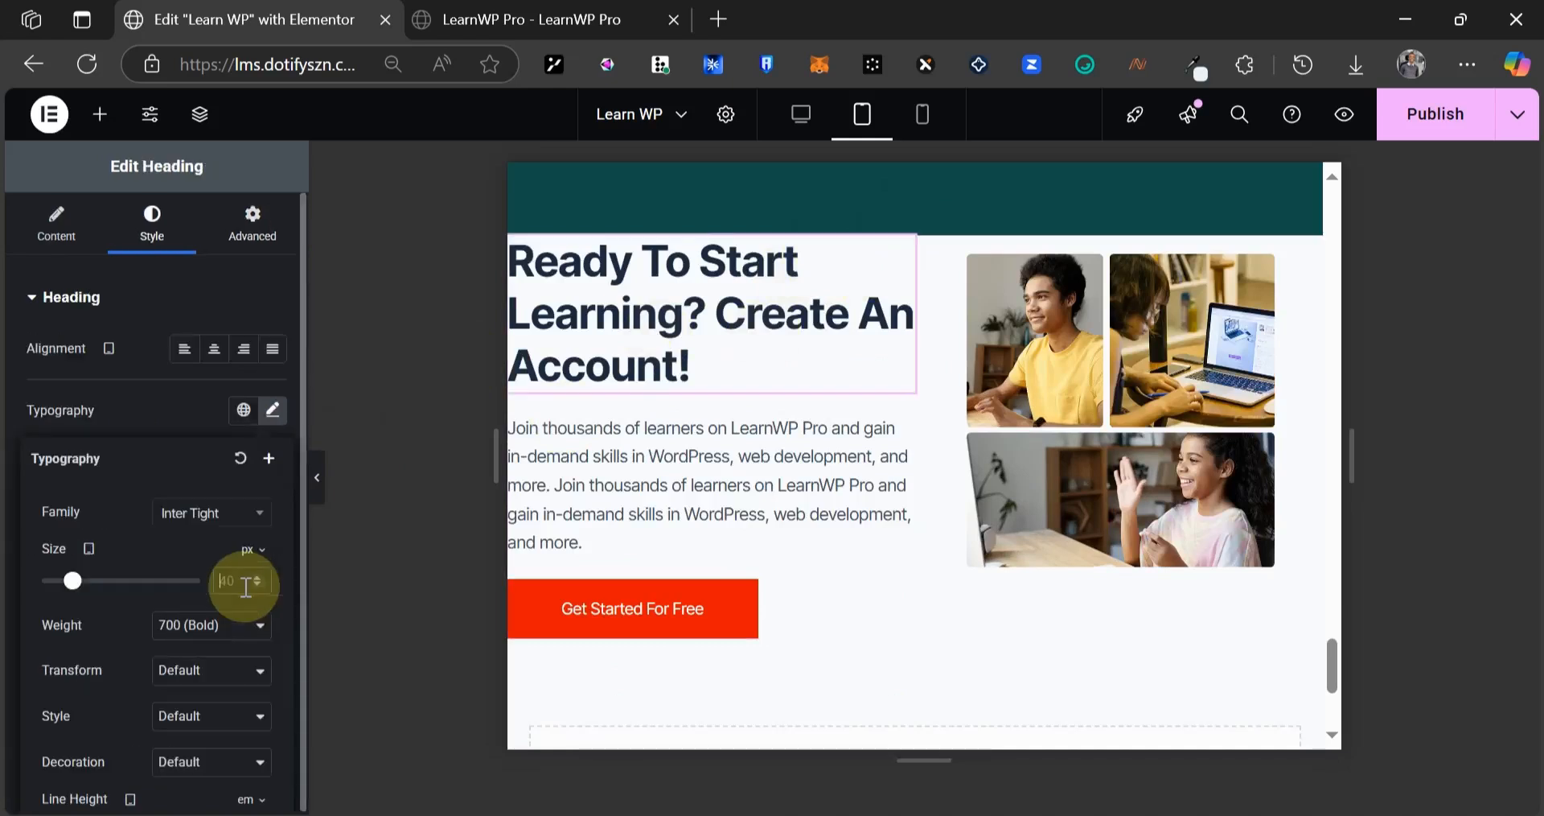
text(35)
scroll(238, 635, down, 2)
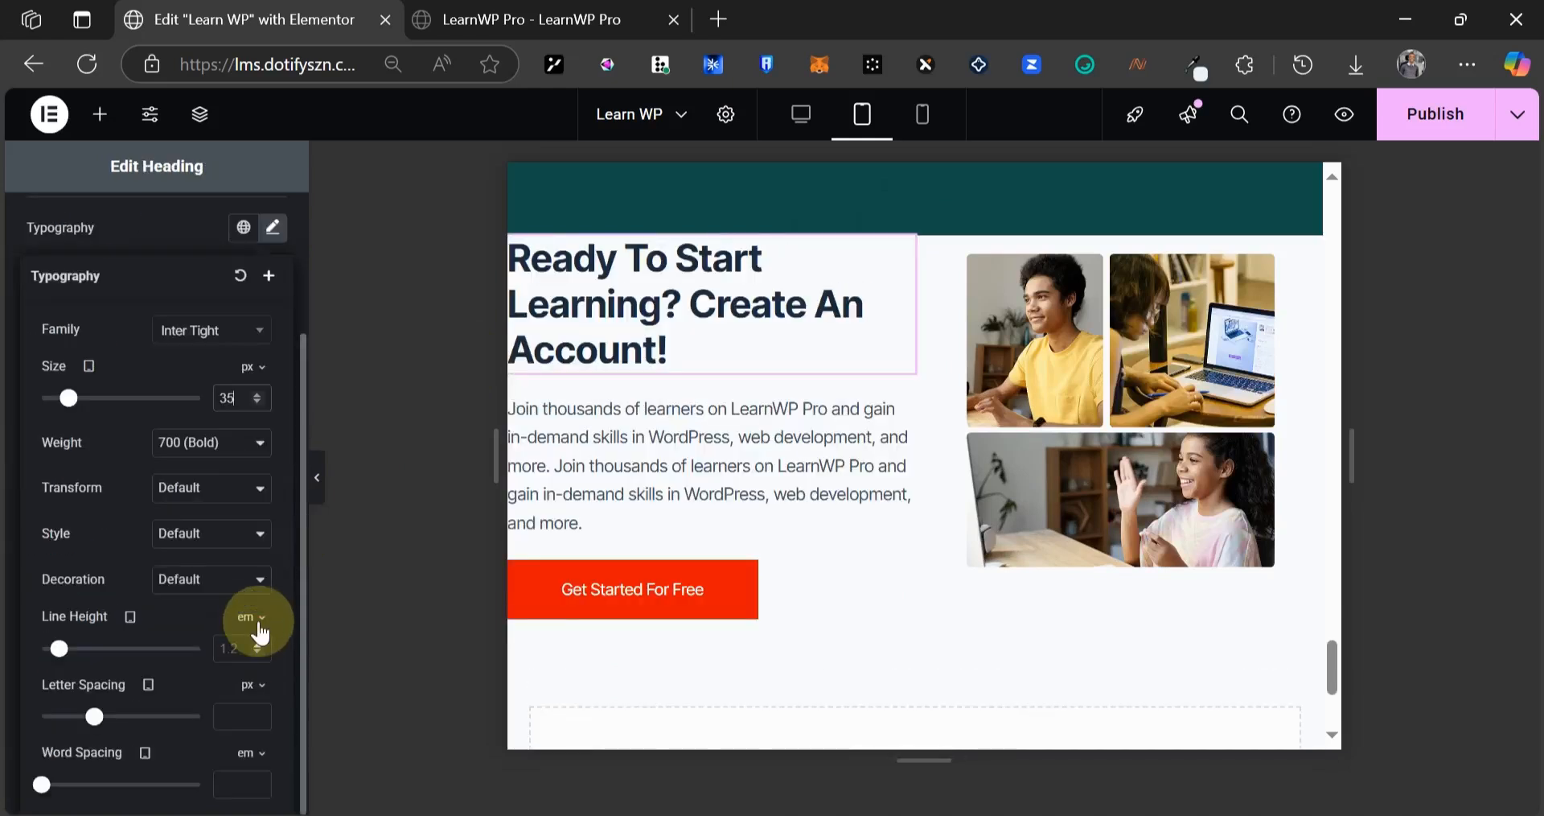
click(235, 645)
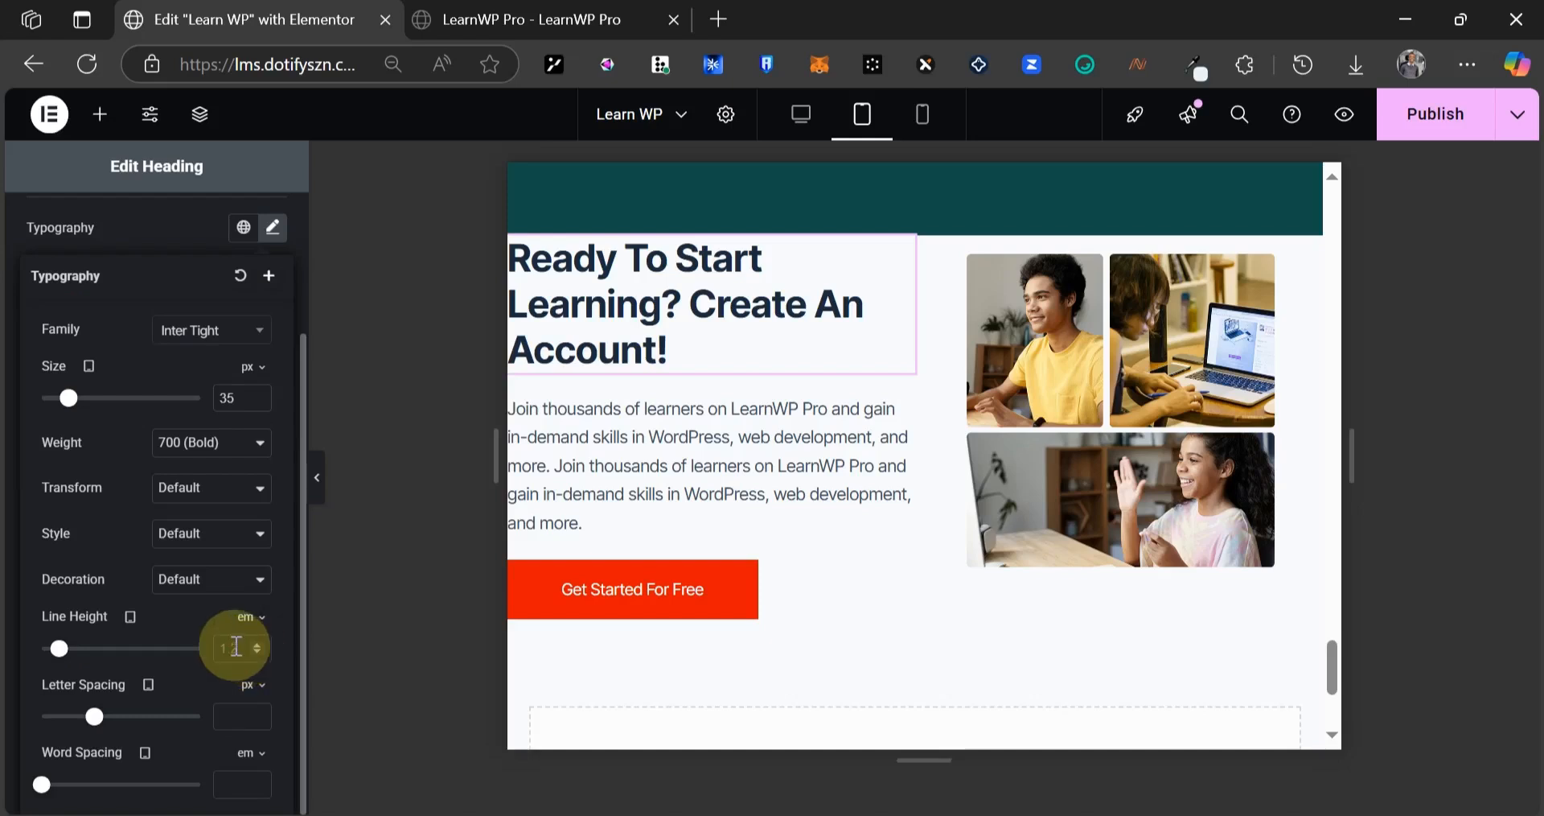
text(1)
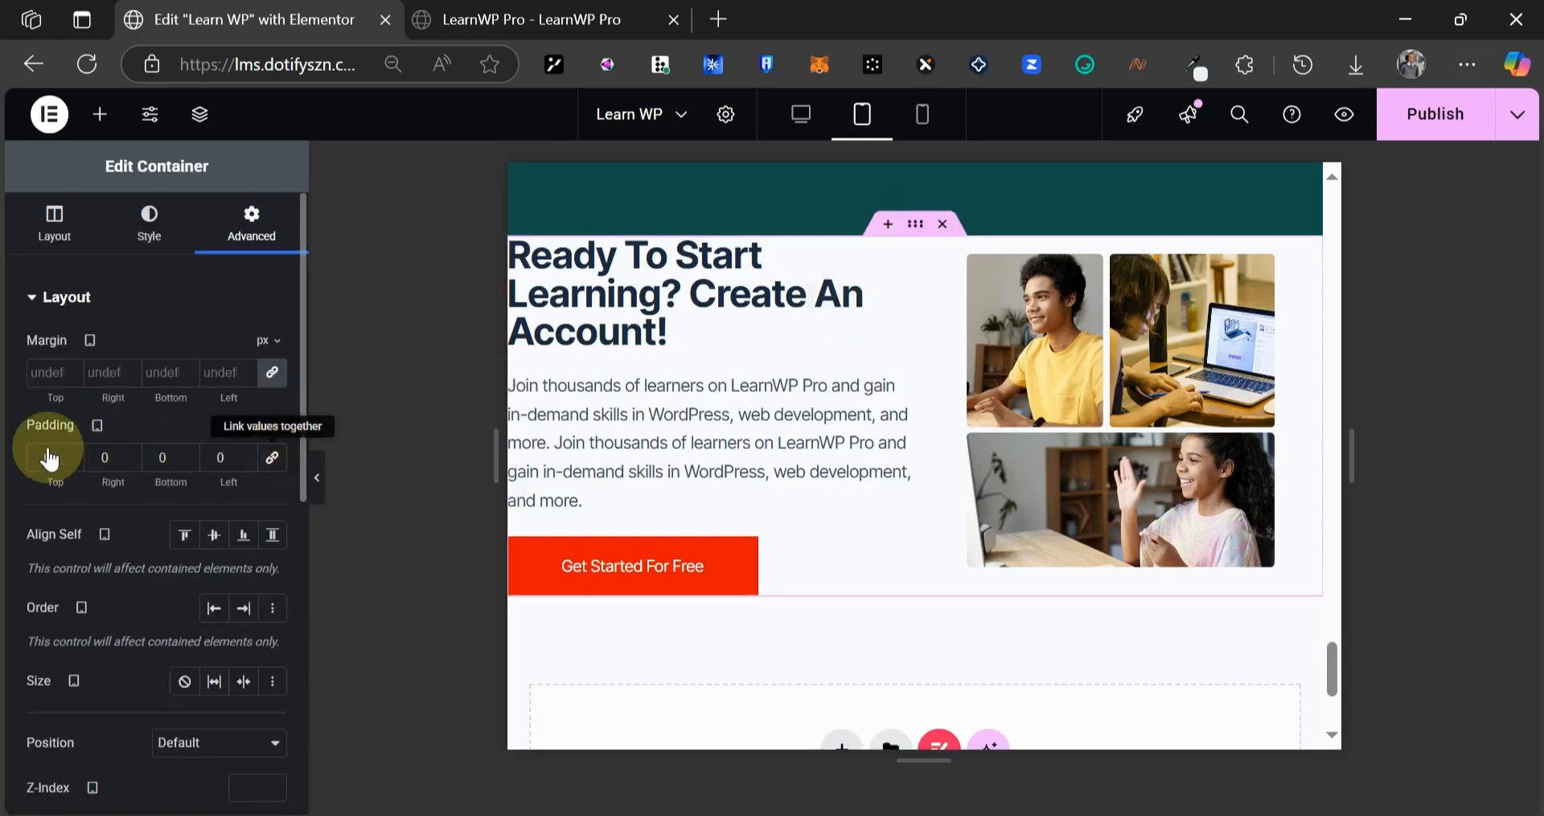
- Set the Ready To Start Learning section's tablet padding to 50 px
click(48, 458)
click(228, 452)
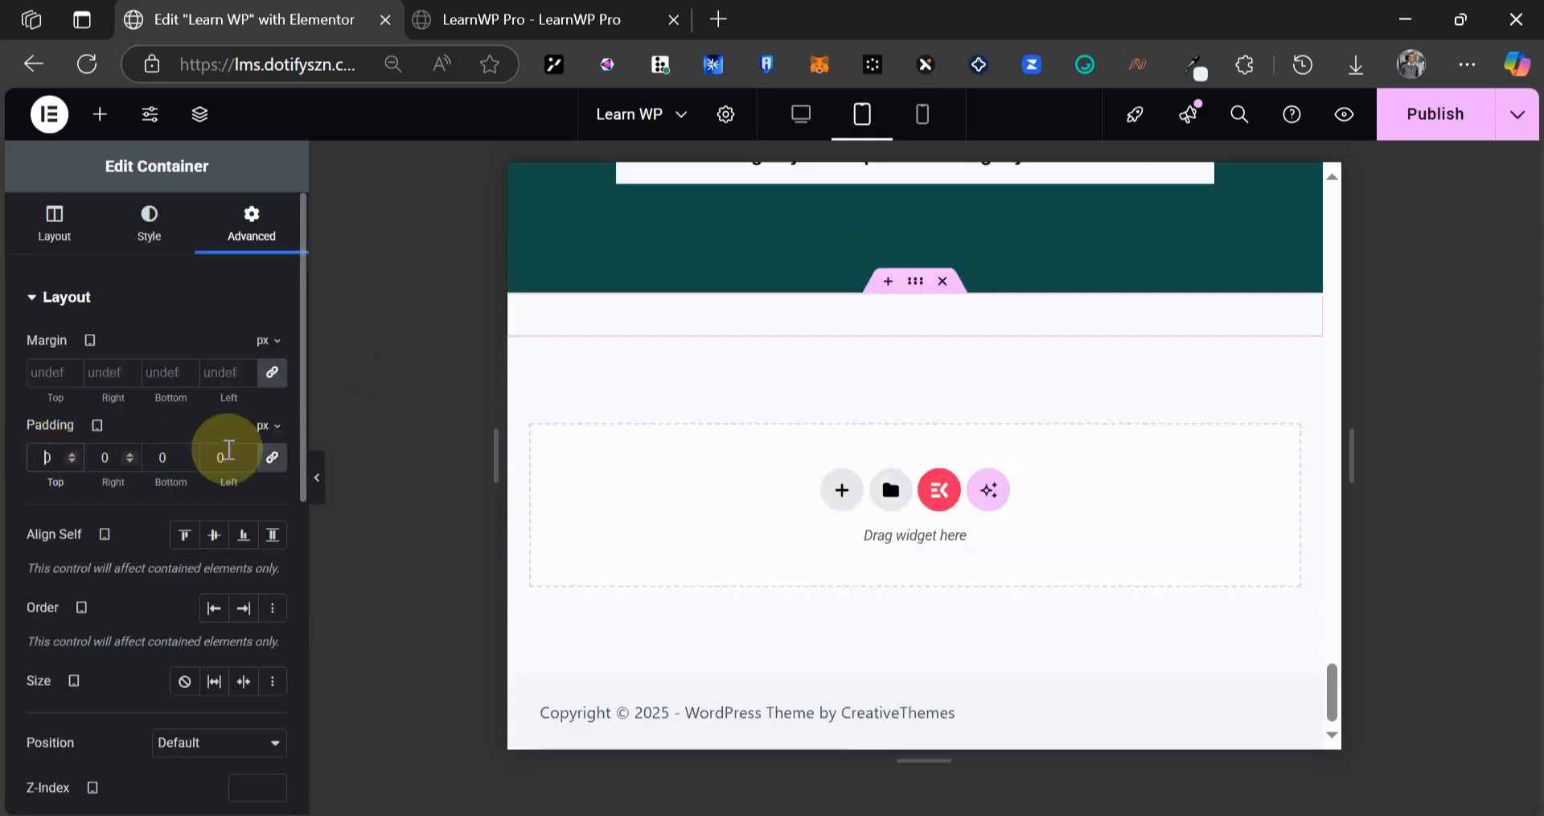
text(5)
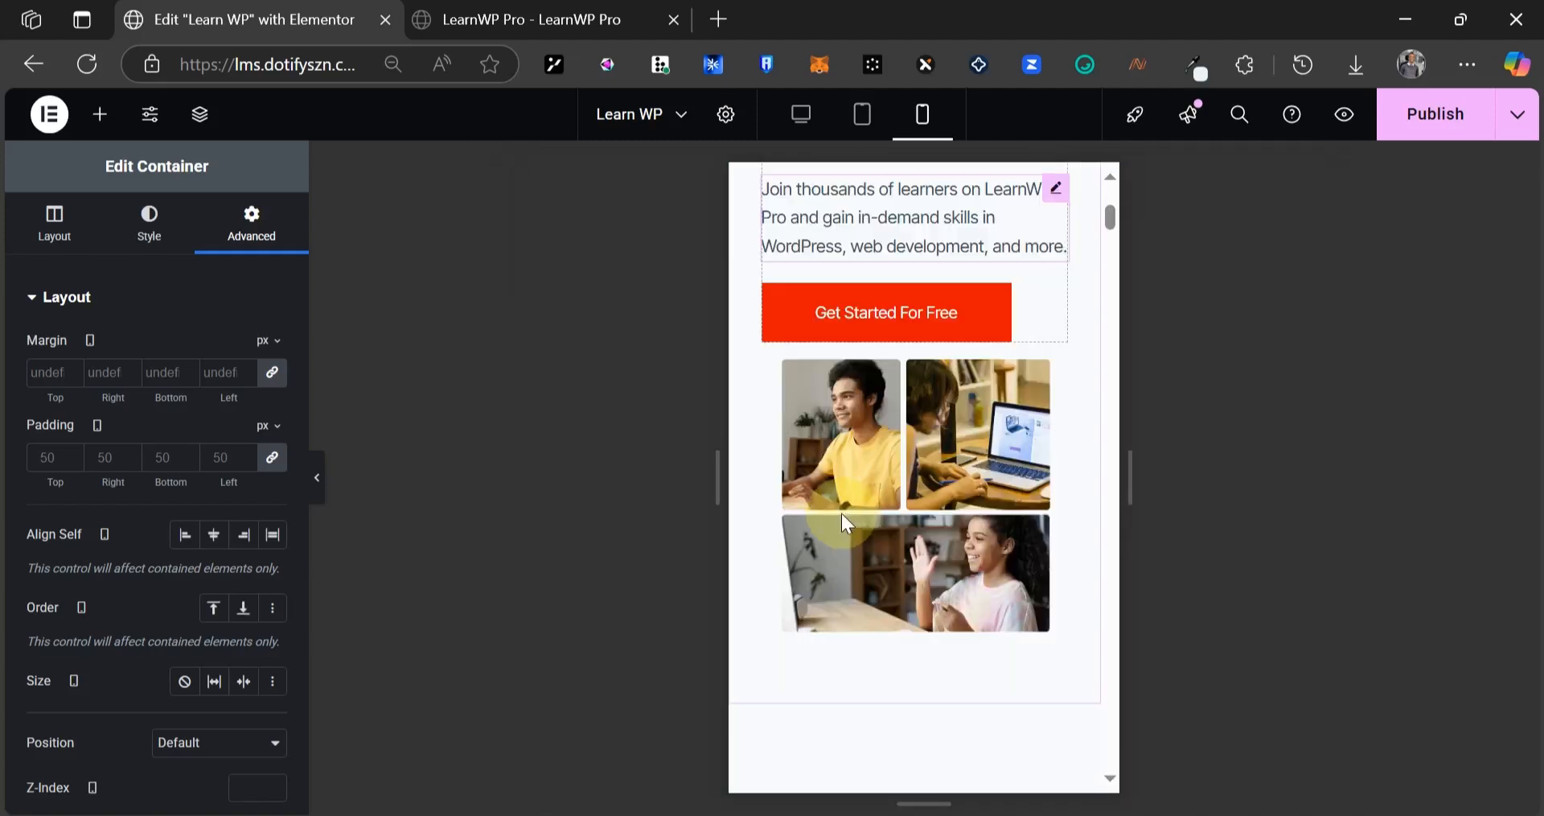
- Set the Why Choose Us? section's mobile padding to 50 px top, 20 px right and left, and 0 bottom
scroll(885, 498, down, 5)
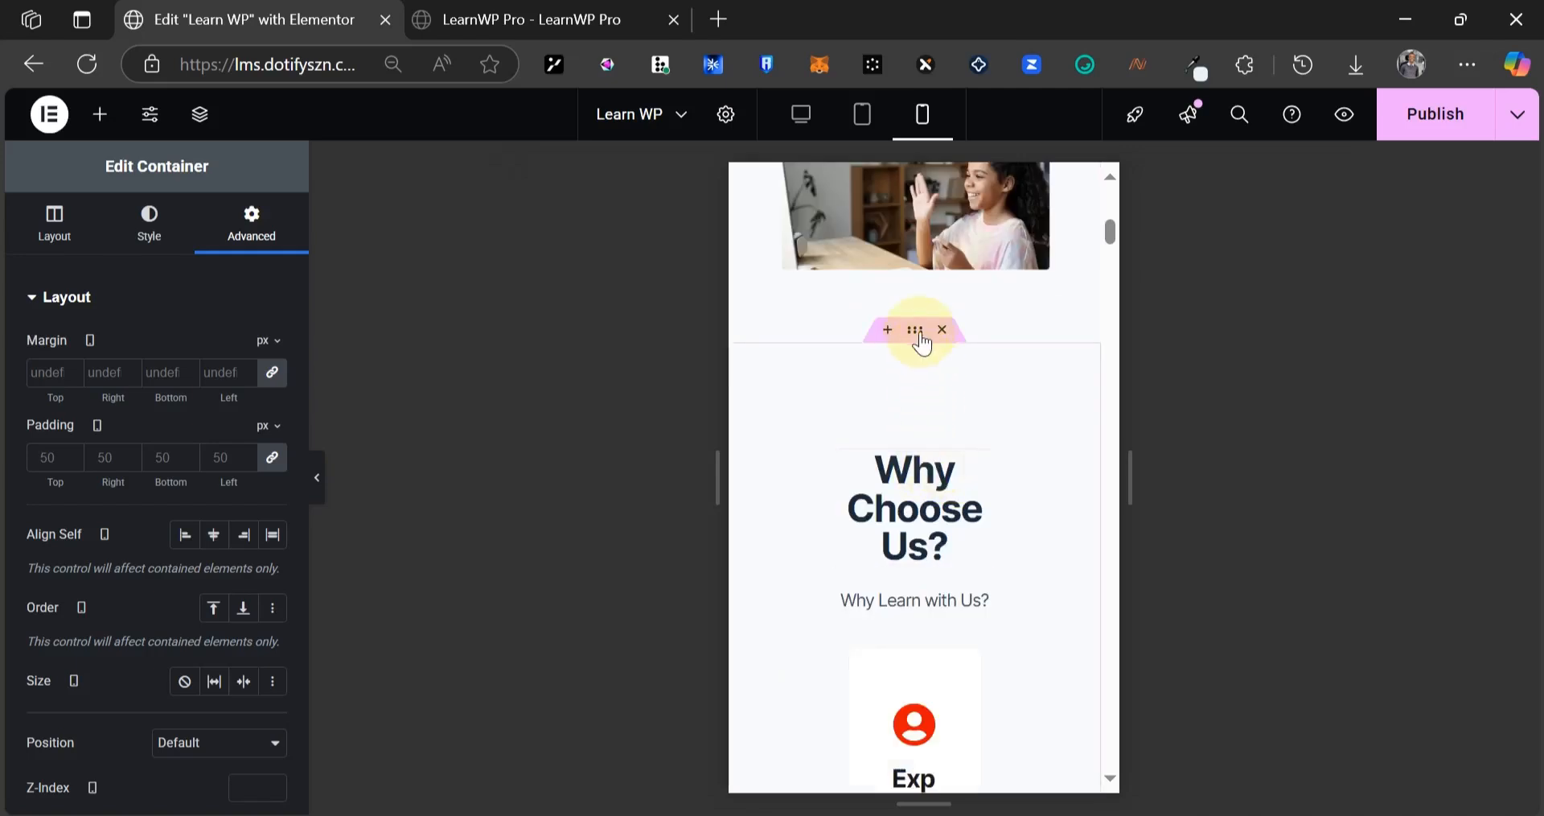
click(271, 459)
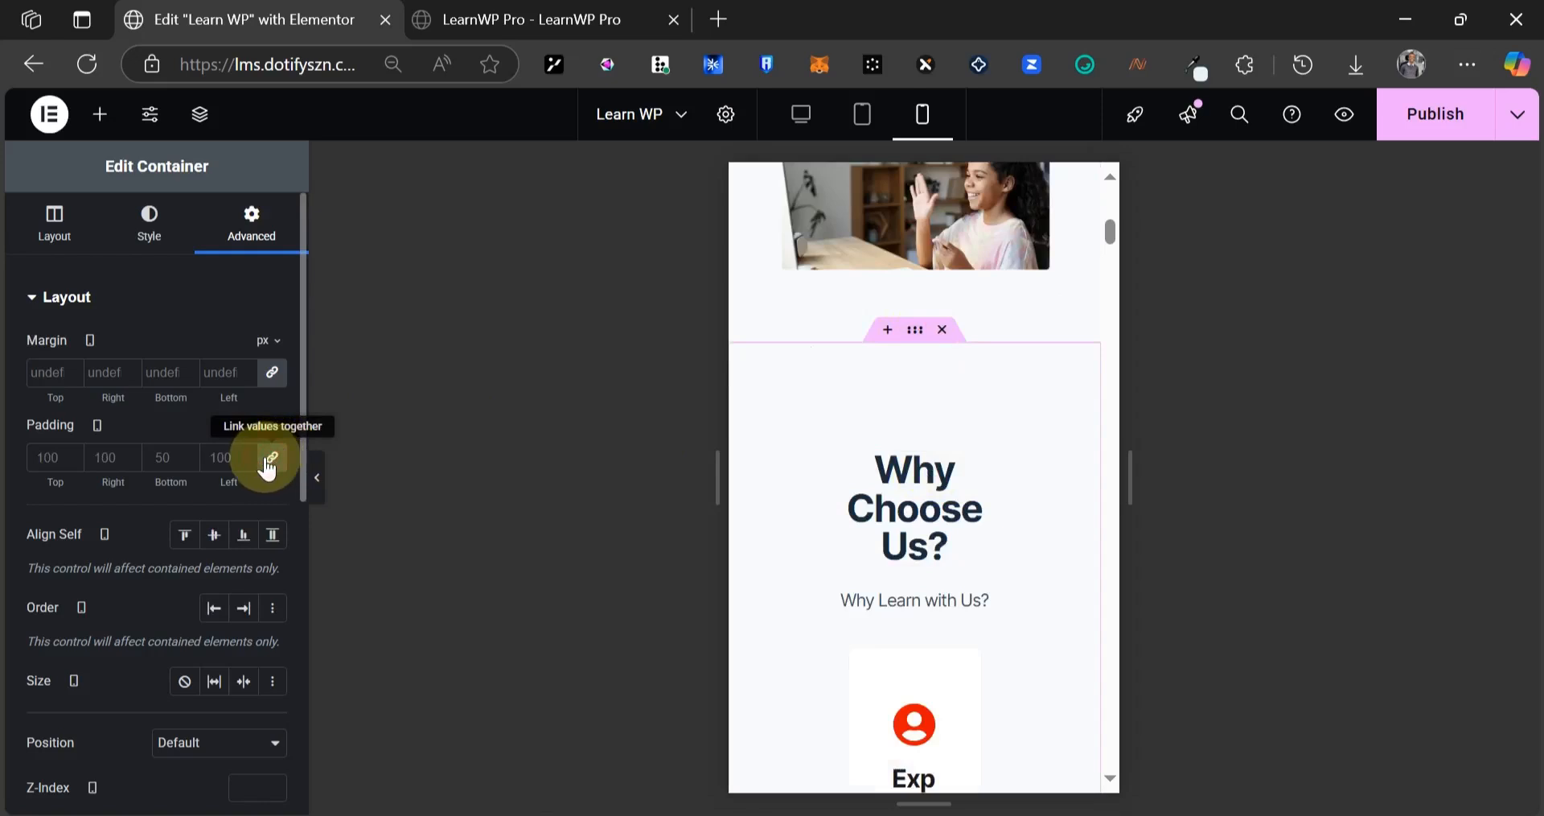
click(271, 459)
click(42, 457)
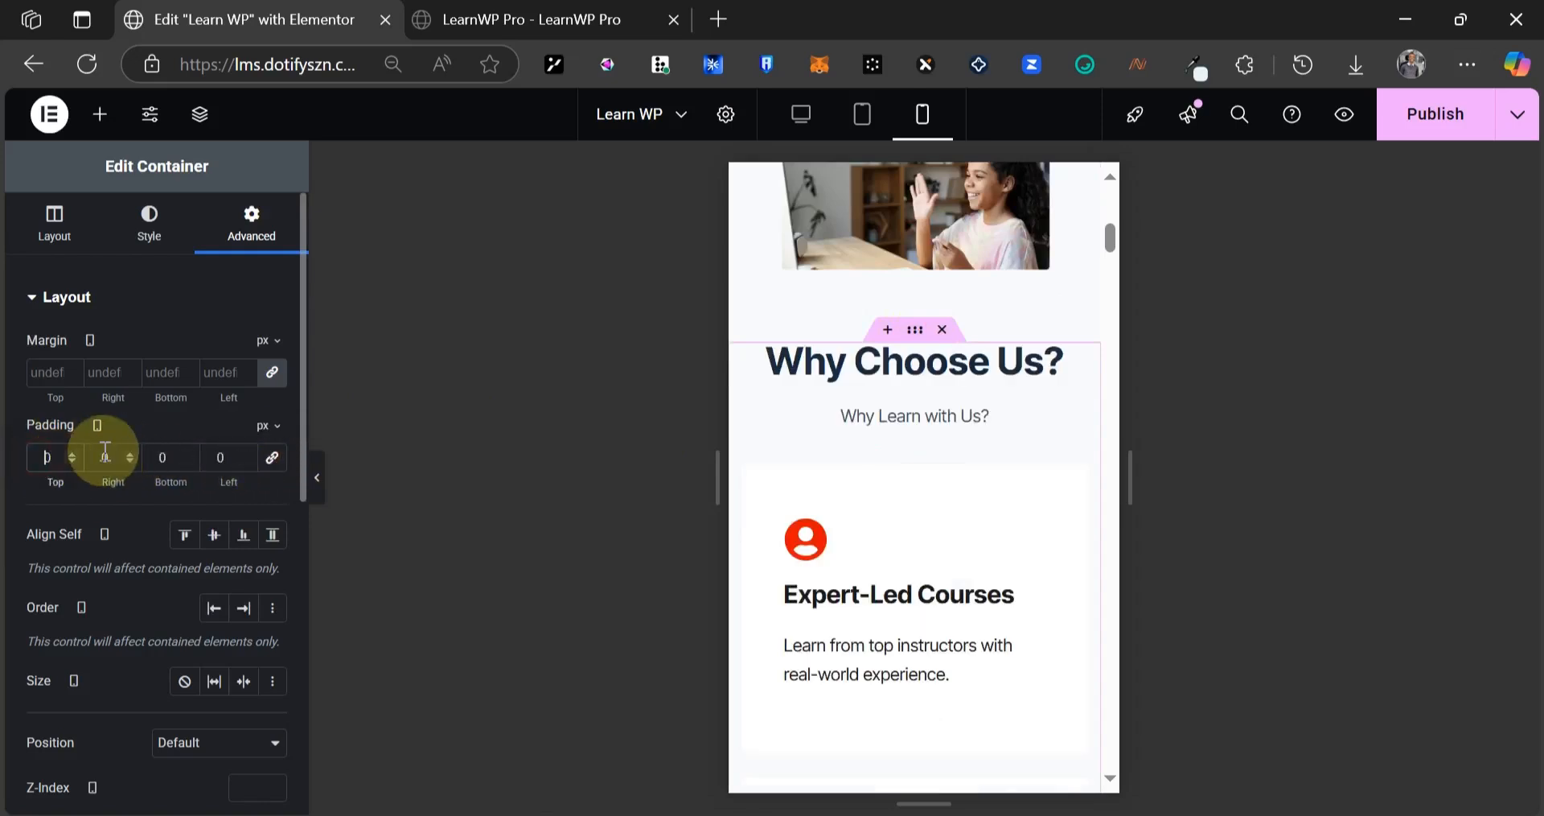
text(100)
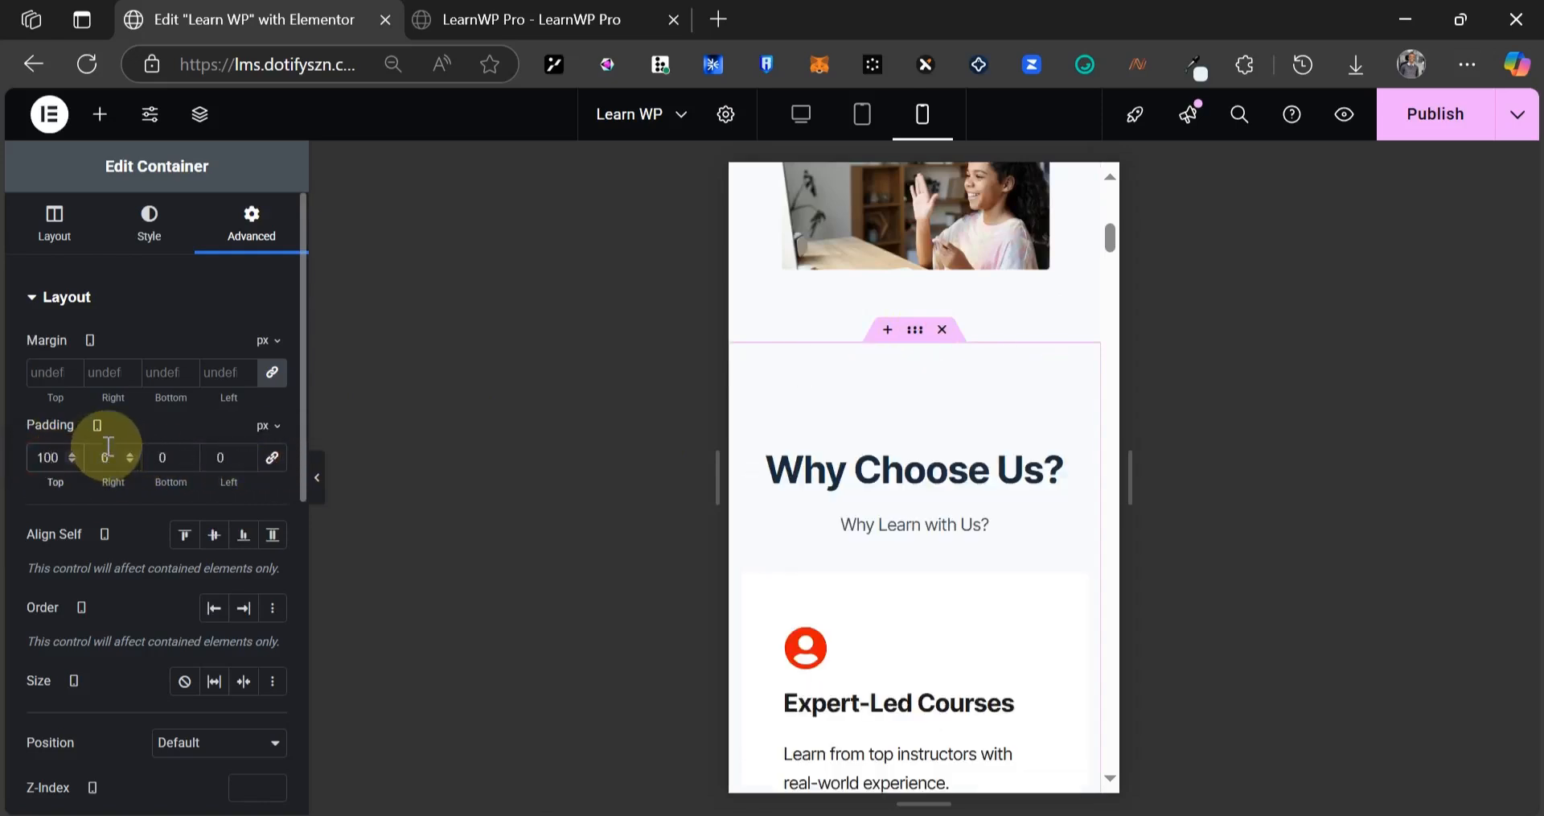
key(BackSpace)
key(BackSpace)
text(50)
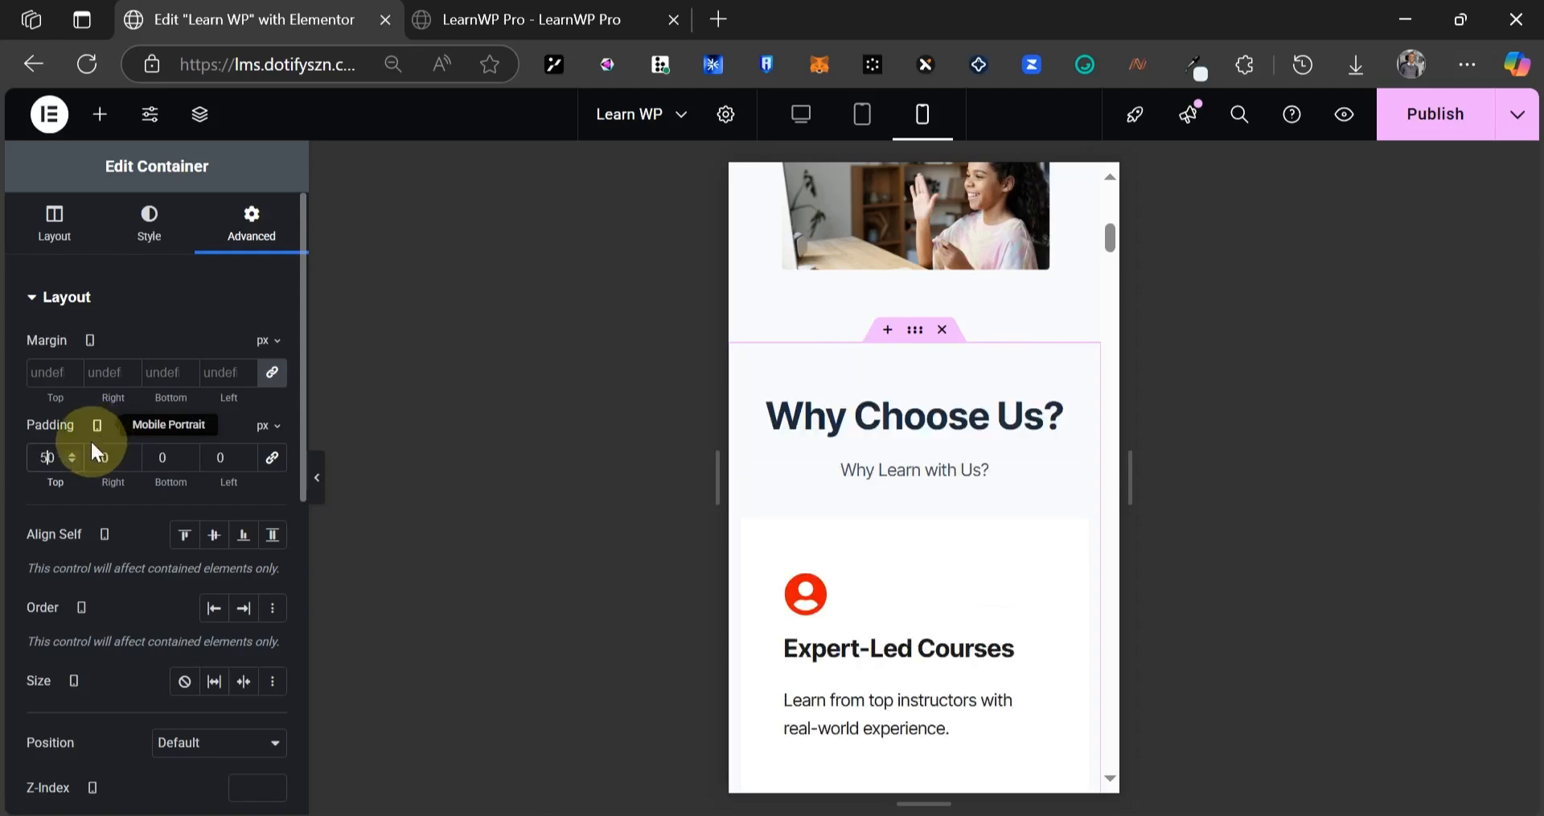
click(107, 458)
text(2)
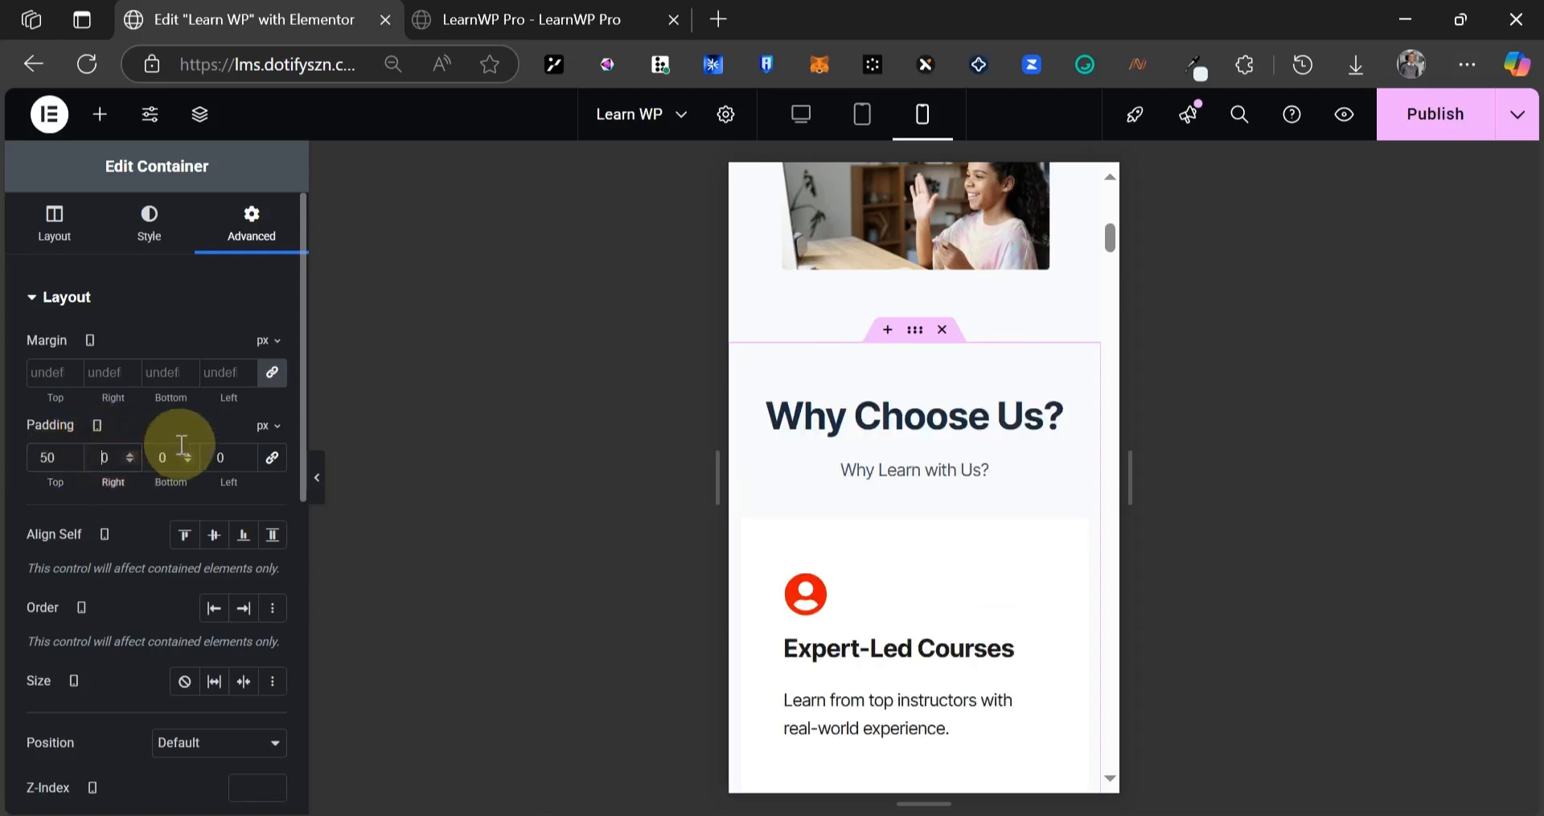
click(216, 457)
text(2)
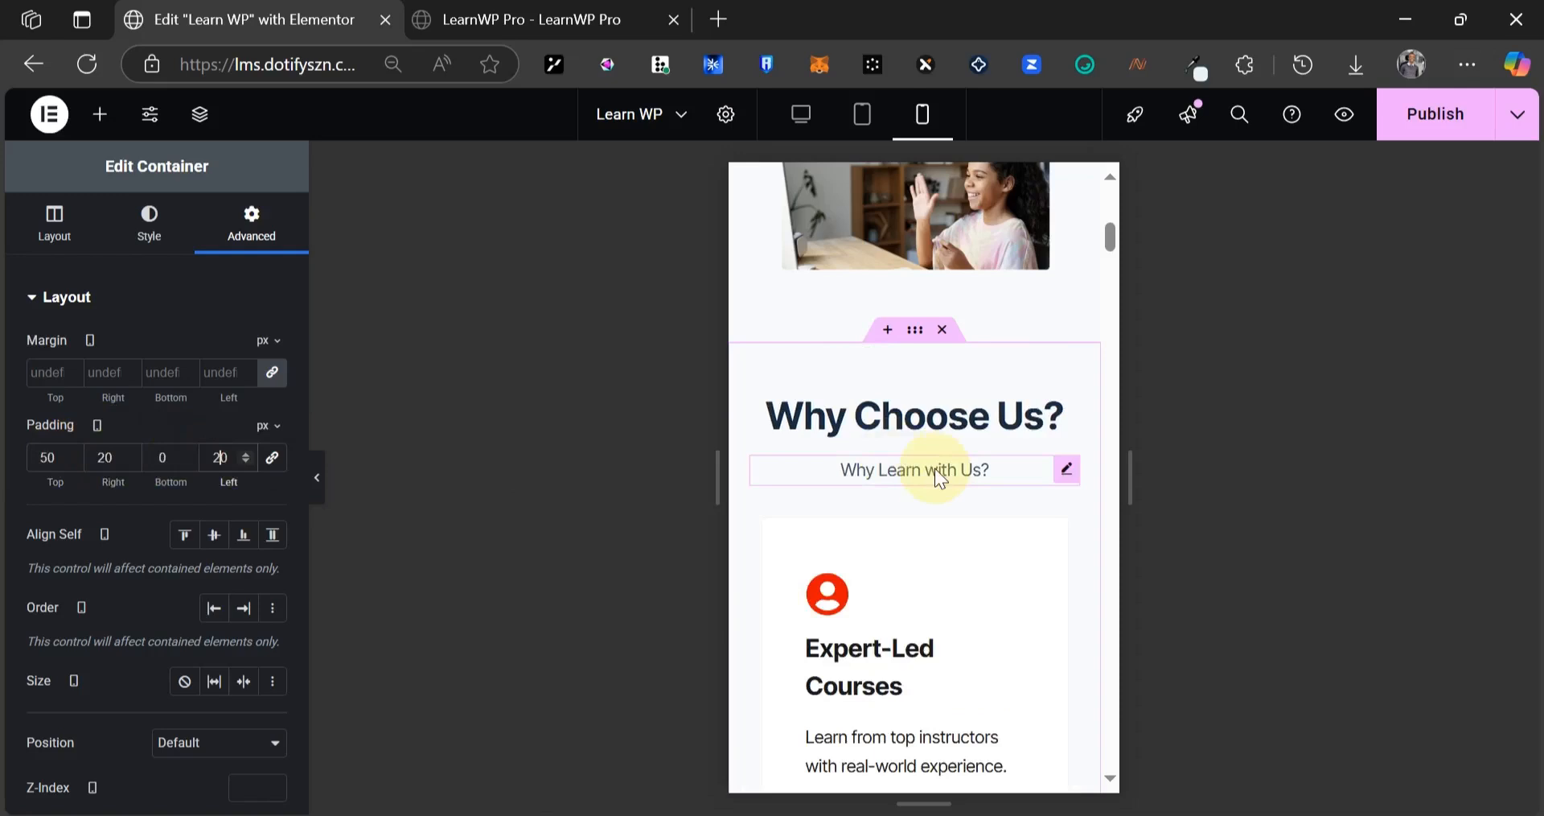
- Set the mobile width of the image in the Explore Varieties of Courses section to 100%
scroll(935, 468, down, 5)
scroll(928, 486, down, 5)
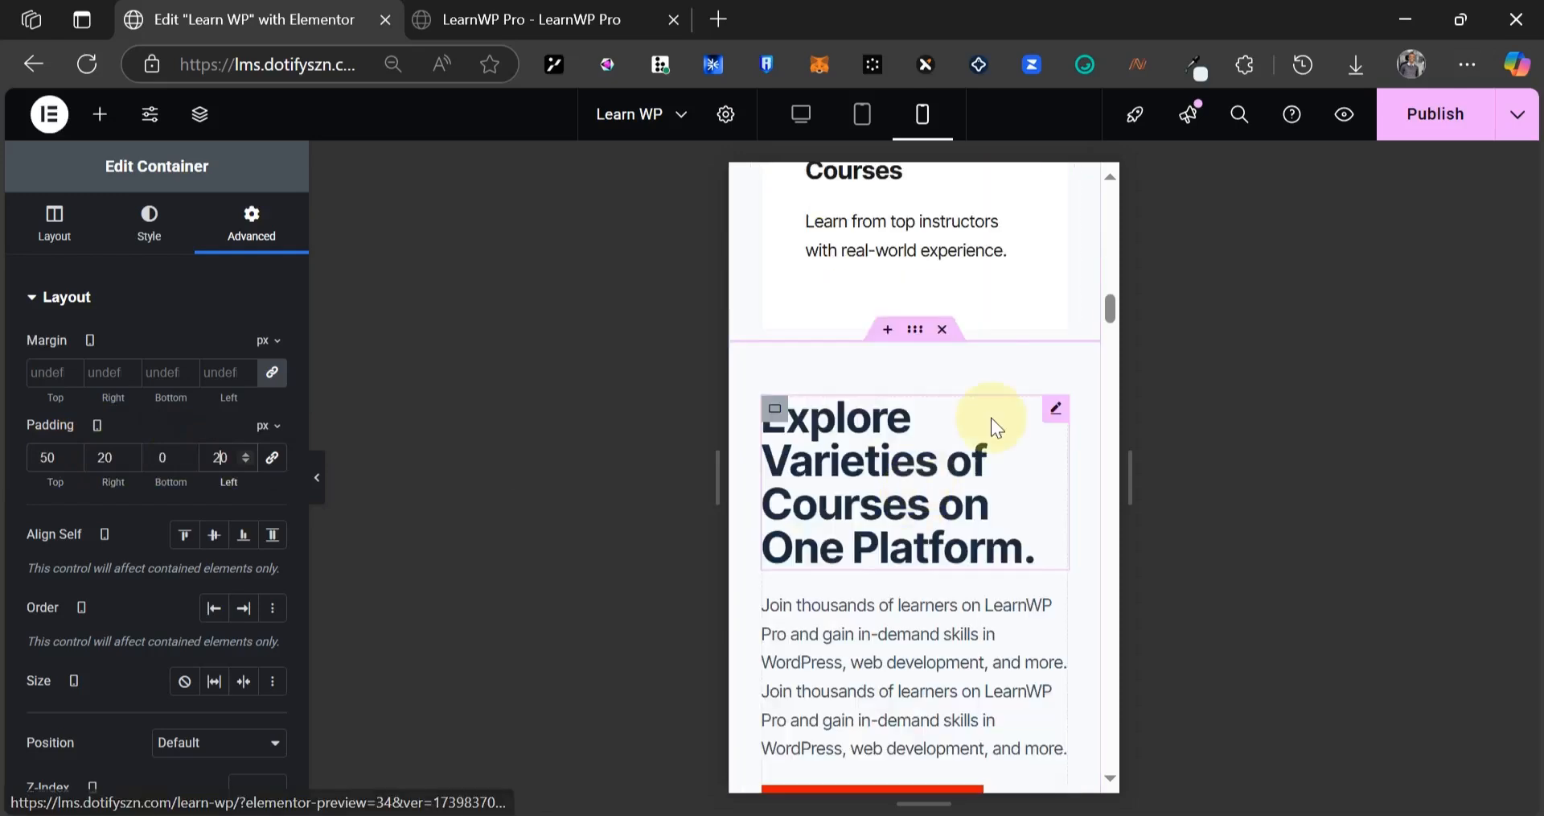
scroll(991, 423, down, 5)
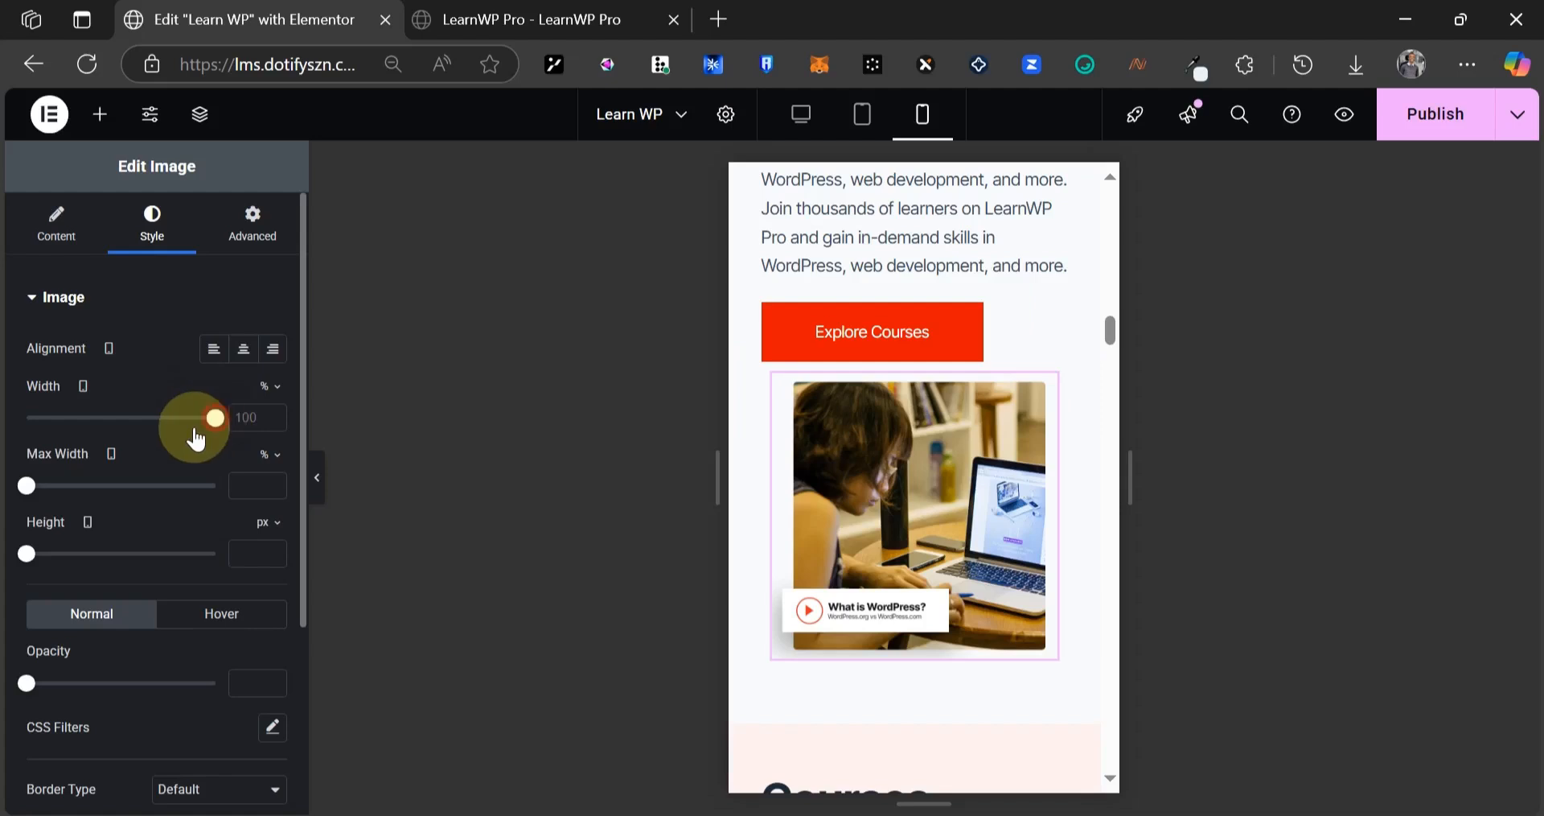
click(194, 419)
drag(229, 438, 300, 442)
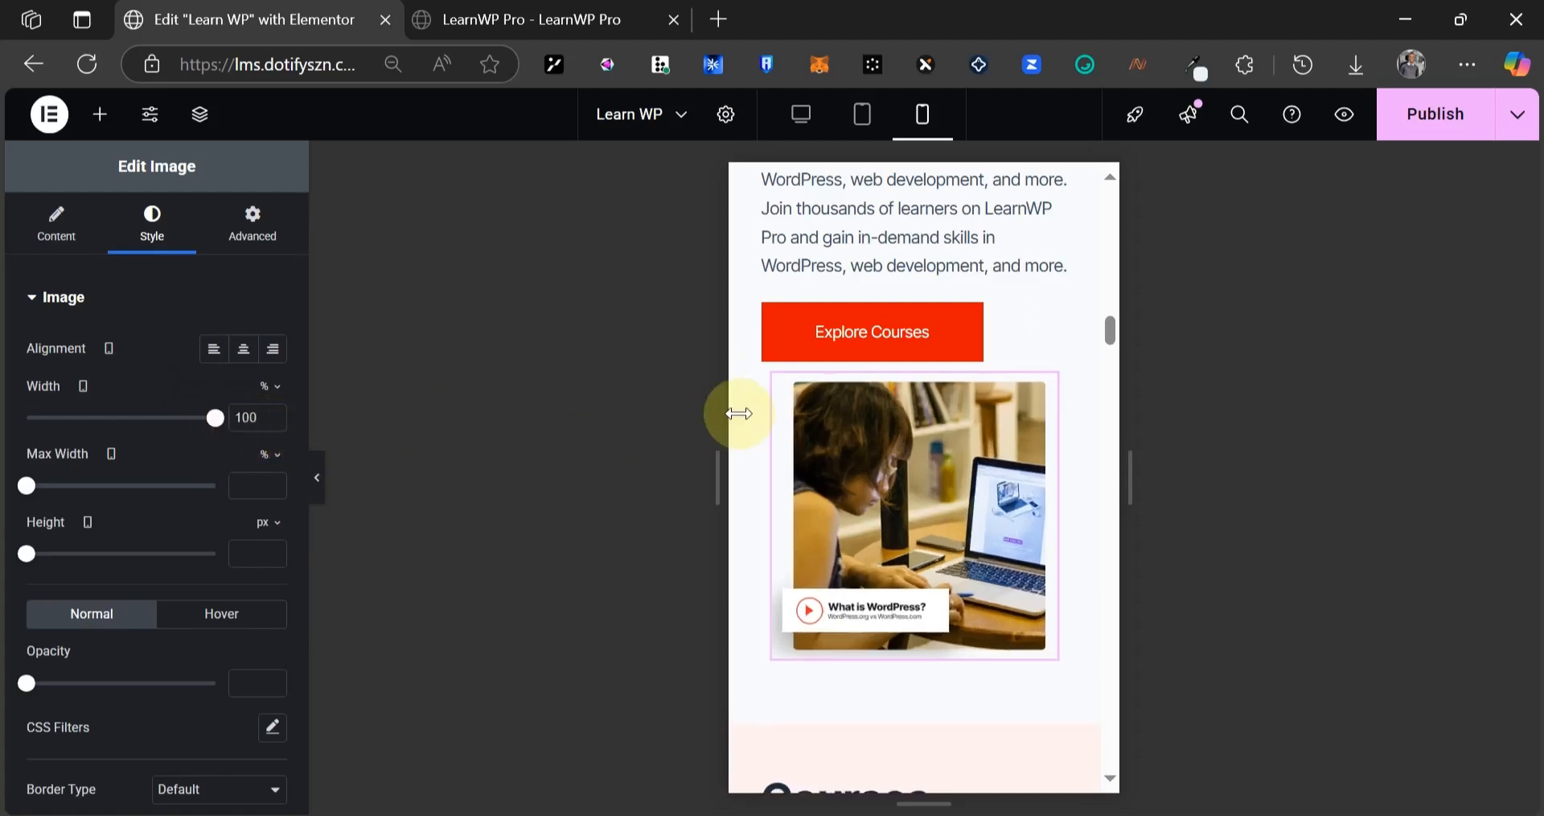
click(774, 378)
- Reset the Success Stories & Testimonials section's mobile padding to 0 and set its right and left padding to 20 px
scroll(820, 461, down, 2)
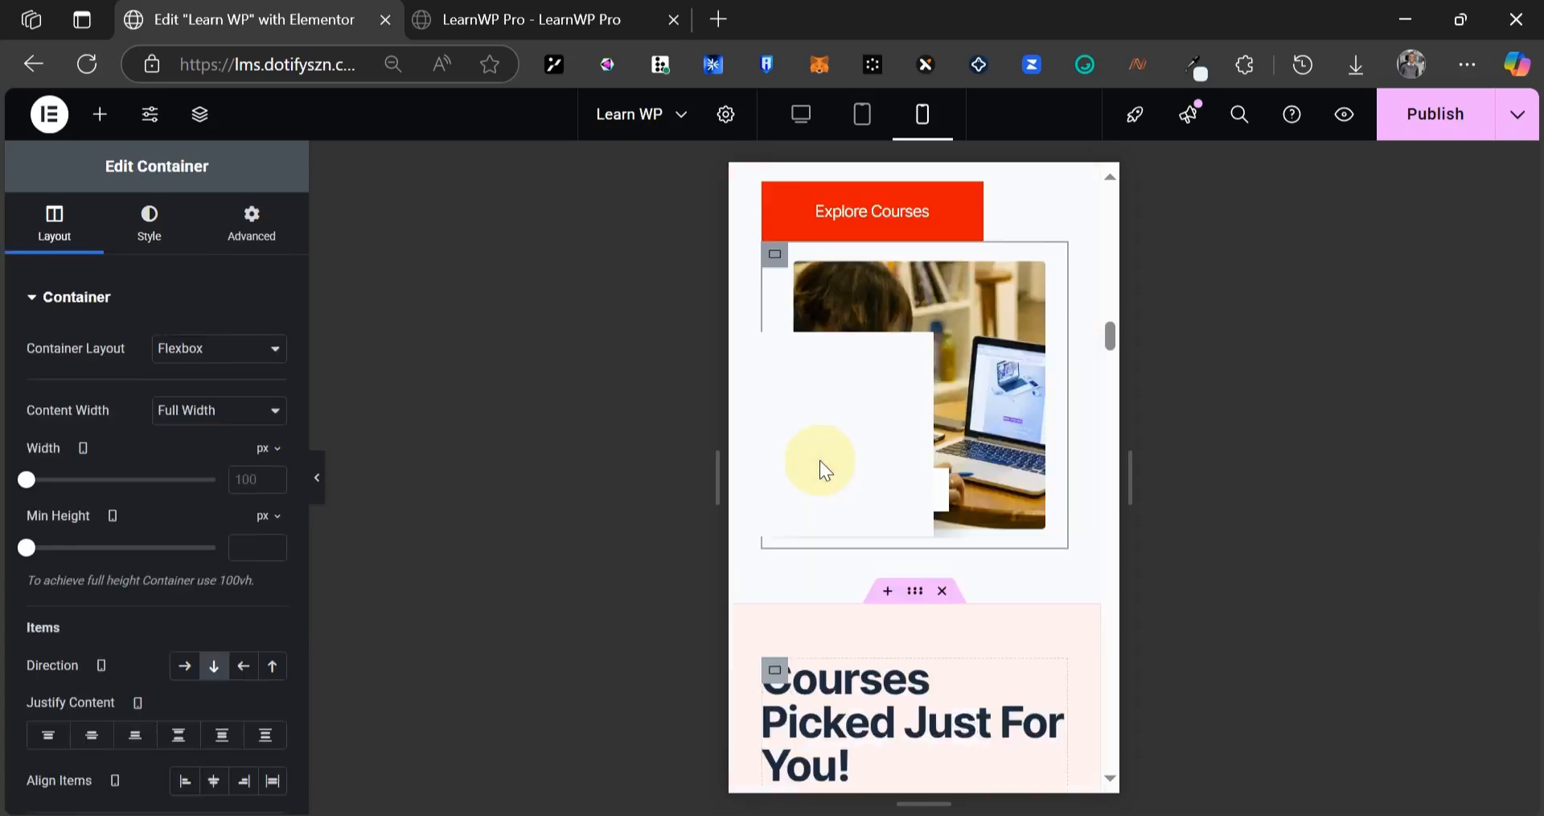
scroll(820, 468, down, 10)
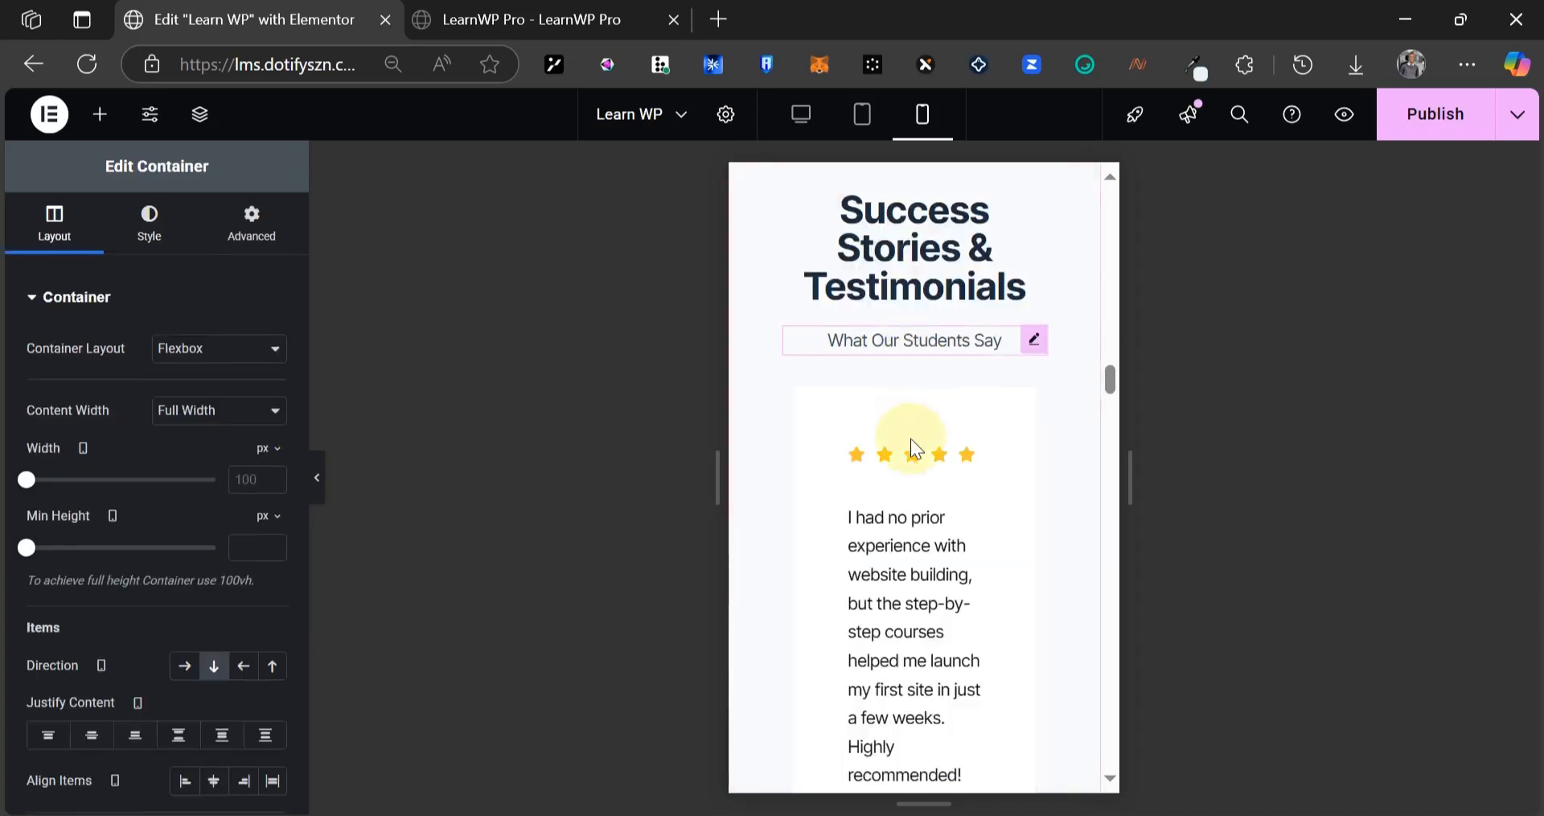
scroll(911, 448, down, 3)
scroll(909, 437, up, 6)
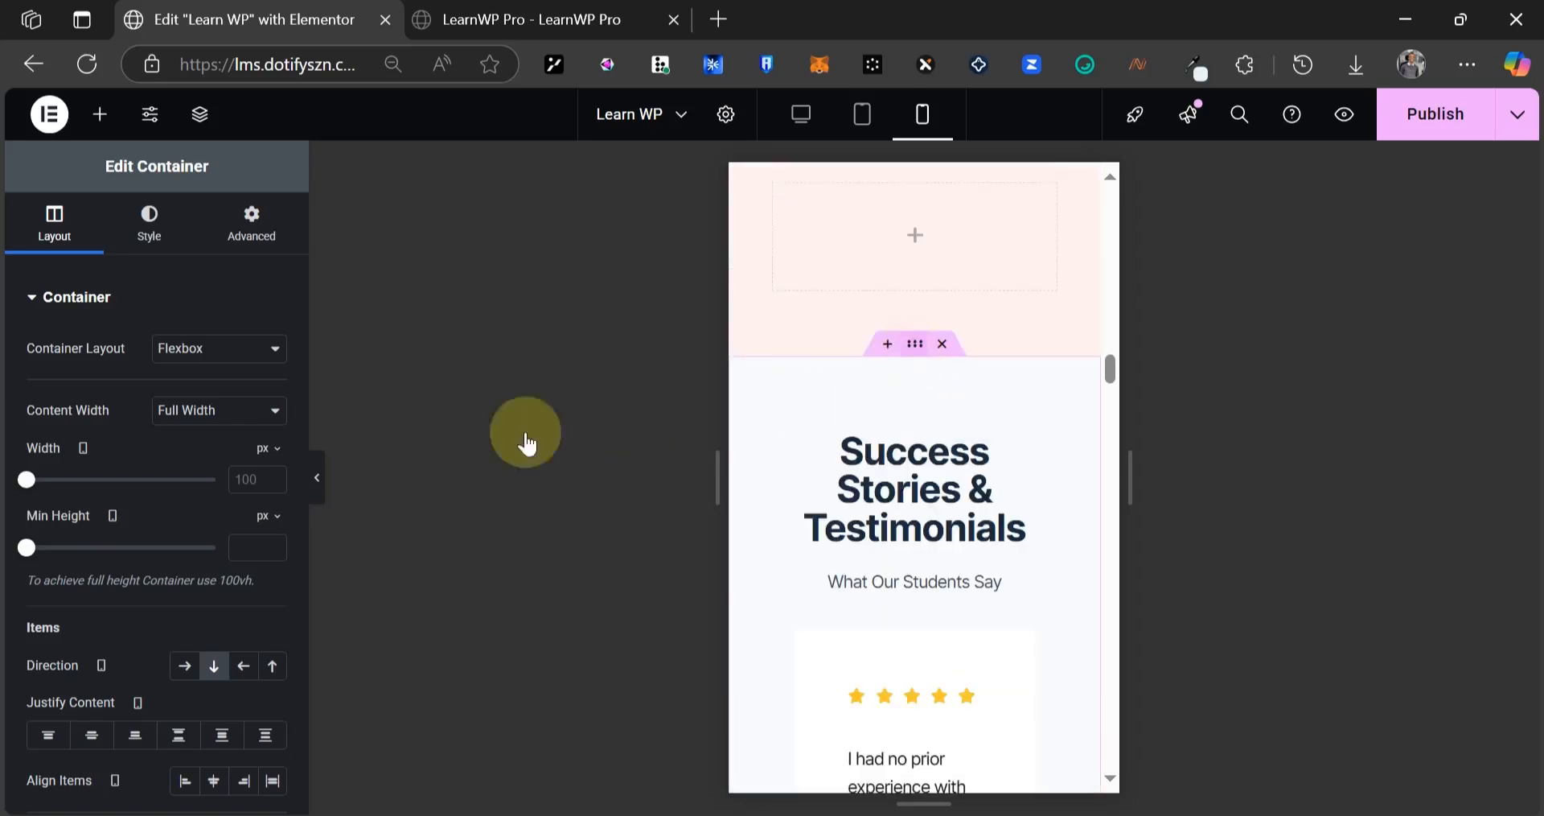
click(256, 228)
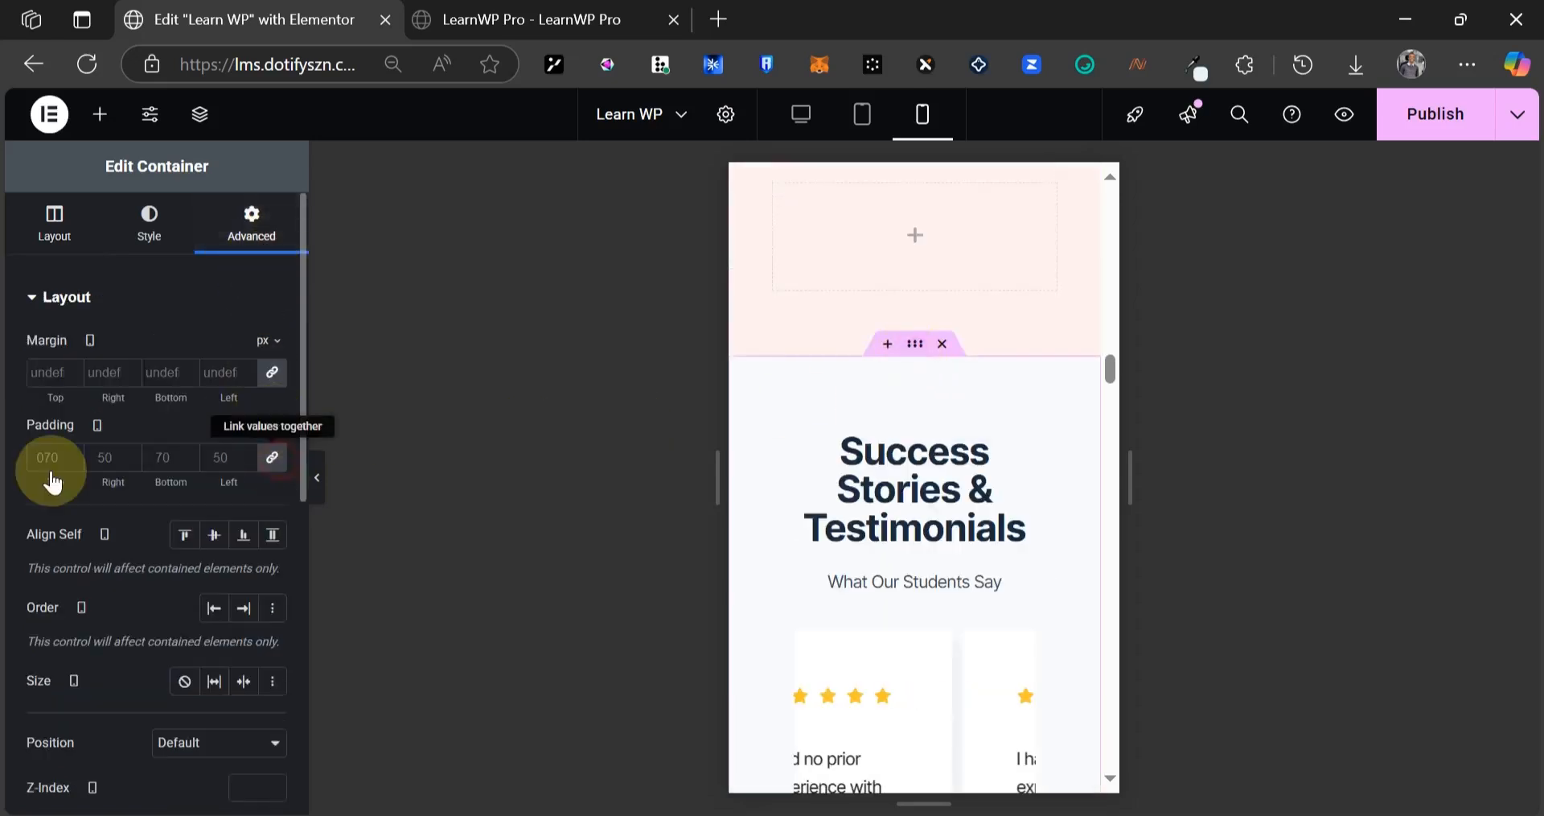
text(0)
click(103, 457)
text(2)
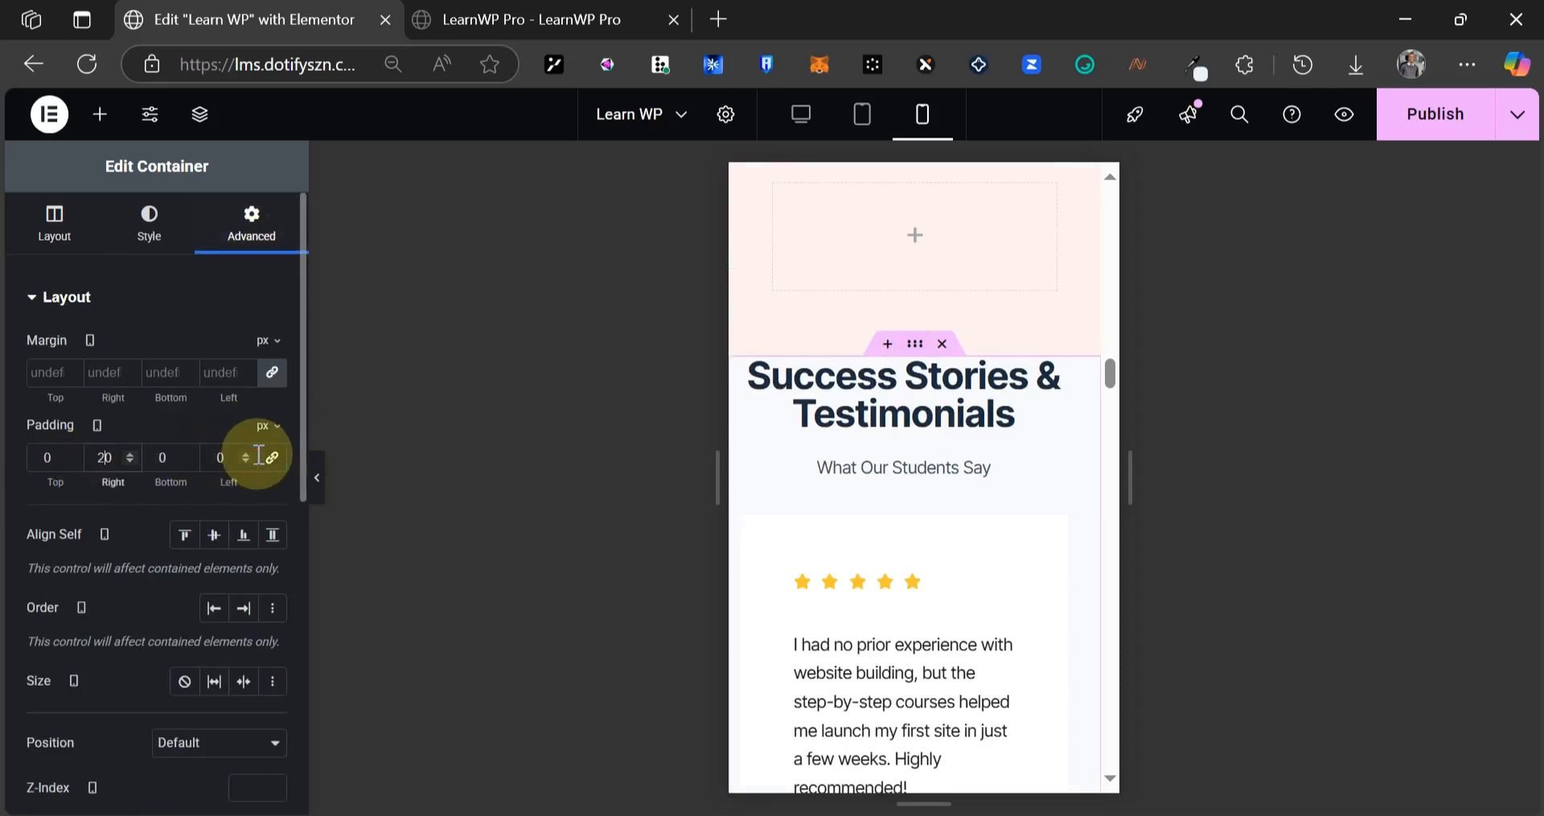
click(215, 456)
text(2)
- Set the Success Stories & Testimonials section's top and bottom mobile padding to 50 px
click(46, 457)
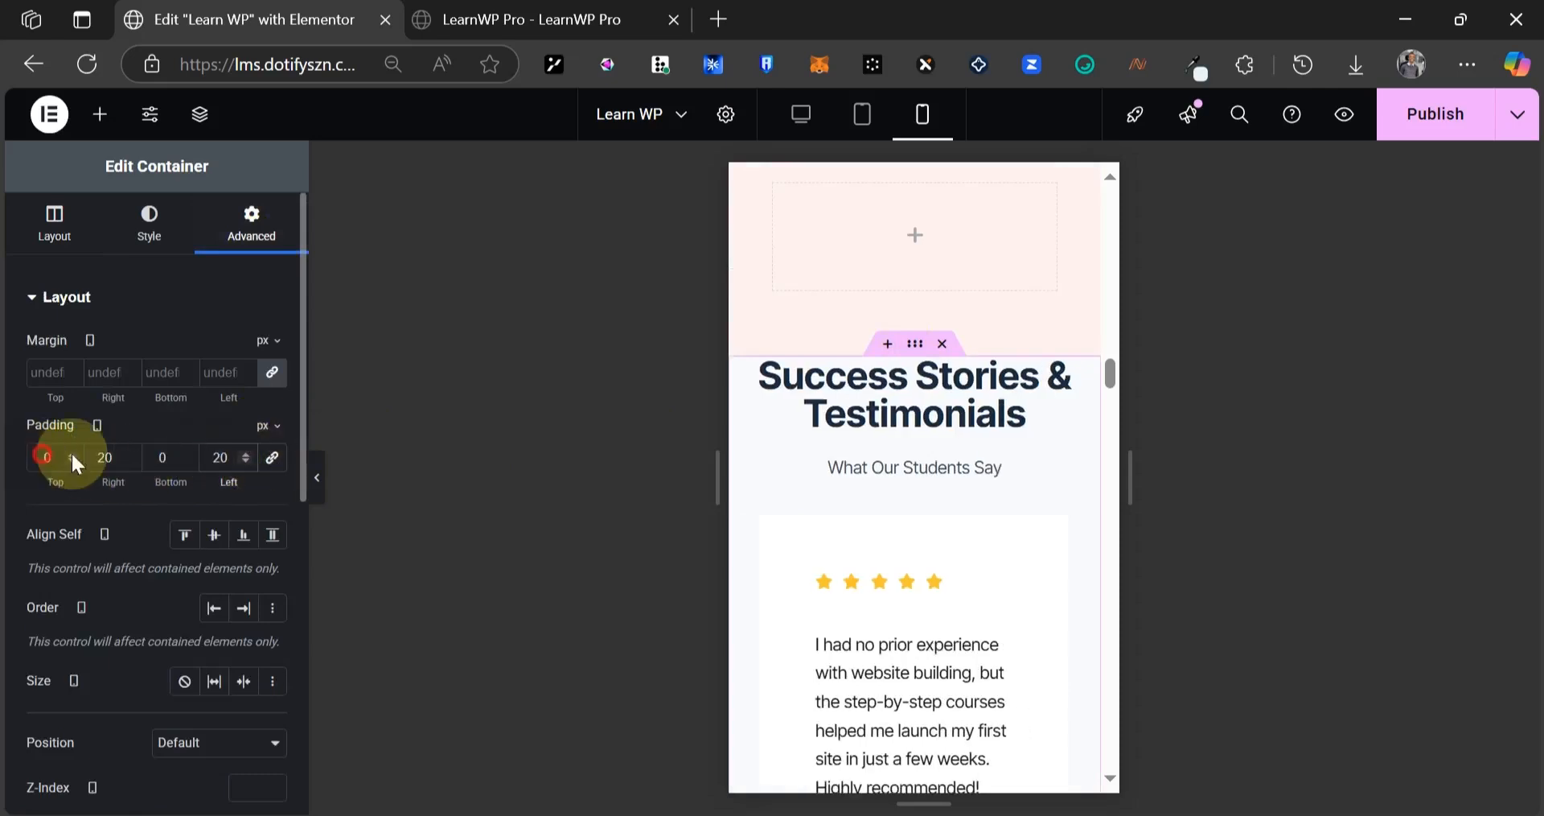
text(5)
click(151, 455)
text(5)
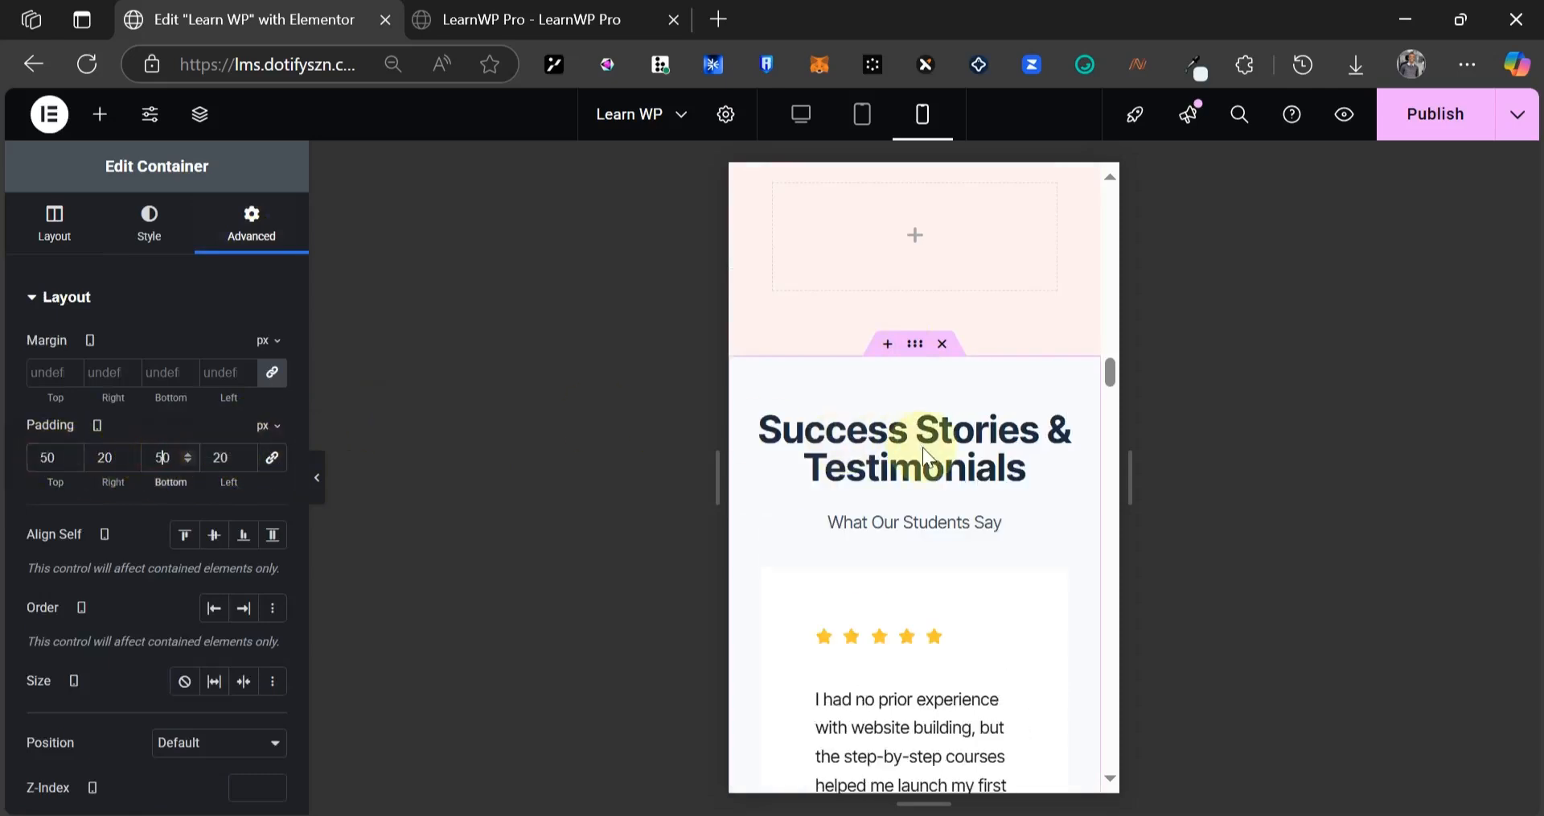
- Reset the Latest from Our Blog section's mobile padding to 0 and set its right and left padding to 20 px
scroll(924, 447, down, 5)
scroll(925, 465, down, 4)
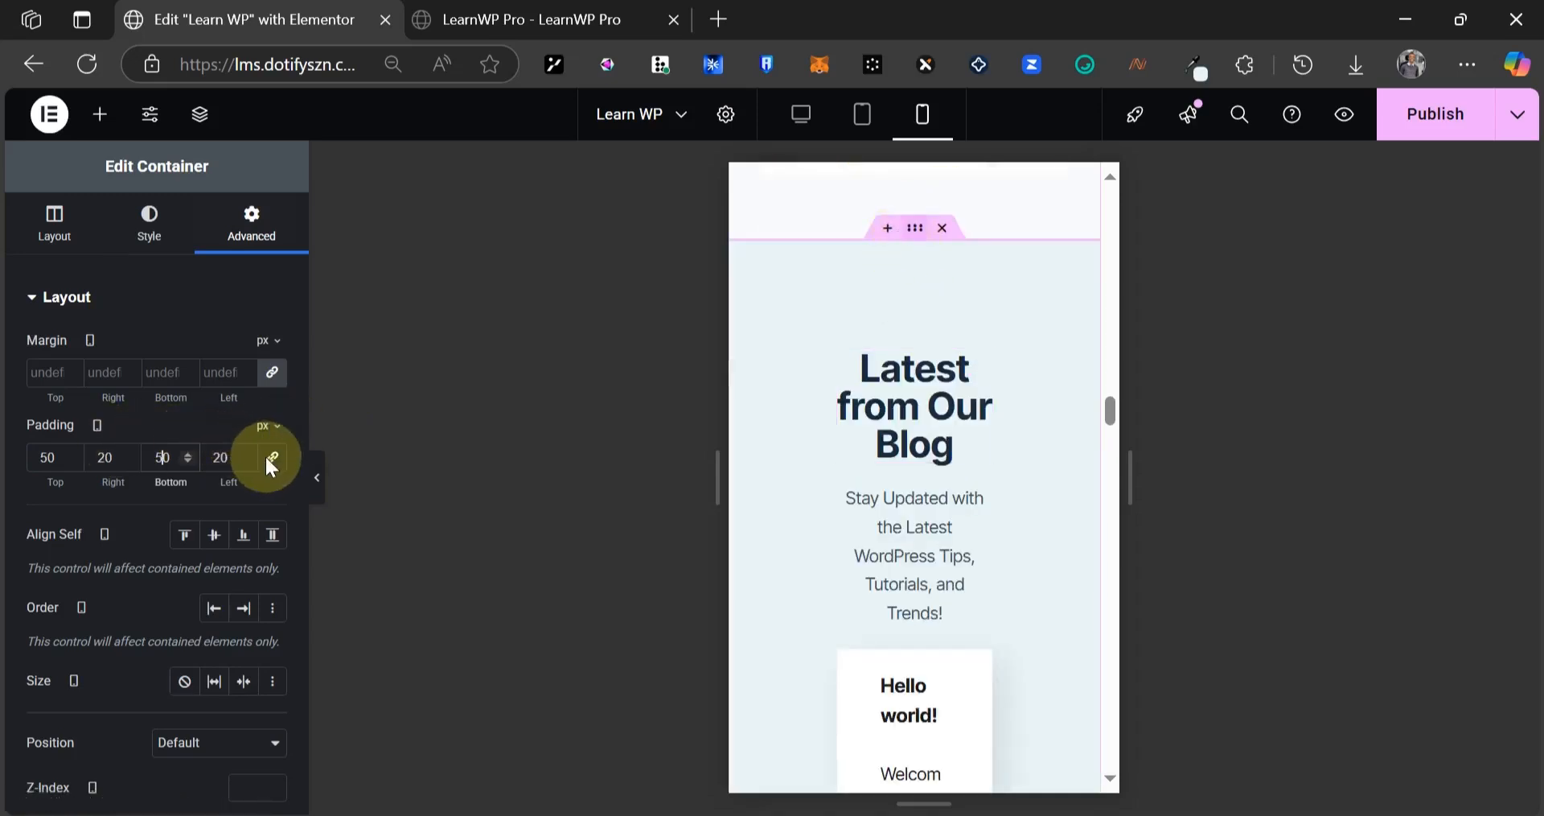
click(149, 225)
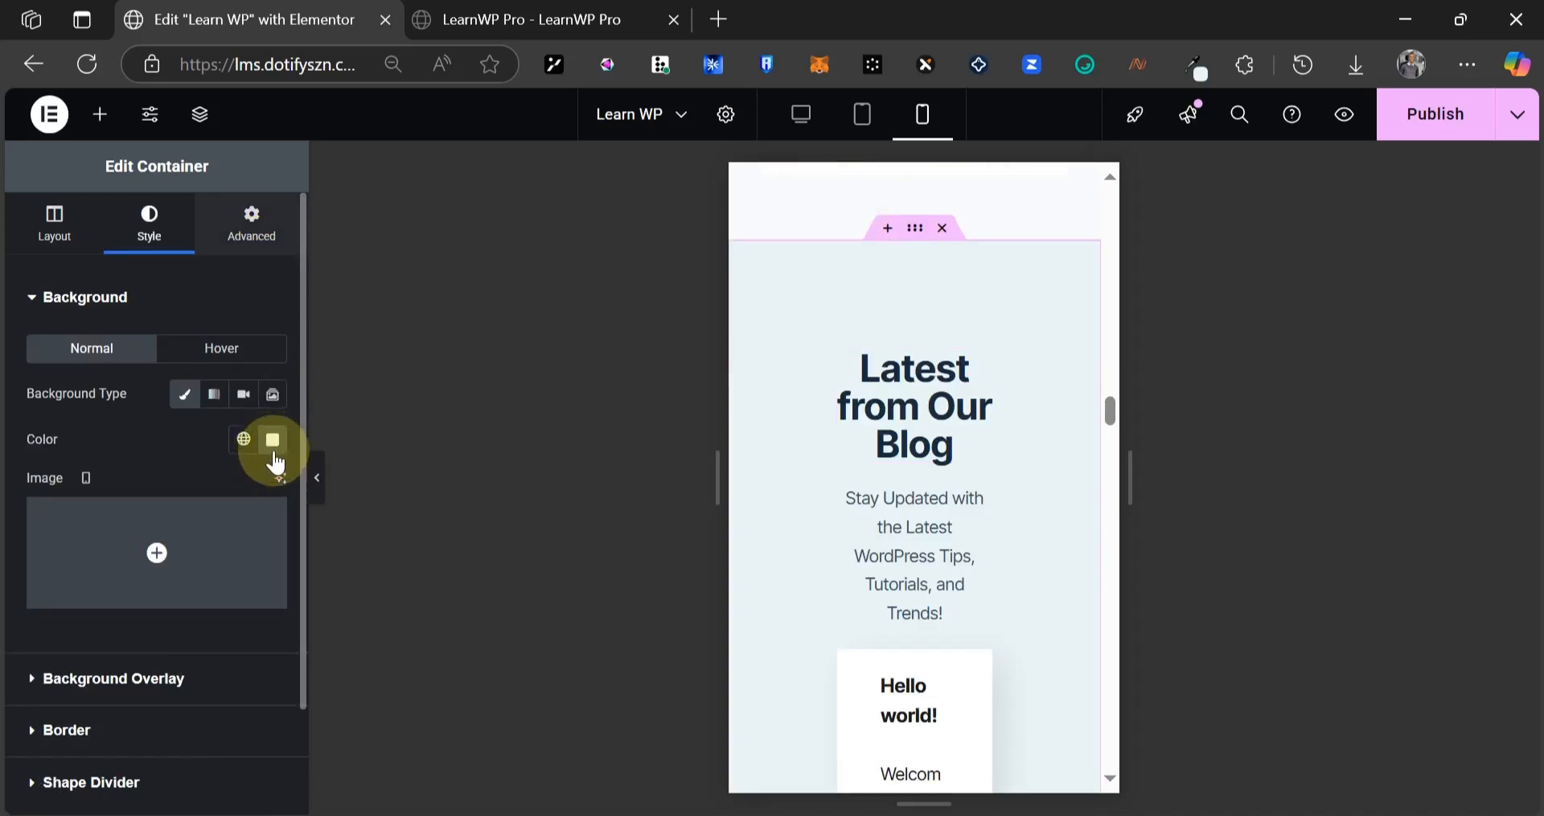
click(252, 224)
click(272, 460)
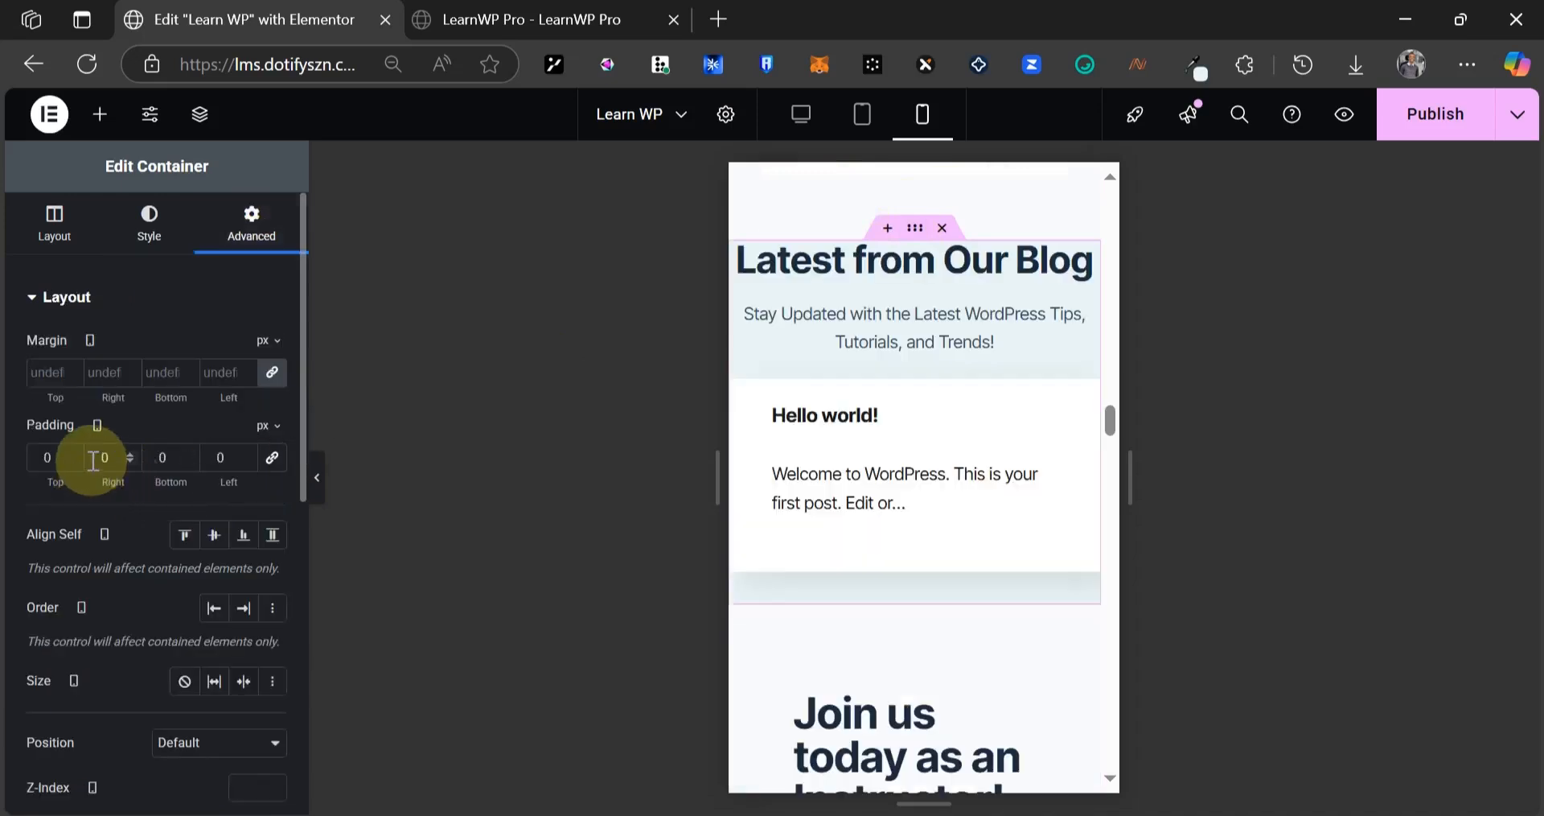
click(95, 459)
text(2)
click(207, 459)
text(2)
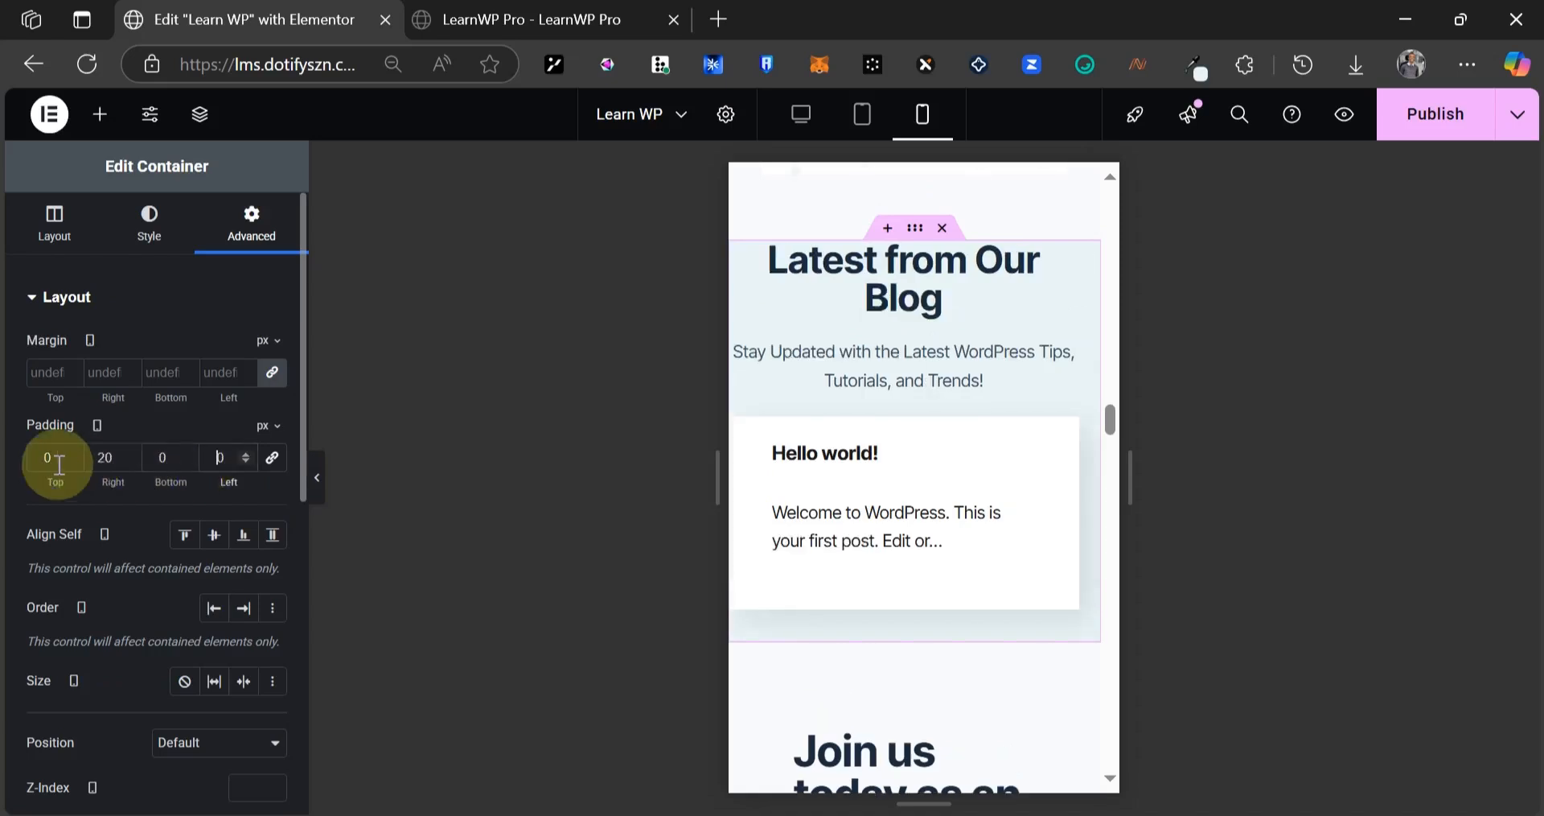
- Set the Latest from Our Blog section's top and bottom mobile padding to 60 px
click(39, 459)
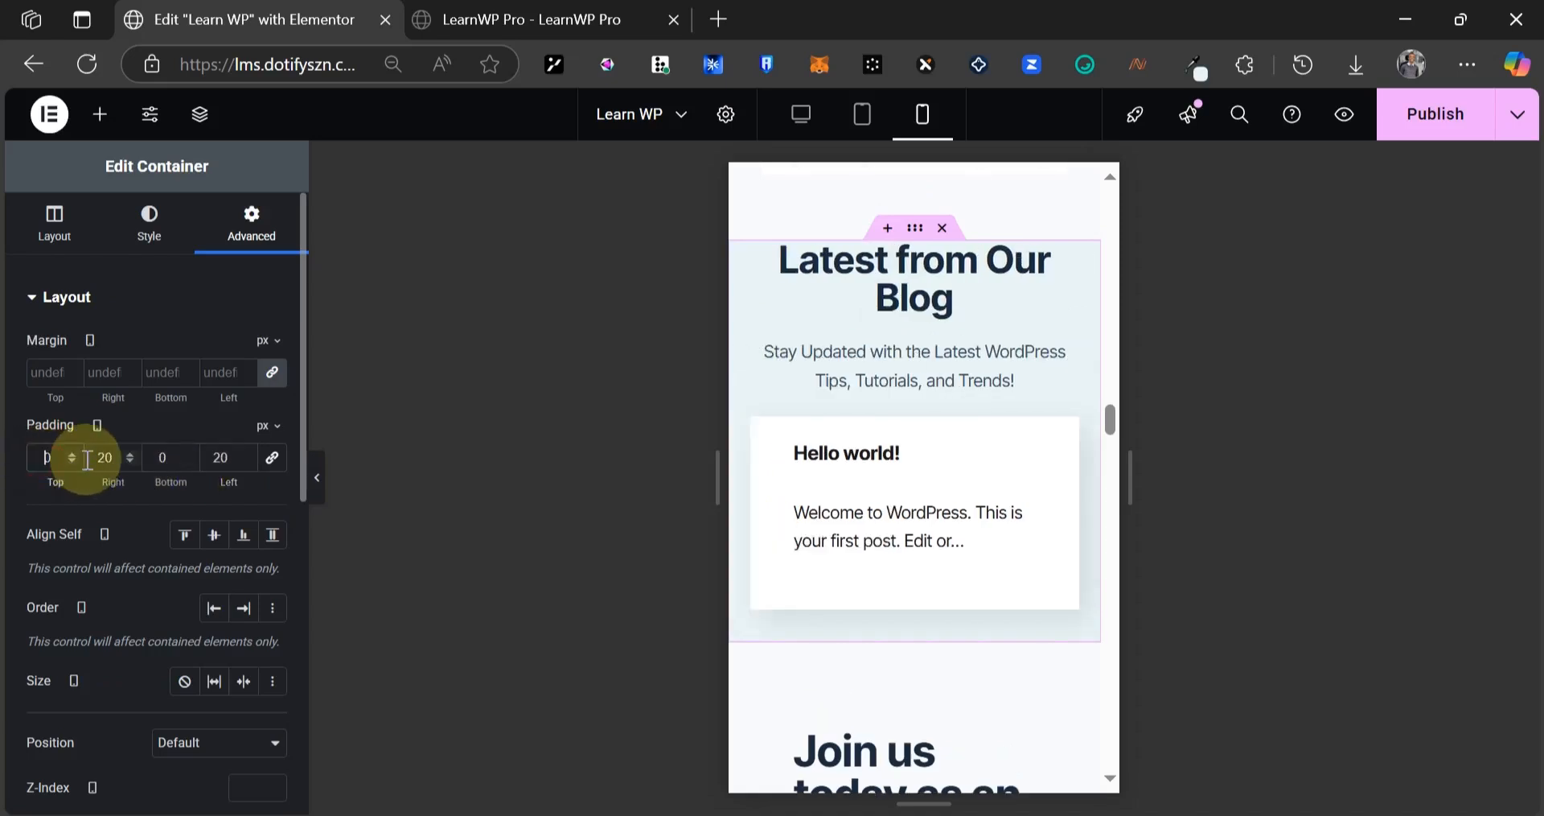
text(6)
click(154, 450)
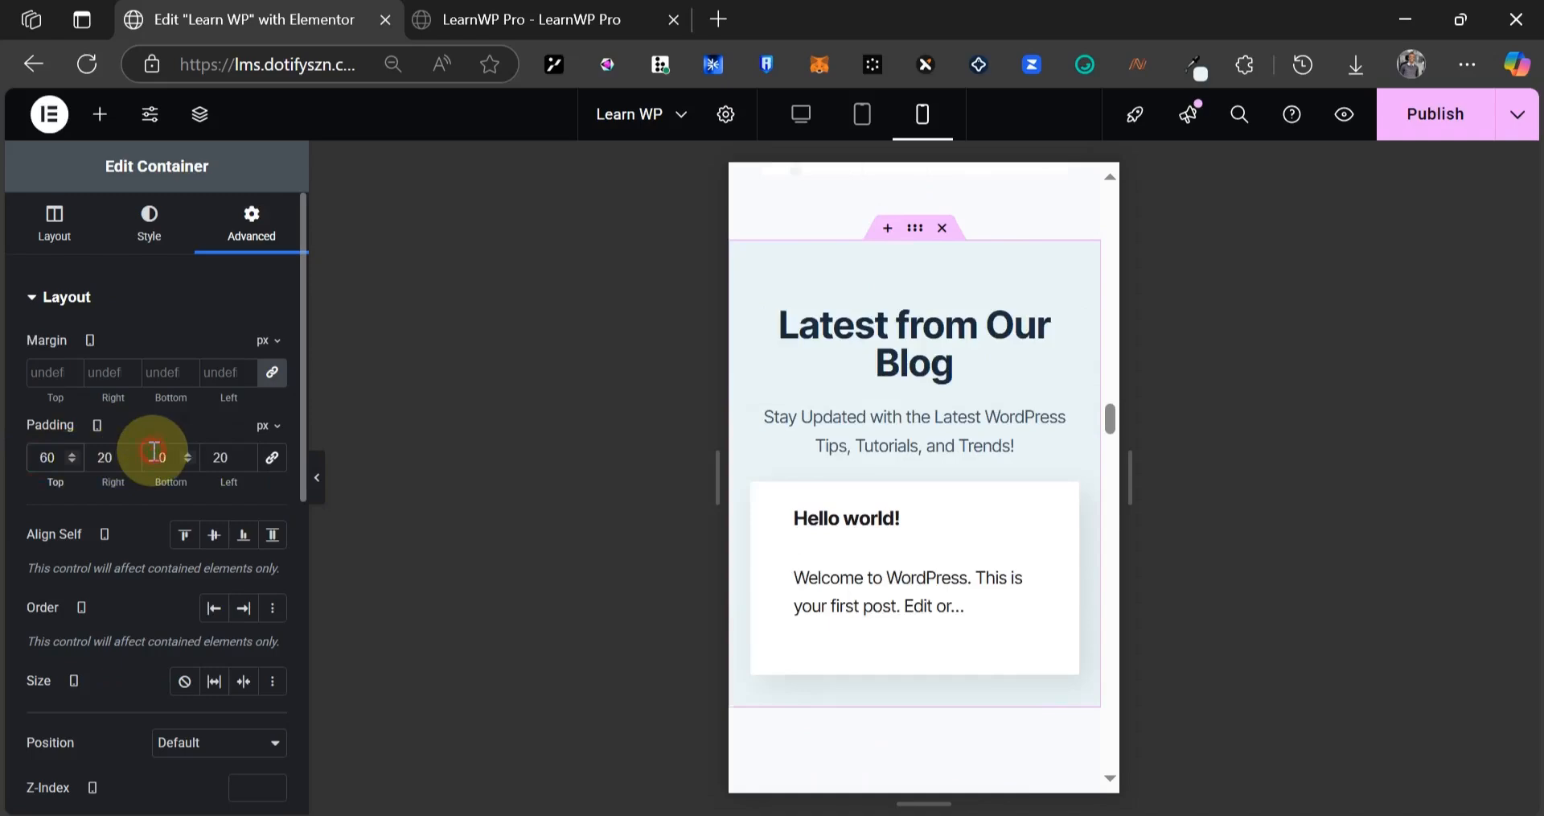
text(6)
- Reset the Frequently Asked Questions section's mobile padding to 0 and set its right and left padding to 20 px
scroll(899, 474, down, 5)
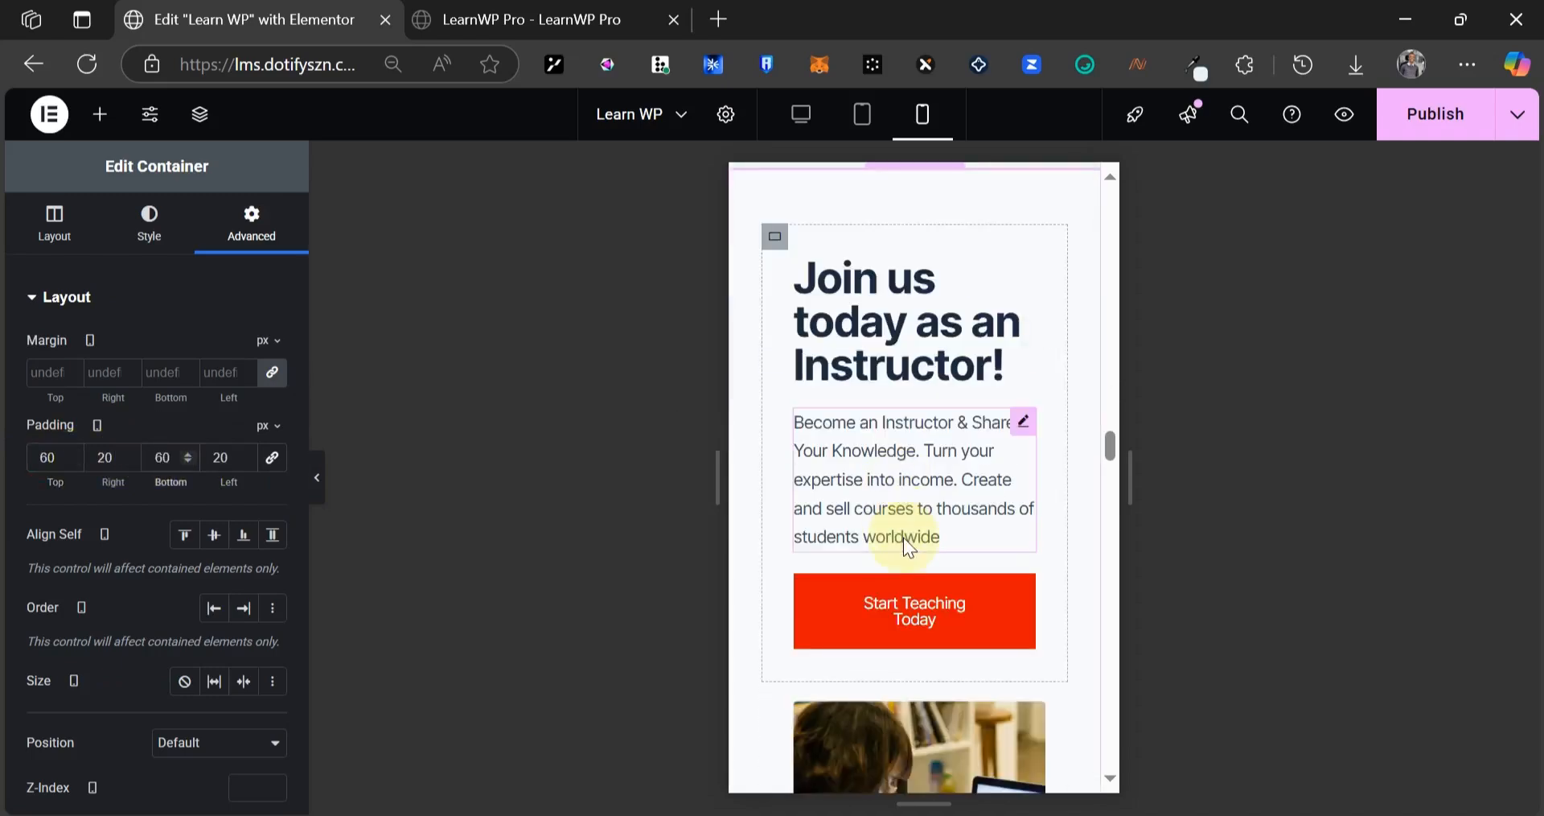
scroll(905, 538, down, 2)
scroll(935, 562, down, 8)
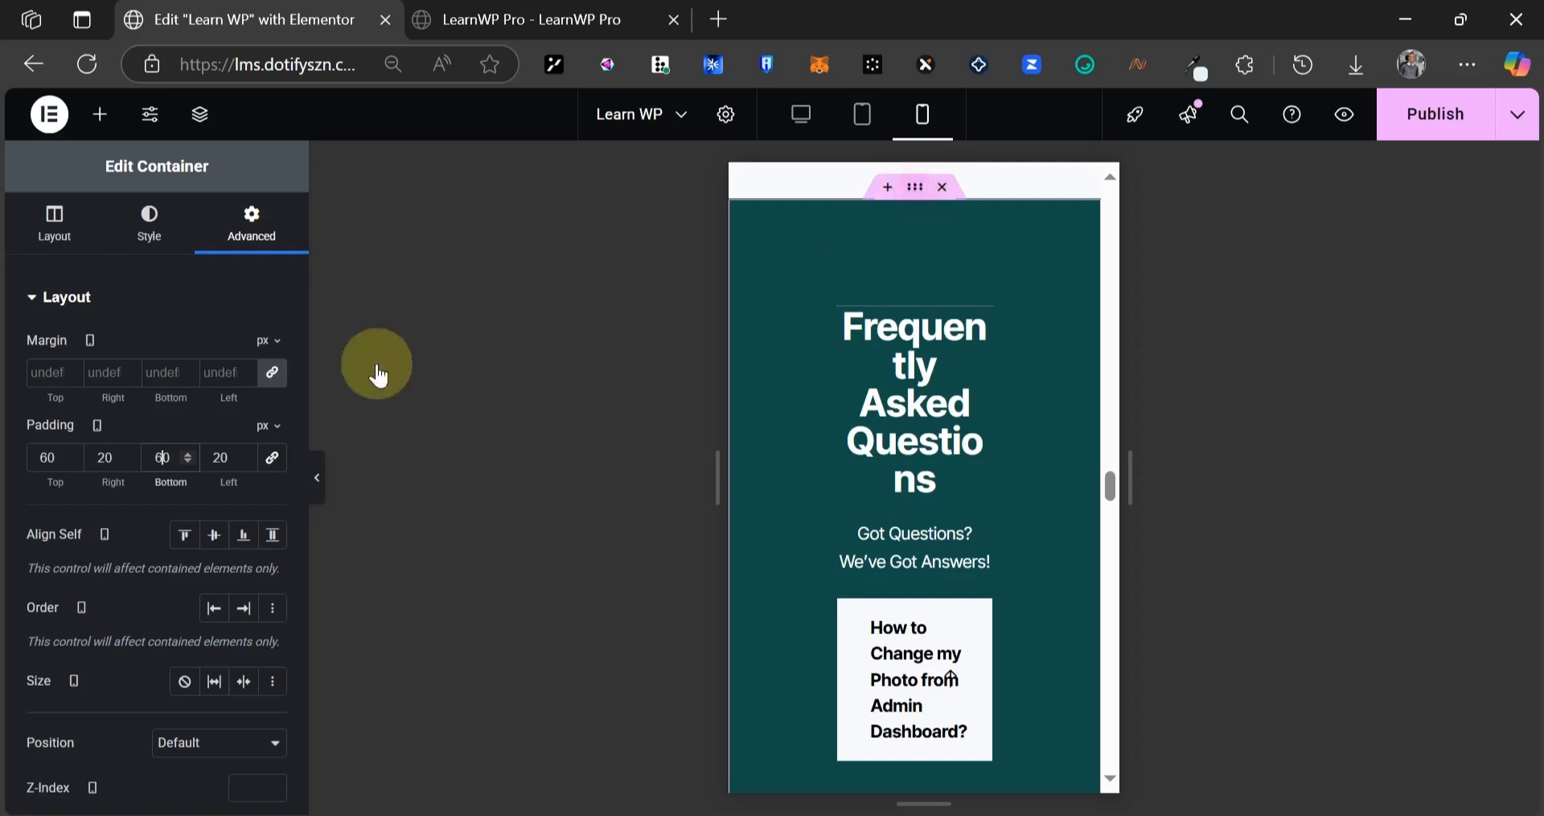
click(271, 457)
double_click(59, 457)
text(0)
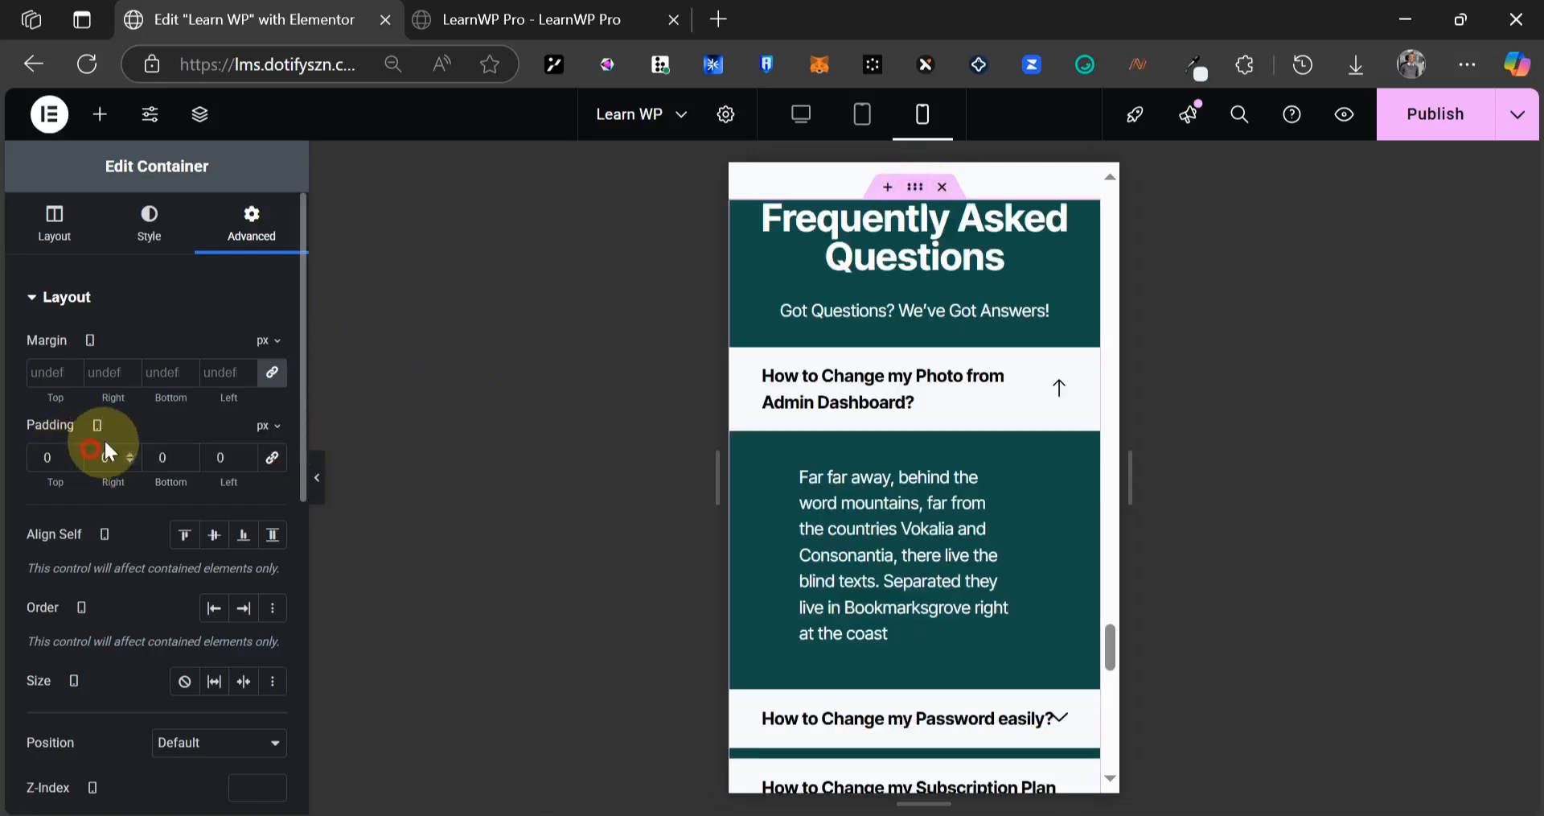
double_click(106, 455)
text(20)
click(217, 456)
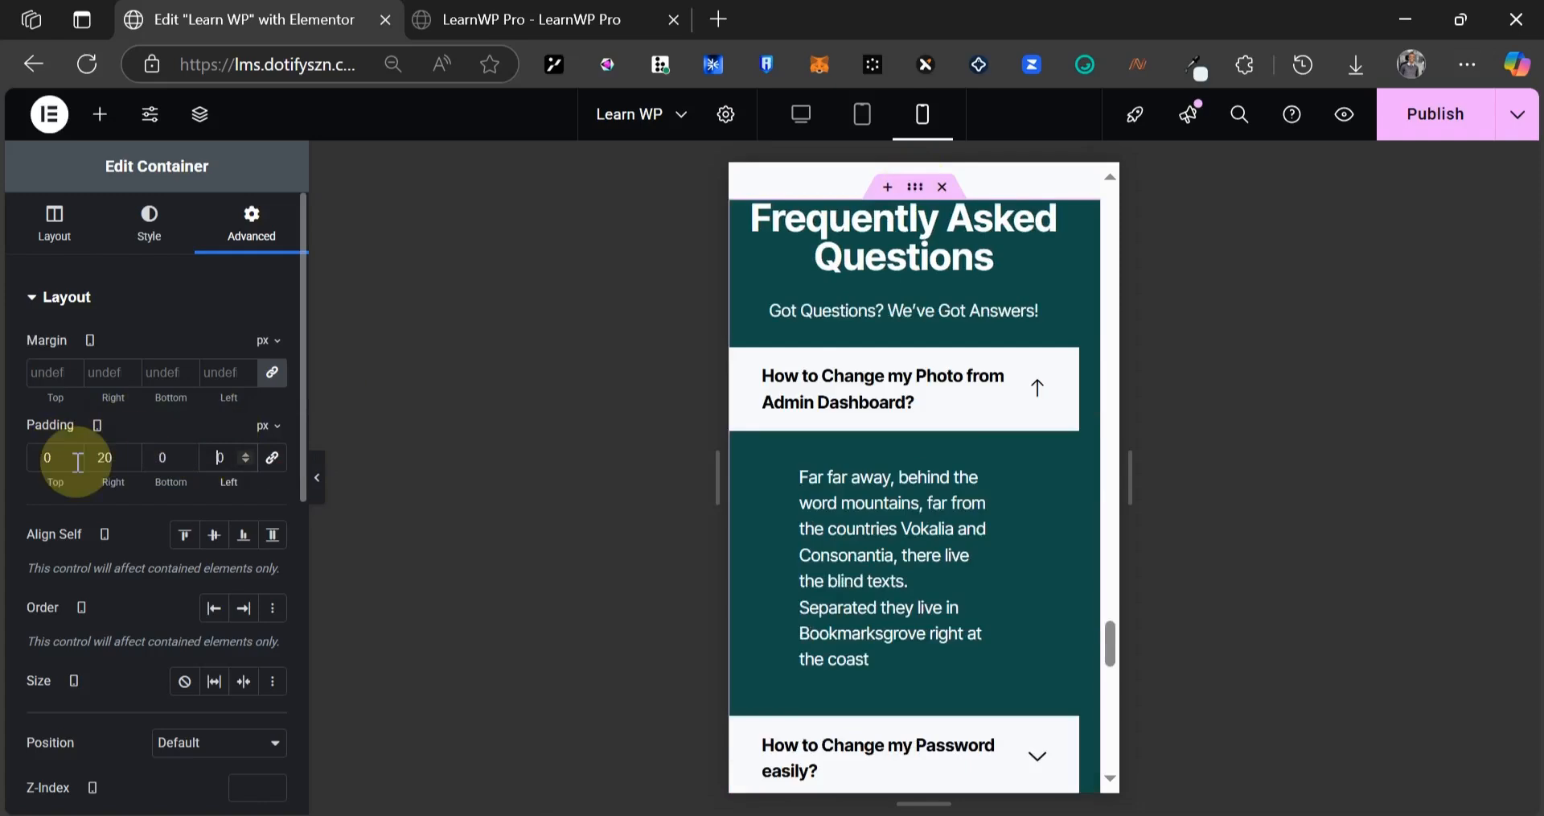
text(2)
- Set the Frequently Asked Questions section's top and bottom mobile padding to 50 px
click(42, 456)
text(5)
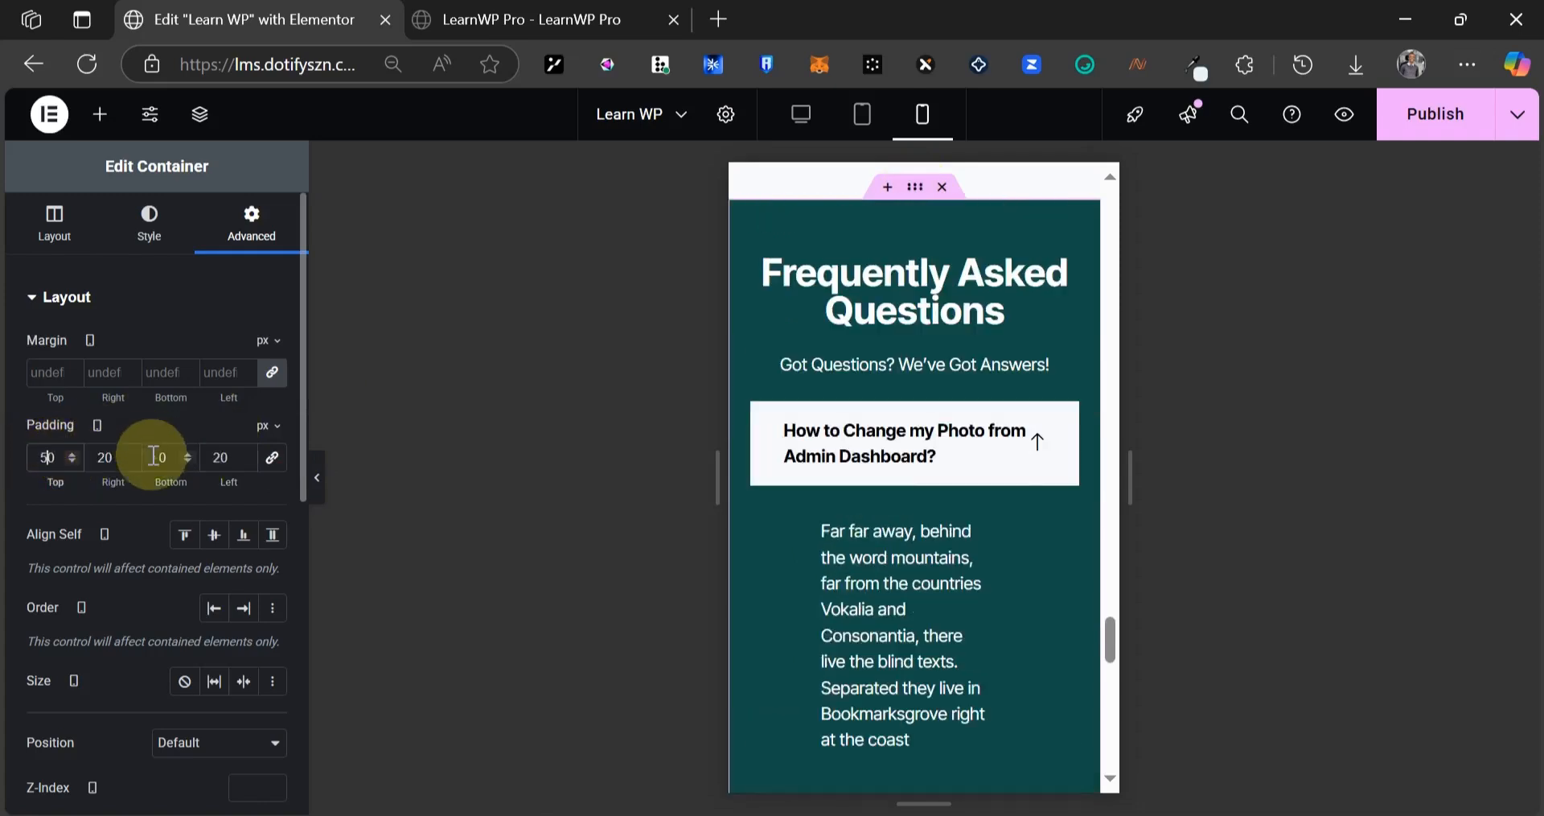
click(153, 456)
text(5)
- Set the mobile width of the image in the Ready To Start Learning section to 100%
scroll(942, 443, down, 5)
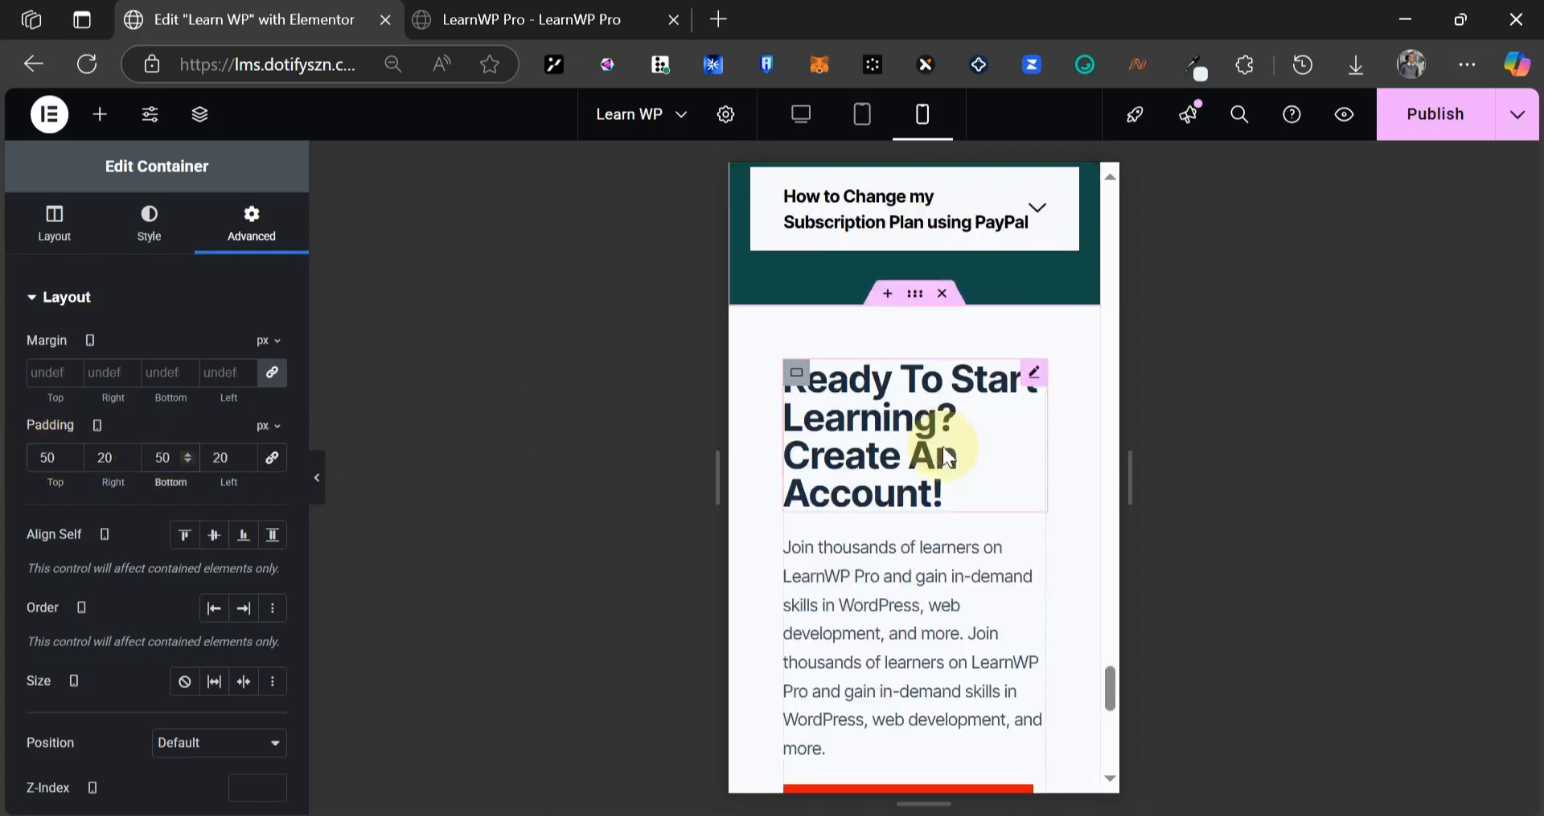
scroll(934, 448, down, 8)
scroll(744, 383, up, 4)
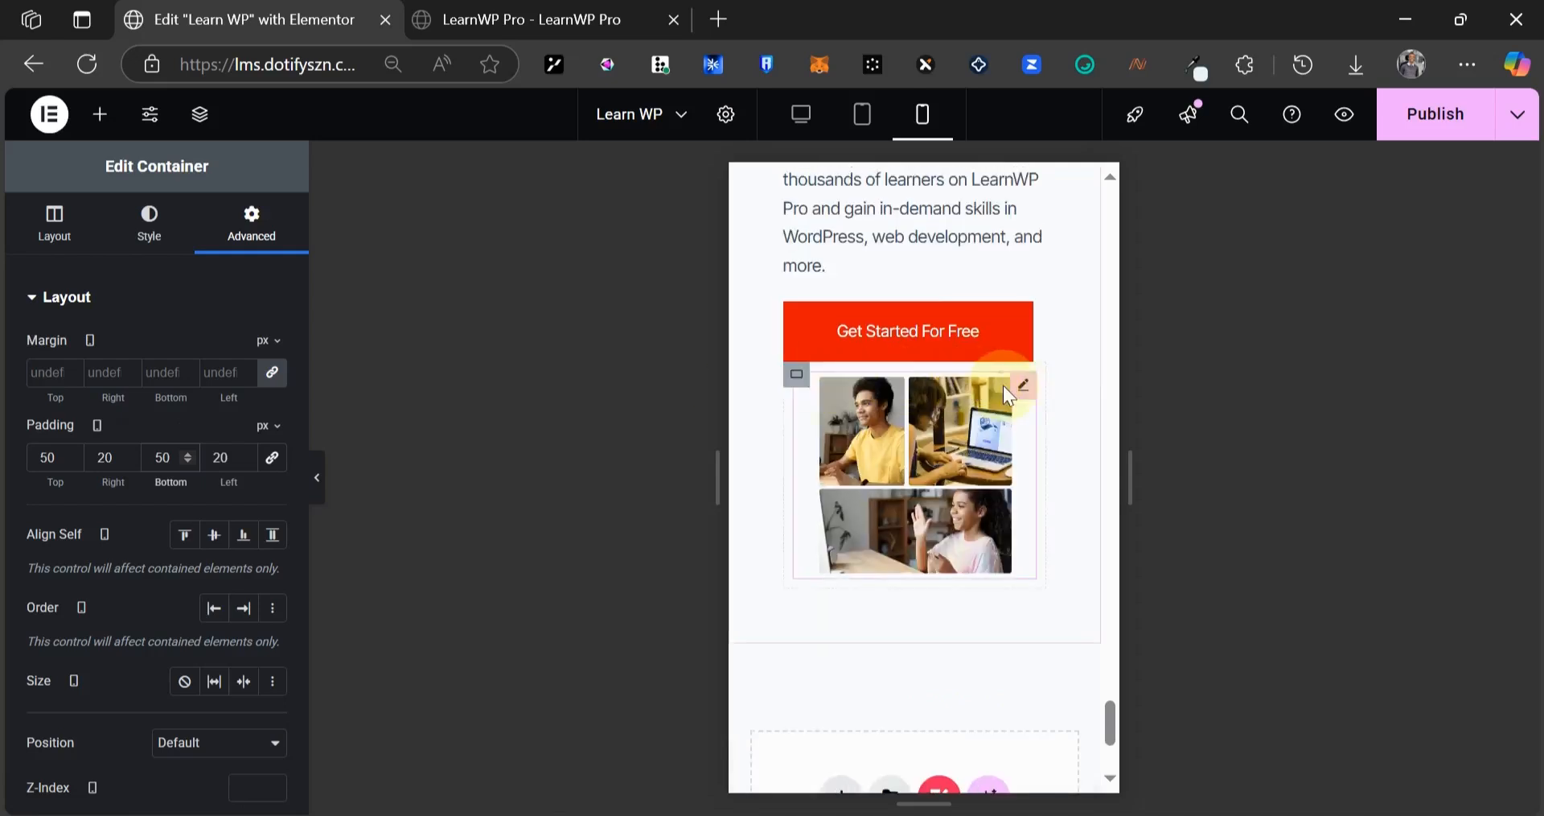
click(1018, 390)
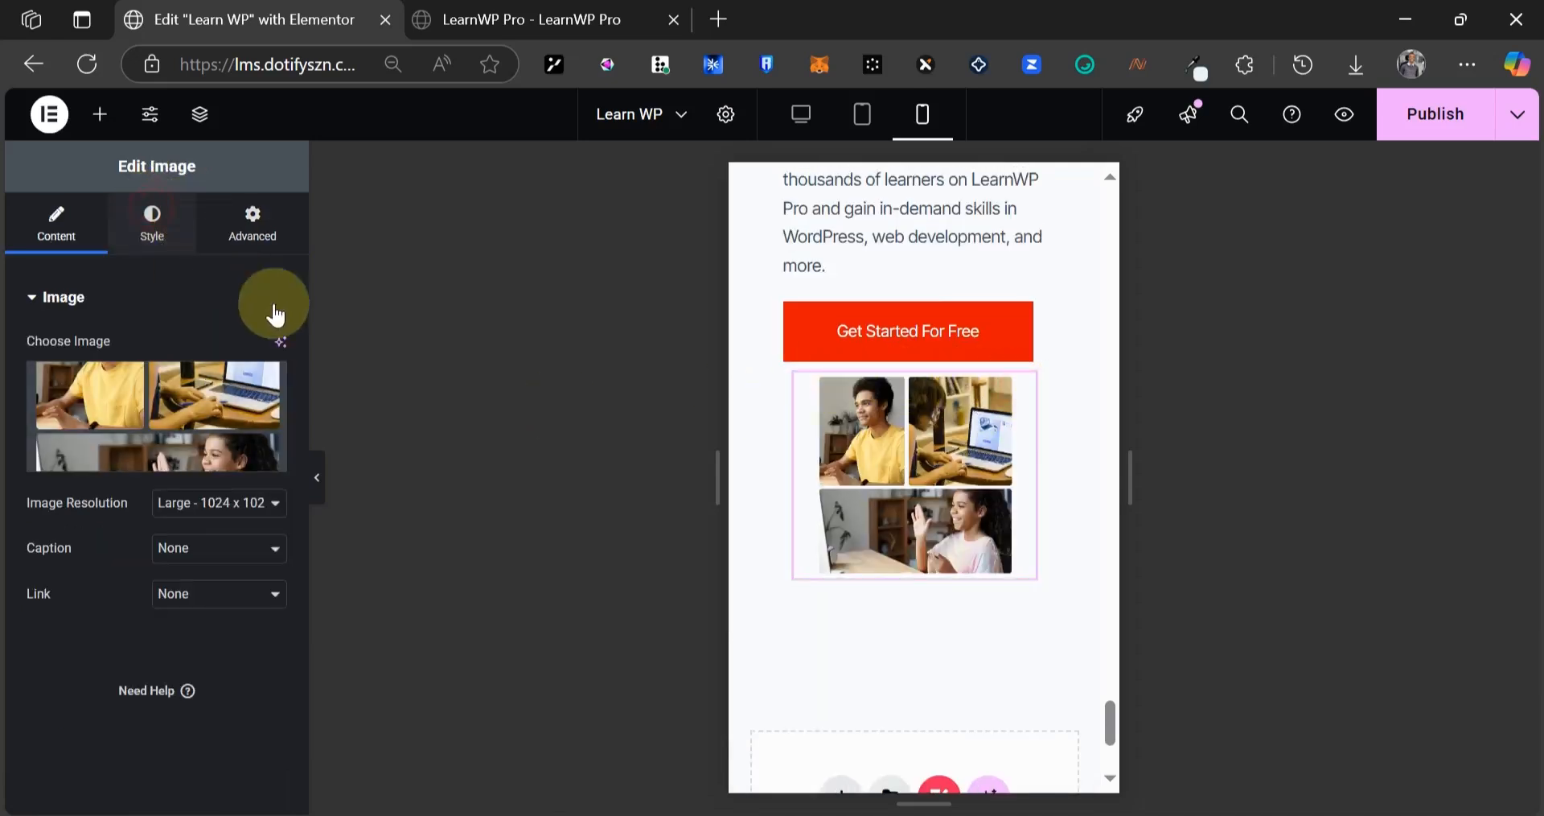
click(152, 225)
drag(190, 419, 241, 419)
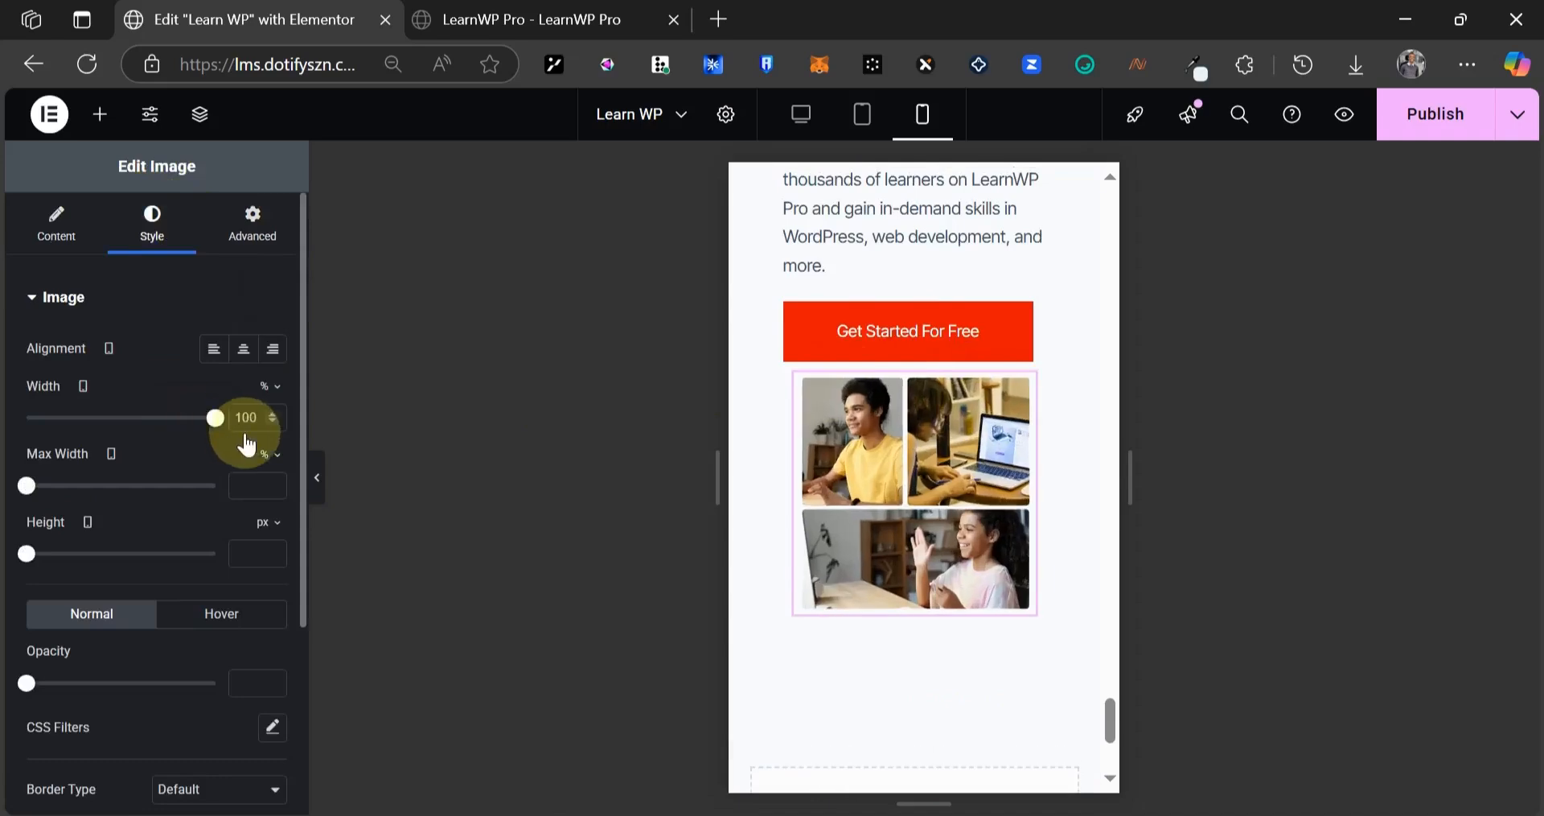
- Review the mobile sections and compare the Courses Picked Just For You section with the LearnWP Pro reference page
scroll(917, 386, up, 5)
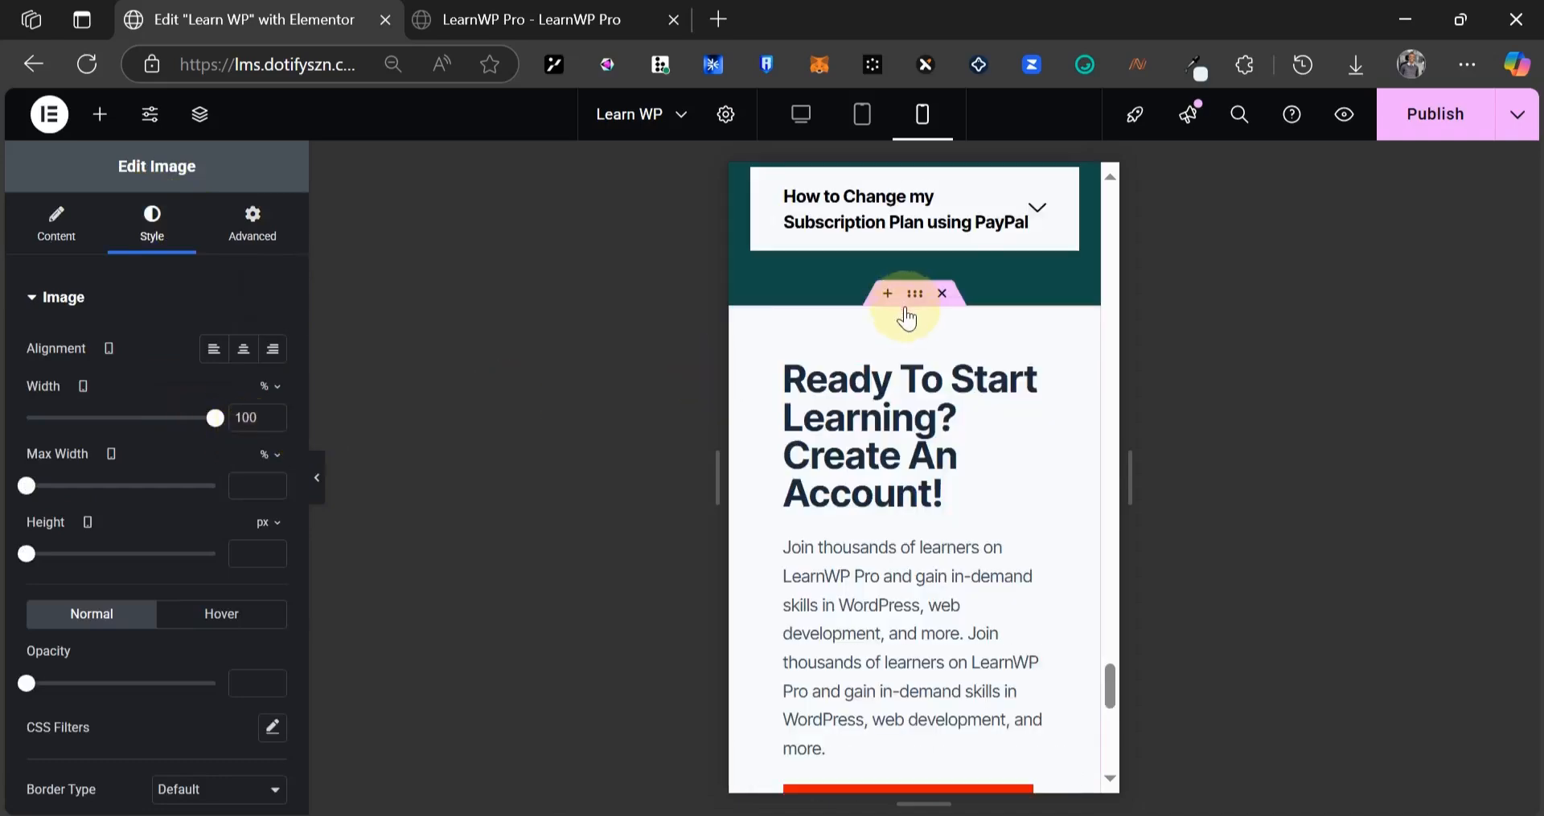
scroll(951, 441, down, 5)
scroll(925, 422, up, 10)
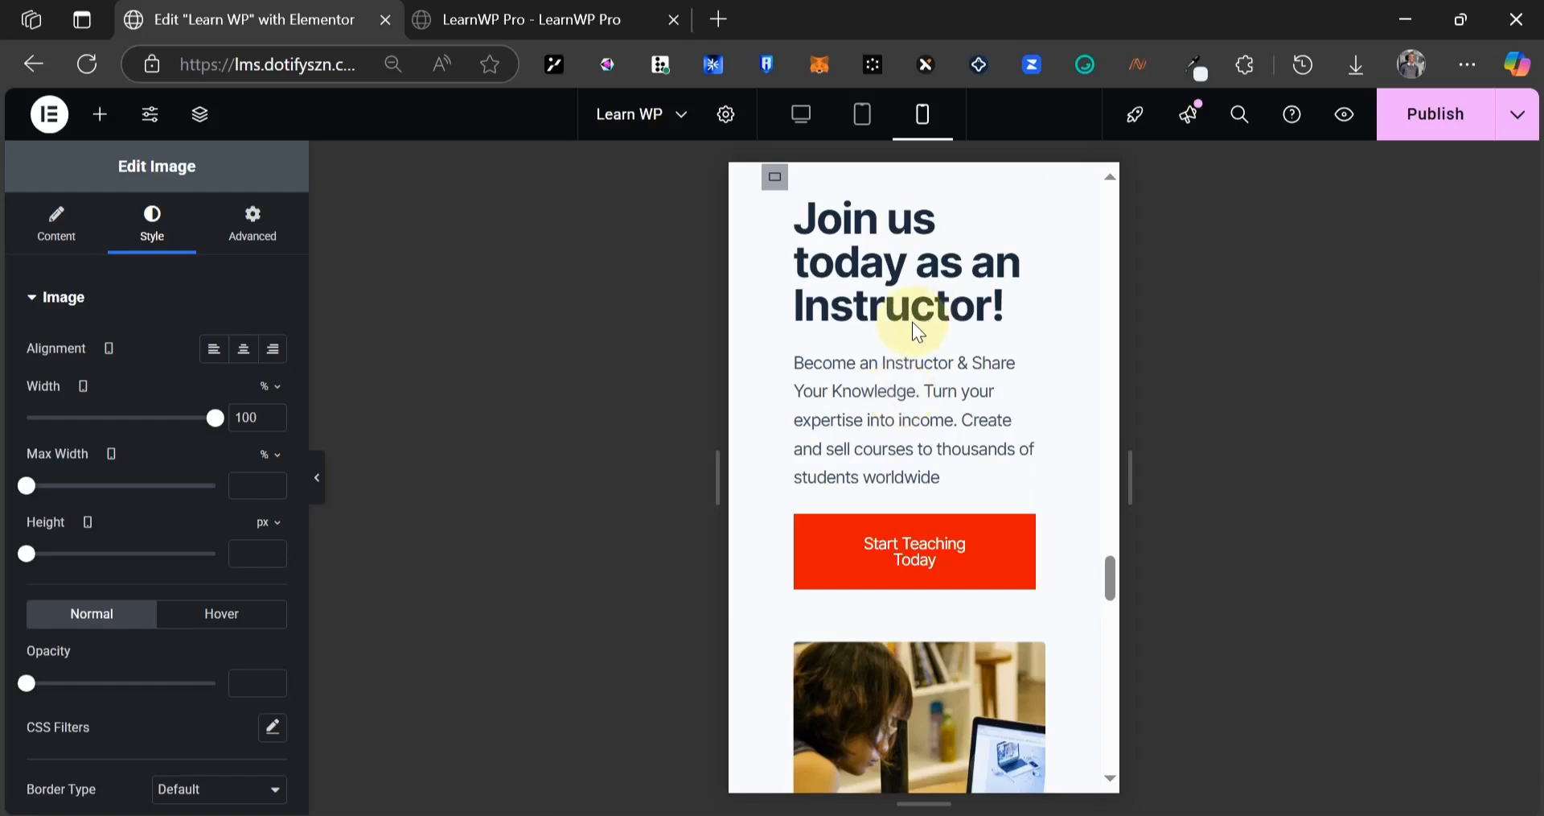
scroll(909, 563, up, 3)
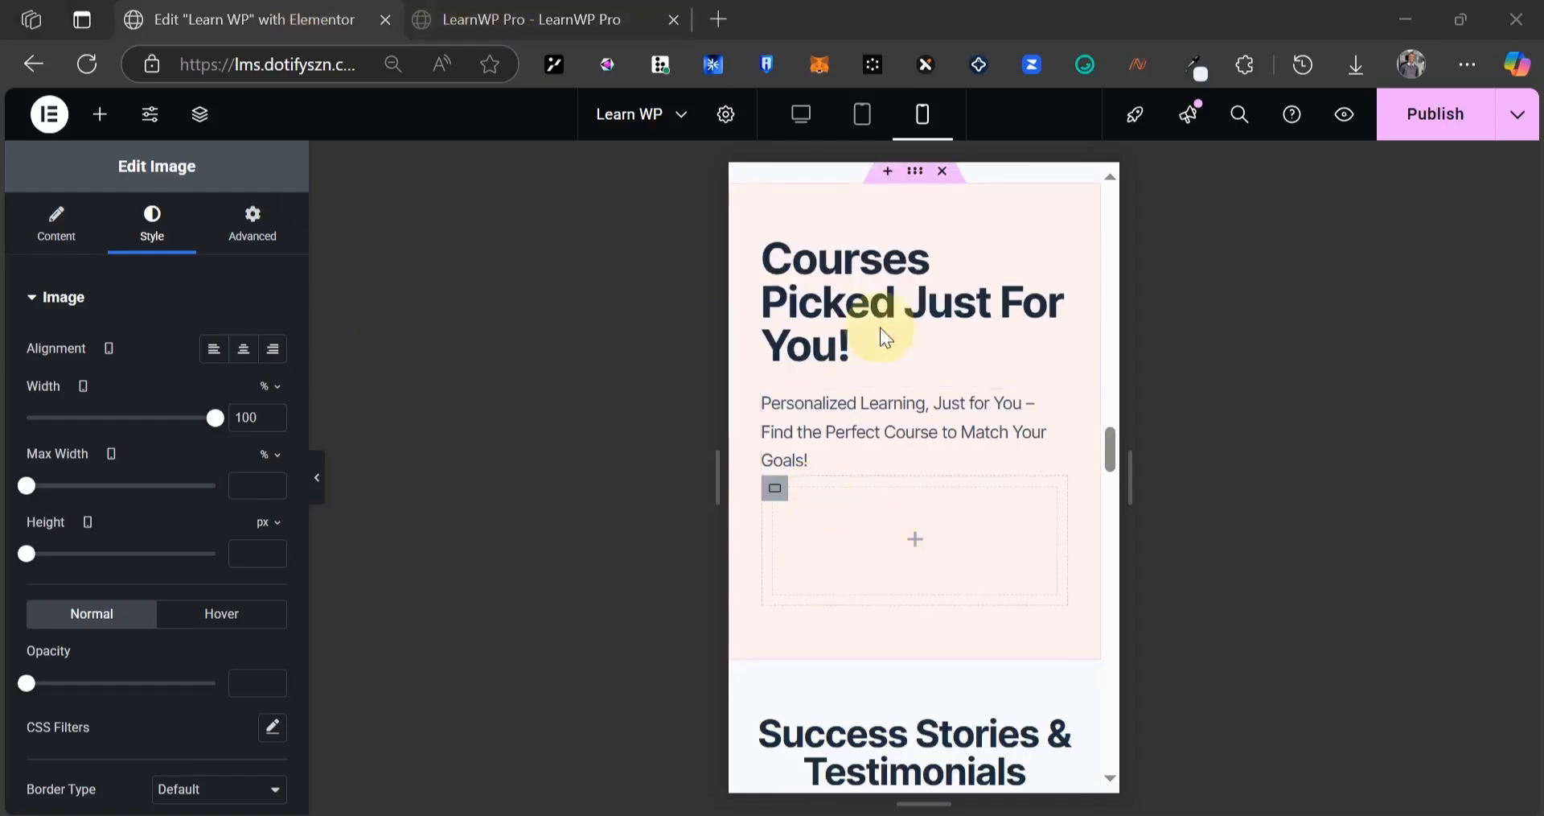
key(ctrl+Tab)
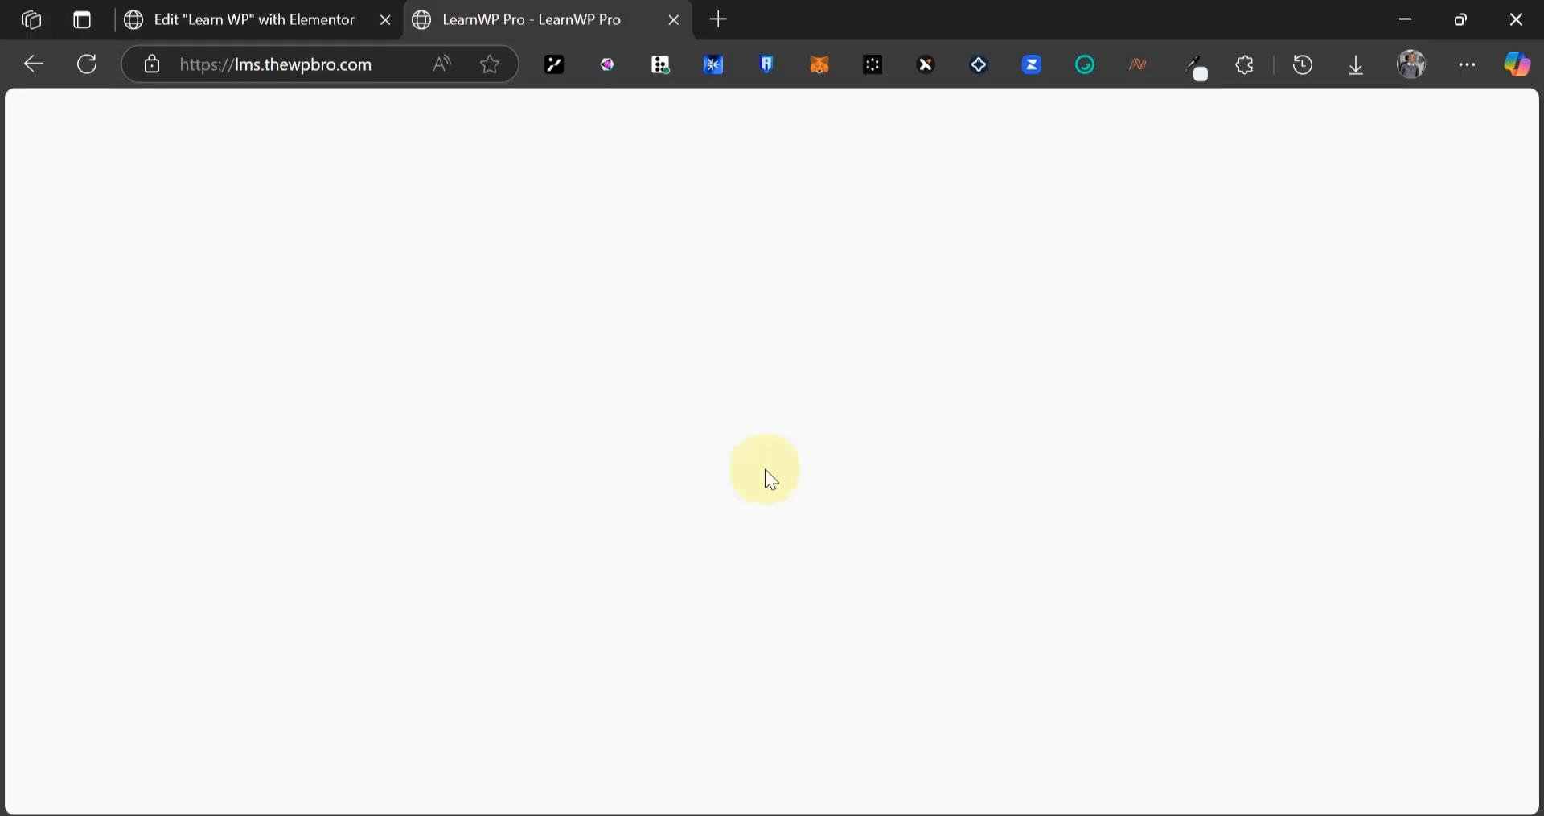
scroll(796, 471, up, 15)
scroll(939, 447, up, 6)
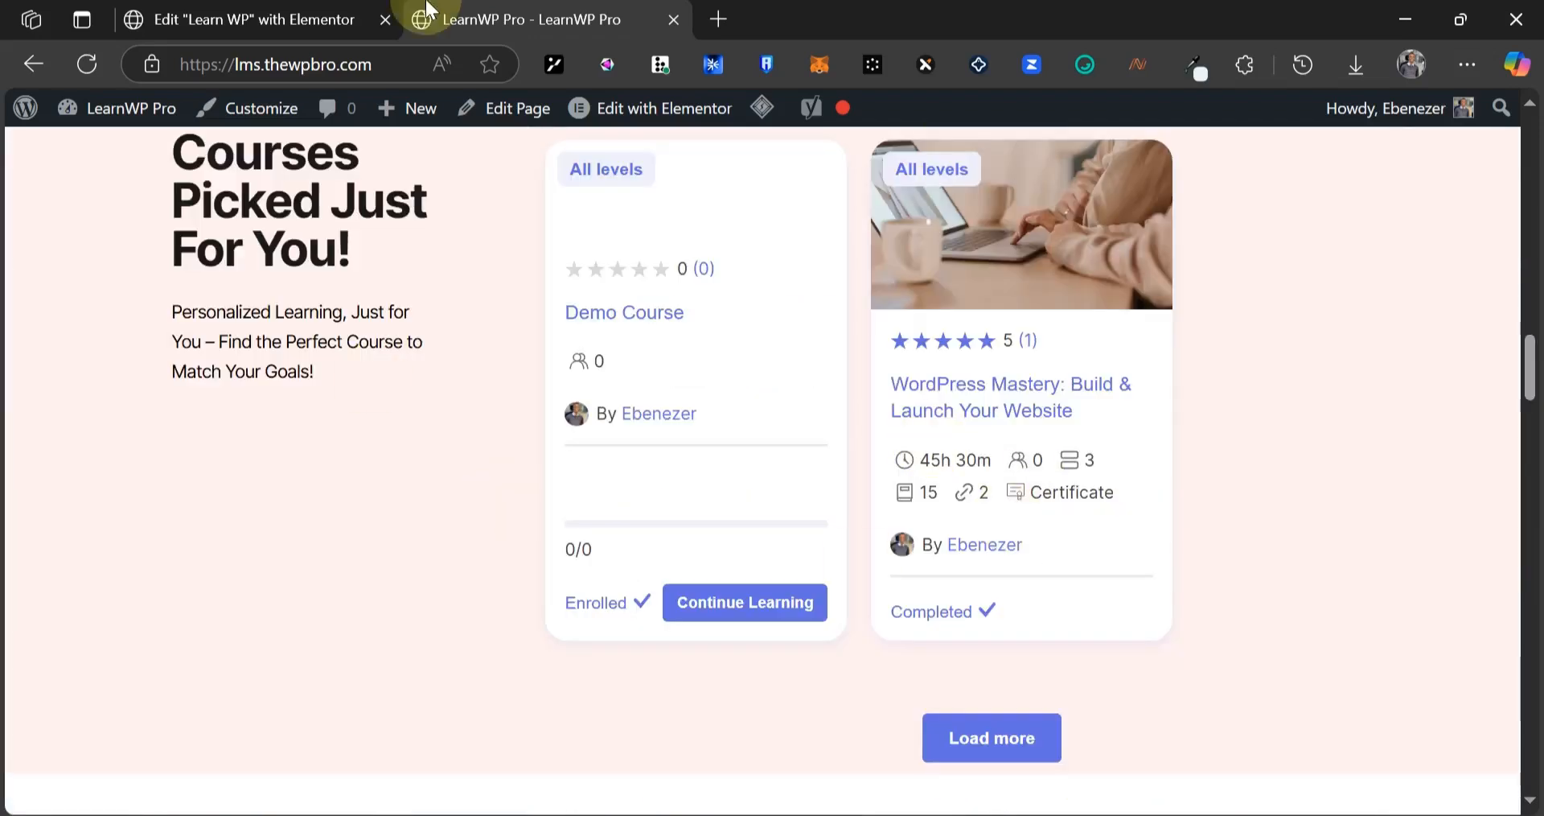
- Return to the Elementor editor, publish the Learn WP page and open the live page in a new tab
key(ctrl+Tab)
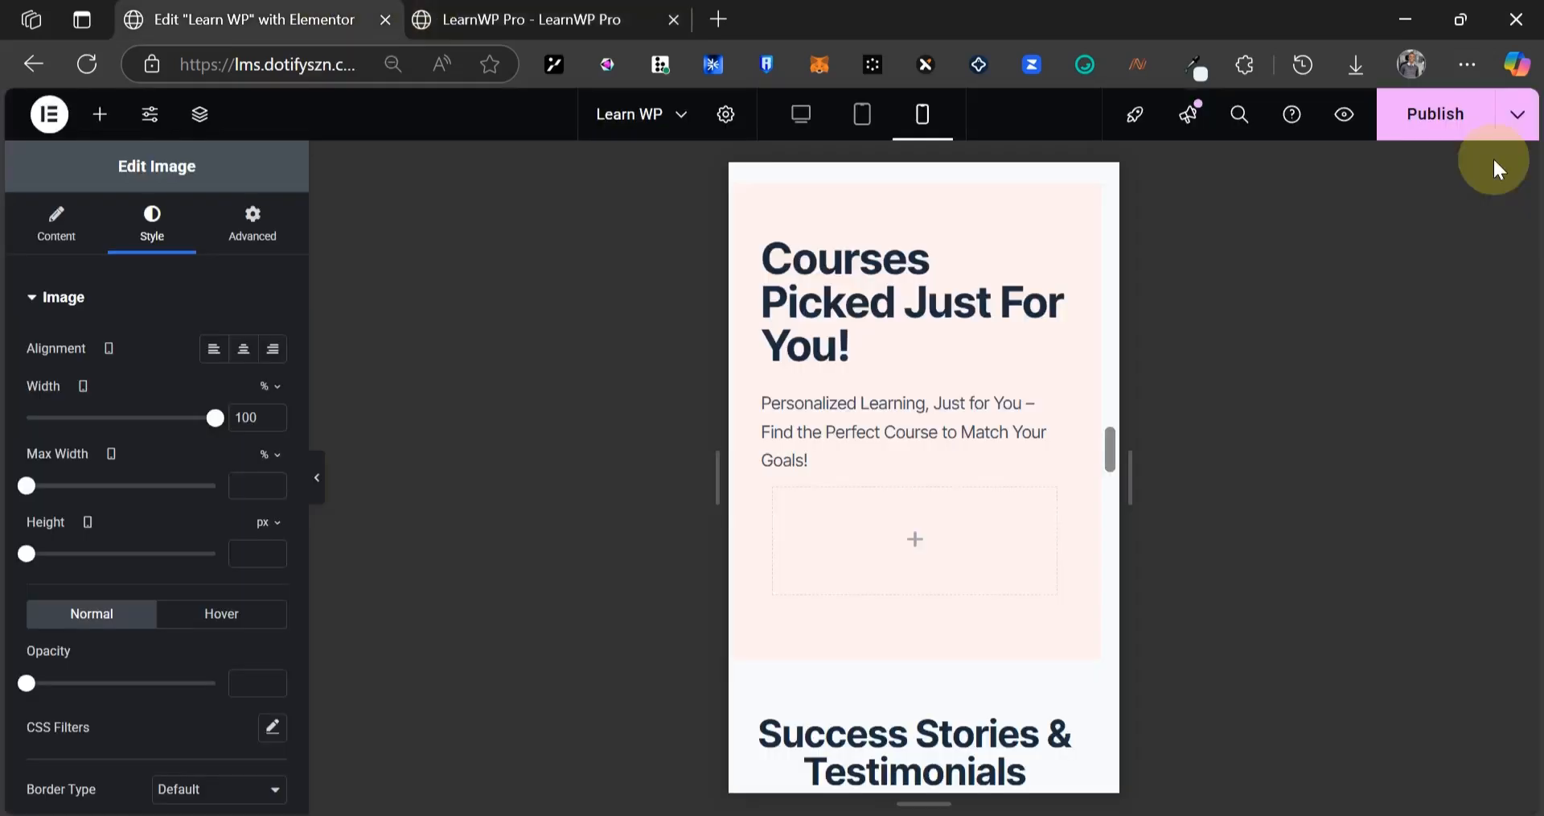
click(1434, 133)
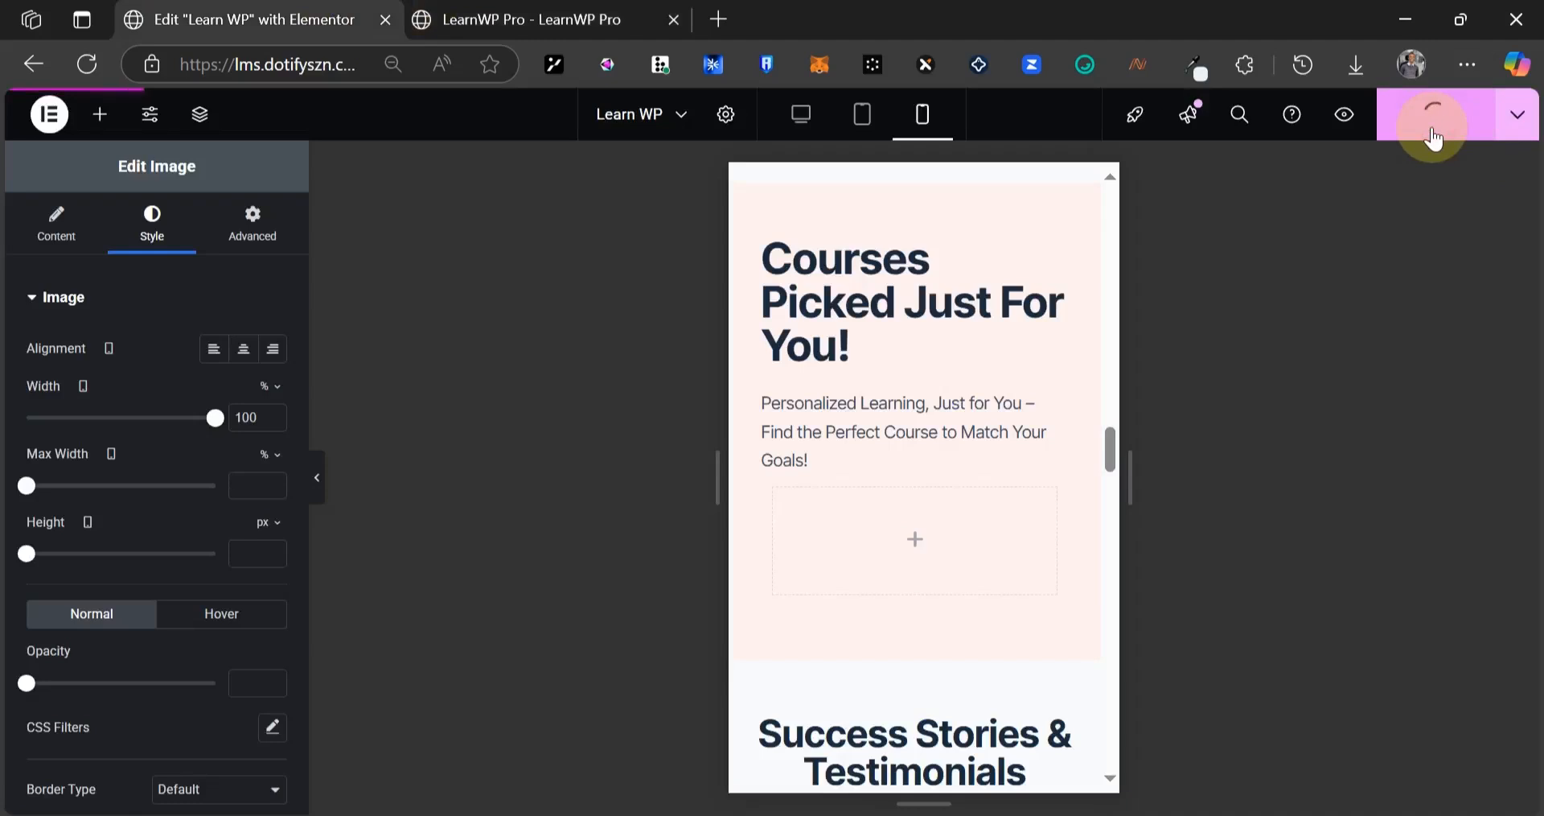
click(1518, 128)
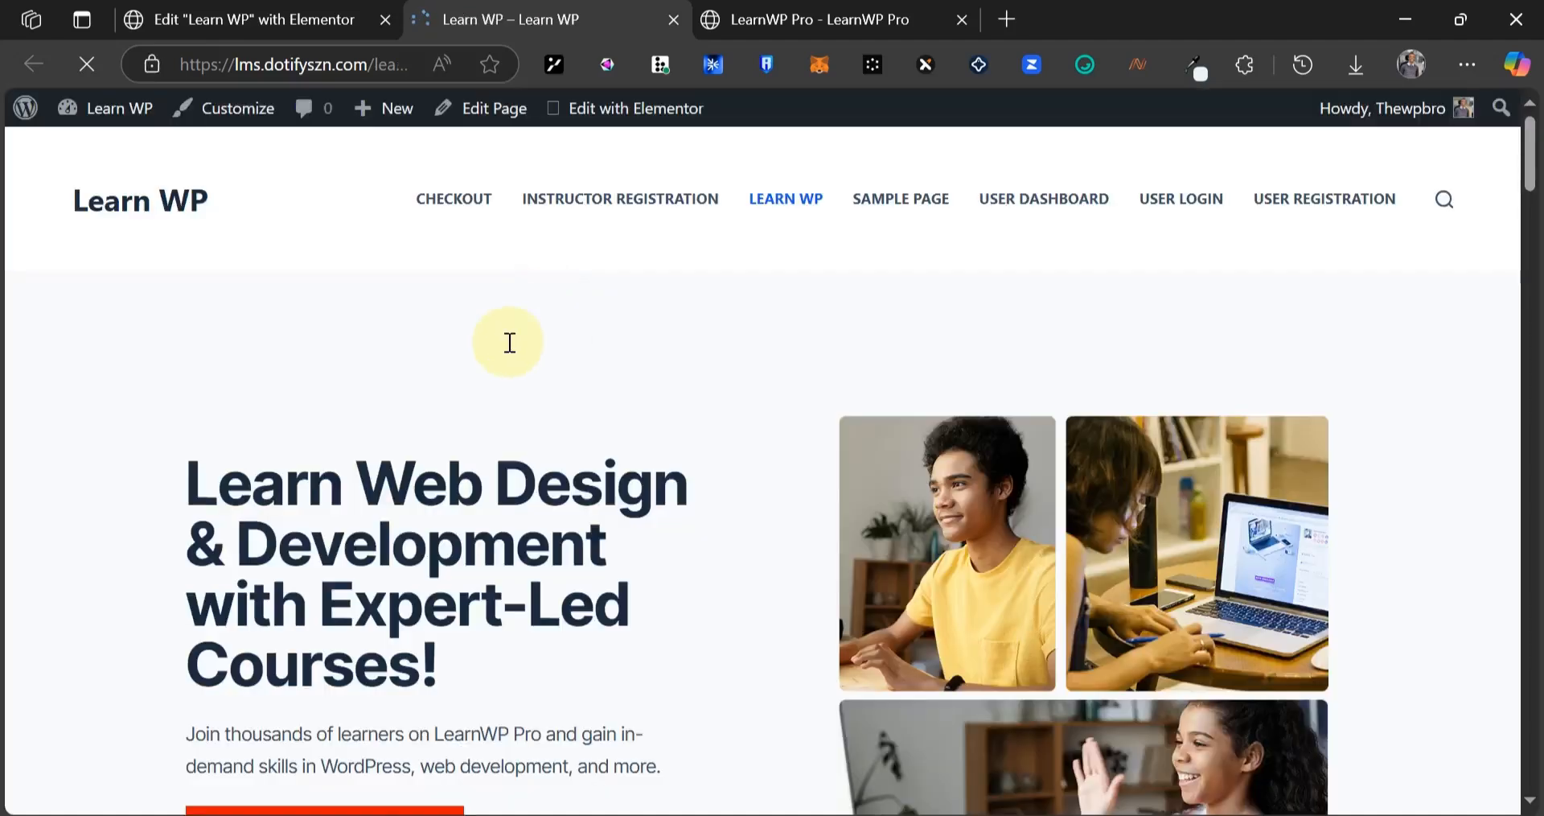
- Examine the live desktop page from the hero through the Why Choose Us and Explore Varieties of Courses sections
scroll(518, 342, down, 7)
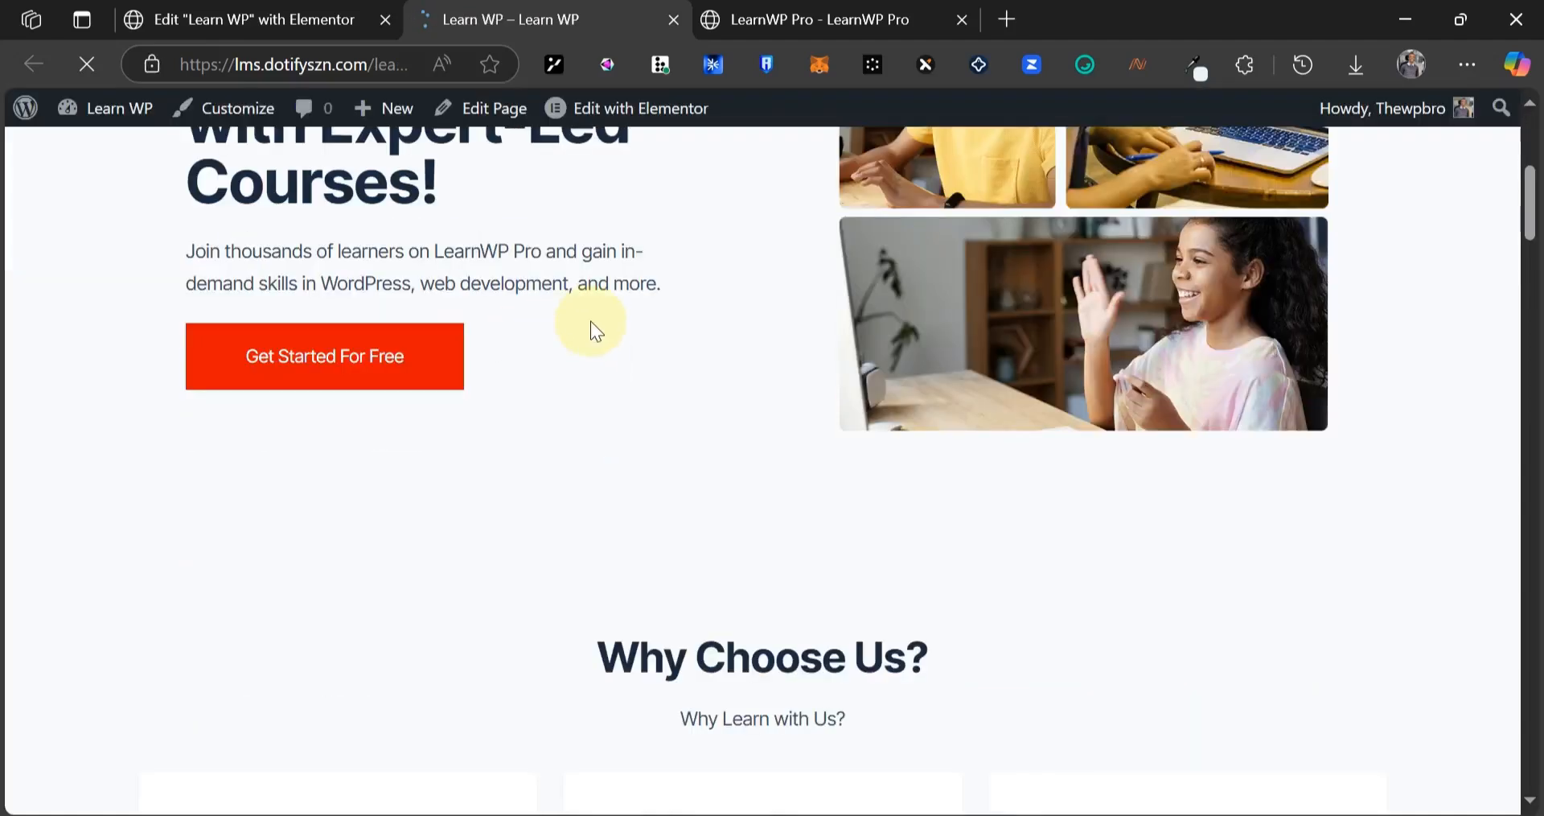
scroll(643, 330, down, 4)
scroll(708, 338, down, 2)
scroll(708, 337, down, 6)
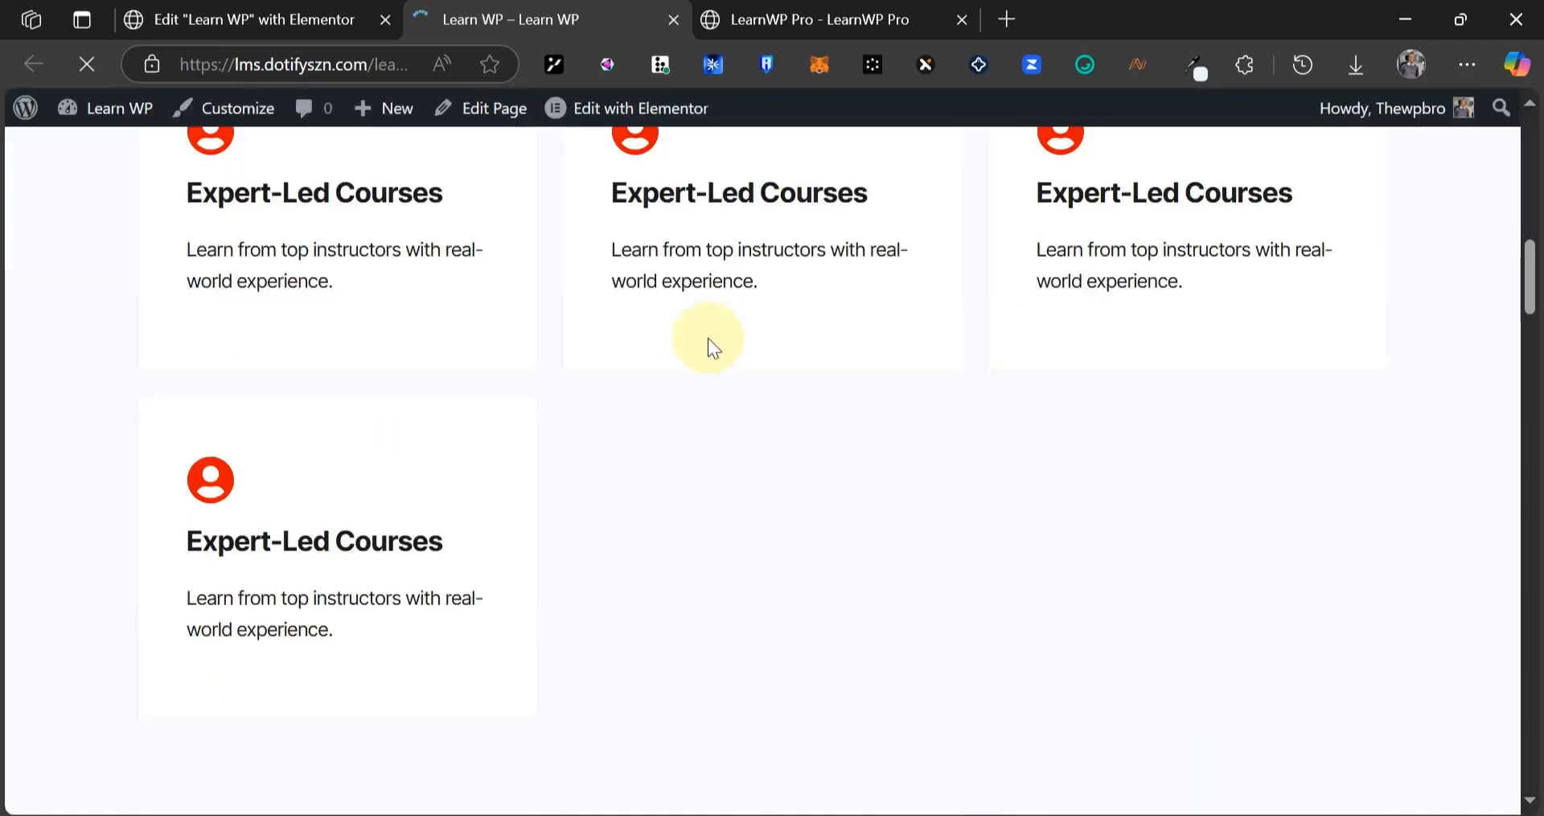
scroll(485, 400, up, 1)
scroll(466, 406, down, 4)
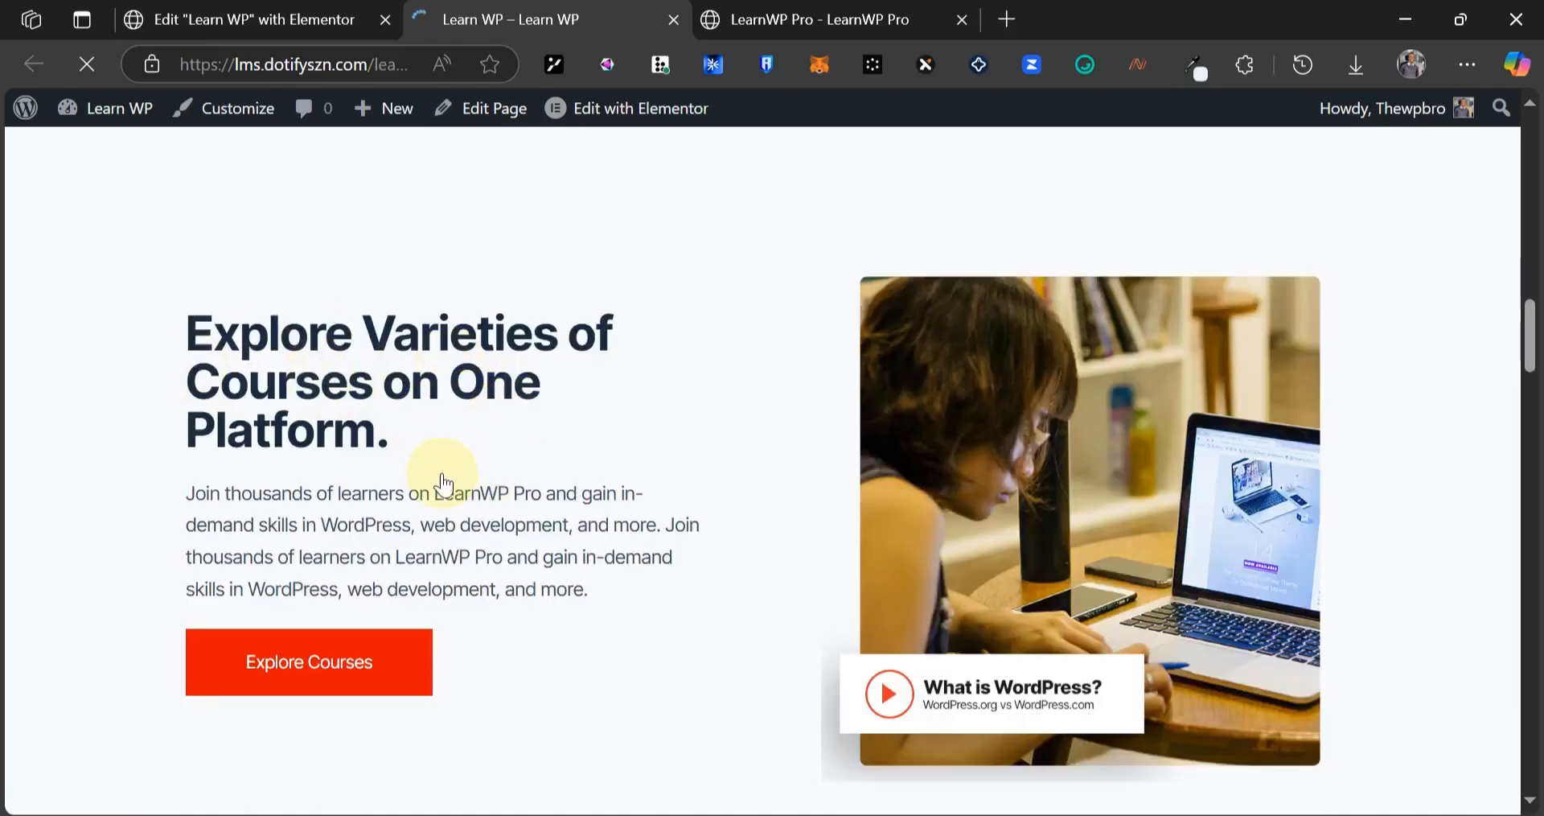
scroll(434, 426, up, 7)
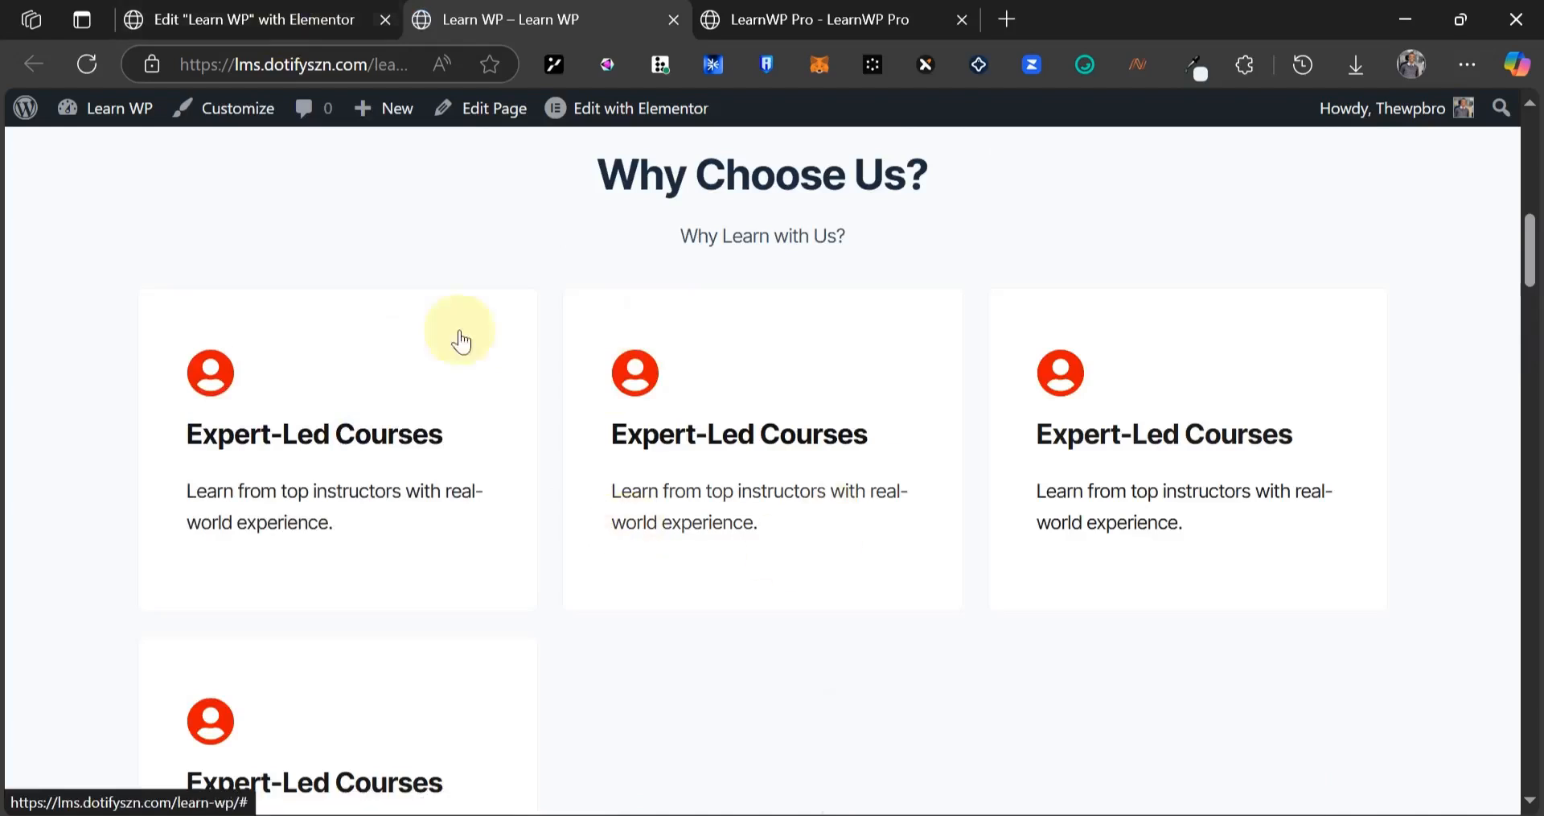
- Back in the Elementor editor's desktop view, set the Why Choose Us card grid to 4 columns and 1 row
click(382, 6)
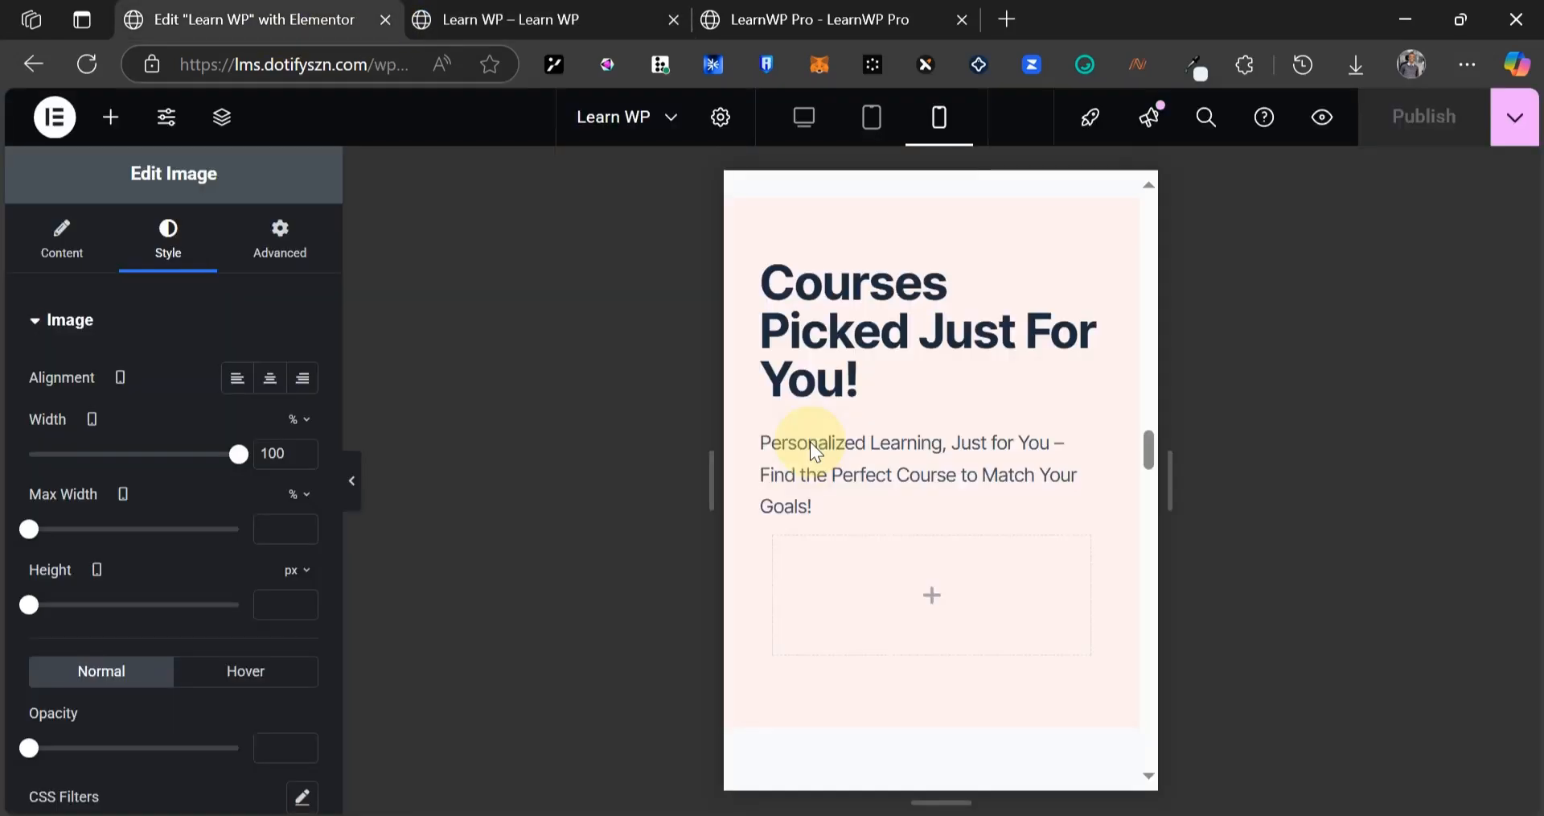
click(795, 141)
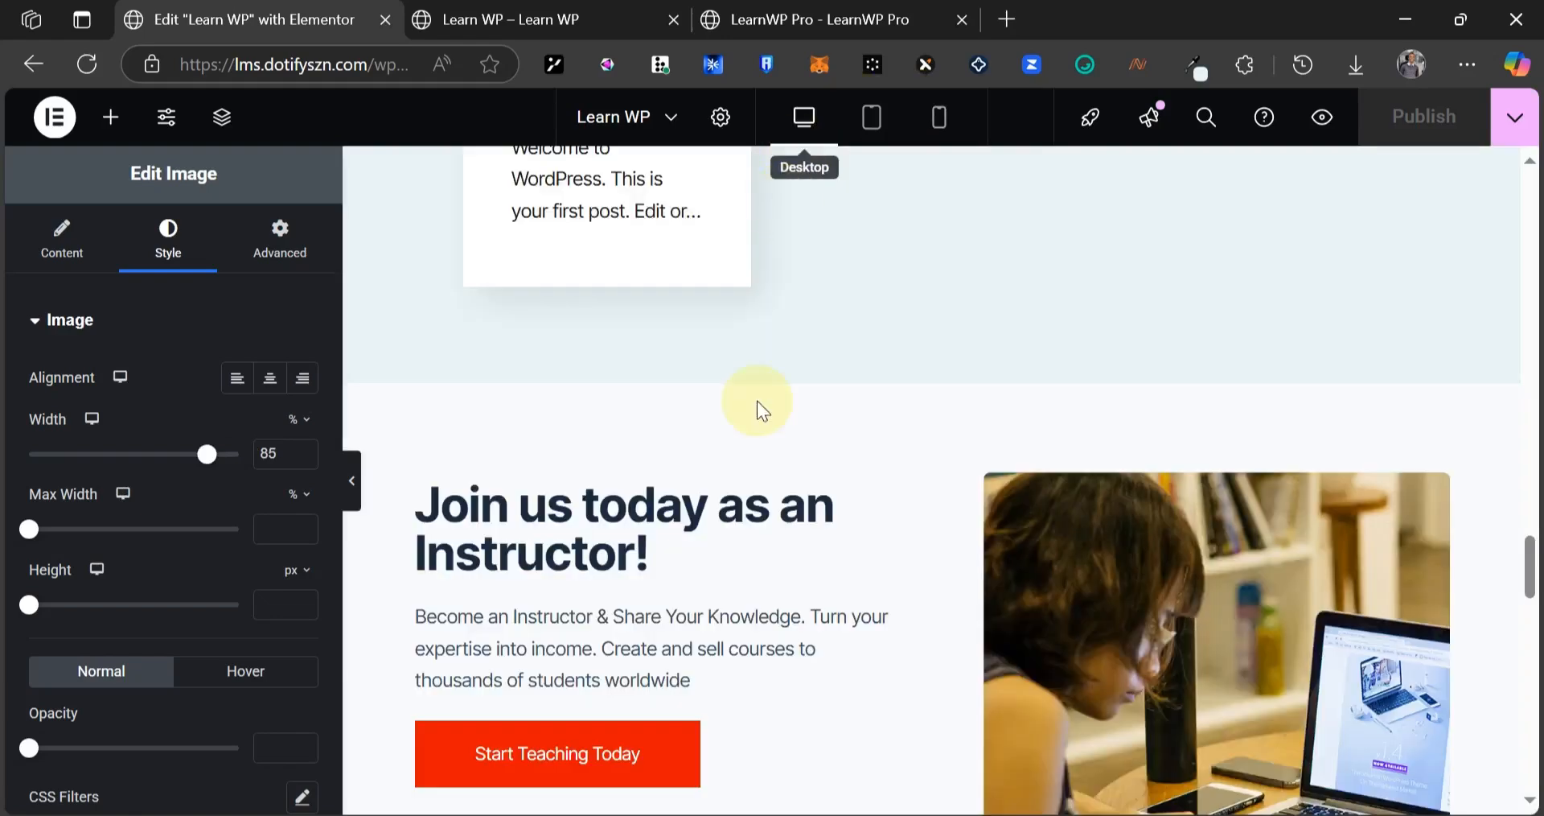
scroll(760, 406, down, 10)
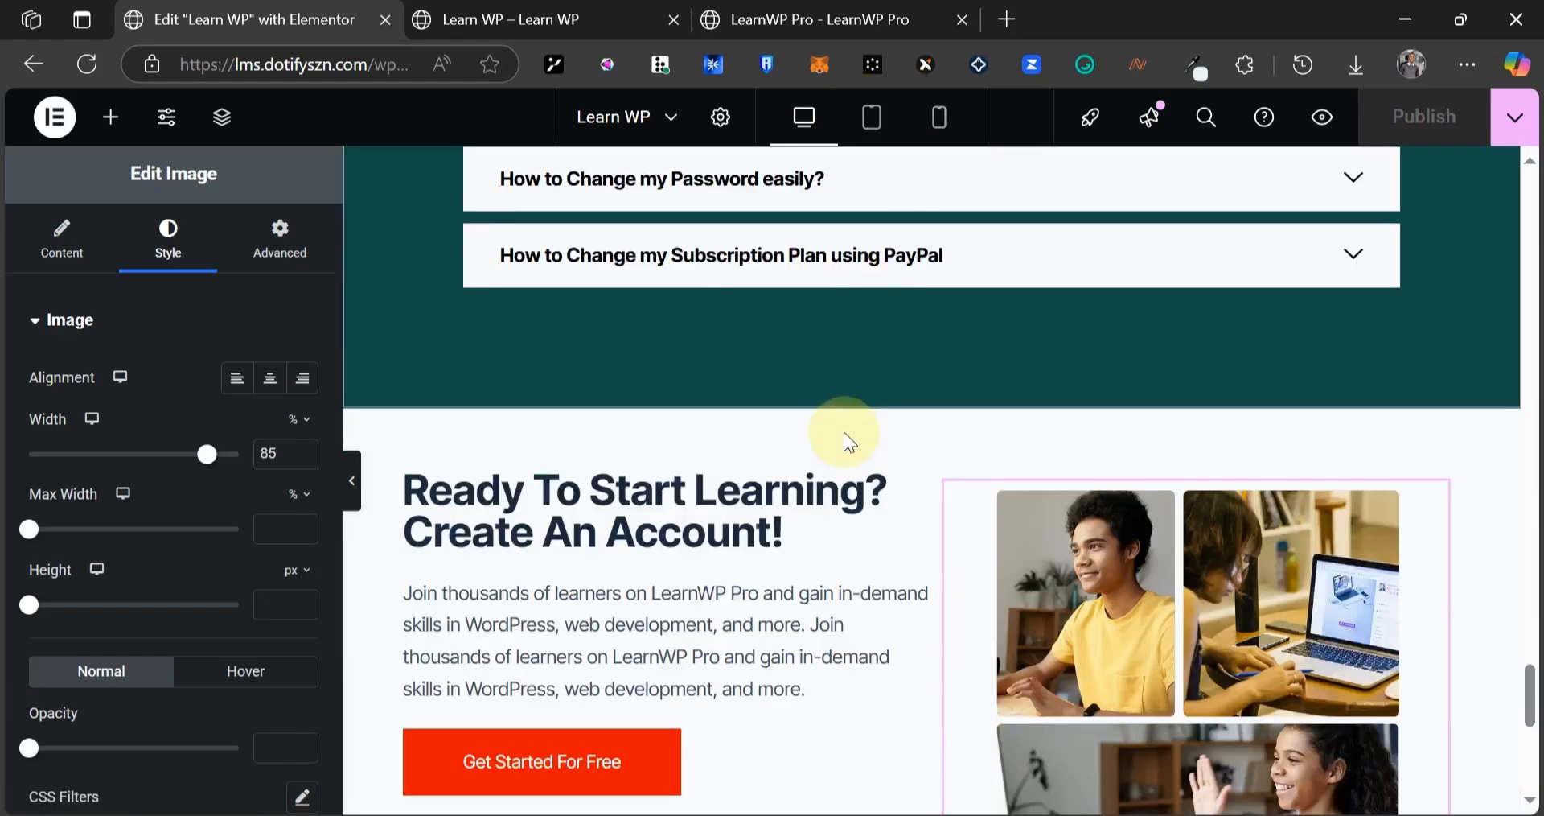
scroll(843, 434, up, 15)
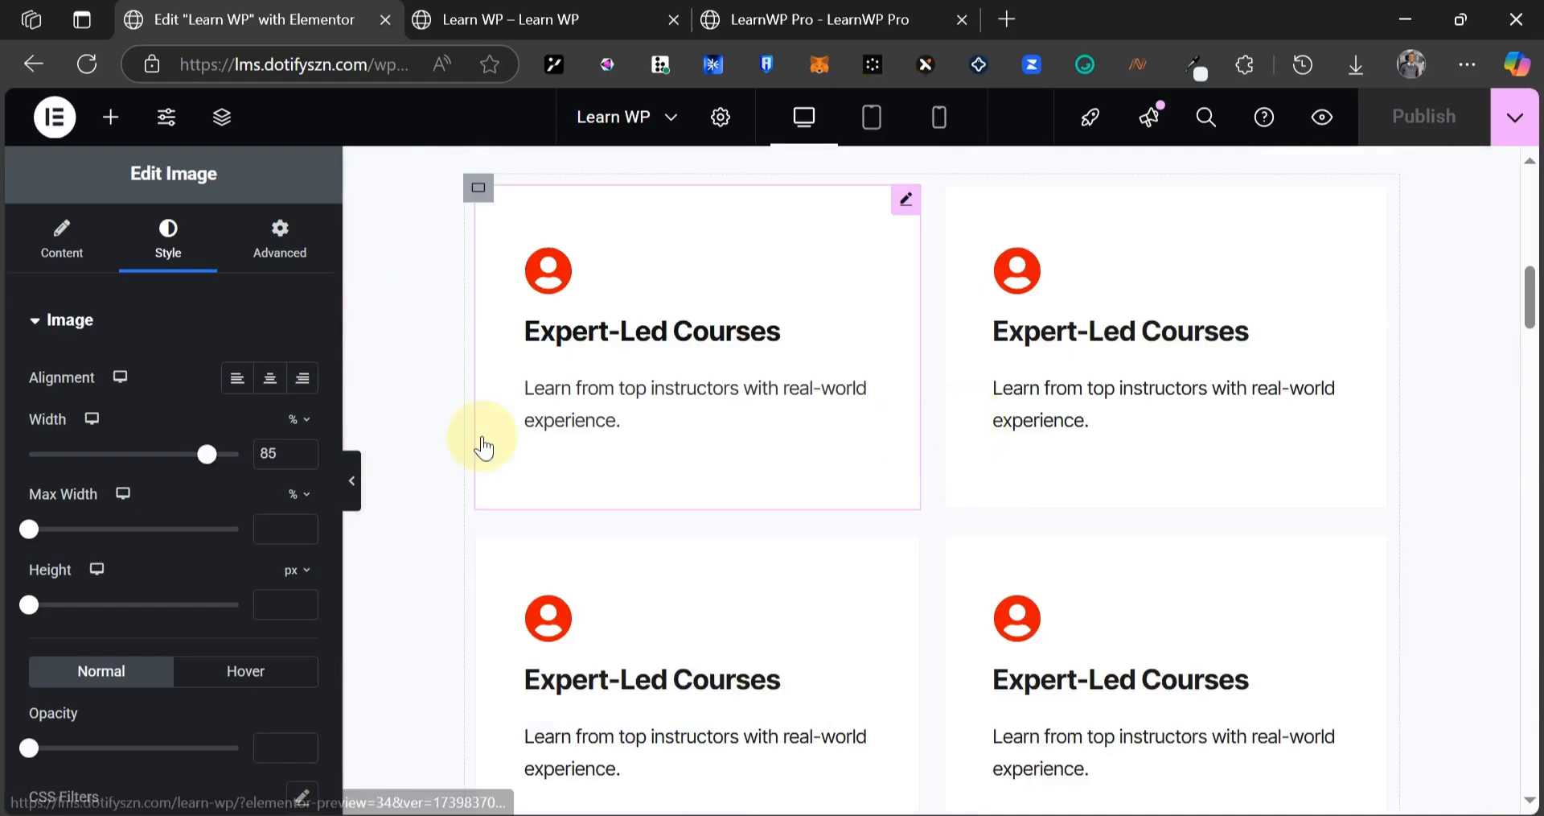
click(482, 438)
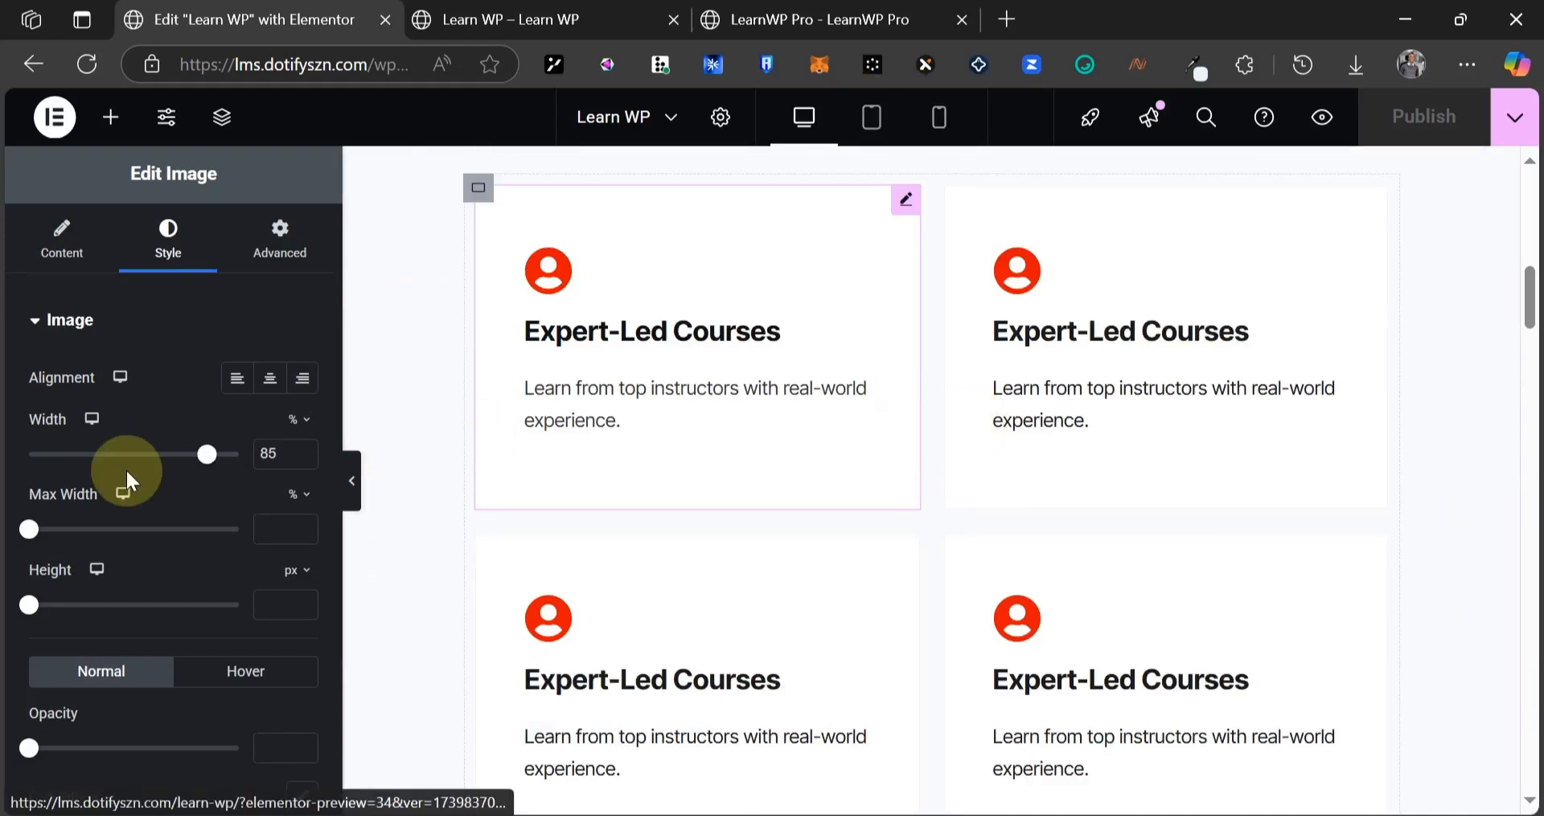
scroll(140, 468, down, 7)
scroll(178, 419, up, 3)
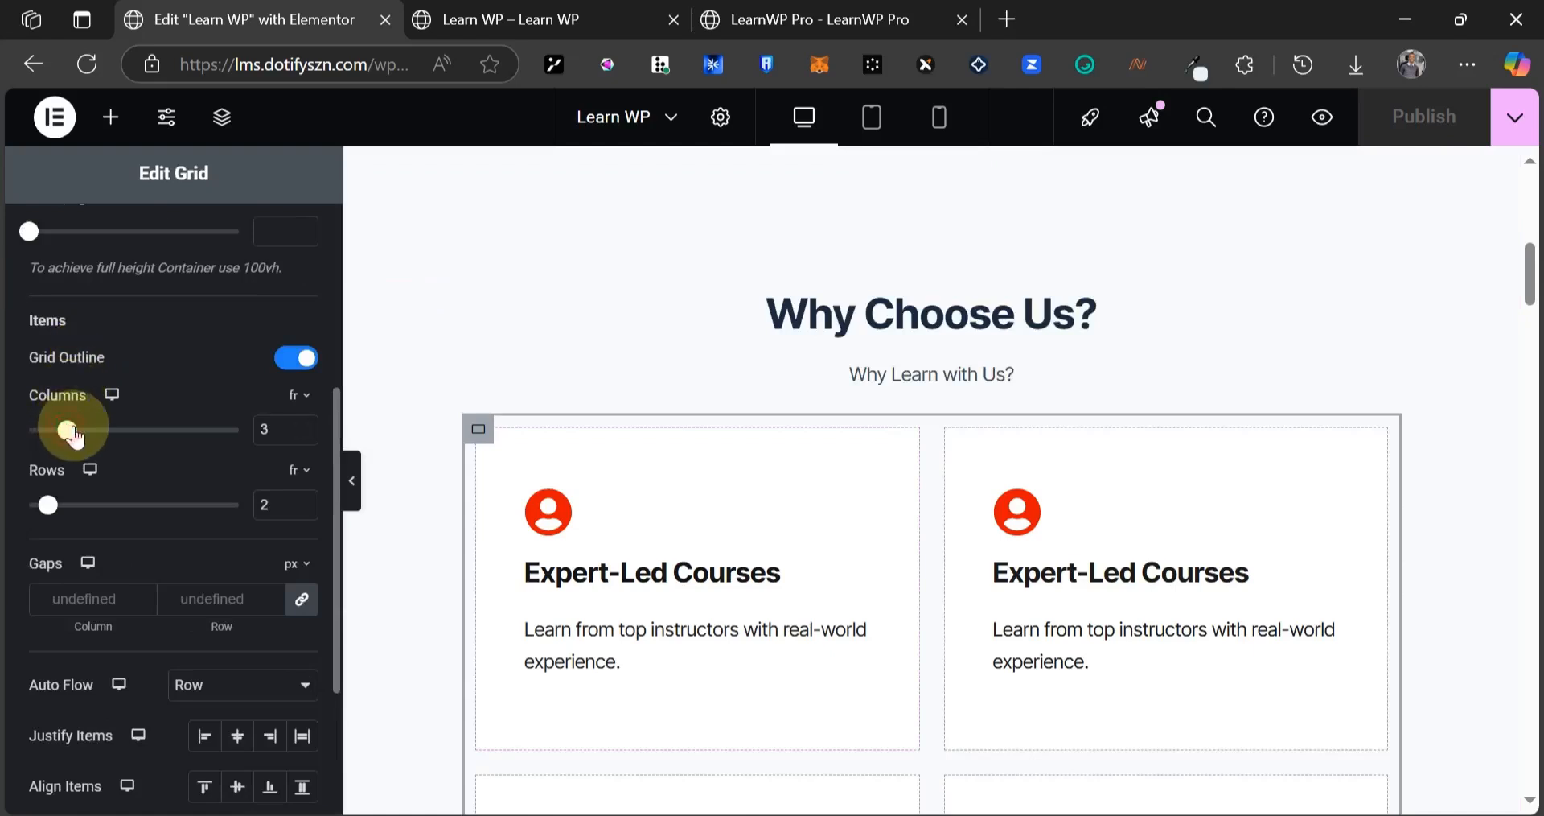
drag(66, 434, 106, 430)
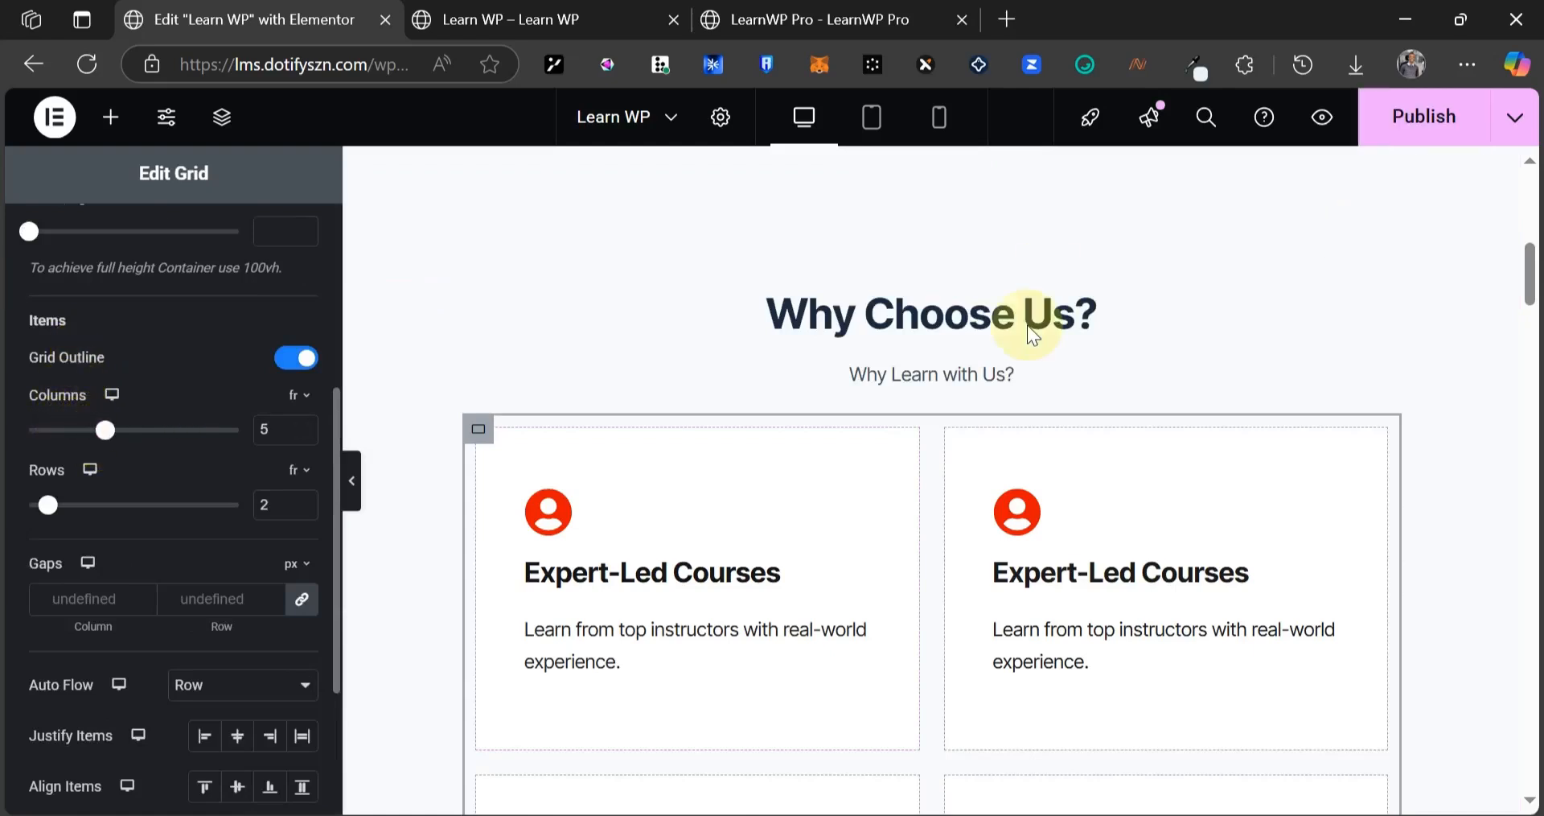
double_click(265, 429)
text(4)
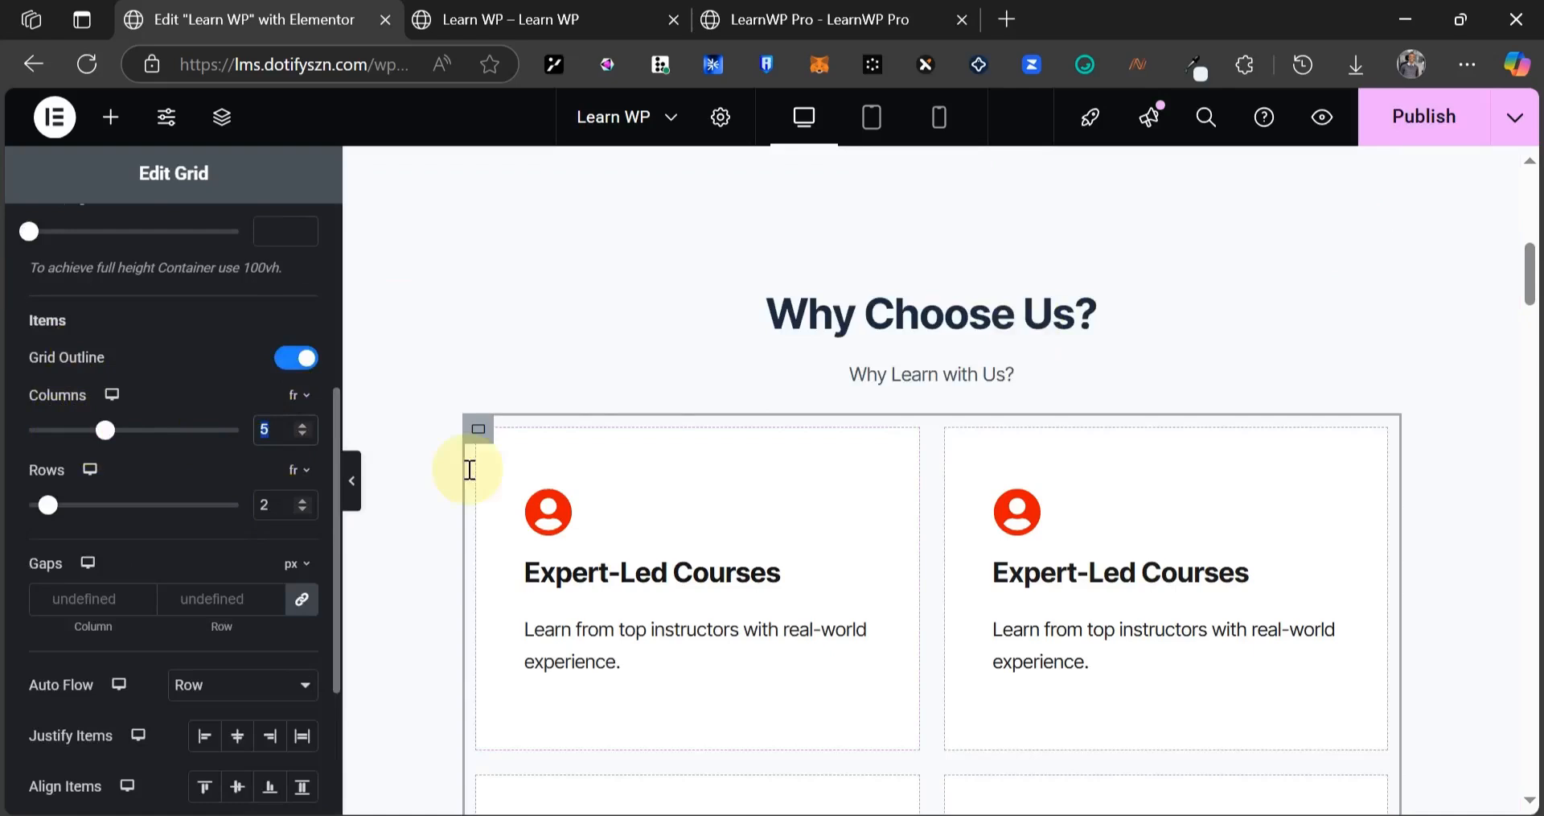
double_click(277, 505)
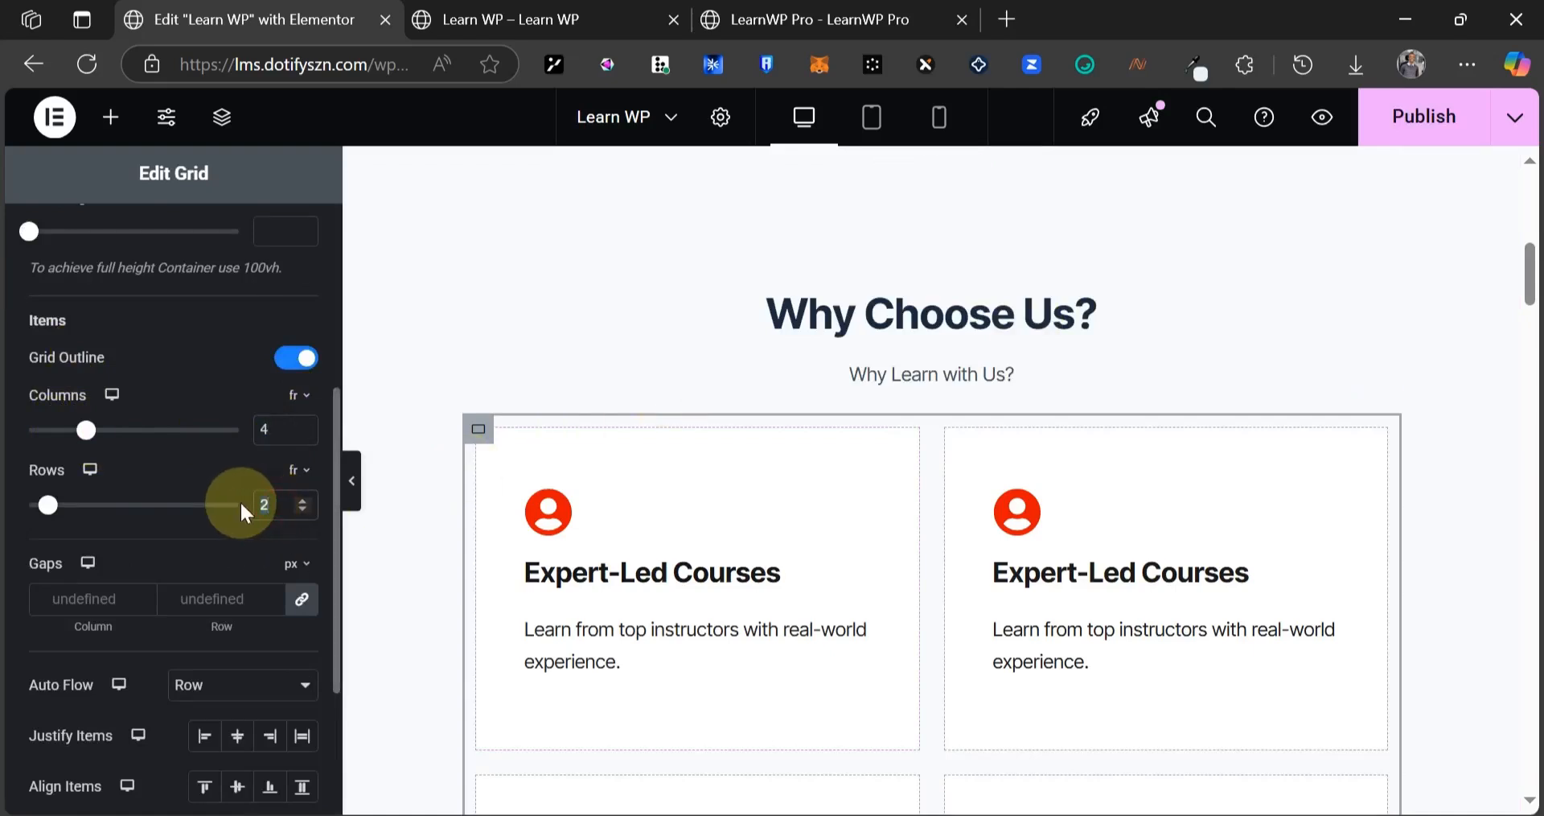
text(1)
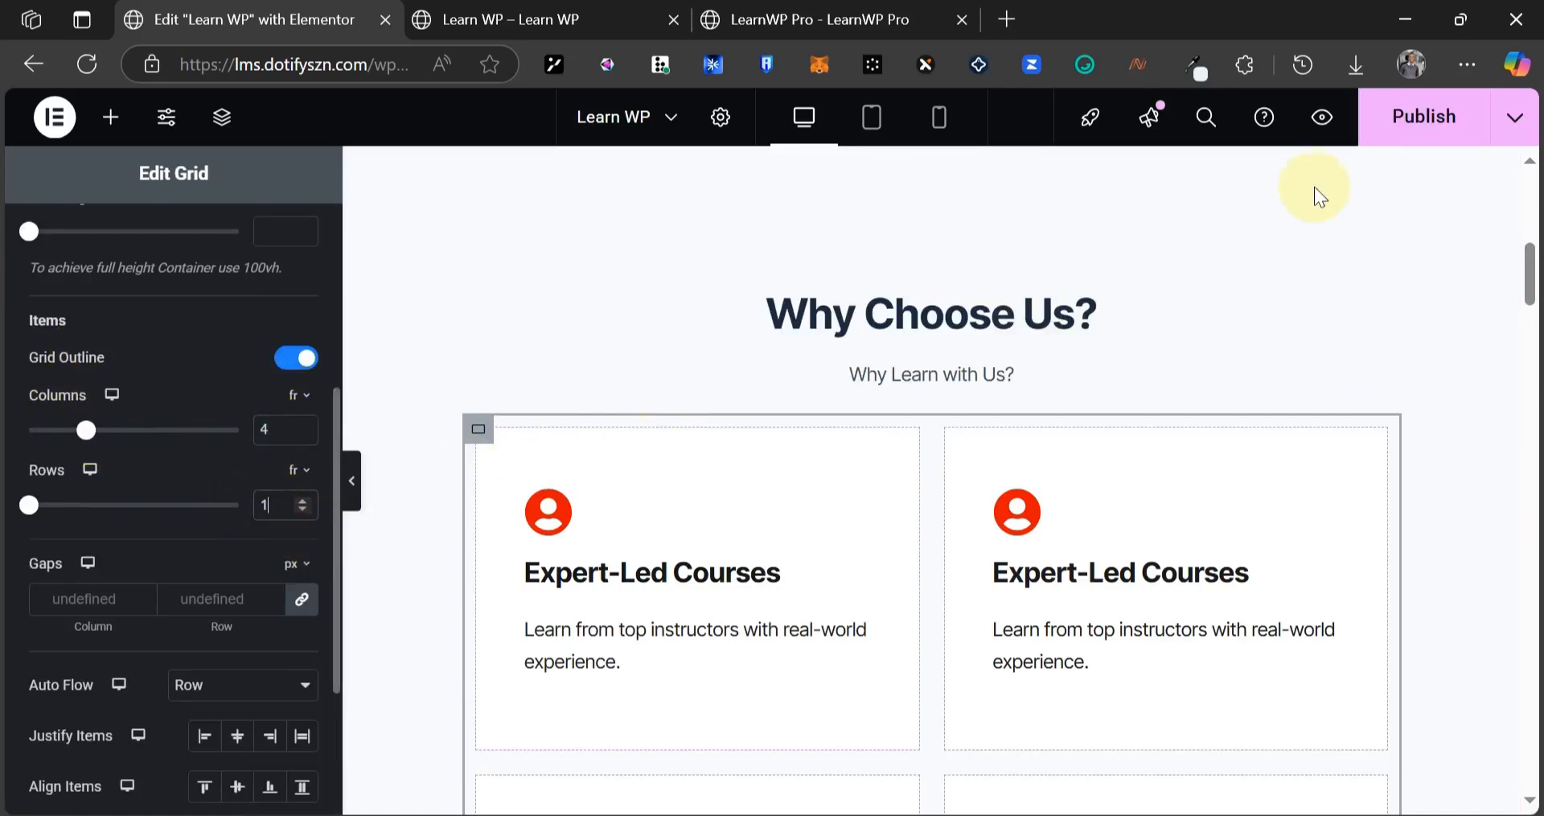
- Publish the page with the updated Why Choose Us grid
click(1428, 132)
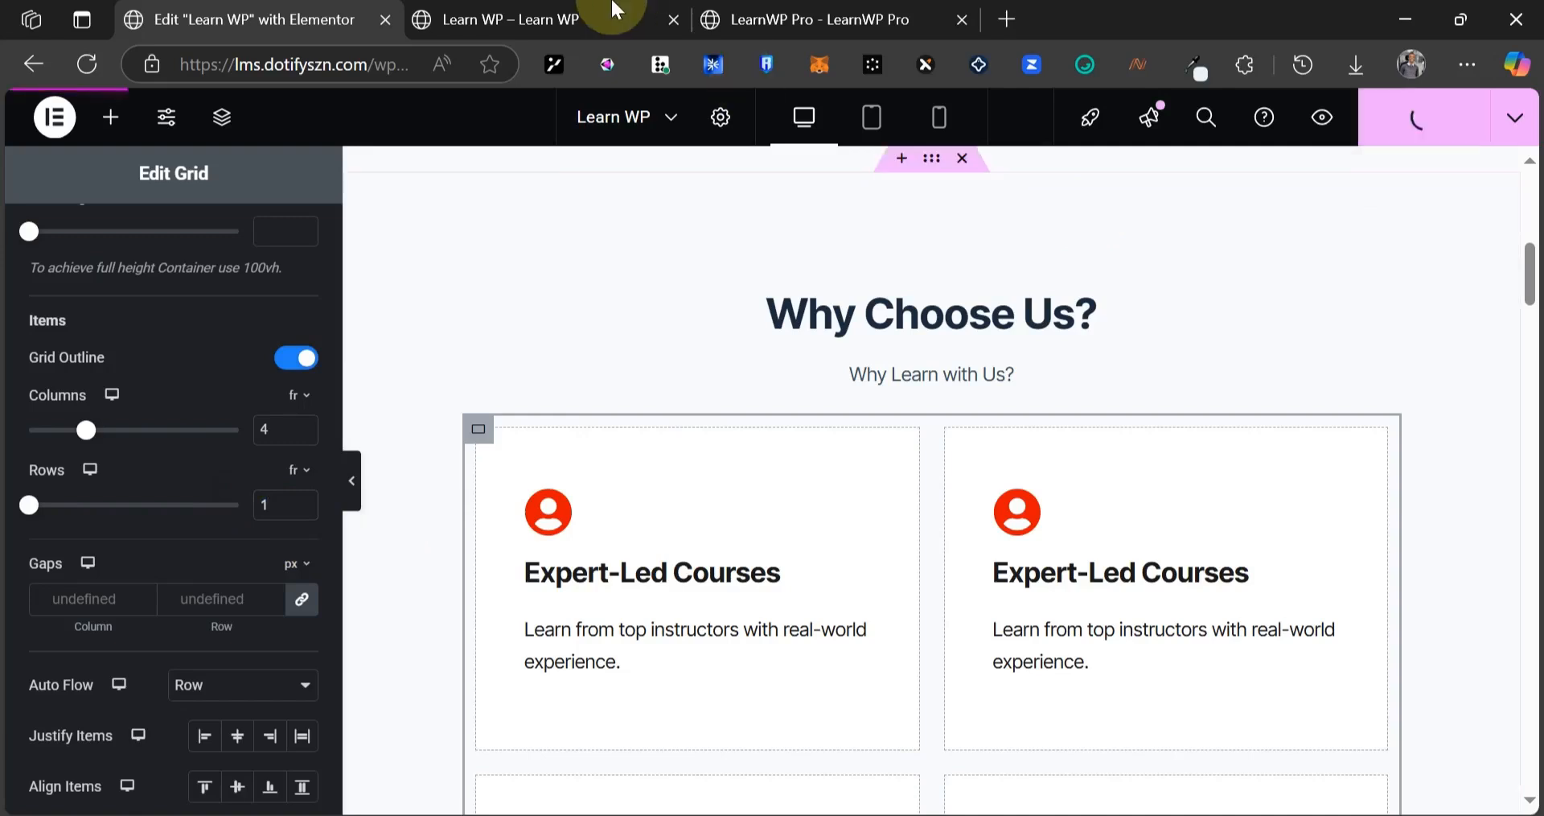
mouse_move(614, 9)
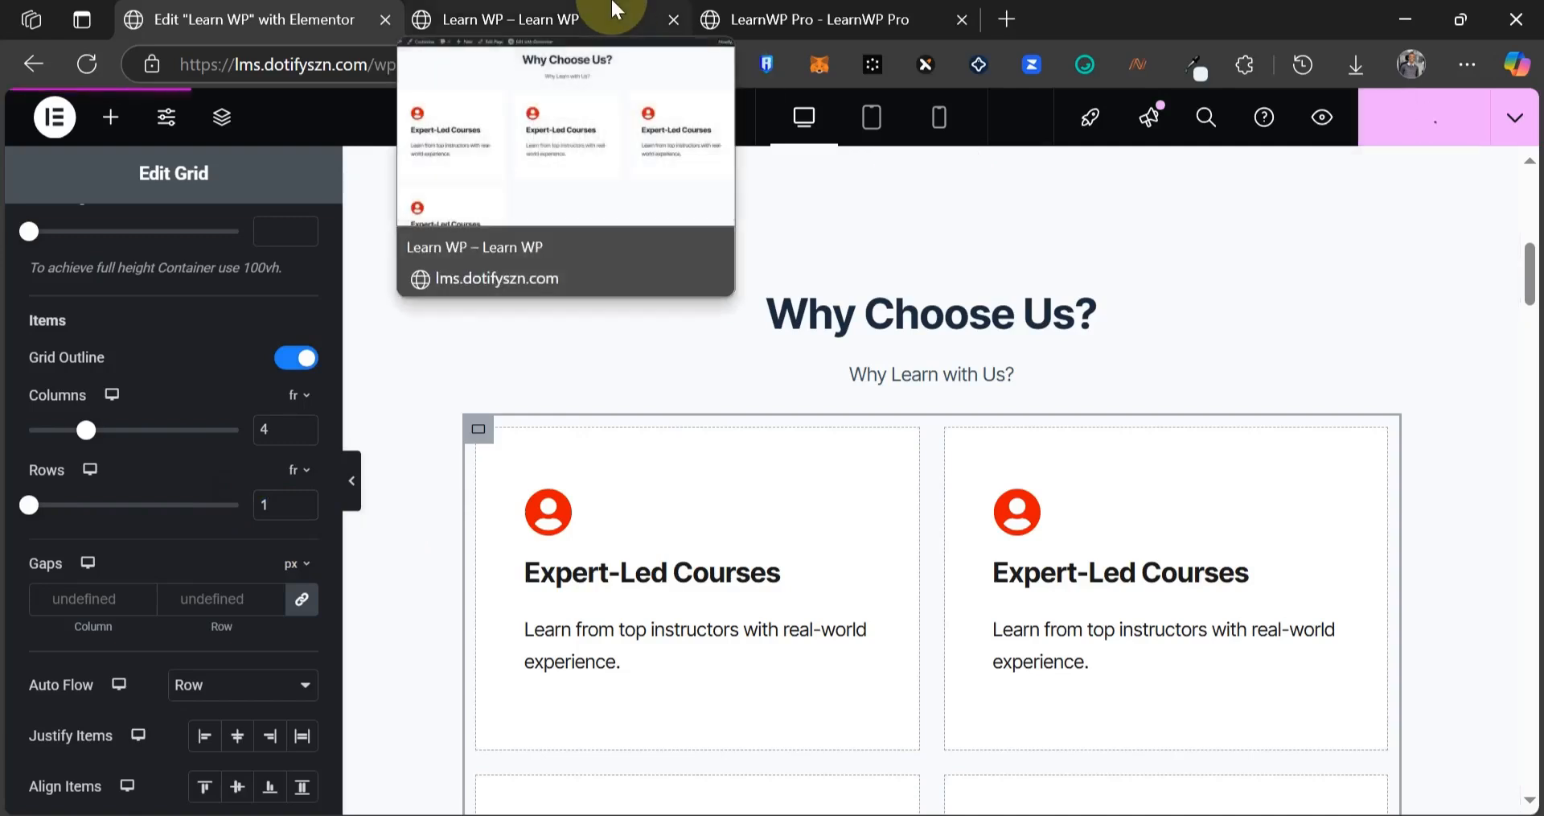
- Reload the live Learn WP page and examine its desktop layout from the Why Choose Us section down to the footer
click(300, 354)
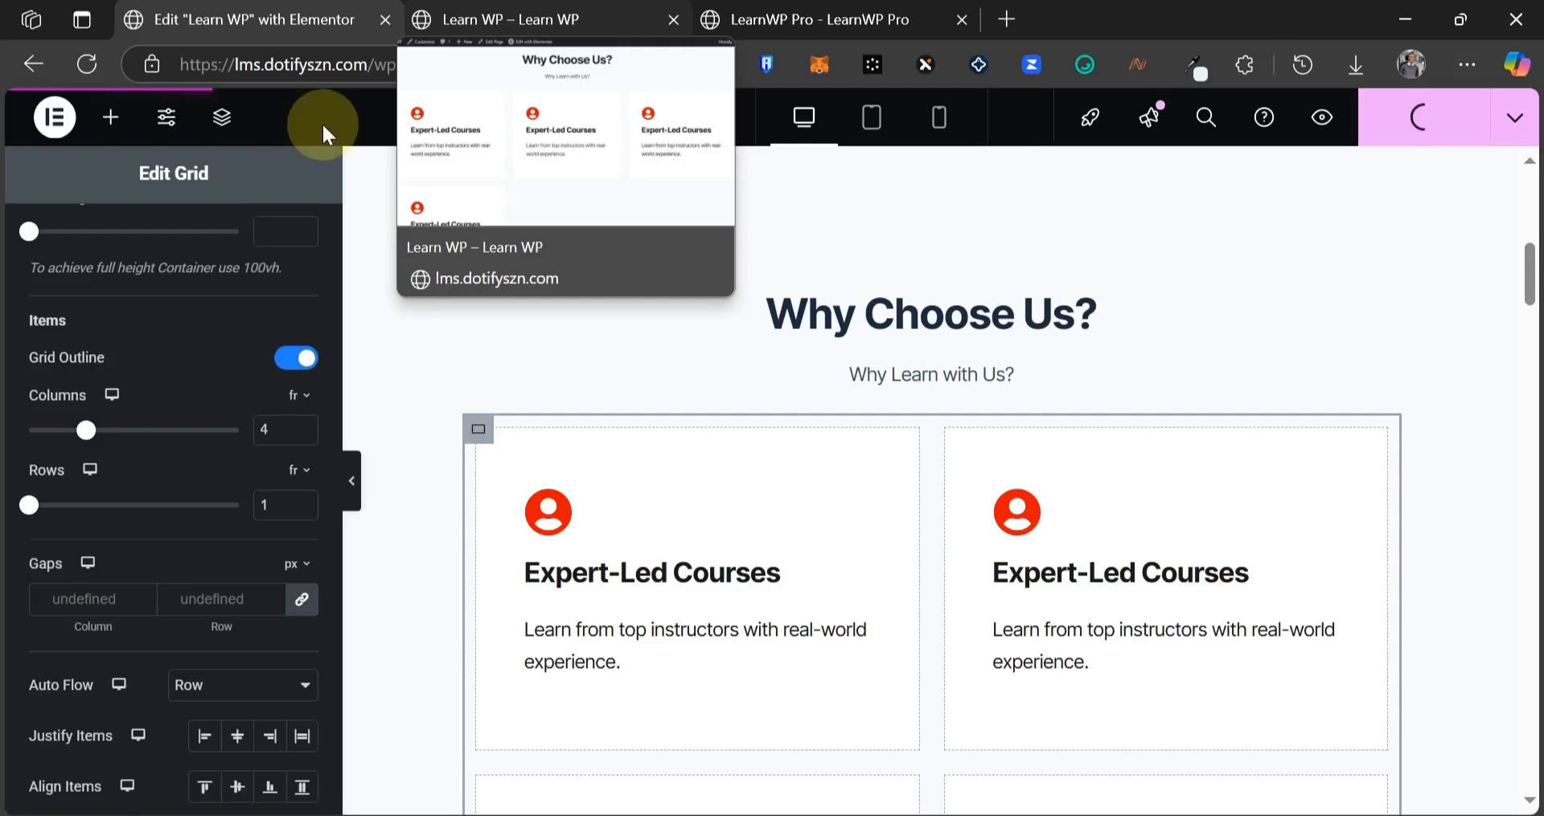
key(ctrl+Tab)
key(F5)
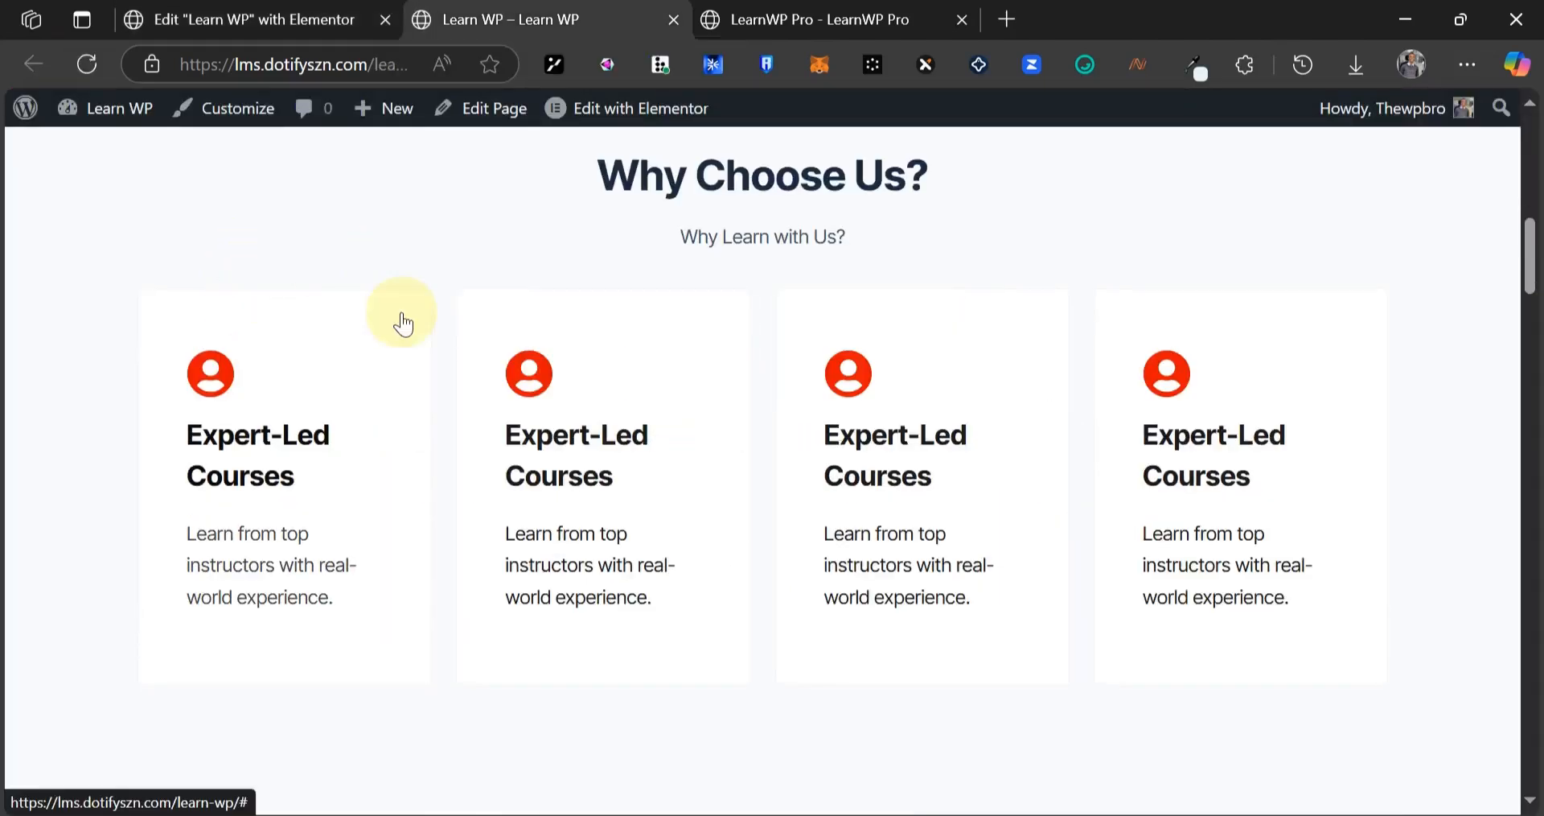
scroll(402, 320, down, 7)
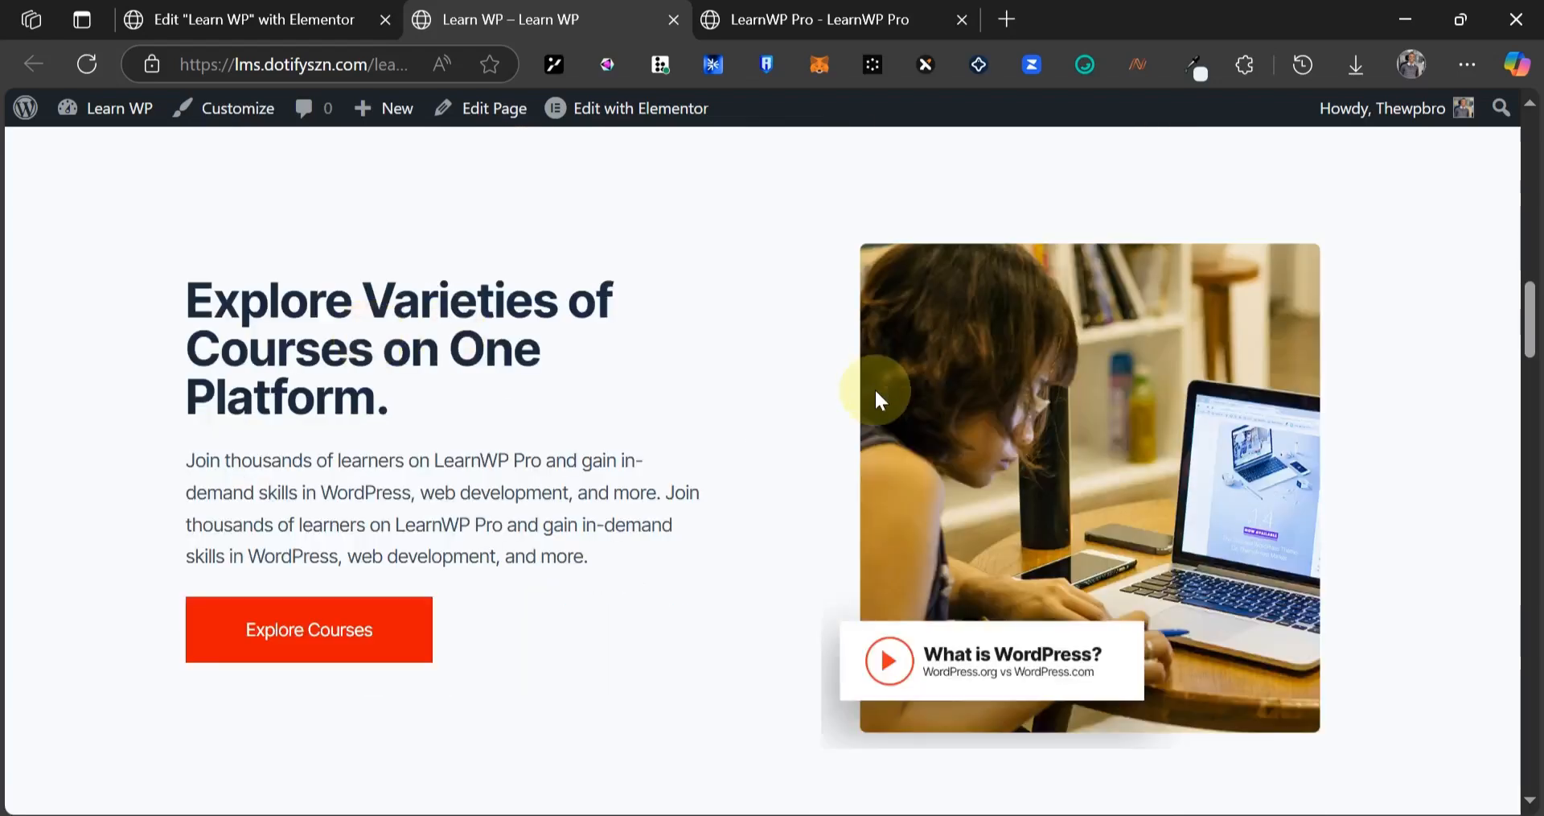
scroll(729, 445, down, 3)
scroll(435, 418, down, 6)
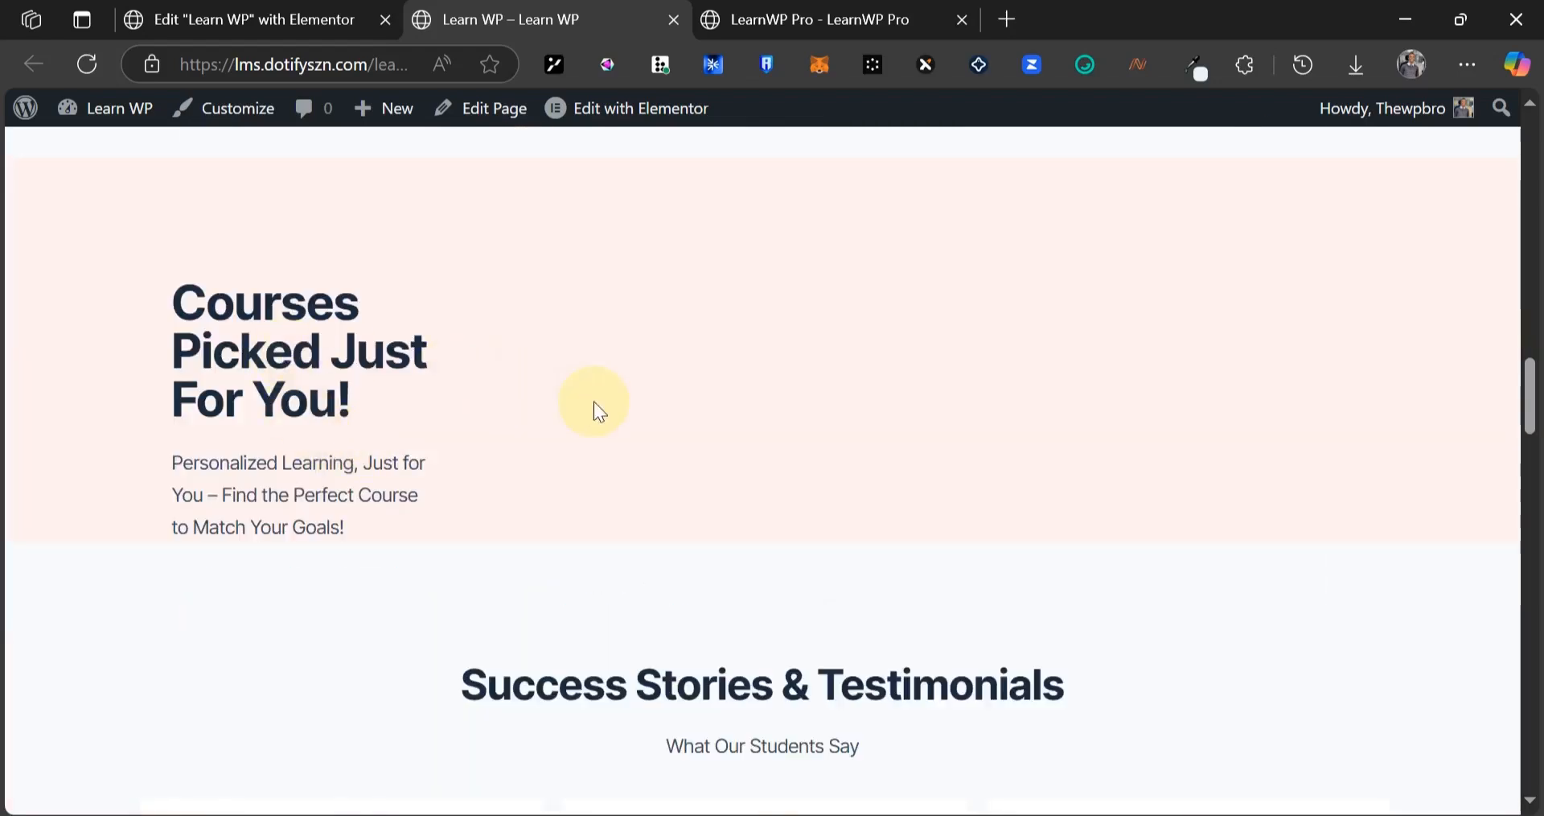
scroll(592, 406, down, 6)
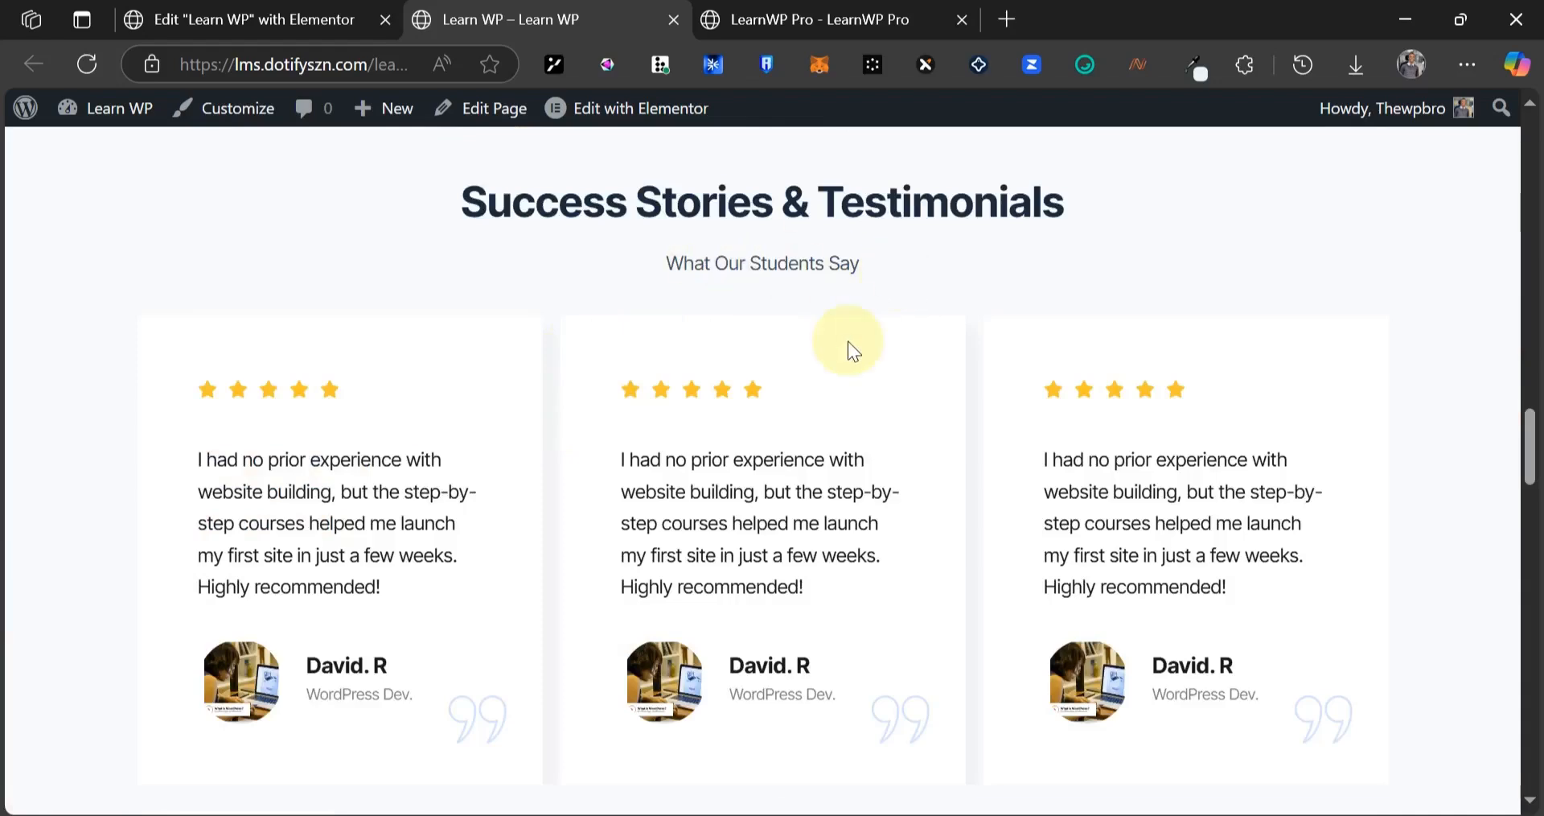
scroll(848, 342, down, 14)
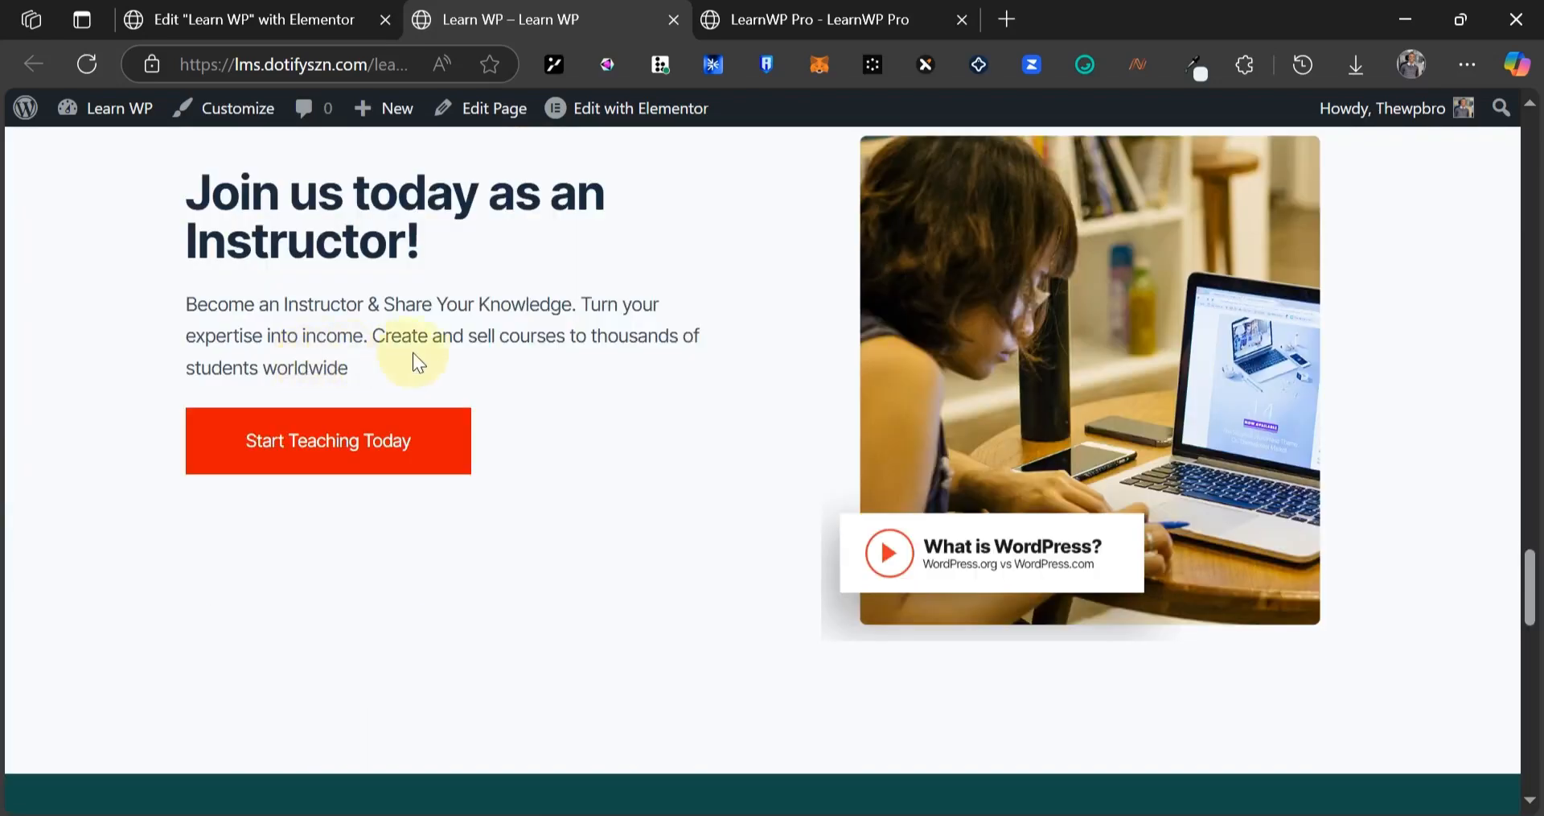
scroll(448, 363, up, 3)
scroll(552, 386, down, 15)
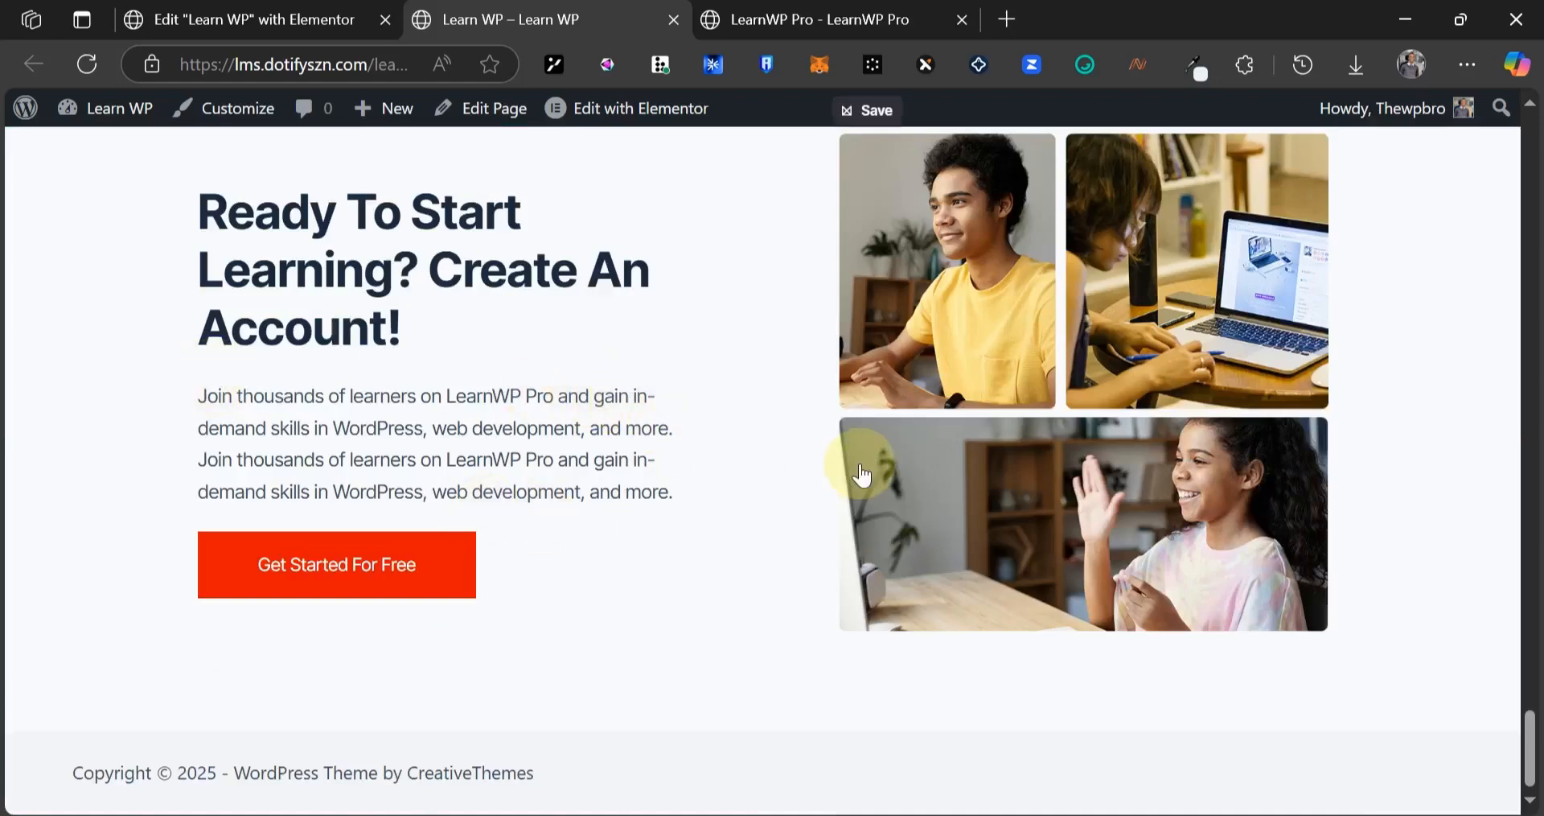
scroll(846, 473, up, 10)
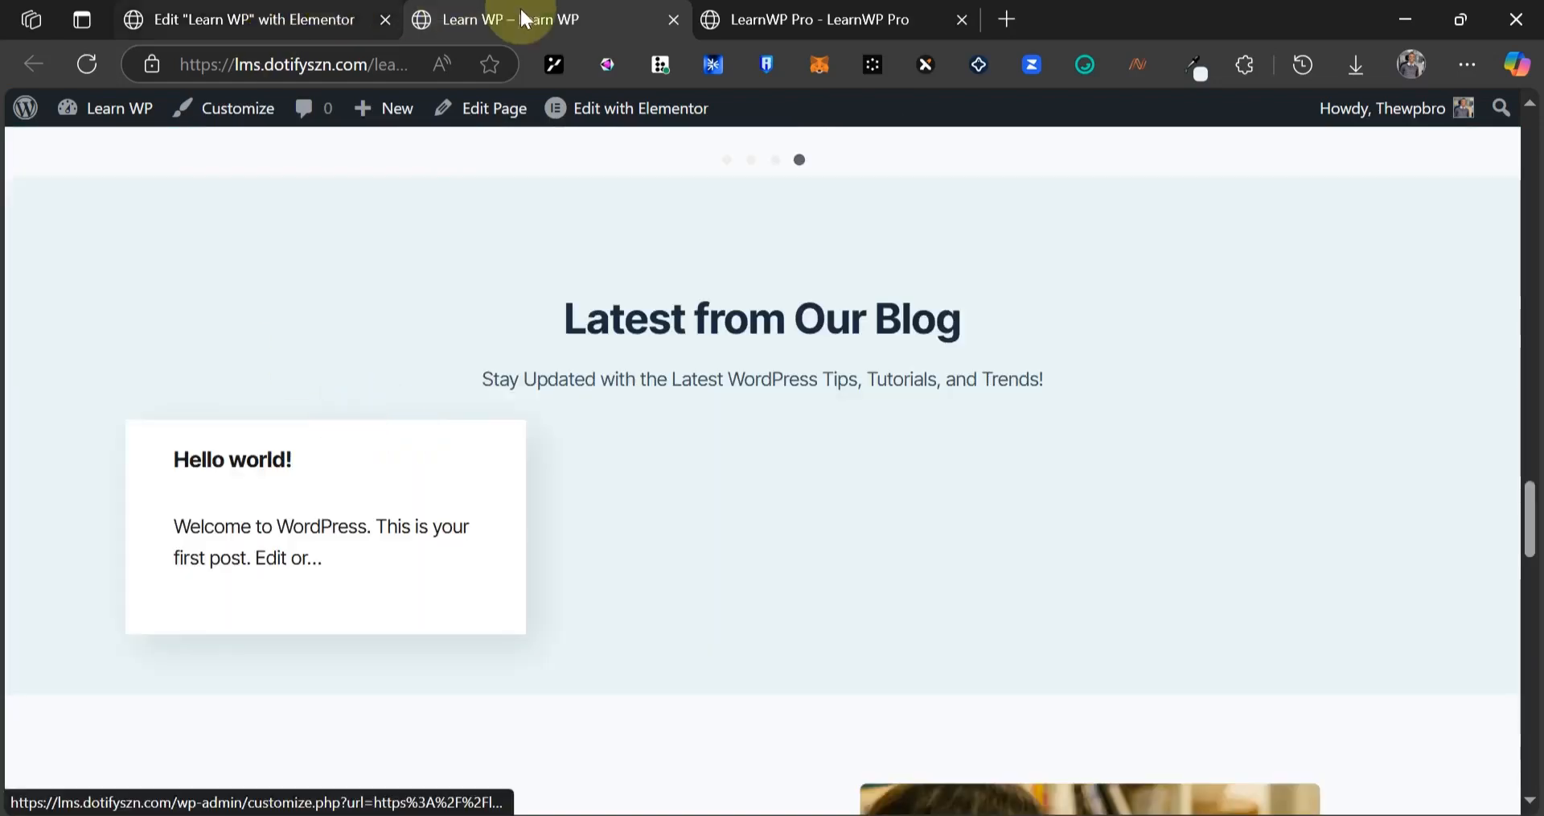
- View the Courses Picked Just For You section on the LearnWP Pro reference site, then return to the Learn WP dashboard
click(109, 124)
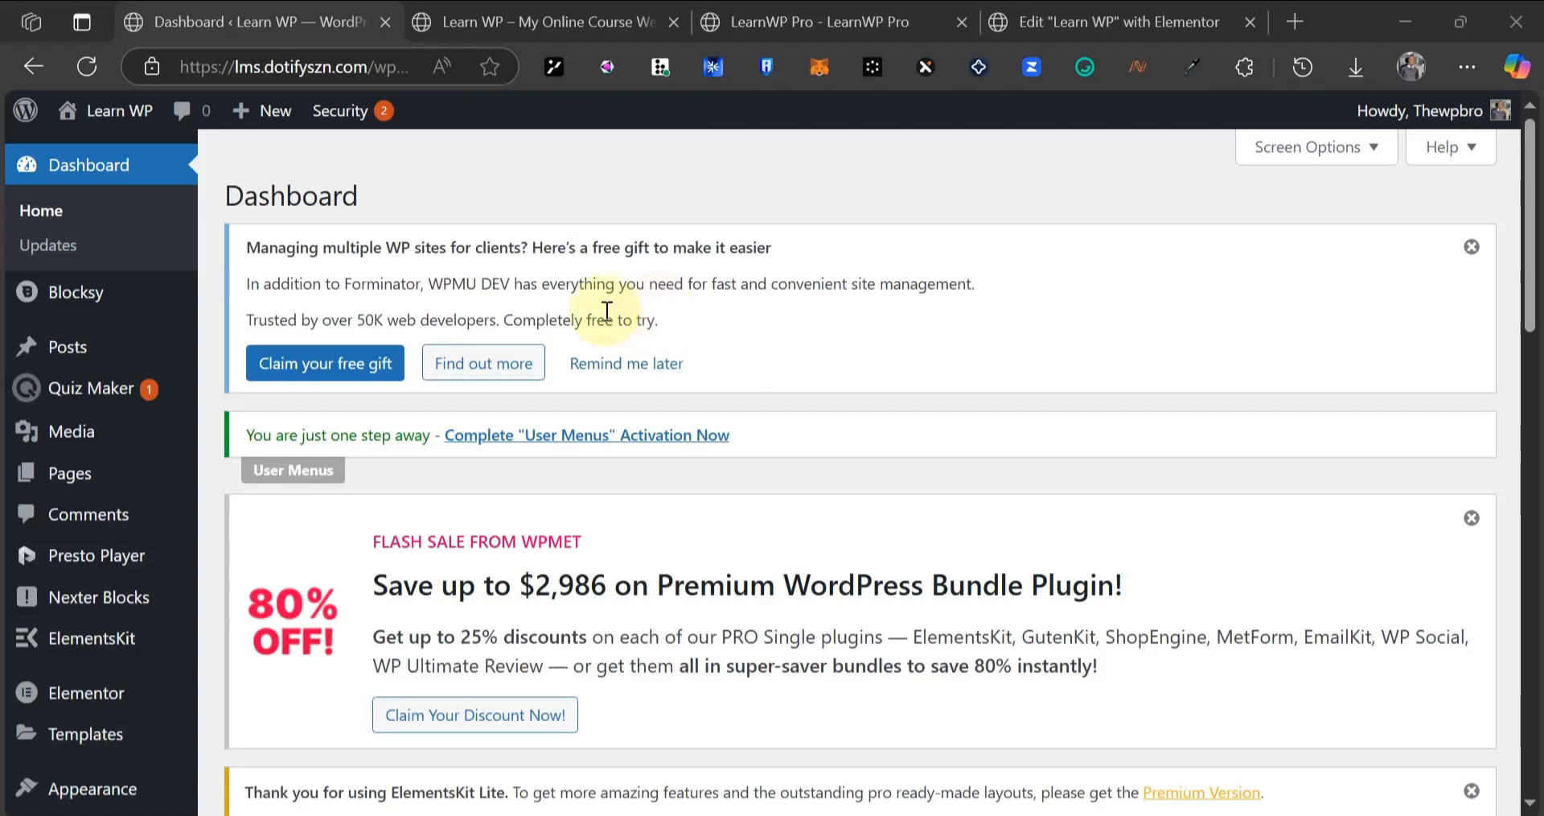
click(579, 11)
click(829, 19)
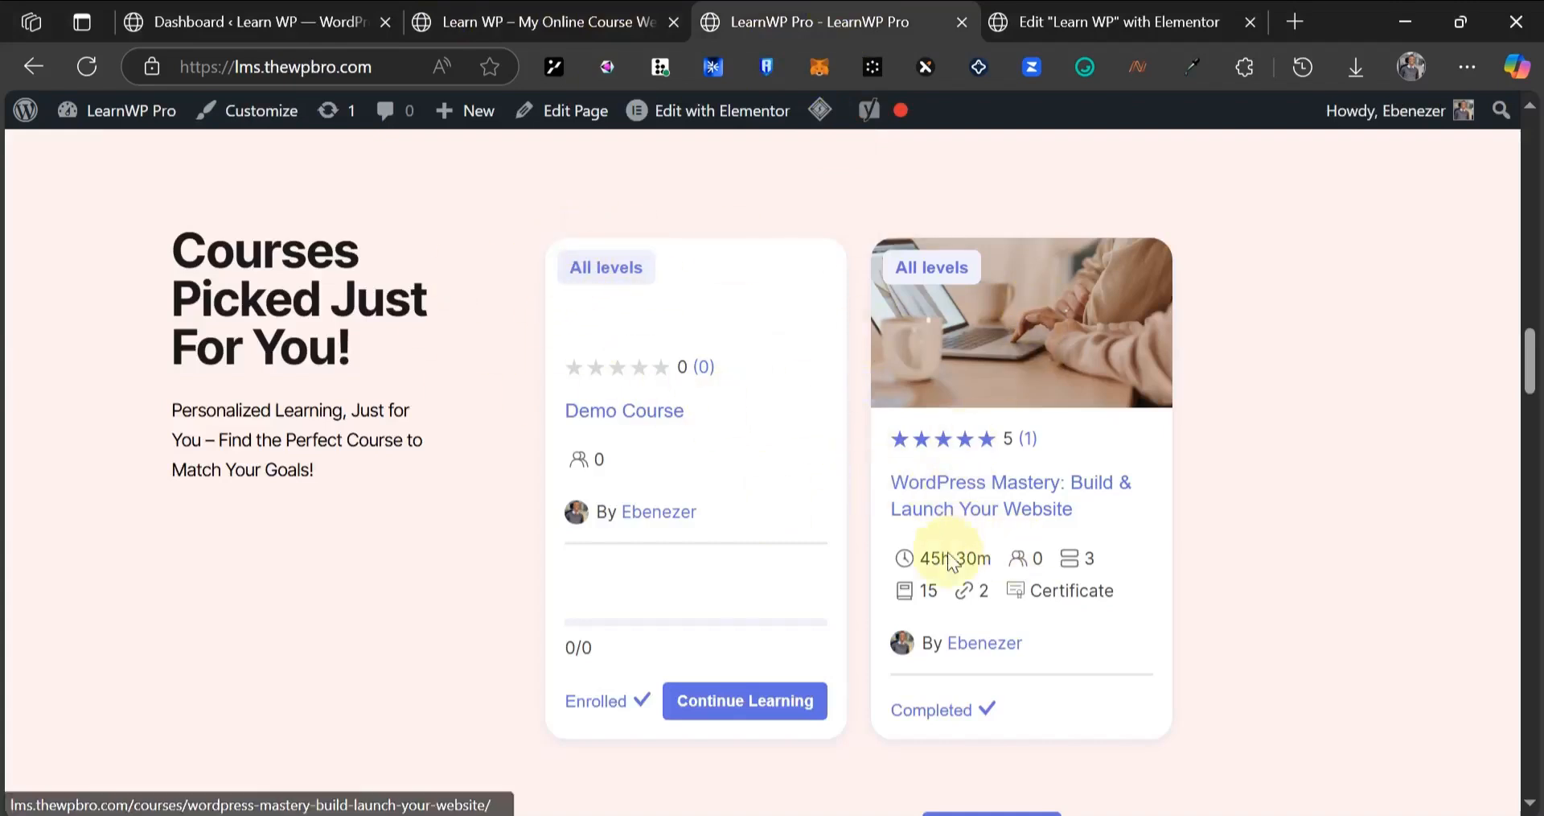
click(217, 21)
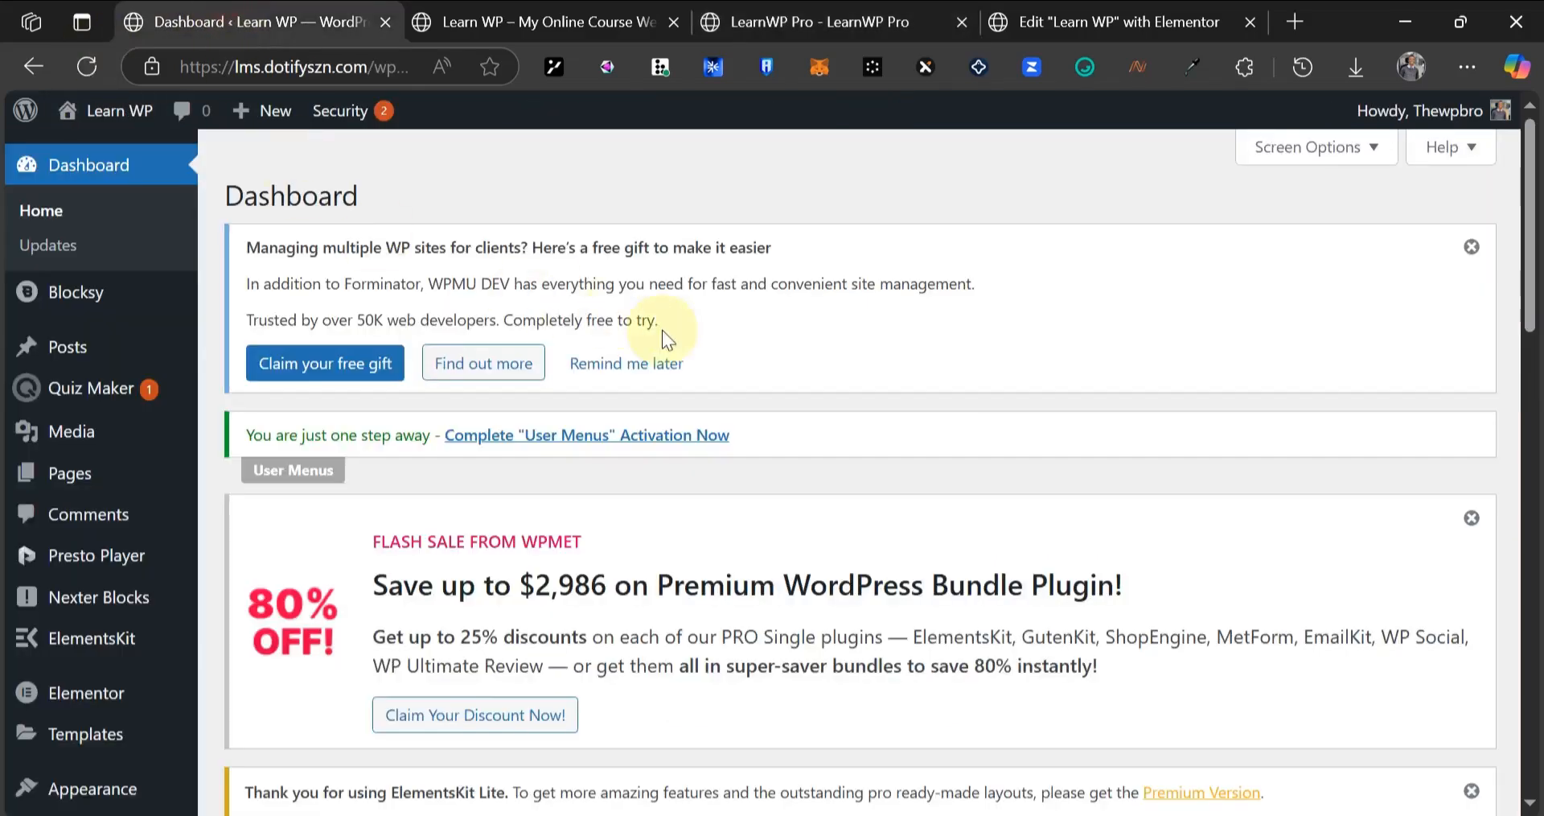
- Create a new synced Nexter Blocks pattern named "Courses"
scroll(332, 555, down, 5)
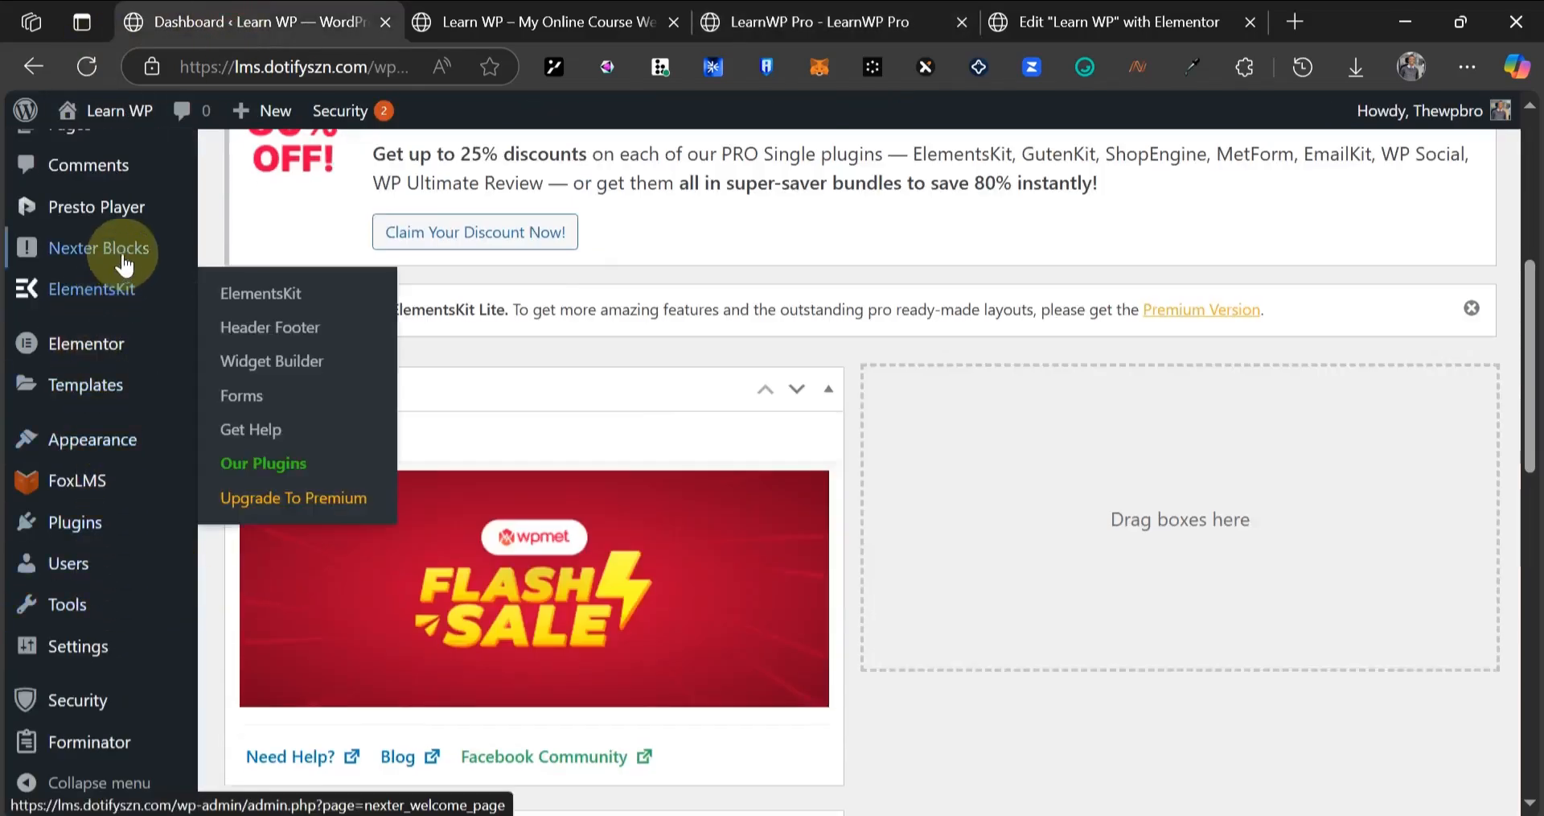
mouse_move(113, 255)
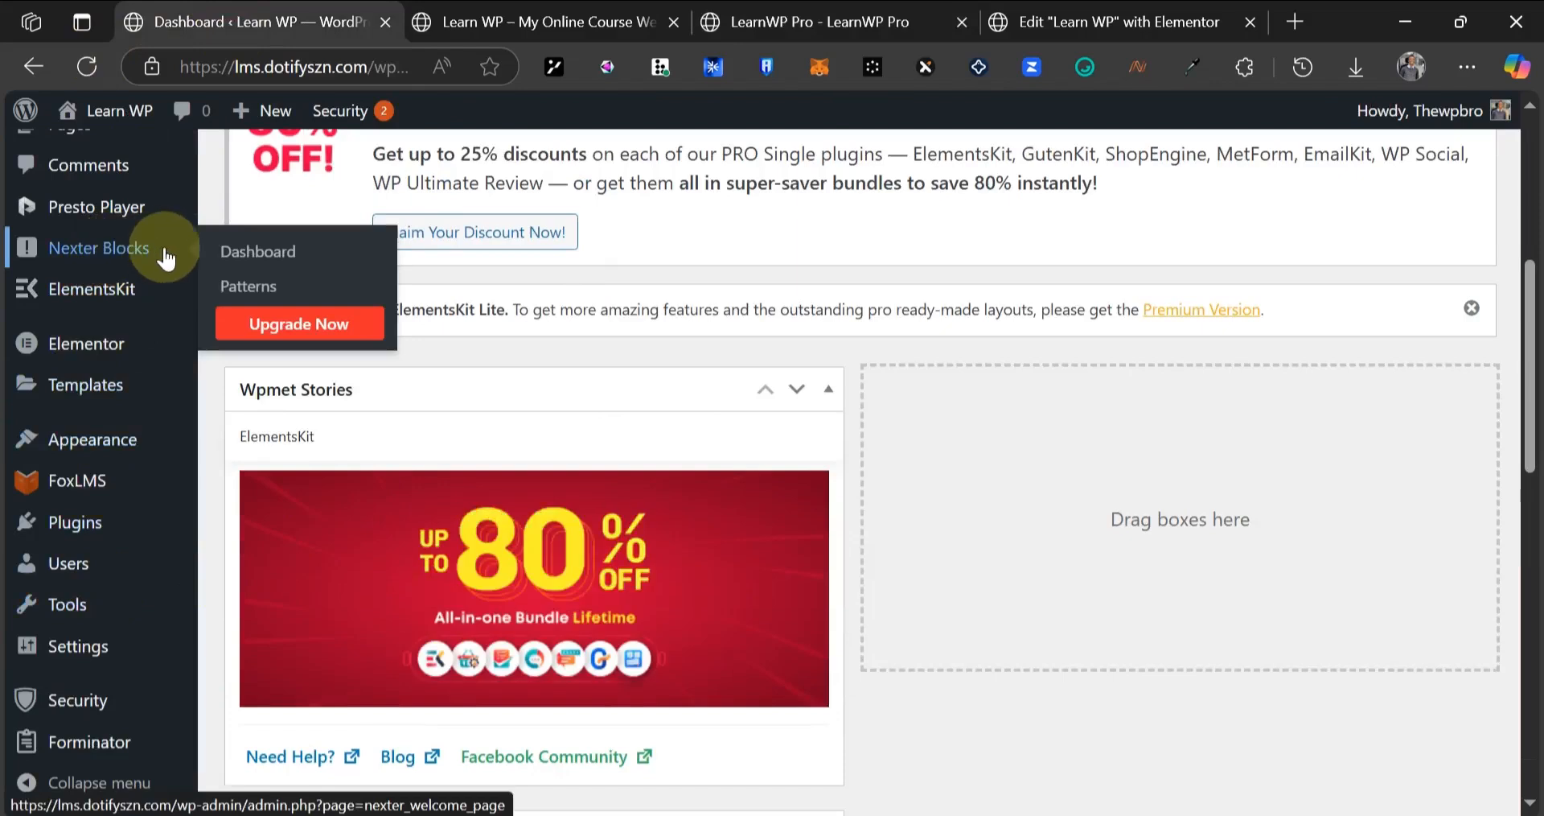
click(233, 286)
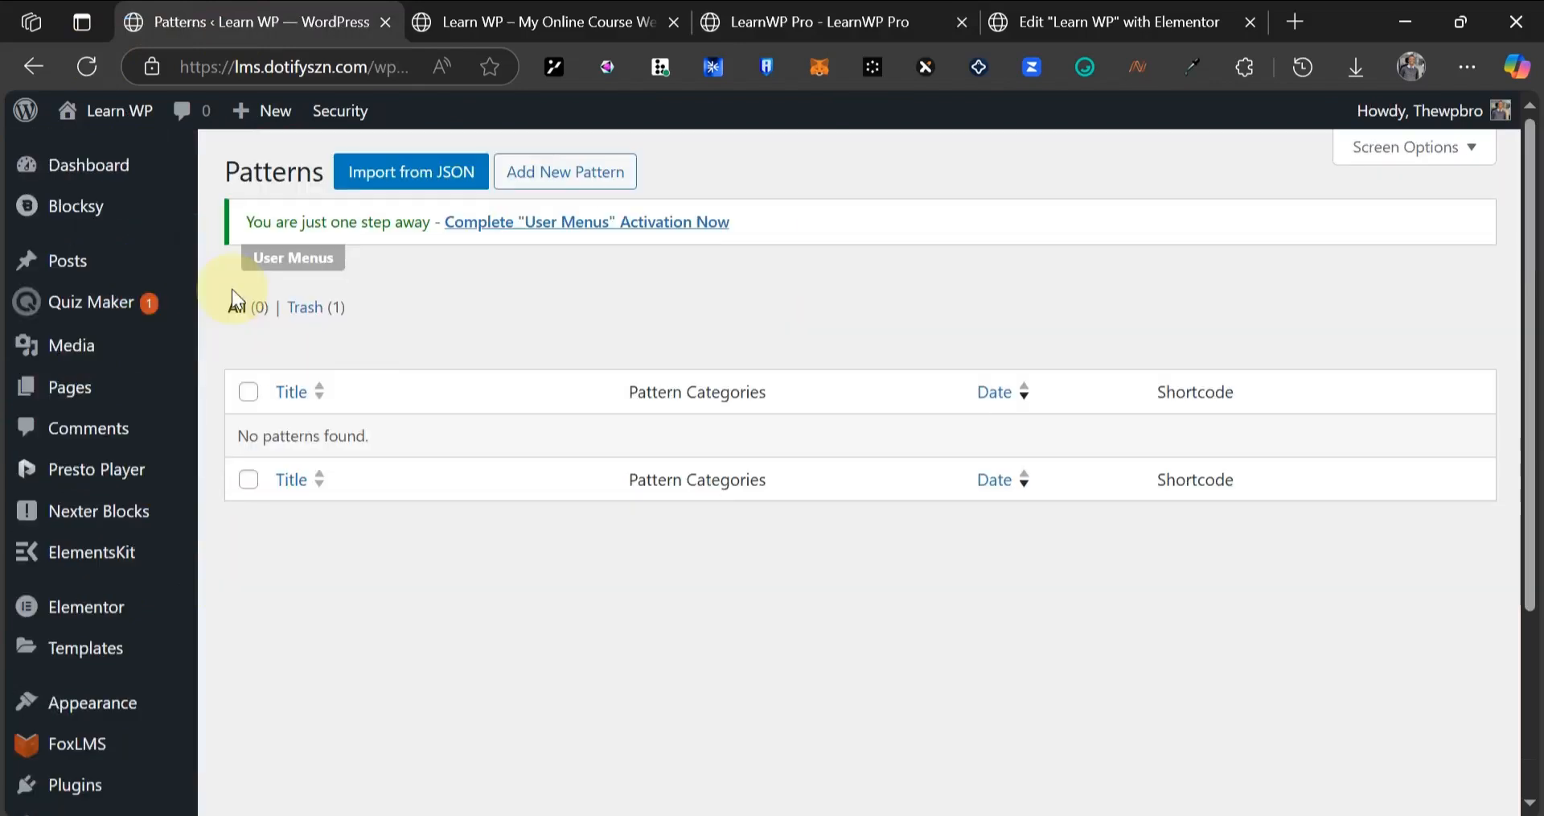
click(565, 183)
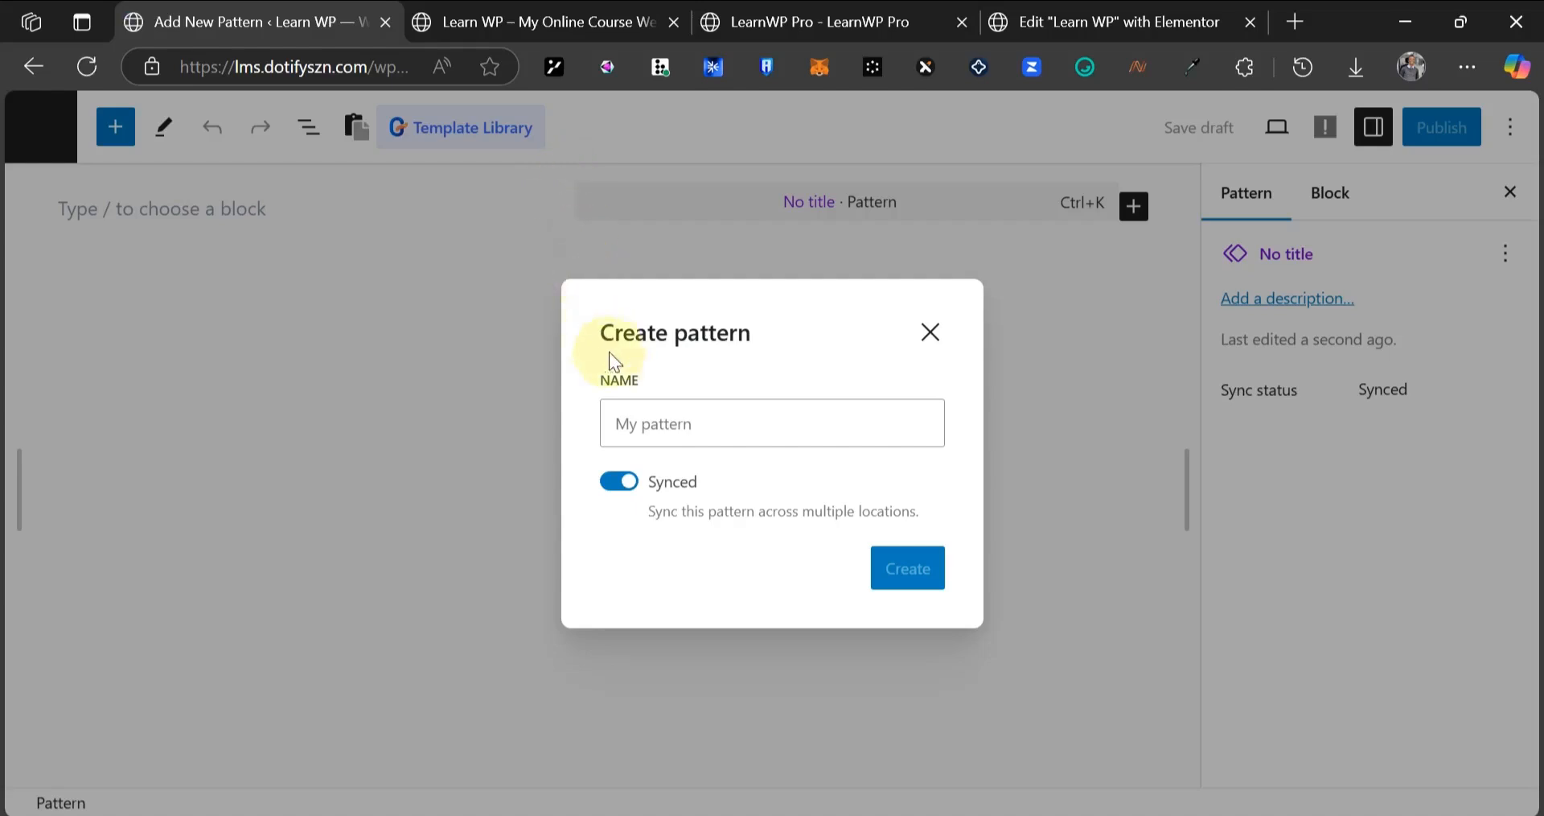
click(637, 420)
text(Courses)
key(Tab)
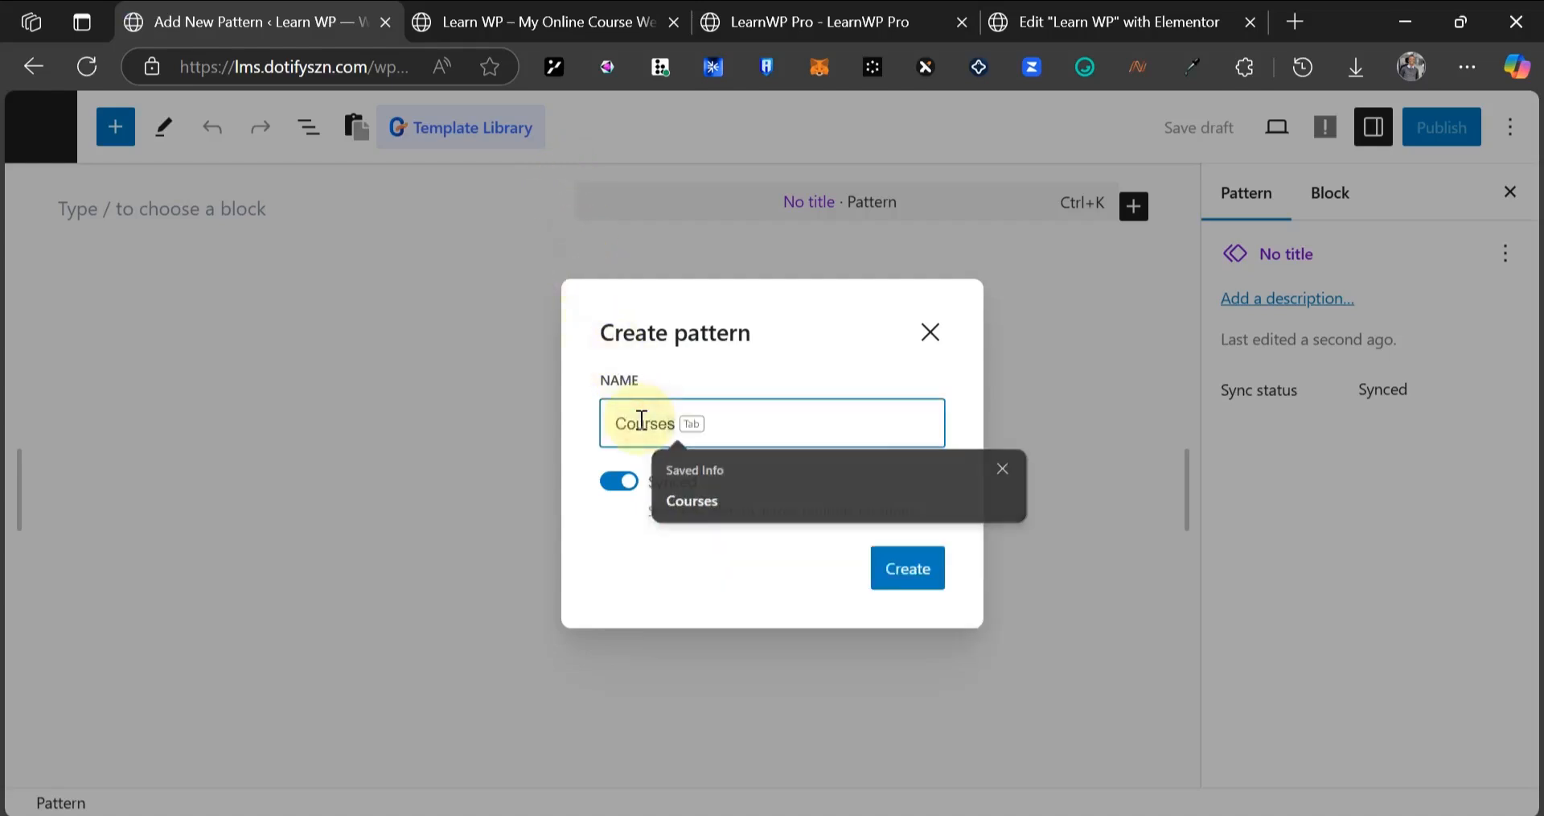
click(904, 567)
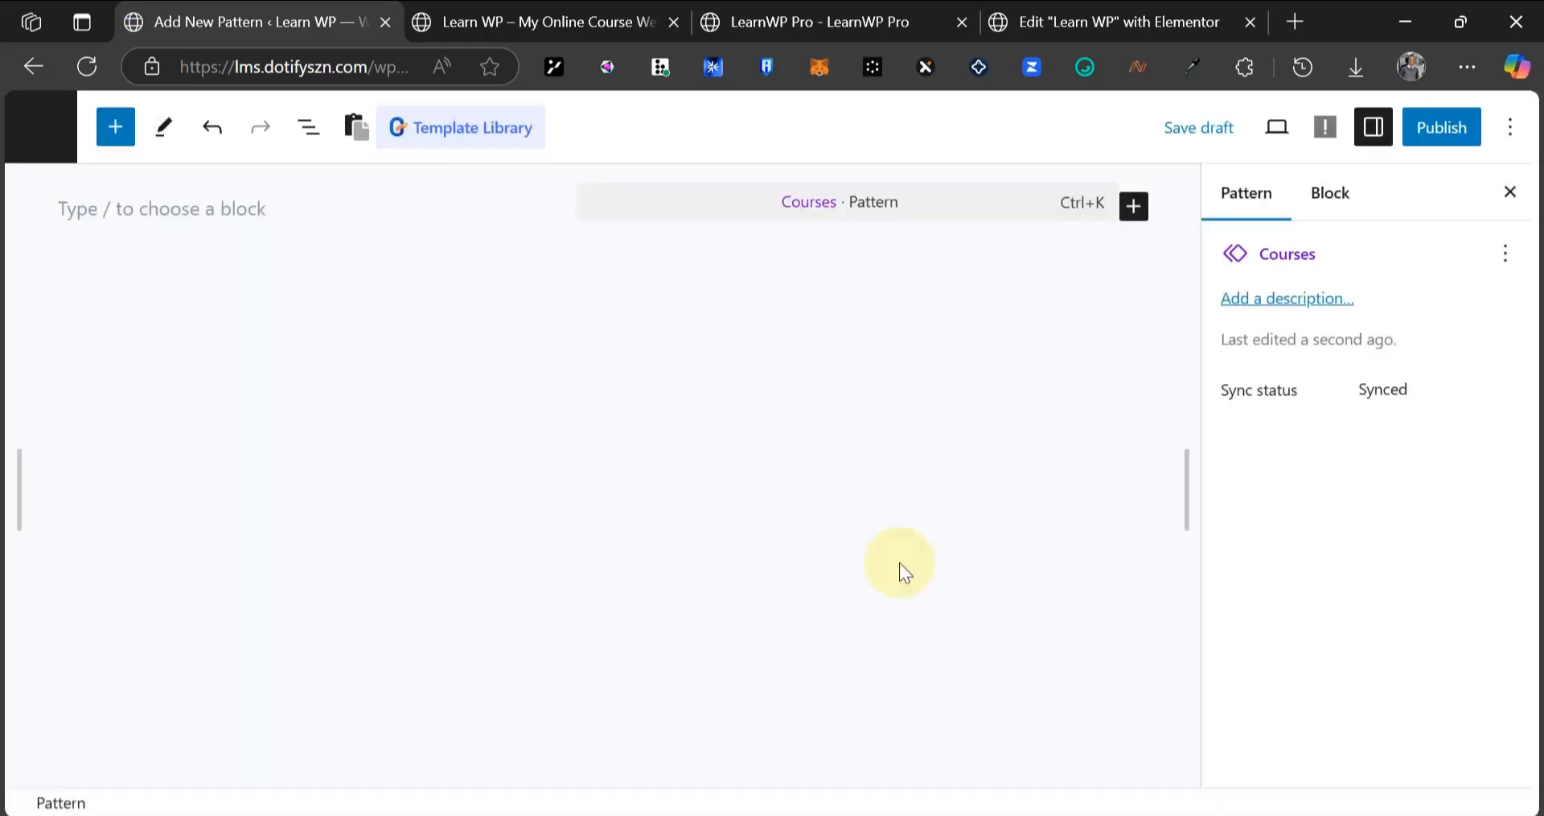
- Insert a FoxLMS Course Grid block into the empty Courses pattern
click(210, 223)
text(/)
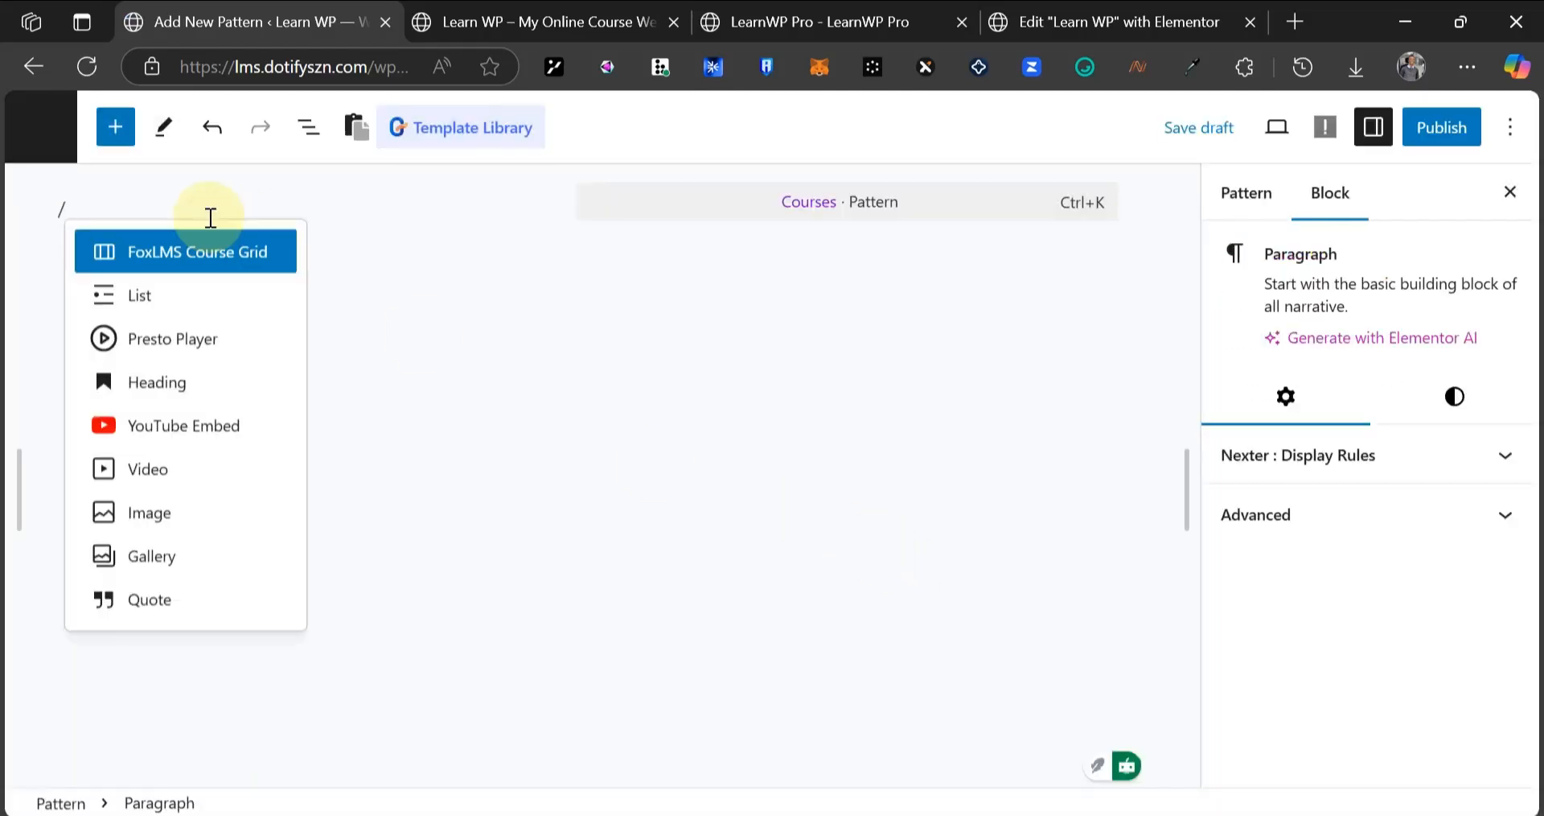
text(fo)
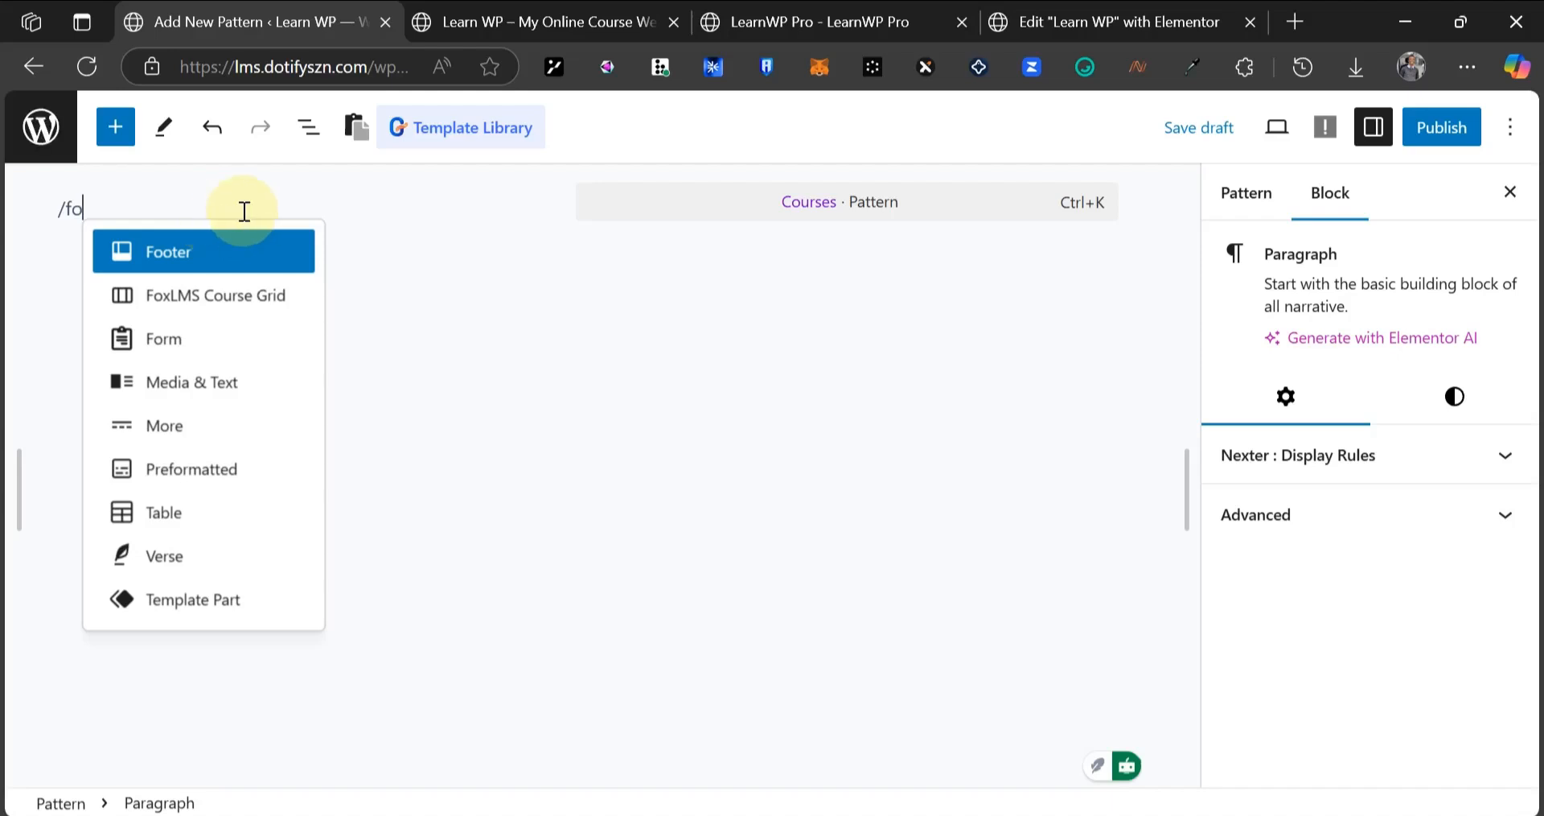
click(241, 296)
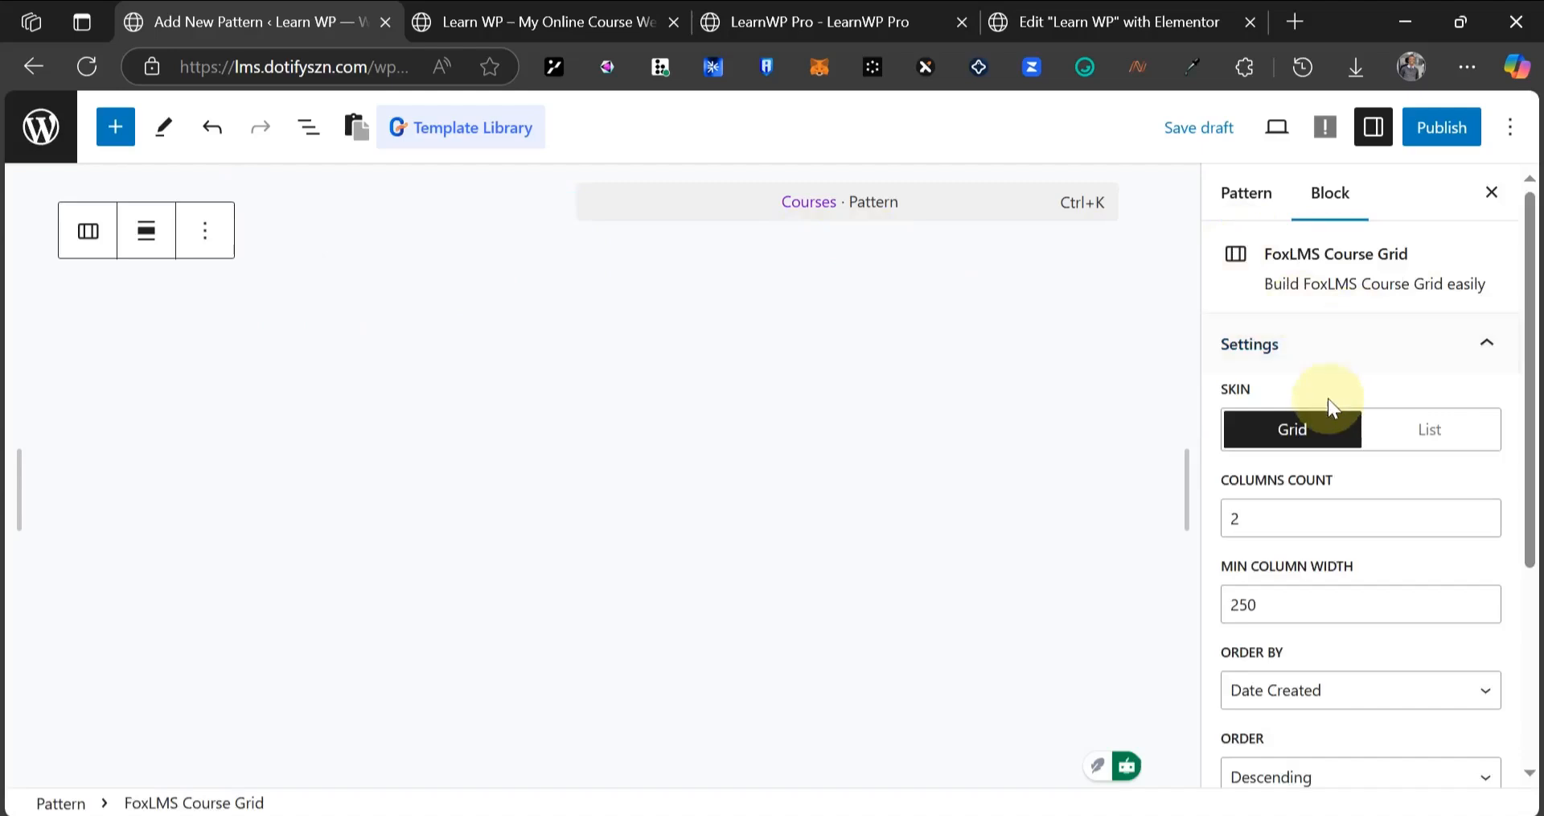
- Examine the course grid's column count, Order By and Order options, comparing its layout with the LearnWP Pro reference site
scroll(1294, 375, down, 2)
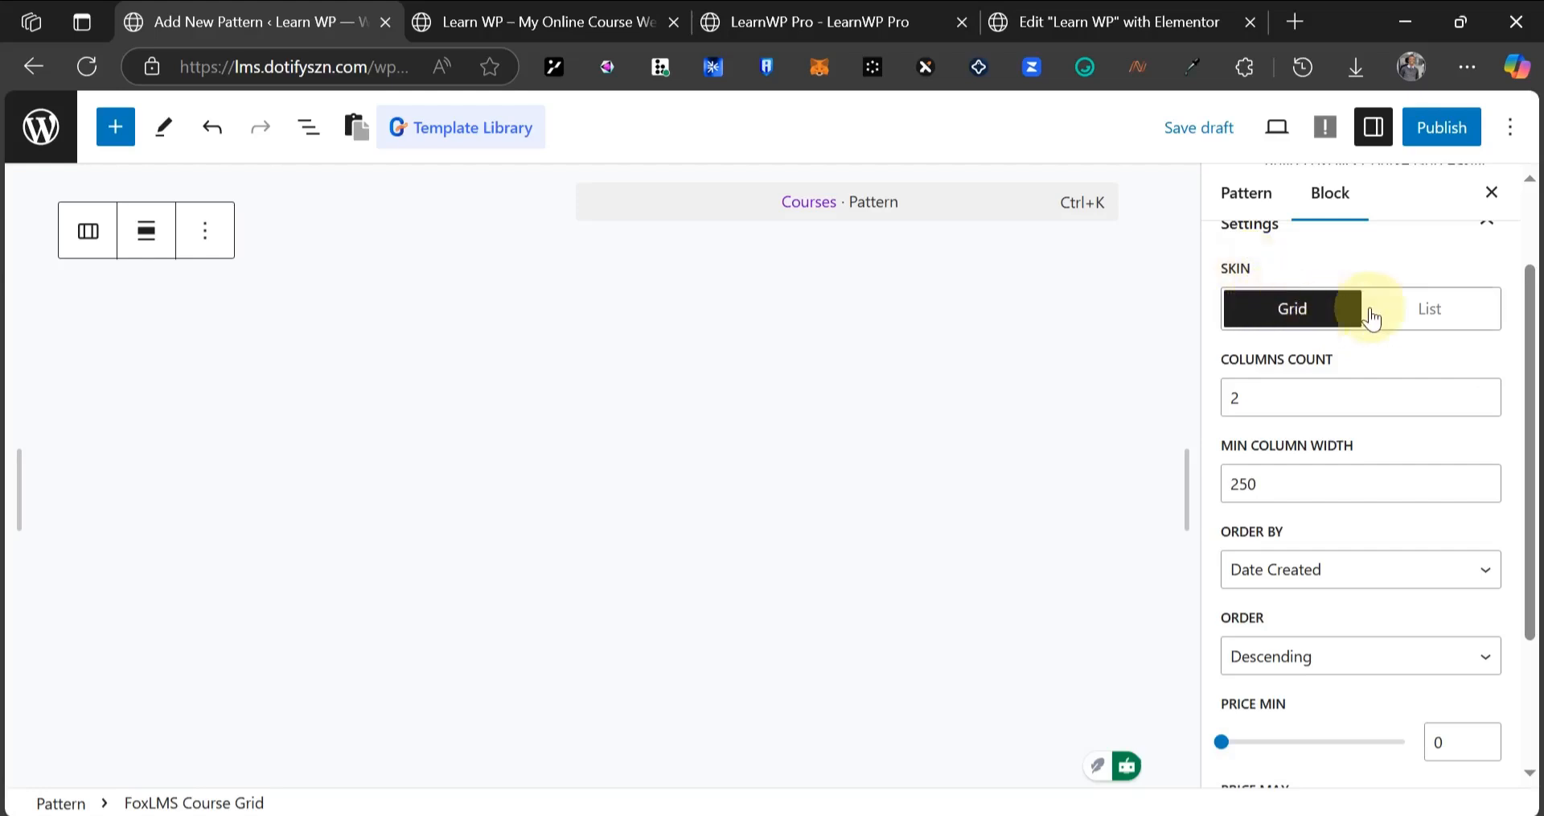
double_click(1247, 402)
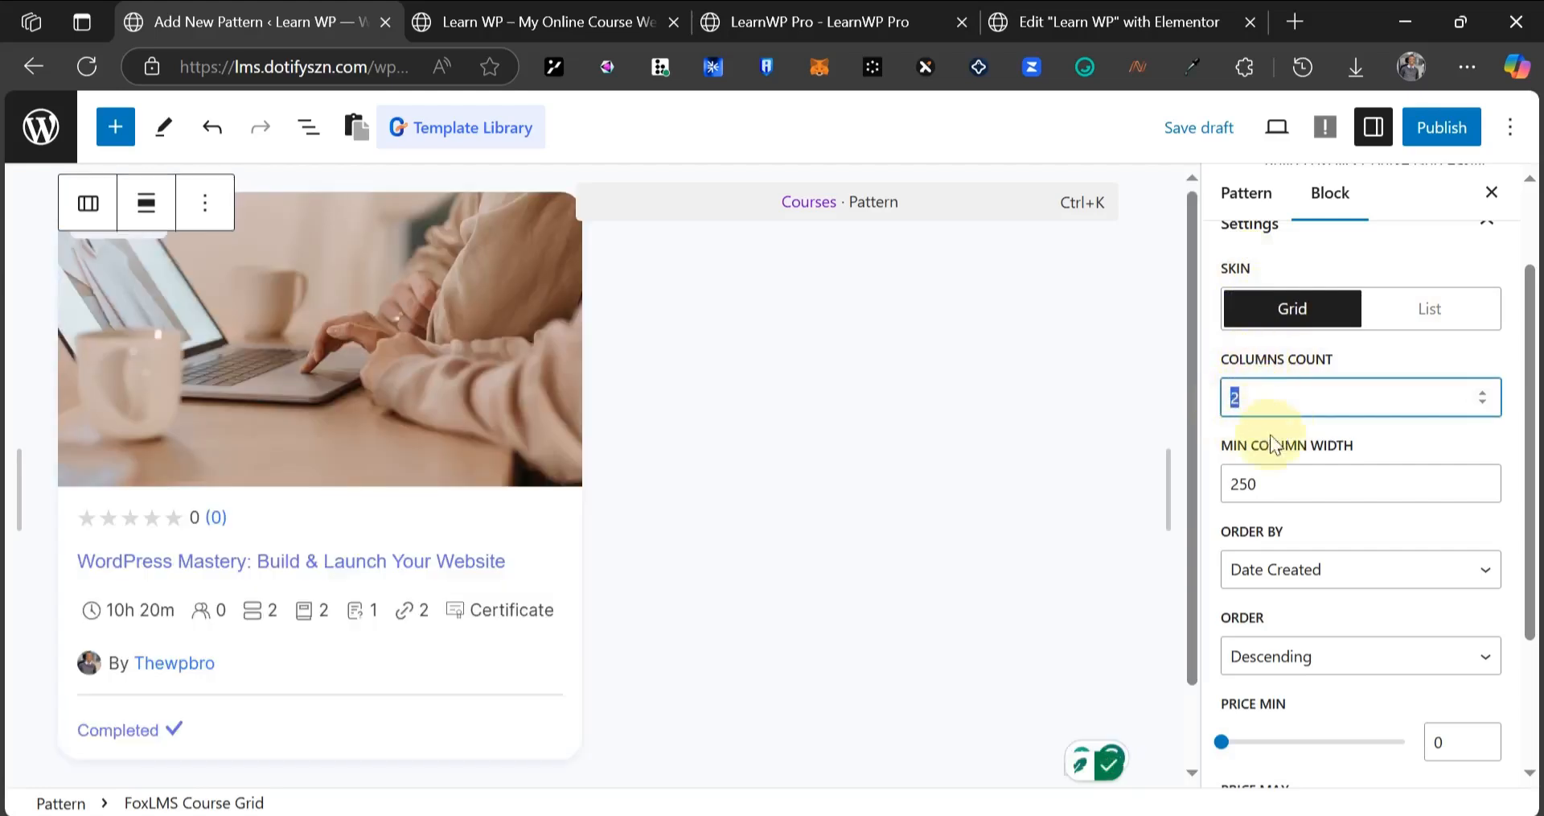
click(630, 11)
click(827, 18)
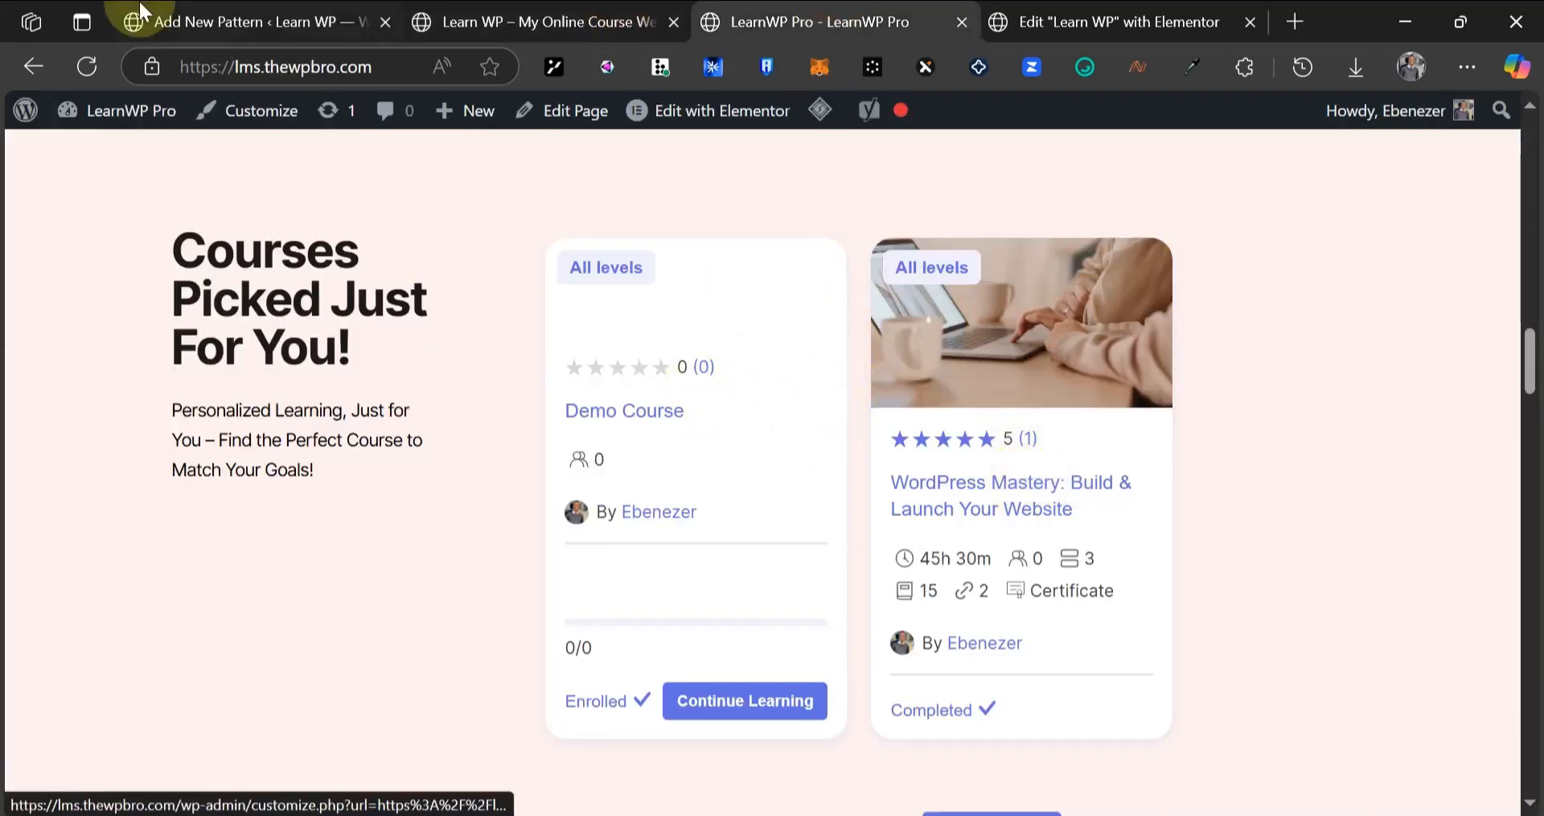
click(414, 12)
click(265, 22)
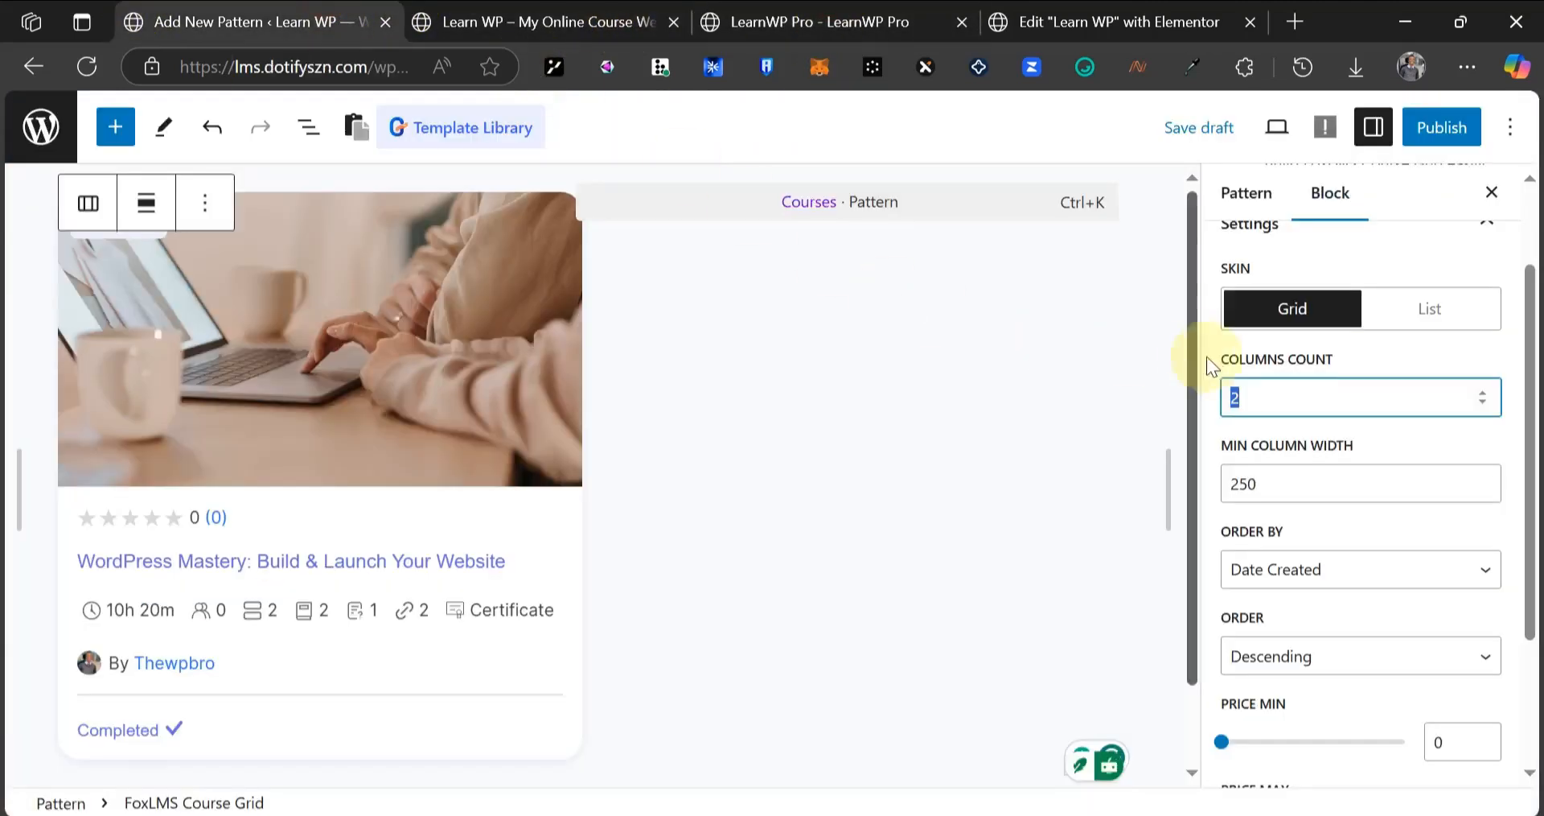
click(1259, 396)
scroll(1313, 444, down, 2)
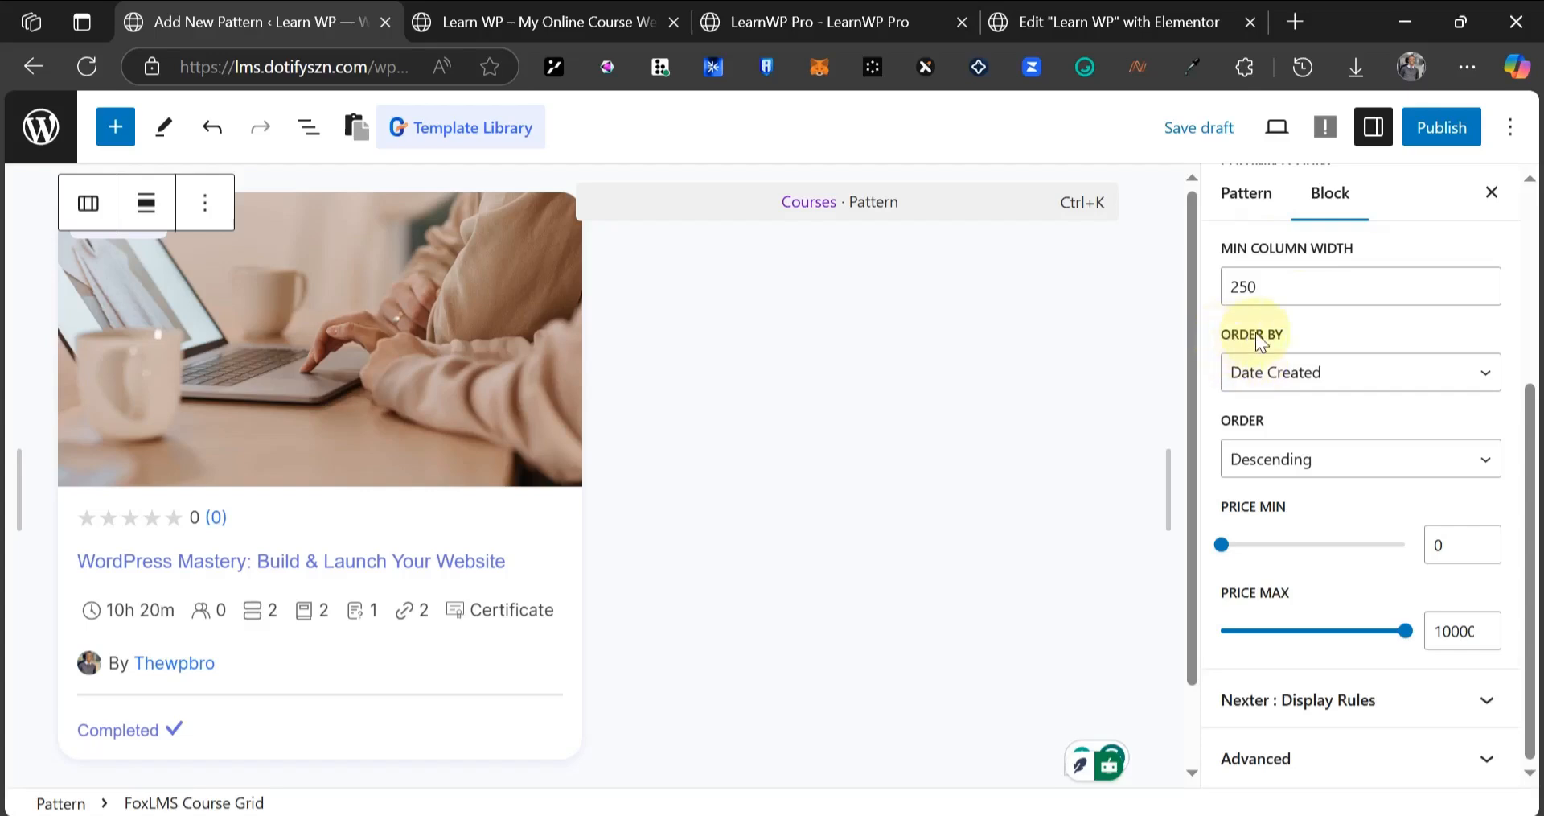
click(1275, 378)
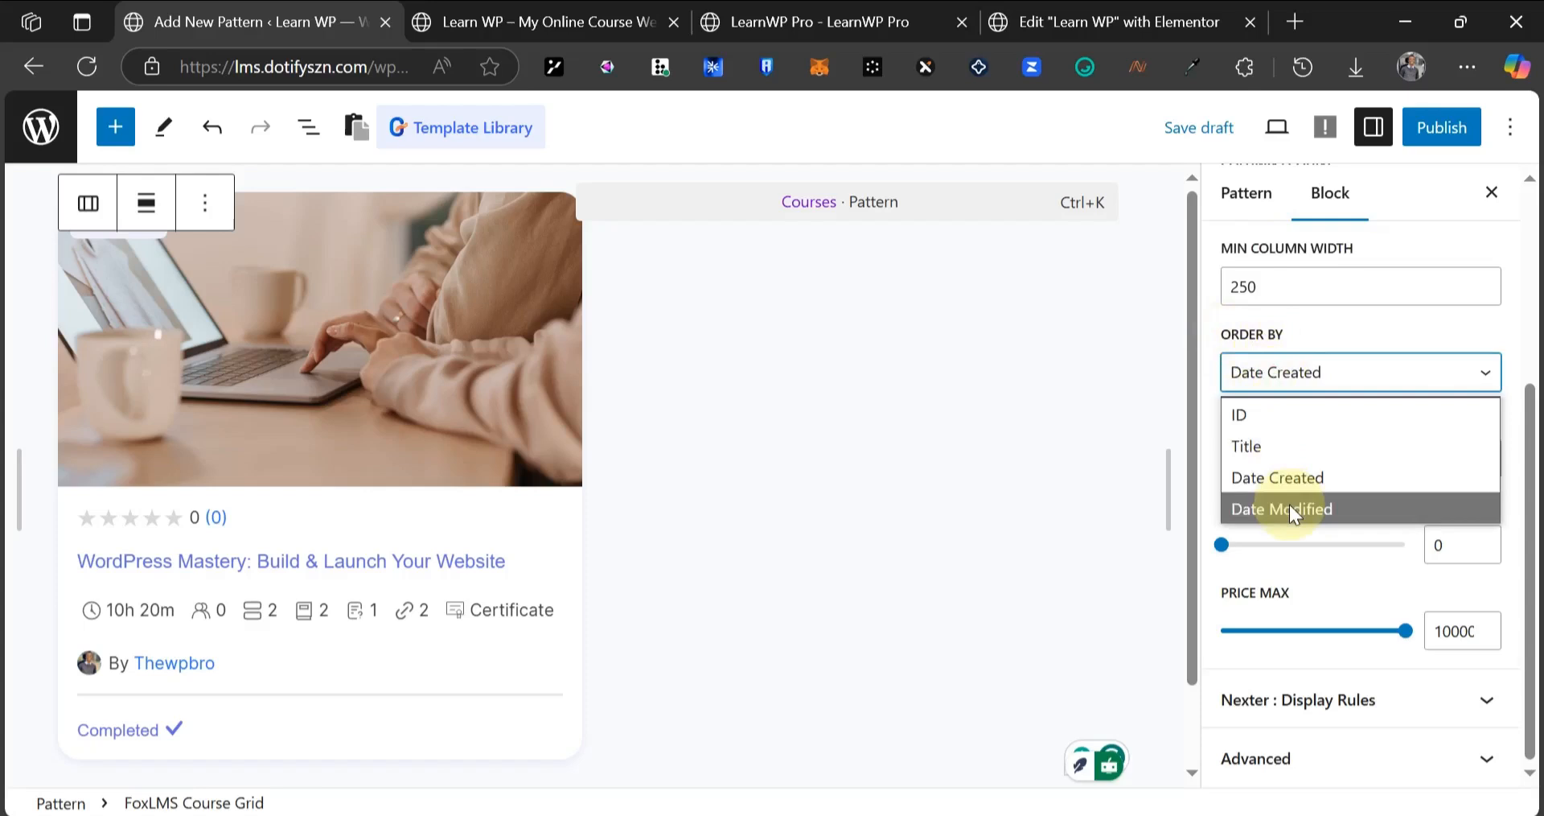
click(1304, 370)
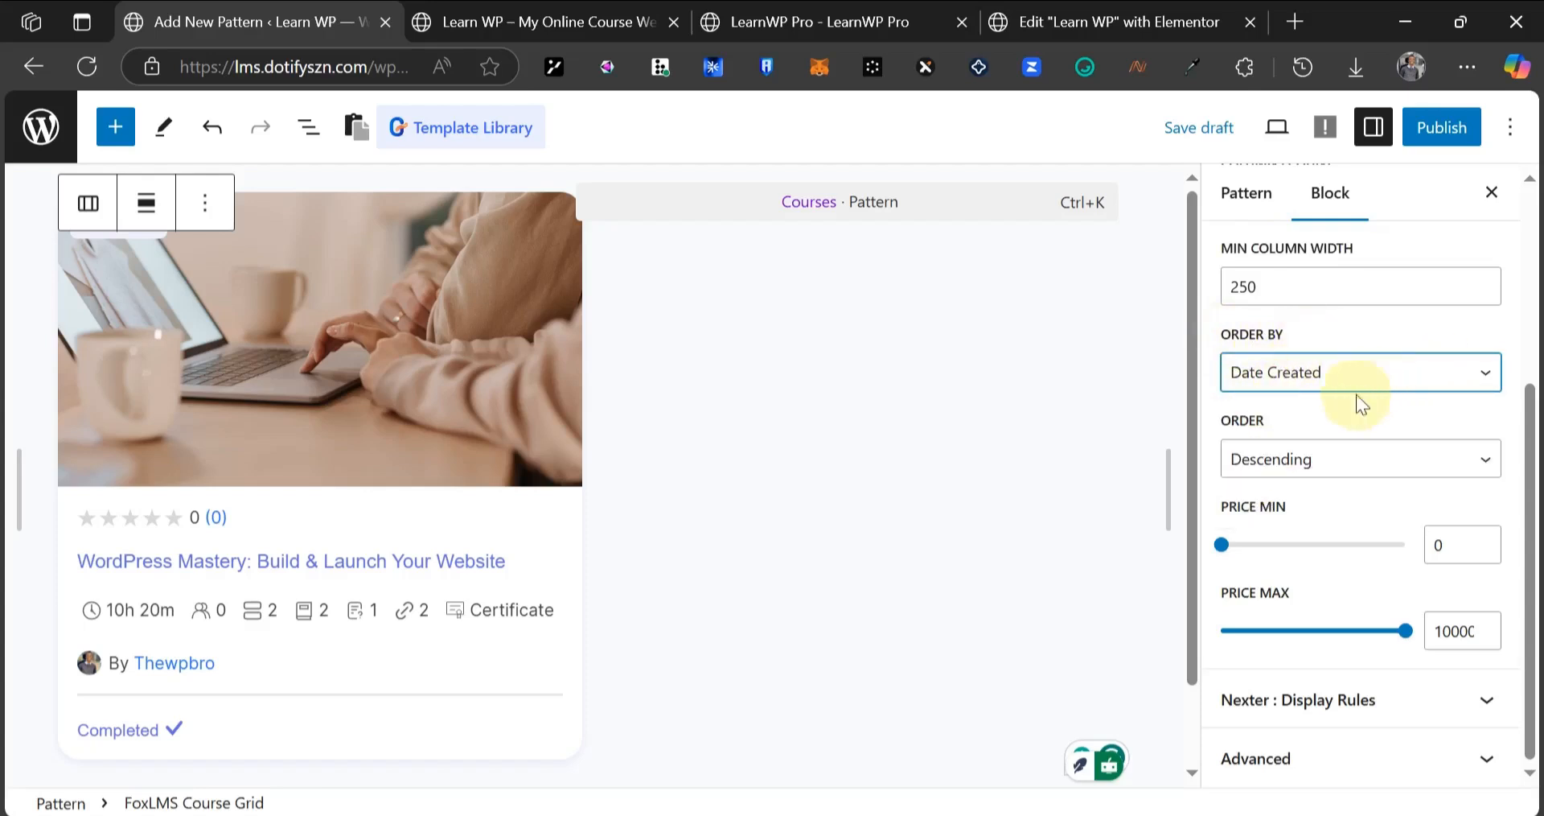
click(1278, 460)
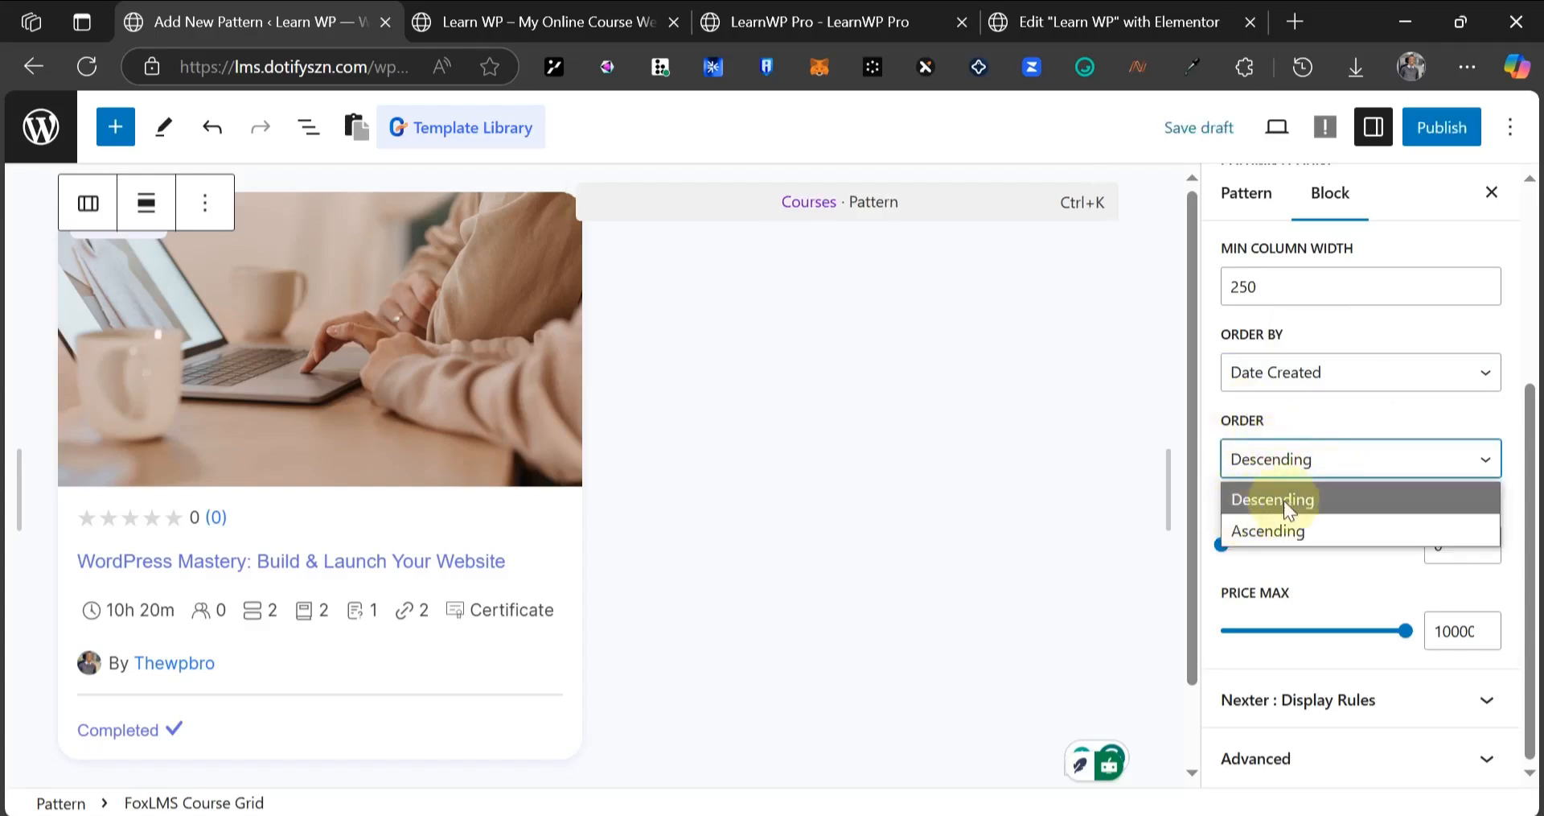
click(1288, 410)
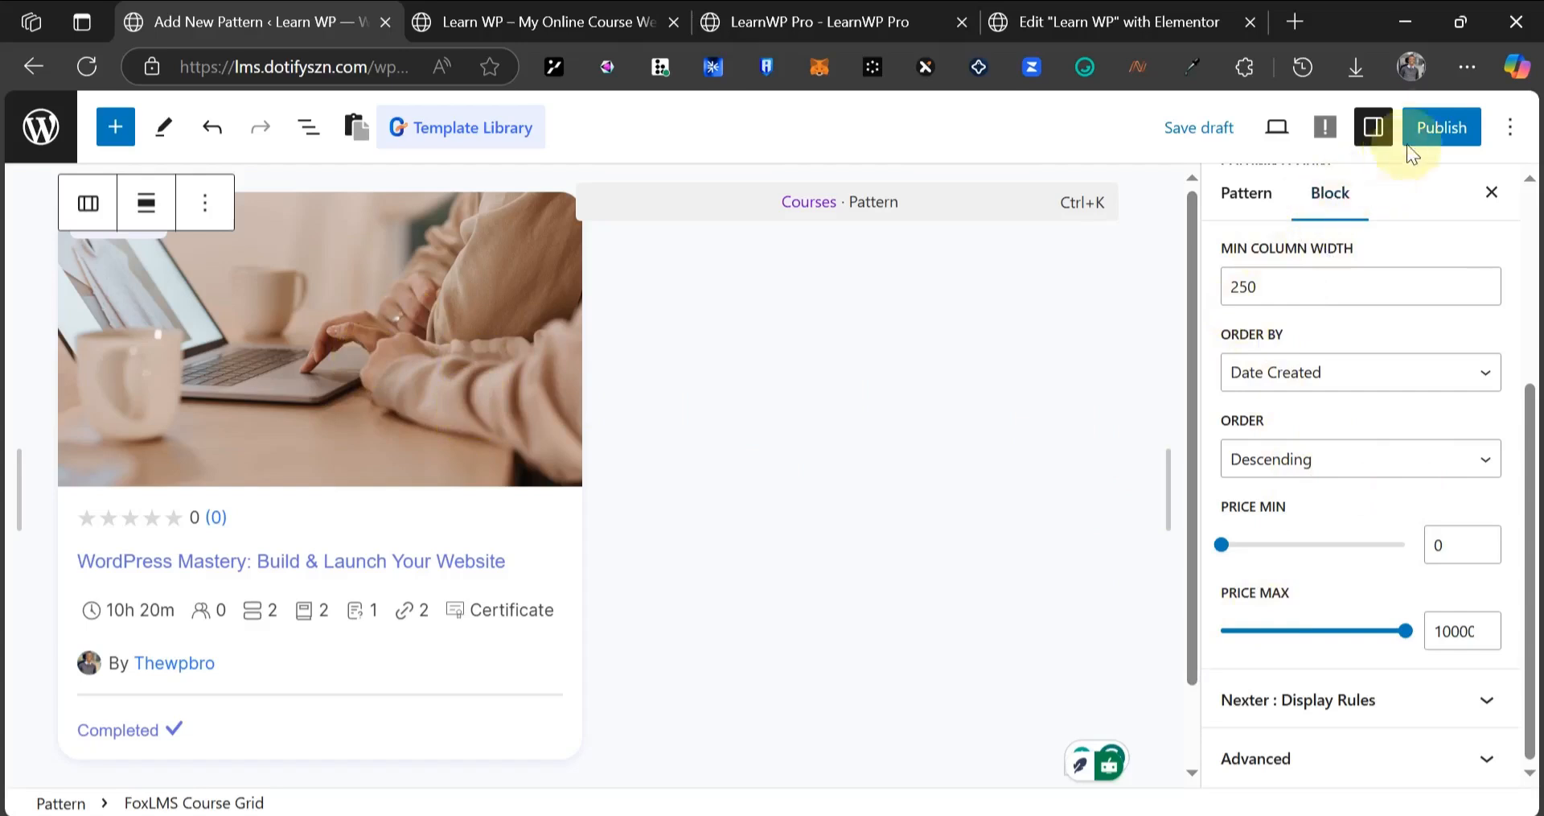
- Publish the Courses pattern and copy its shortcode from the Patterns list
click(1443, 132)
click(1439, 127)
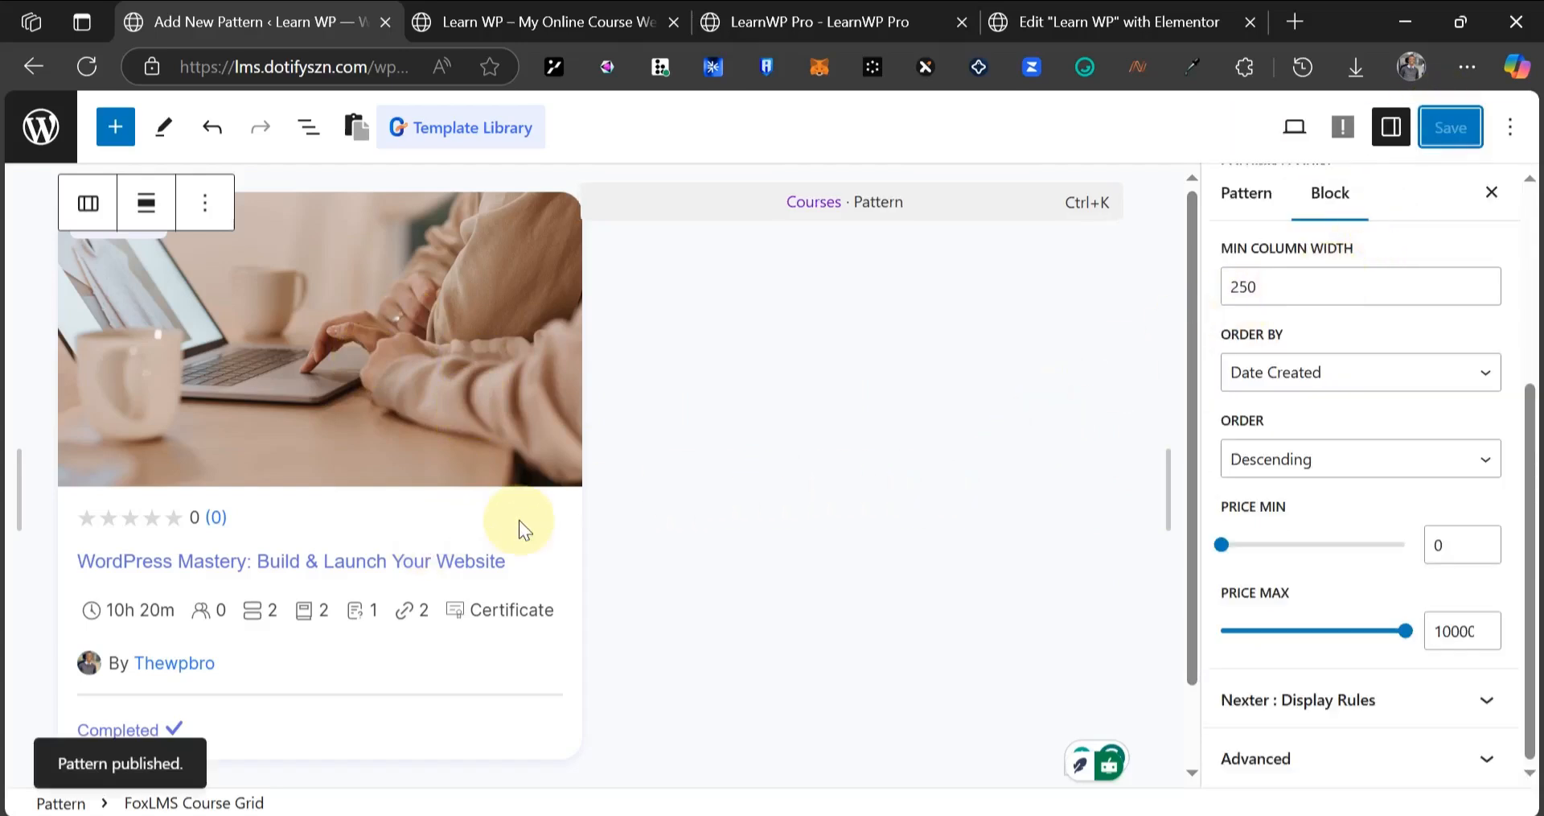
click(40, 135)
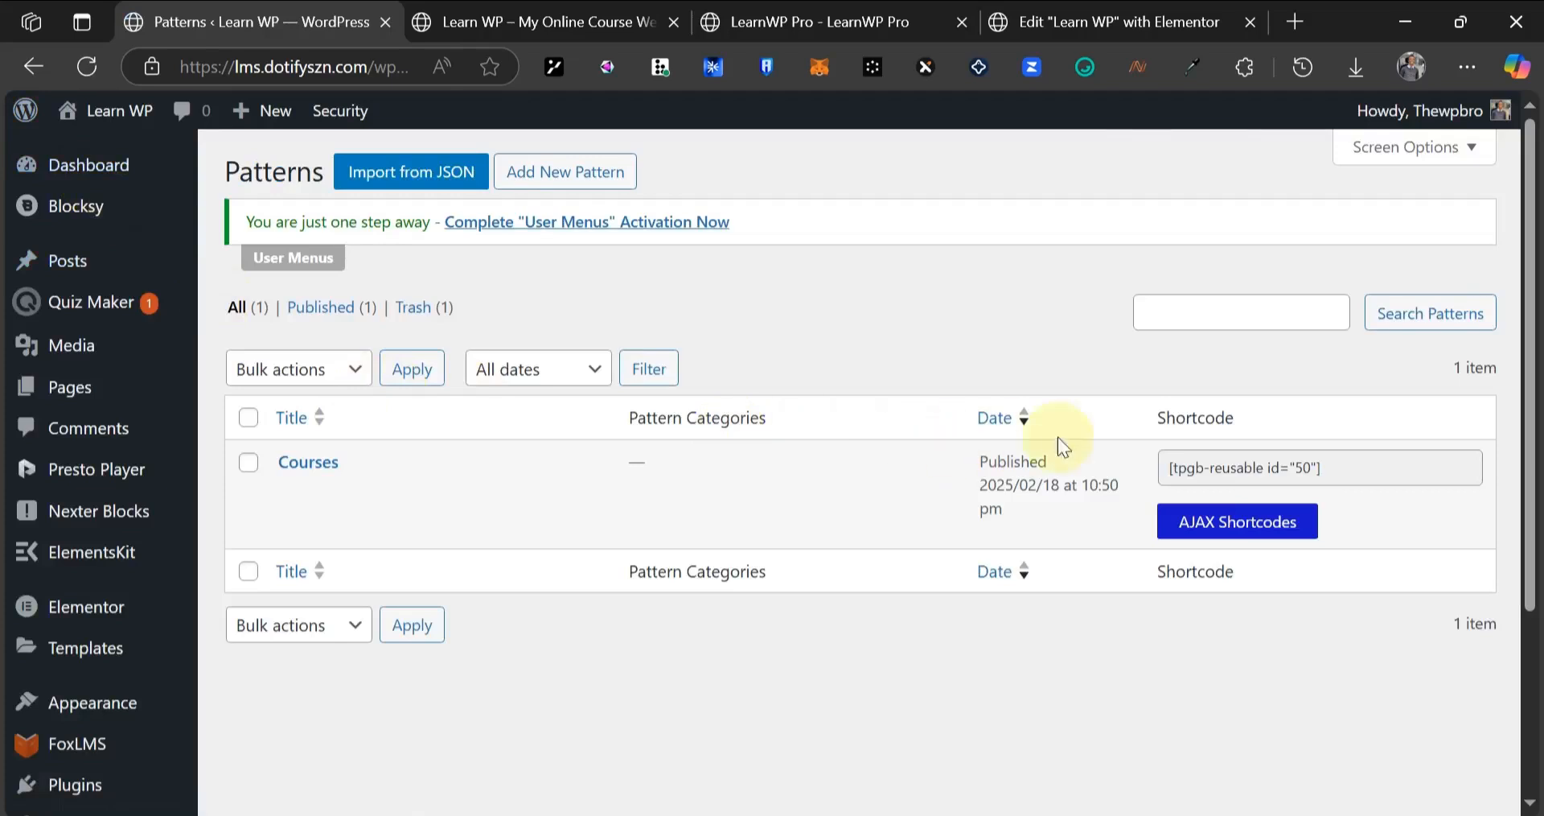
click(1194, 466)
key(ctrl+c)
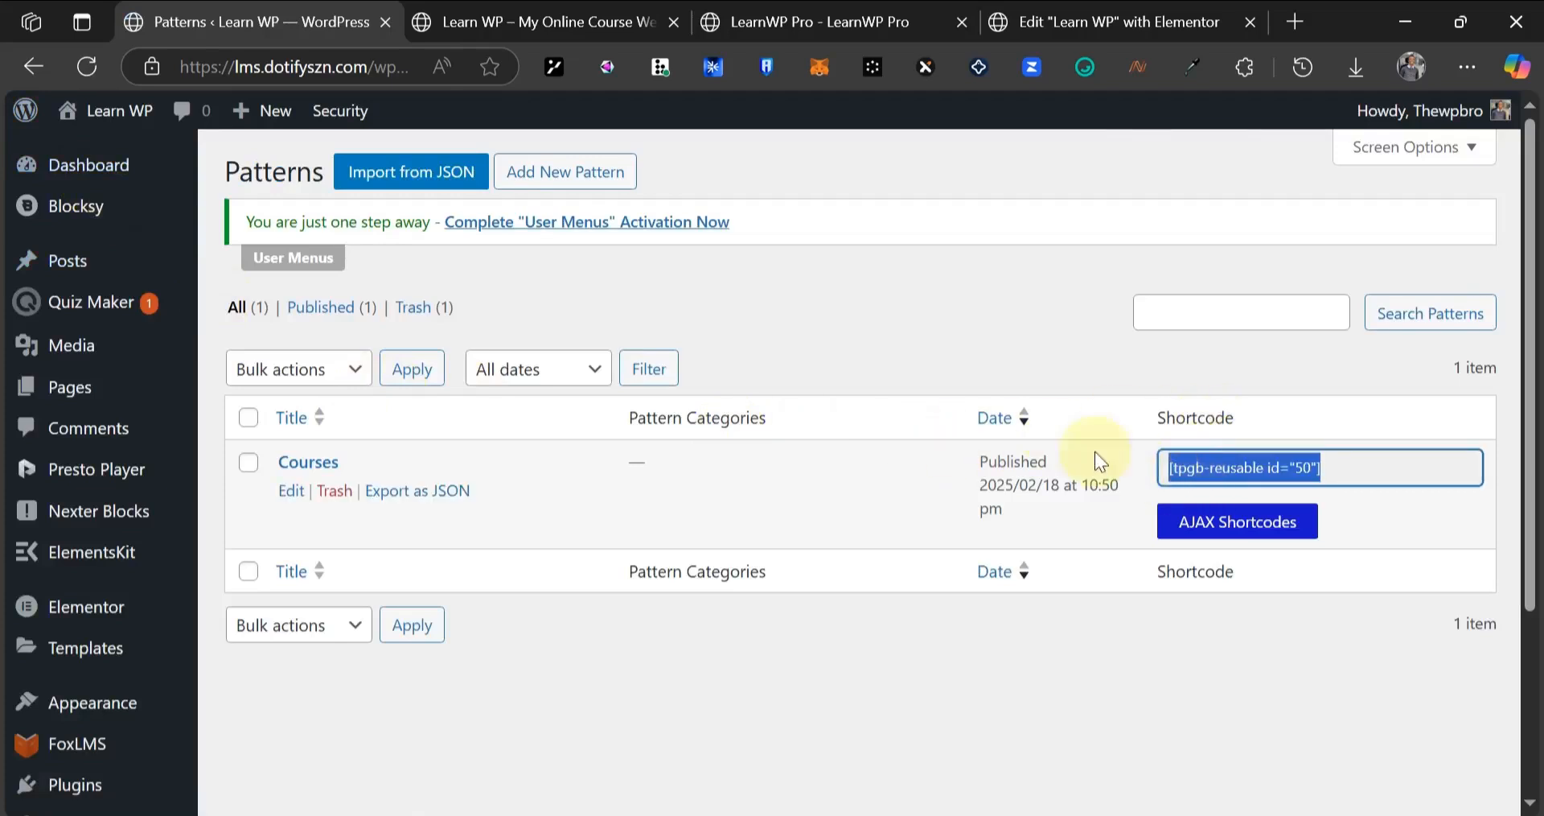
- In the Elementor editor, add a Shortcode widget to the empty container beside the Courses Picked Just For You heading
click(1002, 16)
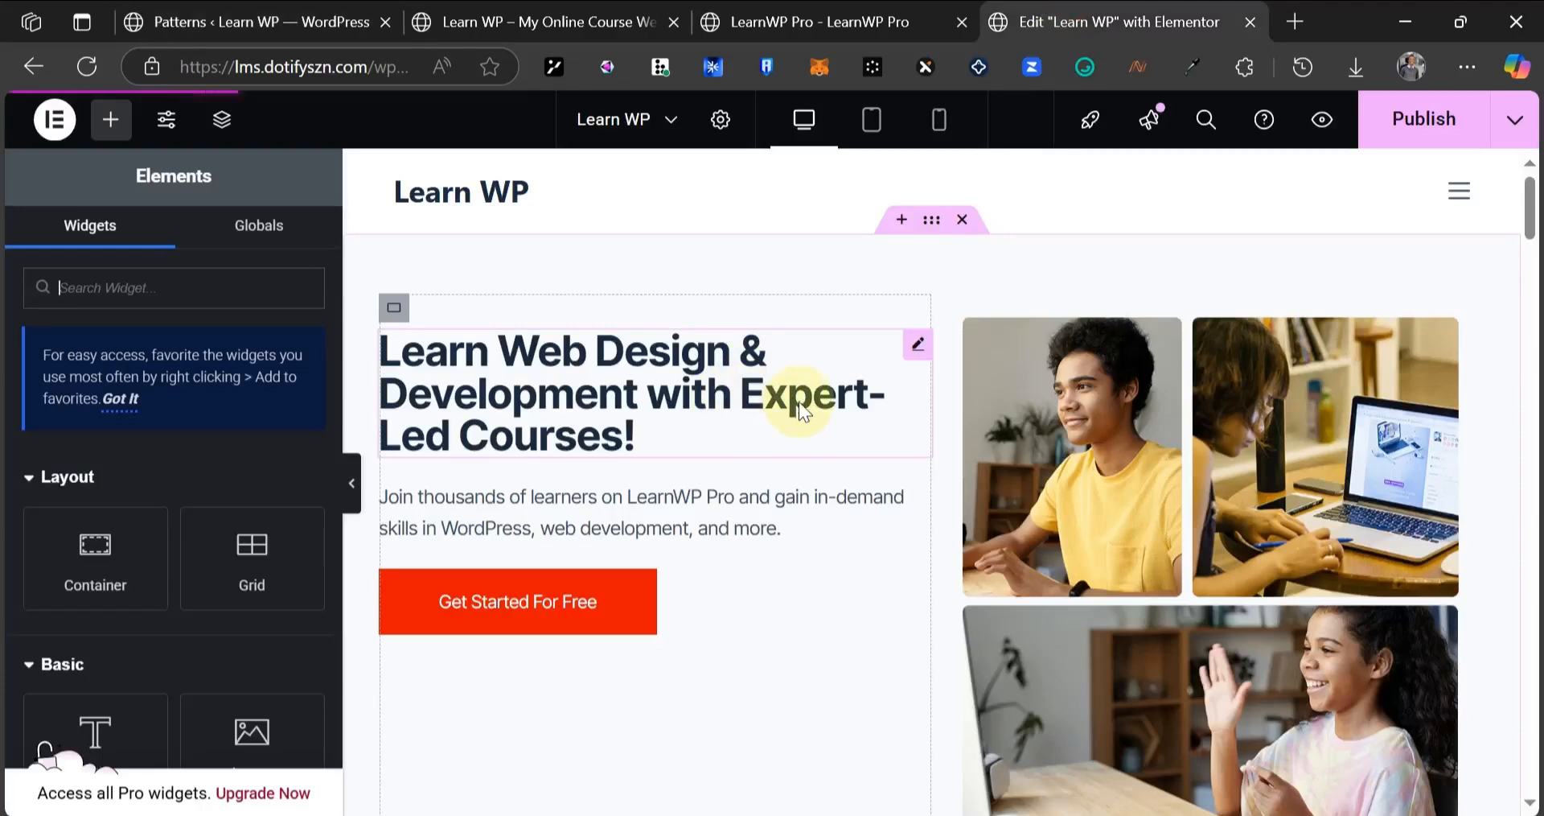
scroll(800, 402, down, 6)
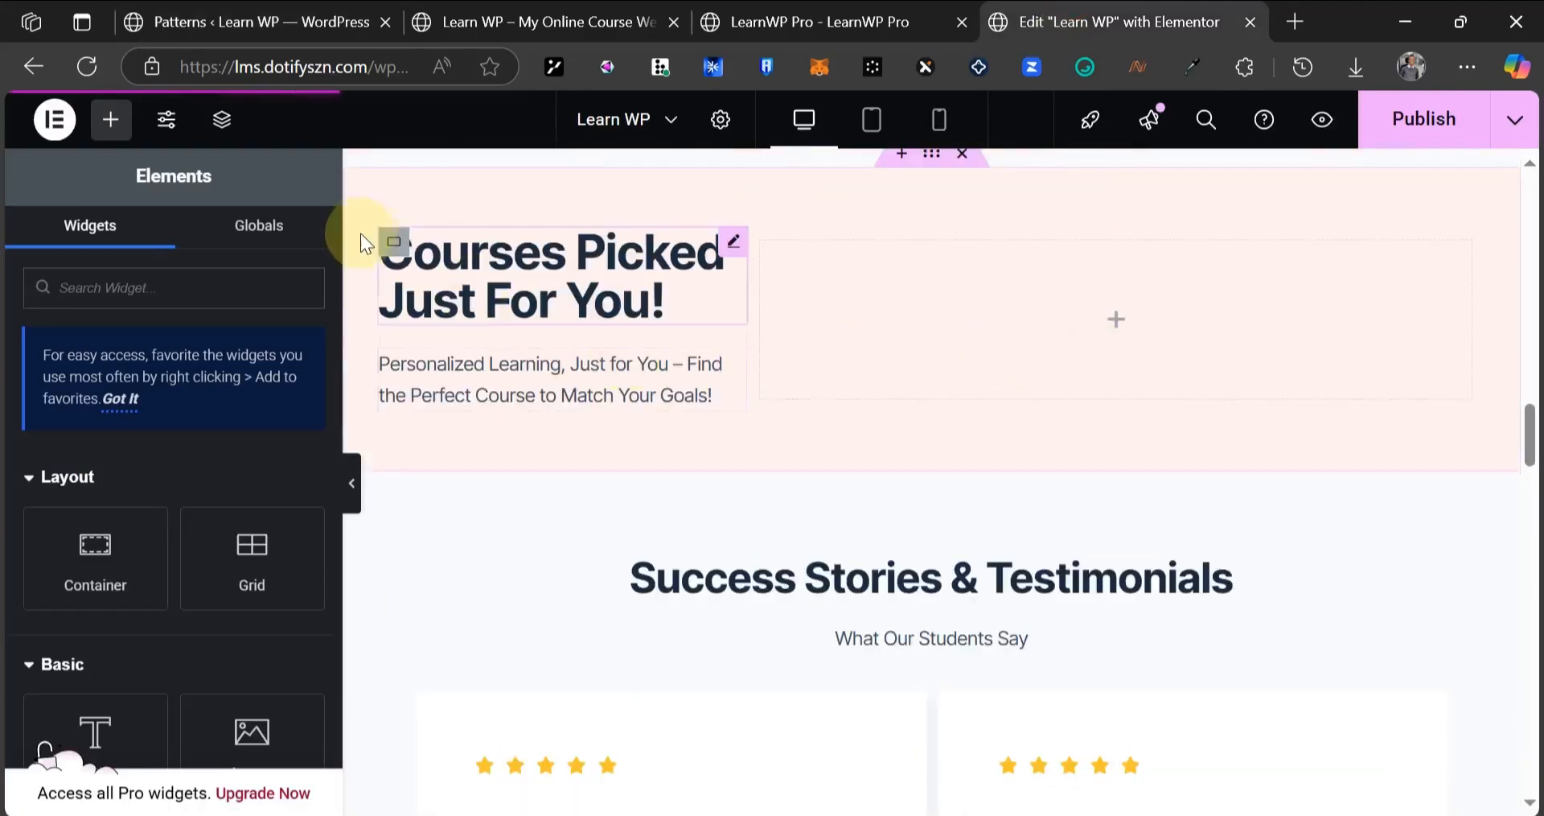
text(short)
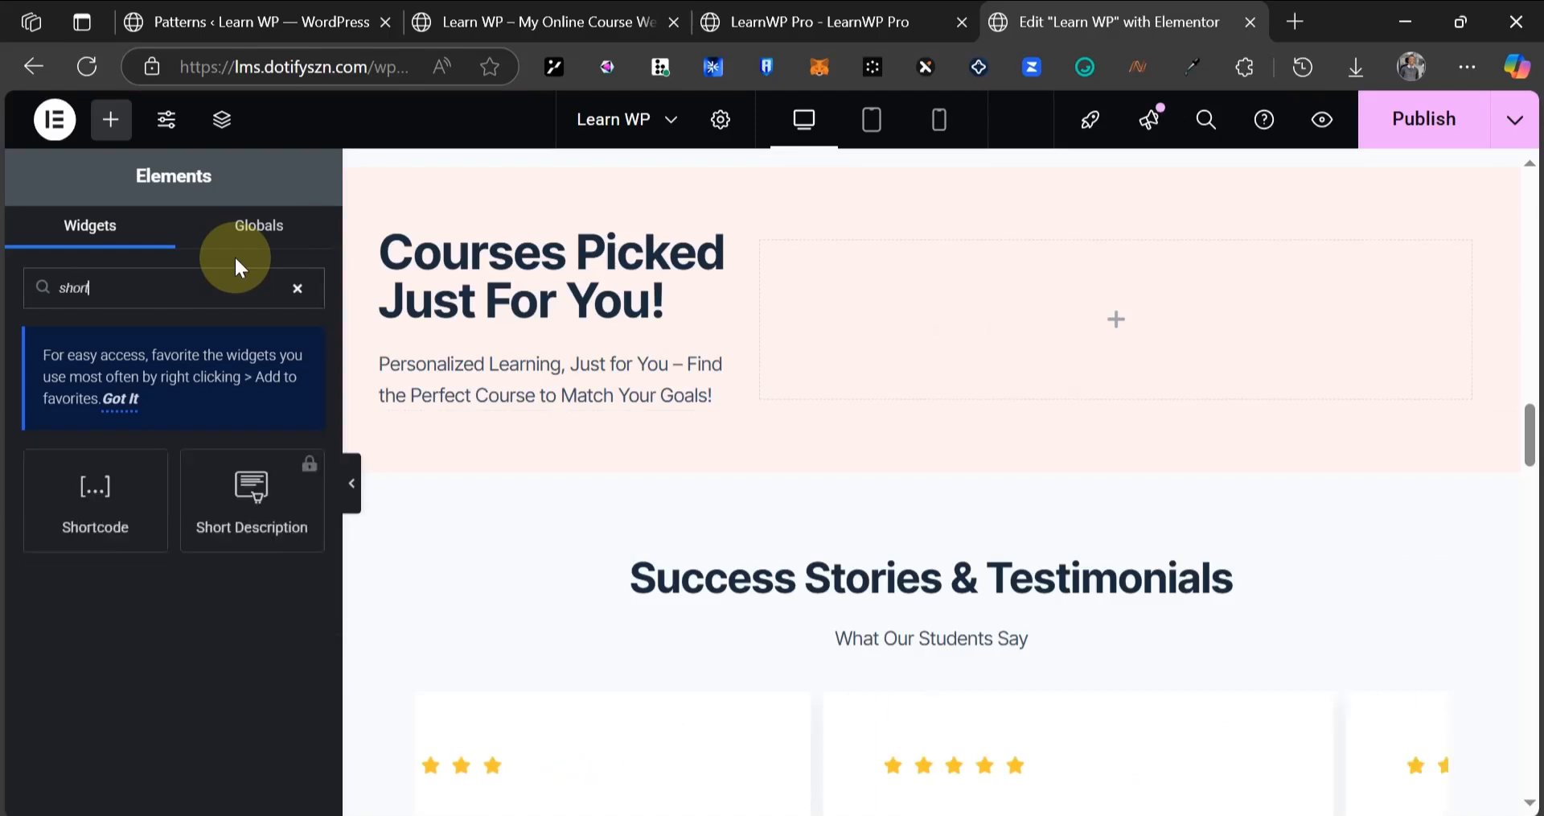
drag(130, 487, 1123, 309)
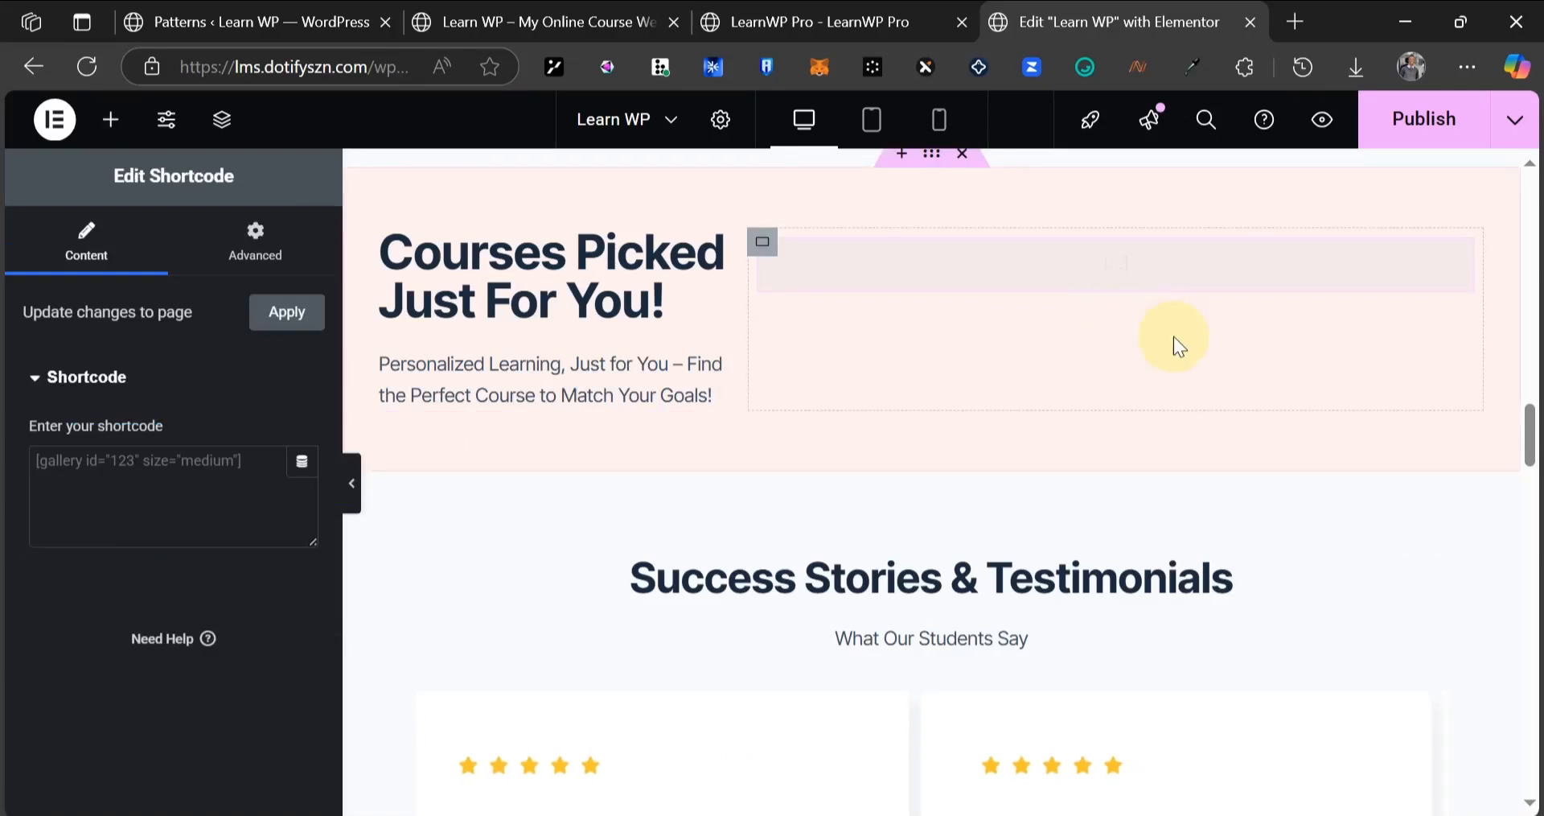
- Paste the shortcode [tpgb-reusable id="50"] into the Shortcode widget and publish the page
click(86, 469)
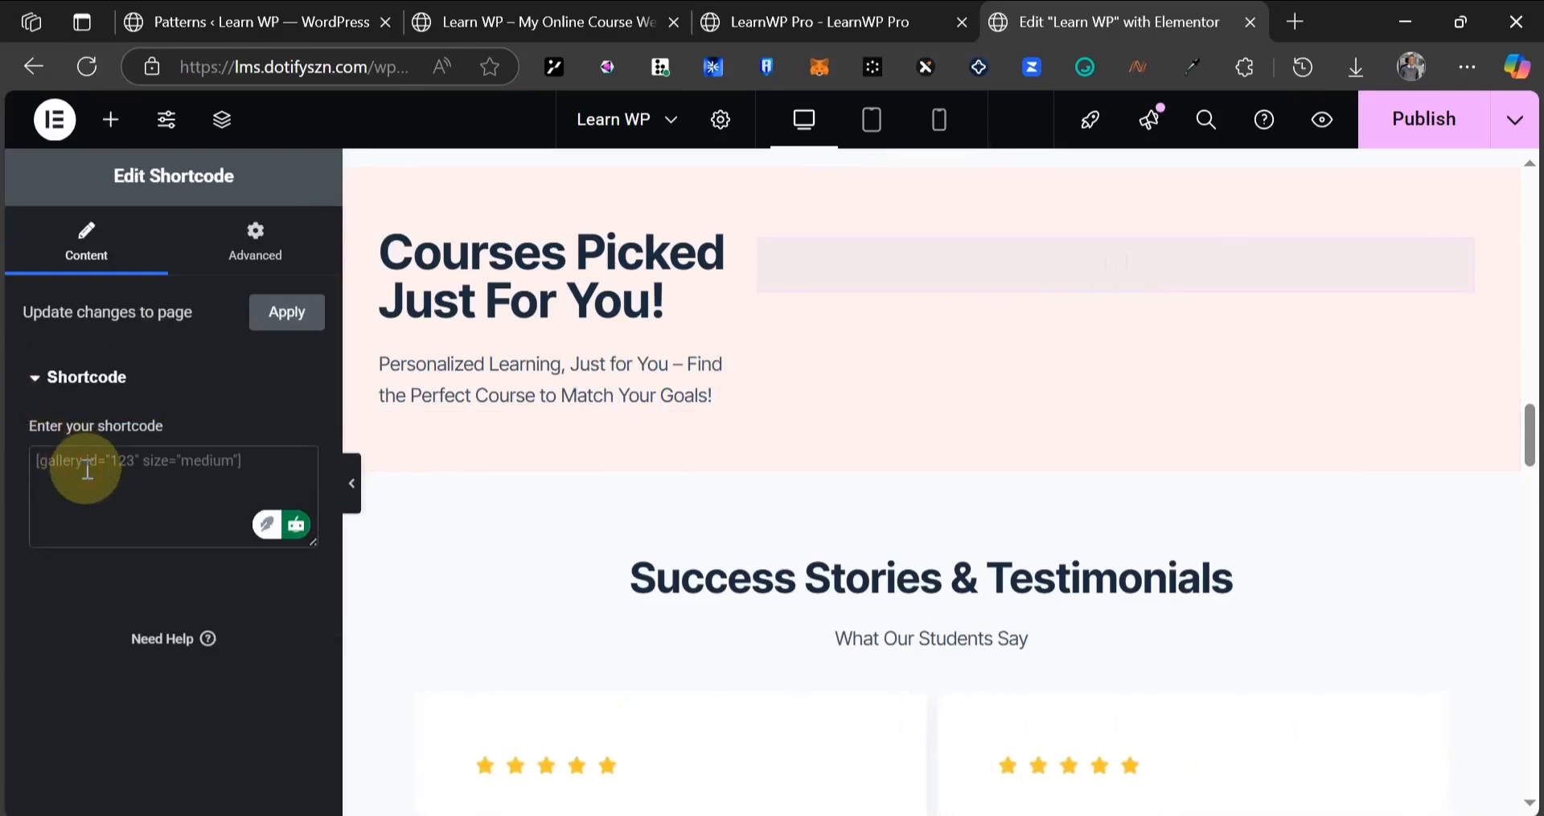
key(ctrl+v)
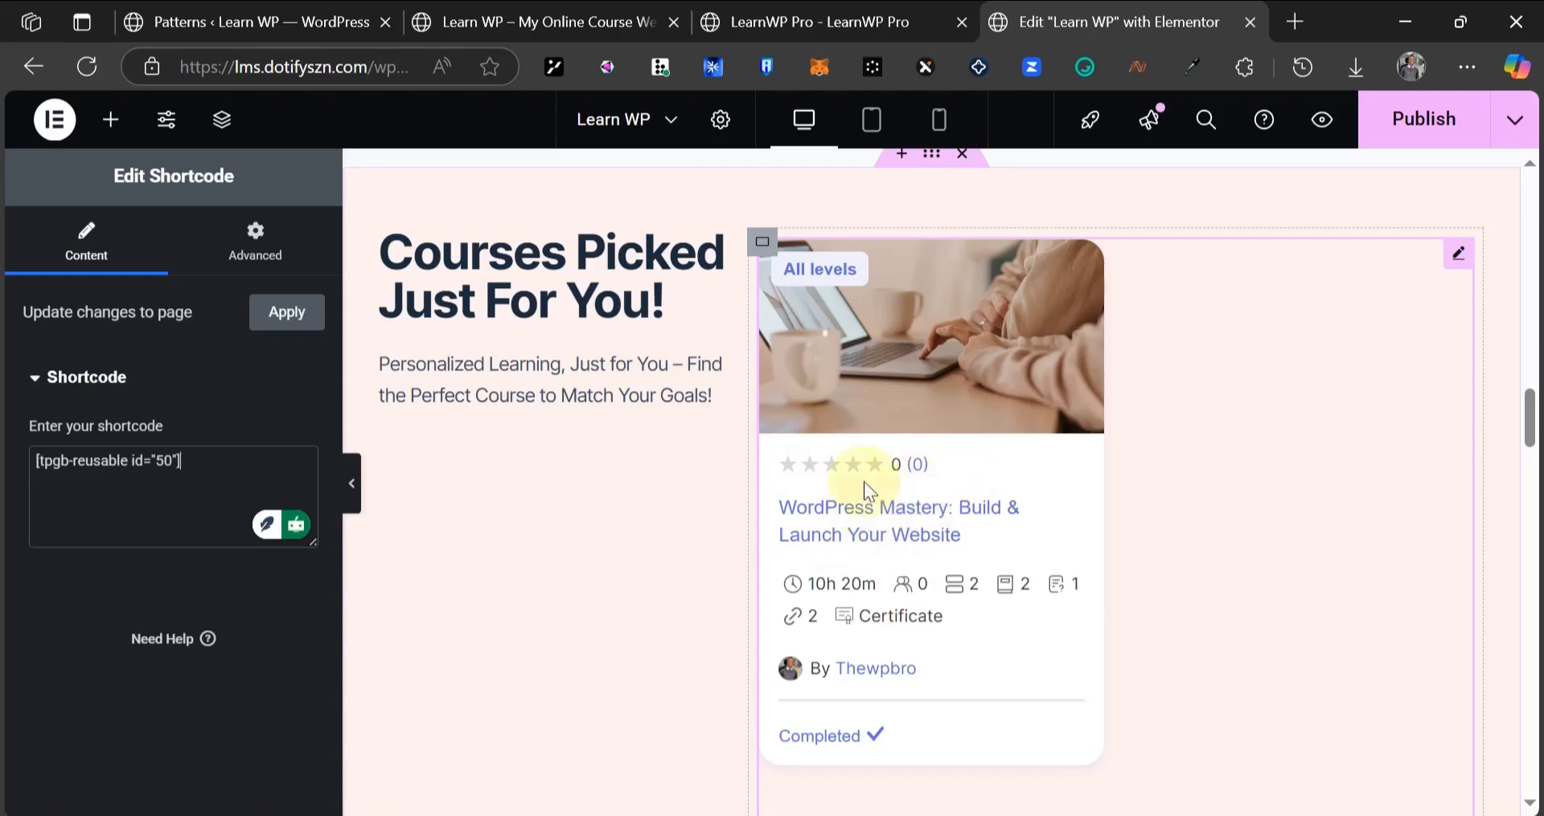
click(1419, 137)
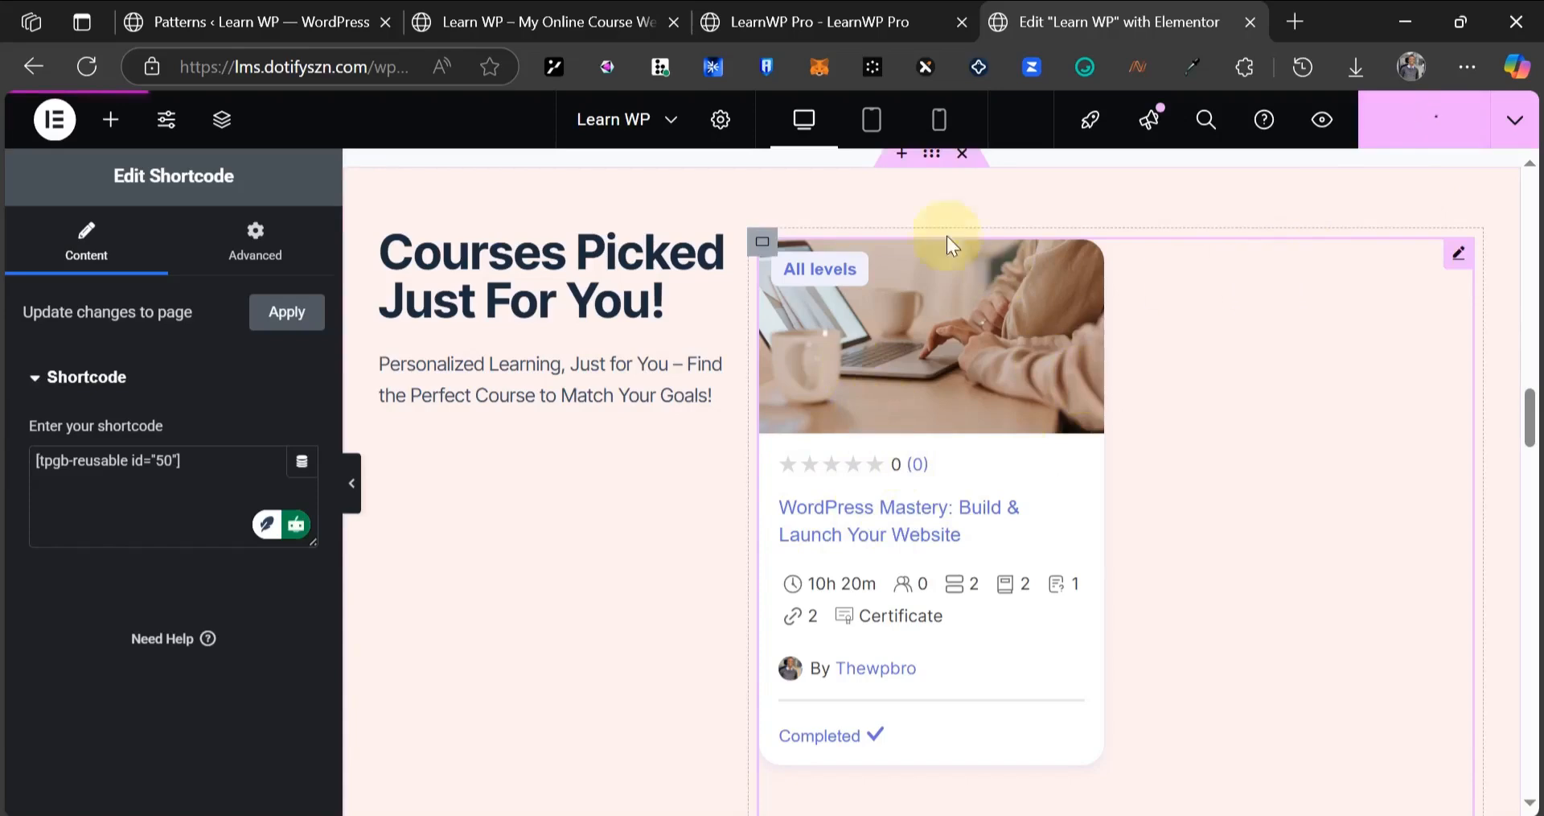
- Open the live Learn WP page and examine its course grid, Load more button and testimonials section
click(827, 3)
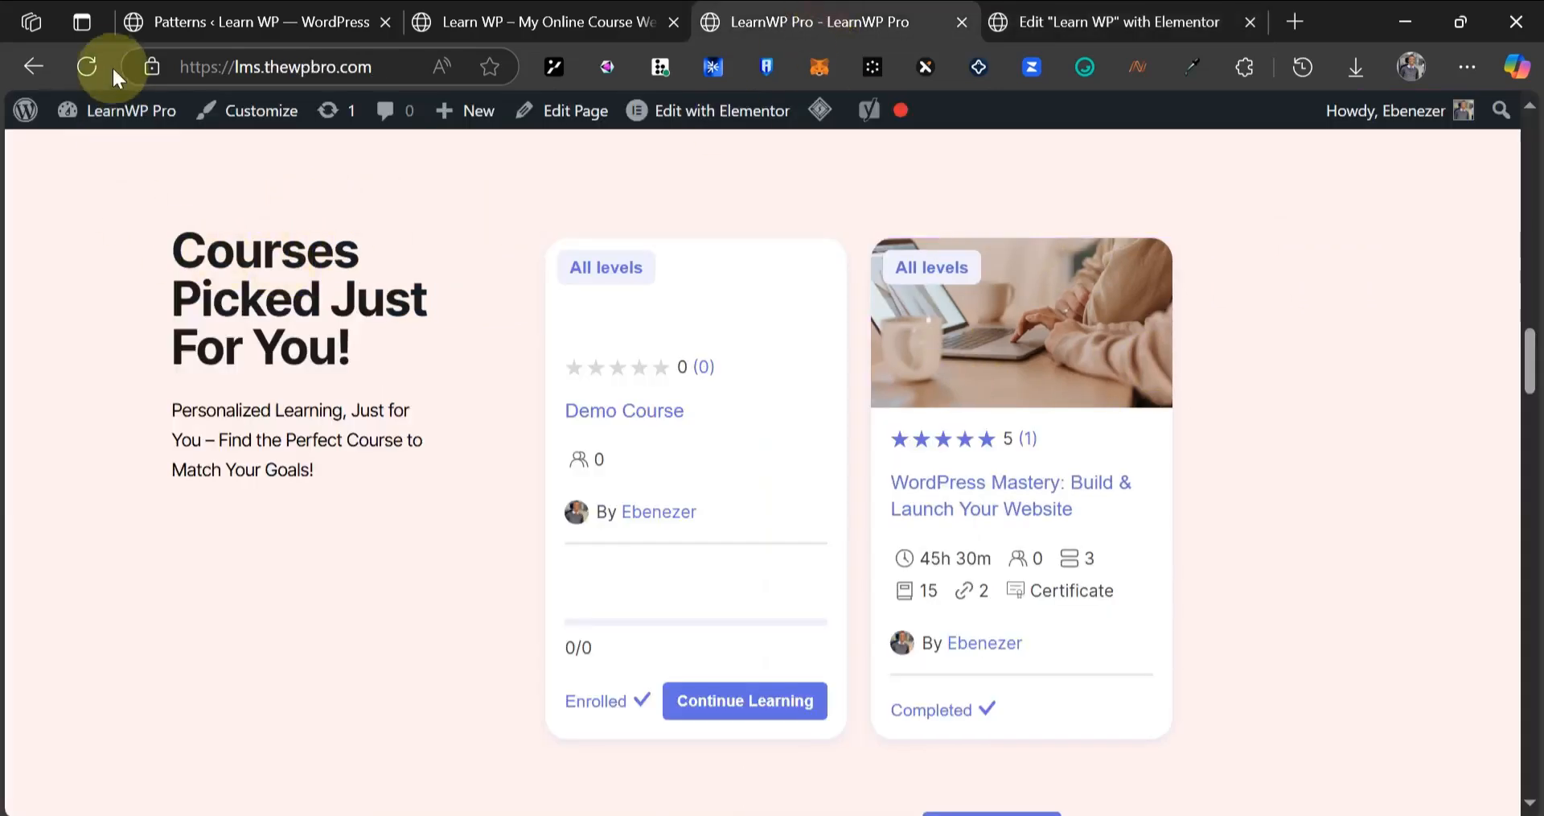
click(500, 22)
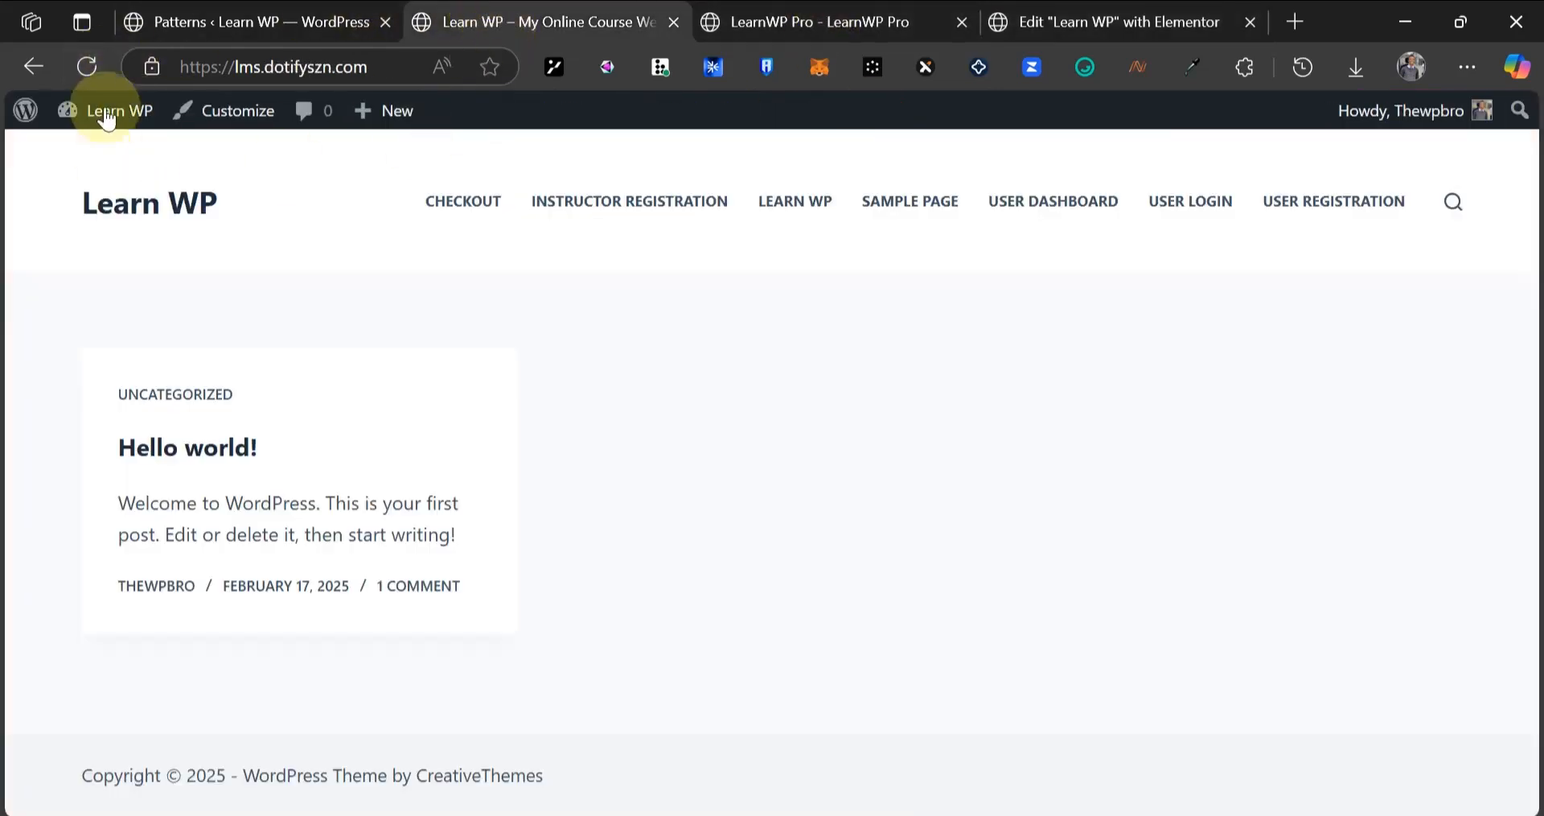
click(808, 211)
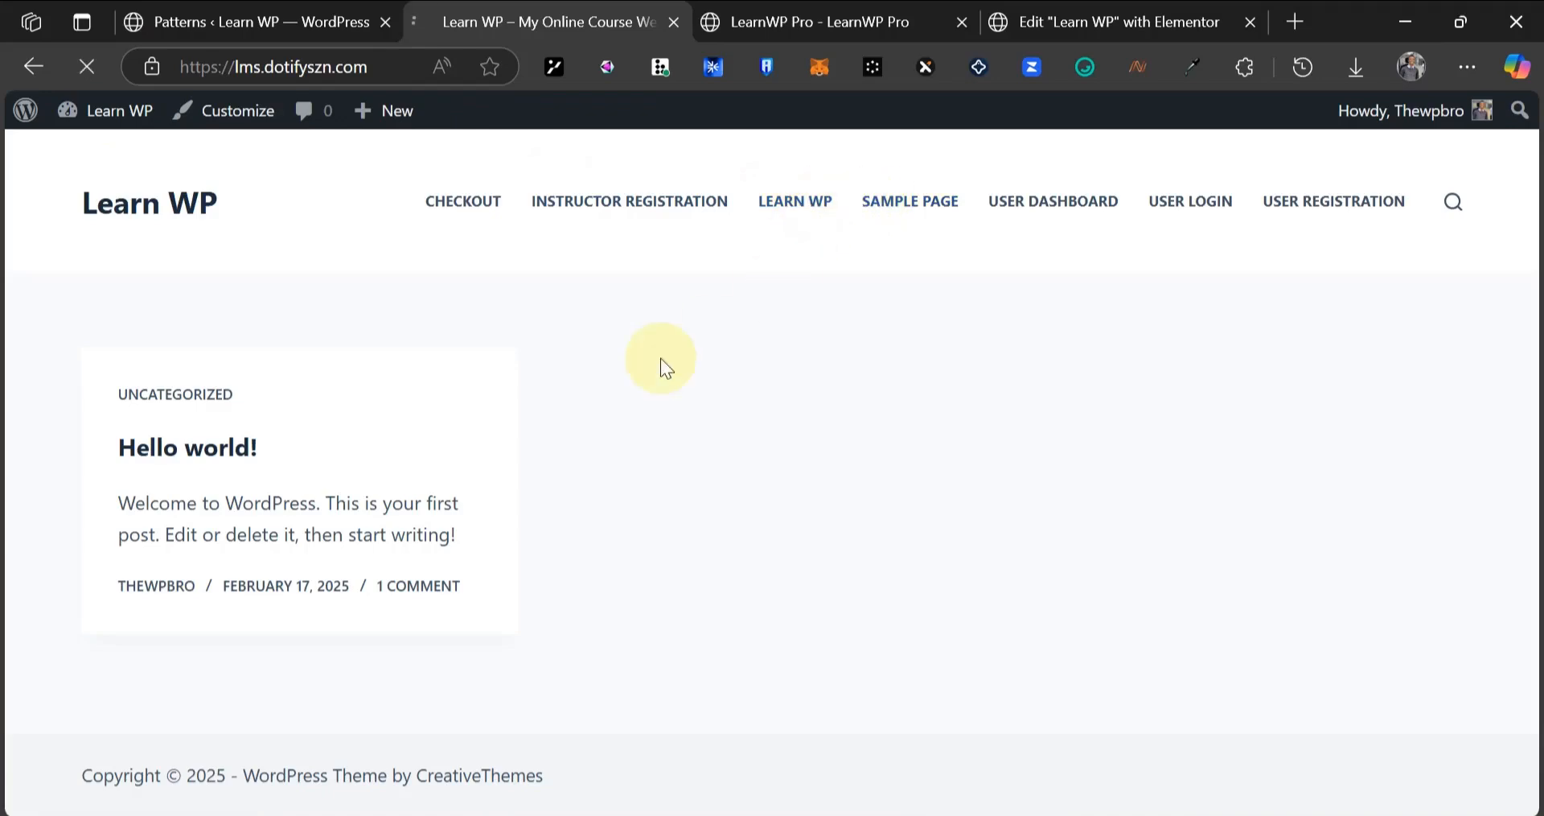
scroll(799, 261, down, 10)
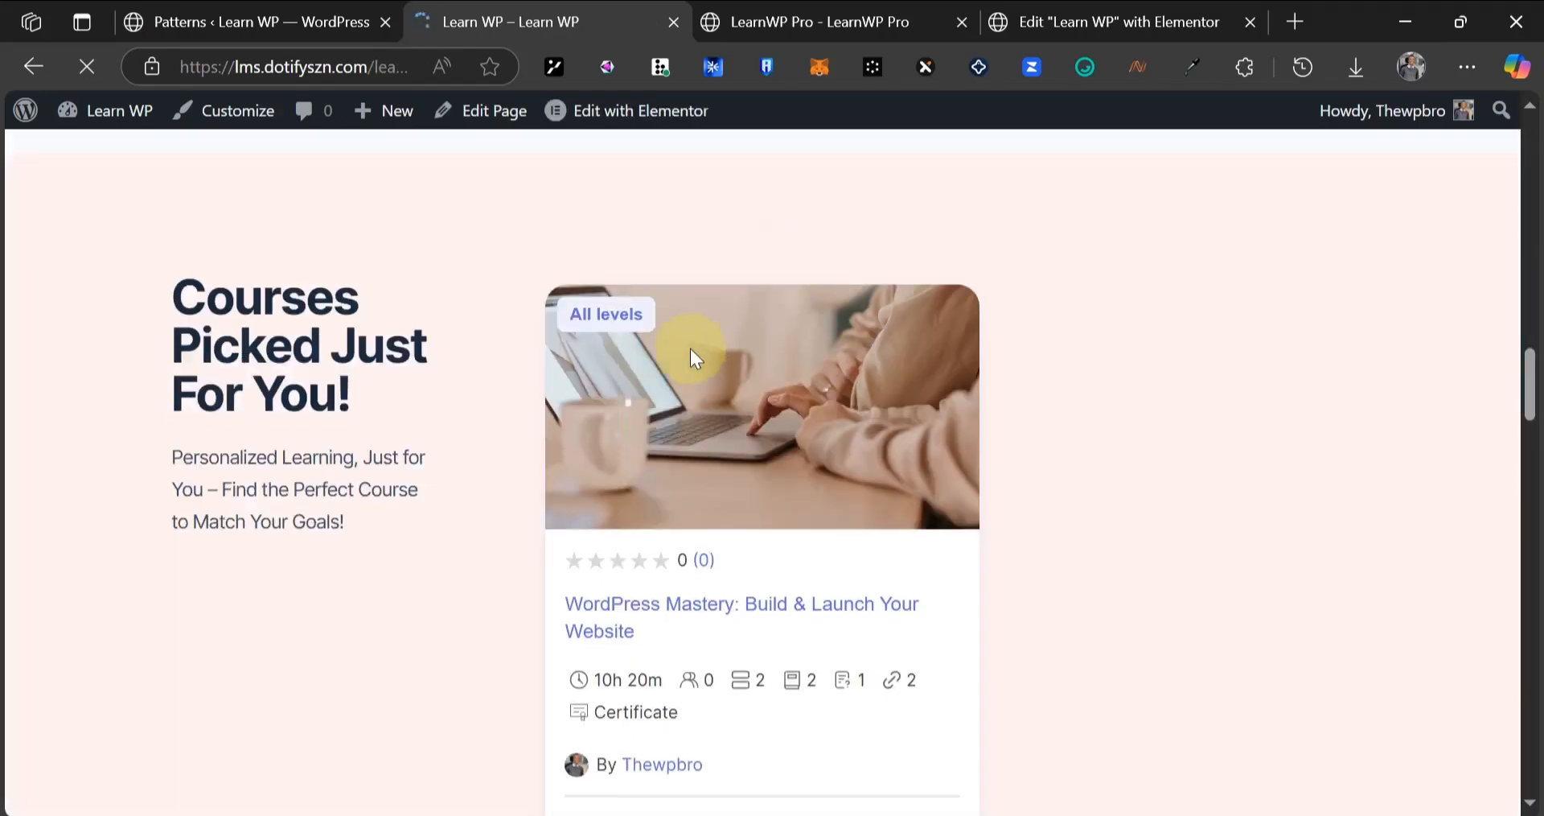
scroll(697, 434, down, 2)
scroll(867, 414, down, 5)
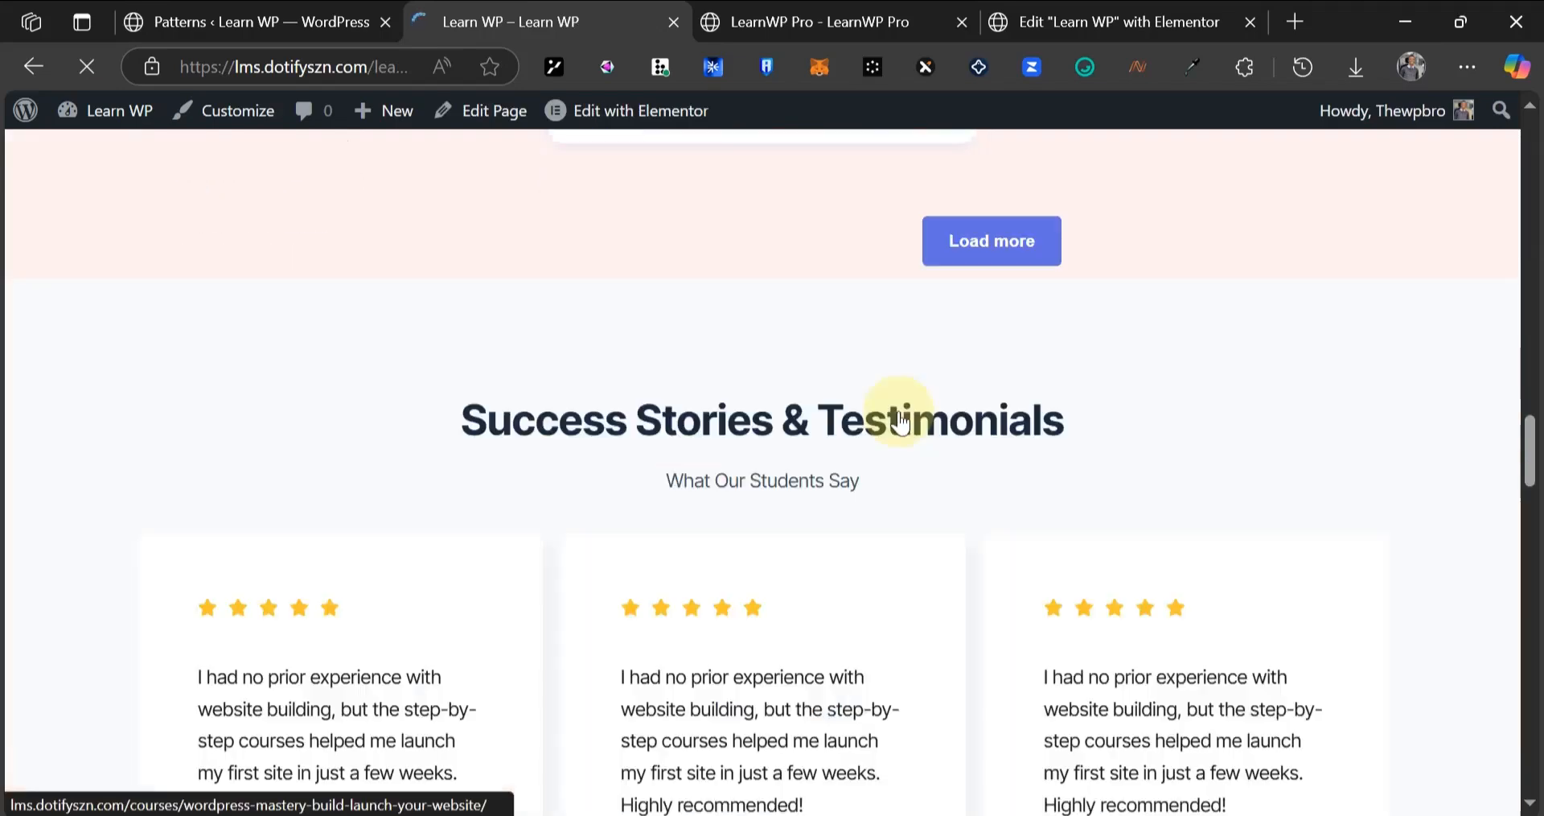
scroll(790, 421, up, 6)
scroll(404, 555, up, 15)
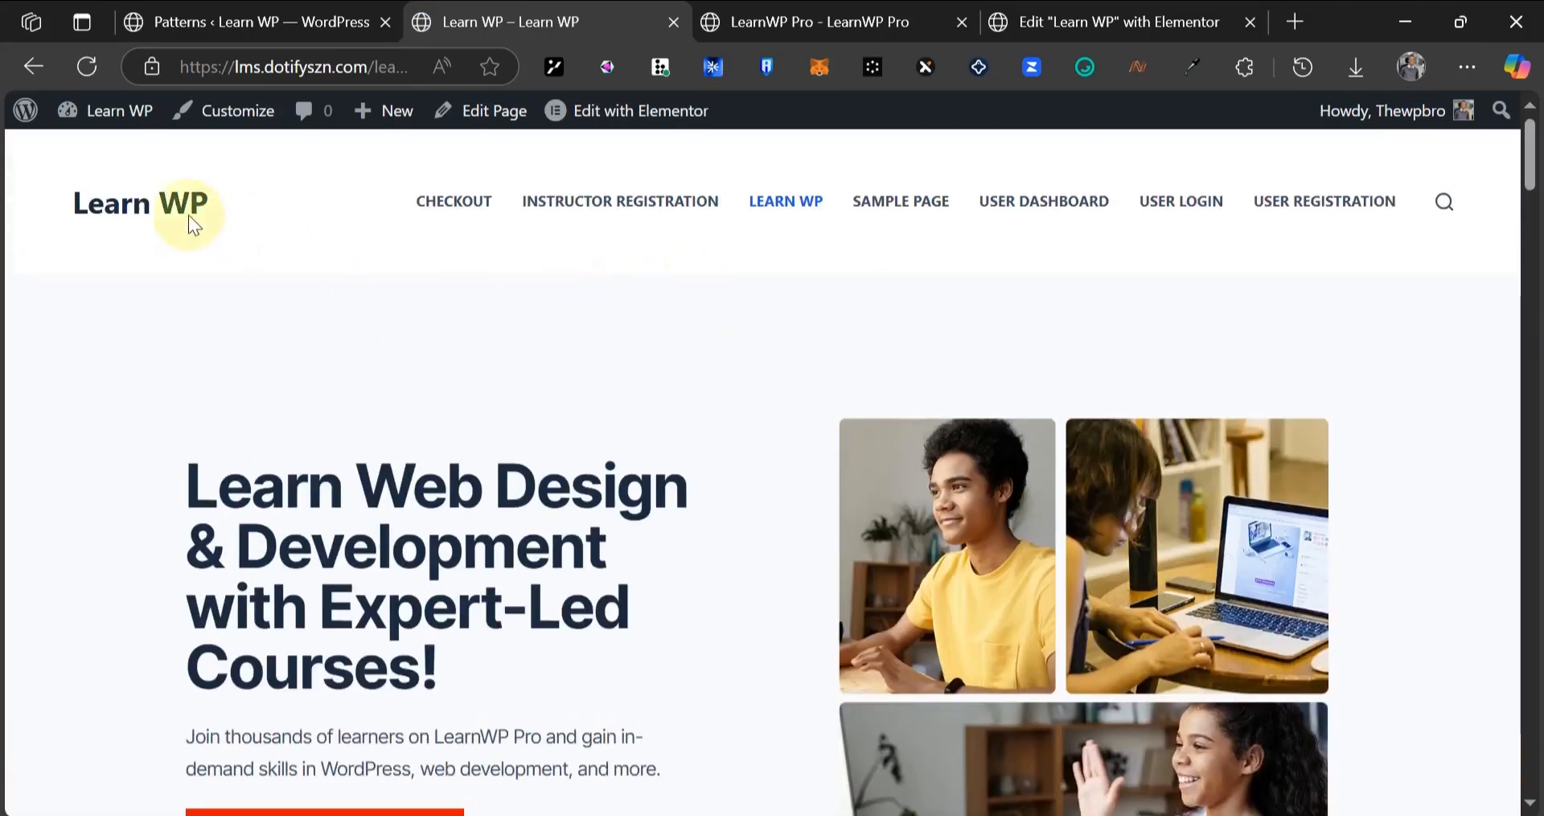
- In the WordPress Reading settings, make the homepage a static page, choose Learn WP as the Homepage, and save the changes
click(276, 11)
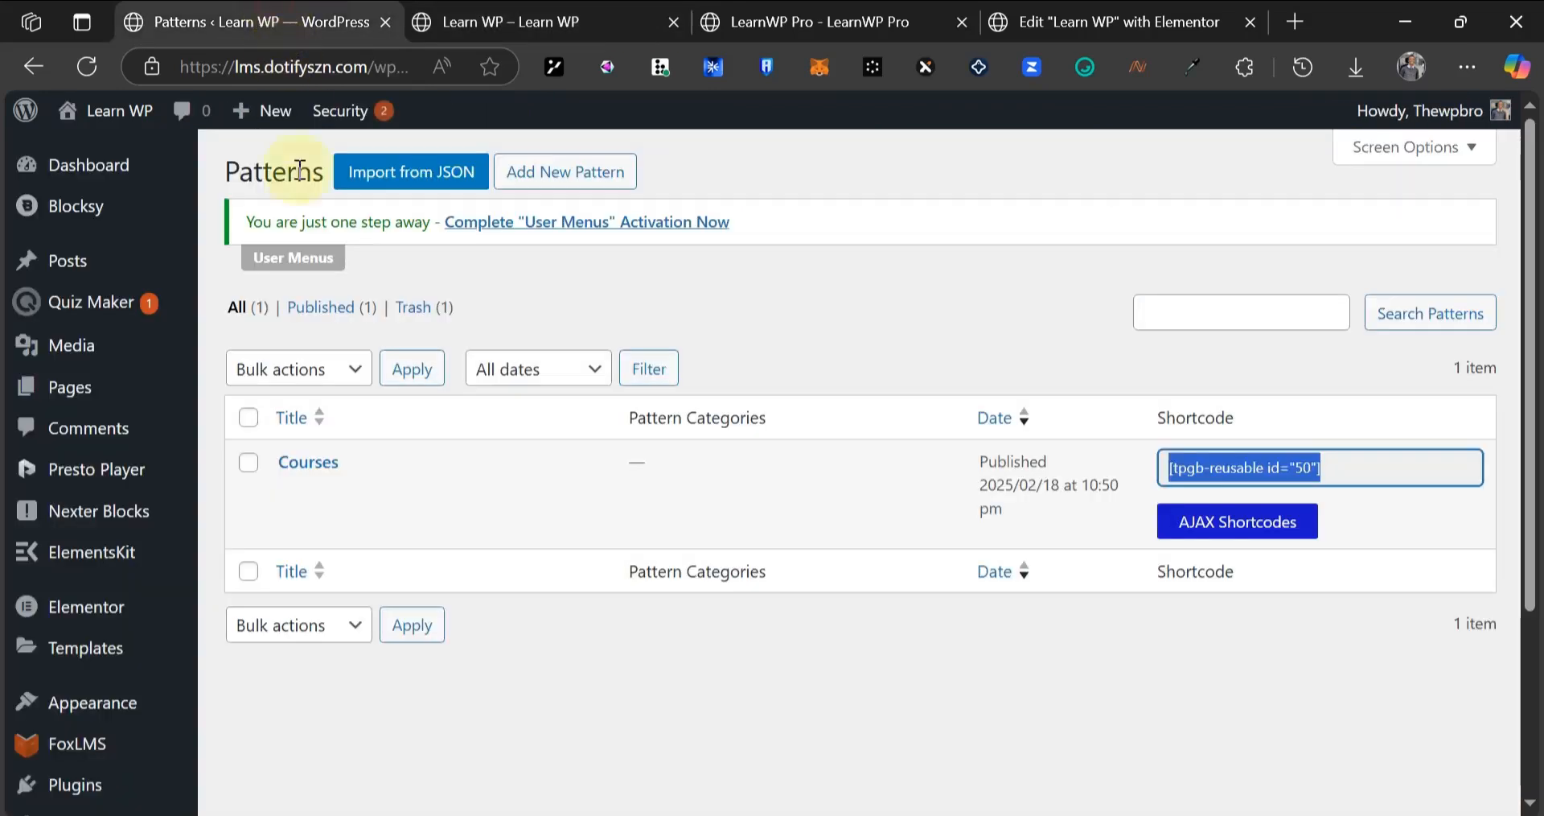
scroll(120, 563, down, 3)
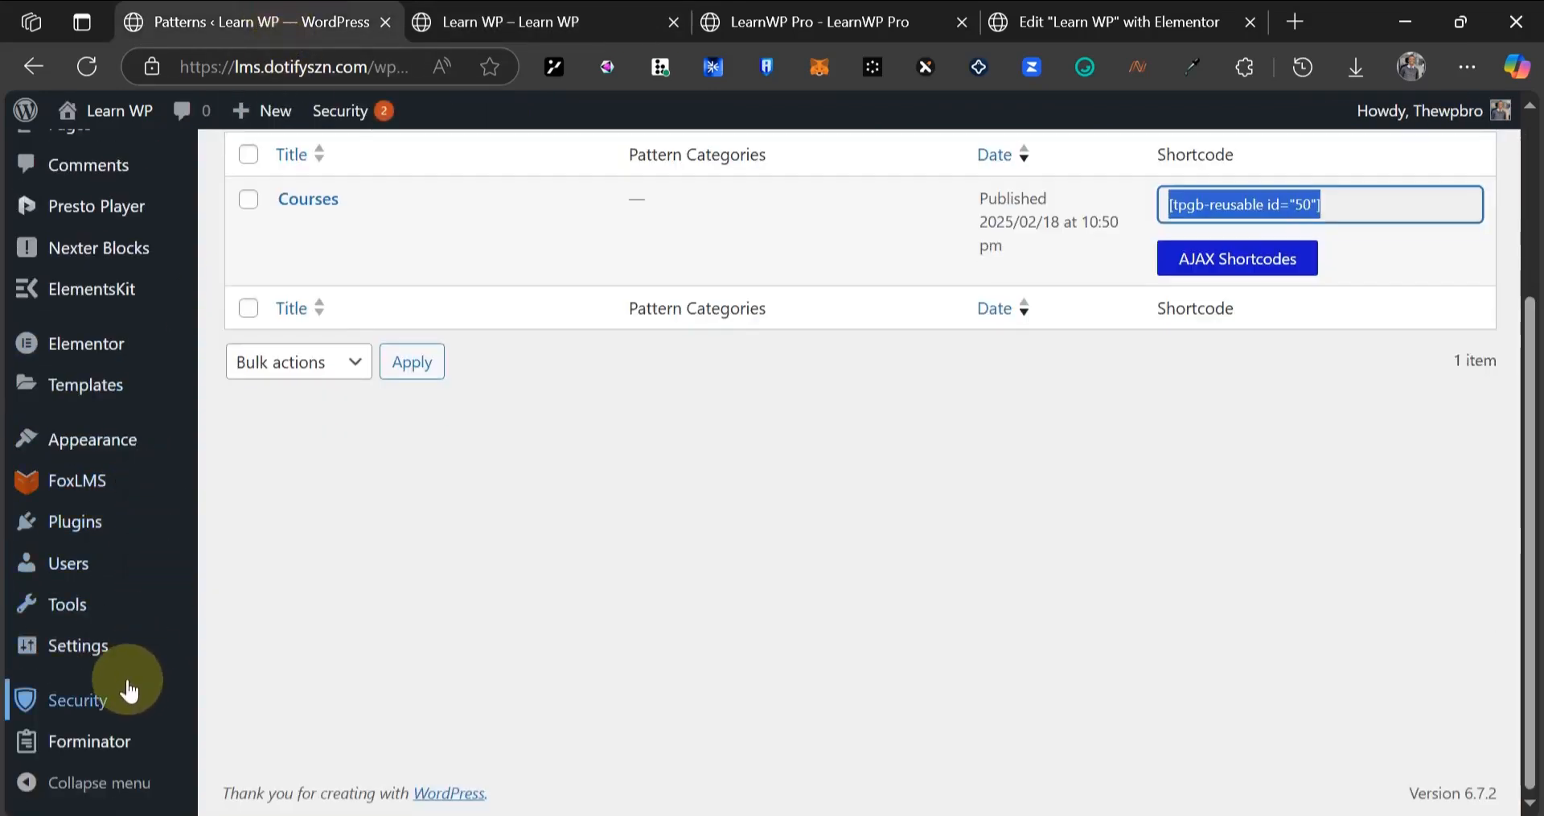
mouse_move(127, 653)
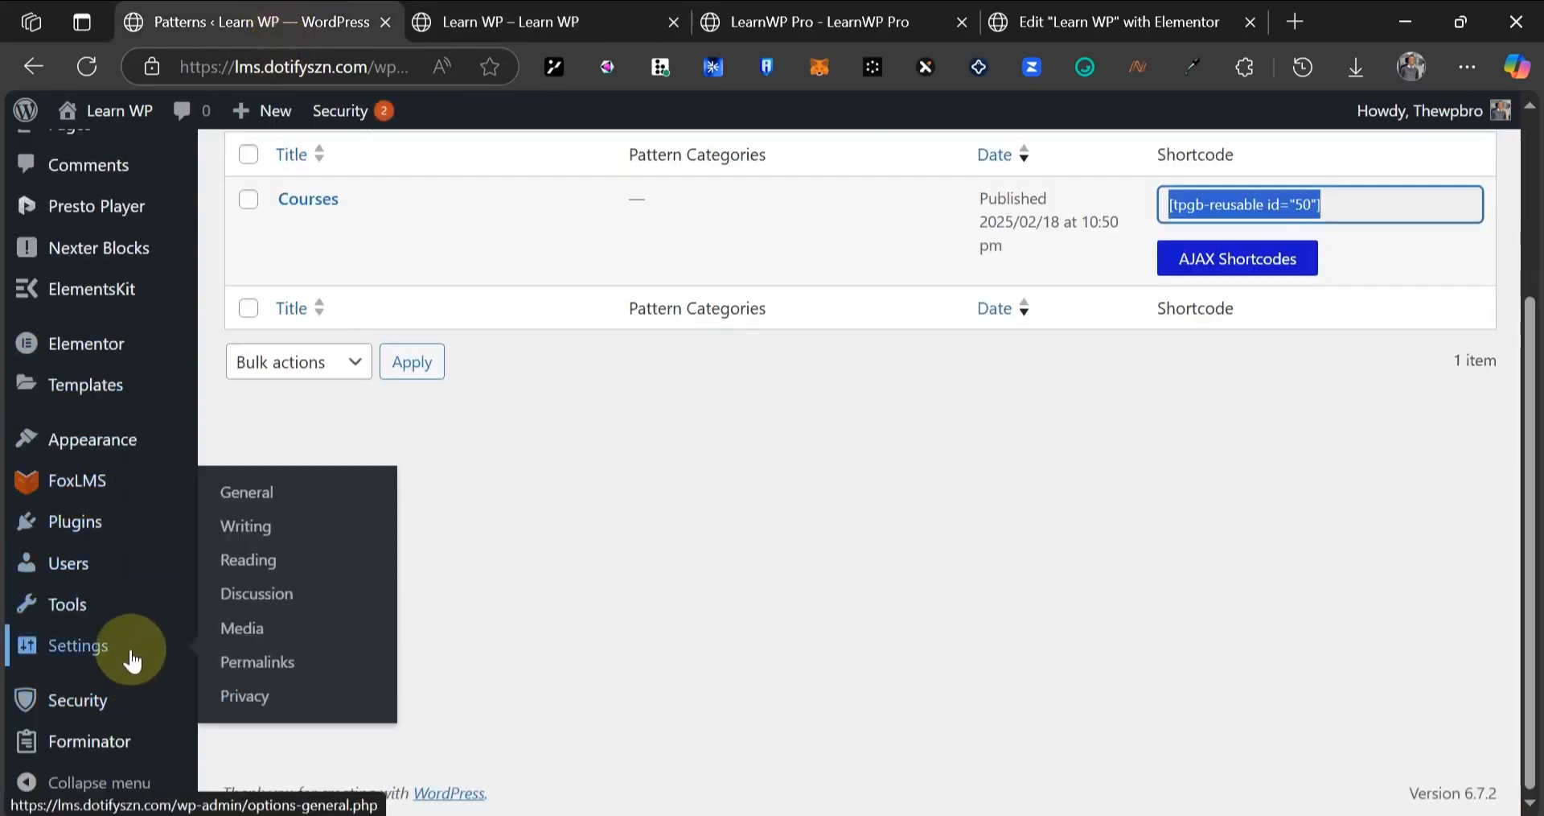
click(256, 570)
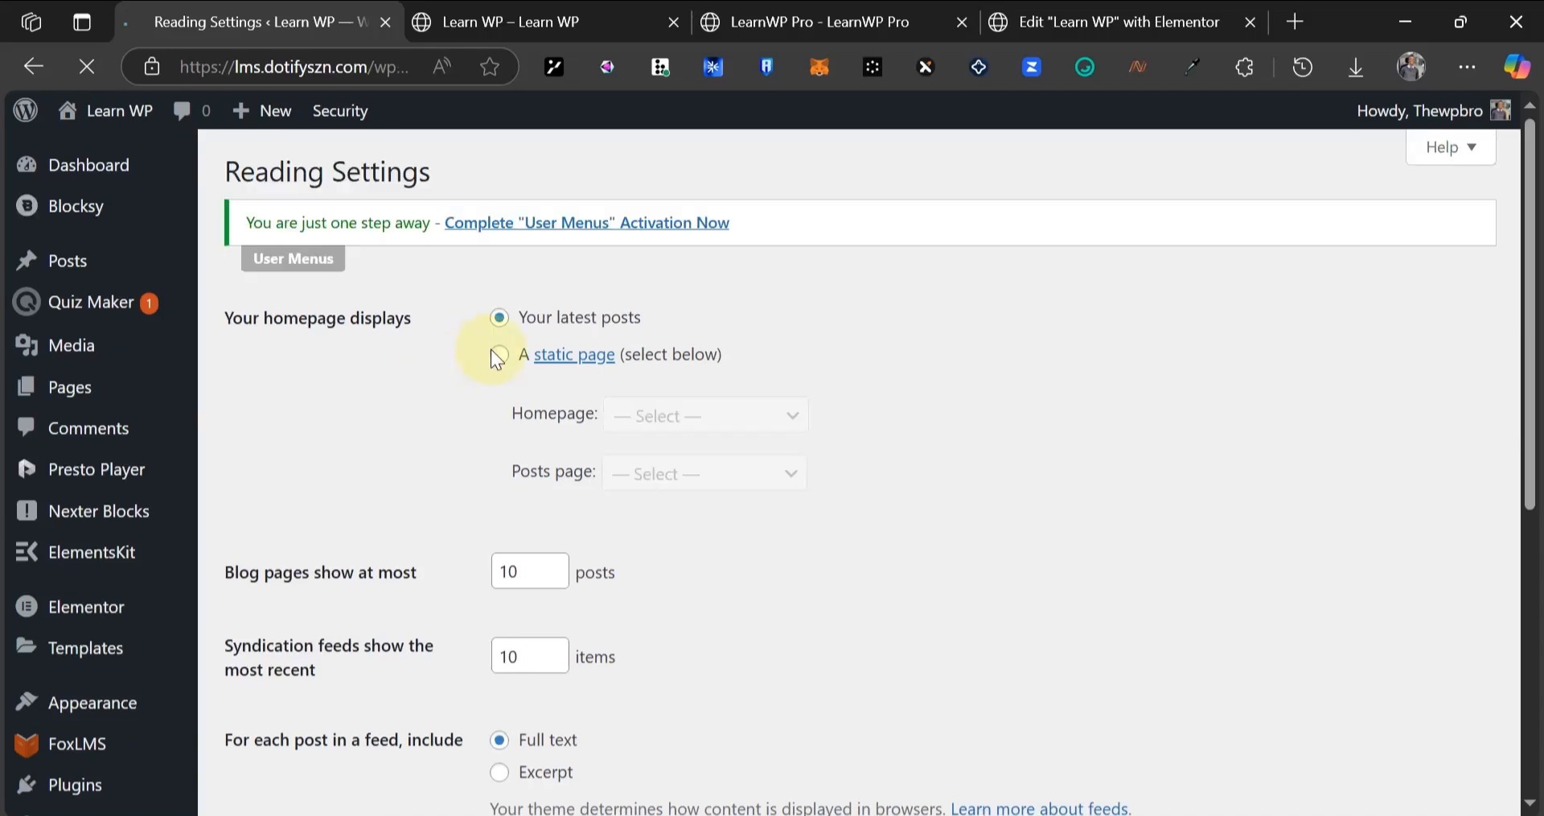
click(504, 359)
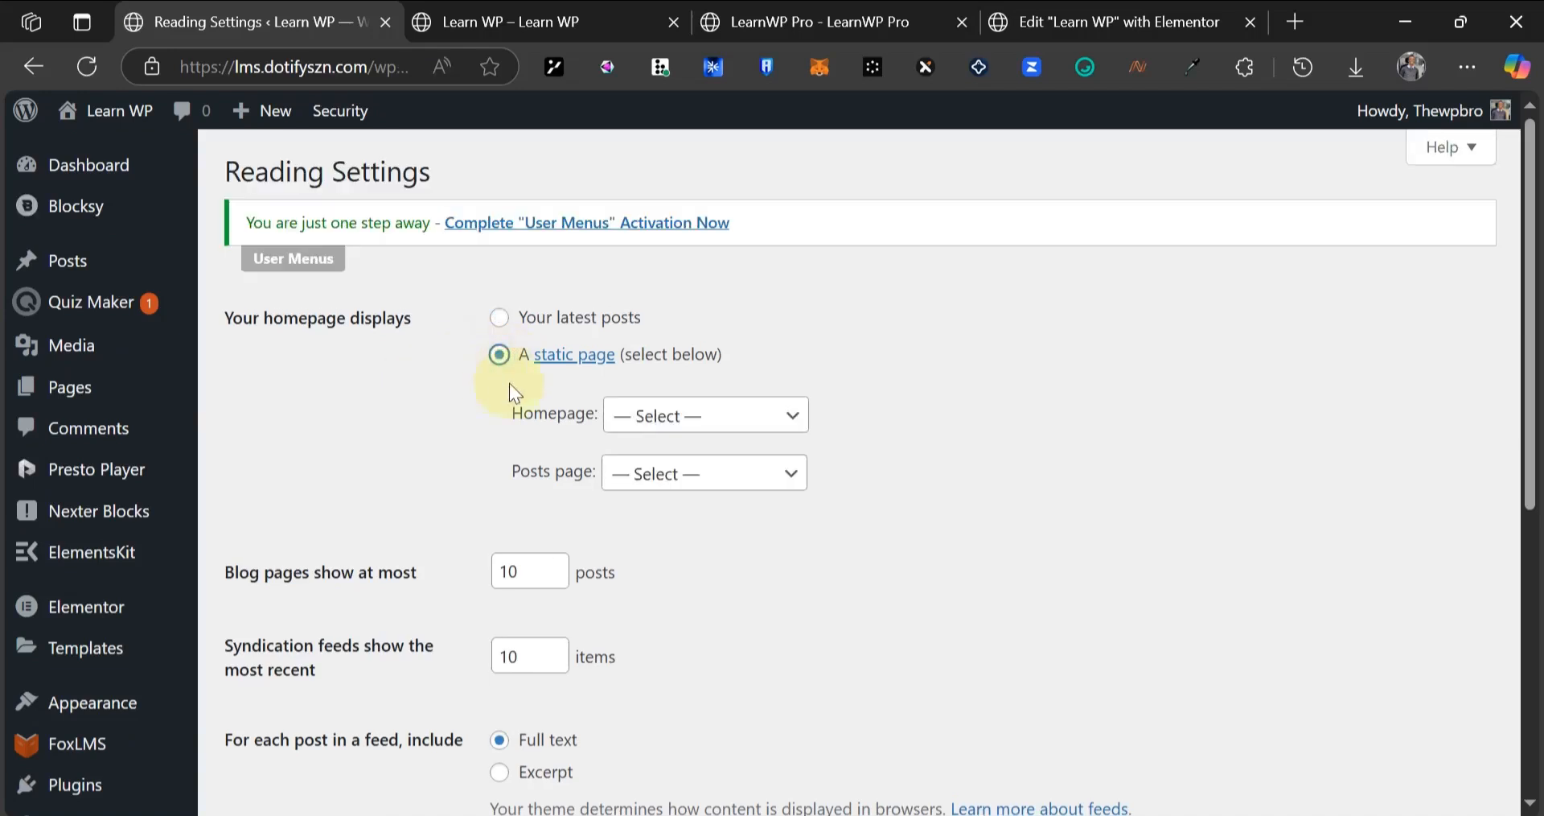
click(627, 433)
click(658, 555)
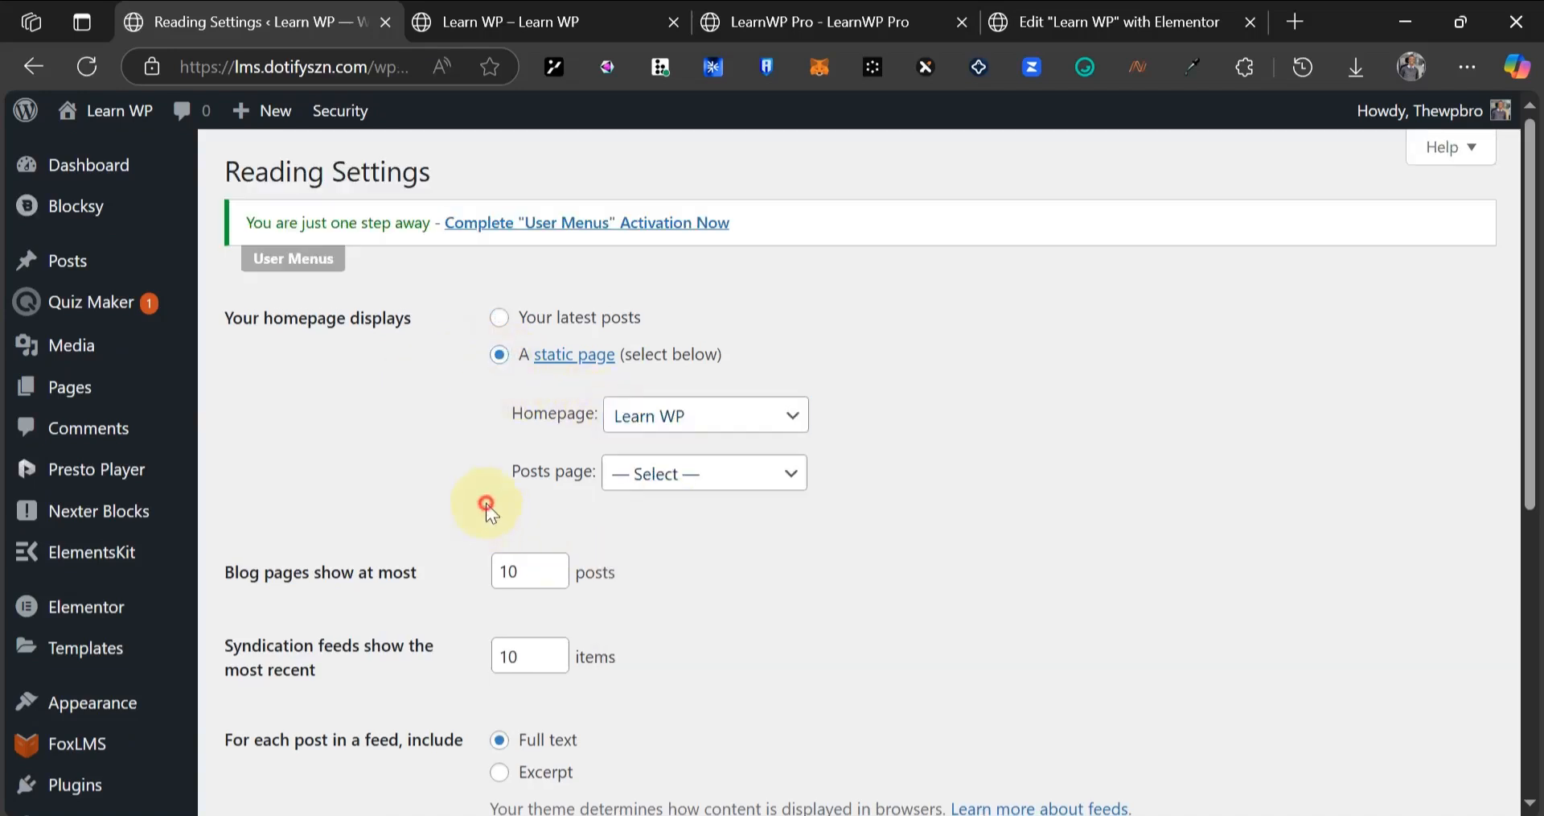
scroll(420, 503, down, 5)
click(299, 475)
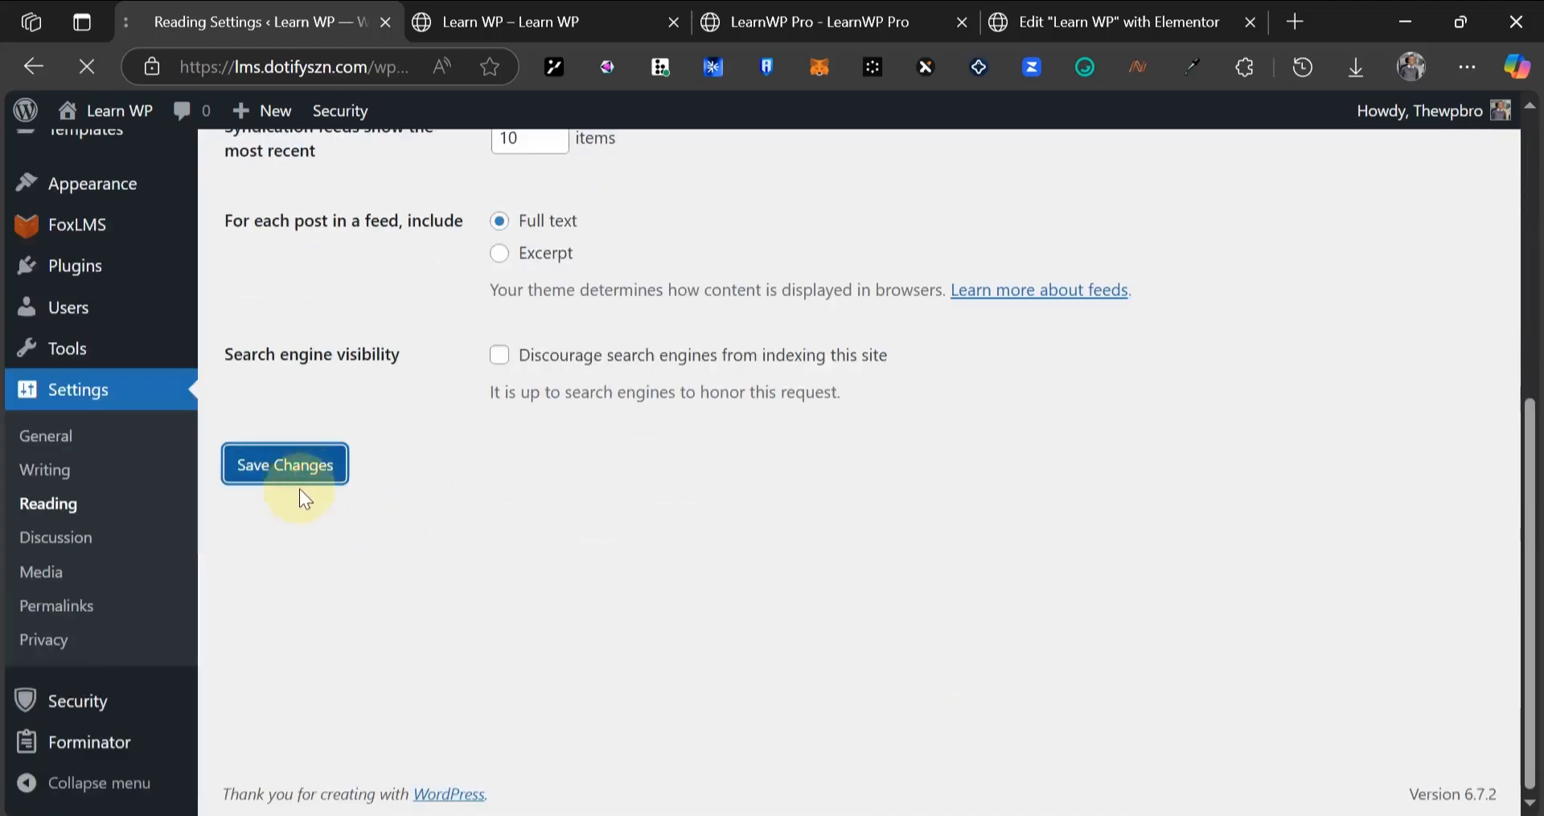
- Open the live site's home page through its site title and check that the Learn WP sections load there
click(534, 16)
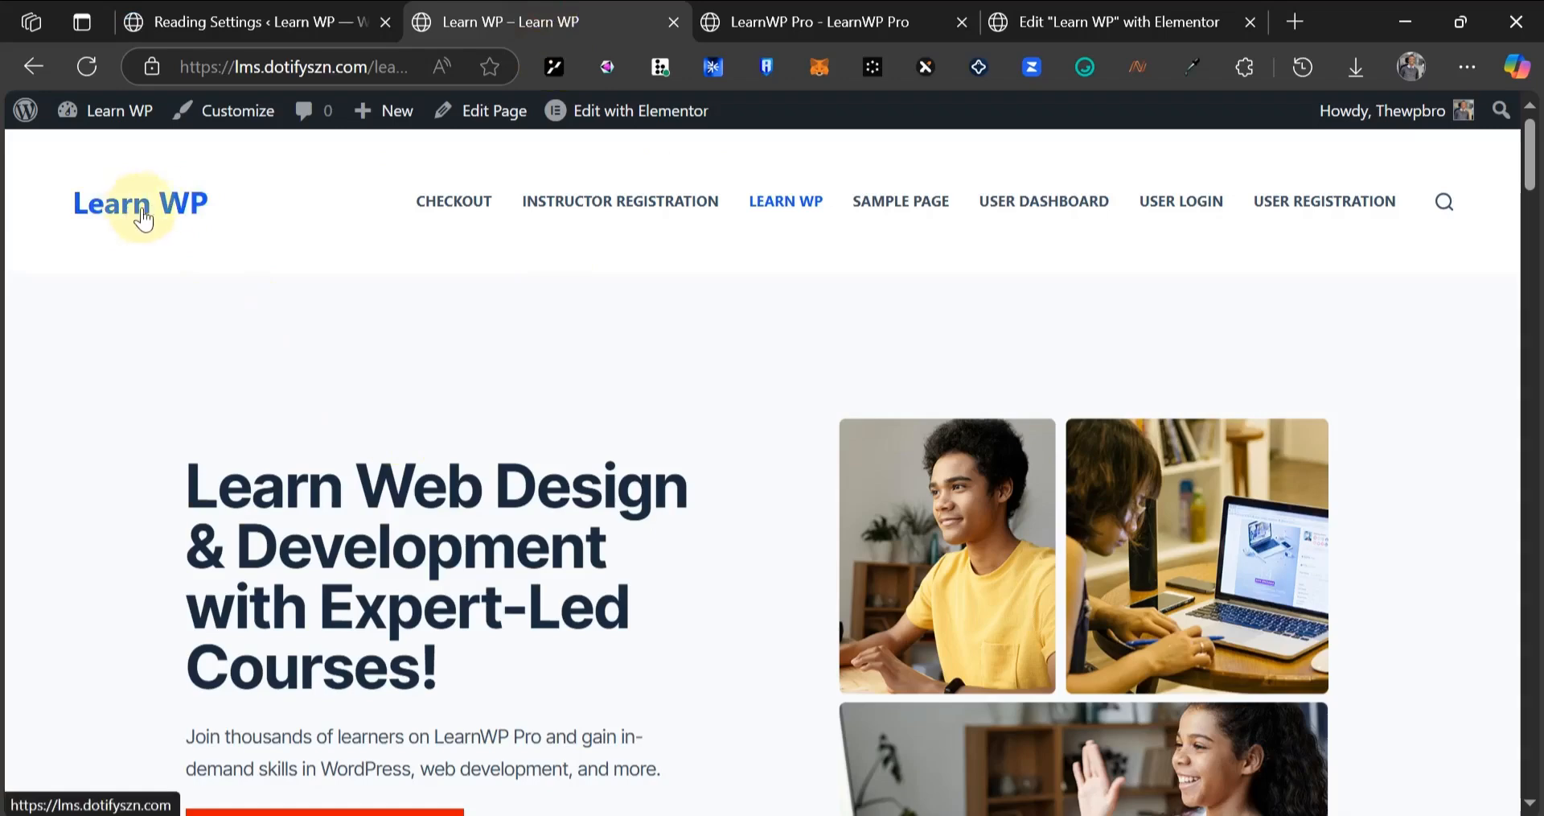
click(189, 208)
scroll(755, 586, down, 11)
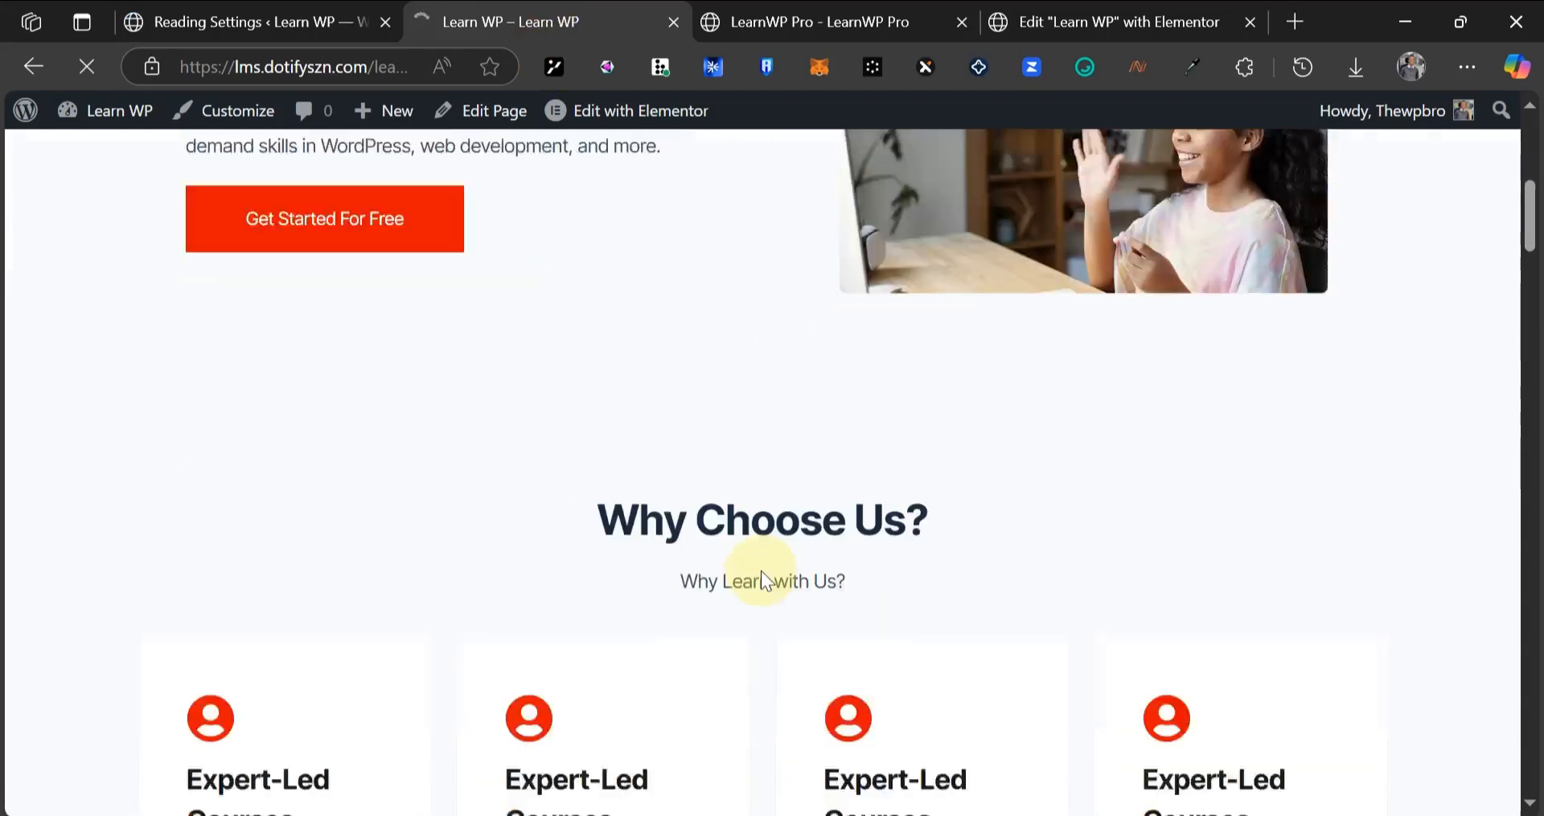
scroll(765, 563, down, 6)
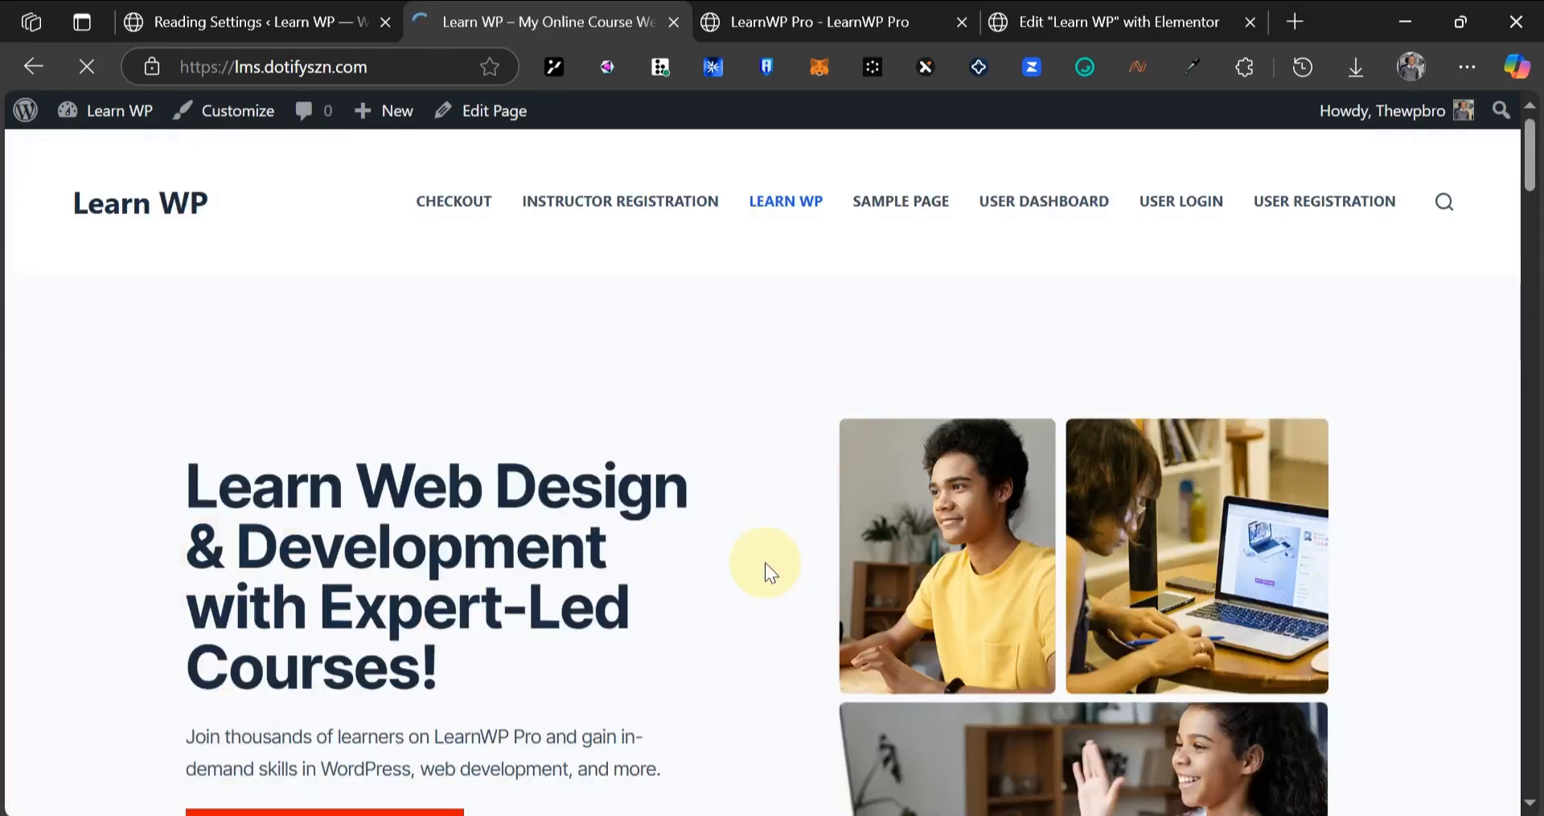
scroll(755, 558, down, 7)
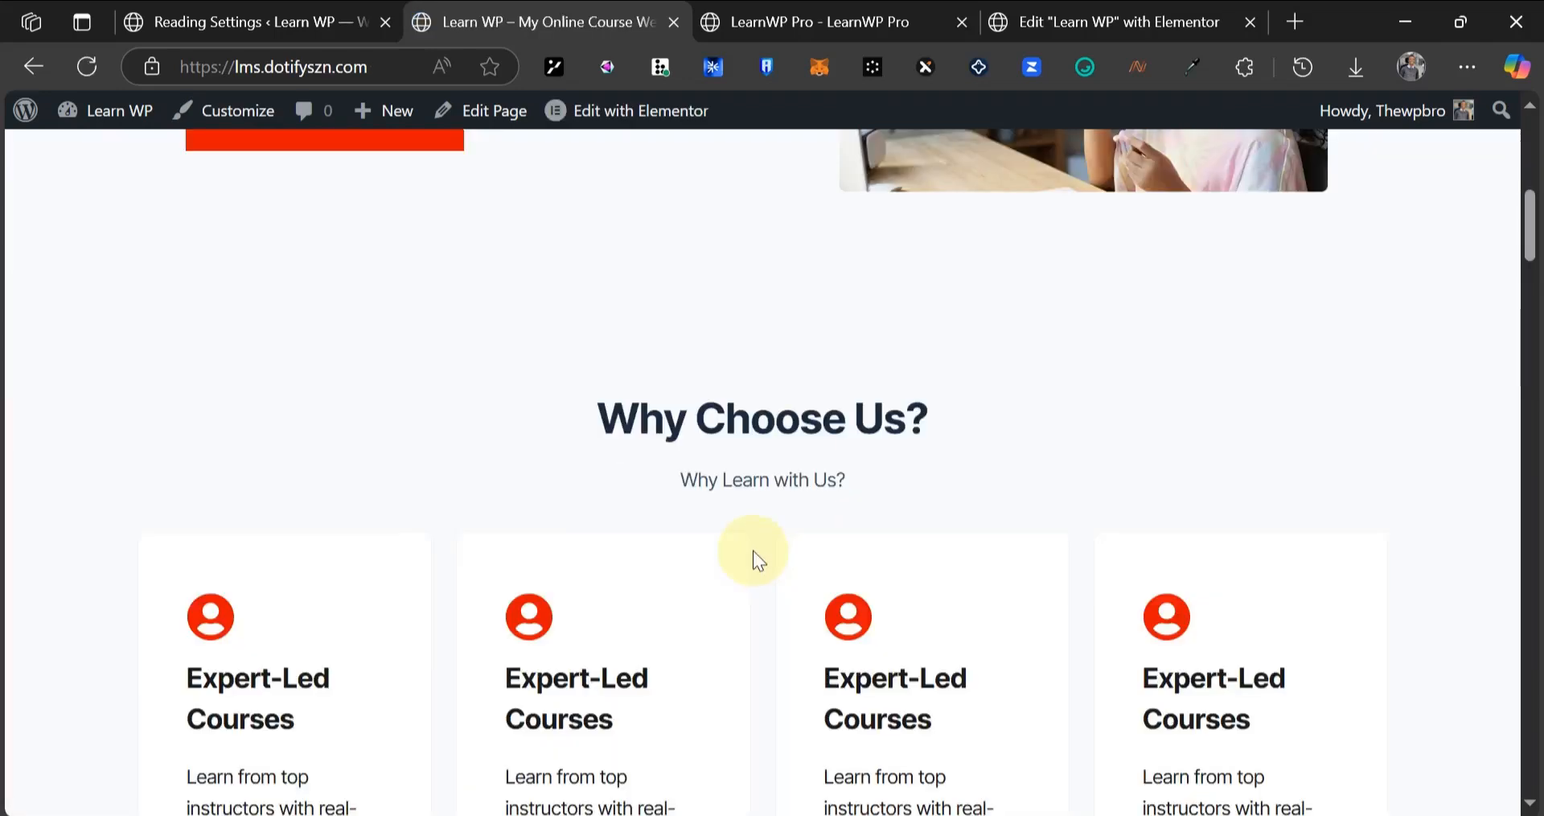
scroll(755, 555, down, 7)
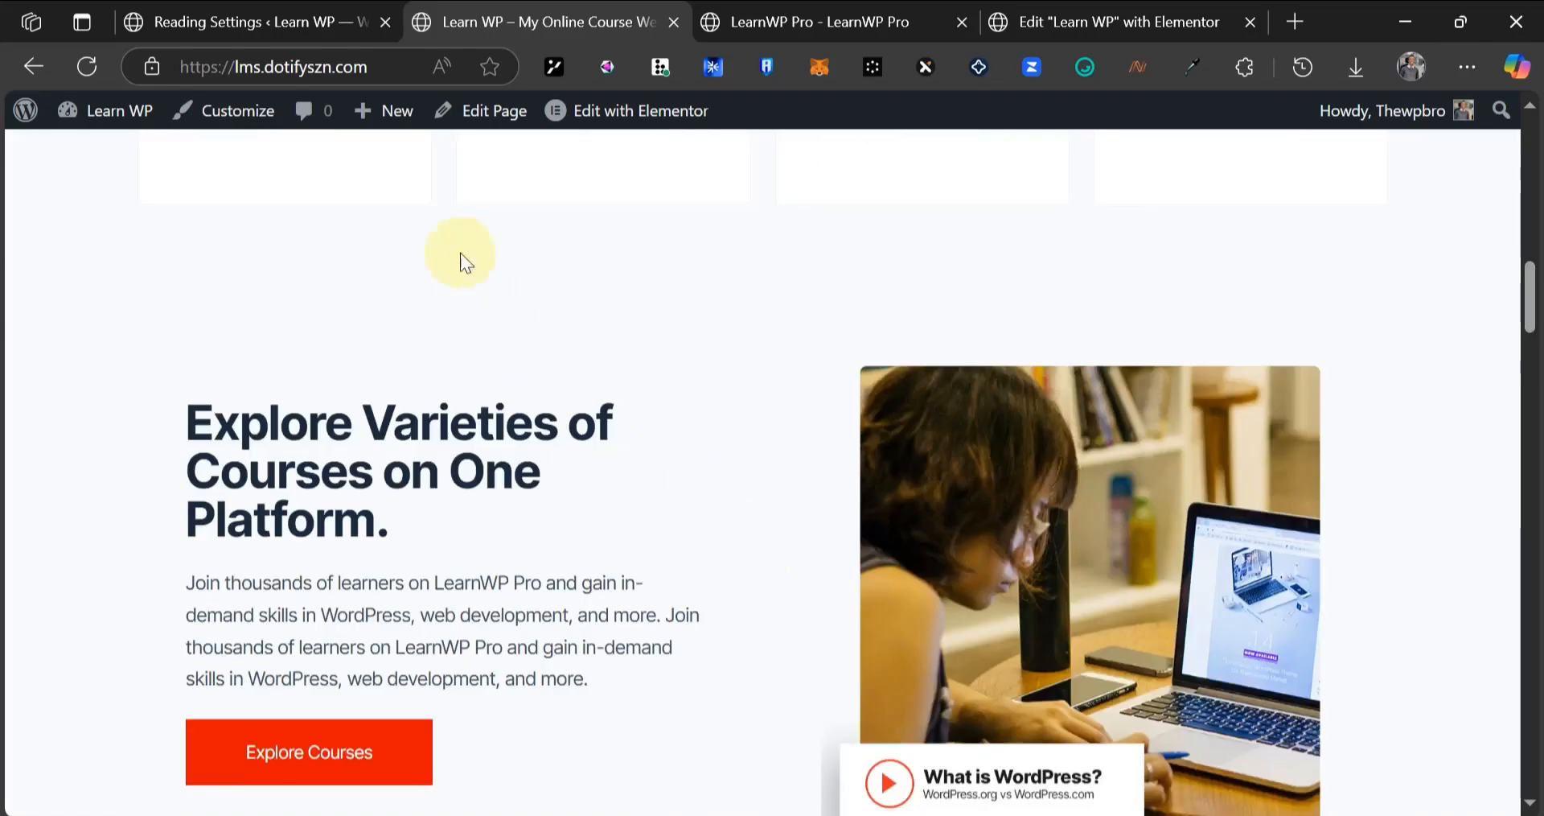
- Create a Forminator form from the Contact Form preset template, keep the name Contact Form, and review its fields
click(308, 20)
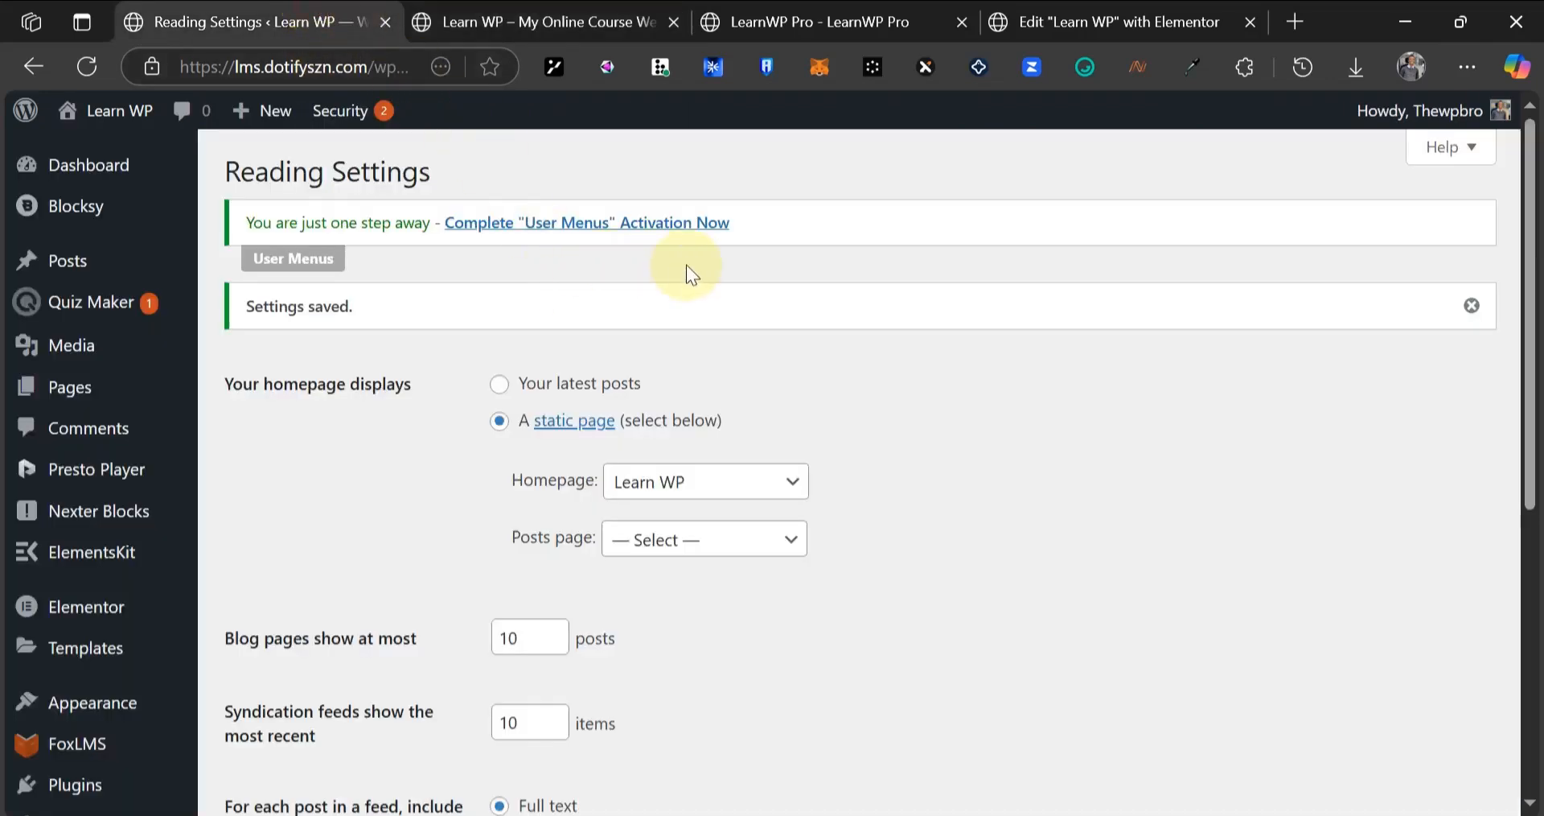
scroll(687, 264, down, 6)
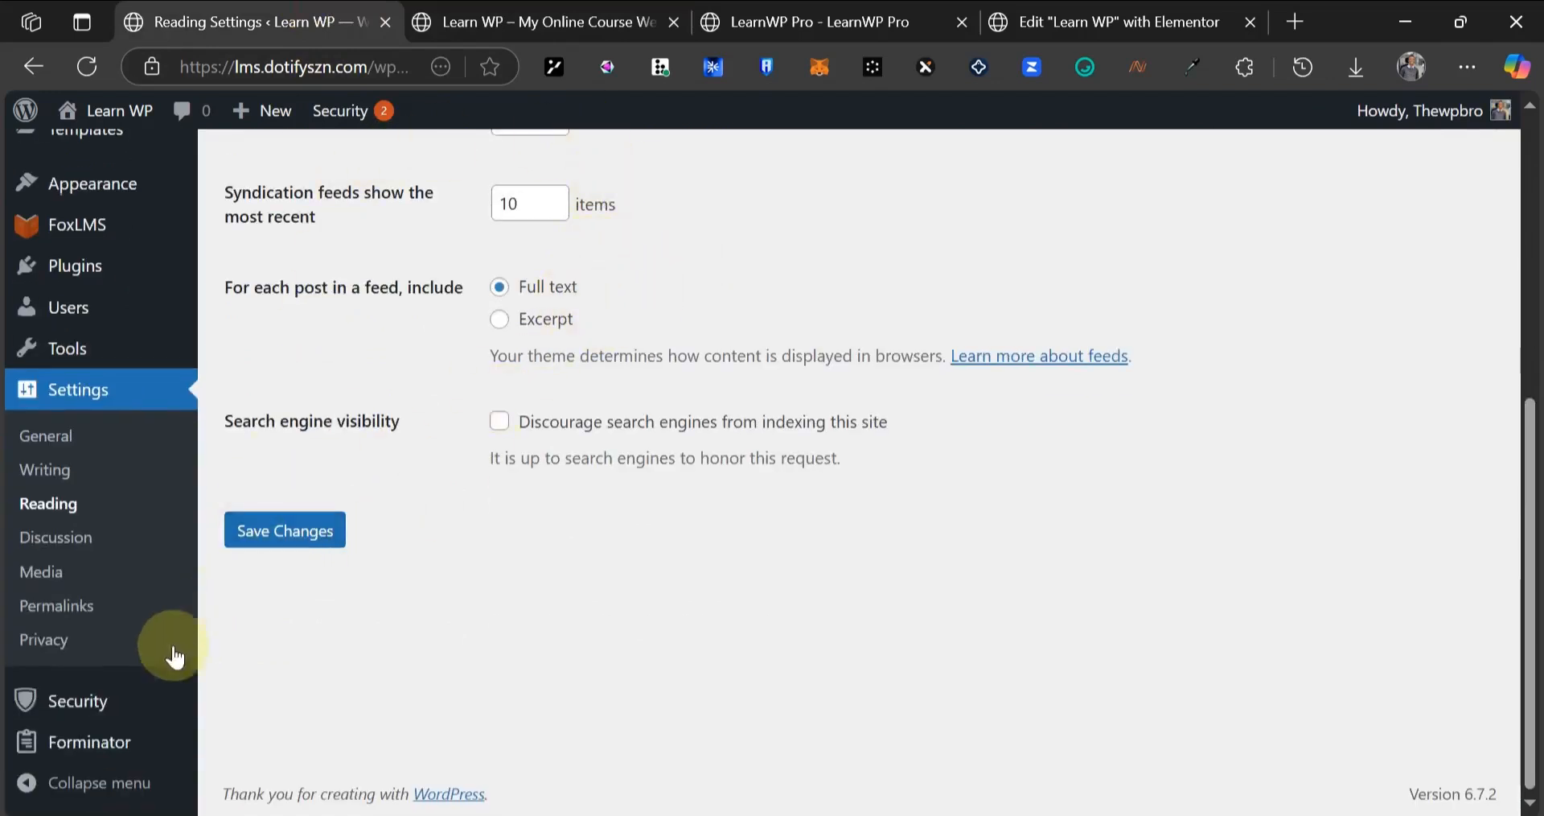
mouse_move(149, 752)
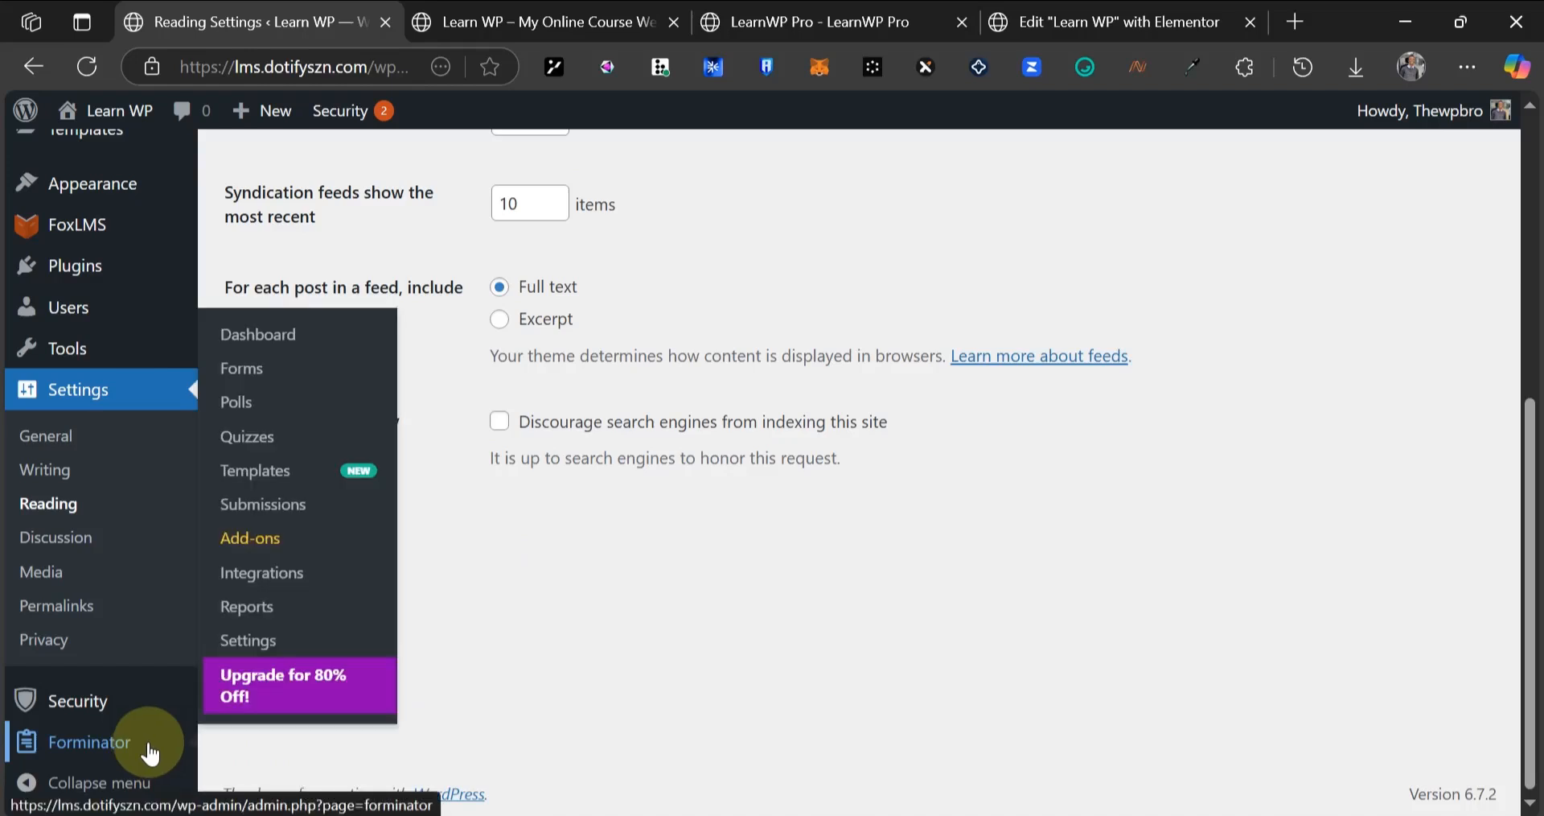
click(246, 380)
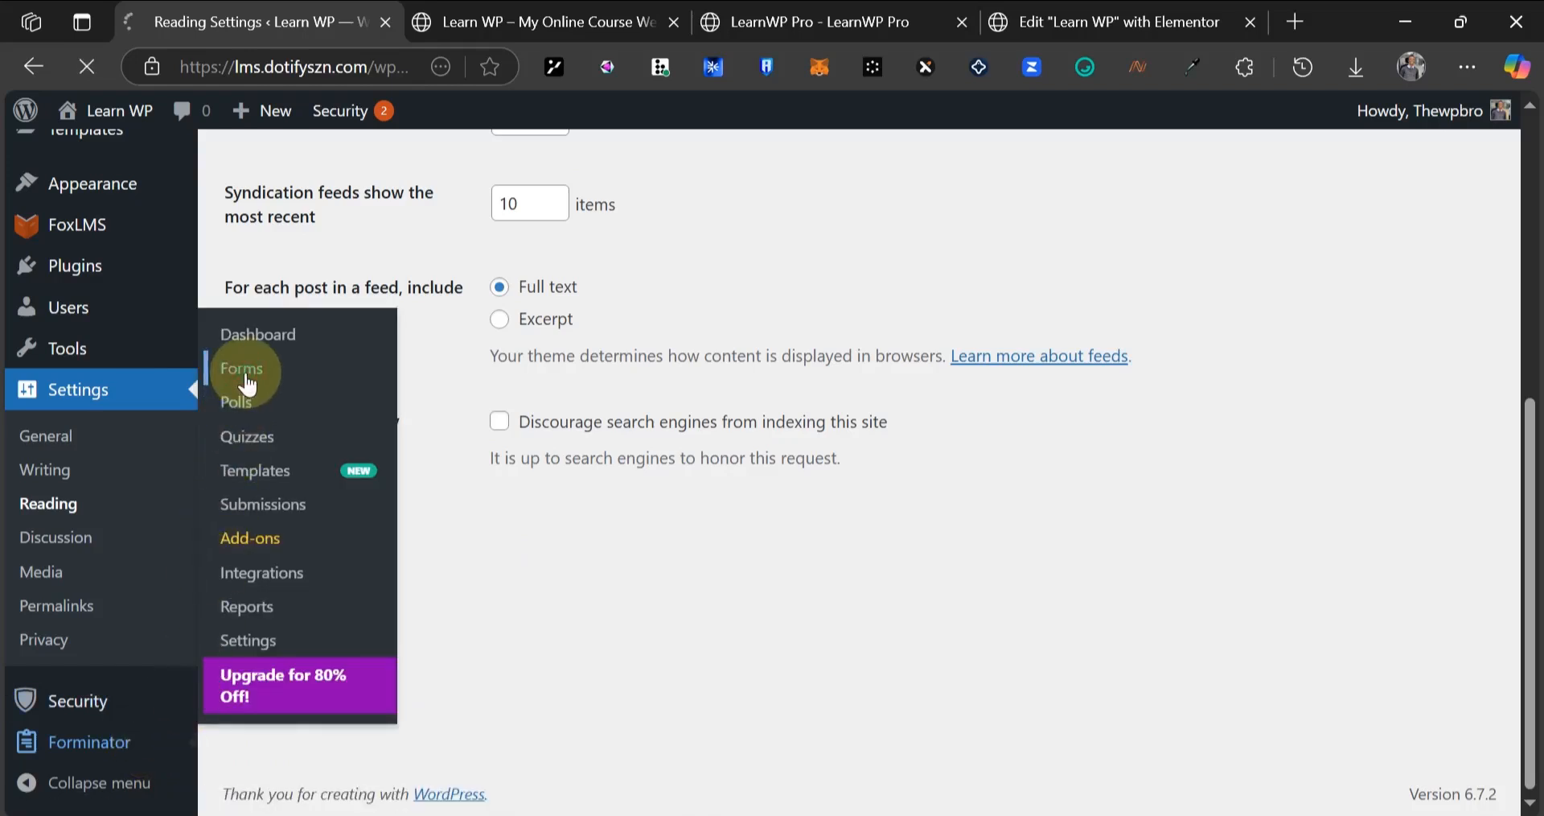
scroll(624, 427, down, 3)
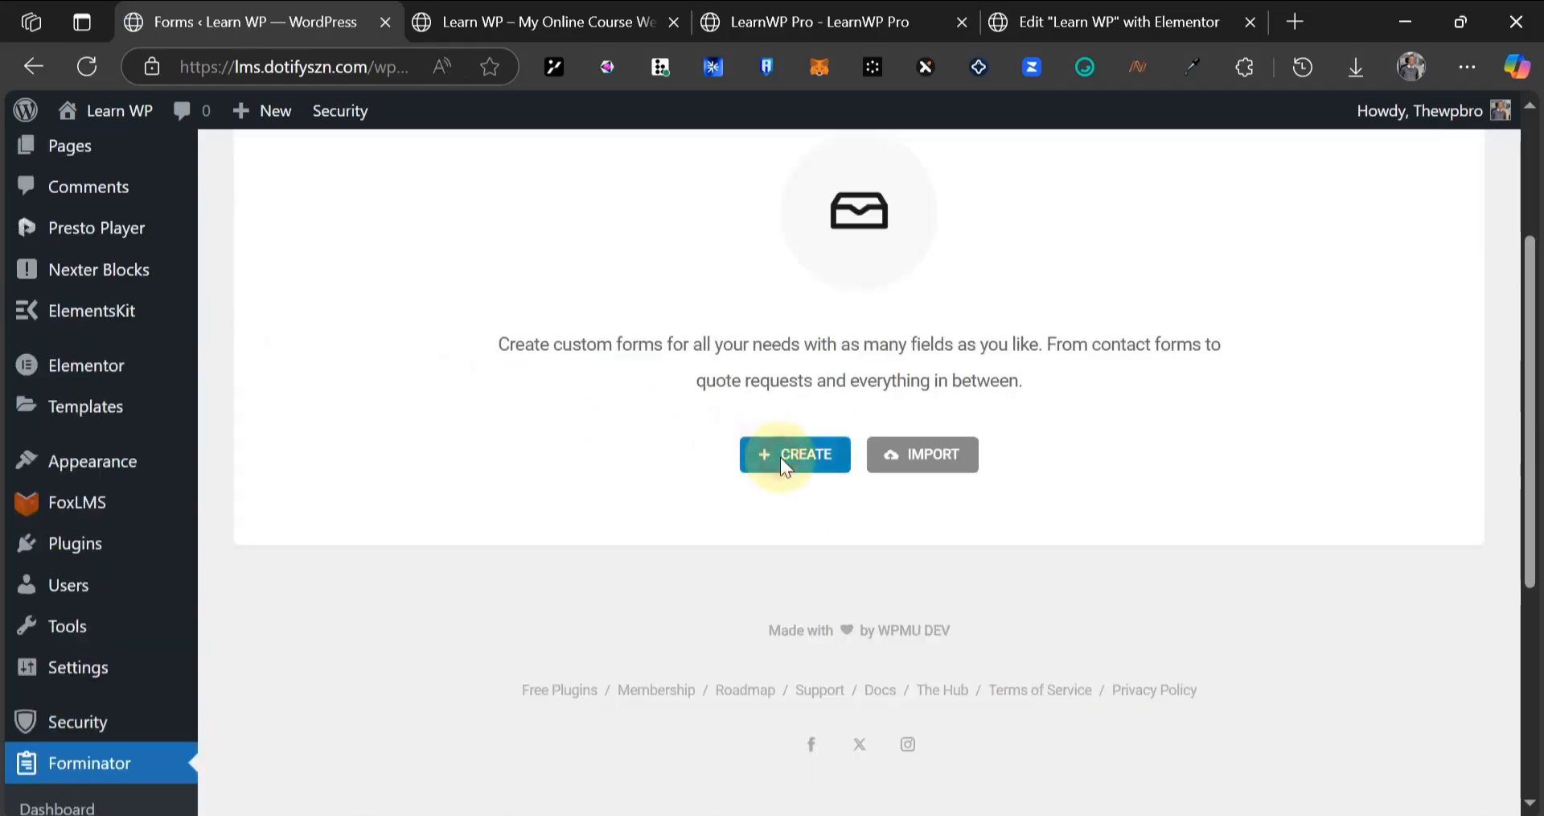
click(780, 456)
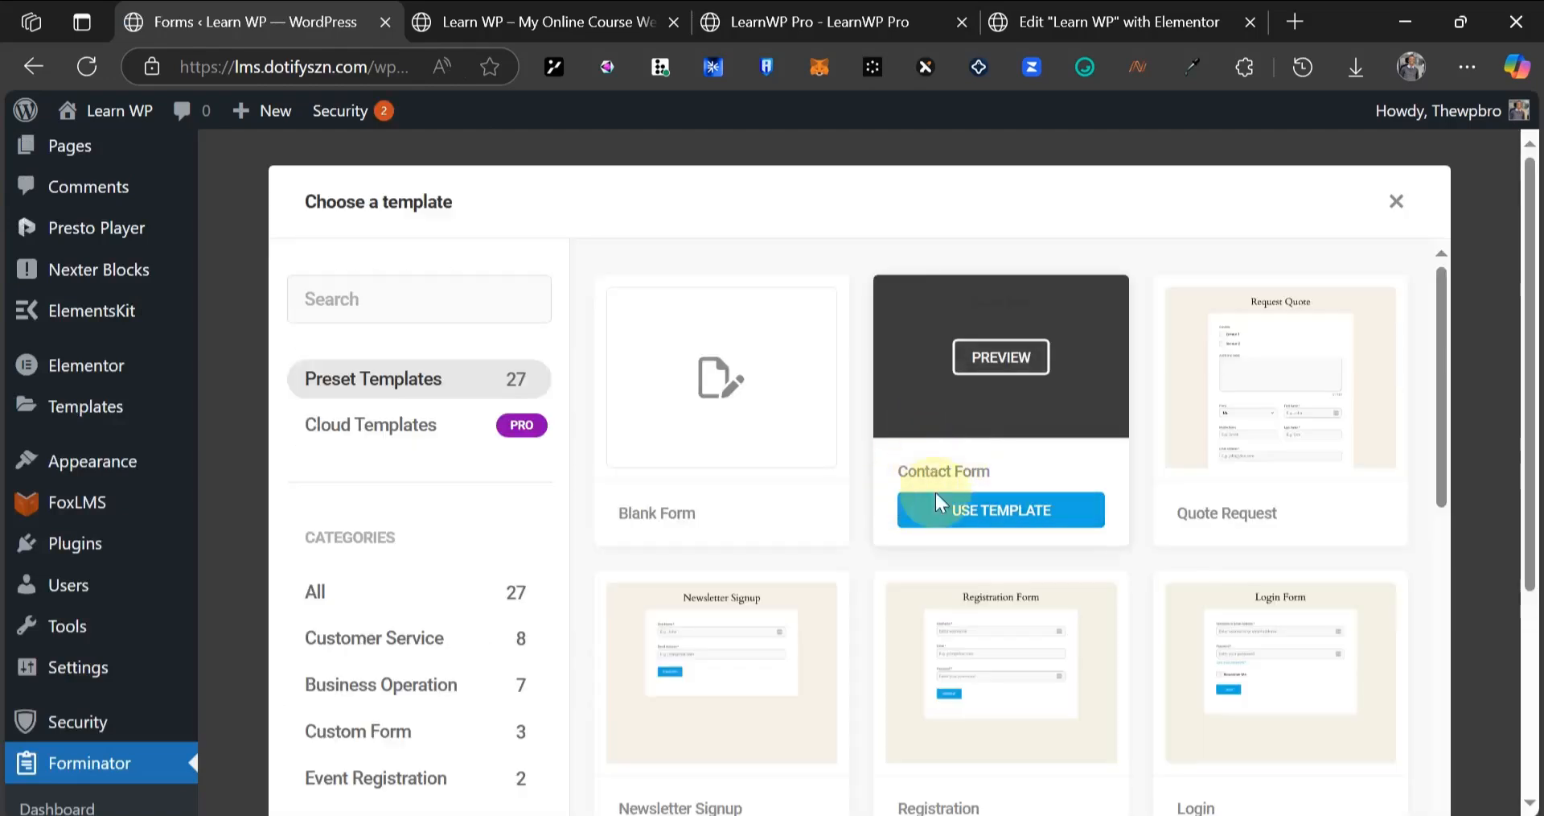
click(986, 513)
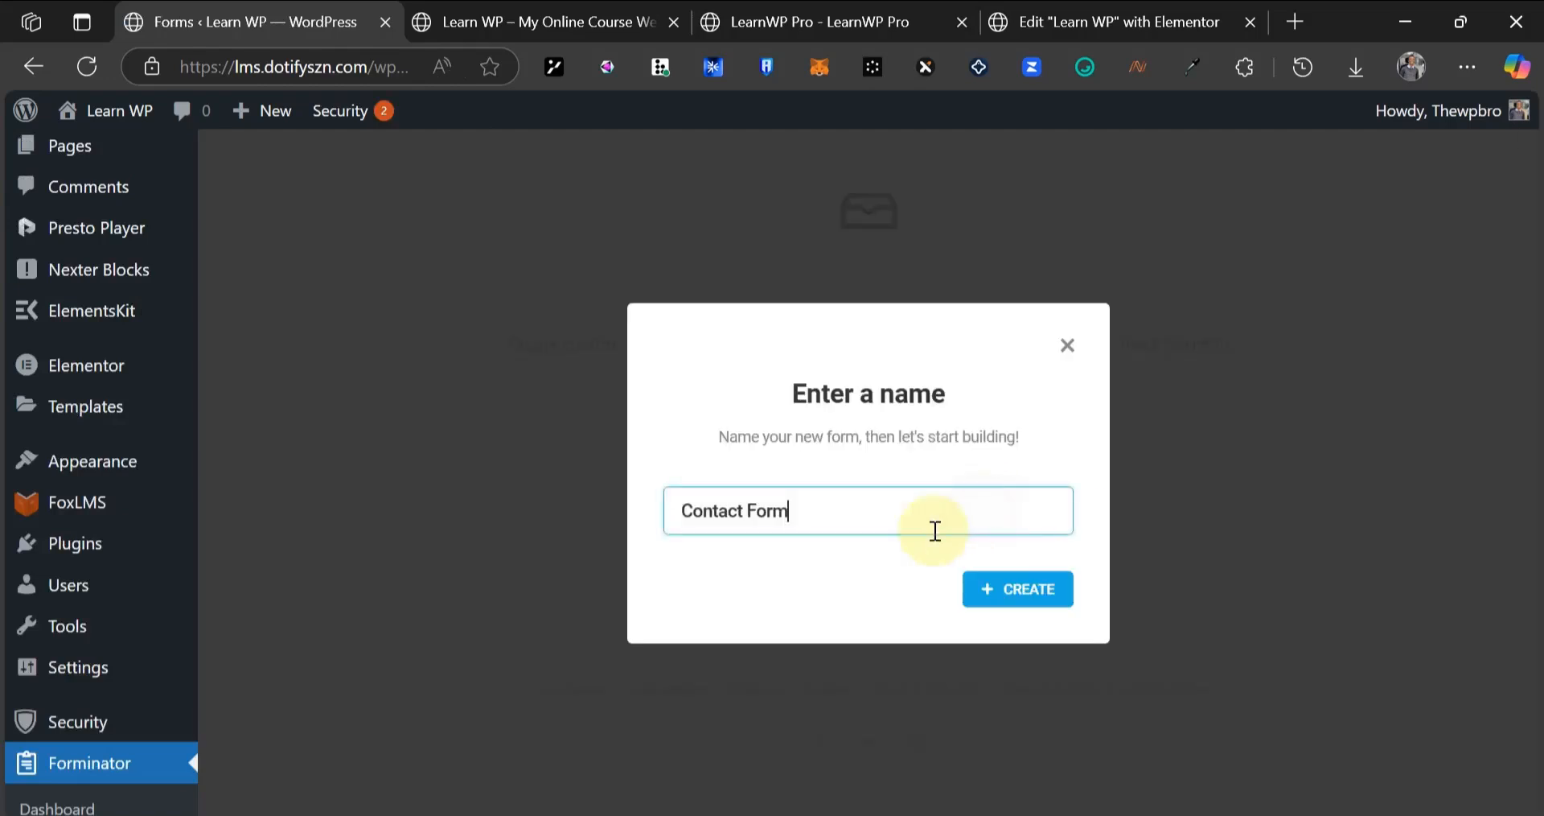
click(1002, 588)
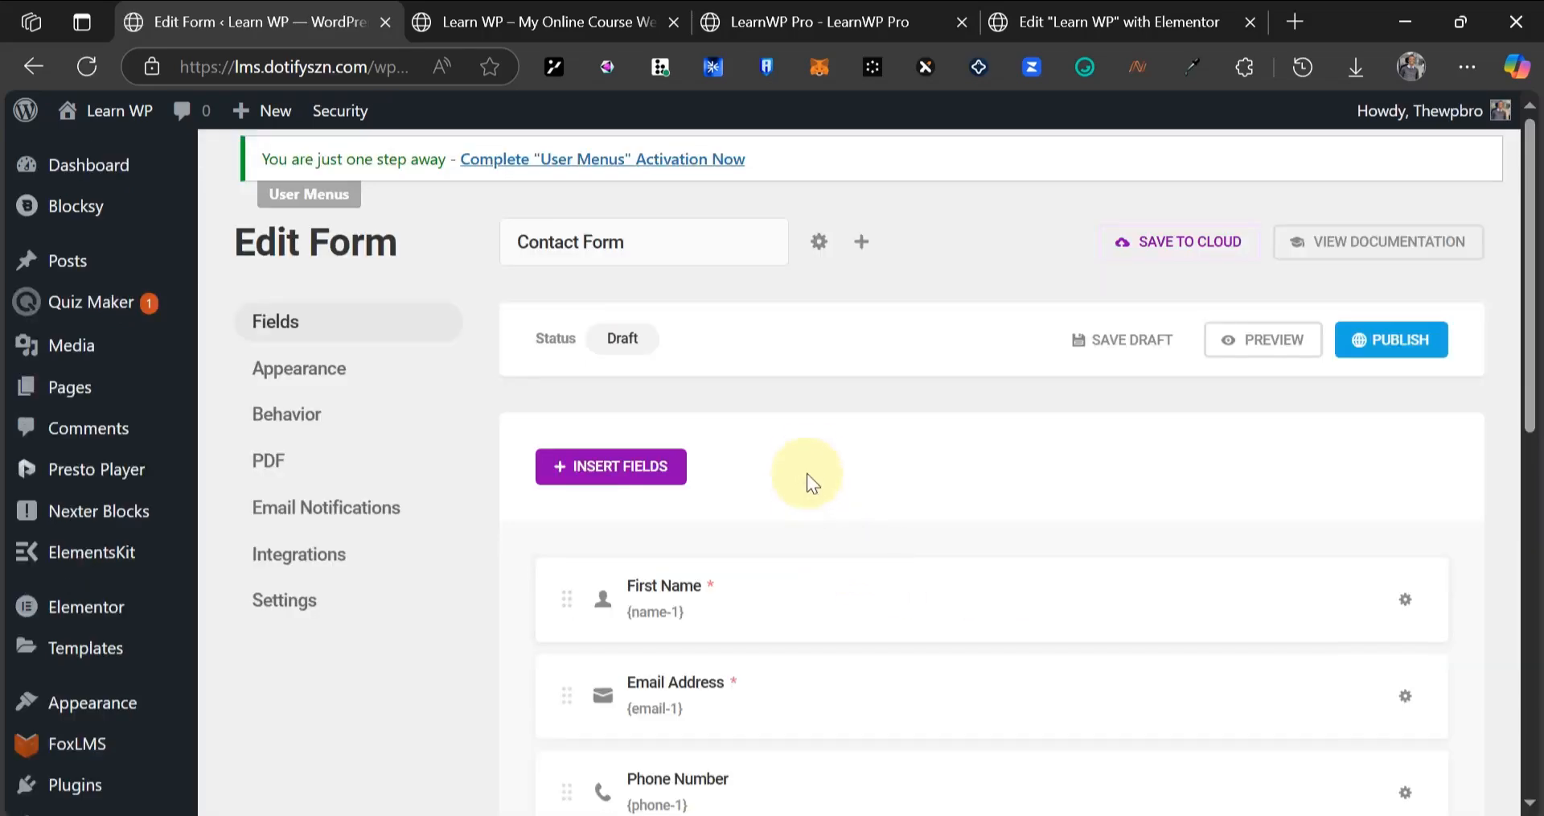
scroll(813, 455, down, 5)
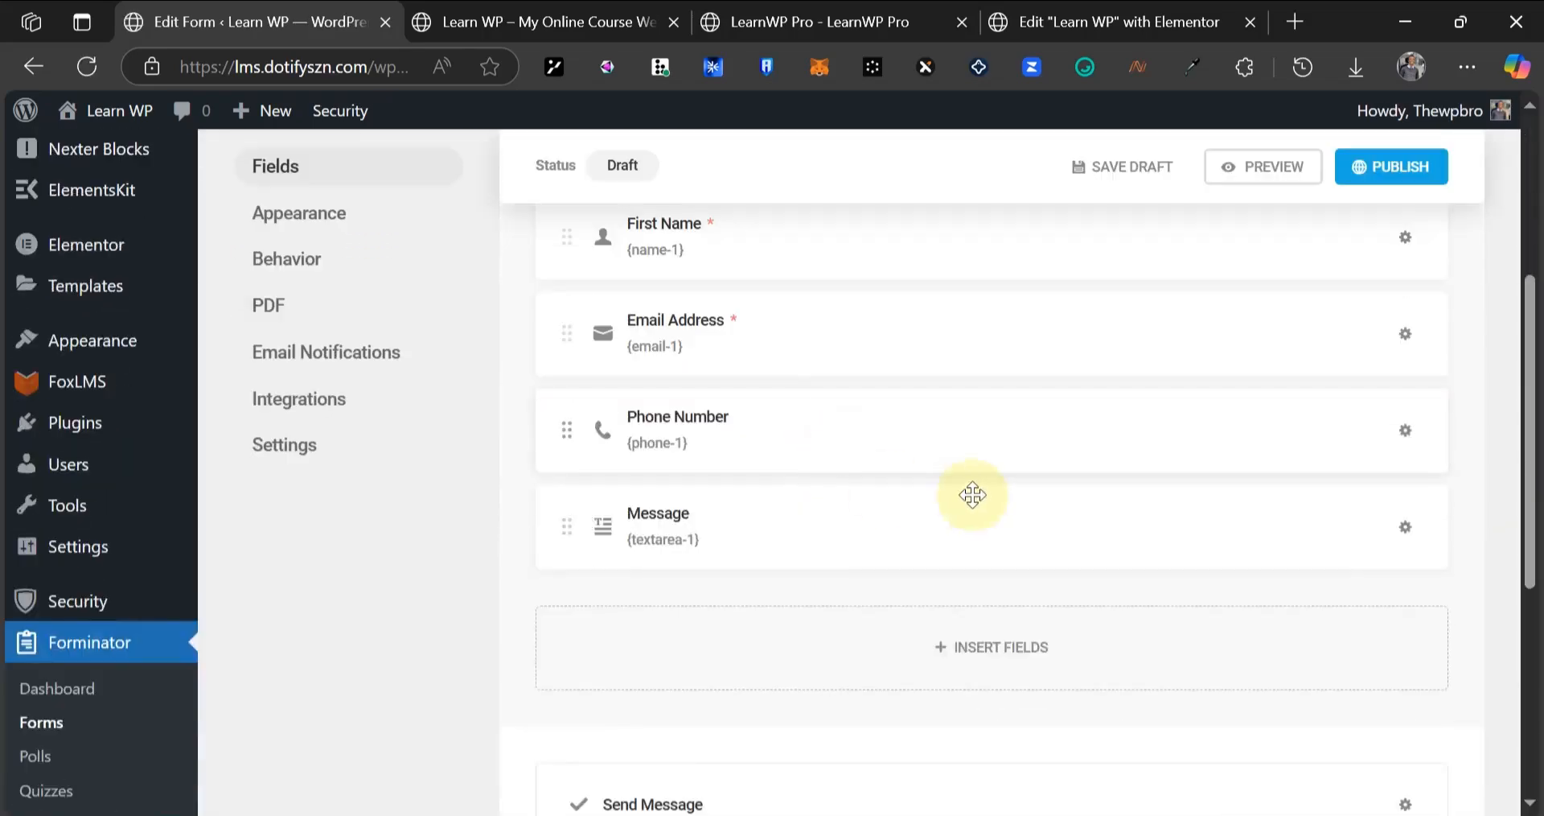
scroll(776, 528, down, 5)
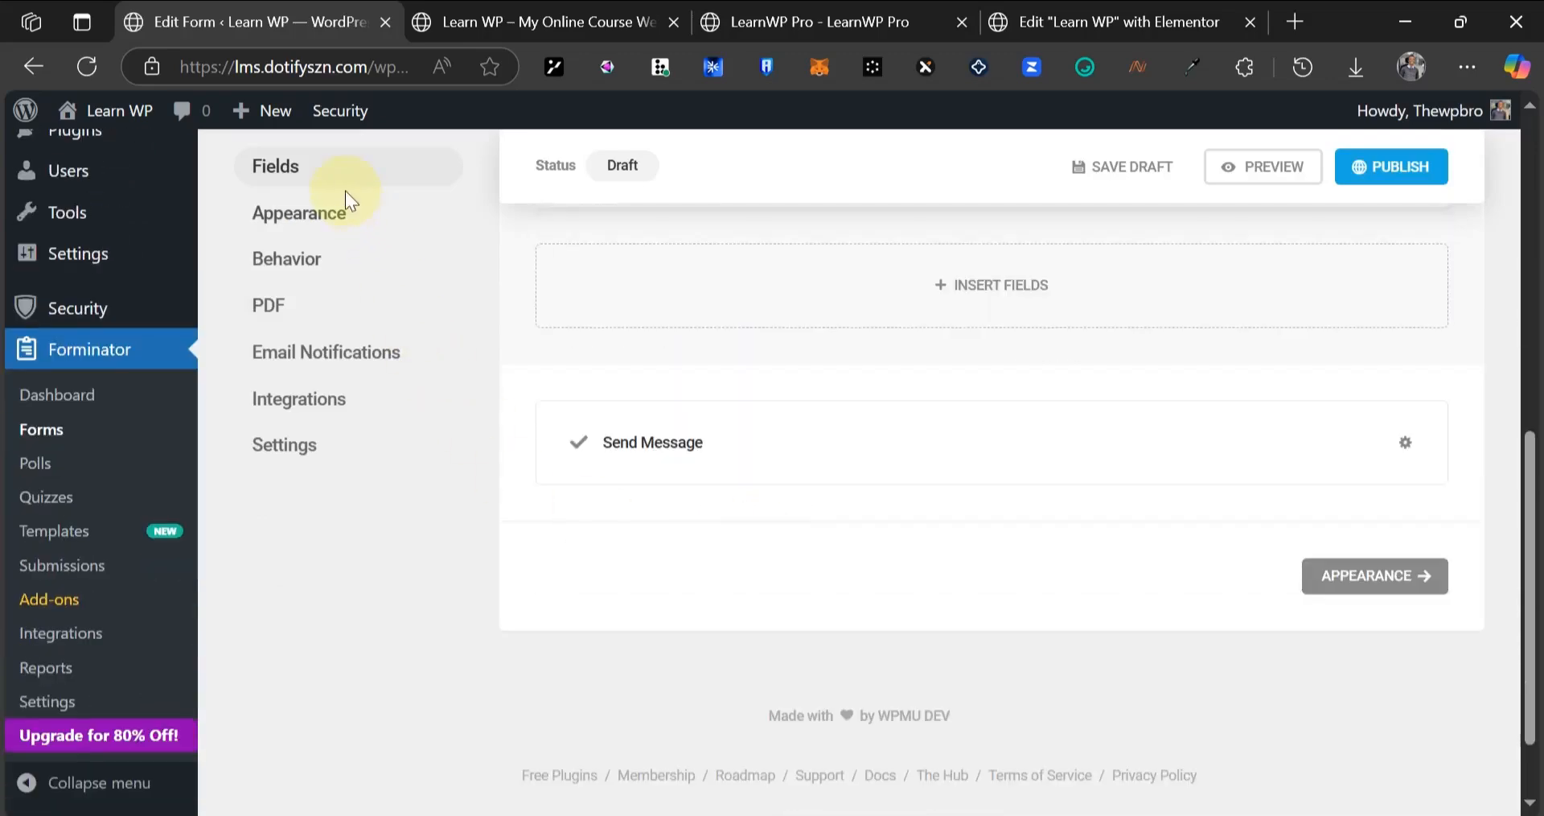
- Make the Phone Number field of the contact form required and apply the field change
scroll(820, 434, up, 10)
scroll(684, 494, down, 2)
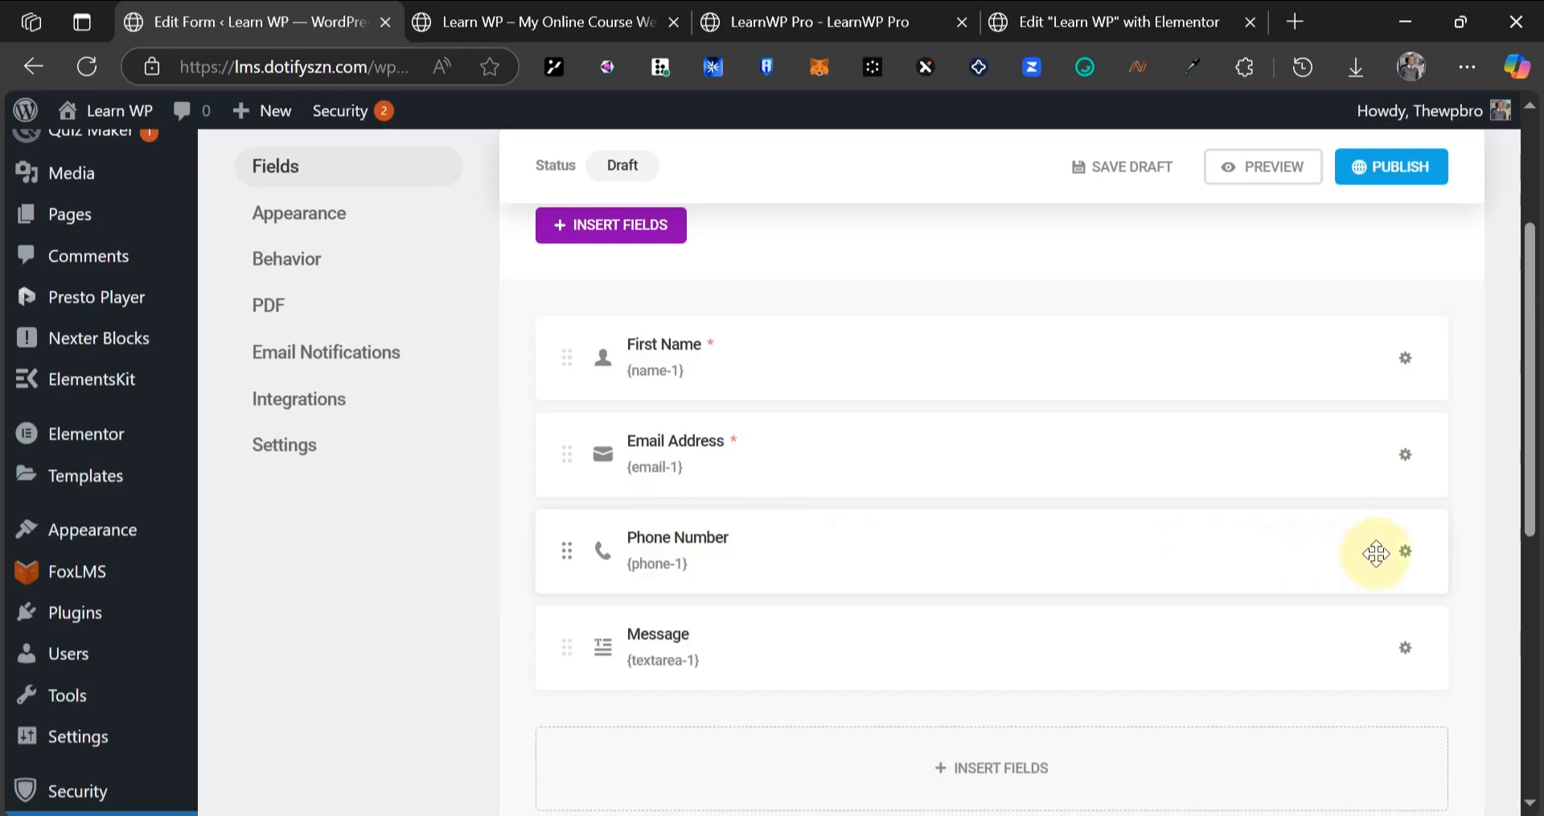
click(1403, 552)
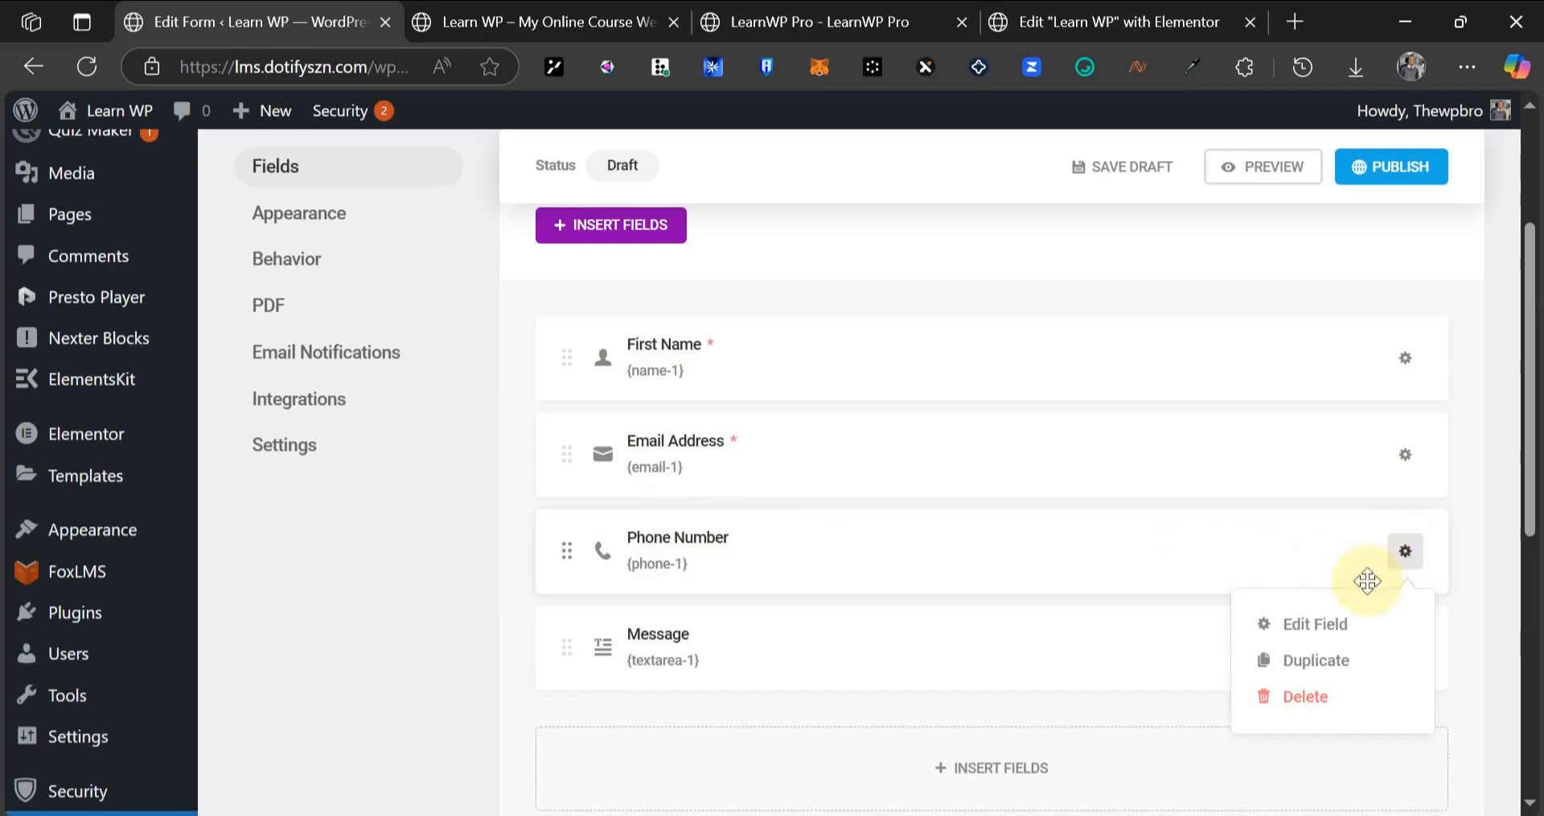
click(1323, 633)
click(656, 342)
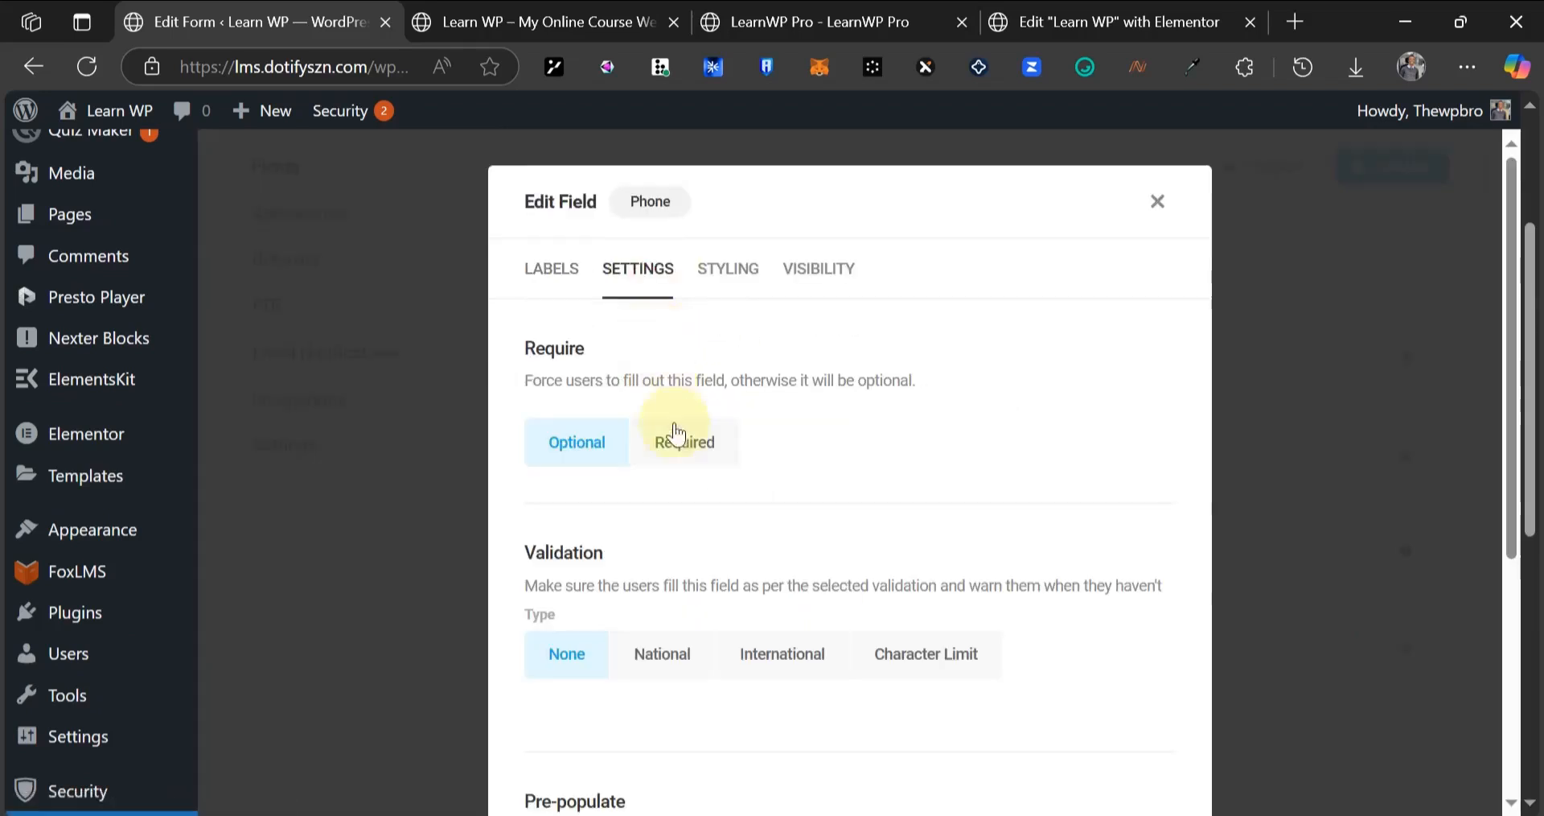
click(683, 444)
scroll(1021, 572, down, 5)
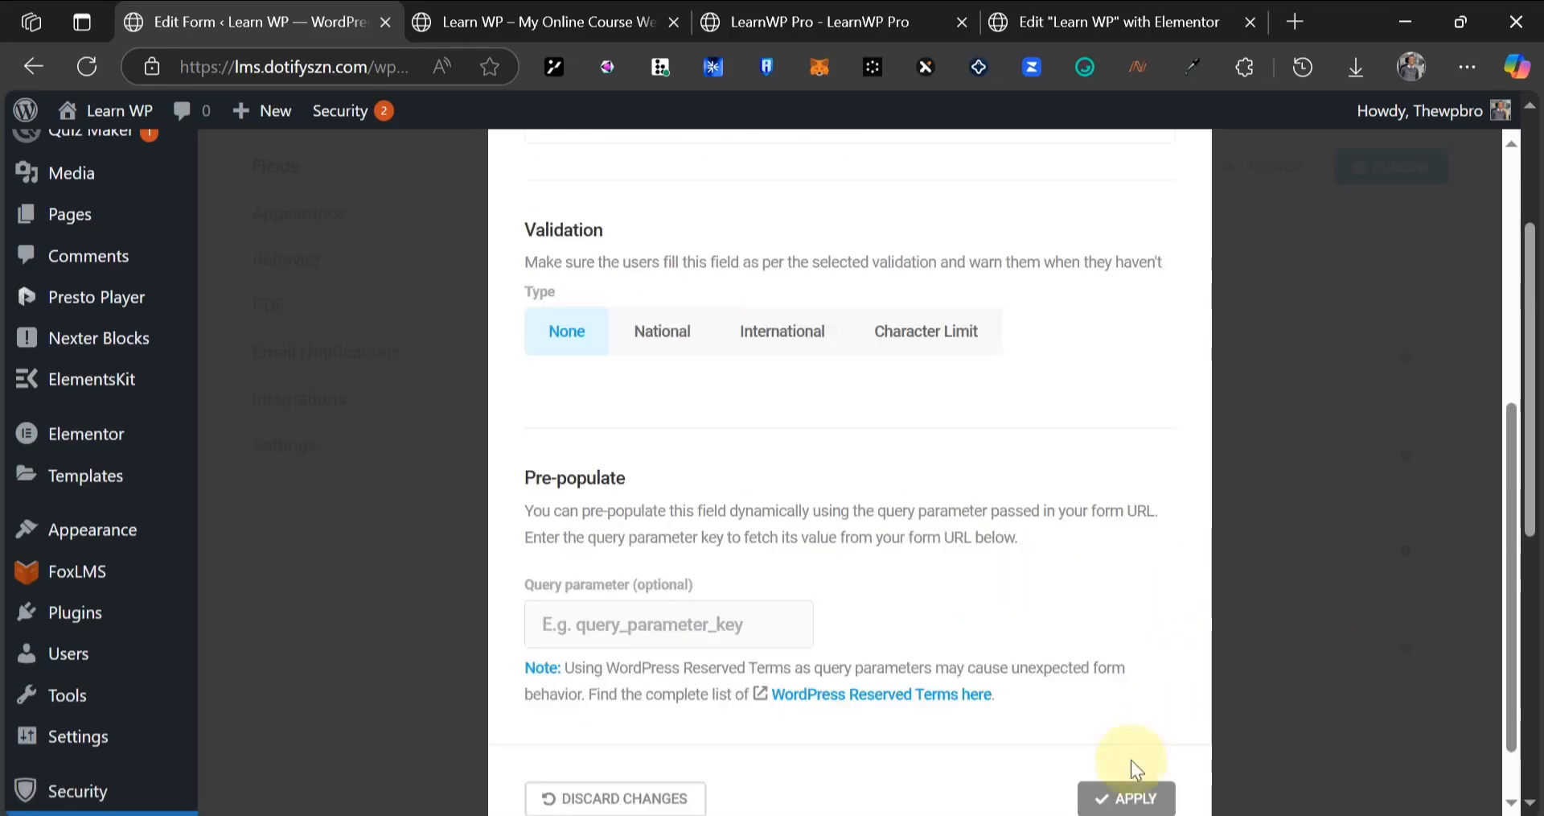
click(1129, 795)
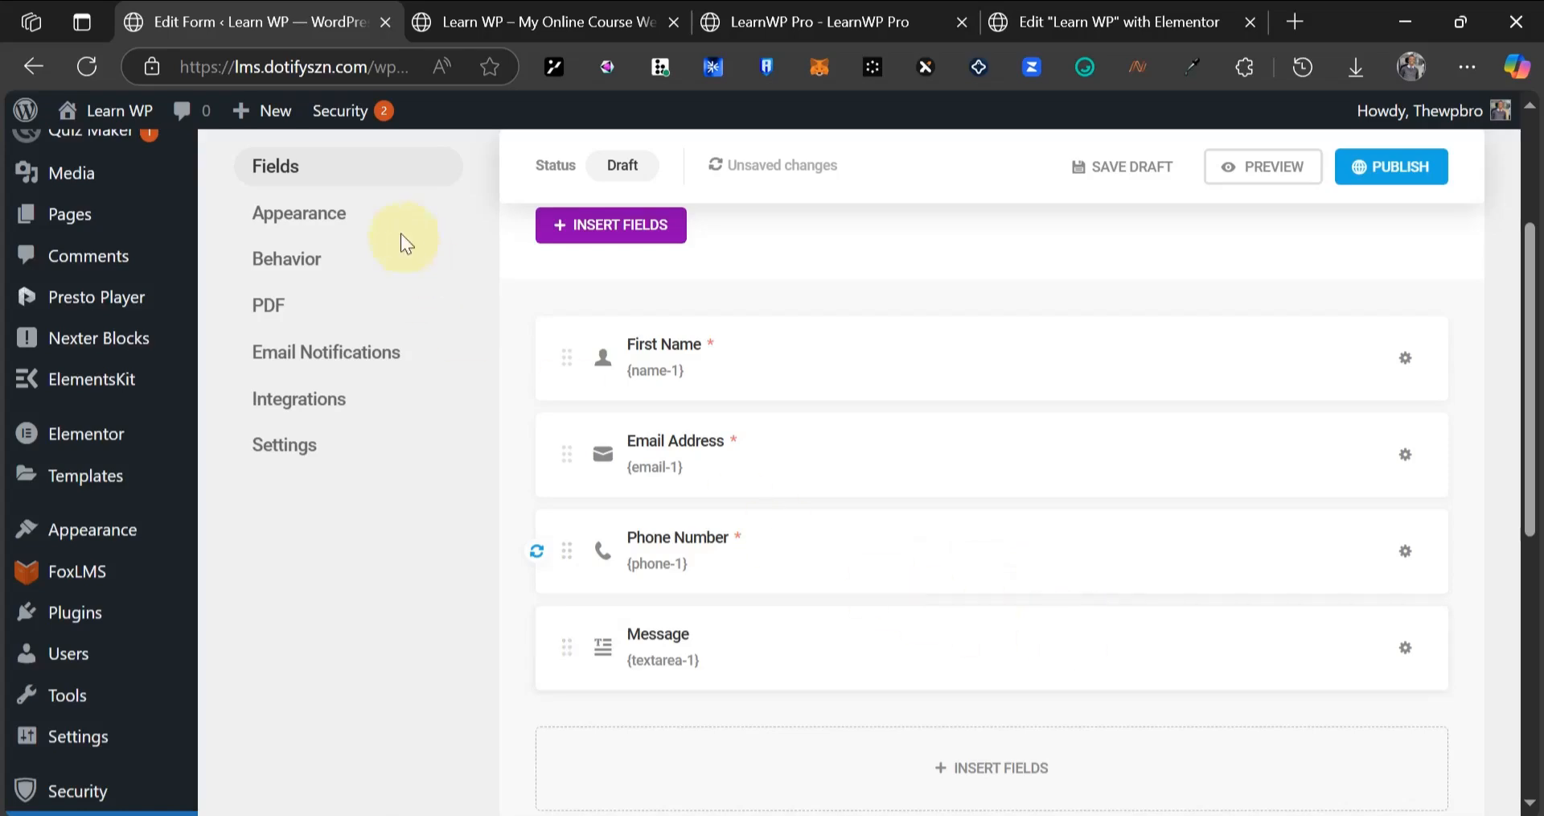
- Set the contact form's design style to Flat in its appearance settings
click(339, 223)
scroll(891, 326, down, 5)
scroll(804, 499, up, 2)
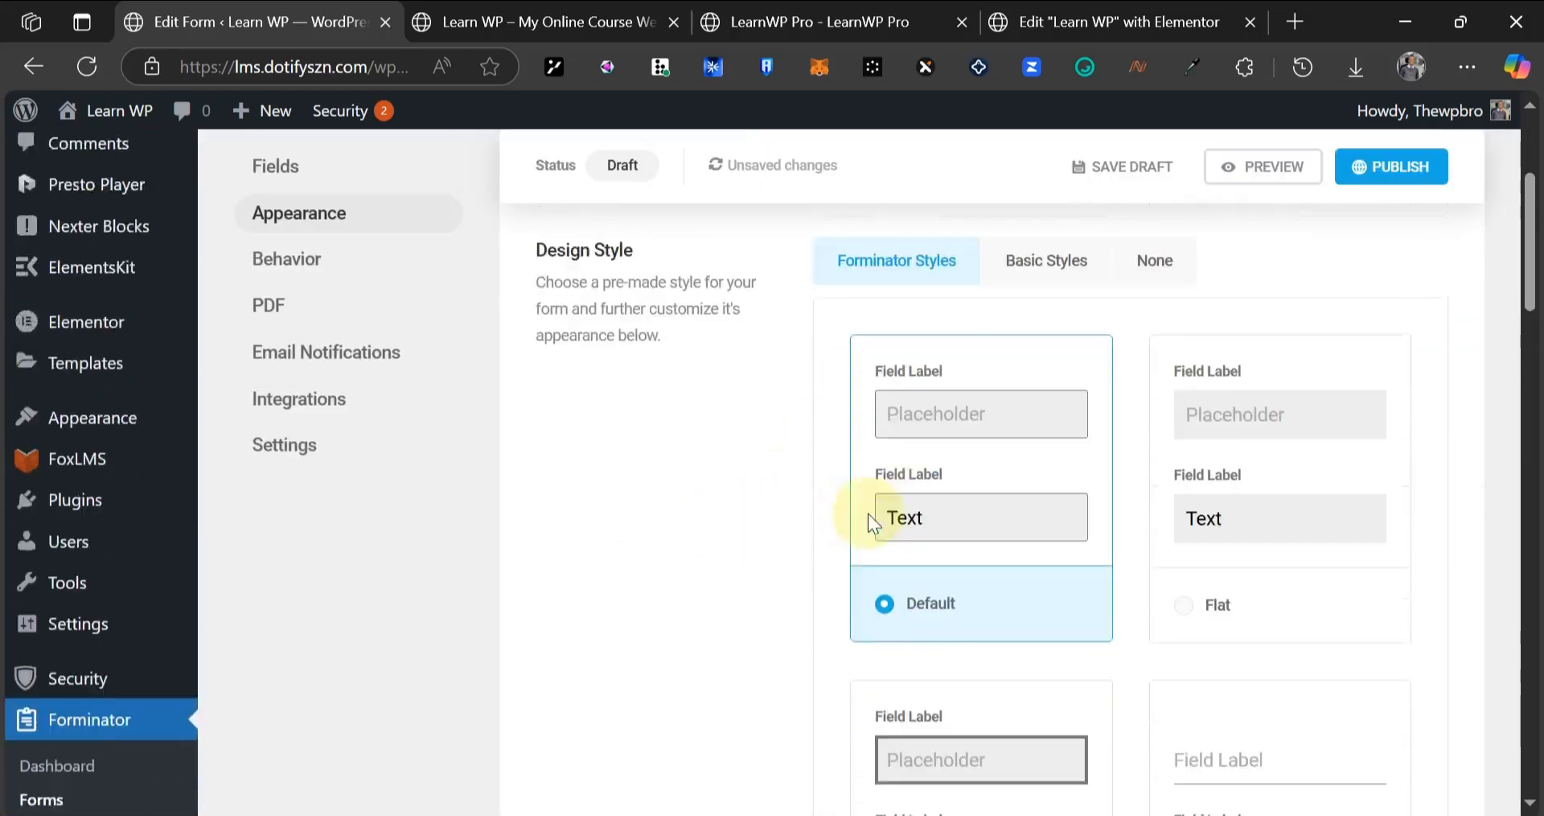
scroll(963, 492, up, 1)
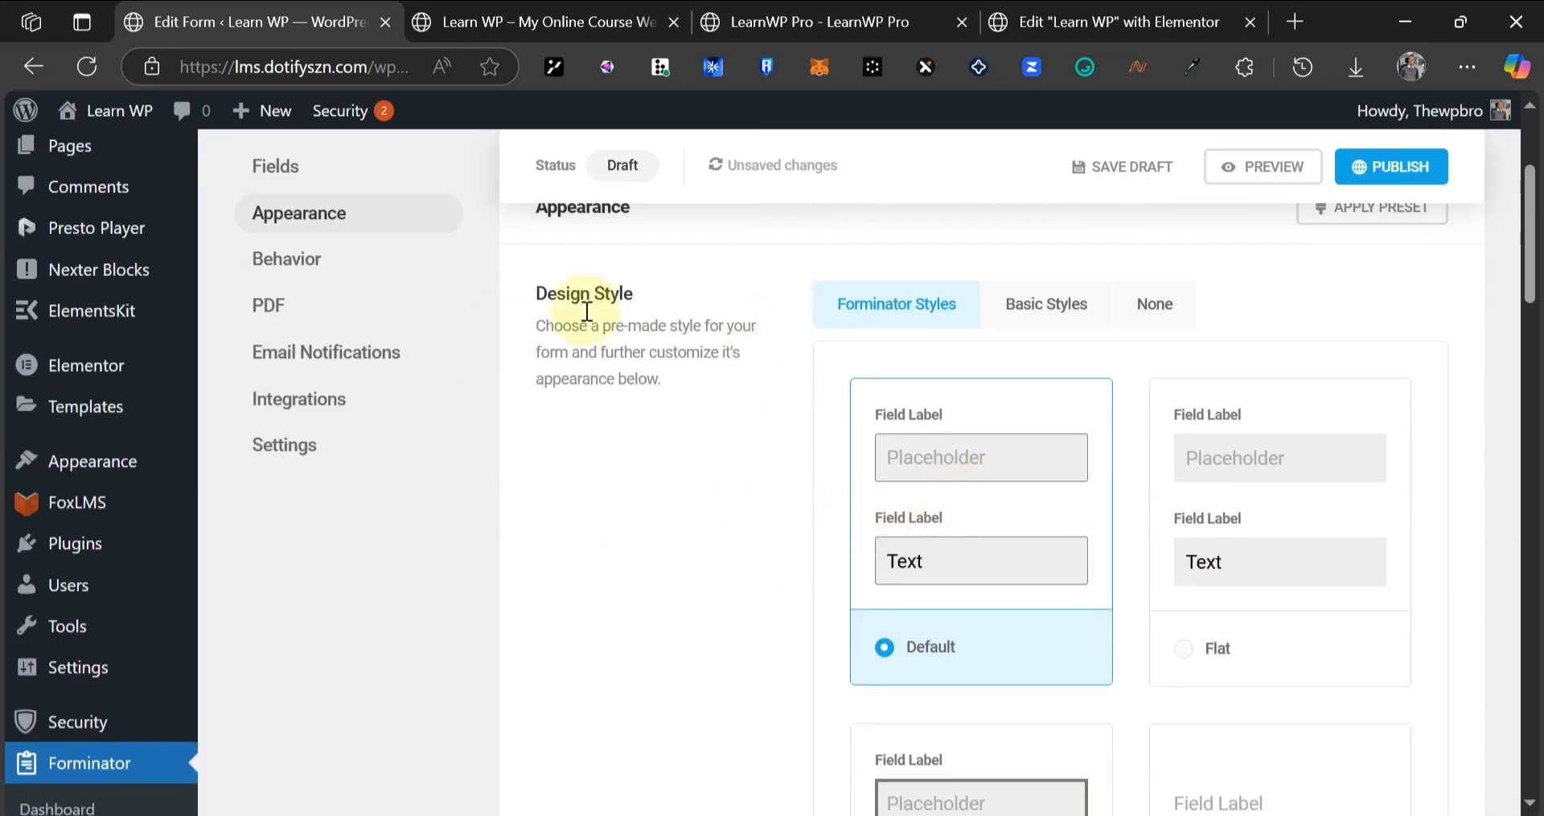
click(1187, 648)
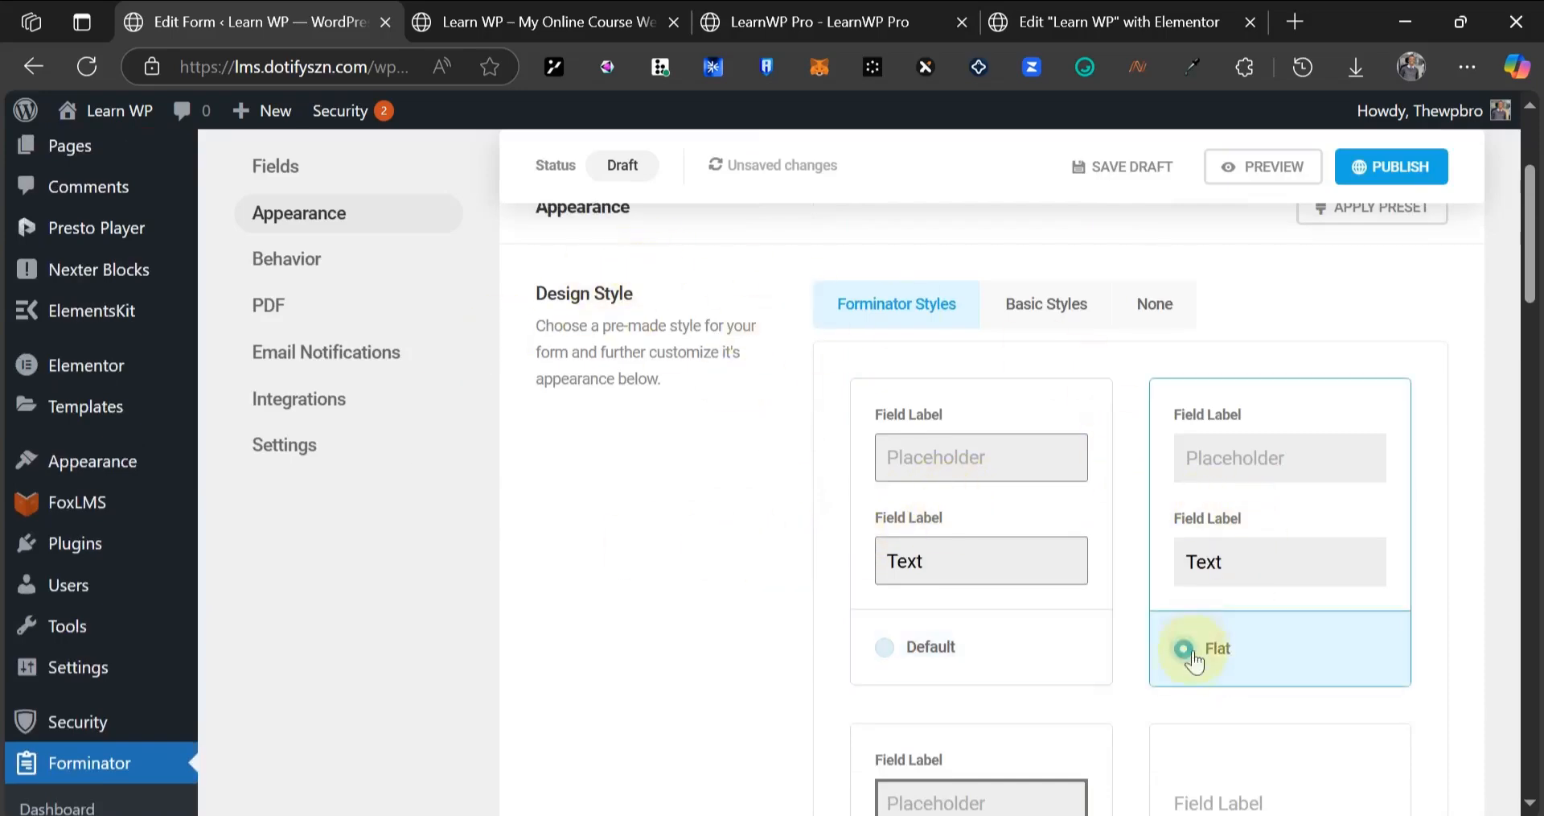
- Try custom fonts for the form, look at the Response Message font options, and switch back to the theme fonts
scroll(965, 635, down, 15)
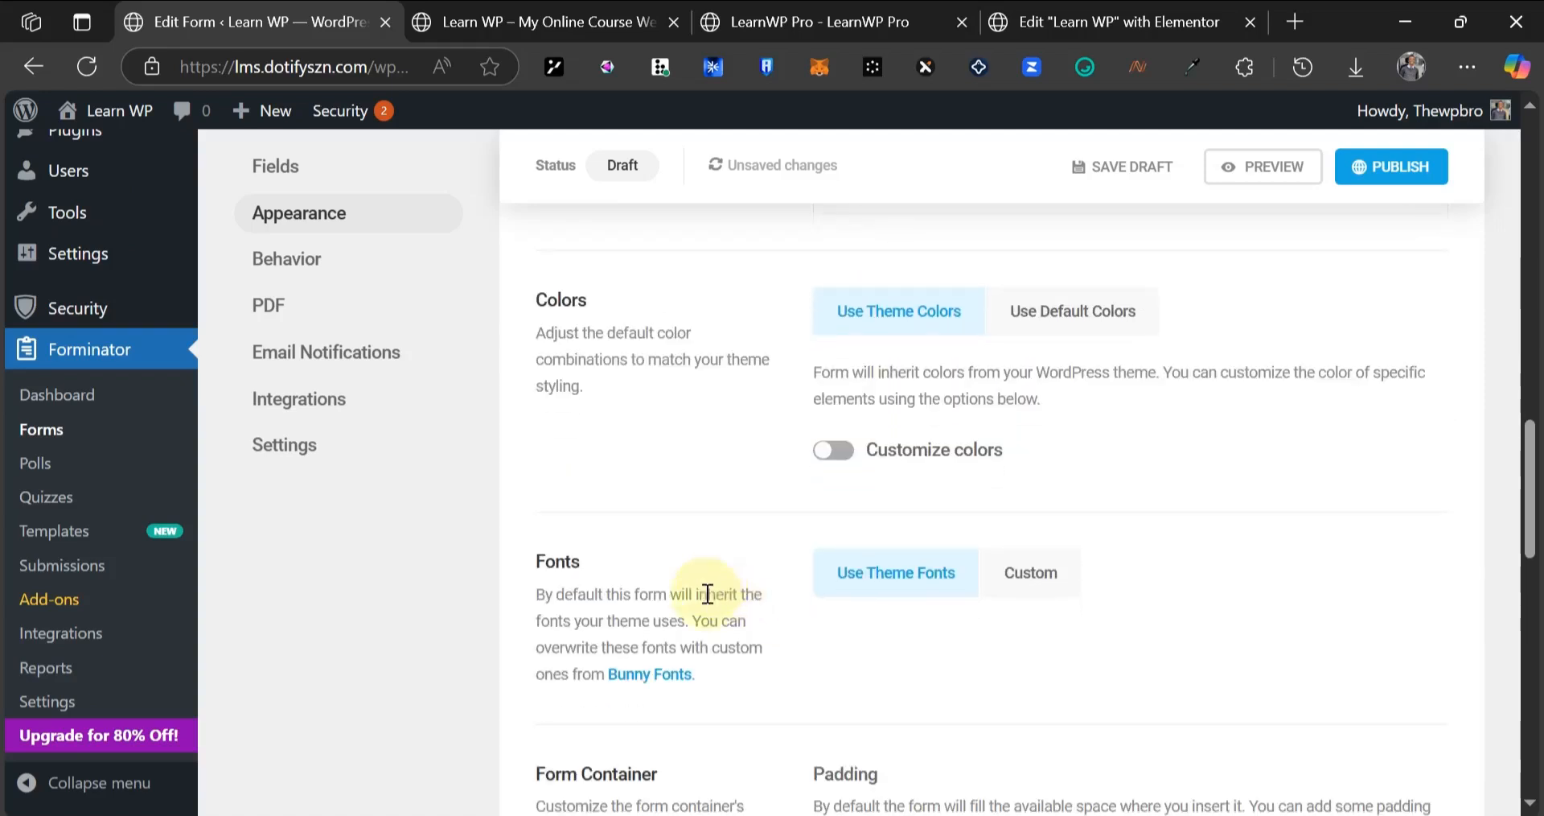
click(1036, 366)
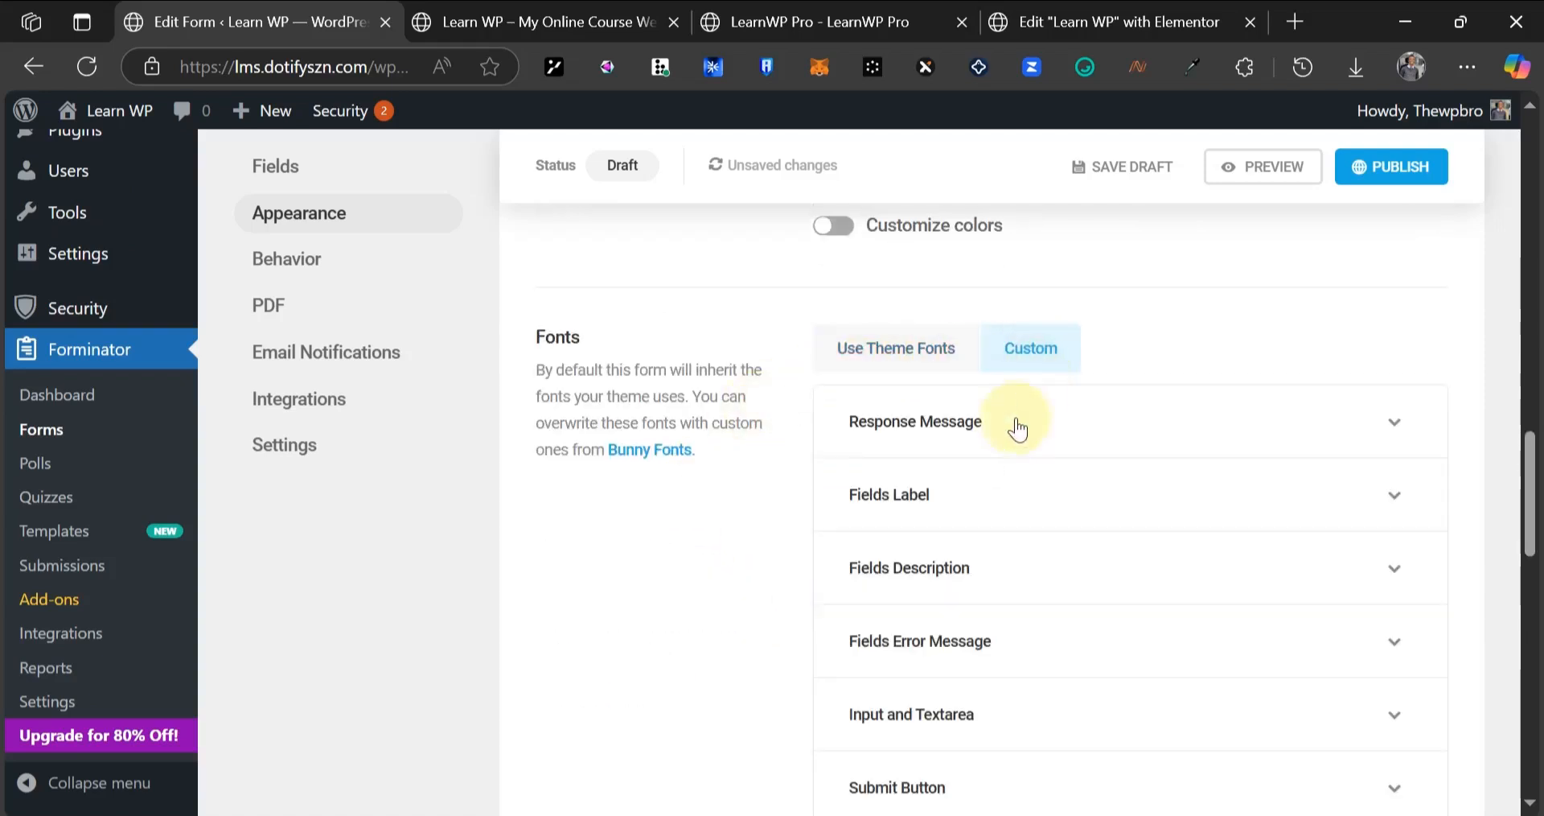
click(1033, 427)
scroll(1025, 501, down, 3)
click(975, 405)
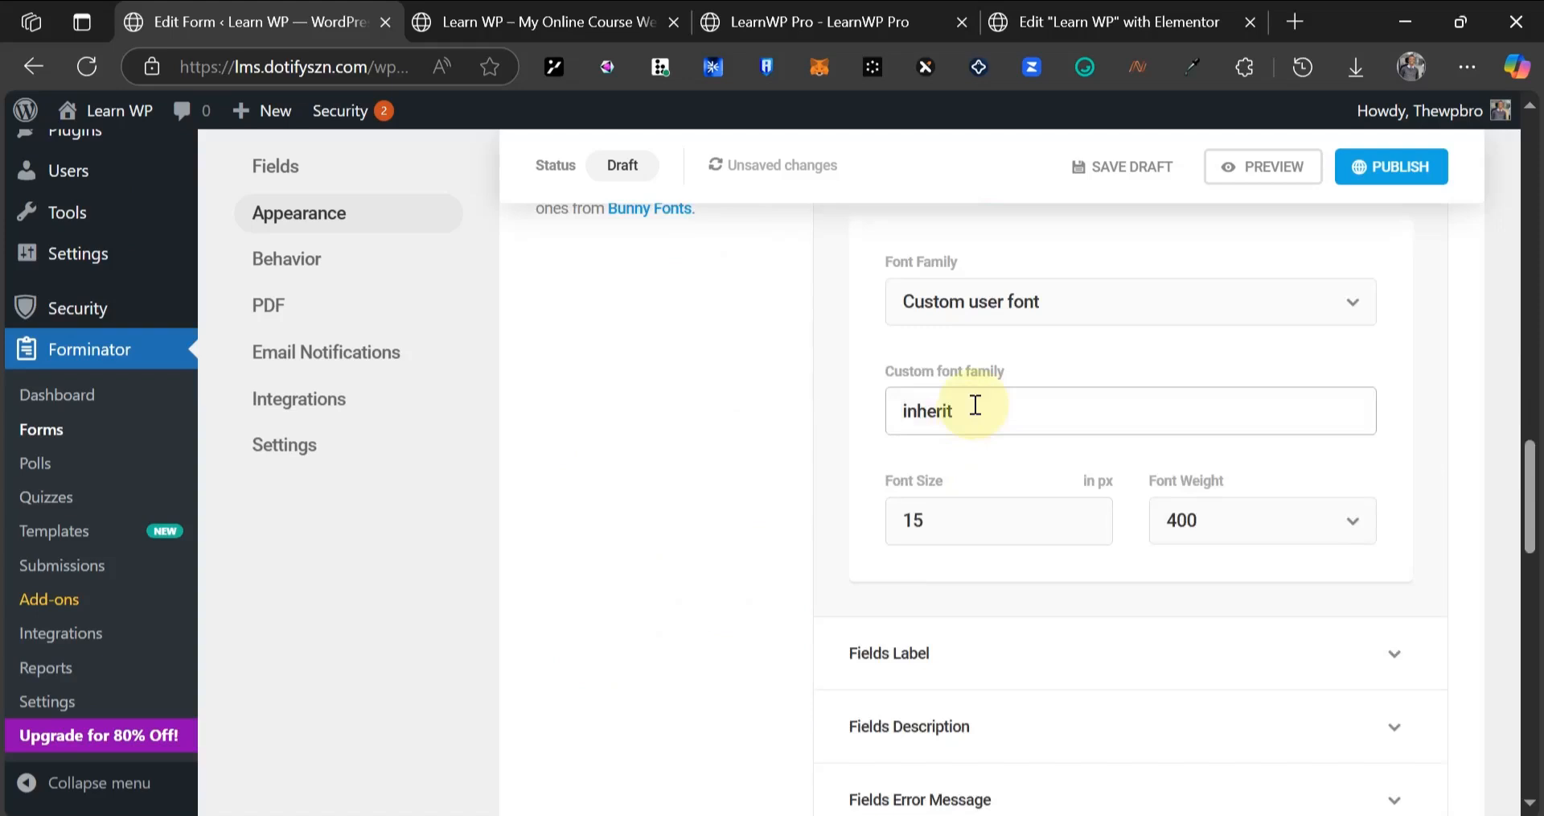
scroll(905, 486, up, 10)
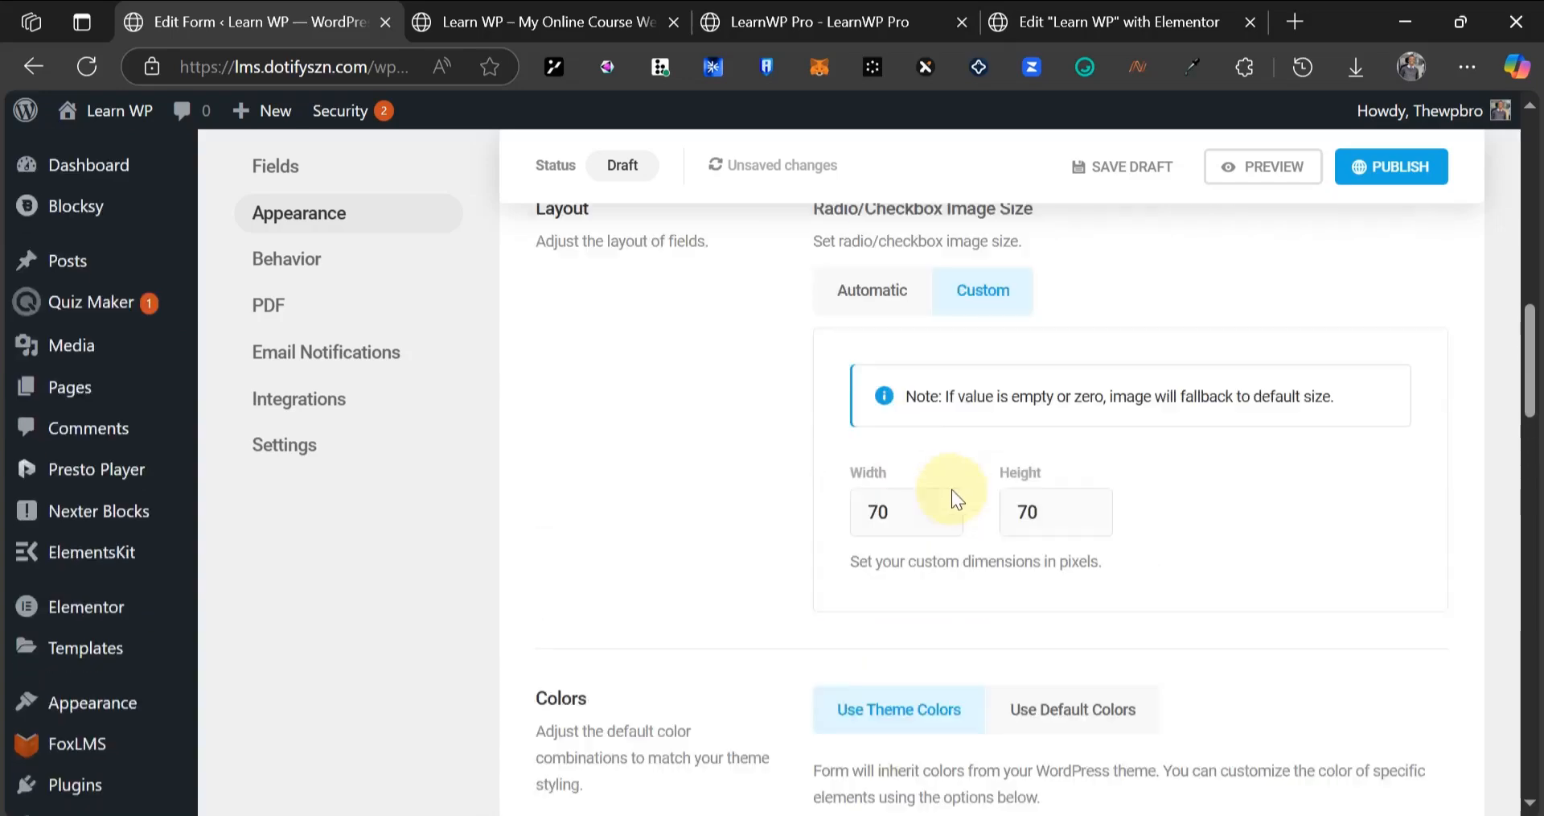
scroll(993, 482, down, 3)
scroll(992, 466, down, 5)
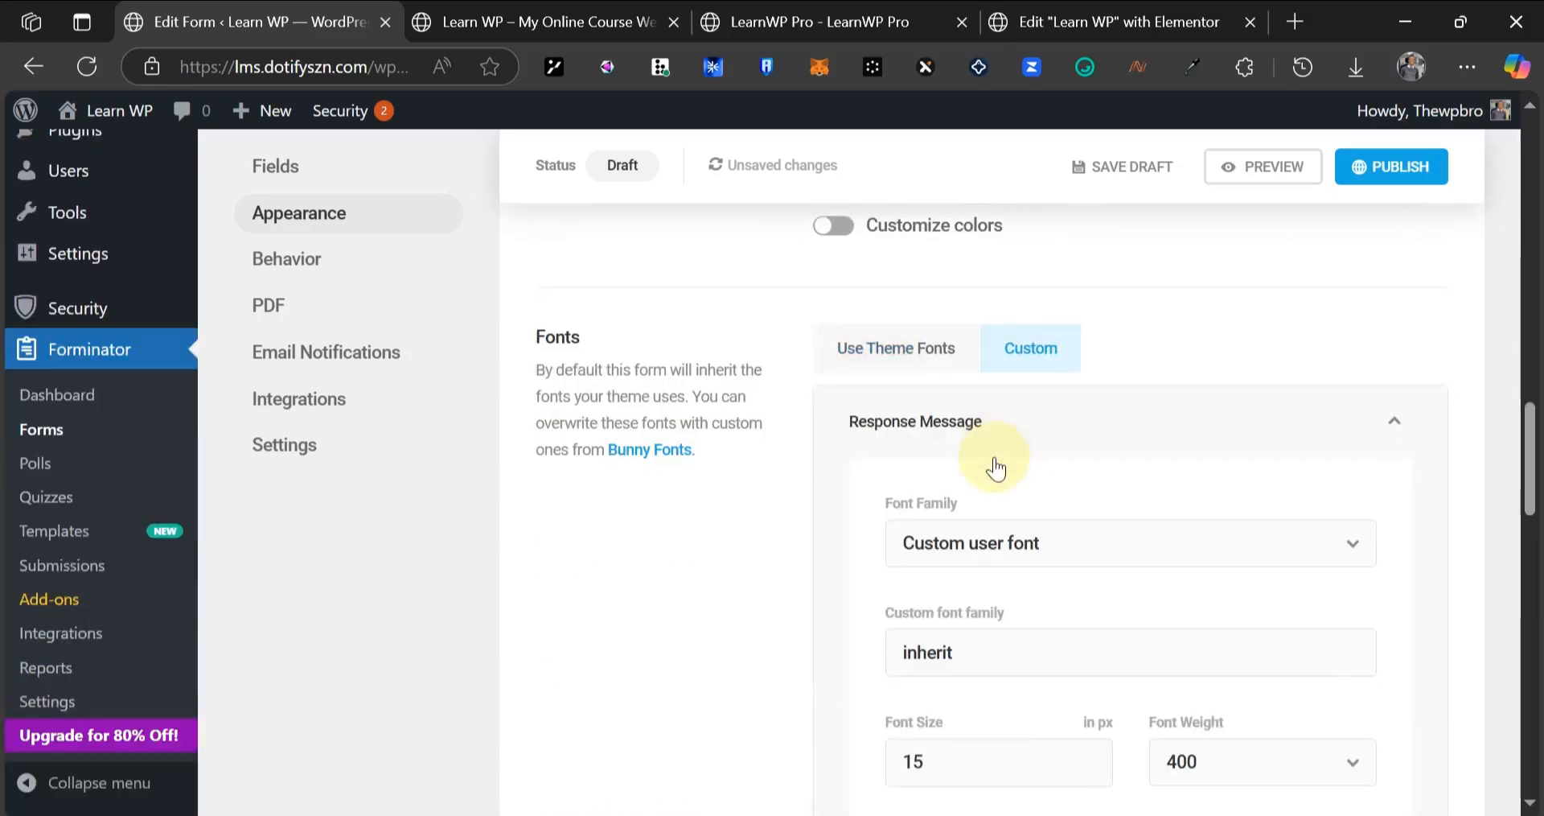
click(902, 364)
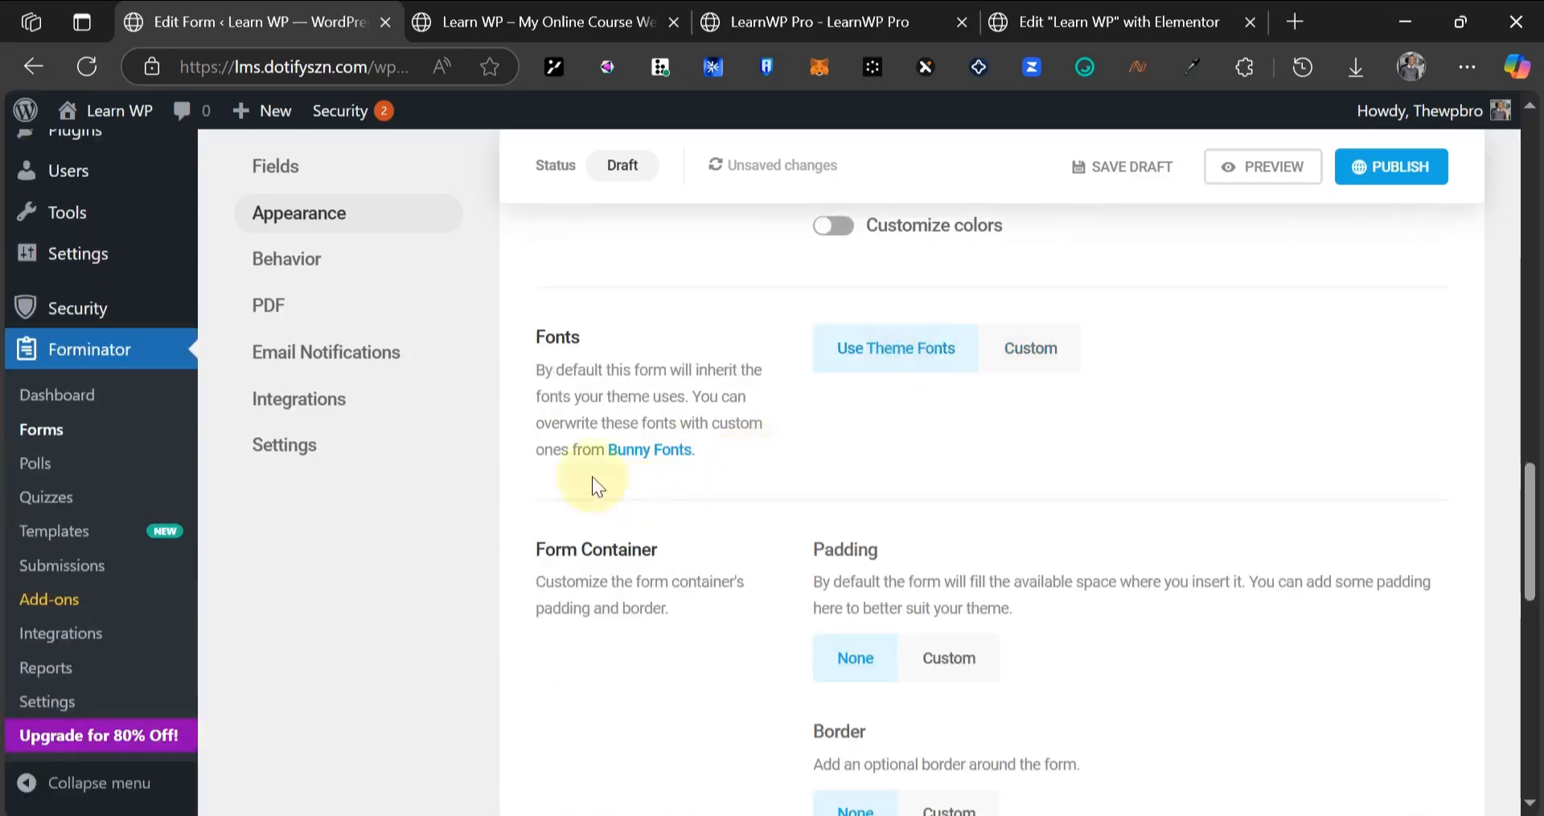
- Review the form's email notification, behavior and general settings, including submission method, validation, security and privacy options
click(304, 354)
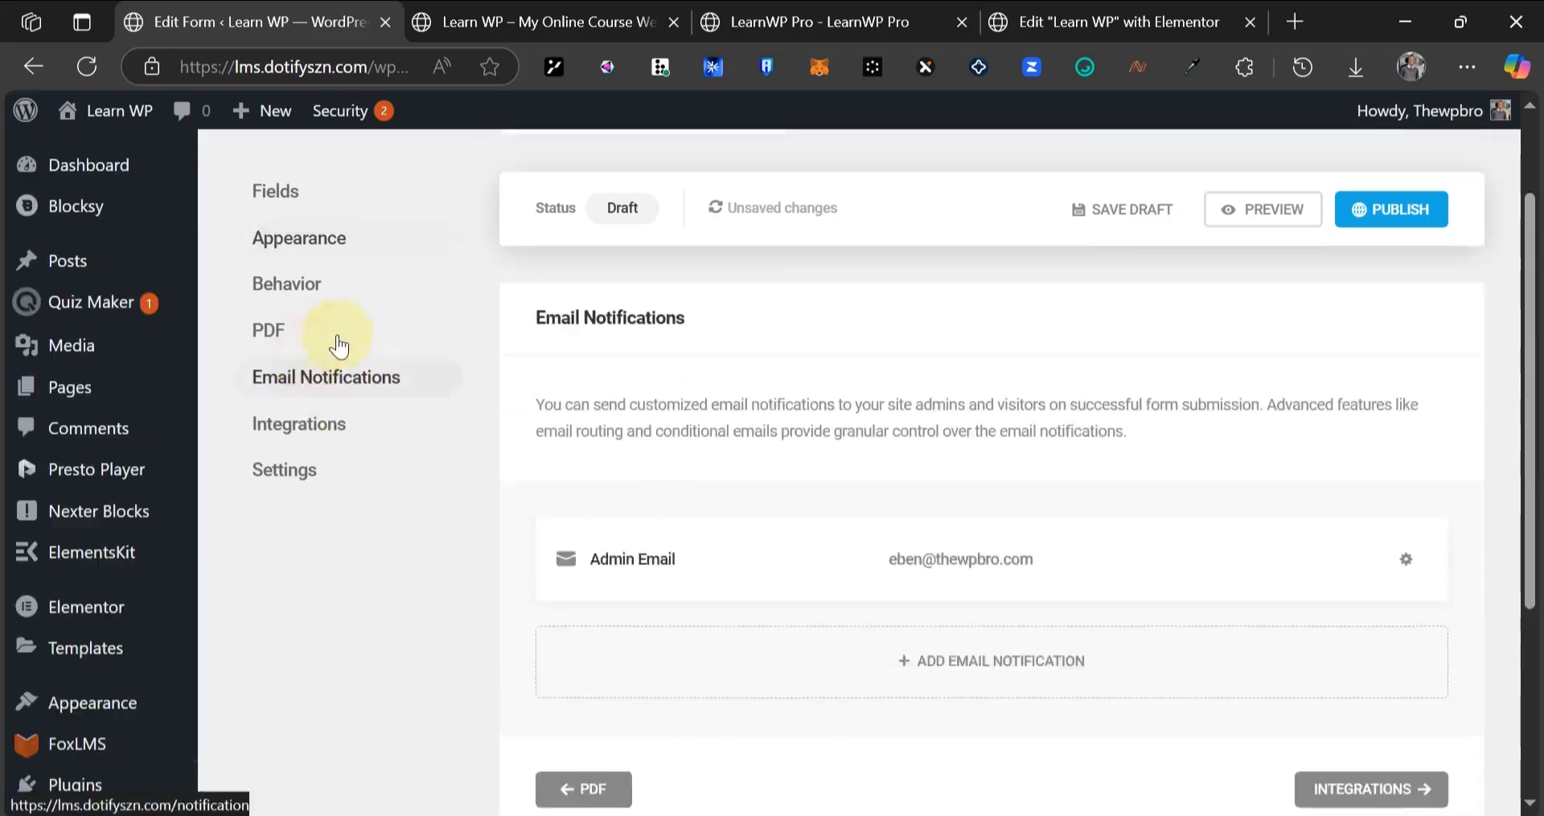
scroll(708, 461, down, 3)
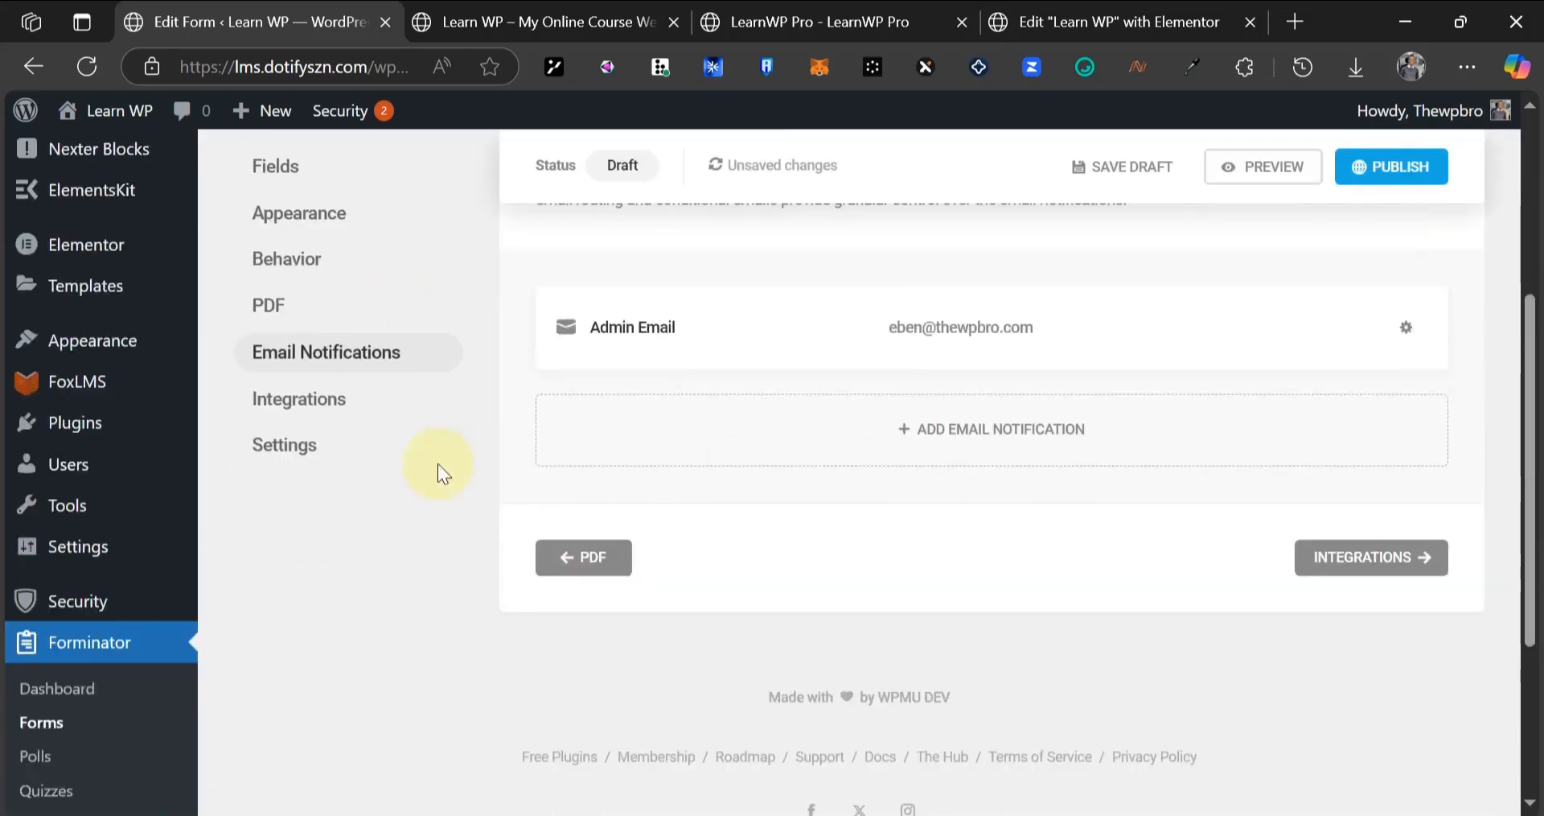
click(301, 265)
scroll(660, 434, down, 6)
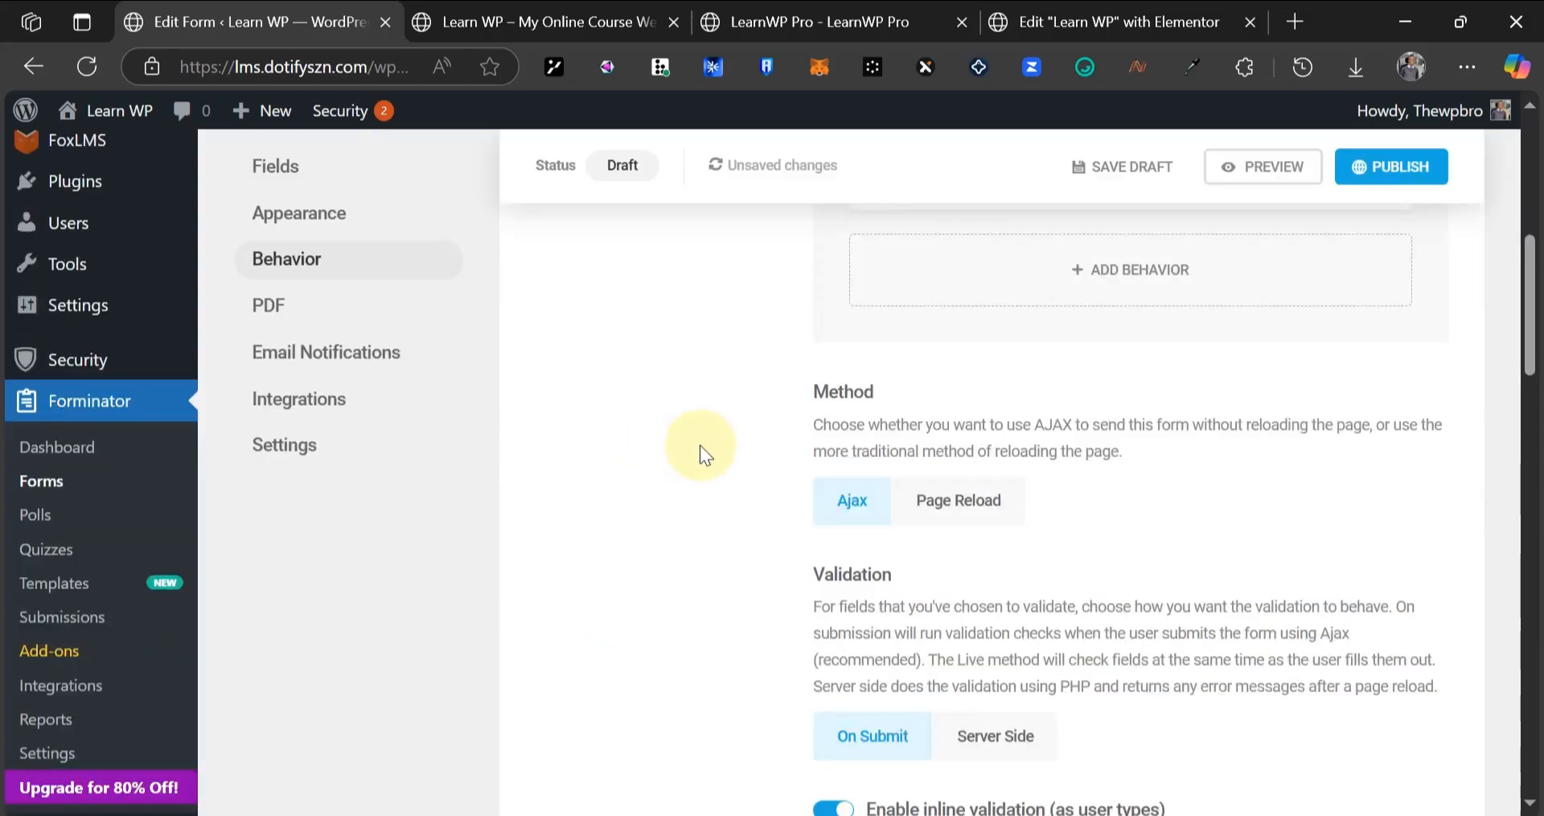
scroll(676, 459, down, 6)
scroll(576, 494, down, 5)
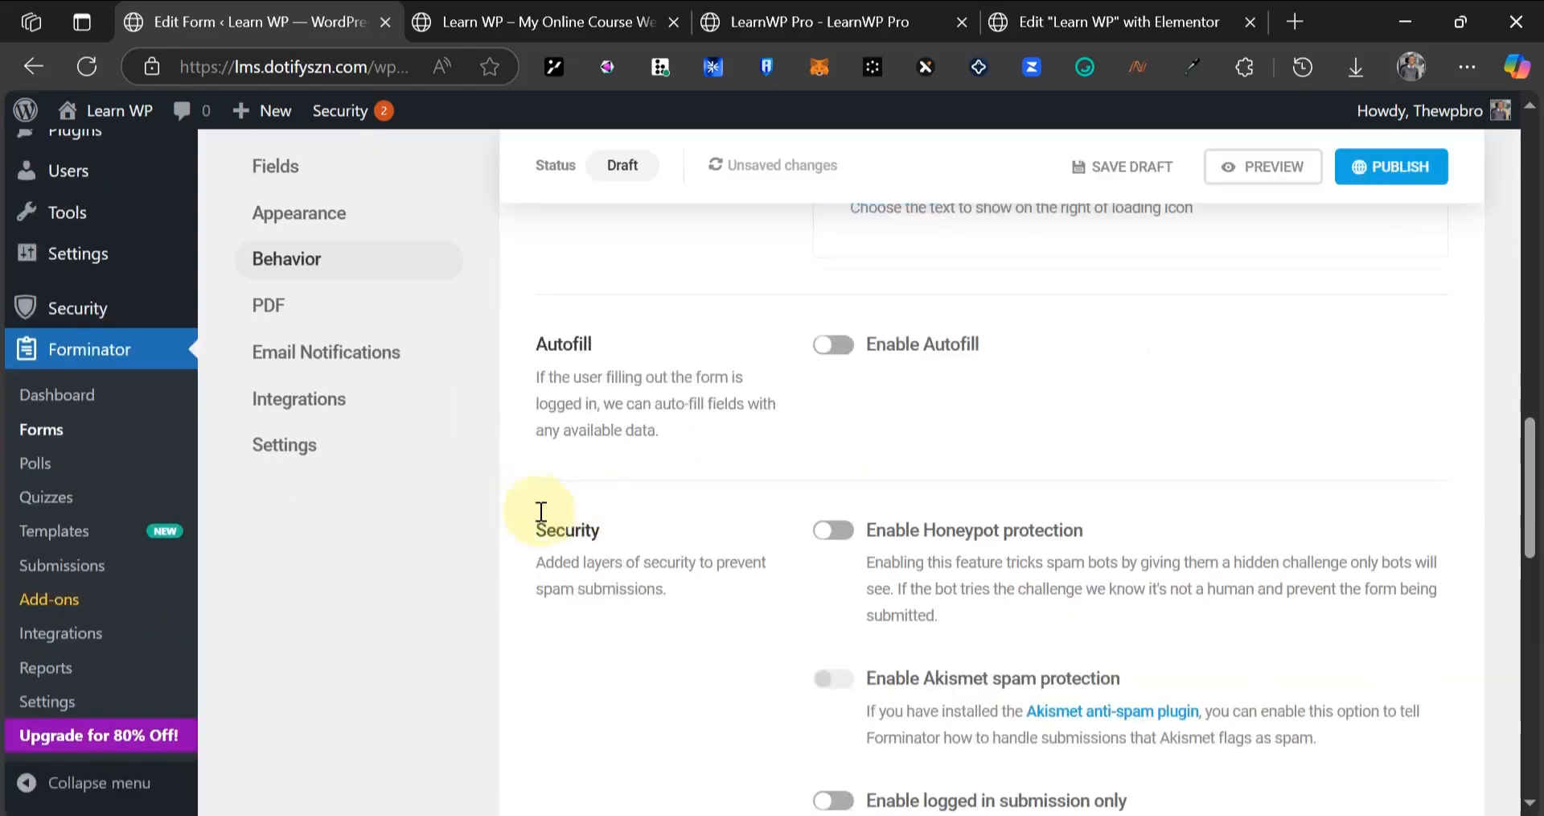
click(282, 446)
scroll(1262, 349, down, 6)
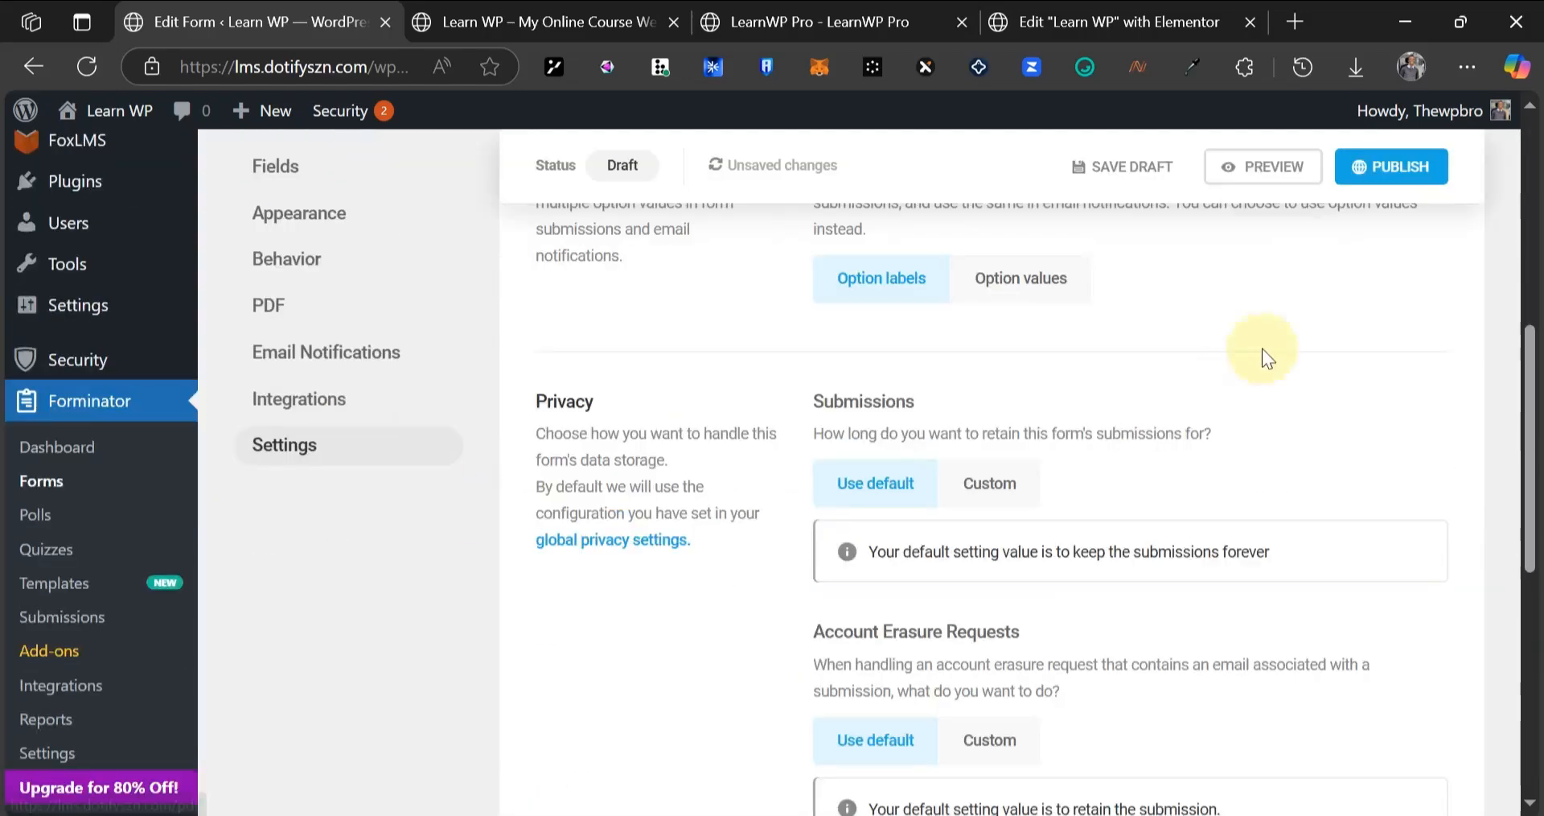
- Publish the contact form and copy its shortcode
click(1416, 169)
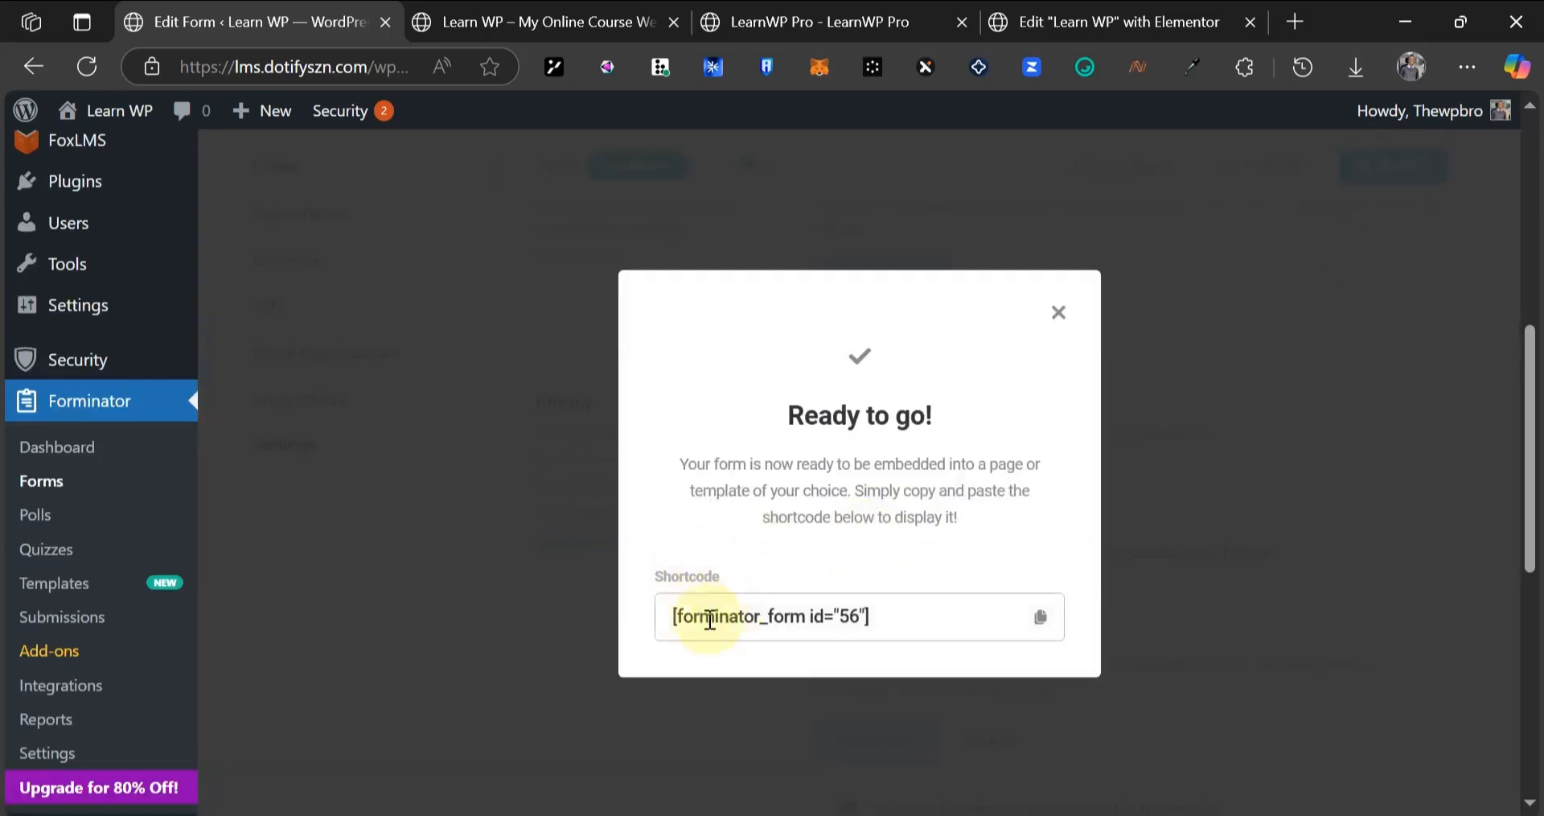
click(1040, 617)
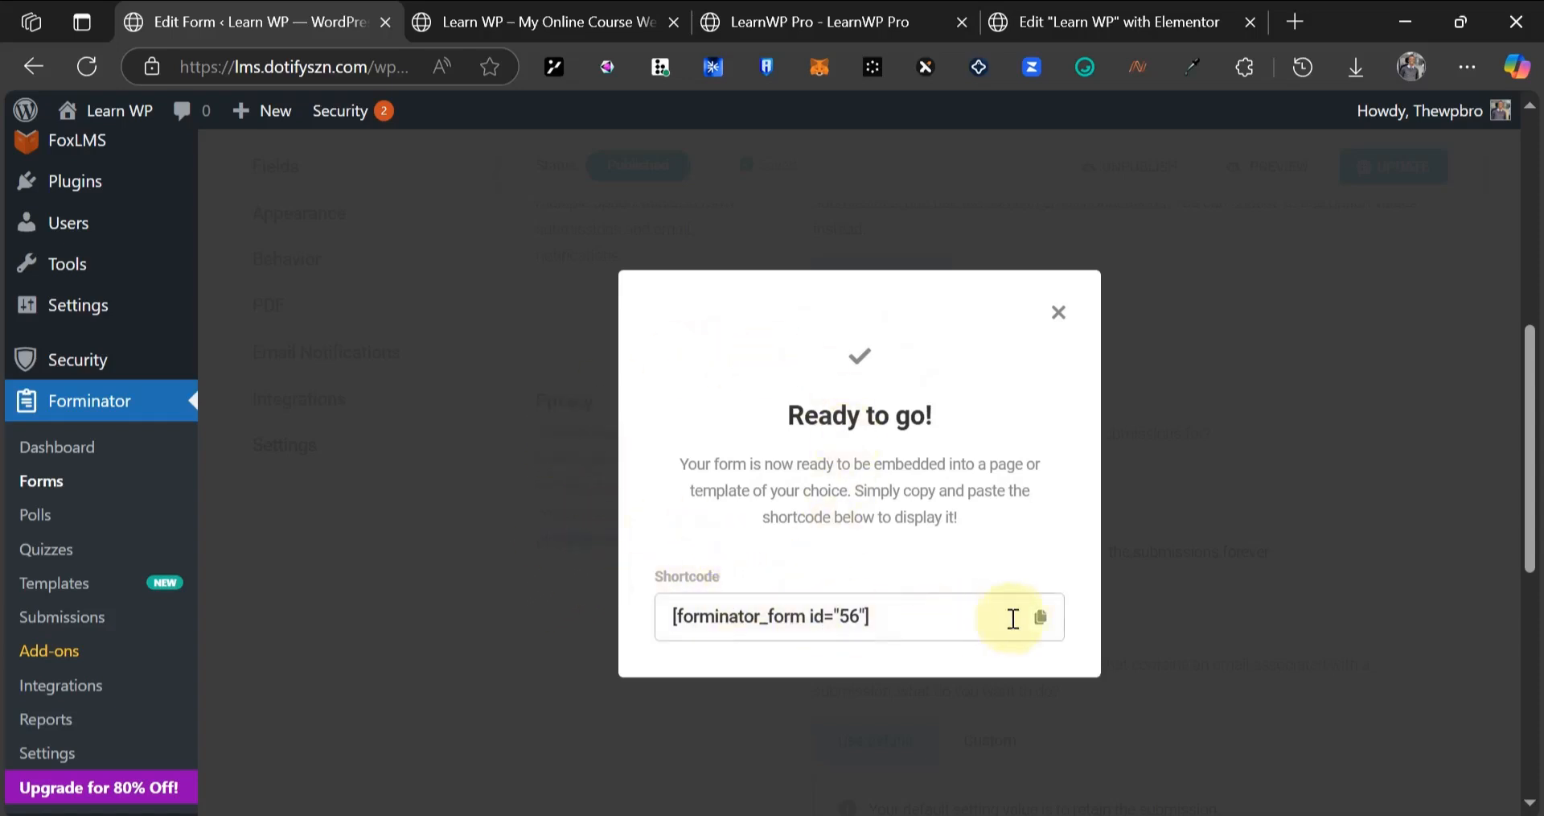
click(1040, 617)
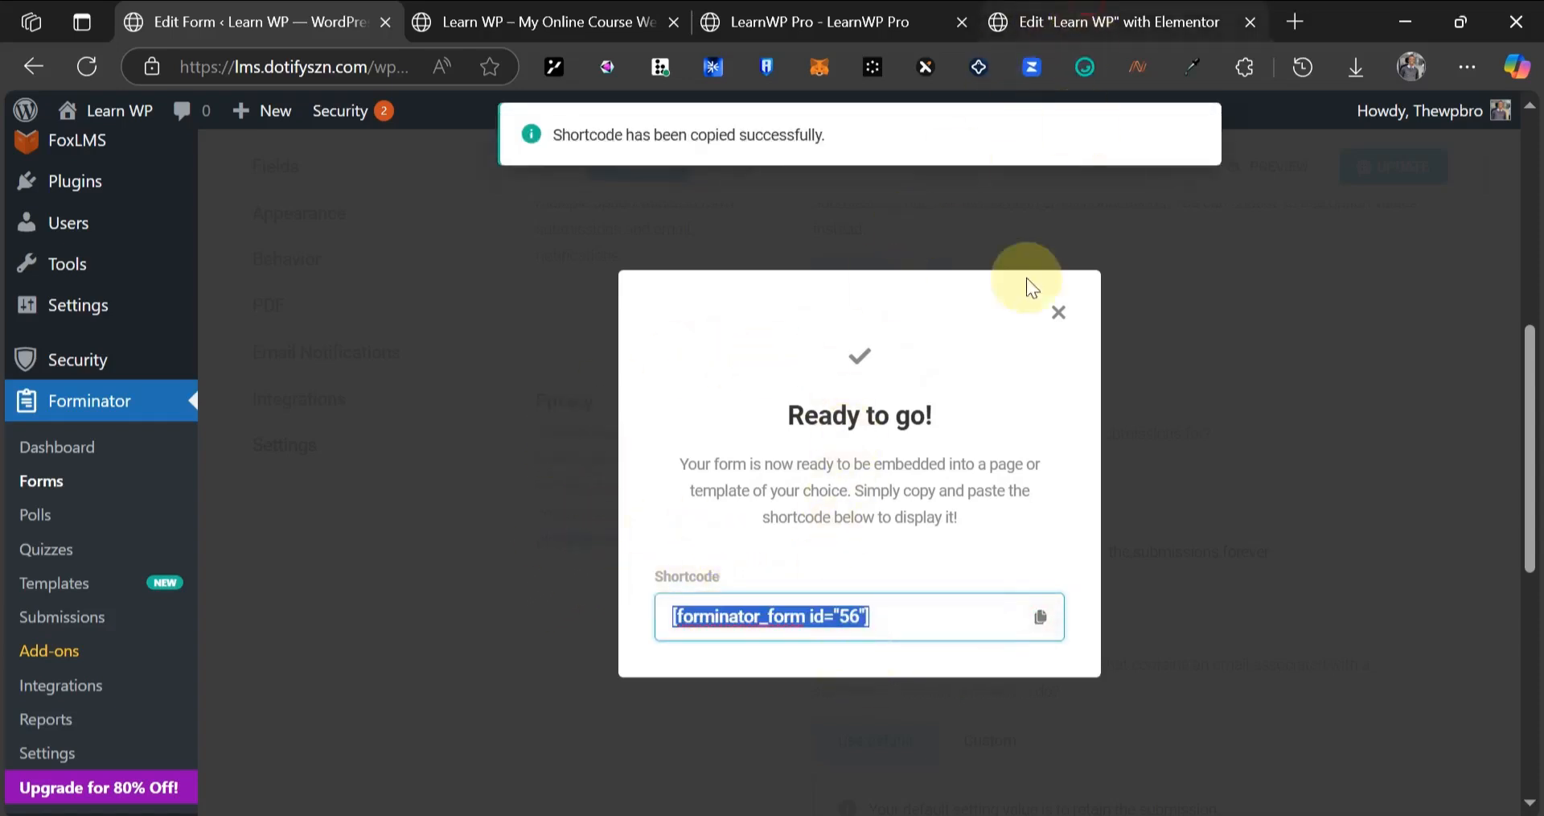
- Switch to the Learn WP page in Elementor and add a single-column flexbox container below the Create An Account section
click(1091, 12)
scroll(927, 399, down, 5)
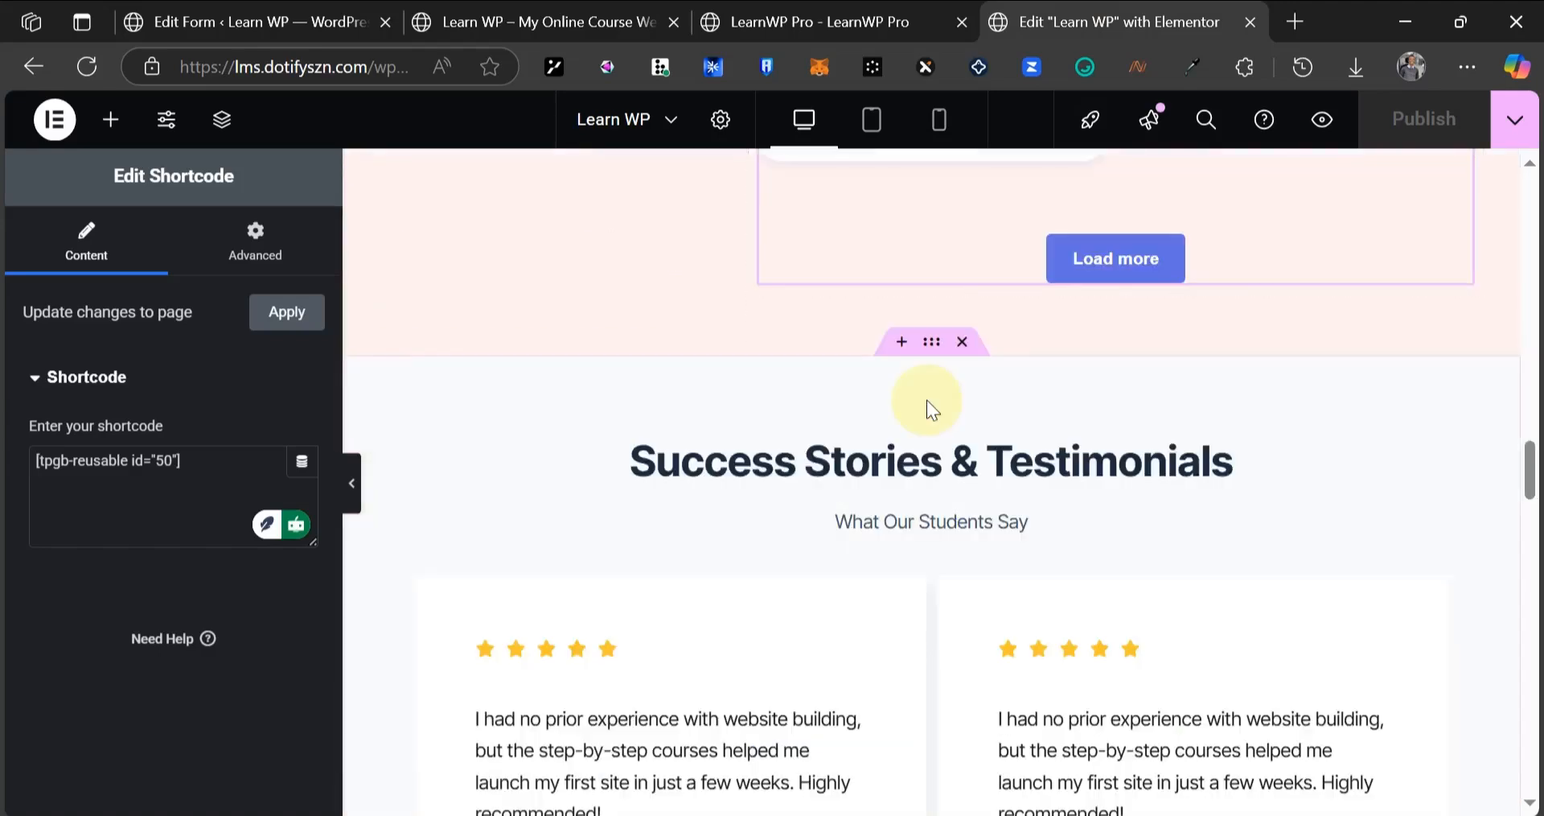
scroll(925, 418, down, 15)
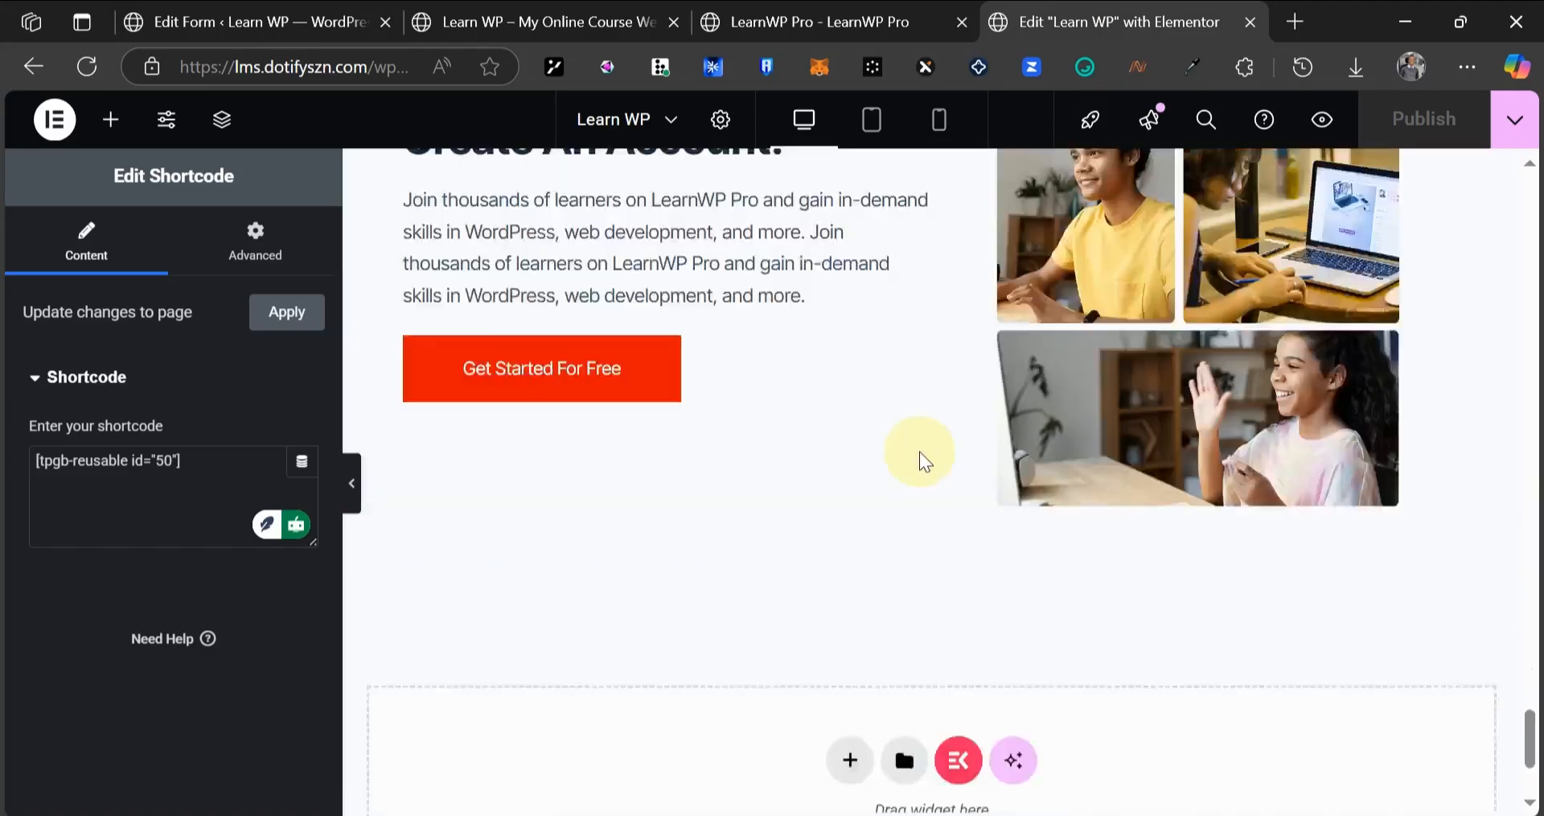
scroll(919, 451, down, 3)
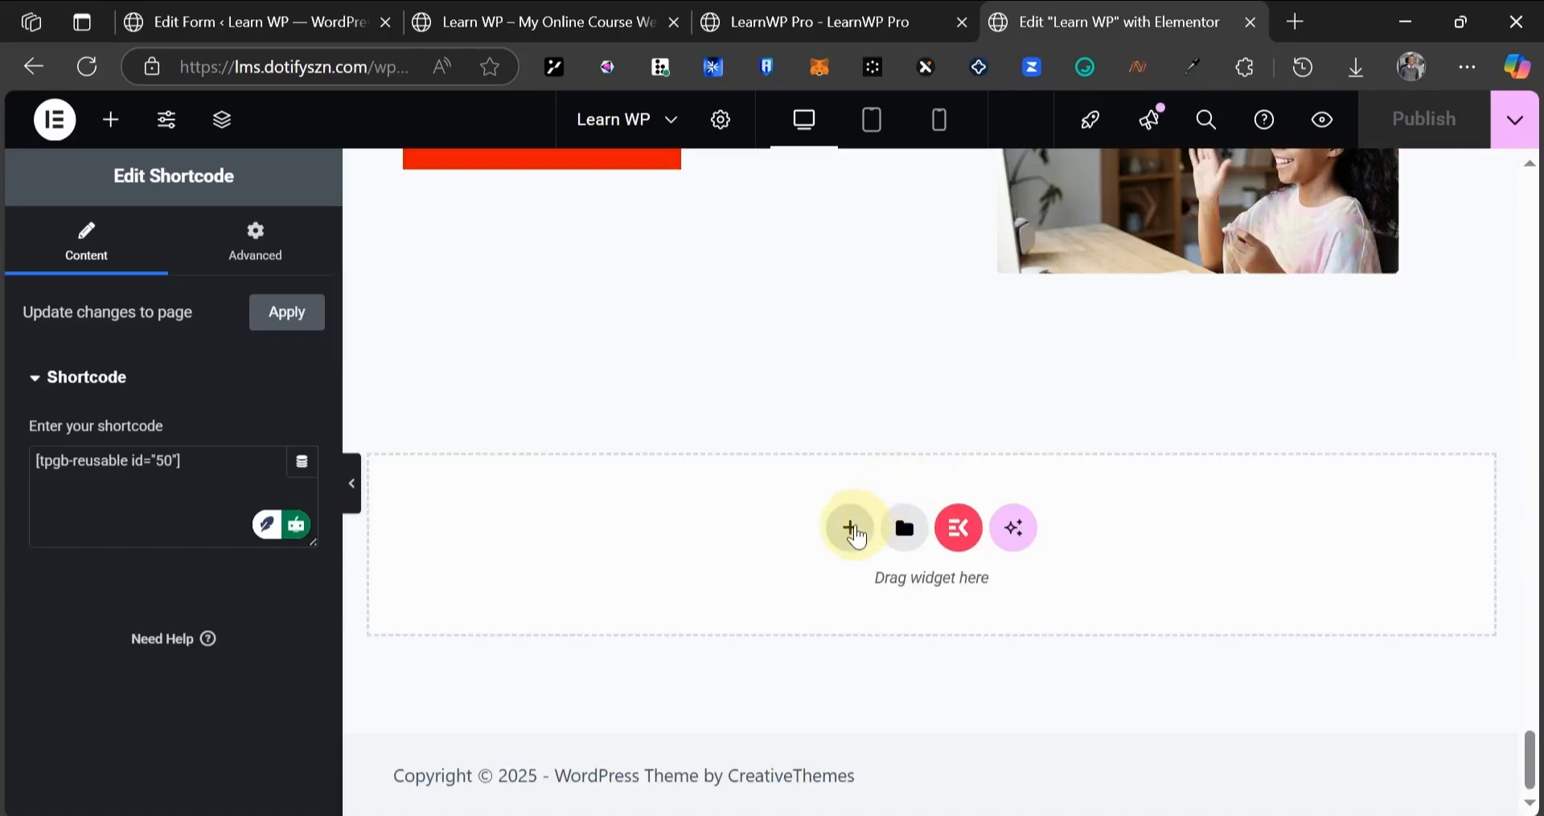
click(851, 530)
click(855, 591)
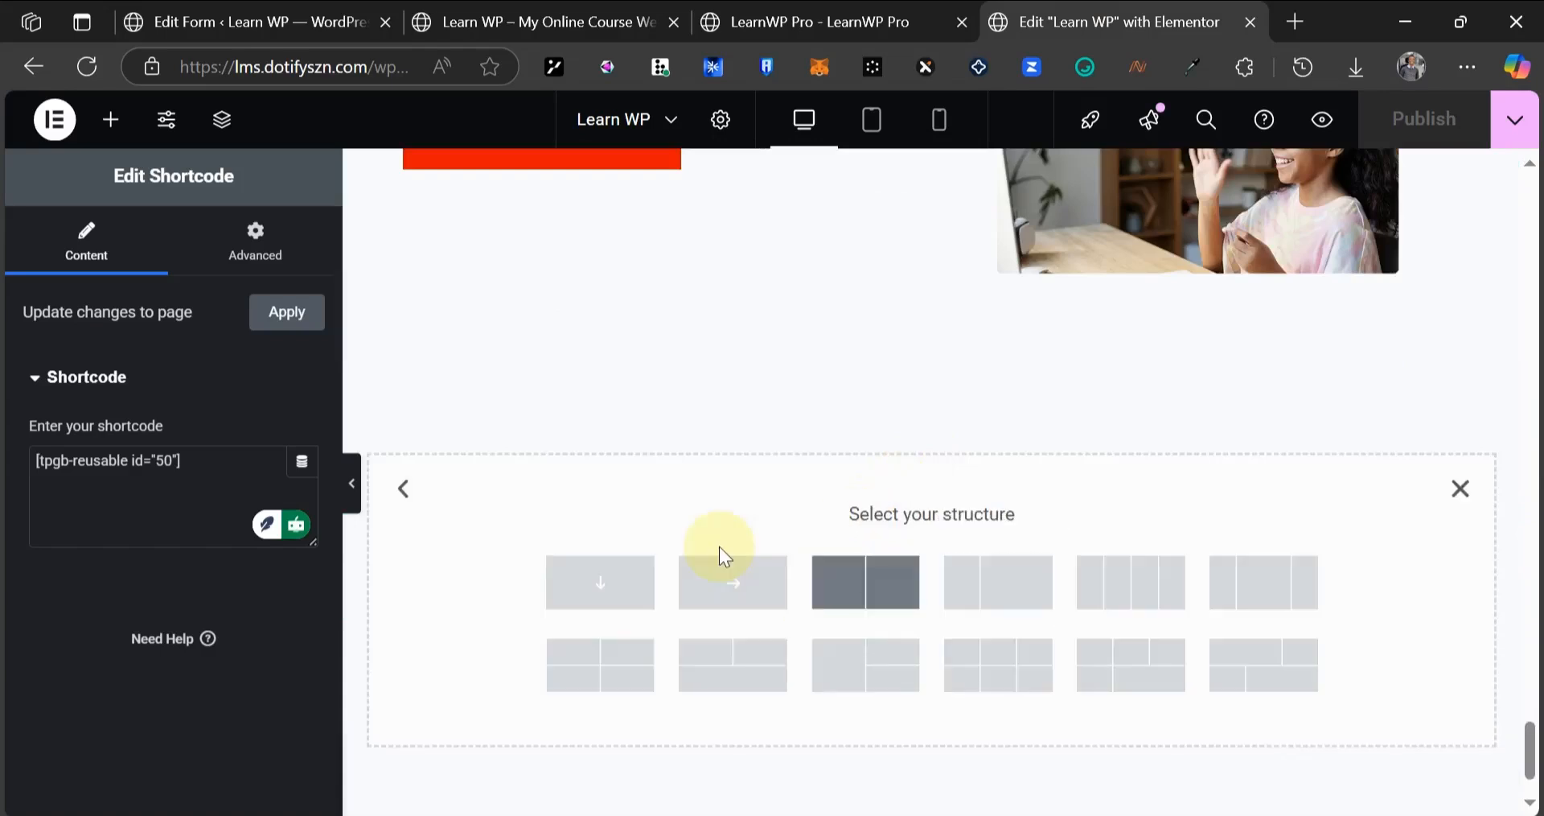
click(593, 581)
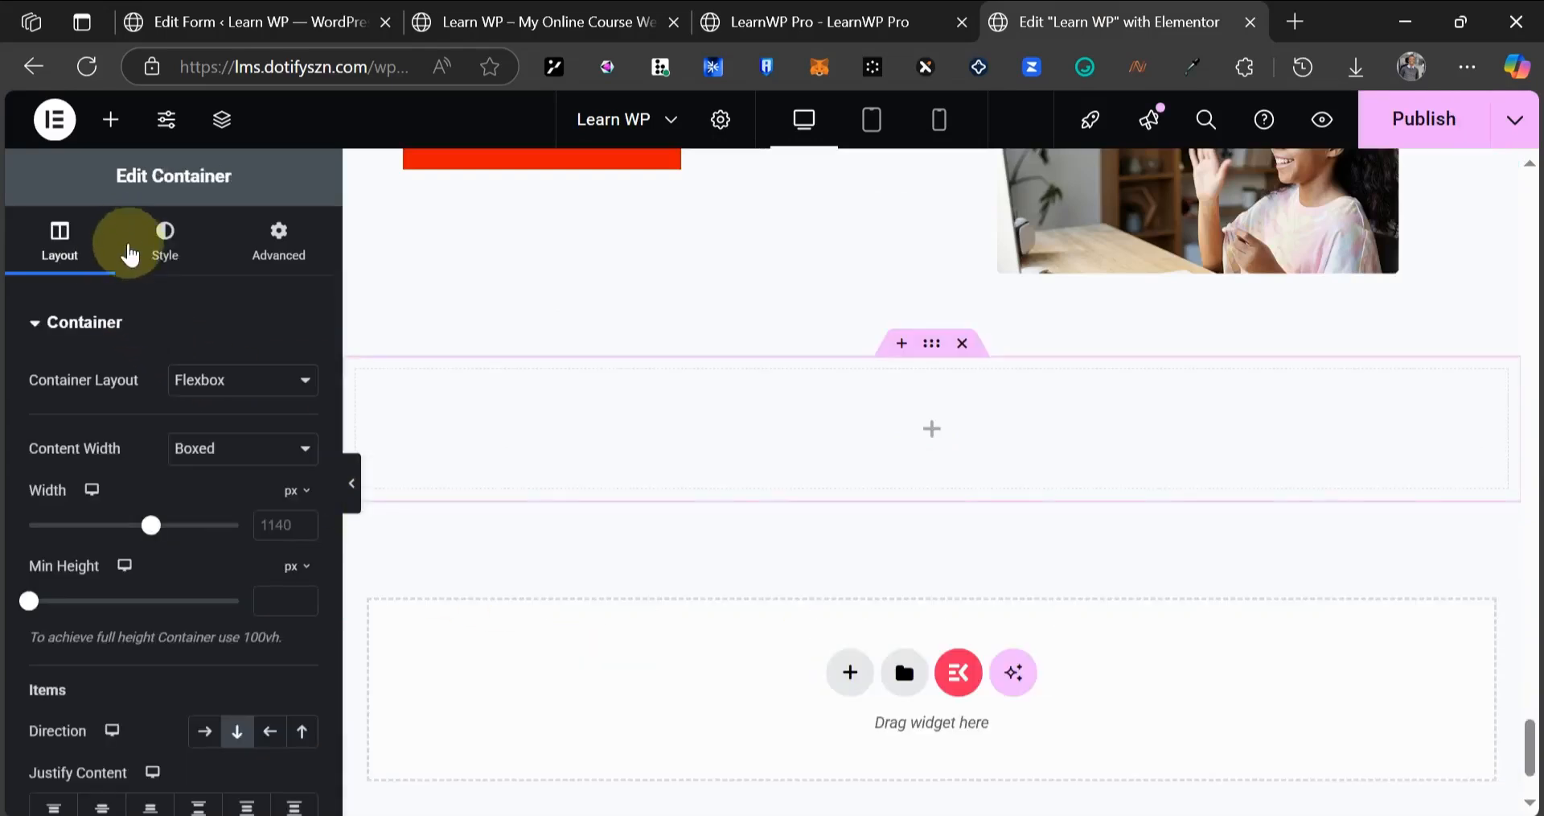
- Place a Shortcode widget in the new container, fill it with [forminator_form id="56"], and check the rendered form
click(111, 119)
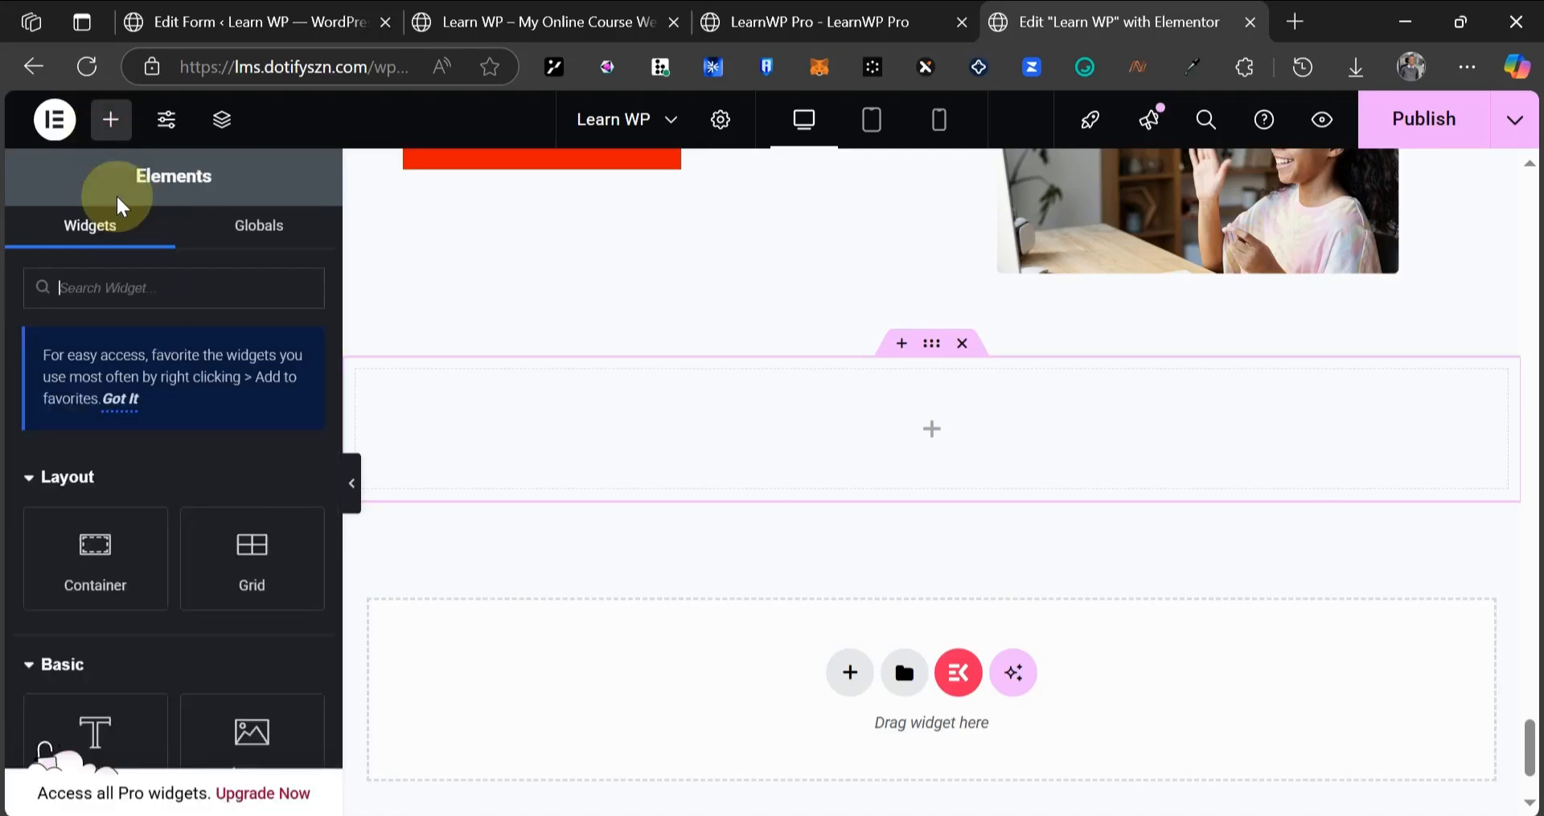
text(short)
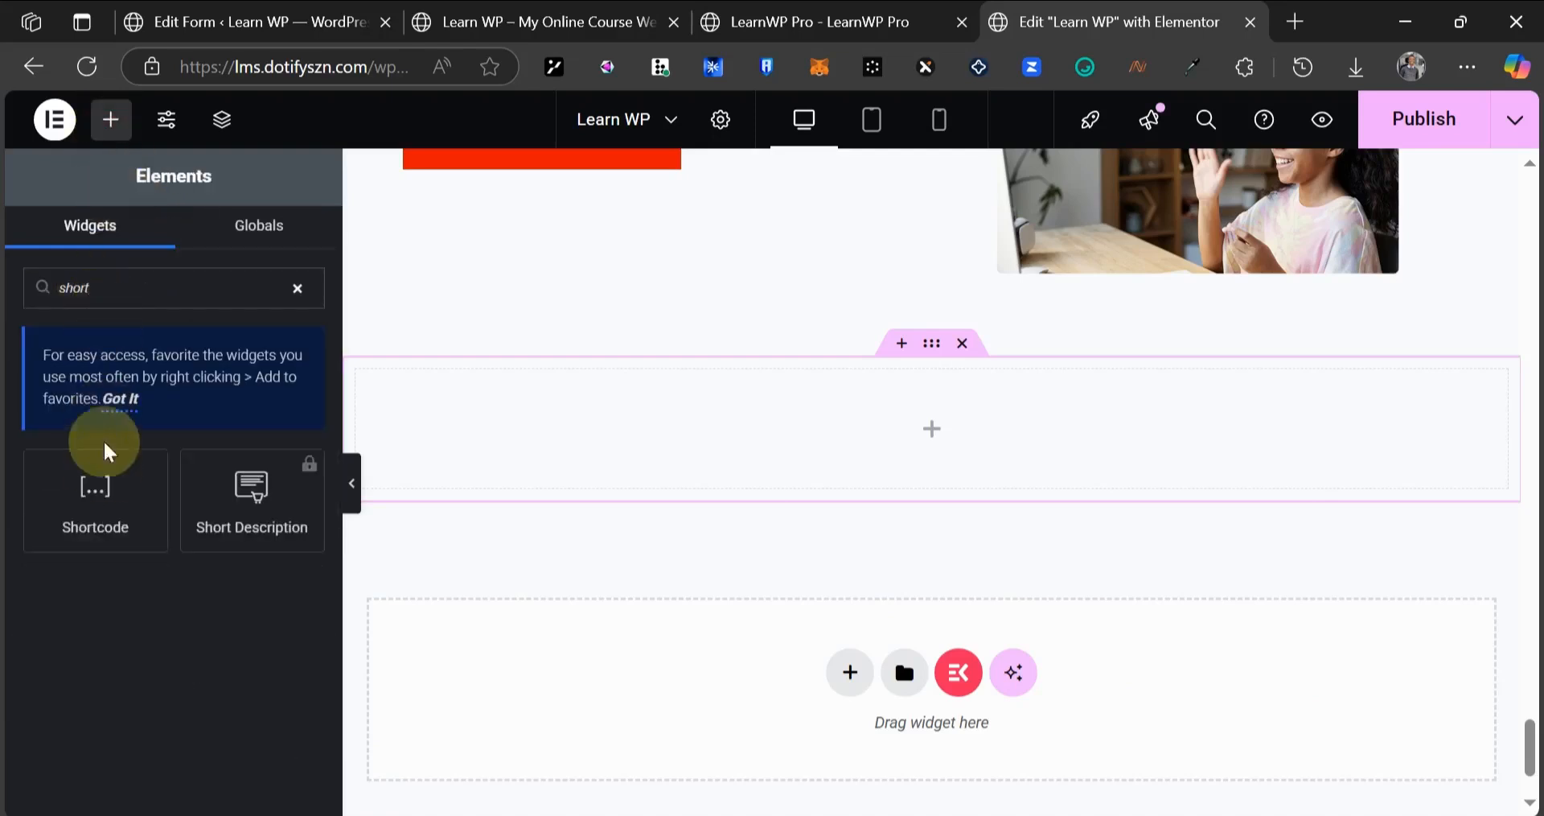
drag(105, 480, 722, 402)
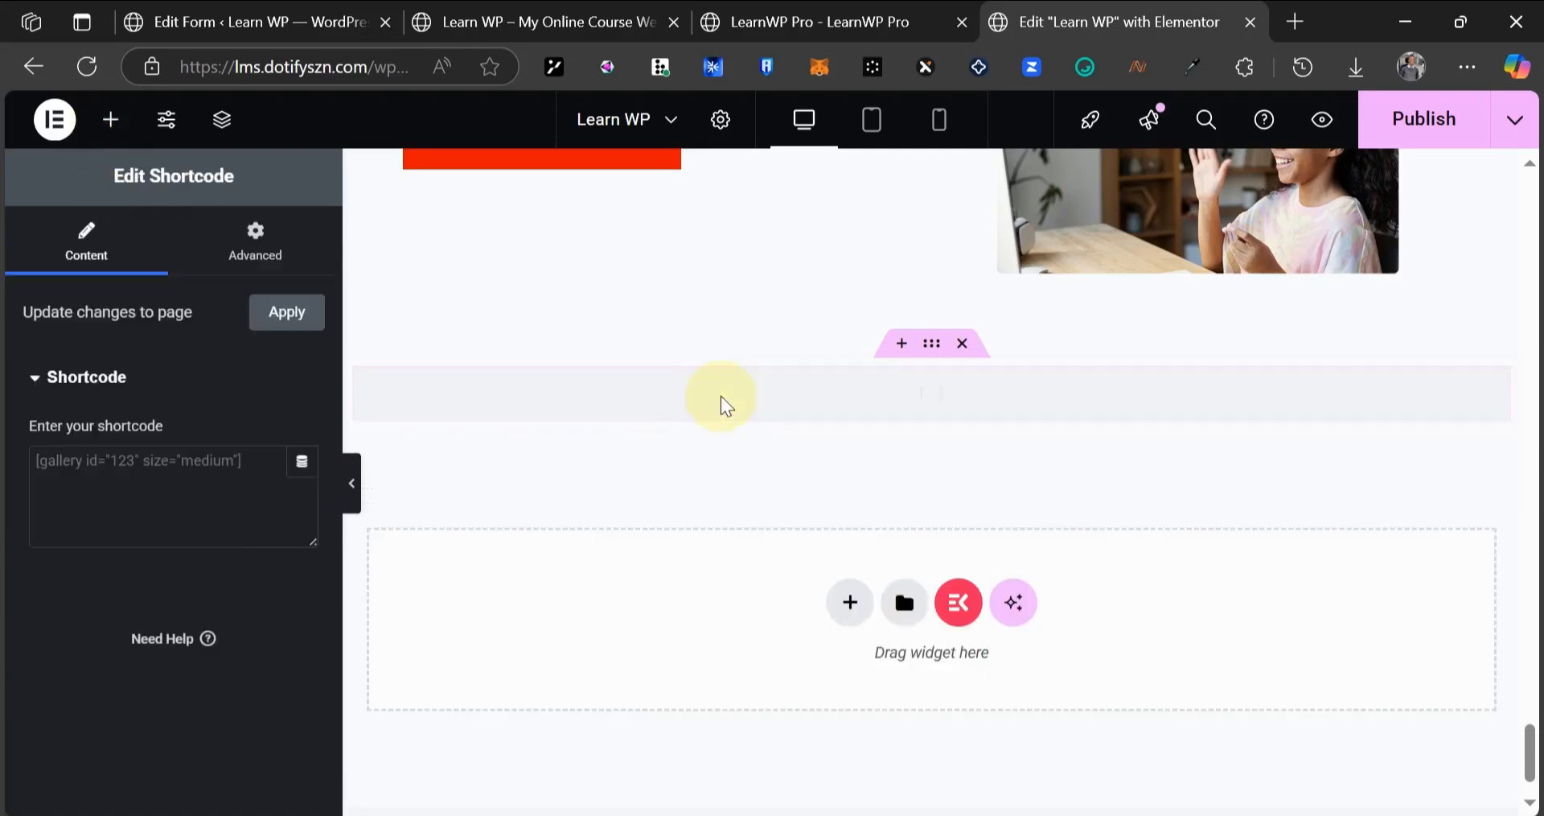
click(237, 450)
key(ctrl+v)
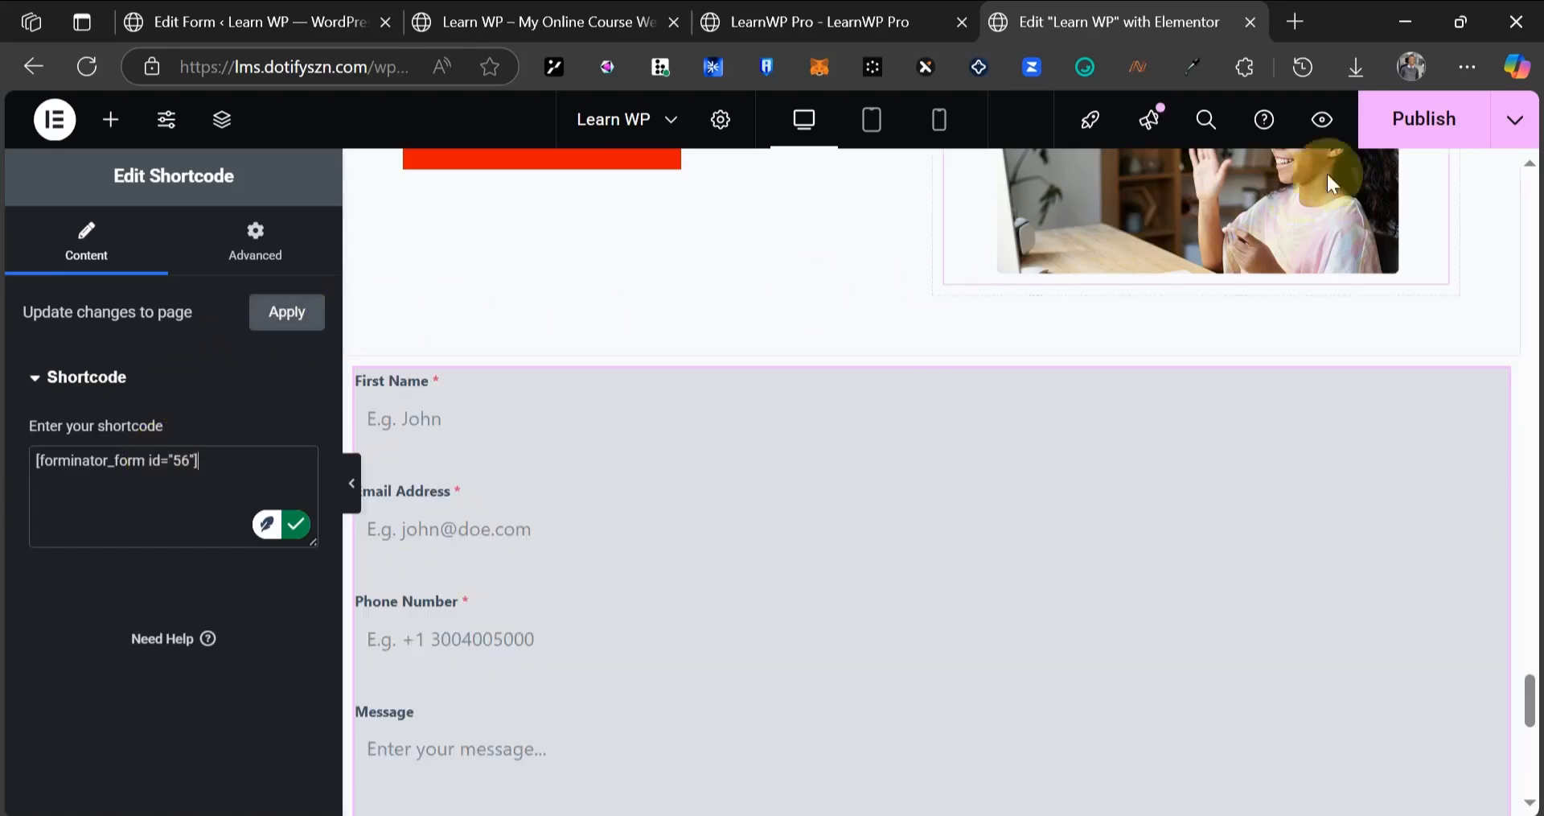
scroll(448, 544, down, 5)
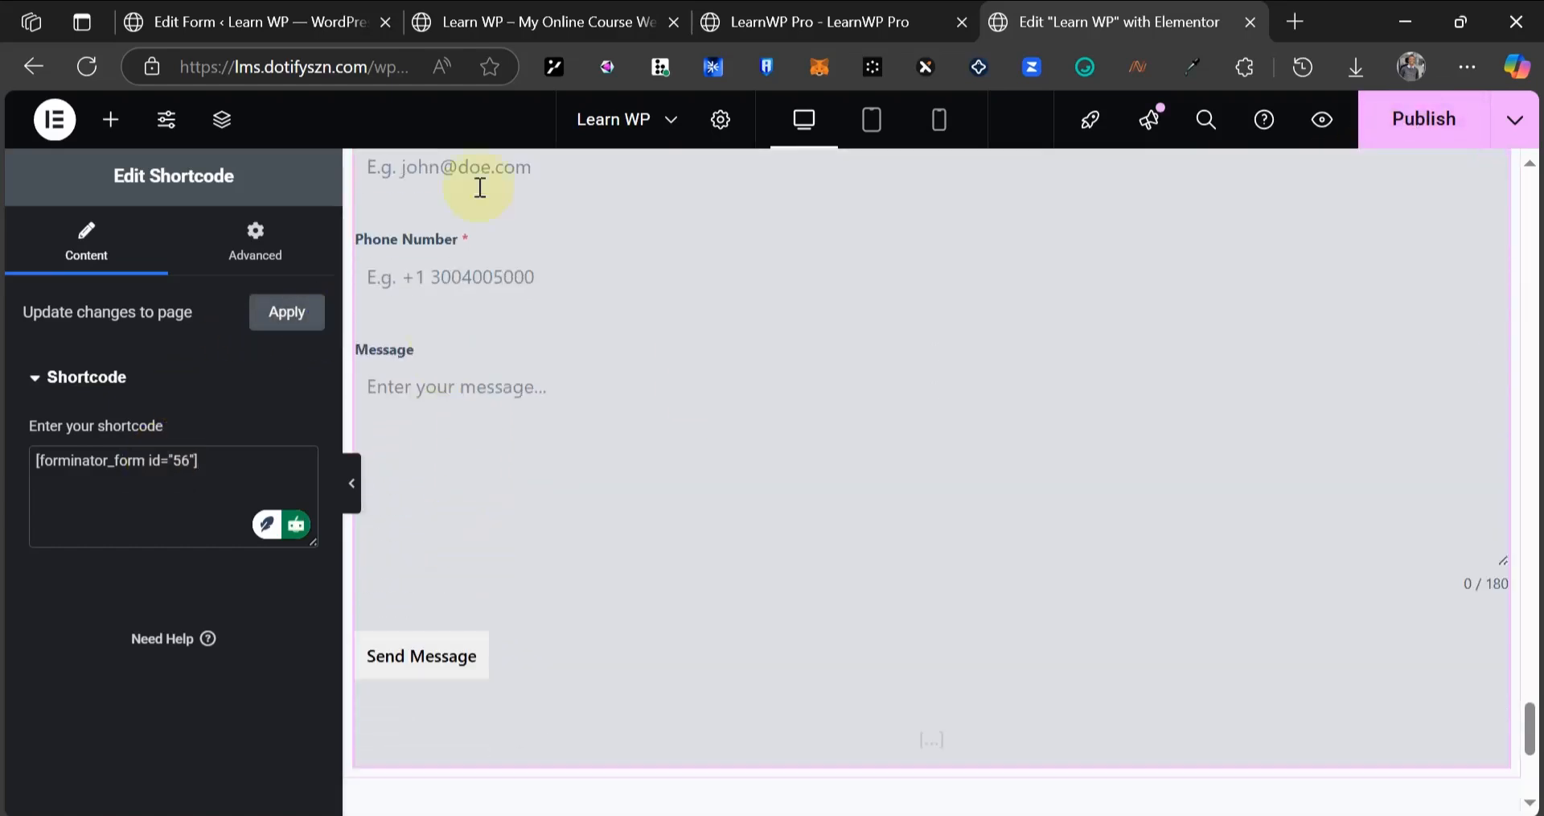
- Check the header and hero section of the live Learn WP home page, and return to the Elementor editor
click(635, 19)
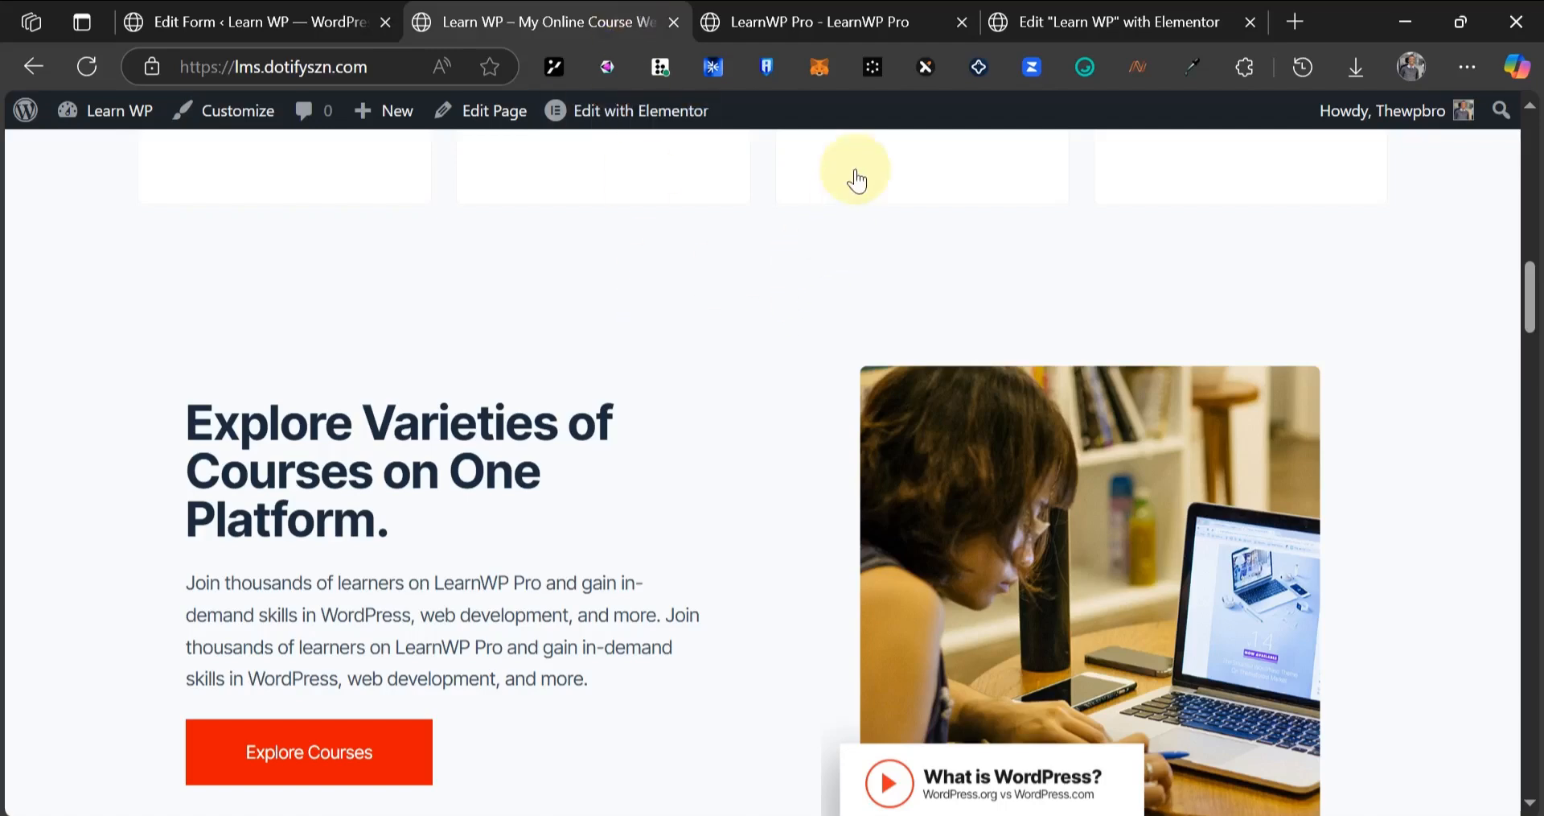
scroll(799, 323, up, 10)
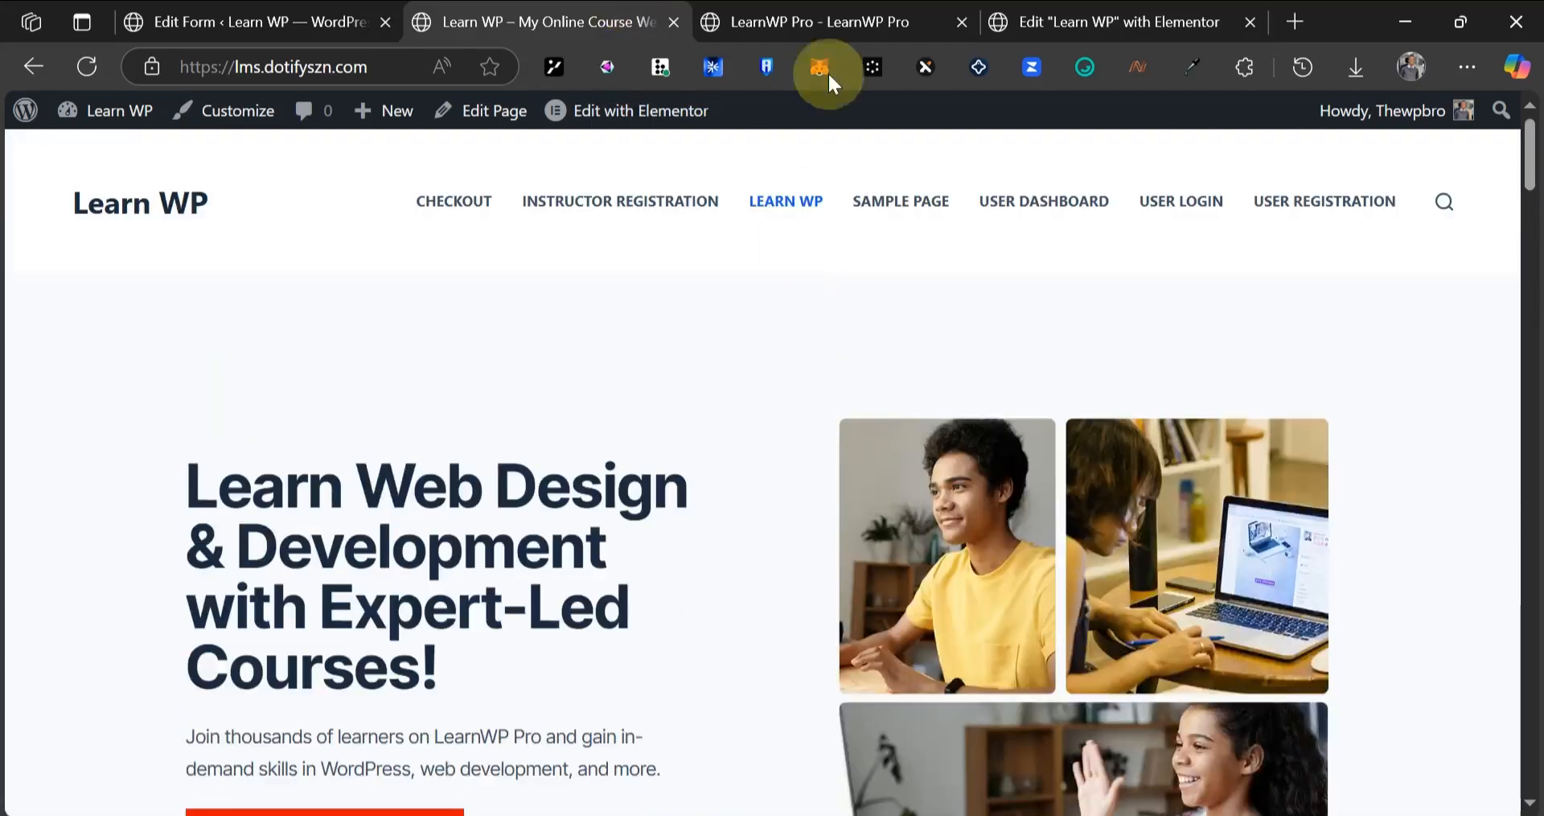
click(1073, 12)
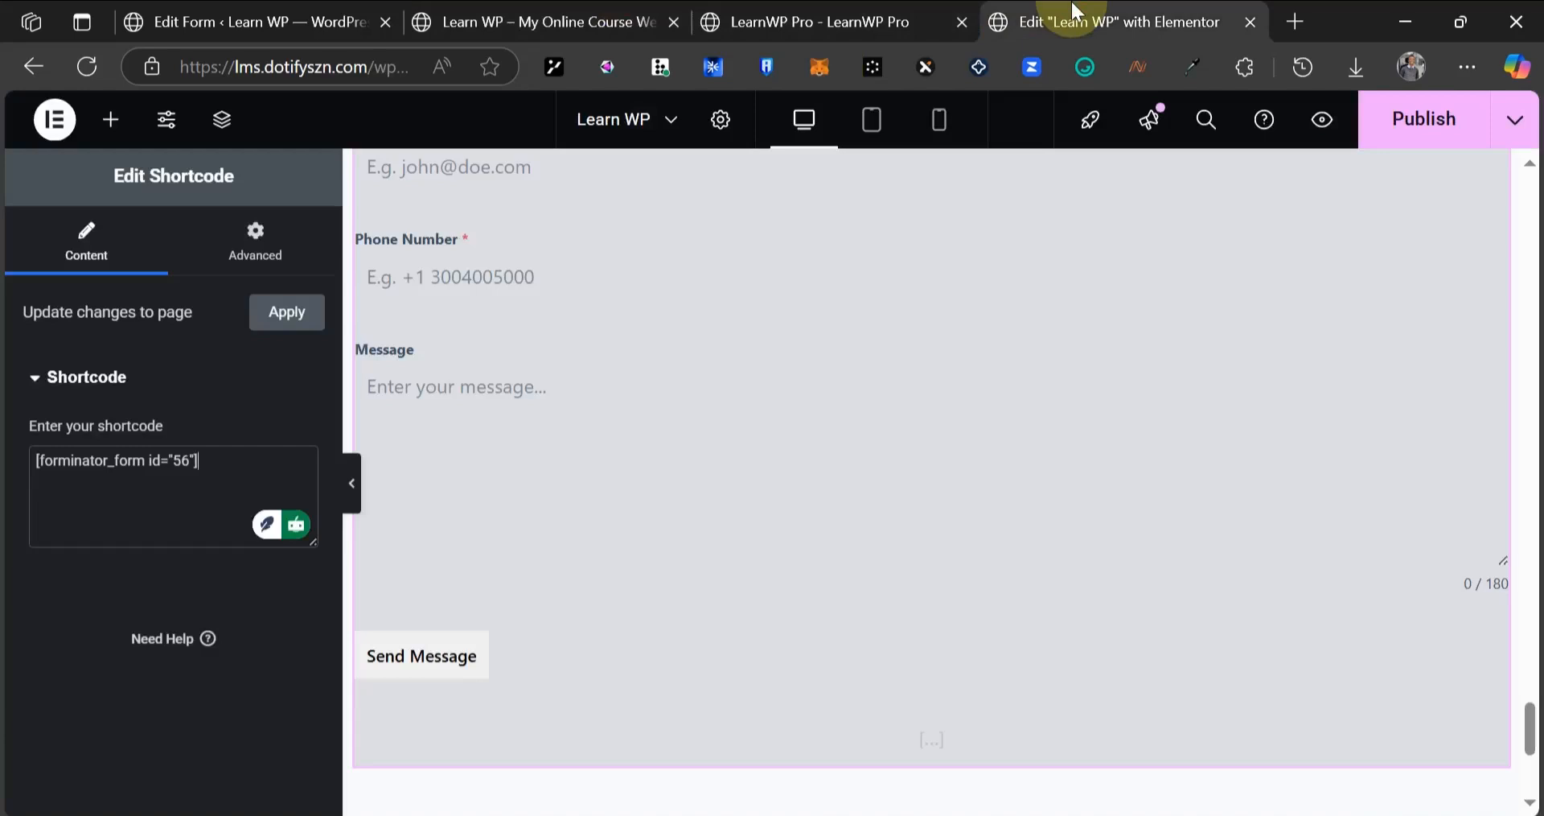
- Examine the Contact Us page of the live LearnWP Pro site, including its form layout and contact details block
click(877, 13)
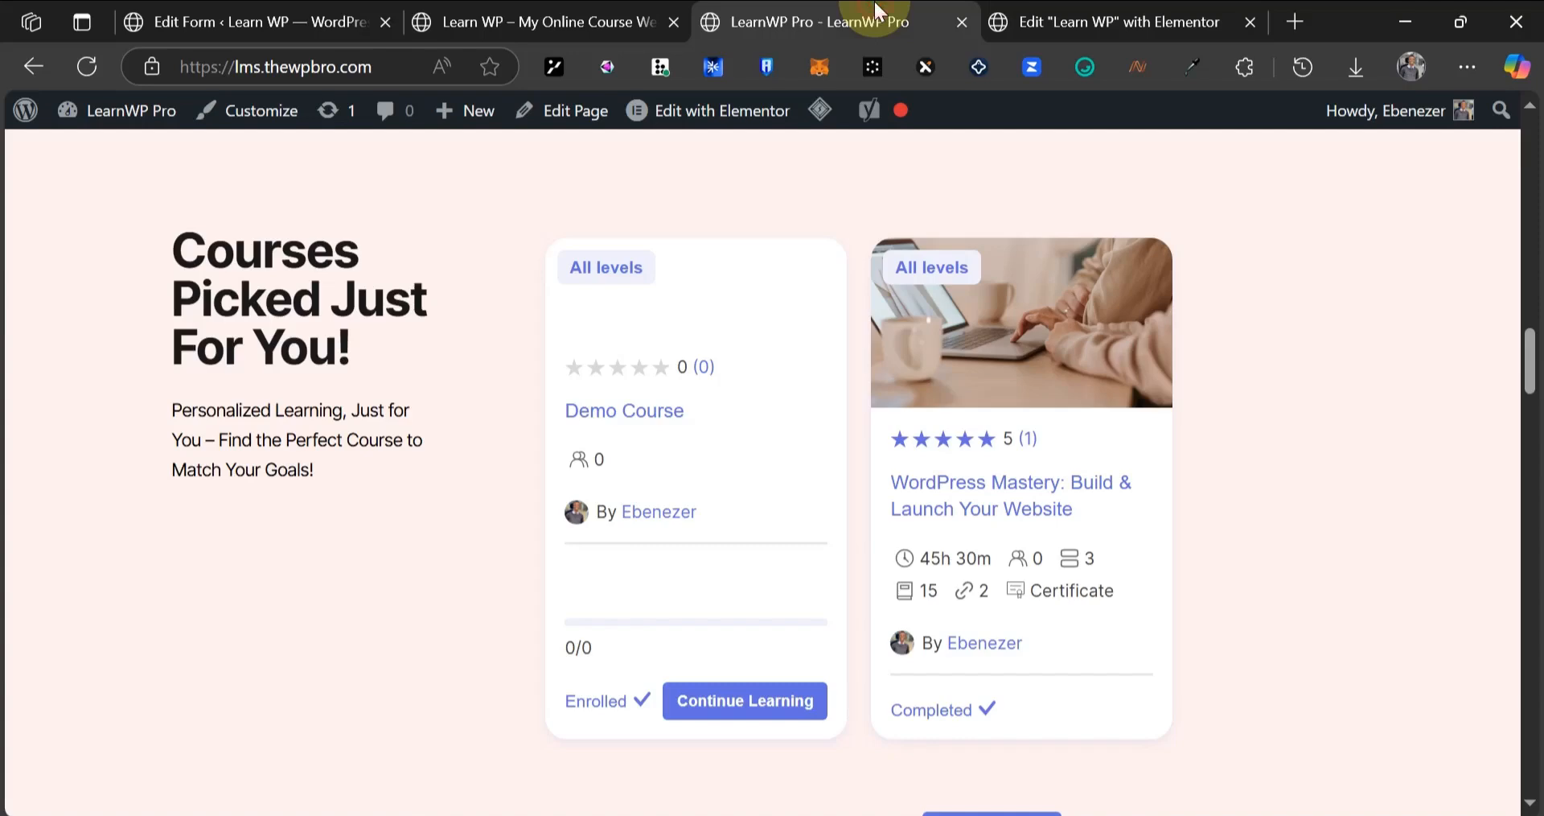
scroll(804, 302, up, 5)
scroll(808, 282, up, 5)
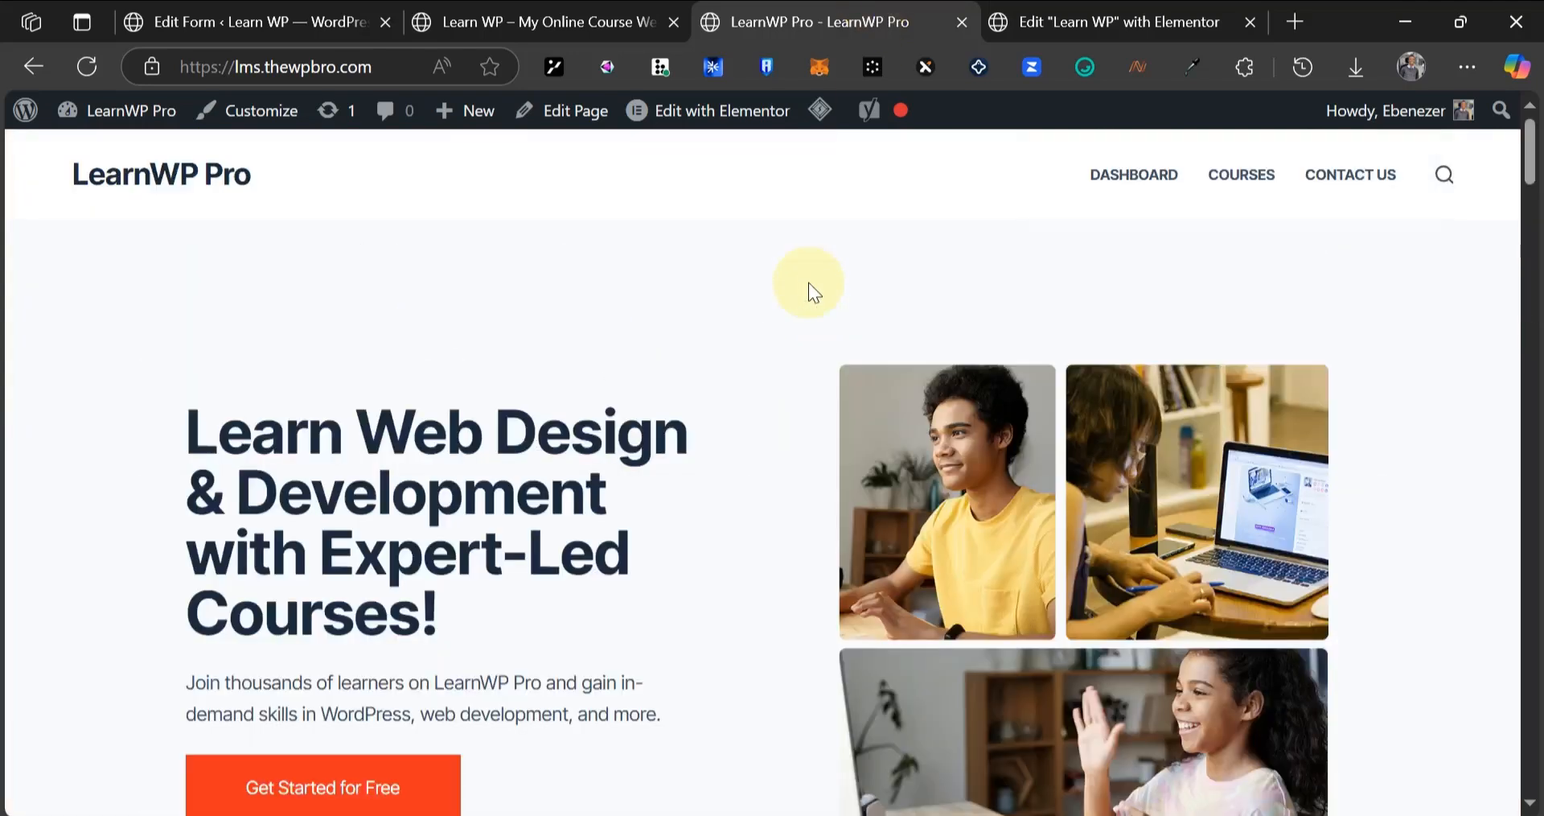
click(1348, 173)
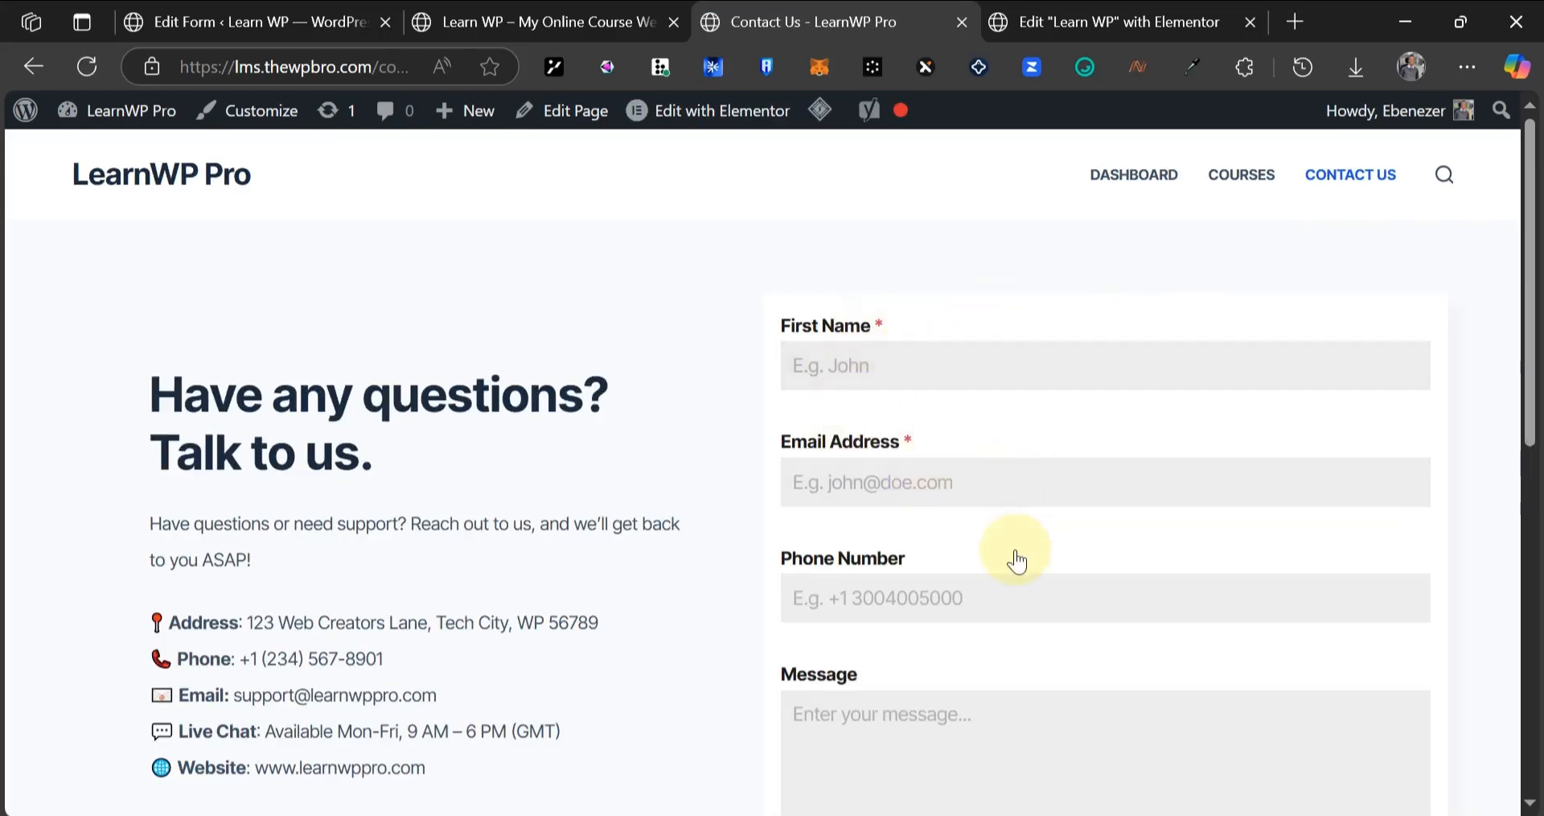
scroll(475, 573, down, 5)
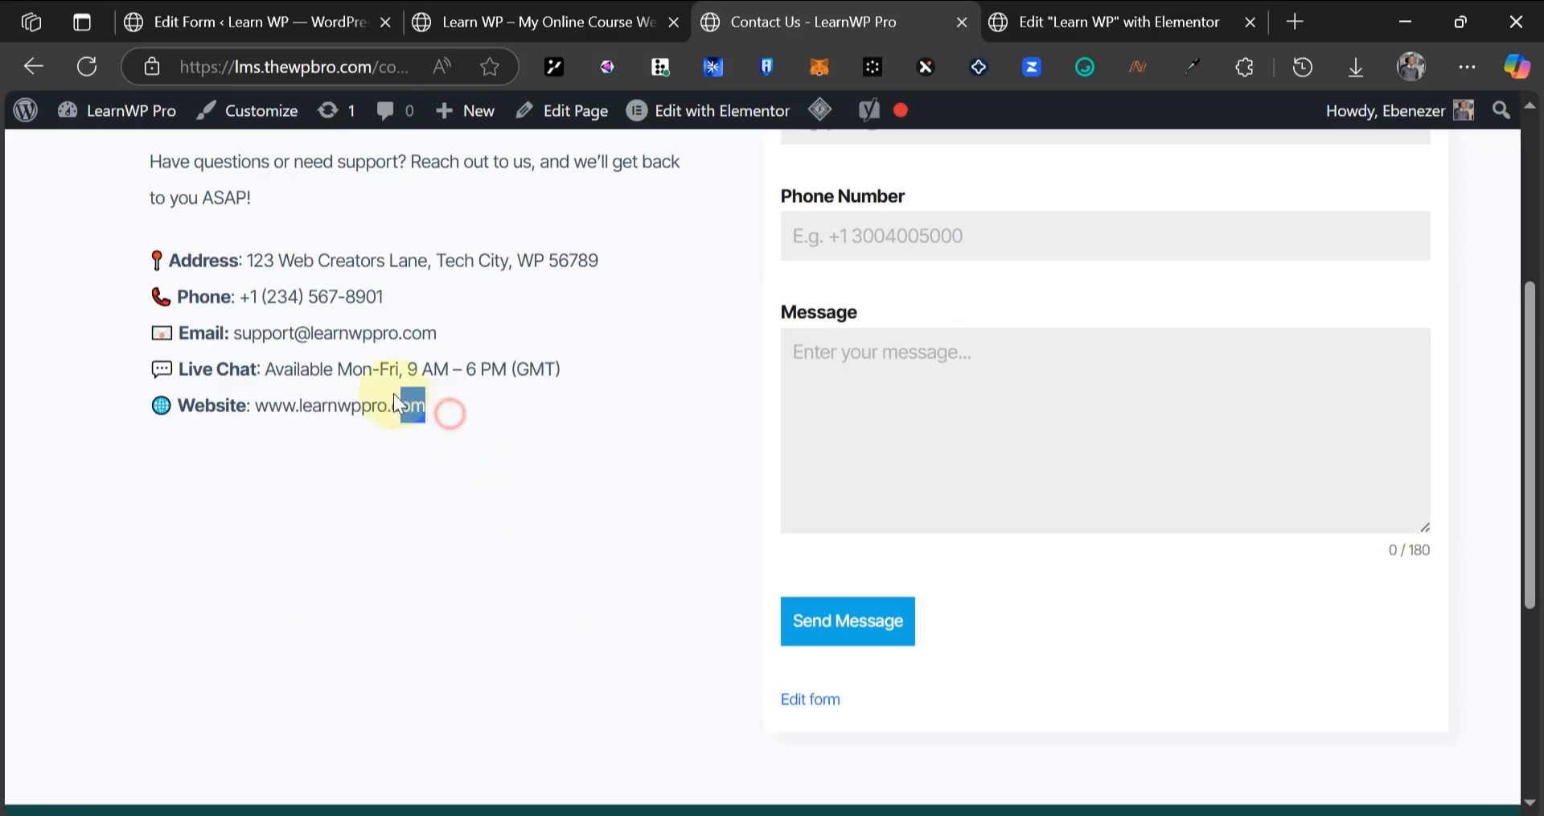
drag(394, 397, 421, 245)
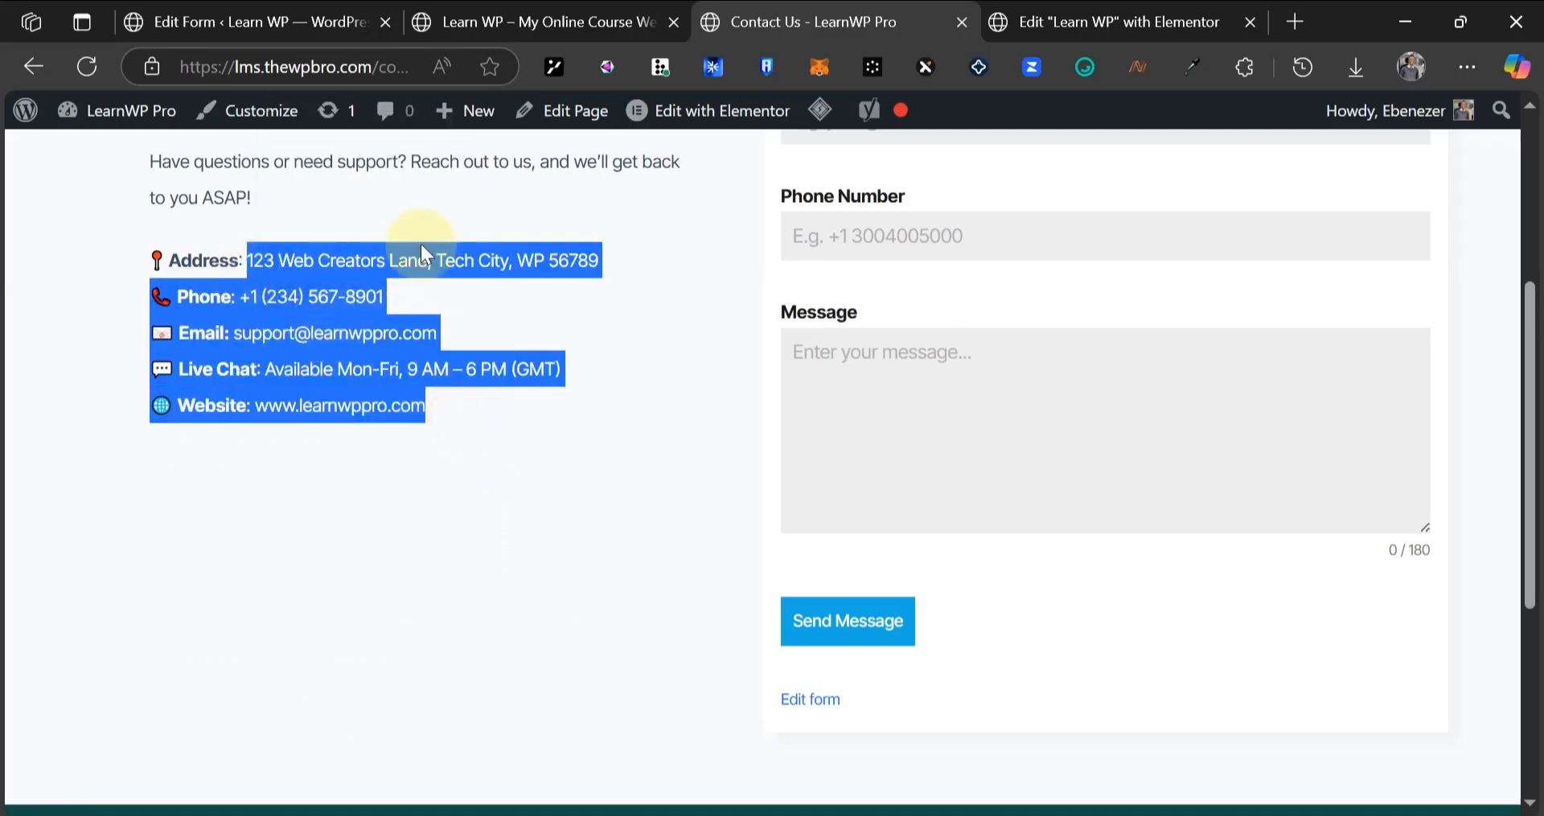
click(421, 285)
- Return to the Learn WP dashboard, dismiss the form's shortcode dialog, open the Solid Security setup and skip its feedback program
click(242, 21)
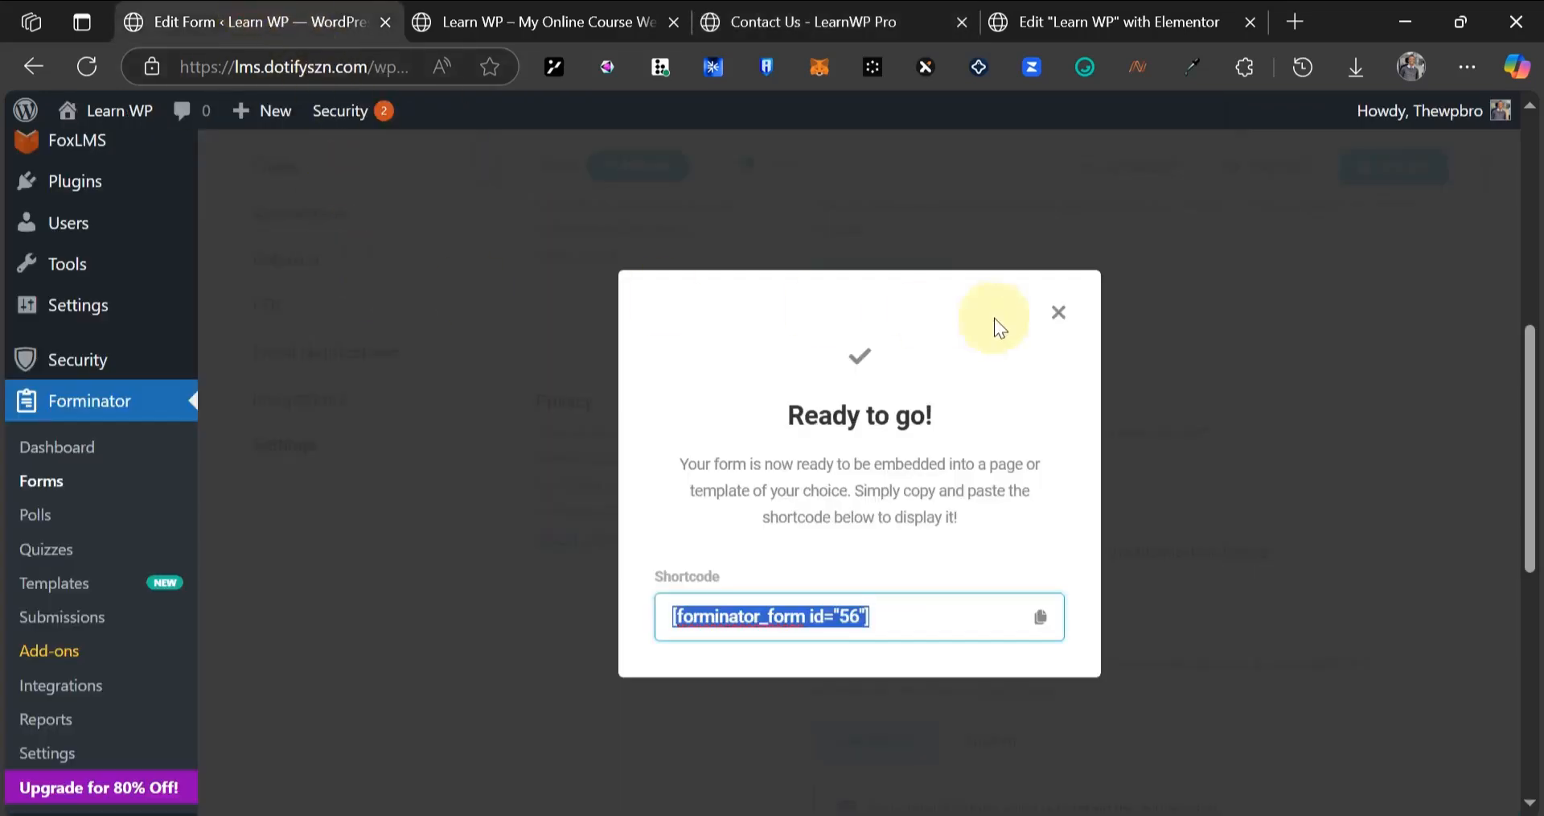
click(1058, 312)
mouse_move(101, 366)
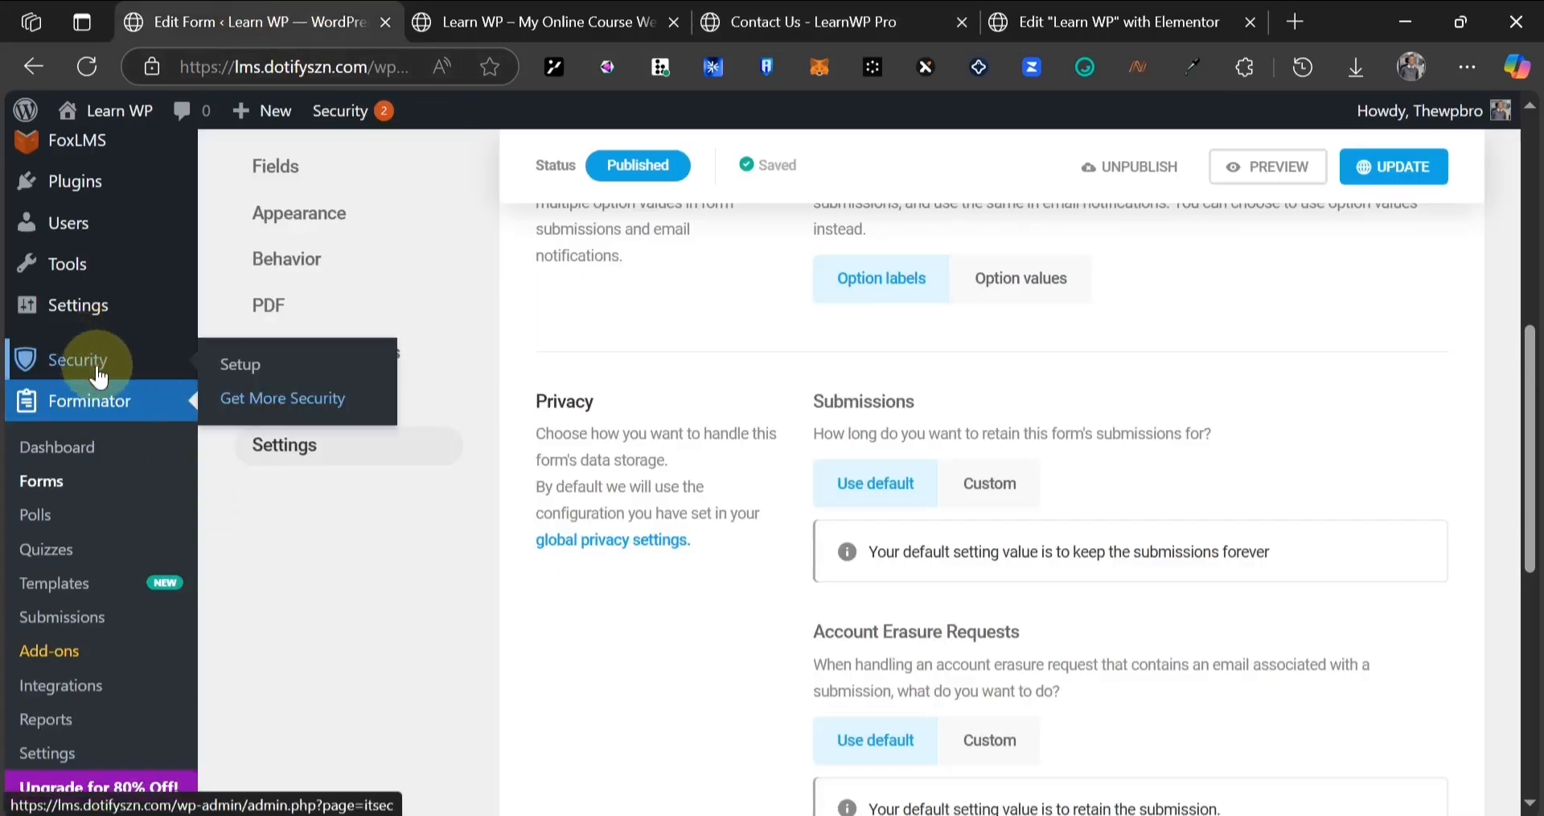
click(228, 369)
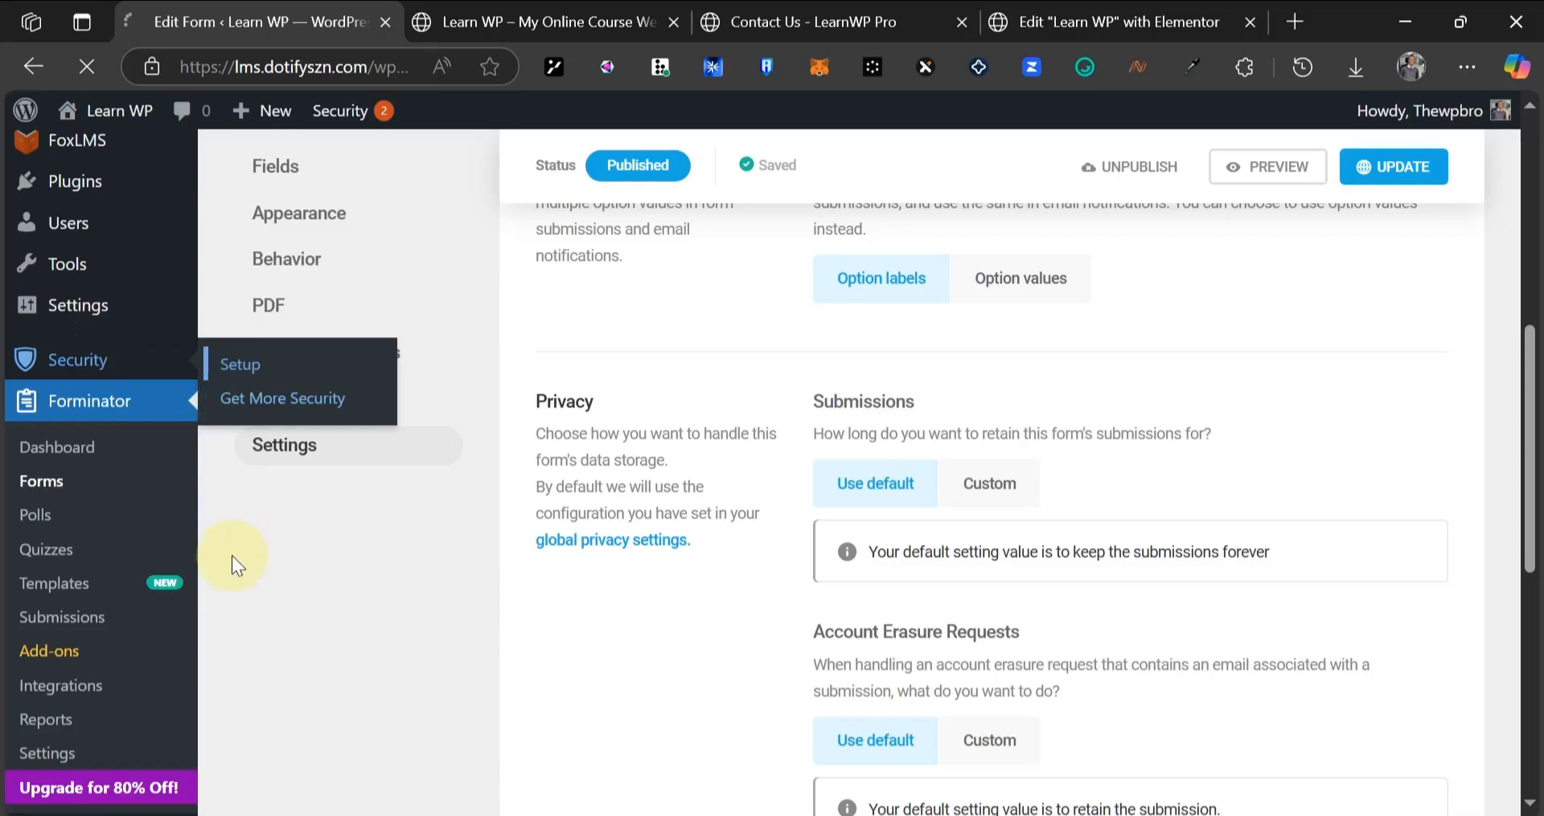
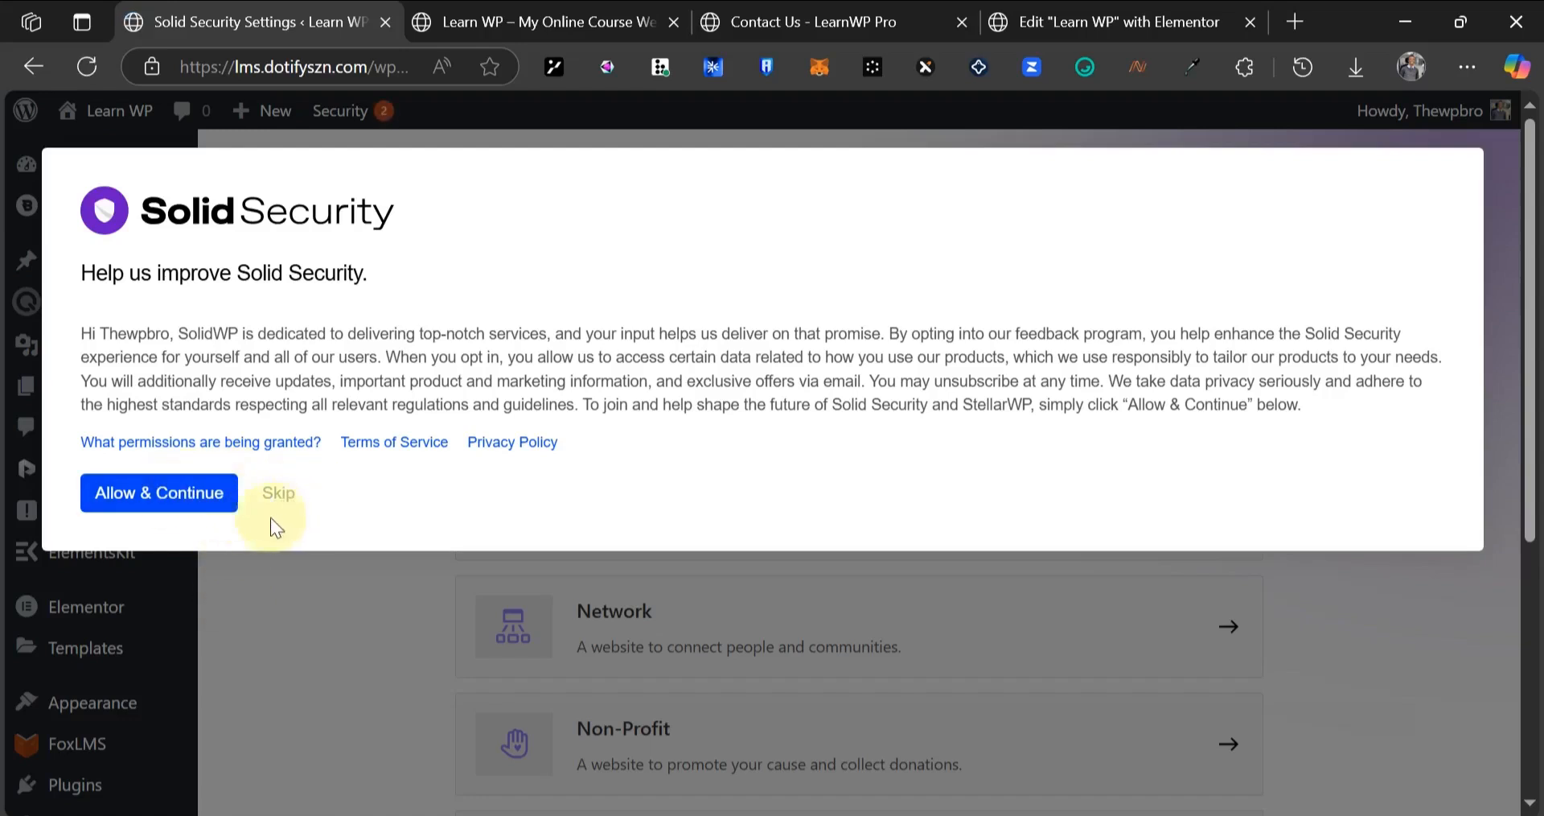
click(275, 495)
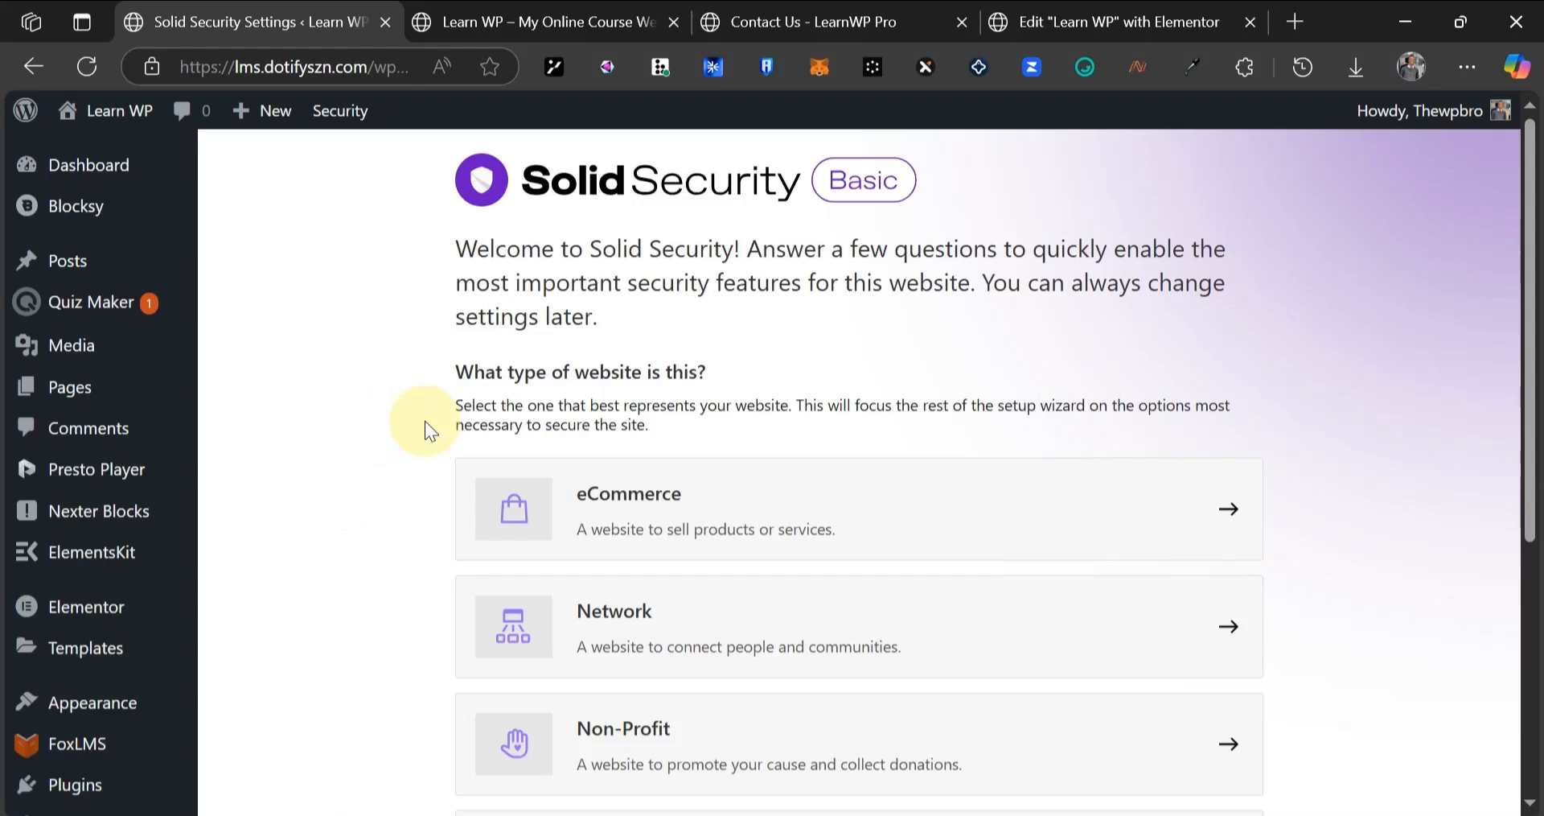
- Set the website type to eCommerce in the Solid Security setup wizard
scroll(431, 417, down, 5)
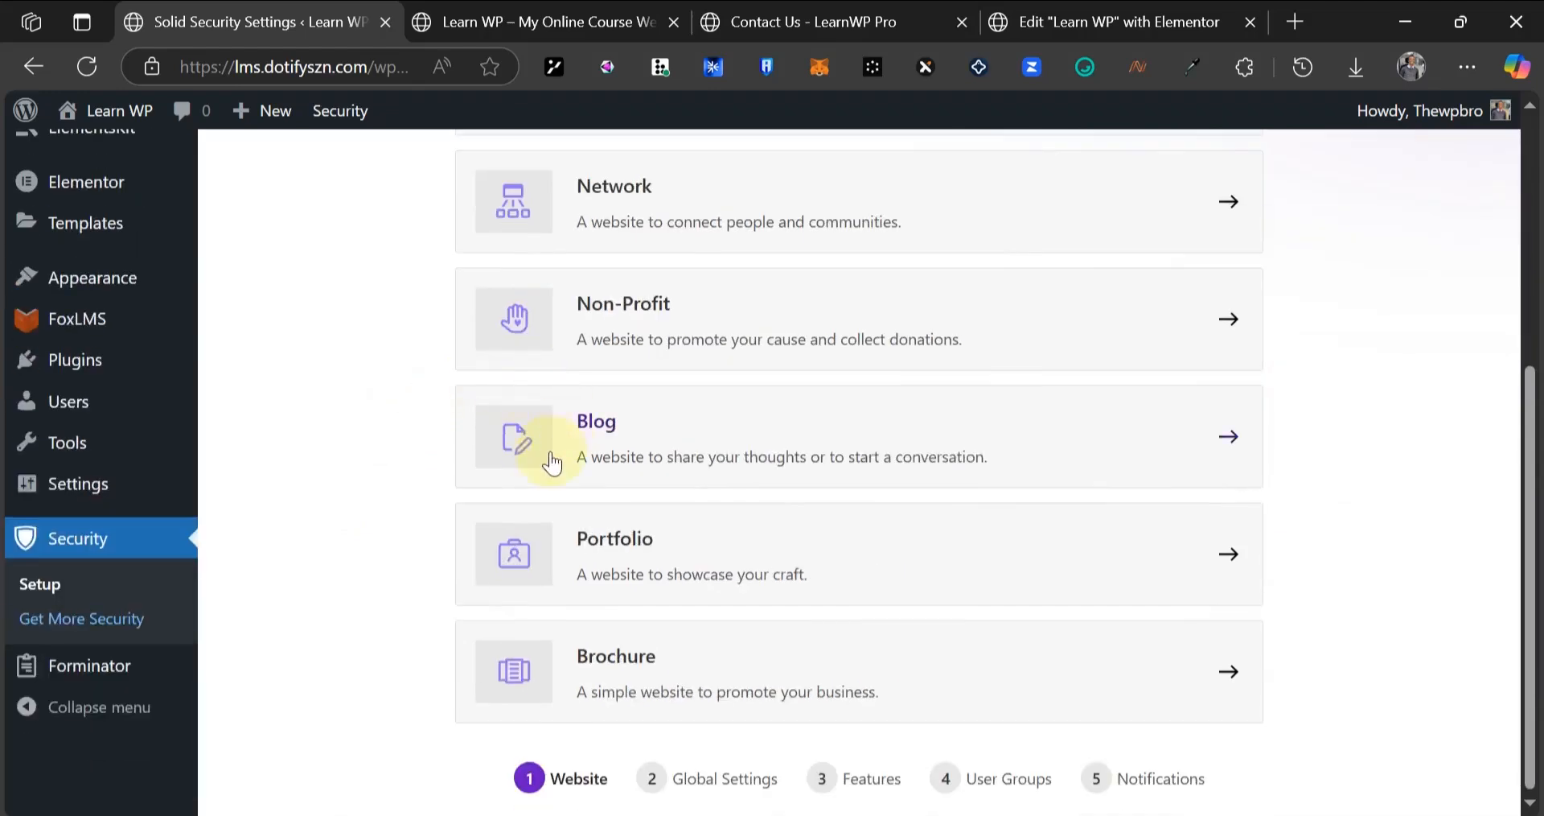
scroll(413, 544, up, 5)
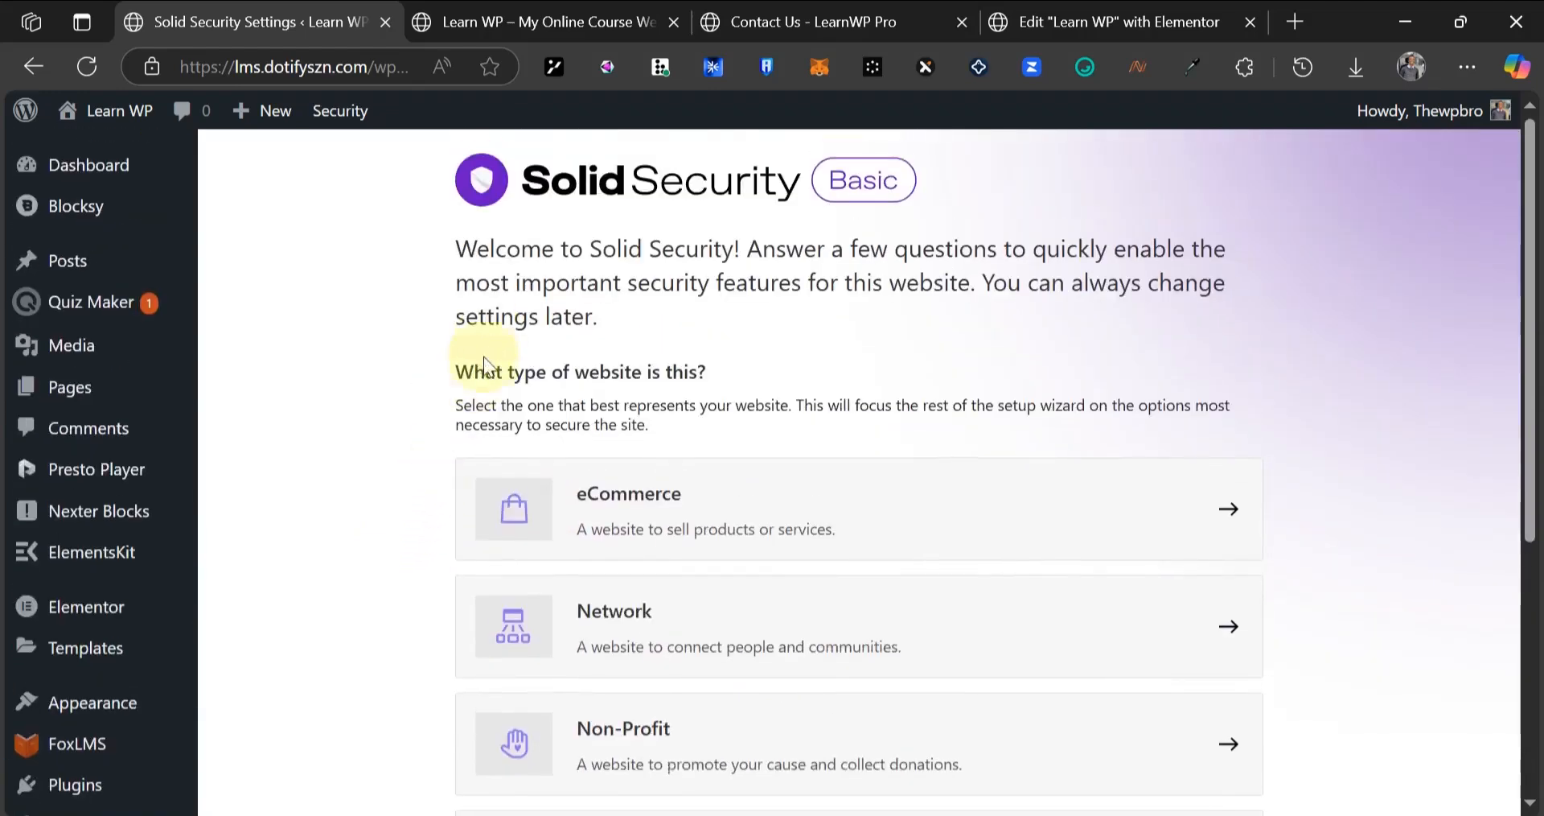
click(1135, 505)
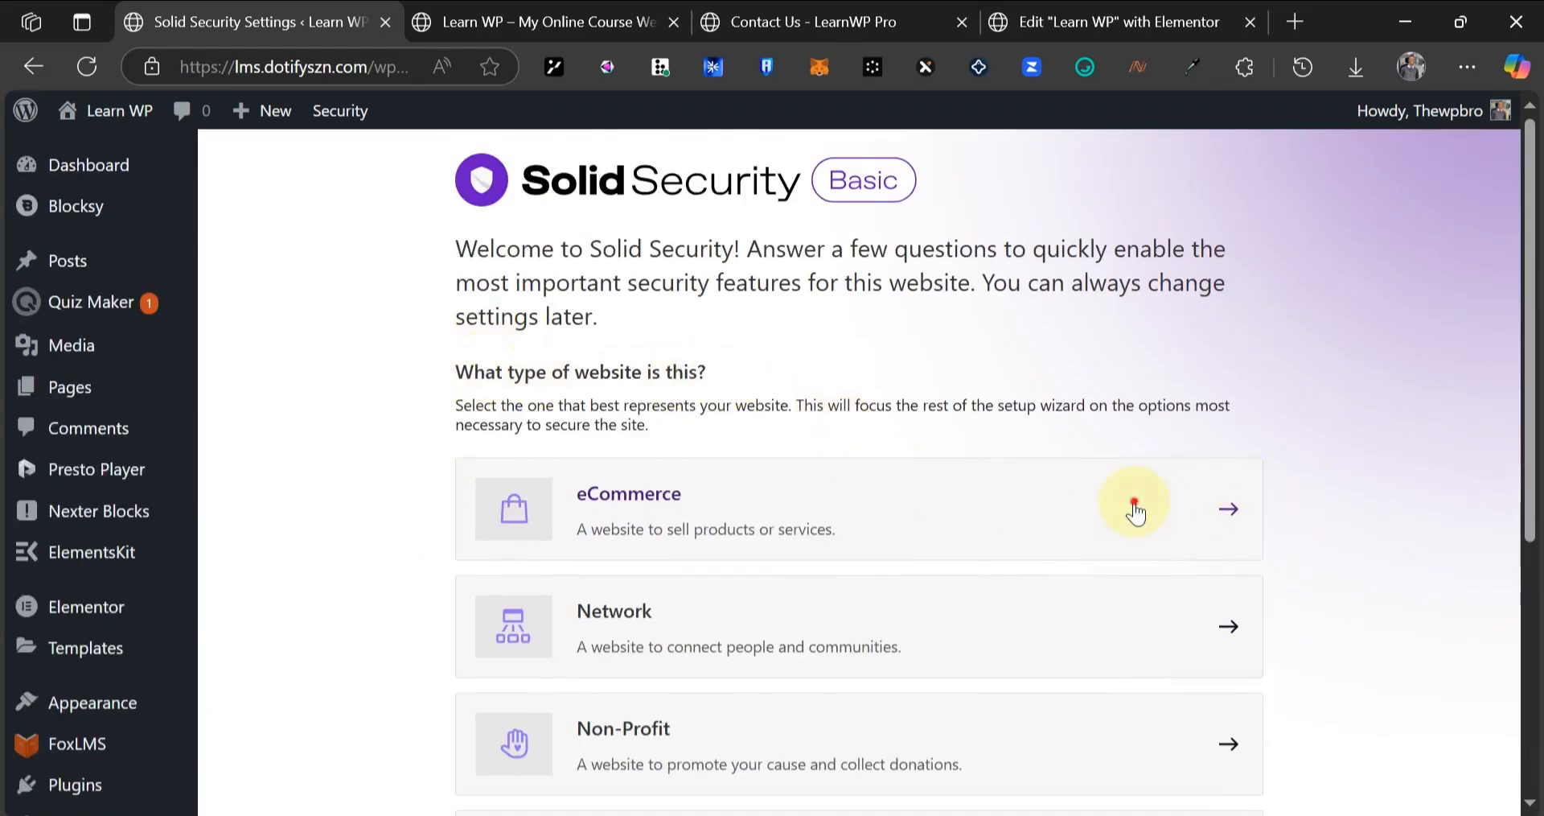
scroll(1134, 500, down, 5)
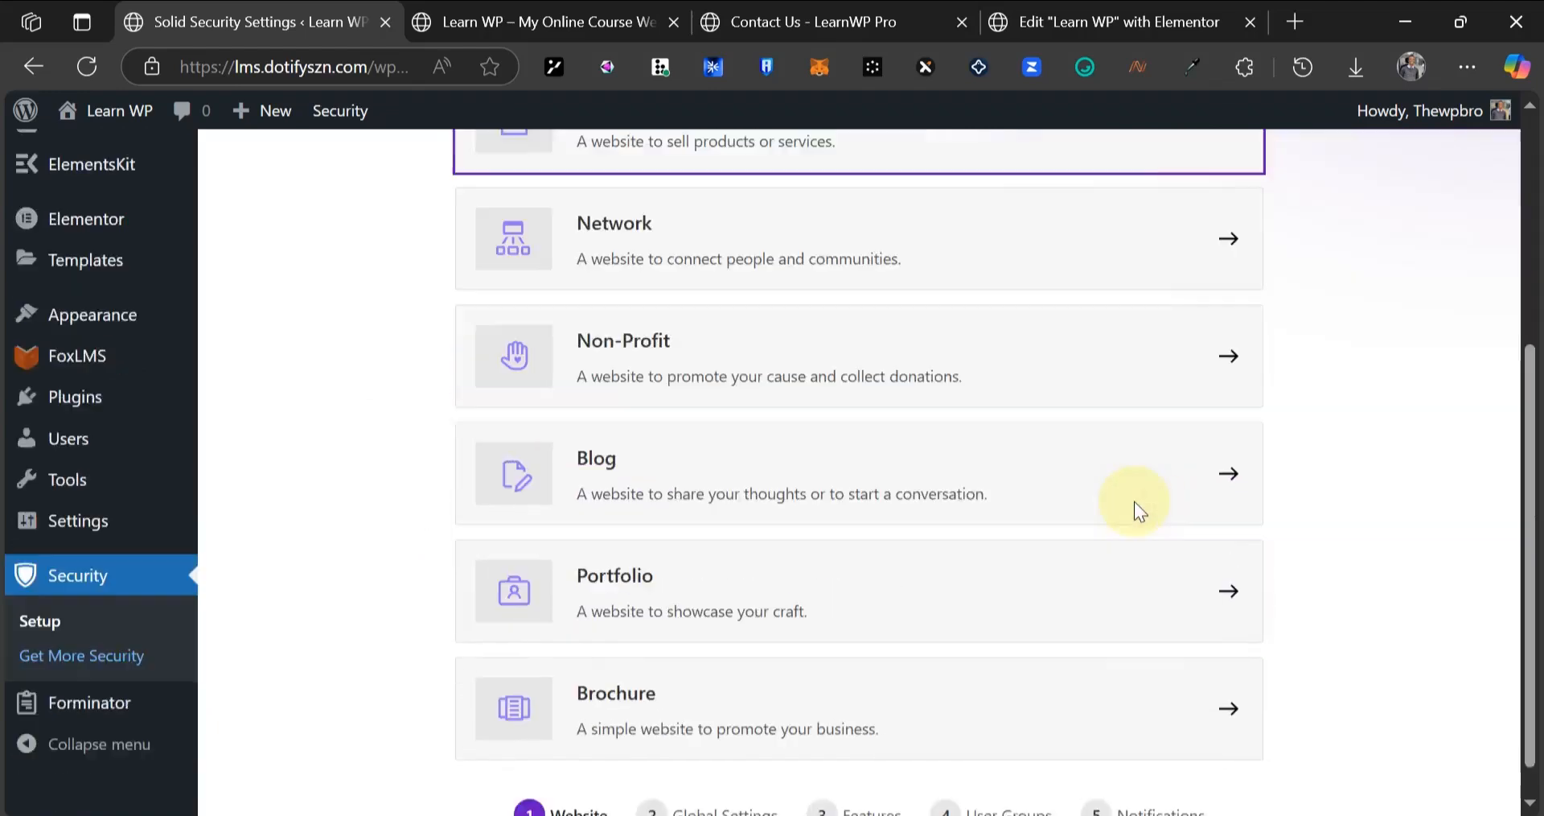
scroll(647, 623, up, 5)
scroll(653, 617, down, 1)
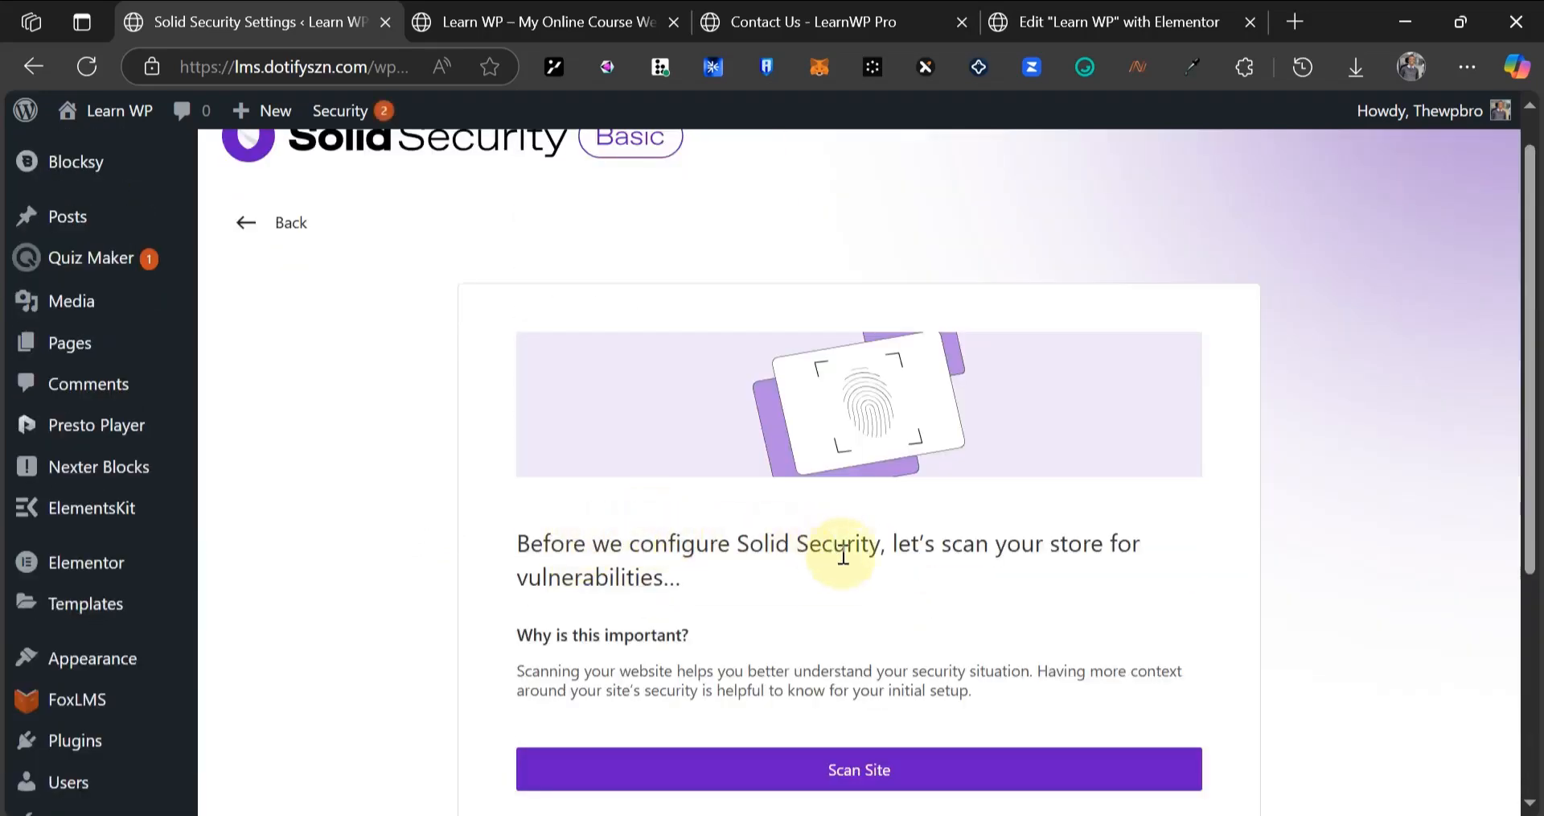
- Skip the vulnerability site scan in the setup wizard
scroll(1005, 483, down, 2)
drag(956, 420, 1034, 421)
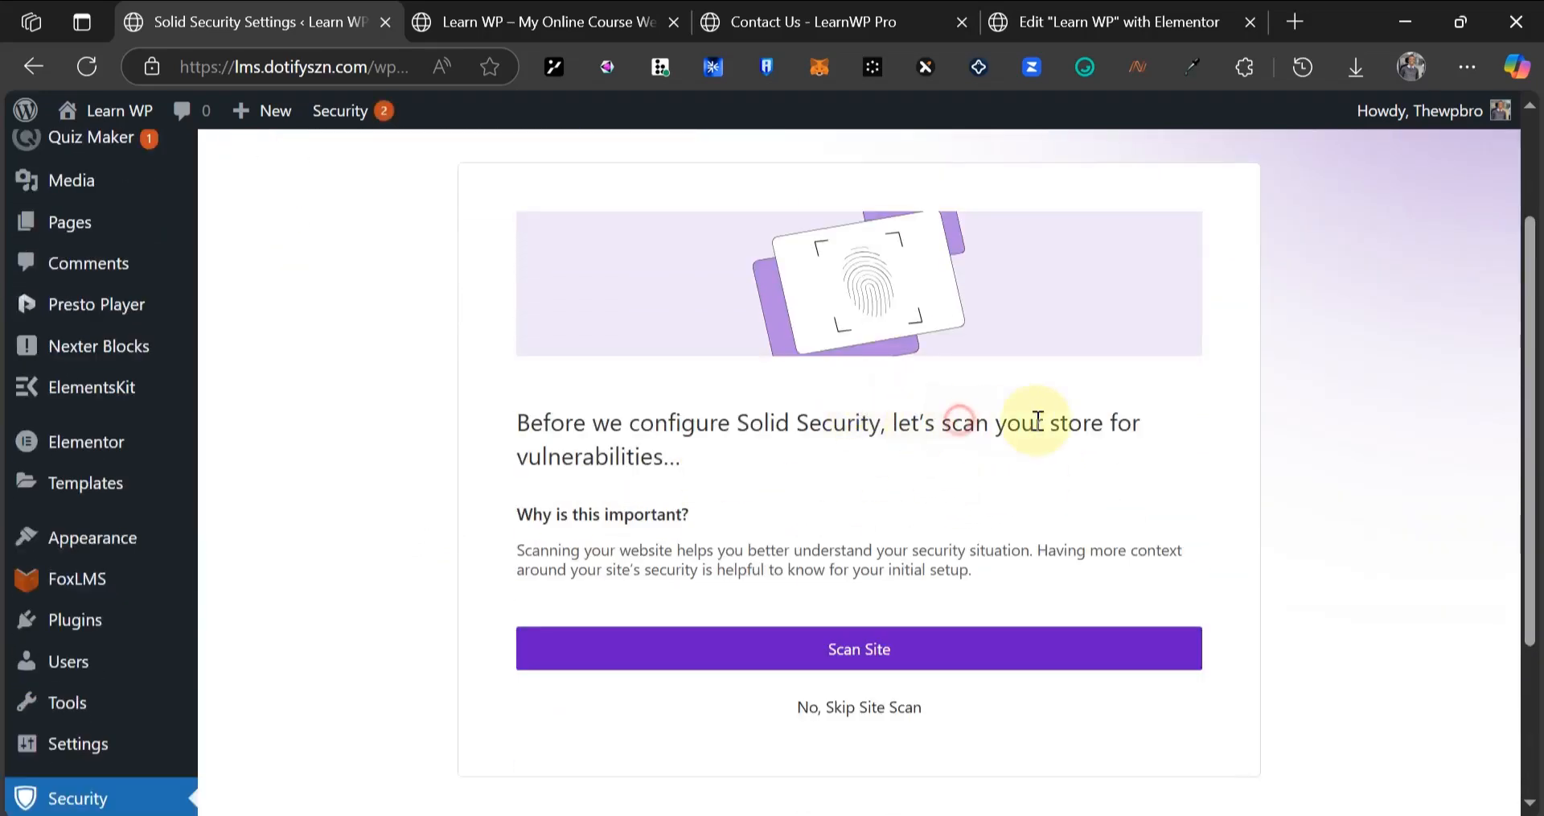
click(794, 485)
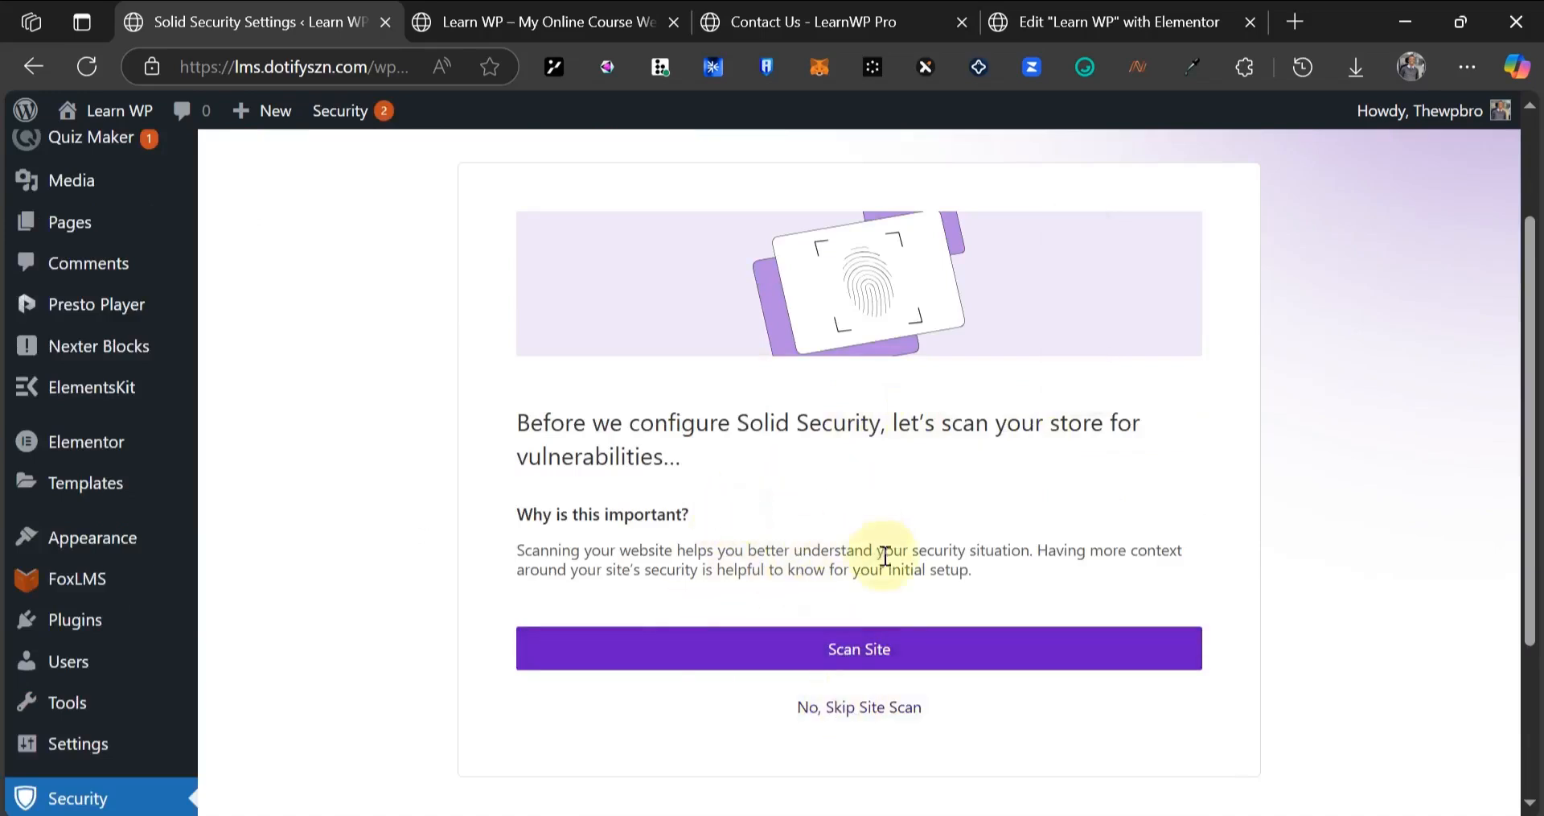
click(833, 718)
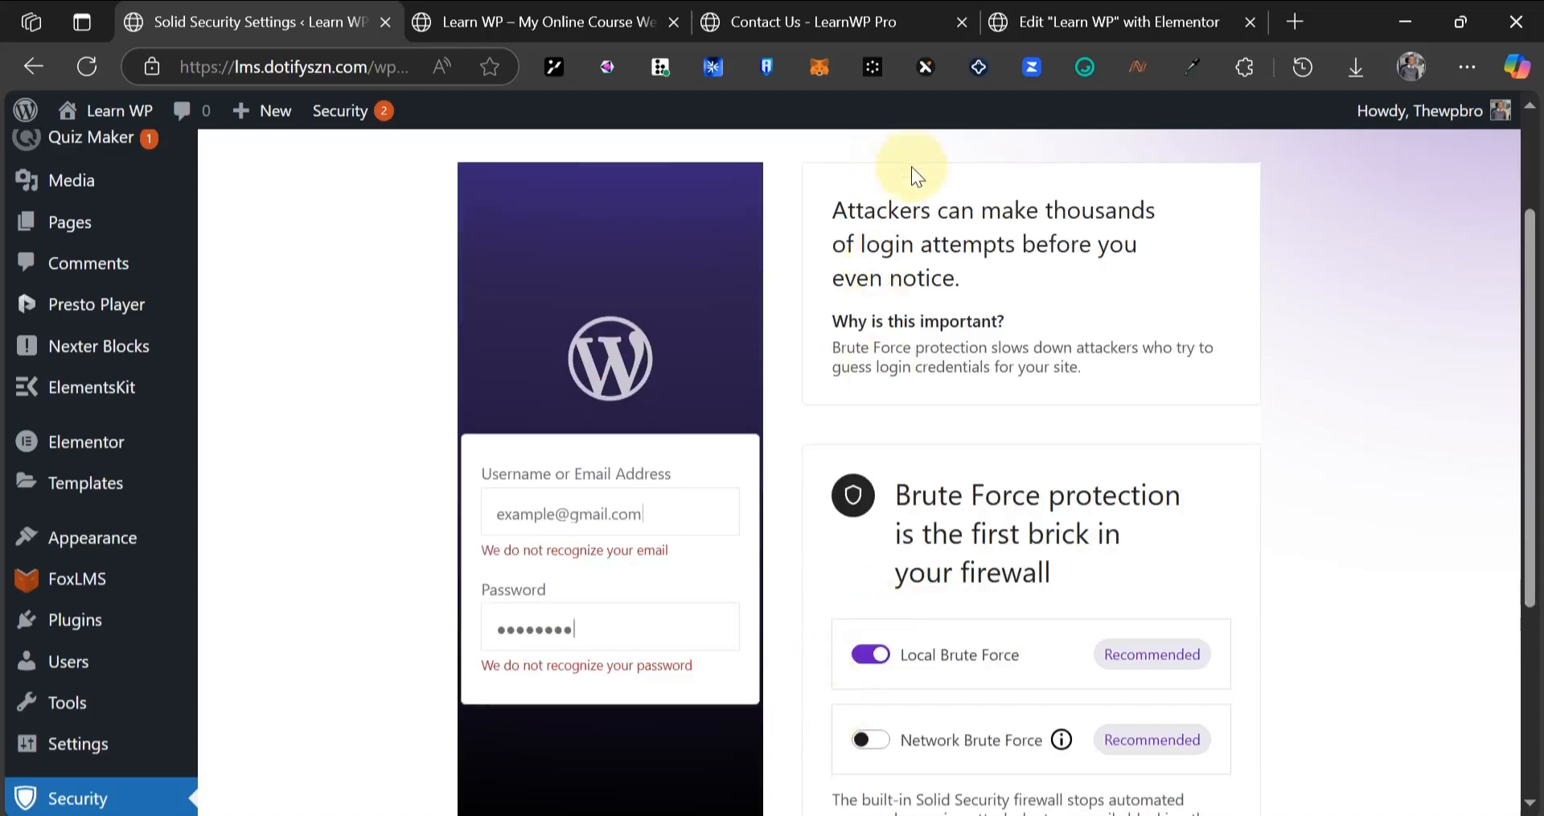
- Enable Network Brute Force alongside Local Brute Force and continue to the password requirements
drag(887, 211, 1031, 216)
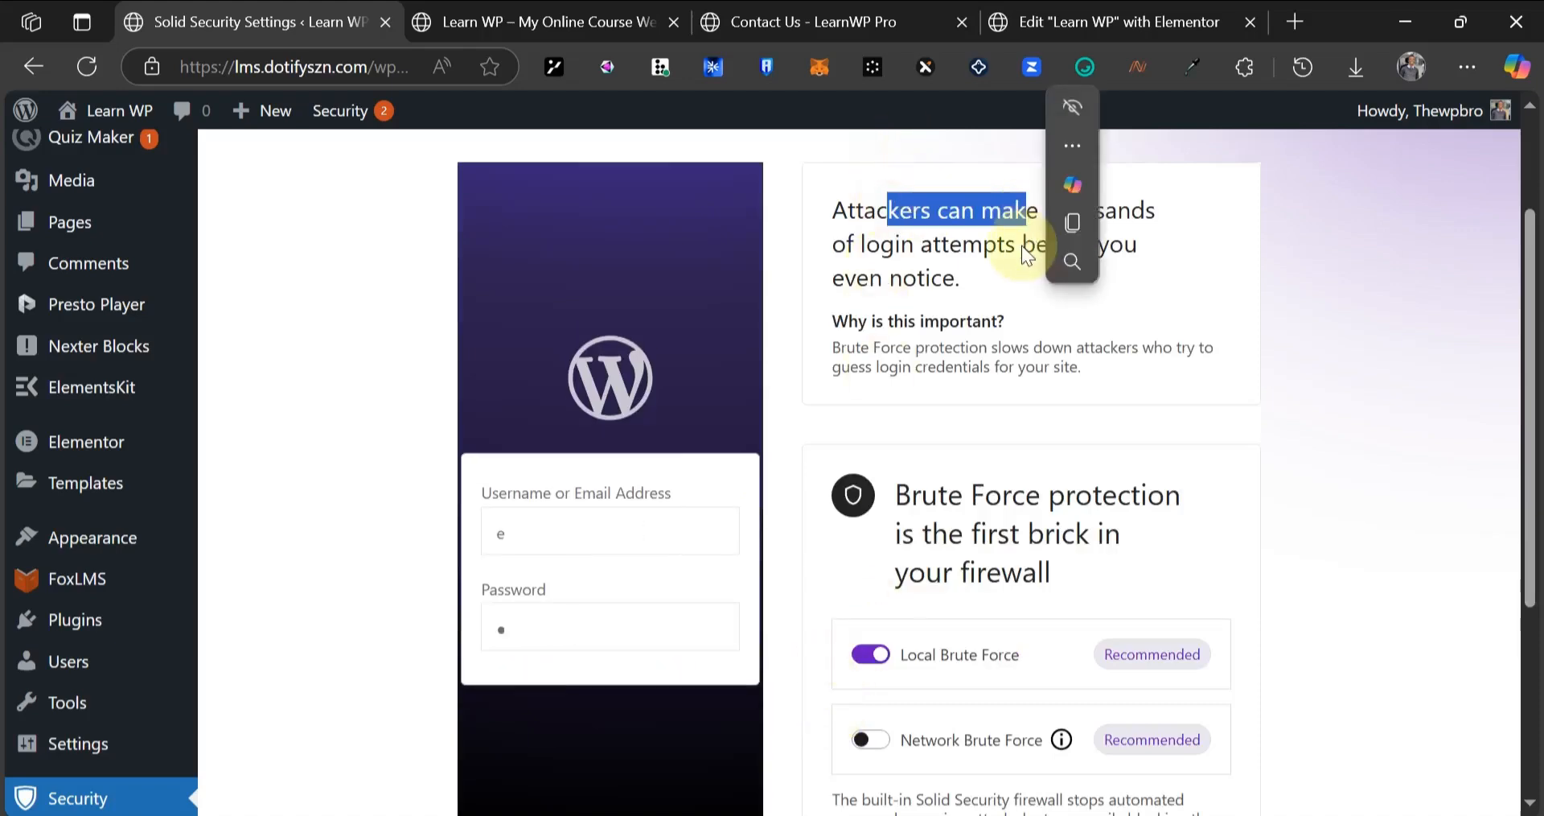
click(1017, 246)
scroll(995, 313, down, 4)
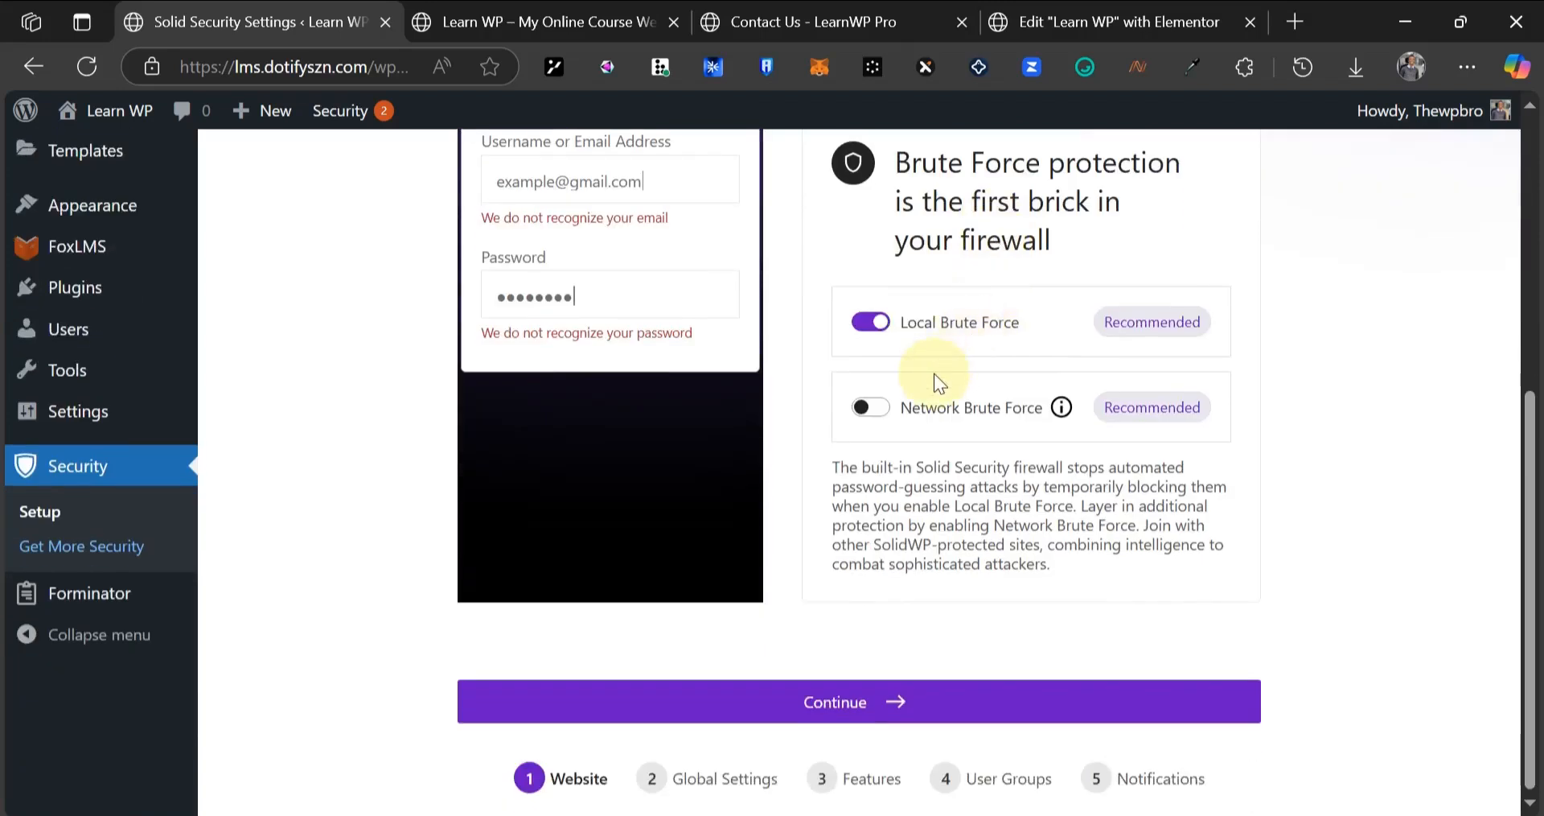
click(875, 410)
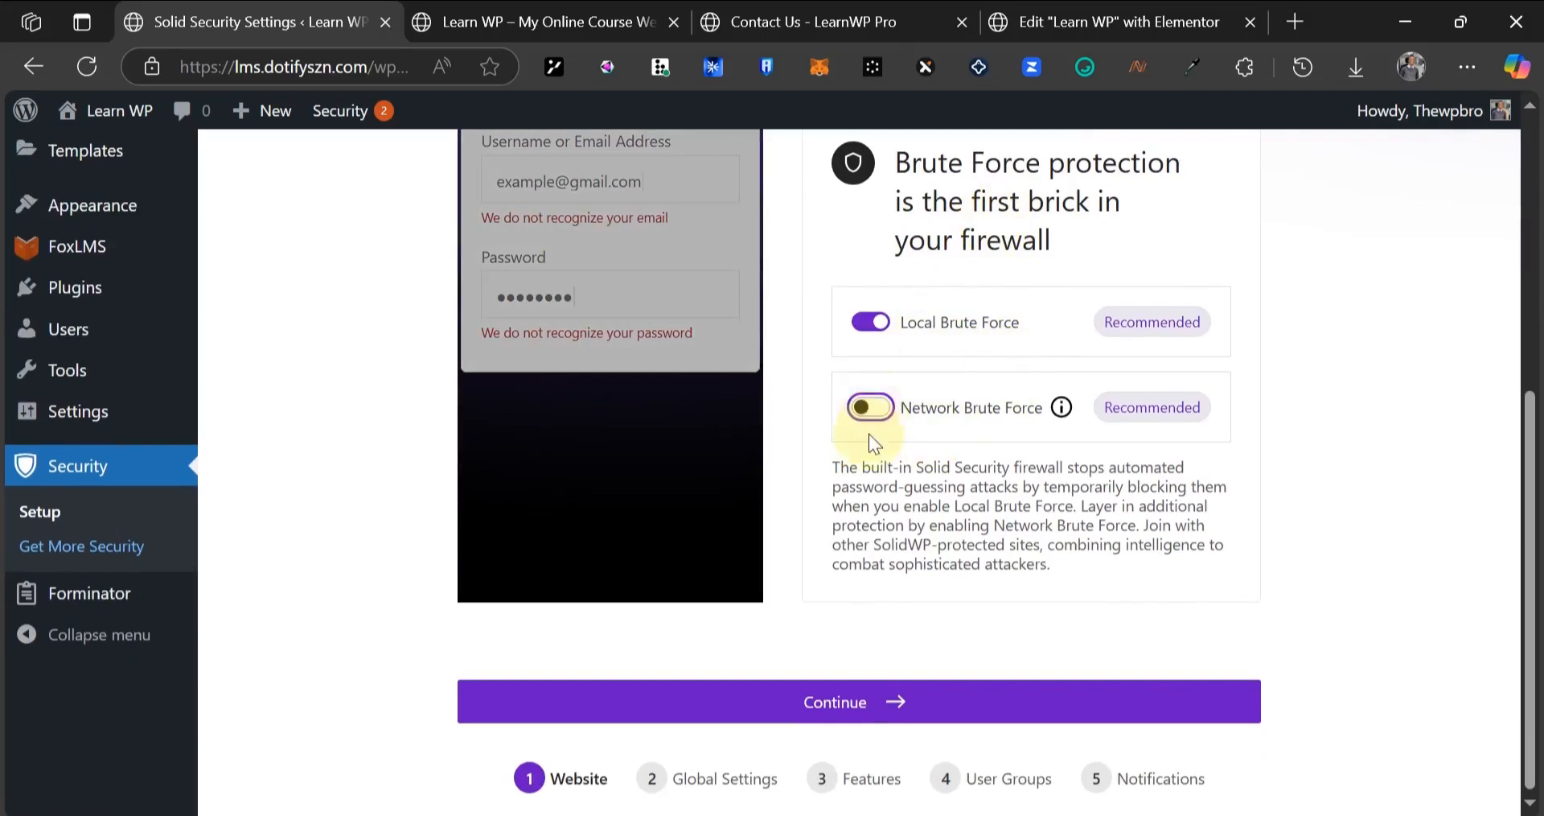
click(847, 705)
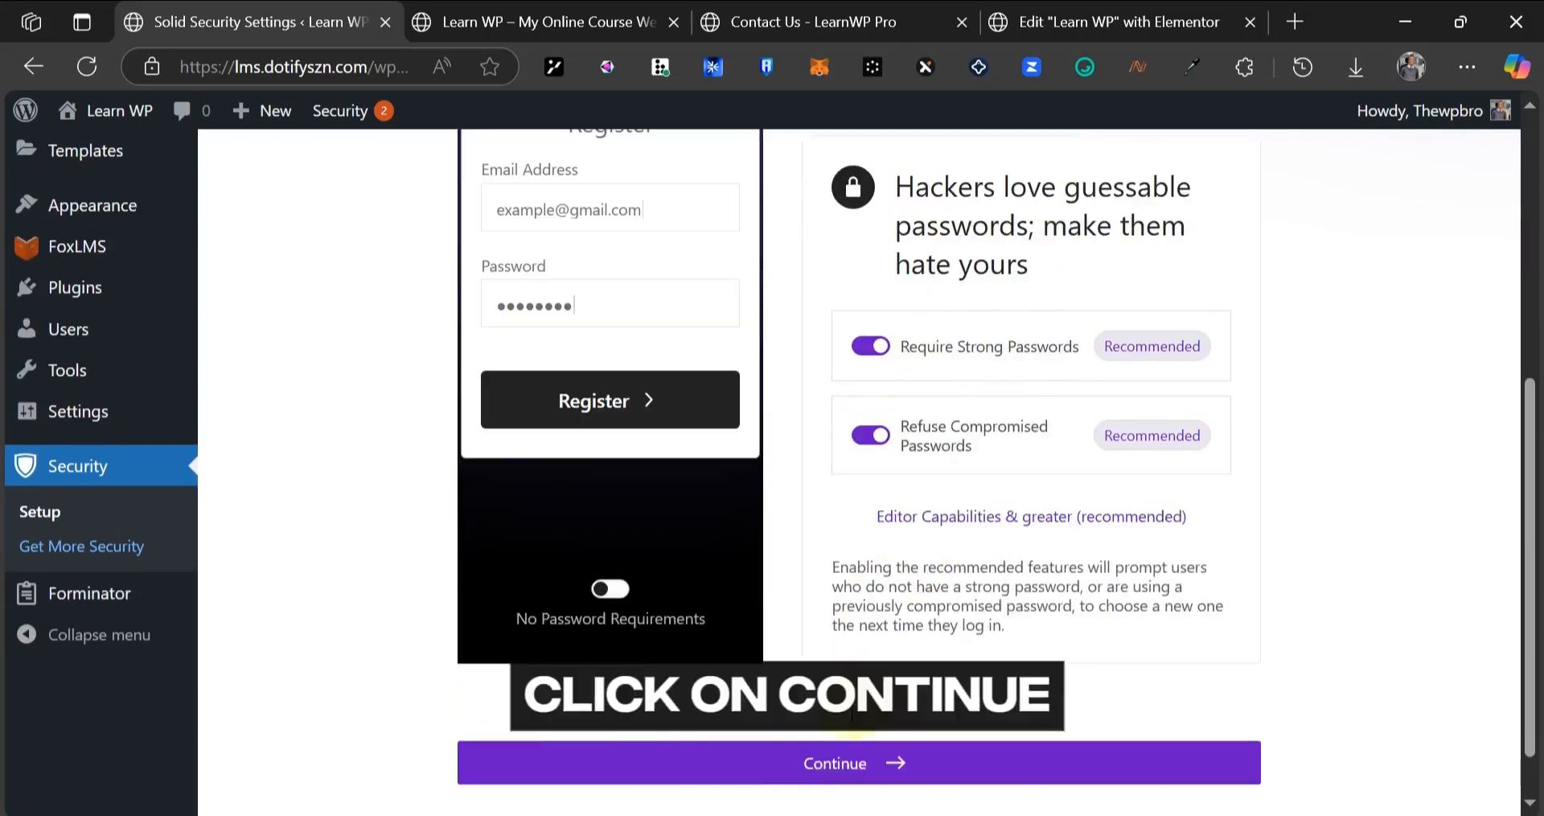
- Accept the recommended password requirements, turn off Allow Two-Factor and continue the setup
click(844, 763)
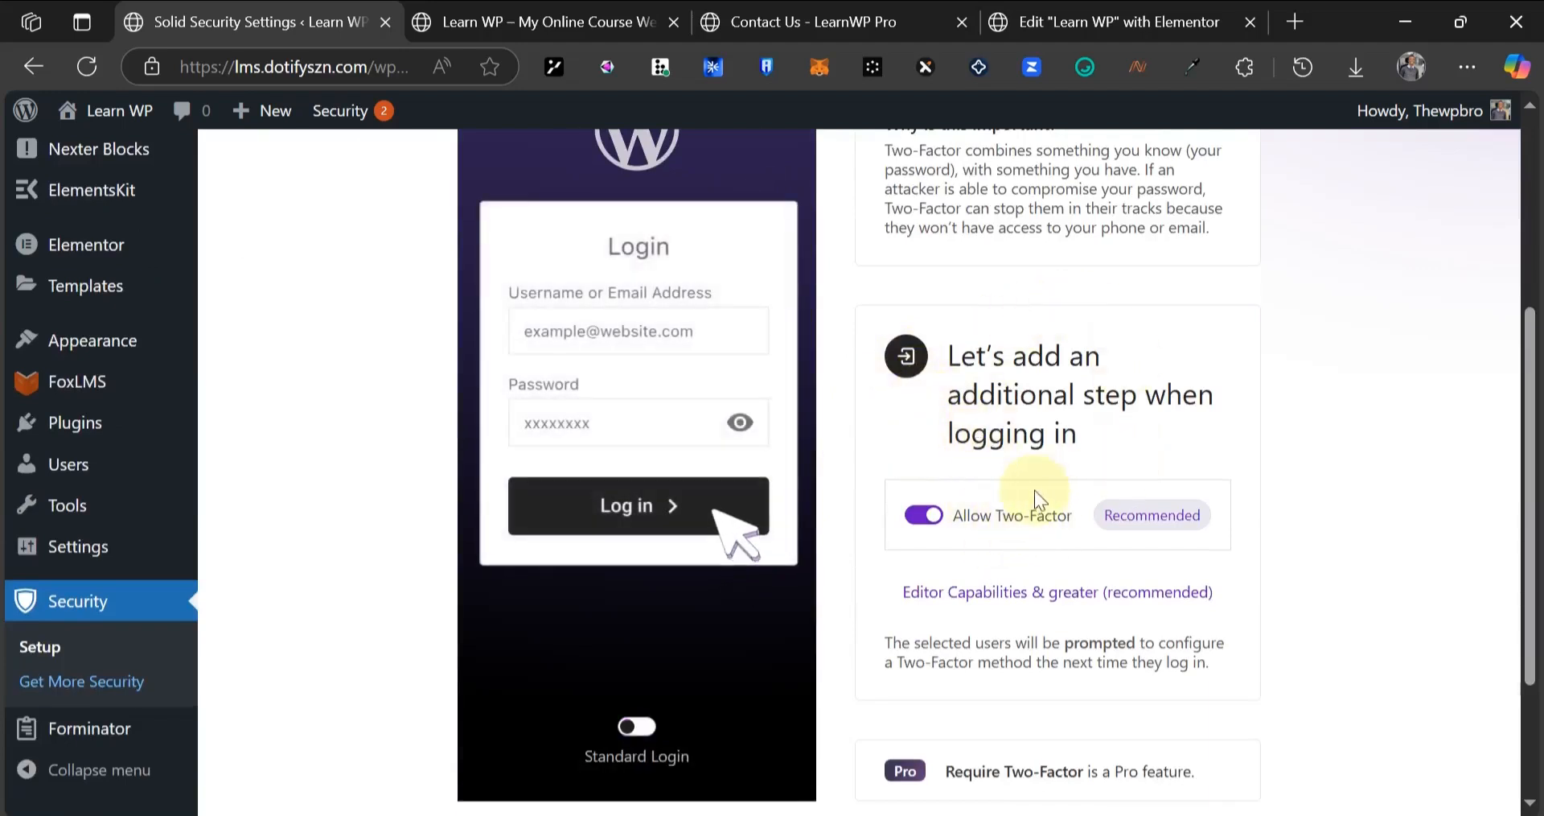
click(929, 521)
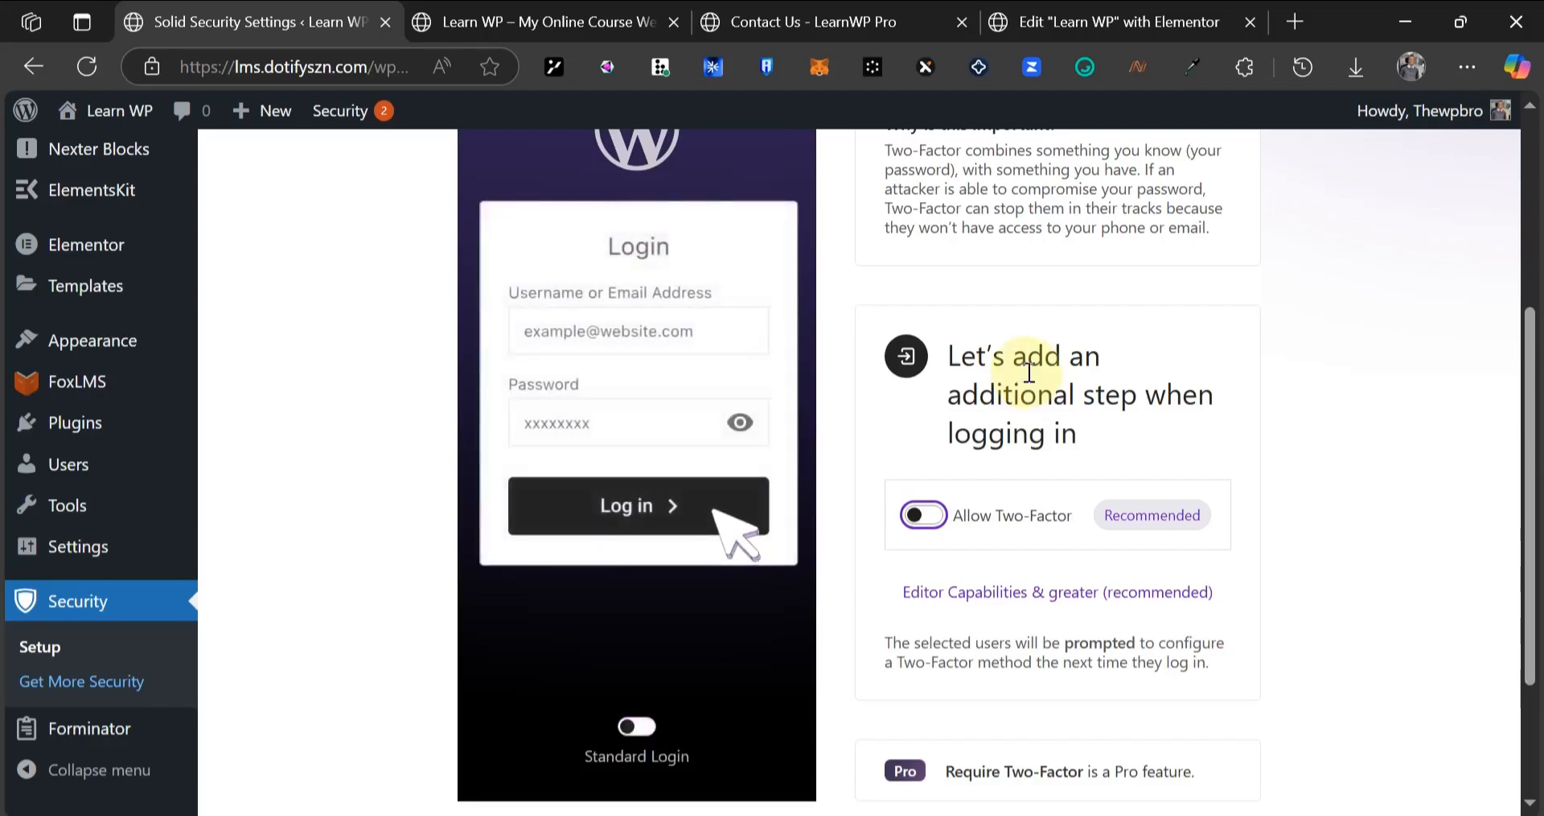
scroll(1013, 354, down, 2)
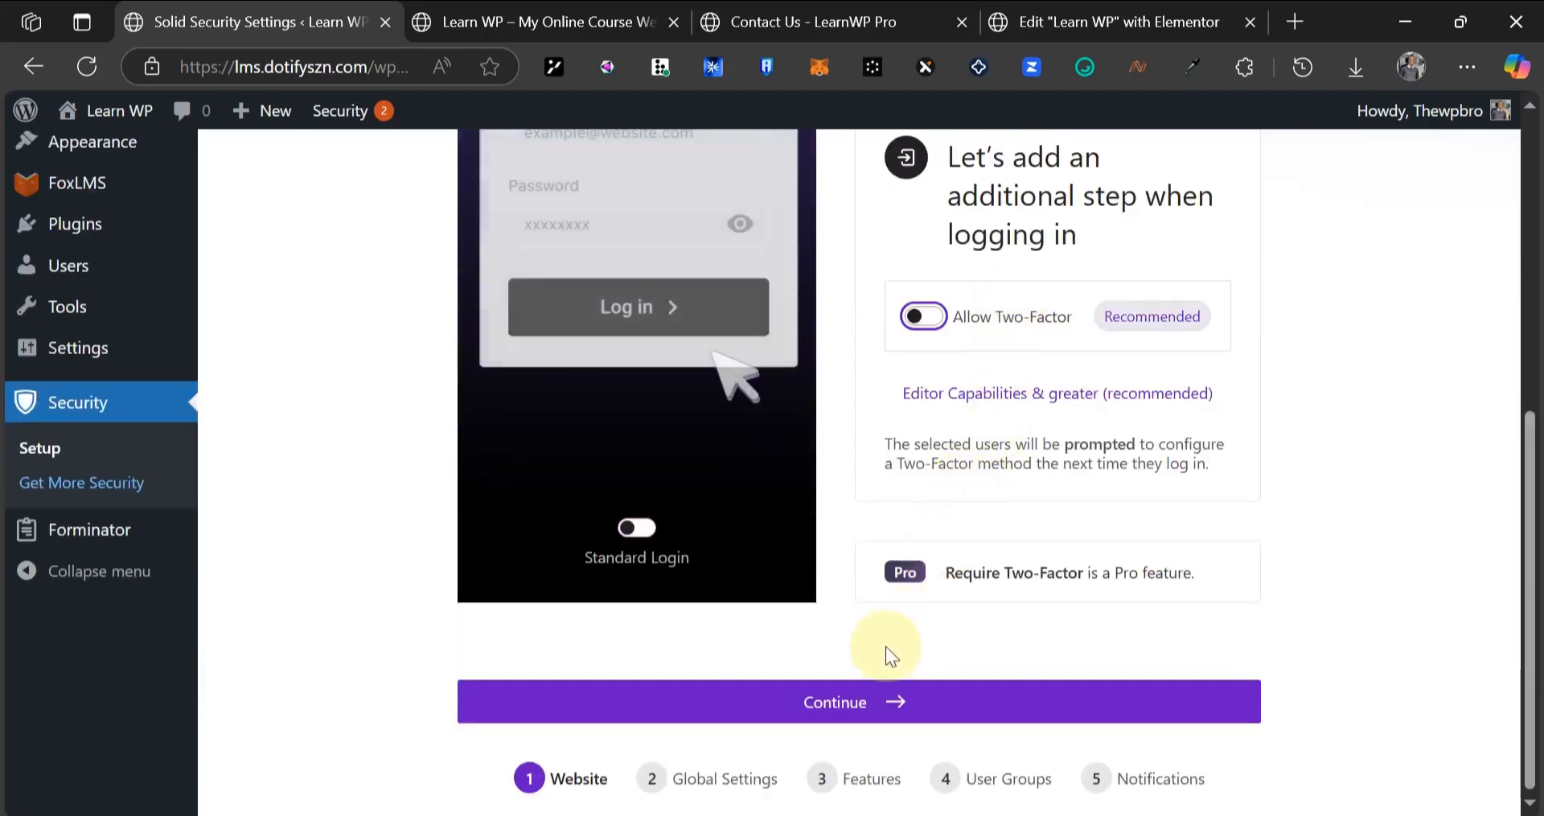
click(871, 707)
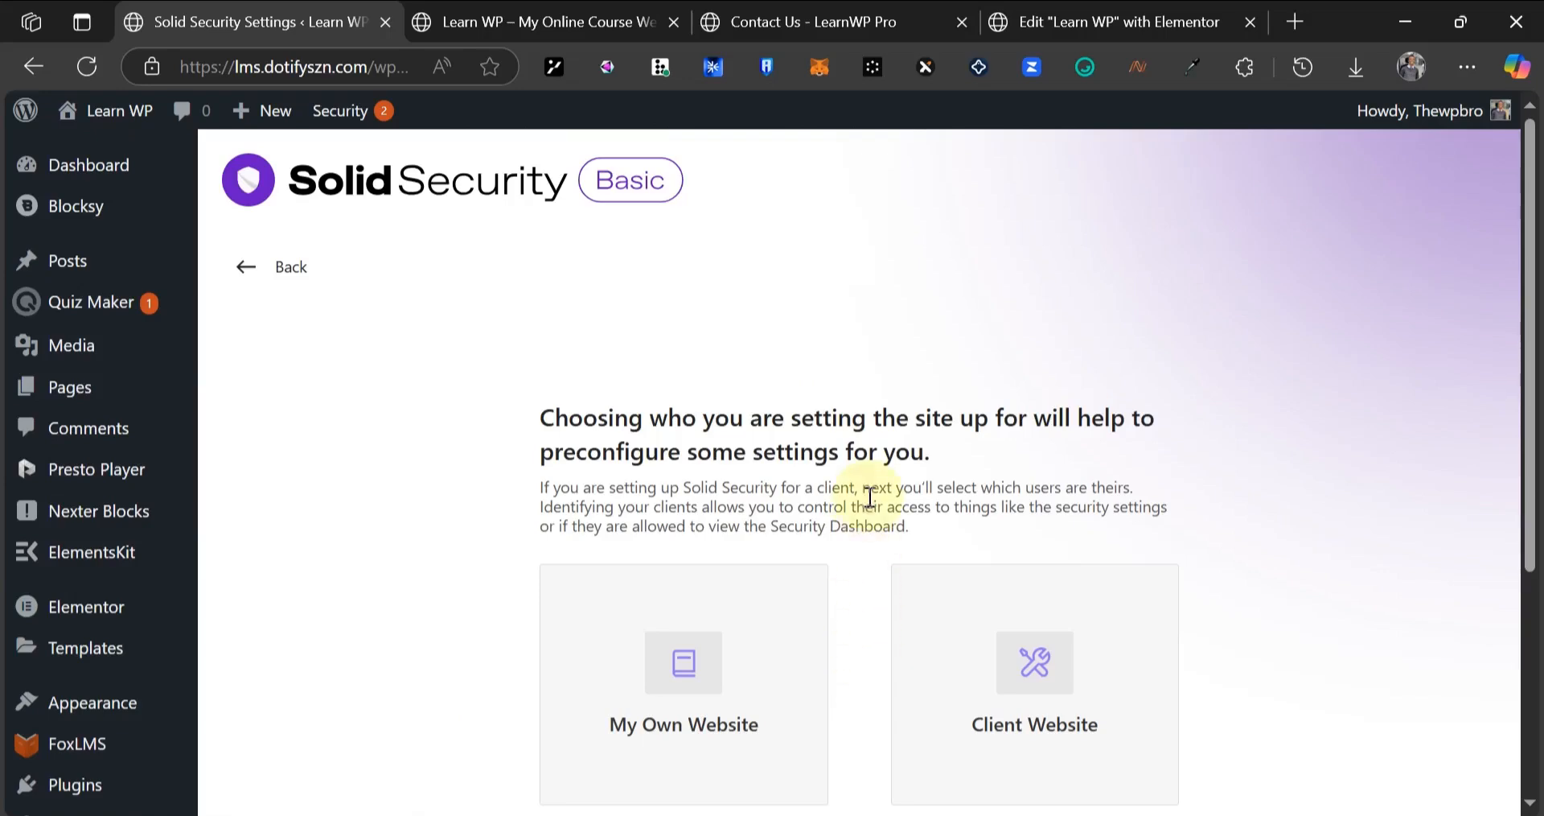
- Set the site up as My Own Website and enable Security Check Pro
scroll(891, 482, down, 4)
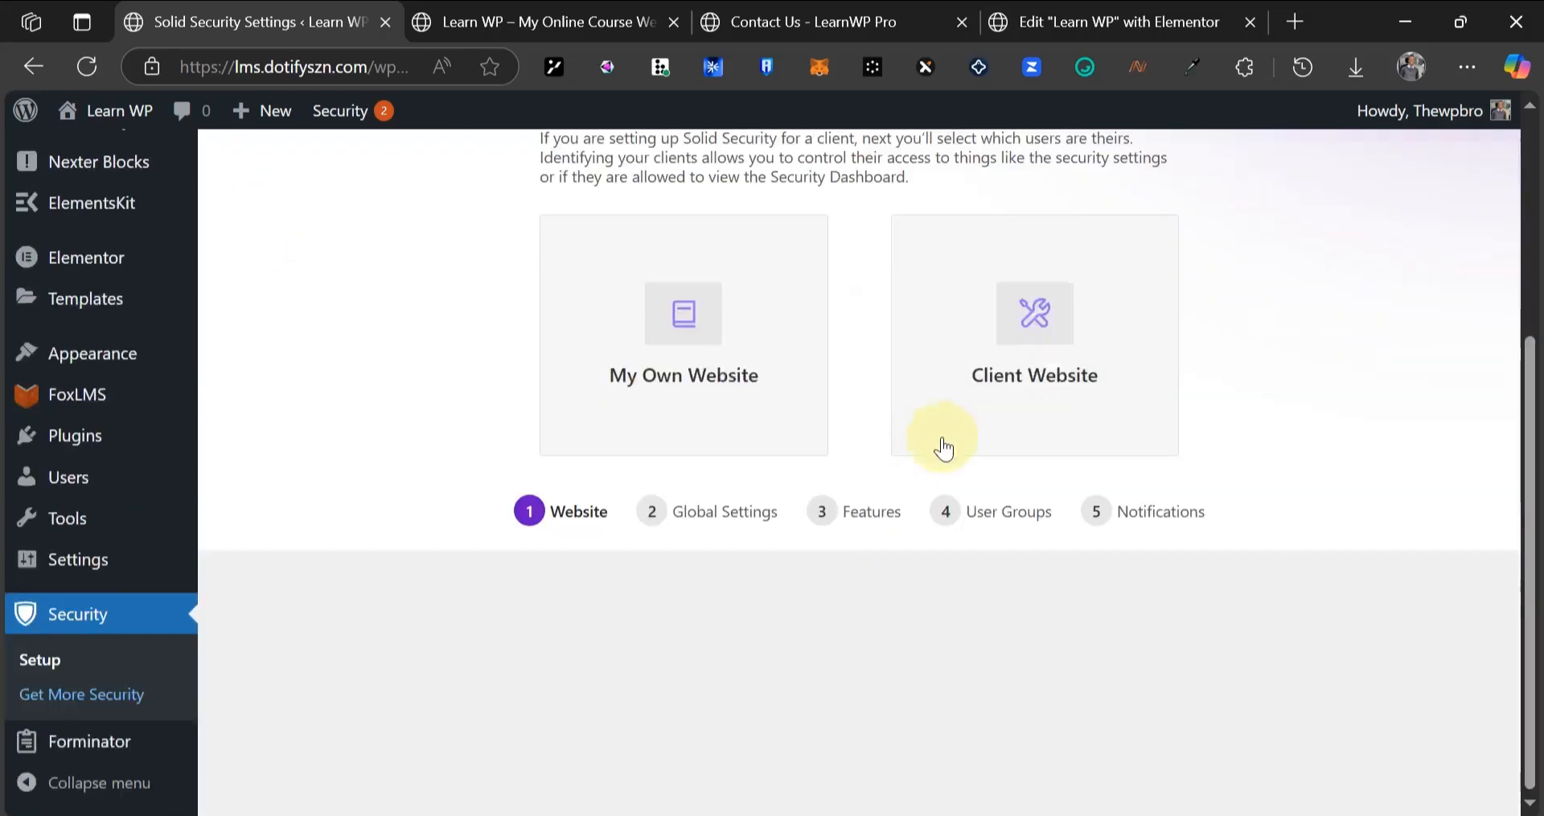
click(630, 394)
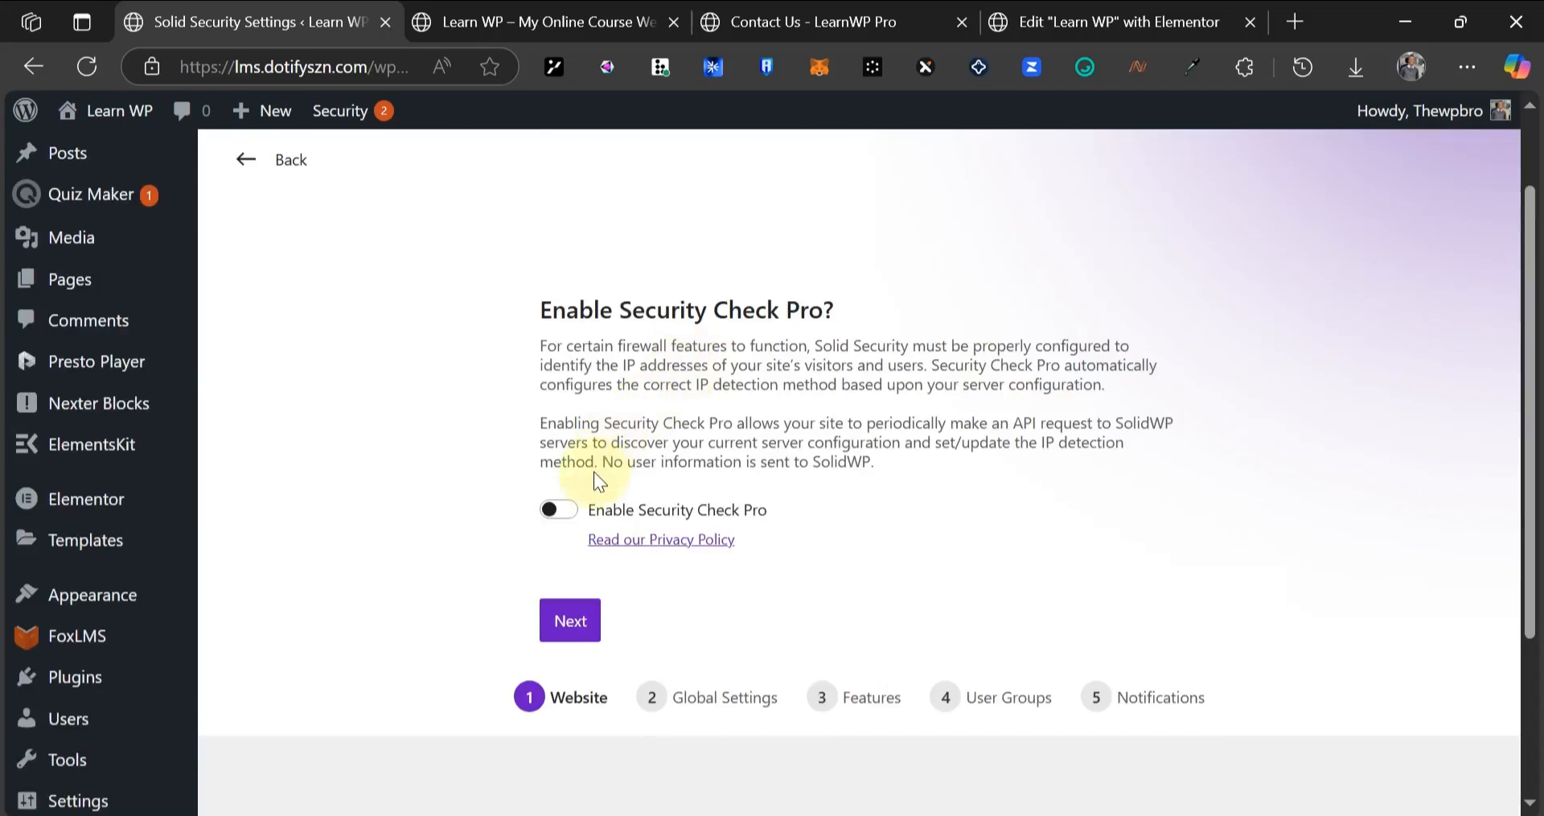
click(565, 510)
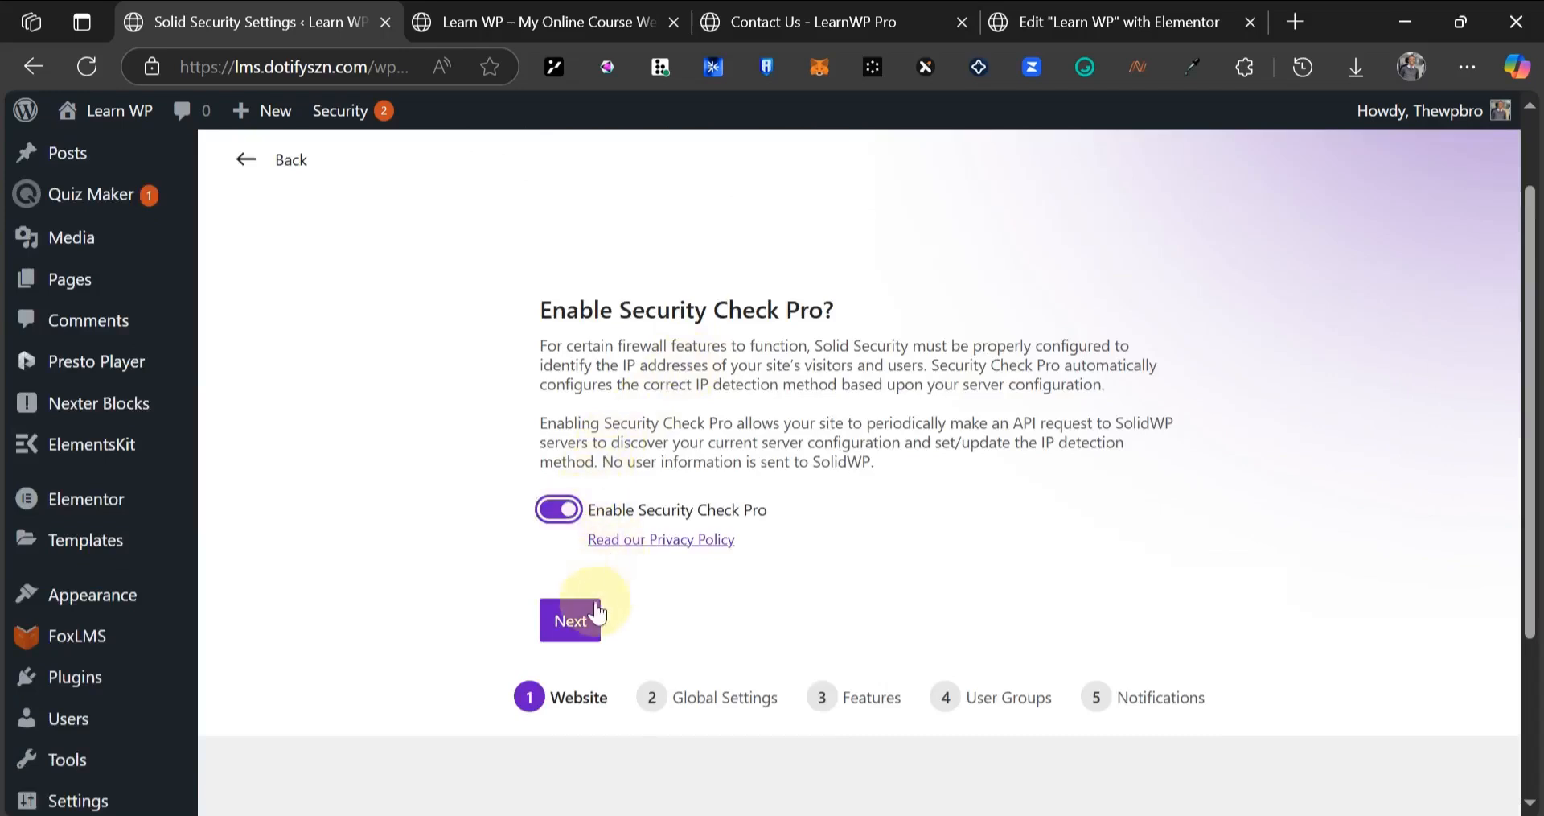
click(581, 626)
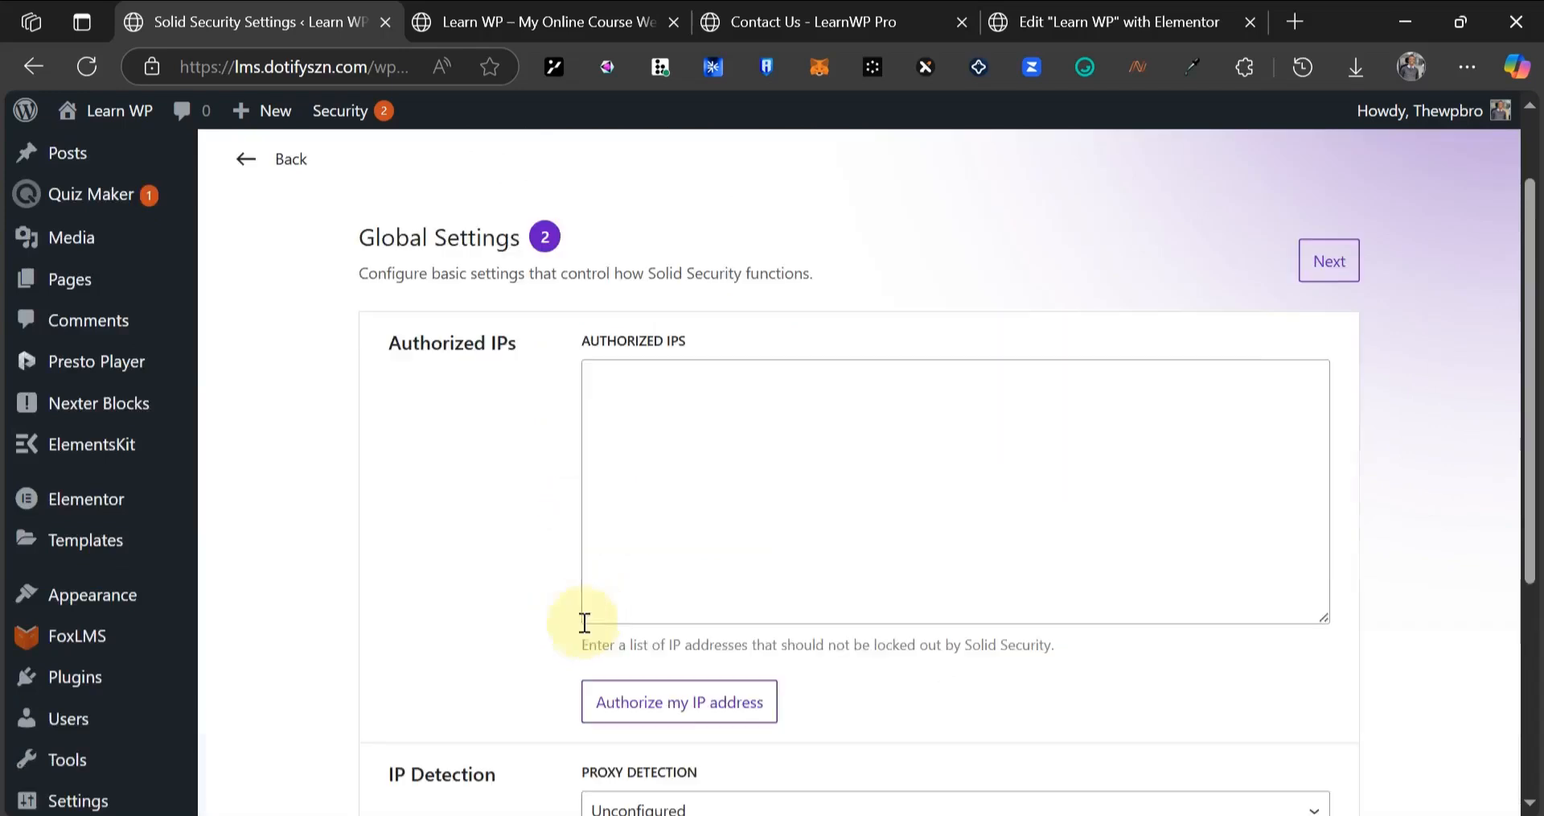
- Keep the default Global Settings, proceed to Features and review the Firewall options
click(1331, 264)
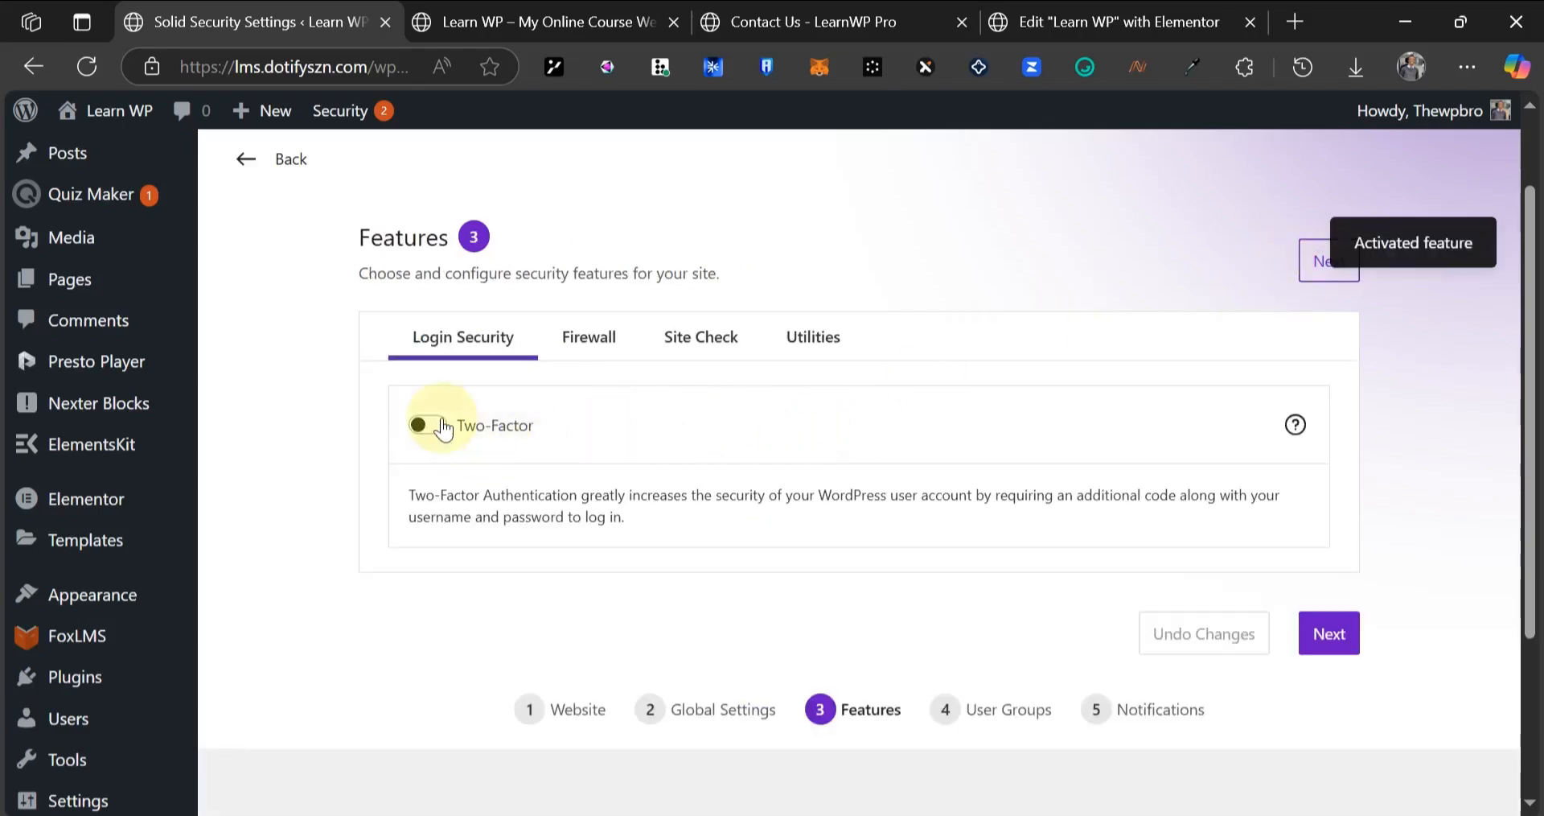
click(593, 342)
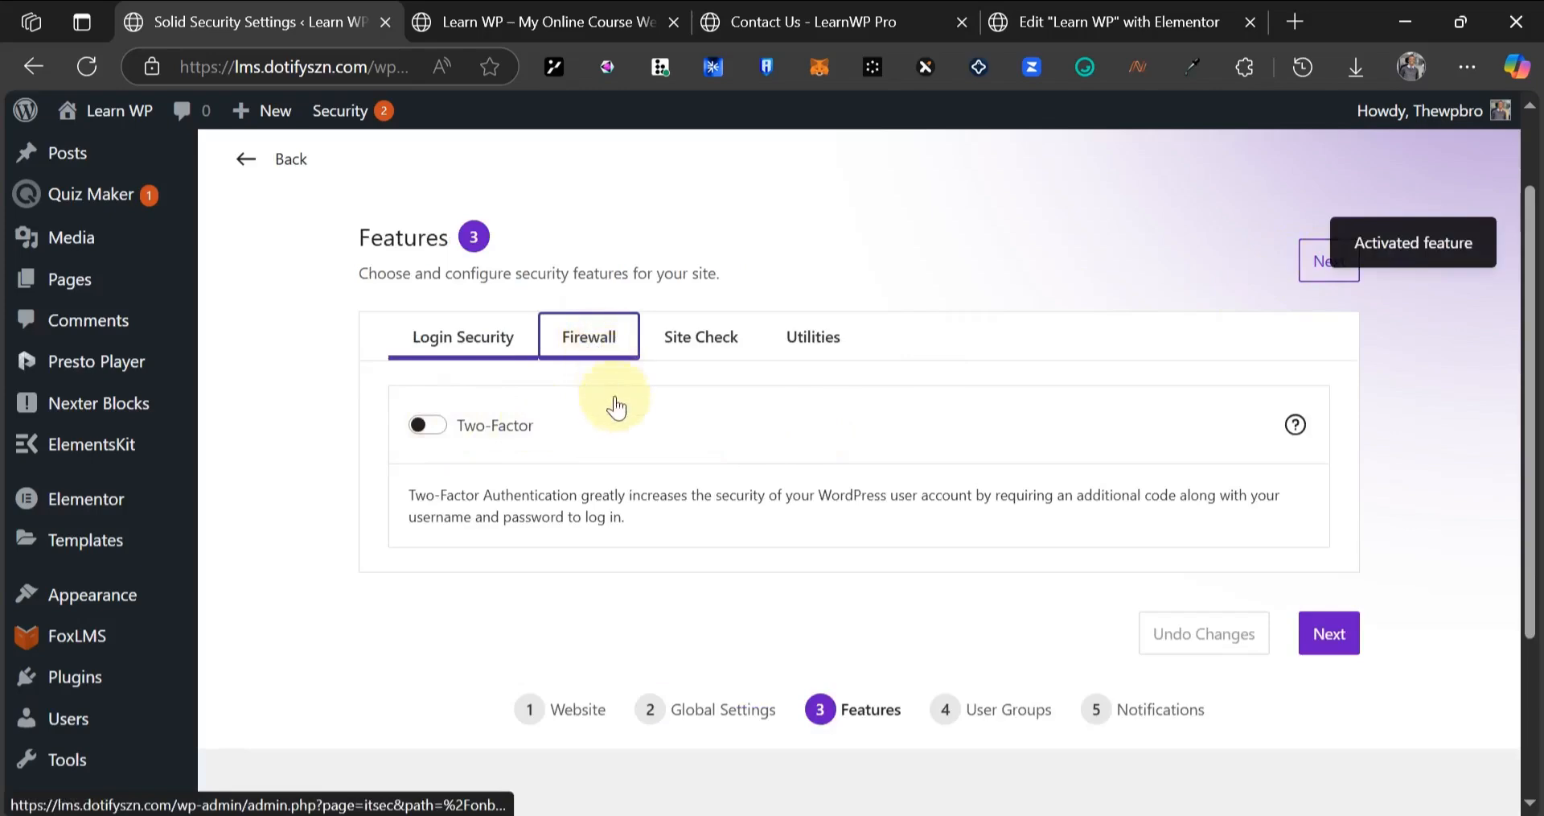
scroll(624, 426, down, 3)
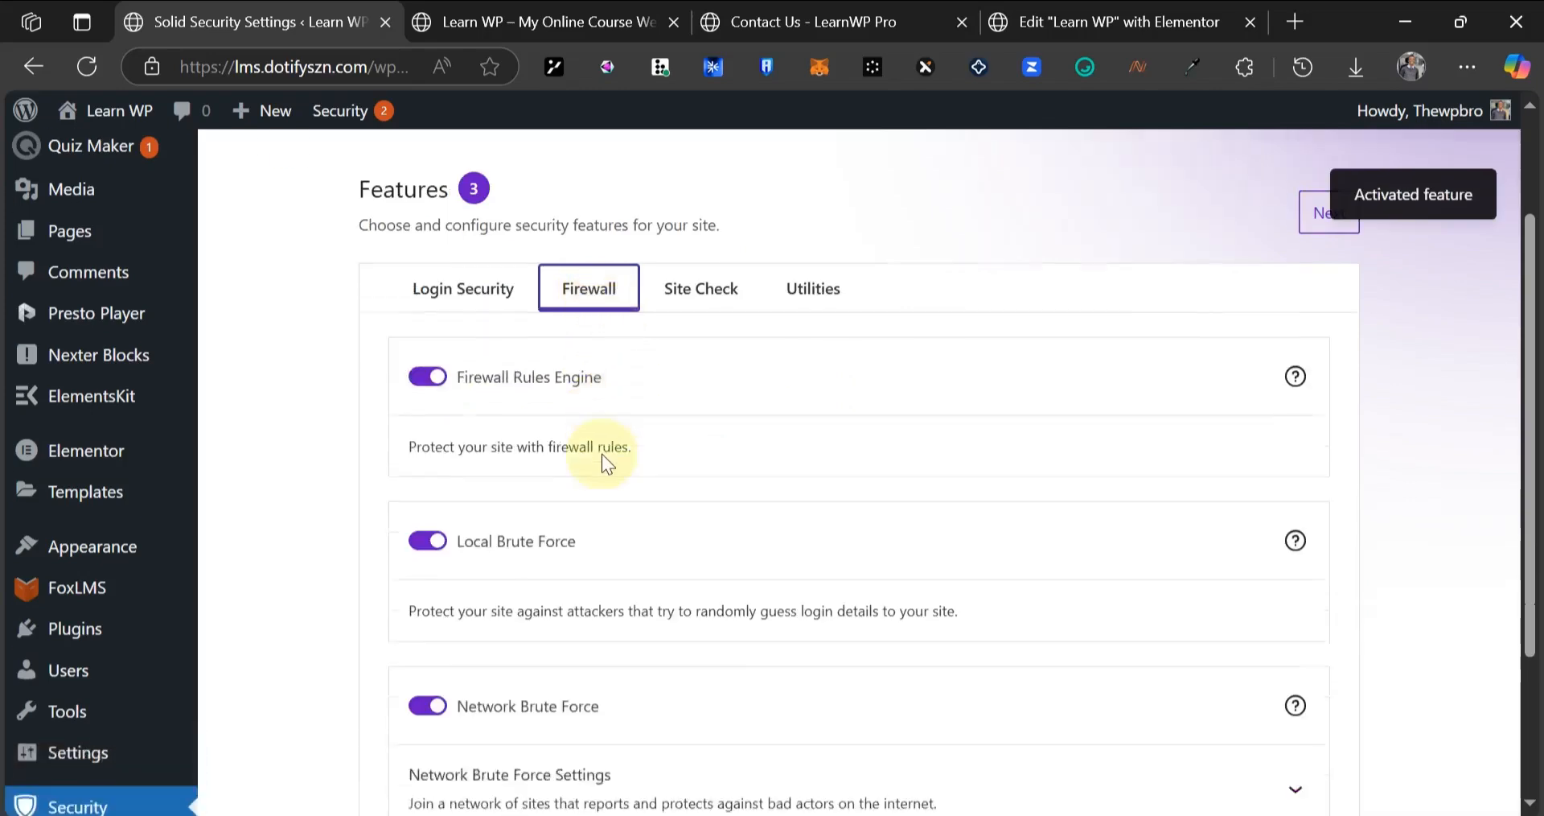
scroll(568, 473, up, 5)
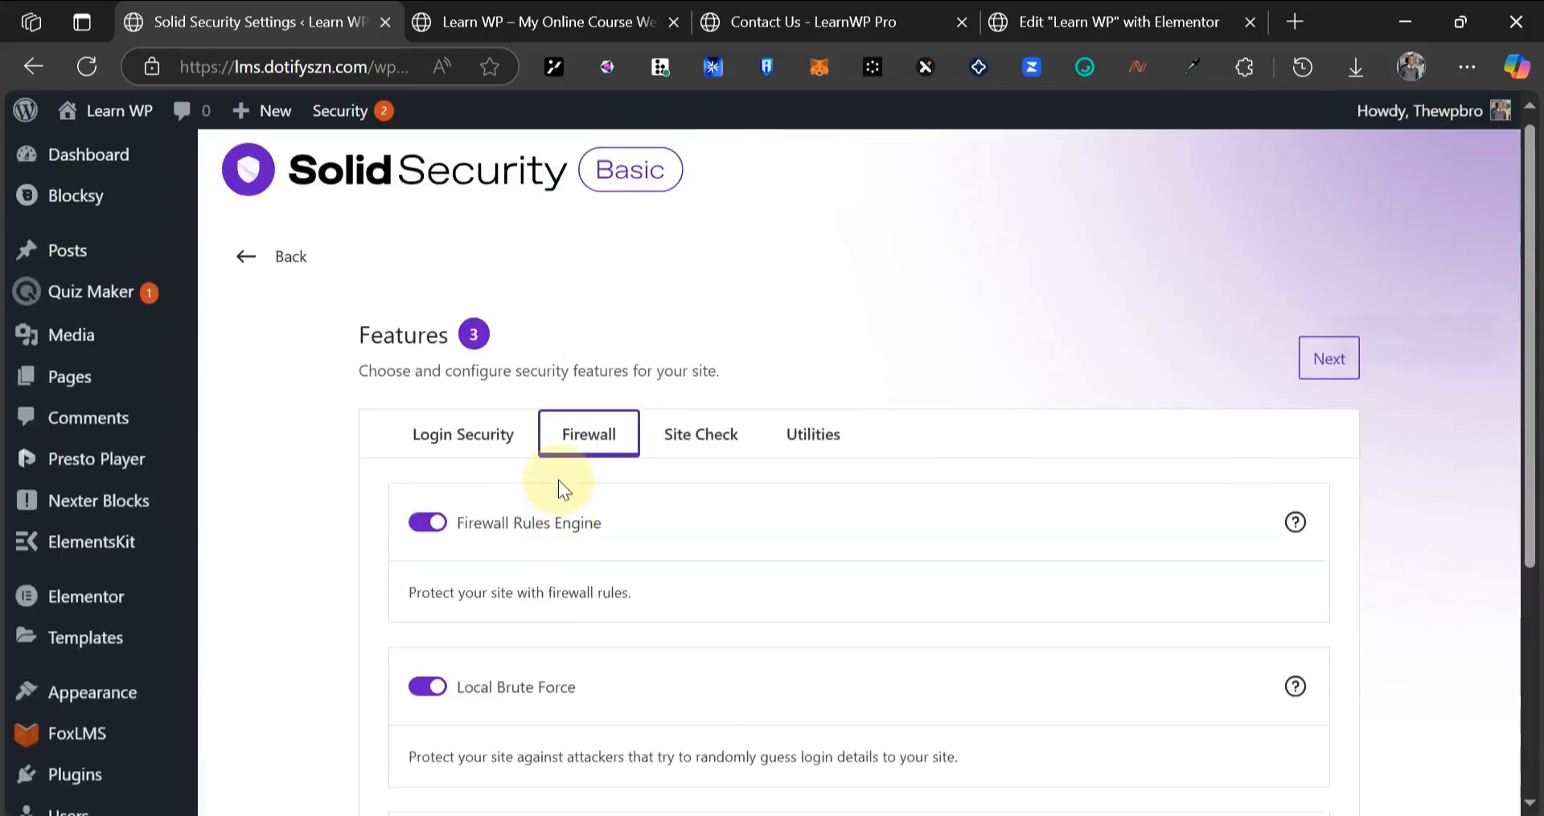
scroll(555, 479, down, 2)
scroll(646, 424, down, 2)
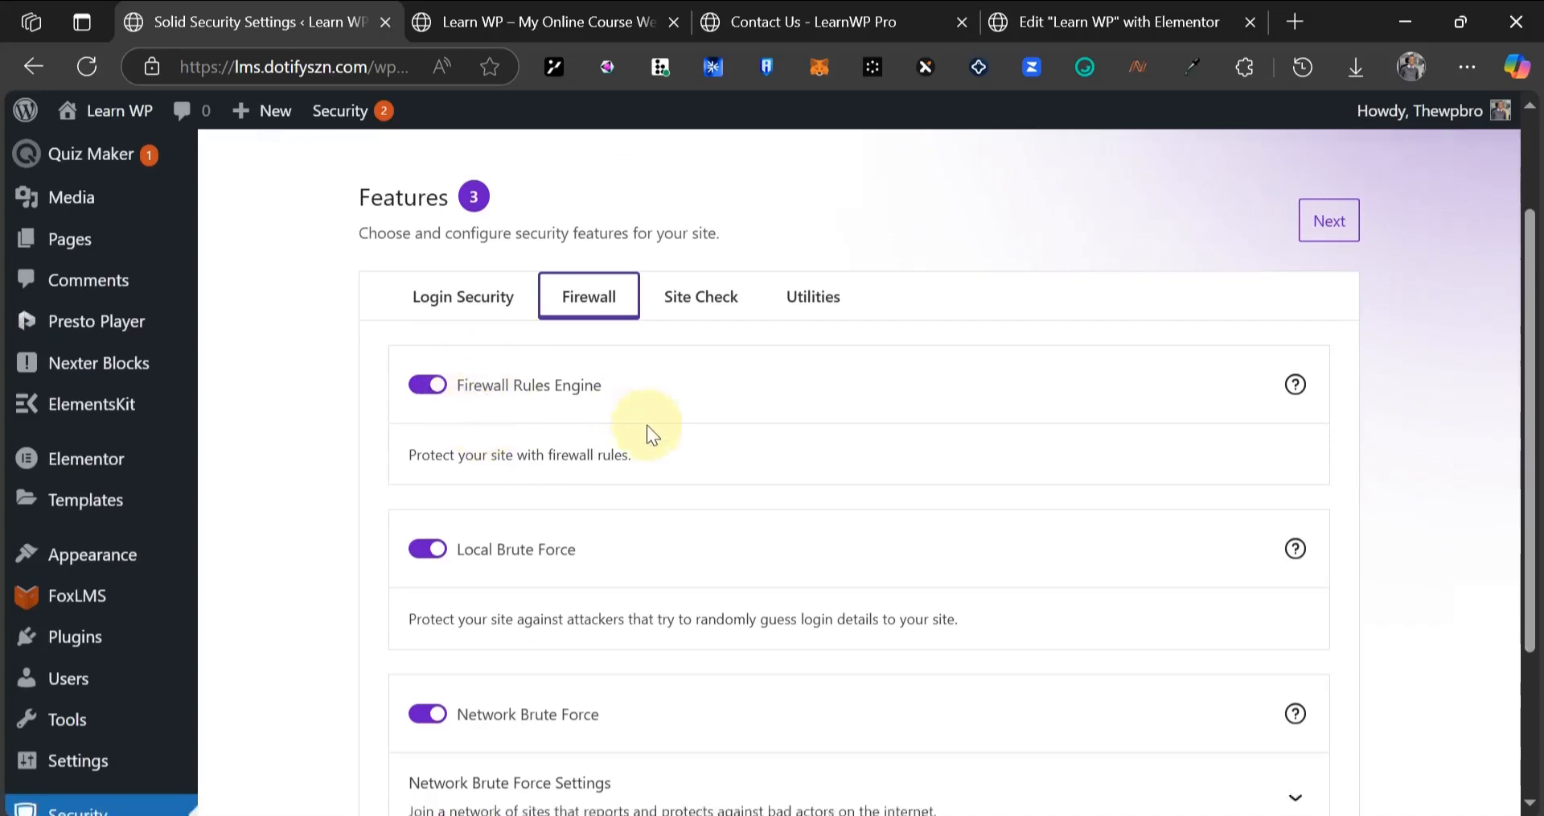
- Review the Scheduled Site Scan option and its description under Site Check, leaving it disabled
scroll(682, 338, up, 1)
click(698, 198)
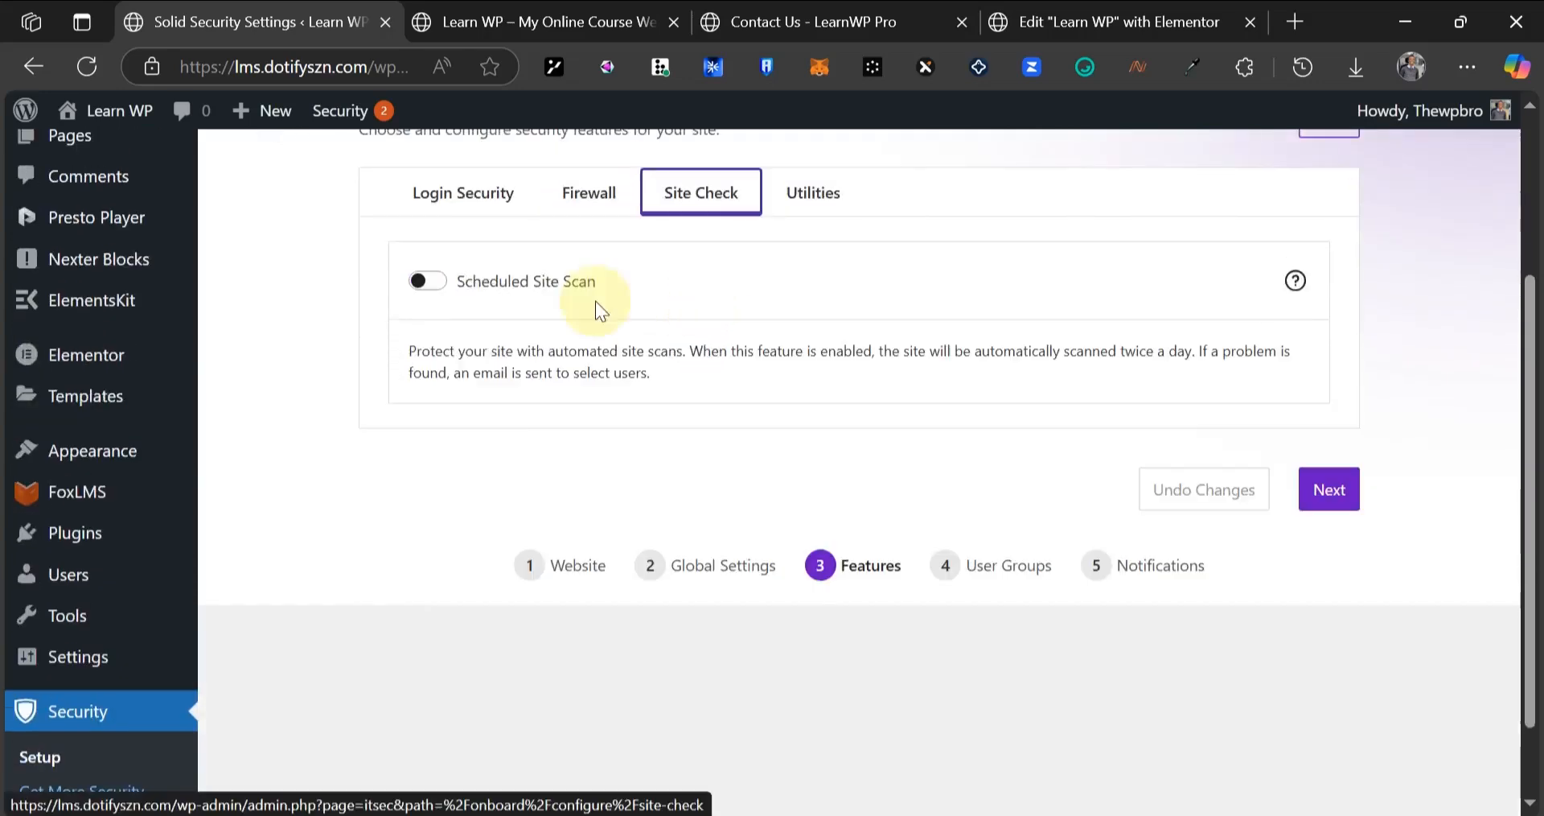
click(433, 286)
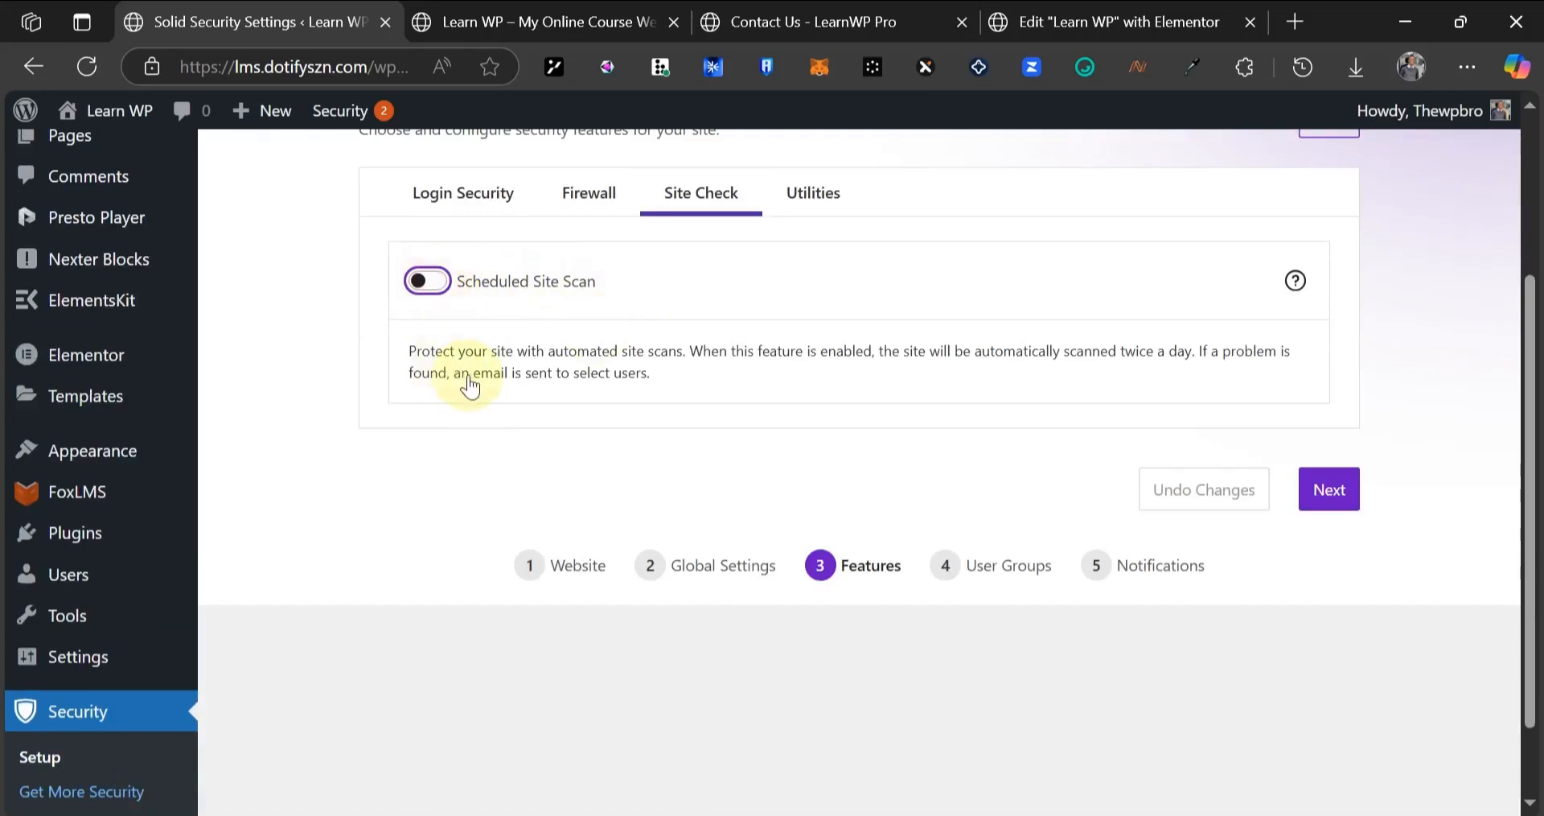
click(432, 287)
click(499, 352)
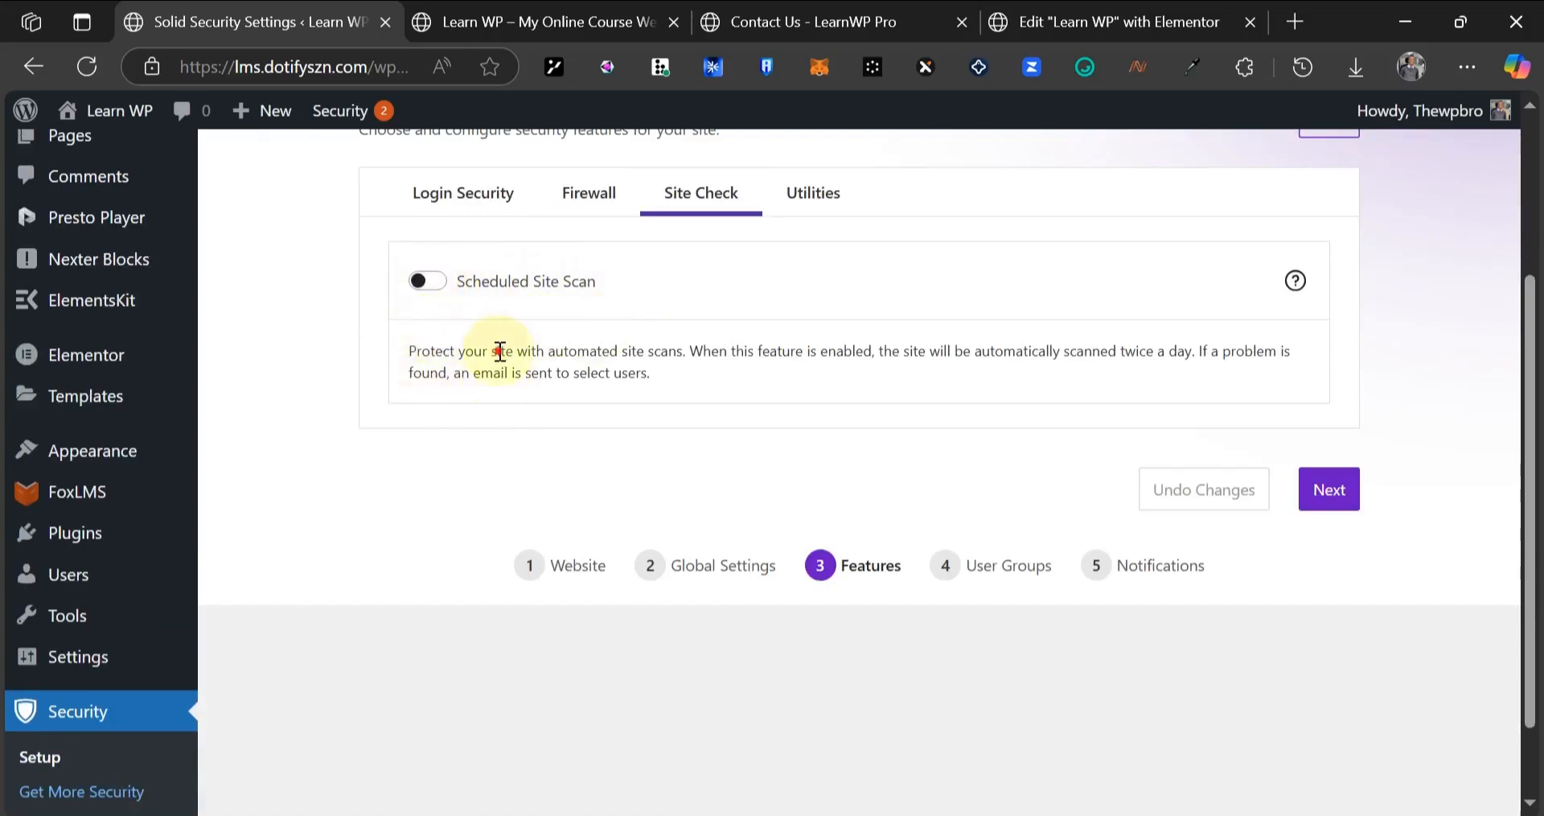
drag(499, 352, 618, 352)
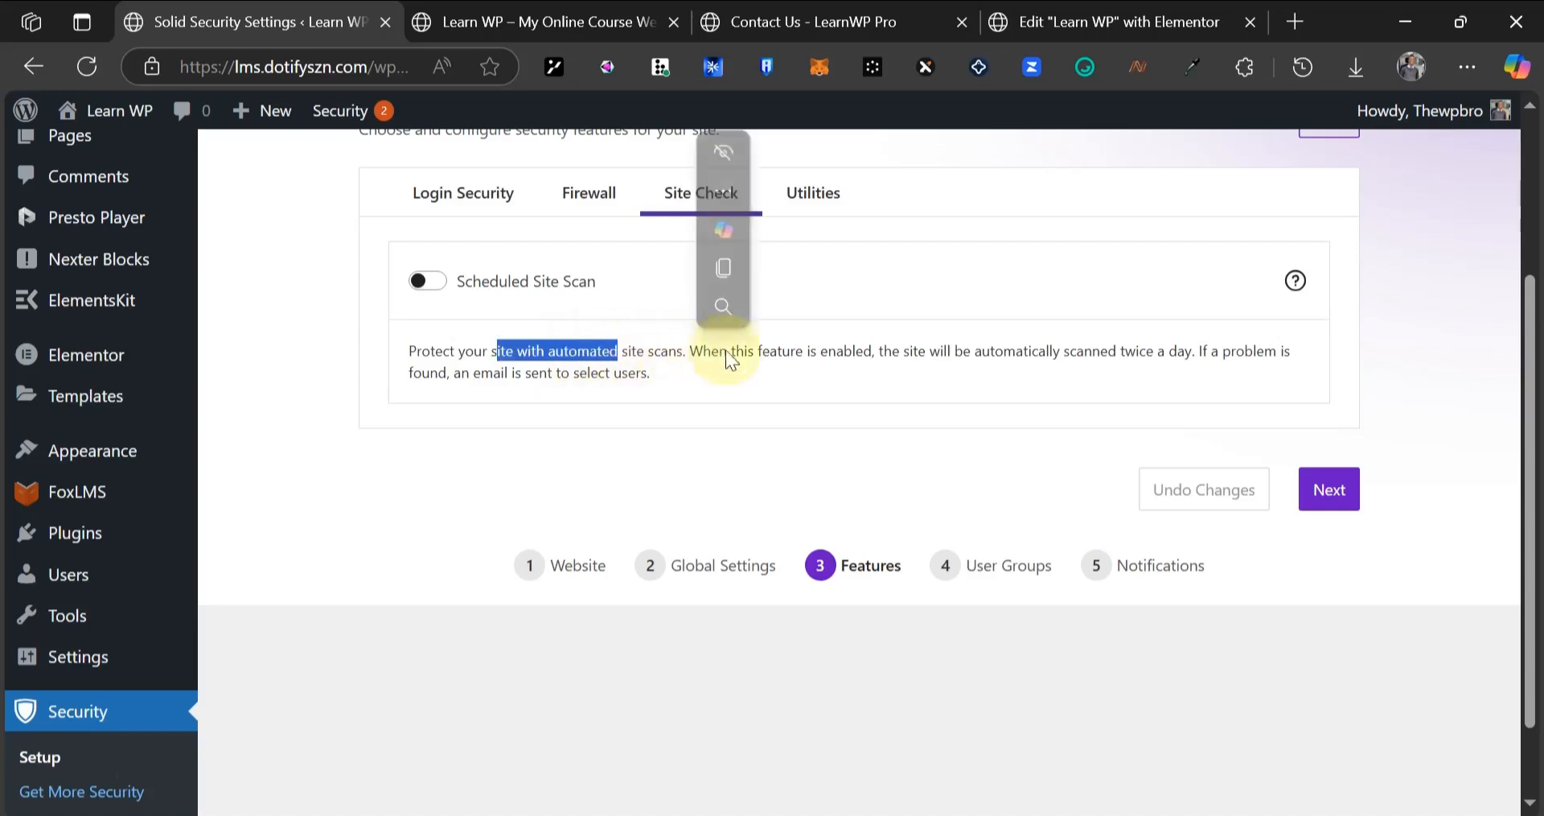
click(846, 347)
drag(955, 347, 1100, 348)
click(1112, 353)
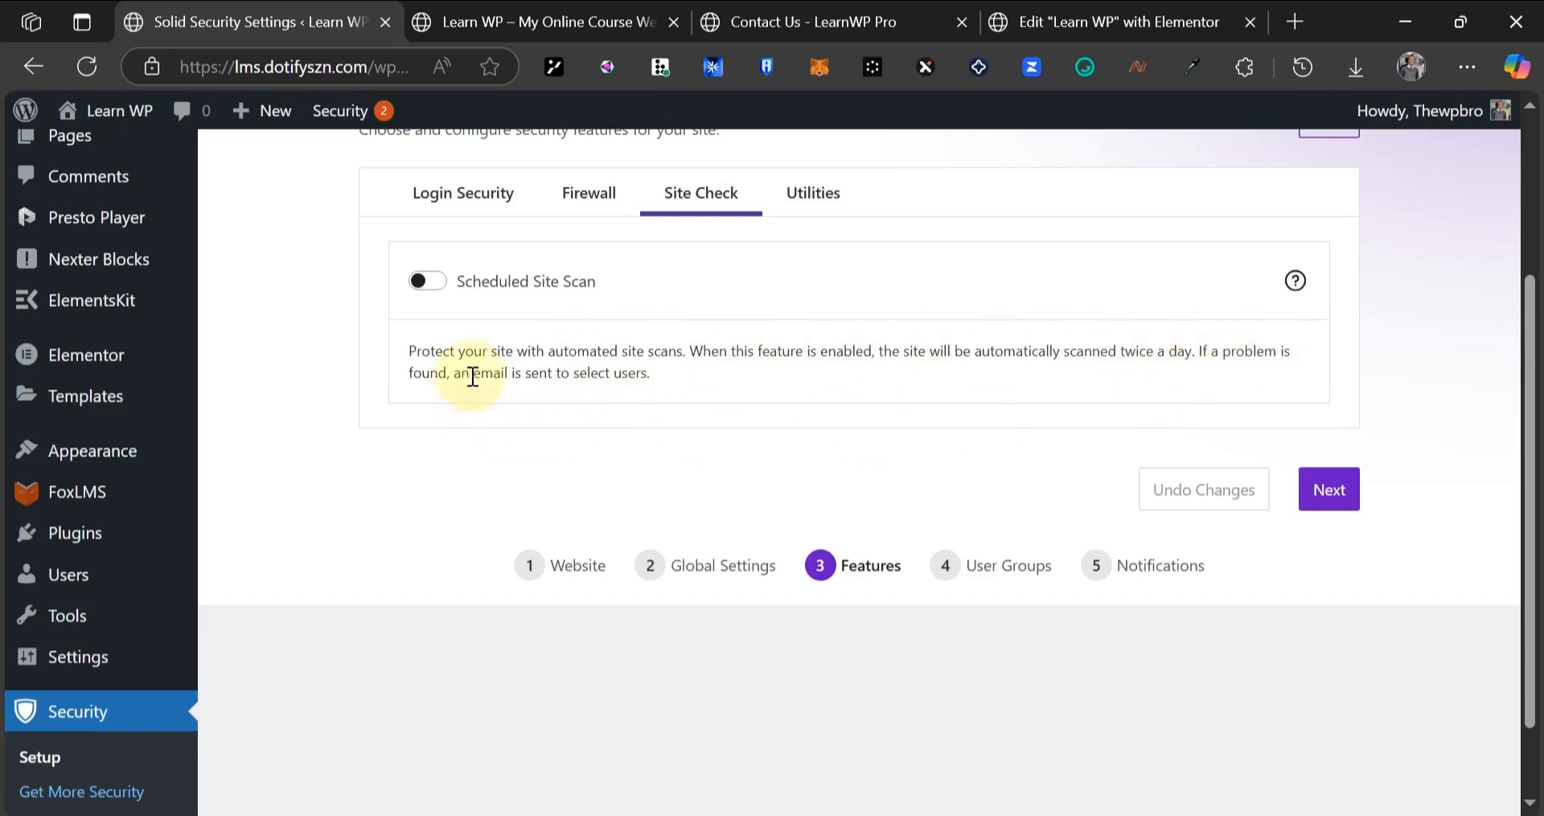
- Keep Security Check Pro enabled under Utilities and continue to the User Groups stage
click(805, 203)
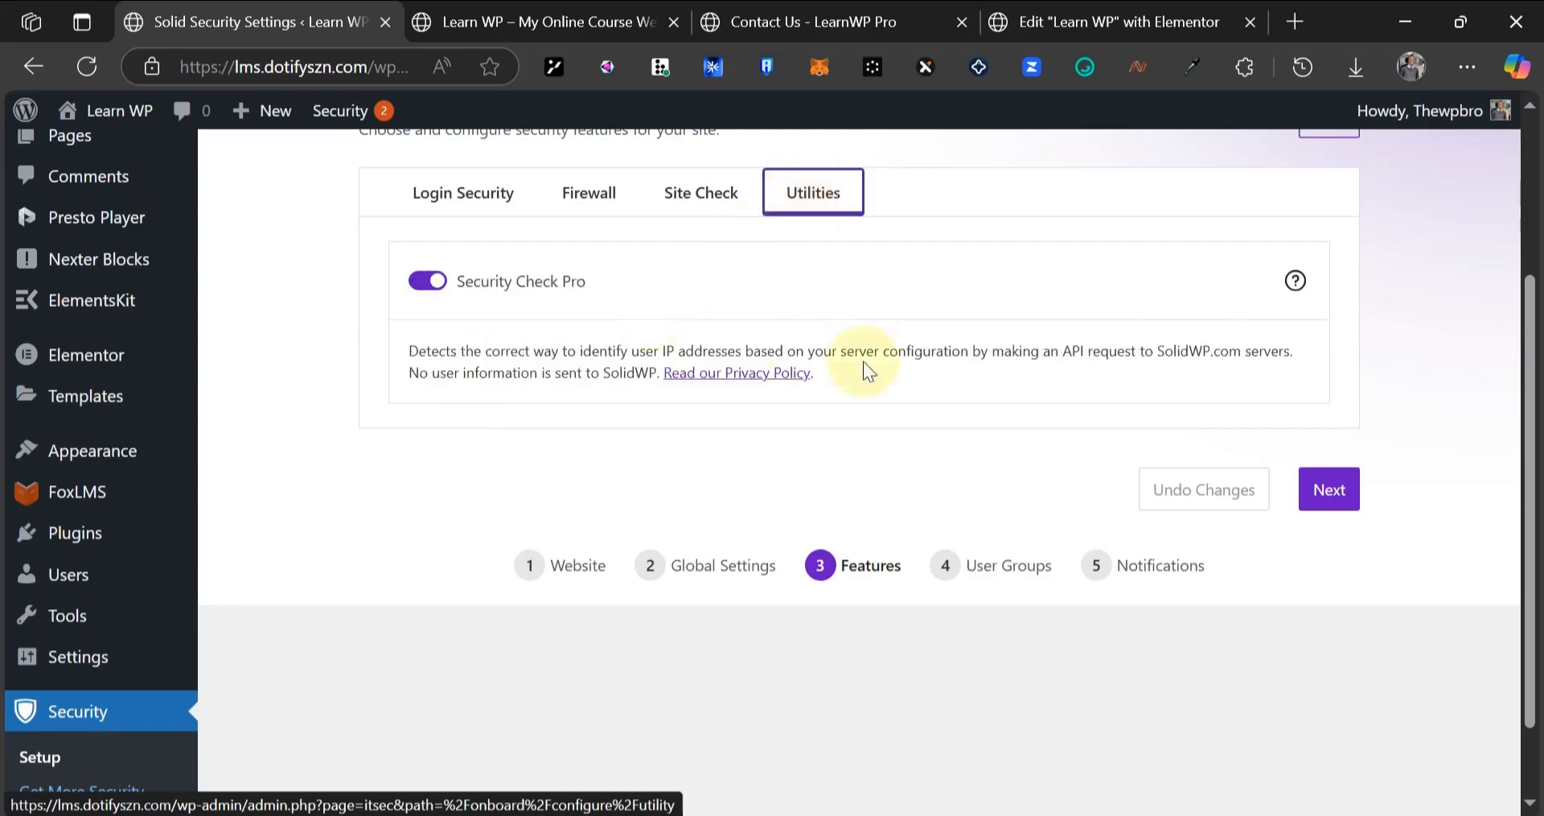
scroll(592, 417, up, 1)
scroll(593, 418, up, 3)
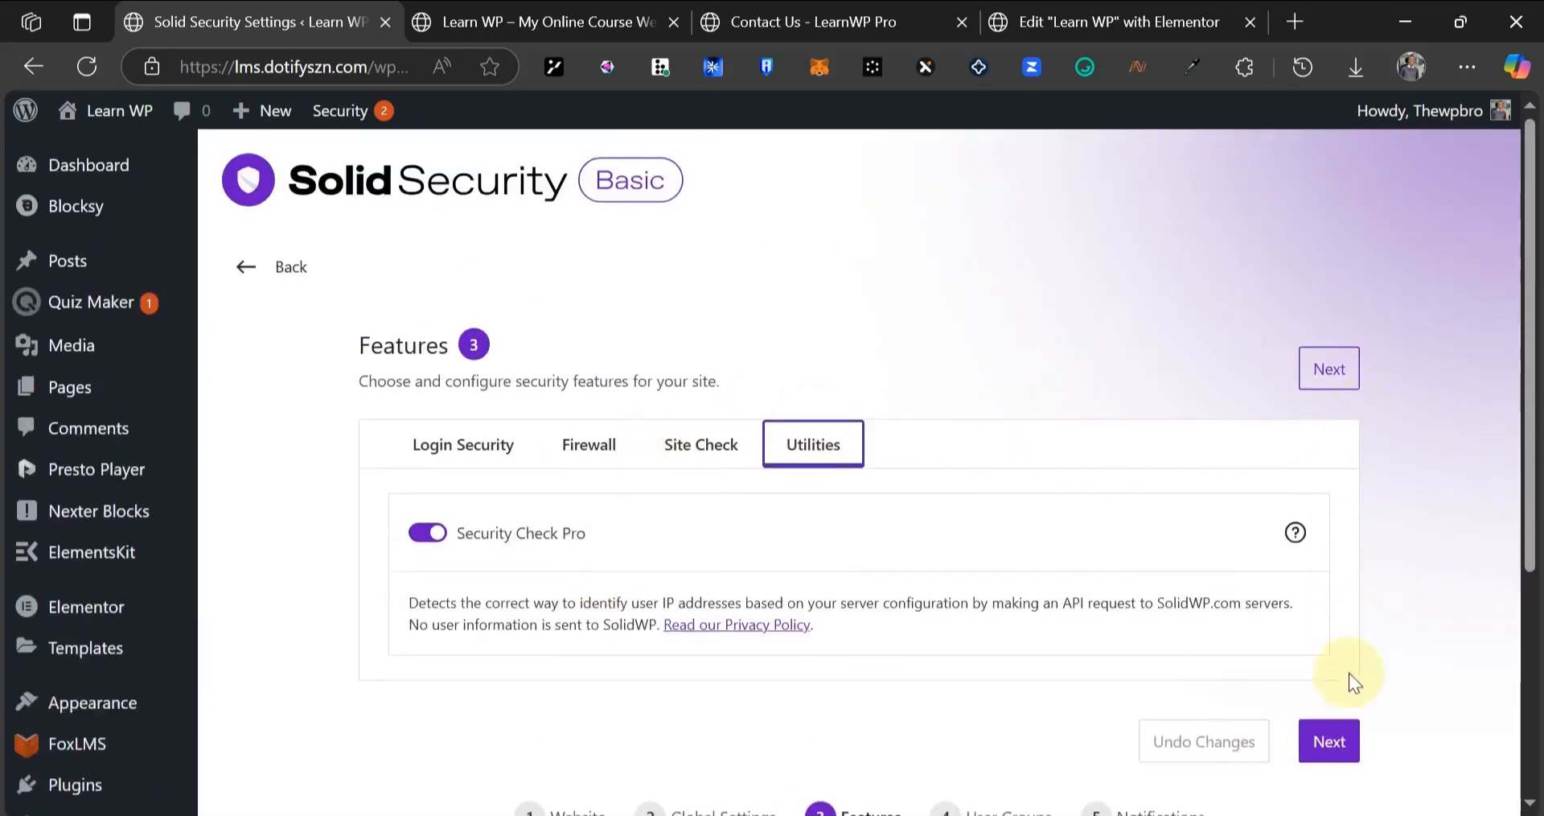
click(1342, 734)
- Choose Default User Groups with their preset features and complete the setup with All "Administrator" Users as notification recipients
scroll(1001, 587, down, 2)
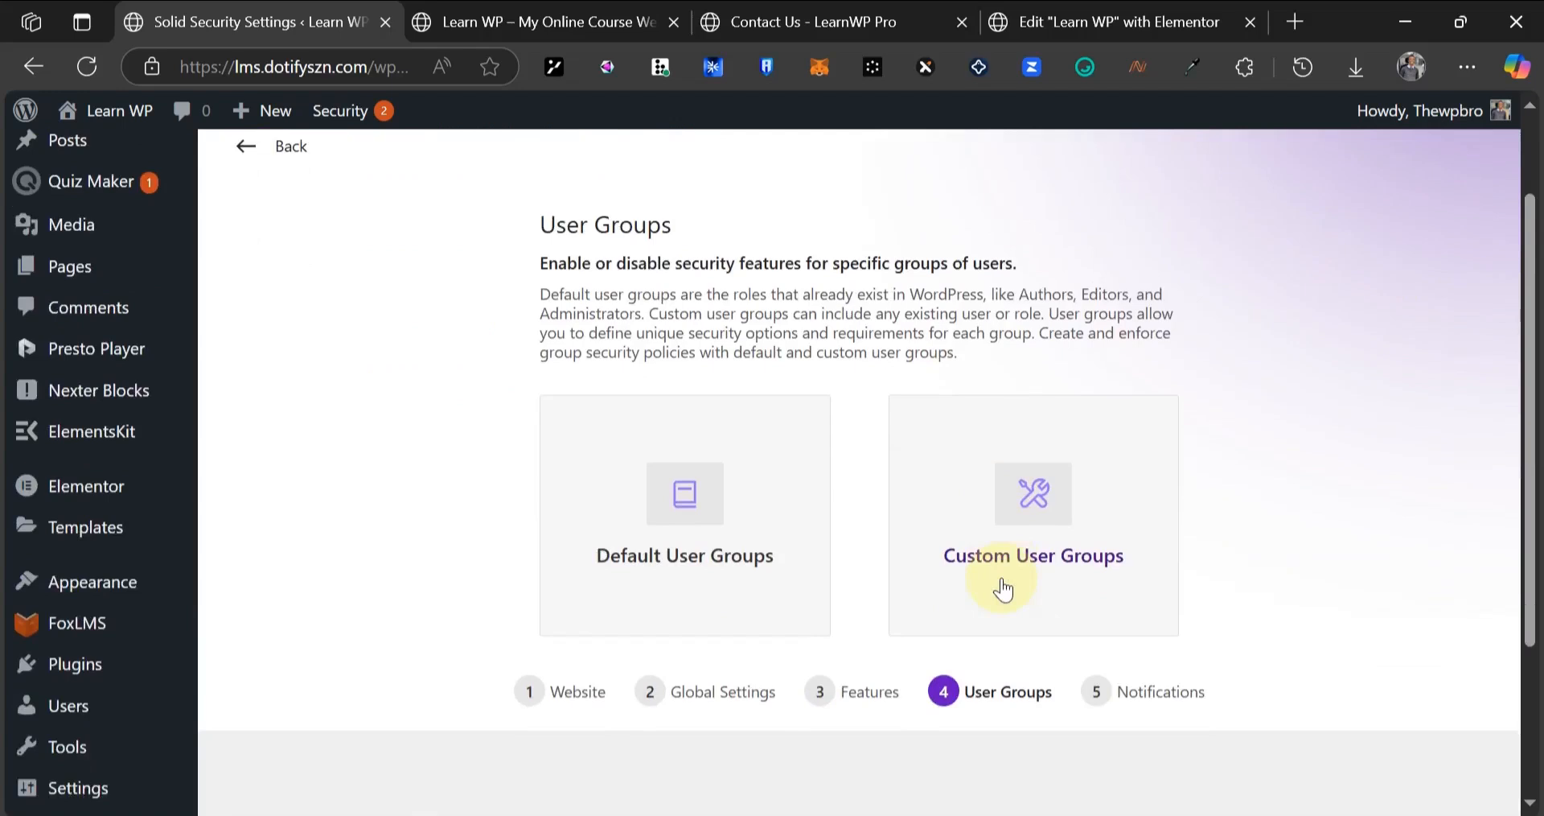
click(770, 507)
scroll(772, 507, up, 3)
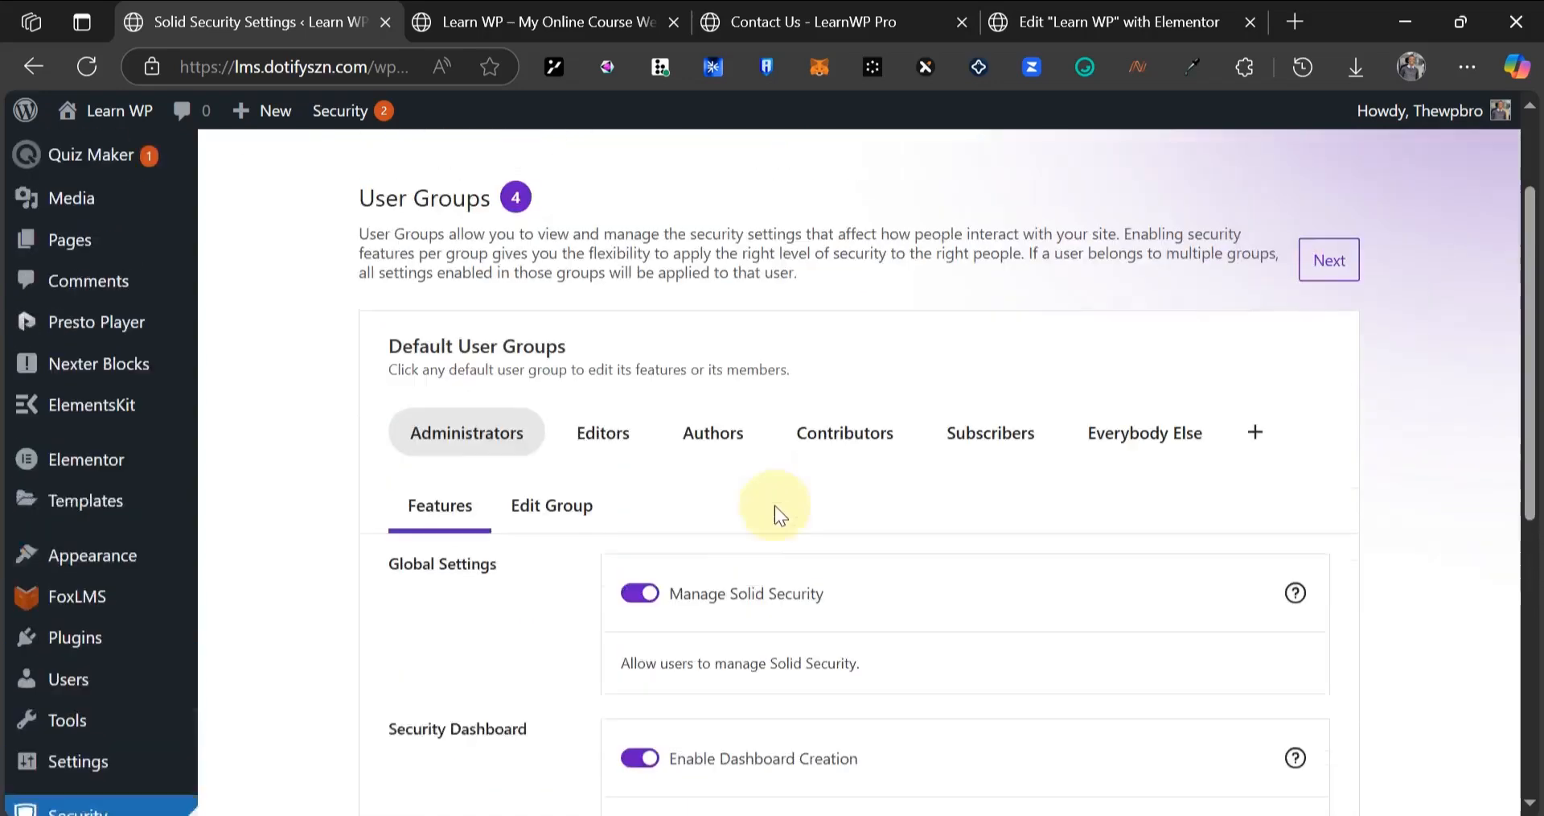
scroll(872, 532, down, 6)
scroll(872, 532, up, 10)
click(1315, 398)
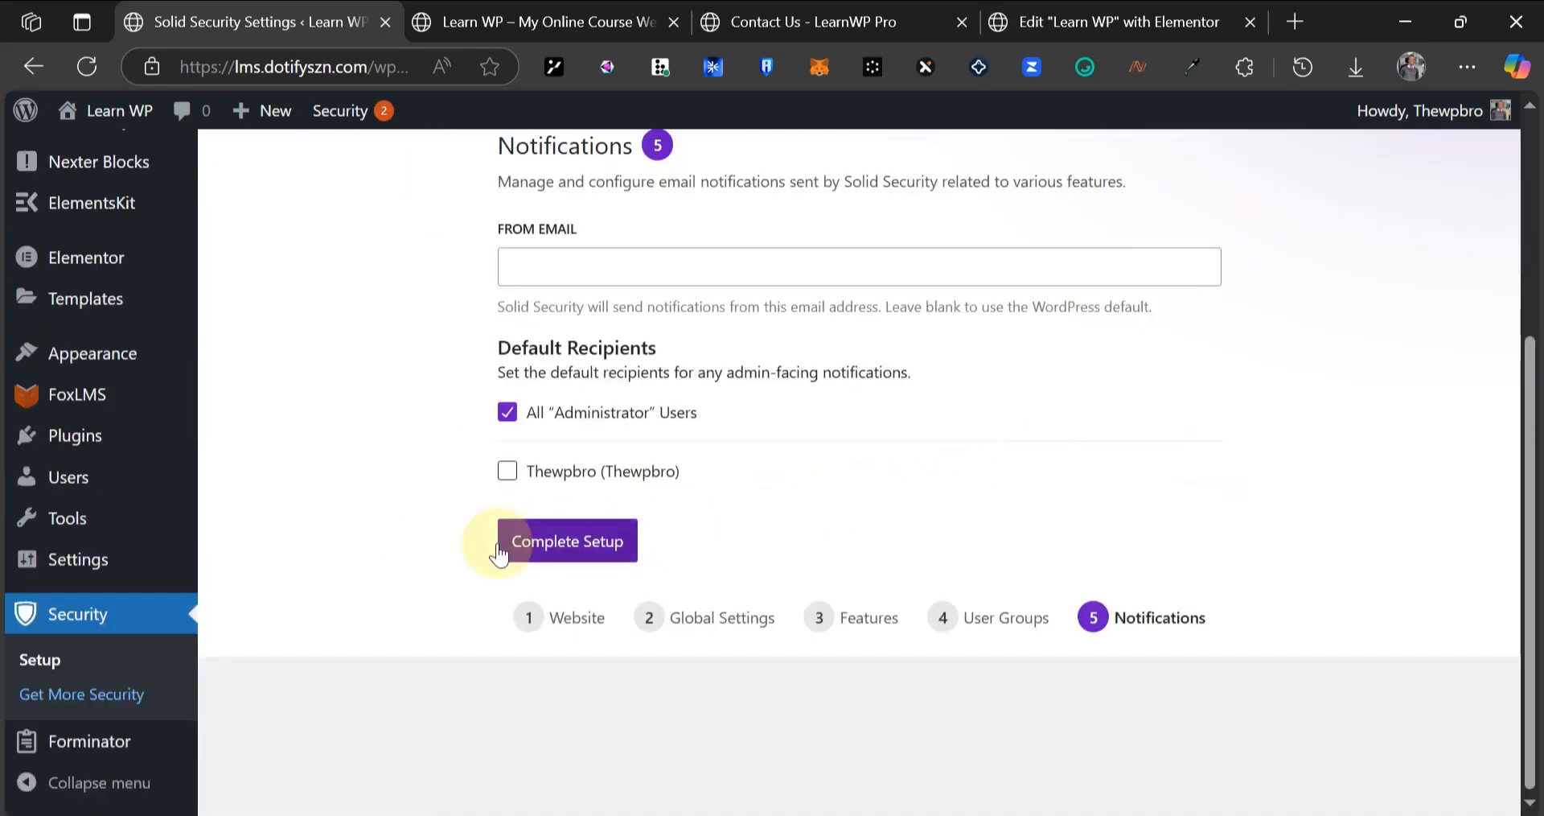
click(535, 542)
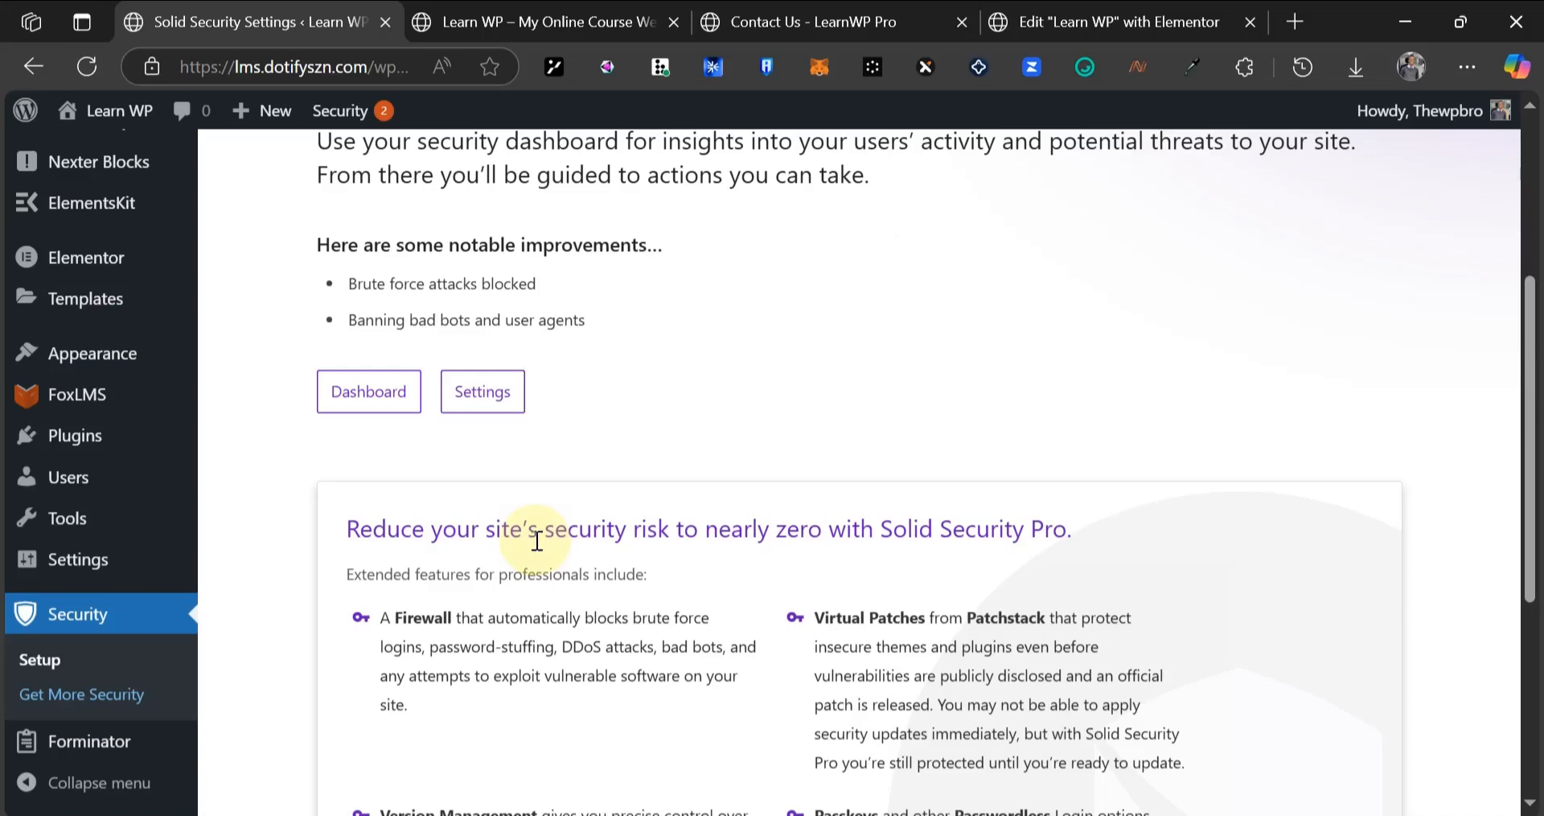
- Open the Solid Security settings and review the Global Settings, including the lockout, lockout message and IP detection sections
scroll(603, 474, down, 3)
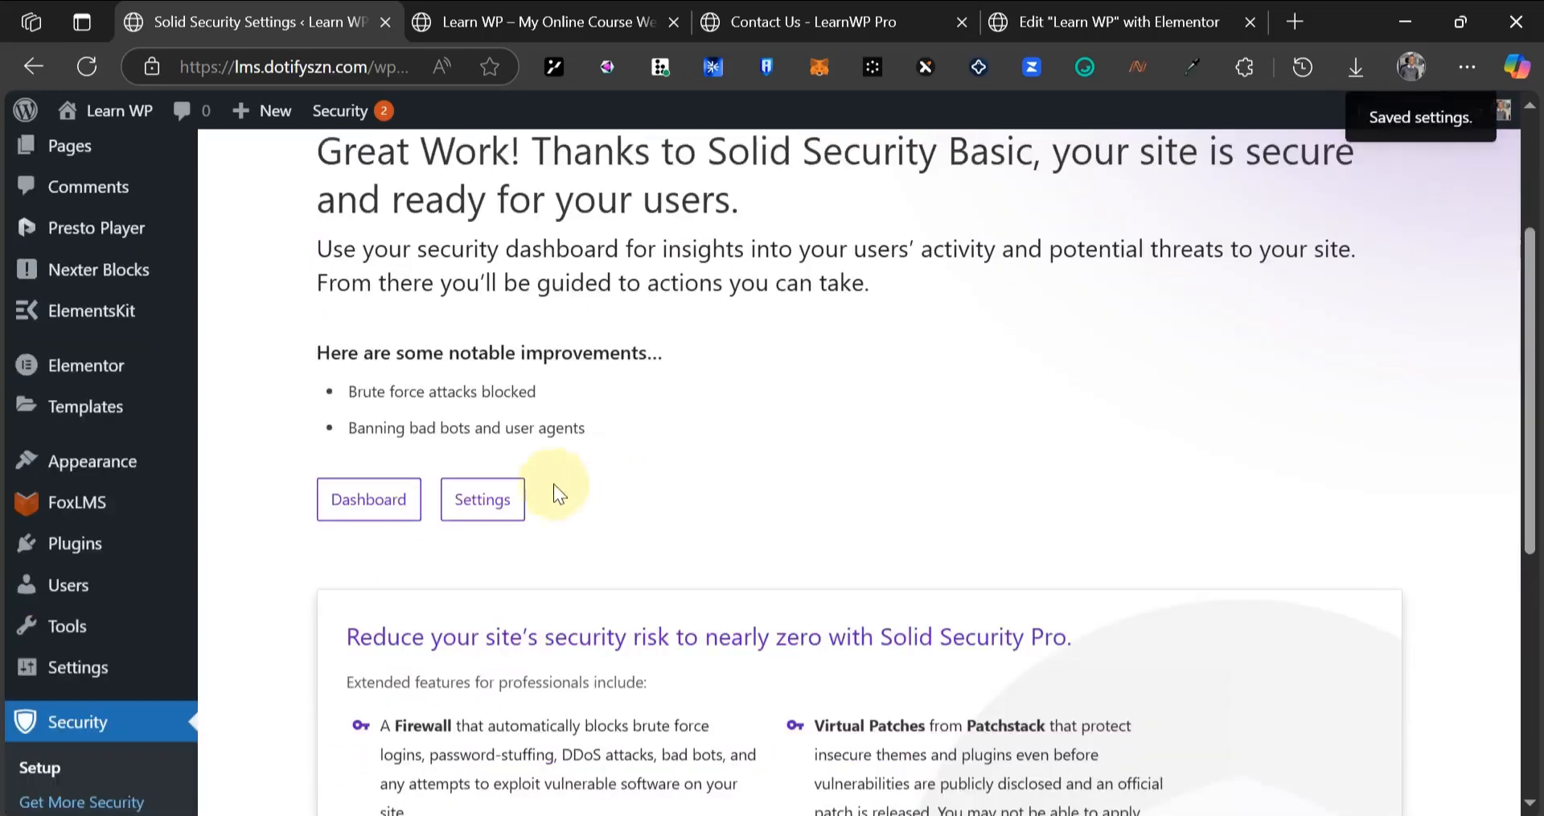
click(493, 499)
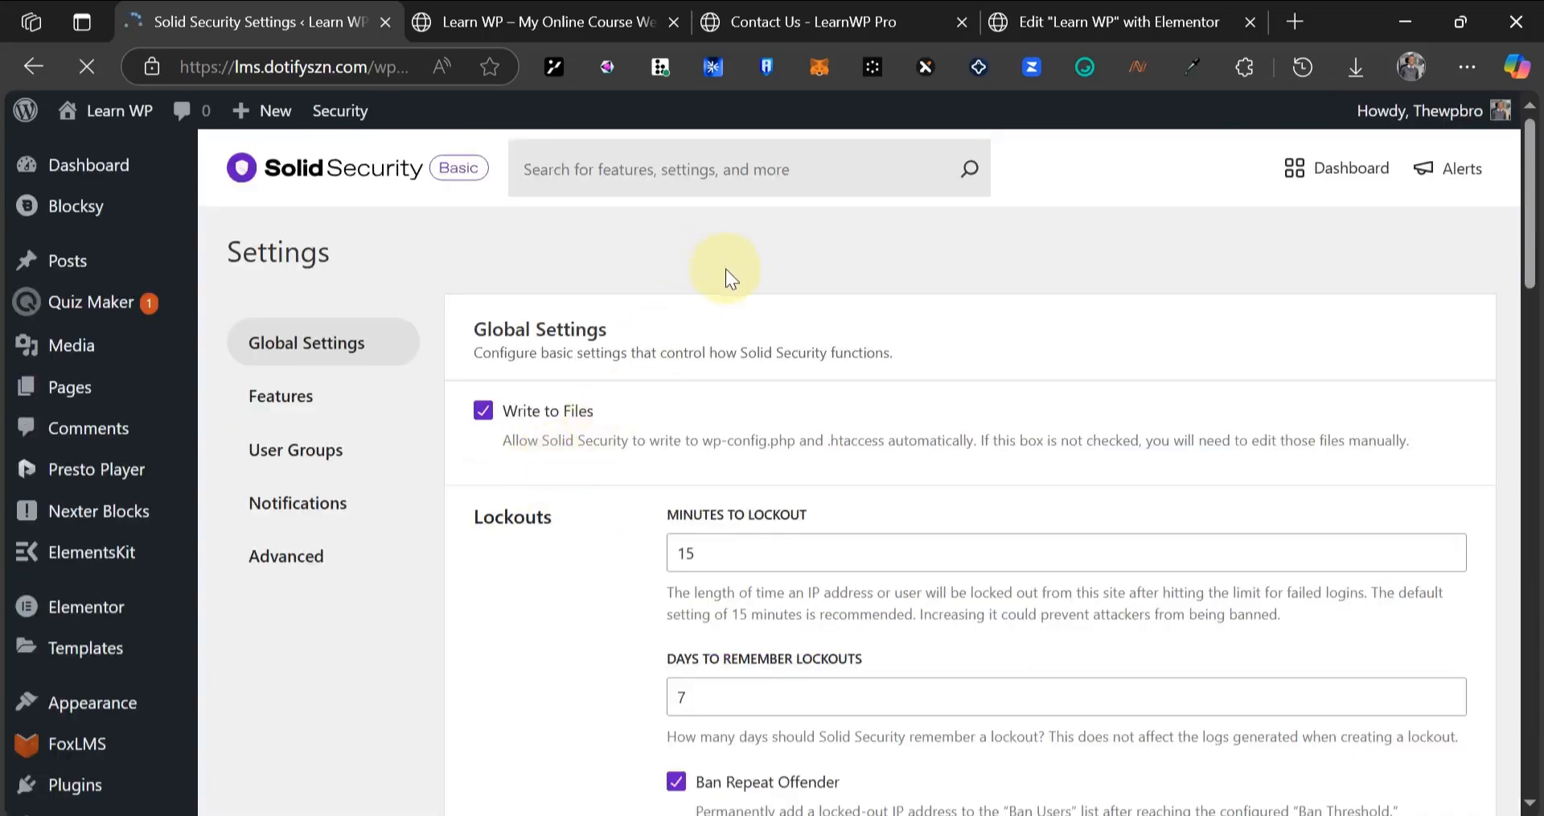
scroll(726, 269, down, 1)
scroll(725, 269, down, 11)
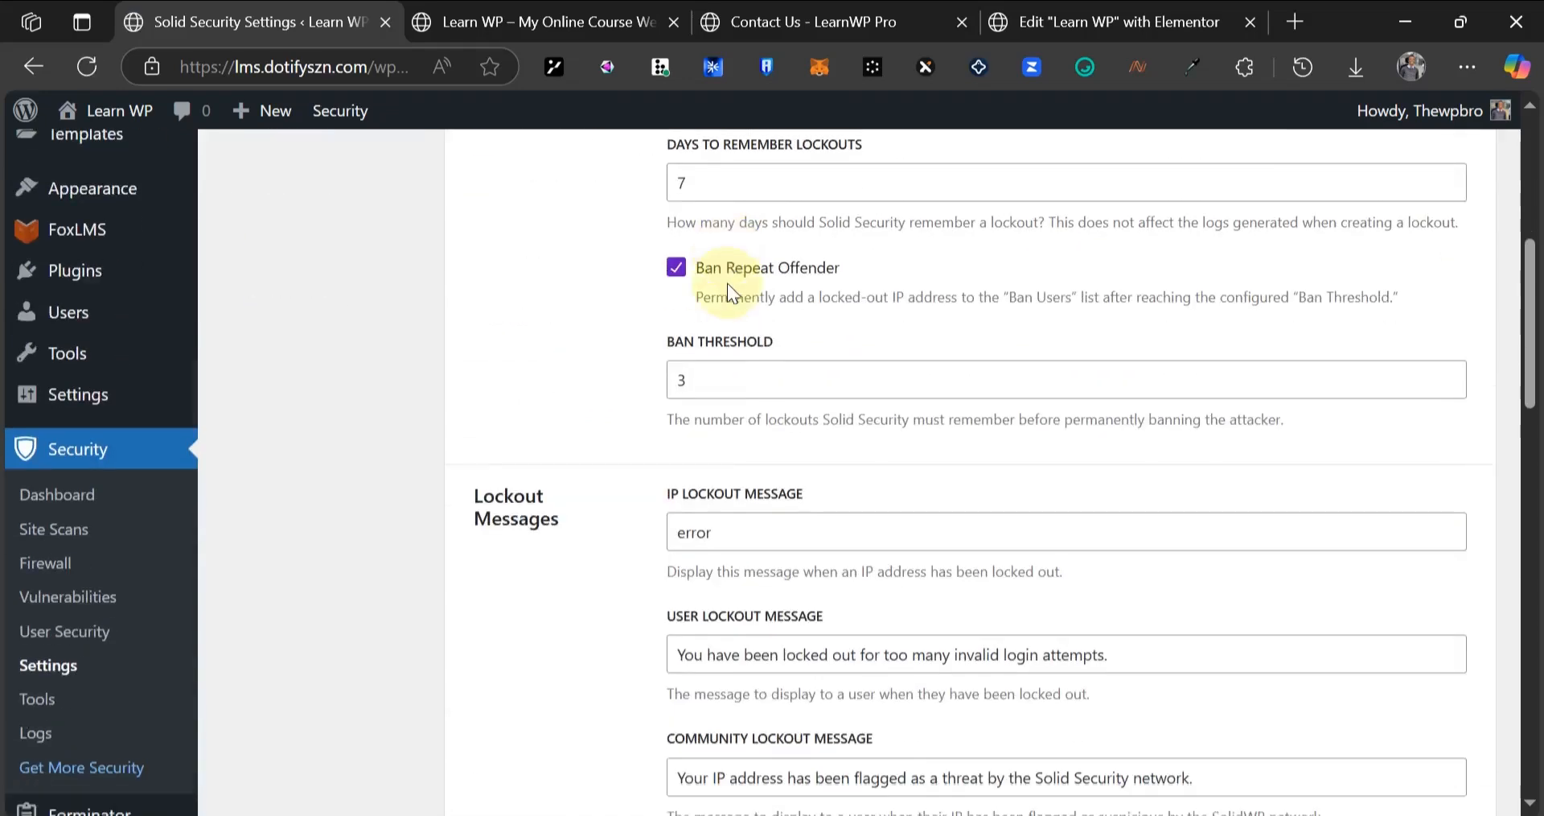
scroll(906, 541, down, 10)
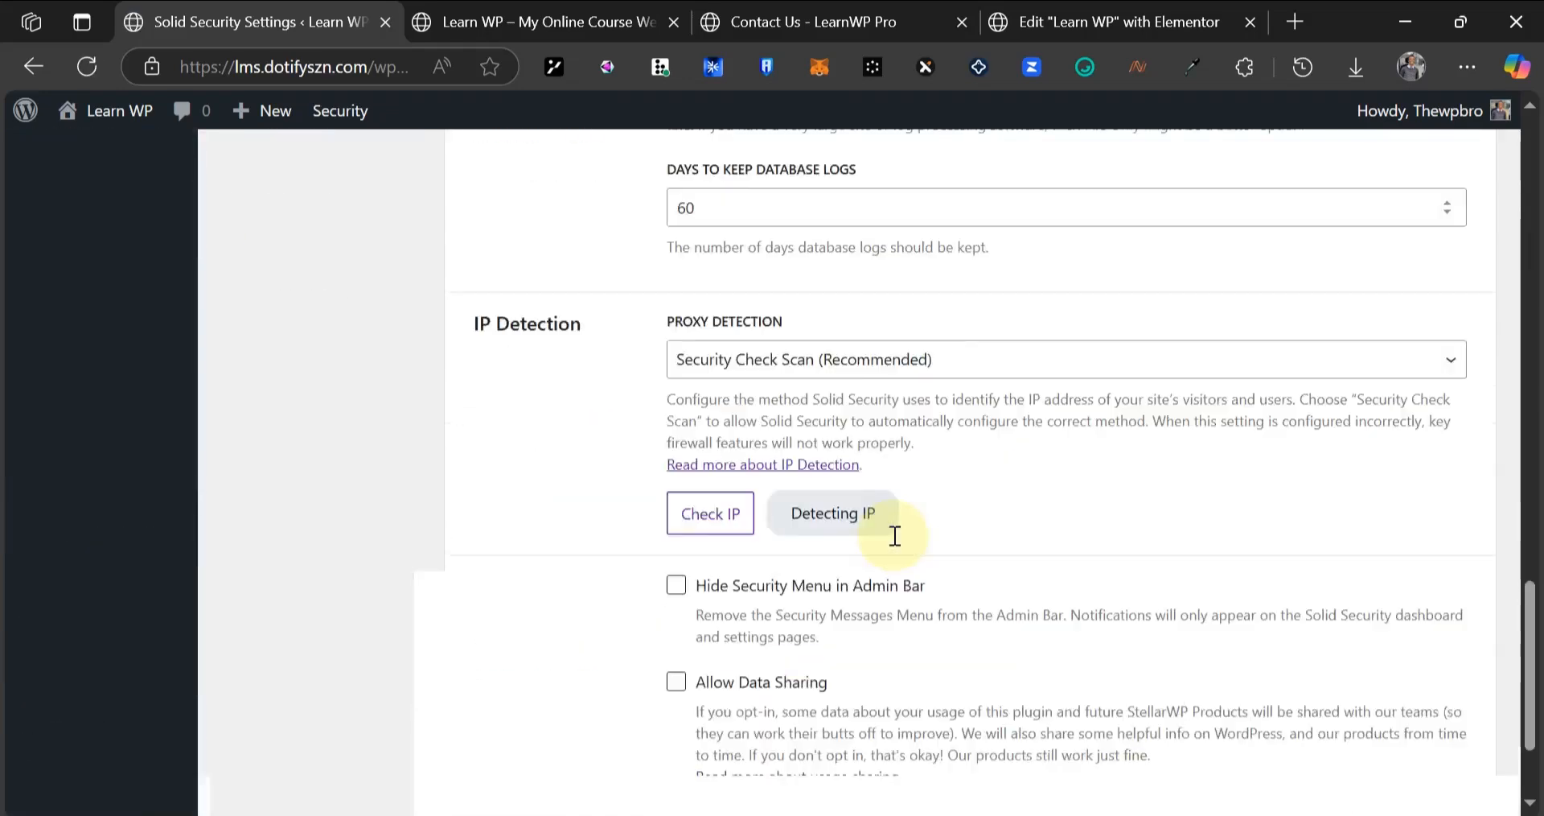
scroll(889, 537, up, 14)
scroll(889, 537, up, 6)
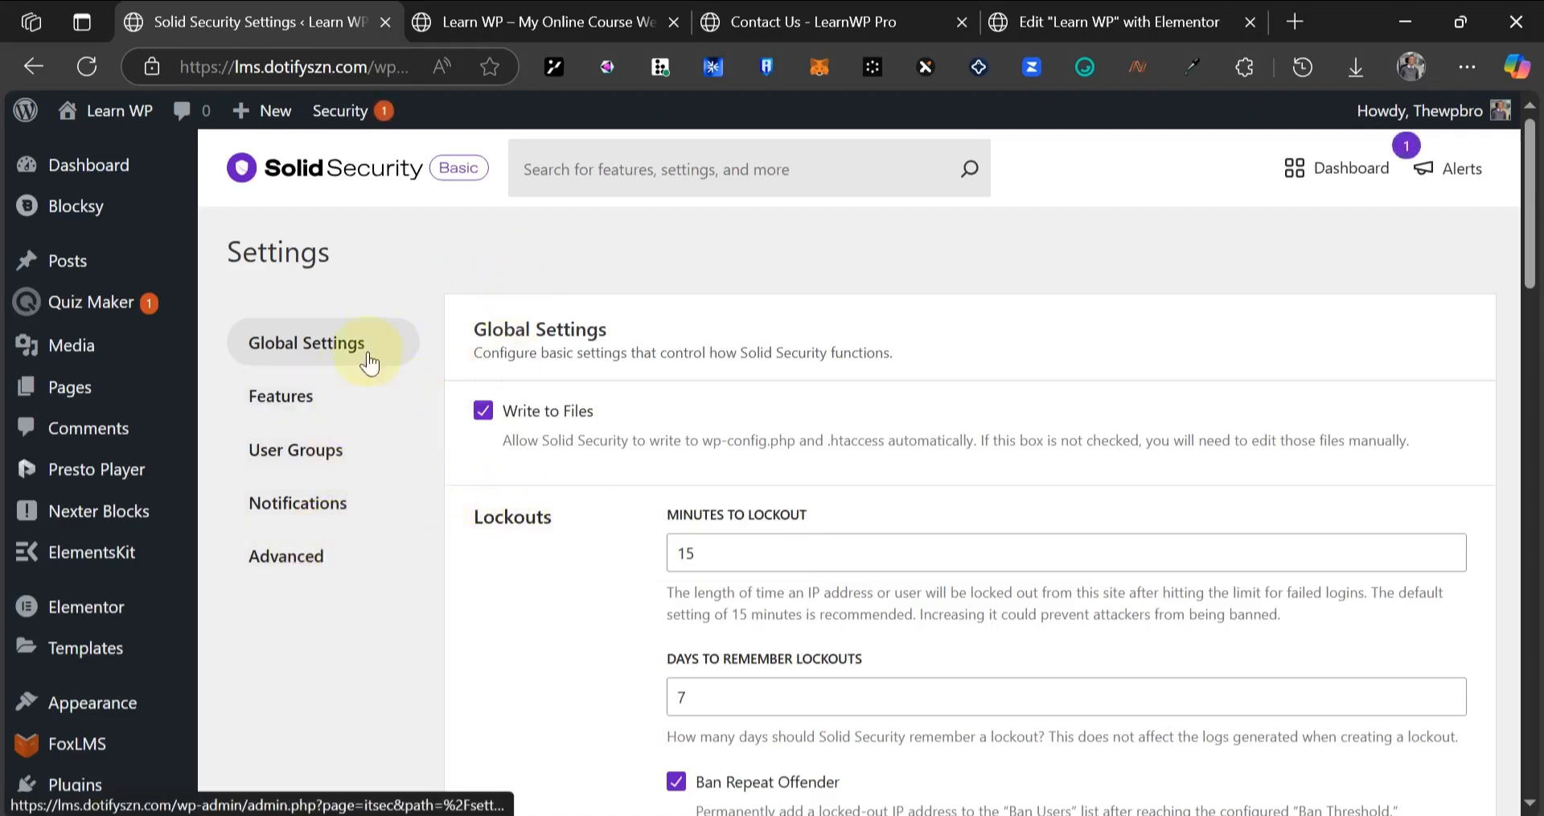
- Enable Hide Backend in the Advanced settings and look over its URL options
click(343, 561)
scroll(885, 490, down, 5)
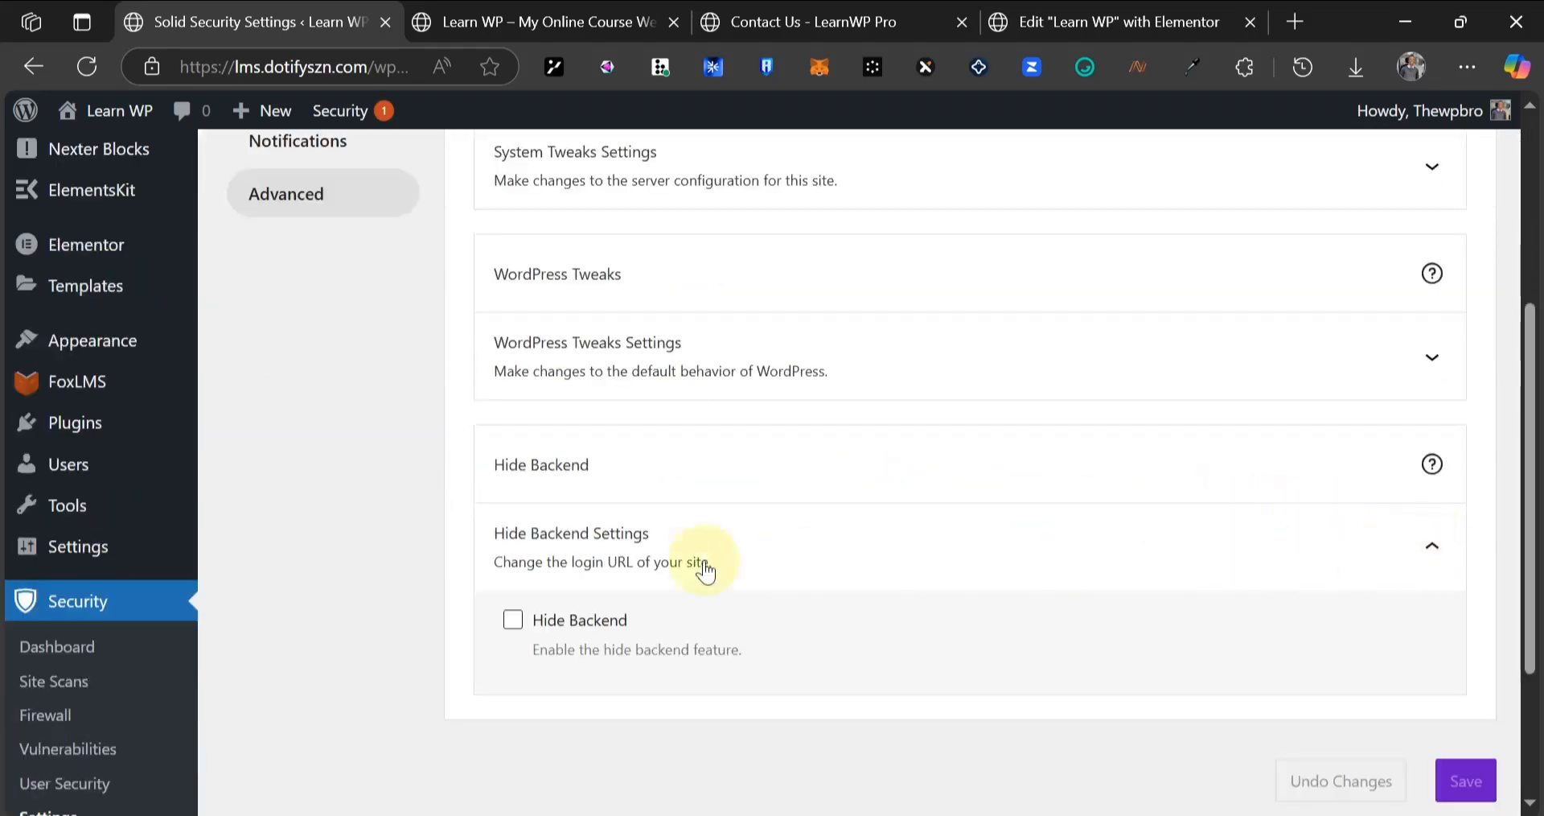
click(513, 621)
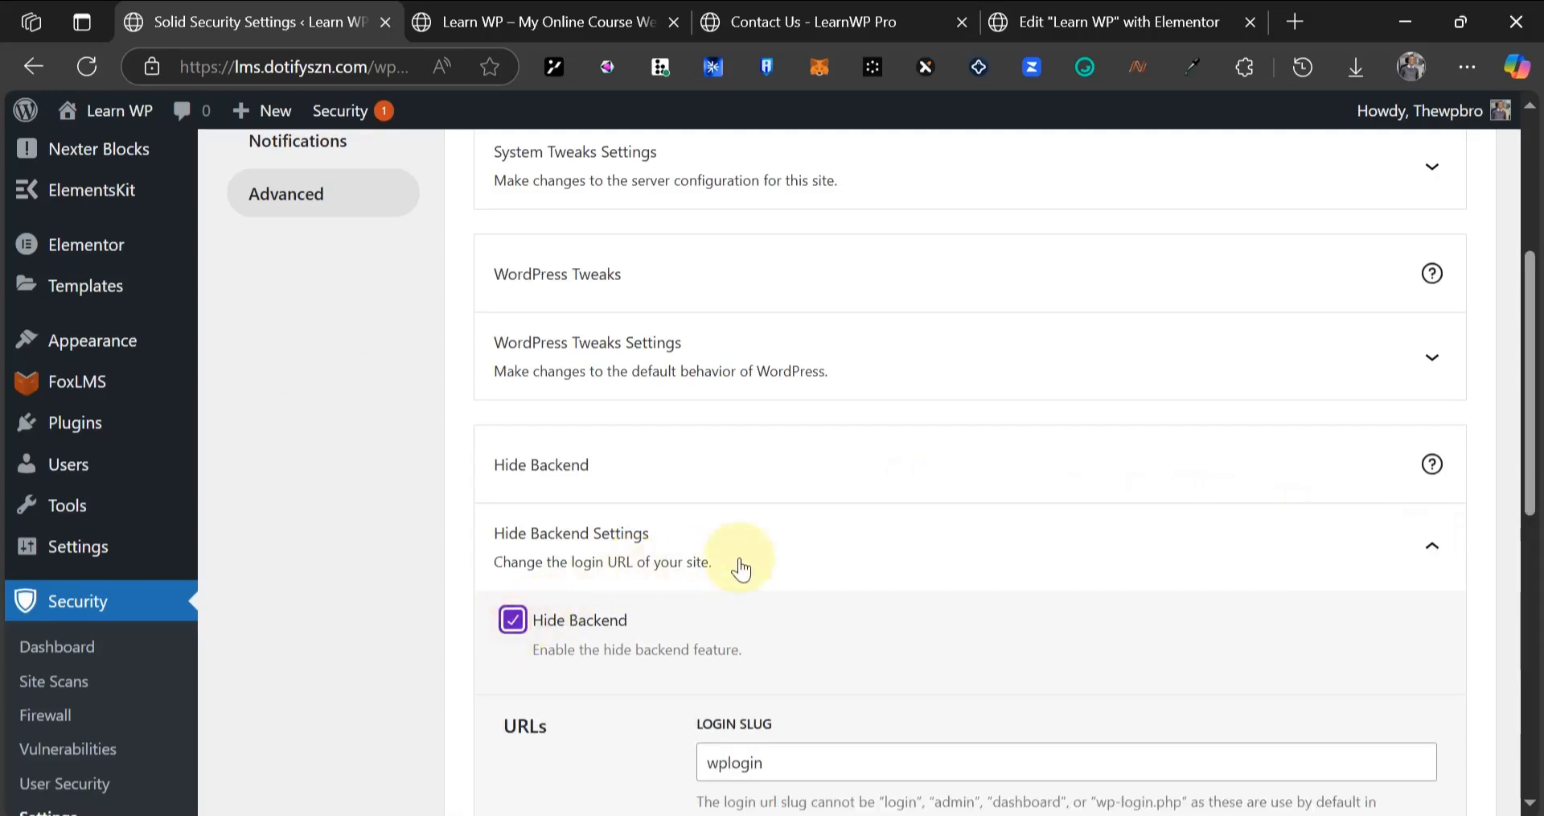
scroll(737, 547, down, 8)
scroll(792, 362, up, 7)
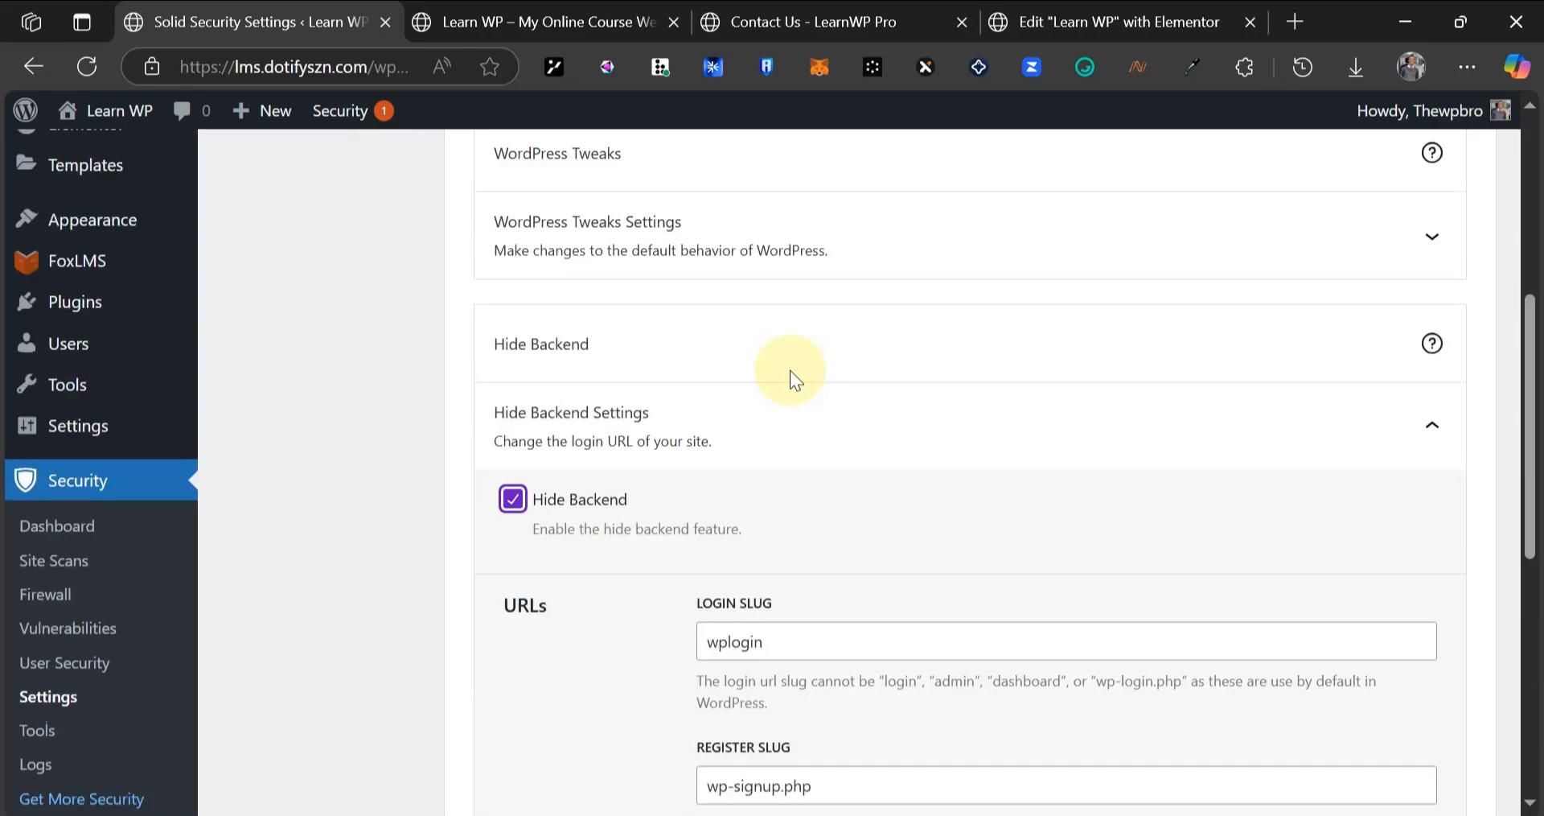
scroll(790, 370, down, 5)
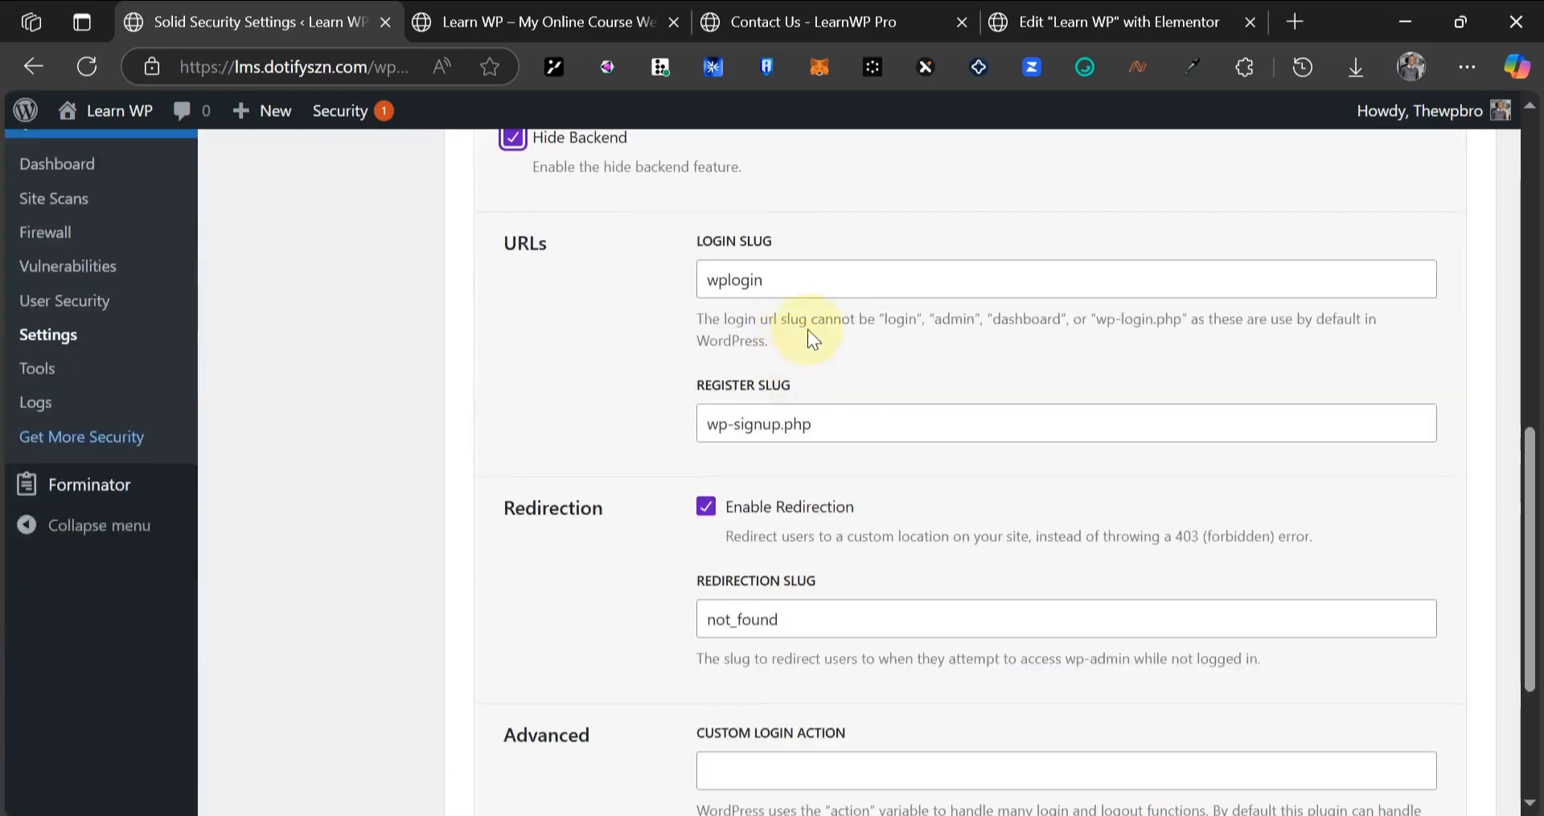
- Review the Hide Backend login slug and redirection options, and turn Hide Backend off again
click(797, 275)
drag(797, 275, 716, 274)
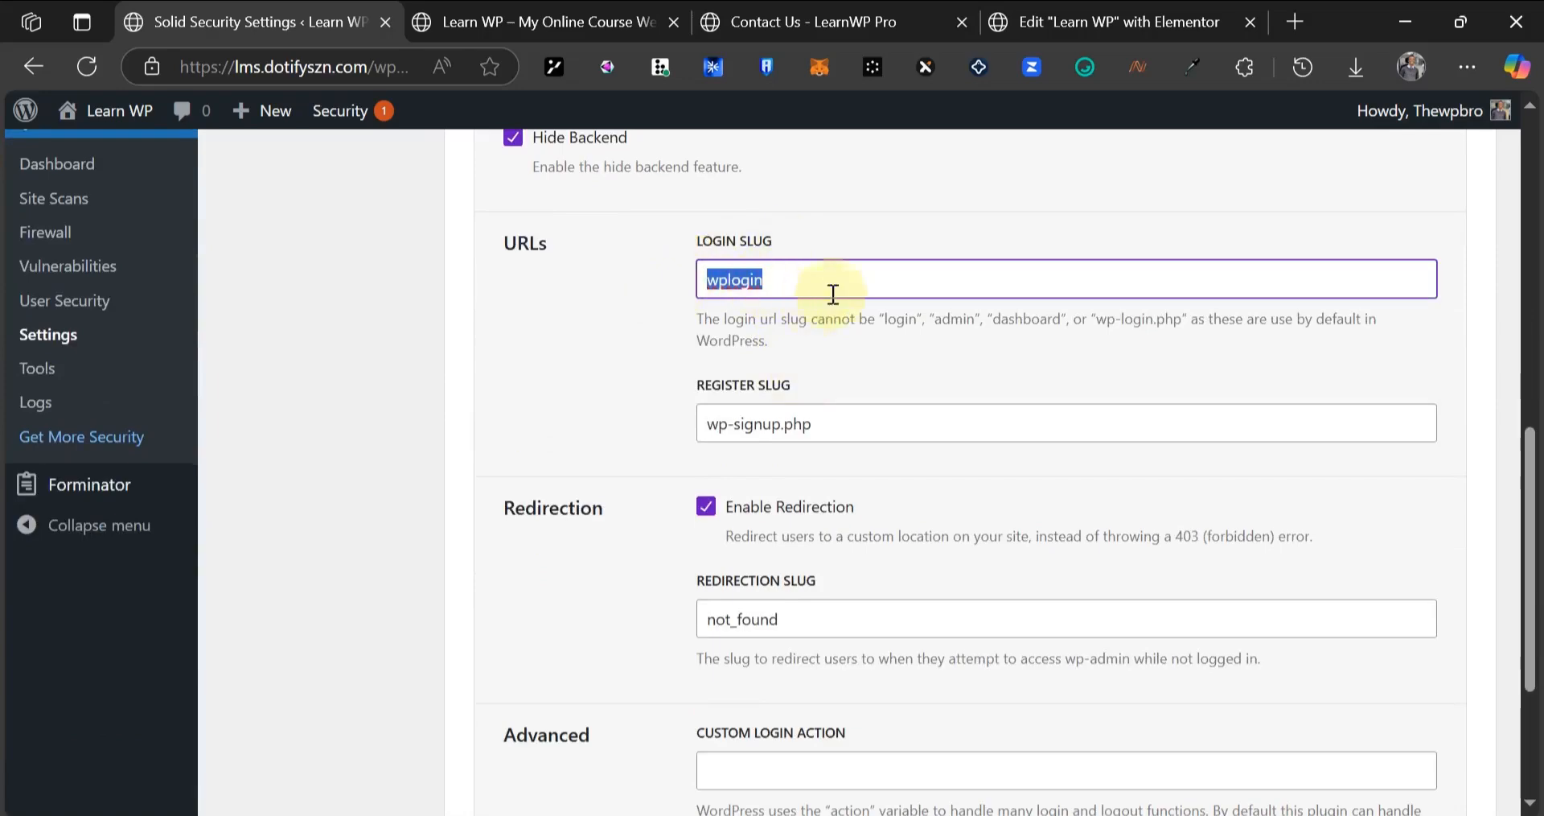
scroll(799, 466, down, 4)
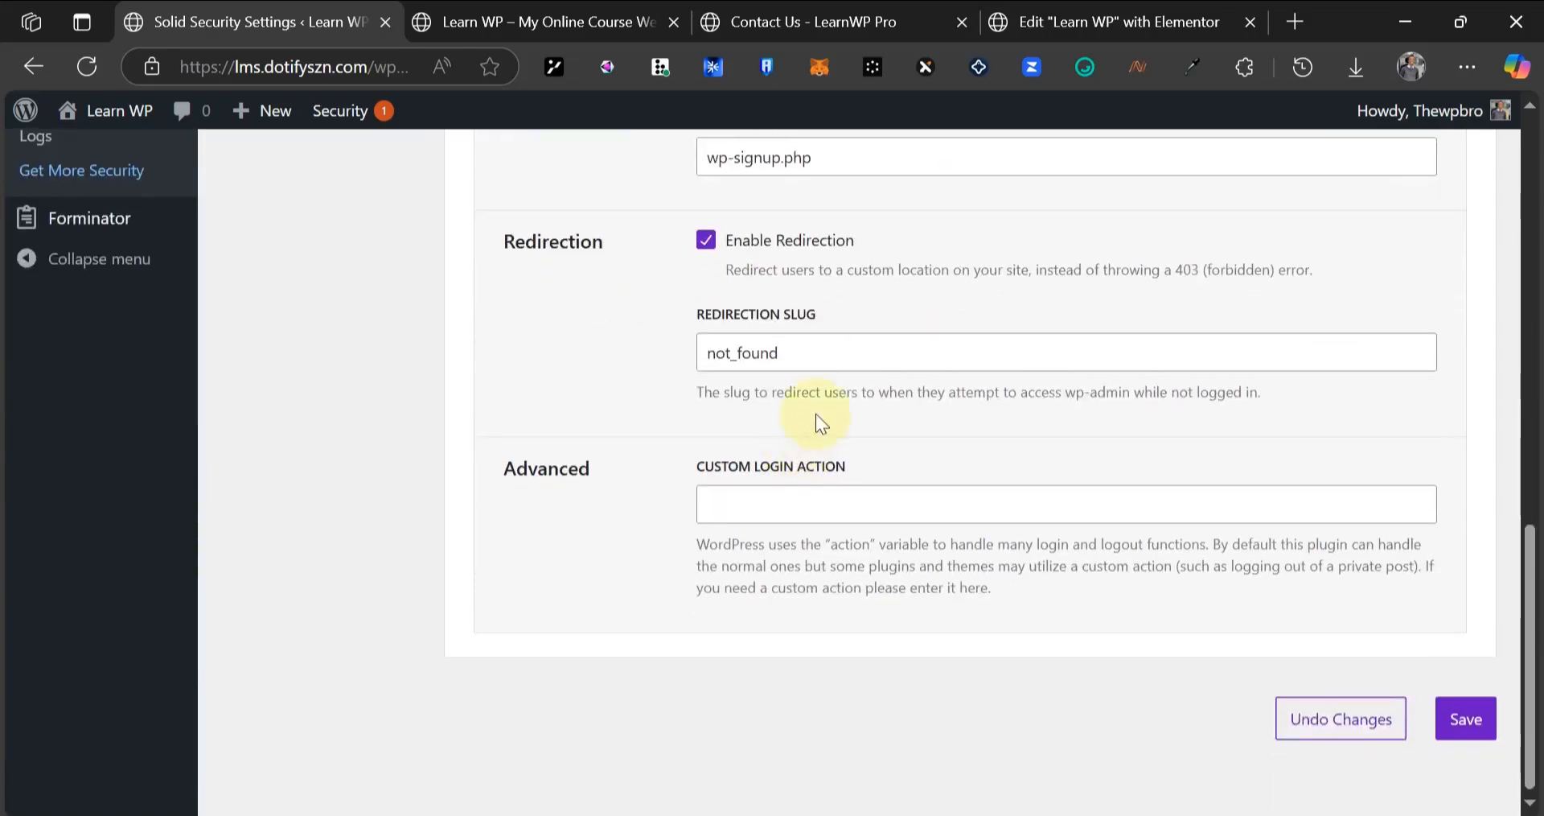
scroll(816, 402, up, 6)
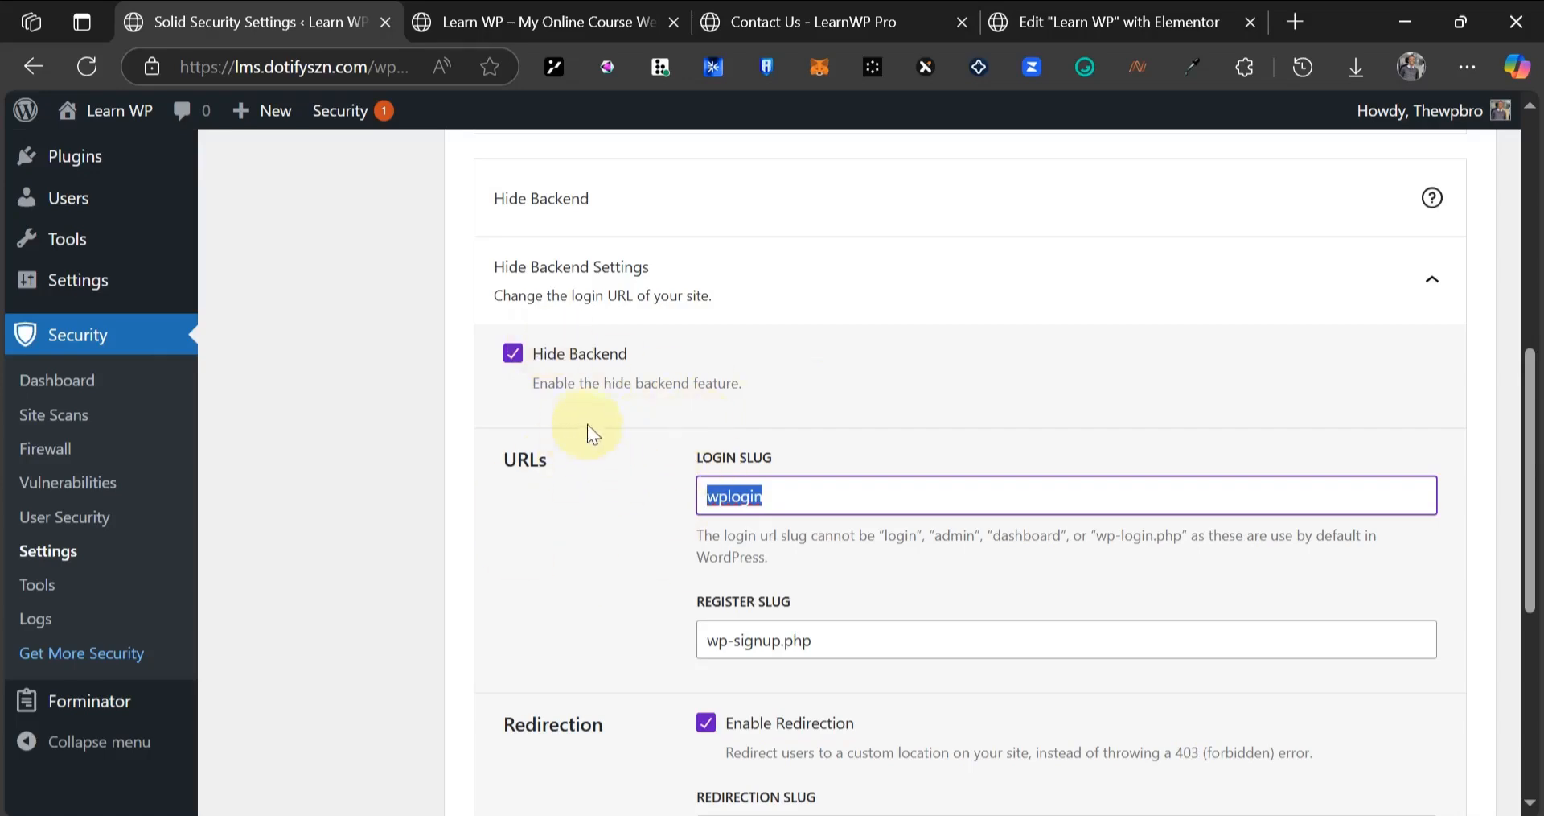
click(528, 358)
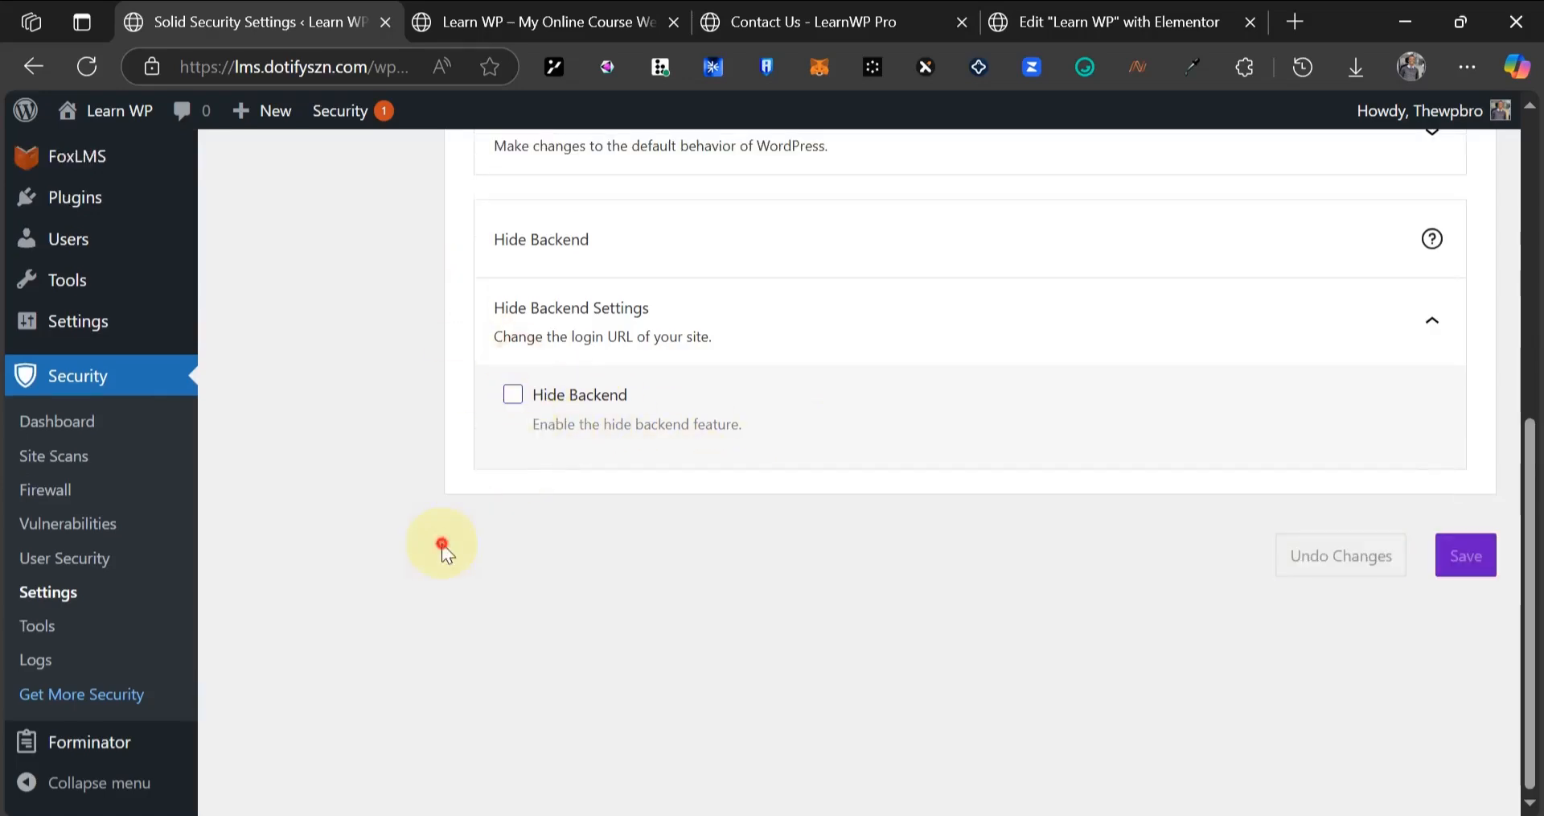
scroll(1076, 514, up, 7)
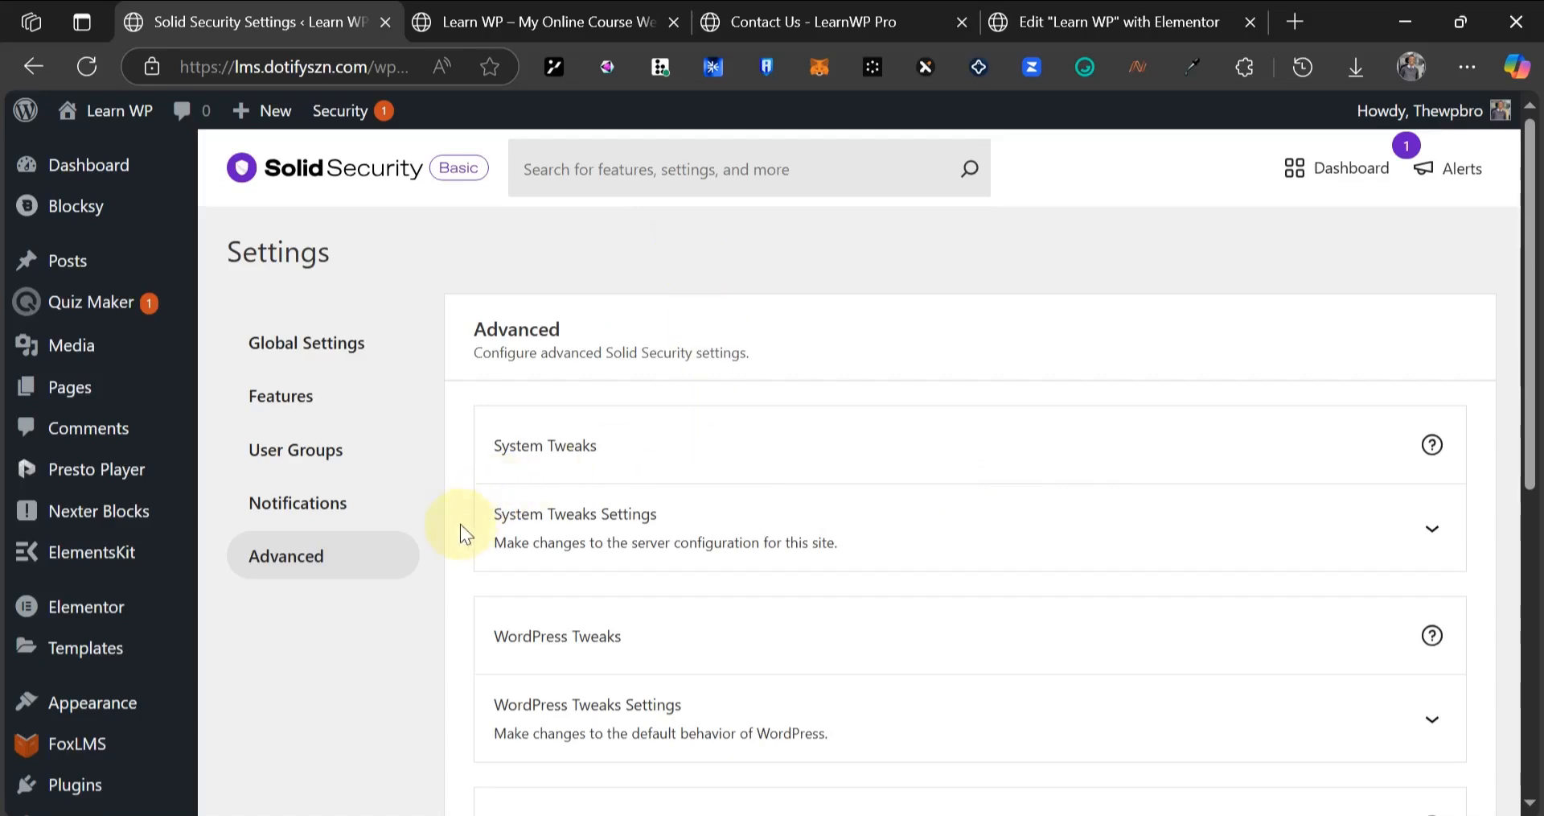
- Compare the Learn WP home page's navigation with the header of the LearnWP Pro Contact Us reference page
click(614, 16)
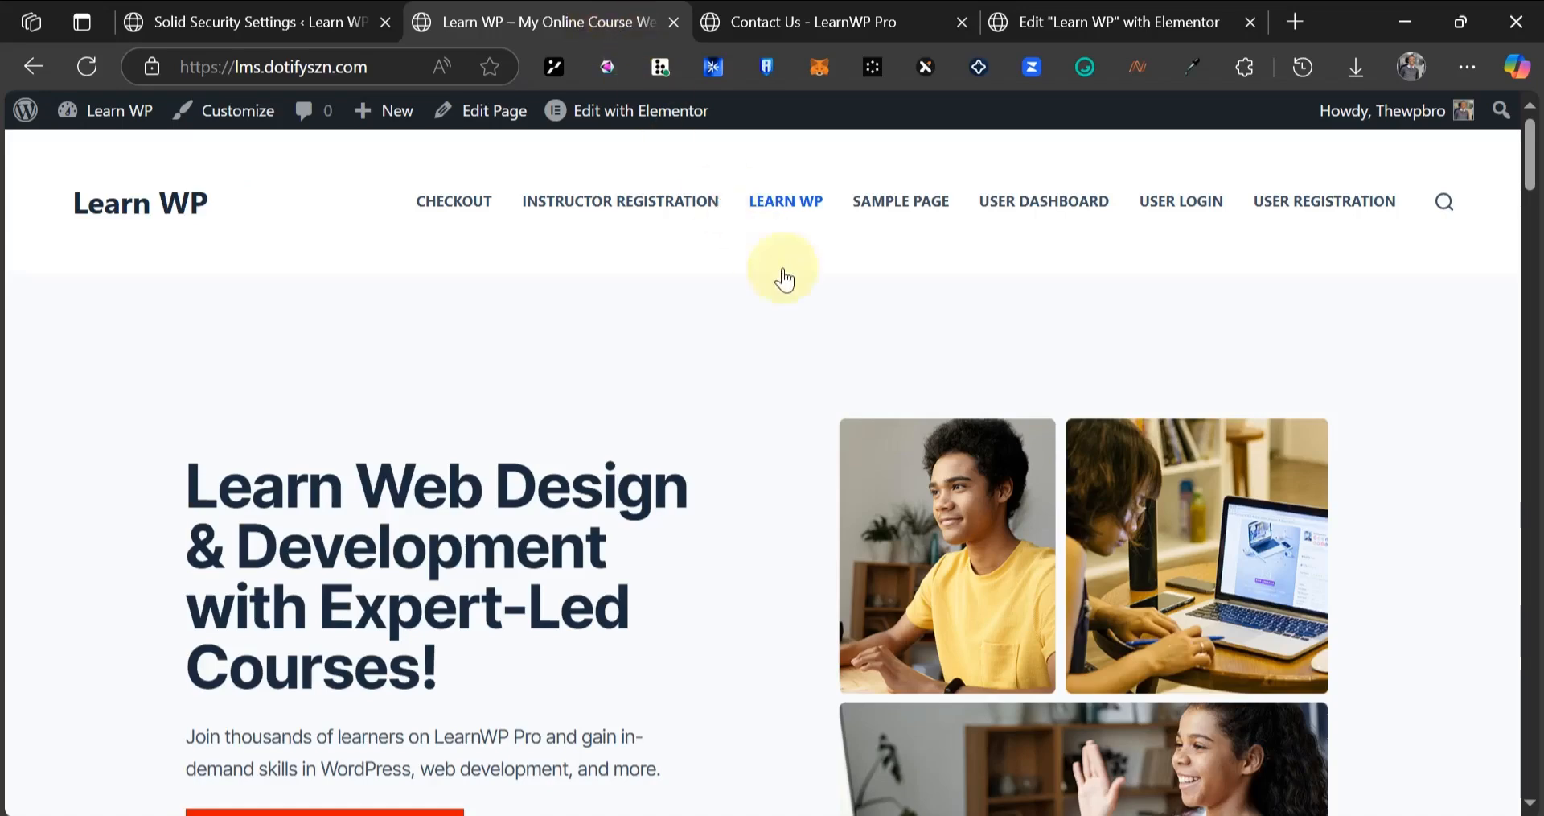
click(881, 17)
click(1056, 16)
click(862, 24)
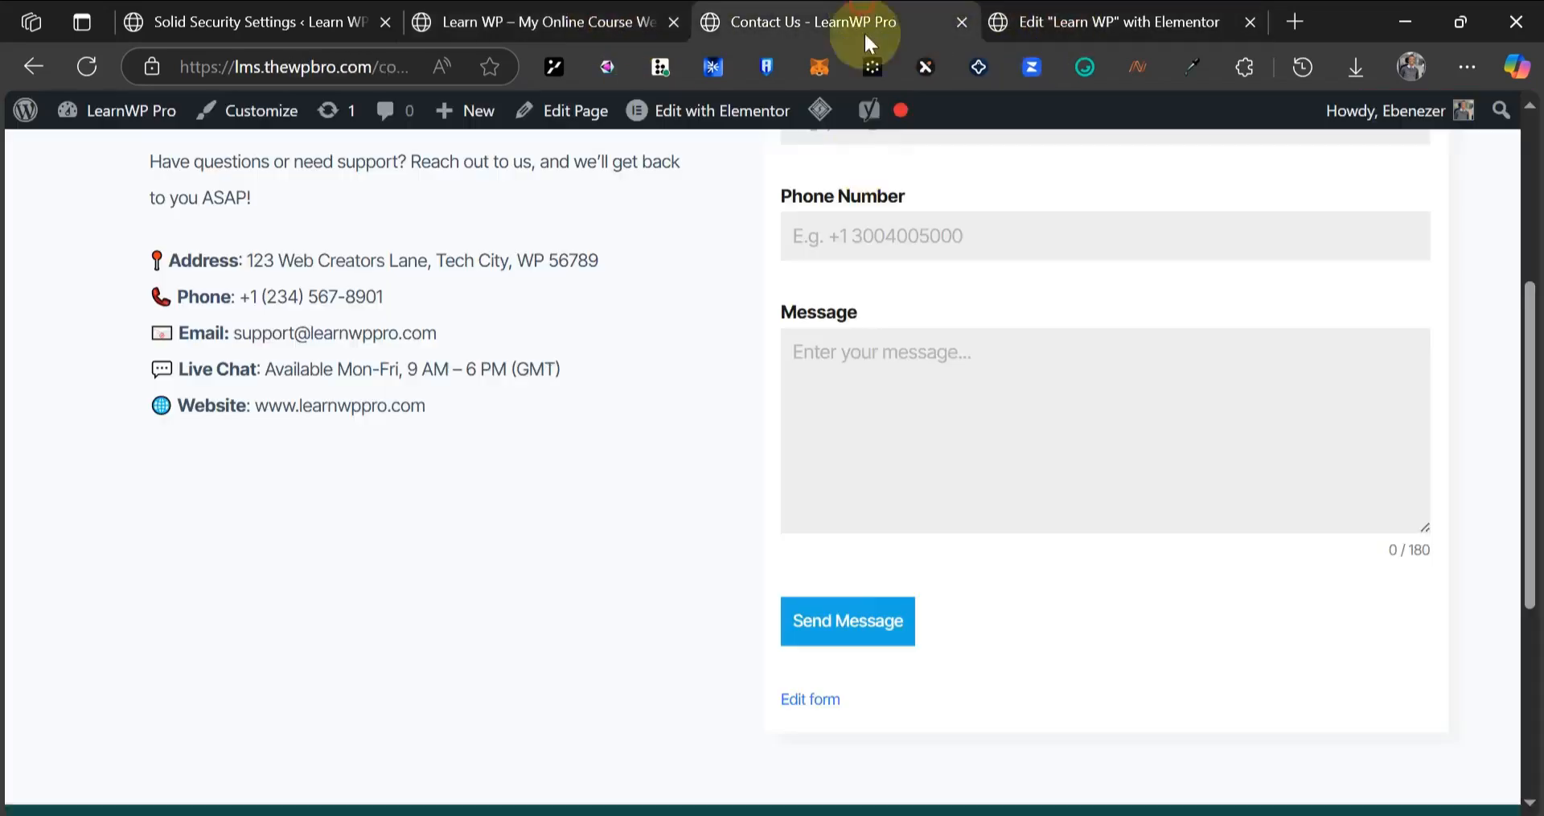
scroll(865, 394, up, 4)
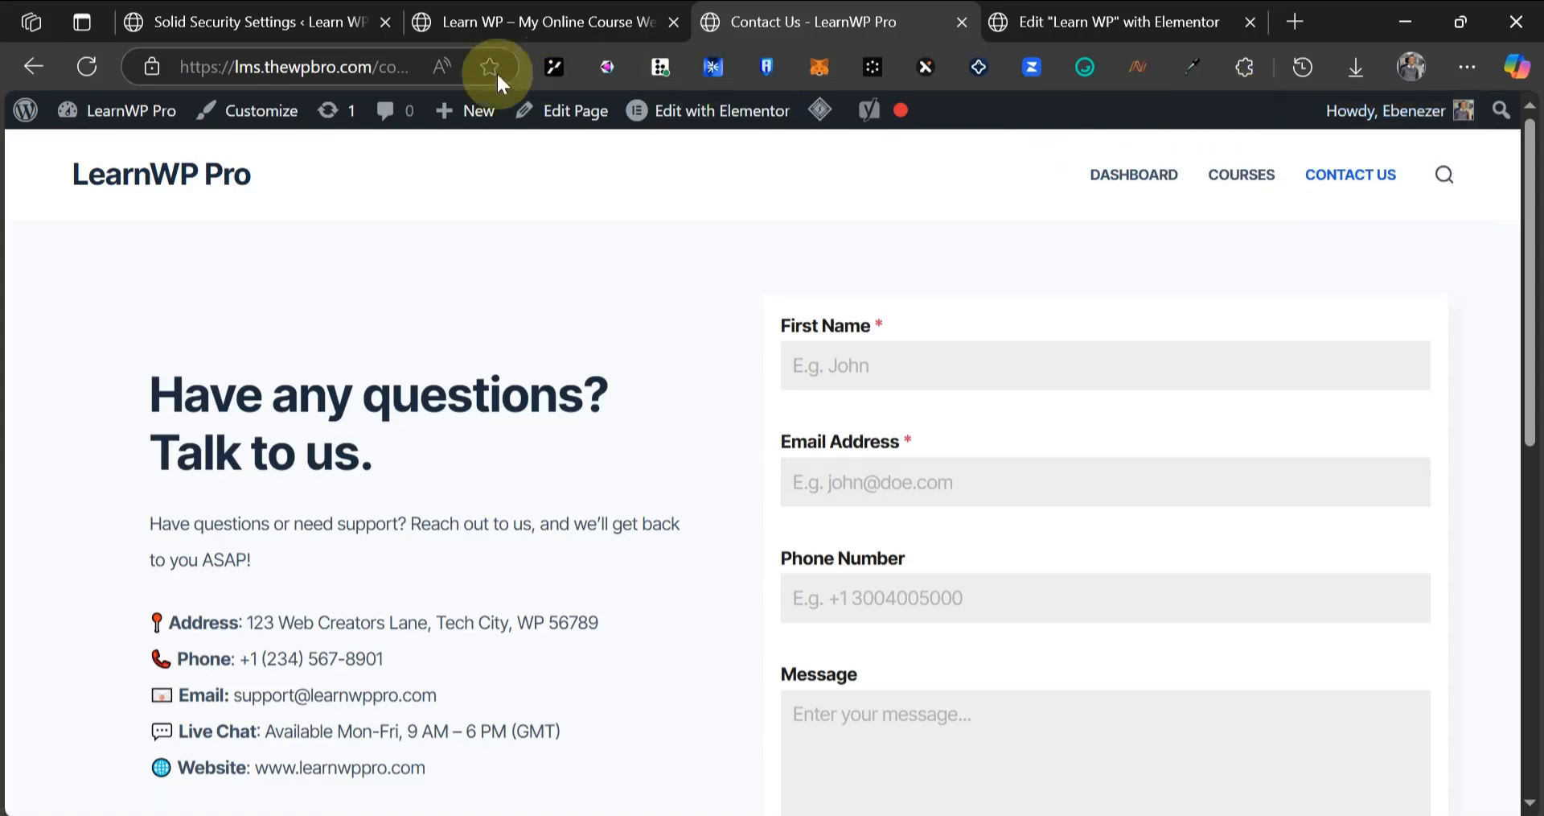
click(330, 62)
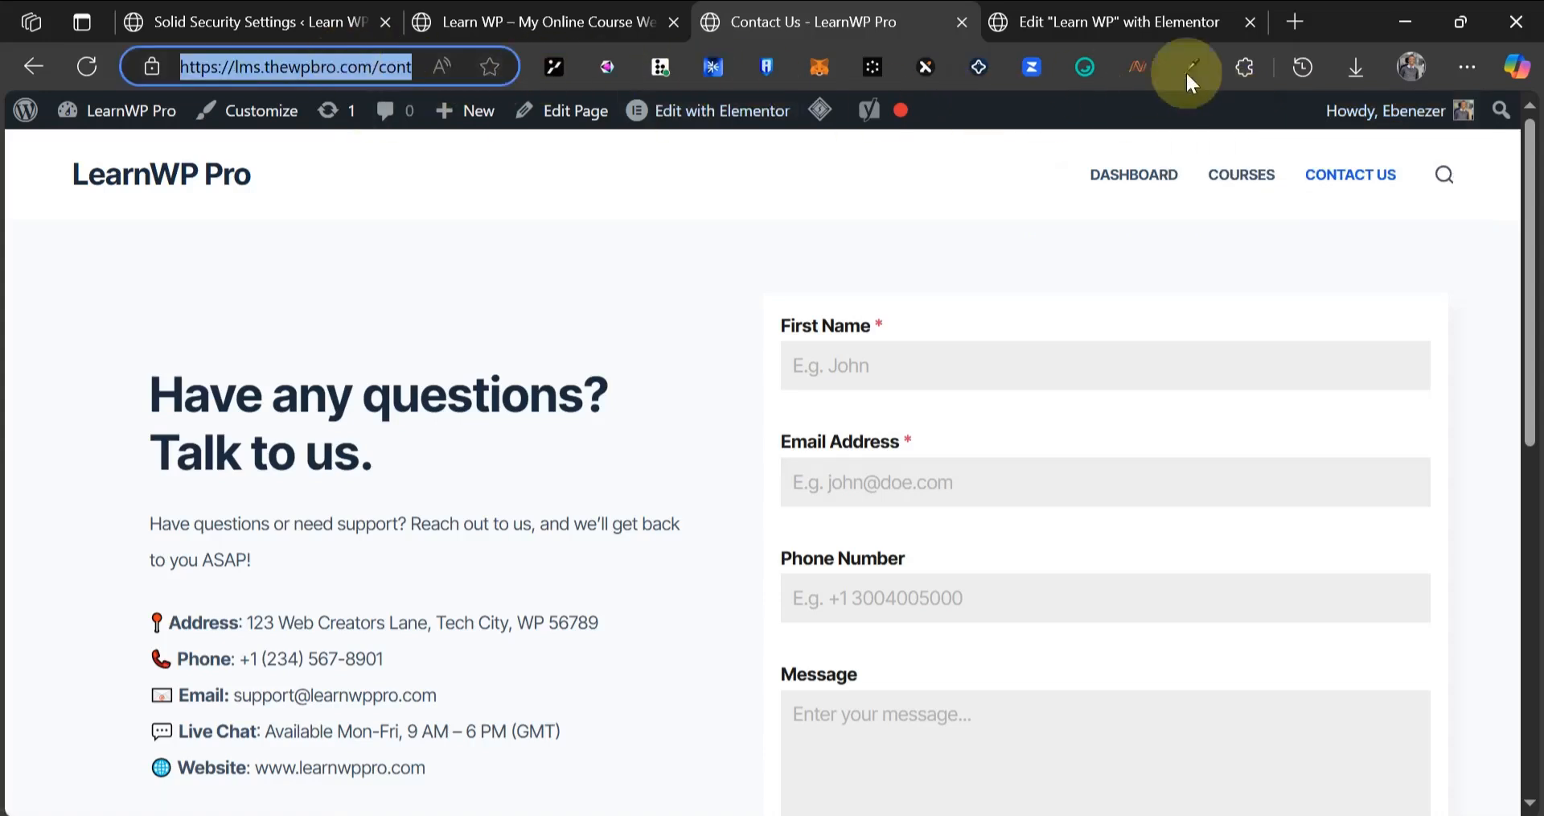
click(1462, 58)
click(1148, 196)
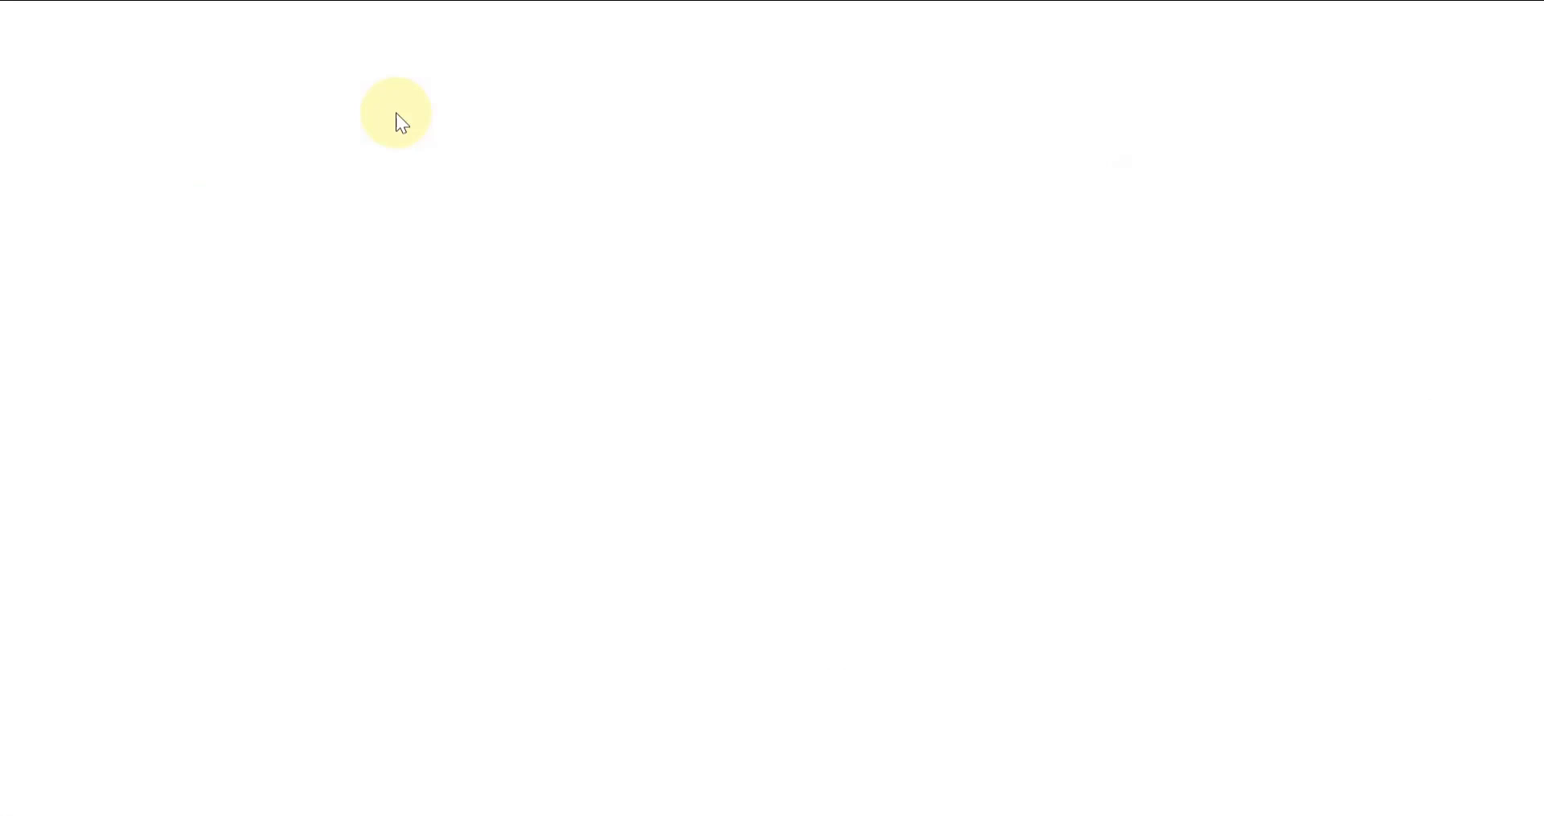
text(https://lms.thewpbro.com/contact-us/)
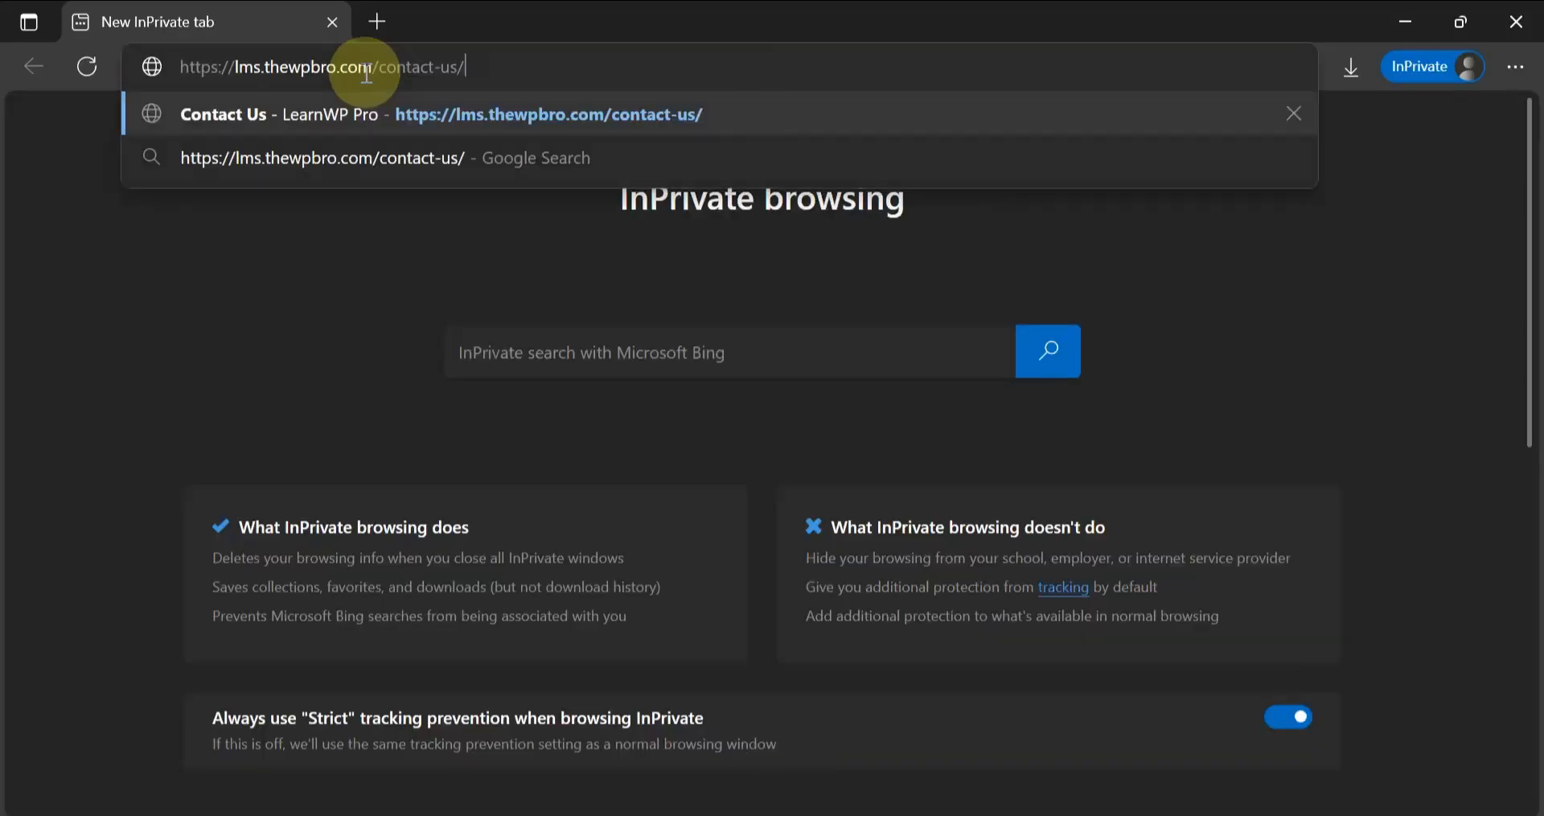
key(Return)
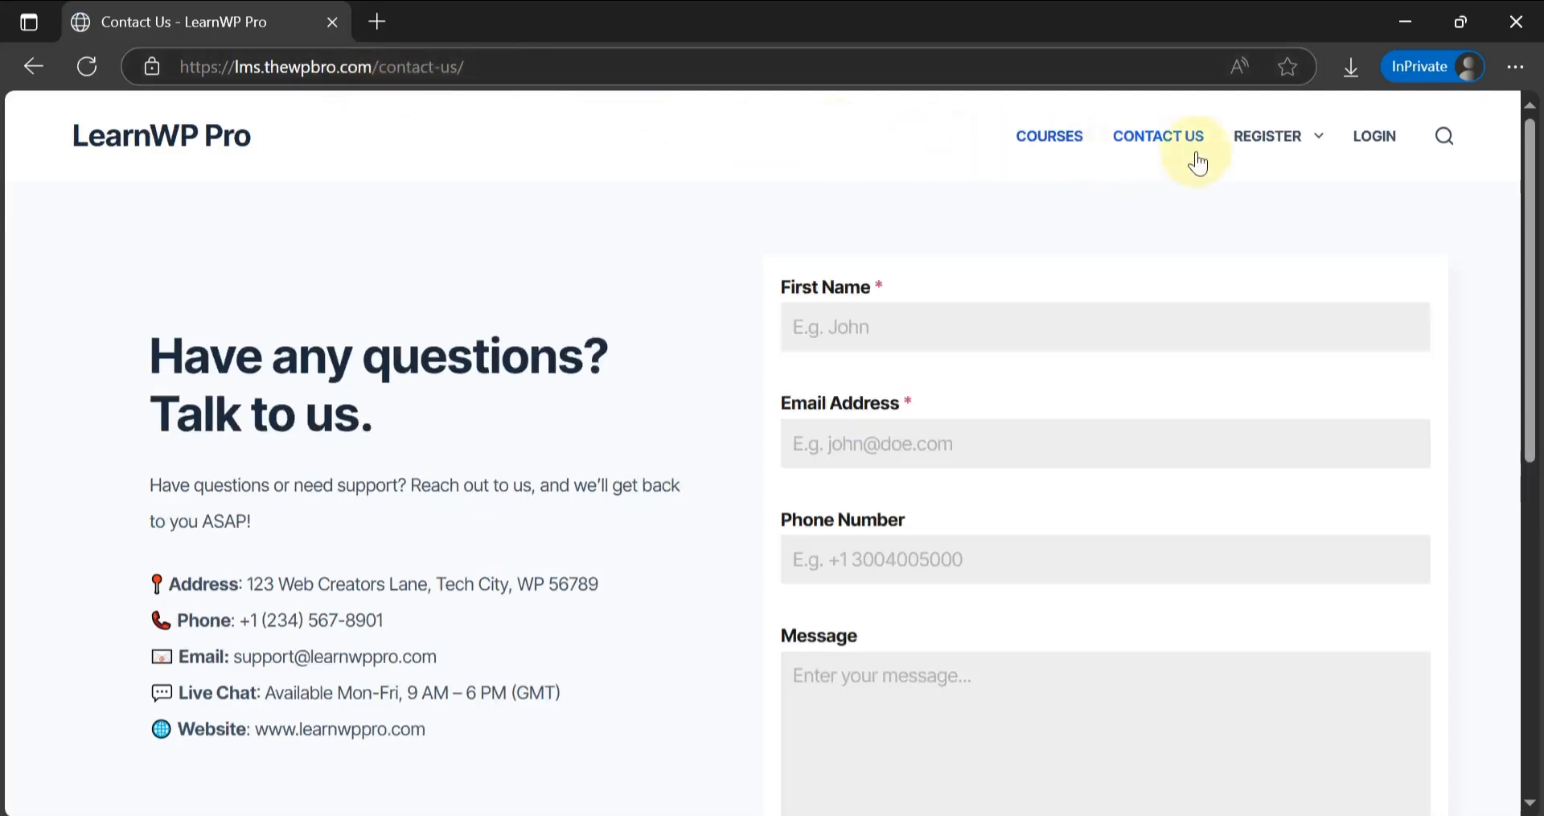
mouse_move(1285, 143)
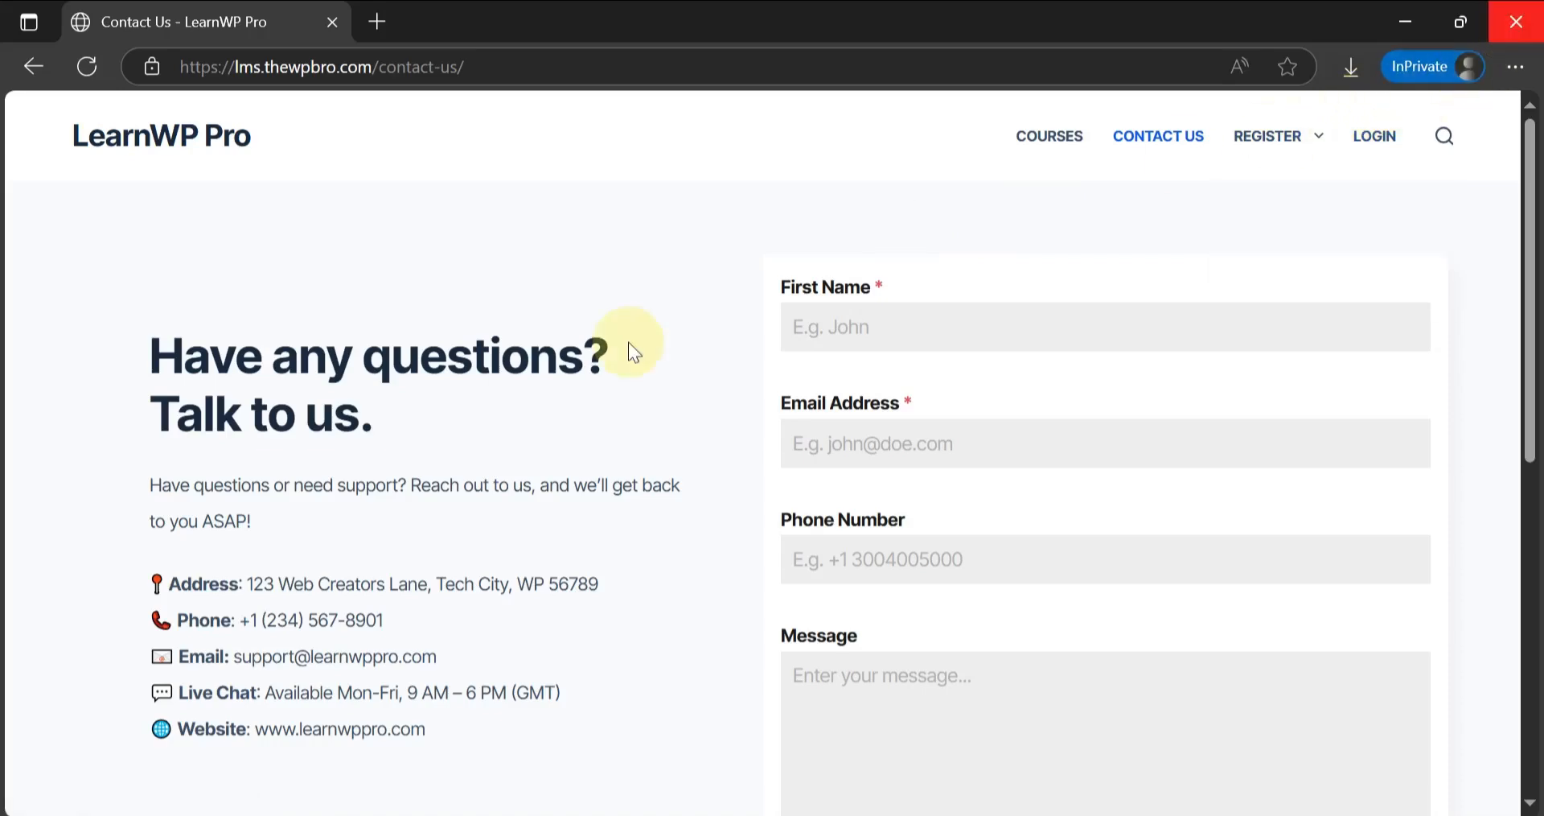
- Return to the Learn WP admin window and open the site's navigation menu editor
key(alt+Tab)
click(234, 22)
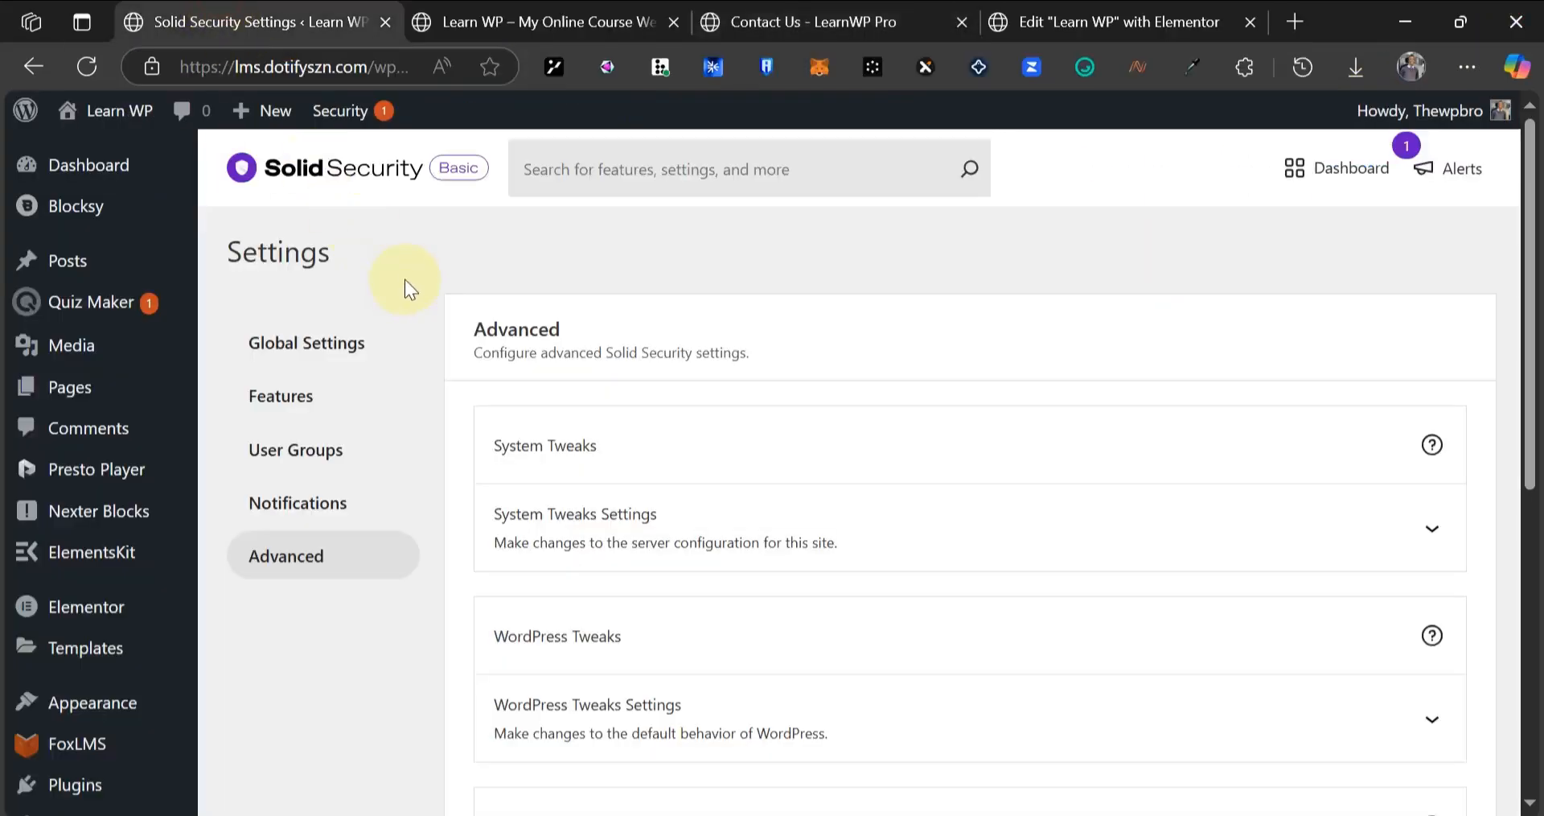
scroll(172, 543, down, 2)
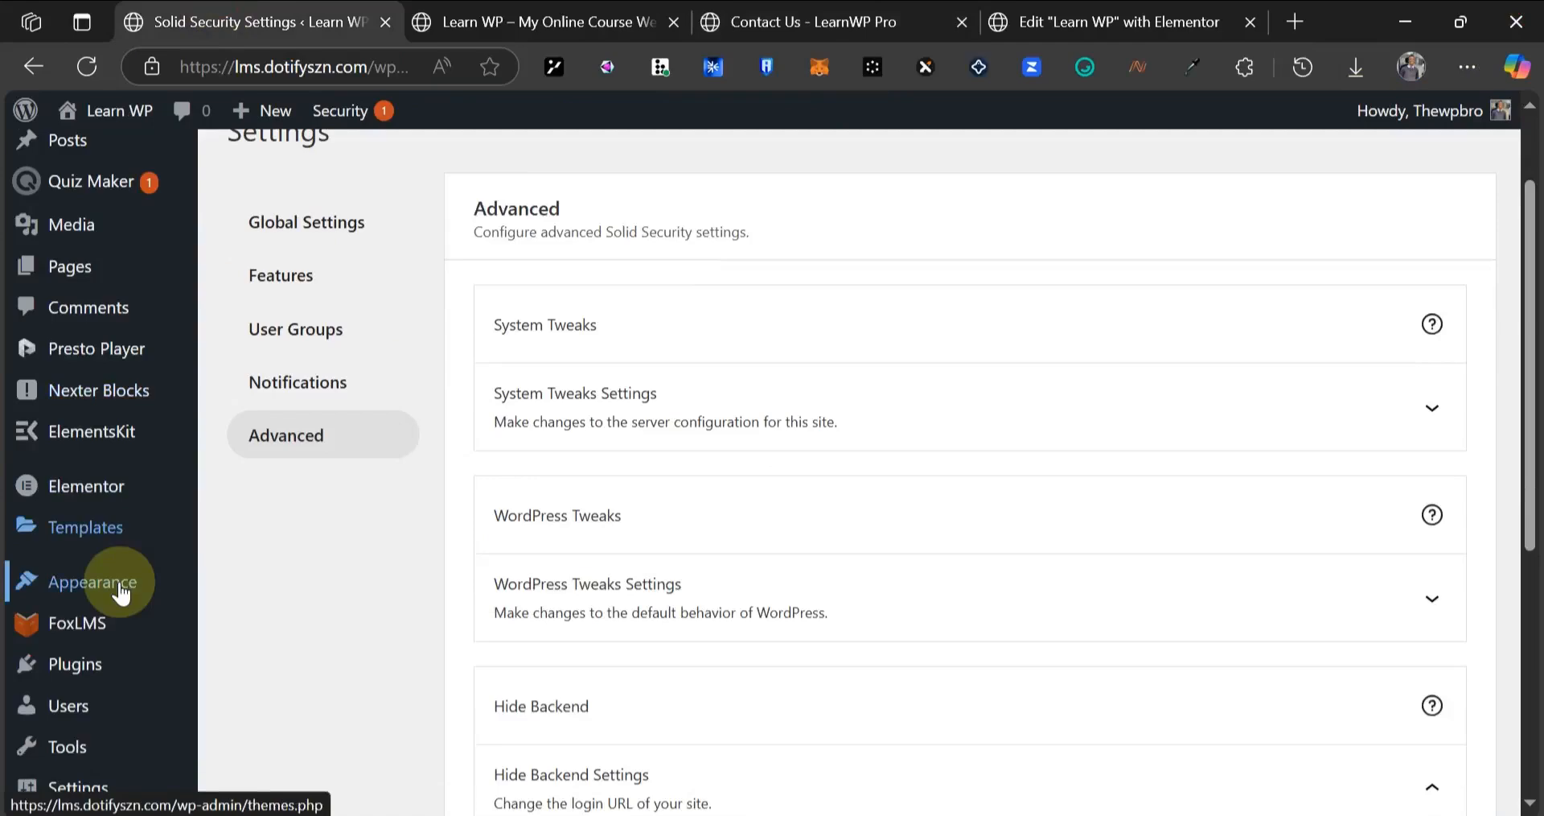
mouse_move(121, 594)
click(274, 740)
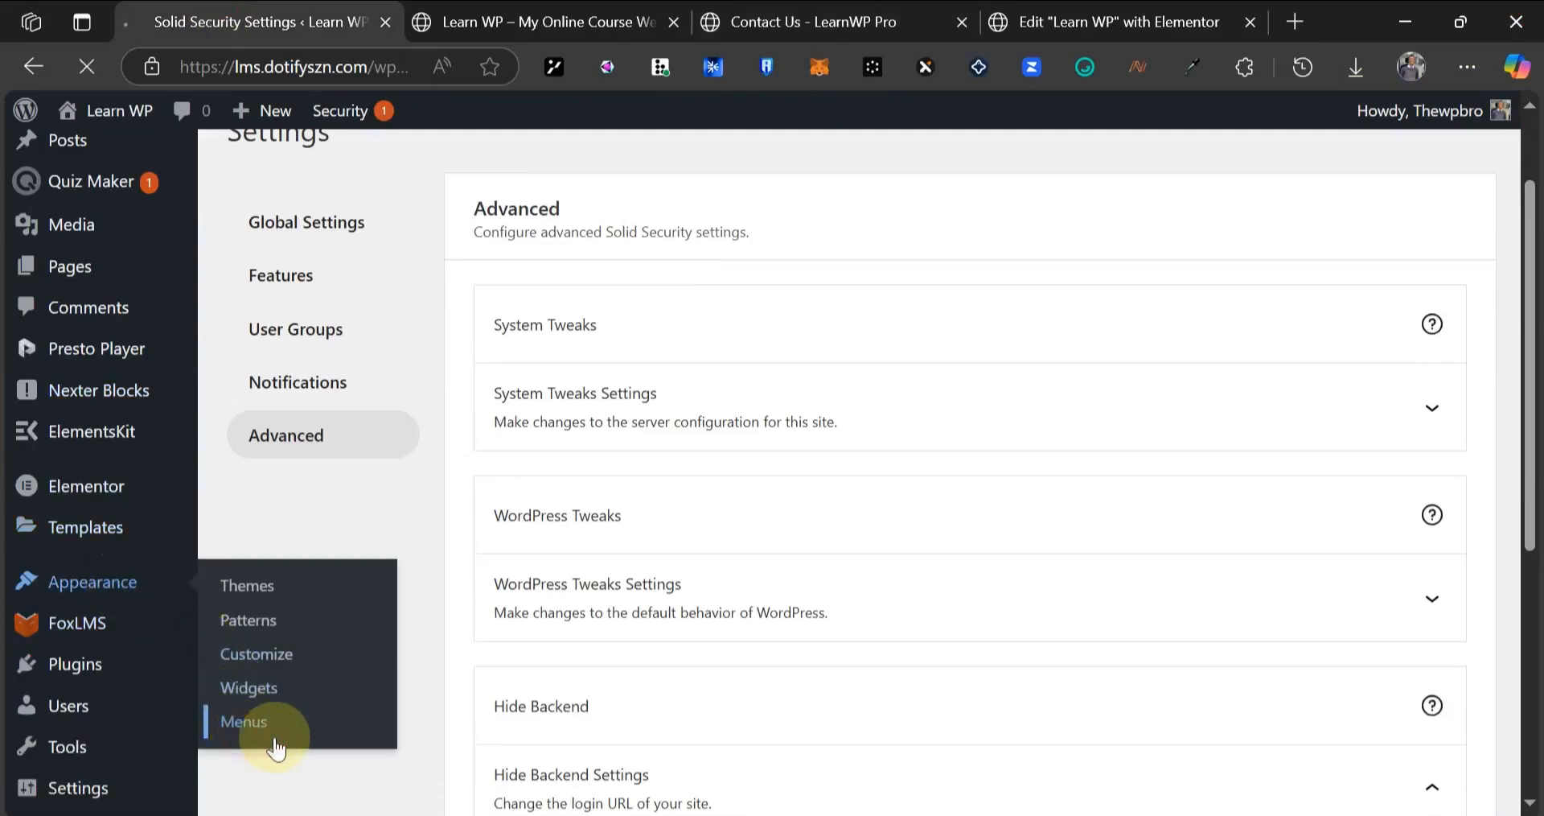
- Create a new navigation menu named Primary
scroll(748, 281, down, 5)
scroll(764, 349, up, 2)
click(772, 361)
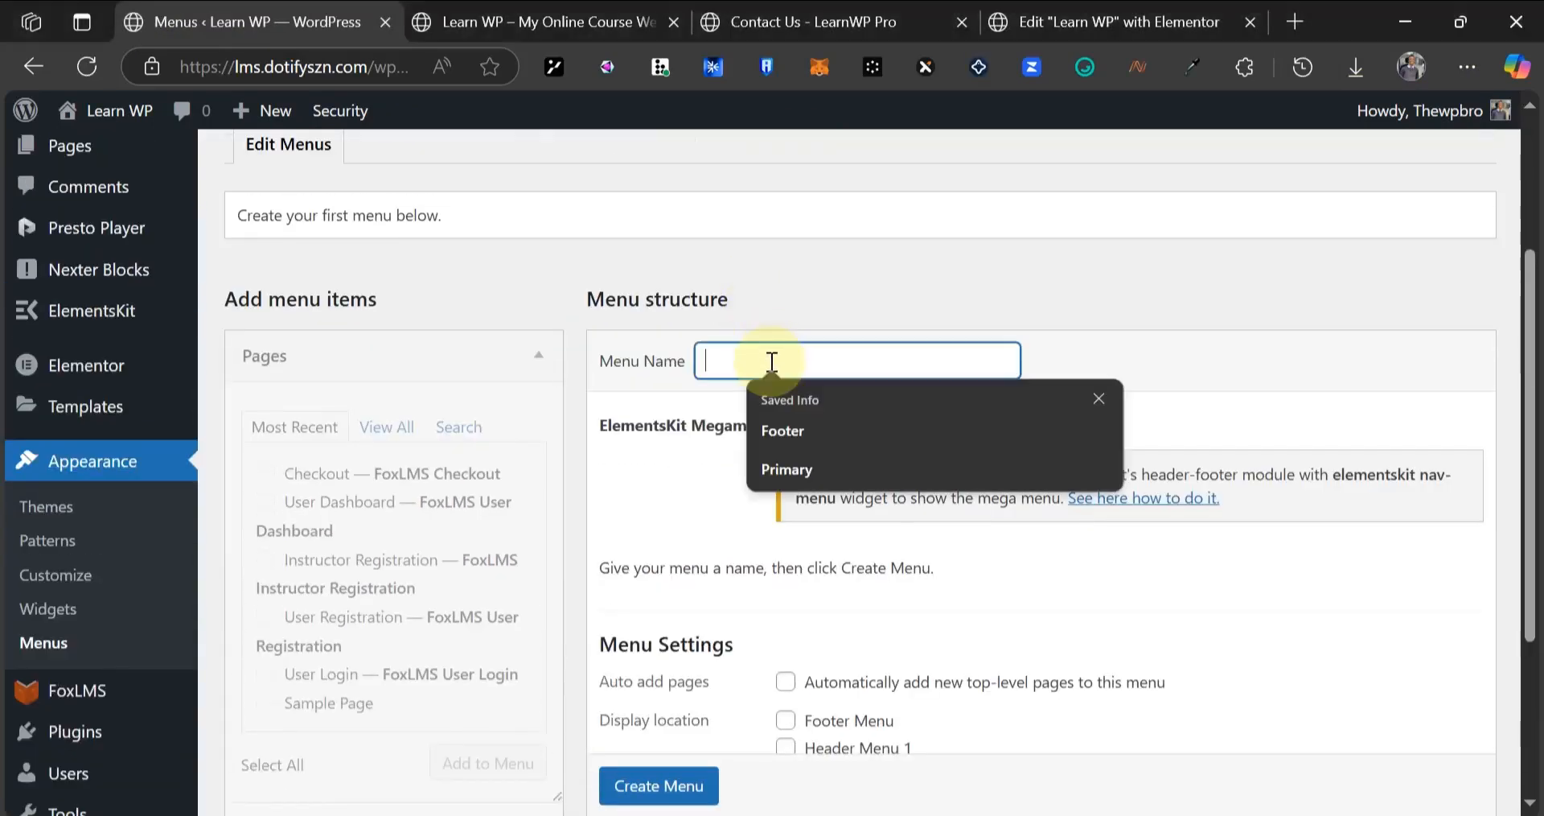
click(787, 469)
scroll(924, 354, down, 3)
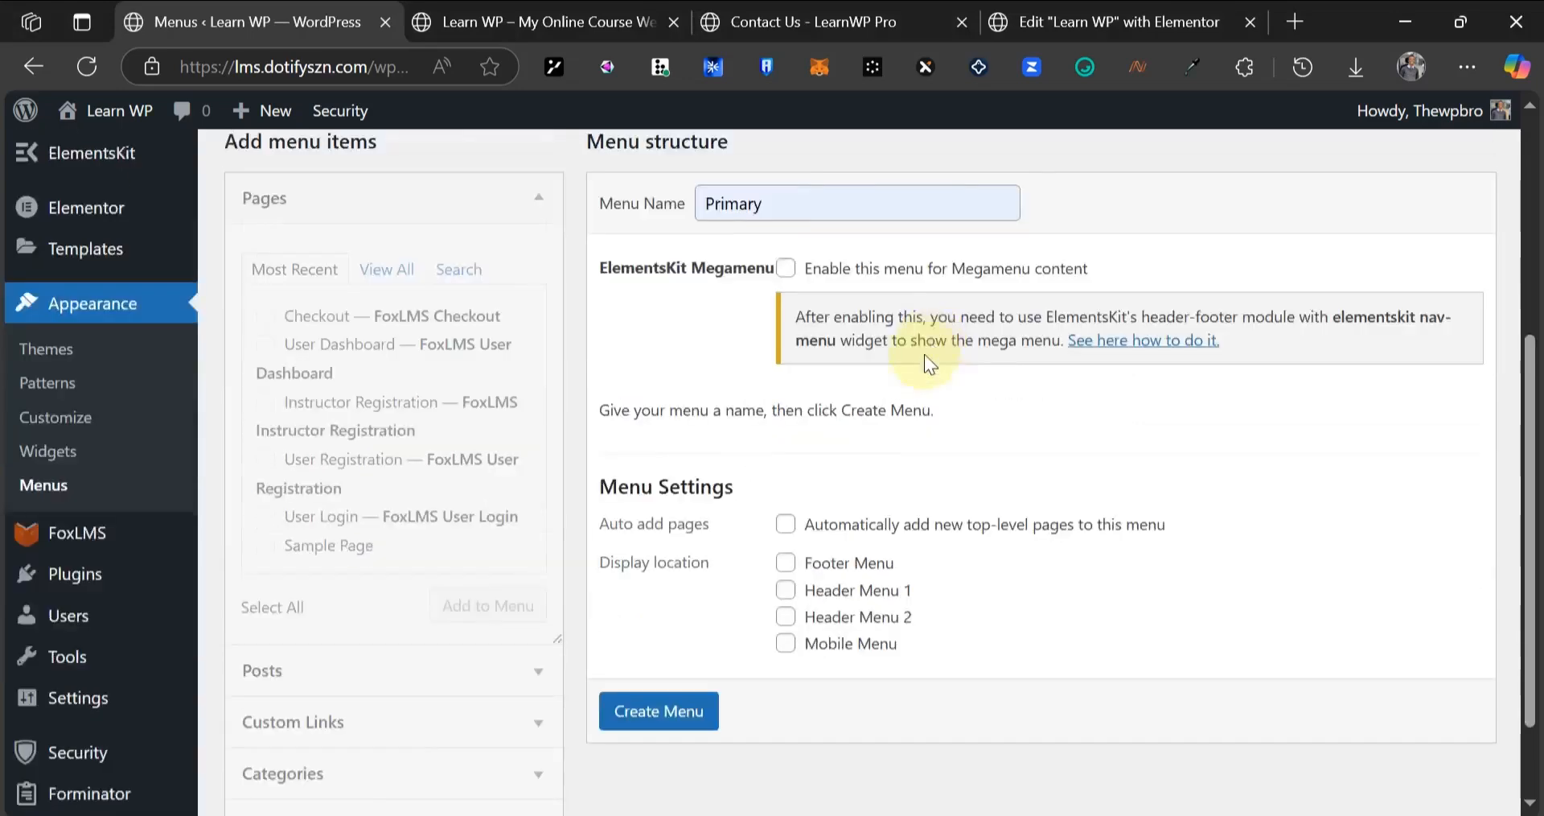
click(694, 581)
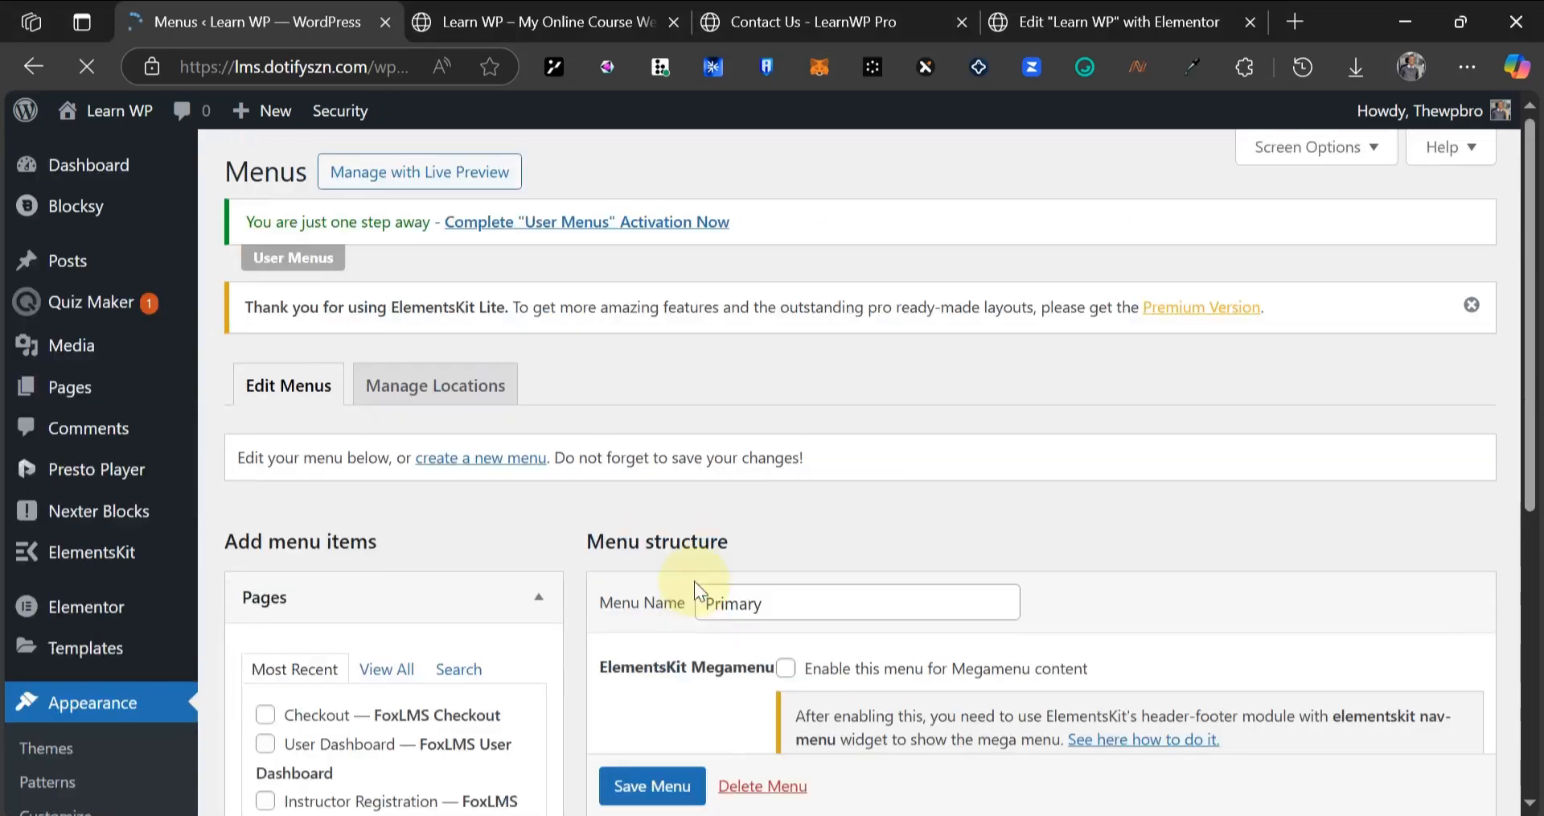
- Add the User Dashboard, Instructor Registration, User Registration and User Login pages to the Primary menu
scroll(563, 531, down, 4)
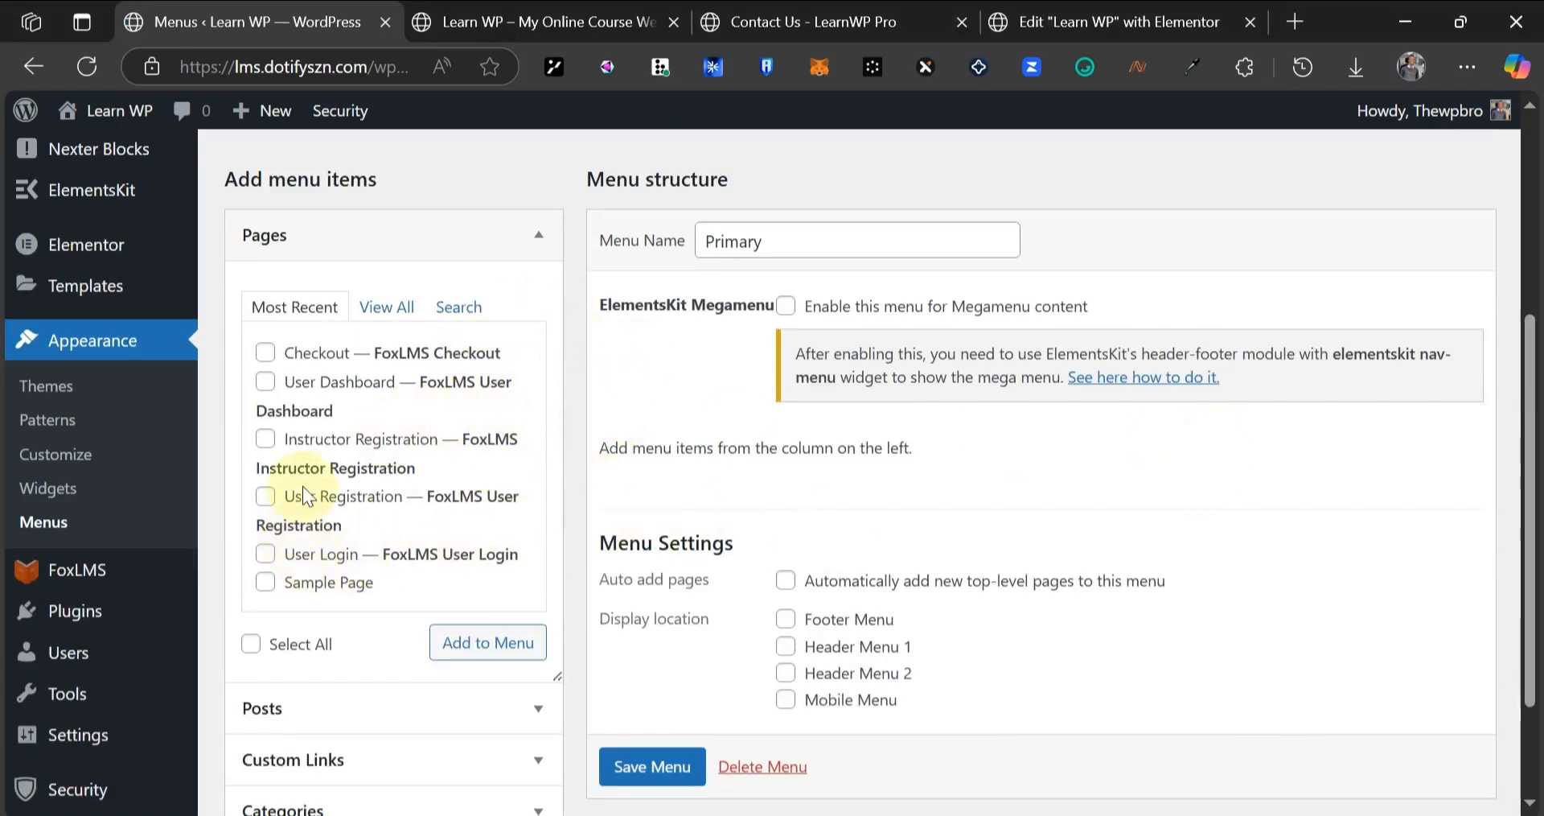
click(265, 383)
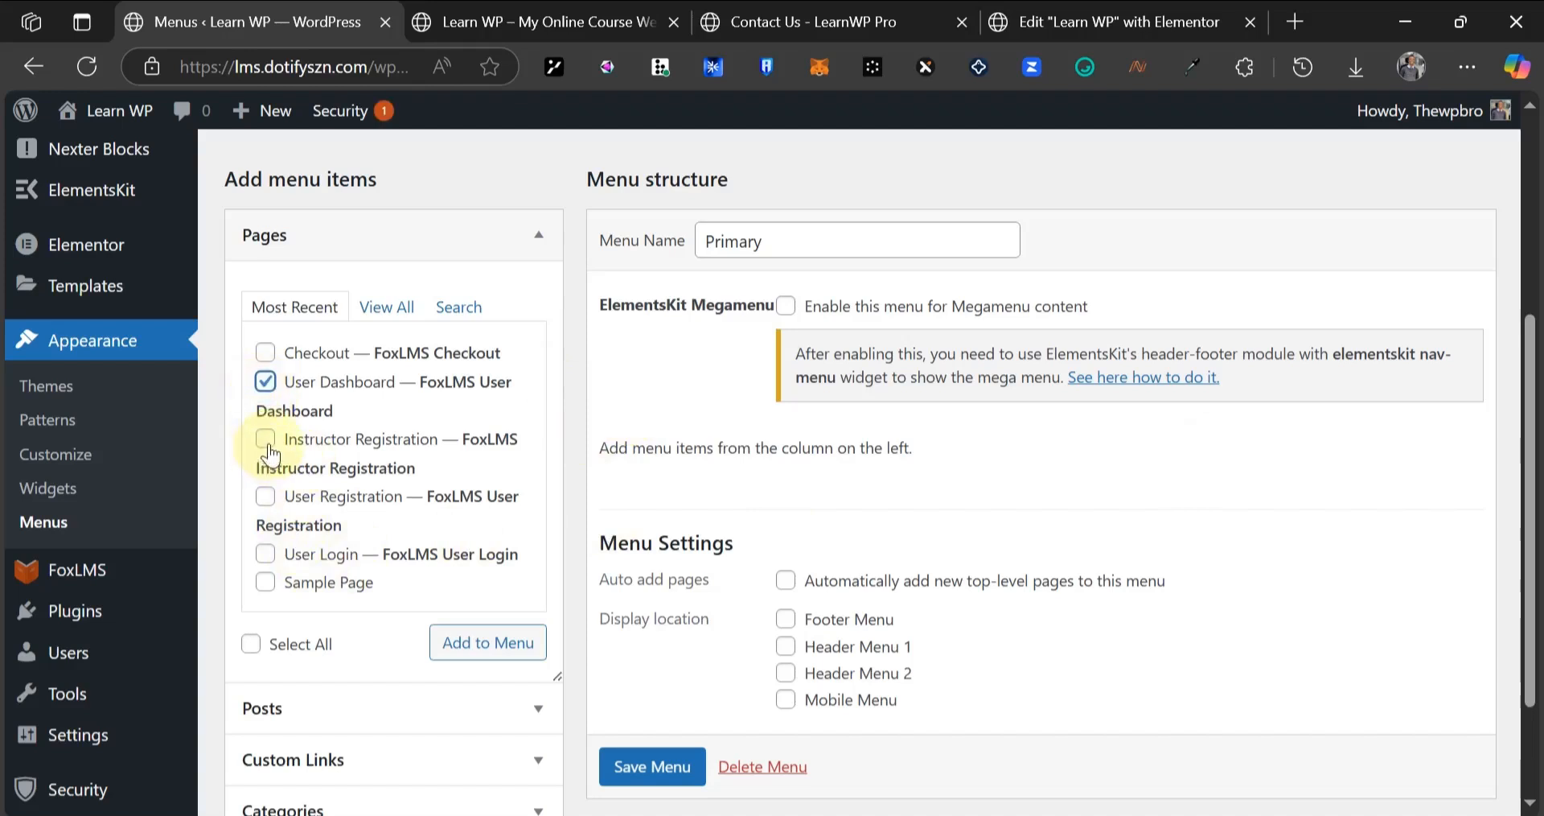
click(267, 443)
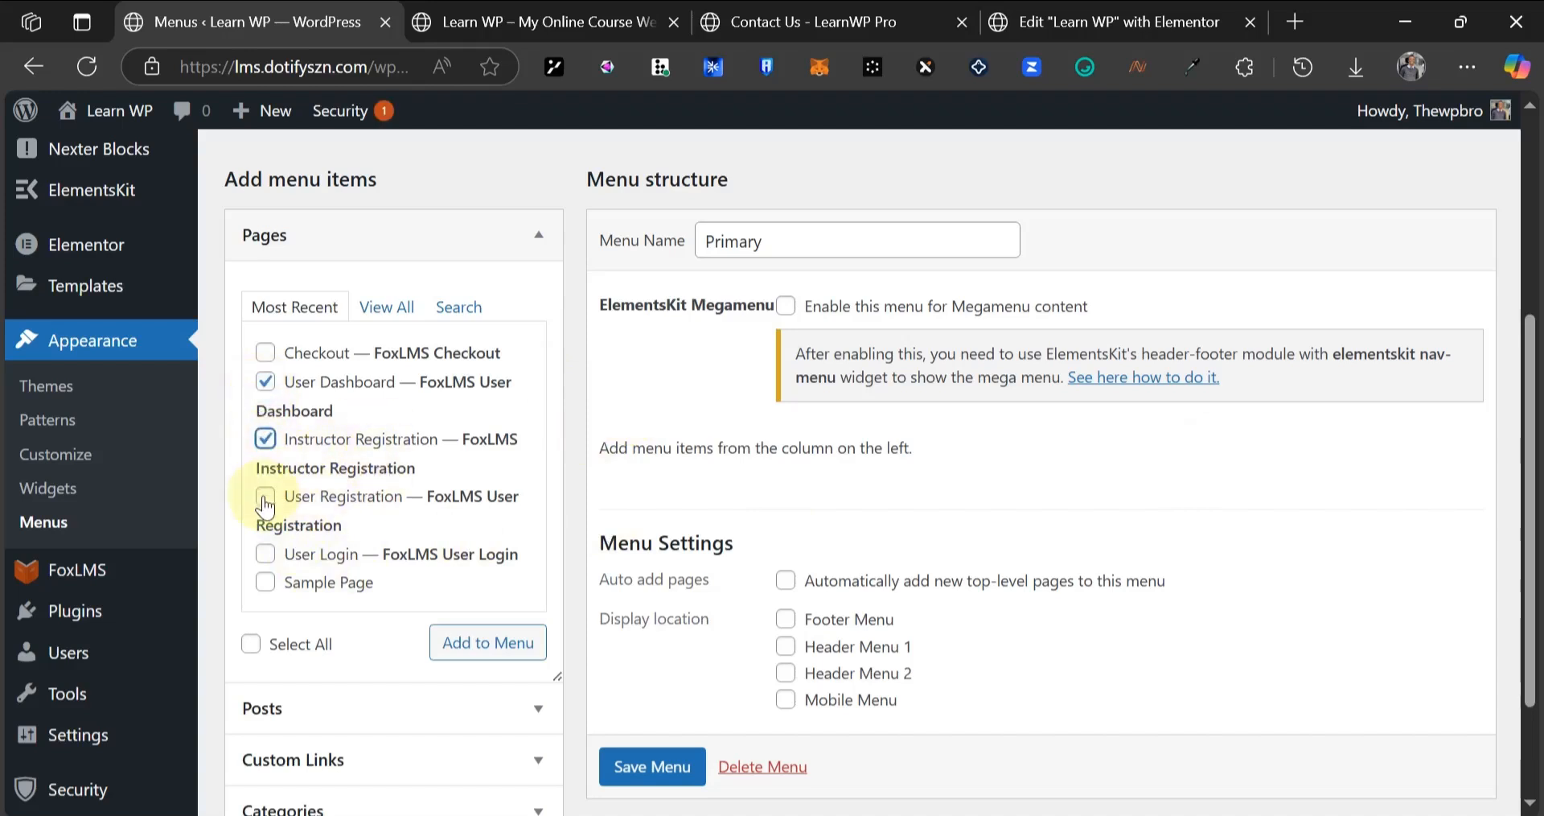
click(265, 499)
click(265, 555)
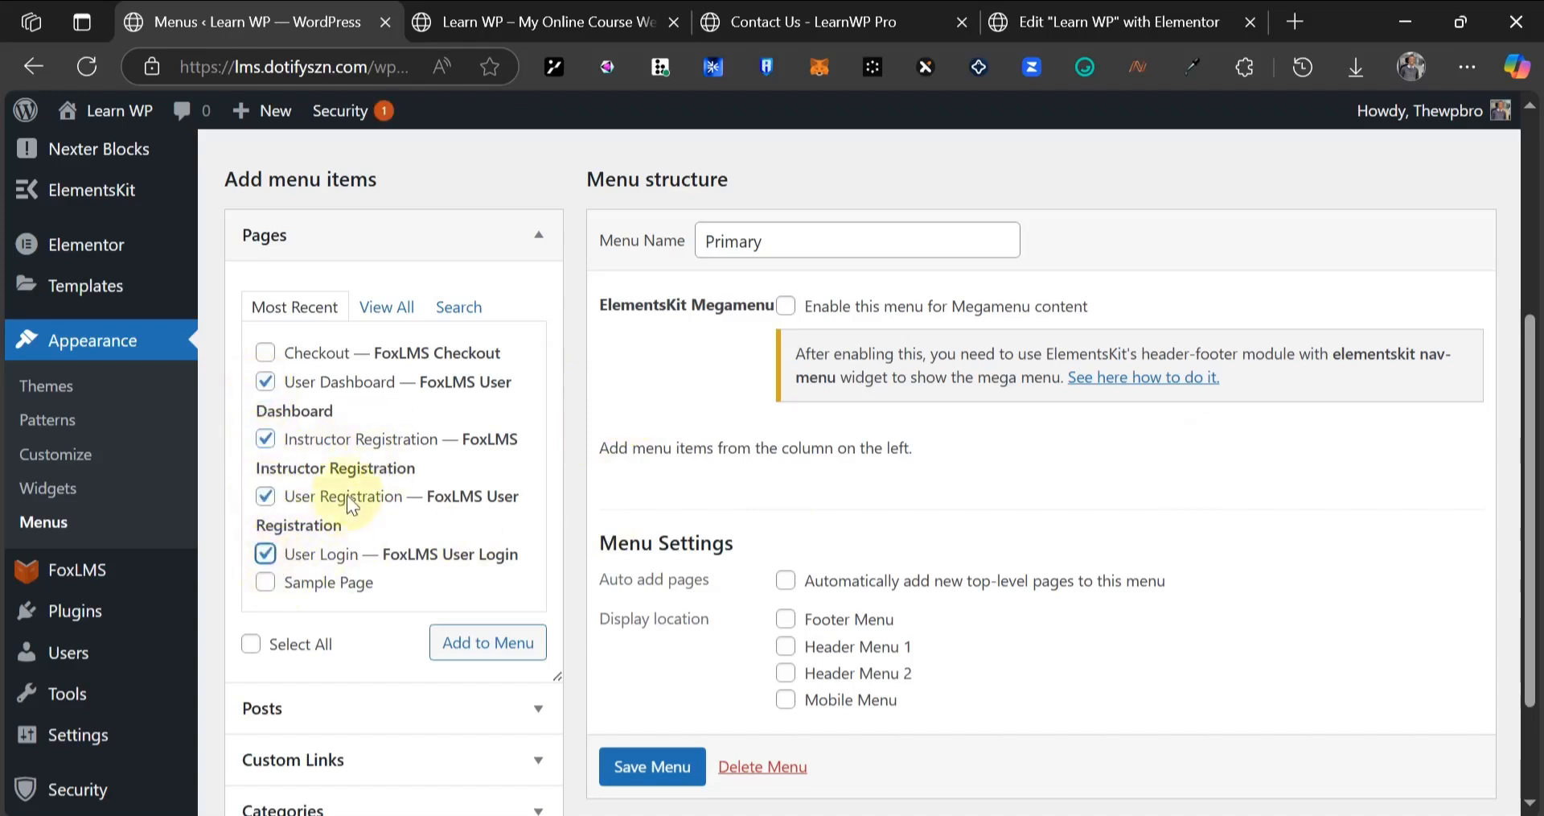
scroll(347, 489, down, 2)
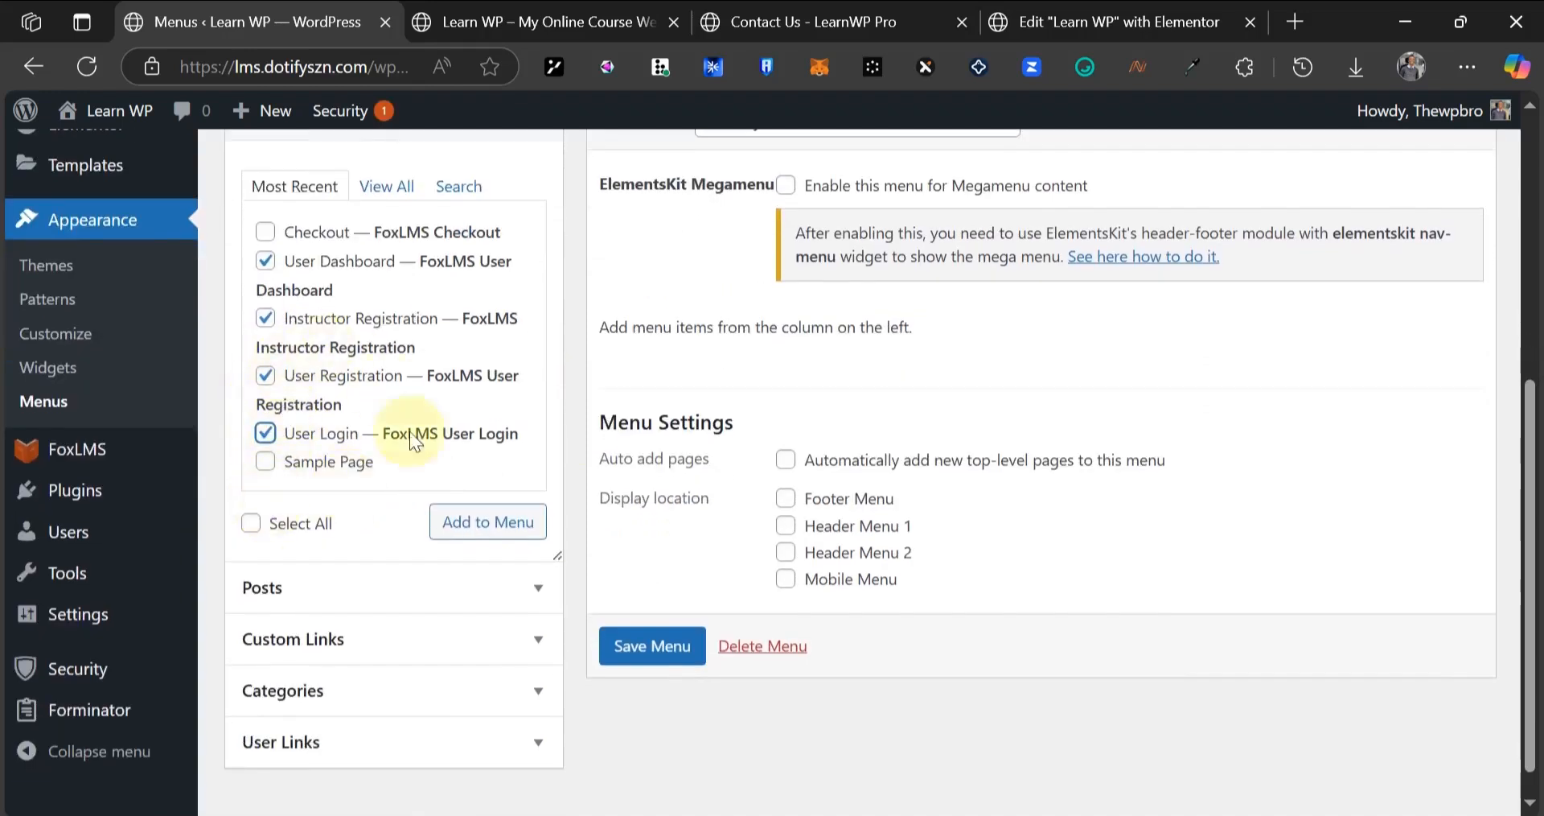
click(450, 523)
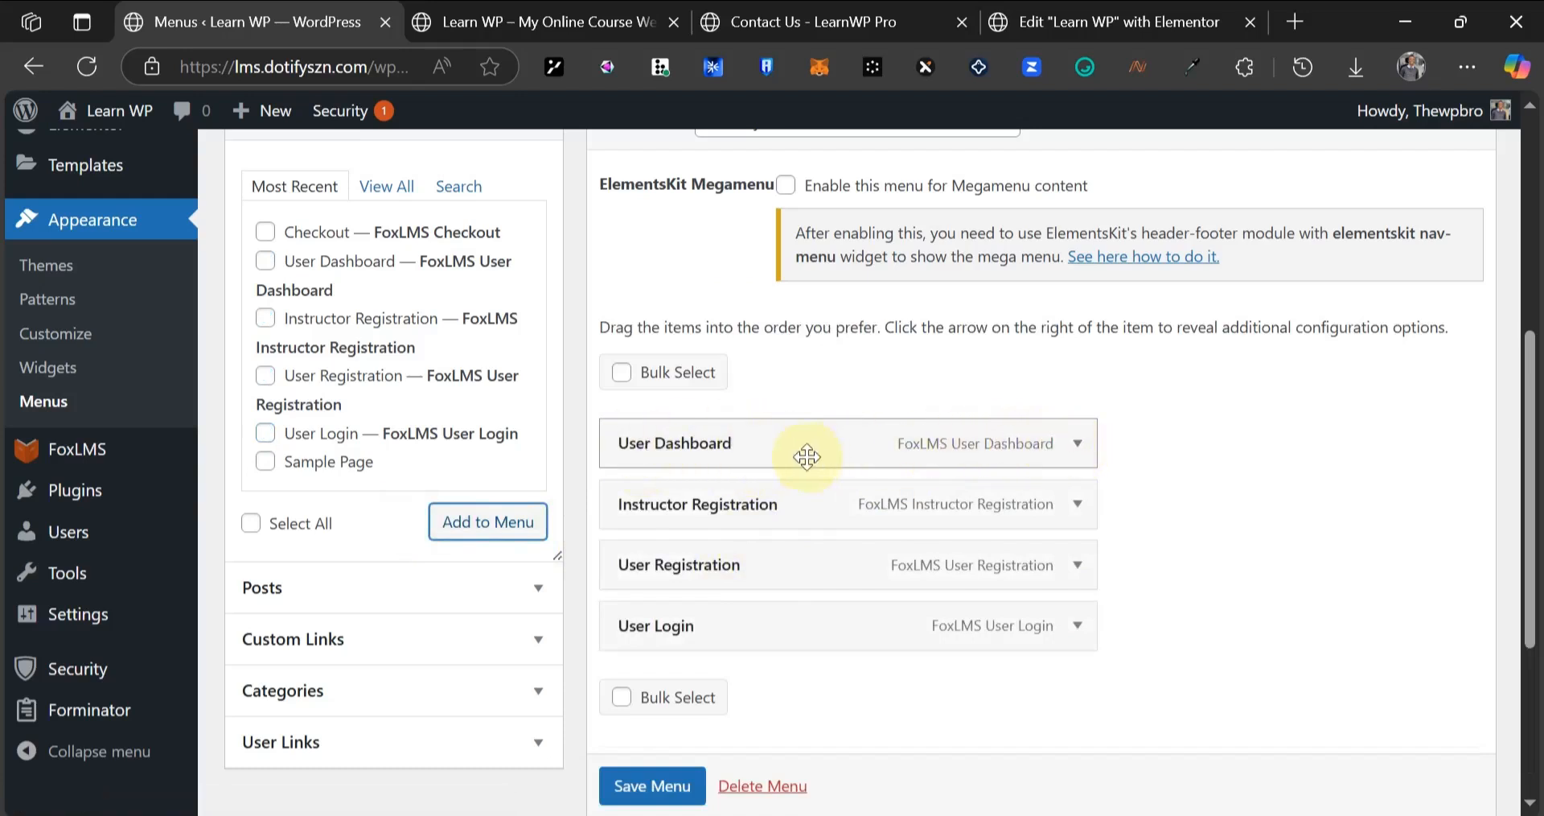
- Make the User Dashboard menu item visible only to Logged In Users, leaving all role restrictions unselected
click(1079, 444)
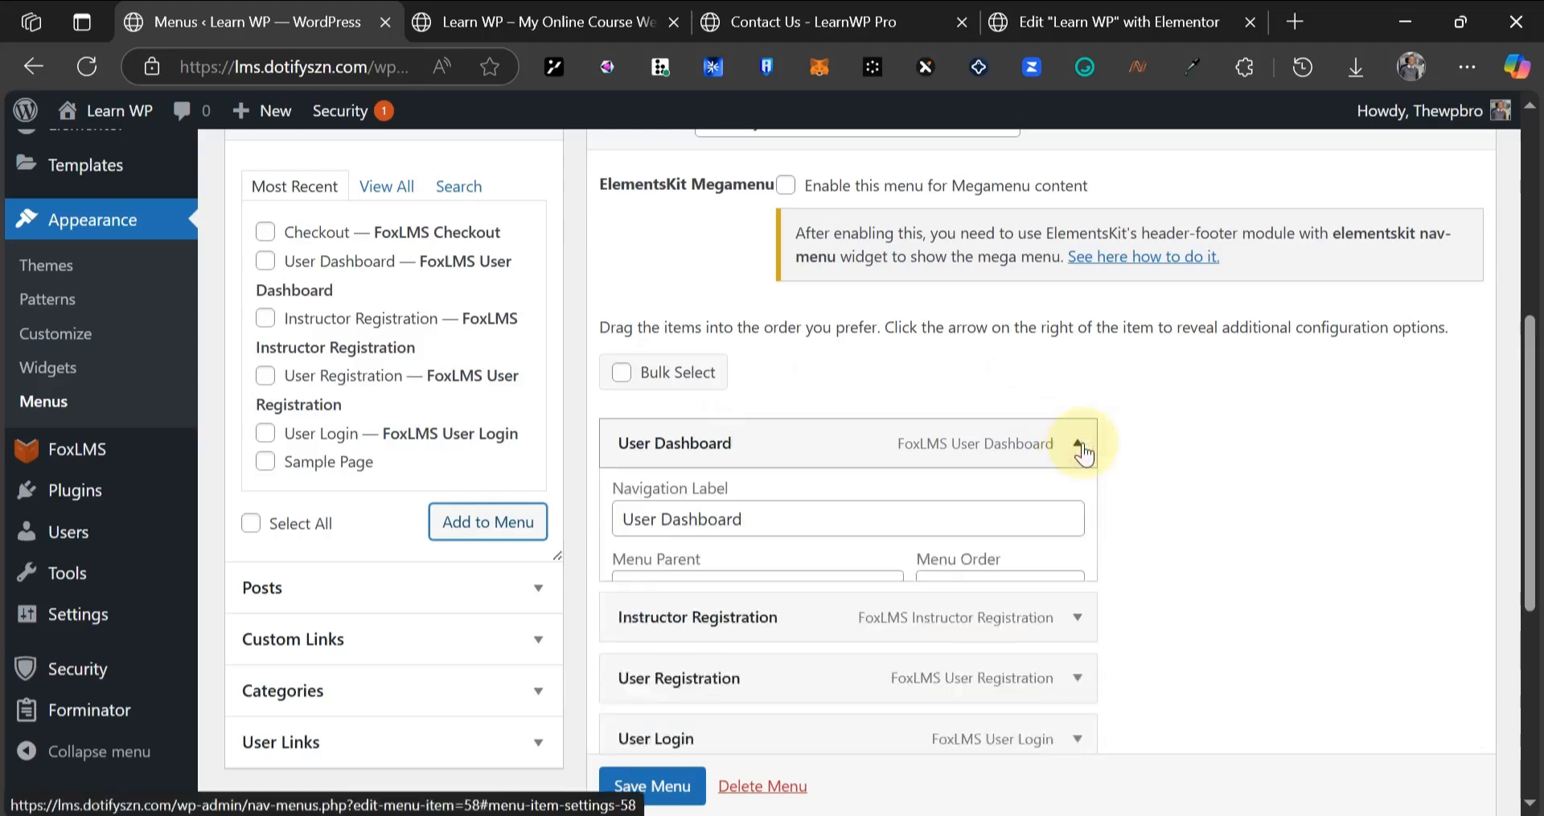
scroll(1126, 499, down, 1)
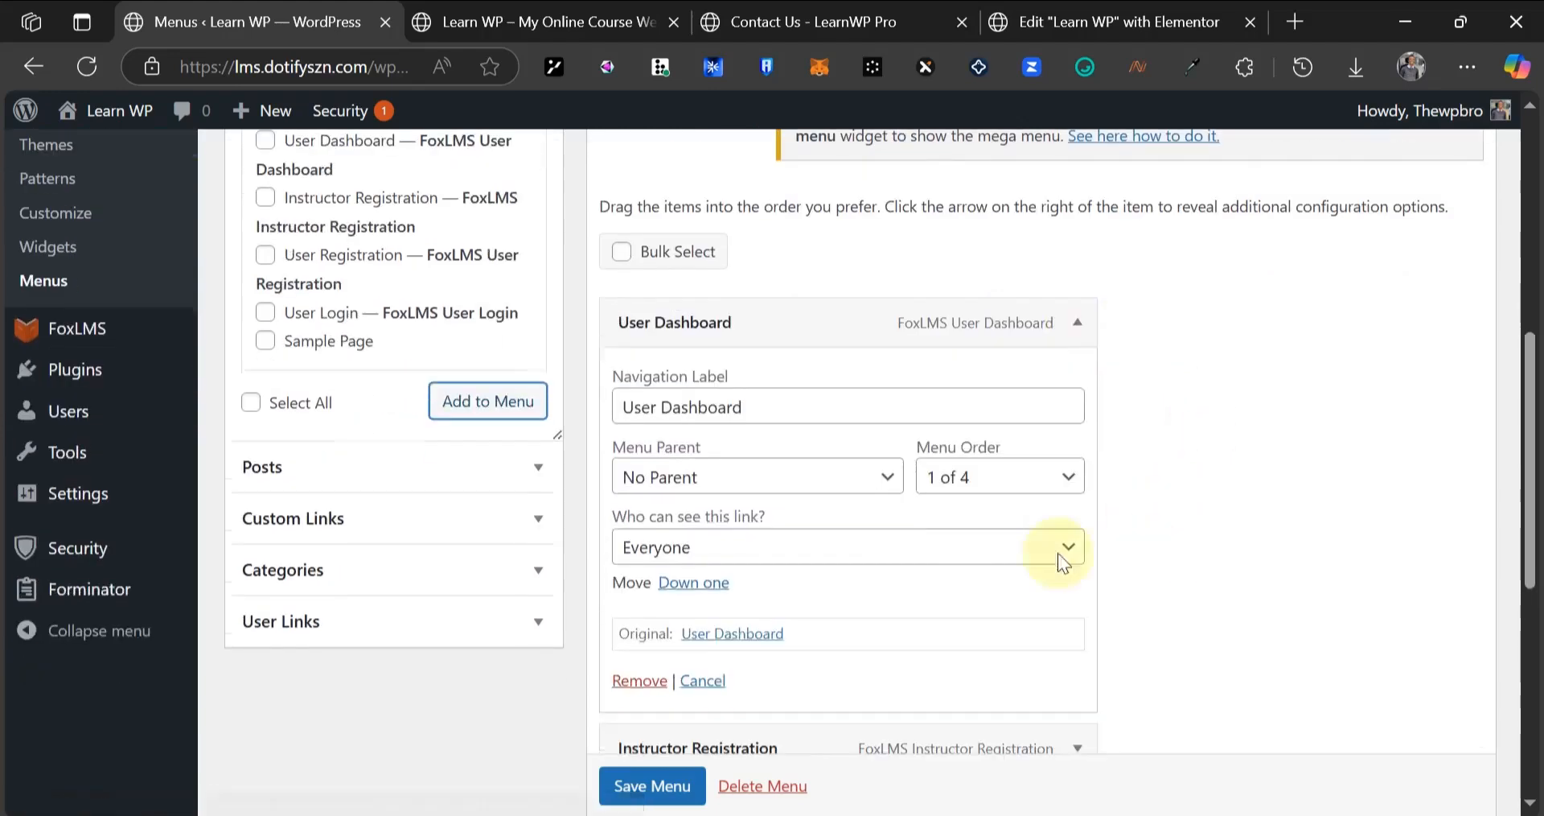
click(613, 525)
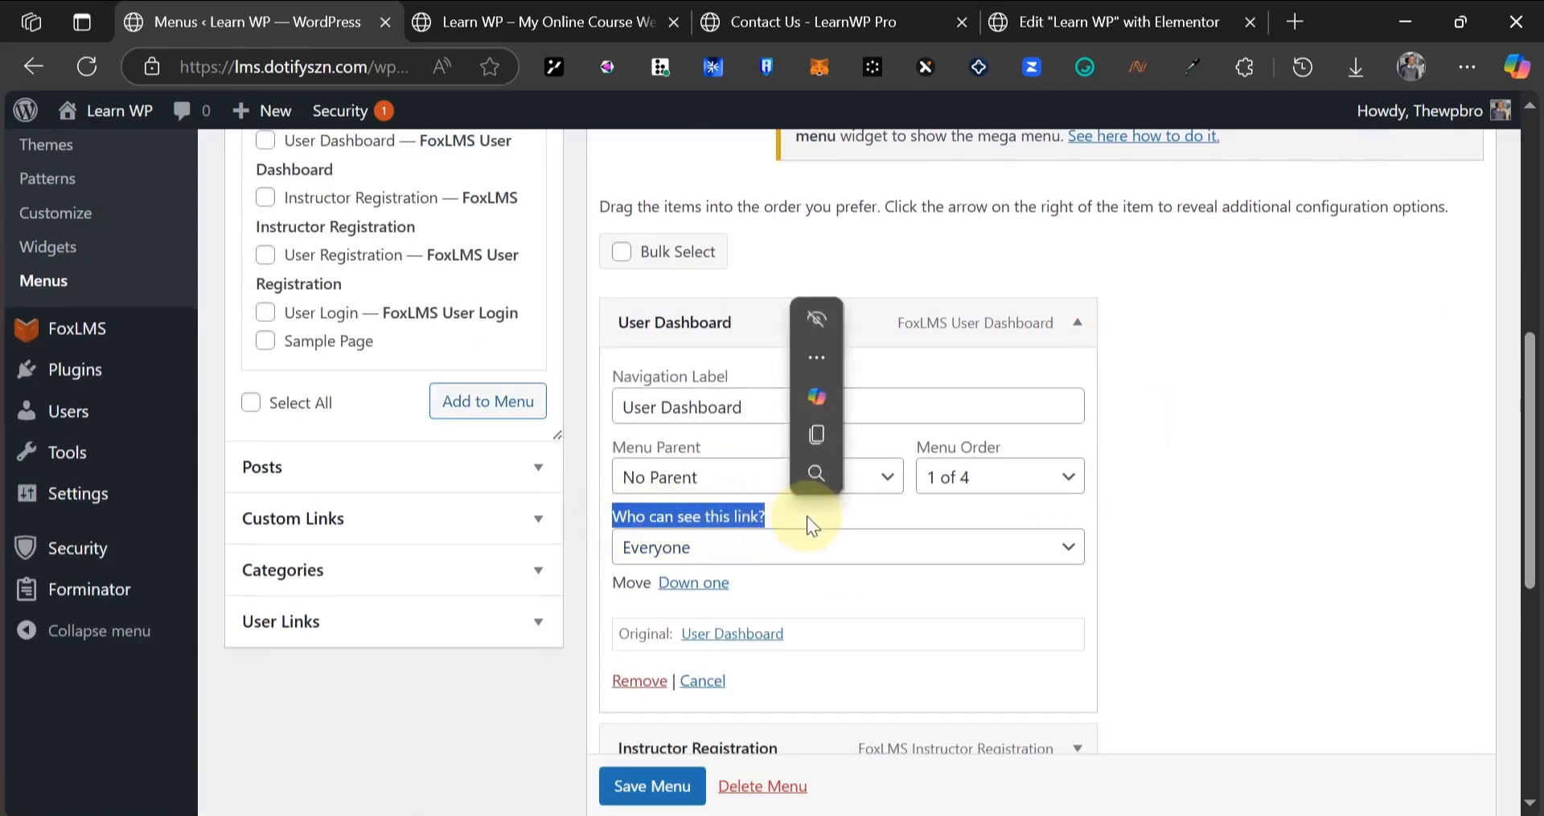
click(761, 553)
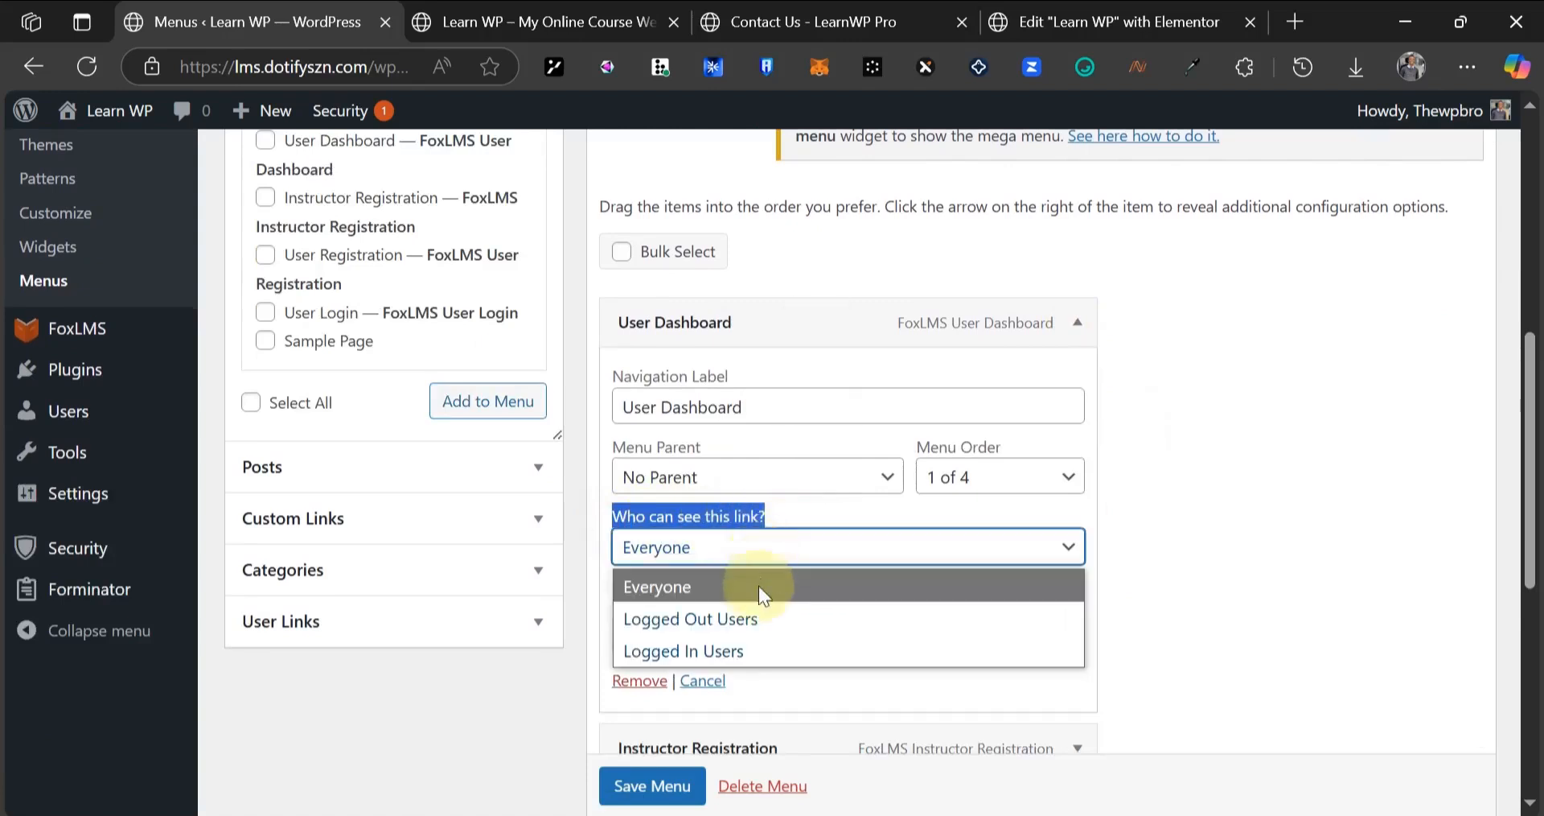
click(707, 651)
click(1181, 507)
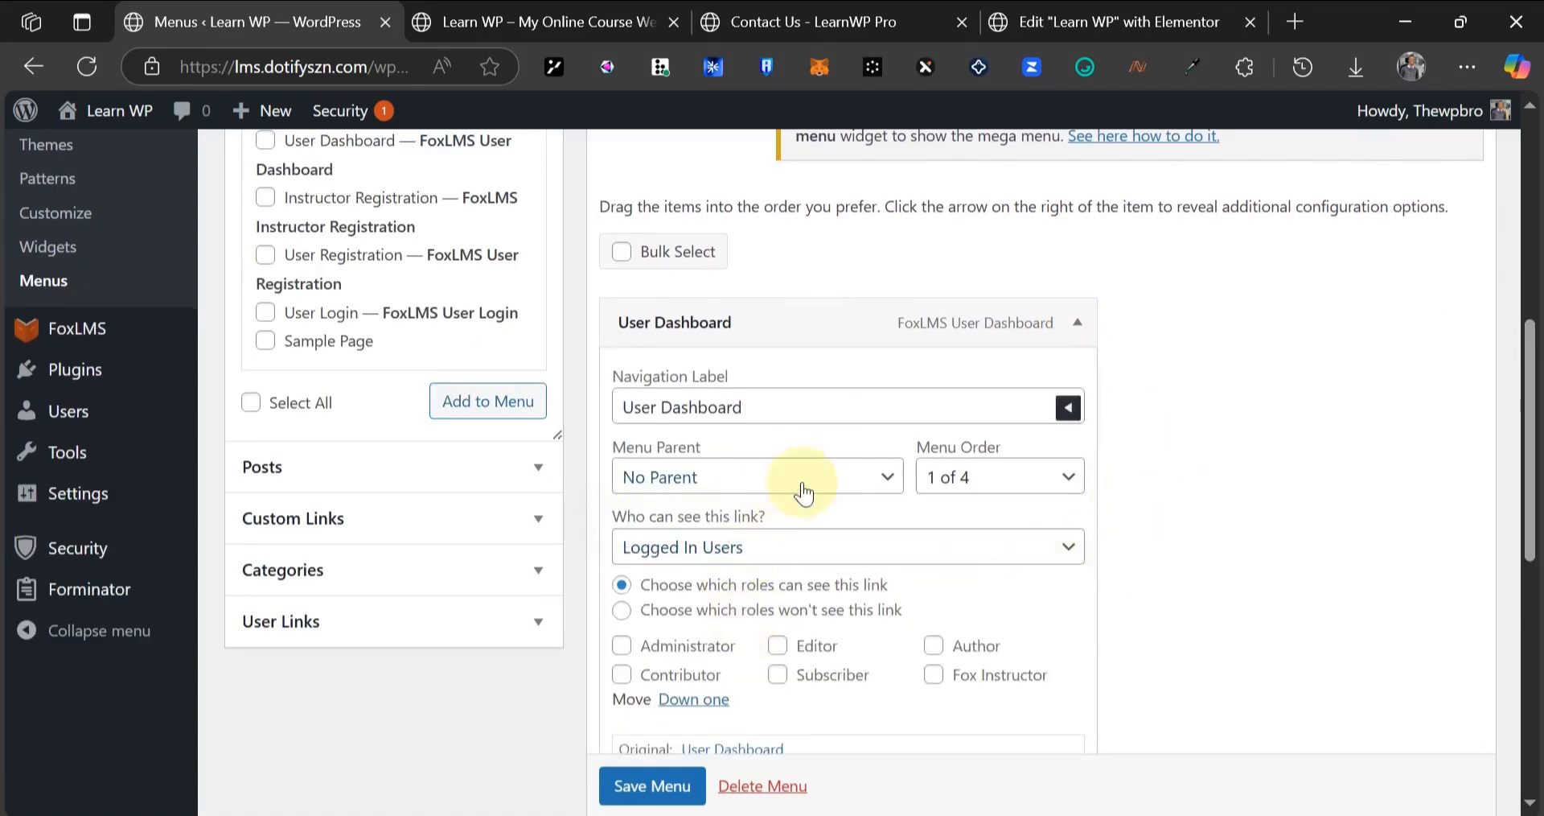
scroll(792, 482, down, 3)
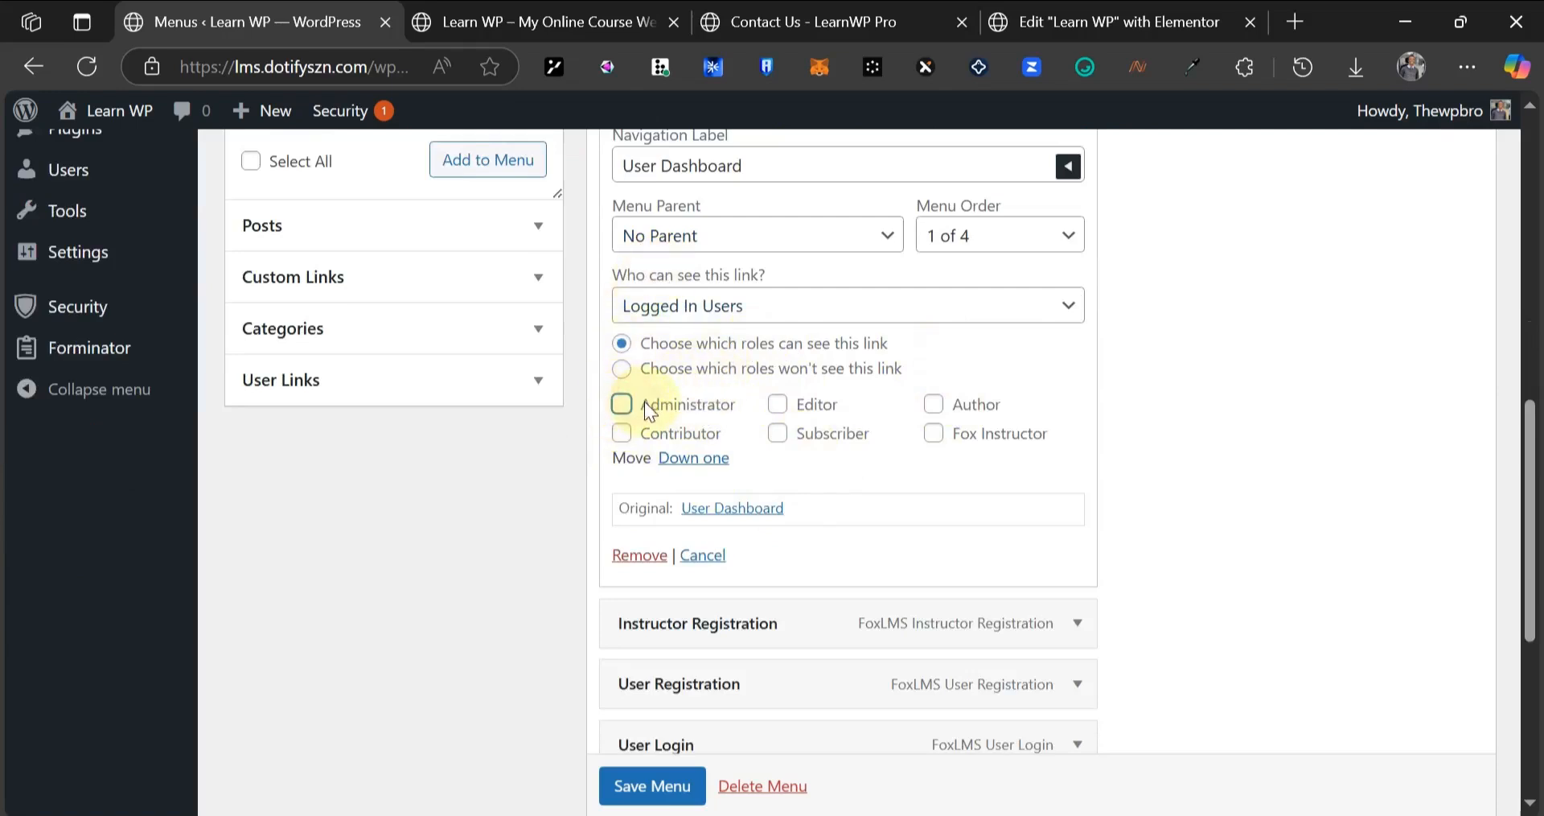
- Restrict the Instructor Registration menu item to Logged Out Users
scroll(871, 506, down, 2)
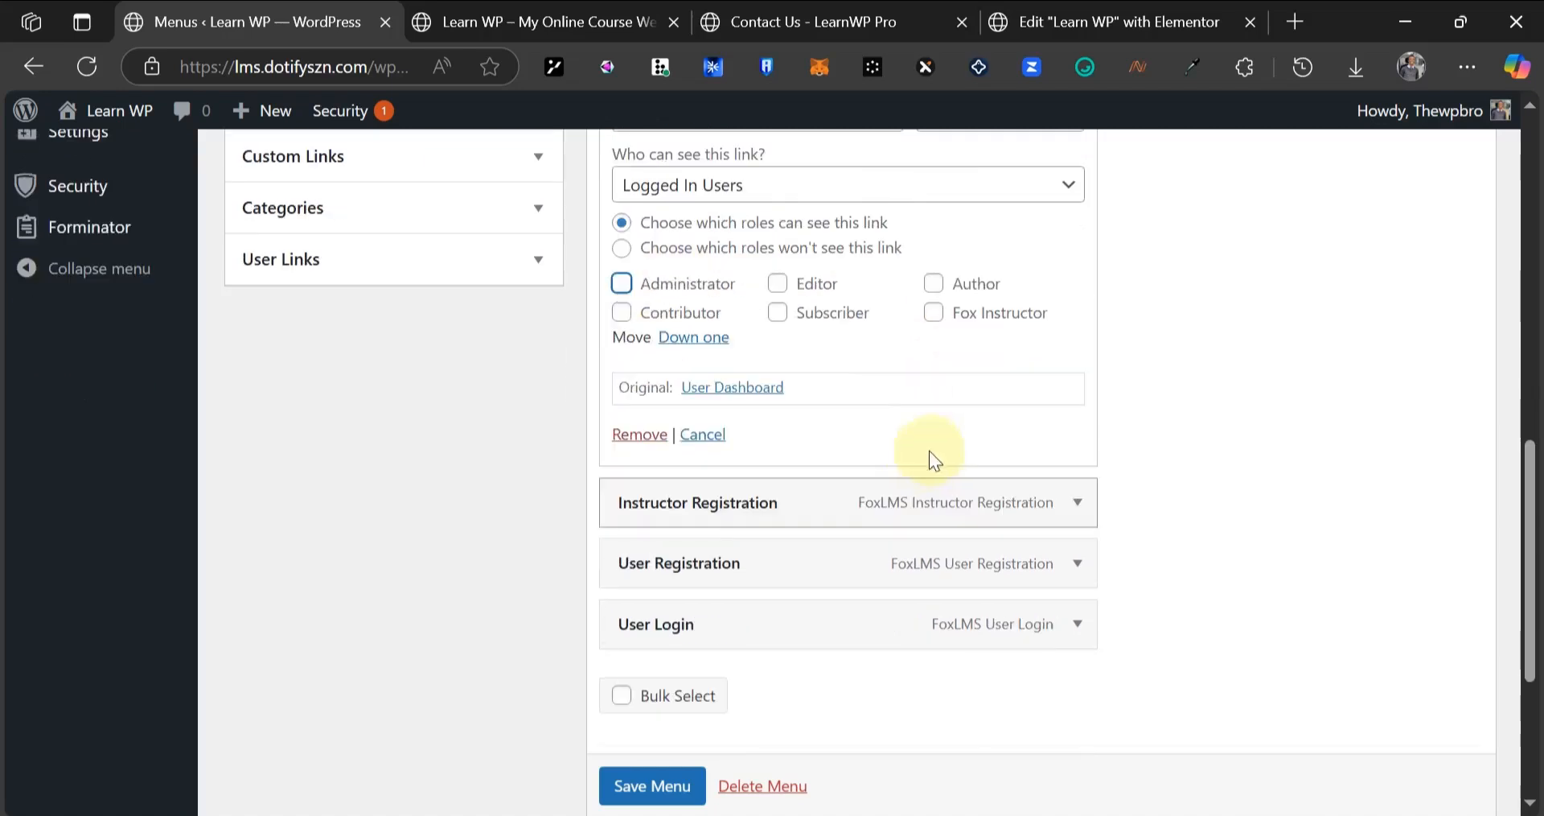
click(1076, 504)
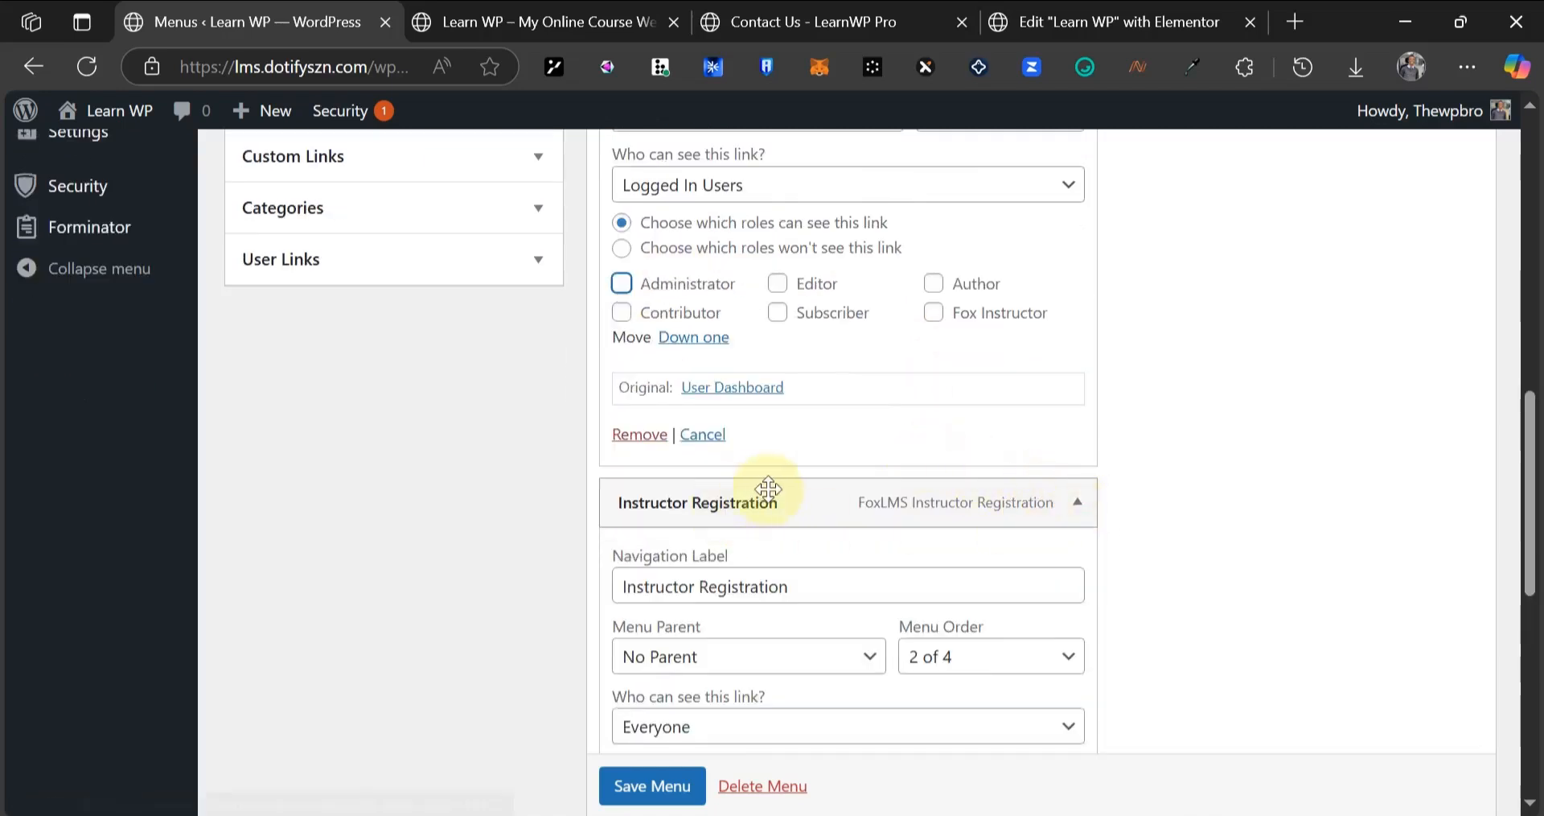
scroll(772, 494, down, 3)
click(740, 491)
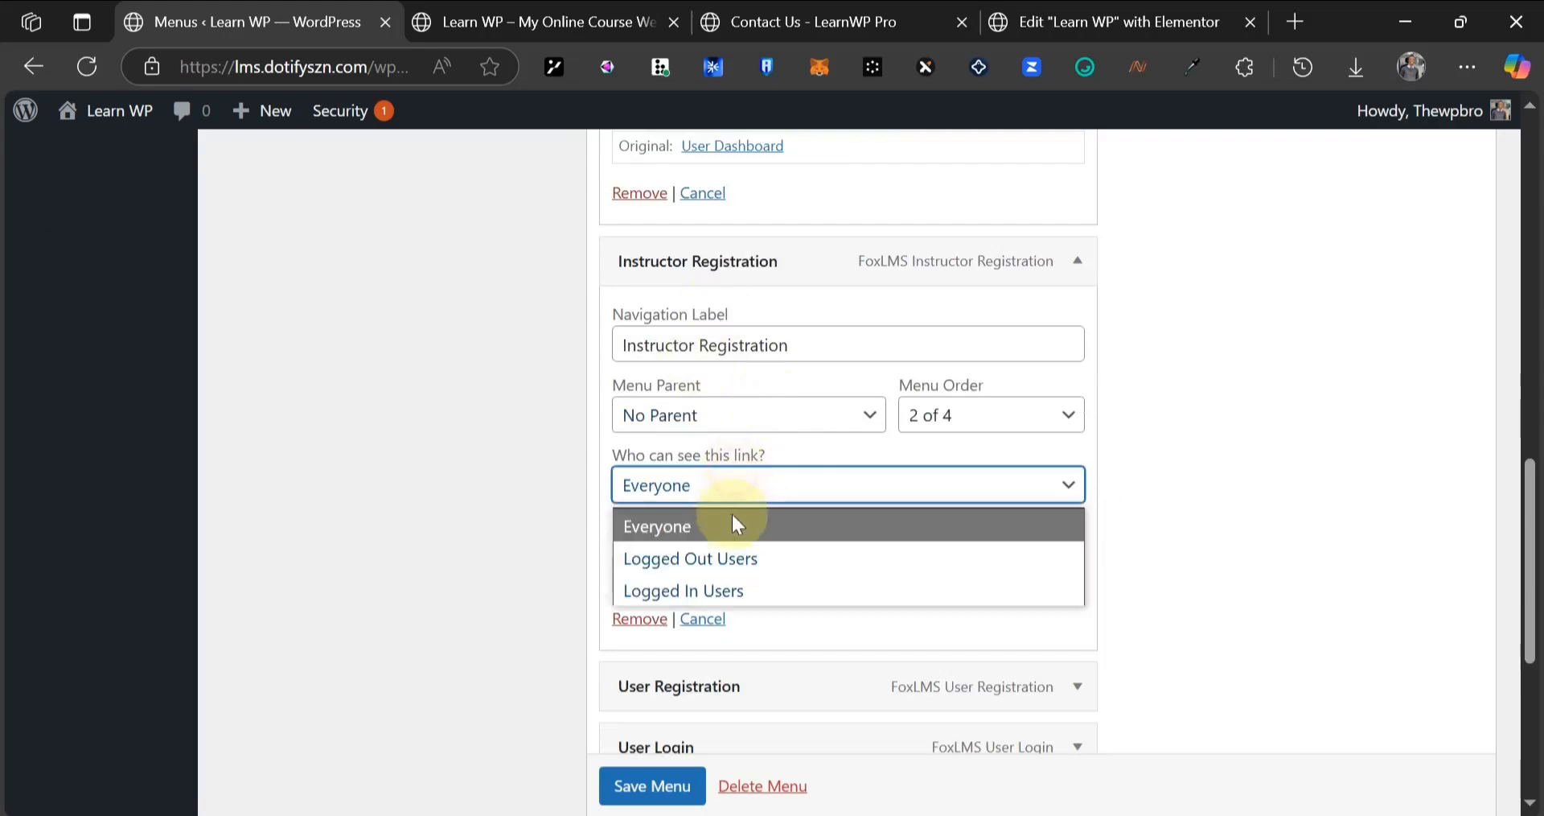
click(822, 556)
click(1123, 516)
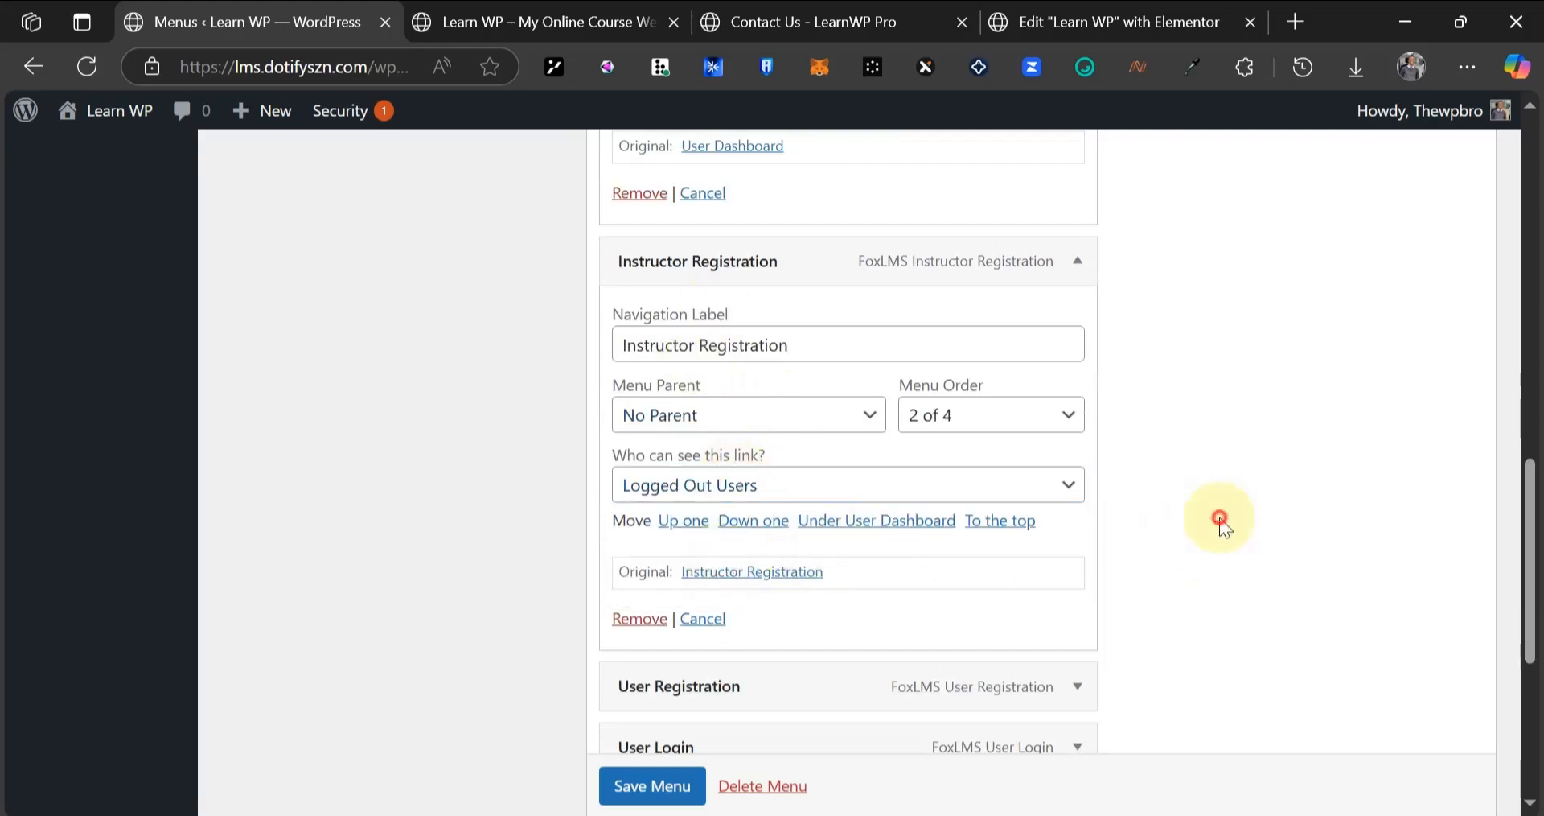
- Restrict the User Registration menu item to Logged Out Users
scroll(1038, 563, down, 3)
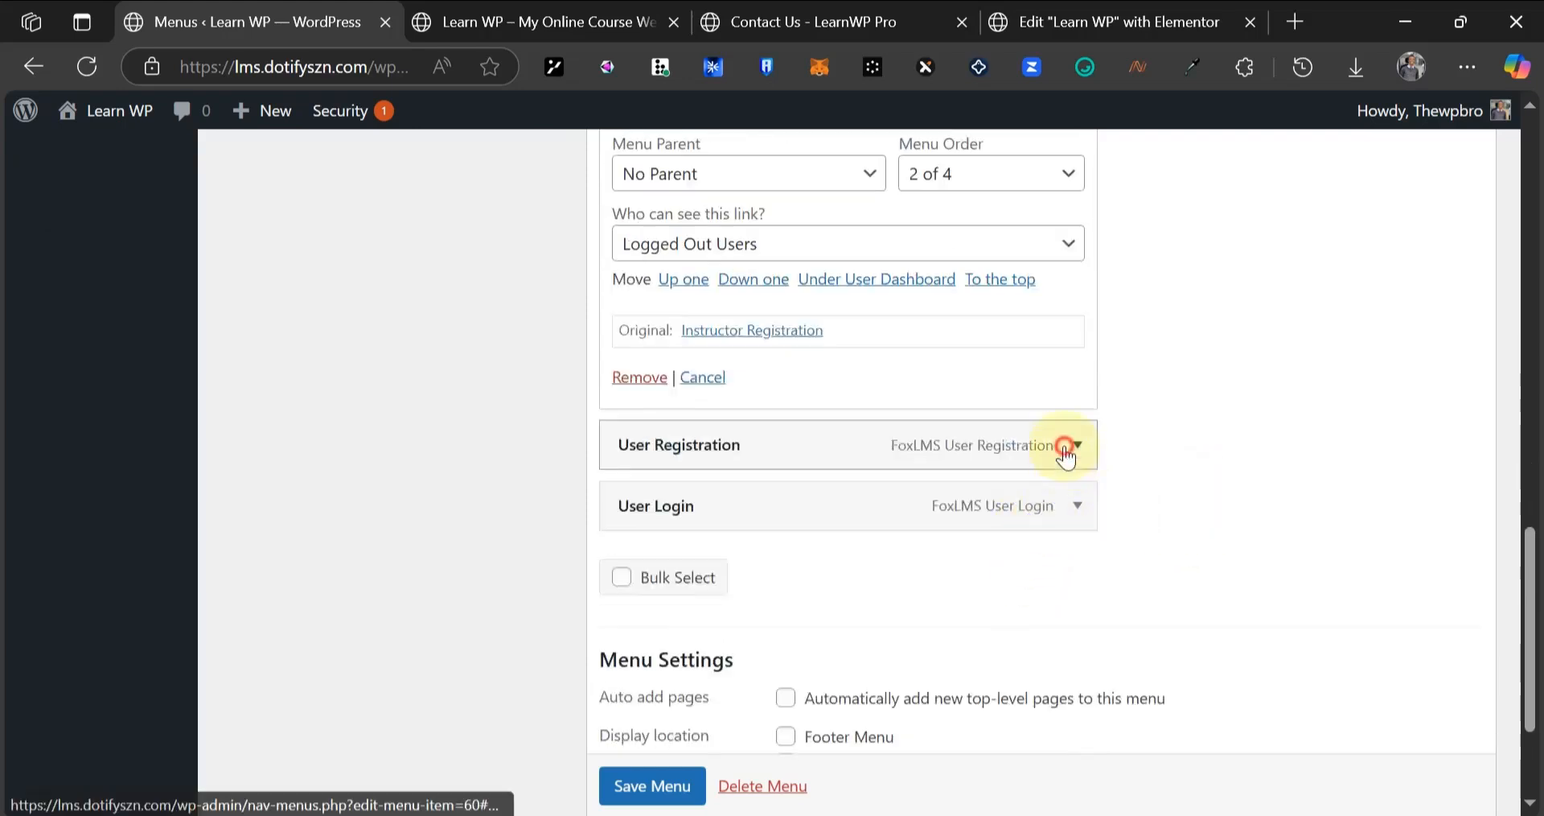
click(1070, 447)
click(707, 668)
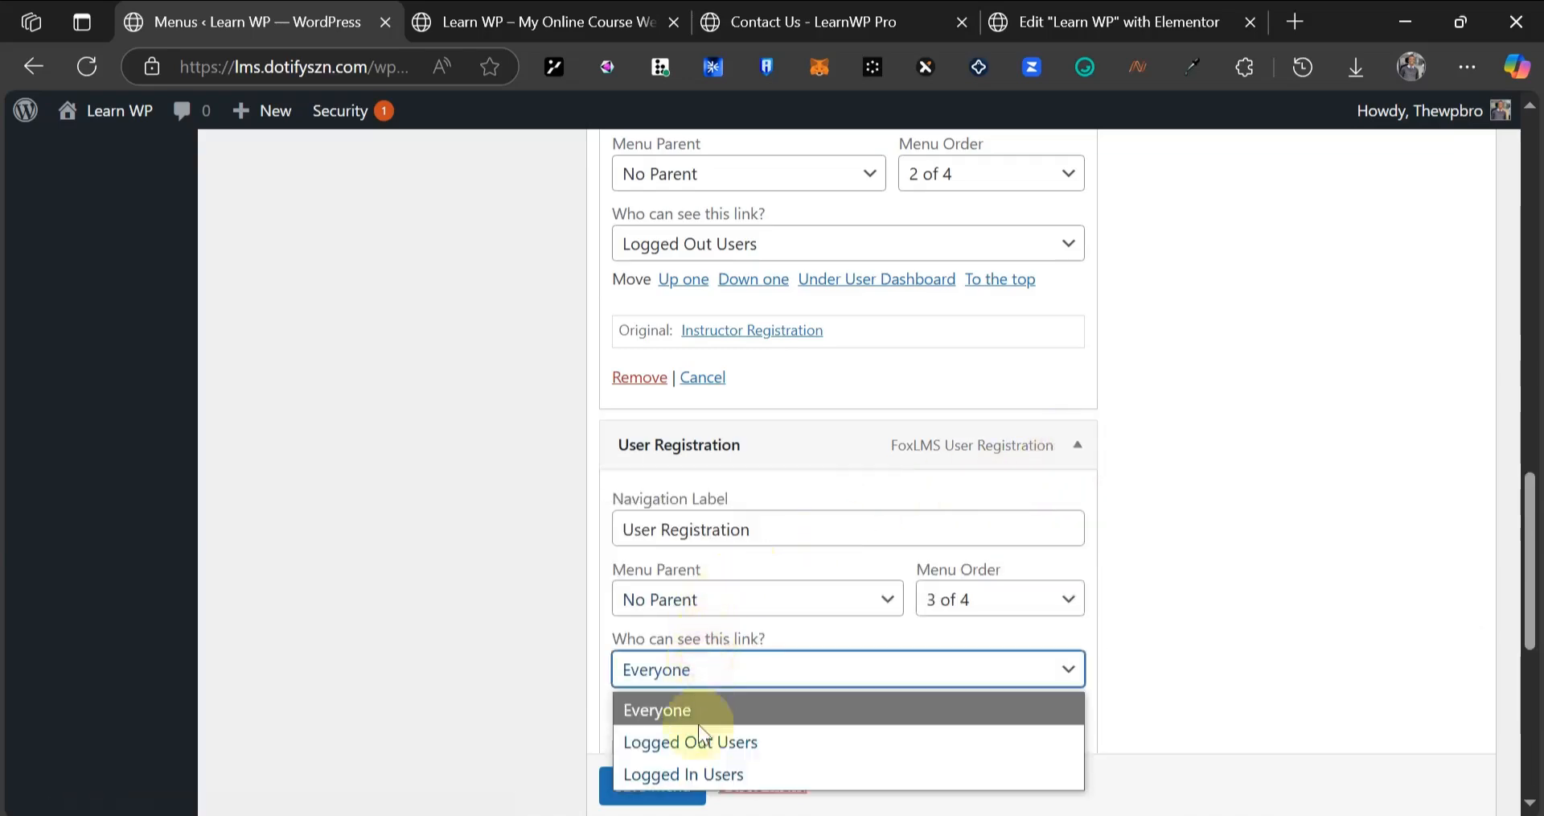
click(701, 733)
- Restrict the User Login menu item to Logged Out Users
scroll(963, 551, down, 2)
scroll(962, 552, down, 3)
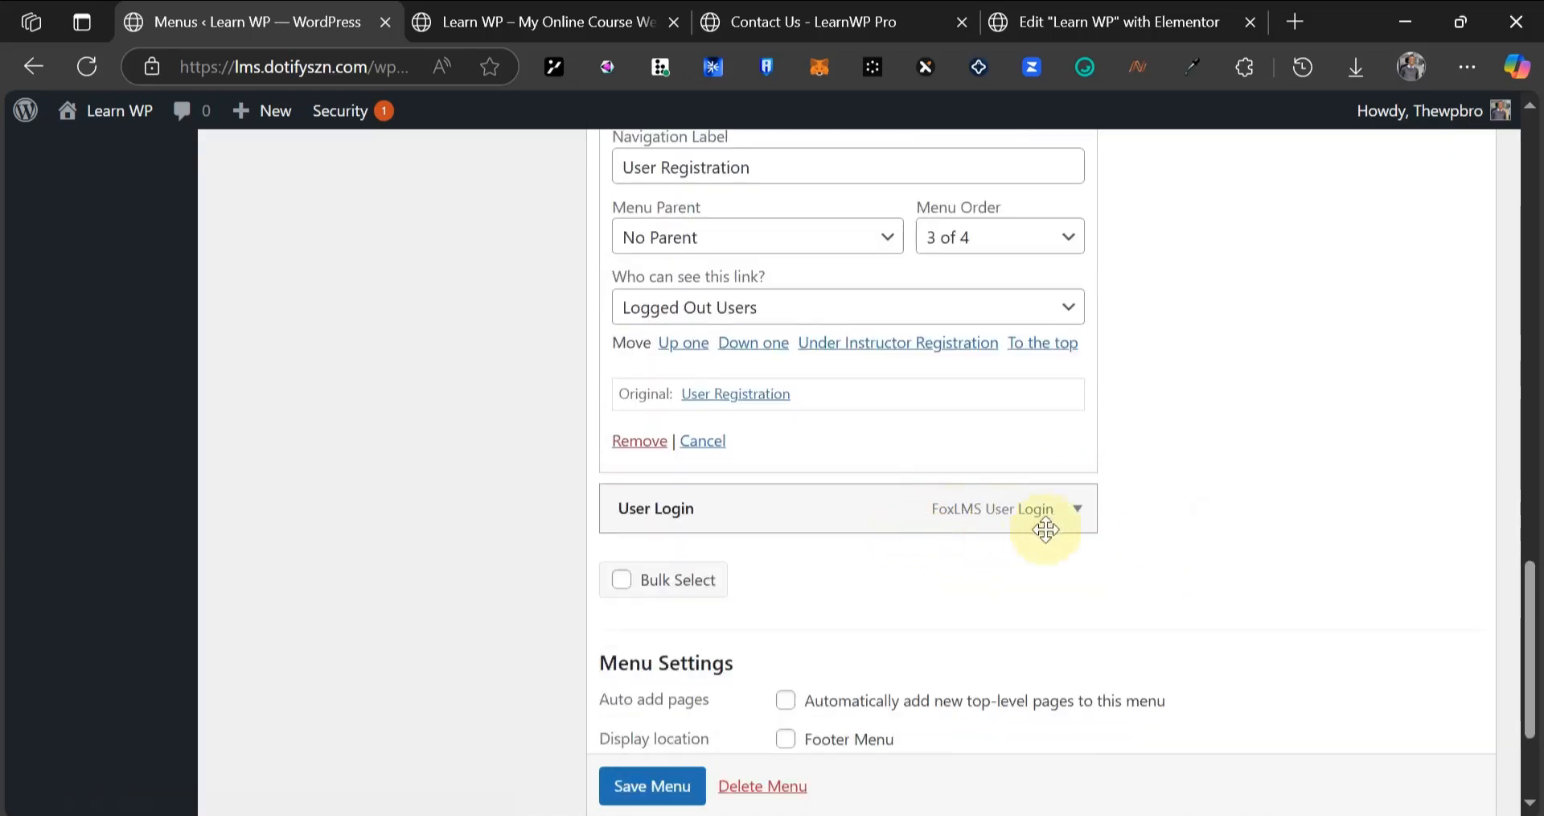
click(1077, 507)
scroll(793, 563, down, 3)
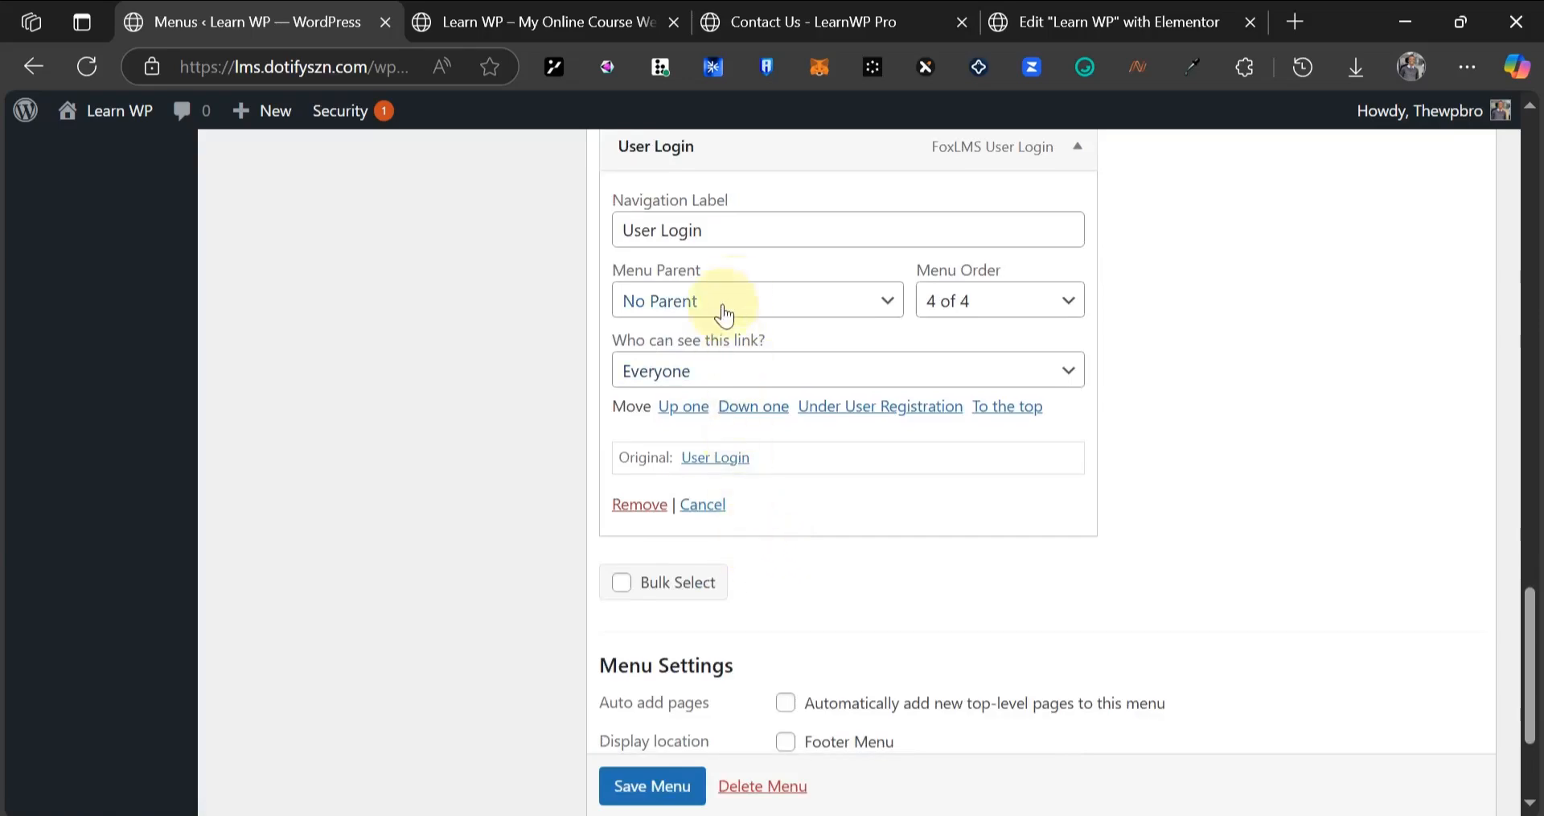
click(717, 372)
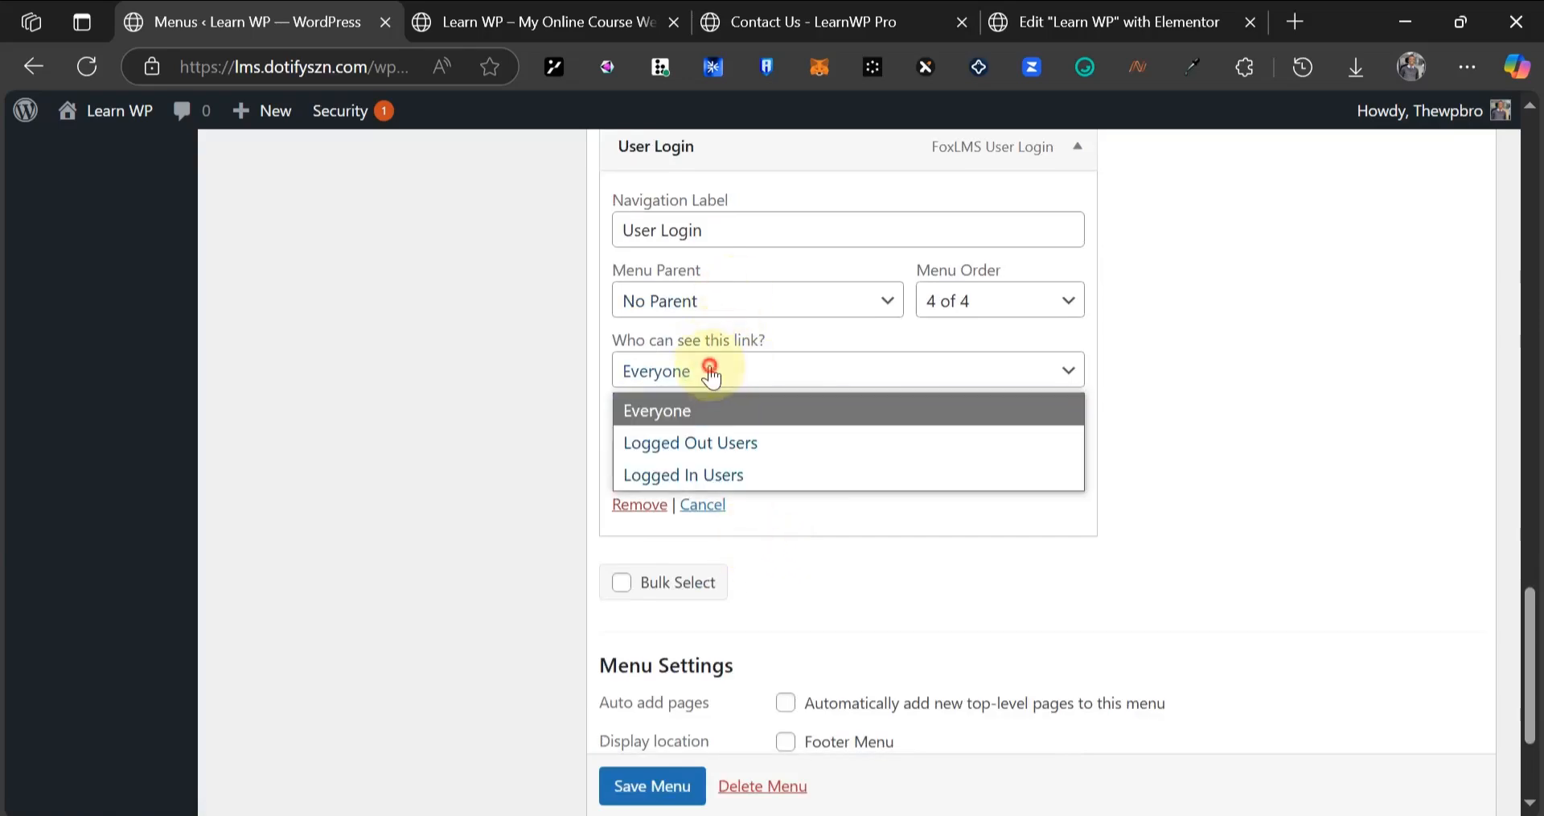
click(764, 441)
- Add the Logout user link to the Primary menu
scroll(708, 362, up, 6)
scroll(675, 382, up, 10)
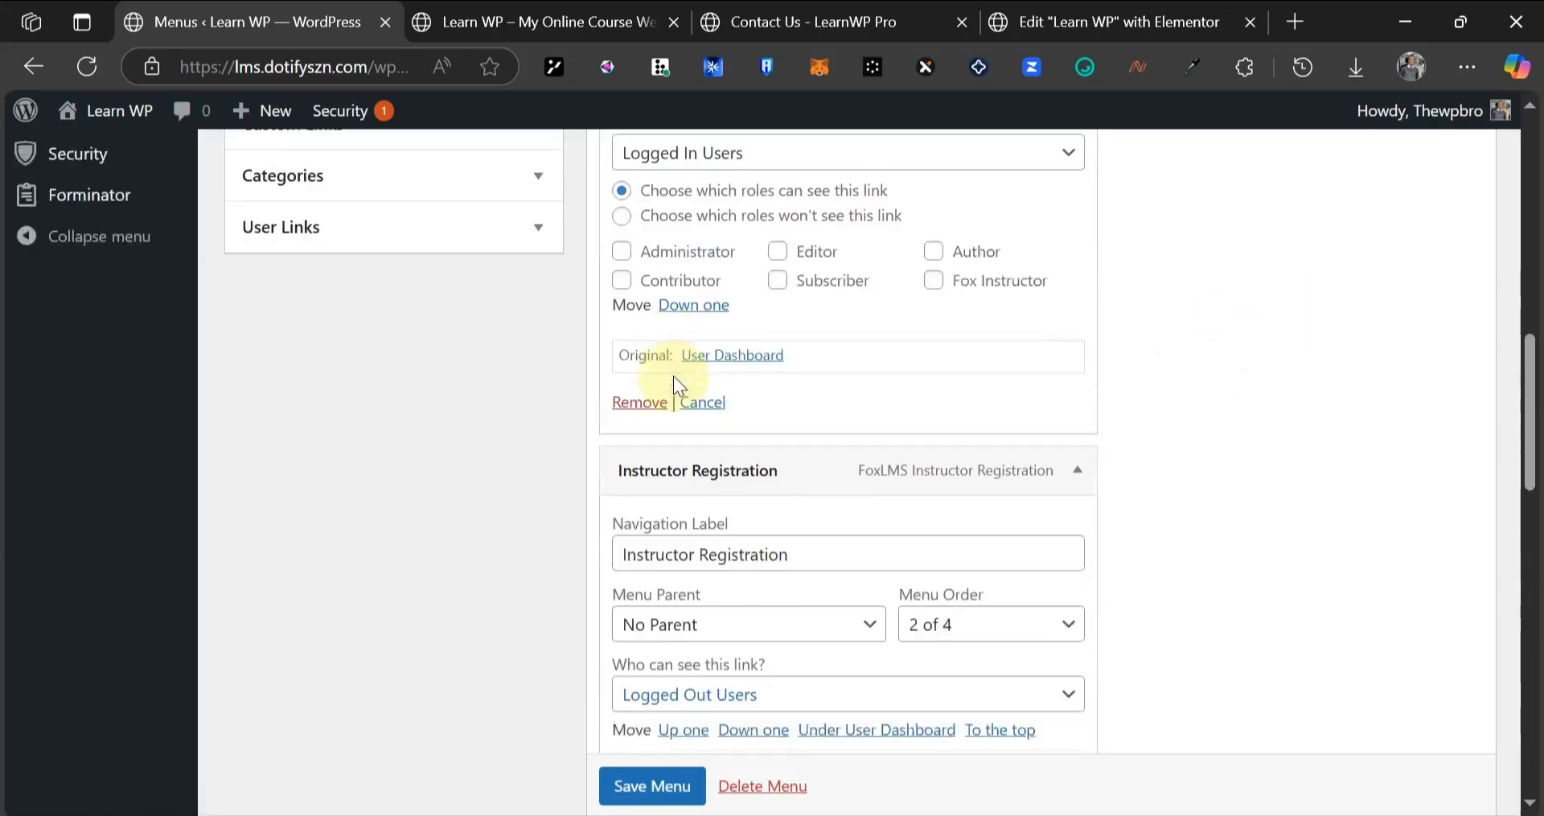
click(389, 490)
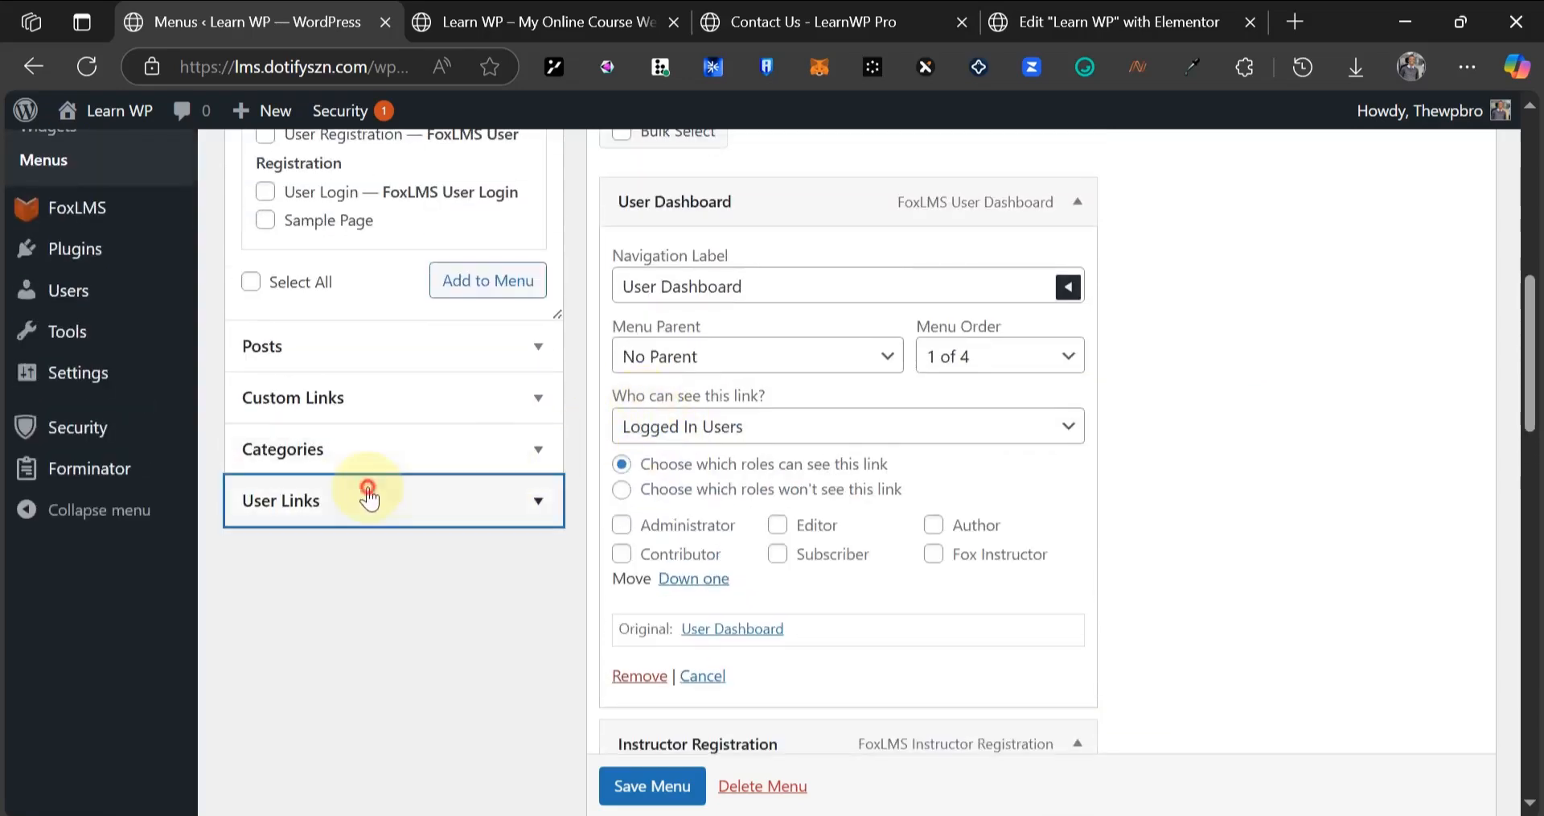
scroll(420, 482, up, 5)
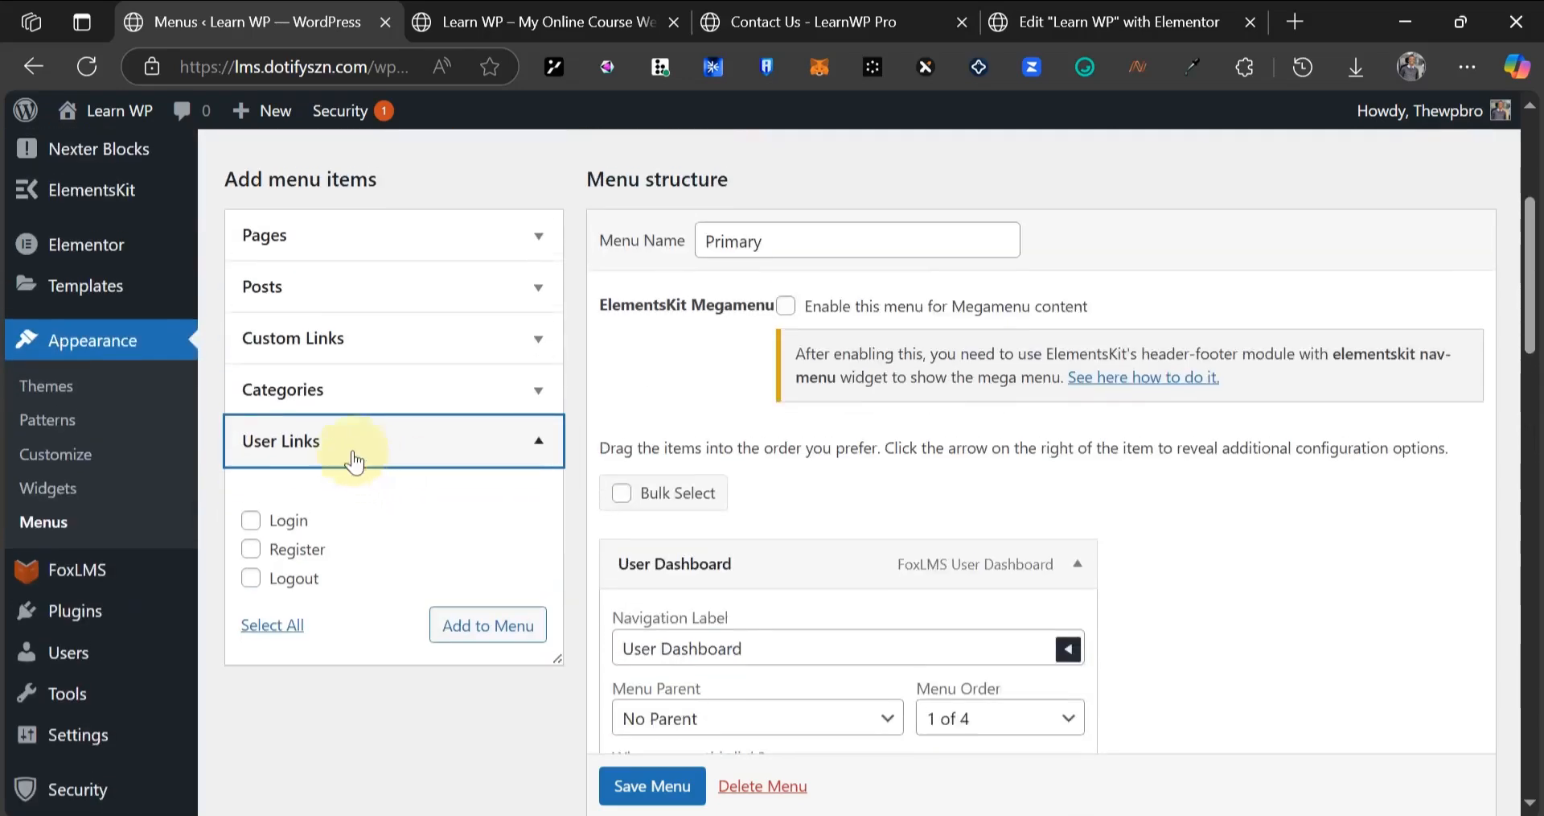
click(250, 579)
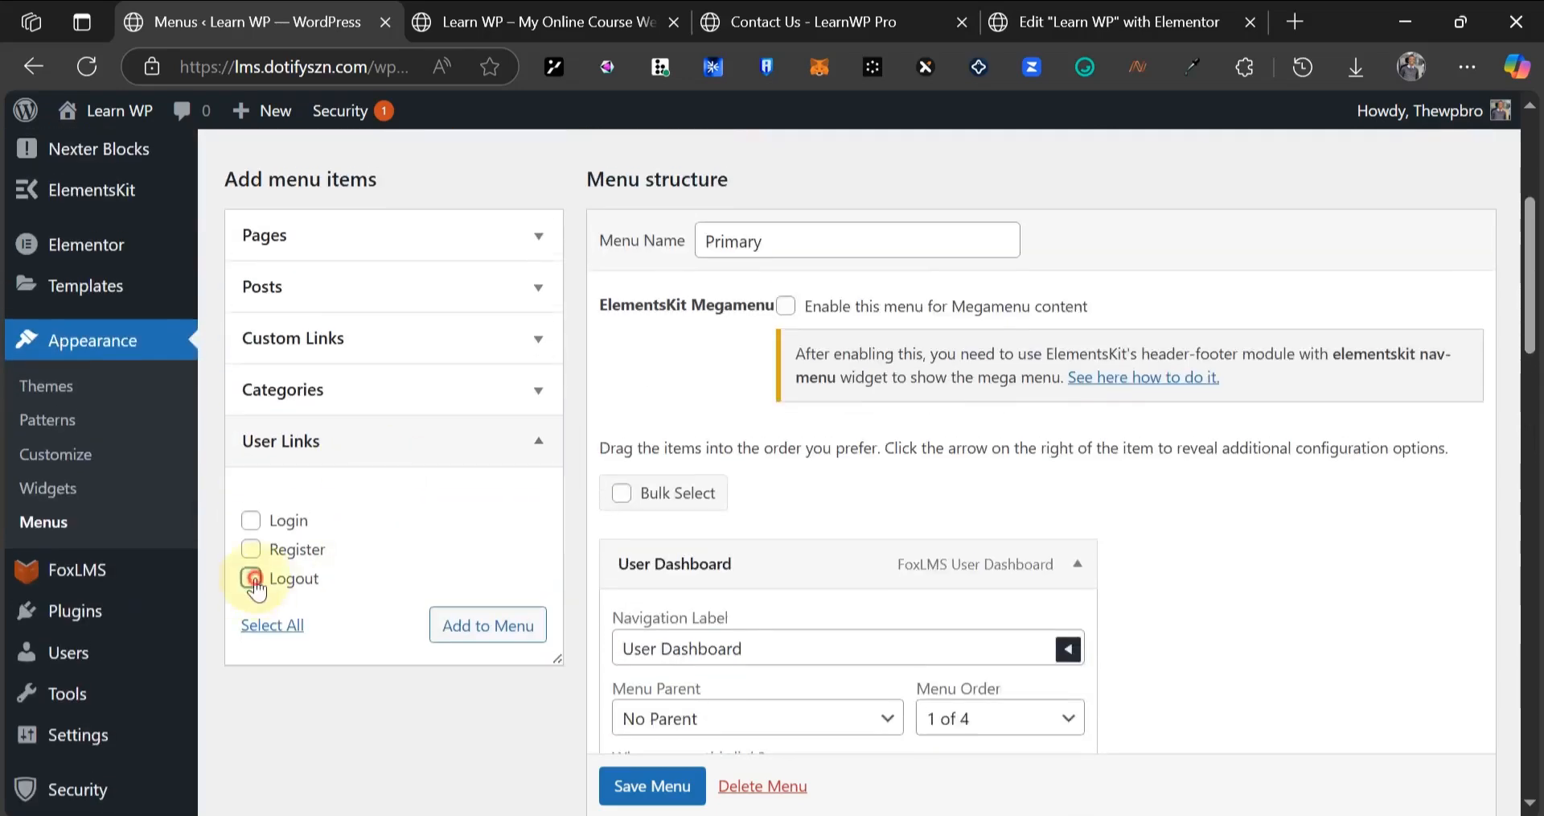
click(489, 641)
- Open the Logout menu item's settings and review its redirect and visibility options
scroll(875, 596, down, 7)
scroll(883, 499, down, 10)
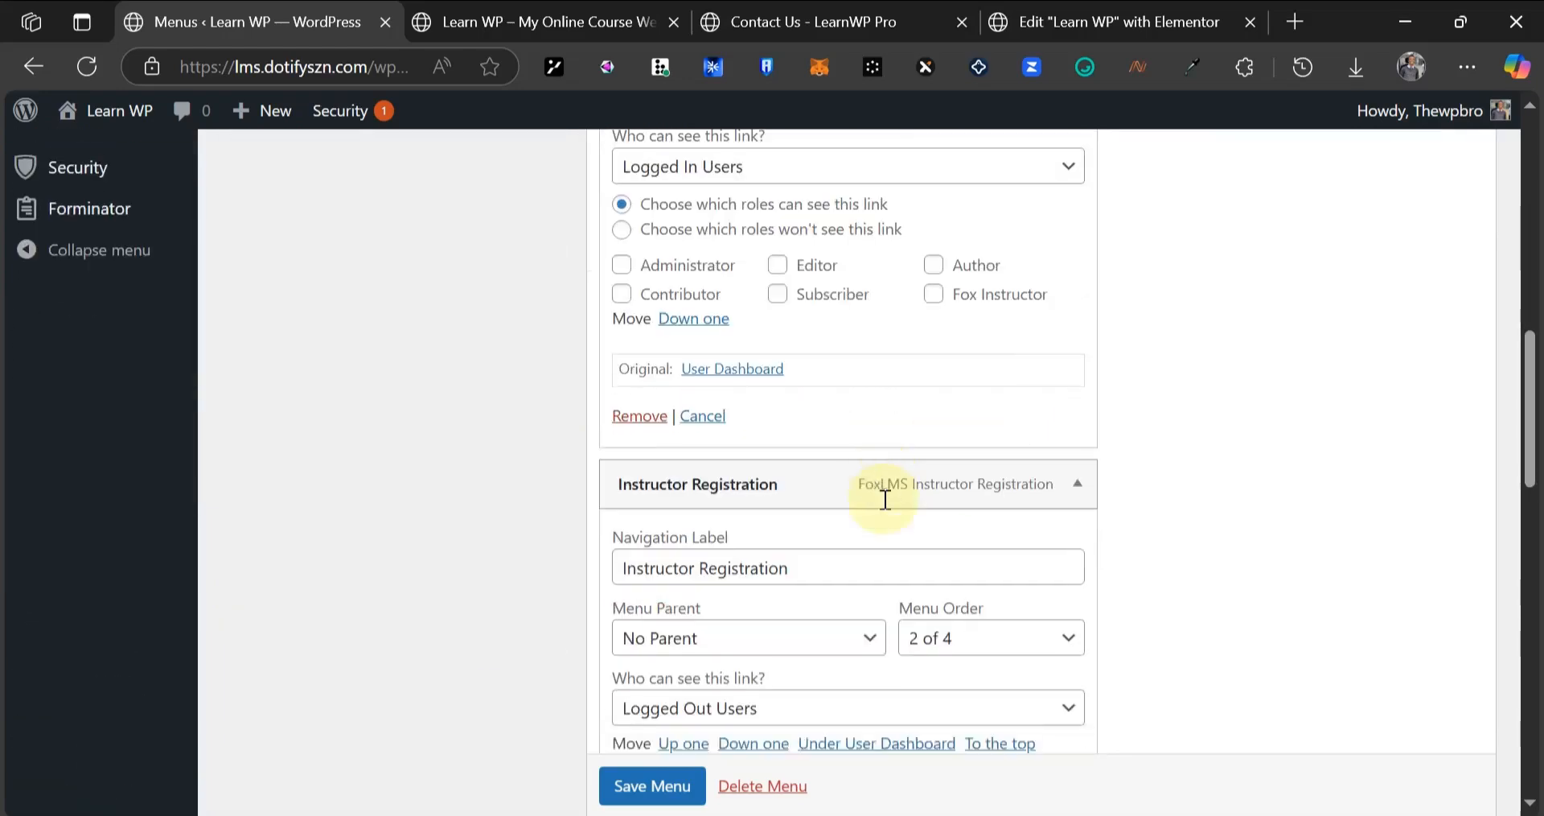
scroll(803, 514, down, 3)
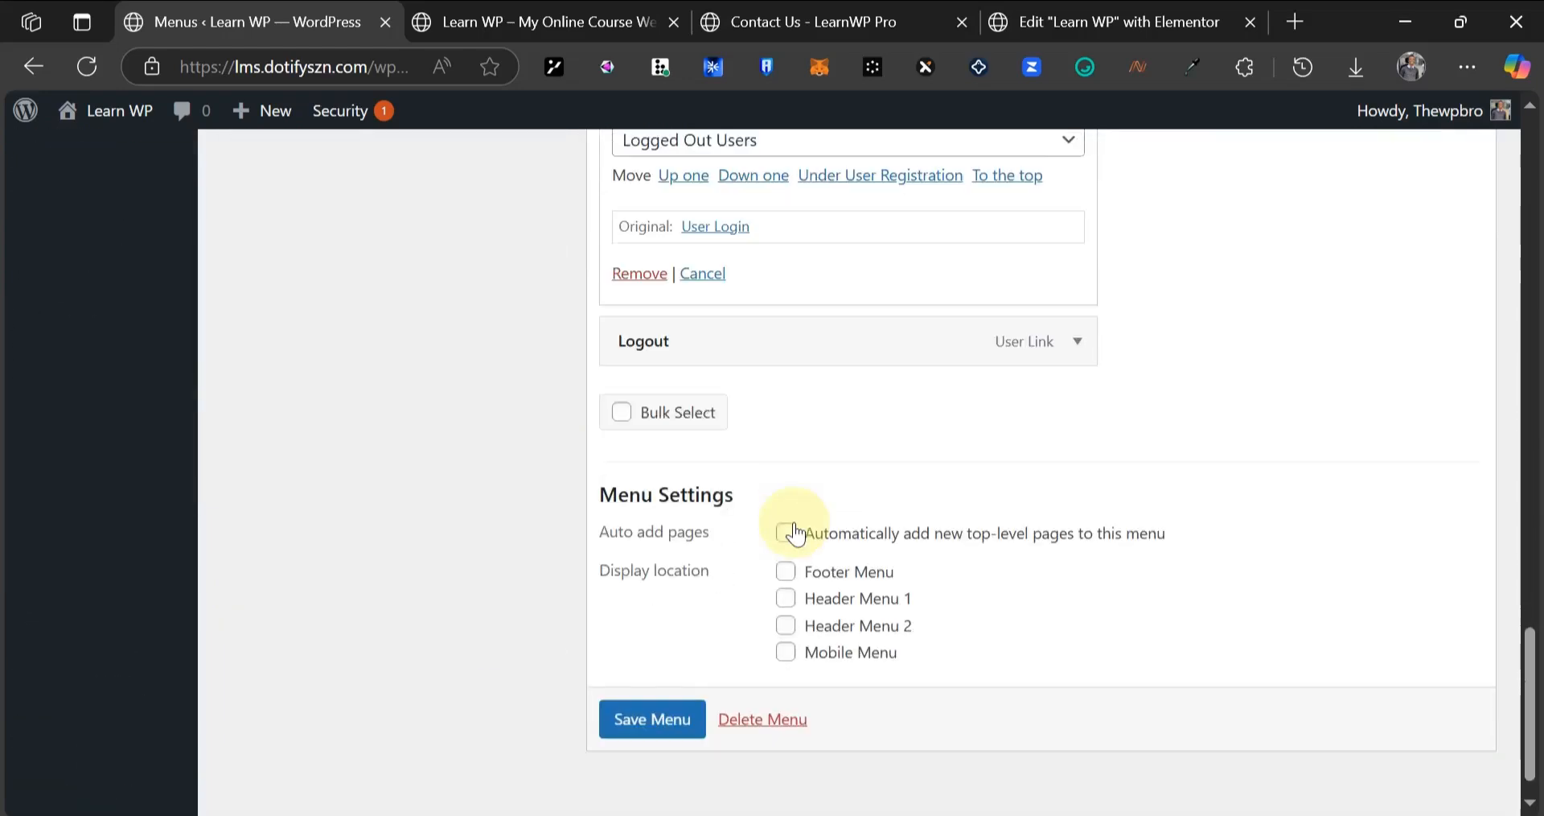
scroll(787, 533, up, 2)
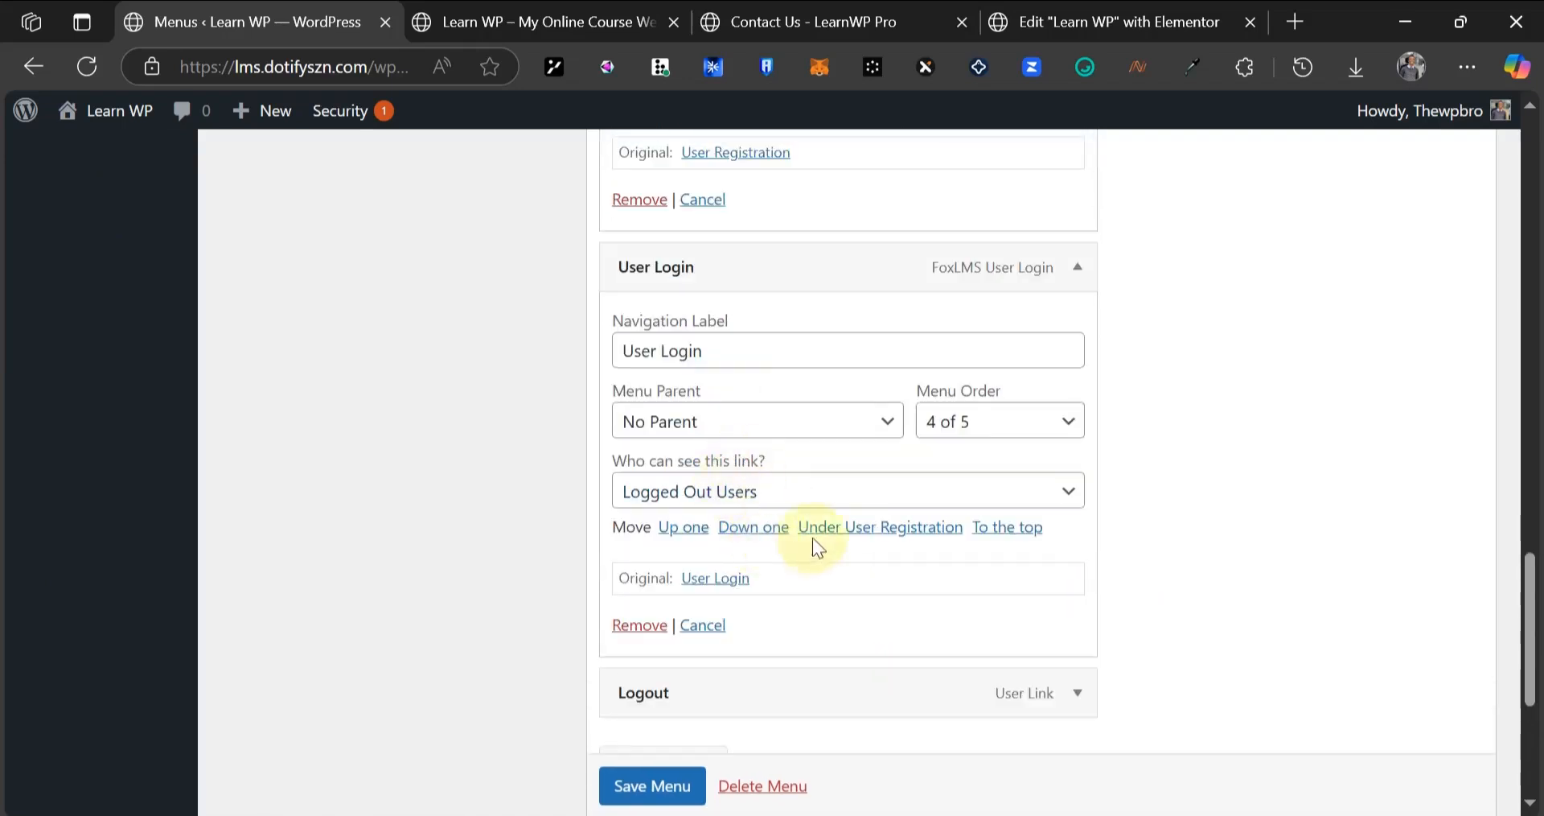
scroll(1054, 624, down, 2)
click(1078, 573)
scroll(1110, 541, down, 5)
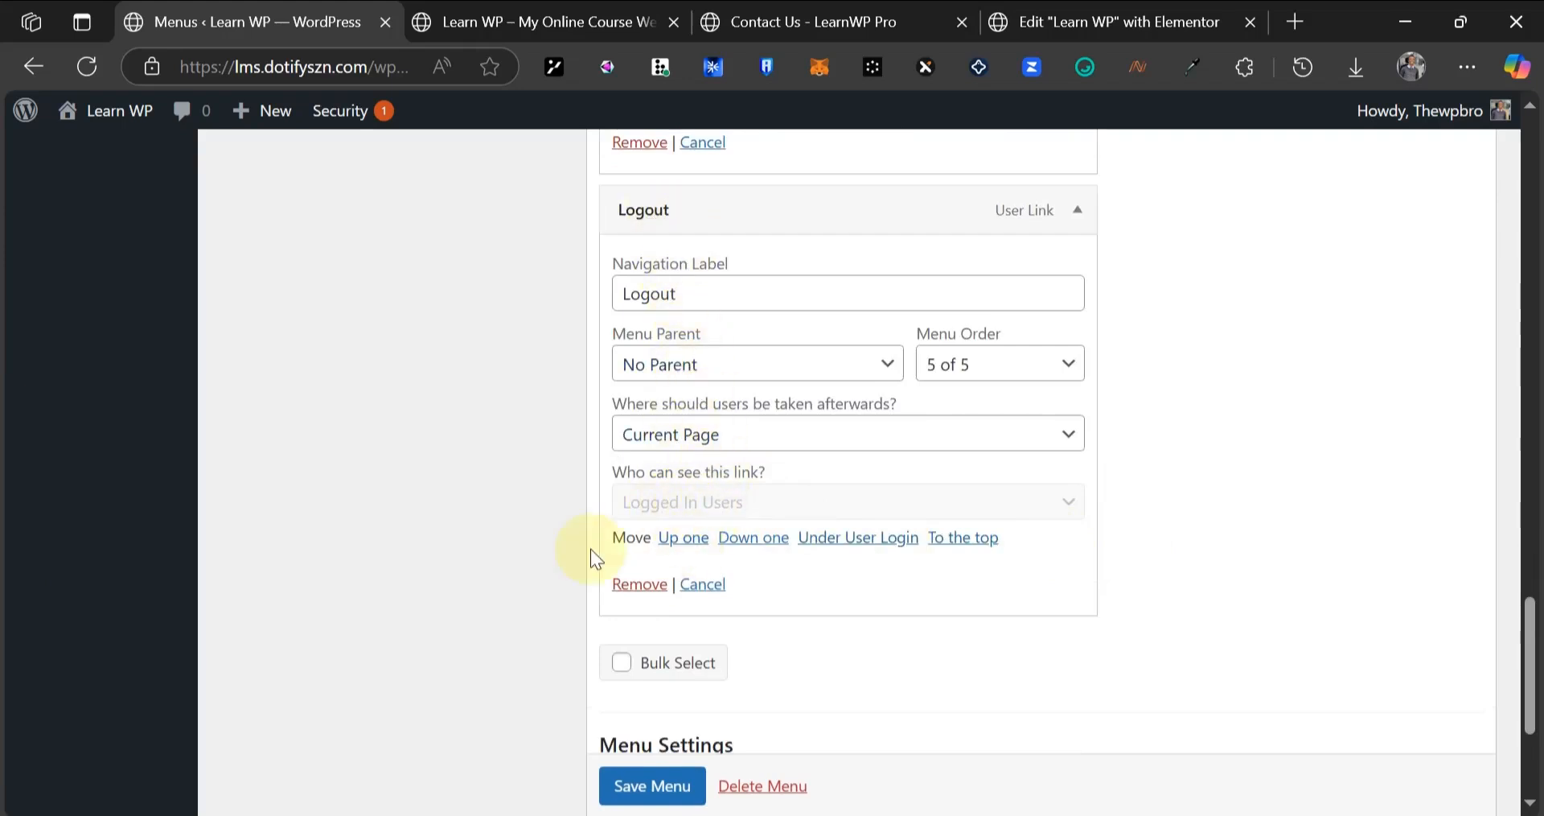
- Save the Primary menu and reload the Learn WP home page to check its header navigation
scroll(601, 550, down, 3)
click(659, 719)
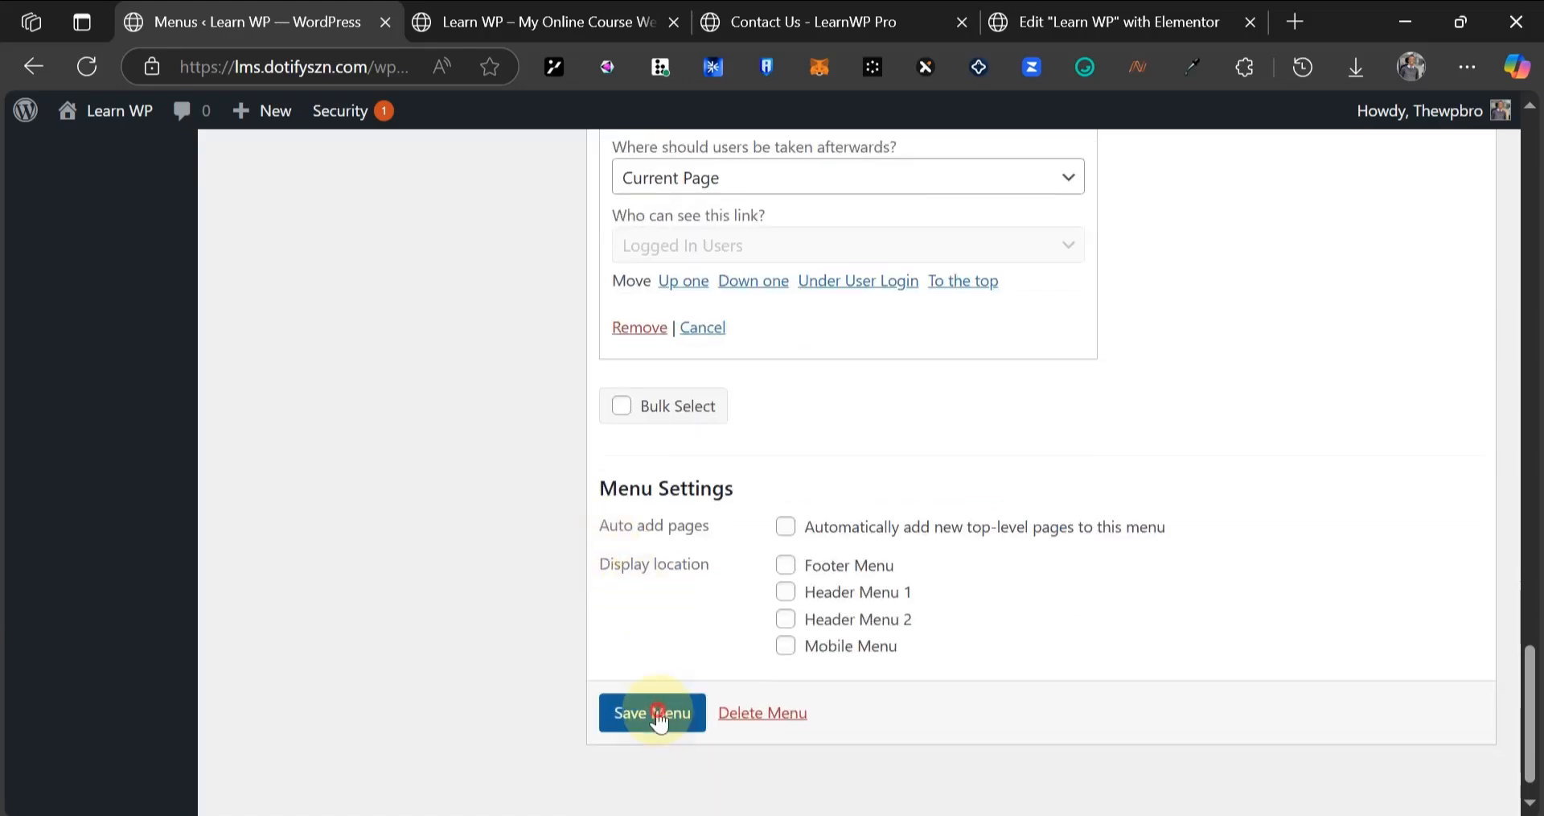
click(583, 14)
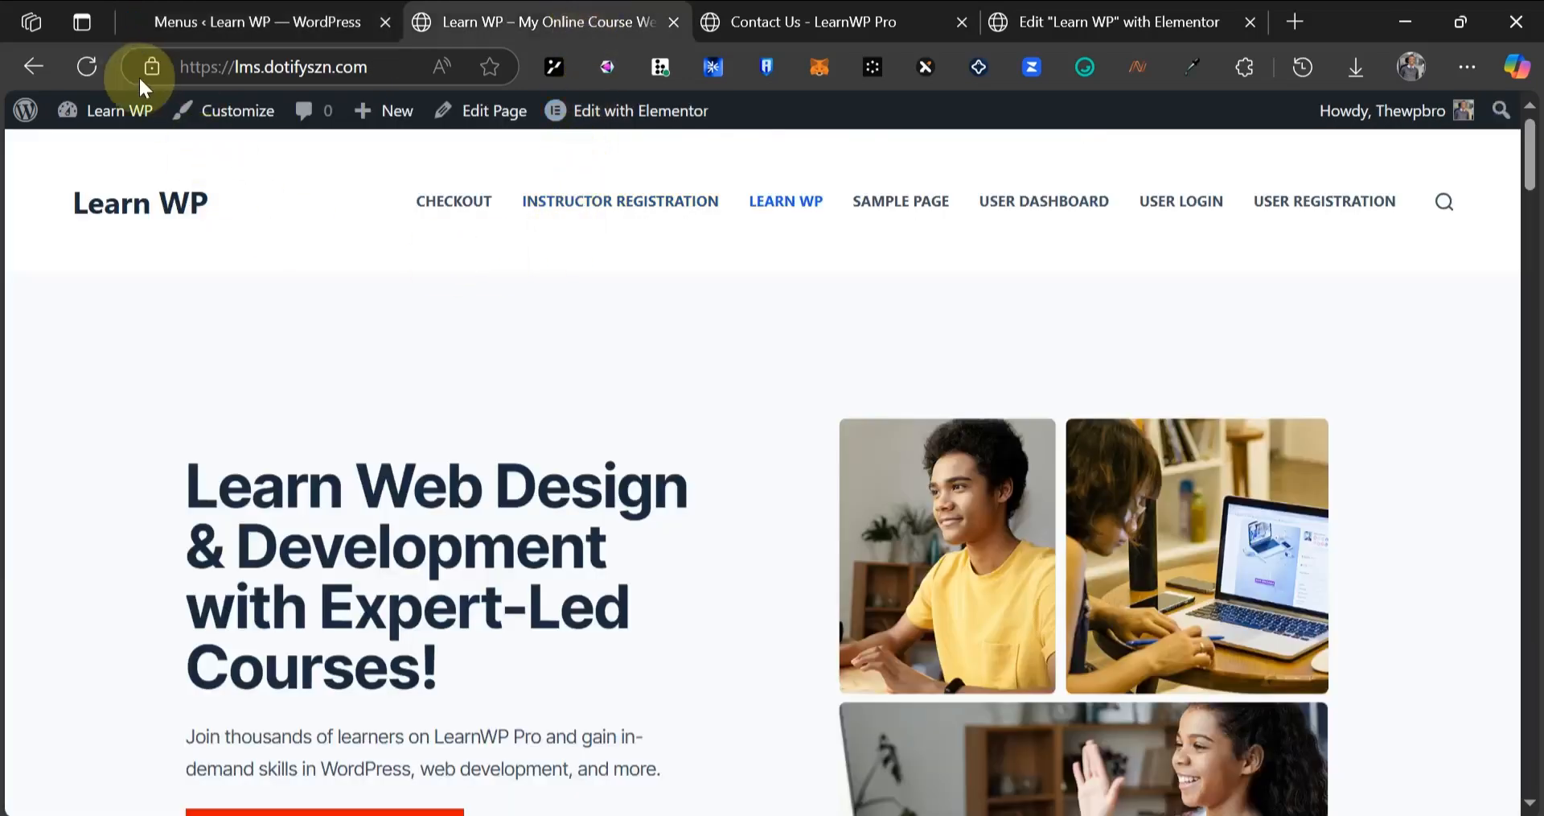
click(86, 67)
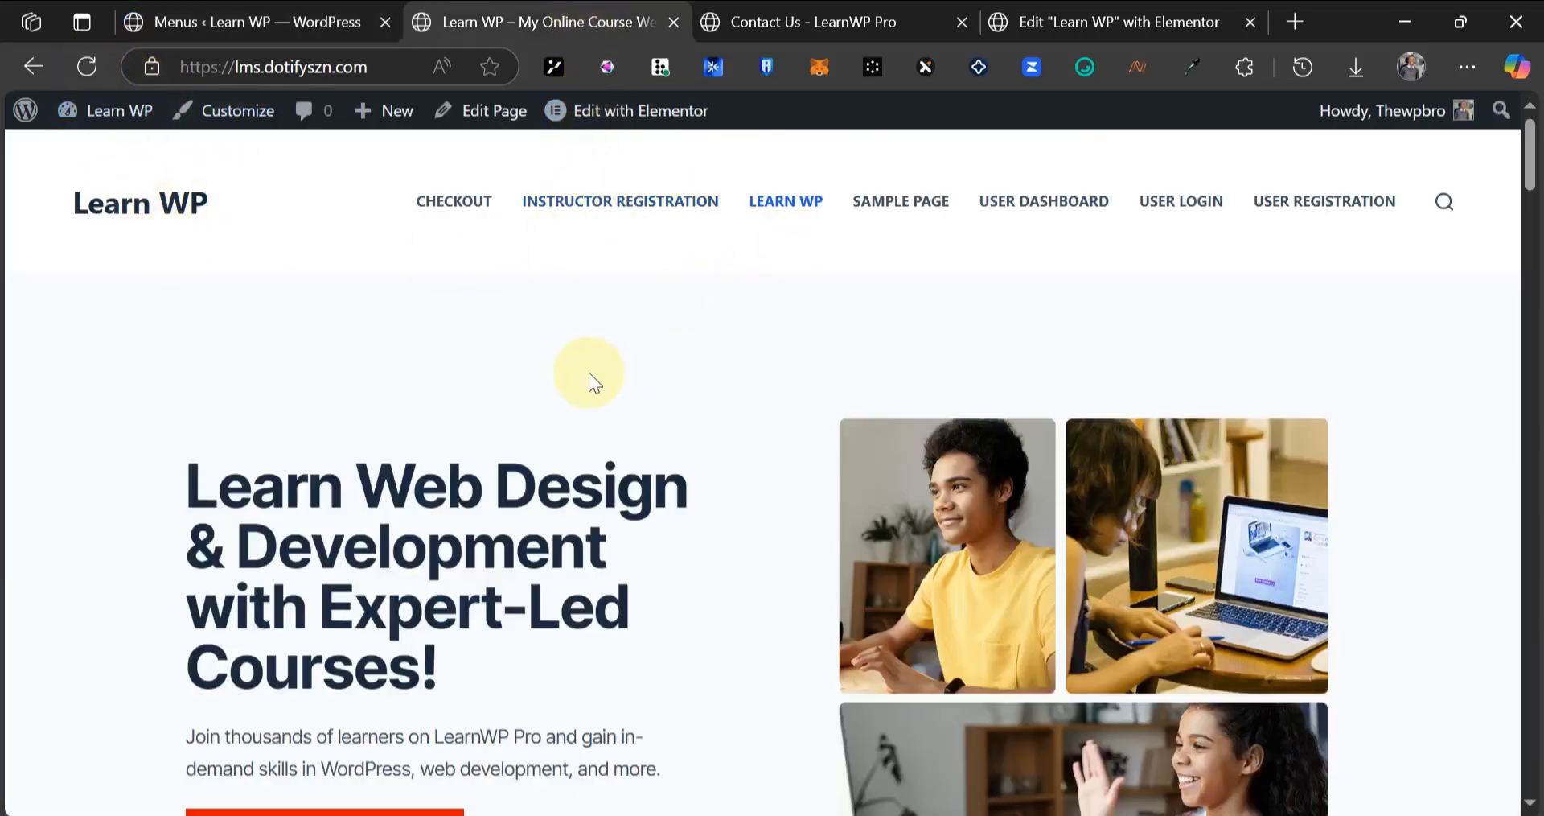
- Assign the Primary menu to the Header Menu 1 display location, save it, and reload the home page
click(257, 3)
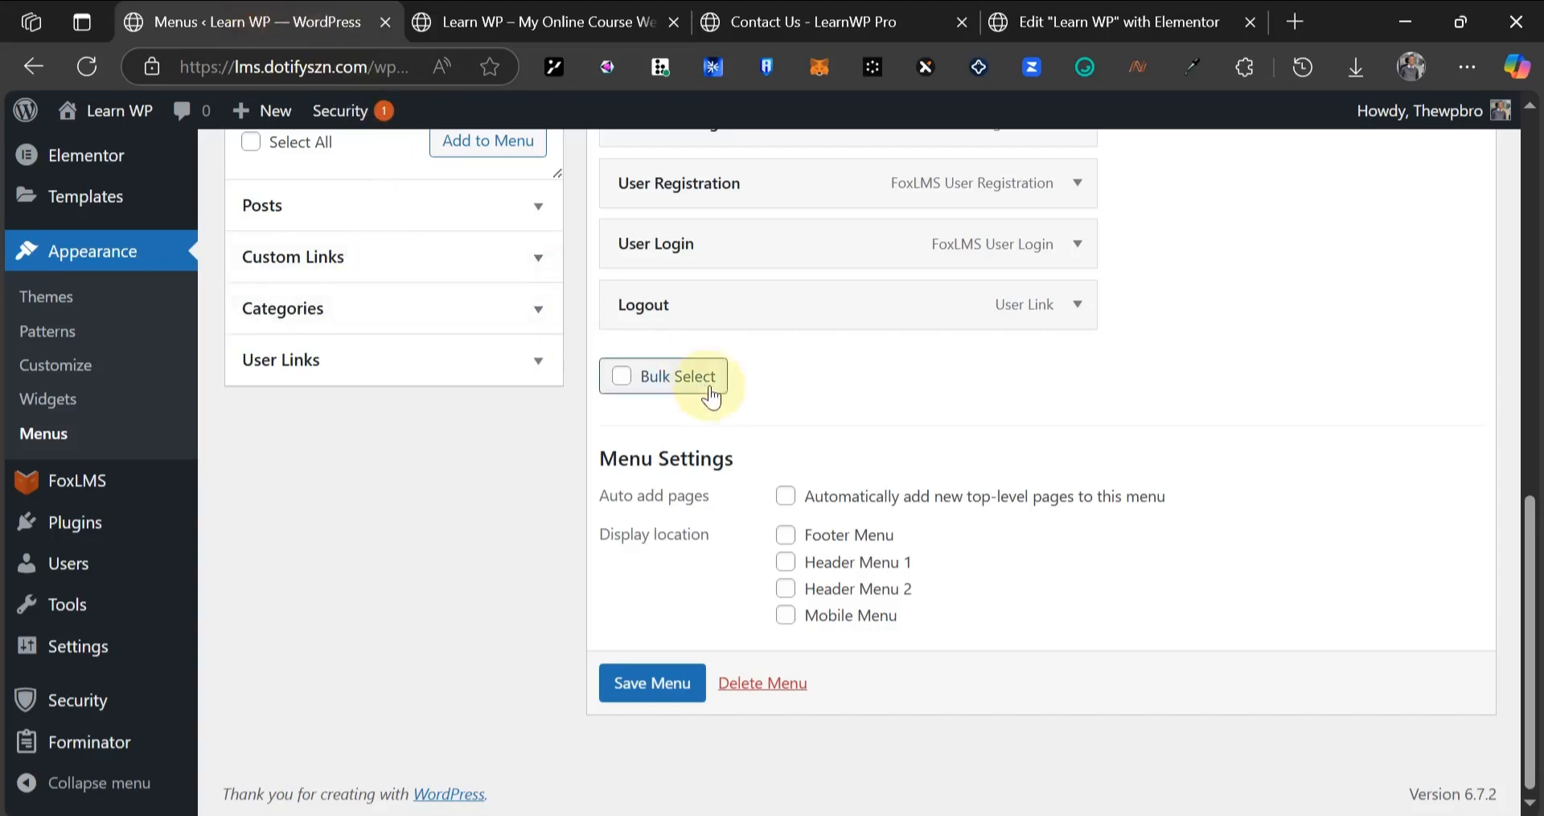
click(788, 564)
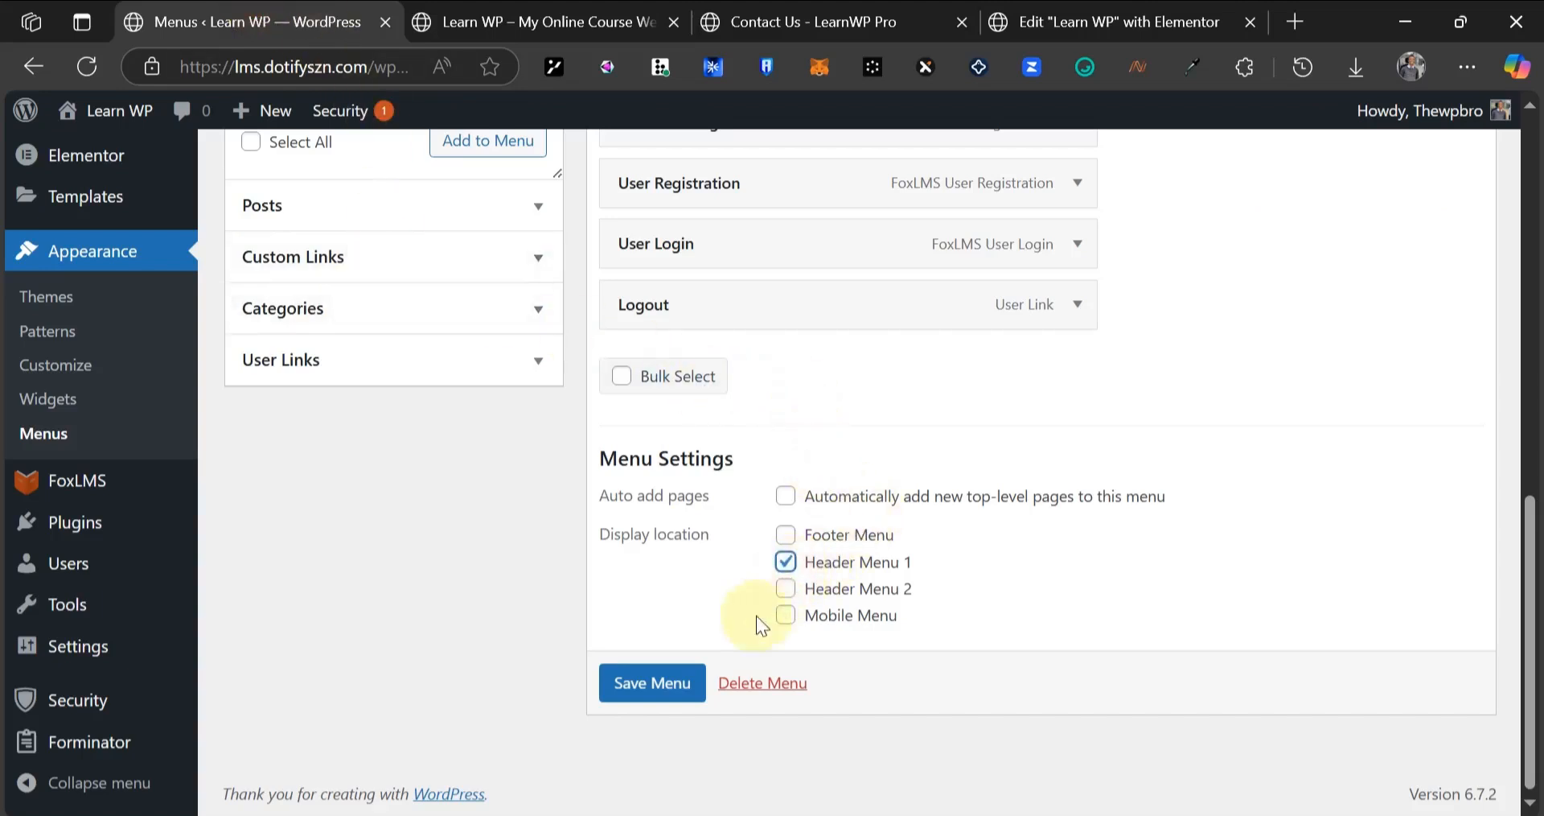
click(679, 682)
click(547, 21)
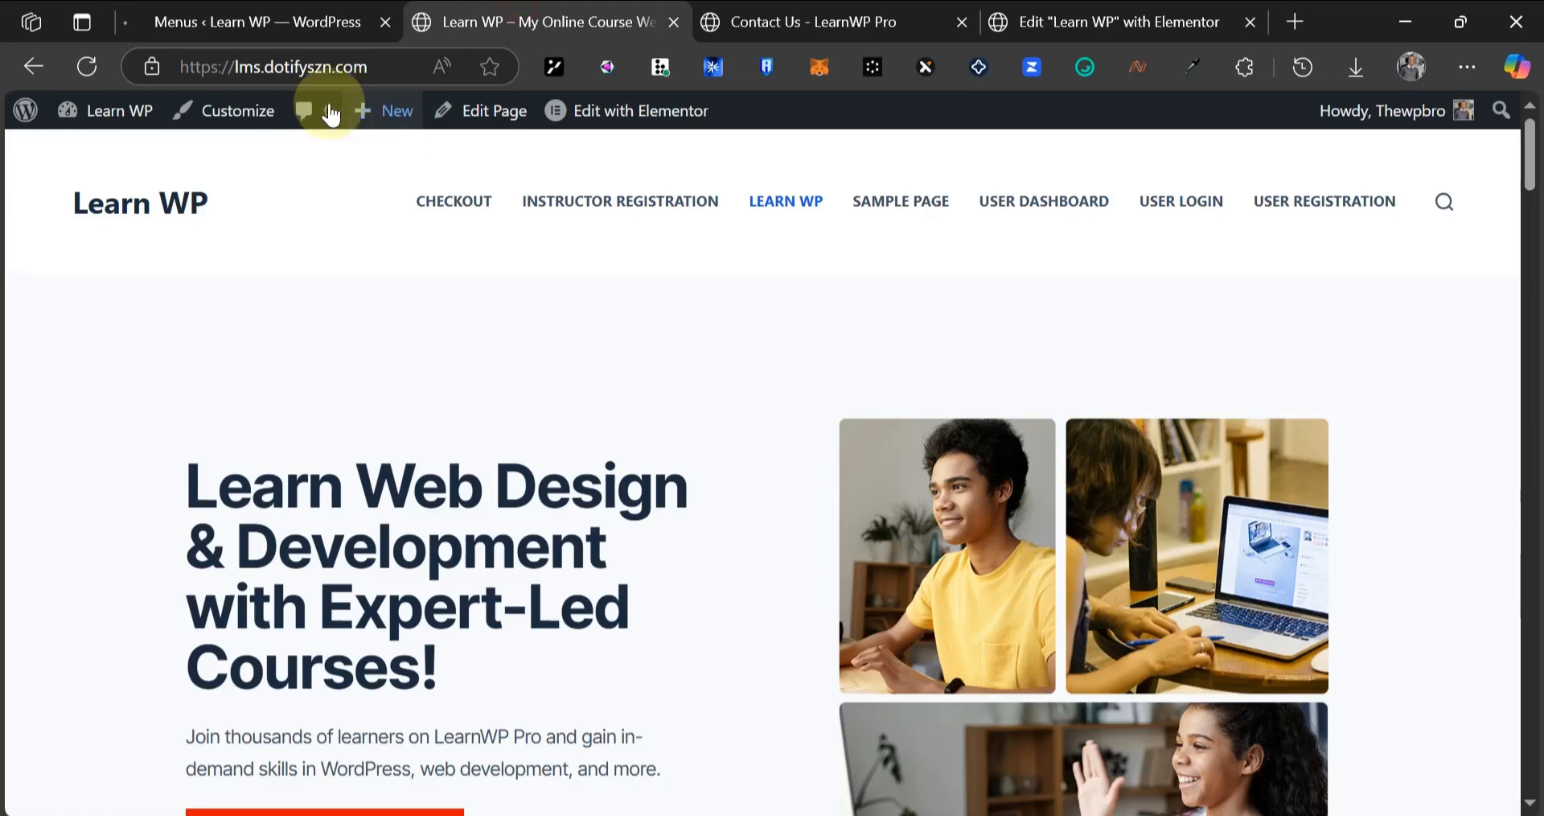
click(107, 66)
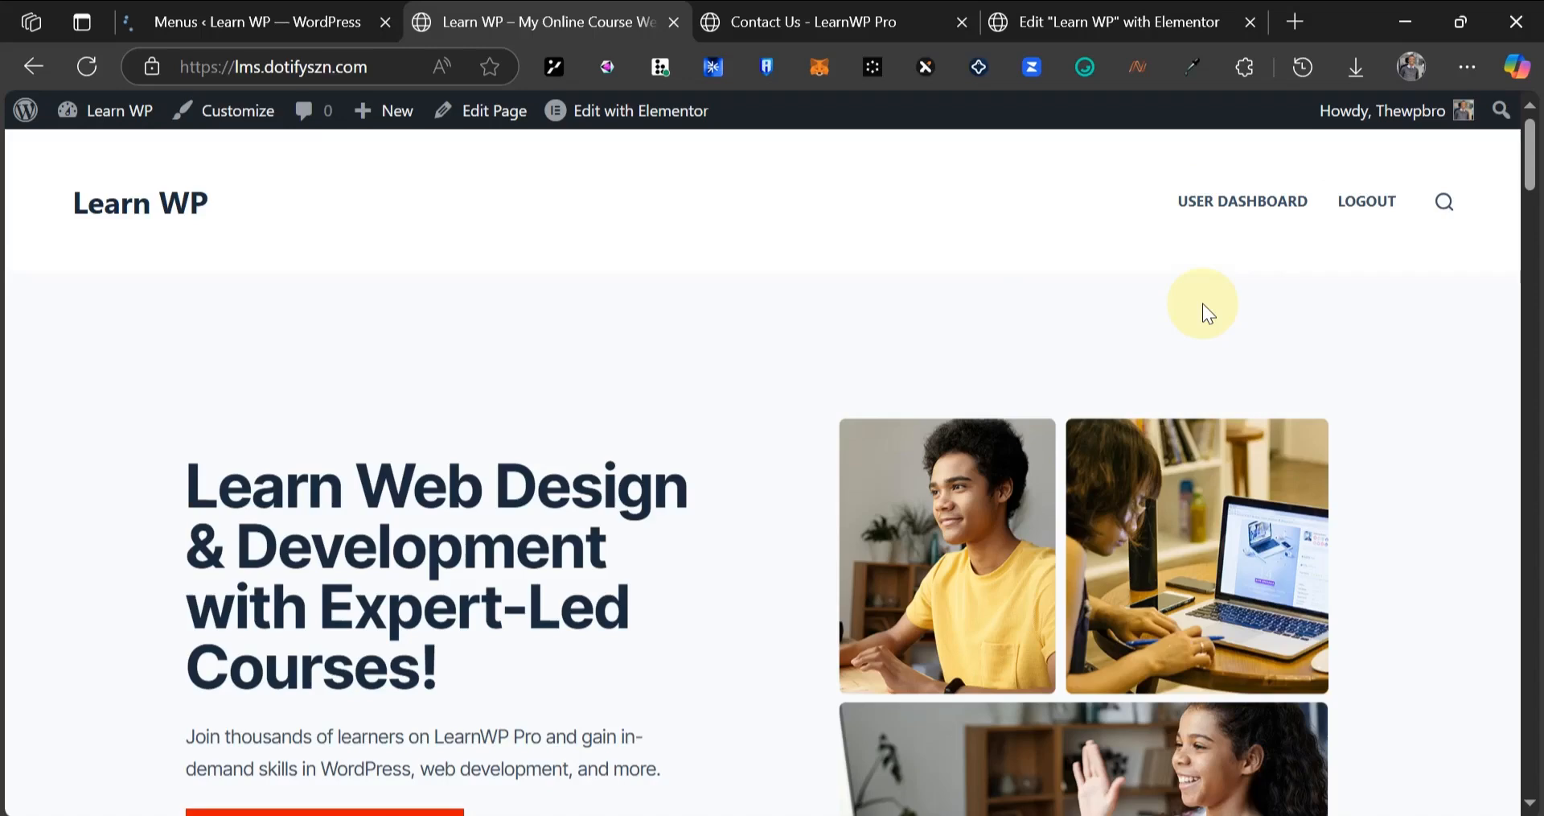
- Open lms.dotifyszn.com in an InPrivate window to check the header menu as a logged-out visitor, then close that window
click(318, 68)
key(ctrl+c)
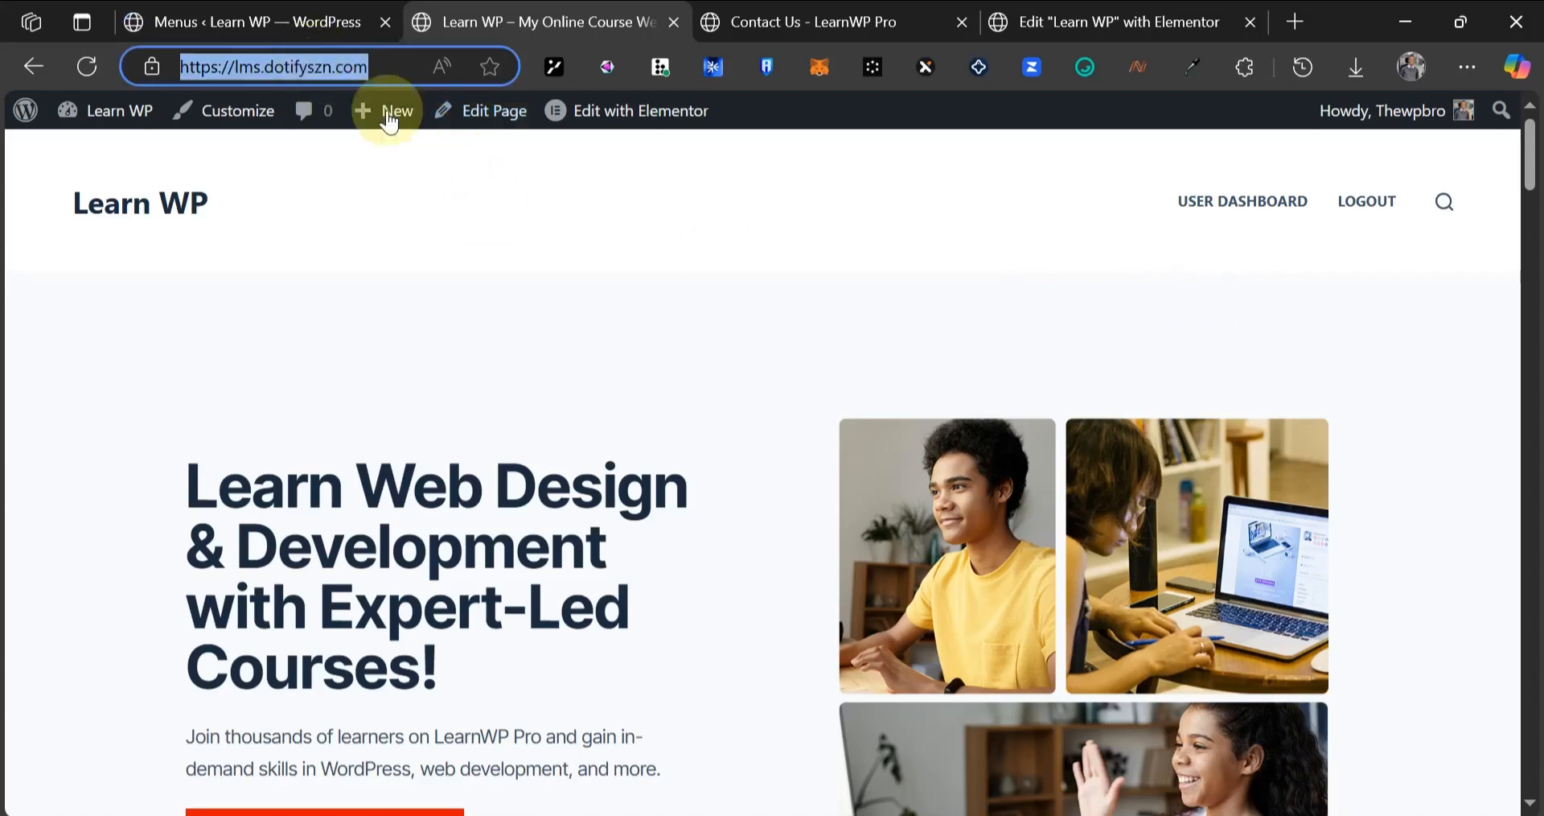
click(1469, 68)
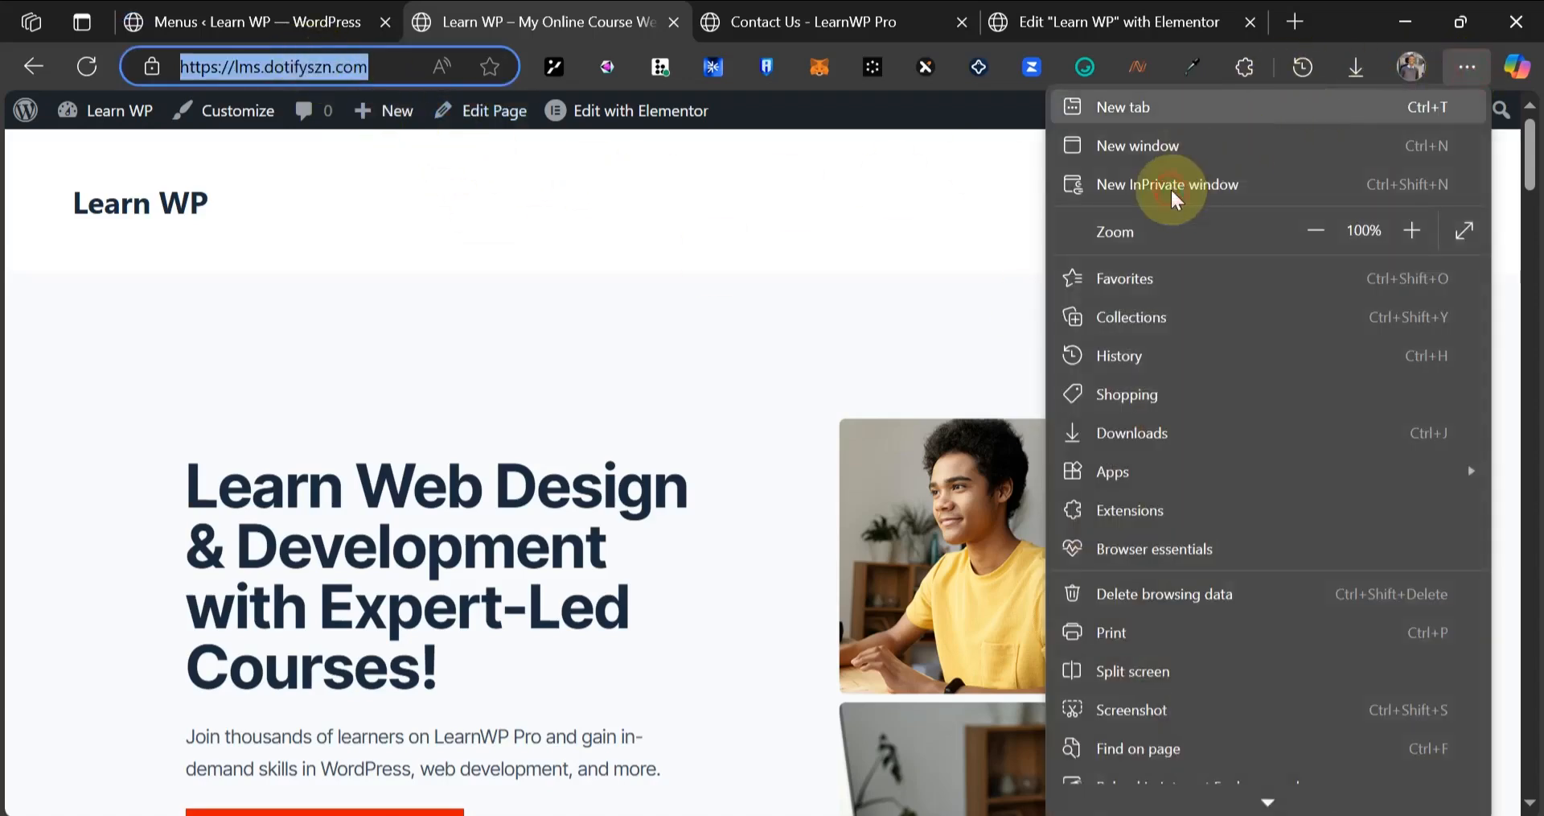
click(1170, 186)
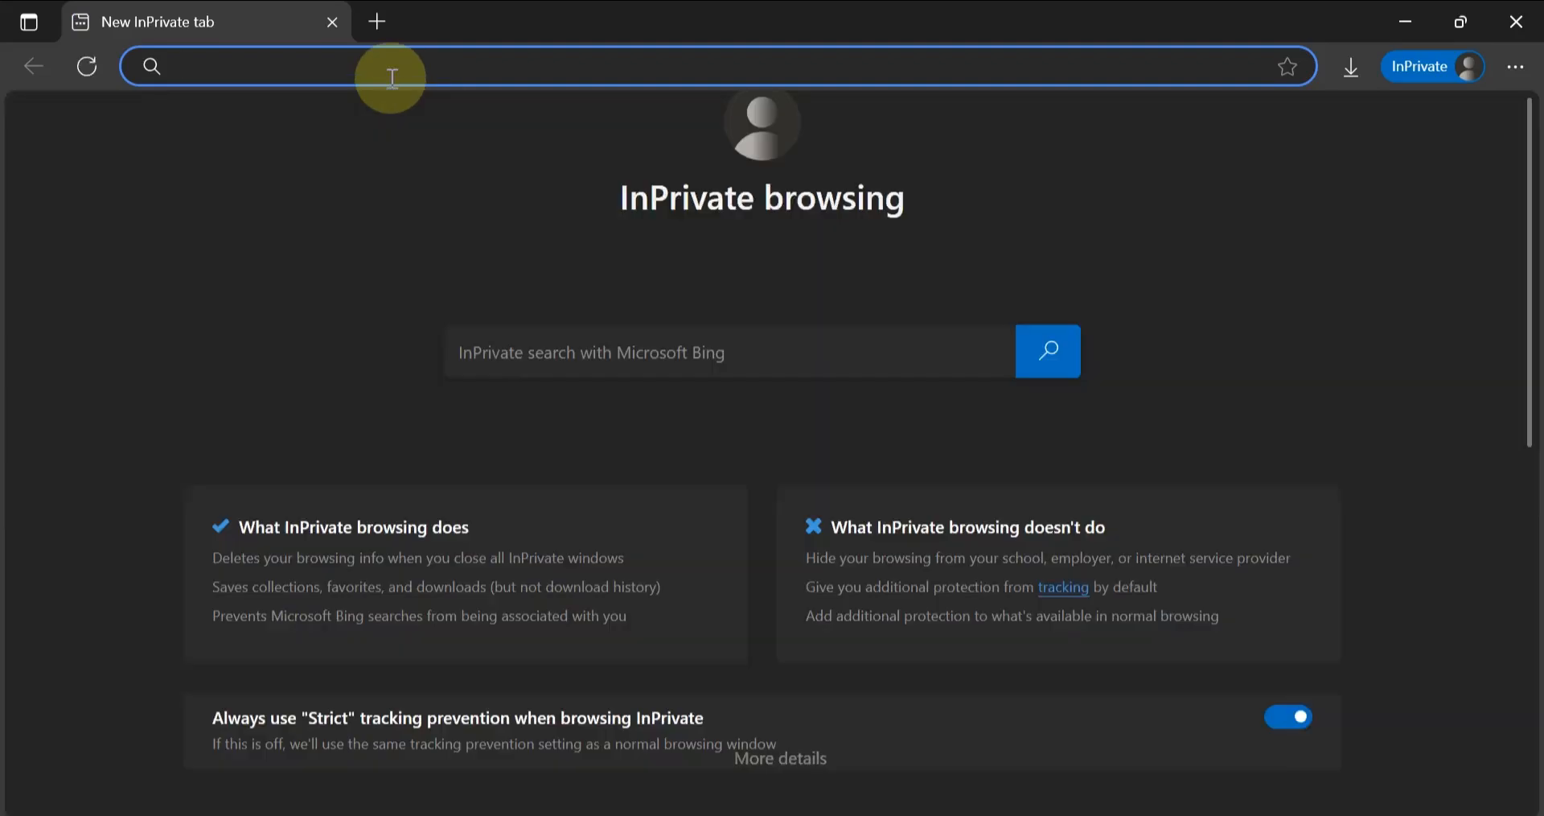
key(ctrl+v)
key(Return)
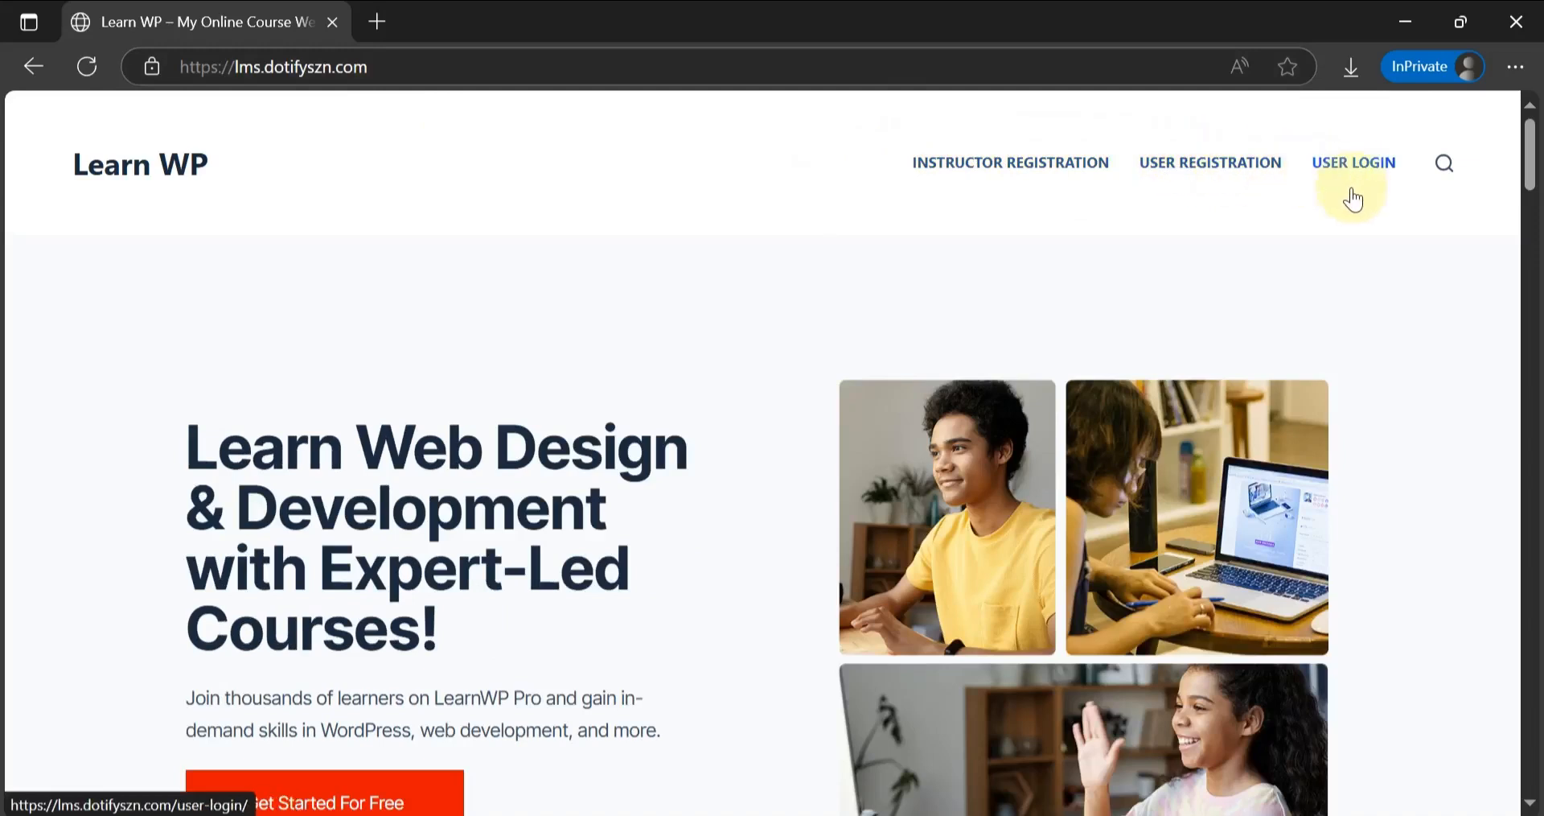
click(332, 22)
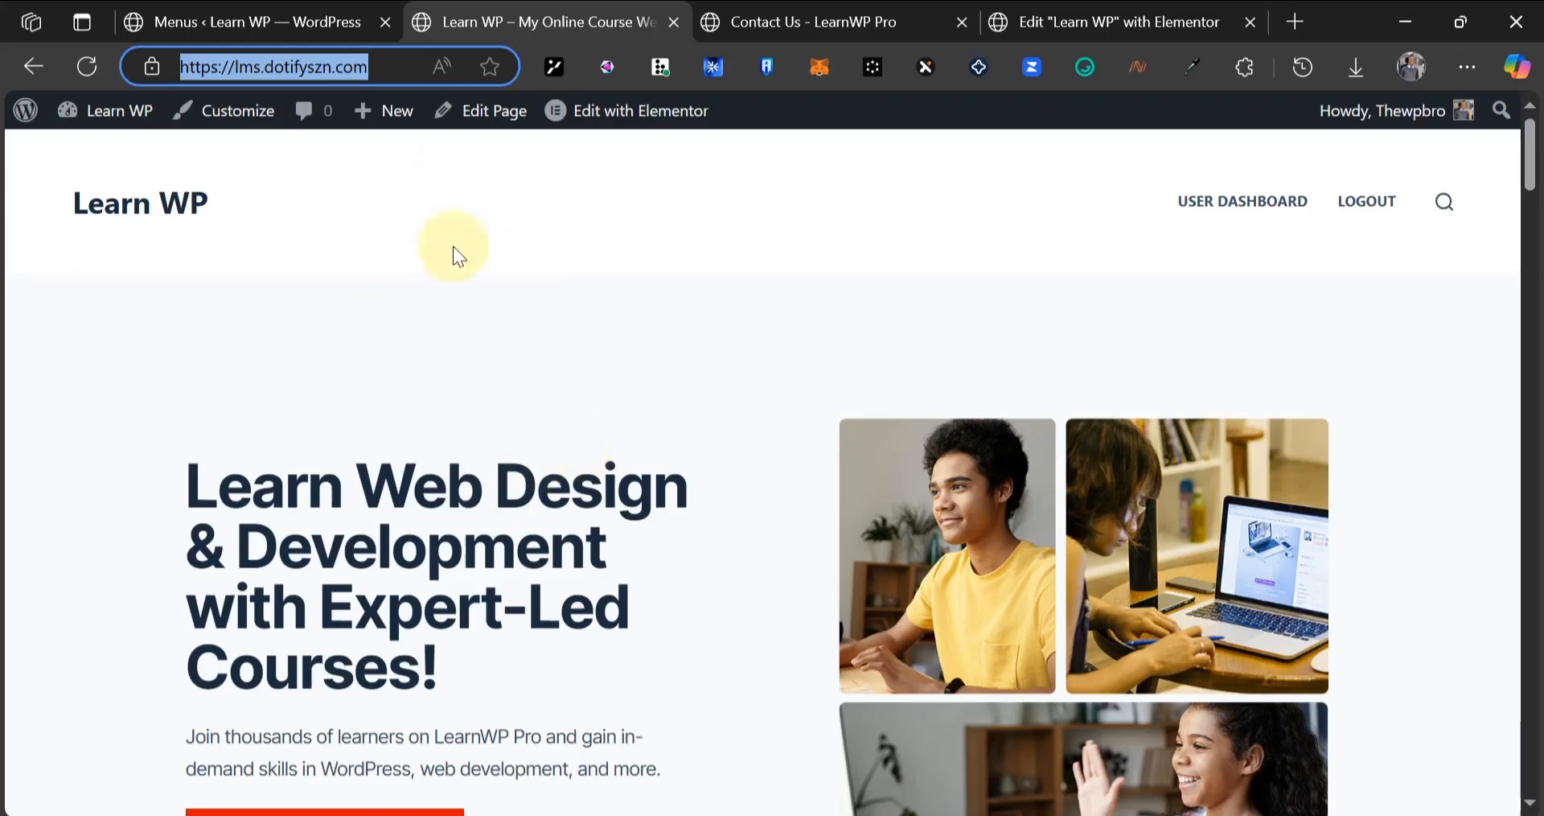
click(447, 360)
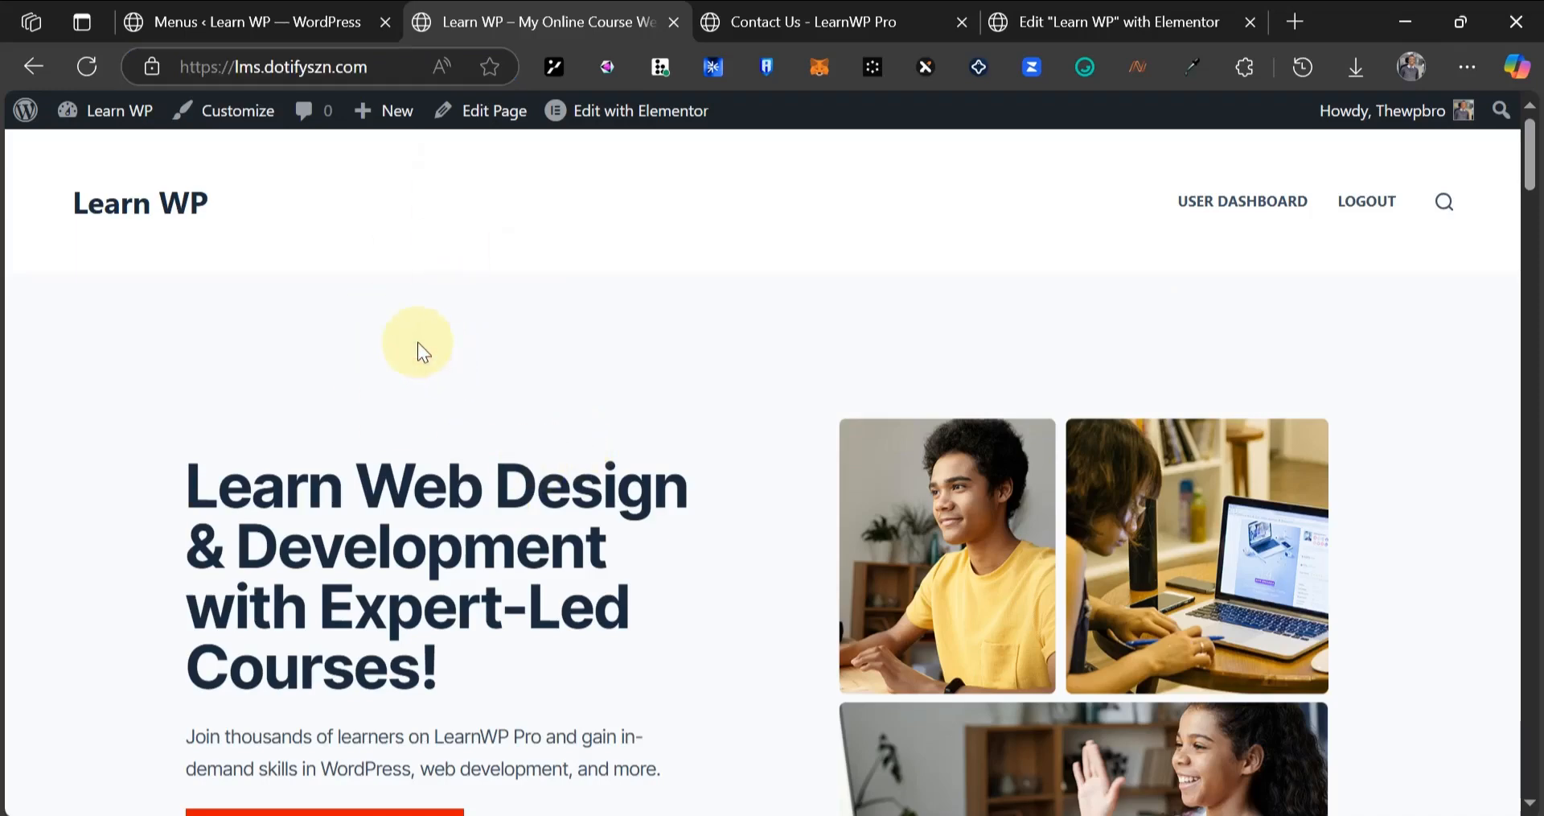
- Review the home page sections from the hero through courses, testimonials, blog and FAQ down to the footer
scroll(459, 334, down, 5)
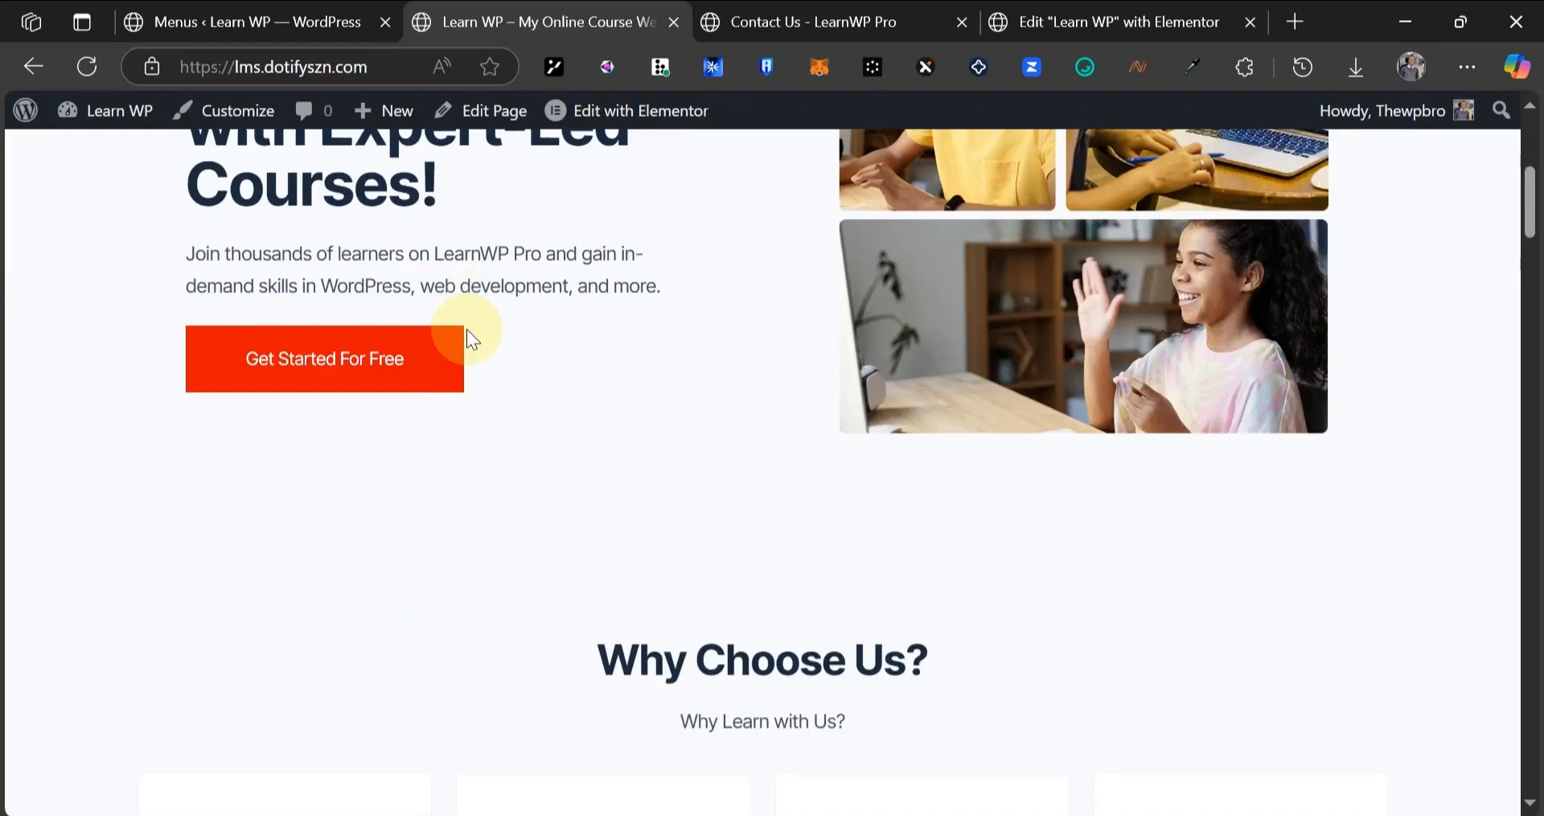
scroll(466, 330, down, 5)
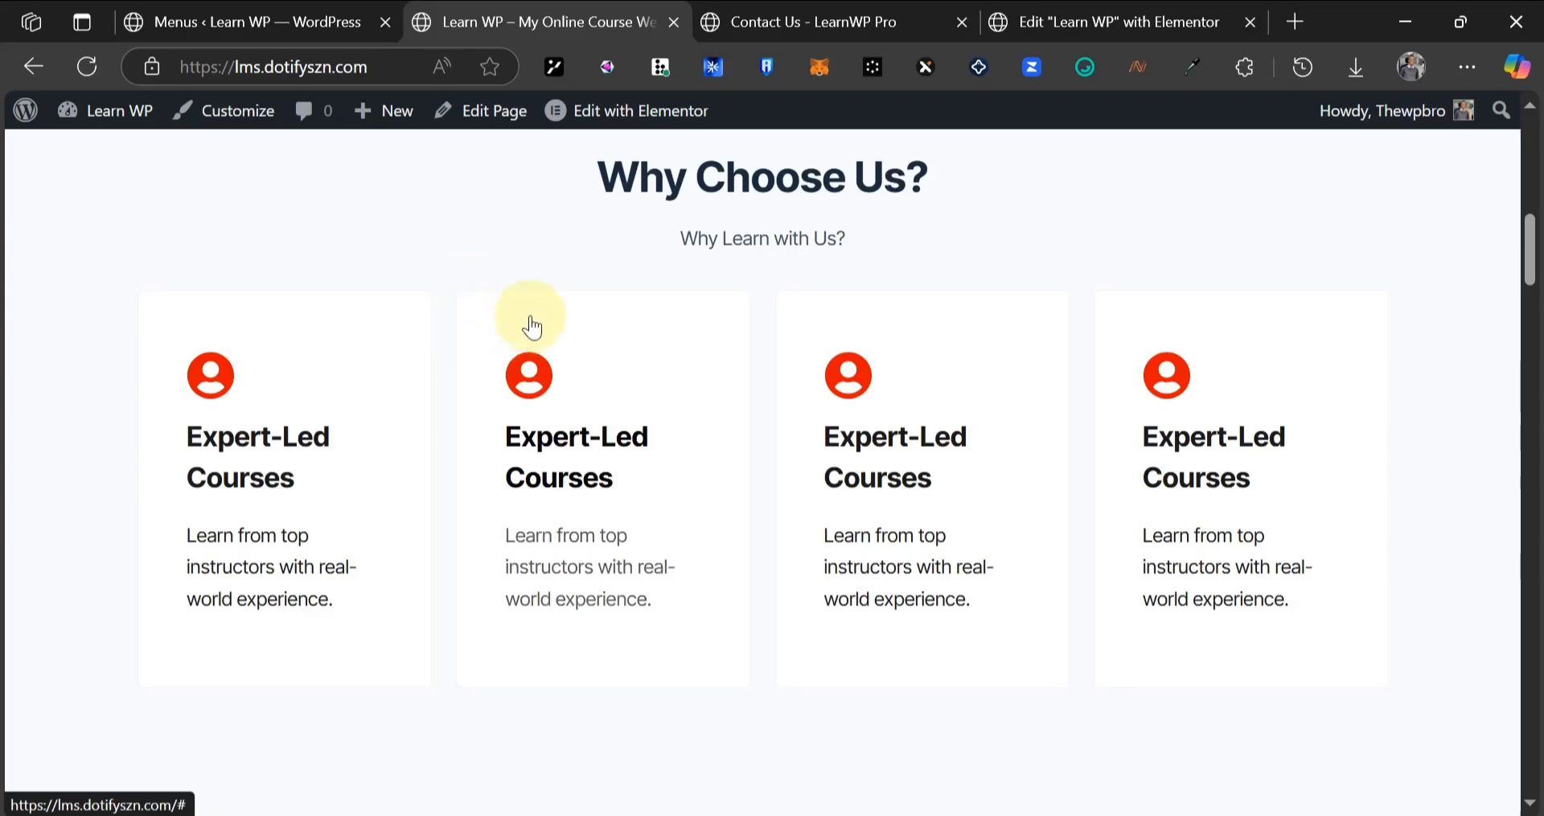
scroll(531, 318, down, 10)
scroll(539, 310, down, 5)
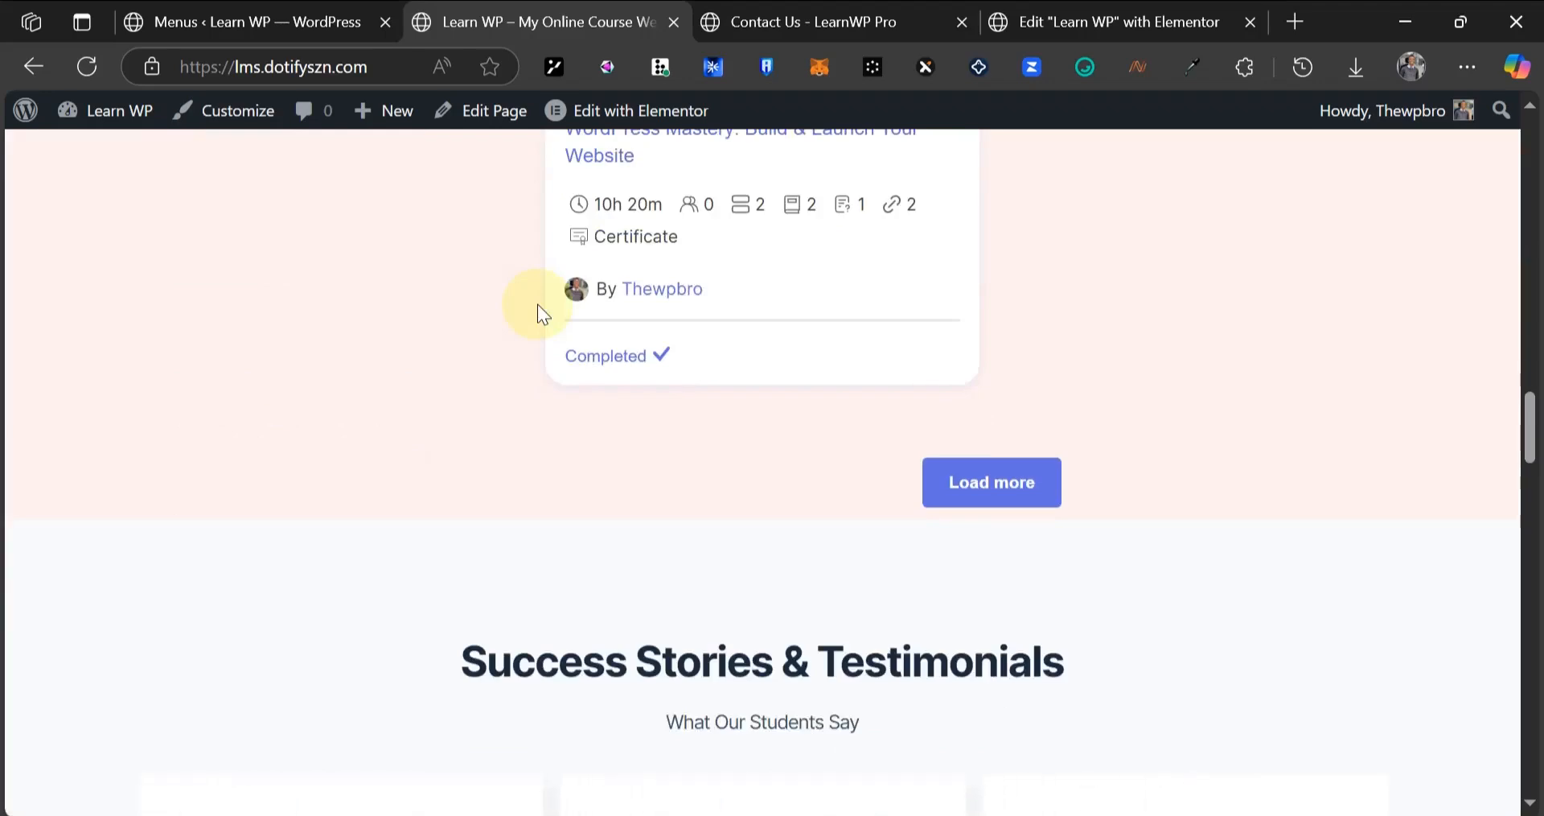
scroll(537, 309, up, 5)
scroll(537, 304, down, 12)
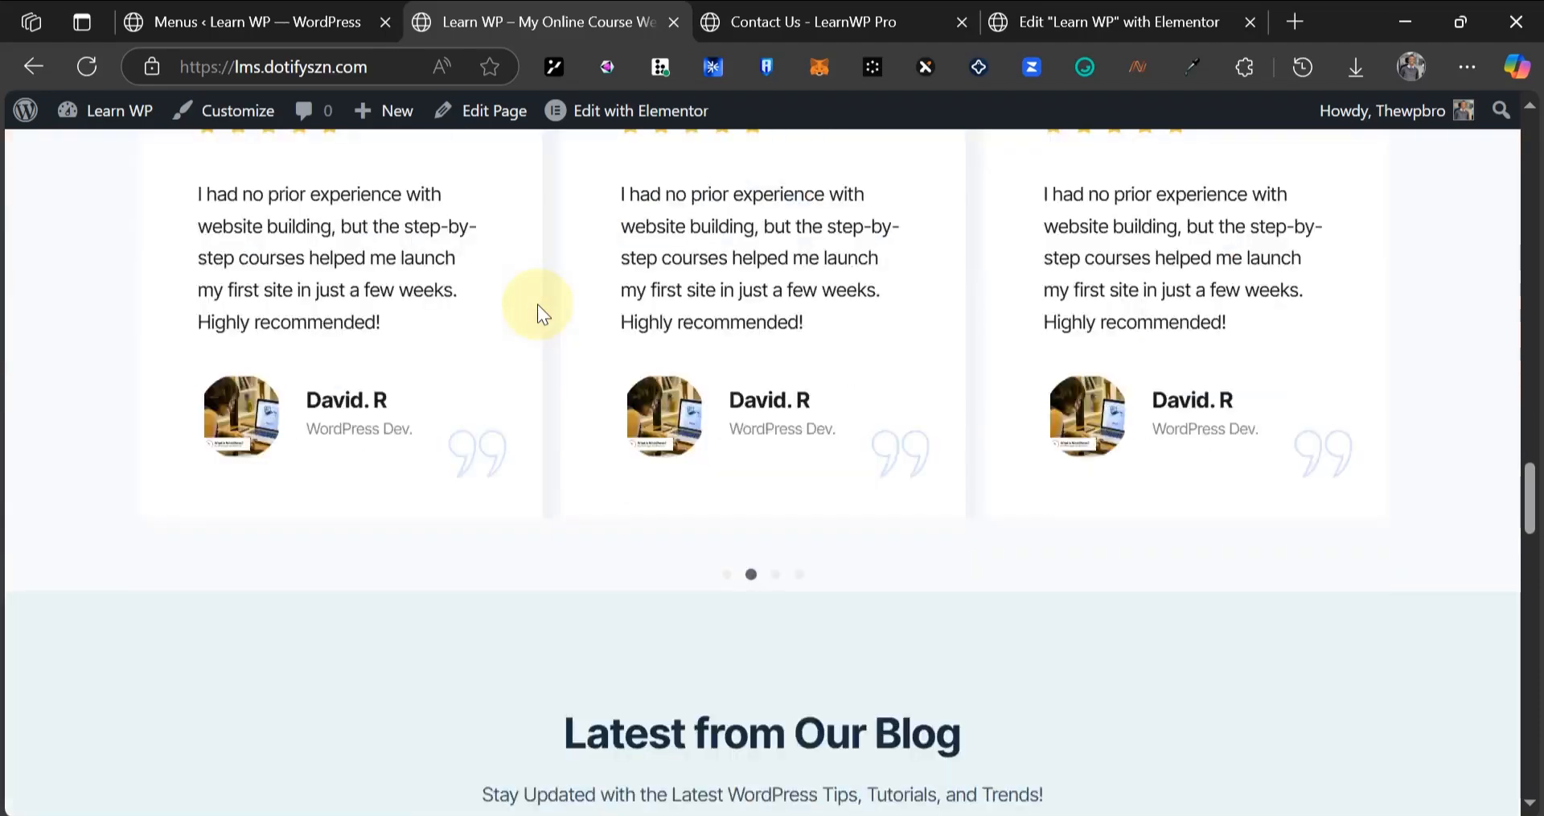
scroll(537, 304, down, 12)
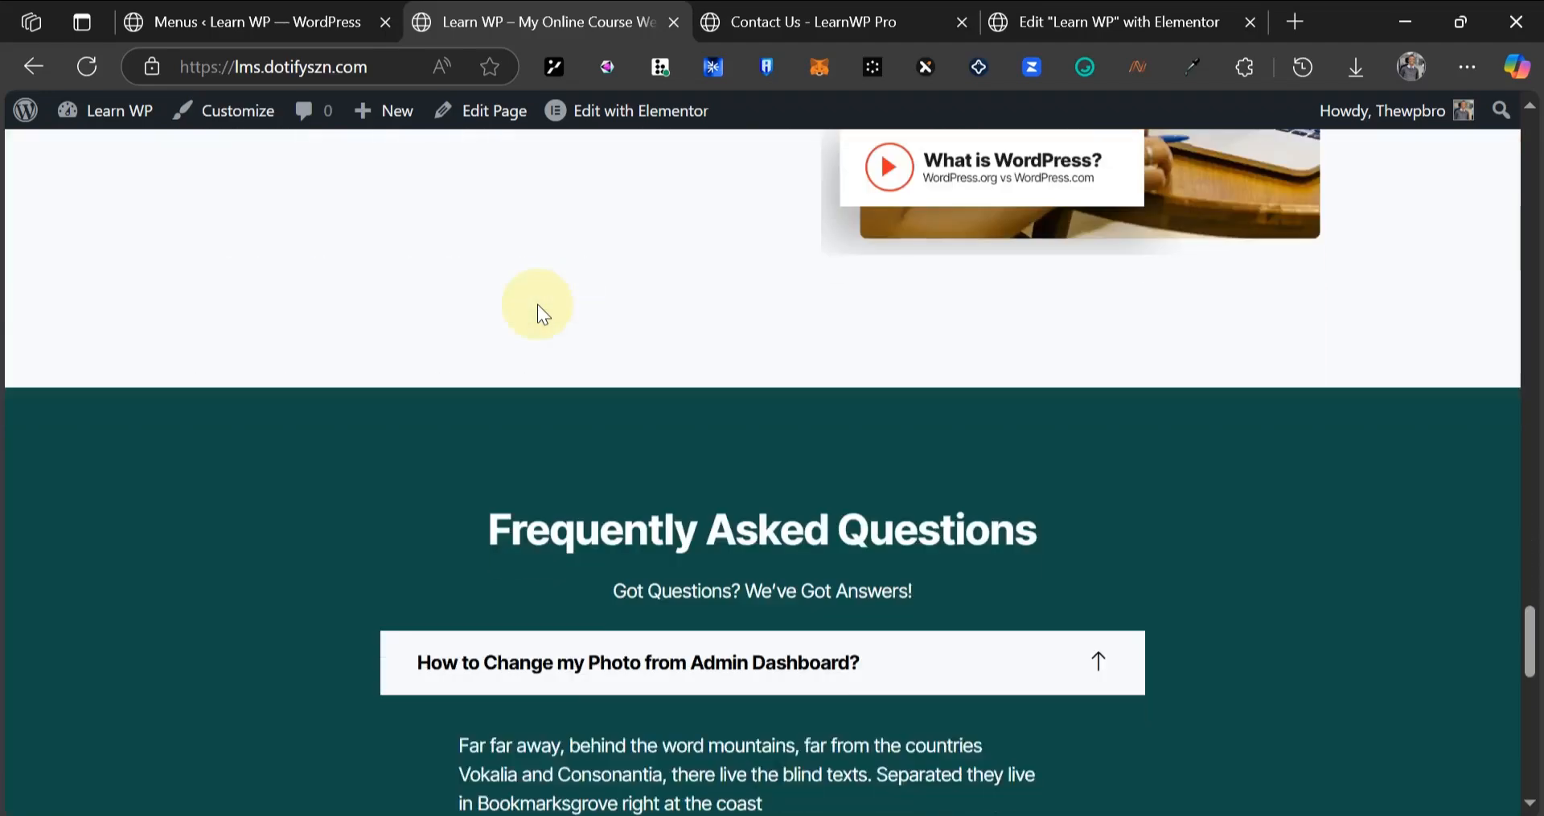
scroll(537, 309, down, 10)
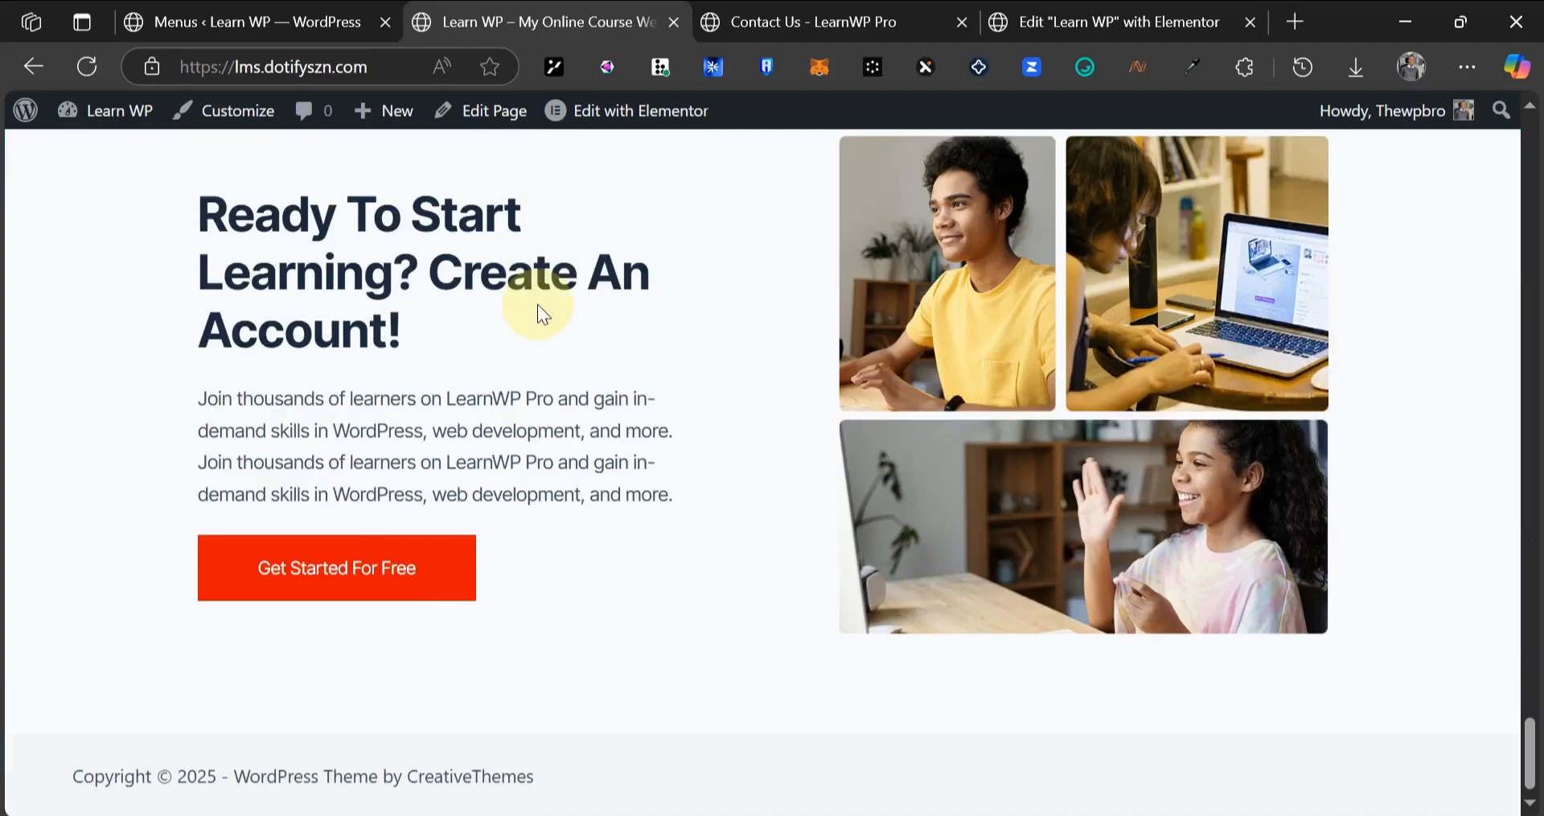
scroll(537, 304, up, 10)
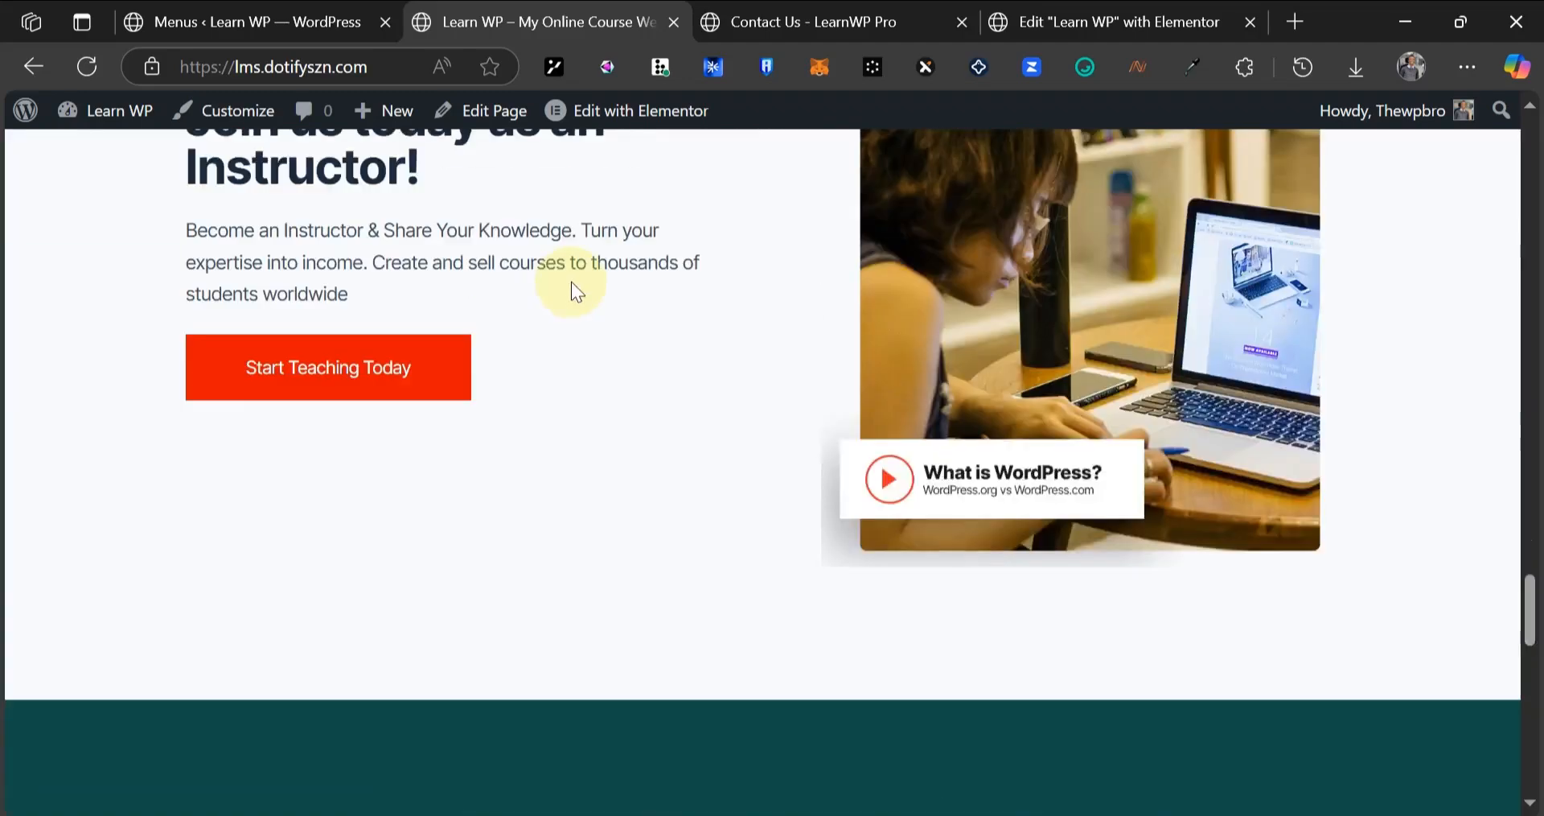